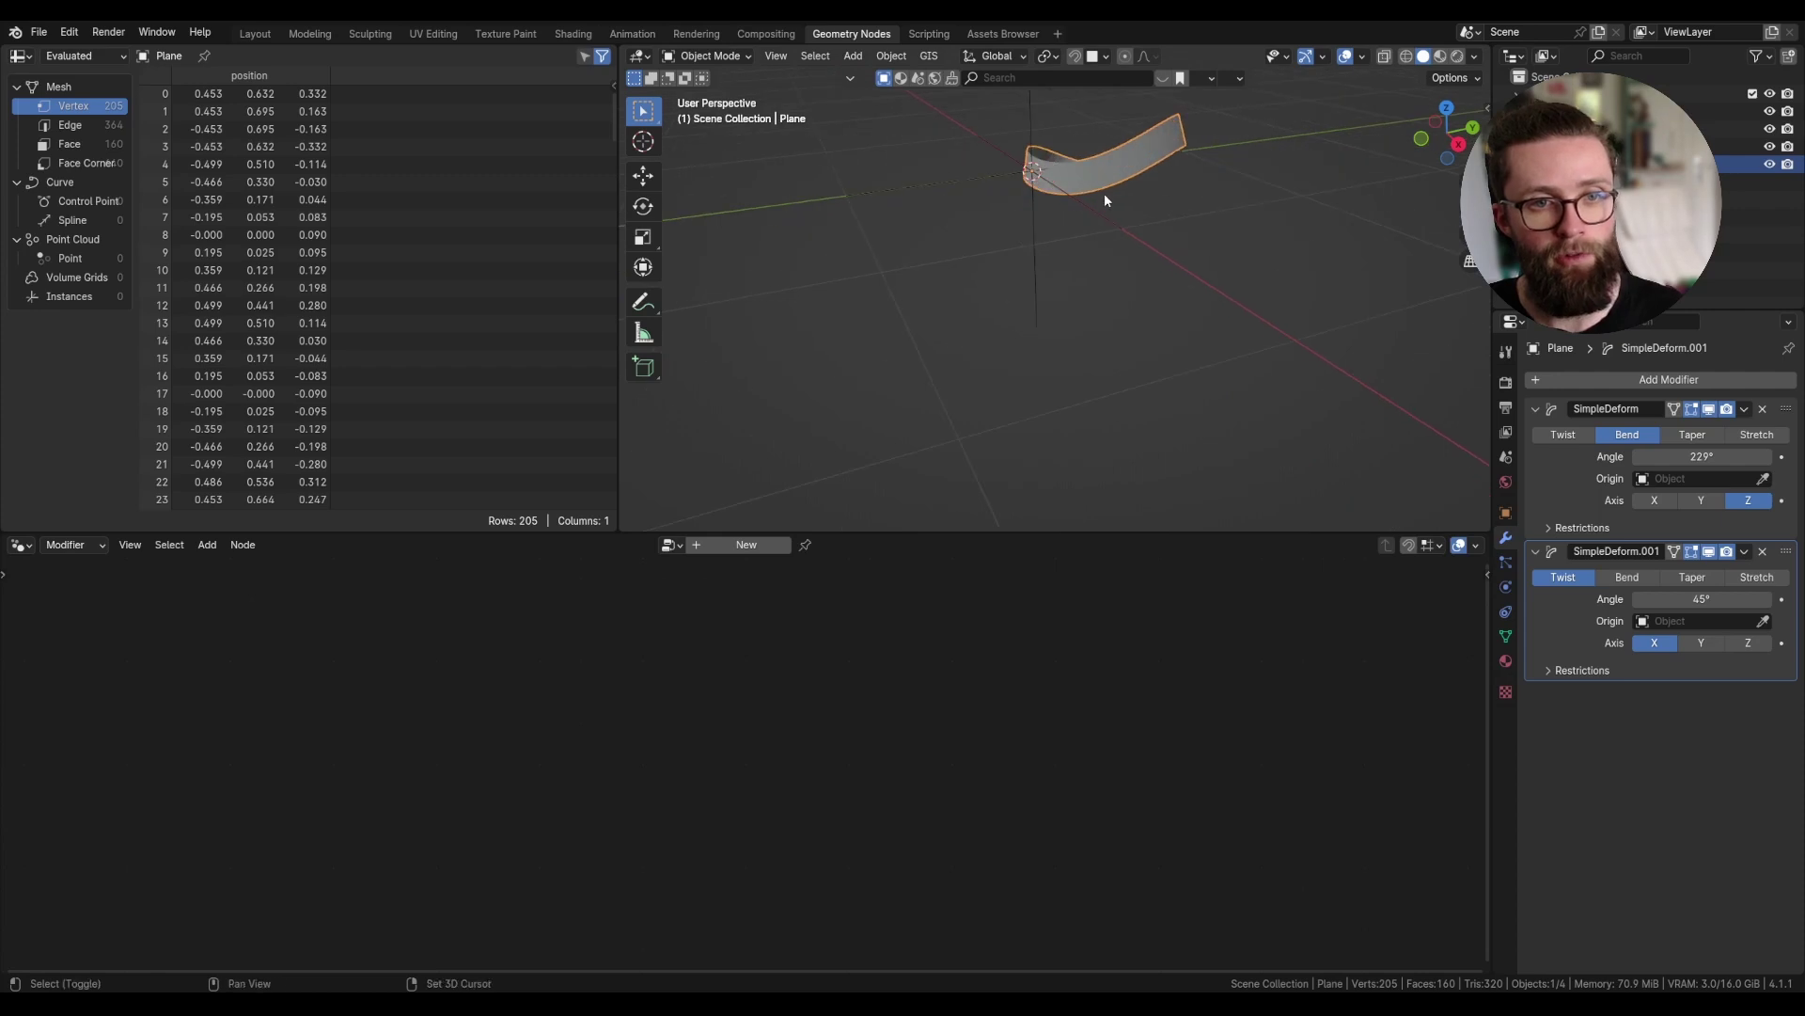
# - Create a new geometry node group on the curved plane and name it Edge to Bias Binding
pyautogui.keyDown('shift'); pyautogui.moveTo(1104, 194); pyautogui.dragTo(1028, 399, button='middle'); pyautogui.keyUp('shift')
pyautogui.click(736, 546)
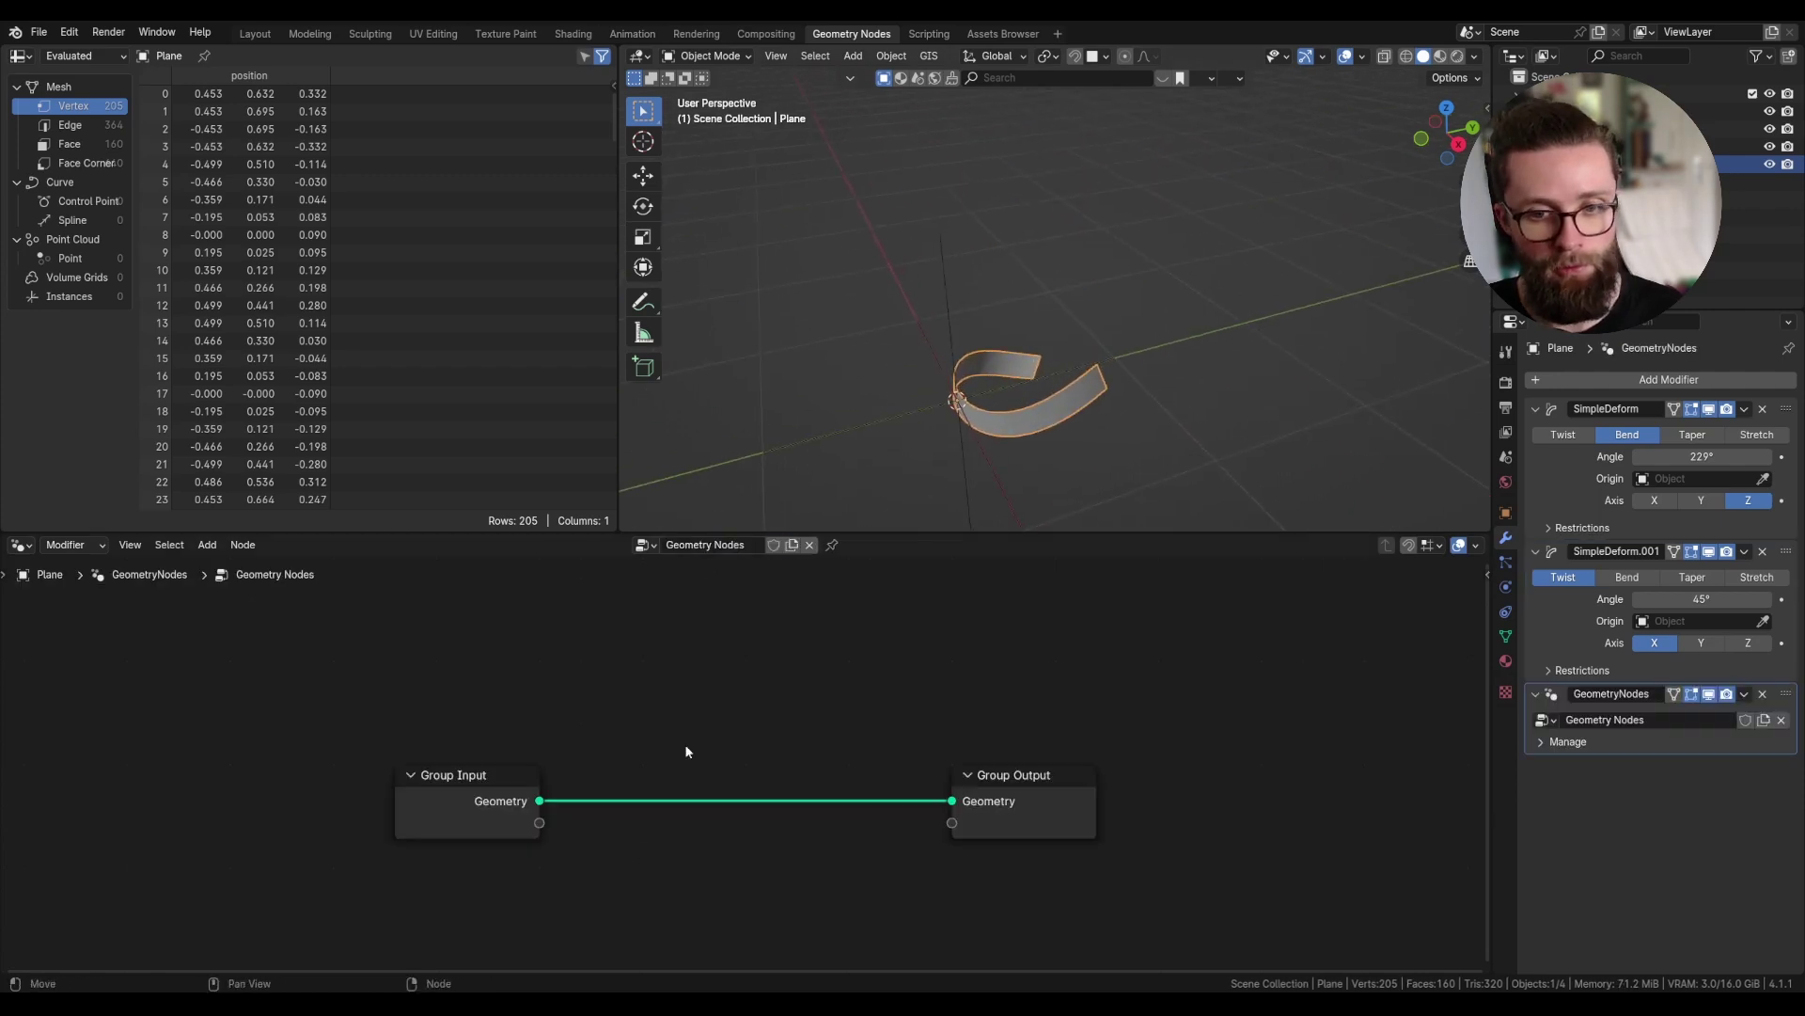
pyautogui.doubleClick(701, 545)
pyautogui.write('Edge To')
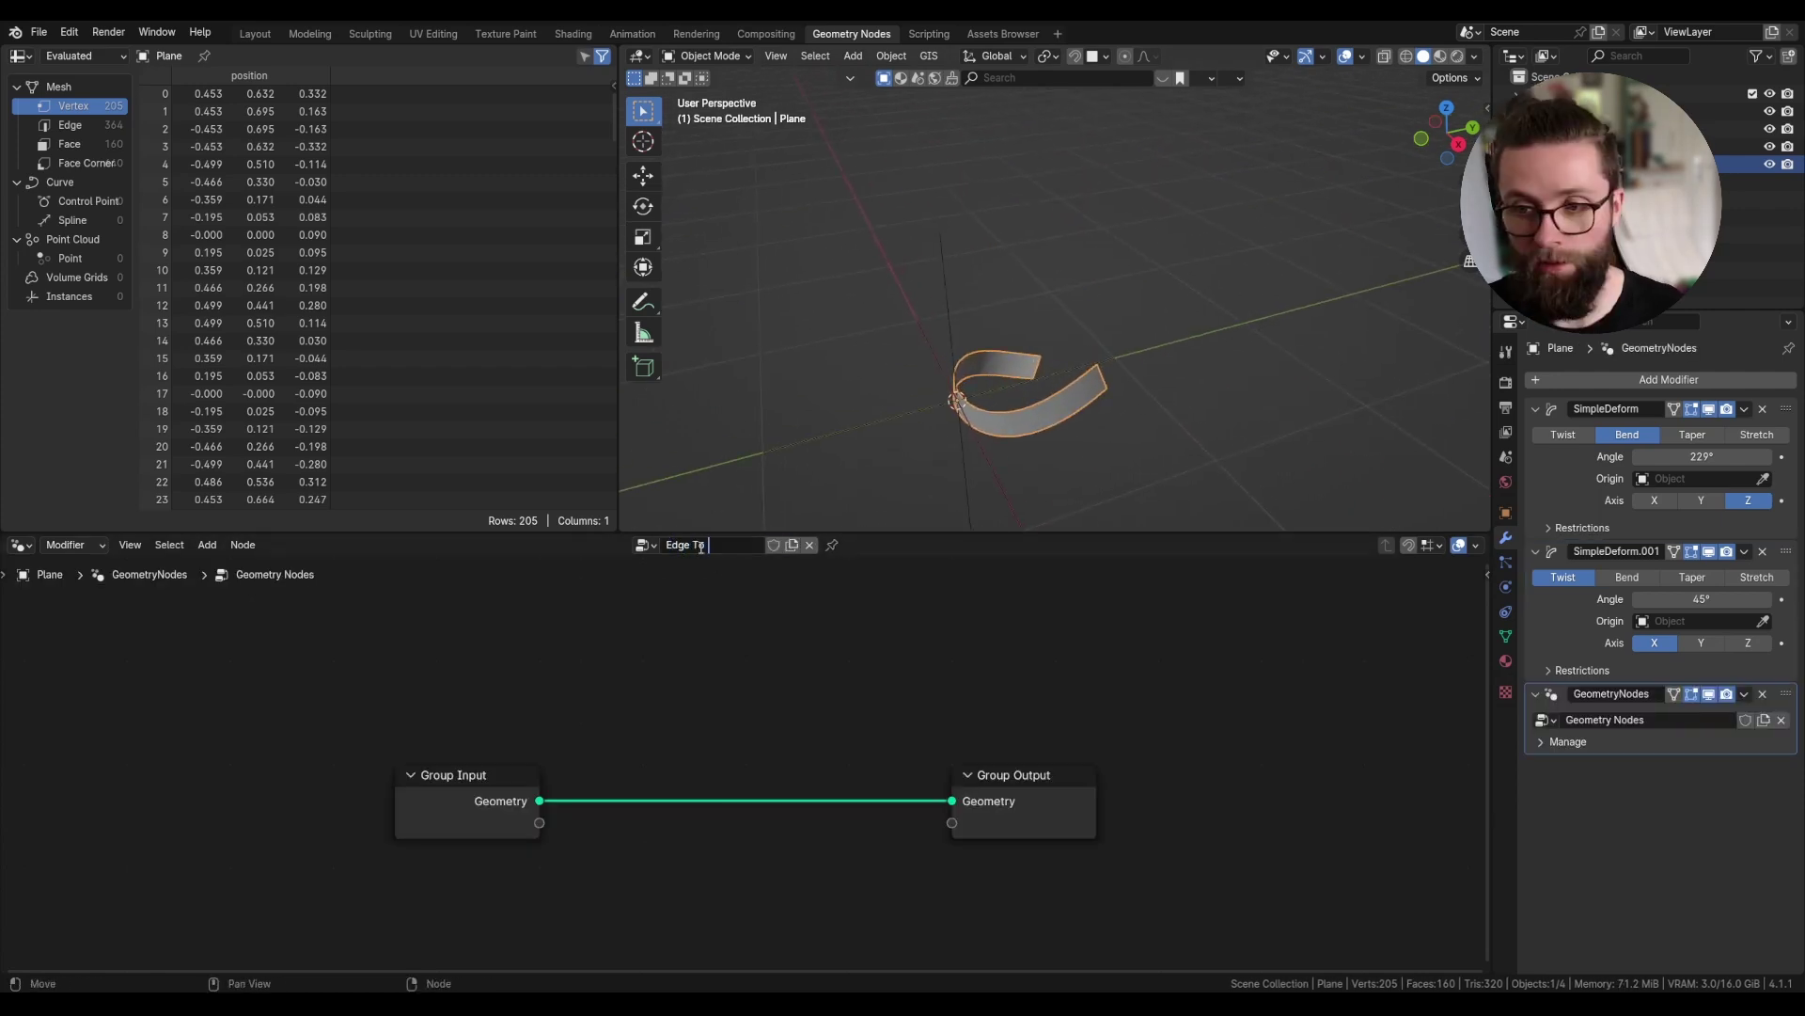
pyautogui.write(' Bias Binding')
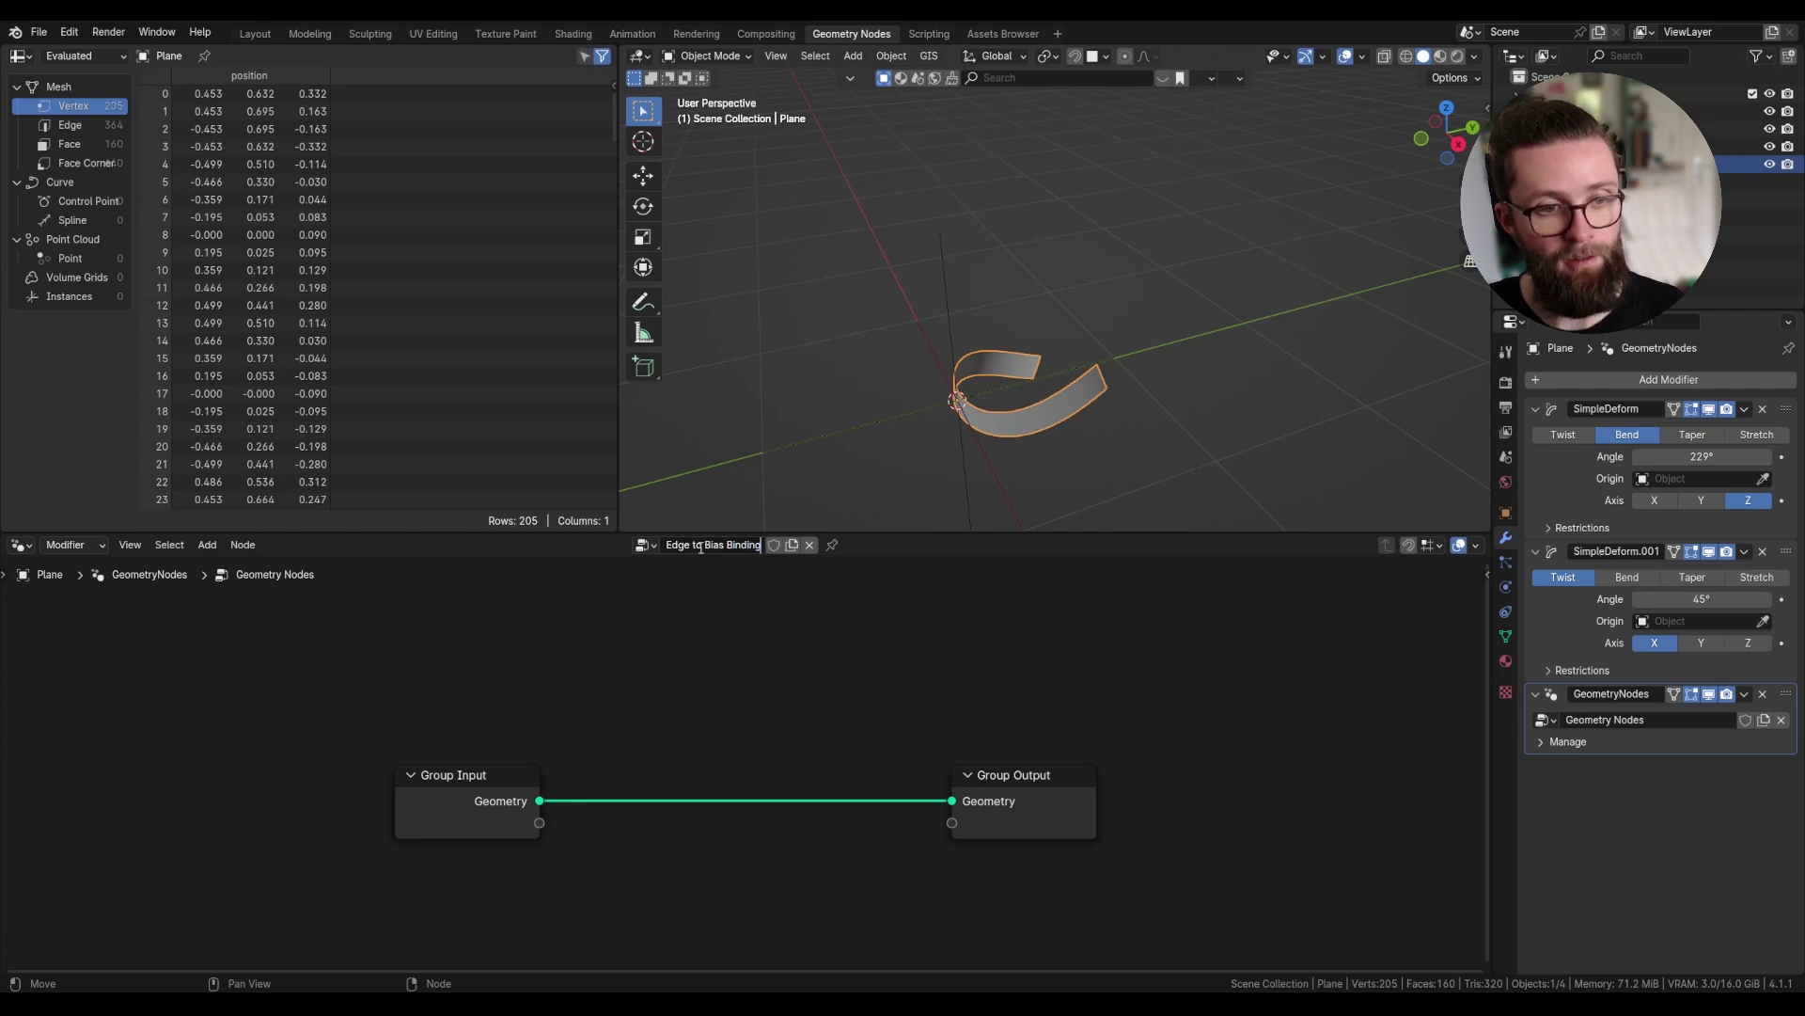
pyautogui.press('Return')
# - Annotate a bias binding cross-section above the strip: a rounded fold wrapping around the end of a straight fabric line
pyautogui.scroll(2, 1034, 395)
pyautogui.scroll(-3, 616, 707)
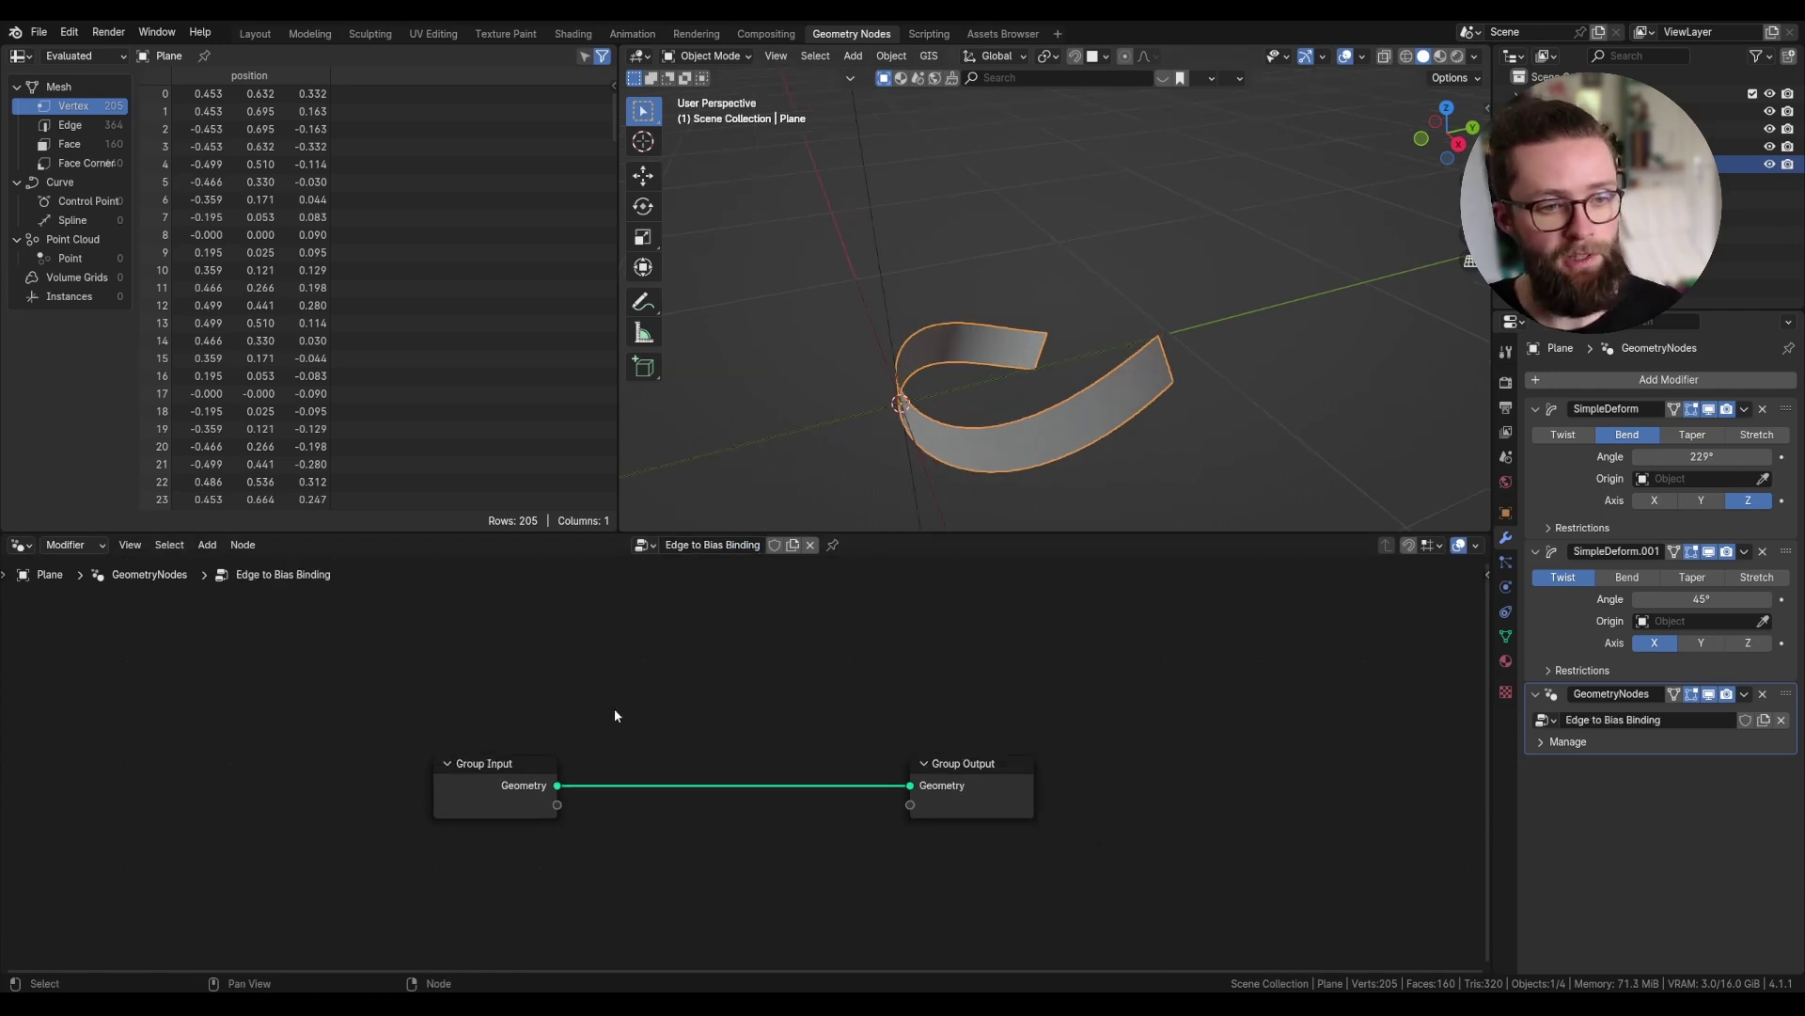
pyautogui.moveTo(579, 691); pyautogui.dragTo(591, 821, button='middle')
pyautogui.scroll(-1, 564, 744)
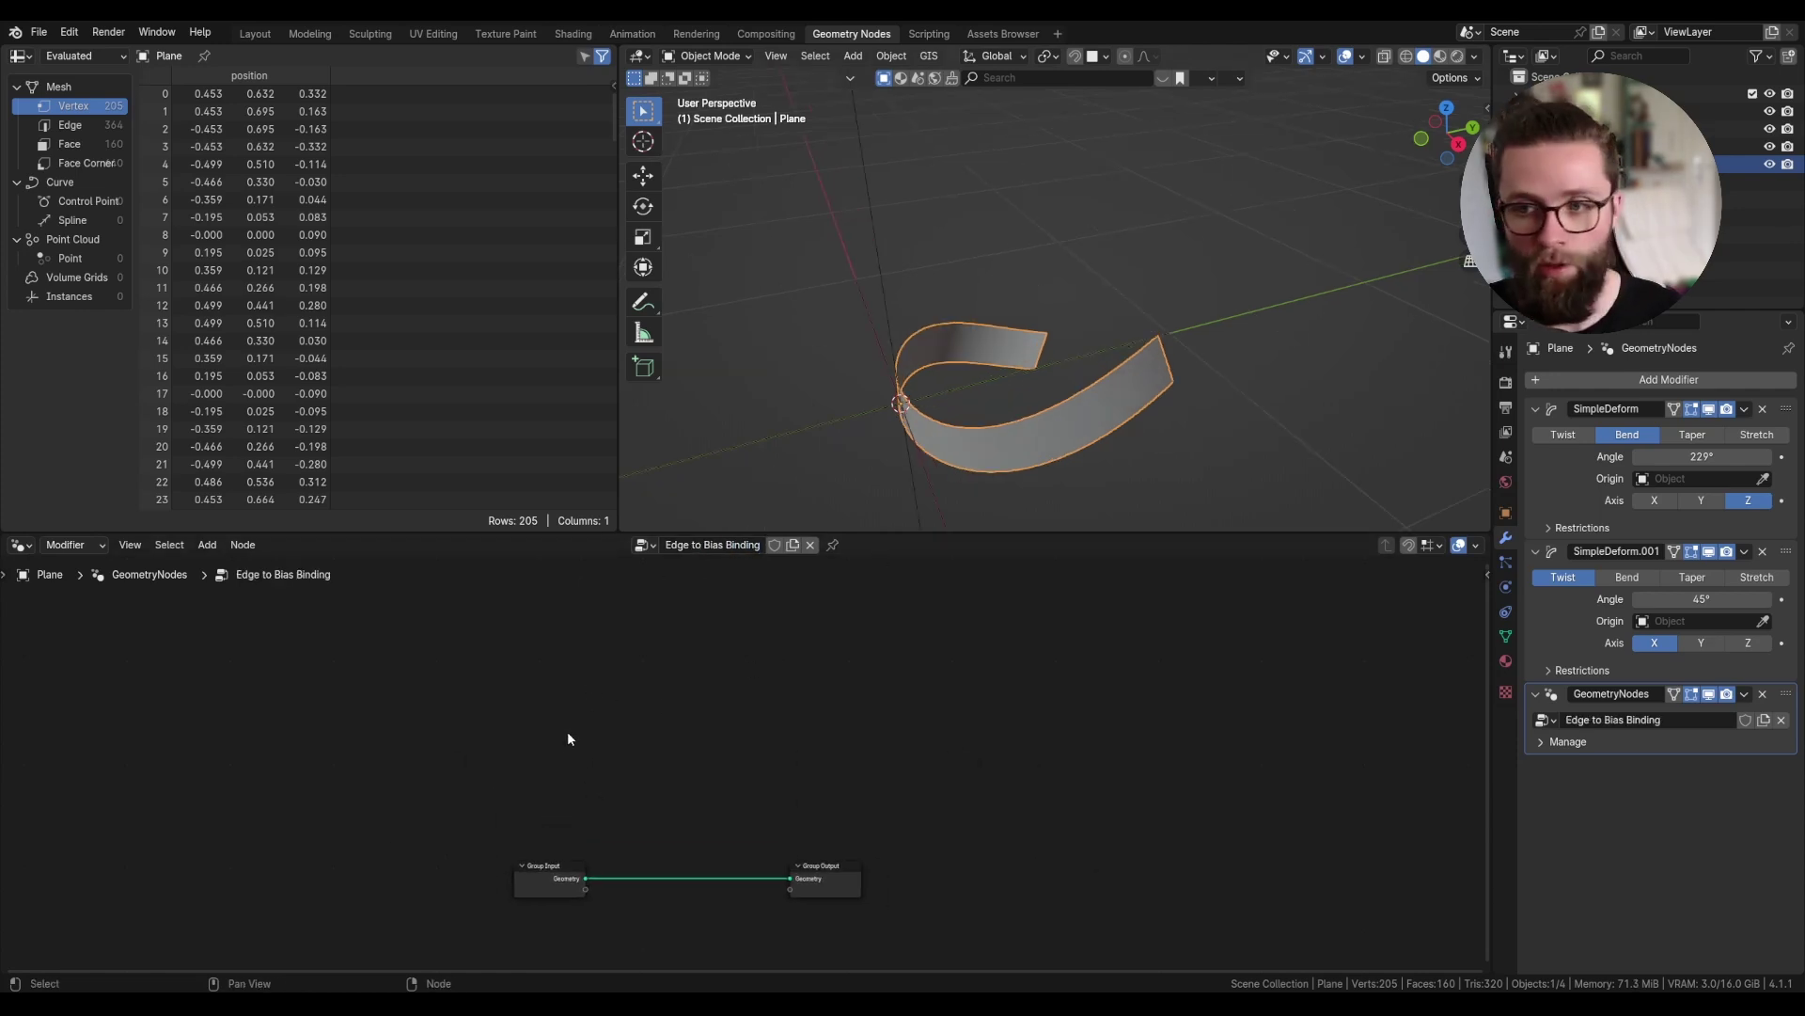
pyautogui.moveTo(578, 721); pyautogui.dragTo(617, 767, button='middle')
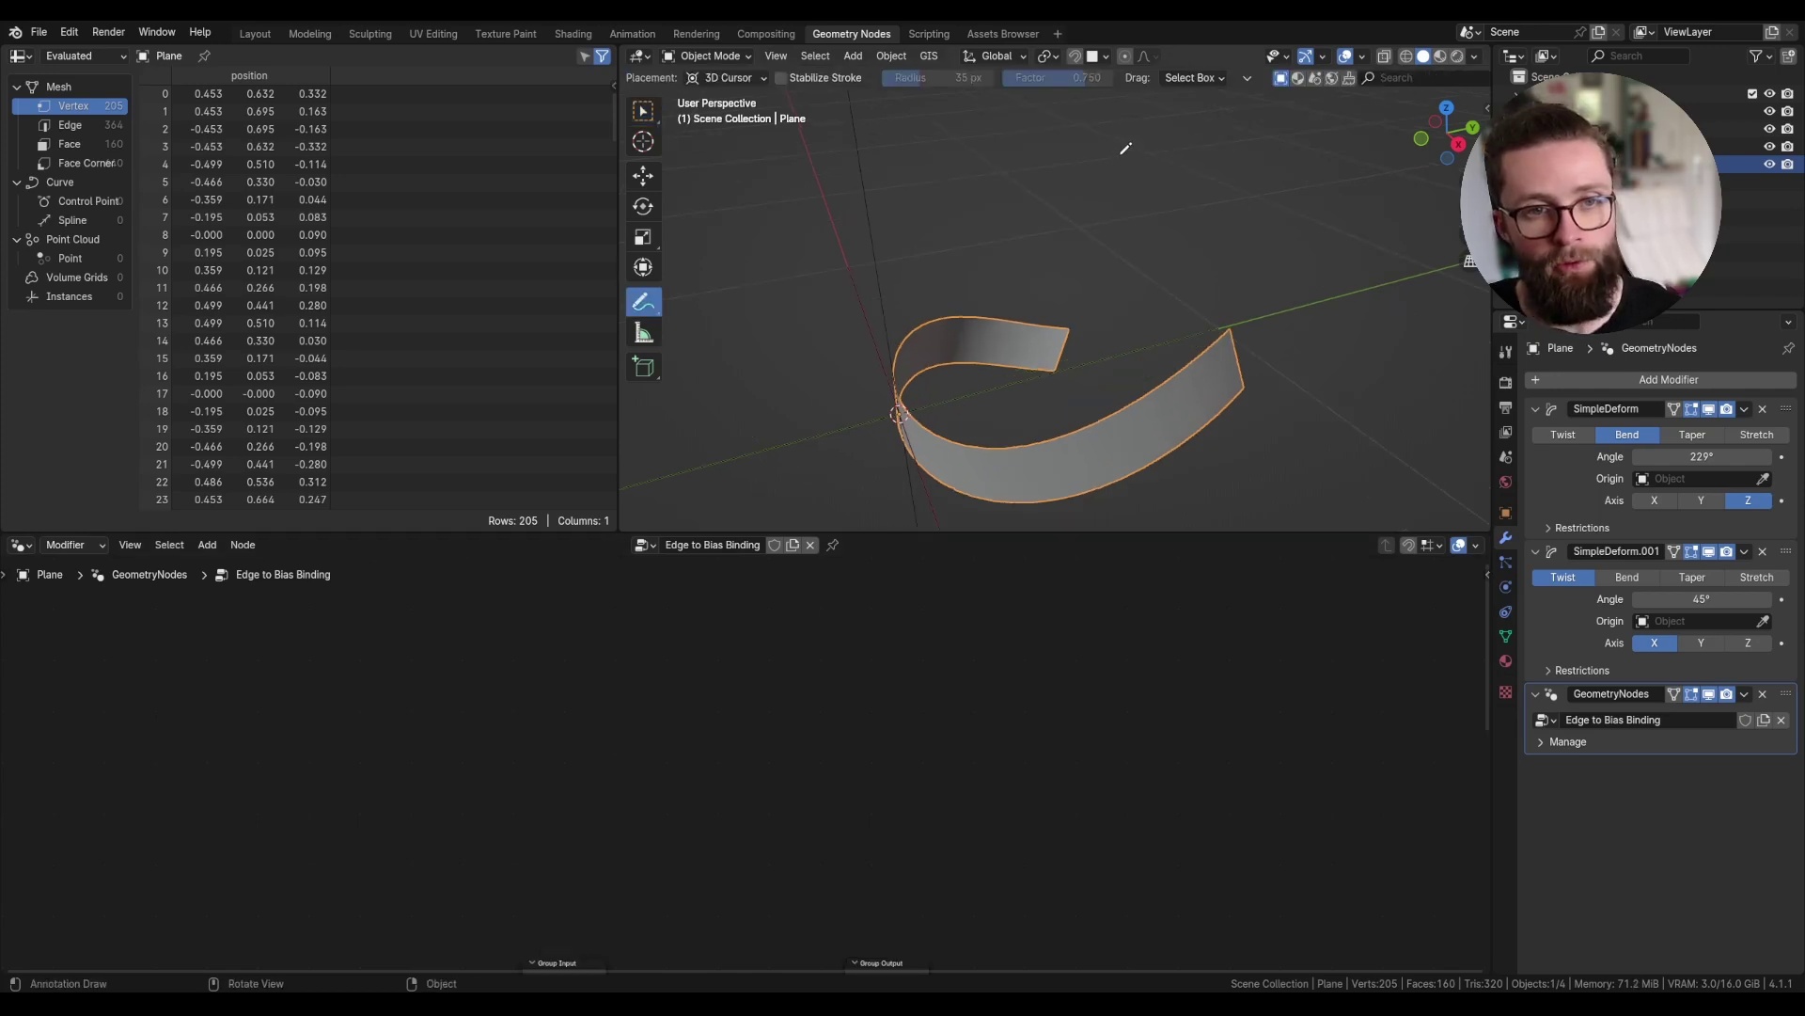
pyautogui.moveTo(1124, 150)
pyautogui.mouseDown()
pyautogui.moveTo(1030, 158)
pyautogui.moveTo(1135, 216)
pyautogui.moveTo(1306, 187)
pyautogui.mouseUp()
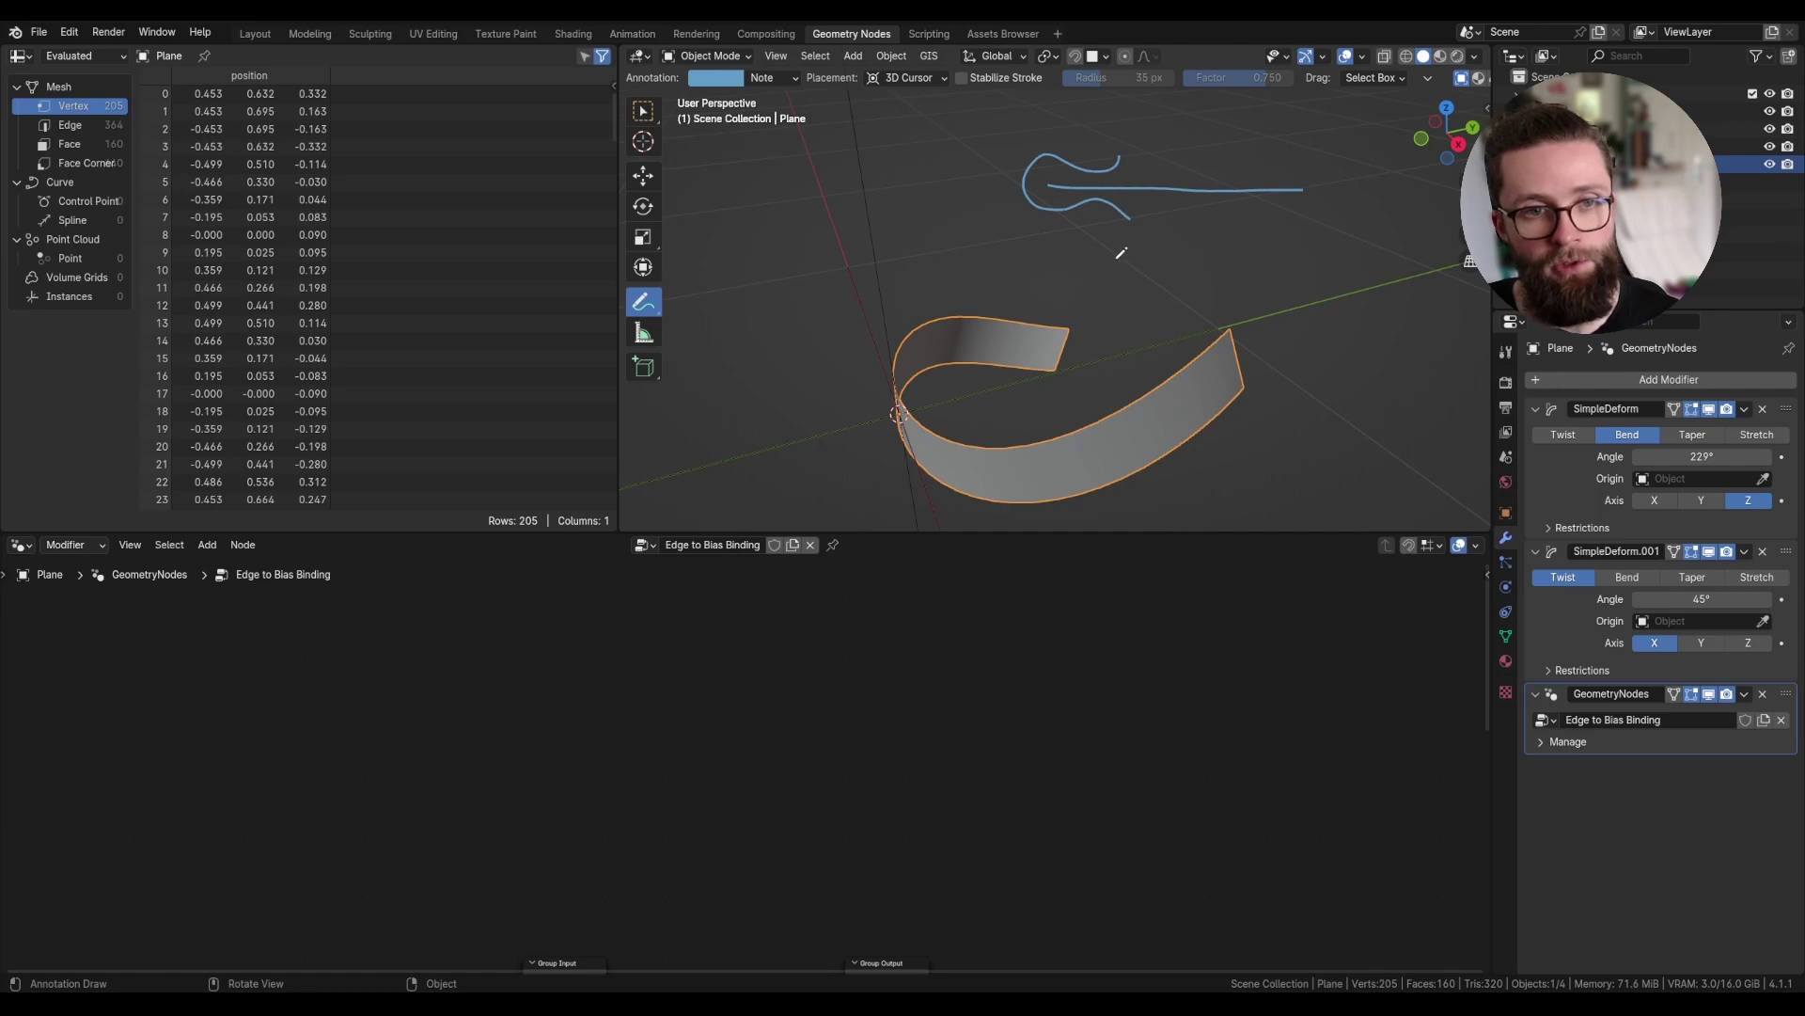
pyautogui.moveTo(1133, 251)
pyautogui.mouseDown()
pyautogui.moveTo(1017, 251)
pyautogui.moveTo(1014, 288)
pyautogui.moveTo(1132, 295)
pyautogui.mouseUp()
pyautogui.moveTo(1031, 251); pyautogui.dragTo(1015, 286)
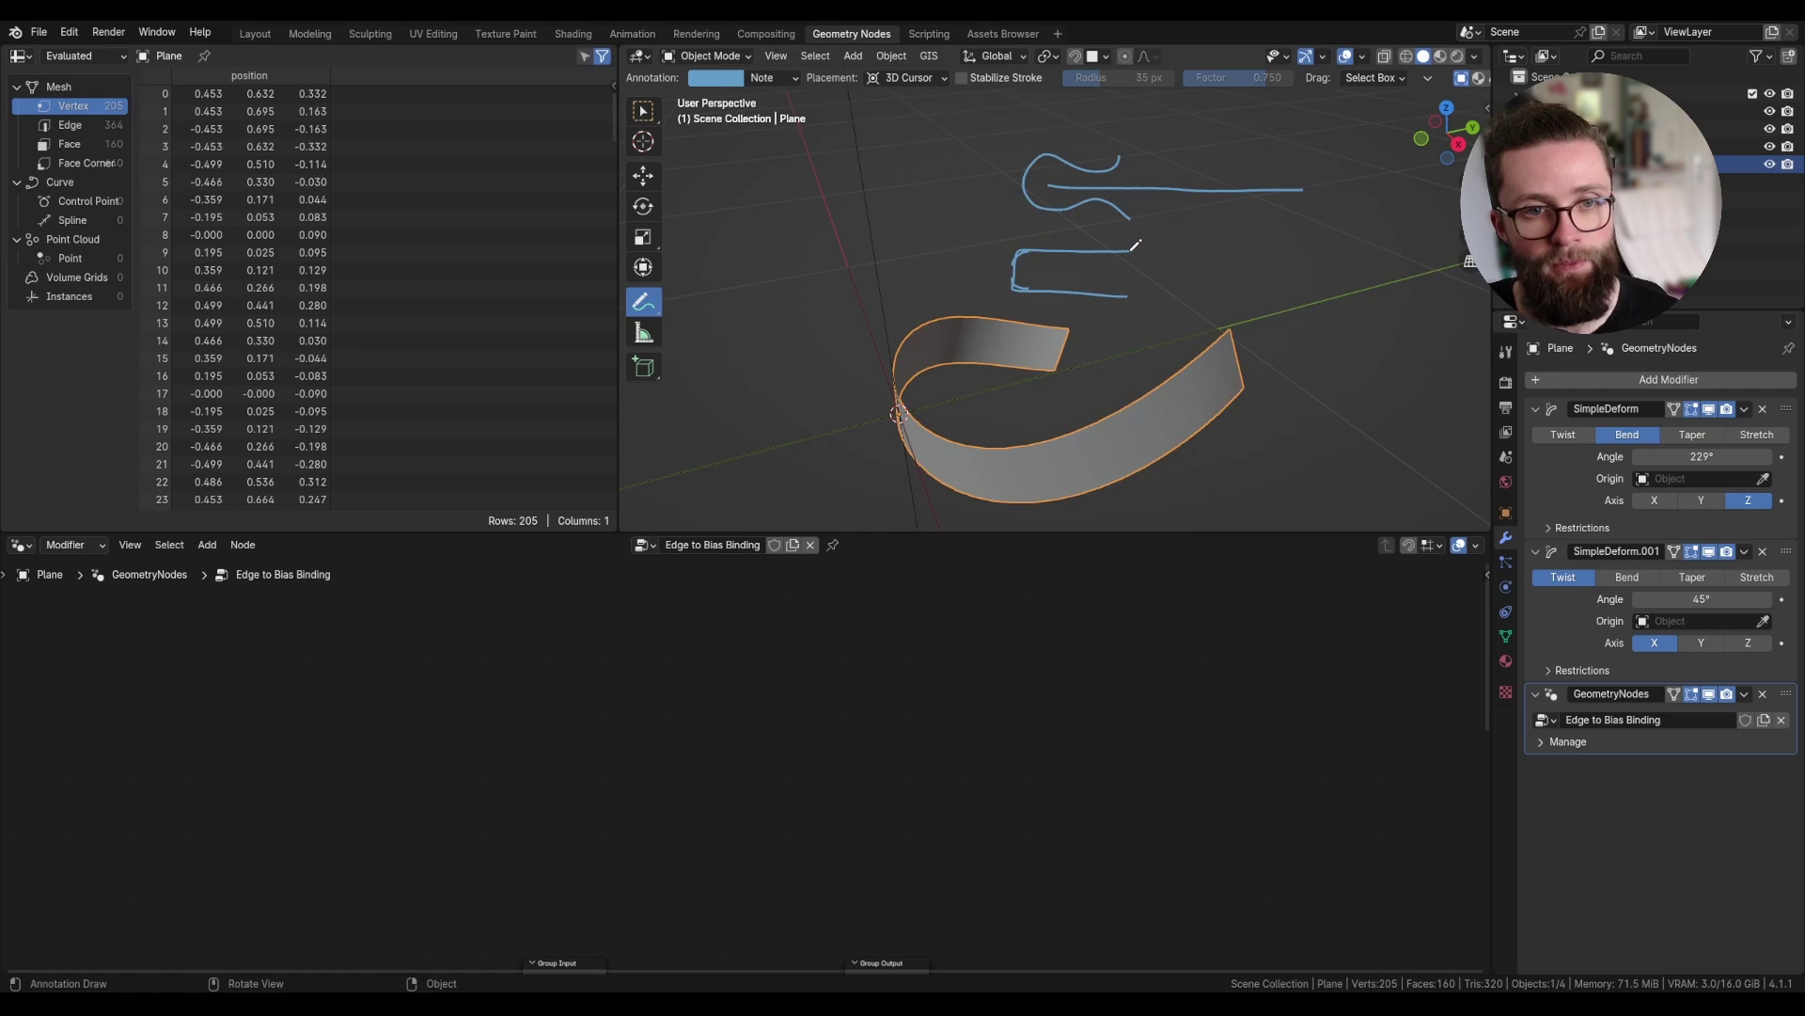
pyautogui.moveTo(1058, 250)
pyautogui.mouseDown()
pyautogui.moveTo(1110, 258)
pyautogui.moveTo(1138, 239)
pyautogui.moveTo(1013, 277)
pyautogui.moveTo(1144, 289)
pyautogui.mouseUp()
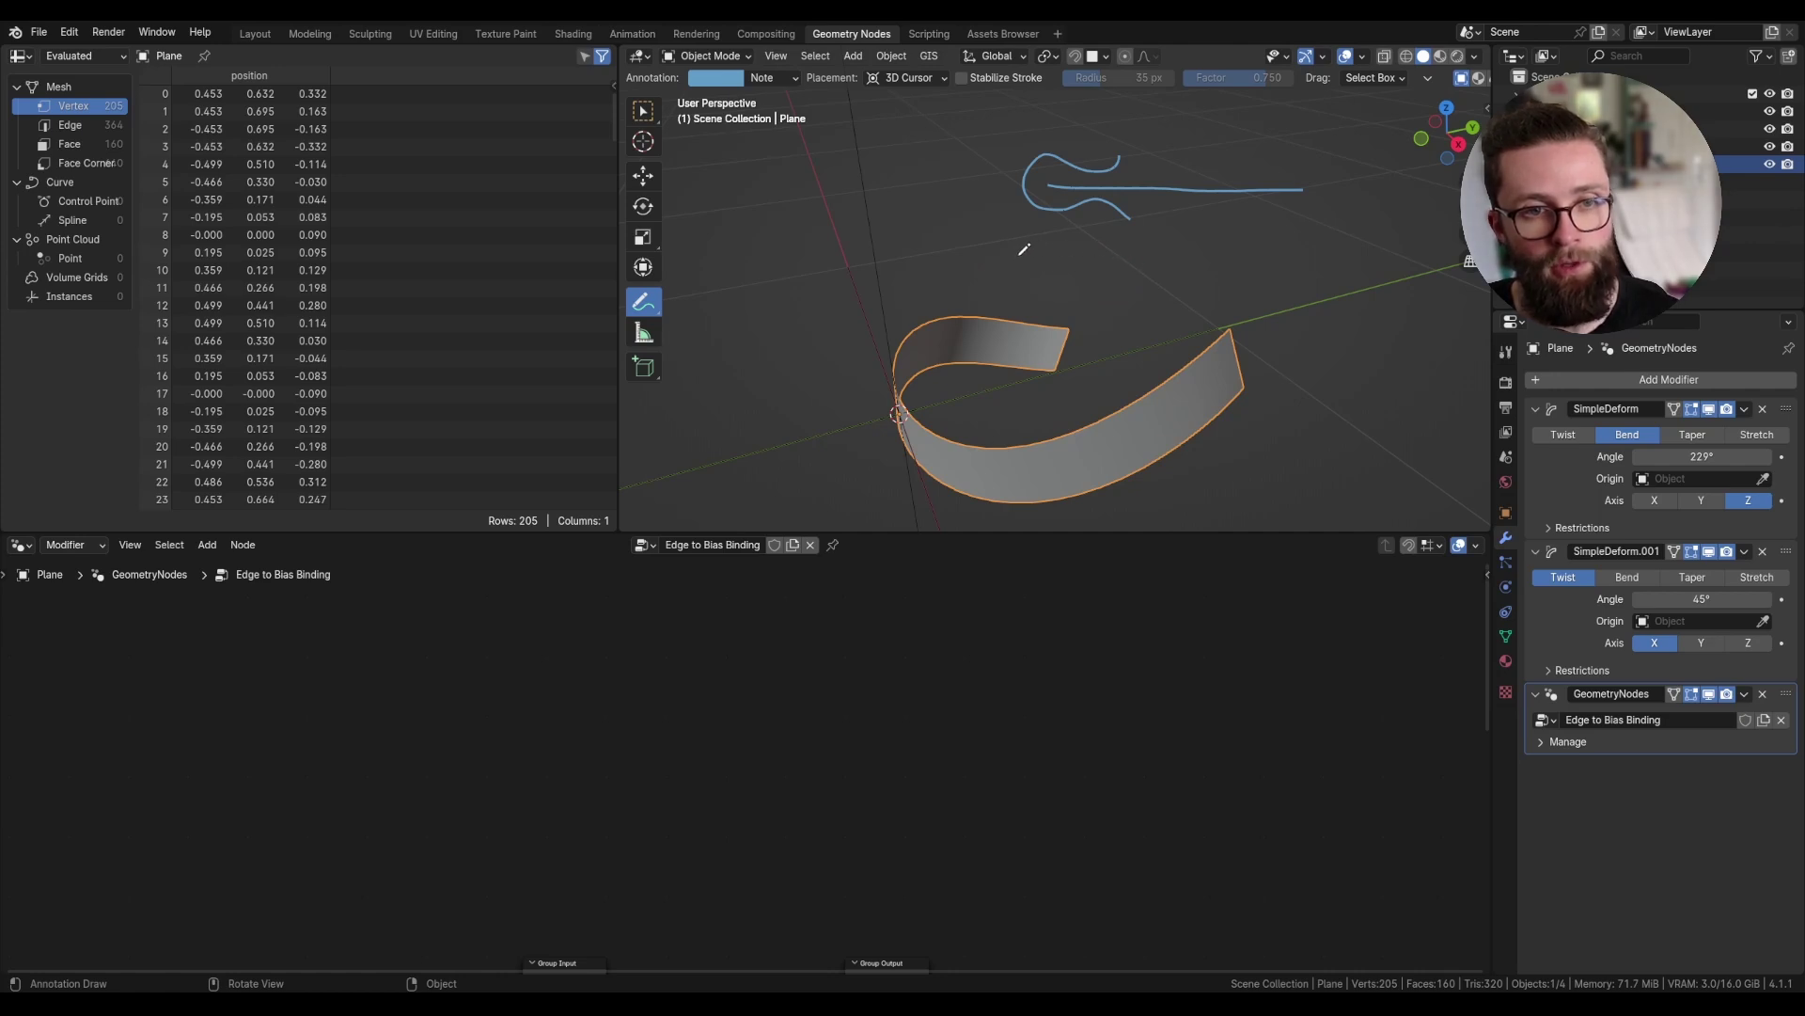
# - Annotate a squared fold profile below the rounded one, mark its corners, and draw the stitch band across both profiles
pyautogui.moveTo(1017, 256); pyautogui.dragTo(1127, 263)
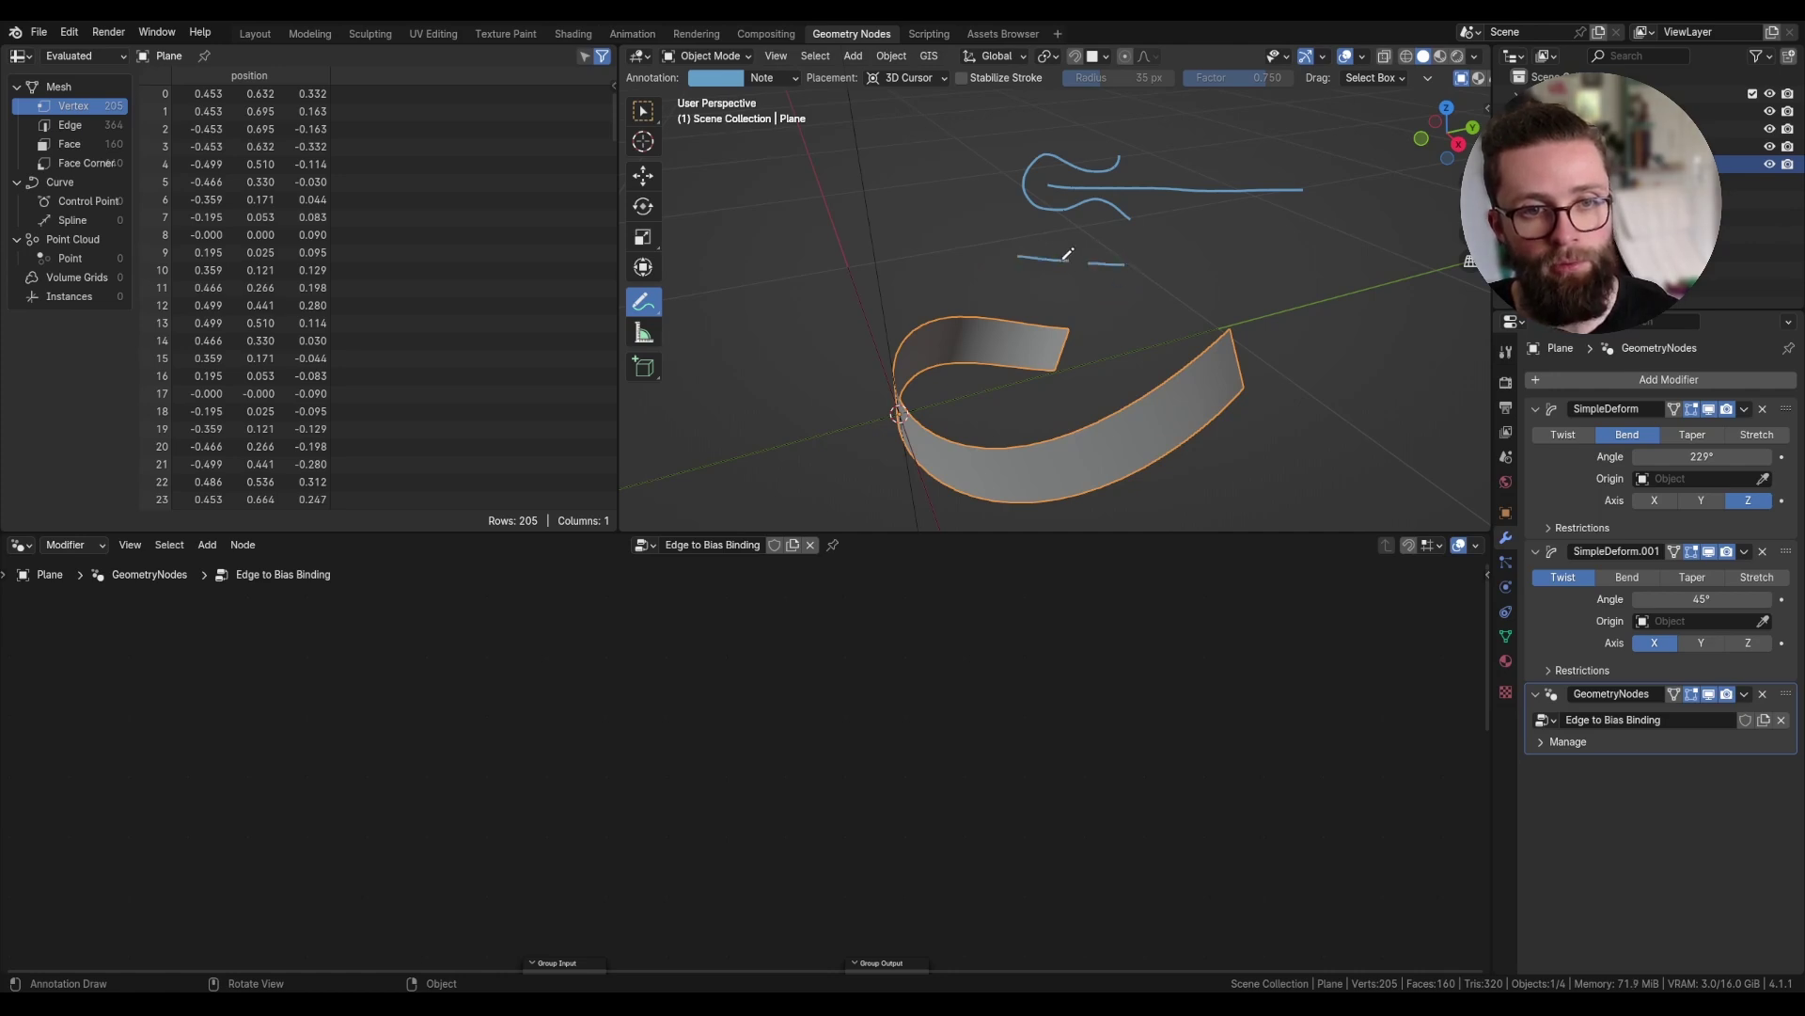
pyautogui.moveTo(1013, 294); pyautogui.dragTo(1137, 302)
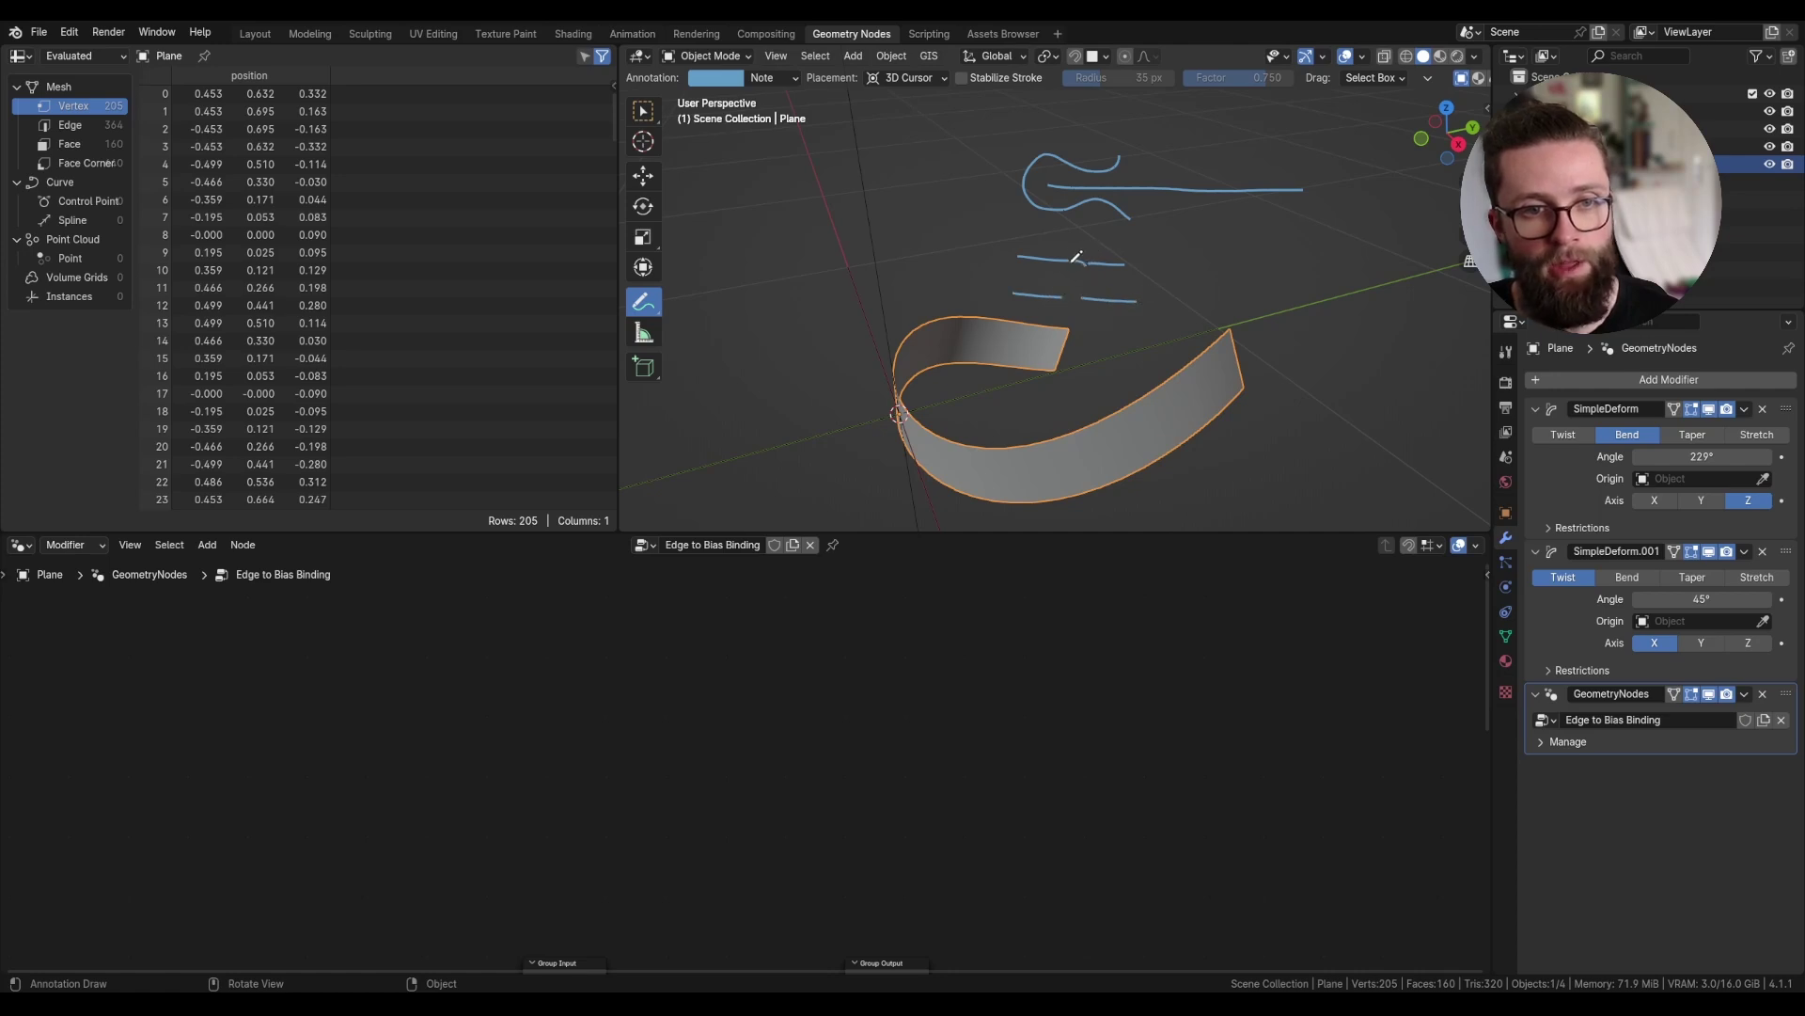
pyautogui.moveTo(1022, 256); pyautogui.dragTo(1012, 285)
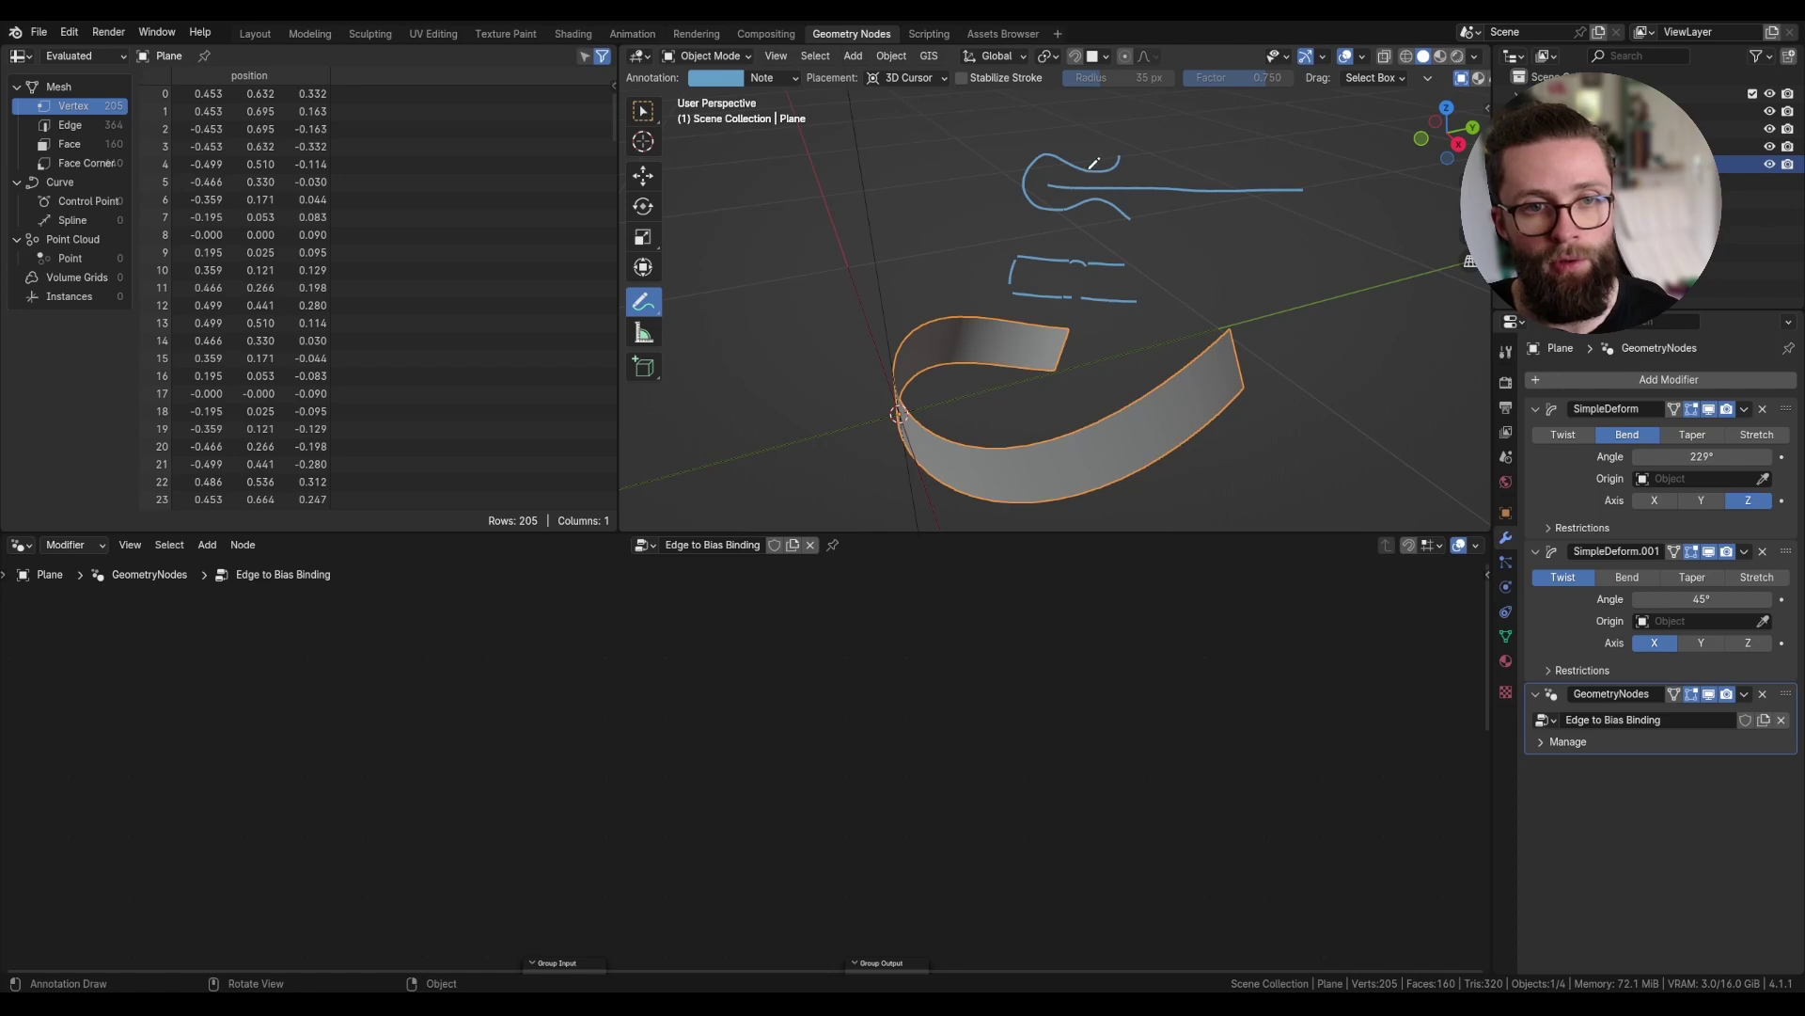
pyautogui.moveTo(1090, 169)
pyautogui.mouseDown()
pyautogui.moveTo(1092, 206)
pyautogui.moveTo(1097, 164)
pyautogui.mouseUp()
pyautogui.moveTo(1068, 254); pyautogui.dragTo(1091, 269)
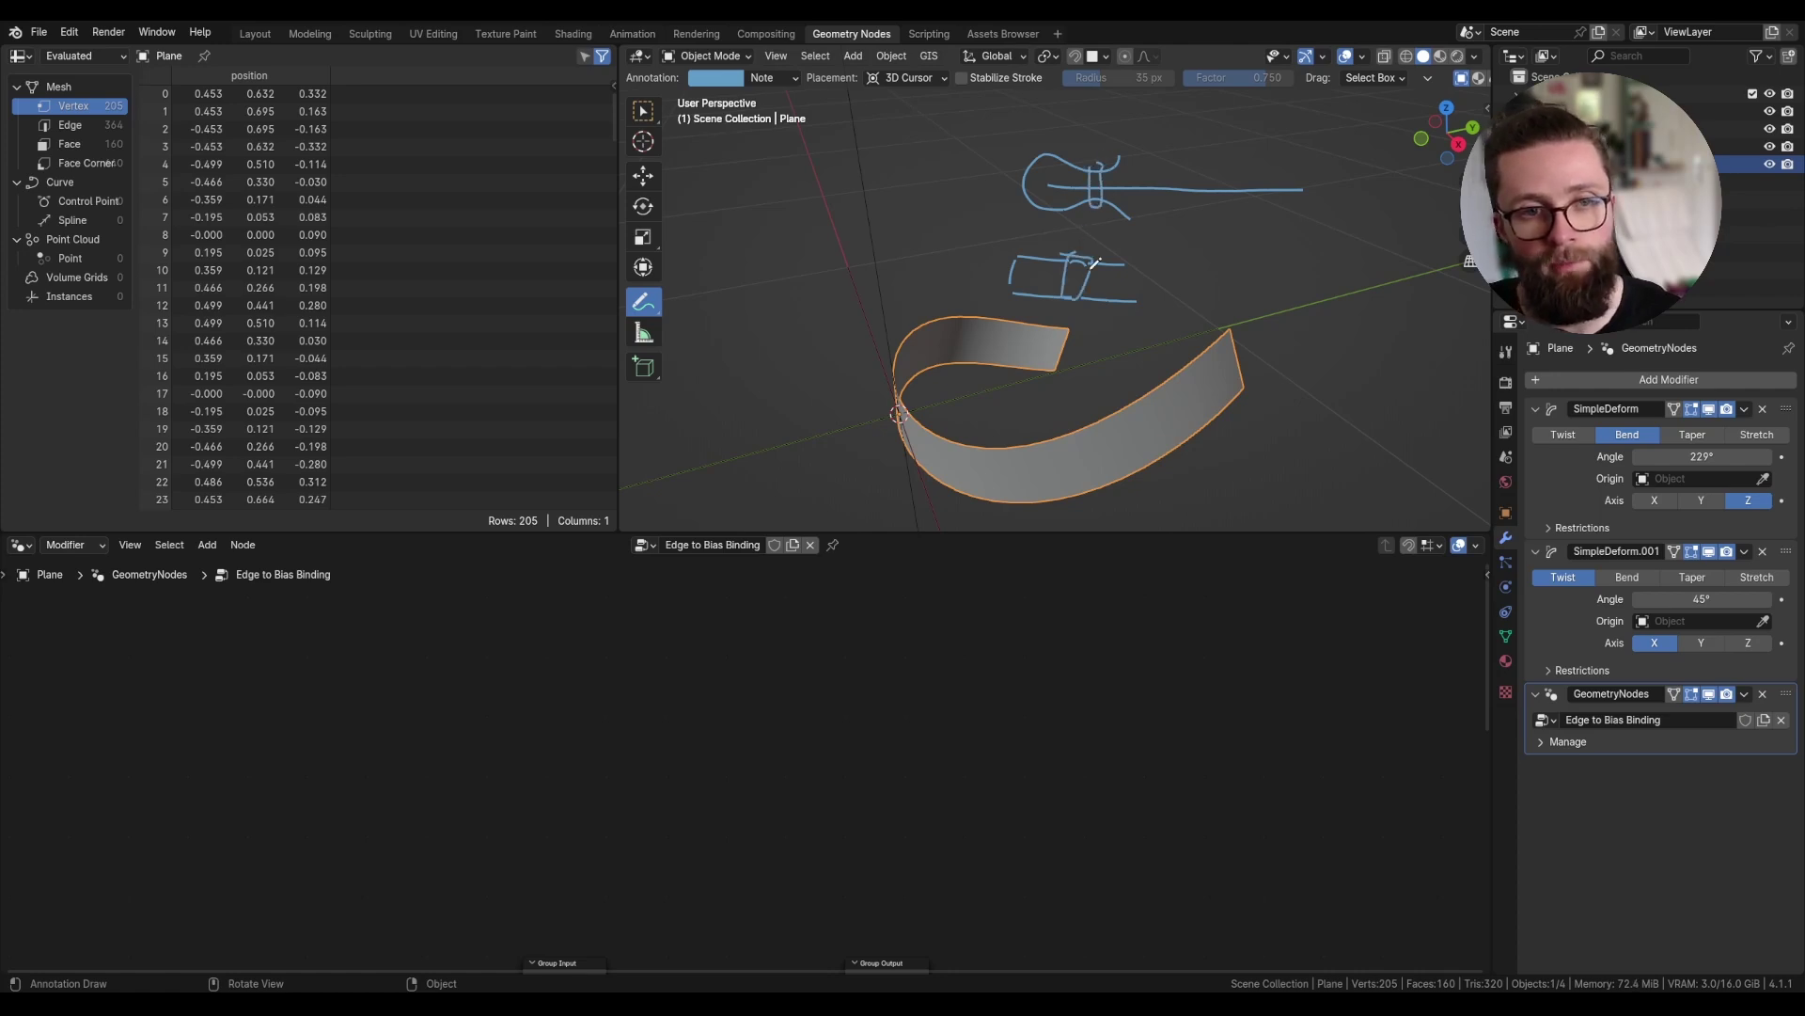
pyautogui.moveTo(1010, 252); pyautogui.dragTo(1021, 284)
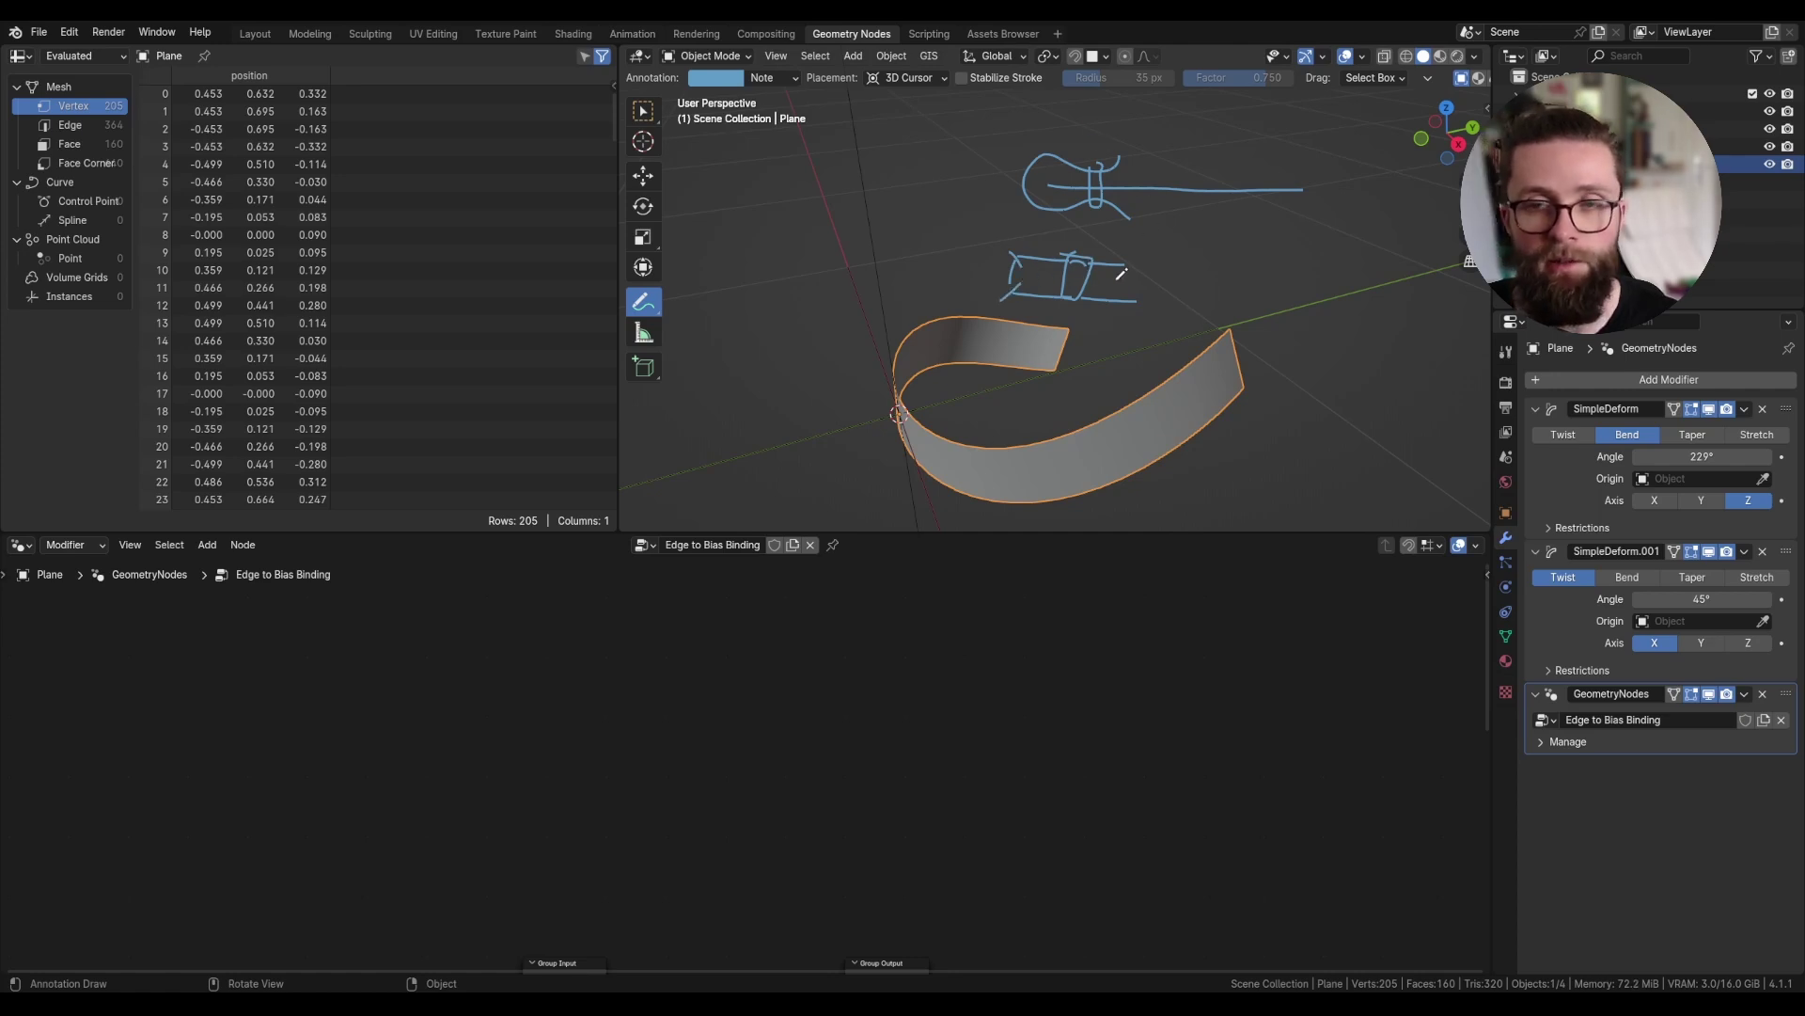
# - Duplicate the Group Input node into the empty area above the original and show the node group's interface settings
pyautogui.hotkey('shift', 'd')
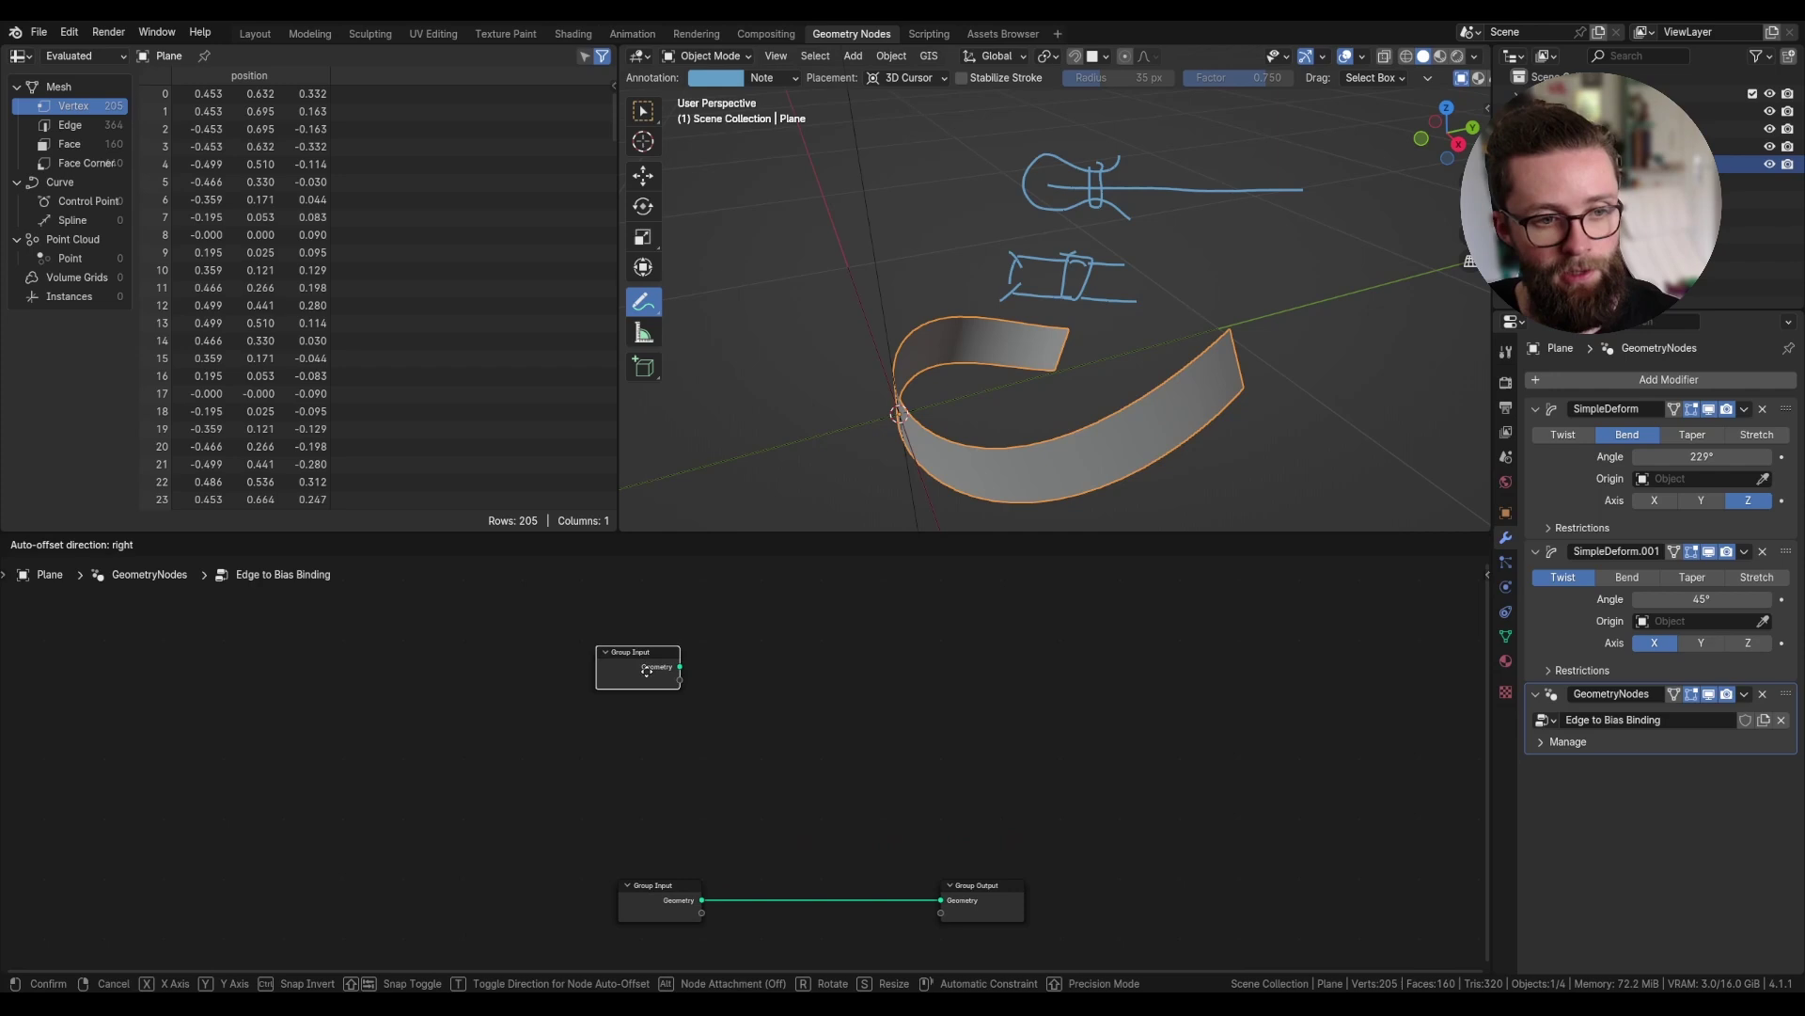
pyautogui.click(655, 669)
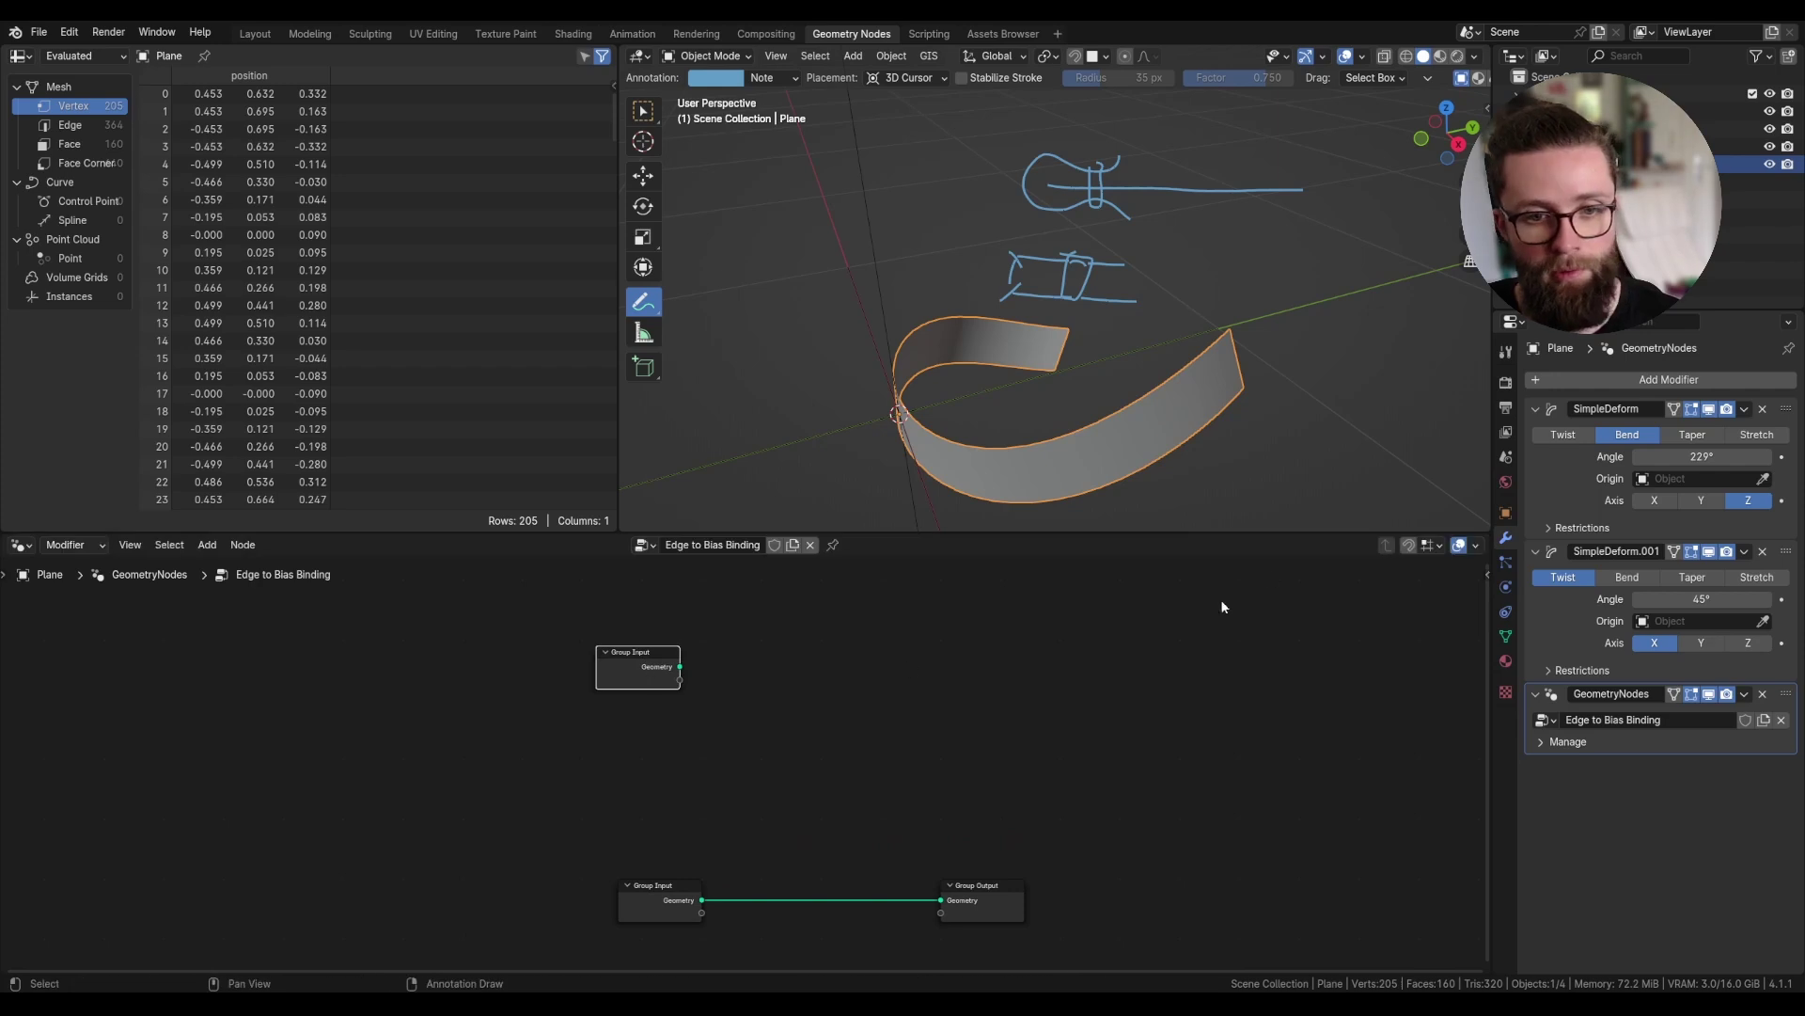
pyautogui.click(1482, 573)
pyautogui.scroll(3, 500, 688)
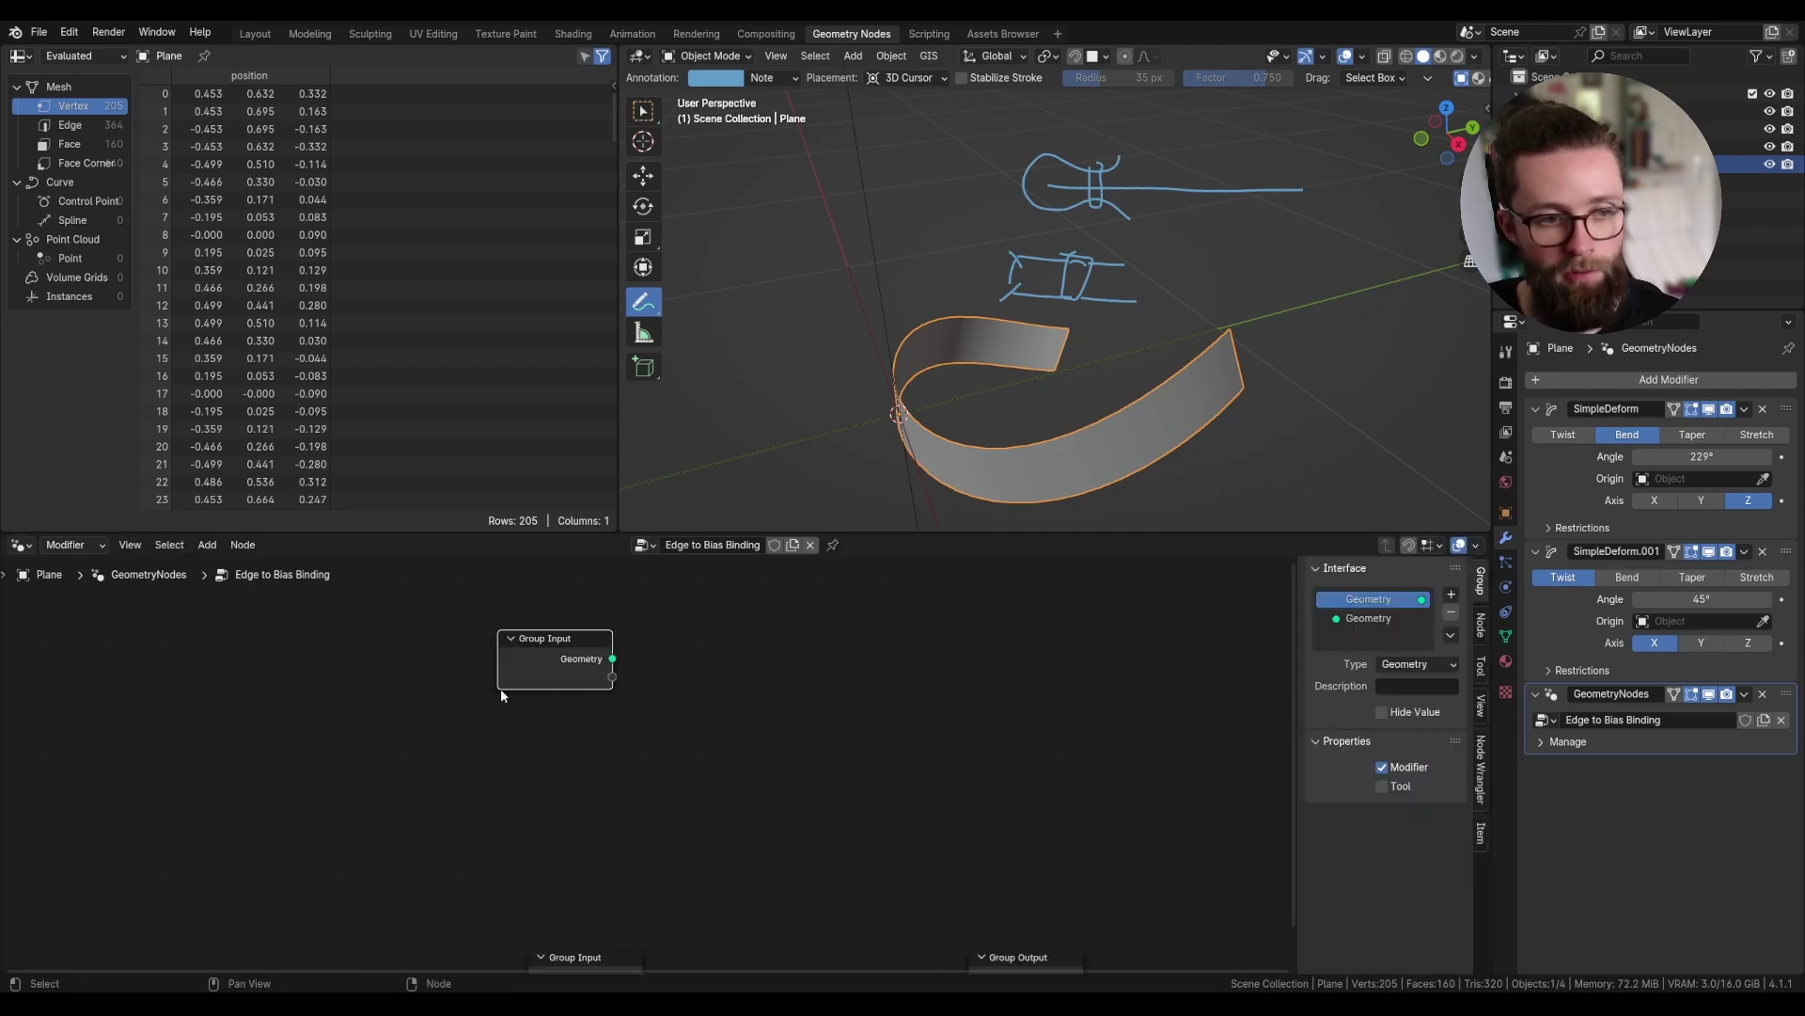
# - Add an input socket to the node group and name it Bias Thickness
pyautogui.click(1451, 593)
pyautogui.click(1402, 636)
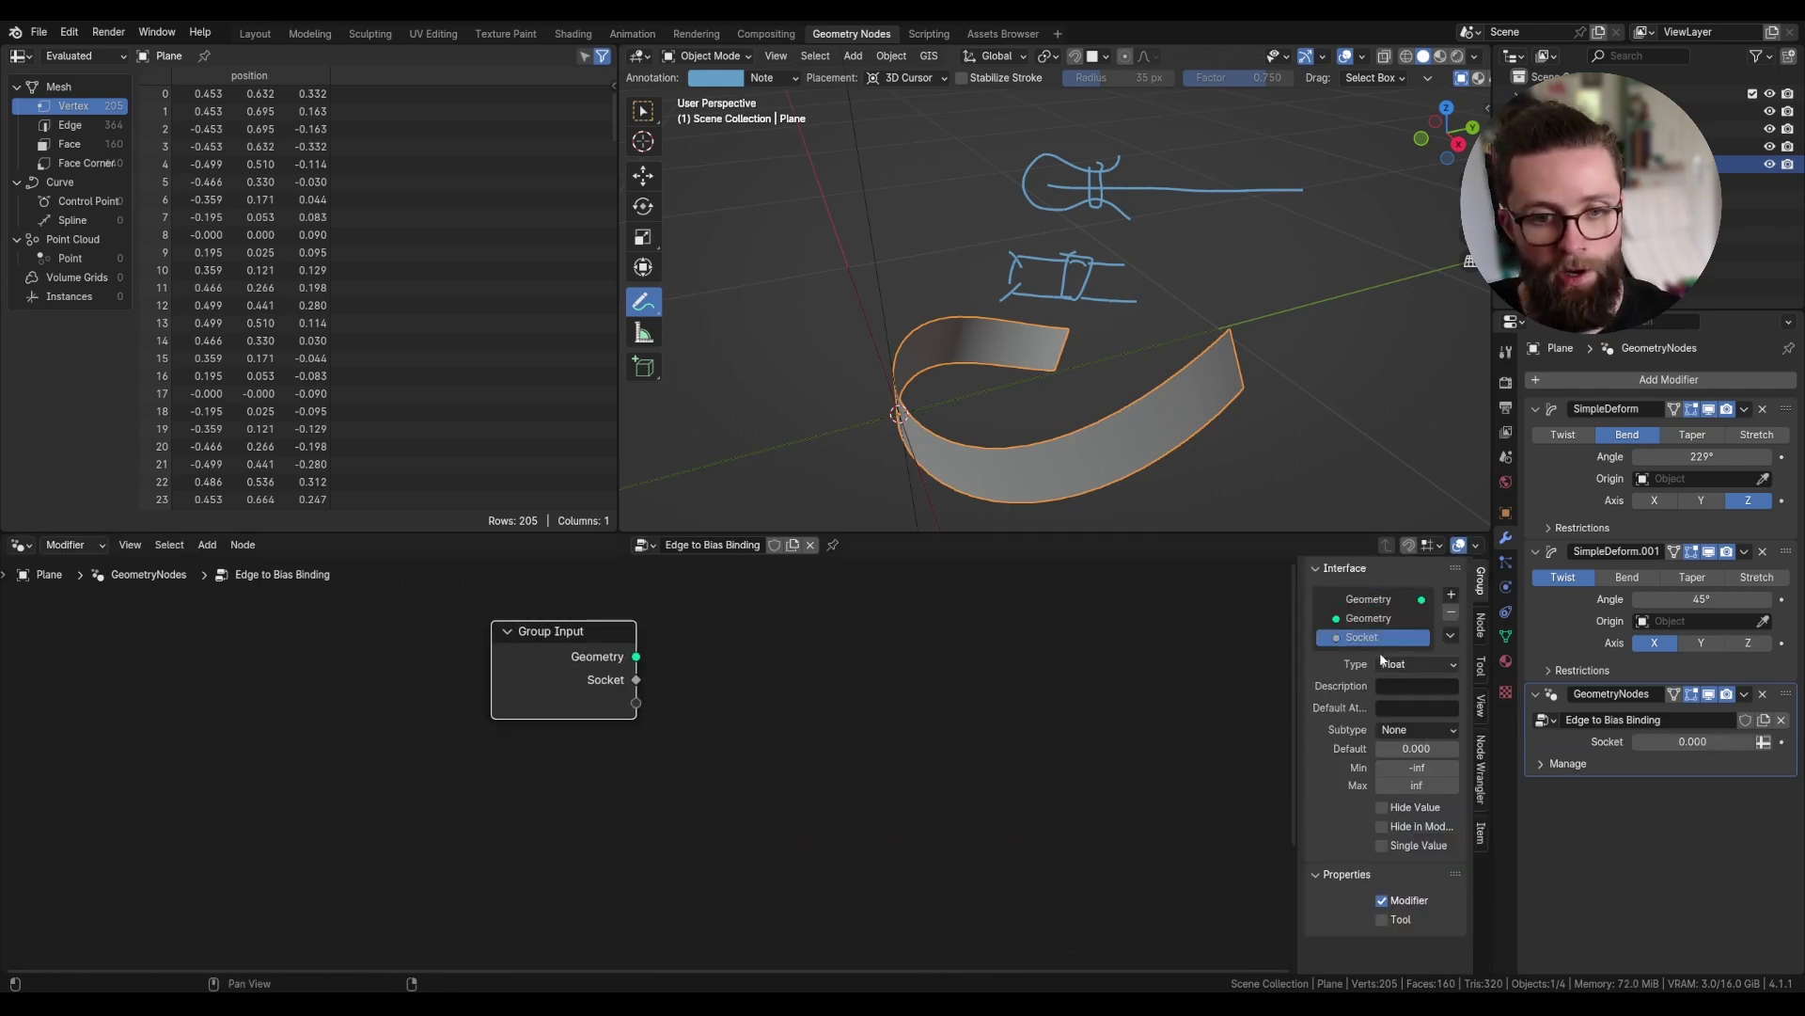
pyautogui.write('Bias Thickness')
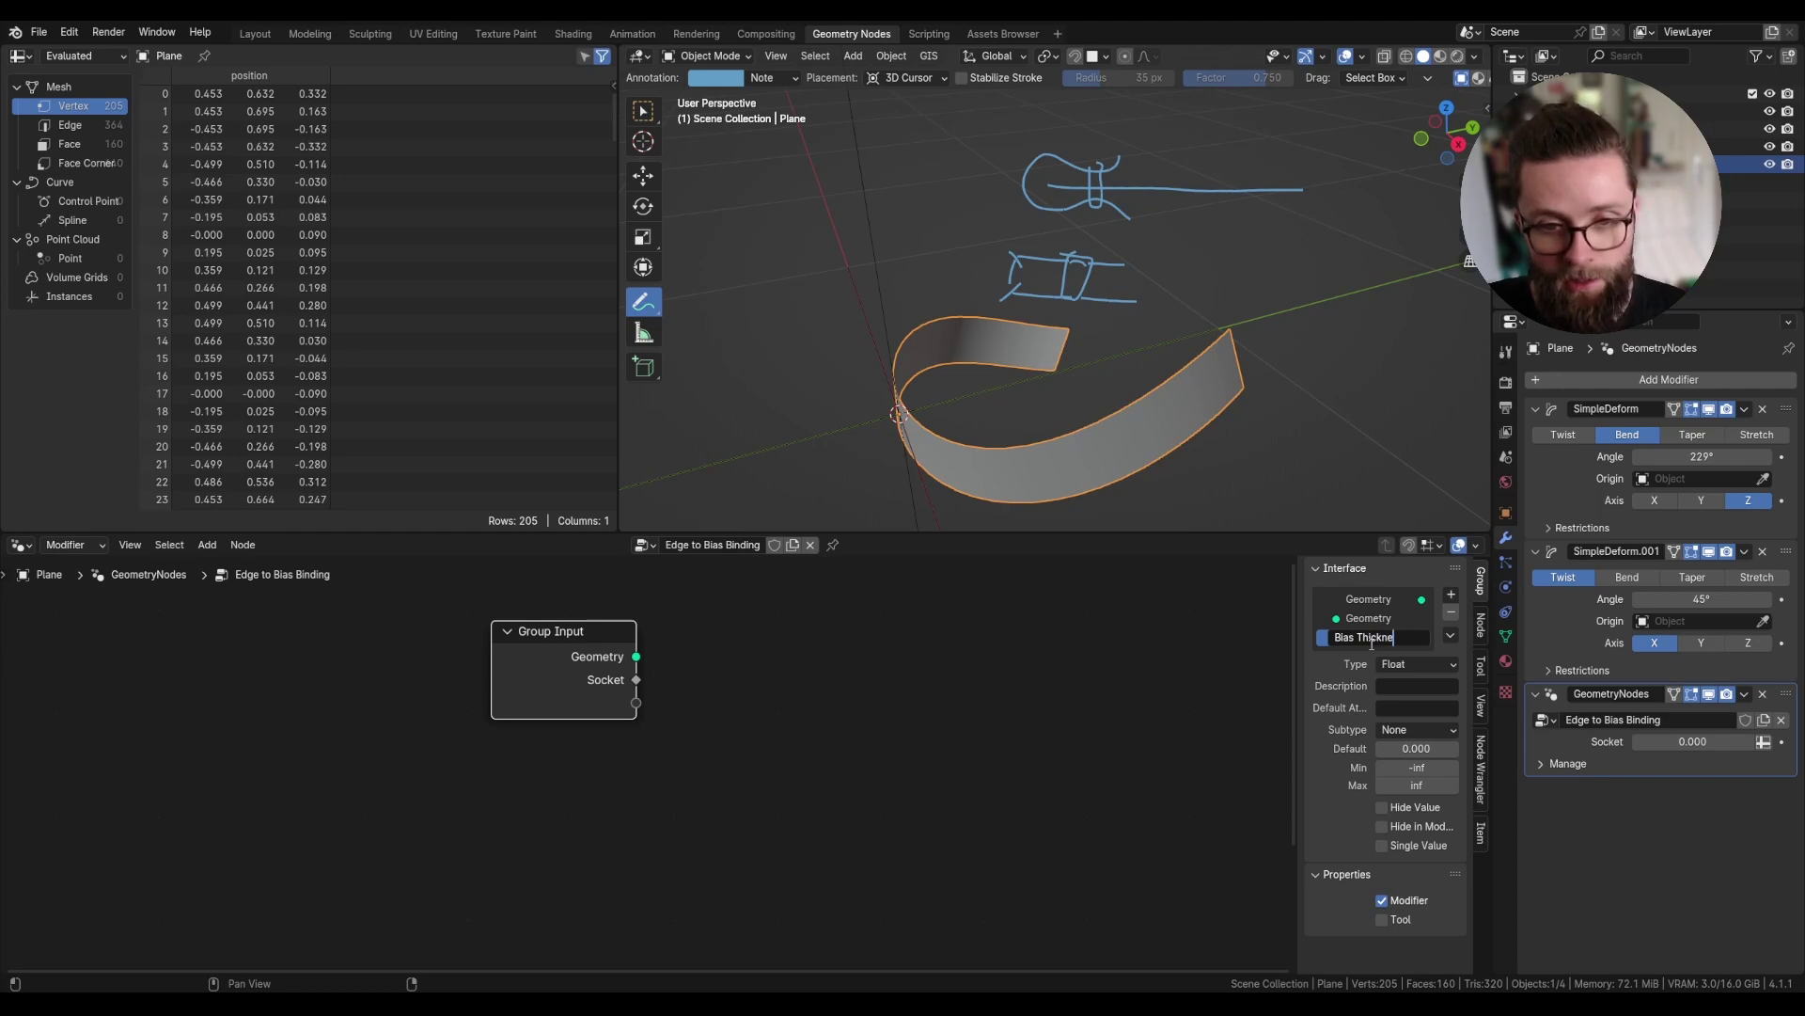
pyautogui.press('Return')
# - Configure Bias Thickness as a single-value Distance with a minimum of 0 and a default of 0.005
pyautogui.click(1382, 730)
pyautogui.click(1404, 864)
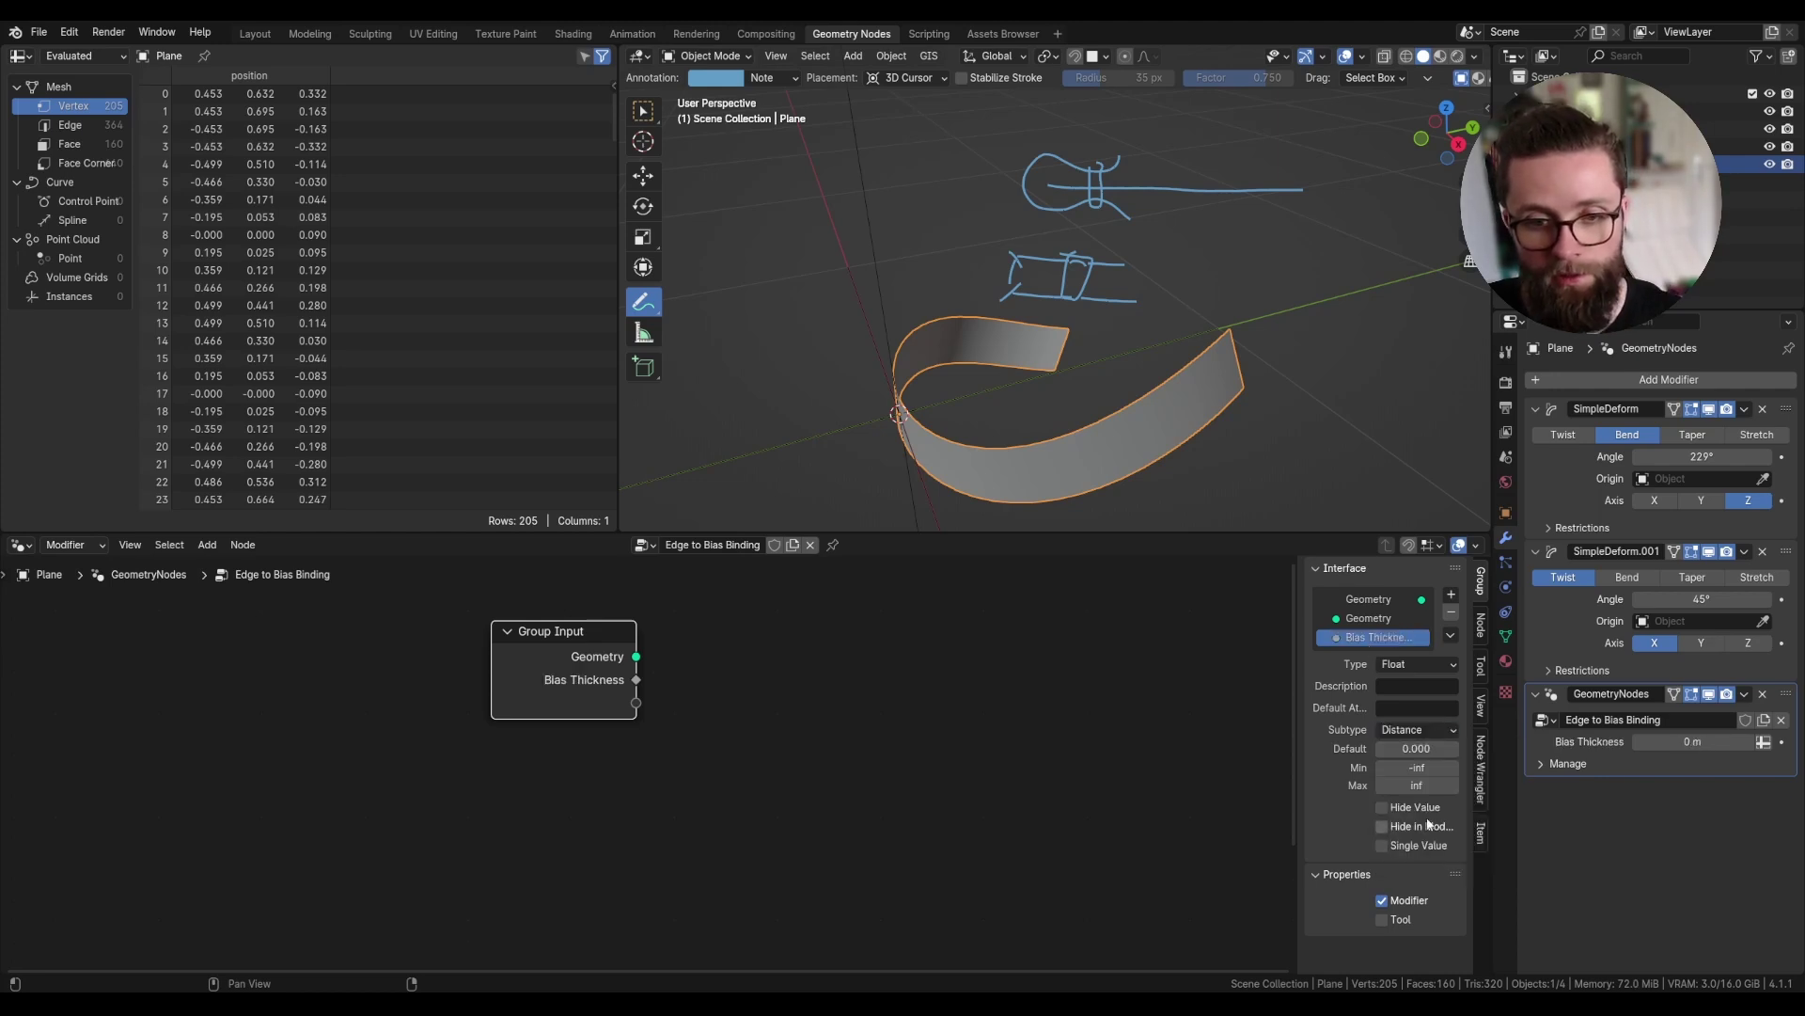
pyautogui.click(1411, 767)
pyautogui.write('0')
pyautogui.press('Return')
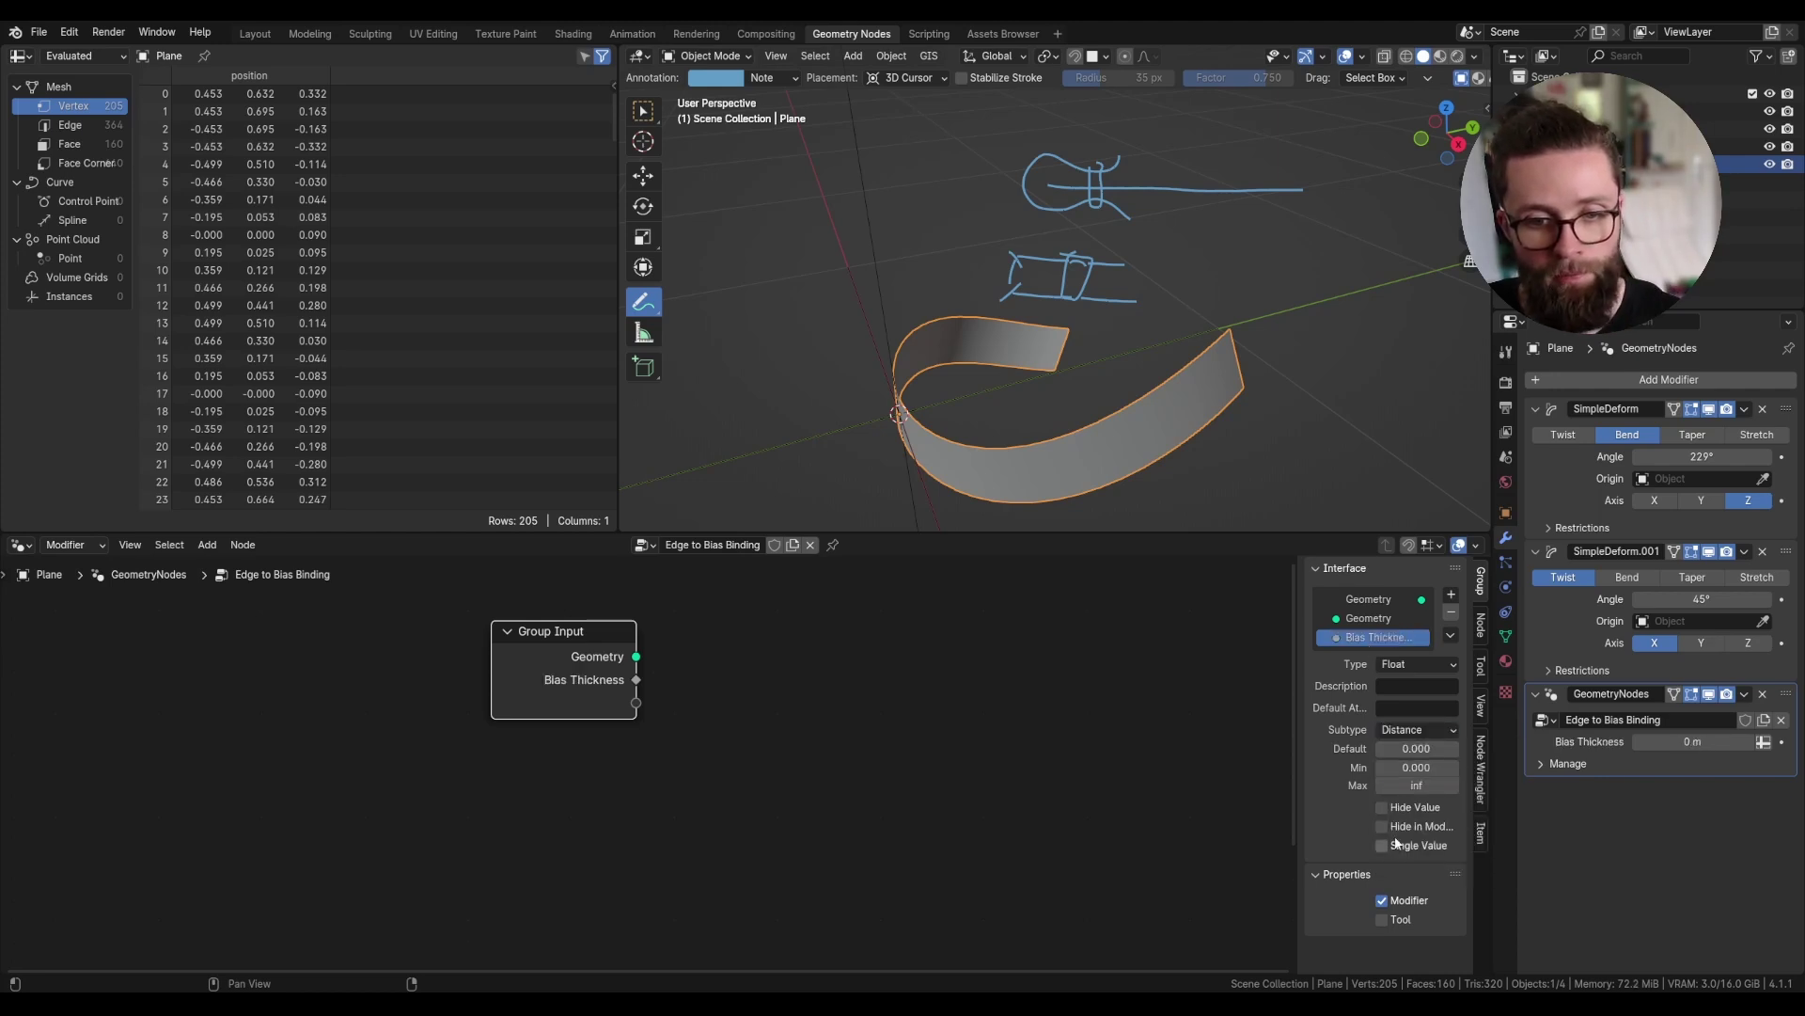
pyautogui.click(1382, 845)
pyautogui.click(1426, 748)
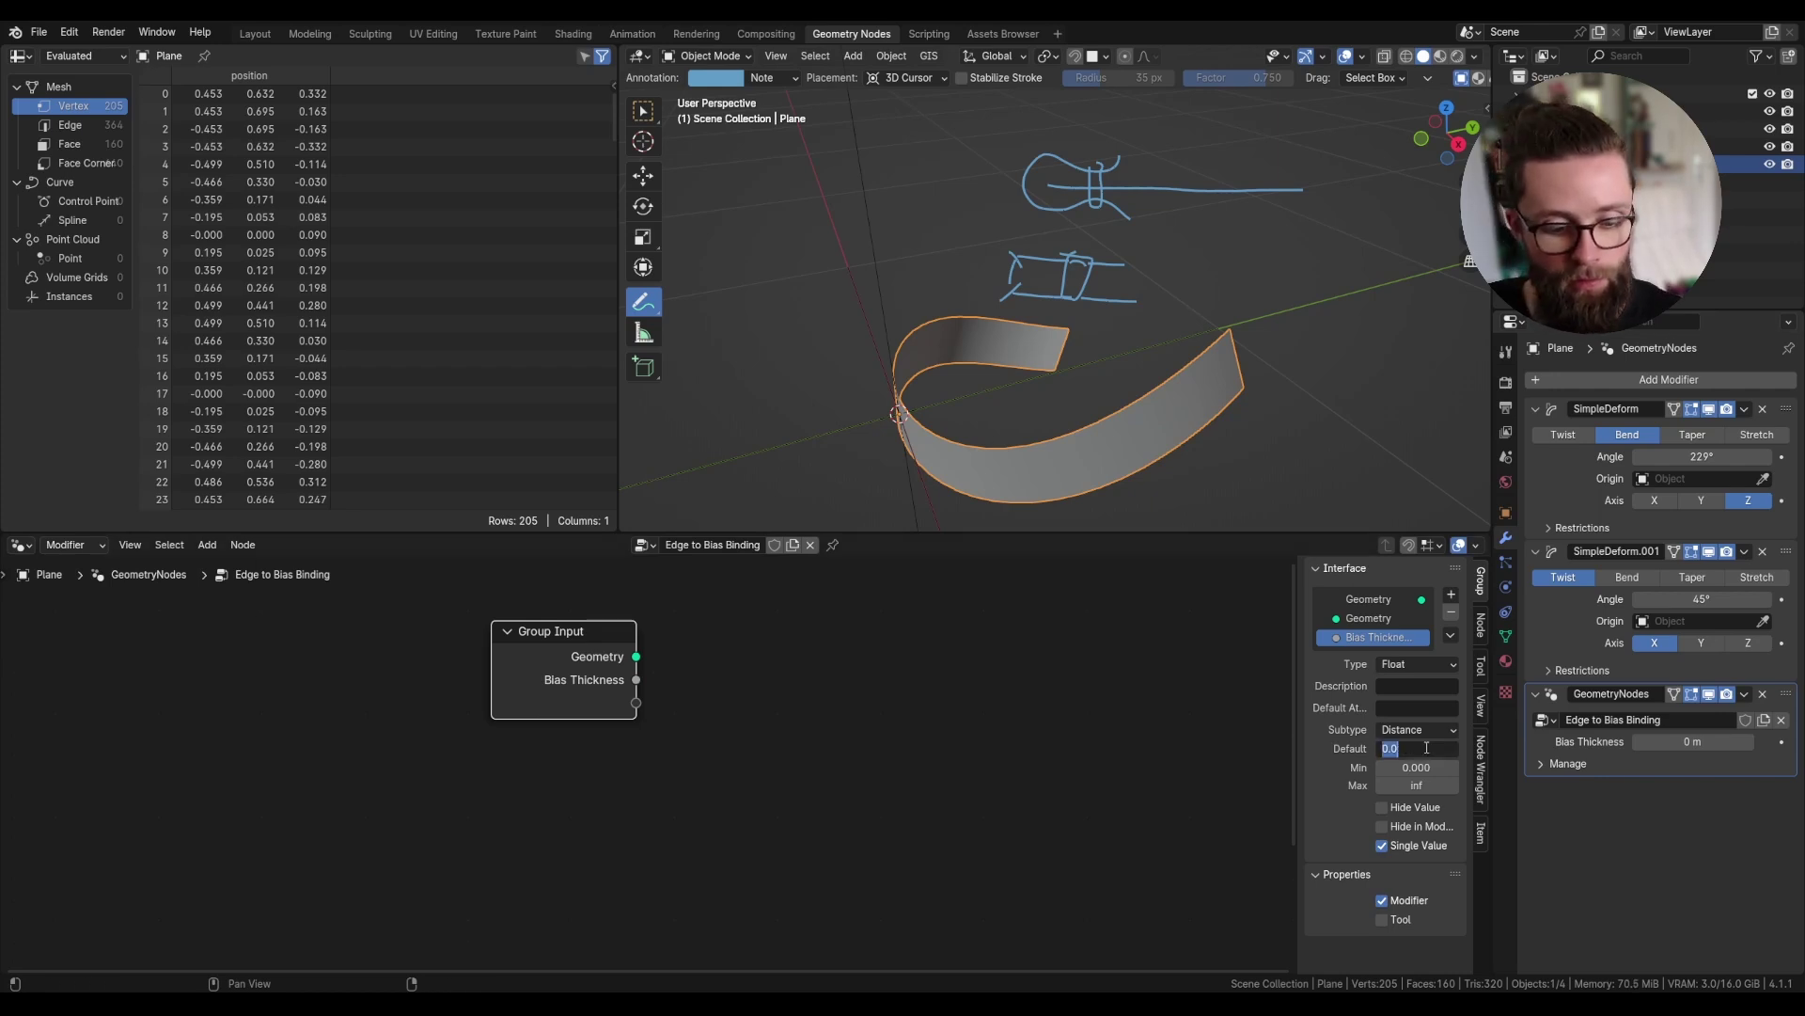
pyautogui.write('0.005')
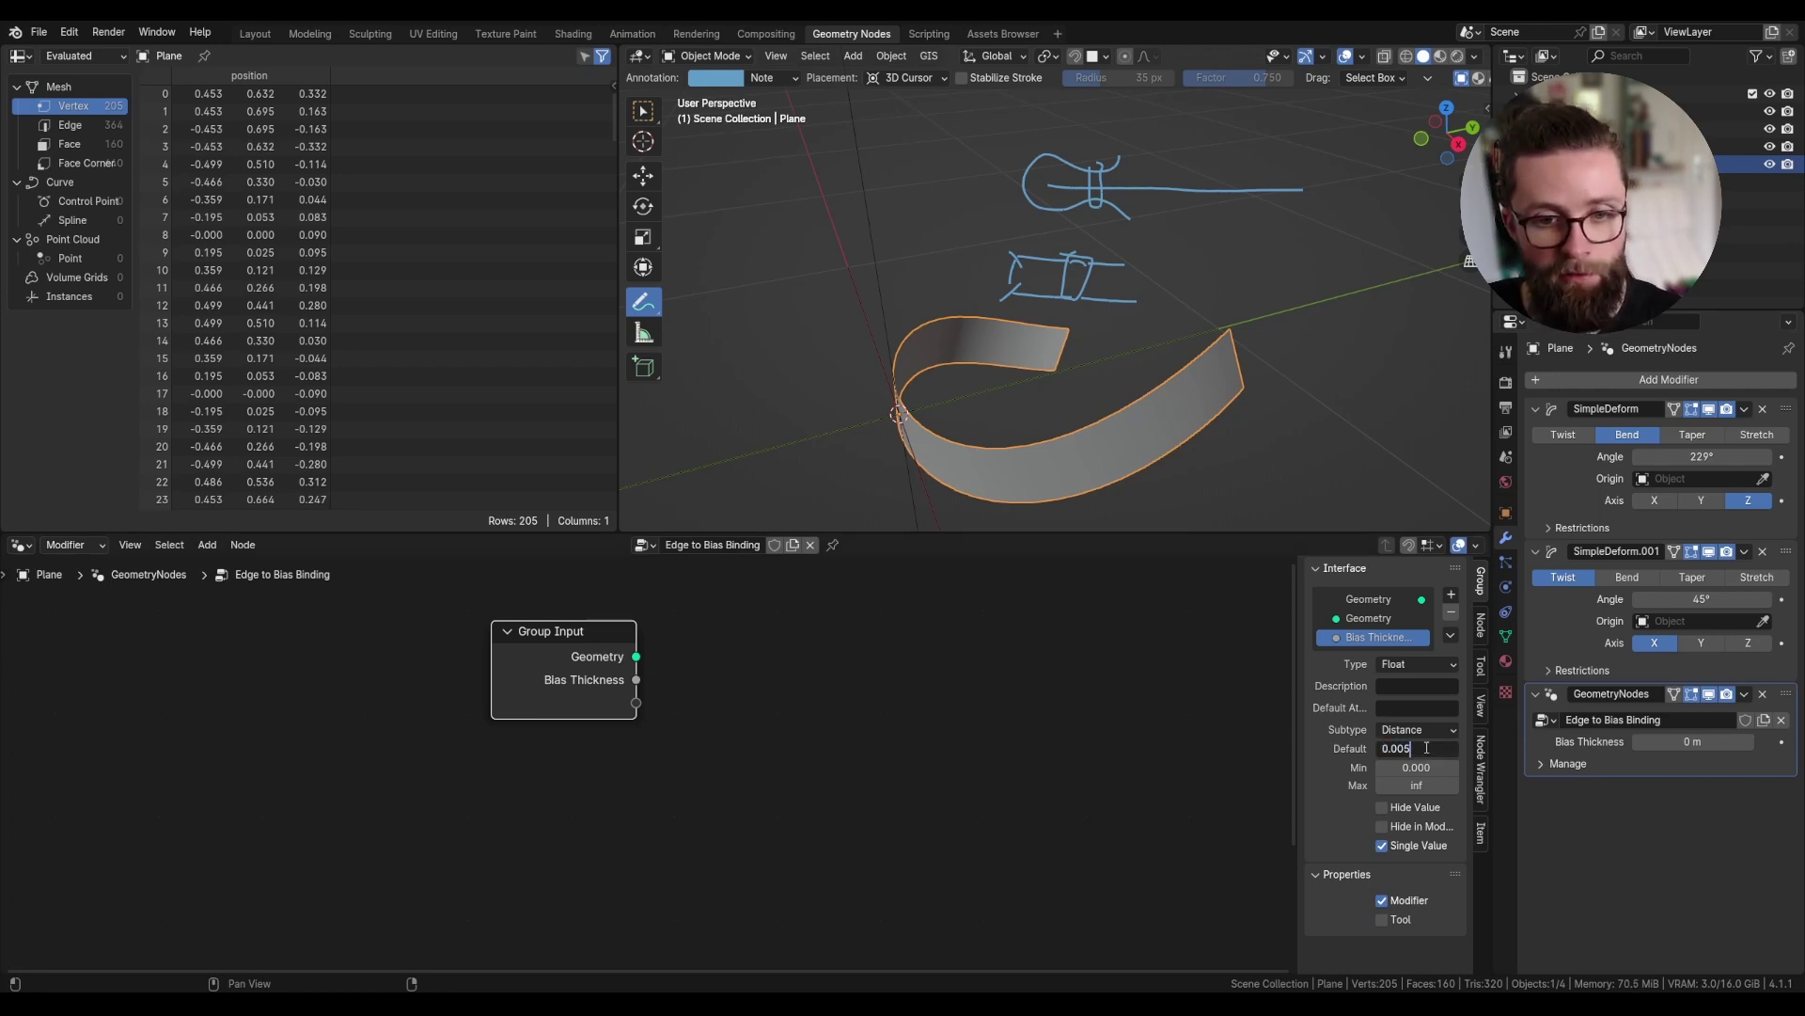
pyautogui.press('Return')
# - Duplicate the Bias Thickness input socket twice in the group interface
pyautogui.click(1451, 635)
pyautogui.click(1465, 667)
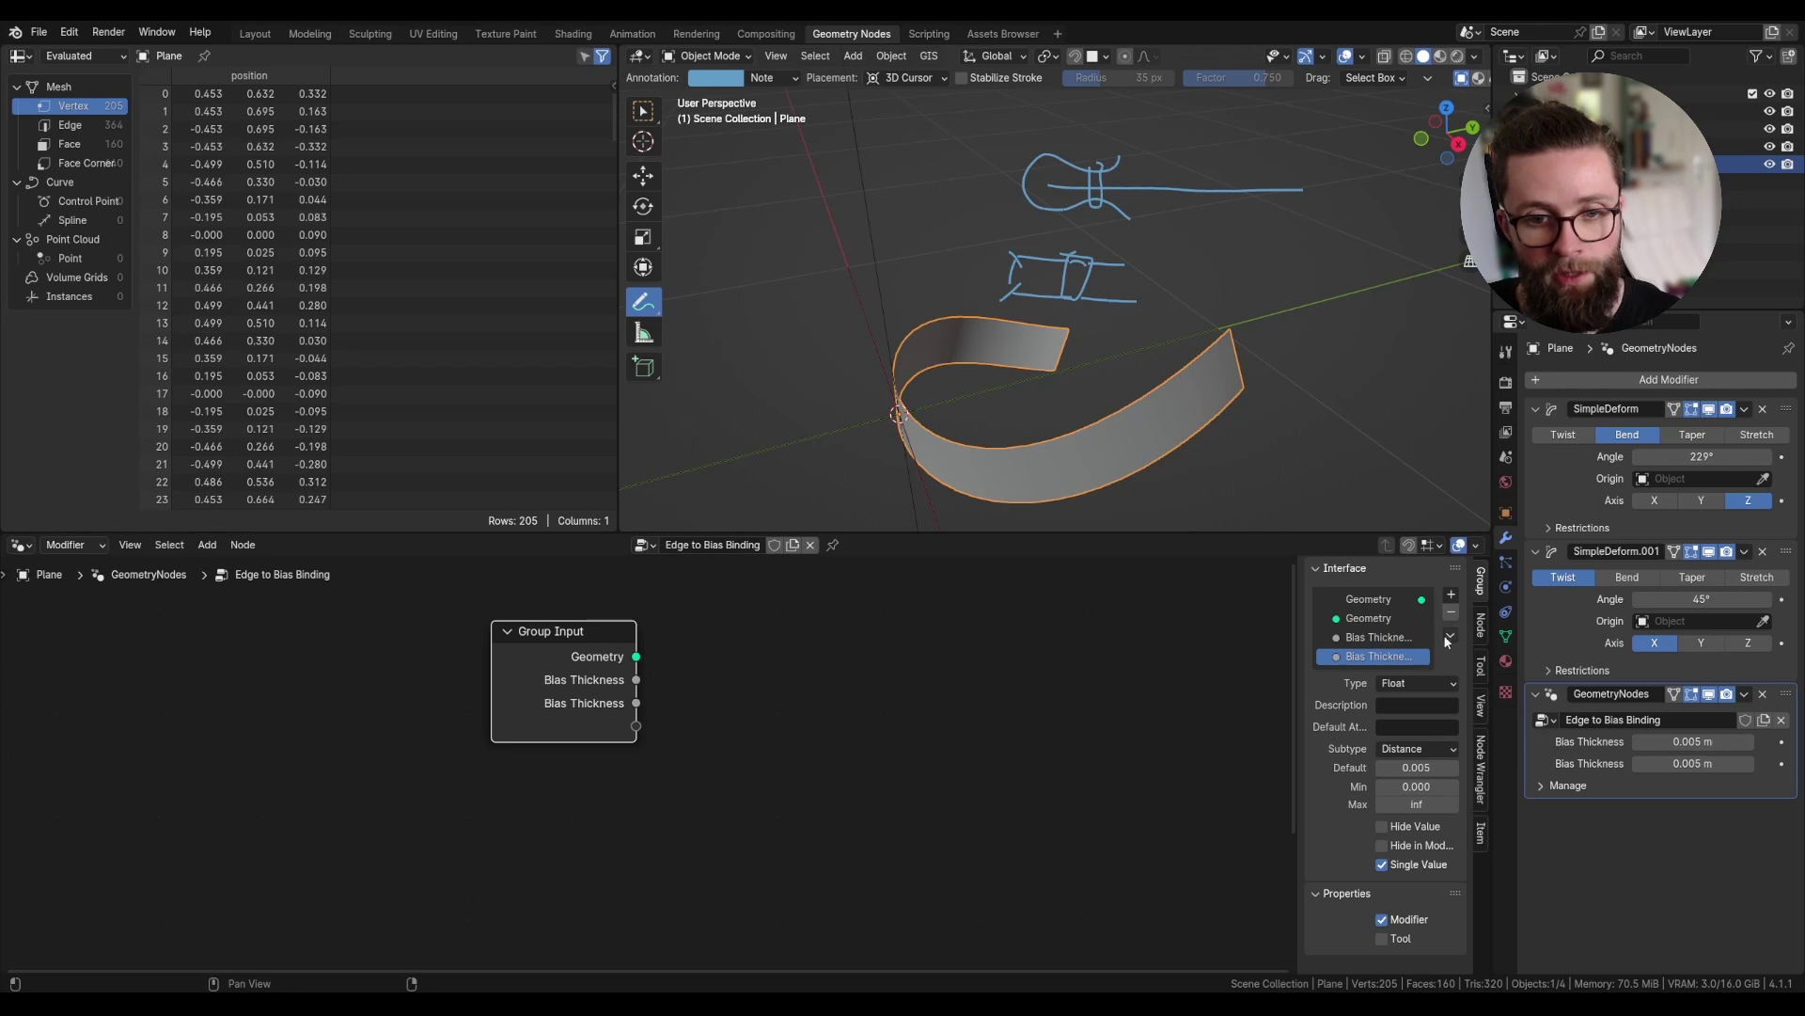
pyautogui.click(1451, 636)
pyautogui.click(1467, 659)
# - Rename the first Bias Thickness duplicate as Bias Width and set its default to 0.015
pyautogui.doubleClick(1401, 656)
pyautogui.write('Bias W')
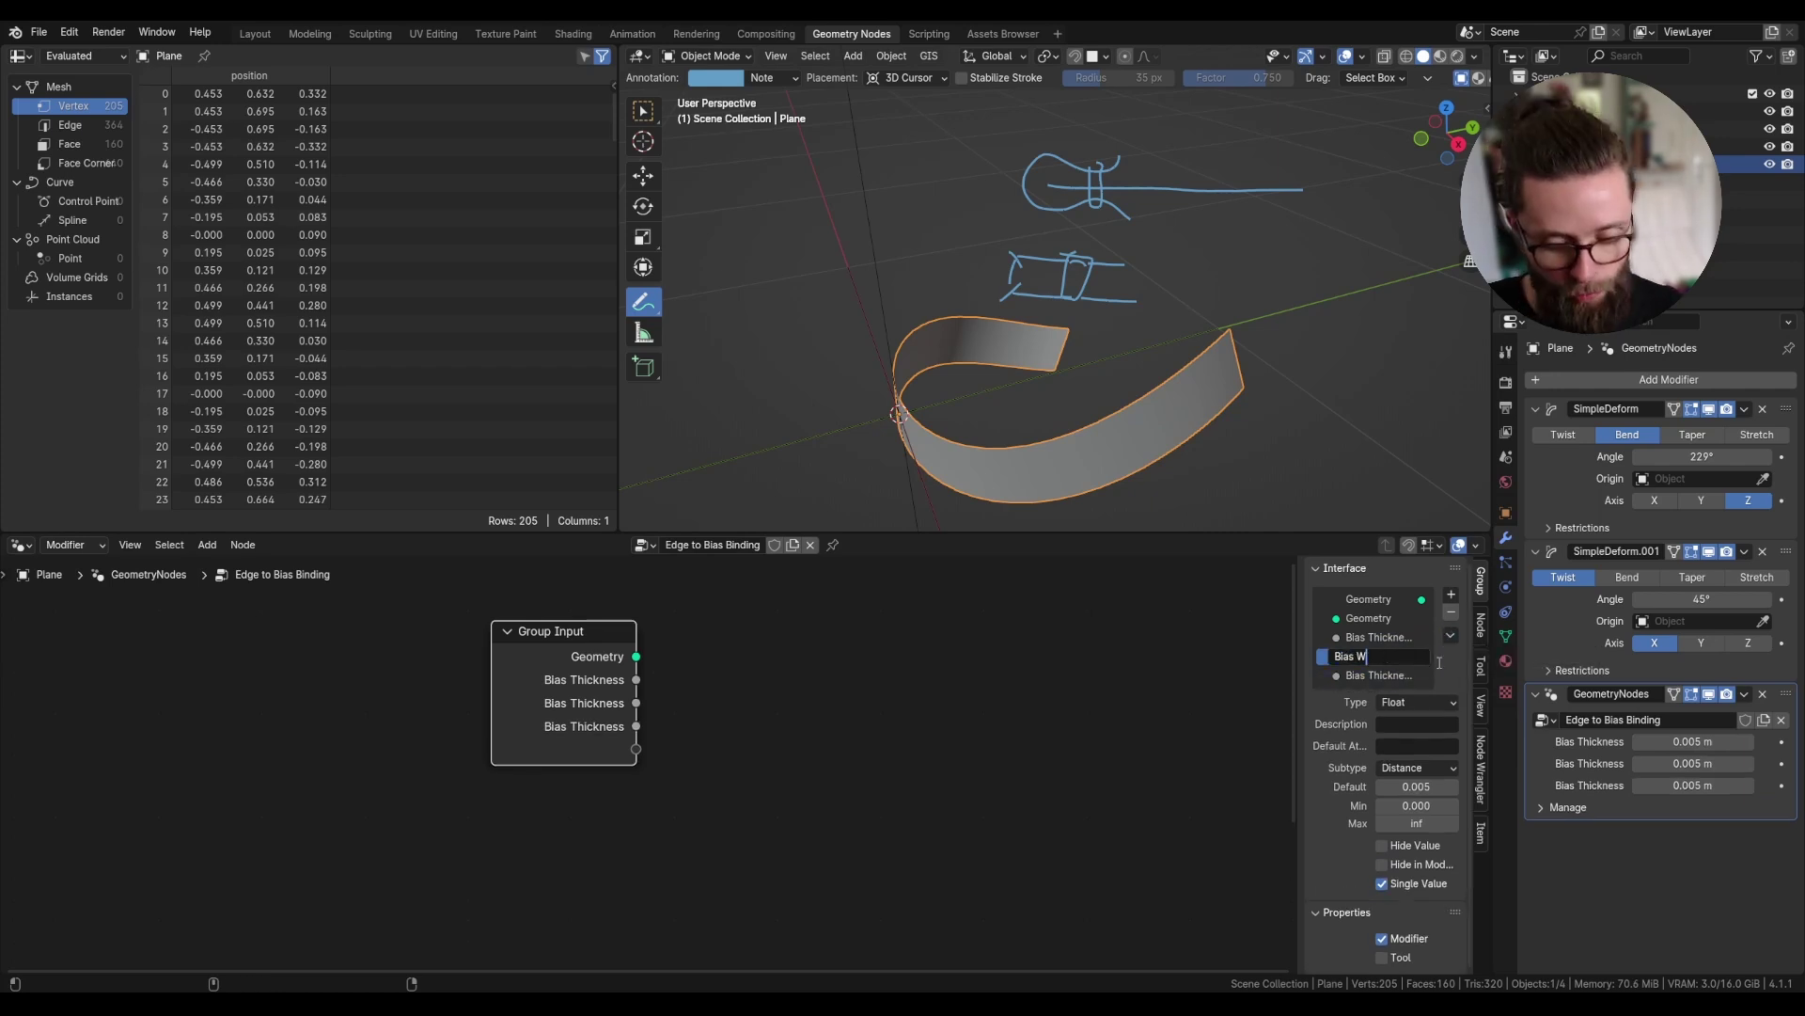
pyautogui.write('idth')
pyautogui.press('Return')
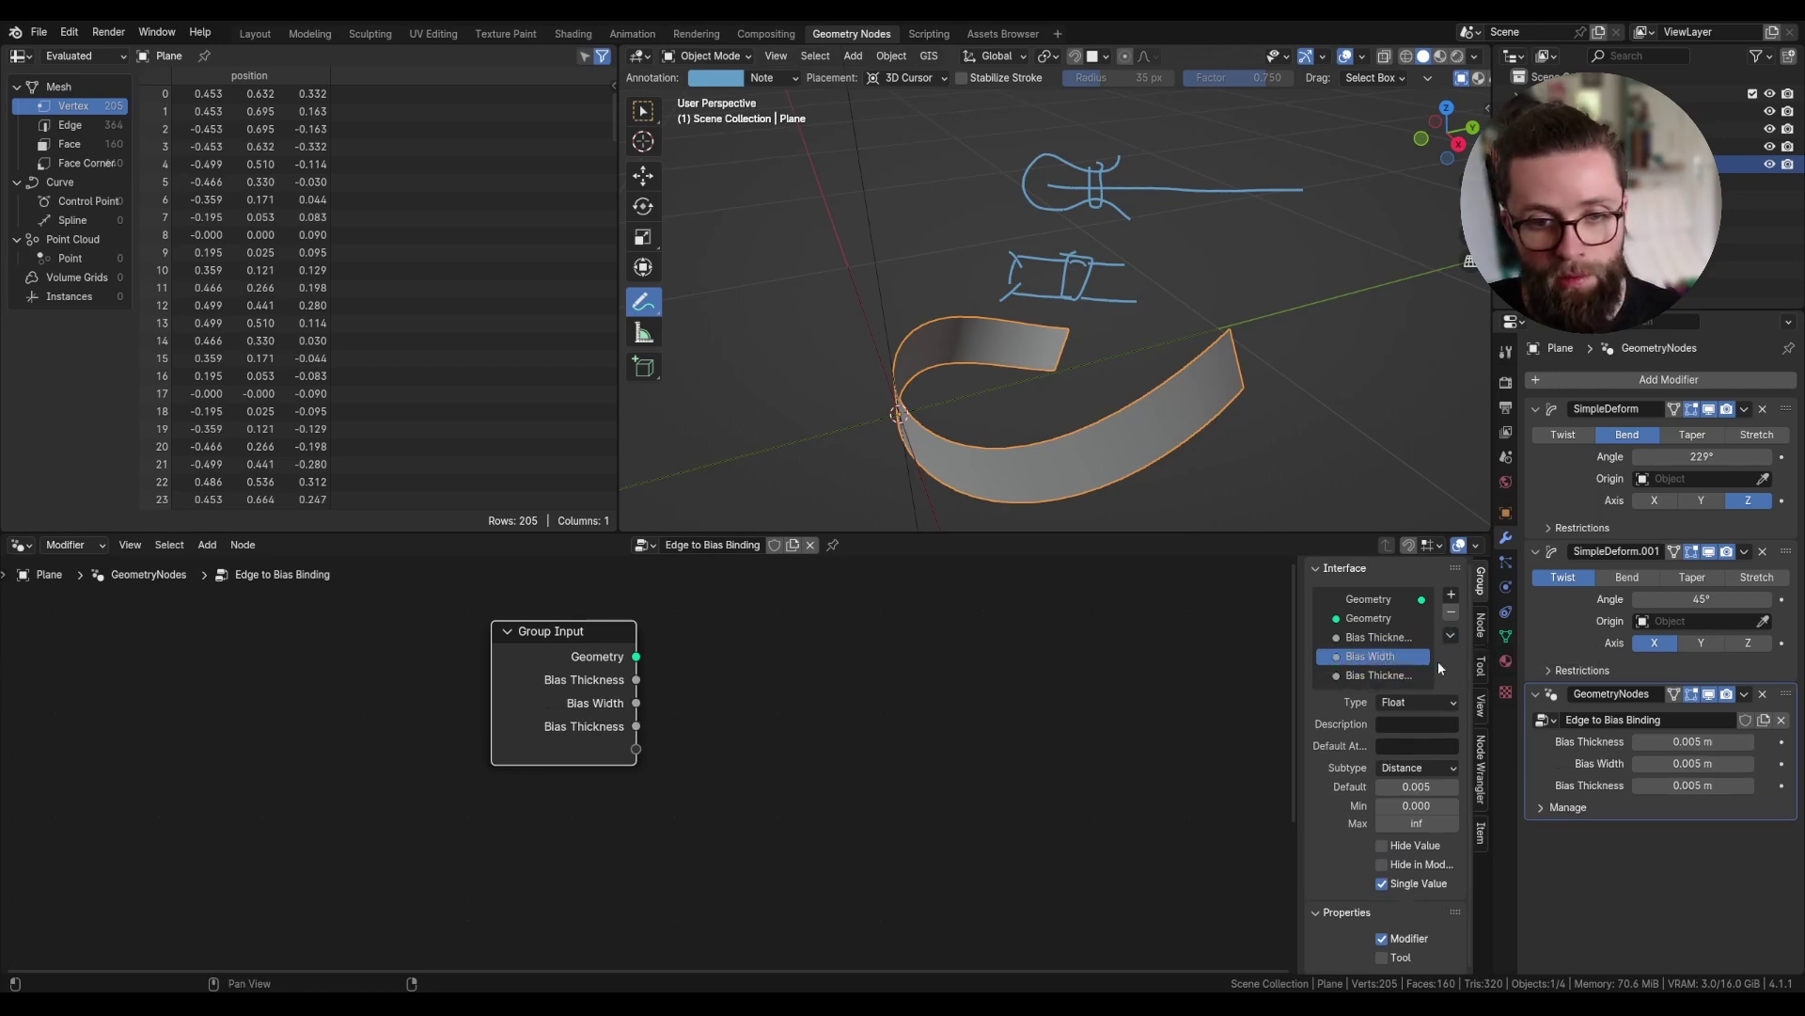
pyautogui.click(1416, 786)
pyautogui.write('0.015')
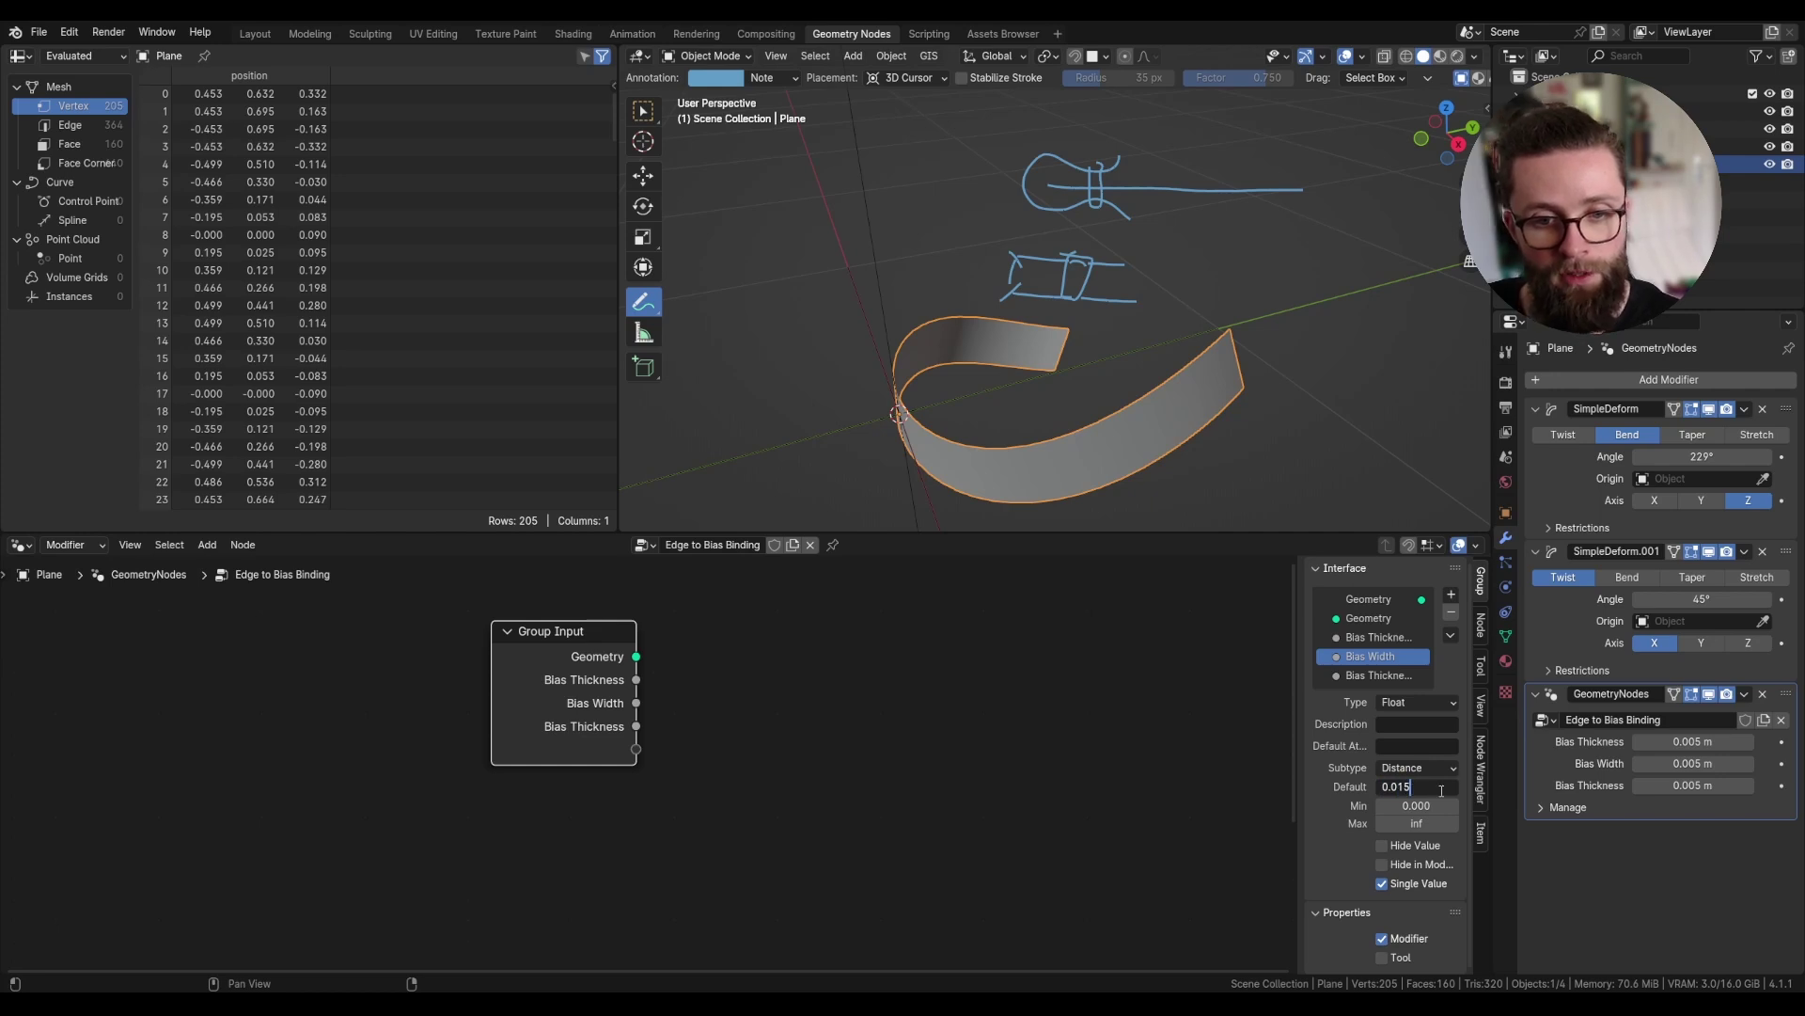
pyautogui.press('Return')
# - Rename the last duplicated Bias Thickness socket as Stitch Placement
pyautogui.doubleClick(1370, 675)
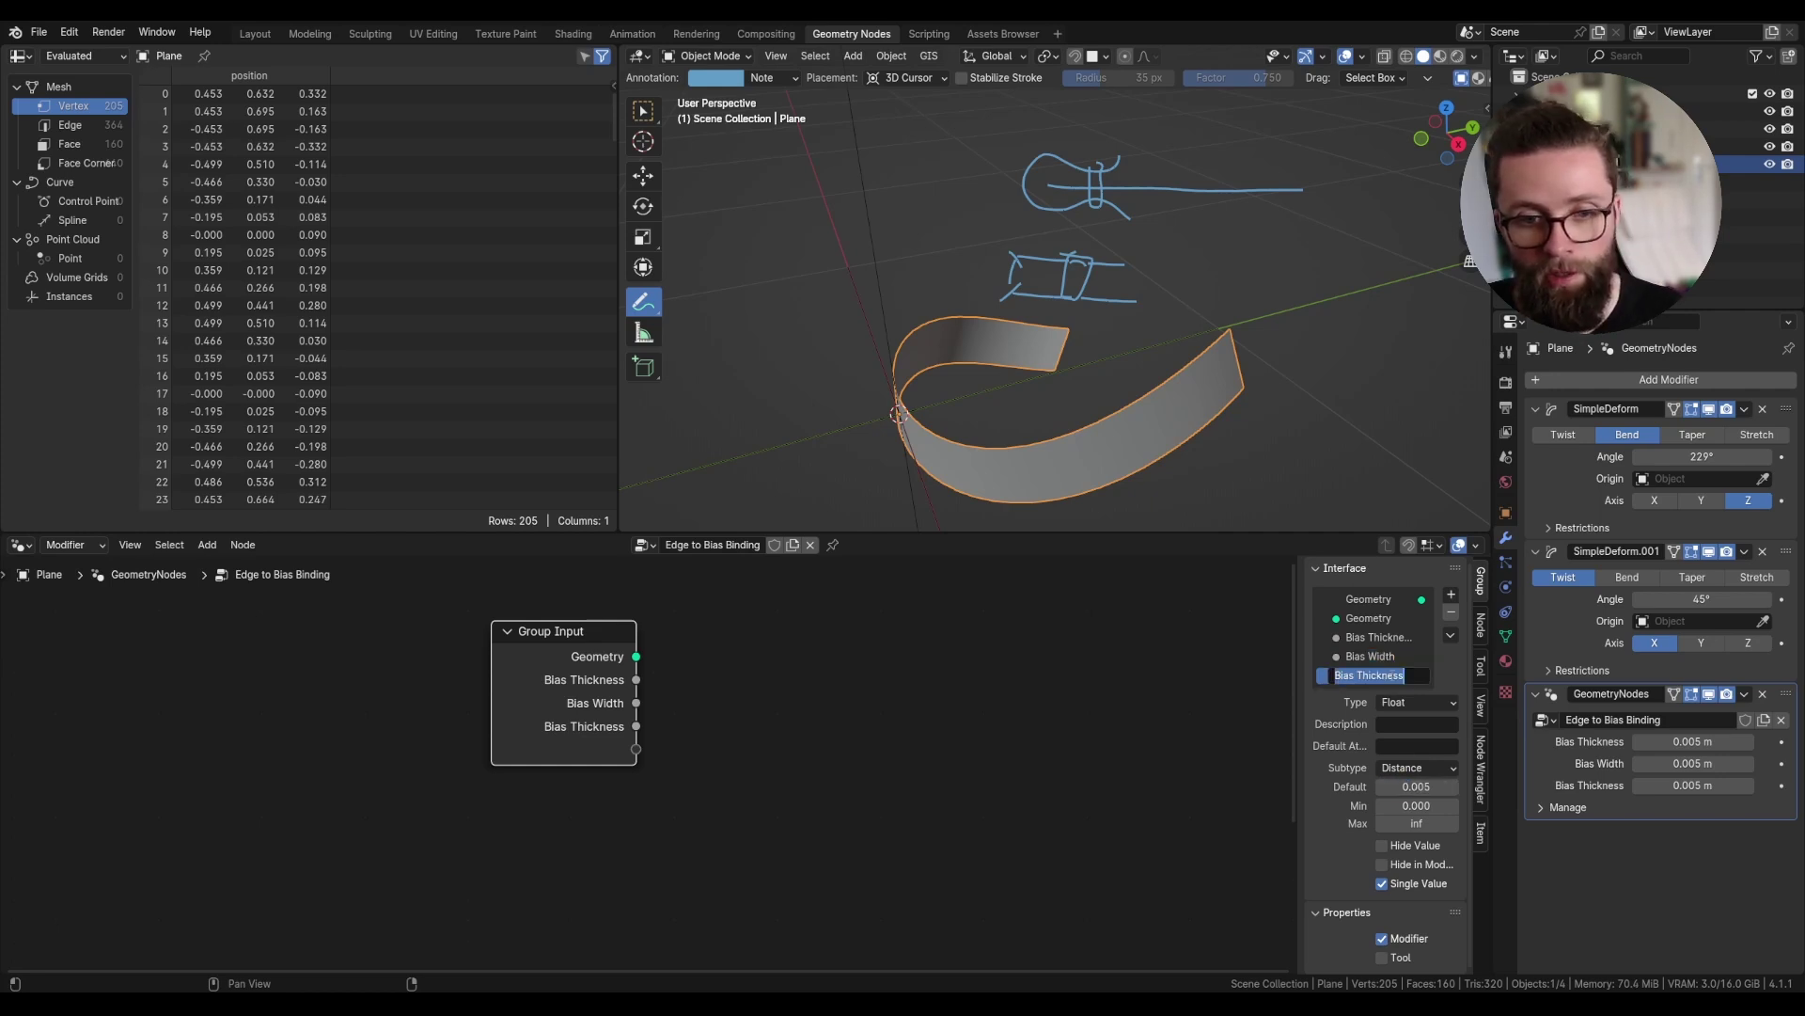
pyautogui.write('Stitch ')
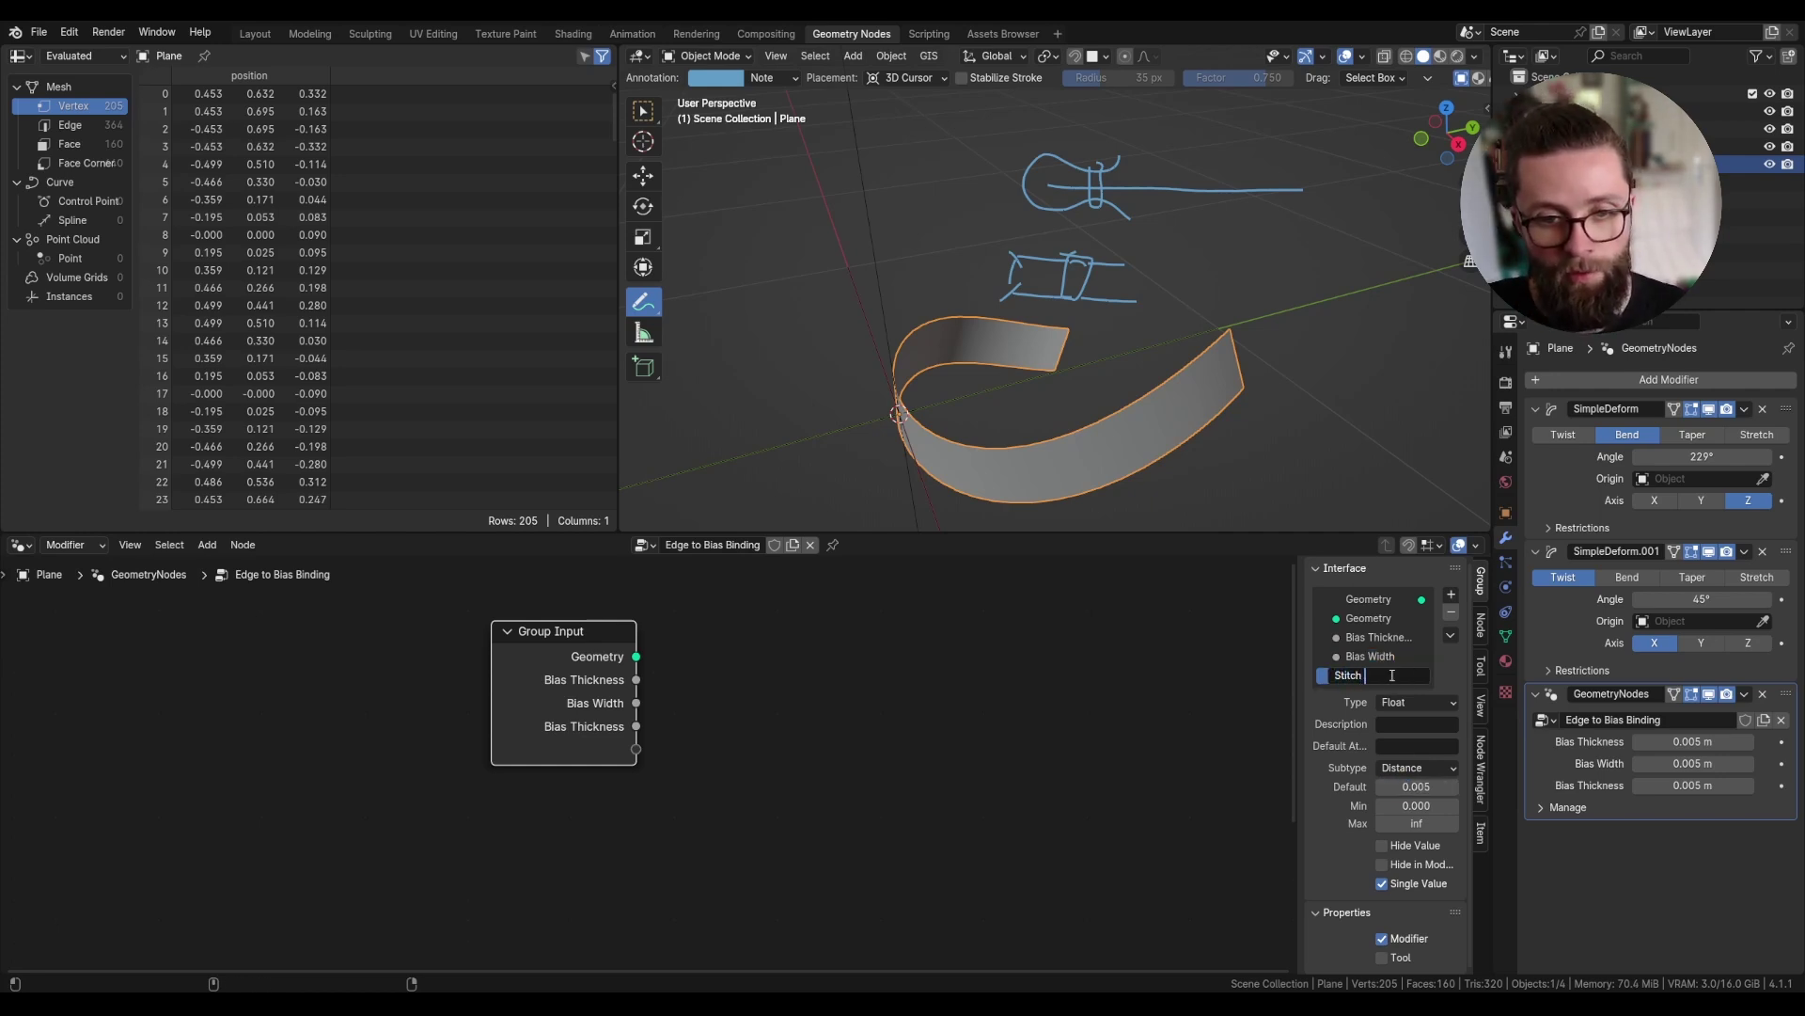
pyautogui.write('Placement')
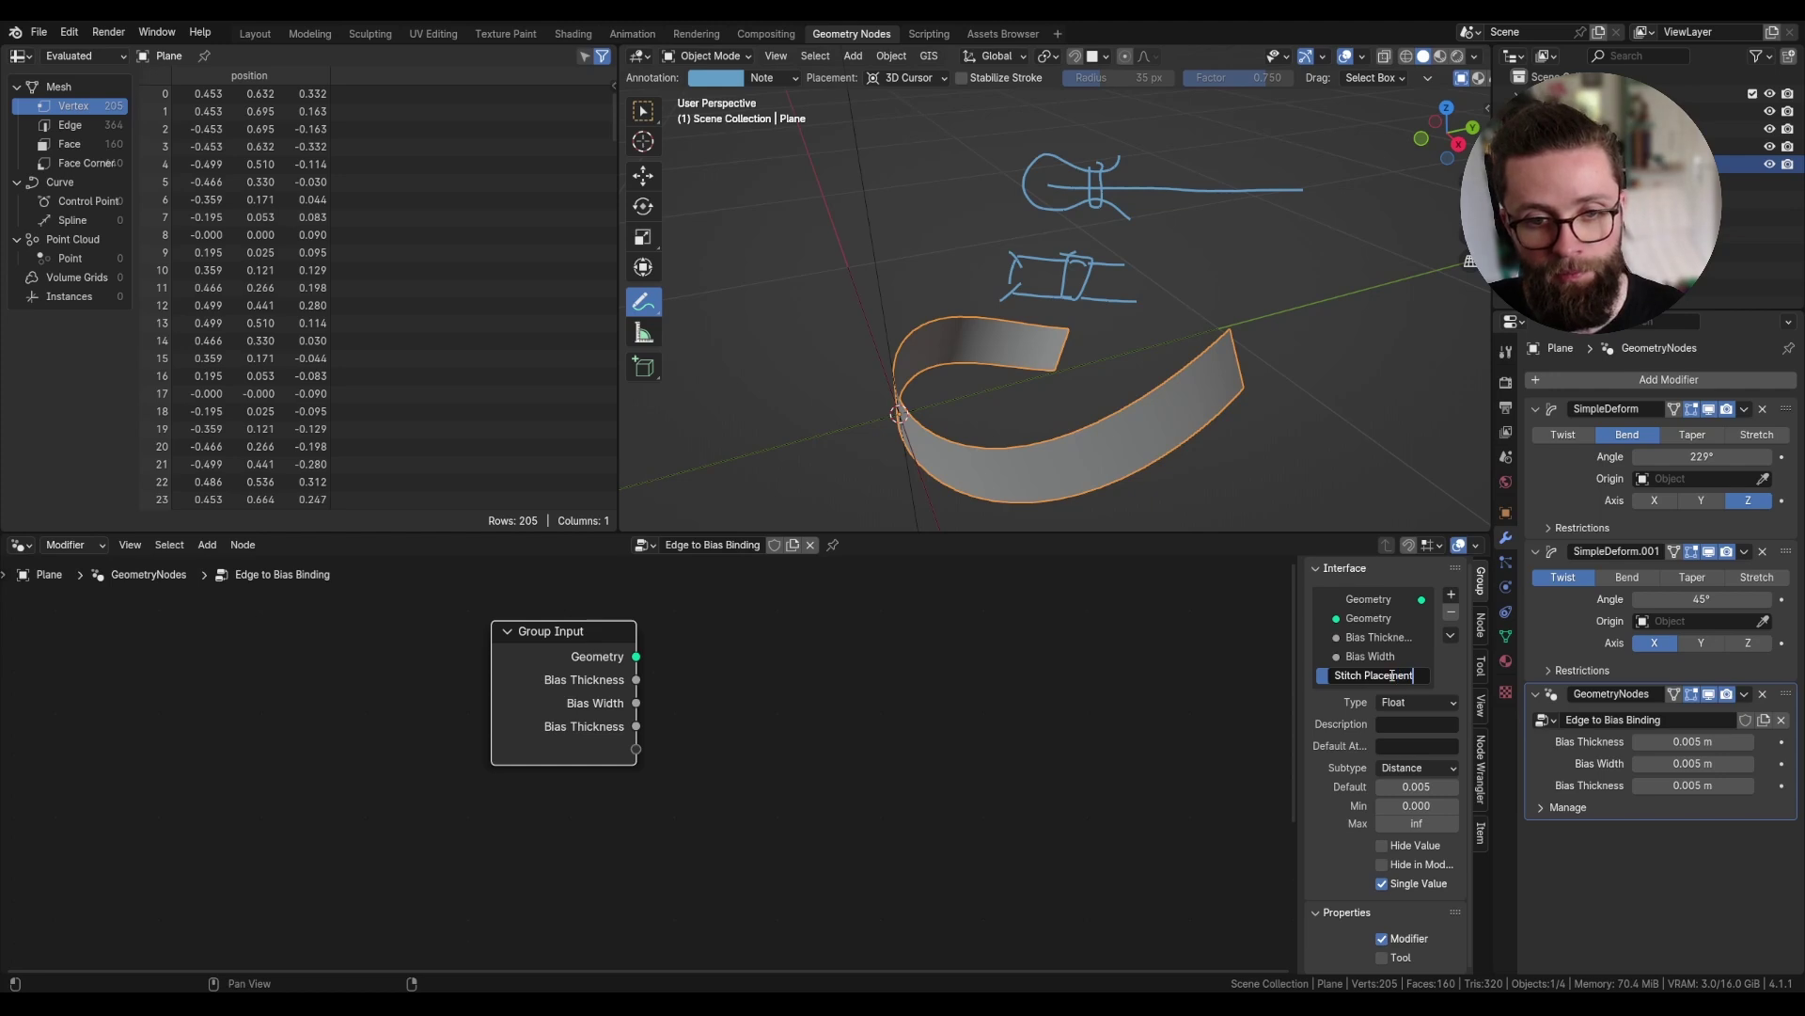
pyautogui.press('Return')
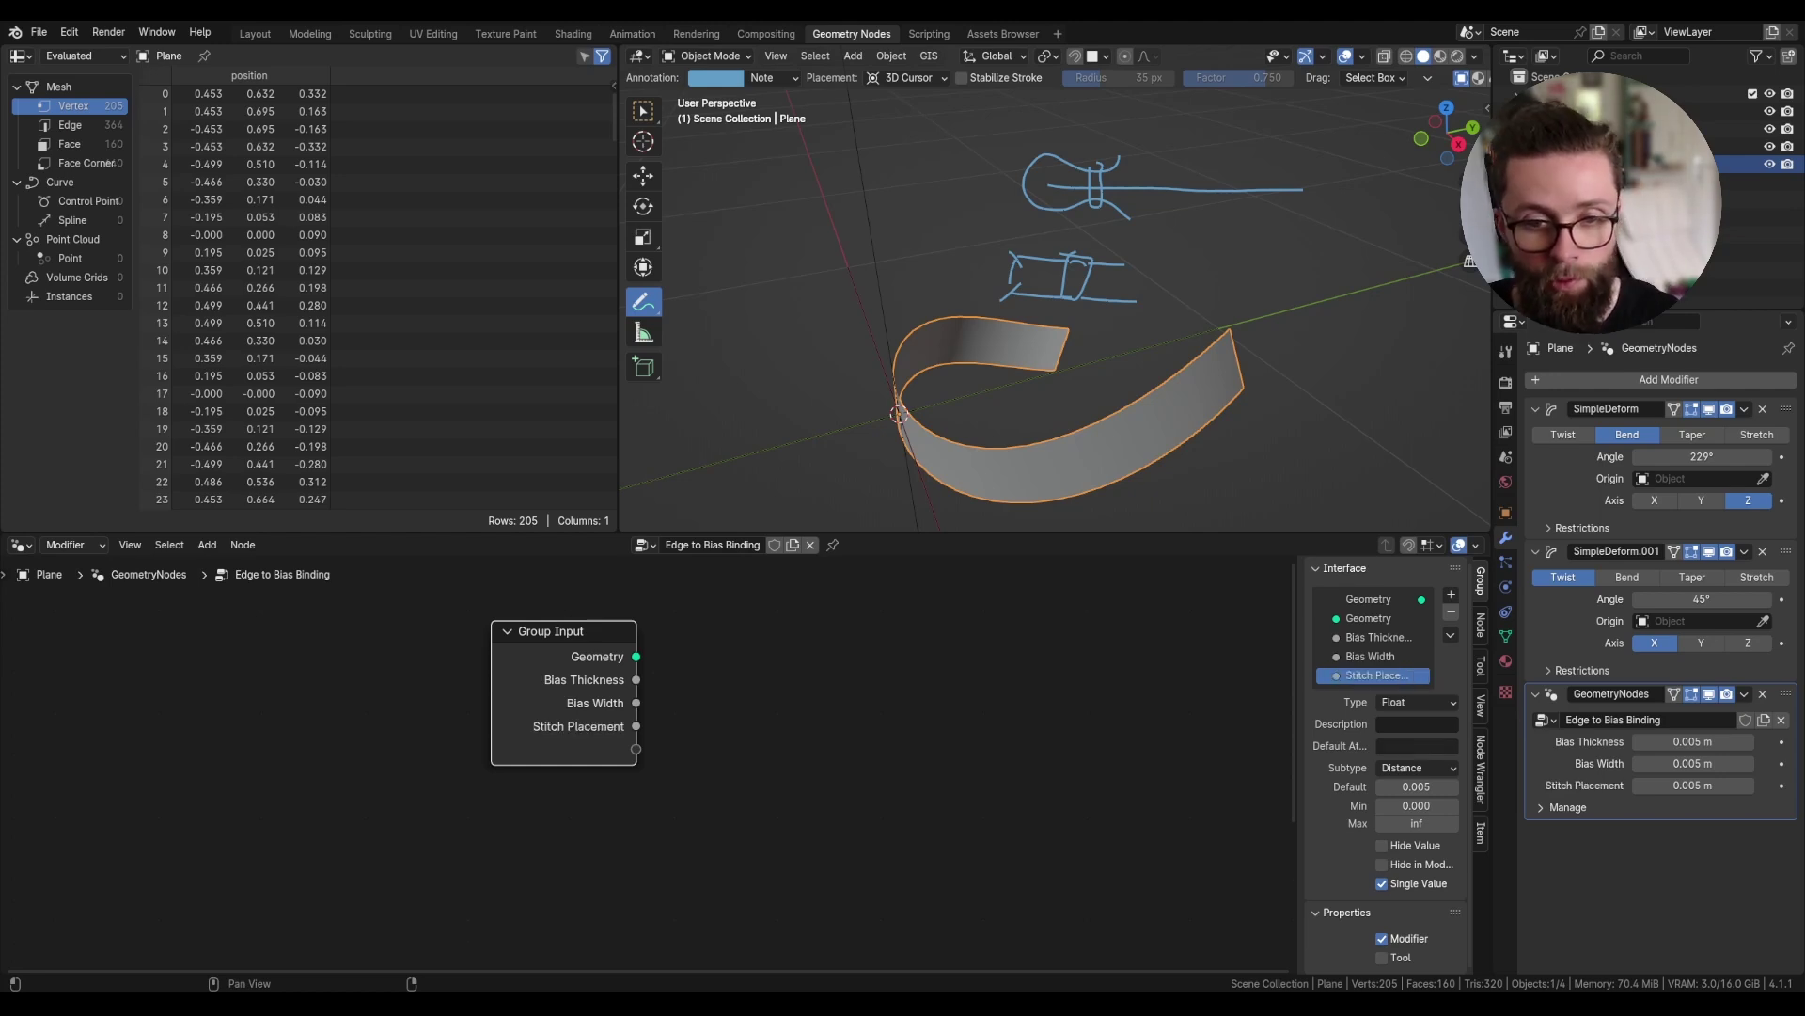
# - Configure Stitch Placement with the Factor subtype, a maximum of 1 and a default of 0.5
pyautogui.click(1418, 767)
pyautogui.click(1418, 827)
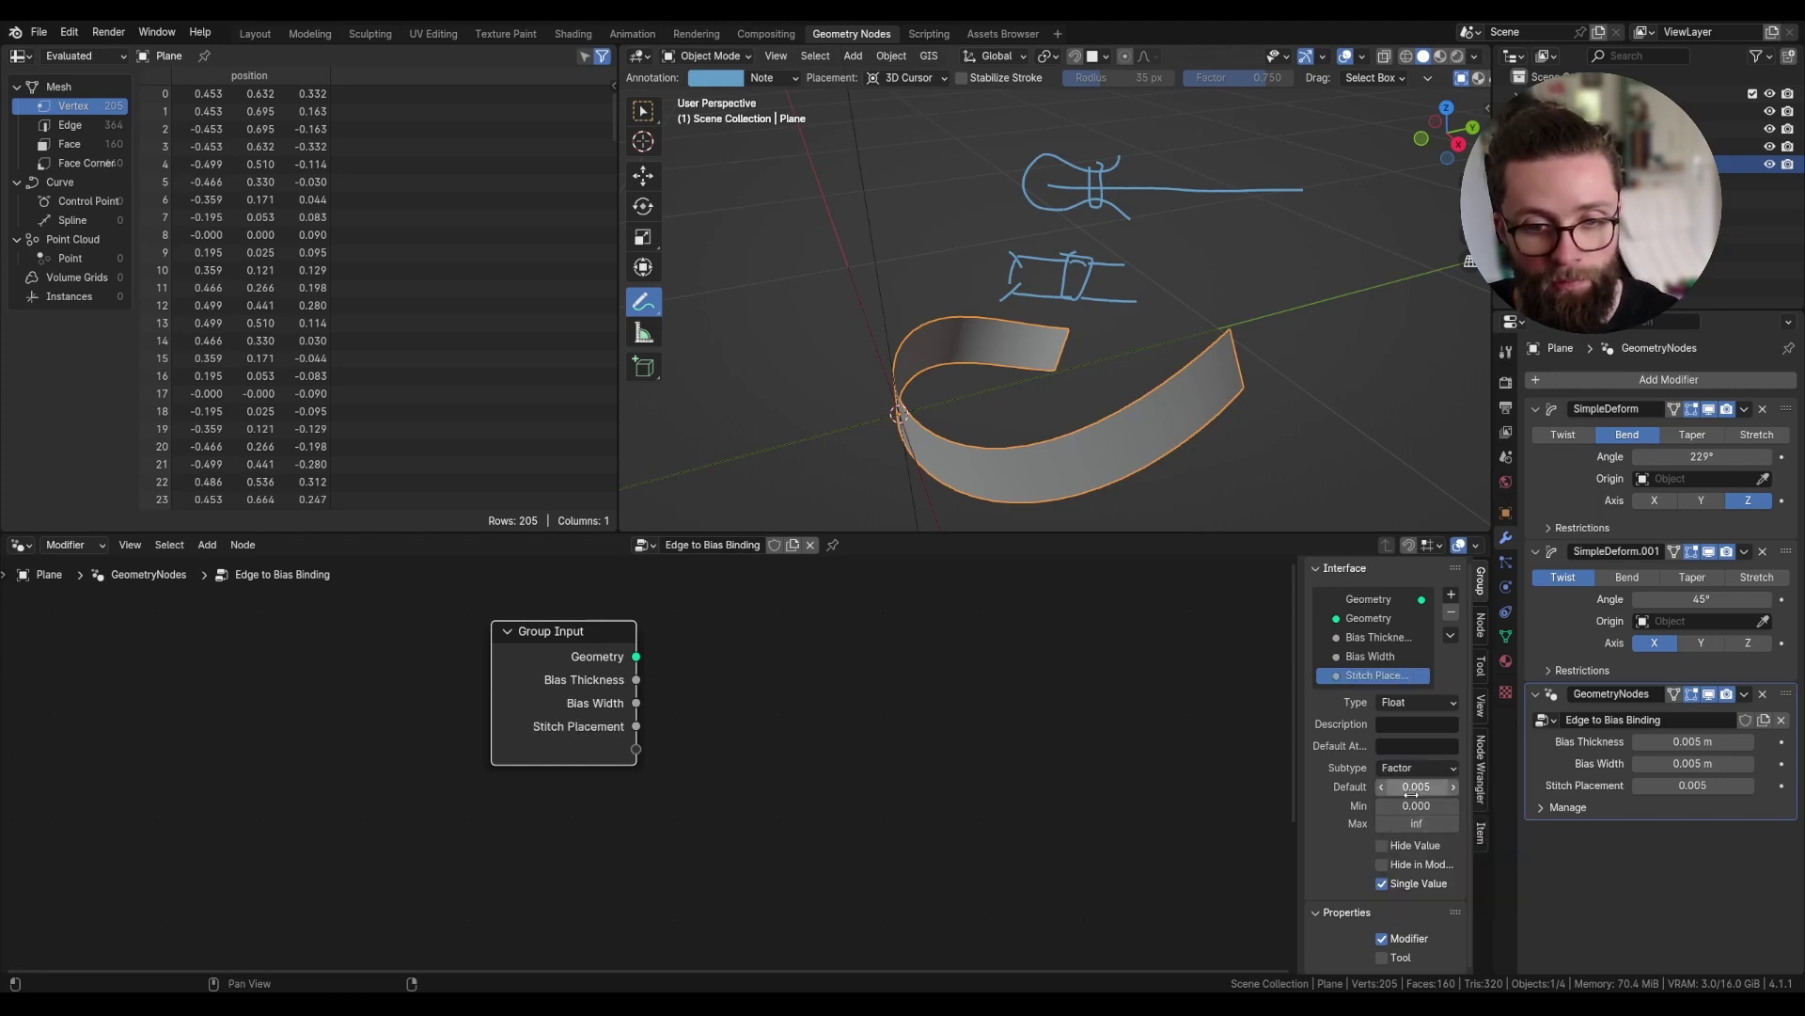
pyautogui.click(1418, 823)
pyautogui.write('1')
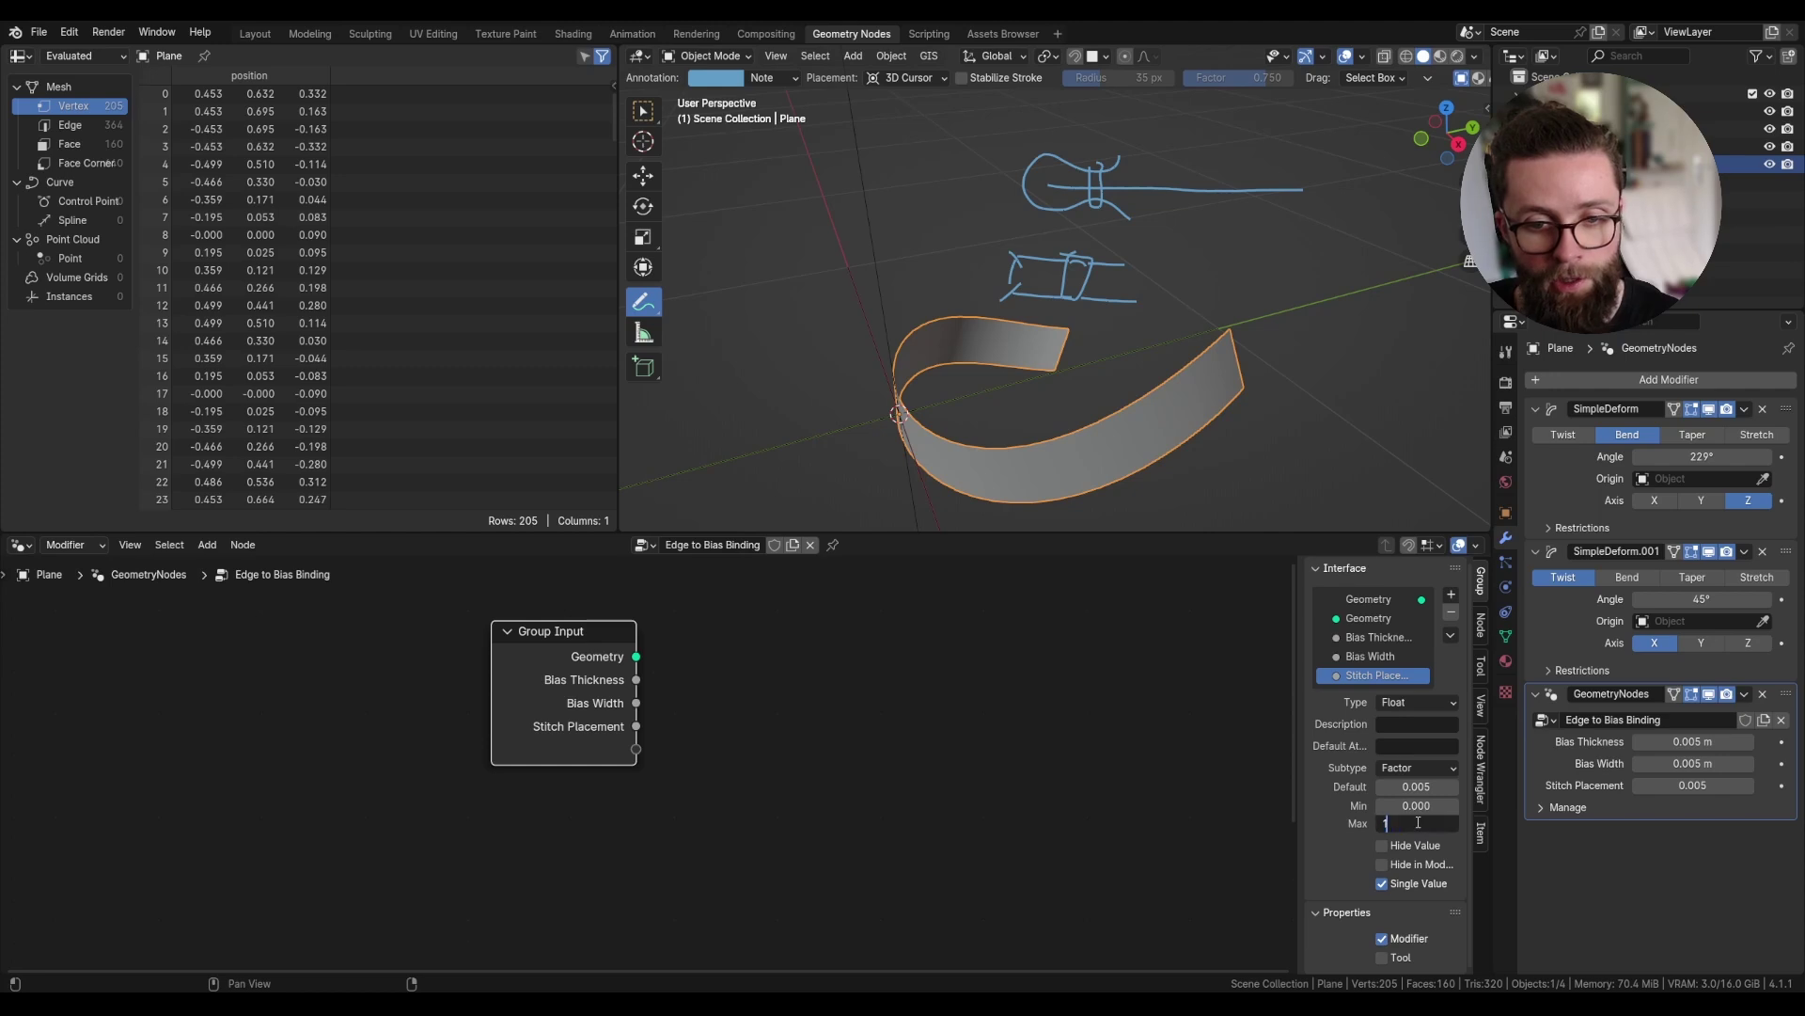
pyautogui.press('Return')
pyautogui.click(1409, 787)
pyautogui.write('0')
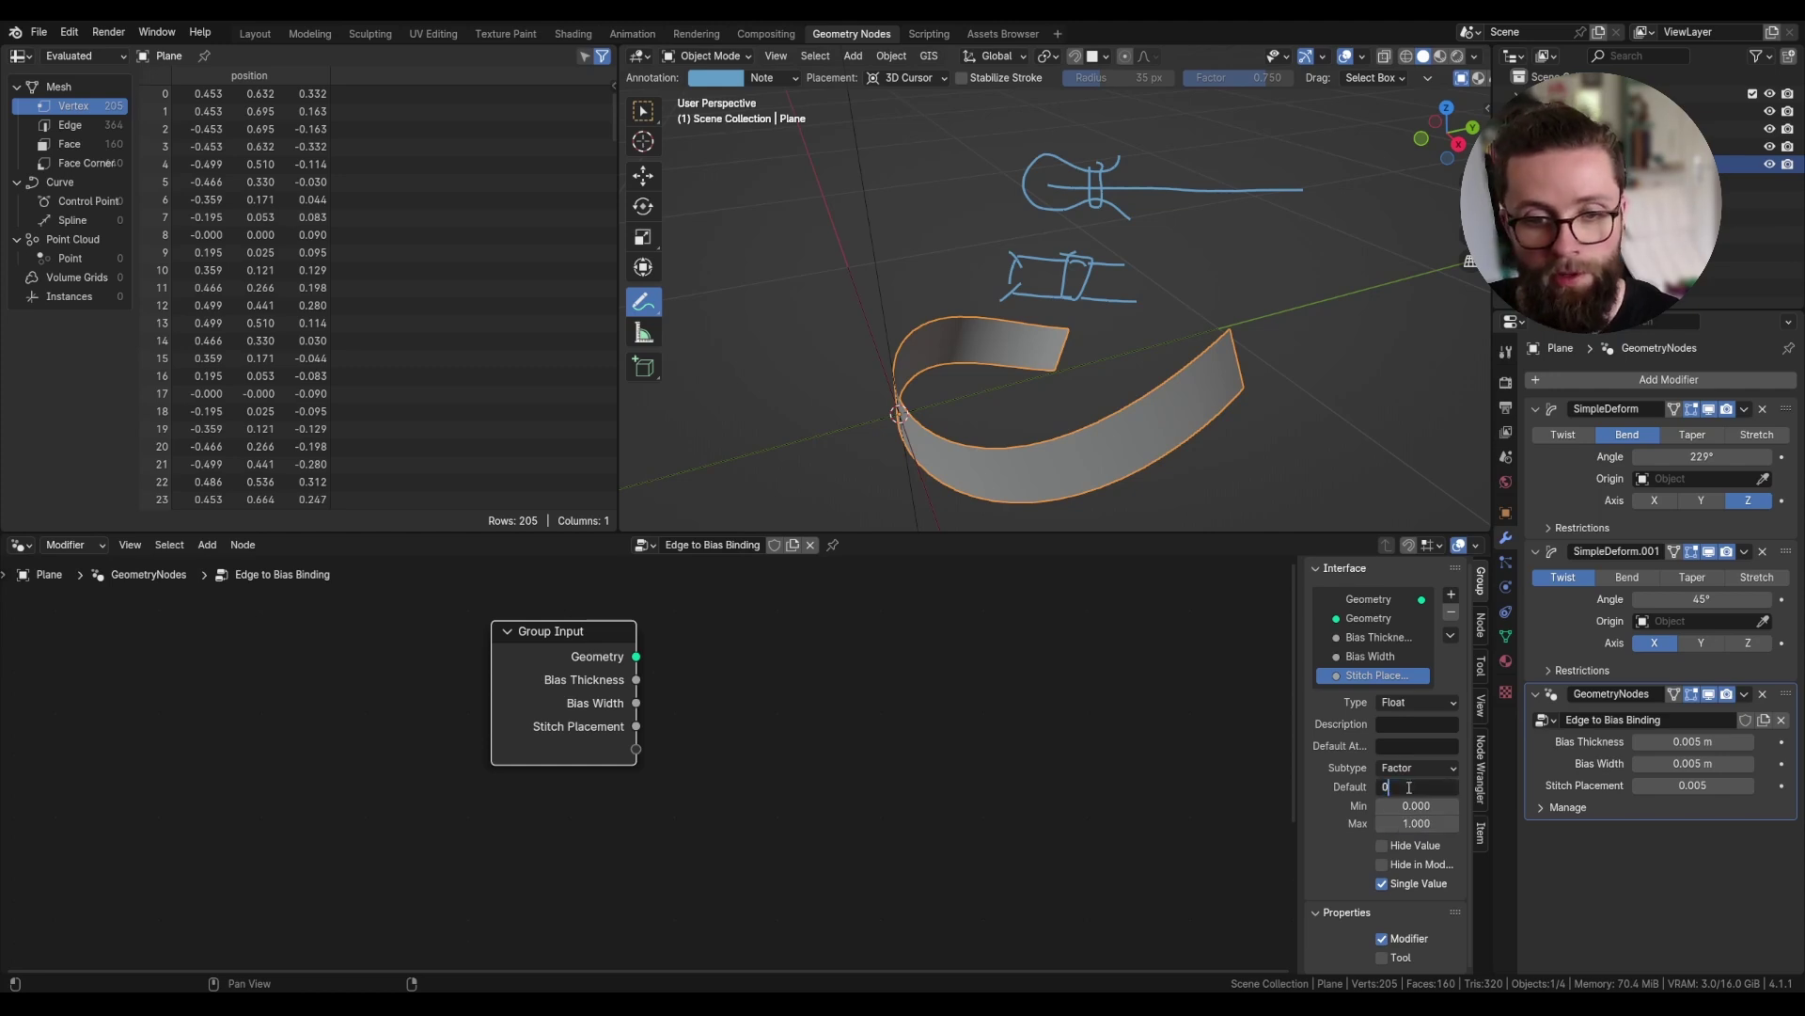
pyautogui.write('.5')
pyautogui.press('Return')
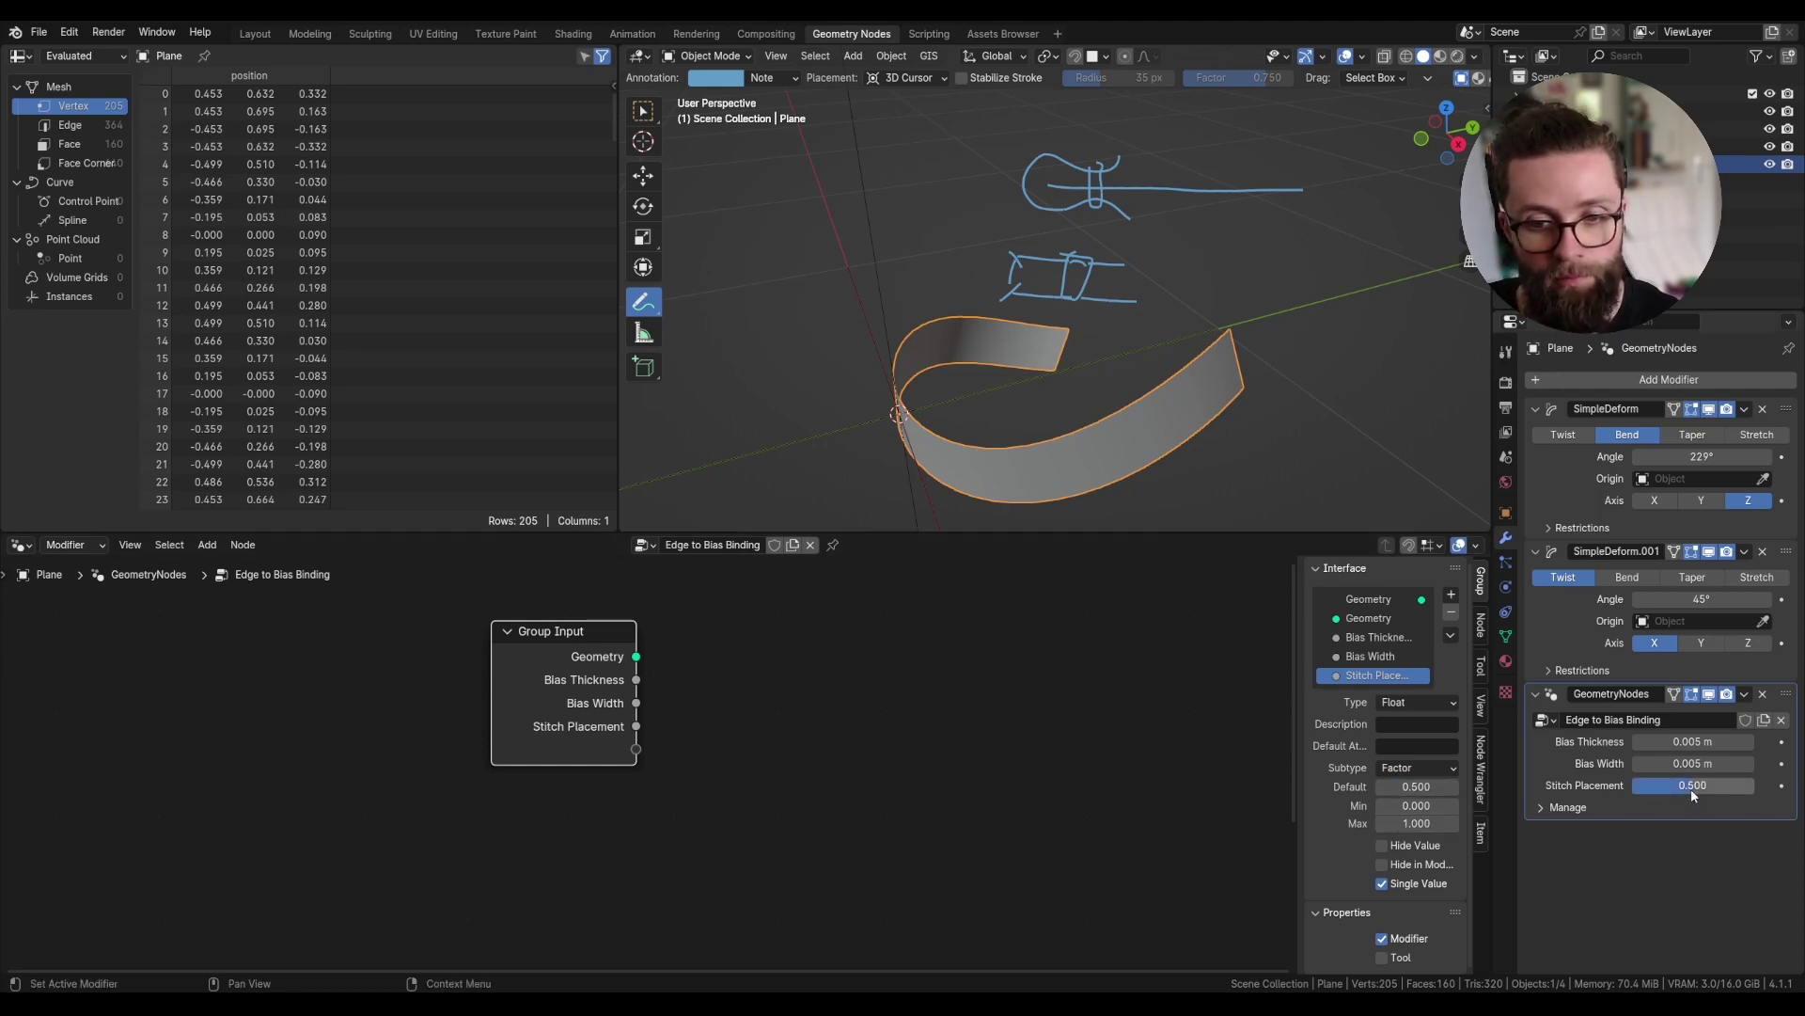
# - Add a Curve Line node to the node group, placed beyond the Group Input
pyautogui.scroll(-2, 681, 705)
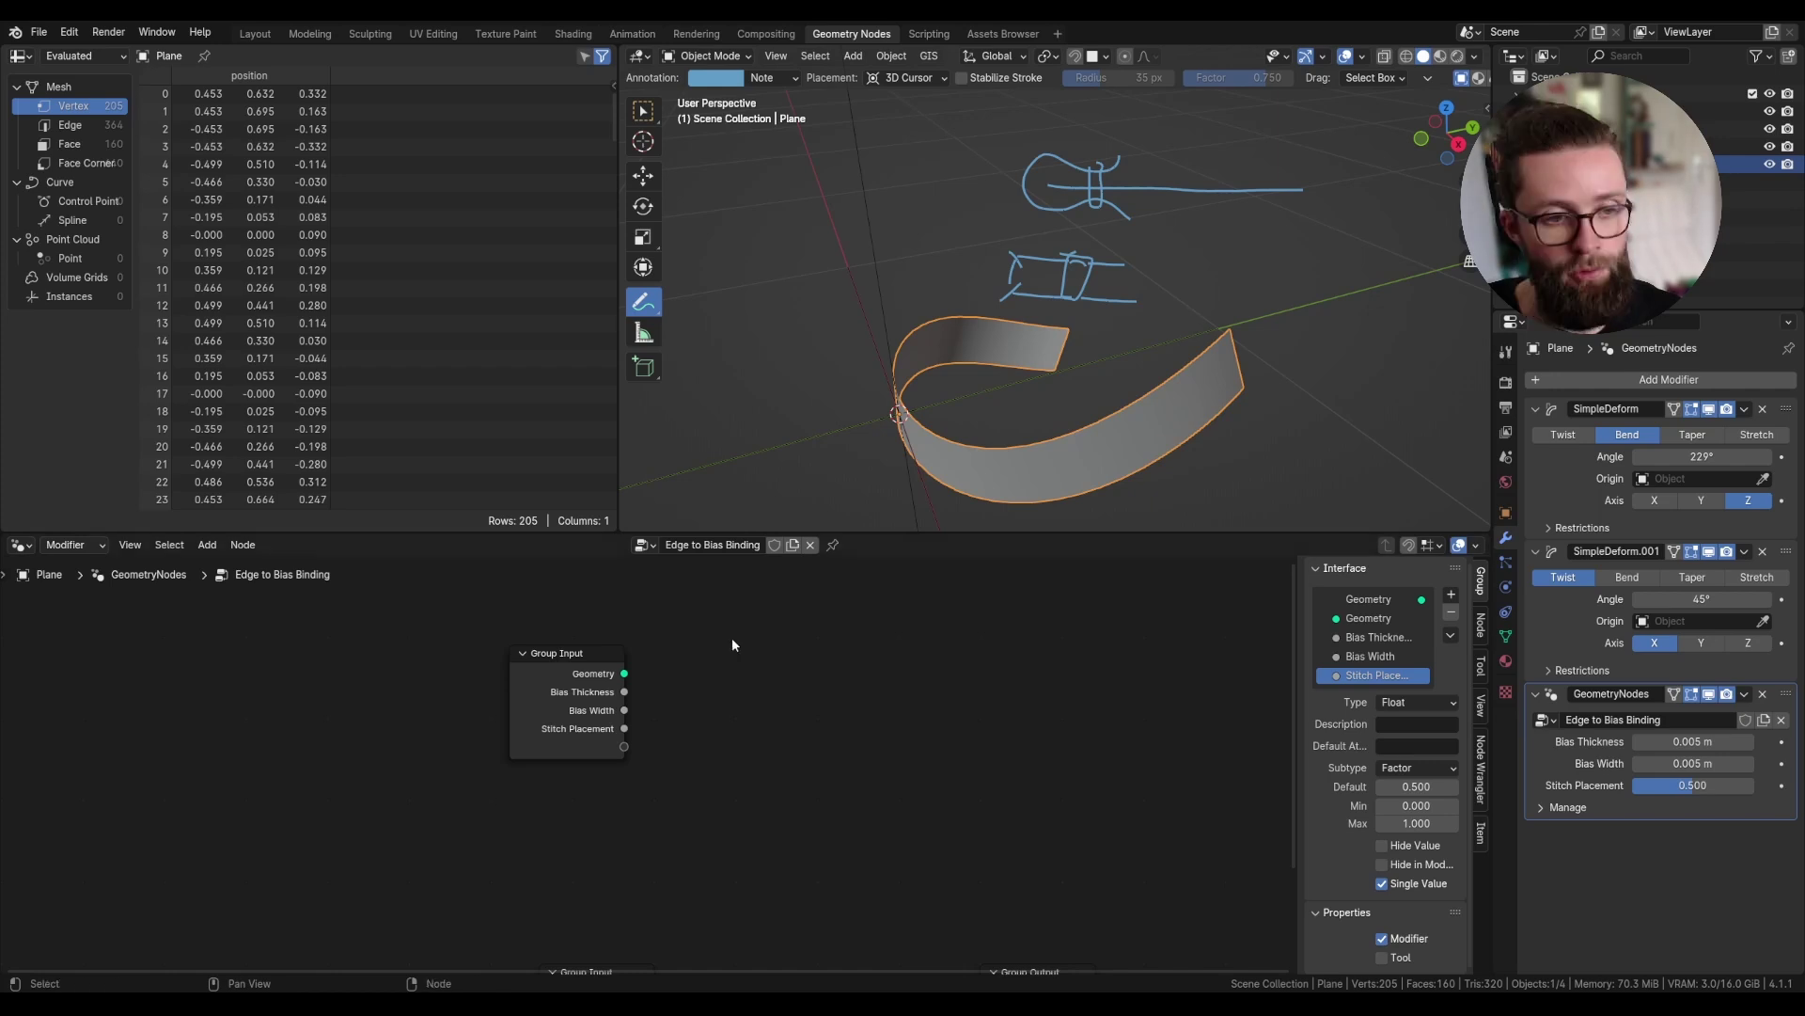
pyautogui.hotkey('shift', 'a')
pyautogui.write('curve')
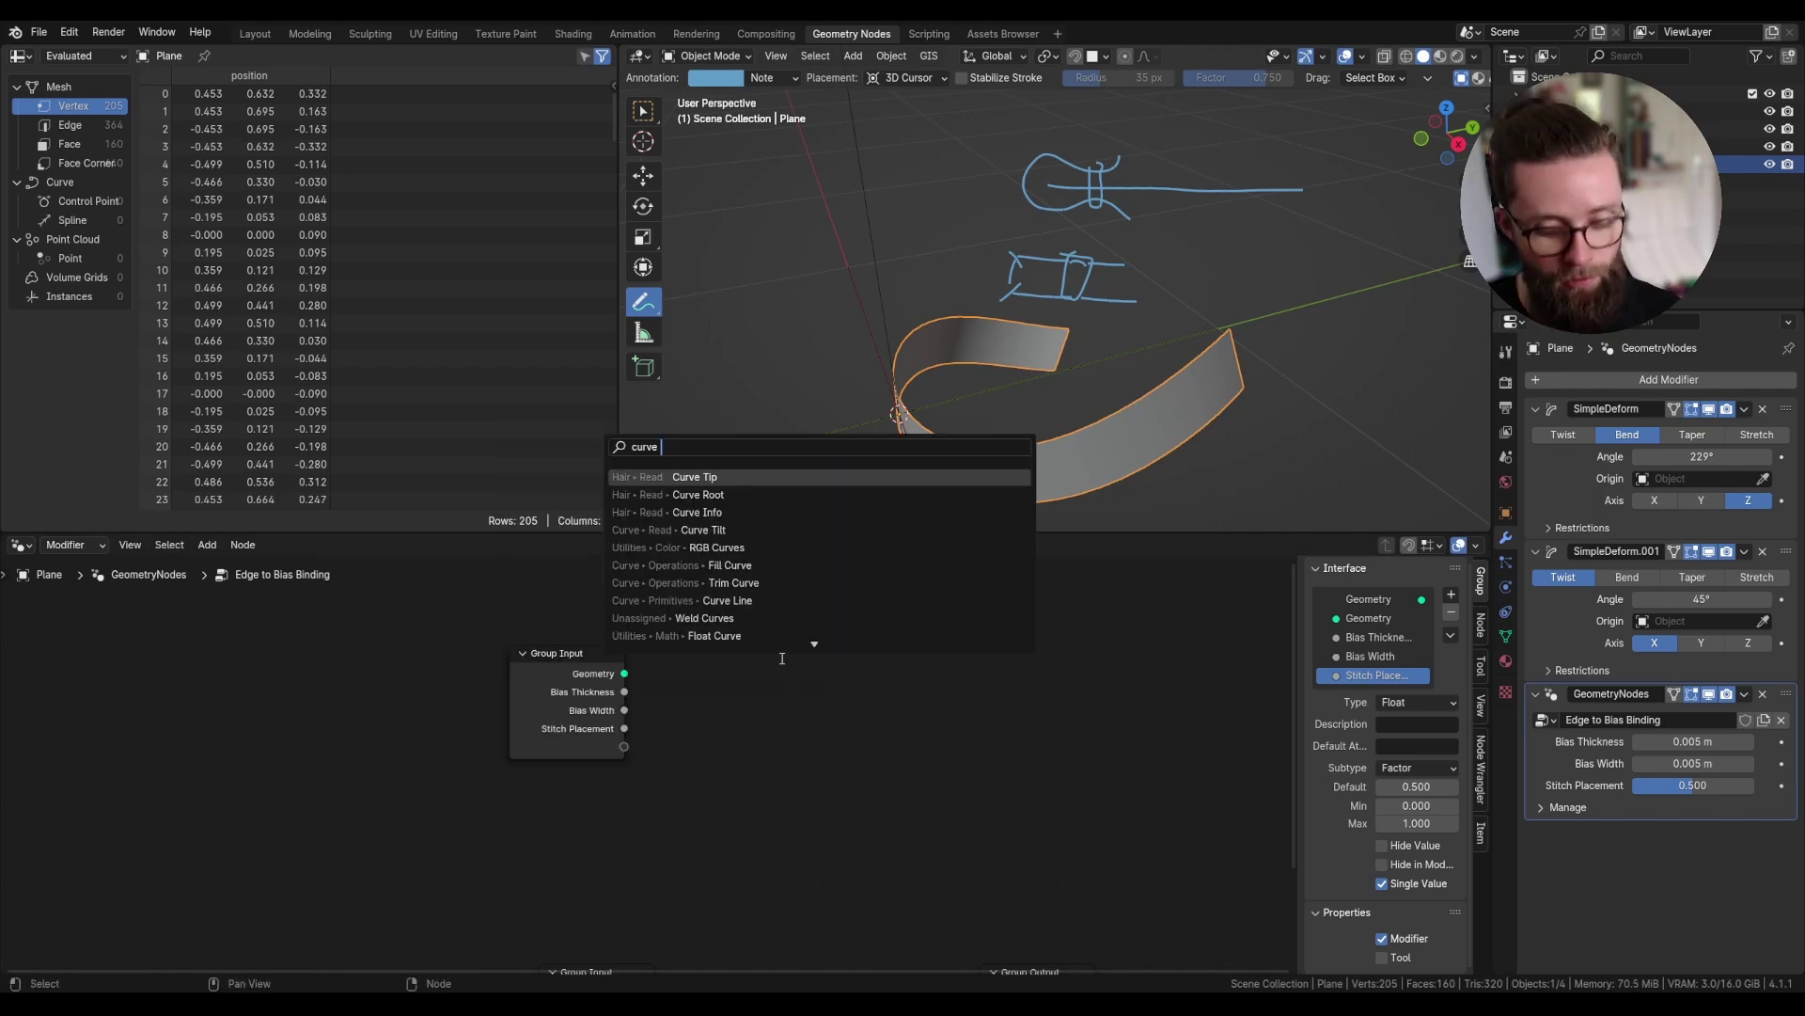
pyautogui.write('line')
pyautogui.press('Return')
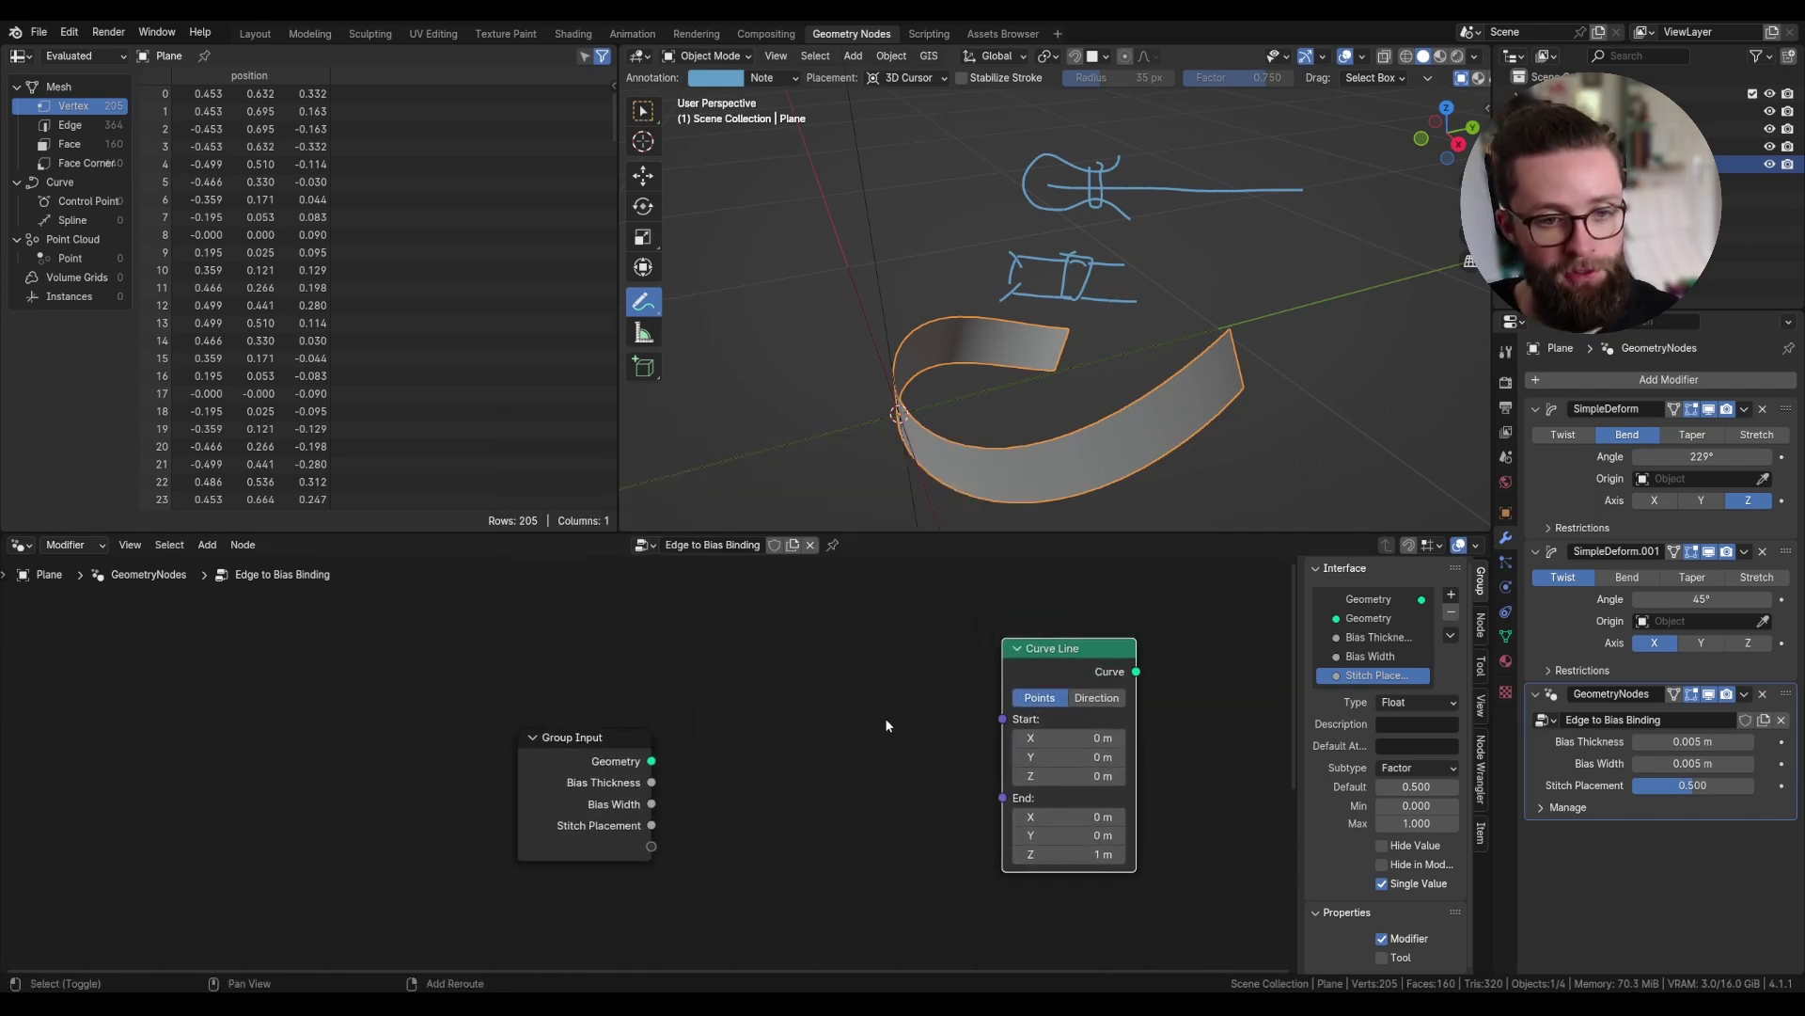
# - Add two Combine XYZ nodes and connect their vectors to the Curve Line's Start and End
pyautogui.hotkey('shift', 'a')
pyautogui.click(779, 596)
pyautogui.write('combi')
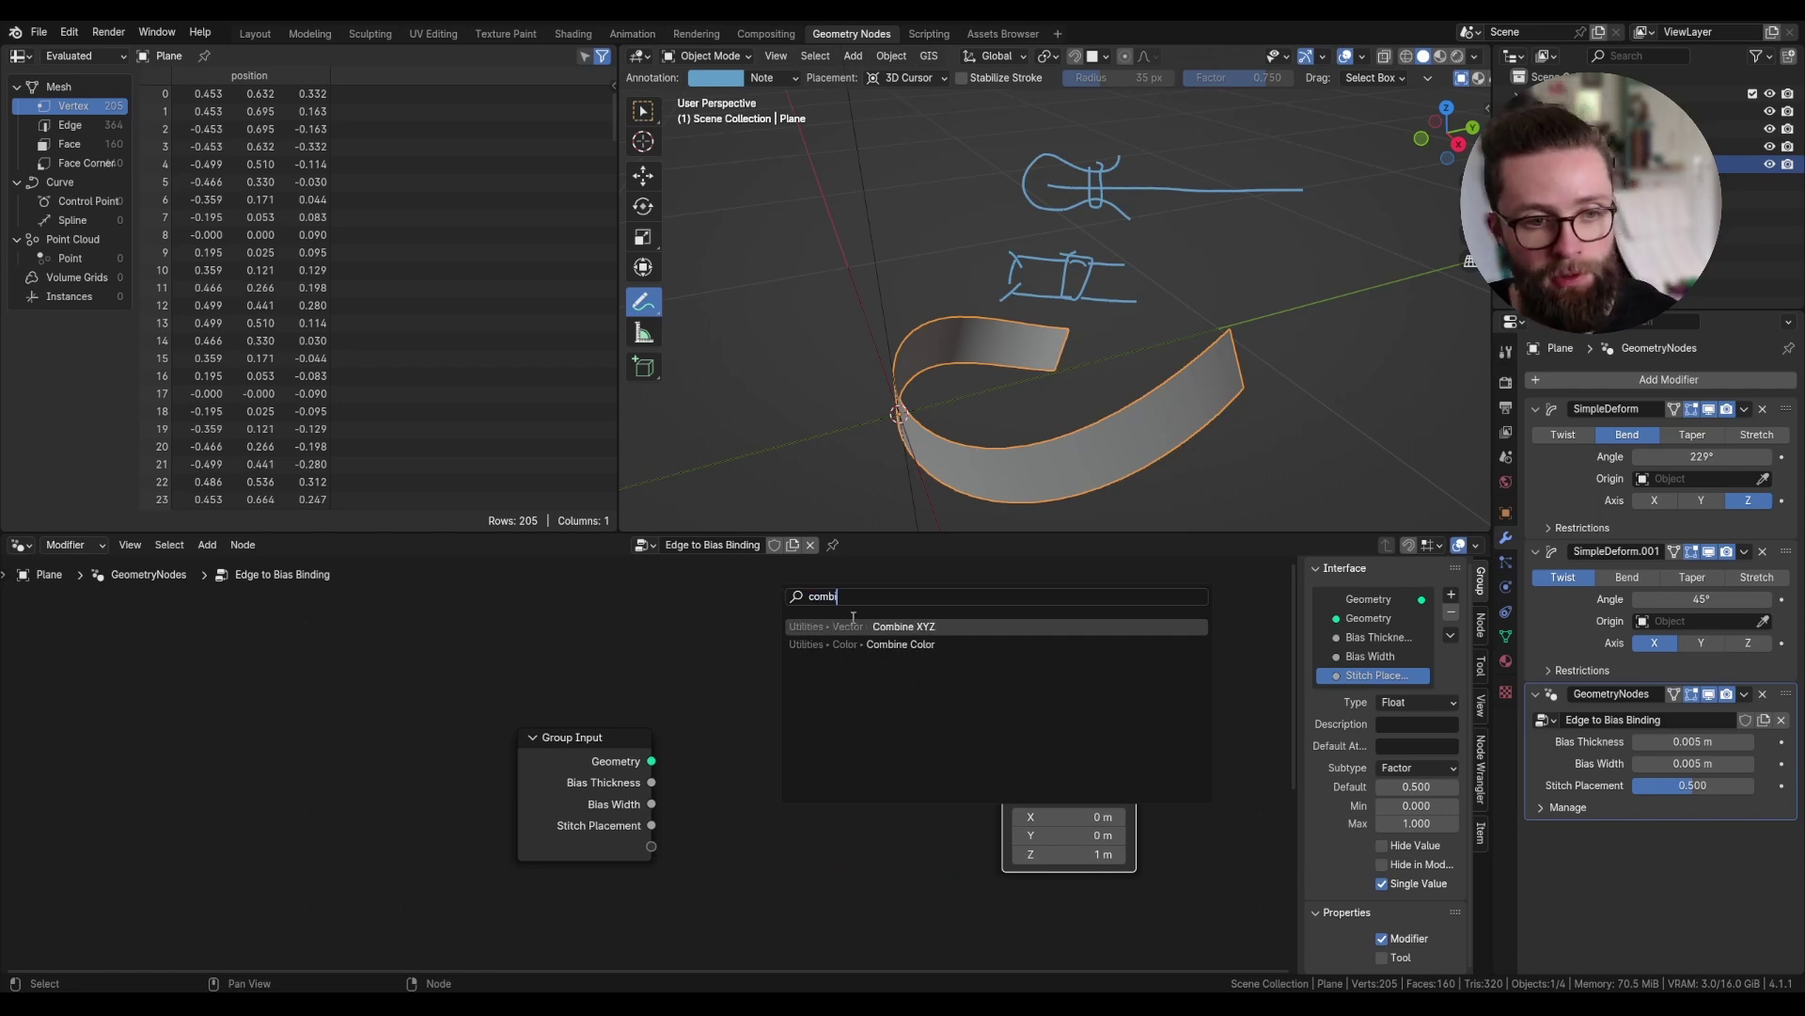
pyautogui.press('Return')
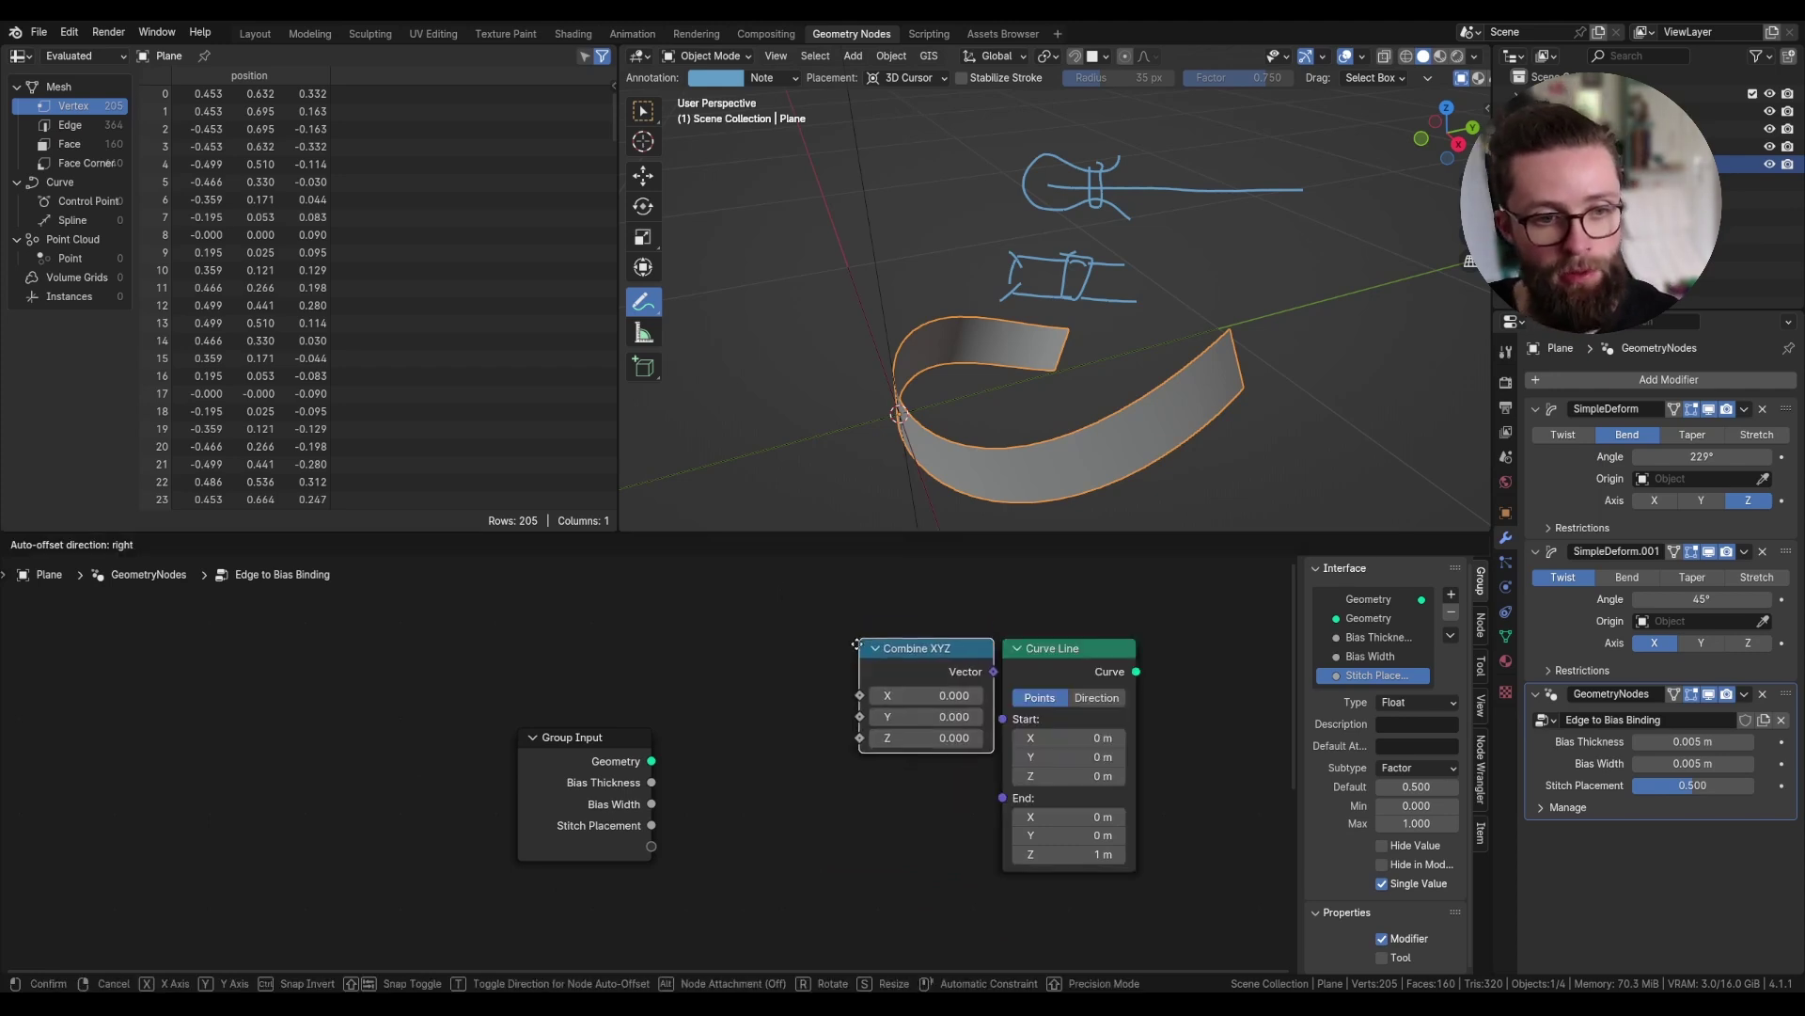
pyautogui.click(911, 702)
pyautogui.moveTo(950, 723); pyautogui.dragTo(1012, 716)
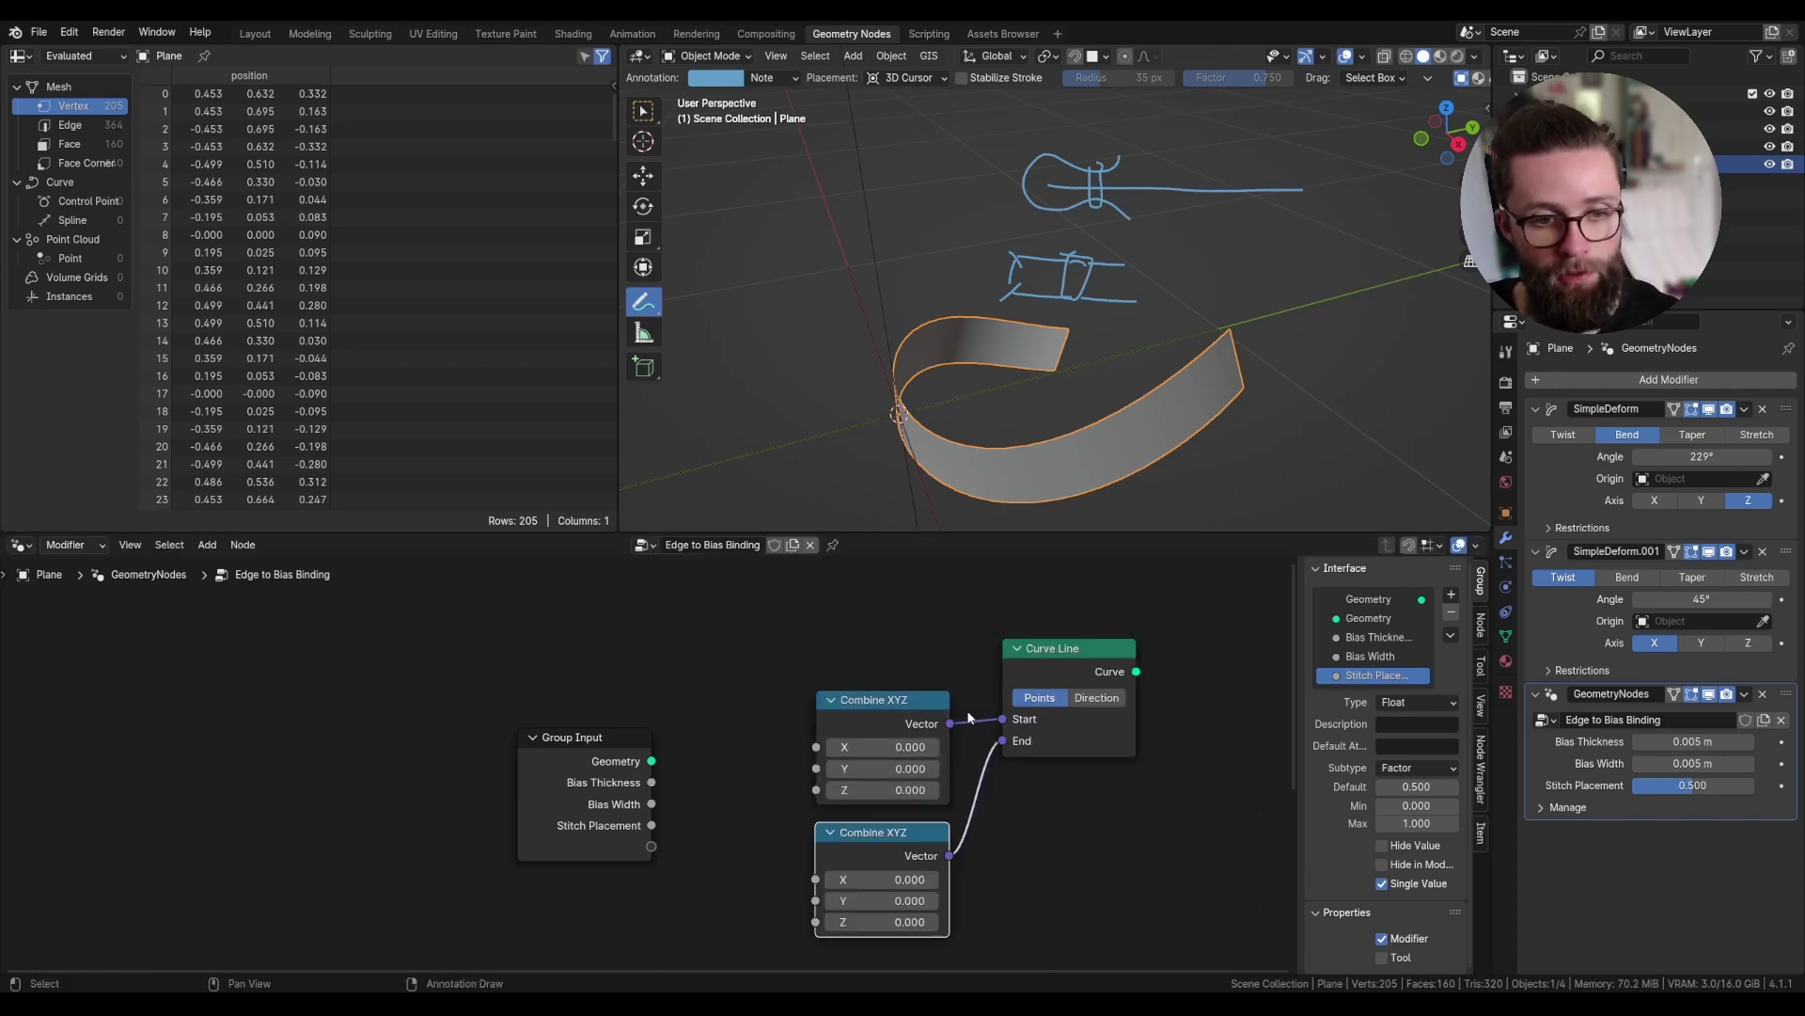
pyautogui.scroll(-1, 893, 693)
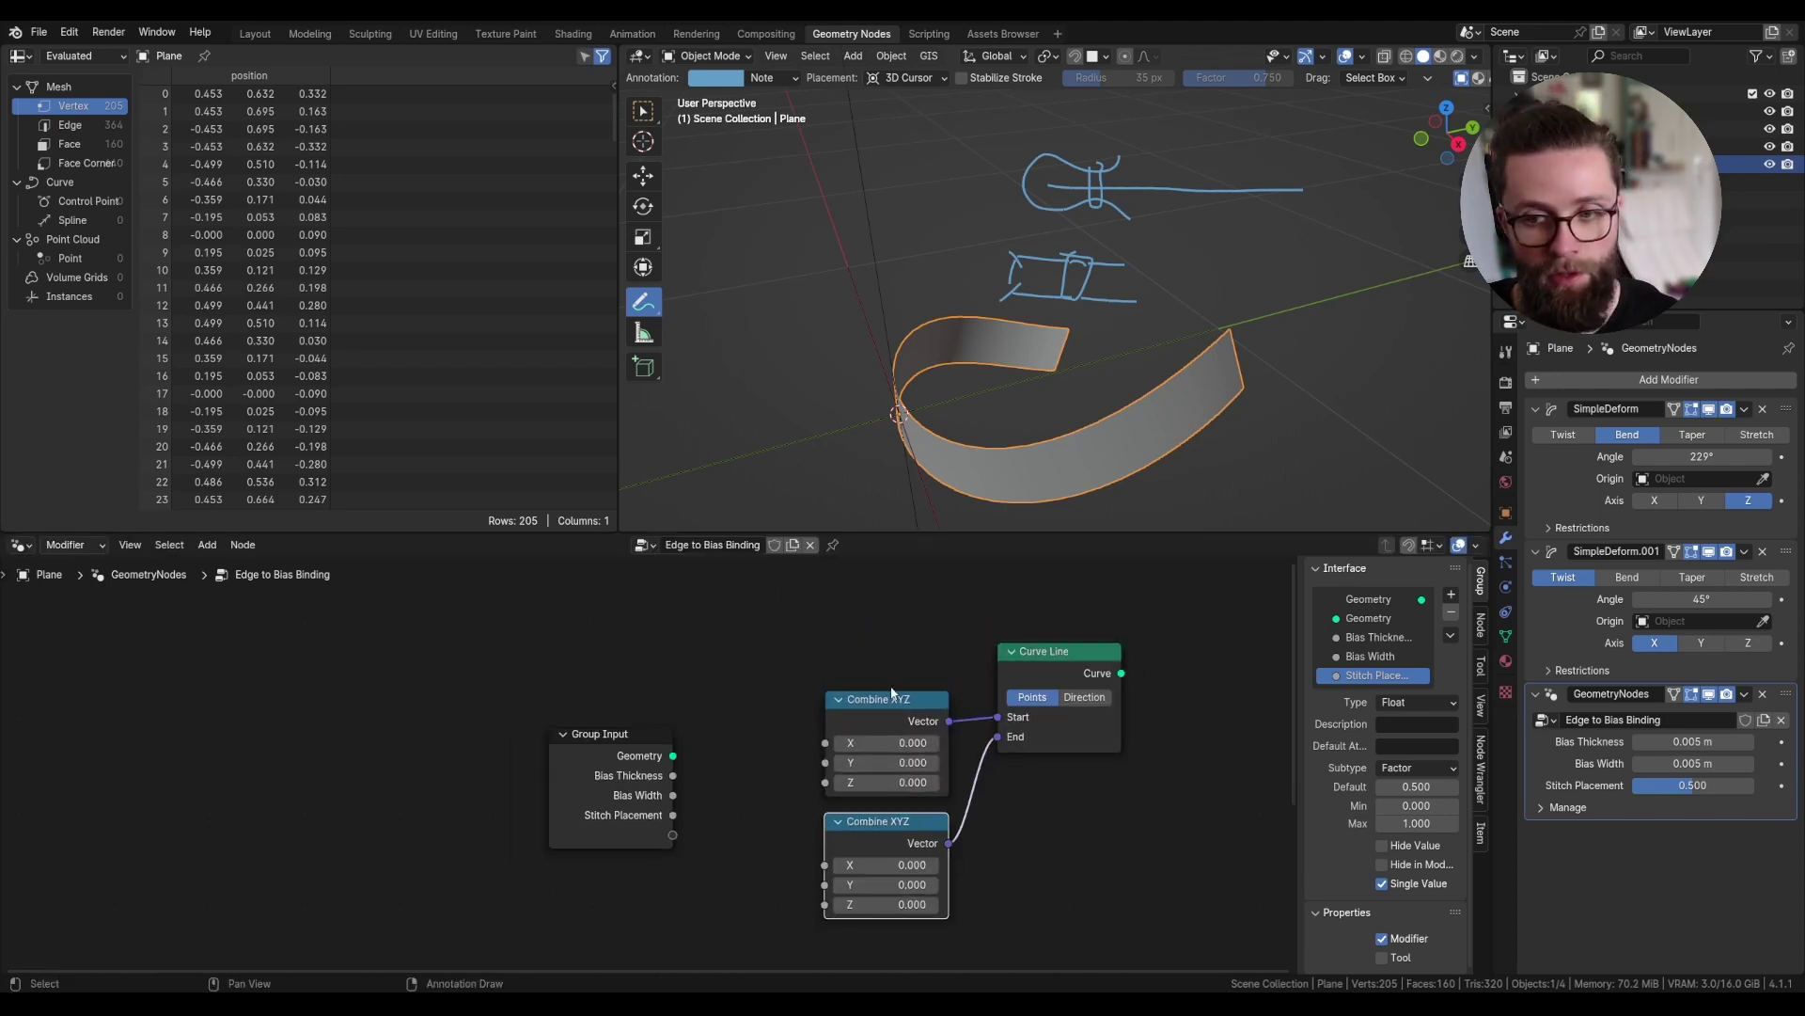
pyautogui.moveTo(869, 715); pyautogui.dragTo(865, 709)
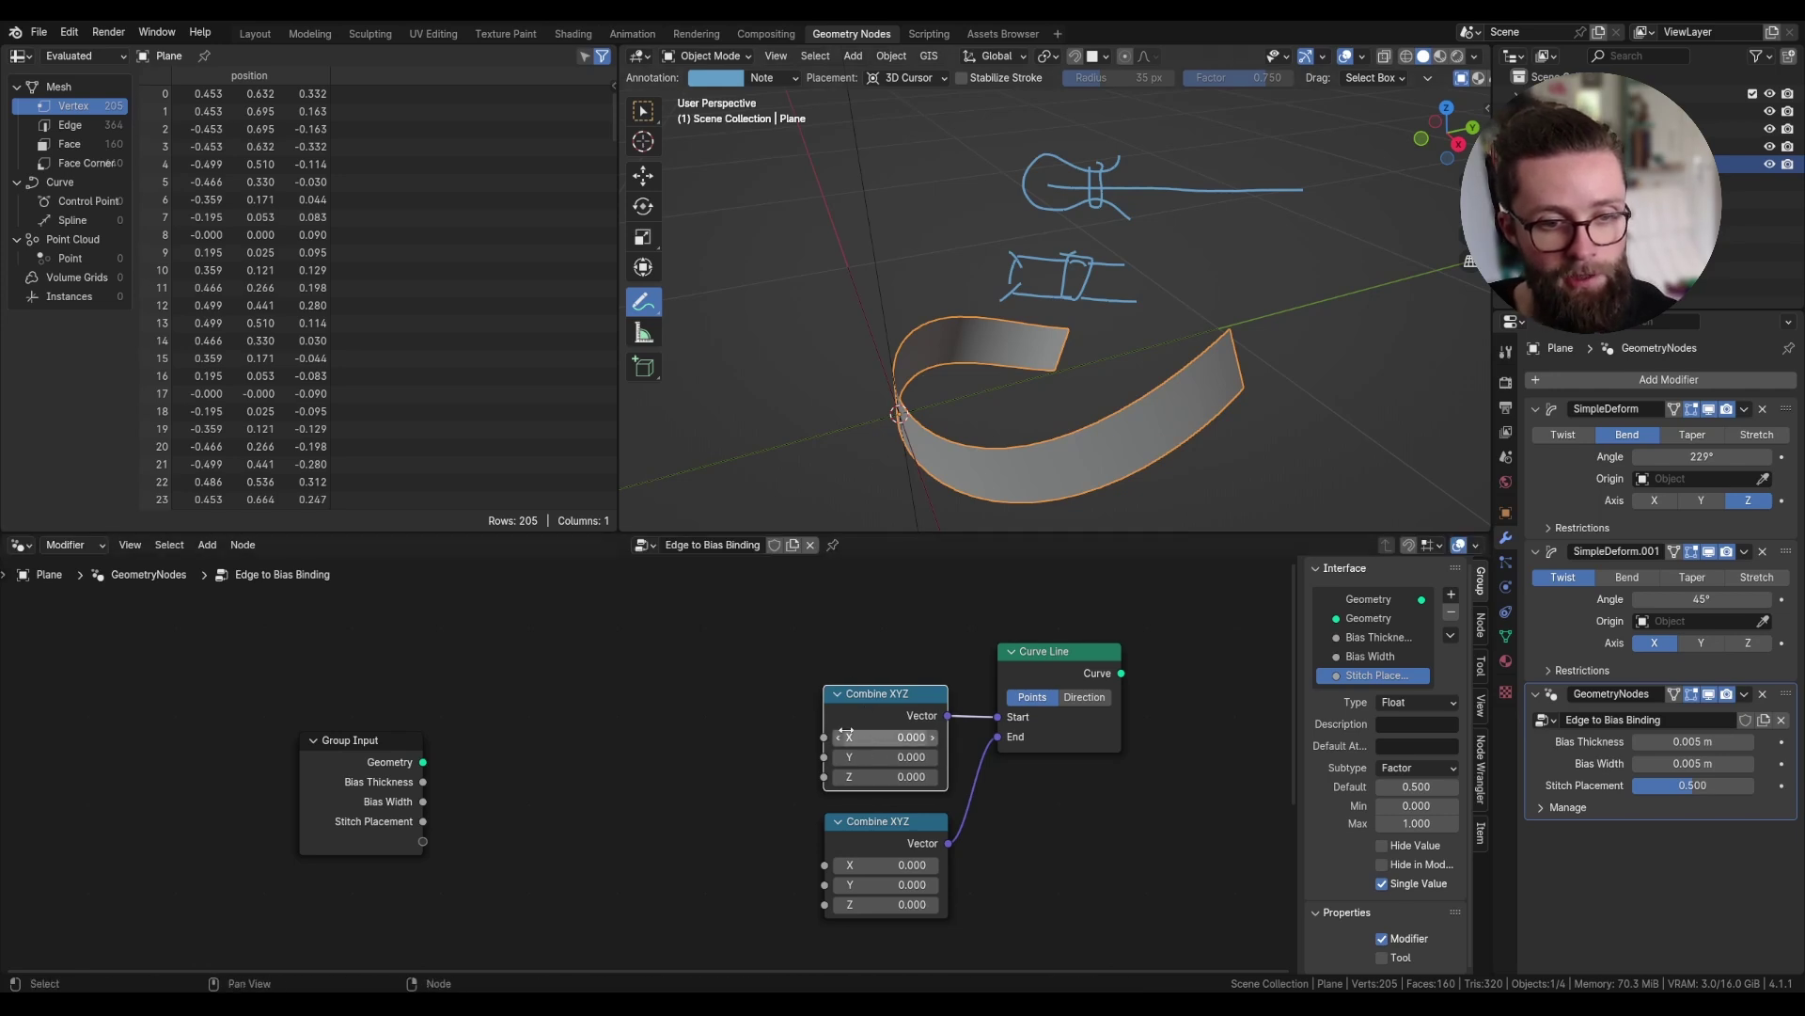
# - Add a Multiply node combining Bias Width and Stitch Placement, and feed it into the X of the Start vector
pyautogui.hotkey('shift', 'a')
pyautogui.write('mul')
pyautogui.press('Return')
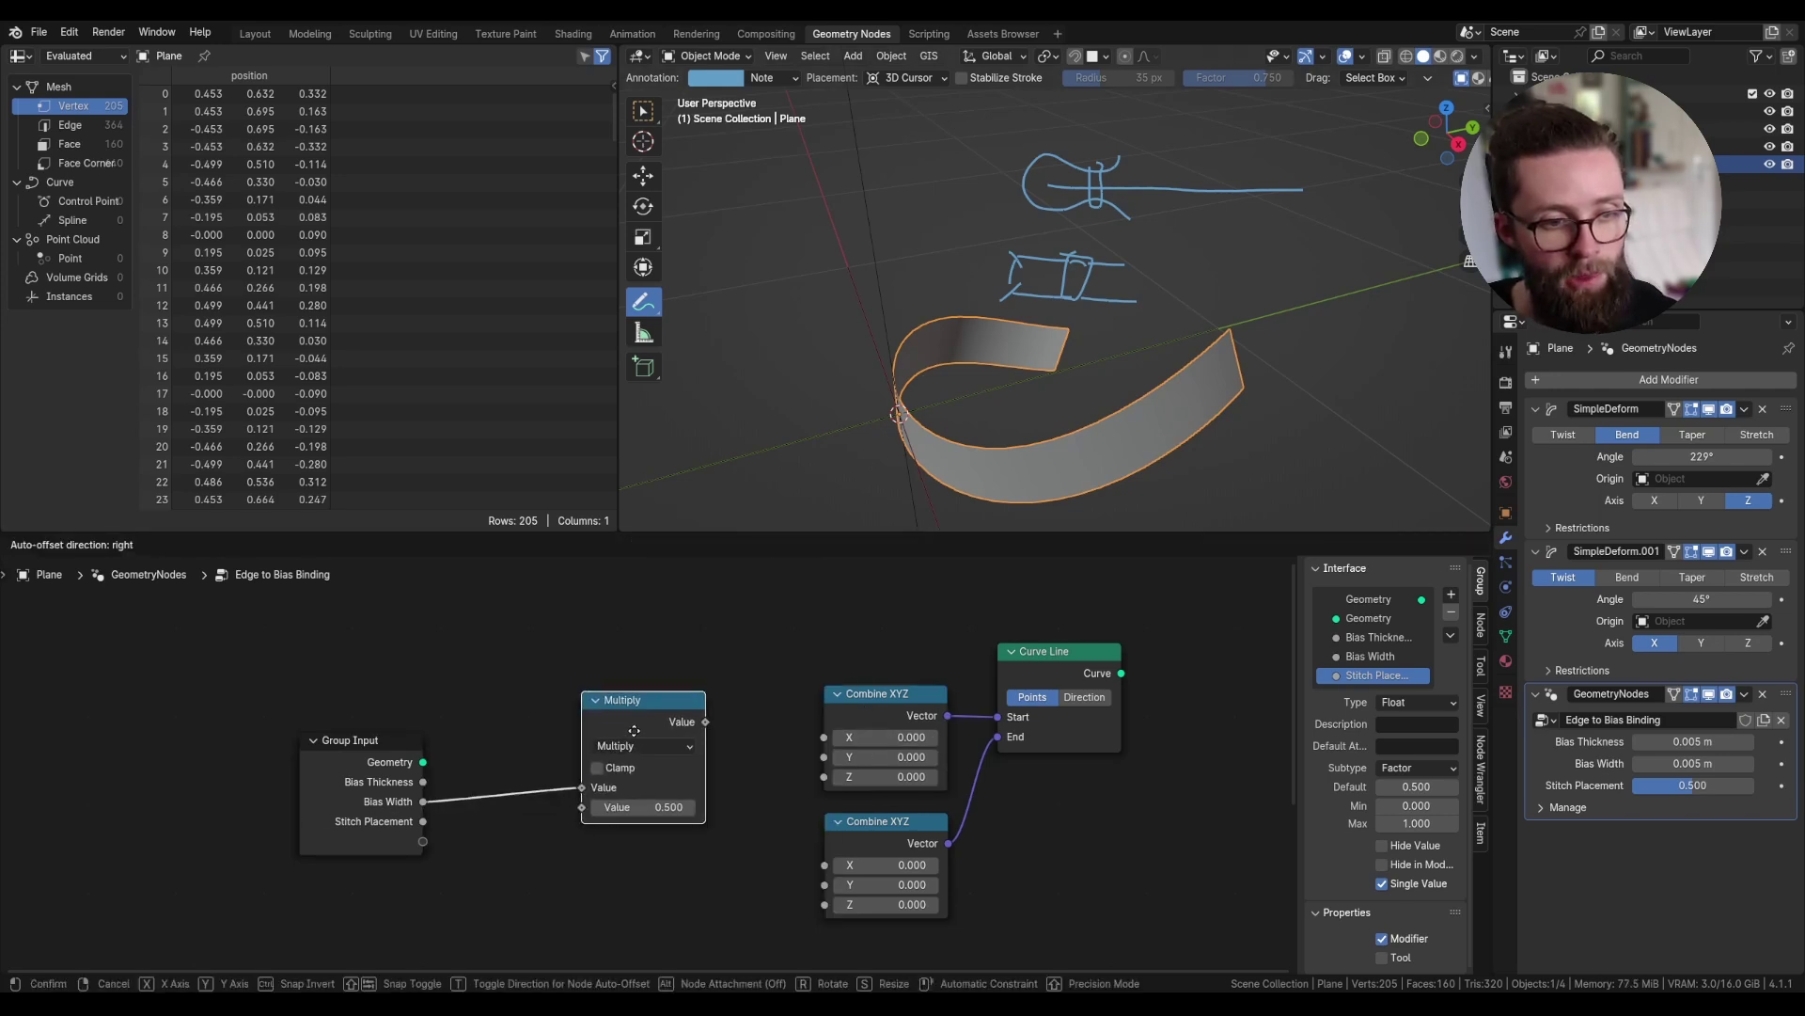
pyautogui.click(621, 716)
pyautogui.moveTo(410, 812); pyautogui.dragTo(337, 813)
pyautogui.moveTo(350, 823); pyautogui.dragTo(567, 788)
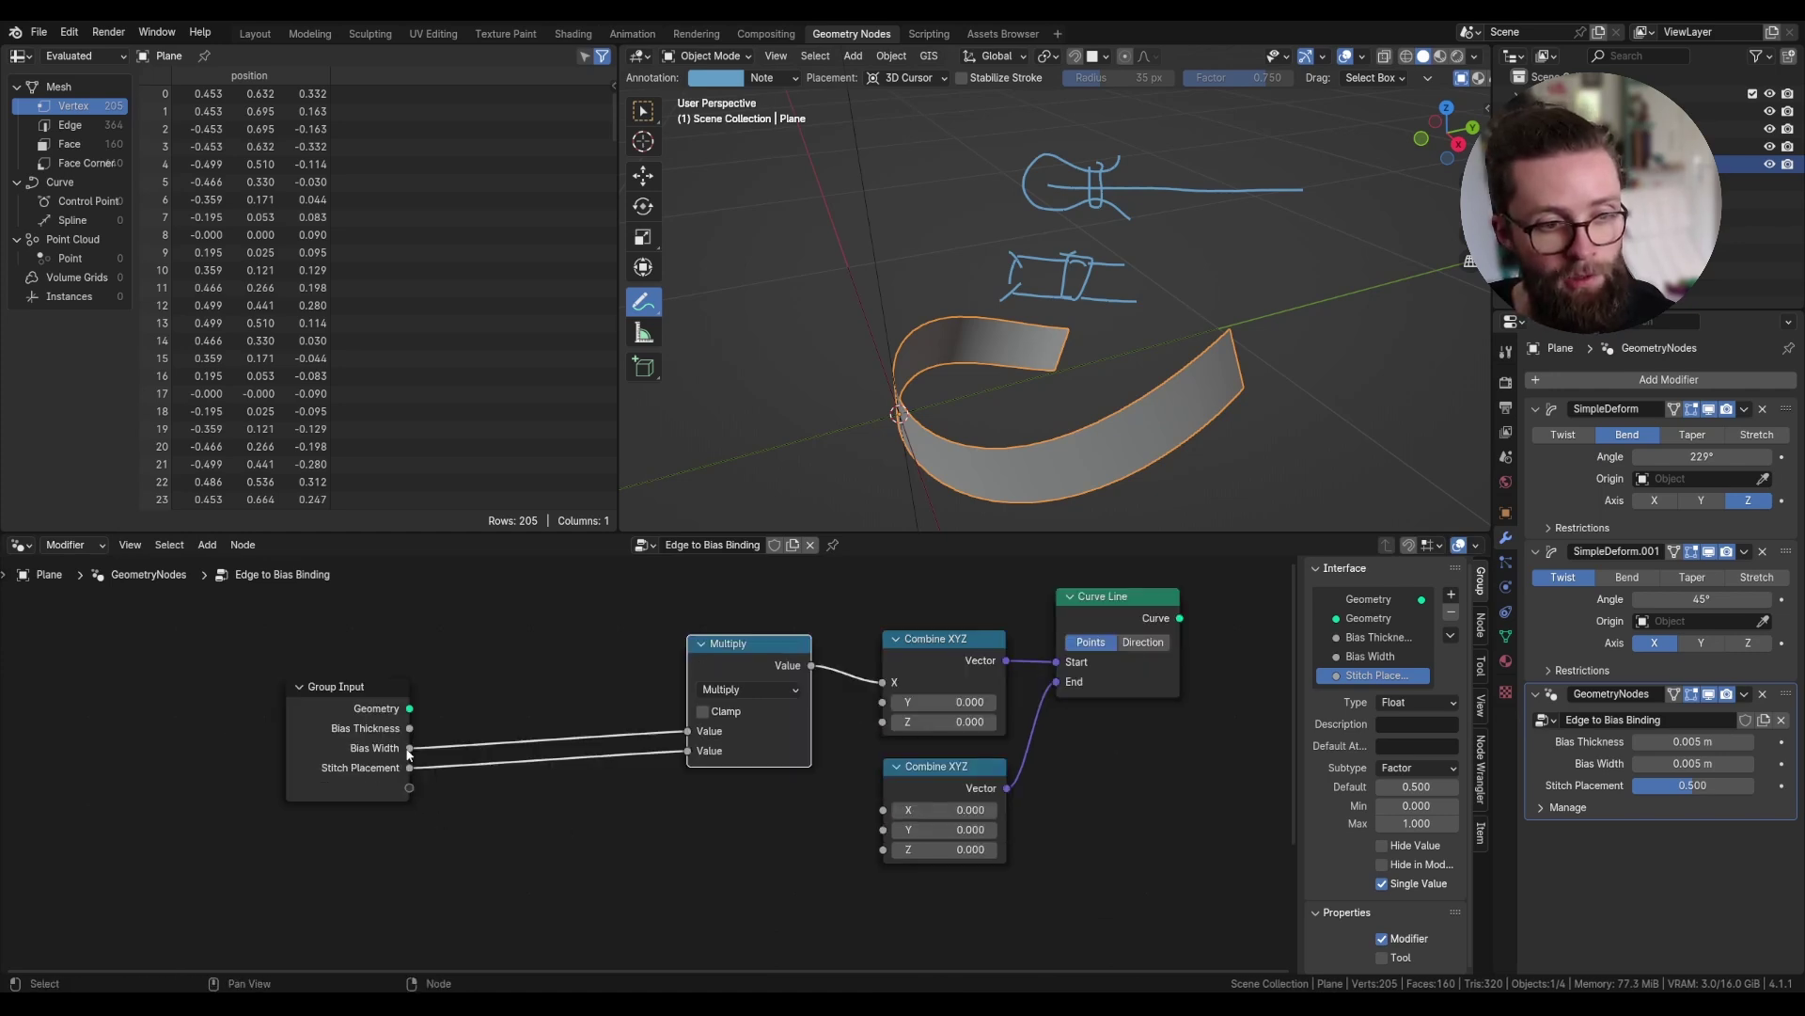
# - Connect Bias Width to the X of the End vector and preview the Curve Line through a Viewer
pyautogui.moveTo(410, 747); pyautogui.dragTo(882, 810)
pyautogui.keyDown('ctrl'); pyautogui.keyDown('shift'); pyautogui.click(1121, 623); pyautogui.keyUp('shift'); pyautogui.keyUp('ctrl')
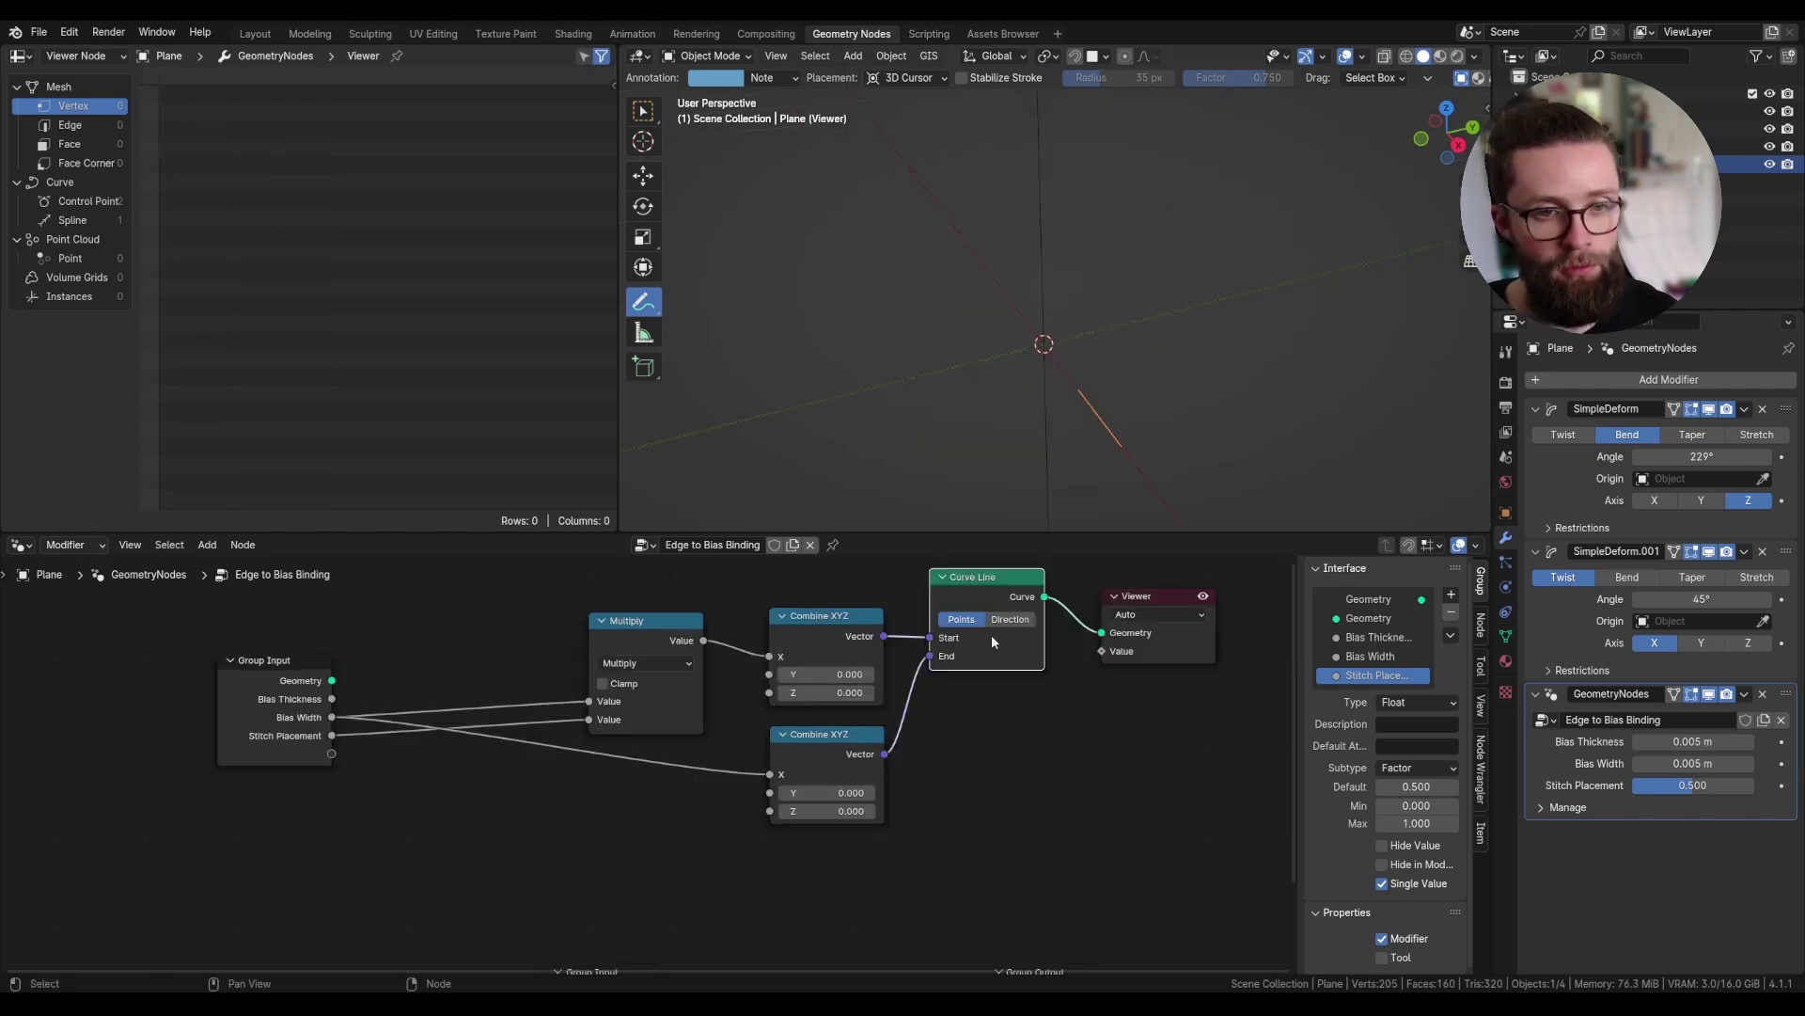
# - Duplicate the Curve Line below the original and move the linked Group Input and Group Output clear of it
pyautogui.hotkey('shift', 'd')
pyautogui.click(993, 865)
pyautogui.scroll(-2, 993, 864)
pyautogui.moveTo(993, 864); pyautogui.dragTo(990, 726, button='middle')
pyautogui.moveTo(1015, 894); pyautogui.dragTo(660, 853)
pyautogui.press('g')
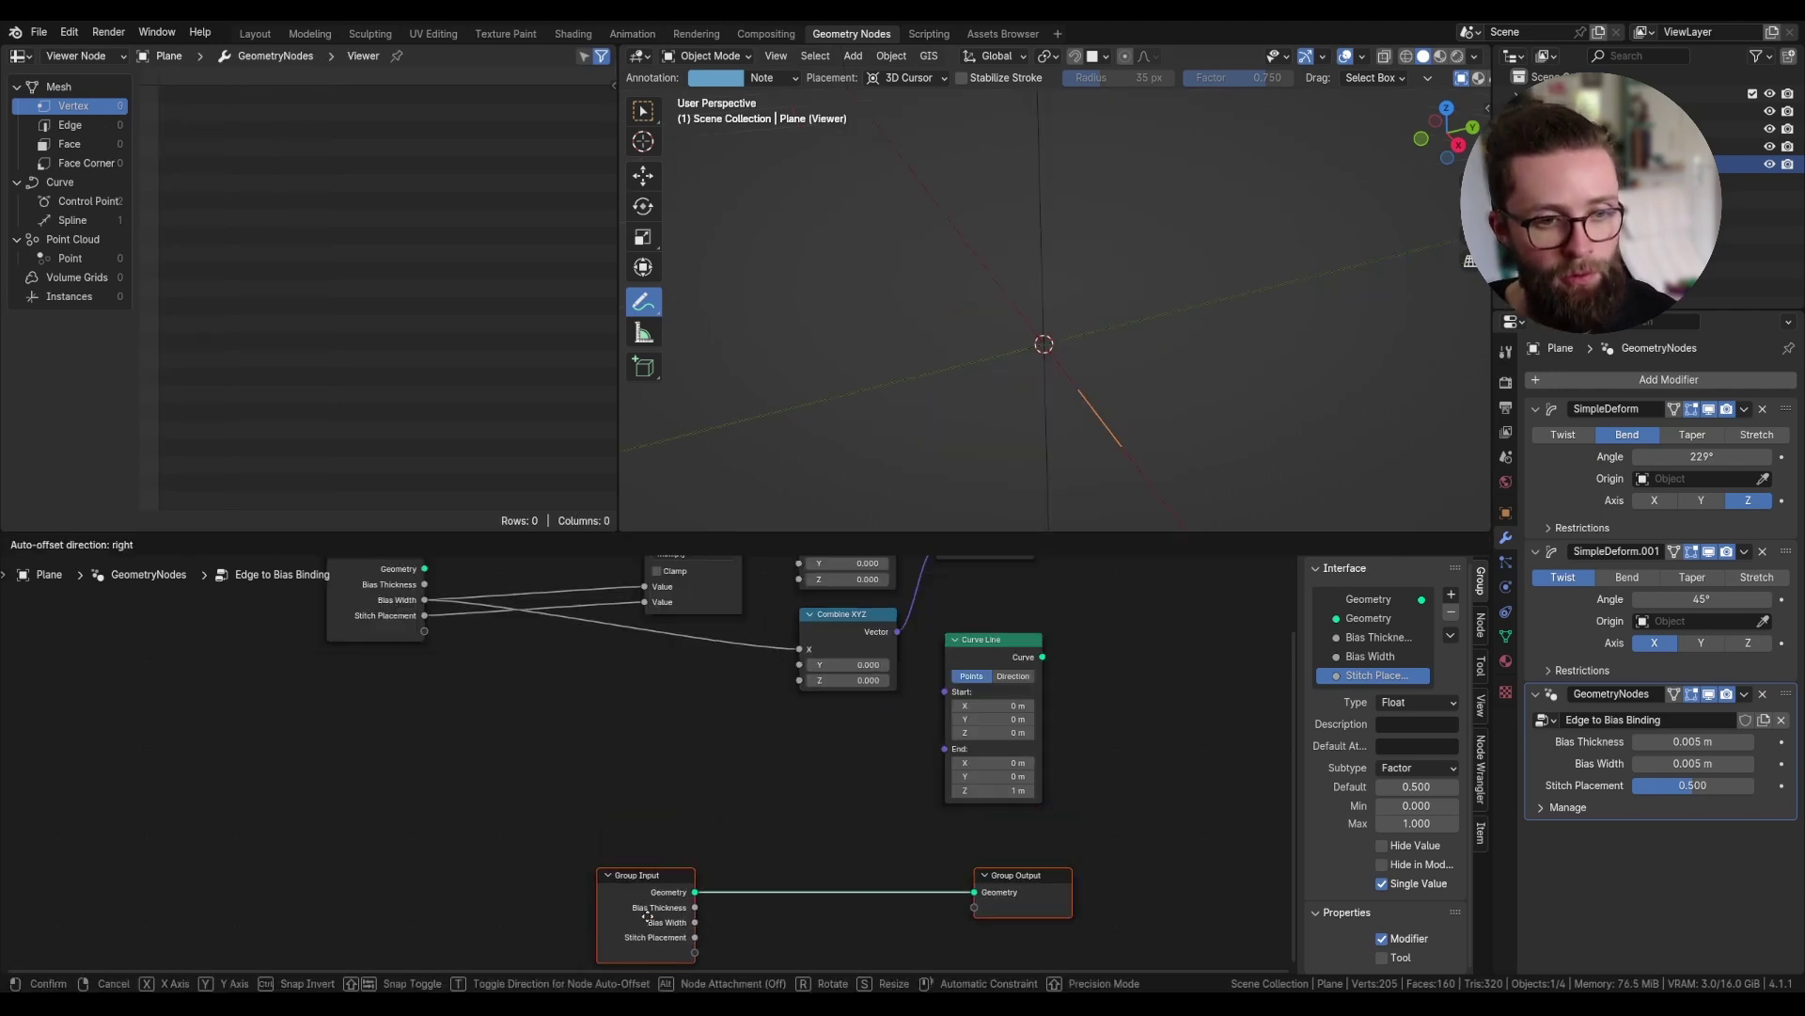
pyautogui.click(647, 918)
# - Duplicate the Combine XYZ node and connect the copy to the second Curve Line's End
pyautogui.scroll(1, 760, 799)
pyautogui.click(844, 596)
pyautogui.hotkey('shift', 'd')
pyautogui.click(856, 753)
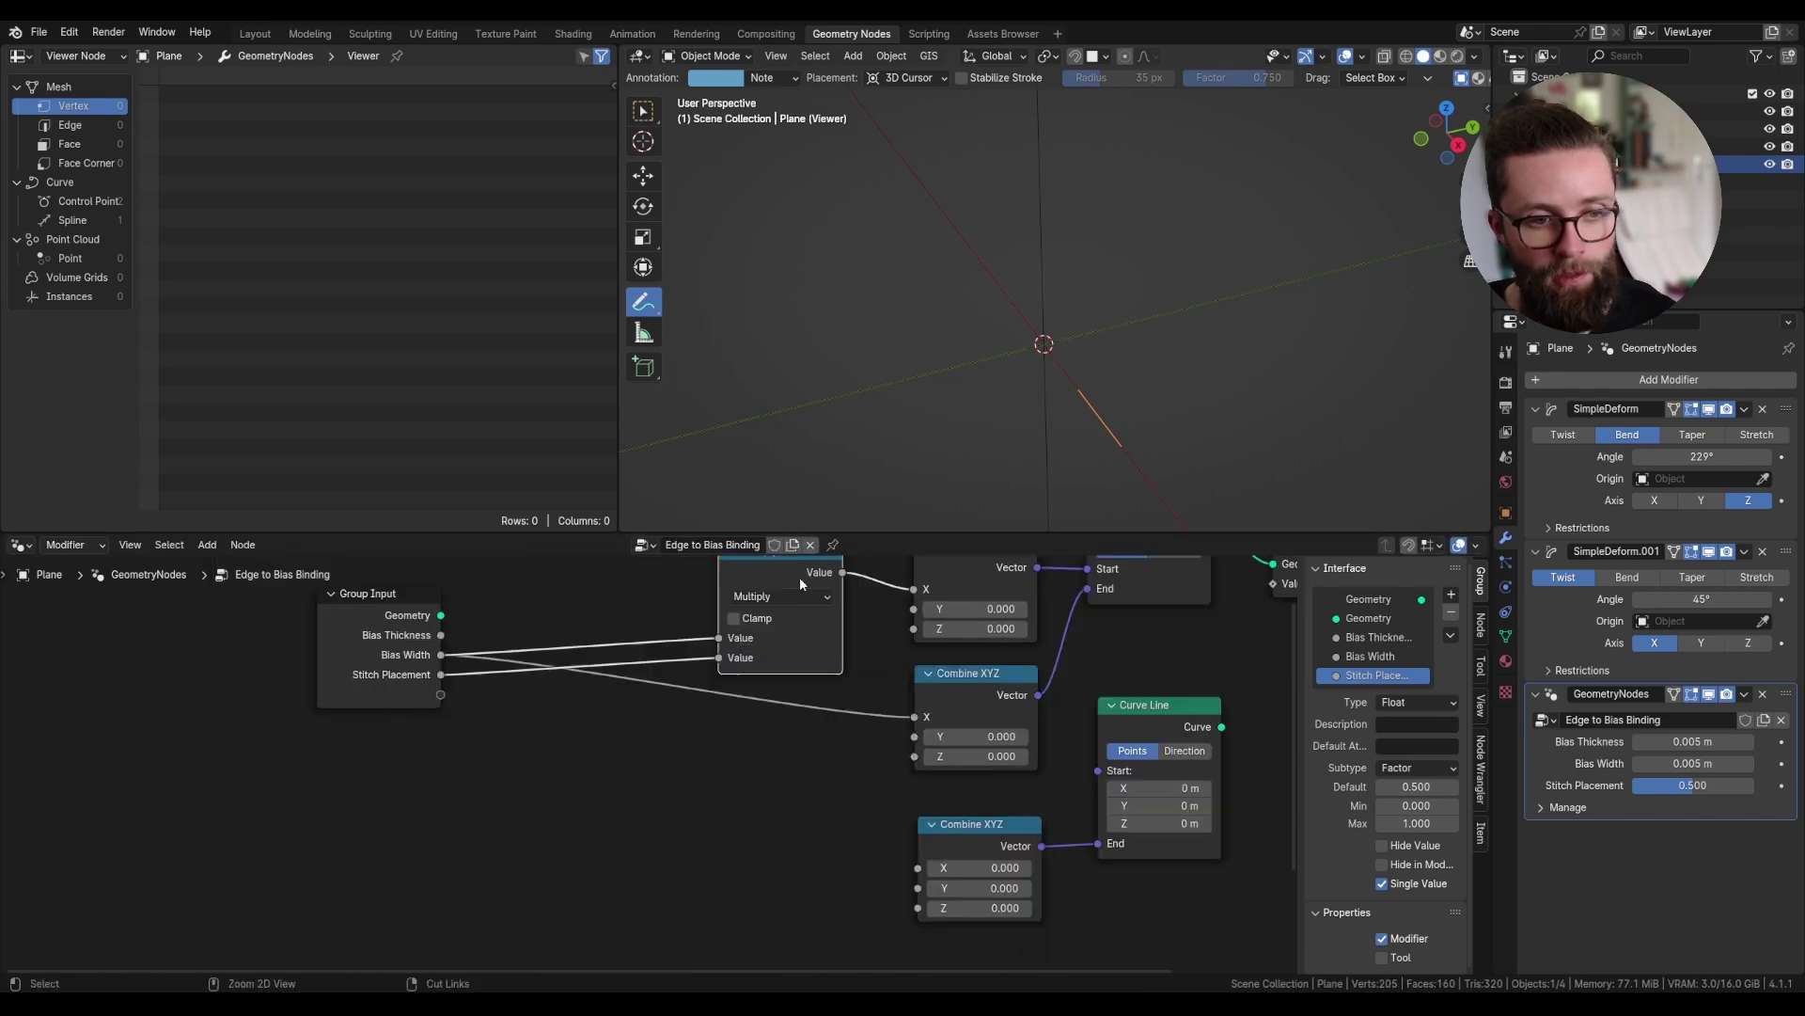
# - Duplicate the Multiply node with its input links and connect the copy to the third Combine XYZ node's X
pyautogui.click(799, 578)
pyautogui.hotkey('ctrl', 'shift', 'd')
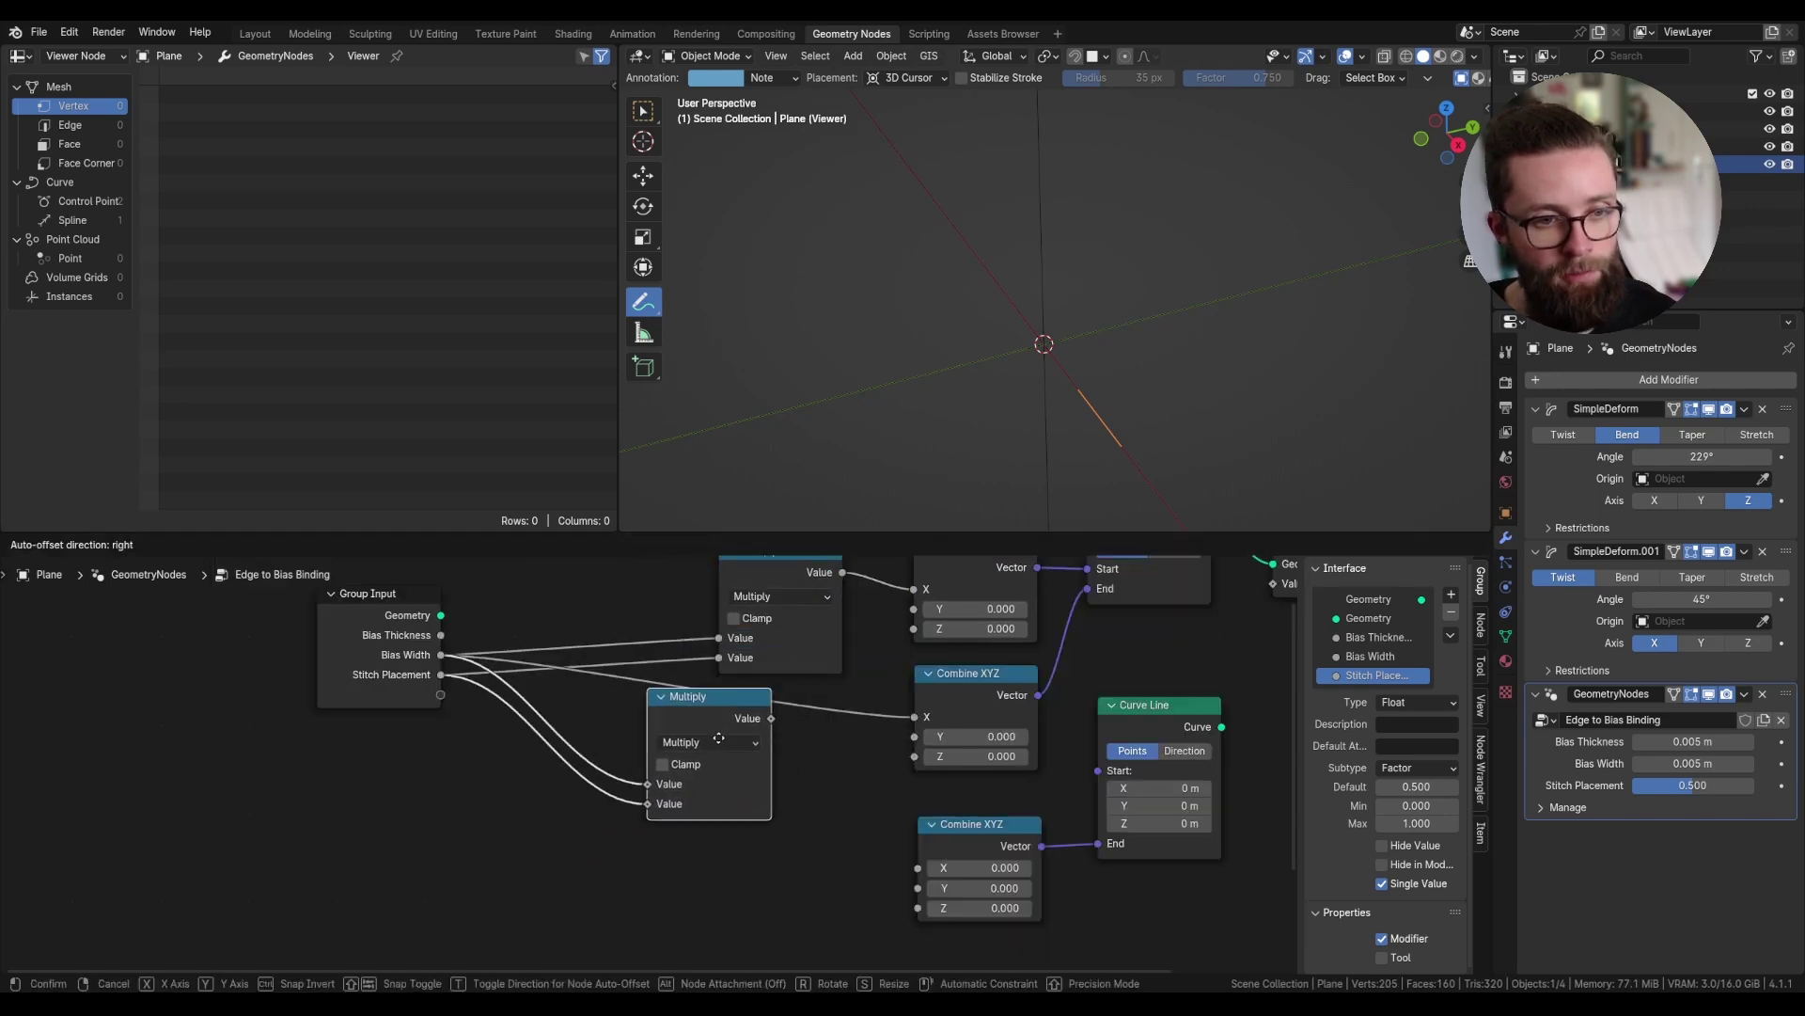
pyautogui.click(664, 808)
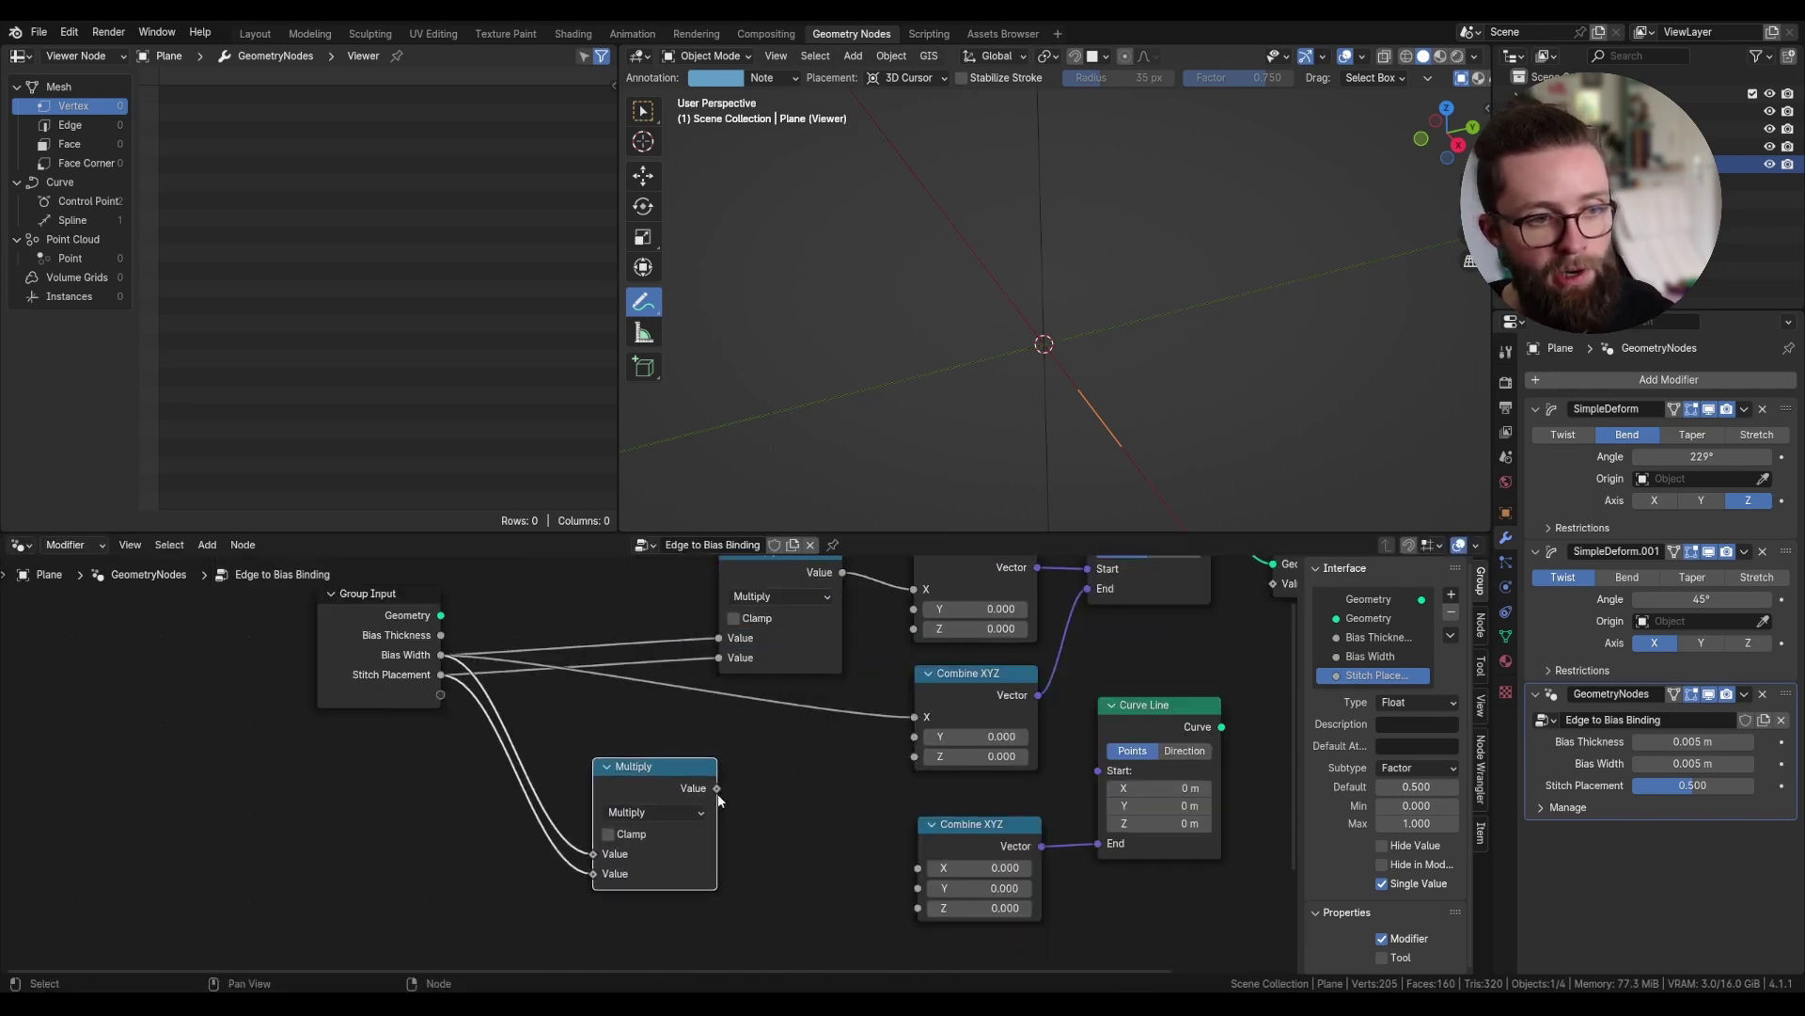
pyautogui.moveTo(717, 788); pyautogui.dragTo(918, 867)
# - Insert a Join Geometry node before the Viewer and connect both Curve Lines to it
pyautogui.moveTo(922, 780); pyautogui.dragTo(749, 840, button='middle')
pyautogui.hotkey('shift', 'a')
pyautogui.write('join')
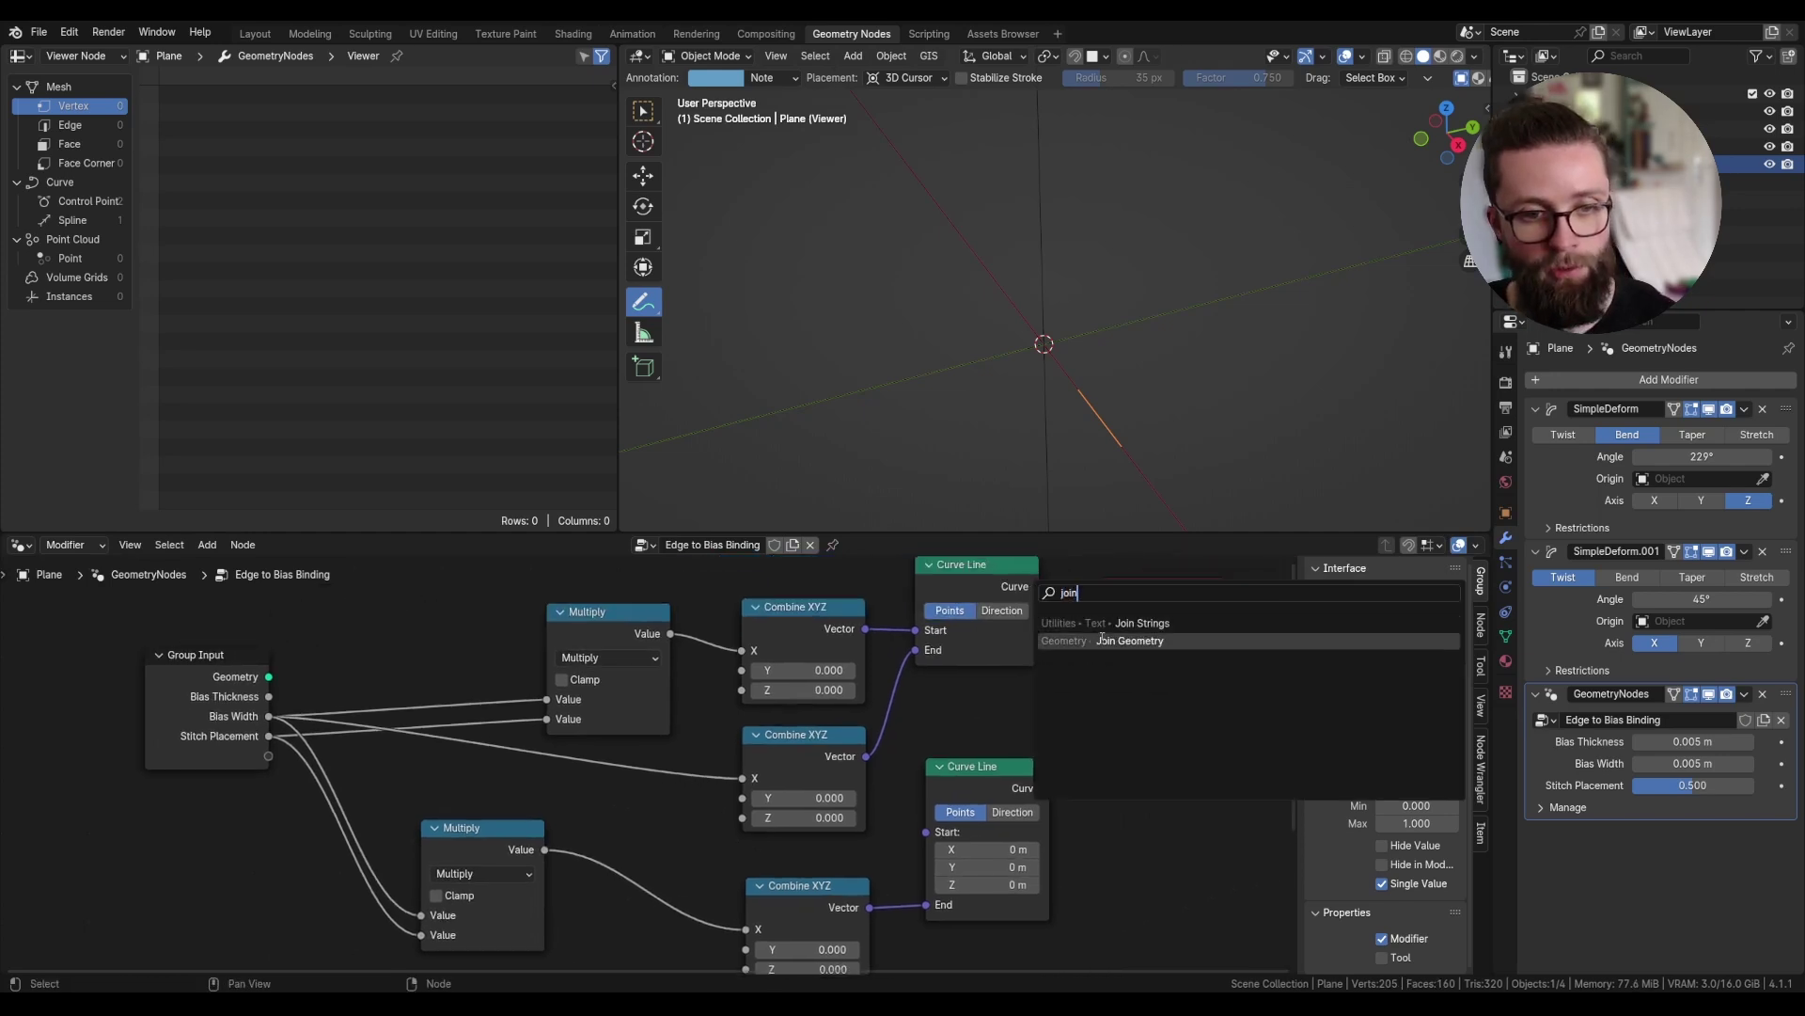
pyautogui.click(1051, 640)
pyautogui.click(1105, 599)
pyautogui.moveTo(1050, 788); pyautogui.dragTo(1110, 652)
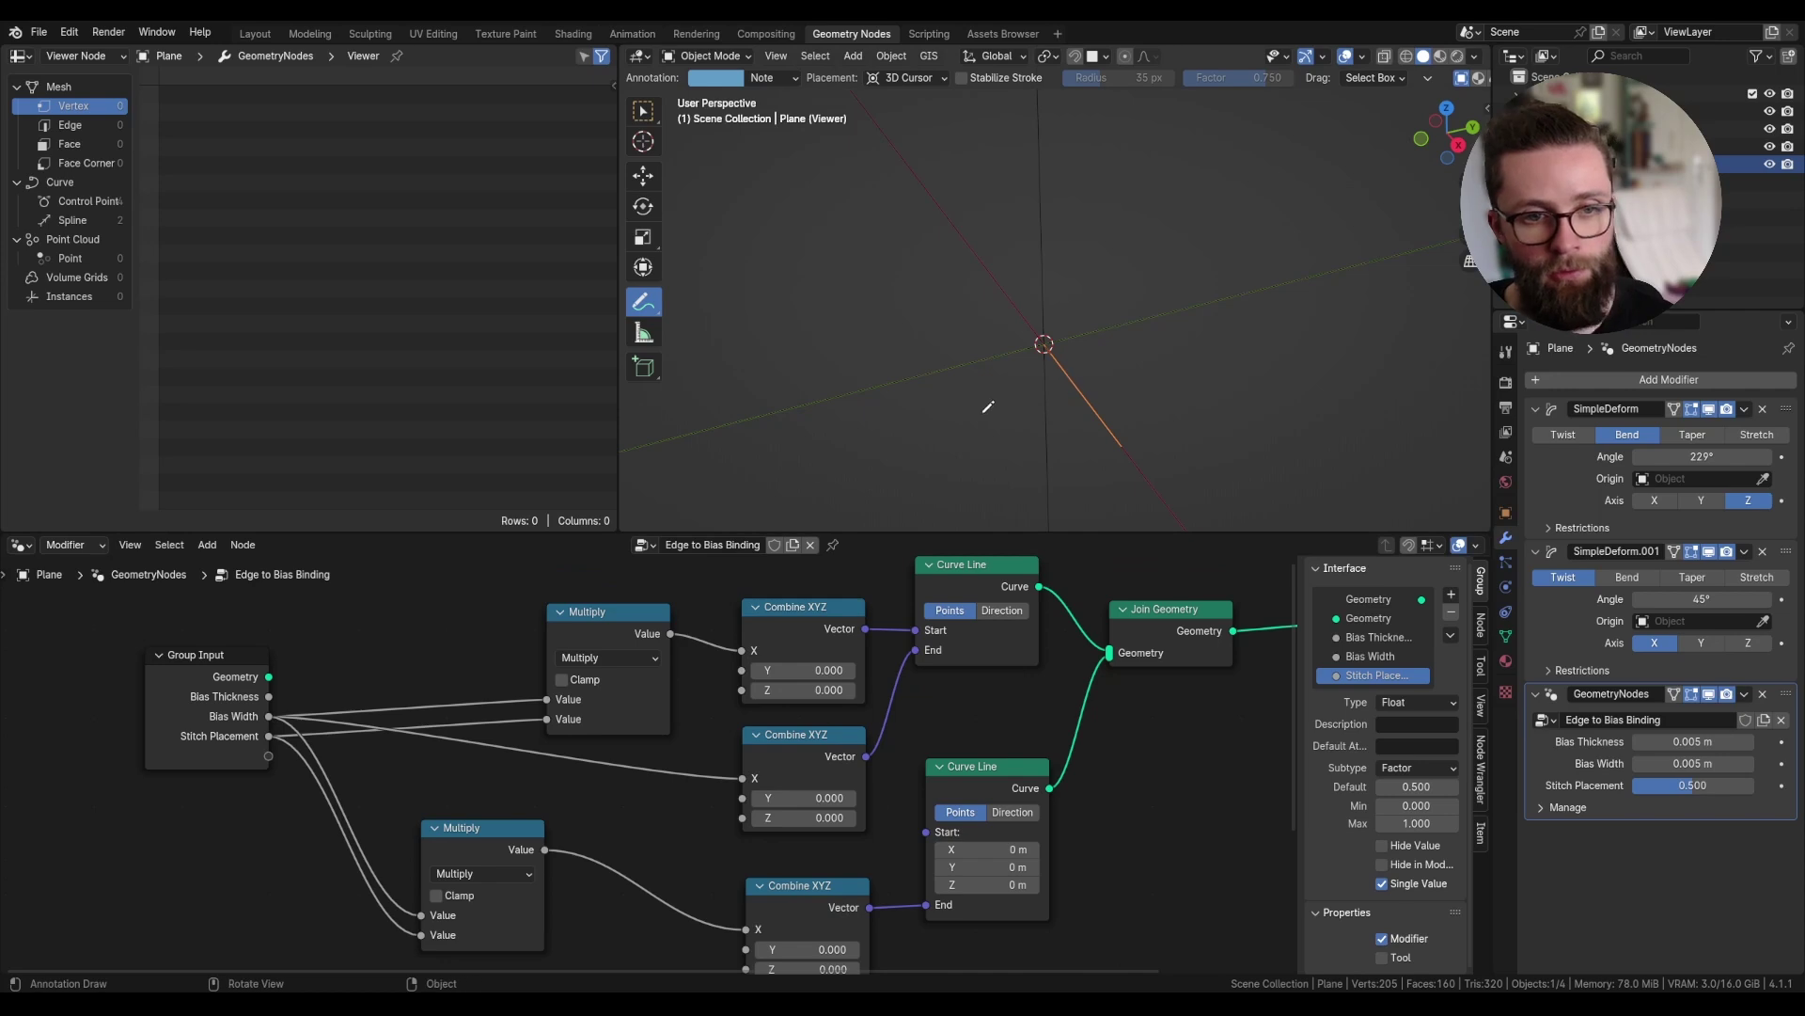
# - Multiply Stitch Placement by 1.25 ahead of the upper Multiply node and set the modifier's Stitch Placement to 0.637
pyautogui.moveTo(251, 710); pyautogui.dragTo(147, 701)
pyautogui.moveTo(611, 611); pyautogui.dragTo(393, 697)
pyautogui.click(384, 786)
pyautogui.write('1.25')
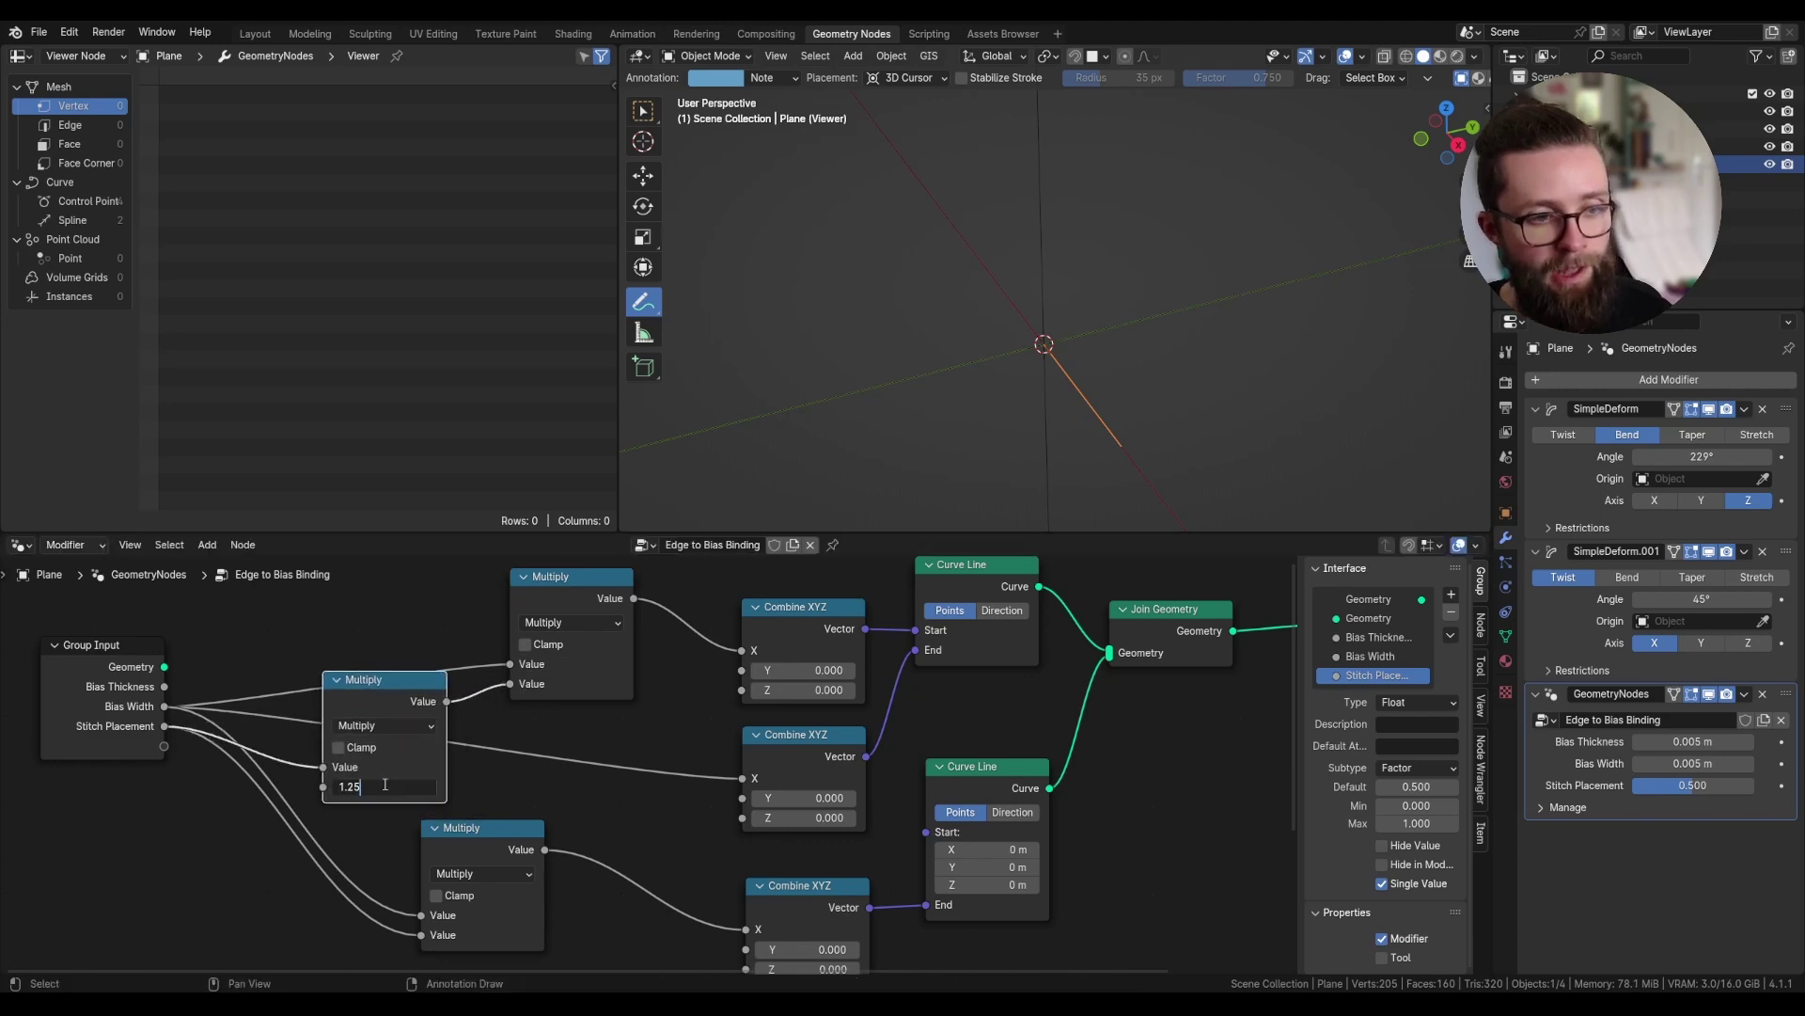
pyautogui.press('Return')
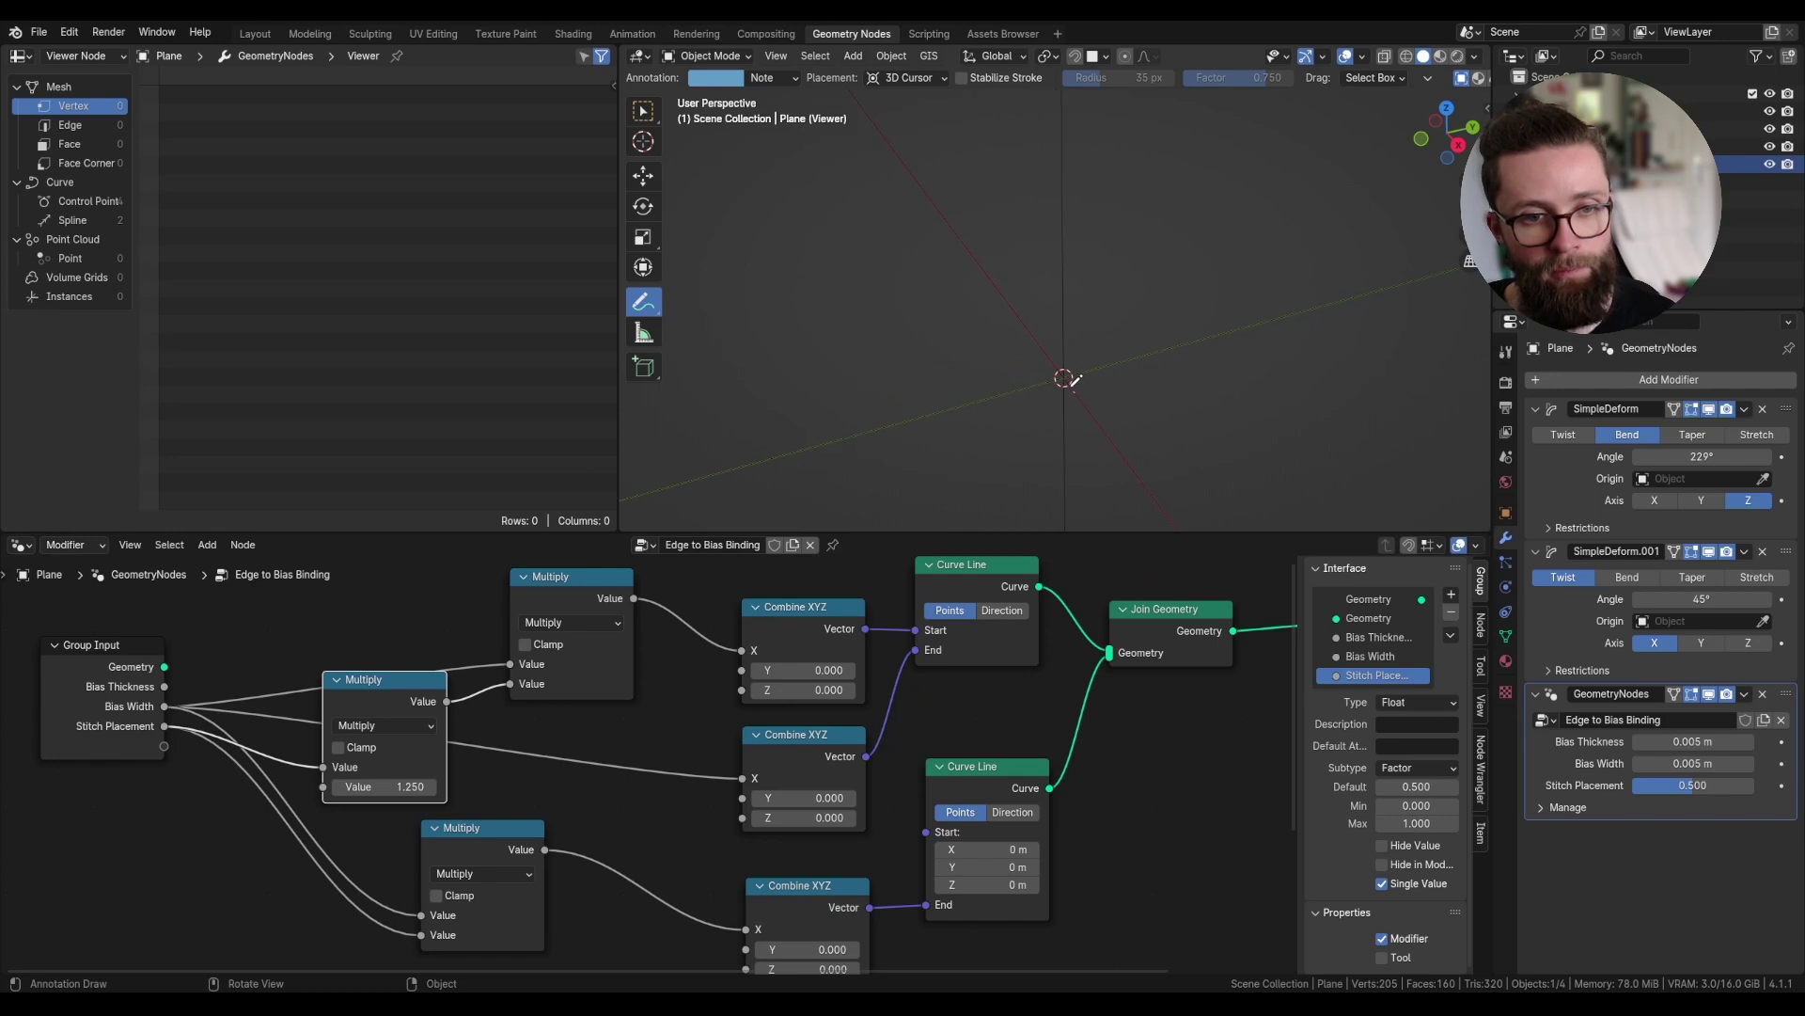
pyautogui.moveTo(1692, 786)
pyautogui.mouseDown()
pyautogui.moveTo(1733, 785)
pyautogui.moveTo(1670, 785)
pyautogui.moveTo(1727, 785)
pyautogui.moveTo(1711, 785)
pyautogui.mouseUp()
# - Add reroutes to the Bias Width and Stitch Placement links and tidy the surrounding nodes
pyautogui.scroll(-3, 662, 724)
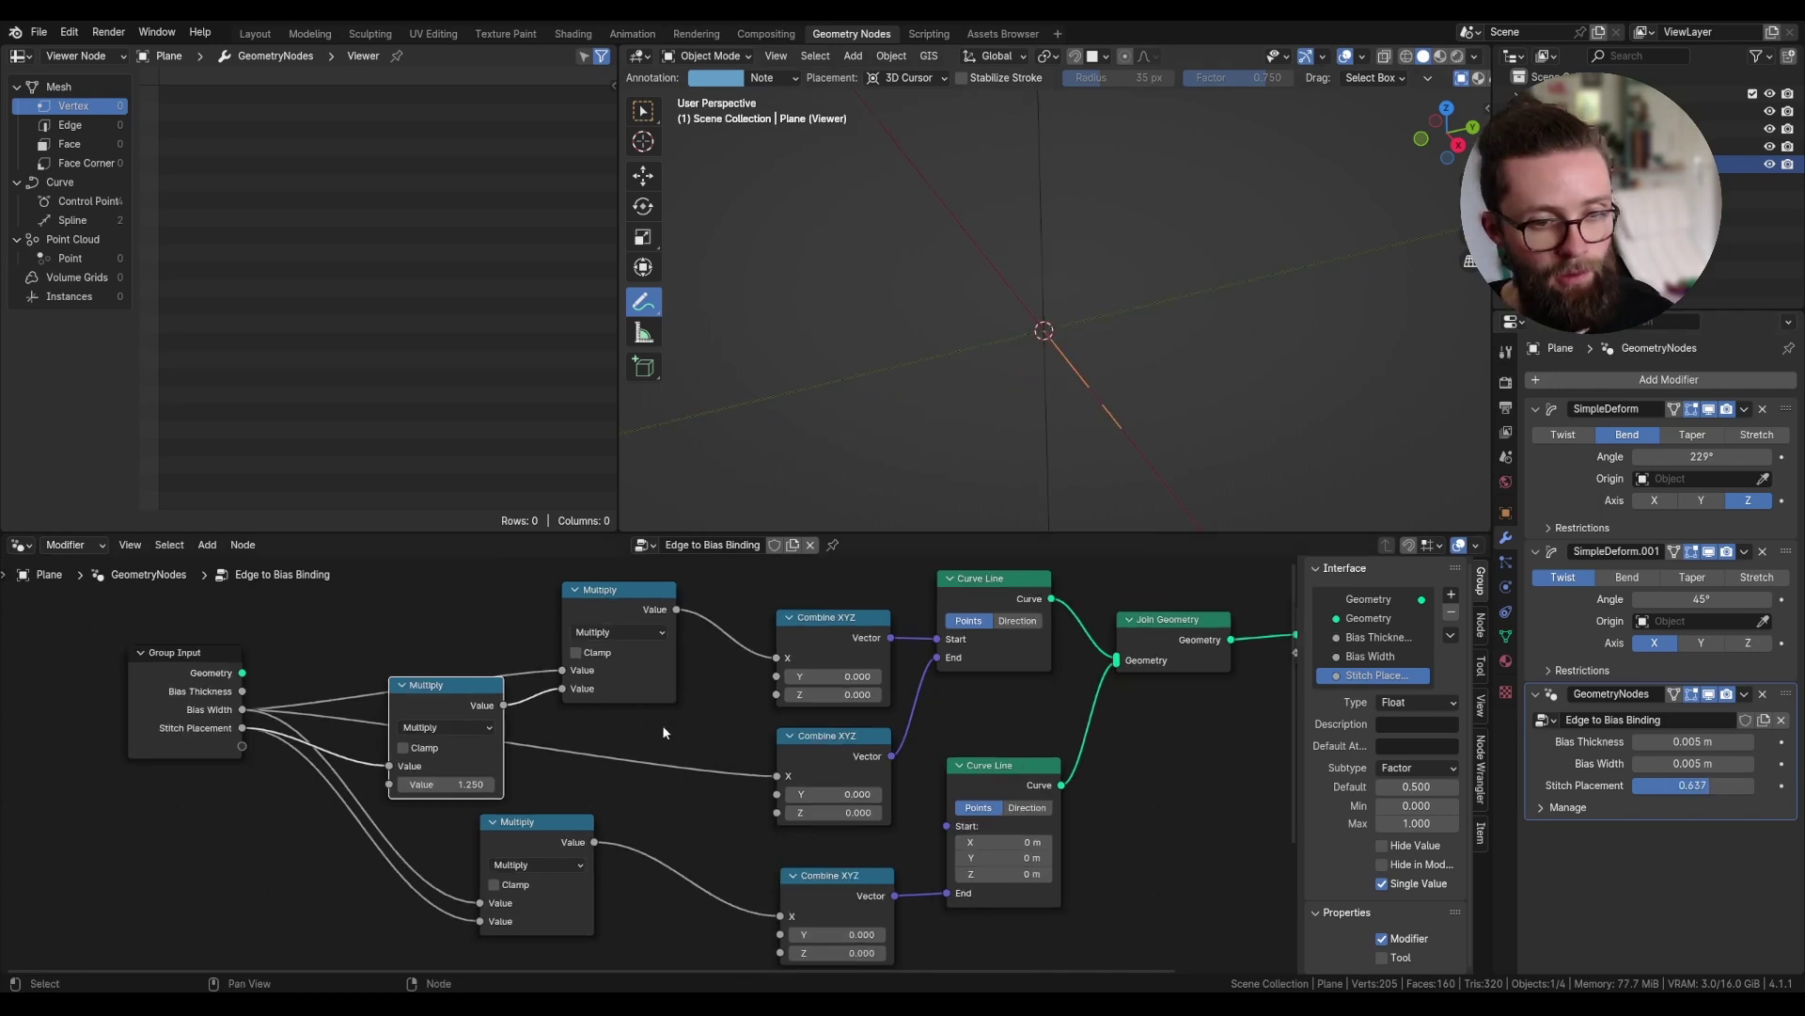
pyautogui.moveTo(830, 856); pyautogui.dragTo(824, 844)
pyautogui.keyDown('shift'); pyautogui.moveTo(379, 717); pyautogui.dragTo(375, 775, button='right'); pyautogui.keyUp('shift')
pyautogui.press('g')
pyautogui.click(390, 751)
pyautogui.click(477, 702)
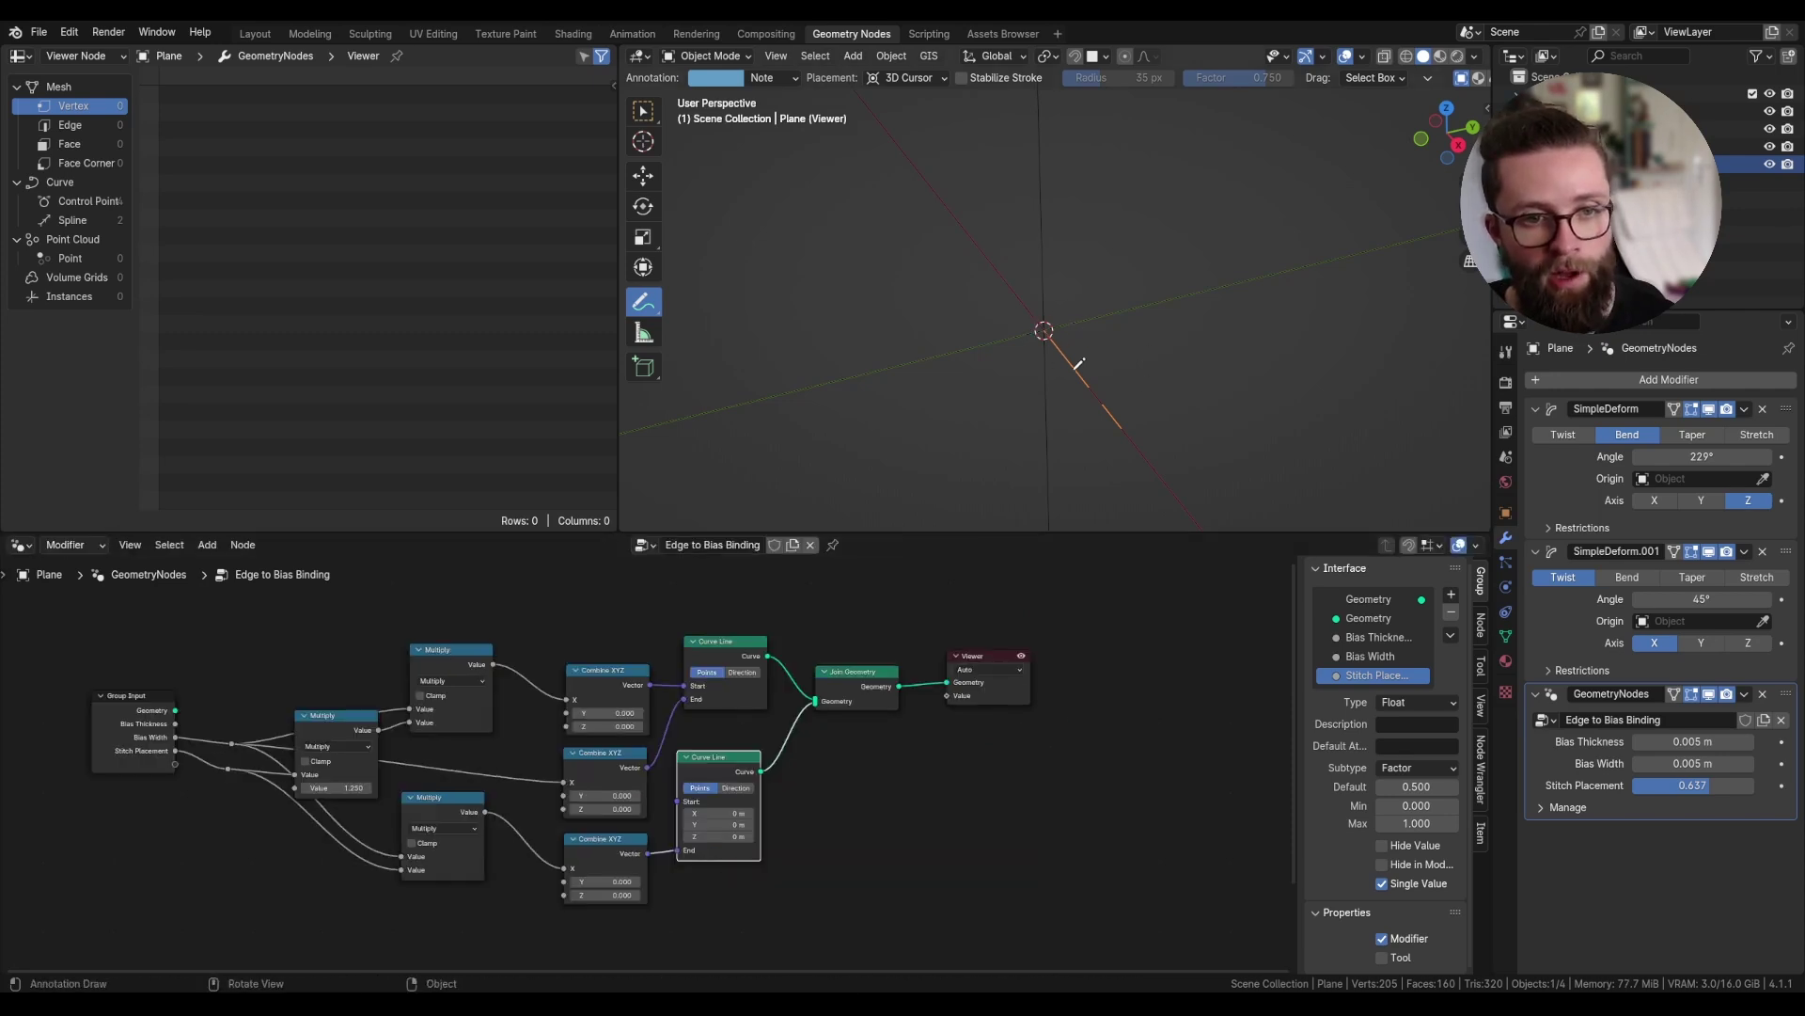
# - Insert a Transform Geometry node between Join Geometry and the Viewer, and add a Divide node dividing Bias Thickness by 2
pyautogui.click(928, 623)
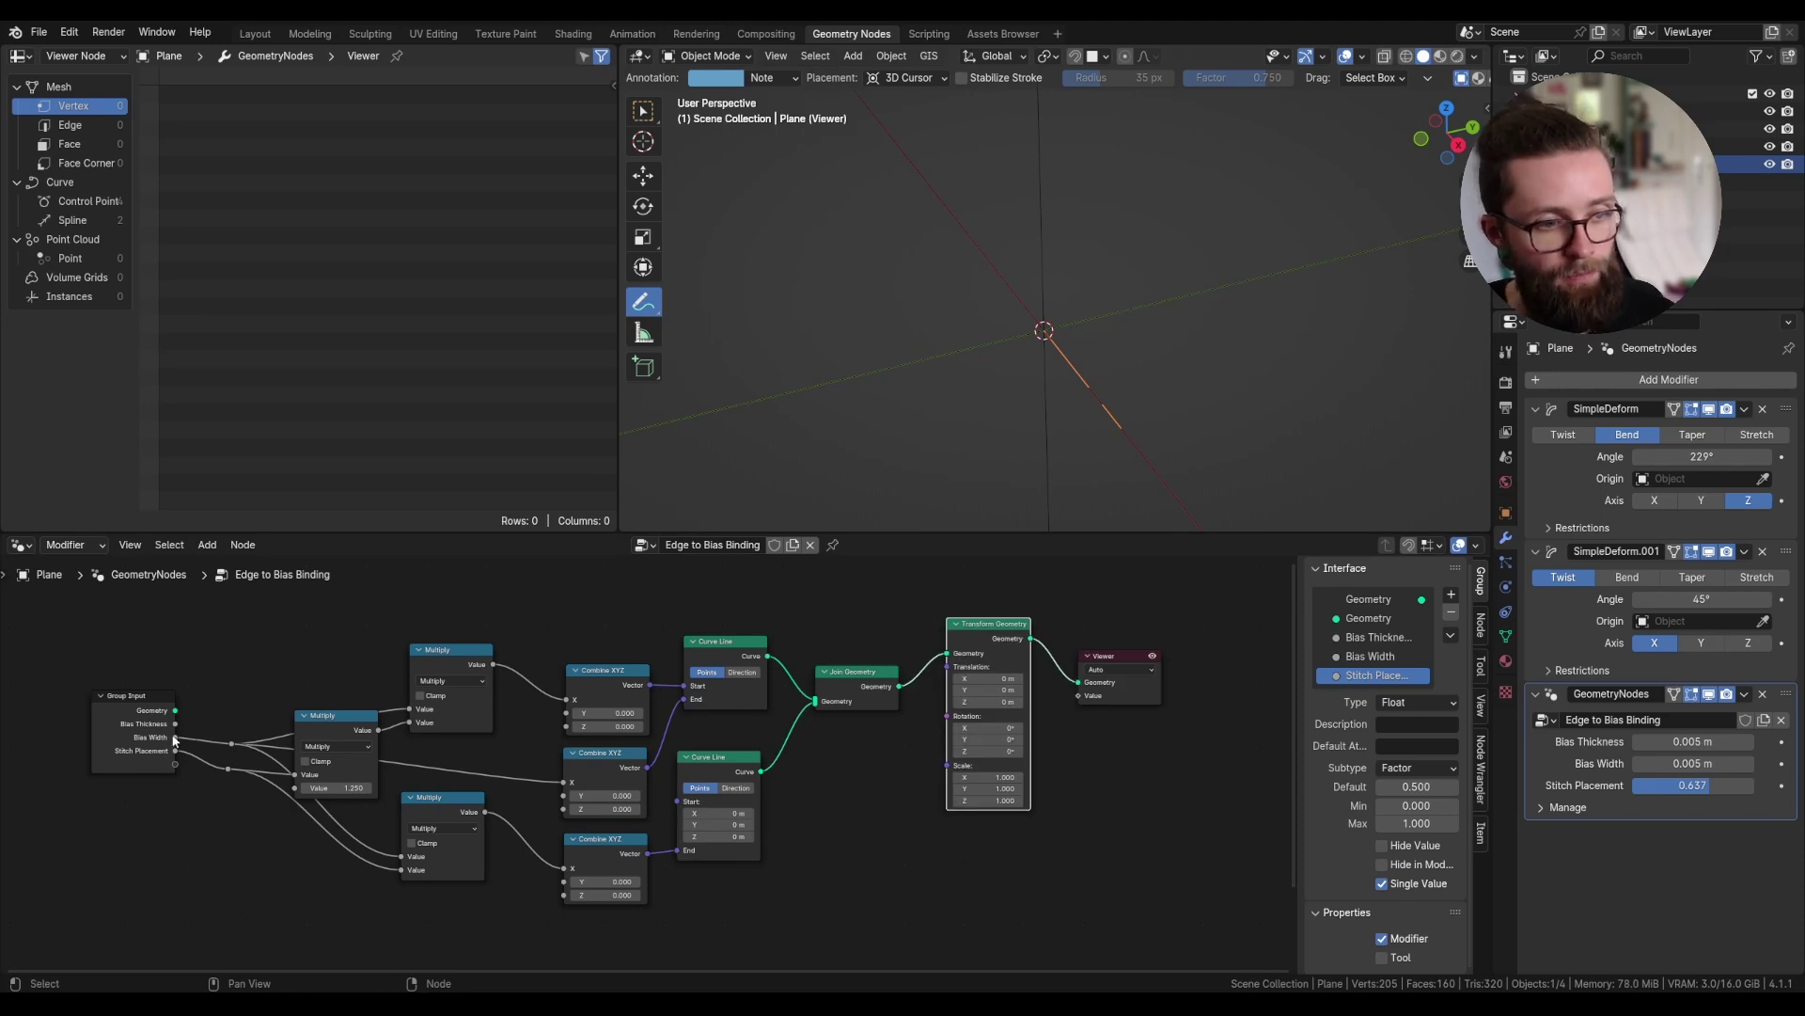
pyautogui.moveTo(174, 740); pyautogui.dragTo(504, 591)
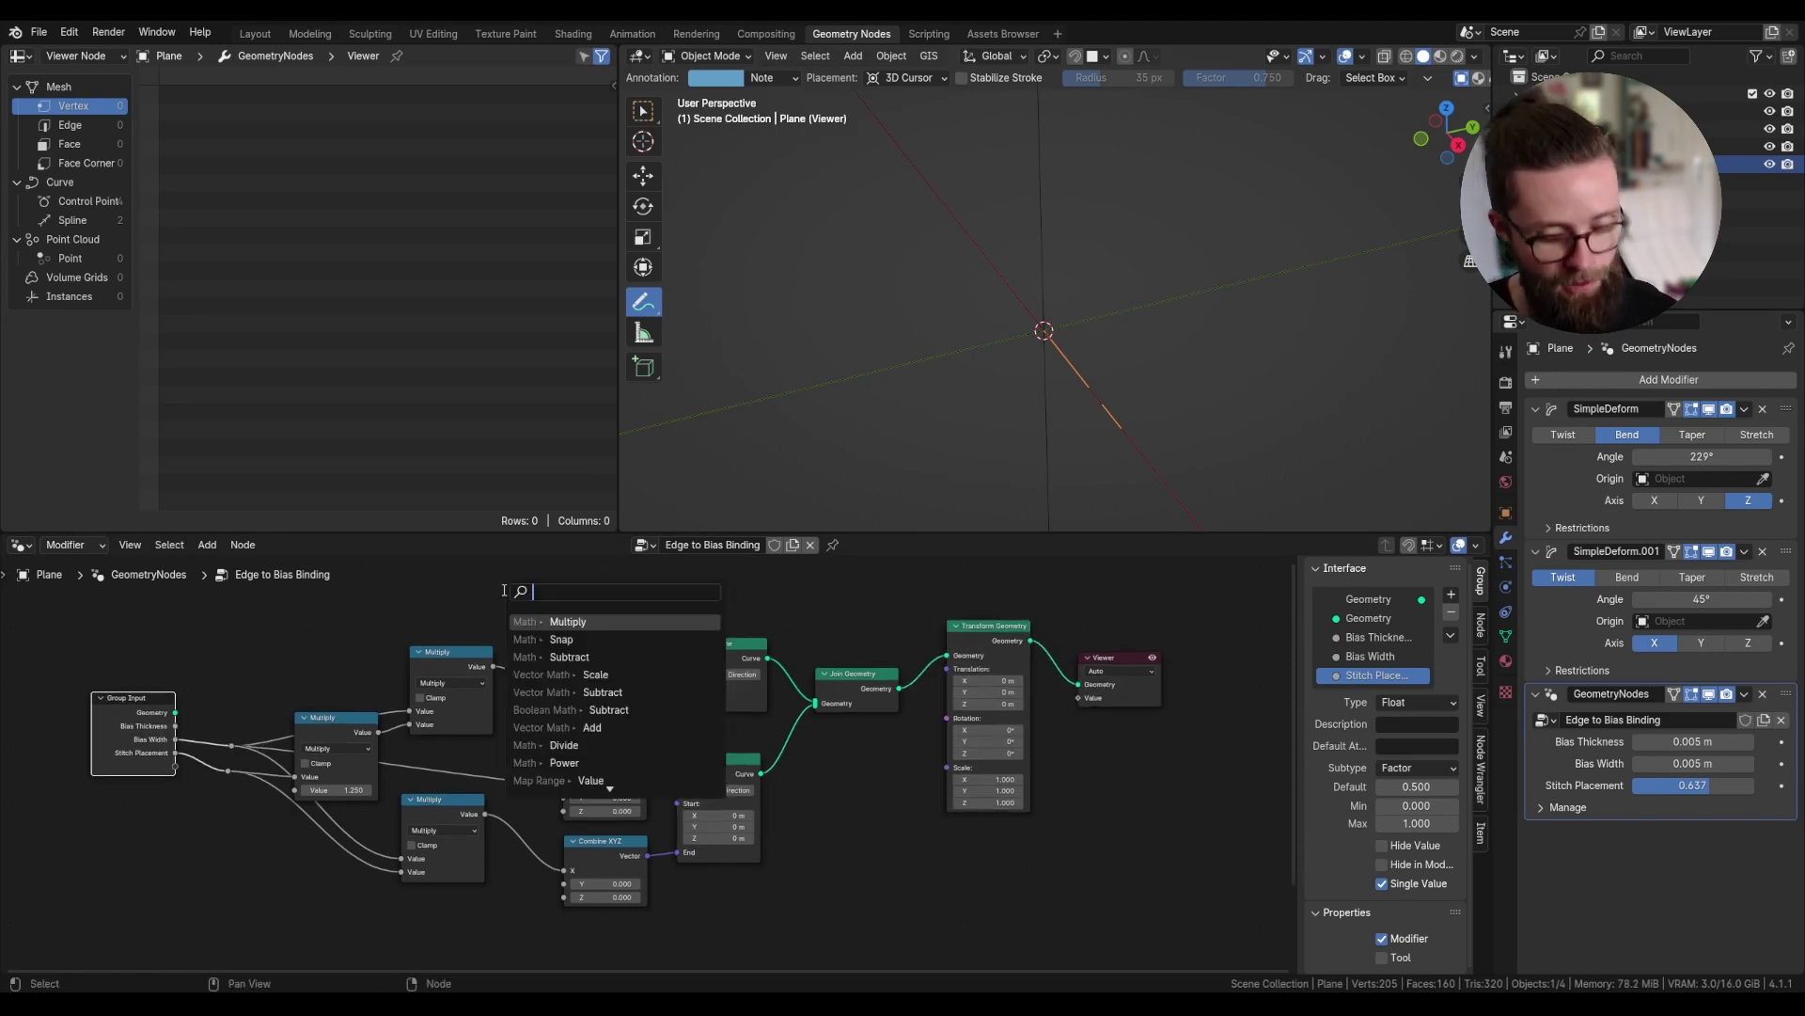
pyautogui.click(564, 745)
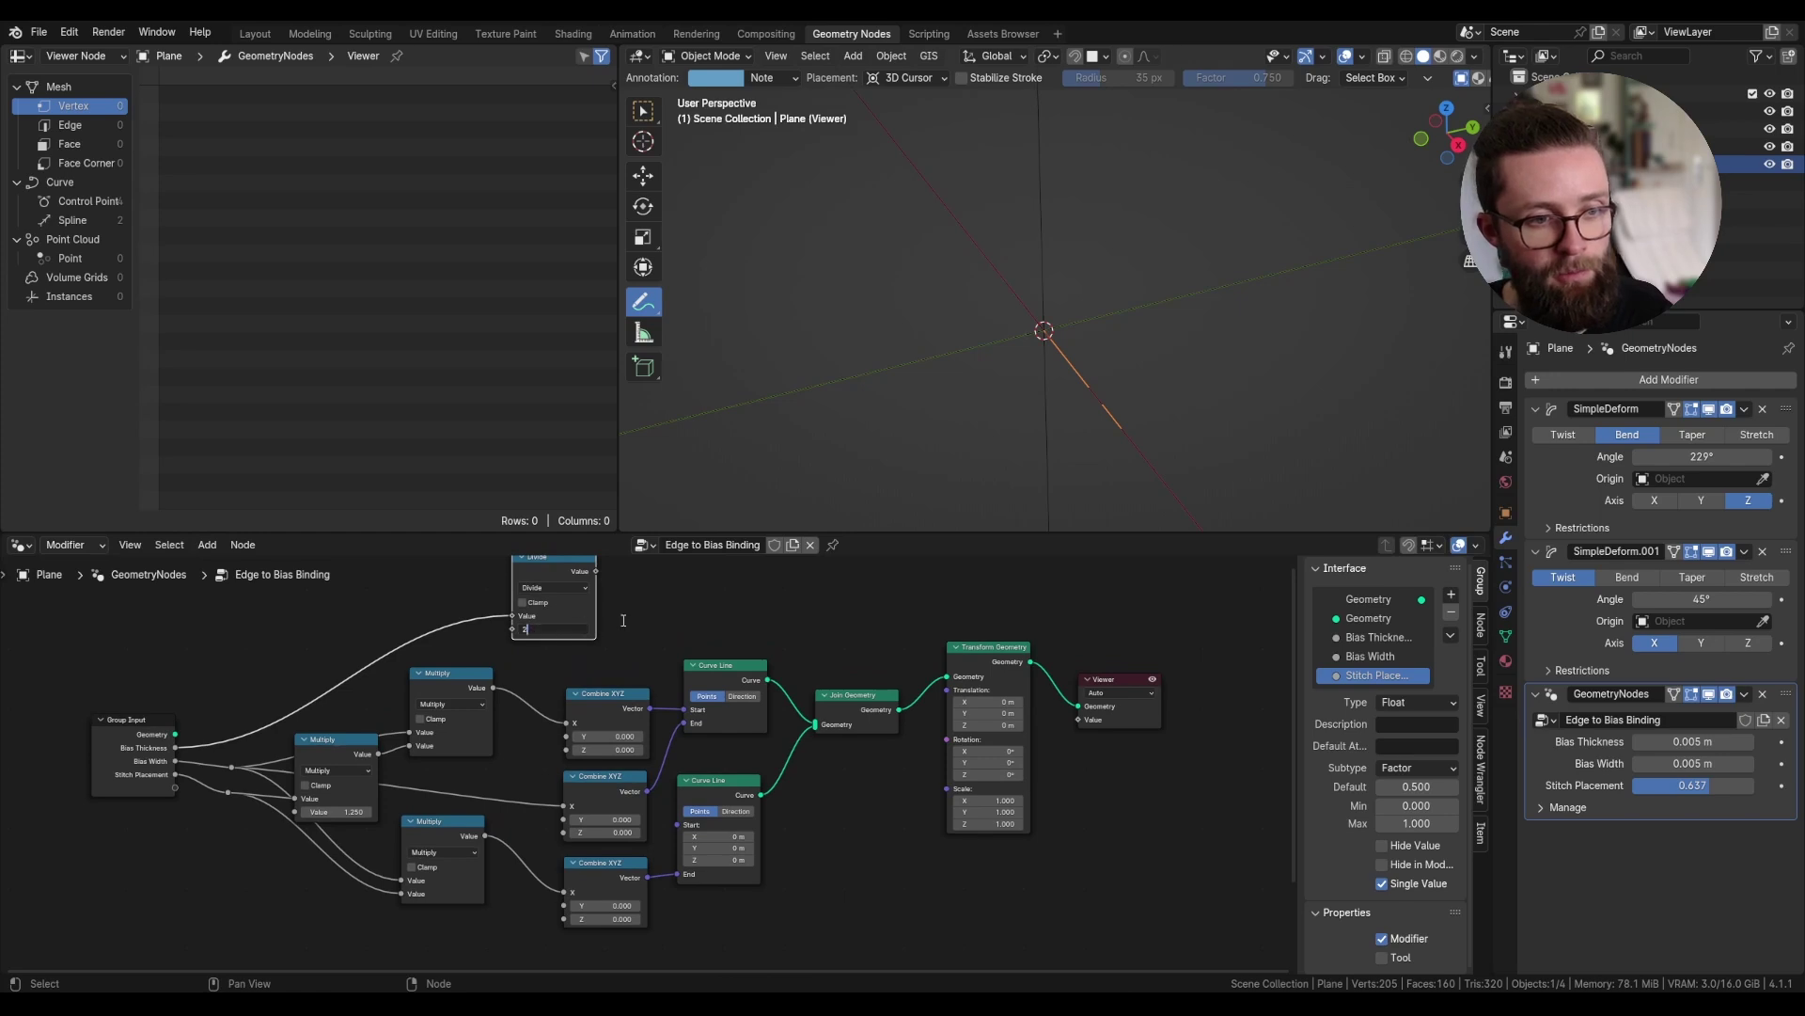
pyautogui.moveTo(638, 644); pyautogui.dragTo(634, 655, button='middle')
# - Feed the divided thickness into the Y of a duplicated Combine XYZ node and connect its vector to the Transform Geometry's Translation
pyautogui.click(606, 722)
pyautogui.hotkey('shift', 'd')
pyautogui.click(701, 598)
pyautogui.scroll(6, 685, 606)
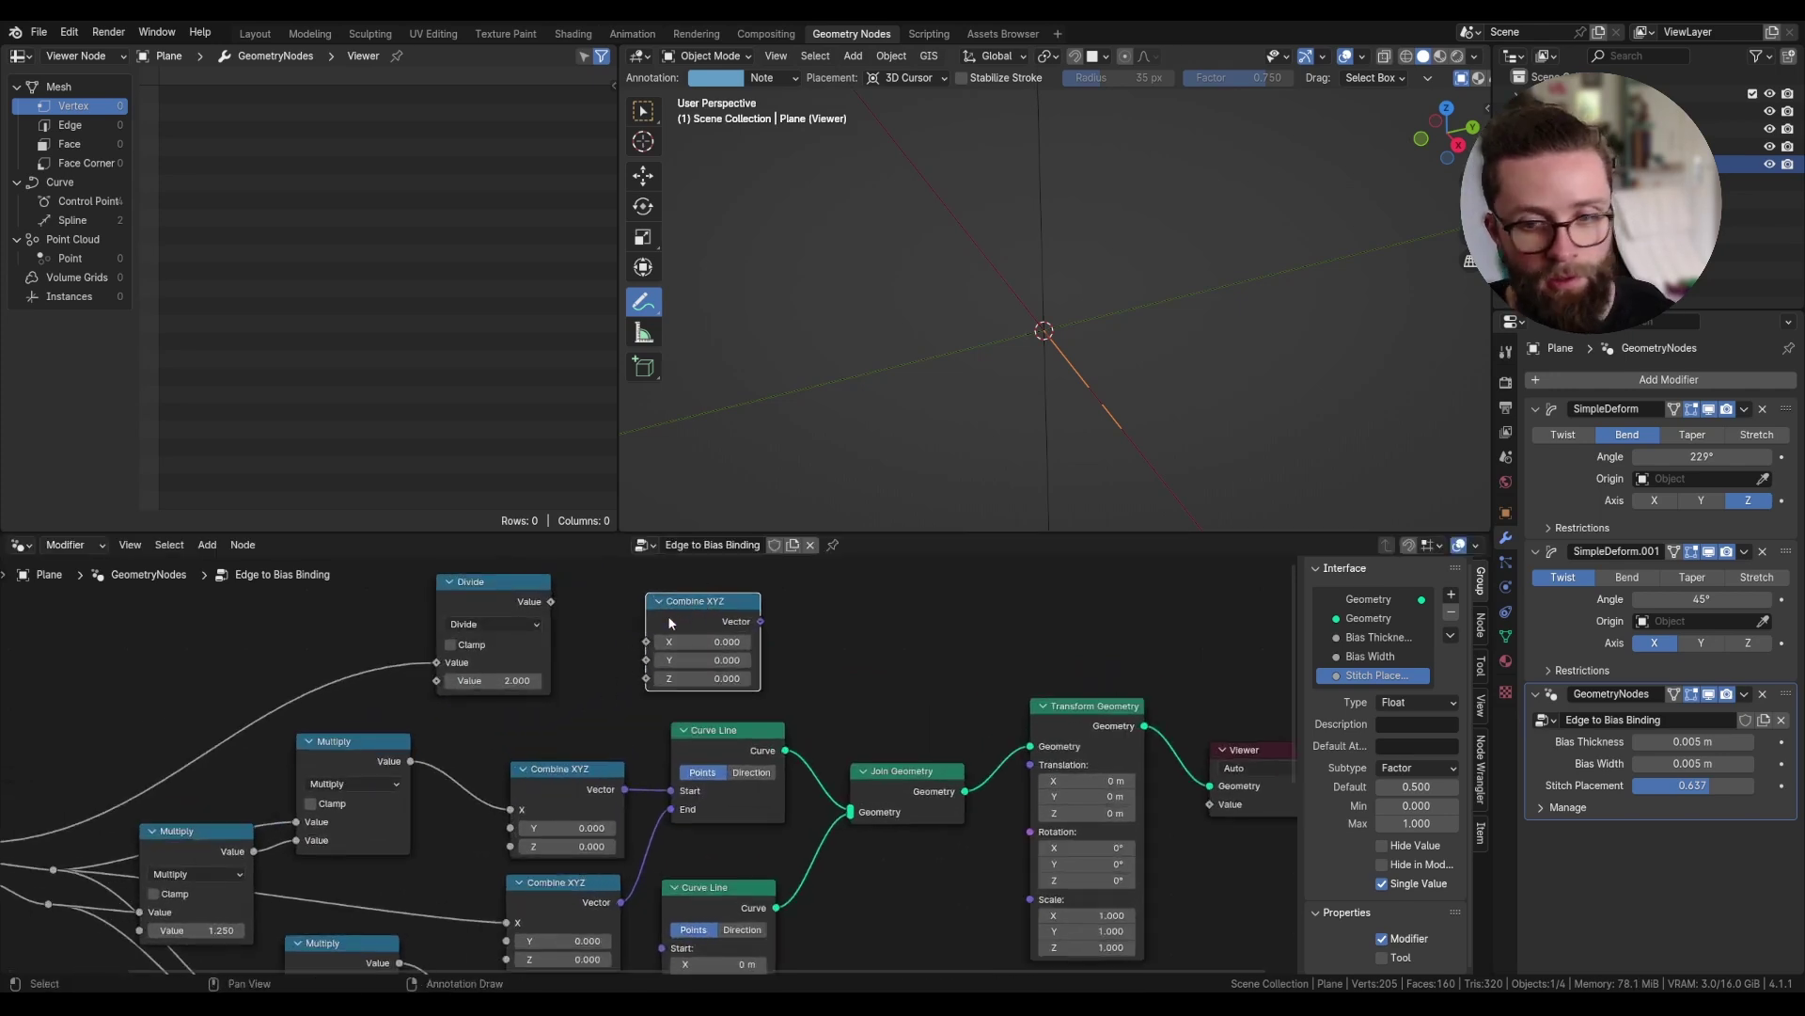
pyautogui.moveTo(534, 599); pyautogui.dragTo(643, 671)
pyautogui.scroll(-5, 869, 653)
pyautogui.scroll(2, 816, 647)
pyautogui.moveTo(804, 635); pyautogui.dragTo(1049, 767)
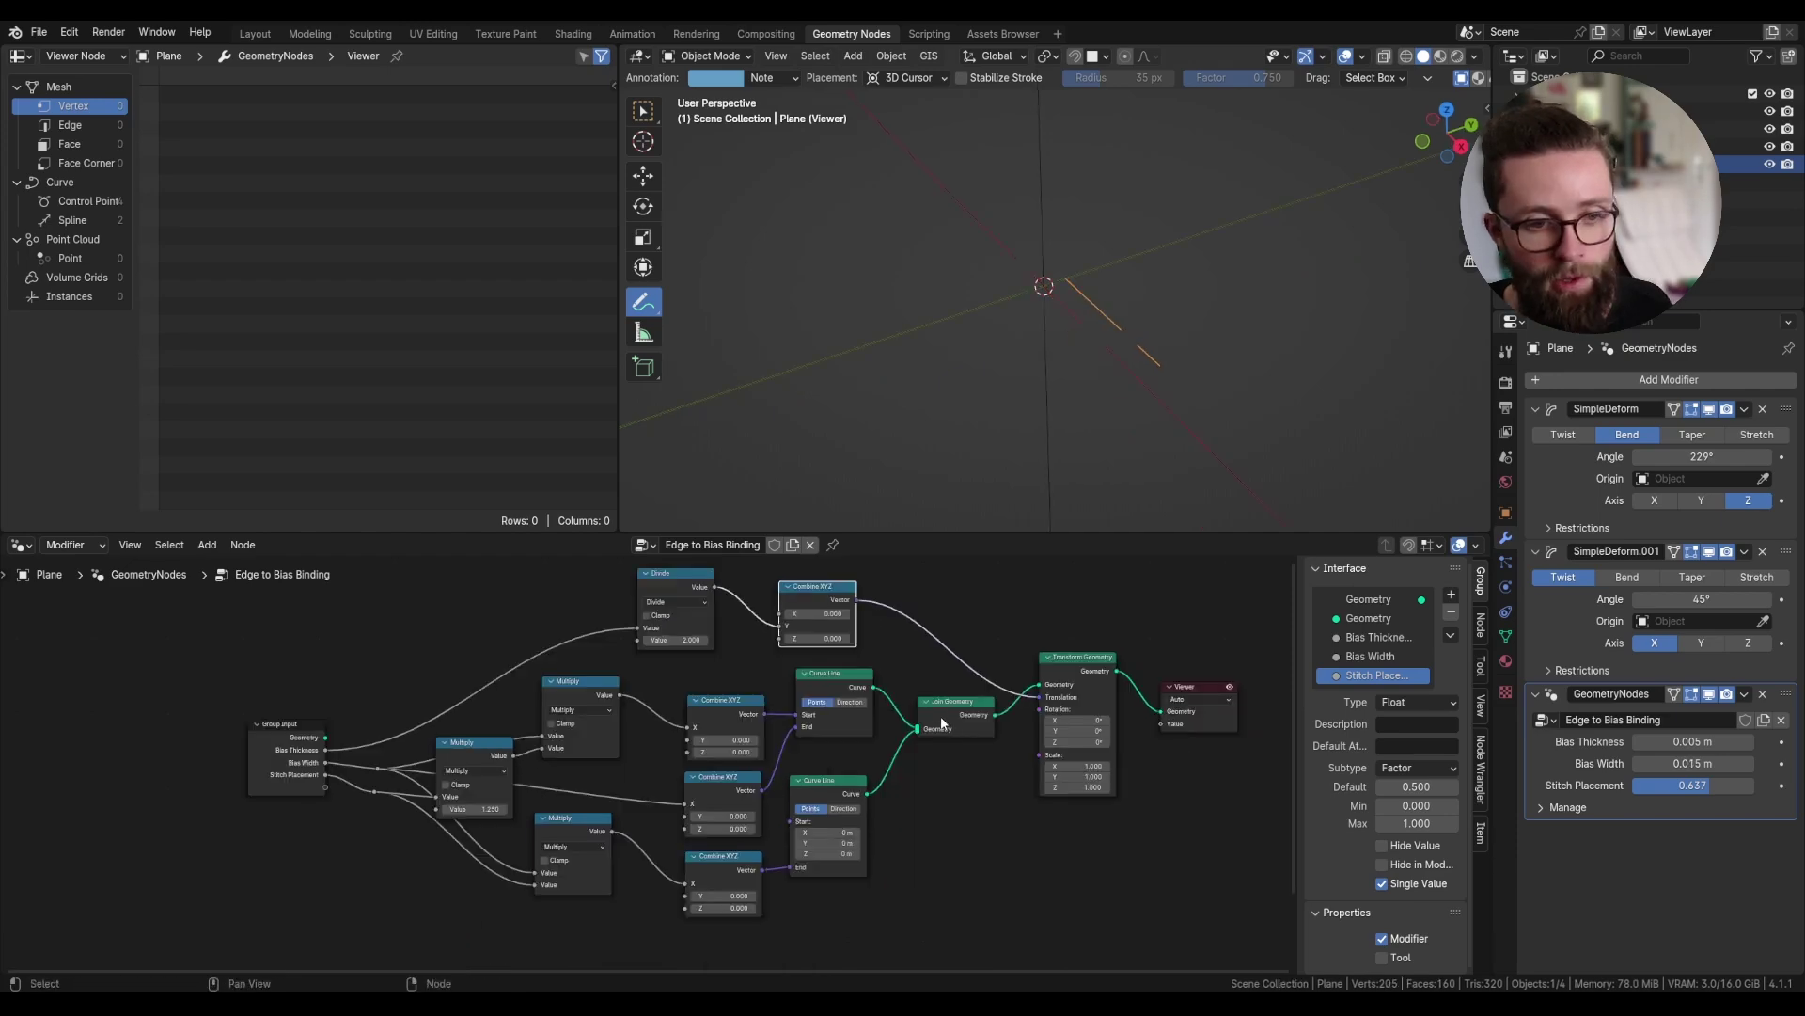
# - Duplicate the Join Geometry node below the original and connect the upper Curve Line to the copy
pyautogui.moveTo(942, 718); pyautogui.dragTo(944, 682, button='middle')
pyautogui.scroll(2, 946, 681)
pyautogui.scroll(1, 945, 673)
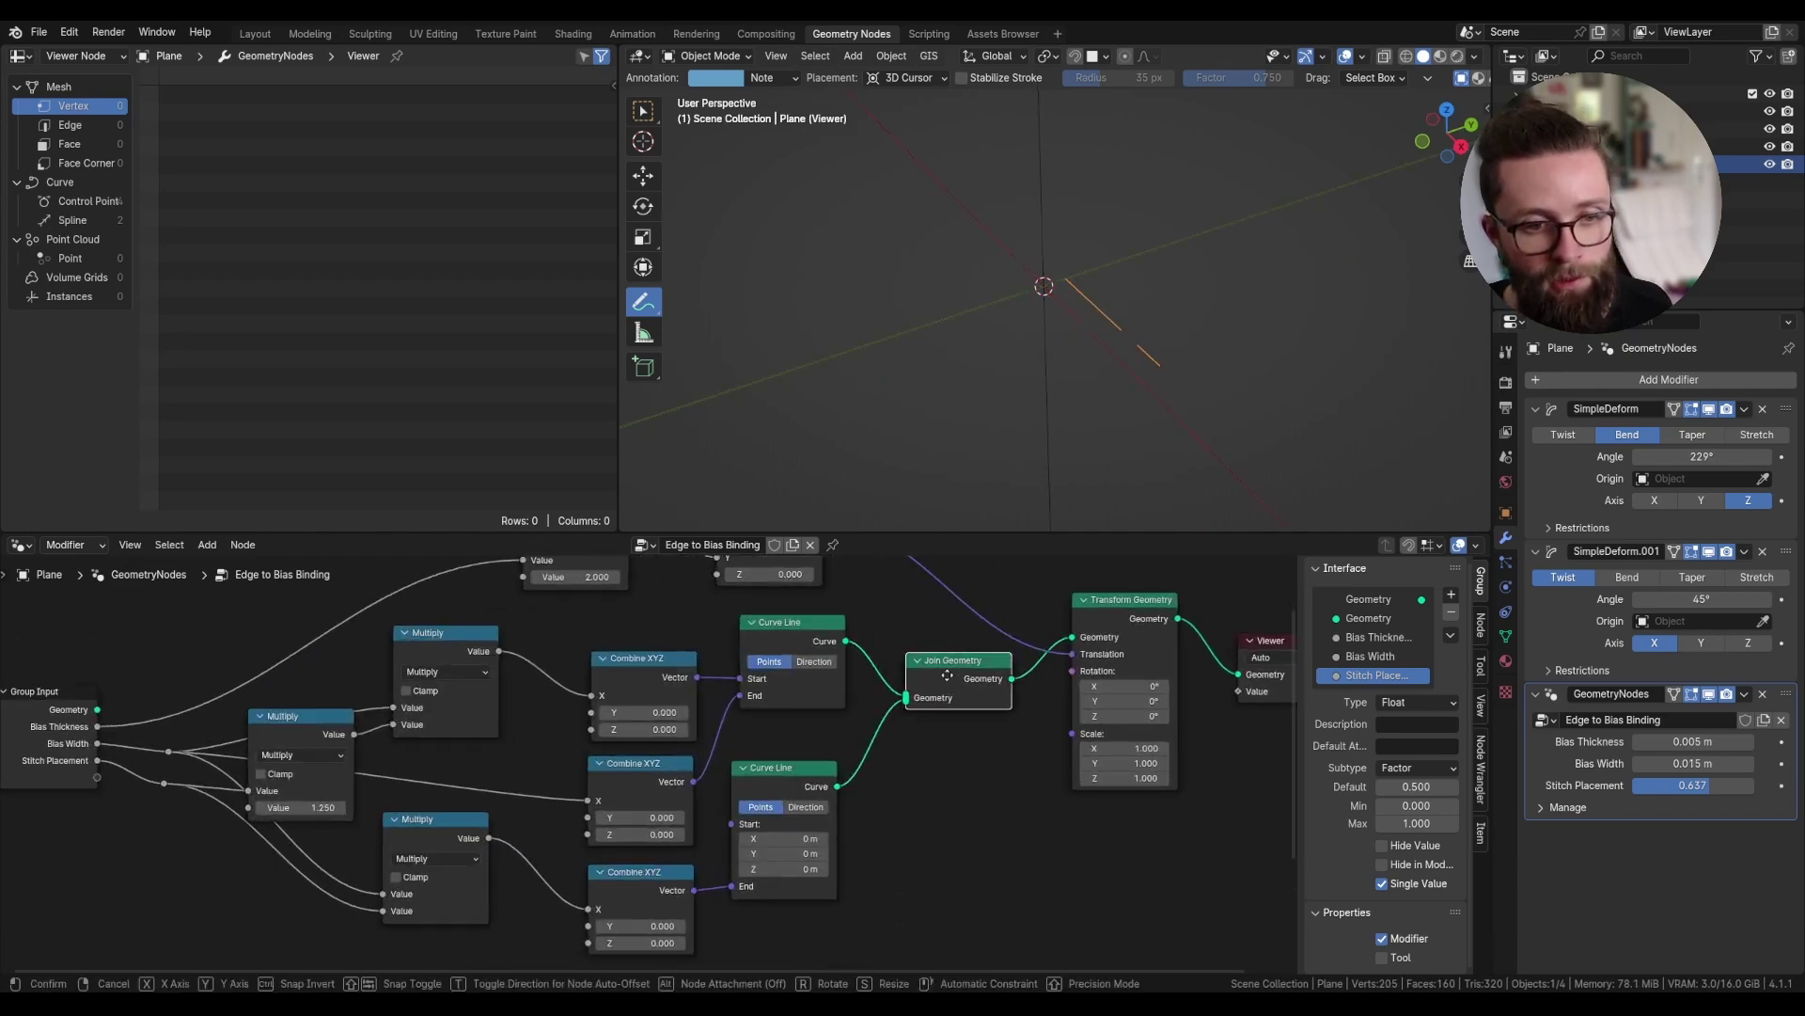
pyautogui.hotkey('shift', 'd')
pyautogui.click(957, 863)
pyautogui.scroll(2, 900, 768)
pyautogui.moveTo(822, 574); pyautogui.dragTo(914, 906)
pyautogui.scroll(2, 940, 668)
# - Connect the lower Curve Line to the duplicated Join Geometry node as its other input
pyautogui.click(968, 607)
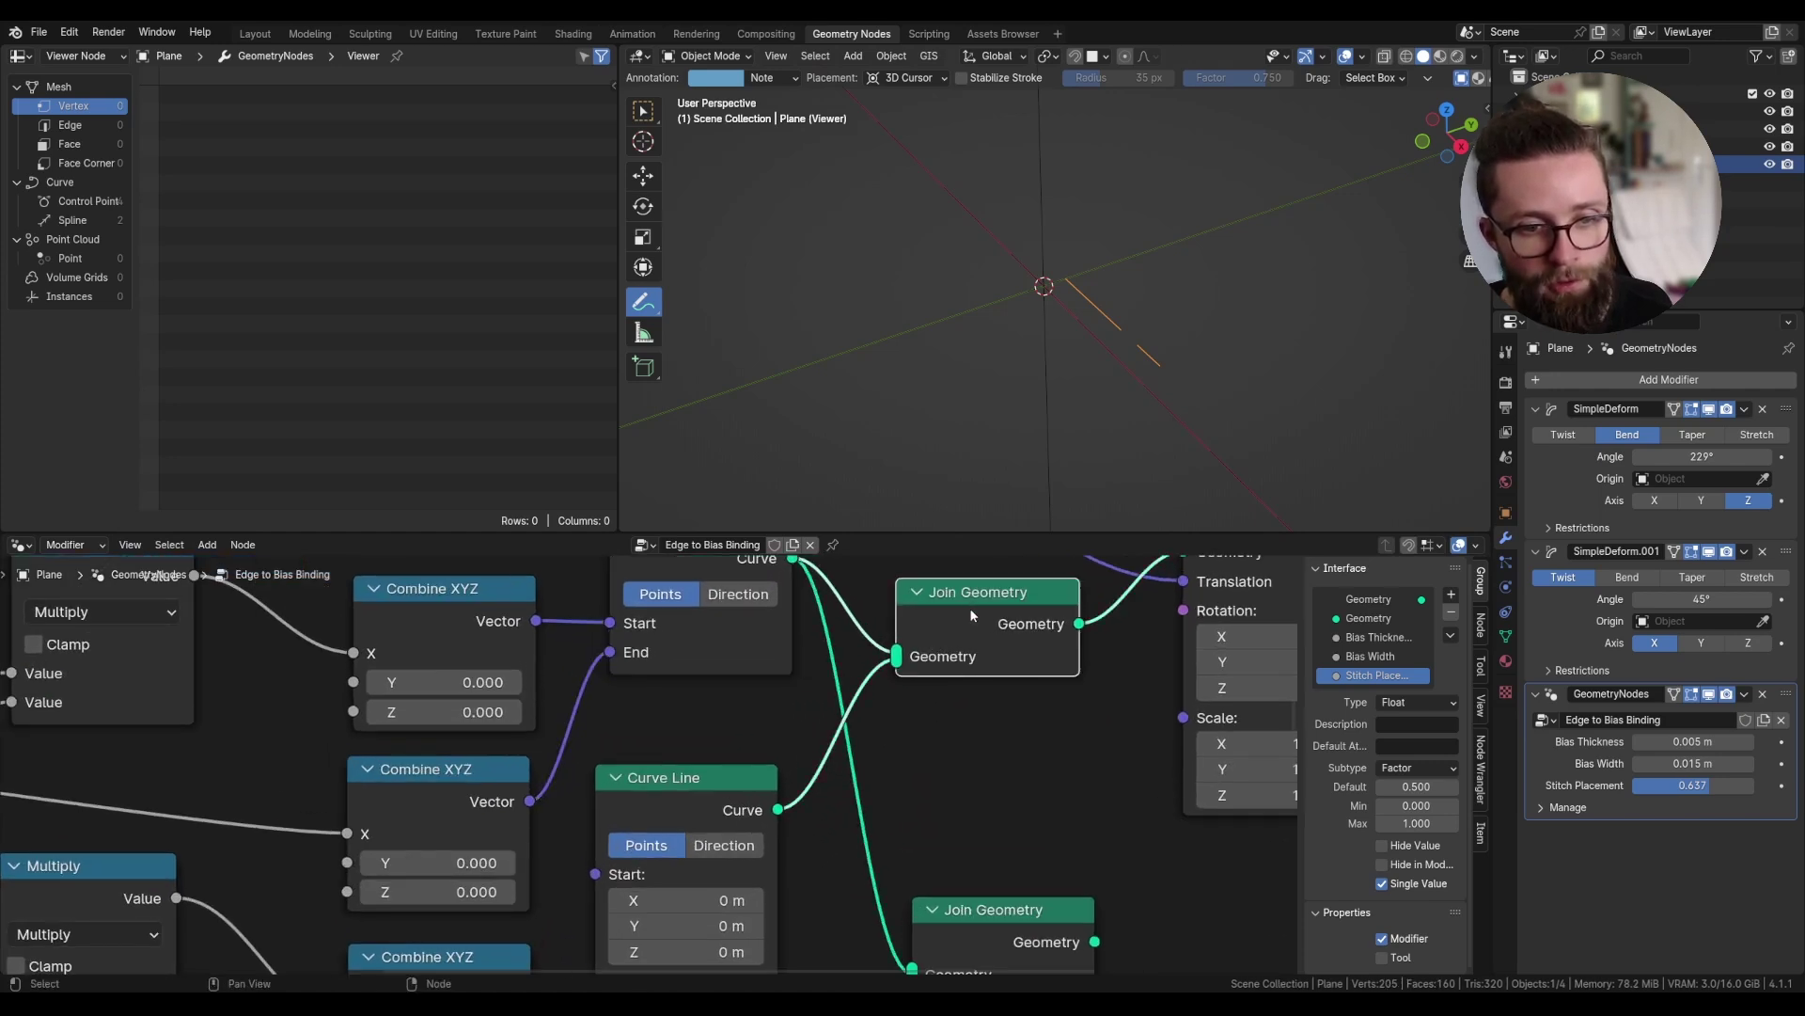
pyautogui.moveTo(973, 625); pyautogui.dragTo(977, 681, button='middle')
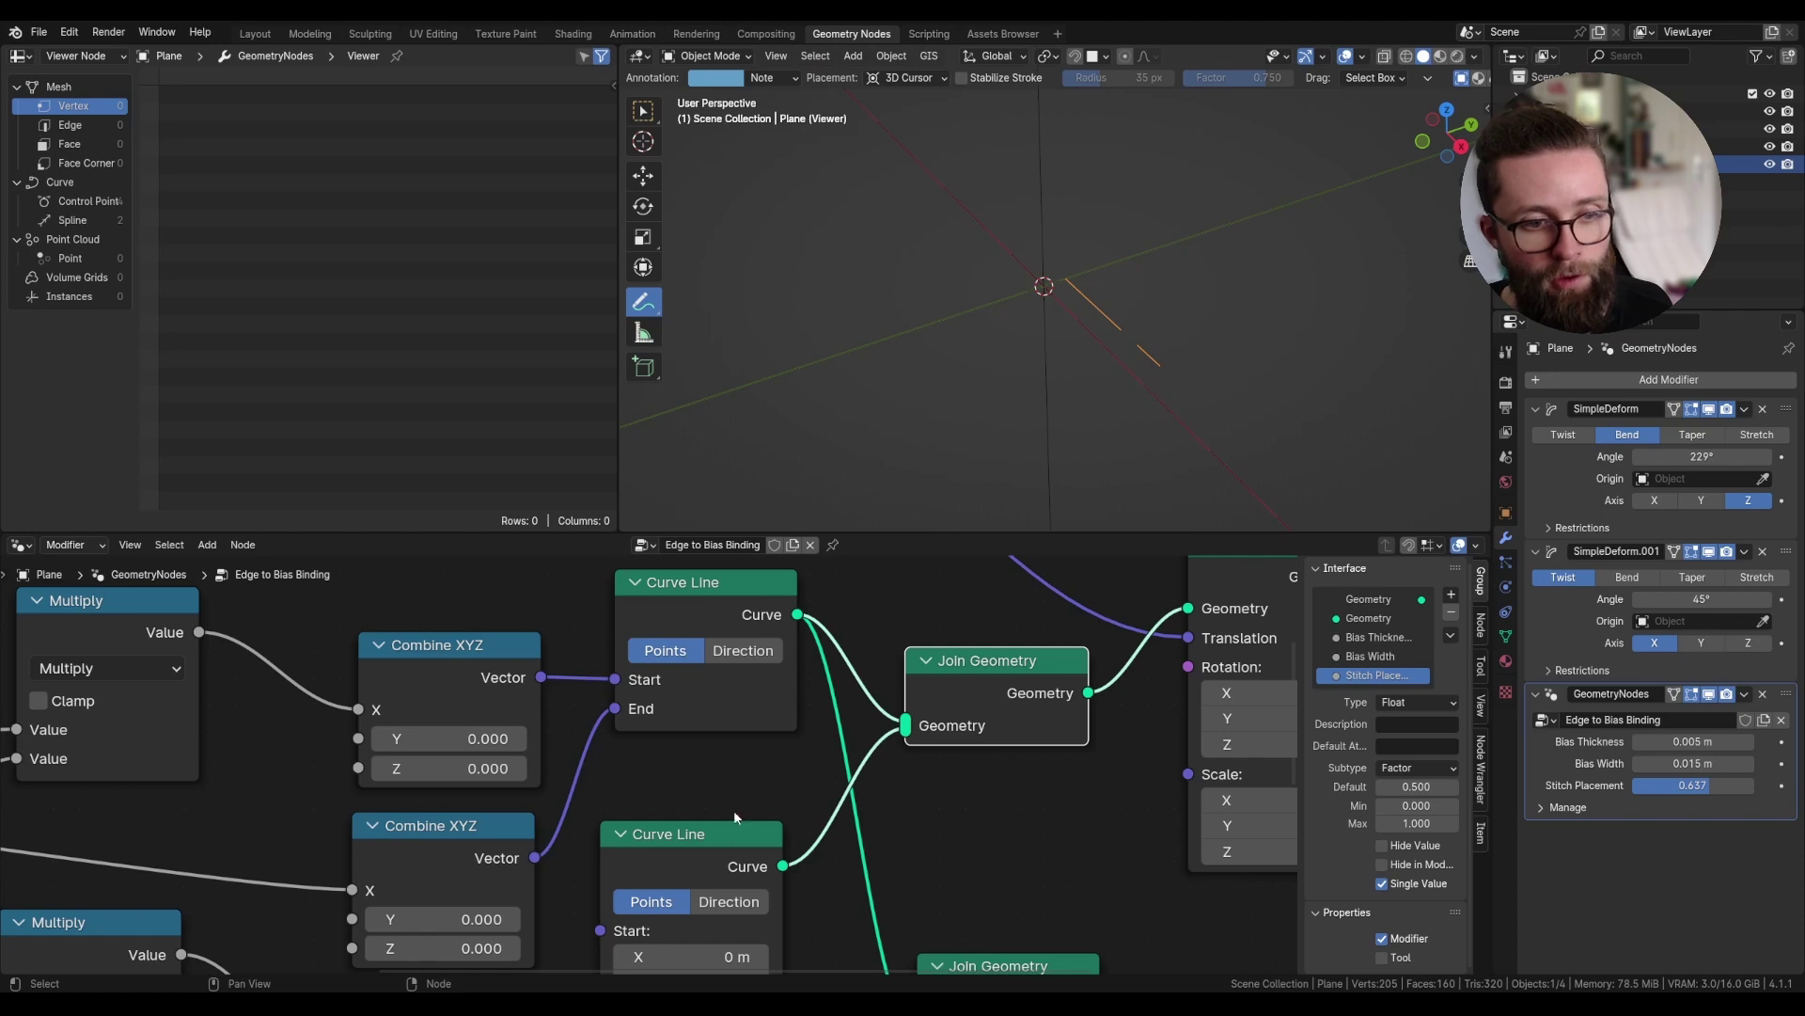
pyautogui.scroll(-1, 762, 773)
pyautogui.moveTo(952, 731); pyautogui.dragTo(960, 753, button='middle')
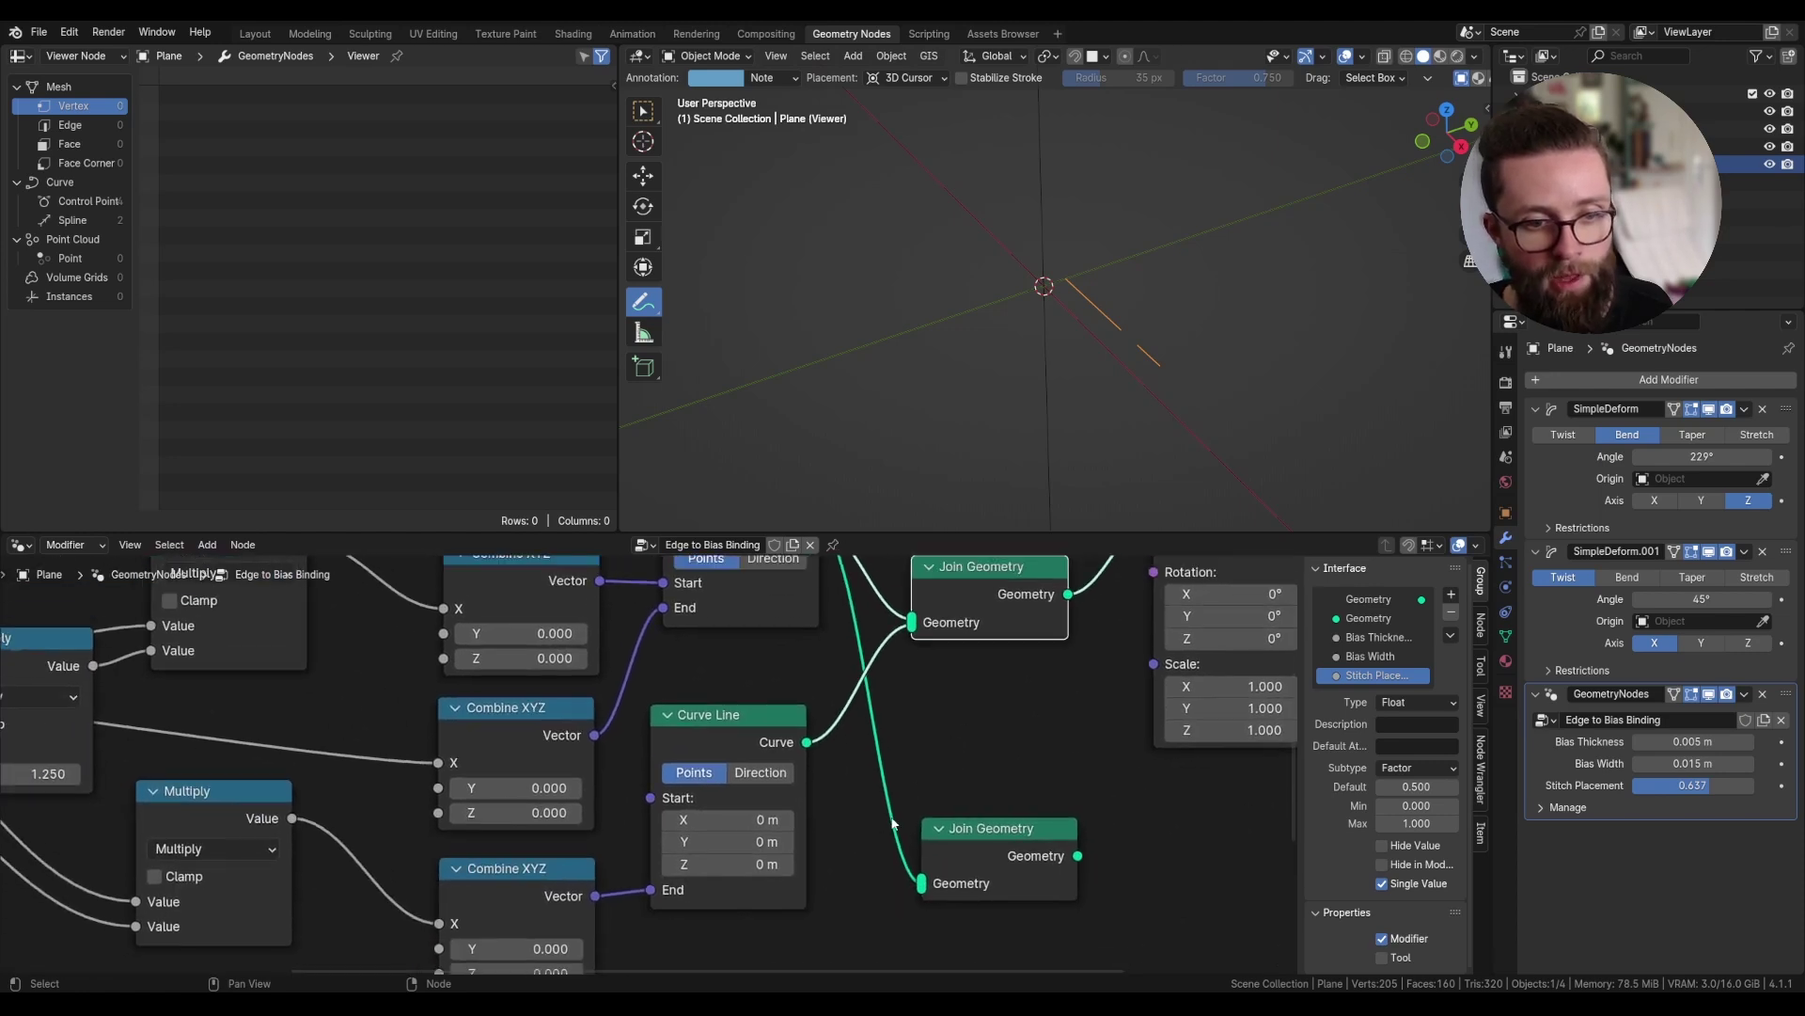
pyautogui.moveTo(993, 845); pyautogui.dragTo(1001, 845)
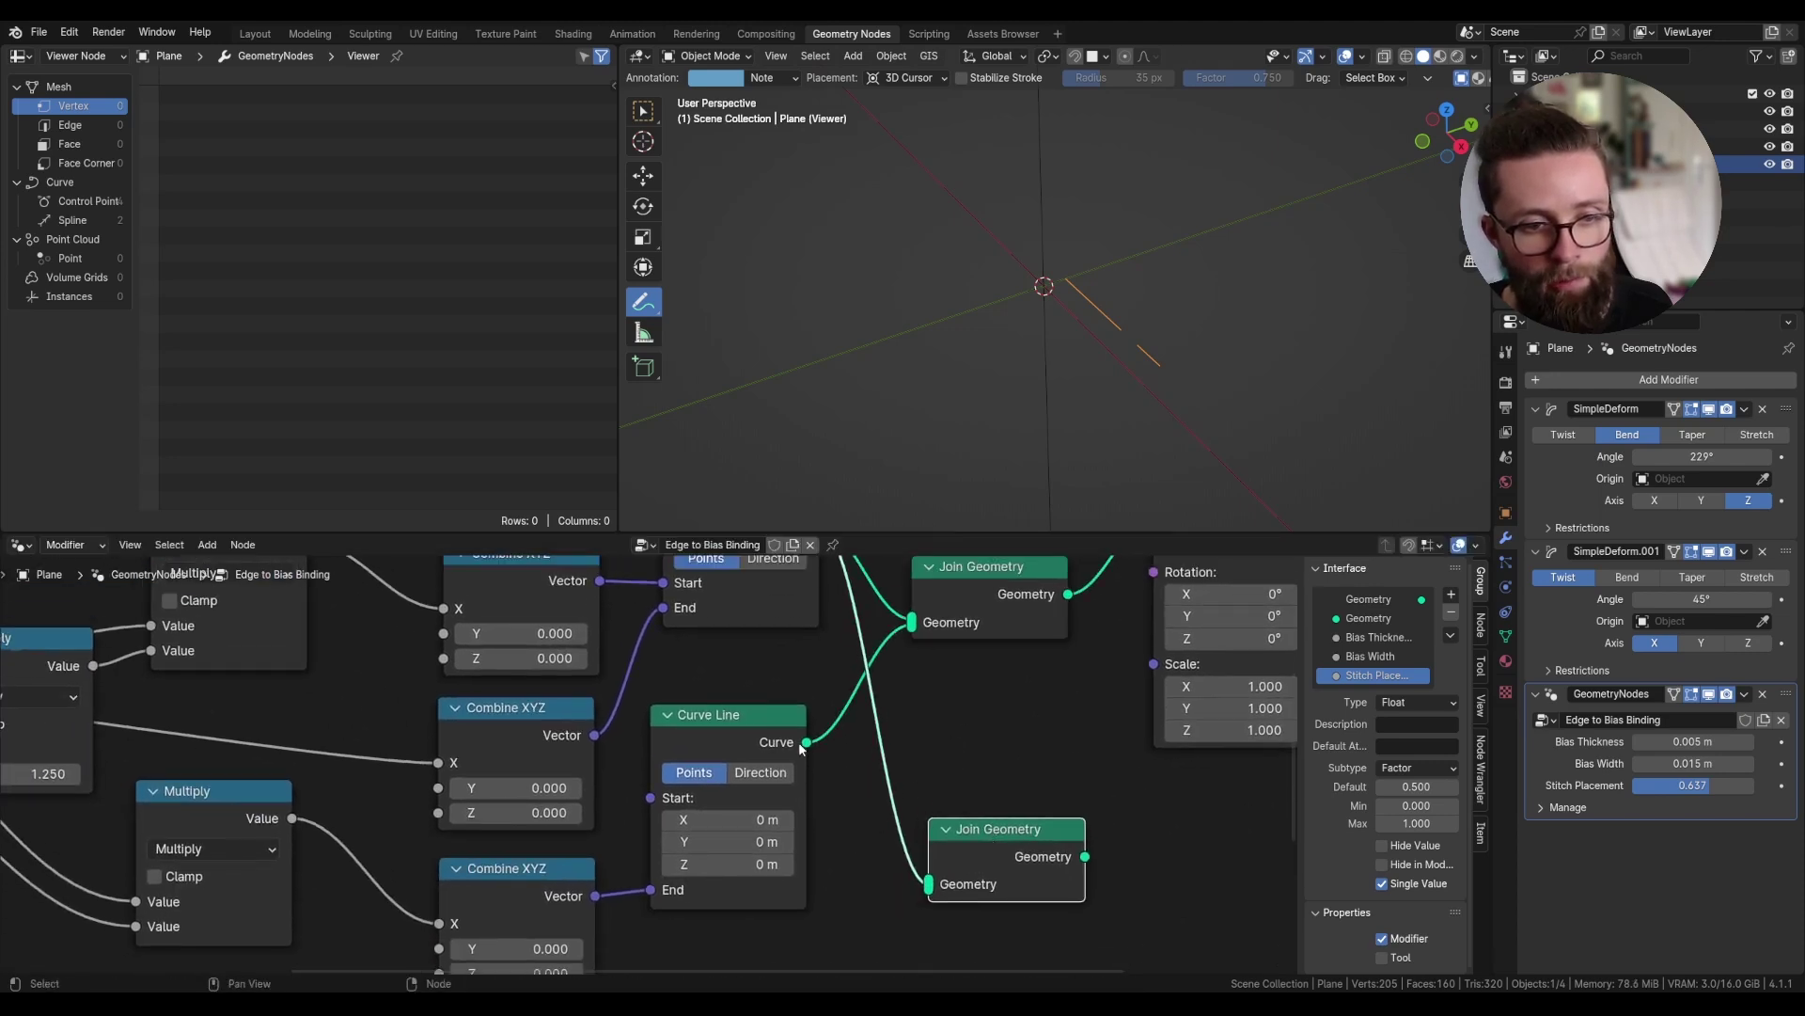
pyautogui.moveTo(807, 742); pyautogui.dragTo(929, 884)
pyautogui.scroll(3, 929, 884)
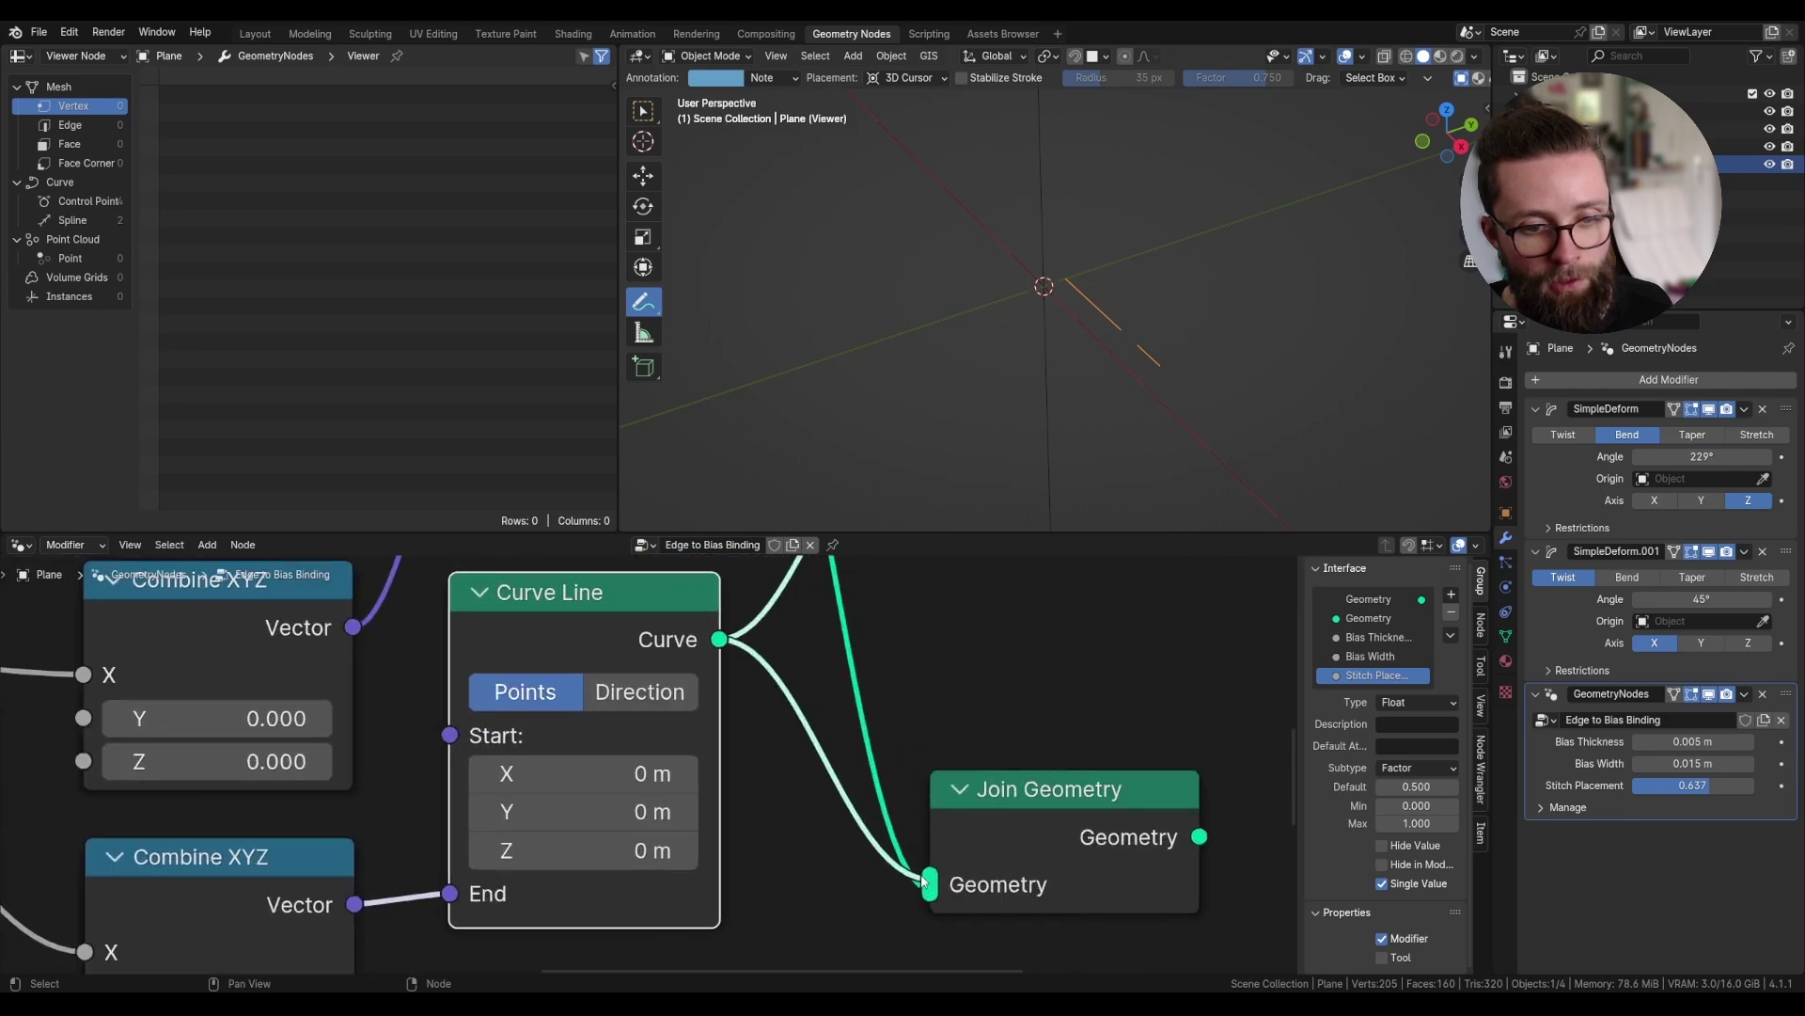
pyautogui.scroll(1, 926, 889)
pyautogui.scroll(-5, 910, 884)
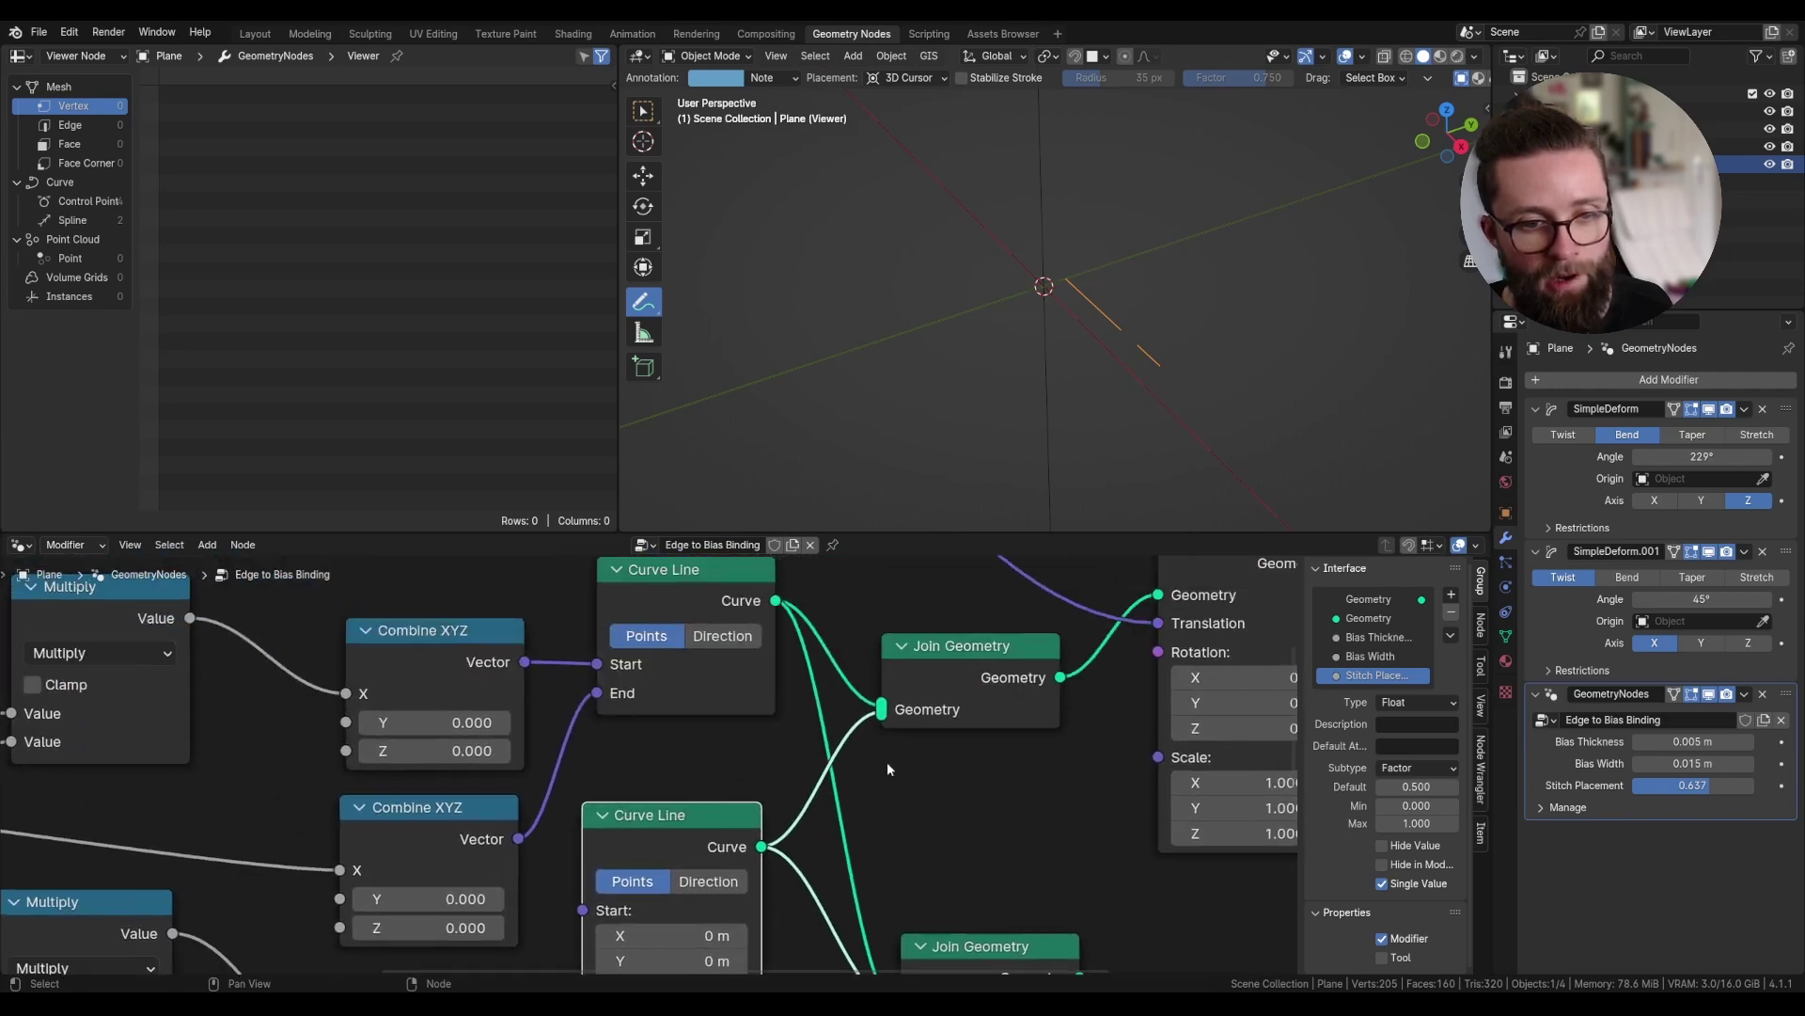
# - Add a second Transform Geometry node fed by the duplicated Join Geometry node
pyautogui.moveTo(989, 798); pyautogui.dragTo(1048, 795)
pyautogui.scroll(-3, 1015, 803)
pyautogui.scroll(1, 870, 602)
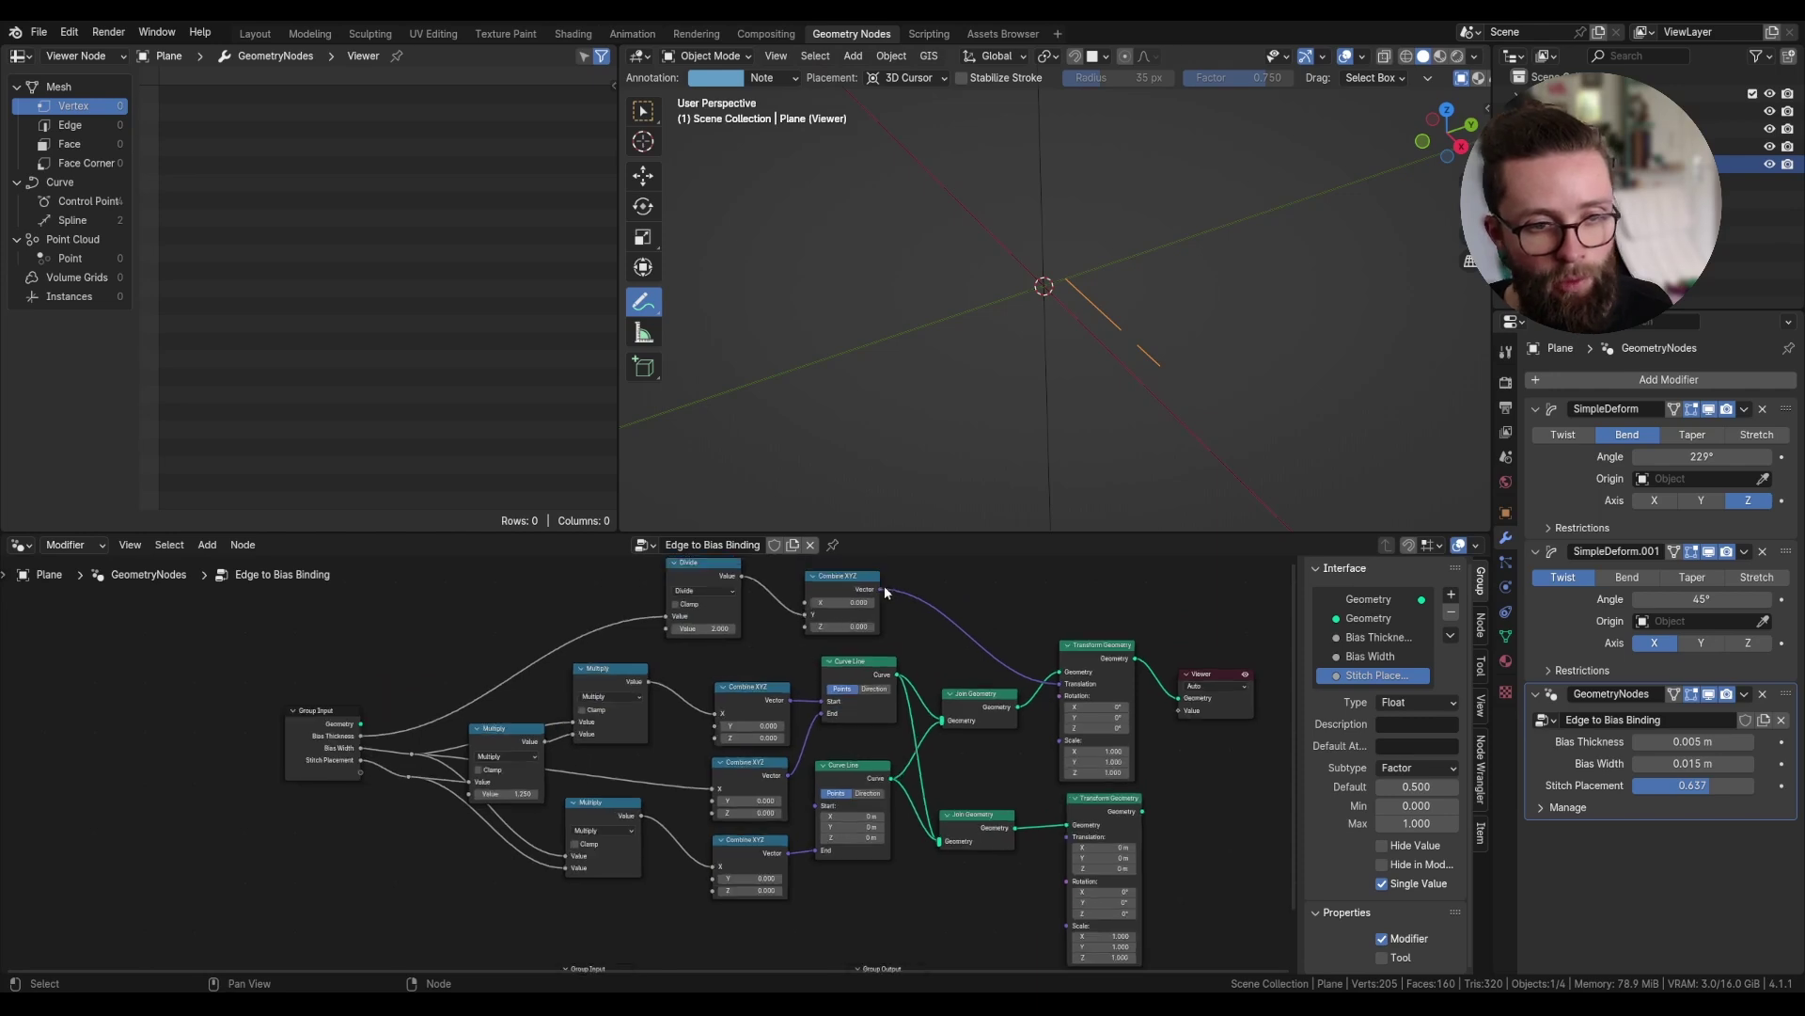
# - Add a Scale vector math node set to -1, fed by the upper Combine XYZ and linked to the second Transform Geometry's Translation
pyautogui.moveTo(880, 588); pyautogui.dragTo(941, 896)
pyautogui.write('scal')
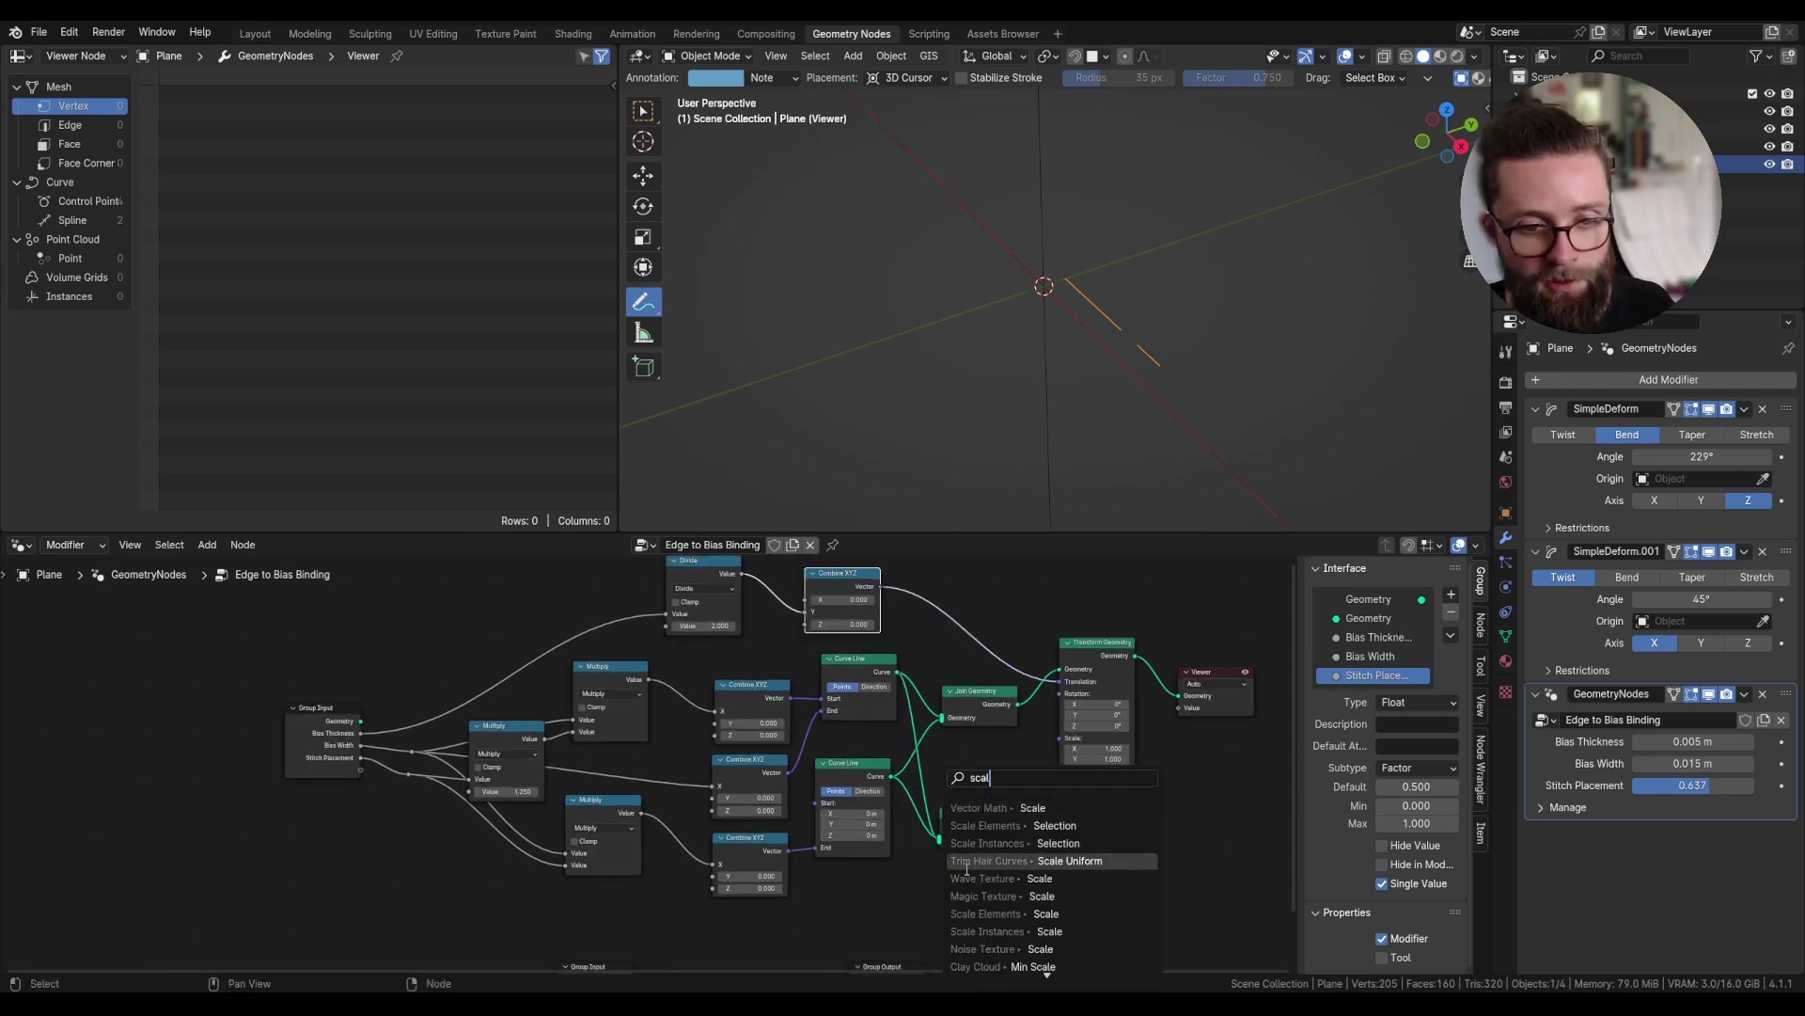
pyautogui.click(978, 808)
pyautogui.click(974, 812)
pyautogui.moveTo(966, 945); pyautogui.dragTo(981, 868, button='middle')
pyautogui.click(981, 868)
pyautogui.write('-1')
pyautogui.press('Return')
# - Add a Join Geometry node before the Viewer and connect both Transform Geometry nodes to it
pyautogui.moveTo(1016, 830); pyautogui.dragTo(1083, 760)
pyautogui.write('join')
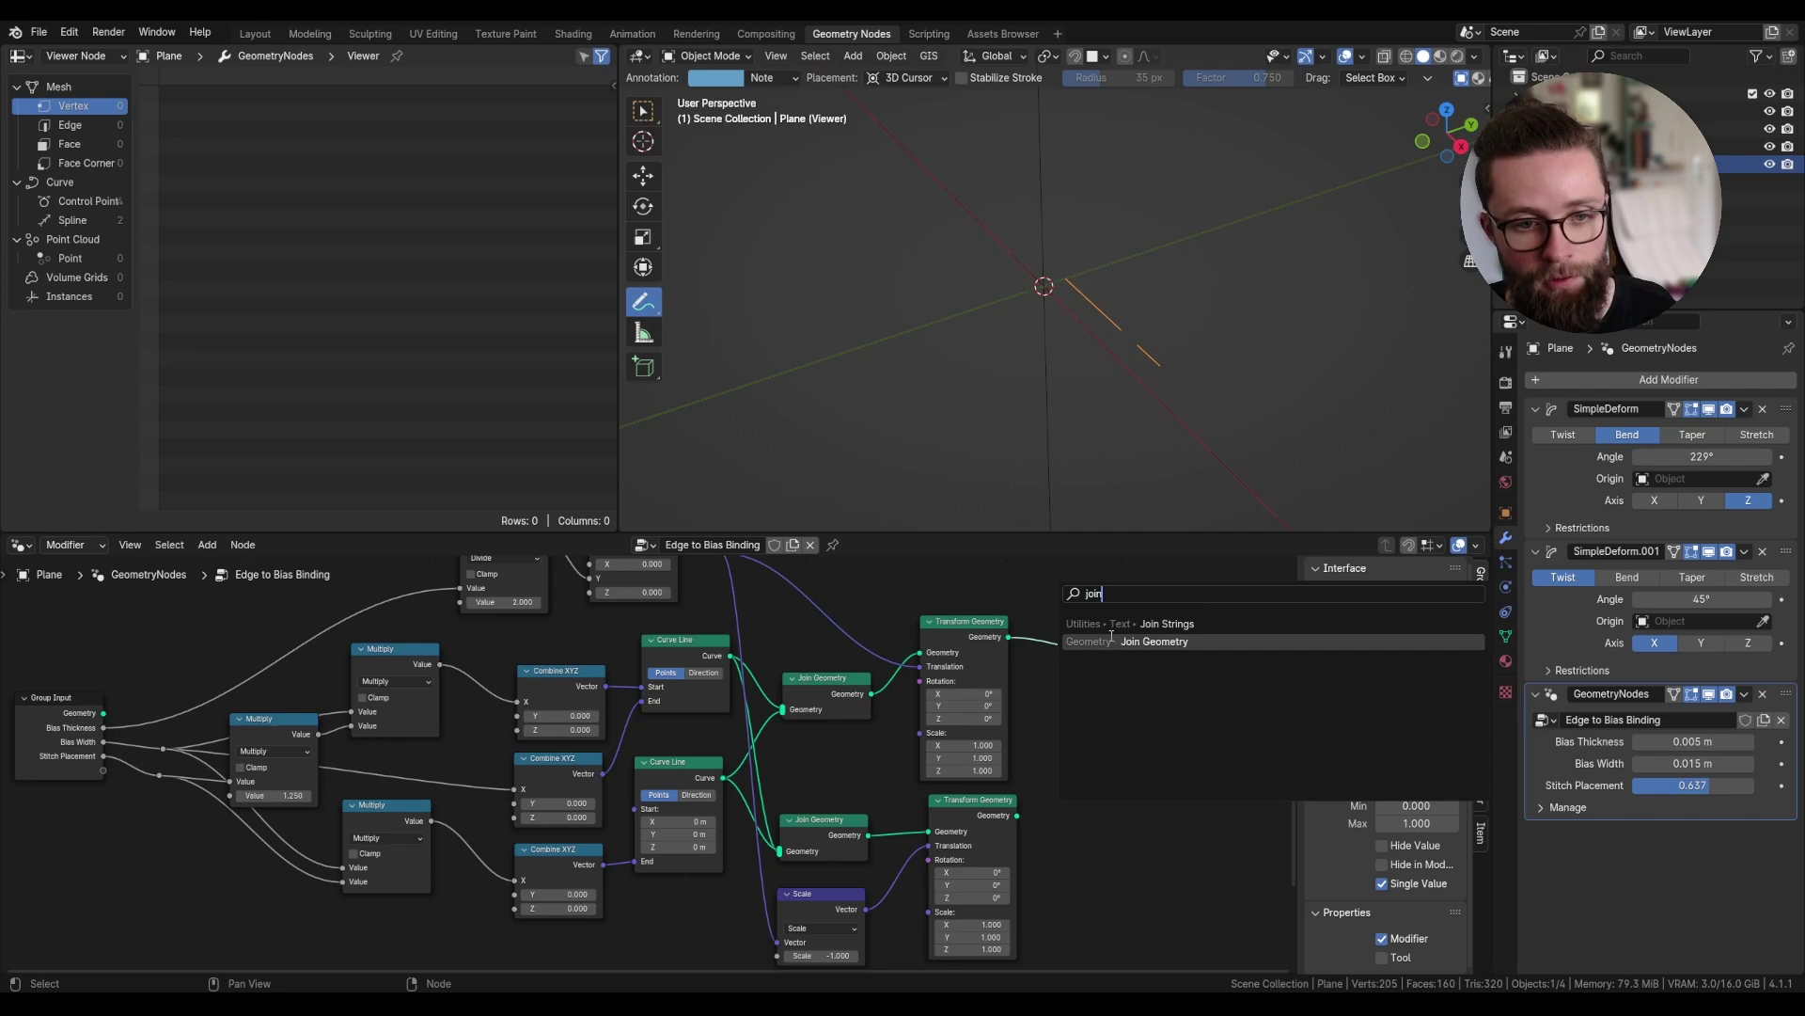
pyautogui.click(1113, 644)
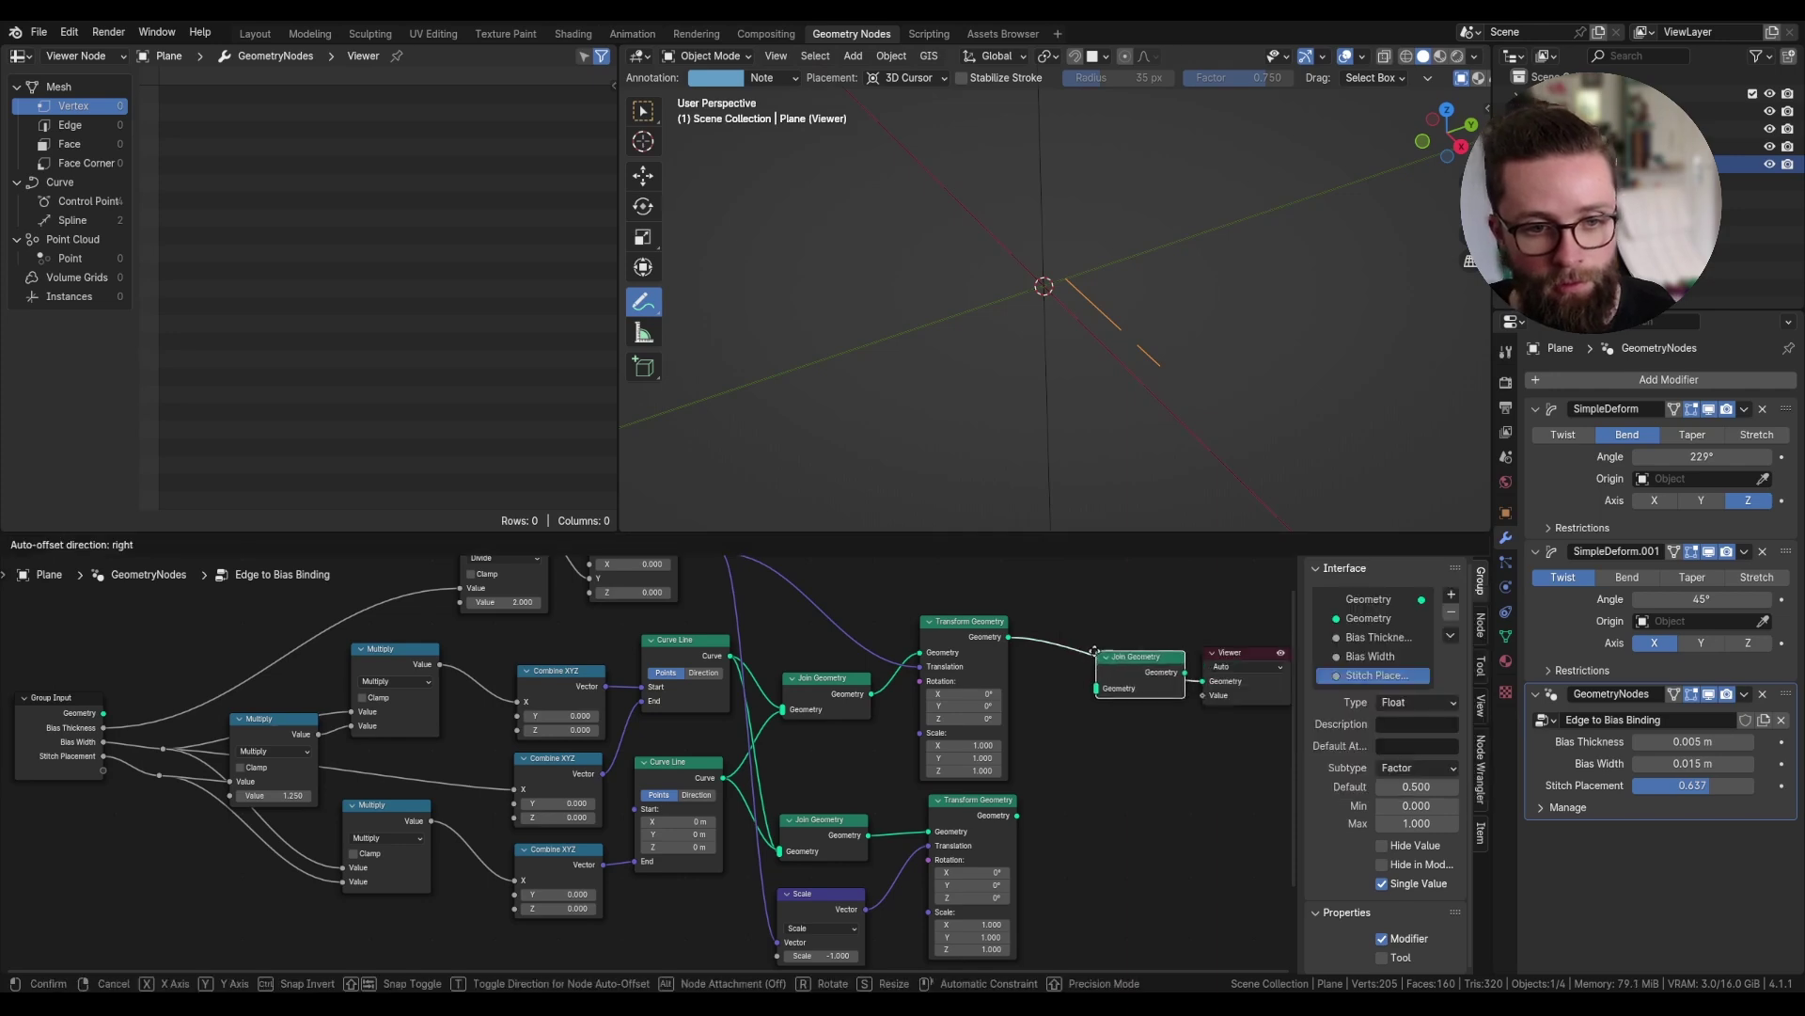
pyautogui.click(1082, 647)
pyautogui.moveTo(1018, 816); pyautogui.dragTo(851, 634)
pyautogui.scroll(2, 1083, 730)
pyautogui.press('g')
pyautogui.click(1001, 634)
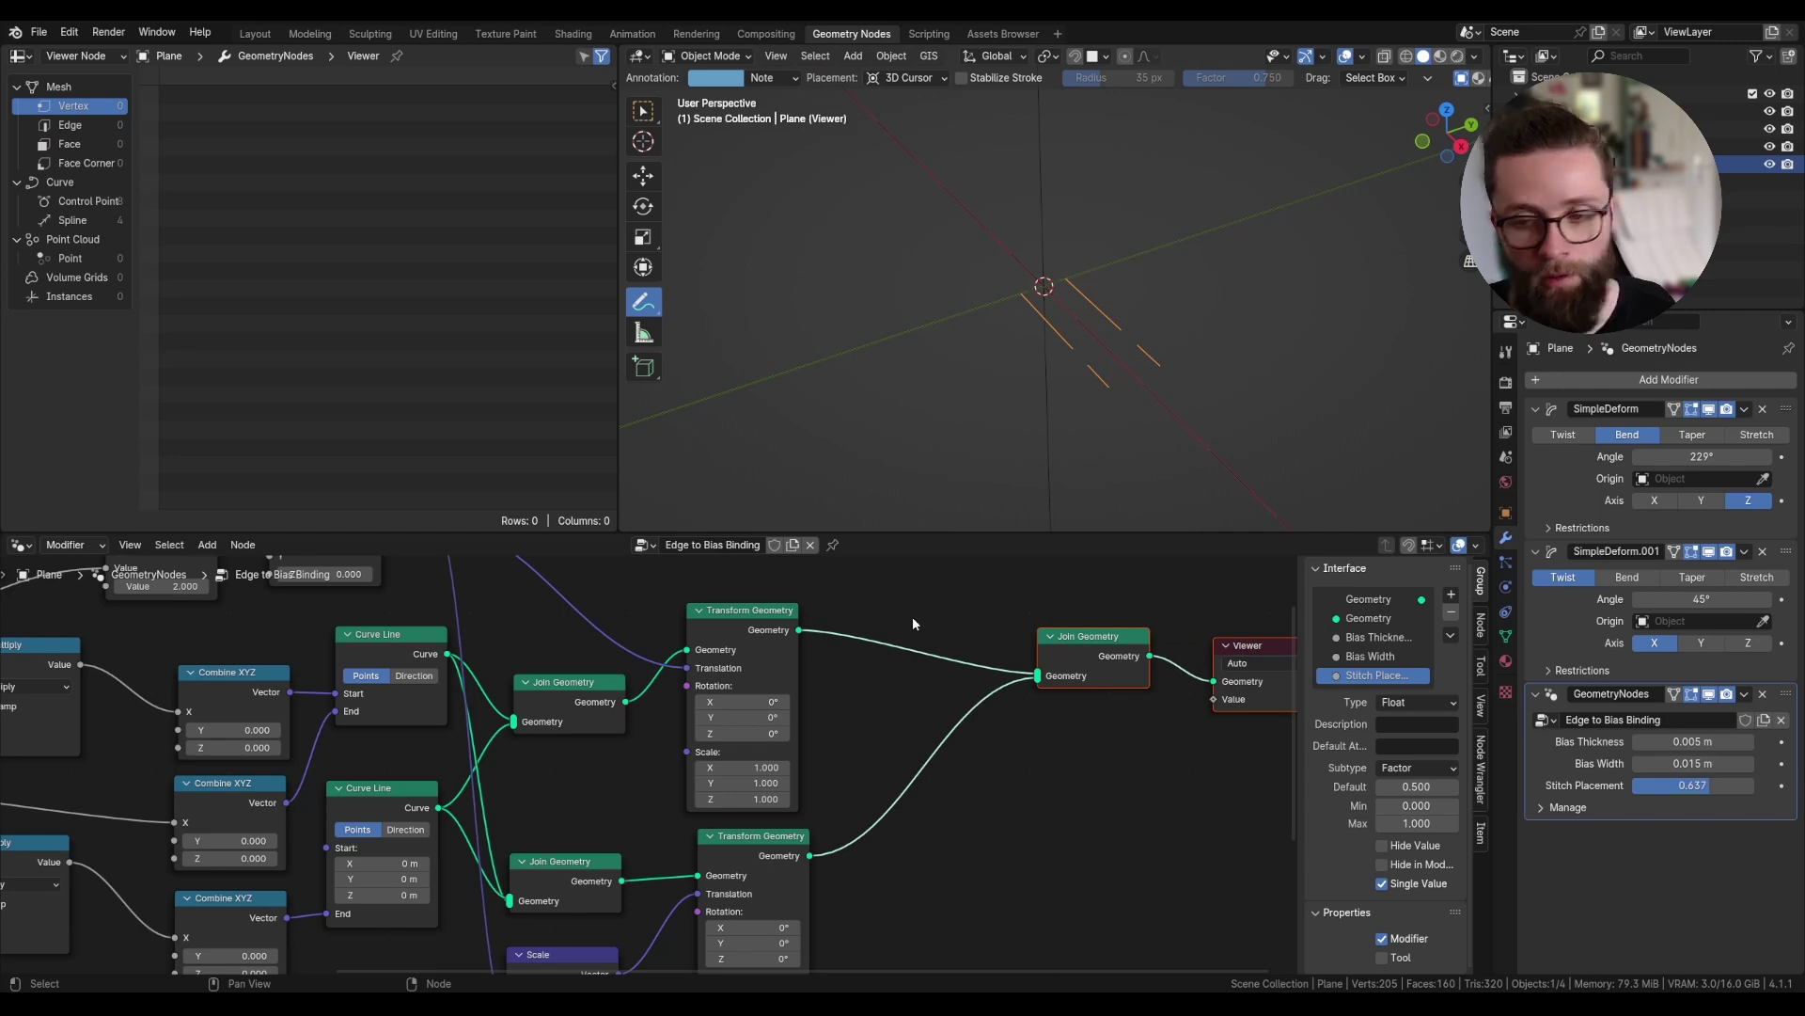
# - Insert a Reverse Curve node between the upper Transform Geometry and the final Join Geometry
pyautogui.hotkey('shift', 'a')
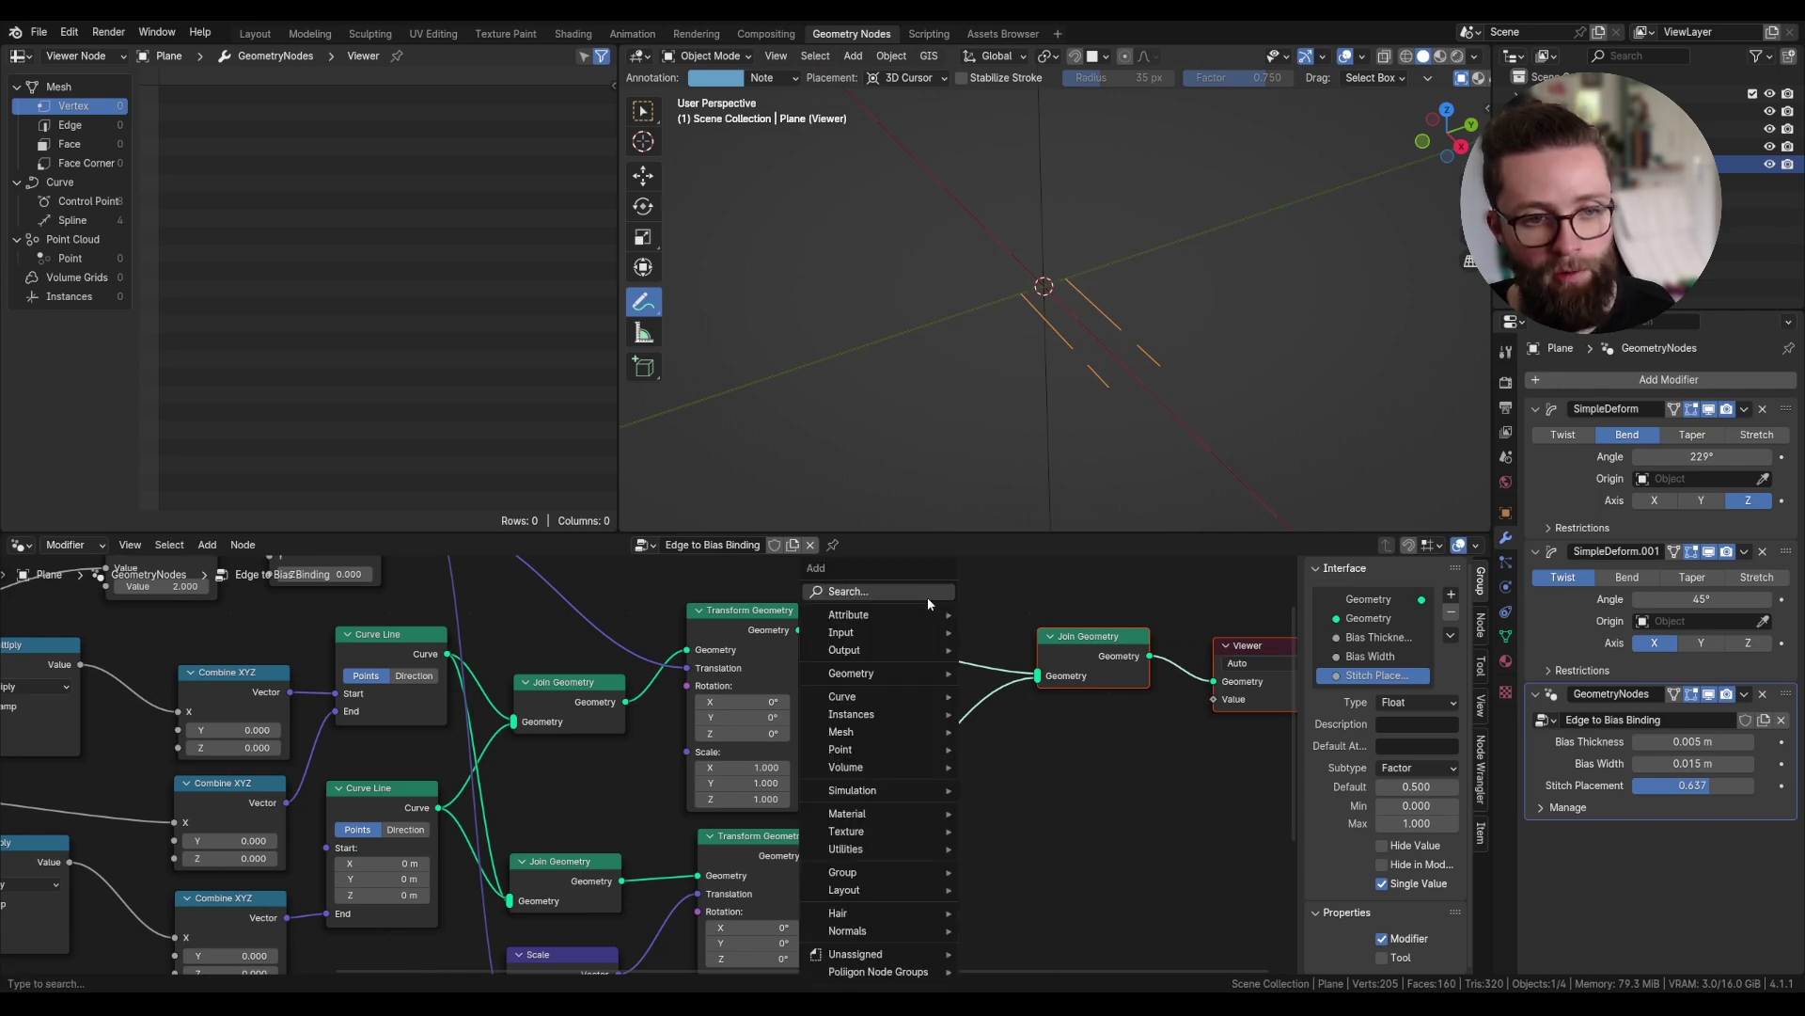
pyautogui.write('rever')
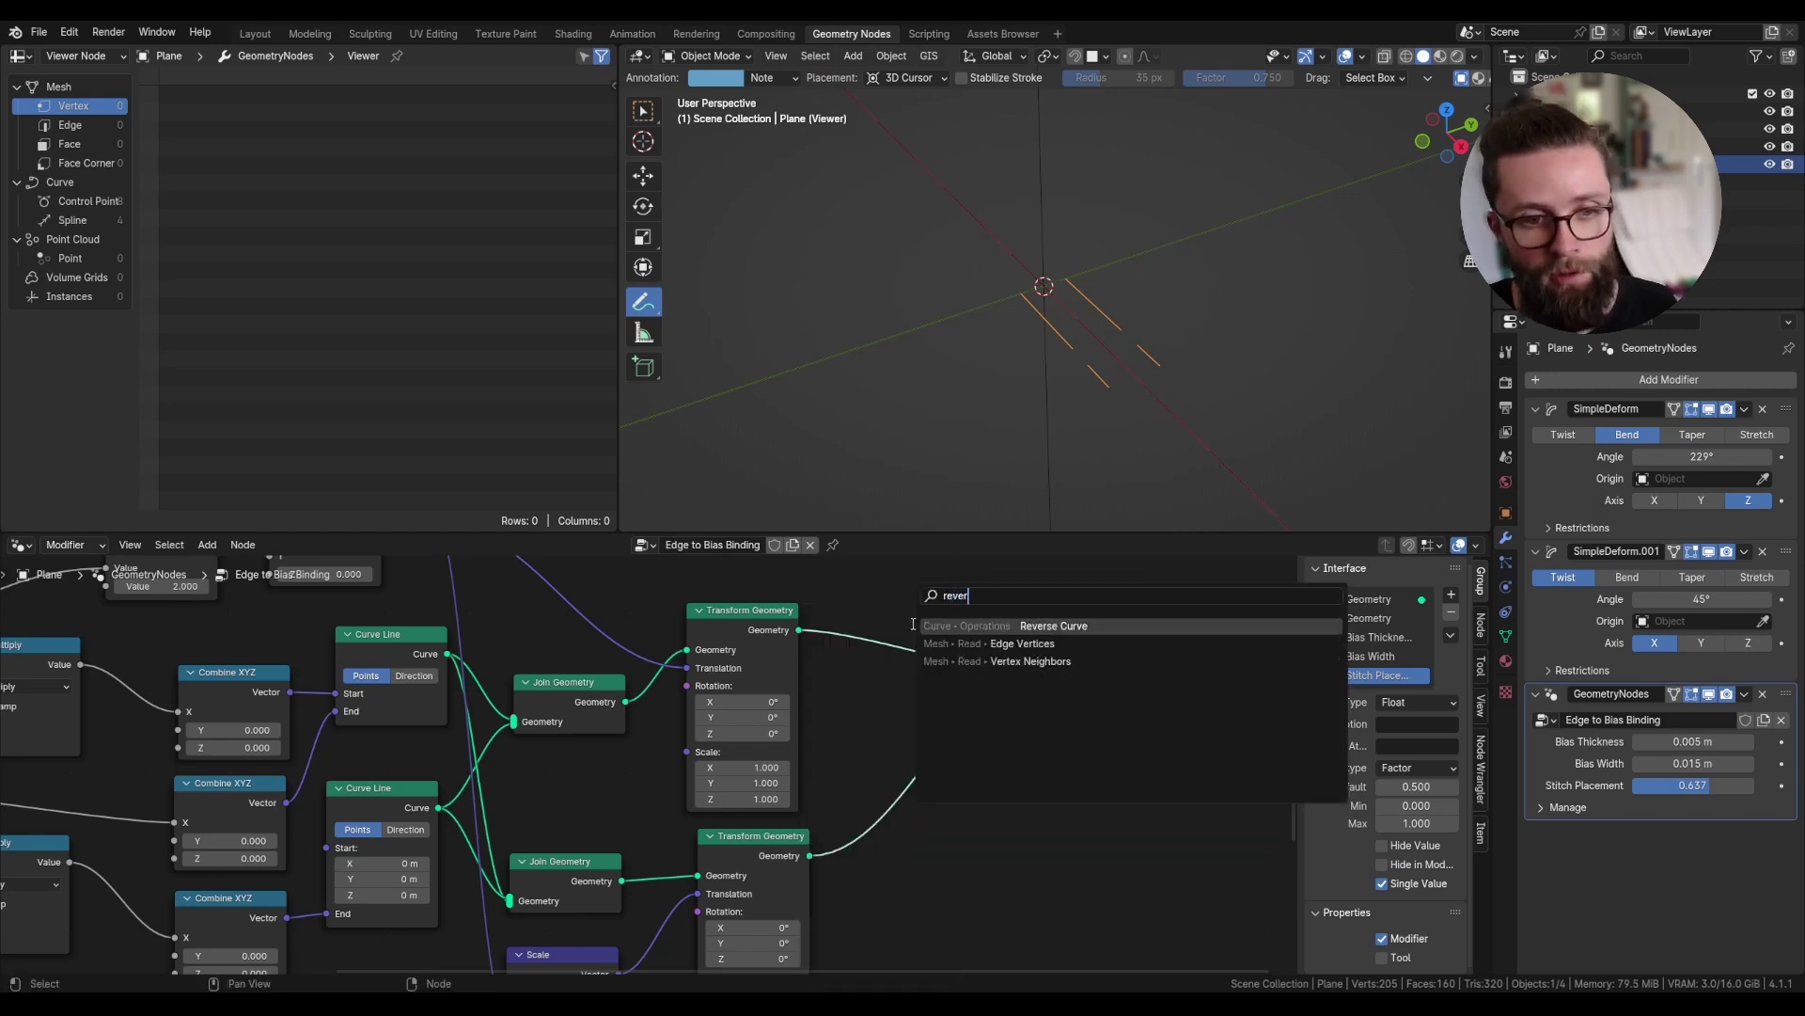
pyautogui.press('Return')
pyautogui.click(877, 624)
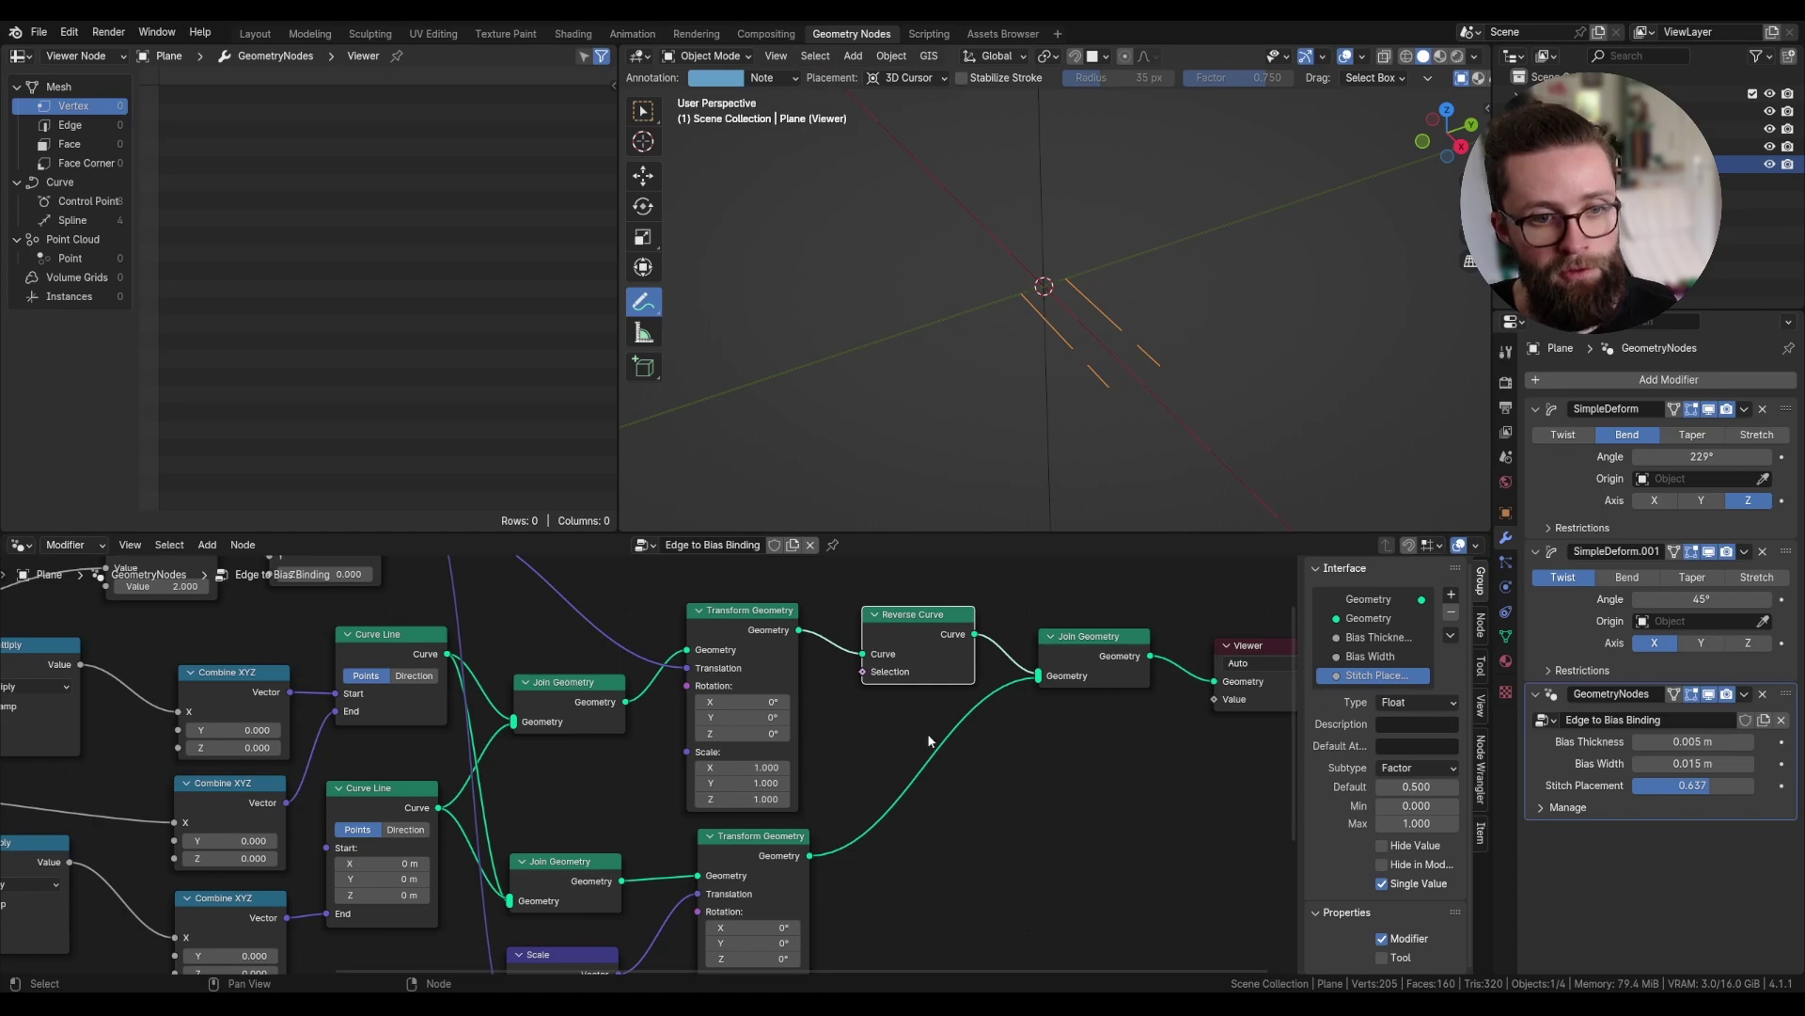
# - Insert the Splines to Curve group node between the final Join Geometry and the Viewer
pyautogui.scroll(-2, 929, 740)
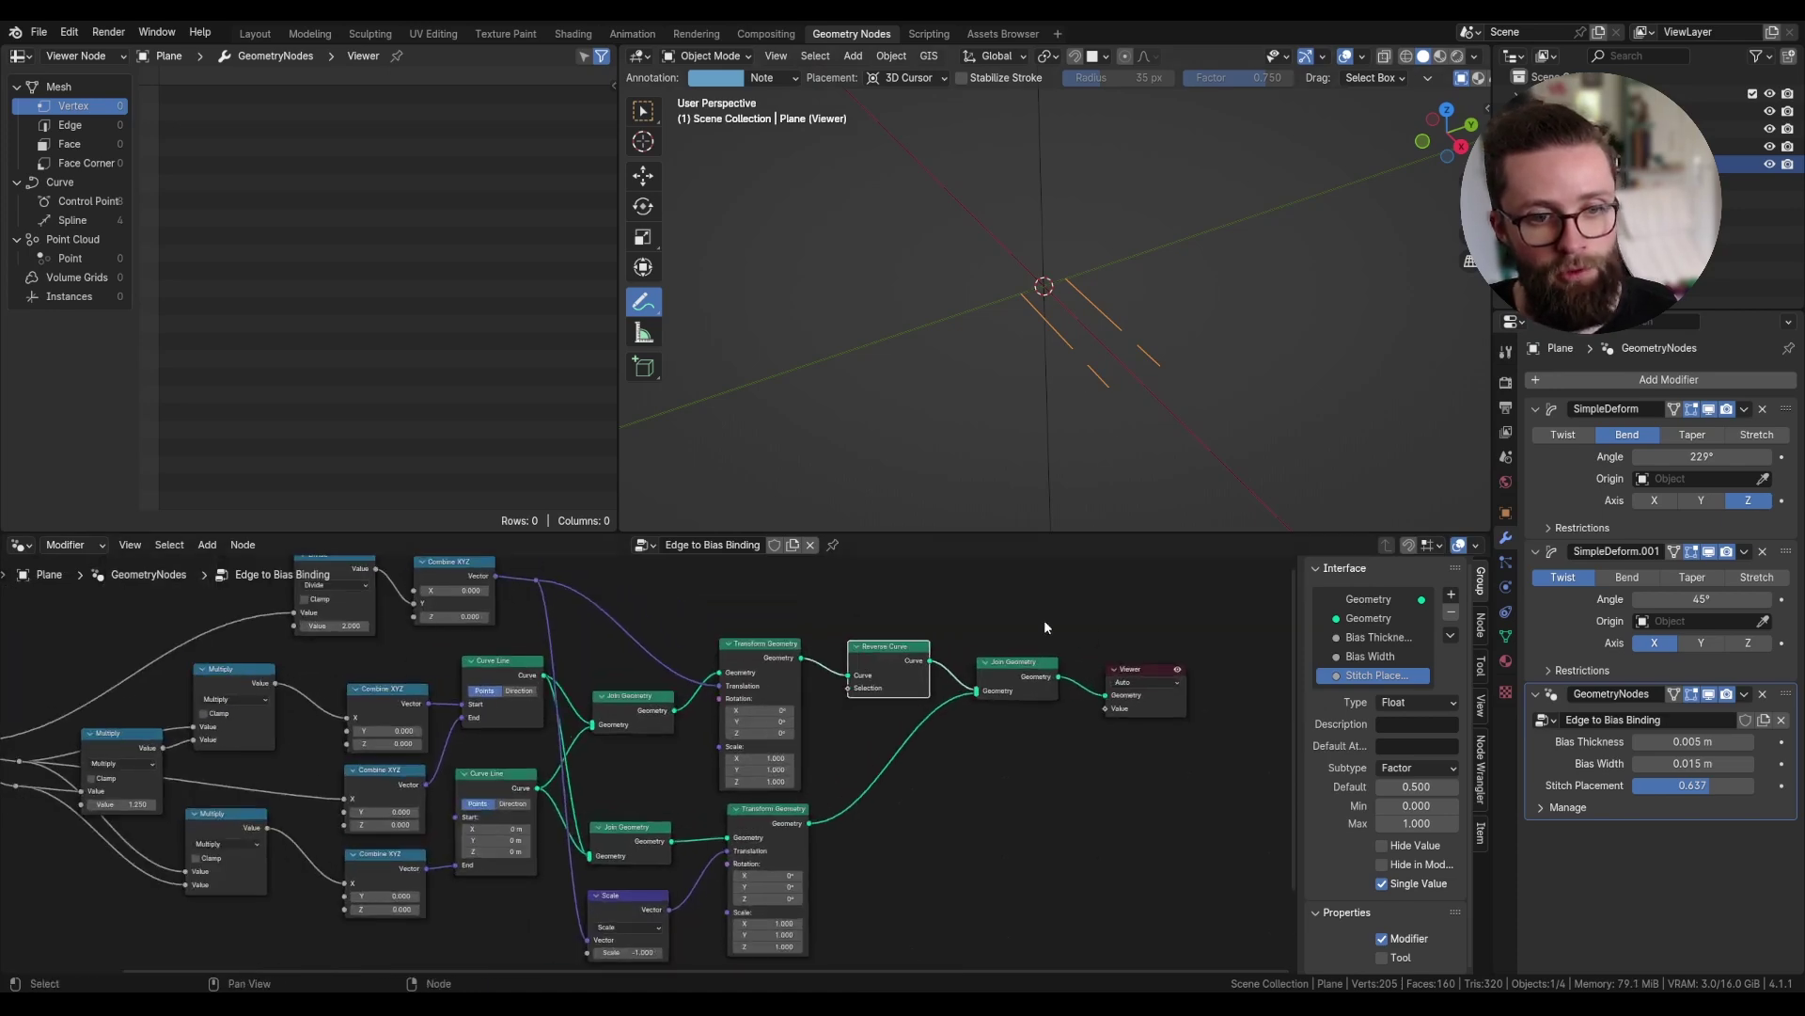
pyautogui.hotkey('shift', 'a')
pyautogui.click(1047, 581)
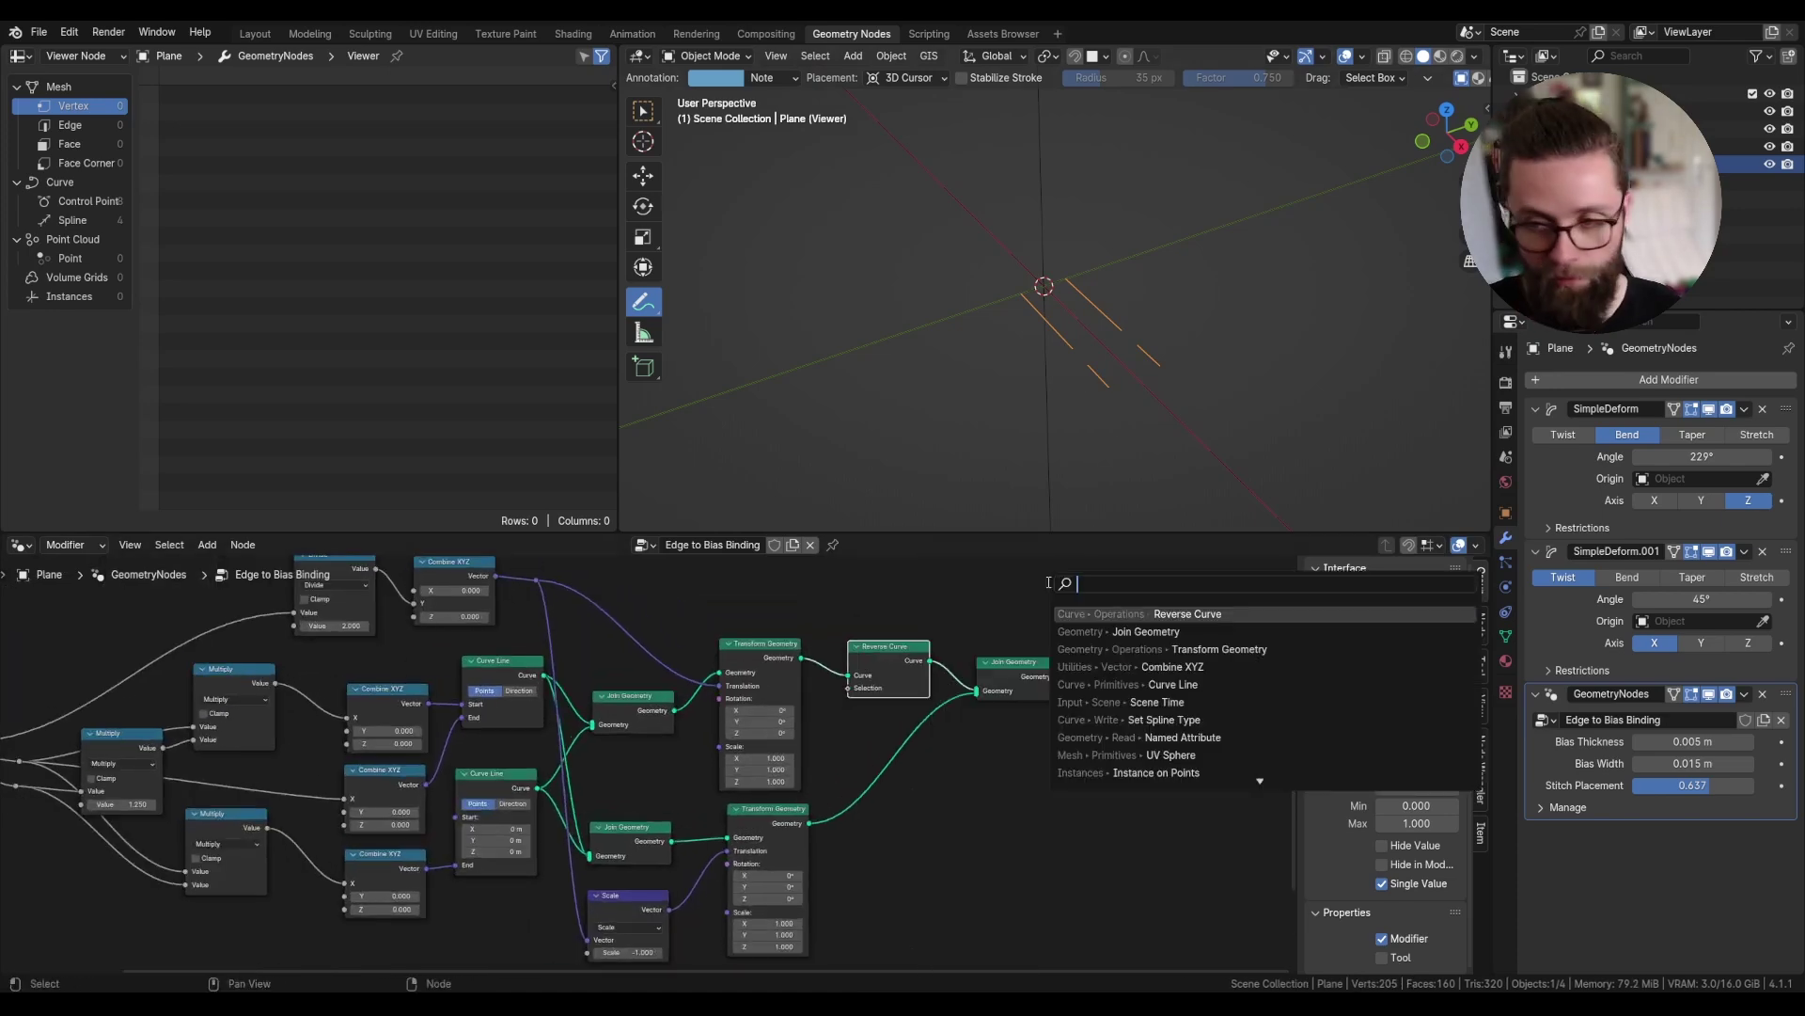
pyautogui.write('splines')
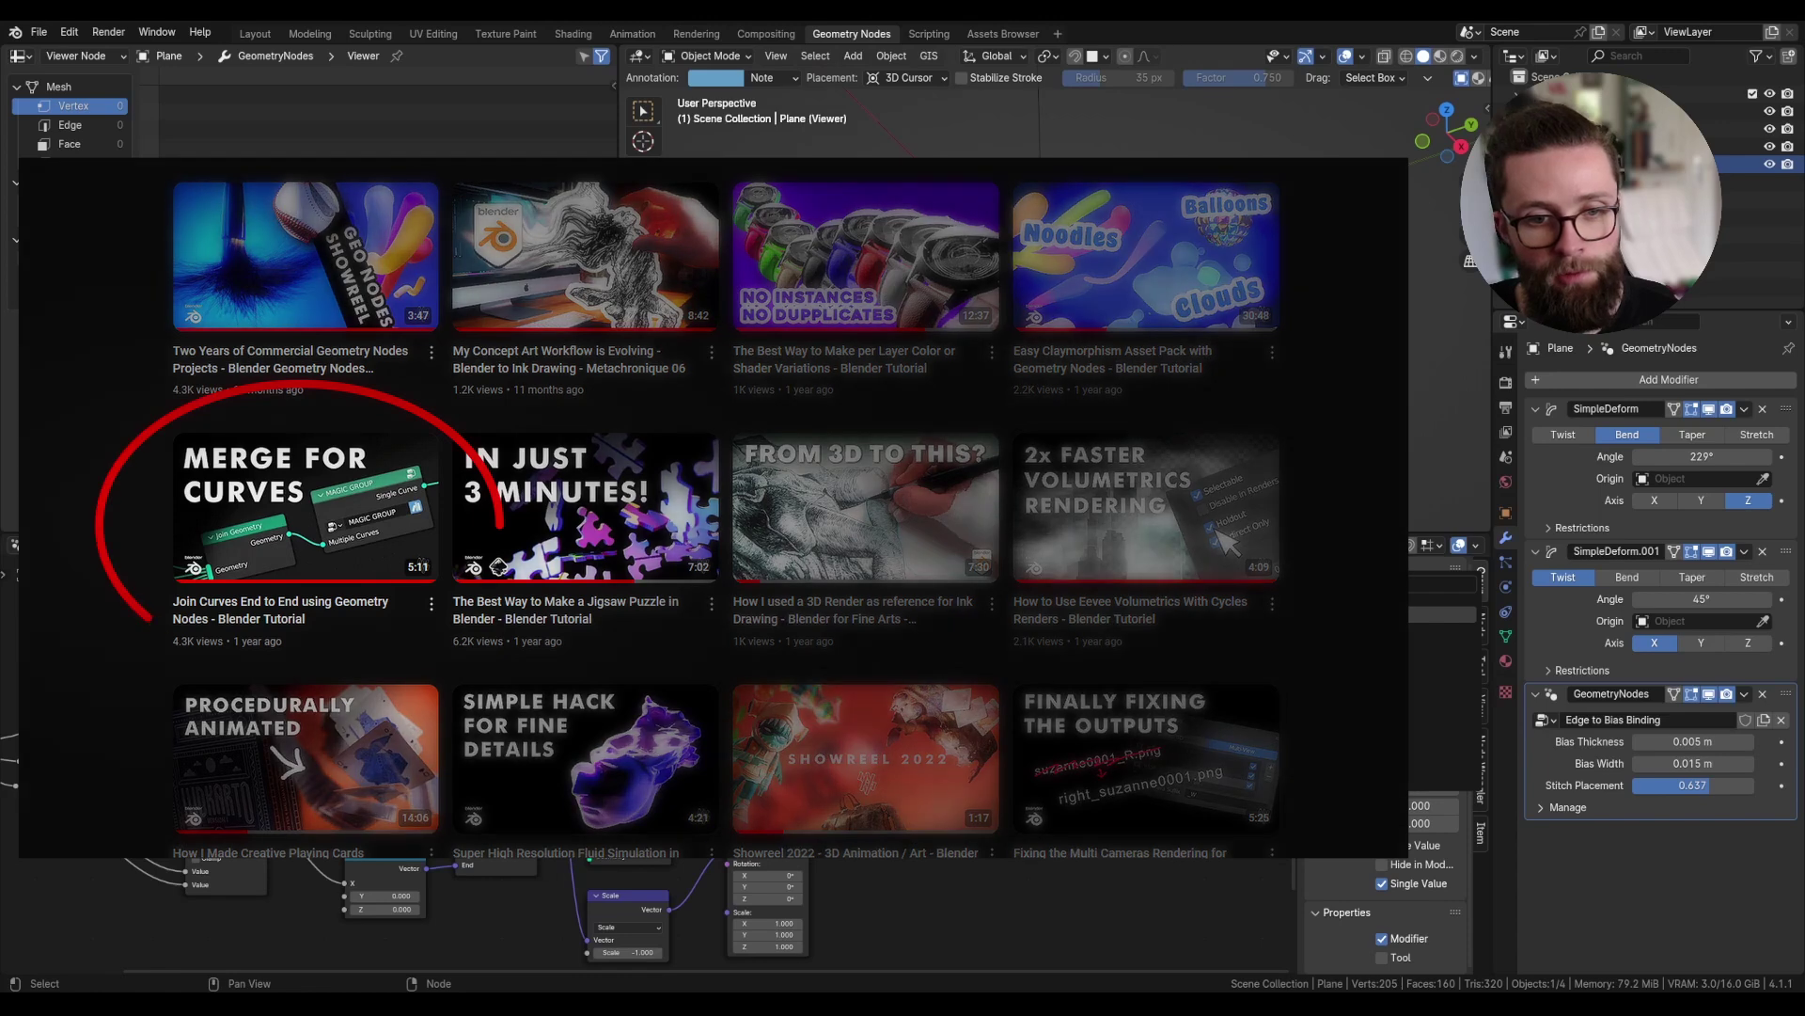
pyautogui.press('Return')
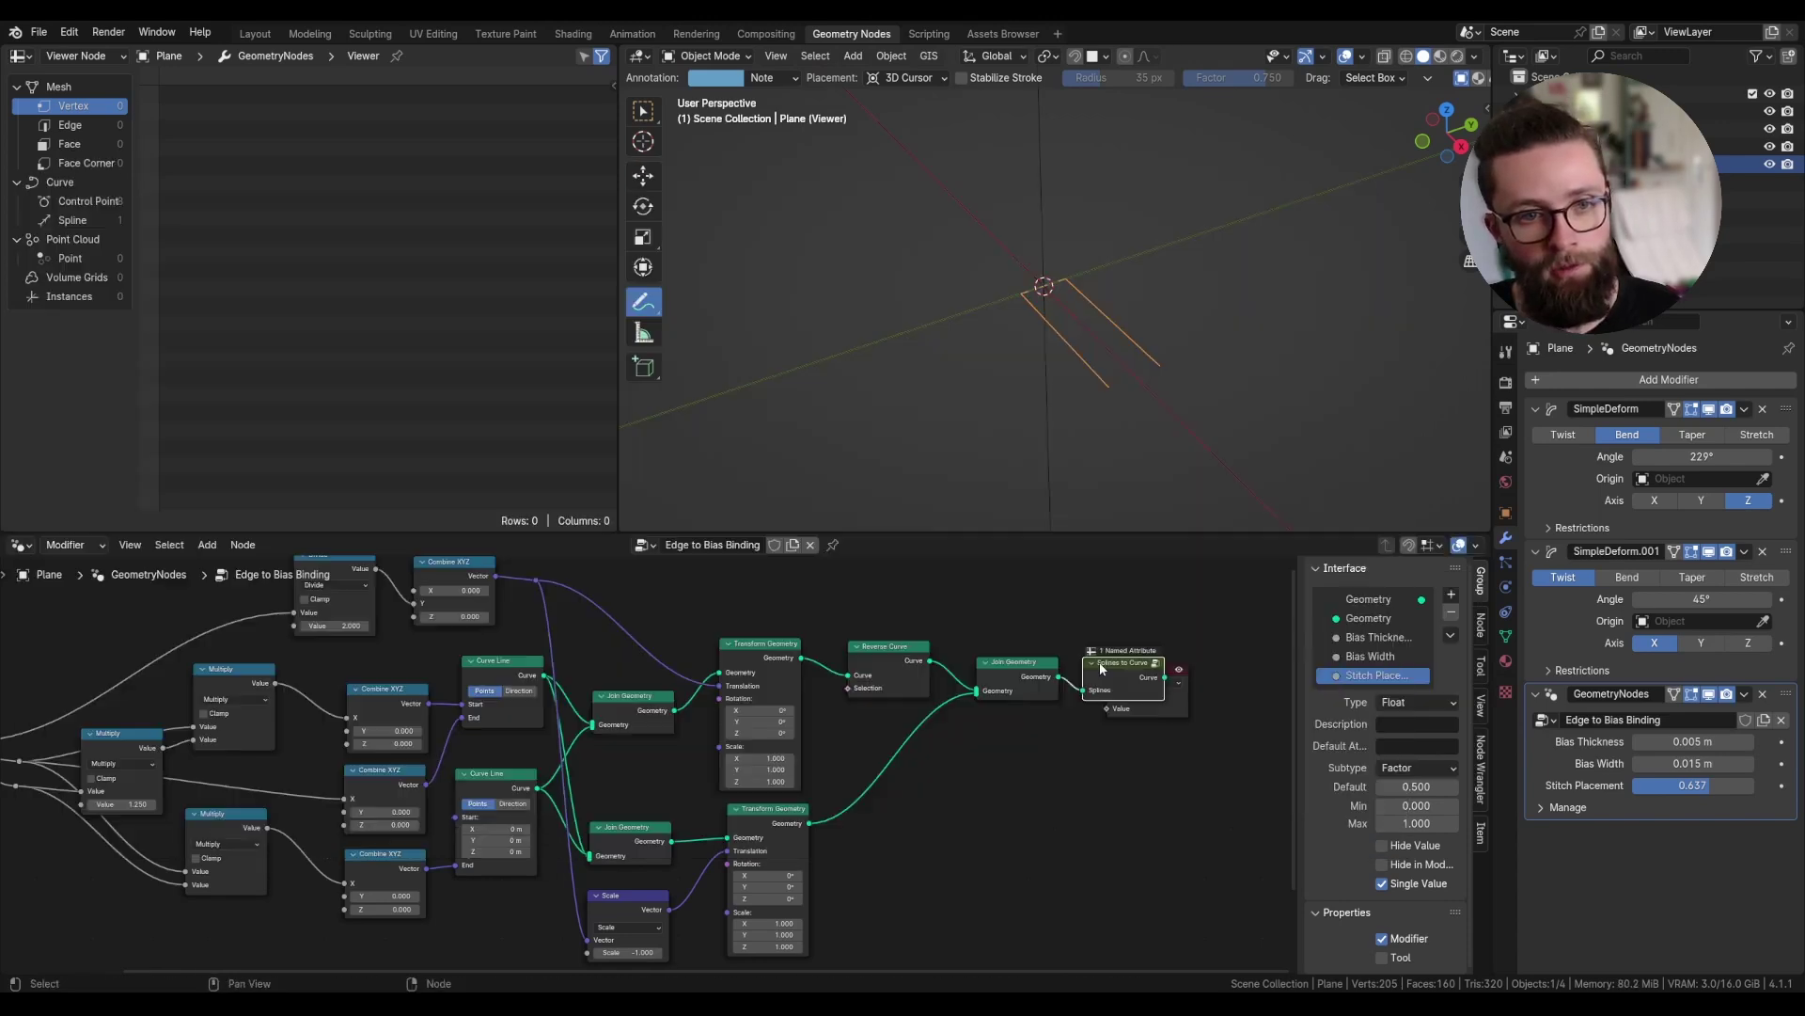
pyautogui.click(1100, 669)
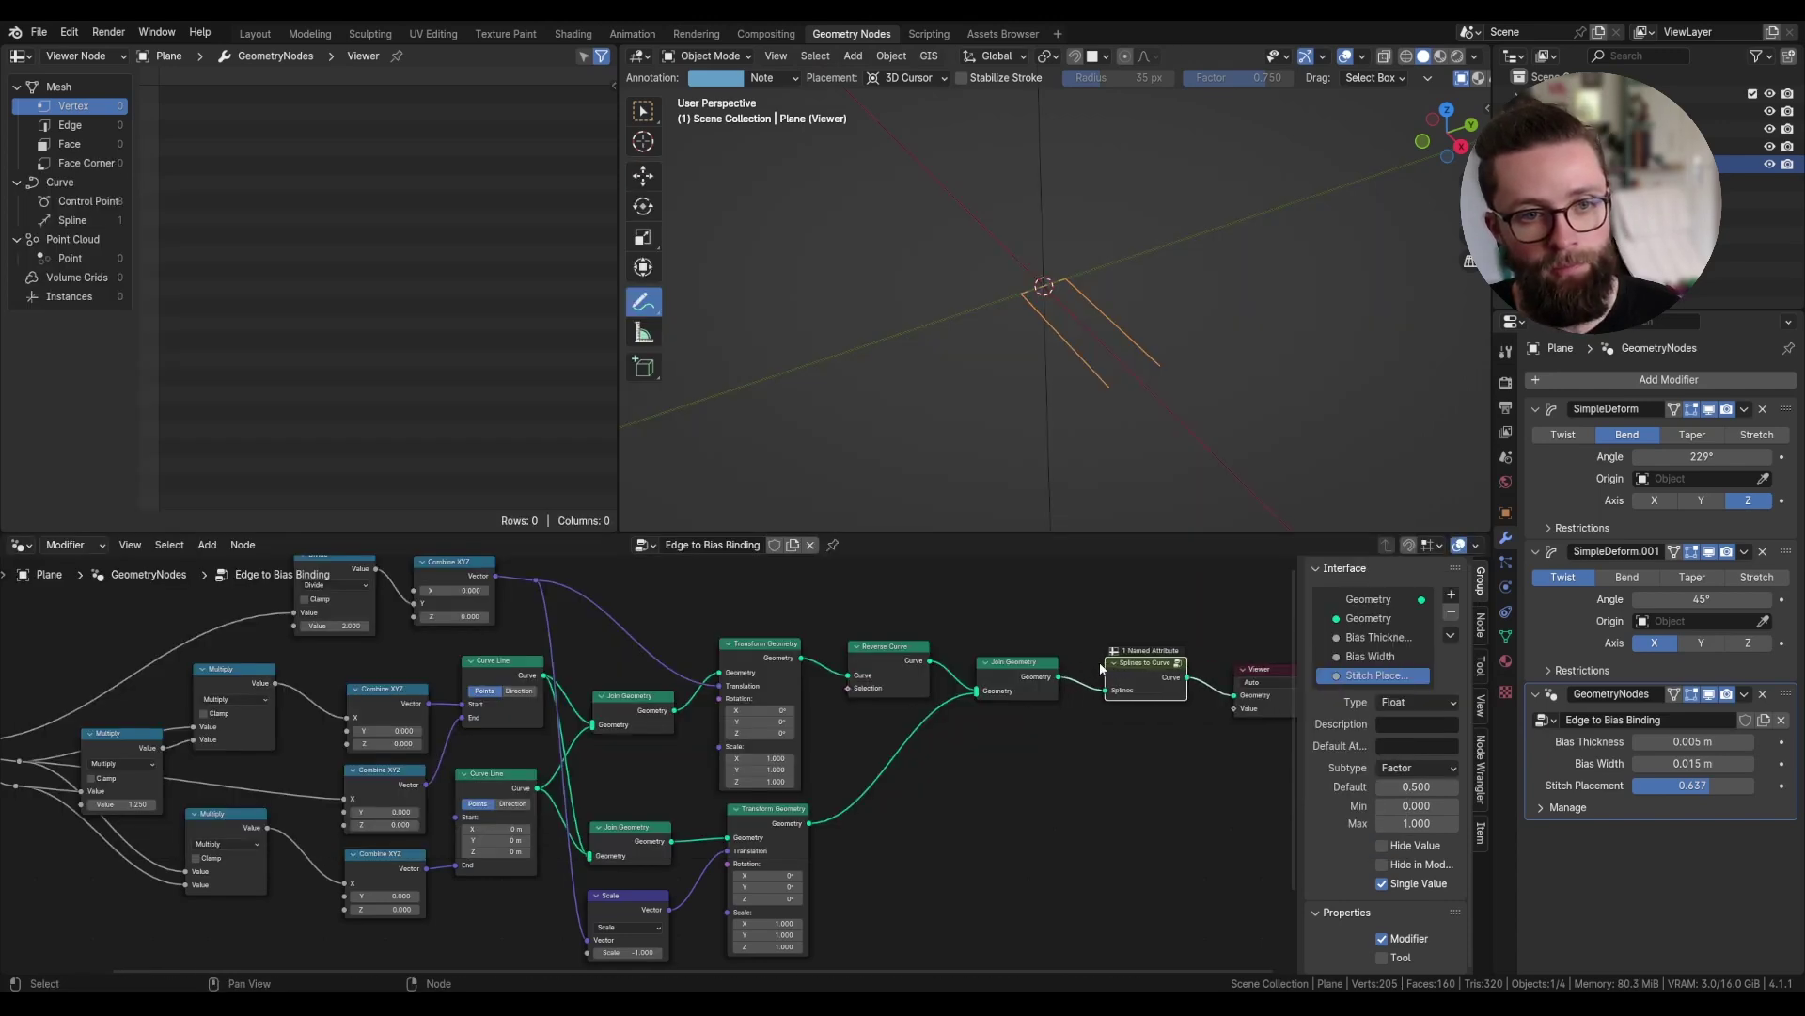
# - Mute and unmute the Reverse Curve node to compare its effect on the joined profile
pyautogui.click(898, 659)
pyautogui.press('m')
pyautogui.press('m')
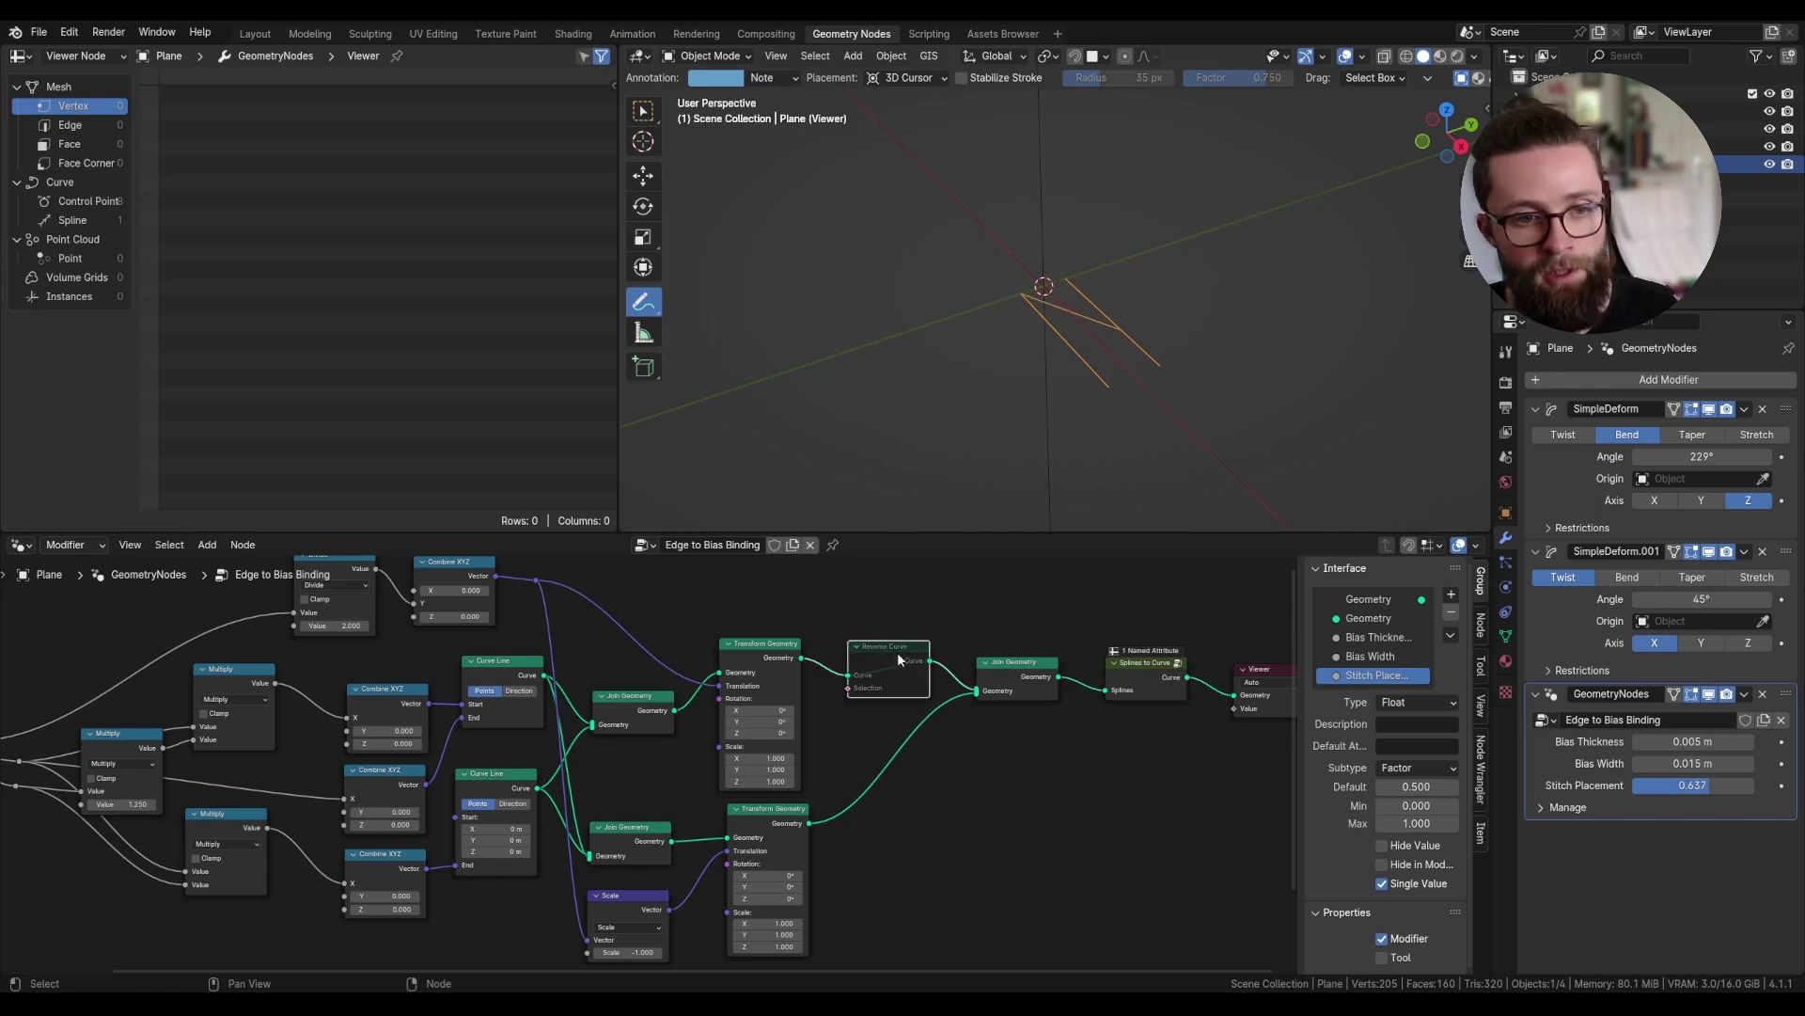
pyautogui.press('m')
pyautogui.press('m')
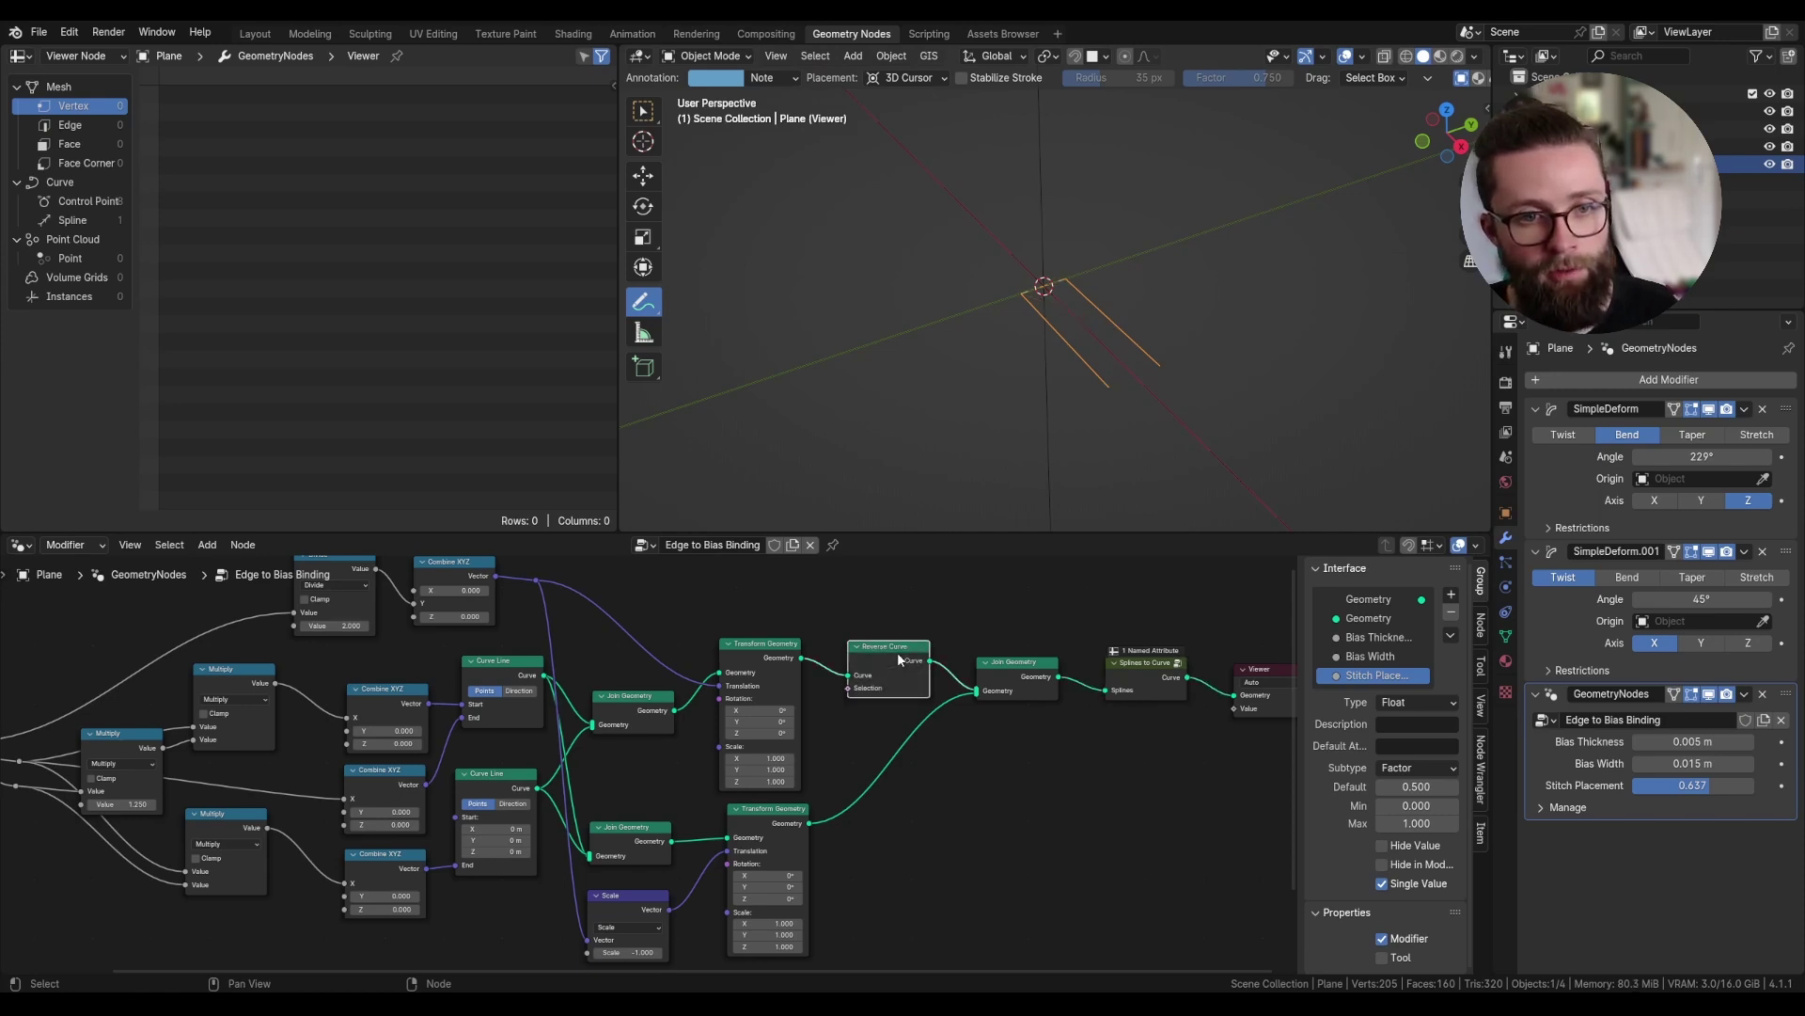
# - Mark the profile curve's end, stitch and corner points with annotation strokes in the viewport
pyautogui.moveTo(1152, 363); pyautogui.dragTo(1166, 370)
pyautogui.moveTo(1165, 358); pyautogui.dragTo(1155, 378)
pyautogui.moveTo(1107, 319); pyautogui.dragTo(1109, 334)
pyautogui.moveTo(1058, 274); pyautogui.dragTo(1072, 282)
pyautogui.moveTo(1070, 269); pyautogui.dragTo(1030, 295)
pyautogui.moveTo(1026, 289); pyautogui.dragTo(1047, 337)
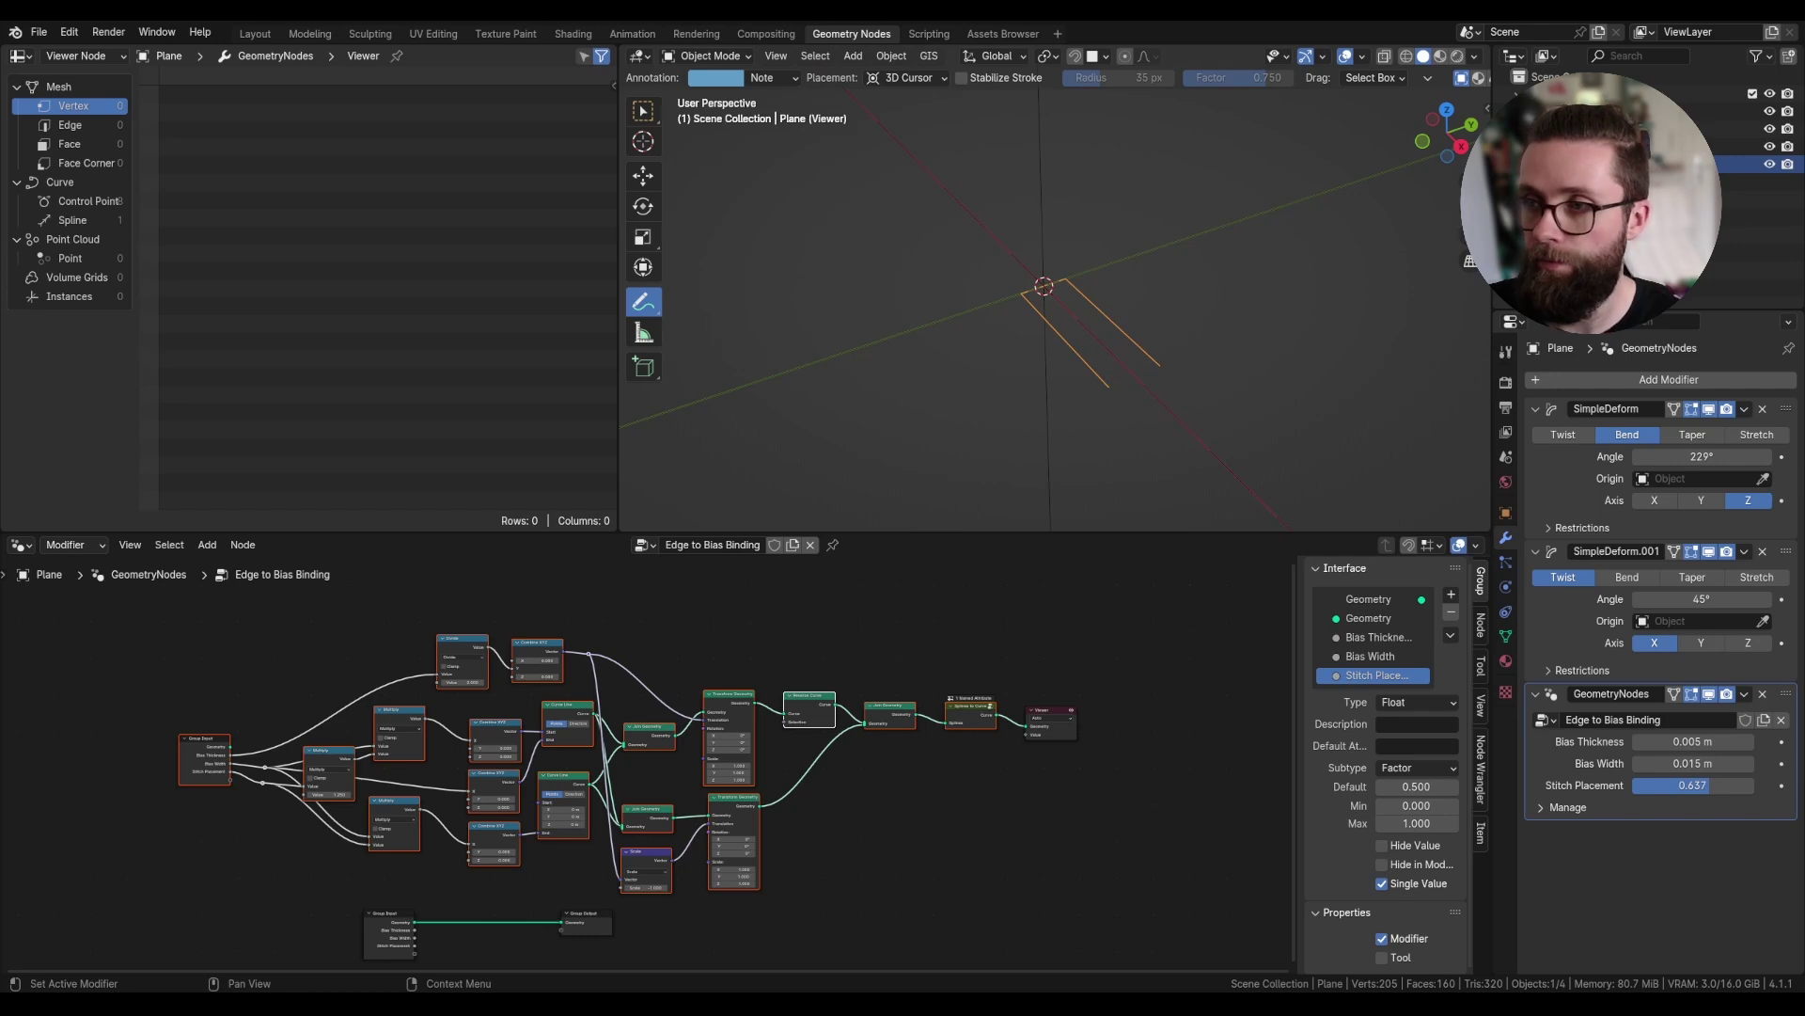
# - Frame the profile-building nodes together and label the frame BIAS BASE PROFILE
pyautogui.hotkey('ctrl', 'j')
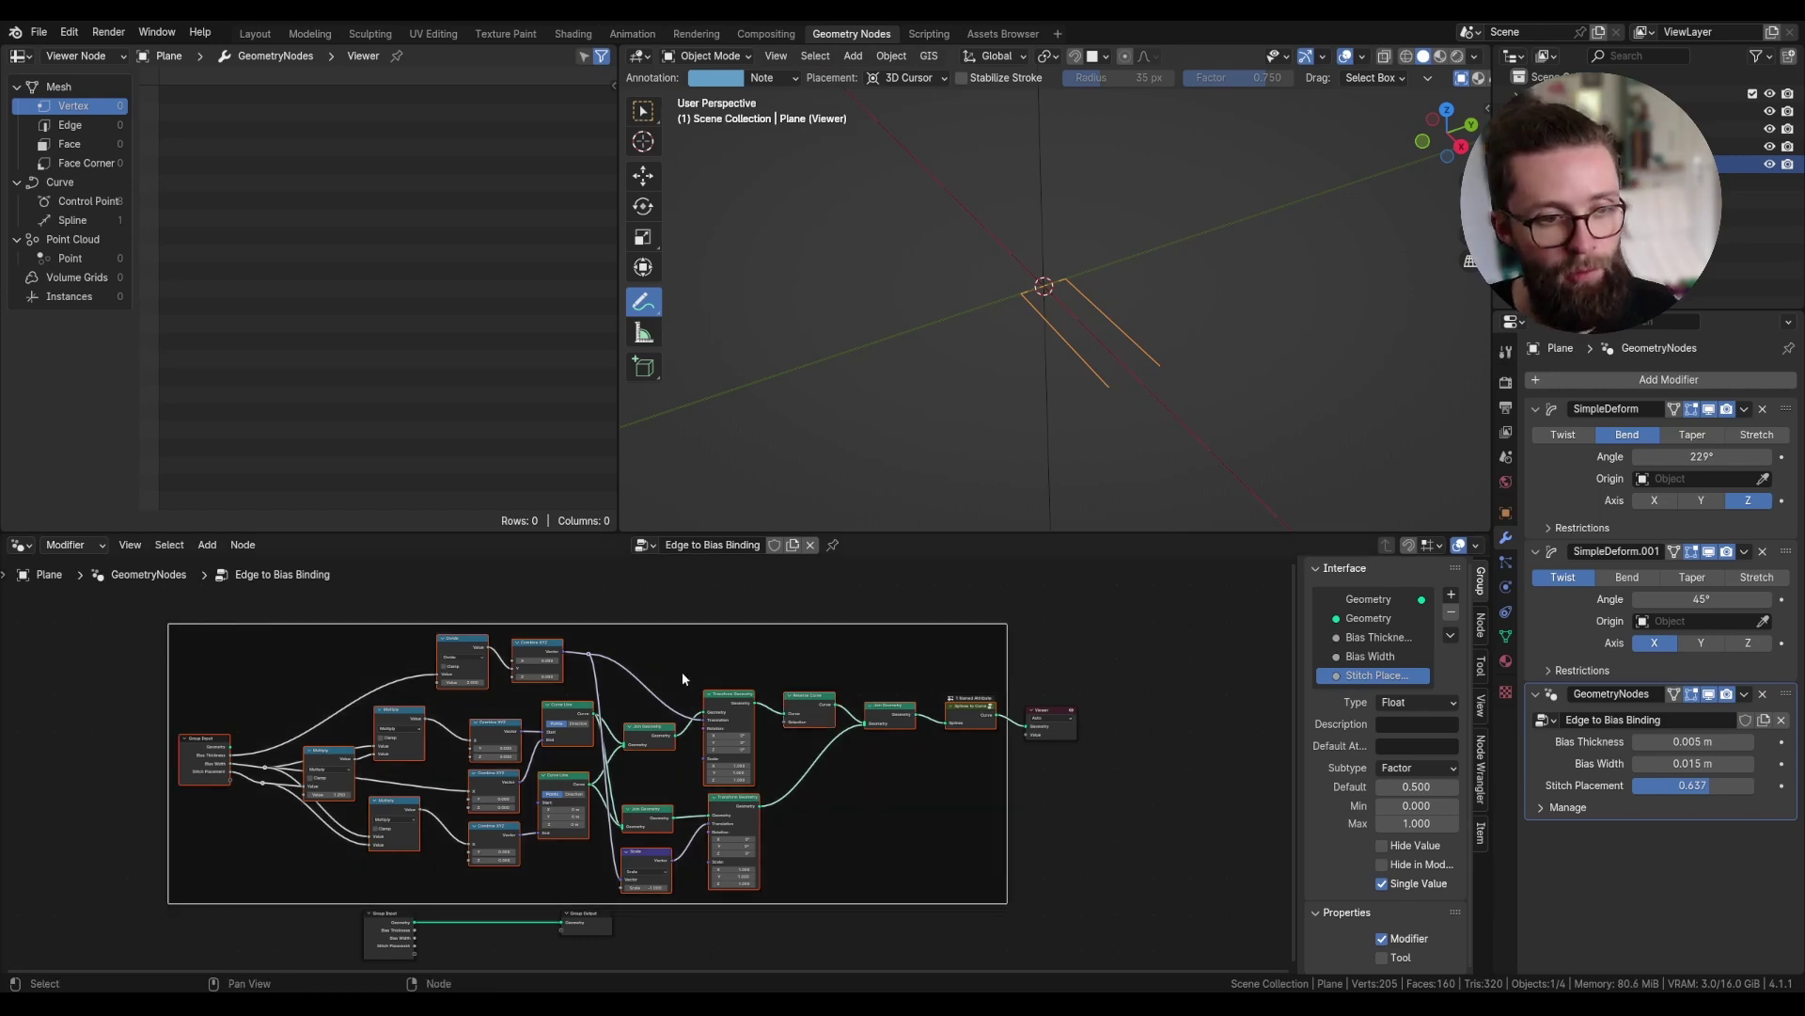
pyautogui.click(638, 641)
pyautogui.click(629, 629)
pyautogui.click(1480, 623)
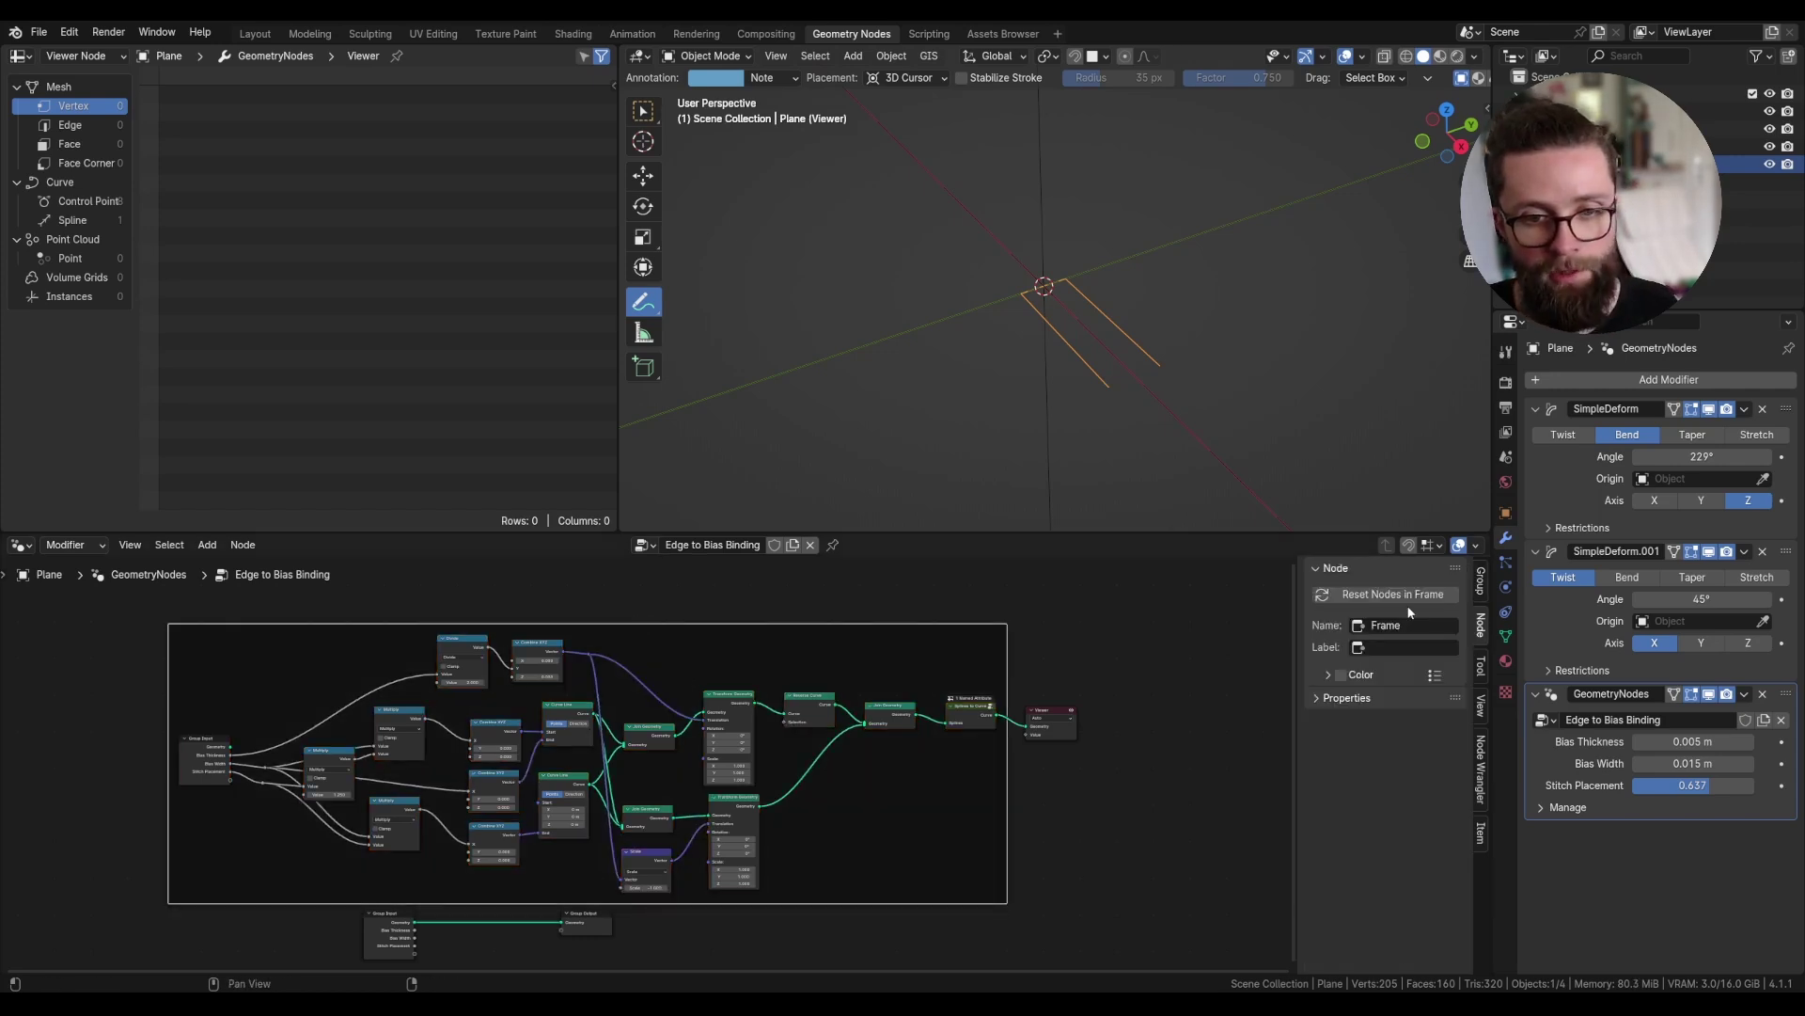
pyautogui.write('BIAS BASE PROFILE')
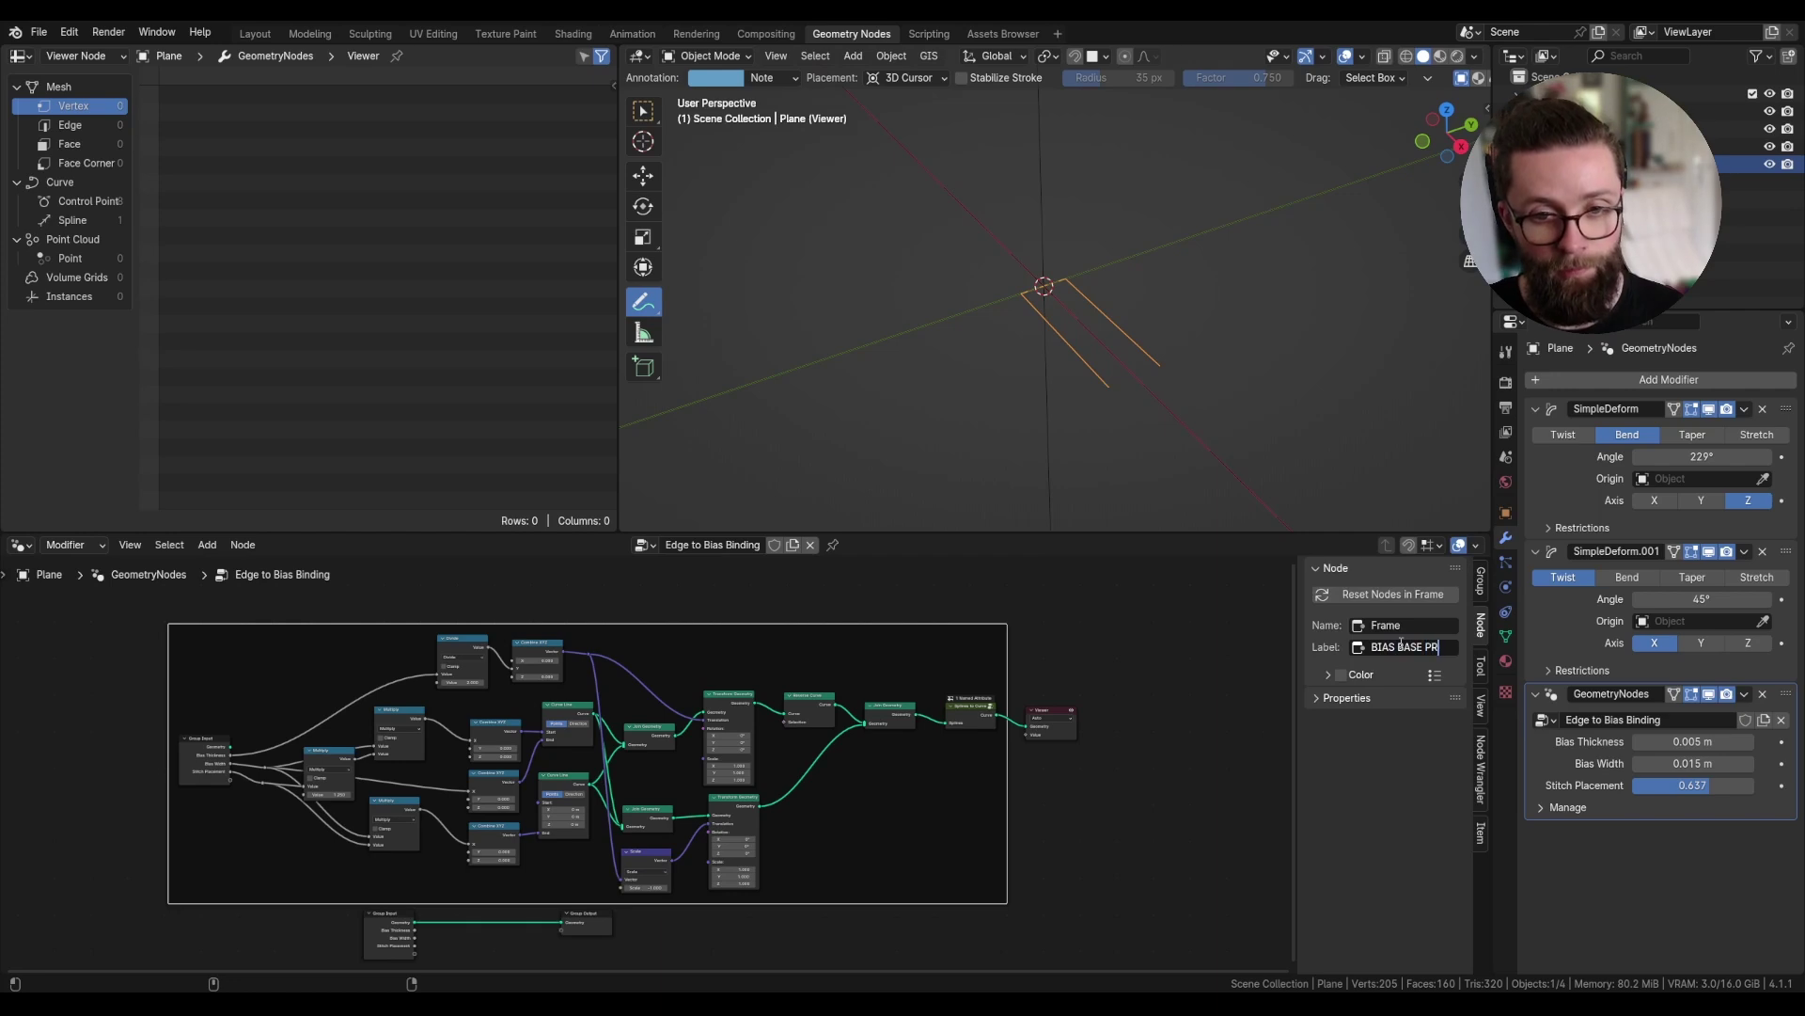
pyautogui.press('Return')
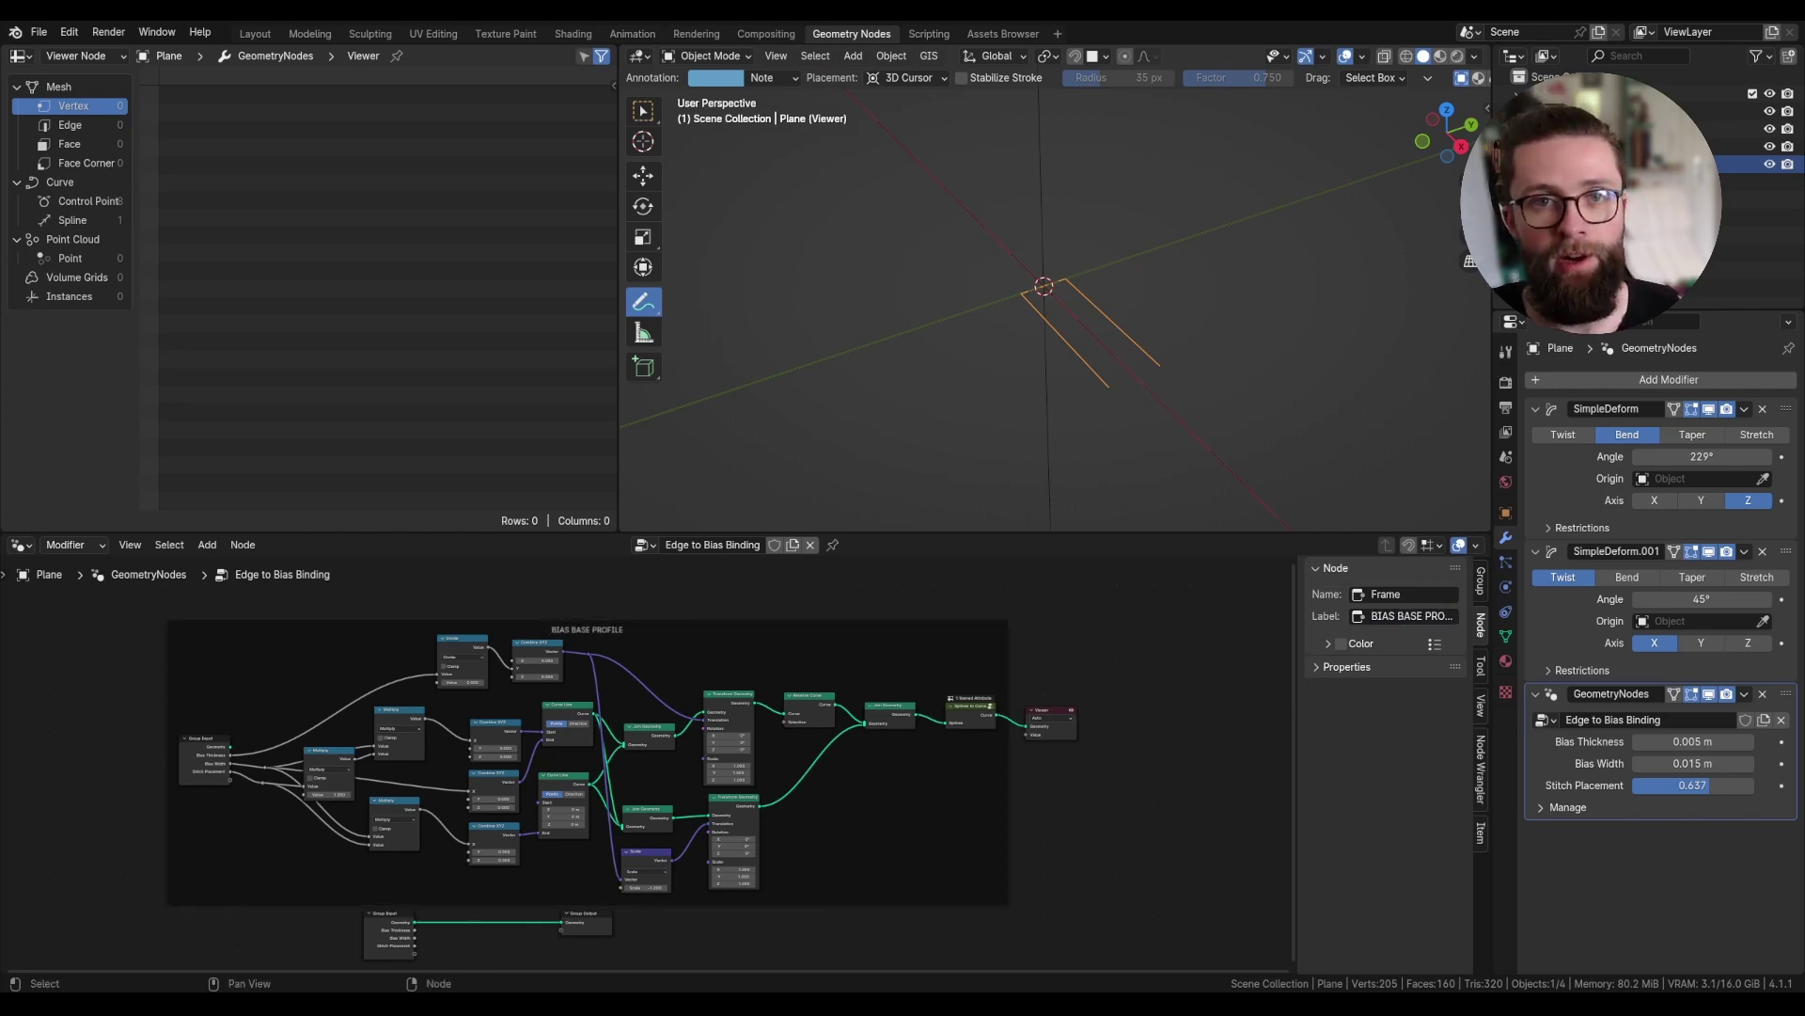
# - Insert a Fillet Curve node between Splines to Curve and the Viewer, with Limit Radius enabled
pyautogui.scroll(1, 828, 729)
pyautogui.moveTo(1082, 690); pyautogui.dragTo(782, 679, button='middle')
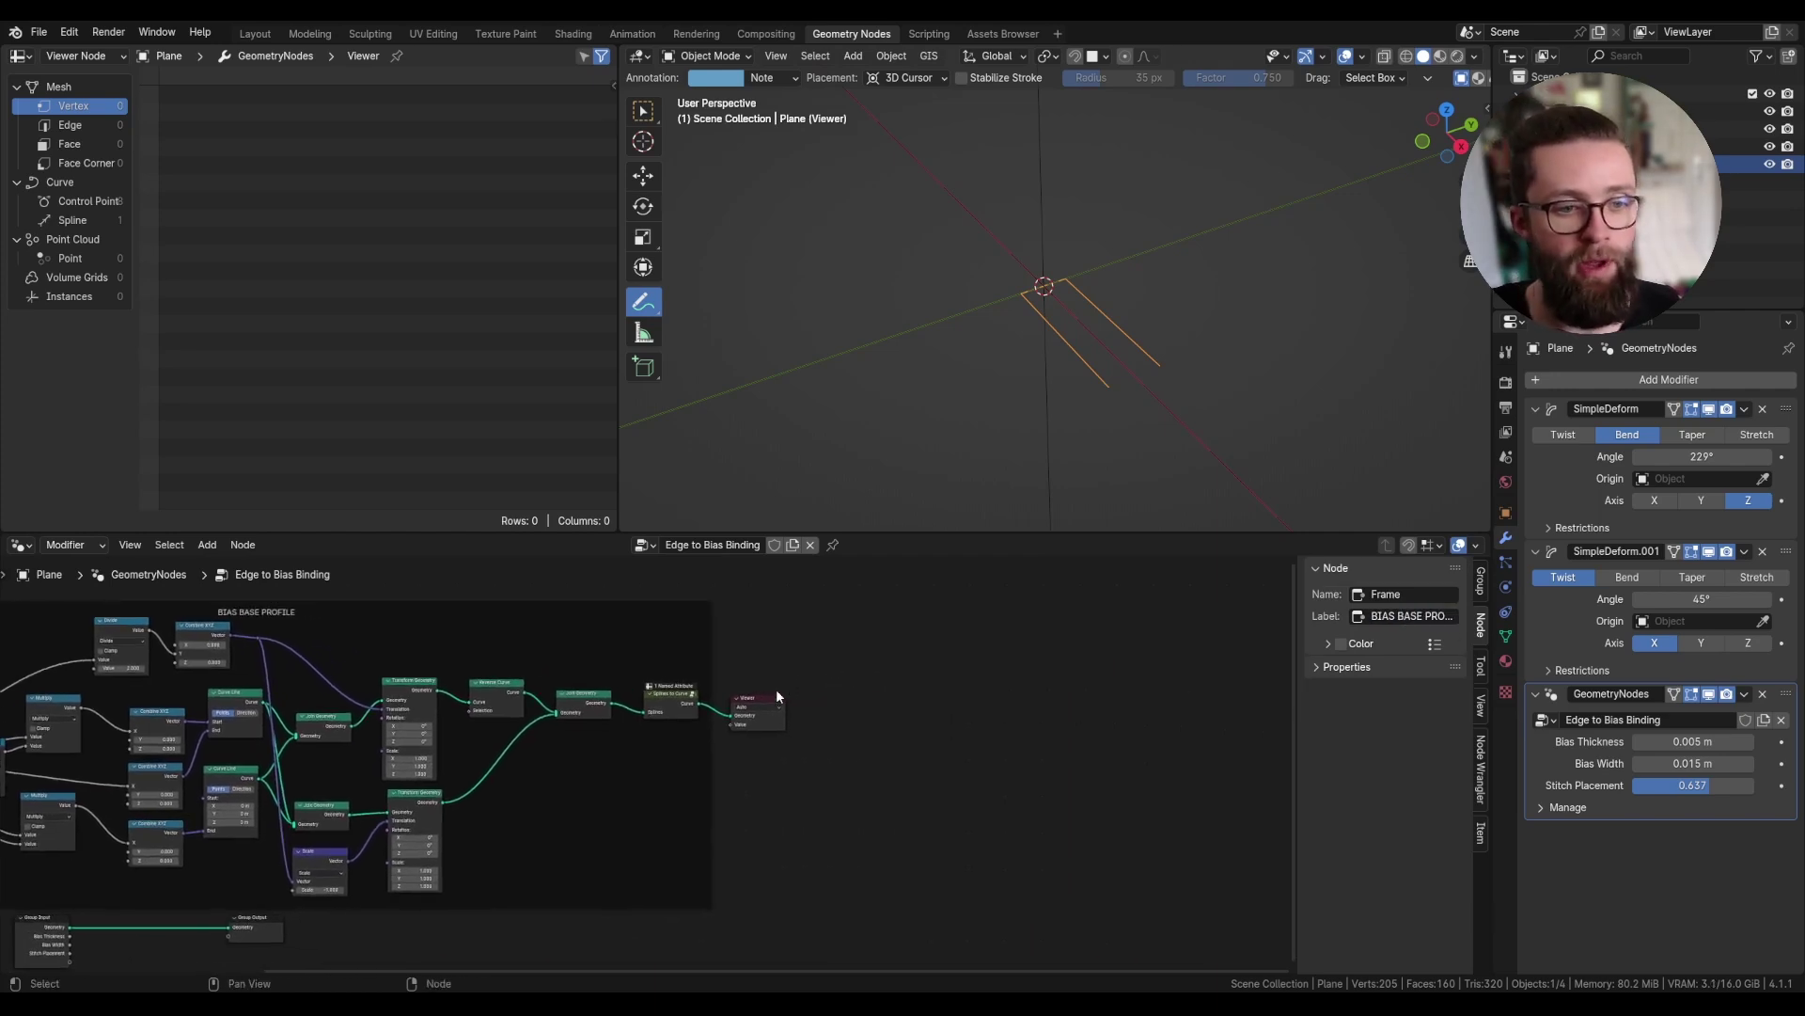
pyautogui.click(754, 701)
pyautogui.scroll(3, 851, 696)
pyautogui.hotkey('shift', 'a')
pyautogui.write('fill')
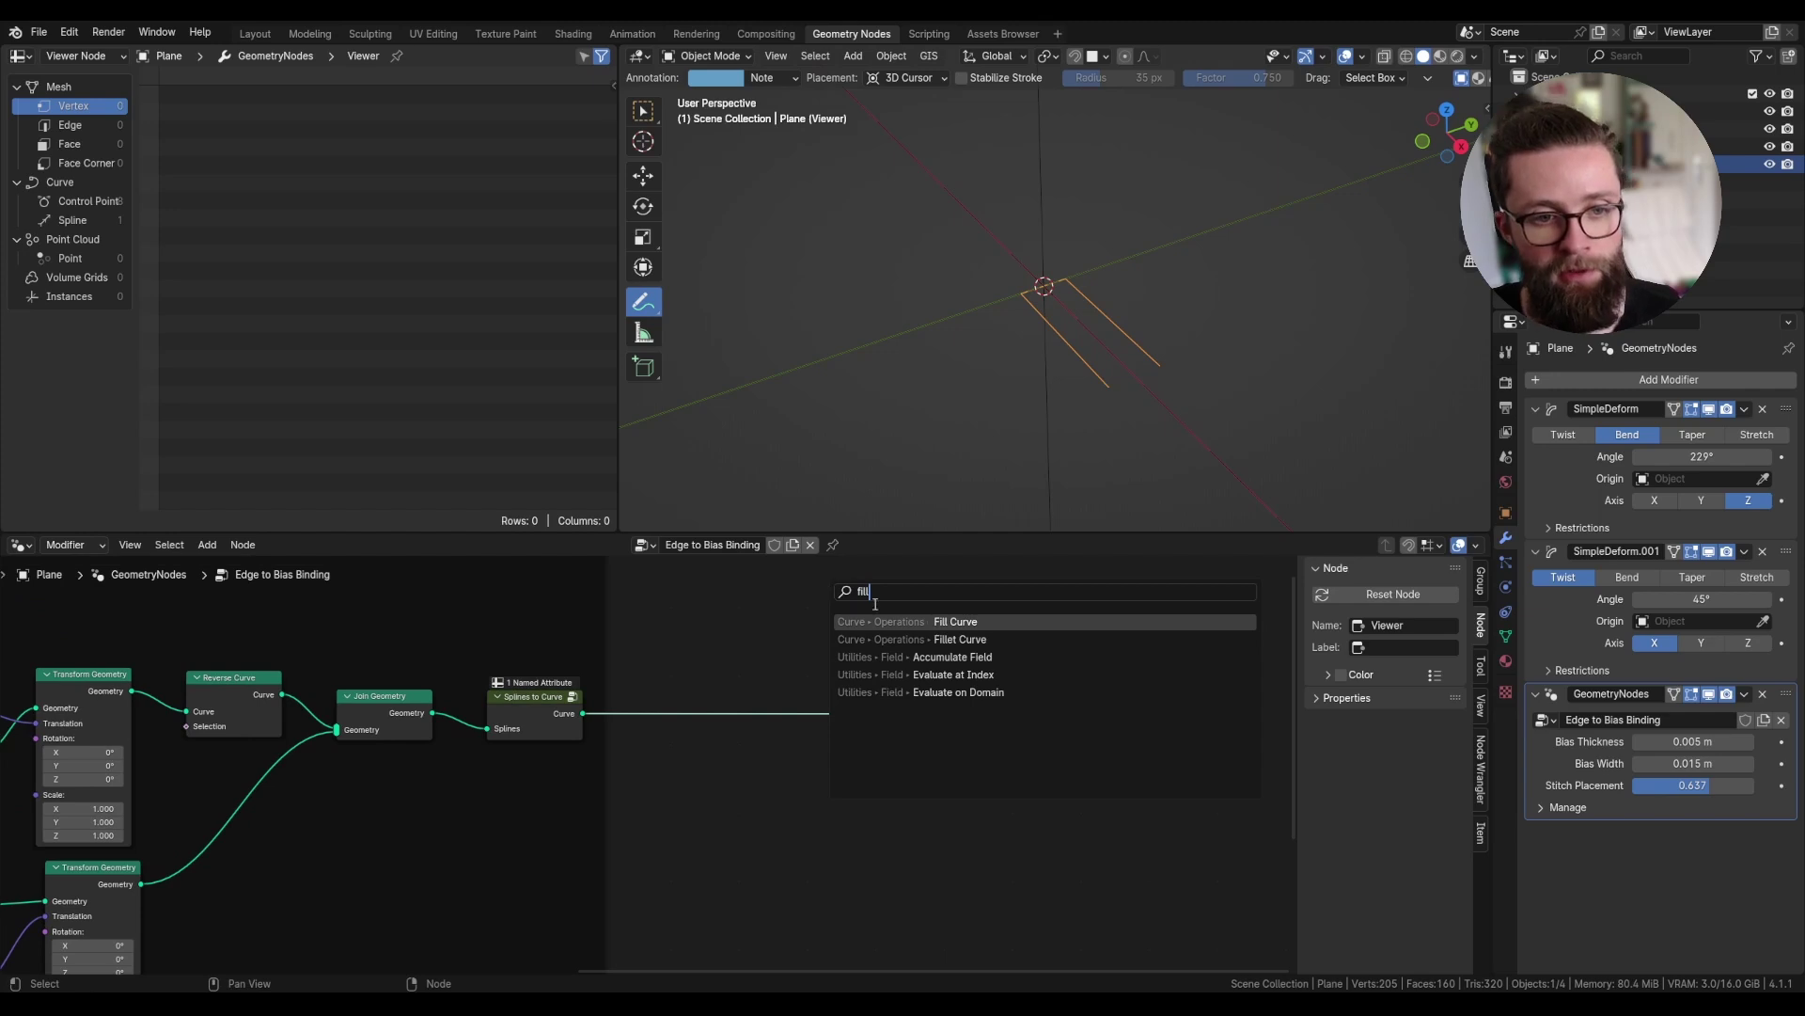
pyautogui.click(910, 637)
pyautogui.click(919, 754)
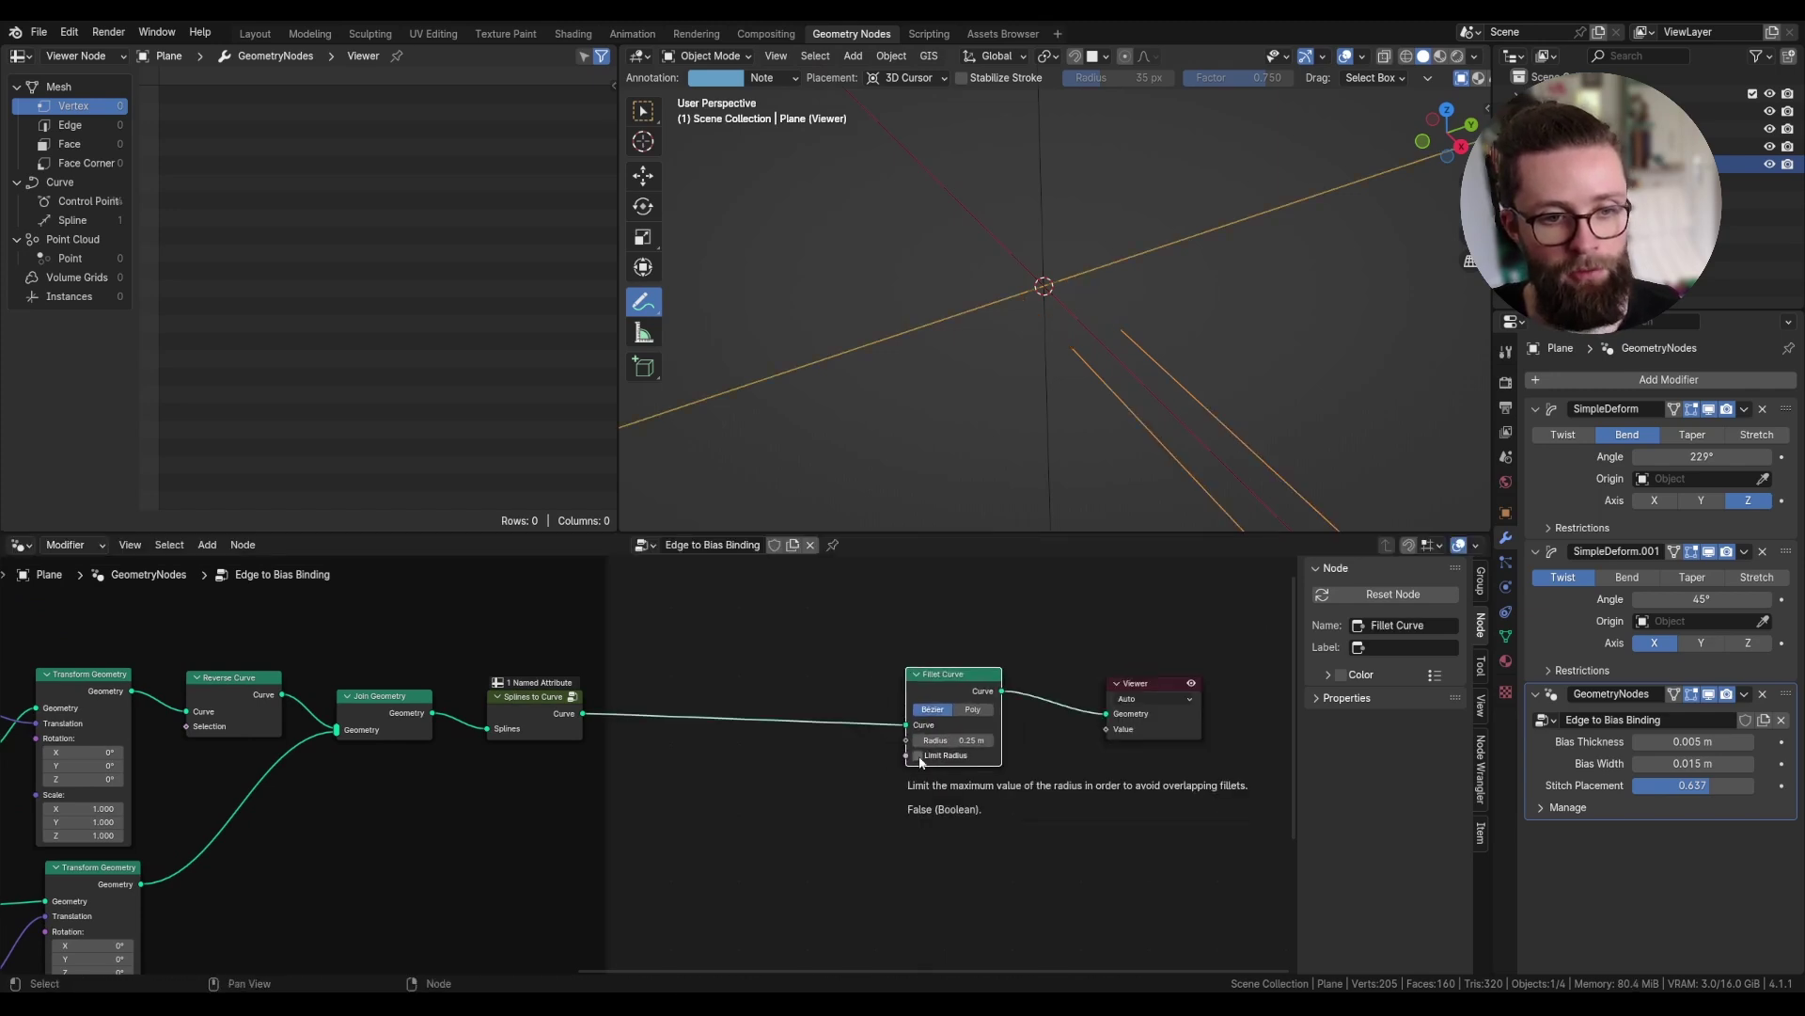
pyautogui.click(919, 757)
# - Add a Group Input node beside the Fillet Curve and expose the fillet's Radius as a new group input
pyautogui.moveTo(909, 552); pyautogui.dragTo(993, 595, button='middle')
pyautogui.hotkey('shift', 'a')
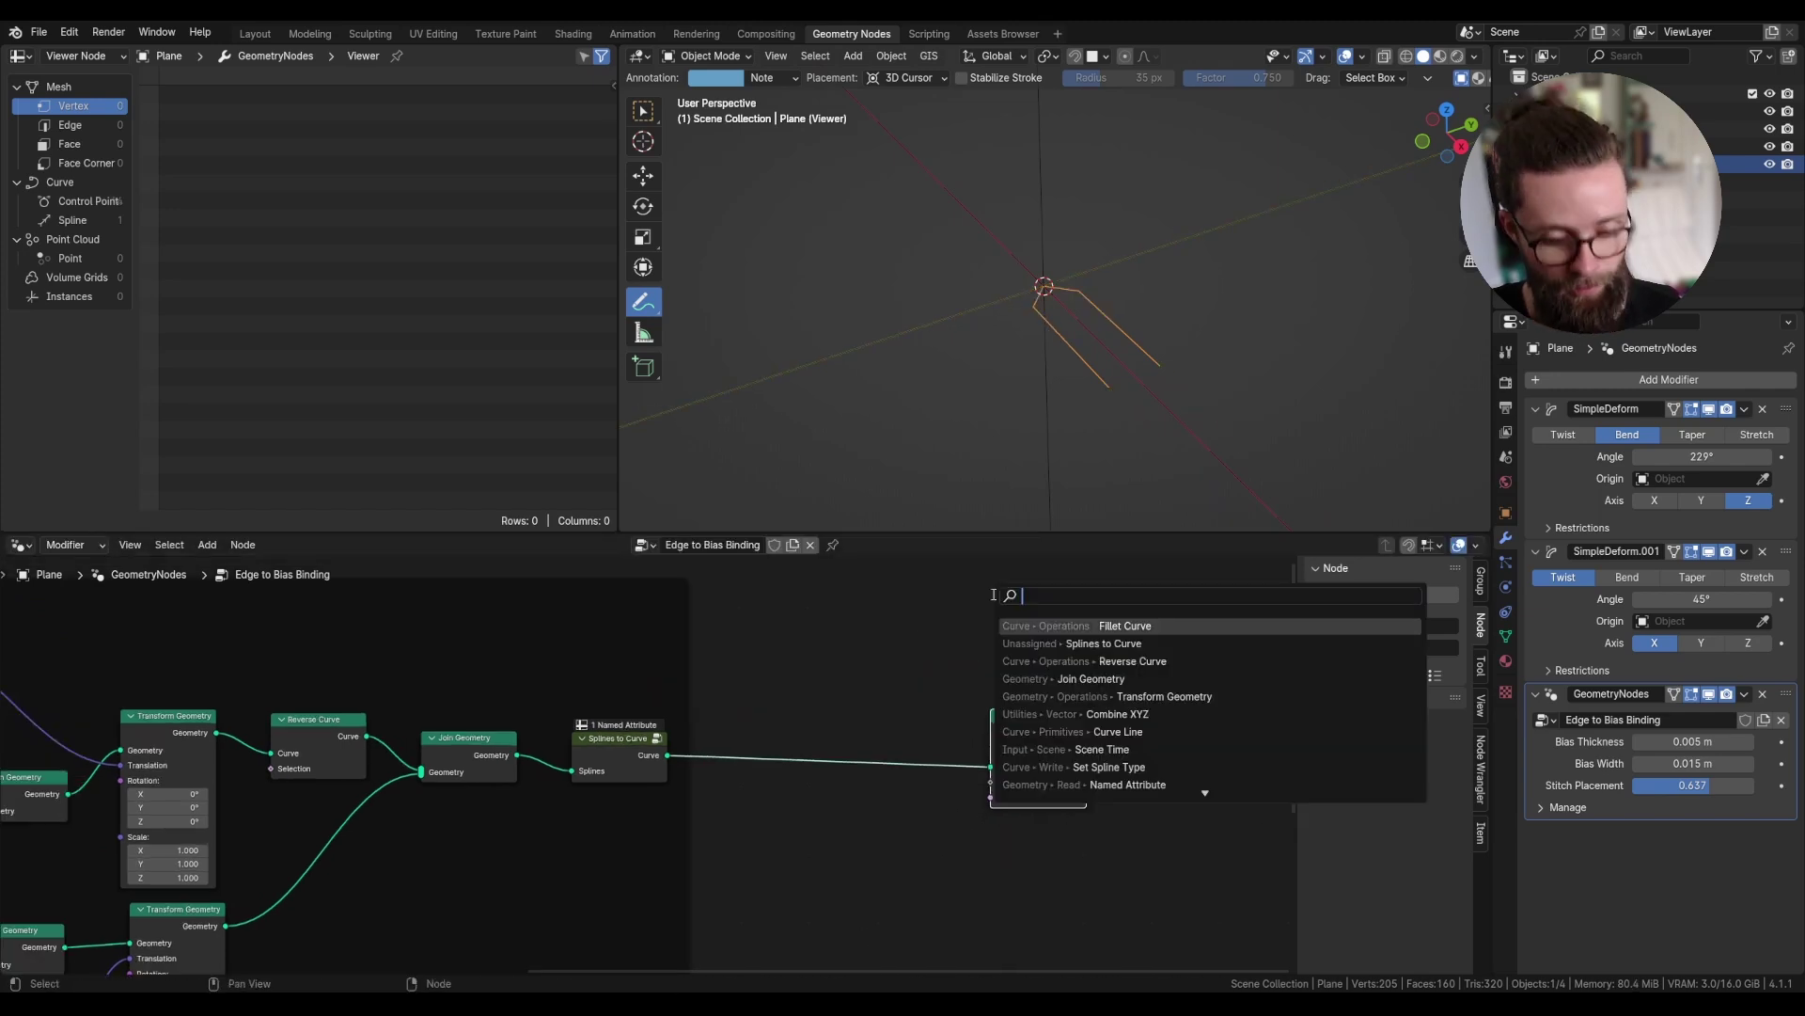
pyautogui.write('group')
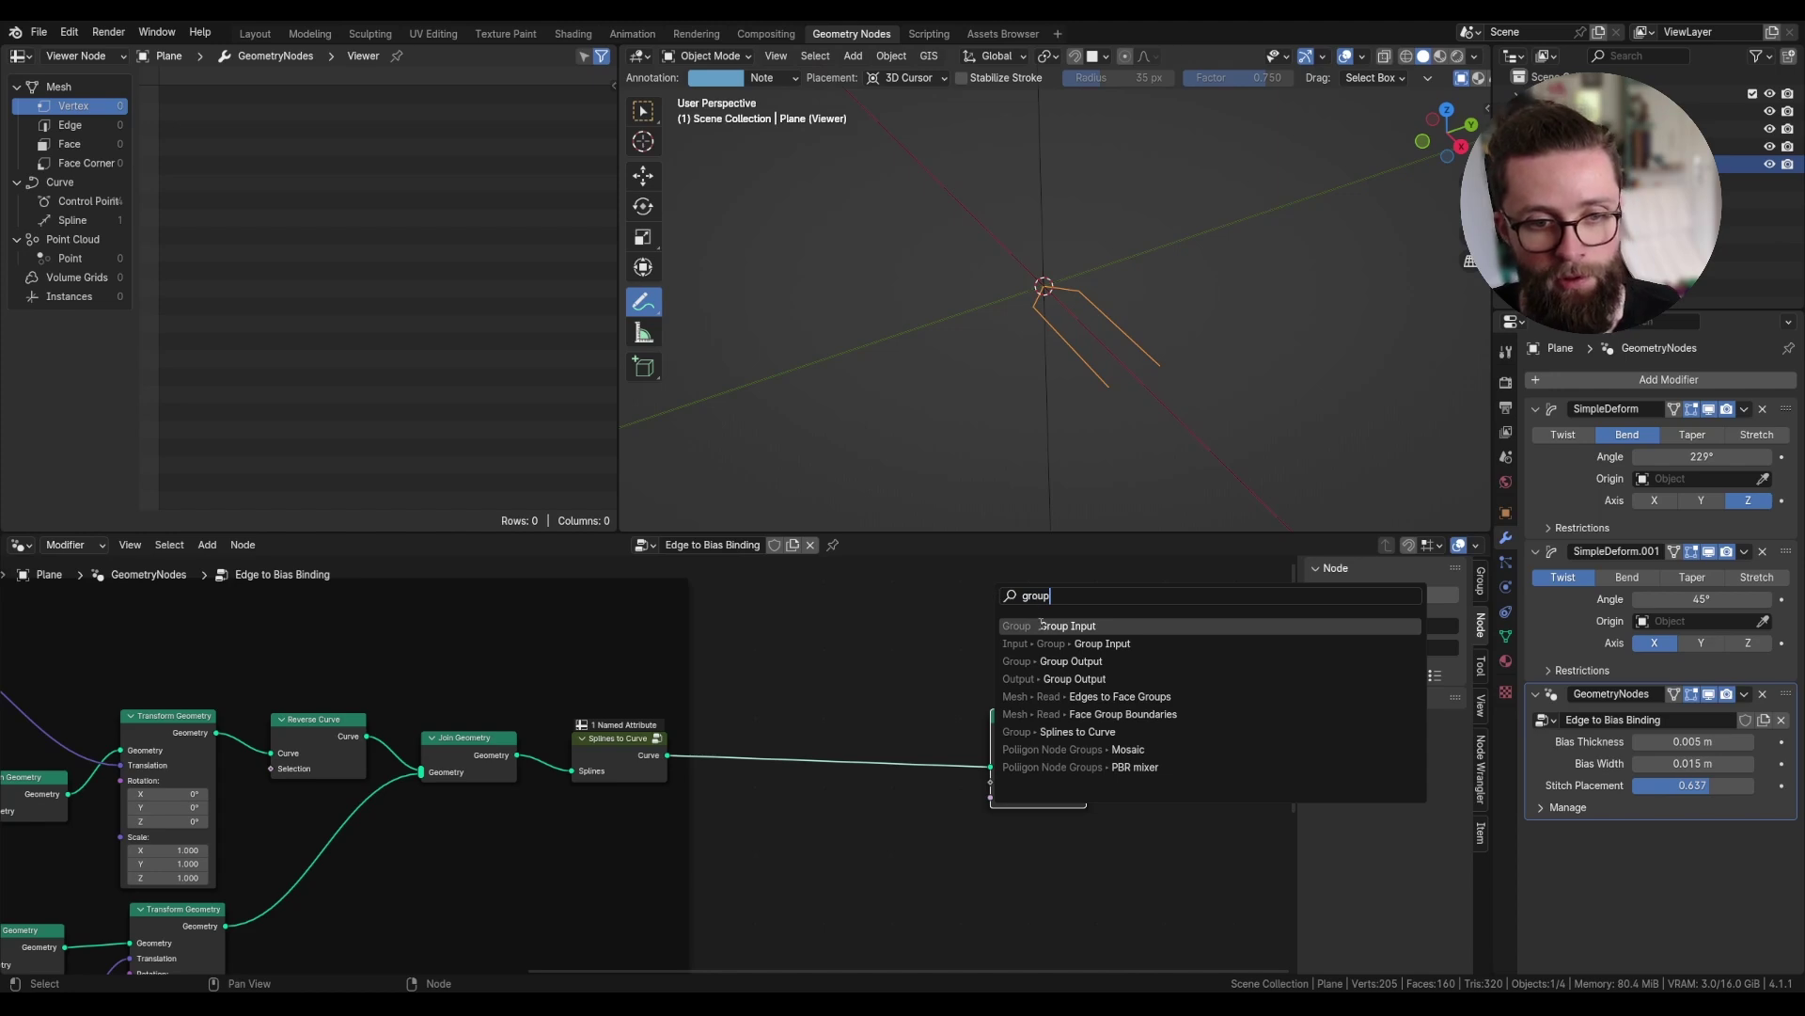
pyautogui.press('Return')
pyautogui.click(859, 787)
pyautogui.scroll(1, 953, 810)
pyautogui.moveTo(933, 873); pyautogui.dragTo(997, 779)
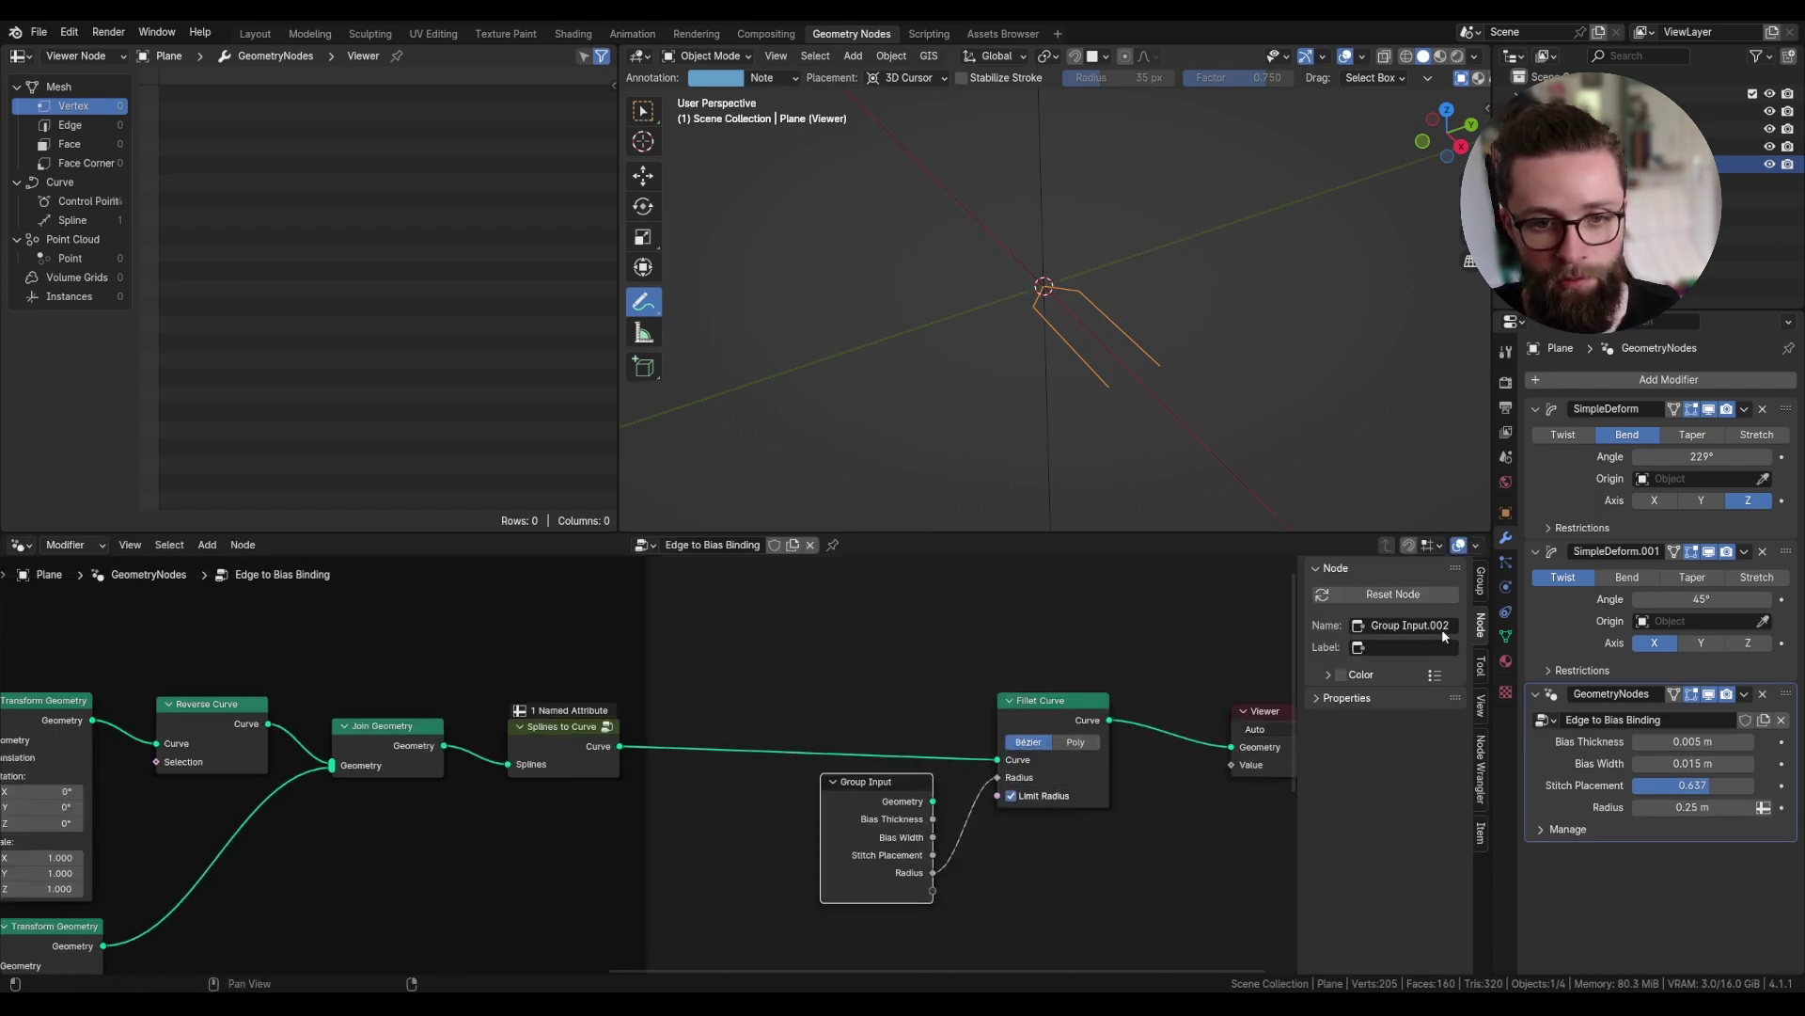
# - Make the new Radius group input Single Value and rename it Main Fillet Radius
pyautogui.click(1481, 580)
pyautogui.click(1382, 903)
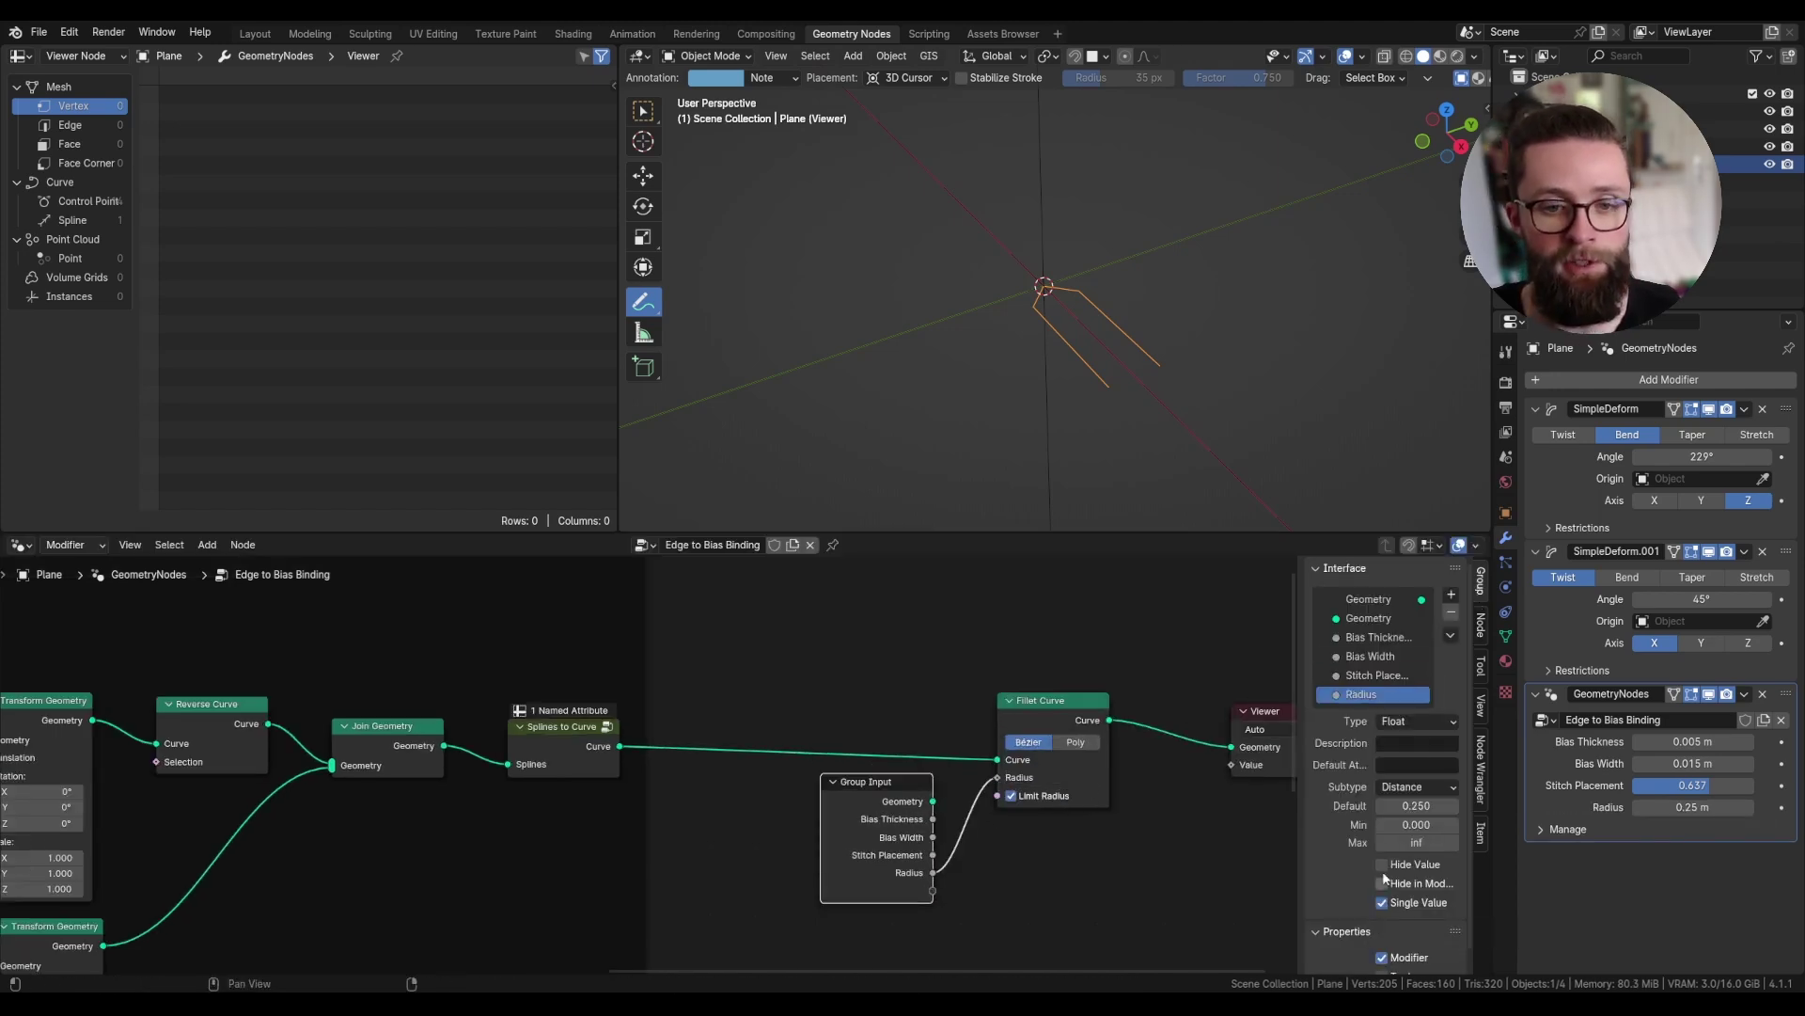
pyautogui.doubleClick(1378, 695)
pyautogui.write('Main Fillet Radius')
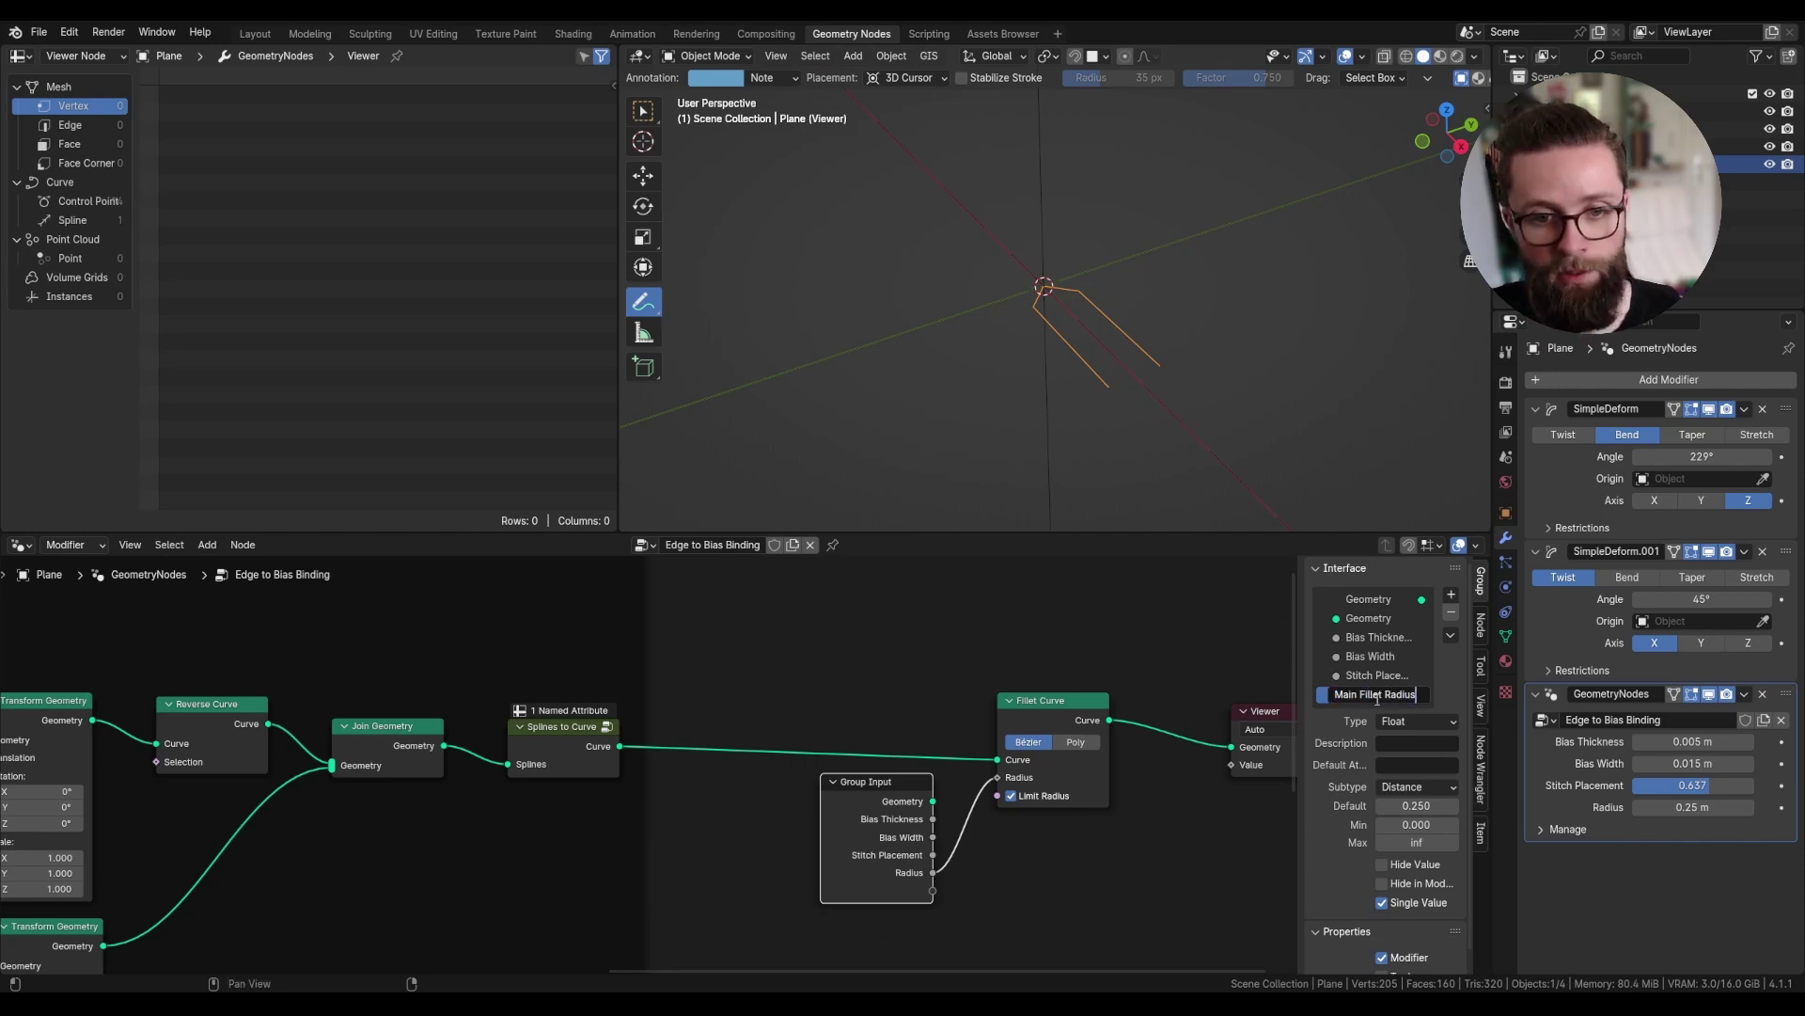
pyautogui.press('Return')
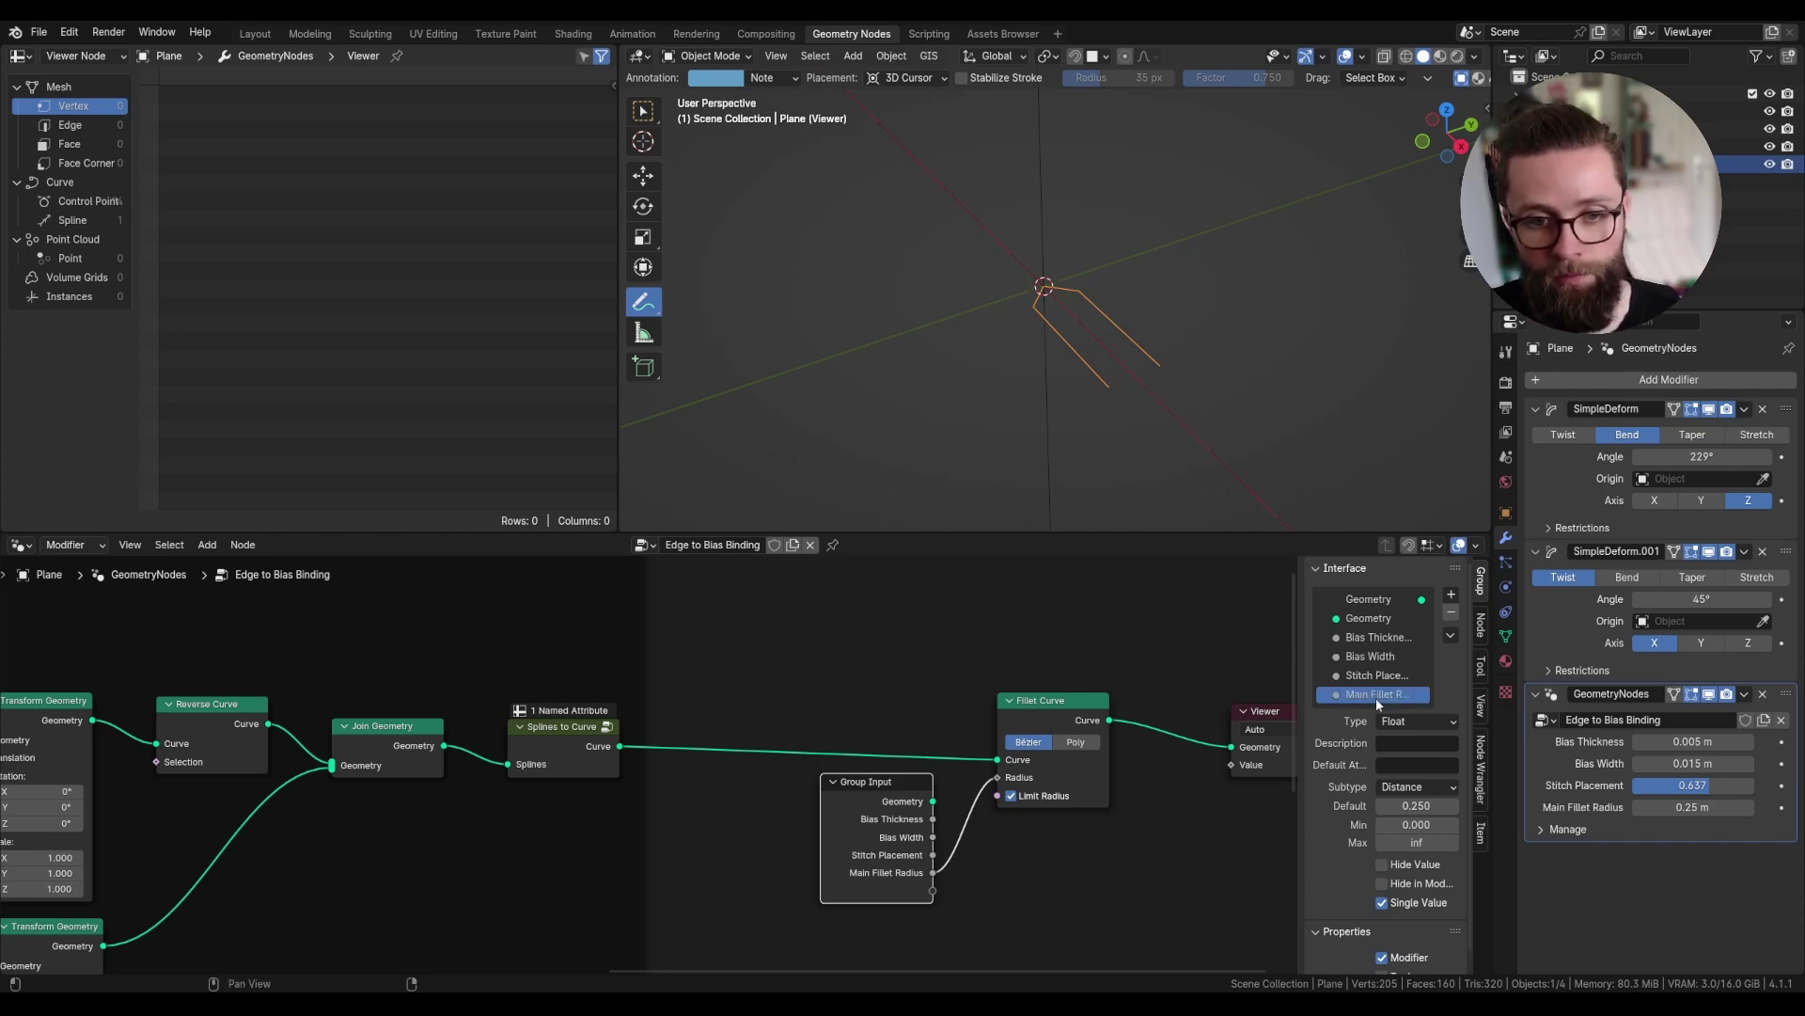
# - Switch the Fillet Curve to Poly mode and expose its Count as a Single Value group input
pyautogui.click(1077, 743)
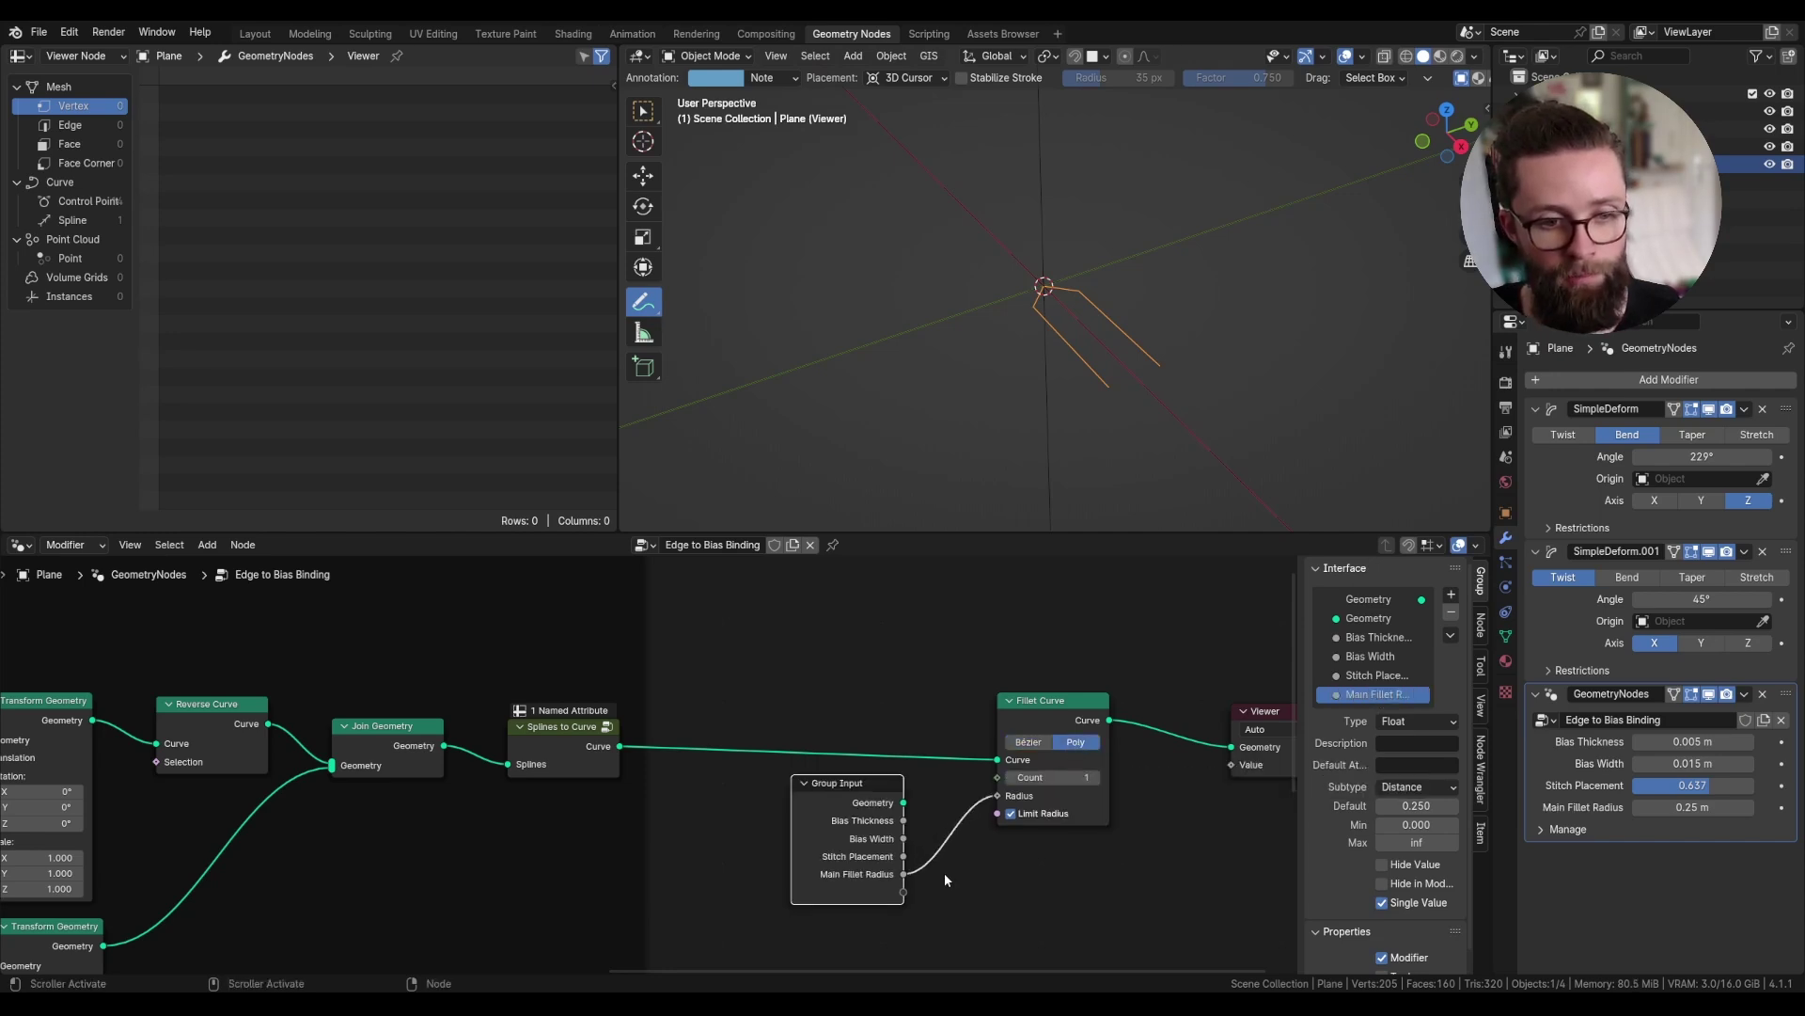
pyautogui.moveTo(903, 892); pyautogui.dragTo(997, 777)
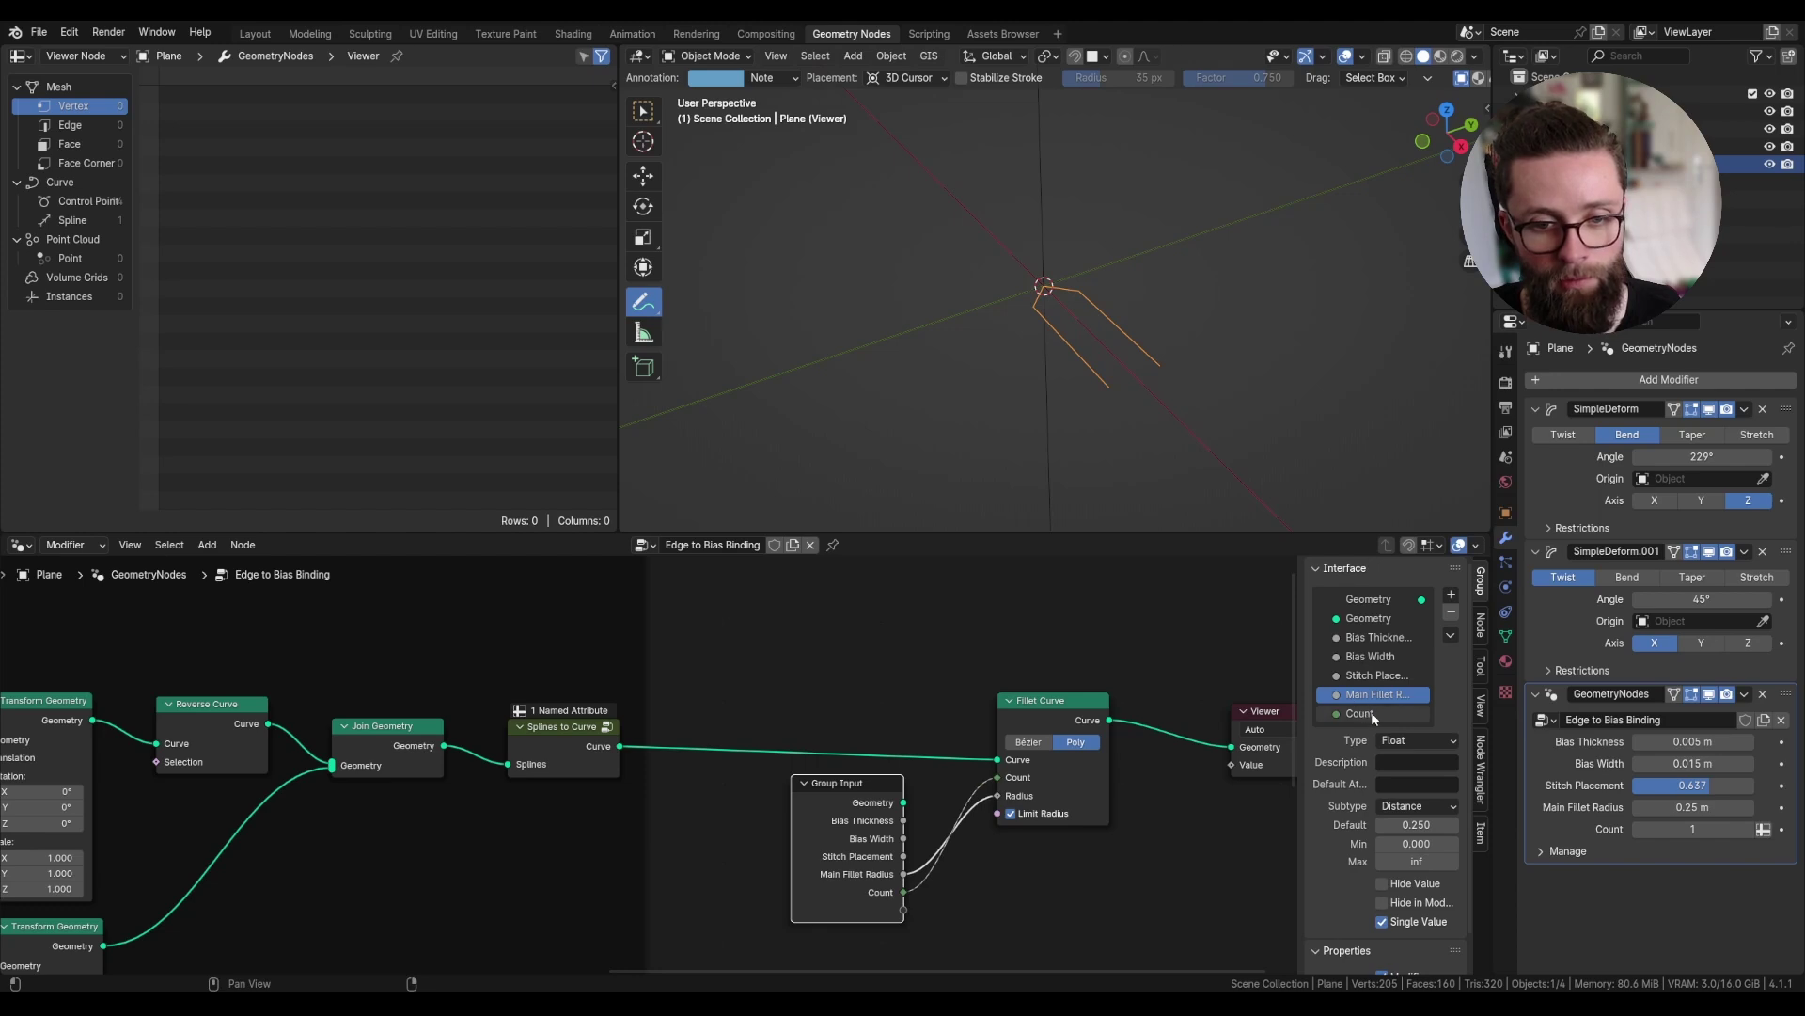
pyautogui.click(1371, 714)
# - Rename the Count group input as Fillets Resolution
pyautogui.doubleClick(1371, 714)
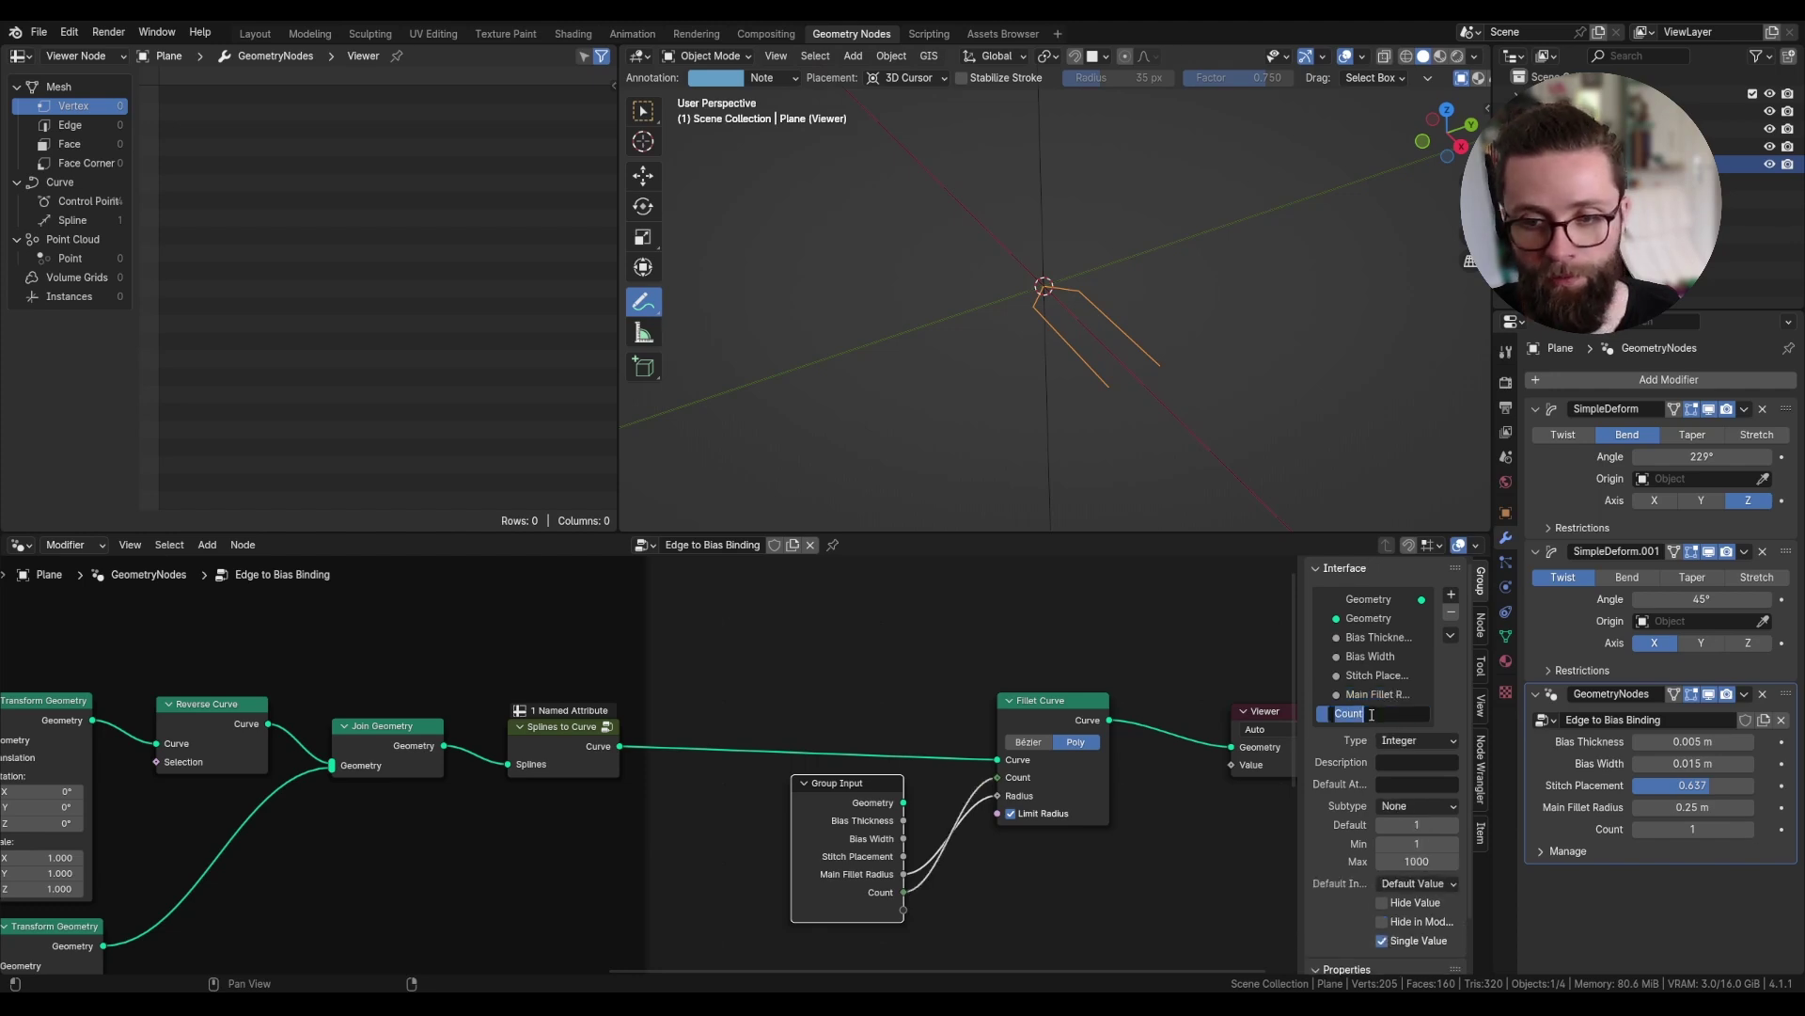
pyautogui.write('Fillets R')
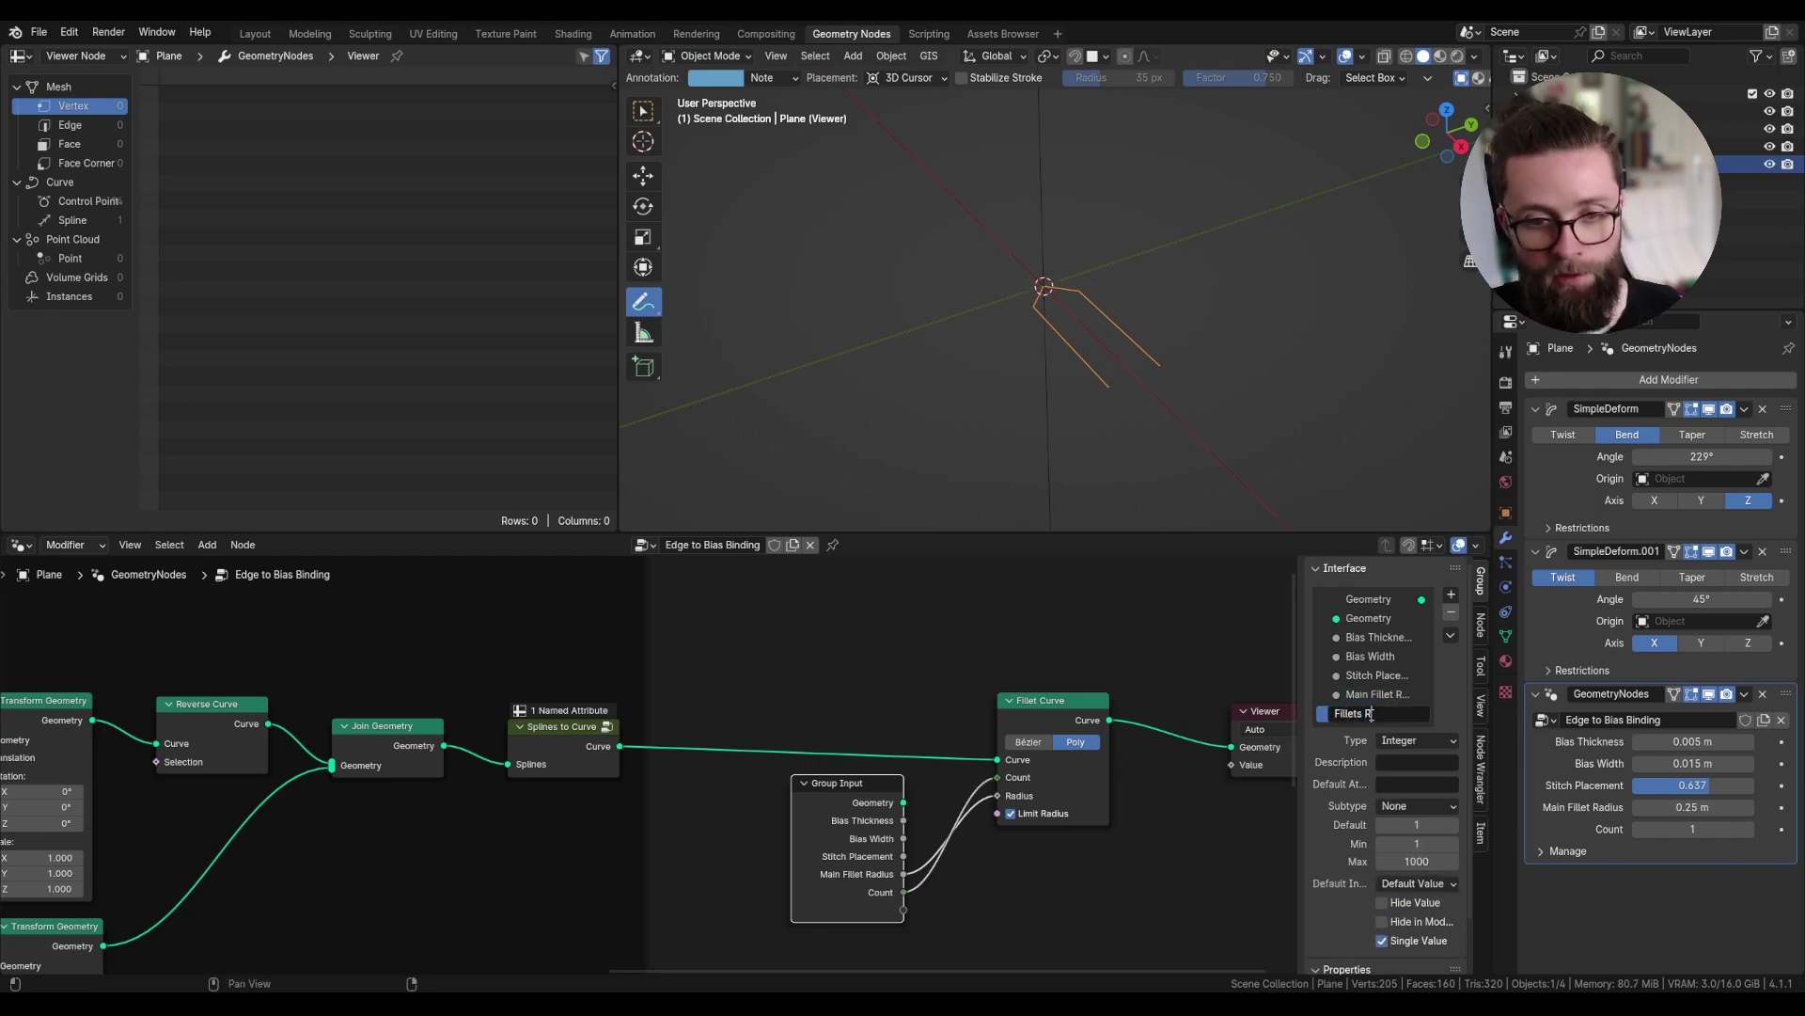
pyautogui.write('esolutio')
pyautogui.write('n')
pyautogui.press('Return')
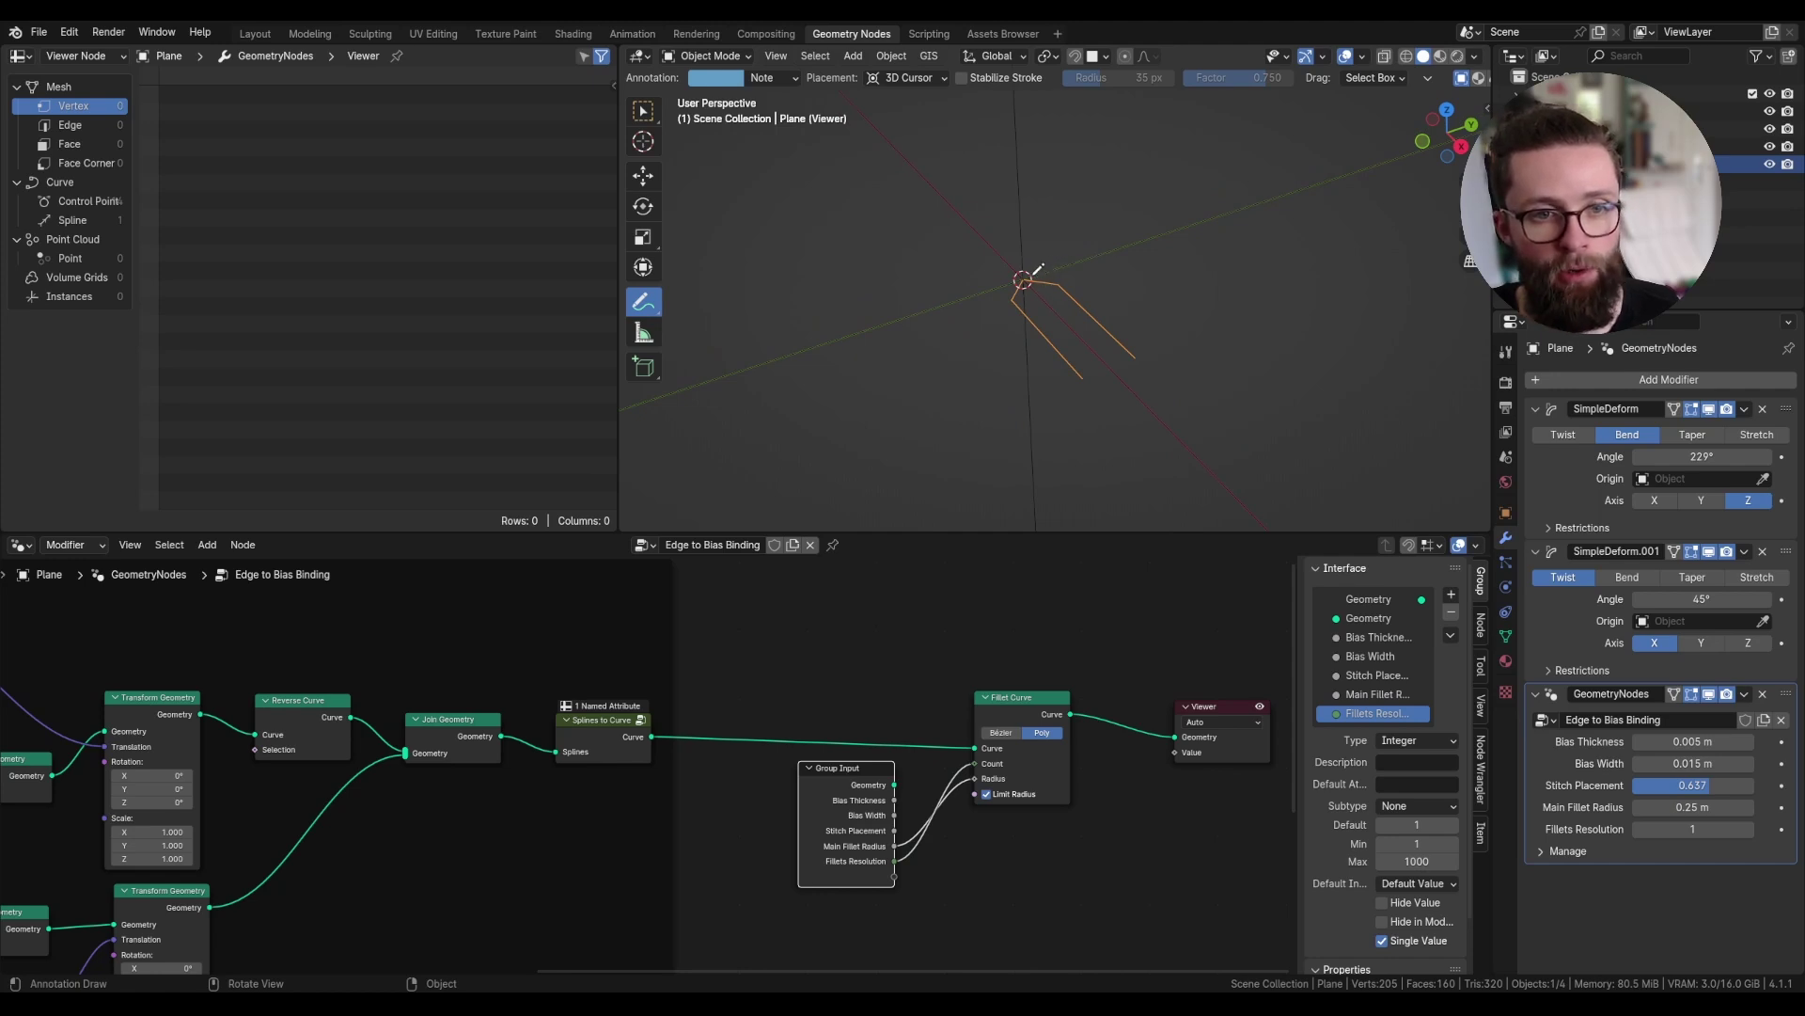
# - Undo the last annotation stroke in the viewport and the Count input's renaming
pyautogui.moveTo(1059, 281); pyautogui.dragTo(1072, 305)
pyautogui.hotkey('ctrl', 'z')
pyautogui.hotkey('ctrl', 'z')
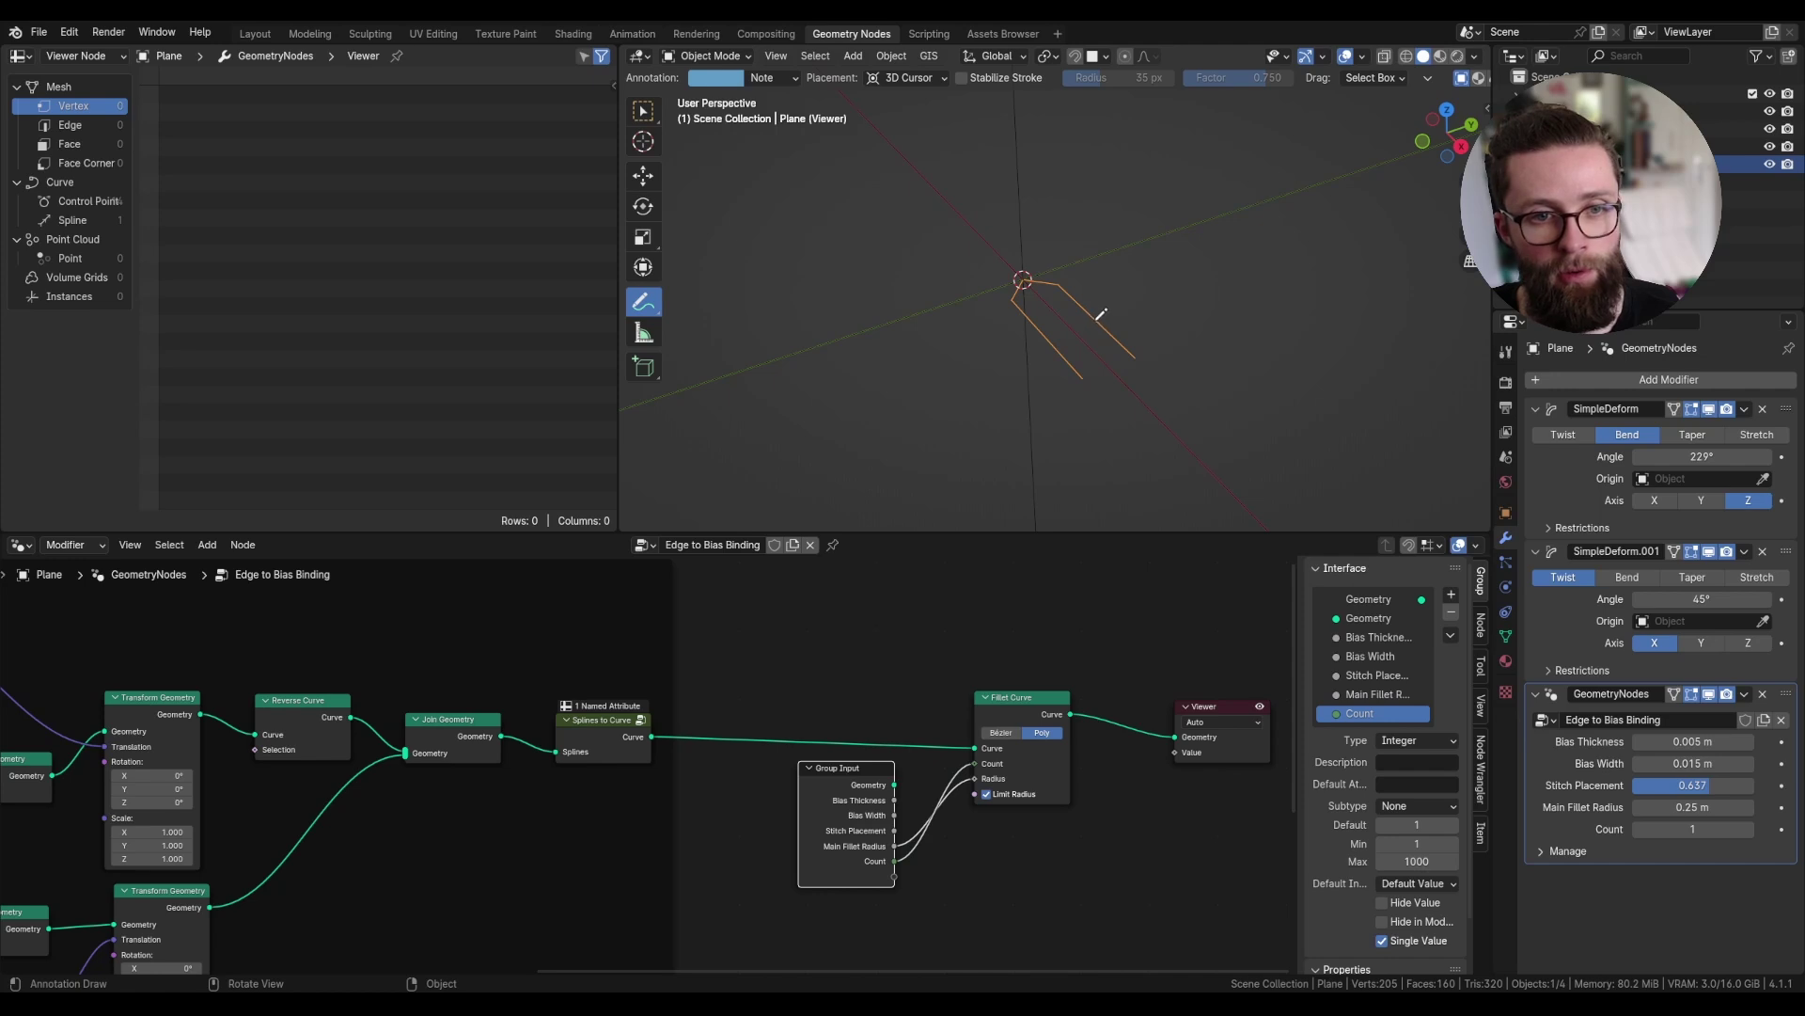
# - Mark points along both long sides of the filleted profile with short annotation strokes across the curve
pyautogui.moveTo(1091, 316)
pyautogui.mouseDown()
pyautogui.moveTo(1106, 325)
pyautogui.moveTo(1083, 303)
pyautogui.moveTo(1037, 329)
pyautogui.mouseUp()
pyautogui.moveTo(1037, 317)
pyautogui.mouseDown()
pyautogui.moveTo(1025, 329)
pyautogui.moveTo(1060, 353)
pyautogui.mouseUp()
pyautogui.moveTo(1060, 342); pyautogui.dragTo(1049, 354)
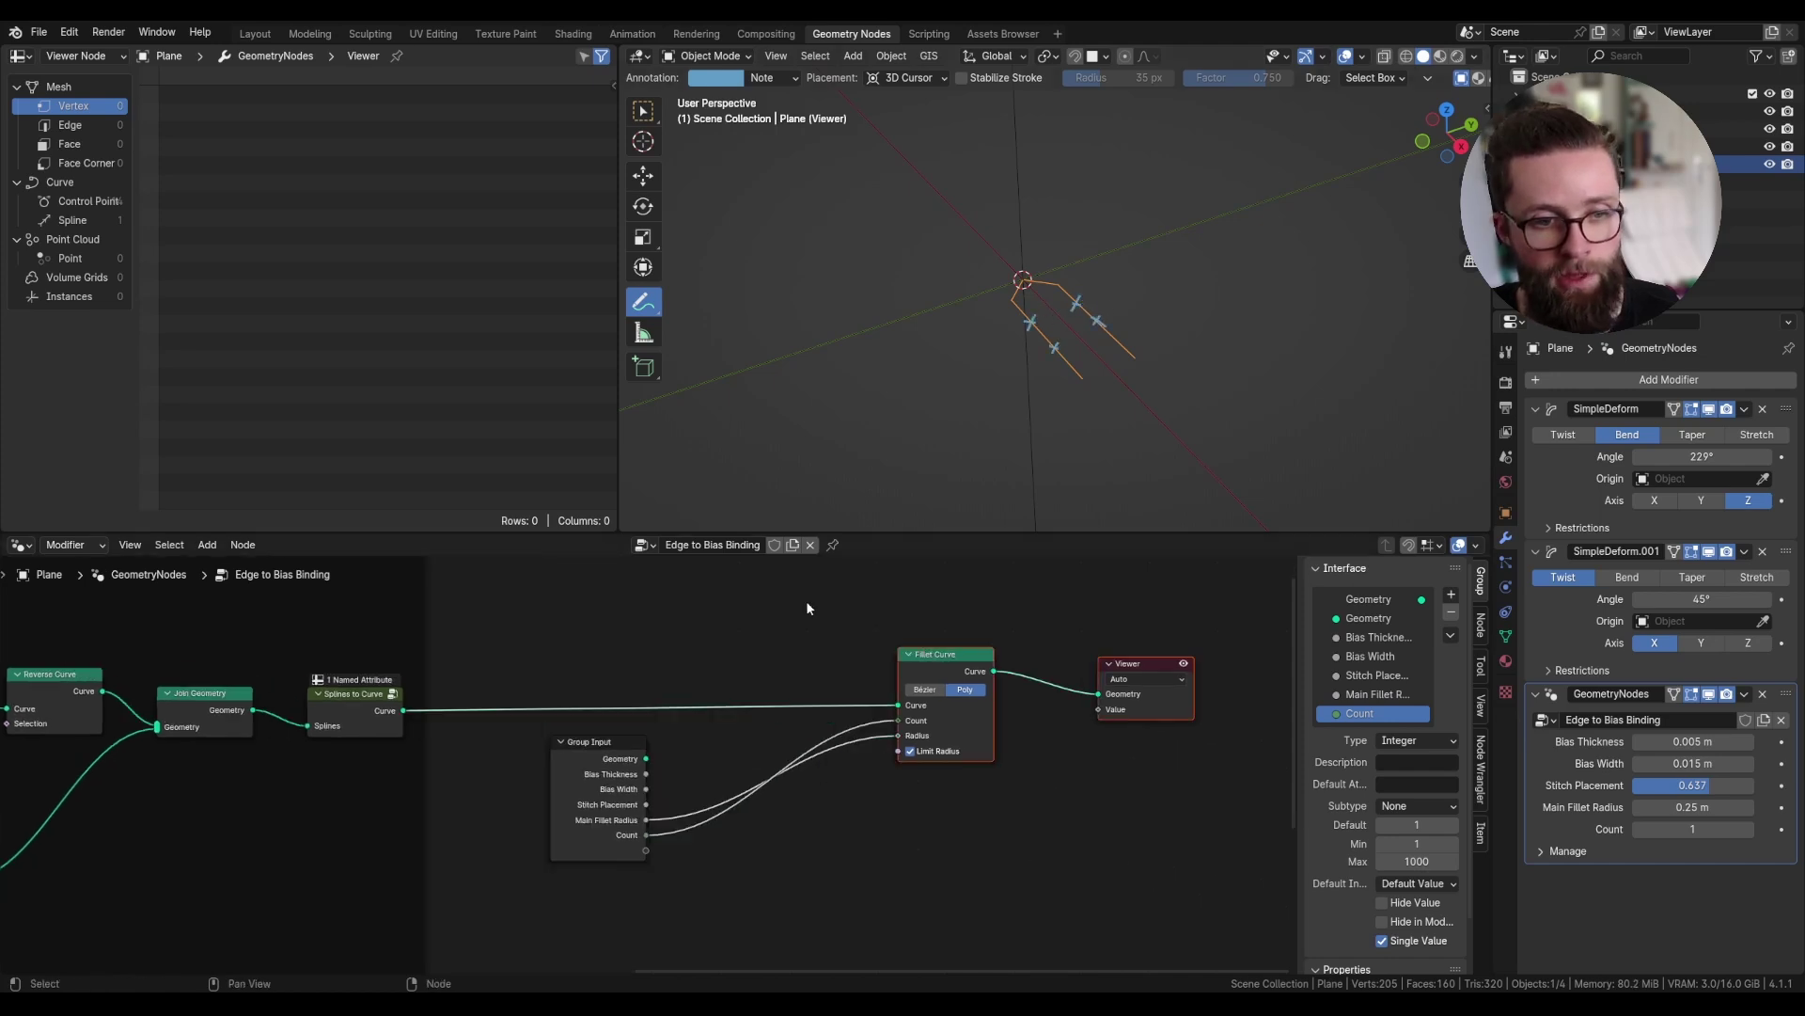
# - Add a Switch node above the Group Input and set its type to Integer
pyautogui.hotkey('shift', 'a')
pyautogui.write('swi')
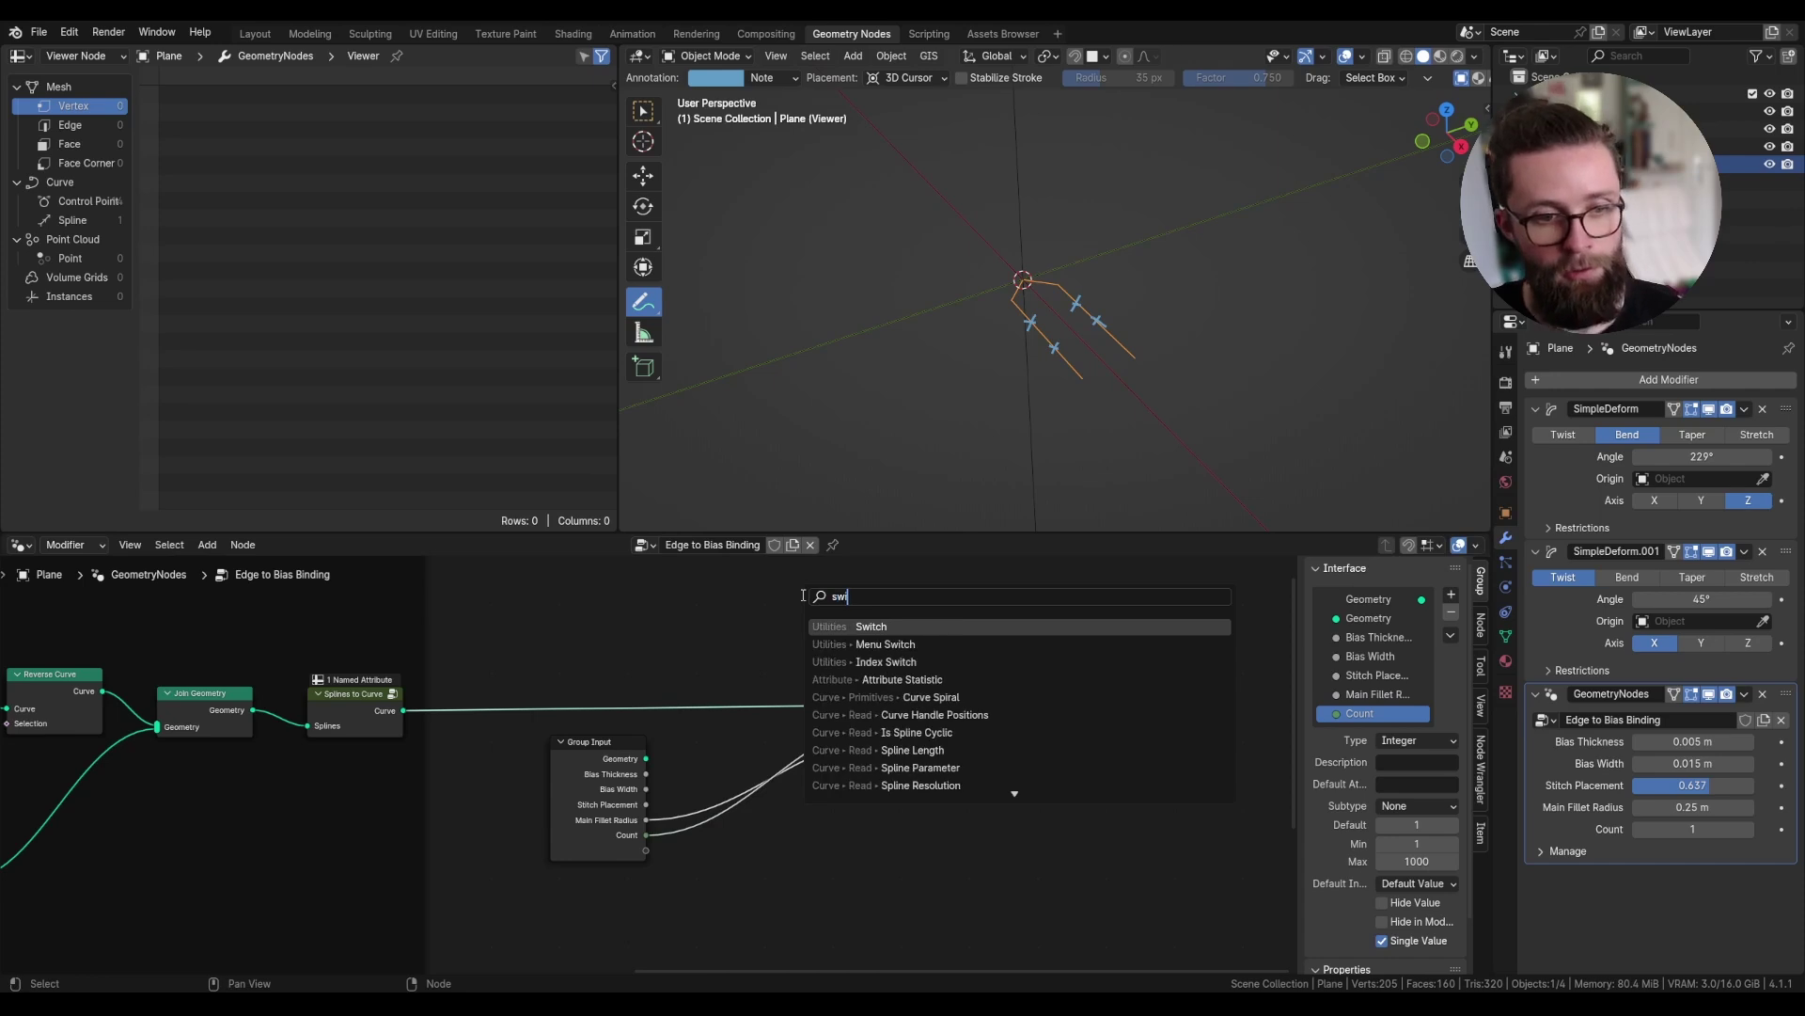
pyautogui.press('Return')
pyautogui.click(719, 577)
pyautogui.click(752, 617)
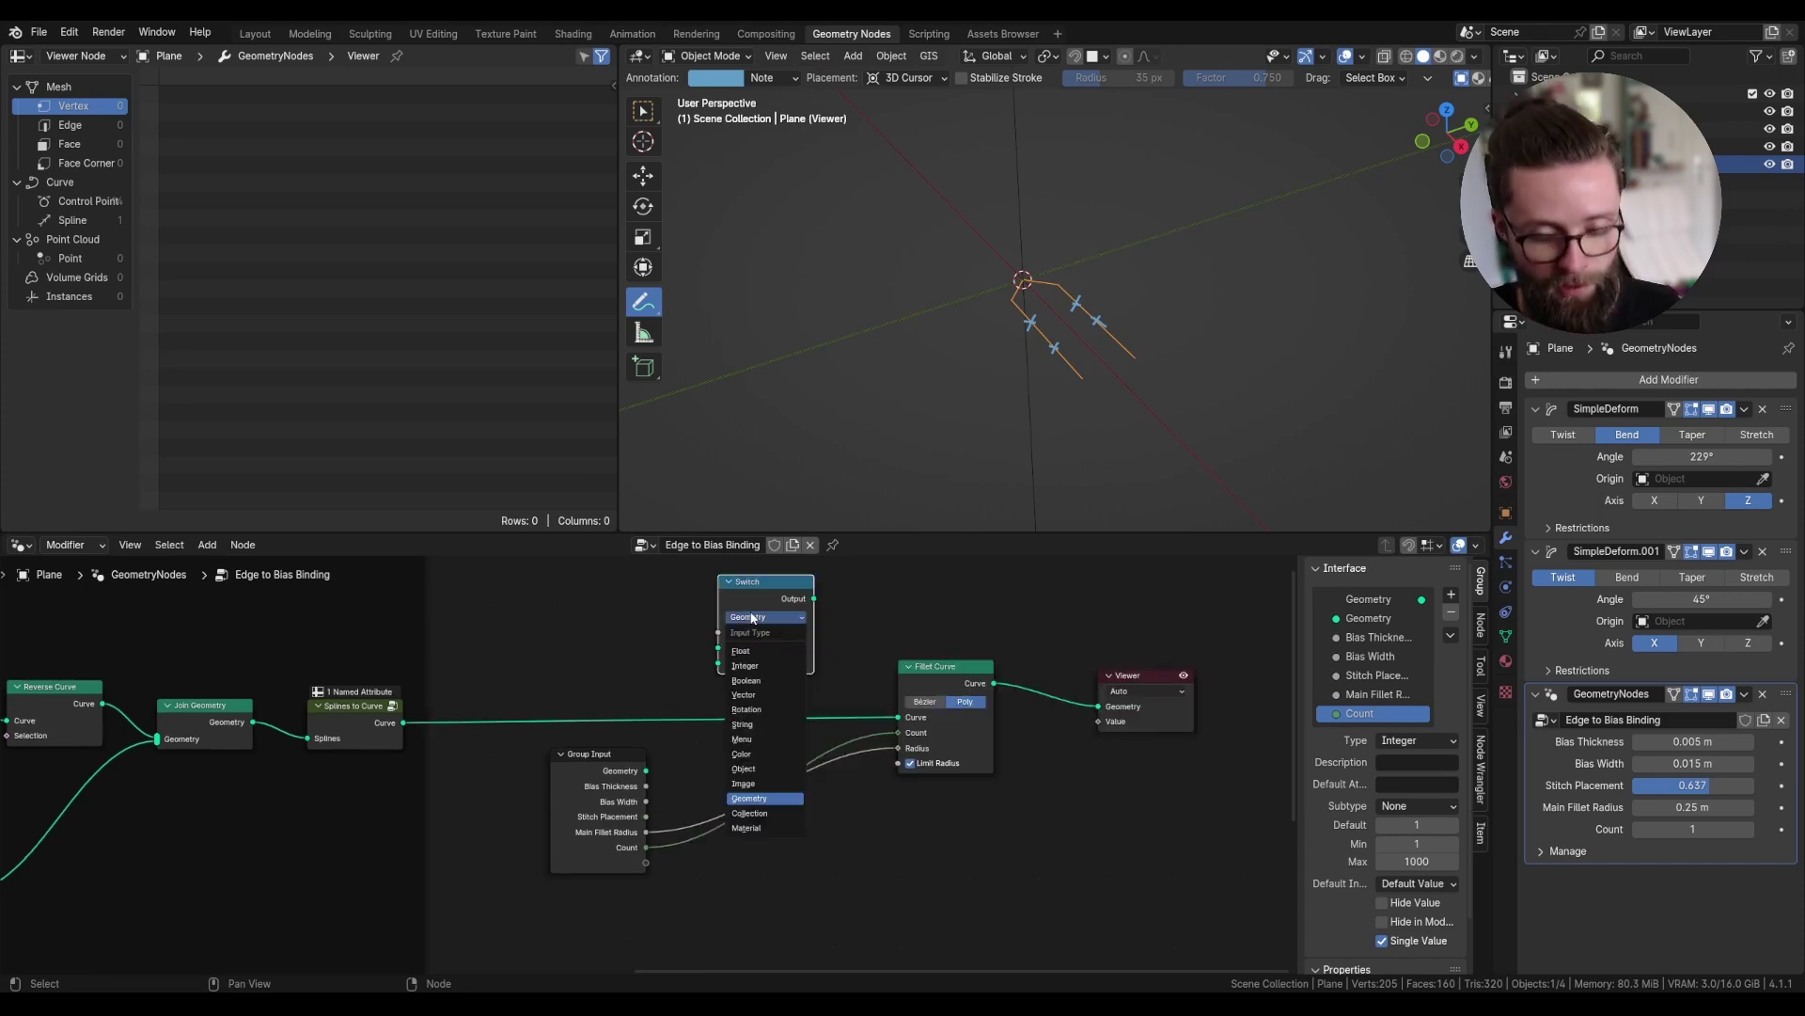
pyautogui.press('i')
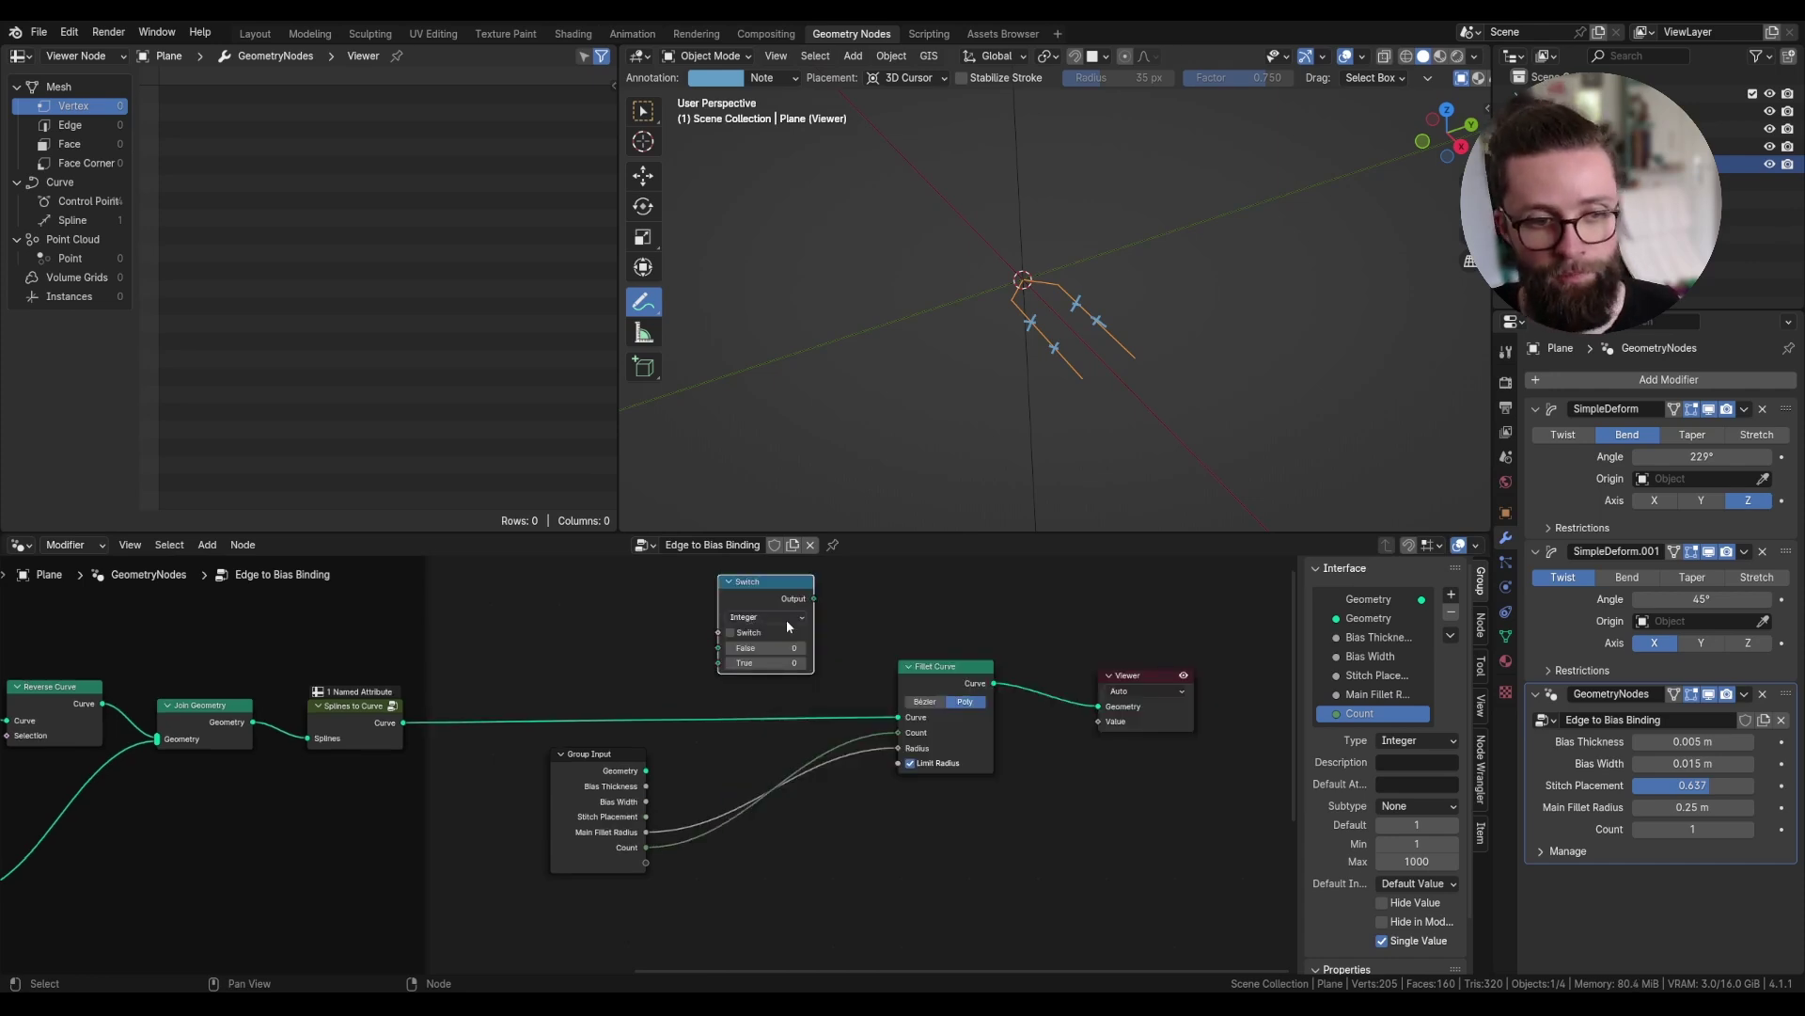
# - Route the Group Input's Count through the Switch's False input into the Fillet Curve's Count, leaving room between the nodes
pyautogui.moveTo(646, 847); pyautogui.dragTo(718, 647)
pyautogui.moveTo(814, 598); pyautogui.dragTo(898, 733)
pyautogui.moveTo(940, 672); pyautogui.dragTo(993, 670)
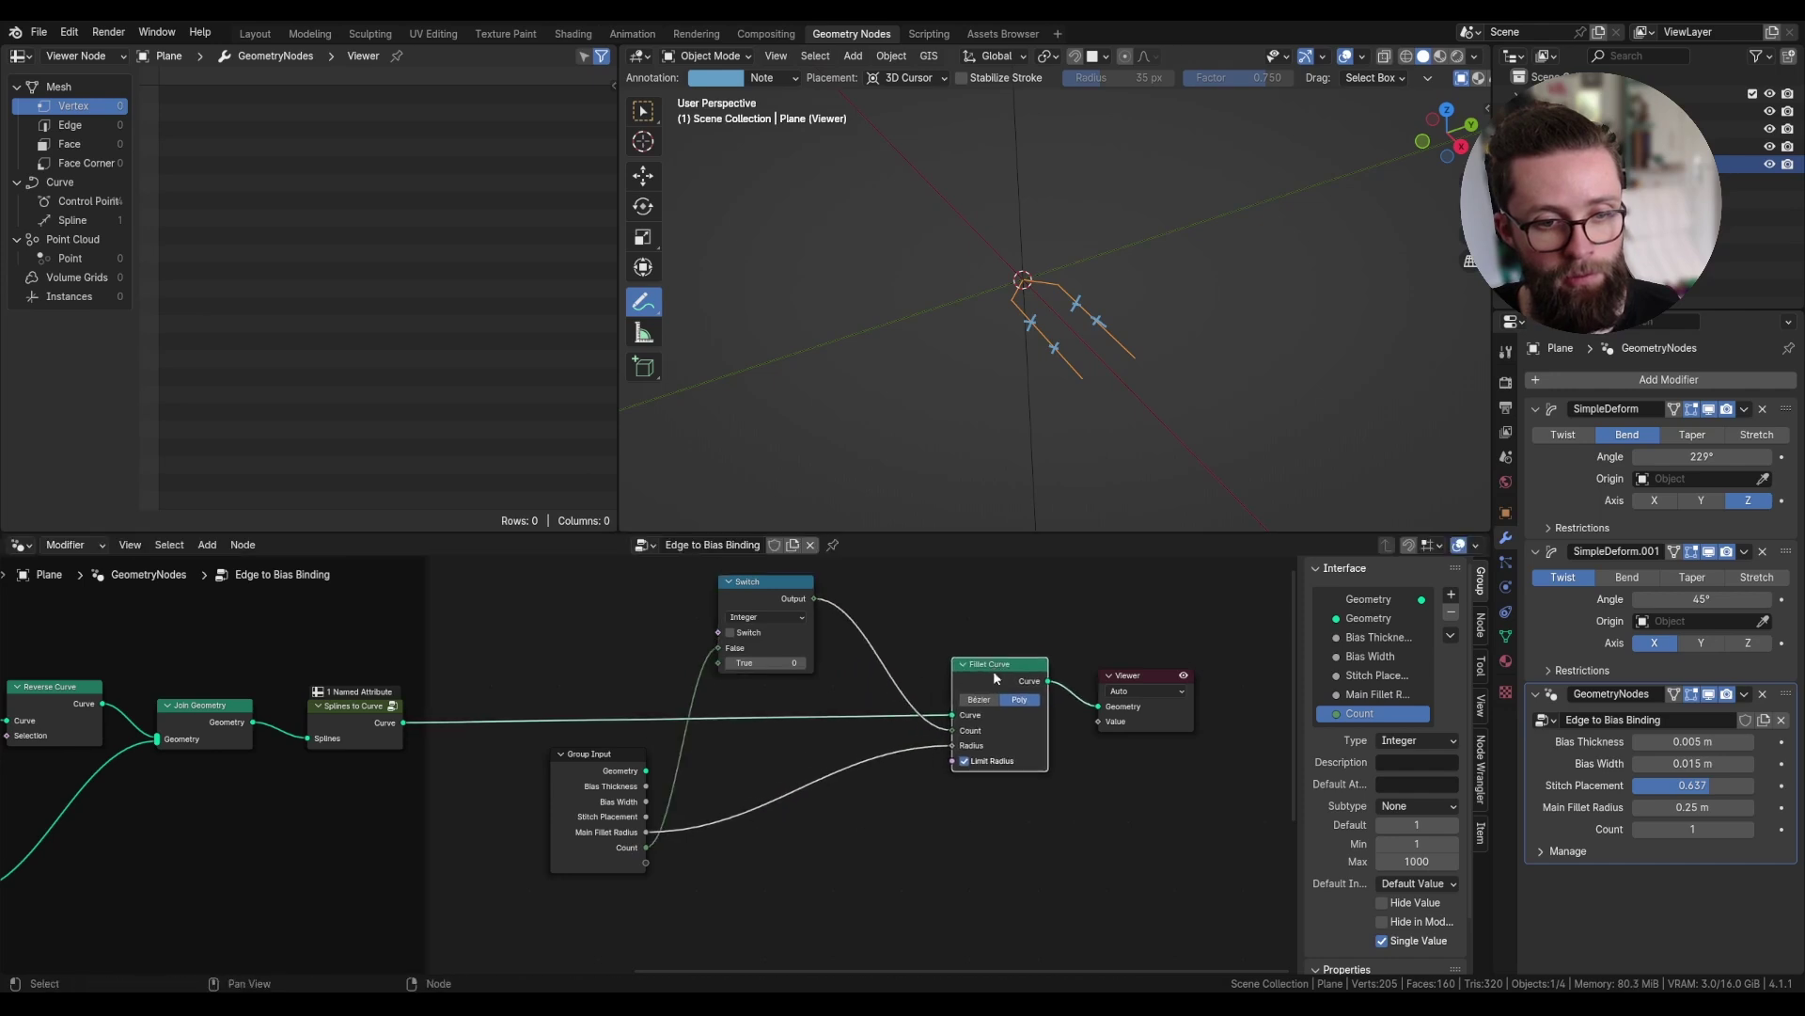
# - Drive the Switch condition with a new Endpoint Selection node, setting both Start Size and End Size to 3
pyautogui.moveTo(790, 604); pyautogui.dragTo(726, 647)
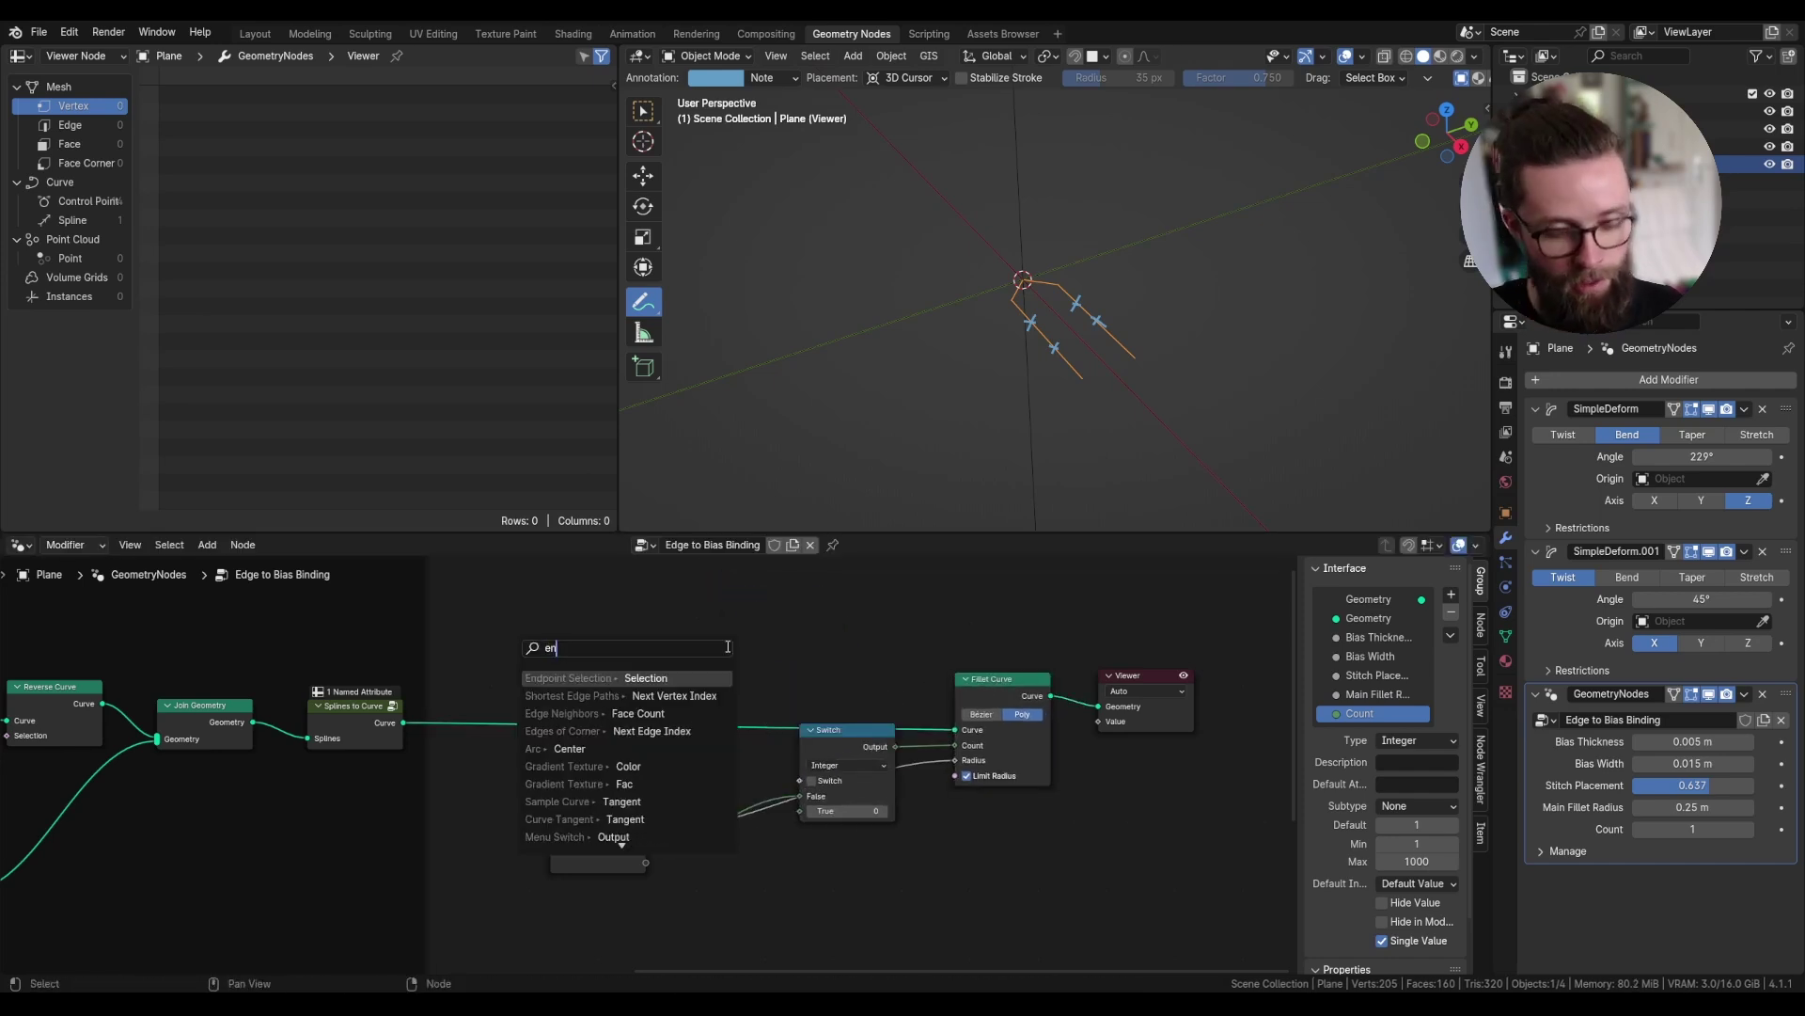
pyautogui.write('endo')
pyautogui.press('Return')
pyautogui.scroll(2, 639, 667)
pyautogui.click(639, 667)
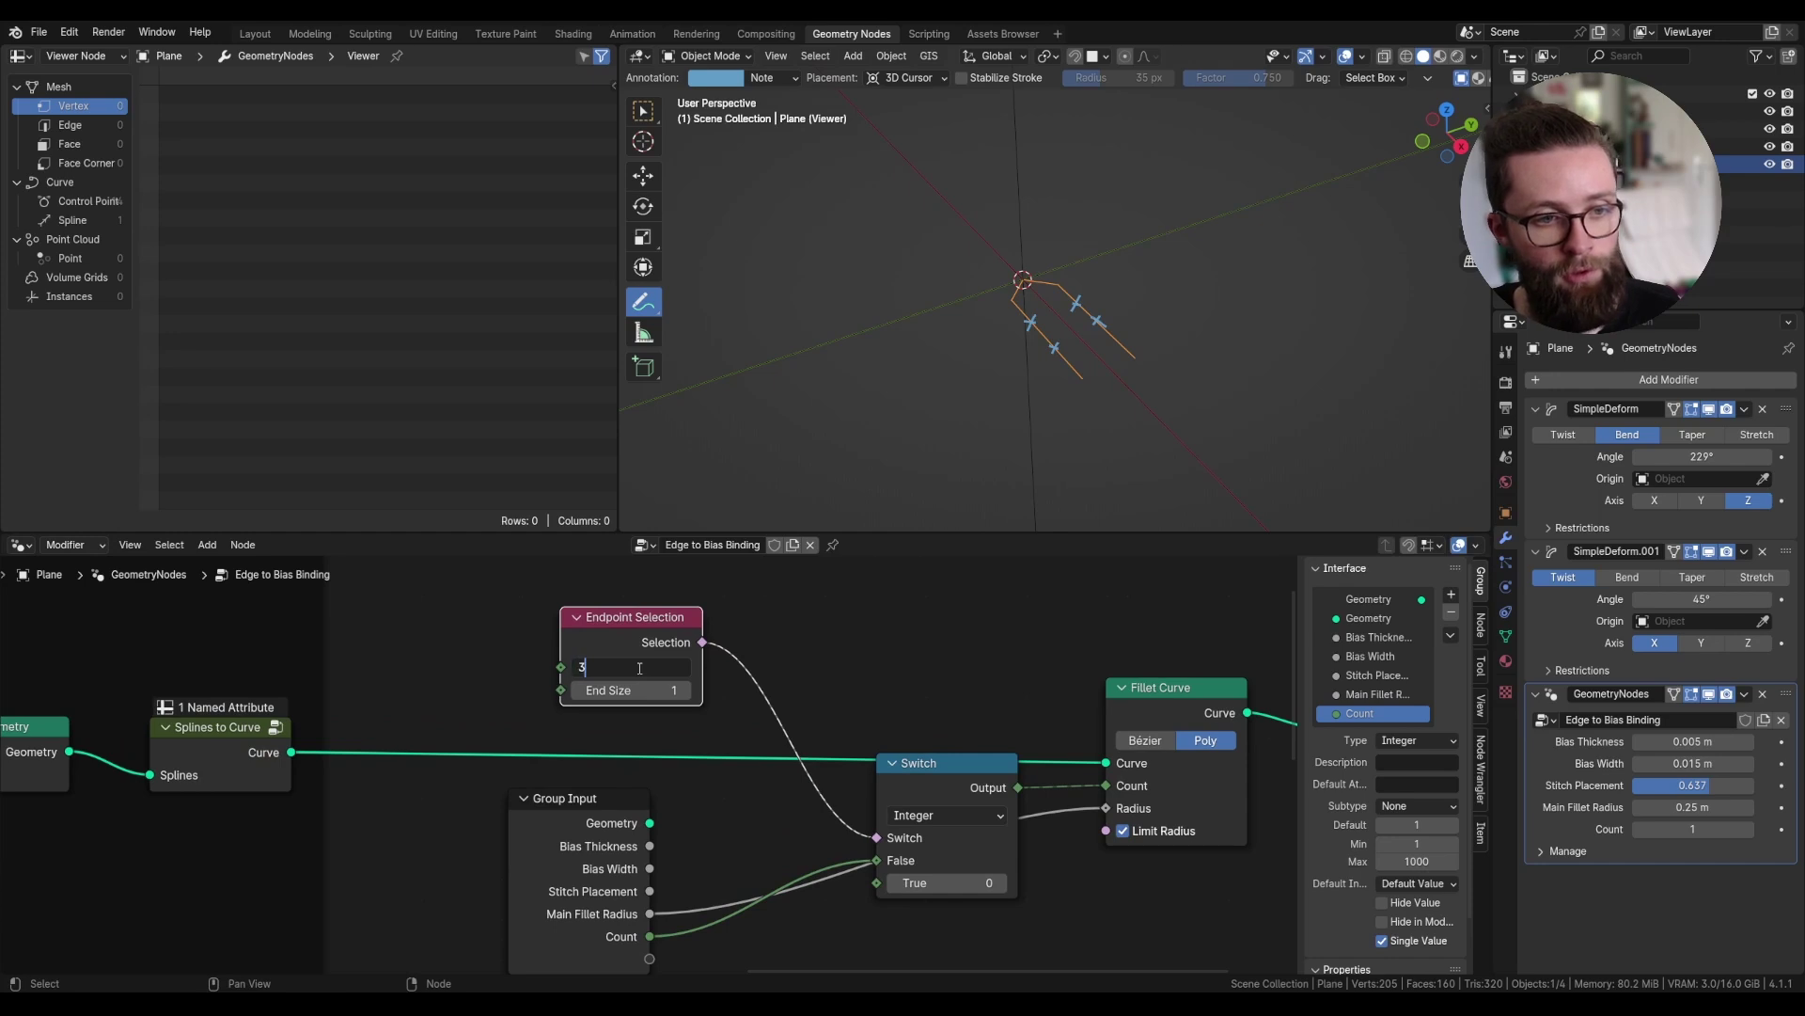
pyautogui.write('3')
pyautogui.press('Return')
pyautogui.click(633, 687)
pyautogui.press('Return')
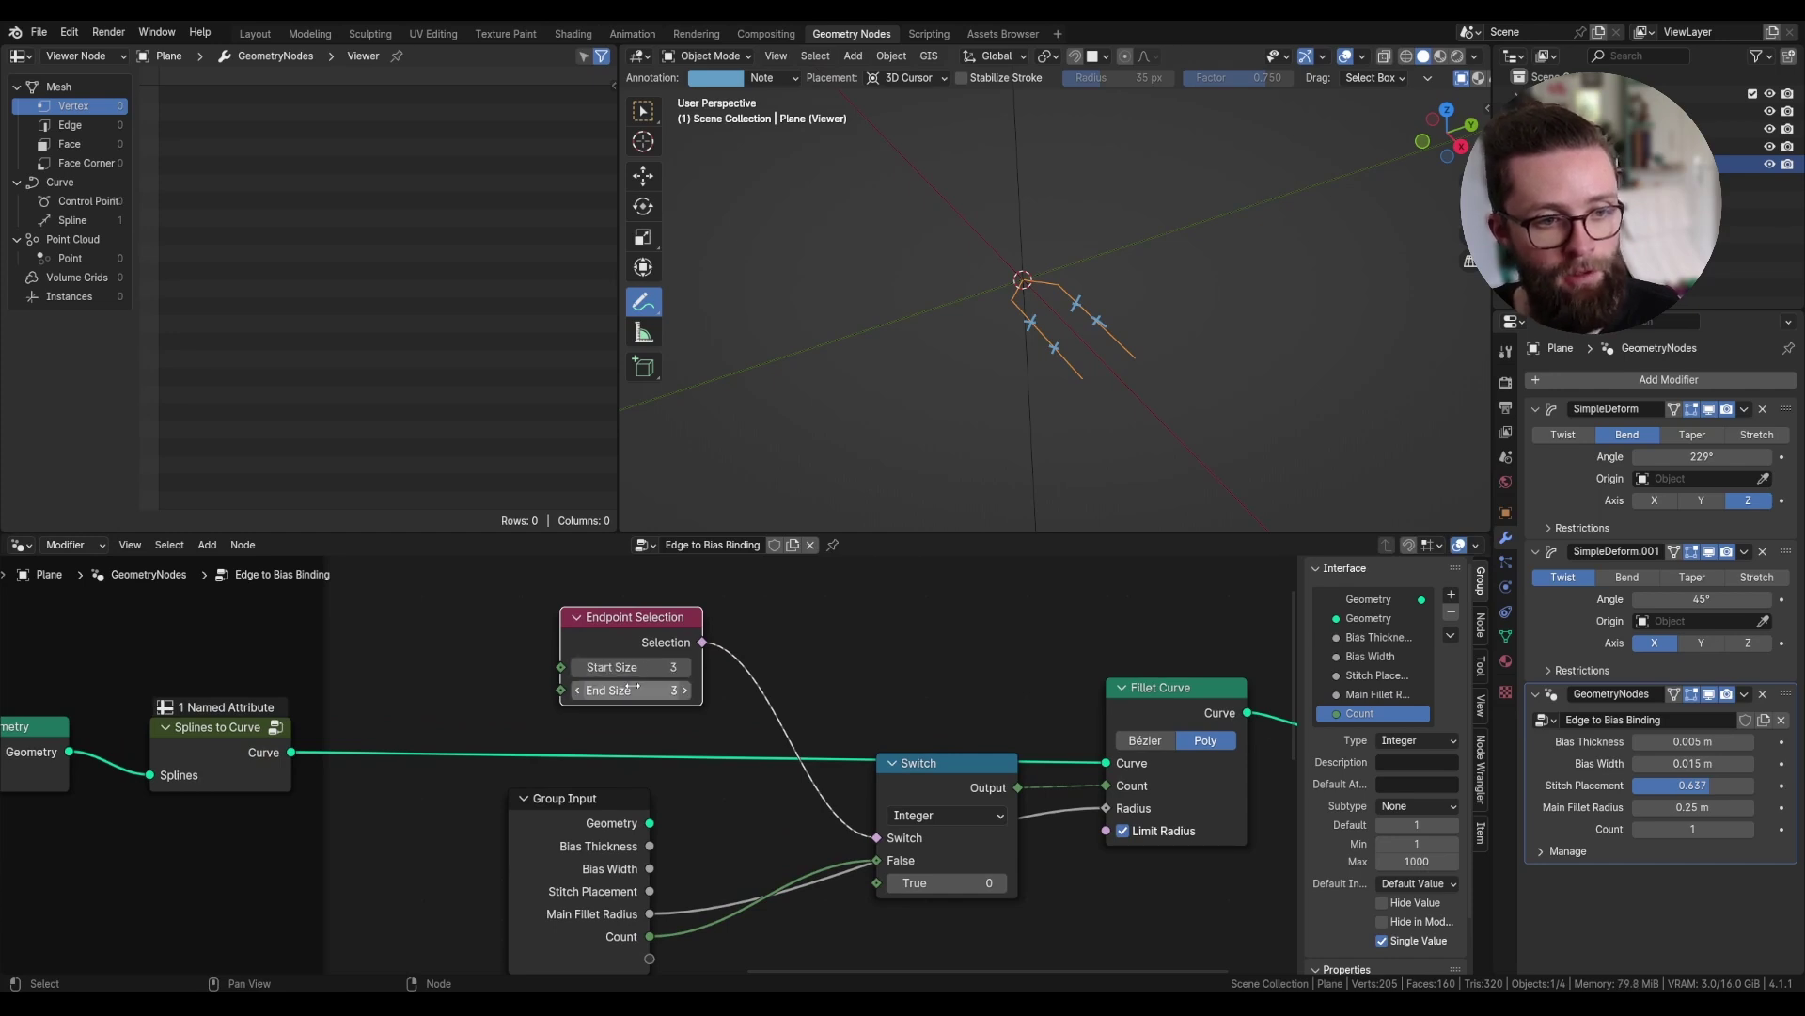
pyautogui.scroll(-1, 940, 808)
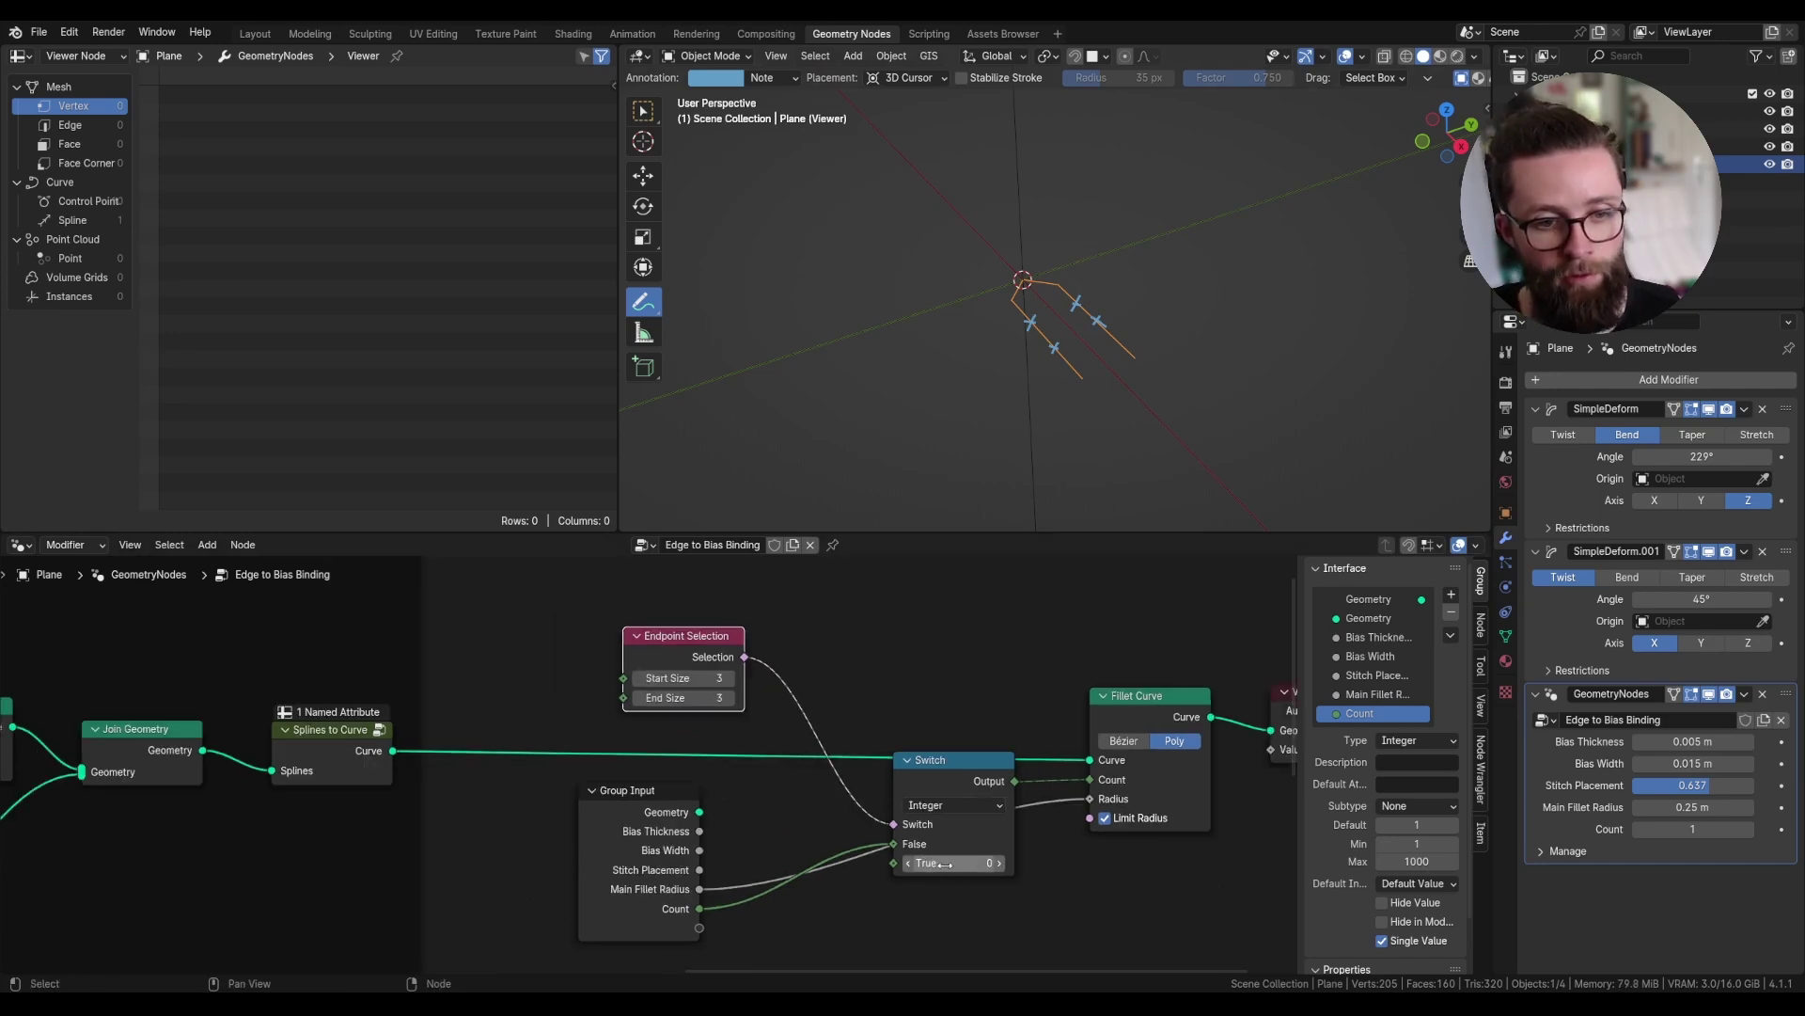
# - Mark the profile's open ends with annotation strokes and raise the modifier's Count to 3
pyautogui.moveTo(1074, 372); pyautogui.dragTo(1154, 369)
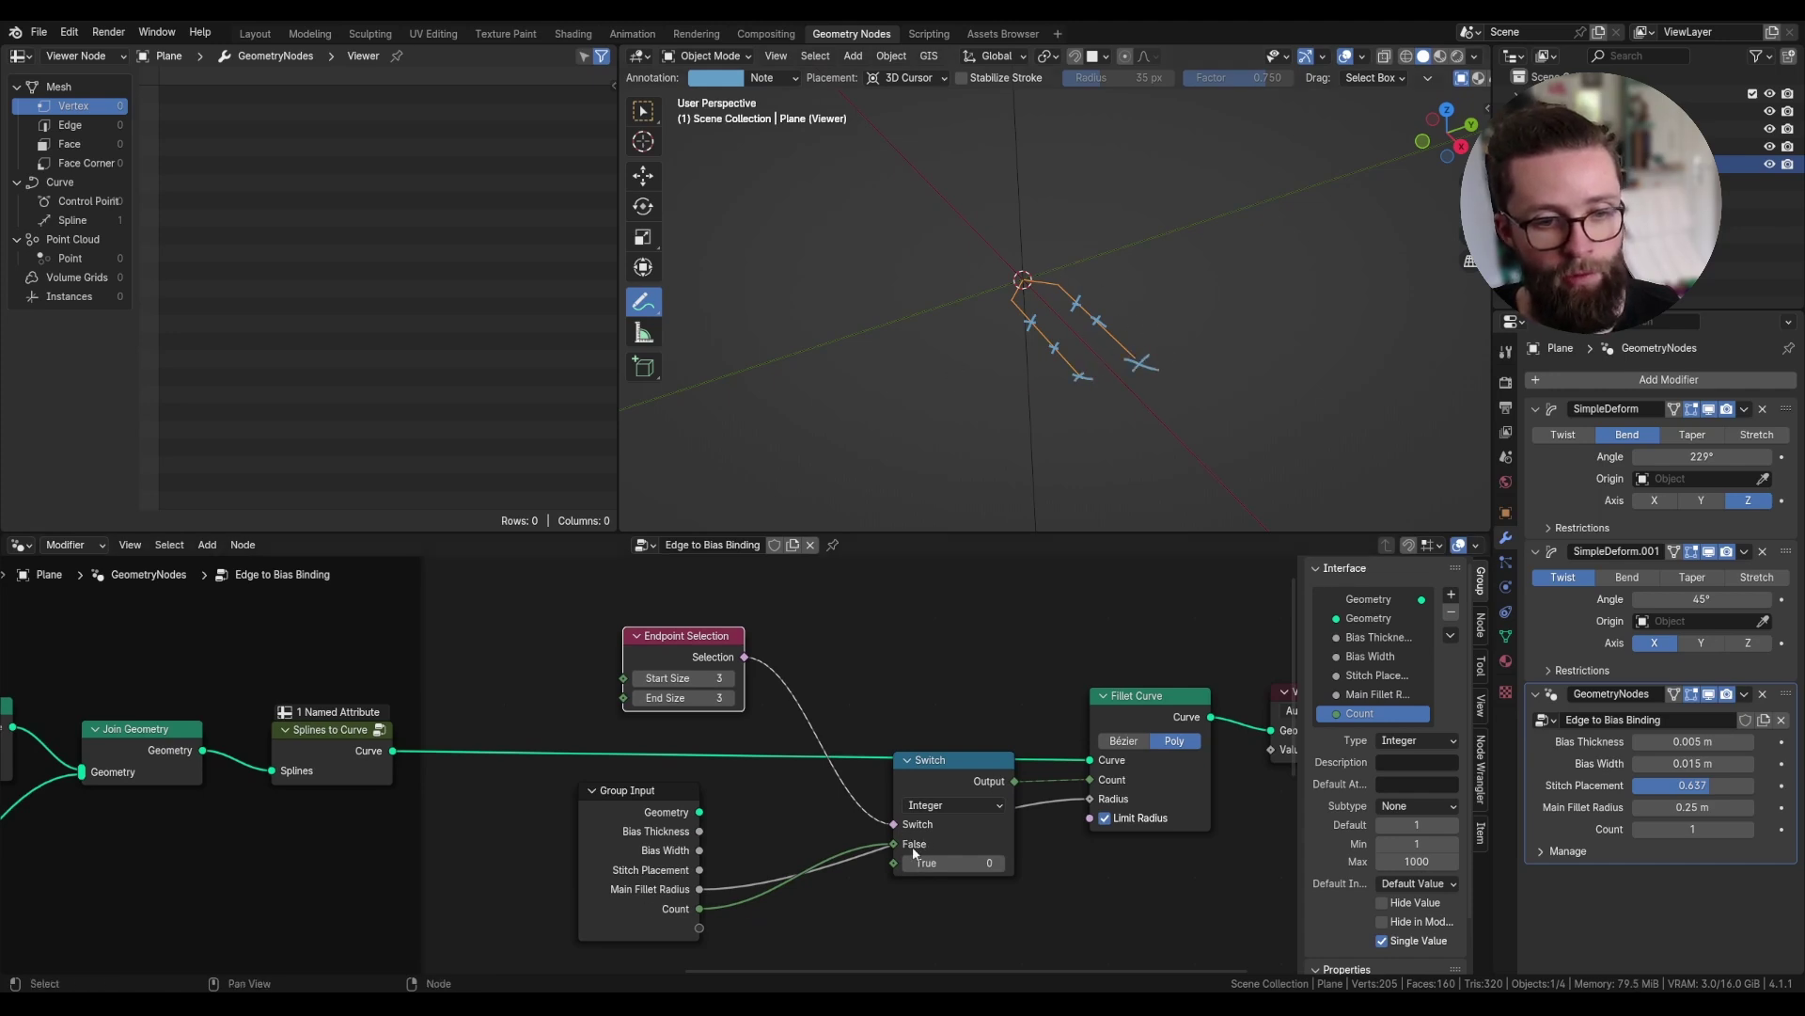
pyautogui.click(1749, 830)
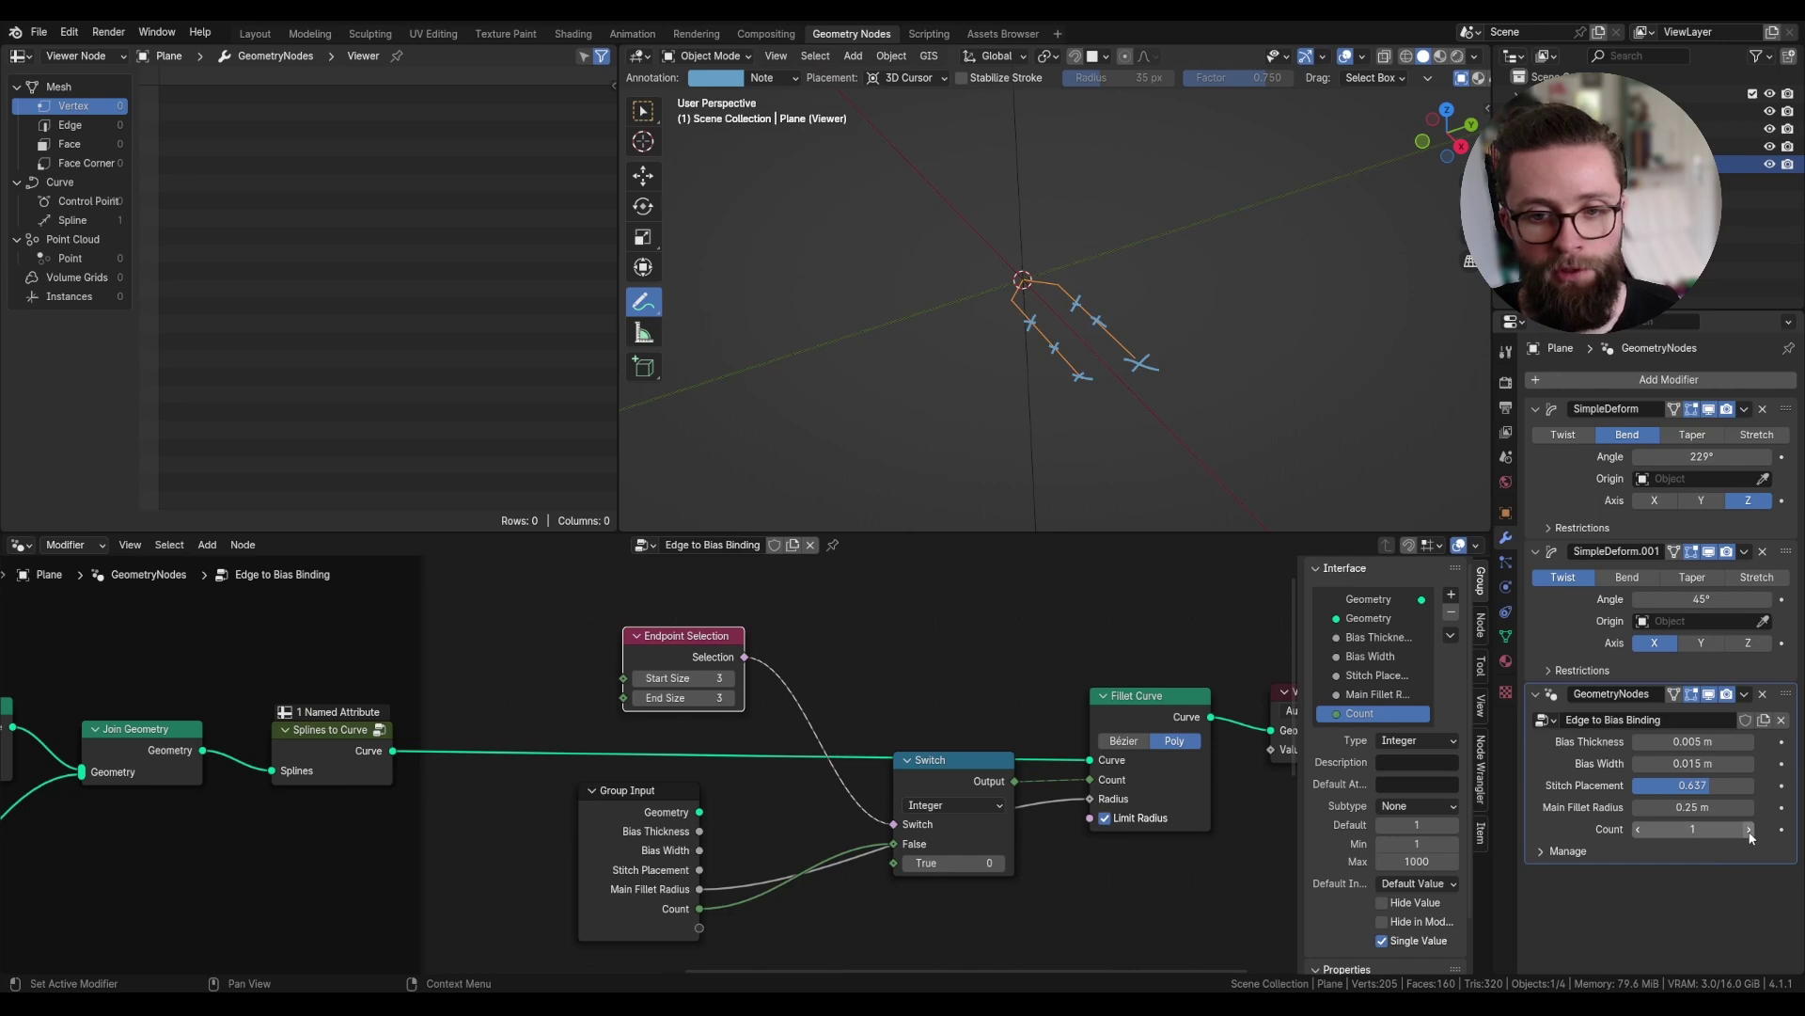
pyautogui.click(1749, 829)
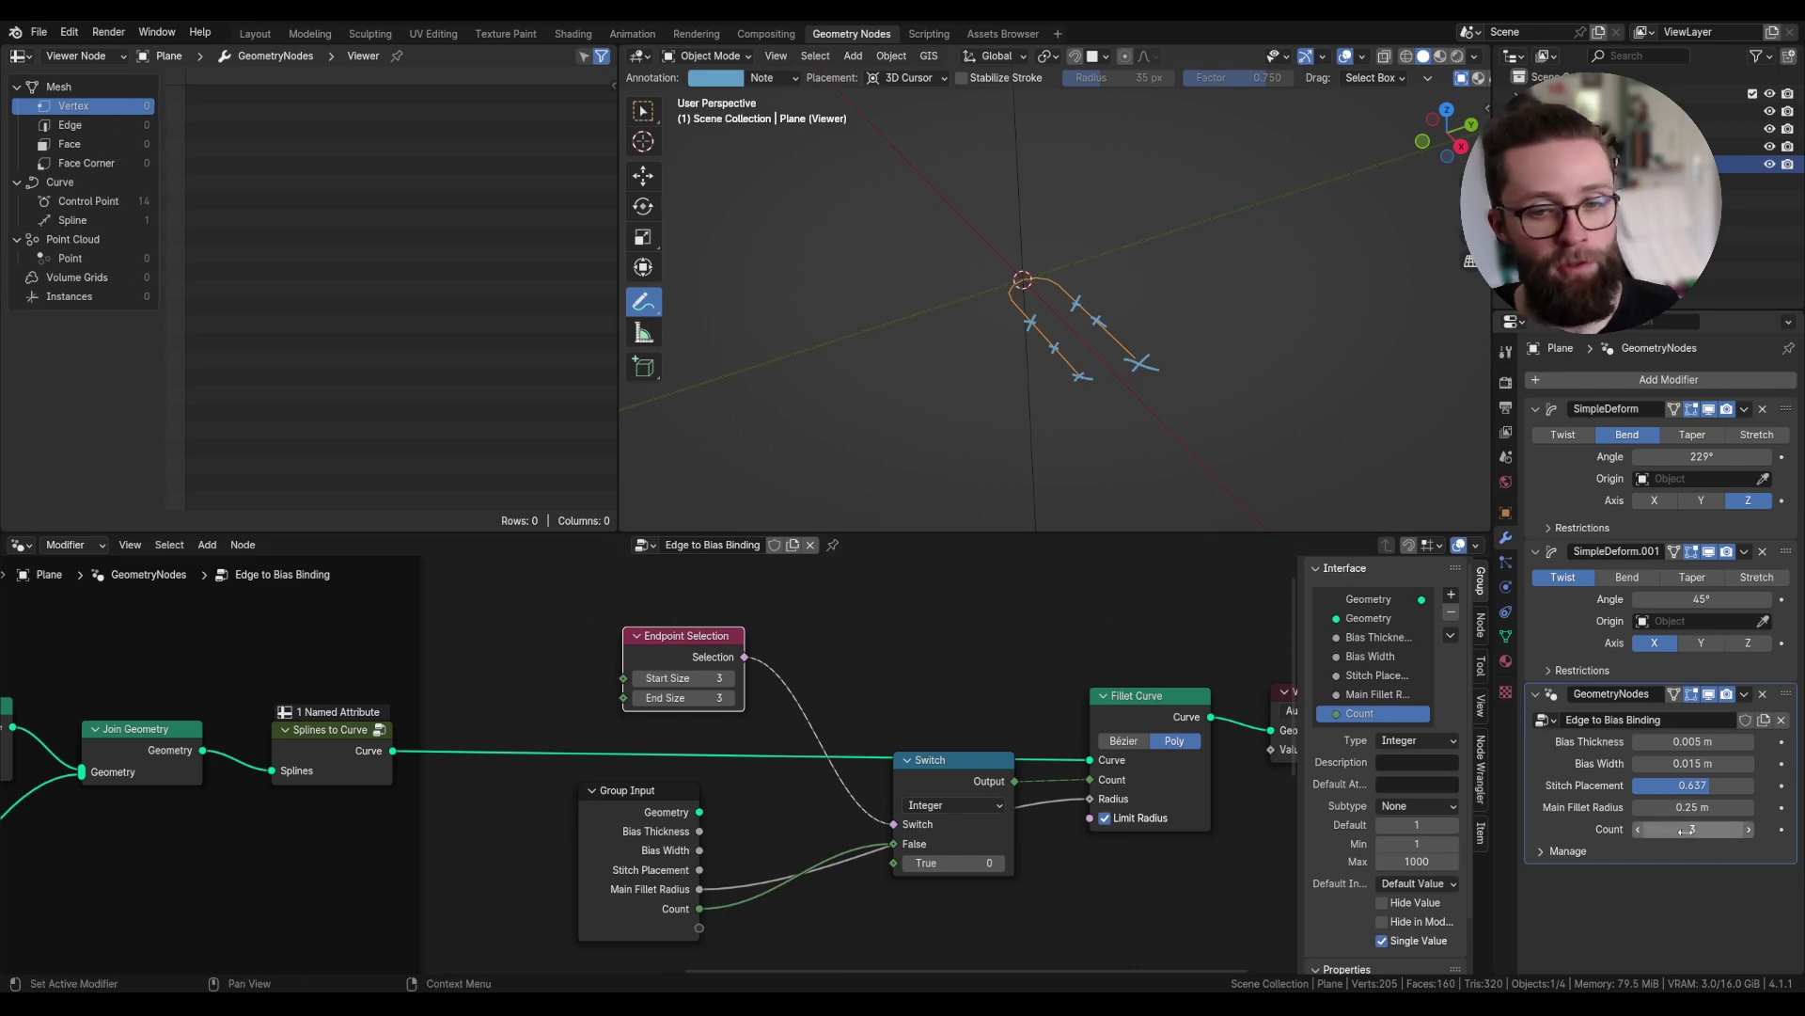
# - Mute and unmute the Switch node to compare the profile's control points with and without it
pyautogui.click(968, 779)
pyautogui.press('m')
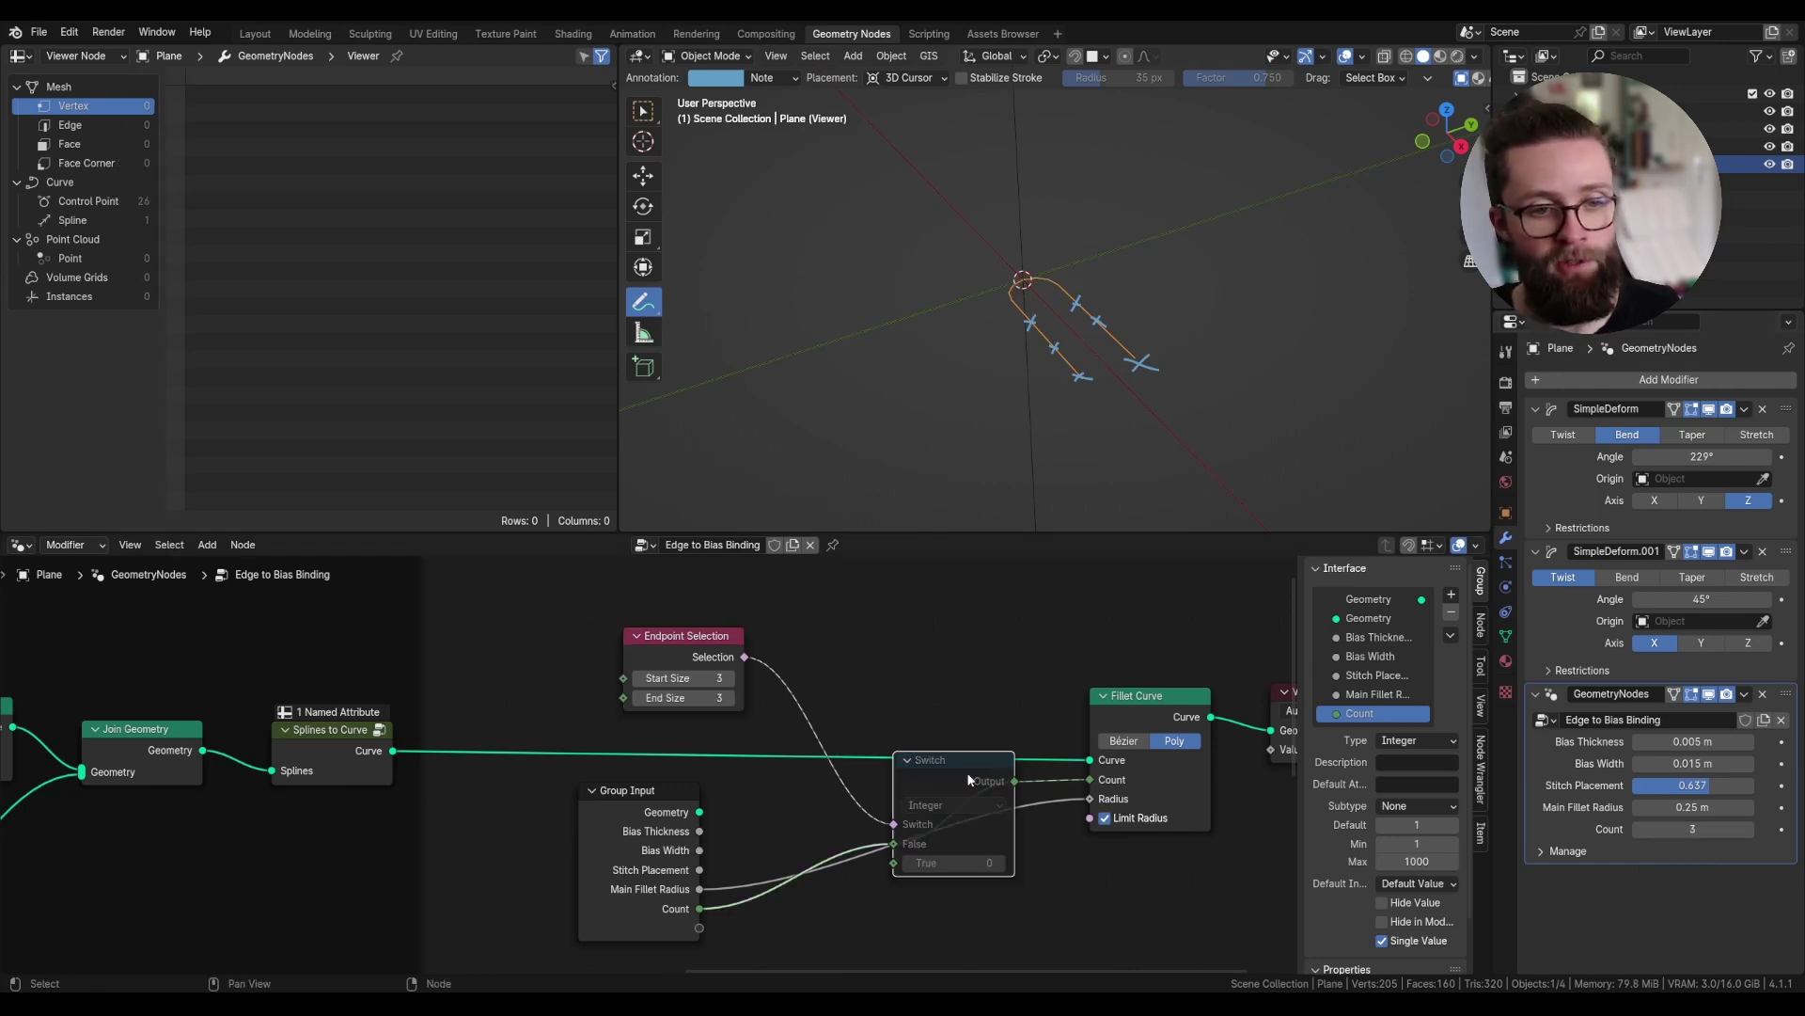
pyautogui.press('m')
pyautogui.press('m')
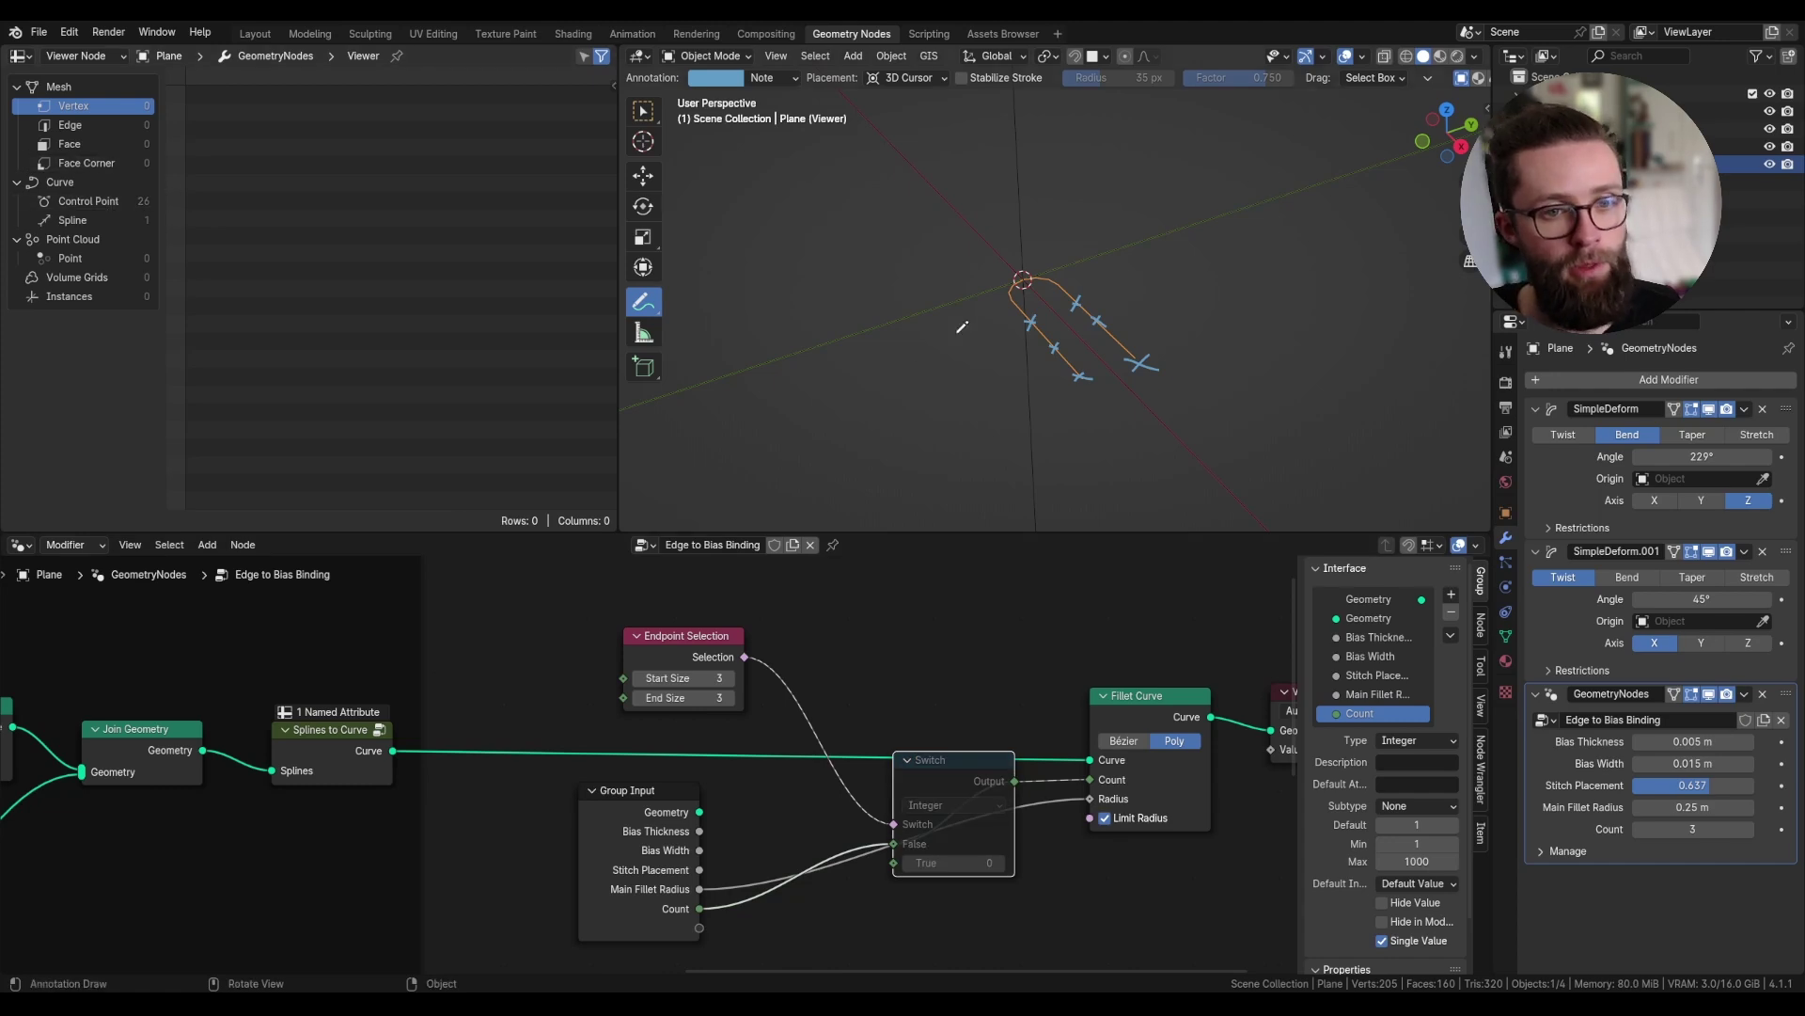
# - Clear the existing annotations, cross the profile's two open ends with short strokes, and clear those as well
pyautogui.moveTo(1084, 270); pyautogui.dragTo(1078, 387)
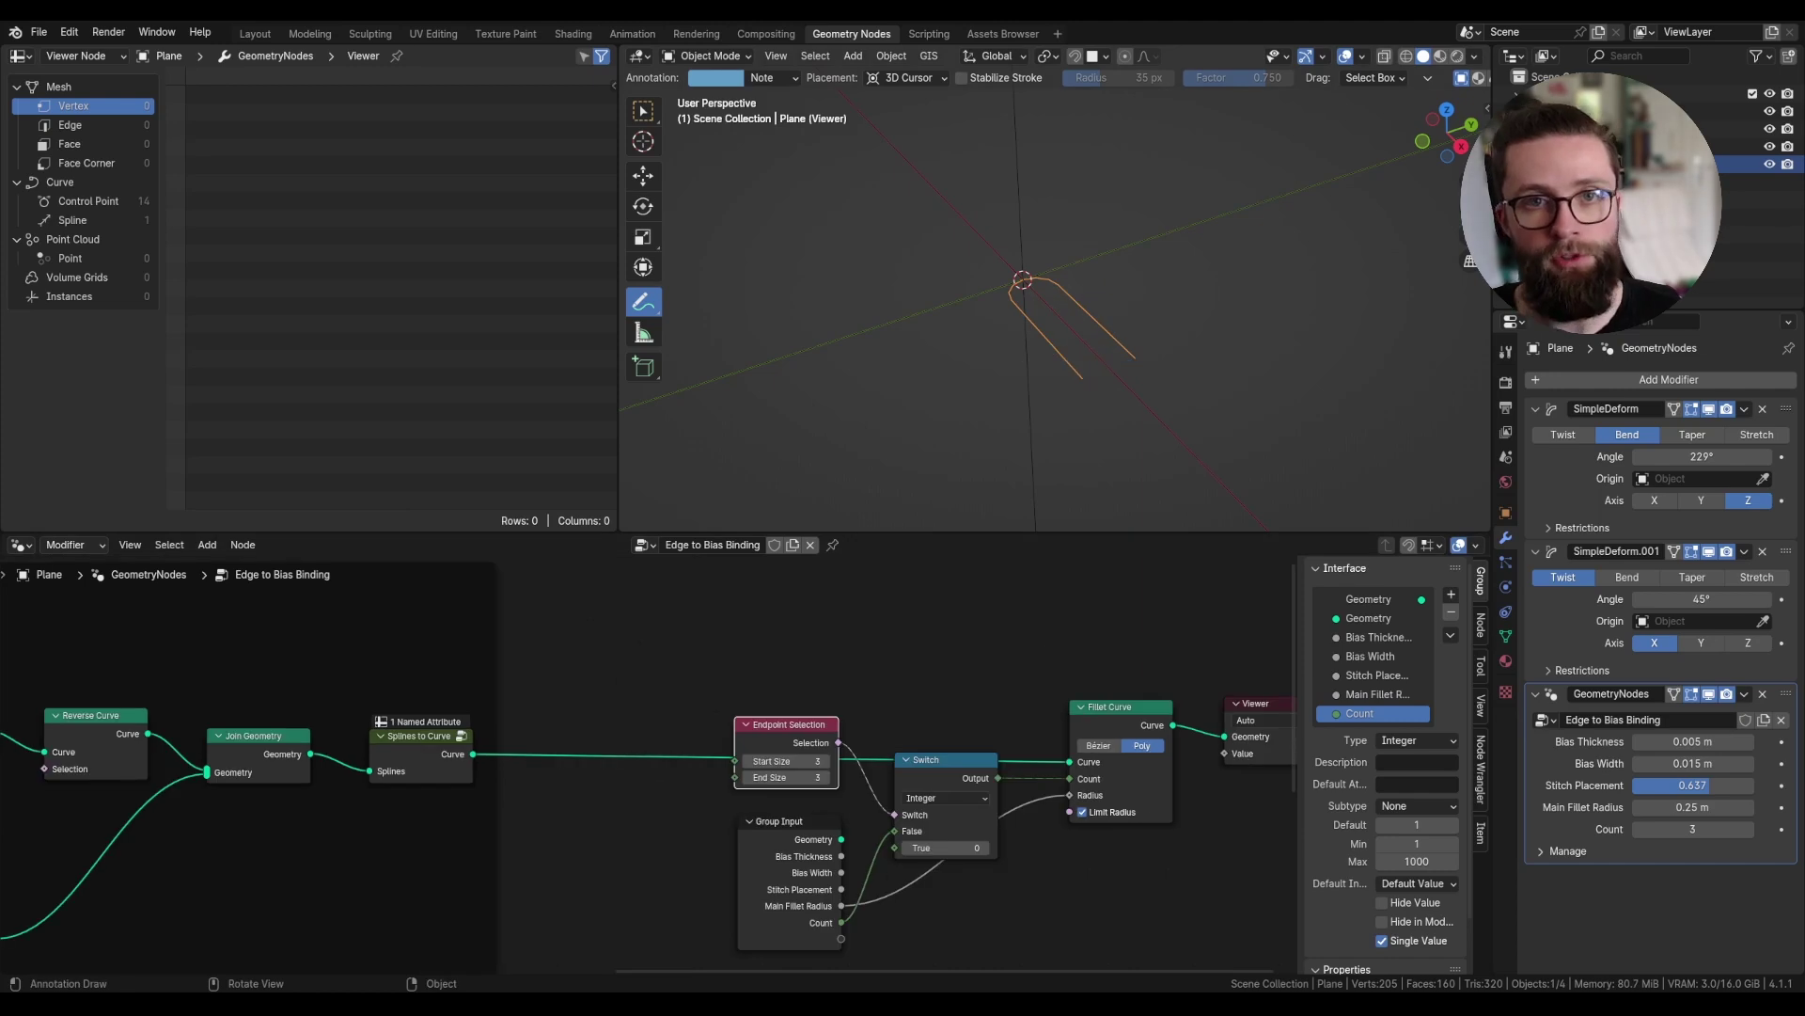
pyautogui.moveTo(1099, 375); pyautogui.dragTo(1066, 393)
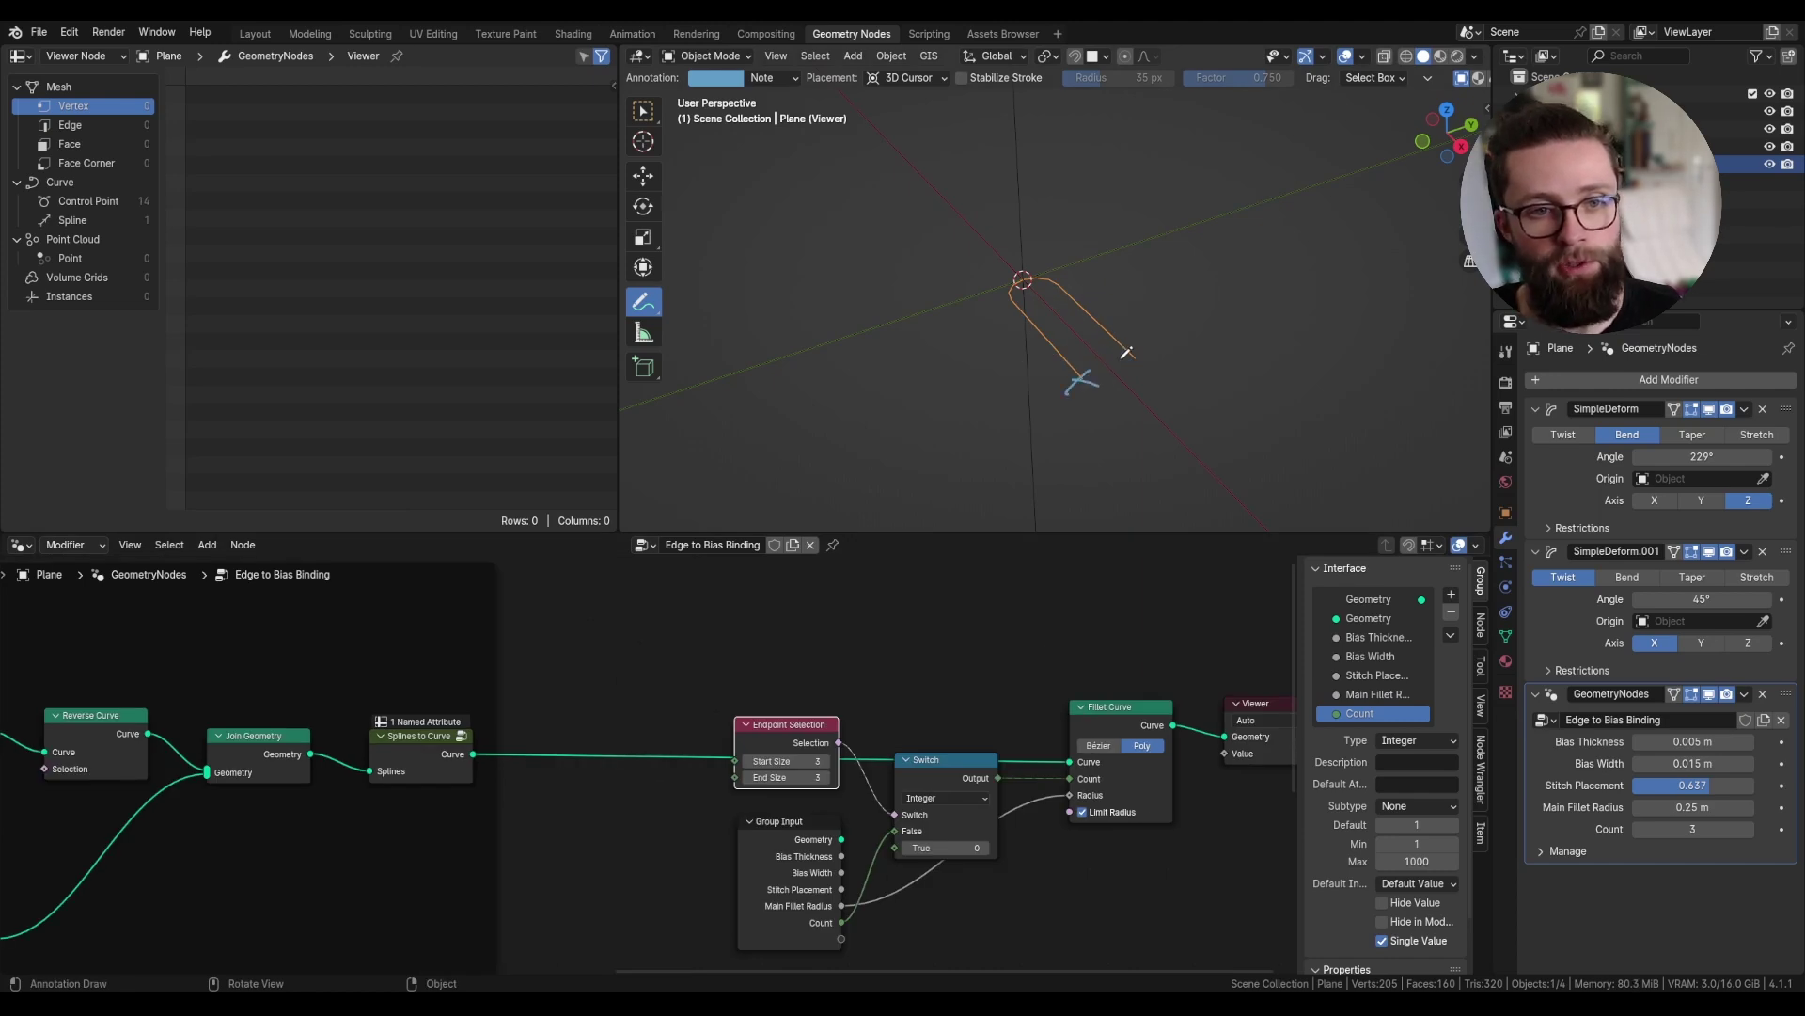
pyautogui.moveTo(1149, 348)
pyautogui.mouseDown()
pyautogui.moveTo(1125, 365)
pyautogui.moveTo(1064, 333)
pyautogui.moveTo(1040, 355)
pyautogui.moveTo(1102, 316)
pyautogui.moveTo(1087, 336)
pyautogui.mouseUp()
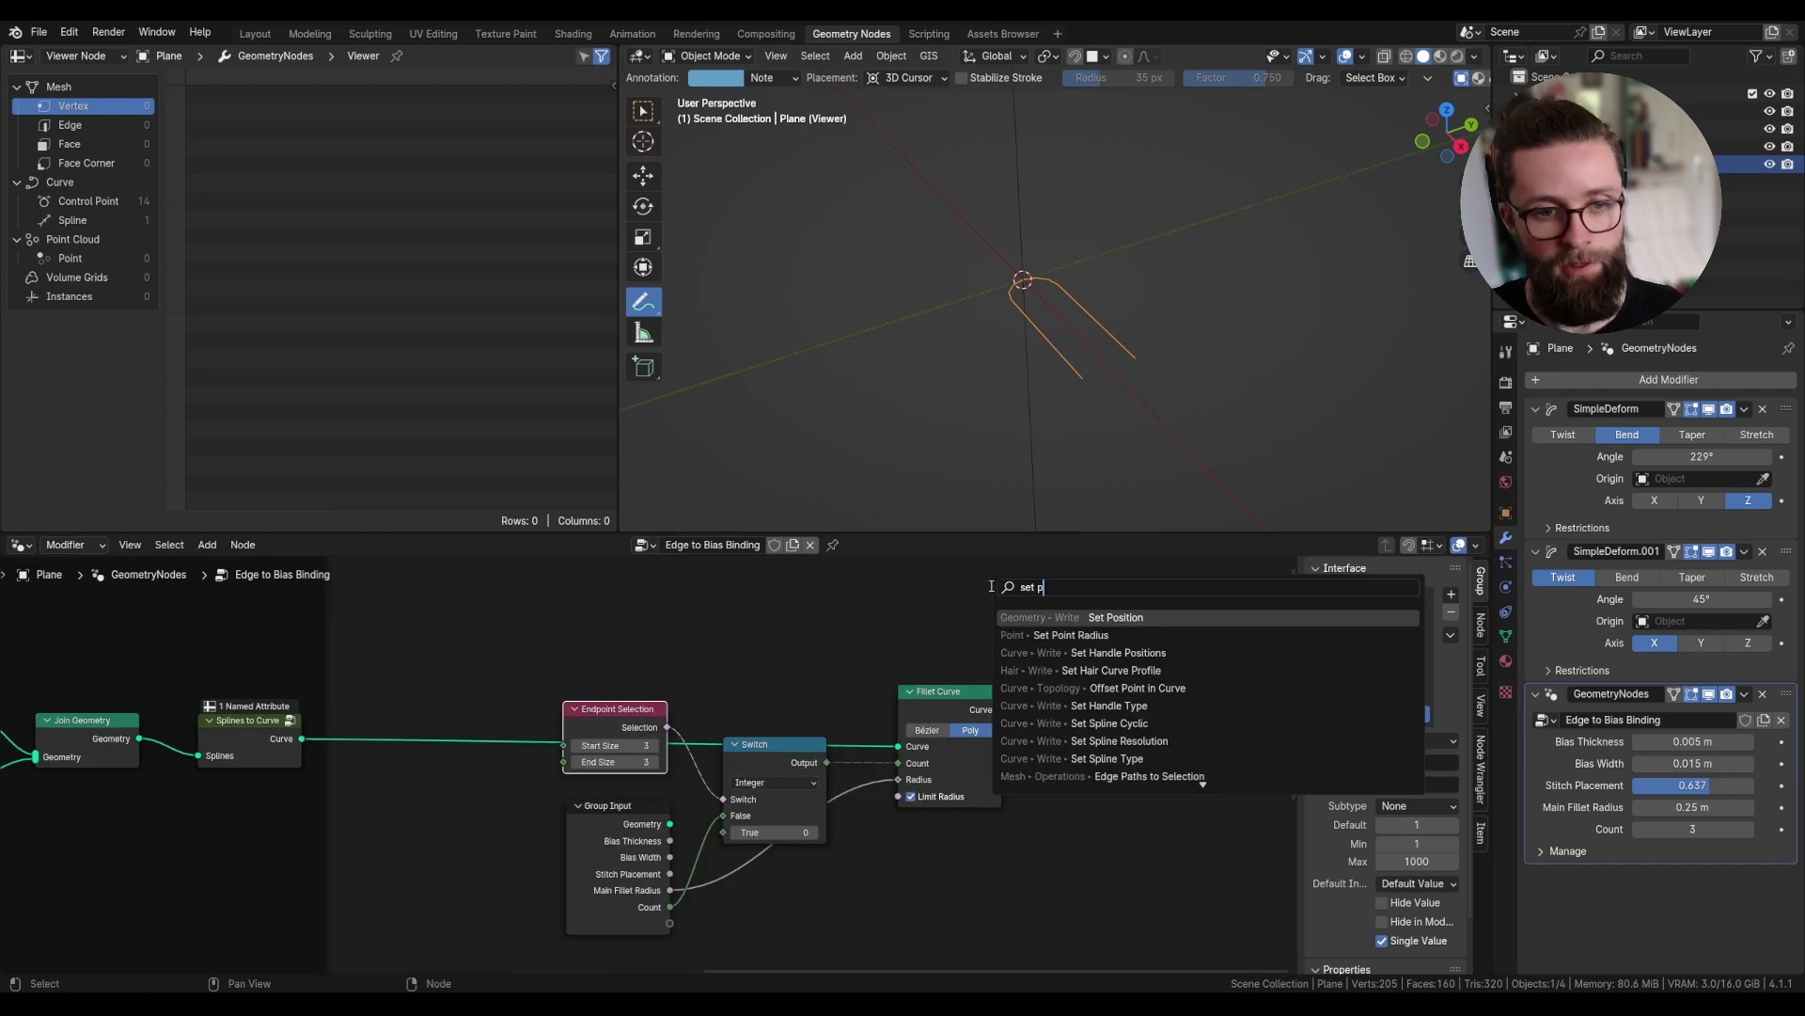
# - Insert two Set Position nodes after Fillet Curve and drive the first one's Selection with a new Endpoint Selection node
pyautogui.press('Return')
pyautogui.click(1246, 705)
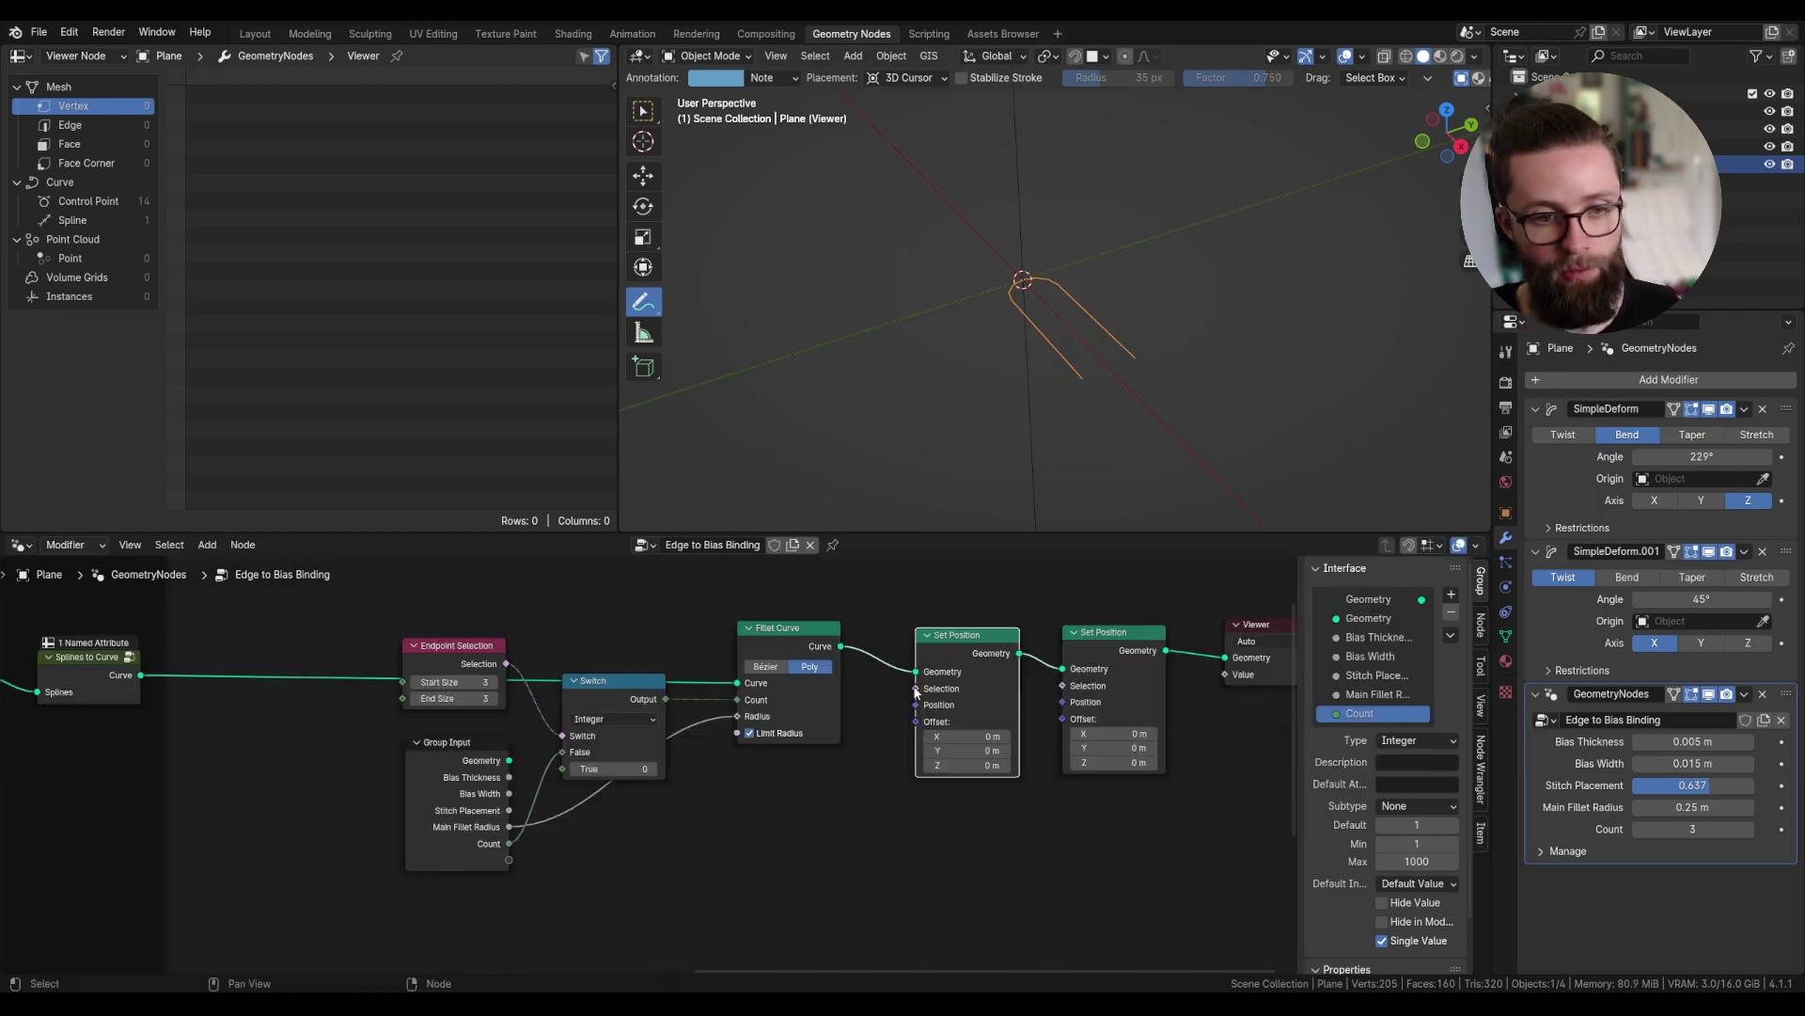
pyautogui.moveTo(917, 689); pyautogui.dragTo(834, 787)
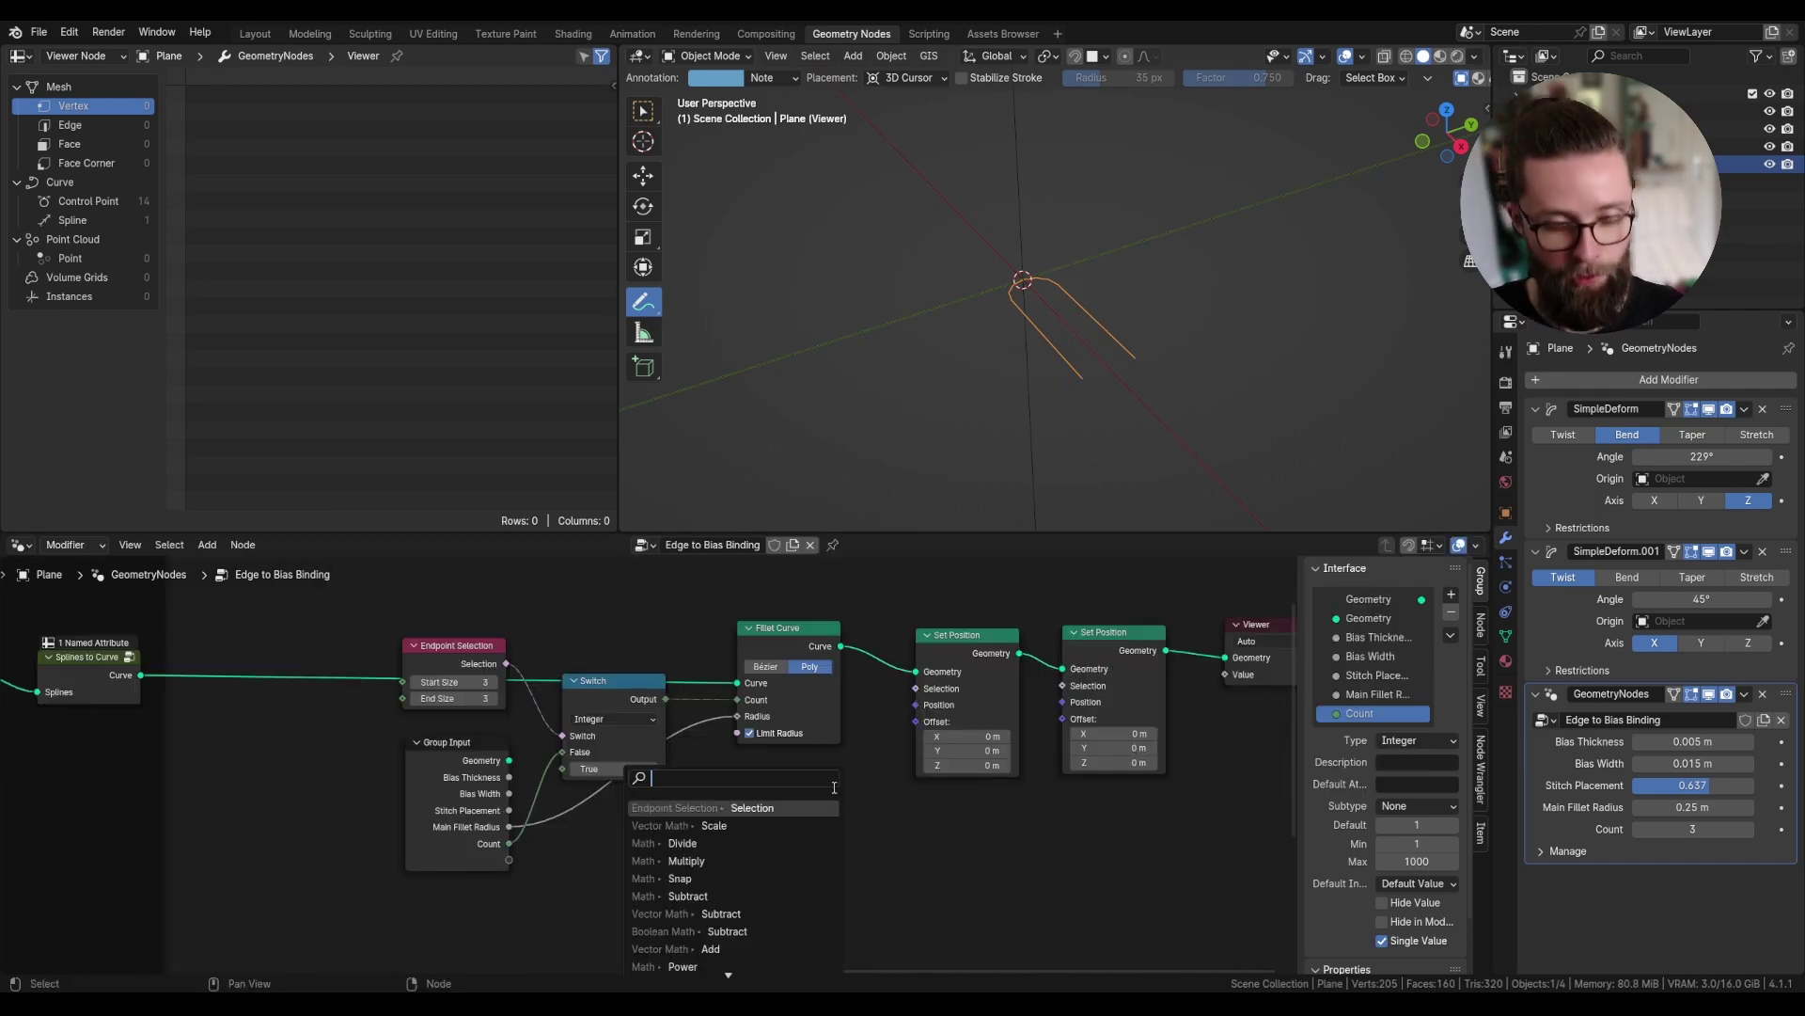
pyautogui.write('en')
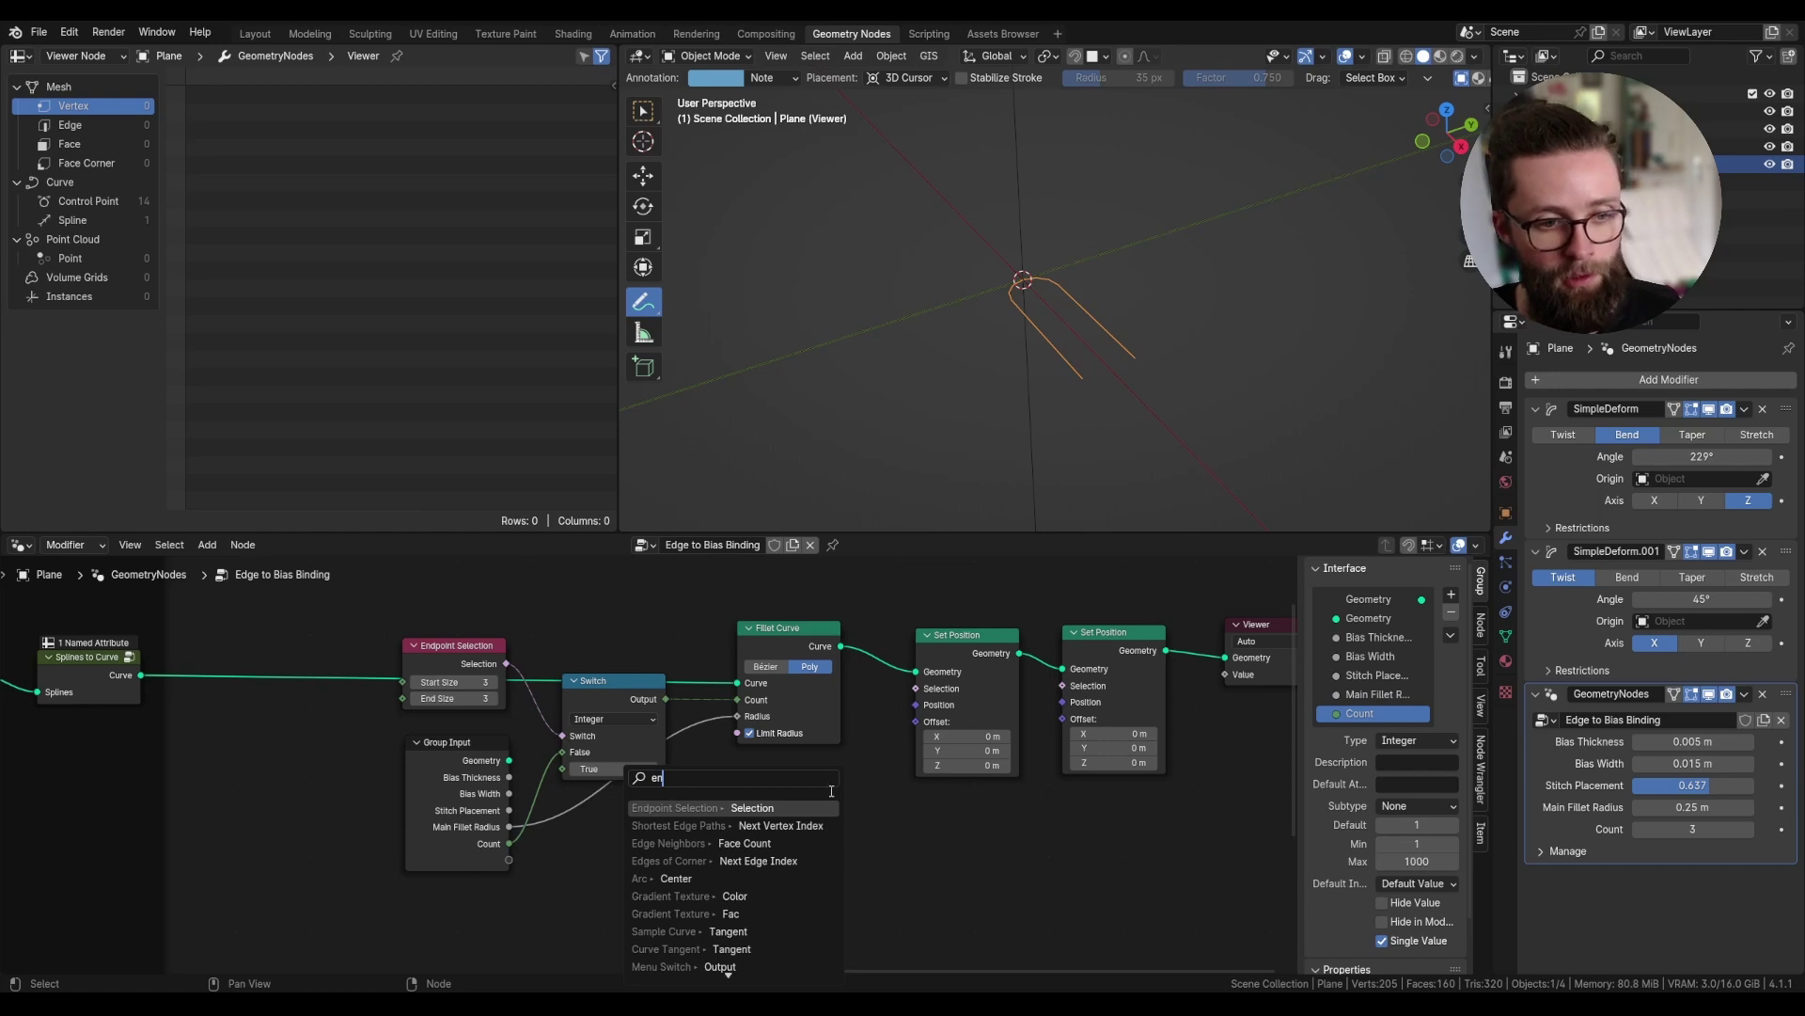
pyautogui.press('Return')
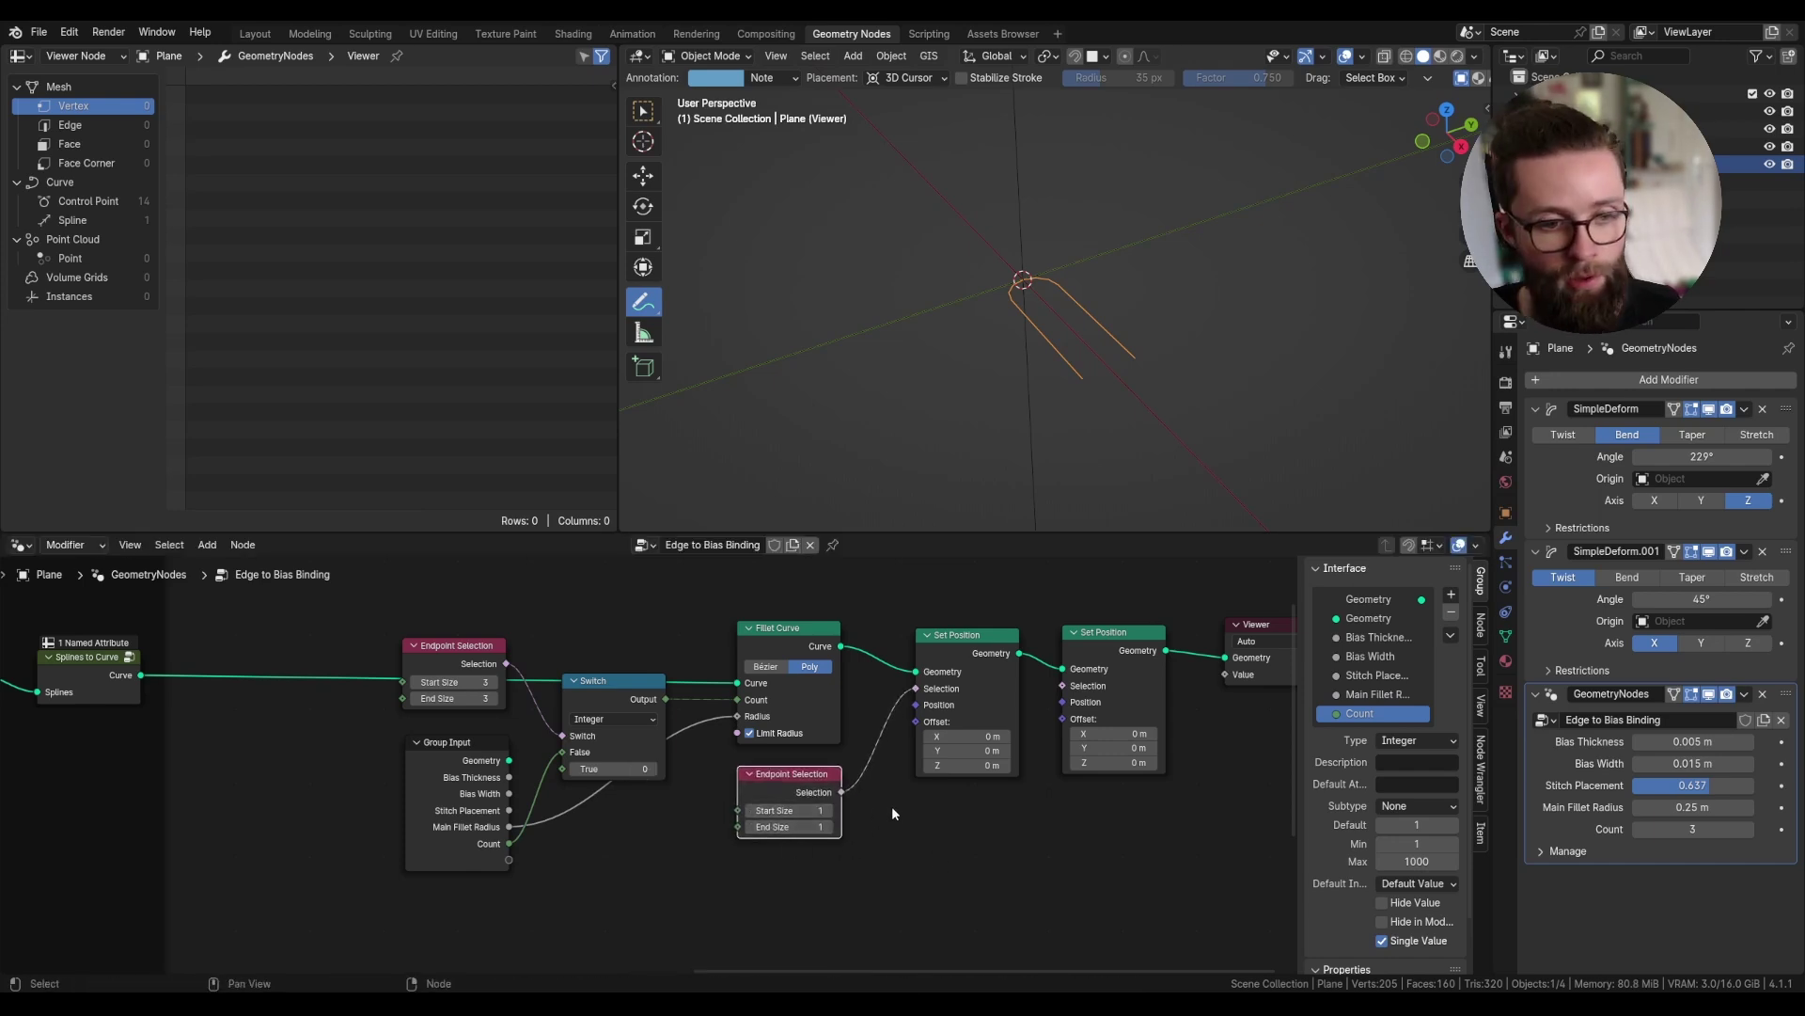
# - Add a new input socket to the node group and set its type to Vector
pyautogui.moveTo(891, 805); pyautogui.dragTo(1057, 735, button='middle')
pyautogui.scroll(2, 1059, 759)
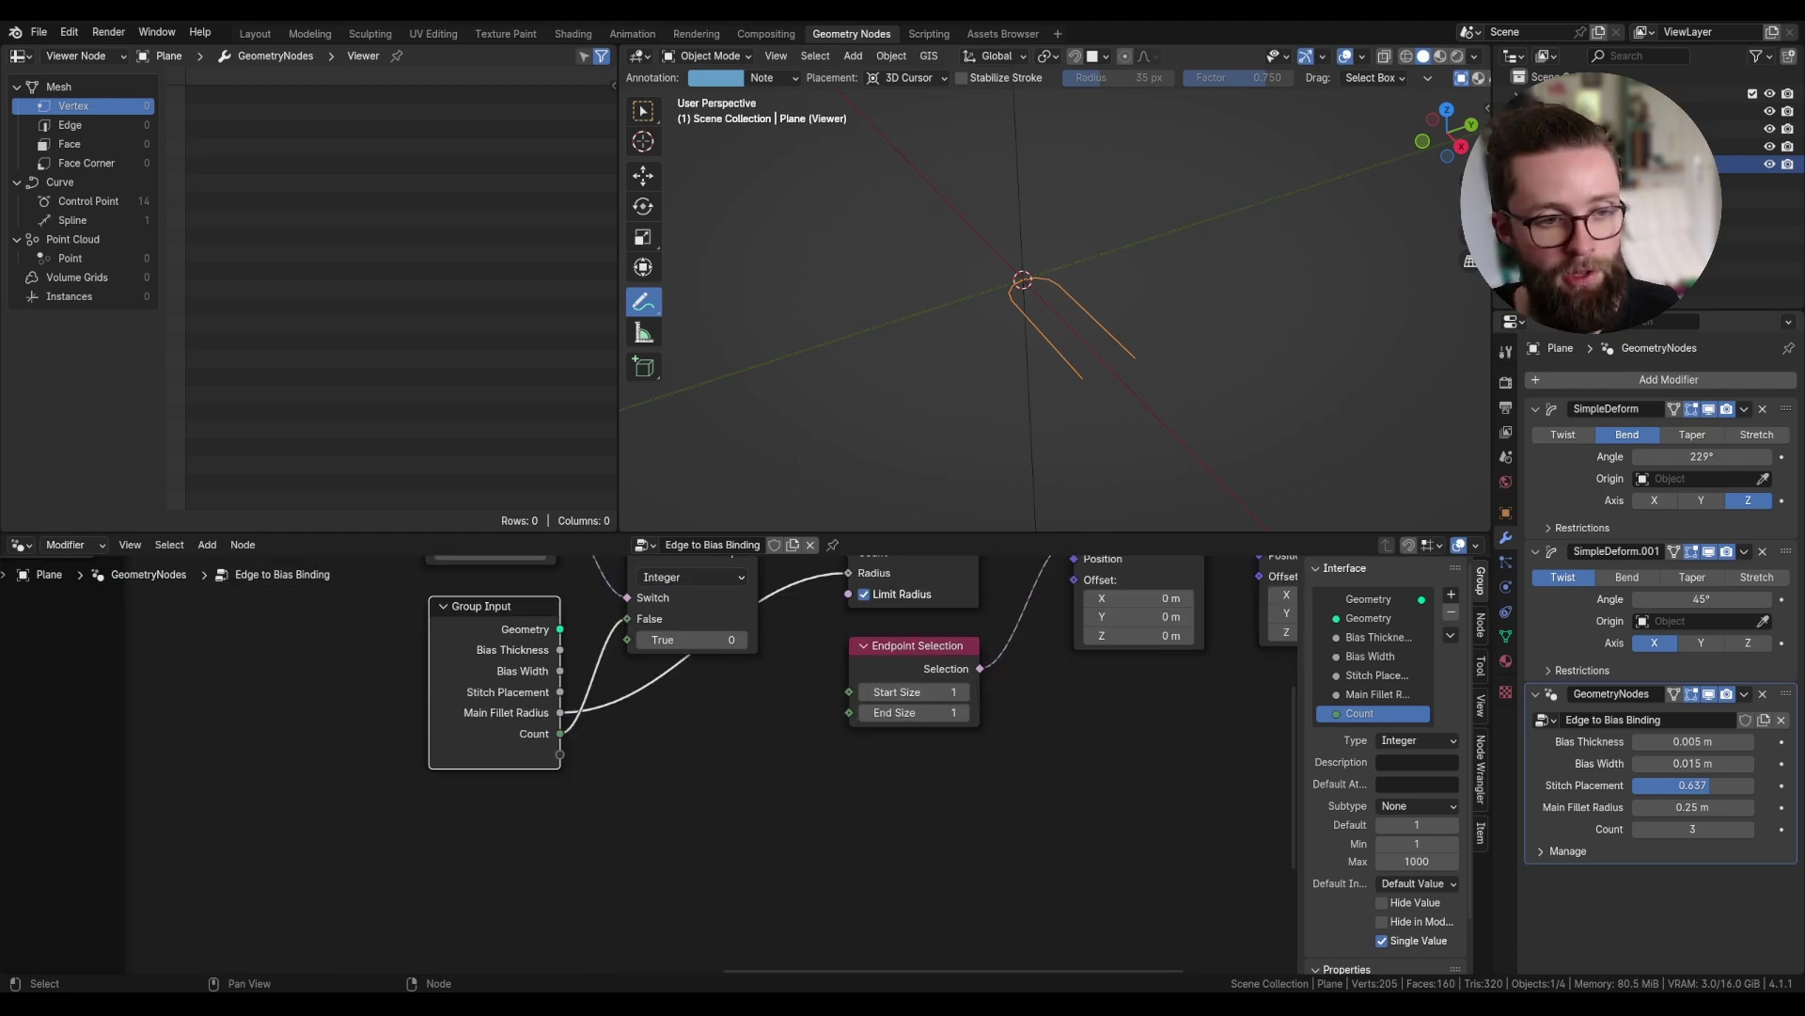
pyautogui.click(1451, 594)
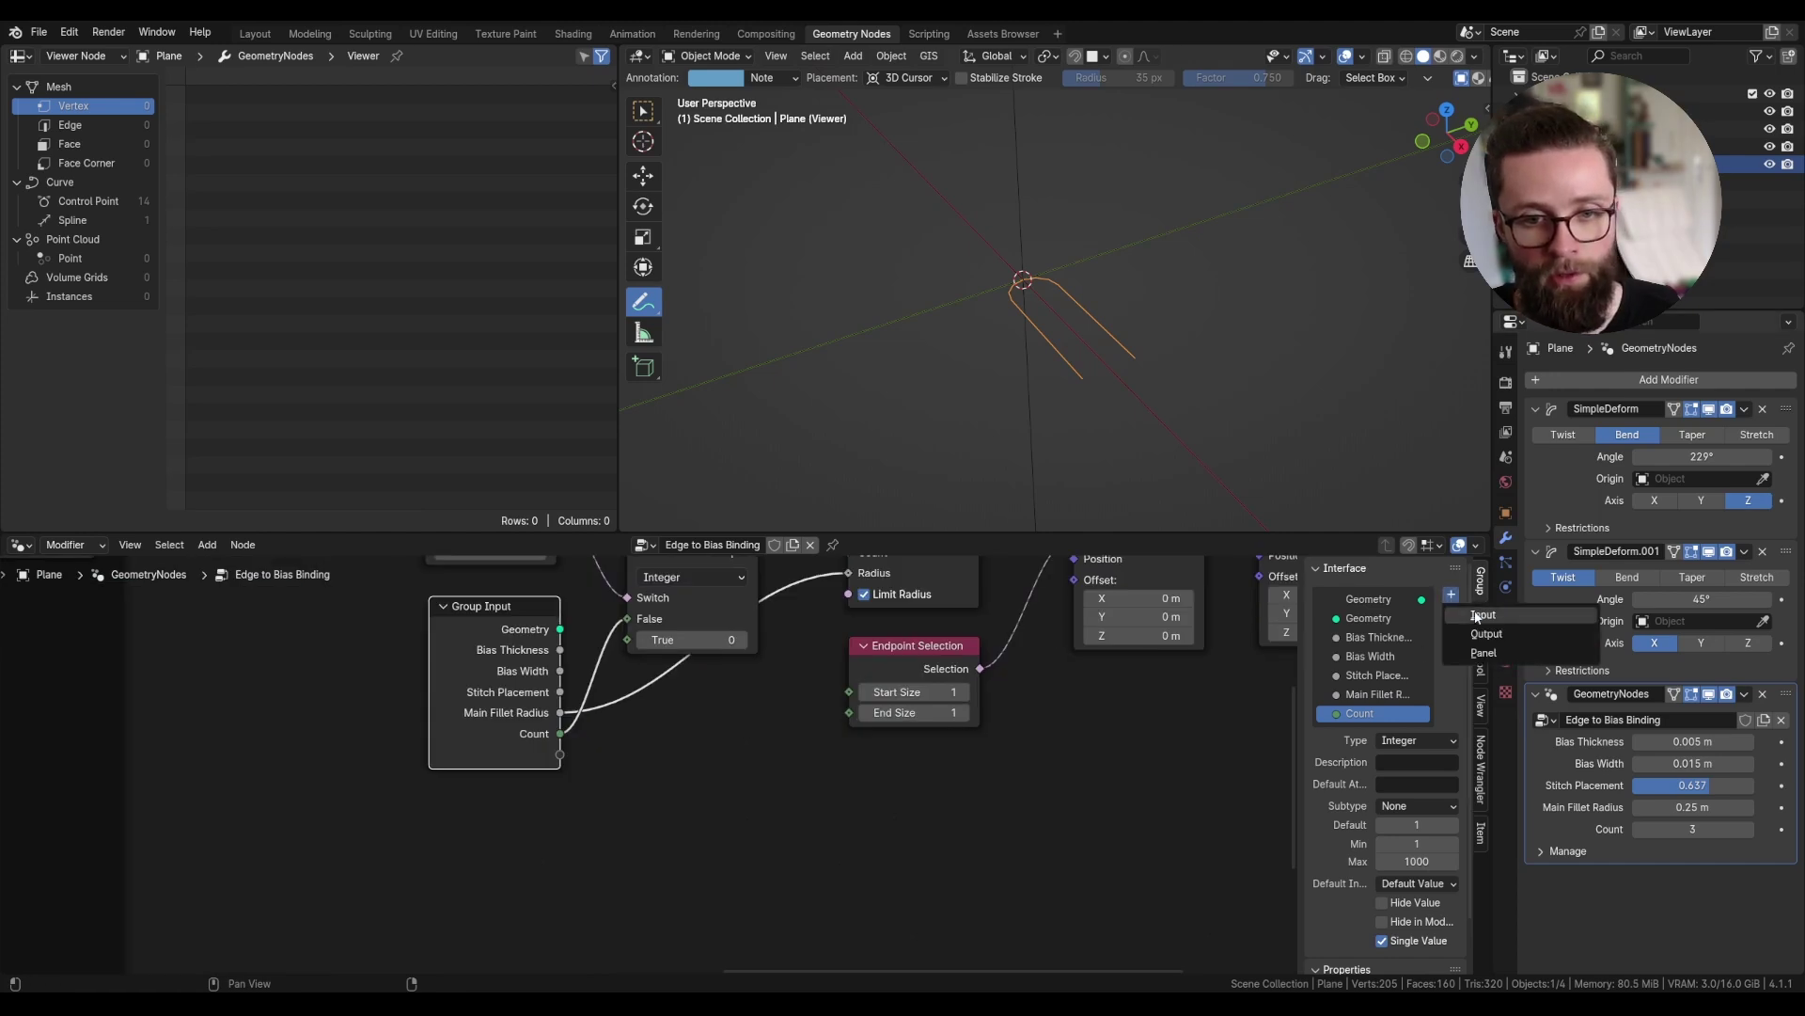
pyautogui.click(1478, 605)
pyautogui.click(1418, 759)
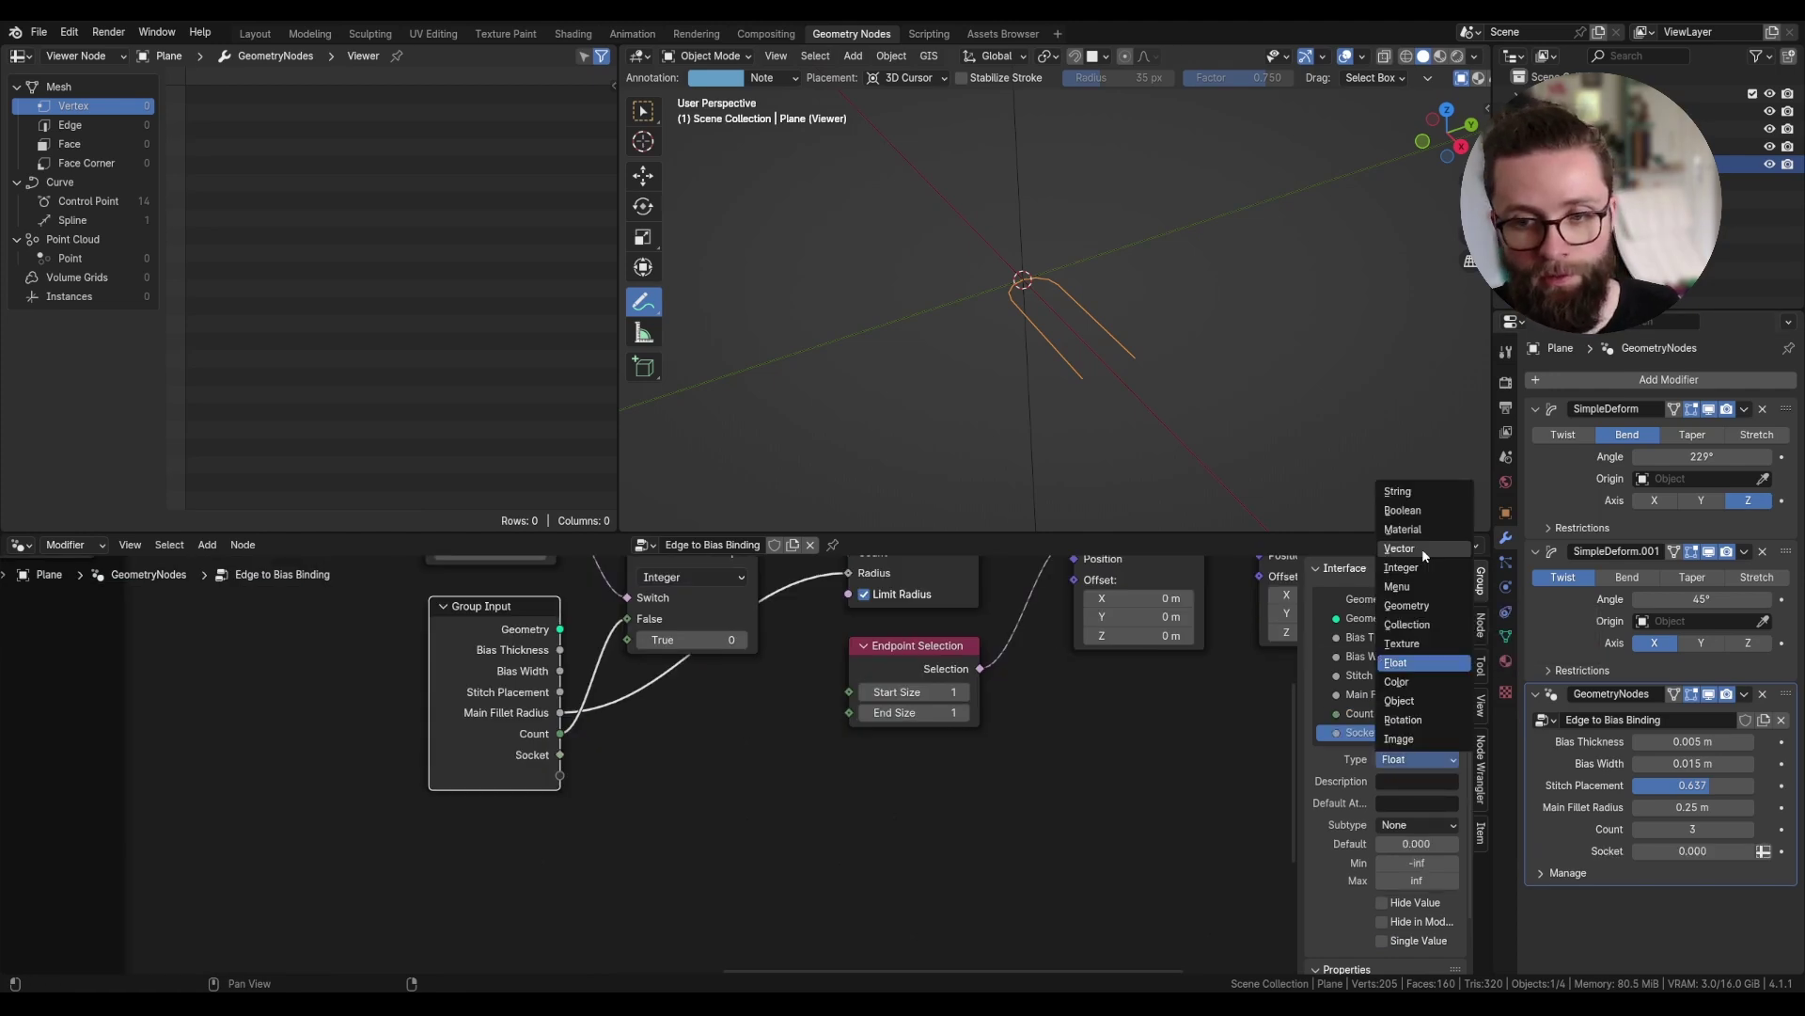
pyautogui.click(1422, 549)
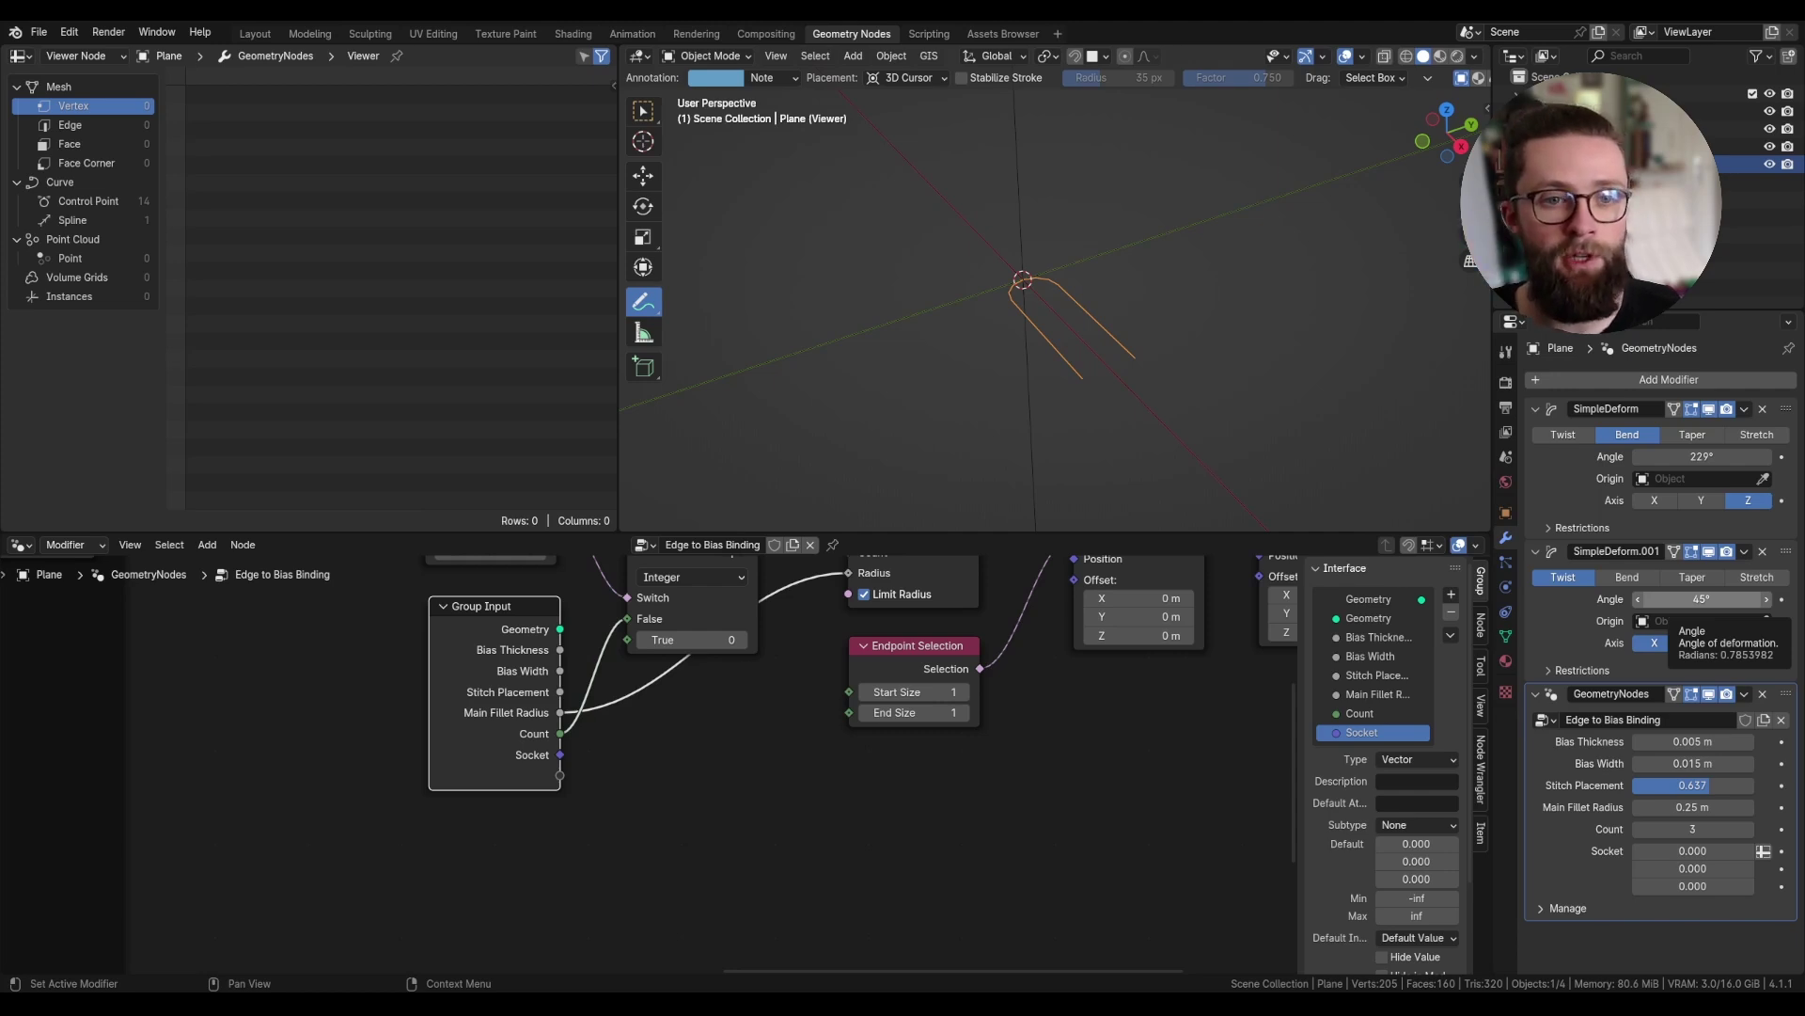
# - Sketch temporary annotation strokes at the profile's open ends and near its fold to illustrate stretching
pyautogui.moveTo(1088, 367)
pyautogui.mouseDown()
pyautogui.moveTo(1071, 390)
pyautogui.moveTo(1136, 362)
pyautogui.mouseUp()
pyautogui.moveTo(1135, 351)
pyautogui.mouseDown()
pyautogui.moveTo(1116, 370)
pyautogui.moveTo(1168, 354)
pyautogui.mouseUp()
pyautogui.moveTo(1164, 353); pyautogui.dragTo(1143, 383)
pyautogui.moveTo(1052, 266)
pyautogui.mouseDown()
pyautogui.moveTo(1004, 269)
pyautogui.moveTo(1084, 287)
pyautogui.moveTo(1068, 266)
pyautogui.mouseUp()
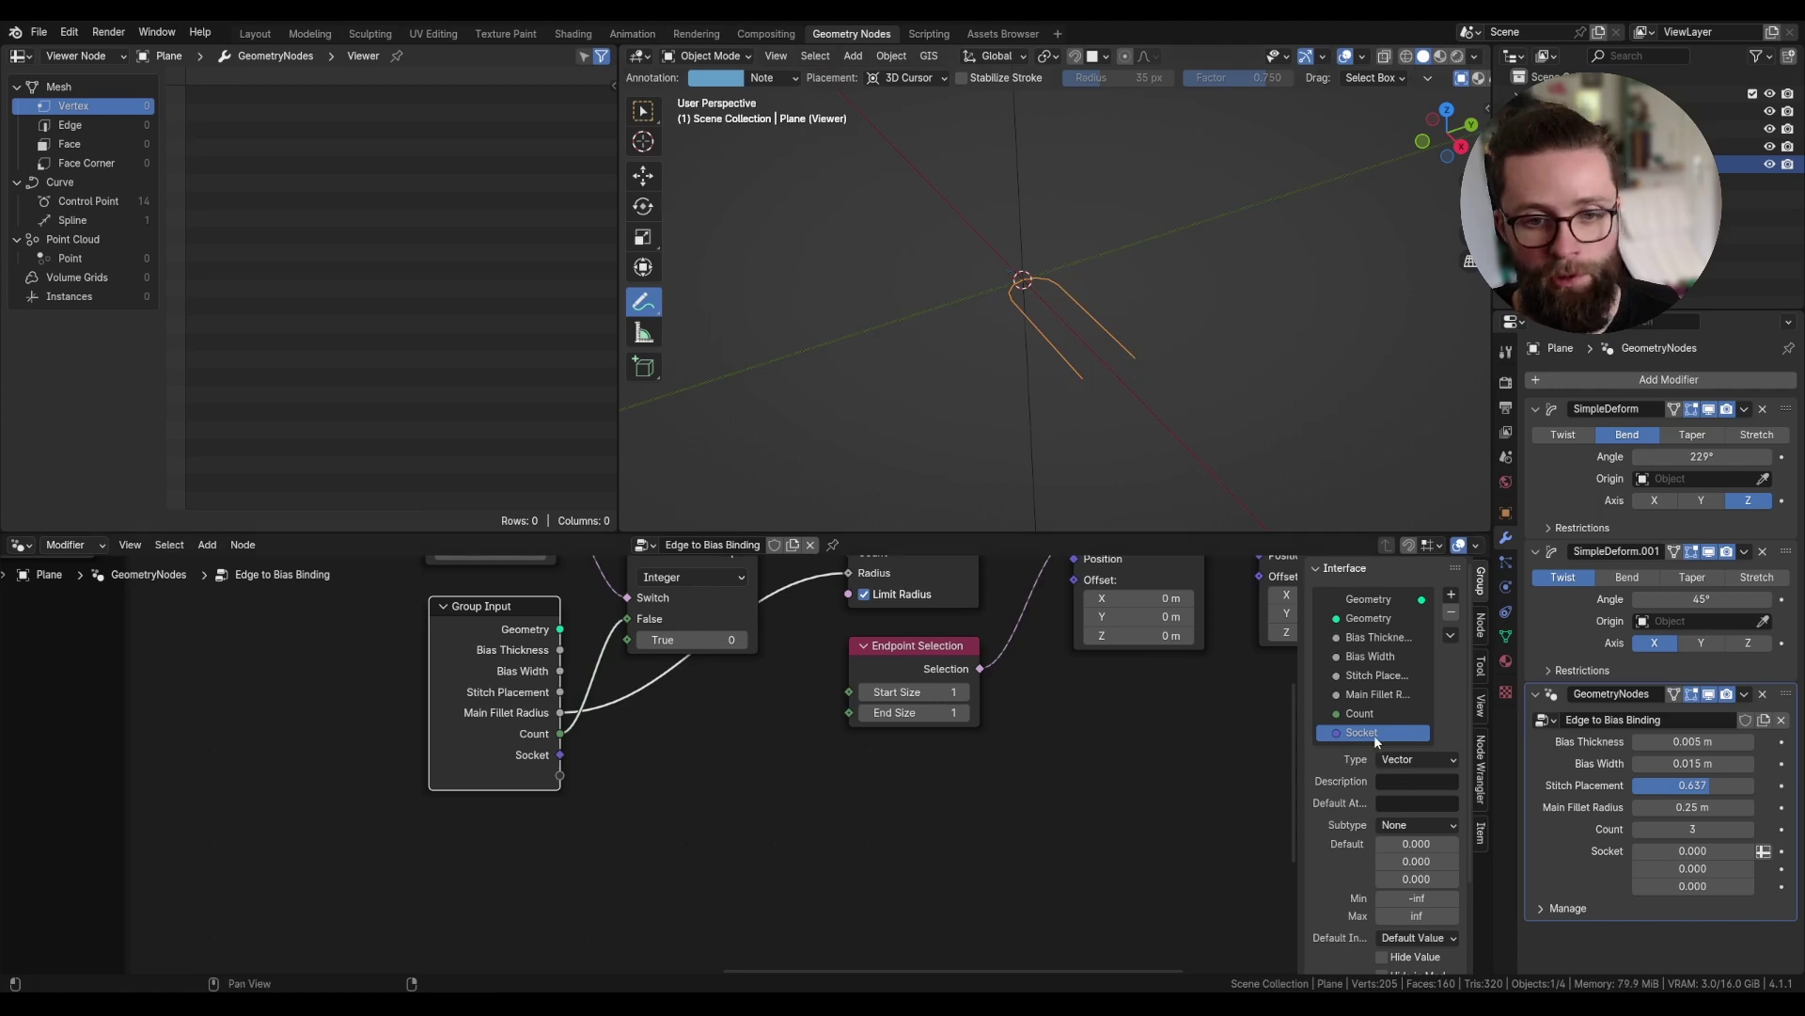
# - Rename the new Vector input as Stretch Ends and set its default to 1 on all three components
pyautogui.doubleClick(1376, 735)
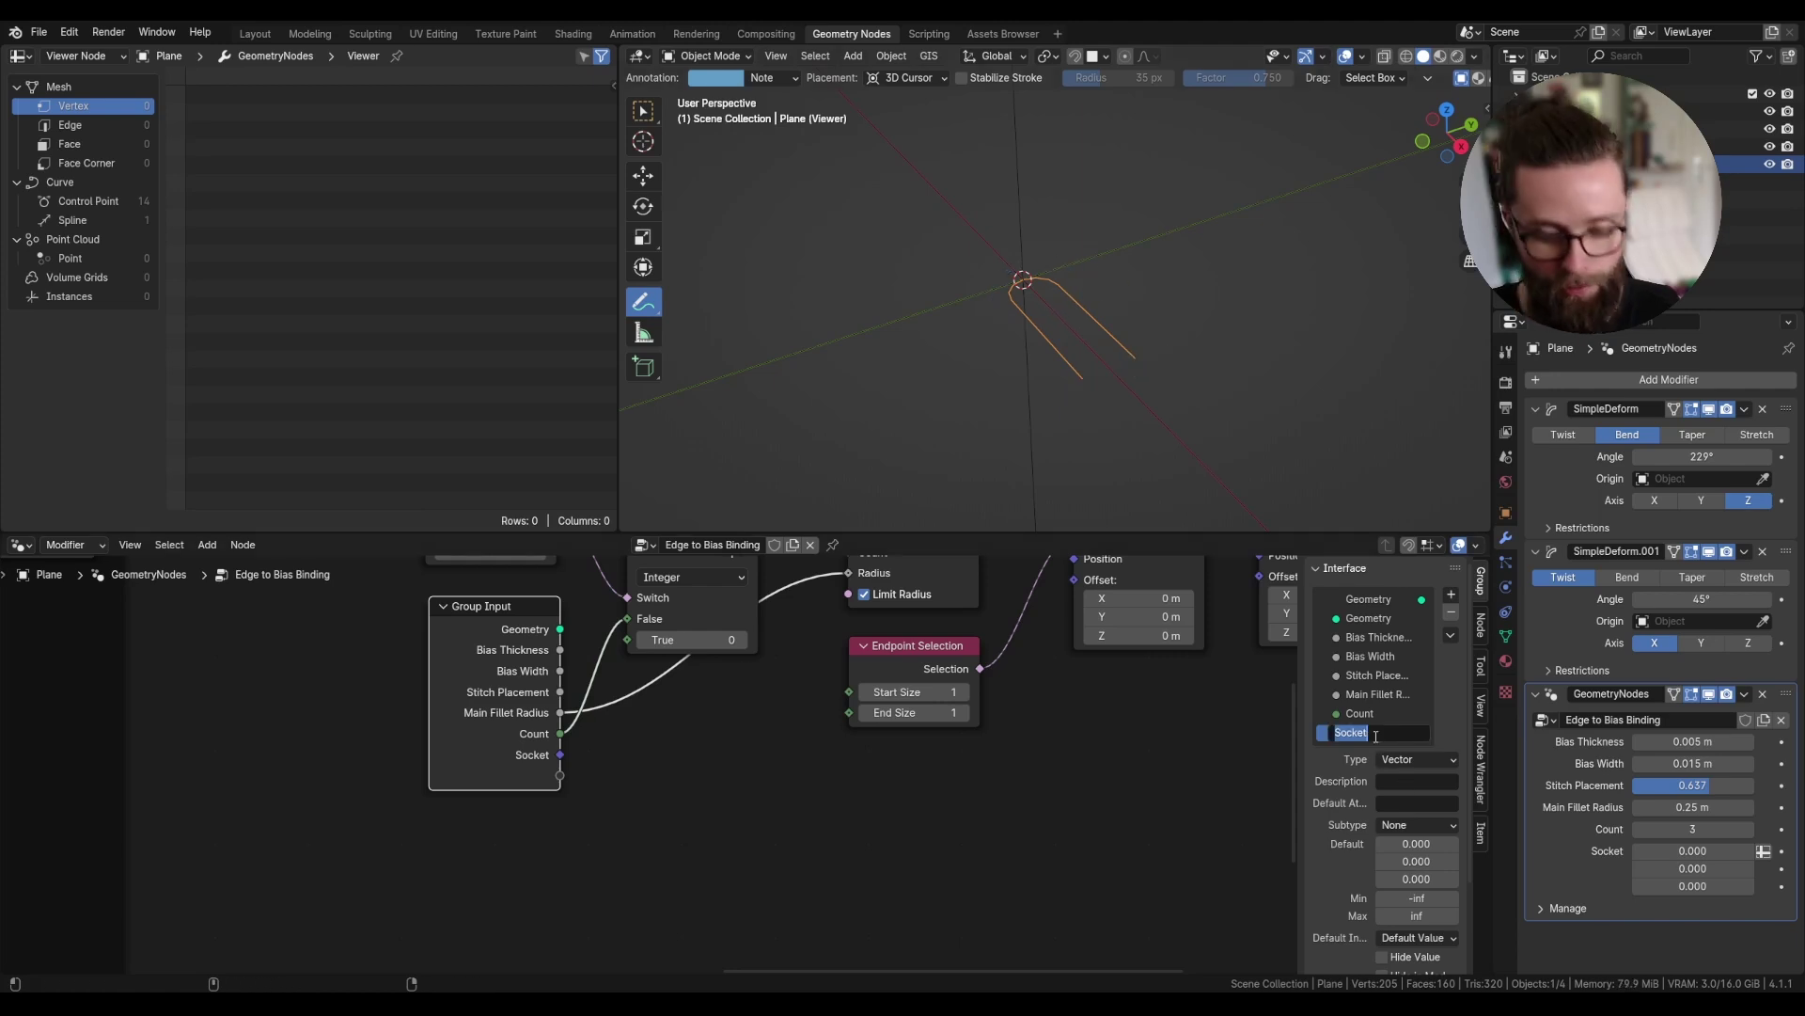
pyautogui.write('Stretch Ends')
pyautogui.press('Return')
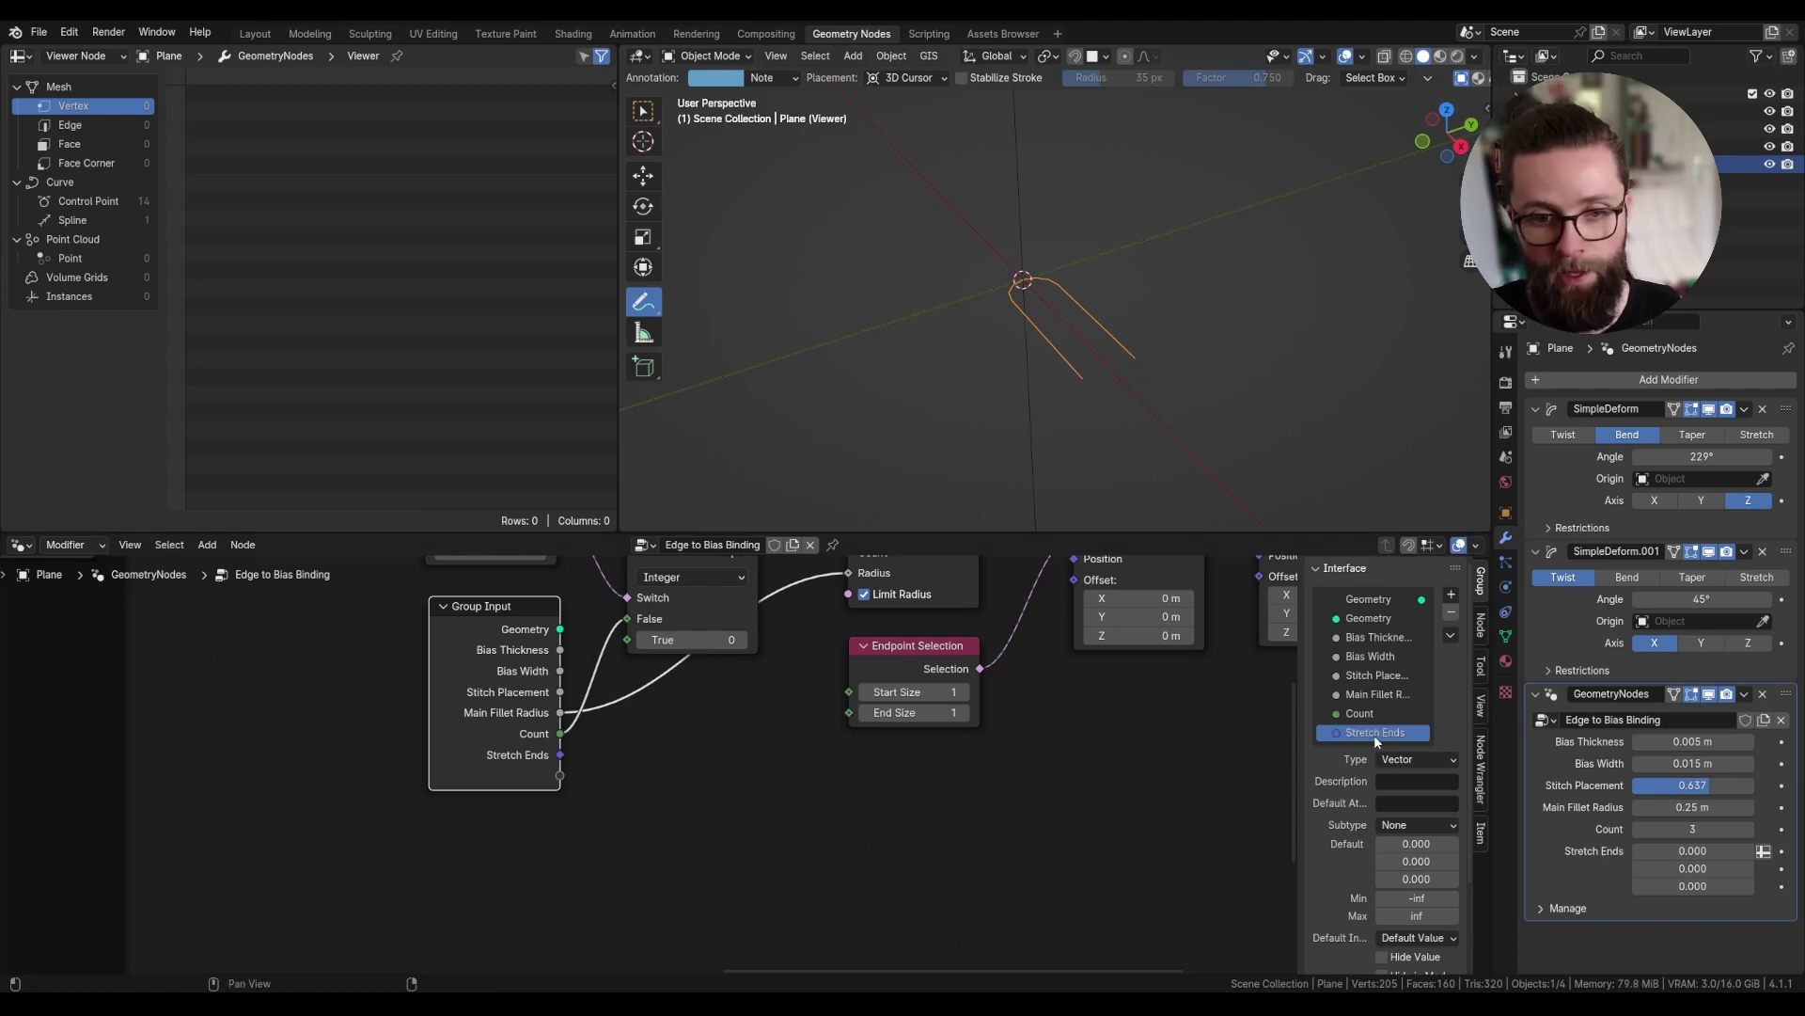
pyautogui.moveTo(1402, 842); pyautogui.dragTo(1401, 879)
pyautogui.write('1')
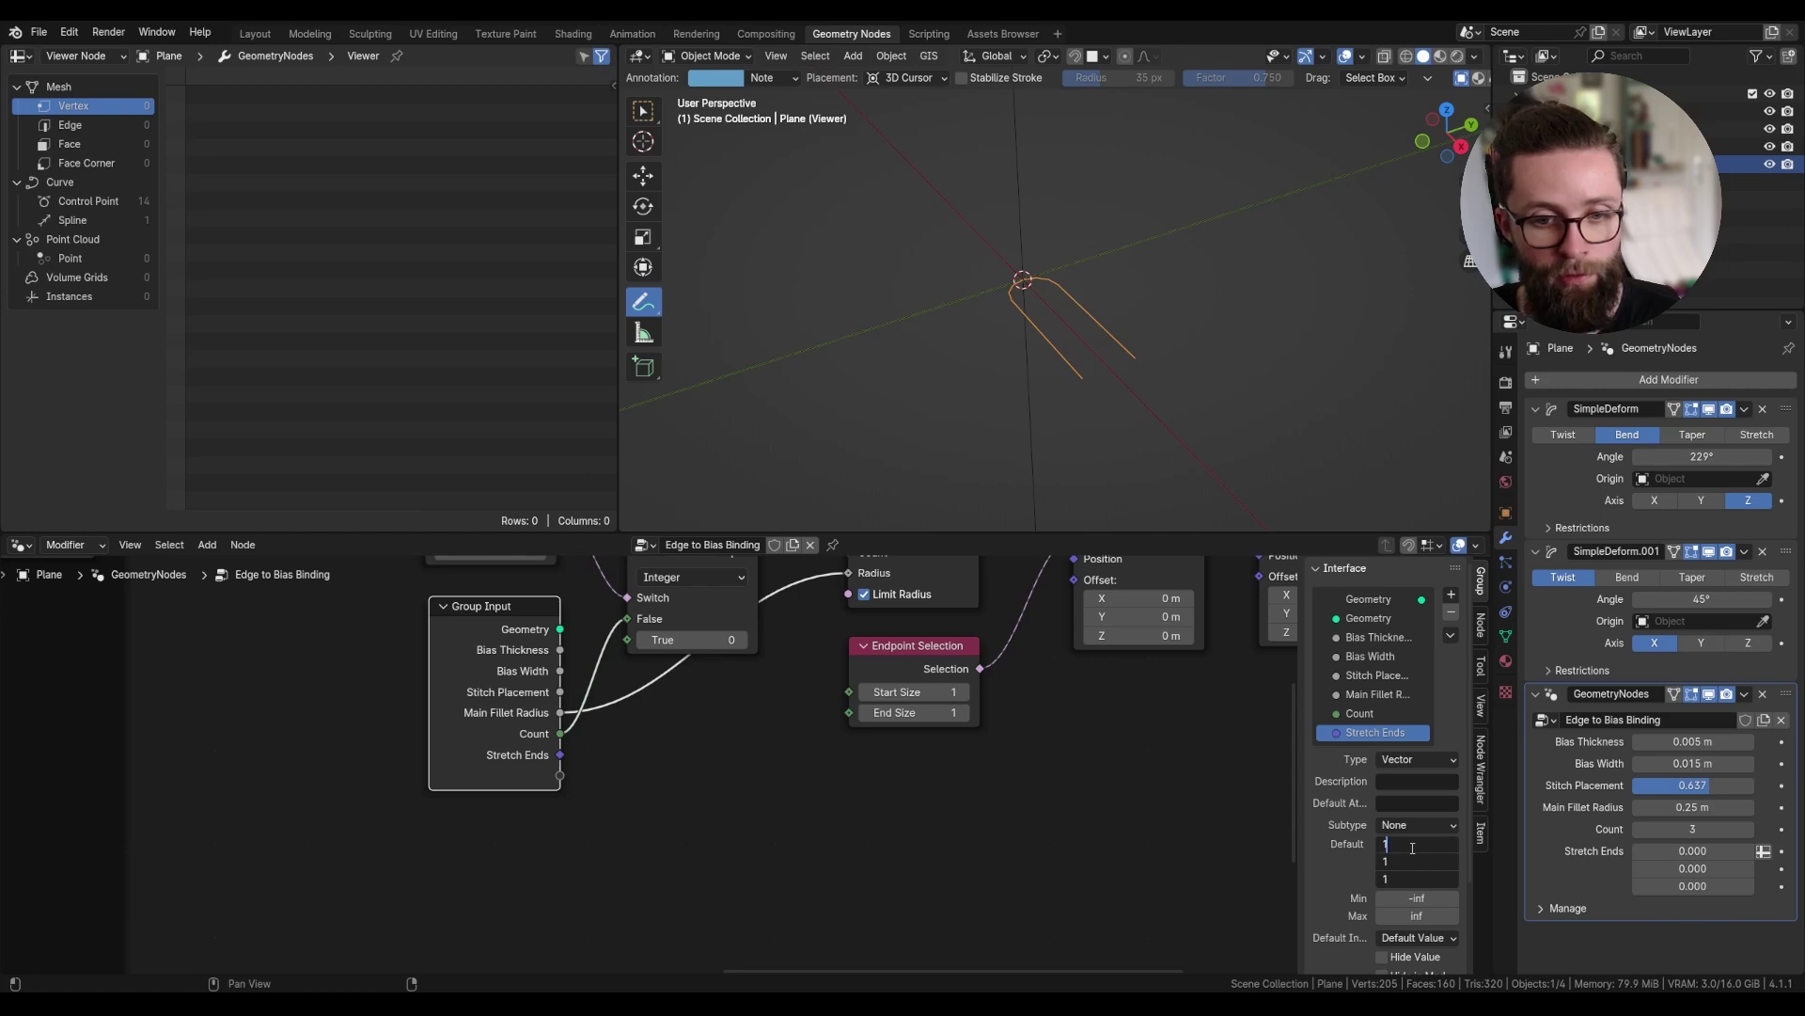
pyautogui.press('Return')
# - Duplicate the Stretch Ends group input and rename the copy as Stretch Fold
pyautogui.click(1450, 636)
pyautogui.click(1459, 656)
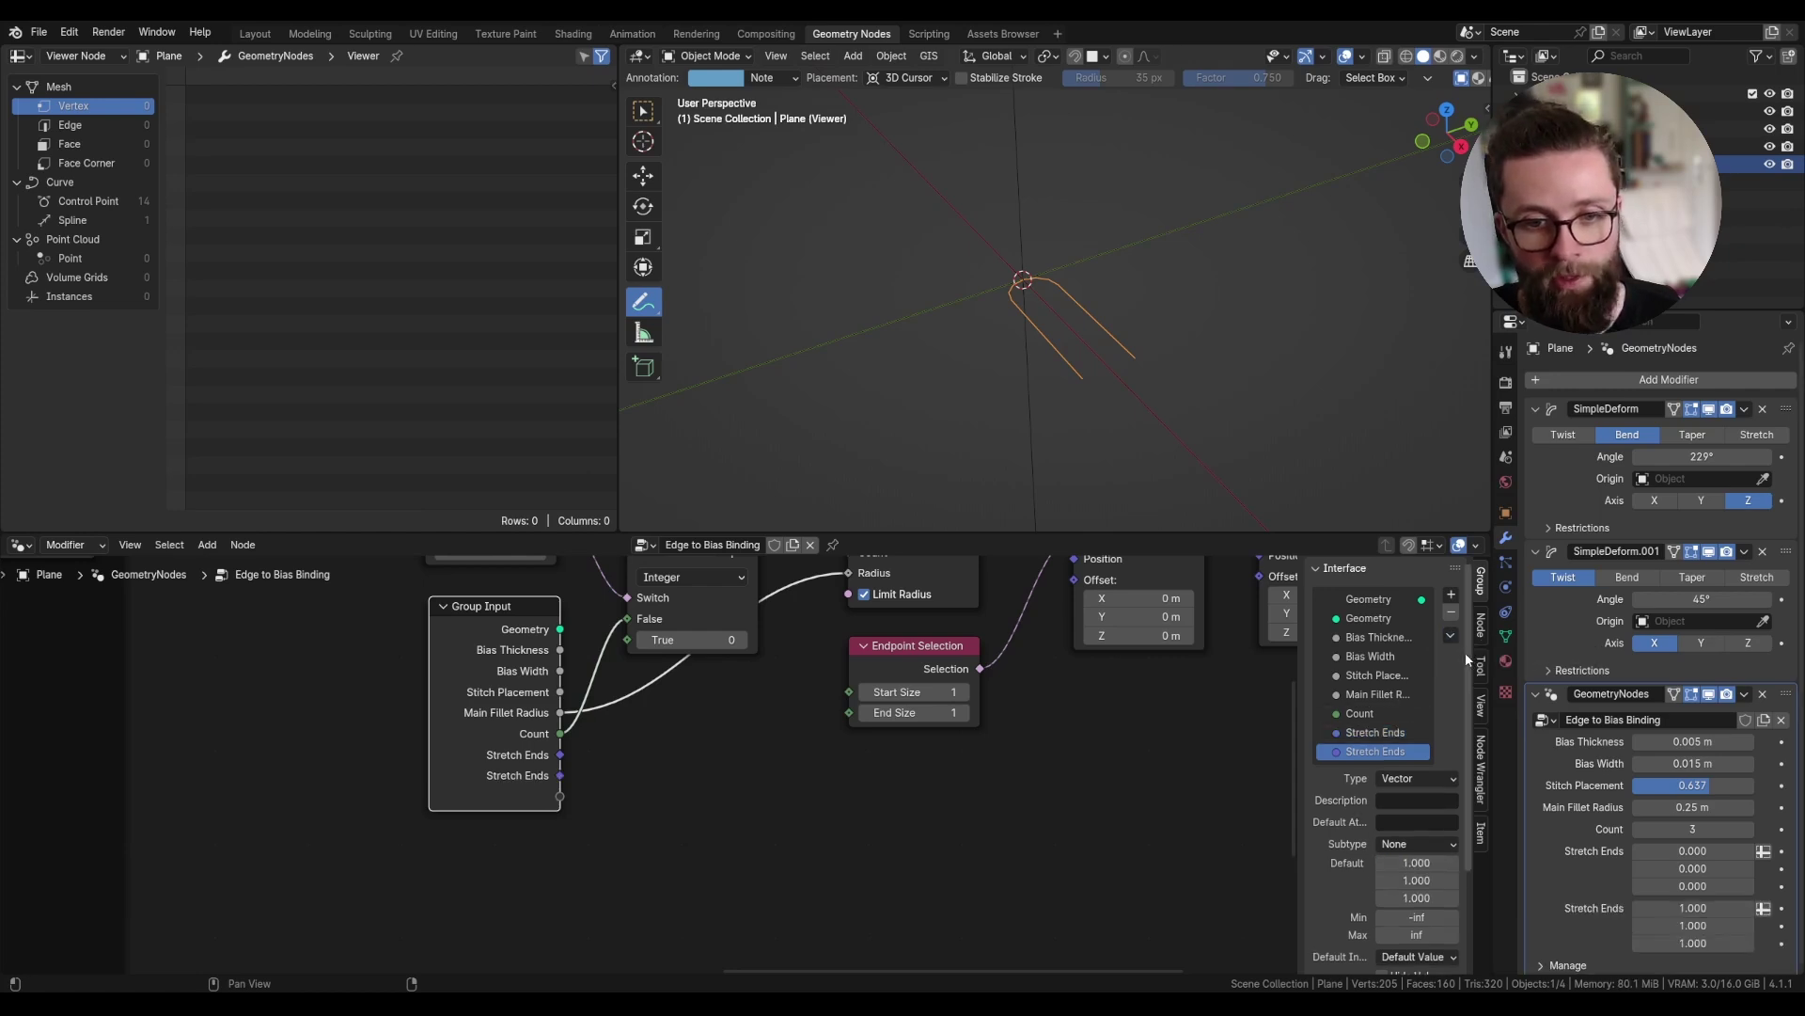
pyautogui.doubleClick(1394, 751)
pyautogui.doubleClick(1414, 751)
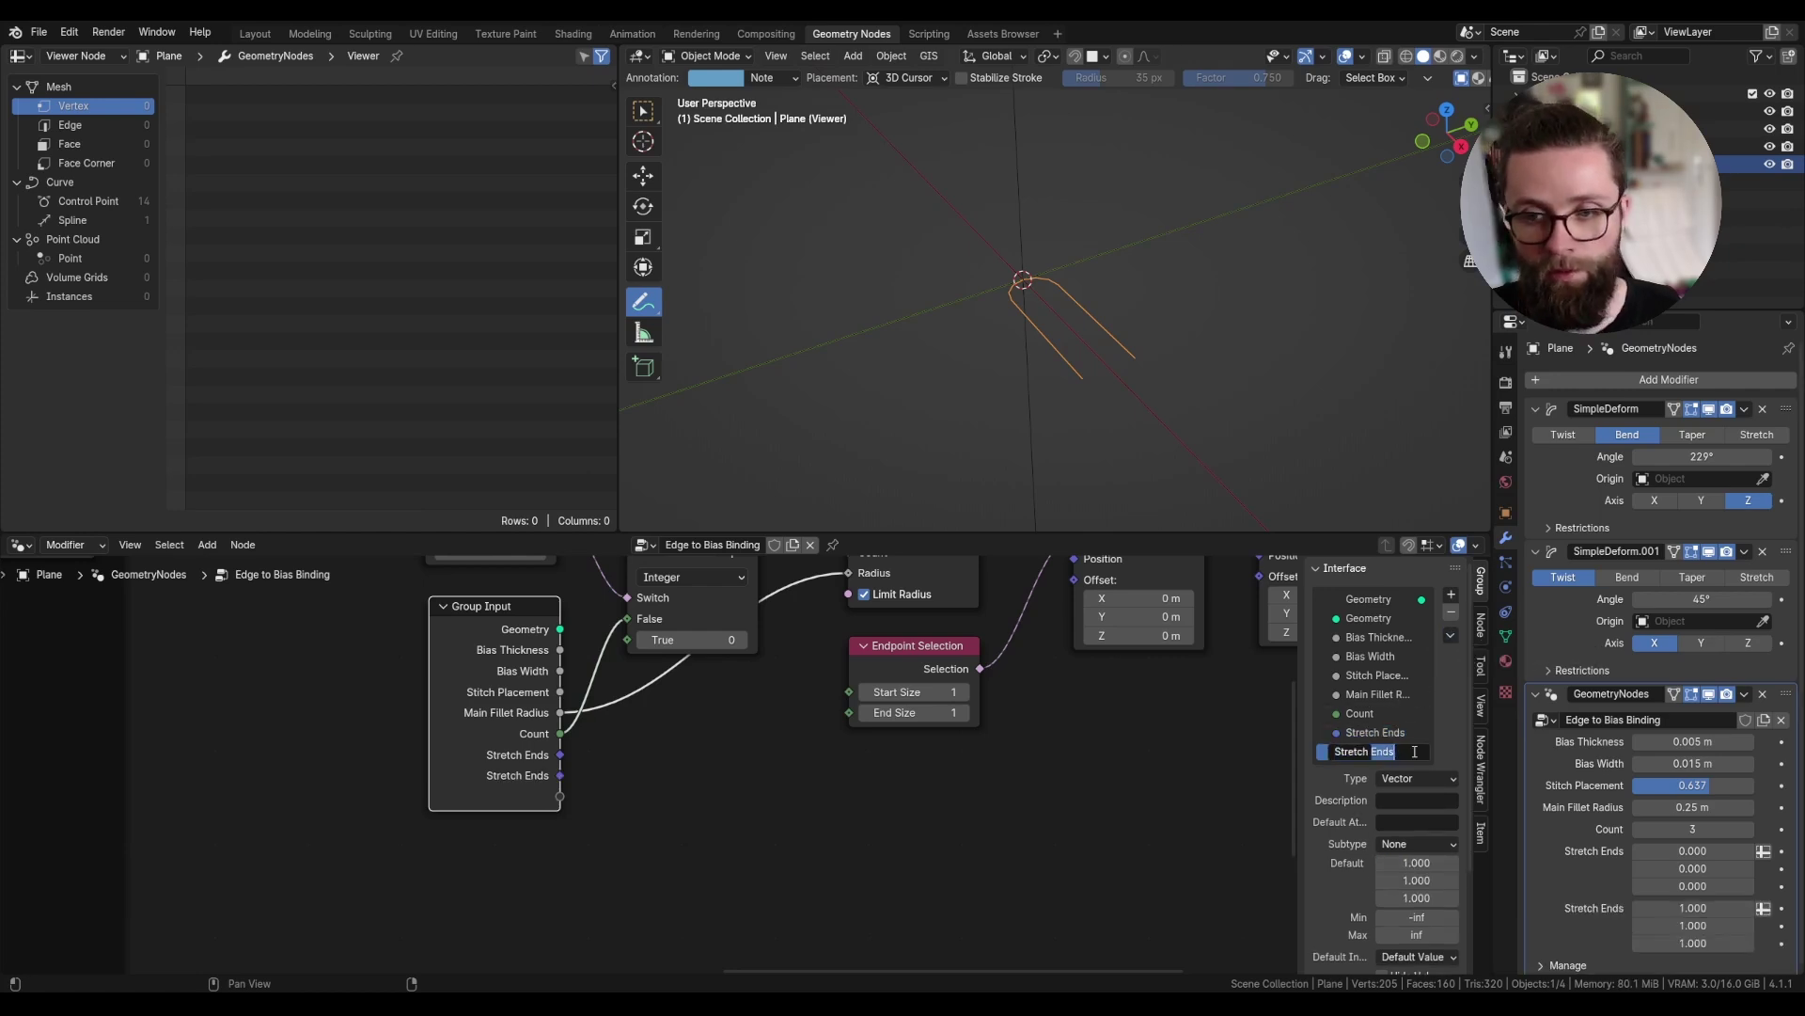
pyautogui.write('Fold')
pyautogui.press('Return')
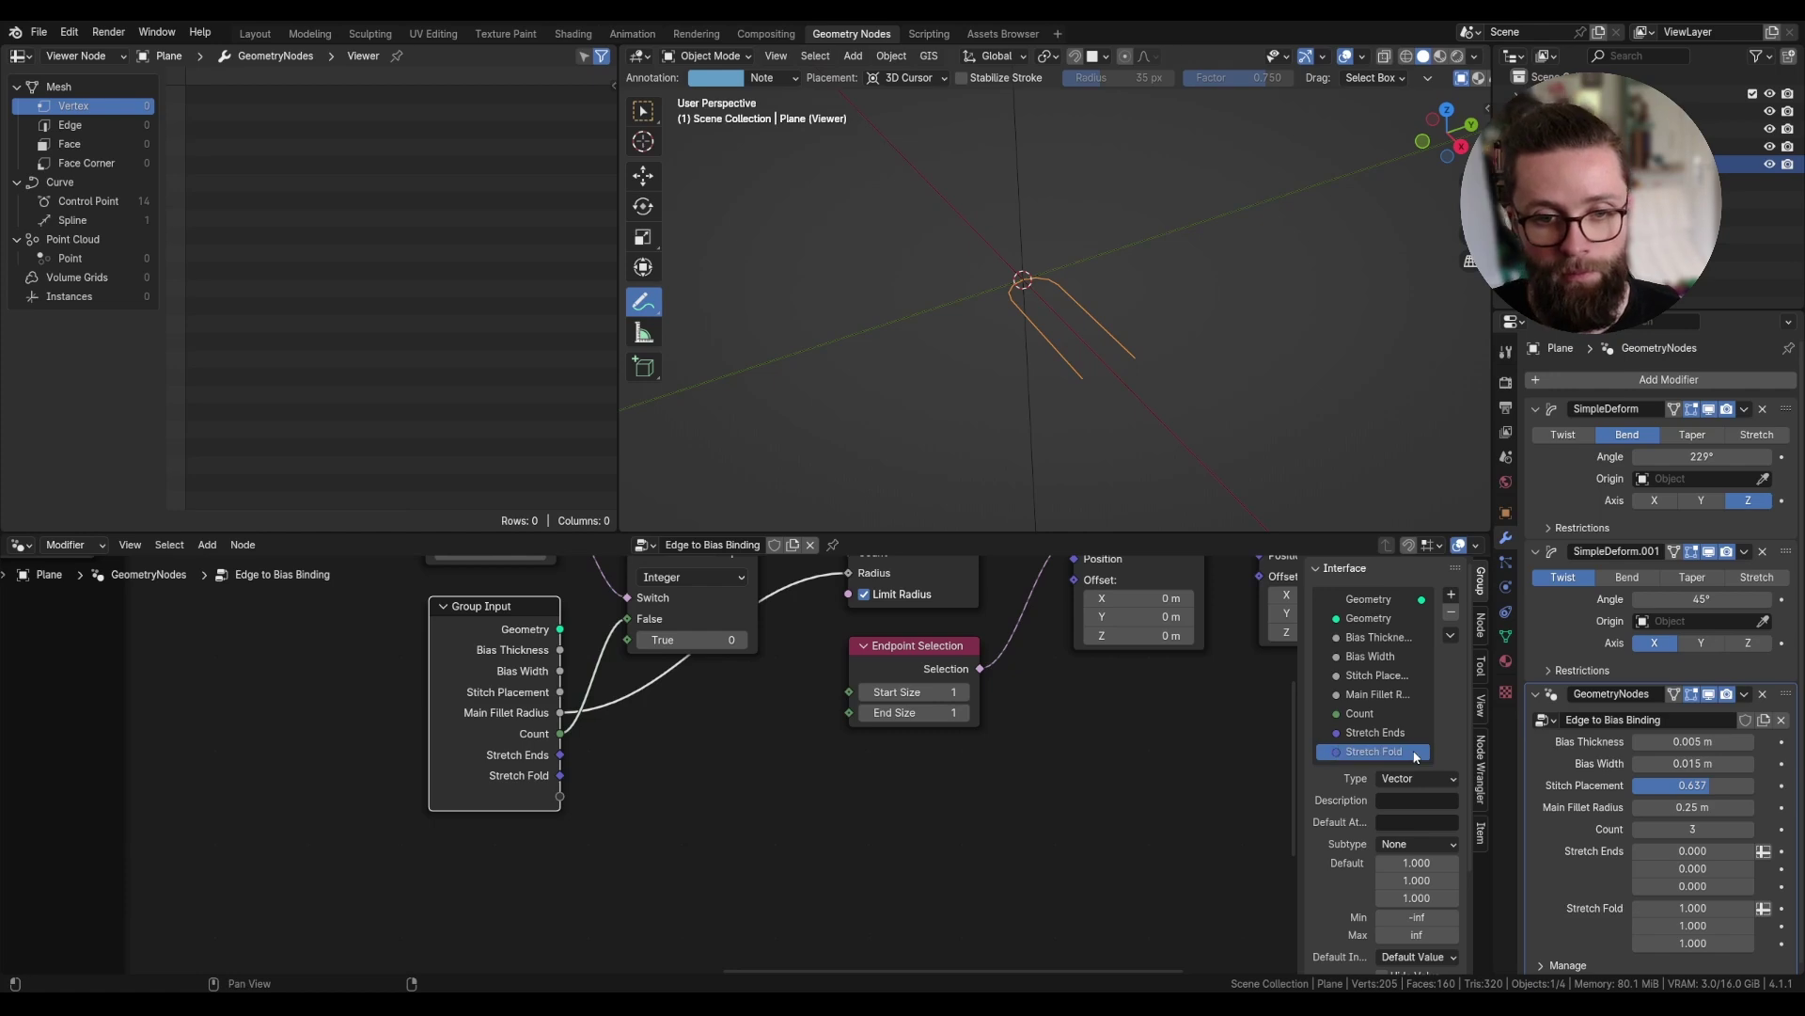
# - Make Stretch Fold and Stretch Ends Single Value inputs and reset the modifier's Stretch Ends values to their default
pyautogui.scroll(-3, 1383, 696)
pyautogui.click(1380, 626)
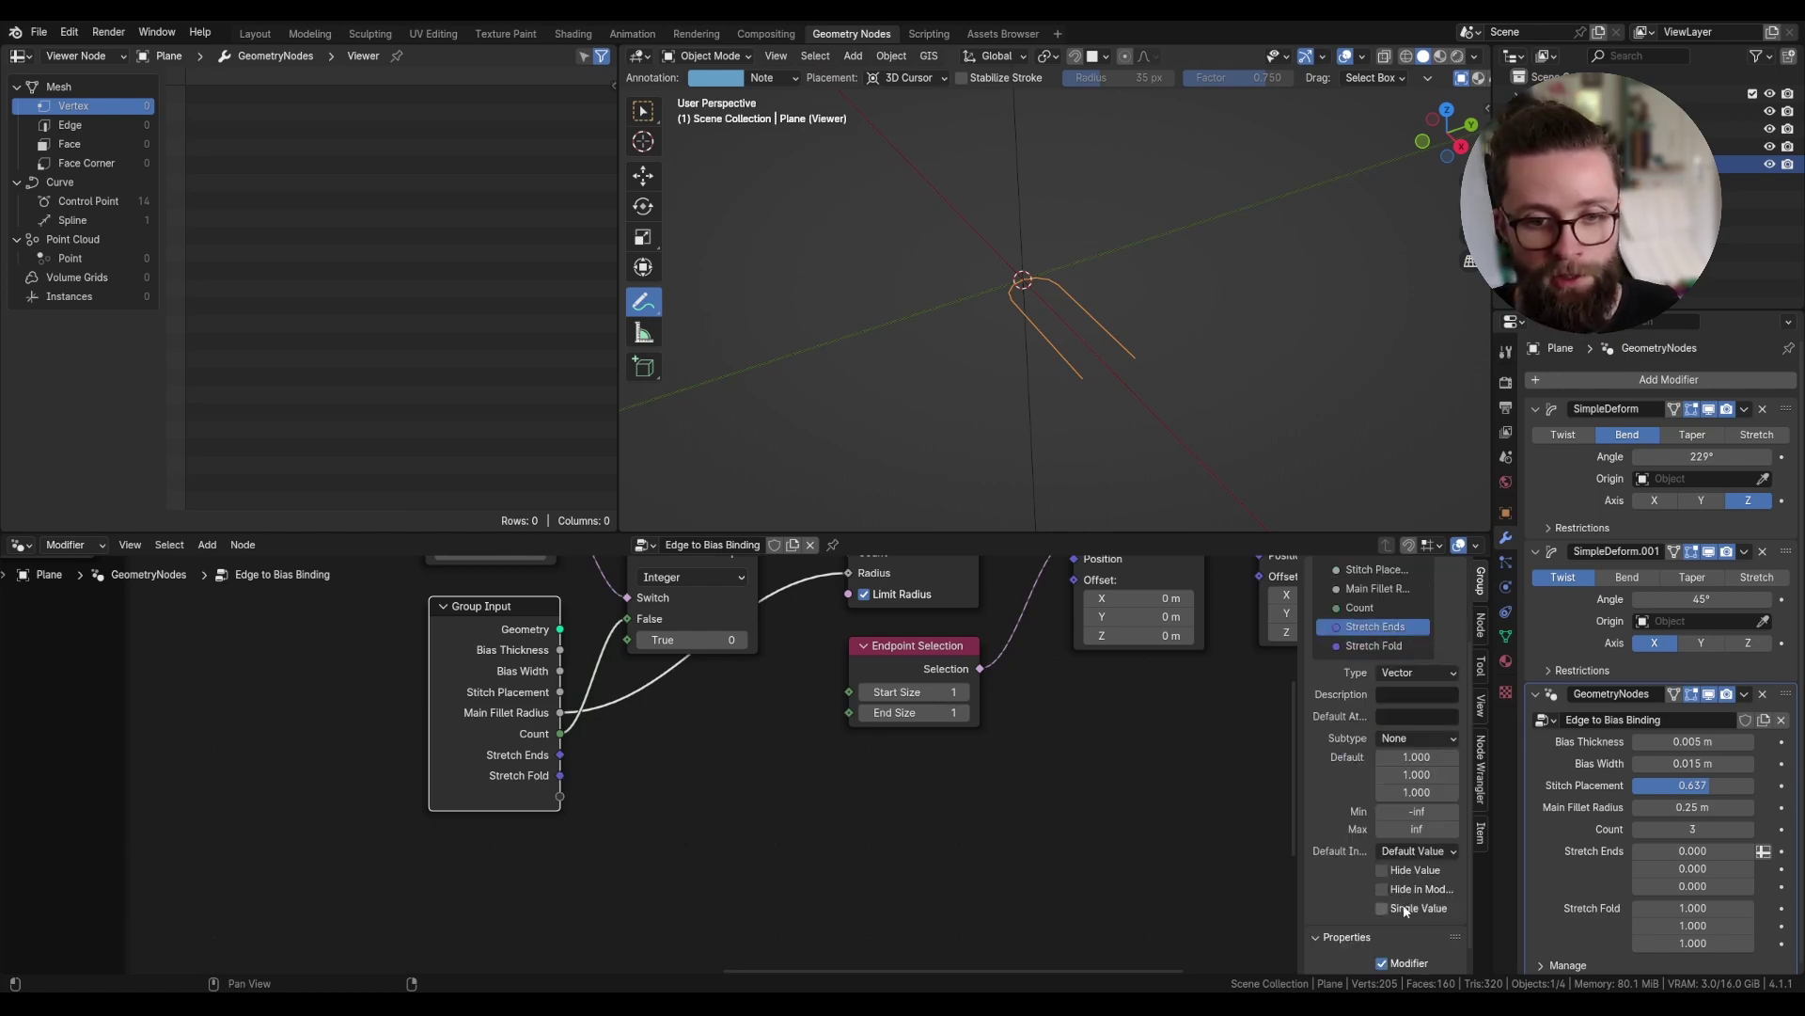
pyautogui.press('BackSpace')
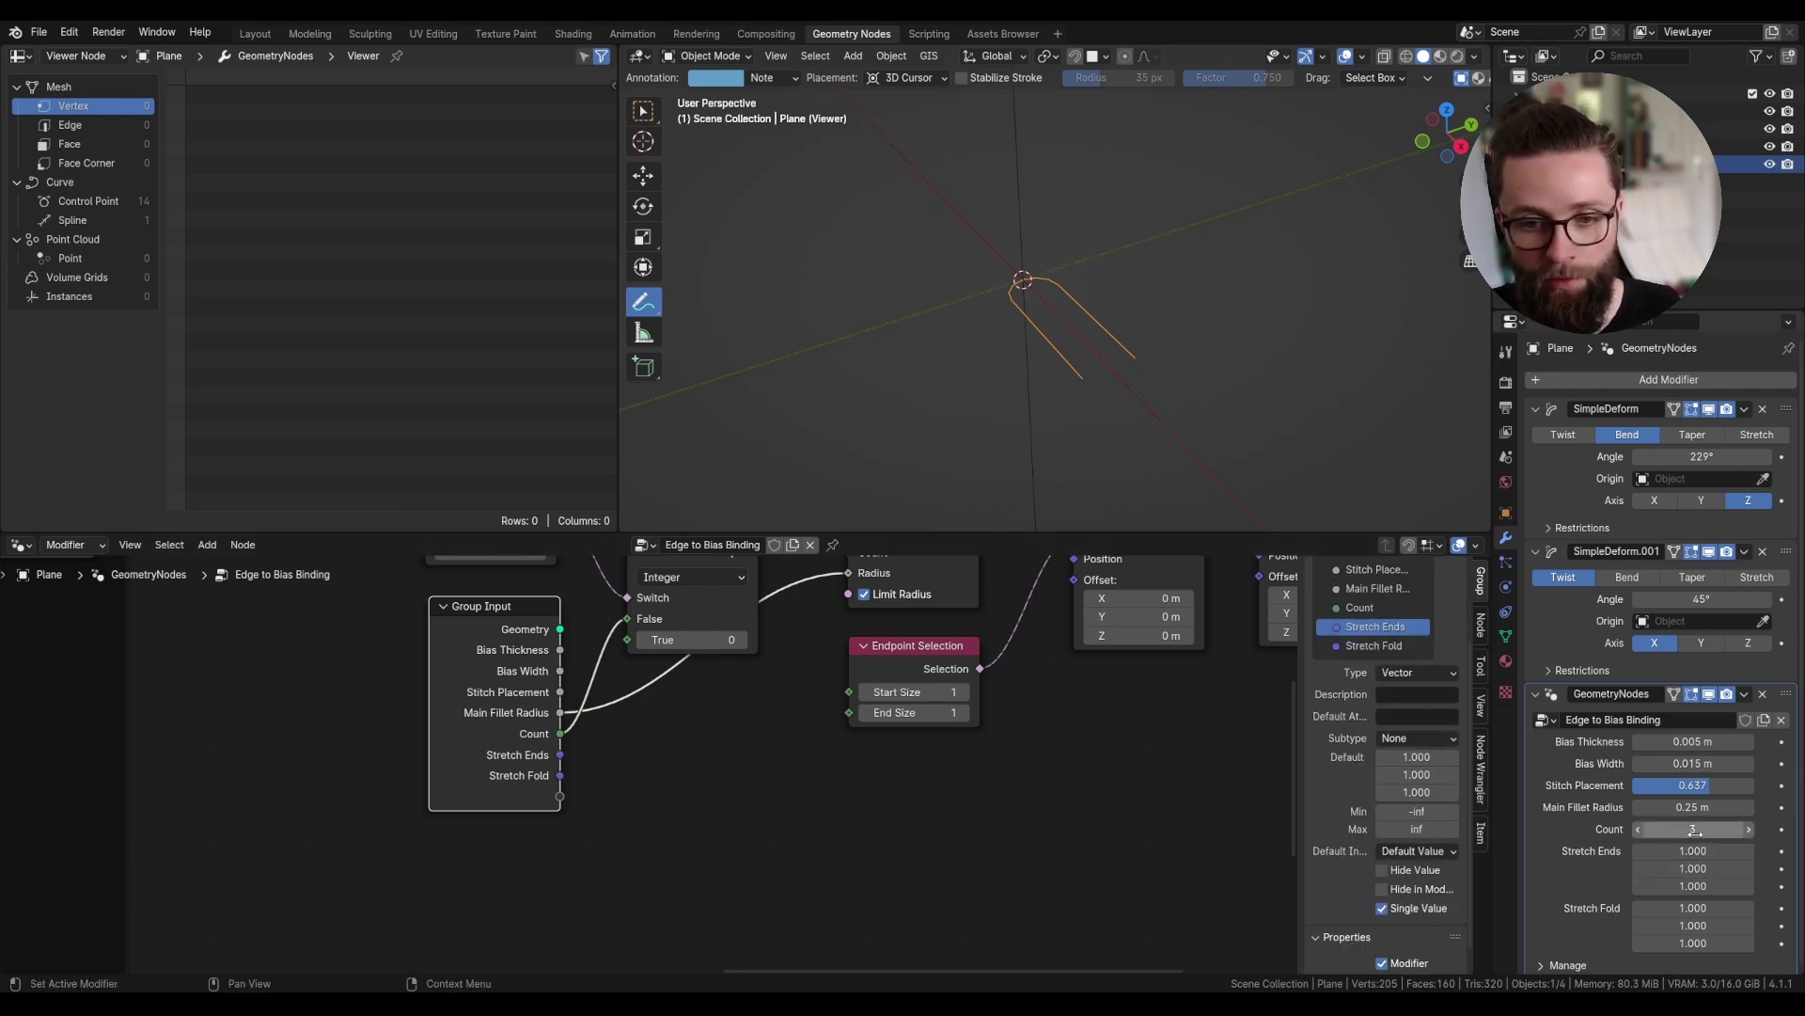
# - Set the Main Fillet Radius group input's default to 0.002 and reset its modifier value to that default
pyautogui.scroll(3, 1383, 677)
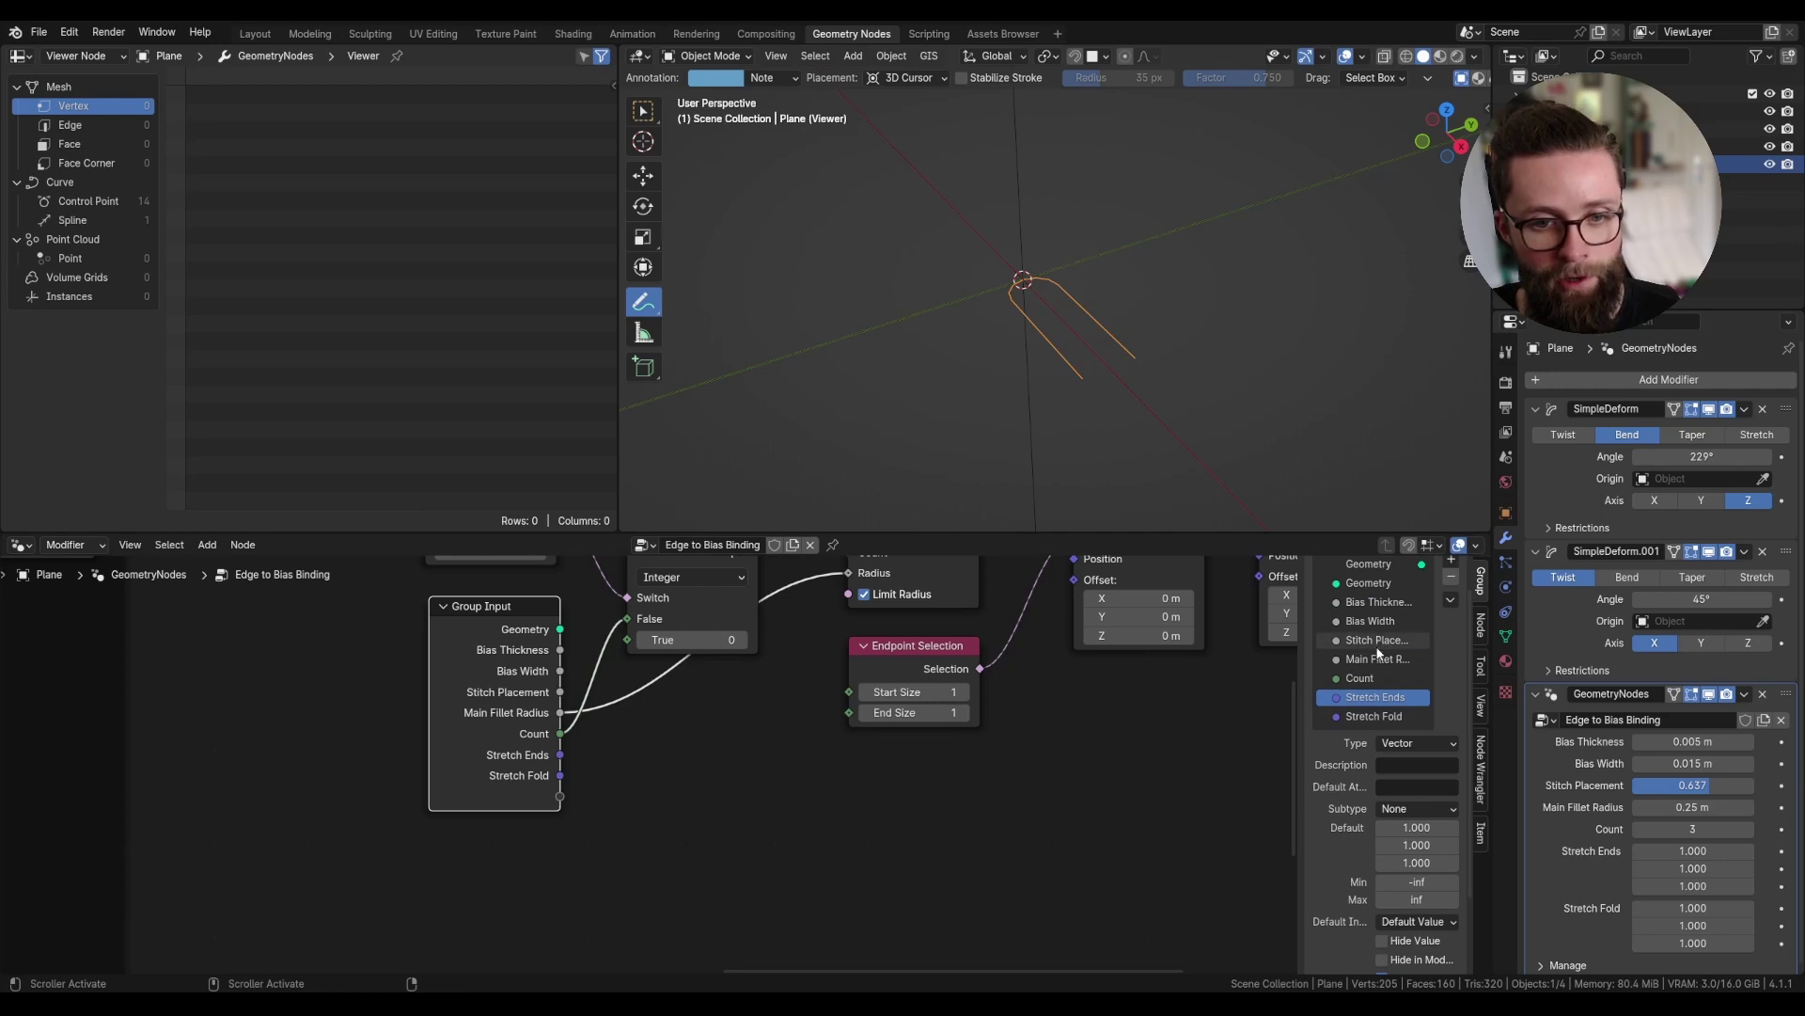
pyautogui.click(1392, 660)
pyautogui.scroll(-2, 1410, 658)
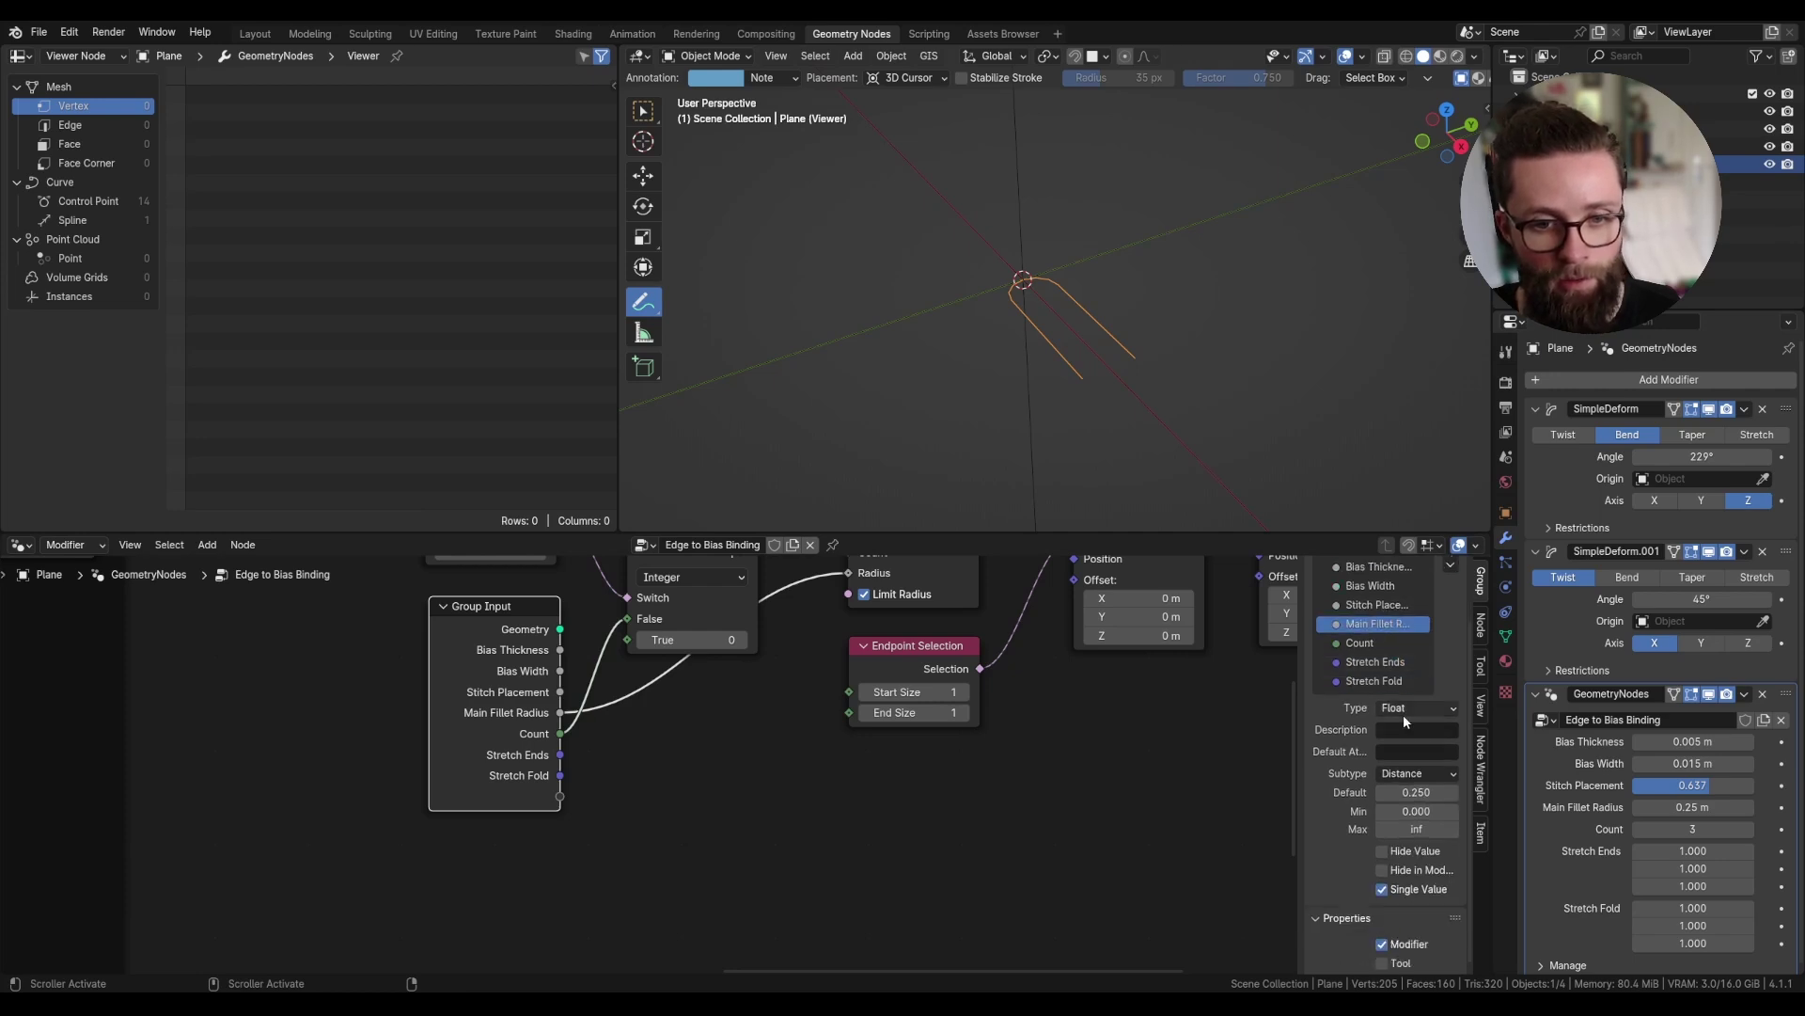
pyautogui.click(1420, 793)
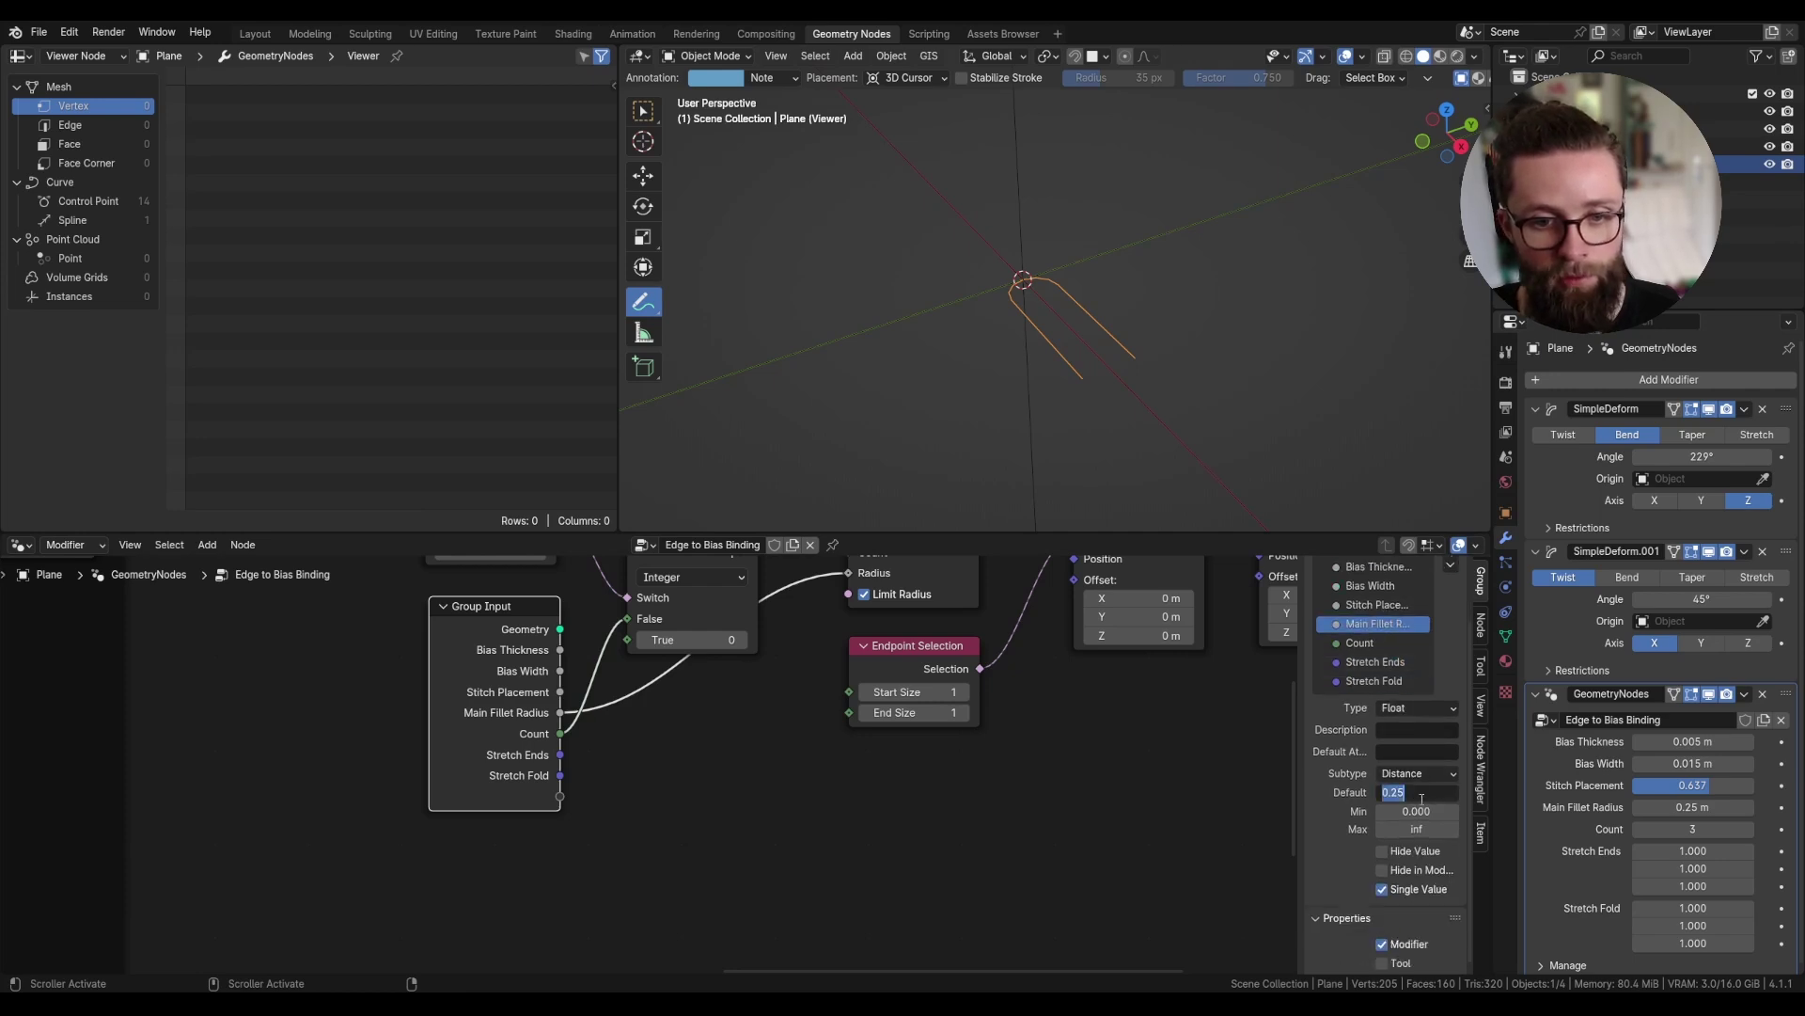
pyautogui.write('0.00')
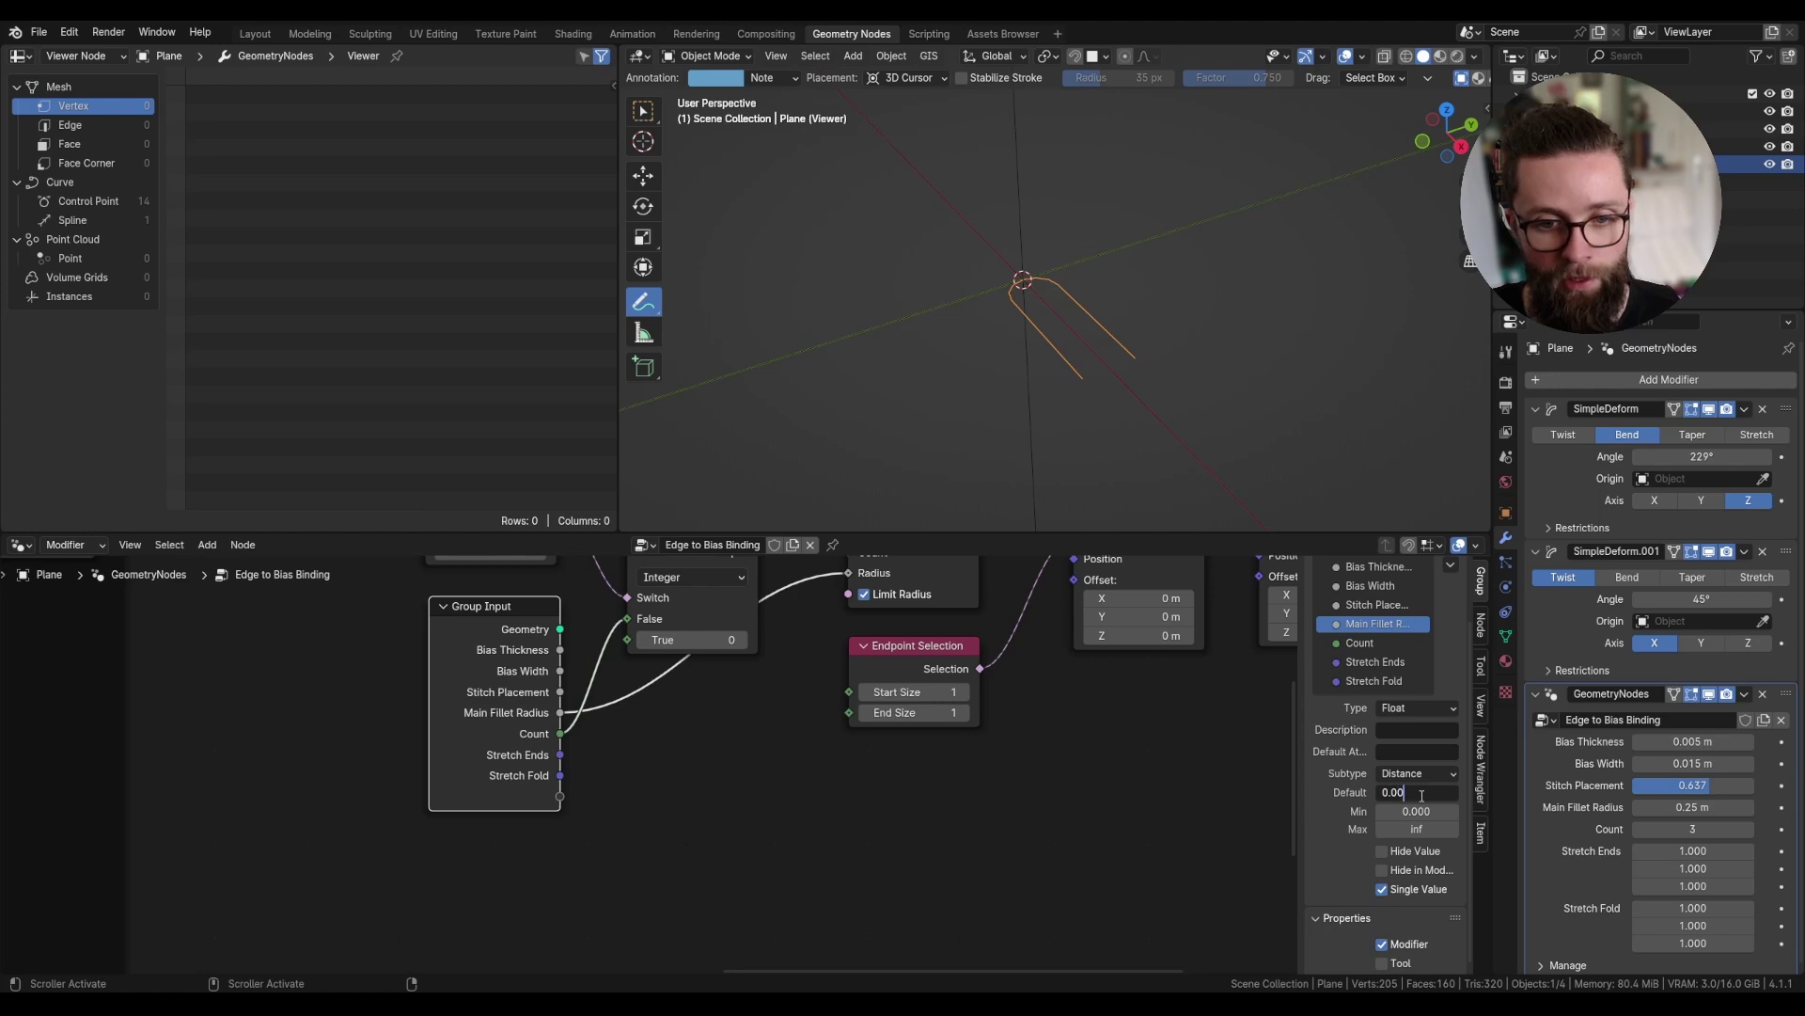
pyautogui.write('2')
pyautogui.press('Return')
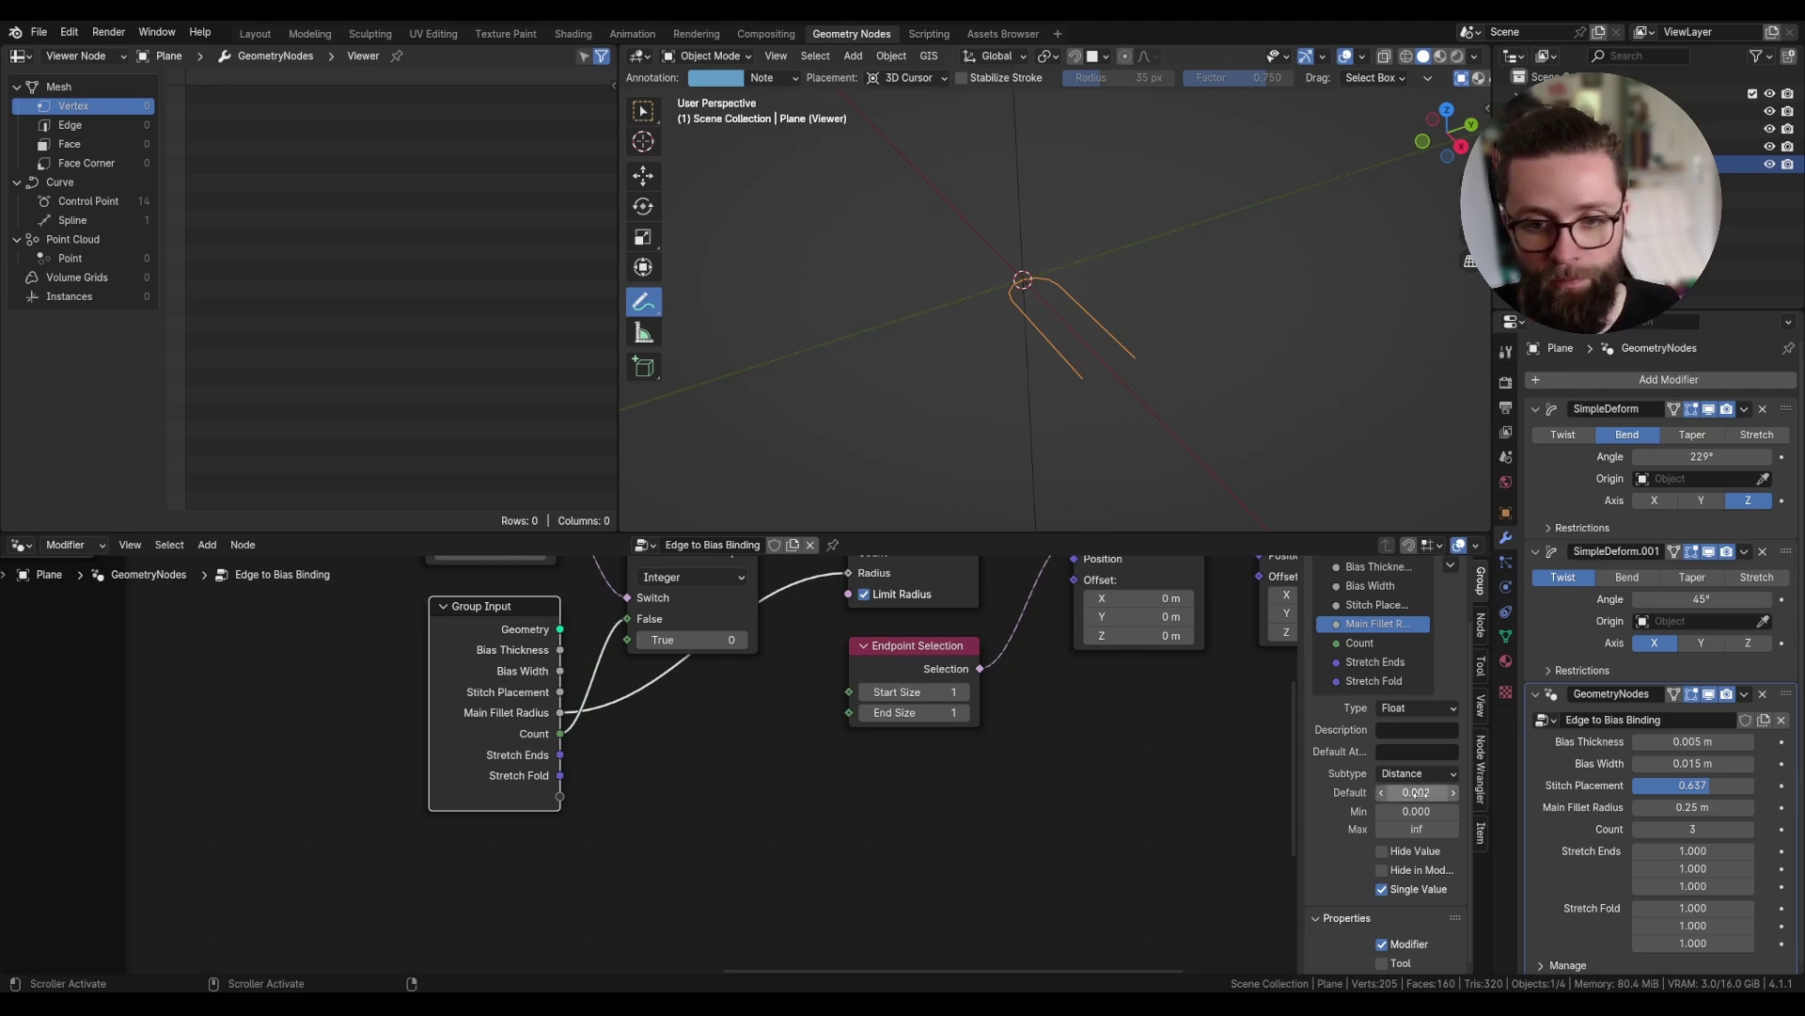
# - Add a Vector Math Multiply node that multiplies Stretch Ends by a new Position node
pyautogui.scroll(-2, 809, 742)
pyautogui.hotkey('shift', 'a')
pyautogui.write('mult')
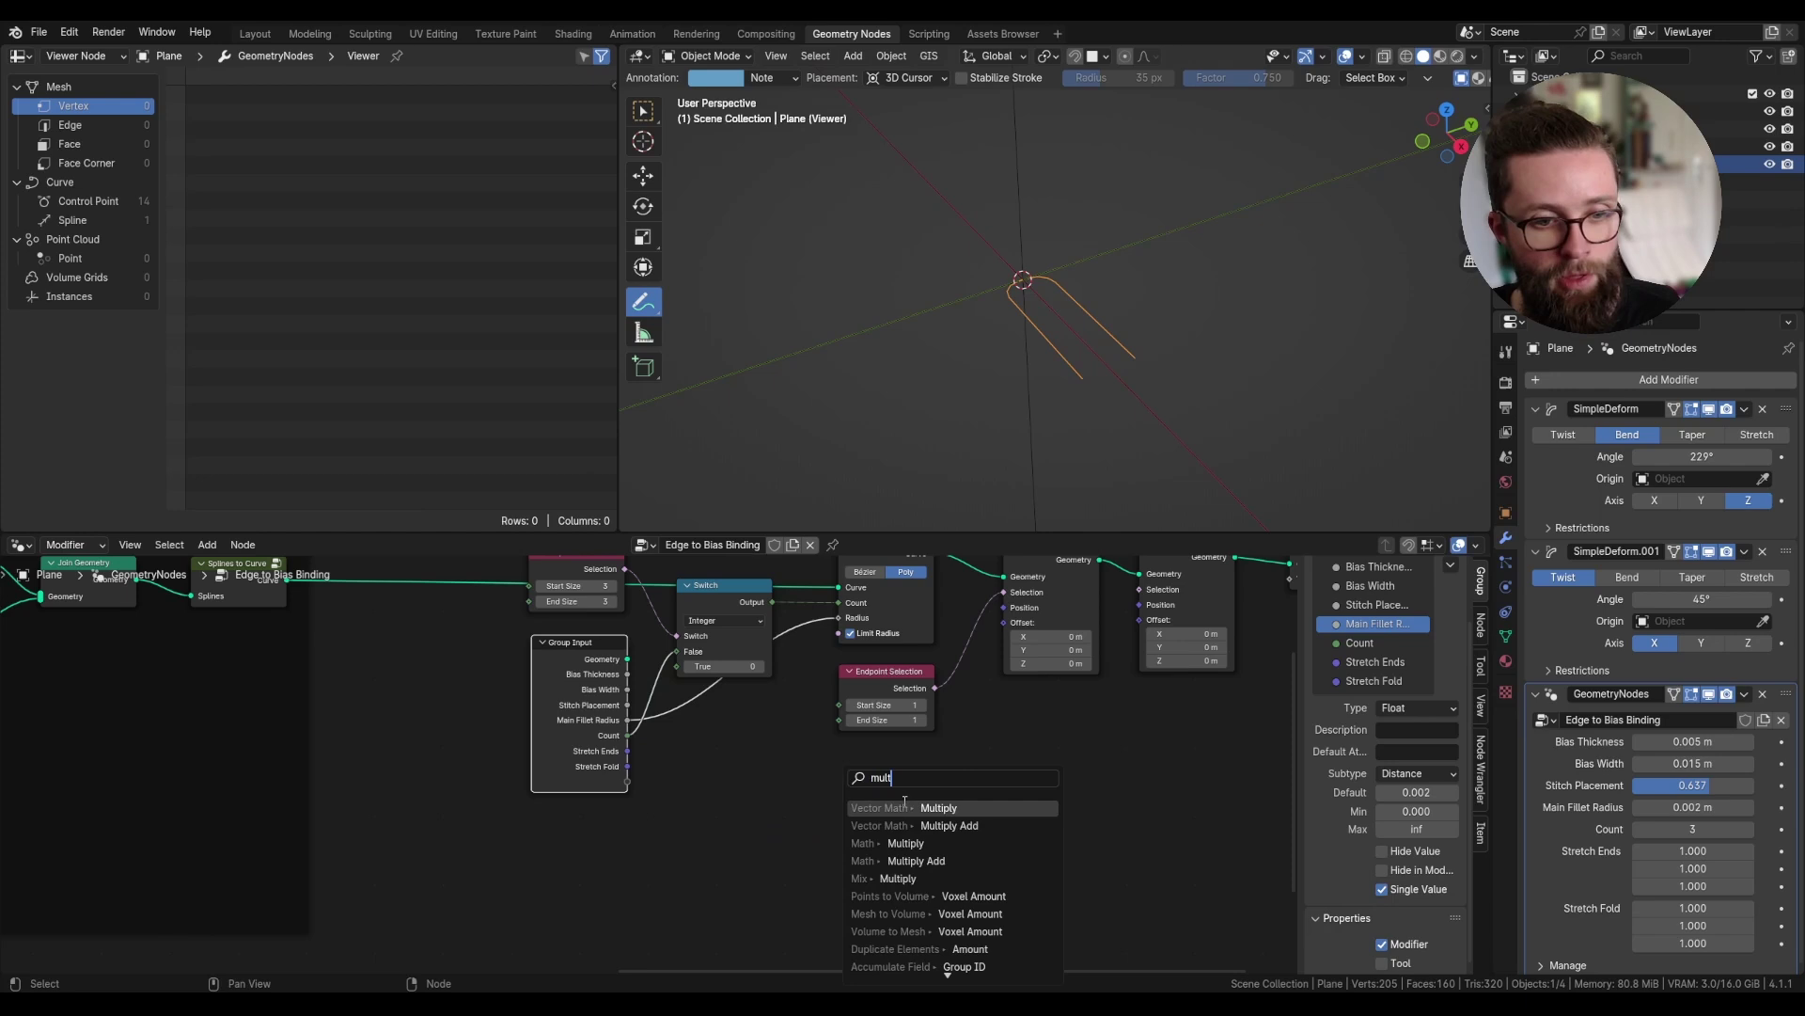
pyautogui.press('Return')
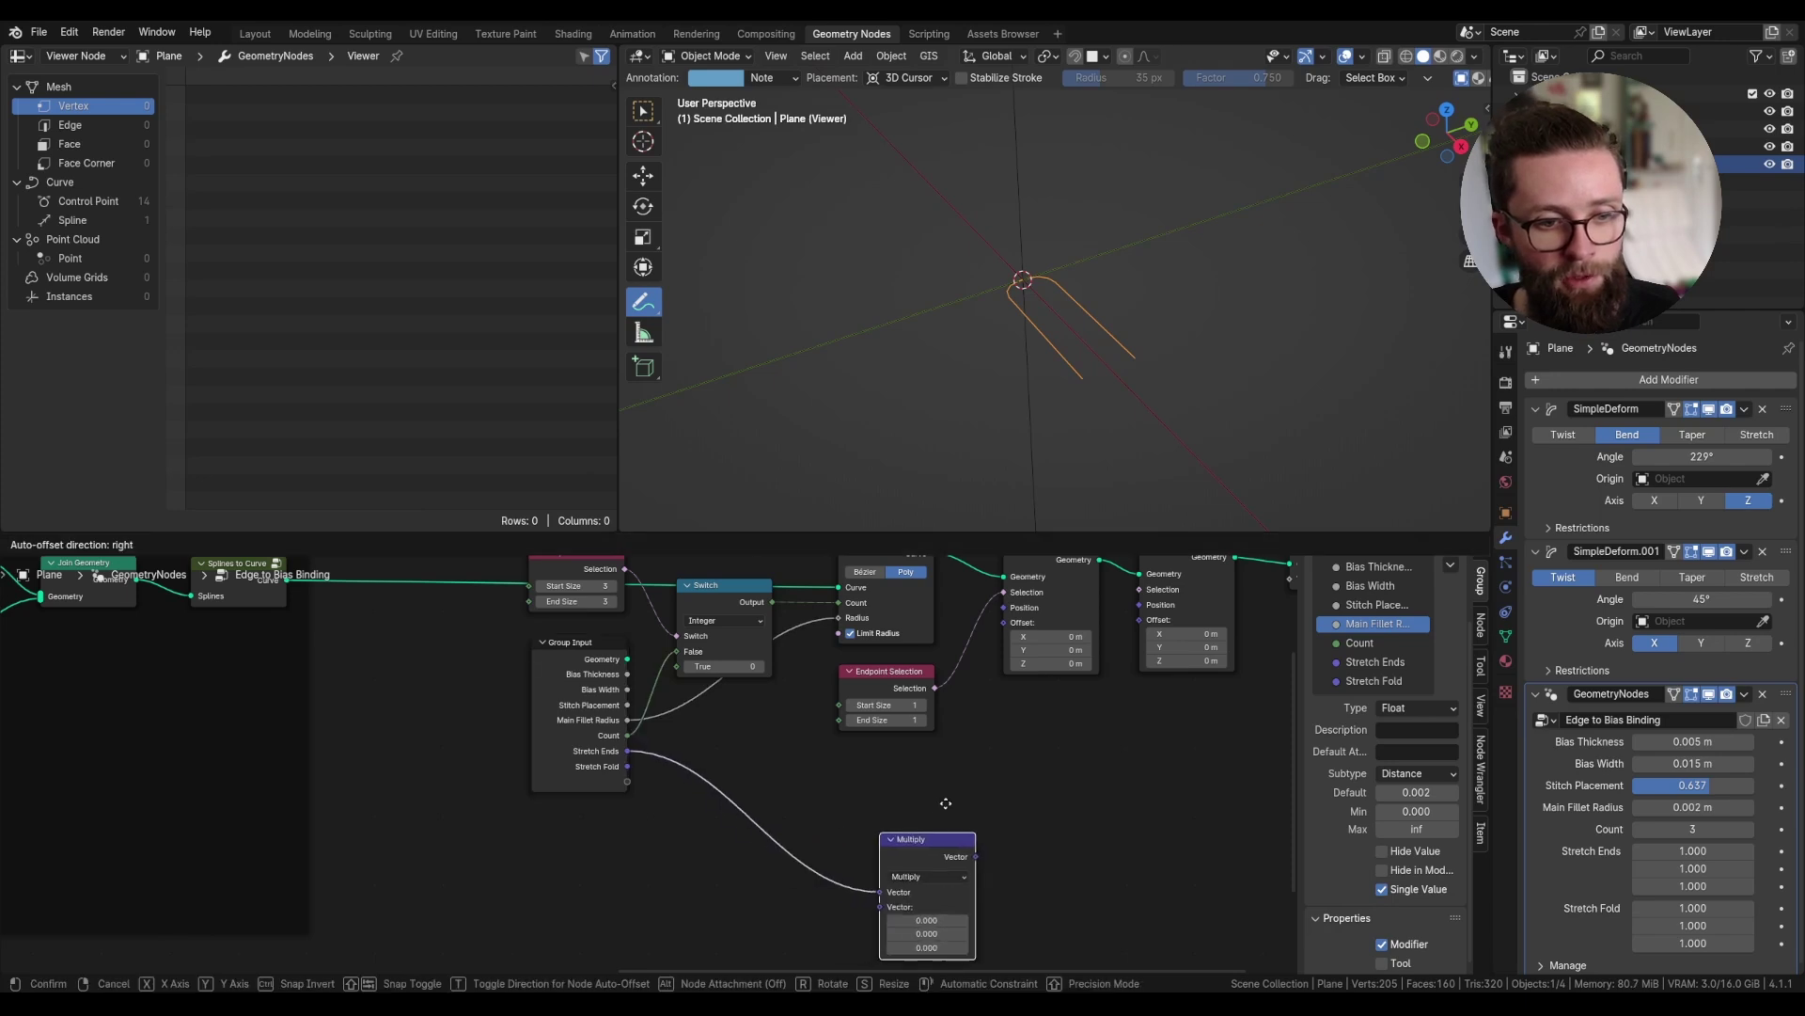
pyautogui.click(955, 773)
pyautogui.moveTo(890, 875); pyautogui.dragTo(839, 879)
pyautogui.write('posit')
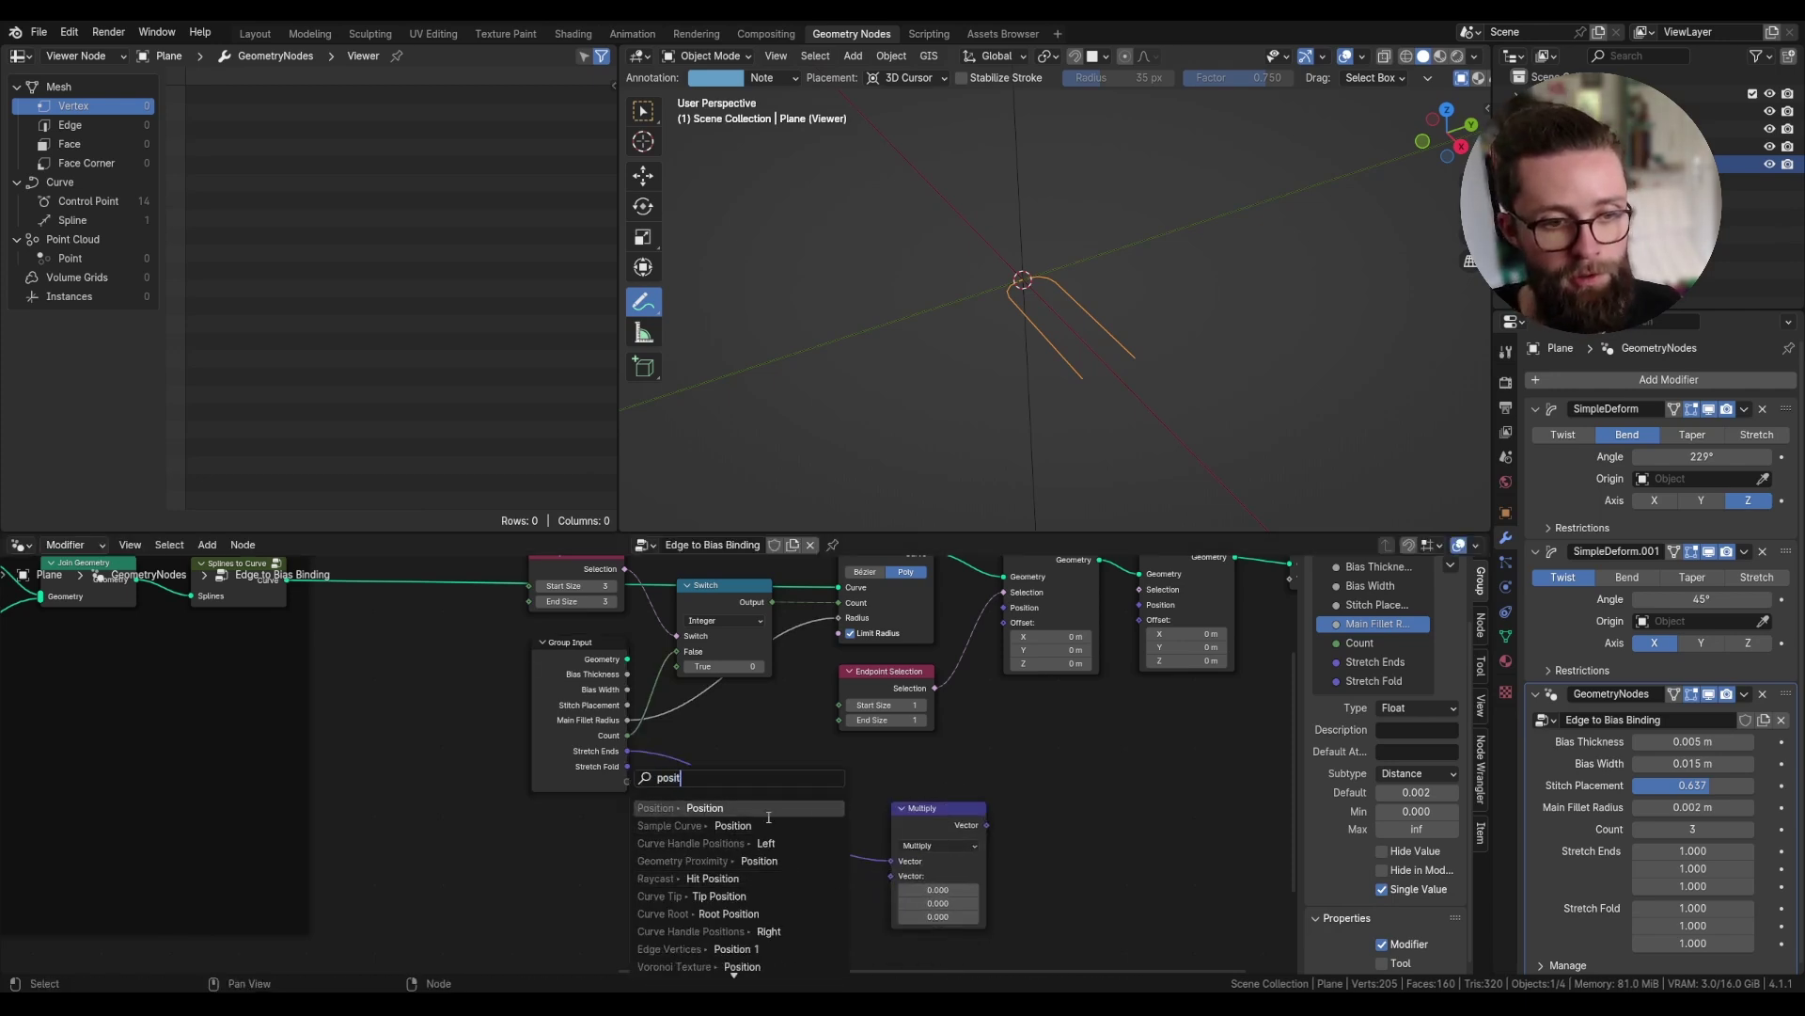
pyautogui.press('Return')
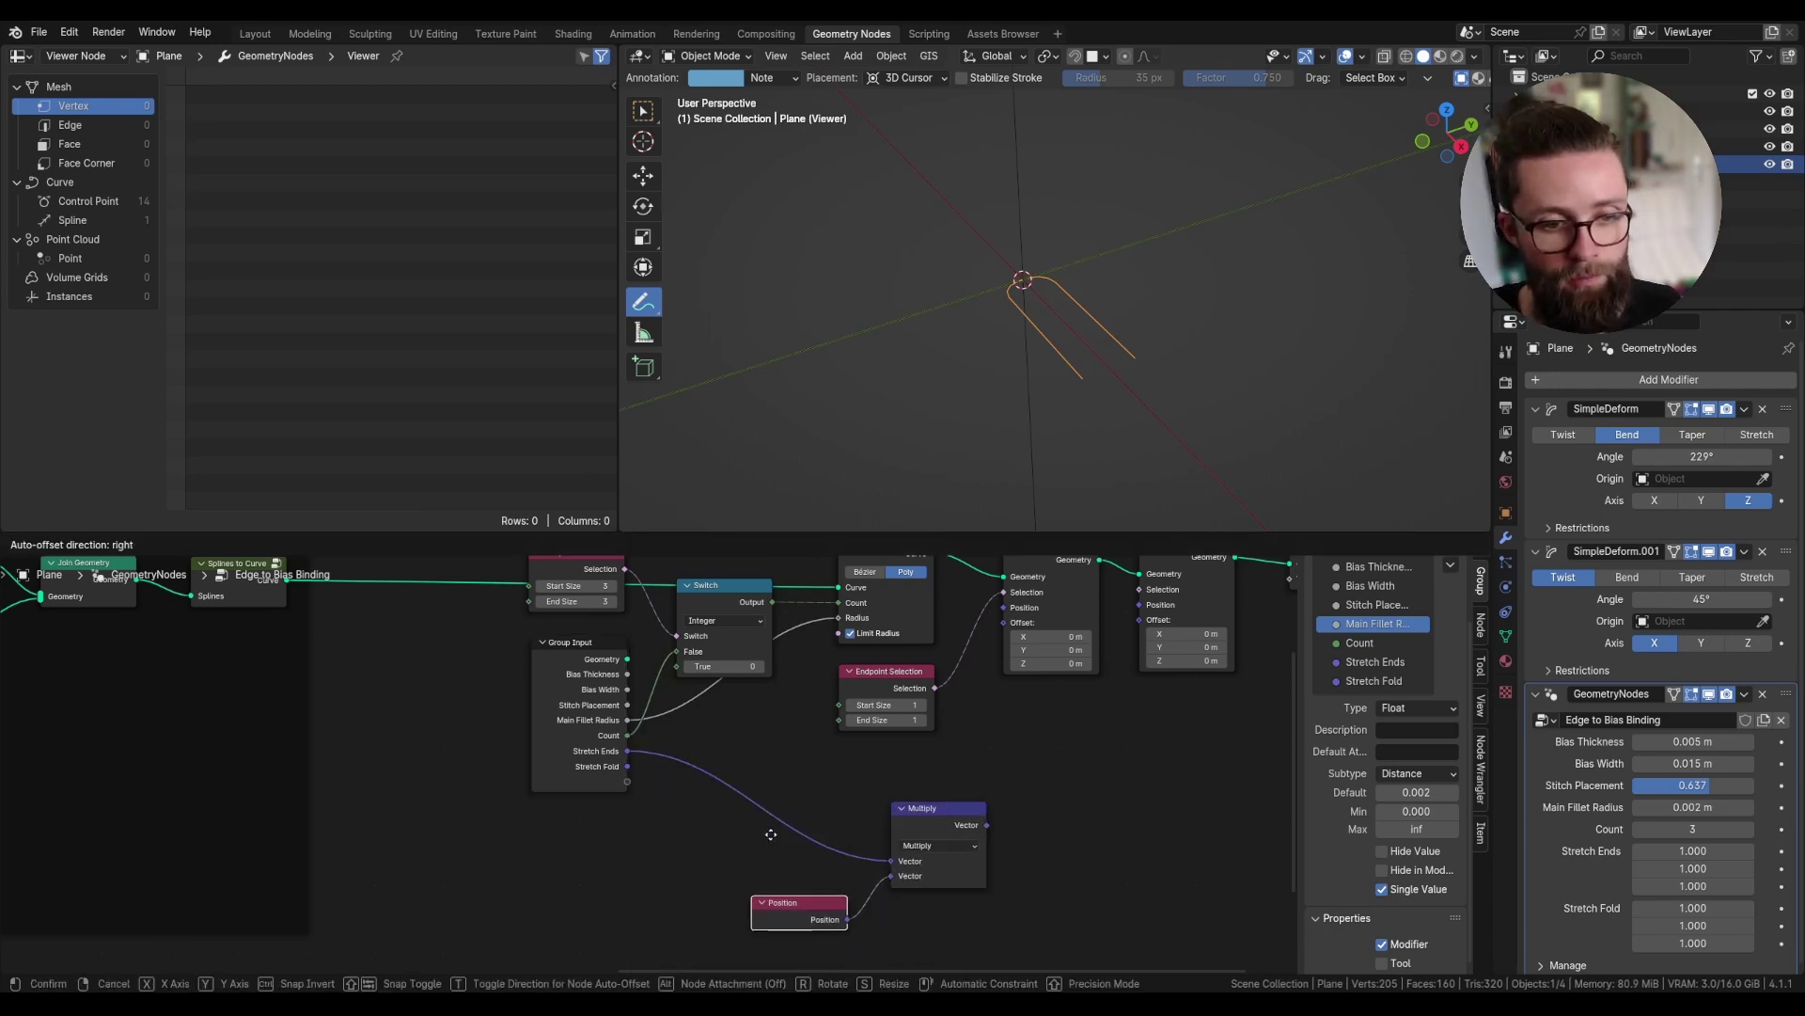
pyautogui.click(779, 815)
# - Link the Multiply output to the first Set Position's Position input and set Stretch Ends to 1.050 and 1.580 in its first two components
pyautogui.moveTo(780, 815); pyautogui.dragTo(729, 834, button='middle')
pyautogui.moveTo(936, 844); pyautogui.dragTo(981, 821)
pyautogui.moveTo(976, 681); pyautogui.dragTo(969, 634)
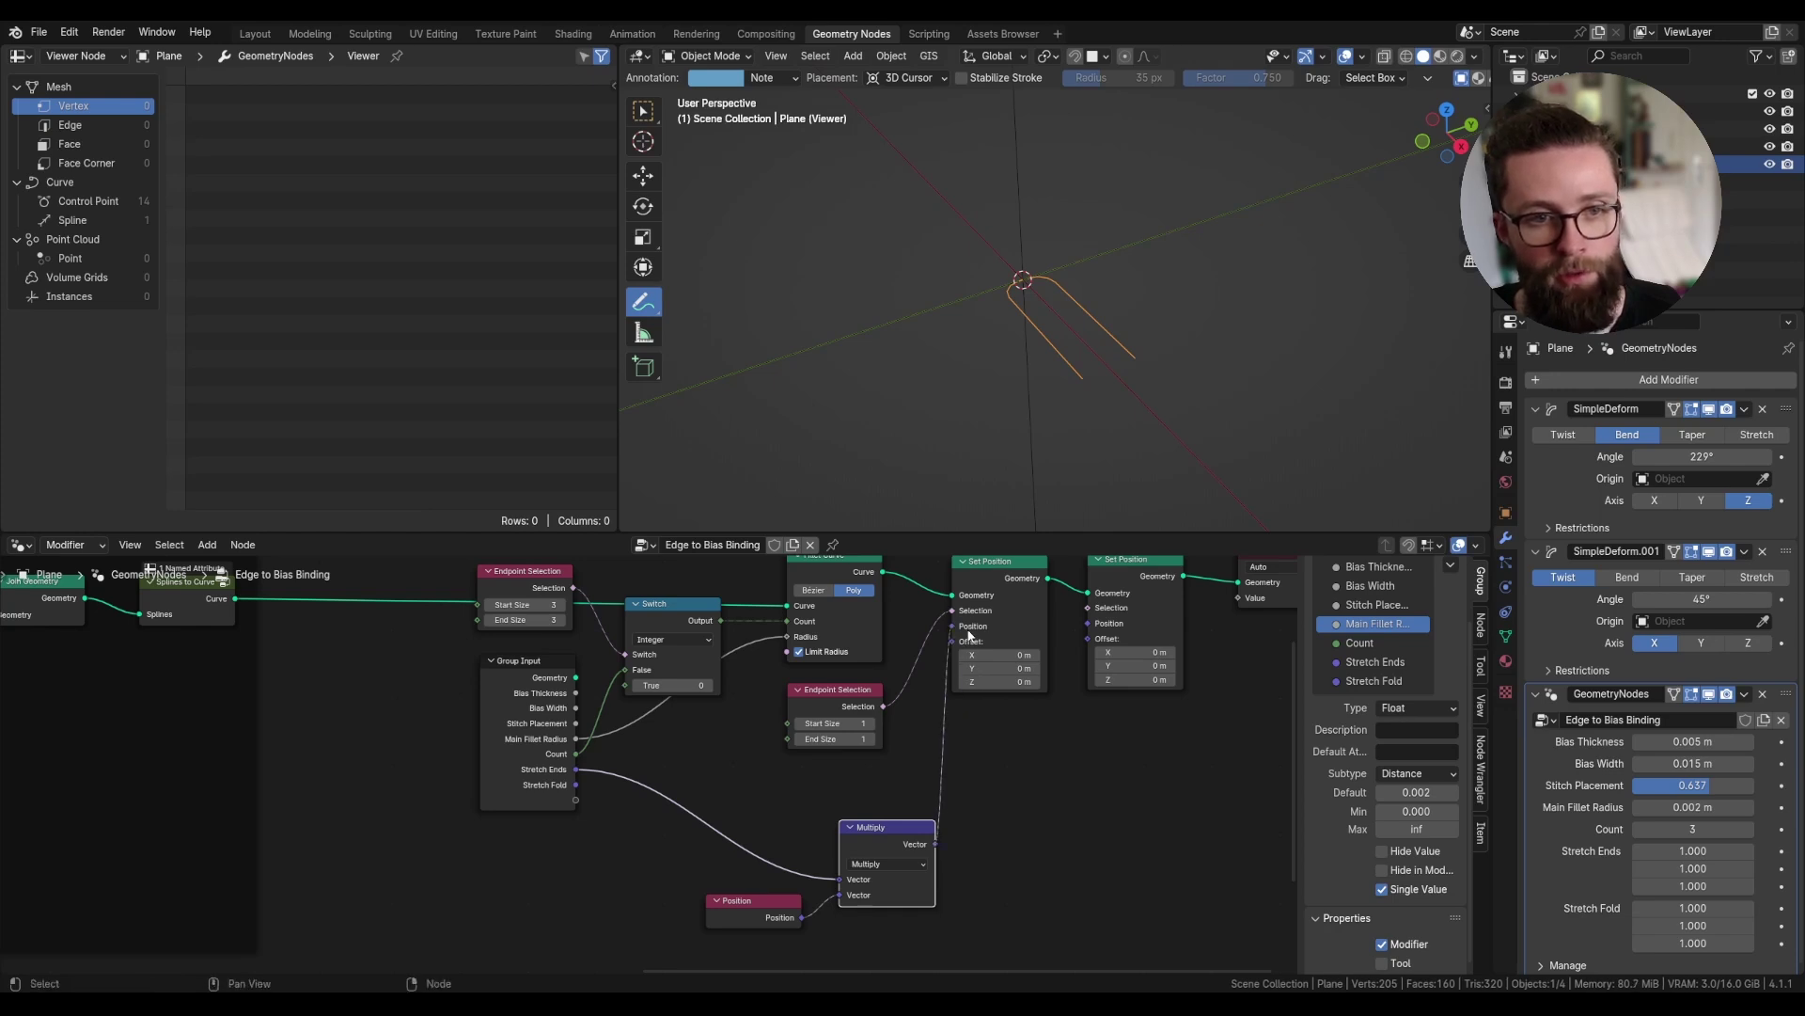
pyautogui.hotkey('ctrl', 'z')
pyautogui.moveTo(889, 768); pyautogui.dragTo(753, 913)
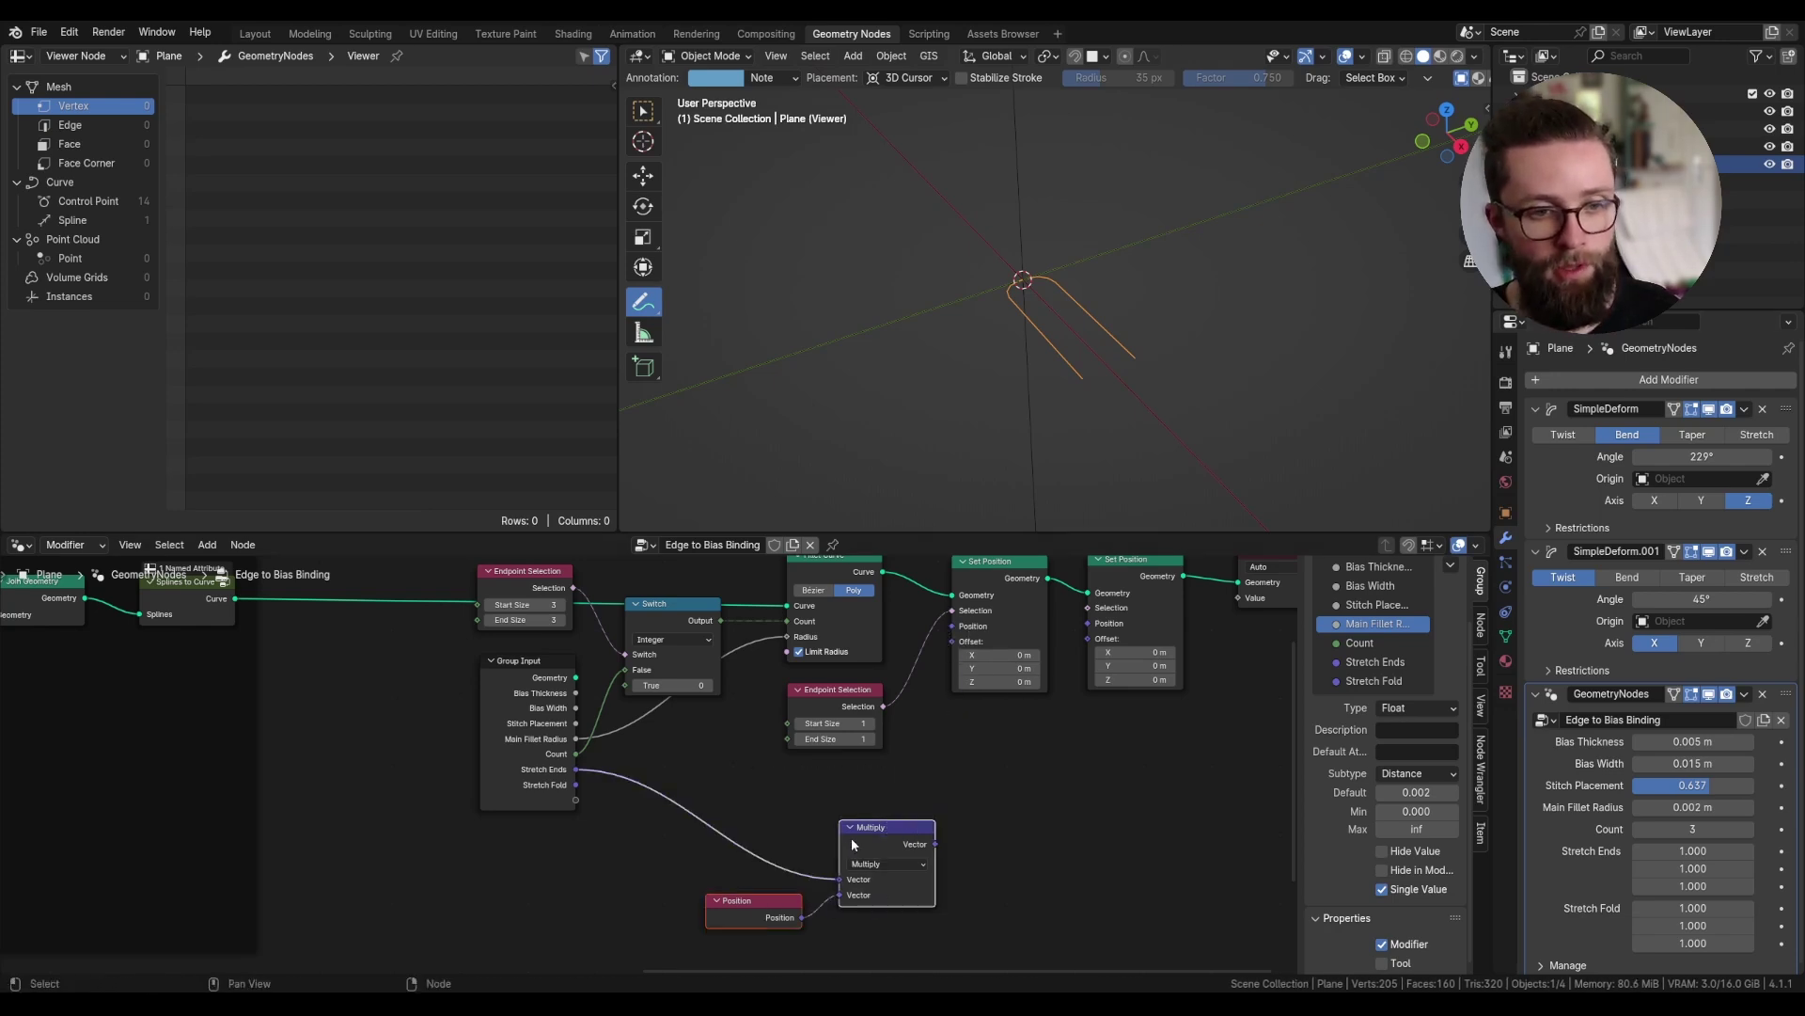
pyautogui.moveTo(851, 843); pyautogui.dragTo(804, 805)
pyautogui.moveTo(887, 807); pyautogui.dragTo(964, 631)
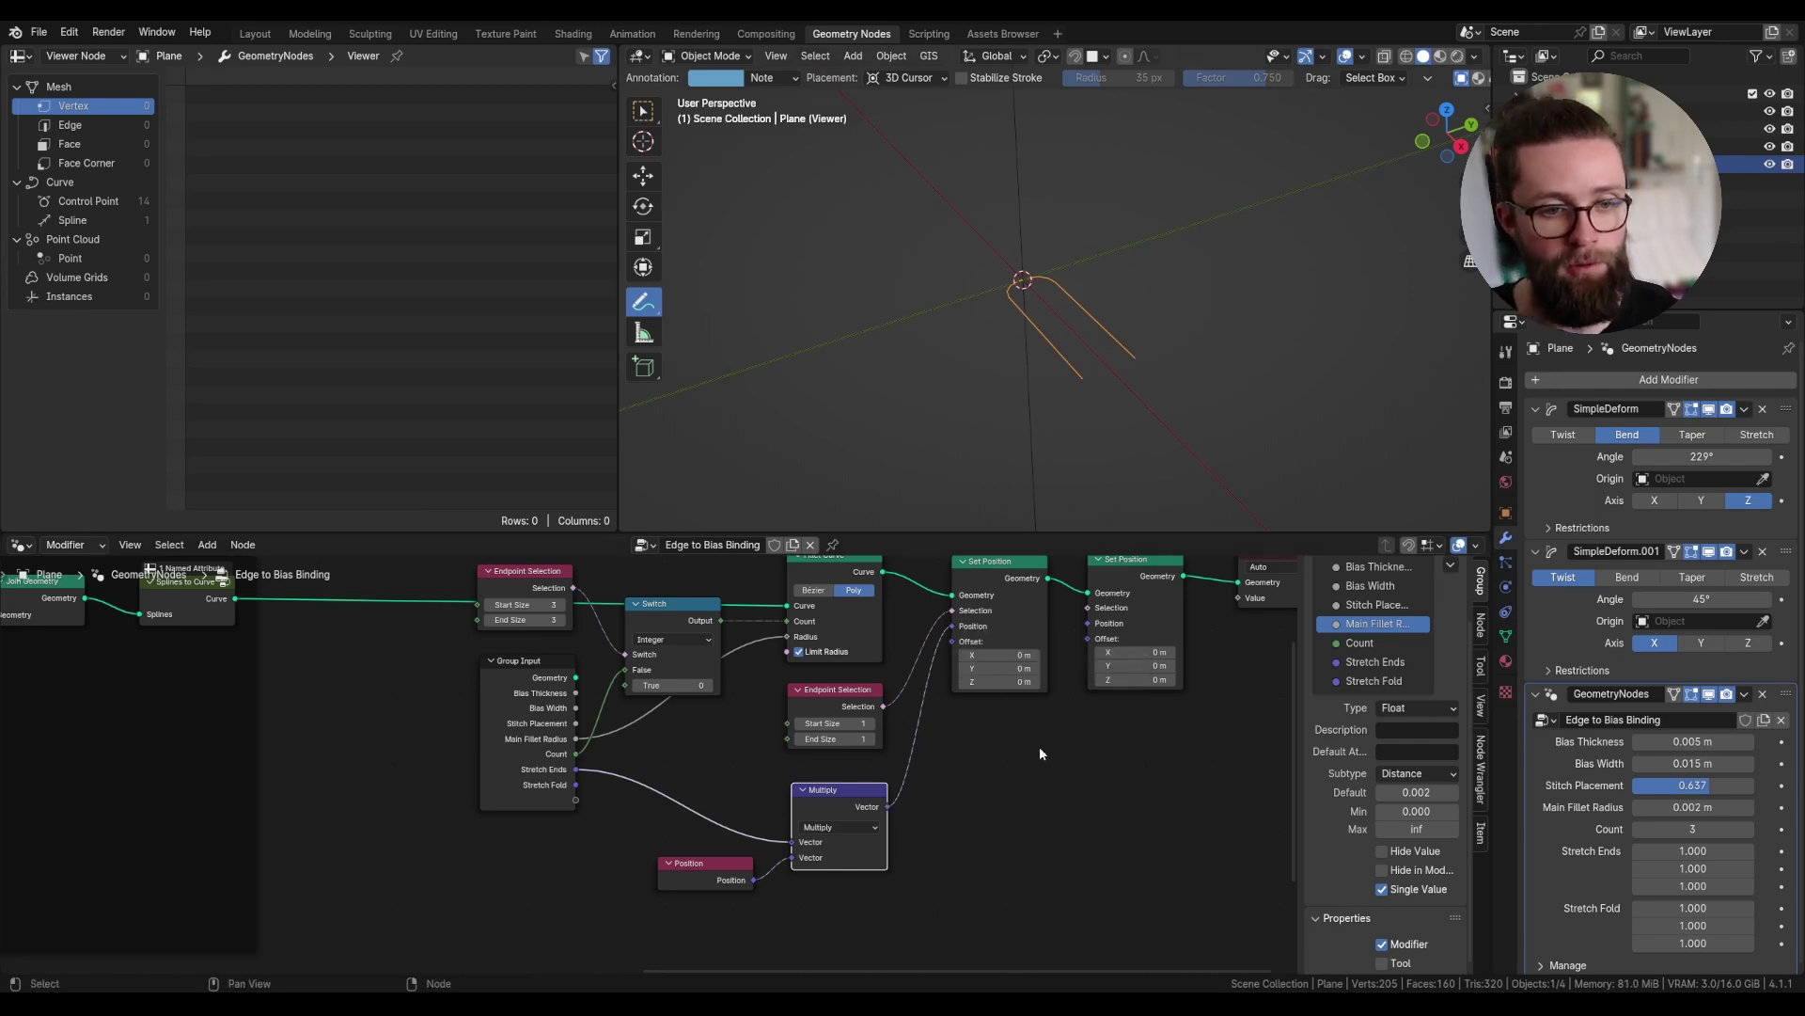
pyautogui.moveTo(1692, 851)
pyautogui.mouseDown()
pyautogui.moveTo(1728, 867)
pyautogui.moveTo(1672, 851)
pyautogui.moveTo(1693, 851)
pyautogui.mouseUp()
# - Move the second Set Position and the Viewer node away from the first Set Position to make room between them
pyautogui.moveTo(1001, 792); pyautogui.dragTo(1047, 783, button='middle')
pyautogui.scroll(-2, 1053, 698)
pyautogui.moveTo(1121, 656); pyautogui.dragTo(947, 693, button='middle')
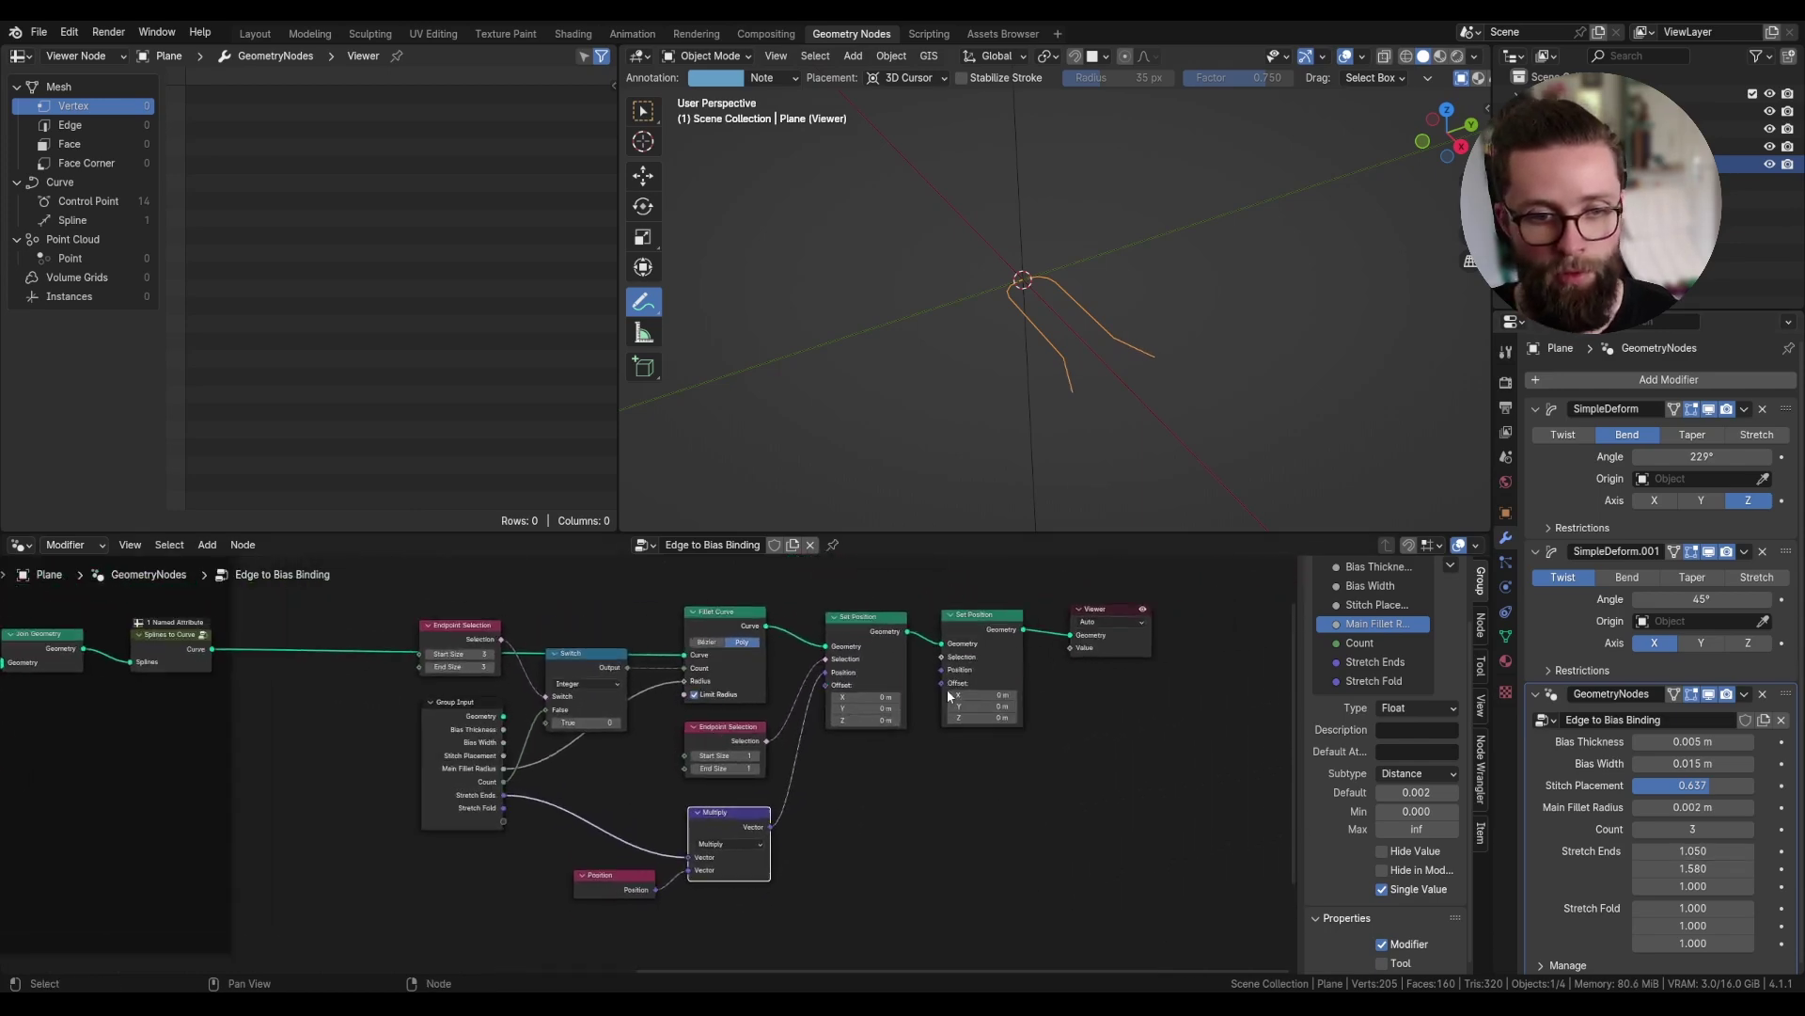
pyautogui.scroll(5, 960, 661)
pyautogui.moveTo(1193, 730); pyautogui.dragTo(998, 616)
pyautogui.press('g')
pyautogui.click(1129, 620)
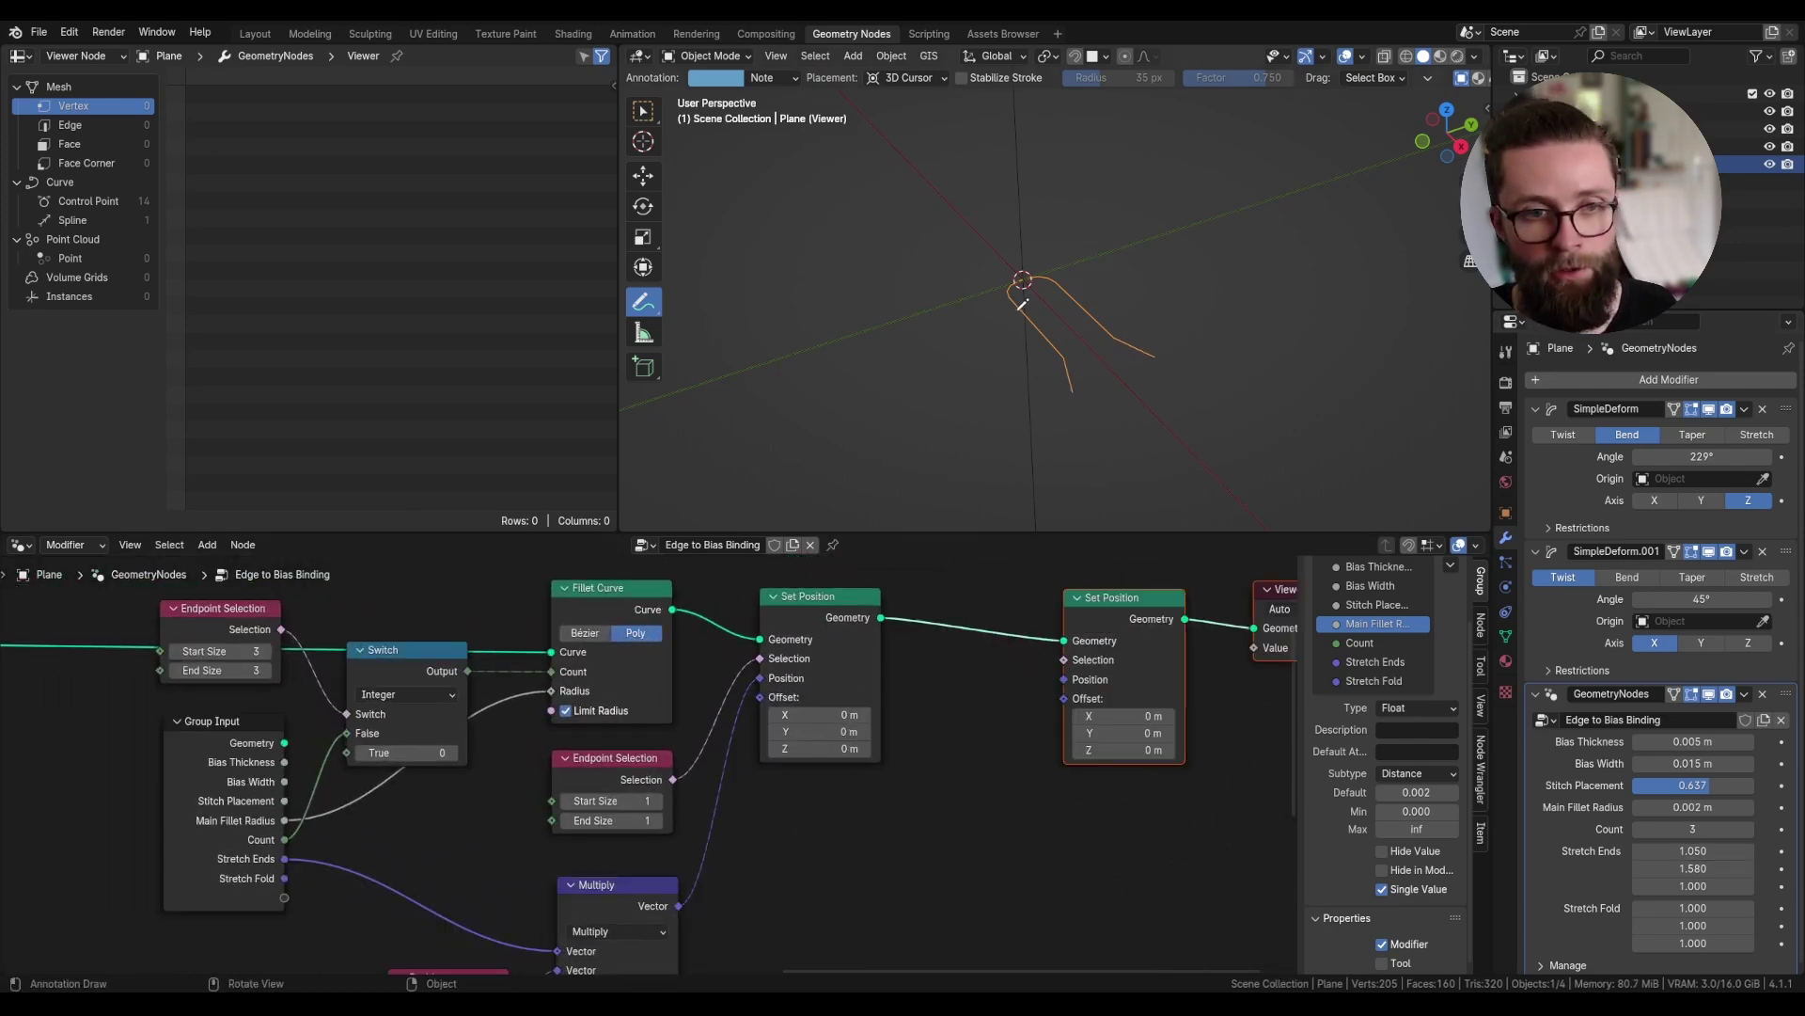
# - Circle the profile's fold with temporary annotation strokes and erase them again
pyautogui.moveTo(1057, 260)
pyautogui.mouseDown()
pyautogui.moveTo(994, 299)
pyautogui.moveTo(1009, 251)
pyautogui.mouseUp()
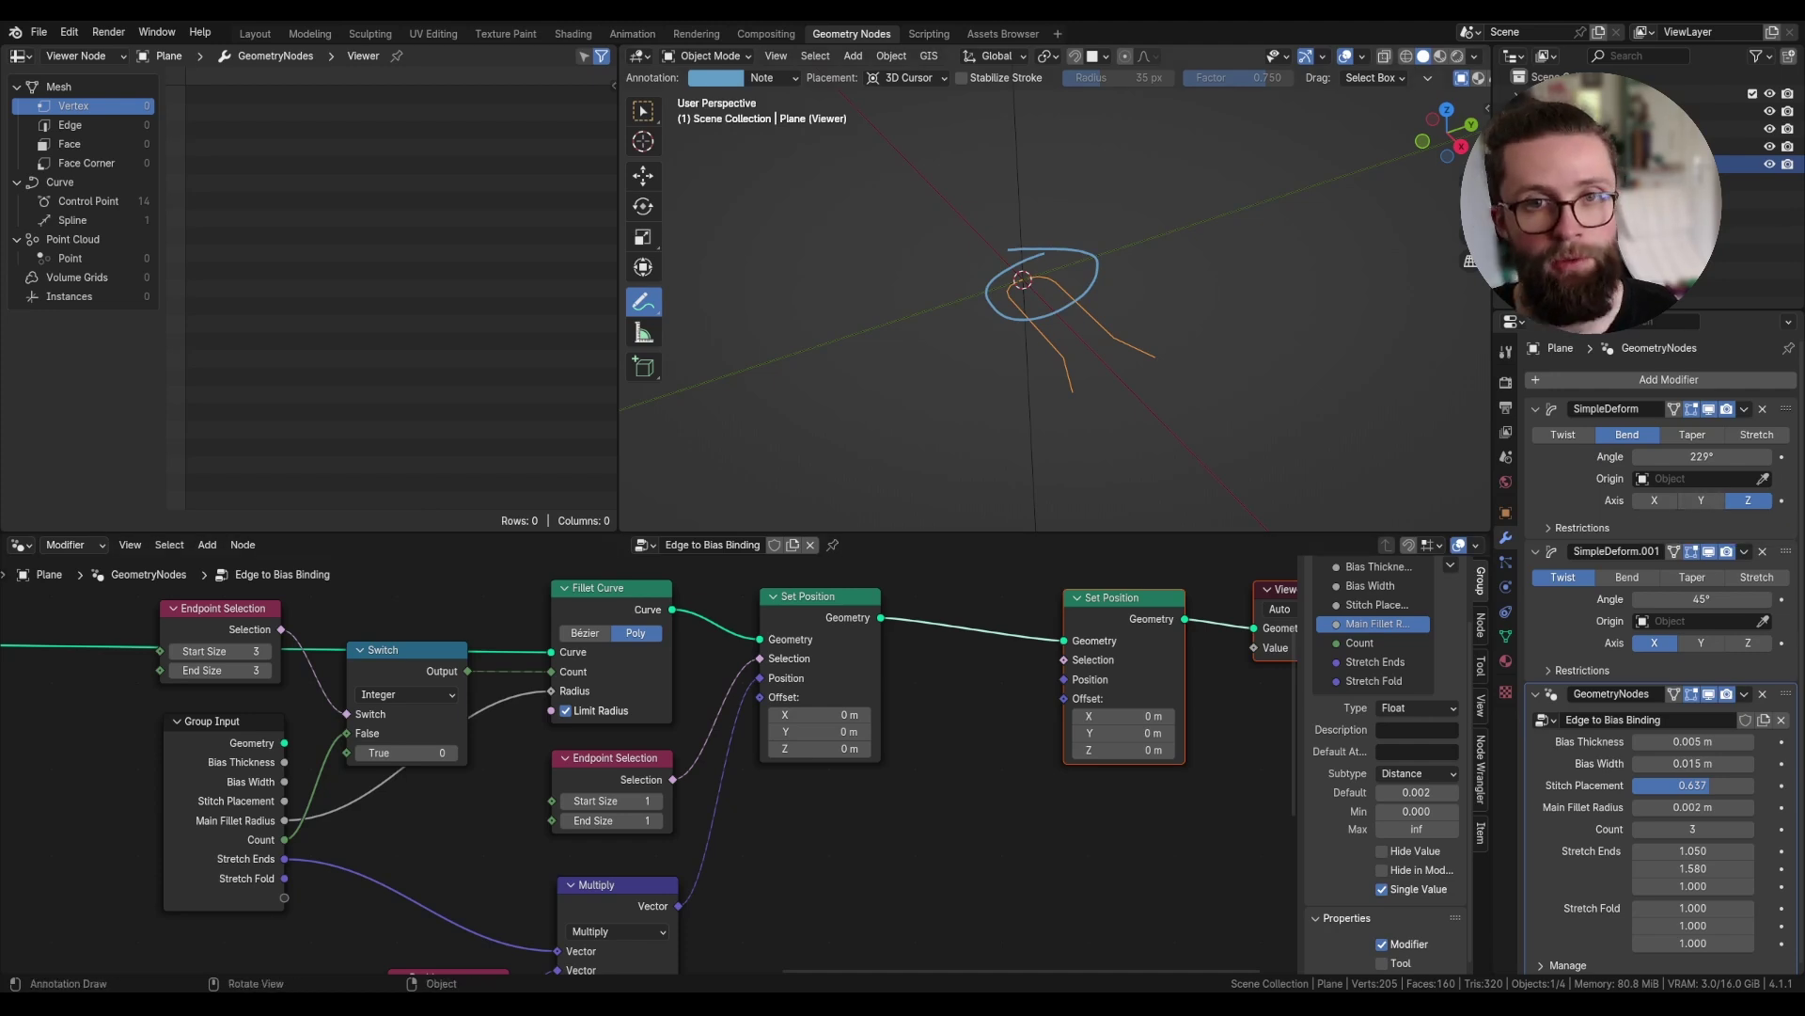
pyautogui.moveTo(1131, 321)
pyautogui.mouseDown()
pyautogui.moveTo(1038, 362)
pyautogui.moveTo(1193, 331)
pyautogui.moveTo(1122, 328)
pyautogui.moveTo(1128, 233)
pyautogui.moveTo(992, 360)
pyautogui.moveTo(1027, 334)
pyautogui.mouseUp()
pyautogui.moveTo(946, 231)
pyautogui.keyDown('ctrl'); pyautogui.mouseDown()
pyautogui.moveTo(1149, 188)
pyautogui.moveTo(932, 339)
pyautogui.mouseUp(); pyautogui.keyUp('ctrl')
# - Duplicate the Endpoint Selection node with sizes of 1 and set the copy's Start Size and End Size to 2
pyautogui.scroll(-1, 851, 694)
pyautogui.moveTo(851, 694); pyautogui.dragTo(865, 621, button='middle')
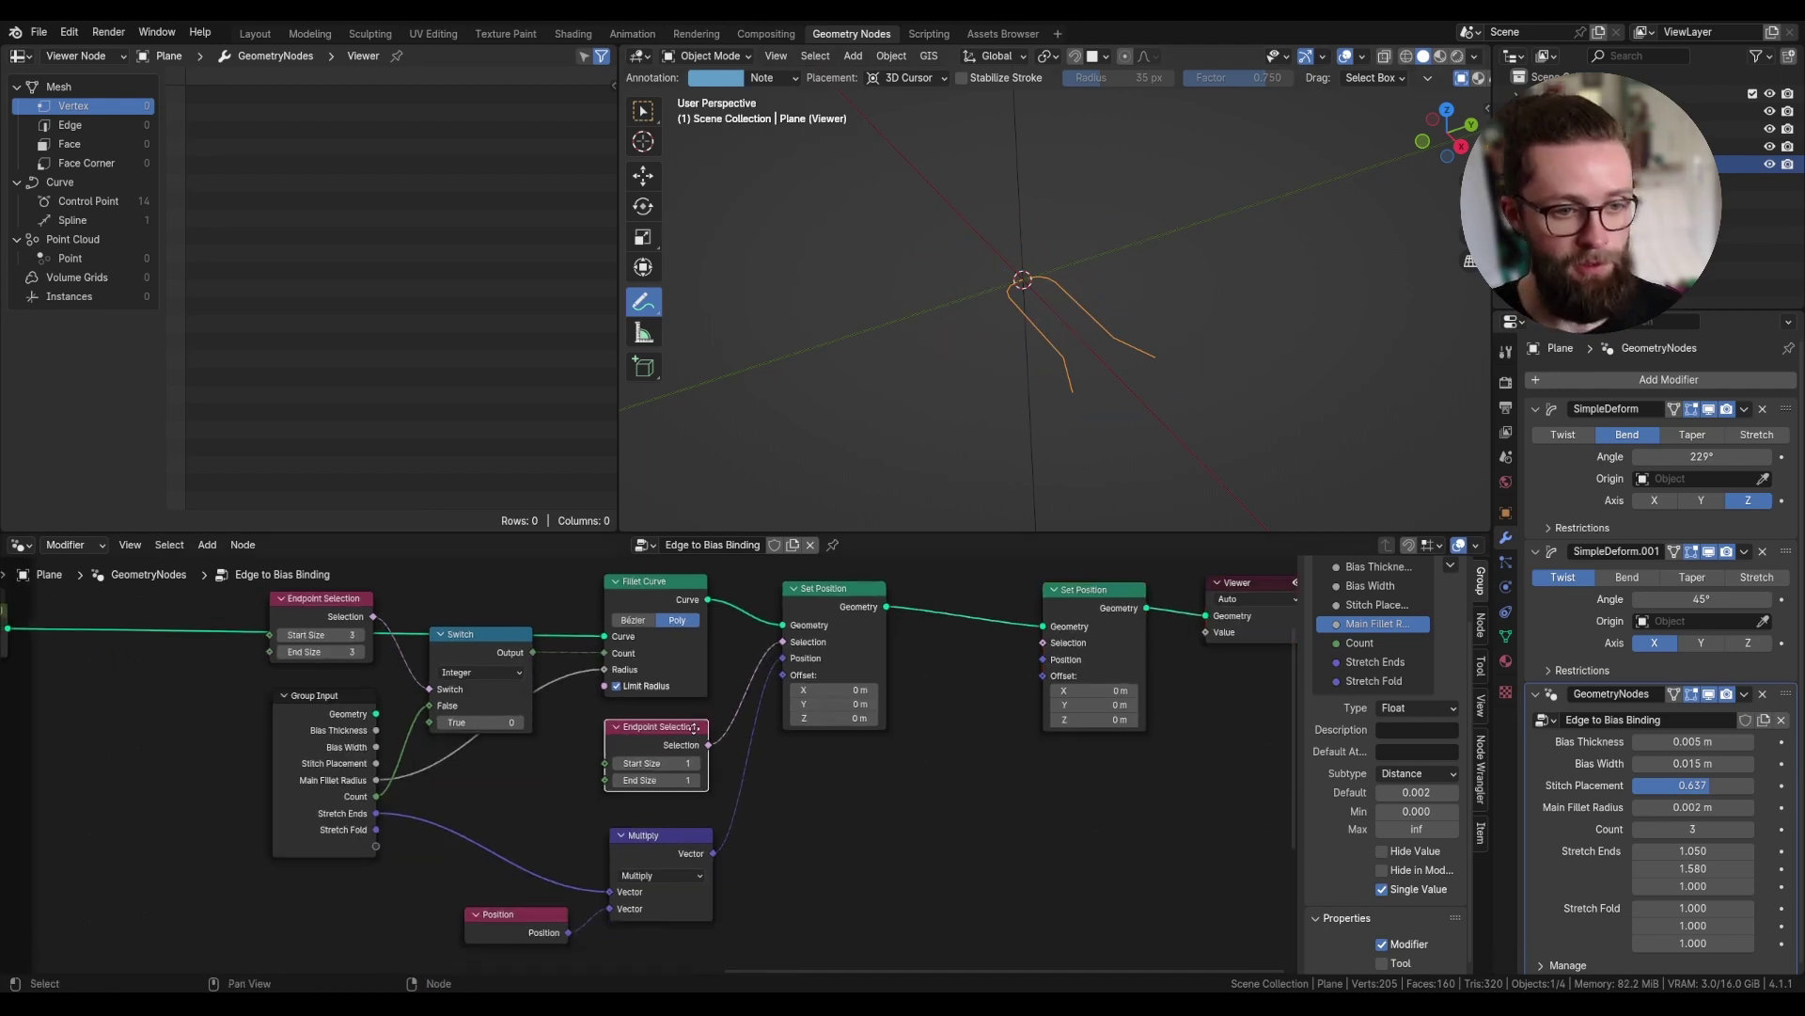
pyautogui.click(701, 677)
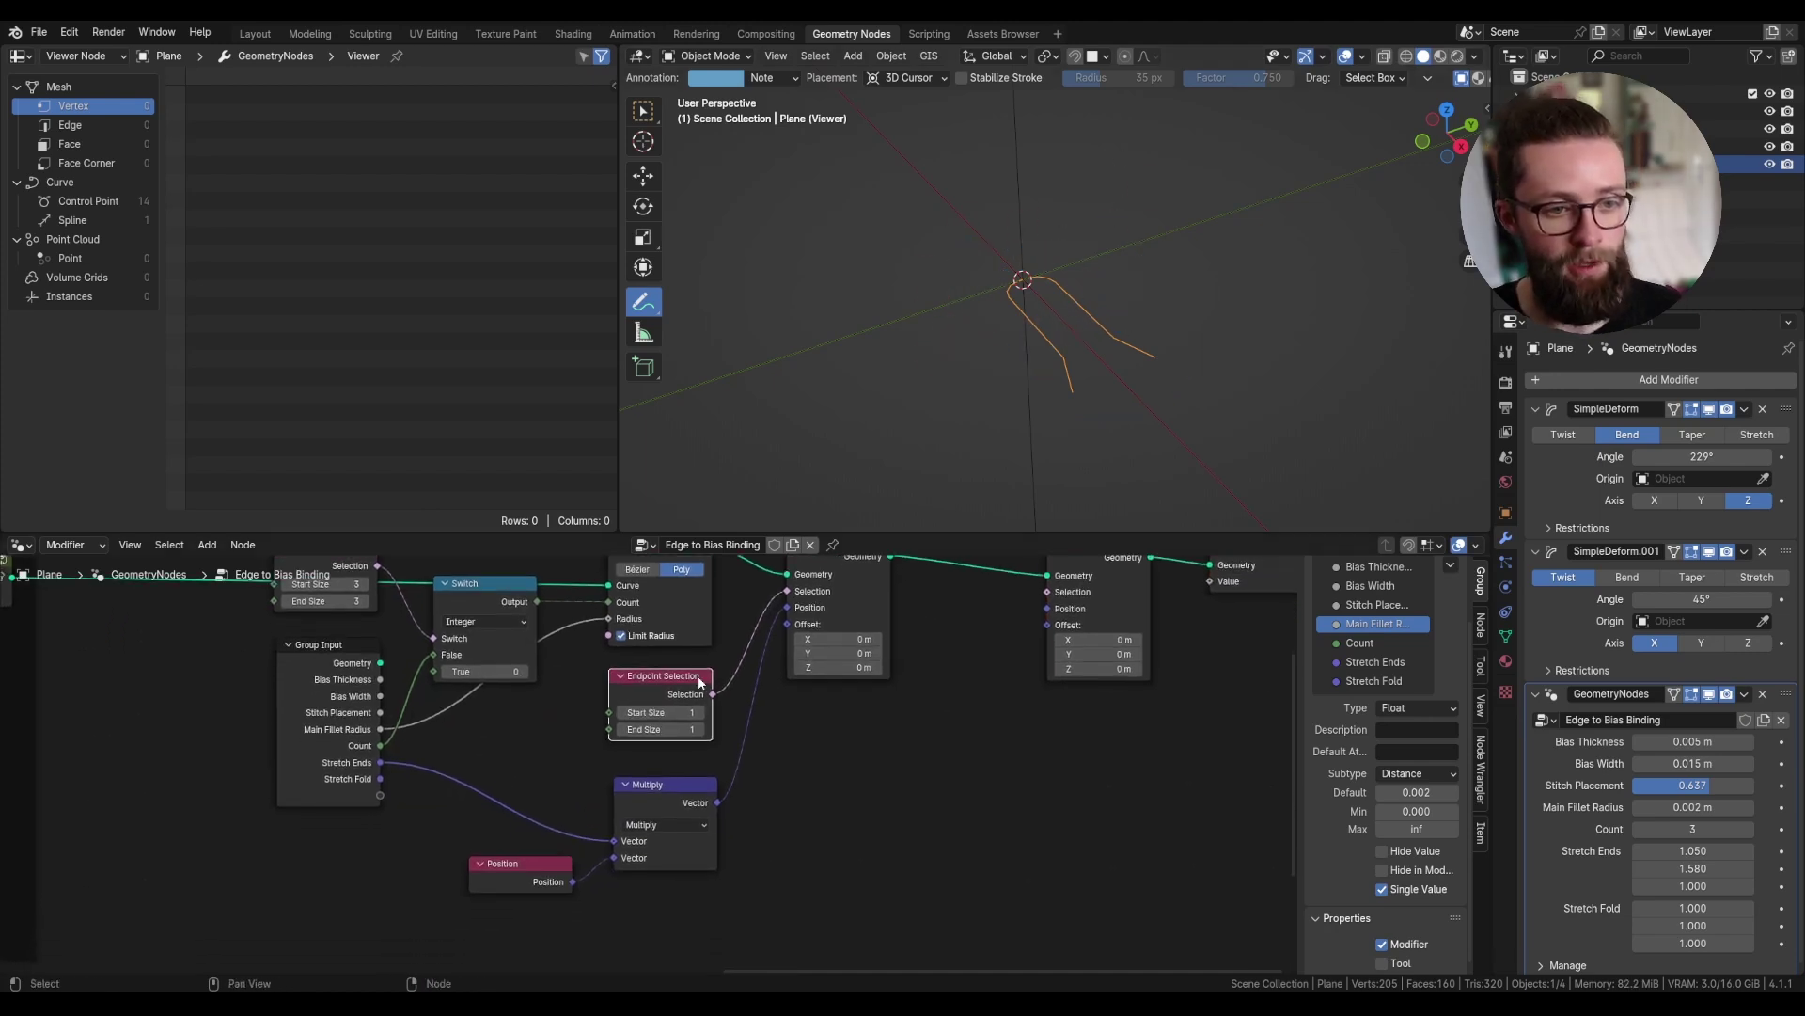
pyautogui.hotkey('shift', 'd')
pyautogui.click(904, 753)
pyautogui.doubleClick(884, 788)
pyautogui.write('2')
pyautogui.press('Return')
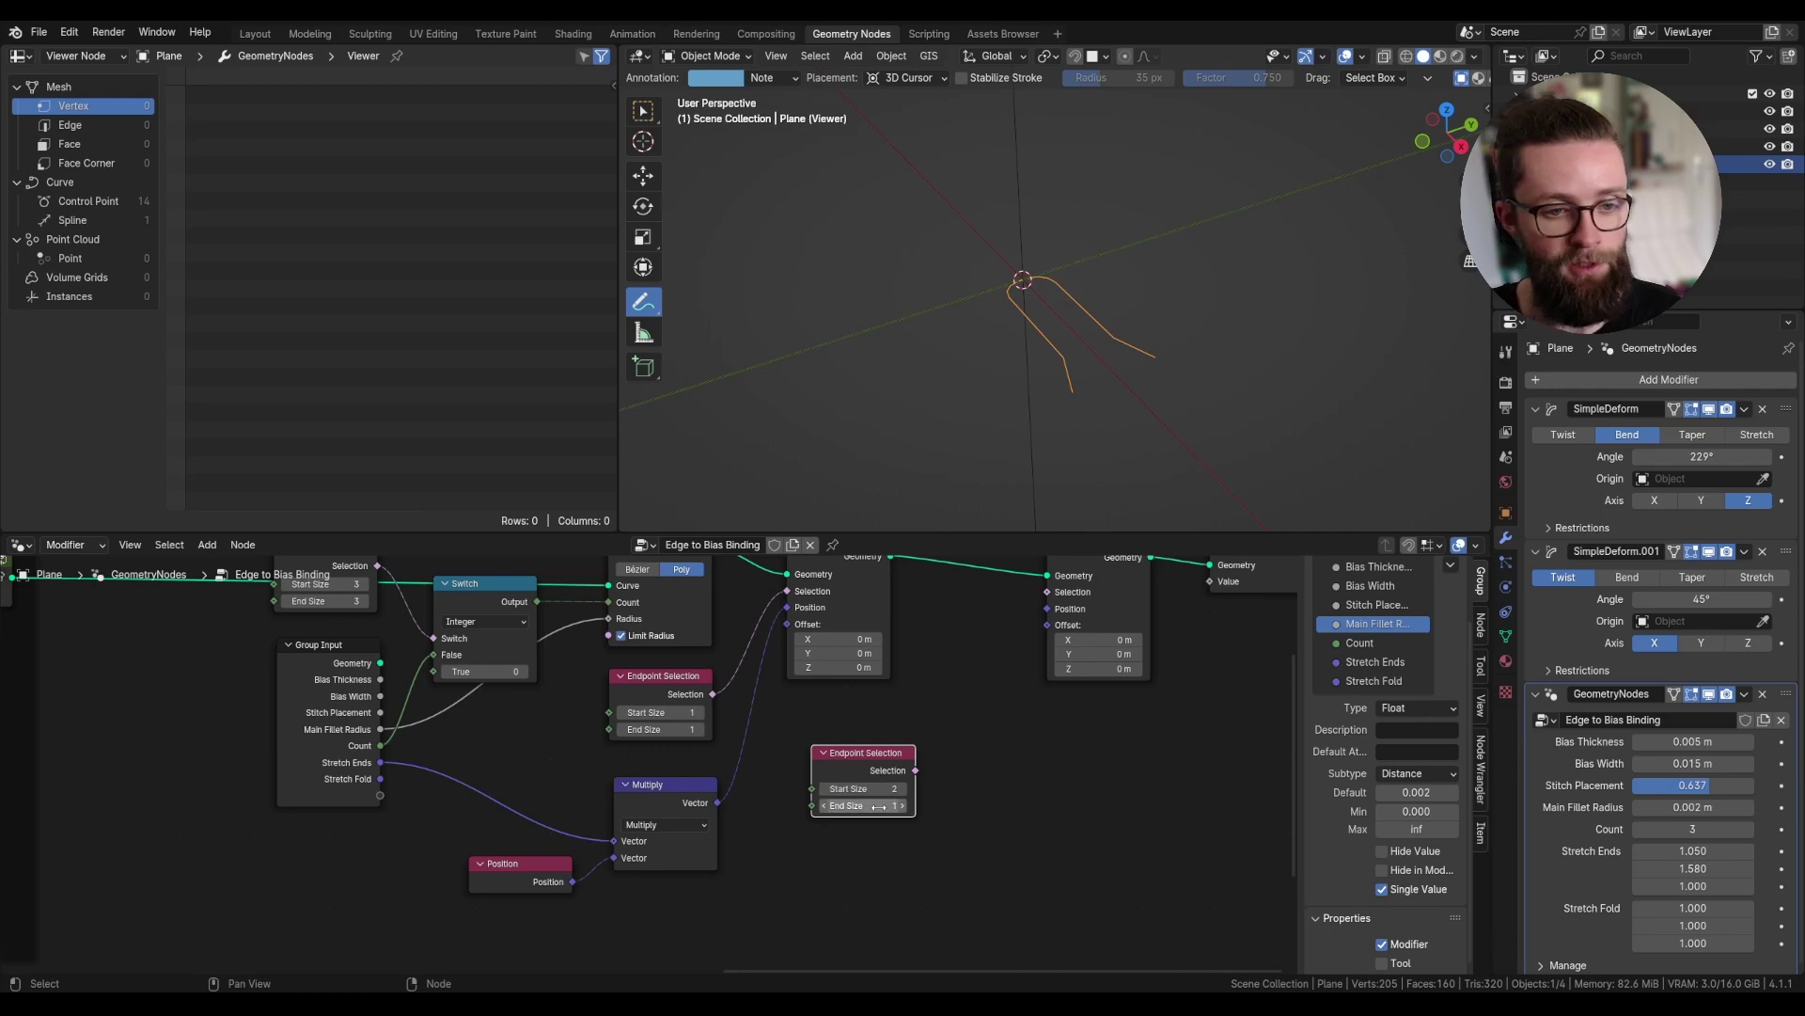
pyautogui.doubleClick(885, 805)
pyautogui.write('2')
pyautogui.press('Return')
# - Invert the new endpoint selection with a Boolean Math Not node and link it to the second Set Position's Selection
pyautogui.moveTo(915, 770); pyautogui.dragTo(947, 773)
pyautogui.write('not')
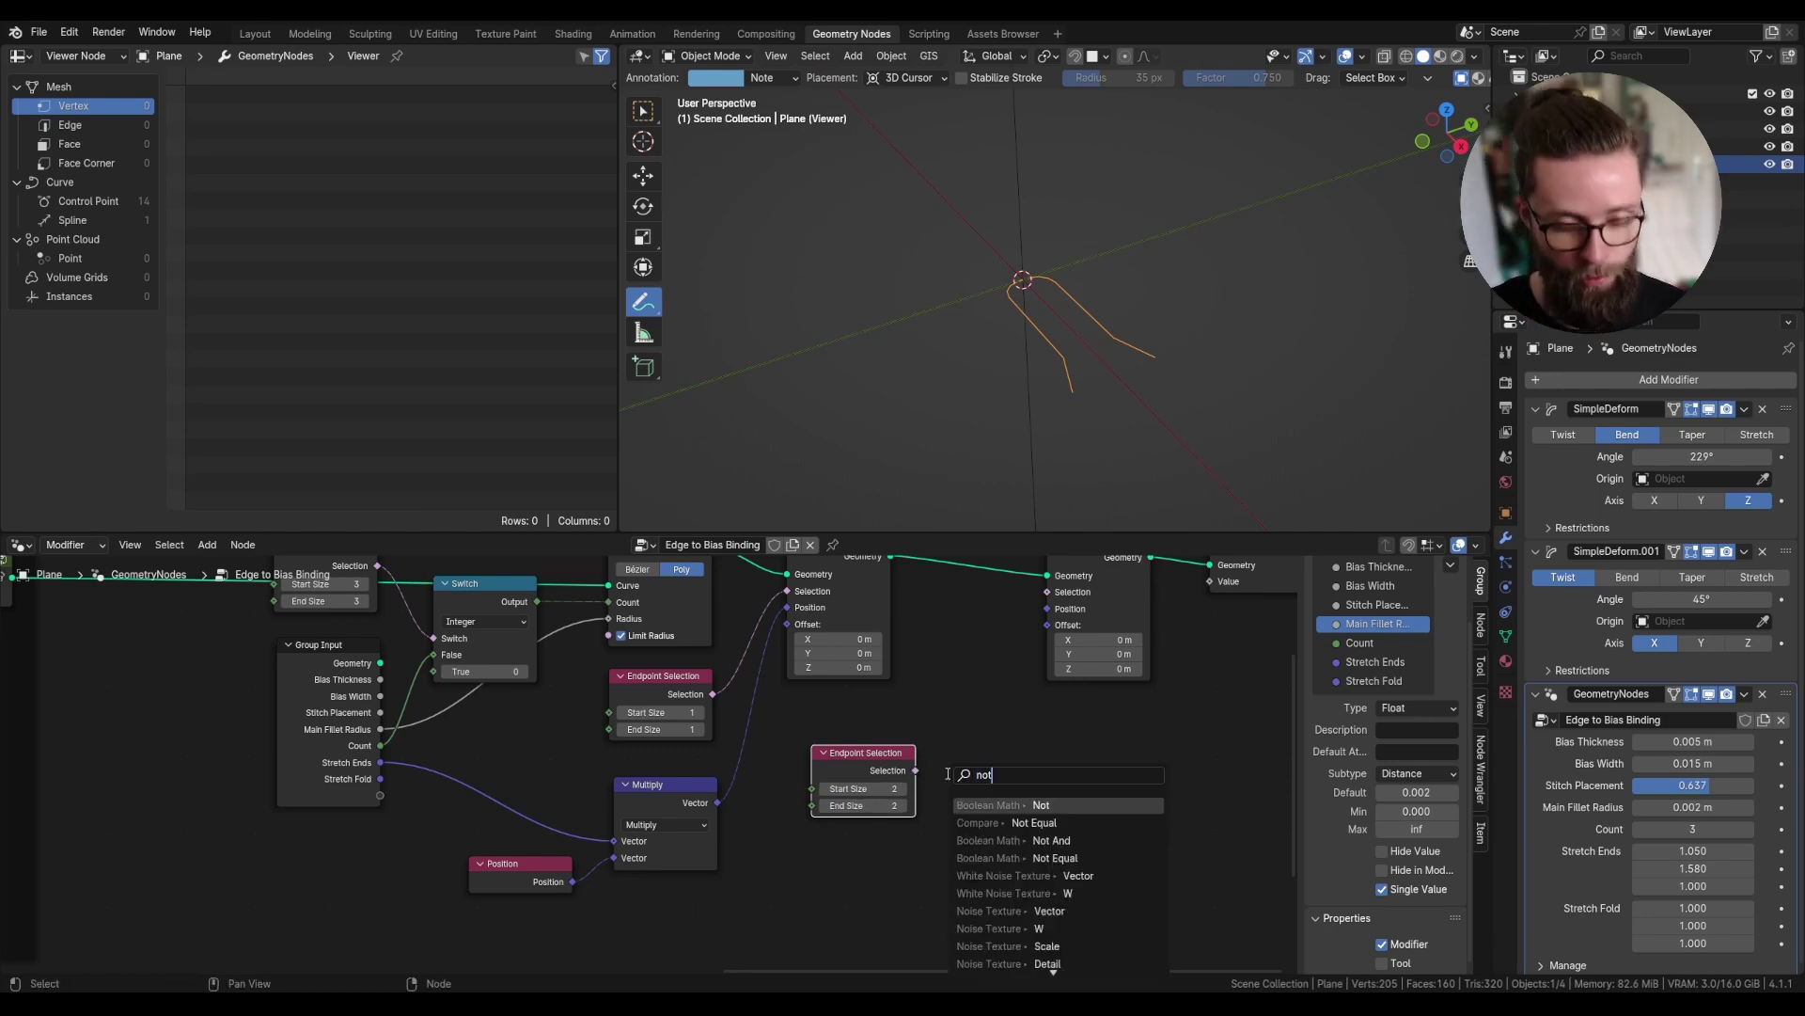
pyautogui.press('Return')
pyautogui.click(959, 788)
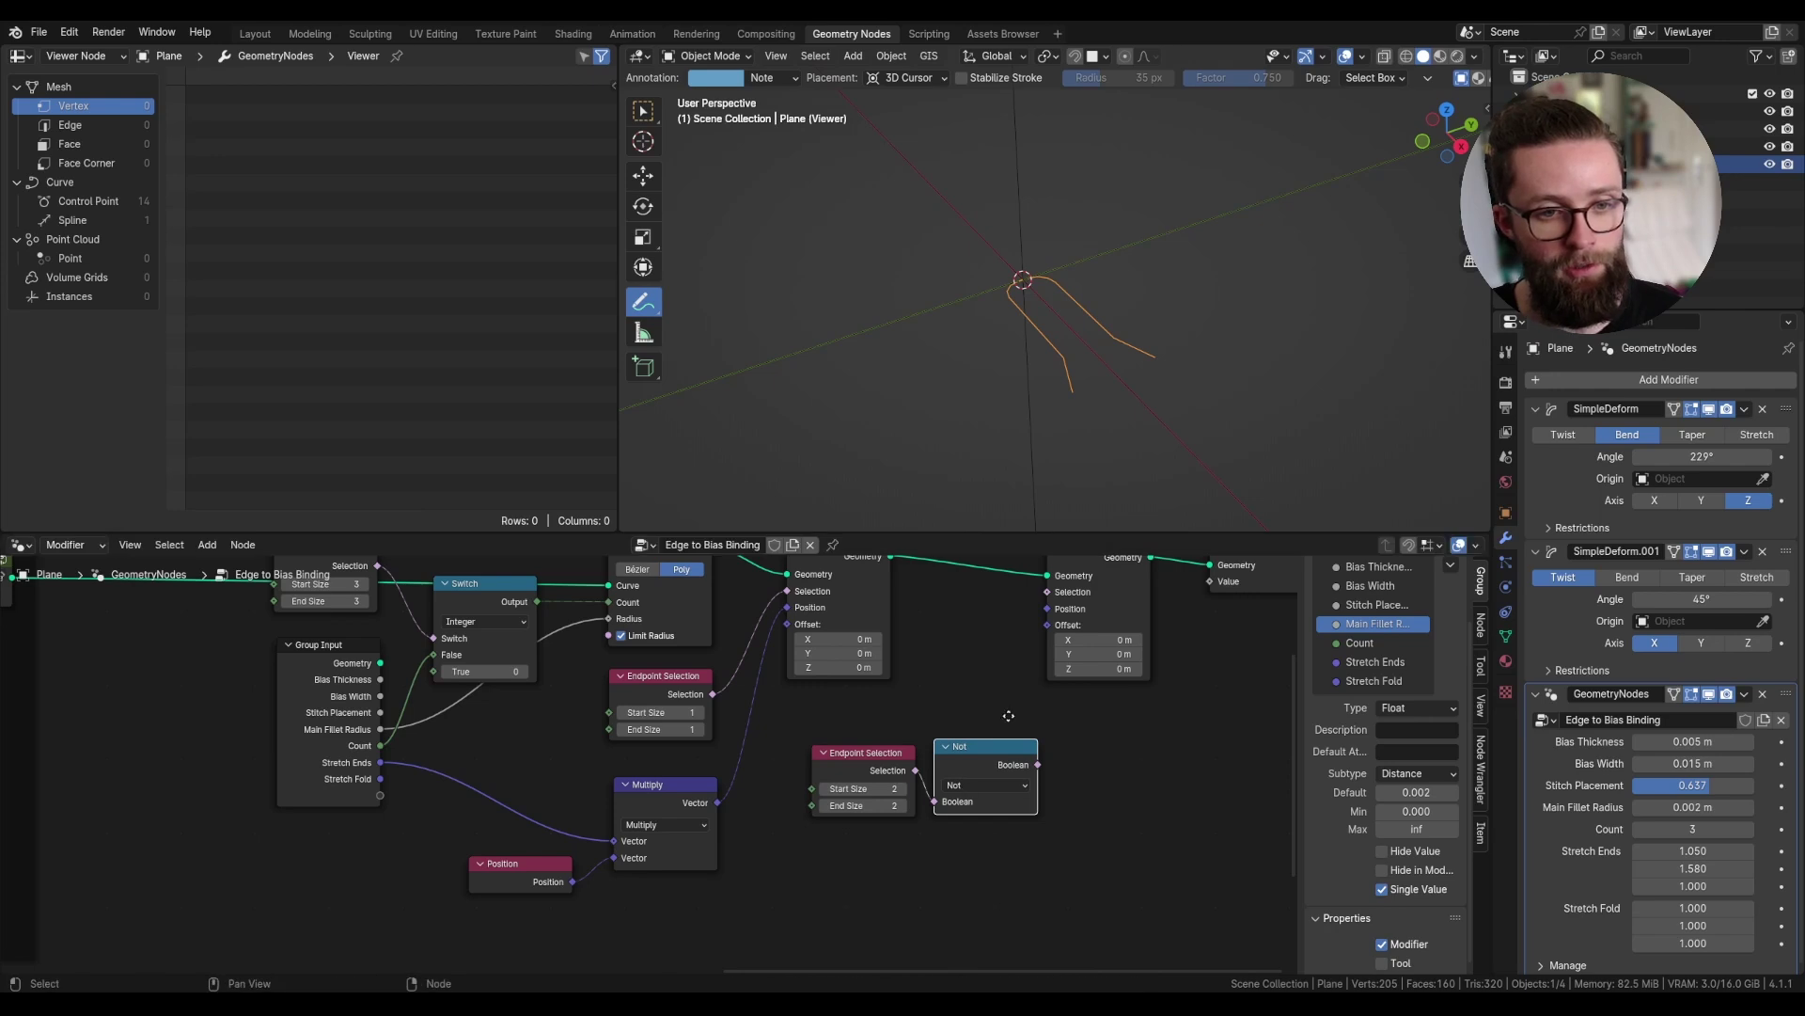
pyautogui.moveTo(1010, 717); pyautogui.dragTo(918, 780, button='middle')
pyautogui.scroll(-3, 917, 780)
pyautogui.moveTo(938, 819); pyautogui.dragTo(947, 683)
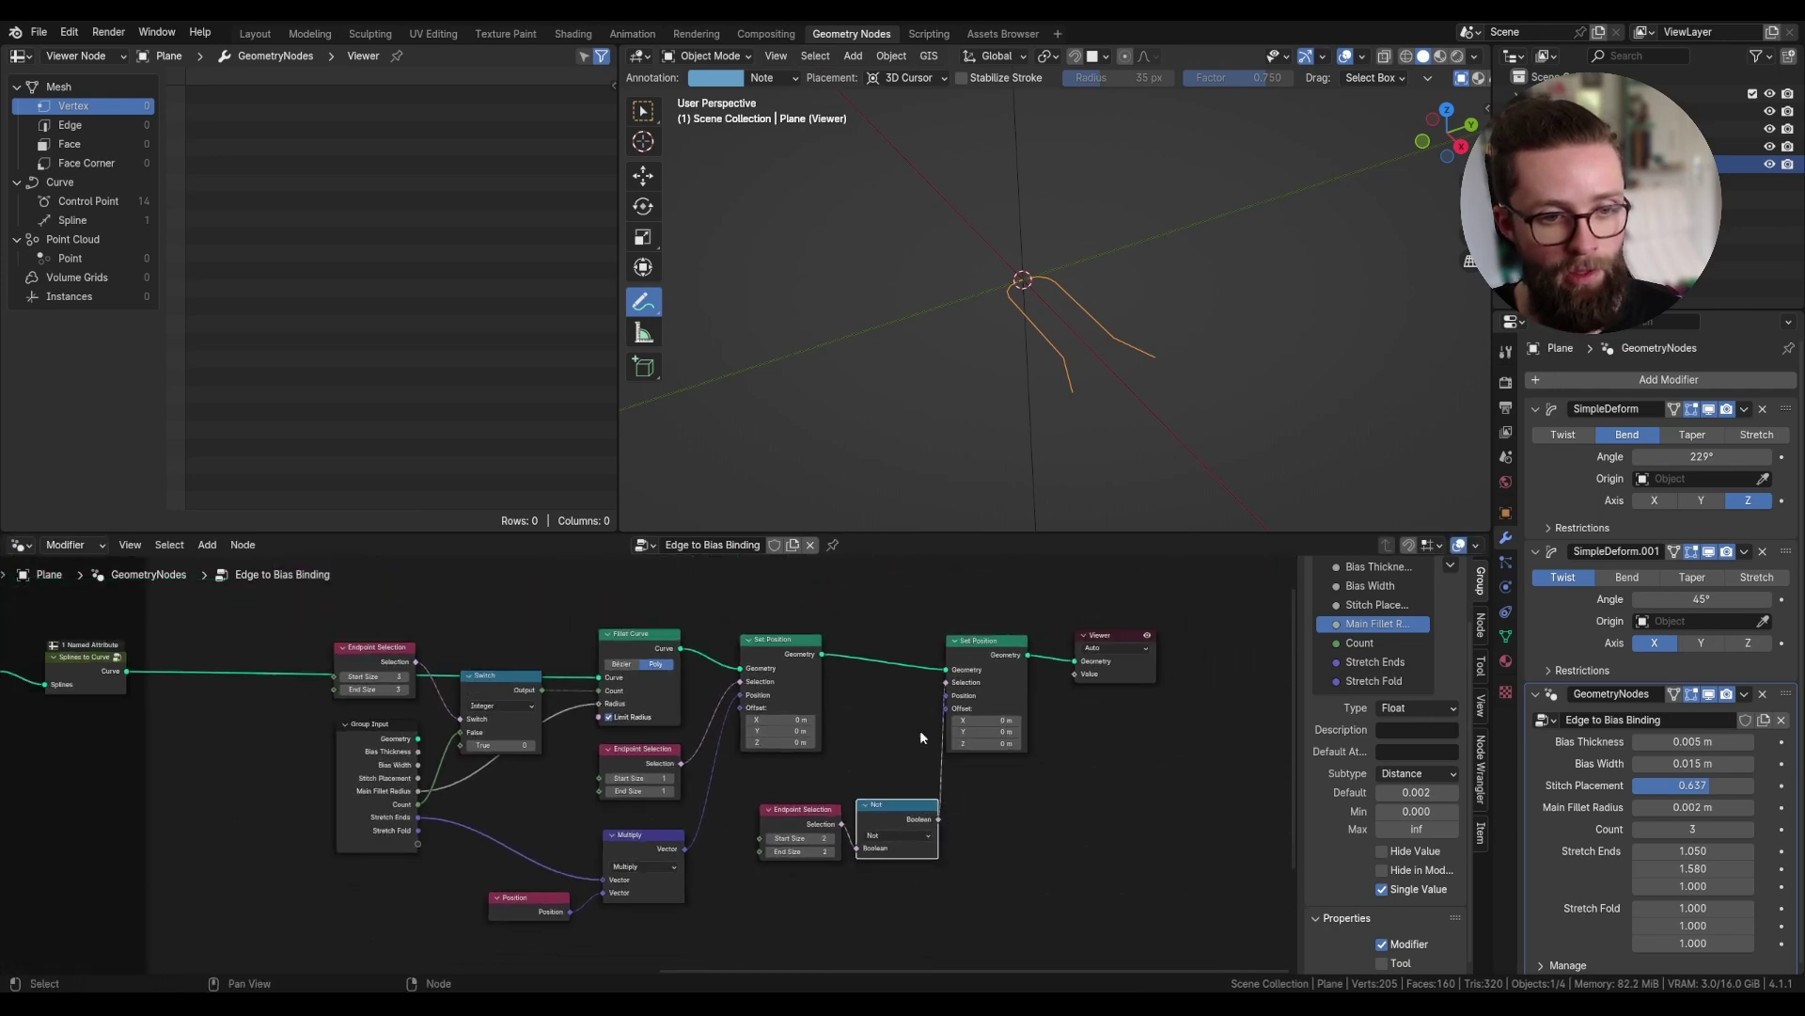
pyautogui.moveTo(974, 867); pyautogui.dragTo(840, 773)
pyautogui.moveTo(1161, 738); pyautogui.dragTo(1042, 632)
# - Duplicate the Multiply and Position nodes, feed Stretch Fold into the copy, and link its result to the second Set Position's Position
pyautogui.moveTo(866, 870); pyautogui.dragTo(885, 781, button='middle')
pyautogui.scroll(1, 677, 843)
pyautogui.moveTo(650, 843); pyautogui.dragTo(495, 741)
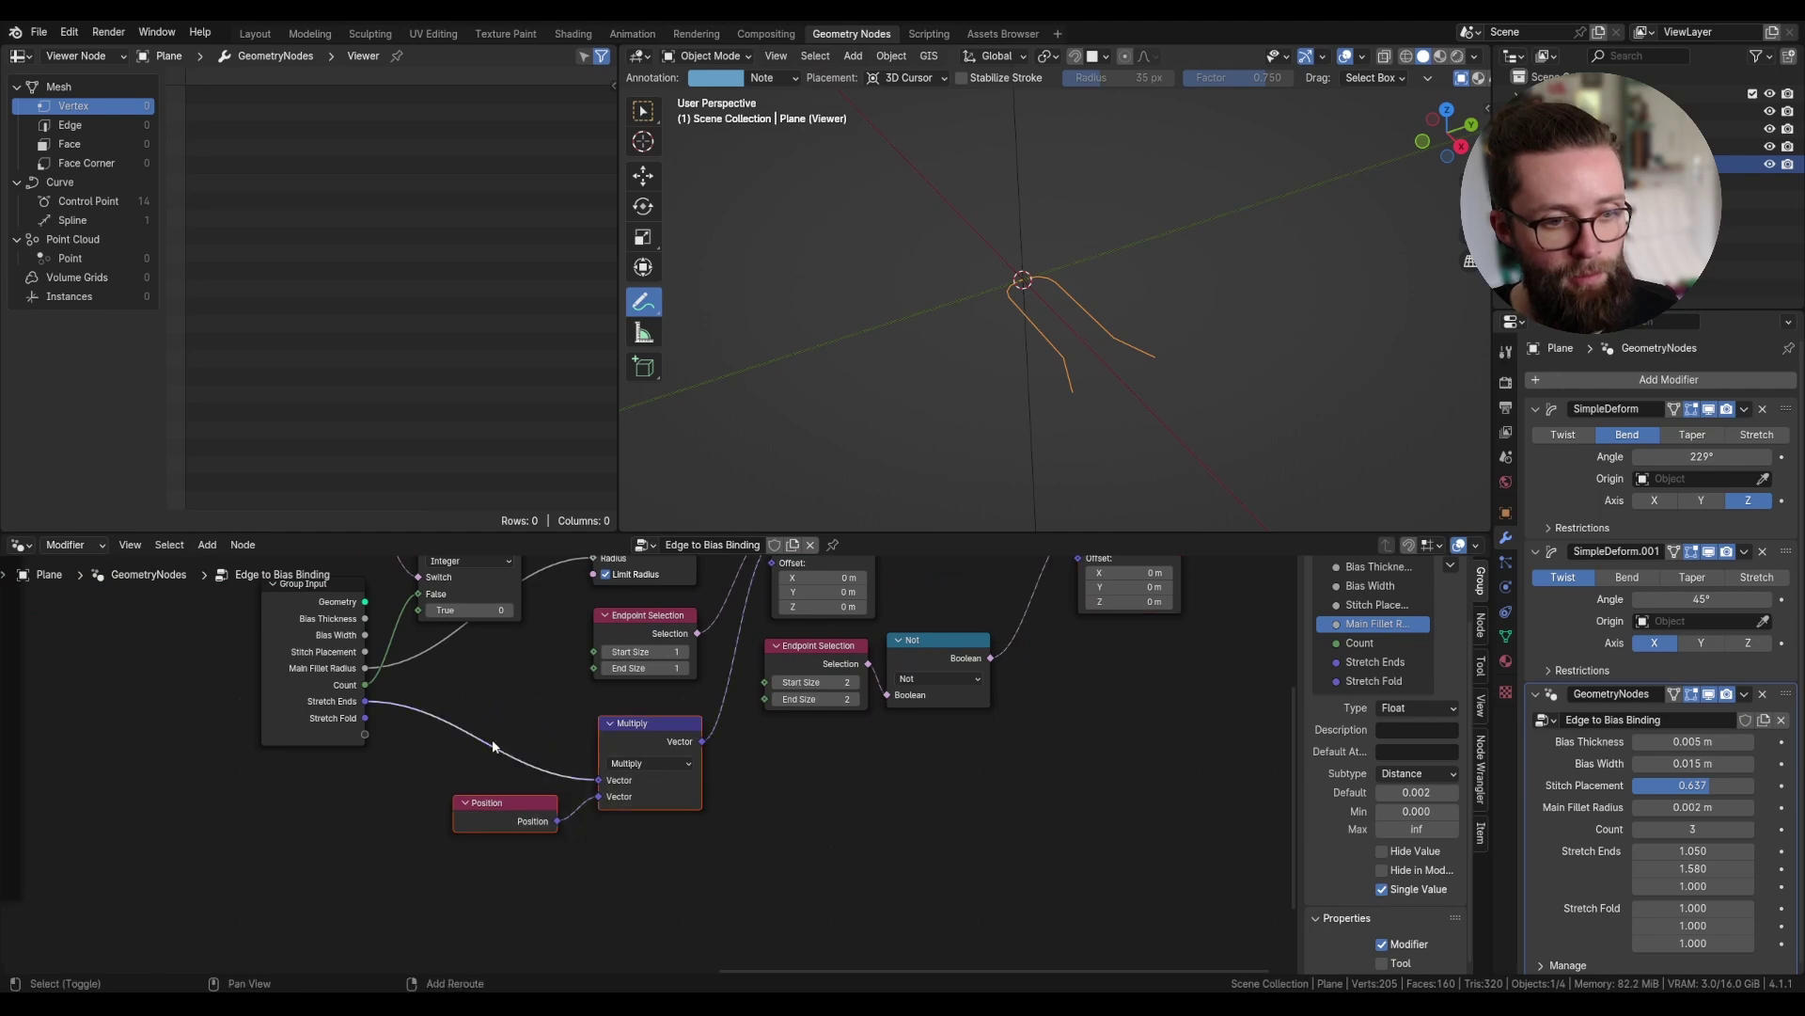
pyautogui.hotkey('shift', 'd')
pyautogui.click(735, 791)
pyautogui.scroll(1, 417, 760)
pyautogui.moveTo(364, 711); pyautogui.dragTo(928, 843)
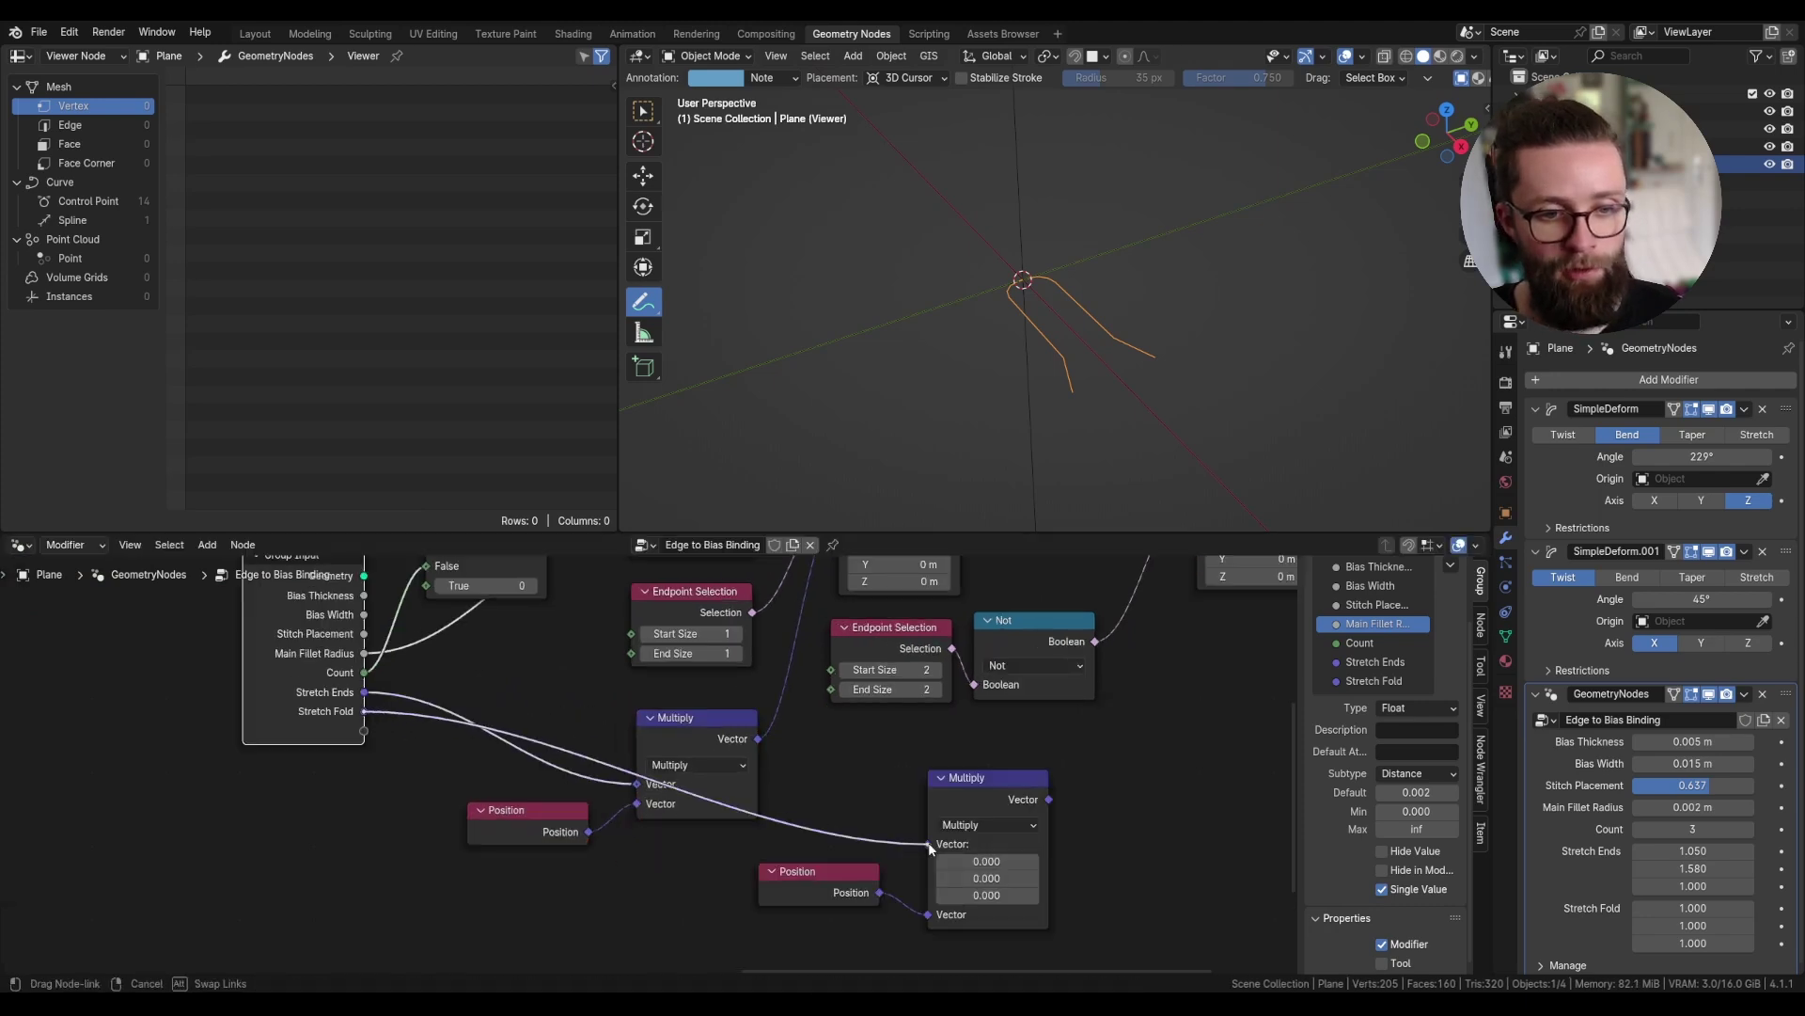
pyautogui.scroll(-3, 940, 793)
pyautogui.moveTo(854, 937); pyautogui.dragTo(764, 851)
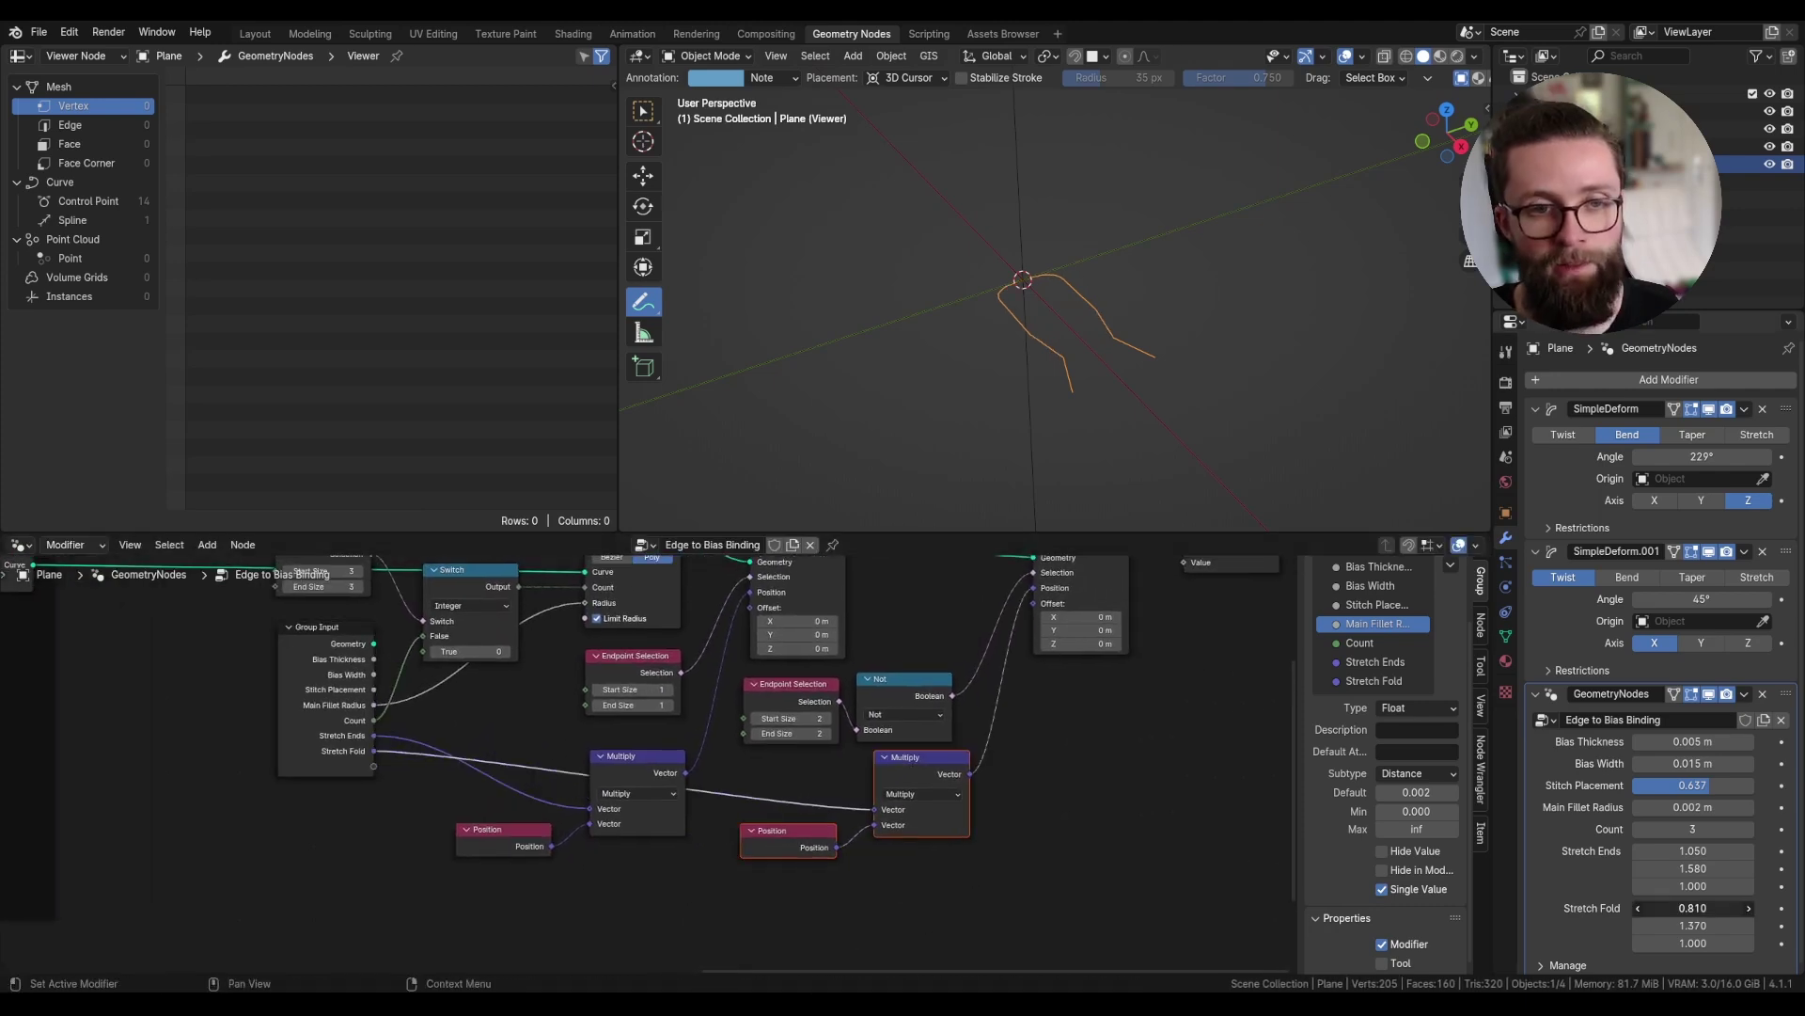
# - Set the modifier's Stretch Fold to 0.840 and 1.730 in its first two components and Stitch Placement to 0.409
pyautogui.moveTo(1692, 908); pyautogui.dragTo(1681, 908)
pyautogui.moveTo(1706, 785)
pyautogui.mouseDown()
pyautogui.moveTo(1665, 785)
pyautogui.moveTo(1679, 785)
pyautogui.mouseUp()
pyautogui.moveTo(1693, 925)
pyautogui.mouseDown()
pyautogui.moveTo(1759, 925)
pyautogui.moveTo(1721, 925)
pyautogui.mouseUp()
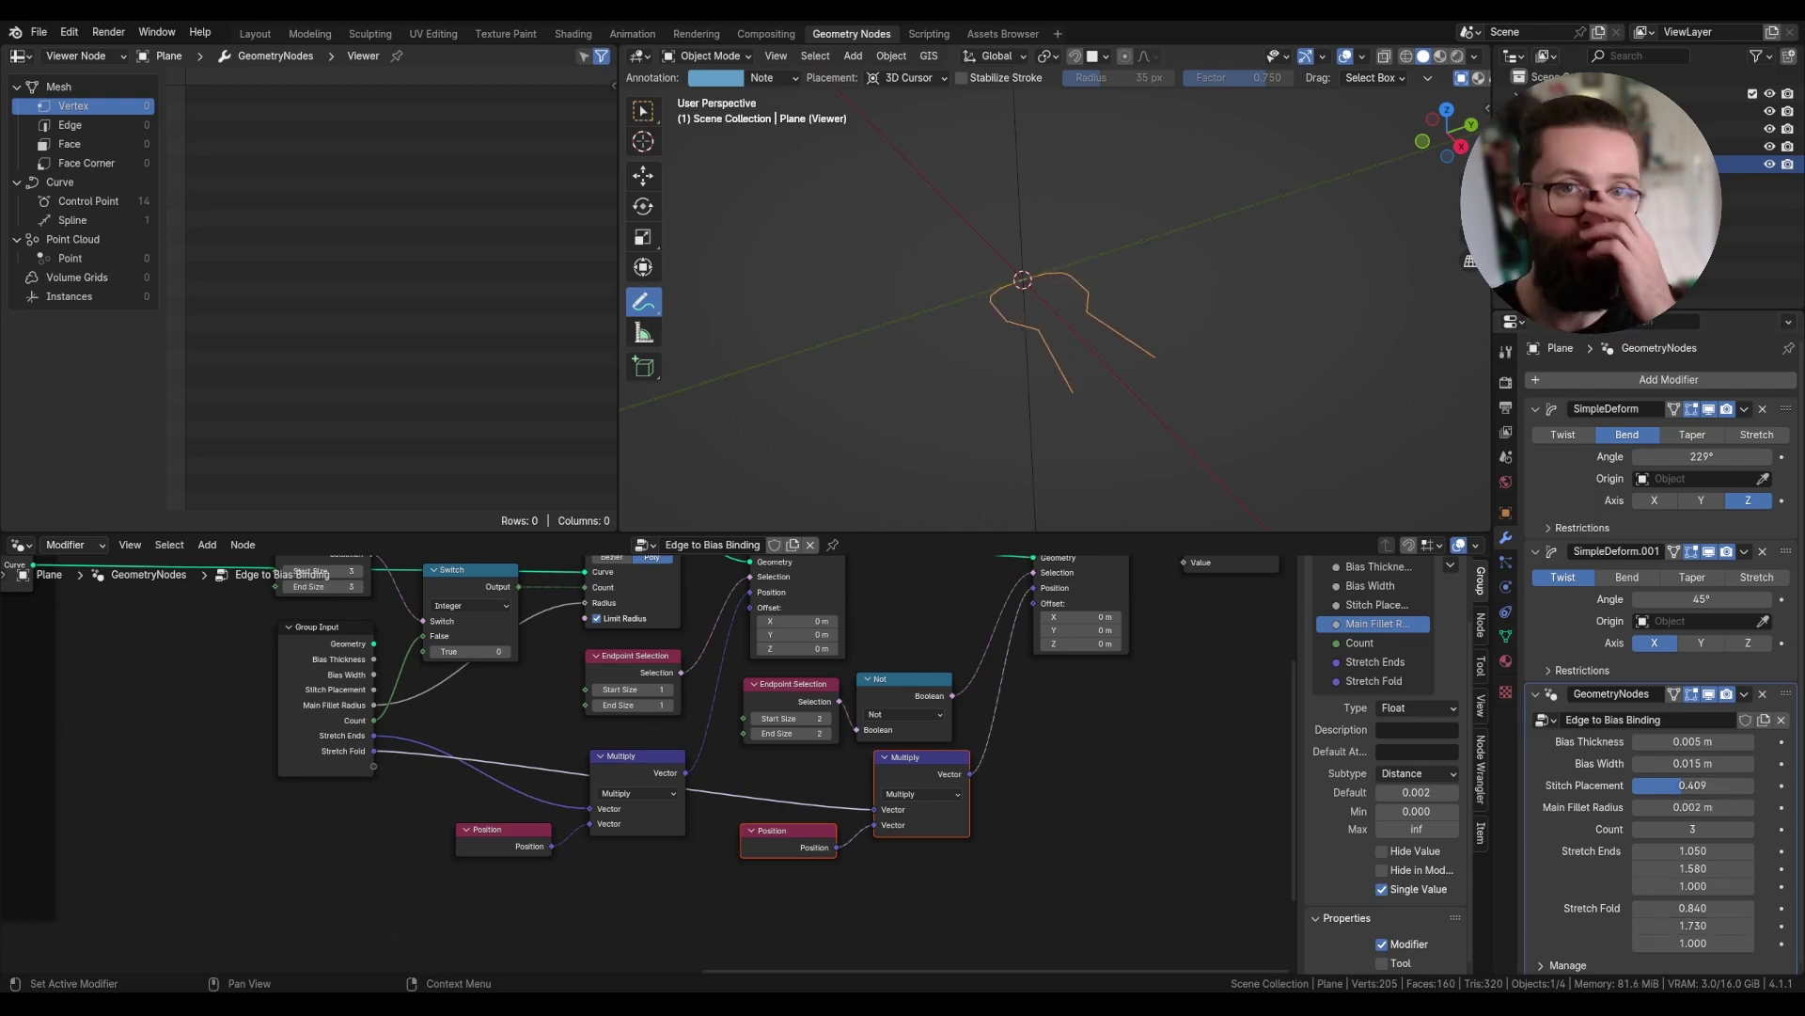
# - Duplicate the Fillet Curve node and insert the copy between the second Set Position and the Viewer
pyautogui.moveTo(1031, 679); pyautogui.dragTo(894, 761, button='middle')
pyautogui.scroll(-1, 889, 763)
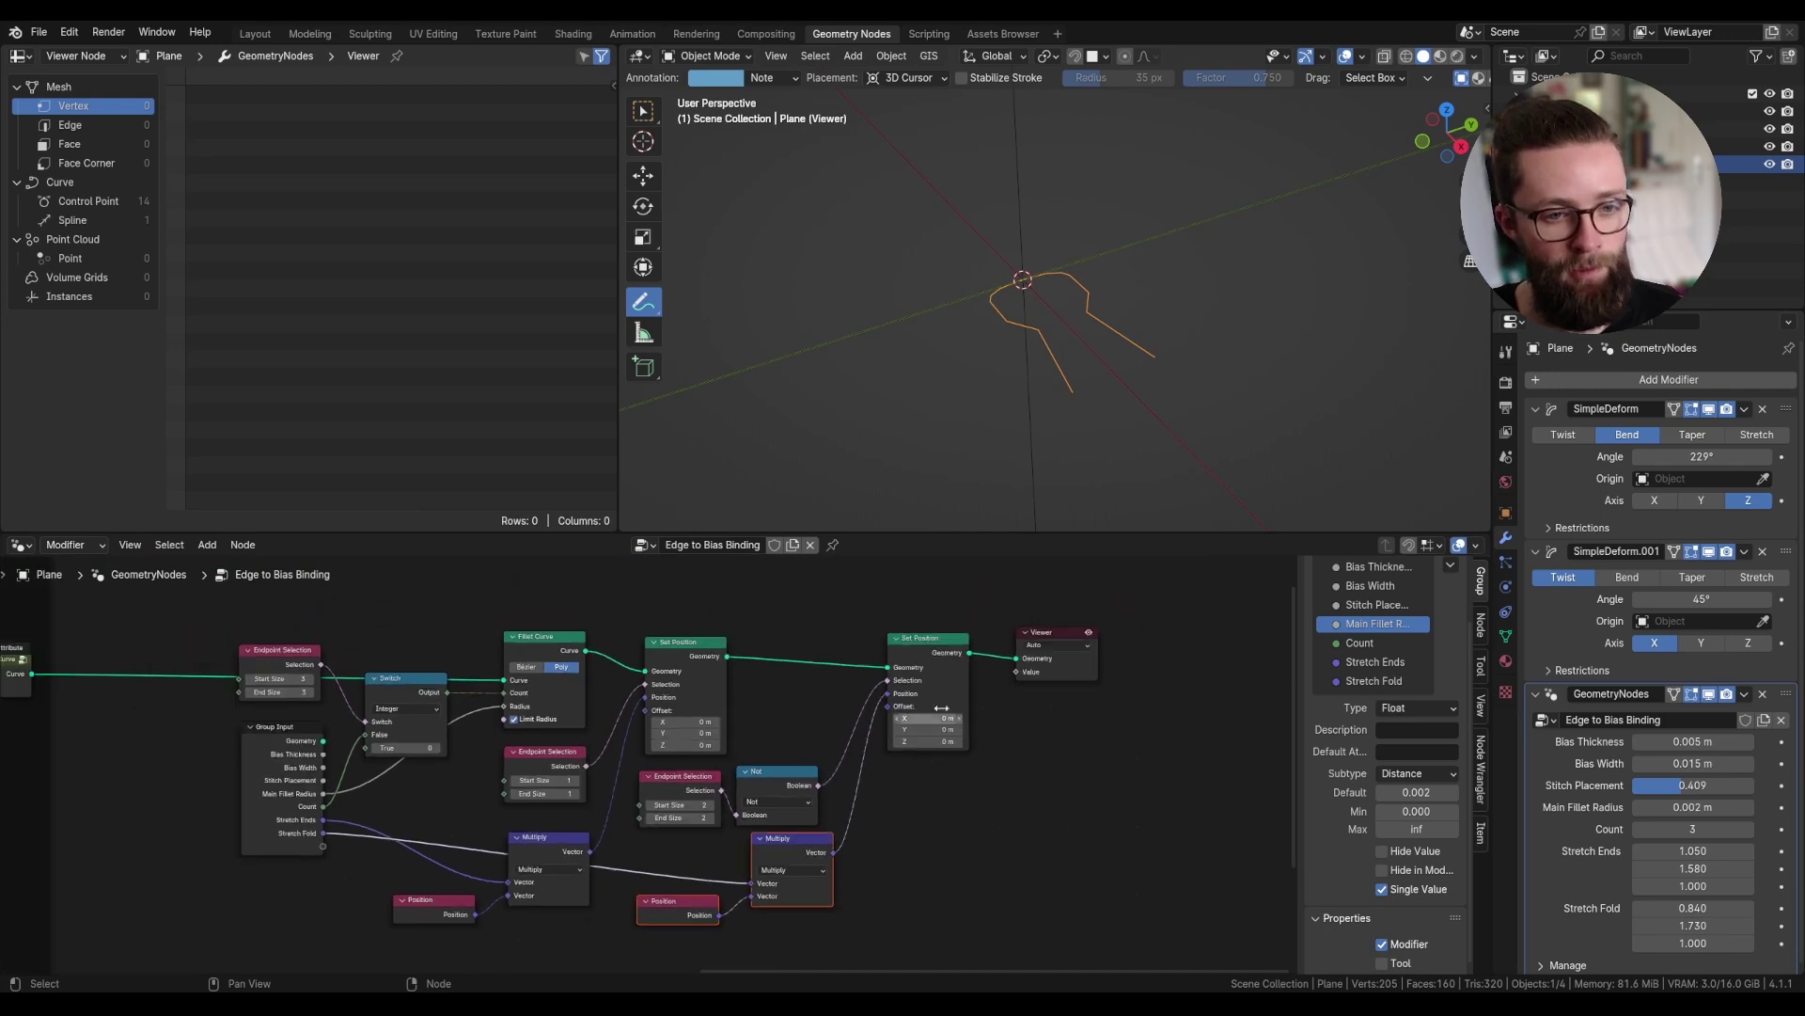
pyautogui.moveTo(1057, 632); pyautogui.dragTo(1152, 628)
pyautogui.click(529, 644)
pyautogui.hotkey('shift', 'd')
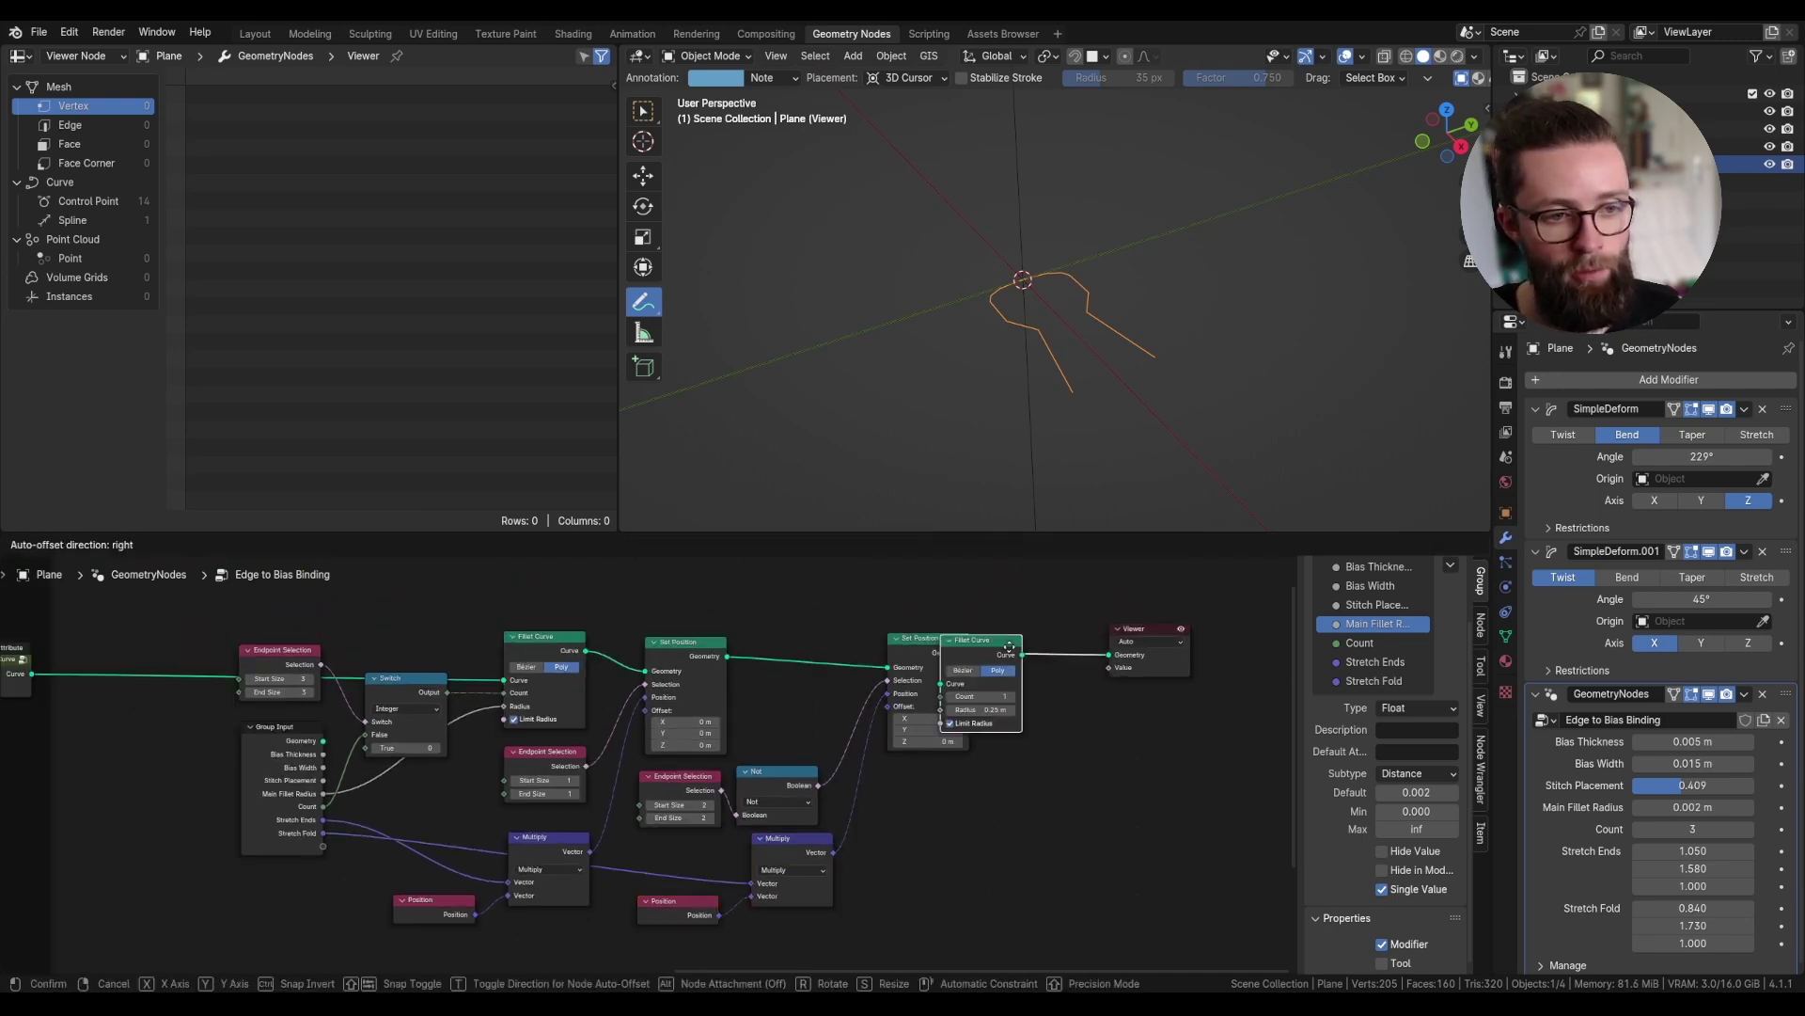
pyautogui.click(1029, 645)
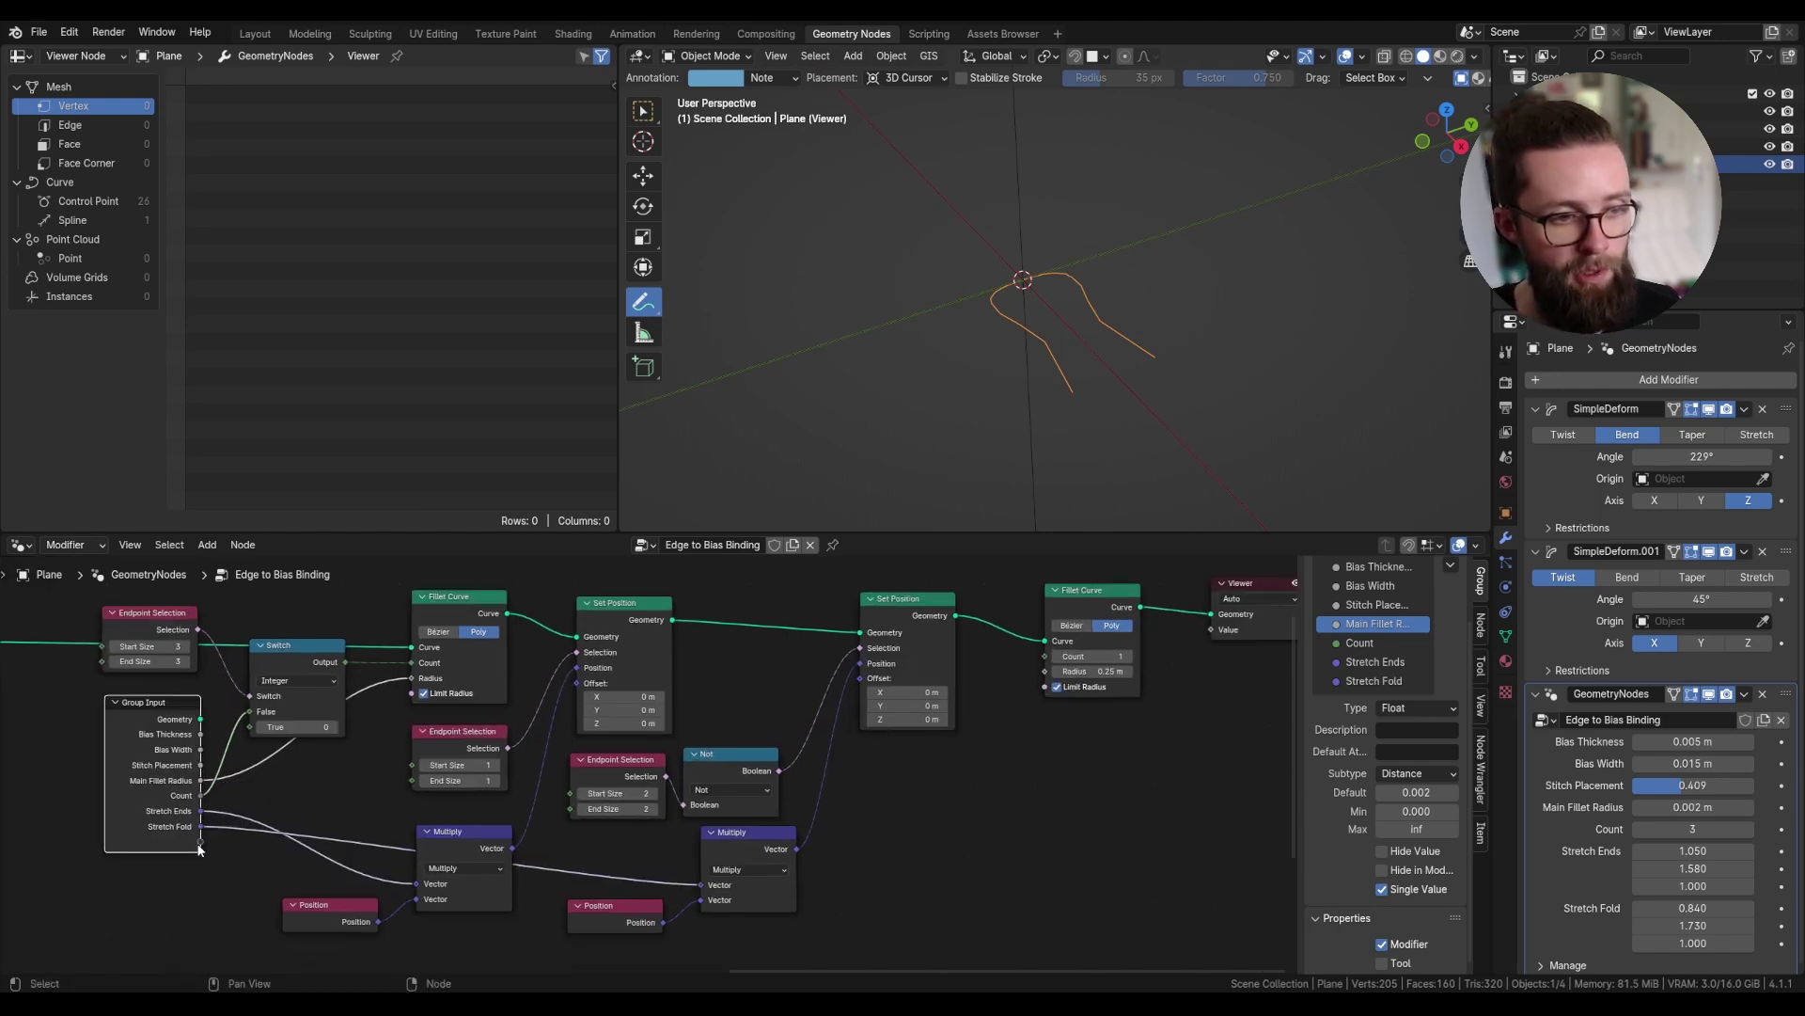
# - Expose the second Fillet Curve's radius as a group input named Stitch Fillet Radius and circle the profile's stitch bends with an annotation
pyautogui.moveTo(199, 849); pyautogui.dragTo(1045, 670)
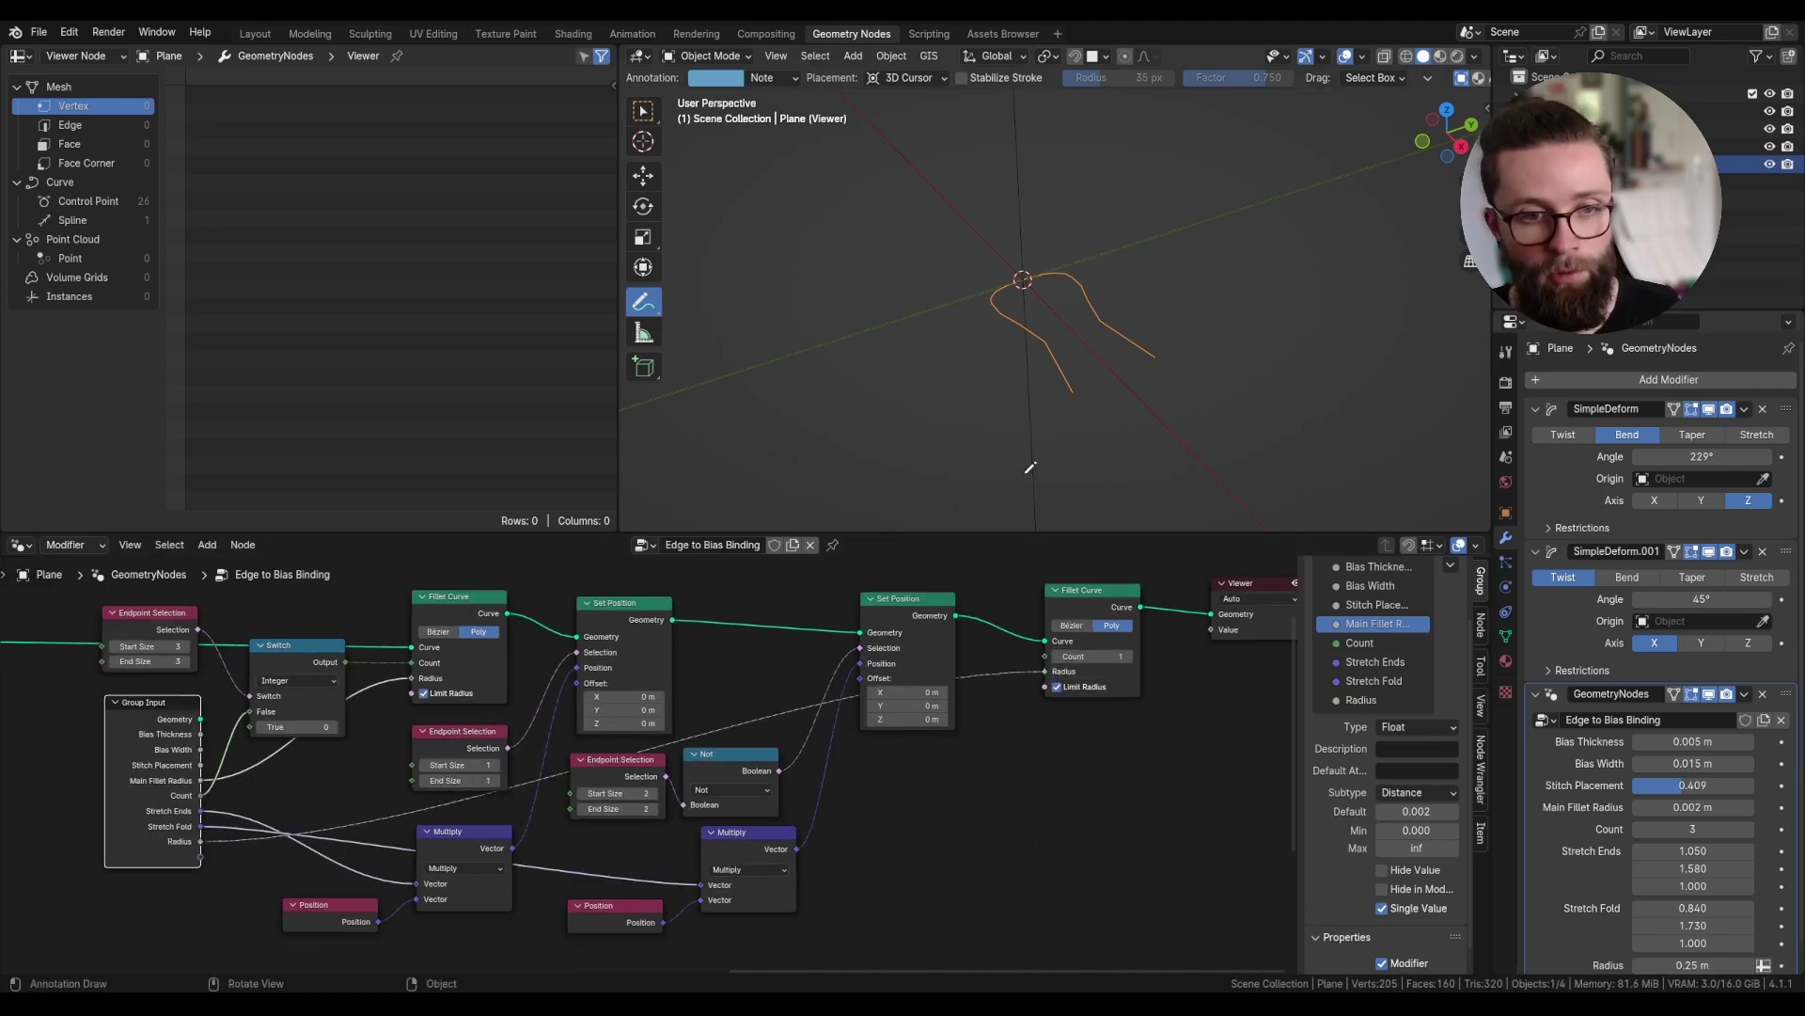
pyautogui.doubleClick(1360, 700)
pyautogui.write('Stitch Fillet R')
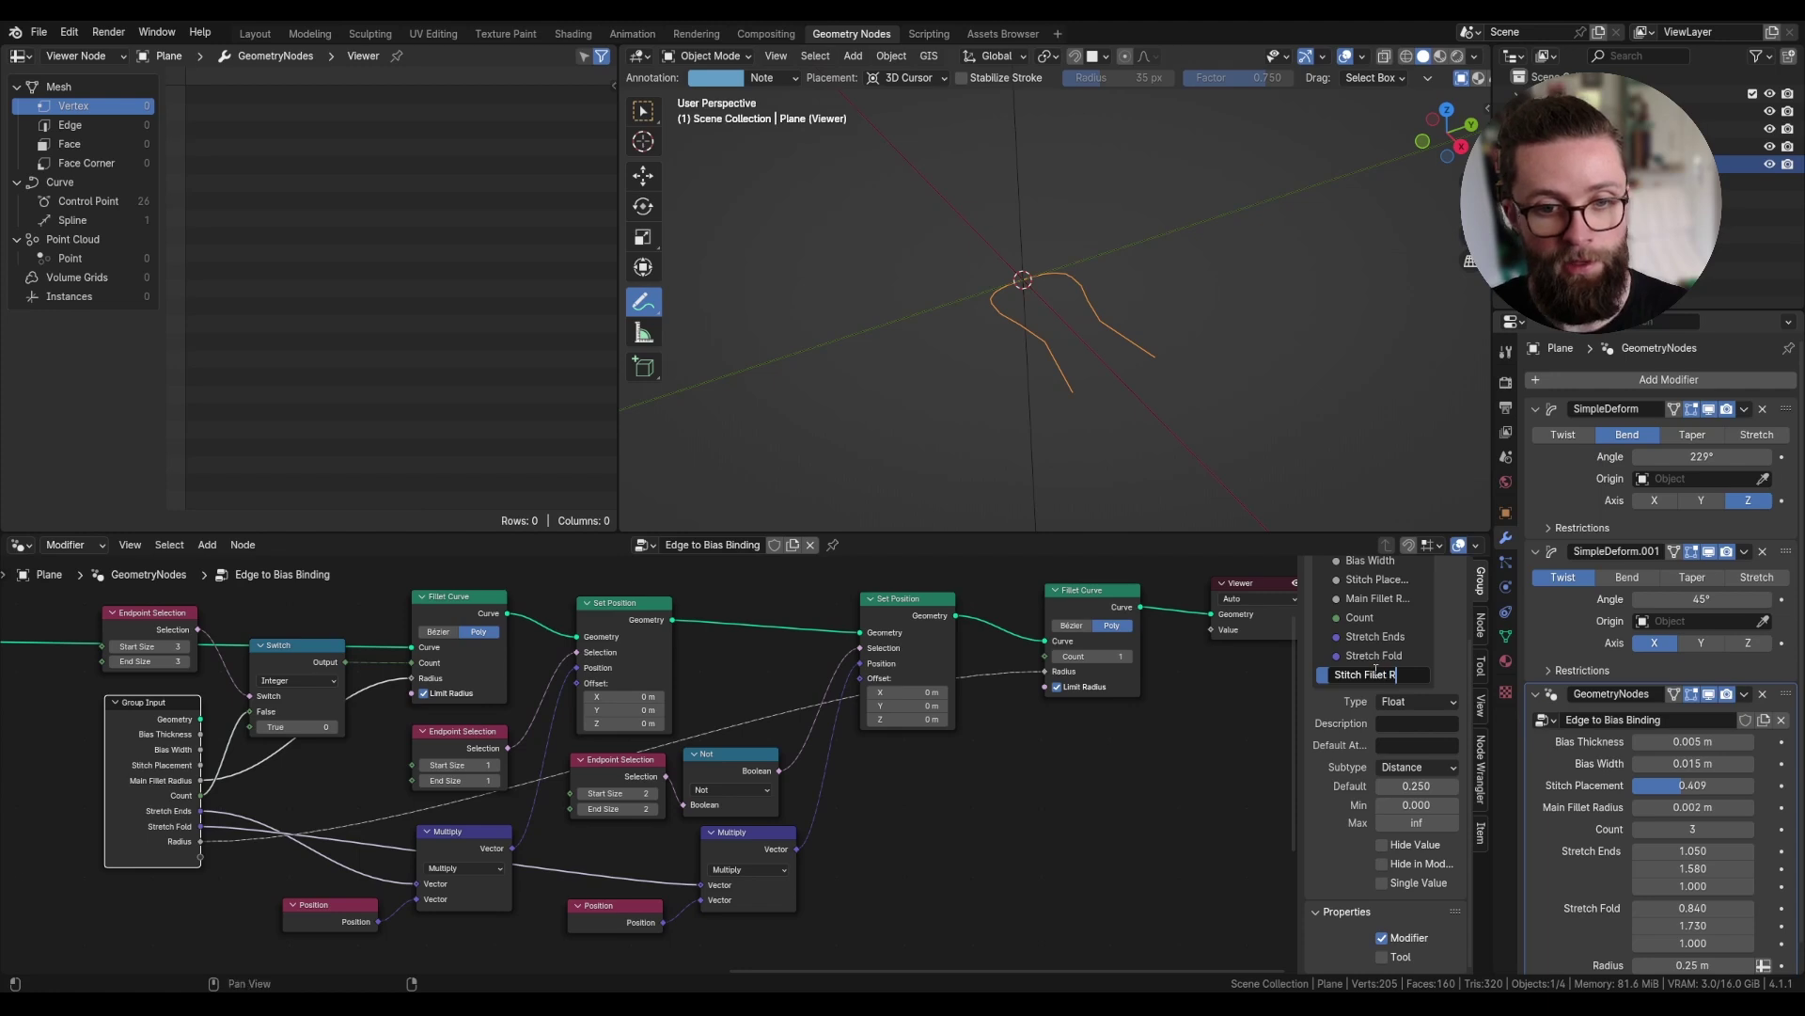
pyautogui.write('adius')
pyautogui.press('Return')
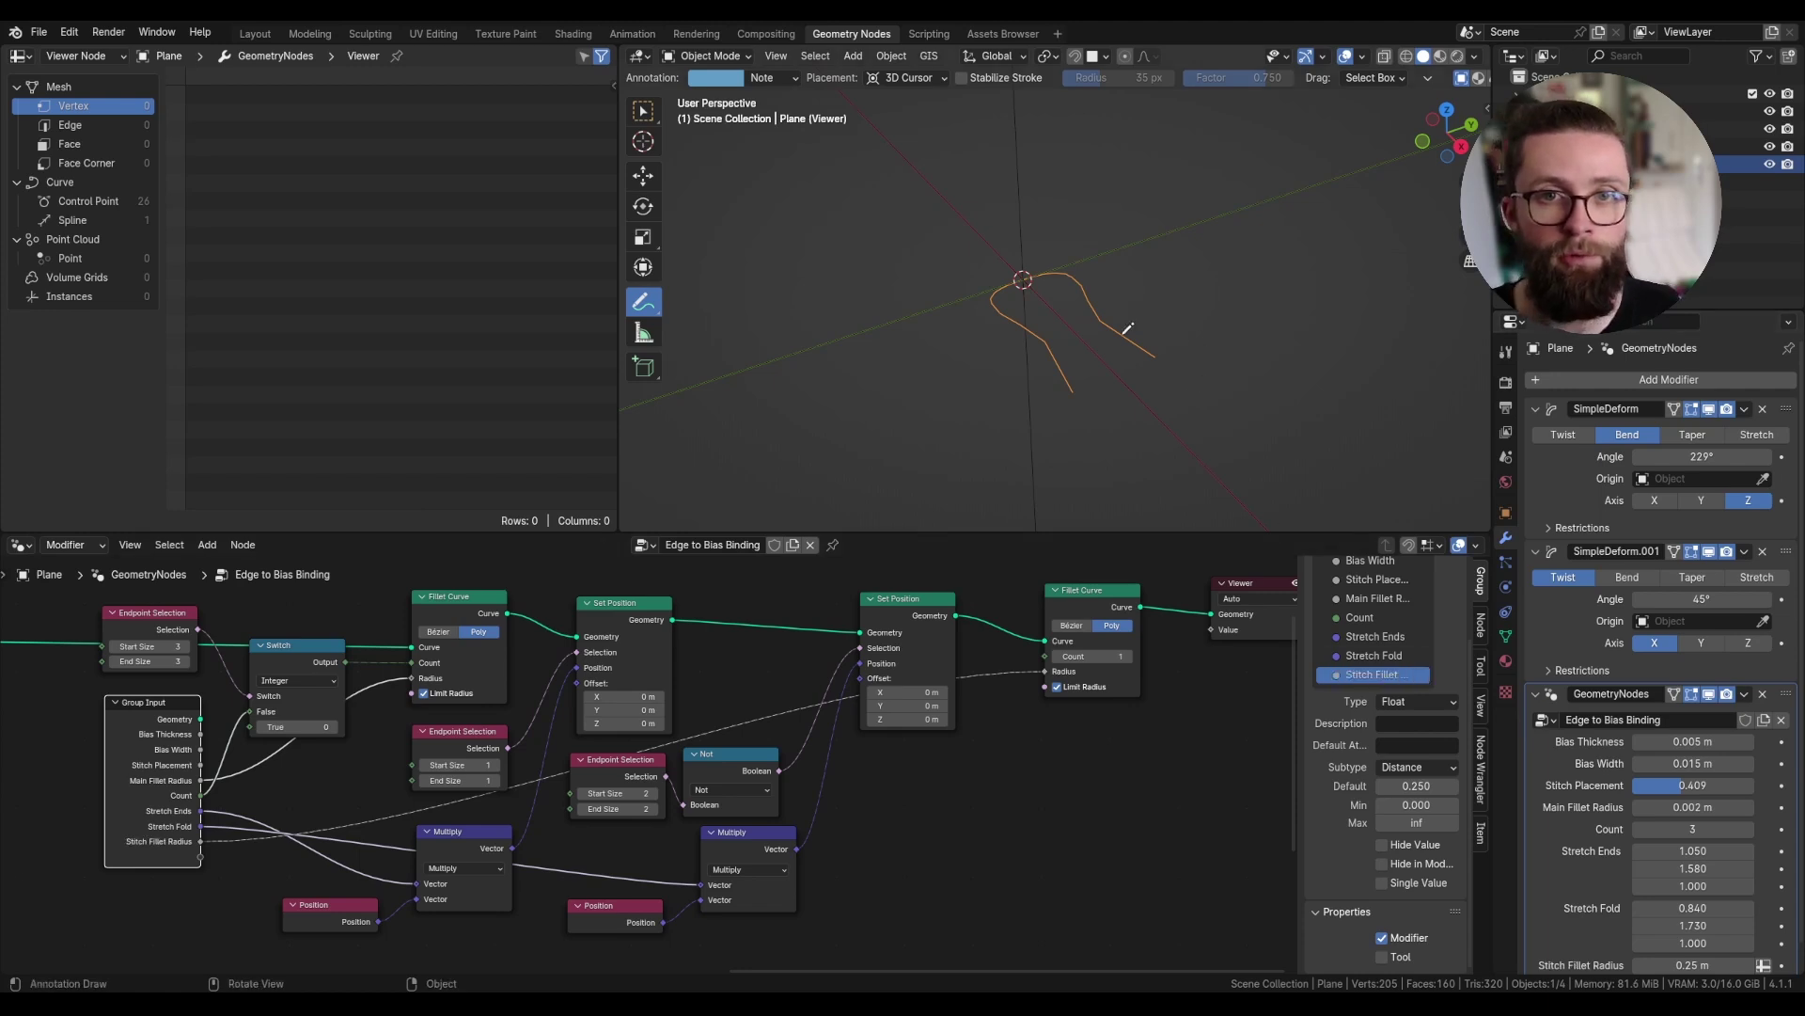
pyautogui.moveTo(1030, 323); pyautogui.dragTo(1121, 299)
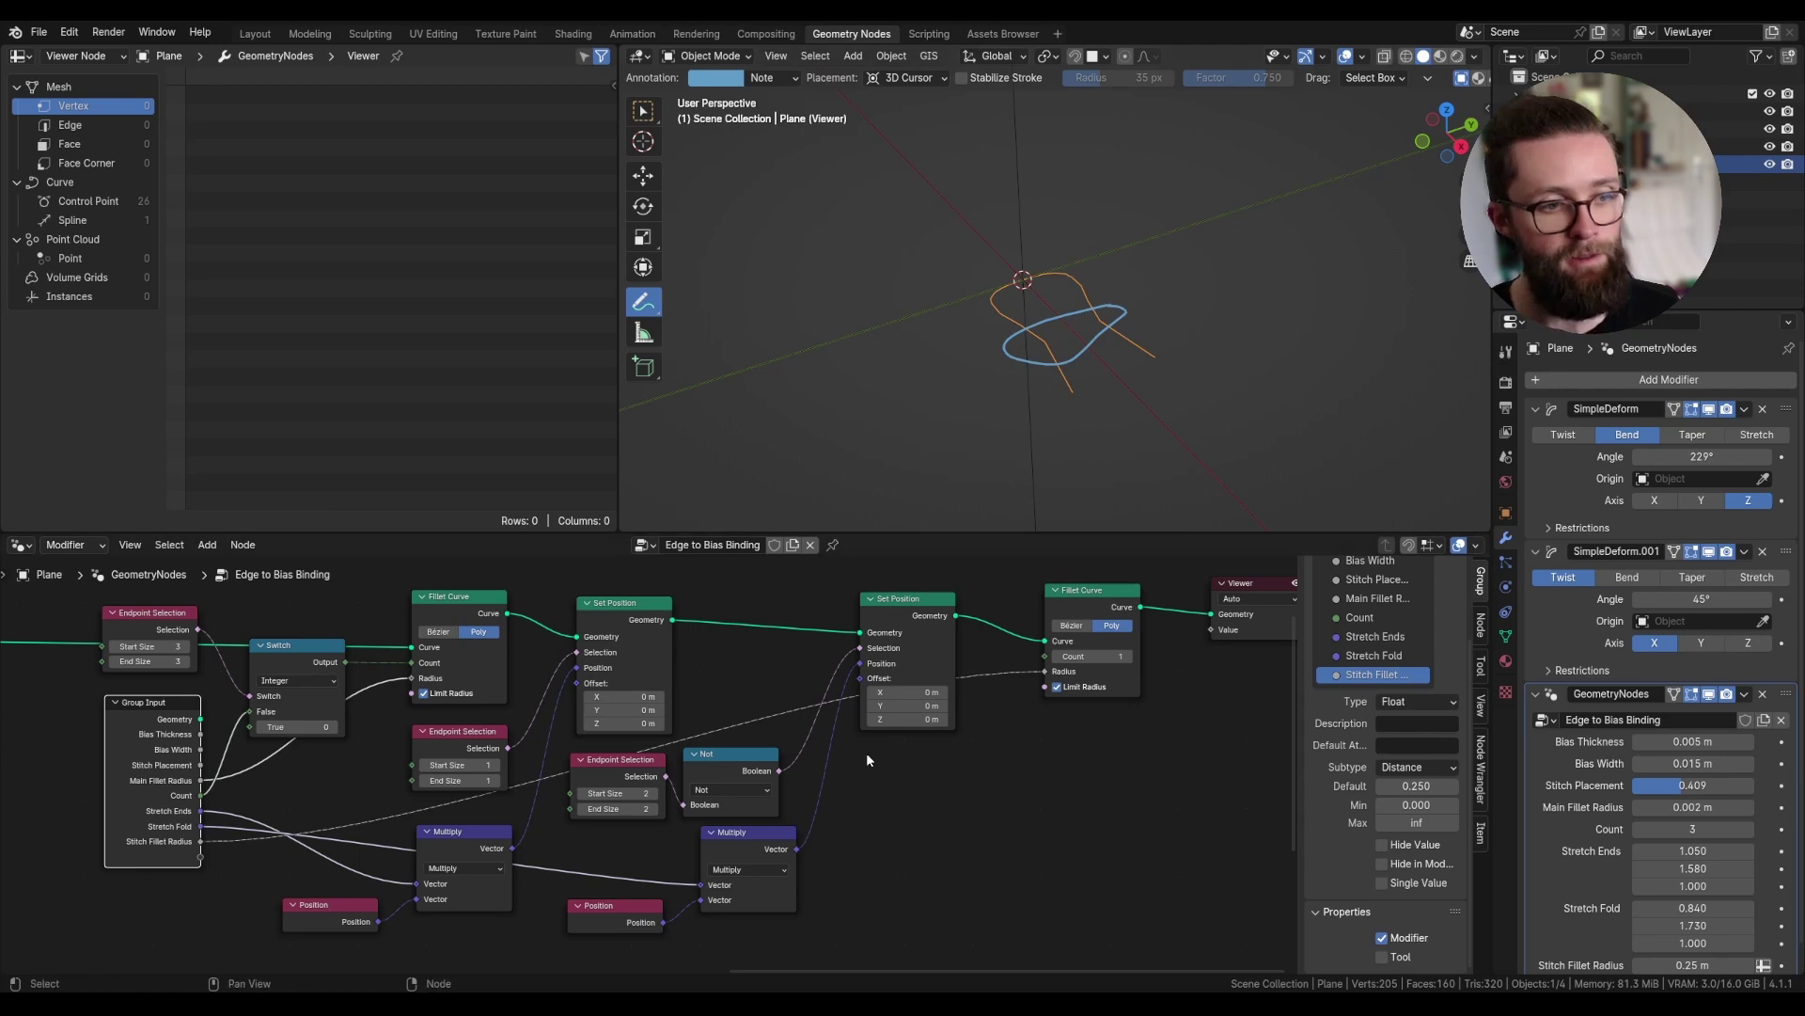
# - Make Stitch Fillet Radius a Single Value input with a default of 0.001 and reset its modifier value to that default
pyautogui.click(1413, 886)
pyautogui.click(1416, 786)
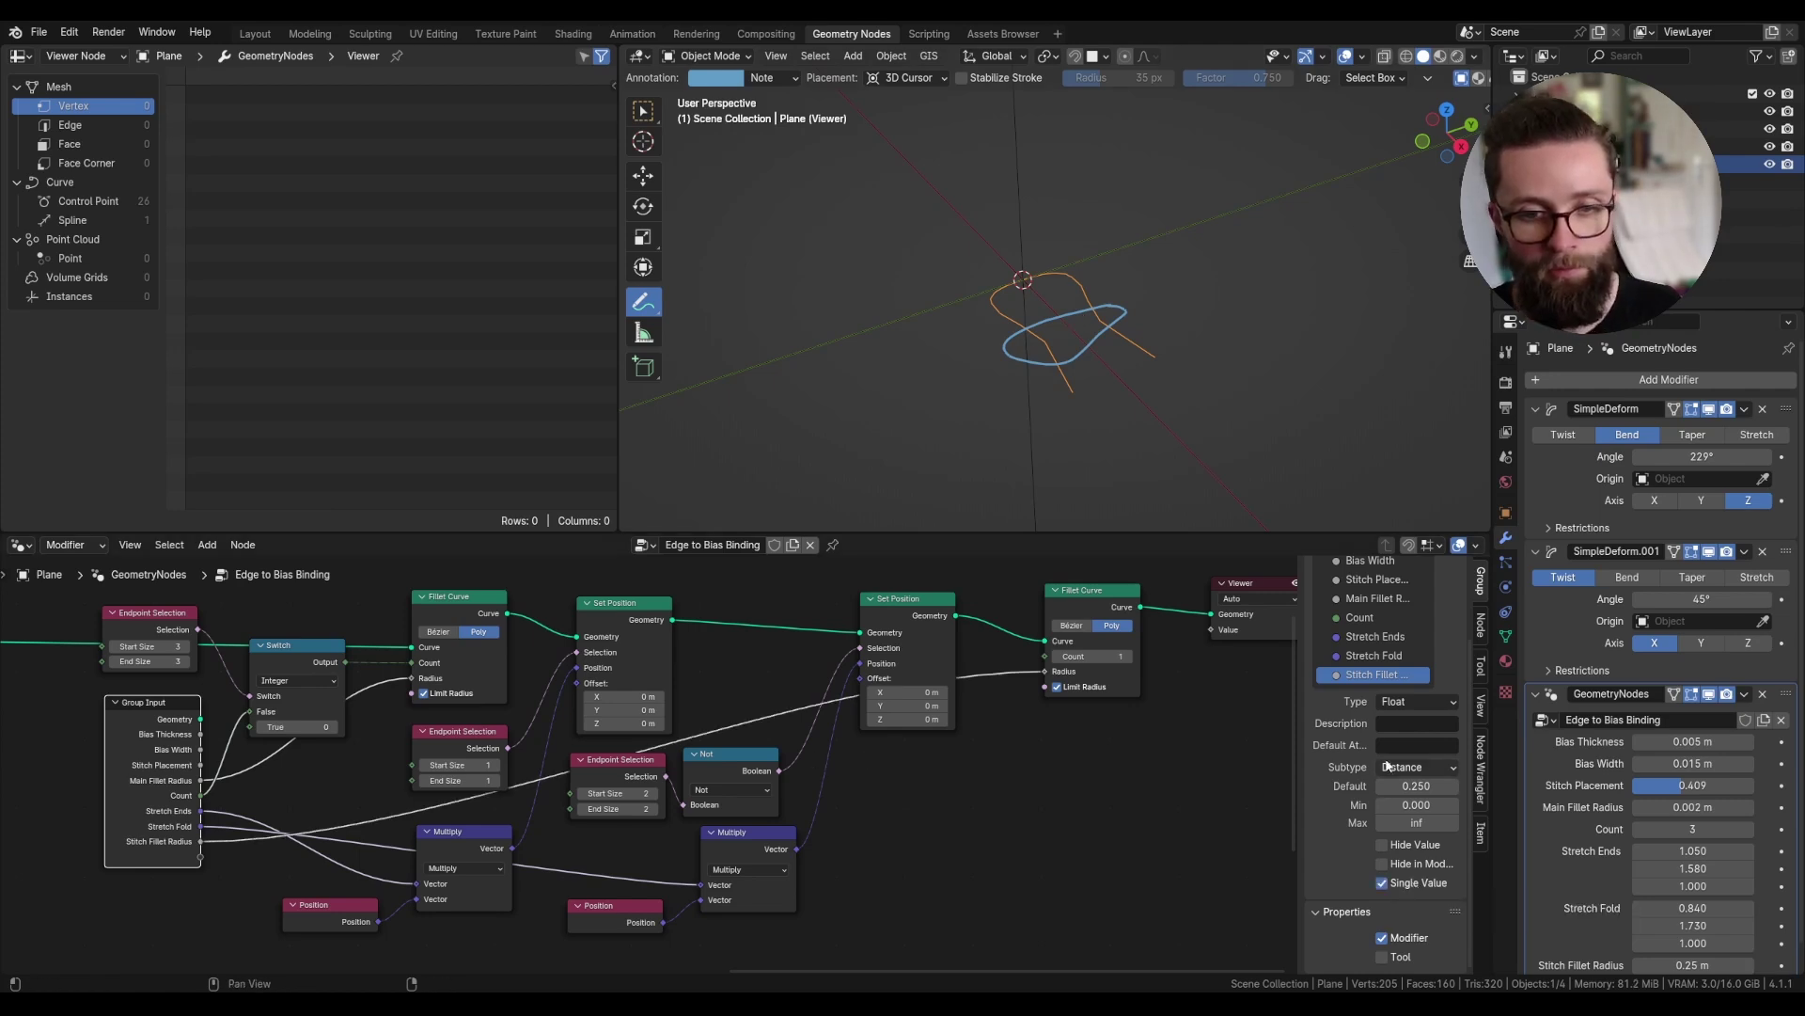
pyautogui.write('0.')
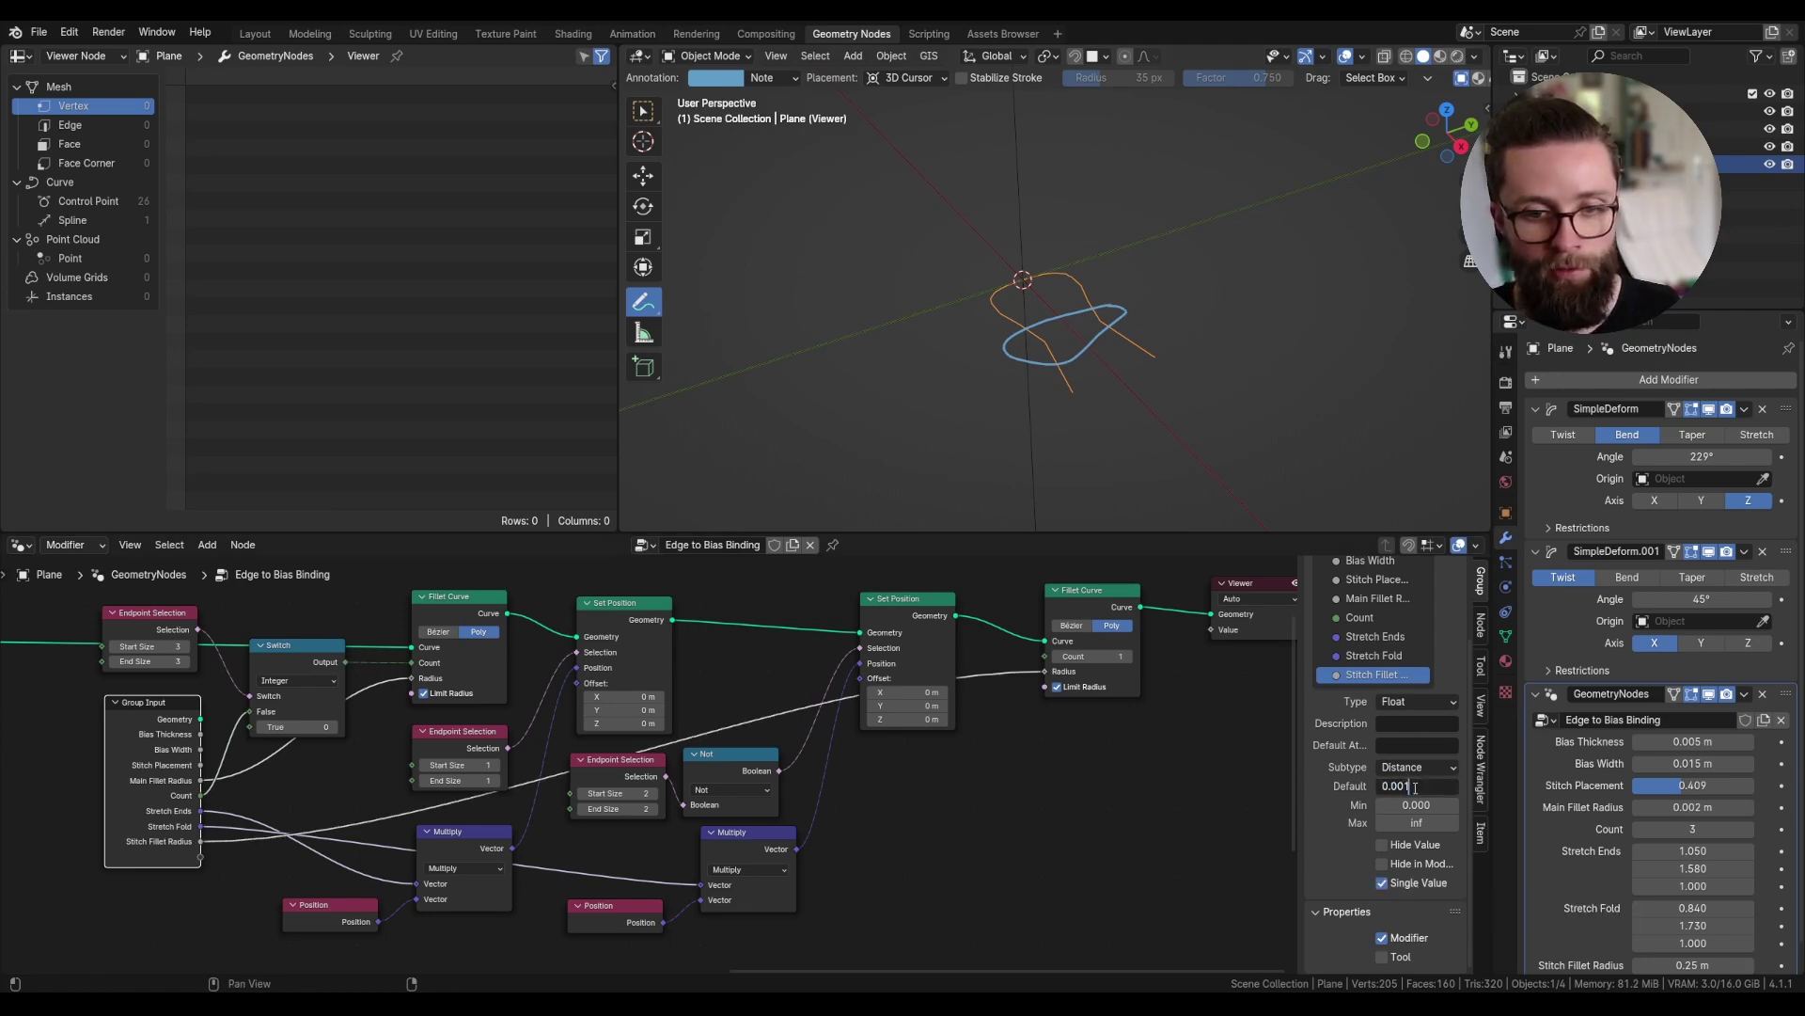
pyautogui.write('001')
pyautogui.press('Return')
pyautogui.scroll(3, 1380, 767)
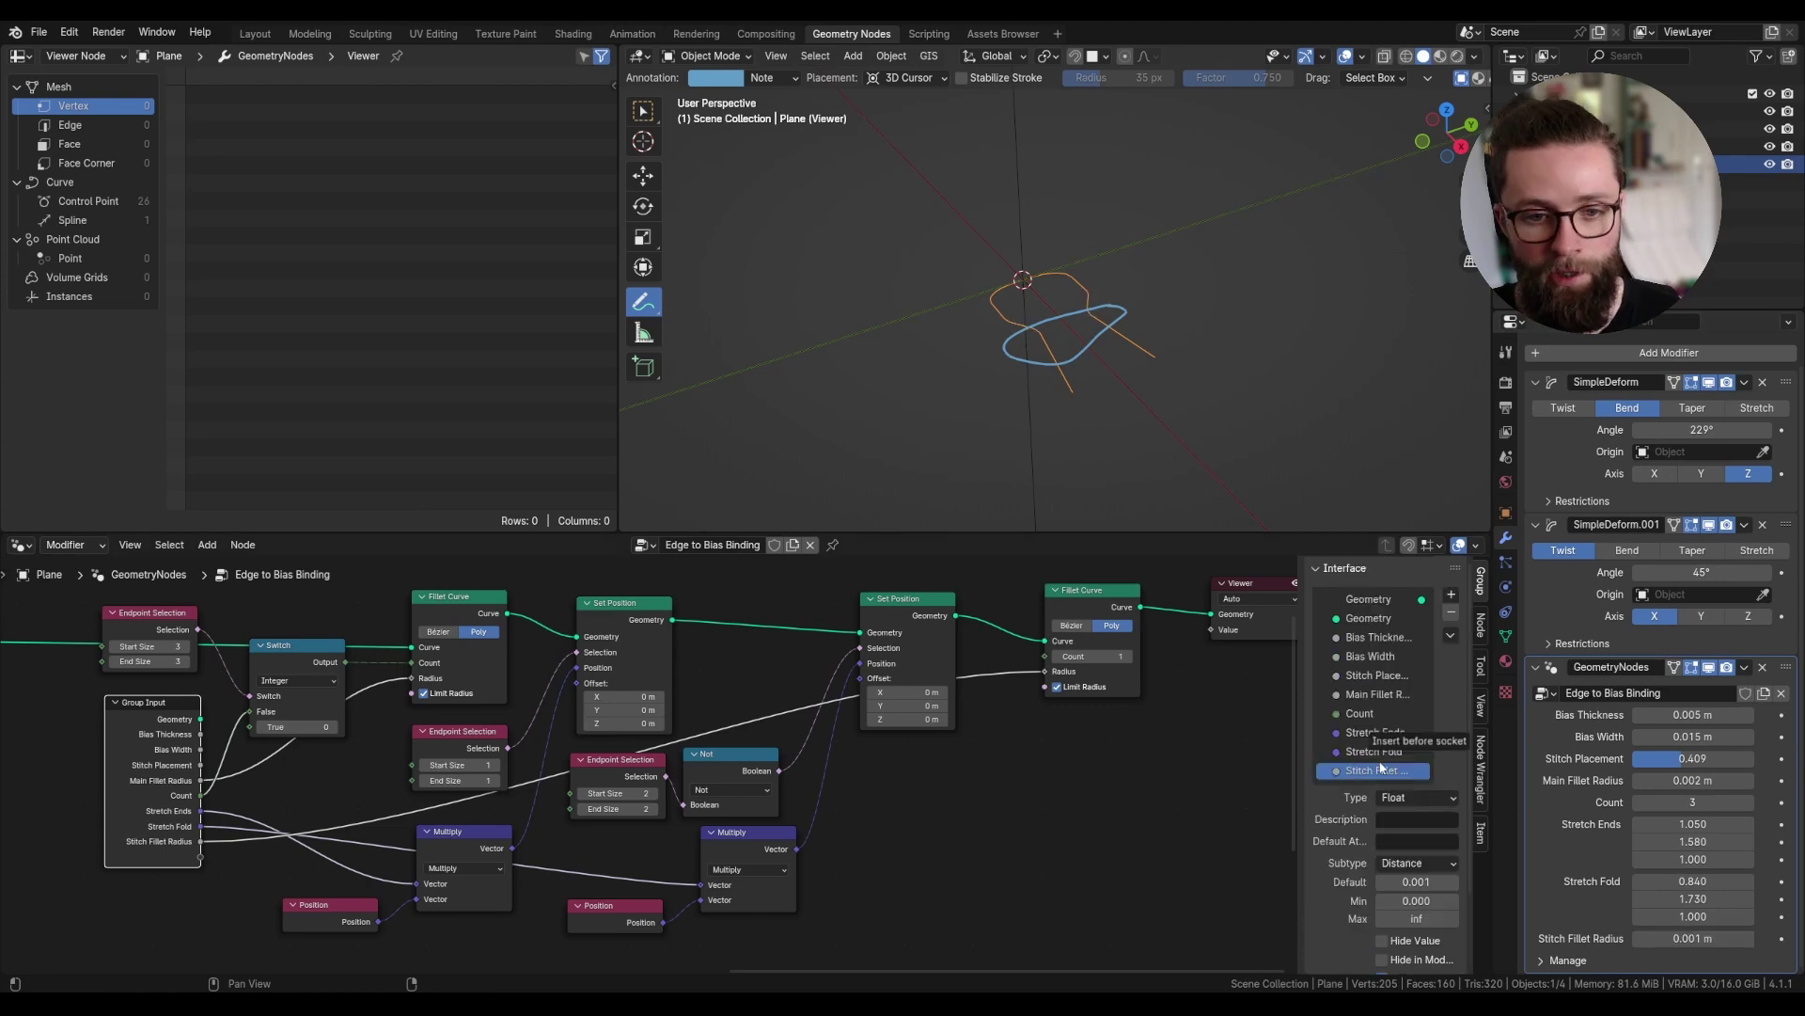
# - Move the Stitch Fillet Radius input directly below Main Fillet Radius and rename the Count input to Fillets Resolution
pyautogui.moveTo(1380, 768); pyautogui.dragTo(1386, 702)
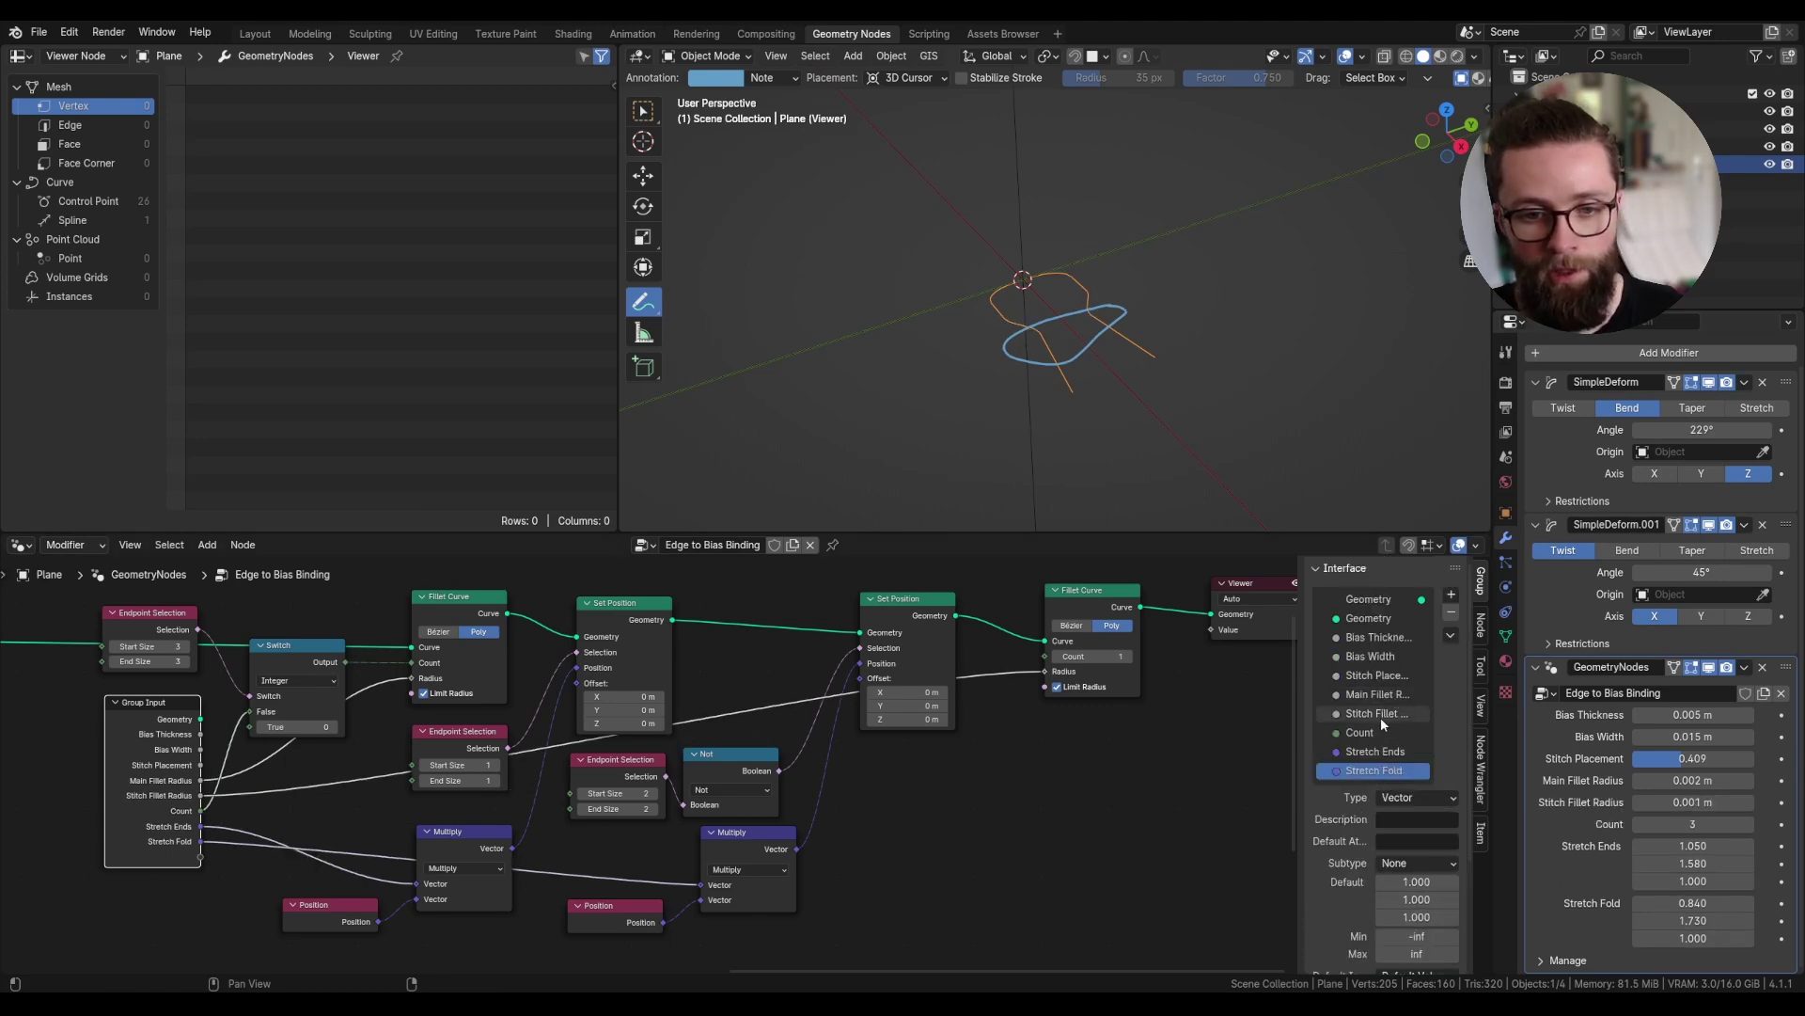
pyautogui.click(1376, 731)
pyautogui.doubleClick(1370, 732)
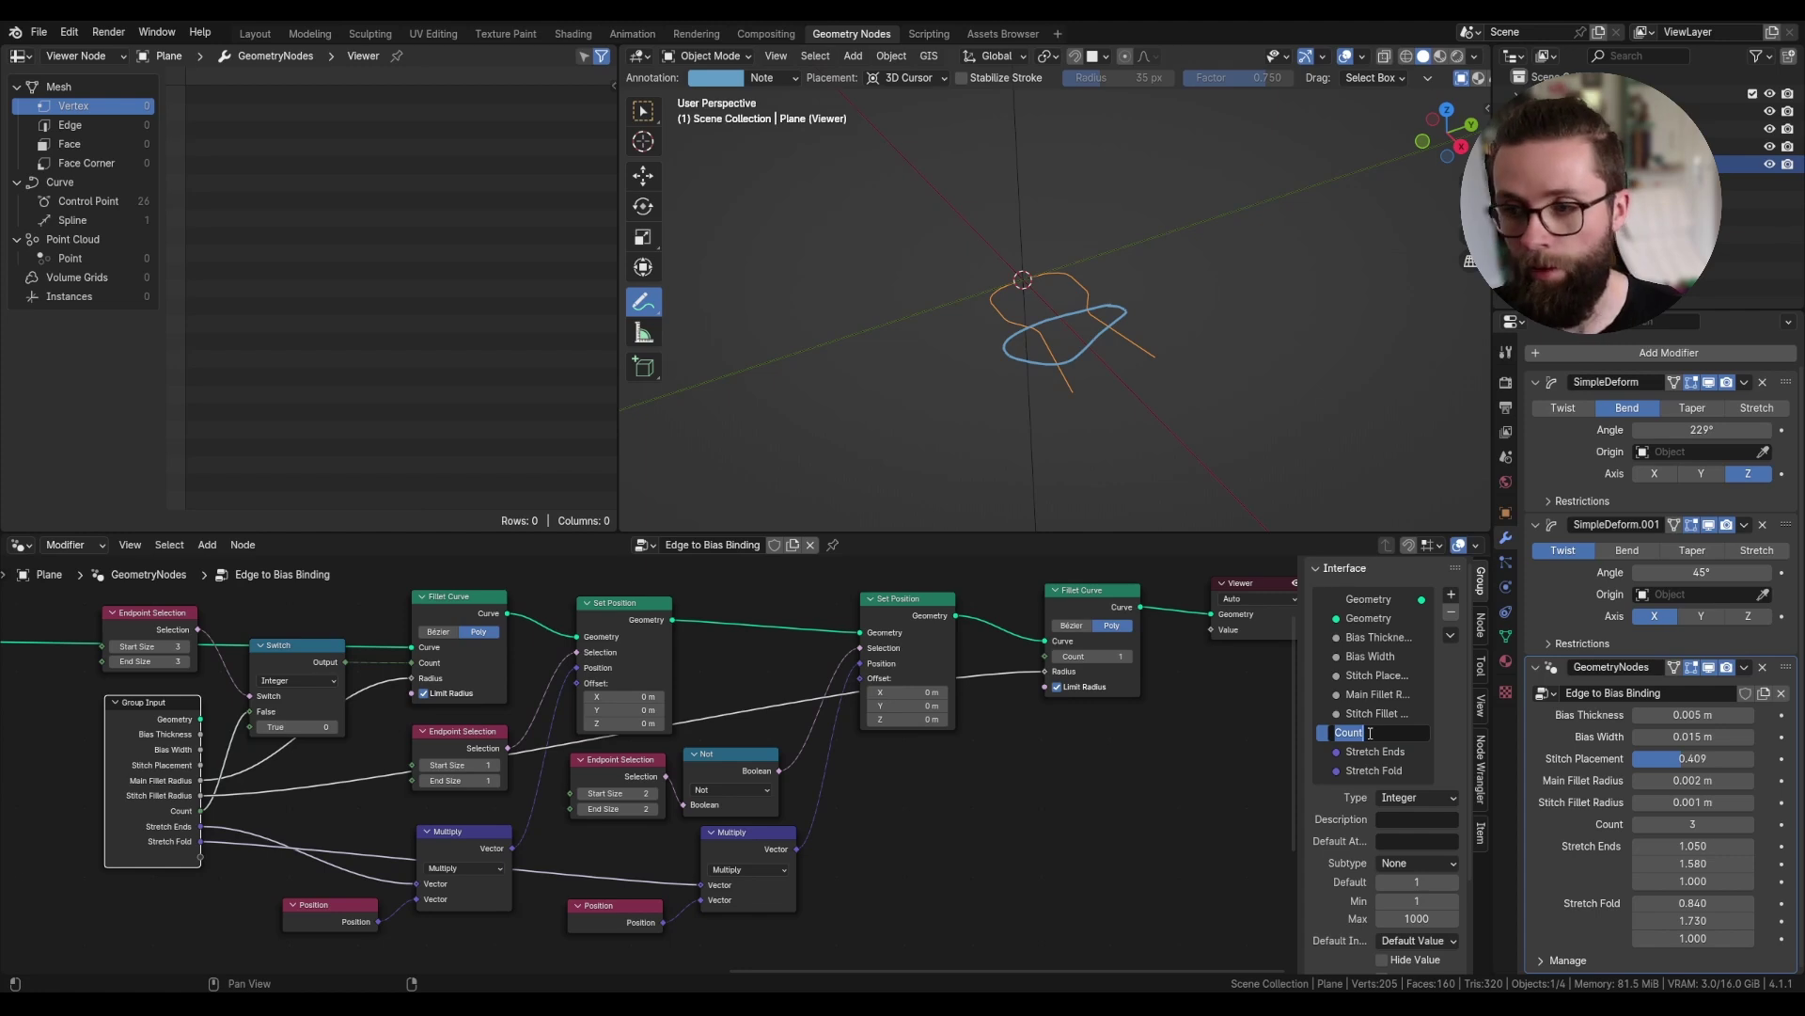
pyautogui.write('Fillets Resolutio')
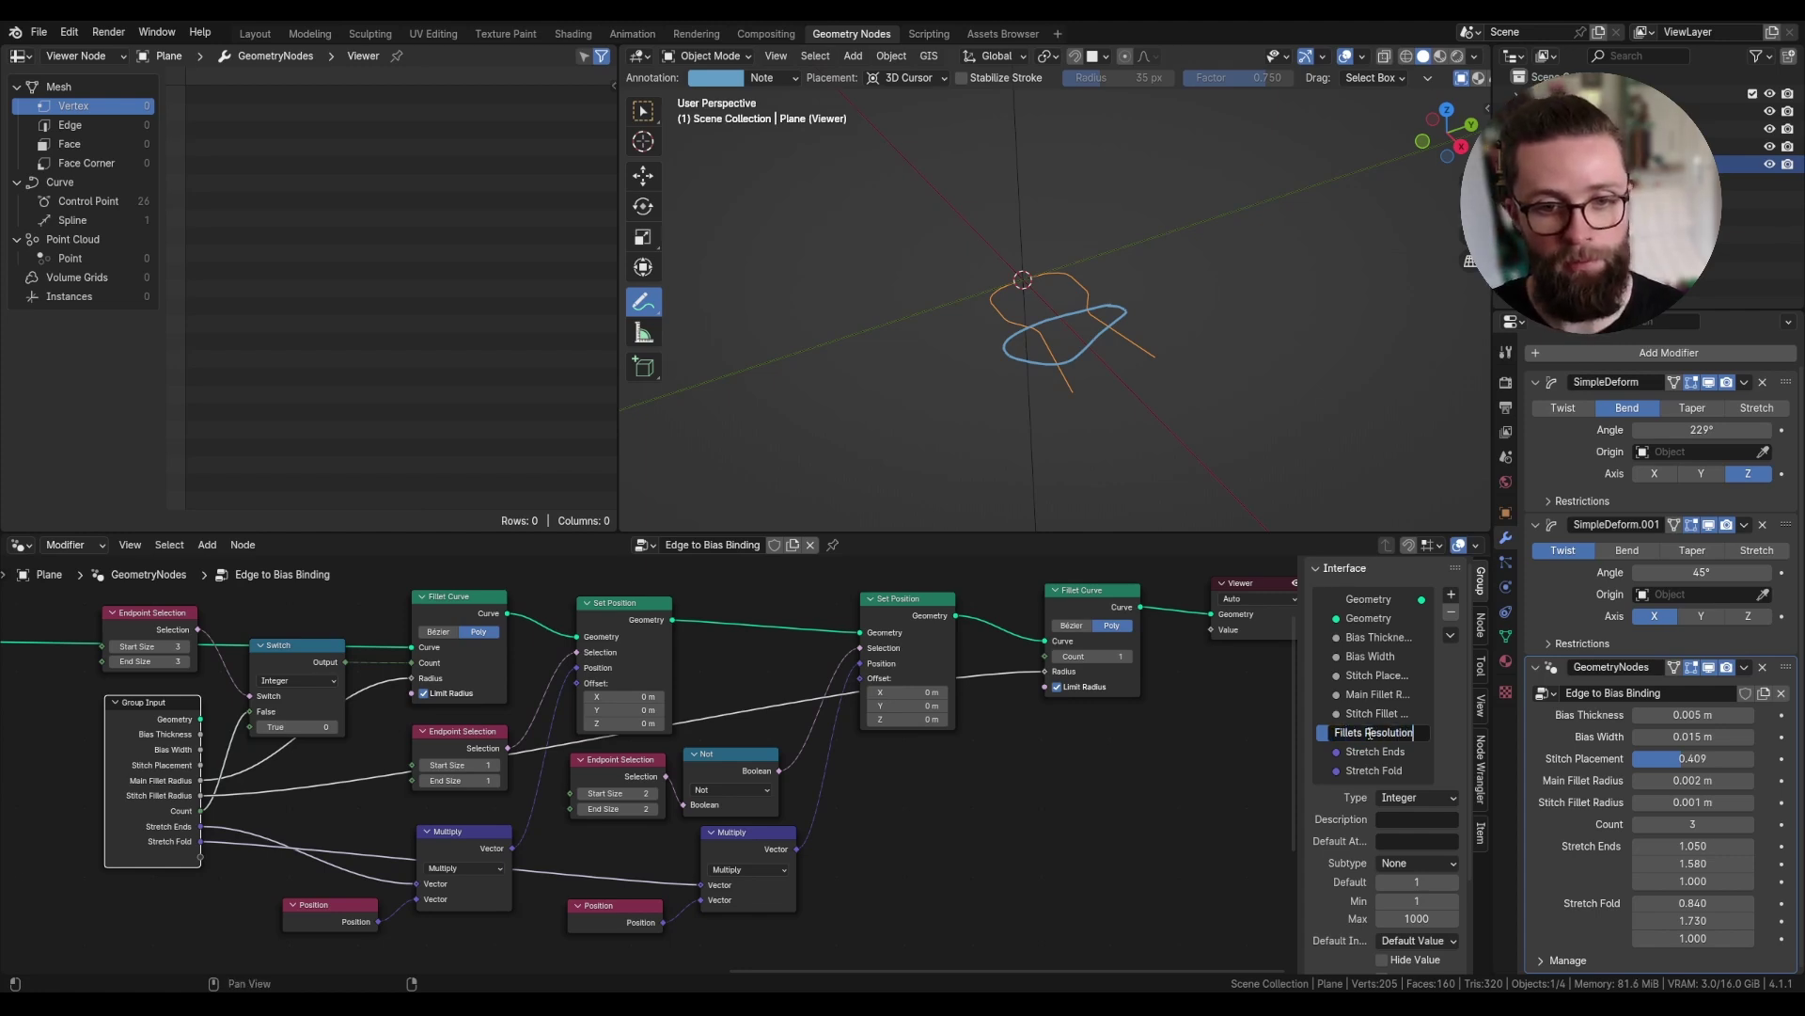
pyautogui.press('Return')
pyautogui.scroll(-2, 814, 721)
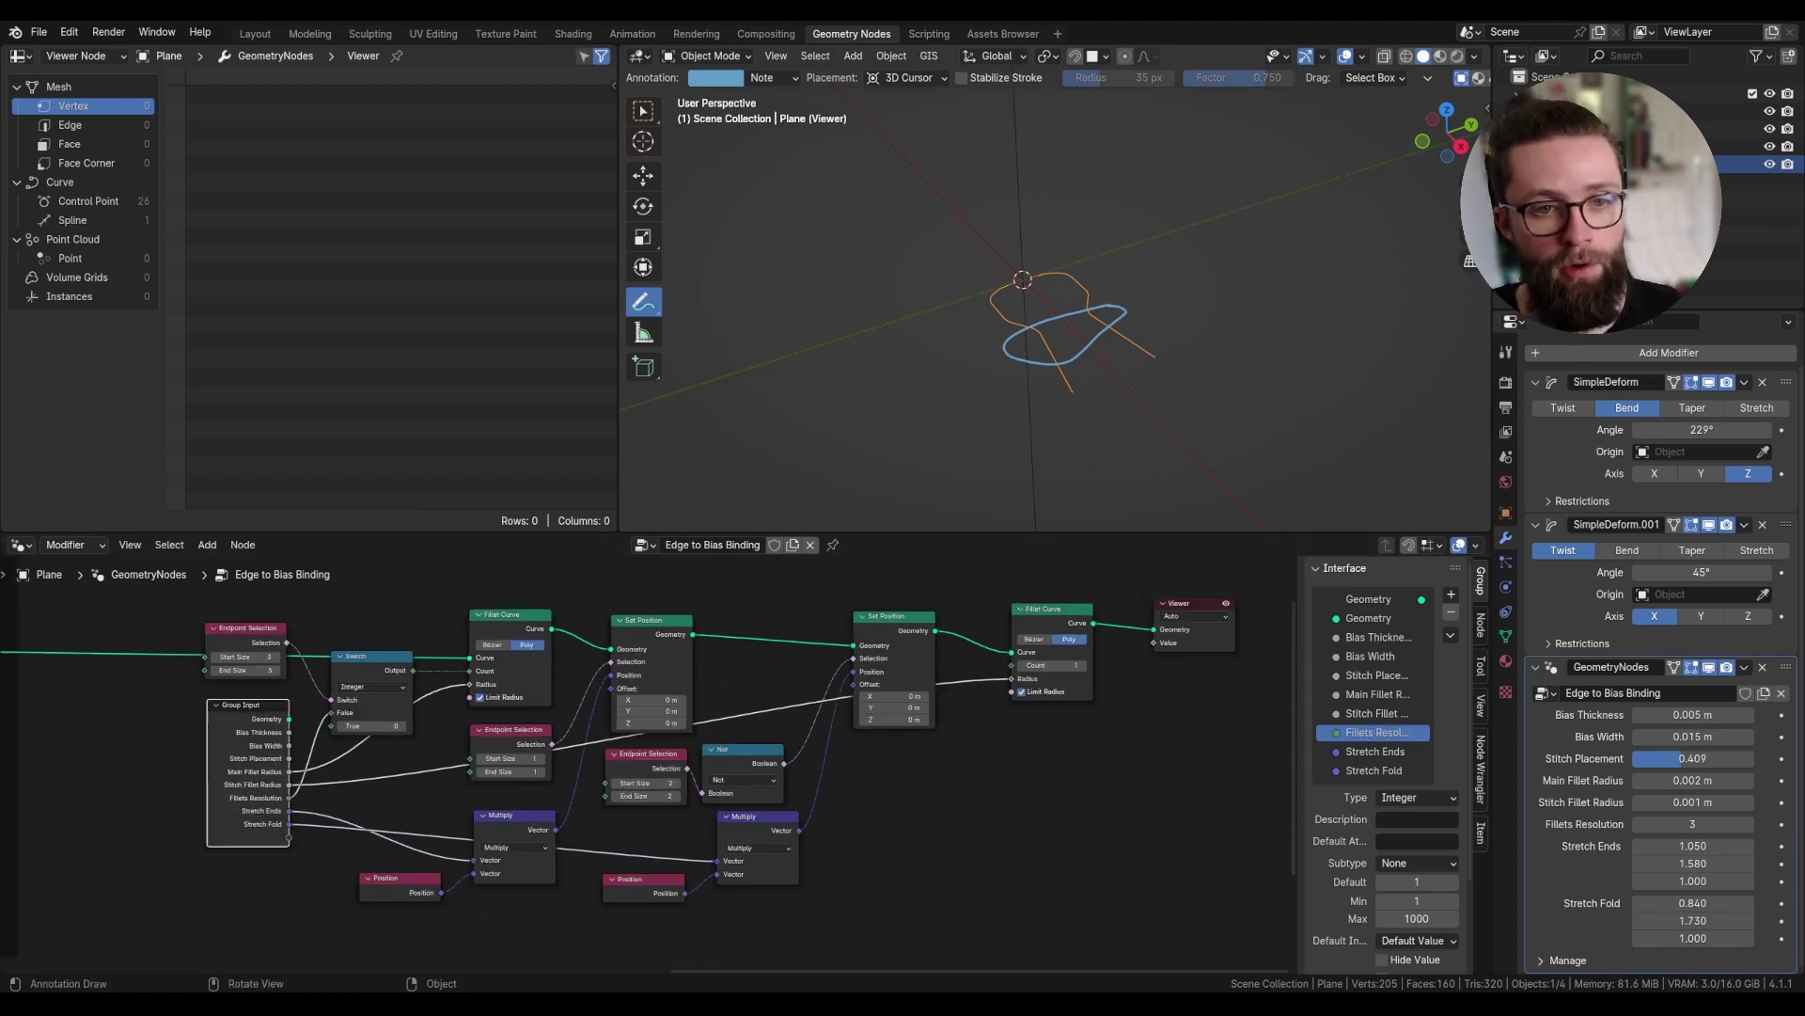
# - Duplicate the Switch node and connect the copy's output to the second Fillet Curve's Count
pyautogui.moveTo(1061, 304); pyautogui.dragTo(1117, 309)
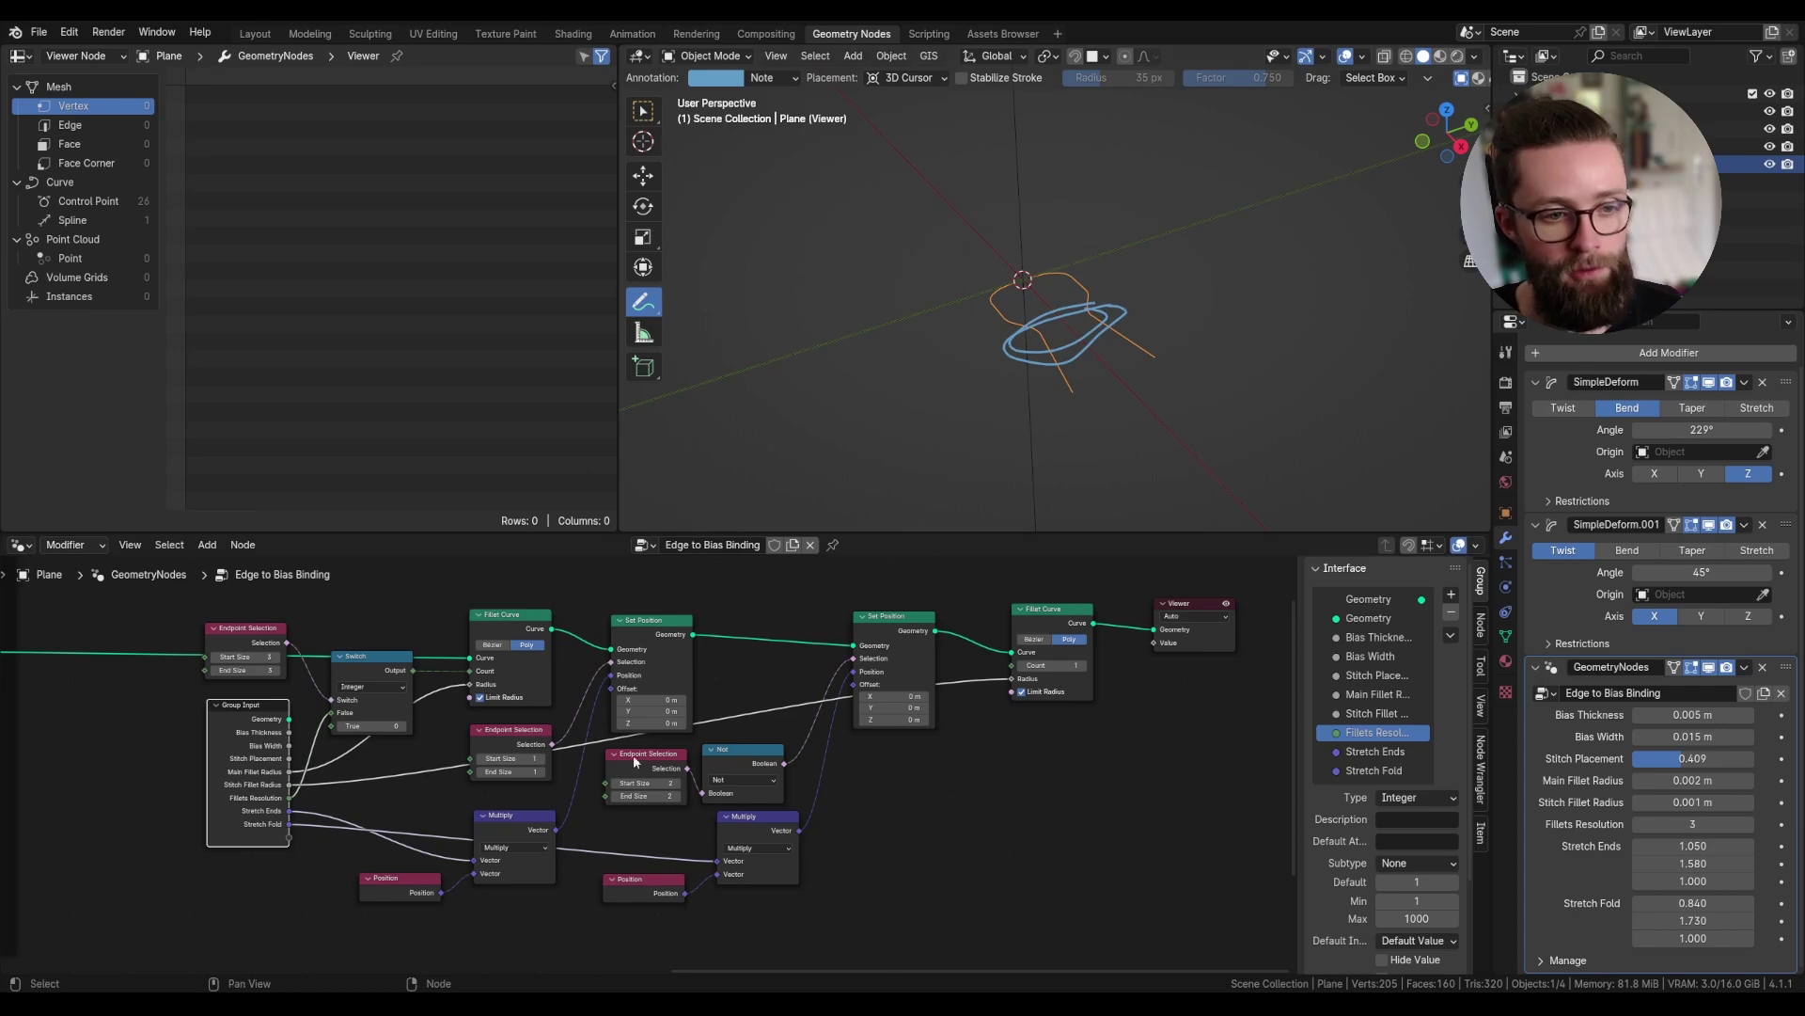
pyautogui.click(361, 669)
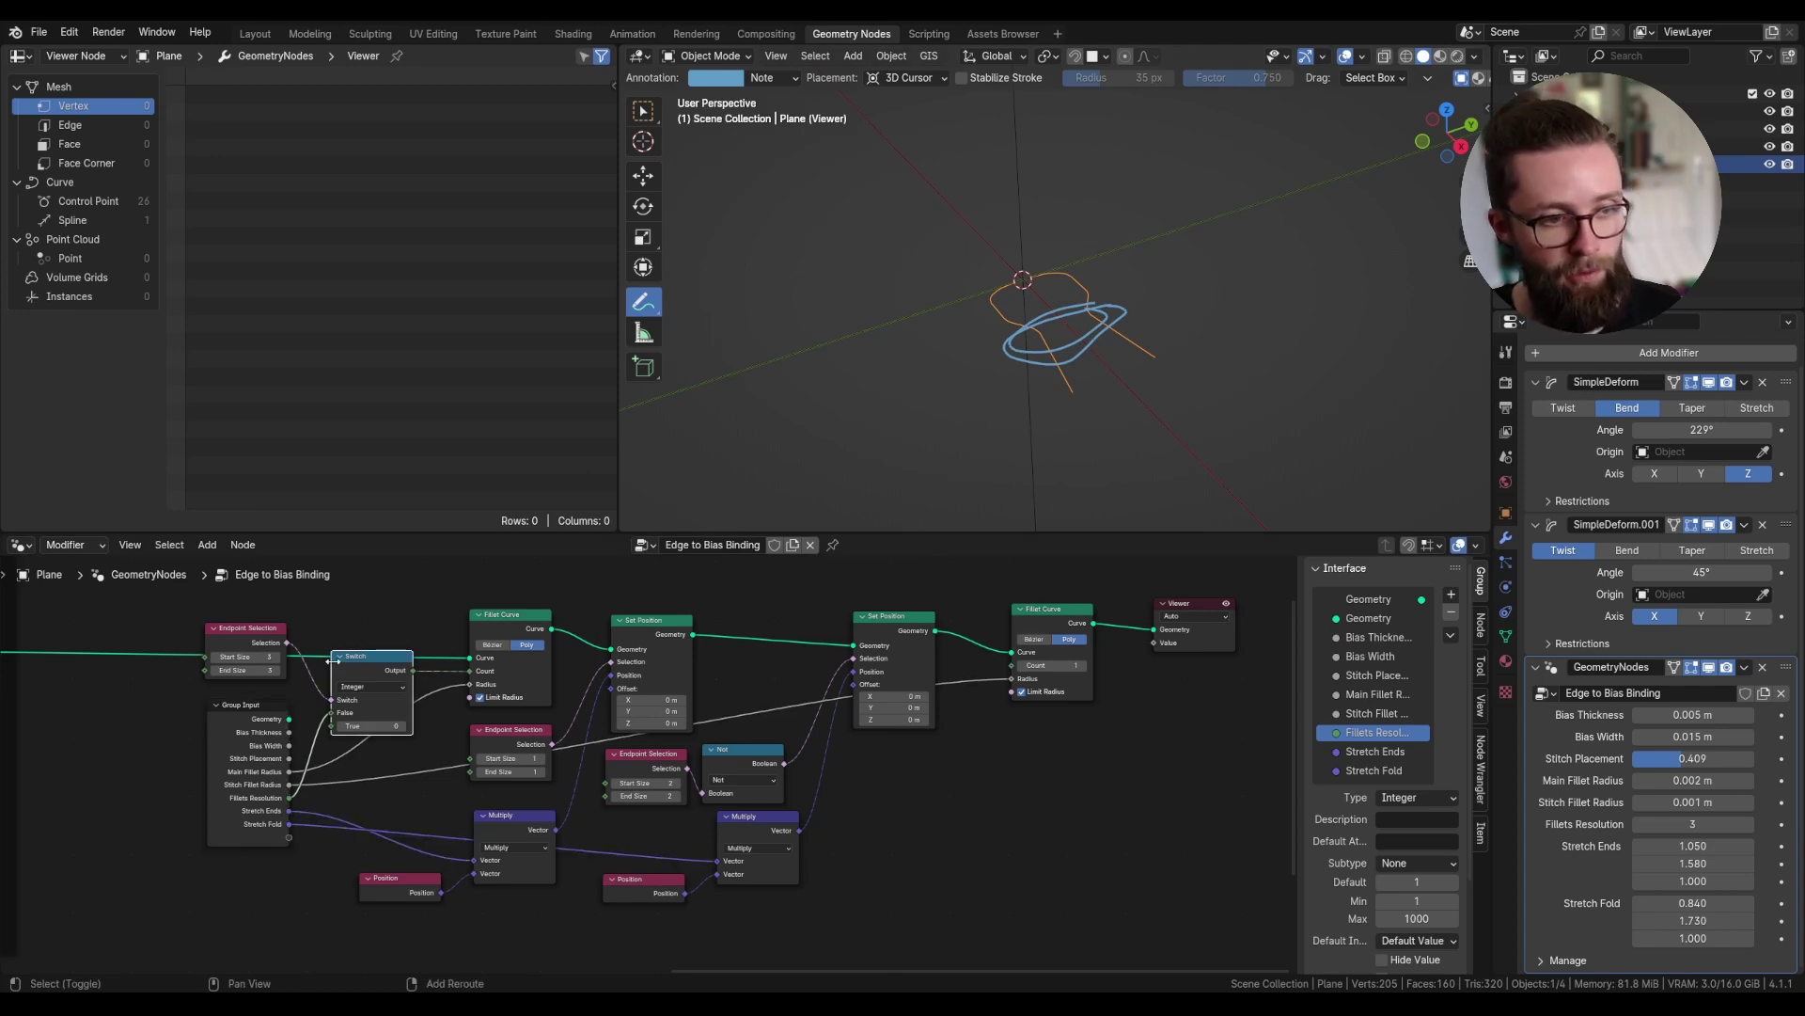
pyautogui.hotkey('shift', 'd')
pyautogui.click(872, 758)
pyautogui.moveTo(950, 768); pyautogui.dragTo(1013, 679)
pyautogui.scroll(3, 291, 796)
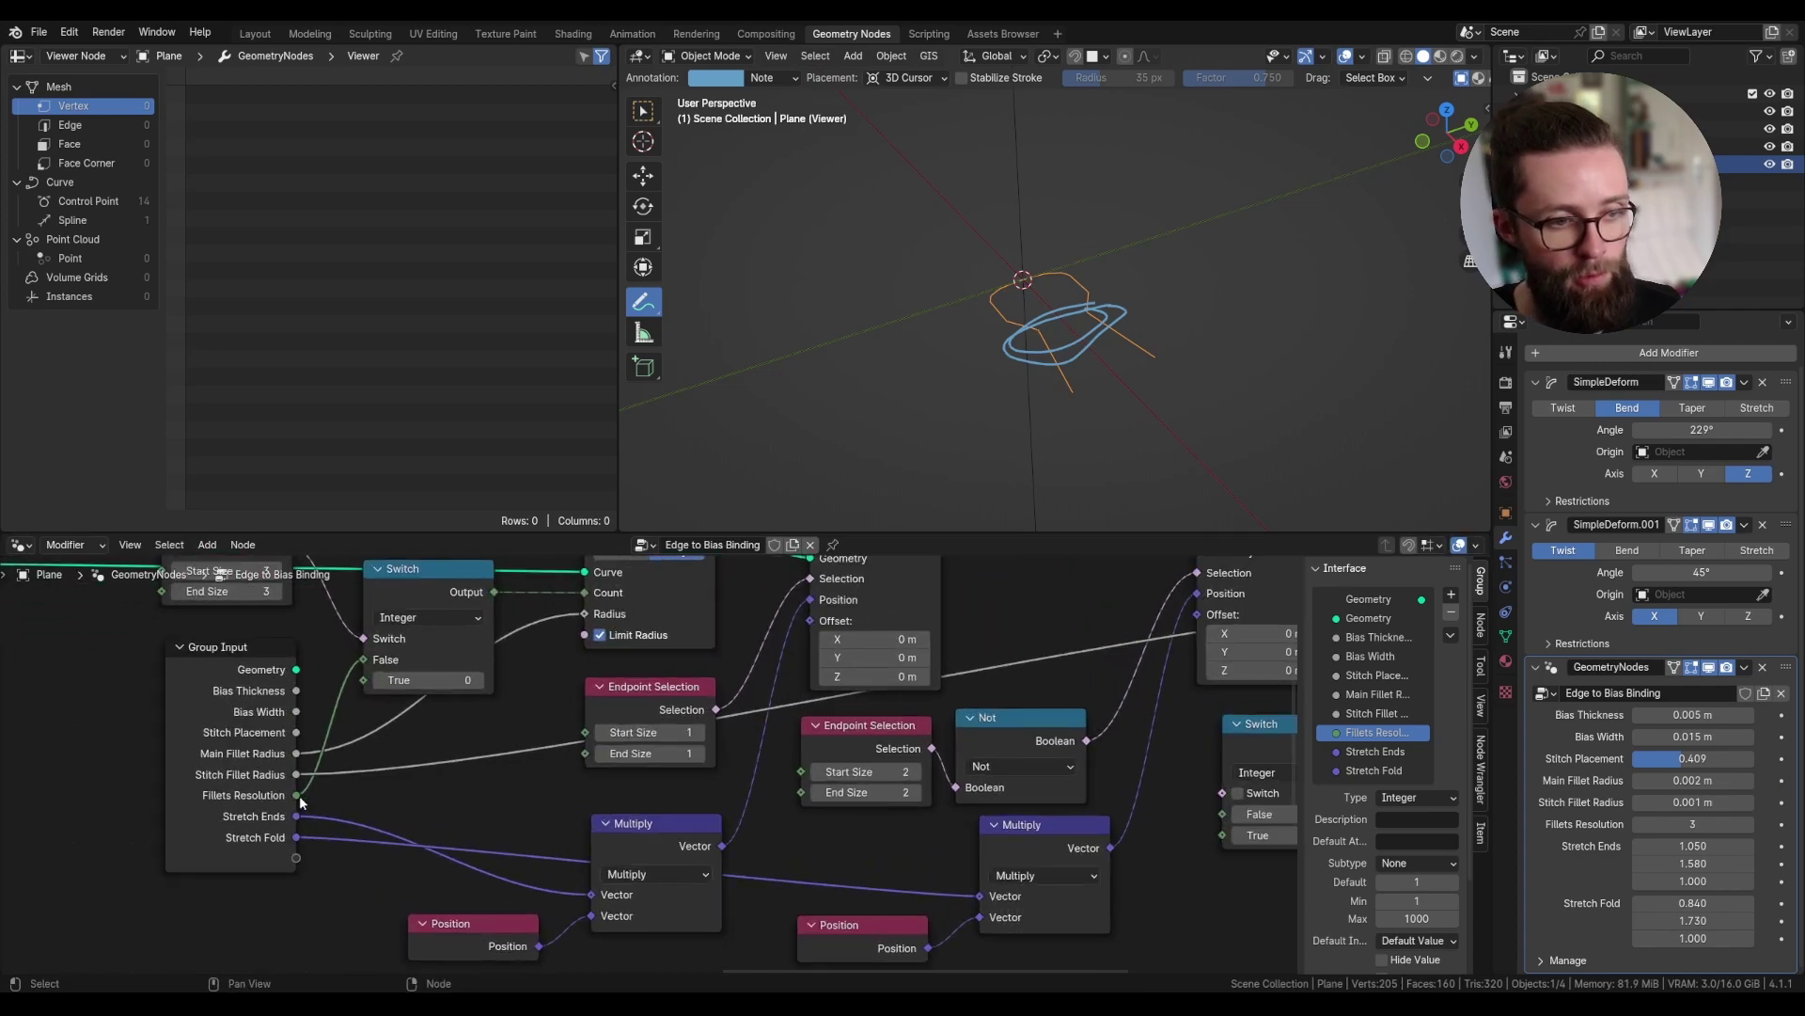
# - Connect Fillets Resolution to the new Switch's False input and shift the second Fillet Curve node away to make room
pyautogui.moveTo(296, 794); pyautogui.dragTo(1146, 778)
pyautogui.scroll(-5, 1052, 819)
pyautogui.scroll(2, 1052, 812)
pyautogui.moveTo(1145, 778); pyautogui.dragTo(848, 805, button='middle')
pyautogui.moveTo(1159, 759); pyautogui.dragTo(1001, 598)
pyautogui.press('g')
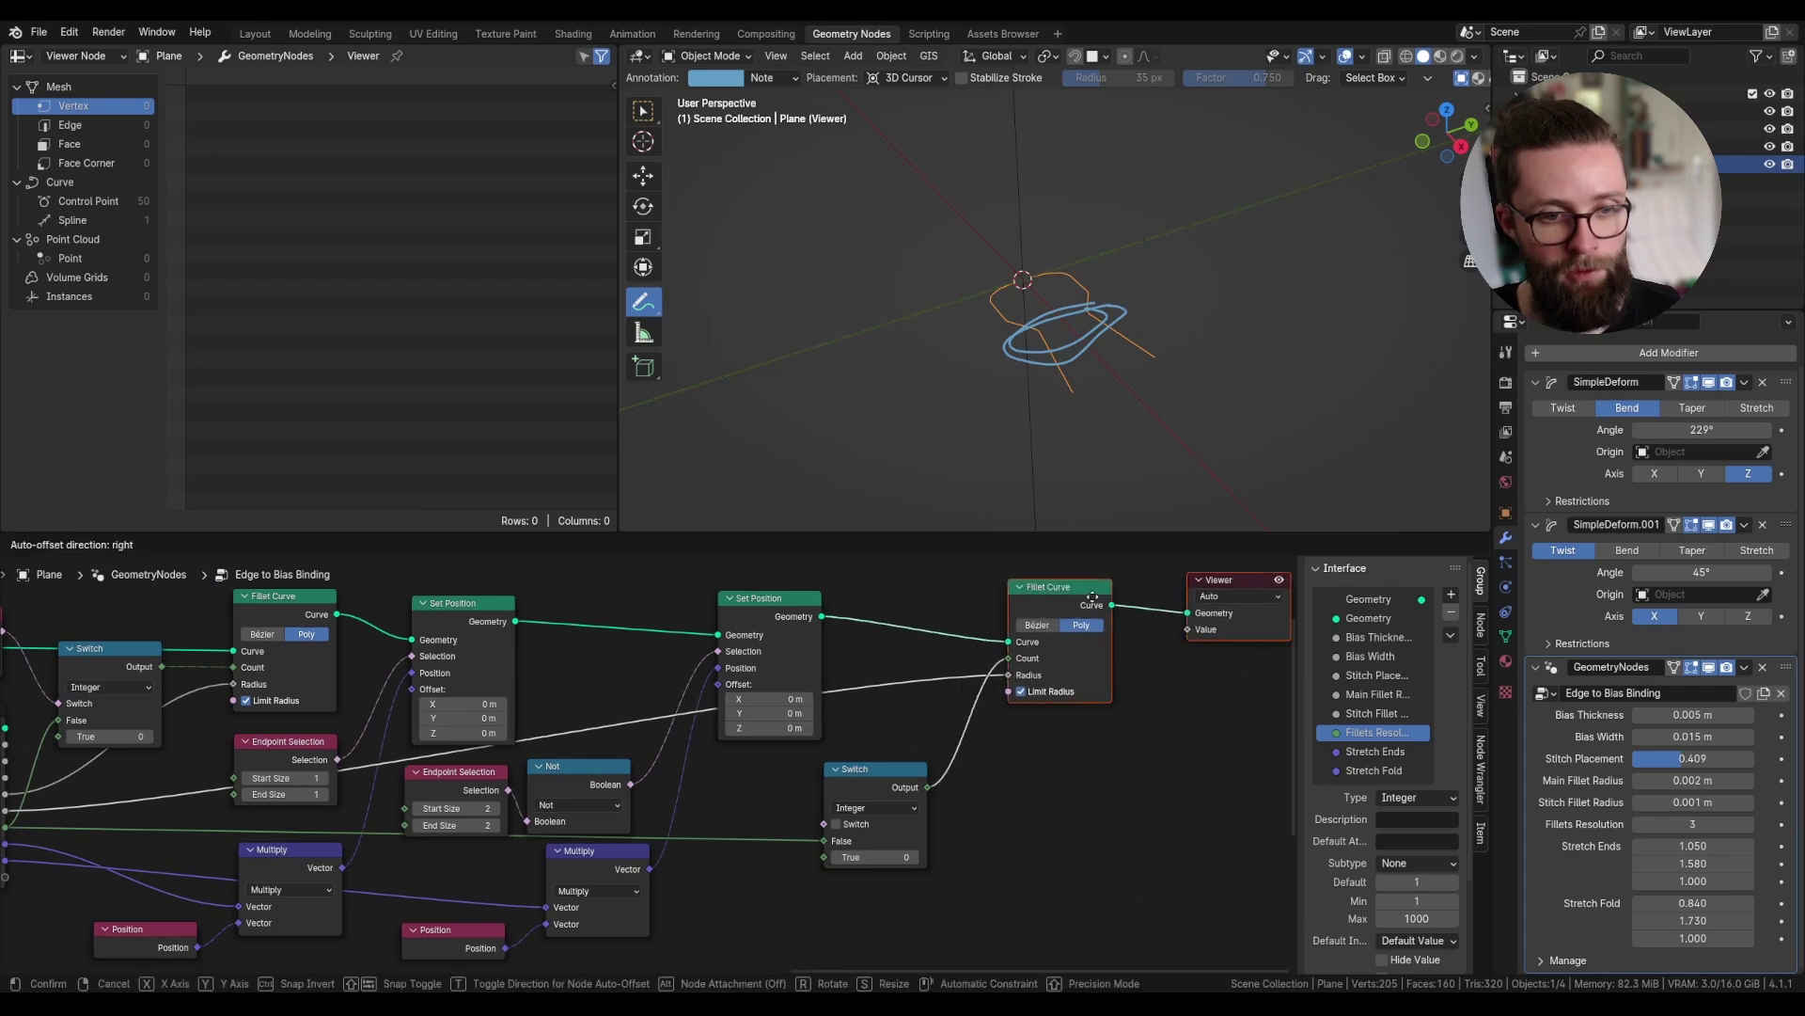
pyautogui.click(1126, 594)
# - Duplicate the Endpoint Selection node with sizes 2 and 2 and connect the copy to a new Subtract Boolean Math node
pyautogui.scroll(1, 509, 791)
pyautogui.moveTo(508, 791); pyautogui.dragTo(540, 688, button='middle')
pyautogui.click(496, 688)
pyautogui.hotkey('shift', 'd')
pyautogui.click(824, 877)
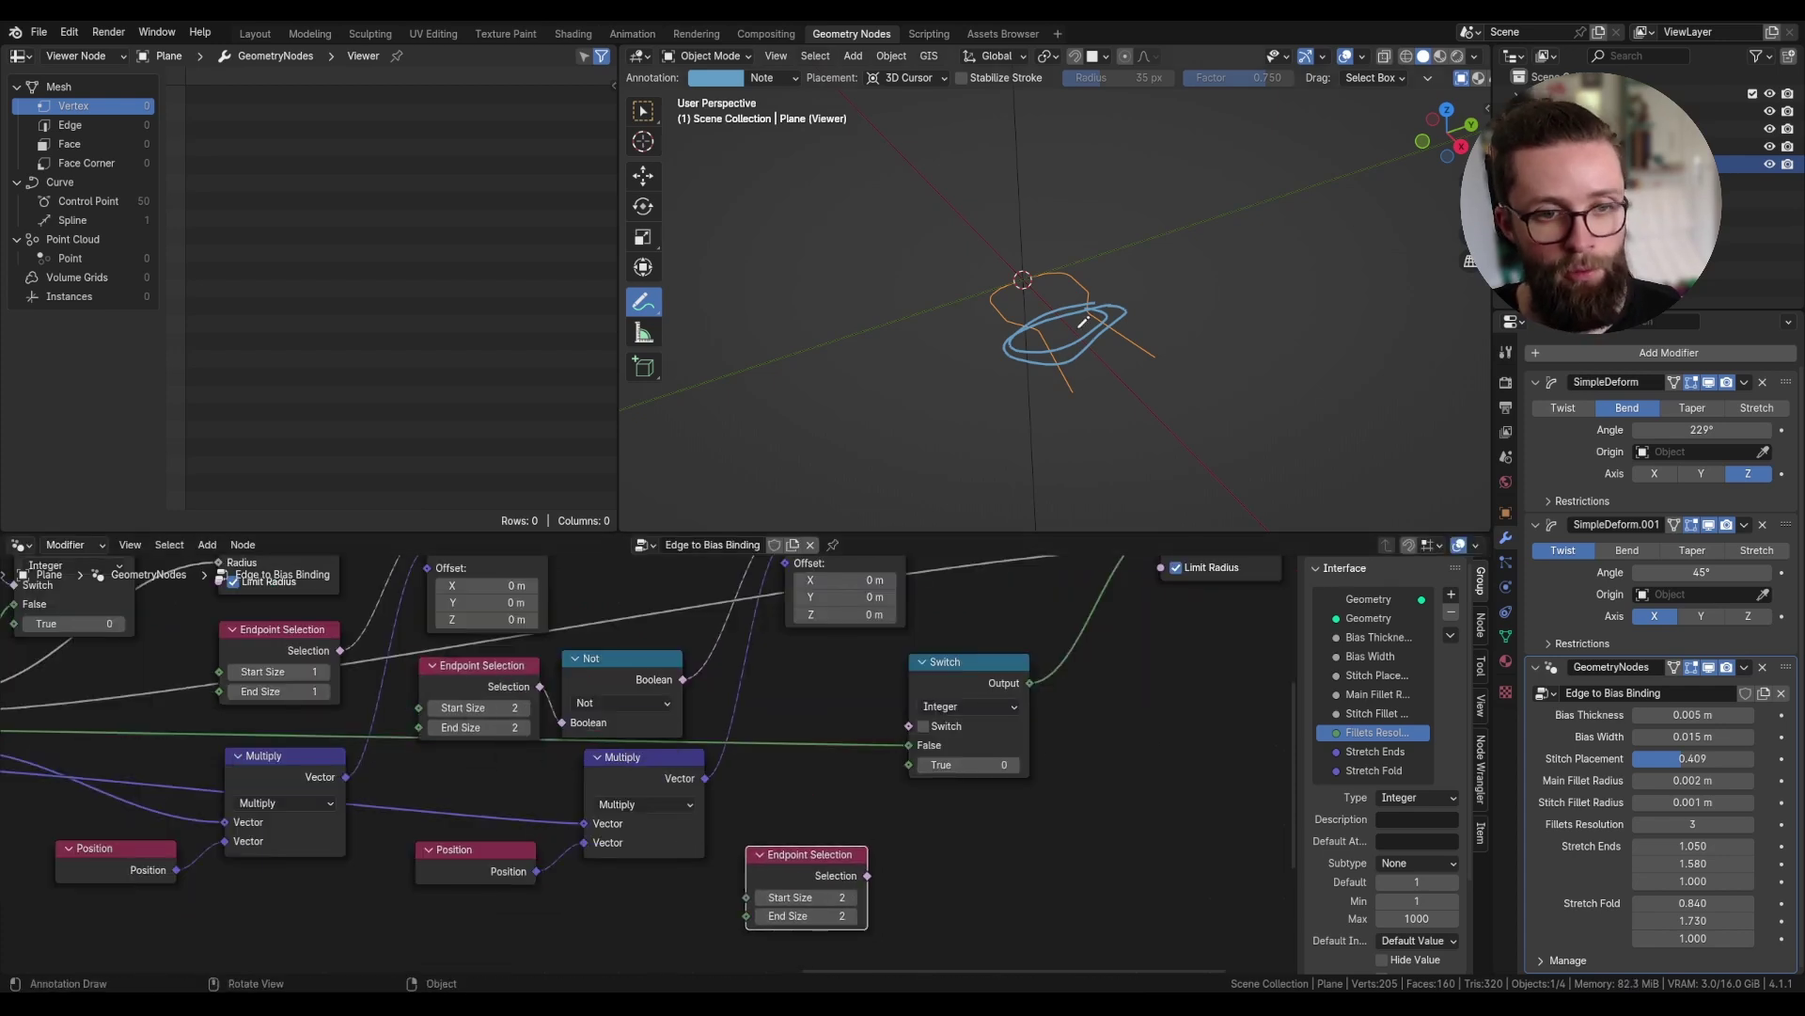
pyautogui.moveTo(848, 820); pyautogui.dragTo(854, 737, button='middle')
pyautogui.hotkey('shift', 'a')
pyautogui.write('subtra')
pyautogui.click(948, 825)
pyautogui.click(910, 821)
# - Duplicate that Endpoint Selection with Start Size and End Size at 1 and connect it to the Subtract node's second Boolean input
pyautogui.click(804, 733)
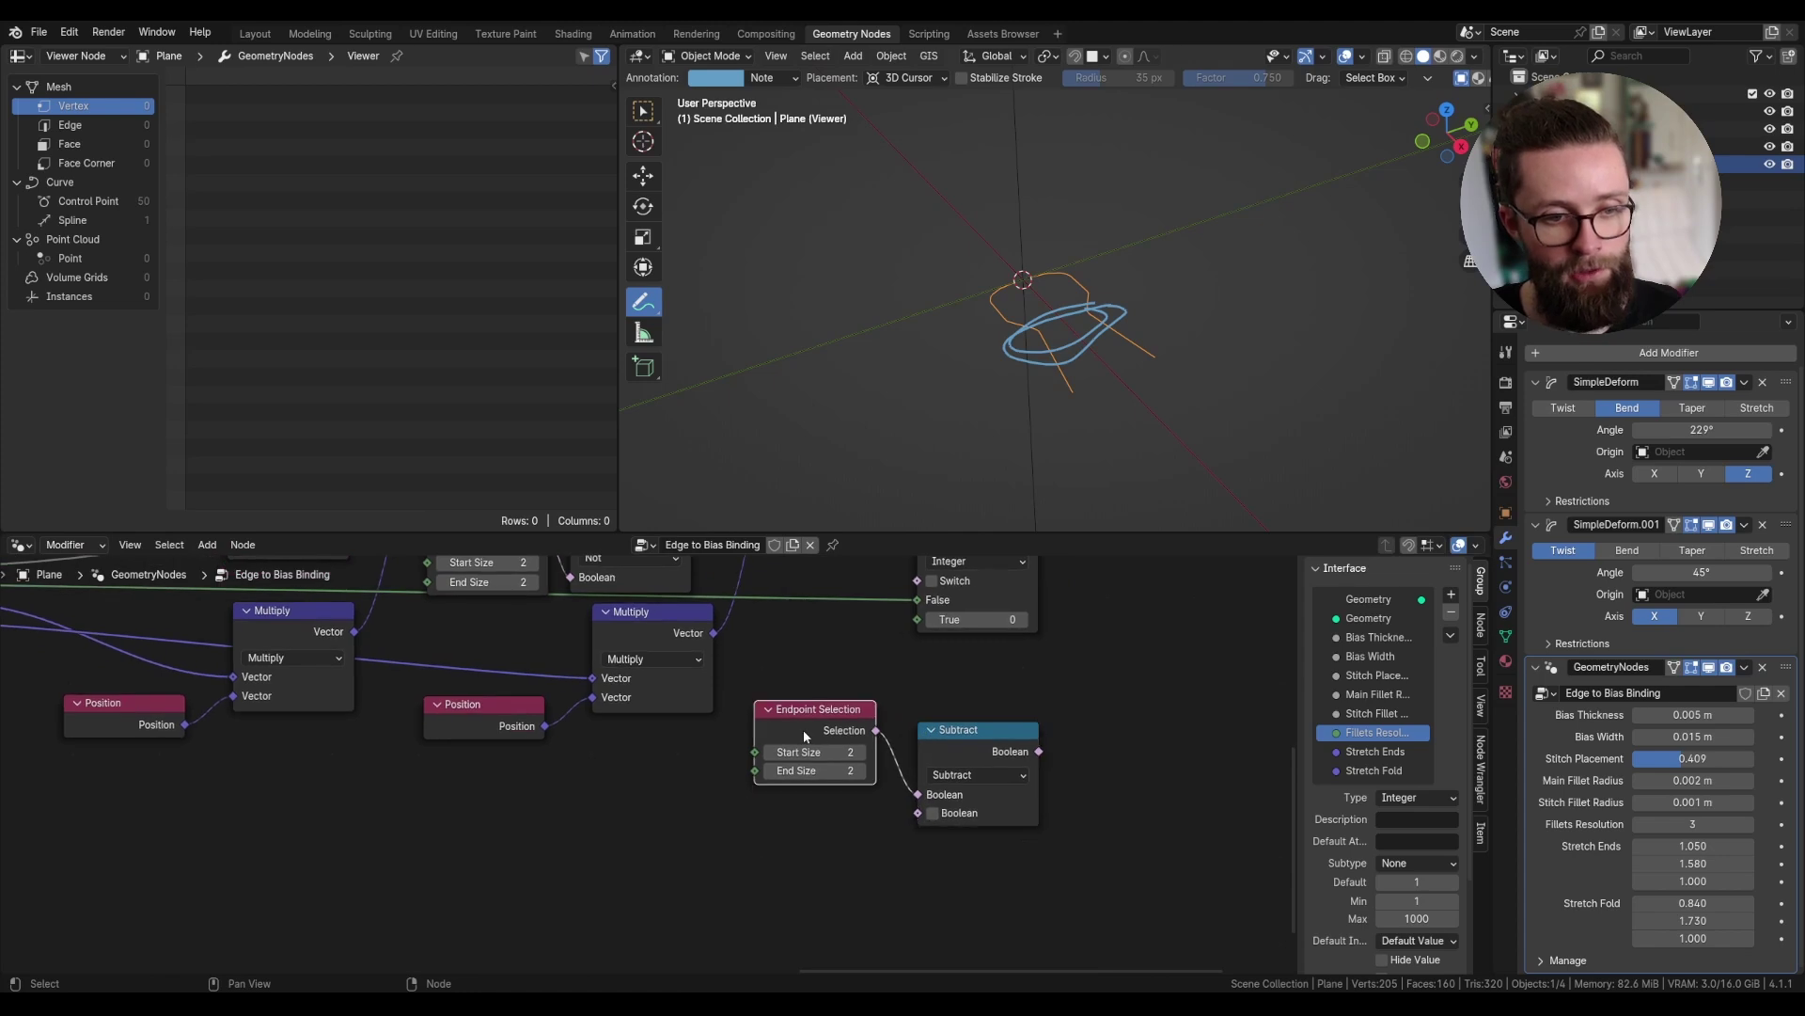
pyautogui.hotkey('shift', 'd')
pyautogui.click(802, 837)
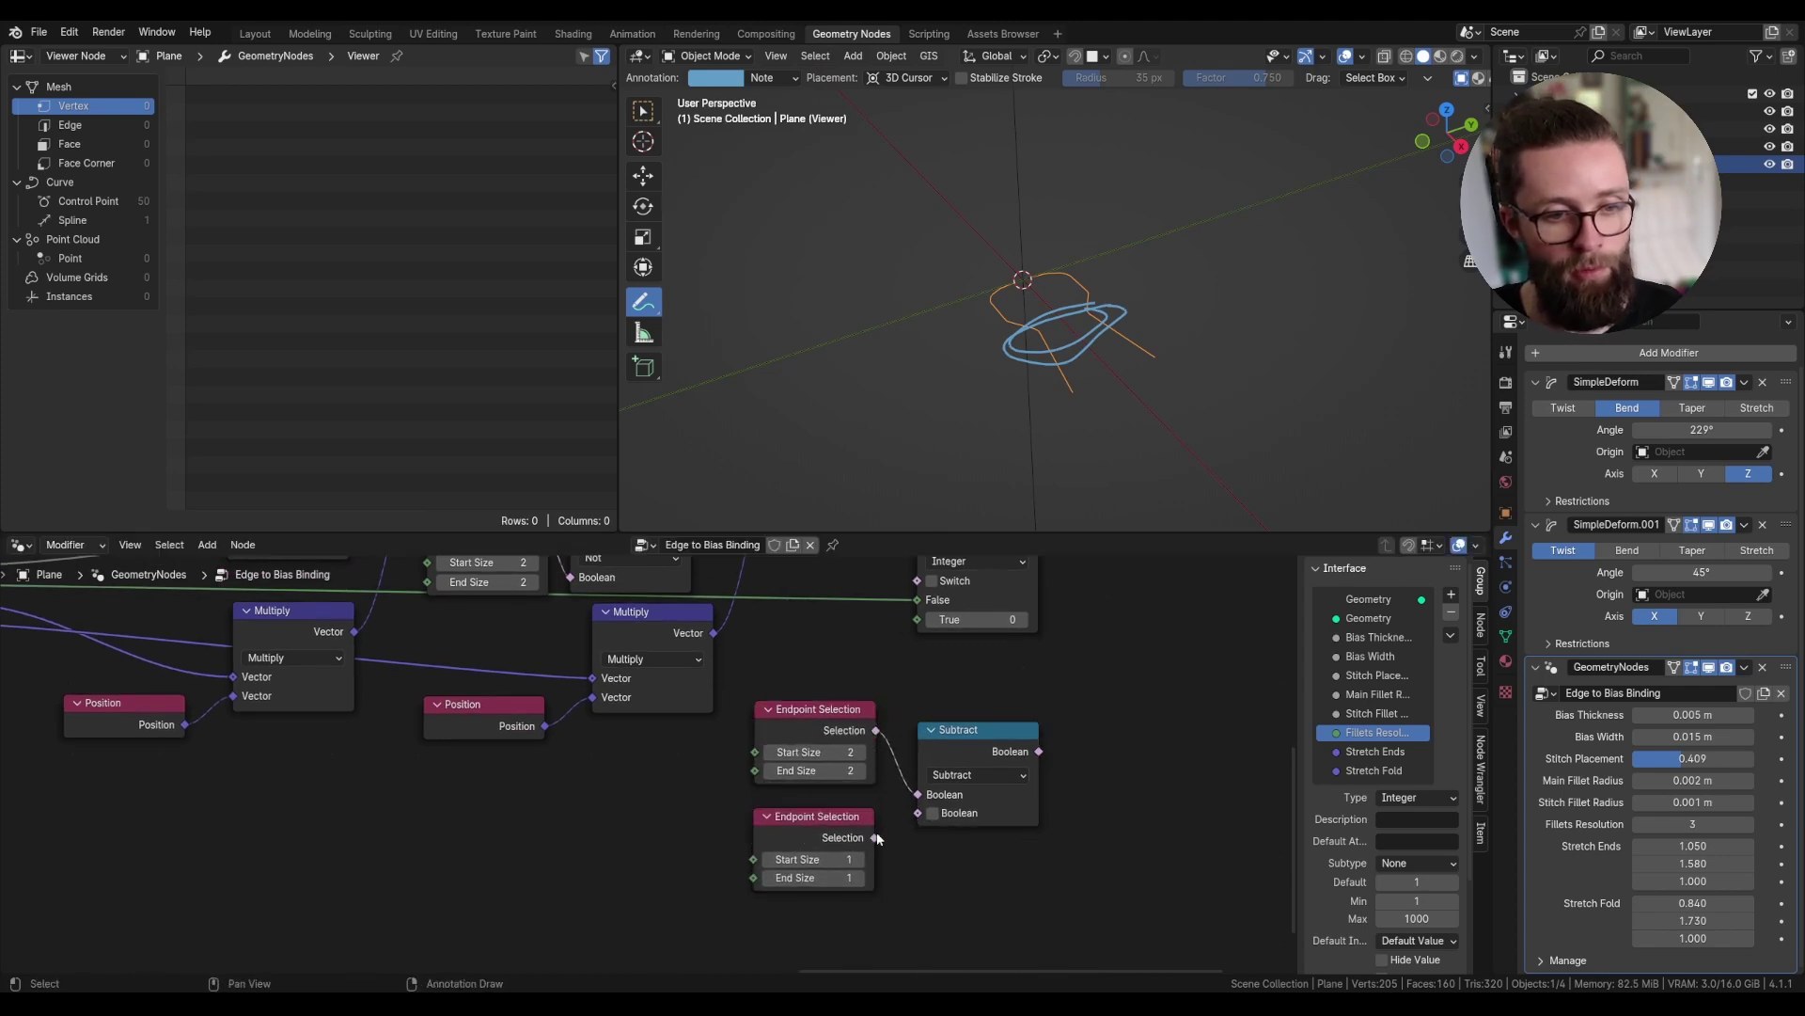
pyautogui.moveTo(876, 836); pyautogui.dragTo(918, 812)
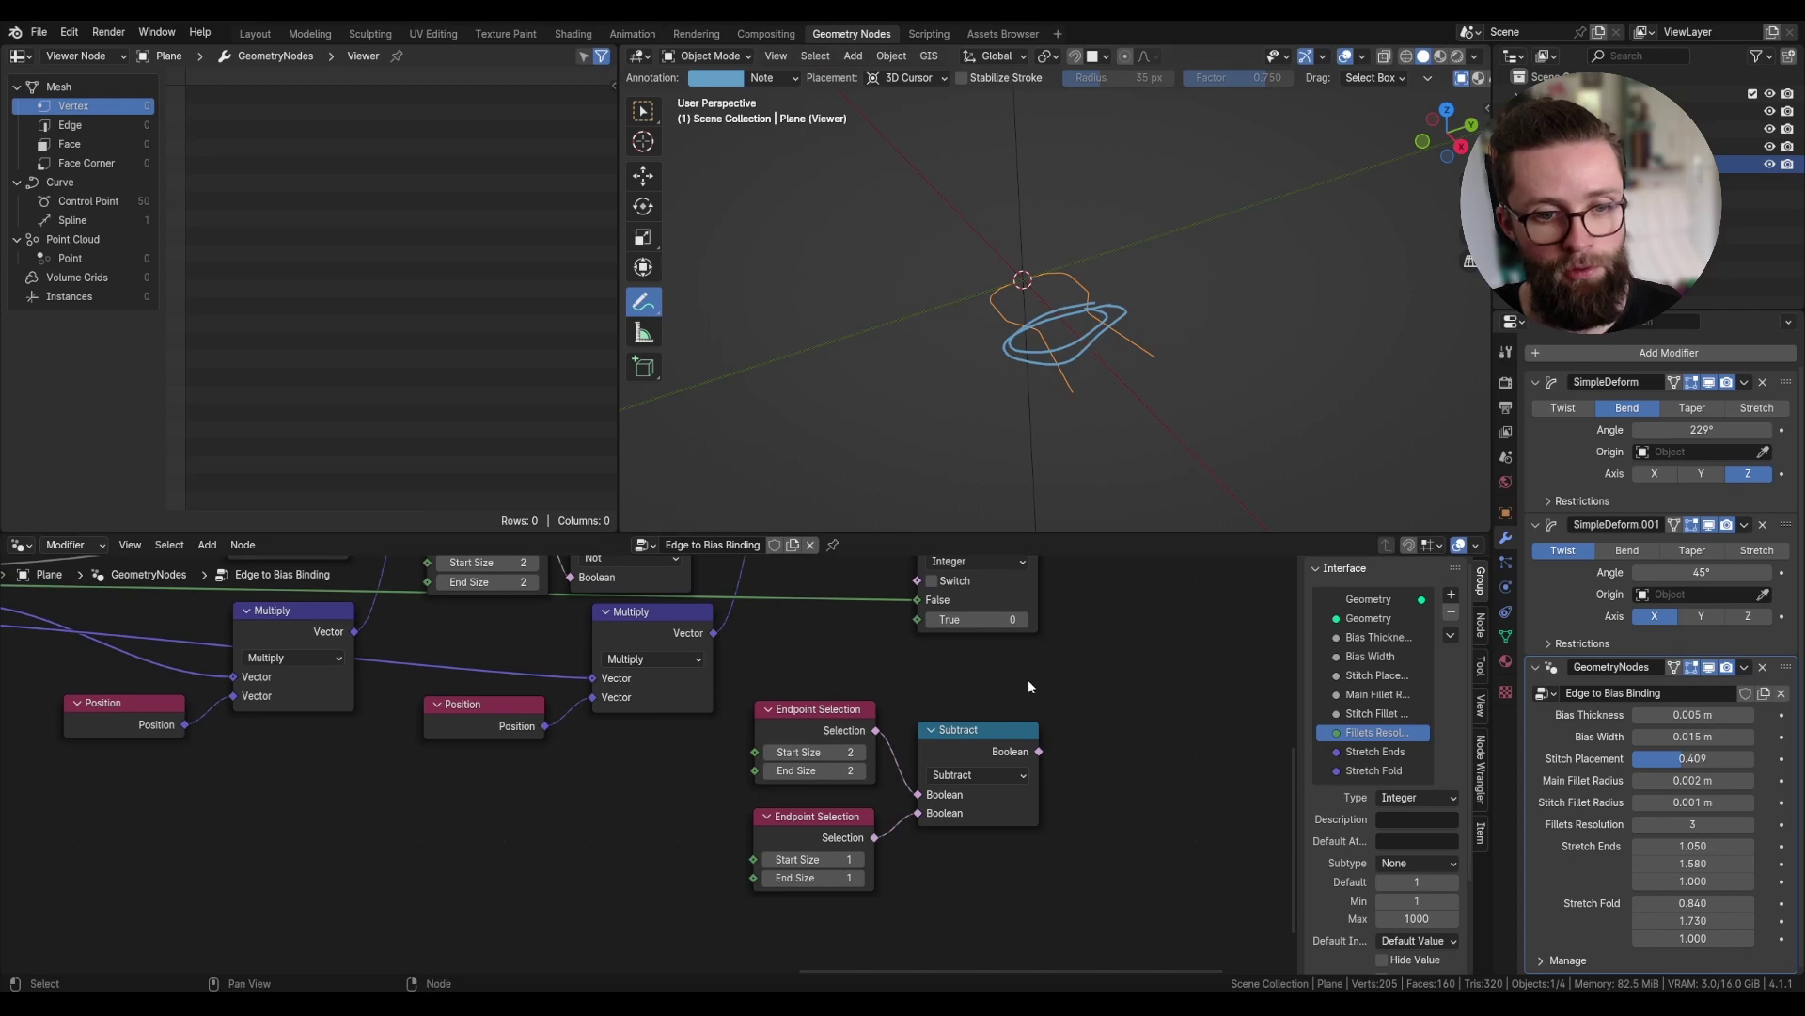
# - Connect the Subtract result to the new Switch's Switch input and move the Fillets Resolution link from False to True
pyautogui.moveTo(1038, 751); pyautogui.dragTo(949, 665)
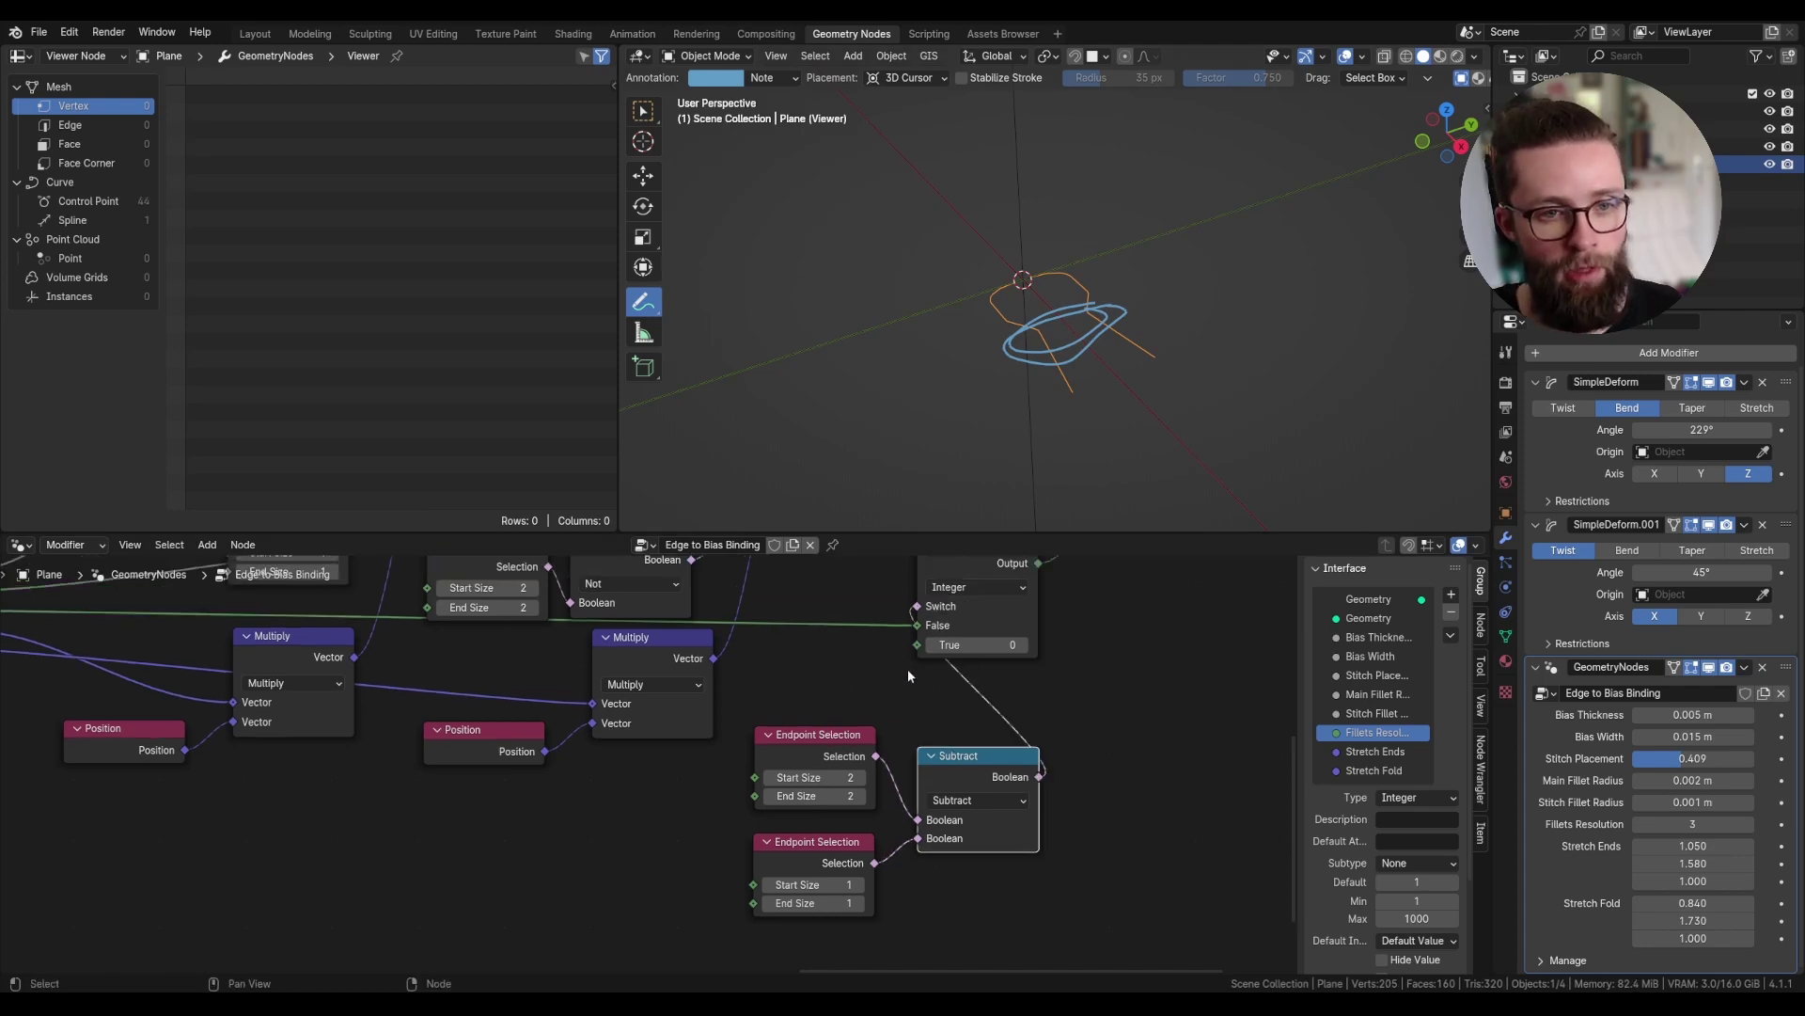
pyautogui.scroll(2, 909, 675)
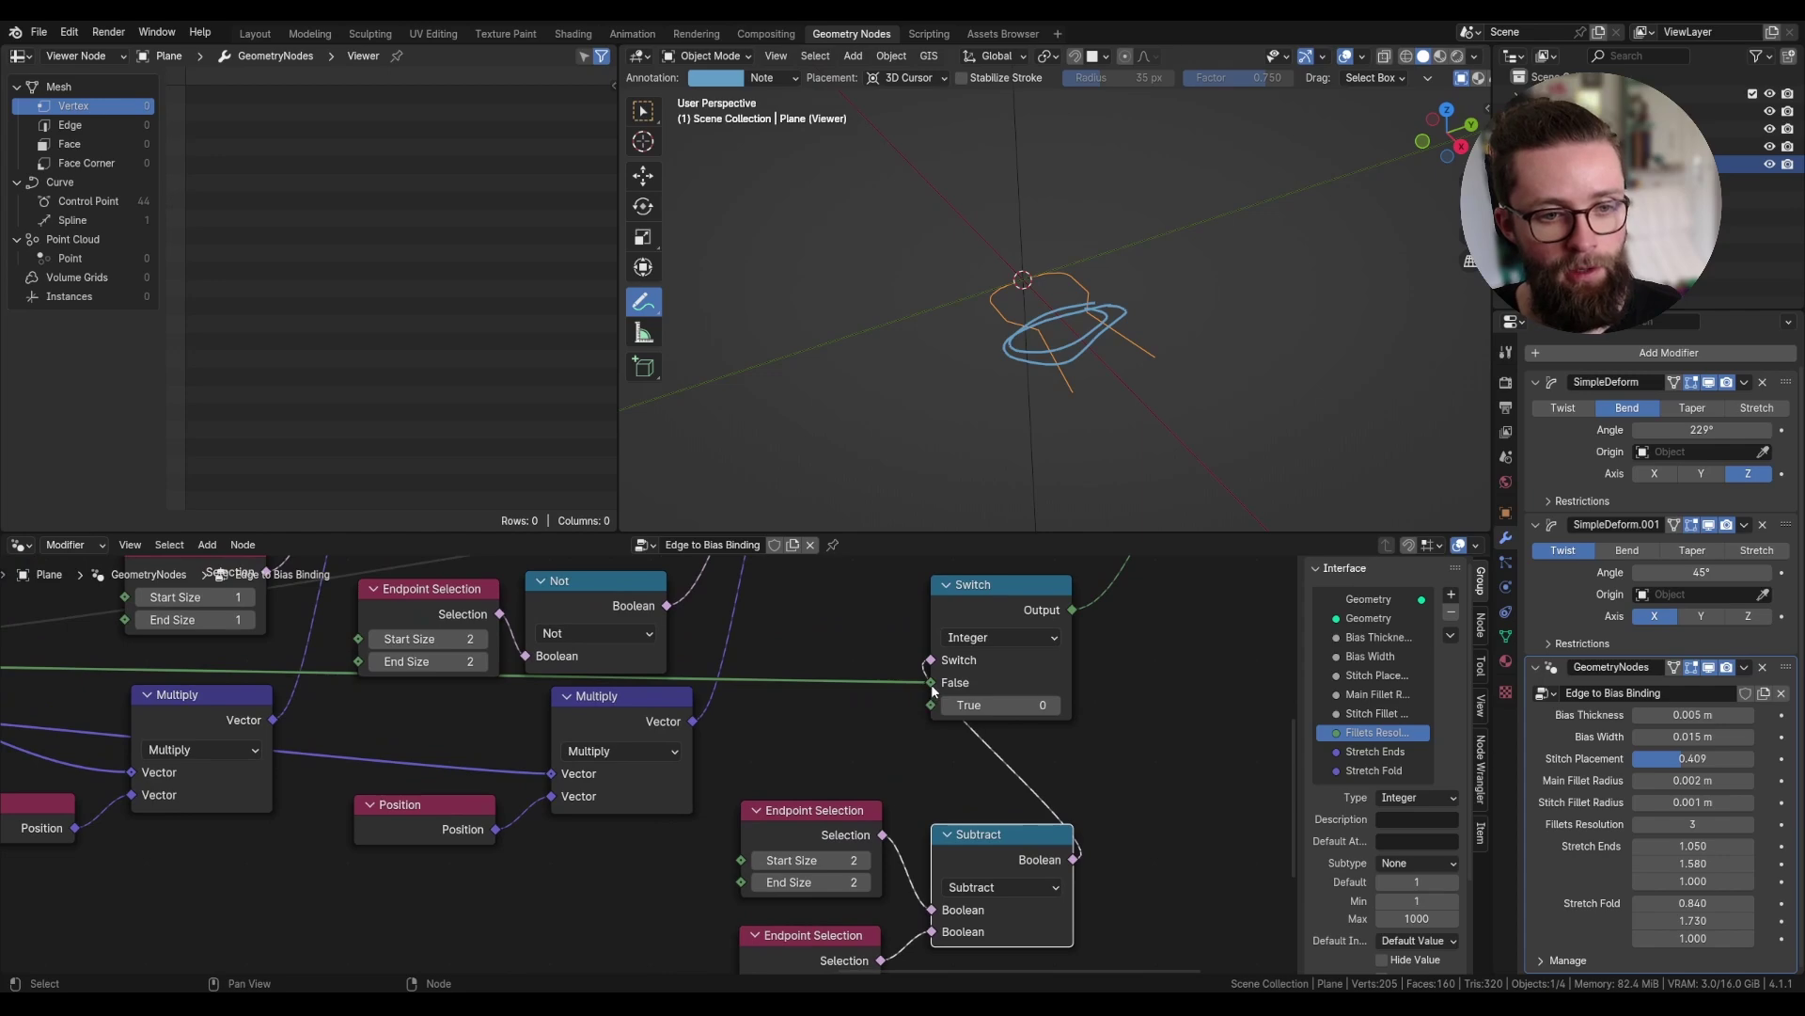
pyautogui.scroll(-2, 934, 691)
pyautogui.moveTo(23, 660); pyautogui.dragTo(191, 665, button='middle')
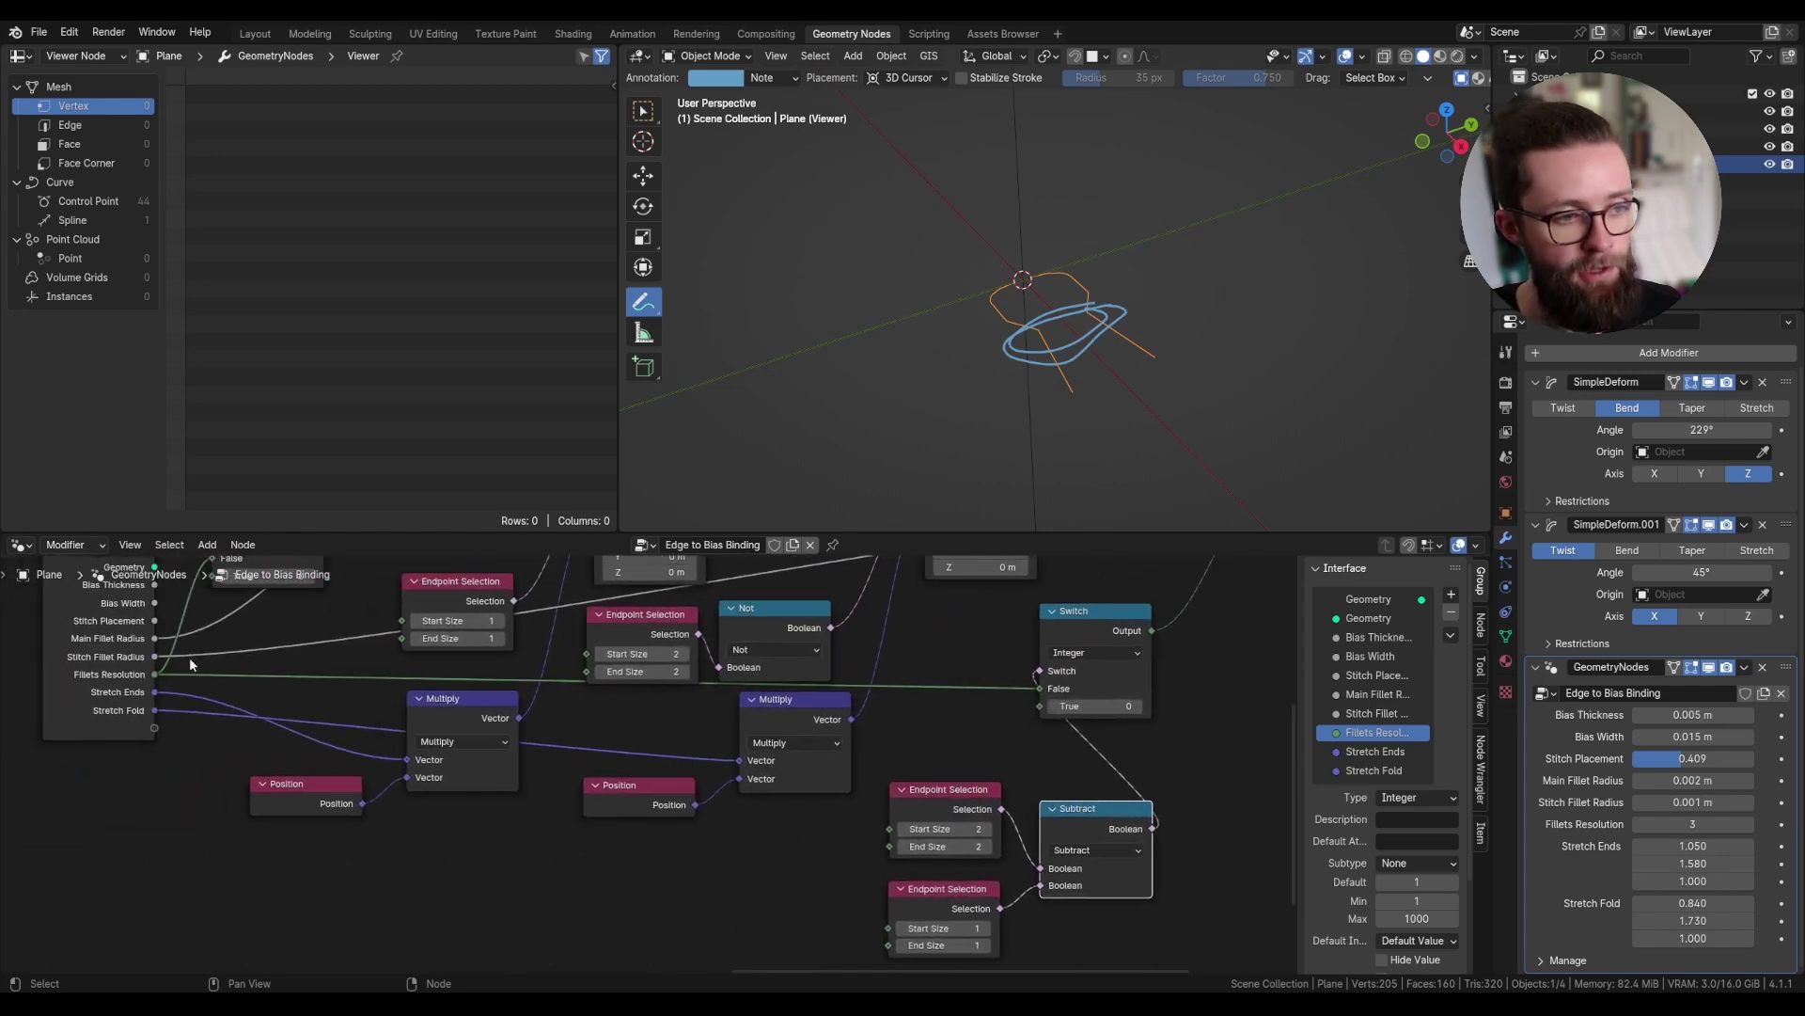
pyautogui.moveTo(1039, 687)
pyautogui.mouseDown()
pyautogui.moveTo(1014, 707)
pyautogui.moveTo(1046, 713)
pyautogui.mouseUp()
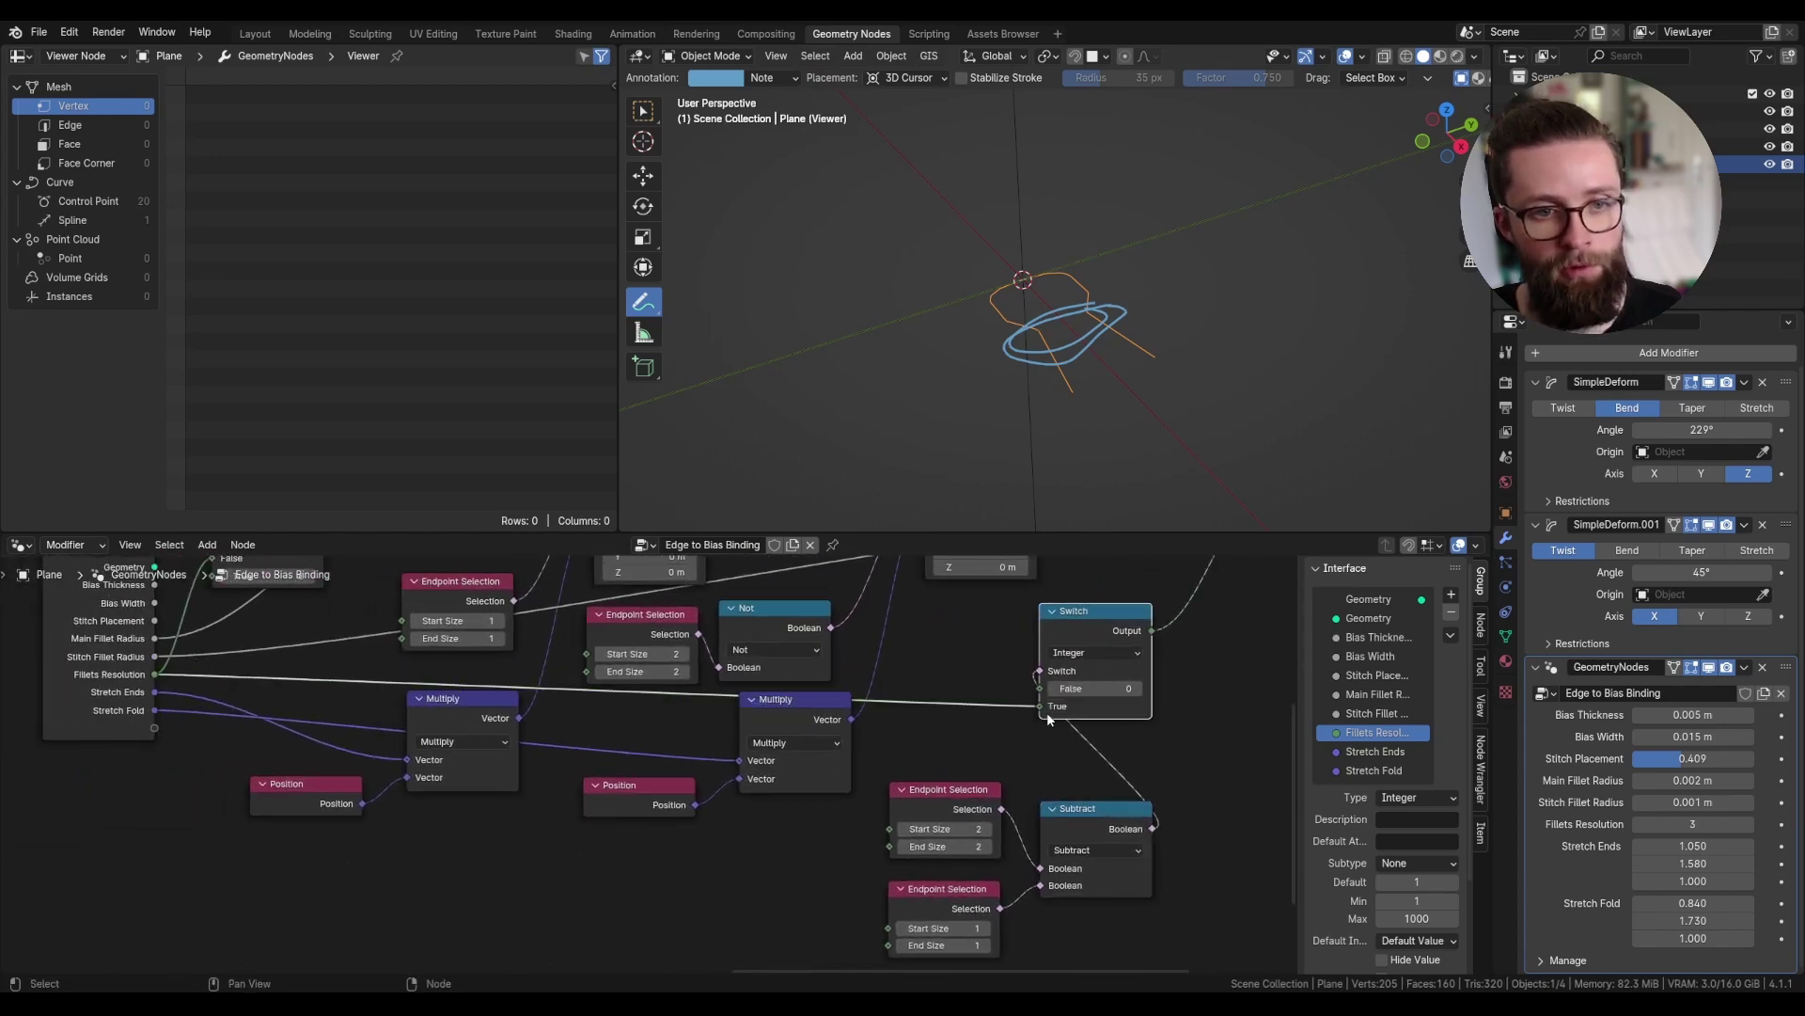
# - Set the modifier's Stitch Fillet Radius to 0.003 m
pyautogui.scroll(-3, 1047, 713)
pyautogui.moveTo(1032, 705); pyautogui.dragTo(1016, 719, button='middle')
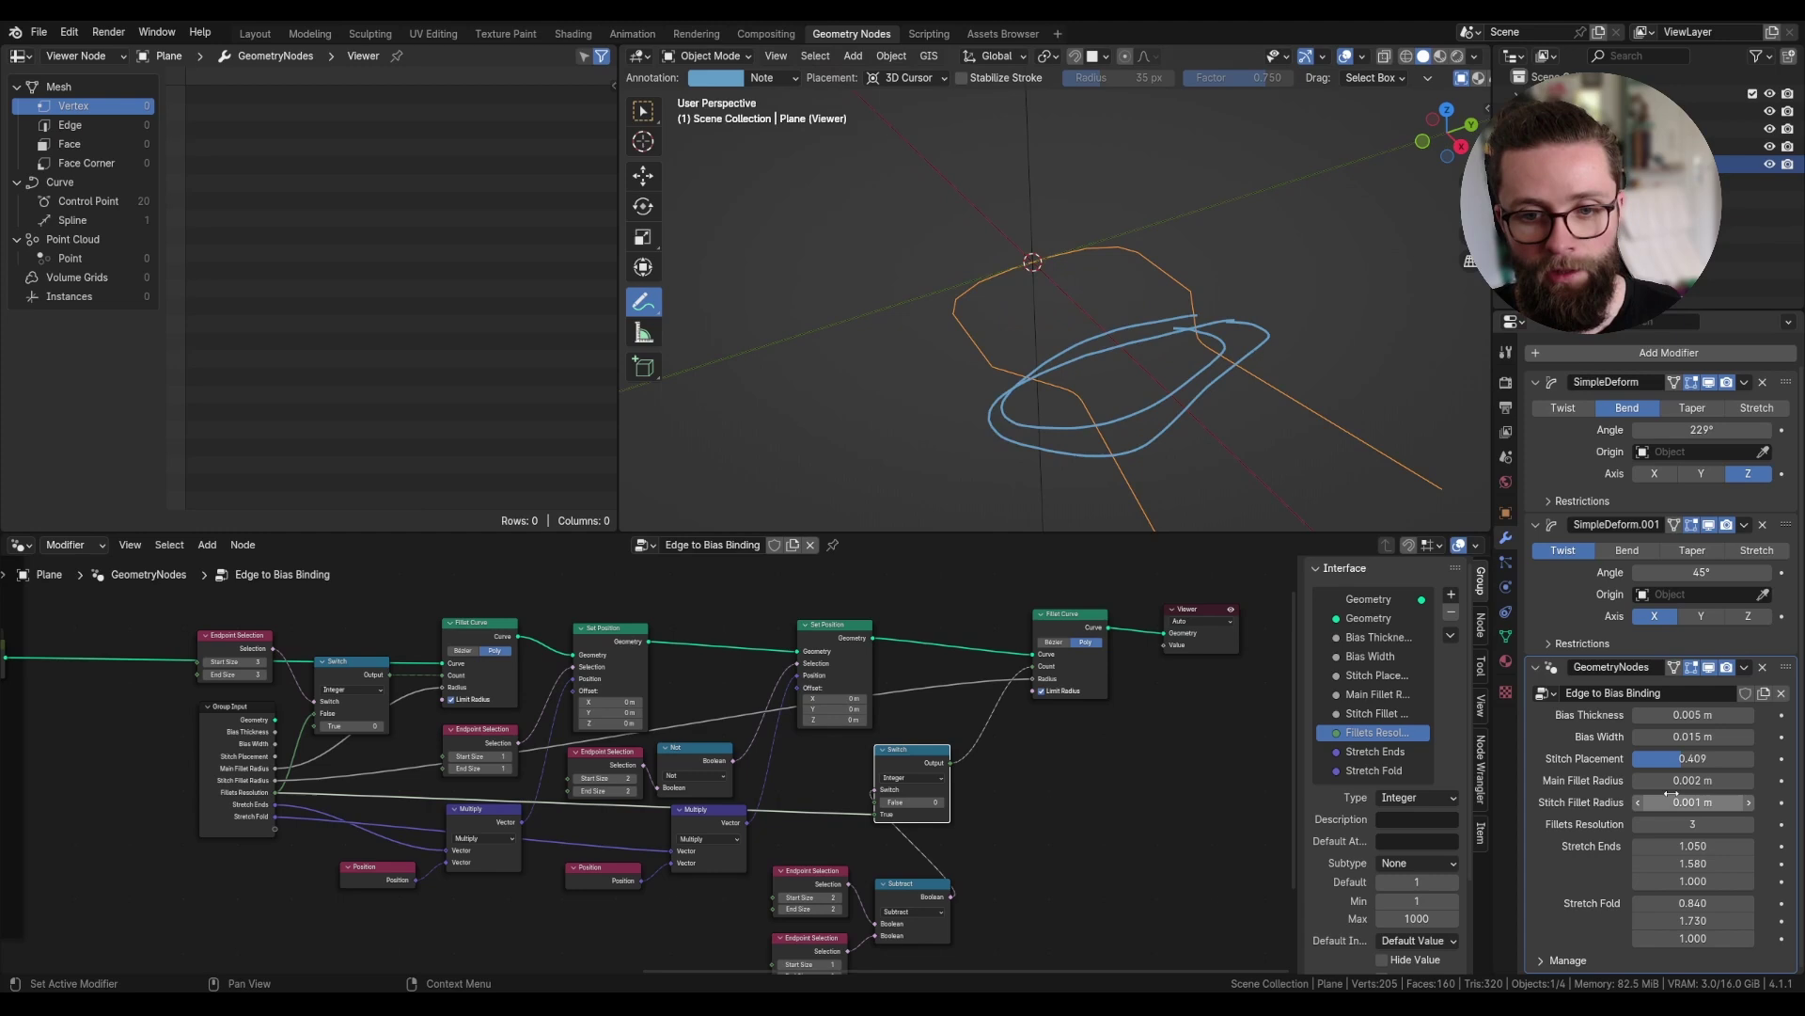
pyautogui.moveTo(1682, 802); pyautogui.dragTo(1674, 802)
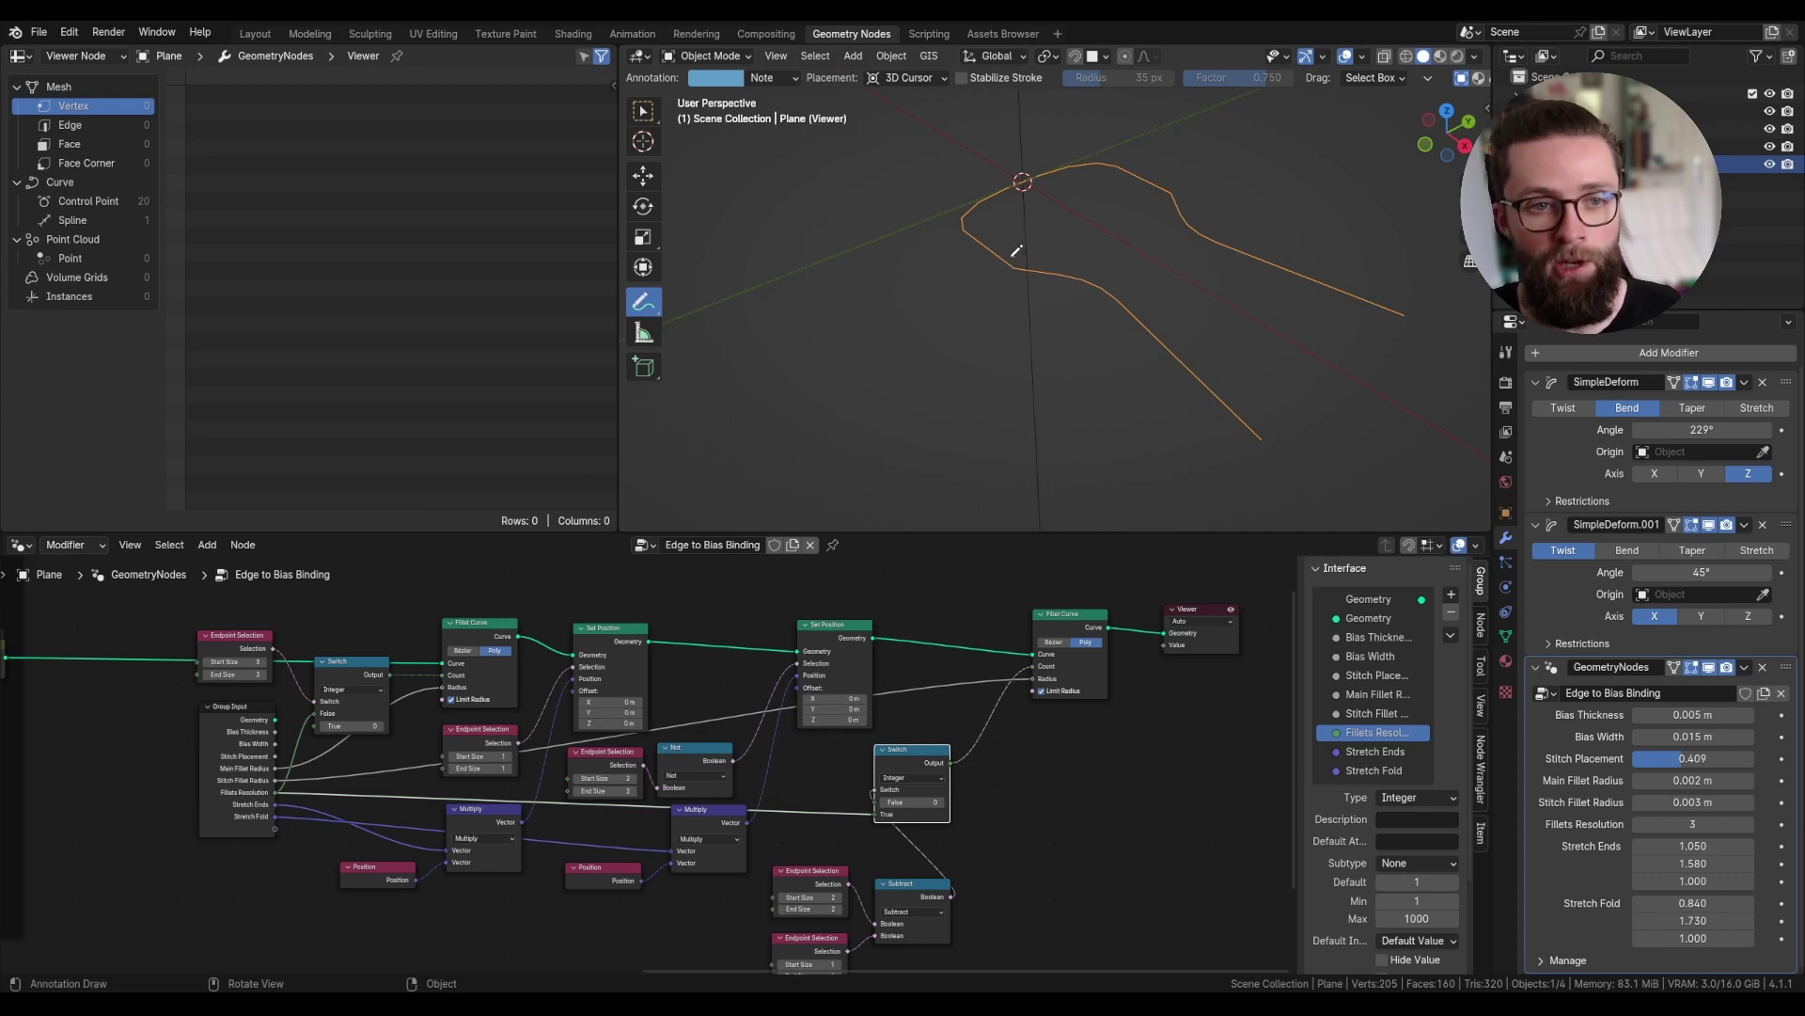
pyautogui.moveTo(1015, 251)
pyautogui.mouseDown()
pyautogui.moveTo(984, 288)
pyautogui.moveTo(1031, 307)
pyautogui.mouseUp()
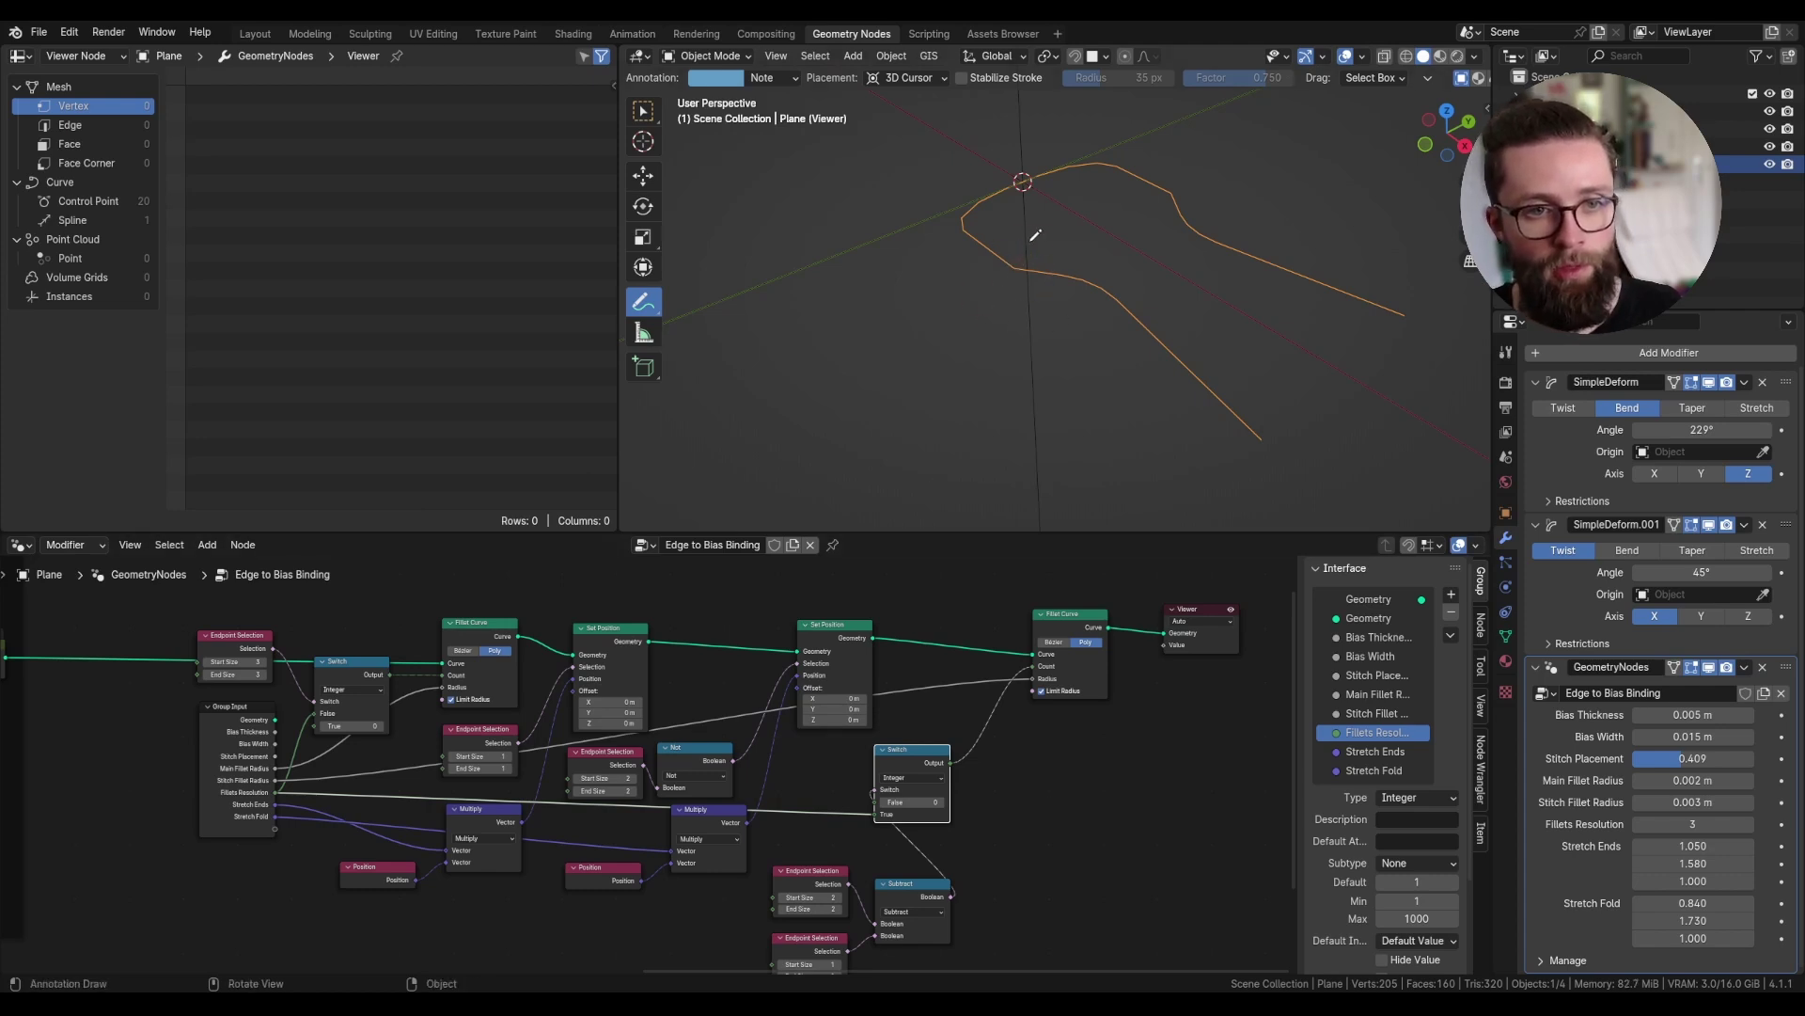
# - Set Start Size and End Size to 3 on the Endpoint Selection feeding the Subtract node's first input
pyautogui.moveTo(811, 897); pyautogui.dragTo(741, 875, button='middle')
pyautogui.scroll(4, 825, 790)
pyautogui.scroll(-3, 741, 874)
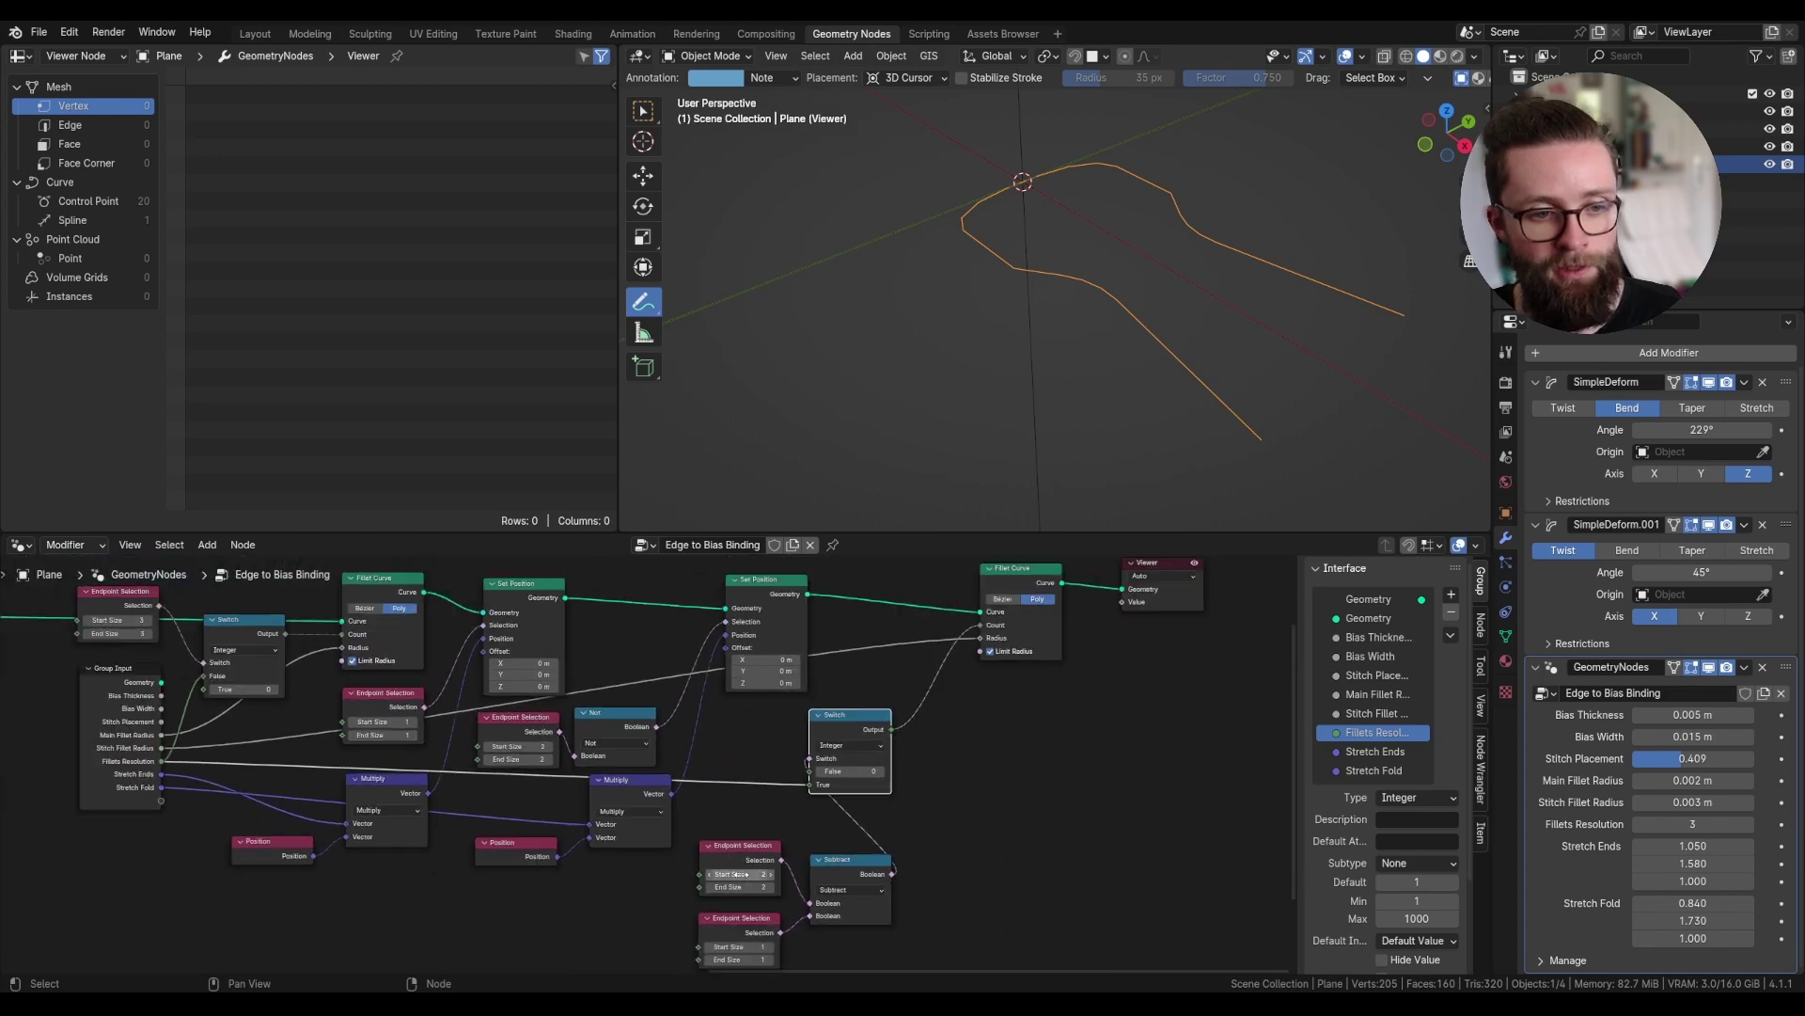
pyautogui.scroll(2, 736, 875)
pyautogui.moveTo(736, 874); pyautogui.dragTo(737, 891)
pyautogui.write('3')
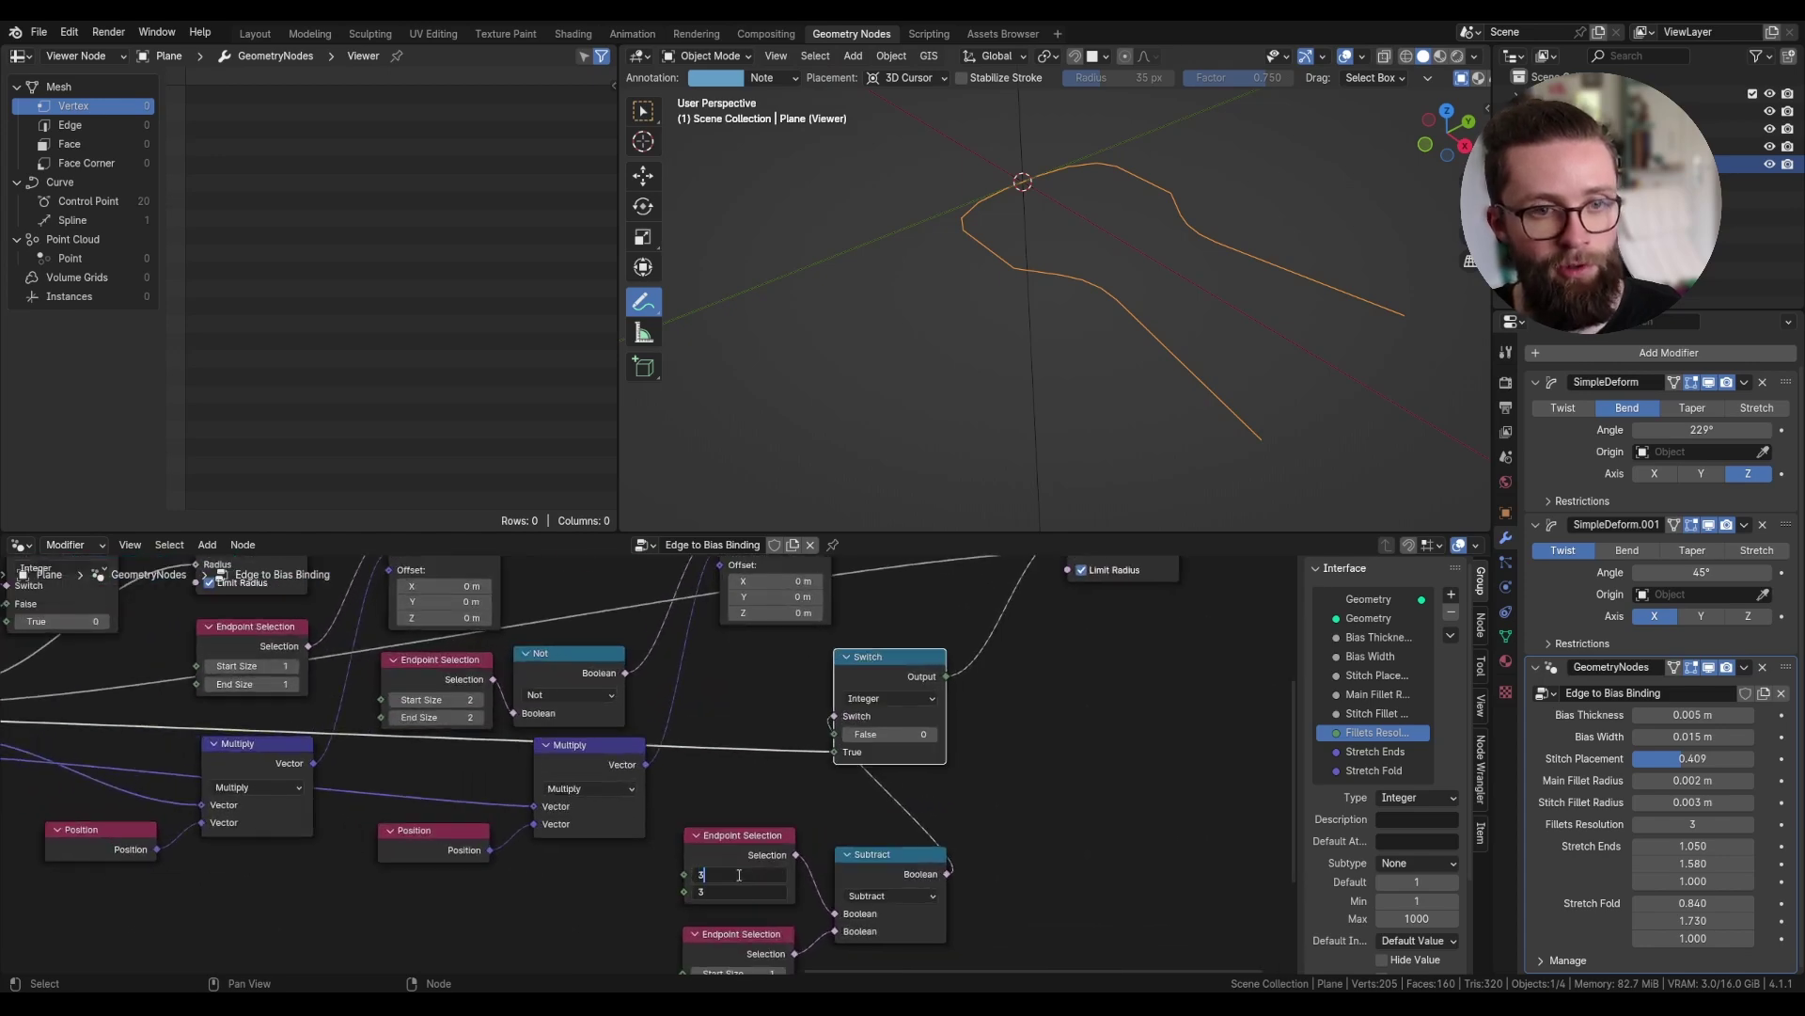
pyautogui.press('Return')
pyautogui.scroll(-6, 1109, 363)
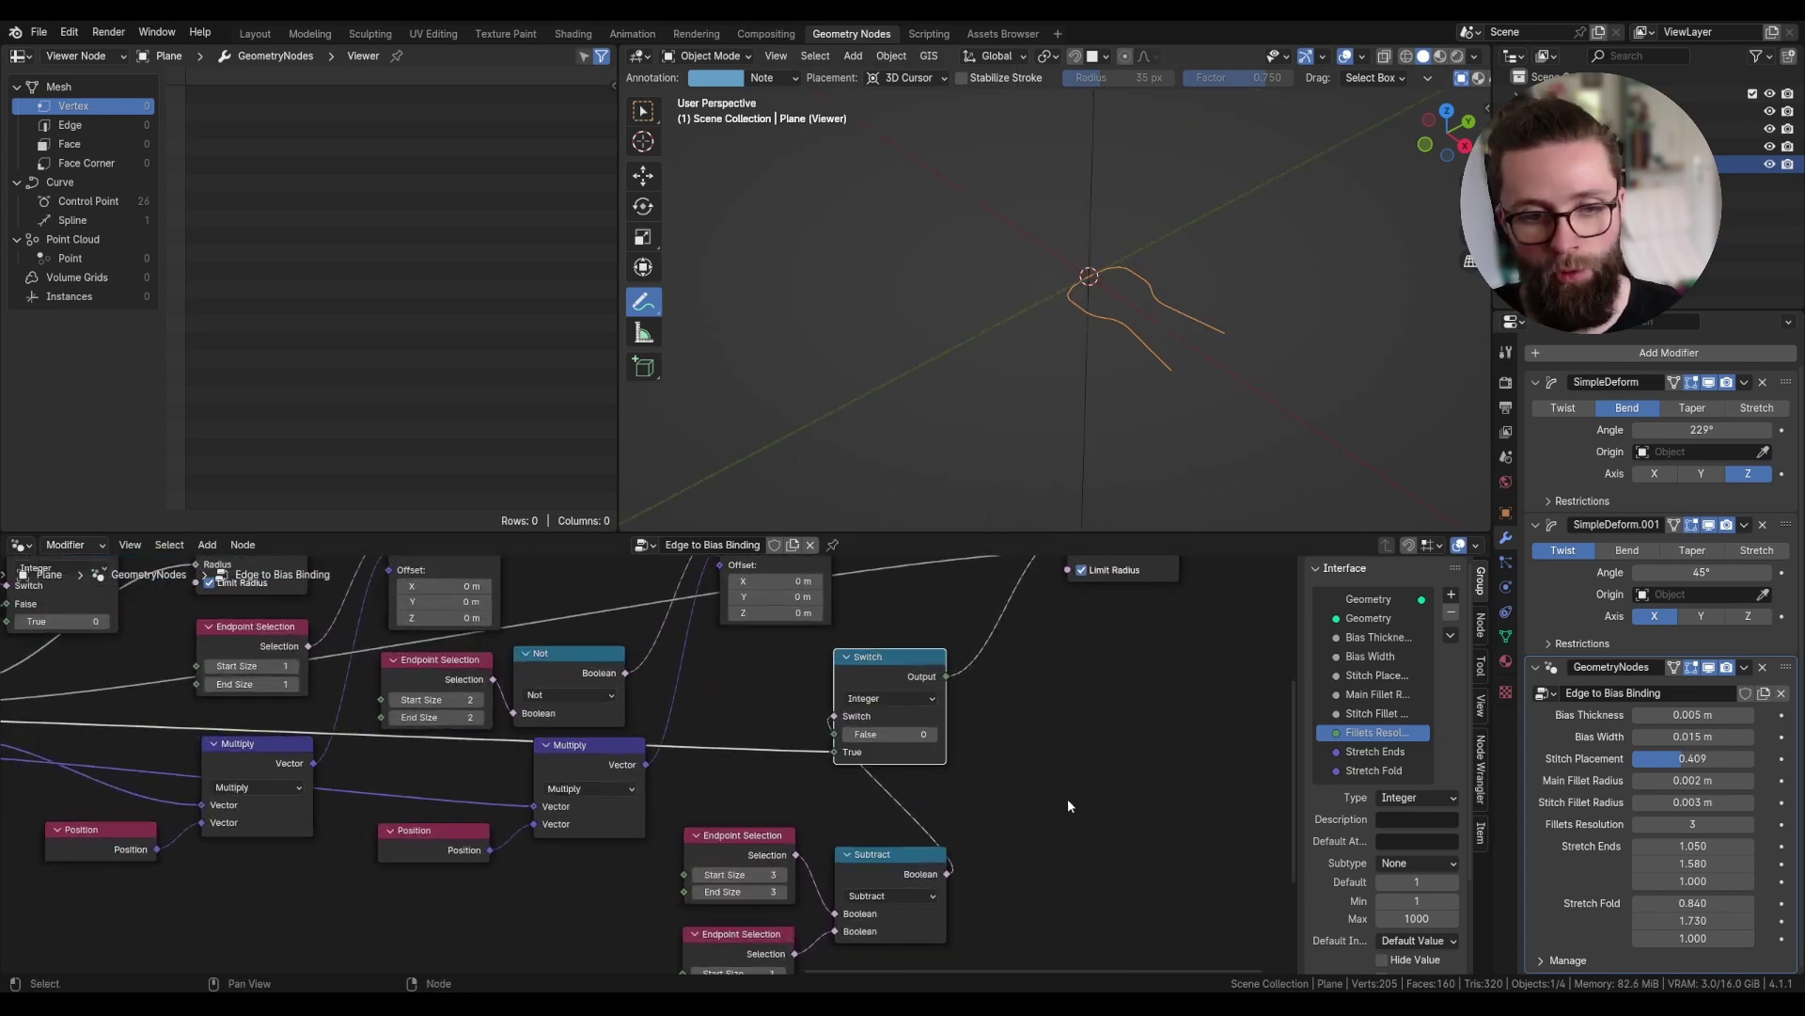
# - Enclose the curve-shaping nodes from the first Endpoint Selection through the second Fillet Curve in a frame labelled BIAS CURVE SHAPE
pyautogui.moveTo(903, 698); pyautogui.dragTo(854, 802, button='middle')
pyautogui.scroll(-2, 854, 802)
pyautogui.moveTo(254, 518); pyautogui.dragTo(1209, 812)
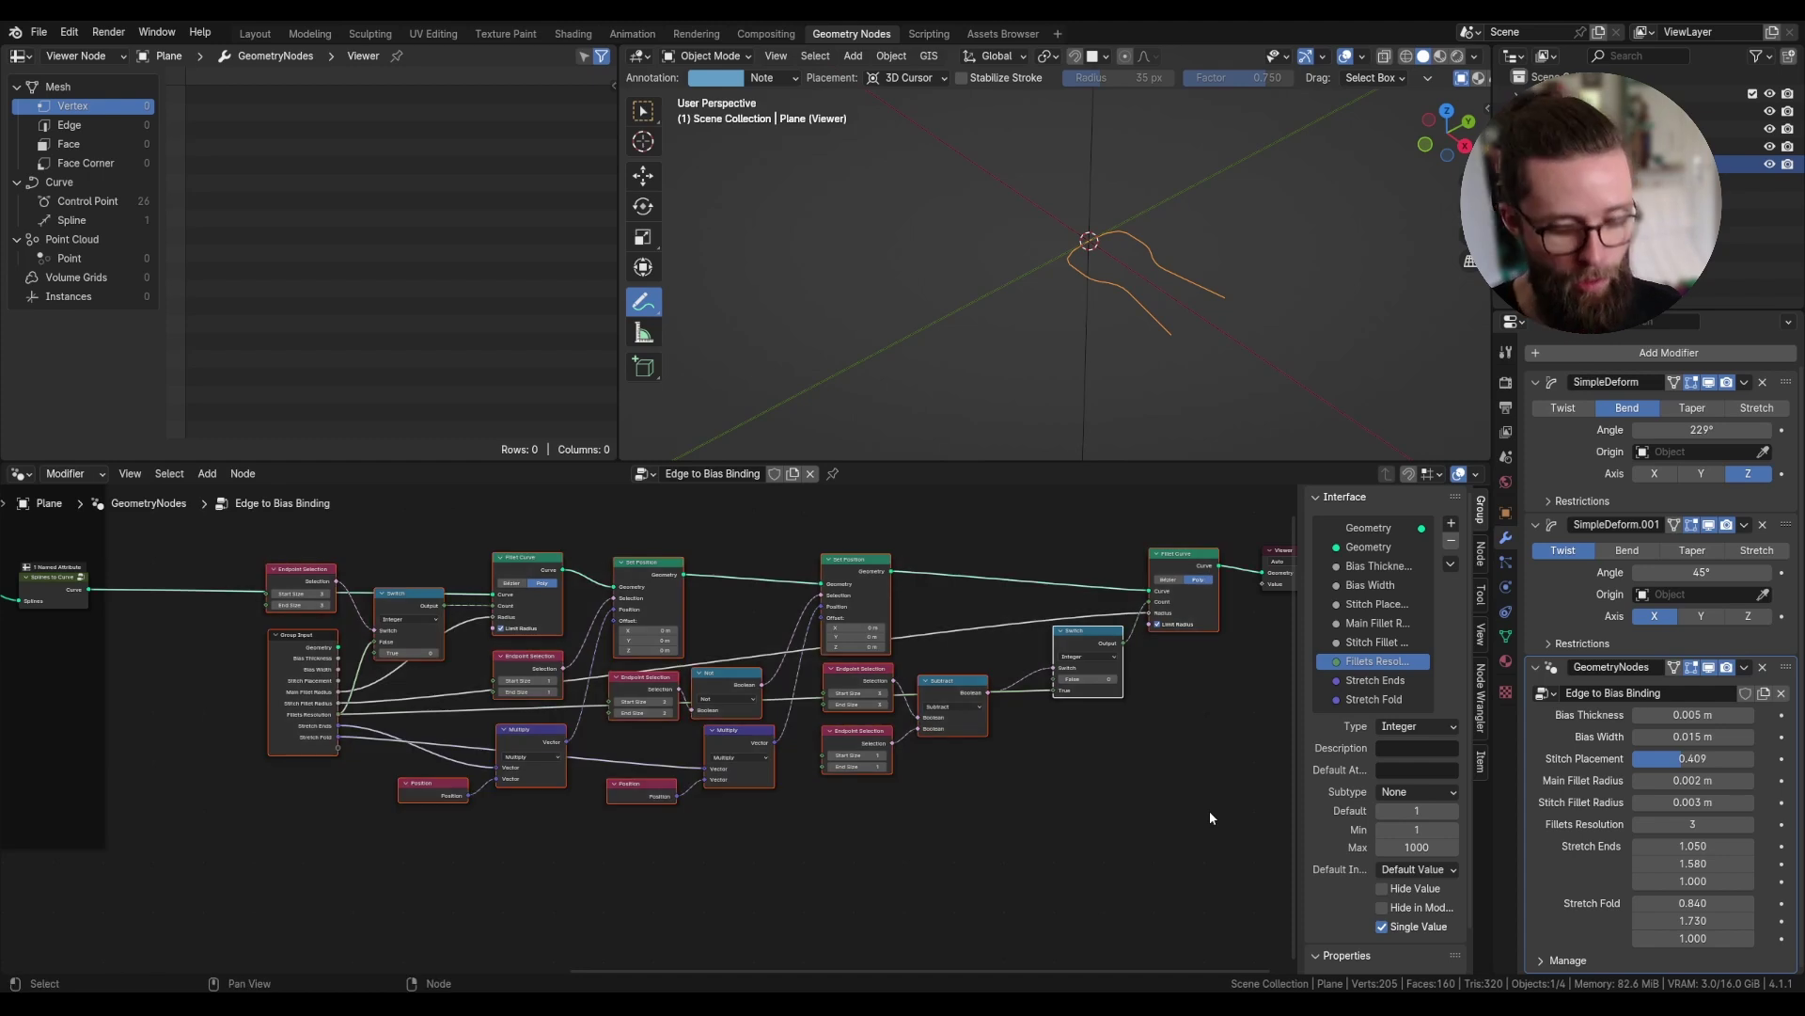
pyautogui.hotkey('ctrl', 'j')
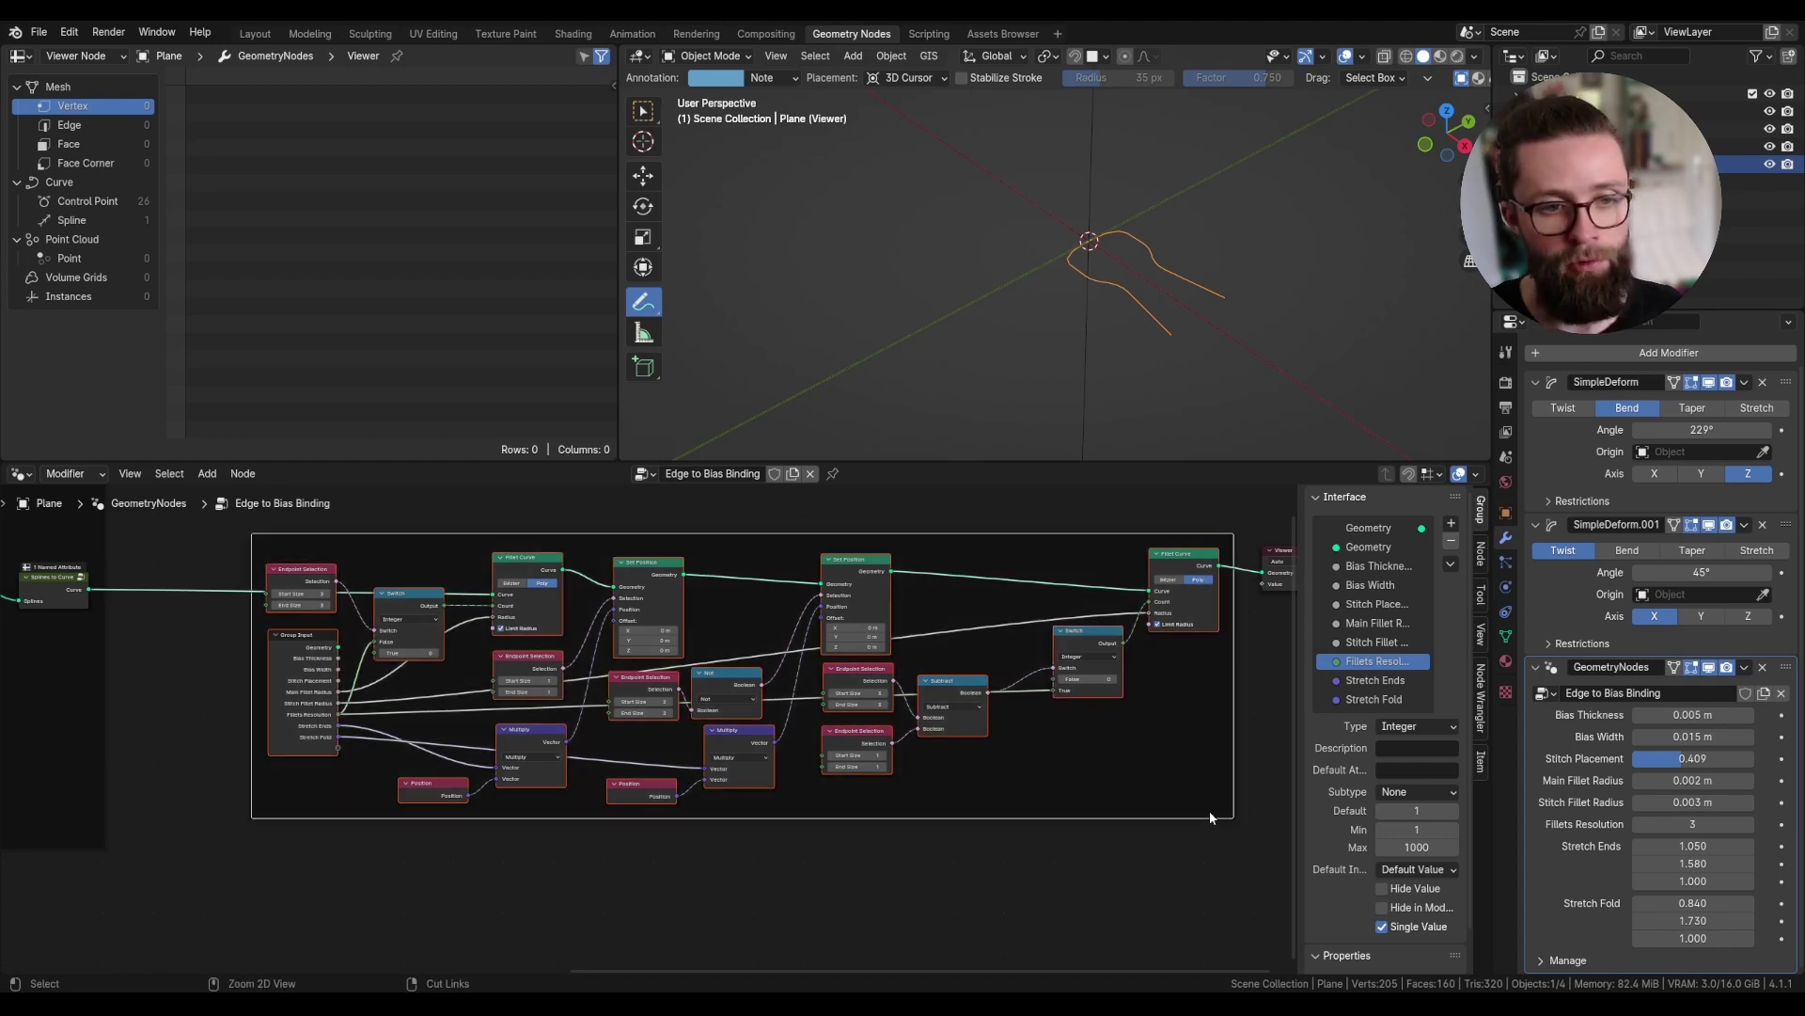
pyautogui.click(781, 533)
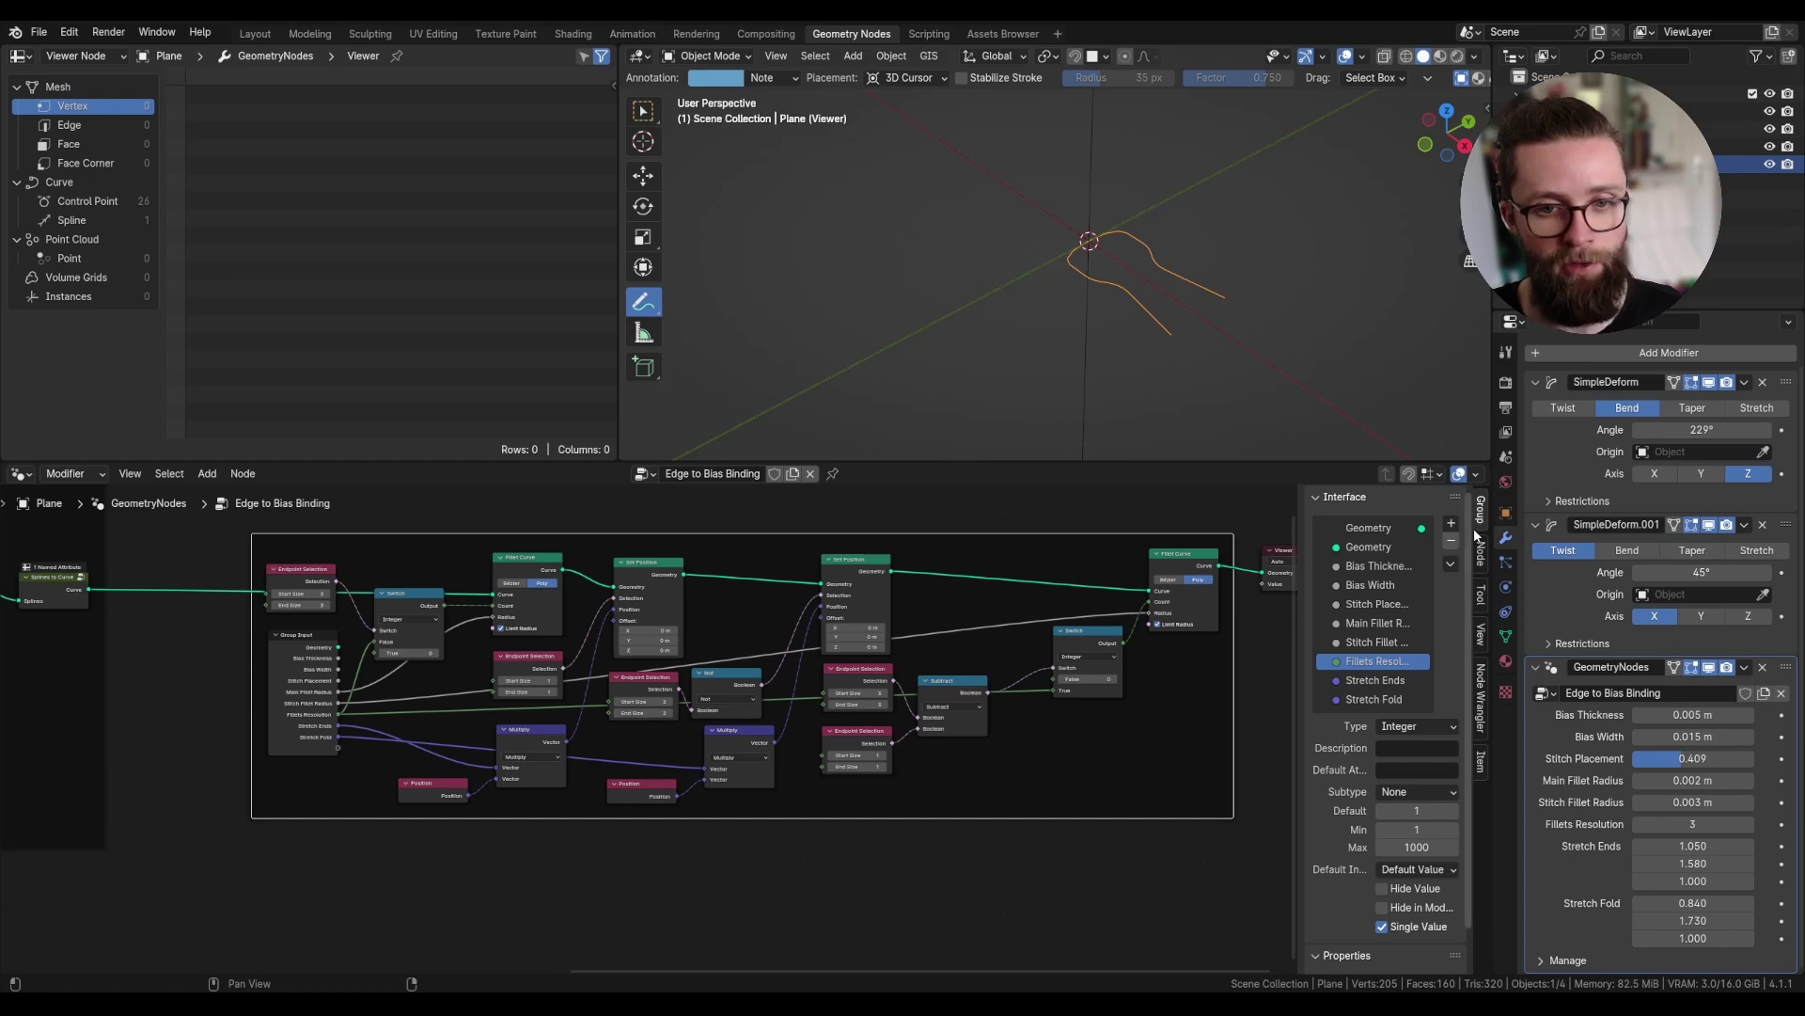
pyautogui.click(1482, 557)
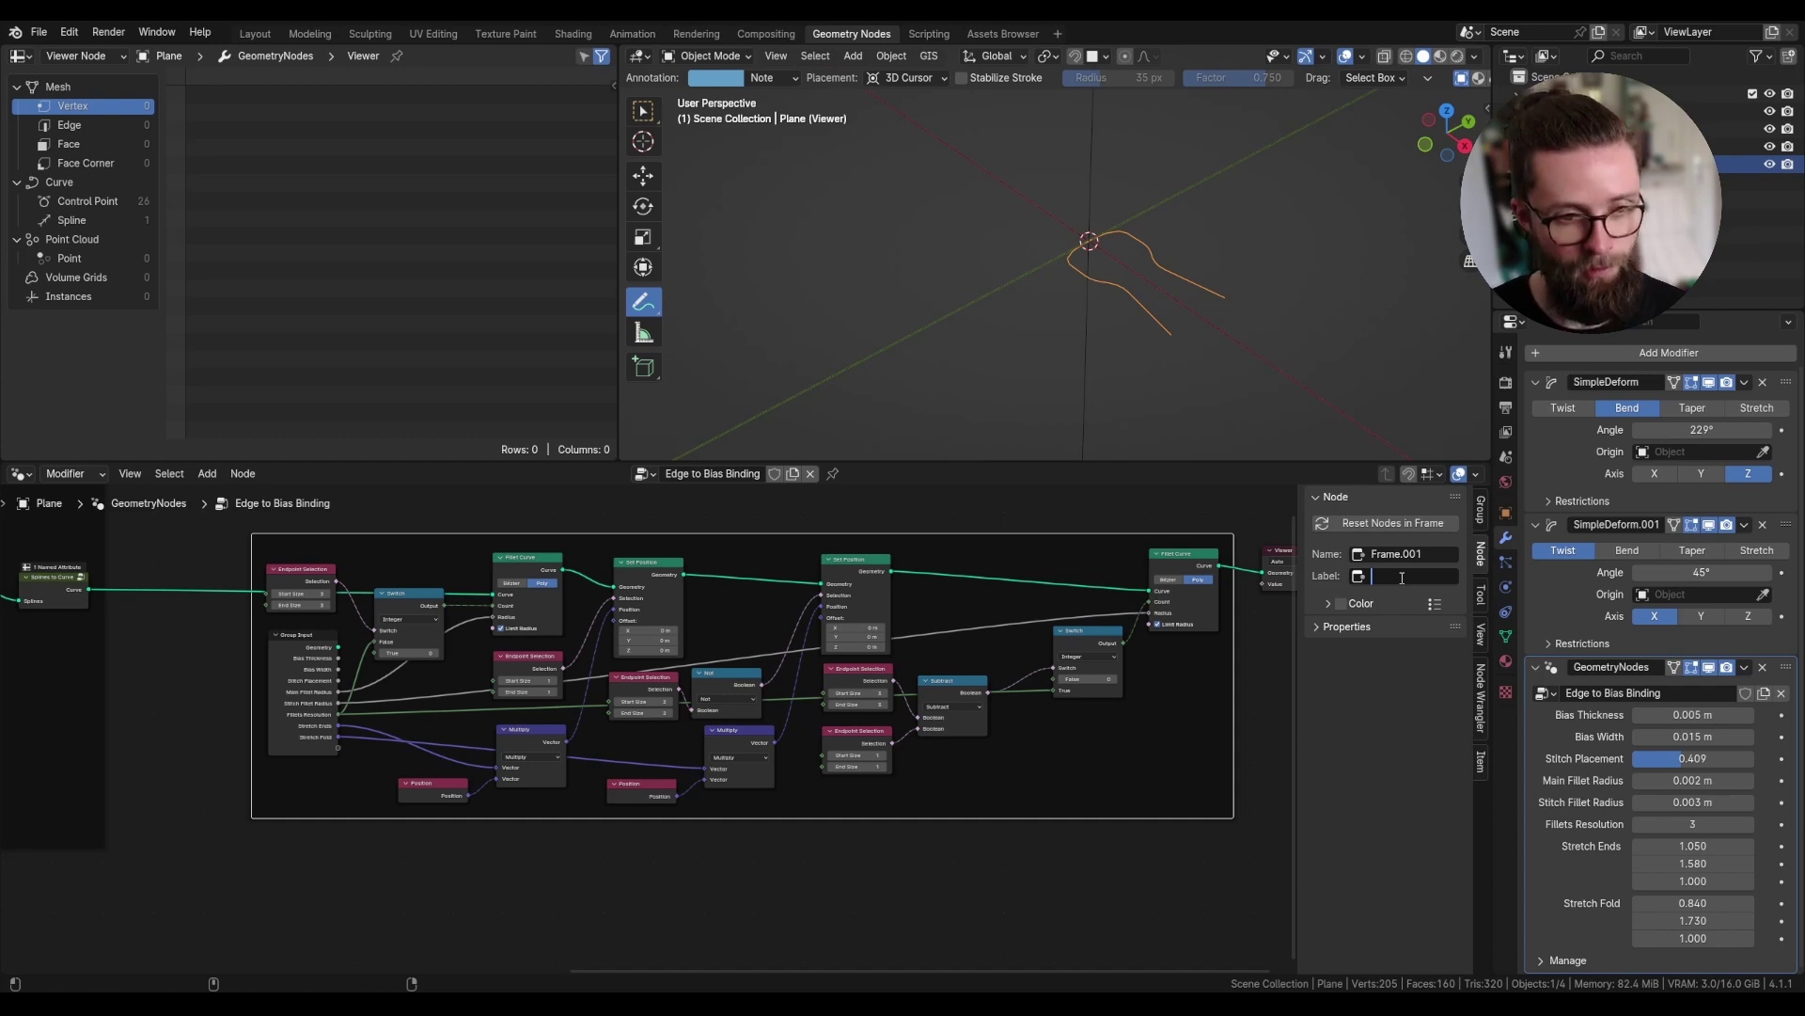
pyautogui.write('BIAS CURVE SHAPE')
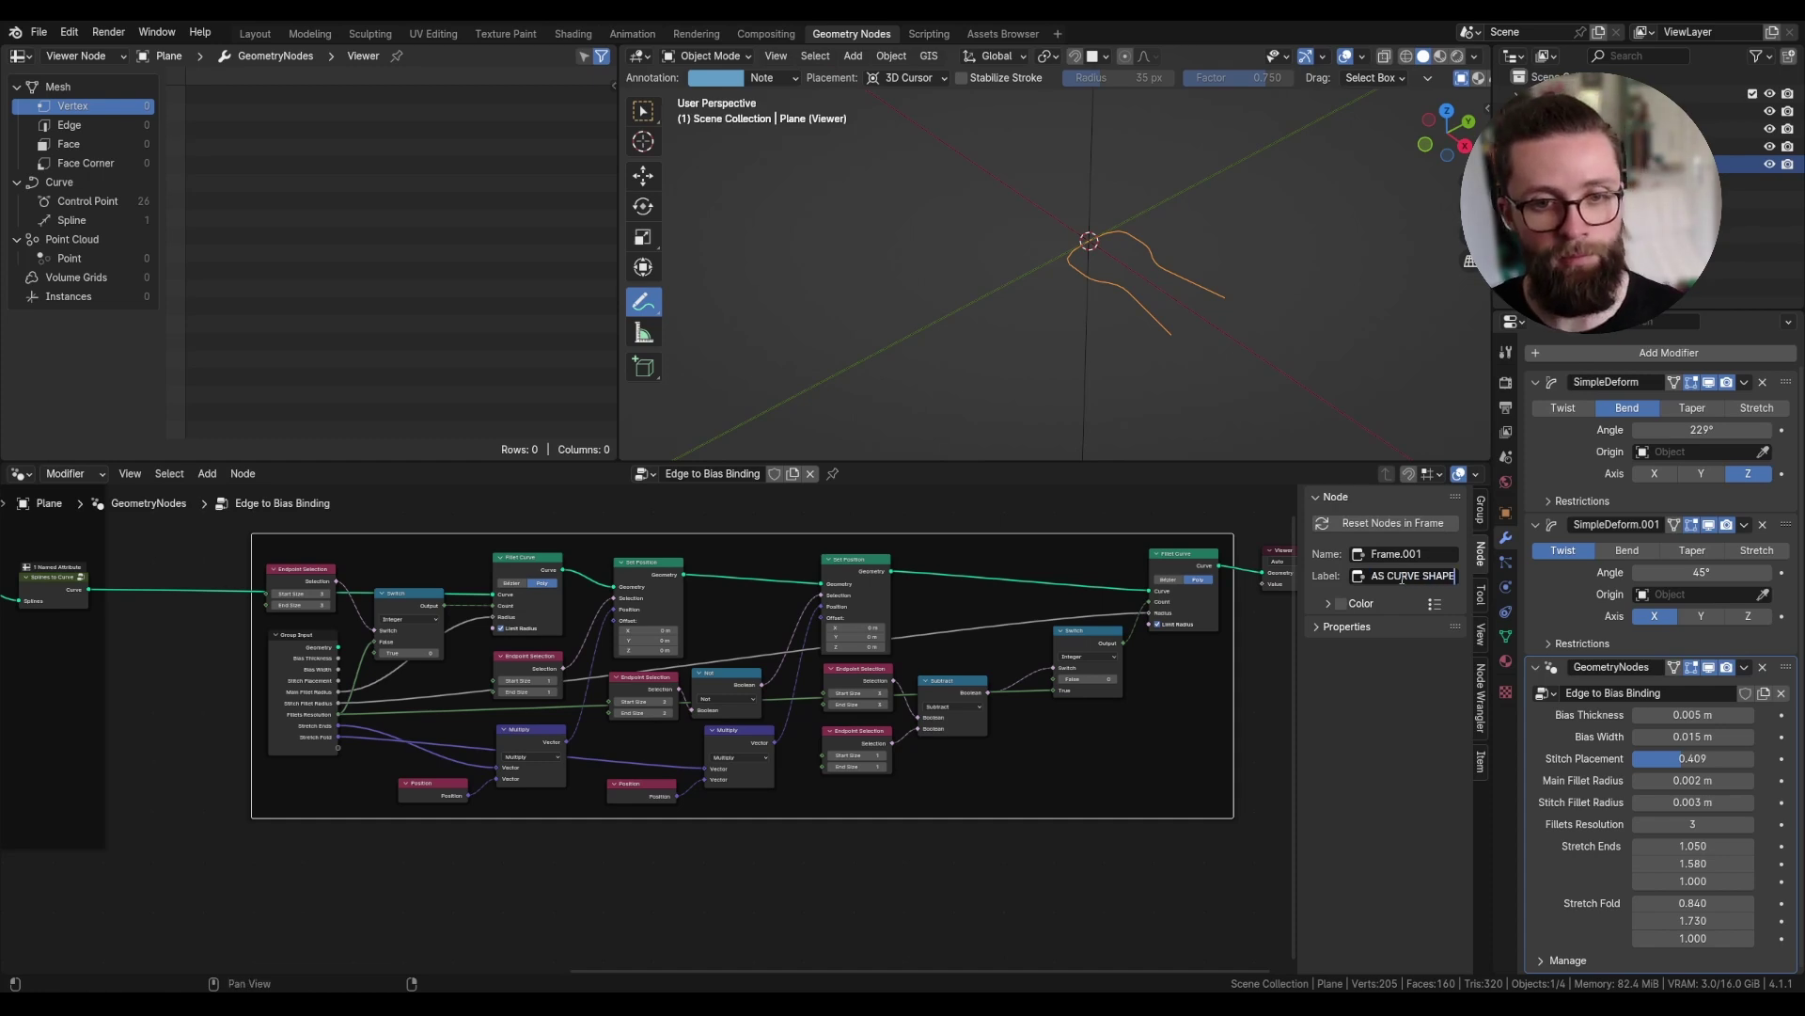
pyautogui.press('Return')
pyautogui.press('Home')
pyautogui.click(841, 890)
# - Set the modifier's Stitch Placement to 0.471, Stretch Fold to 0.724 and 1.610, and the first Stretch Ends component to 1.110
pyautogui.moveTo(841, 889); pyautogui.dragTo(903, 901, button='middle')
pyautogui.scroll(1, 1688, 783)
pyautogui.moveTo(1683, 784); pyautogui.dragTo(1691, 785)
pyautogui.scroll(-1, 1688, 783)
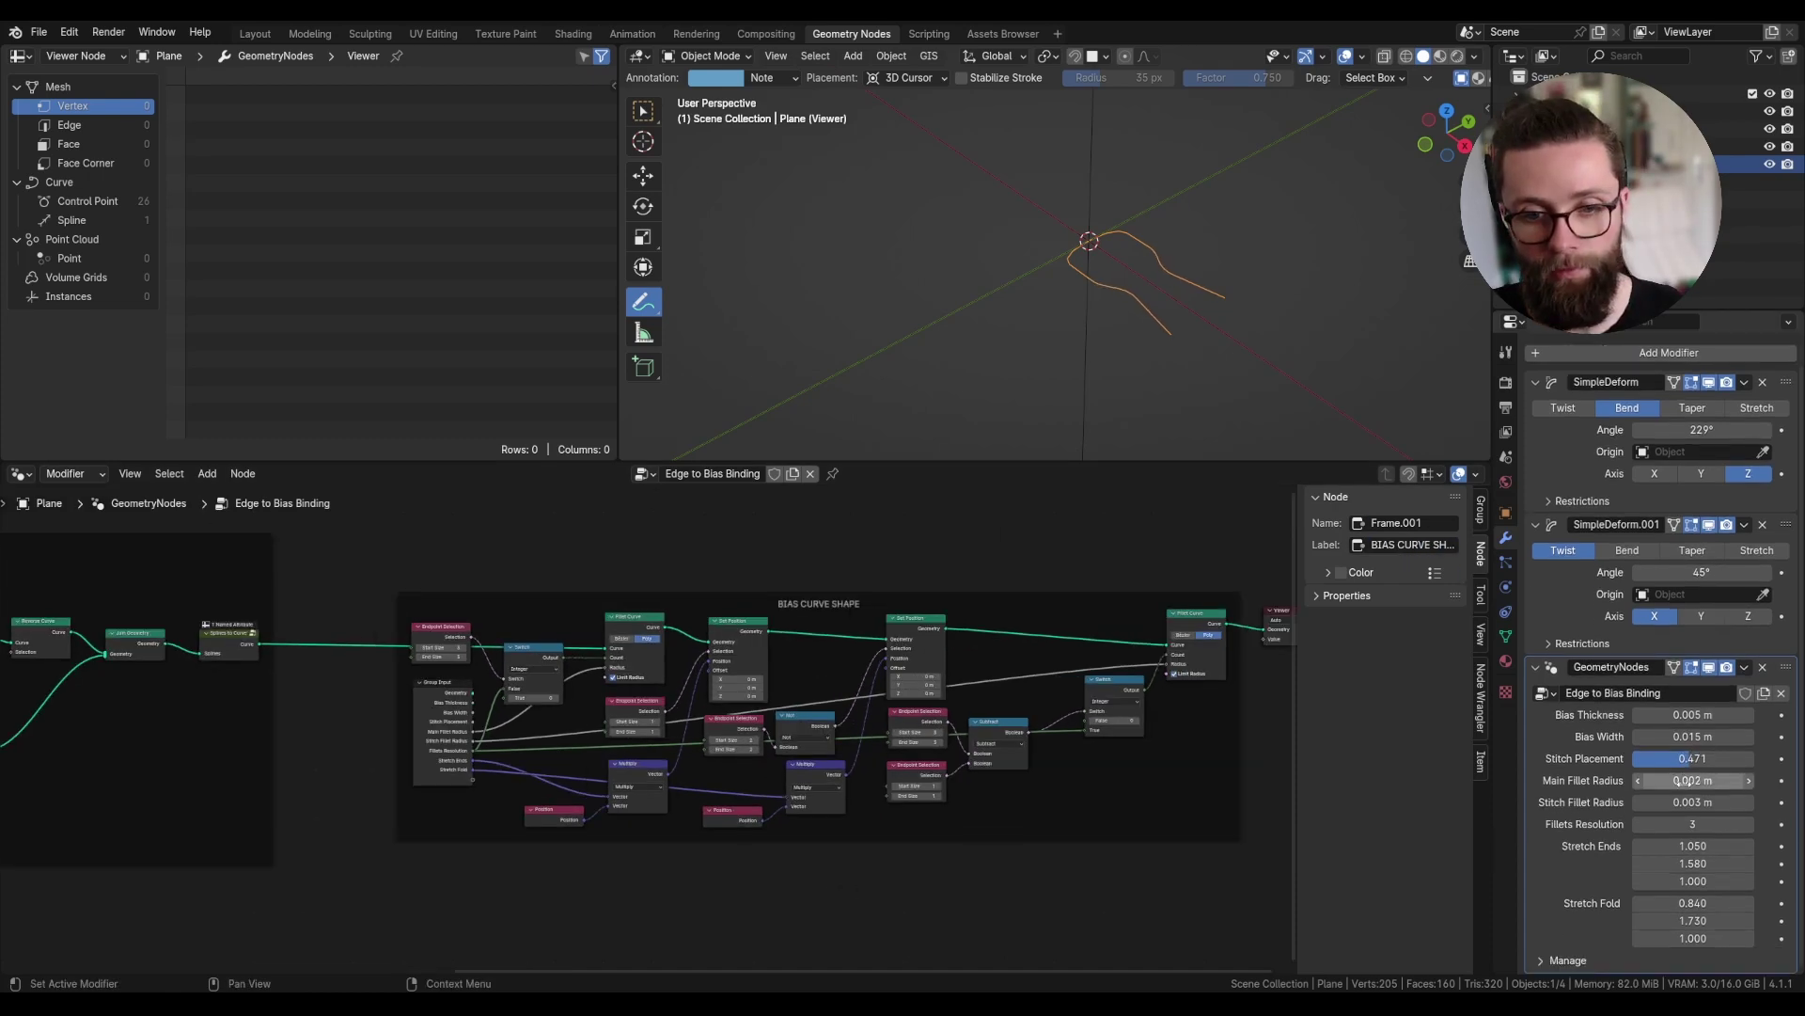
pyautogui.moveTo(1692, 903); pyautogui.dragTo(1674, 903)
pyautogui.moveTo(1693, 921)
pyautogui.mouseDown()
pyautogui.moveTo(1618, 921)
pyautogui.moveTo(1693, 921)
pyautogui.mouseUp()
pyautogui.moveTo(1693, 847); pyautogui.dragTo(1698, 846)
pyautogui.scroll(-2, 1139, 697)
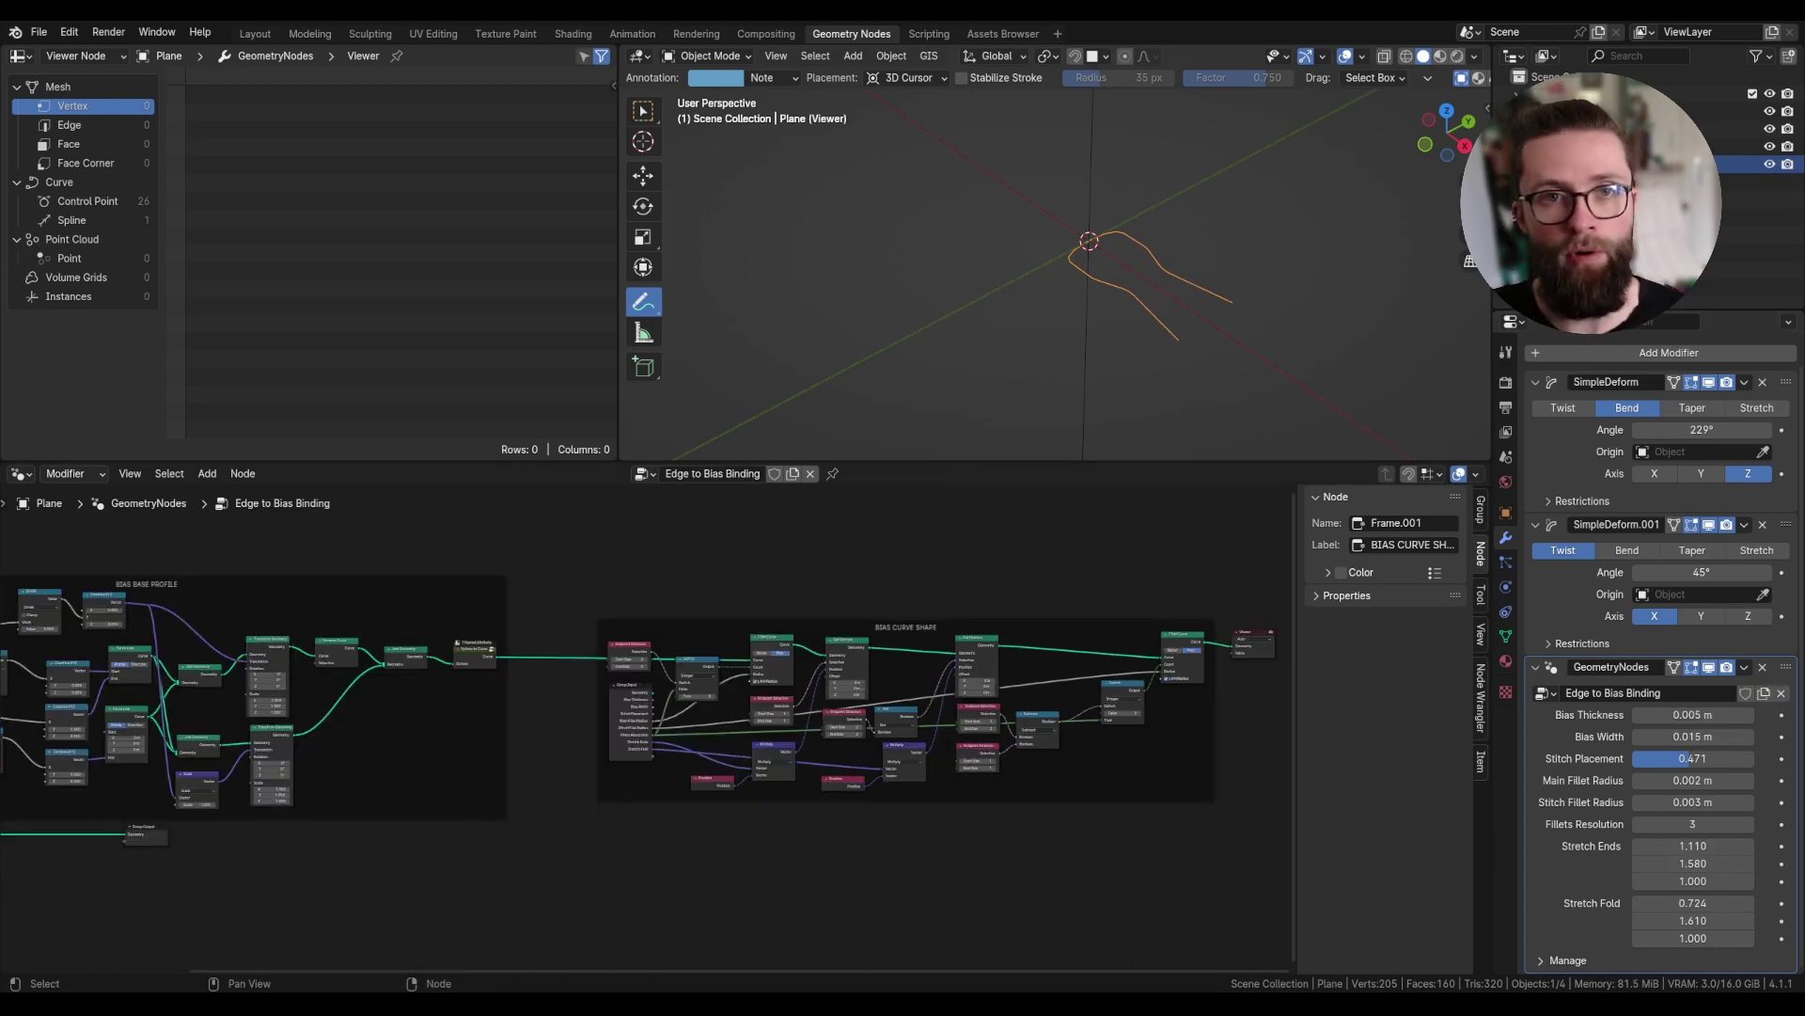
# - Move the Viewer node farther from the BIAS CURVE SHAPE frame and insert a Curve to Mesh node before it
pyautogui.moveTo(1112, 620); pyautogui.dragTo(718, 640, button='middle')
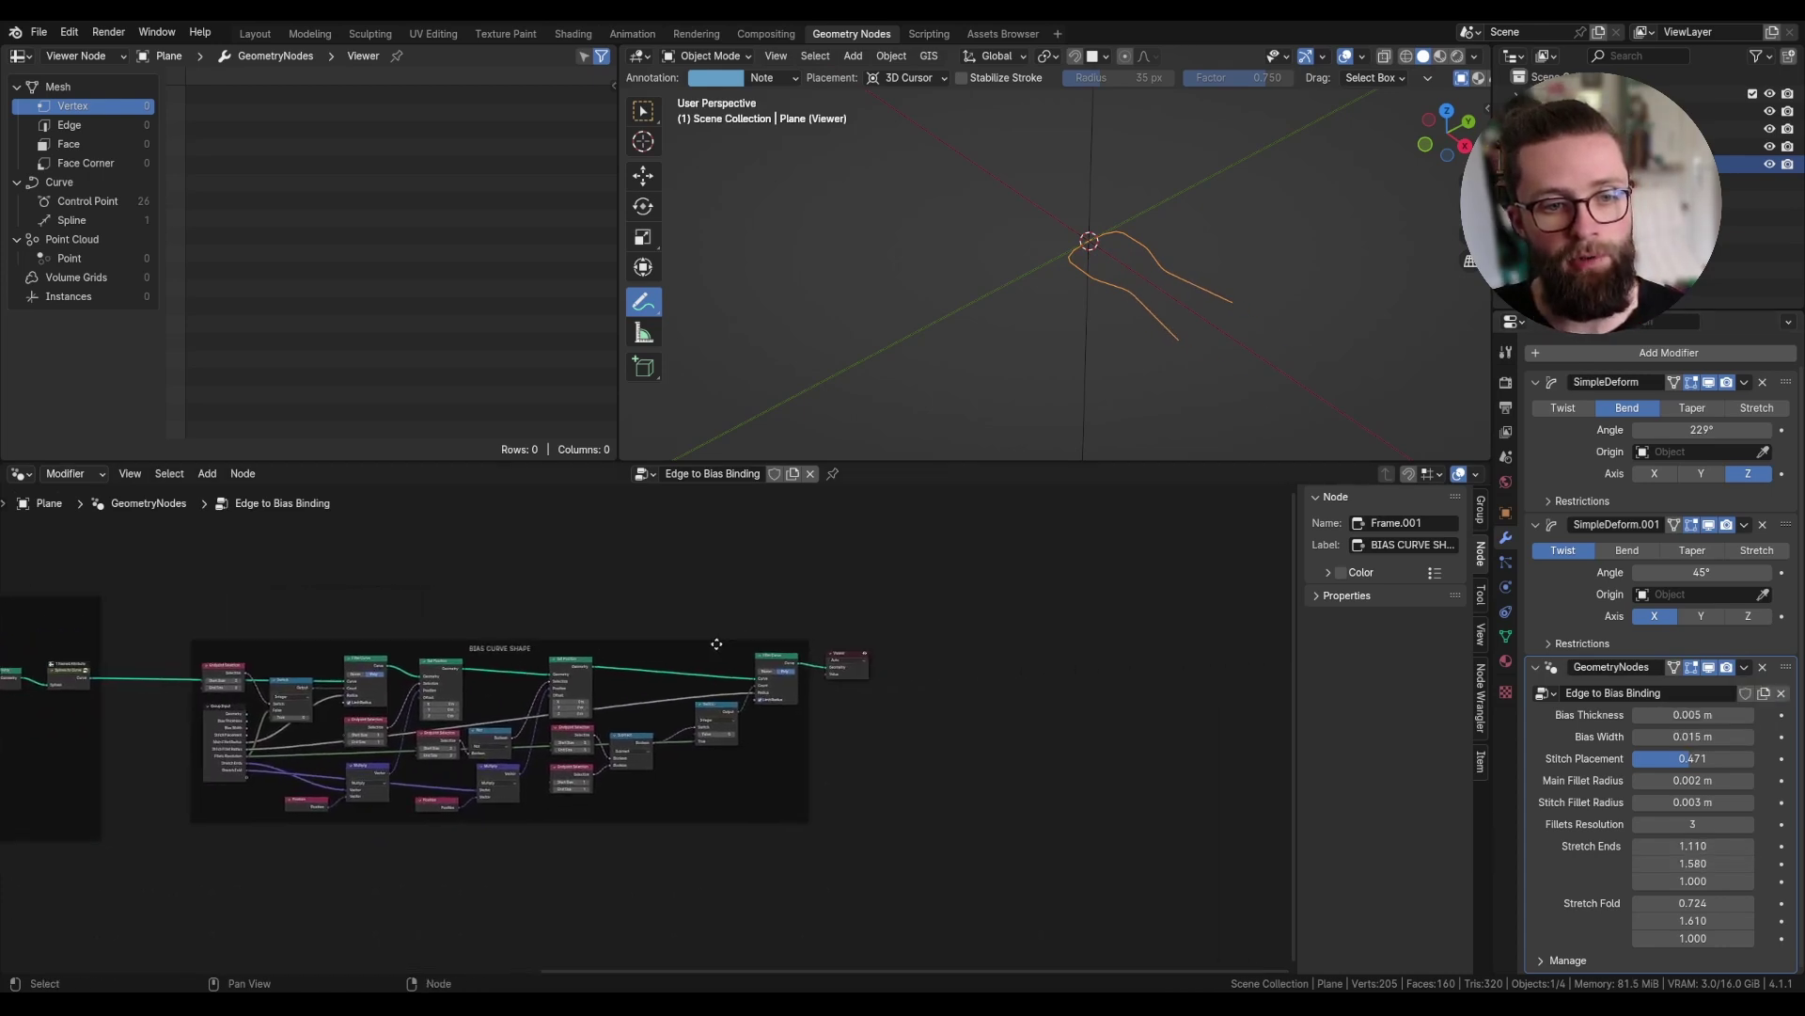
pyautogui.scroll(5, 800, 652)
pyautogui.moveTo(870, 658); pyautogui.dragTo(1097, 659)
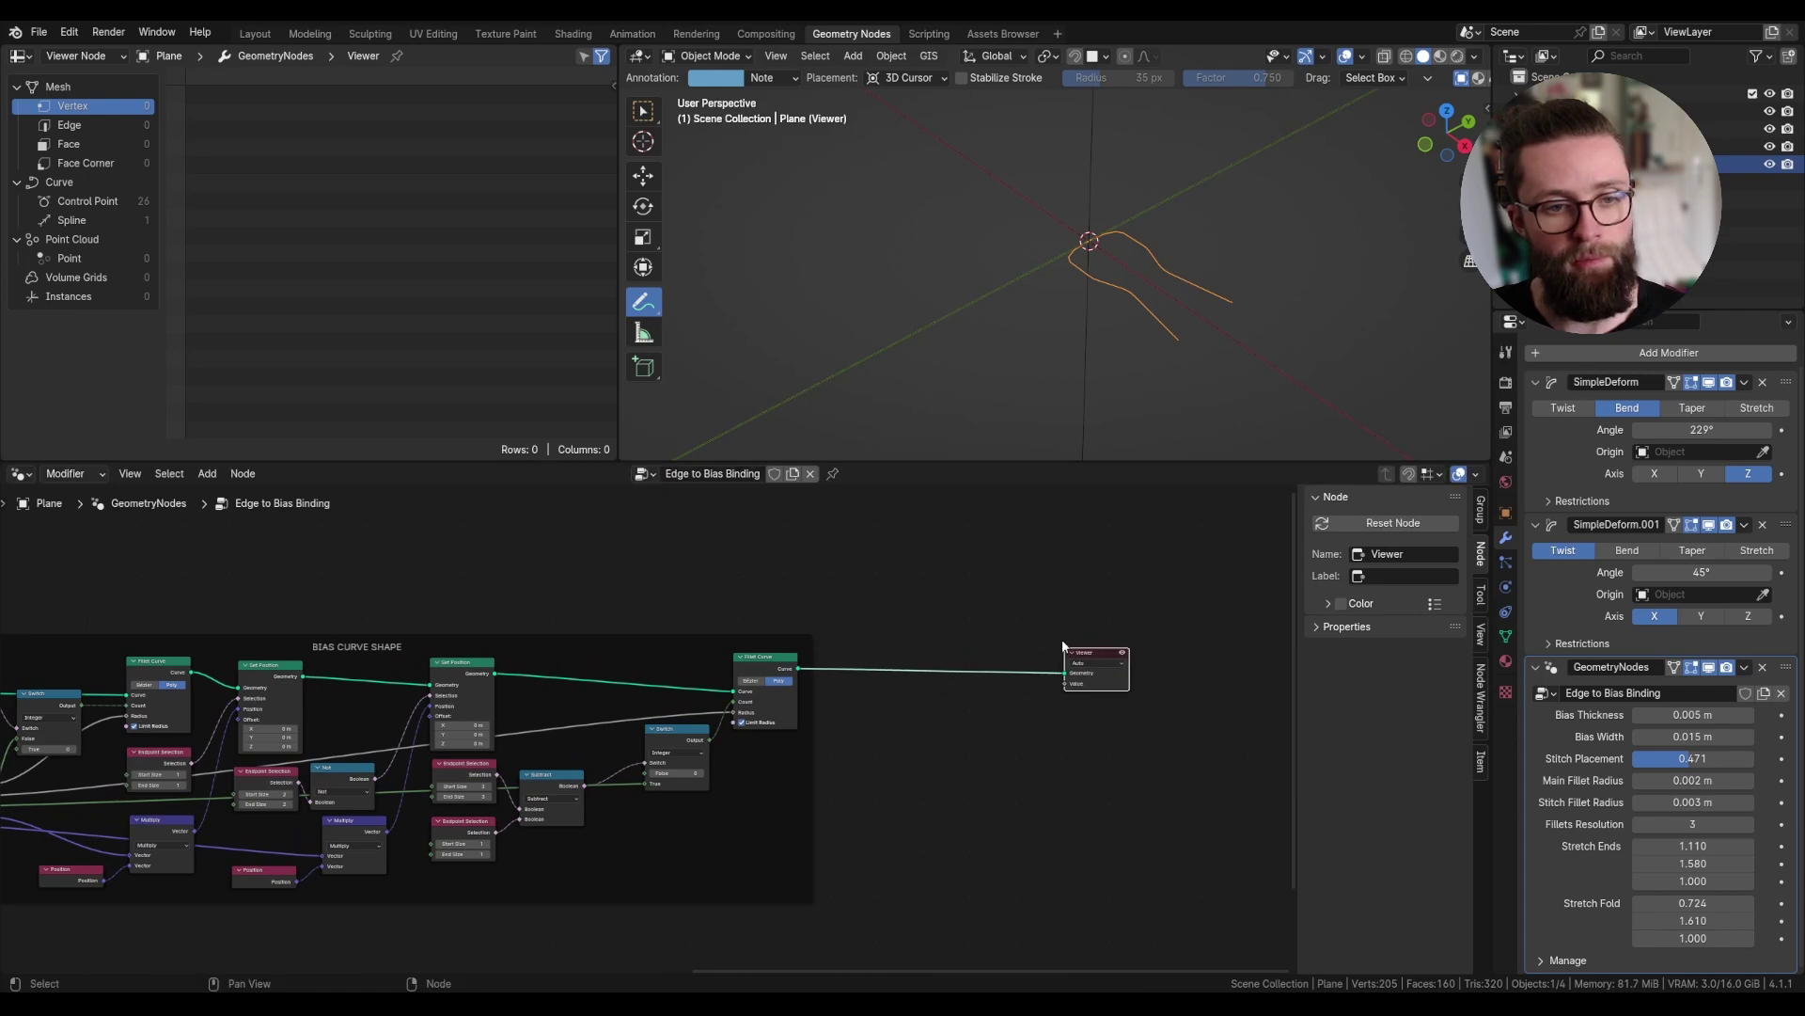
pyautogui.scroll(3, 1063, 641)
pyautogui.moveTo(1039, 634); pyautogui.dragTo(799, 651, button='middle')
pyautogui.hotkey('shift', 'a')
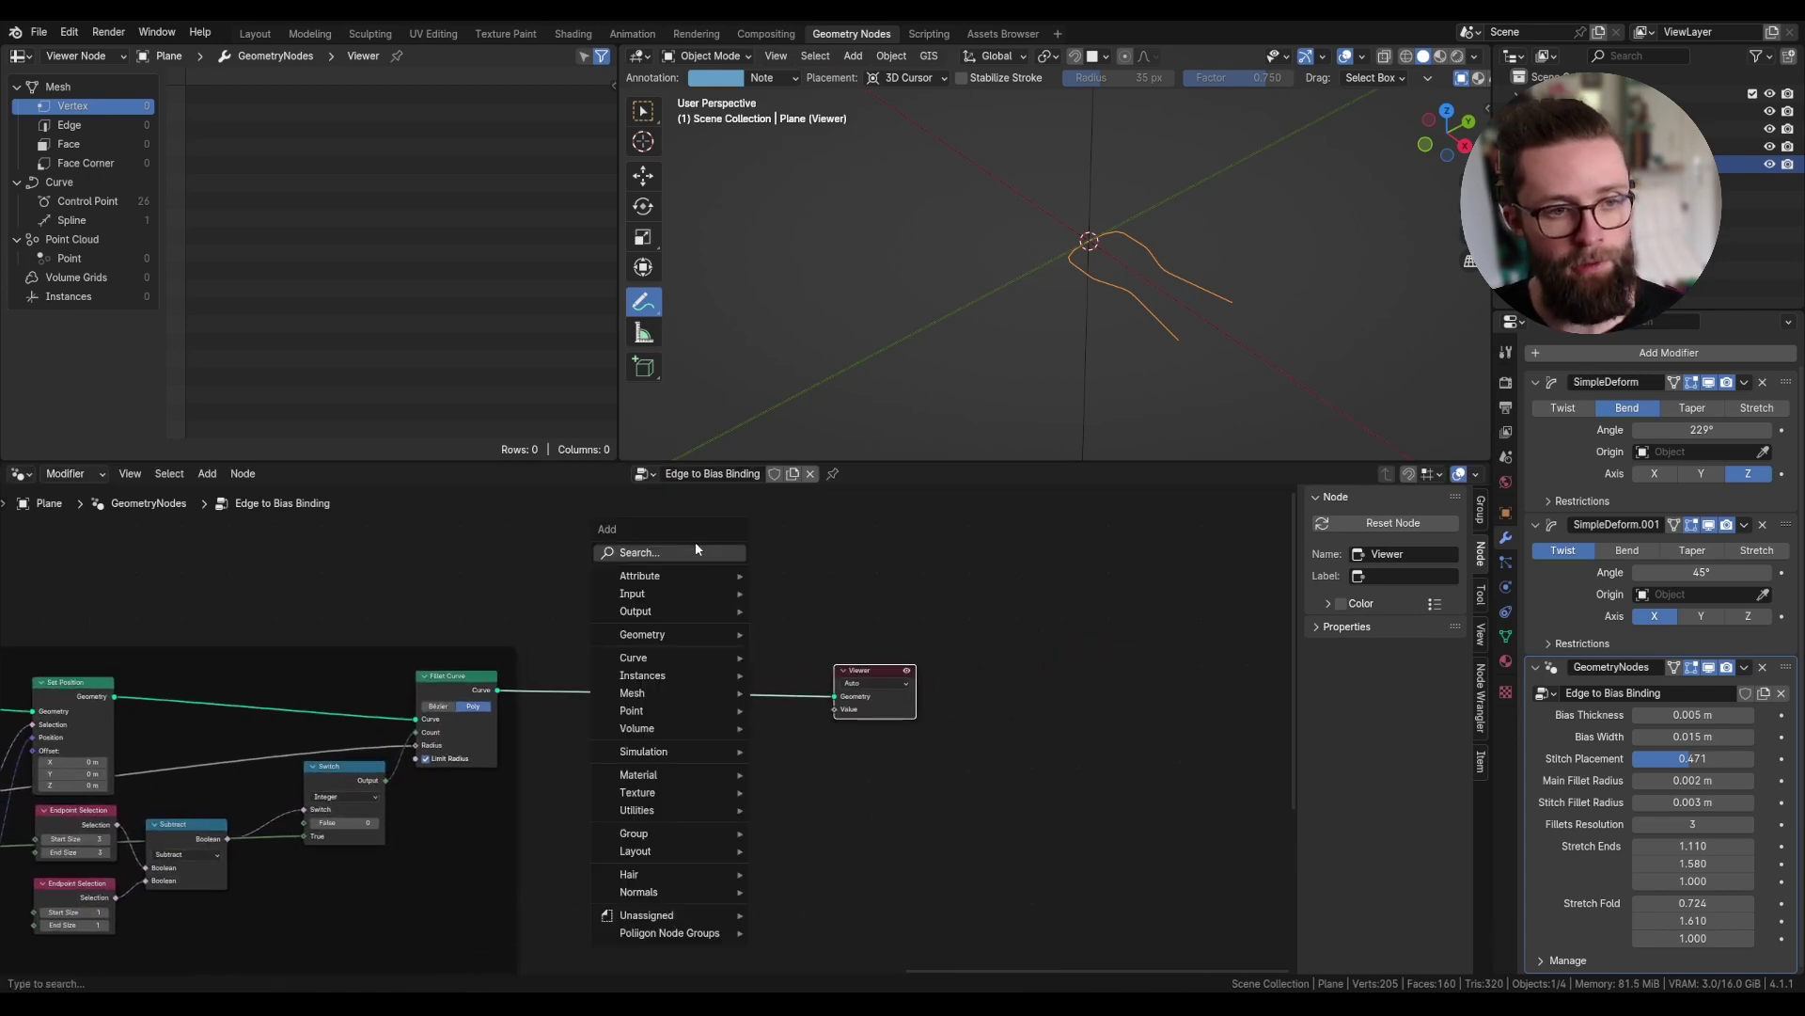
pyautogui.write('curve to m')
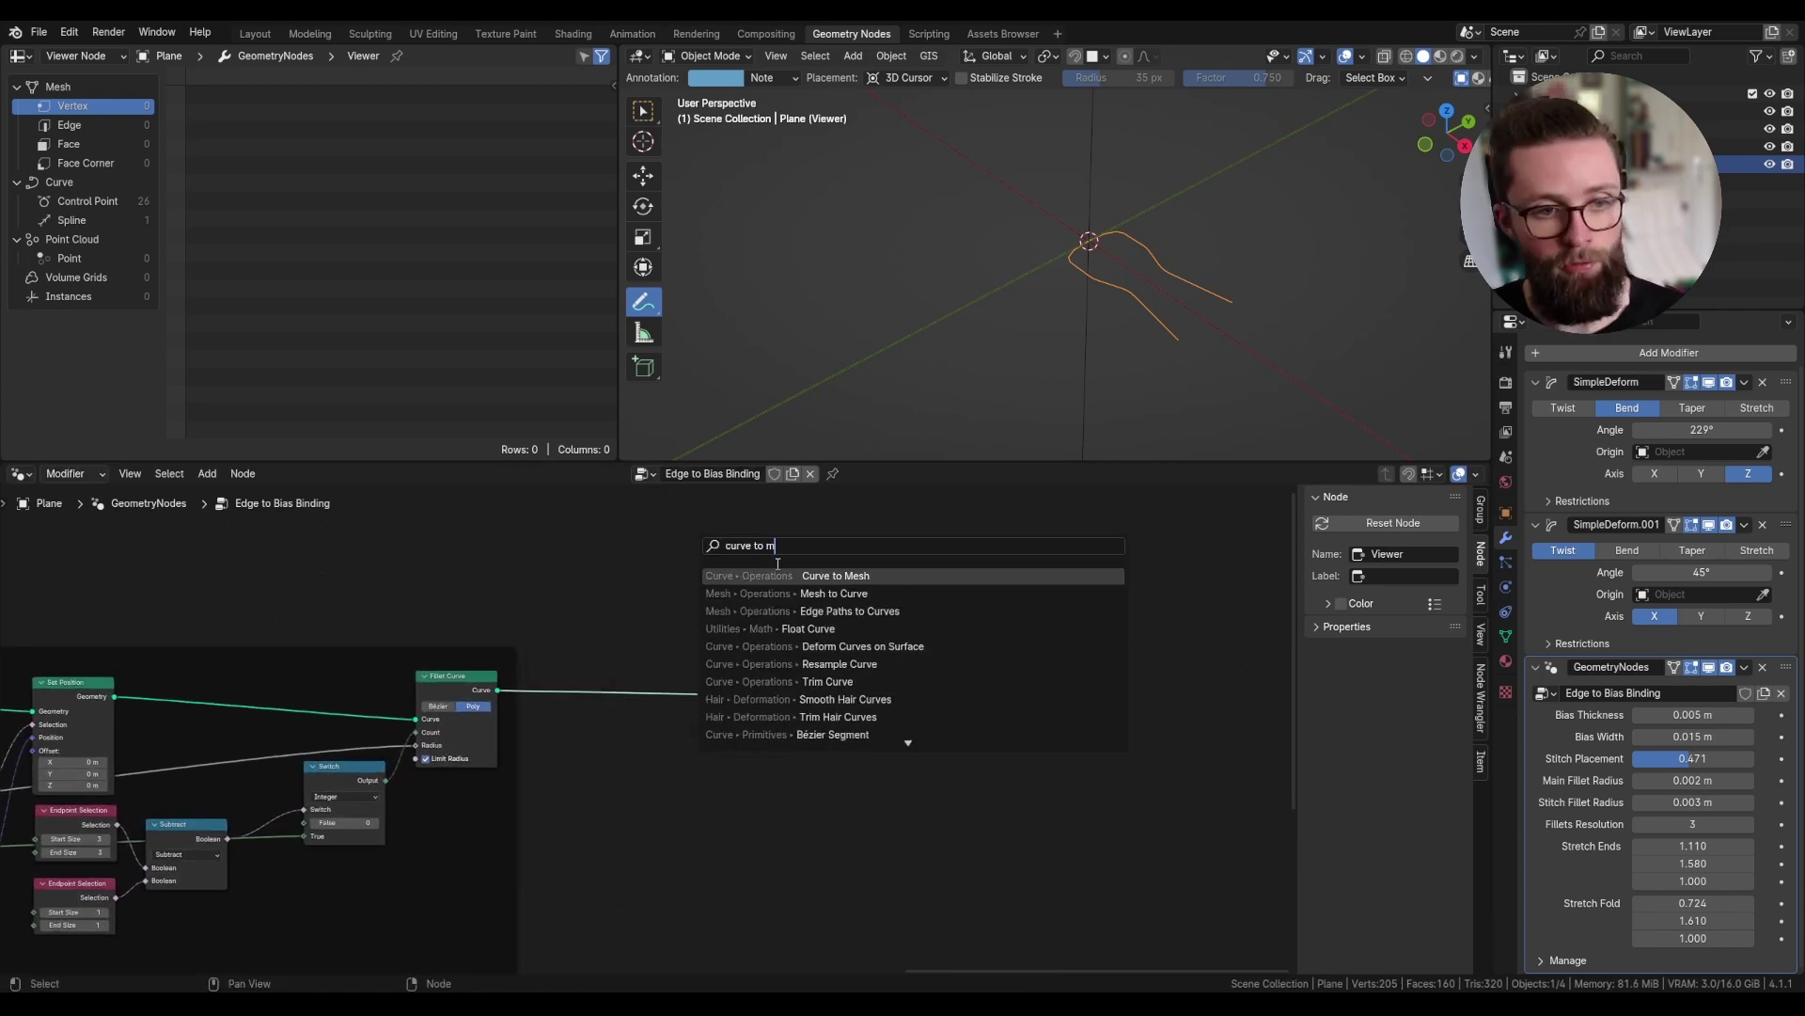
pyautogui.press('Return')
pyautogui.click(697, 646)
# - Insert a Merge by Distance node between Curve to Mesh and the Viewer
pyautogui.hotkey('shift', 'a')
pyautogui.write('merge b')
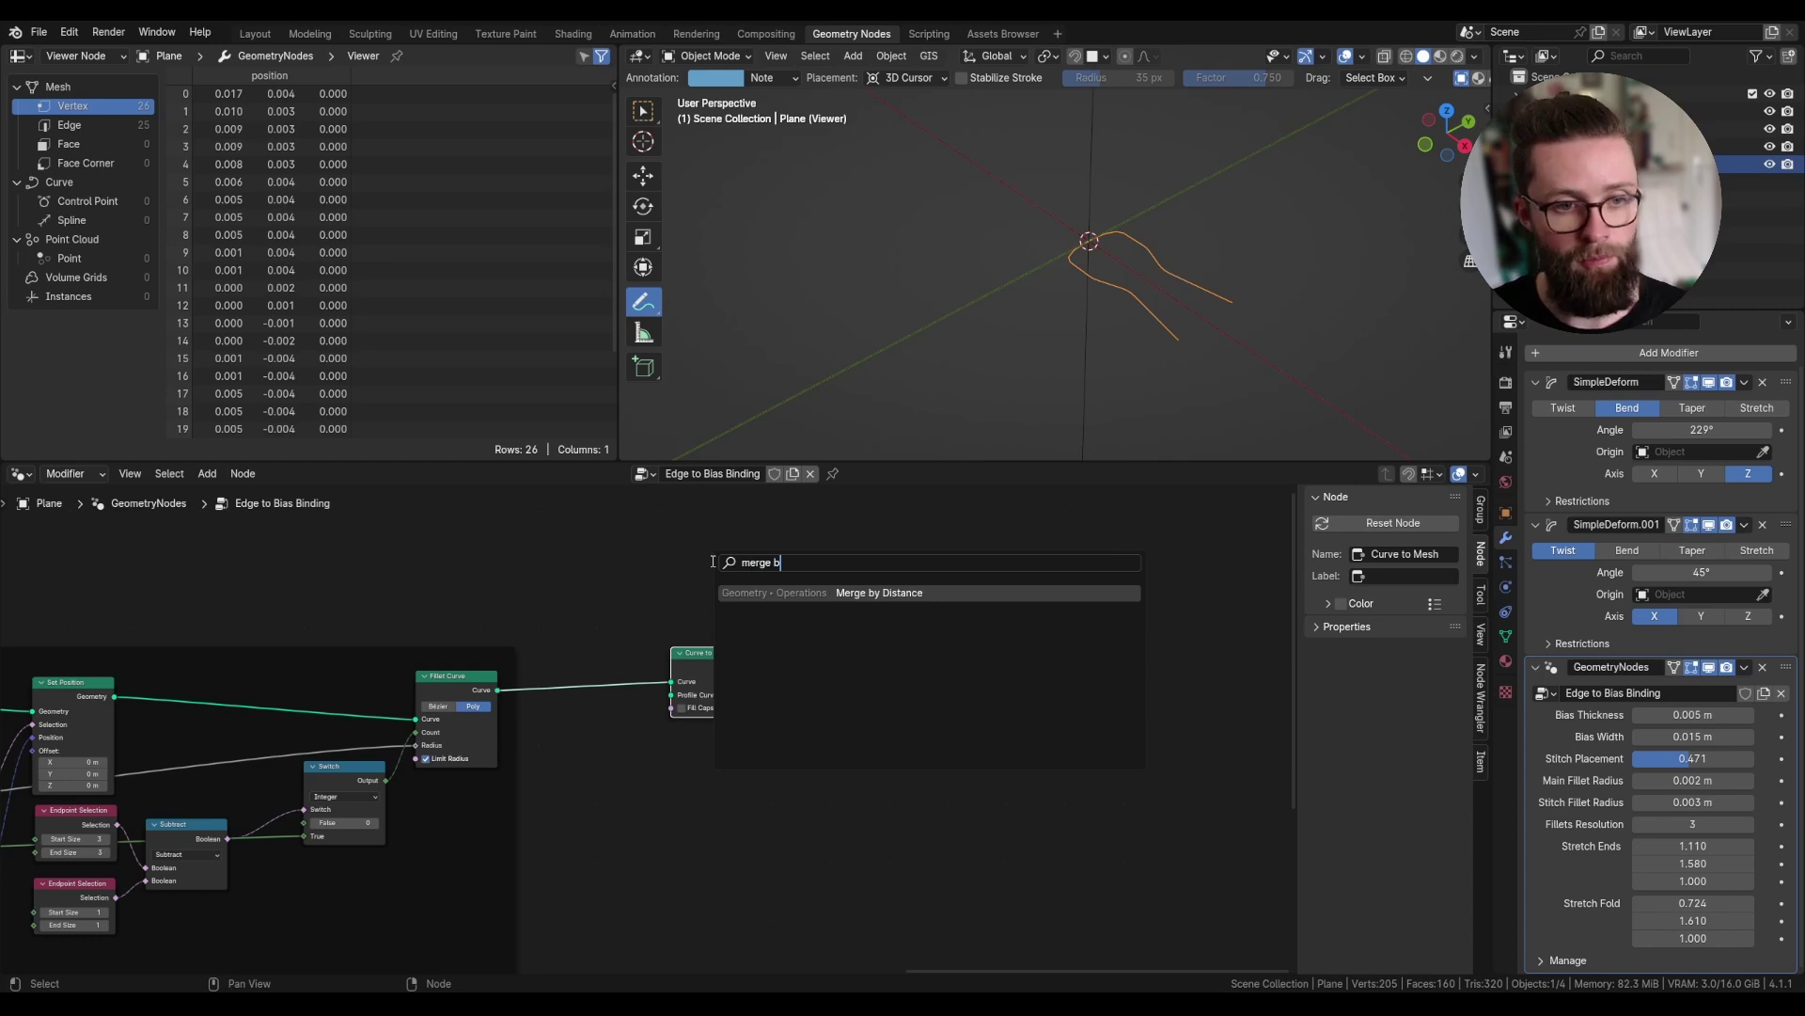
pyautogui.press('Return')
pyautogui.click(808, 611)
# - Insert a Mesh to Curve node after Merge by Distance and enclose the three conversion nodes in a frame labelled OVERLAP CLEANUP
pyautogui.hotkey('shift', 'a')
pyautogui.write('mesh to')
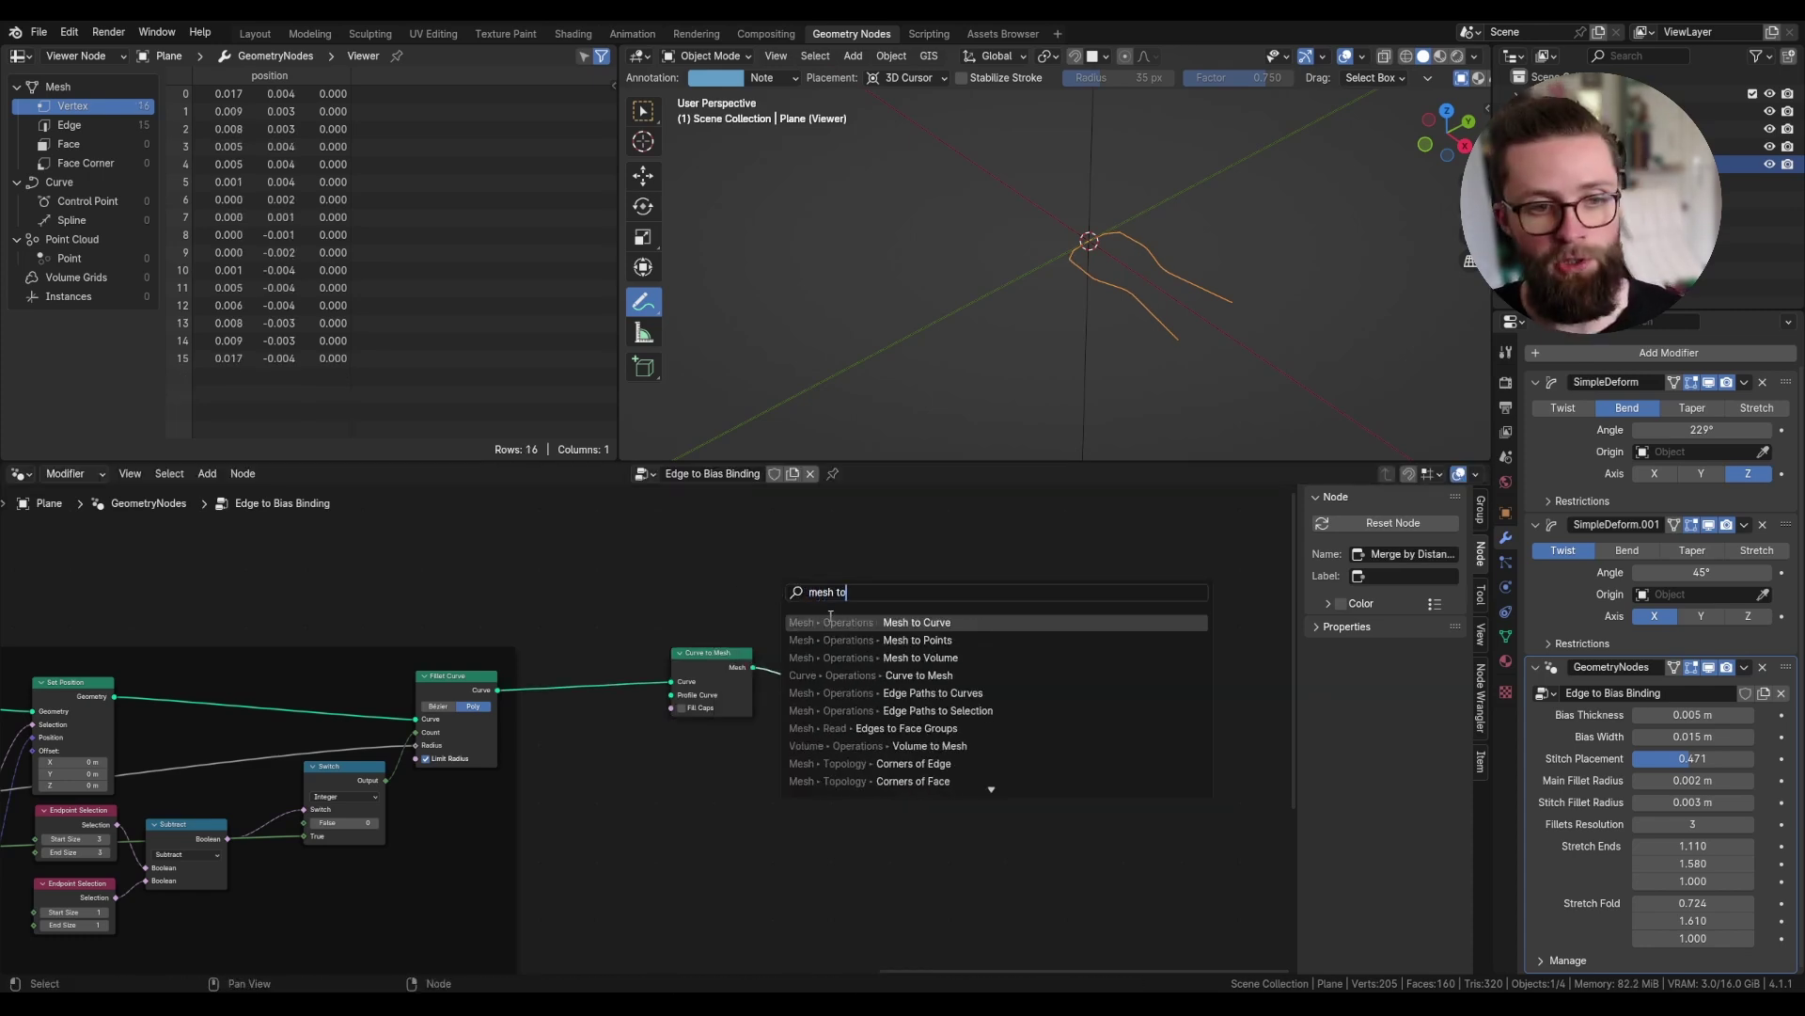
pyautogui.press('Return')
pyautogui.click(898, 653)
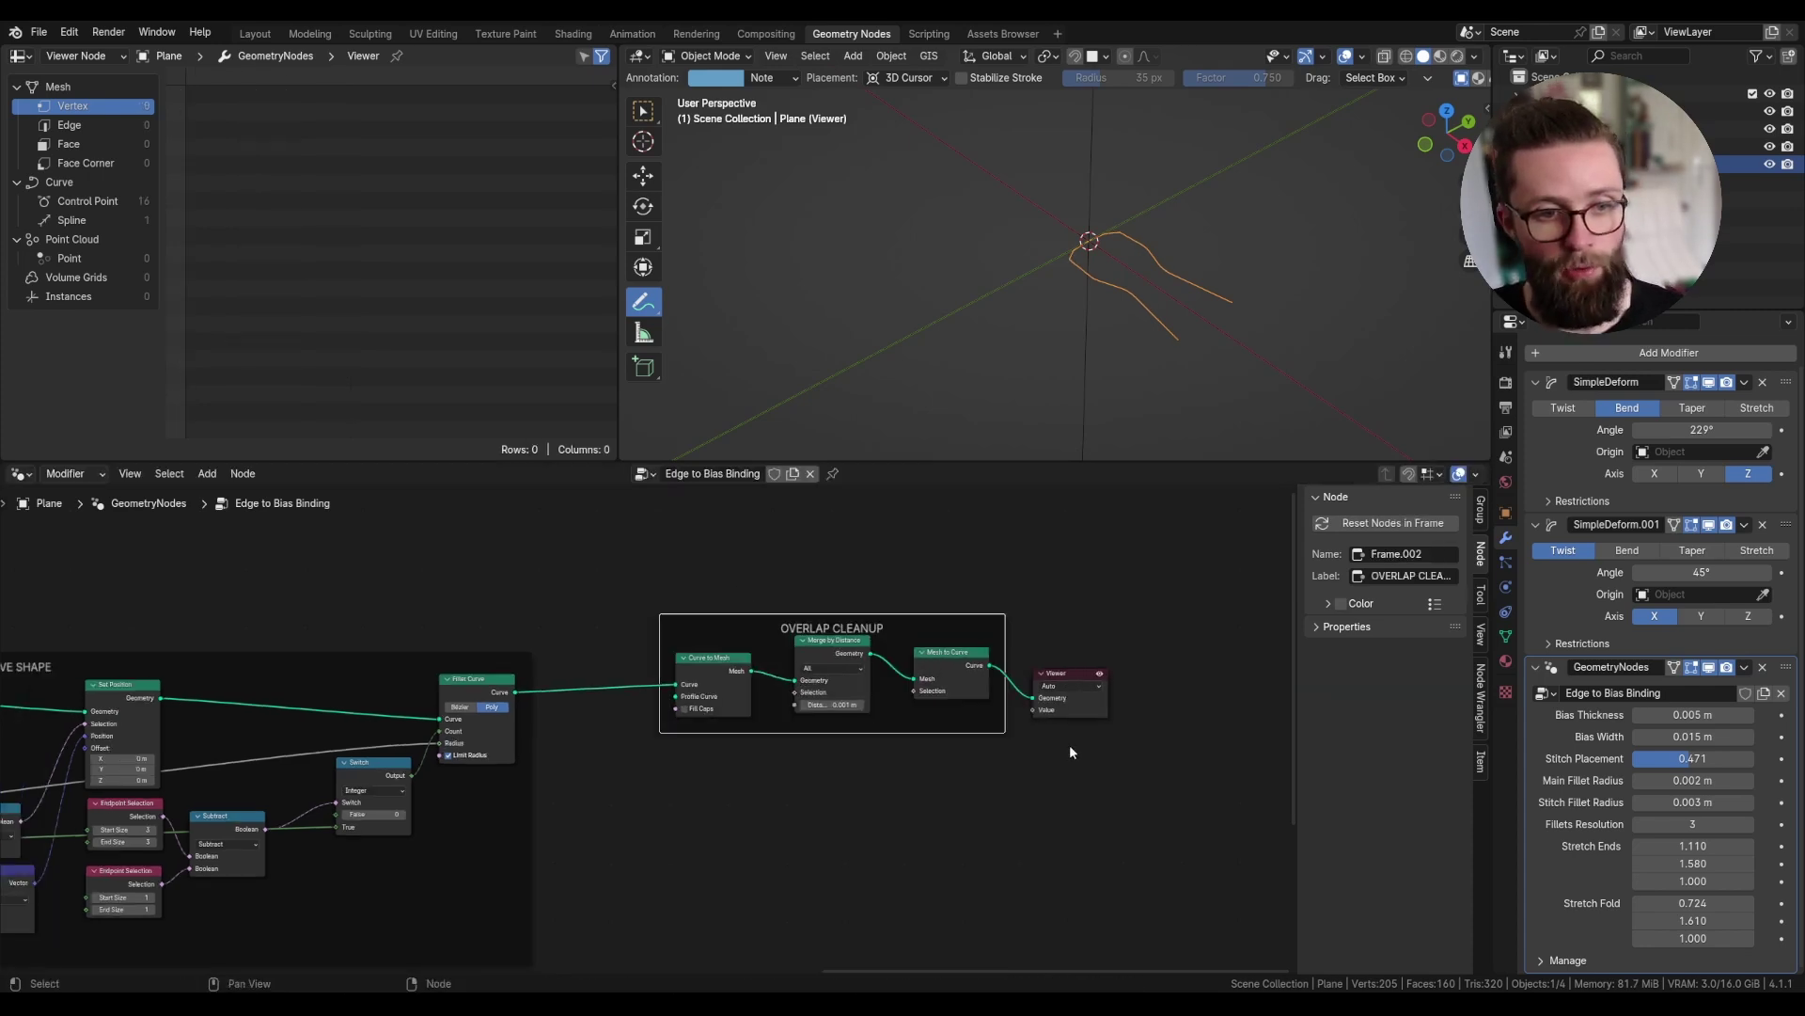
pyautogui.moveTo(1094, 770); pyautogui.dragTo(1046, 762)
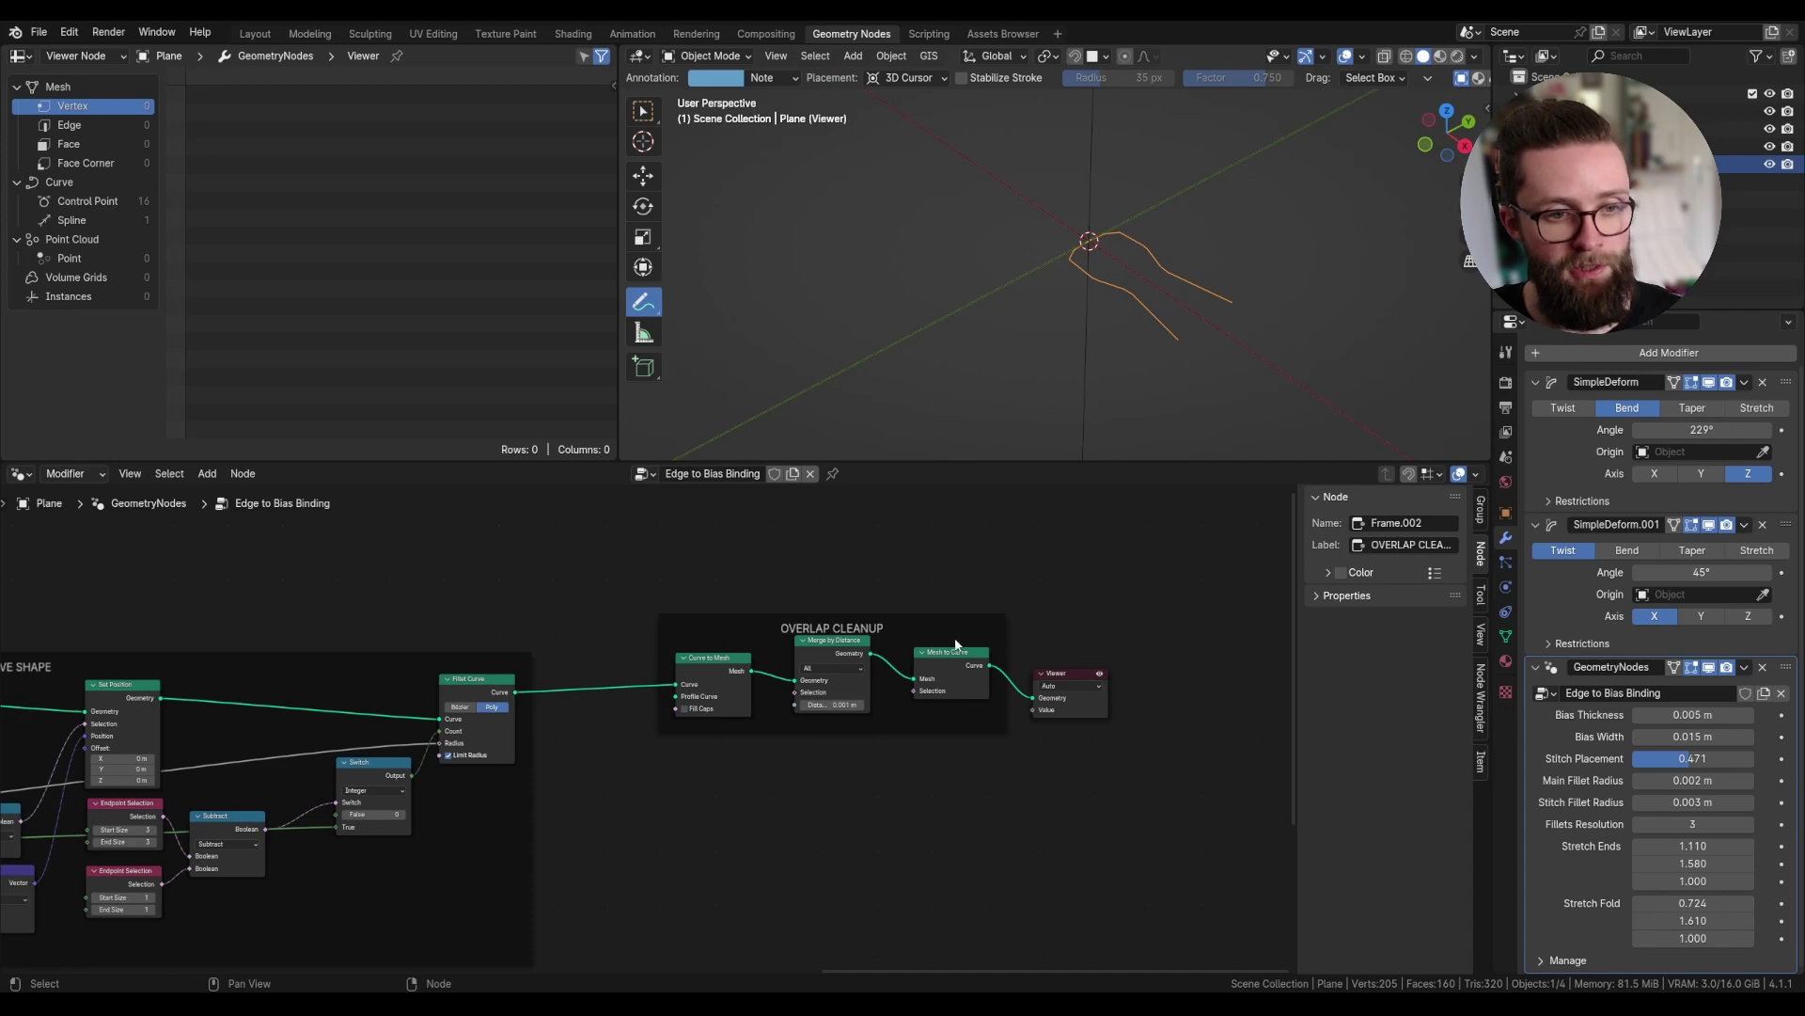
# - Add a Group Input node inside the OVERLAP CLEANUP frame, below Curve to Mesh
pyautogui.scroll(-2, 955, 646)
pyautogui.moveTo(955, 645); pyautogui.dragTo(1138, 619, button='middle')
pyautogui.scroll(3, 1139, 623)
pyautogui.hotkey('shift', 'a')
pyautogui.write('group in')
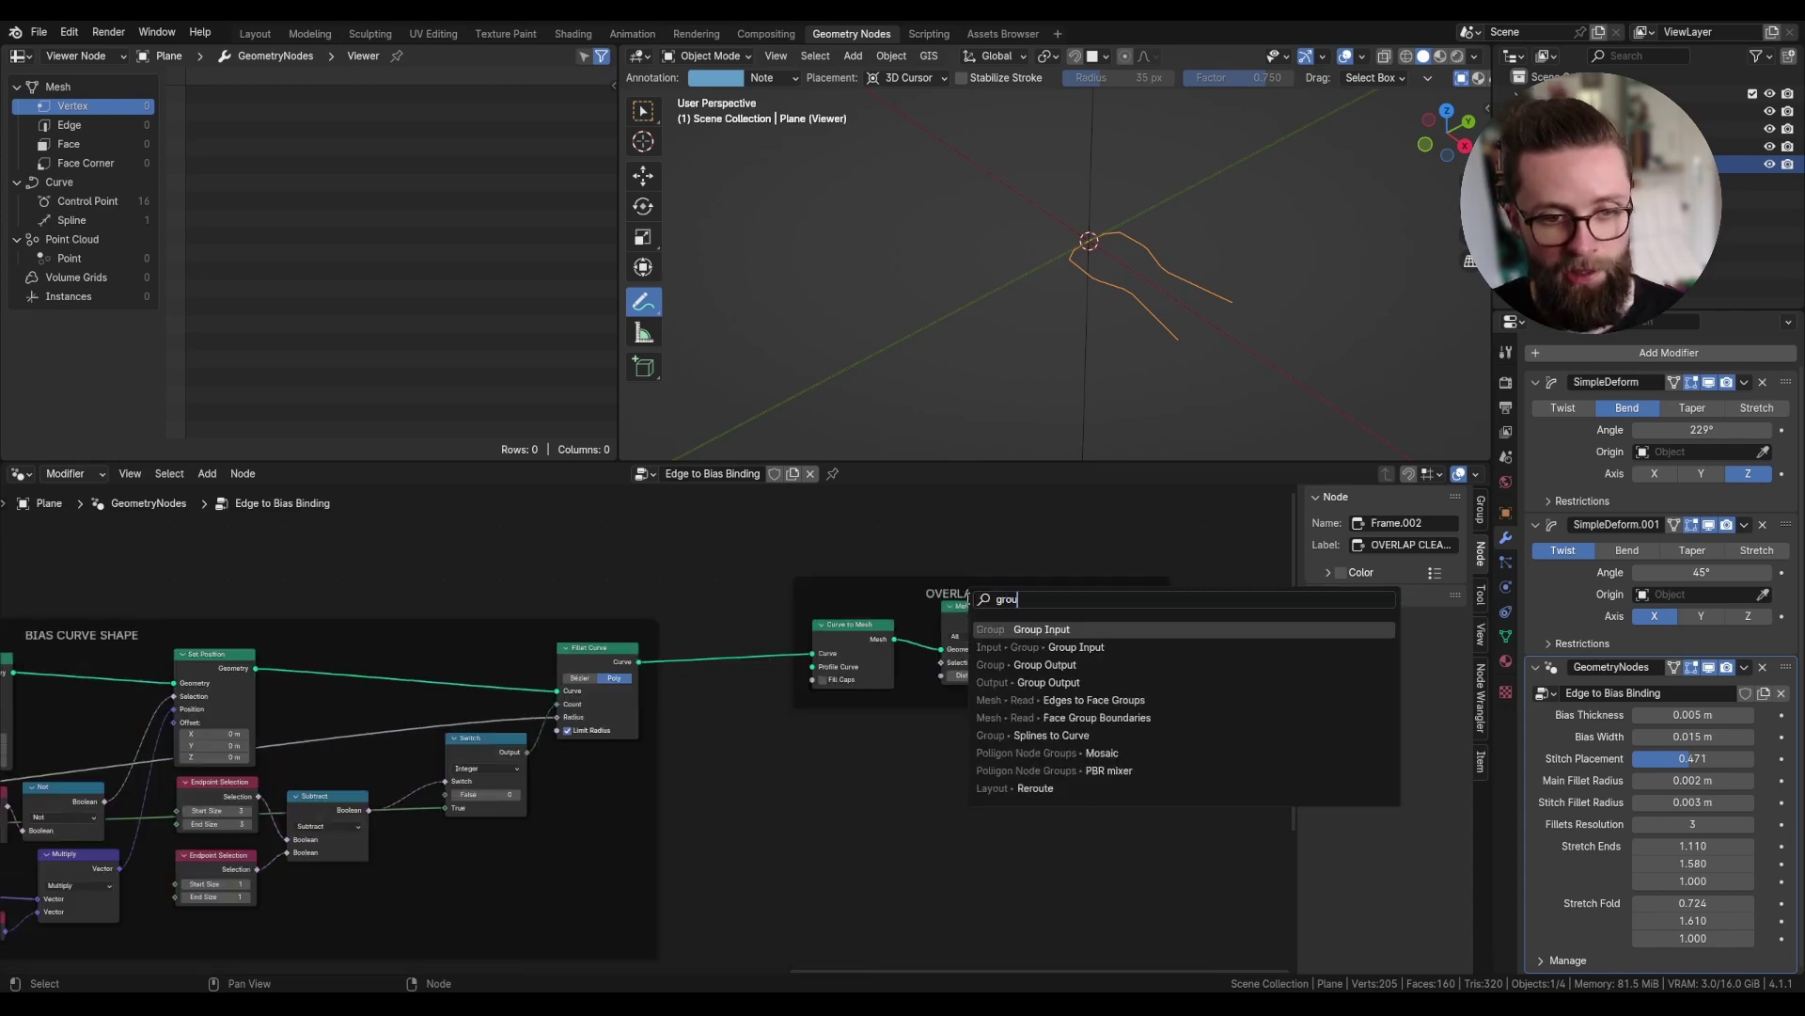
pyautogui.press('Return')
pyautogui.click(850, 730)
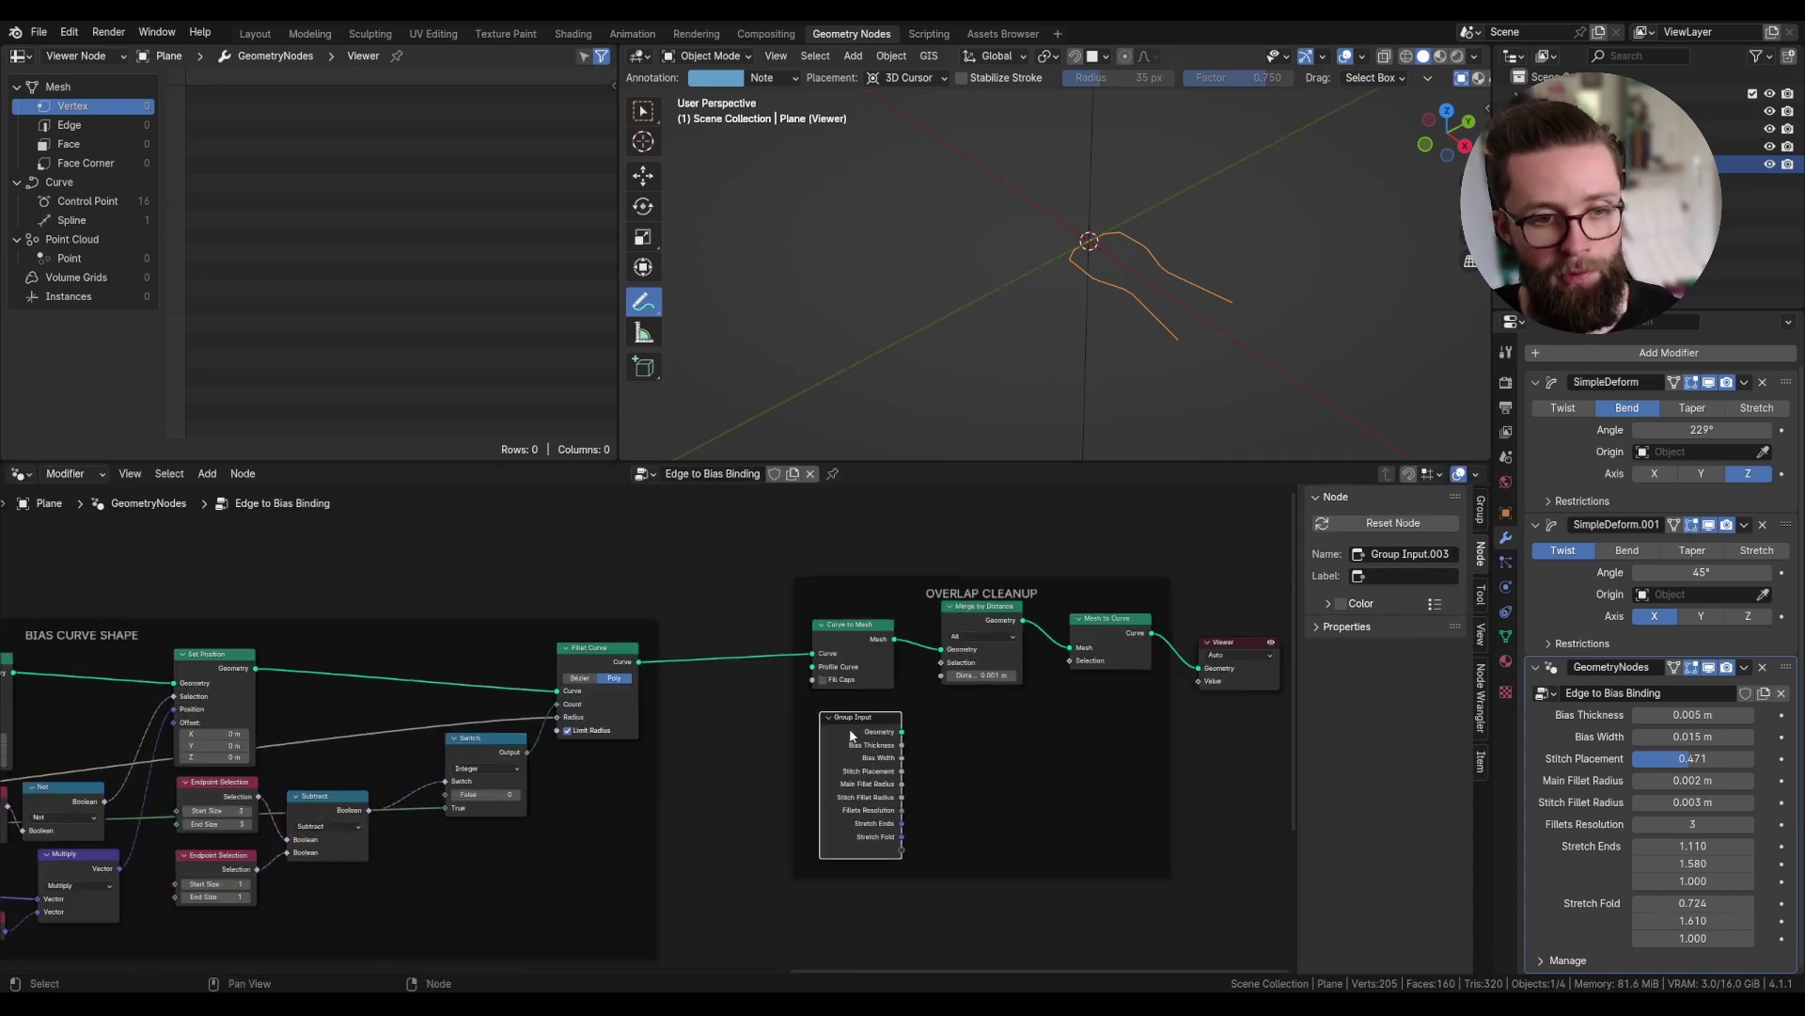
# - Divide the Group Input's Stitch Fillet Radius by 4 and feed the result into Merge by Distance's Distance
pyautogui.scroll(5, 924, 795)
pyautogui.moveTo(924, 794); pyautogui.dragTo(745, 843, button='middle')
pyautogui.scroll(1, 719, 850)
pyautogui.moveTo(717, 850); pyautogui.dragTo(760, 817)
pyautogui.write('div')
pyautogui.press('Return')
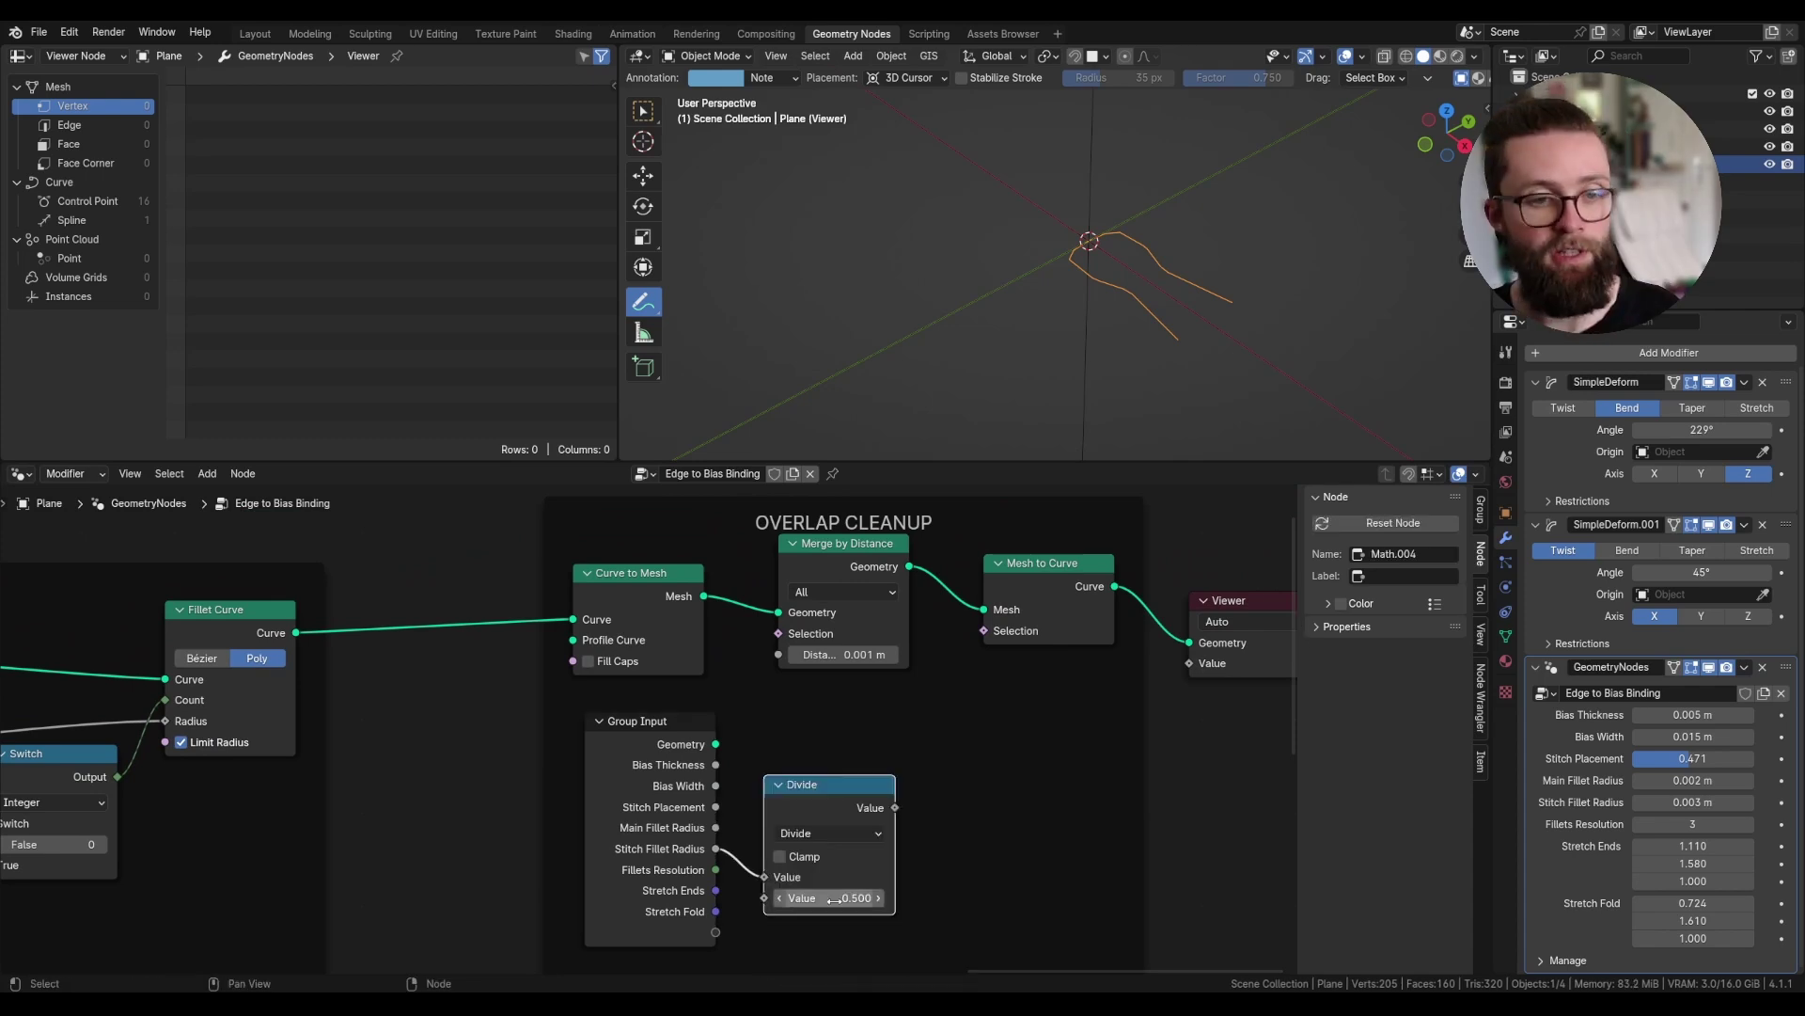
pyautogui.click(832, 905)
pyautogui.moveTo(895, 807); pyautogui.dragTo(779, 654)
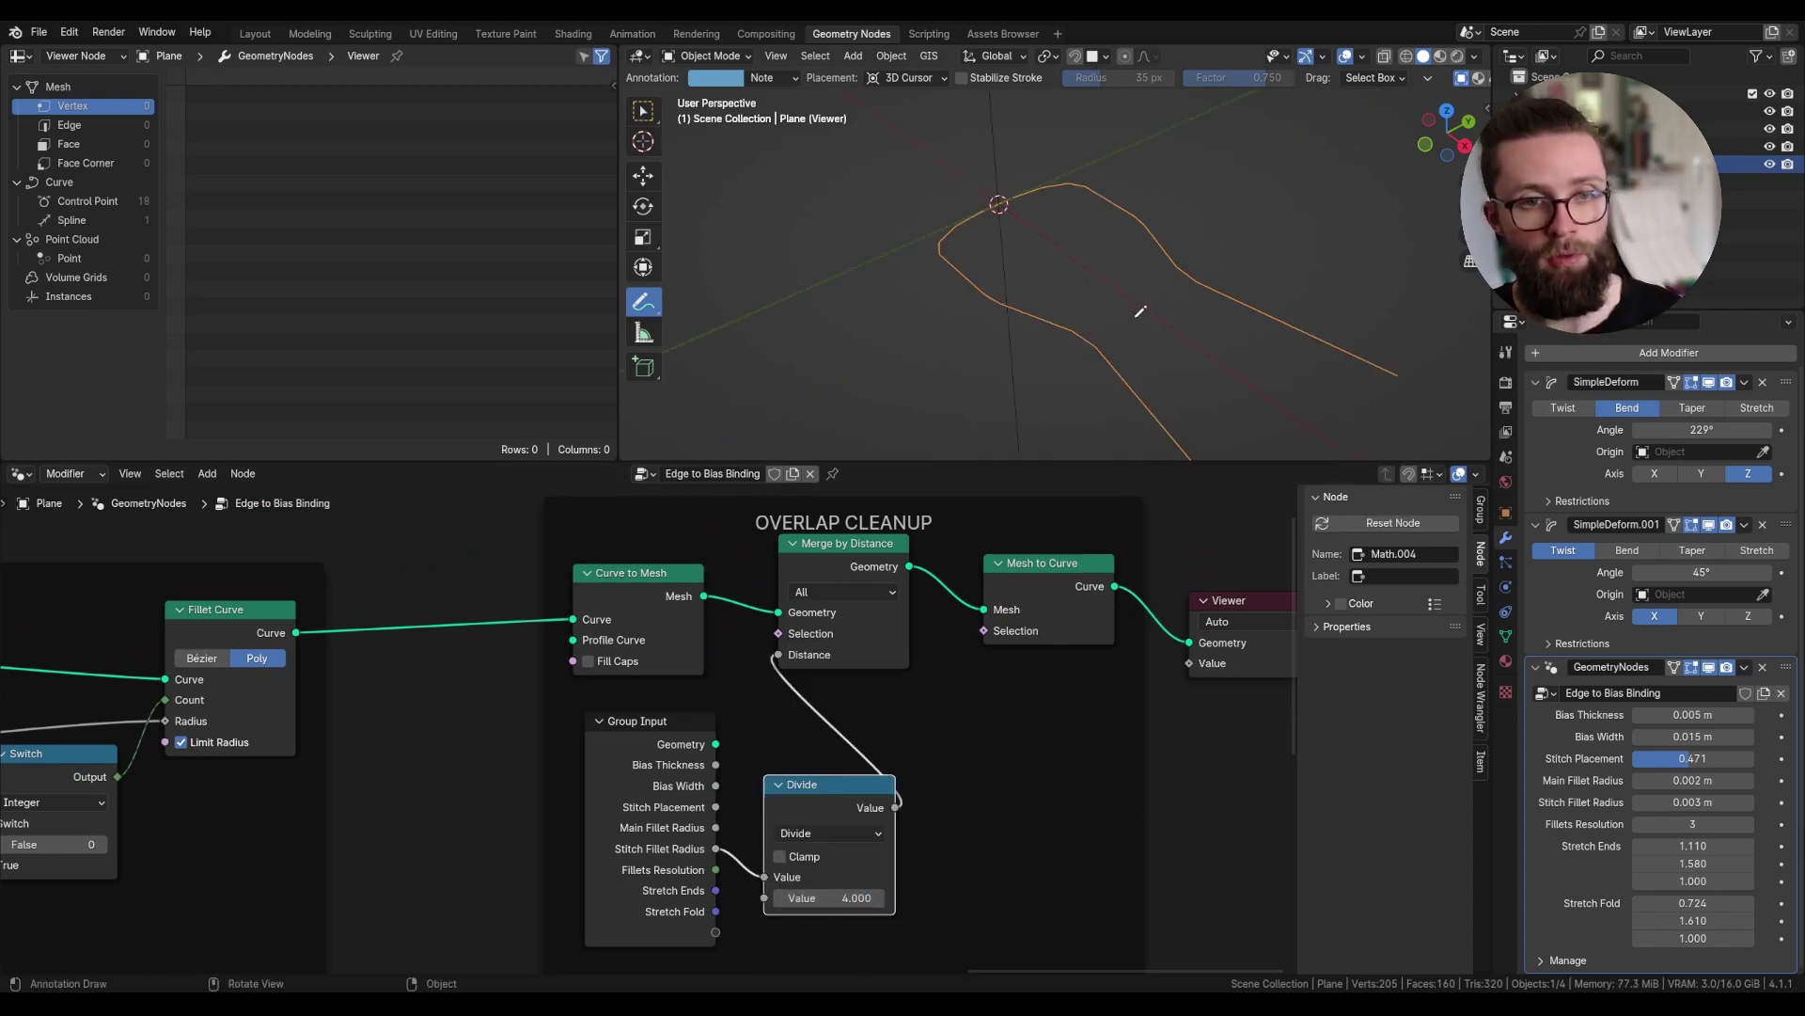
# - Mute and unmute Merge by Distance to compare the curve with and without point merging
pyautogui.click(848, 555)
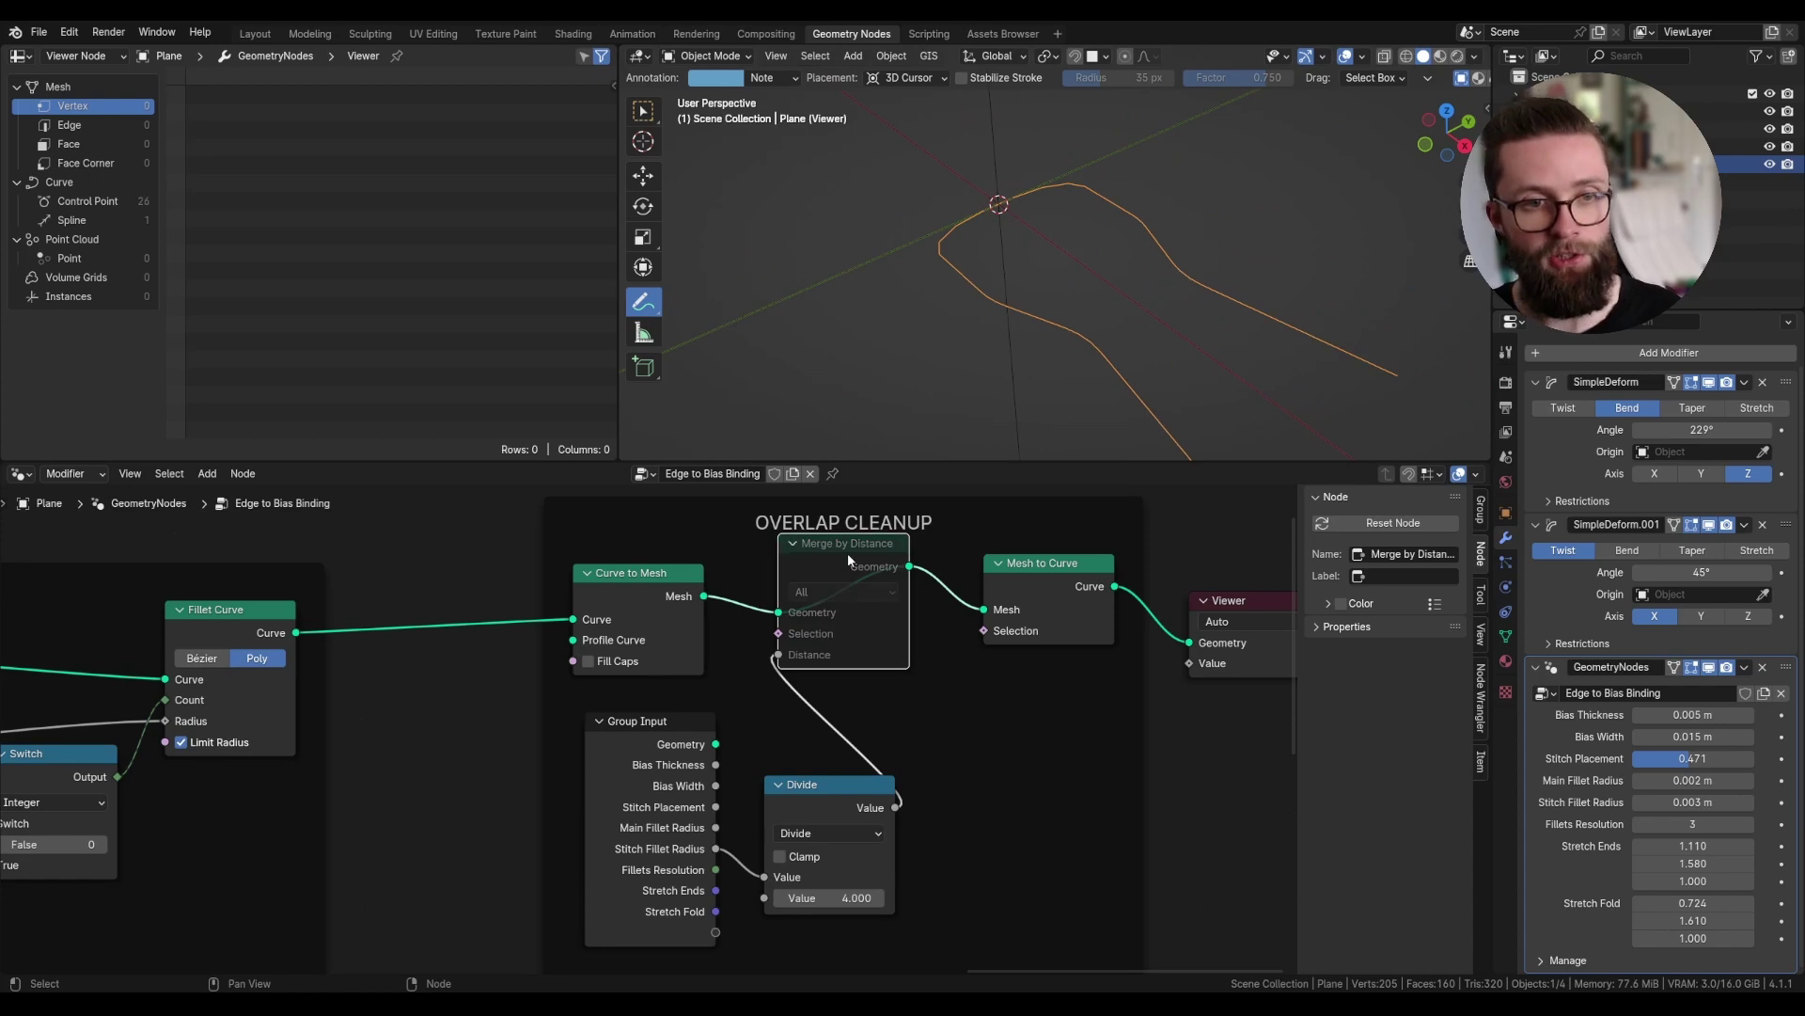
pyautogui.press('m')
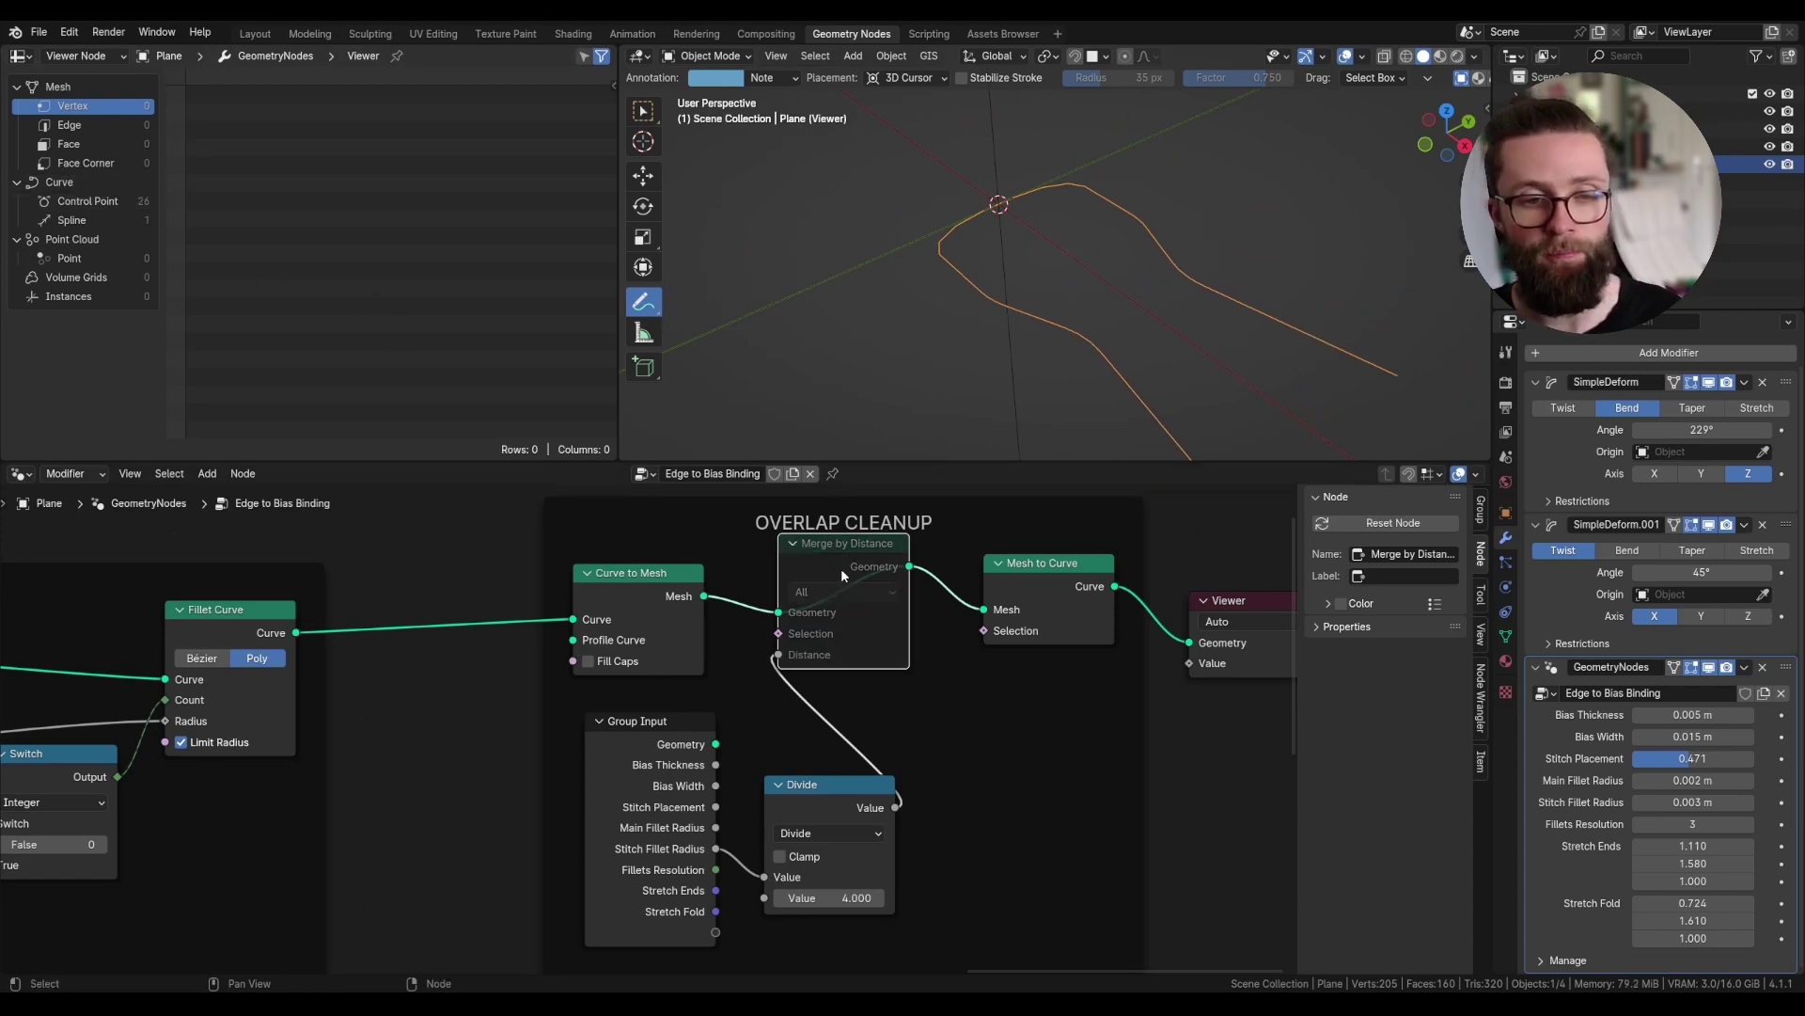
pyautogui.press('m')
# - Move the Viewer farther from the OVERLAP CLEANUP frame and insert a Set Position node before it
pyautogui.scroll(-4, 879, 622)
pyautogui.moveTo(1042, 612); pyautogui.dragTo(1190, 613)
pyautogui.moveTo(1300, 618); pyautogui.dragTo(1209, 600)
pyautogui.scroll(-9, 957, 306)
pyautogui.scroll(8, 957, 306)
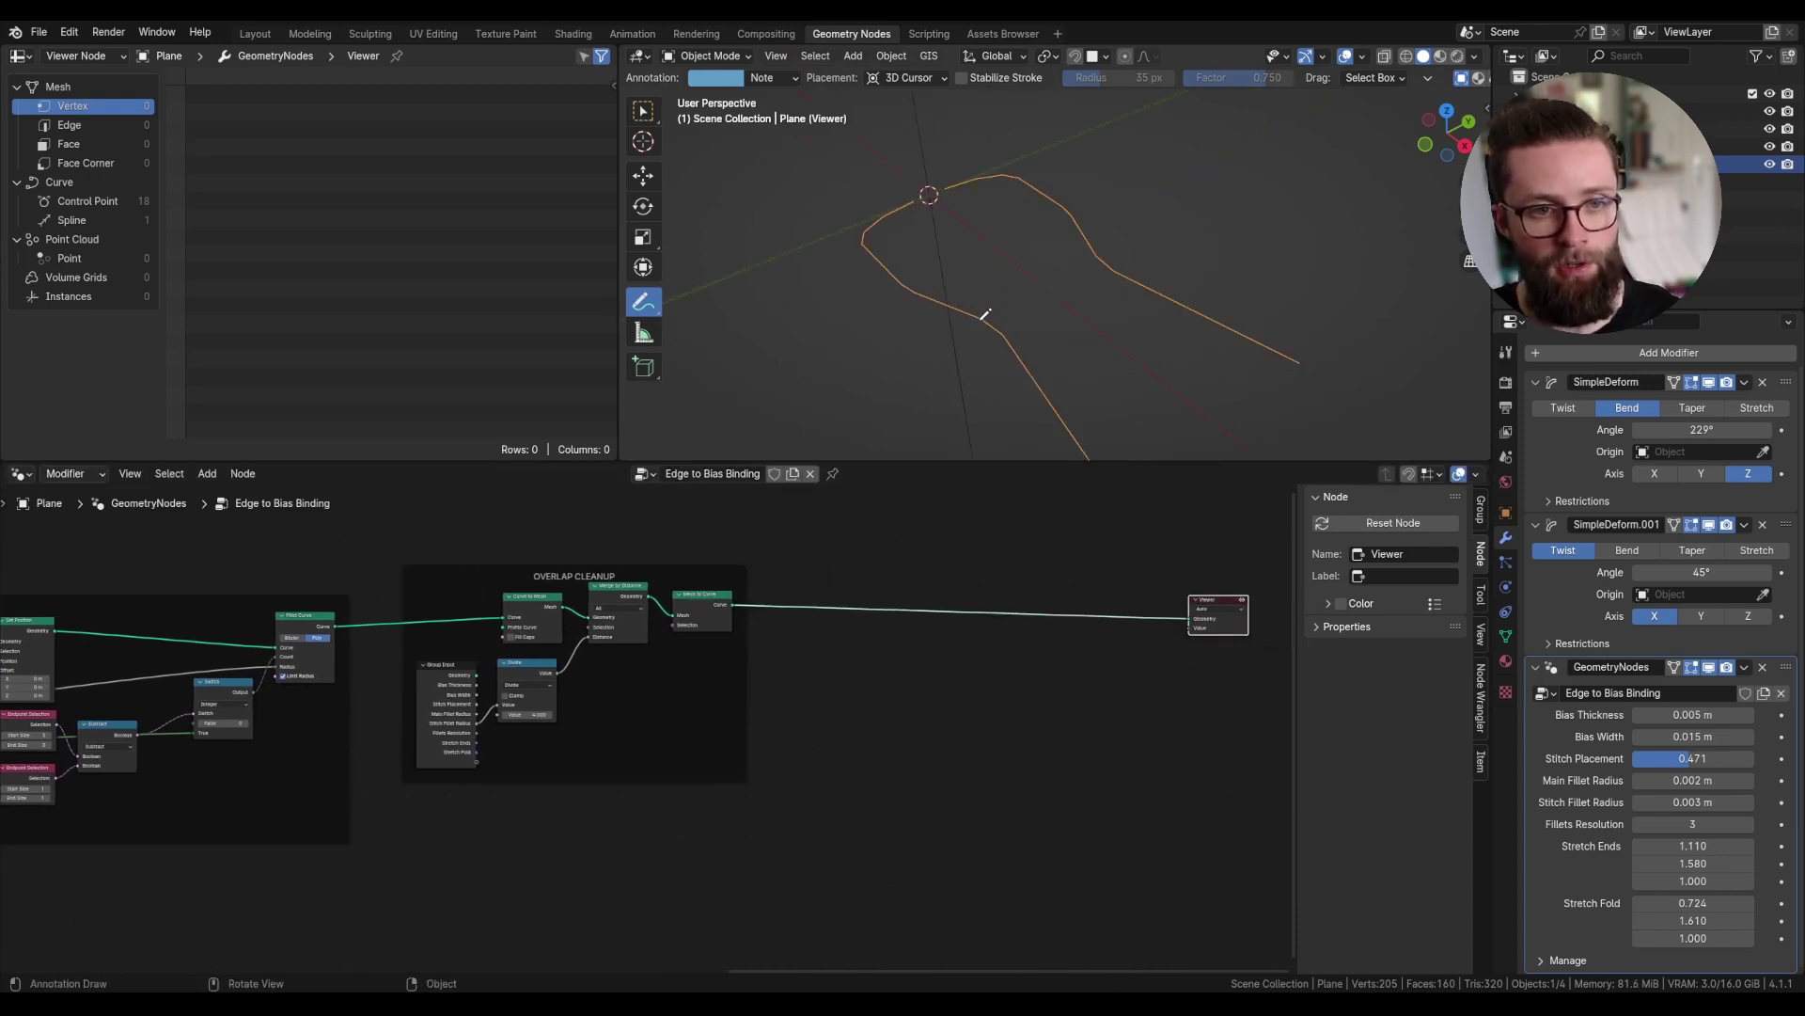
pyautogui.hotkey('shift', 'a')
pyautogui.write('set pos')
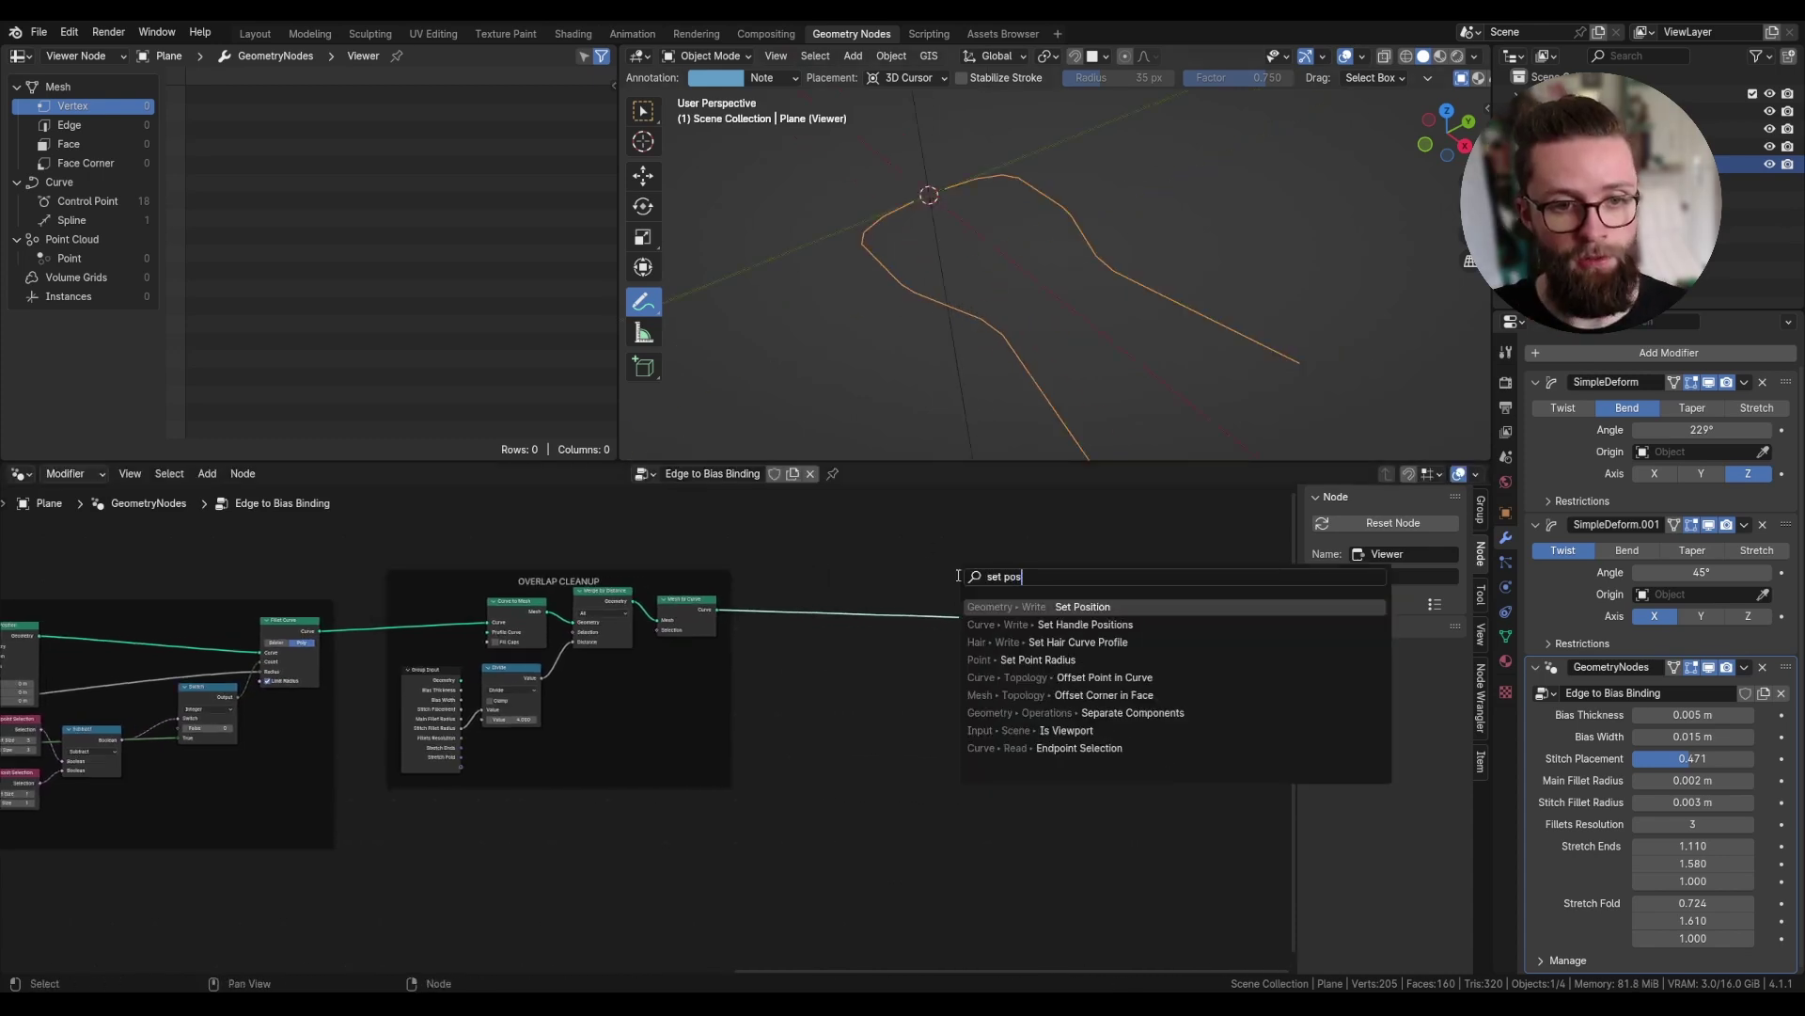
pyautogui.press('Return')
pyautogui.click(1010, 584)
# - Add a Group Input node below the link between the OVERLAP CLEANUP frame and Set Position
pyautogui.scroll(4, 1010, 584)
pyautogui.hotkey('shift', 'a')
pyautogui.write('group in')
pyautogui.press('Return')
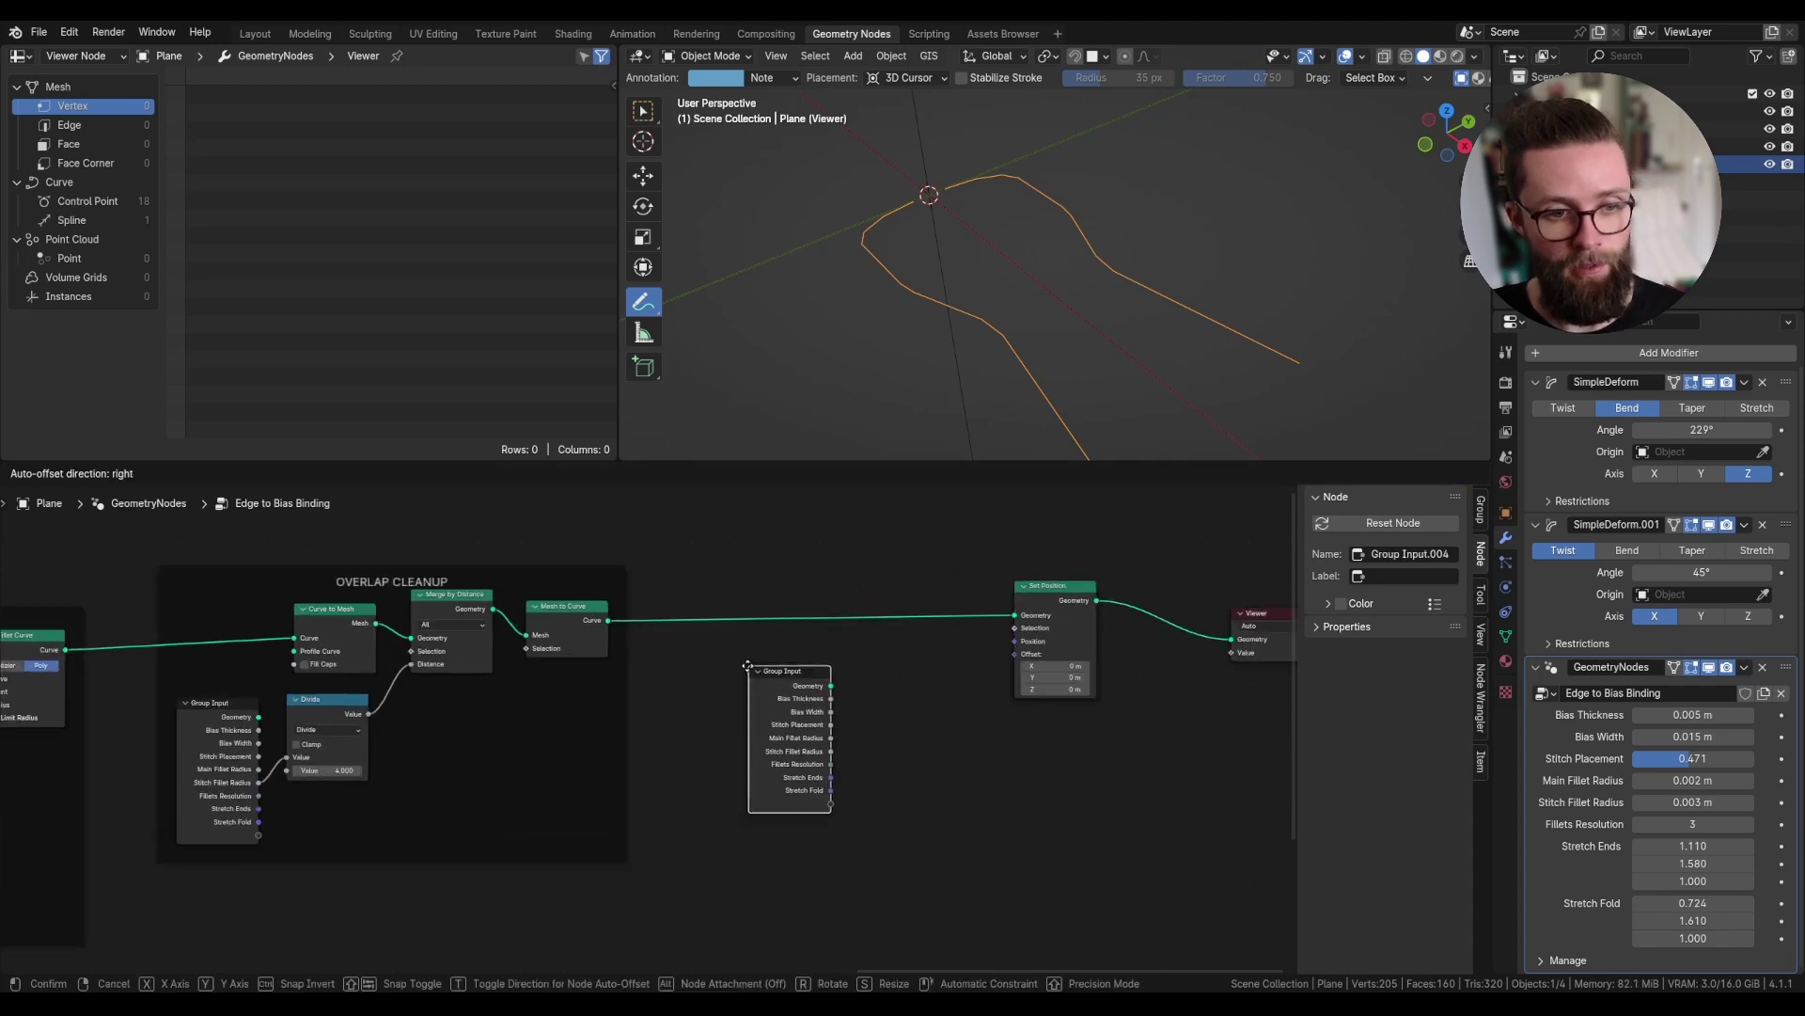
pyautogui.click(747, 668)
# - Add a Float input to the group interface after Stretch Fold and give it the Distance subtype
pyautogui.scroll(2, 805, 777)
pyautogui.click(1480, 521)
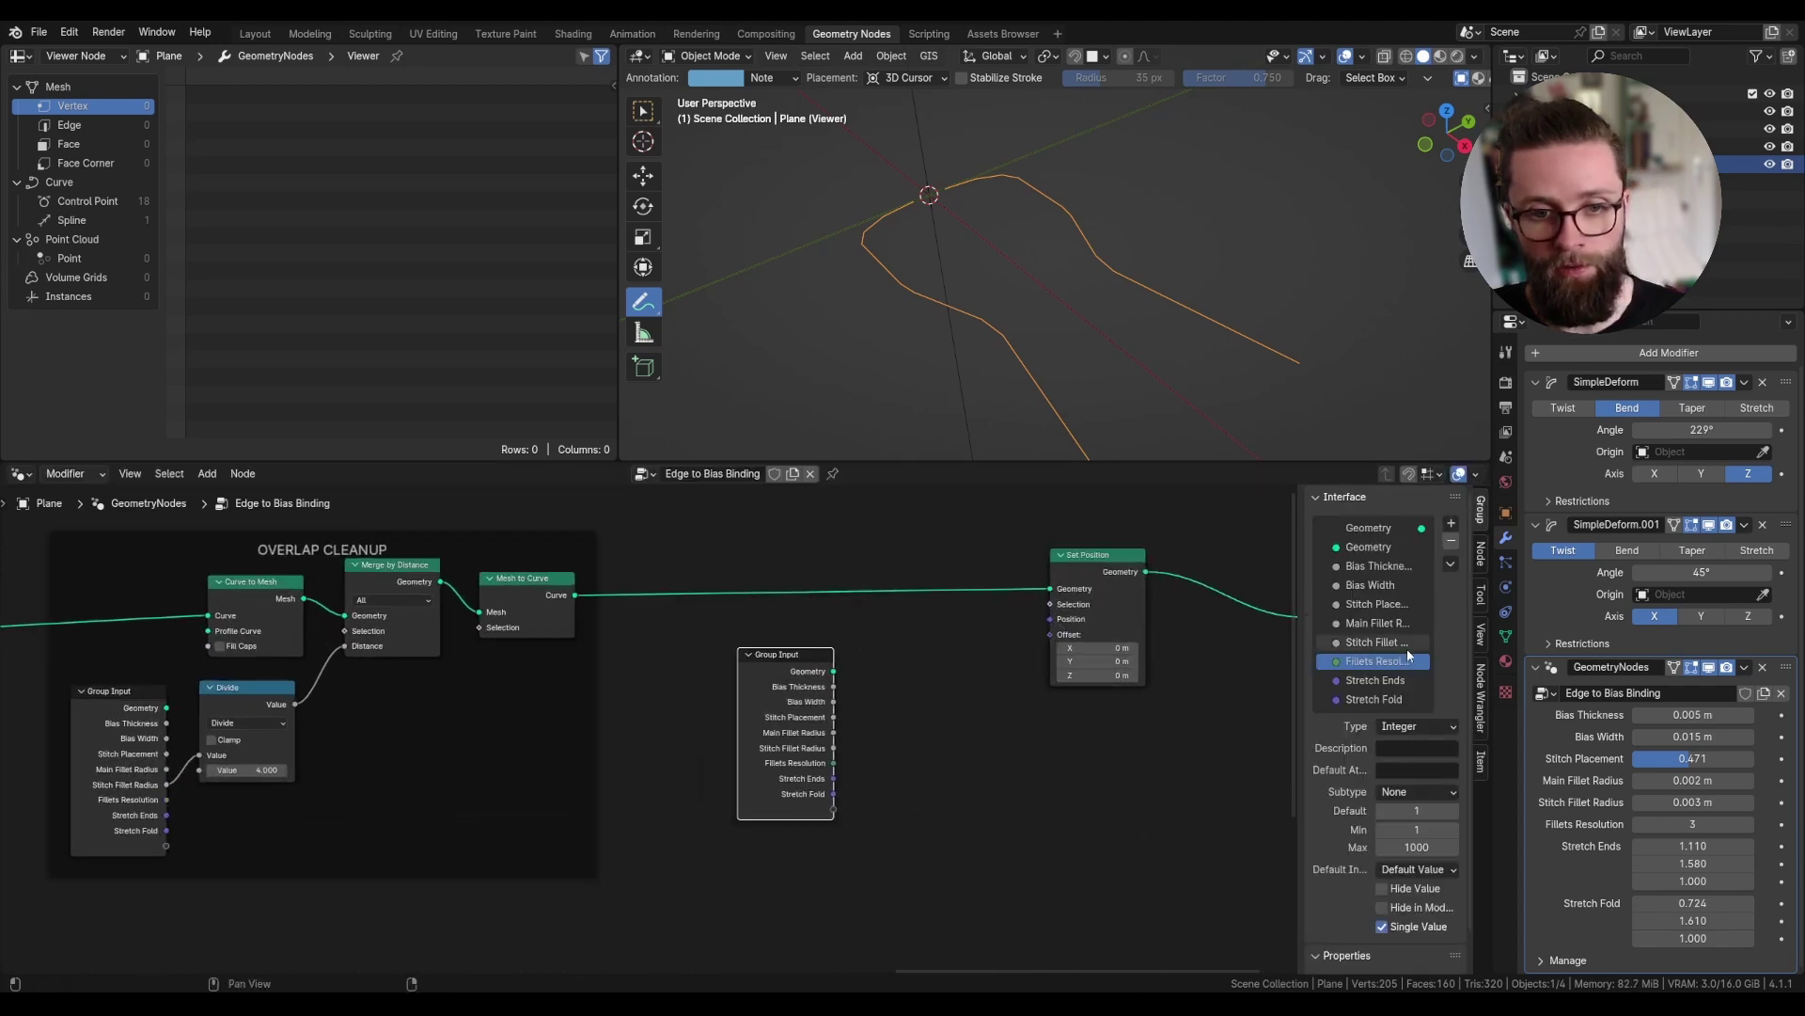
pyautogui.scroll(-2, 1407, 649)
pyautogui.click(1403, 655)
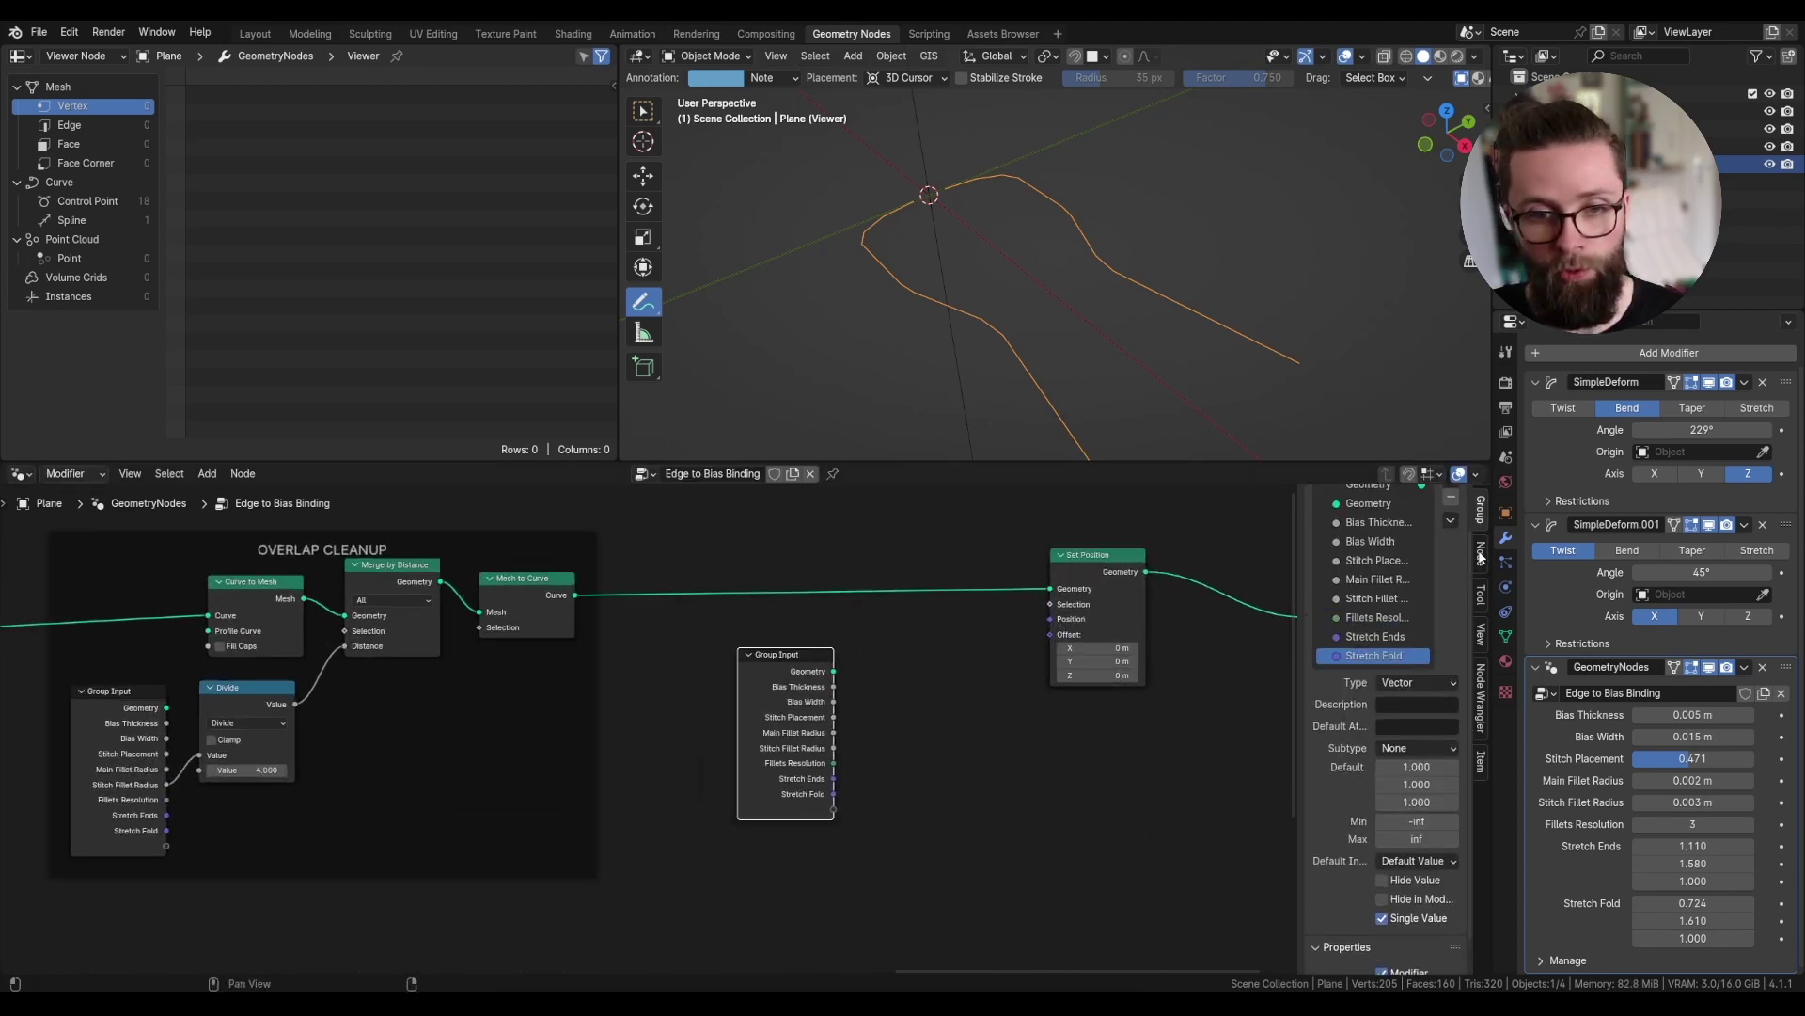
pyautogui.scroll(2, 1454, 573)
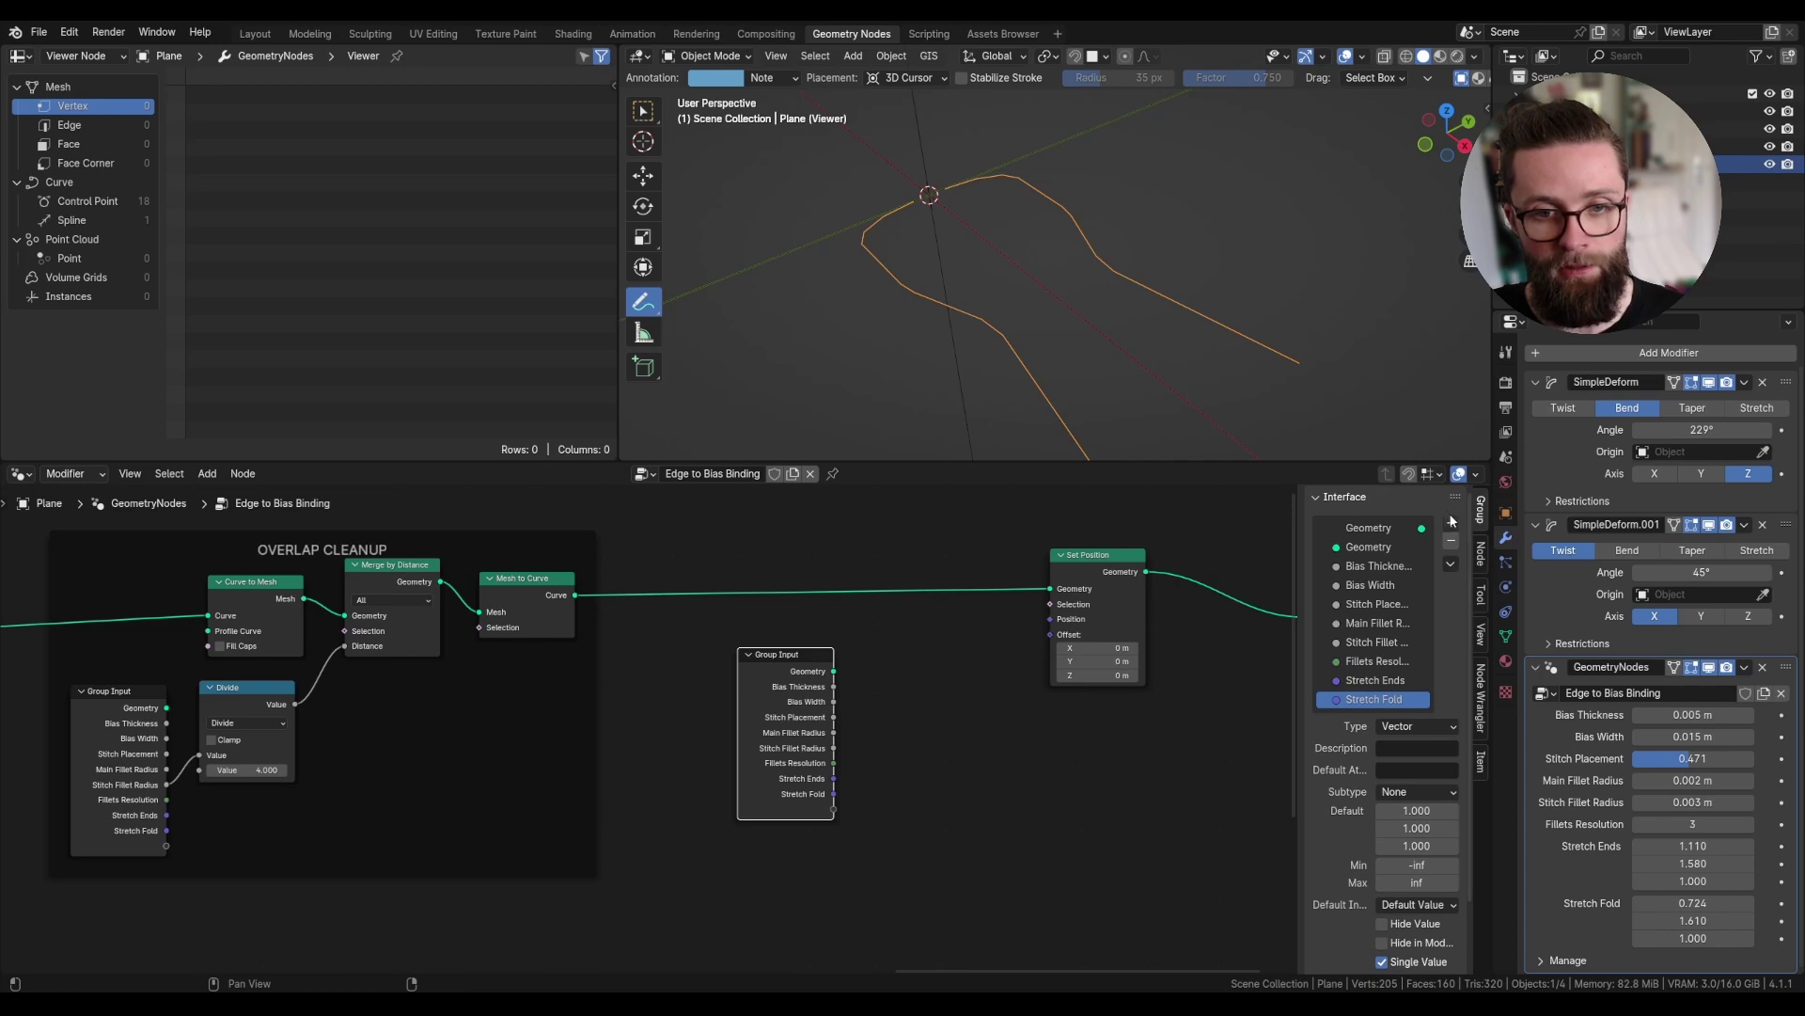
pyautogui.click(1451, 522)
pyautogui.click(1467, 534)
pyautogui.click(1420, 767)
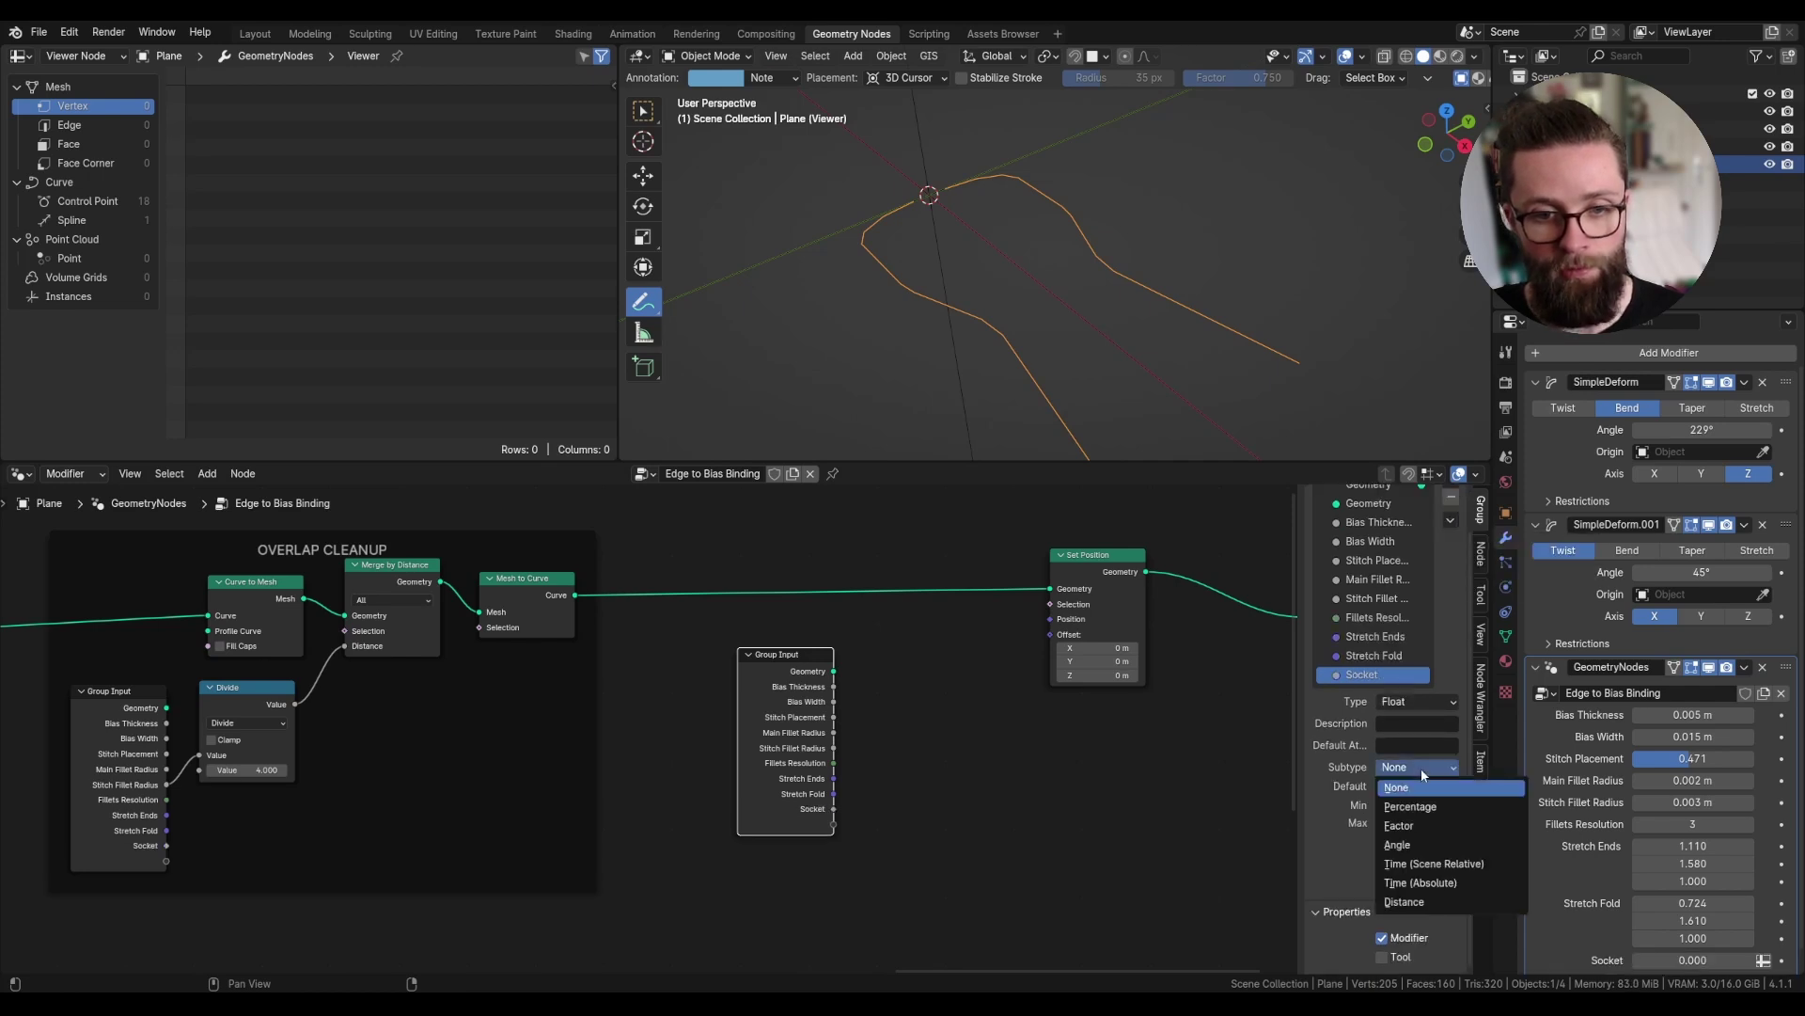
pyautogui.click(1401, 901)
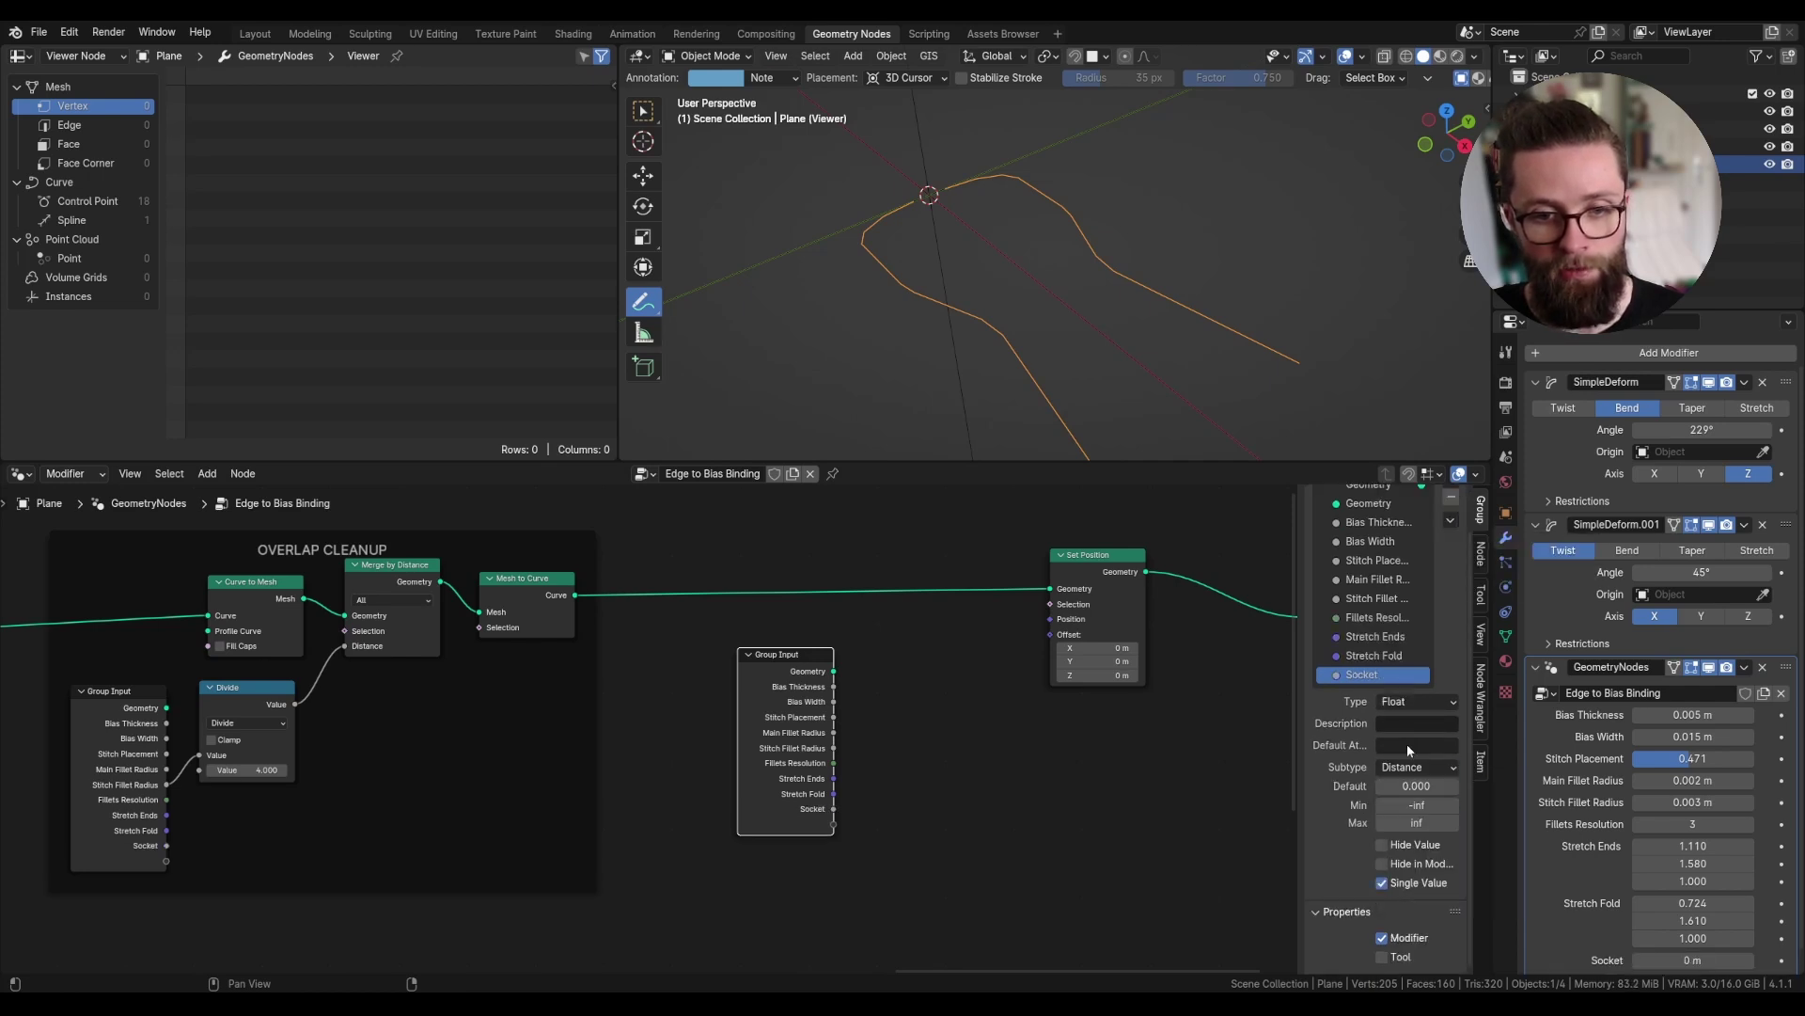
# - Set the new group input's default to 0.0005 and name it Fabric Thickness
pyautogui.click(1418, 785)
pyautogui.write('0.0')
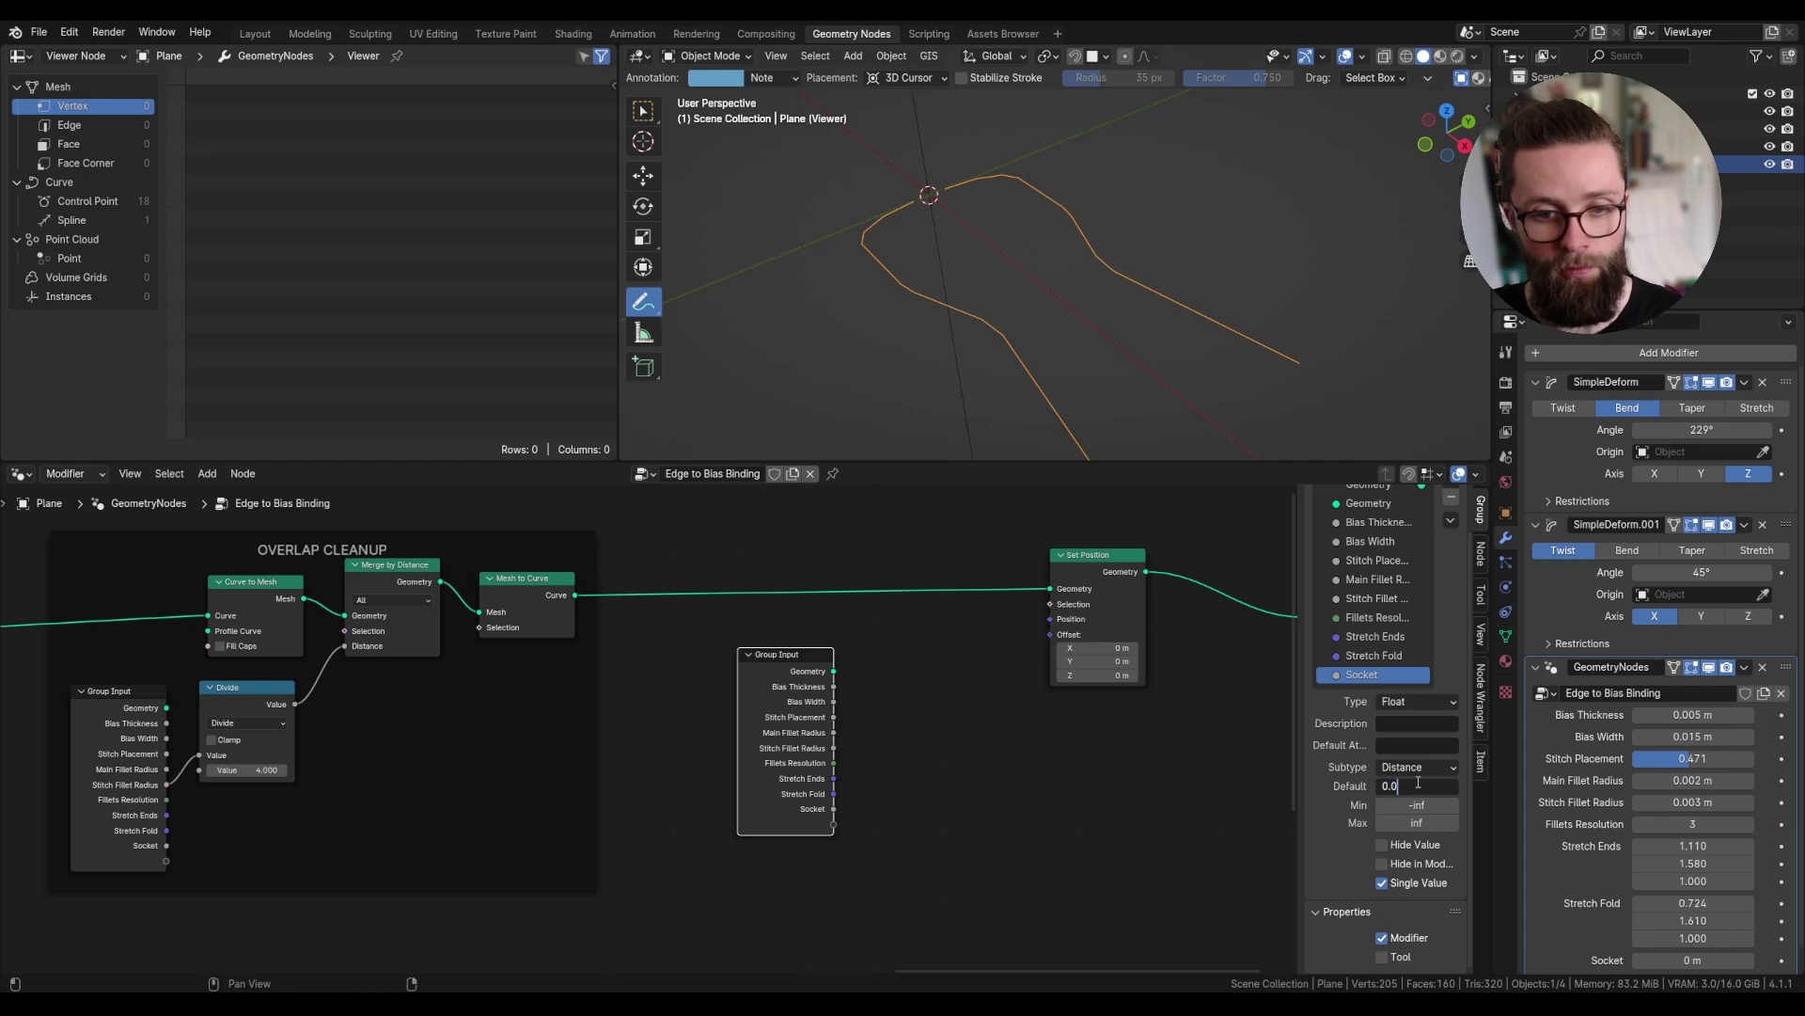
pyautogui.write('00')
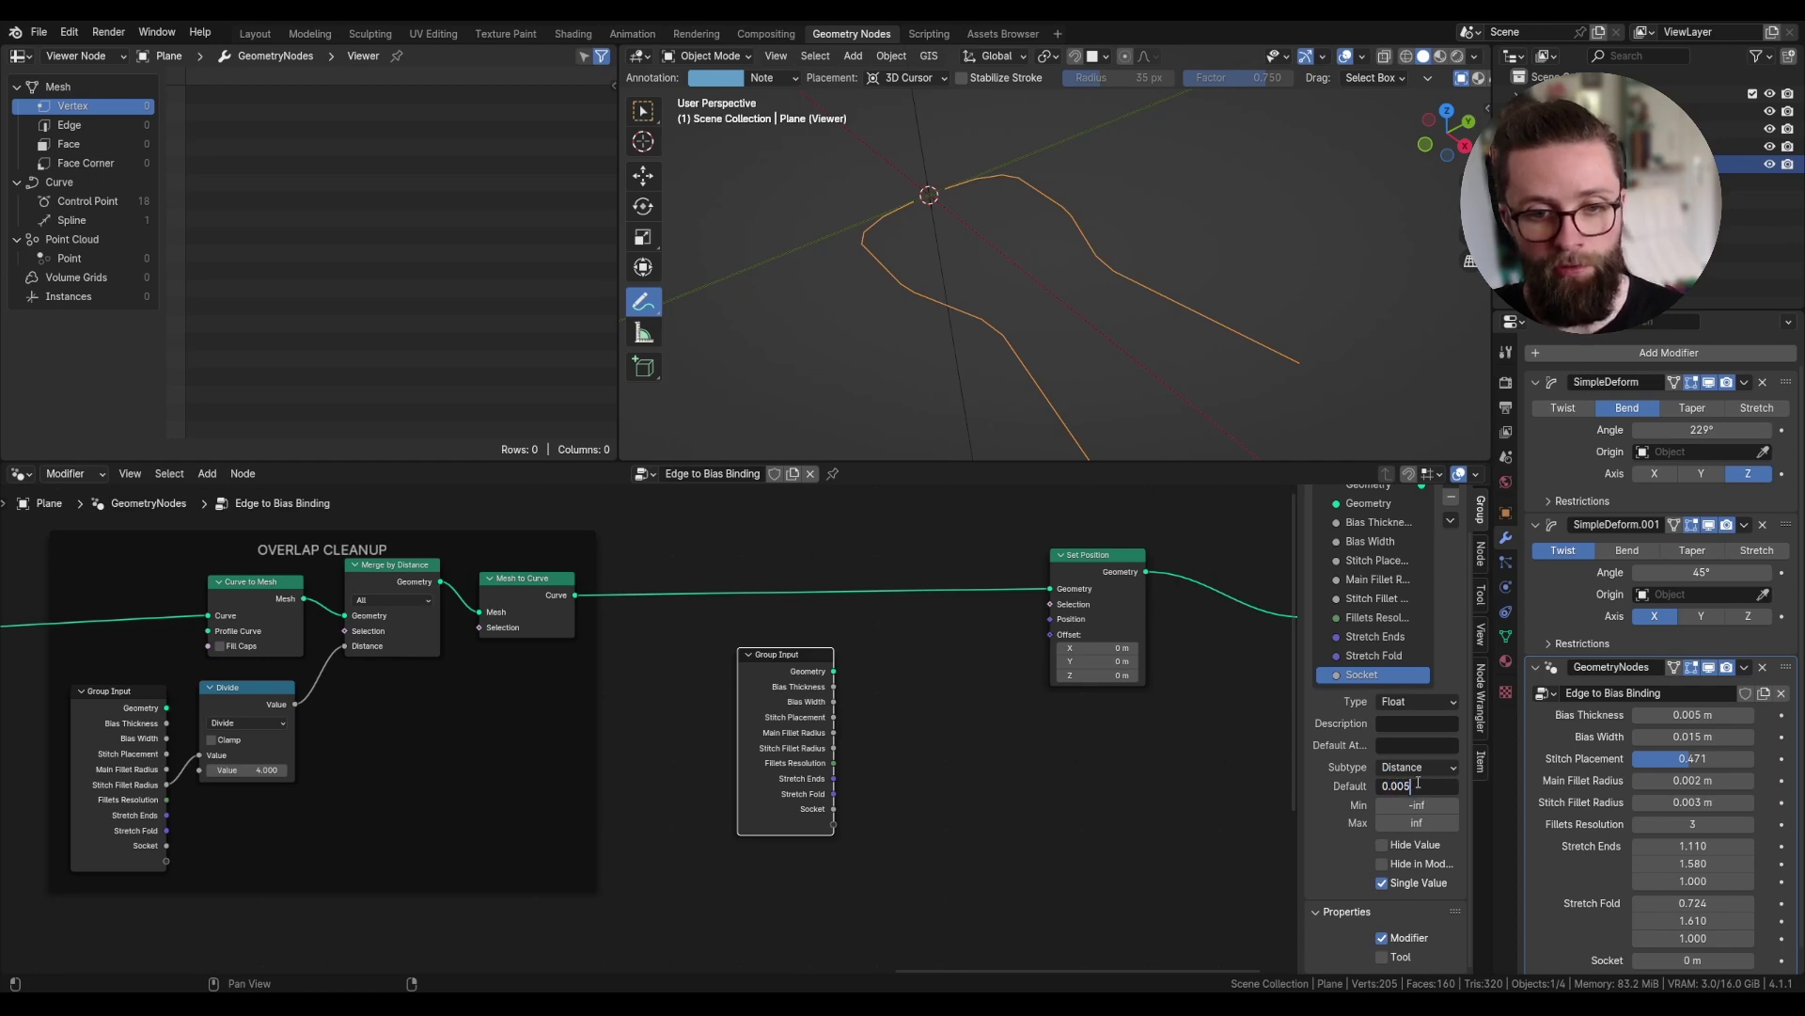
pyautogui.write('5')
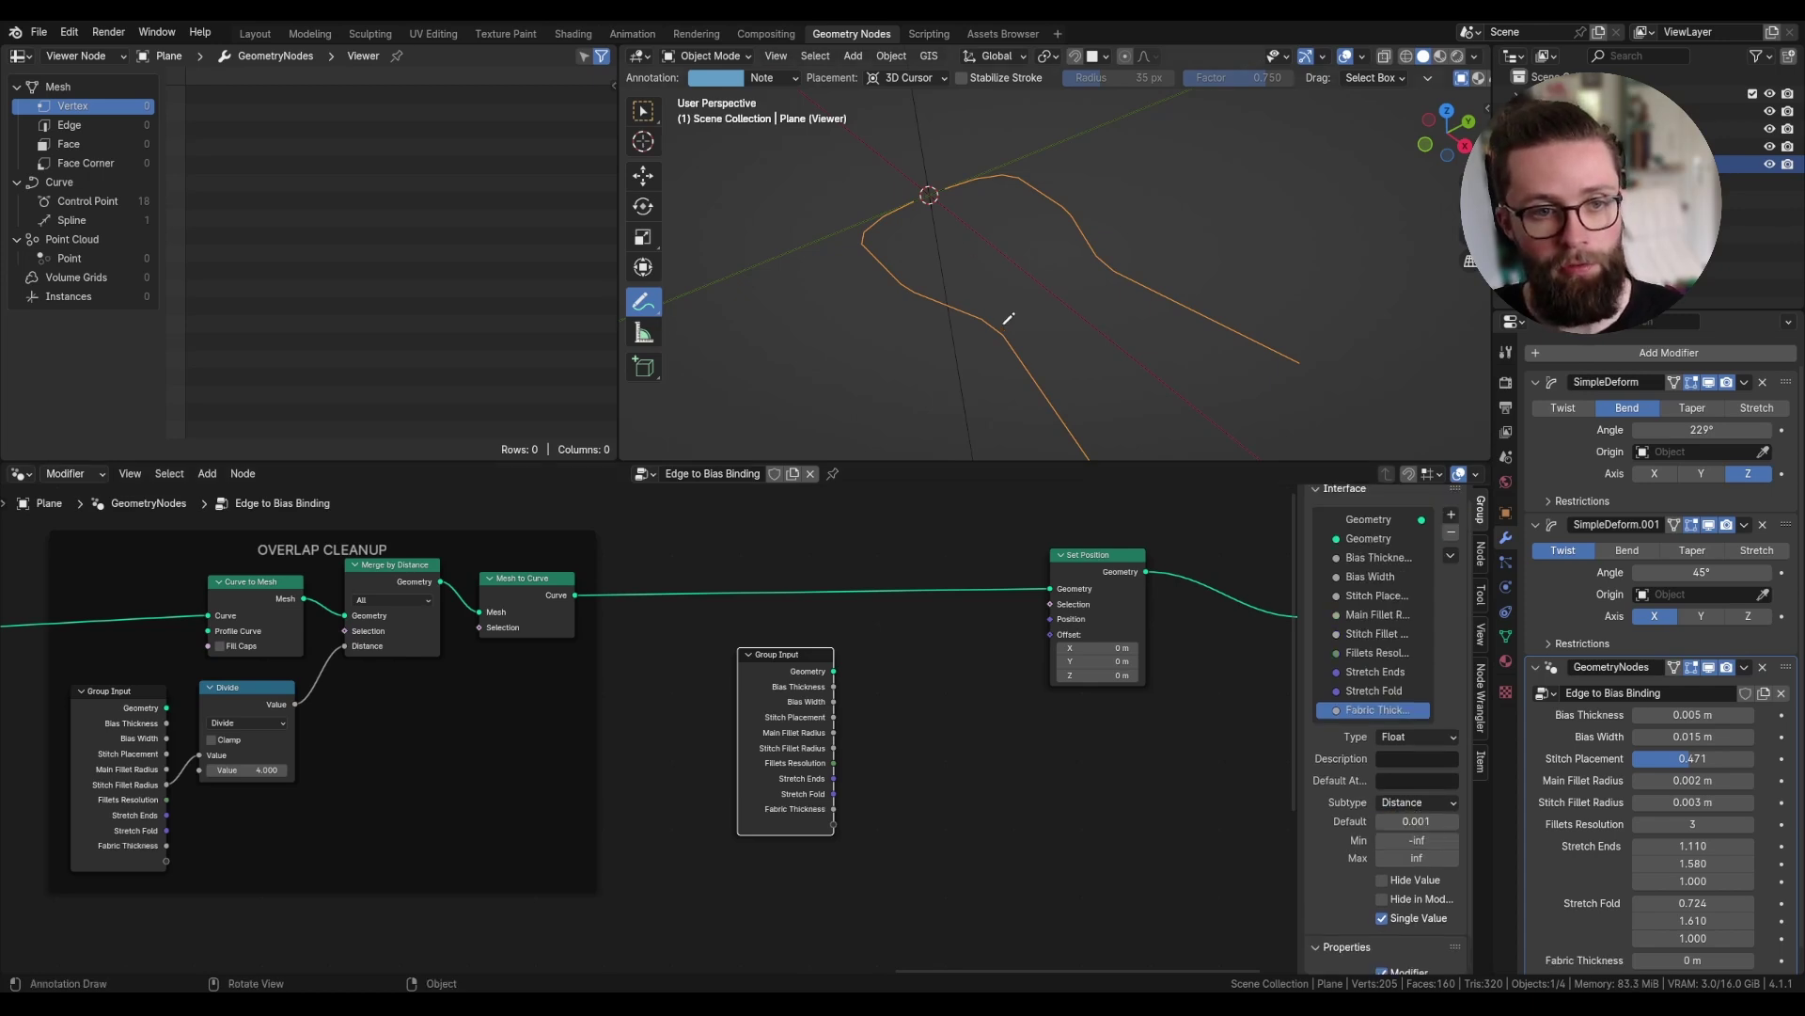
# - Move Set Position farther from the Group Input and add a Curve Tangent node between them
pyautogui.moveTo(1098, 561); pyautogui.dragTo(1153, 564)
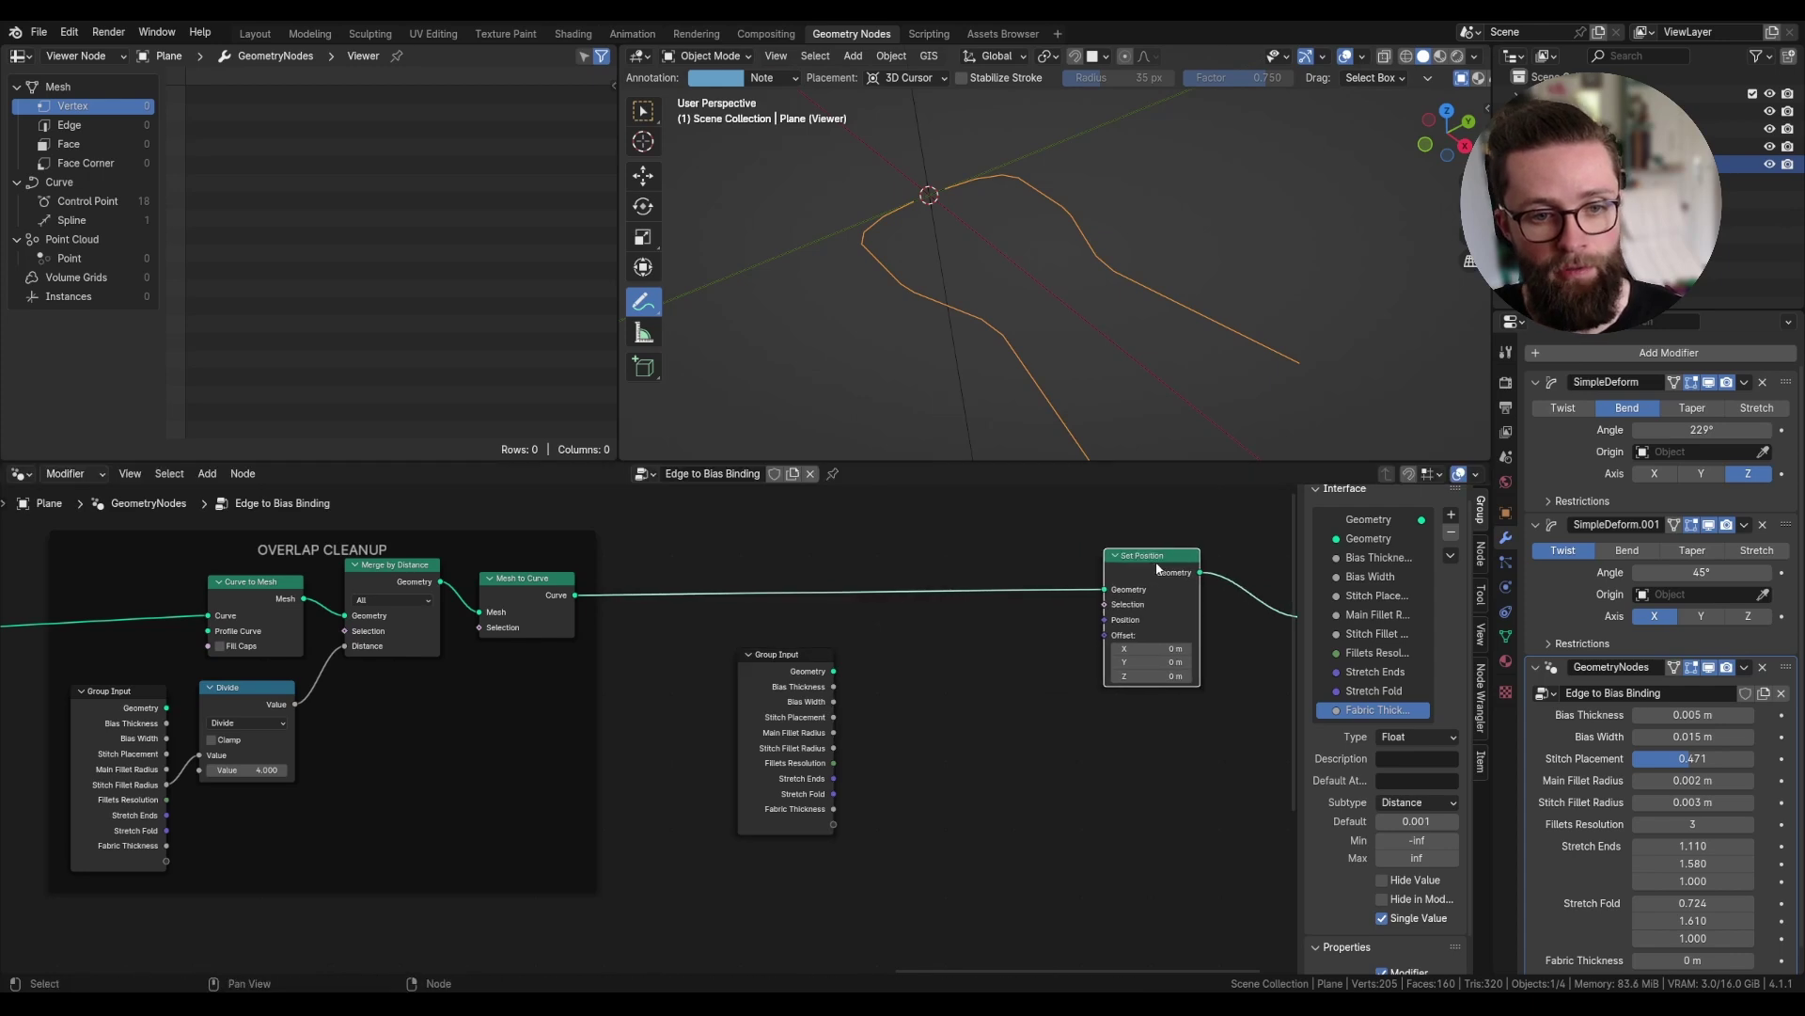
pyautogui.moveTo(1002, 587); pyautogui.dragTo(915, 545, button='middle')
pyautogui.hotkey('shift', 'a')
pyautogui.write('curve')
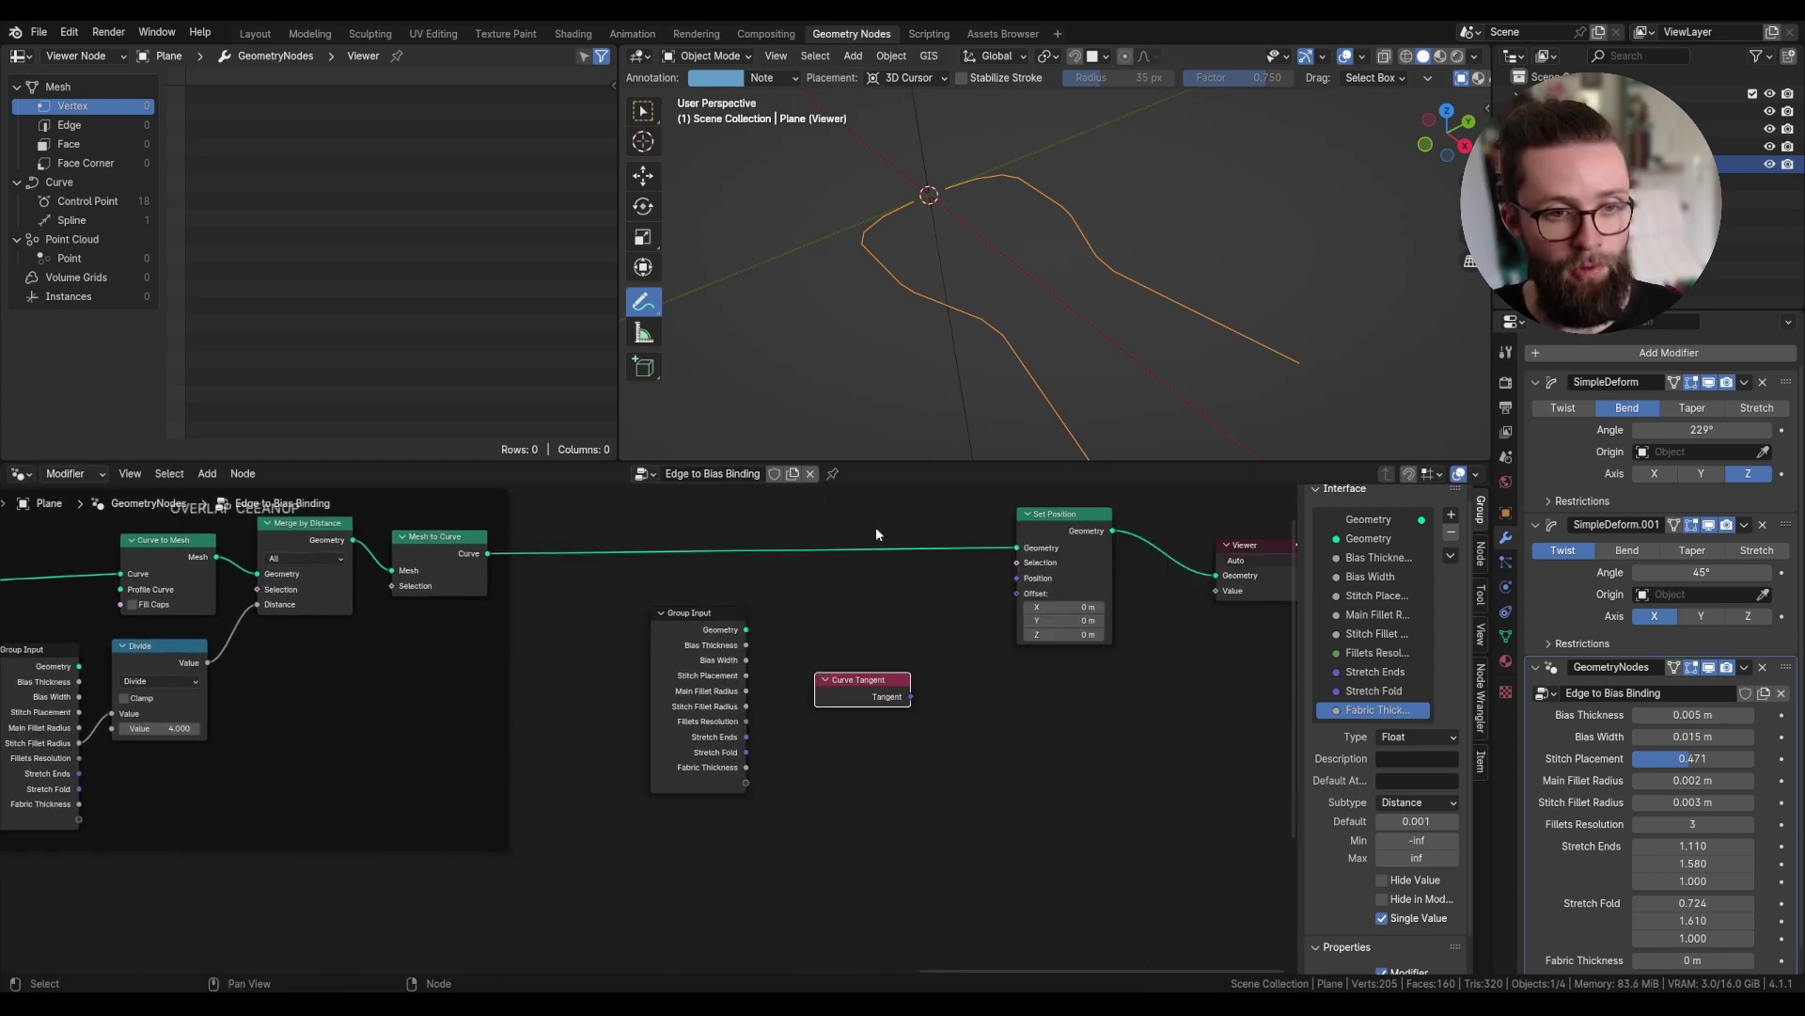
# - Sketch annotation arrows on the profile curve in the viewport to illustrate the tangent directions and the perpendicular offset directions
pyautogui.moveTo(986, 325)
pyautogui.mouseDown()
pyautogui.moveTo(884, 265)
pyautogui.moveTo(898, 216)
pyautogui.moveTo(997, 182)
pyautogui.mouseUp()
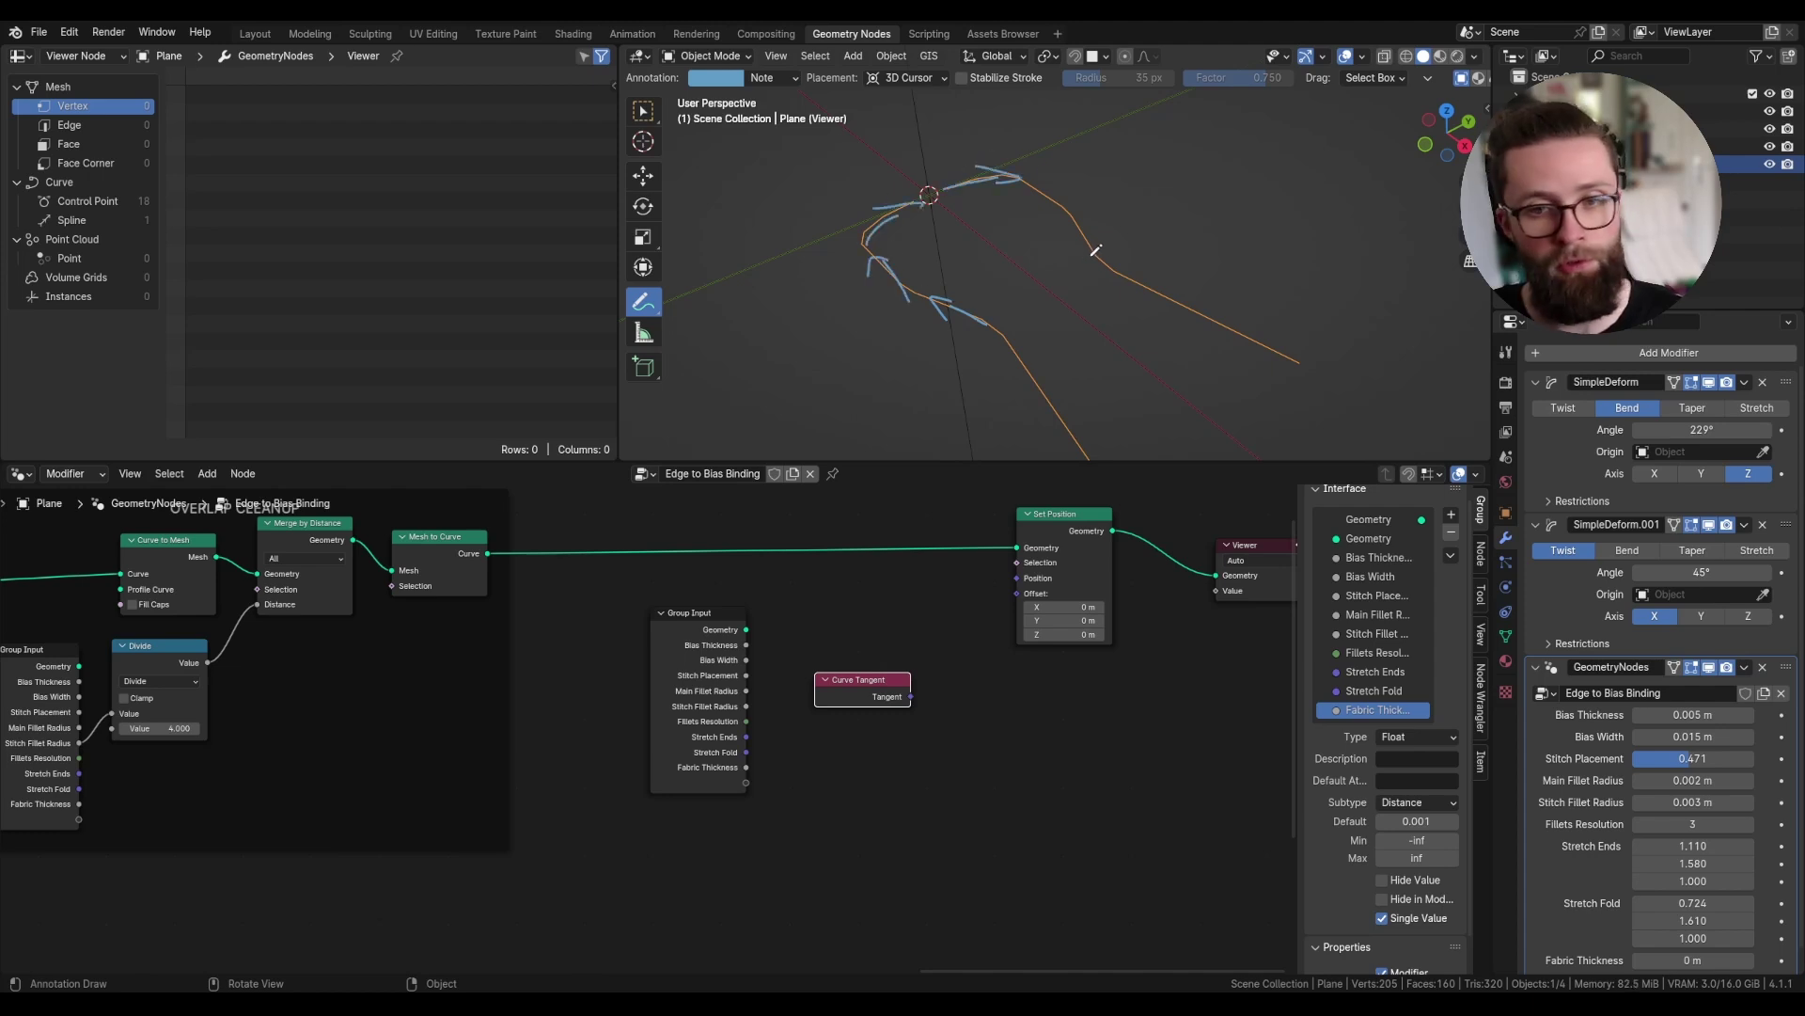
pyautogui.moveTo(1100, 242)
pyautogui.mouseDown()
pyautogui.moveTo(1097, 316)
pyautogui.moveTo(1140, 303)
pyautogui.mouseUp()
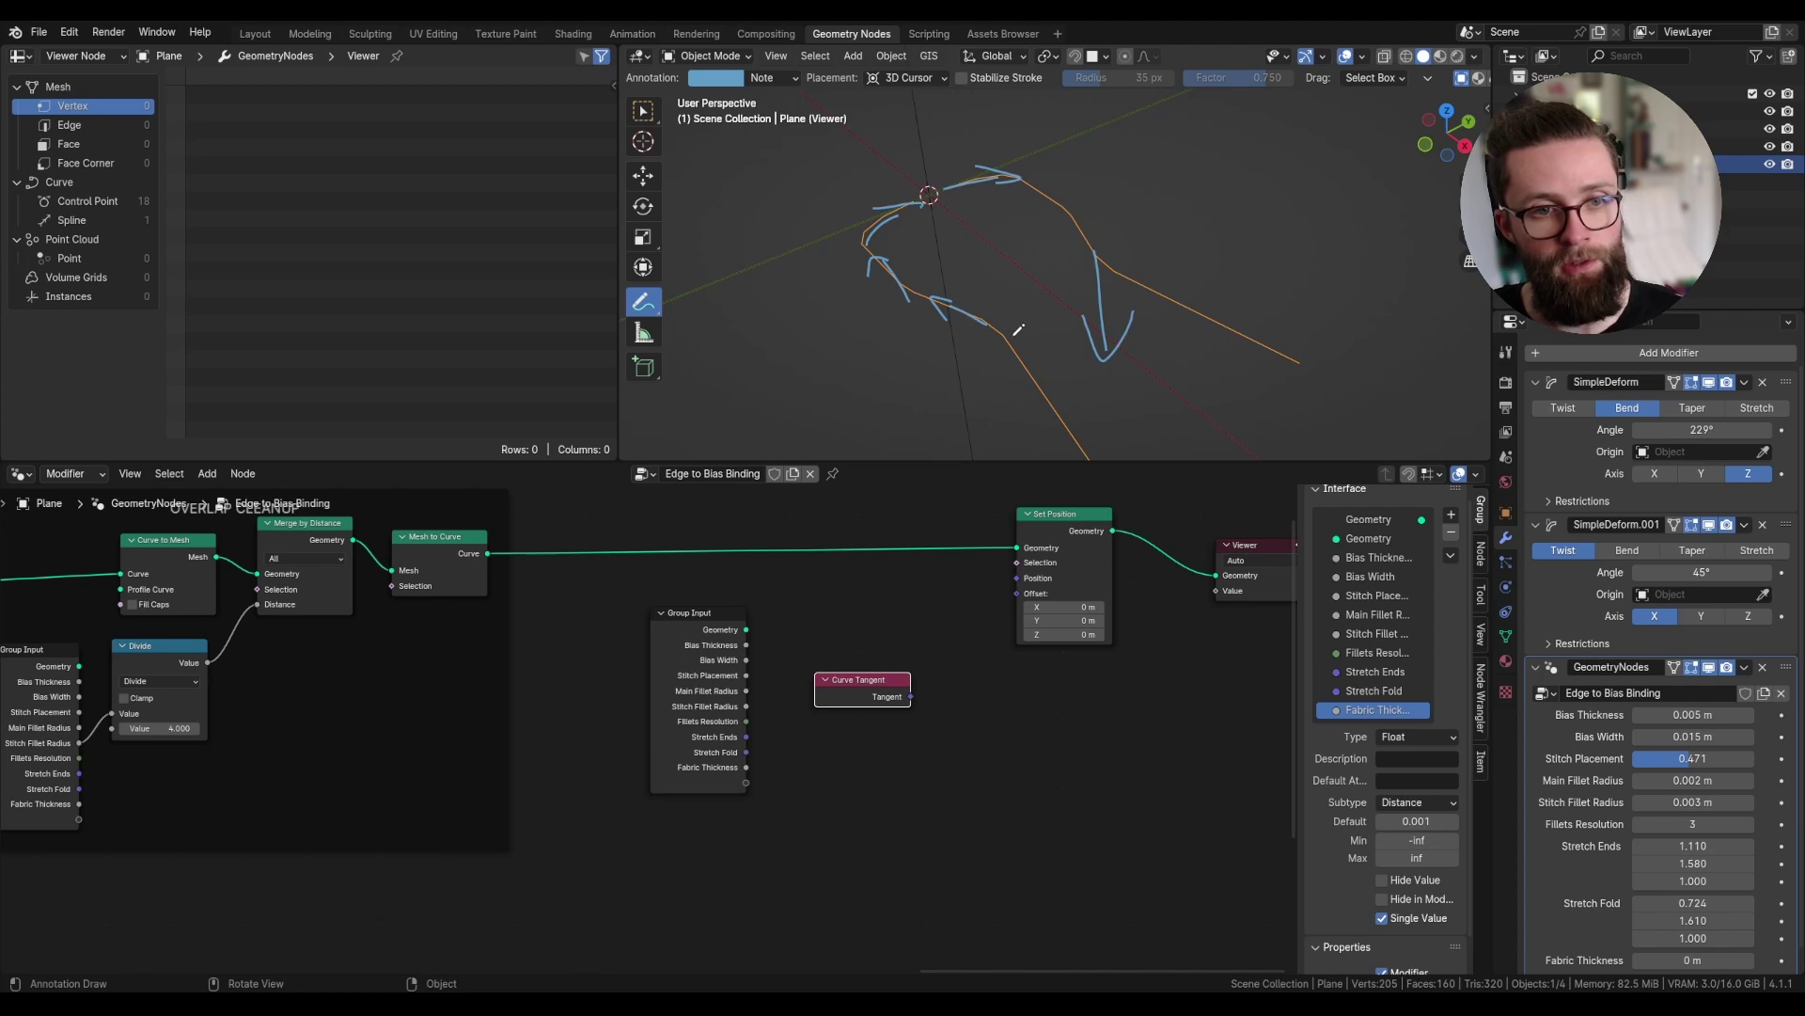
pyautogui.moveTo(978, 318); pyautogui.dragTo(1006, 291)
pyautogui.moveTo(993, 296); pyautogui.dragTo(1005, 305)
pyautogui.moveTo(922, 291); pyautogui.dragTo(964, 276)
pyautogui.moveTo(940, 274)
pyautogui.mouseDown()
pyautogui.moveTo(955, 284)
pyautogui.moveTo(911, 259)
pyautogui.moveTo(930, 255)
pyautogui.mouseUp()
pyautogui.moveTo(908, 246); pyautogui.dragTo(930, 255)
pyautogui.moveTo(874, 247); pyautogui.dragTo(938, 225)
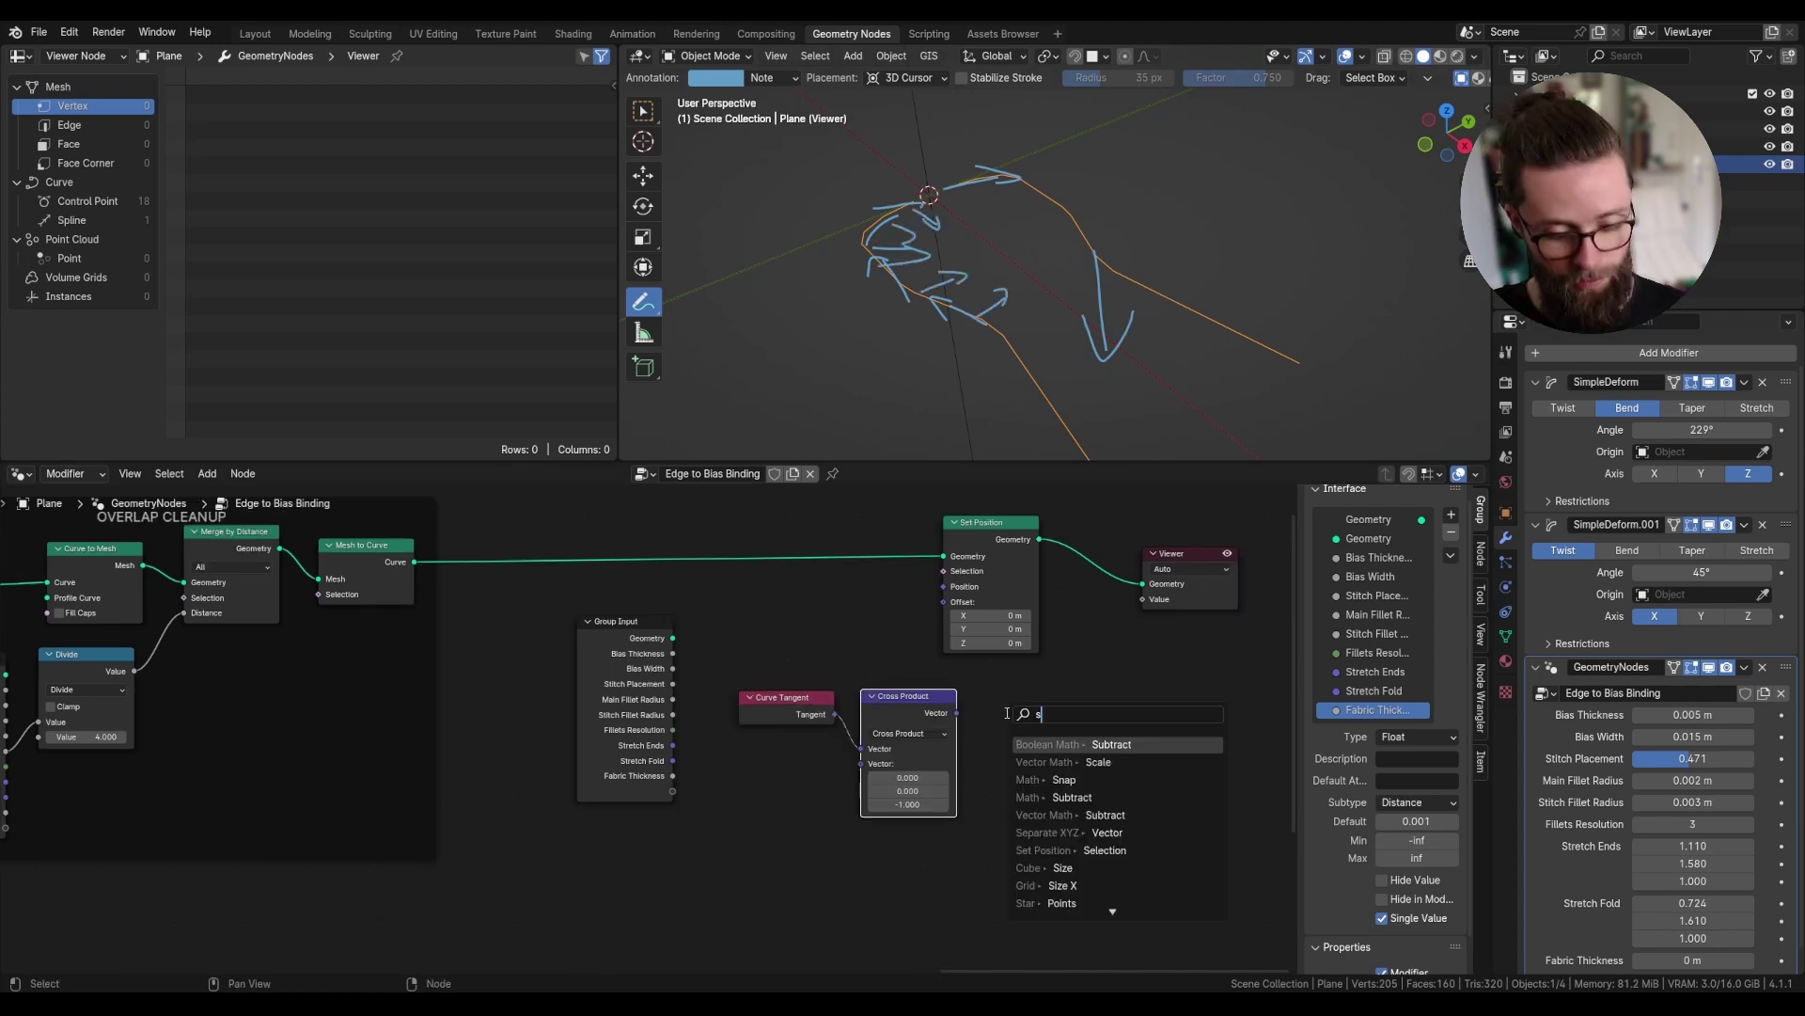
# - Attach a Scale node to the Cross Product output, scale it by Fabric Thickness, and connect it to Set Position's Offset
pyautogui.write('ca')
pyautogui.press('Return')
pyautogui.click(1007, 712)
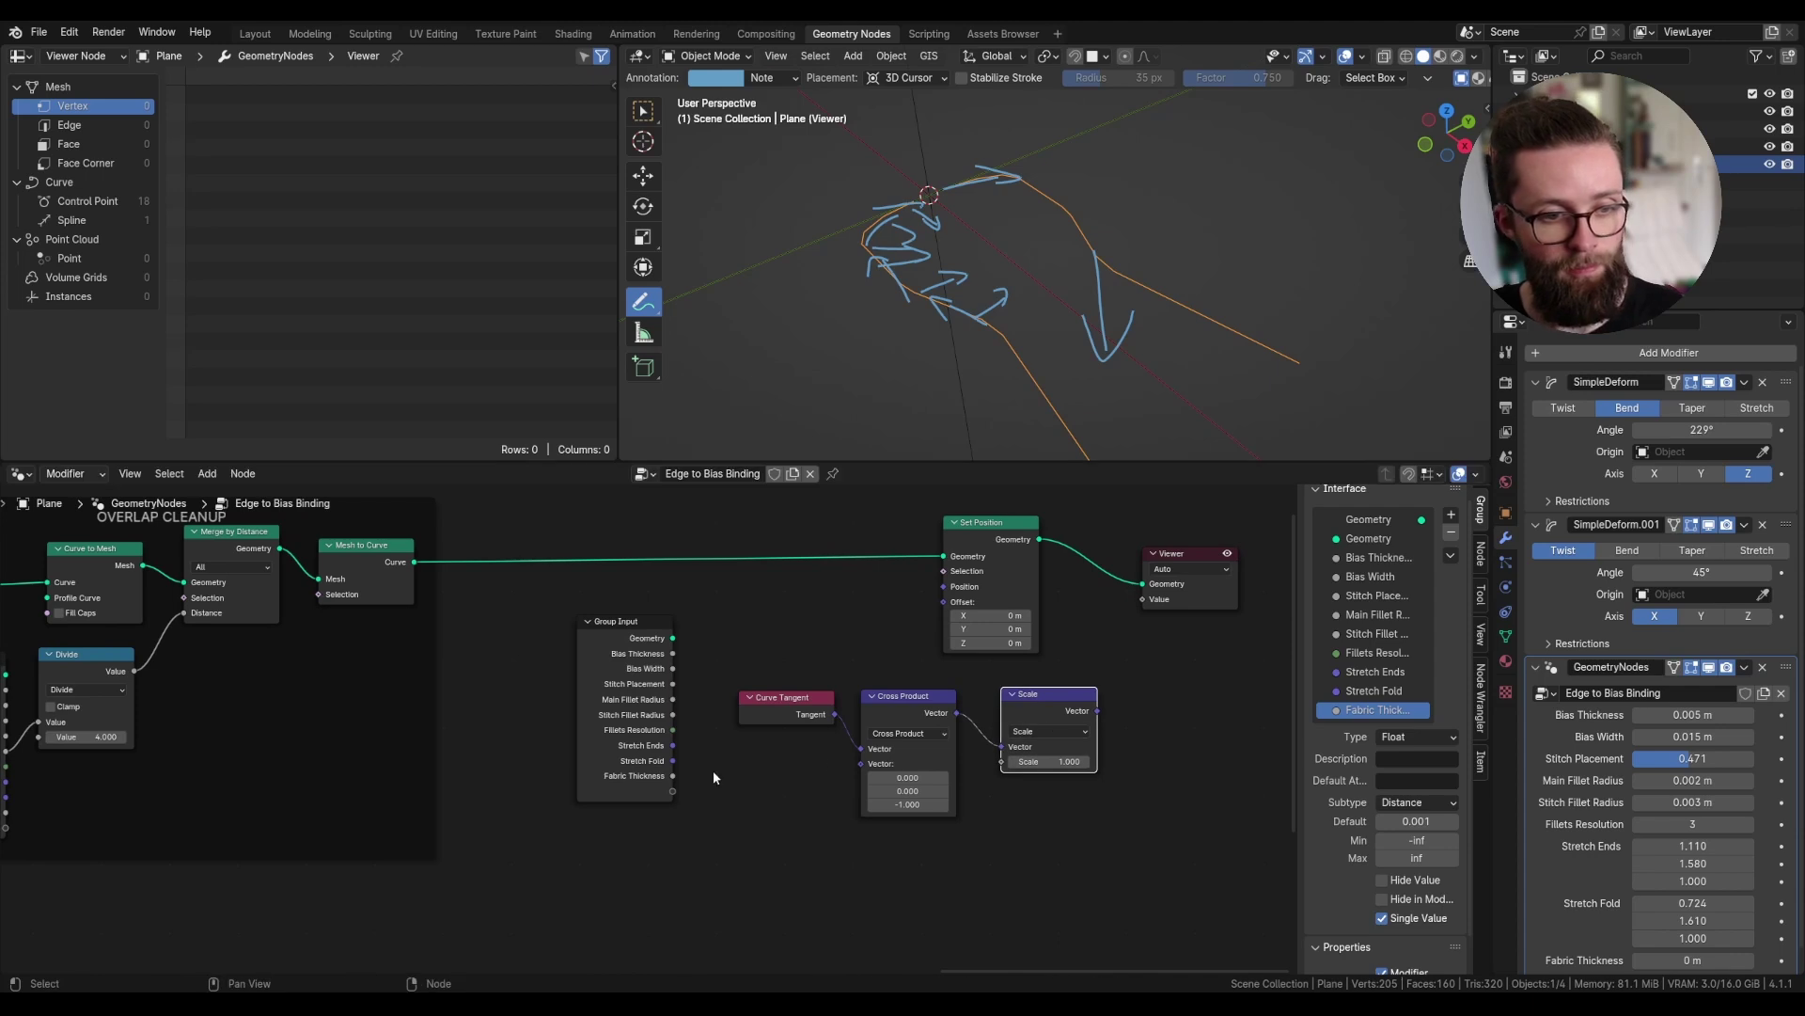
pyautogui.moveTo(673, 776); pyautogui.dragTo(1008, 764)
pyautogui.moveTo(1098, 711); pyautogui.dragTo(1111, 708)
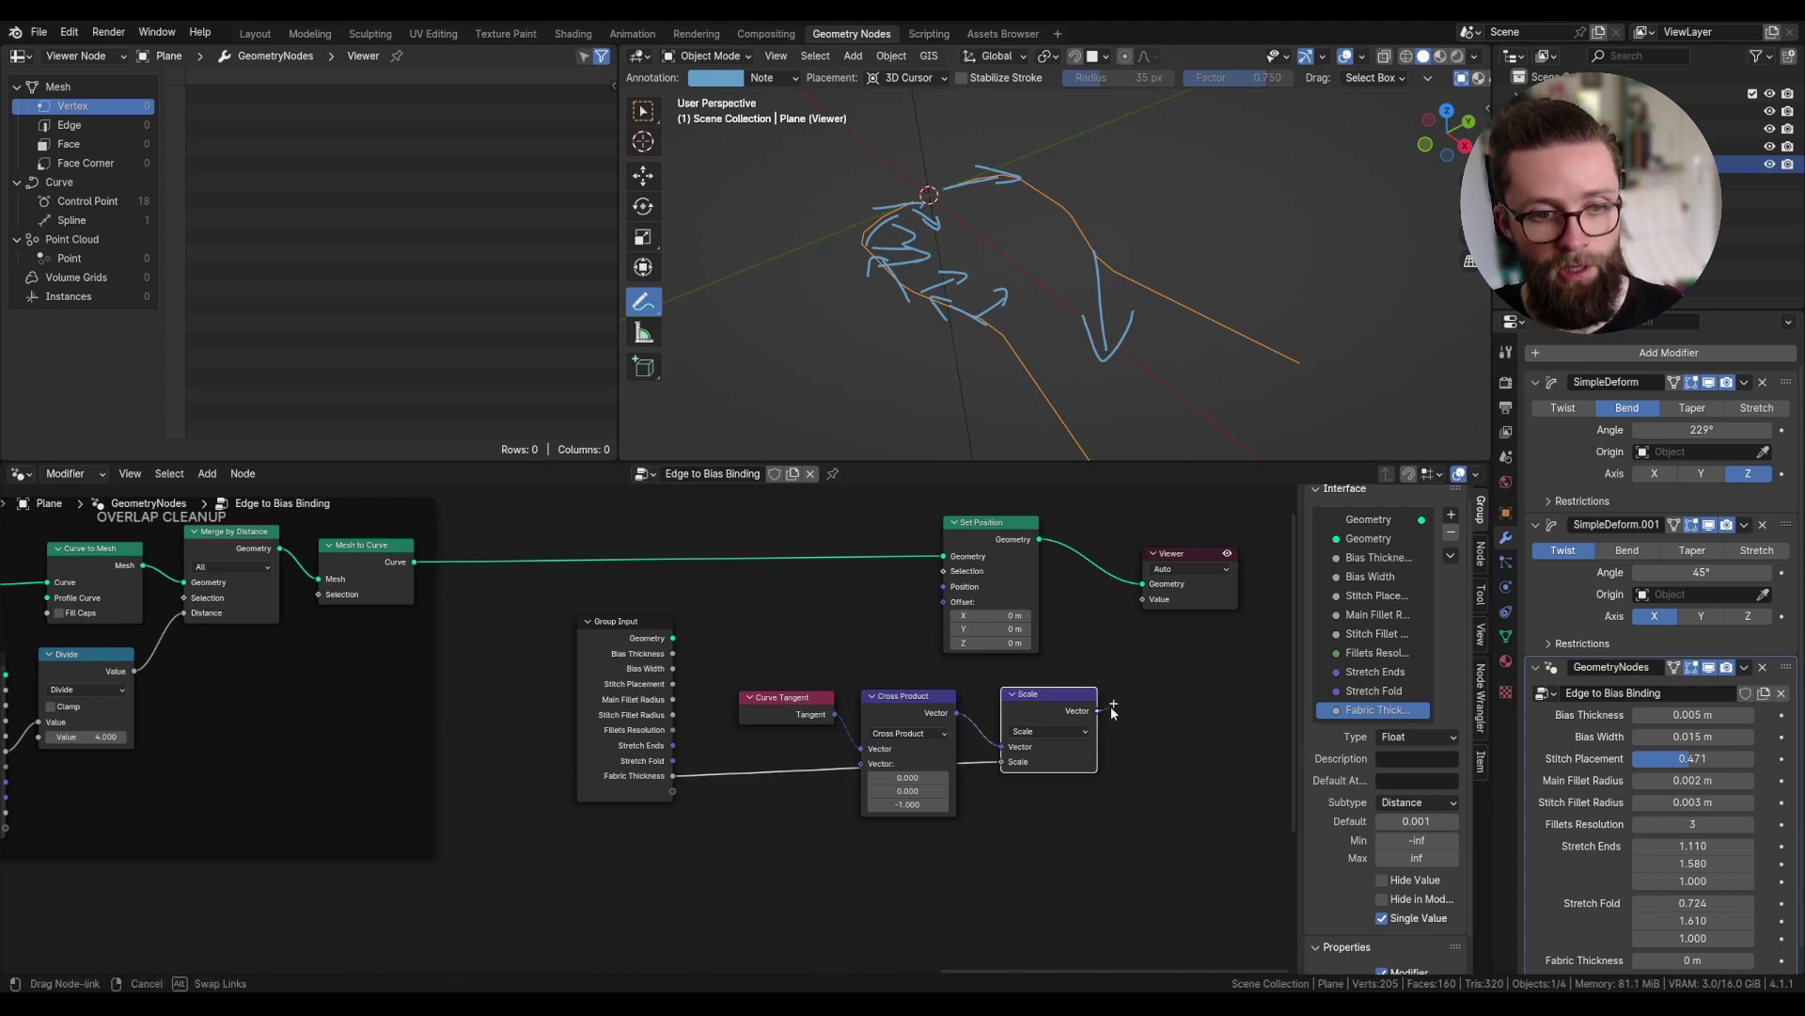
pyautogui.moveTo(959, 616); pyautogui.dragTo(951, 611)
# - Set the modifier's Fabric Thickness to 0.0005 m and erase the annotation arrows from the viewport
pyautogui.scroll(-1, 1693, 939)
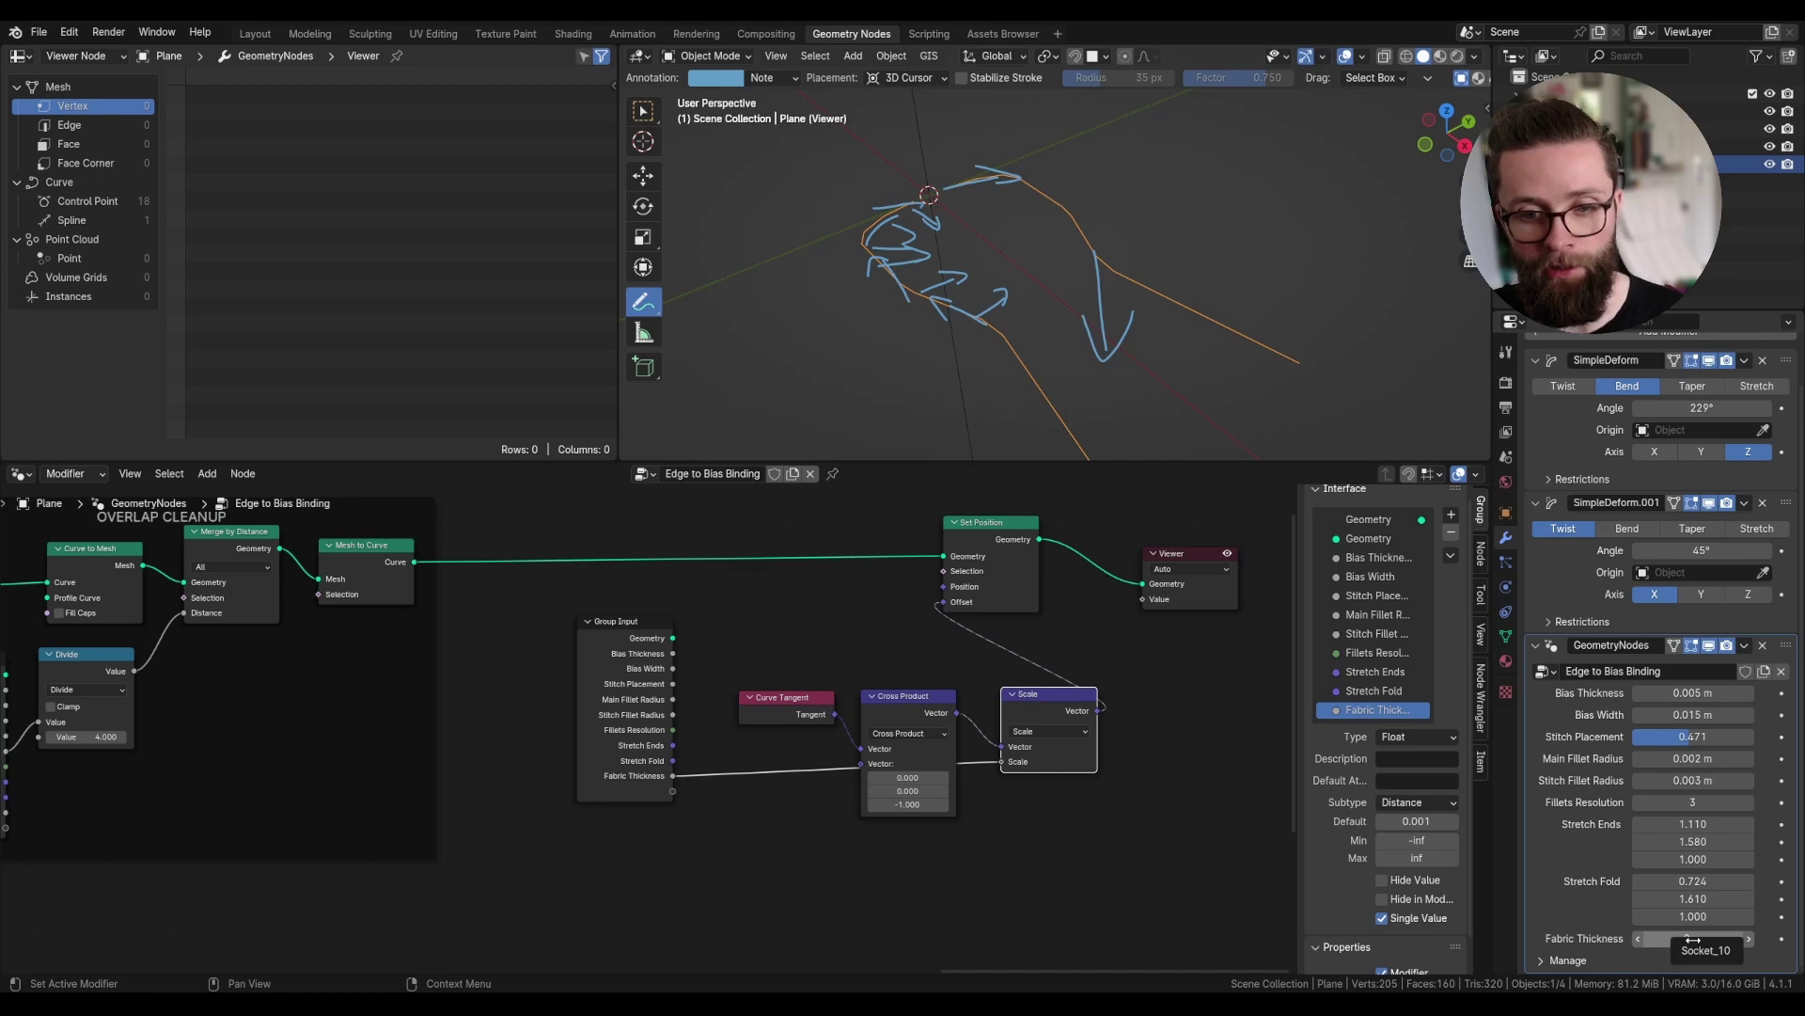
pyautogui.click(1692, 939)
pyautogui.write('0.0035')
pyautogui.press('Return')
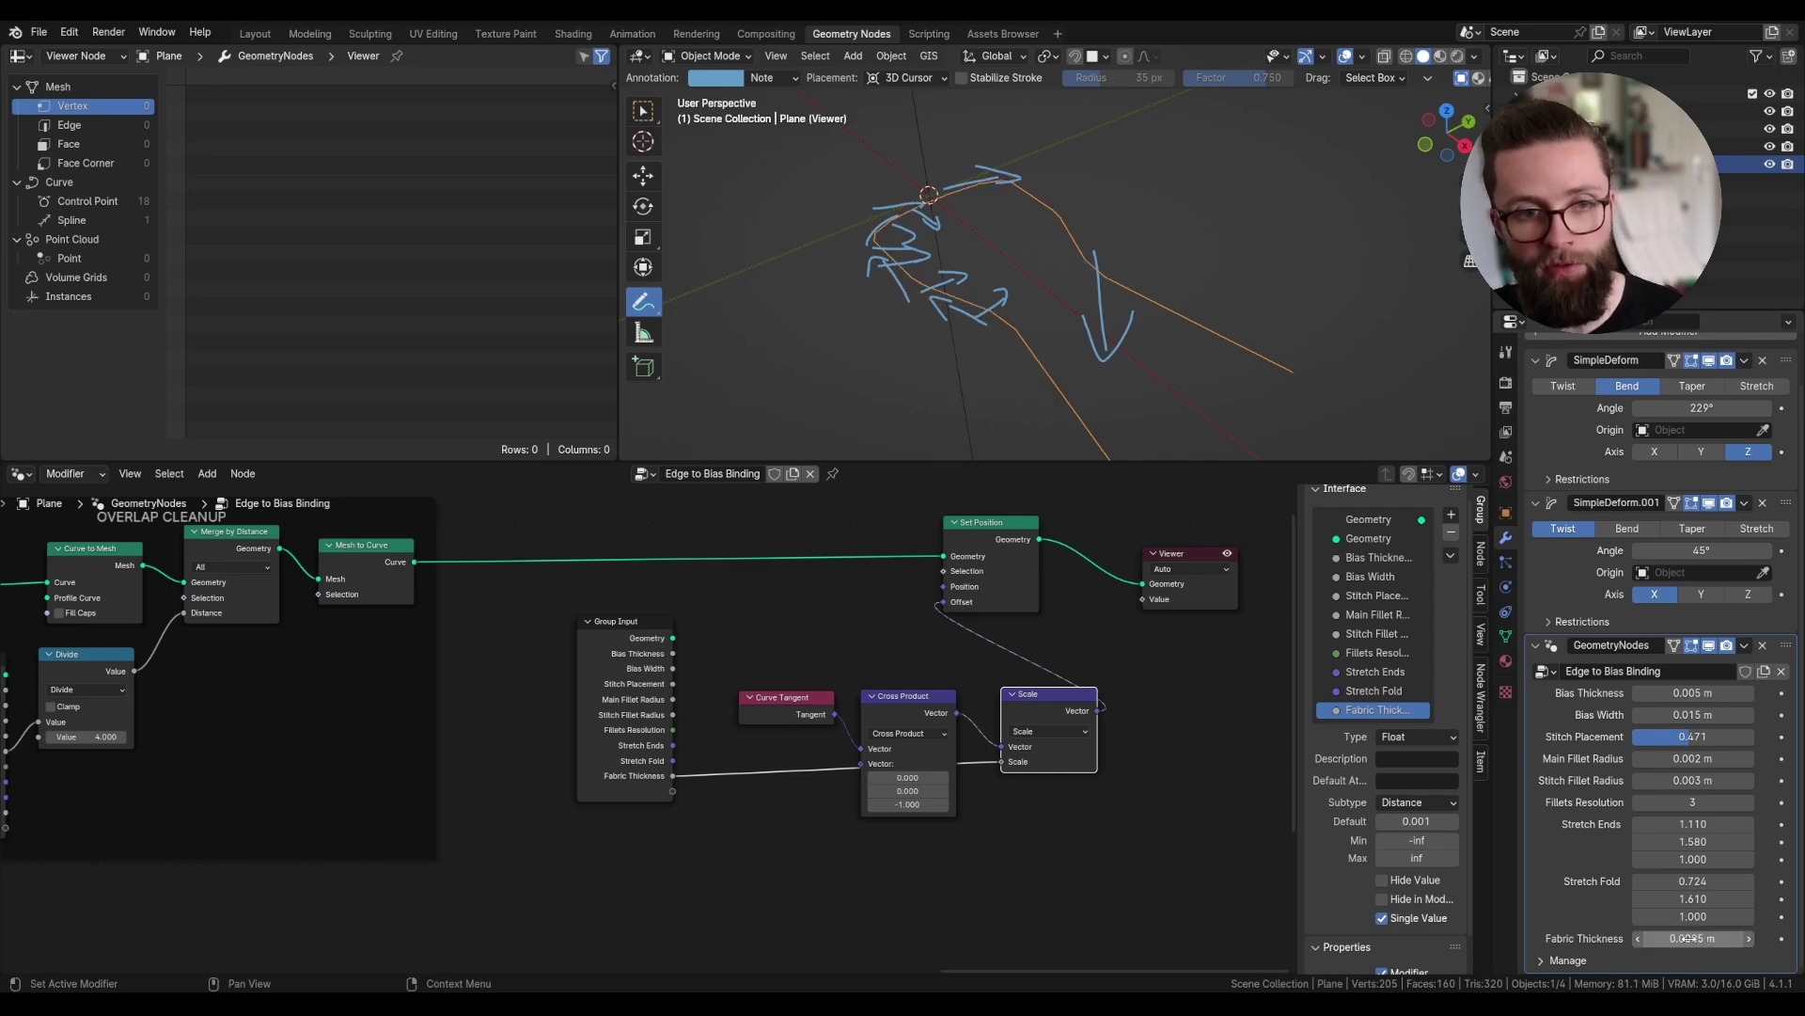
pyautogui.keyDown('shift'); pyautogui.moveTo(1069, 312); pyautogui.dragTo(1055, 282, button='middle'); pyautogui.keyUp('shift')
pyautogui.moveTo(989, 247)
pyautogui.keyDown('ctrl'); pyautogui.mouseDown()
pyautogui.moveTo(844, 175)
pyautogui.moveTo(1095, 282)
pyautogui.moveTo(1100, 322)
pyautogui.mouseUp(); pyautogui.keyUp('ctrl')
# - Add a Normal node and connect it to the Scale node's Vector in place of the Cross Product
pyautogui.hotkey('shift', 'a')
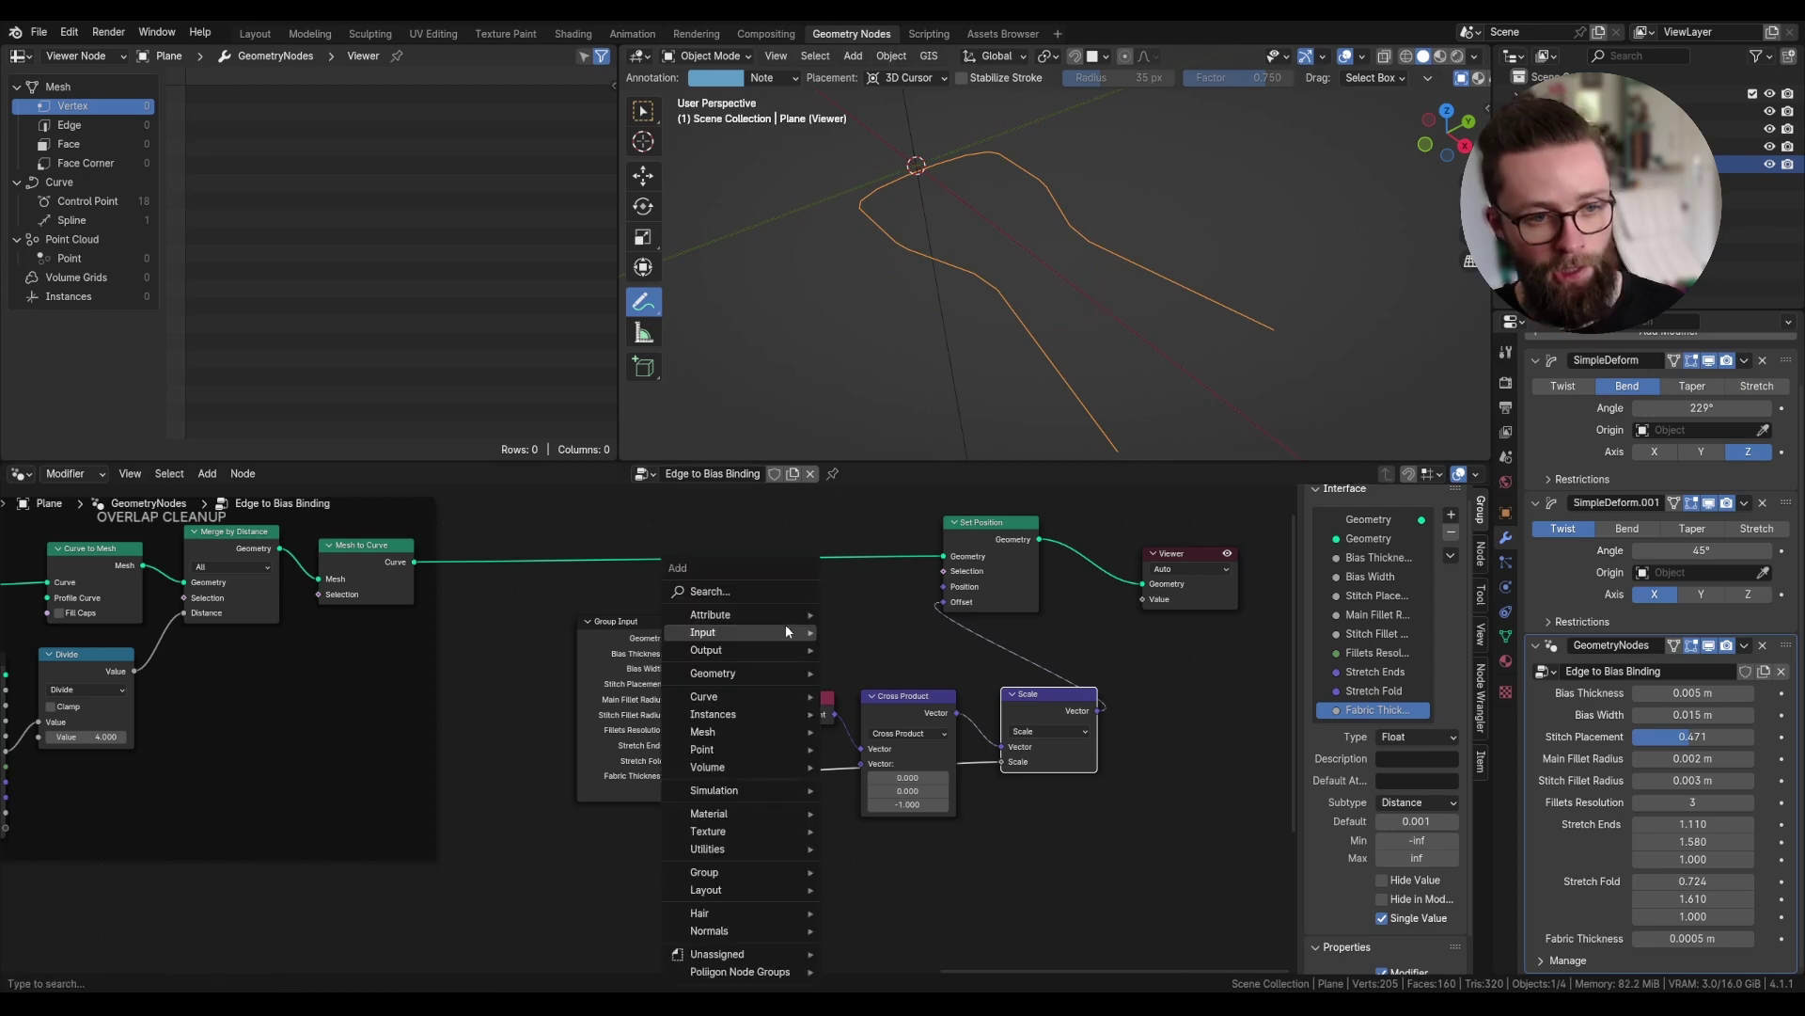
pyautogui.click(760, 594)
pyautogui.write('normal')
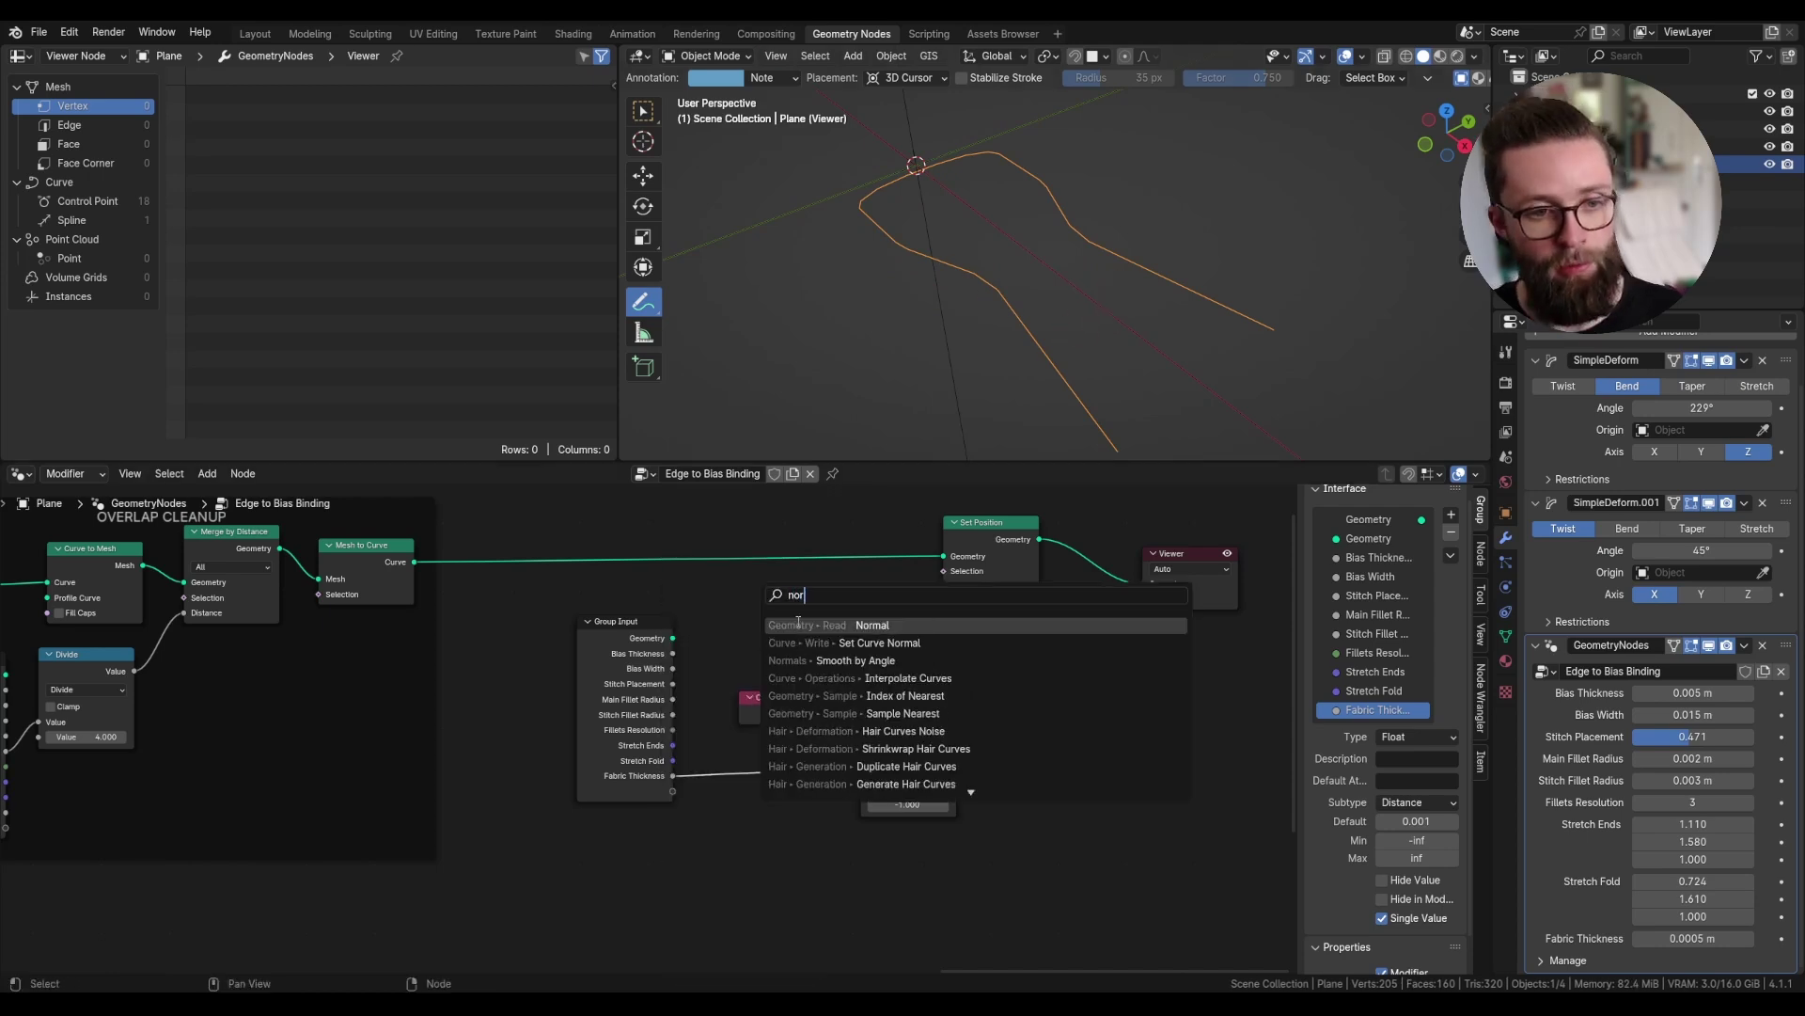
pyautogui.press('Return')
pyautogui.moveTo(804, 851); pyautogui.dragTo(999, 748)
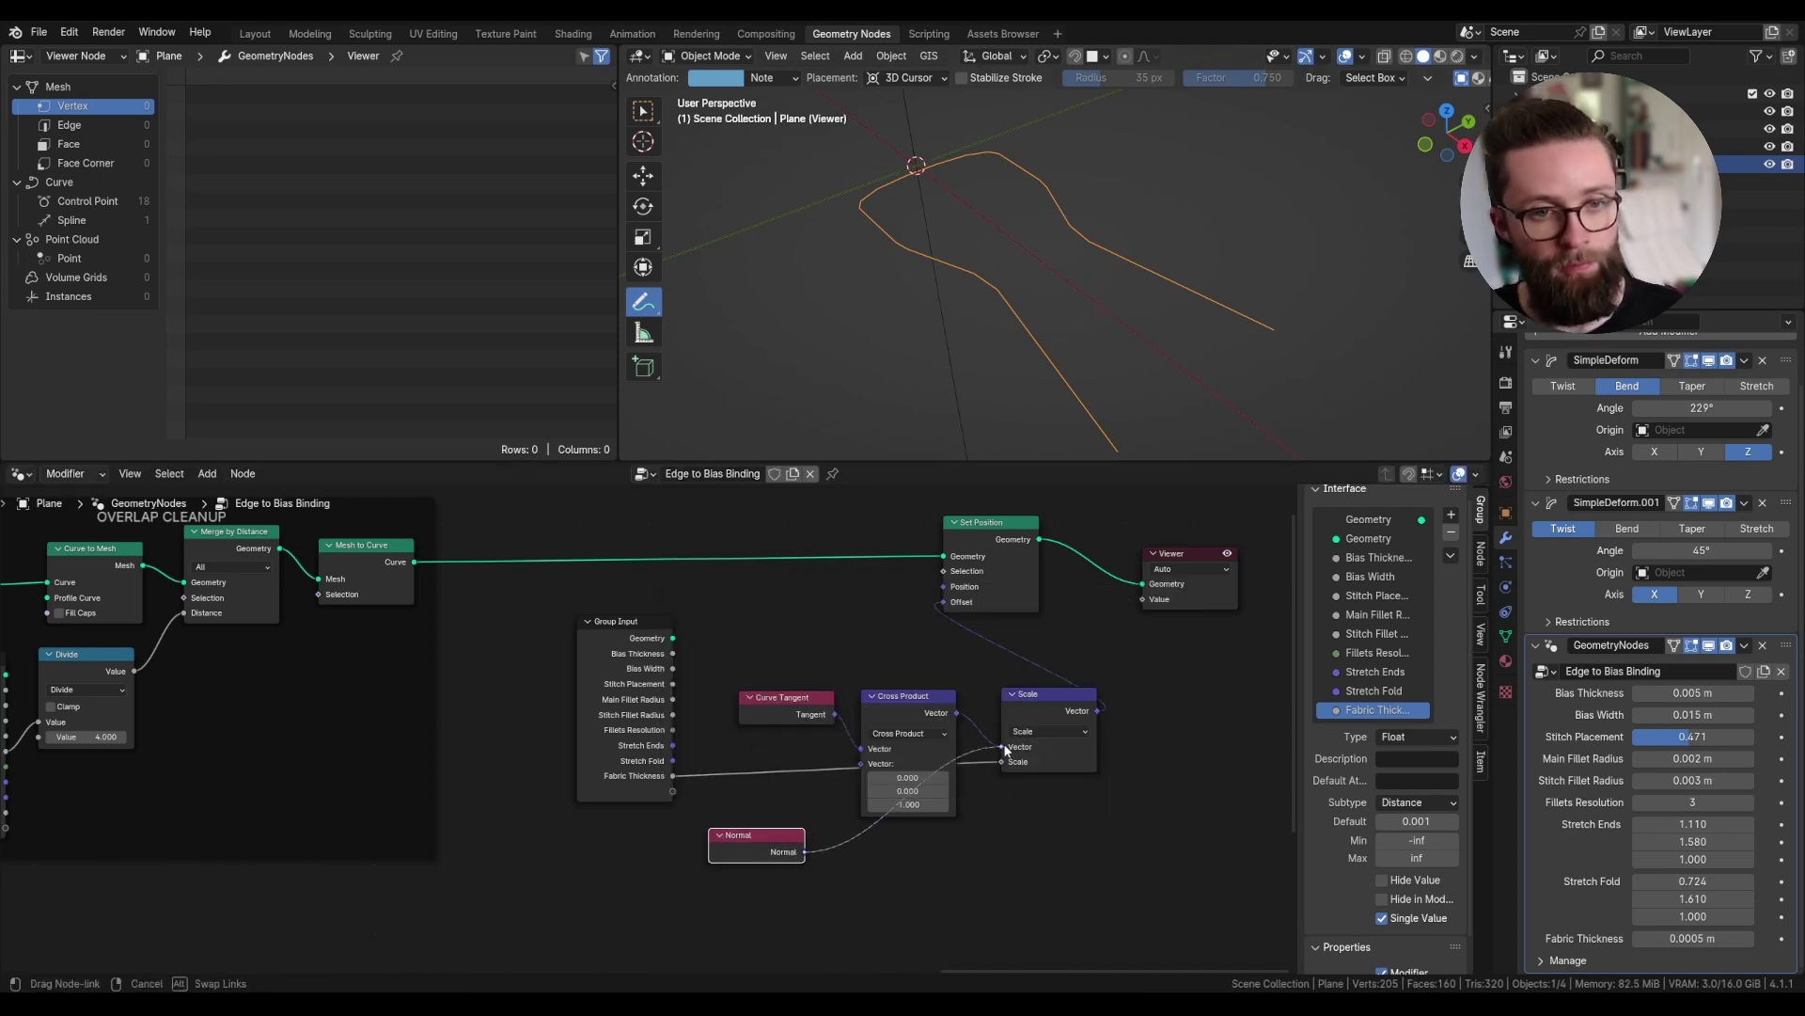
pyautogui.scroll(-4, 1025, 366)
pyautogui.scroll(3, 1027, 354)
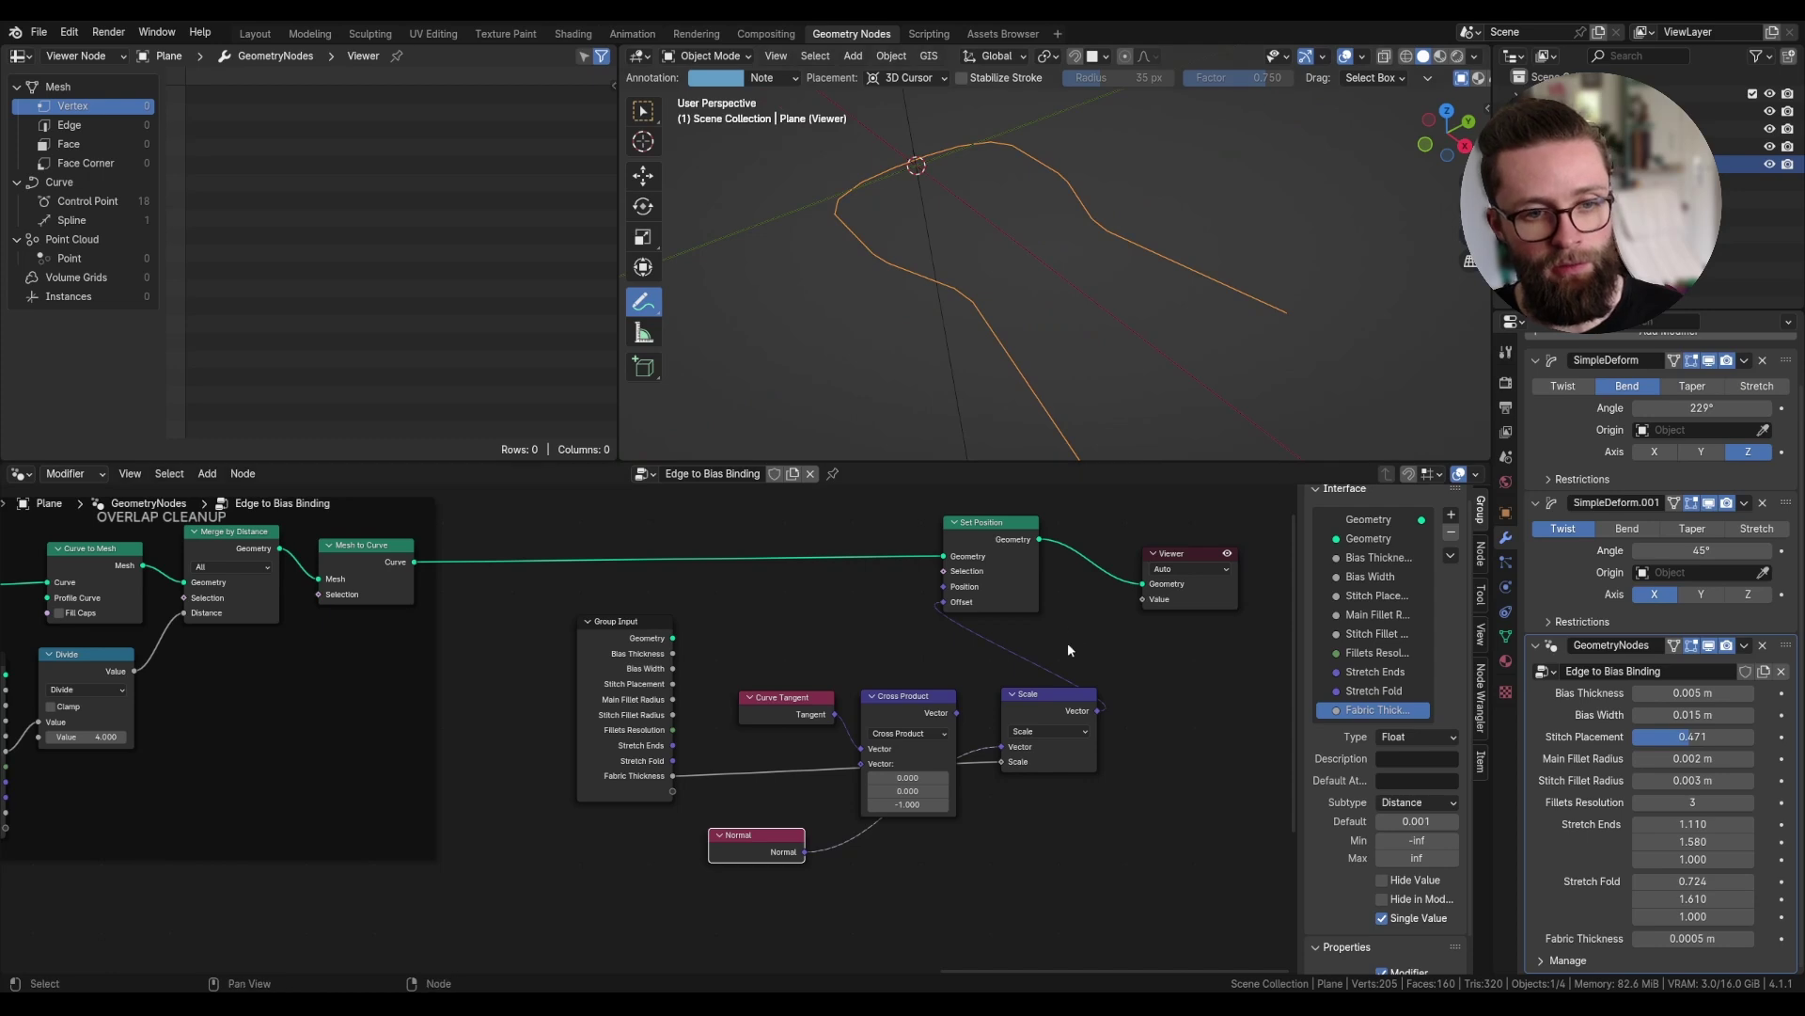
# - Toggle the muting of Set Position to compare the offset curve with the original one
pyautogui.click(991, 539)
pyautogui.press('m')
pyautogui.press('m')
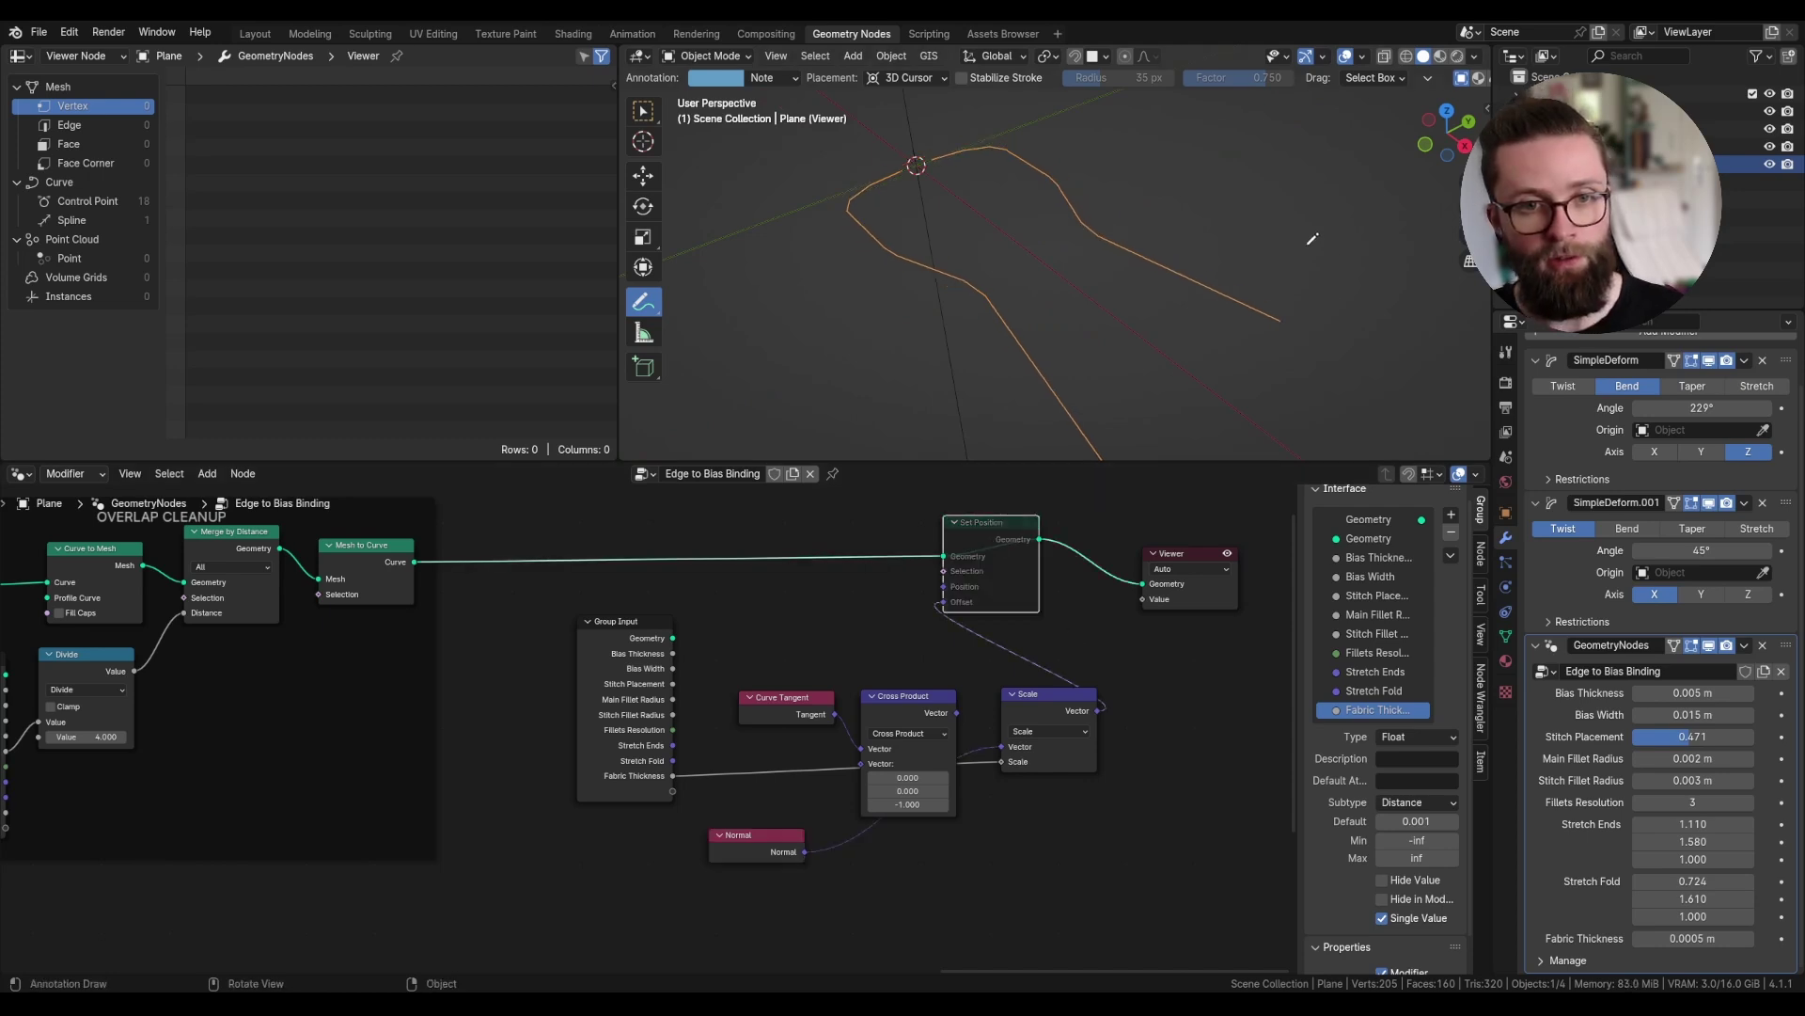
# - Unmute Set Position and delete the Normal node, keeping Cross Product as the source of the Scale node's Vector
pyautogui.press('m')
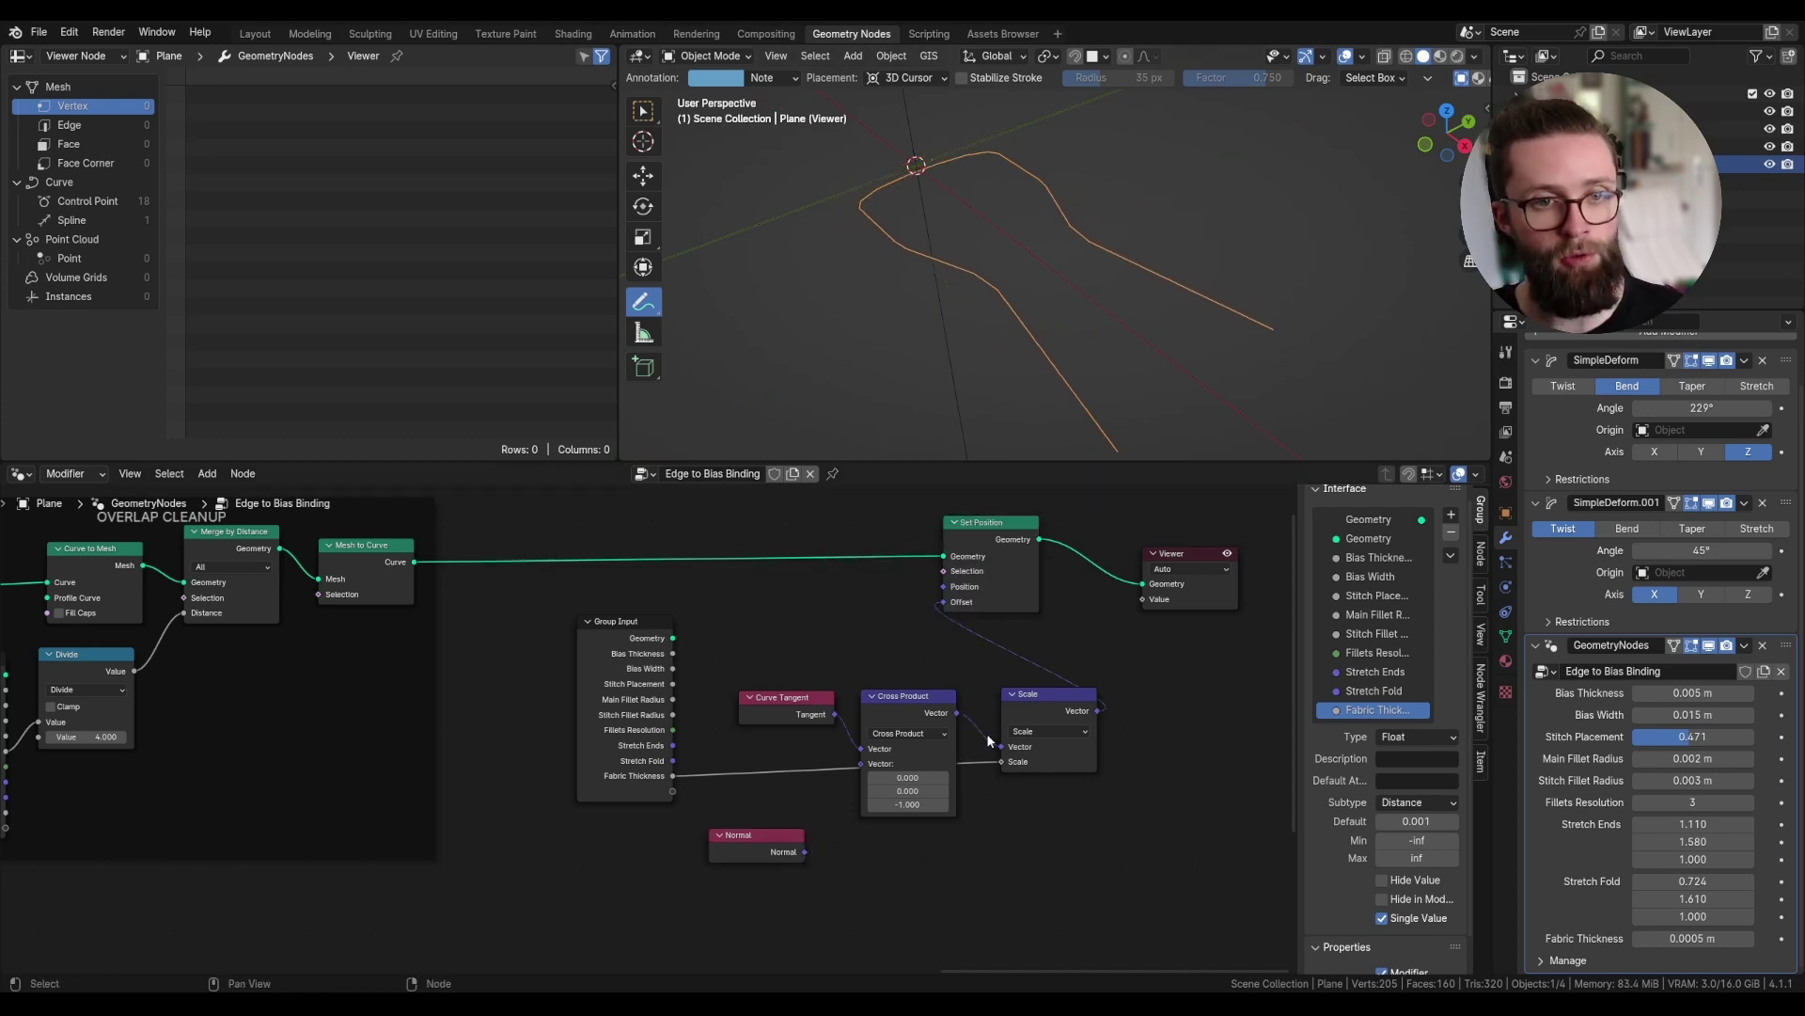
pyautogui.click(753, 858)
pyautogui.press('x')
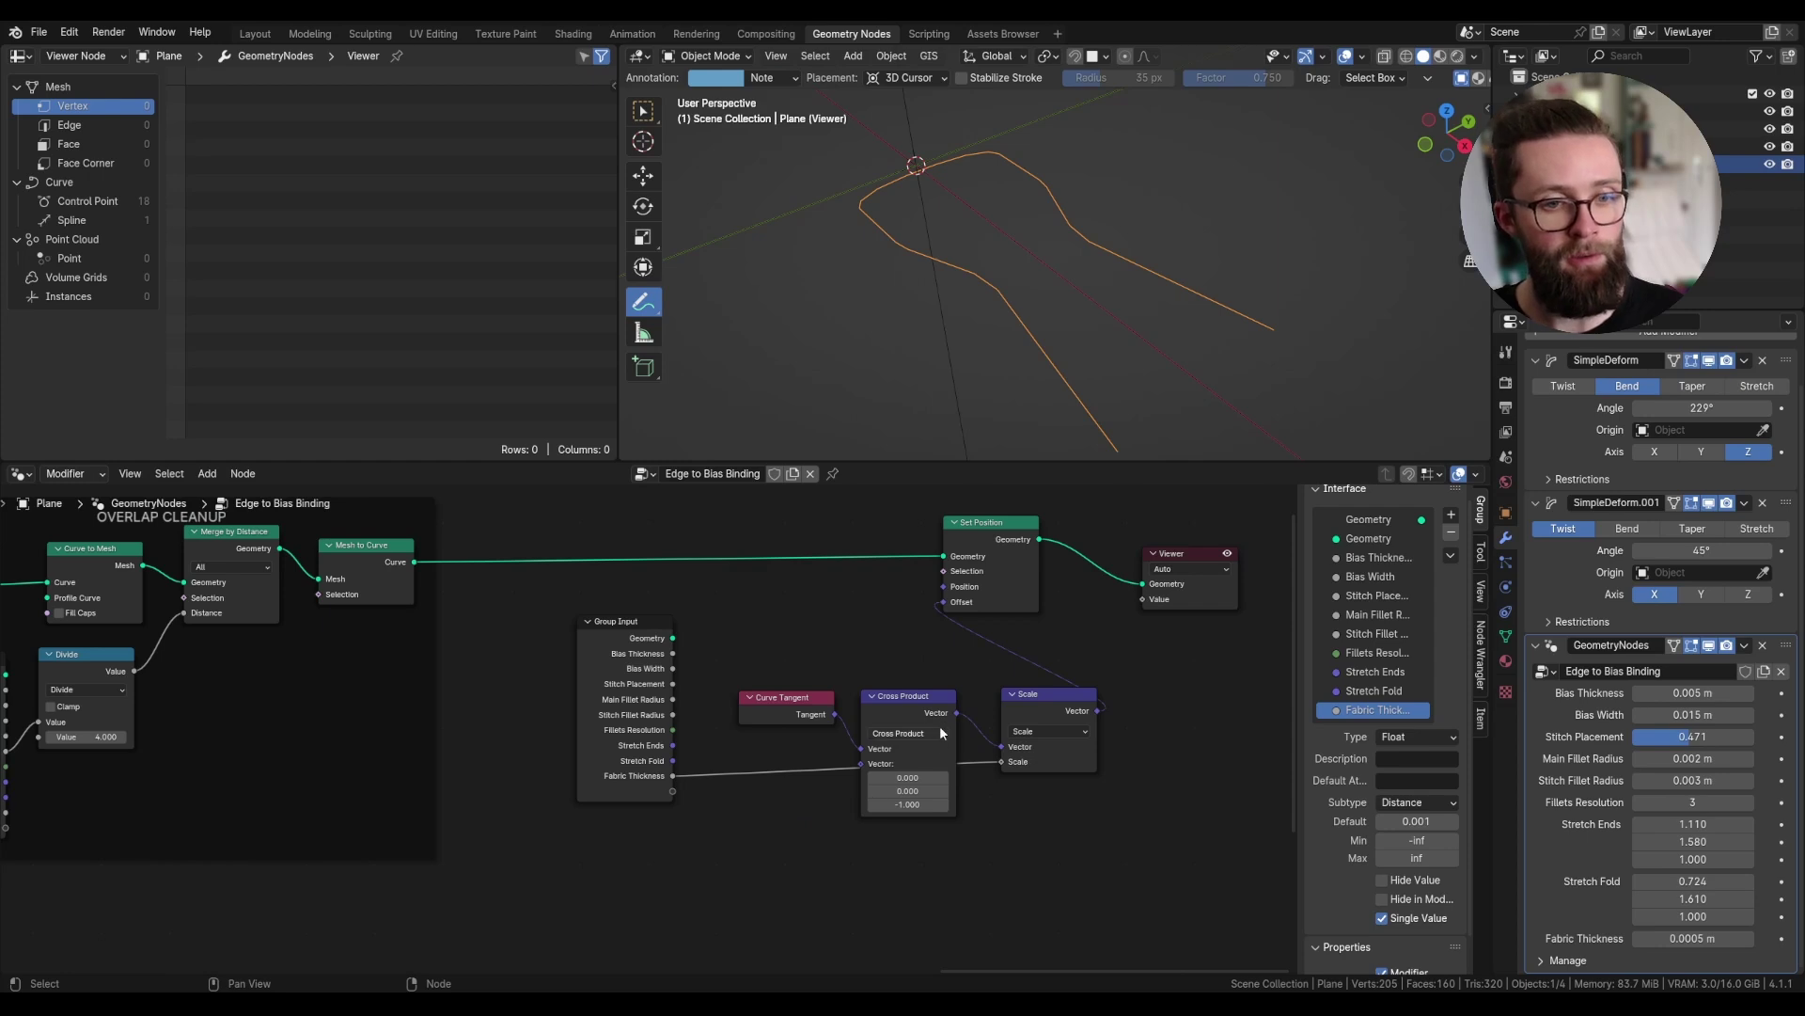
# - Insert a Capture Attribute node between Mesh to Curve and Set Position
pyautogui.hotkey('shift', 'a')
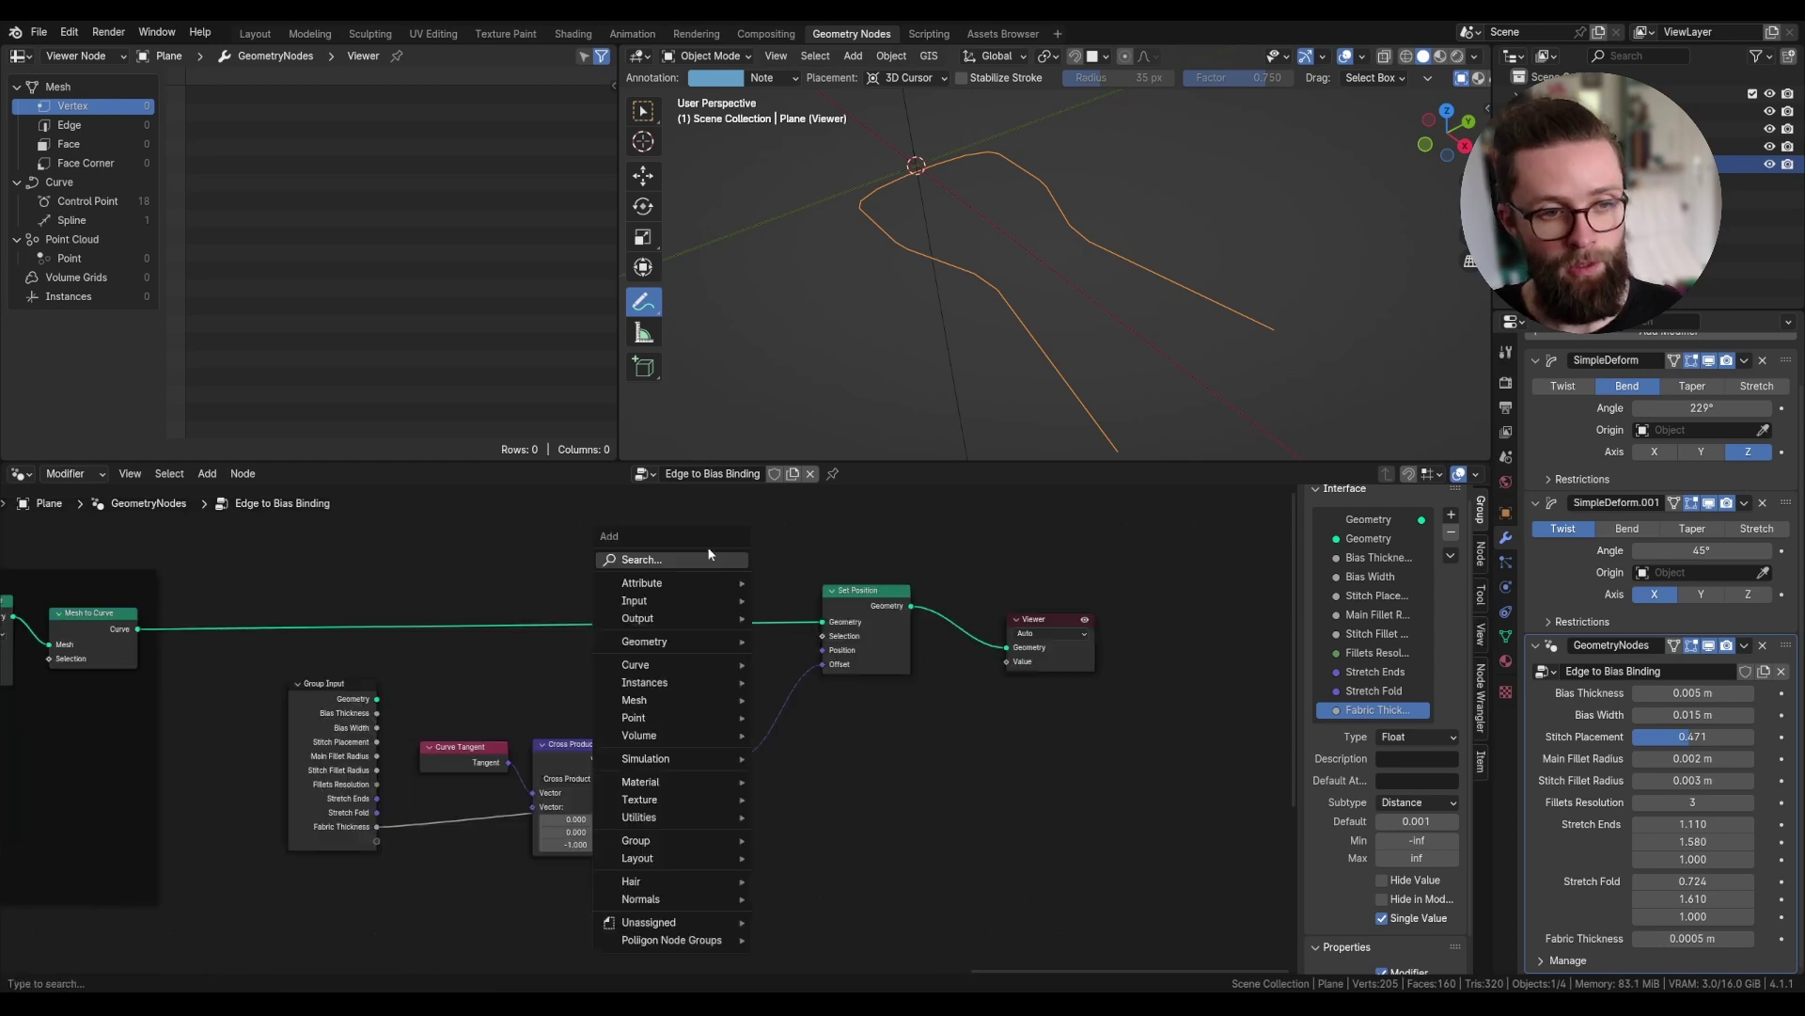
pyautogui.click(703, 556)
pyautogui.write('capt')
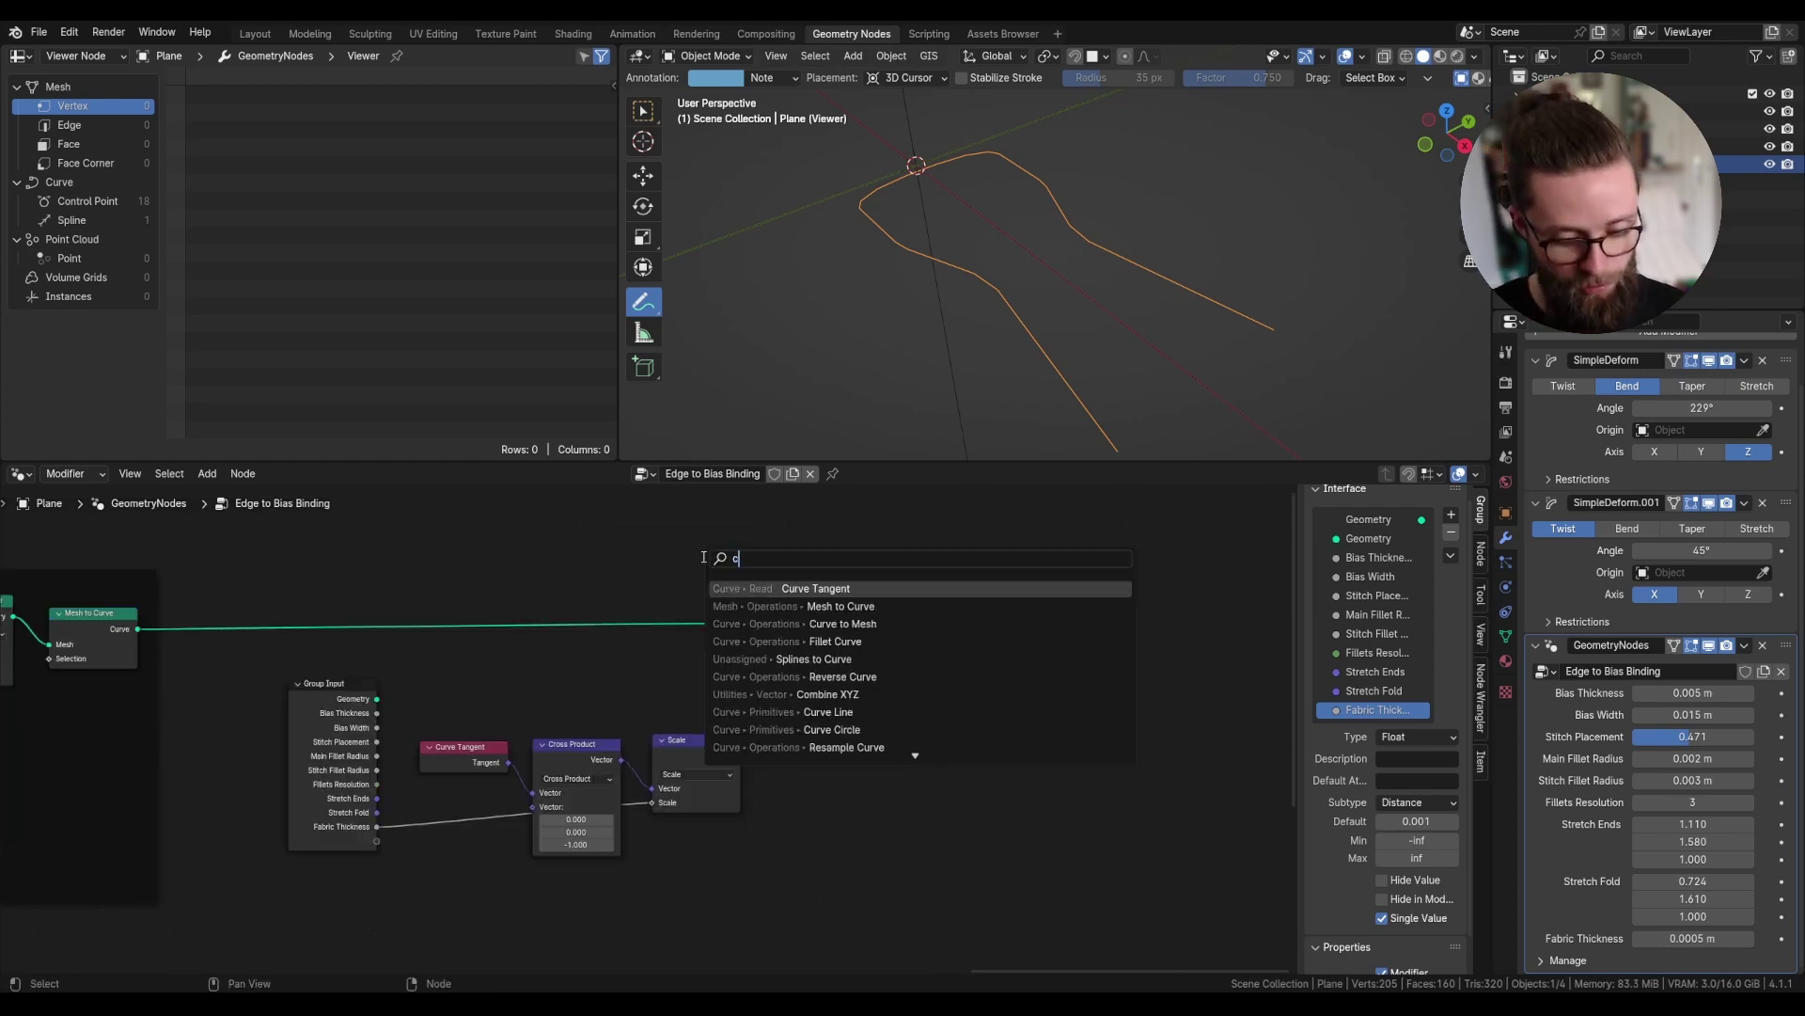
pyautogui.click(745, 590)
pyautogui.click(662, 619)
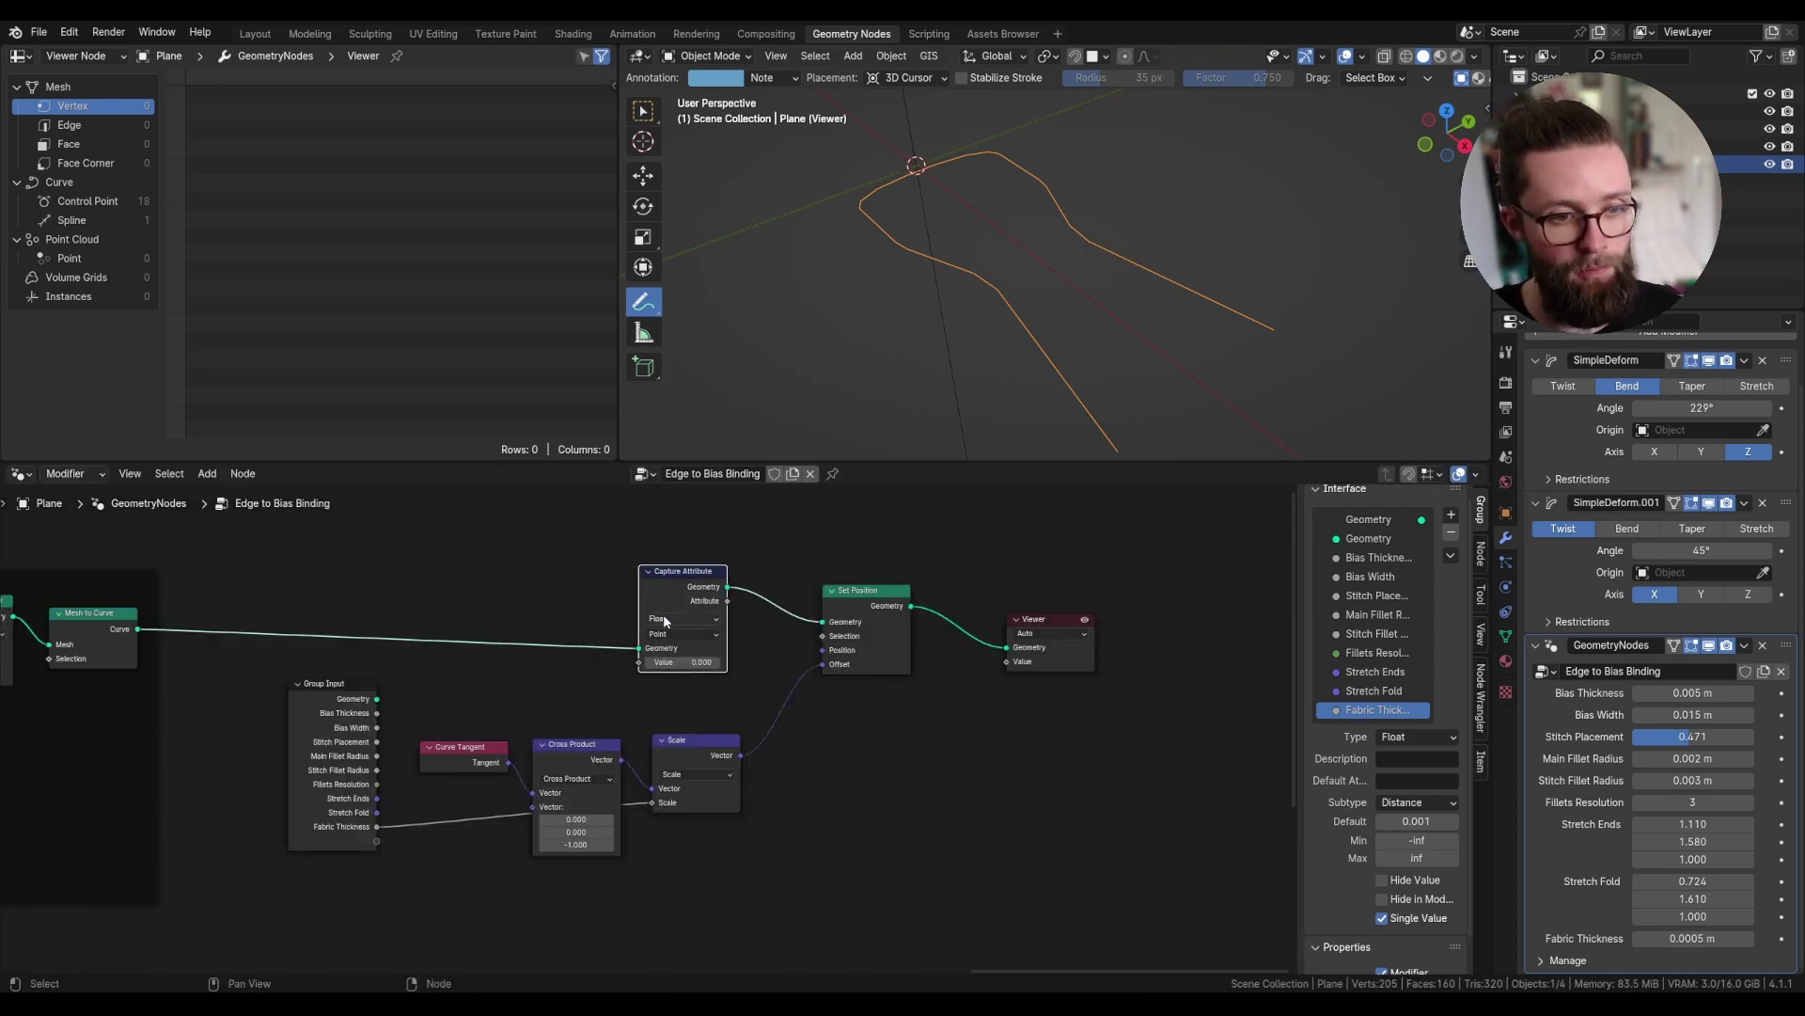
# - Feed the Spline Parameter's Factor into the Value of Capture Attribute
pyautogui.scroll(1, 662, 619)
pyautogui.moveTo(631, 674); pyautogui.dragTo(565, 678)
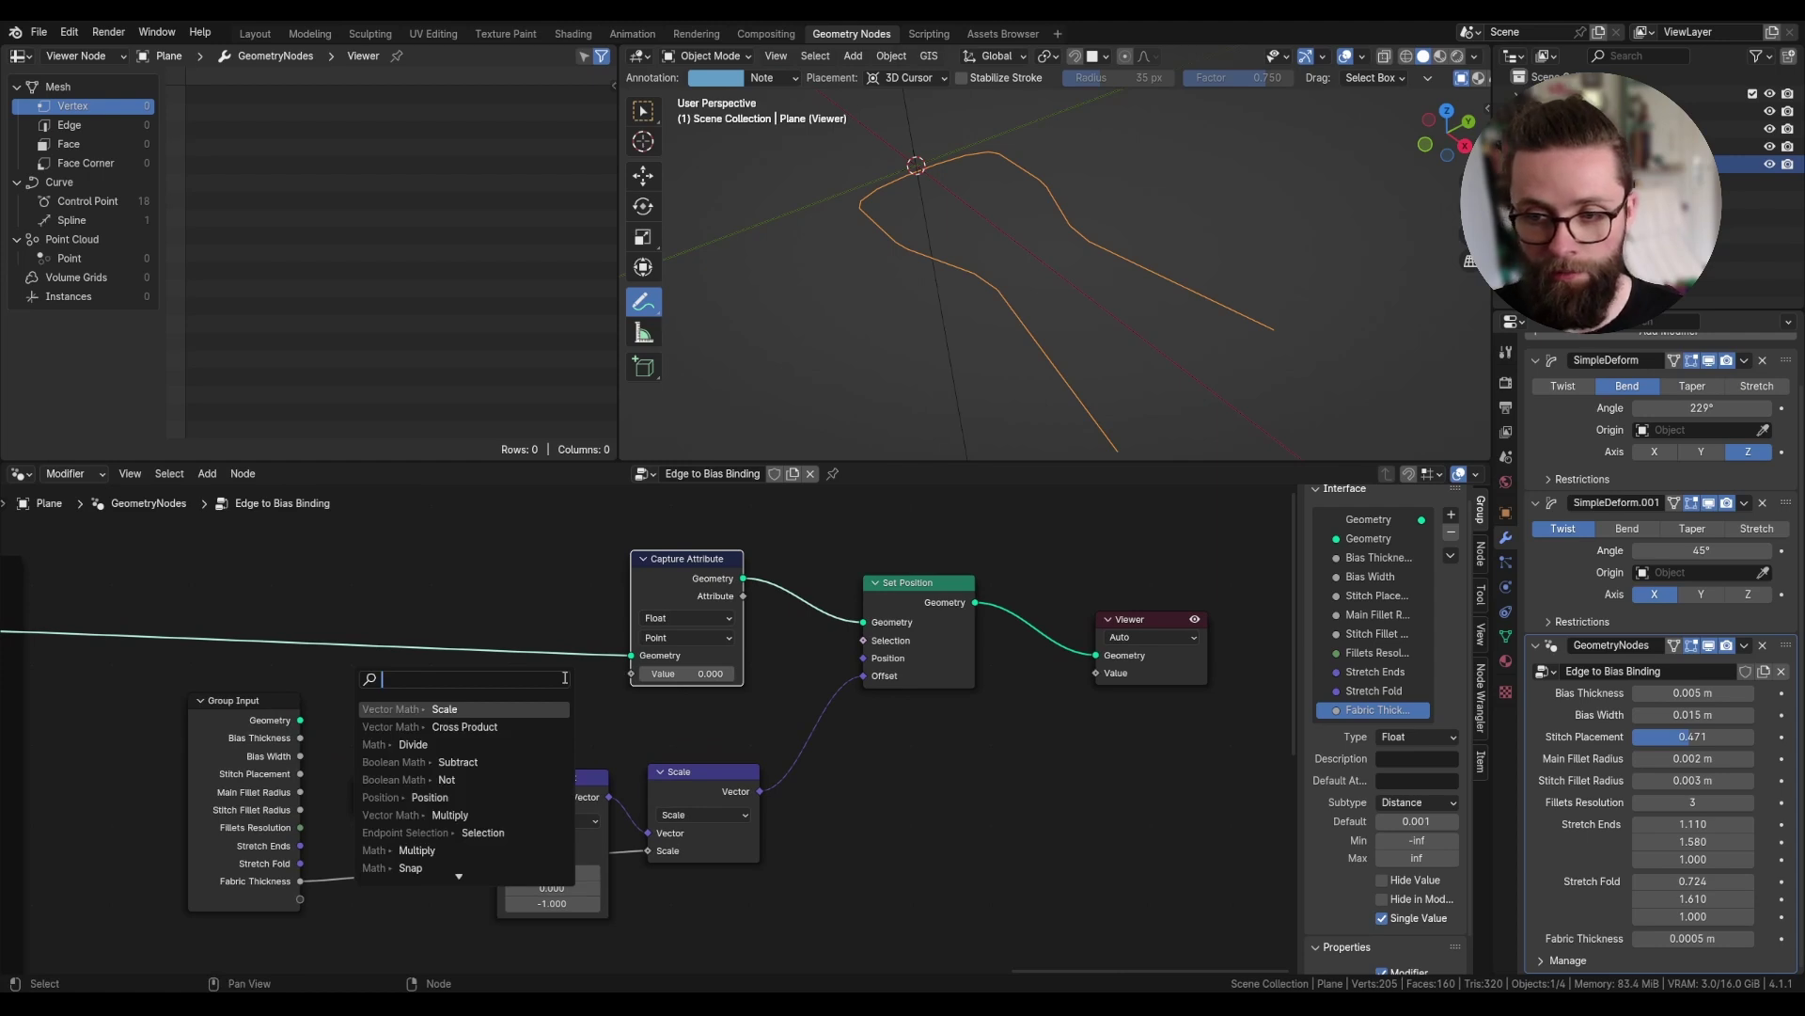
pyautogui.write('facto')
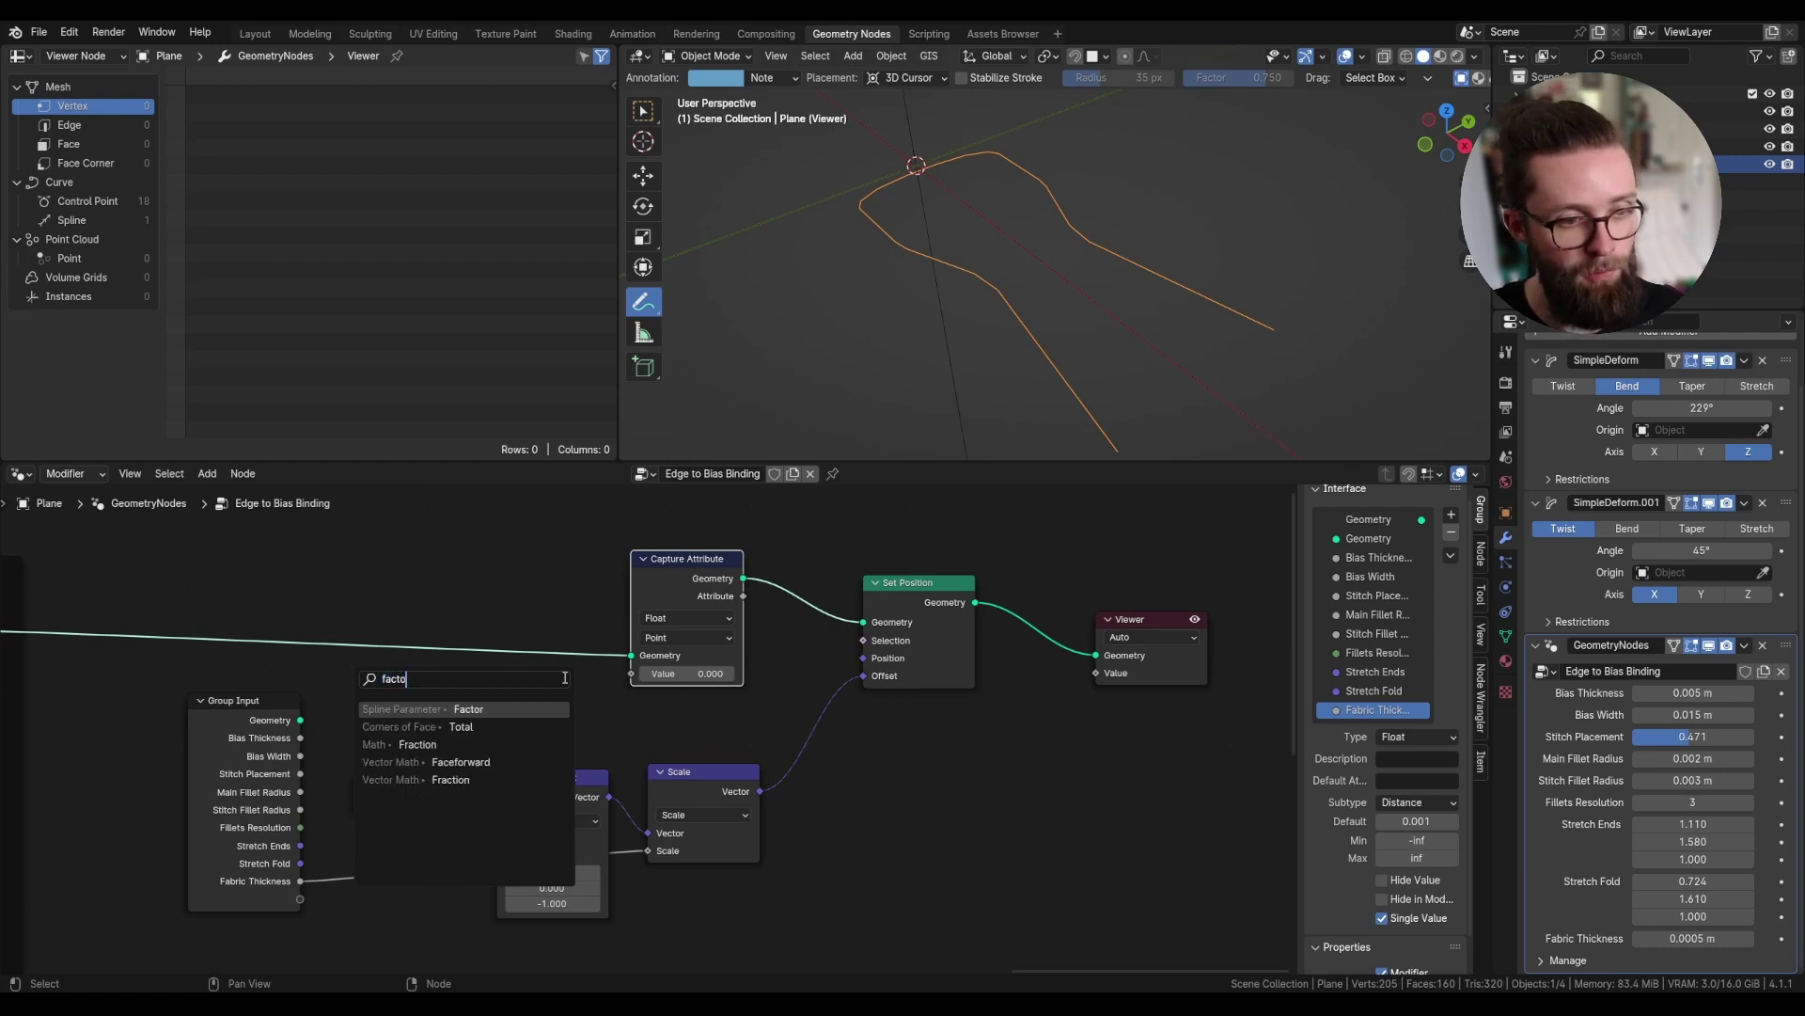
pyautogui.click(442, 779)
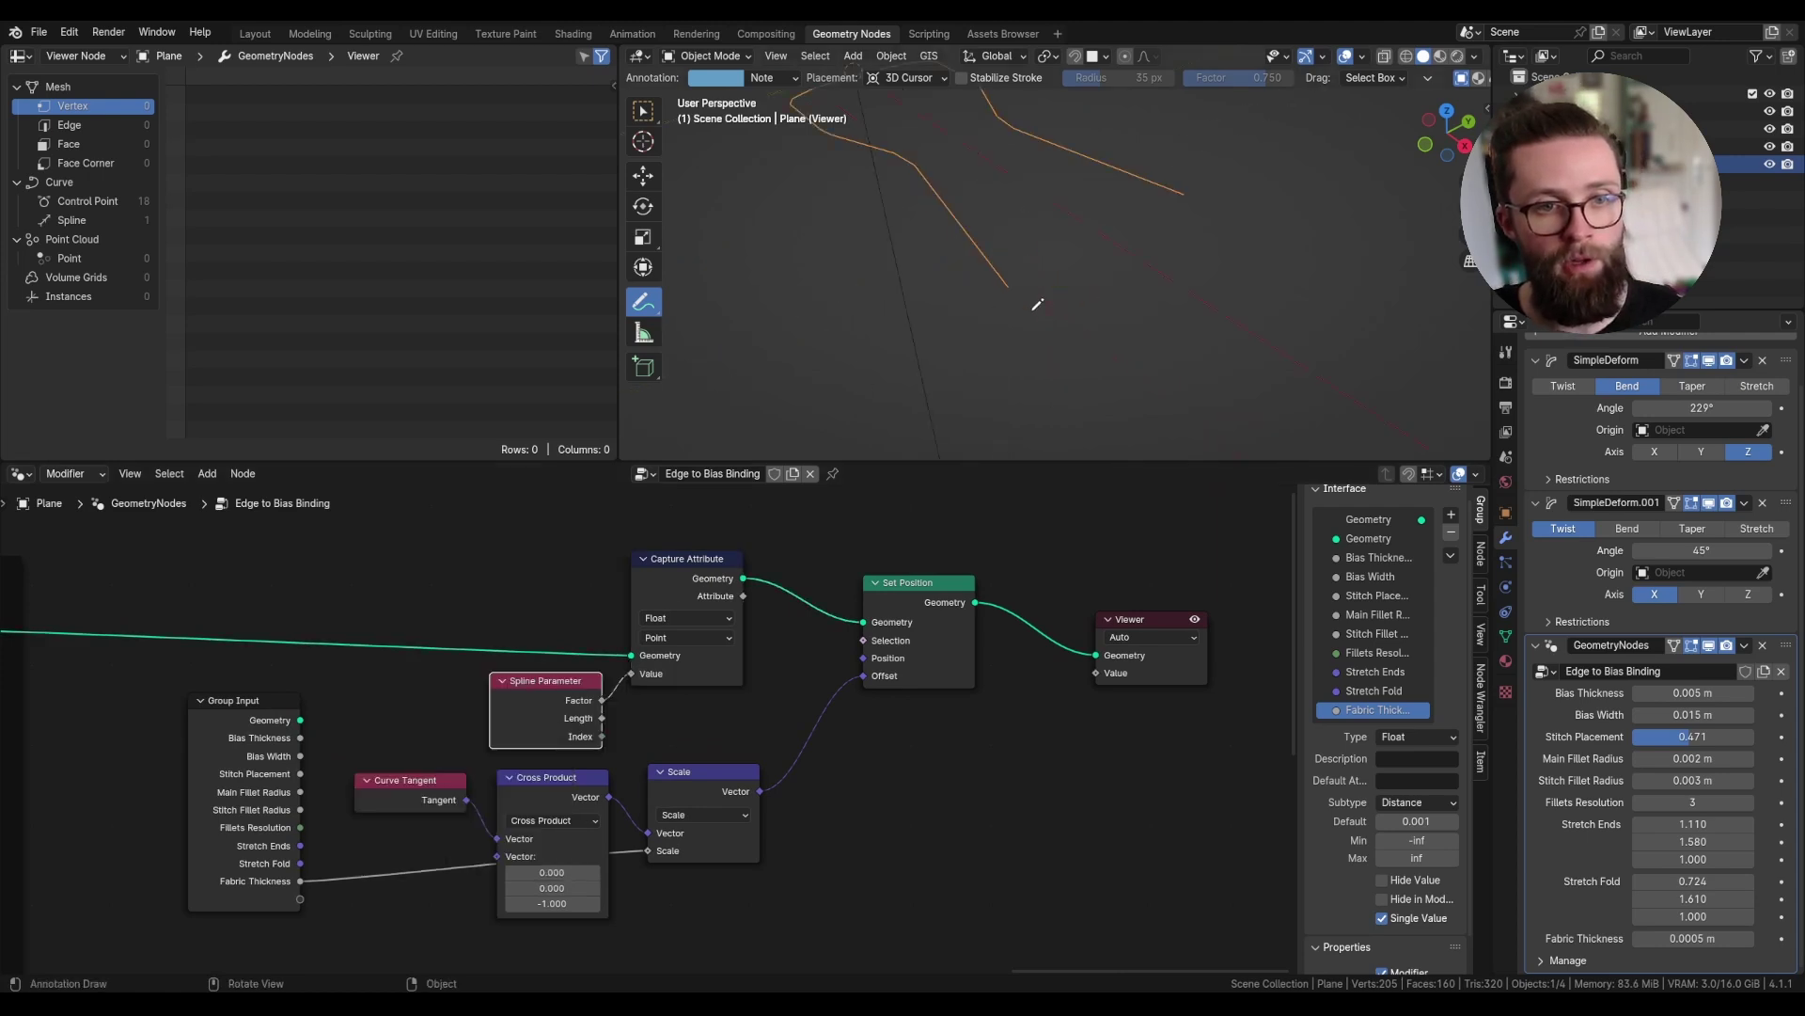
pyautogui.moveTo(1021, 285)
pyautogui.keyDown('shift'); pyautogui.mouseDown(button='middle')
pyautogui.moveTo(1042, 328)
pyautogui.moveTo(1034, 292)
pyautogui.mouseUp(button='middle'); pyautogui.keyUp('shift')
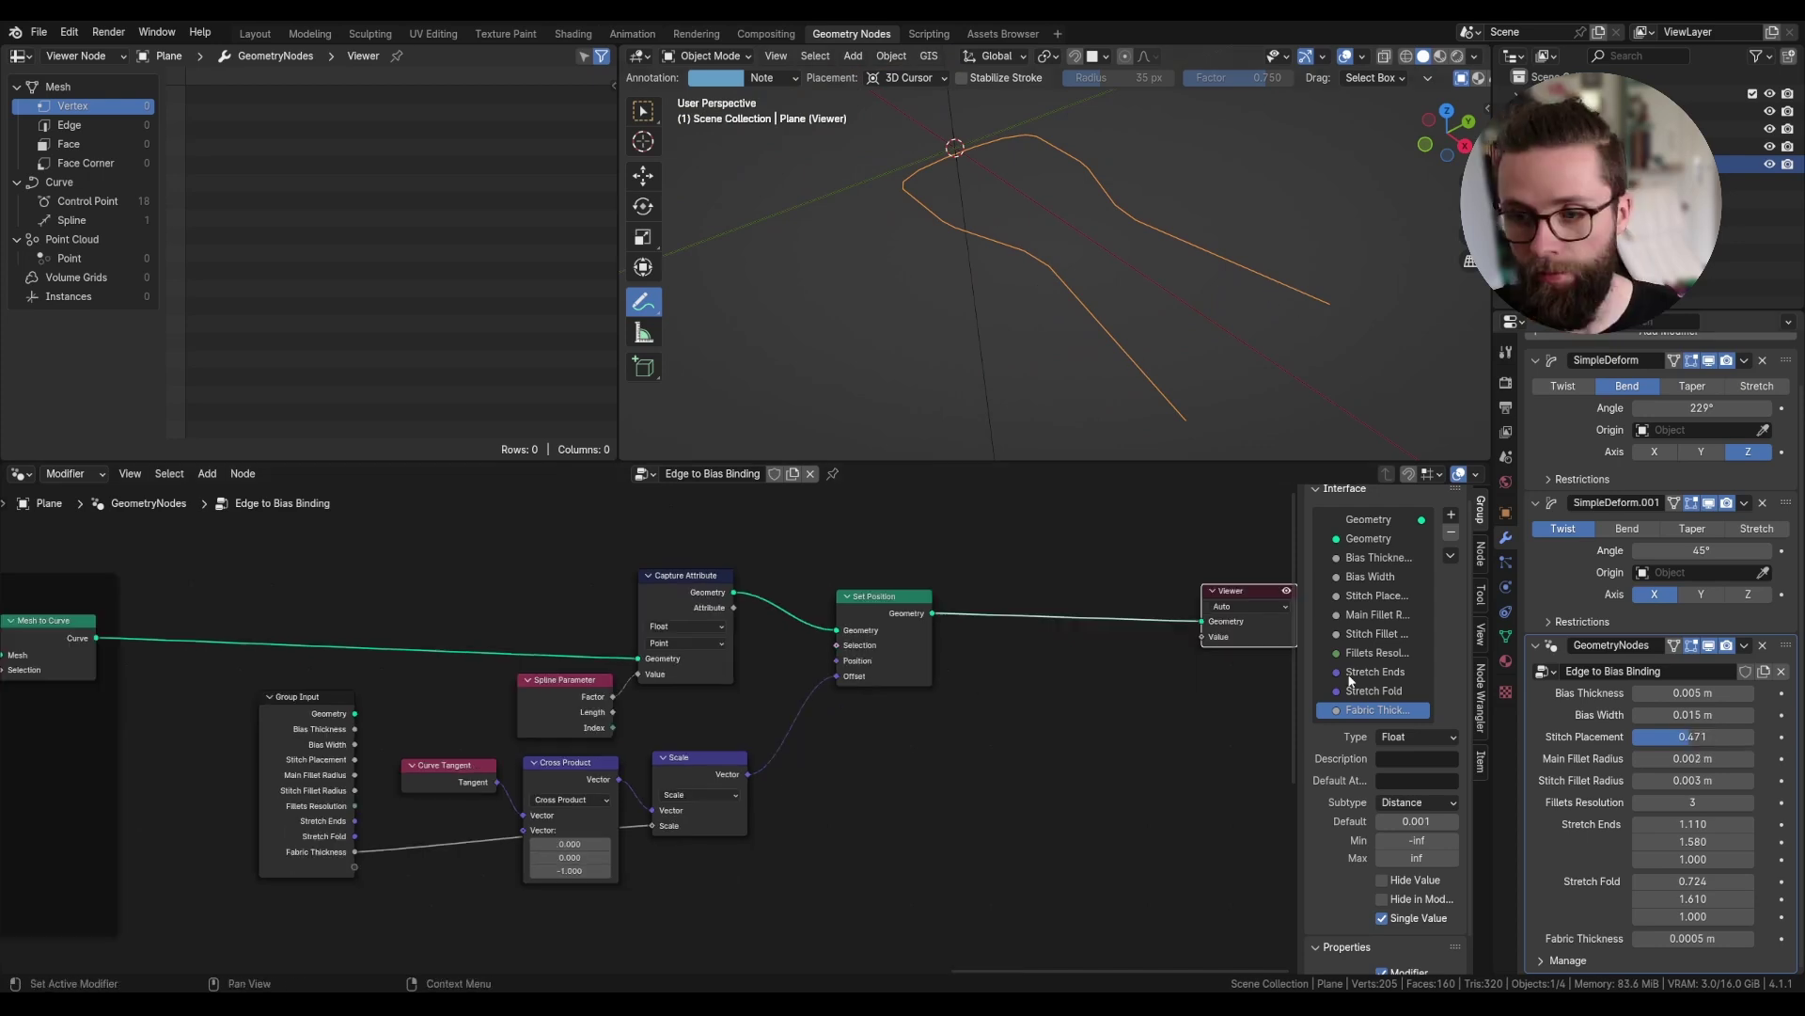
# - Make room before the Viewer and branch a Reverse Curve node off the Set Position geometry output
pyautogui.moveTo(981, 650); pyautogui.dragTo(872, 665, button='middle')
pyautogui.moveTo(821, 629); pyautogui.dragTo(893, 662)
pyautogui.write('reve')
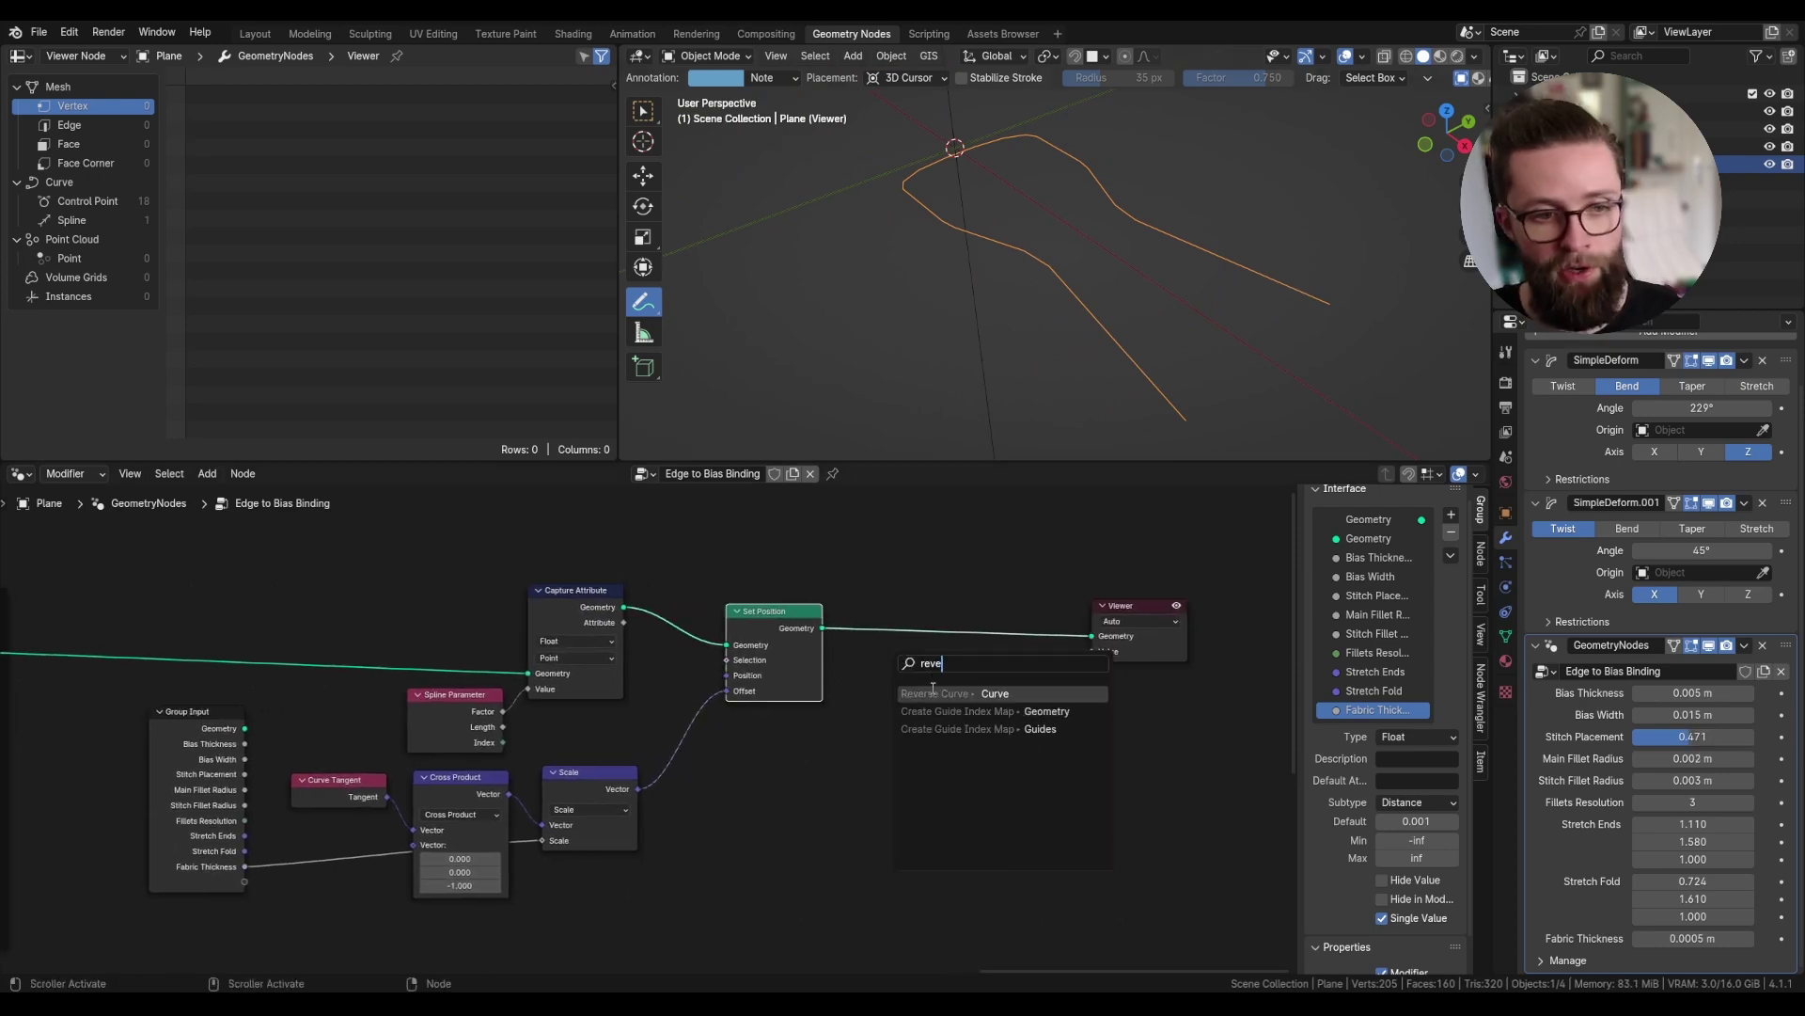
pyautogui.click(932, 693)
pyautogui.click(958, 683)
# - Add a Join Geometry node before the Viewer, combining the reversed curve with the original curve from Capture Attribute
pyautogui.hotkey('shift', 'a')
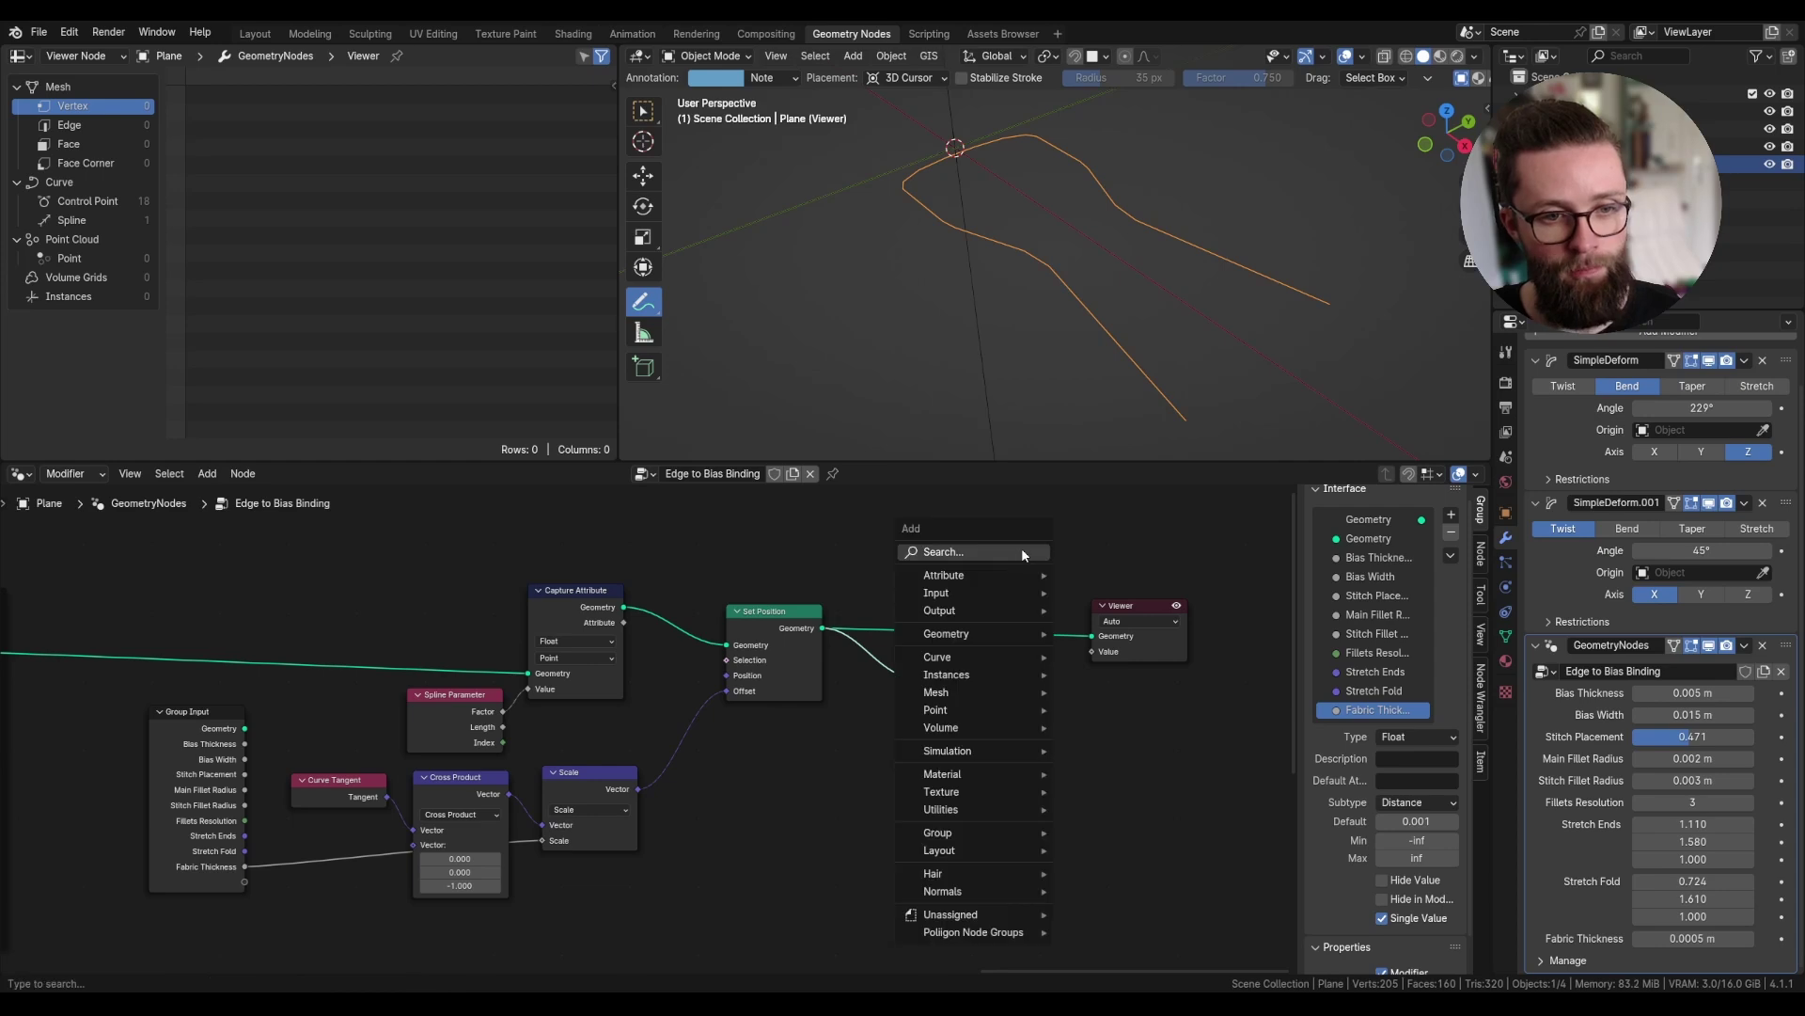
pyautogui.write('join')
pyautogui.click(1120, 599)
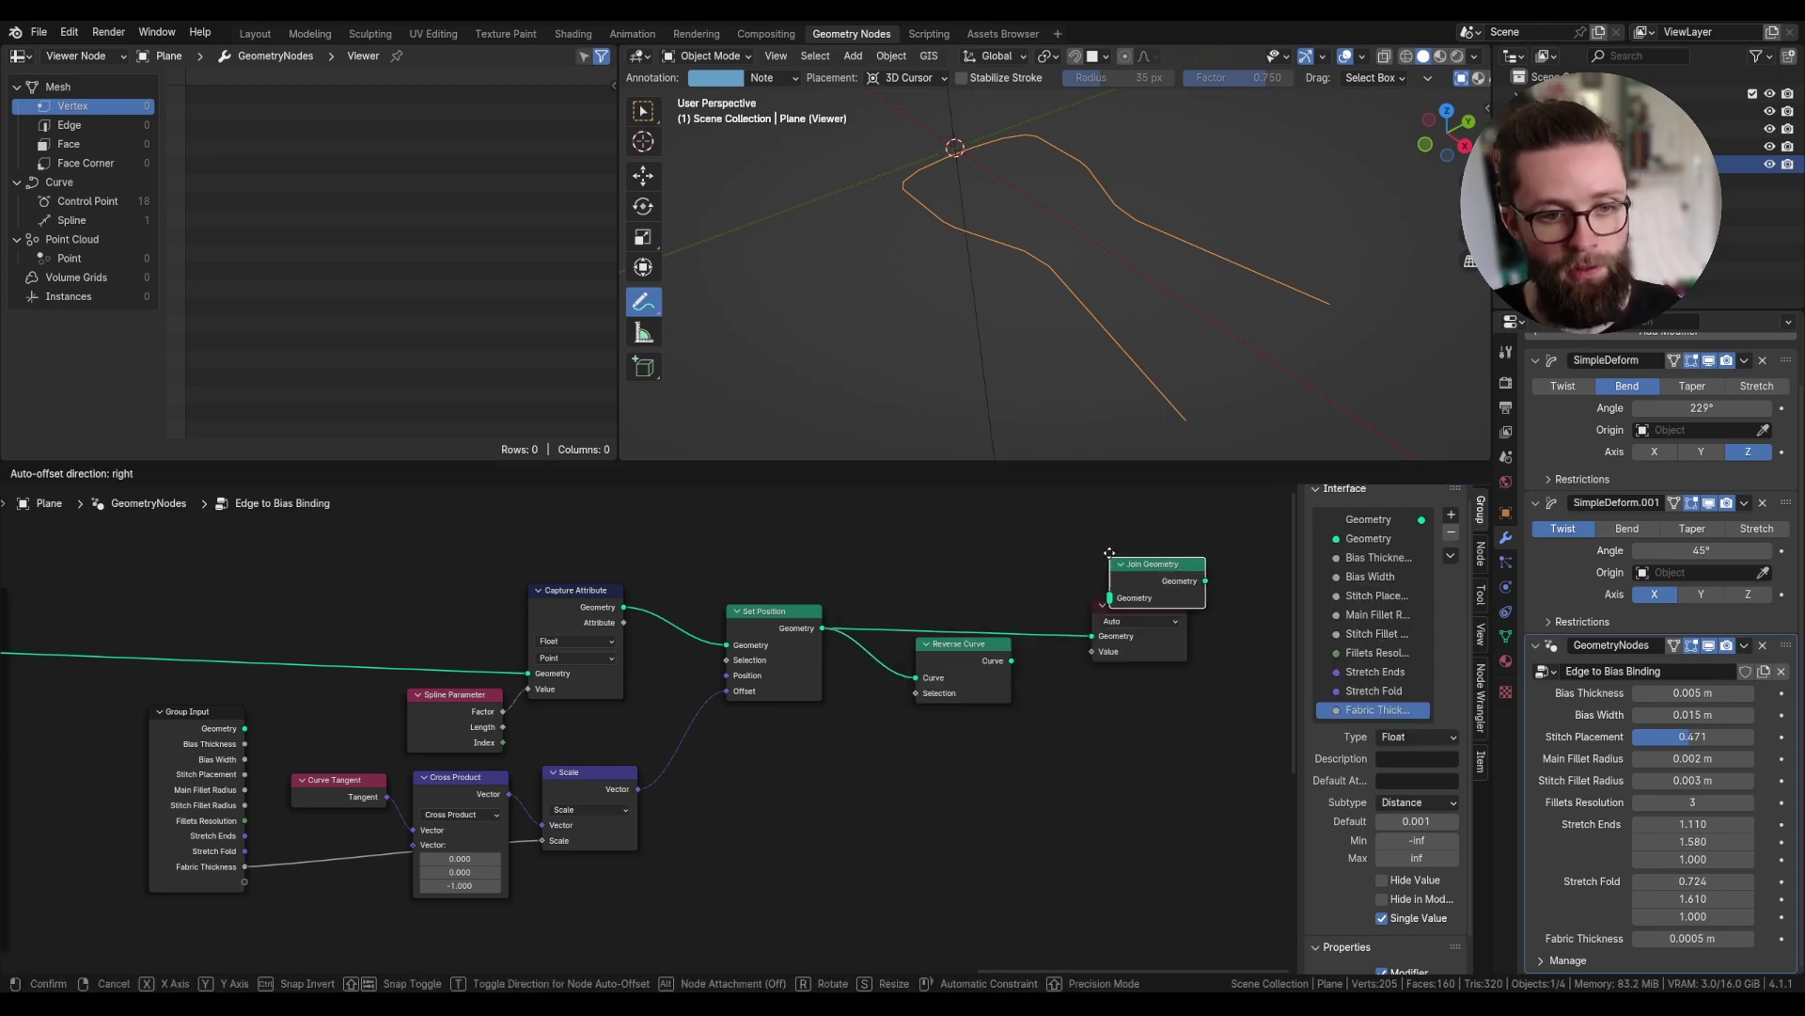
pyautogui.click(1142, 559)
pyautogui.moveTo(1011, 660); pyautogui.dragTo(1097, 574)
pyautogui.moveTo(623, 606); pyautogui.dragTo(1097, 575)
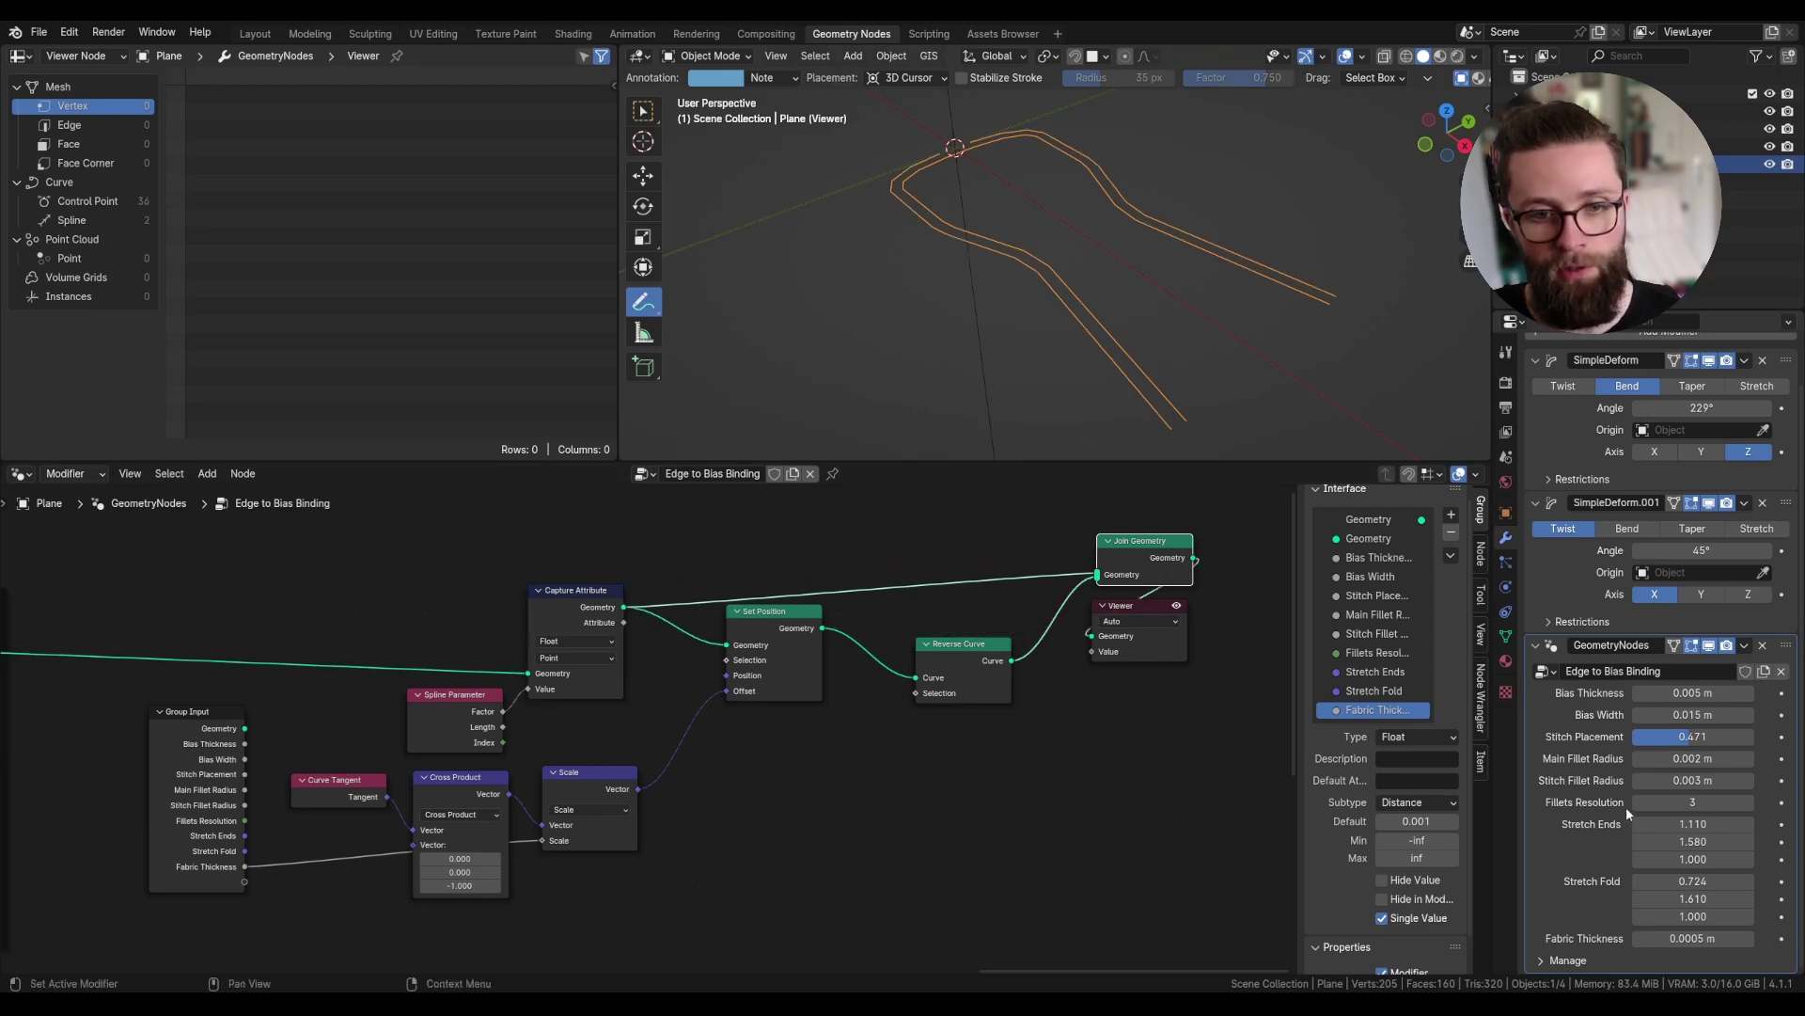
pyautogui.moveTo(1691, 937)
pyautogui.mouseDown()
pyautogui.moveTo(1730, 937)
pyautogui.moveTo(1691, 937)
pyautogui.mouseUp()
# - Insert Splines to Curve after Join Geometry, followed by a Set Spline Cyclic node with Cyclic enabled, to close the outline
pyautogui.moveTo(1138, 491); pyautogui.dragTo(1003, 555, button='middle')
pyautogui.hotkey('shift', 'a')
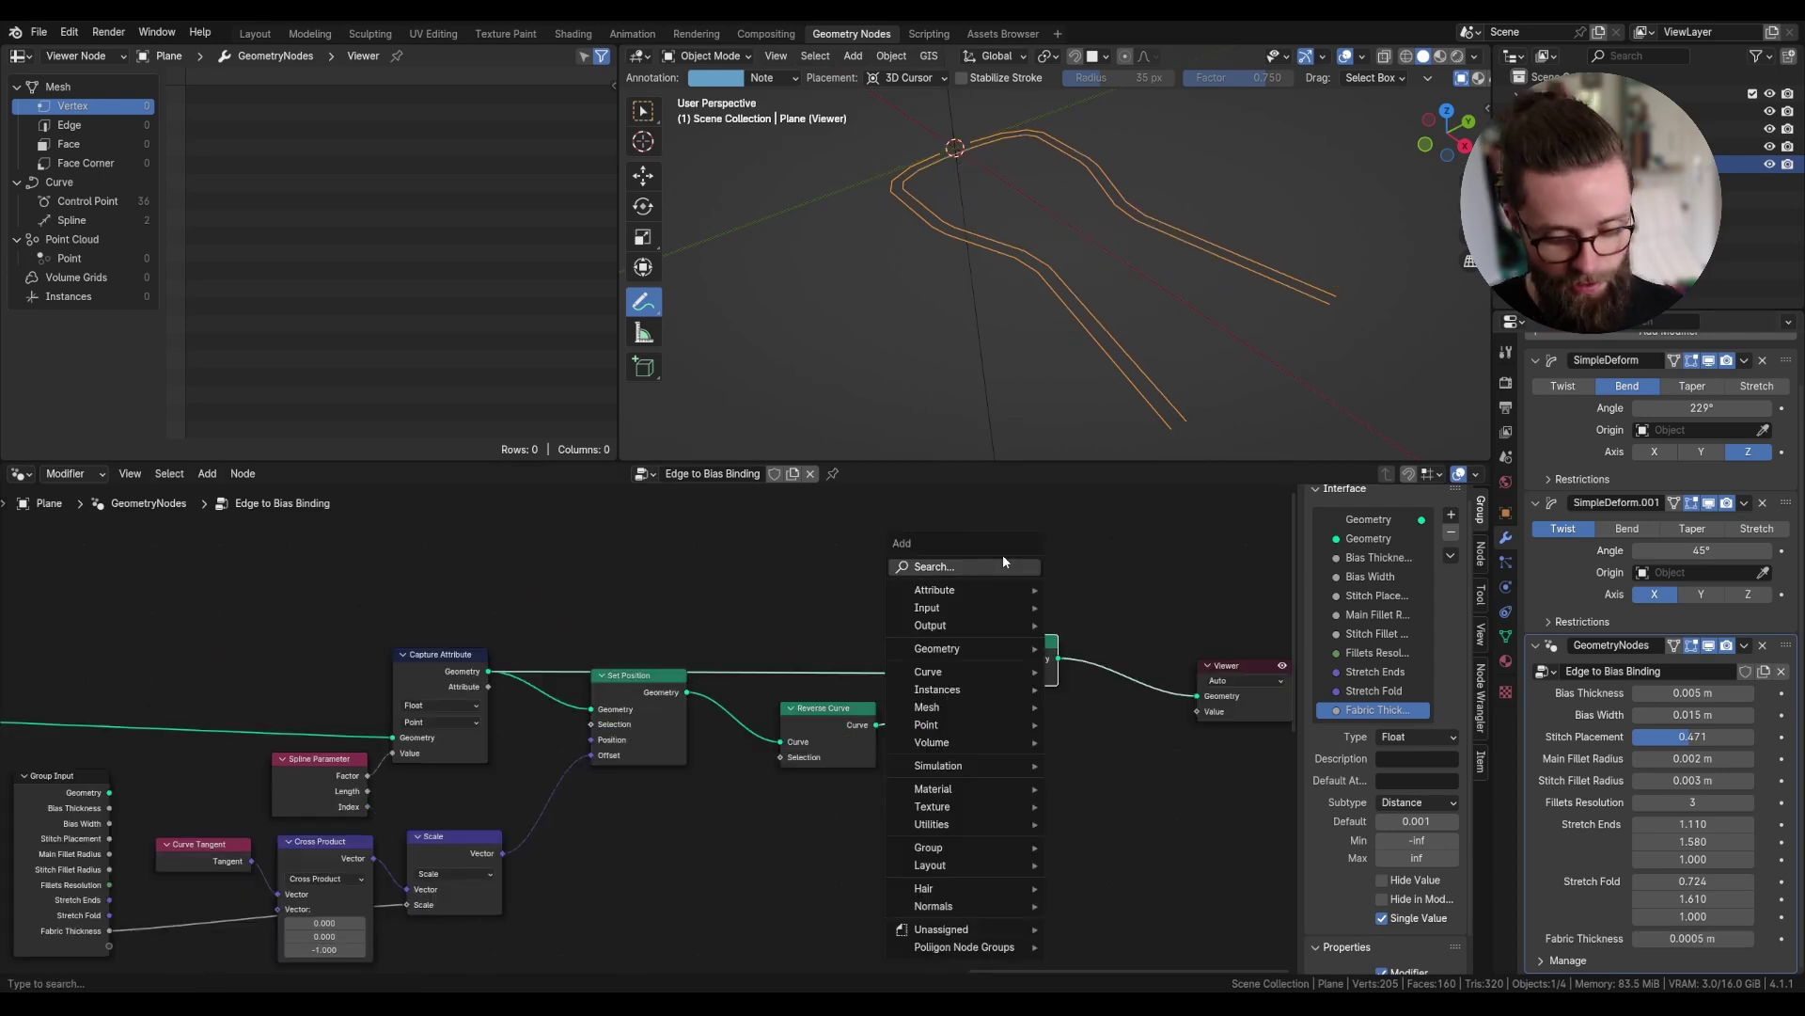
pyautogui.write('spline')
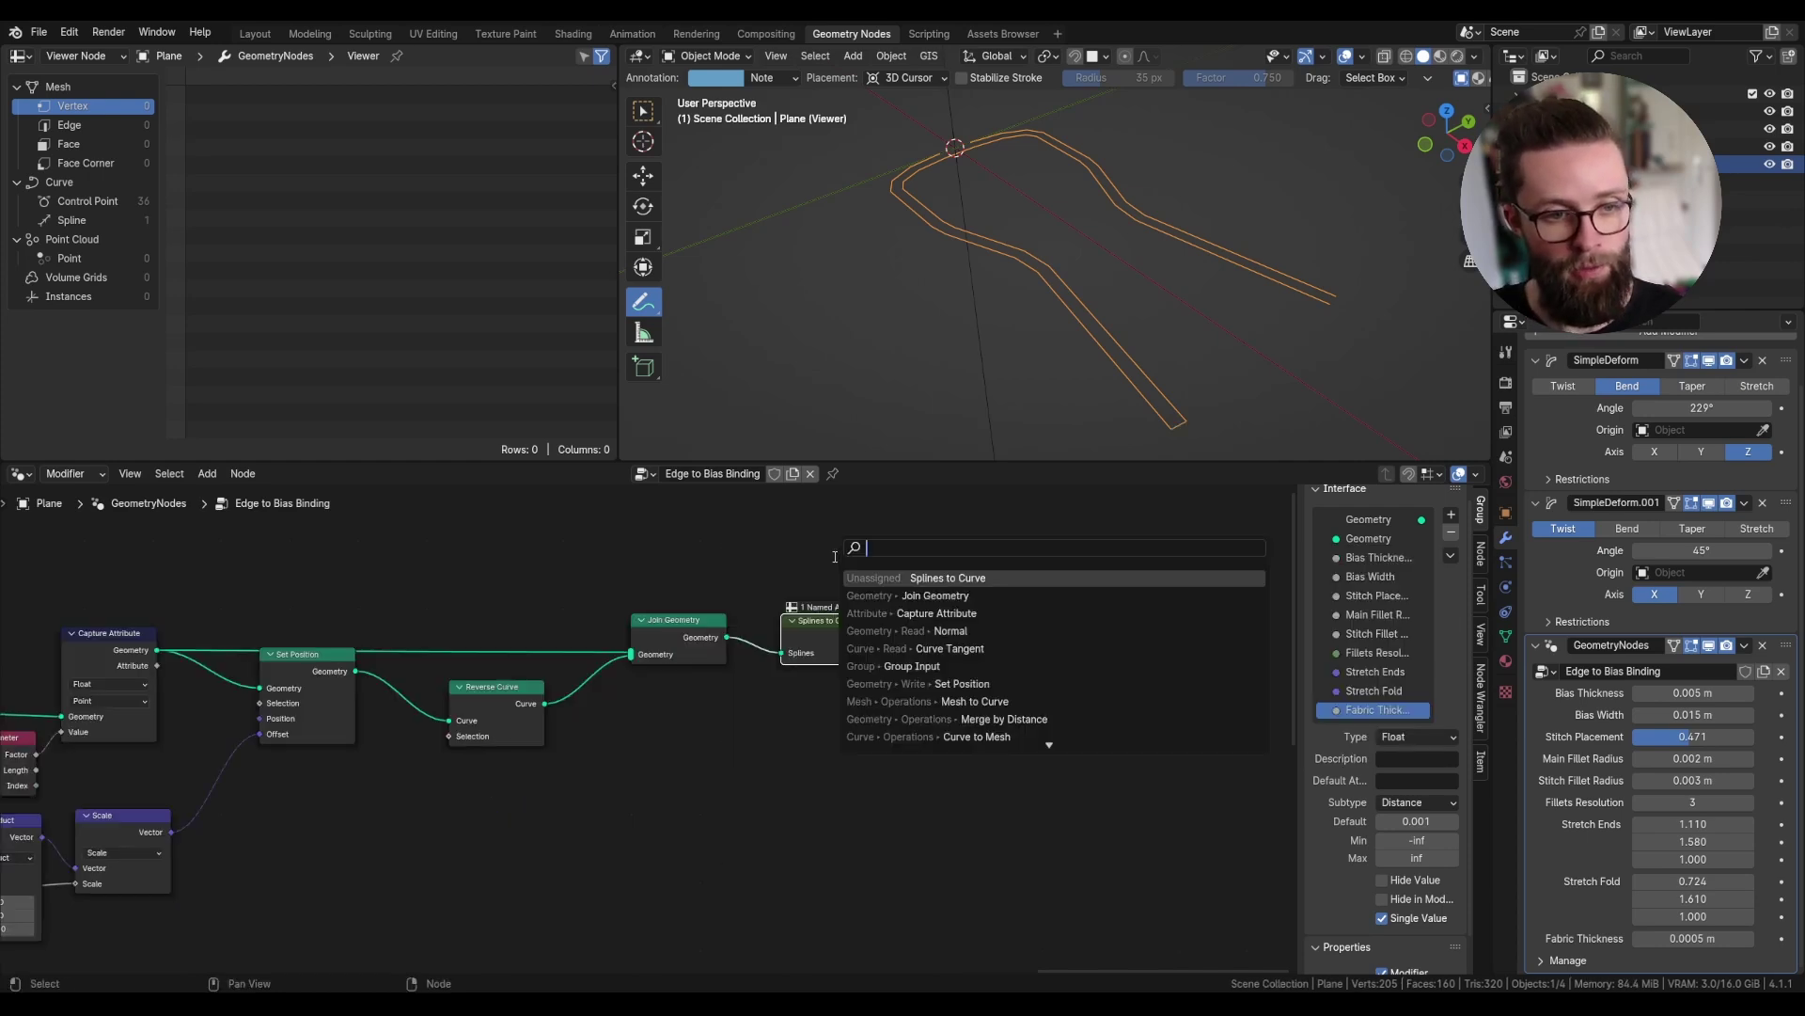
pyautogui.write('set s')
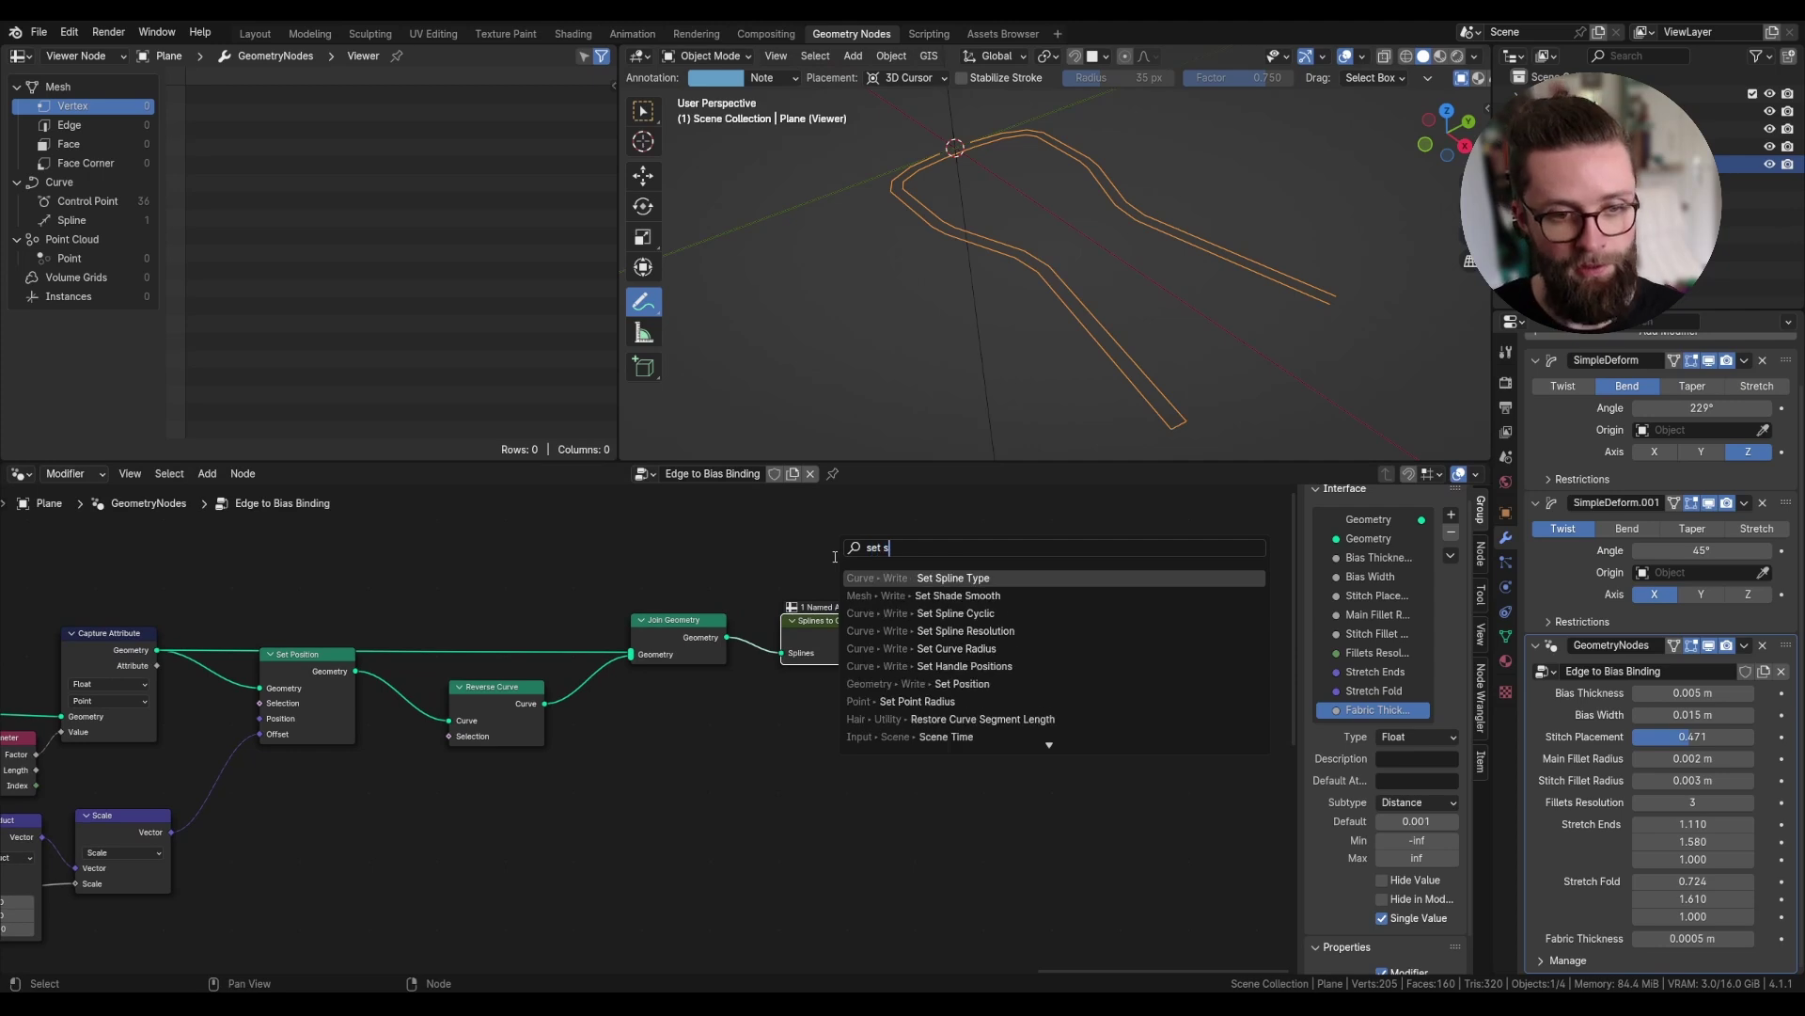
pyautogui.click(936, 613)
pyautogui.click(934, 605)
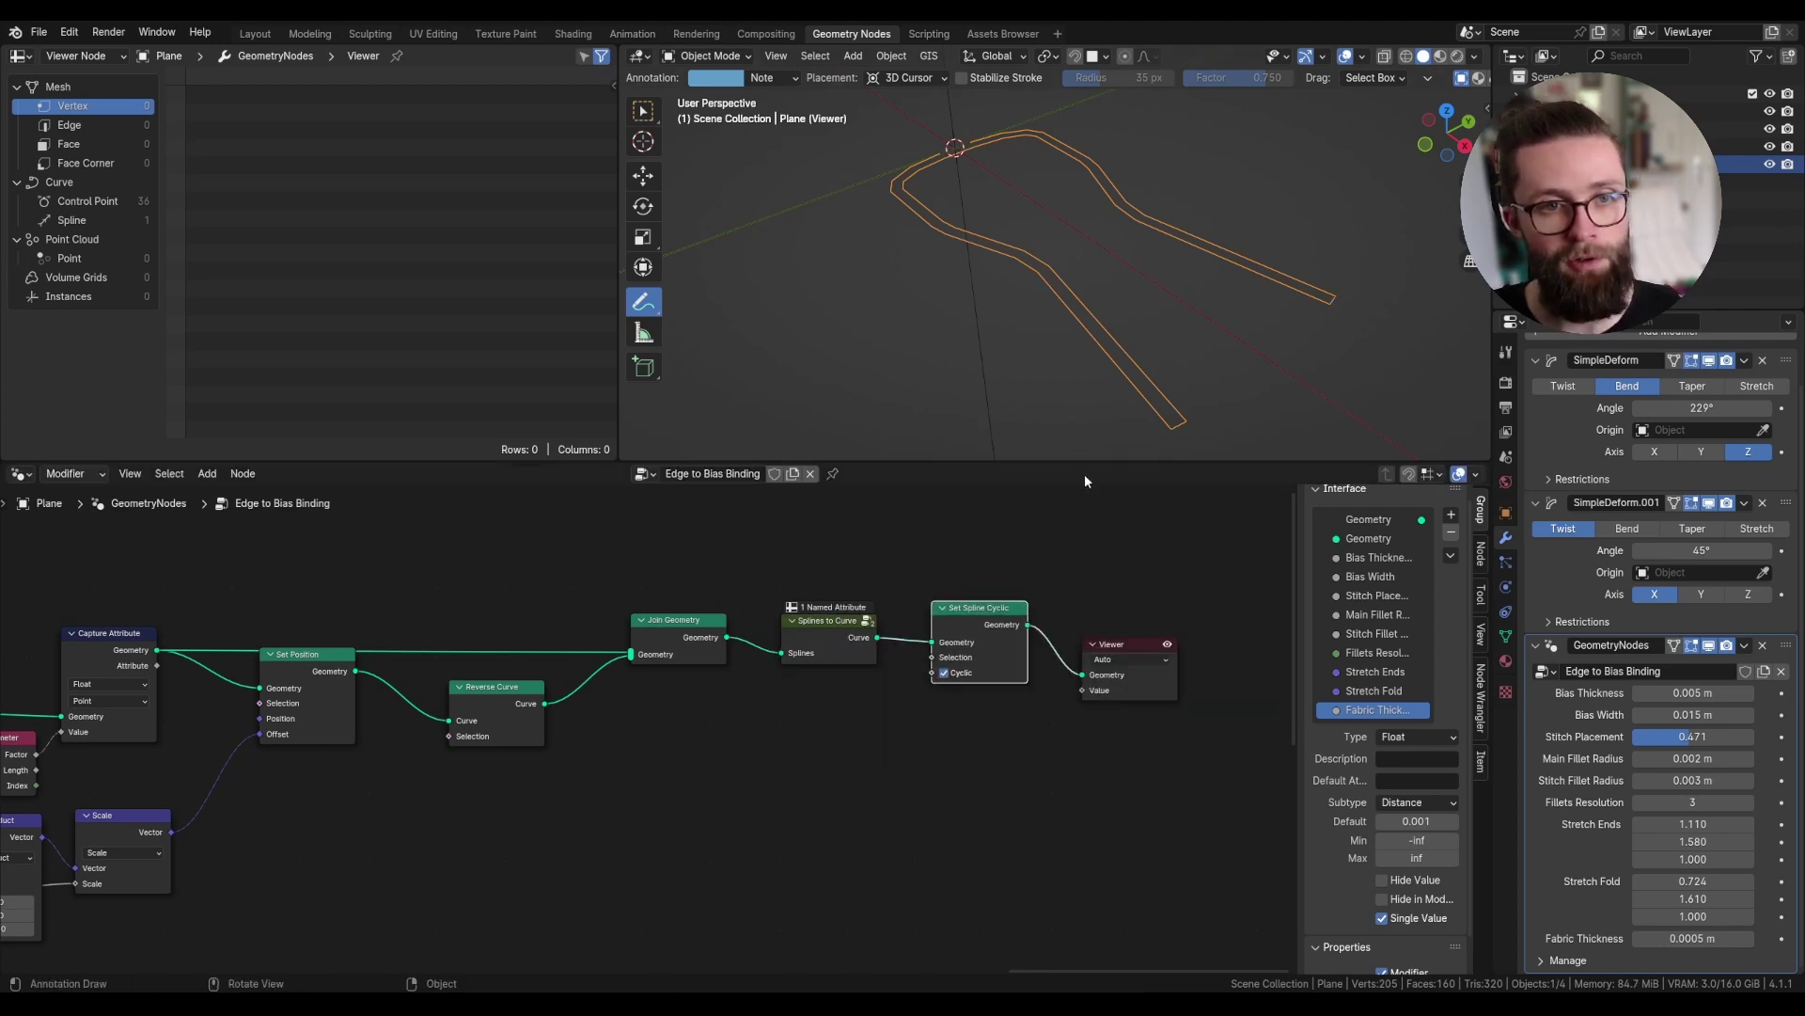
# - Insert a Fillet Curve node after Set Spline Cyclic, set it to Poly and enable Limit Radius
pyautogui.moveTo(1027, 580); pyautogui.dragTo(952, 579, button='middle')
pyautogui.hotkey('shift', 'a')
pyautogui.click(923, 548)
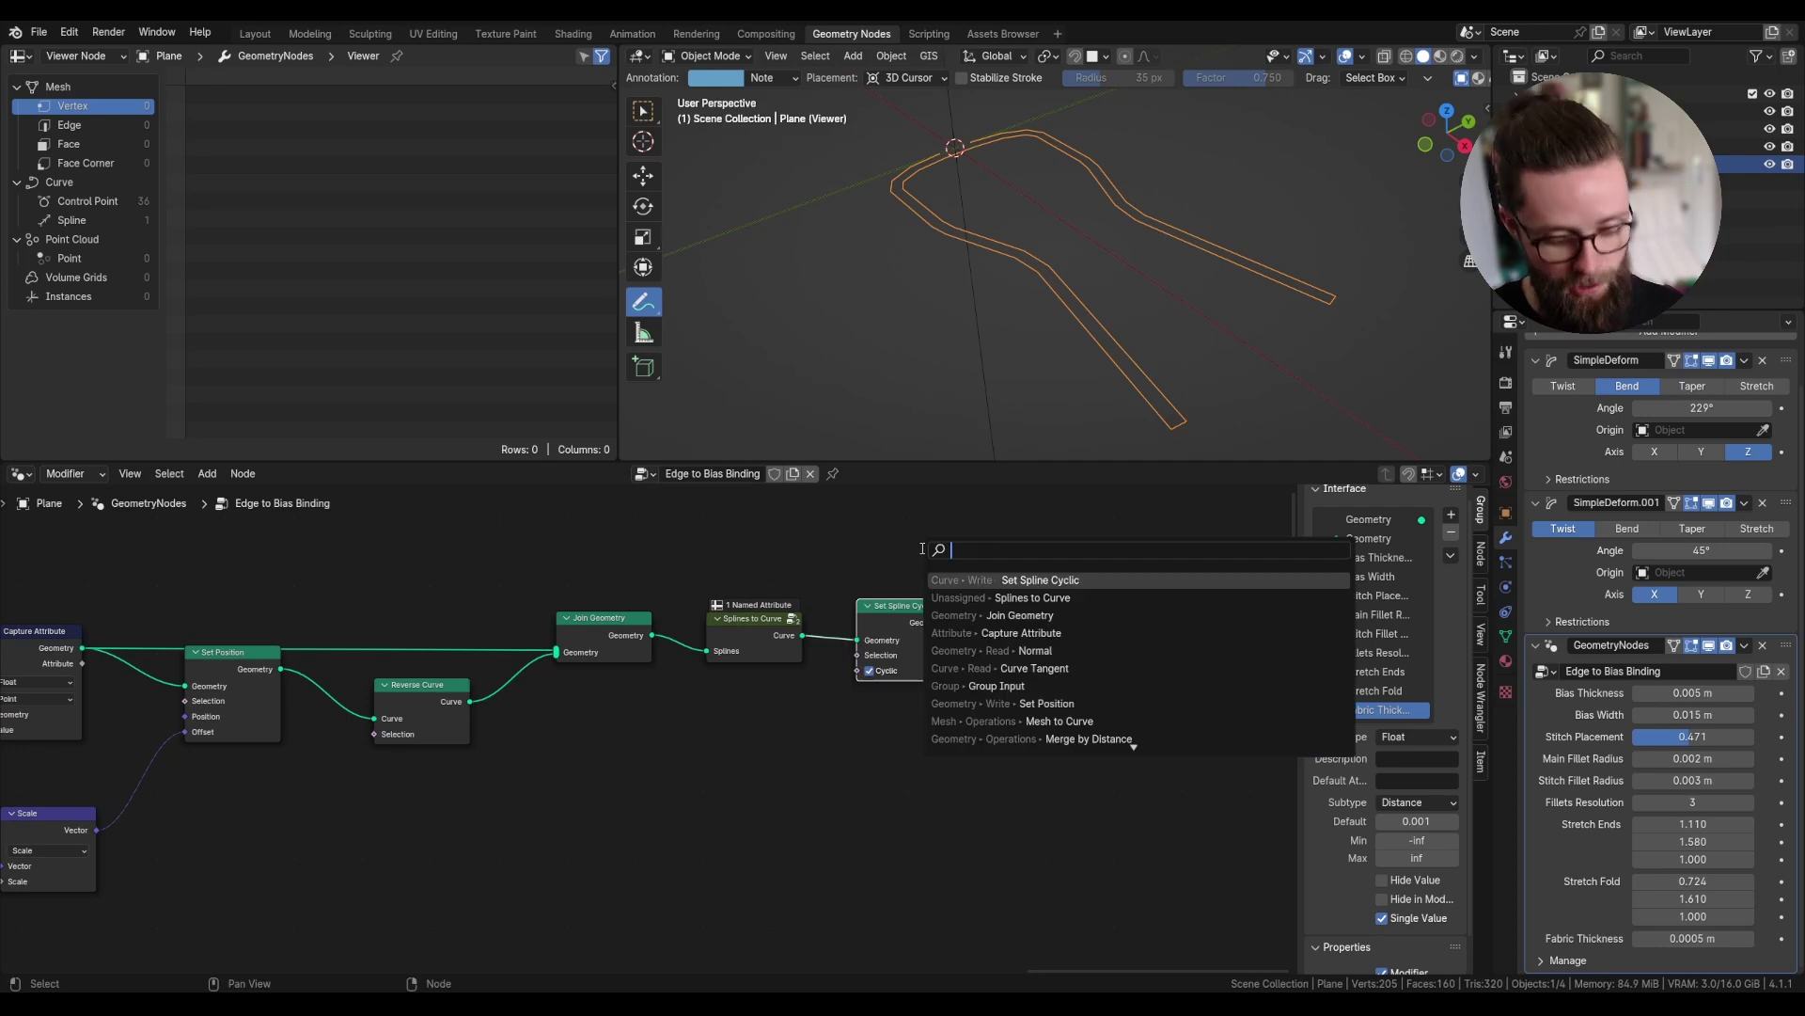
pyautogui.write('f')
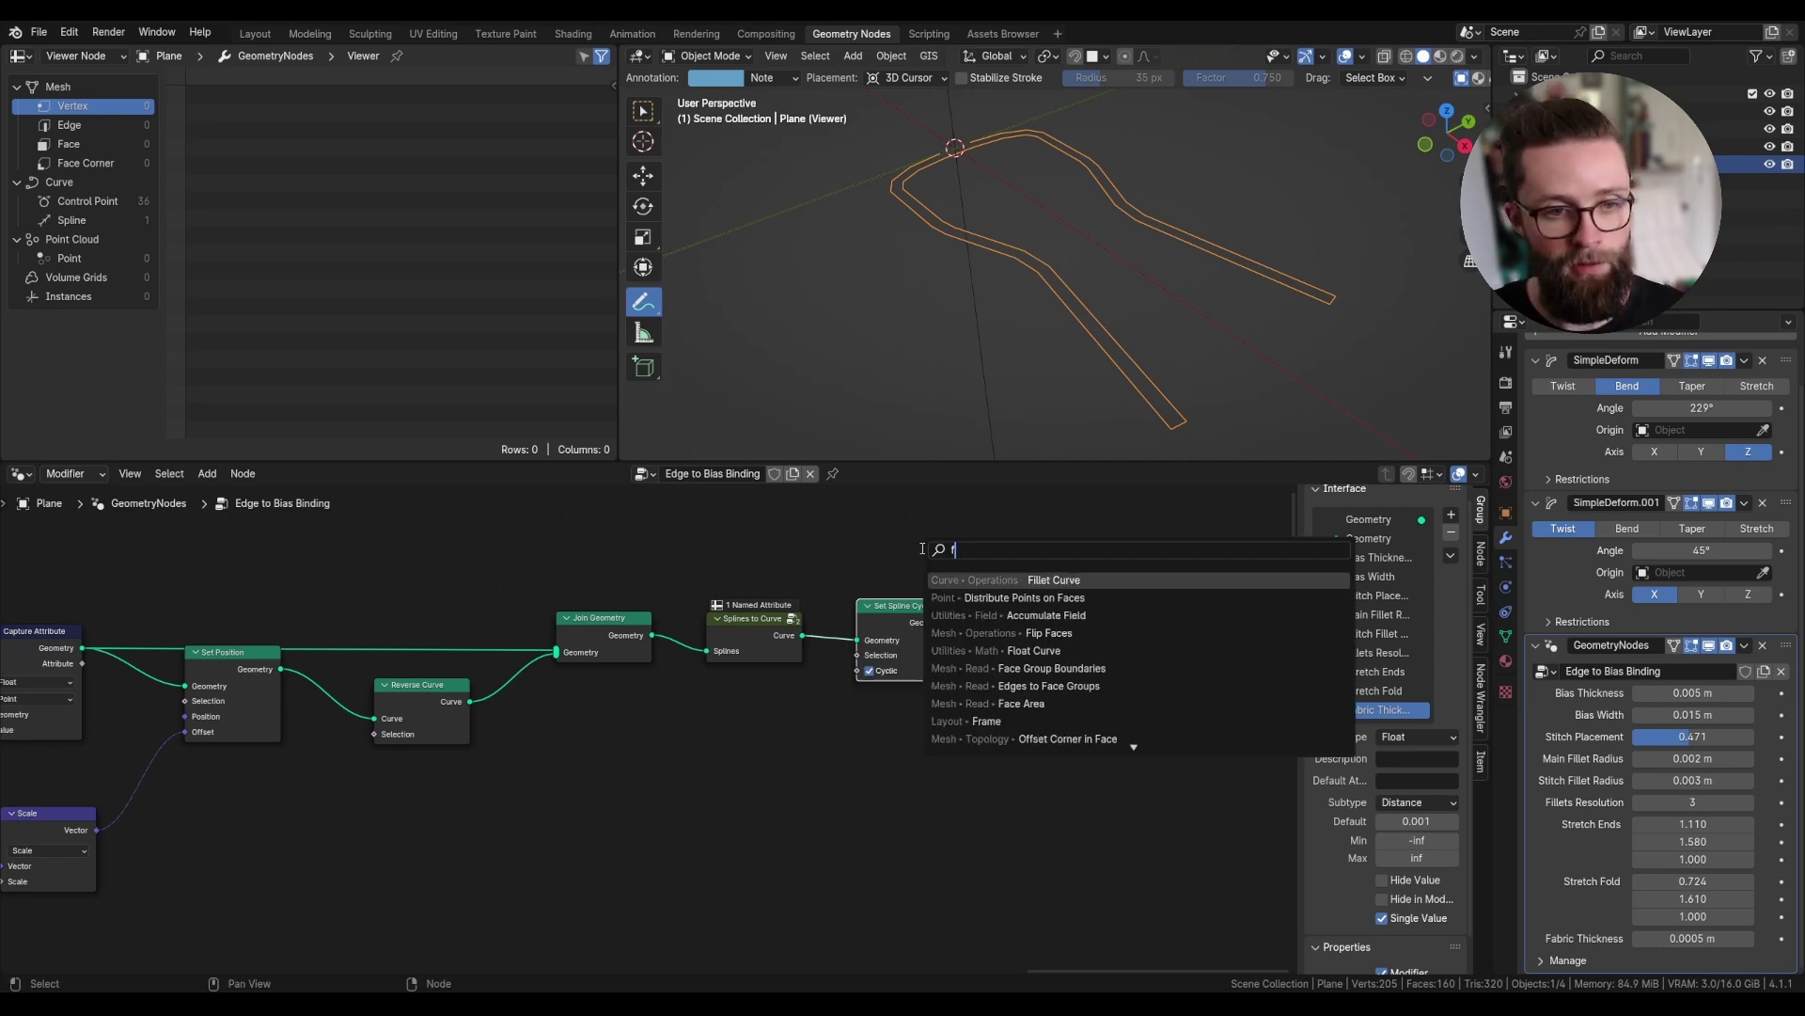
pyautogui.write('ill')
pyautogui.click(1054, 597)
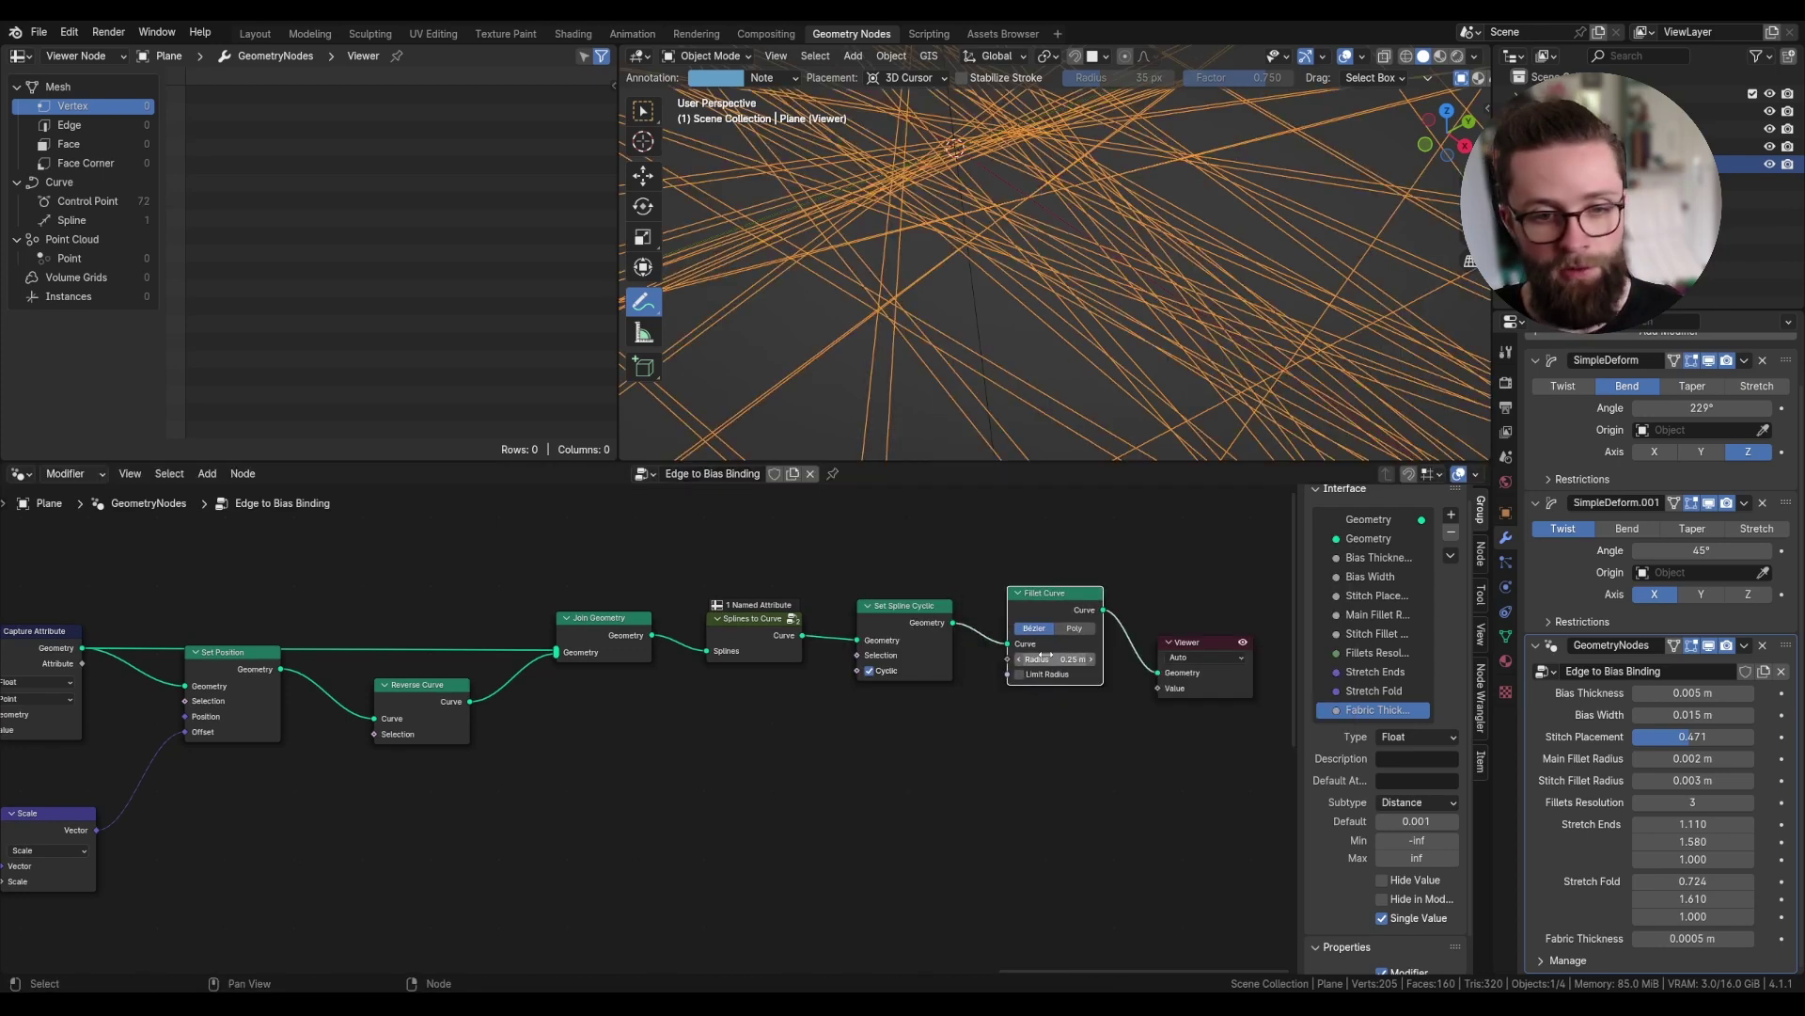
pyautogui.click(1075, 628)
pyautogui.click(1020, 690)
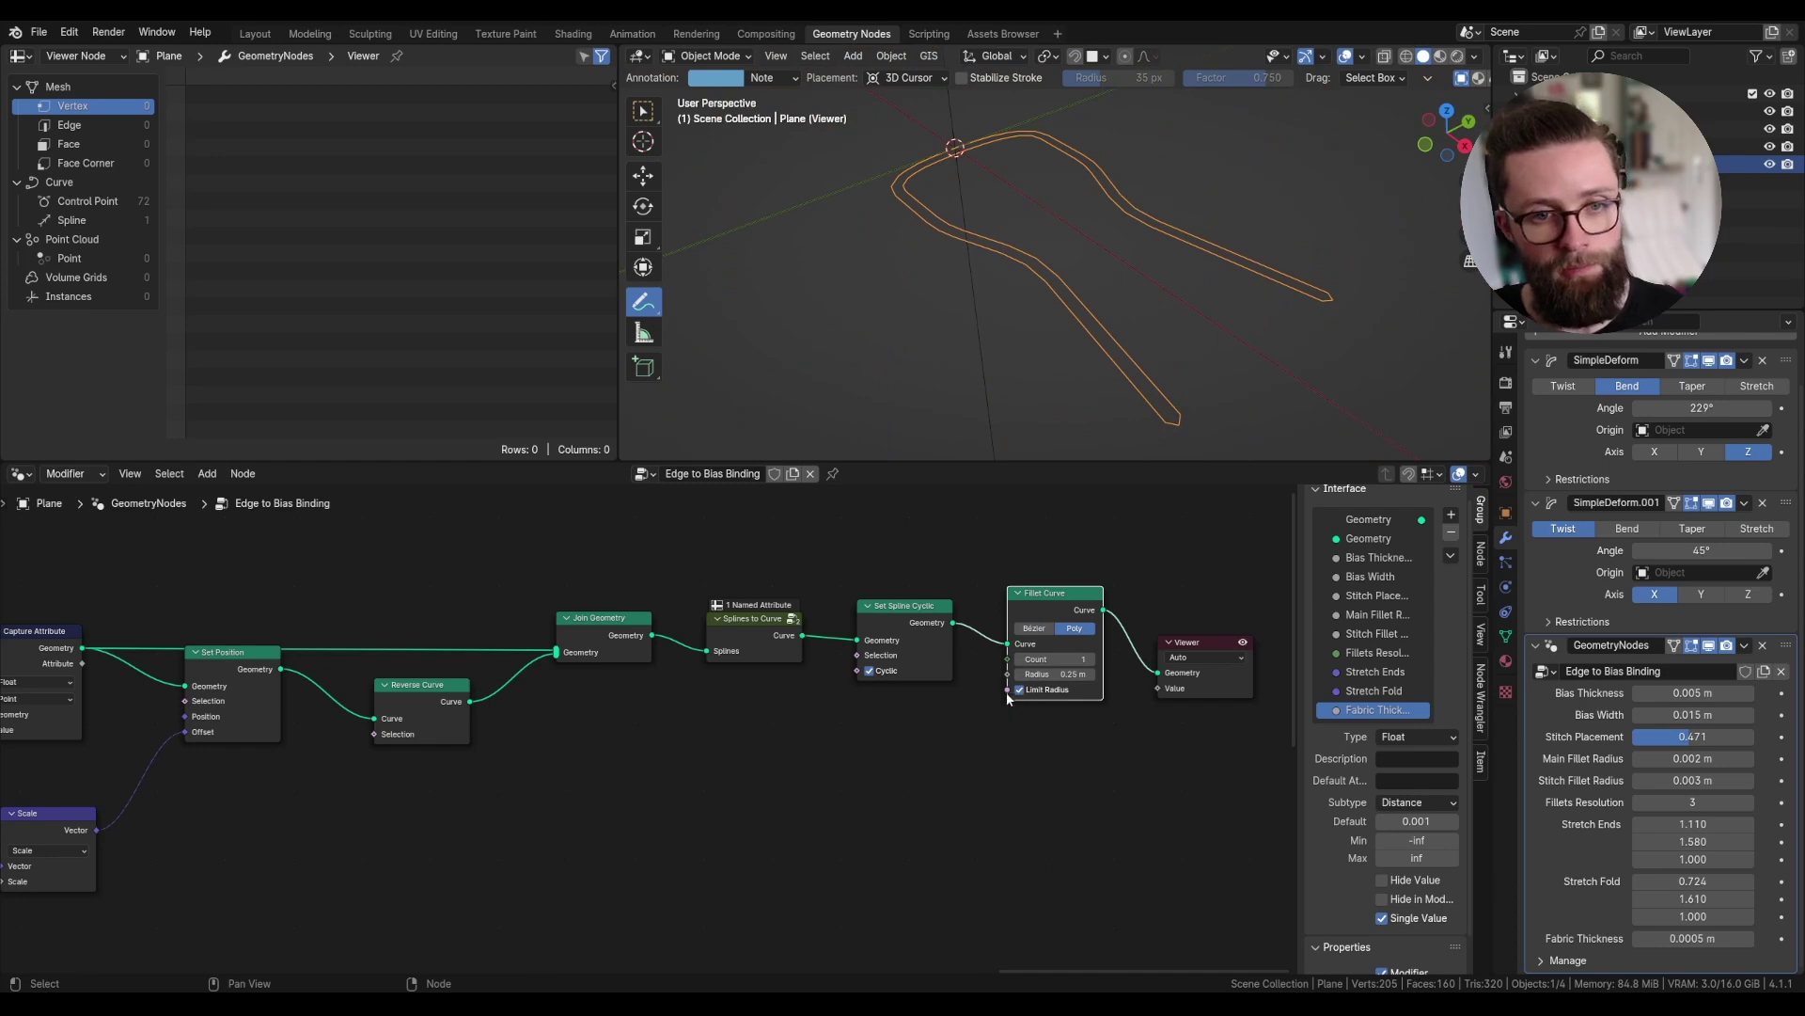
# - Add a Group Input node below Splines to Curve
pyautogui.hotkey('shift', 'a')
pyautogui.click(765, 600)
pyautogui.write('group')
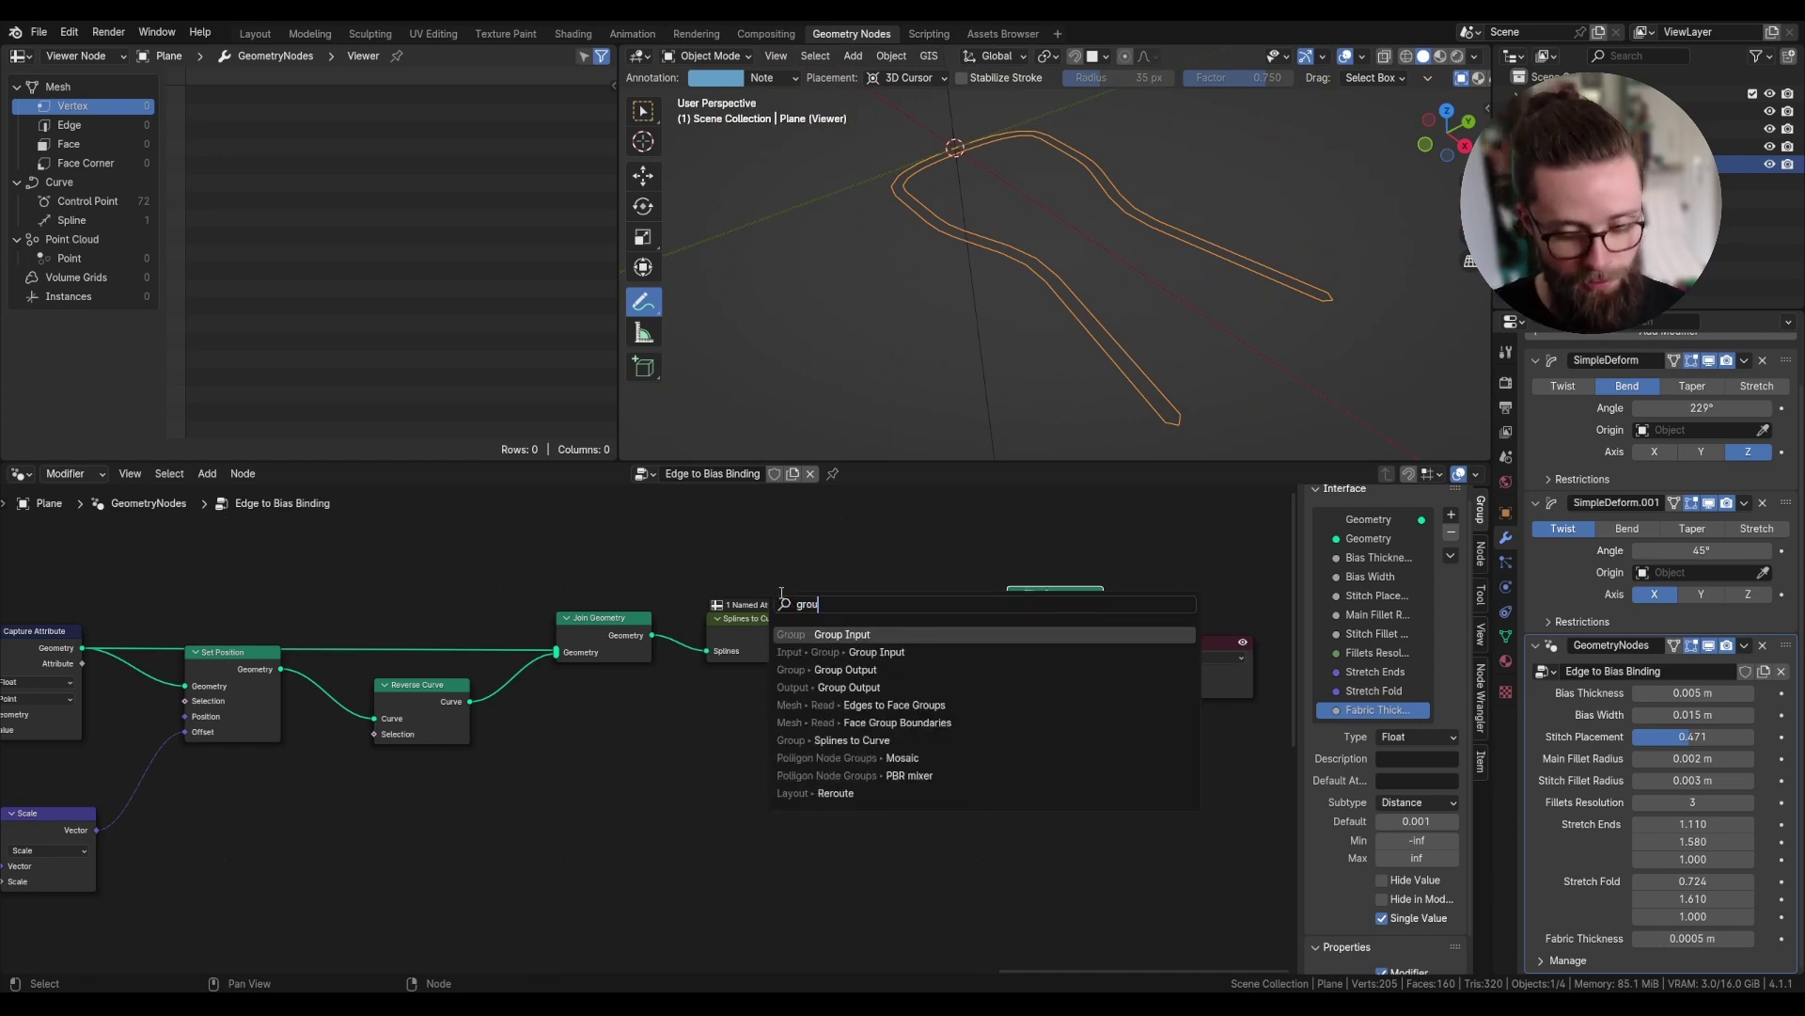
pyautogui.click(805, 633)
pyautogui.click(745, 700)
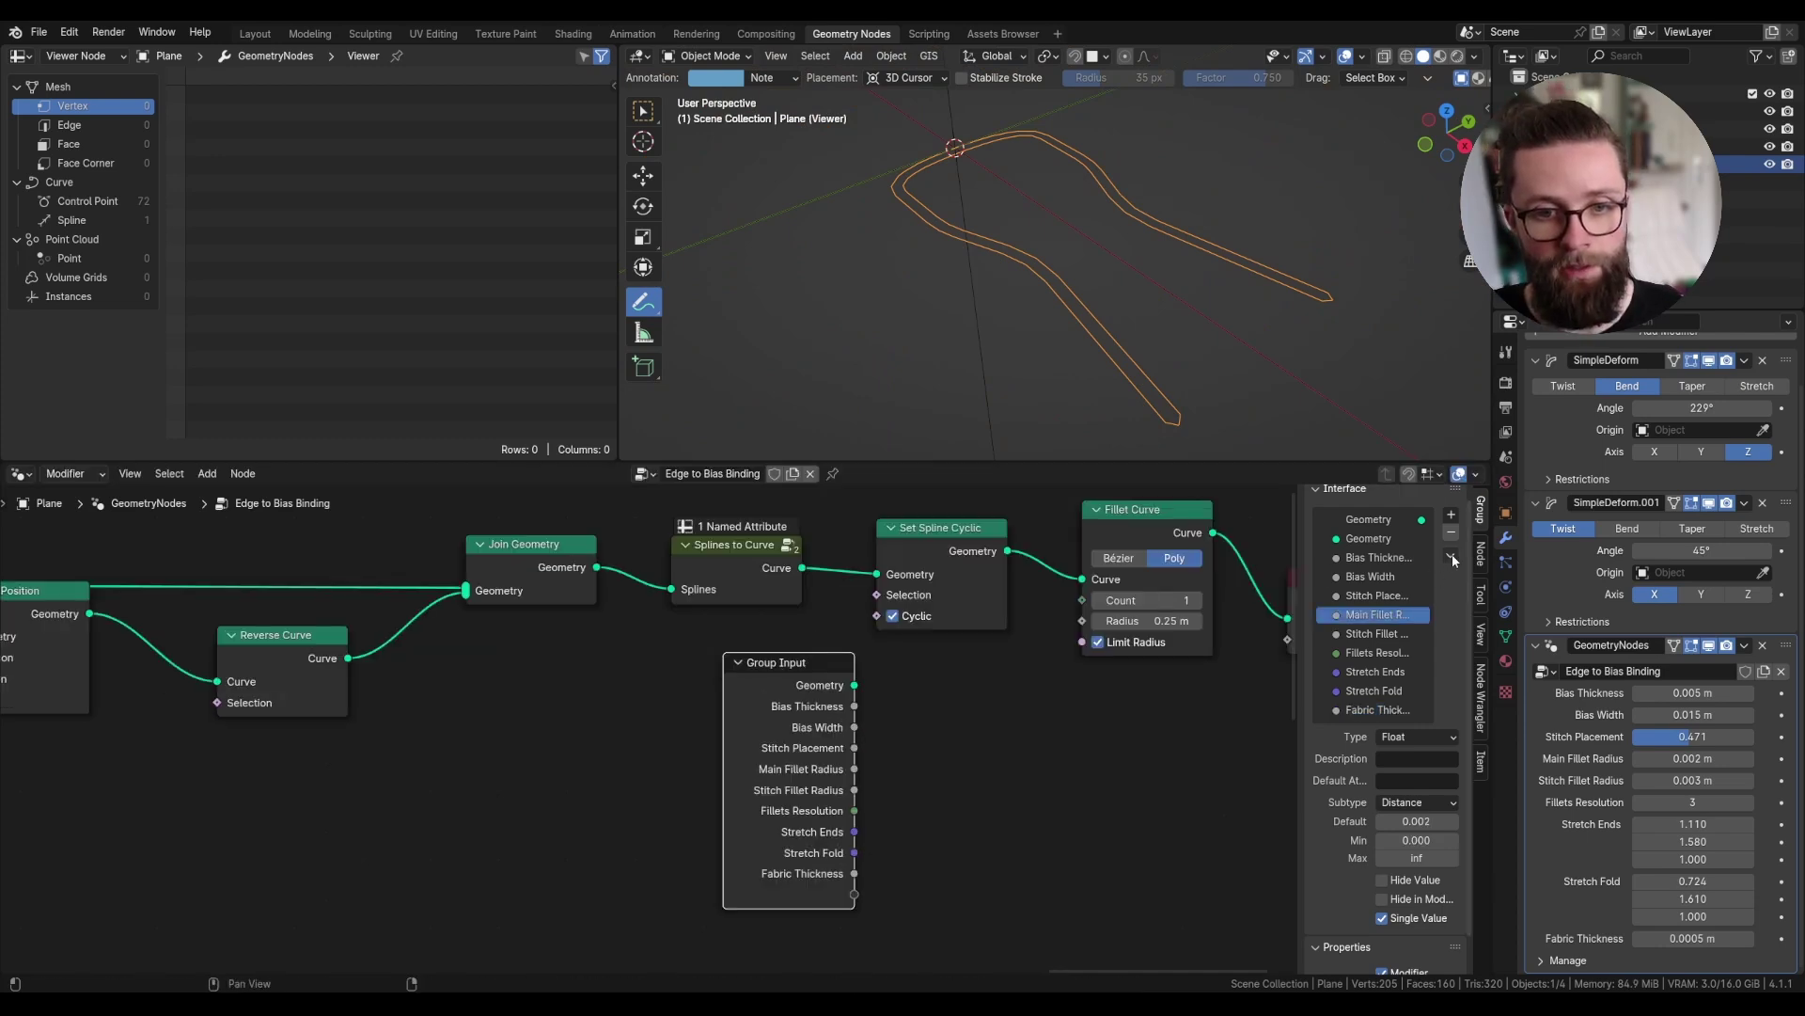
# - Duplicate the Stitch Fillet Radius group input as Detail Fillet Radius and connect it to Fillet Curve's Radius
pyautogui.click(1394, 637)
pyautogui.click(1451, 555)
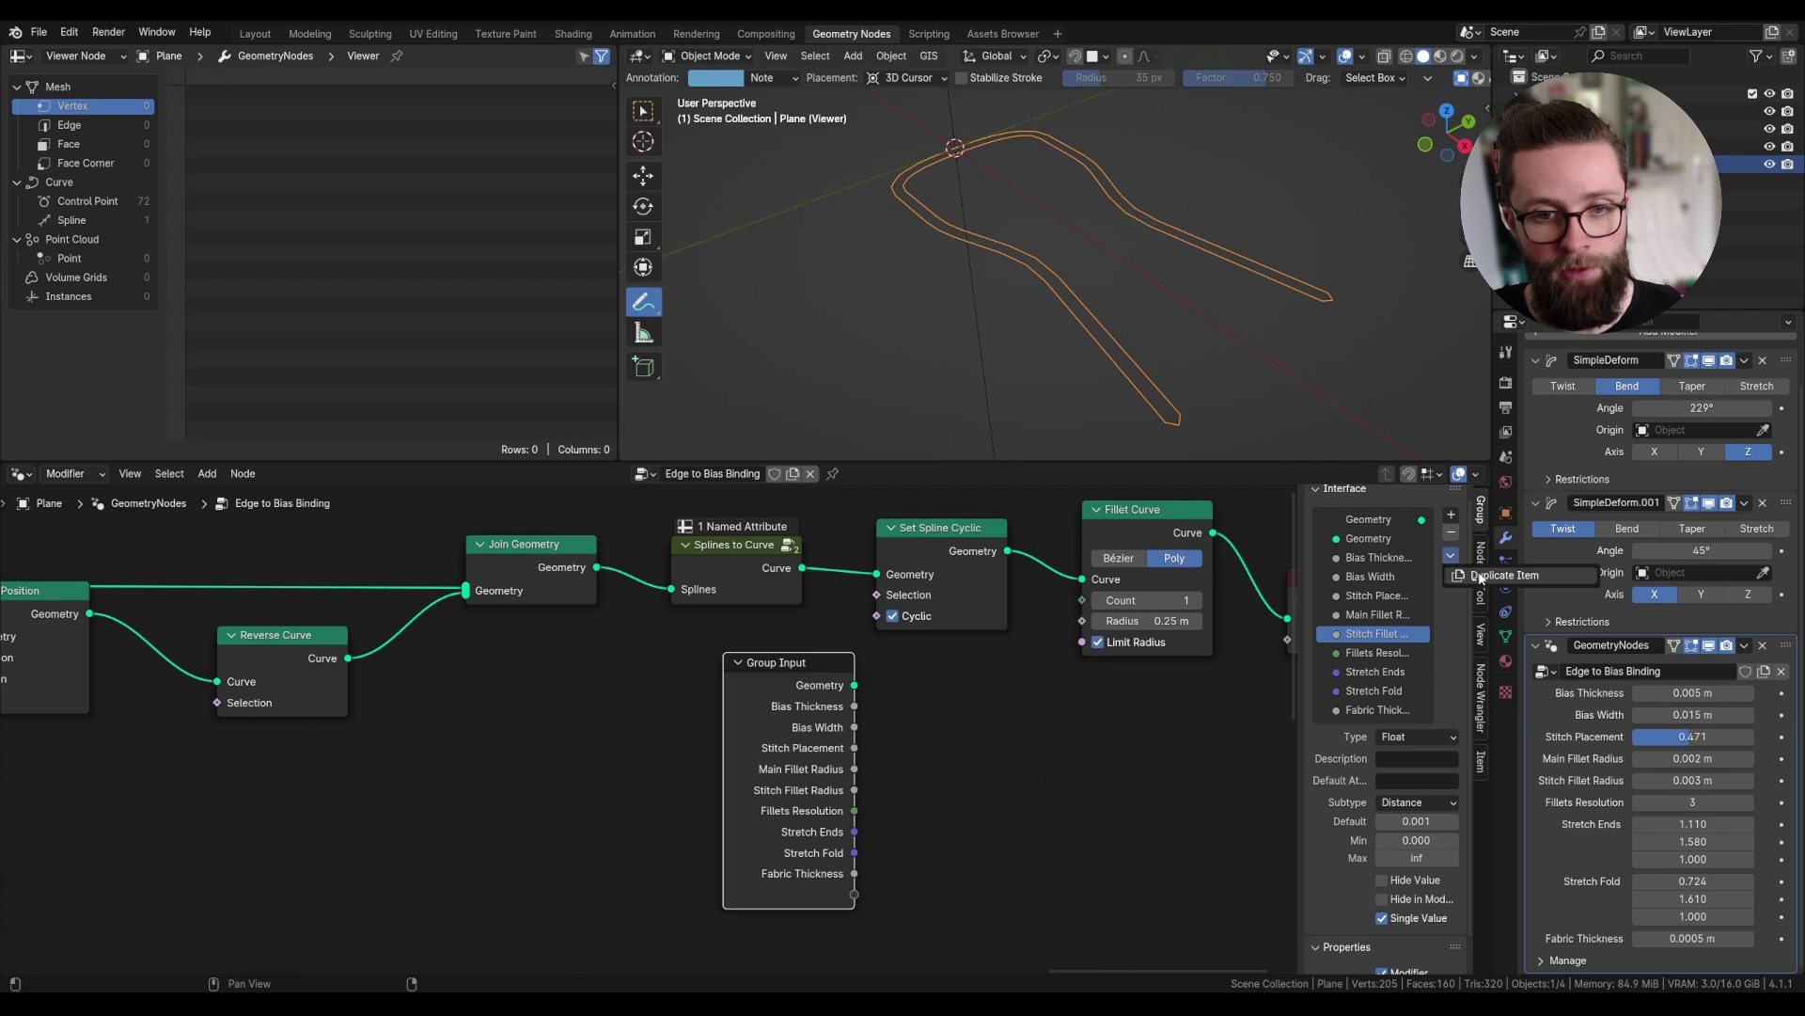
pyautogui.click(1472, 574)
pyautogui.doubleClick(1386, 654)
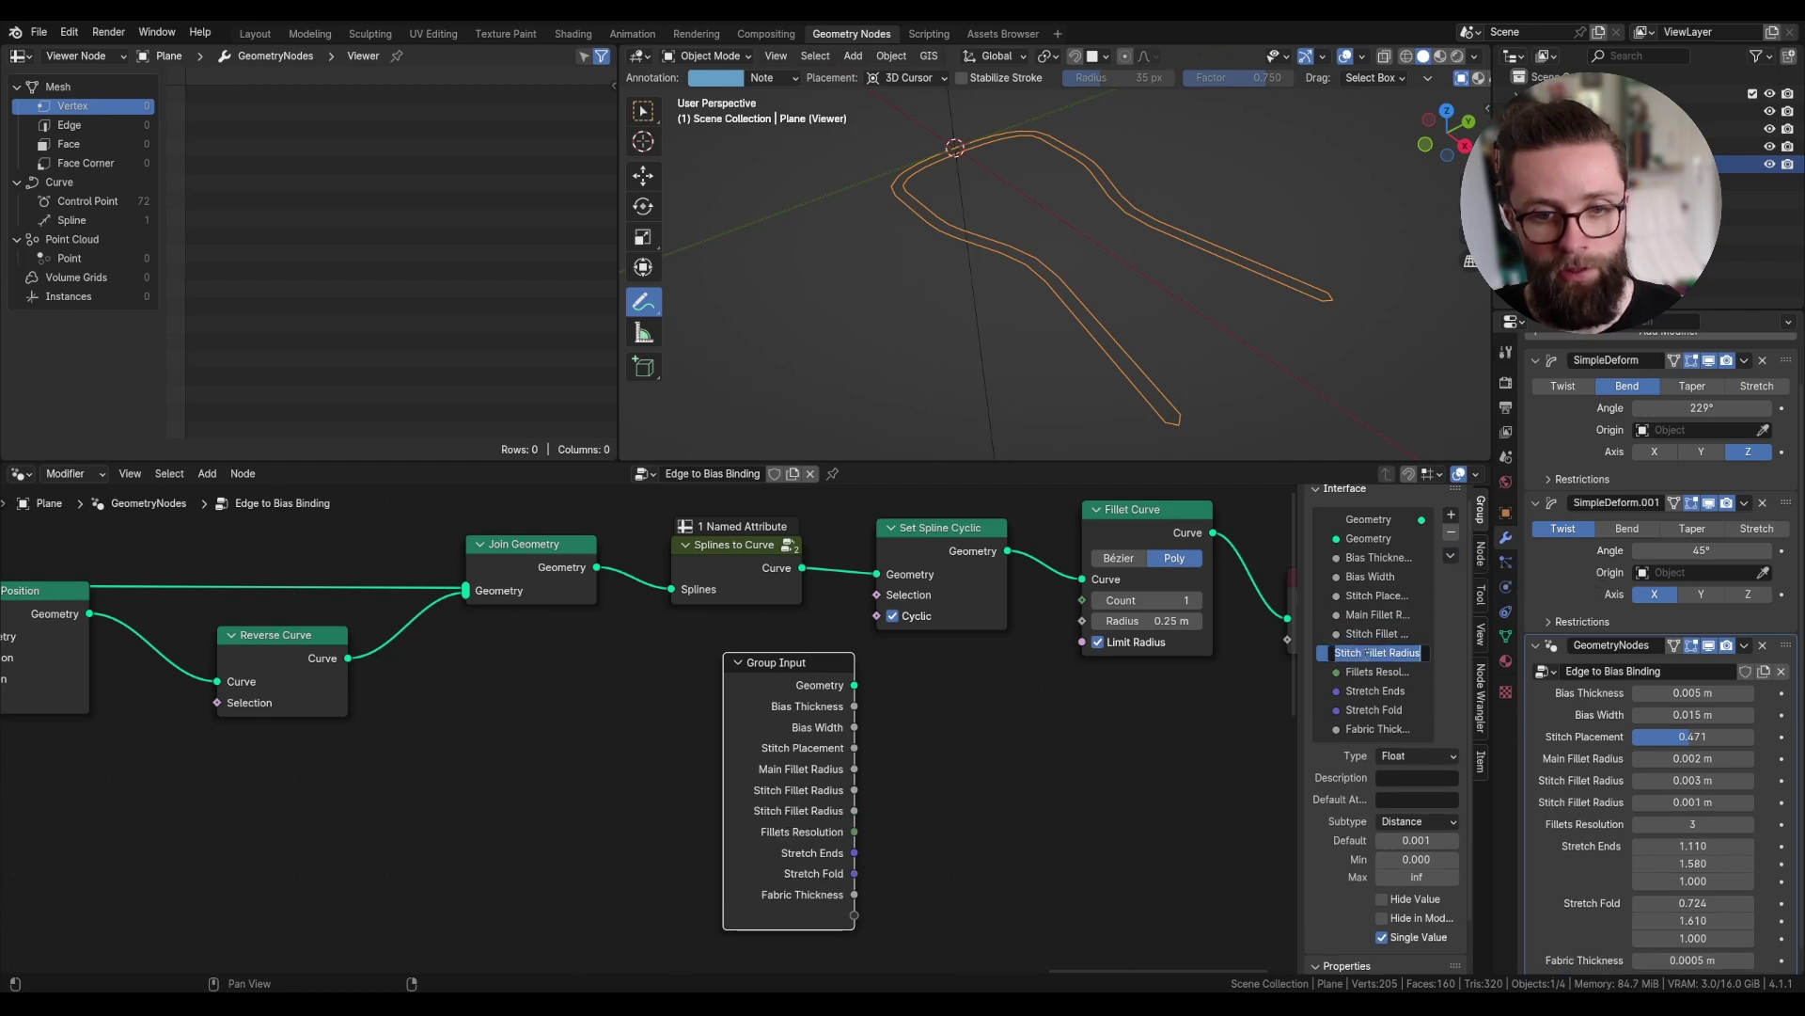
pyautogui.write('Detail Fillet Radius')
pyautogui.press('Return')
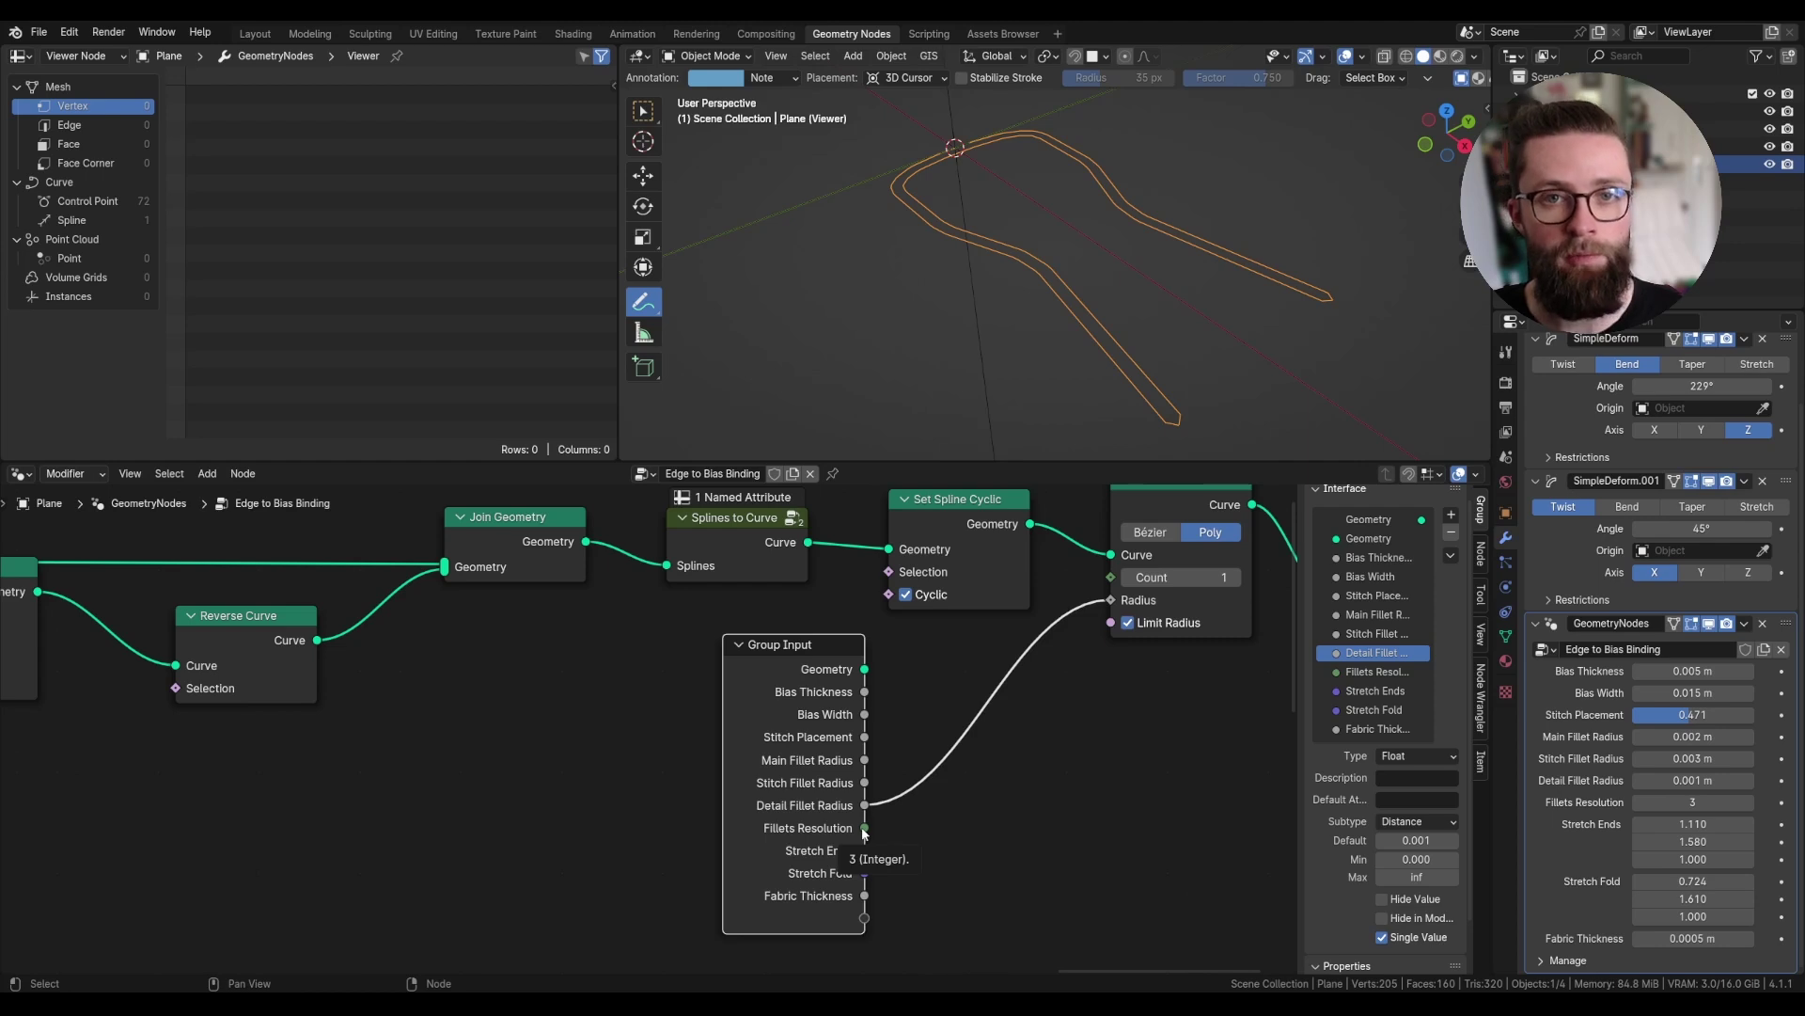
# - Divide Fillets Resolution by 2 into Fillet Curve's Count, and set the modifier's Fillets Resolution to 4
pyautogui.moveTo(864, 828); pyautogui.dragTo(956, 814)
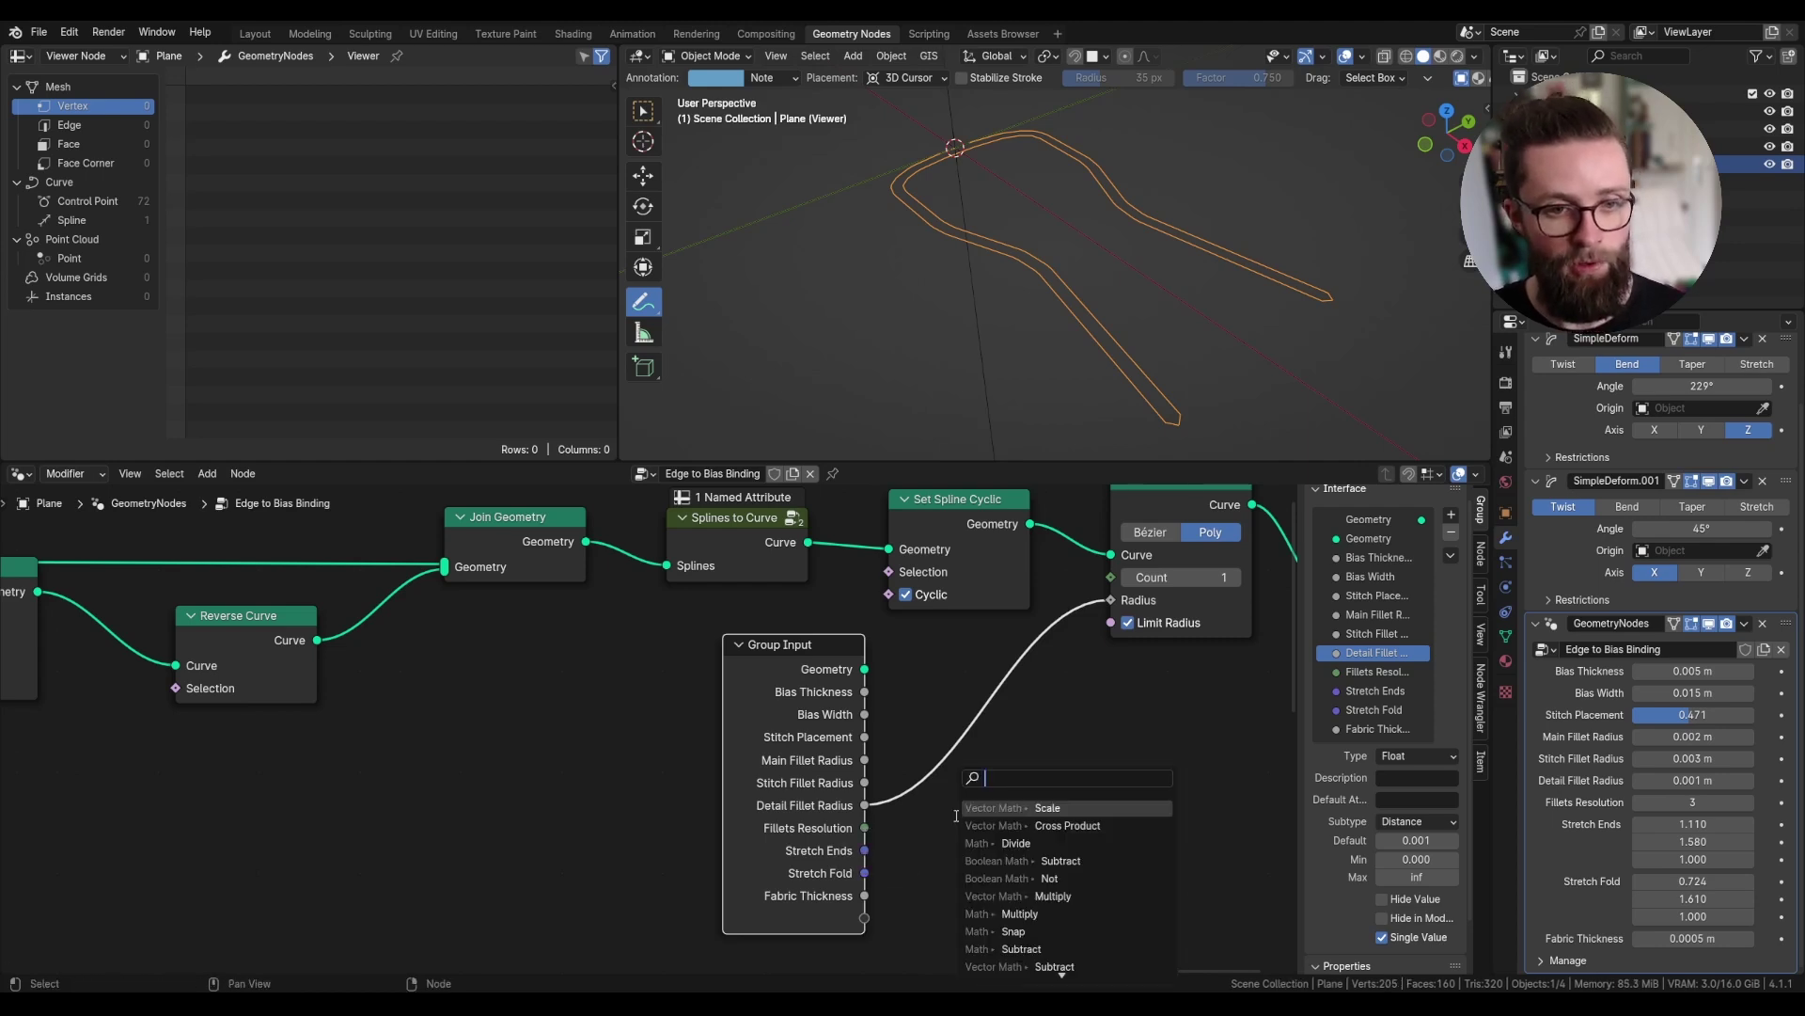
pyautogui.write('d')
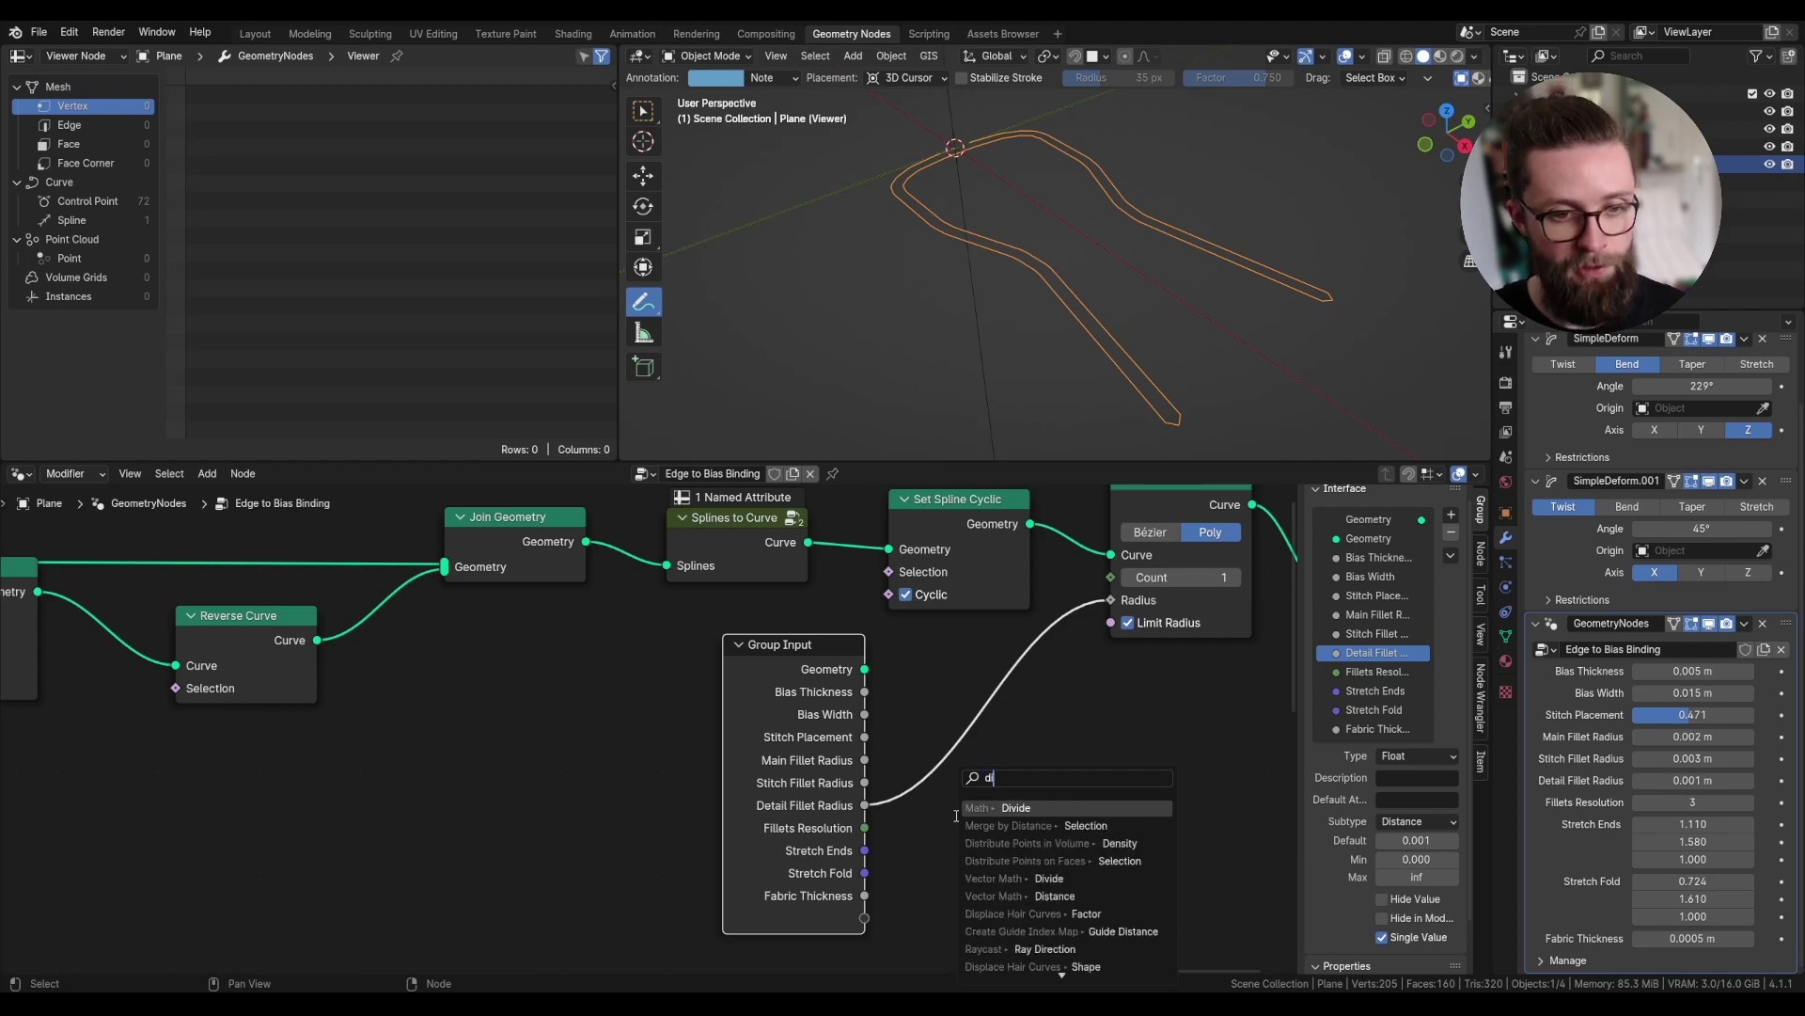
pyautogui.press('Return')
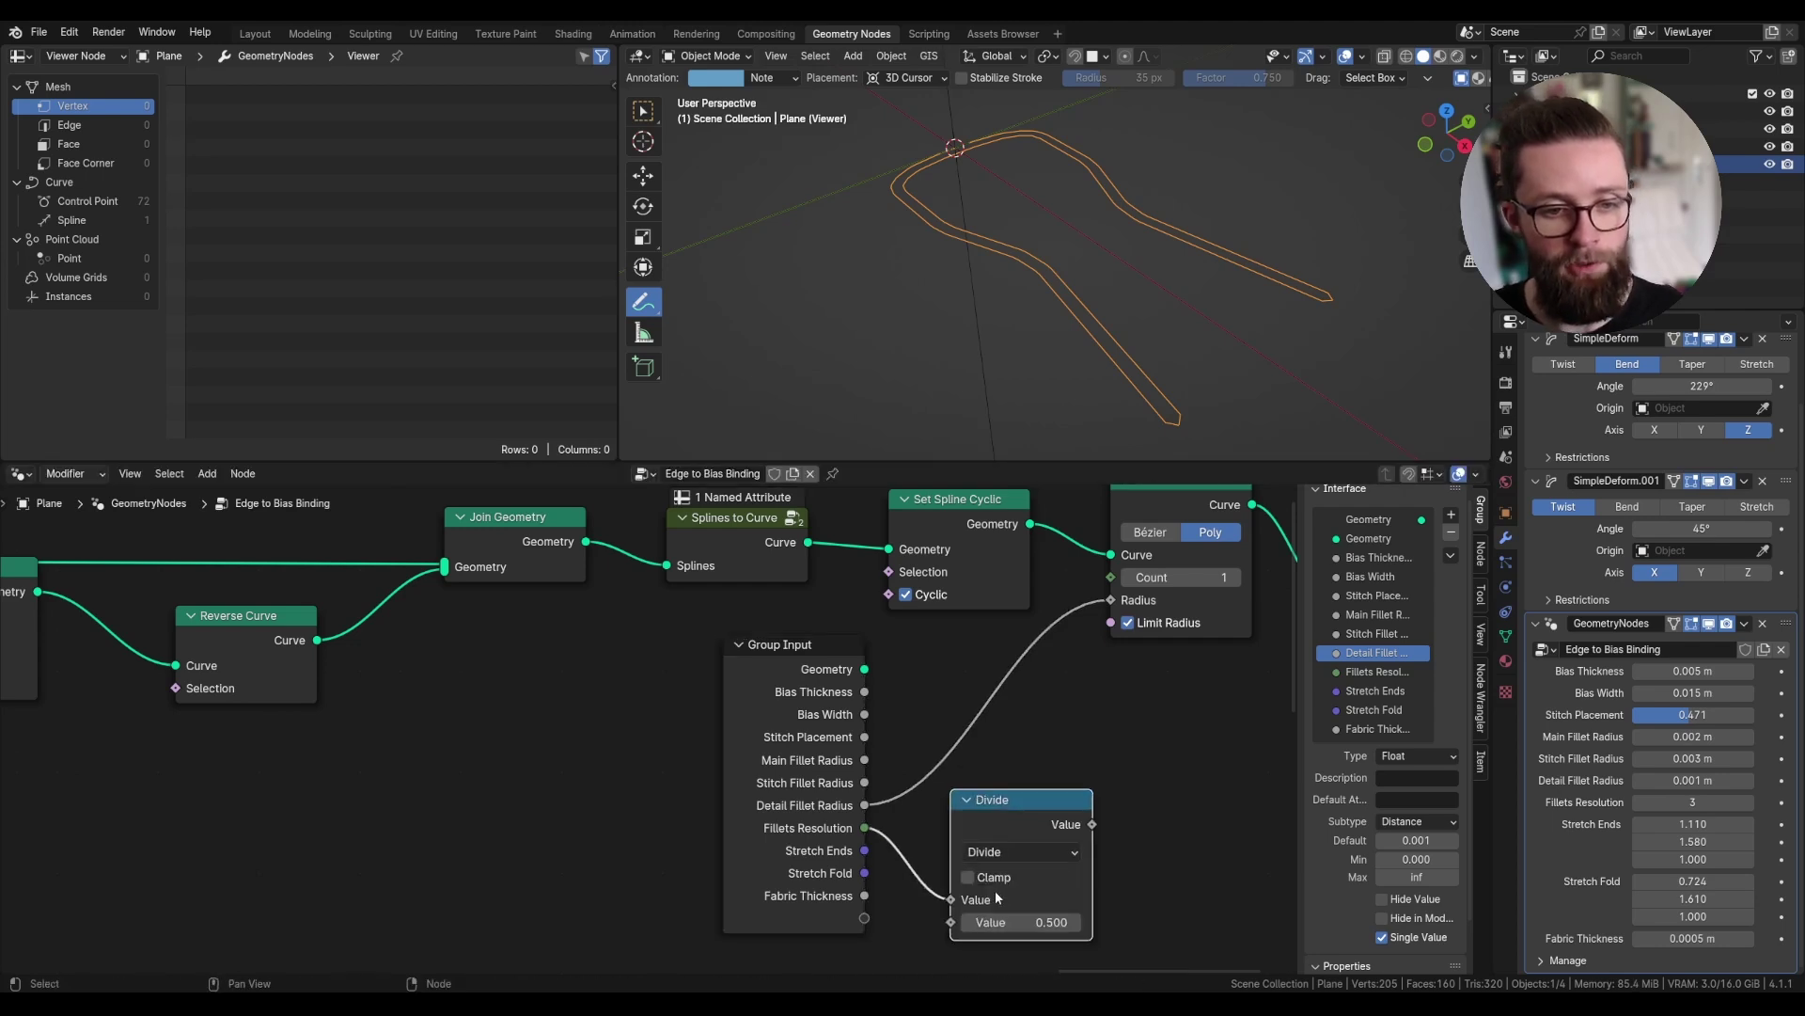
pyautogui.moveTo(1093, 824); pyautogui.dragTo(1115, 589)
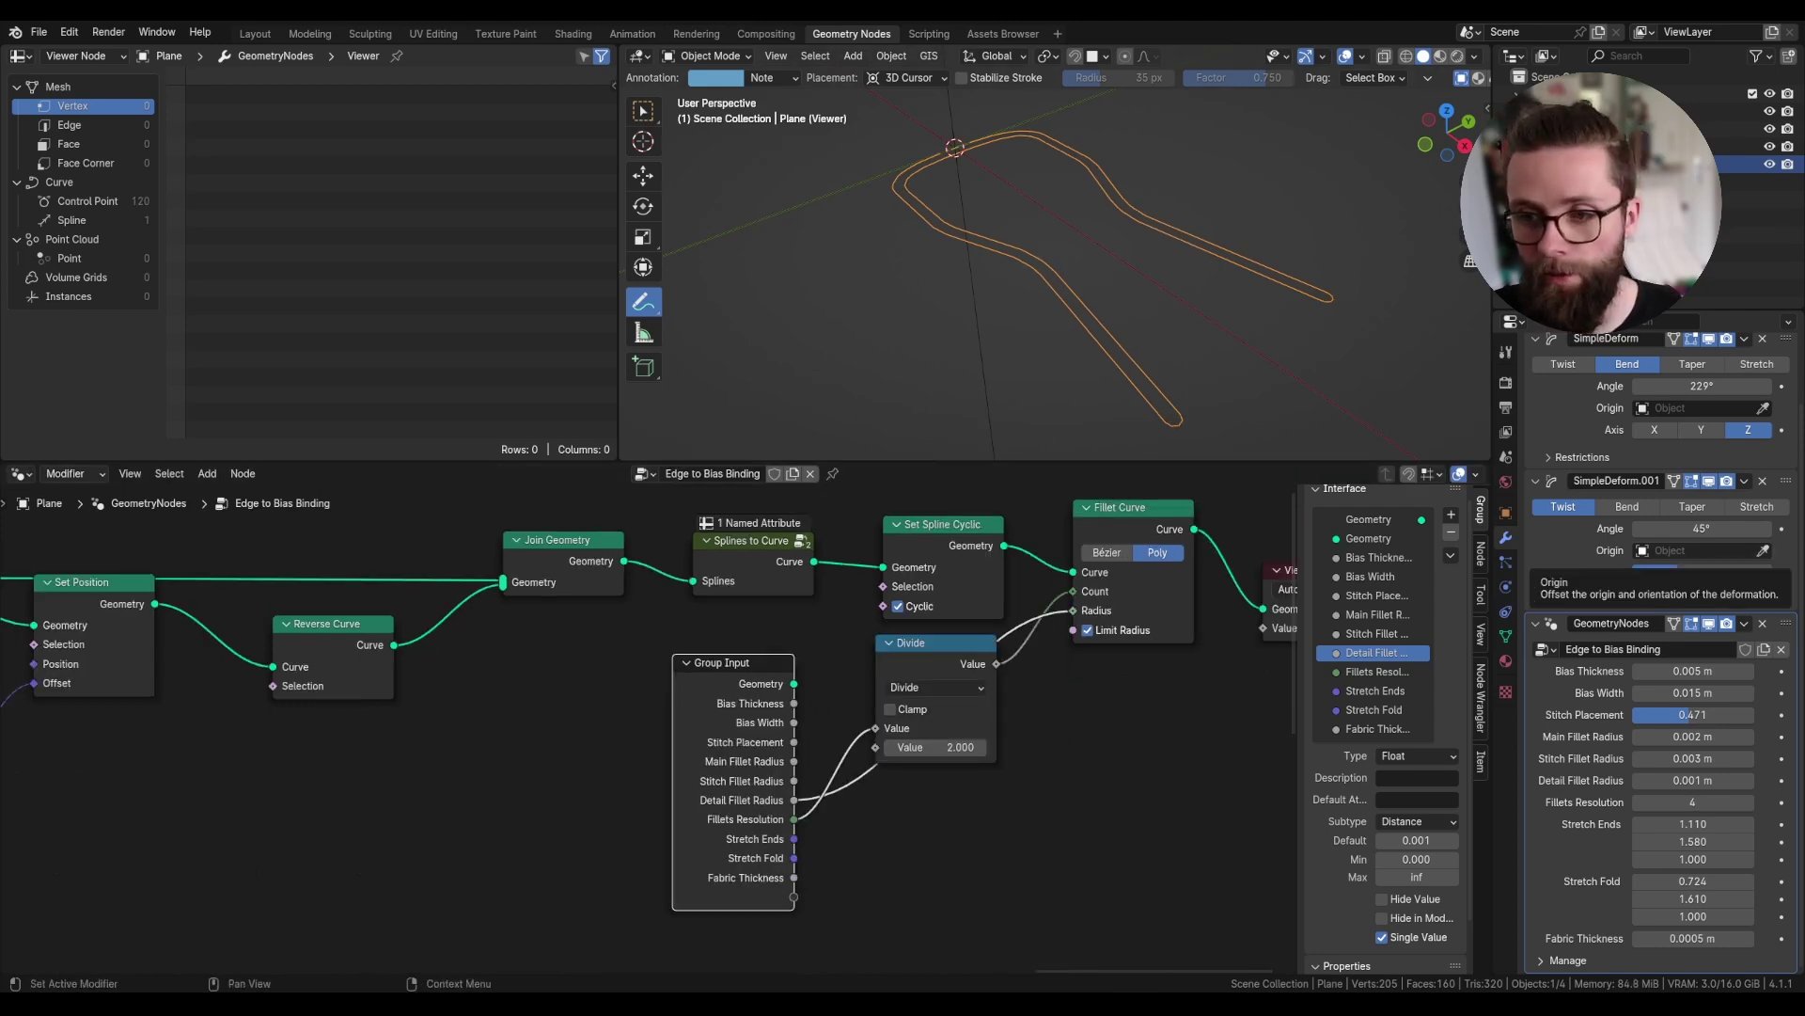
# - Make room before the Viewer and add a Capture Attribute node after Fillet Curve
pyautogui.moveTo(1284, 588); pyautogui.dragTo(946, 643, button='middle')
pyautogui.scroll(-3, 946, 643)
pyautogui.moveTo(946, 643); pyautogui.dragTo(1133, 619)
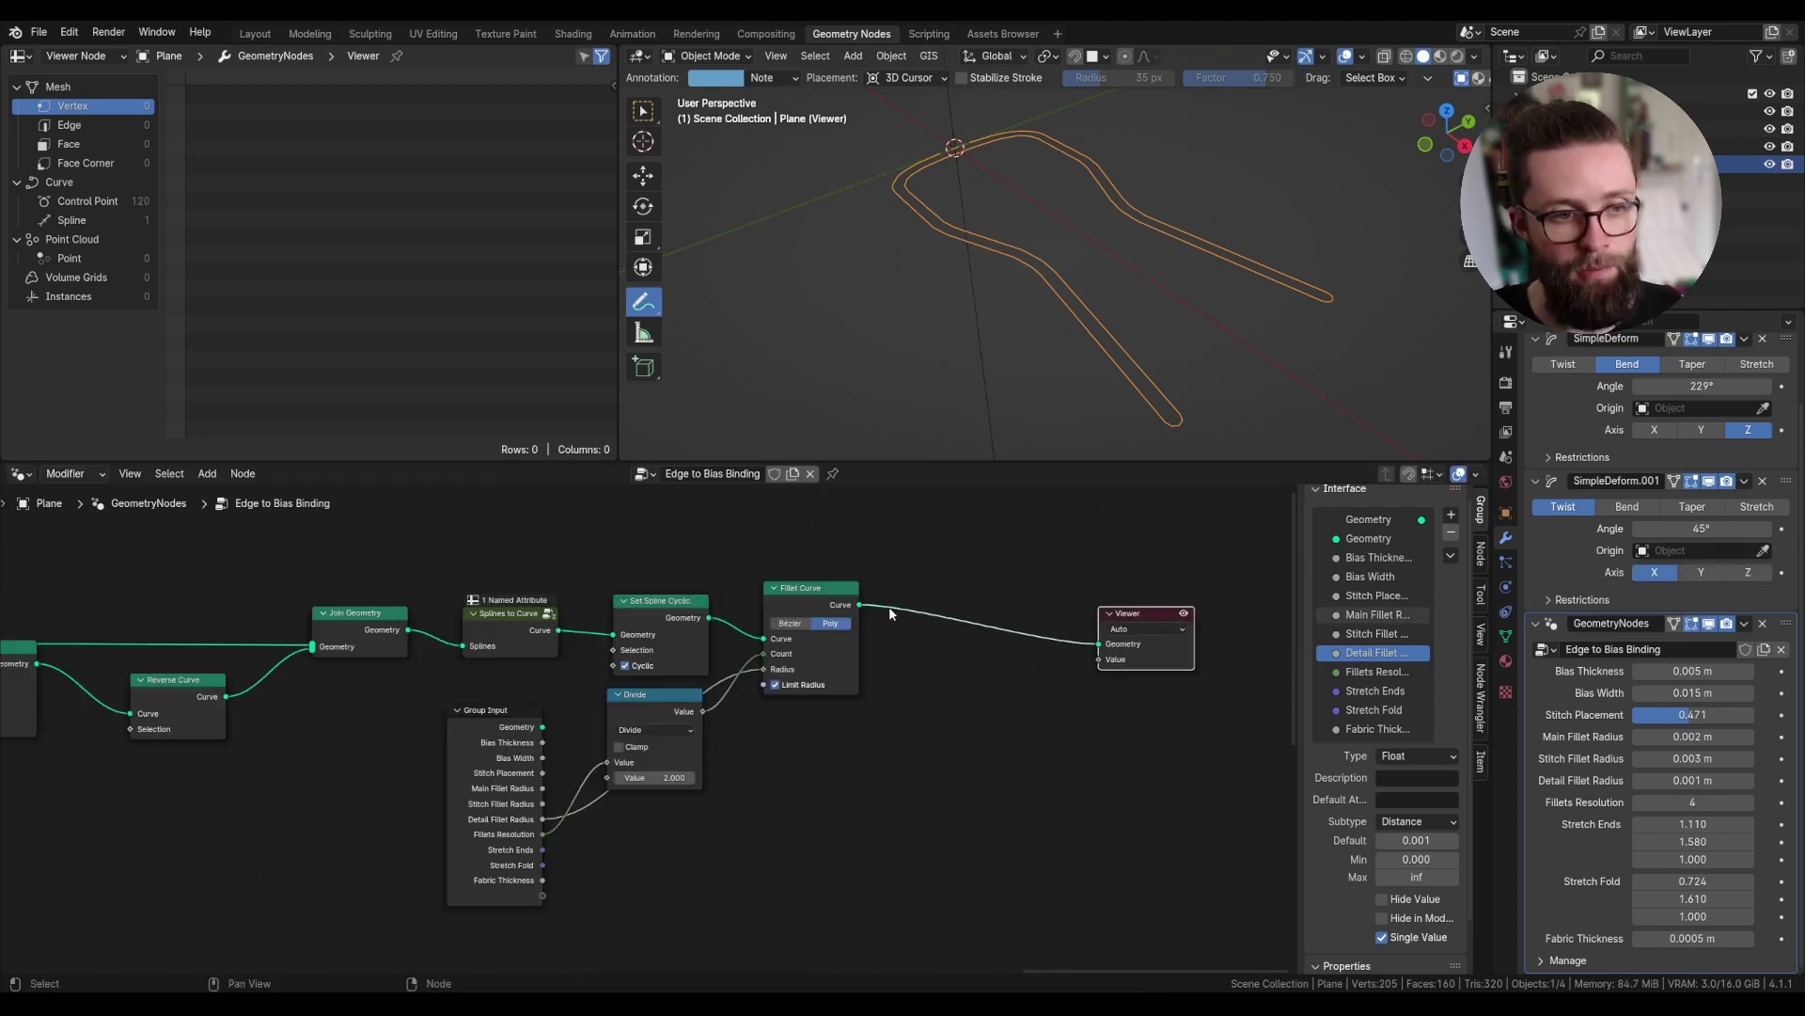
pyautogui.scroll(-3, 907, 617)
pyautogui.hotkey('shift', 'a')
pyautogui.click(946, 555)
pyautogui.write('cap')
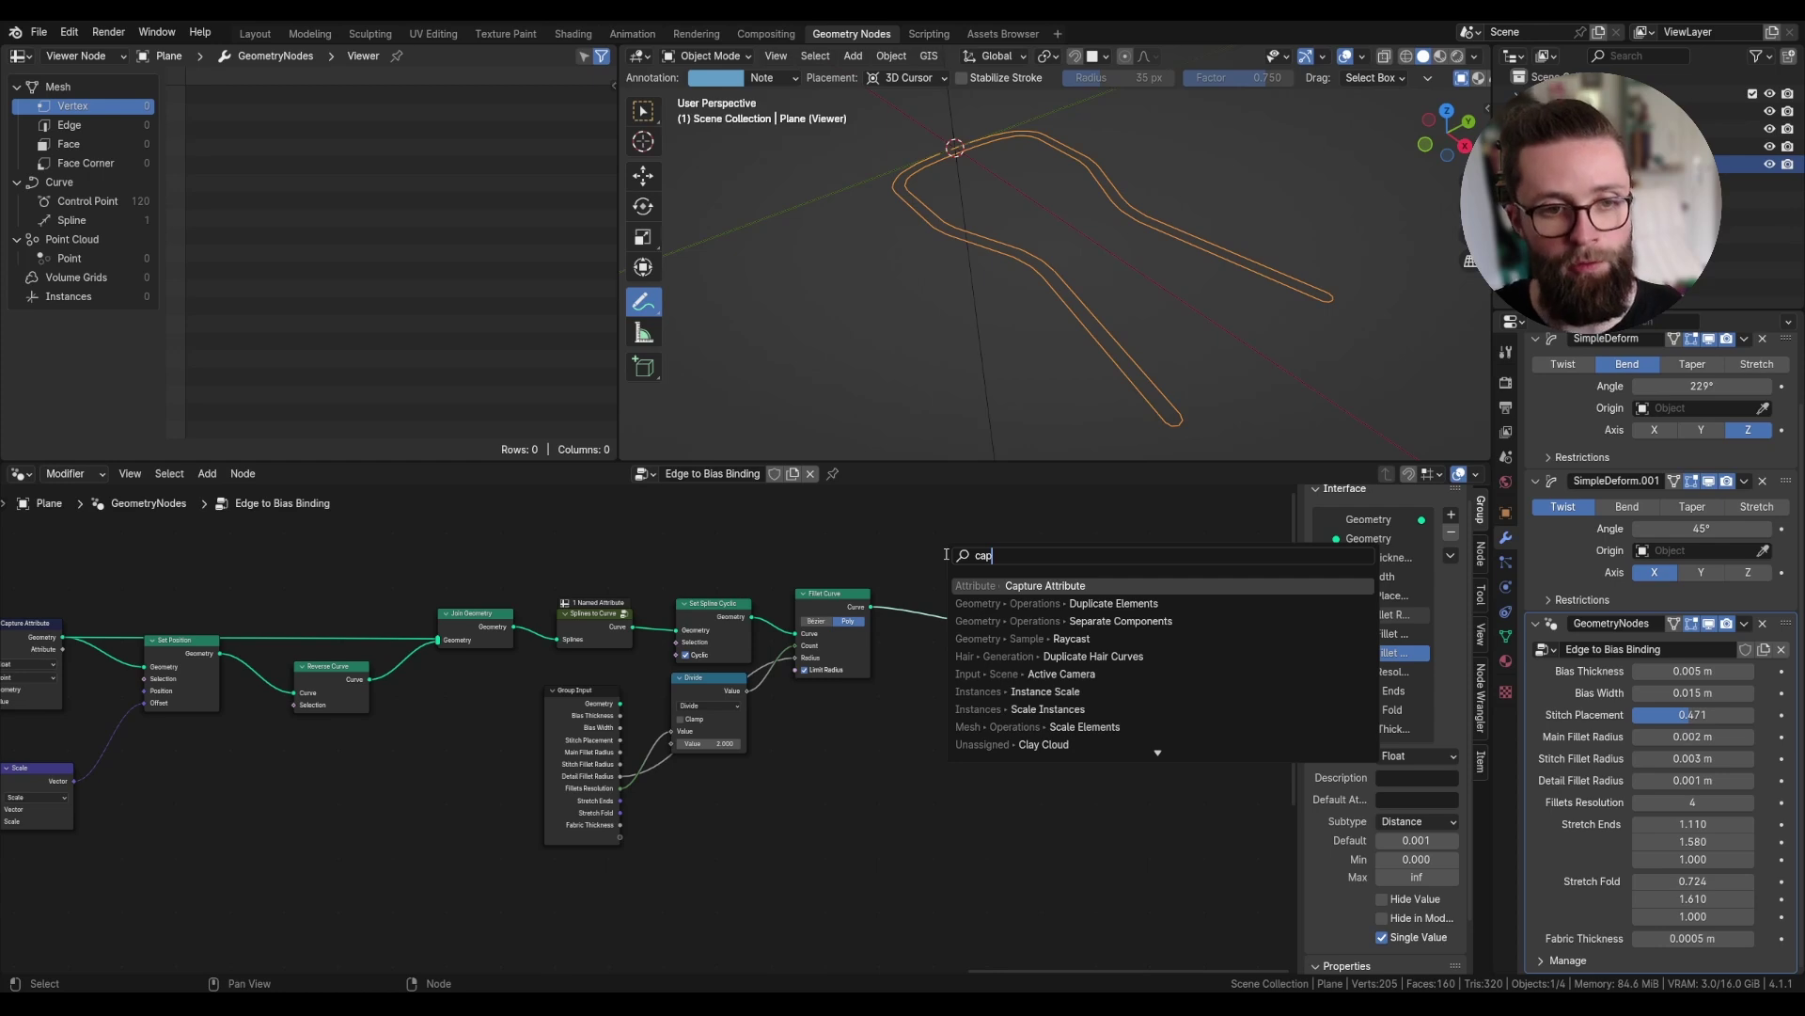
# - Insert a Capture Attribute node between Fillet Curve and the Viewer, and feed its value from the Spline Parameter factor
pyautogui.press('Return')
pyautogui.click(923, 585)
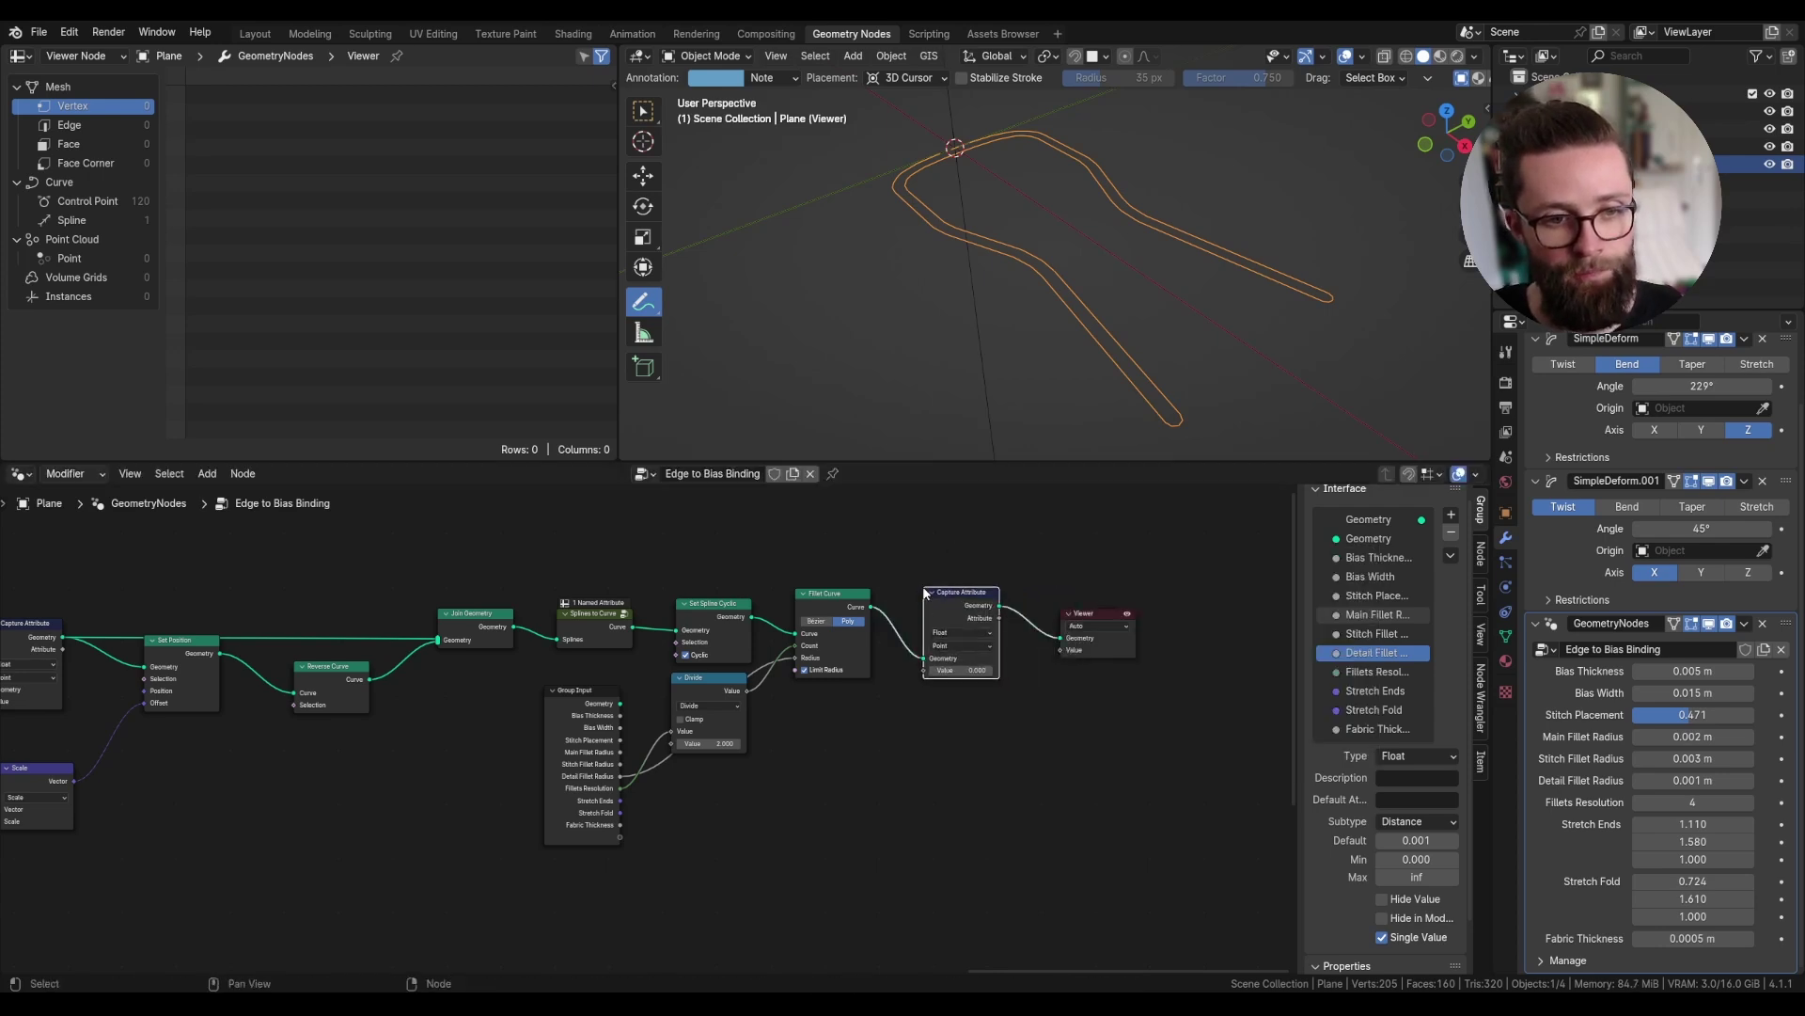
pyautogui.scroll(2, 995, 641)
pyautogui.moveTo(915, 681); pyautogui.dragTo(849, 735)
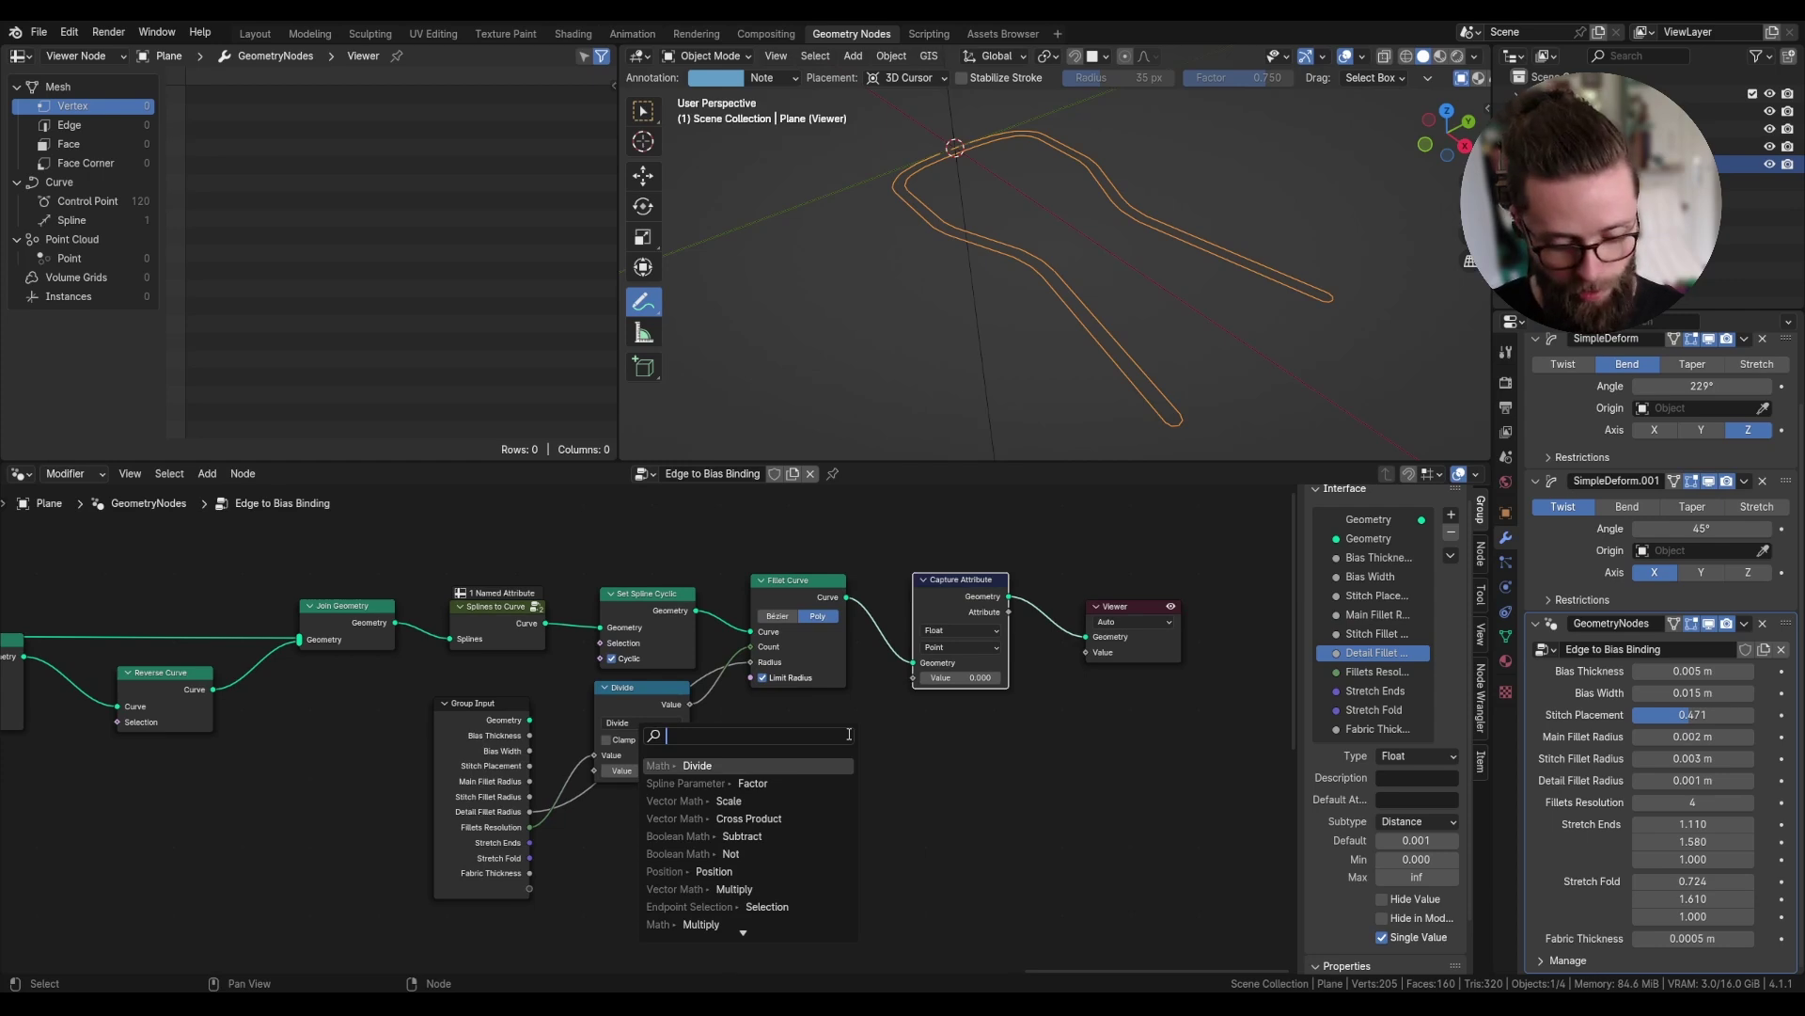
pyautogui.write('fact')
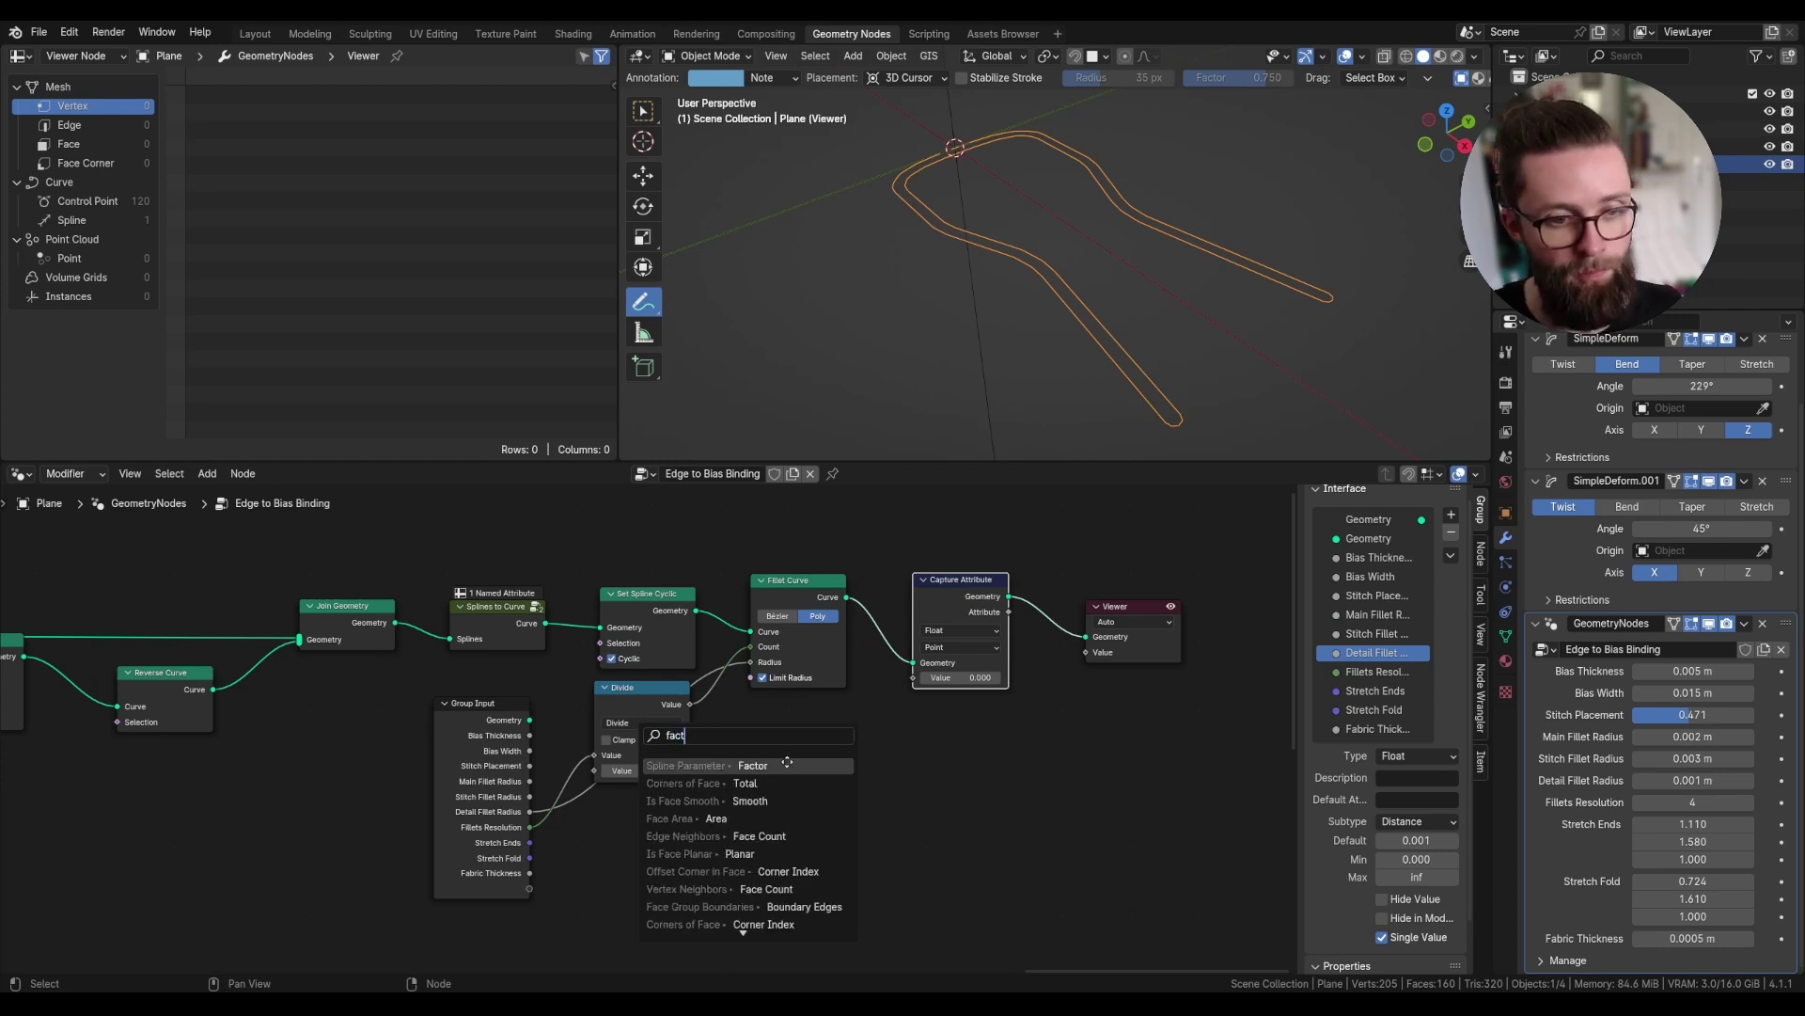
pyautogui.click(787, 764)
# - Route the captured attribute to a reroute labelled "factor" and preview that attribute on the curve through the Viewer
pyautogui.scroll(2, 902, 658)
pyautogui.moveTo(900, 650); pyautogui.dragTo(1025, 602)
pyautogui.write('ret')
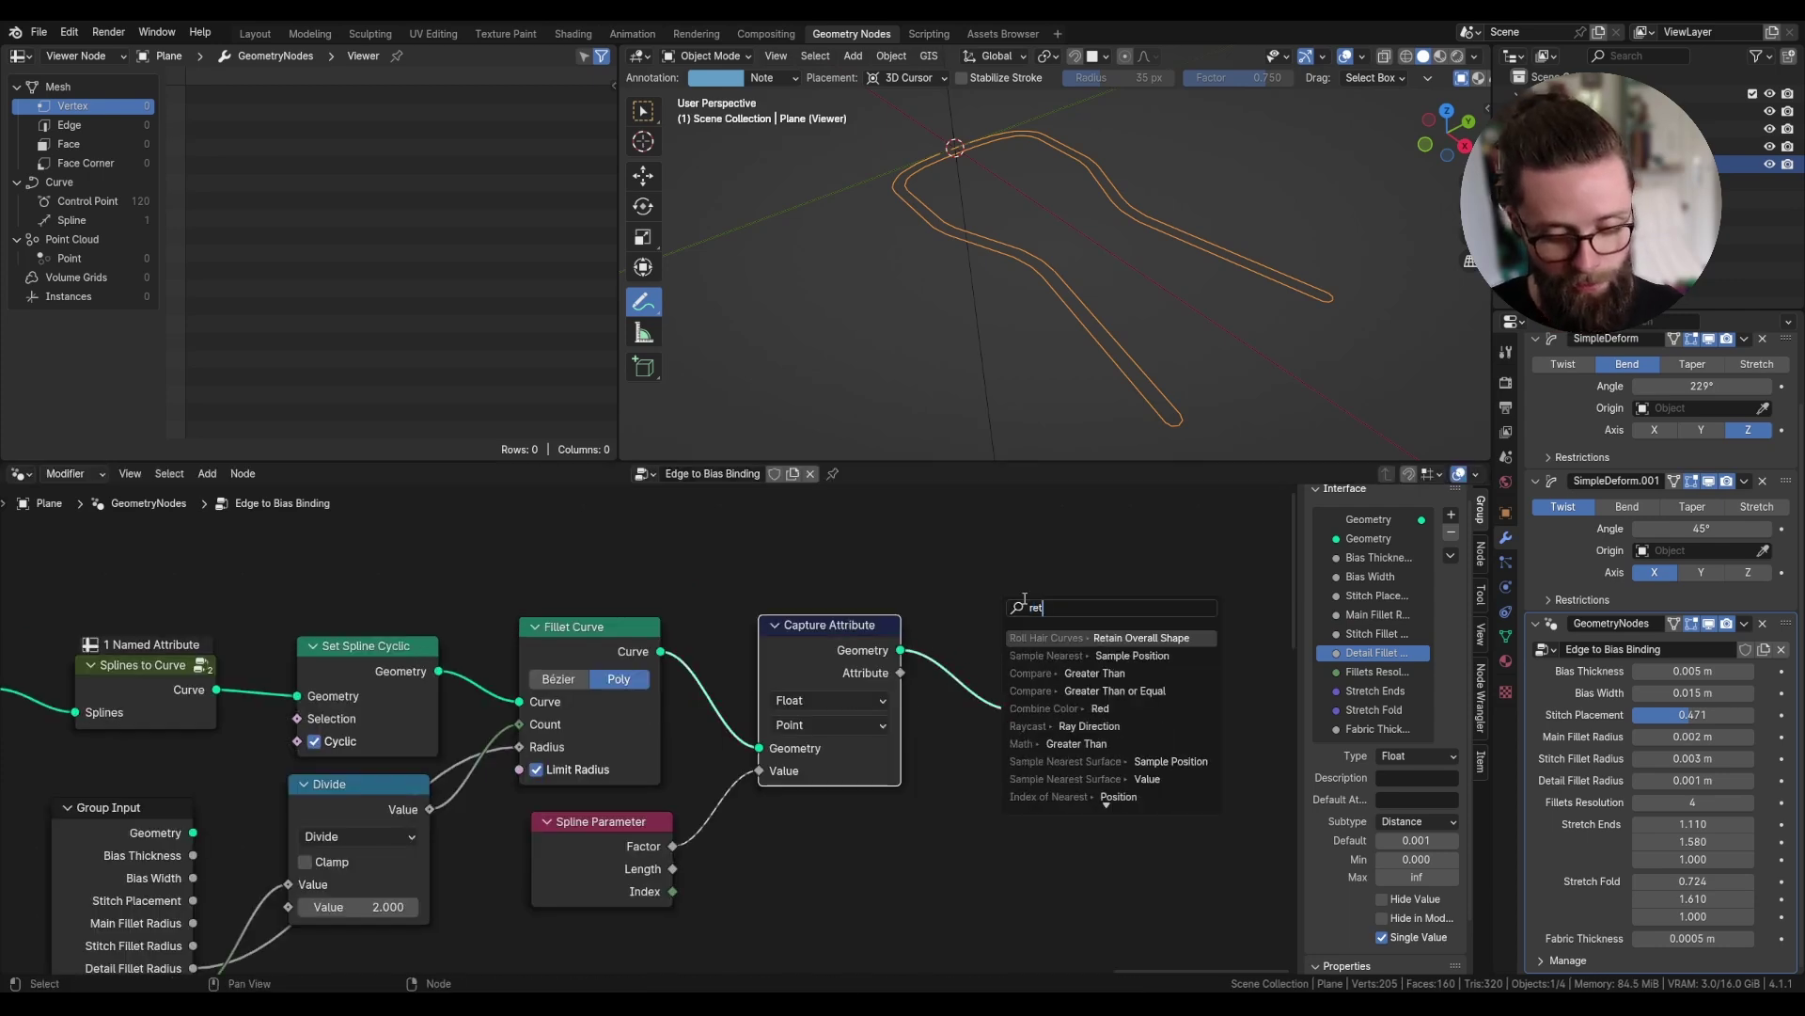
pyautogui.click(1479, 555)
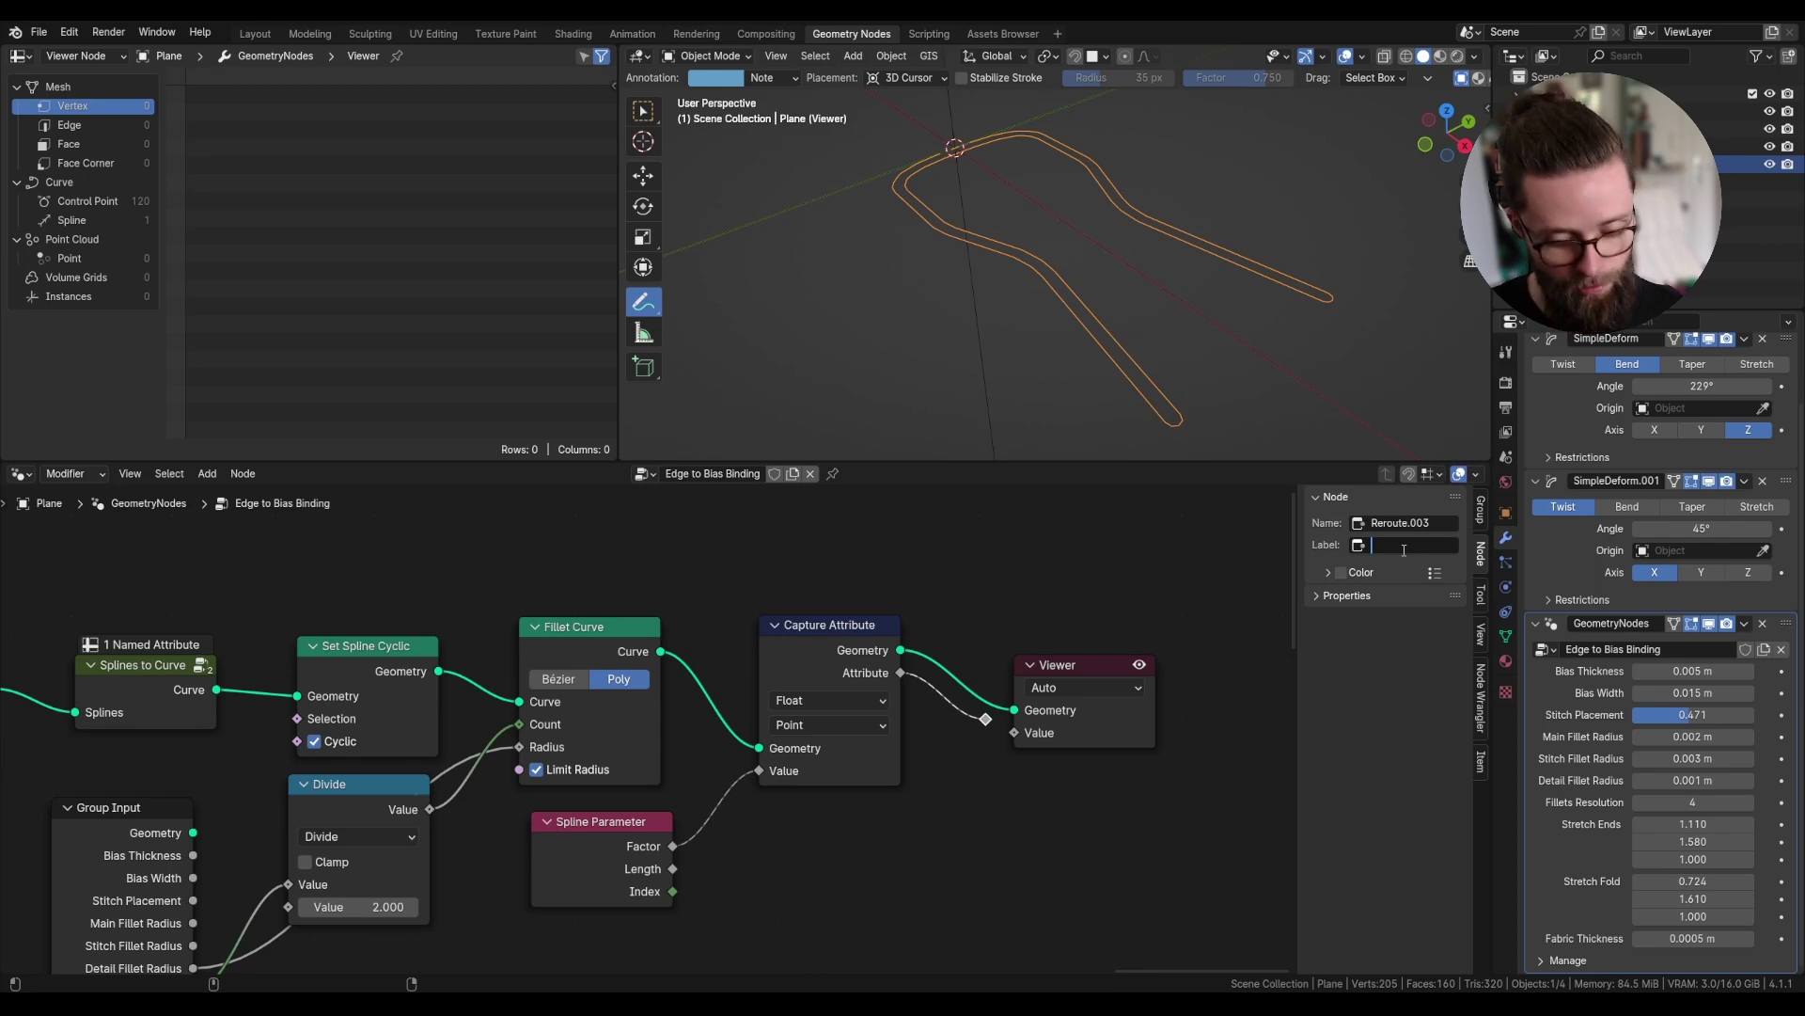
pyautogui.write('Factor')
pyautogui.press('Return')
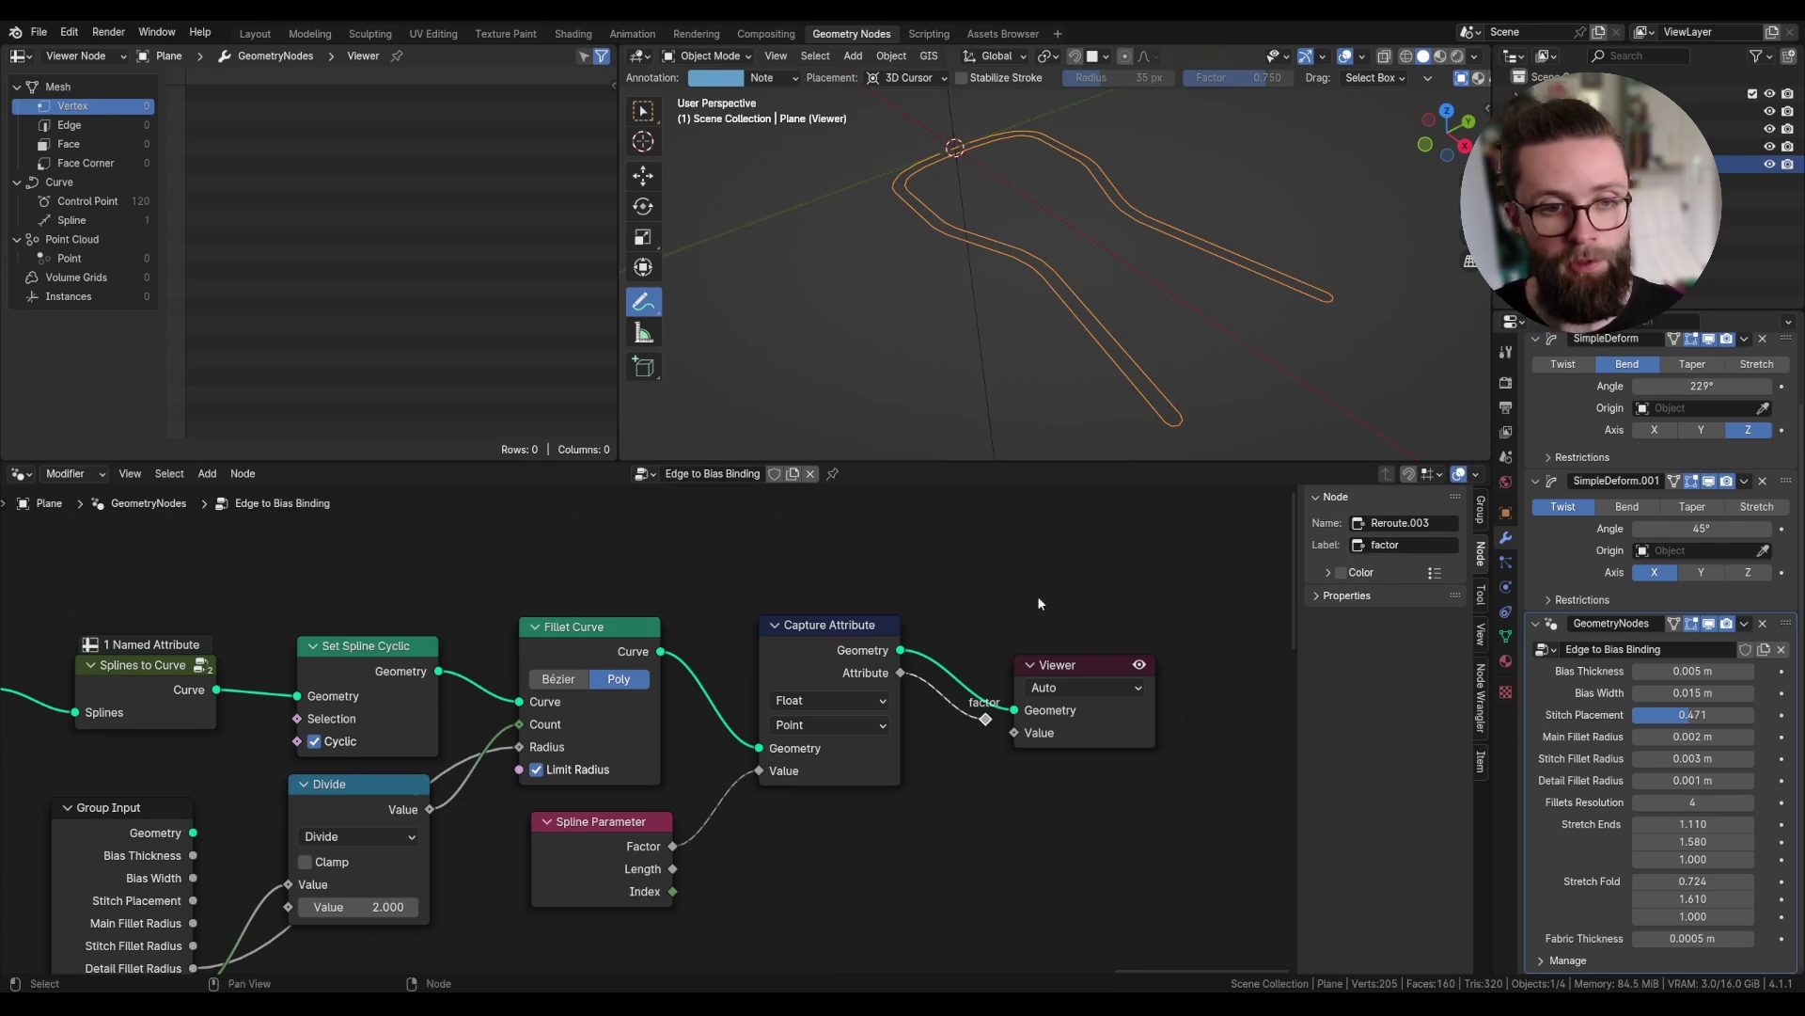
pyautogui.click(885, 662)
pyautogui.keyDown('ctrl'); pyautogui.keyDown('shift'); pyautogui.click(885, 663); pyautogui.keyUp('shift'); pyautogui.keyUp('ctrl')
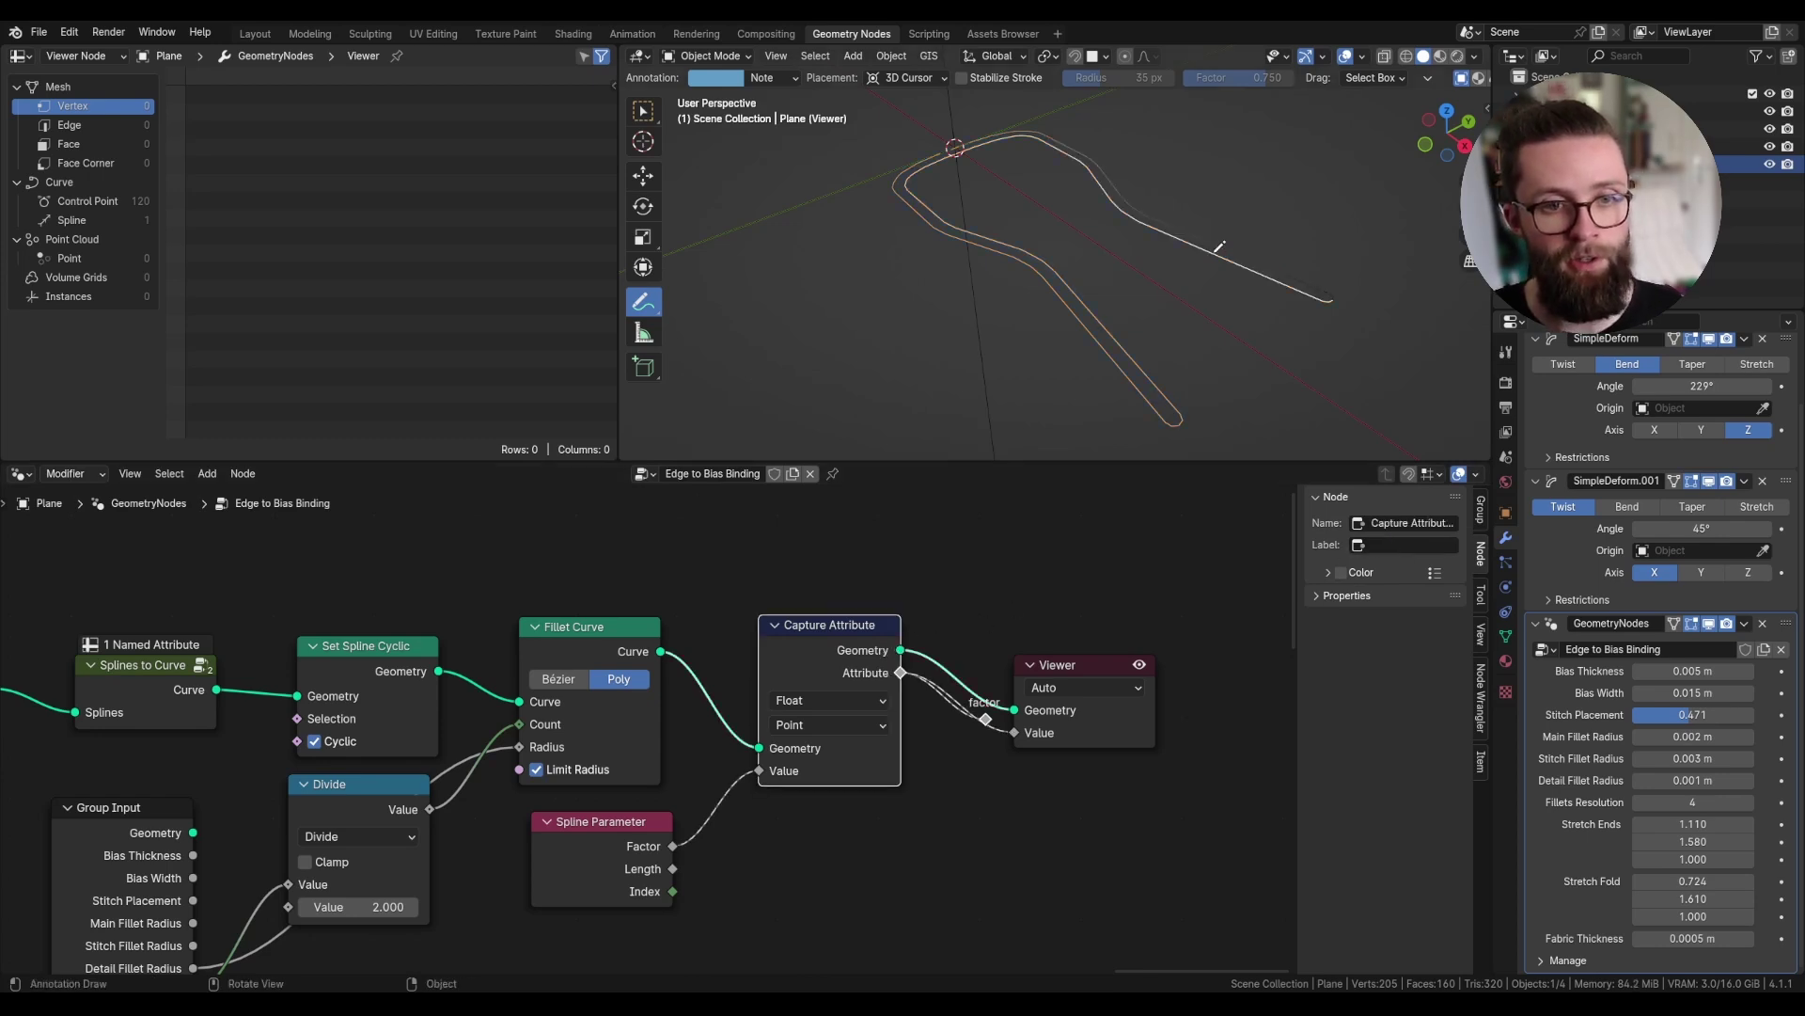
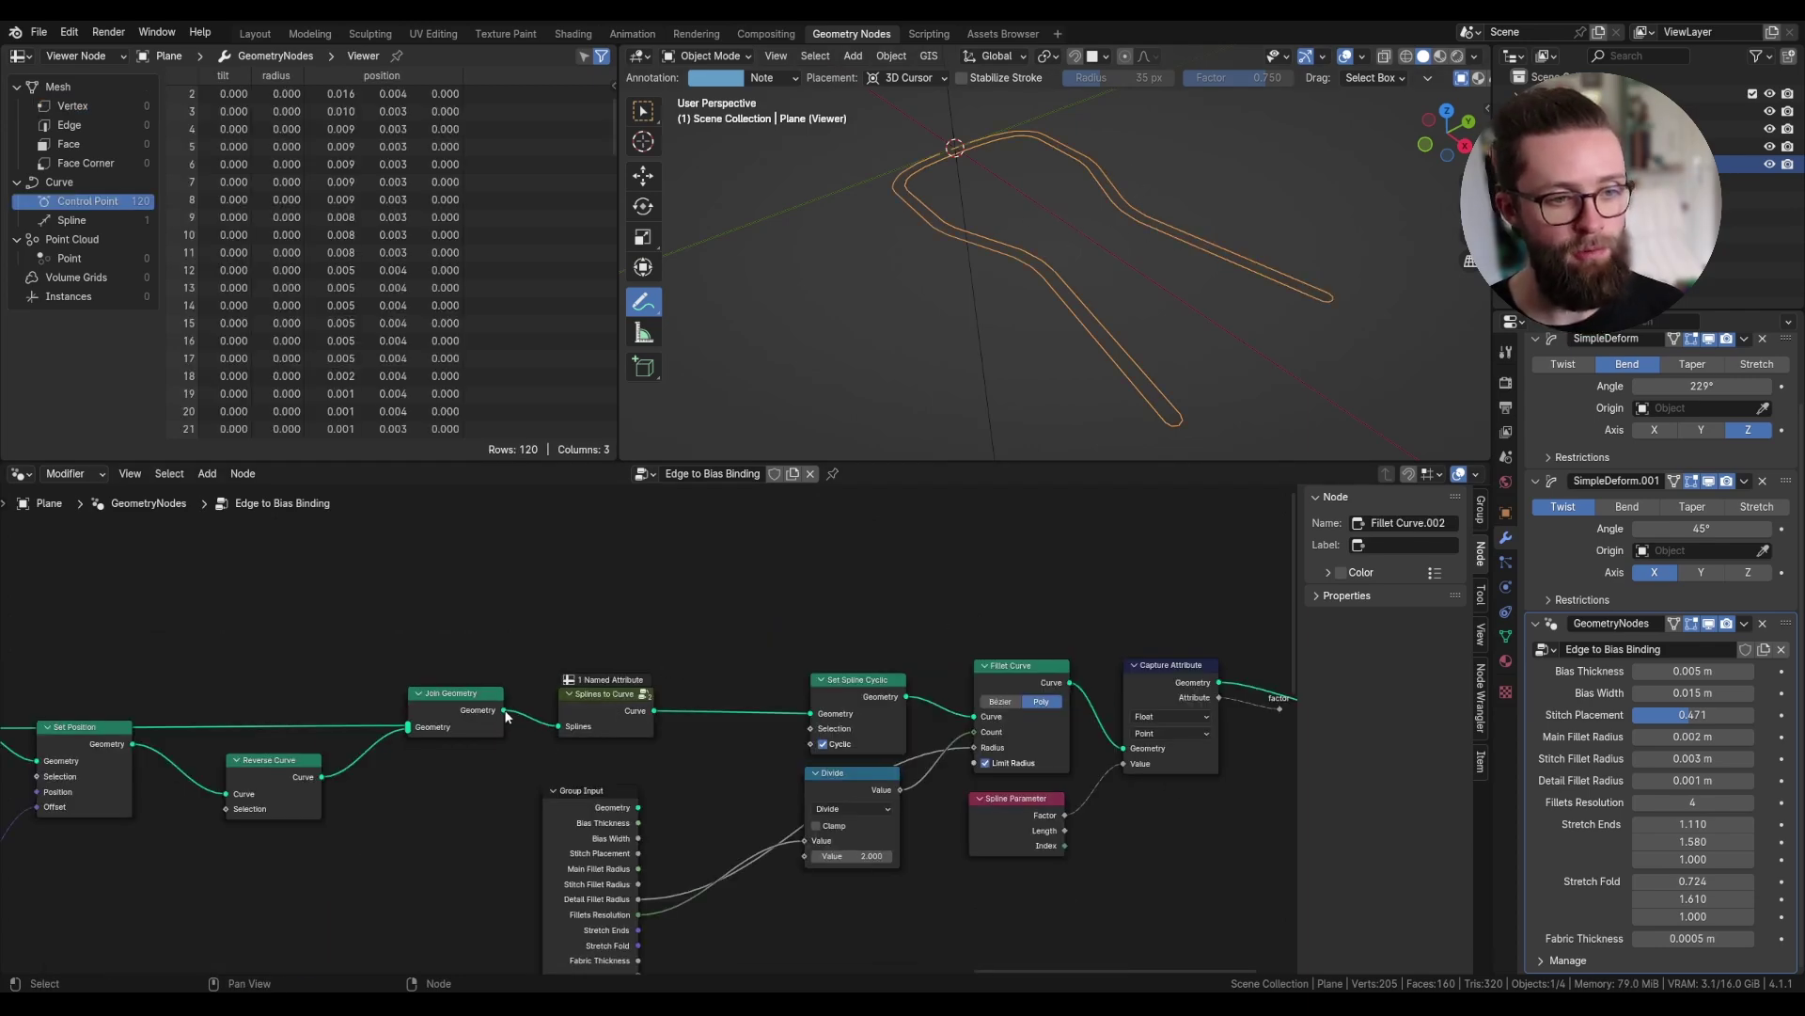
# - Add a Sample Index node above Splines to Curve and connect the Join Geometry output to its geometry input
pyautogui.moveTo(505, 716); pyautogui.dragTo(801, 702, button='middle')
pyautogui.moveTo(162, 719); pyautogui.dragTo(177, 709)
pyautogui.moveTo(243, 682); pyautogui.dragTo(333, 656, button='middle')
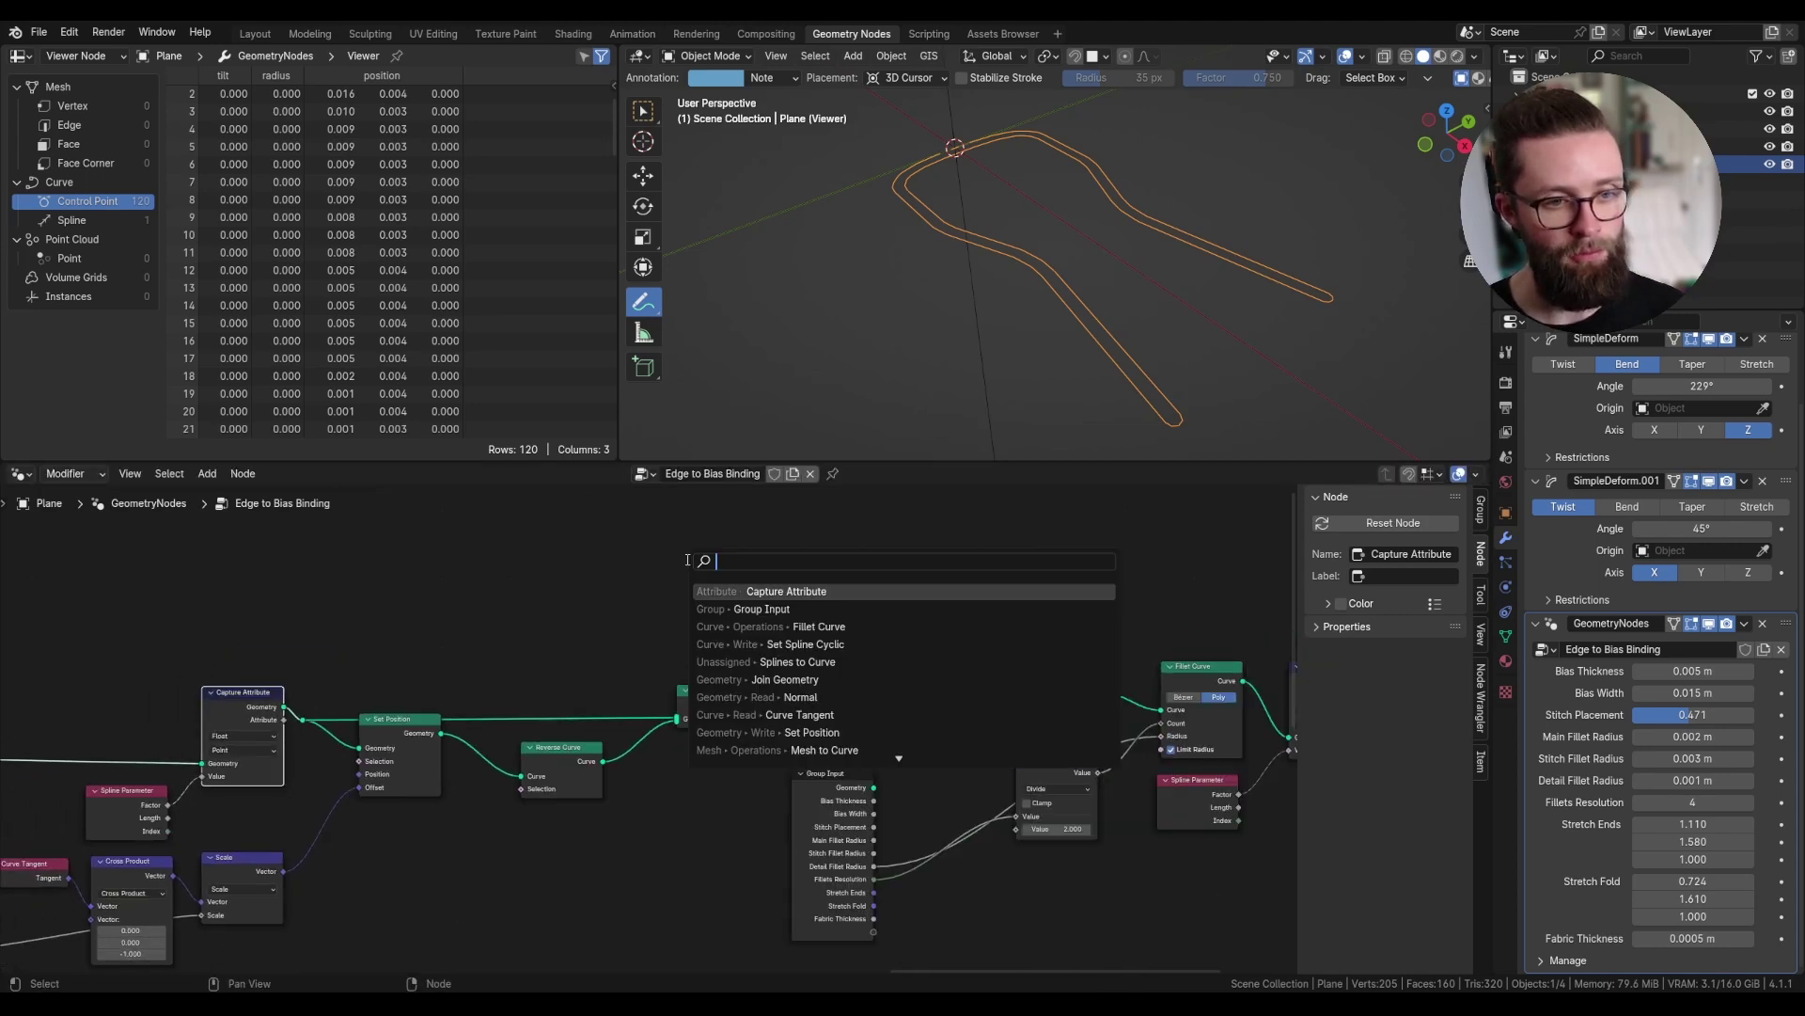
pyautogui.press('Escape')
pyautogui.scroll(2, 837, 691)
pyautogui.moveTo(833, 699); pyautogui.dragTo(845, 695)
pyautogui.hotkey('shift', 'a')
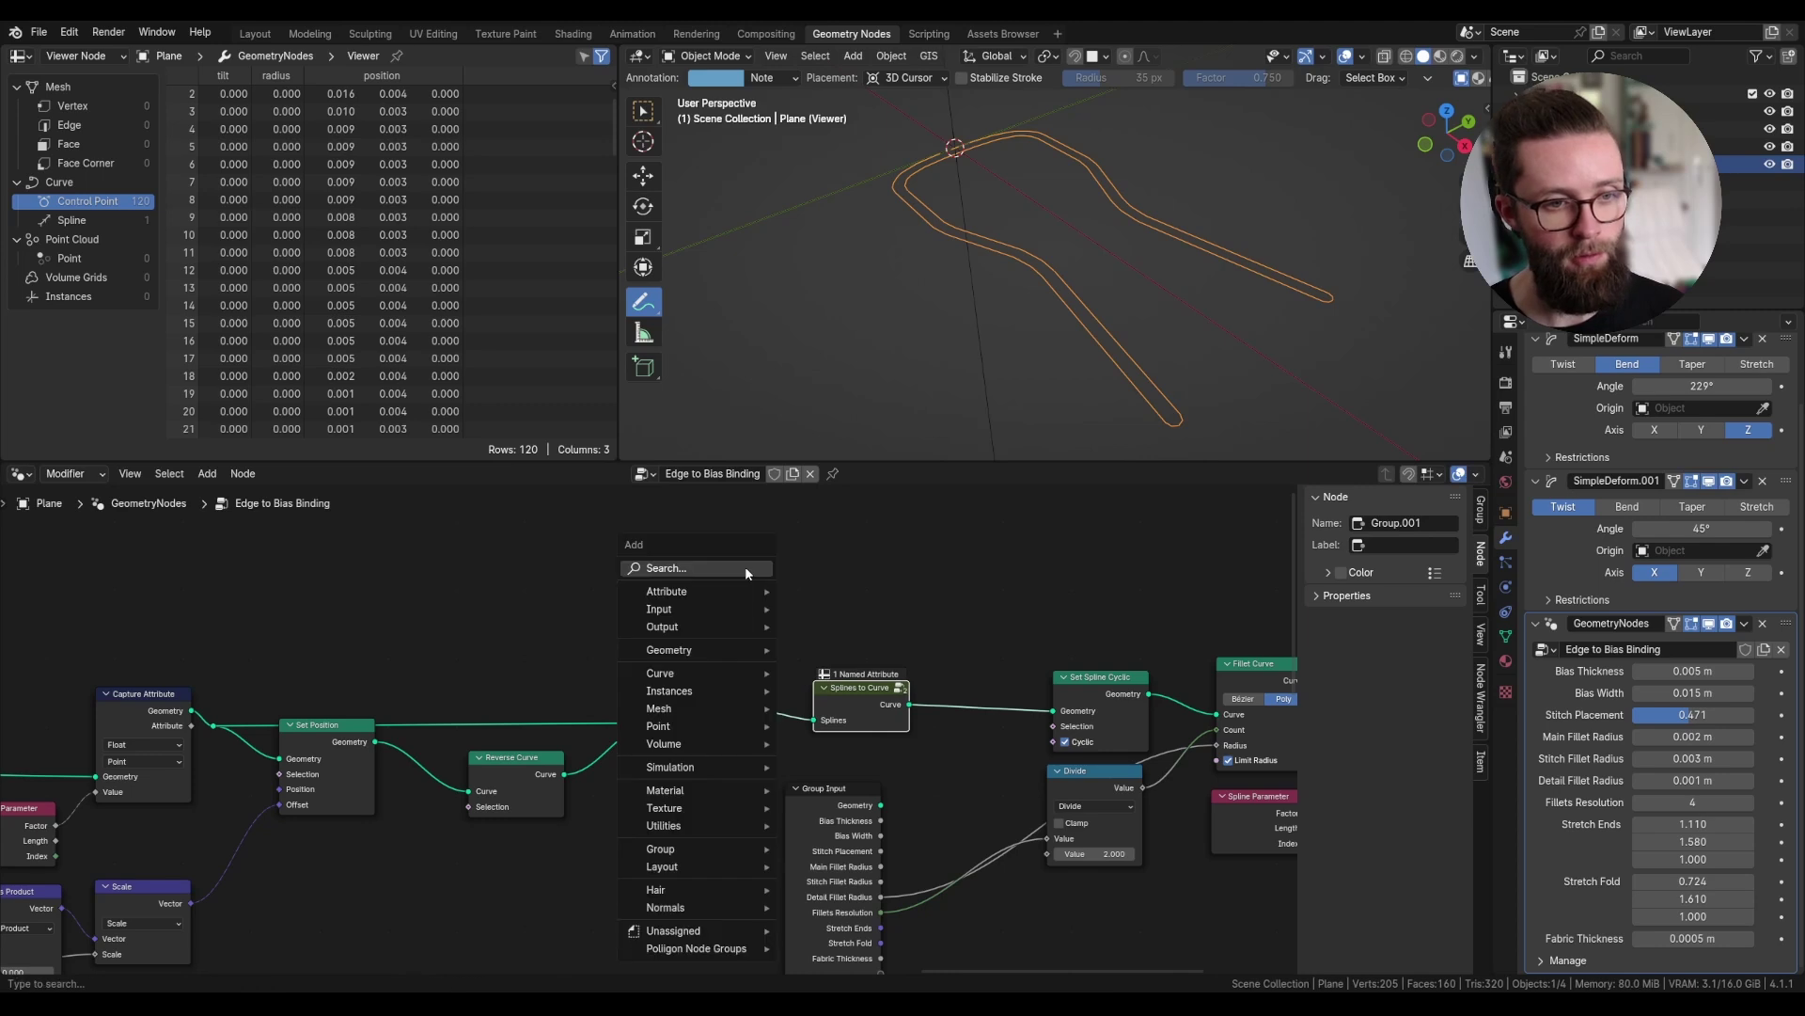
pyautogui.write('sample')
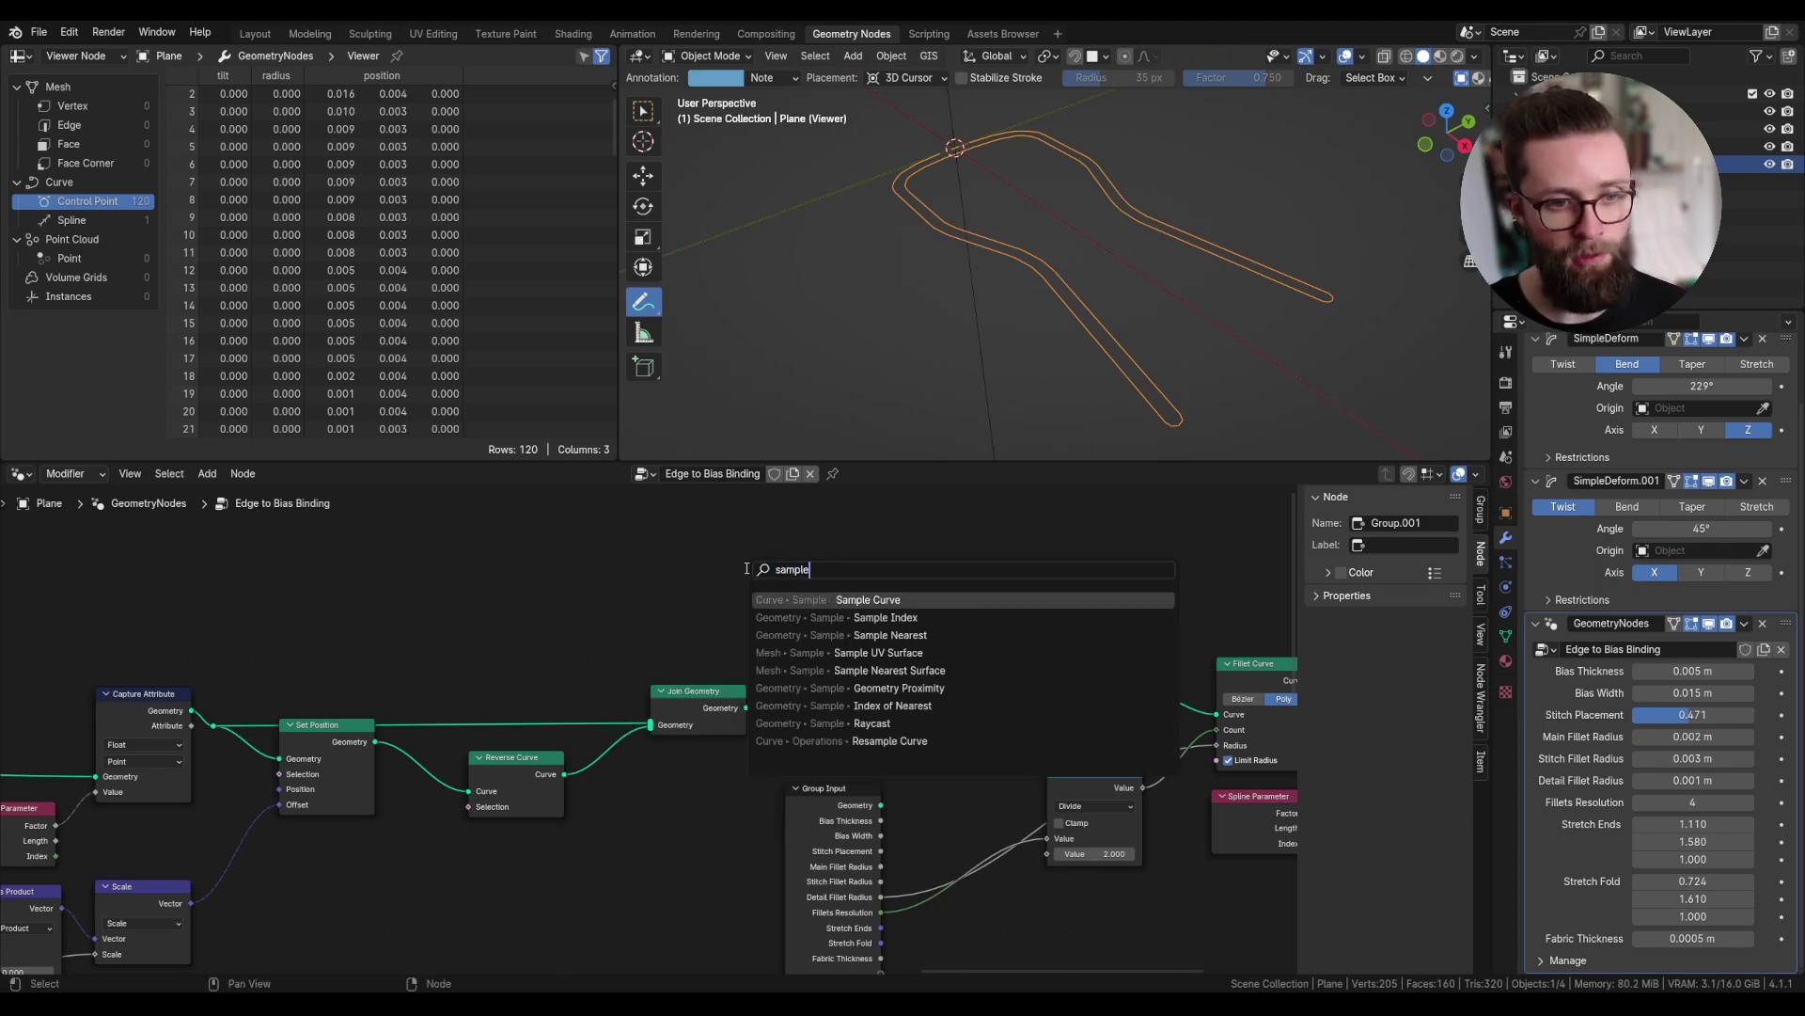
pyautogui.press('Down')
pyautogui.press('Return')
pyautogui.click(780, 514)
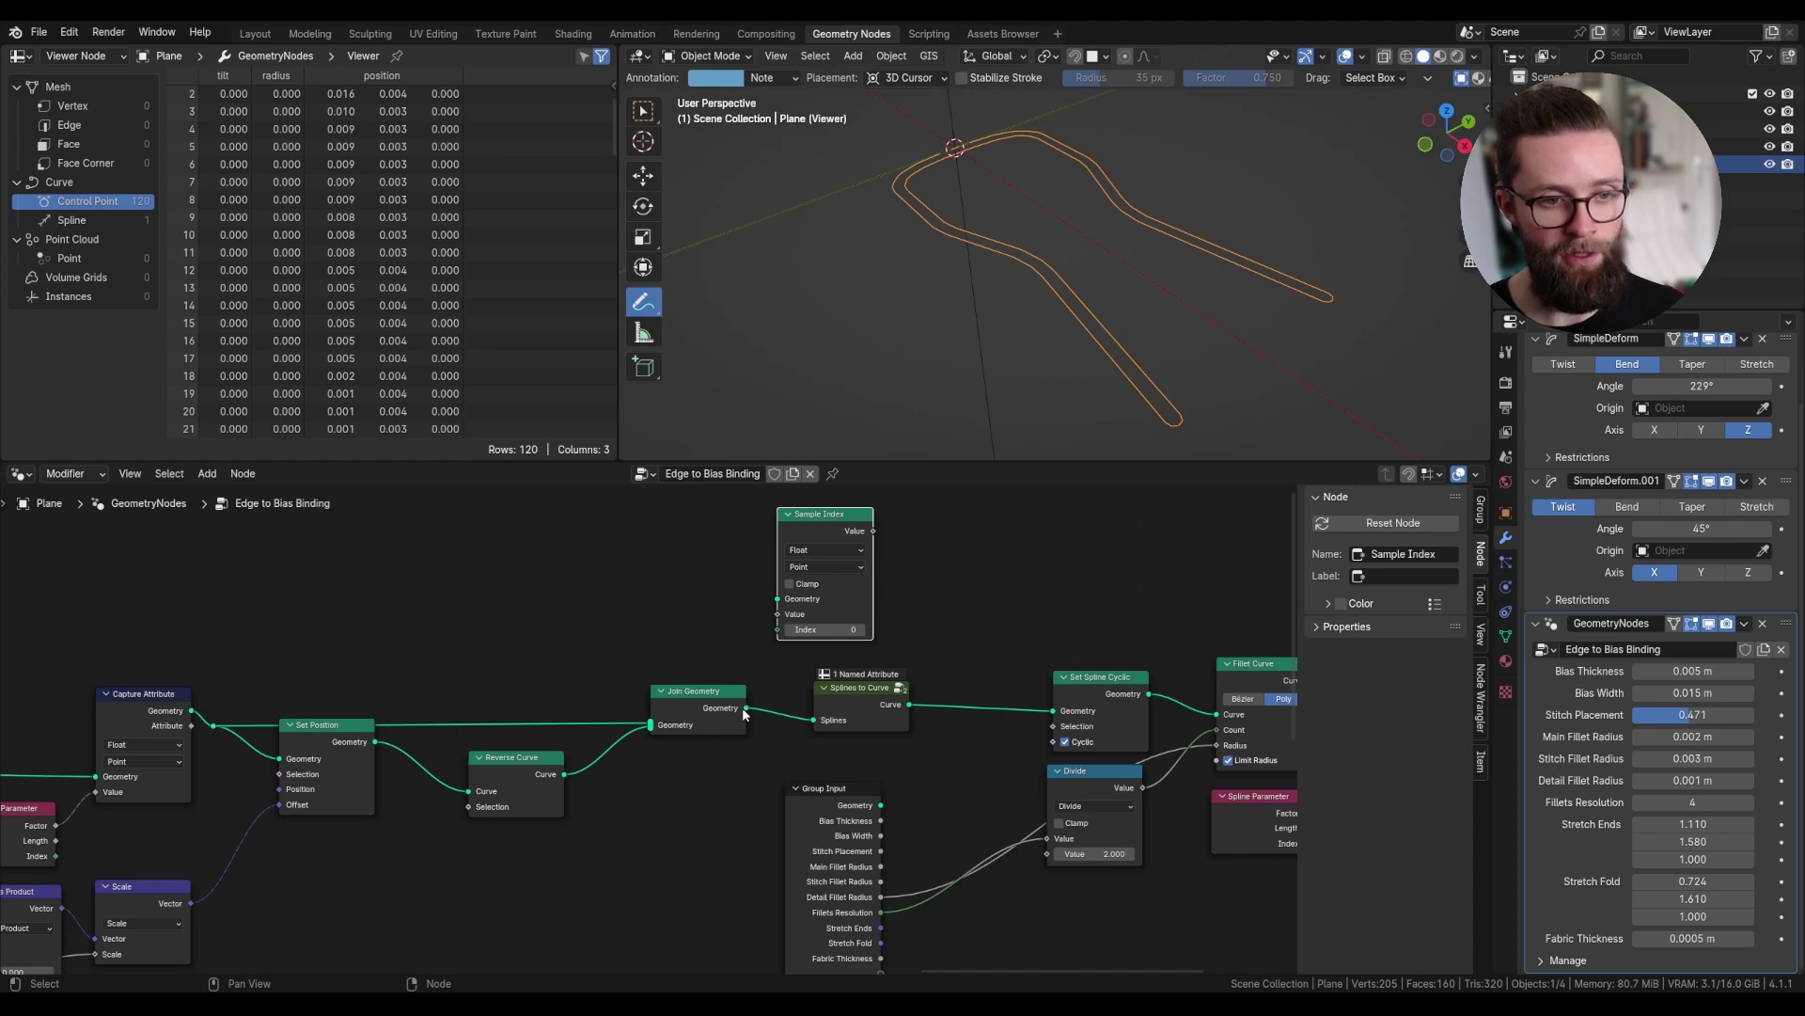
pyautogui.moveTo(749, 704); pyautogui.dragTo(777, 598)
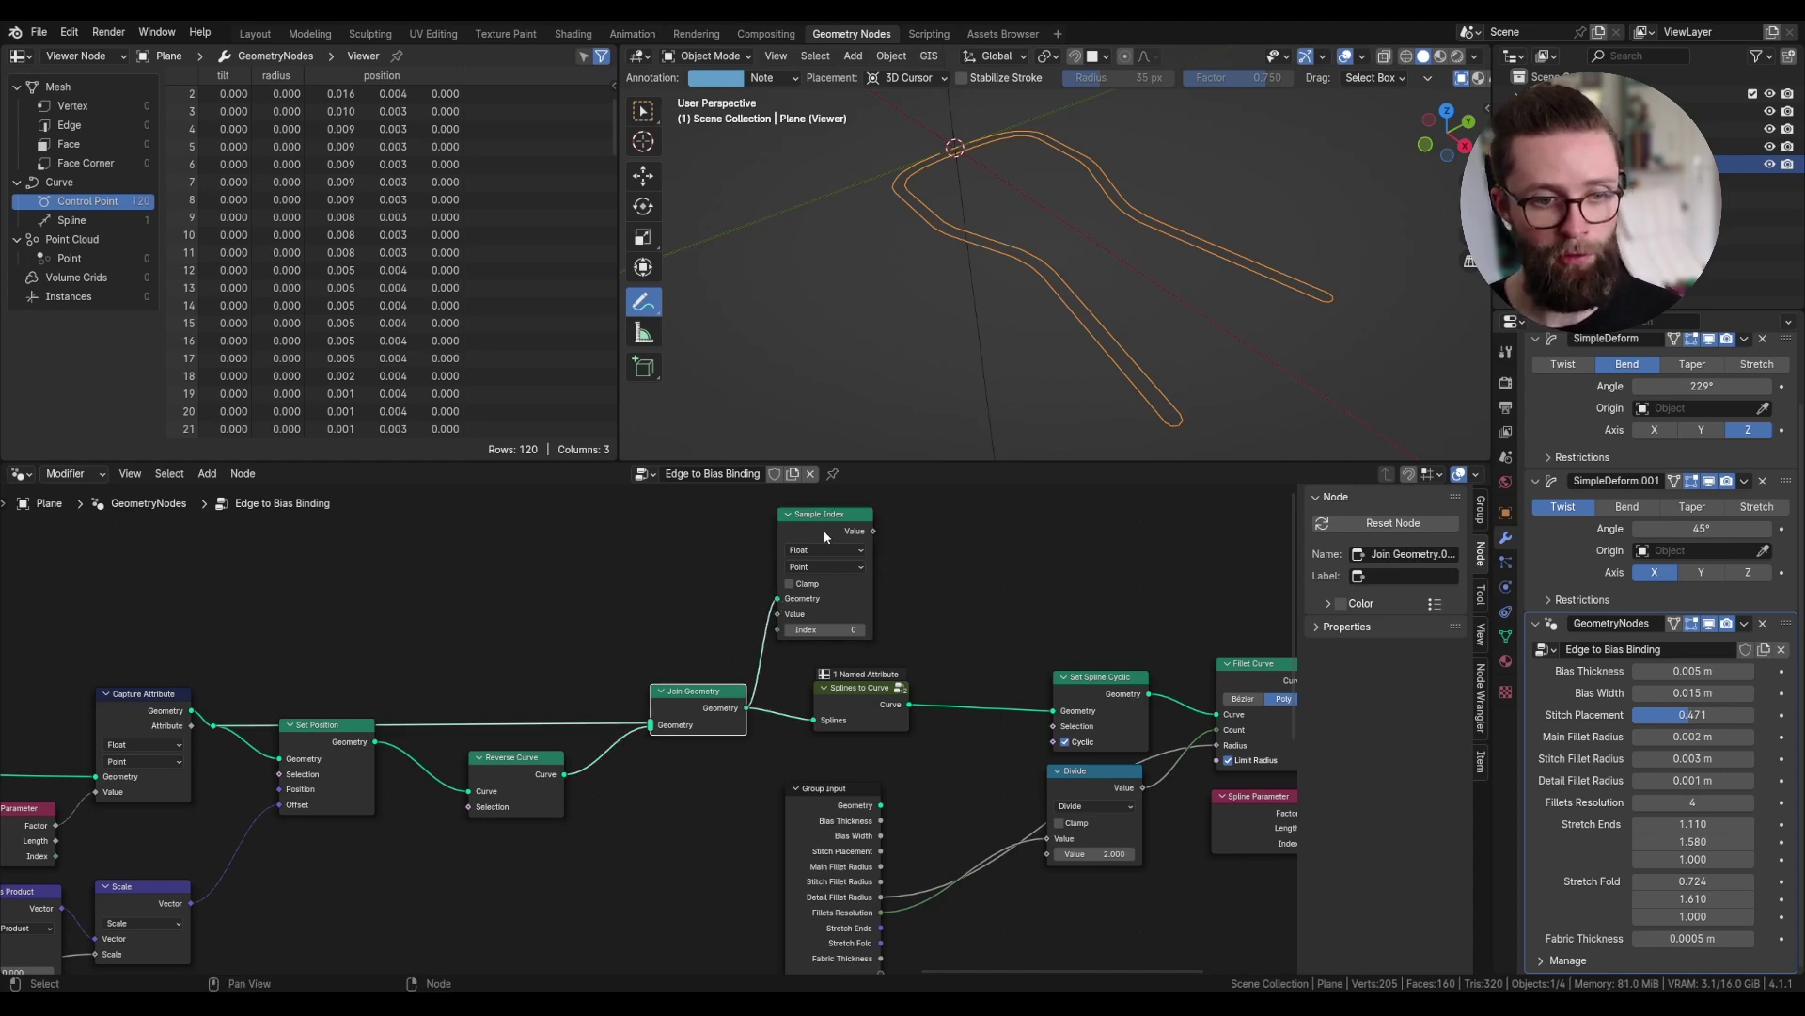
pyautogui.moveTo(832, 536); pyautogui.dragTo(862, 534)
# - Insert a Capture Attribute node between Splines to Curve and Set Spline Cyclic
pyautogui.moveTo(965, 612); pyautogui.dragTo(784, 616, button='middle')
pyautogui.hotkey('shift', 'a')
pyautogui.write('cap')
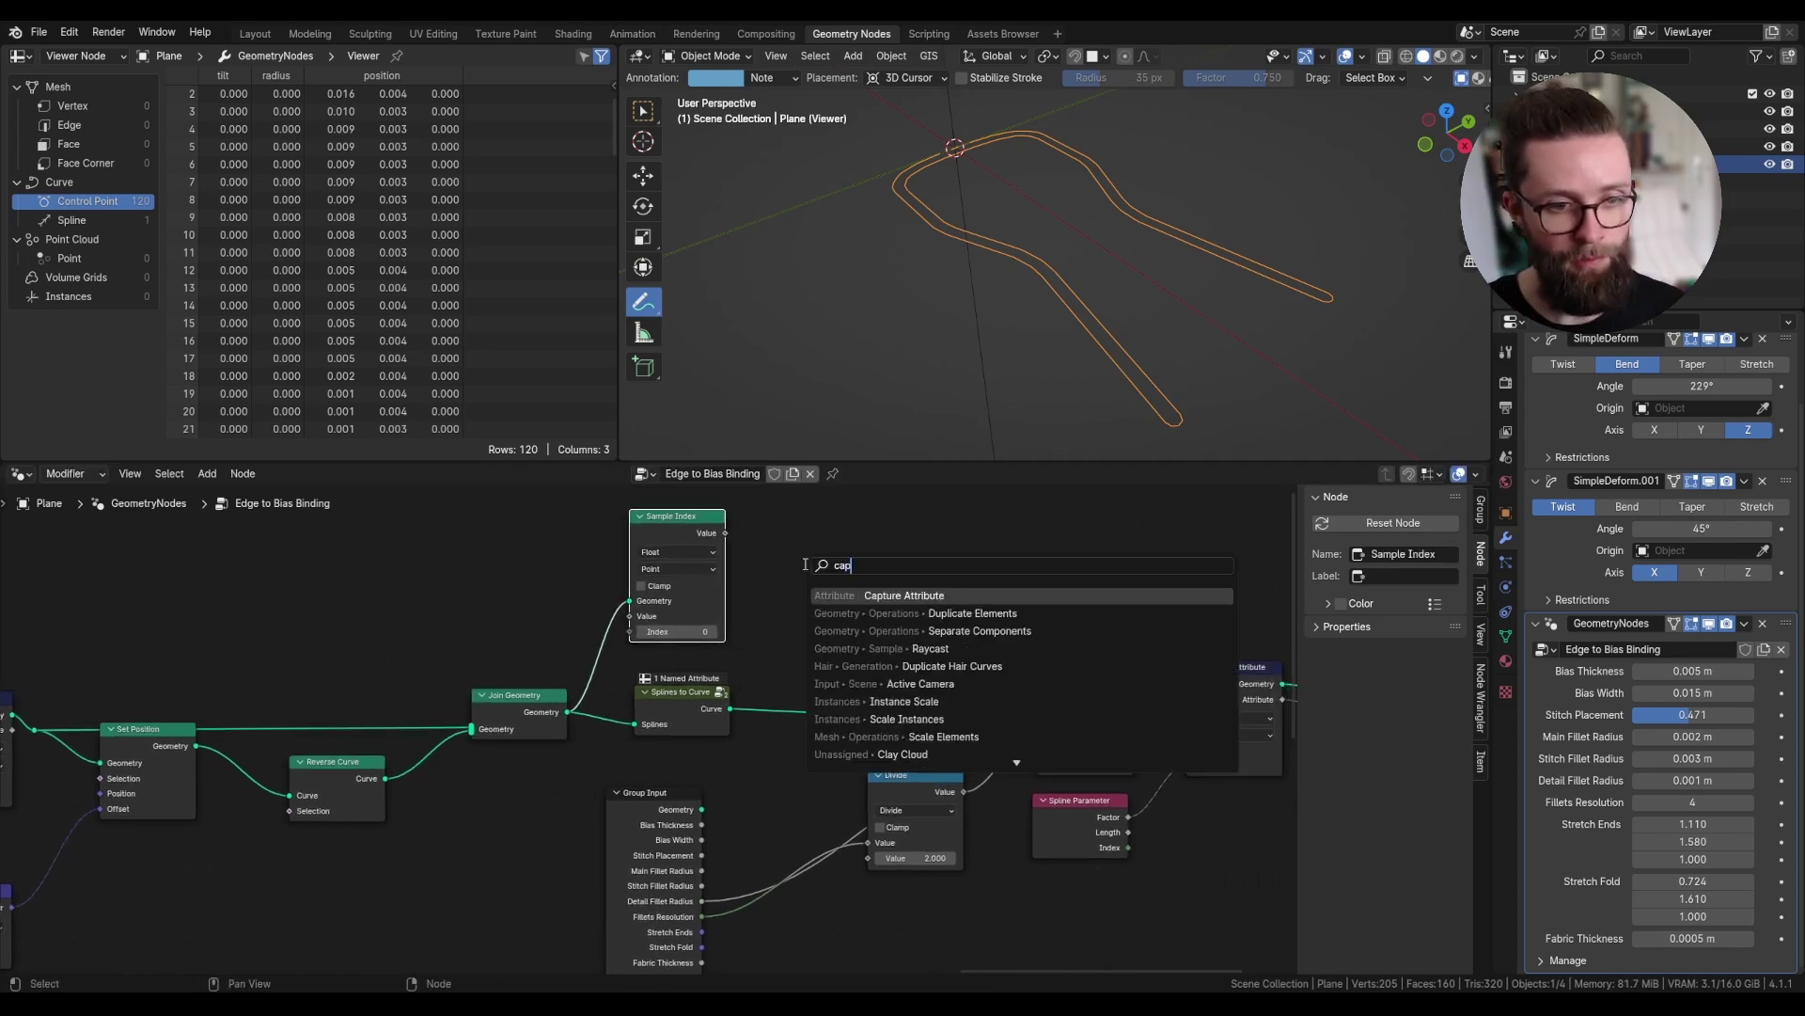
pyautogui.press('Return')
pyautogui.click(832, 637)
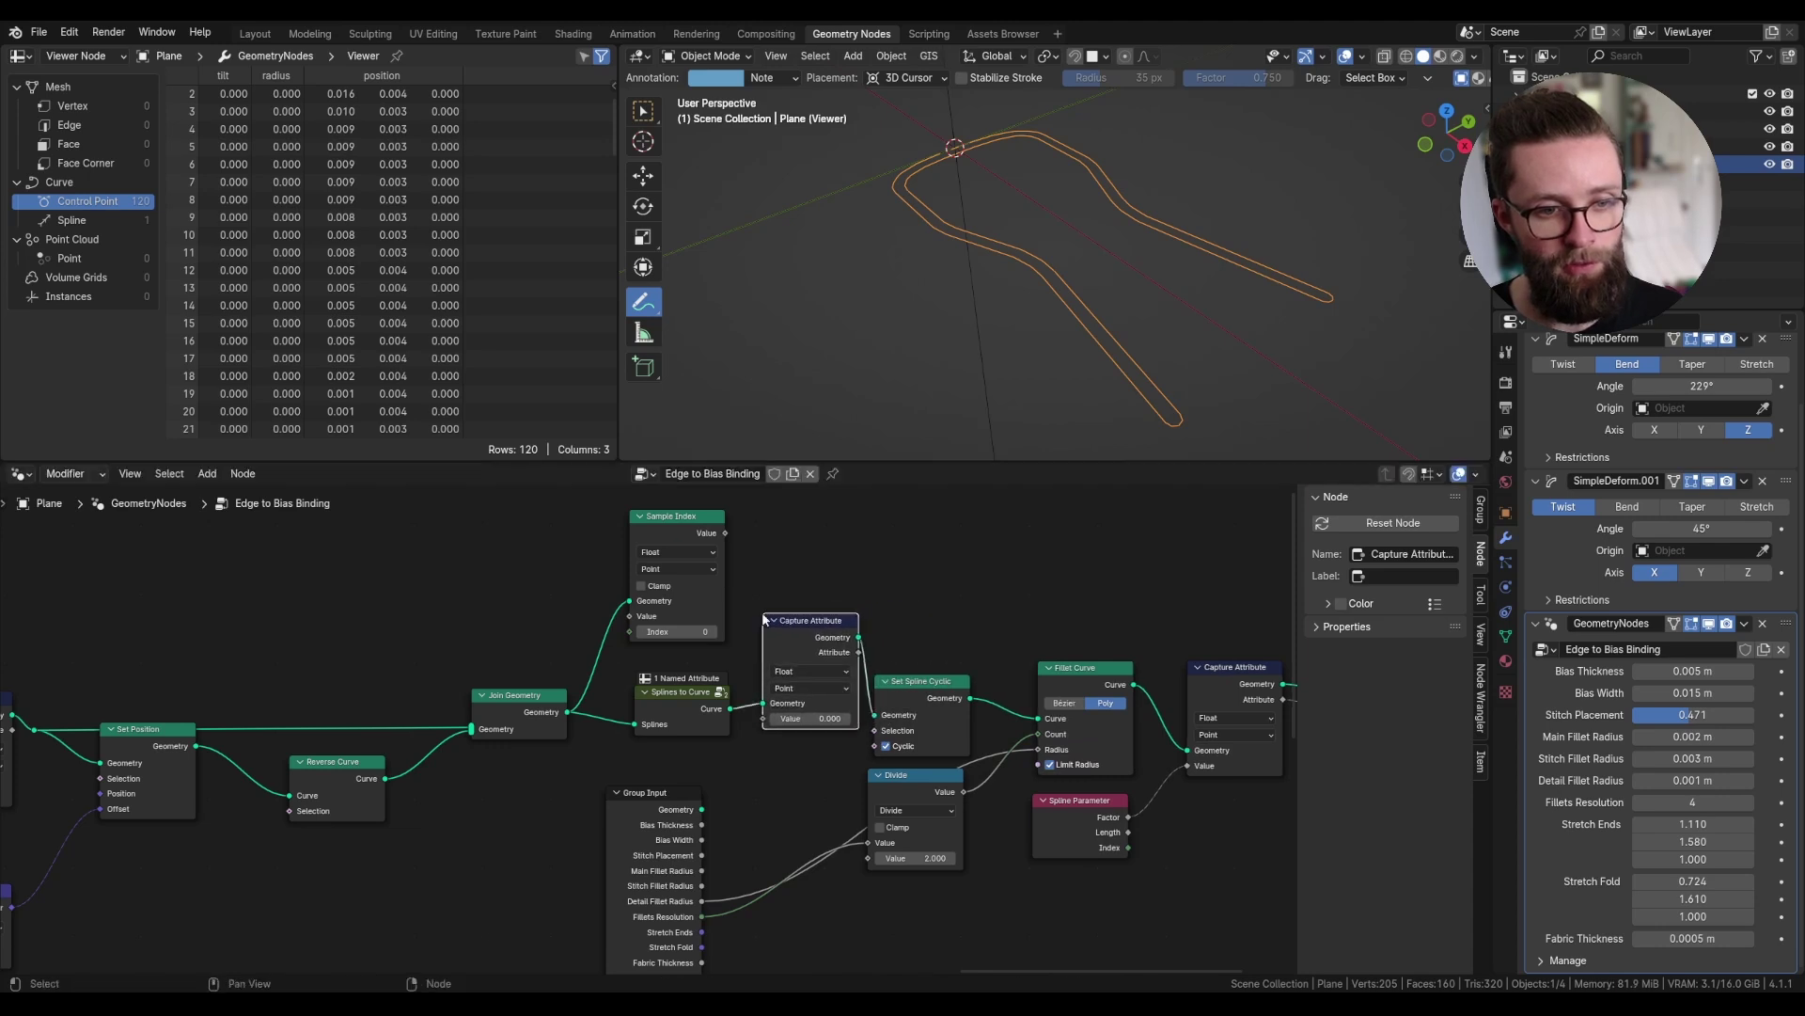
# - Spread out the Fillet Curve, Spline Parameter, Divide and Group Input nodes to make room around the new Capture Attribute
pyautogui.moveTo(832, 637); pyautogui.dragTo(667, 656, button='middle')
pyautogui.moveTo(489, 839); pyautogui.dragTo(585, 824)
pyautogui.moveTo(478, 831); pyautogui.dragTo(584, 830)
pyautogui.moveTo(1007, 659); pyautogui.dragTo(1008, 656)
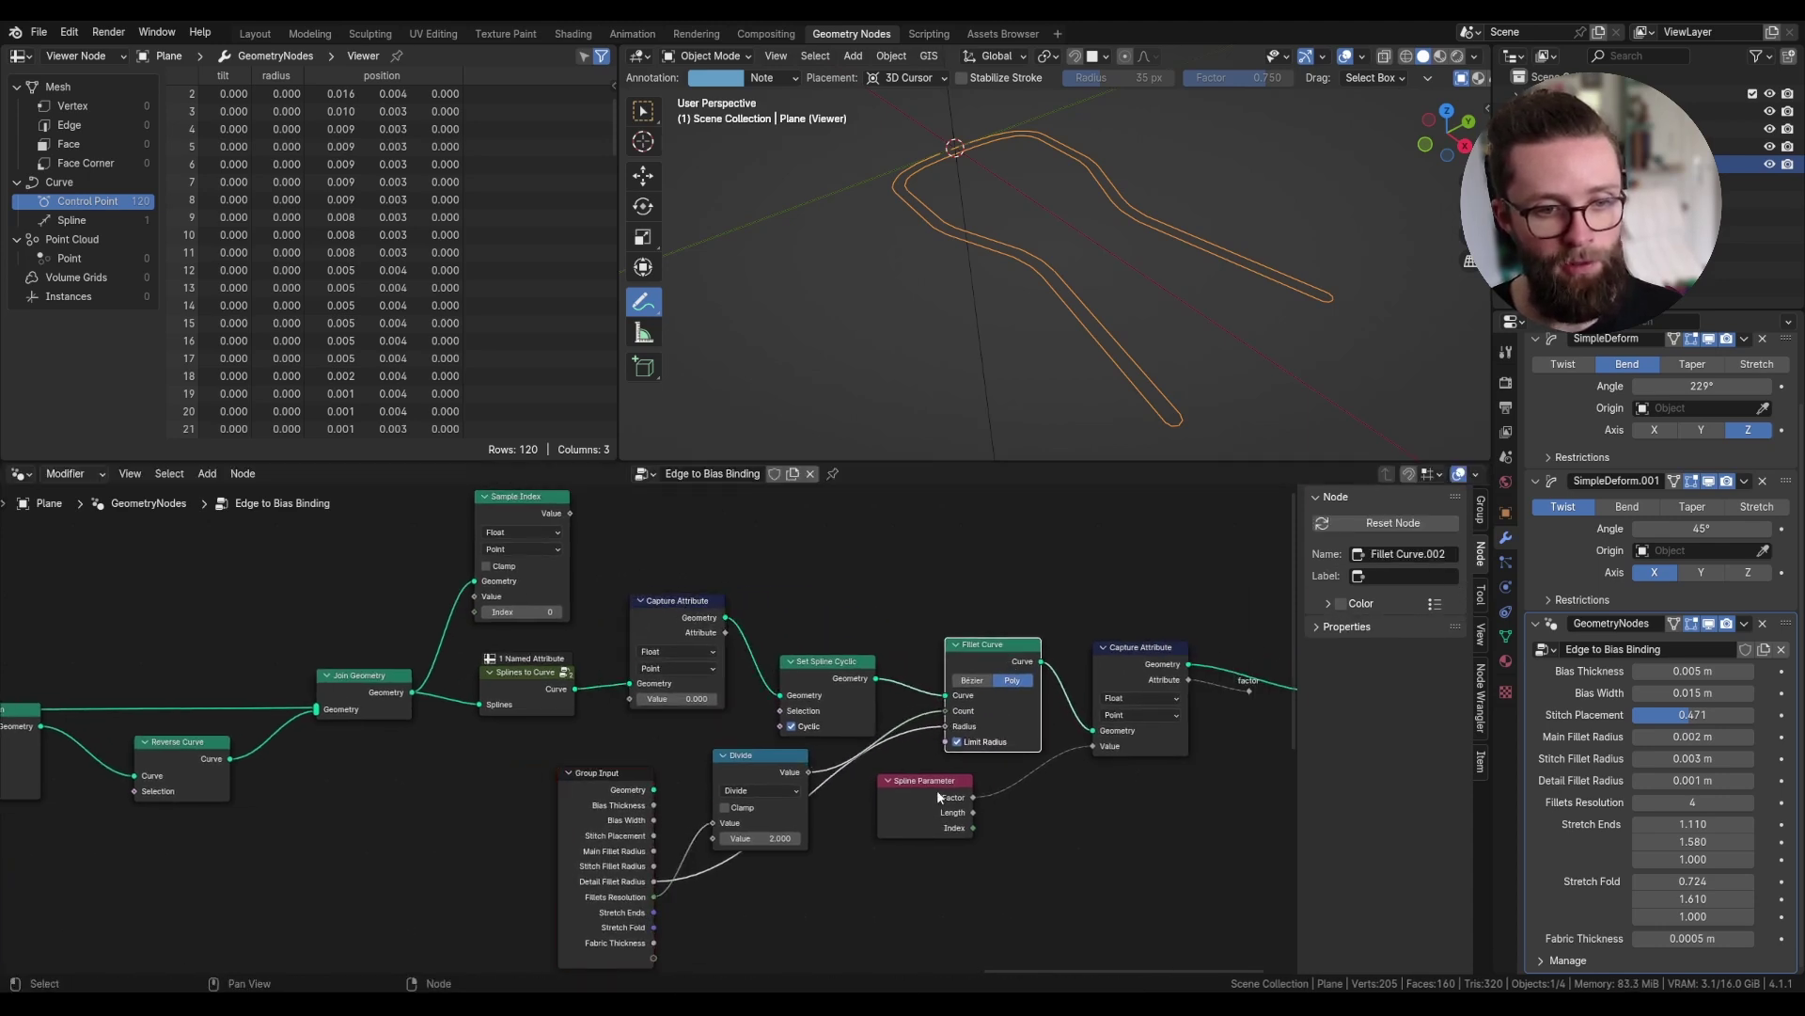
pyautogui.moveTo(927, 816); pyautogui.dragTo(1020, 825)
pyautogui.moveTo(767, 761); pyautogui.dragTo(833, 765)
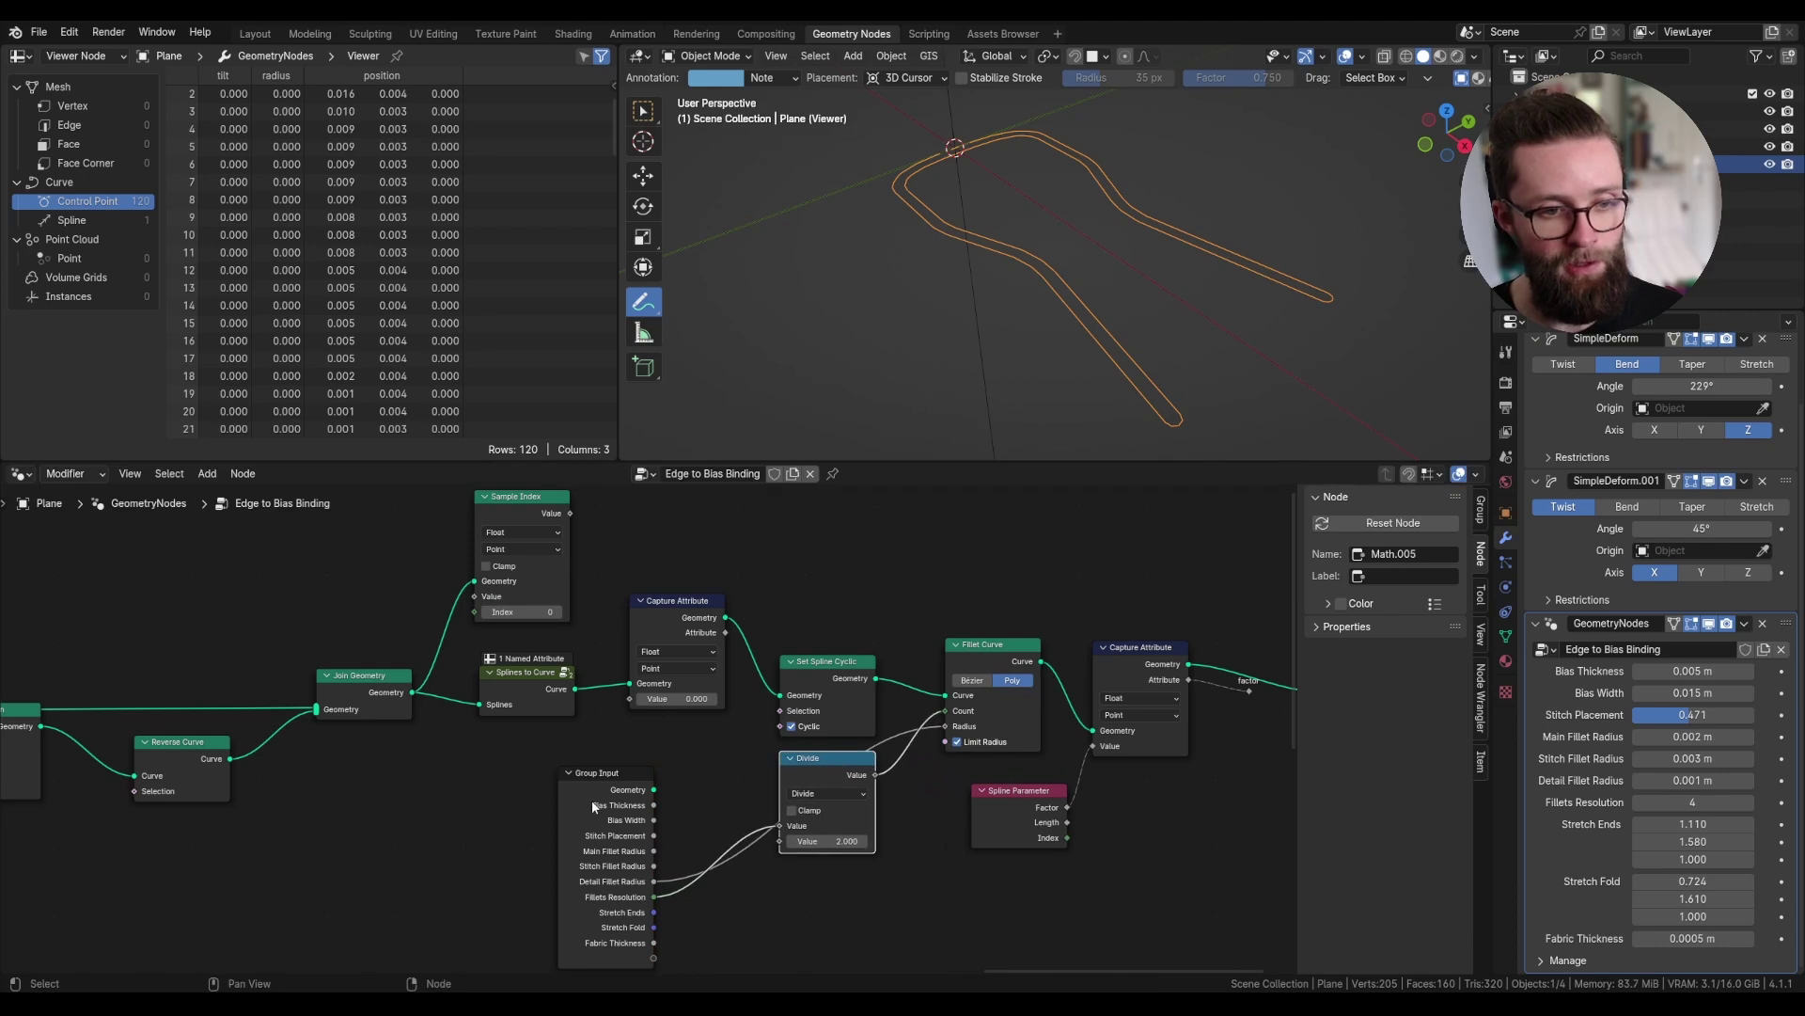
pyautogui.moveTo(602, 773); pyautogui.dragTo(689, 753)
# - Place Sample Index below Splines to Curve, feeding the new Capture Attribute's value, and drive its index with an Index node
pyautogui.moveTo(801, 561); pyautogui.dragTo(876, 797)
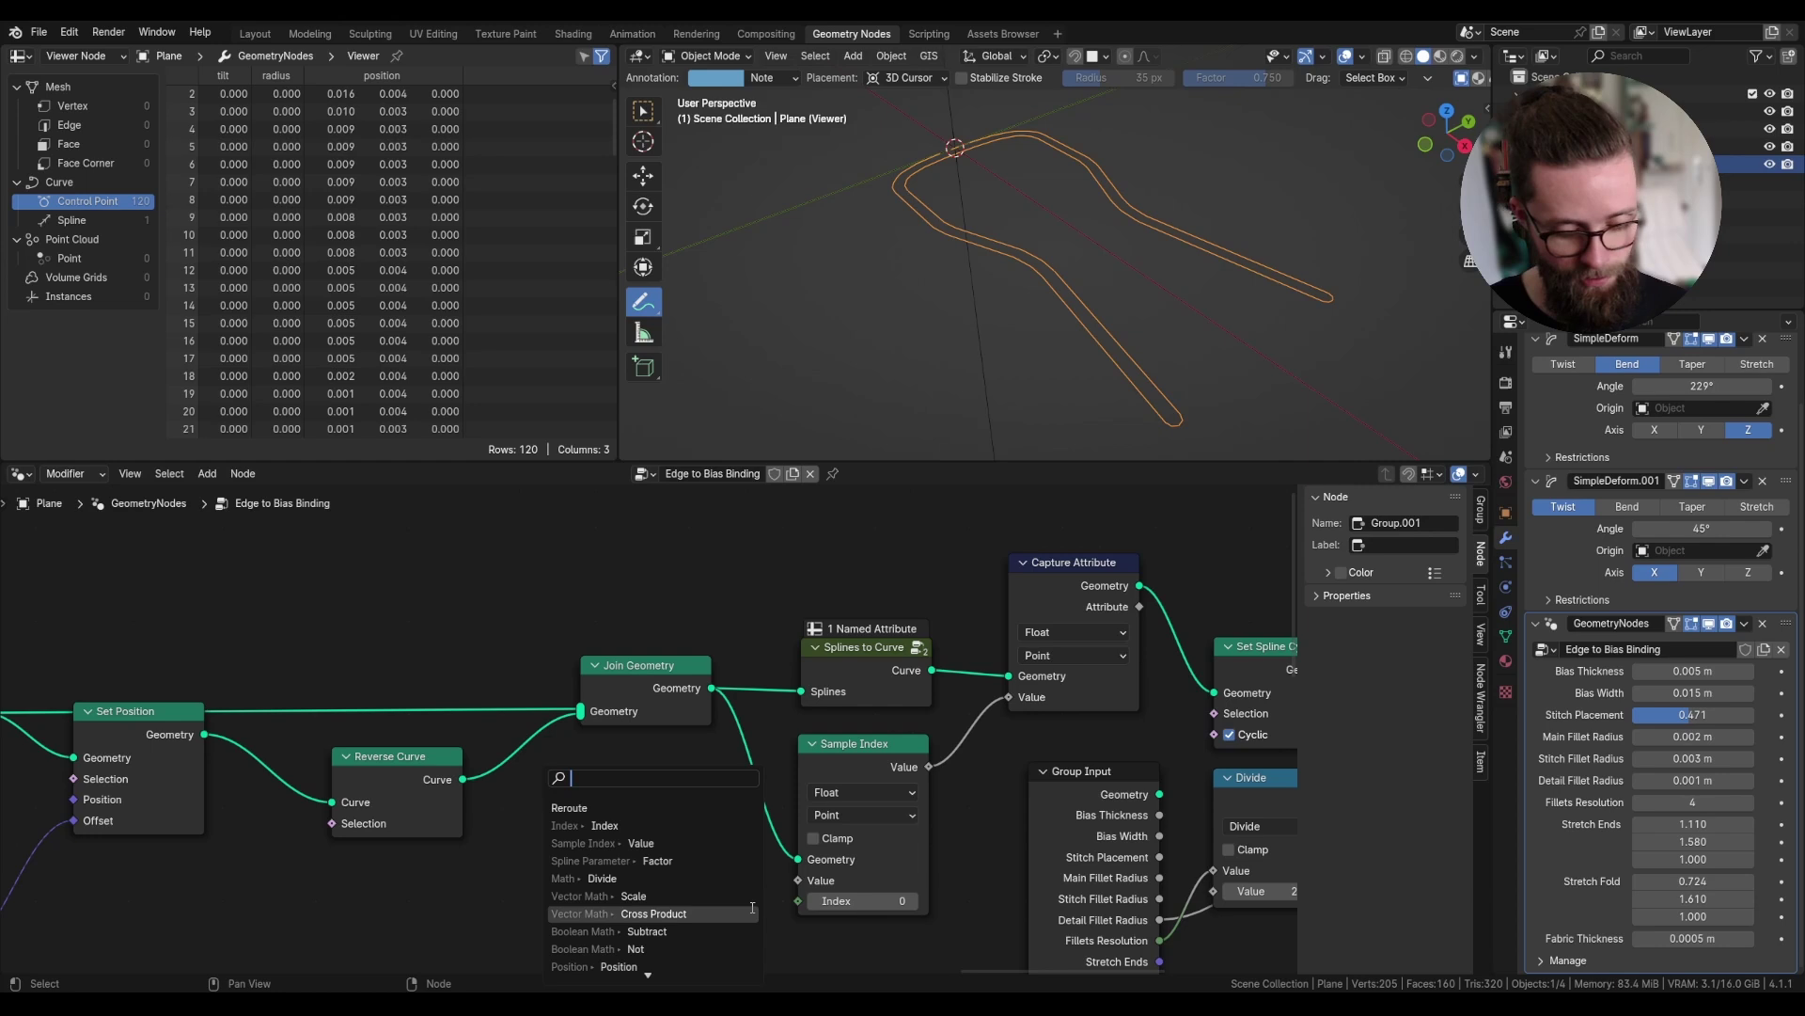
pyautogui.write('index')
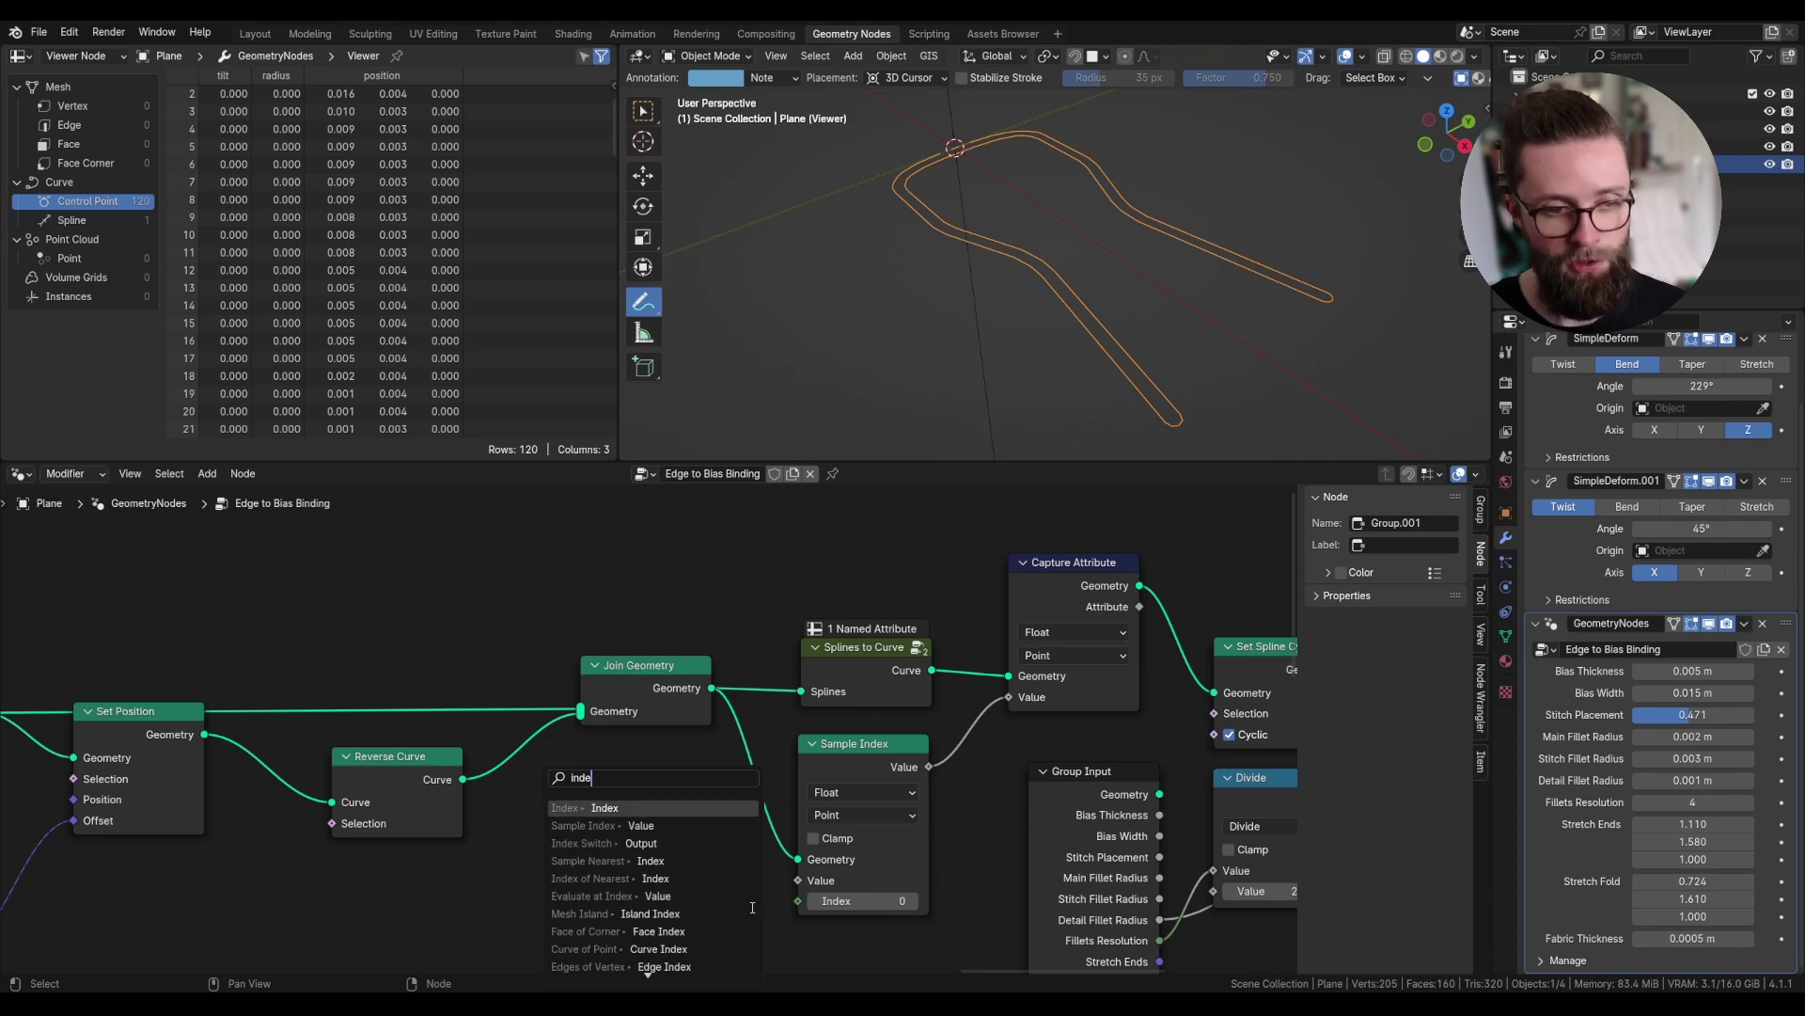
pyautogui.click(649, 808)
pyautogui.click(618, 798)
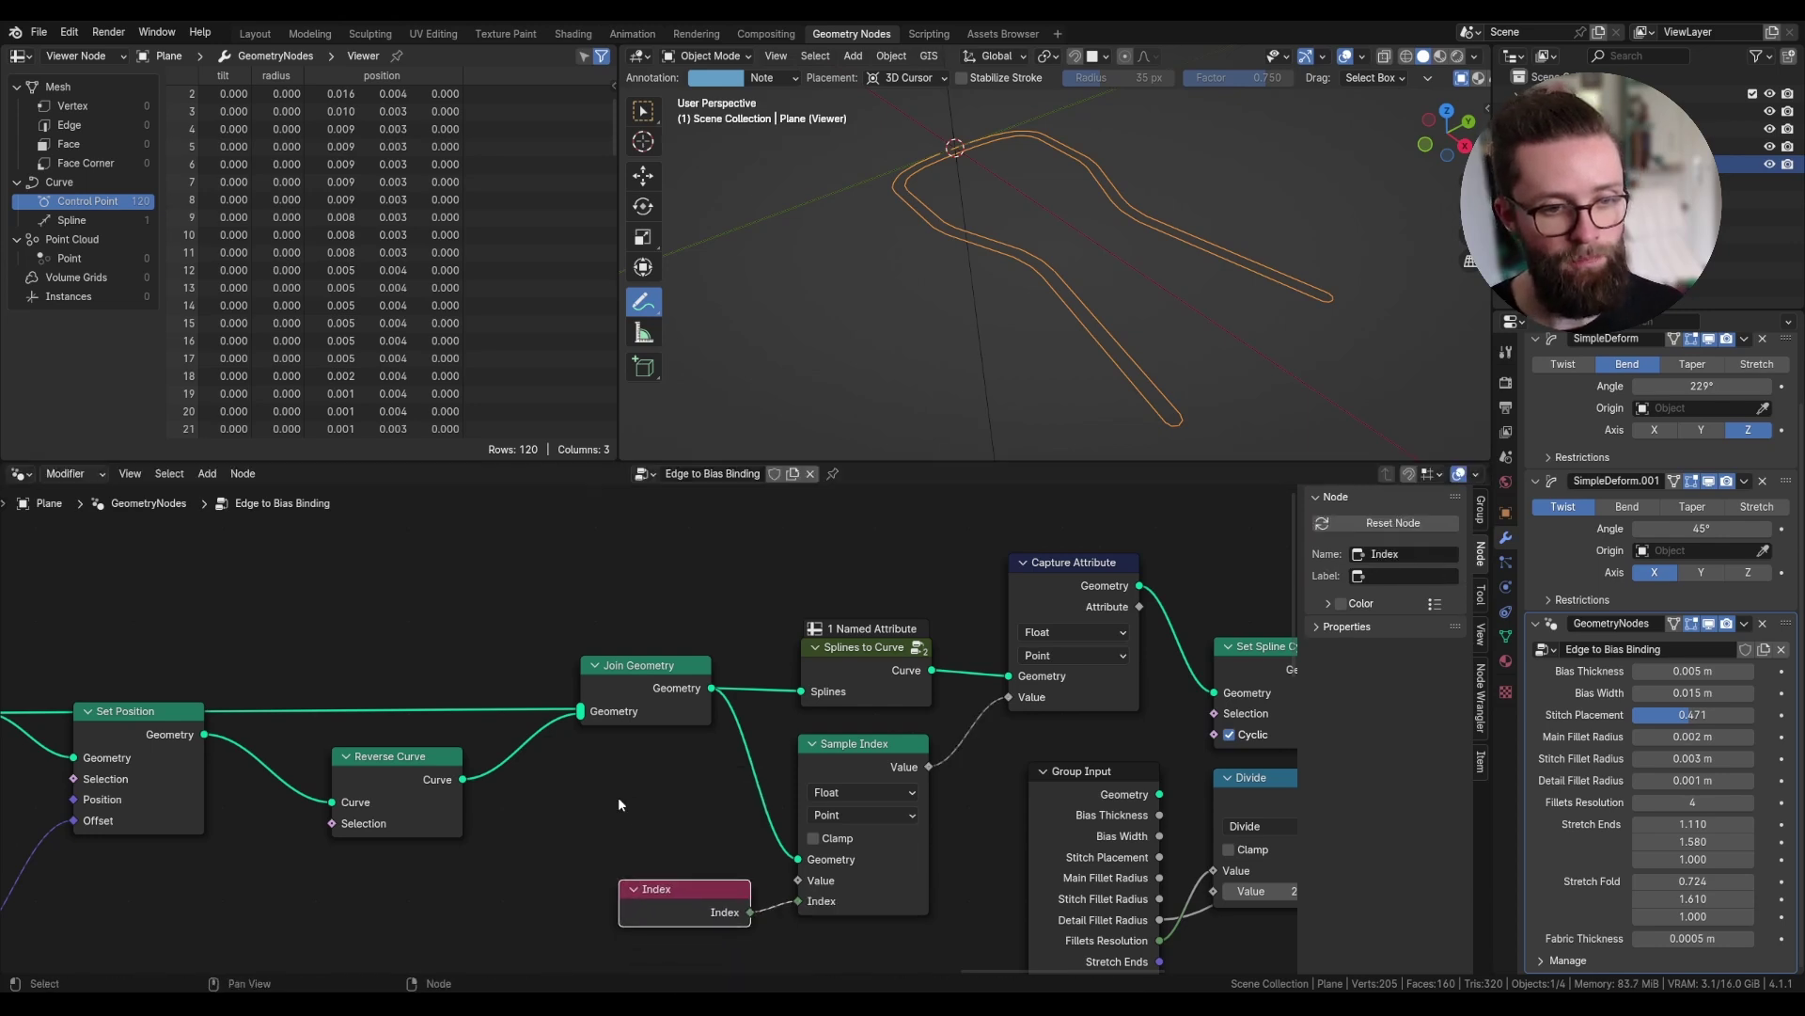
# - Connect the attribute output of the Capture Attribute before Set Position to the Sample Index value input
pyautogui.scroll(-3, 618, 797)
pyautogui.moveTo(612, 798); pyautogui.dragTo(878, 793, button='middle')
pyautogui.click(326, 711)
pyautogui.moveTo(358, 731); pyautogui.dragTo(1028, 858)
pyautogui.scroll(-2, 970, 835)
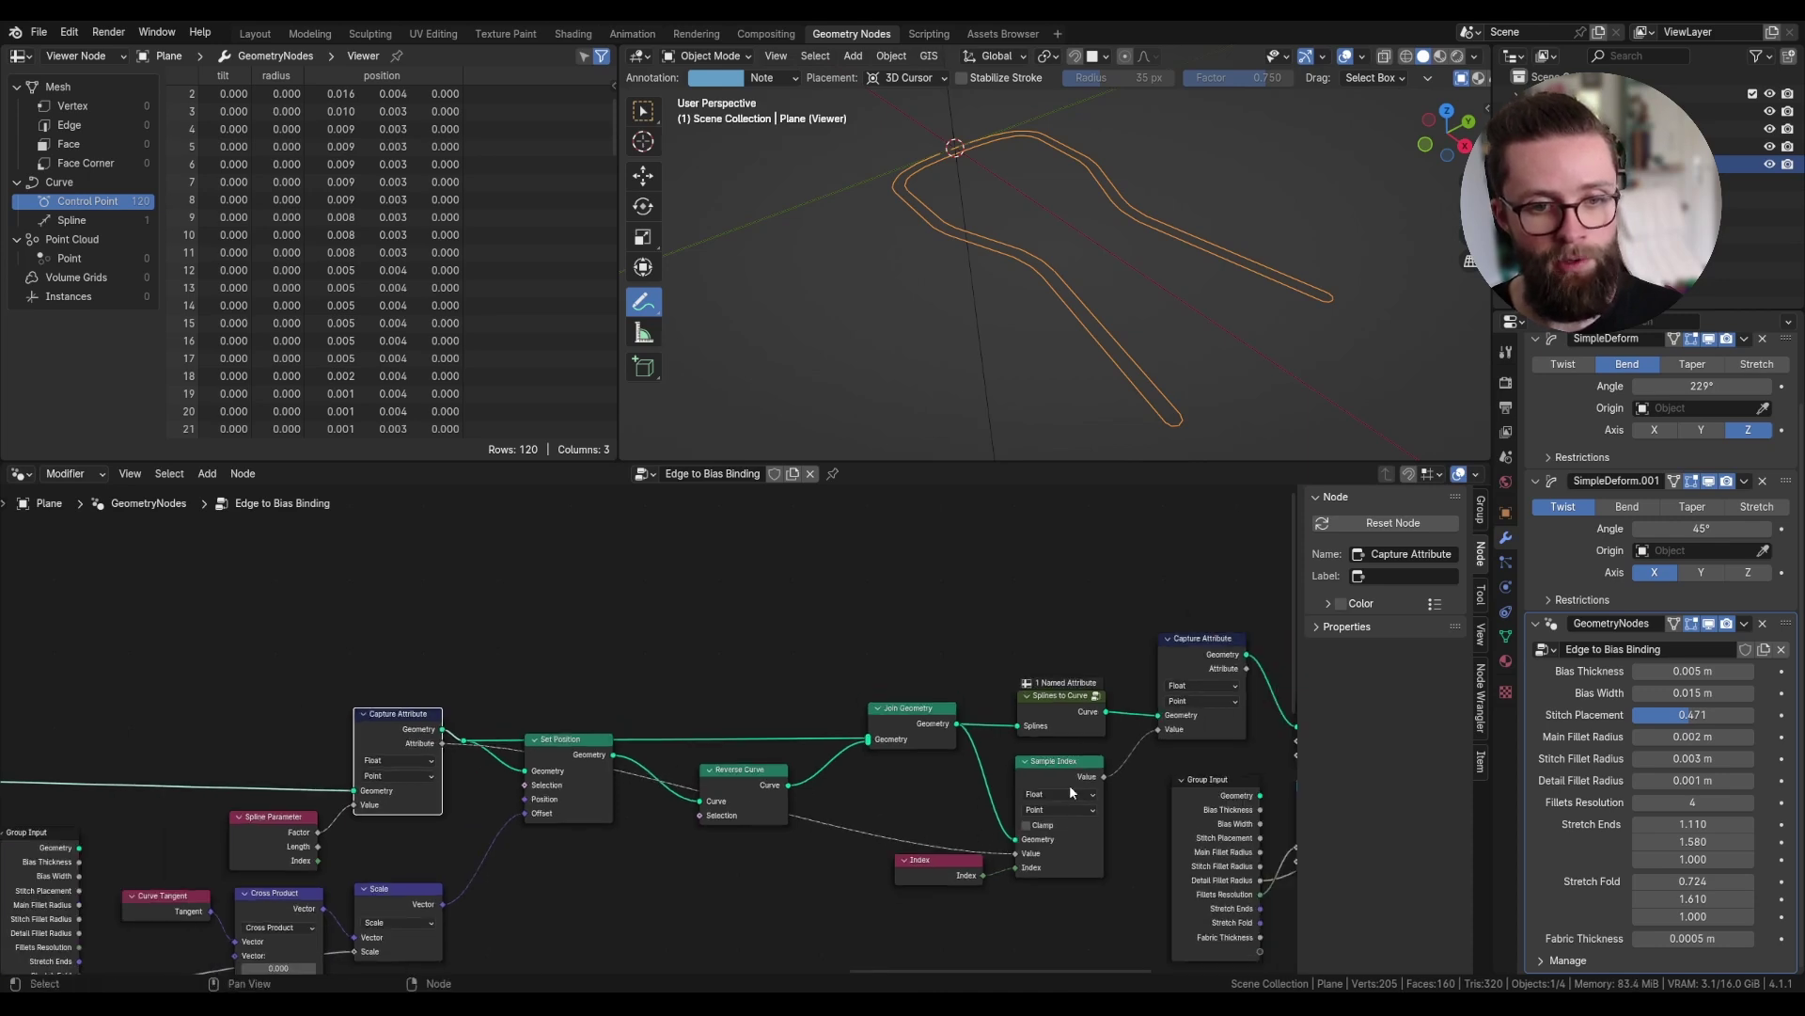
# - Preview the attribute of the Capture Attribute after Splines to Curve in the Viewer
pyautogui.moveTo(1116, 788); pyautogui.dragTo(540, 778, button='middle')
pyautogui.scroll(2, 583, 729)
pyautogui.keyDown('ctrl'); pyautogui.keyDown('shift'); pyautogui.click(666, 645); pyautogui.keyUp('shift'); pyautogui.keyUp('ctrl')
pyautogui.keyDown('ctrl'); pyautogui.keyDown('shift'); pyautogui.click(666, 645); pyautogui.keyUp('shift'); pyautogui.keyUp('ctrl')
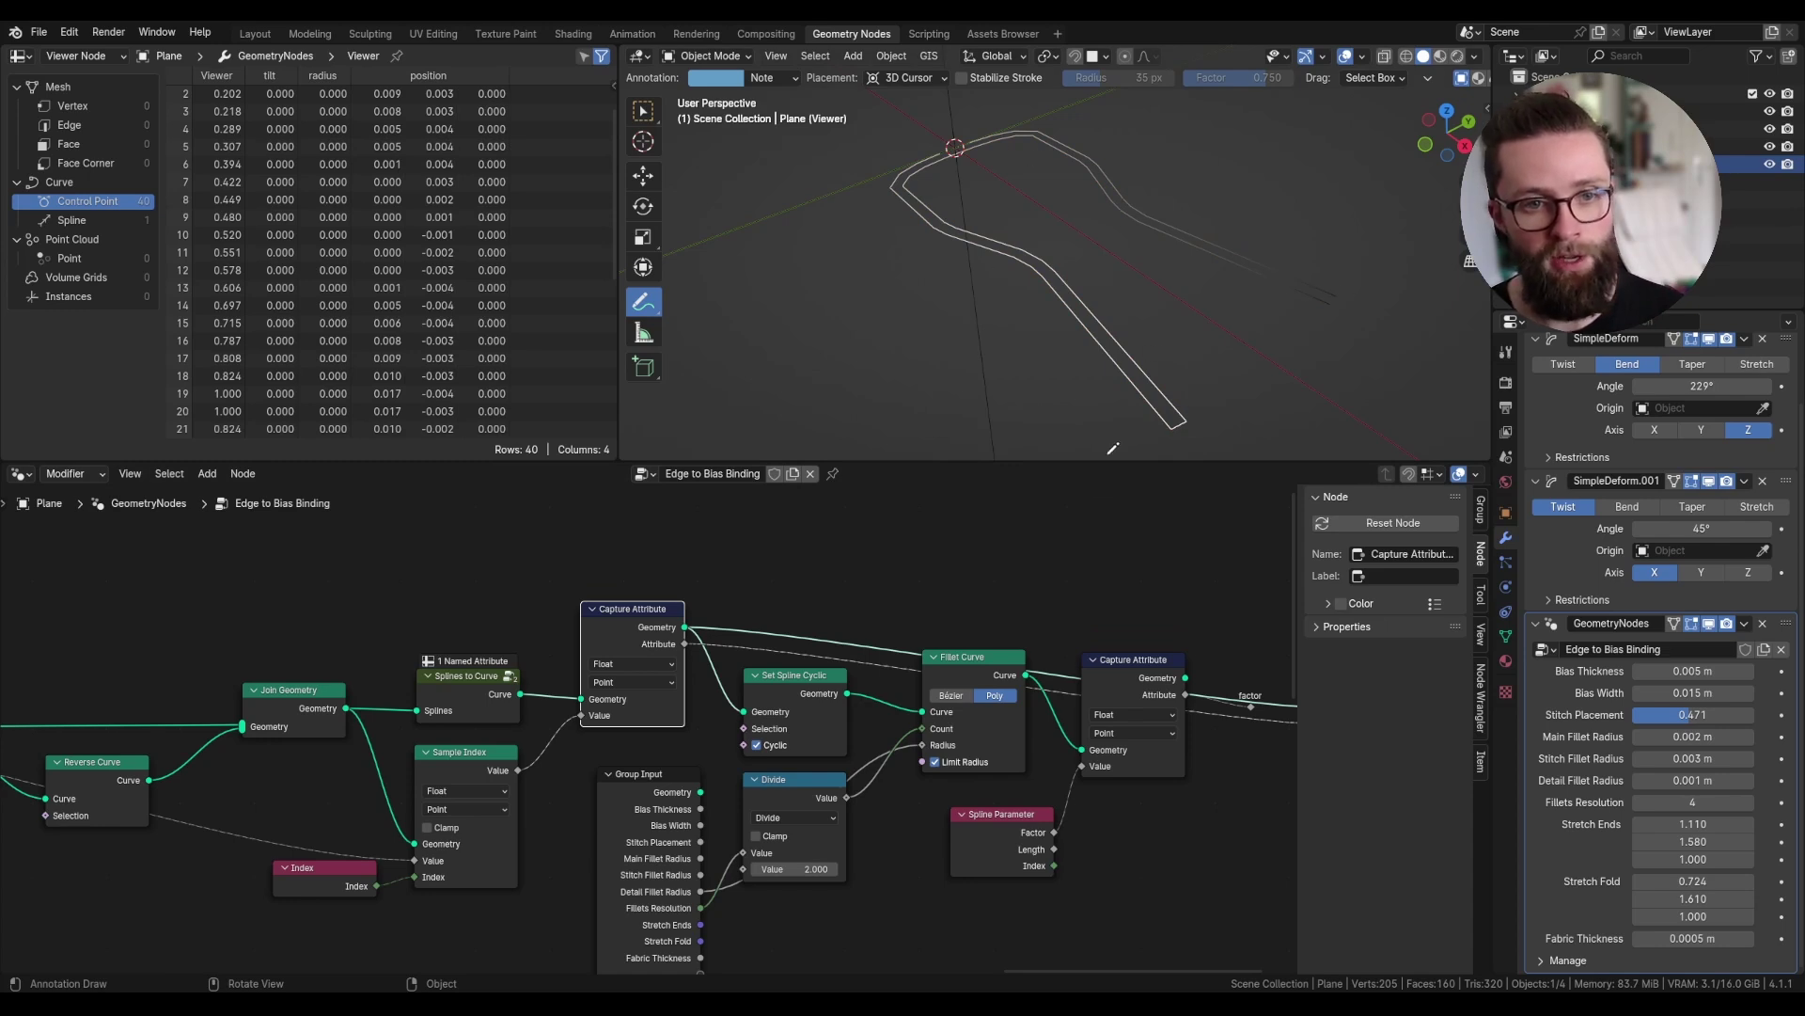
pyautogui.scroll(-1, 954, 698)
pyautogui.moveTo(954, 698); pyautogui.dragTo(572, 700, button='middle')
pyautogui.moveTo(323, 652); pyautogui.dragTo(852, 753)
pyautogui.write('rere')
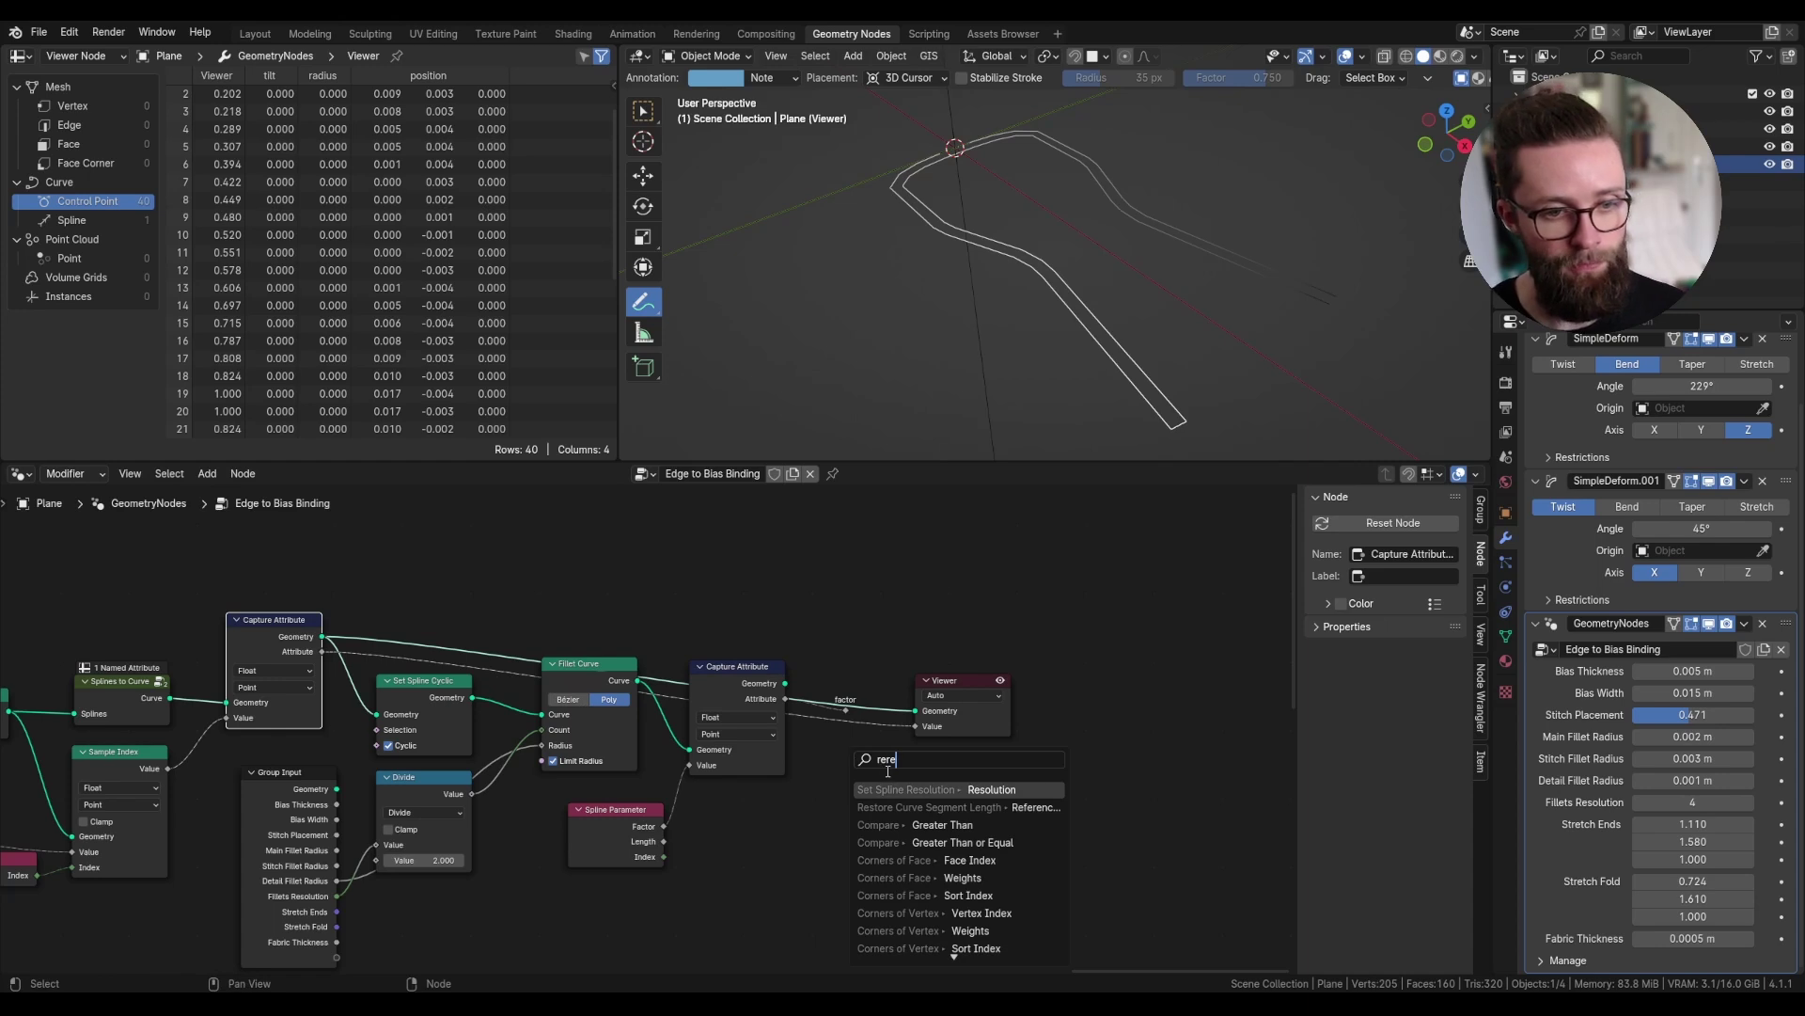
pyautogui.press('Return')
pyautogui.press('Escape')
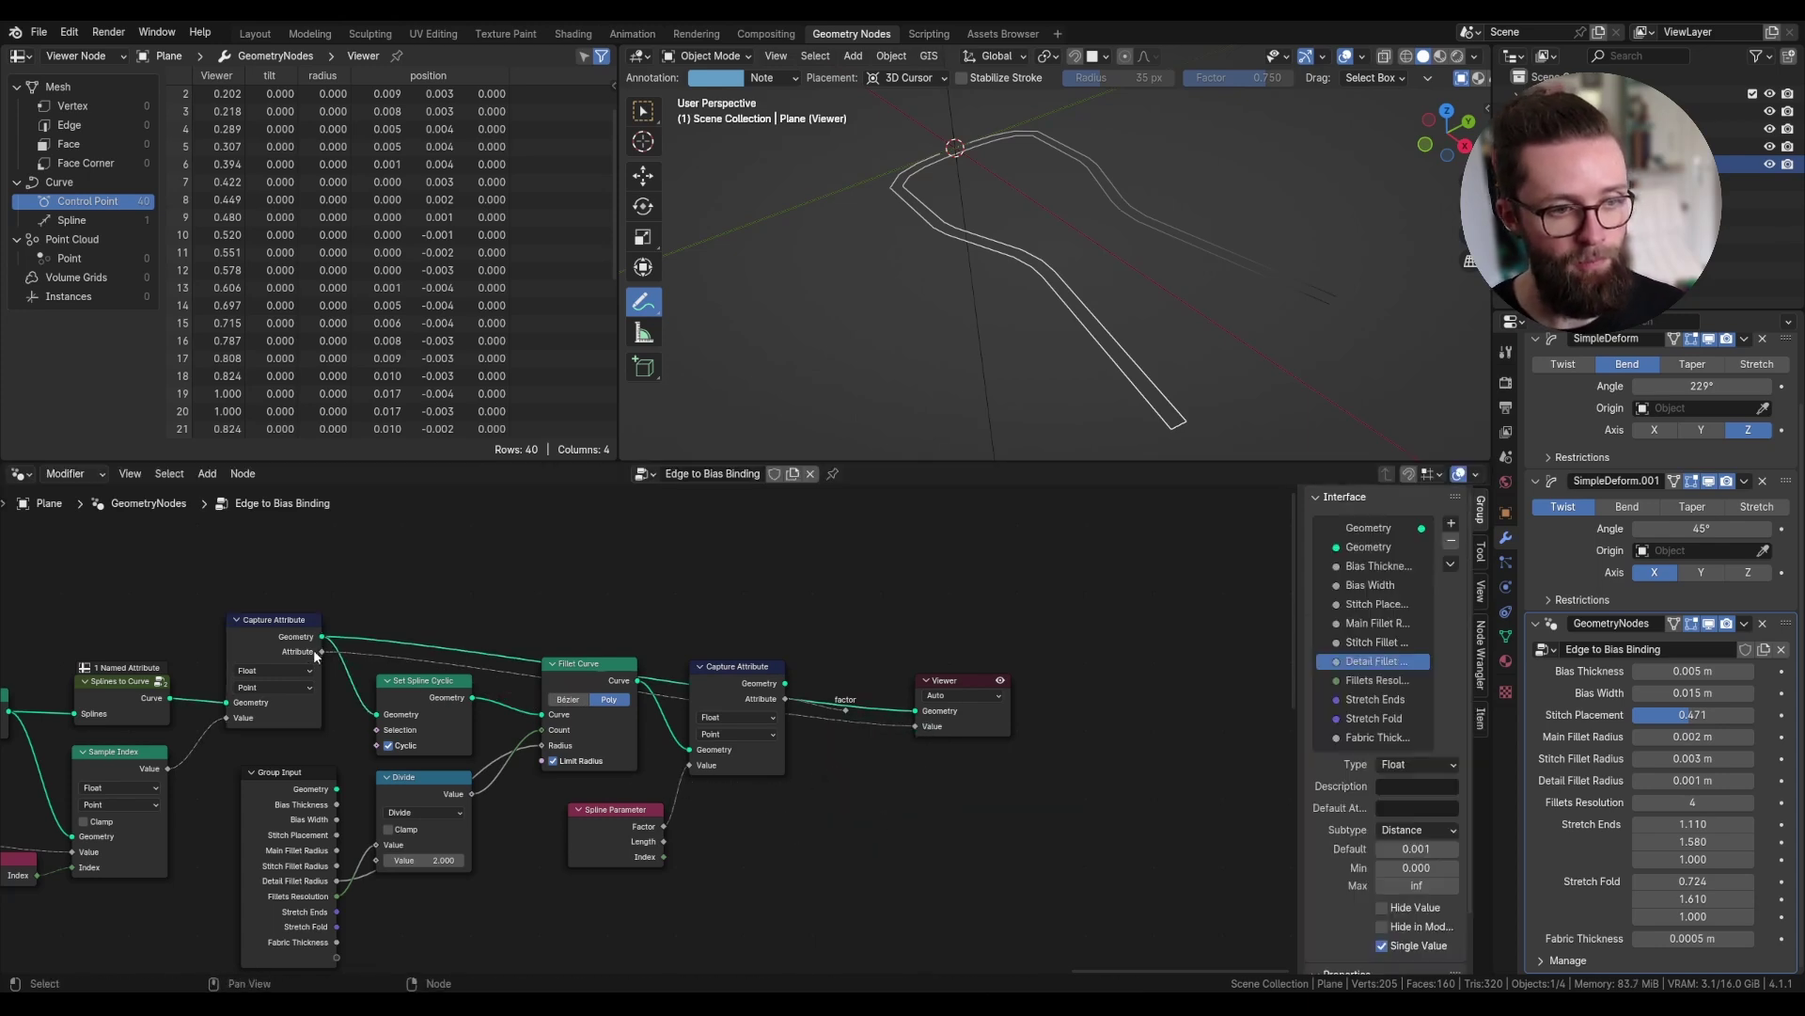
# - Route the sampled attribute past the Fillet Curve nodes to a reroute labelled "mirrored factor"
pyautogui.moveTo(320, 651); pyautogui.dragTo(794, 621)
pyautogui.write('rere')
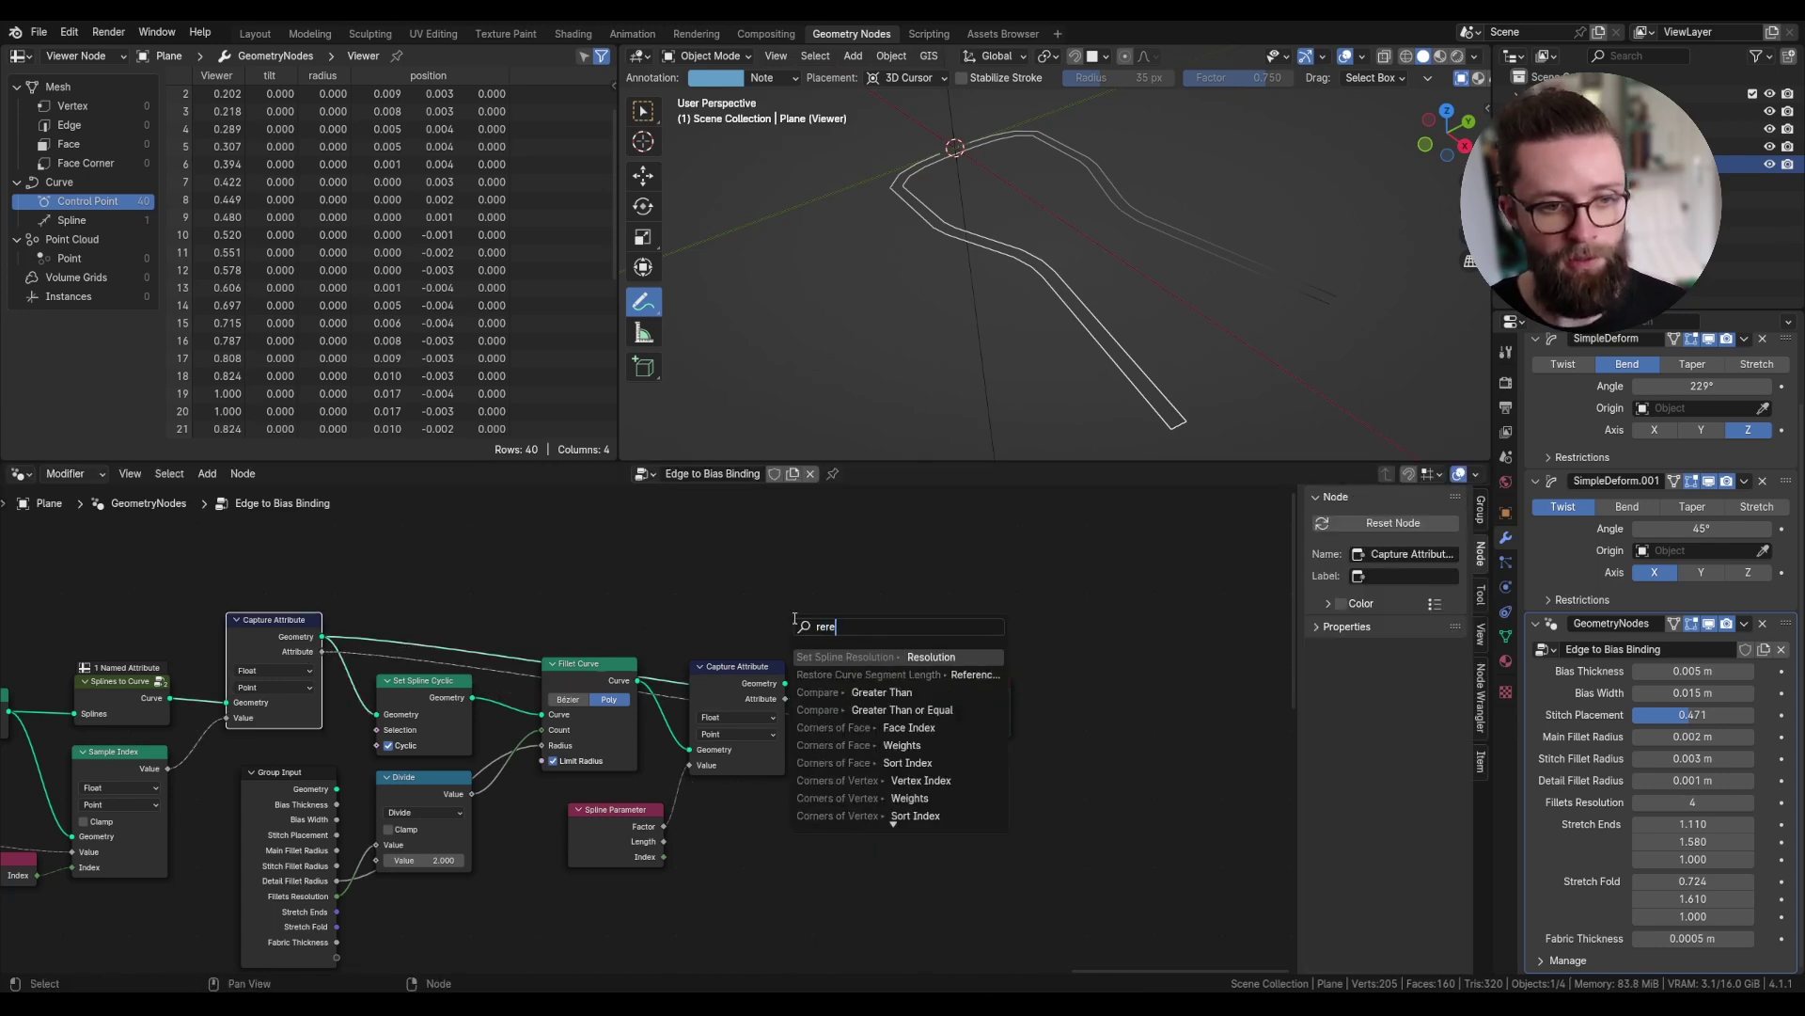
pyautogui.press('BackSpace')
pyautogui.write('o')
pyautogui.press('Return')
pyautogui.click(854, 666)
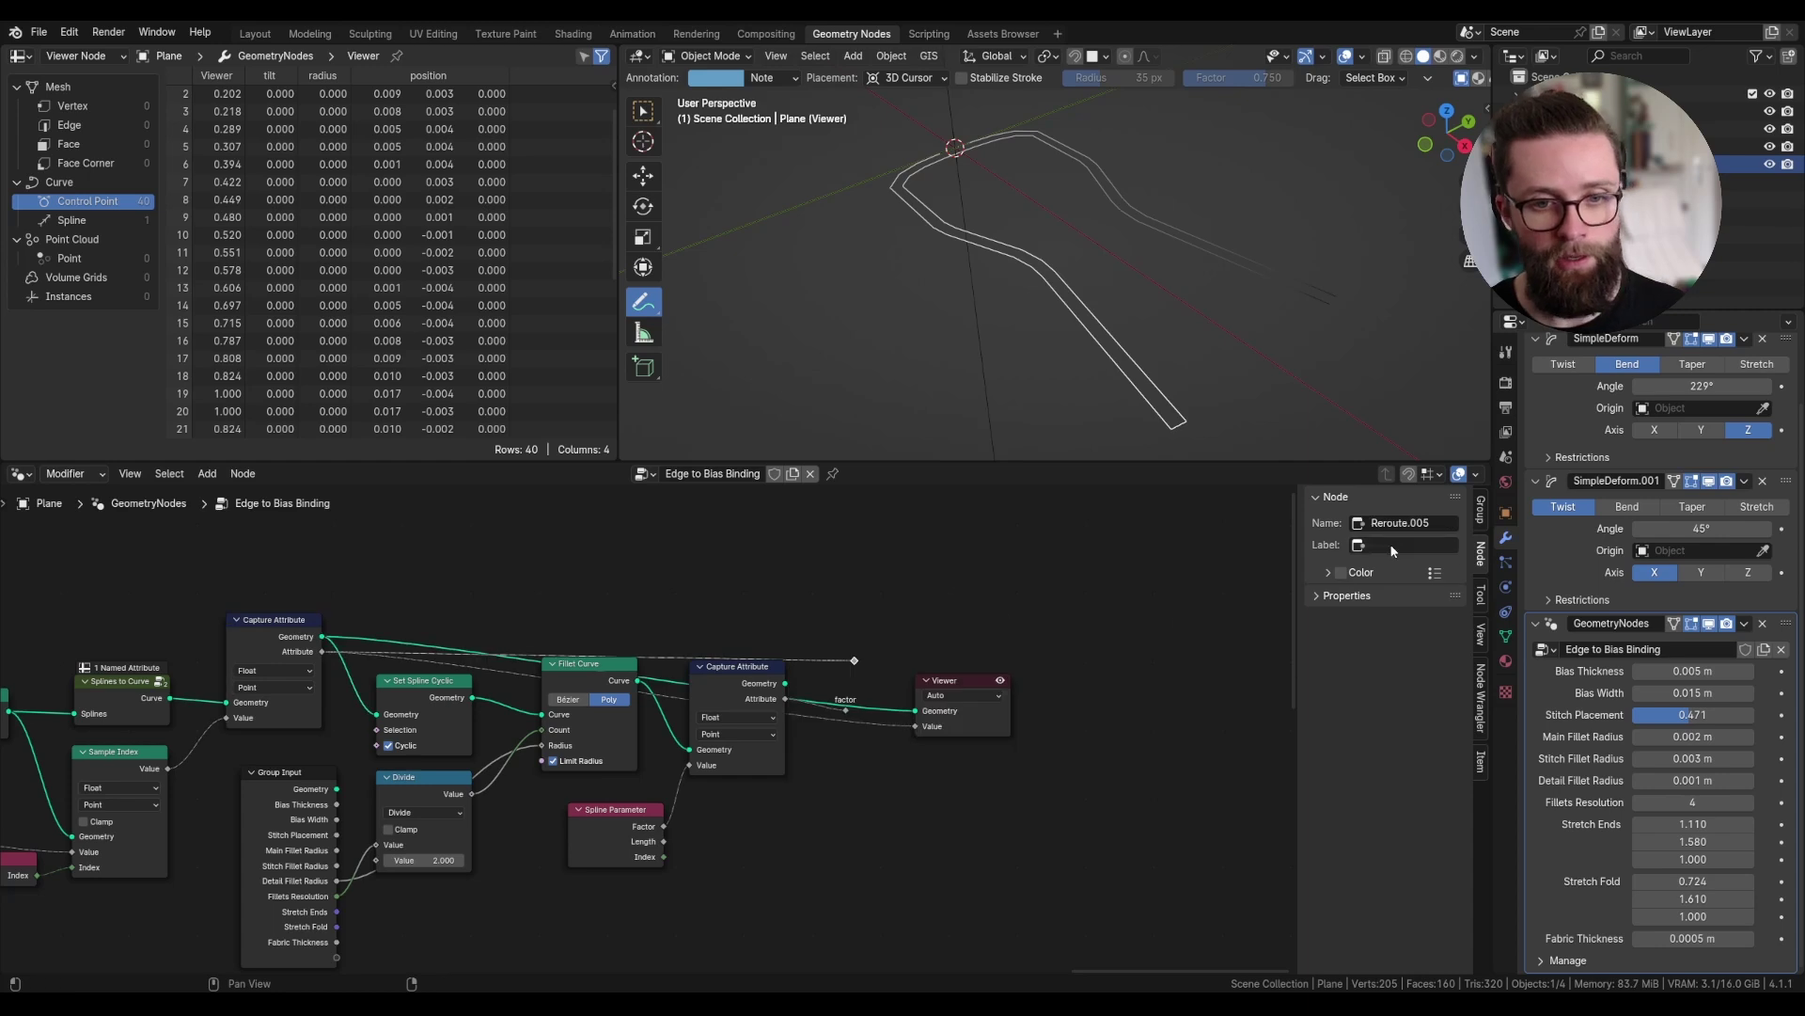
pyautogui.click(1396, 545)
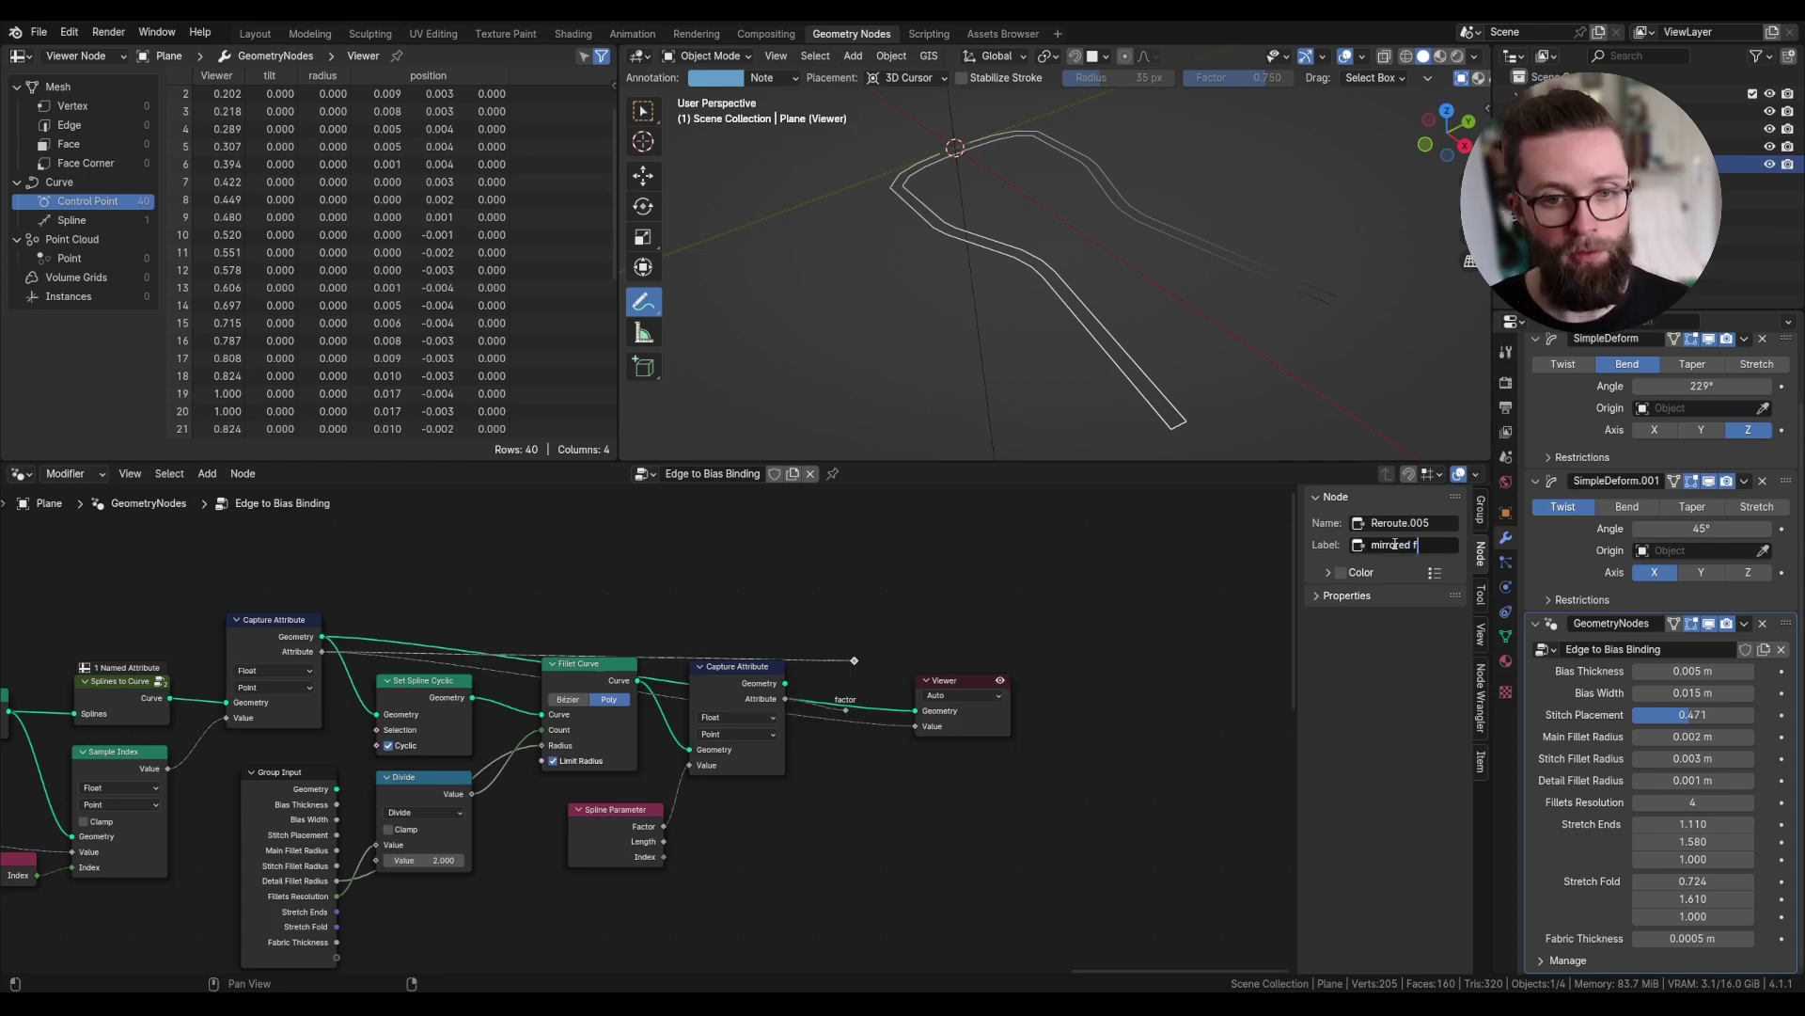
pyautogui.press('Return')
pyautogui.scroll(1, 901, 669)
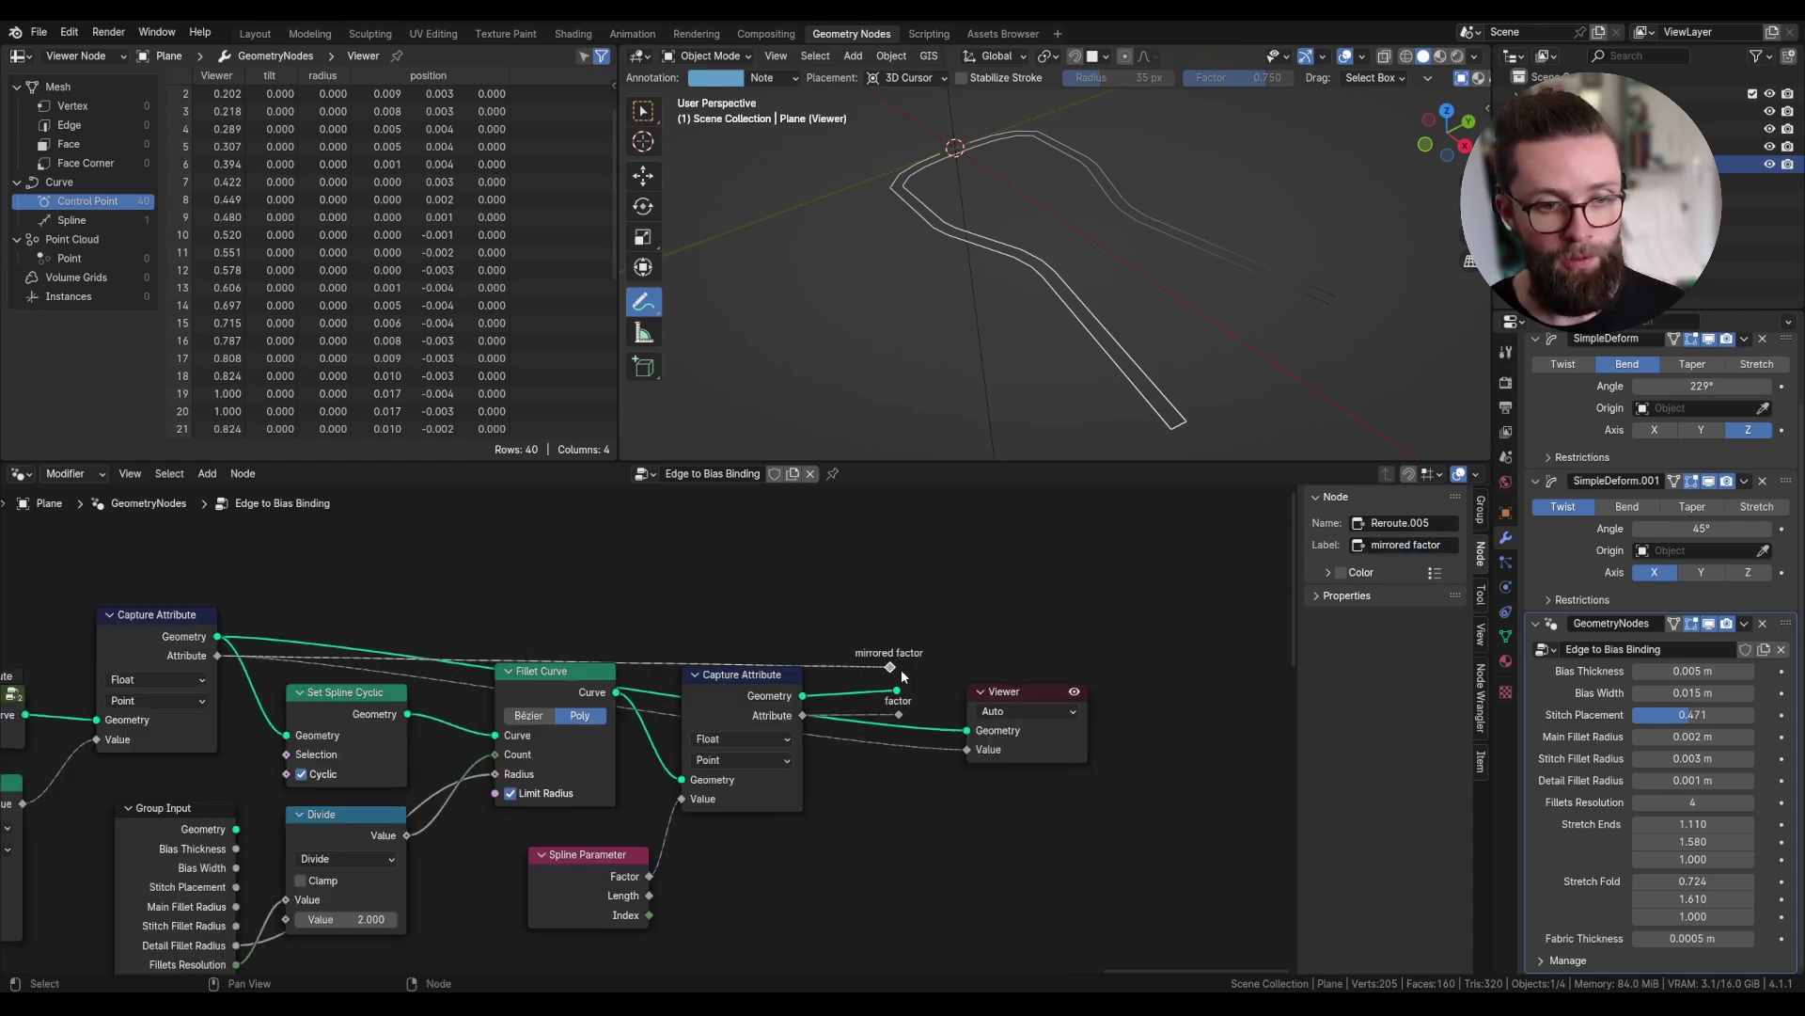
# - Align the "mirrored factor" reroute above the others and preview the filleted curve with the "factor" values in the Viewer
pyautogui.moveTo(891, 667)
pyautogui.mouseDown()
pyautogui.moveTo(903, 716)
pyautogui.moveTo(915, 672)
pyautogui.mouseUp()
pyautogui.keyDown('ctrl'); pyautogui.keyDown('shift'); pyautogui.click(913, 694); pyautogui.keyUp('shift'); pyautogui.keyUp('ctrl')
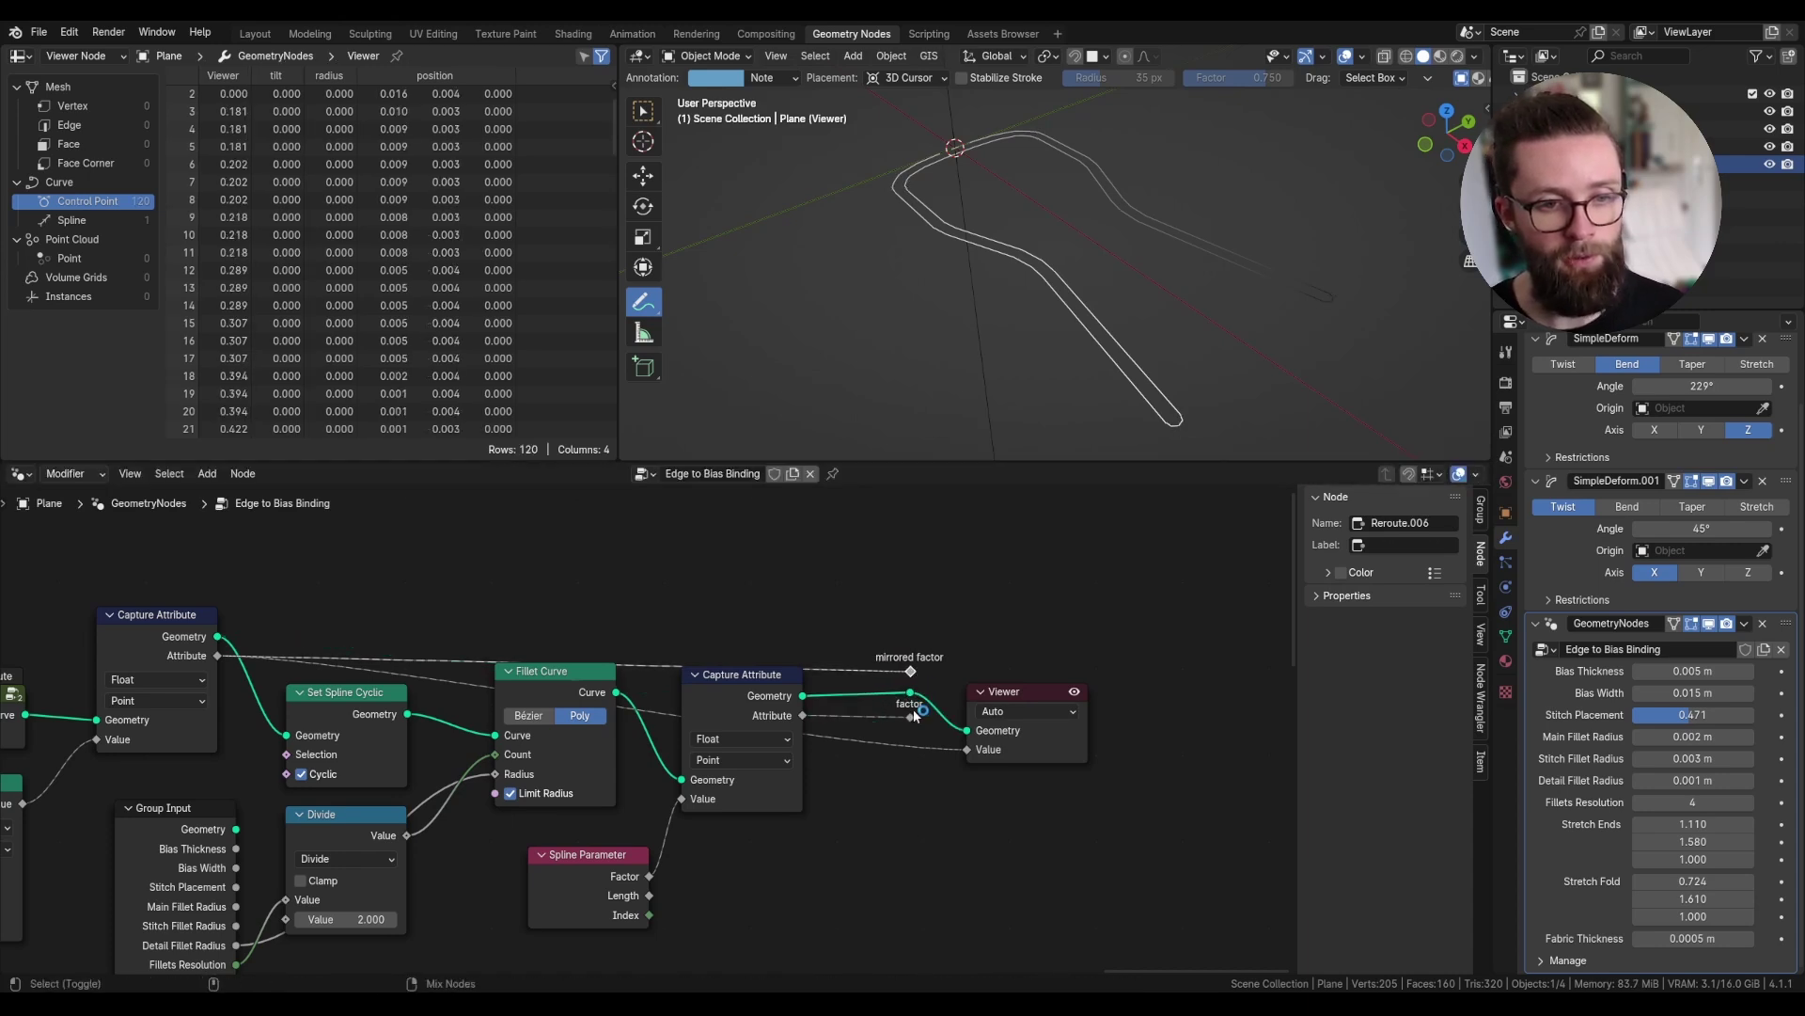
pyautogui.keyDown('ctrl'); pyautogui.keyDown('shift'); pyautogui.click(910, 714); pyautogui.keyUp('shift'); pyautogui.keyUp('ctrl')
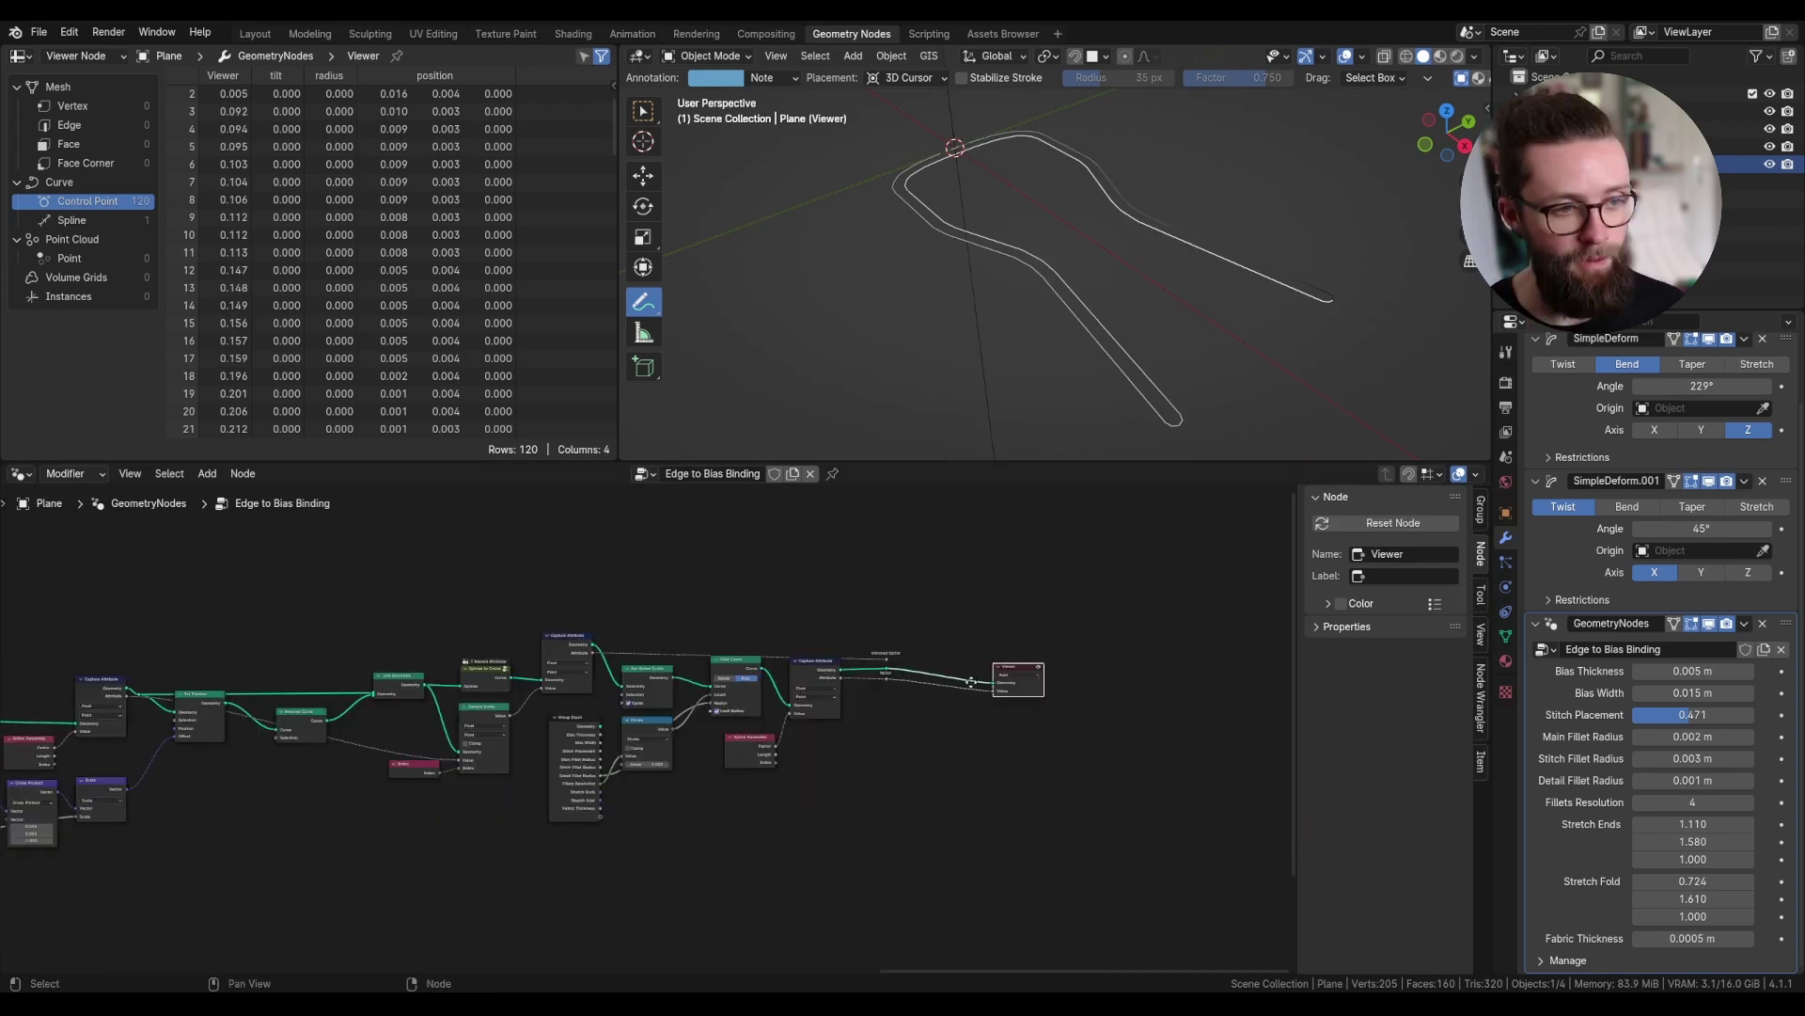
# - Enclose the nodes between the overlap cleanup frame and the Viewer in a frame labelled "BIAS THICKNESS"
pyautogui.moveTo(857, 692); pyautogui.dragTo(1056, 690, button='middle')
pyautogui.scroll(-3, 1056, 689)
pyautogui.moveTo(247, 615); pyautogui.dragTo(1085, 838)
pyautogui.hotkey('ctrl', 'j')
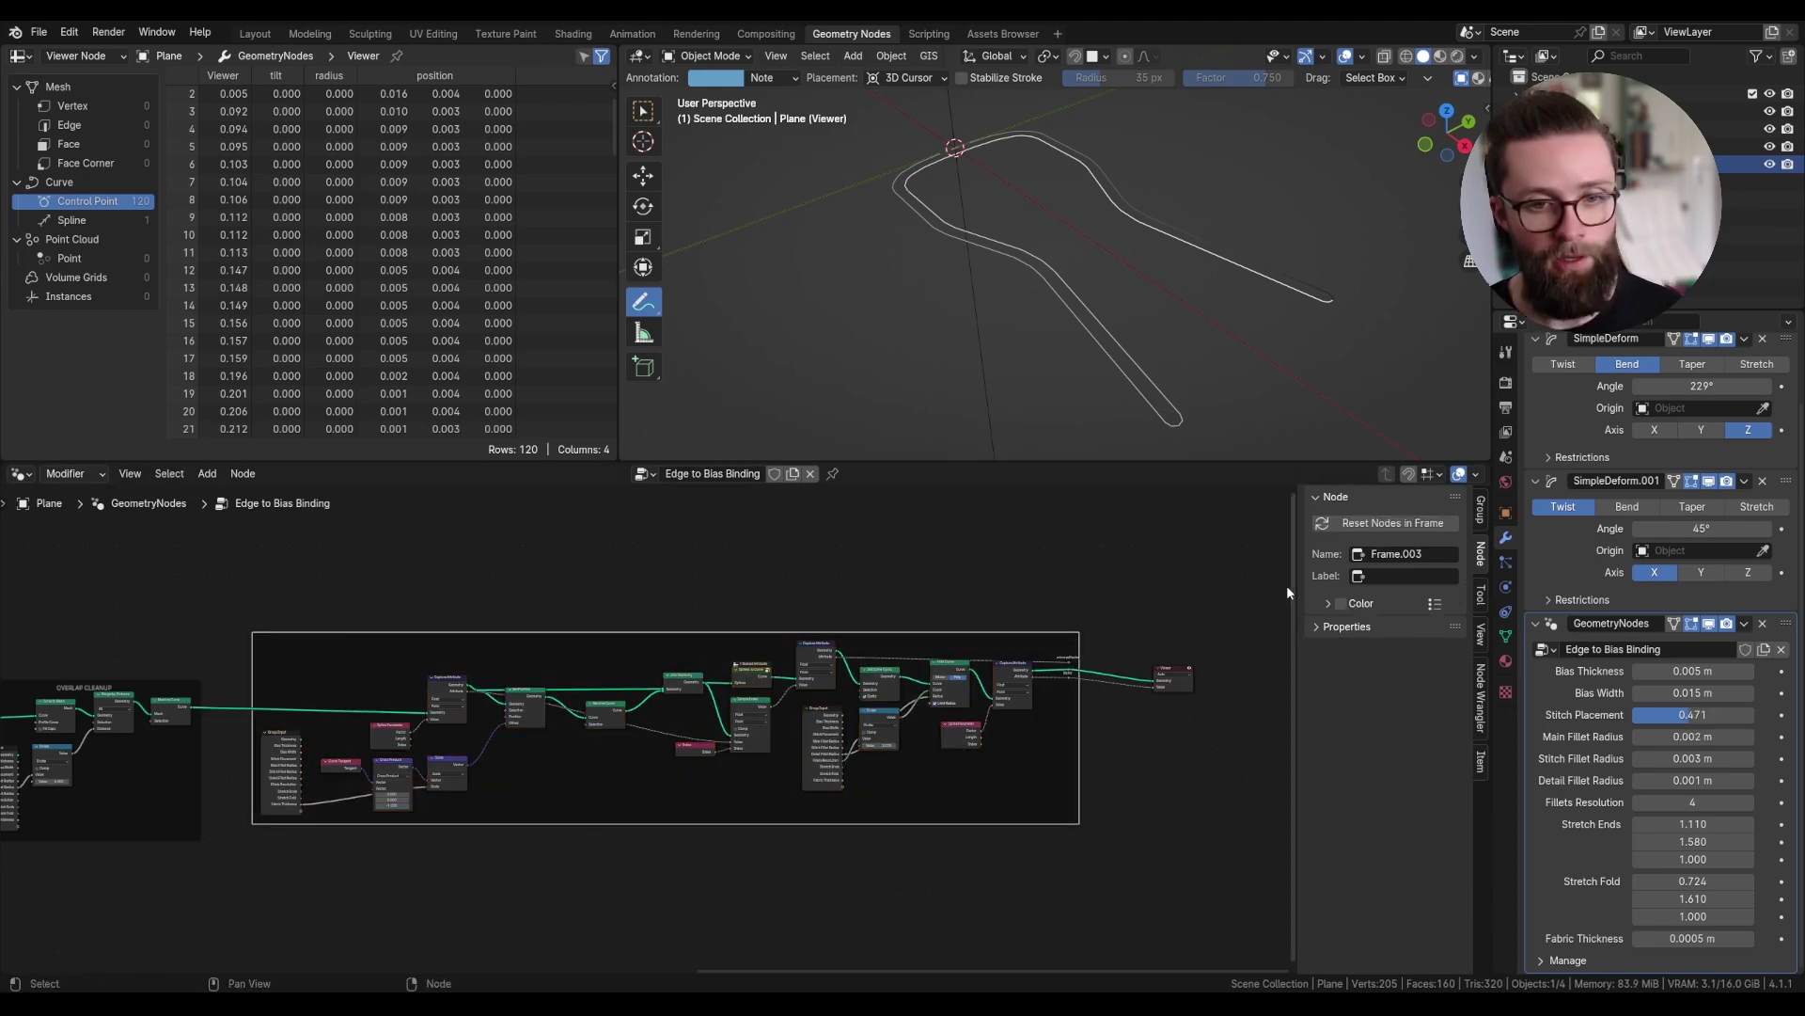
pyautogui.click(1394, 575)
pyautogui.write('BIAS THICK')
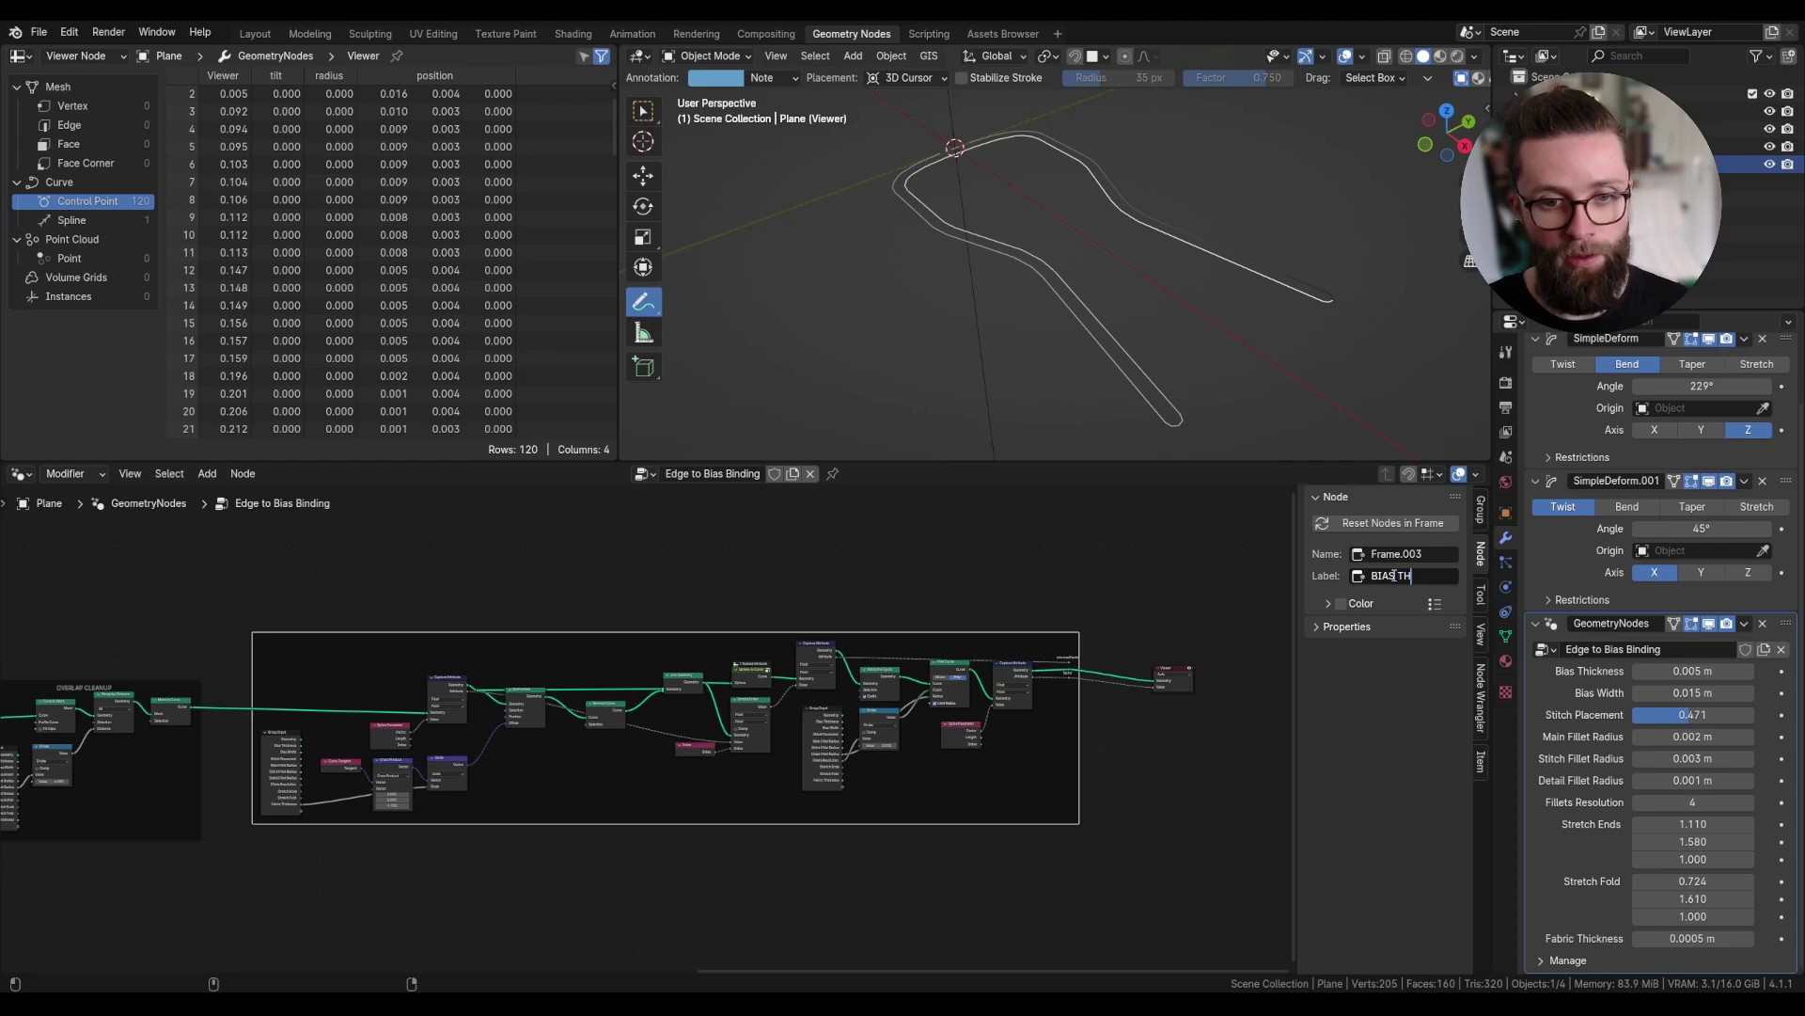
pyautogui.write('NESS')
pyautogui.press('Return')
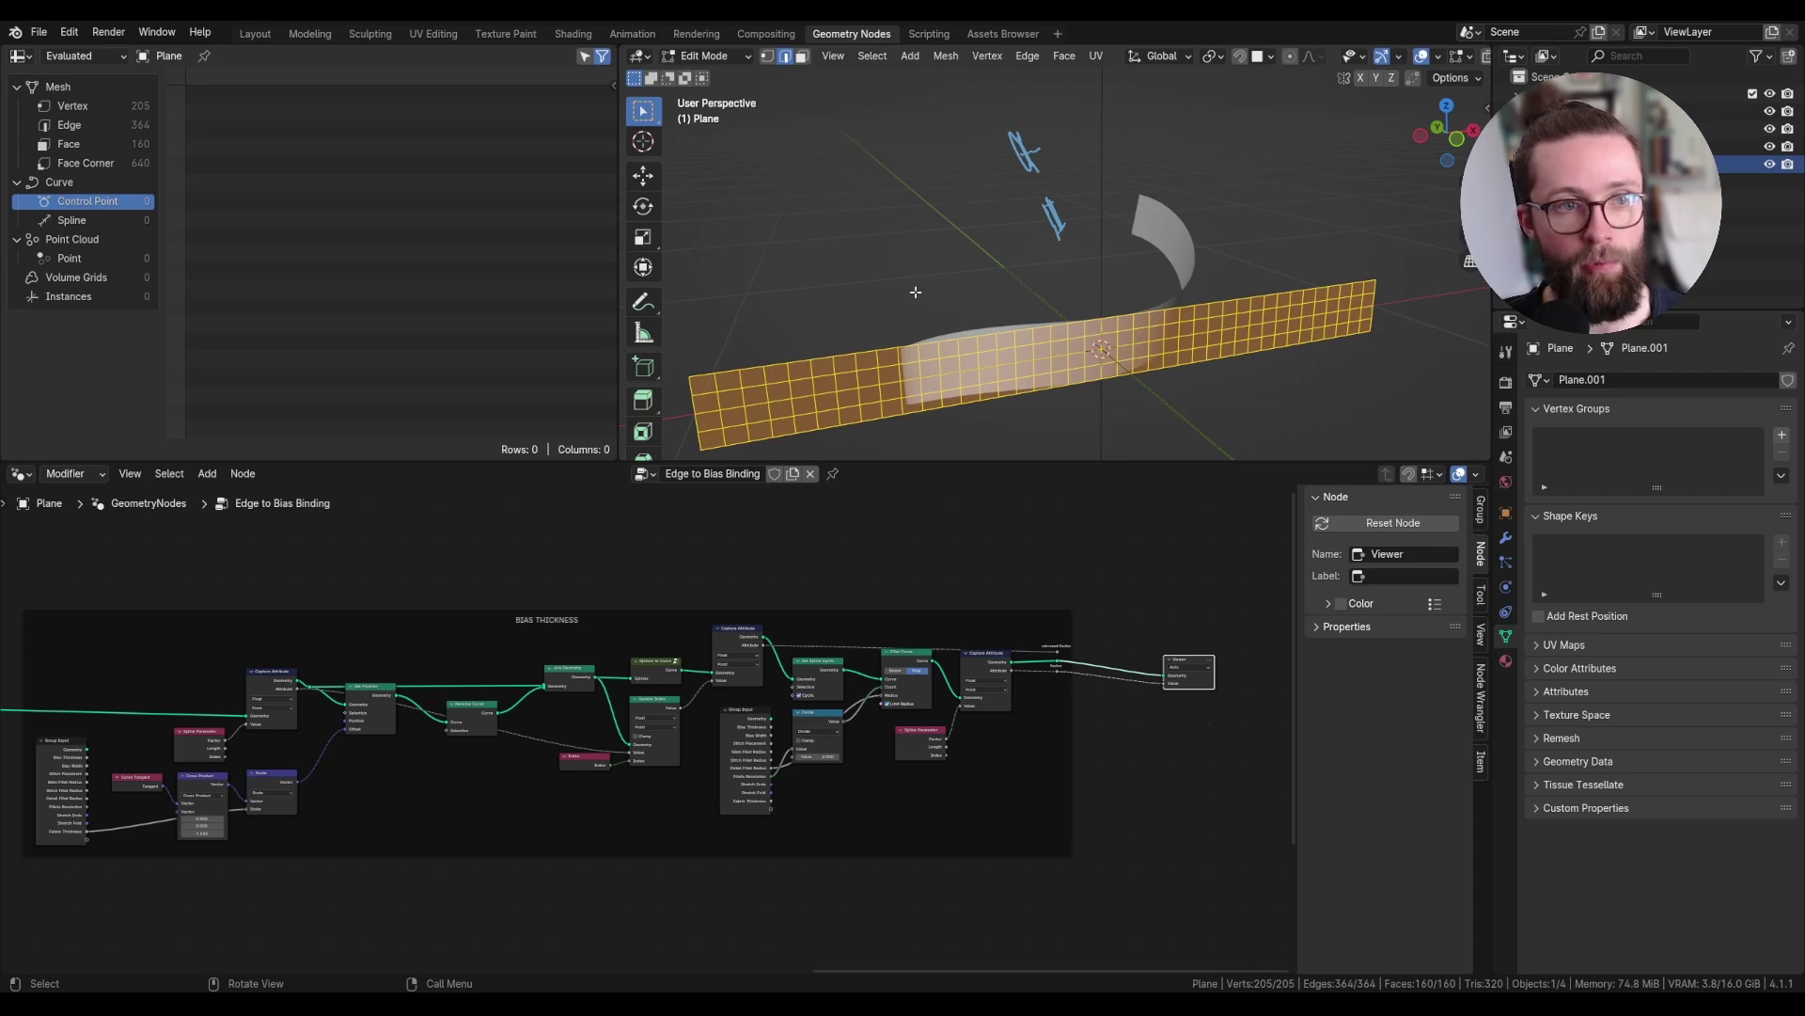
# - Assign the plane's two long boundary edge loops to a new vertex group named "Bias Binding"
pyautogui.moveTo(918, 290); pyautogui.dragTo(1100, 275, button='middle')
pyautogui.press('1')
pyautogui.keyDown('alt'); pyautogui.click(1109, 273); pyautogui.keyUp('alt')
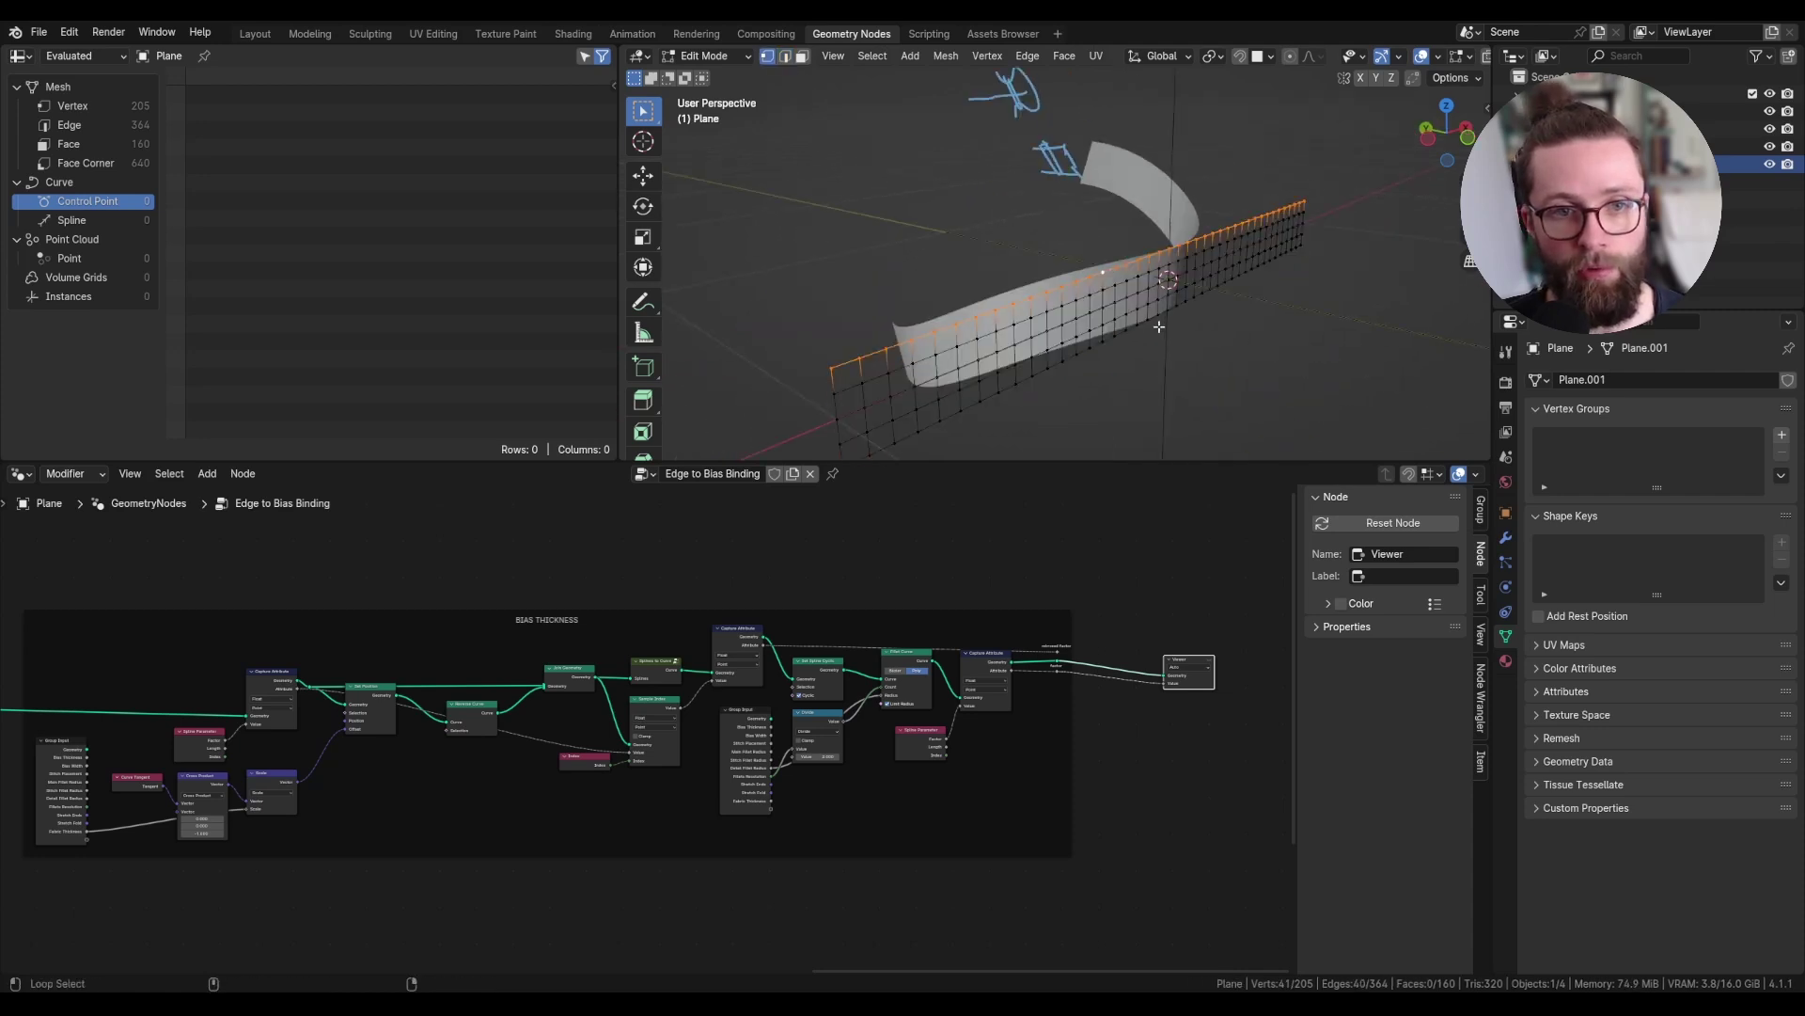
pyautogui.keyDown('alt'); pyautogui.keyDown('shift'); pyautogui.click(1159, 327); pyautogui.keyUp('shift'); pyautogui.keyUp('alt')
pyautogui.click(1781, 434)
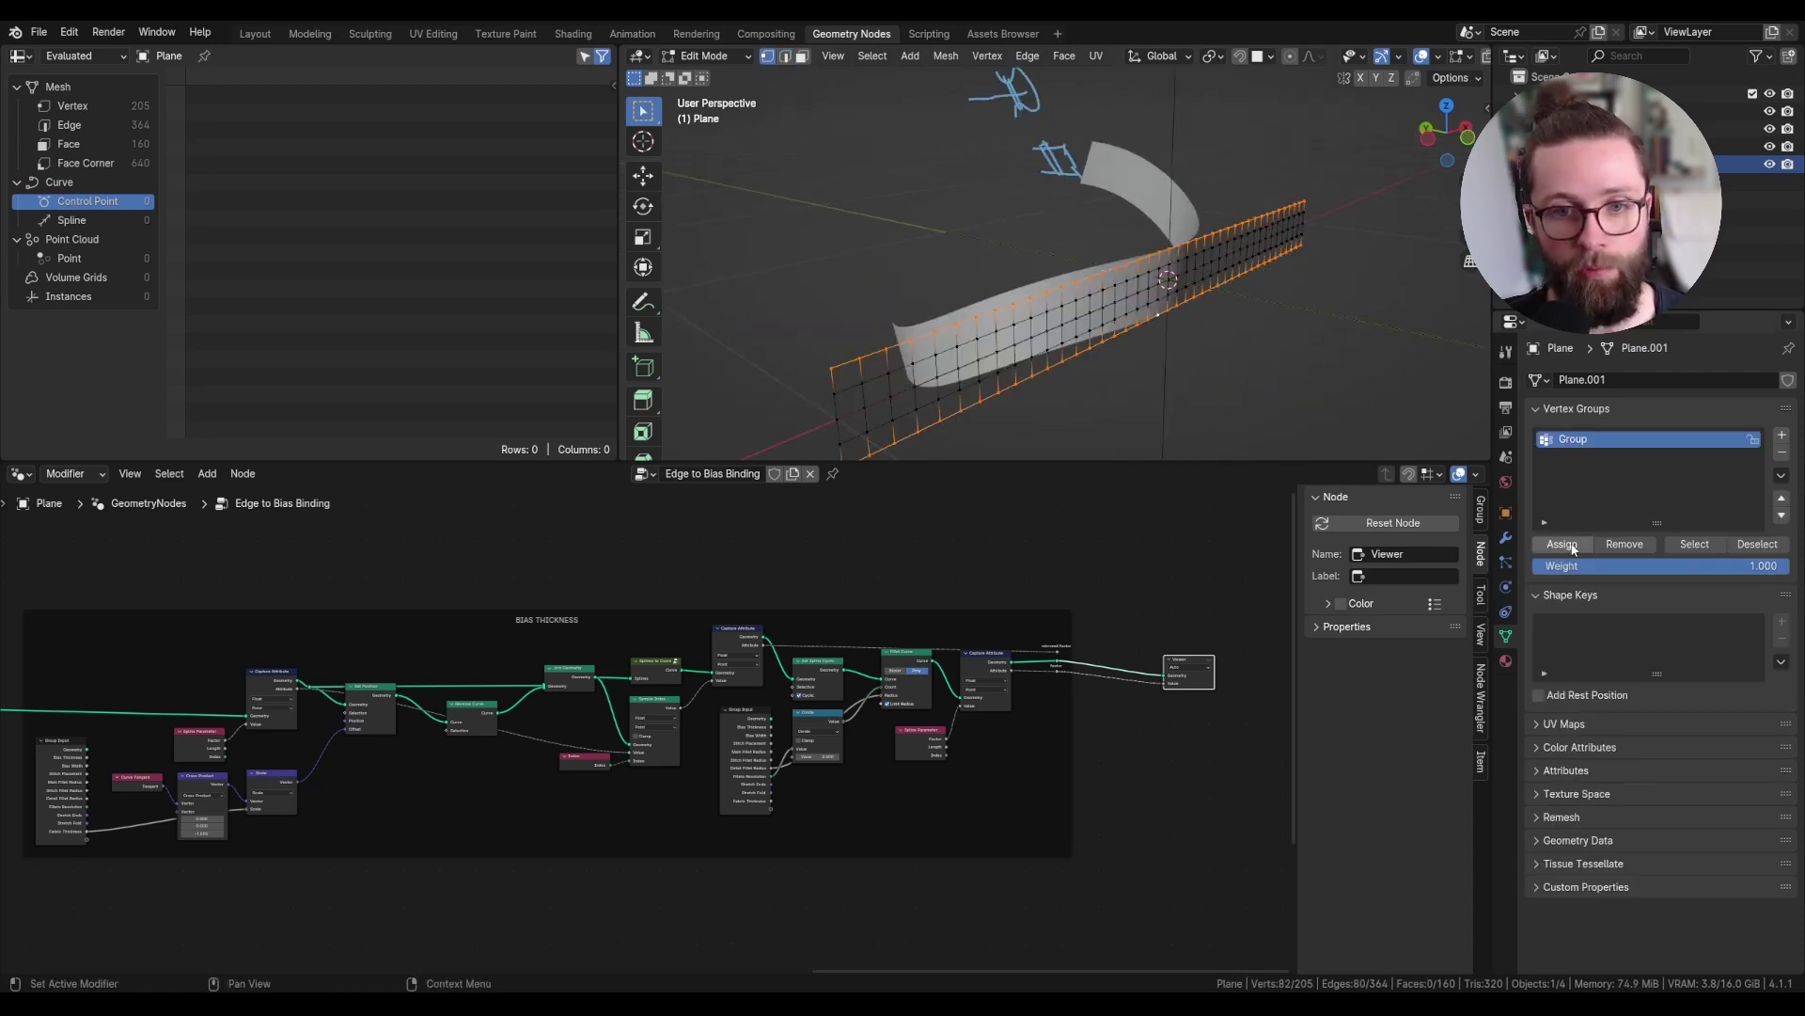
pyautogui.click(1573, 545)
pyautogui.doubleClick(1599, 440)
pyautogui.write('Bia')
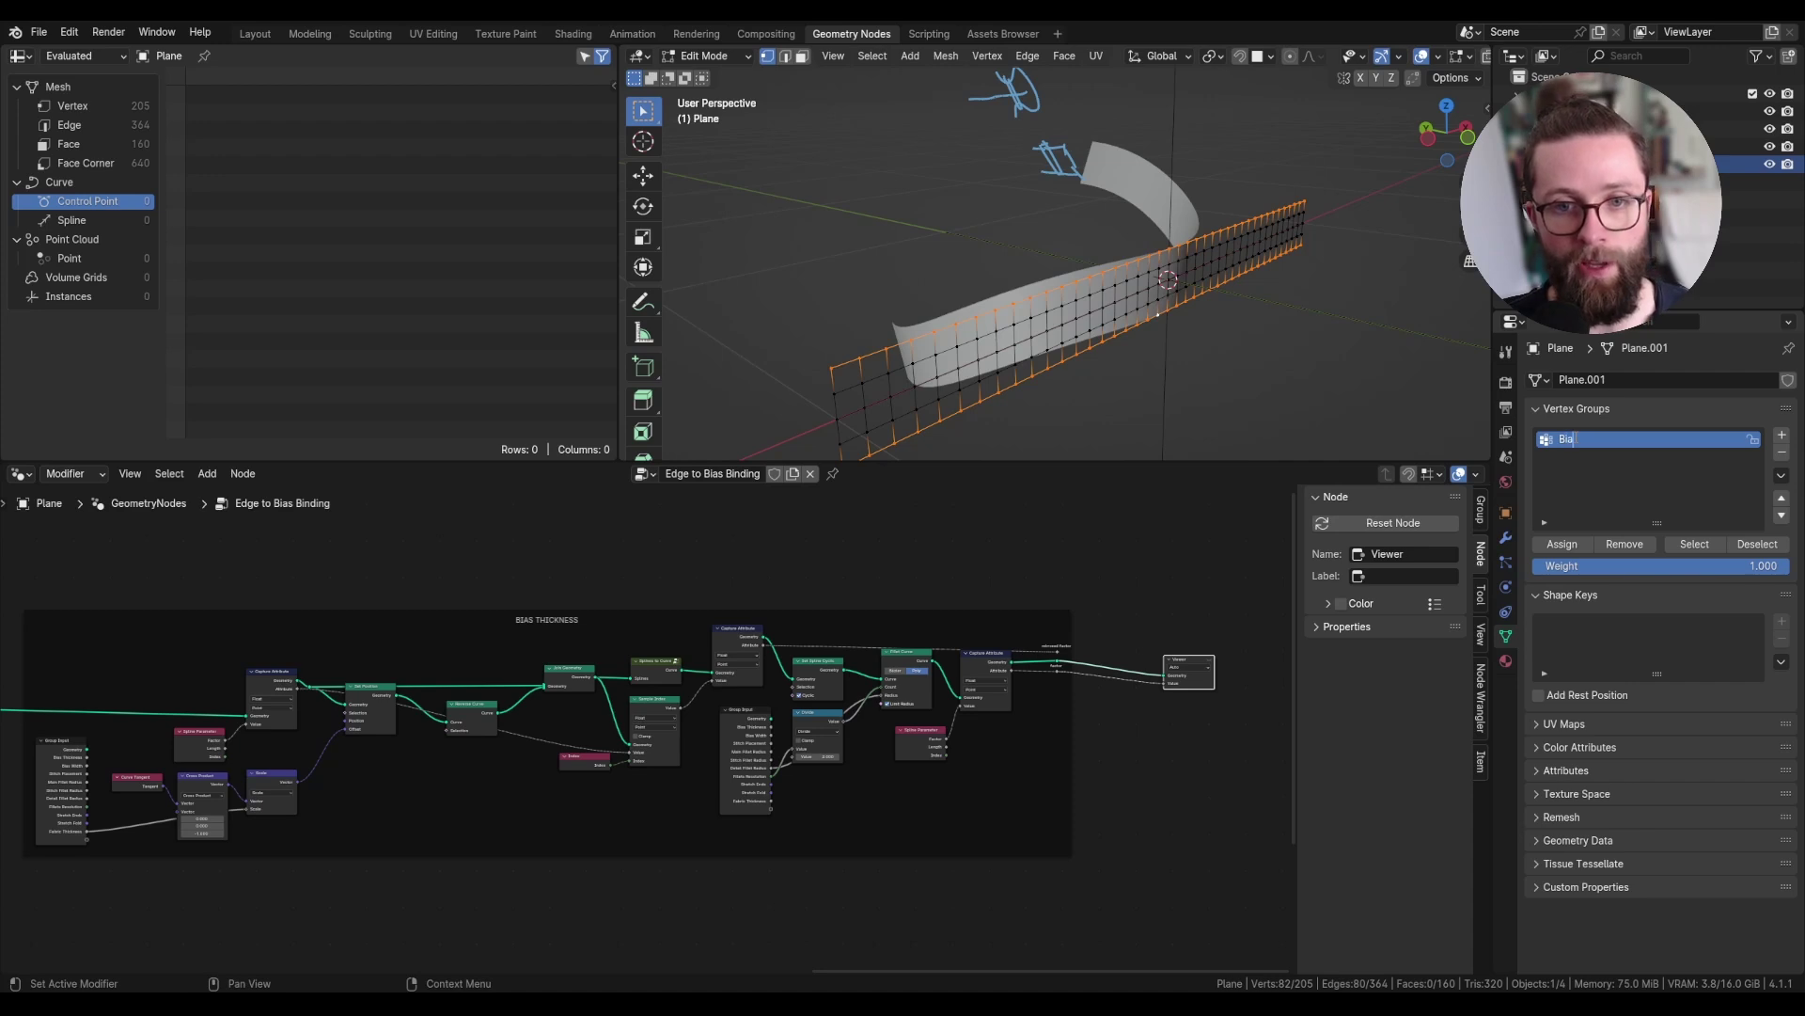
pyautogui.write('s Binding')
pyautogui.press('Return')
# - Return to Object Mode and add a second, empty vertex group named "Shell"
pyautogui.moveTo(1091, 329); pyautogui.dragTo(1021, 332, button='middle')
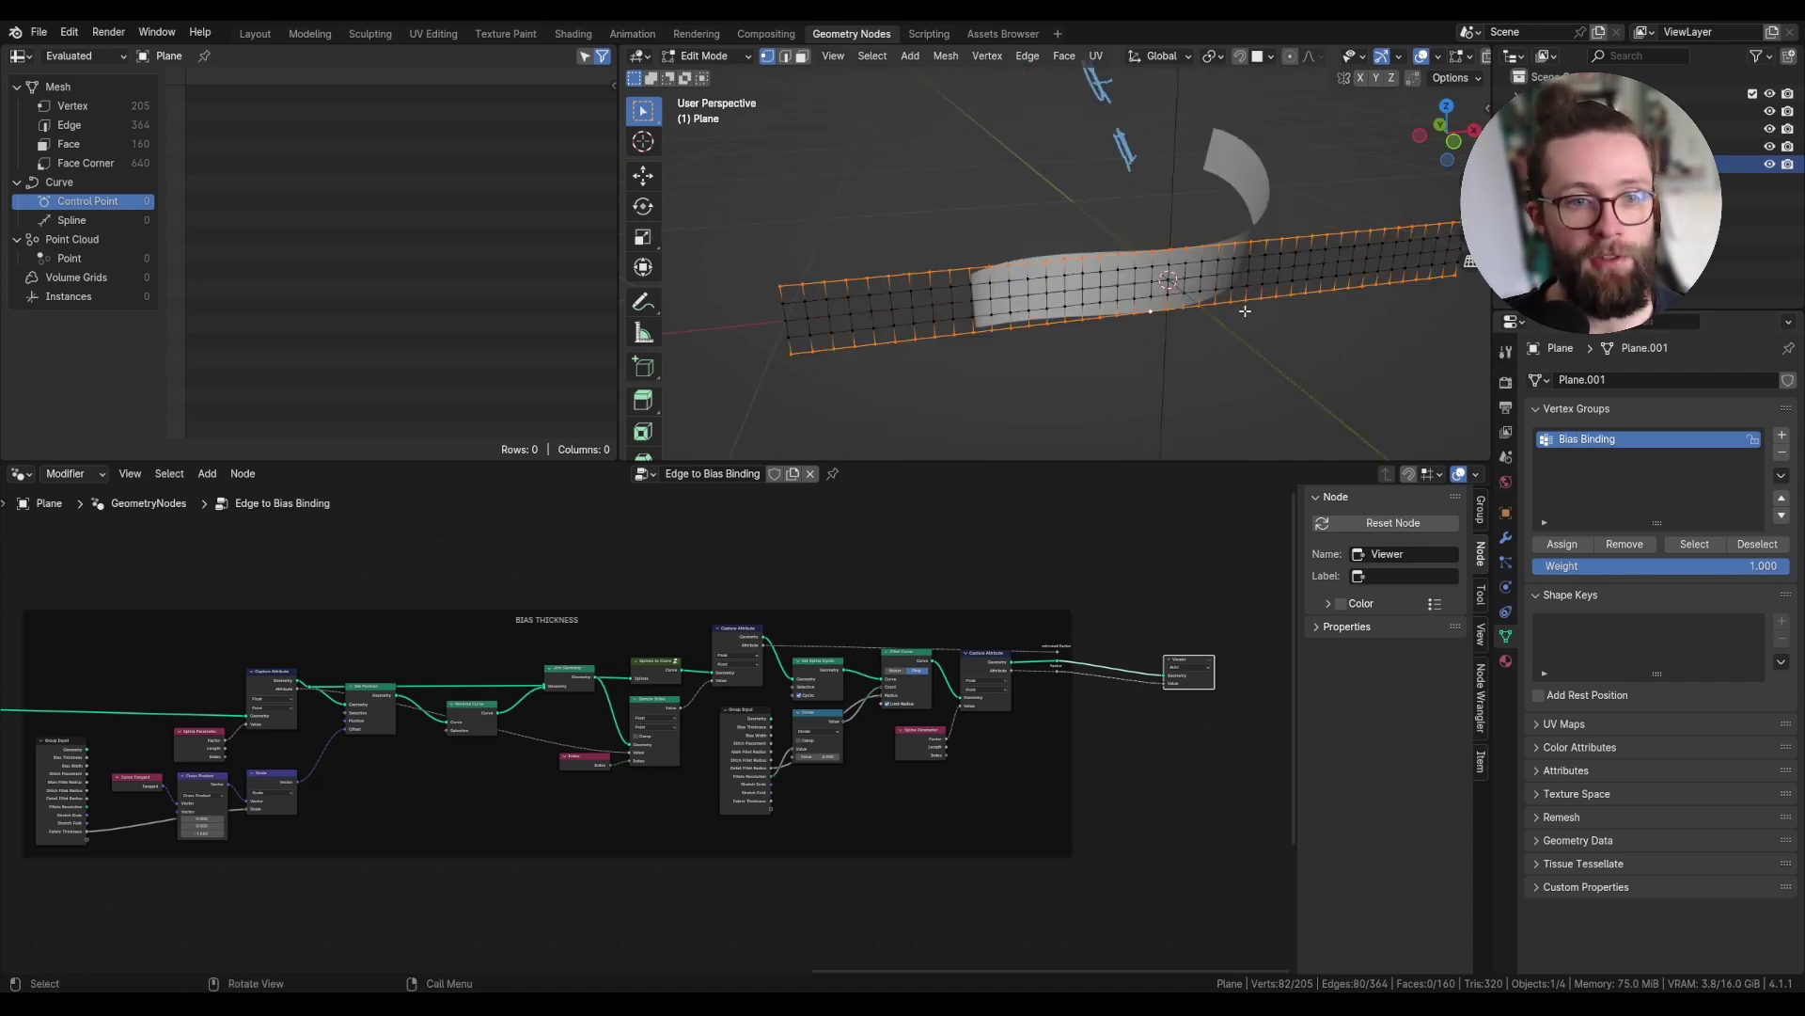
pyautogui.moveTo(1245, 312); pyautogui.dragTo(1004, 300, button='middle')
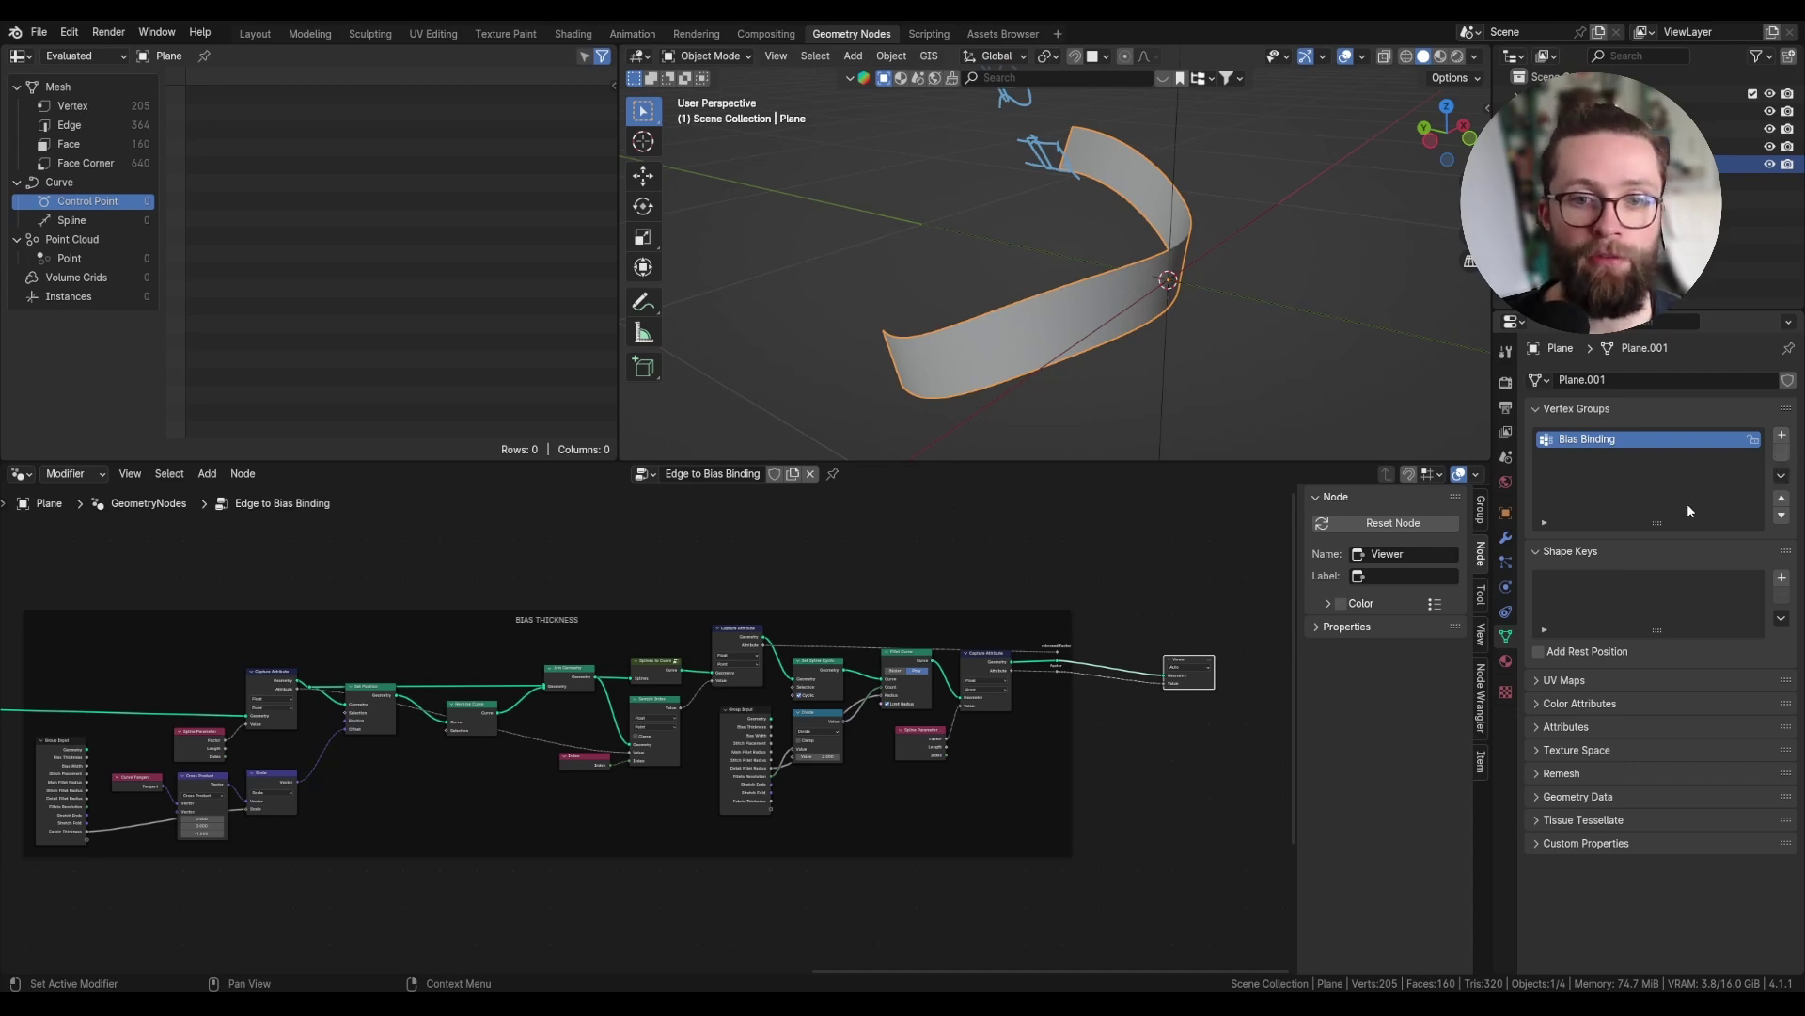
pyautogui.click(1782, 435)
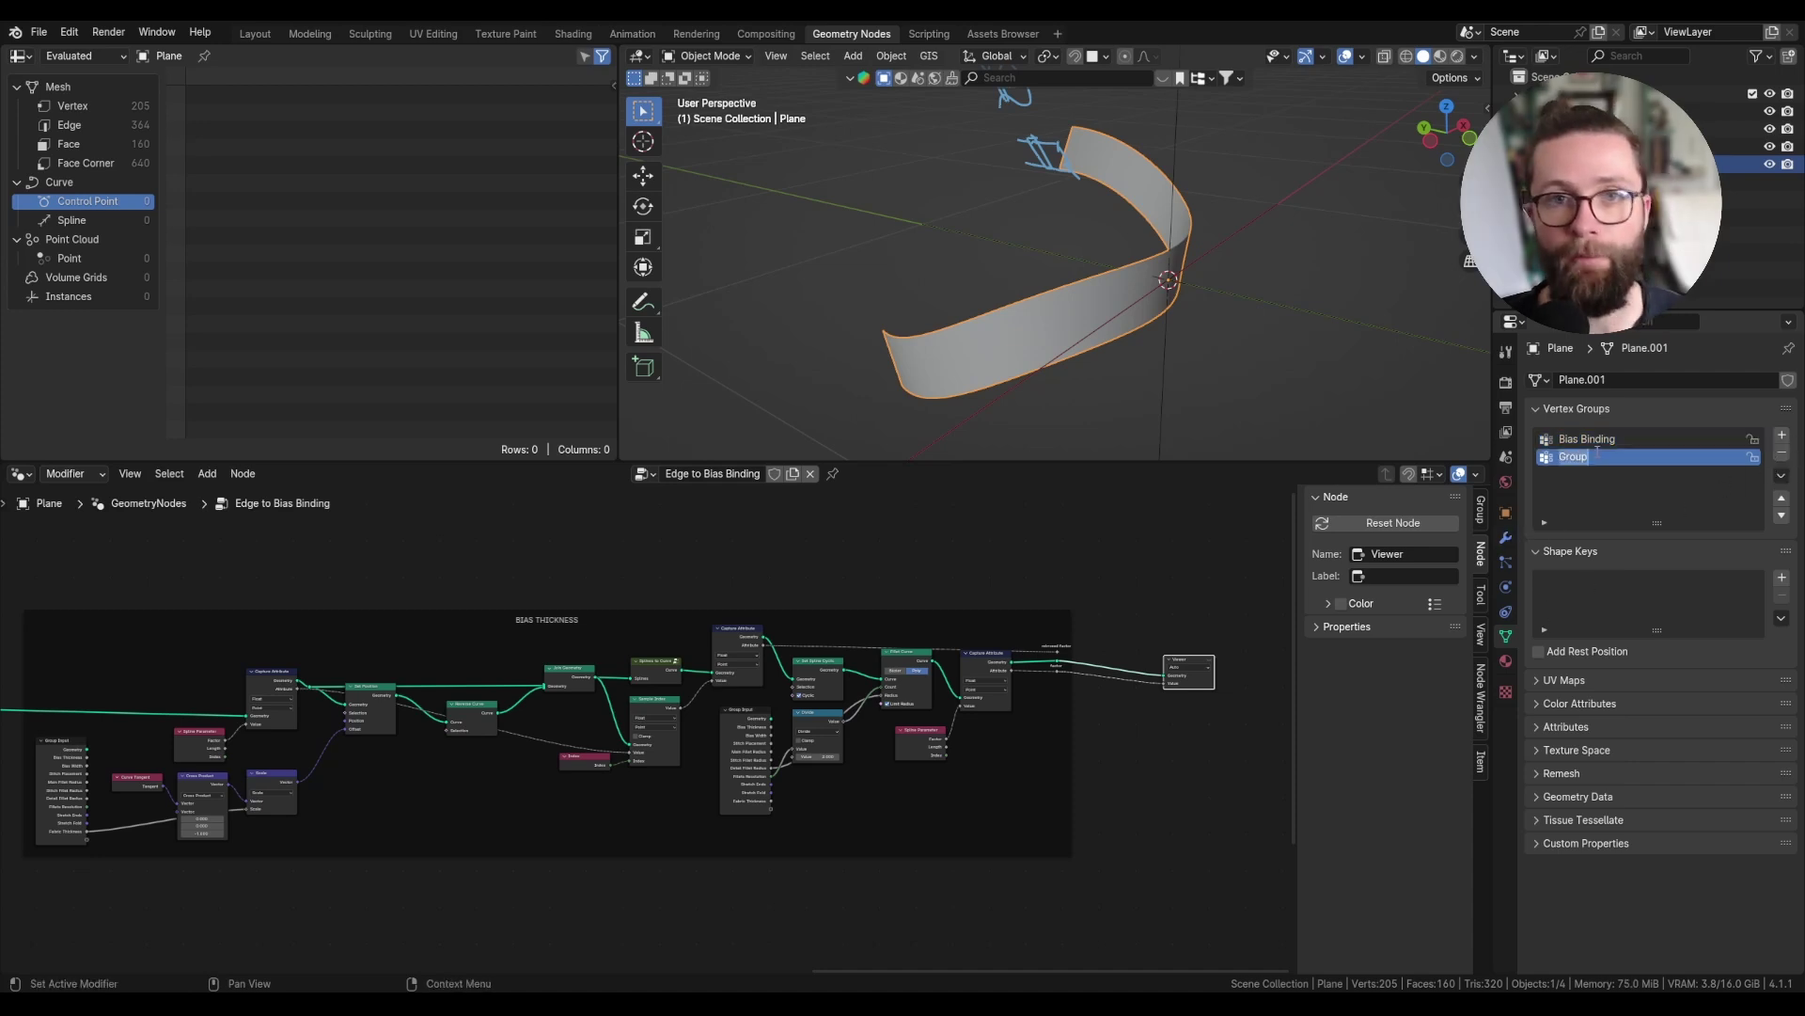
pyautogui.doubleClick(1596, 456)
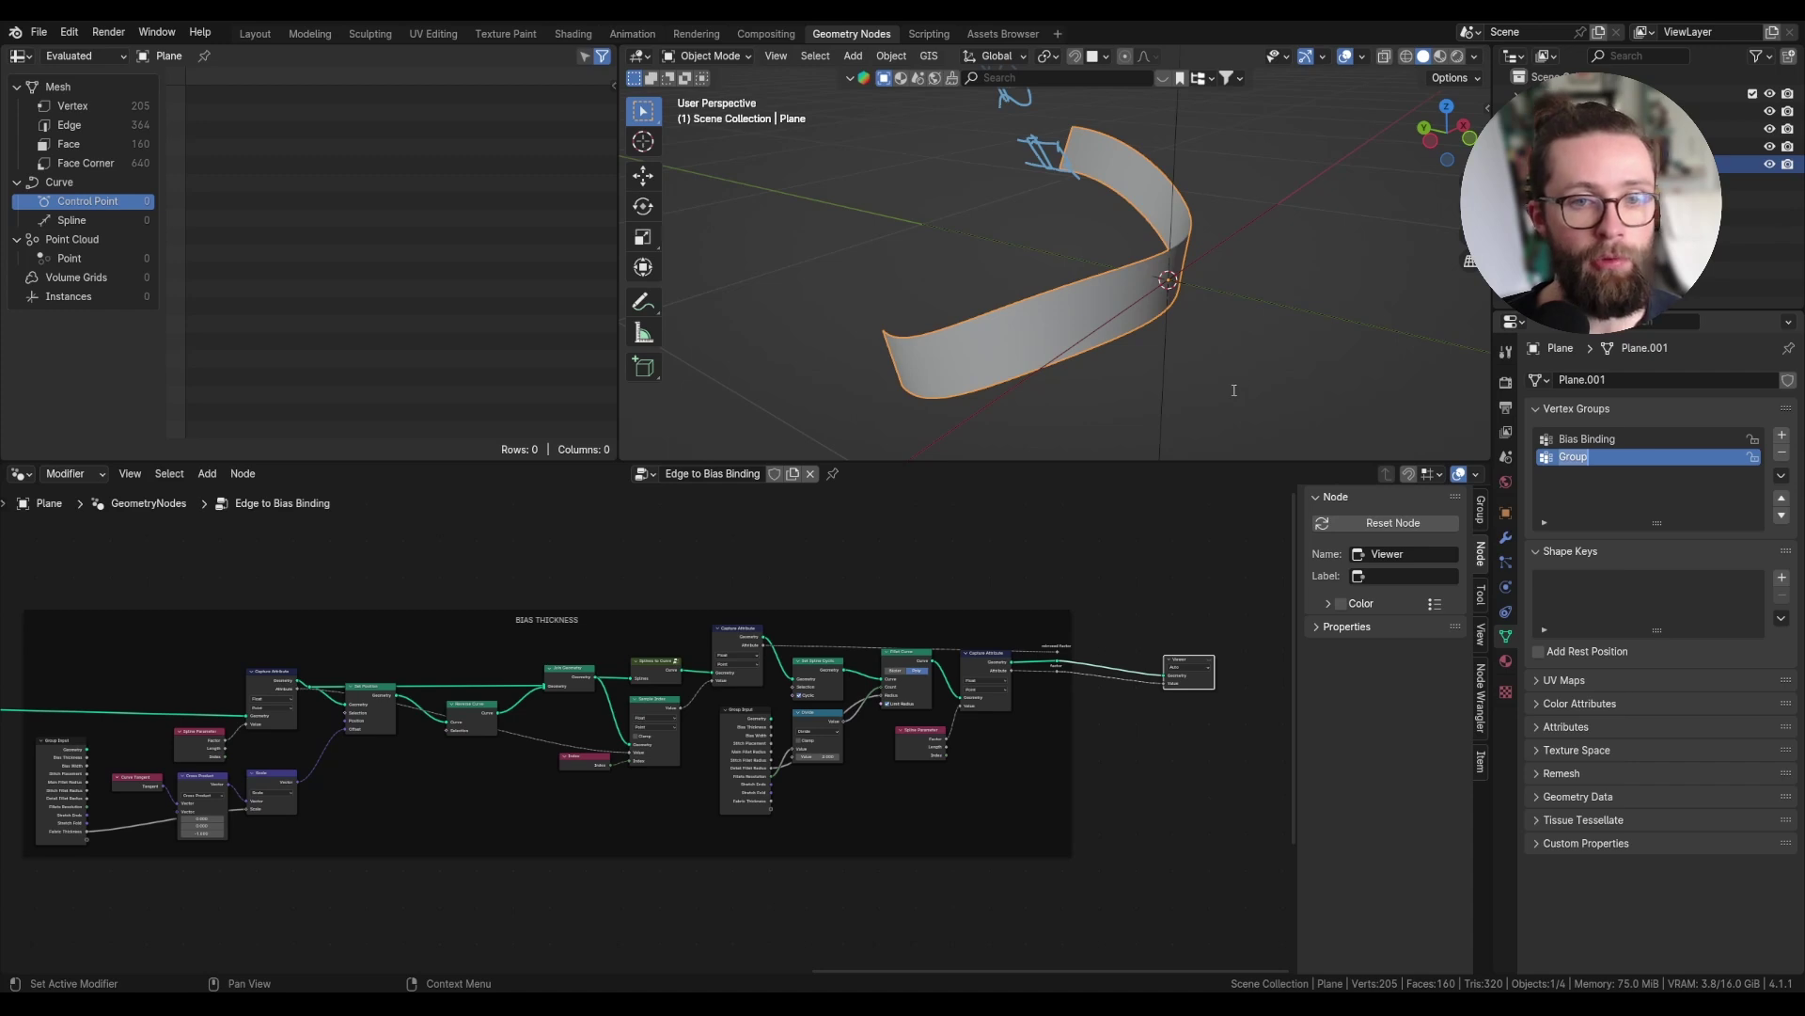
pyautogui.write('Shell')
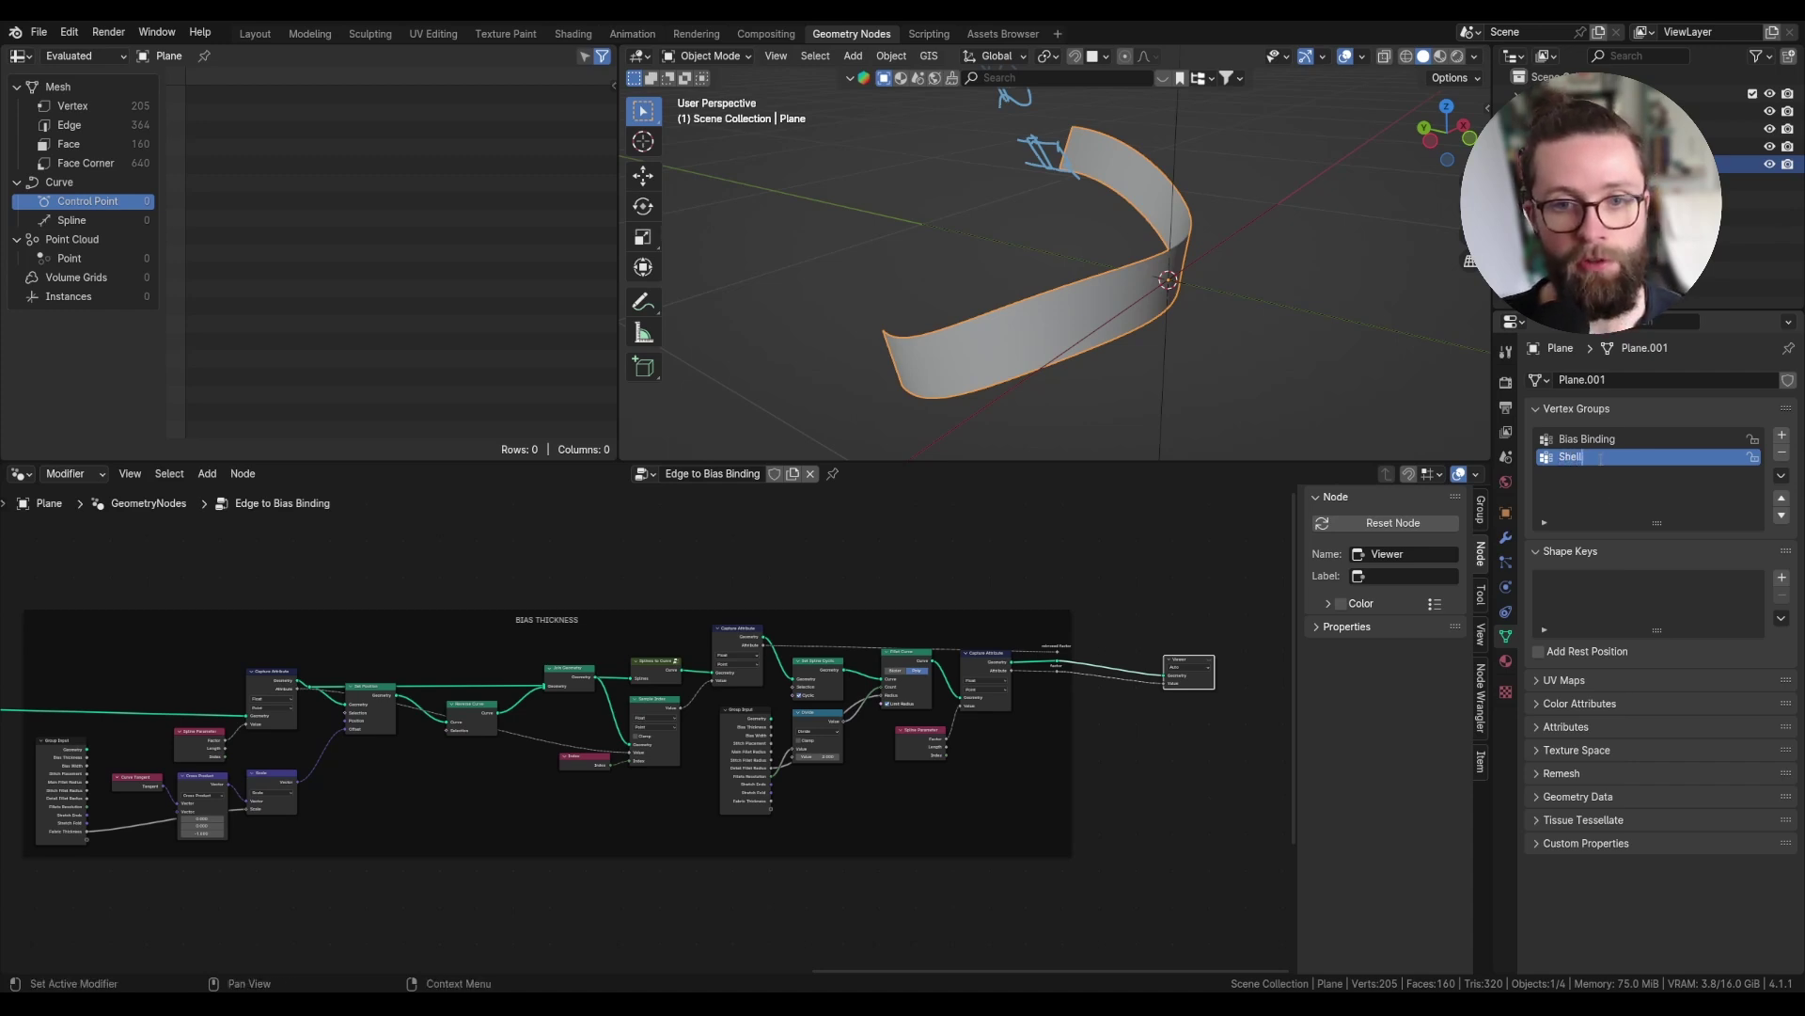
# - Add a Solidify modifier to the plane and place it before the GeometryNodes modifier
pyautogui.click(1506, 538)
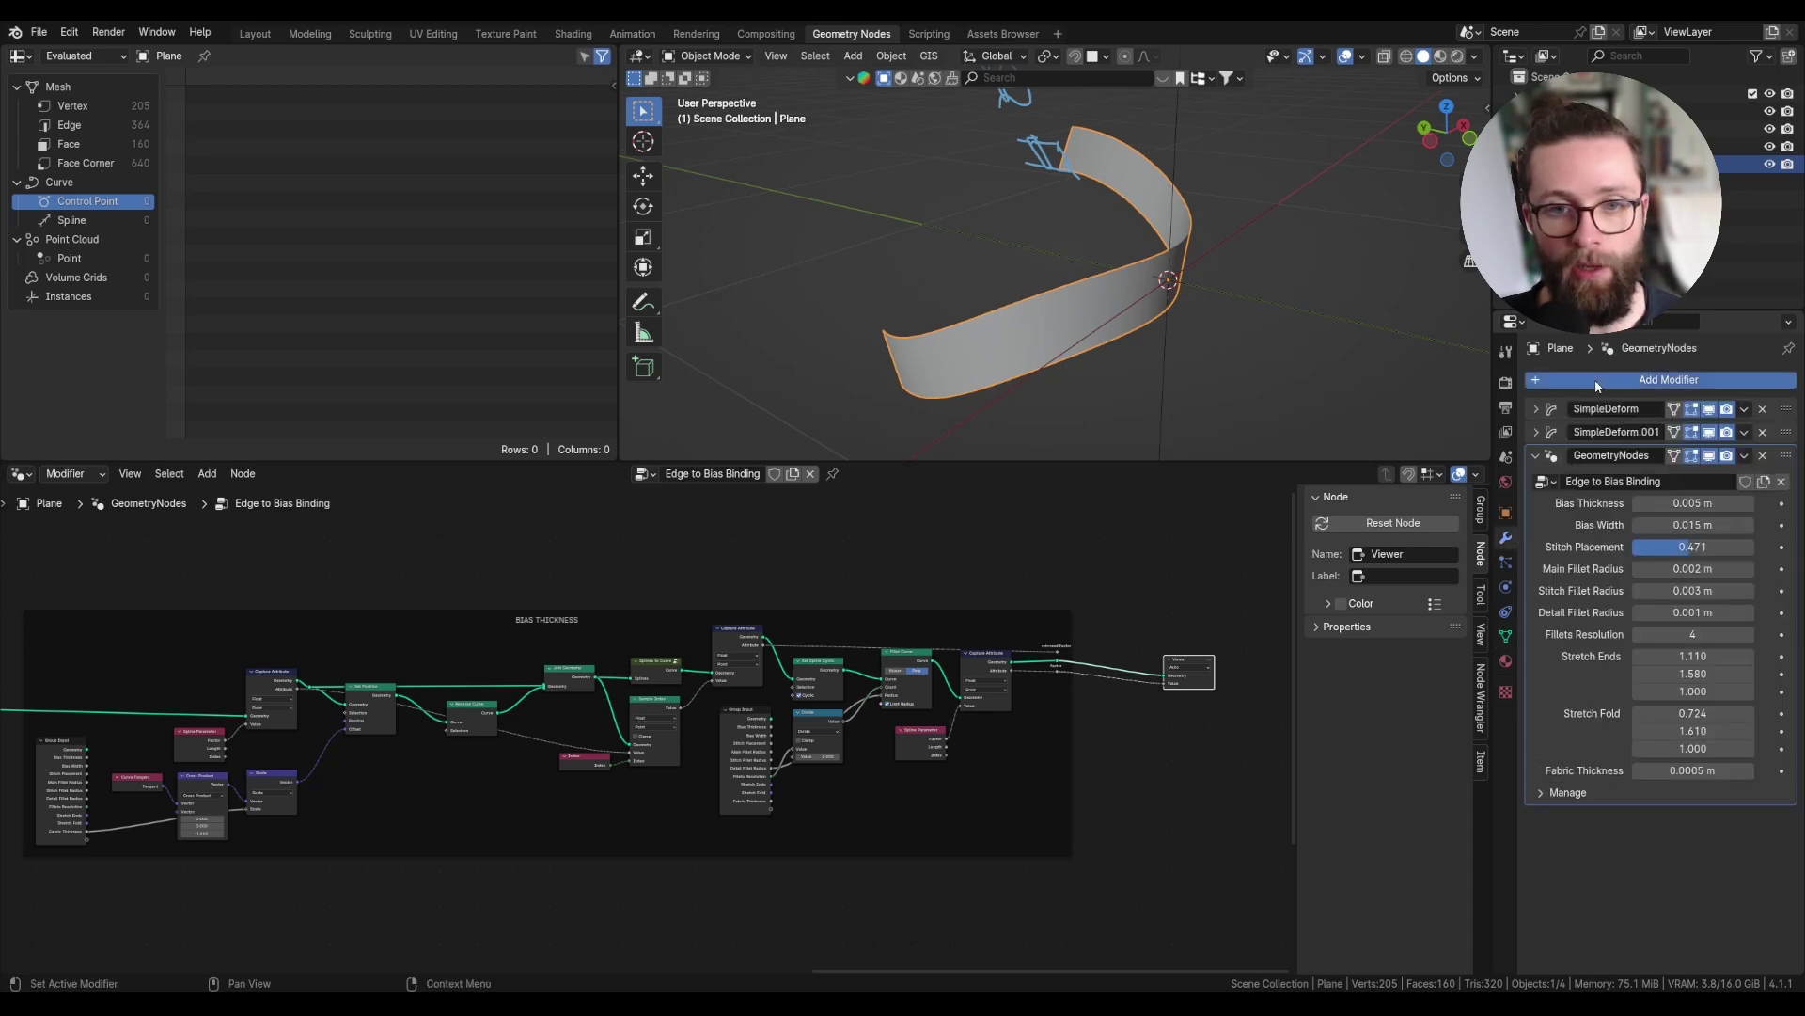
pyautogui.click(1596, 383)
pyautogui.write('sod')
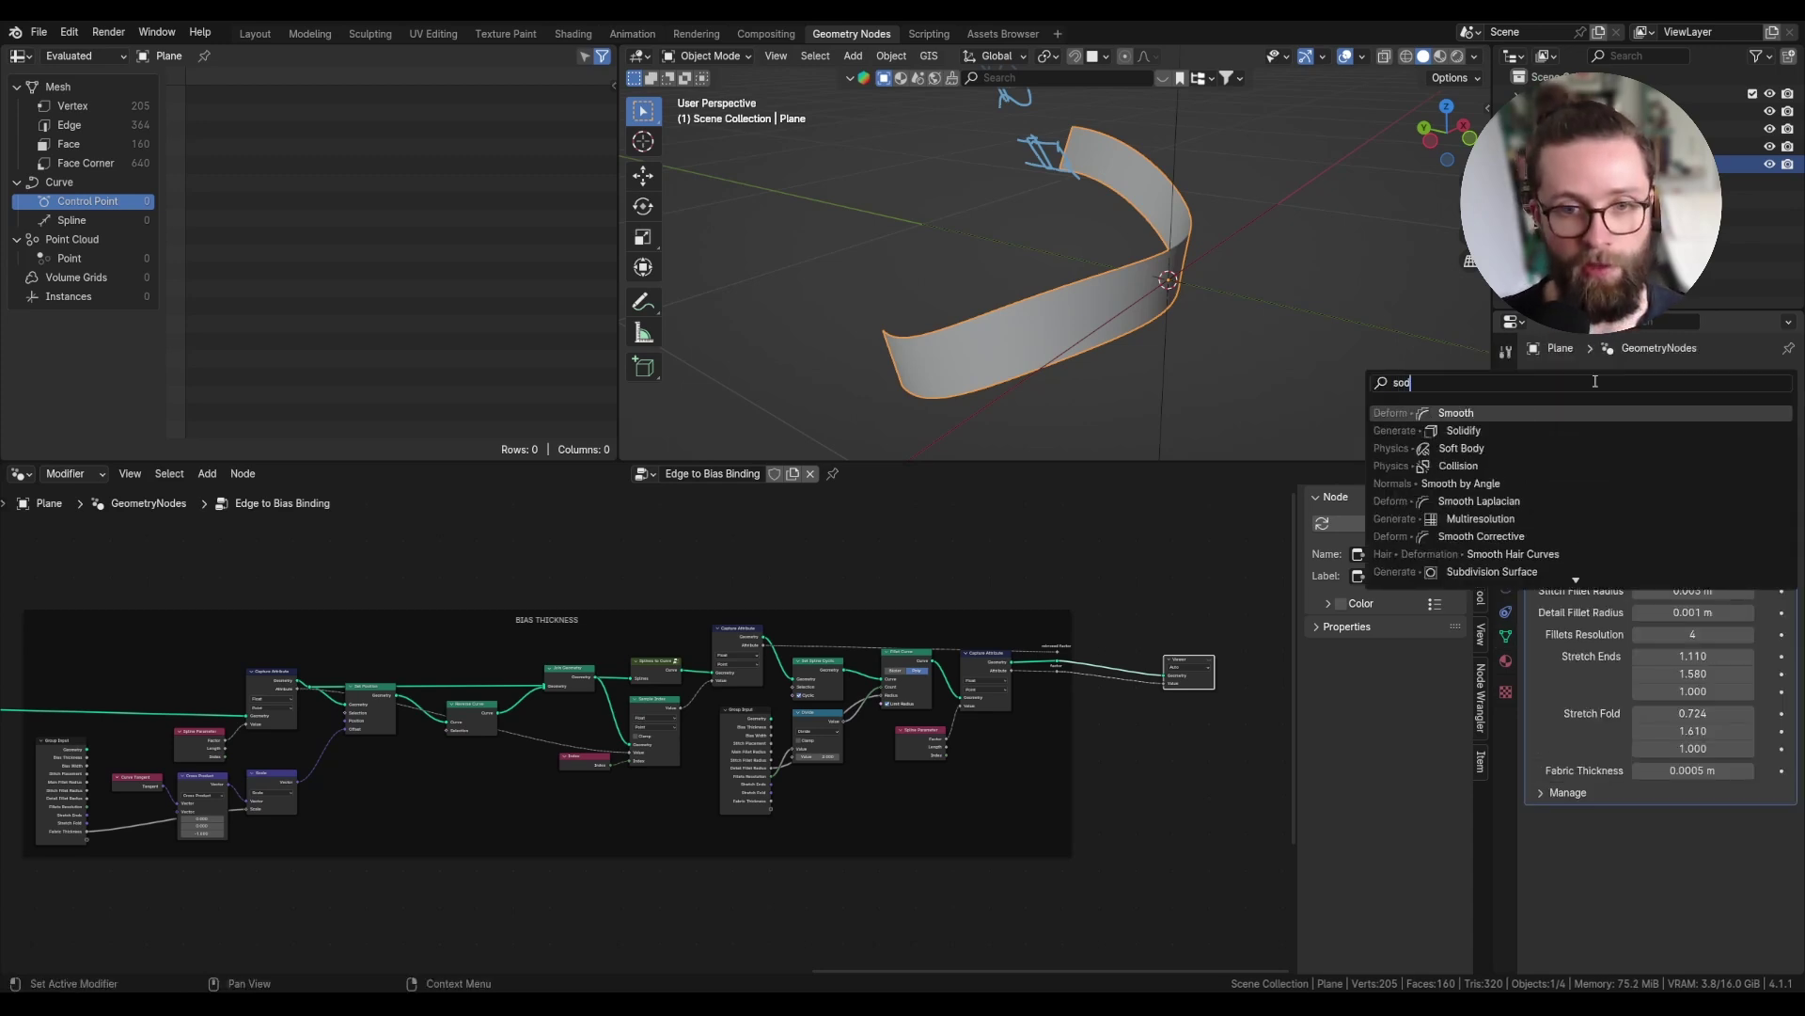
pyautogui.click(1598, 429)
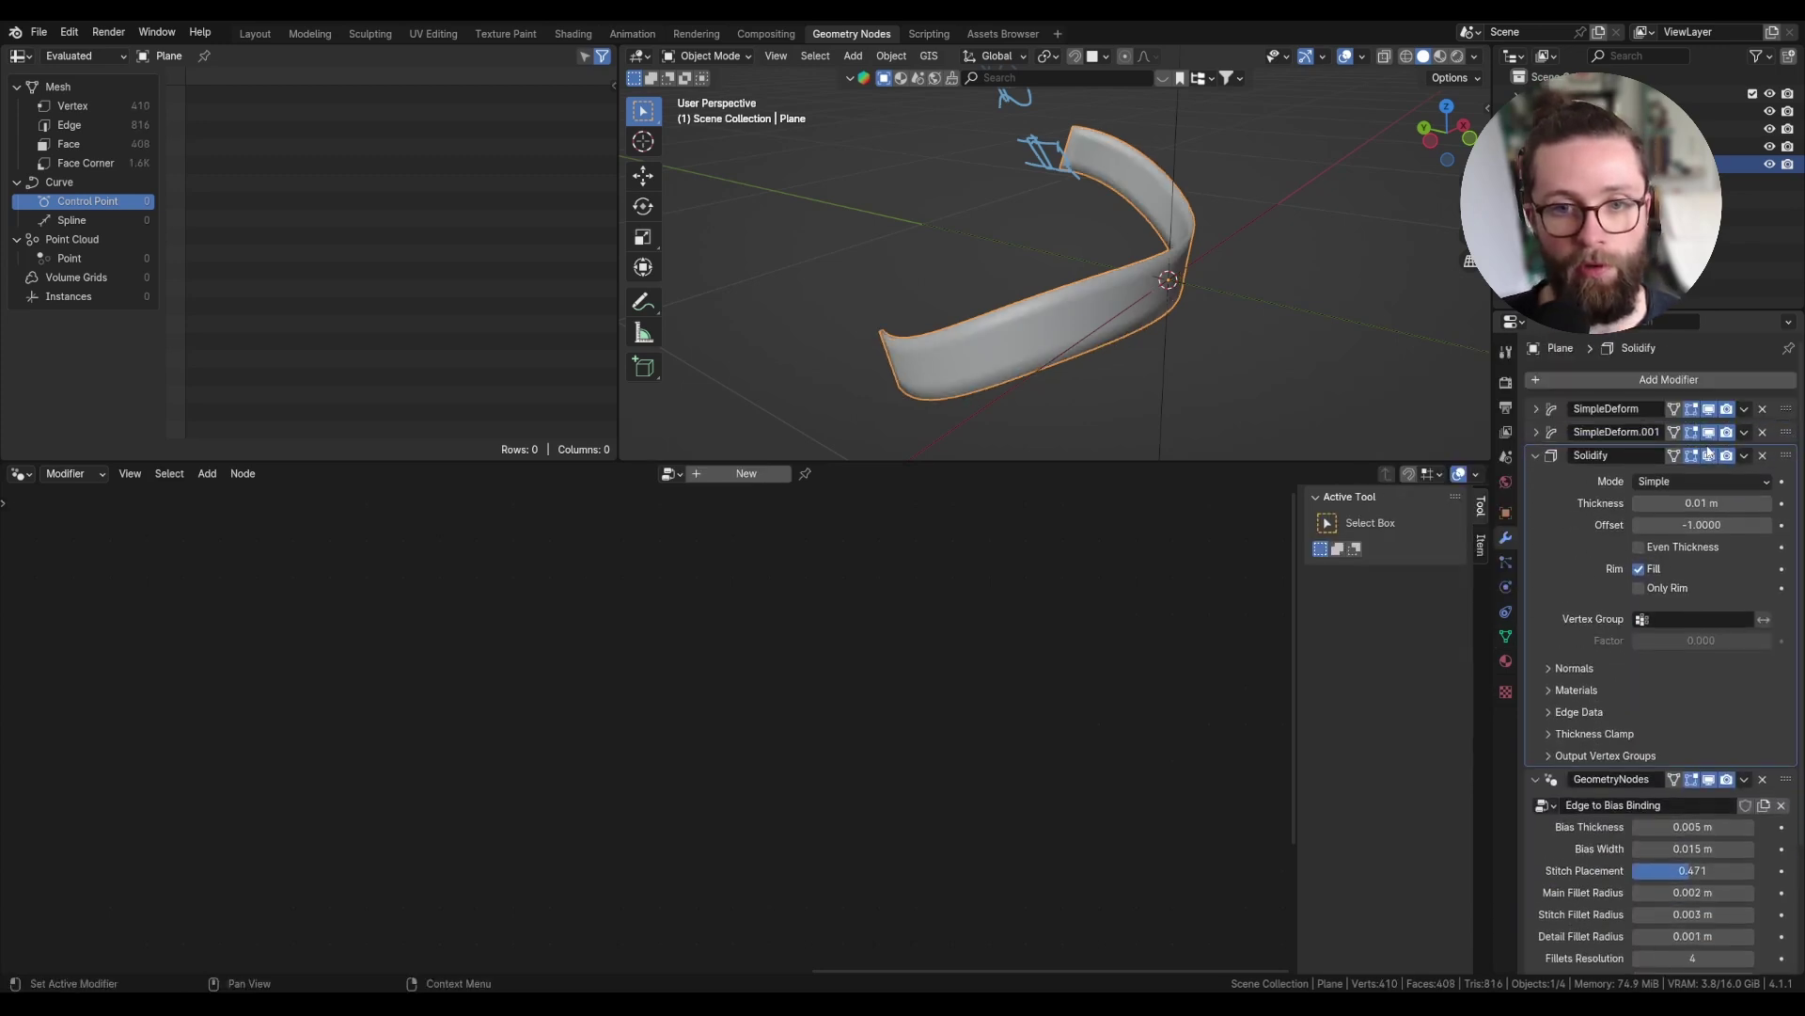
# - Set the Solidify modifier's output vertex group for the shell to "Shell"
pyautogui.scroll(-2, 1627, 622)
pyautogui.click(1636, 685)
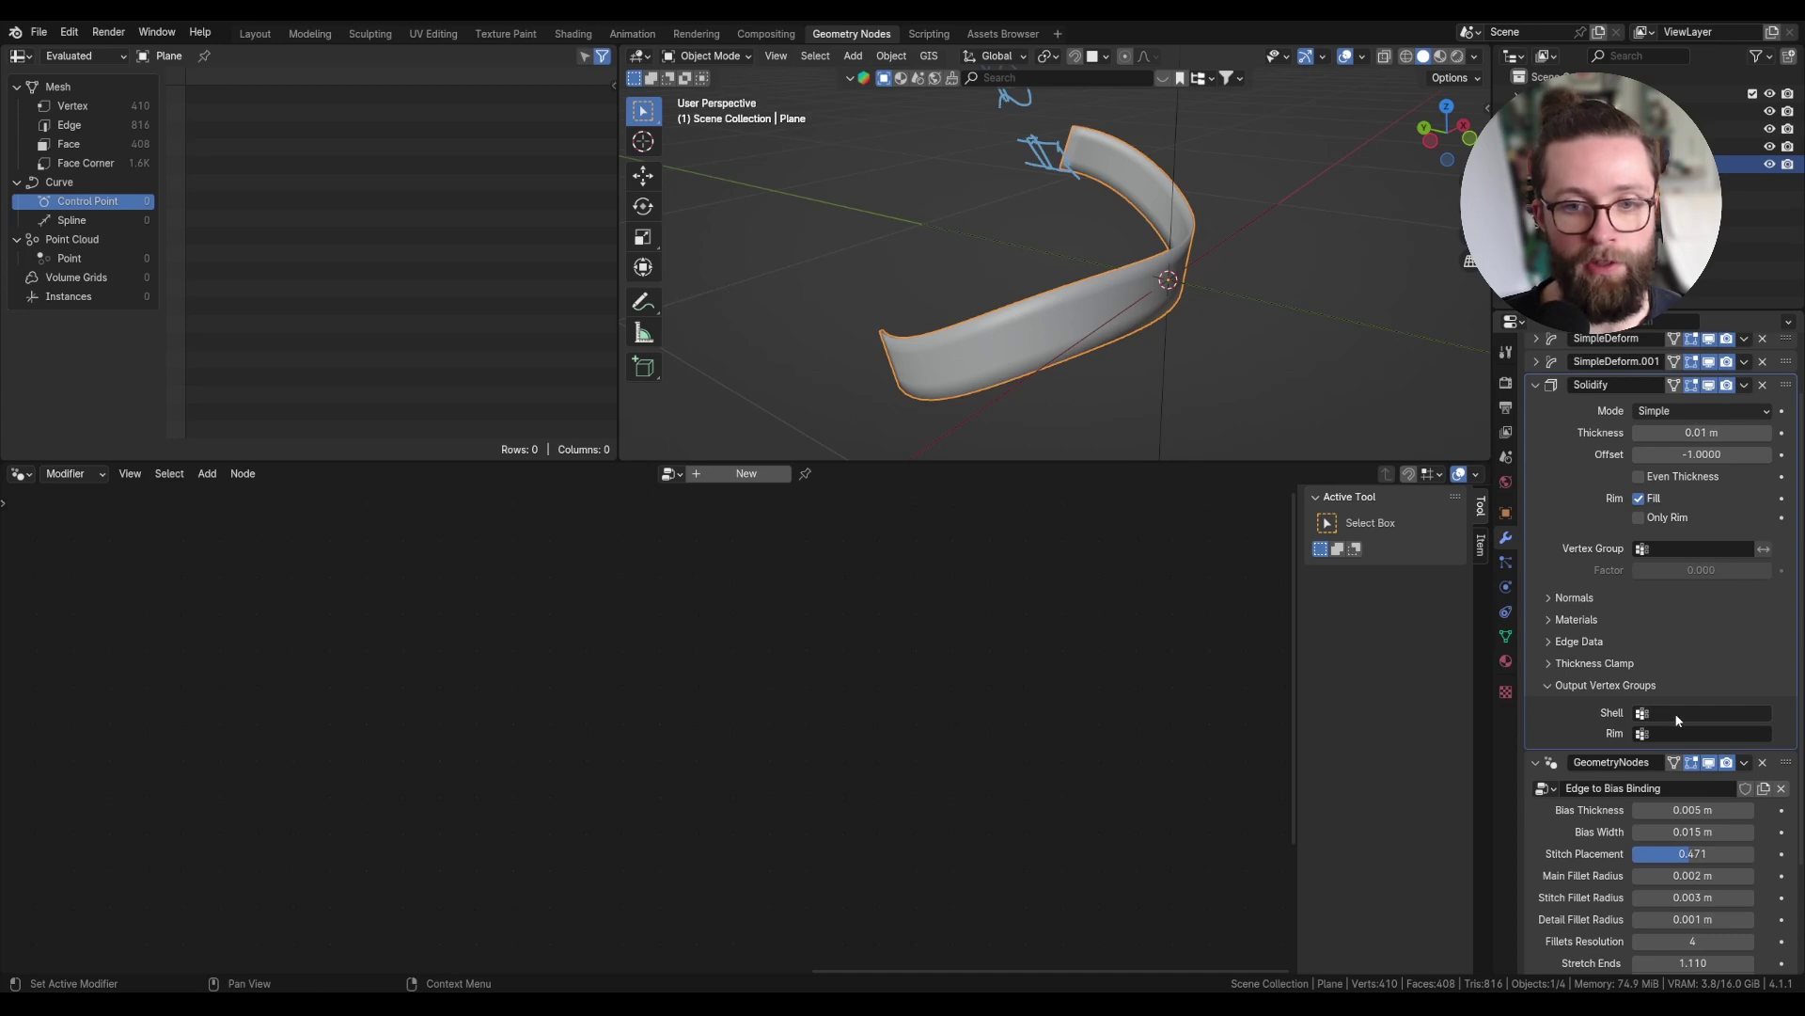
pyautogui.click(1675, 714)
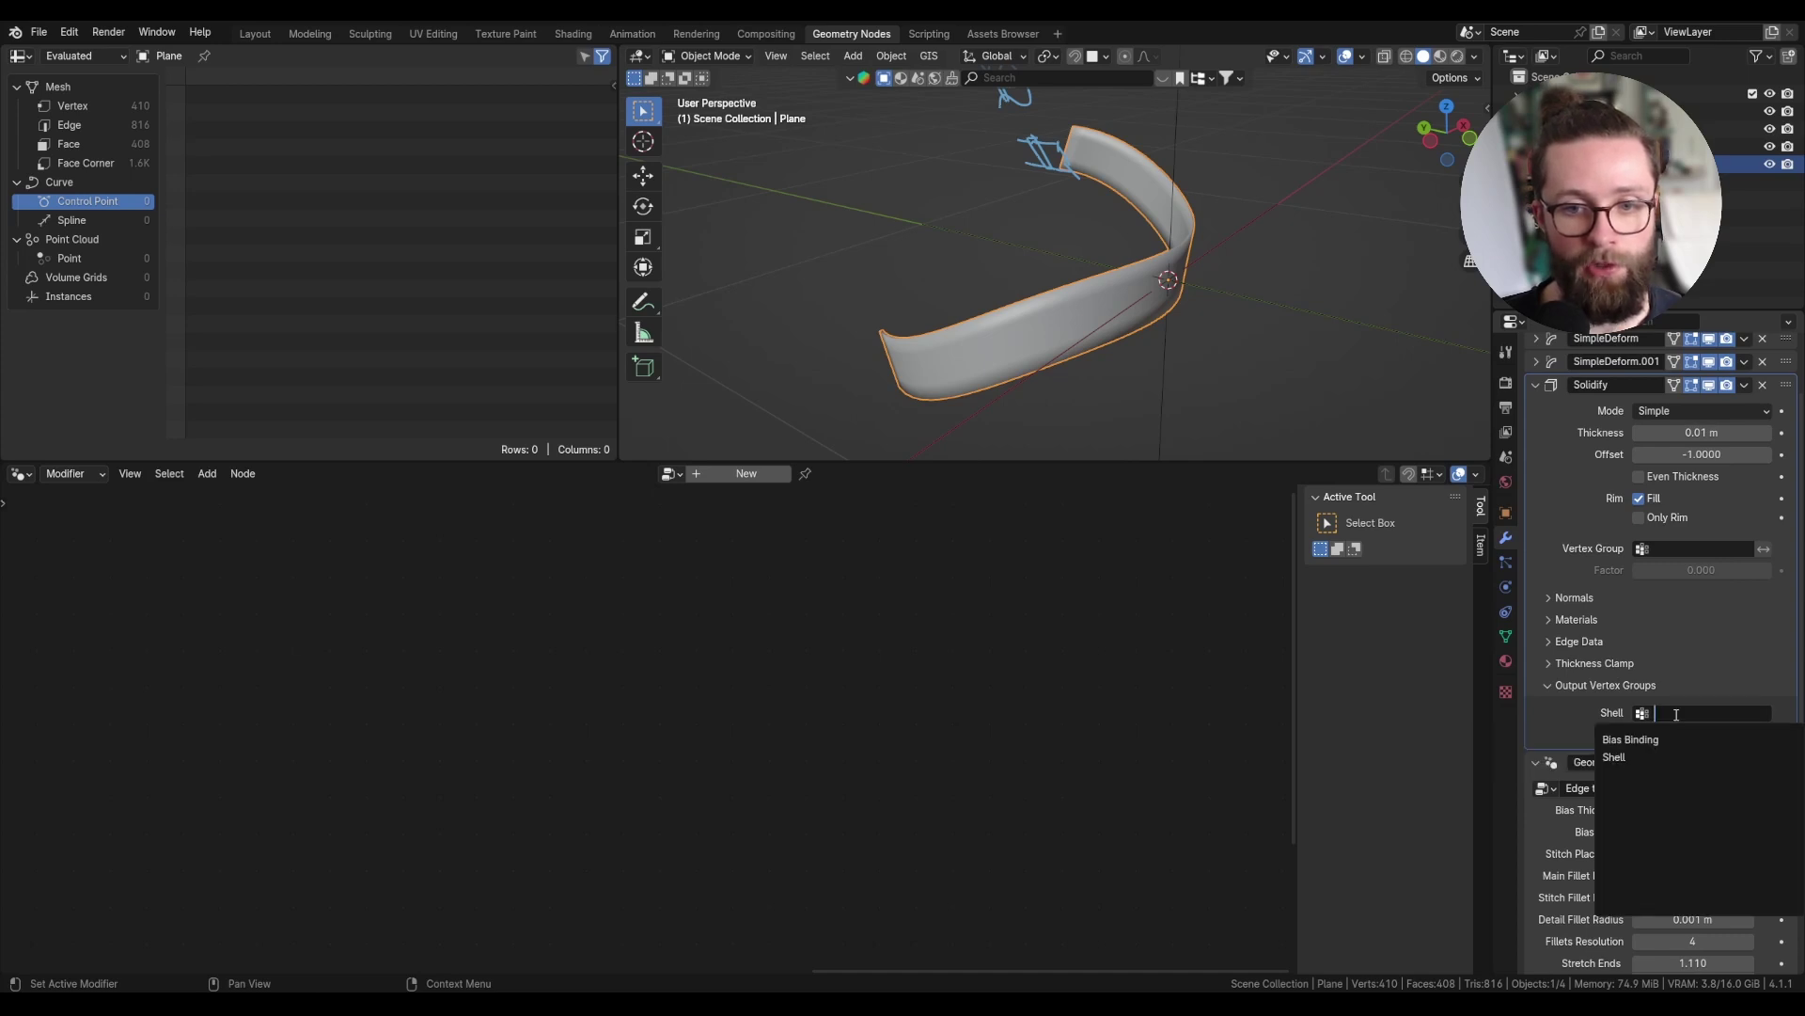
pyautogui.click(1636, 756)
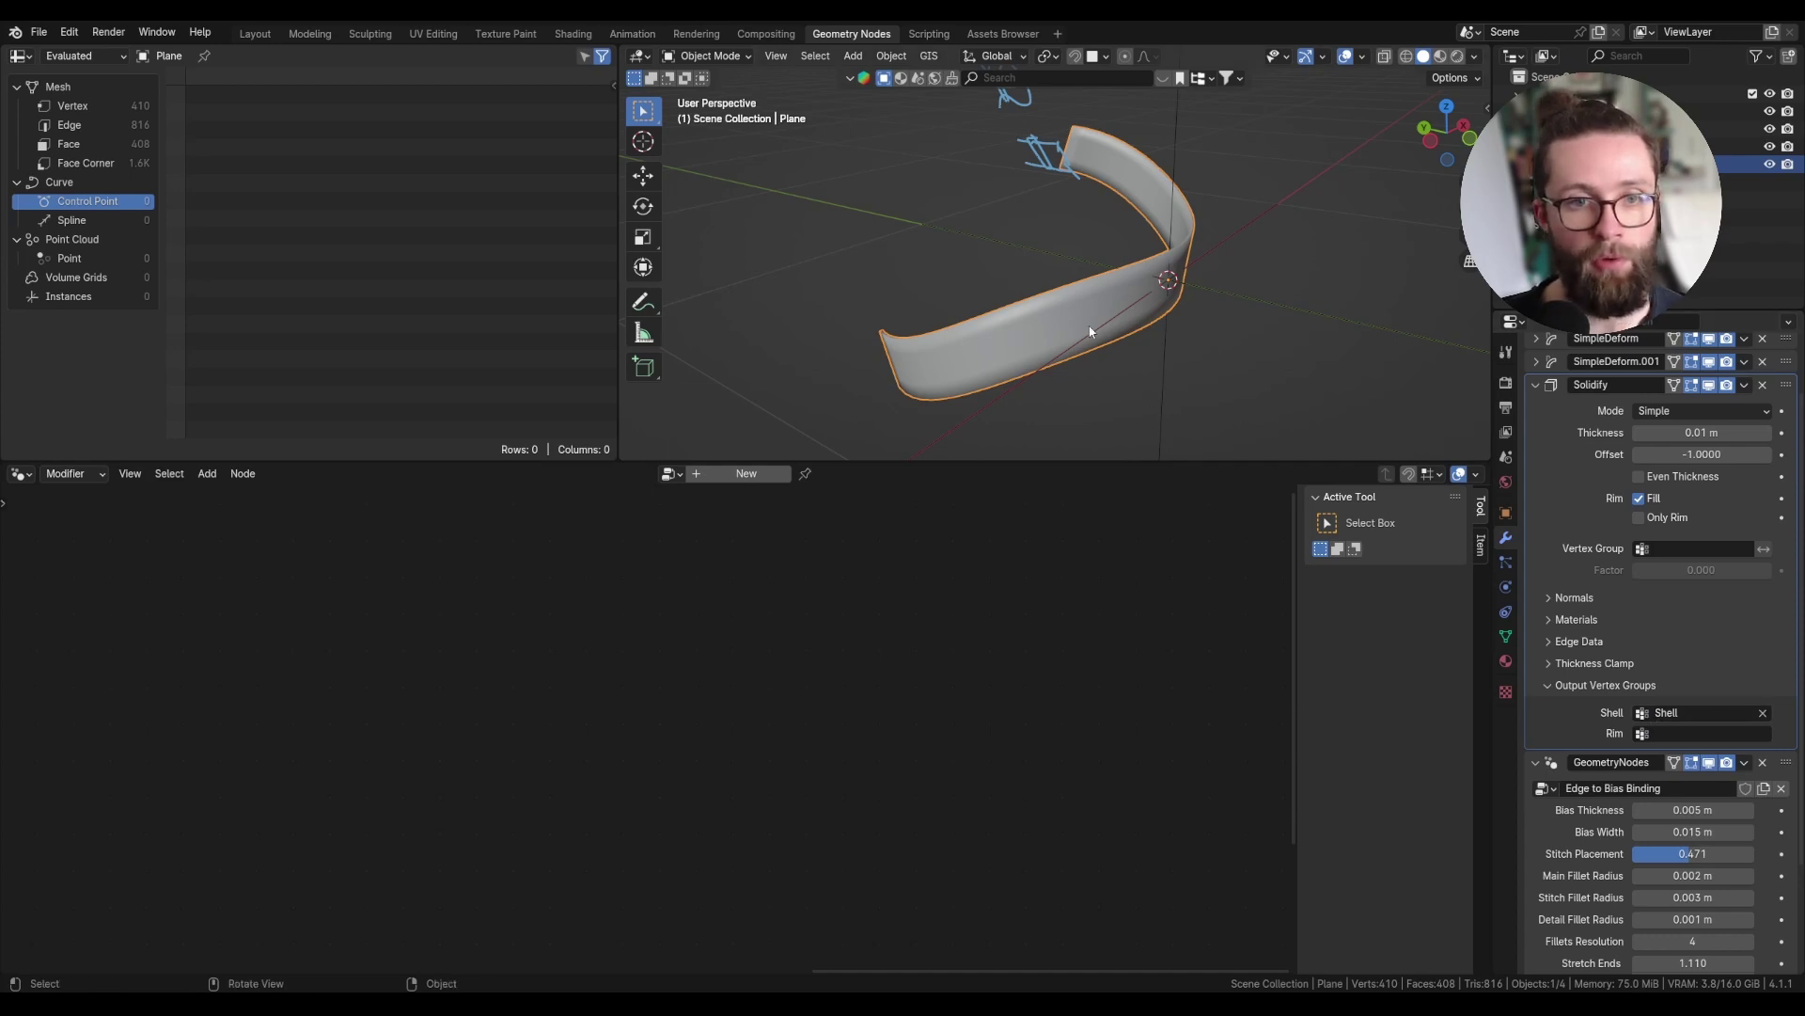
# - Make the GeometryNodes modifier active and add a Separate Geometry node fed by the Group Input geometry, between Group Input and Group Output
pyautogui.scroll(-3, 1565, 741)
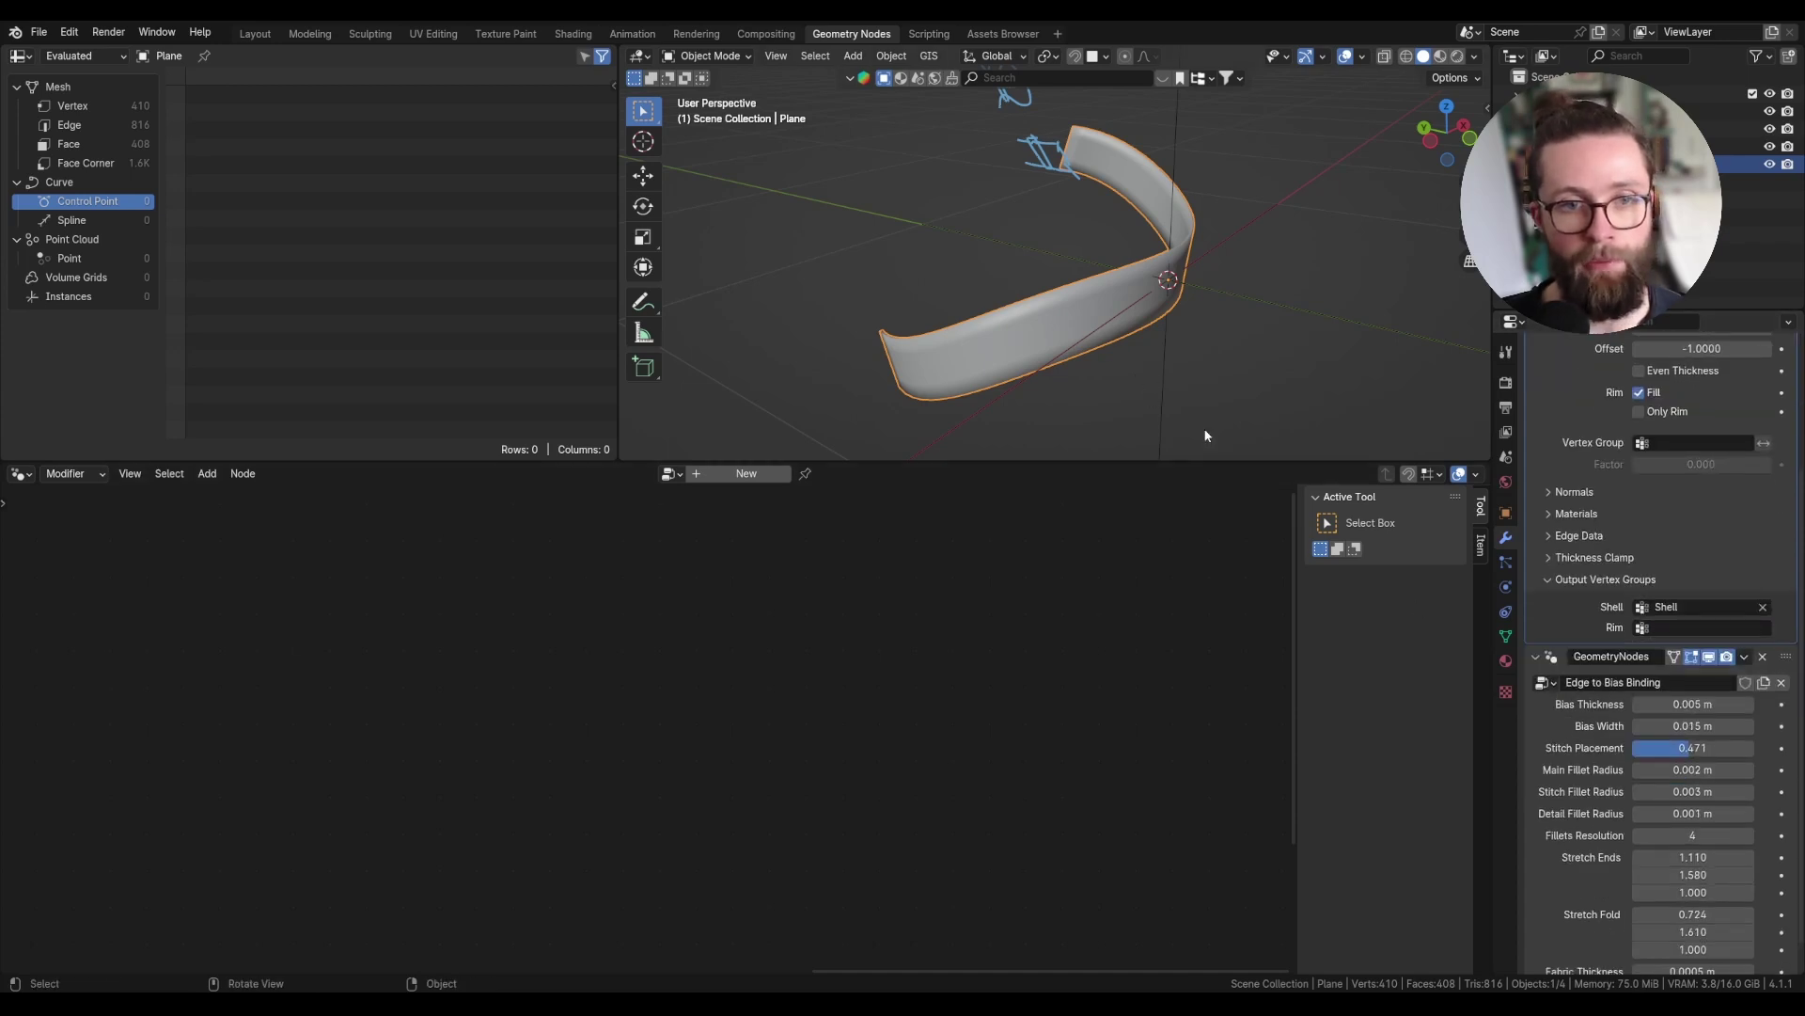
pyautogui.scroll(1, 1084, 287)
pyautogui.scroll(5, 1034, 306)
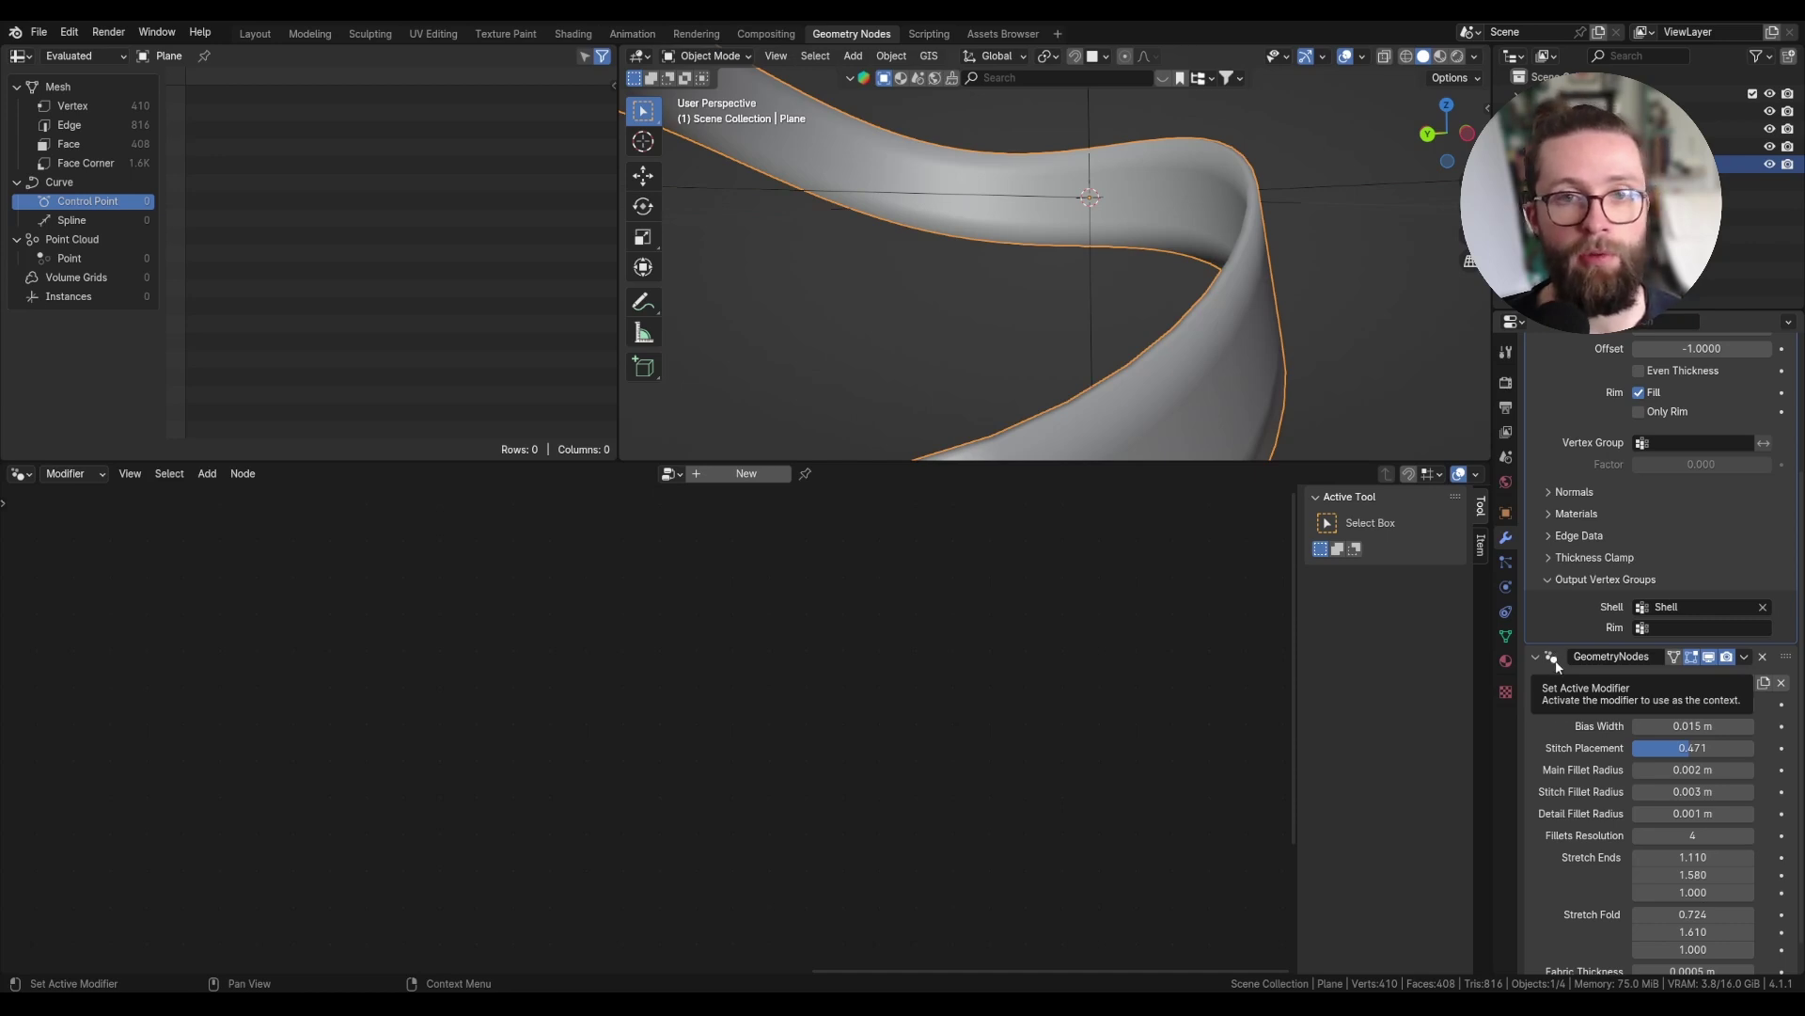
pyautogui.moveTo(1218, 367); pyautogui.dragTo(1176, 442, button='middle')
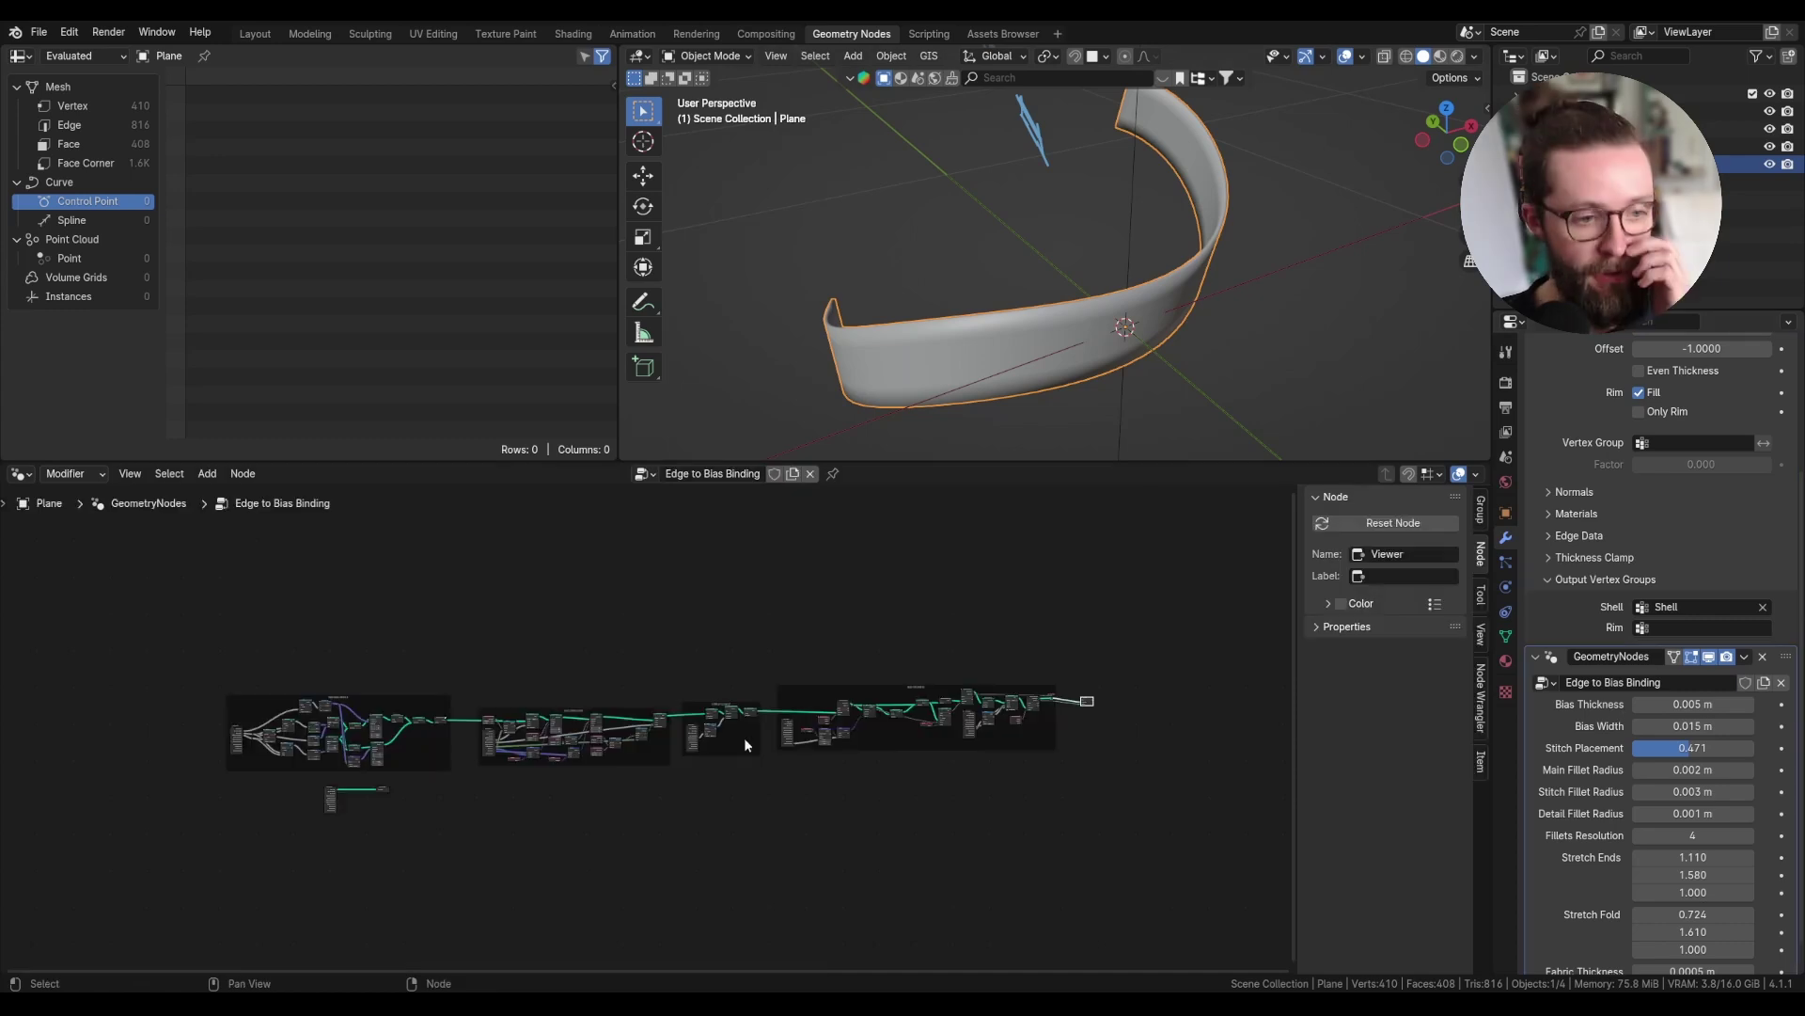
pyautogui.scroll(5, 282, 790)
pyautogui.scroll(6, 362, 747)
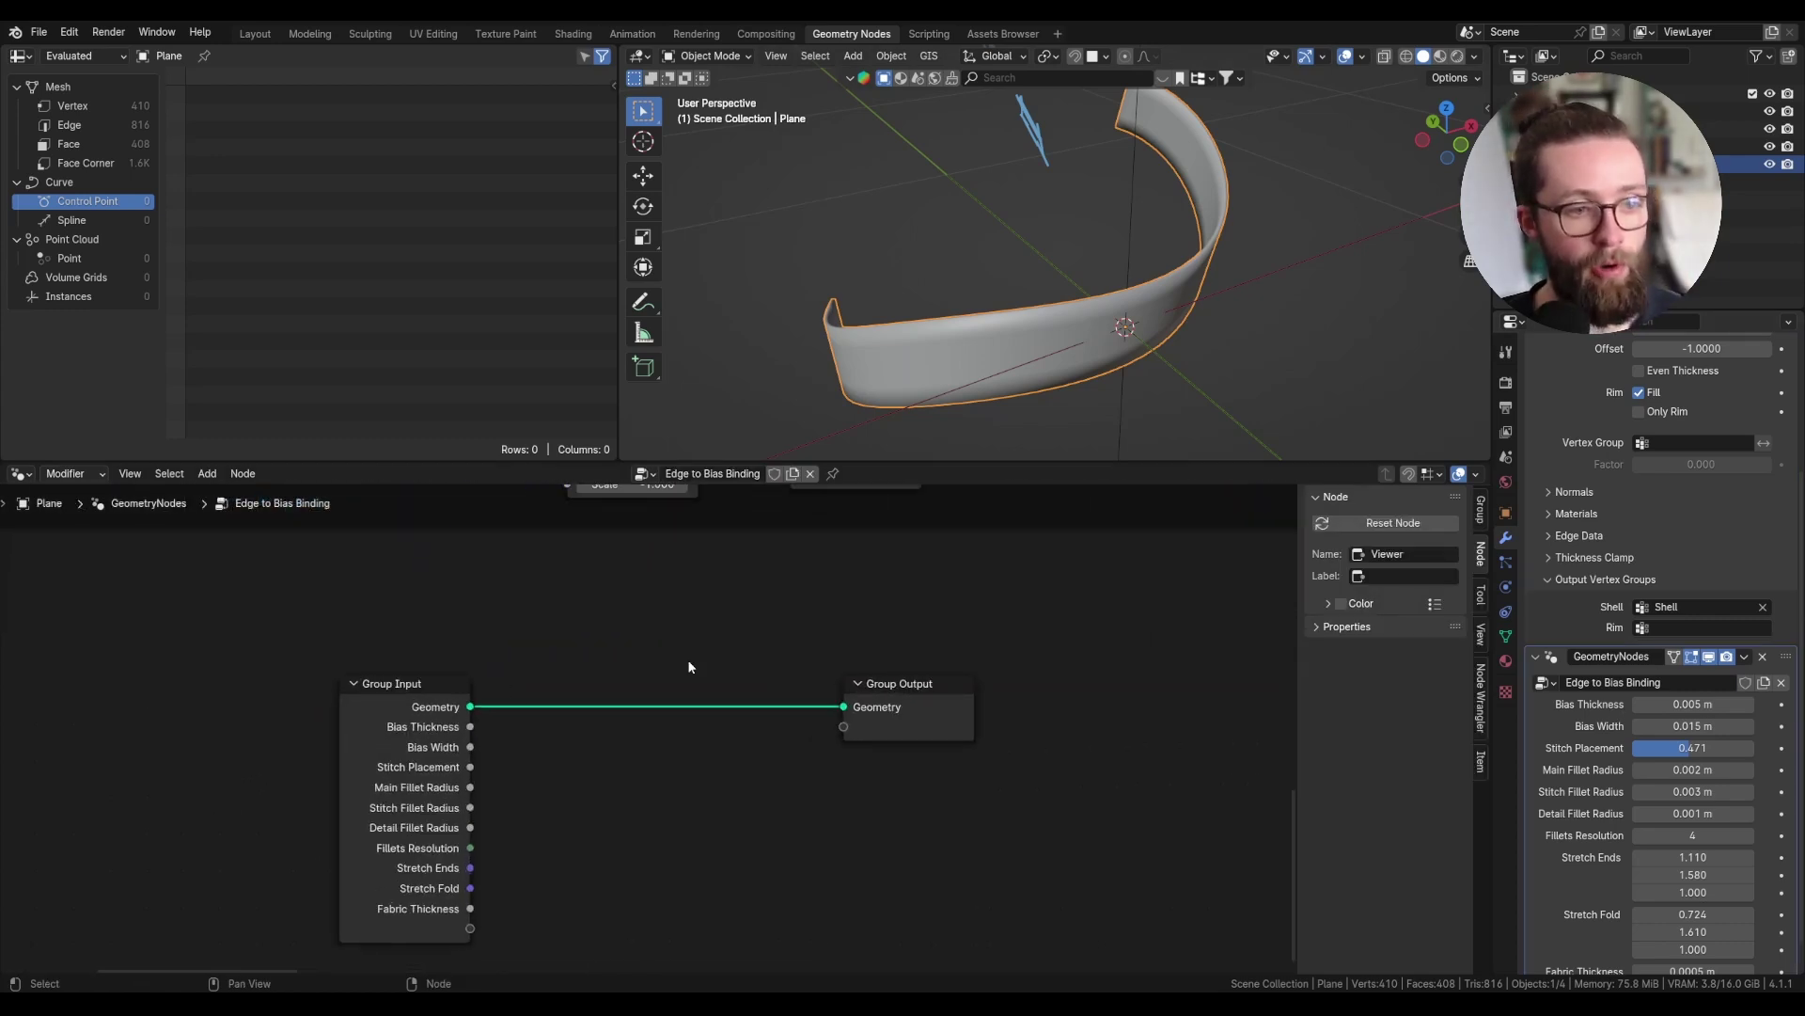
pyautogui.moveTo(480, 689); pyautogui.dragTo(331, 688)
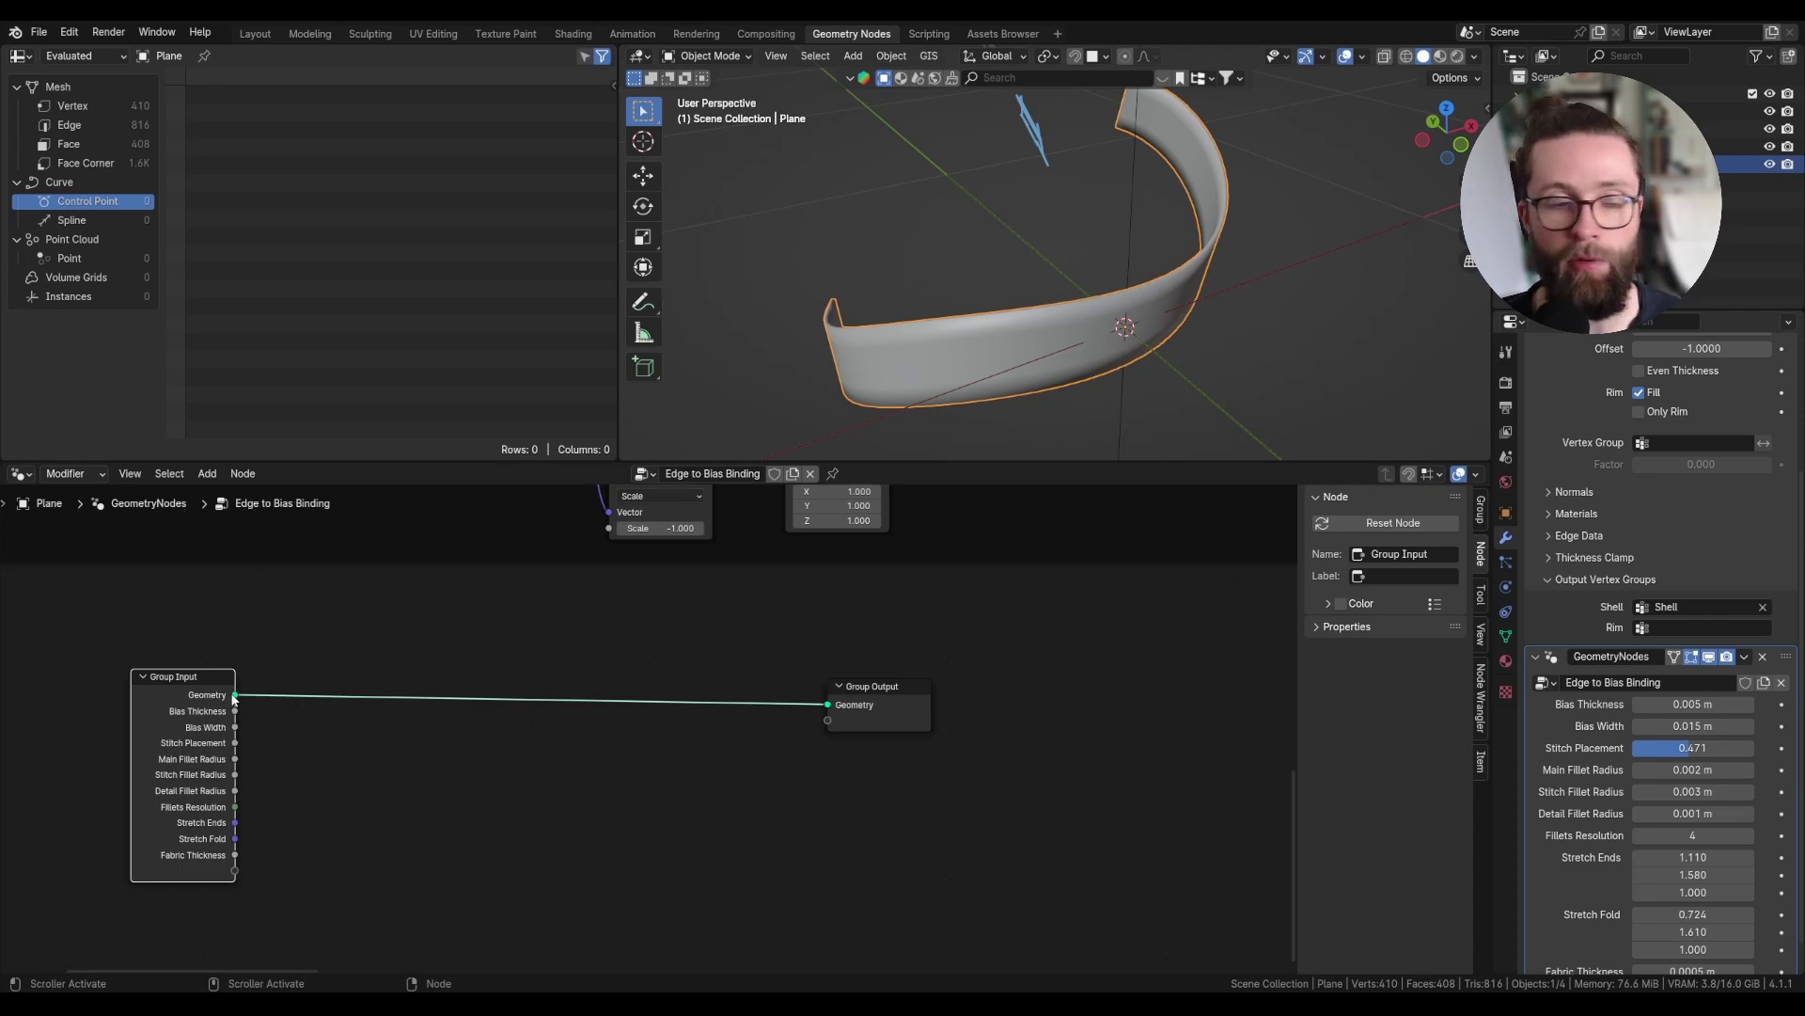
pyautogui.moveTo(234, 696); pyautogui.dragTo(421, 651)
pyautogui.write('sep')
pyautogui.press('Return')
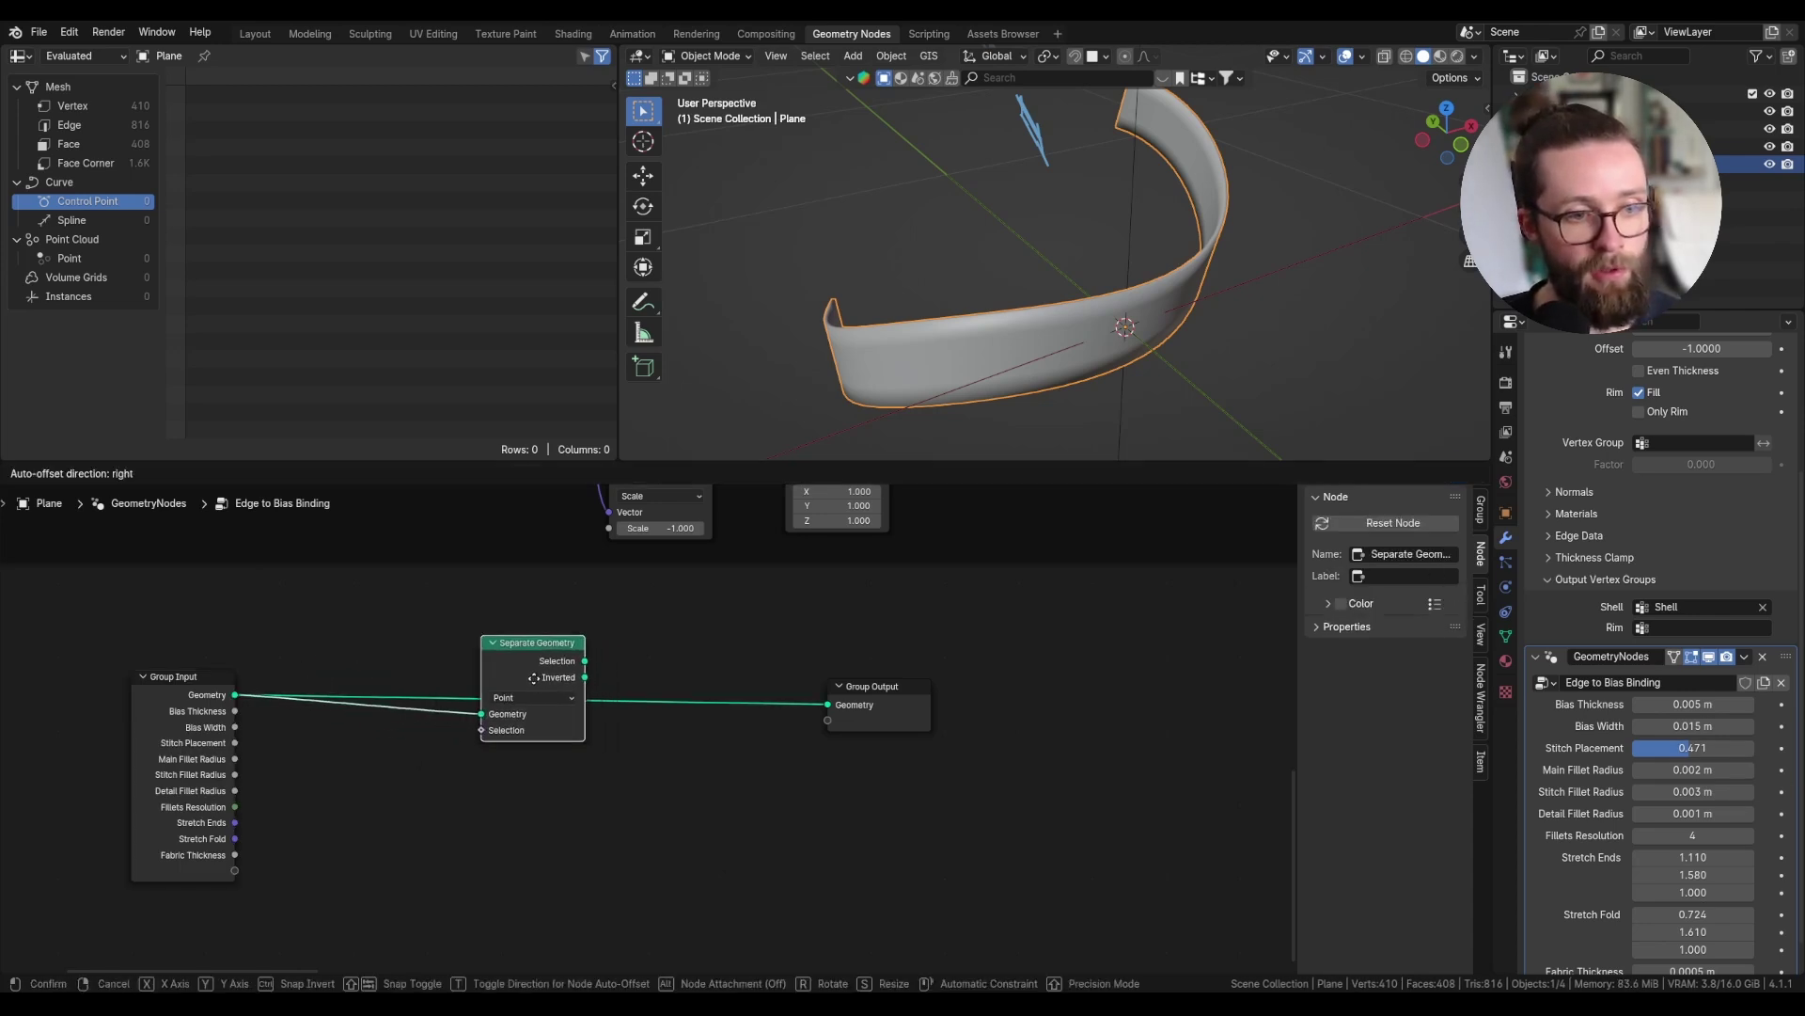
pyautogui.click(533, 675)
# - Expose the Separate Geometry selection as a group input named "Solidify Shell" with the default attribute "Shell"
pyautogui.moveTo(235, 870); pyautogui.dragTo(481, 729)
pyautogui.click(1481, 509)
pyautogui.doubleClick(1358, 730)
pyautogui.write('Solidif')
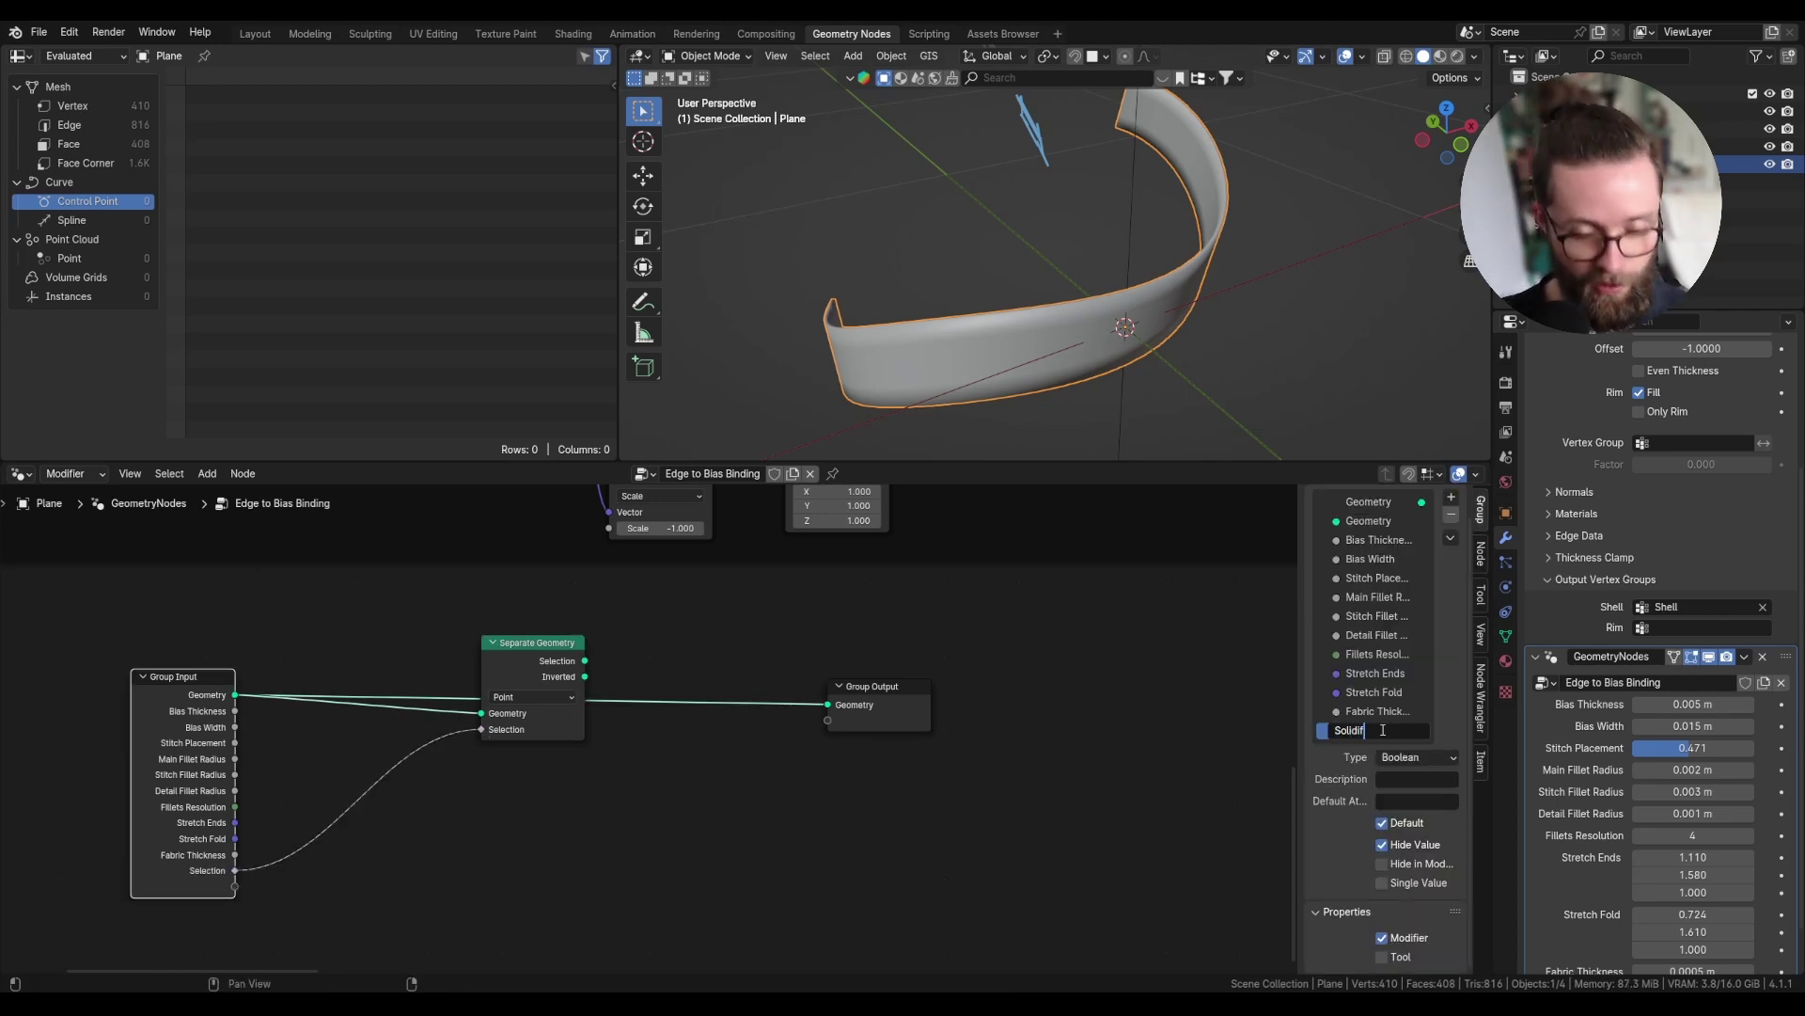
pyautogui.write('y Shell')
pyautogui.press('Return')
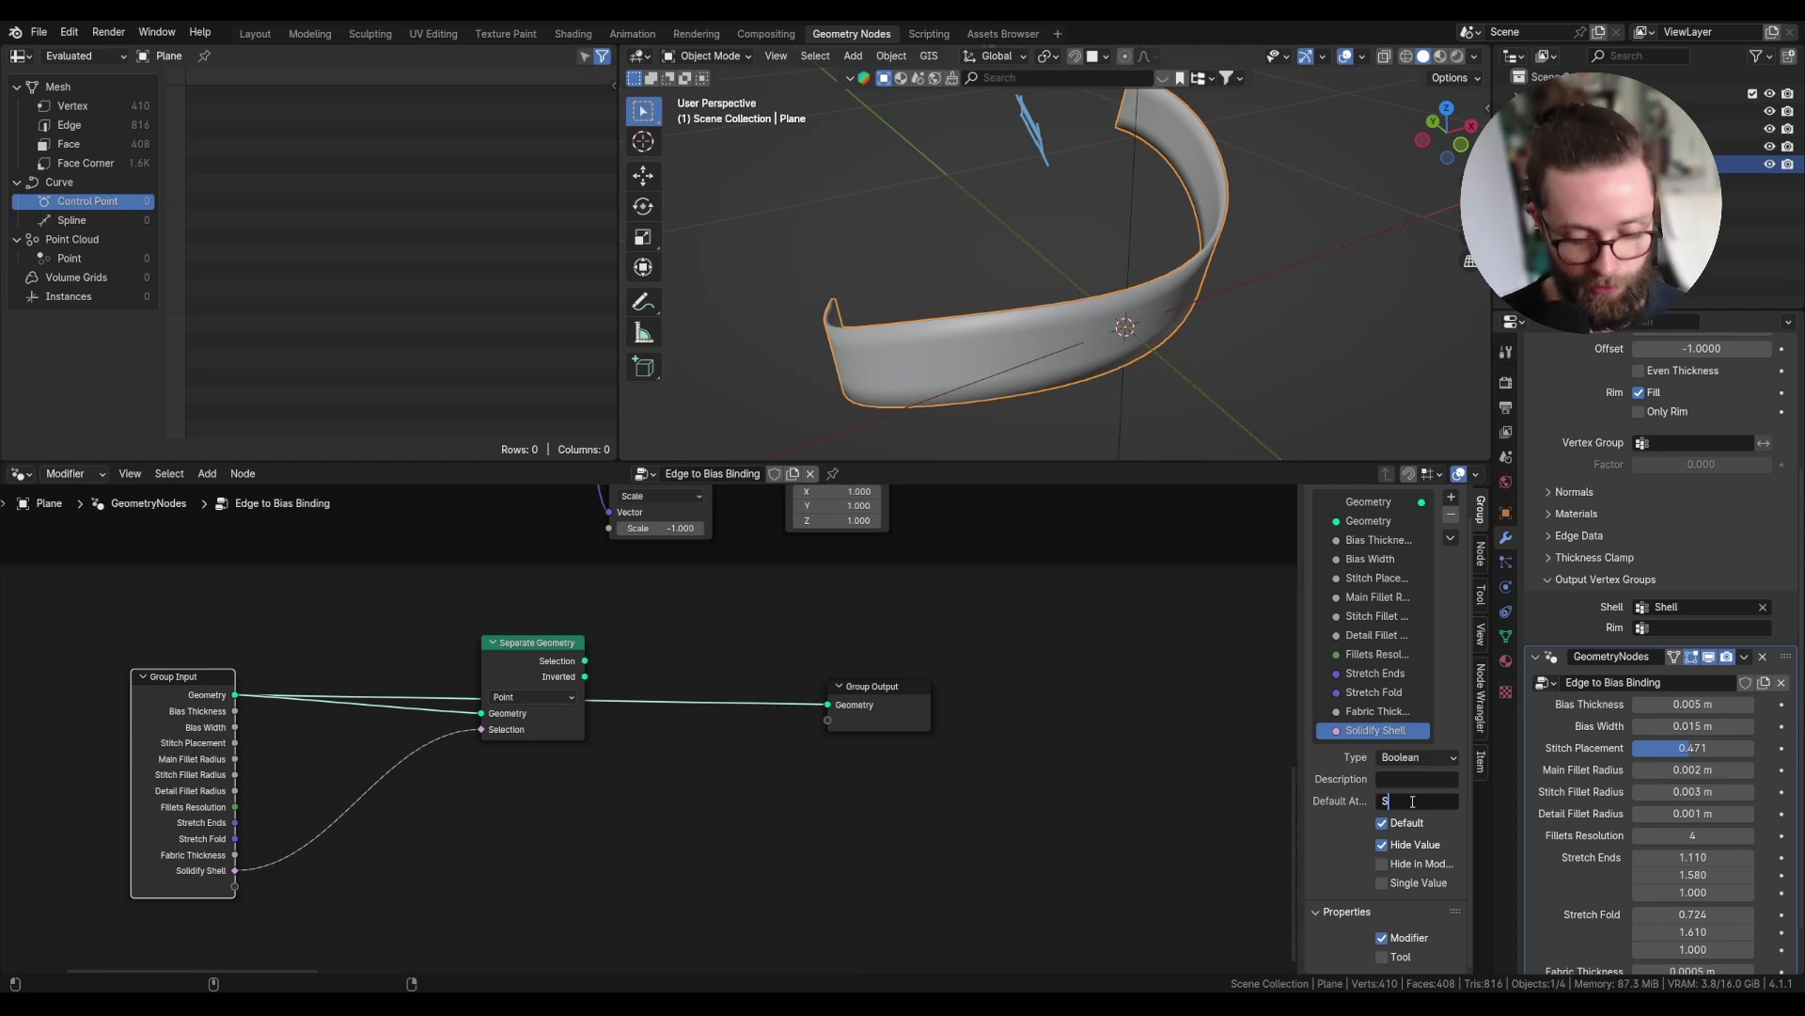
pyautogui.click(1412, 801)
pyautogui.write('Shell')
pyautogui.press('Return')
# - Switch the modifier's Solidify Shell input to attribute mode and assign the "Shell" vertex group
pyautogui.scroll(-2, 1772, 755)
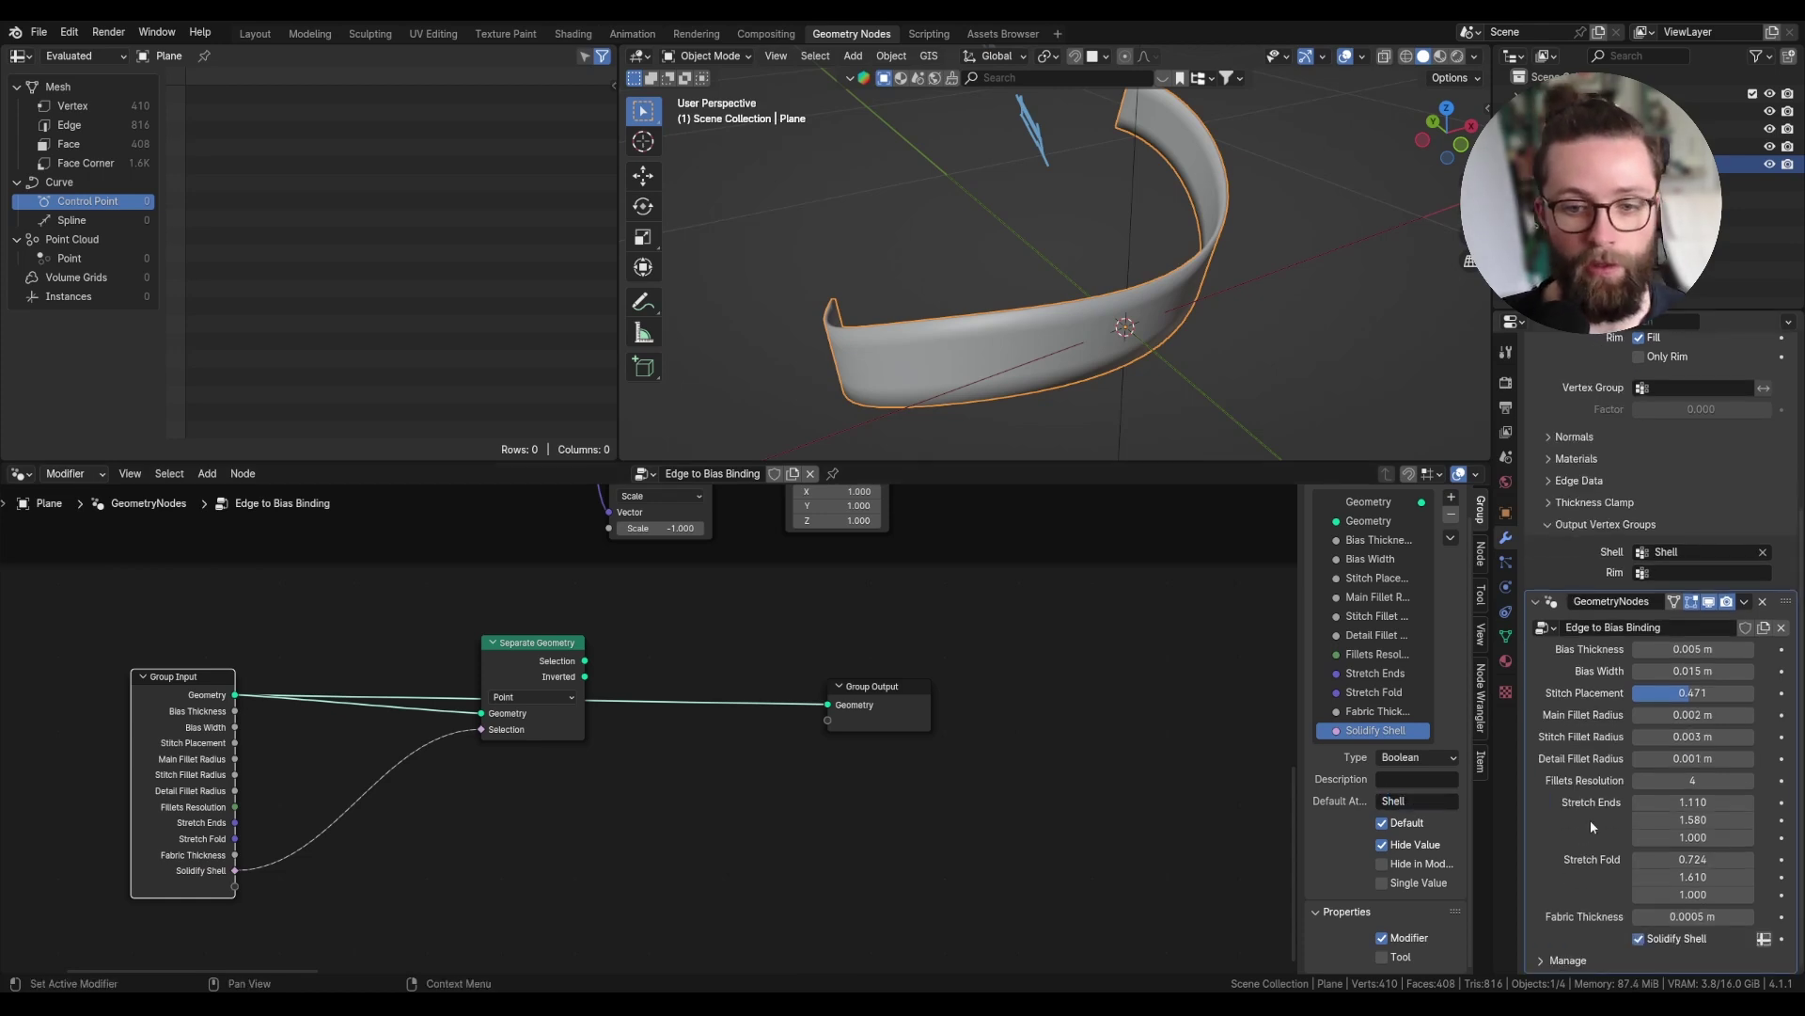
pyautogui.click(1764, 939)
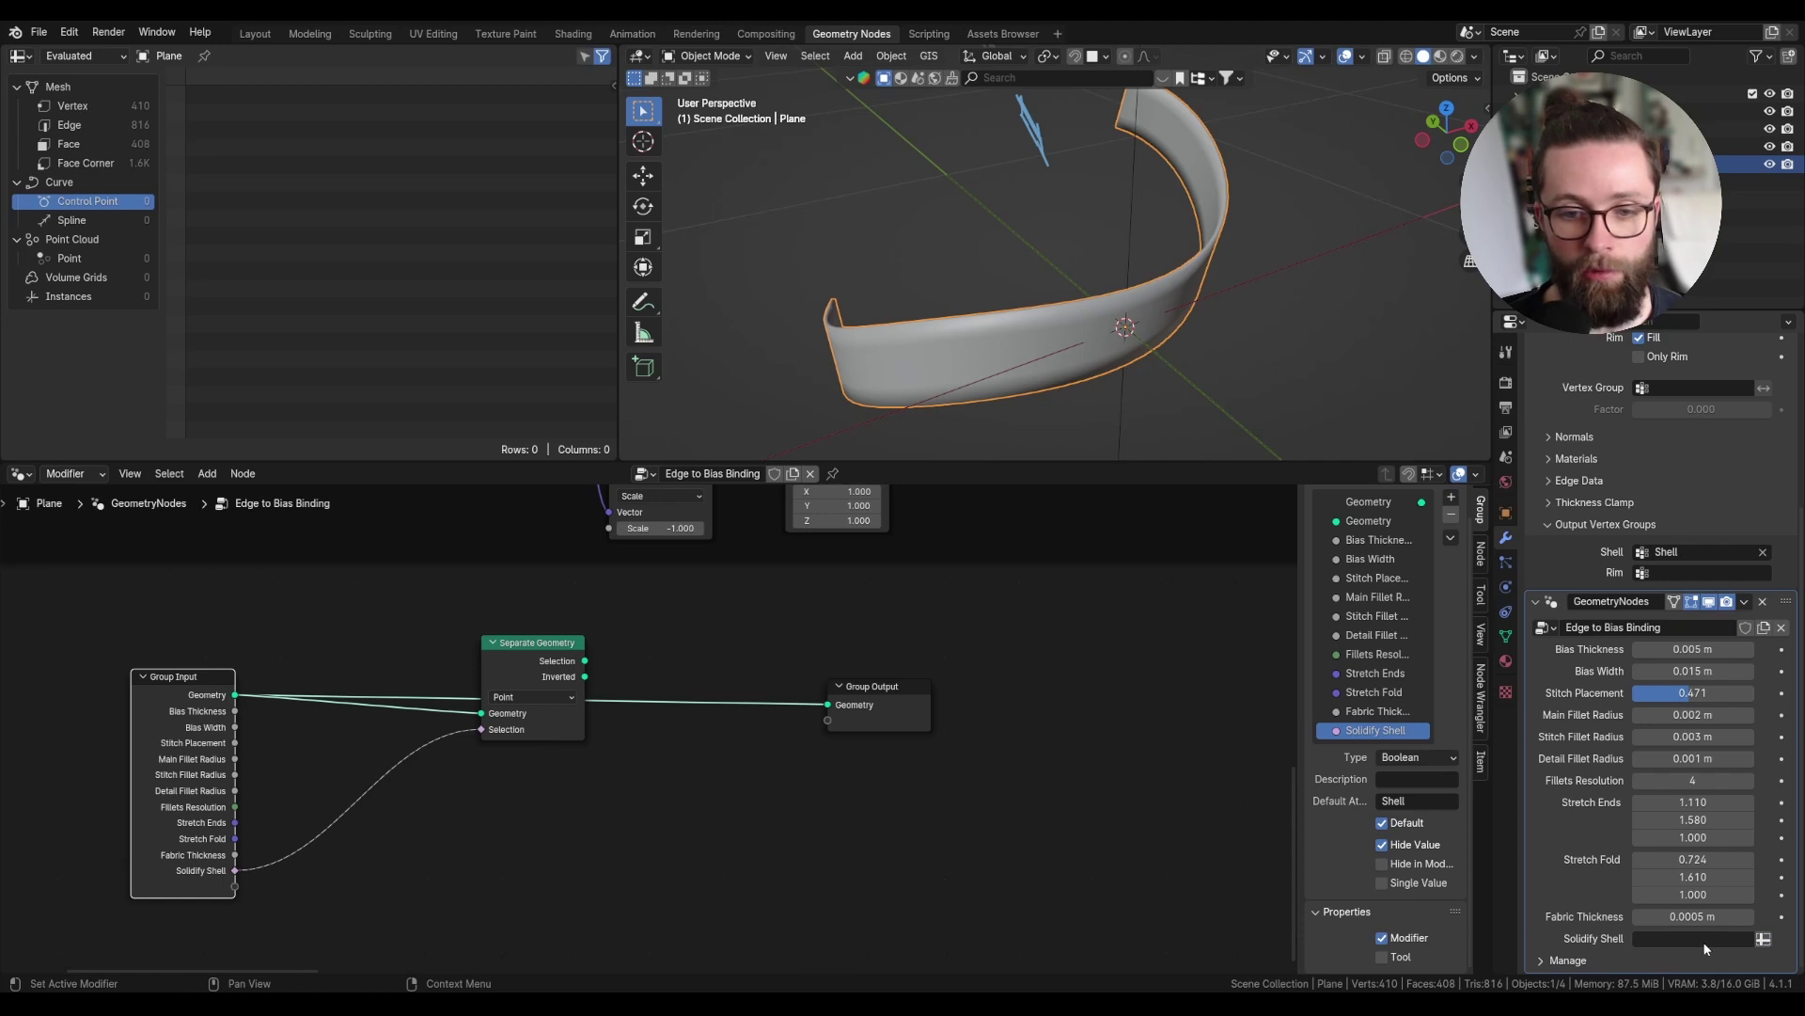
pyautogui.click(1702, 938)
pyautogui.click(1534, 765)
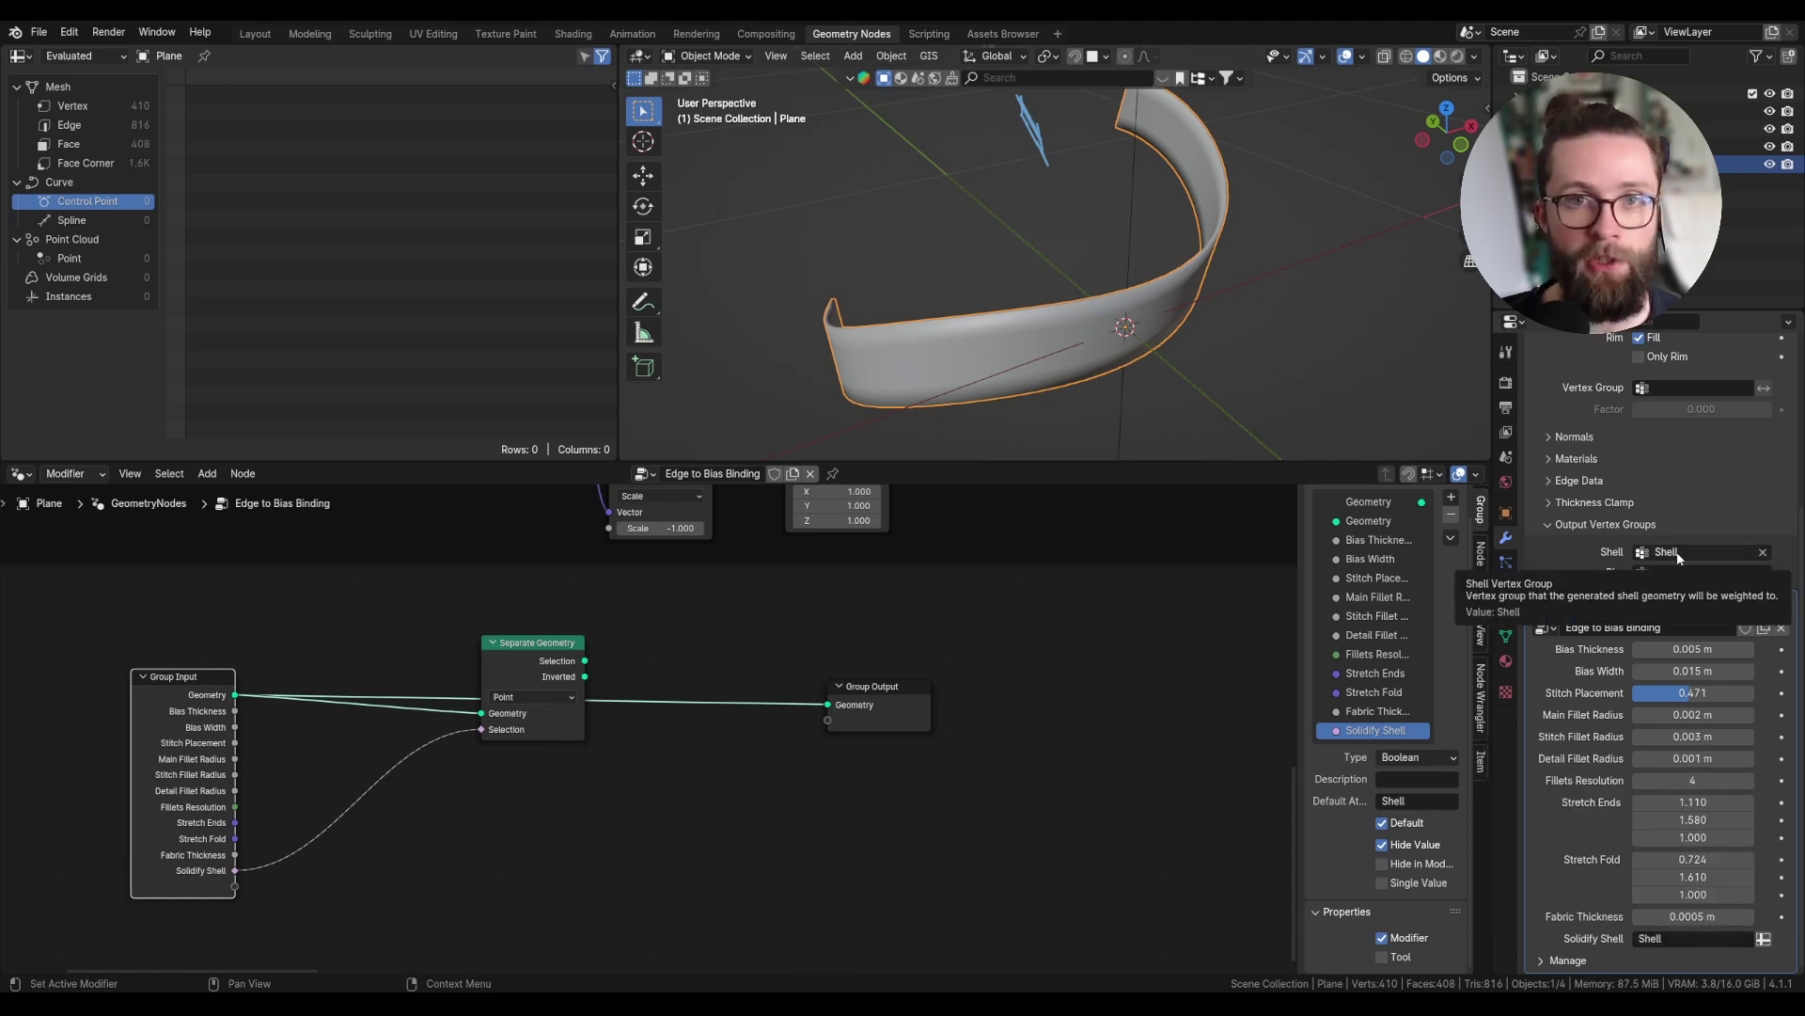
# - Preview the Group Input geometry, and the Separate Geometry node's Selection and Inverted outputs, in the Viewer
pyautogui.scroll(4, 1676, 583)
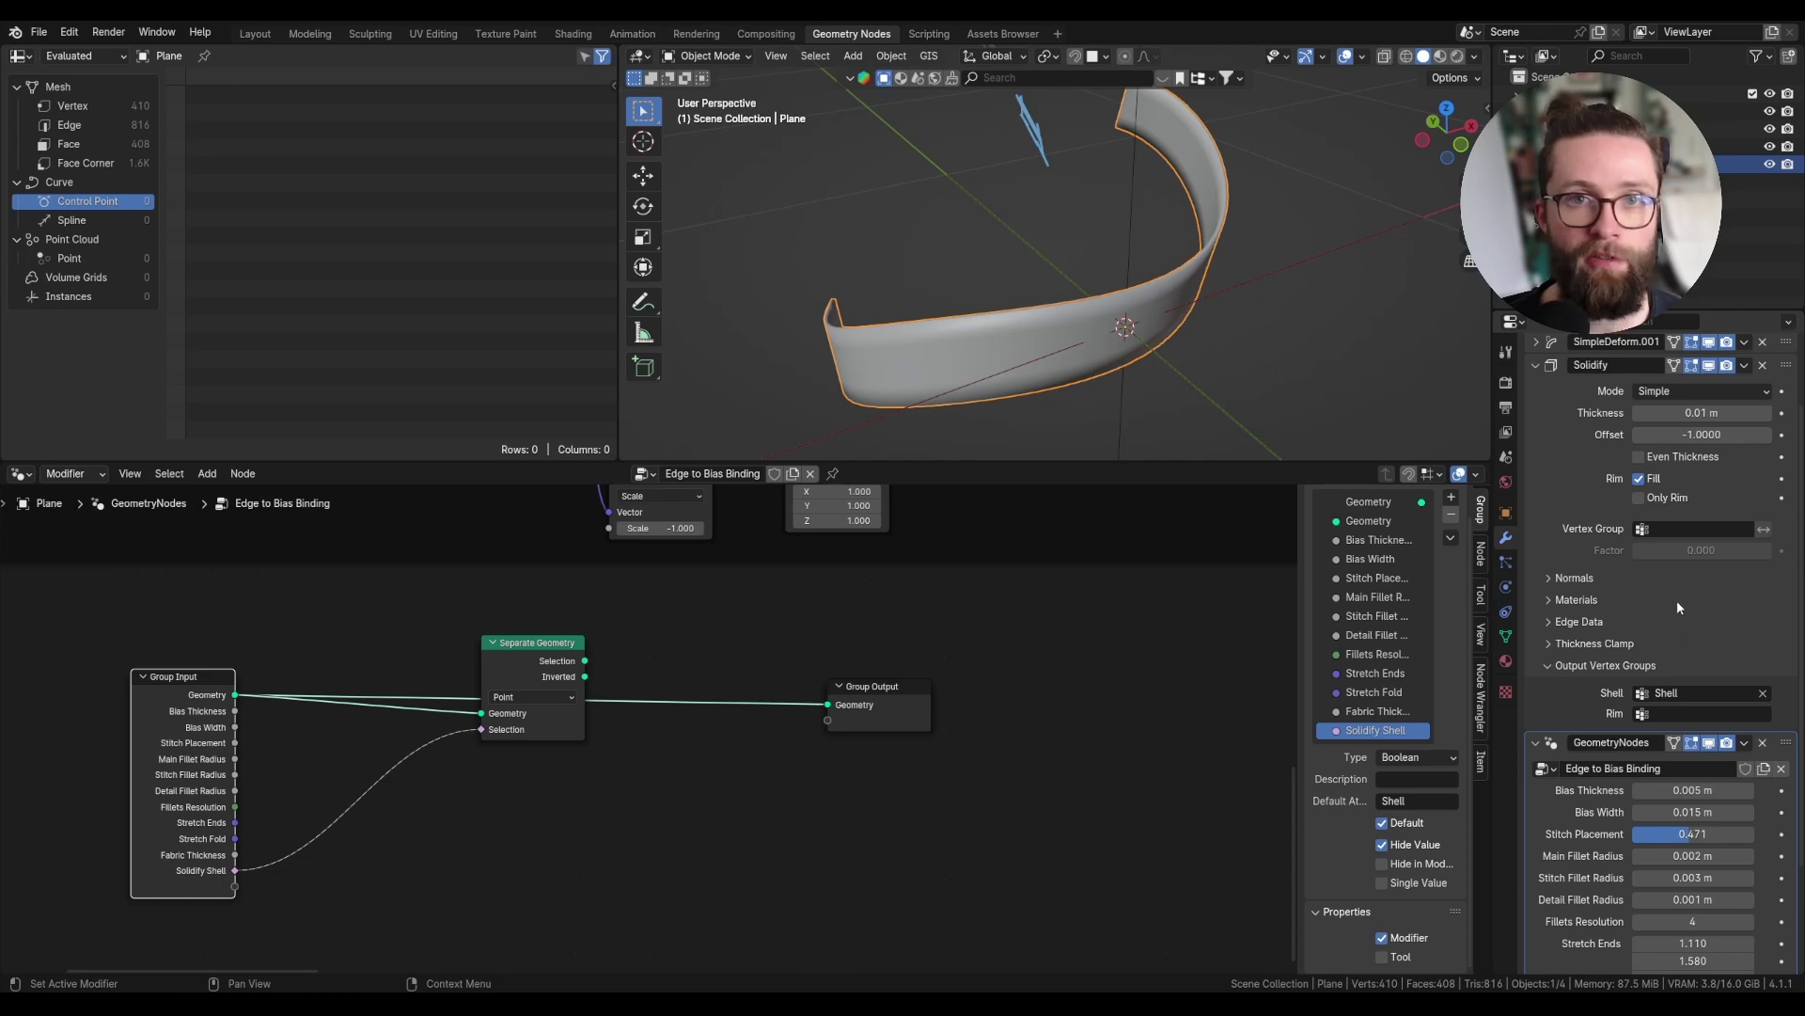
pyautogui.keyDown('ctrl'); pyautogui.keyDown('shift'); pyautogui.click(518, 703); pyautogui.keyUp('shift'); pyautogui.keyUp('ctrl')
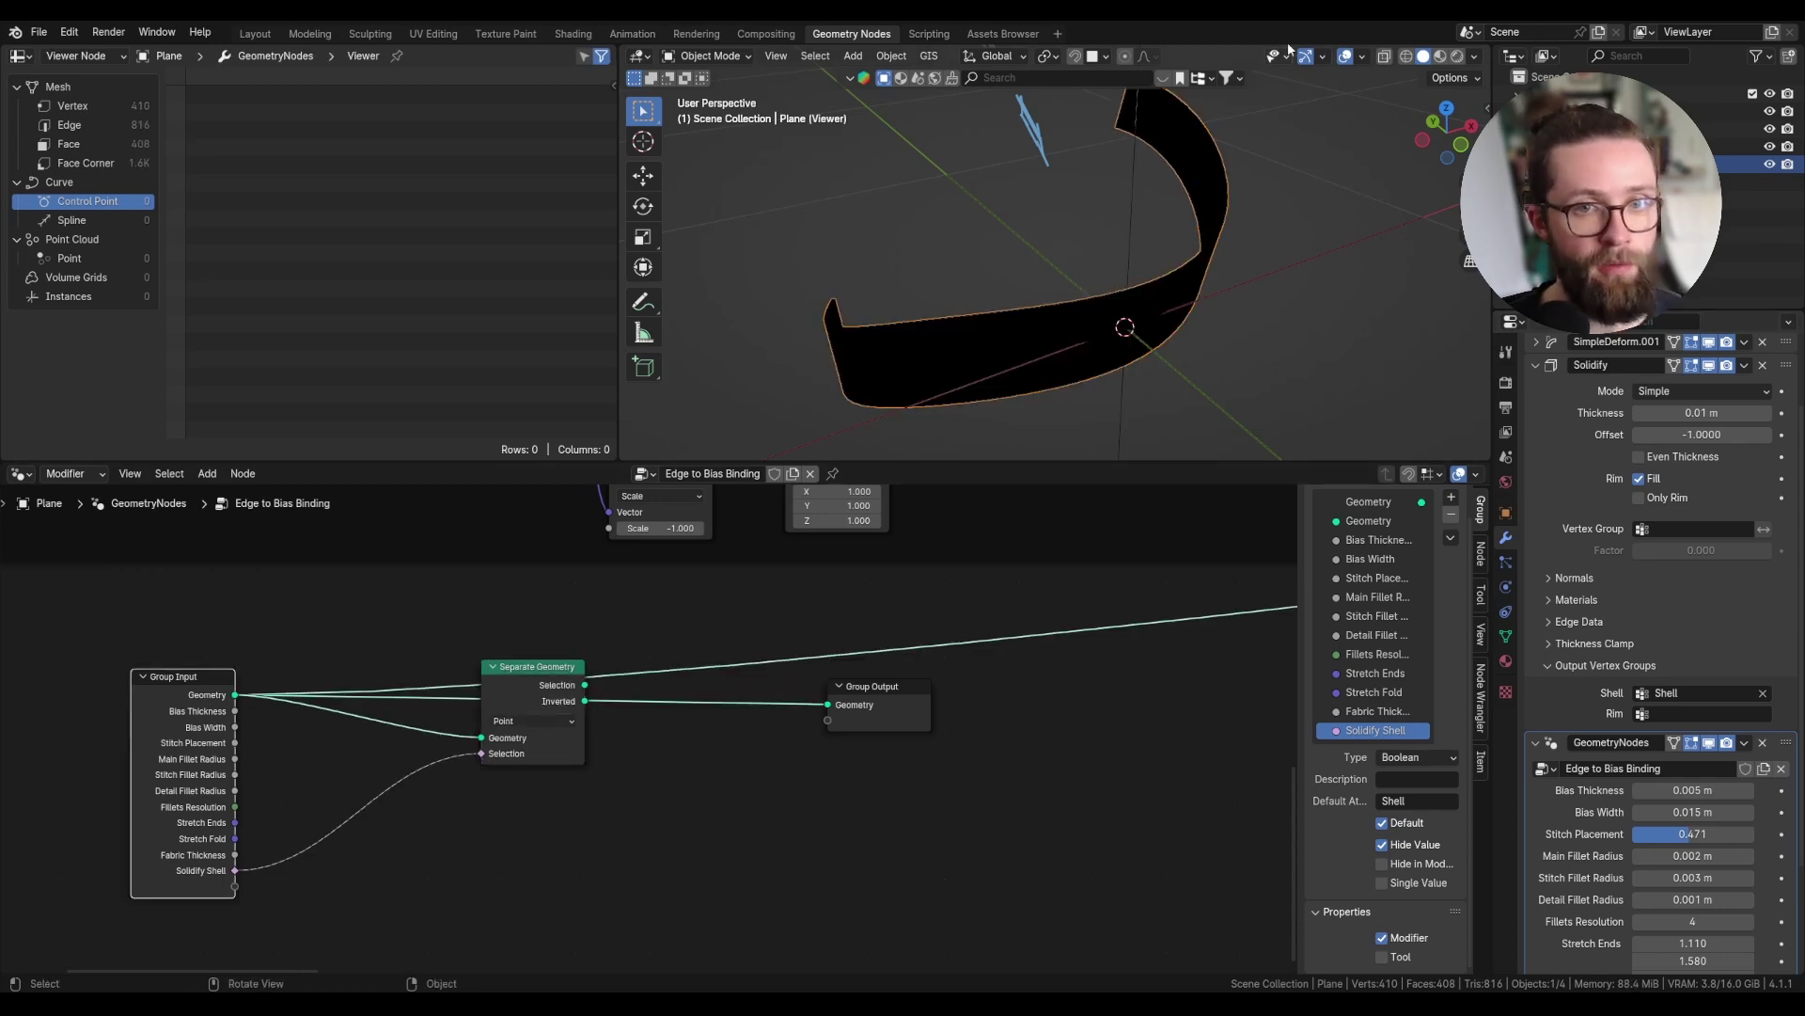
pyautogui.scroll(5, 860, 272)
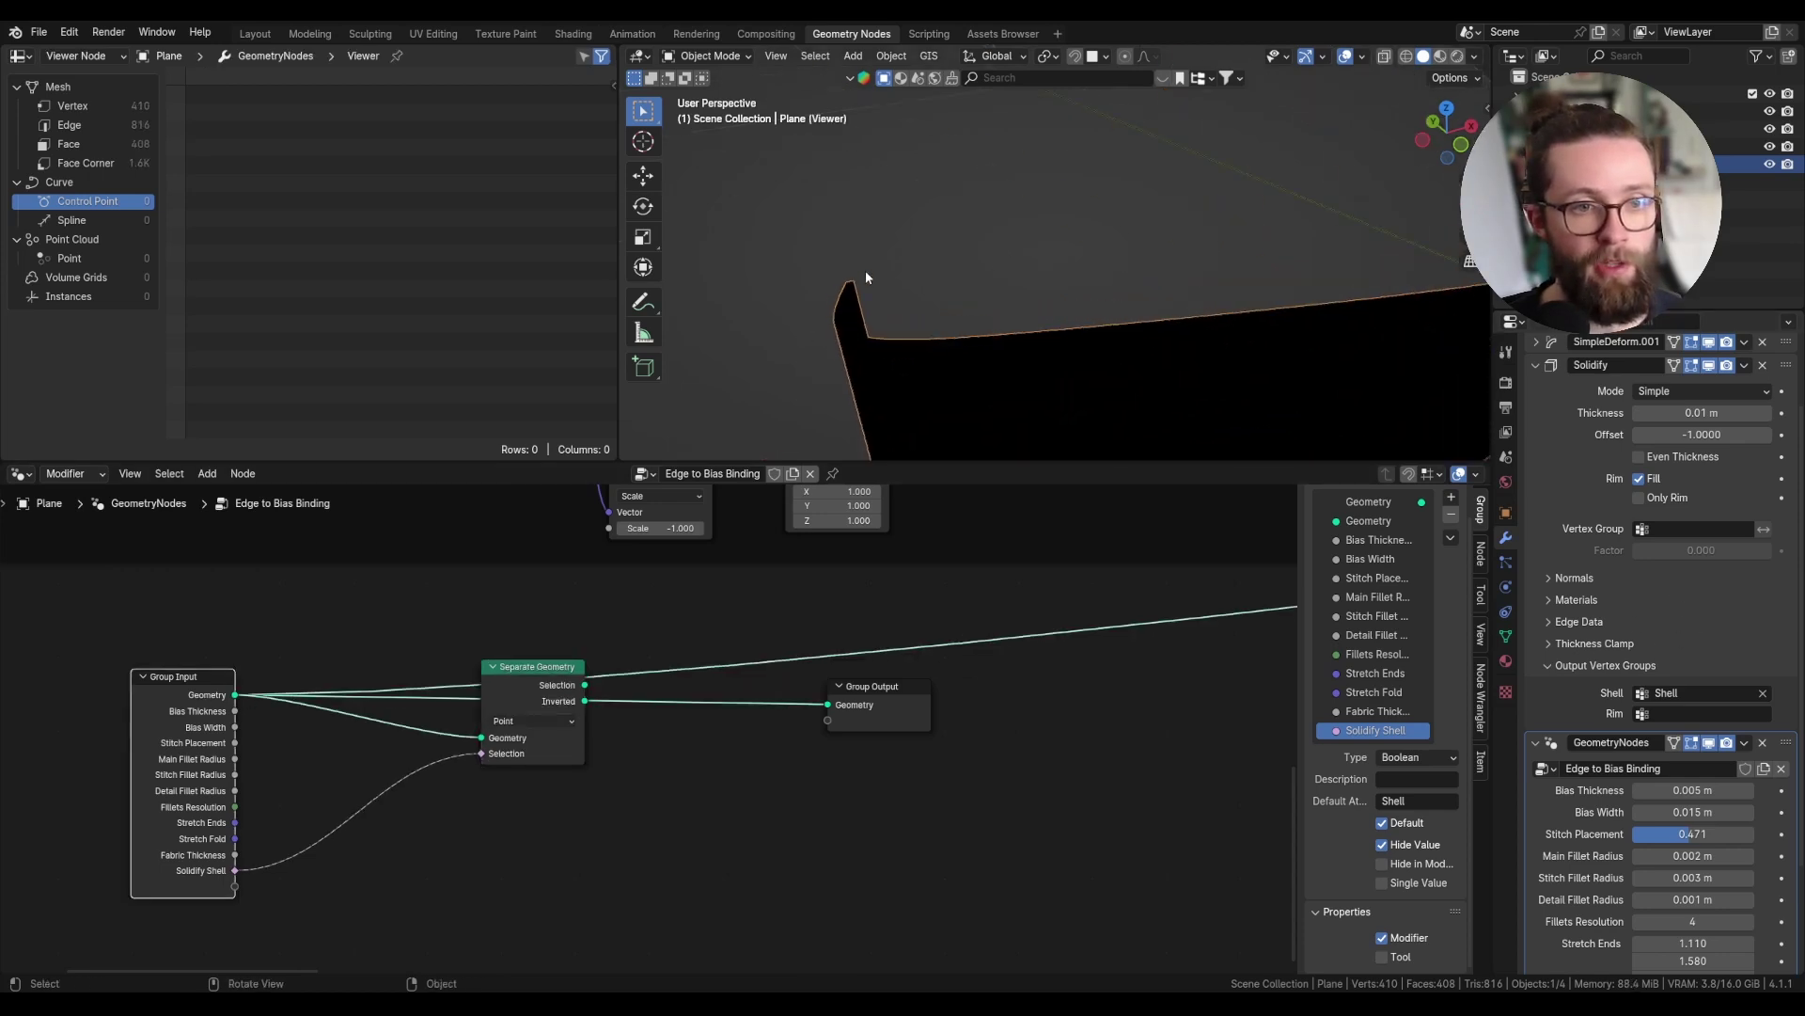
pyautogui.keyDown('ctrl'); pyautogui.keyDown('shift'); pyautogui.click(571, 691); pyautogui.keyUp('shift'); pyautogui.keyUp('ctrl')
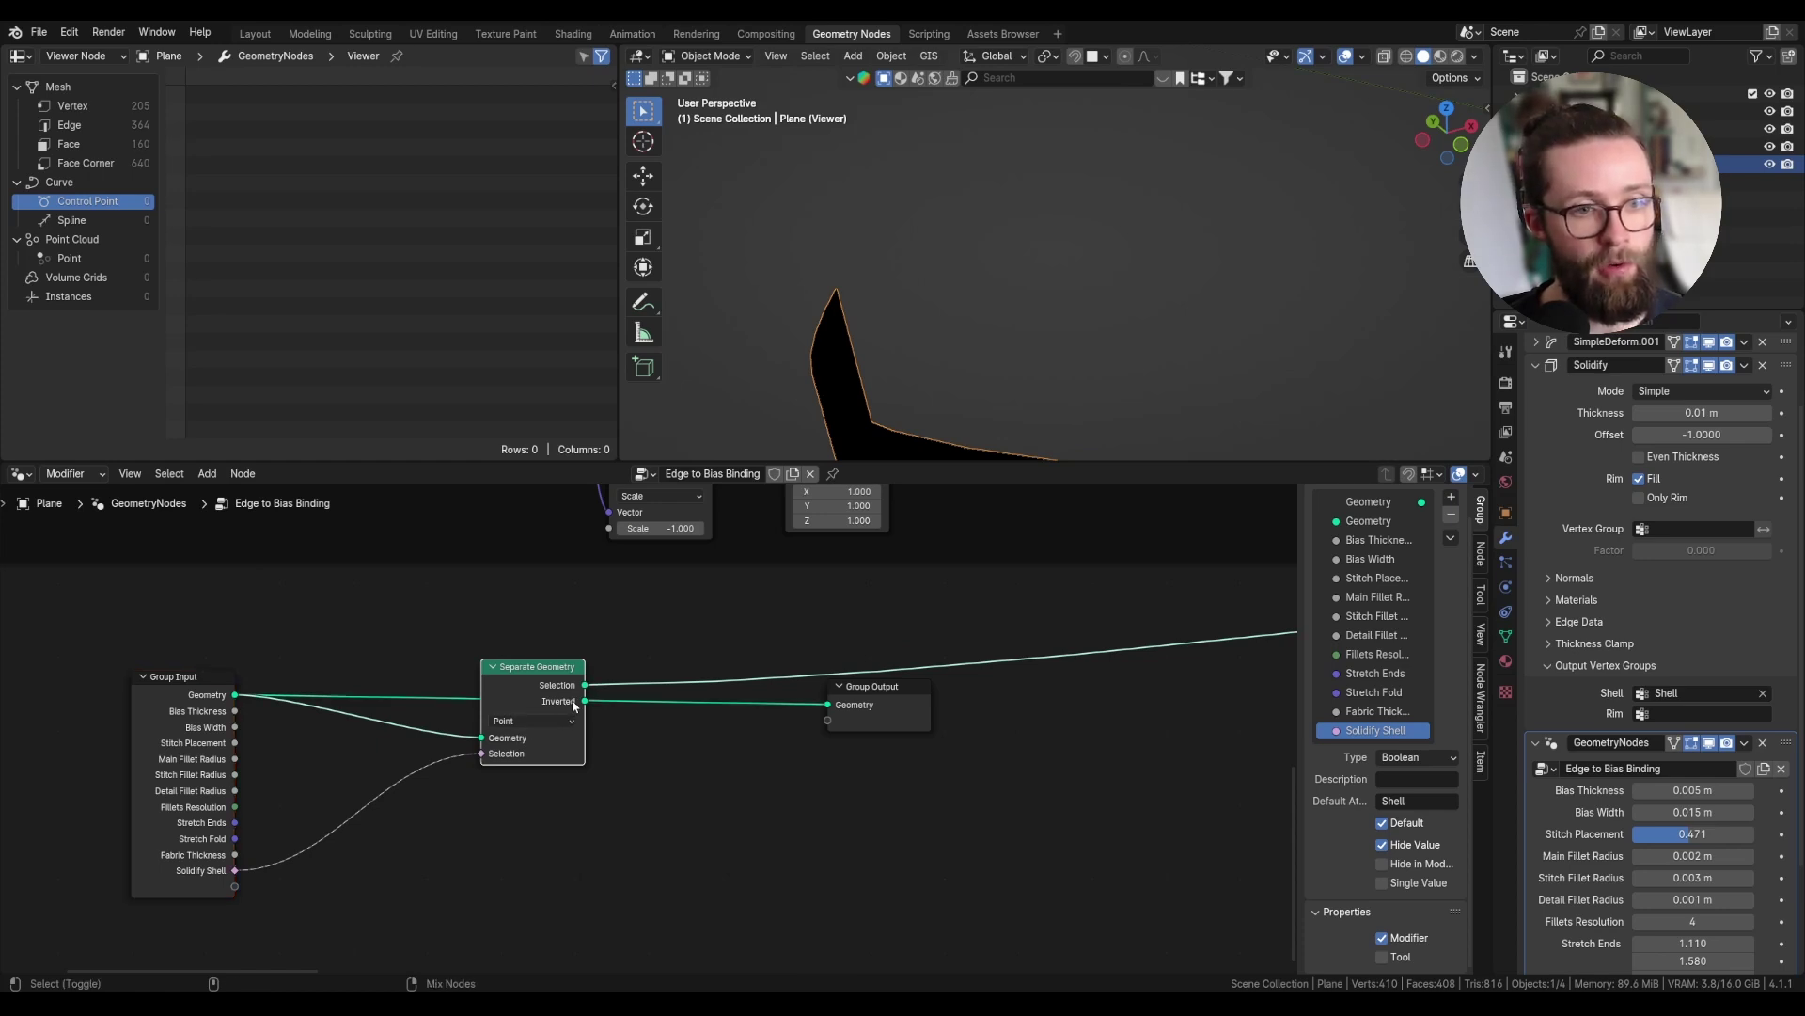
pyautogui.keyDown('ctrl'); pyautogui.keyDown('shift'); pyautogui.click(573, 698); pyautogui.keyUp('shift'); pyautogui.keyUp('ctrl')
# - Chain two more Separate Geometry nodes after the first, each fed by the previous node's Inverted output
pyautogui.moveTo(541, 695); pyautogui.dragTo(590, 719)
pyautogui.scroll(-1, 730, 689)
pyautogui.write('sep')
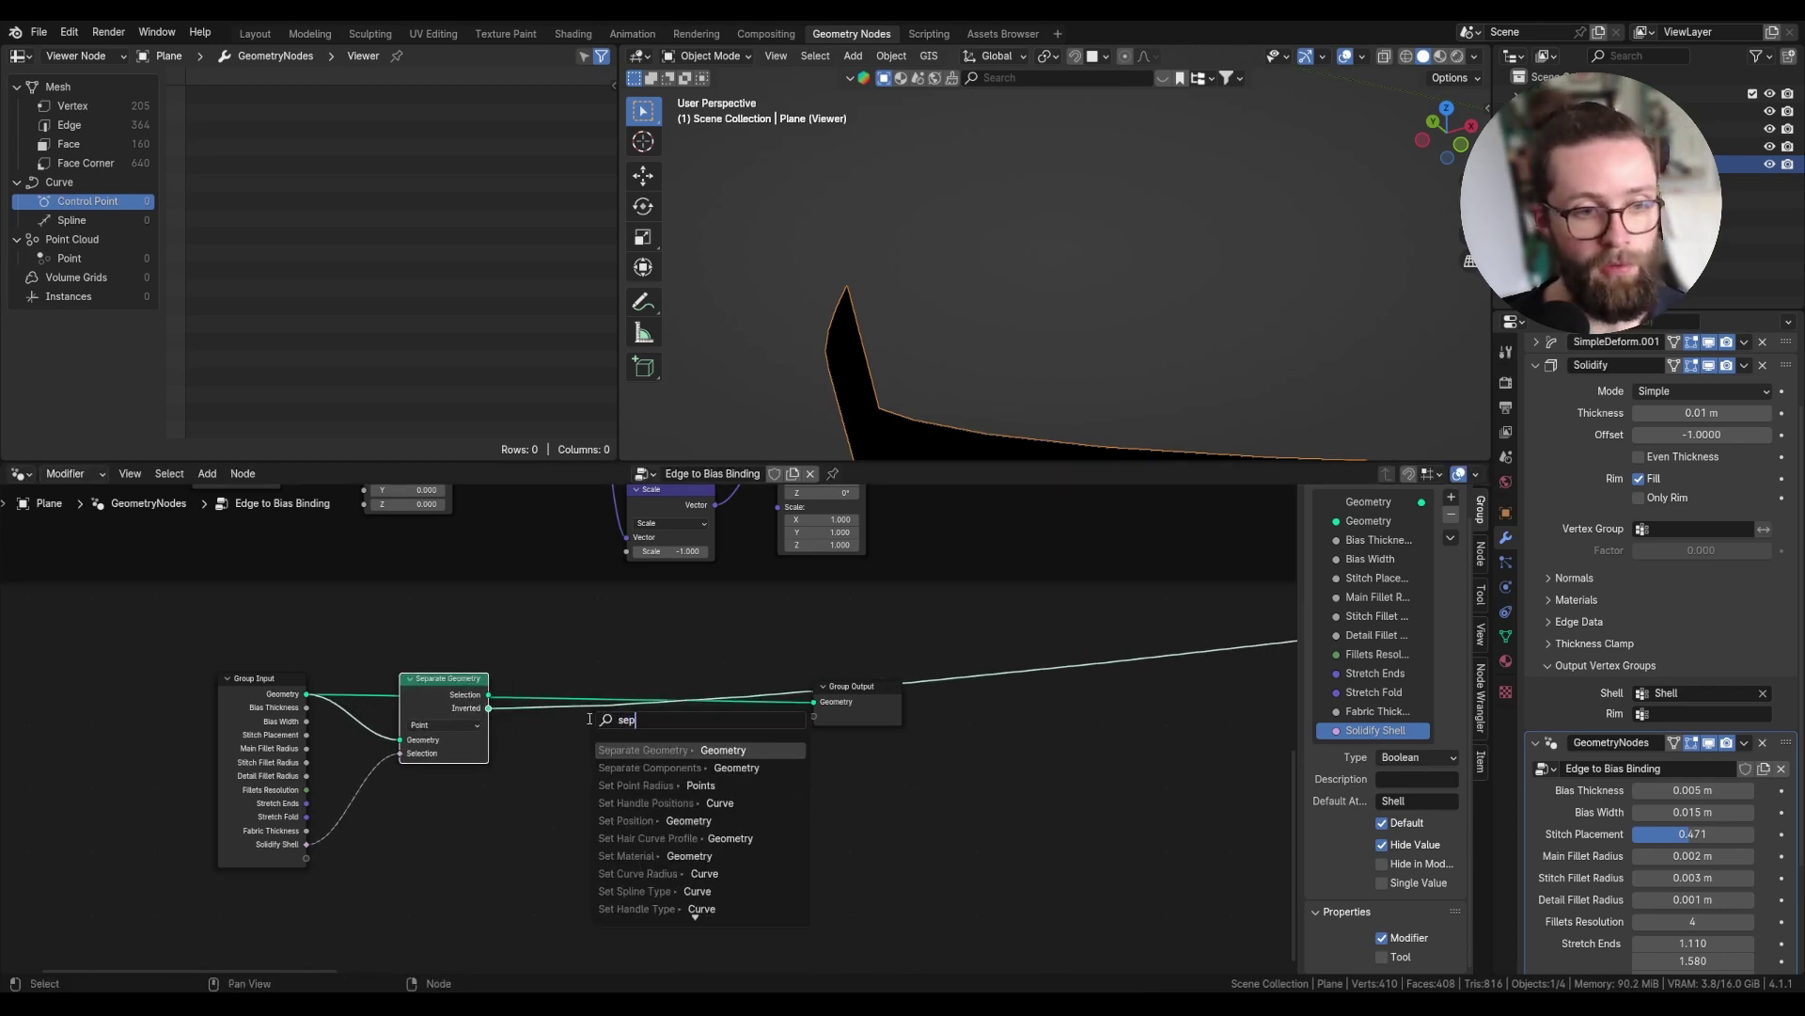
pyautogui.click(621, 750)
pyautogui.click(600, 717)
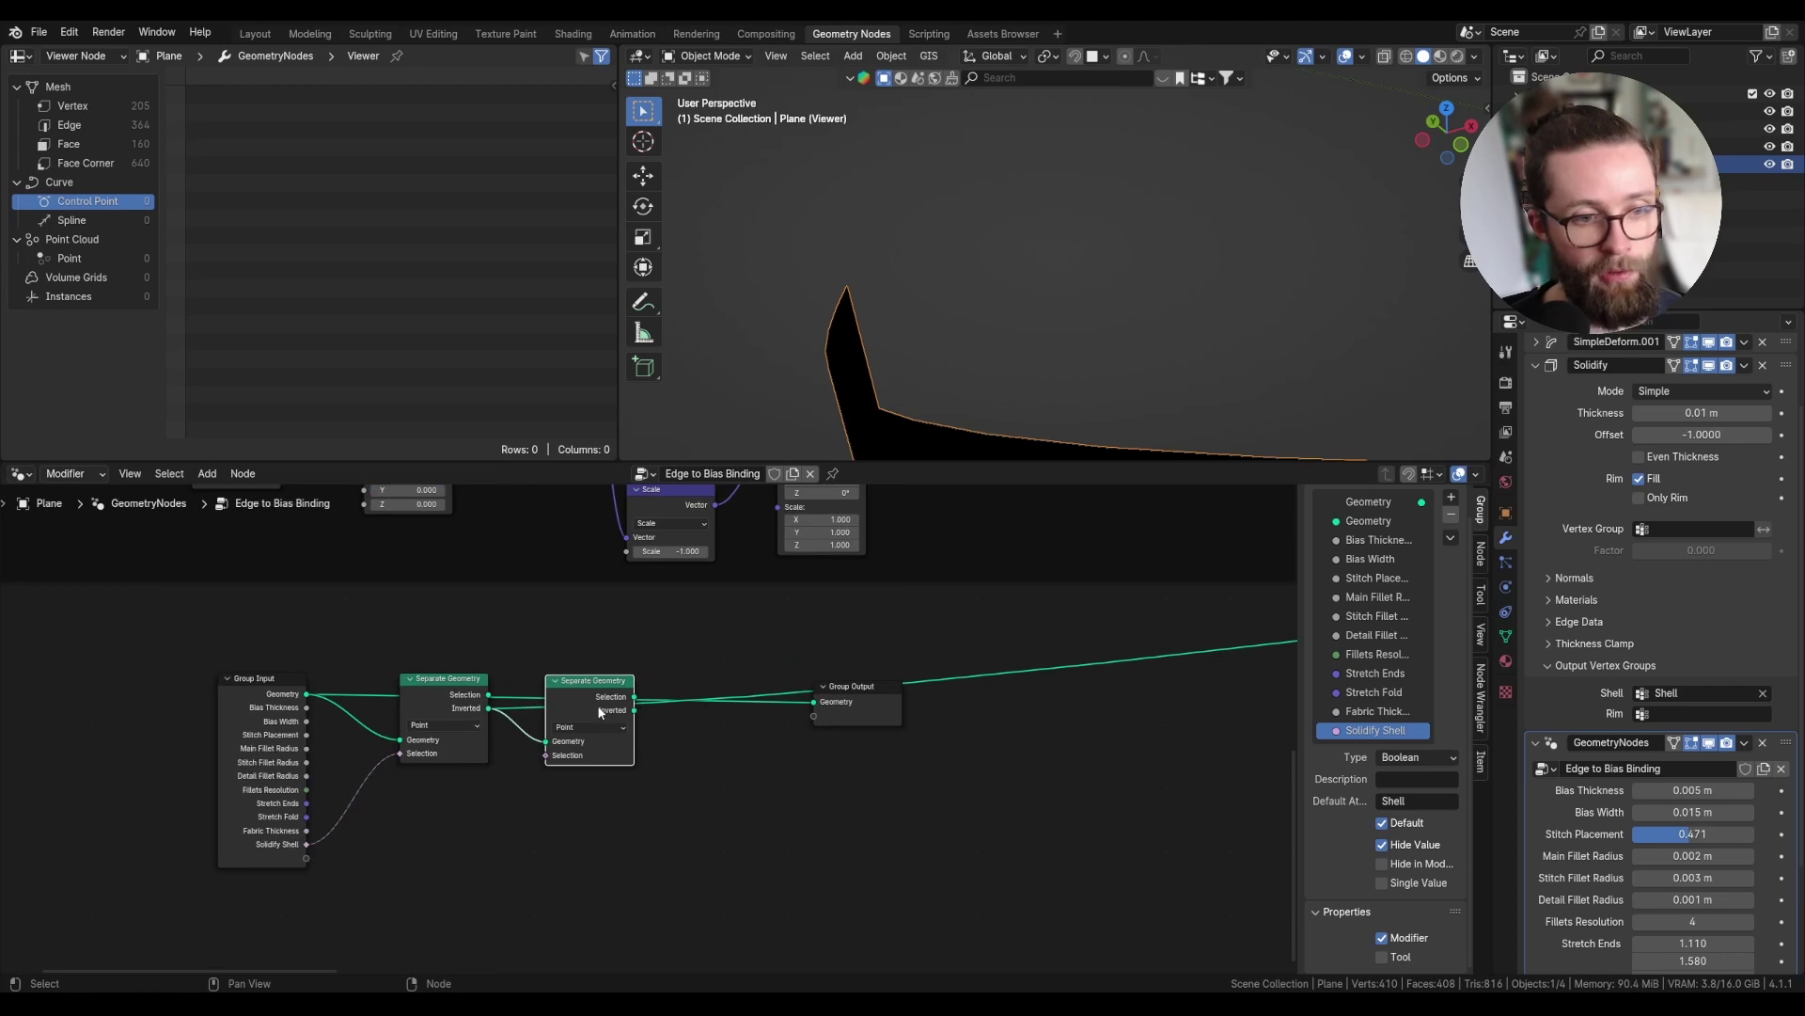
pyautogui.hotkey('shift', 'd')
pyautogui.click(713, 703)
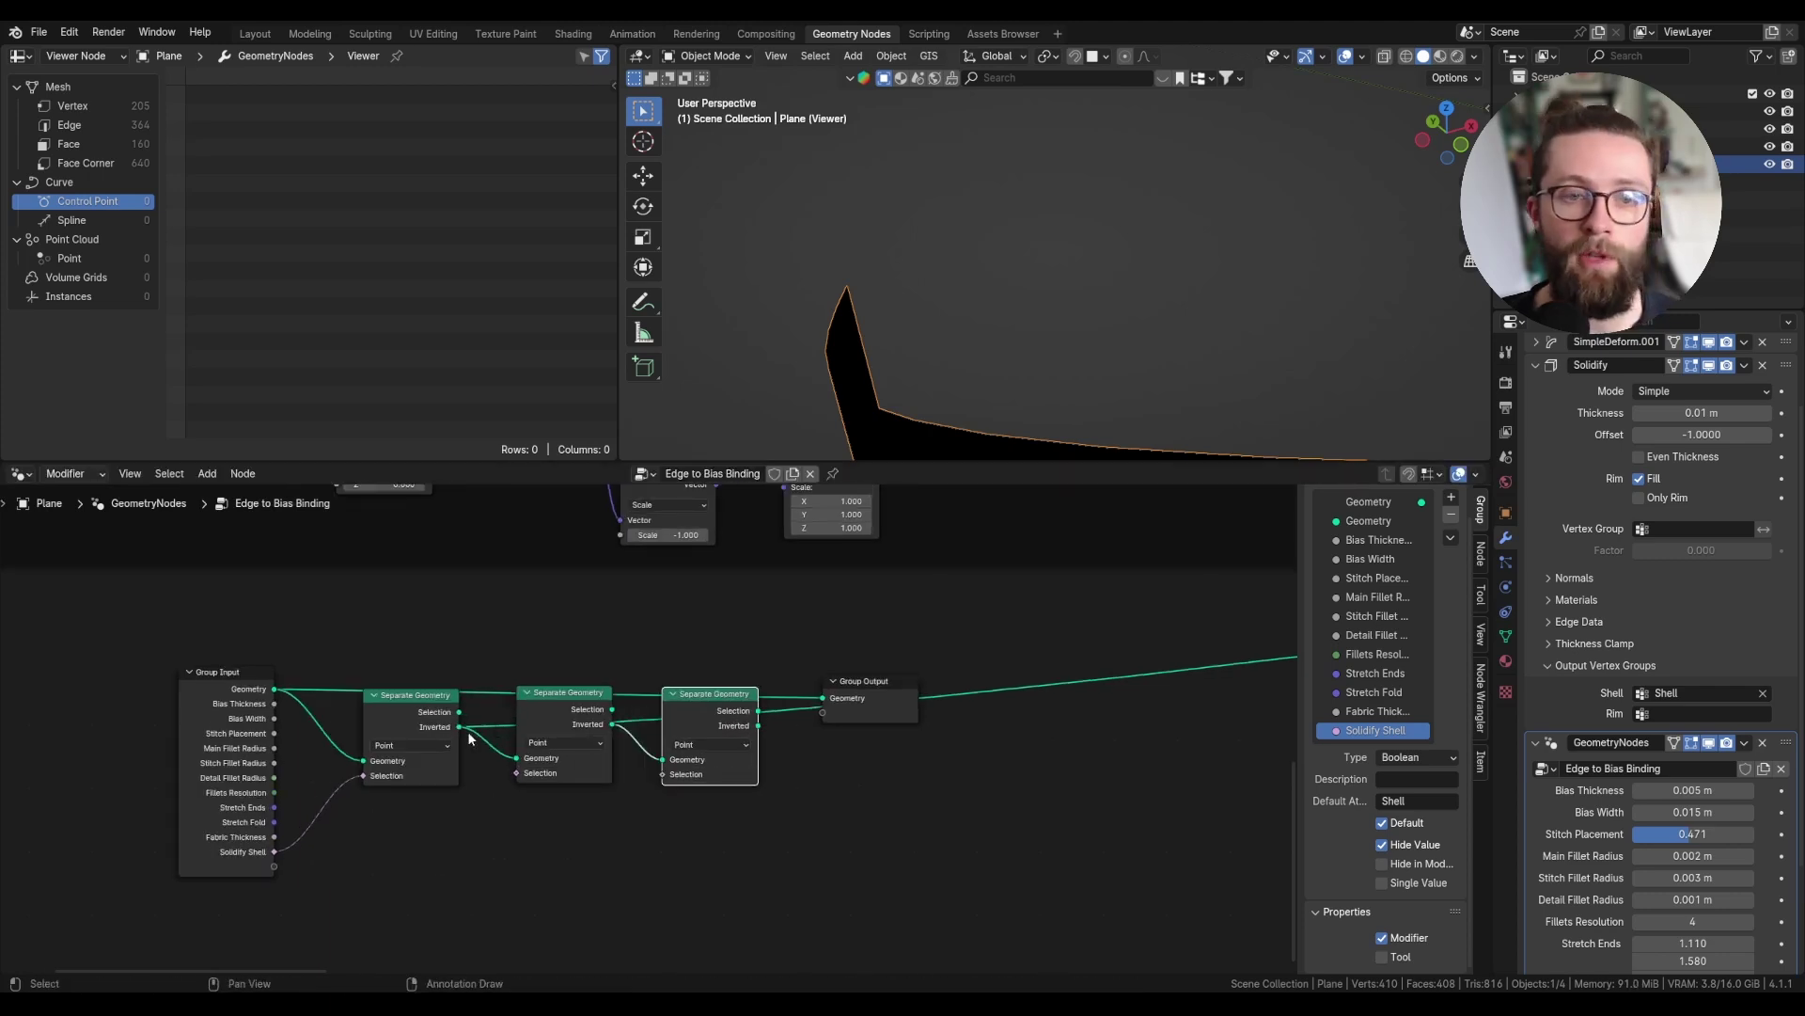
# - Preview the third Separate Geometry node in the Viewer and connect its Selection output to the Group Output geometry
pyautogui.moveTo(742, 714); pyautogui.dragTo(740, 728)
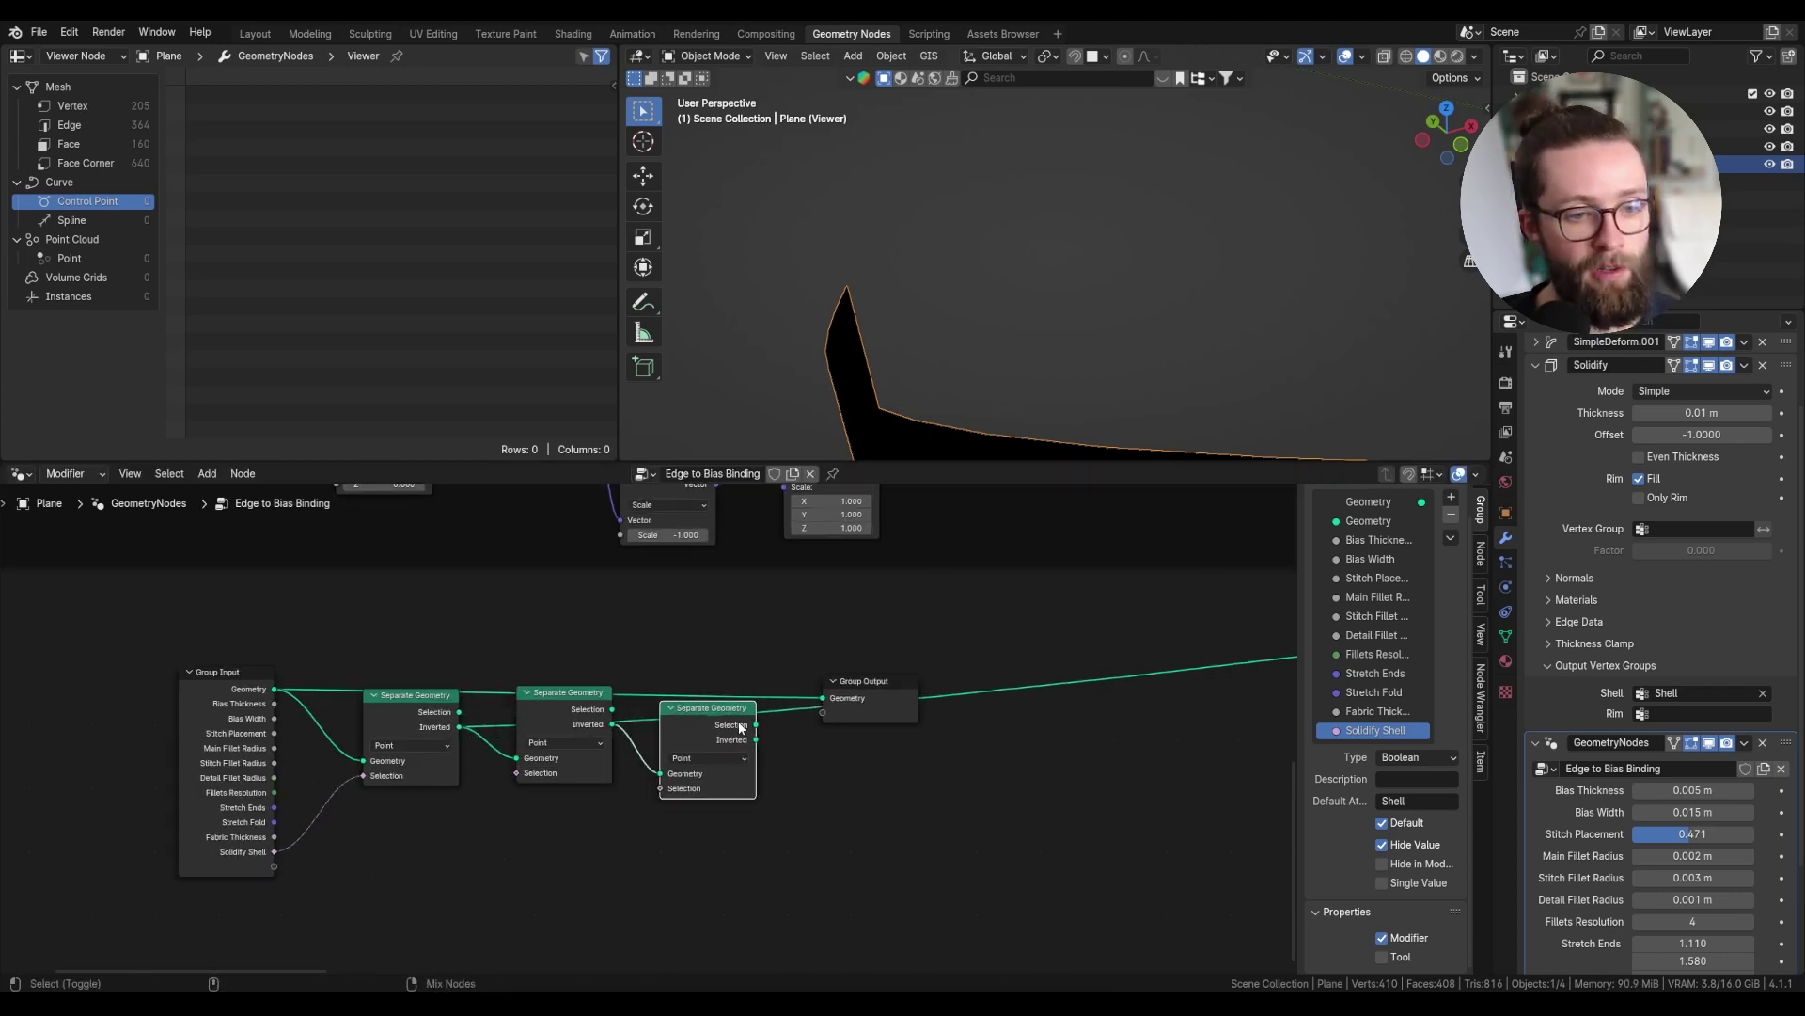
pyautogui.keyDown('ctrl'); pyautogui.keyDown('shift'); pyautogui.click(740, 729); pyautogui.keyUp('shift'); pyautogui.keyUp('ctrl')
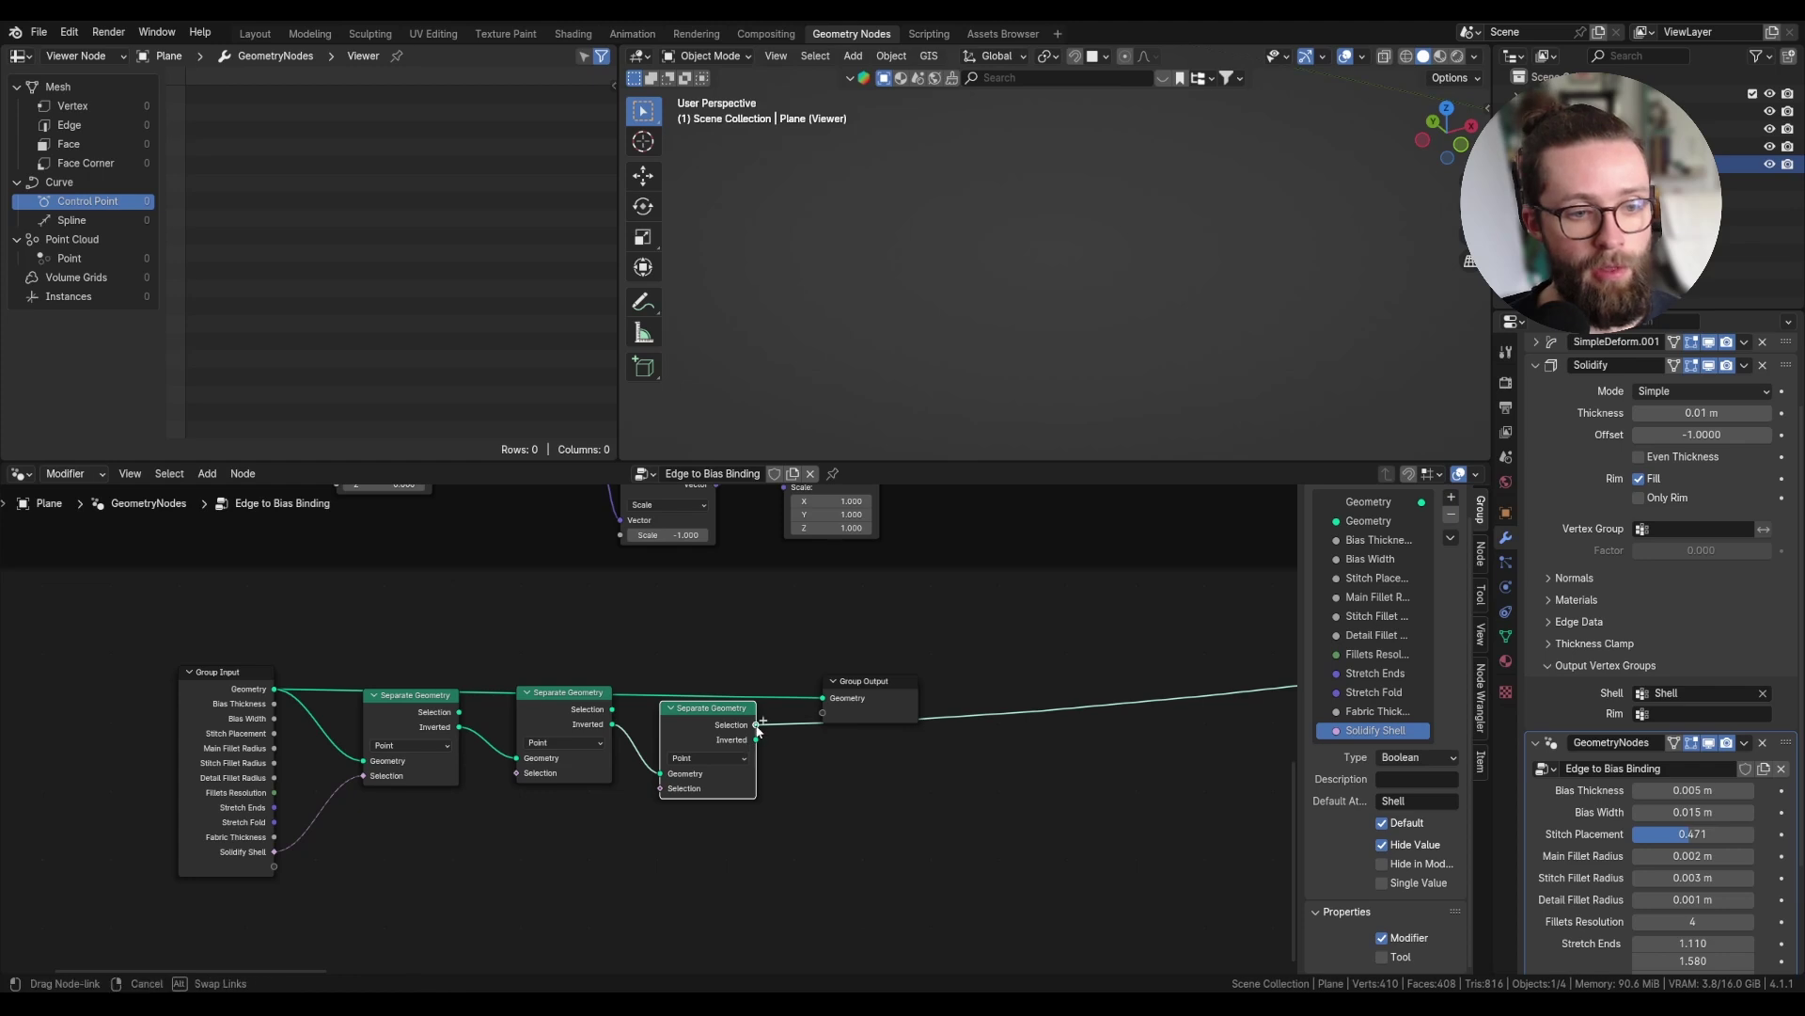
pyautogui.moveTo(756, 724); pyautogui.dragTo(823, 697)
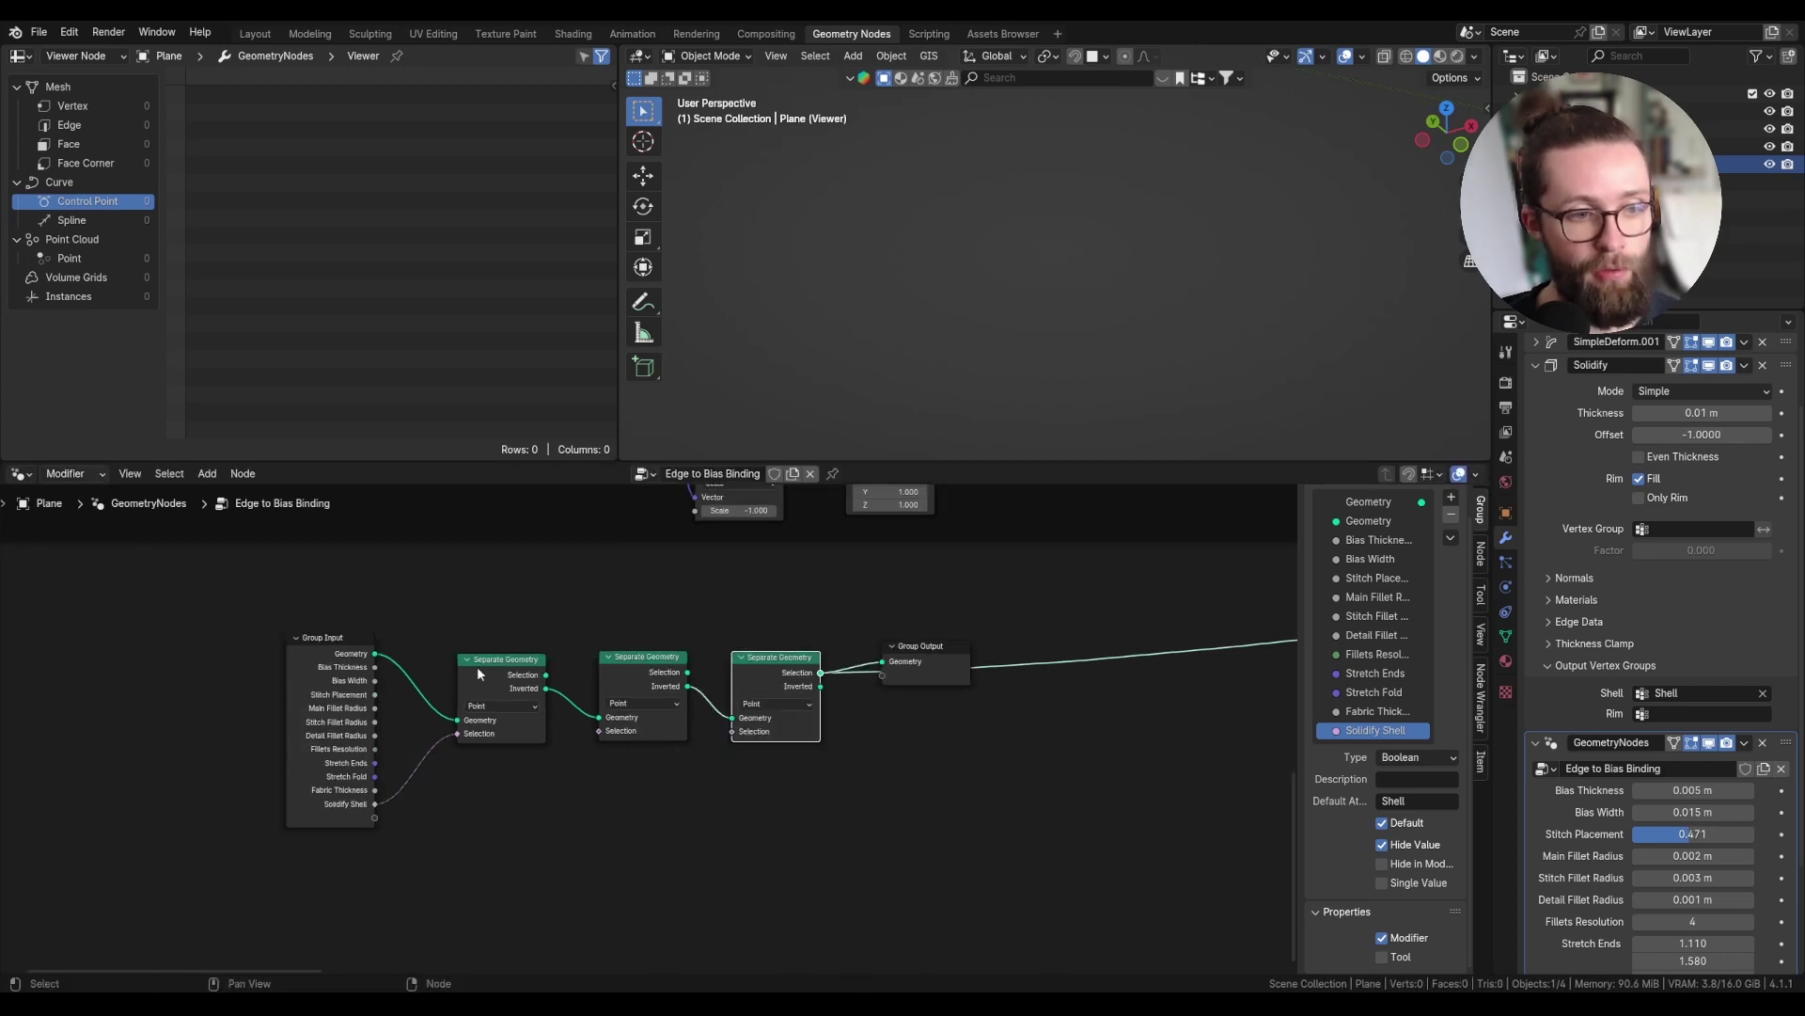
# - Add an Accumulate Field node below the Separate Geometry nodes
pyautogui.hotkey('shift', 'a')
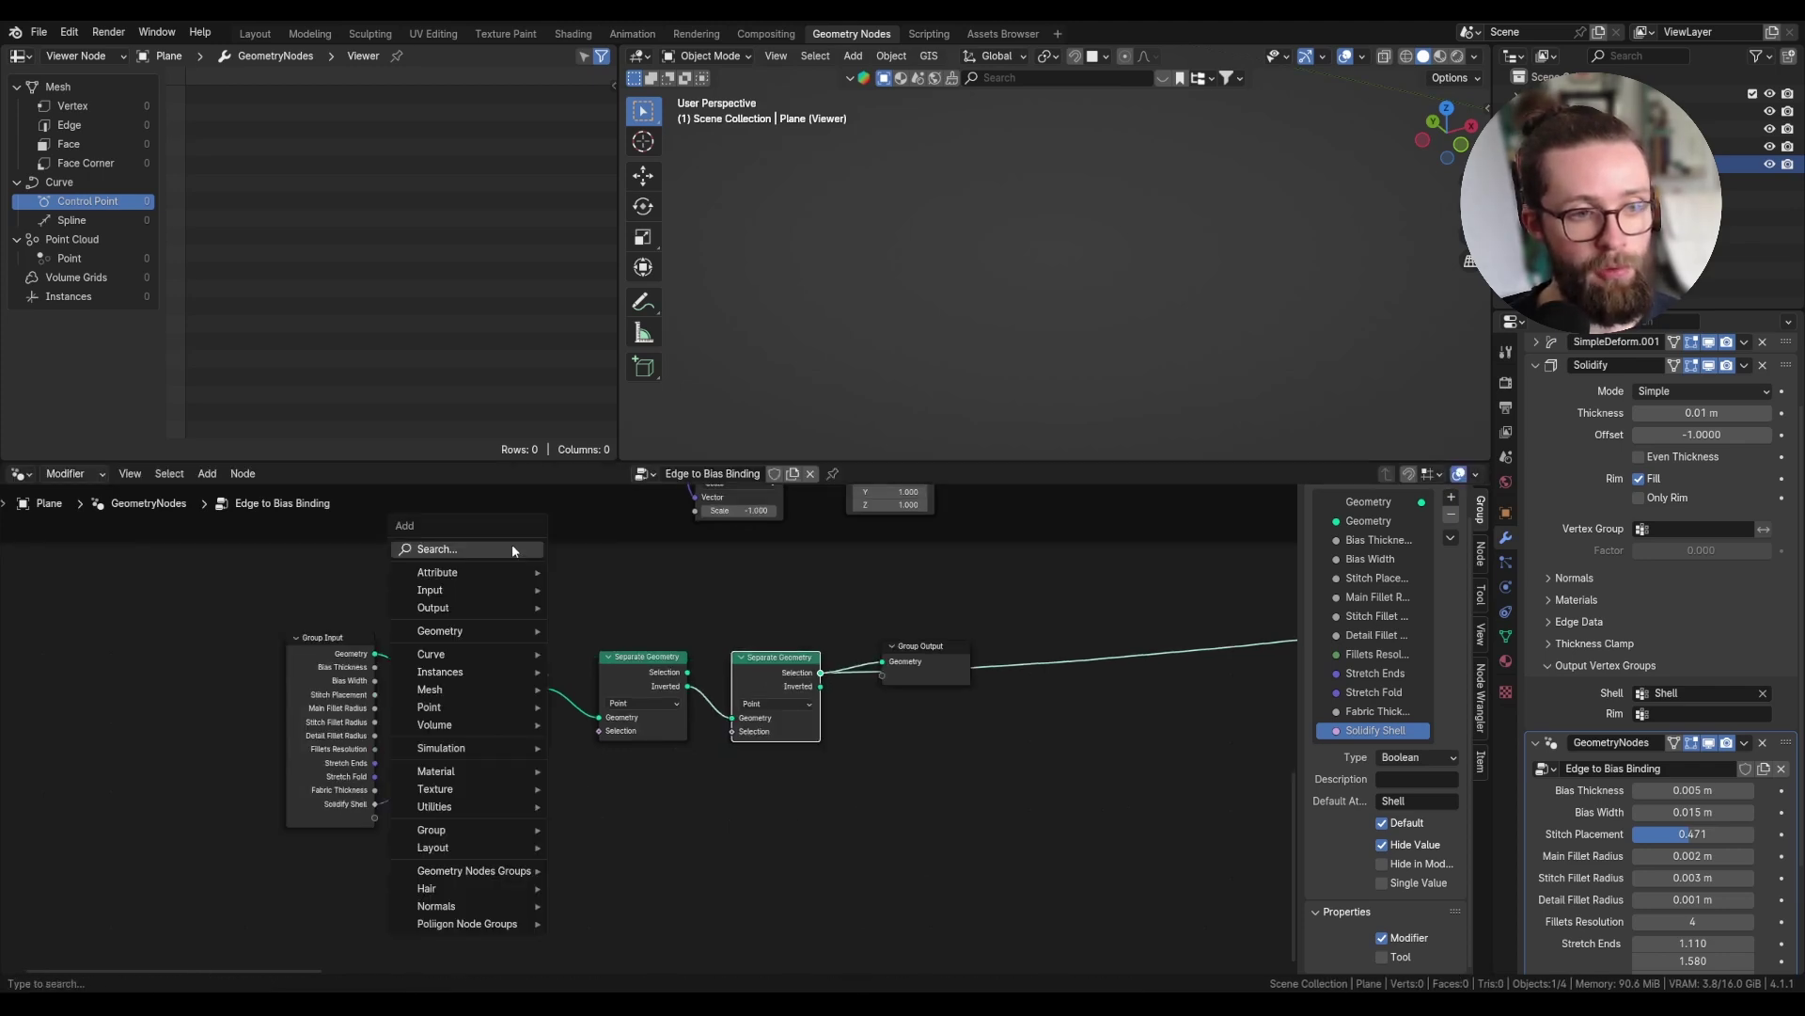
pyautogui.write('s')
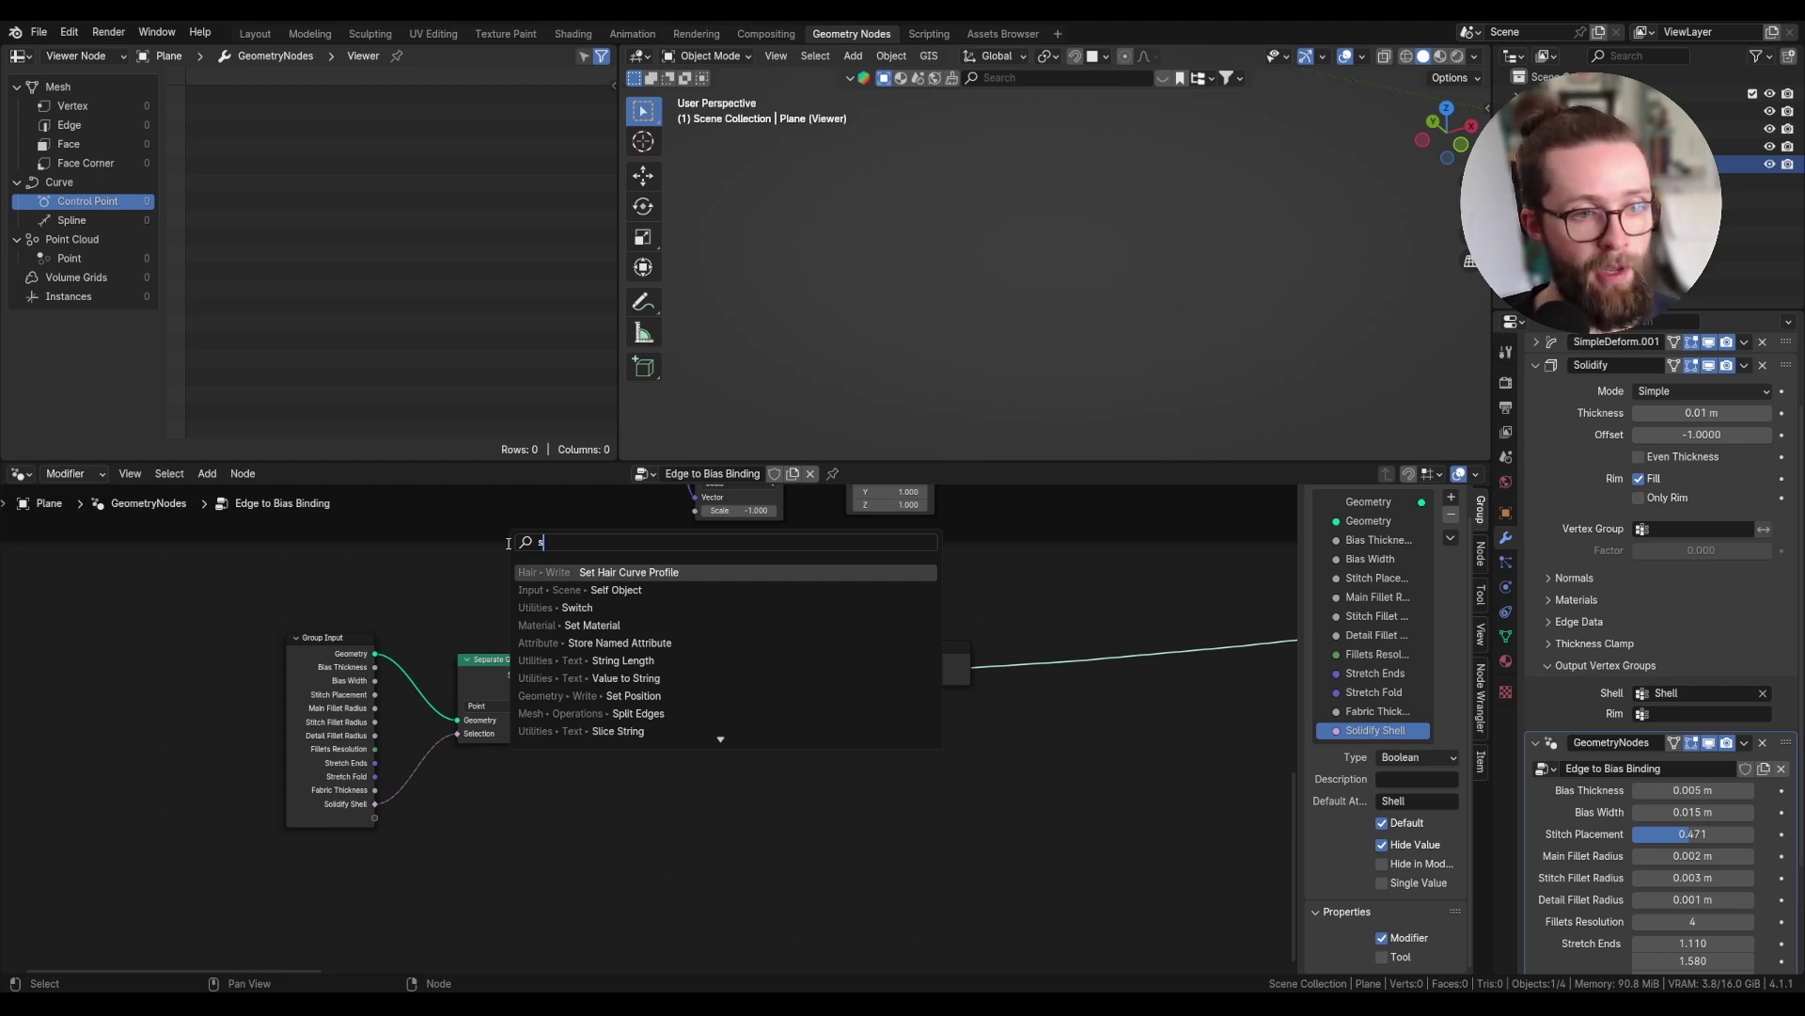
pyautogui.press('BackSpace')
pyautogui.write('accu')
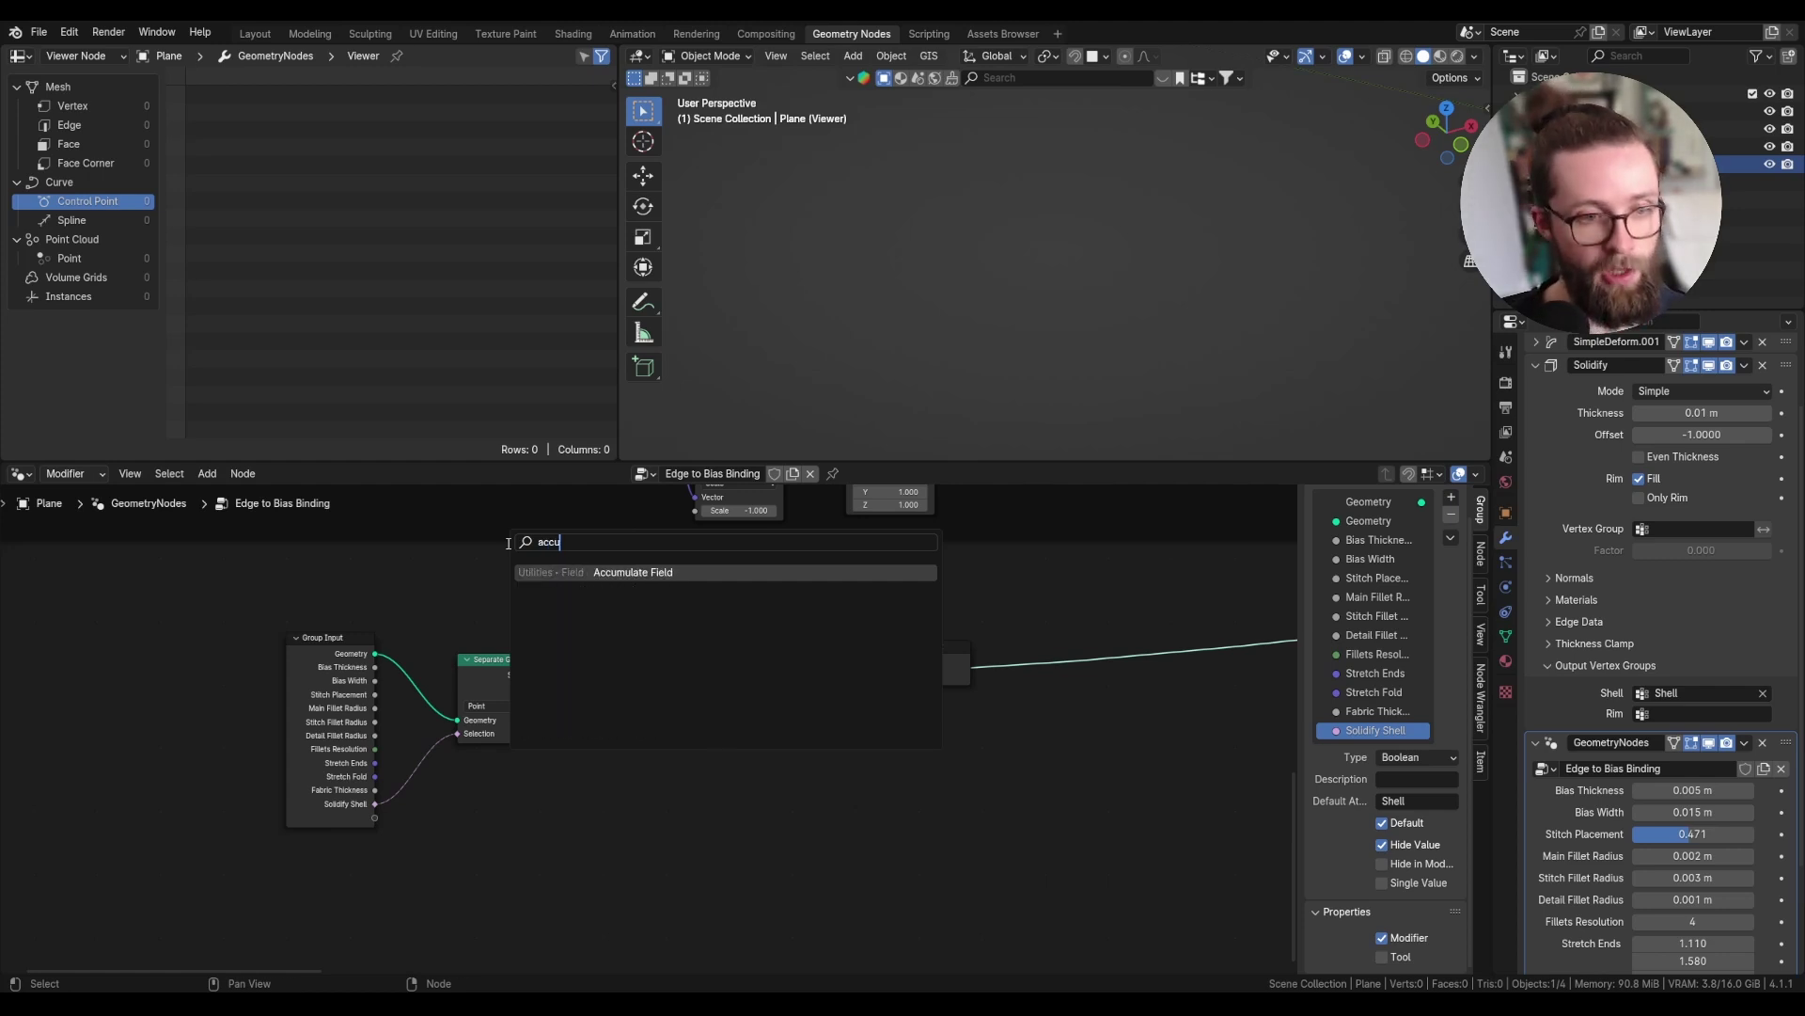
pyautogui.click(569, 569)
pyautogui.click(596, 825)
pyautogui.scroll(1, 596, 825)
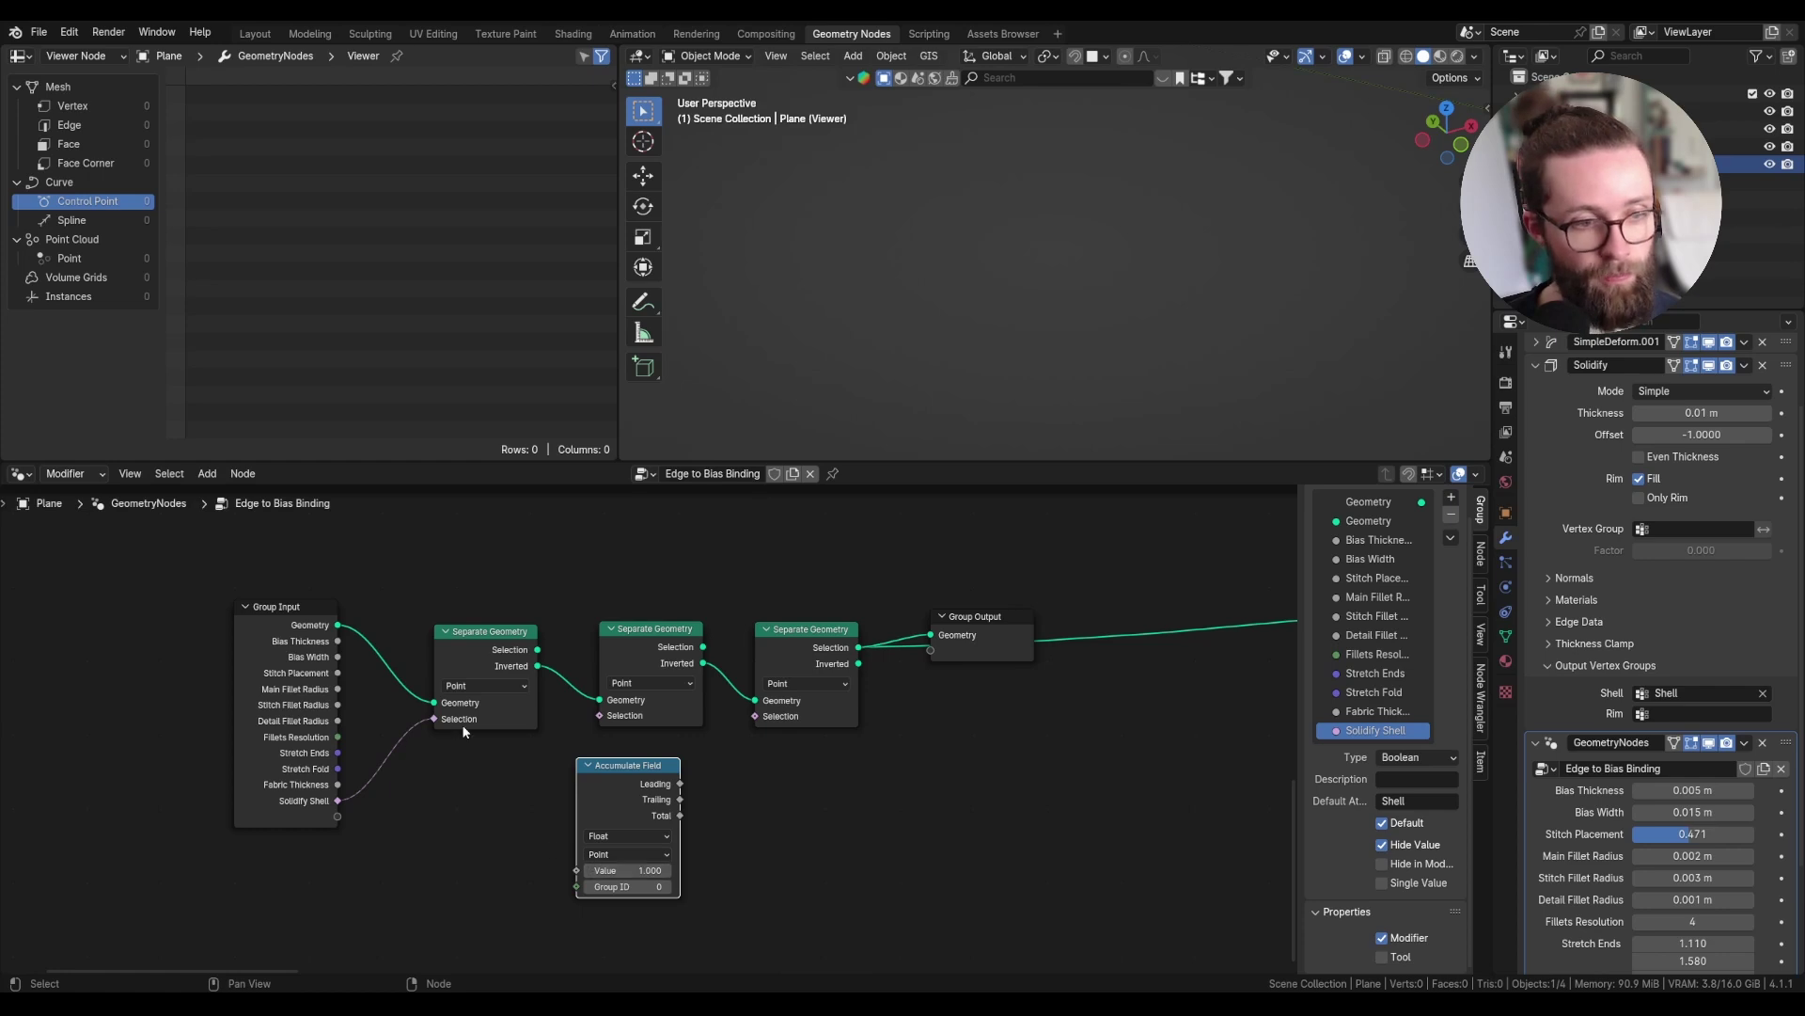
pyautogui.moveTo(463, 729); pyautogui.dragTo(556, 675, button='middle')
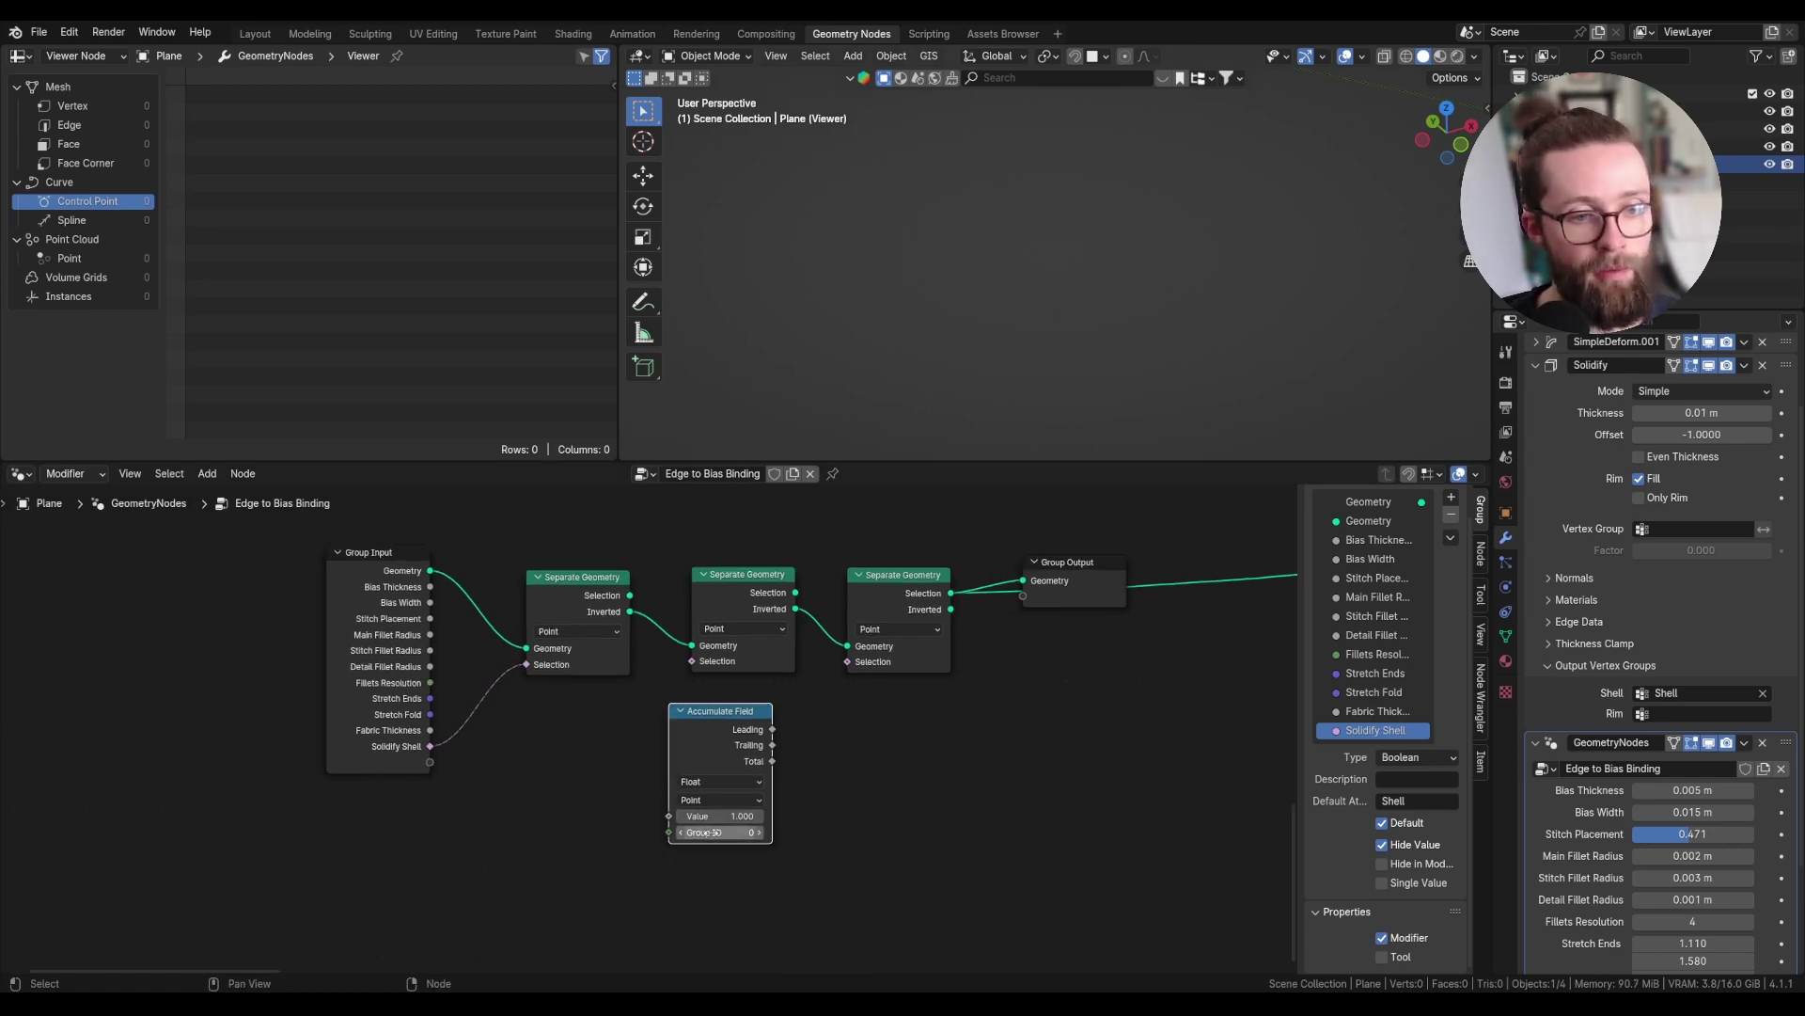
# - Add a Mesh Island node with its Island Index feeding the Accumulate Field node's Group ID
pyautogui.hotkey('shift', 'a')
pyautogui.write('isla')
pyautogui.click(608, 828)
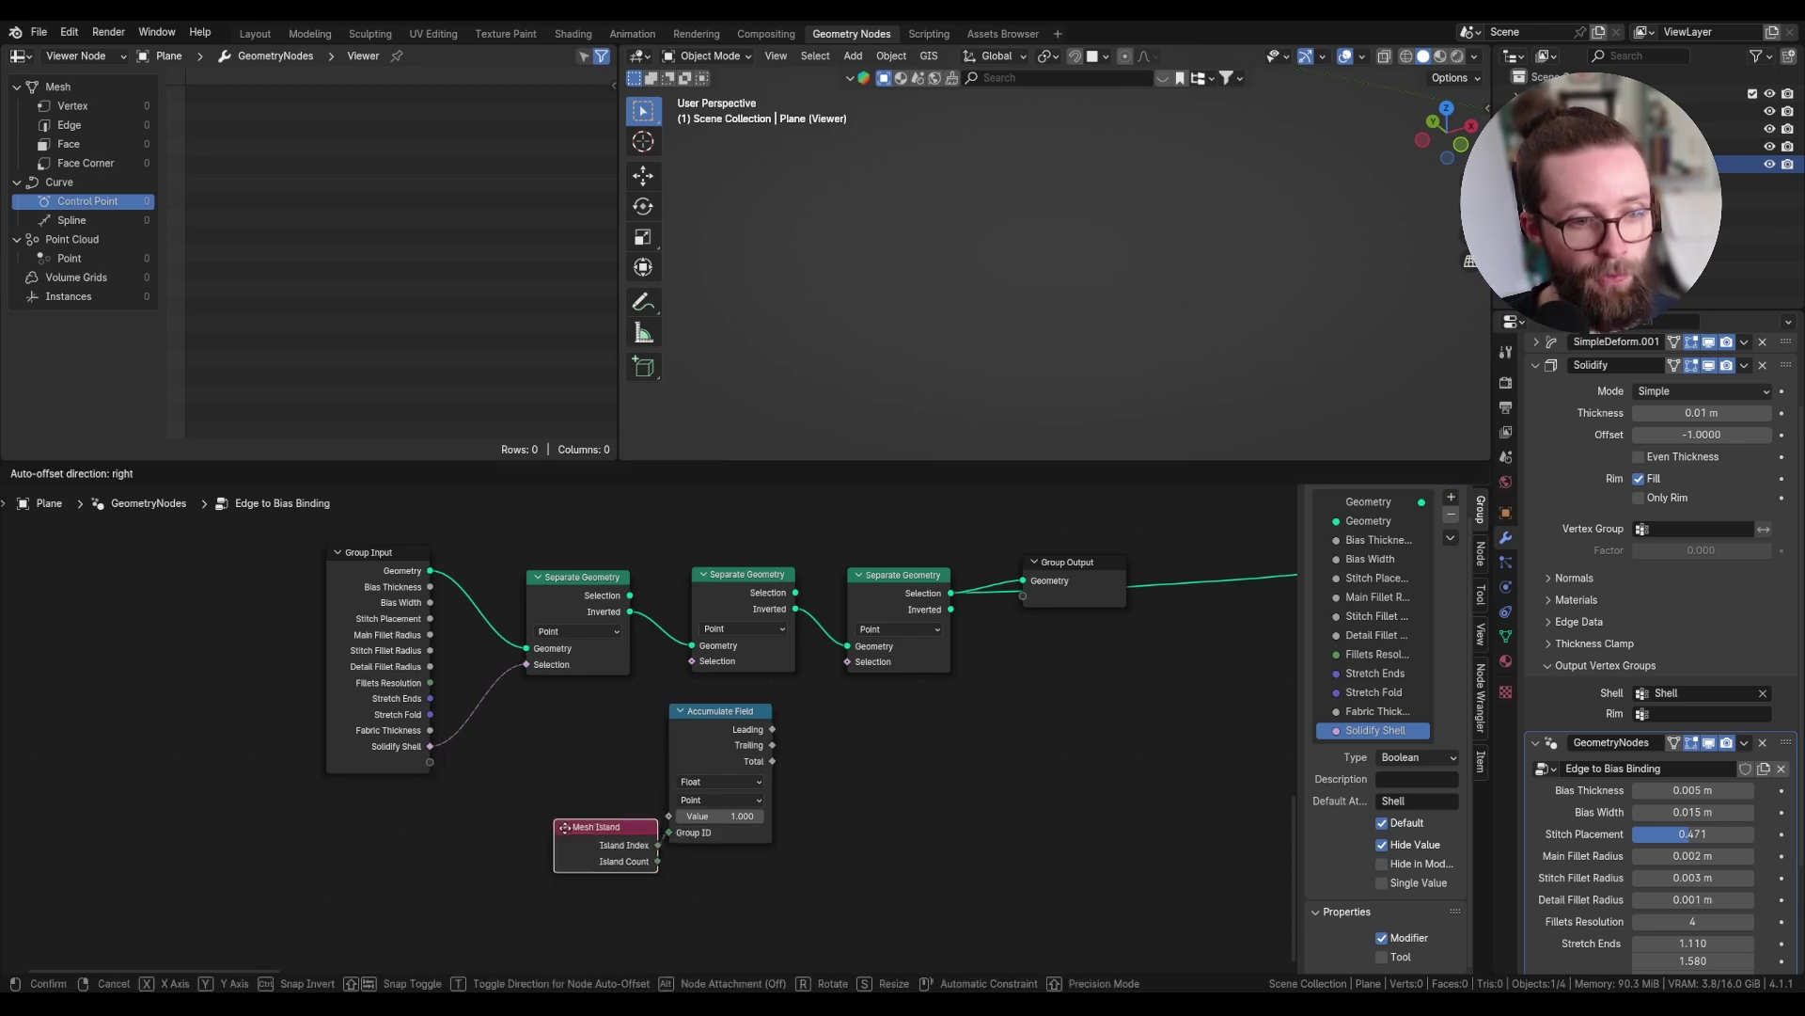
pyautogui.click(569, 837)
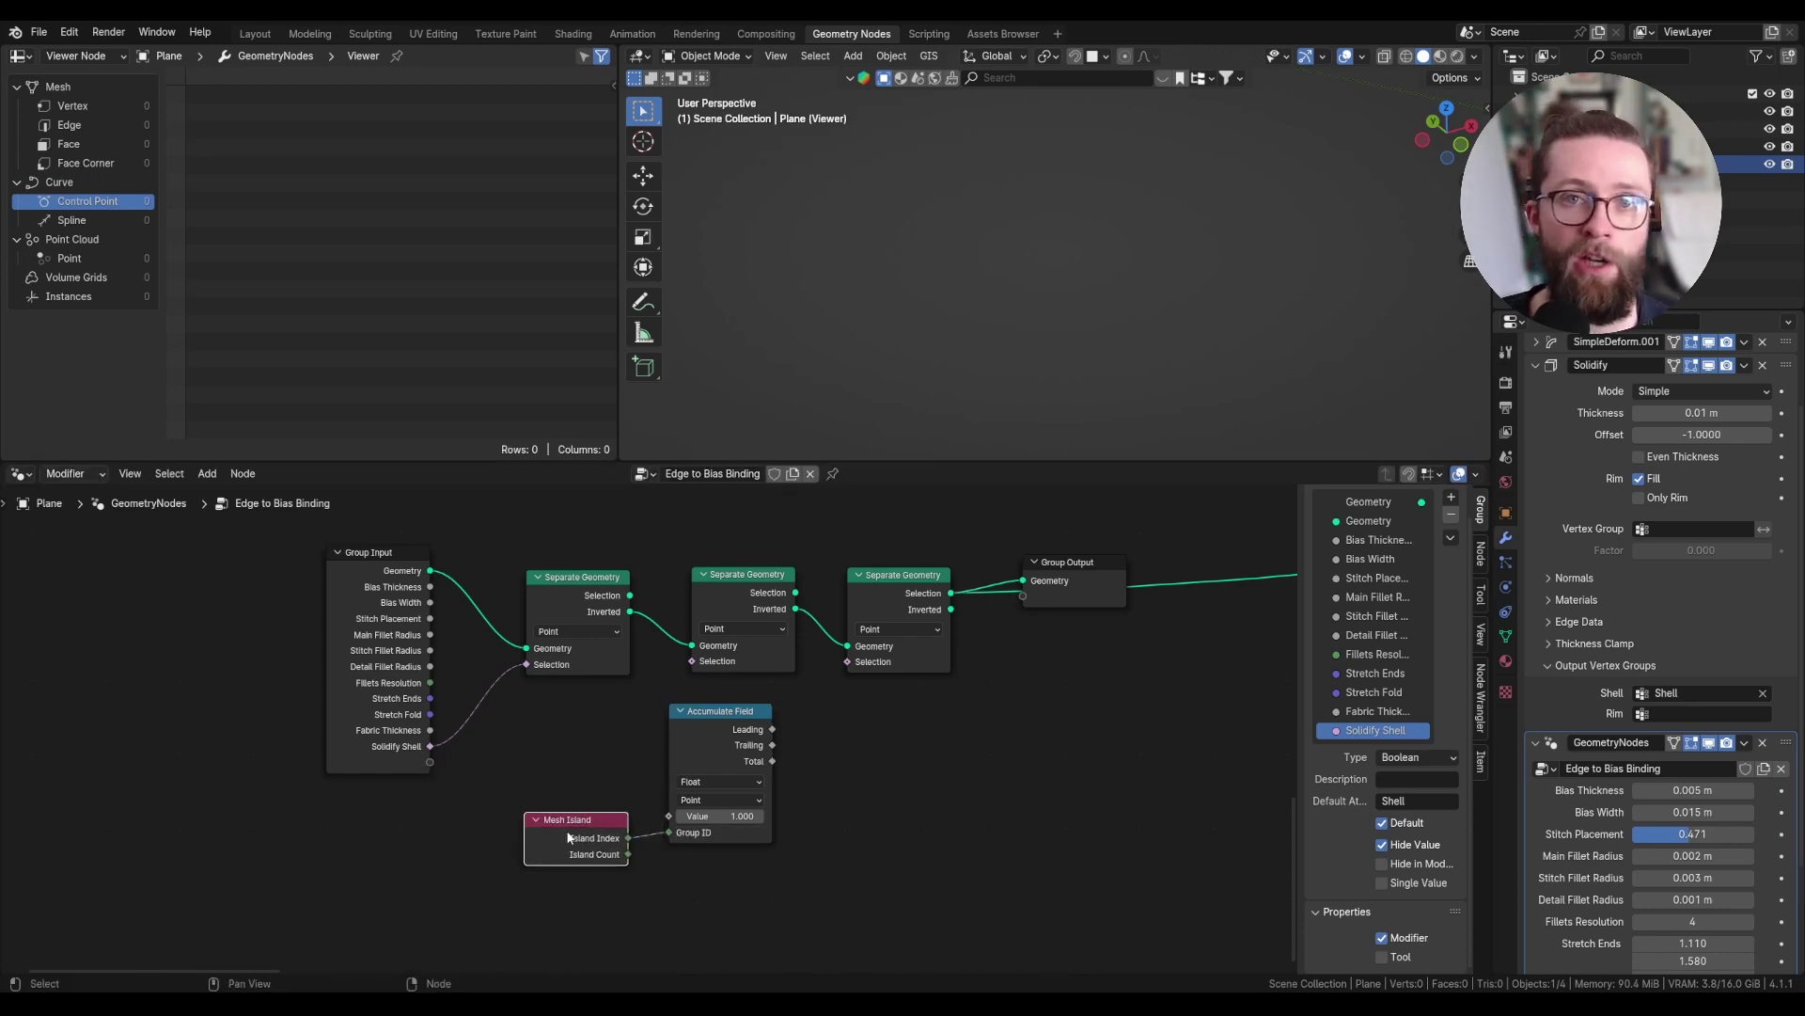
# - Expose the Accumulate Field's Value as a new group input and rename it "Edge Selection"
pyautogui.click(1506, 636)
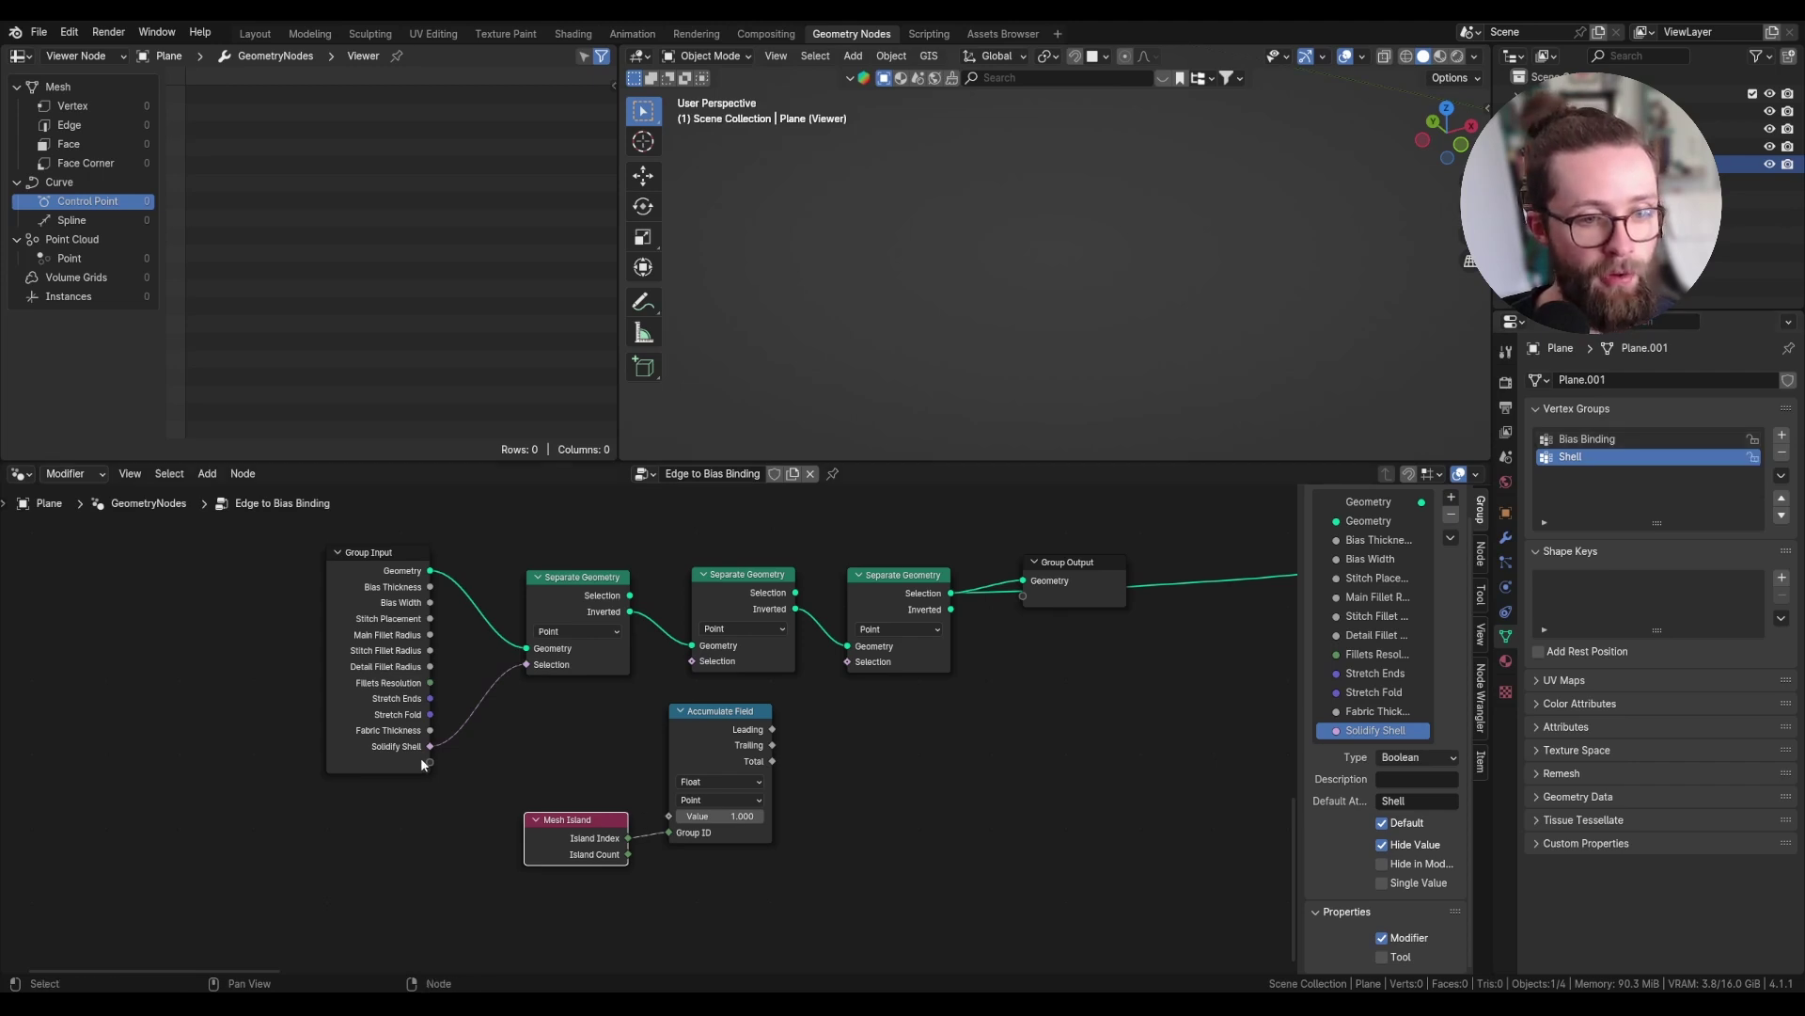
pyautogui.moveTo(424, 761); pyautogui.dragTo(669, 815)
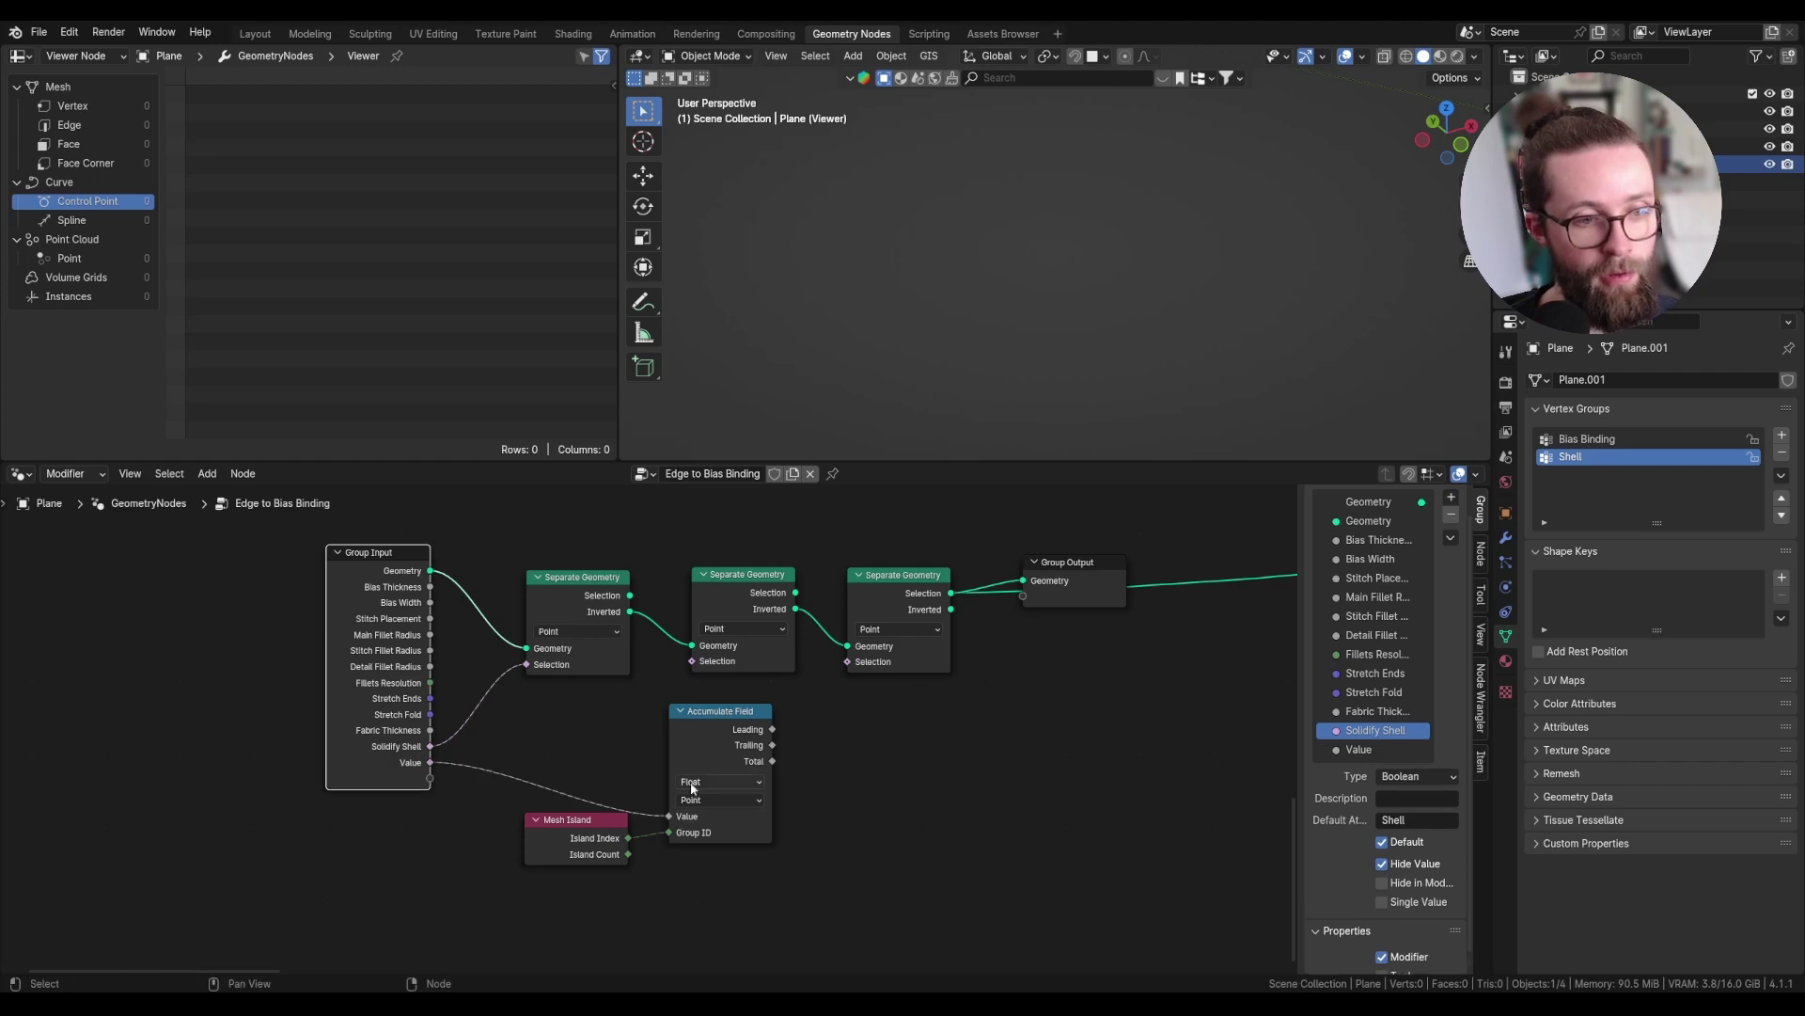
pyautogui.click(1368, 749)
pyautogui.doubleClick(1367, 749)
pyautogui.write('Edg')
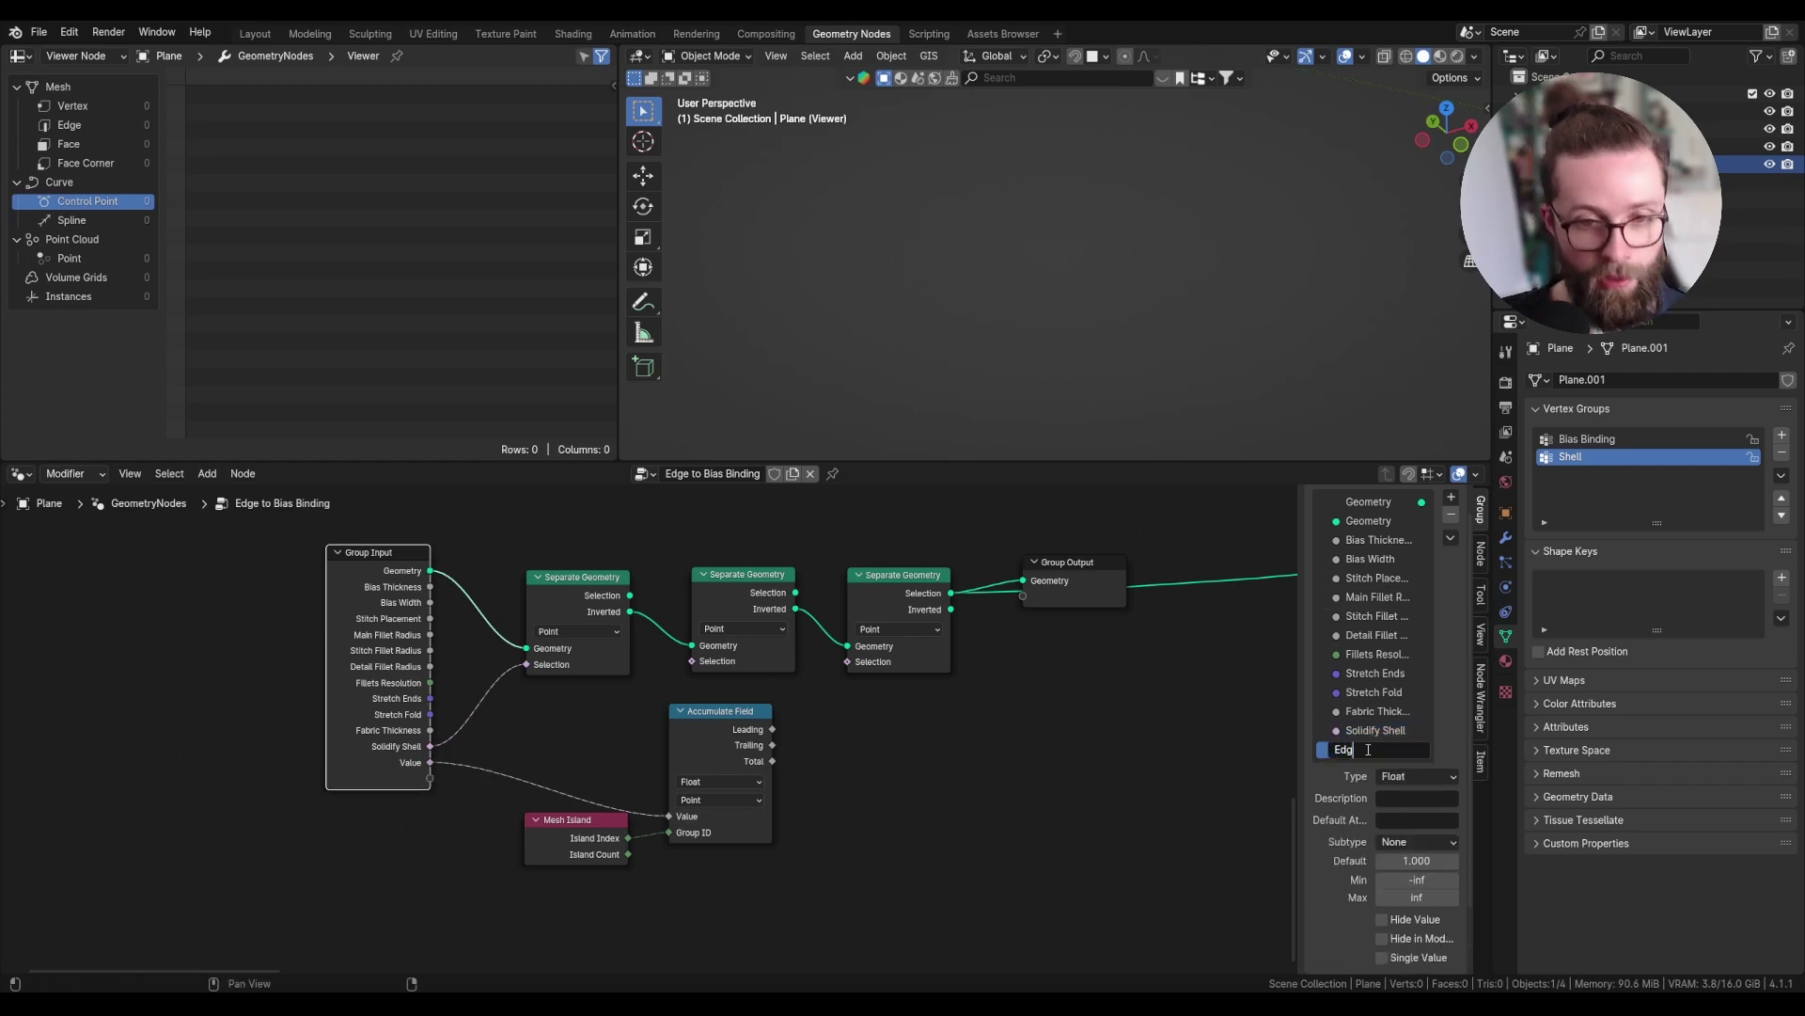
pyautogui.write('e Selection')
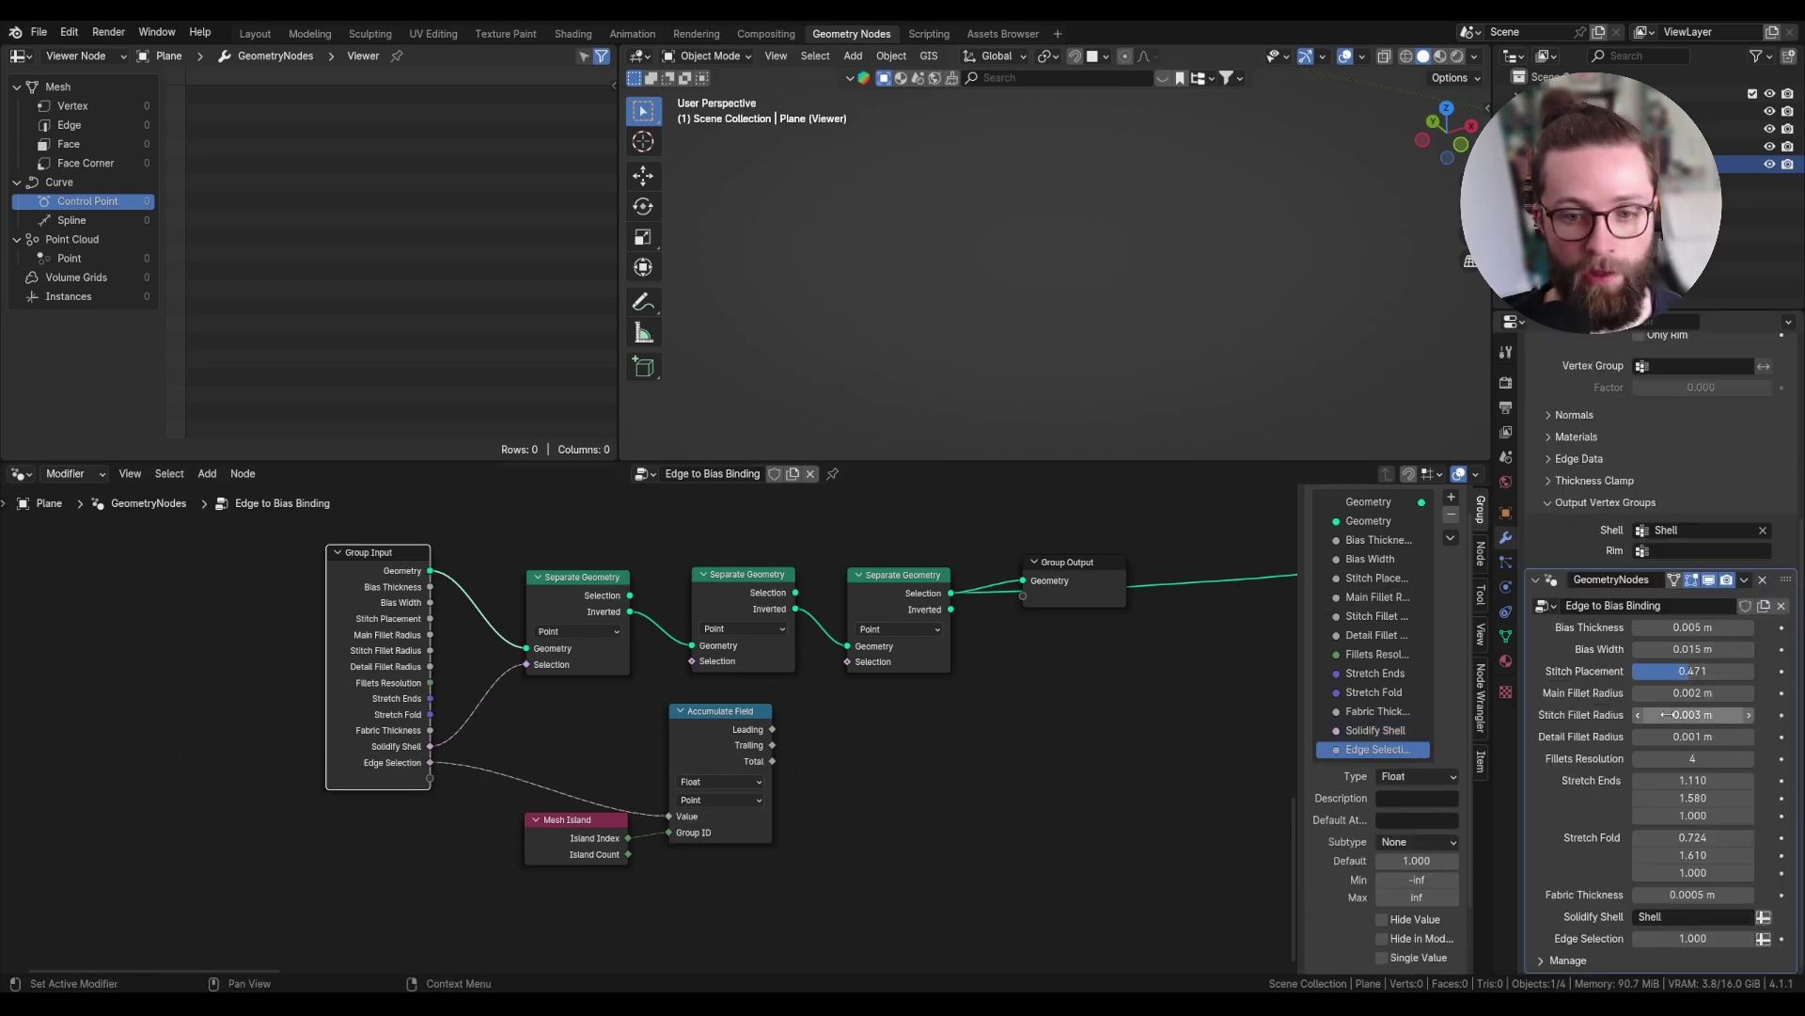
# - Switch the modifier's Edge Selection input to attribute mode and assign the "Bias Binding" vertex group
pyautogui.click(1764, 938)
pyautogui.click(1686, 937)
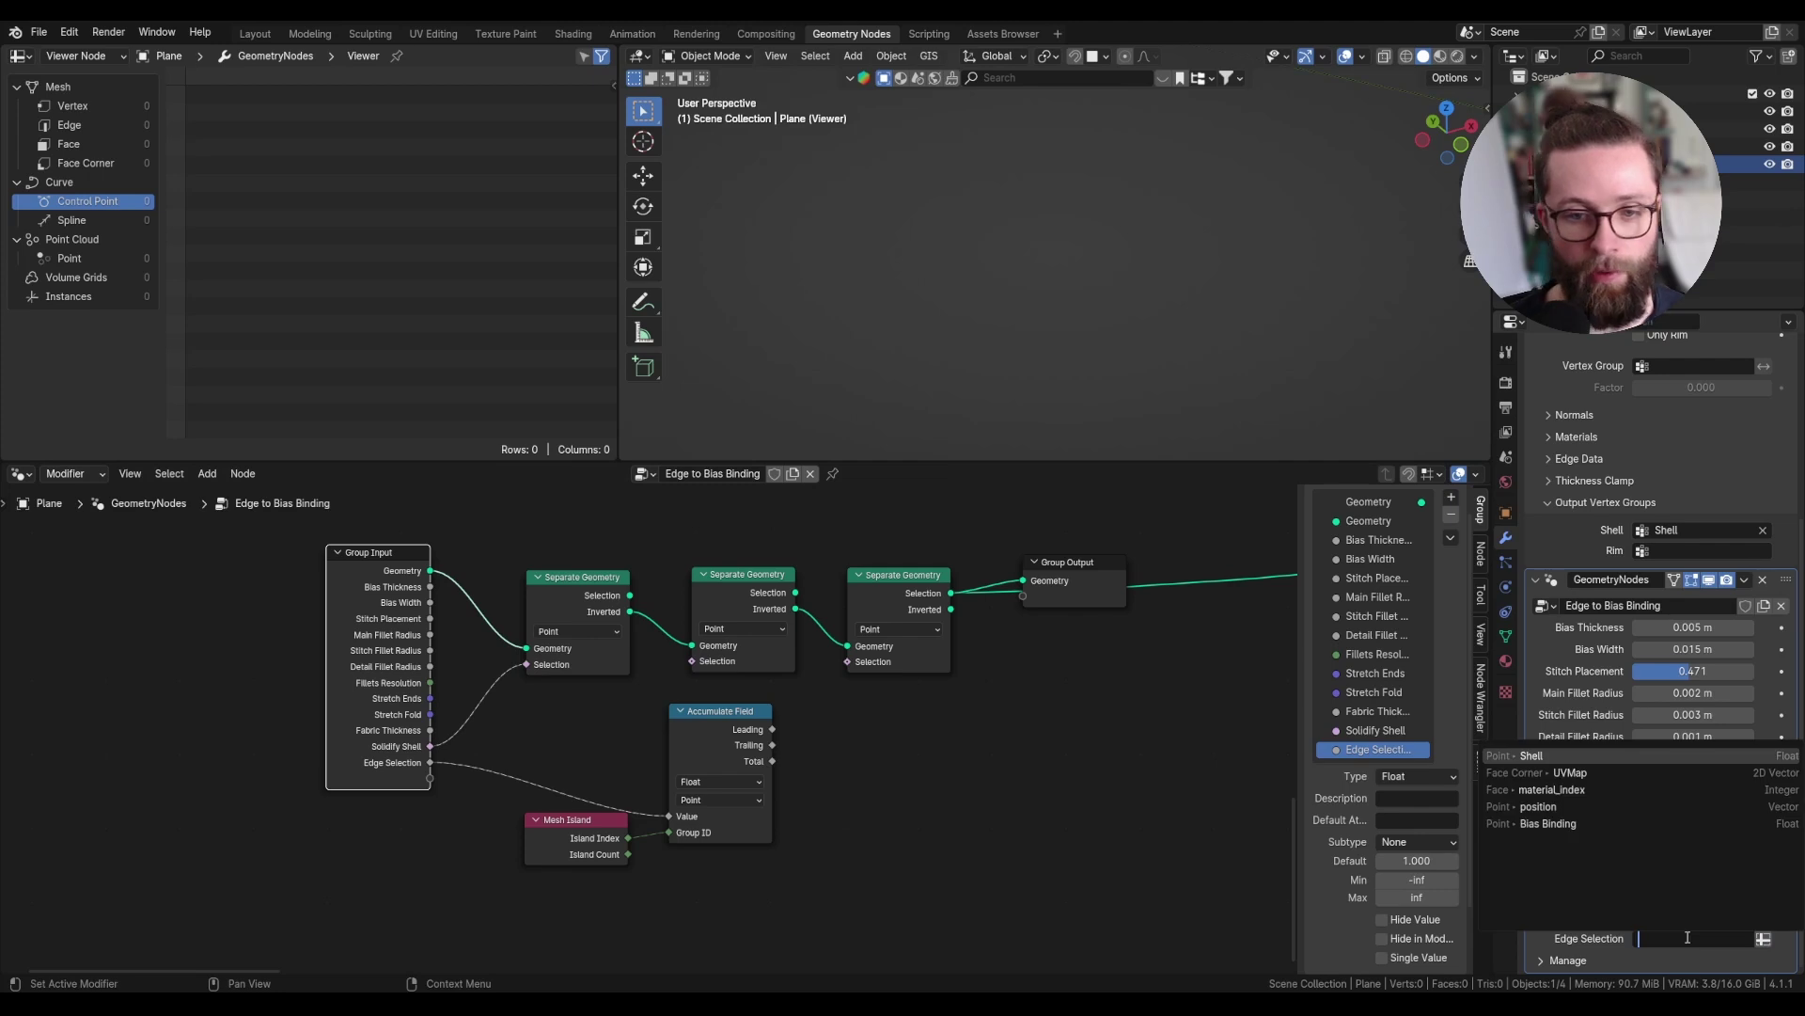
pyautogui.press('Down')
pyautogui.press('Down')
pyautogui.press('Down')
pyautogui.press('Down')
pyautogui.press('Return')
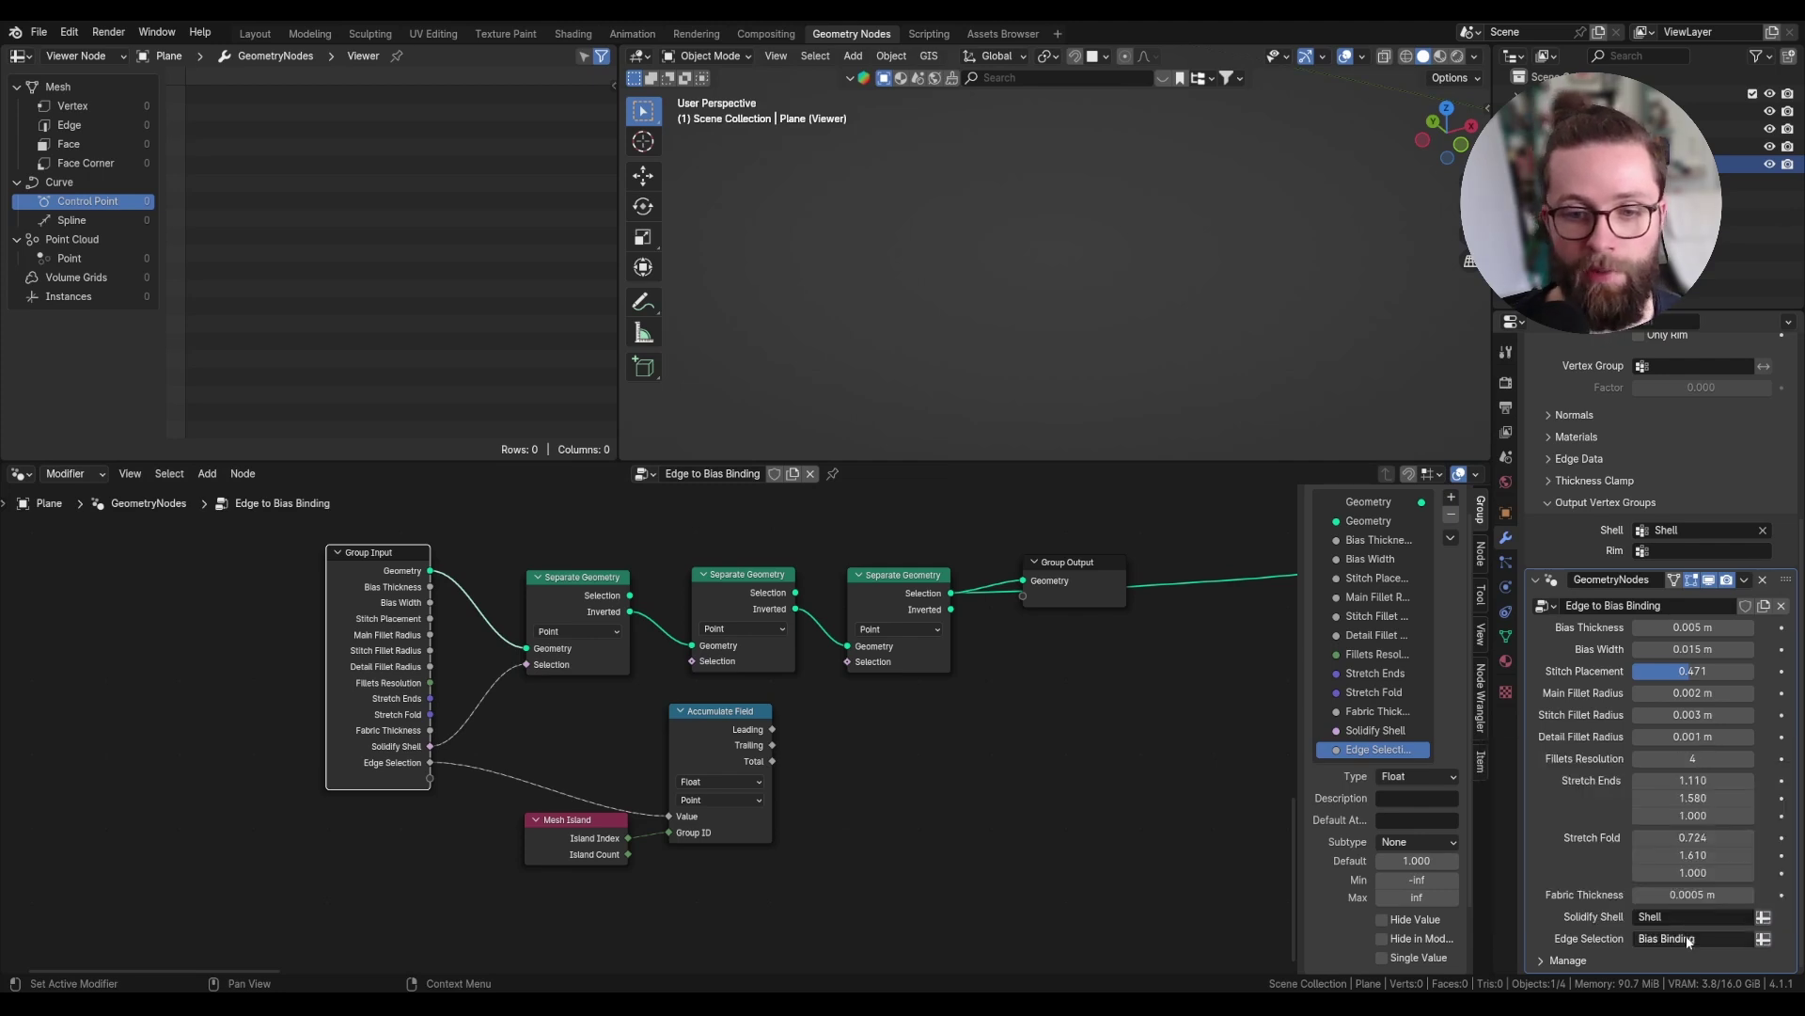
# - Set the Edge Selection group input's default value to 0
pyautogui.click(1401, 862)
pyautogui.write('0')
pyautogui.press('Return')
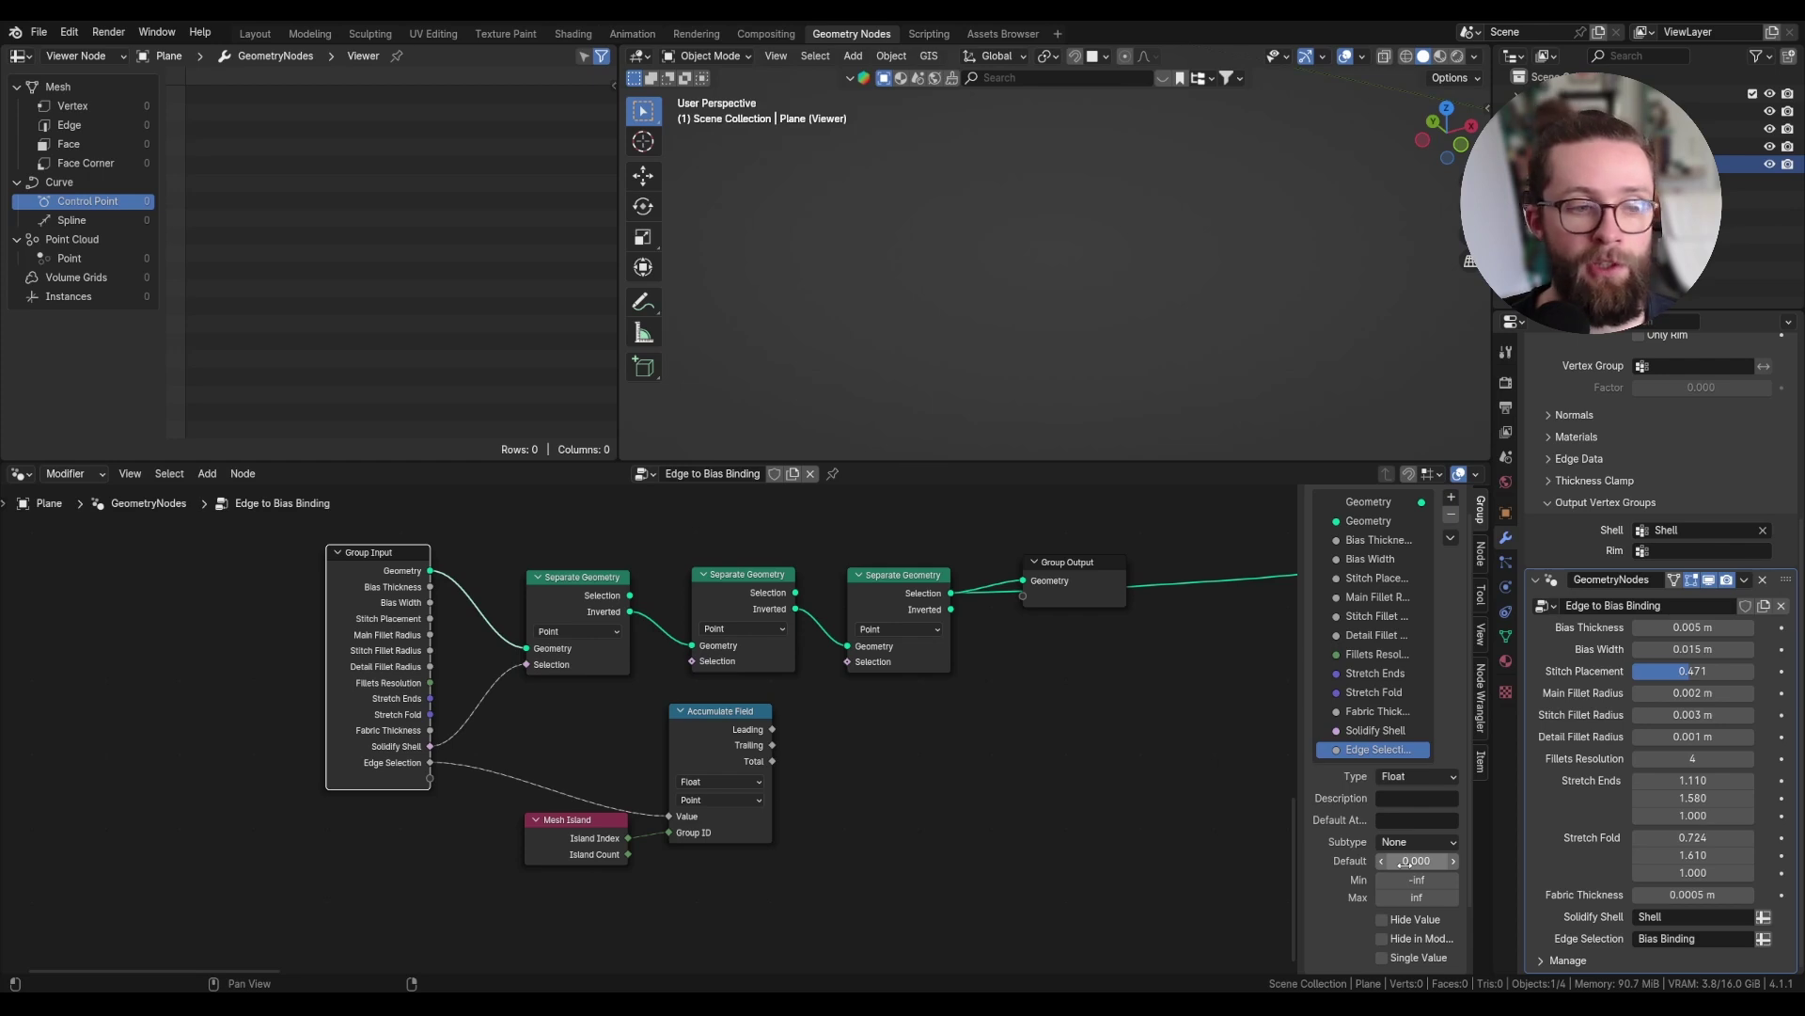
# - Connect the Accumulate Field's Total to the third Separate Geometry's Selection, and move the Accumulate Field and Mesh Island nodes lower
pyautogui.scroll(-1, 712, 743)
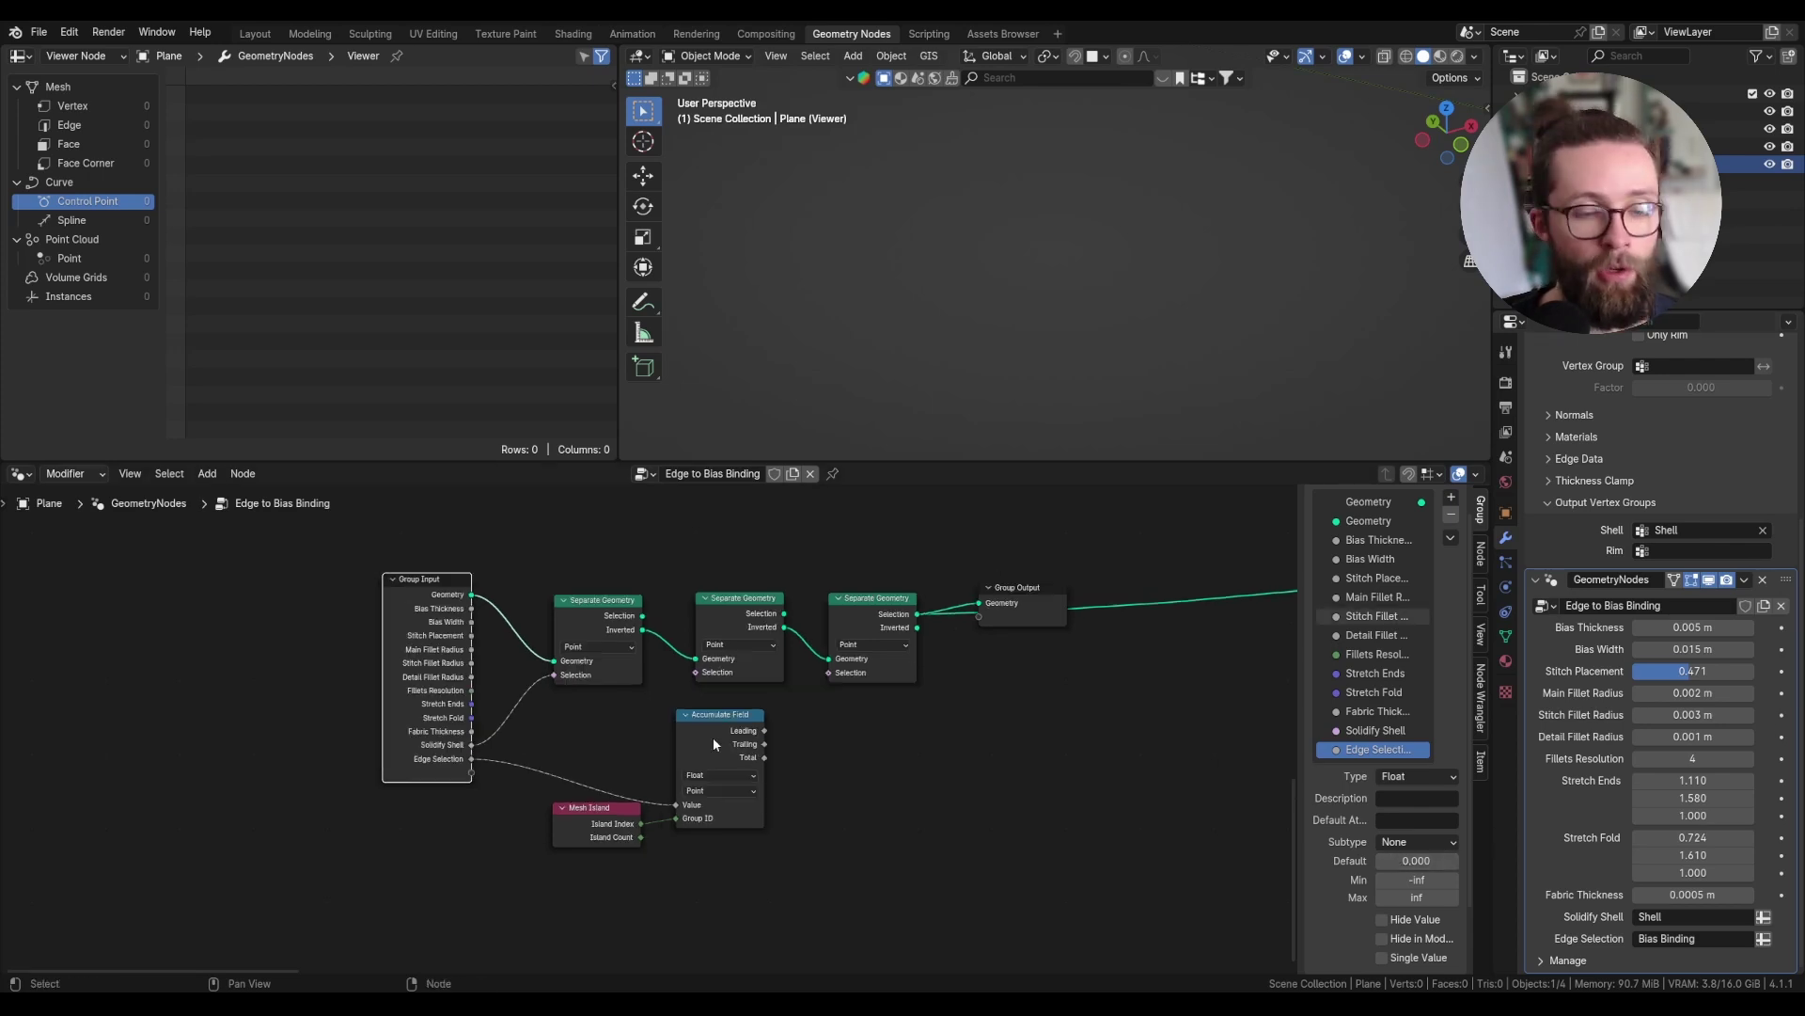
pyautogui.moveTo(764, 757); pyautogui.dragTo(892, 617)
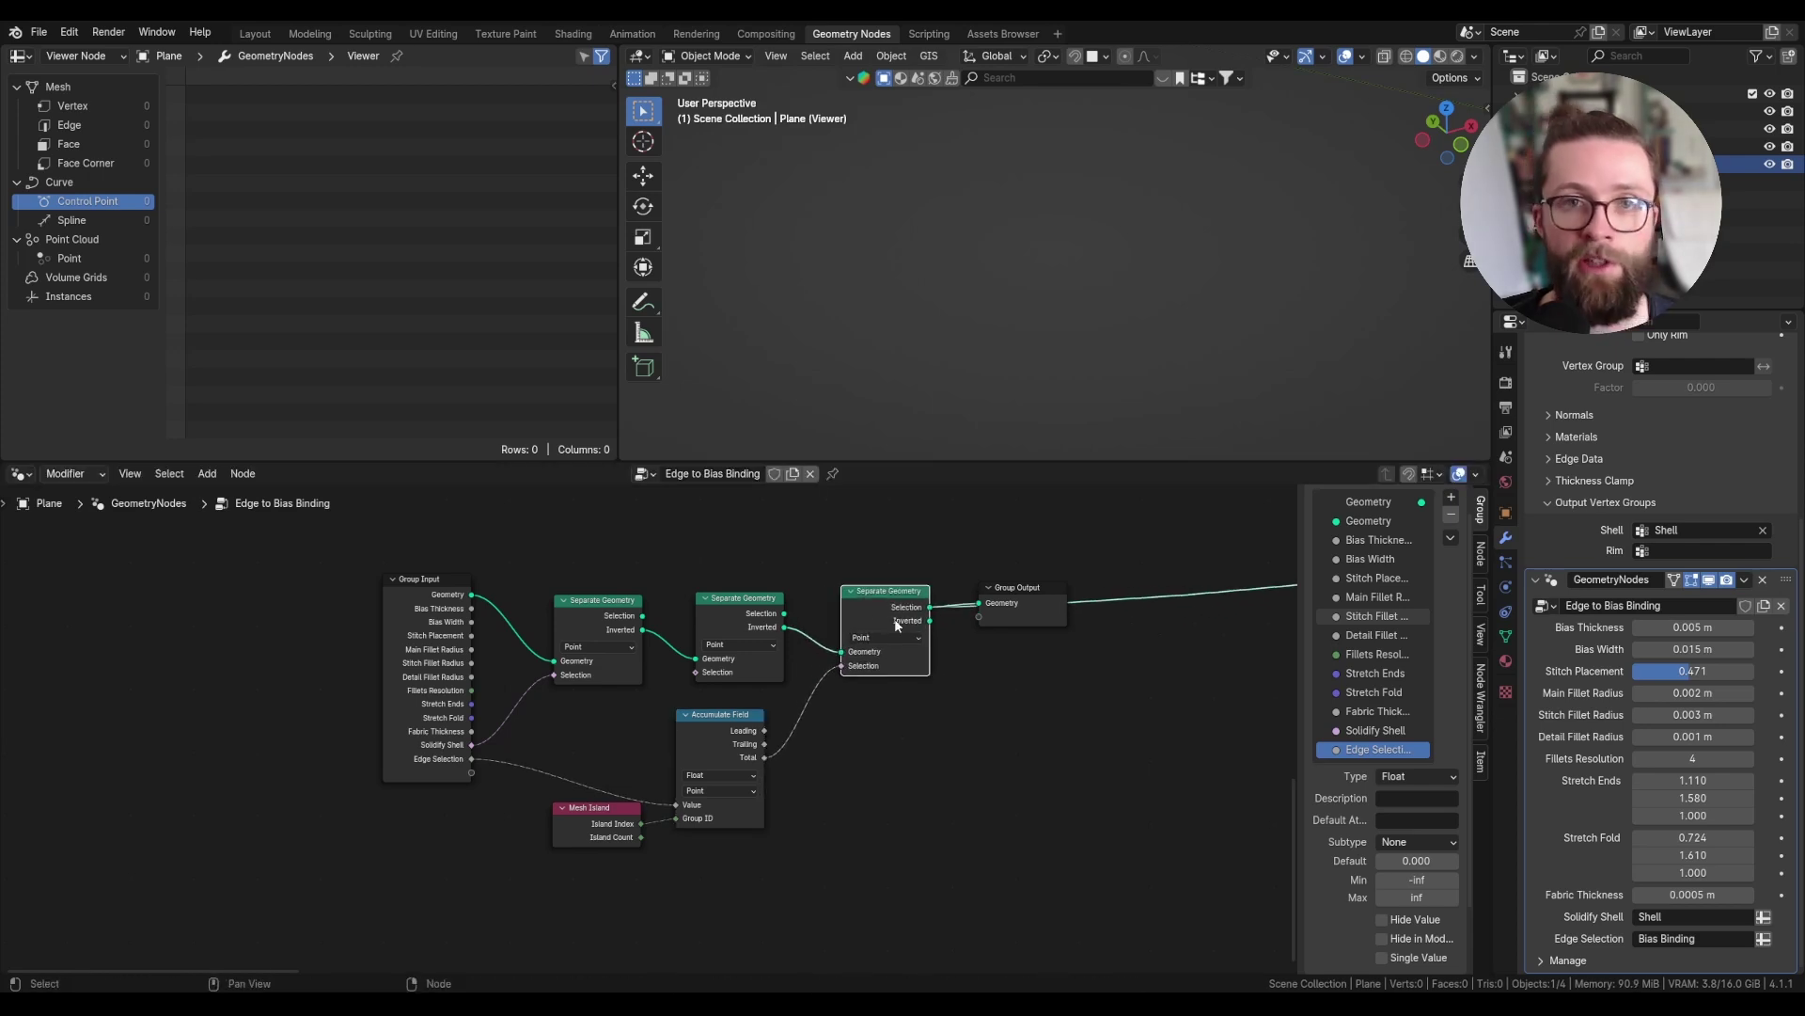
pyautogui.moveTo(802, 698); pyautogui.dragTo(628, 818)
pyautogui.moveTo(709, 730); pyautogui.dragTo(718, 764)
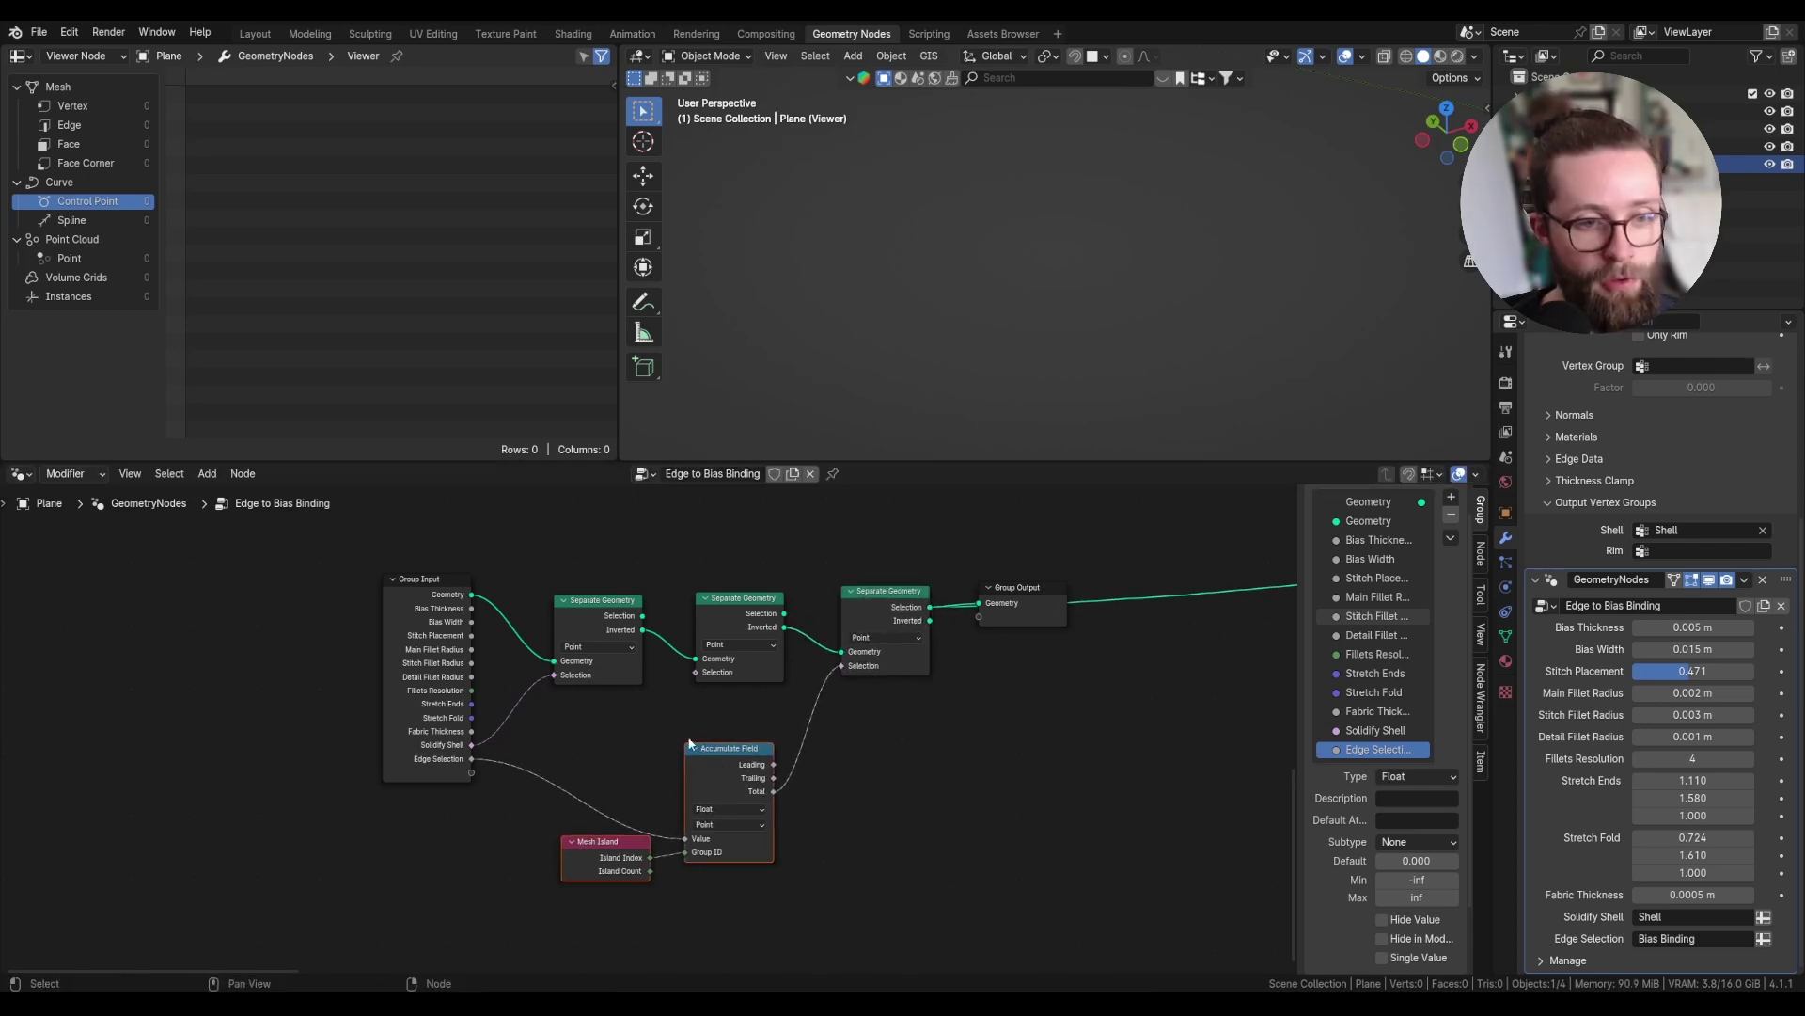
pyautogui.click(616, 720)
# - Add a Named Attribute node below the first Separate Geometry node and set its data type to Boolean
pyautogui.scroll(2, 606, 721)
pyautogui.hotkey('shift', 'a')
pyautogui.write('attri')
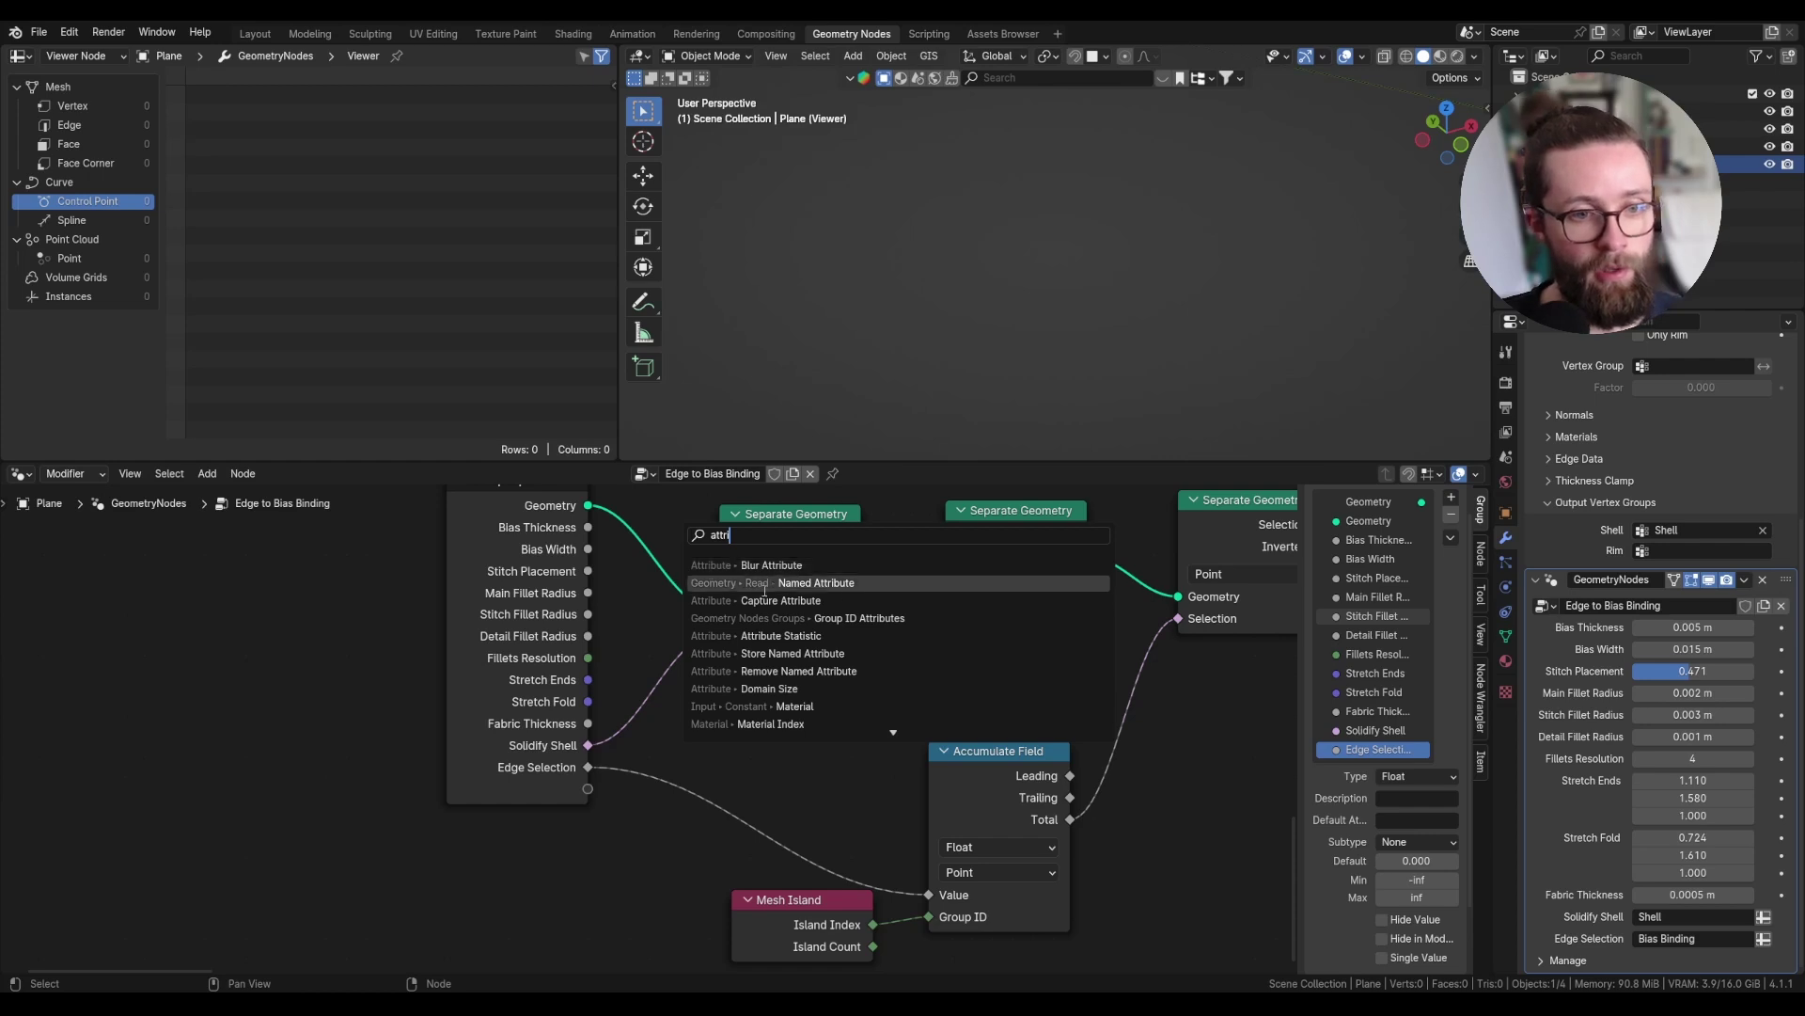
pyautogui.click(795, 585)
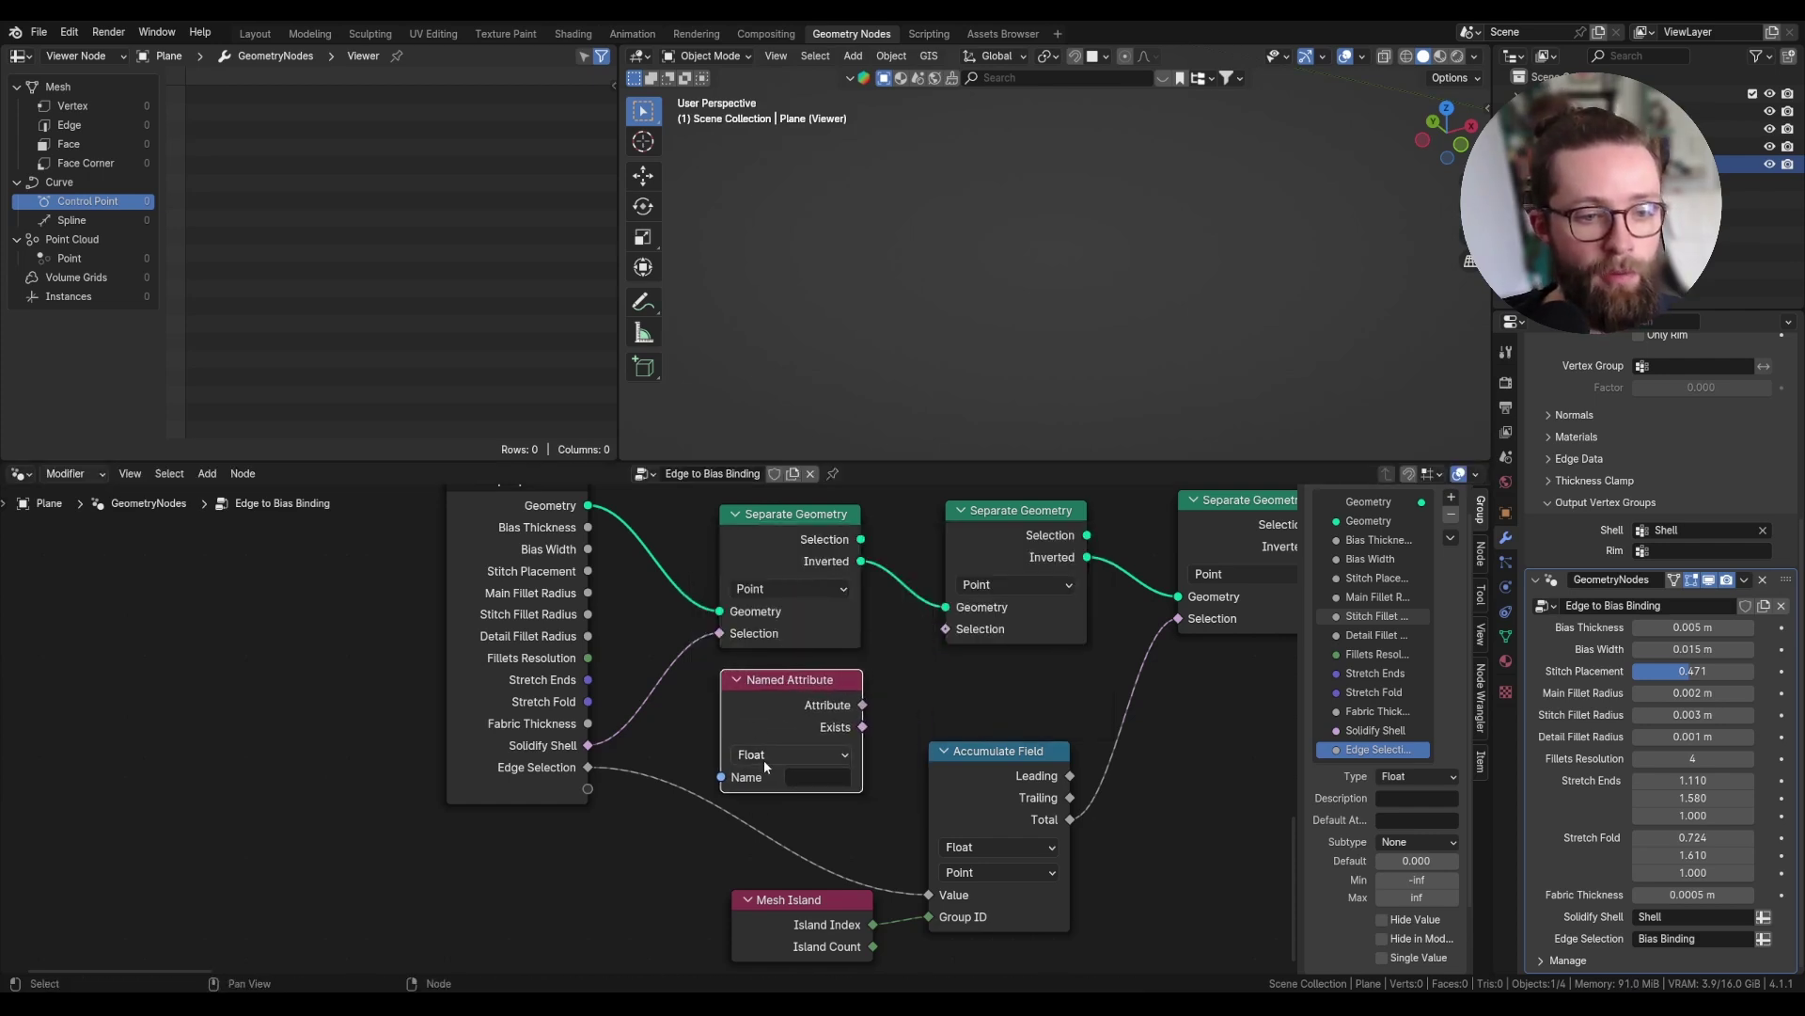
pyautogui.keyDown('ctrl'); pyautogui.scroll(-4, 763, 759); pyautogui.keyUp('ctrl')
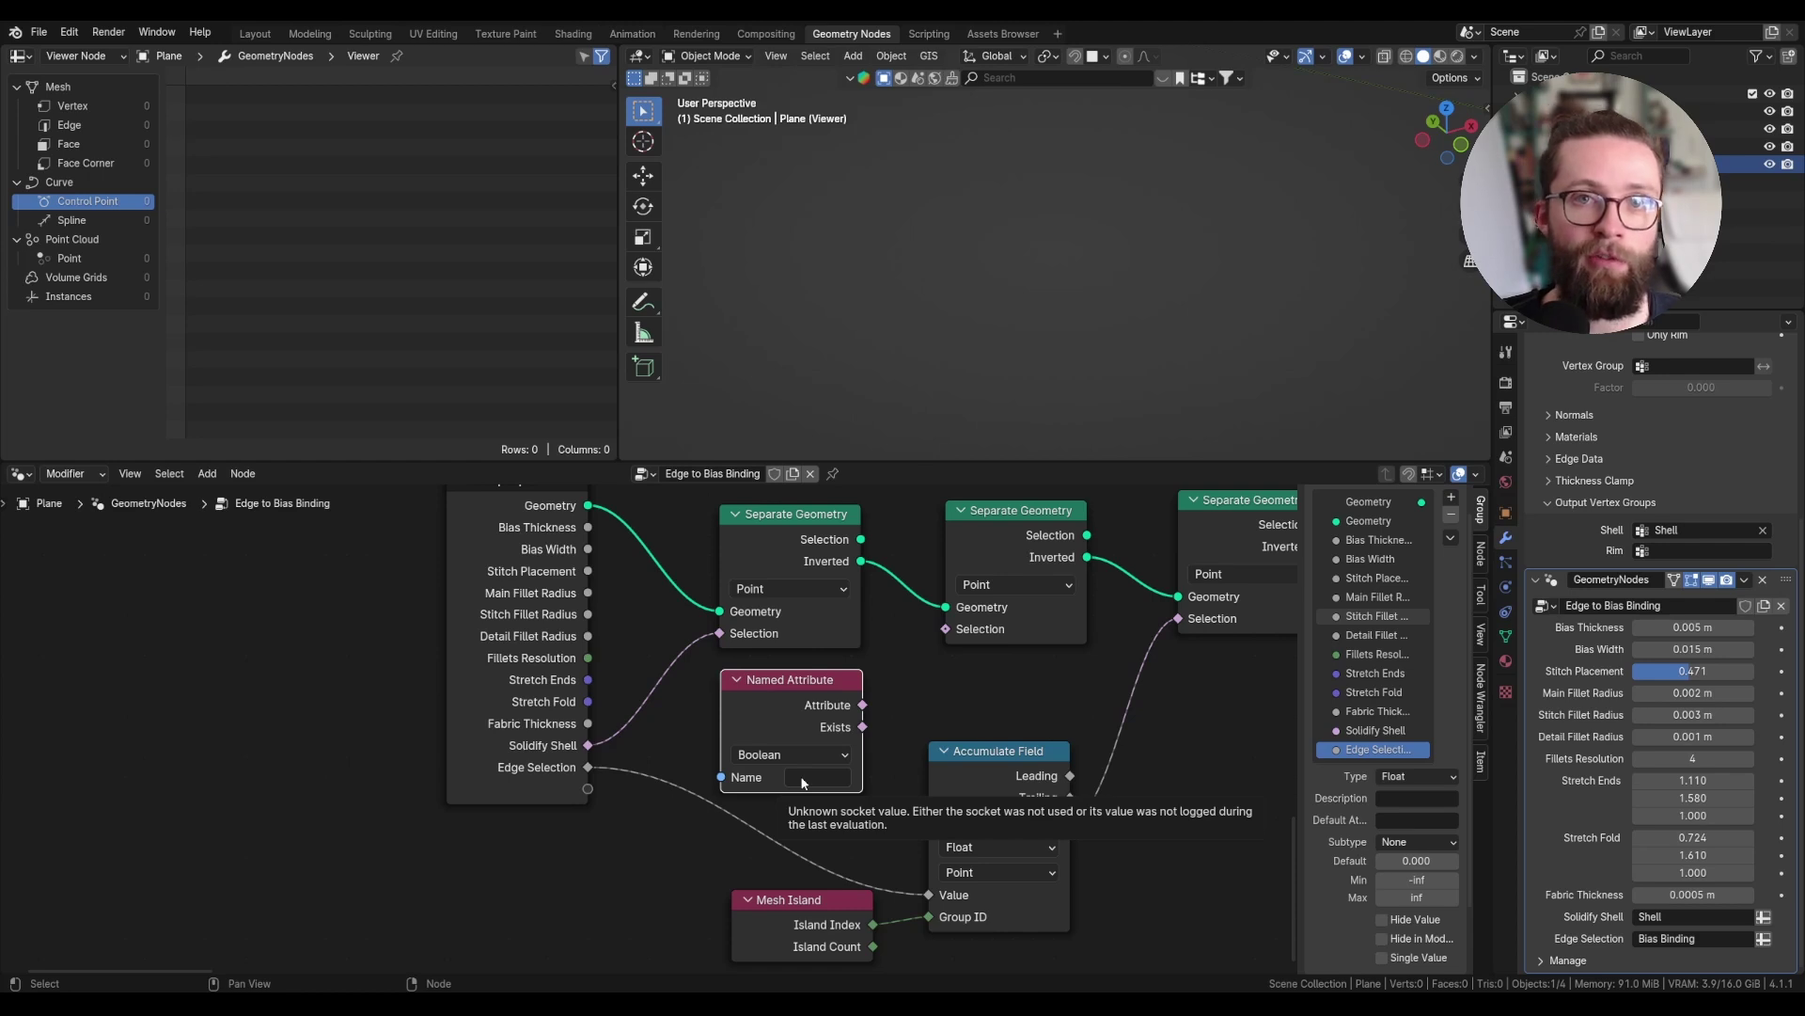
# - Set the Named Attribute node's name to "cmtb_generate"
pyautogui.scroll(2, 802, 782)
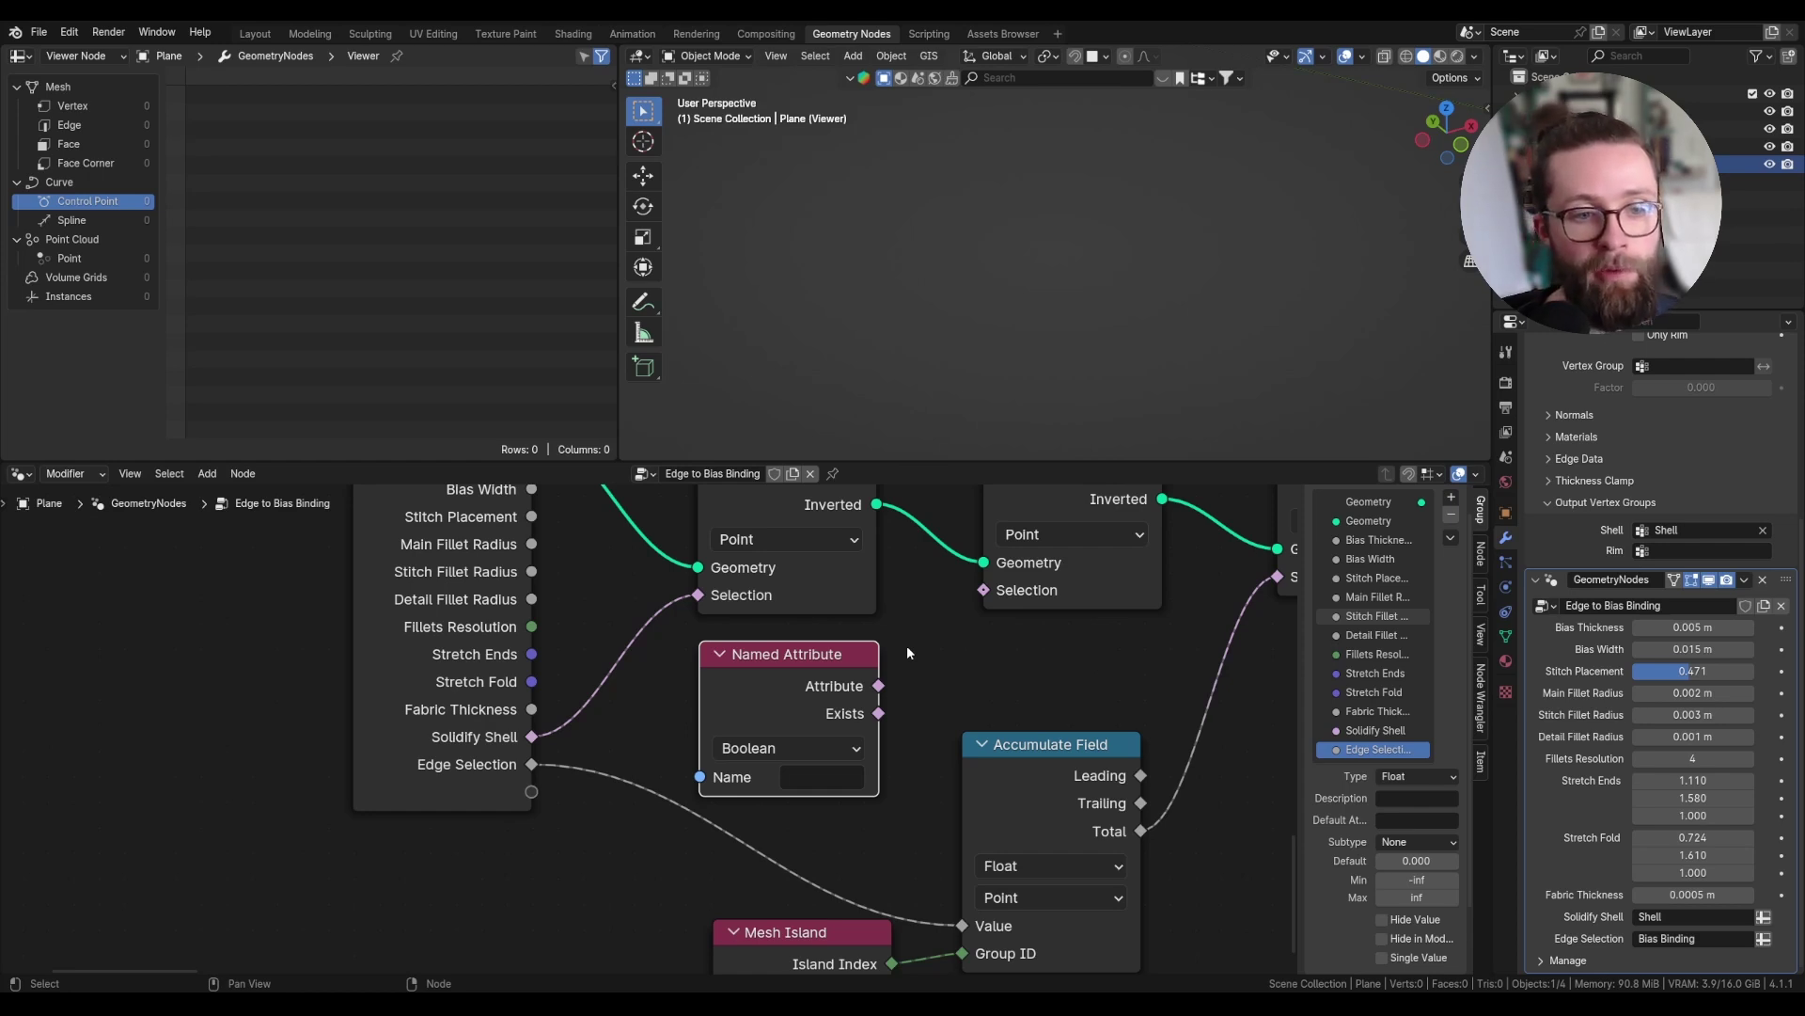
pyautogui.click(814, 780)
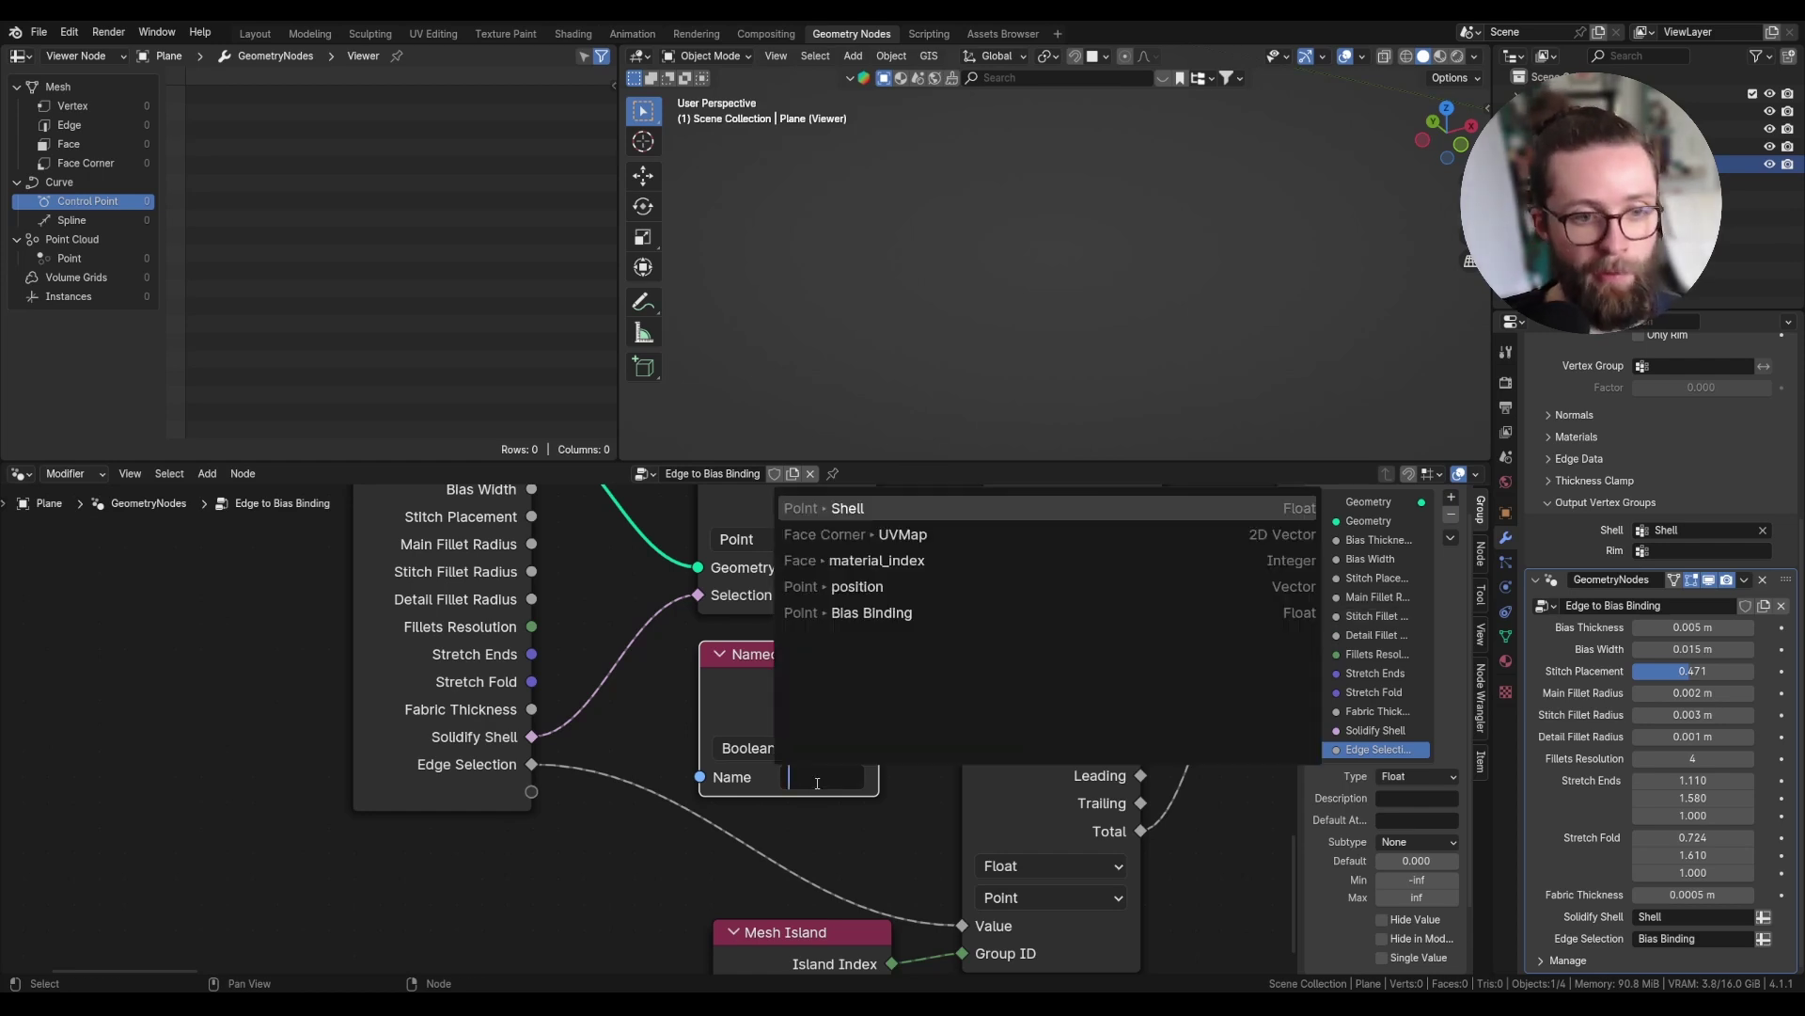
pyautogui.write('cm')
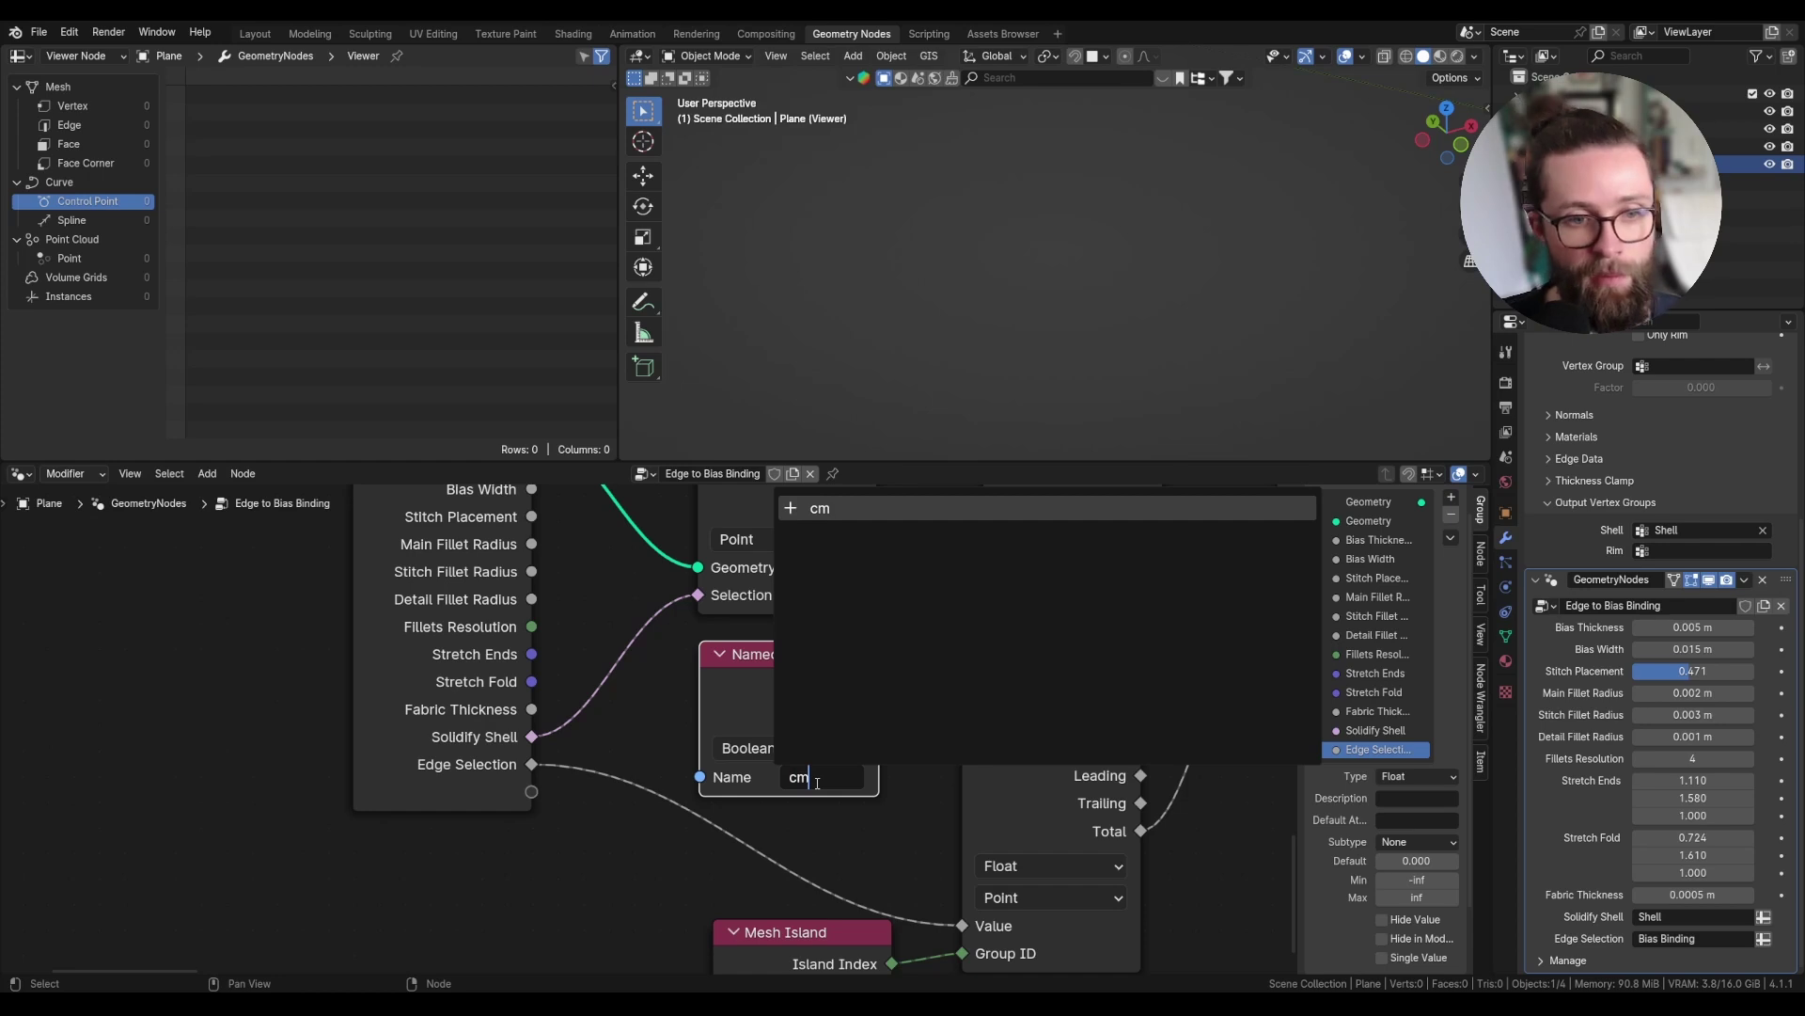
pyautogui.write('tb_gene')
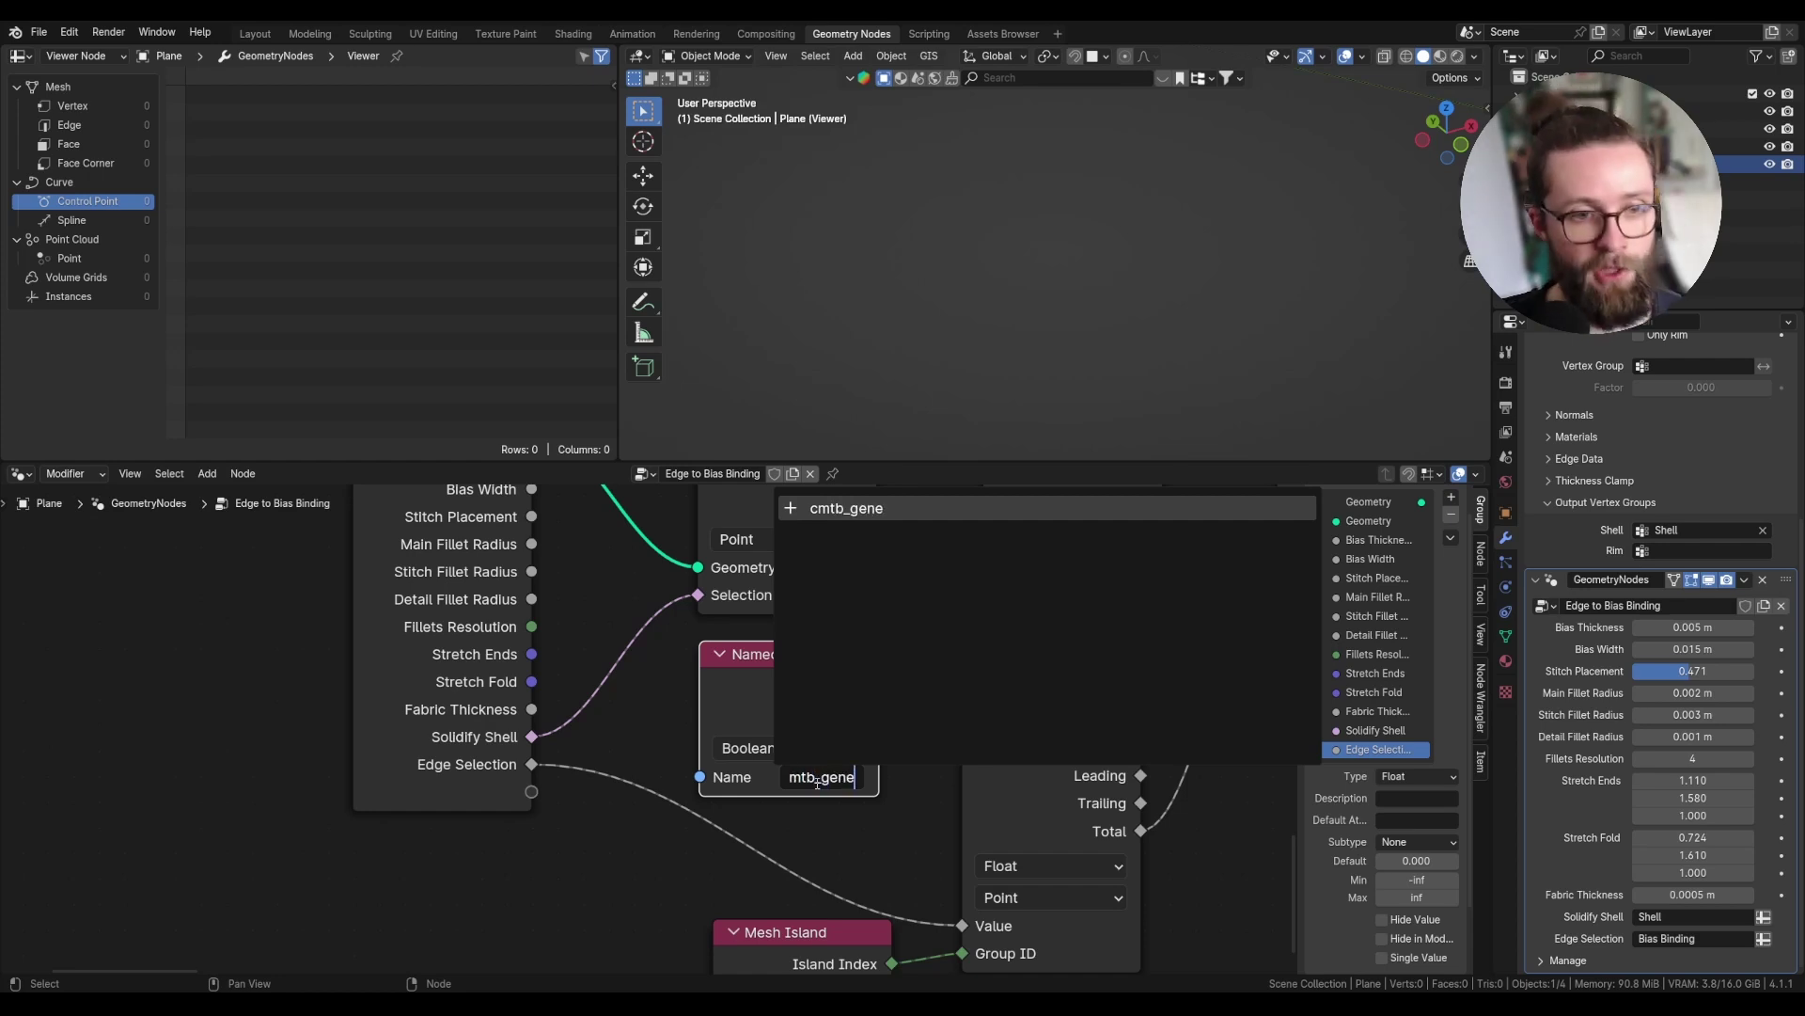
pyautogui.write('rate')
pyautogui.press('Return')
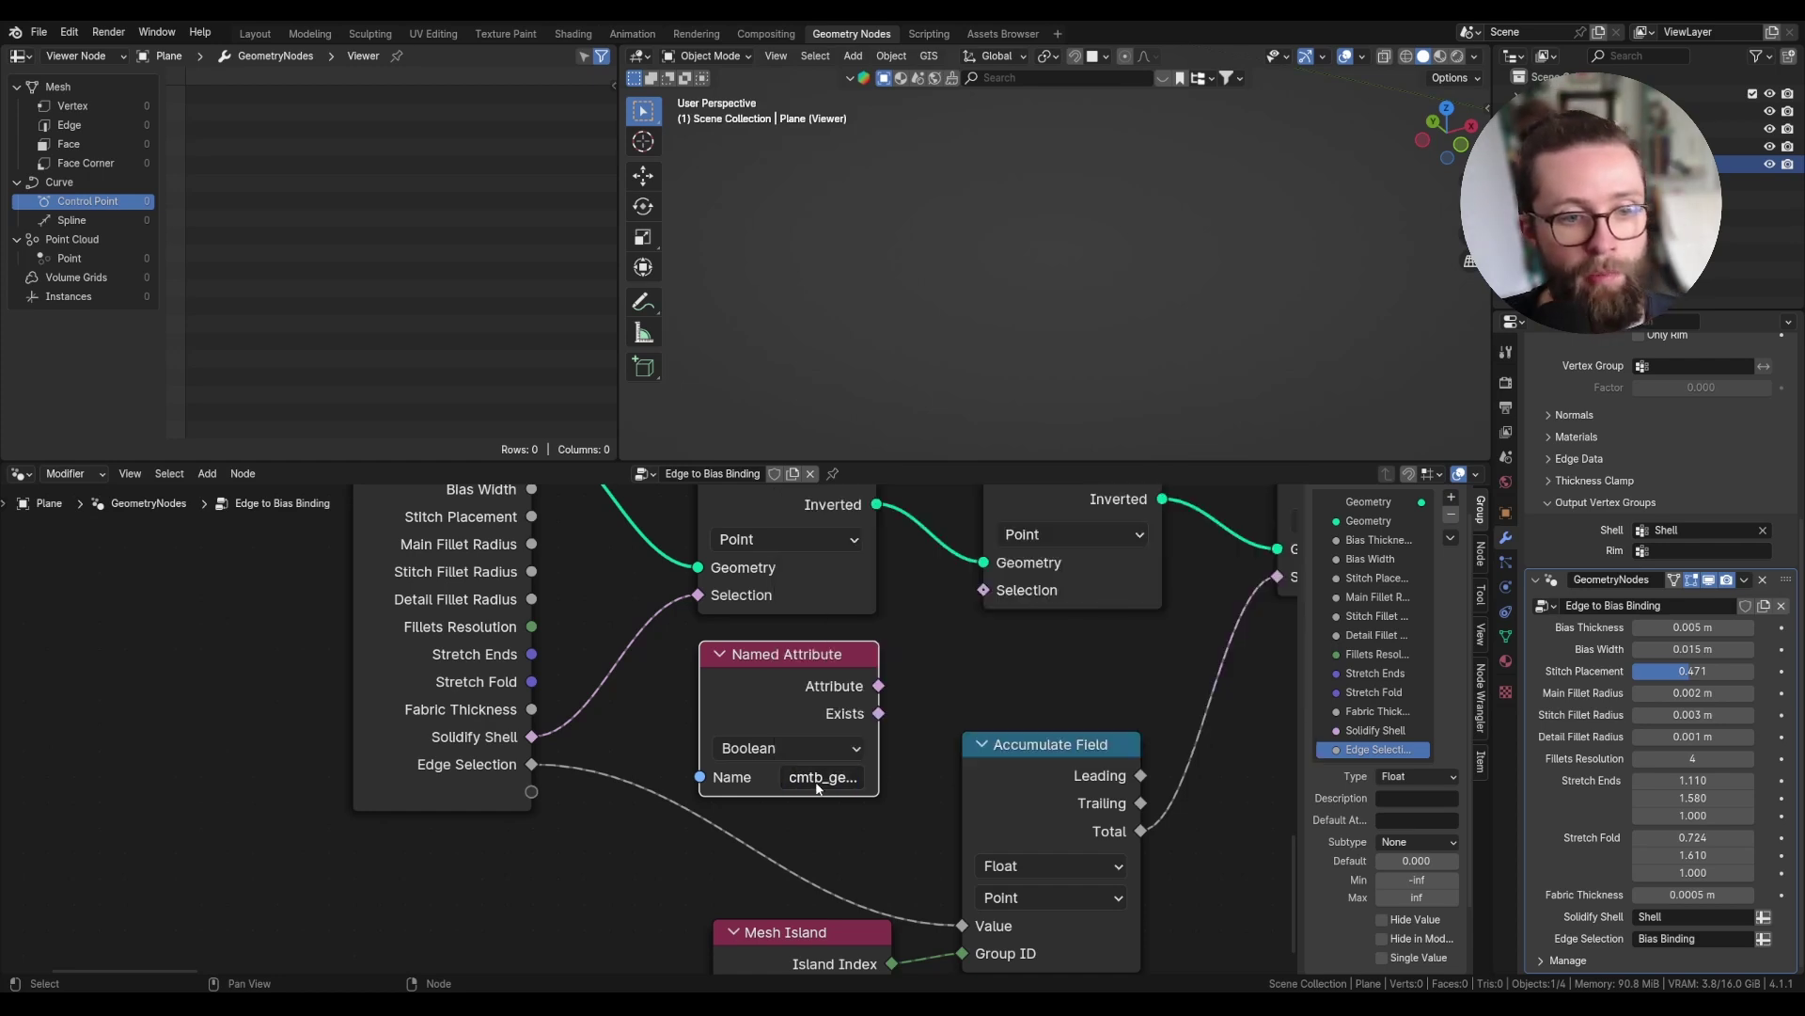
# - Connect the Named Attribute's Attribute output to the second Separate Geometry node's Selection
pyautogui.scroll(-1, 662, 742)
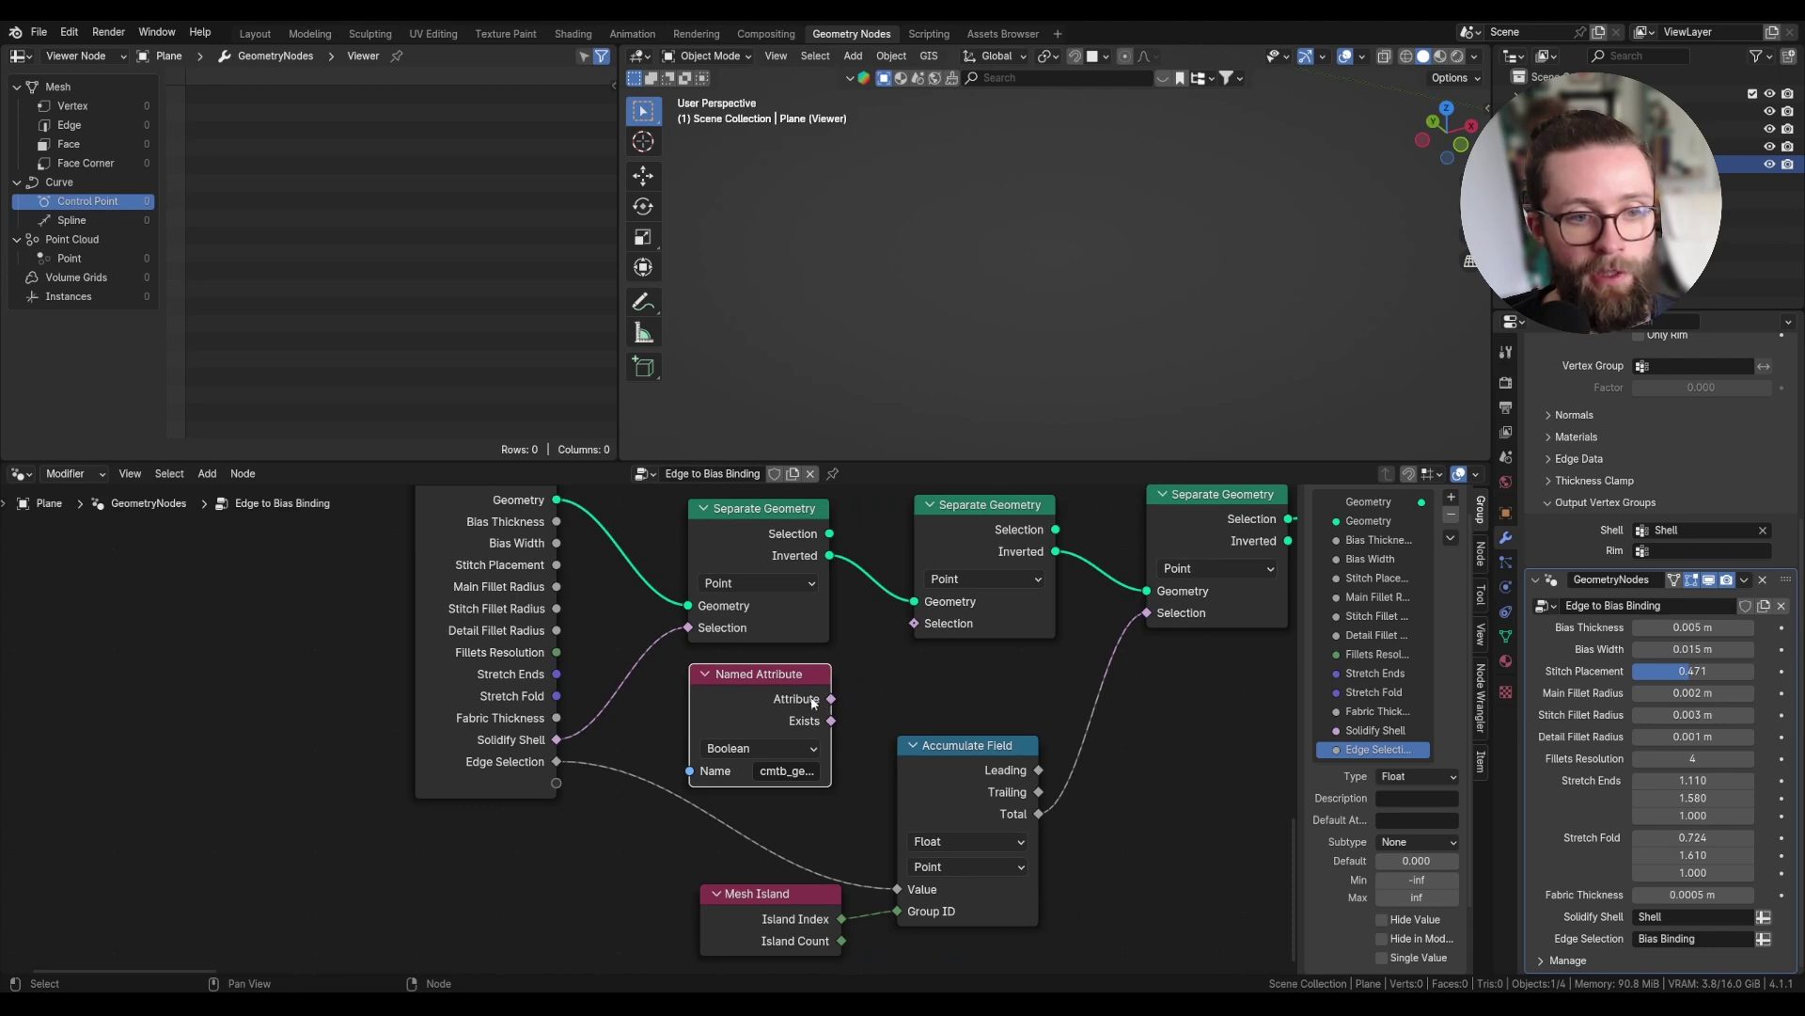
pyautogui.moveTo(831, 699); pyautogui.dragTo(914, 623)
pyautogui.scroll(-2, 672, 691)
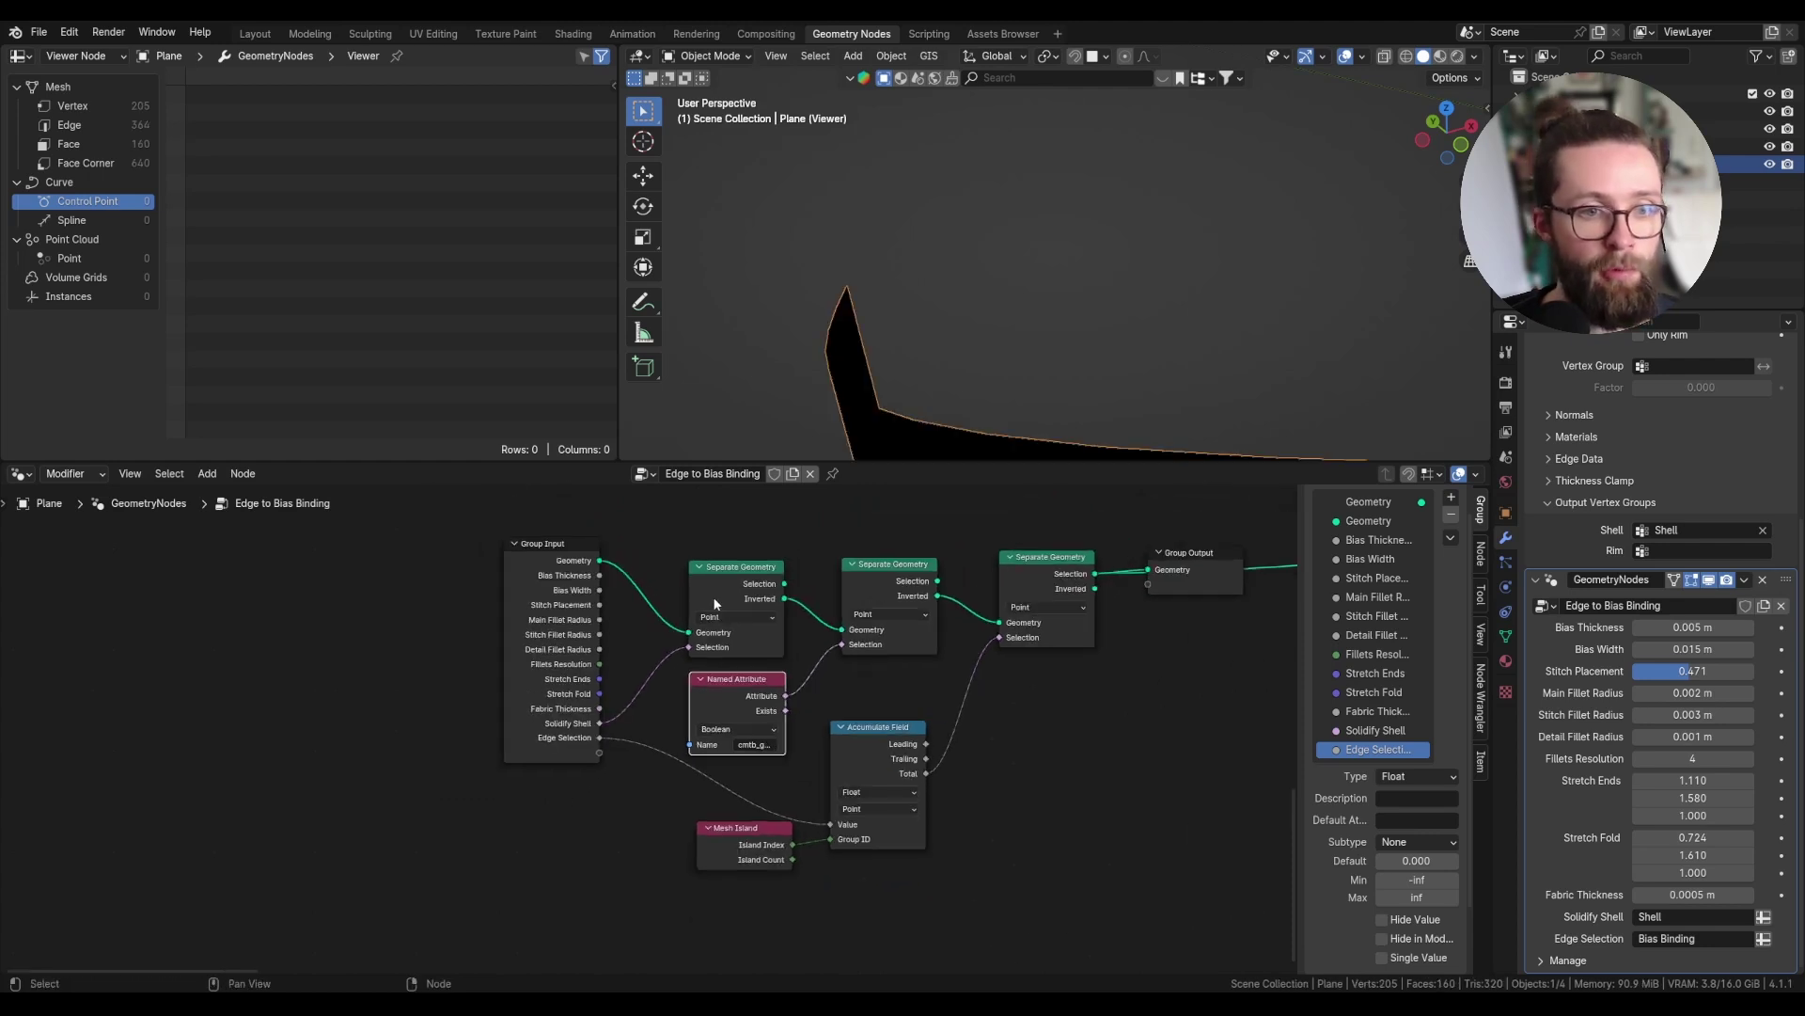
# - Move the Group Output node farther away from the third Separate Geometry node
pyautogui.scroll(-2, 673, 659)
pyautogui.scroll(-4, 713, 644)
pyautogui.moveTo(894, 628); pyautogui.dragTo(505, 644, button='middle')
pyautogui.scroll(-3, 505, 643)
pyautogui.moveTo(505, 643)
pyautogui.mouseDown()
pyautogui.moveTo(588, 635)
pyautogui.moveTo(512, 643)
pyautogui.mouseUp()
pyautogui.scroll(5, 512, 644)
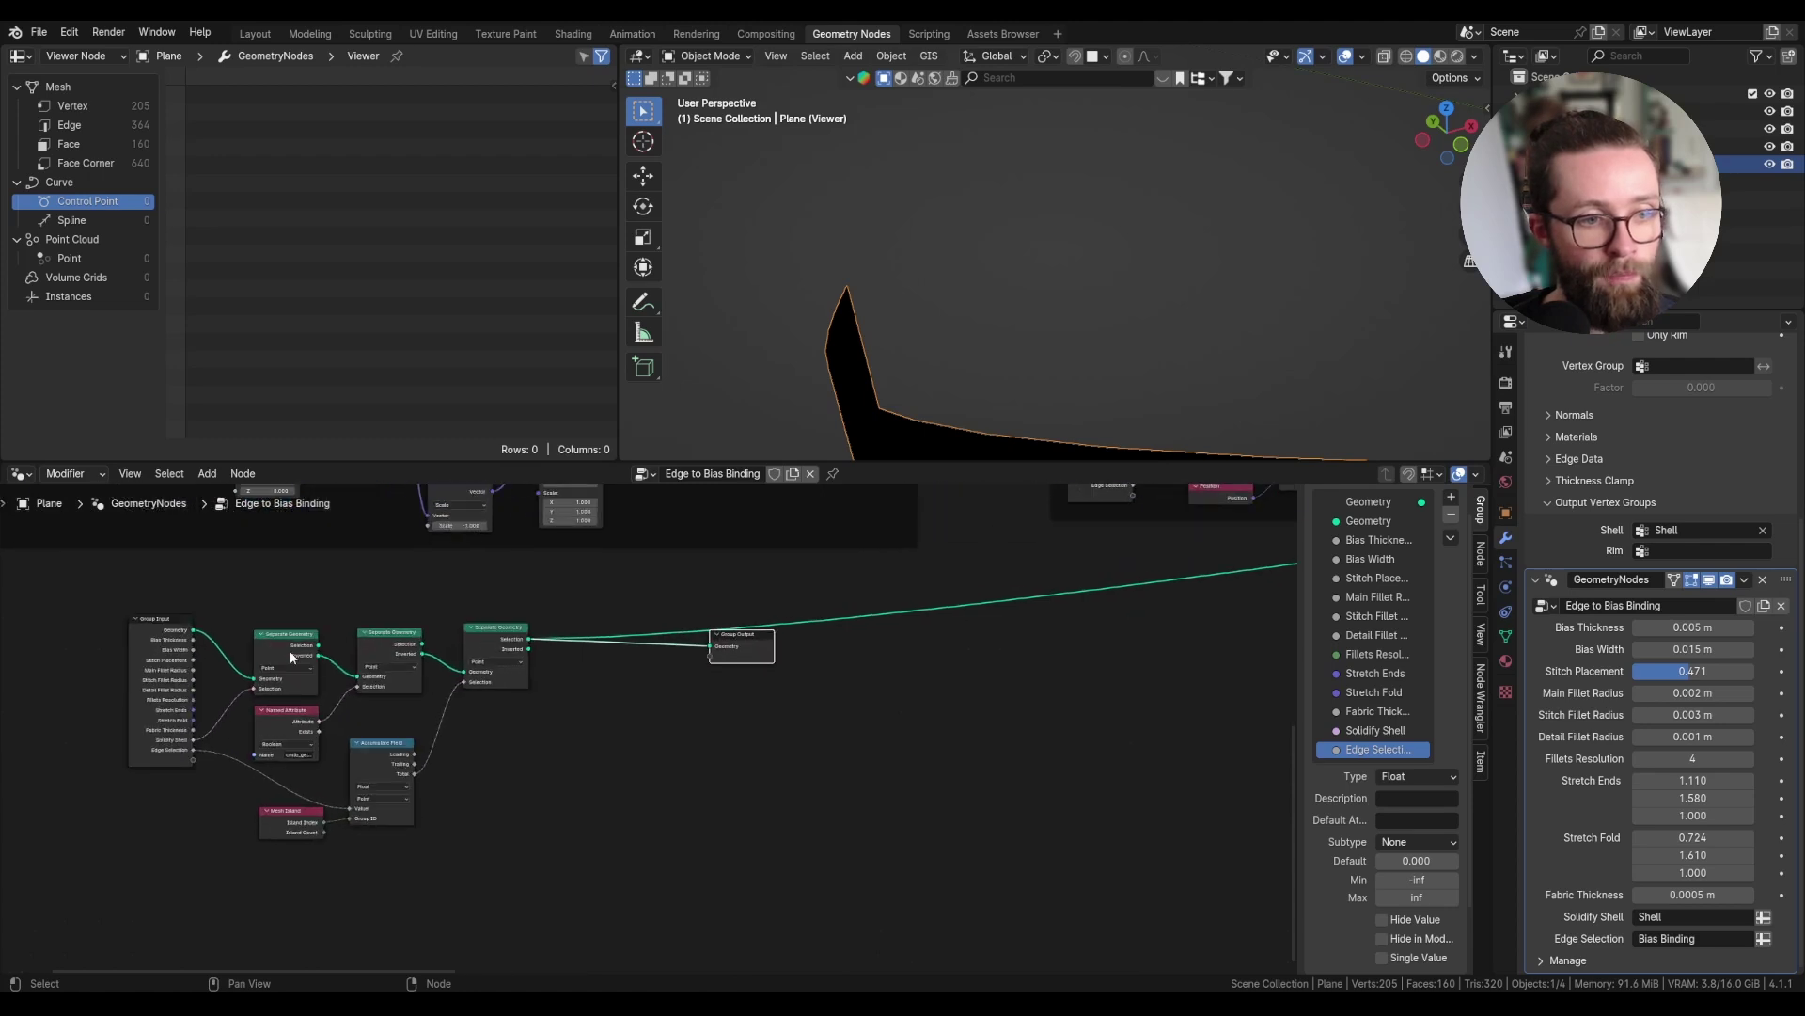
# - Frame the Group Input, Separate Geometry, Named Attribute, Accumulate Field and Mesh Island nodes, labelling the frame "SELECT GEOMETRY"
pyautogui.scroll(3, 290, 650)
pyautogui.moveTo(289, 651); pyautogui.dragTo(769, 673, button='middle')
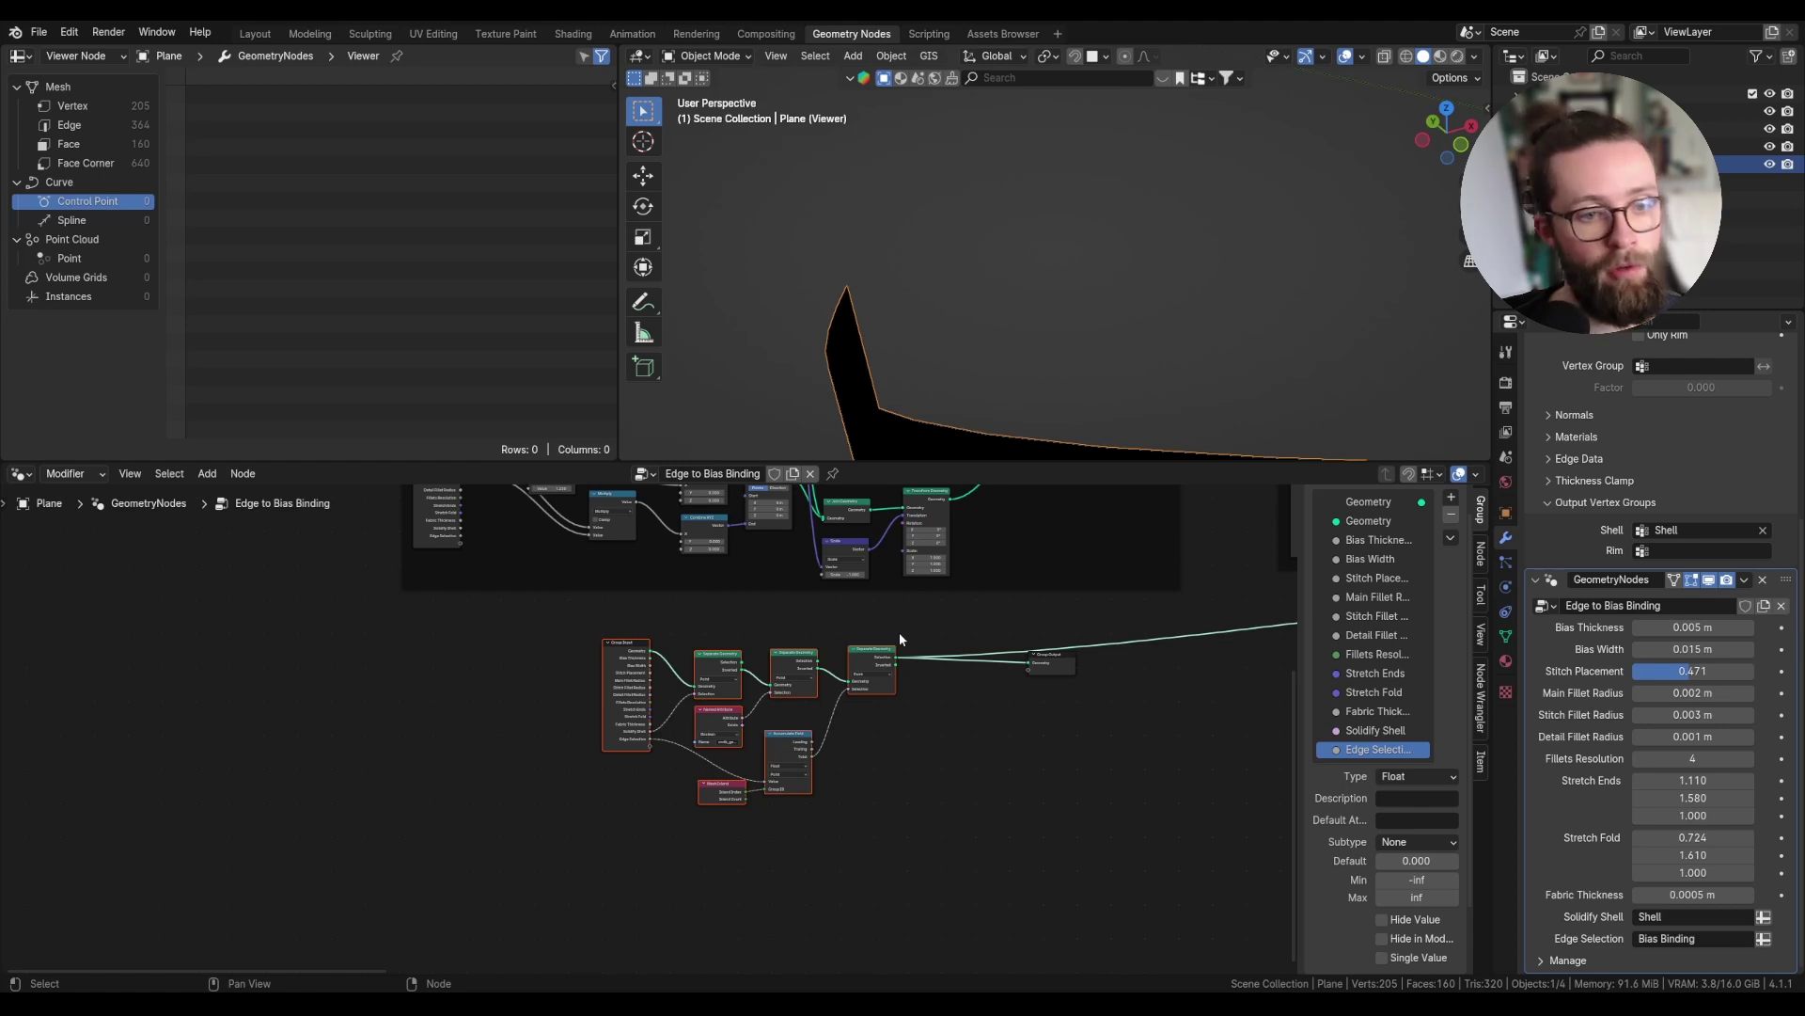
pyautogui.hotkey('ctrl', 'j')
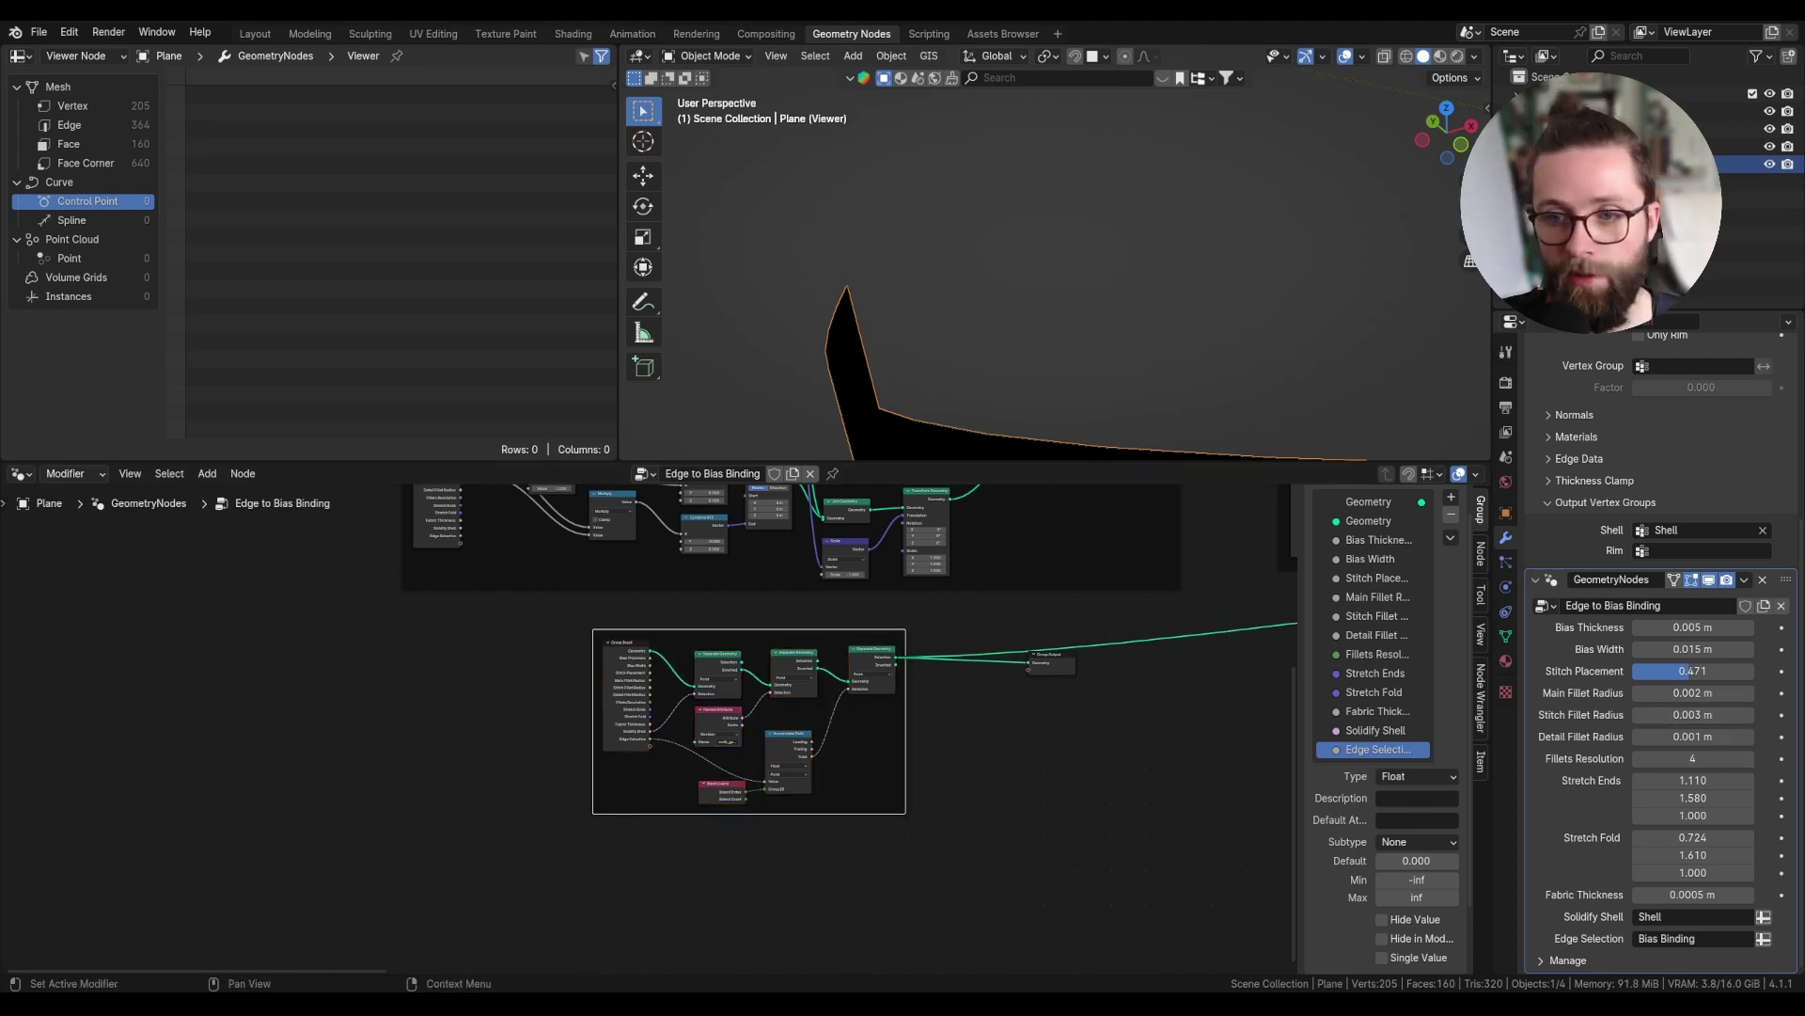
pyautogui.click(1481, 559)
pyautogui.click(1480, 594)
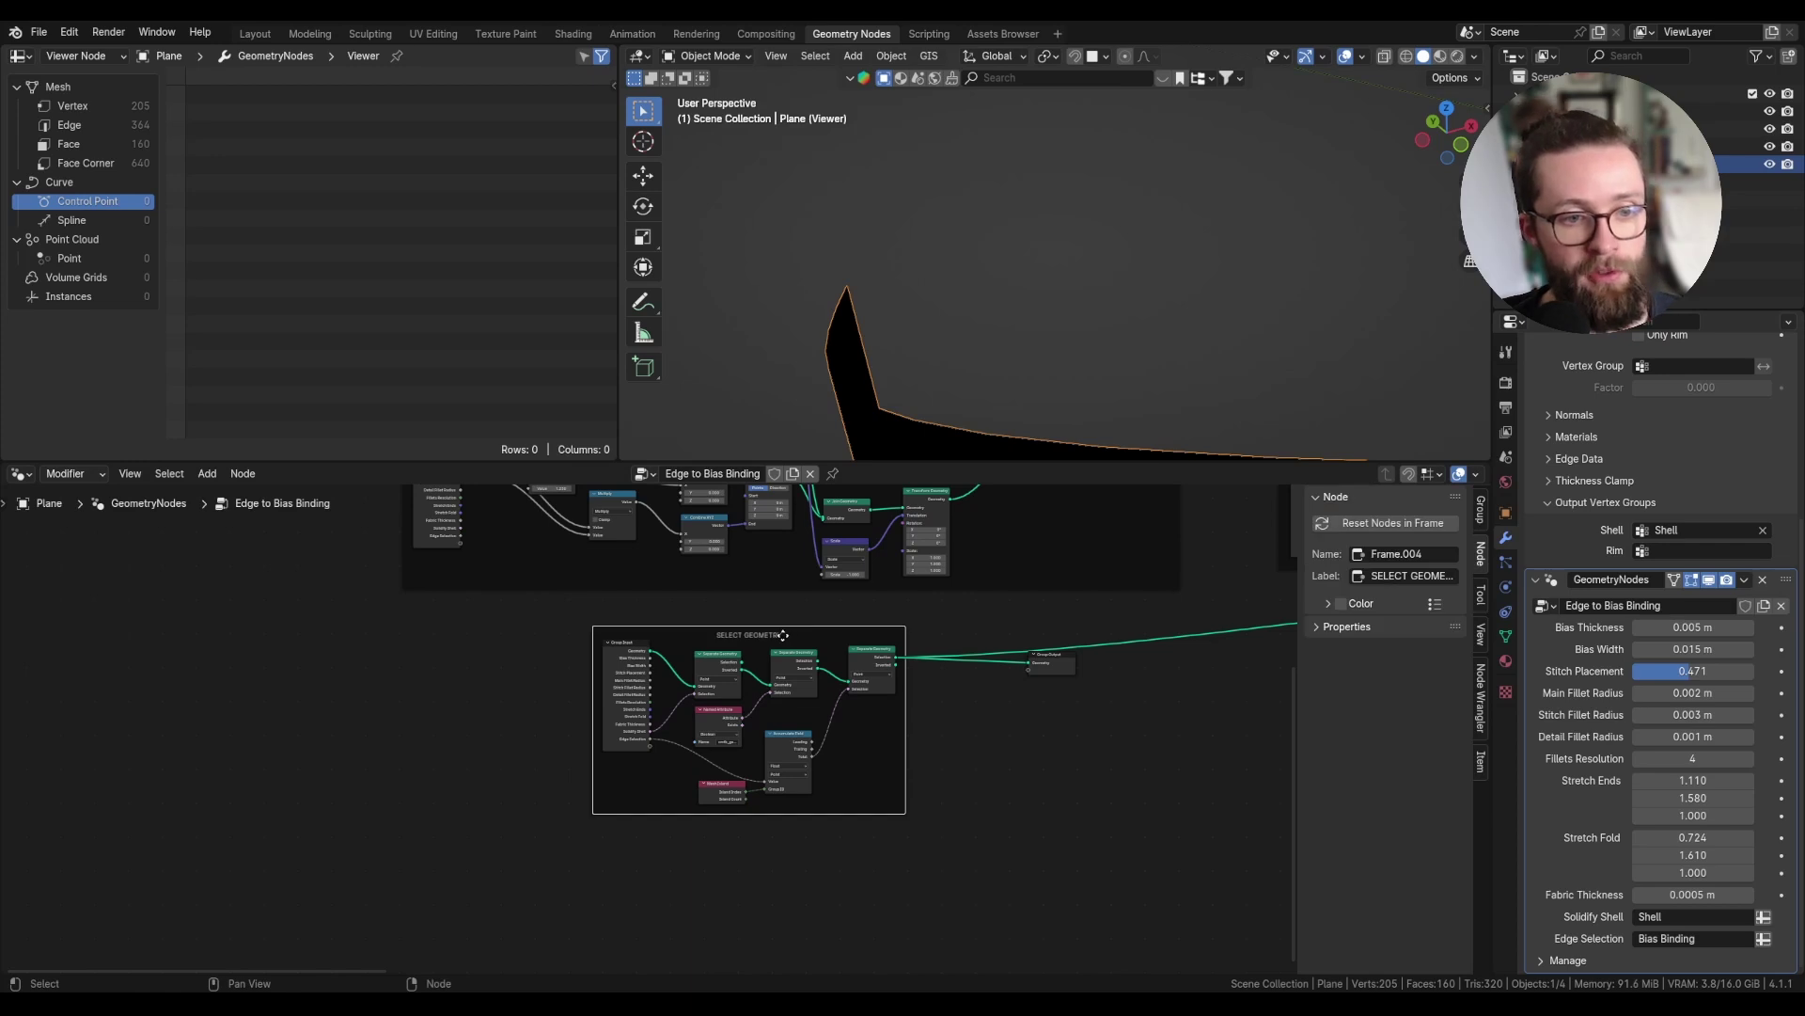
# - Move the SELECT GEOMETRY frame and the Group Output node farther apart to make room for more nodes
pyautogui.moveTo(782, 636); pyautogui.dragTo(520, 643)
pyautogui.moveTo(1055, 662); pyautogui.dragTo(1170, 681)
pyautogui.scroll(3, 987, 673)
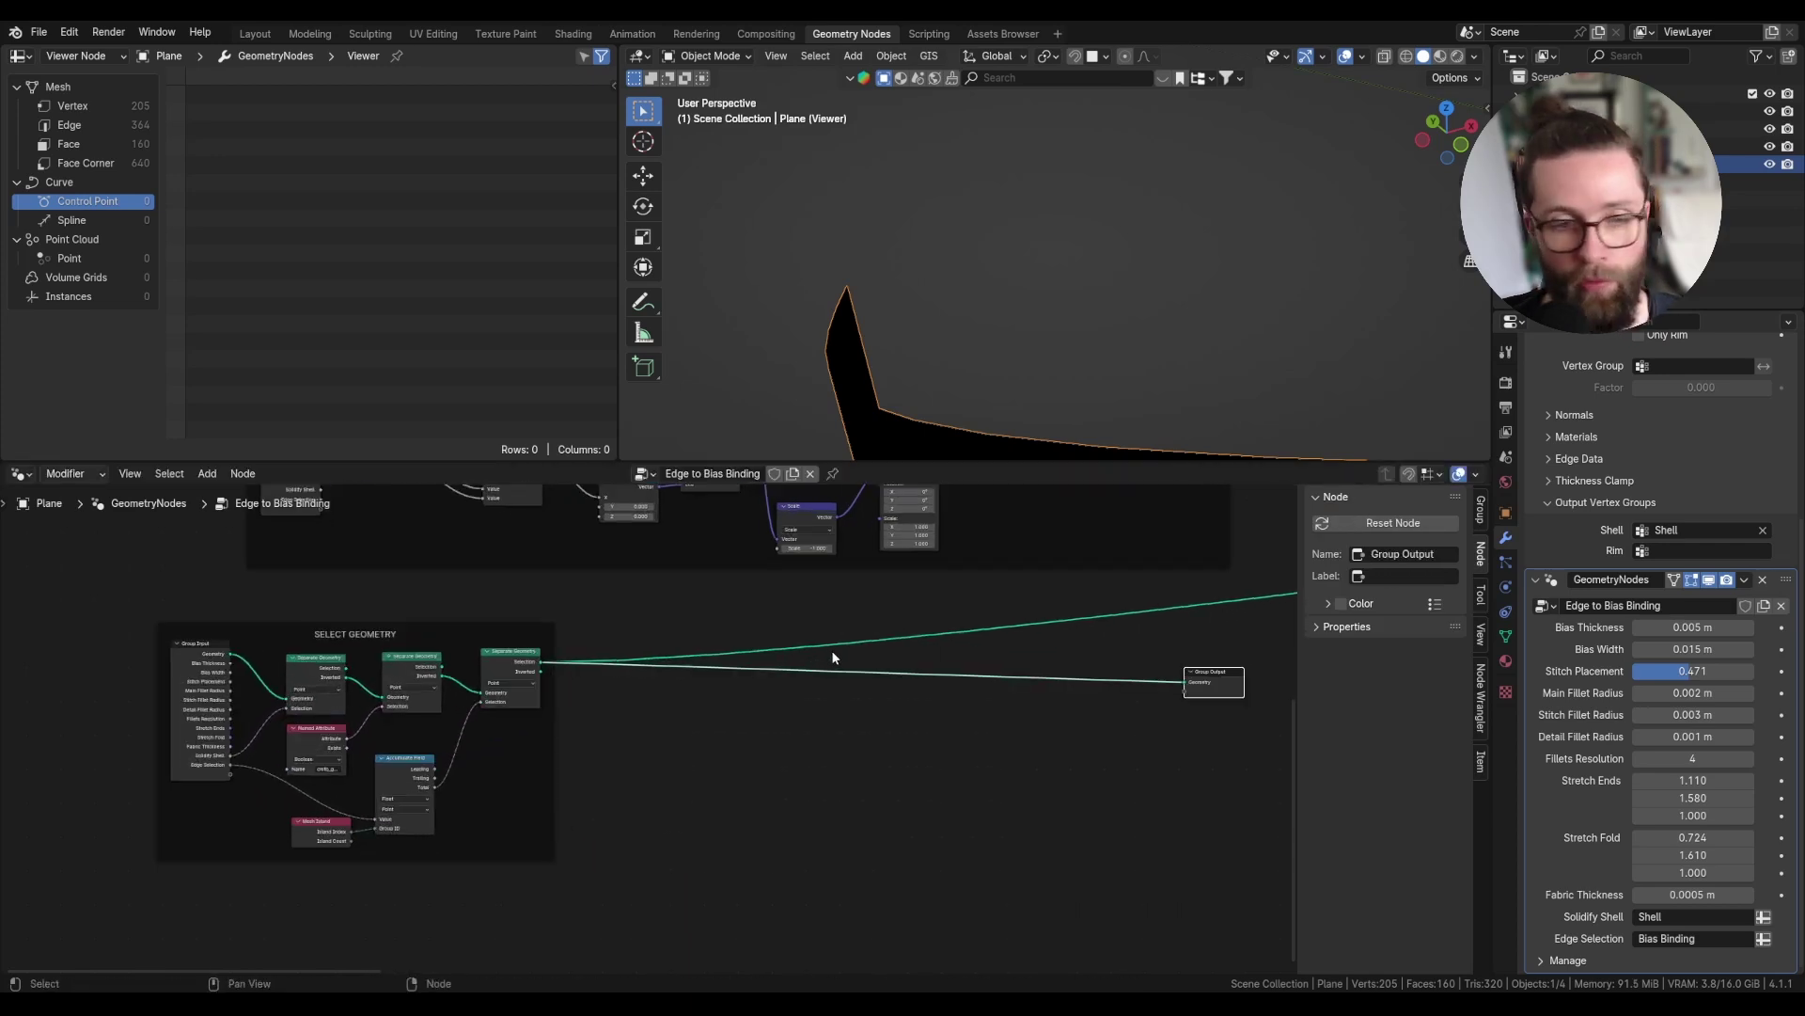
# - Insert a Separate Geometry node into the link between the SELECT GEOMETRY frame and Group Output
pyautogui.scroll(2, 790, 611)
pyautogui.hotkey('shift', 'a')
pyautogui.write('sepe')
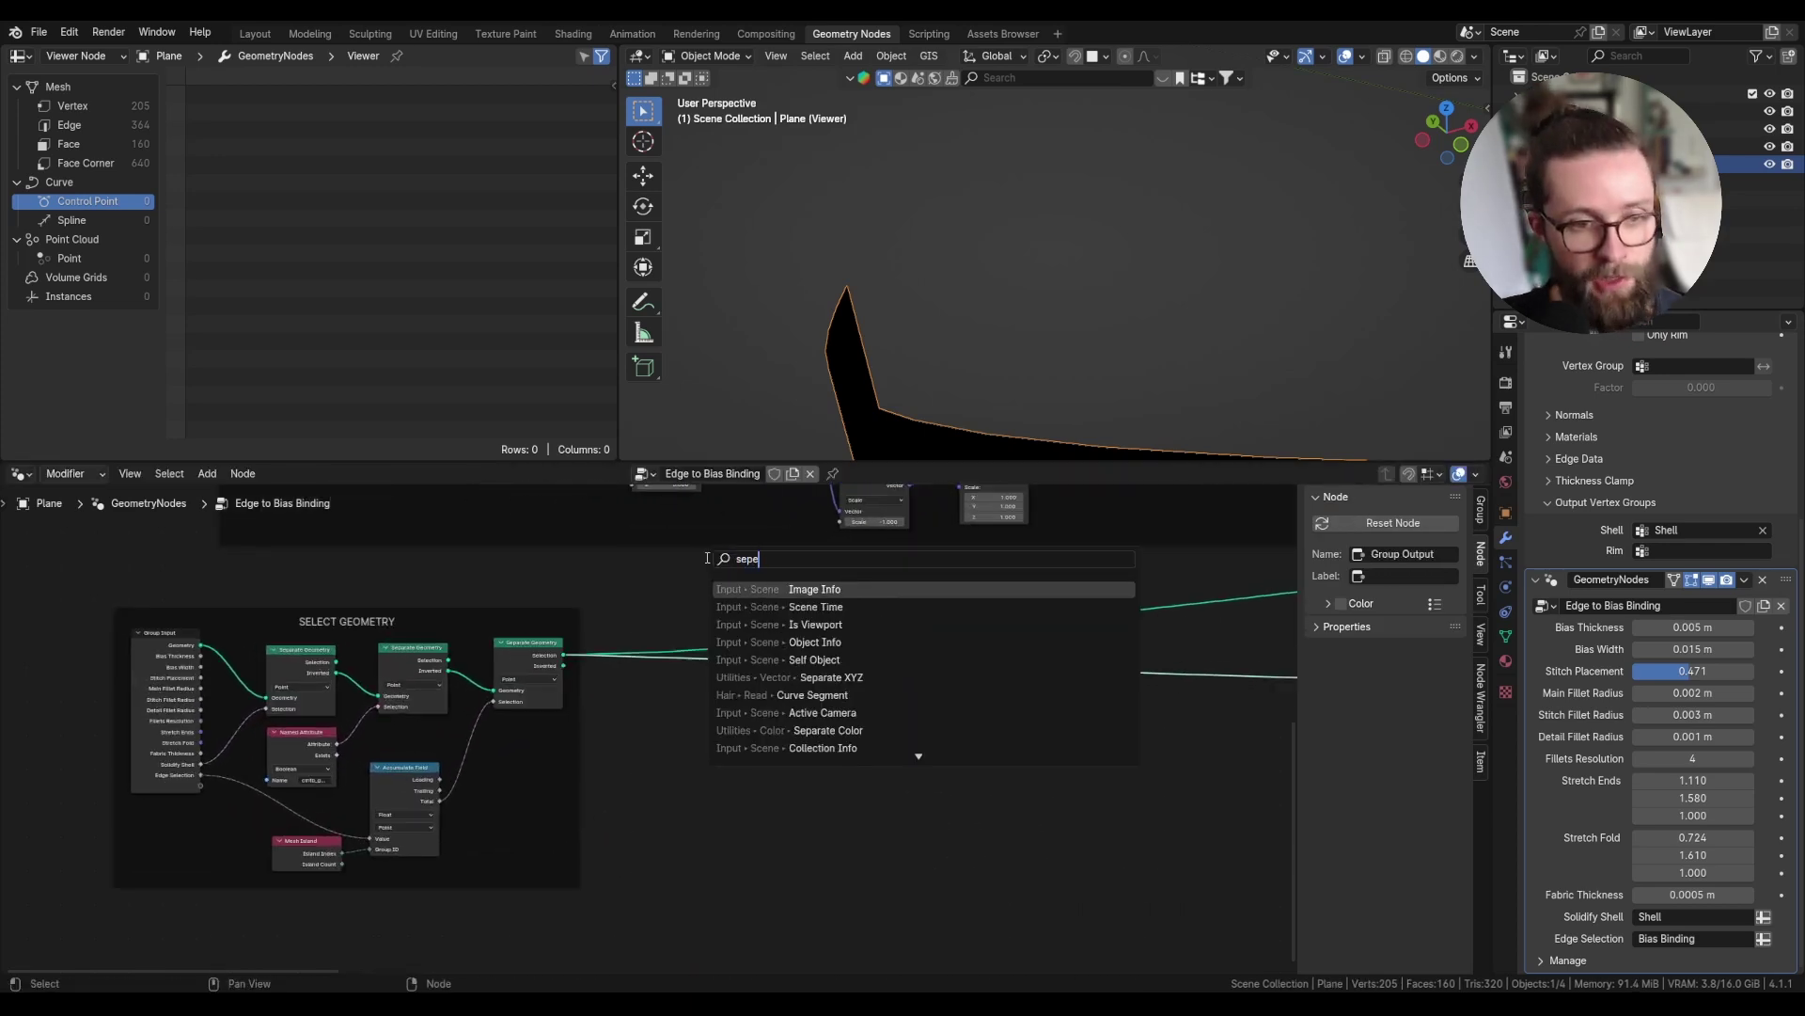
pyautogui.press('BackSpace')
pyautogui.press('BackSpace')
pyautogui.press('BackSpace')
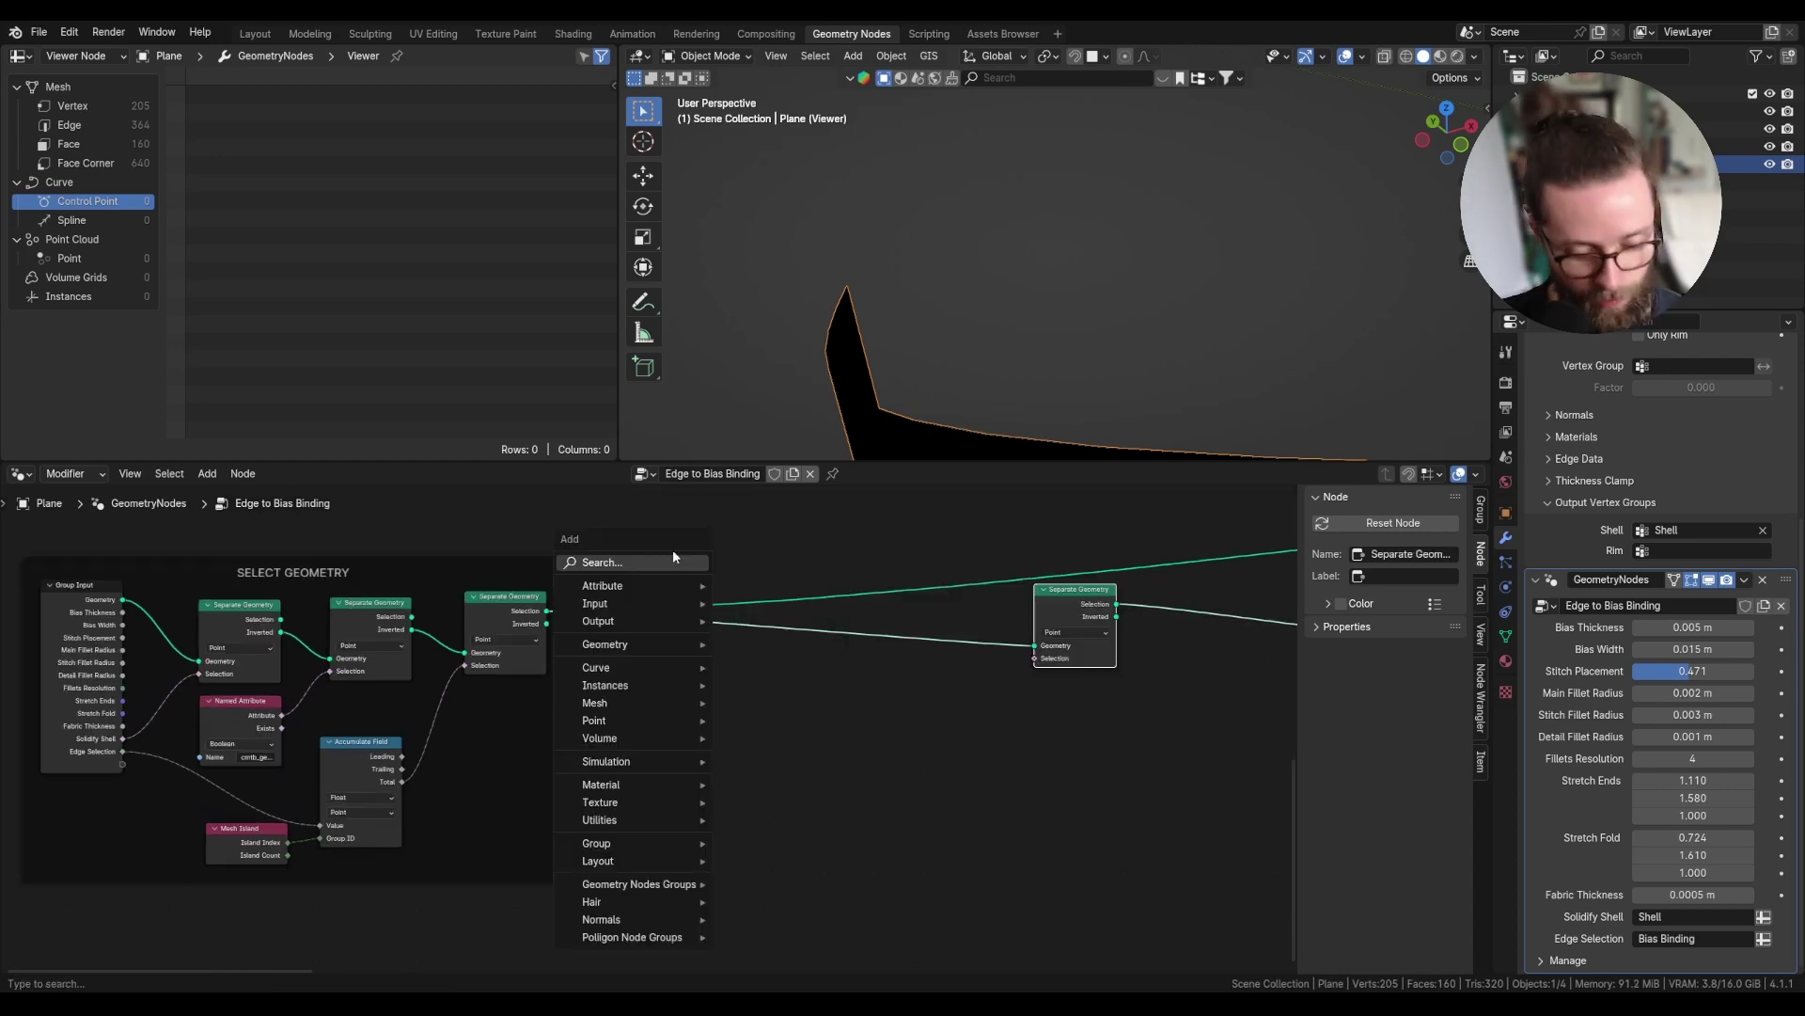
# - Add a Group Input node and feed its Edge Selection output into a new Equal compare node
pyautogui.write('group')
pyautogui.click(718, 577)
pyautogui.moveTo(840, 883); pyautogui.dragTo(922, 699)
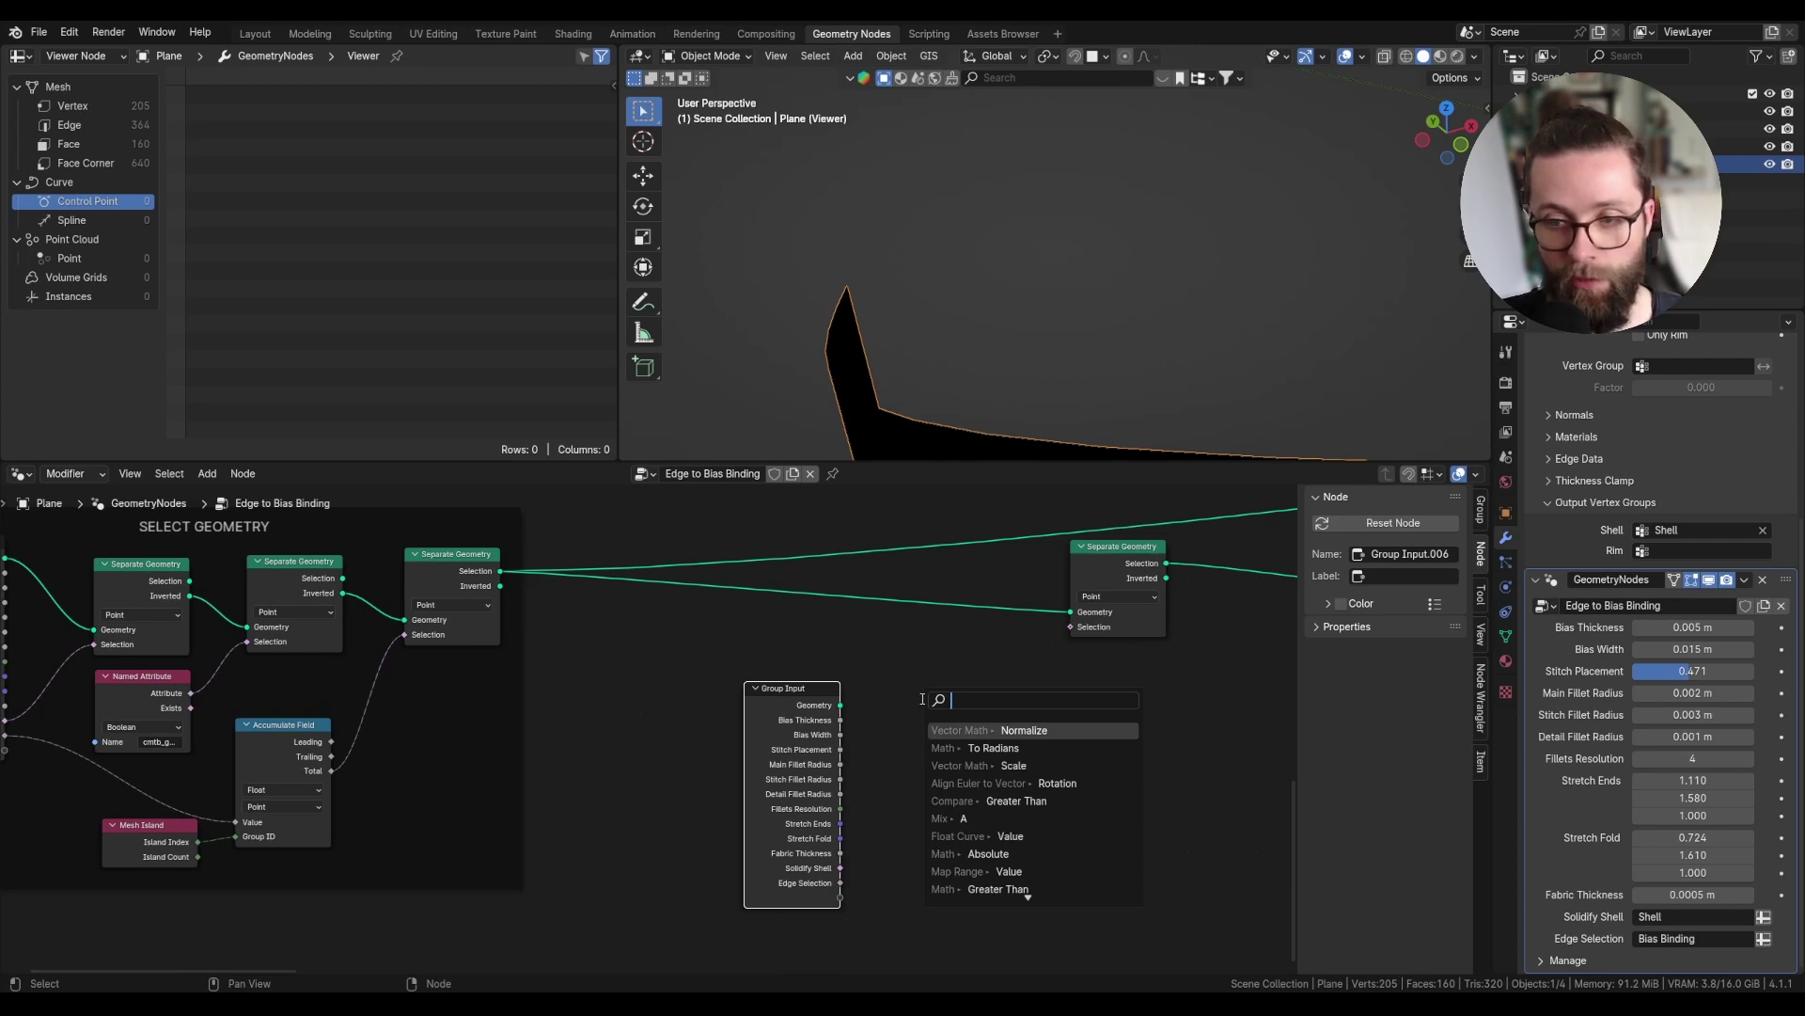
pyautogui.write('equ')
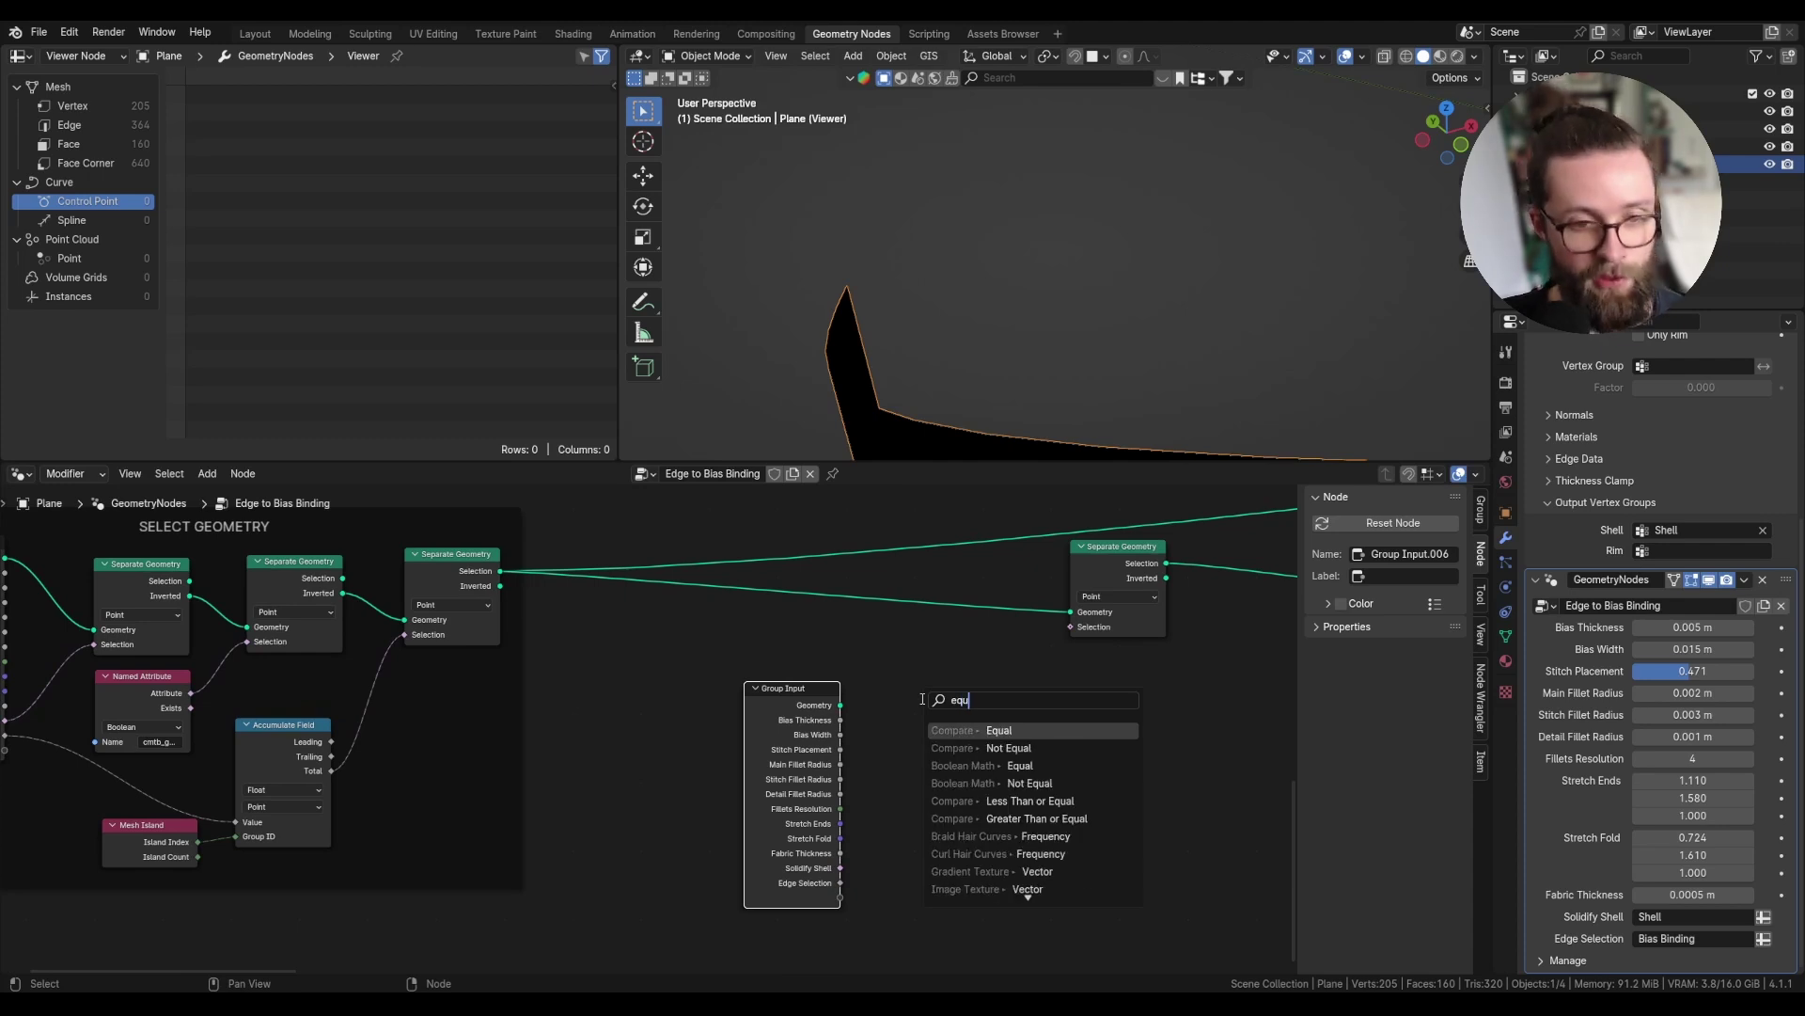
pyautogui.press('Return')
pyautogui.click(938, 701)
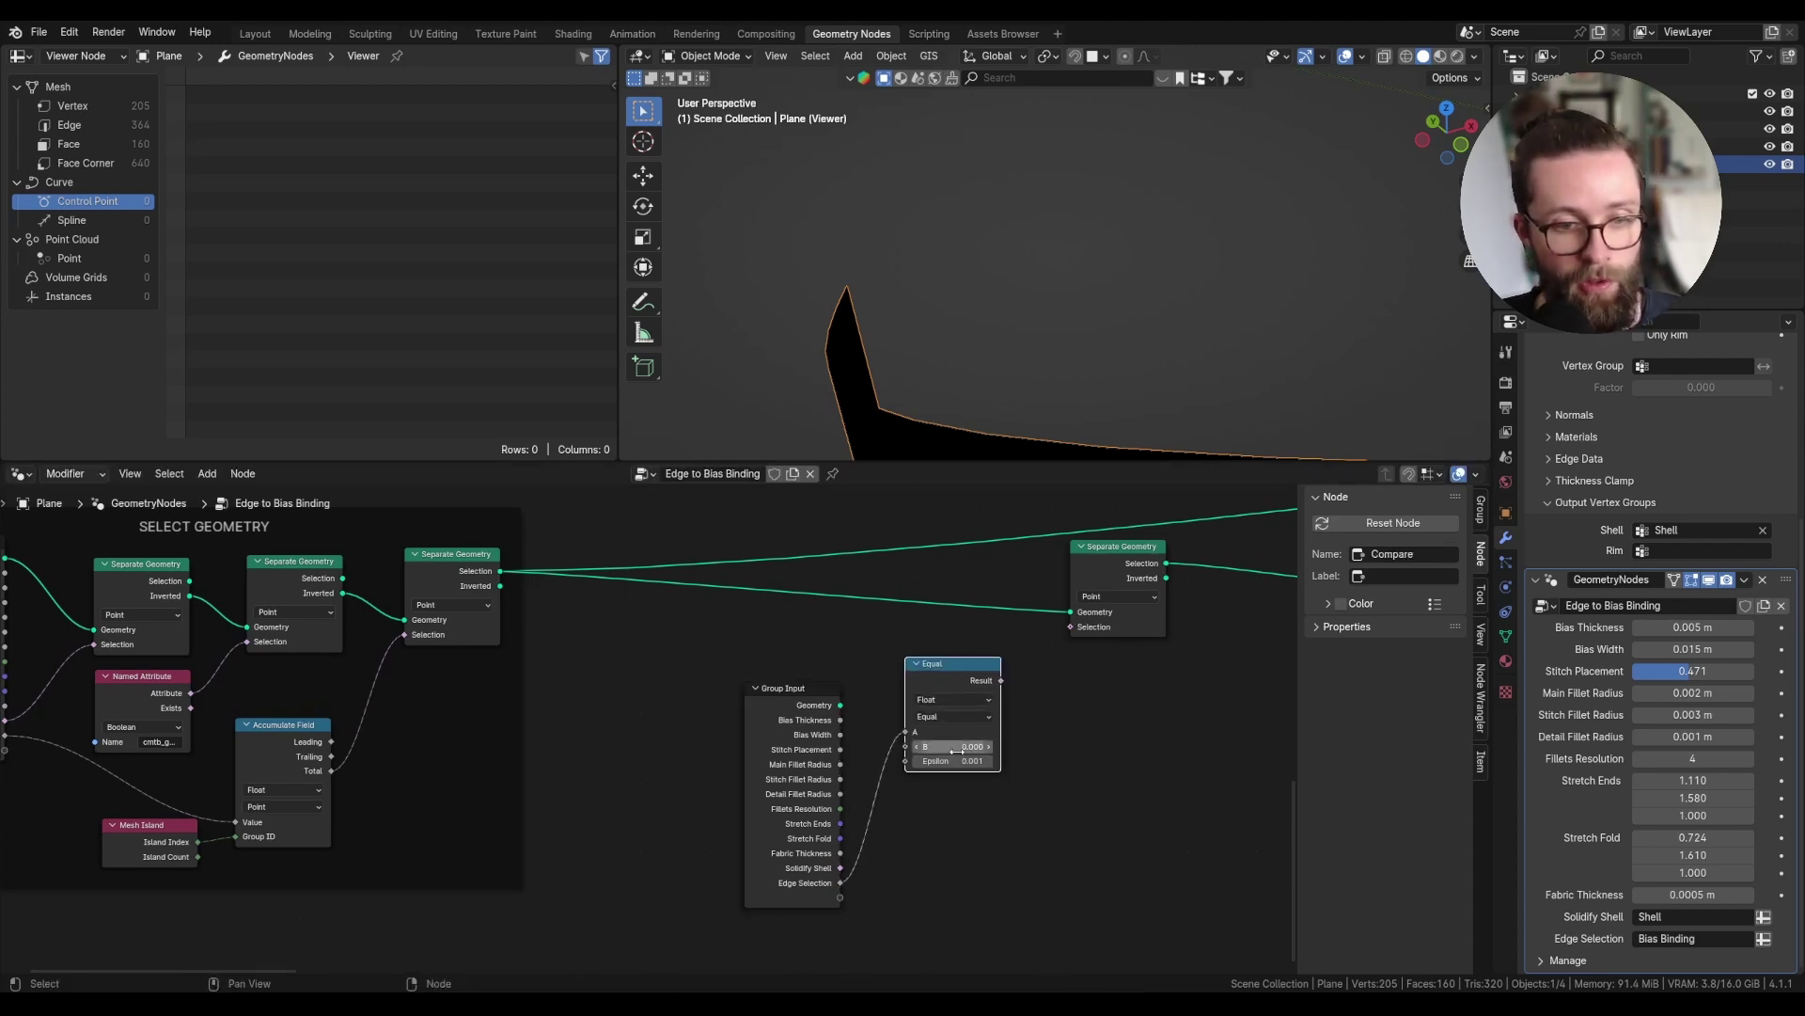
# - Set the Equal node's B value to 1 and link its Result to the new Separate Geometry node's Selection, arranging the nodes compactly
pyautogui.click(959, 749)
pyautogui.write('1')
pyautogui.press('Return')
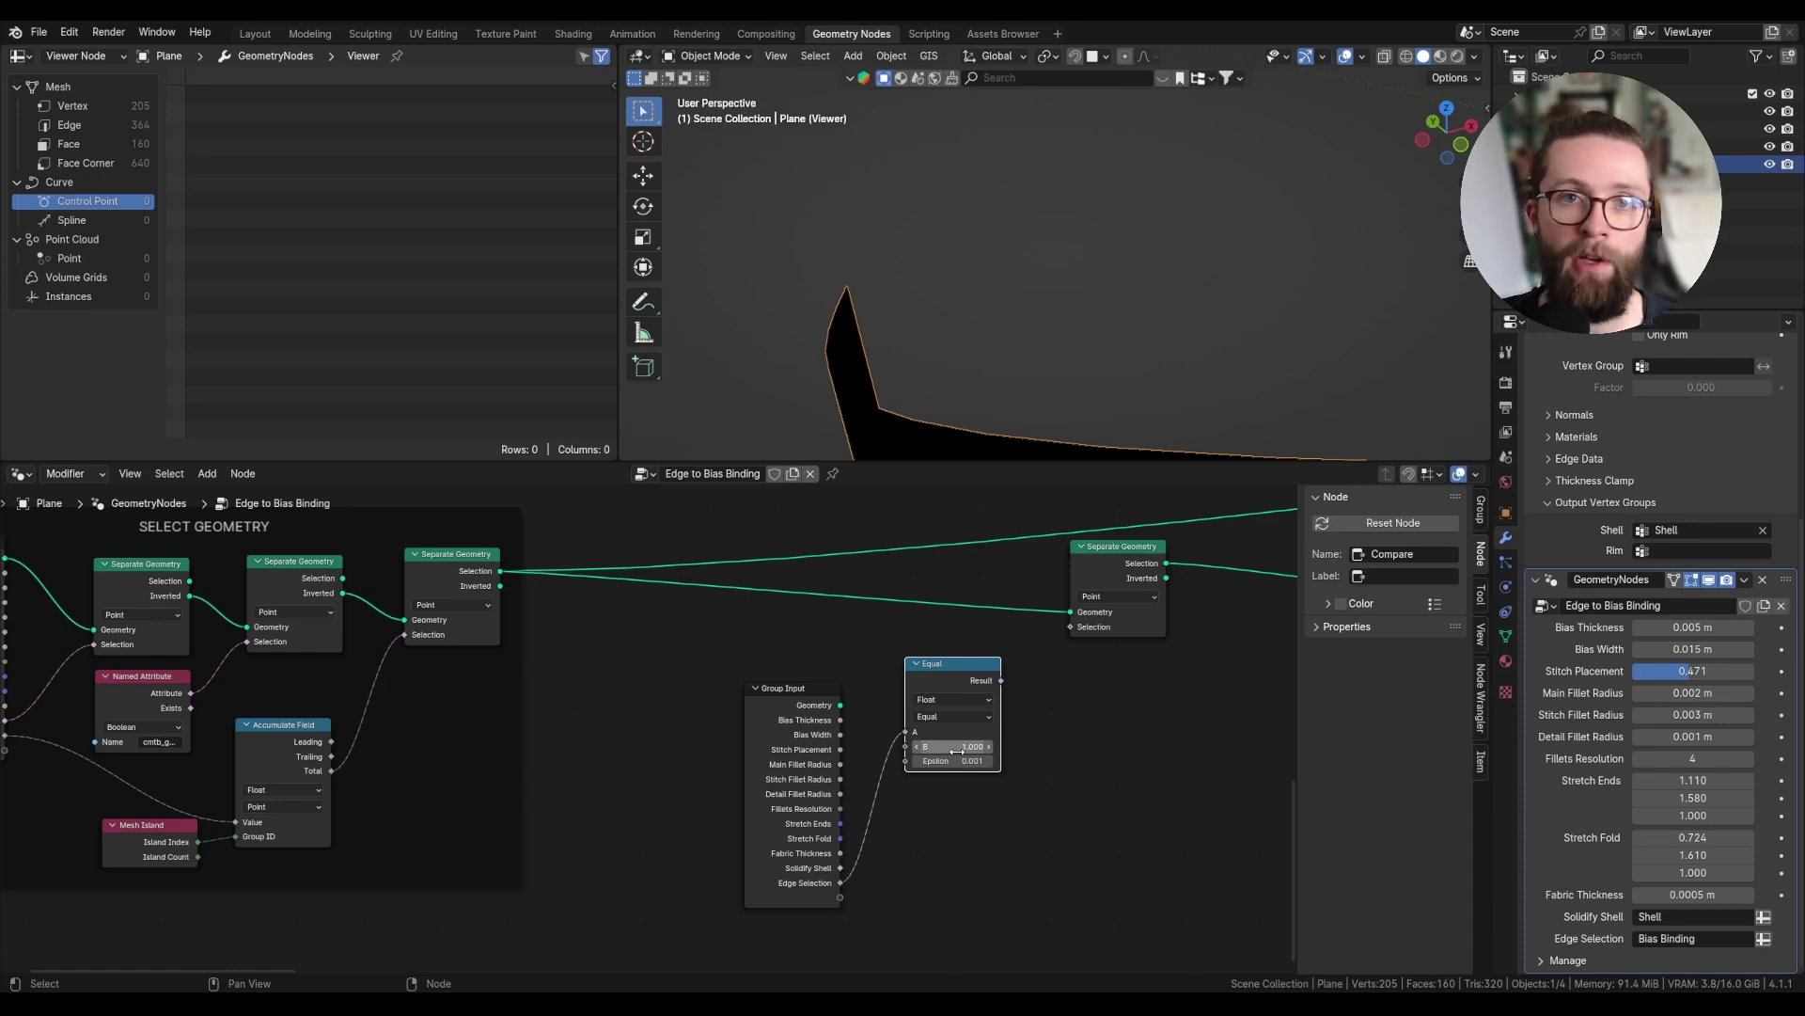
pyautogui.moveTo(826, 829); pyautogui.dragTo(772, 809)
pyautogui.moveTo(967, 667); pyautogui.dragTo(923, 685)
pyautogui.moveTo(959, 698); pyautogui.dragTo(1072, 624)
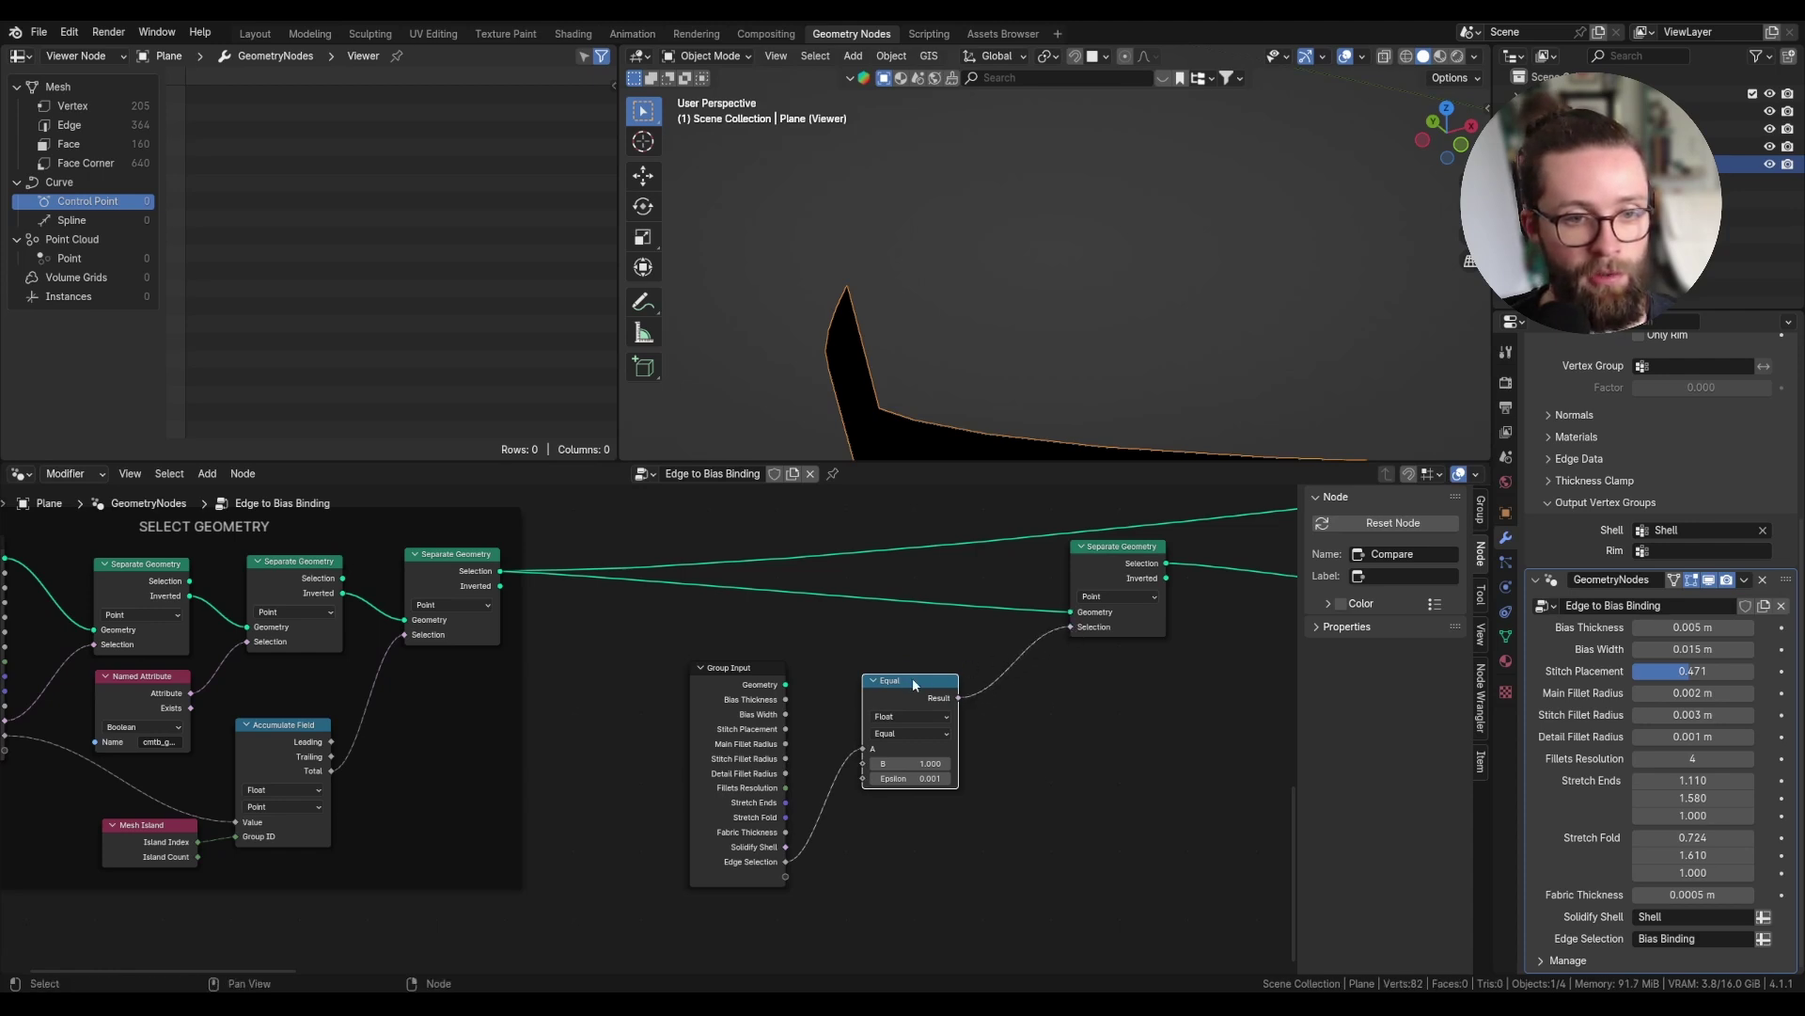
pyautogui.moveTo(913, 684); pyautogui.dragTo(967, 647)
pyautogui.moveTo(748, 703); pyautogui.dragTo(818, 667)
# - Add a Mesh to Curve node fed by the Selection output of the new Separate Geometry node
pyautogui.moveTo(1082, 616); pyautogui.dragTo(845, 653, button='middle')
pyautogui.moveTo(929, 599); pyautogui.dragTo(1010, 585)
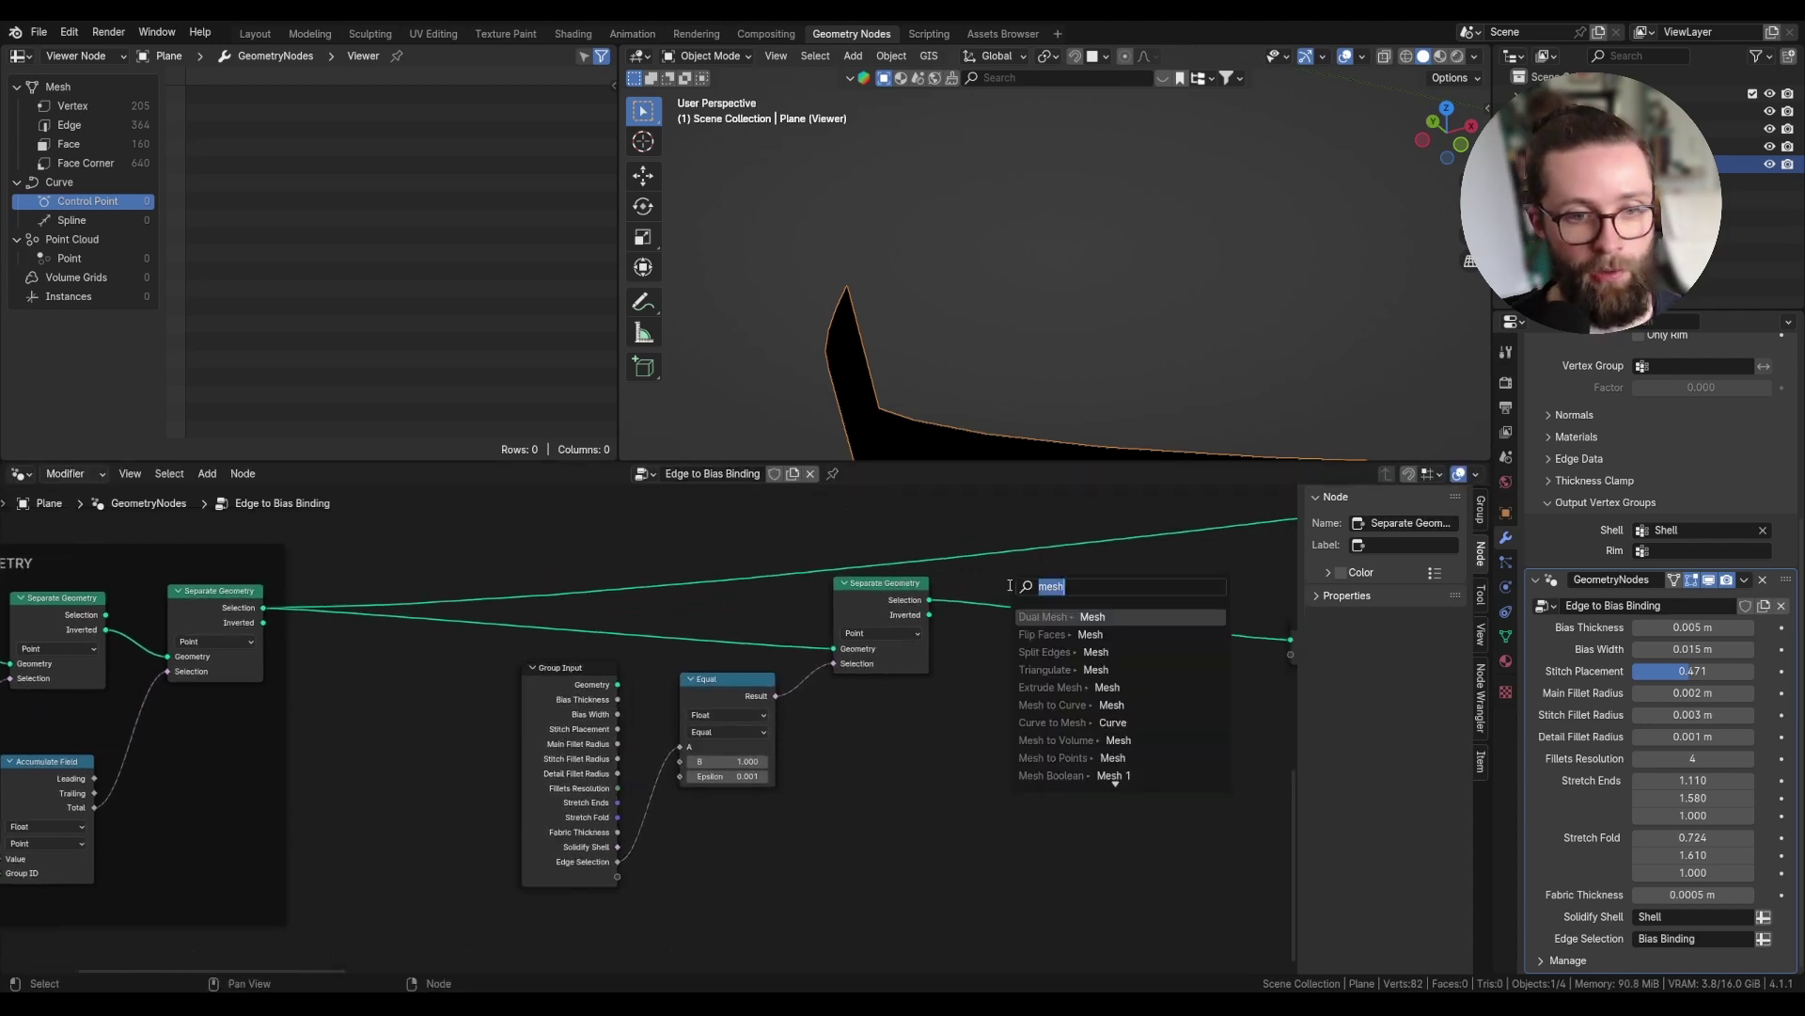
pyautogui.write('mesh ')
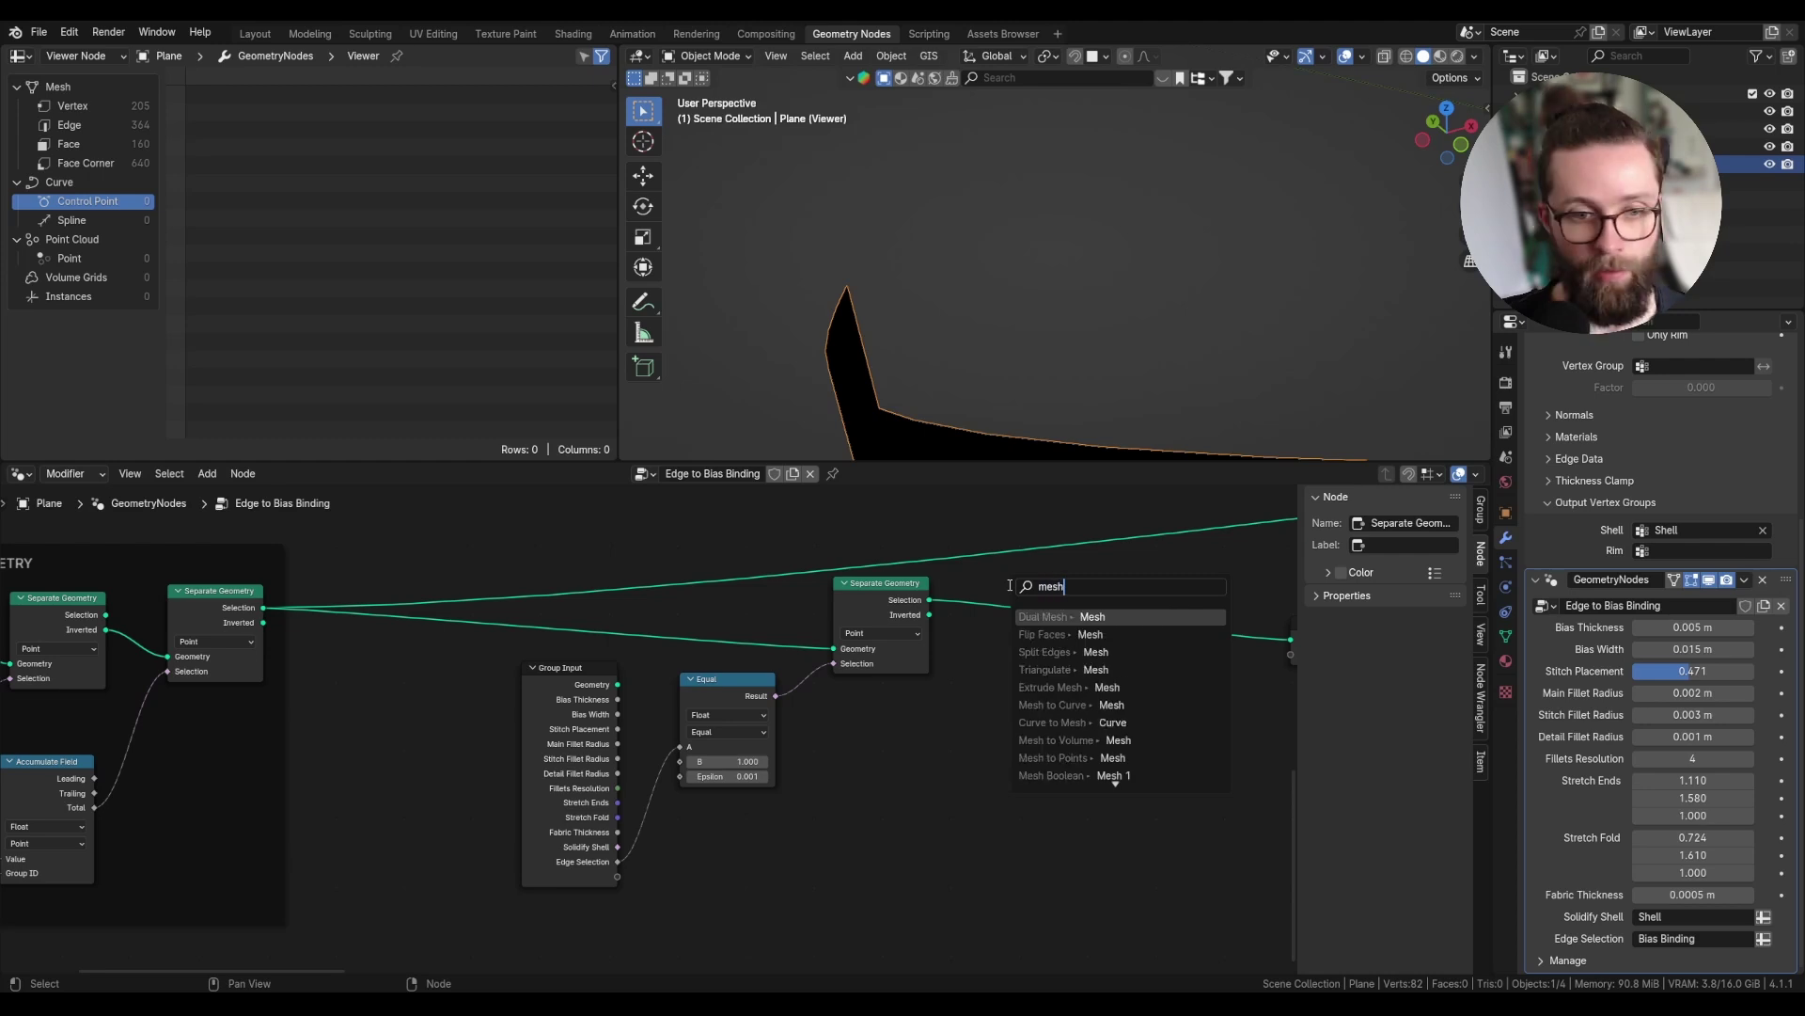
pyautogui.write('to')
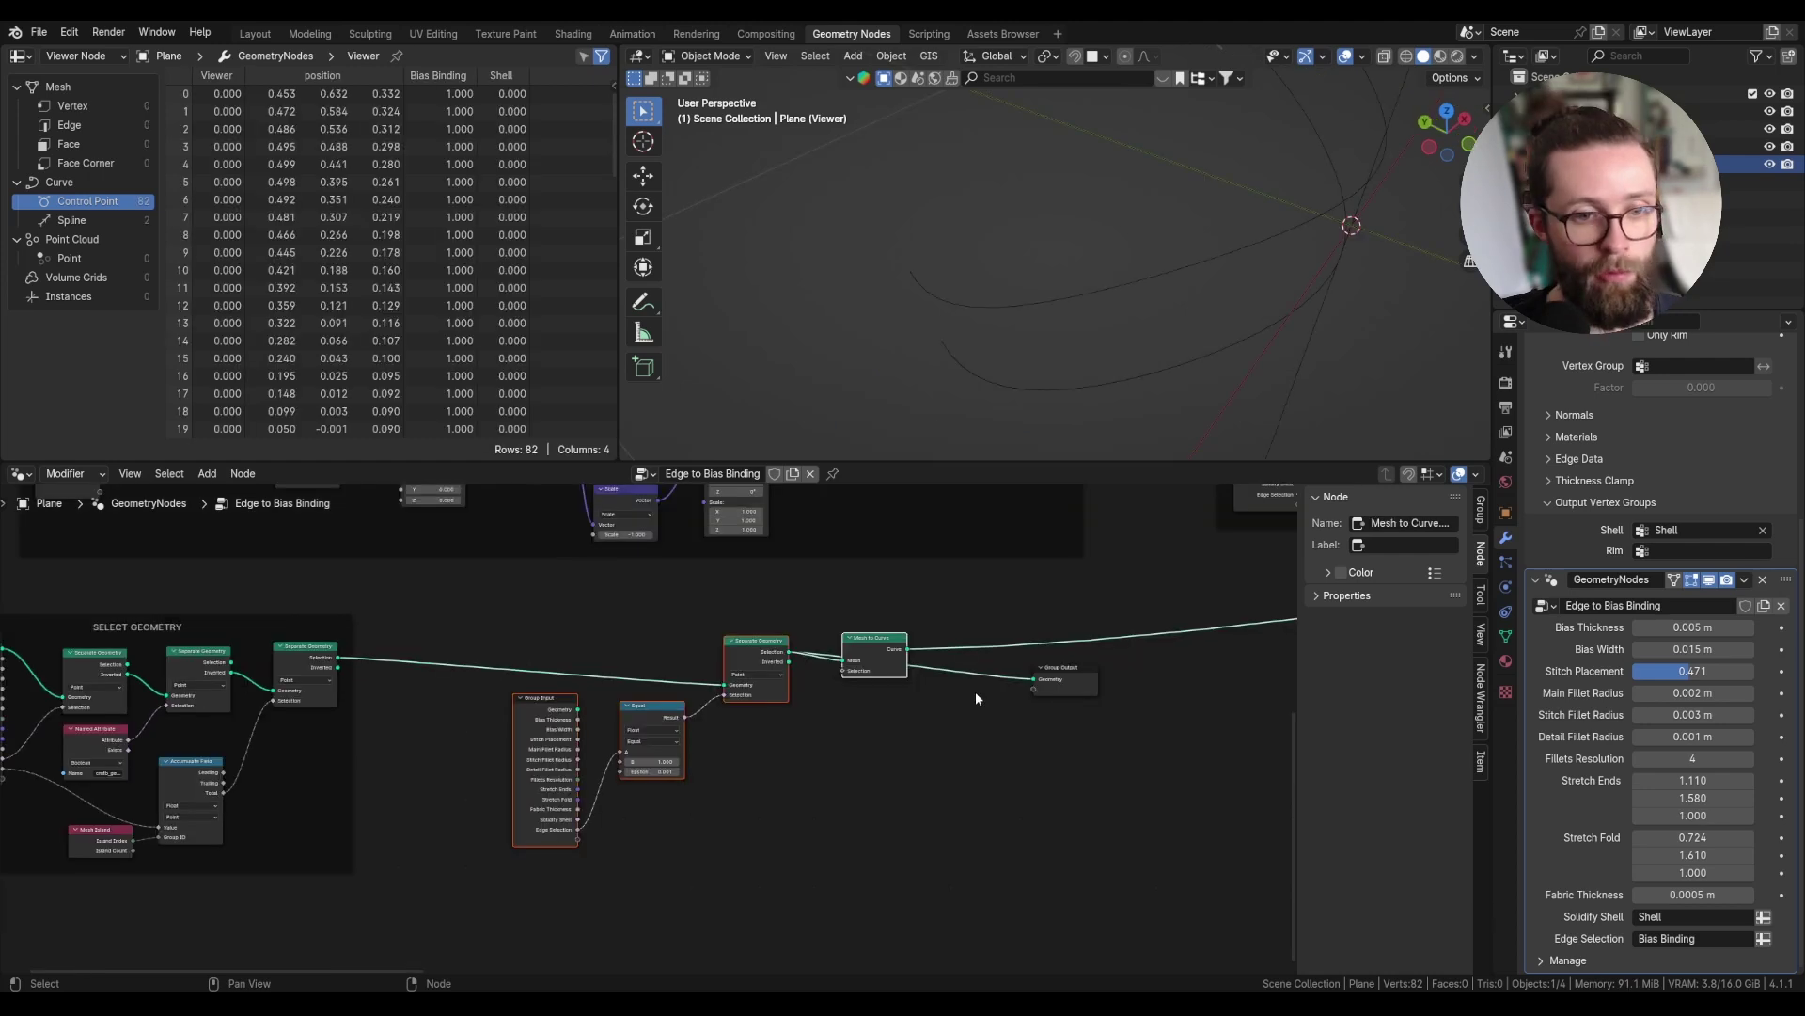
# - Move Group Output and the Edge Selection nodes through Mesh to Curve farther from the SELECT GEOMETRY frame
pyautogui.moveTo(1054, 674); pyautogui.dragTo(1195, 659)
pyautogui.moveTo(946, 876); pyautogui.dragTo(521, 623)
pyautogui.moveTo(899, 661); pyautogui.dragTo(1061, 646)
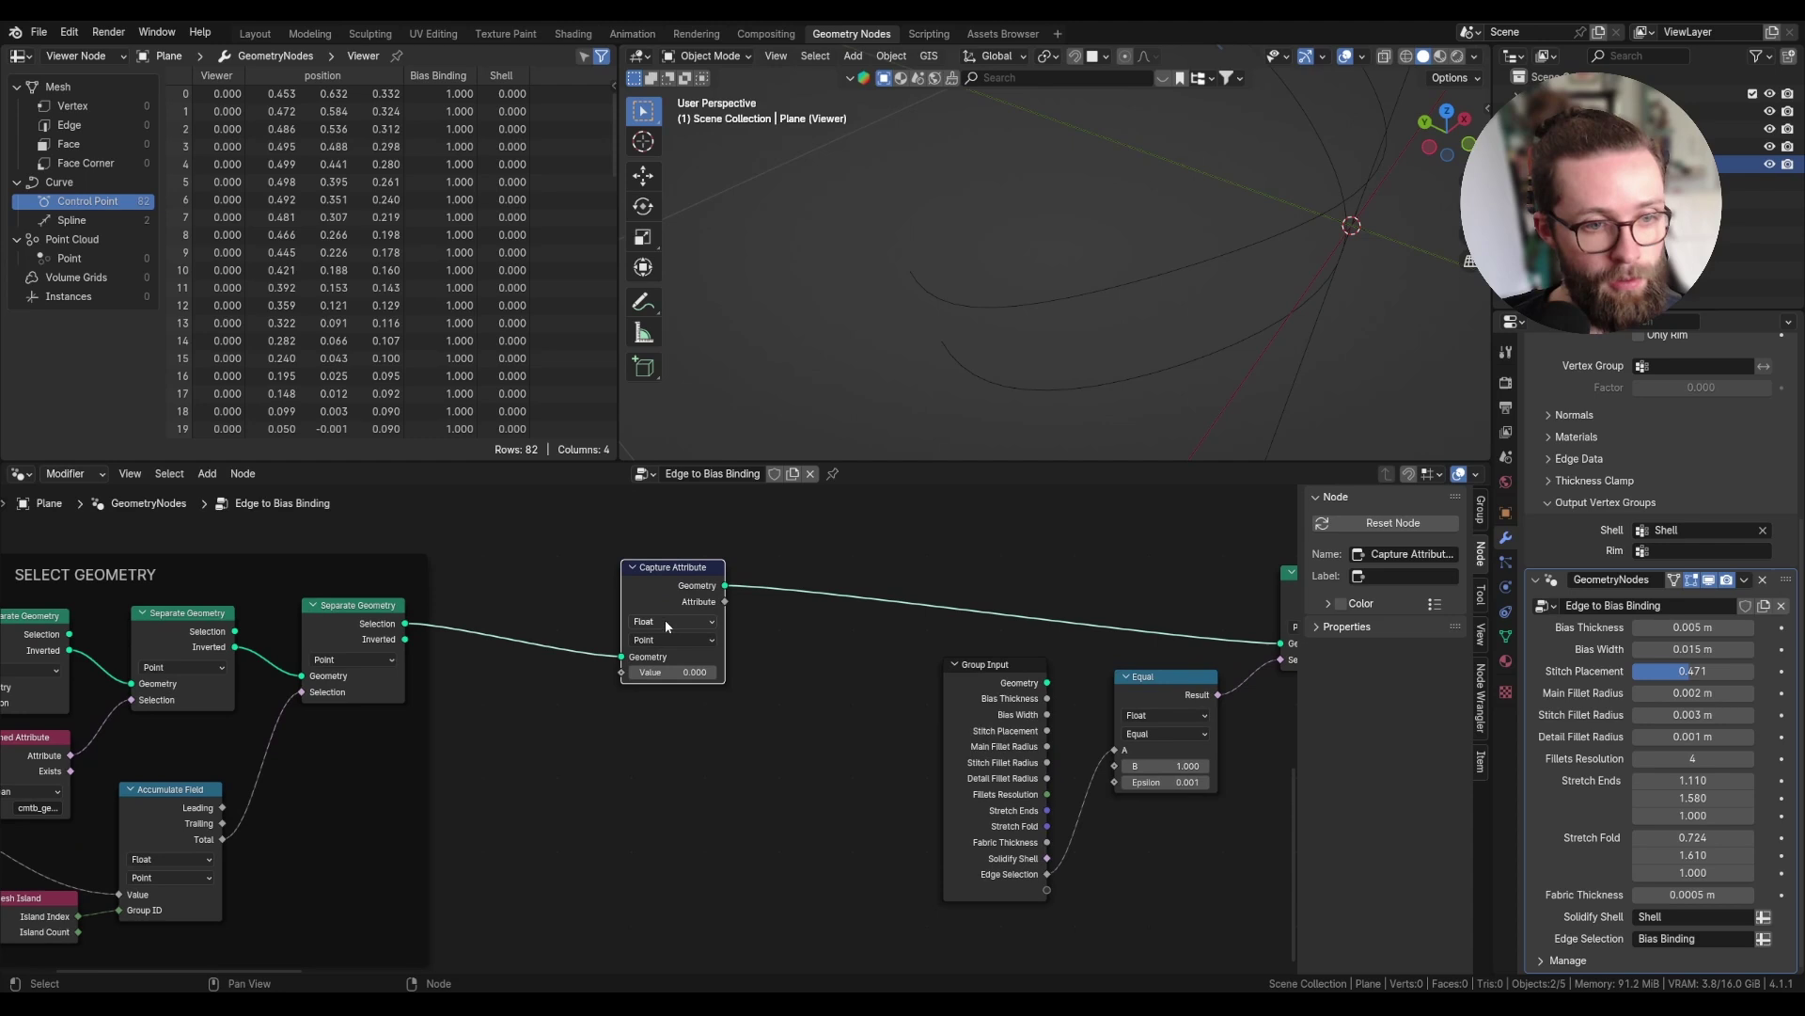
# - Set the Capture Attribute node after the SELECT GEOMETRY frame to Vector and chain a duplicate of it behind it
pyautogui.click(672, 622)
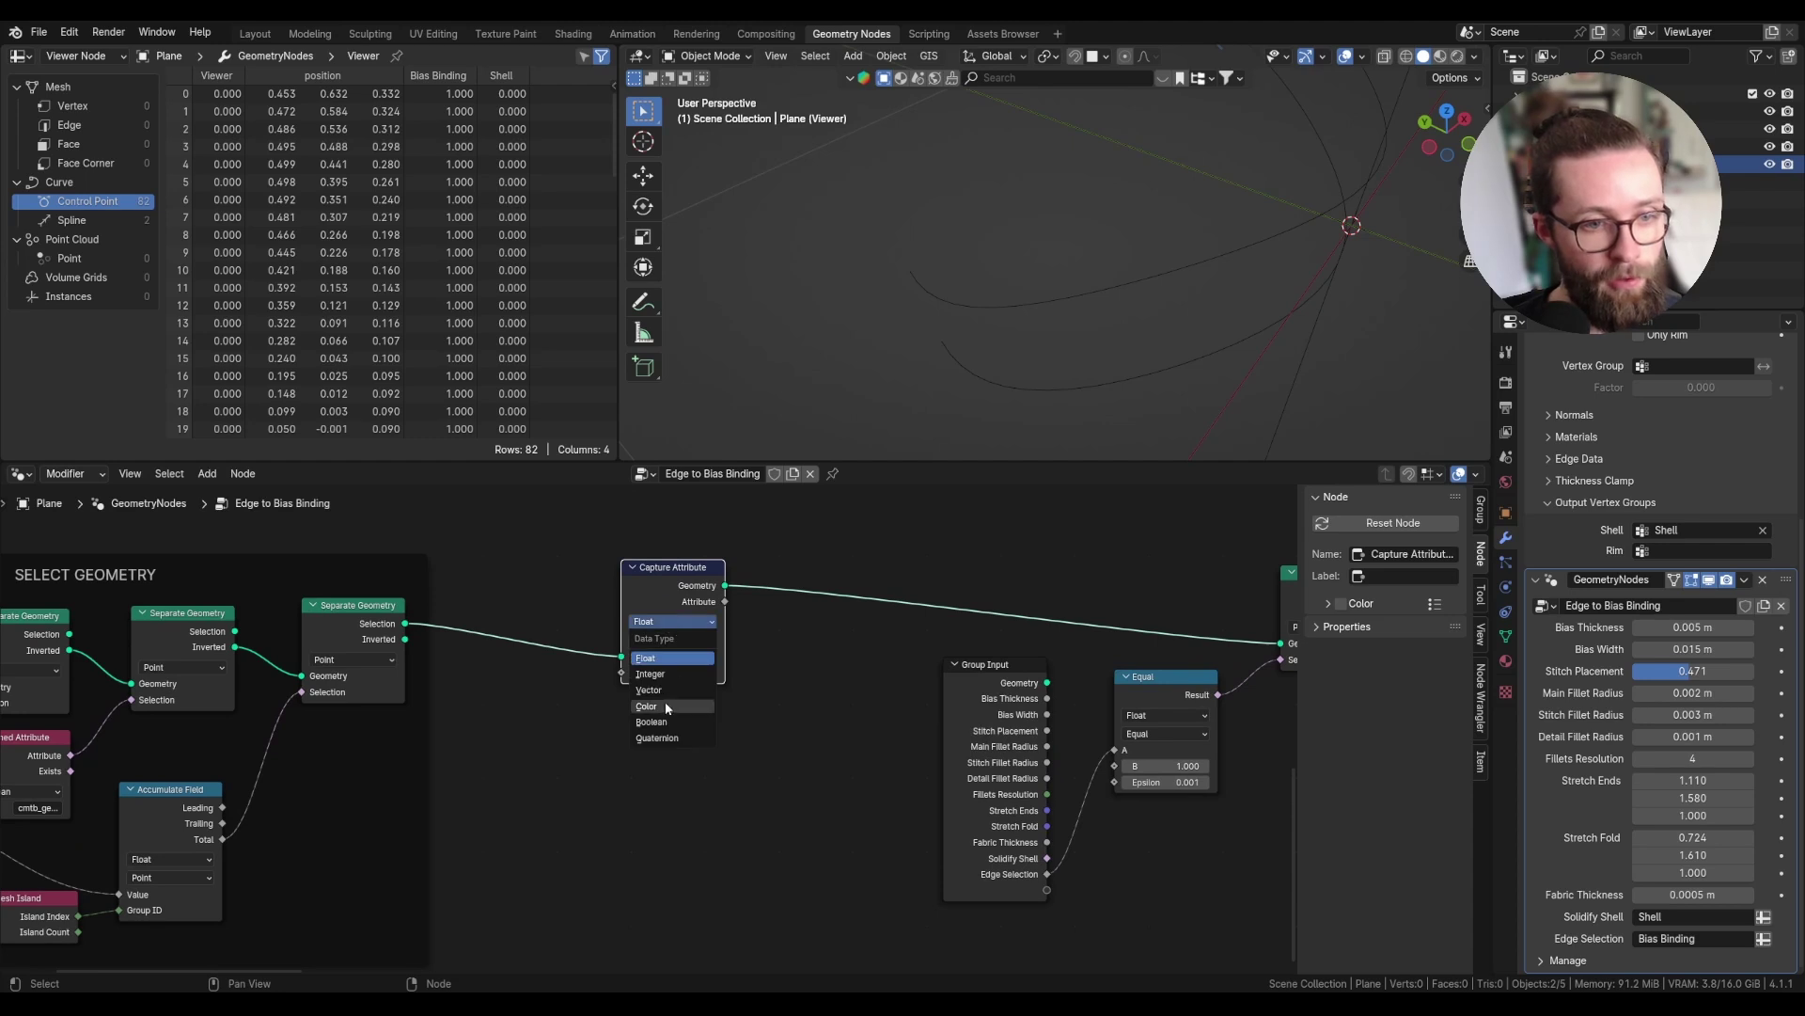
pyautogui.click(667, 677)
pyautogui.hotkey('shift', 'd')
pyautogui.click(823, 585)
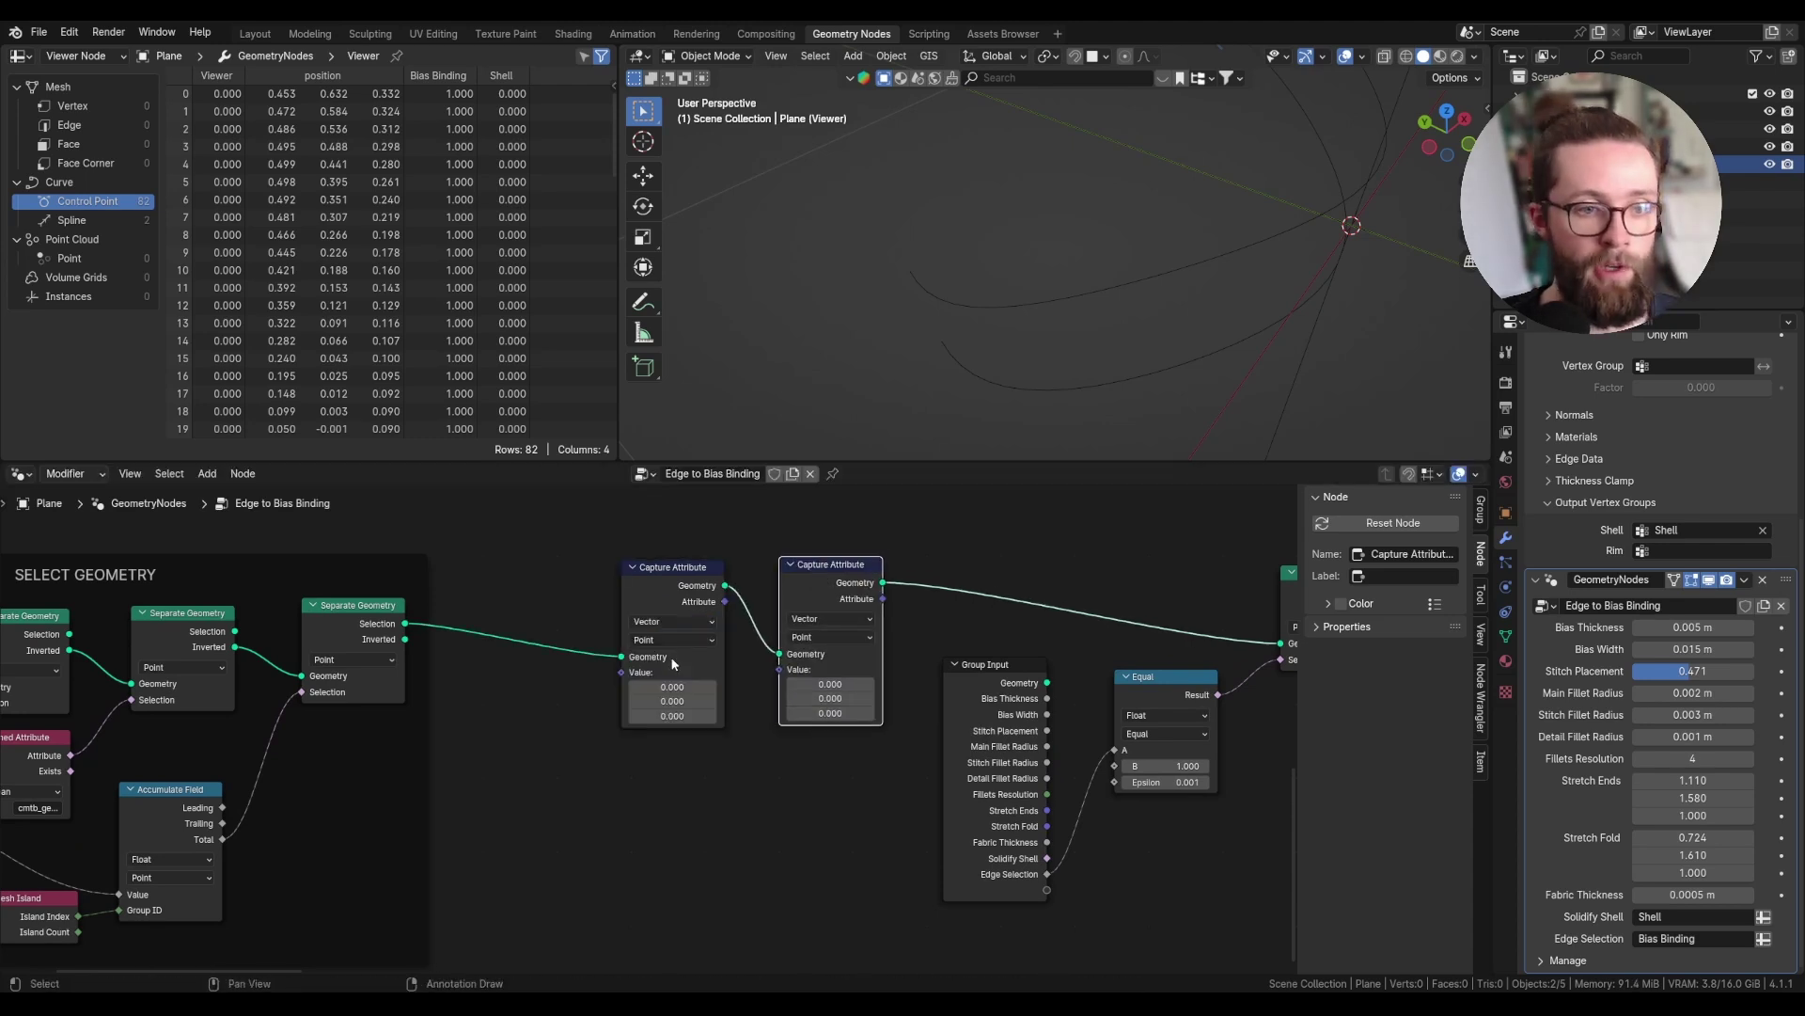
# - Feed a Normal node into the first Capture Attribute's Value and a Position node into the second one's Value
pyautogui.scroll(2, 671, 663)
pyautogui.moveTo(671, 664); pyautogui.dragTo(818, 639, button='middle')
pyautogui.moveTo(760, 650); pyautogui.dragTo(722, 662)
pyautogui.write('nor')
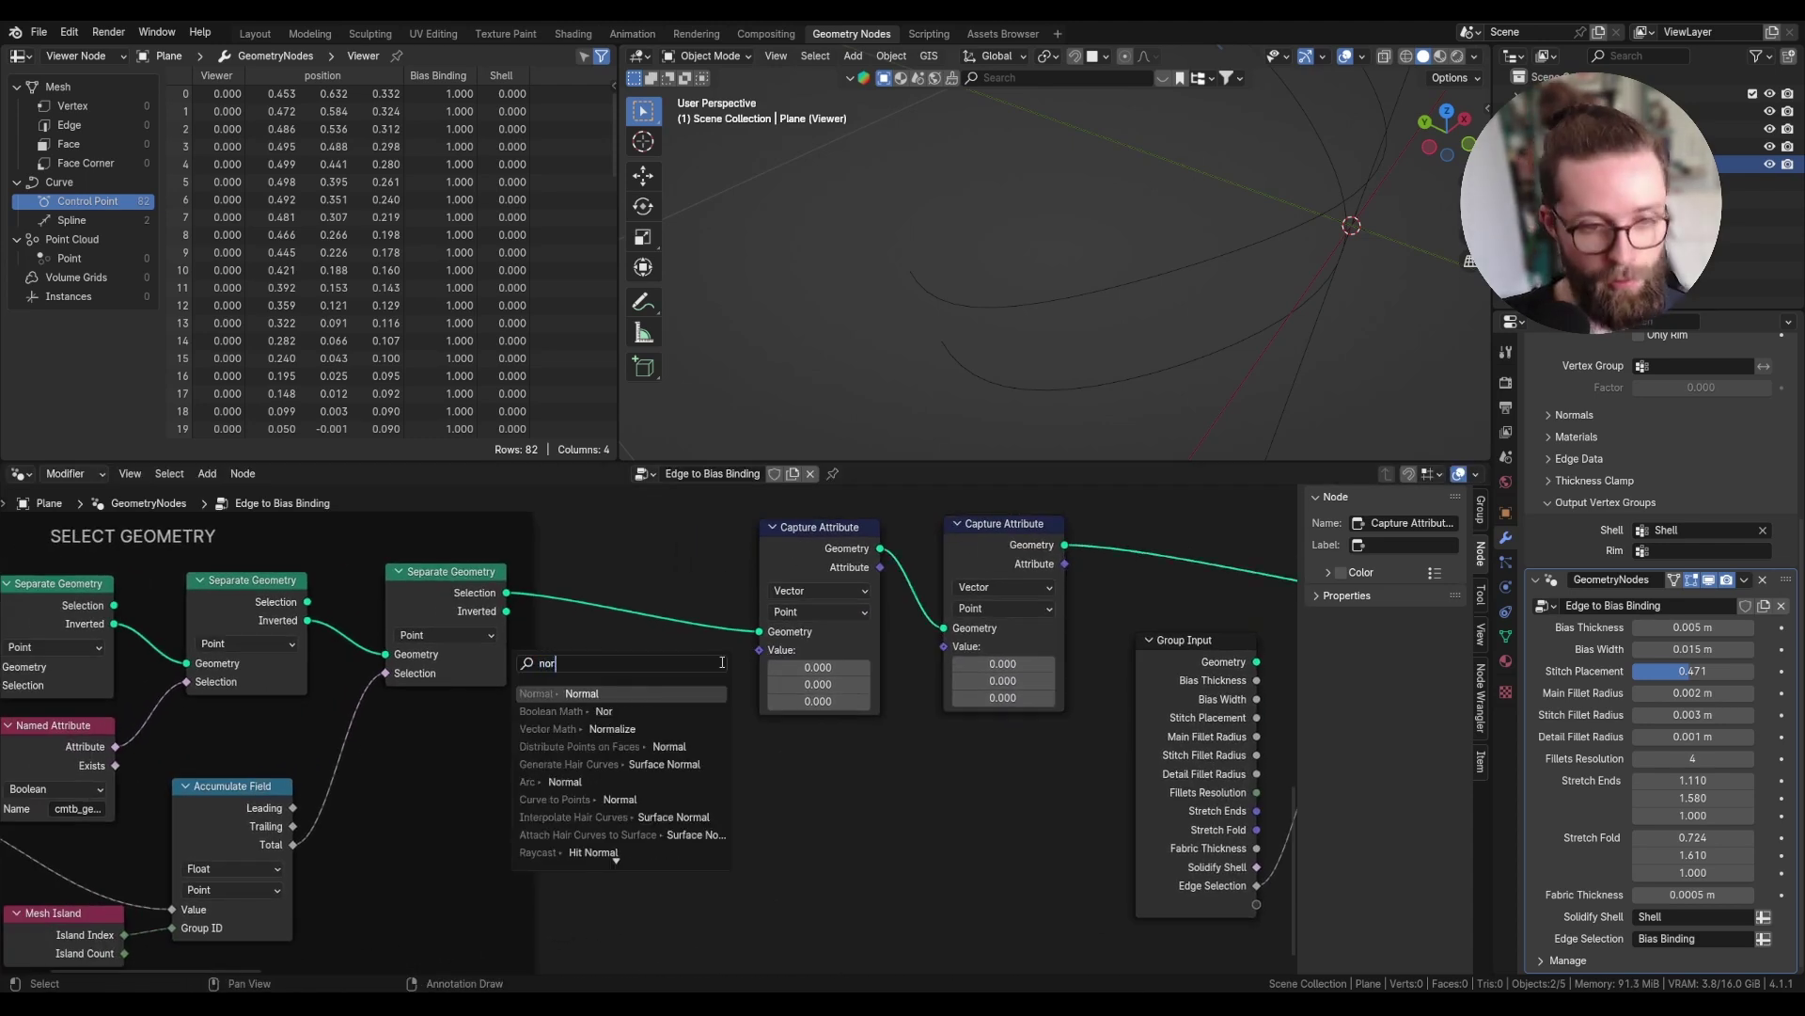
pyautogui.press('Return')
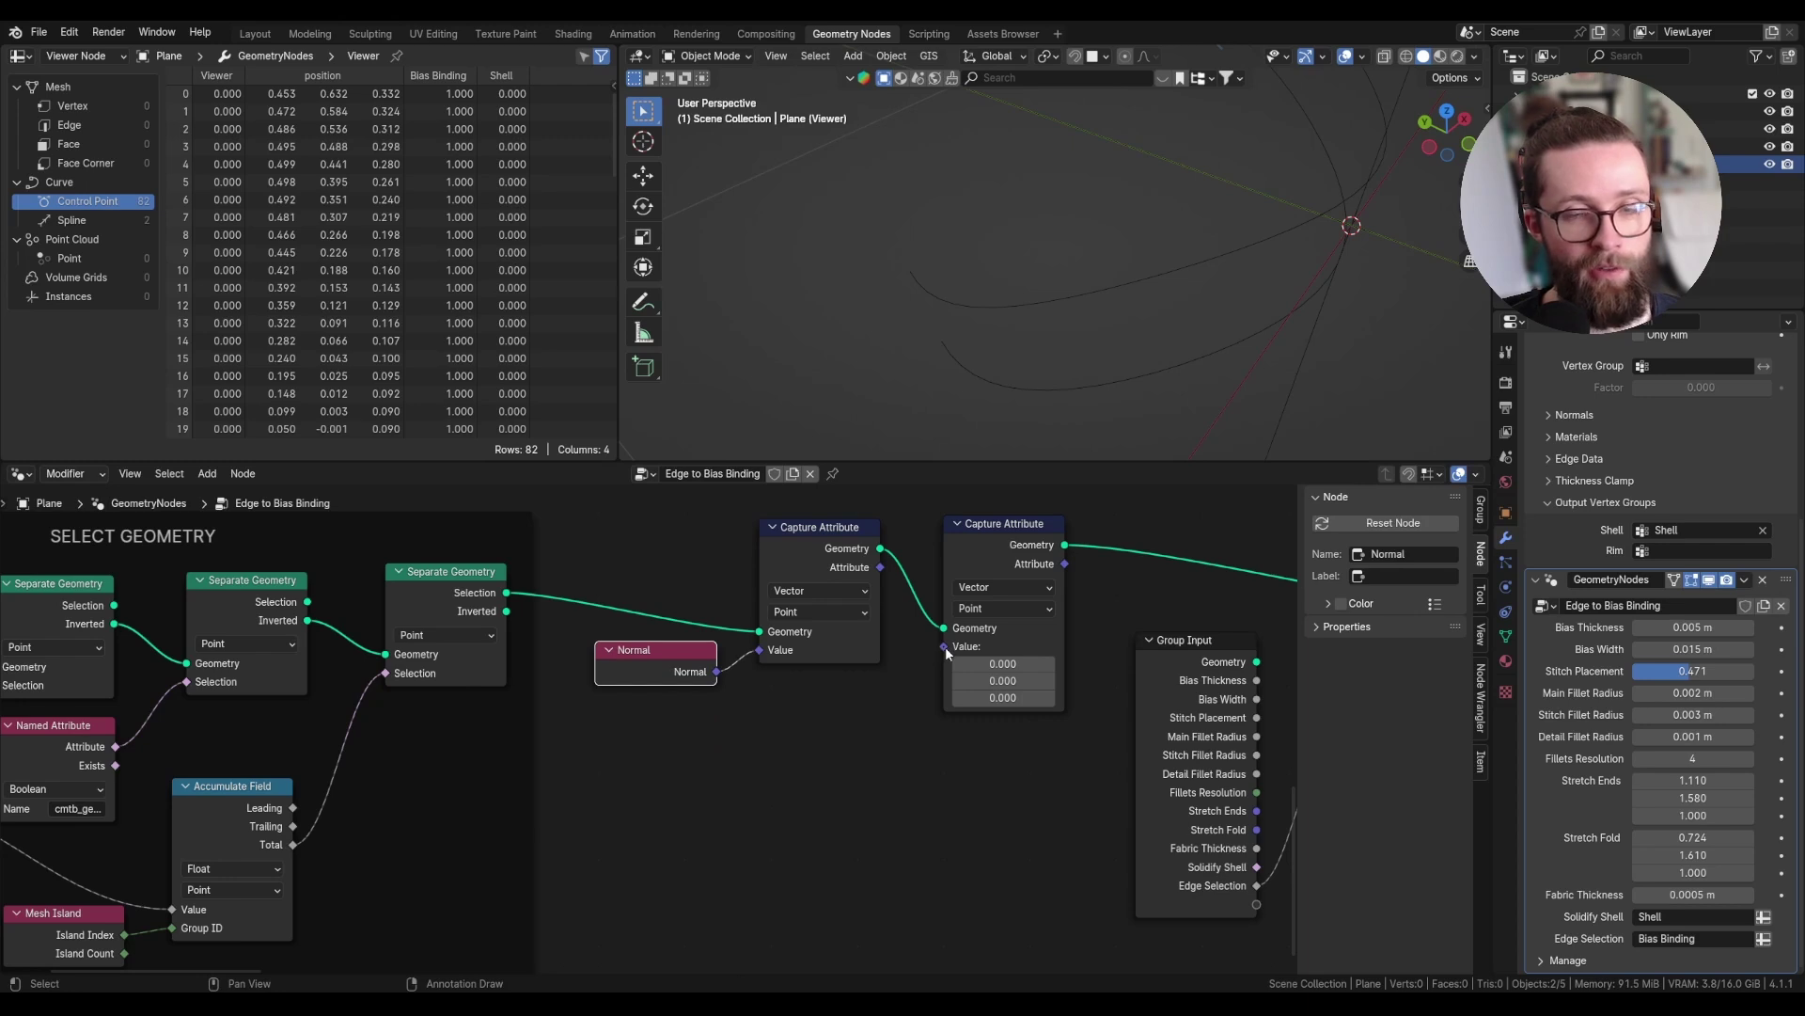
pyautogui.moveTo(944, 647); pyautogui.dragTo(872, 709)
pyautogui.write('pos')
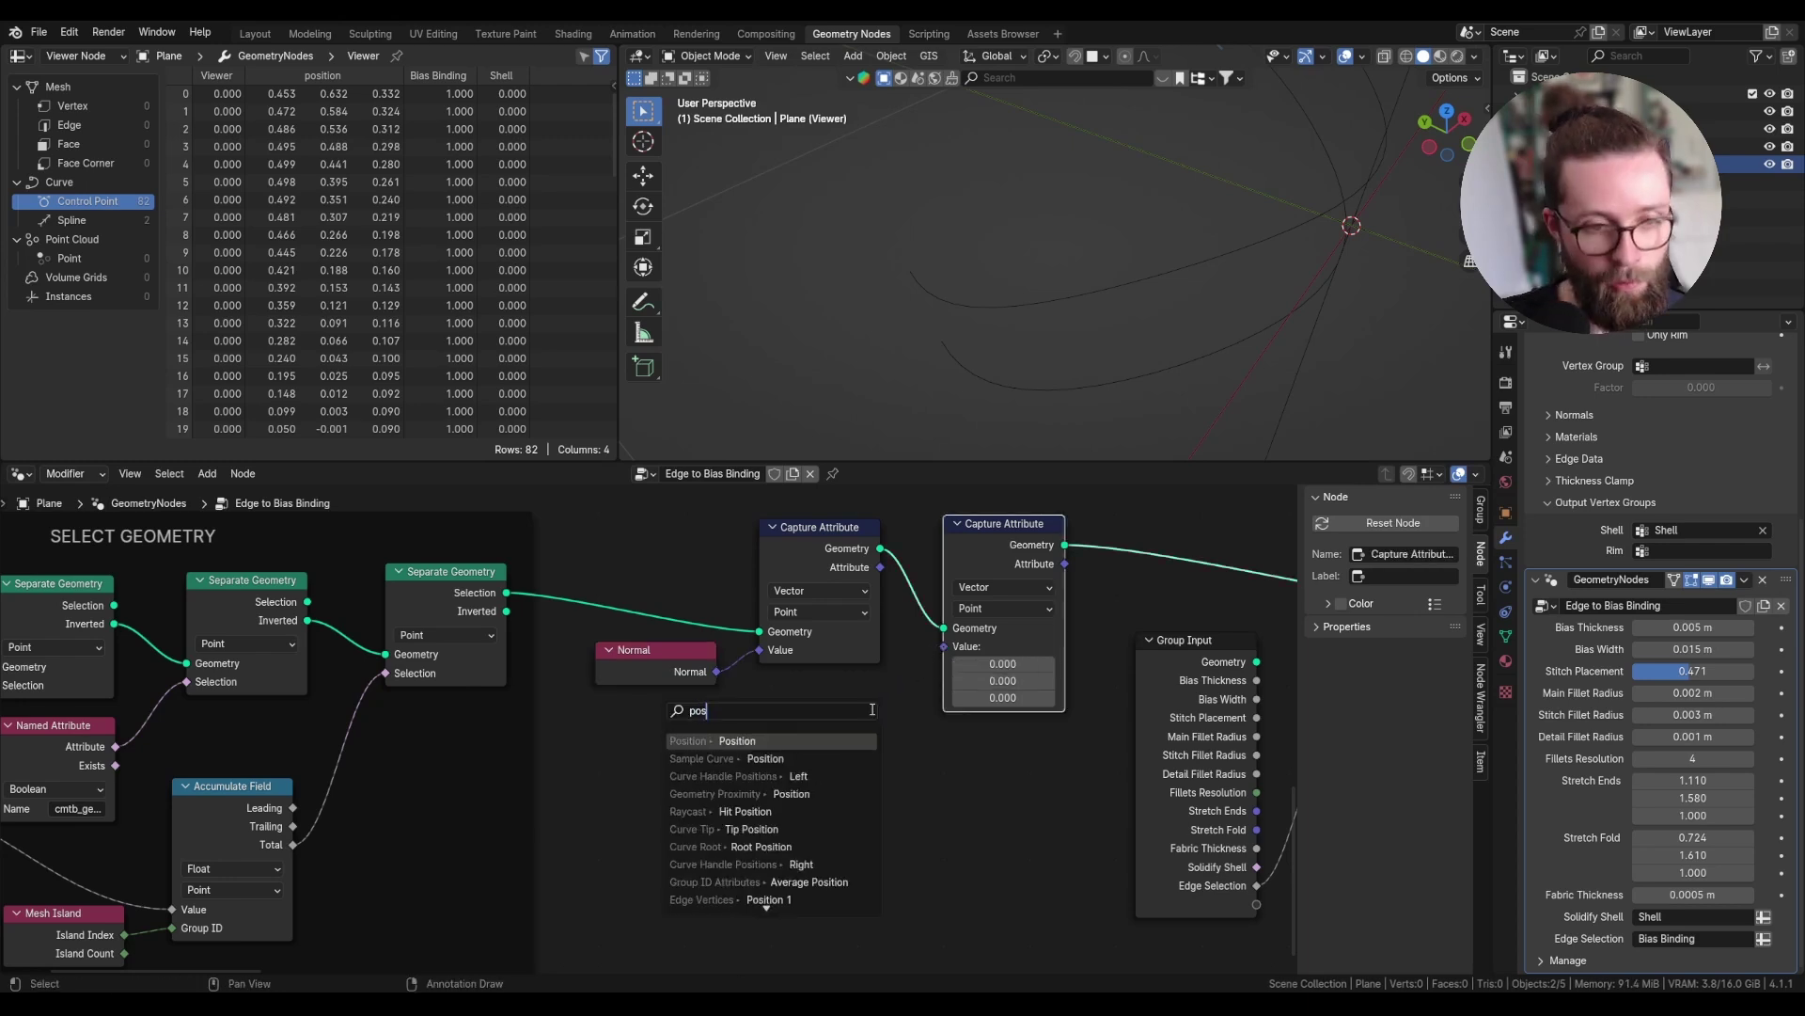
pyautogui.press('Return')
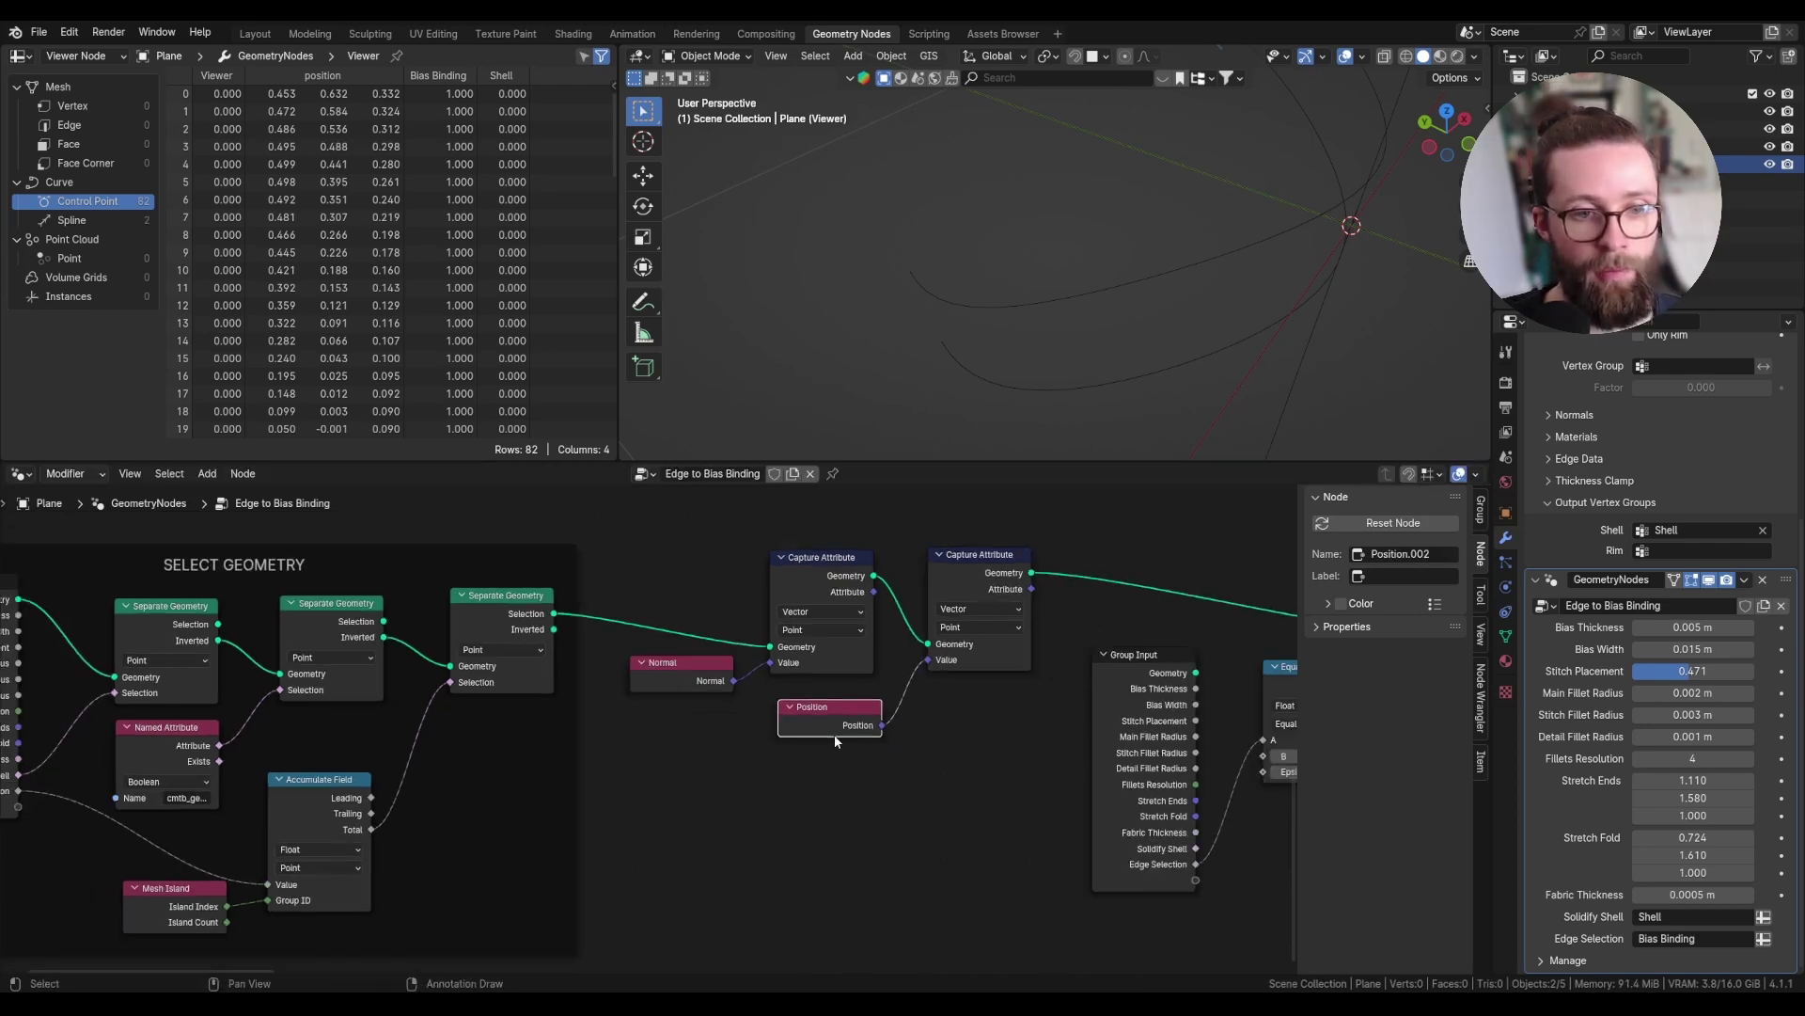
# - Move the Group Input, Equal, Separate Geometry and Mesh to Curve nodes farther from the two Capture Attribute nodes
pyautogui.scroll(-2, 917, 701)
pyautogui.moveTo(1006, 689); pyautogui.dragTo(773, 677, button='middle')
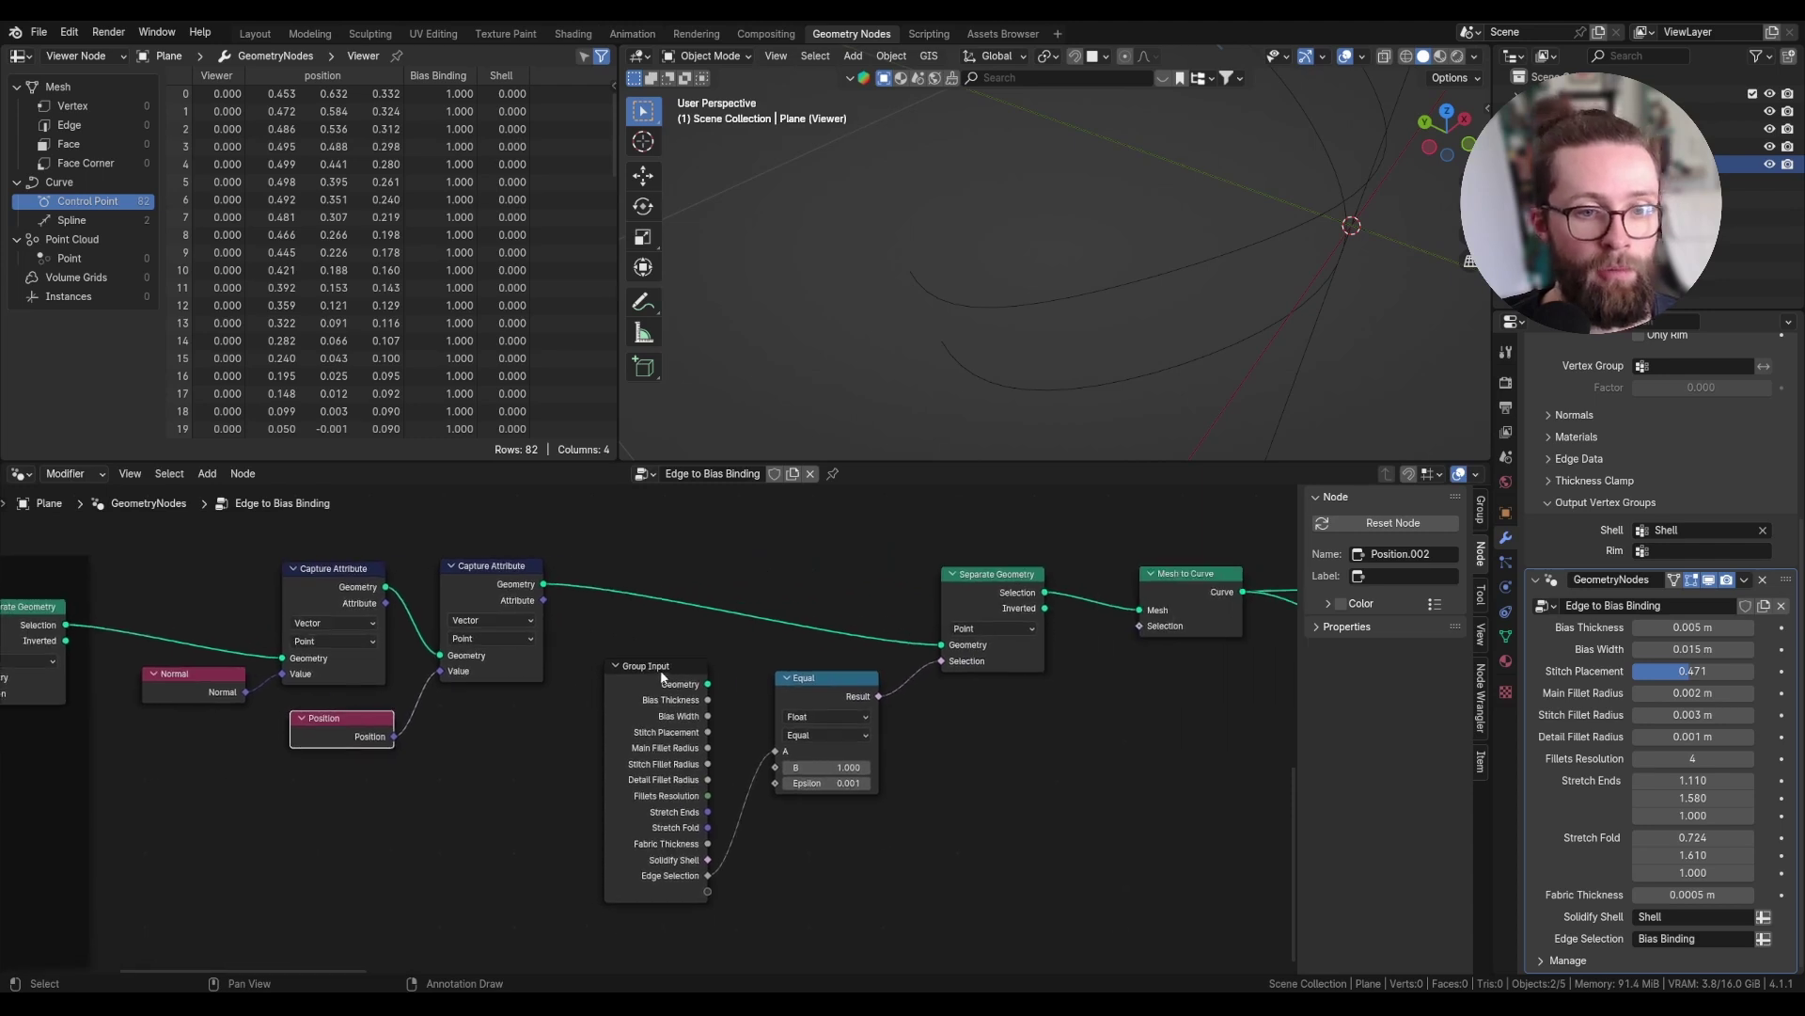
pyautogui.scroll(-2, 771, 677)
pyautogui.moveTo(1167, 794); pyautogui.dragTo(651, 566)
pyautogui.press('g')
pyautogui.click(722, 664)
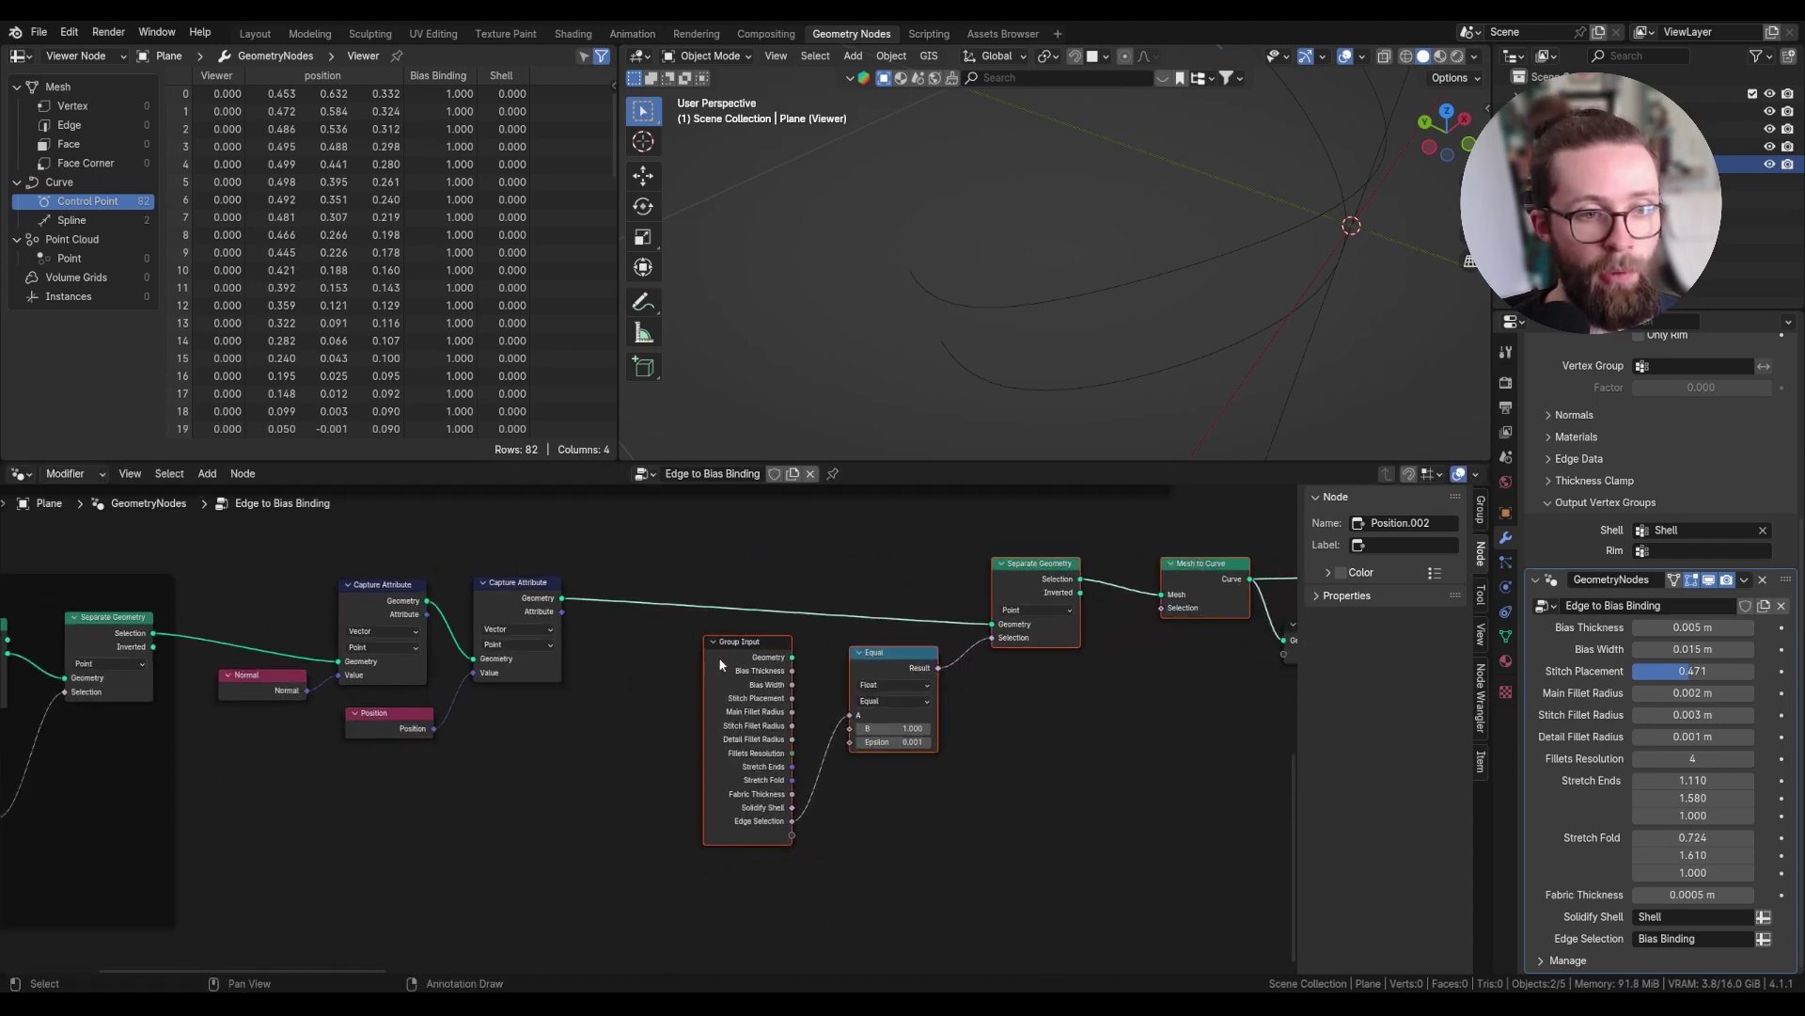
# - Insert a Set Position node into the link after the second Capture Attribute node
pyautogui.moveTo(552, 661)
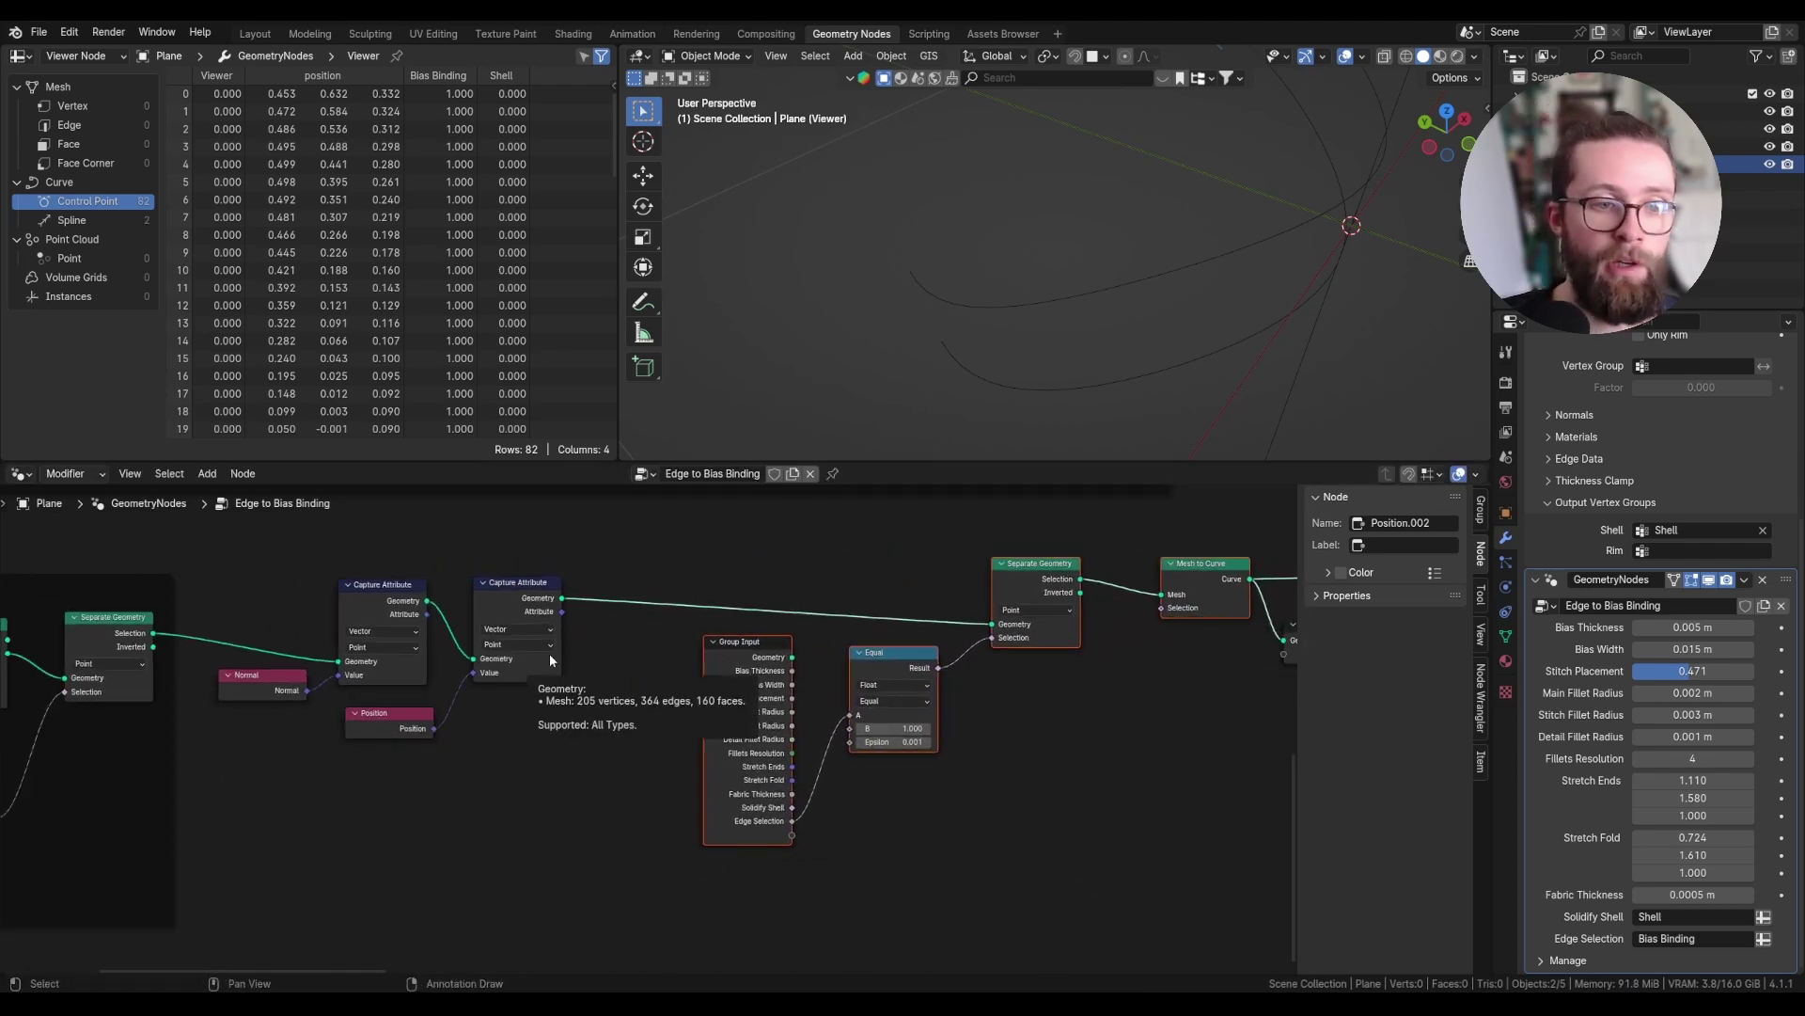
pyautogui.moveTo(563, 621); pyautogui.dragTo(657, 619, button='middle')
pyautogui.hotkey('shift', 'a')
pyautogui.write('set')
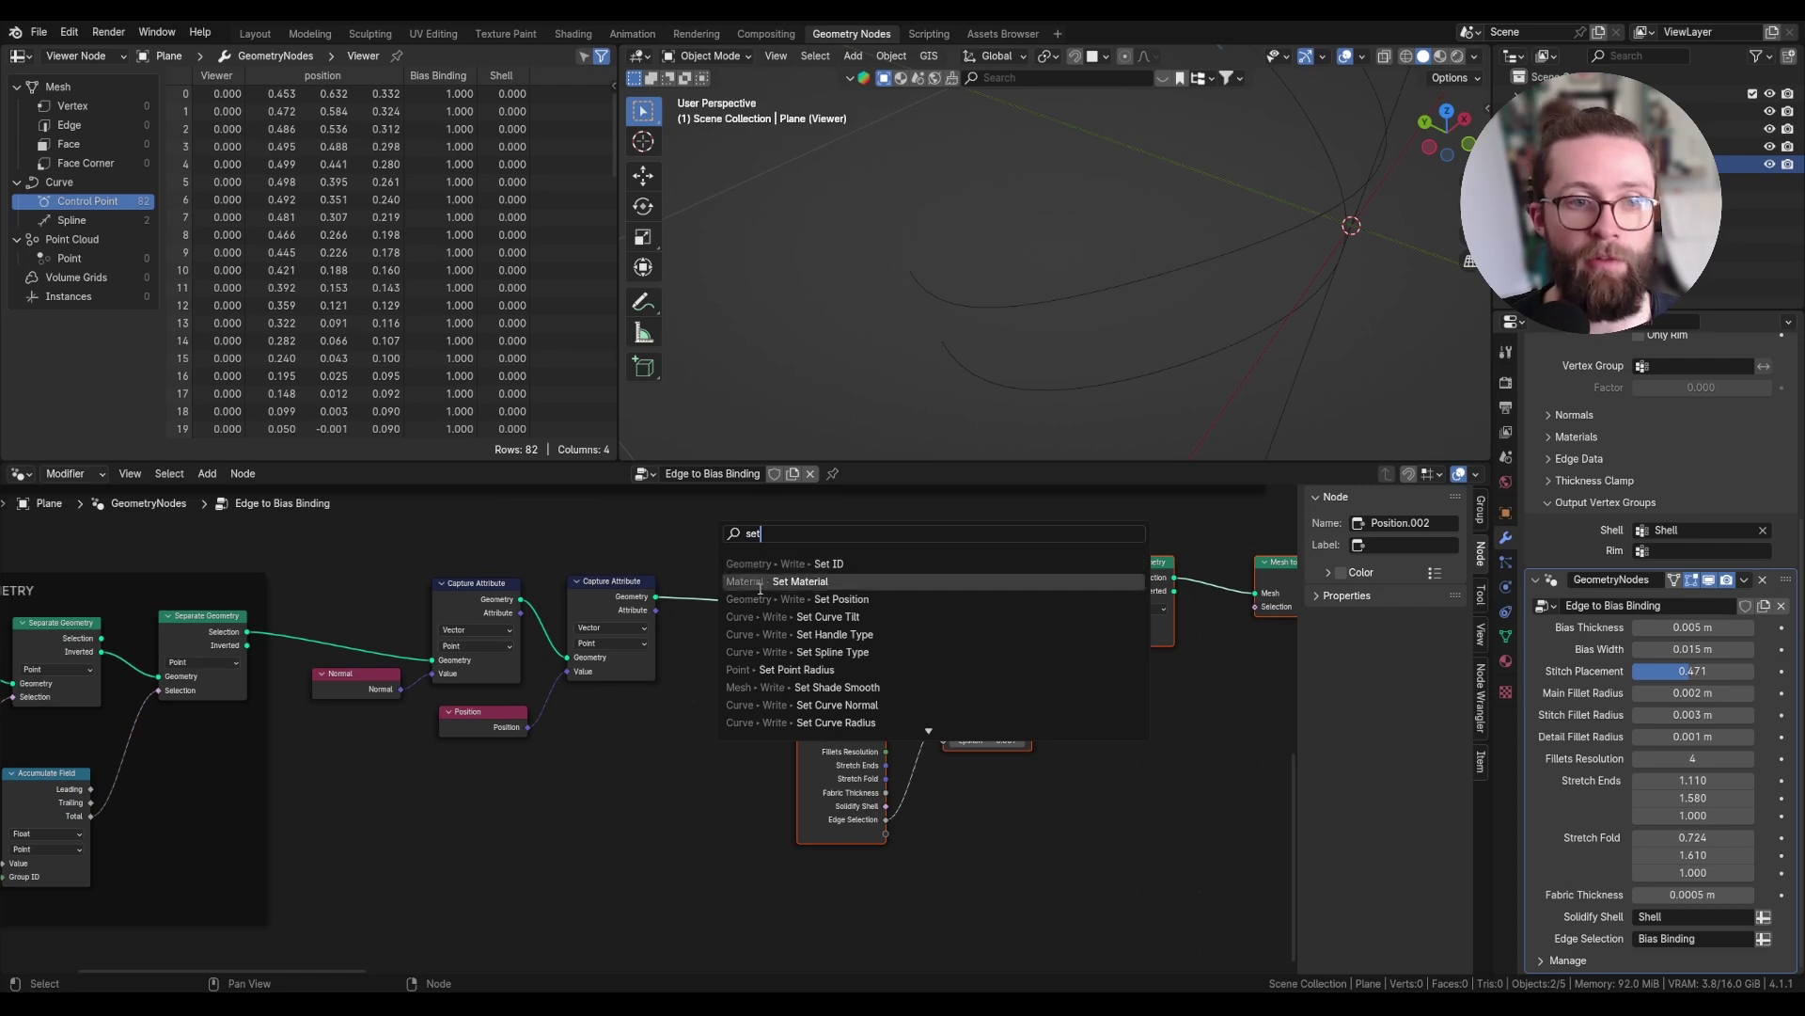
pyautogui.click(820, 599)
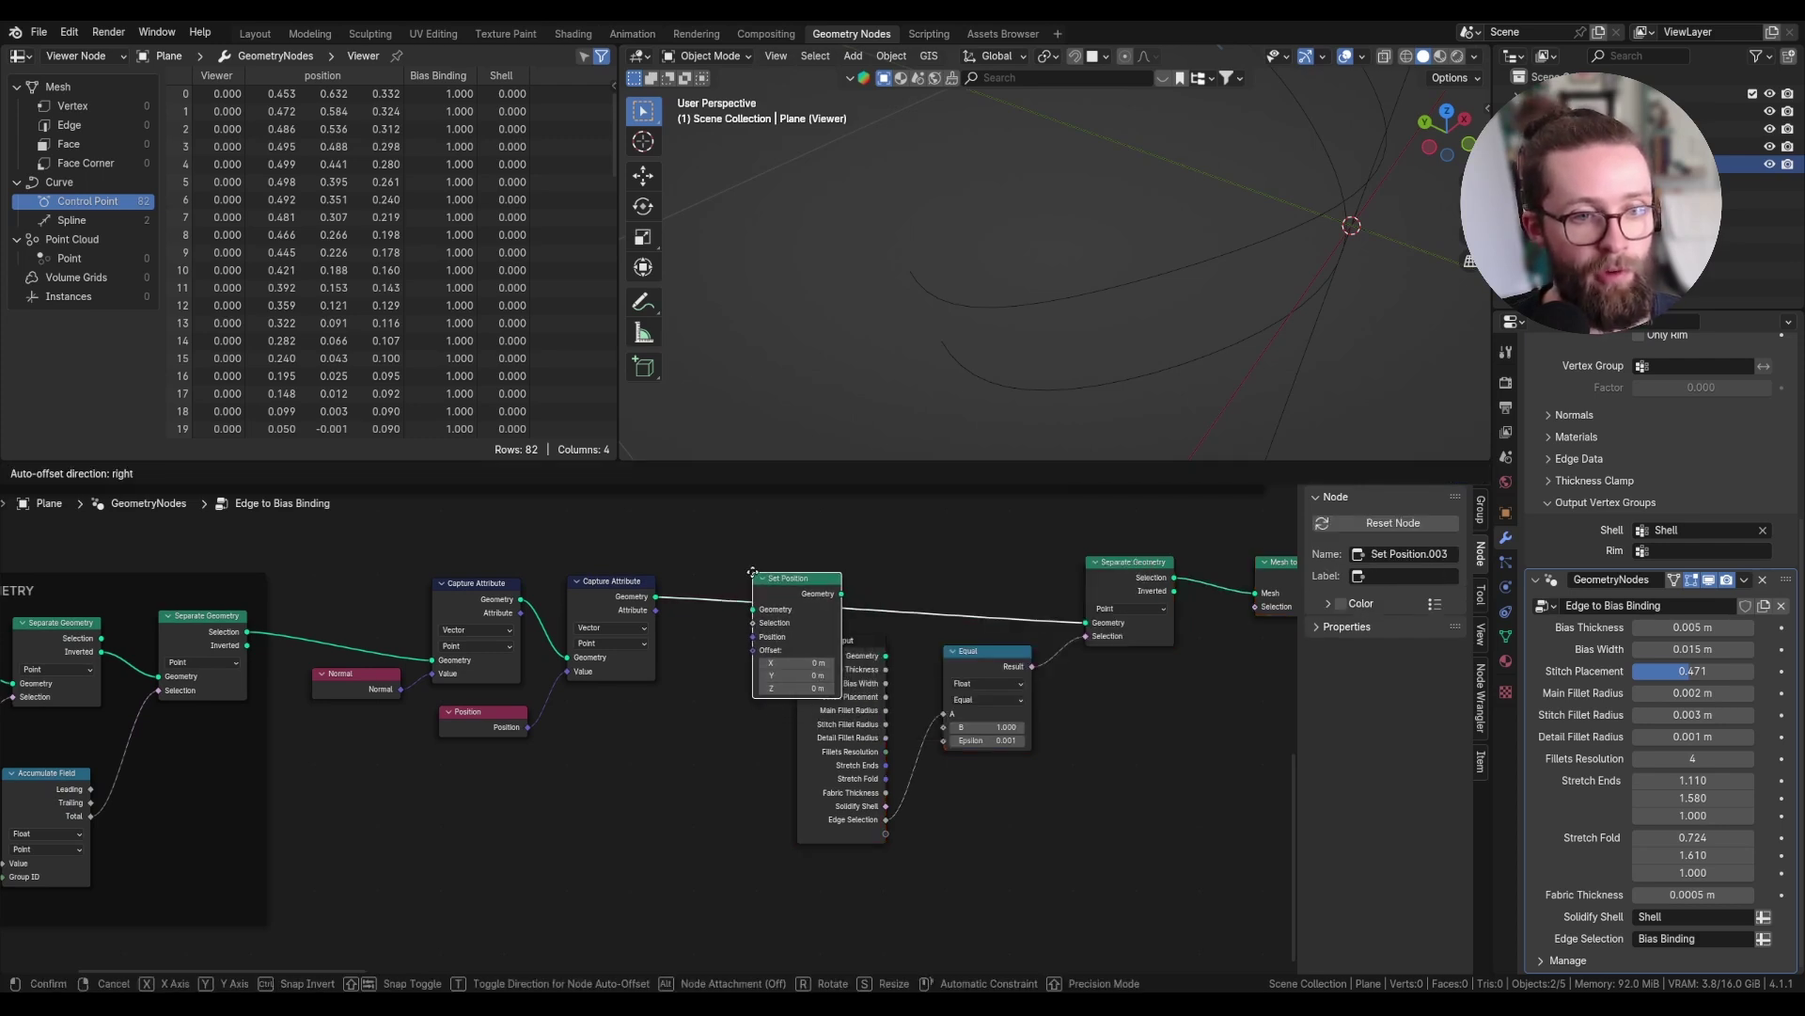
pyautogui.click(739, 548)
# - Expose Set Position's Position as a new group input through another Group Input node and rename that input UV Map
pyautogui.moveTo(877, 730); pyautogui.dragTo(898, 798)
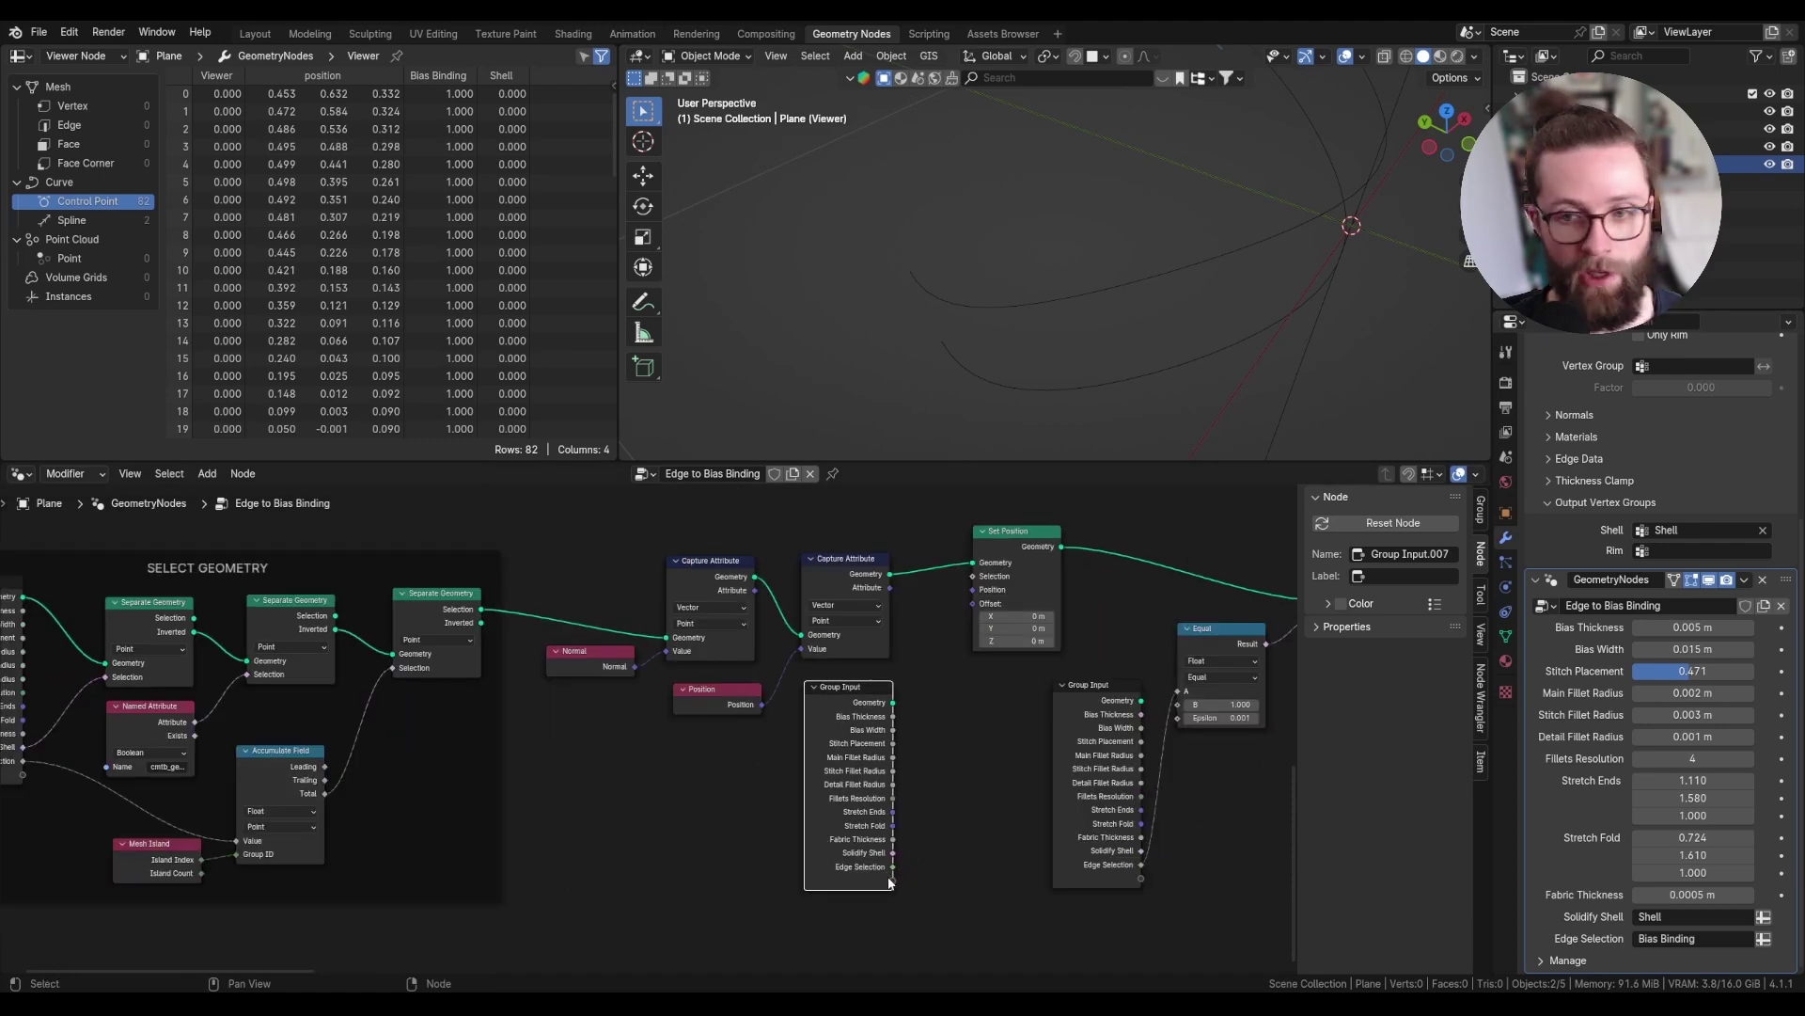
pyautogui.moveTo(893, 866); pyautogui.dragTo(974, 590)
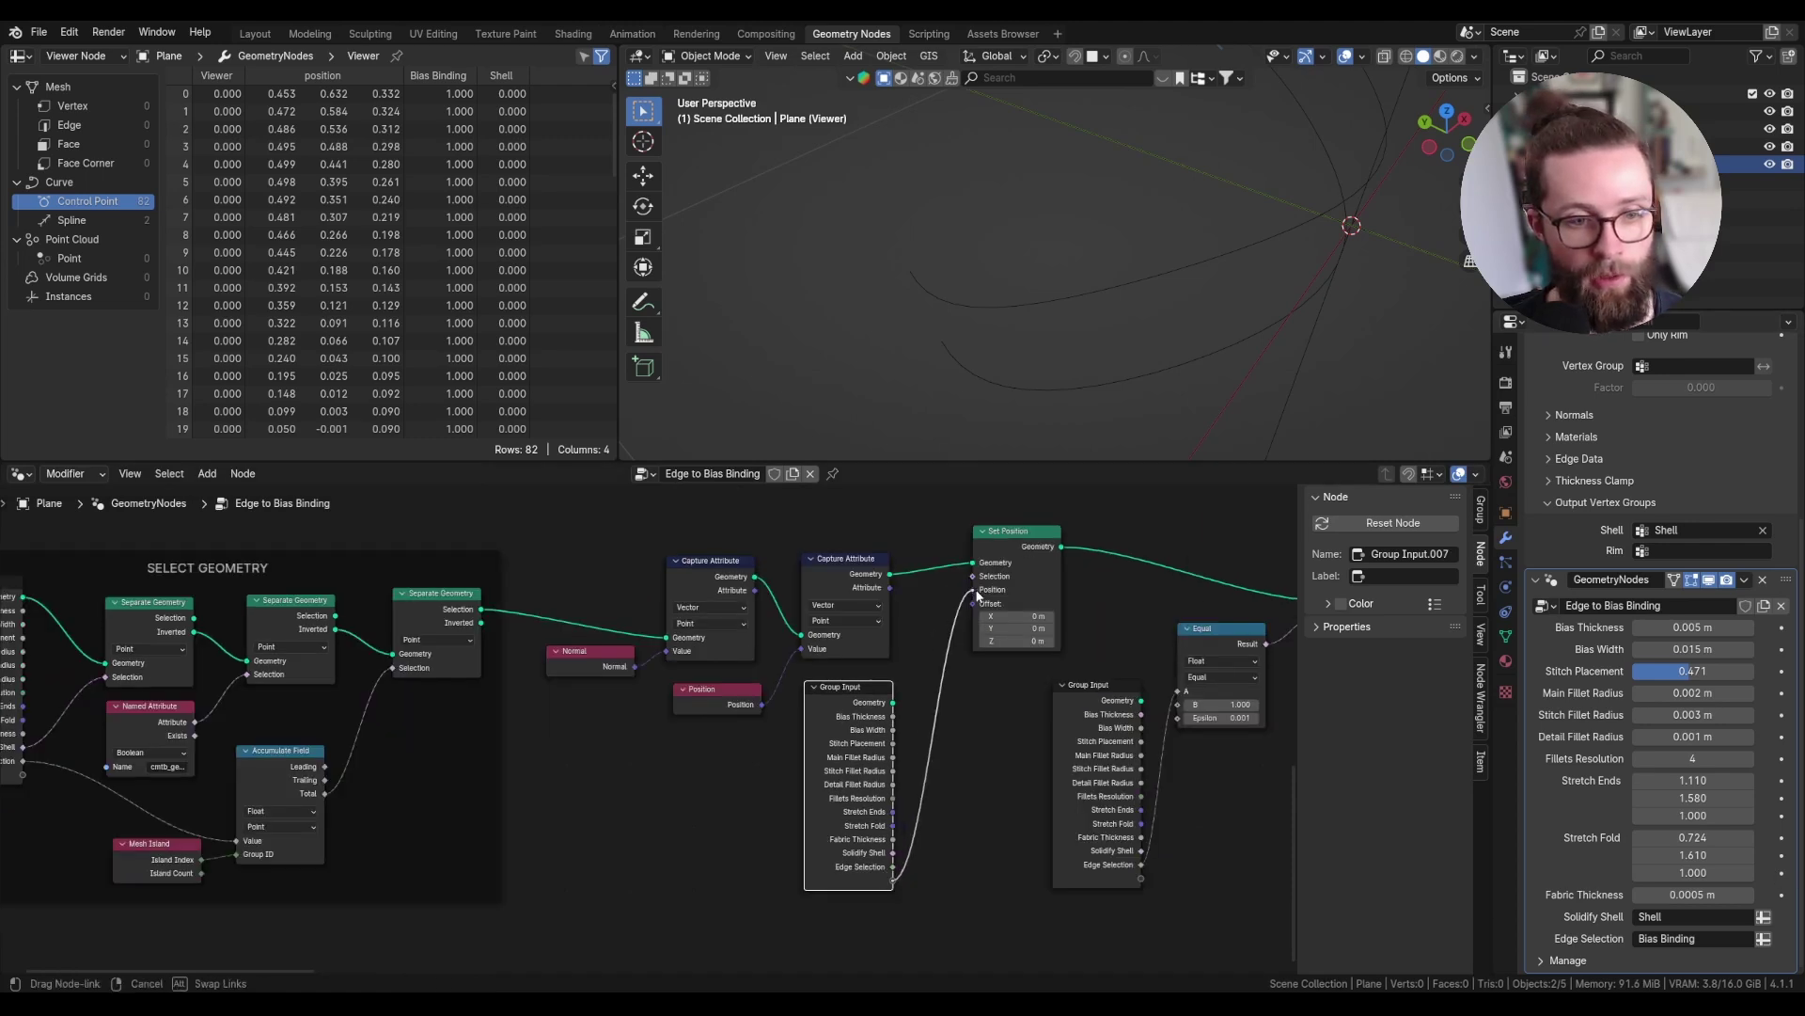
pyautogui.click(1480, 511)
pyautogui.scroll(-2, 1378, 743)
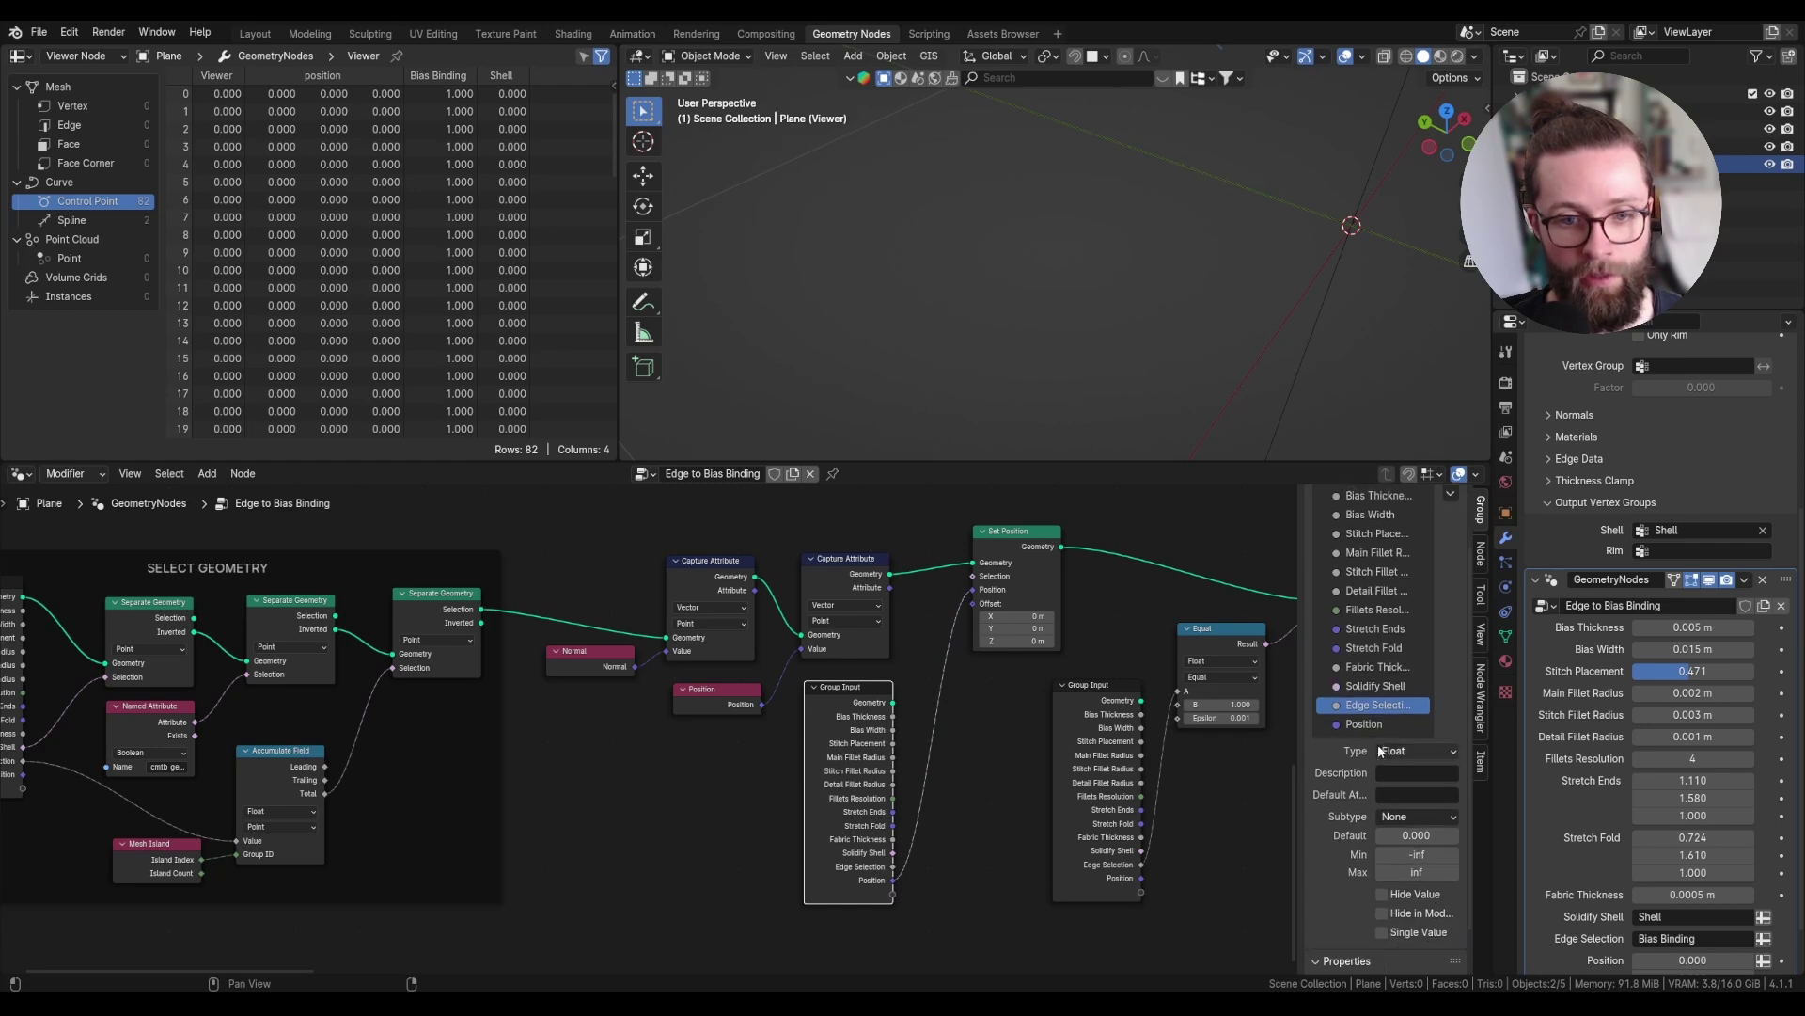
pyautogui.doubleClick(1377, 724)
pyautogui.write('UV Map')
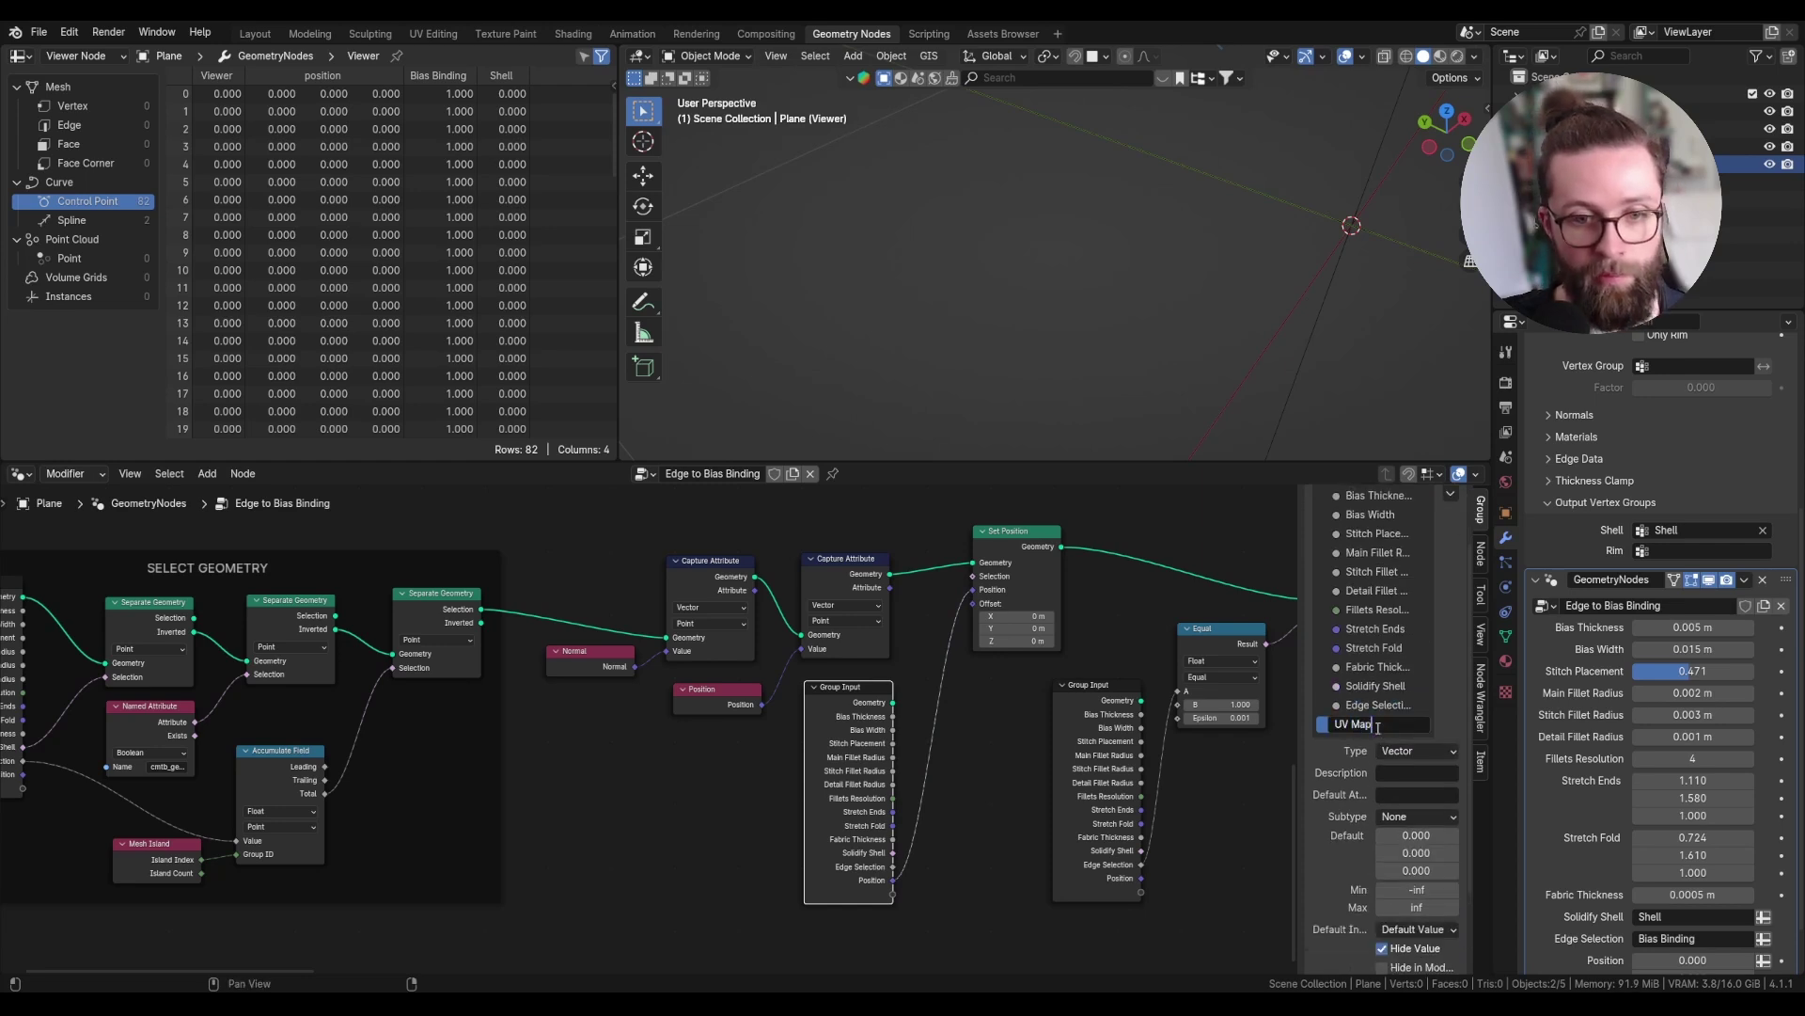
pyautogui.press('Return')
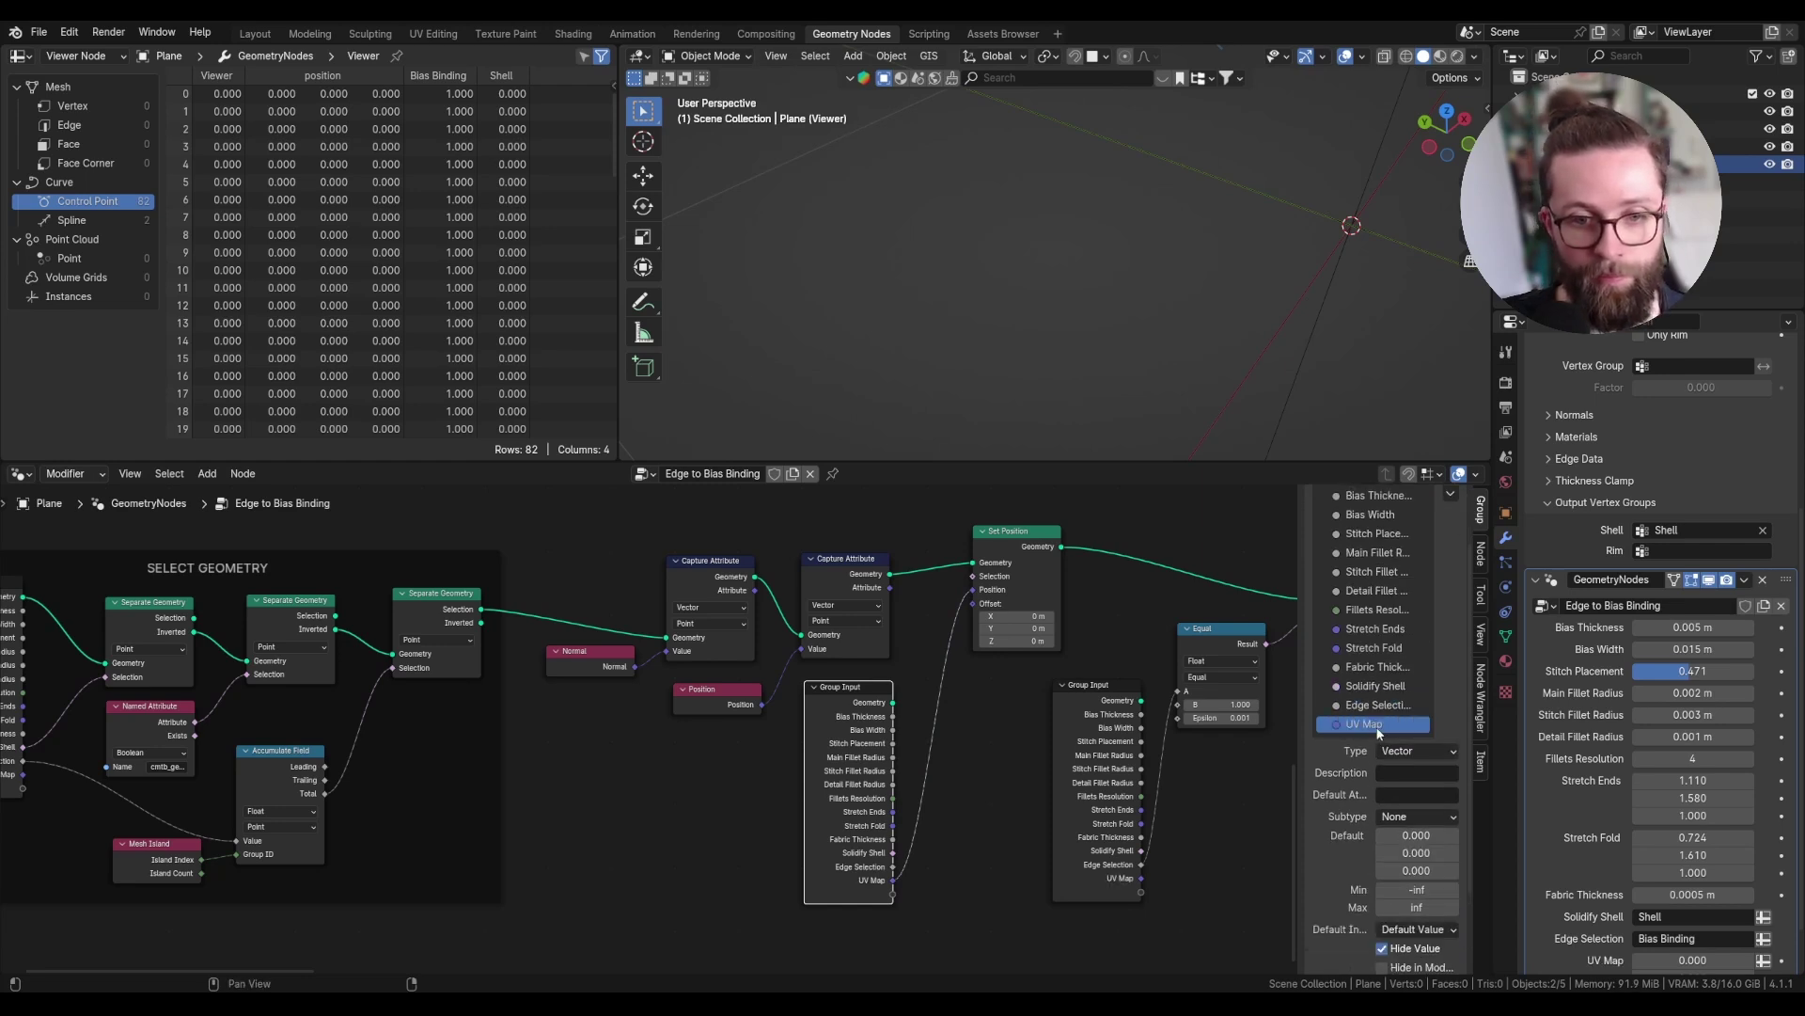
# - Set the default attribute of the UV Map group input to UVMap
pyautogui.click(1394, 794)
pyautogui.write('U')
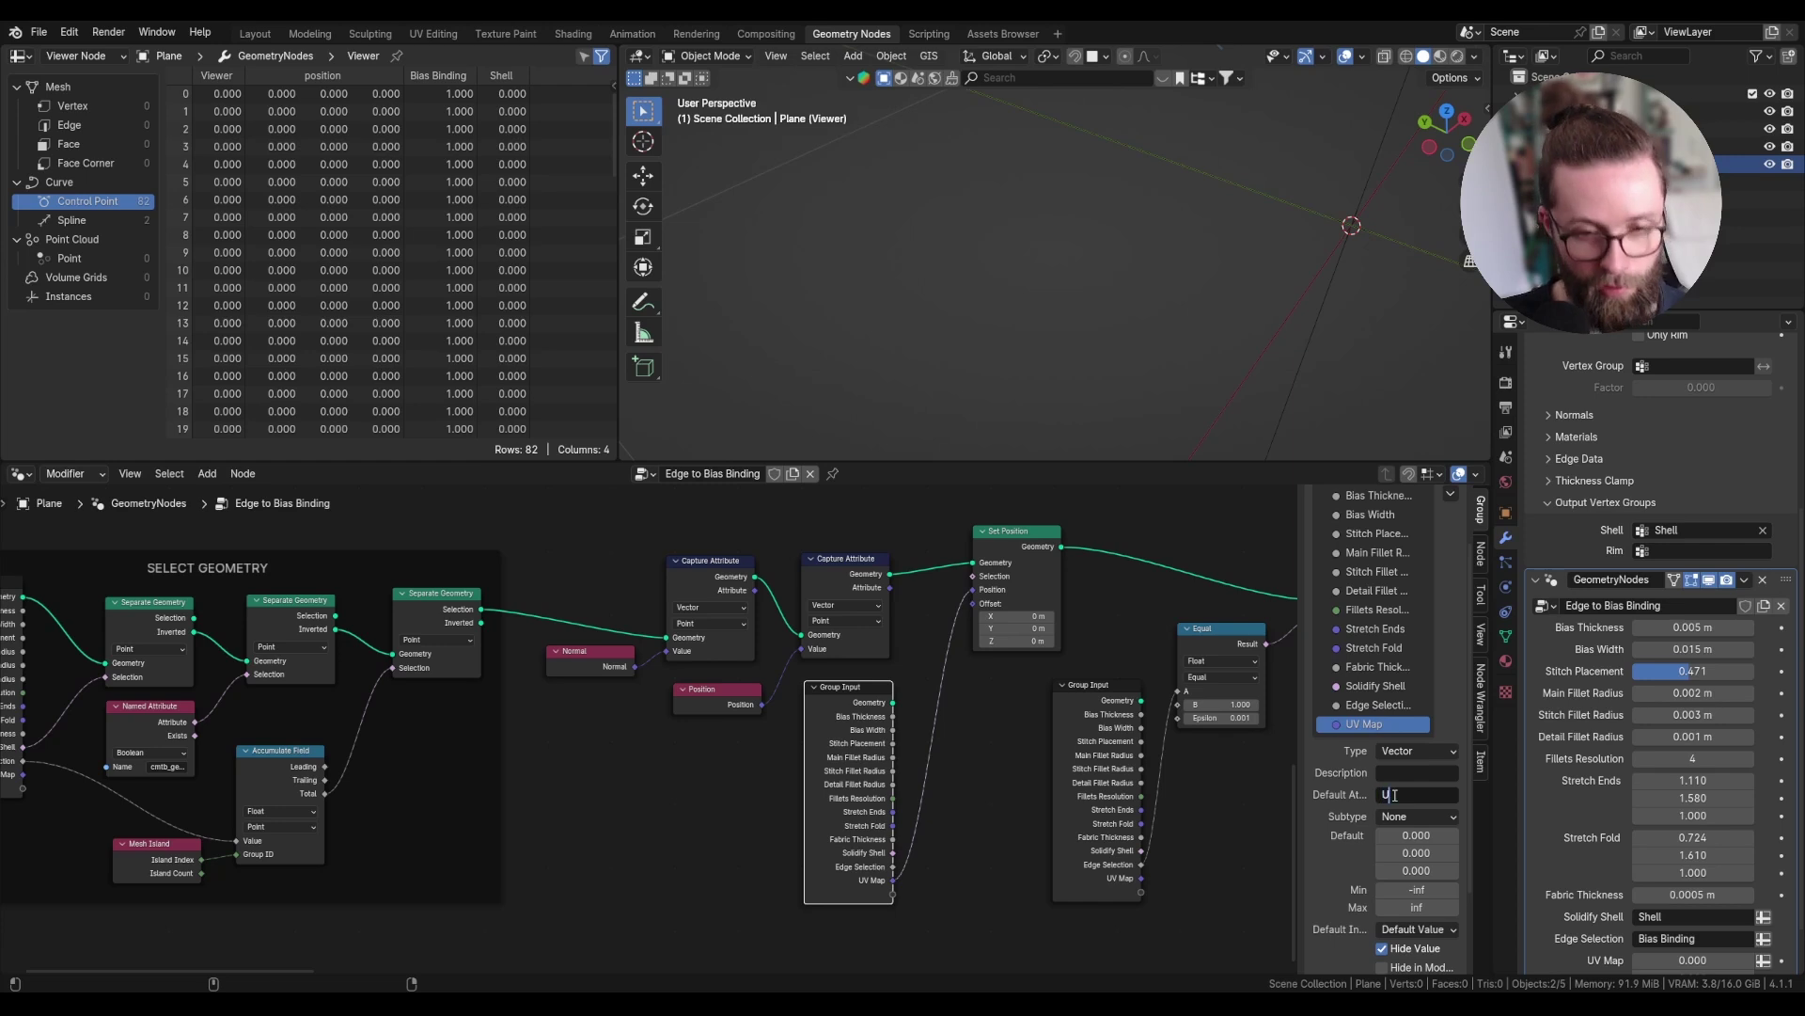
pyautogui.write('VMap')
pyautogui.press('Return')
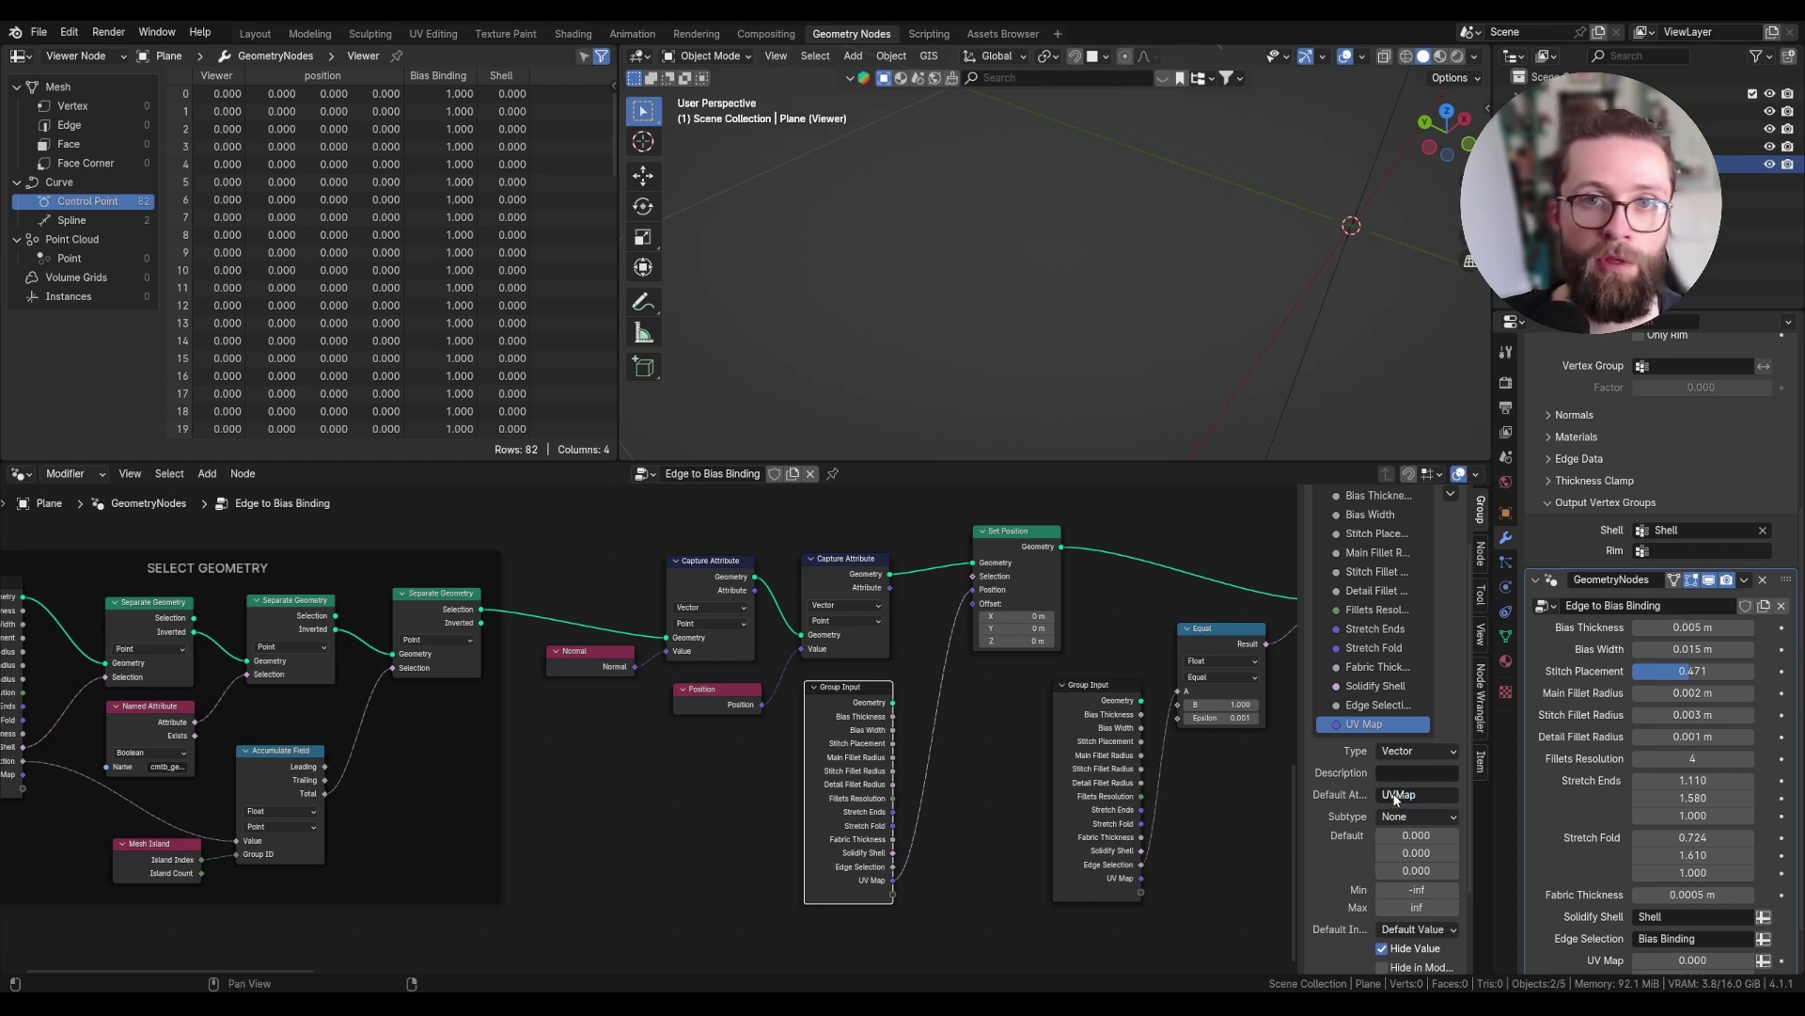
# - Switch the modifier's UV Map input to attribute mode and assign the UVMap attribute to it
pyautogui.scroll(-2, 1674, 776)
pyautogui.click(1764, 904)
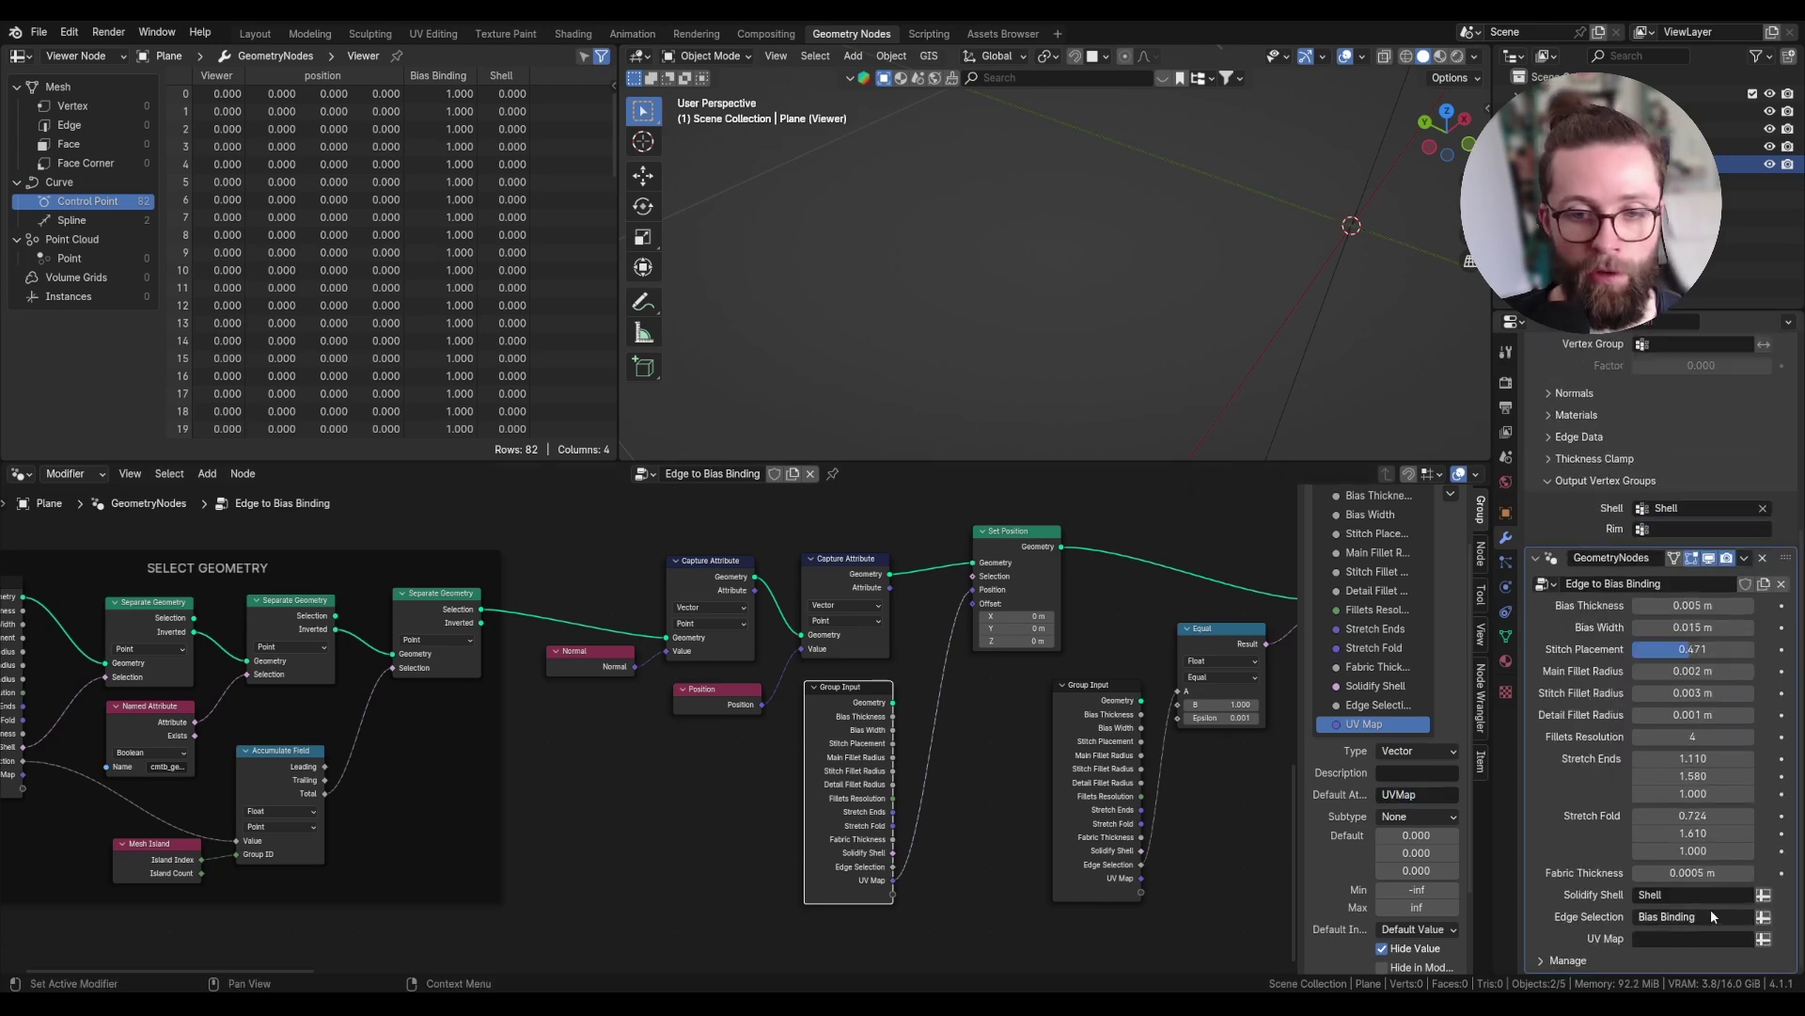
pyautogui.click(1693, 939)
pyautogui.click(1590, 783)
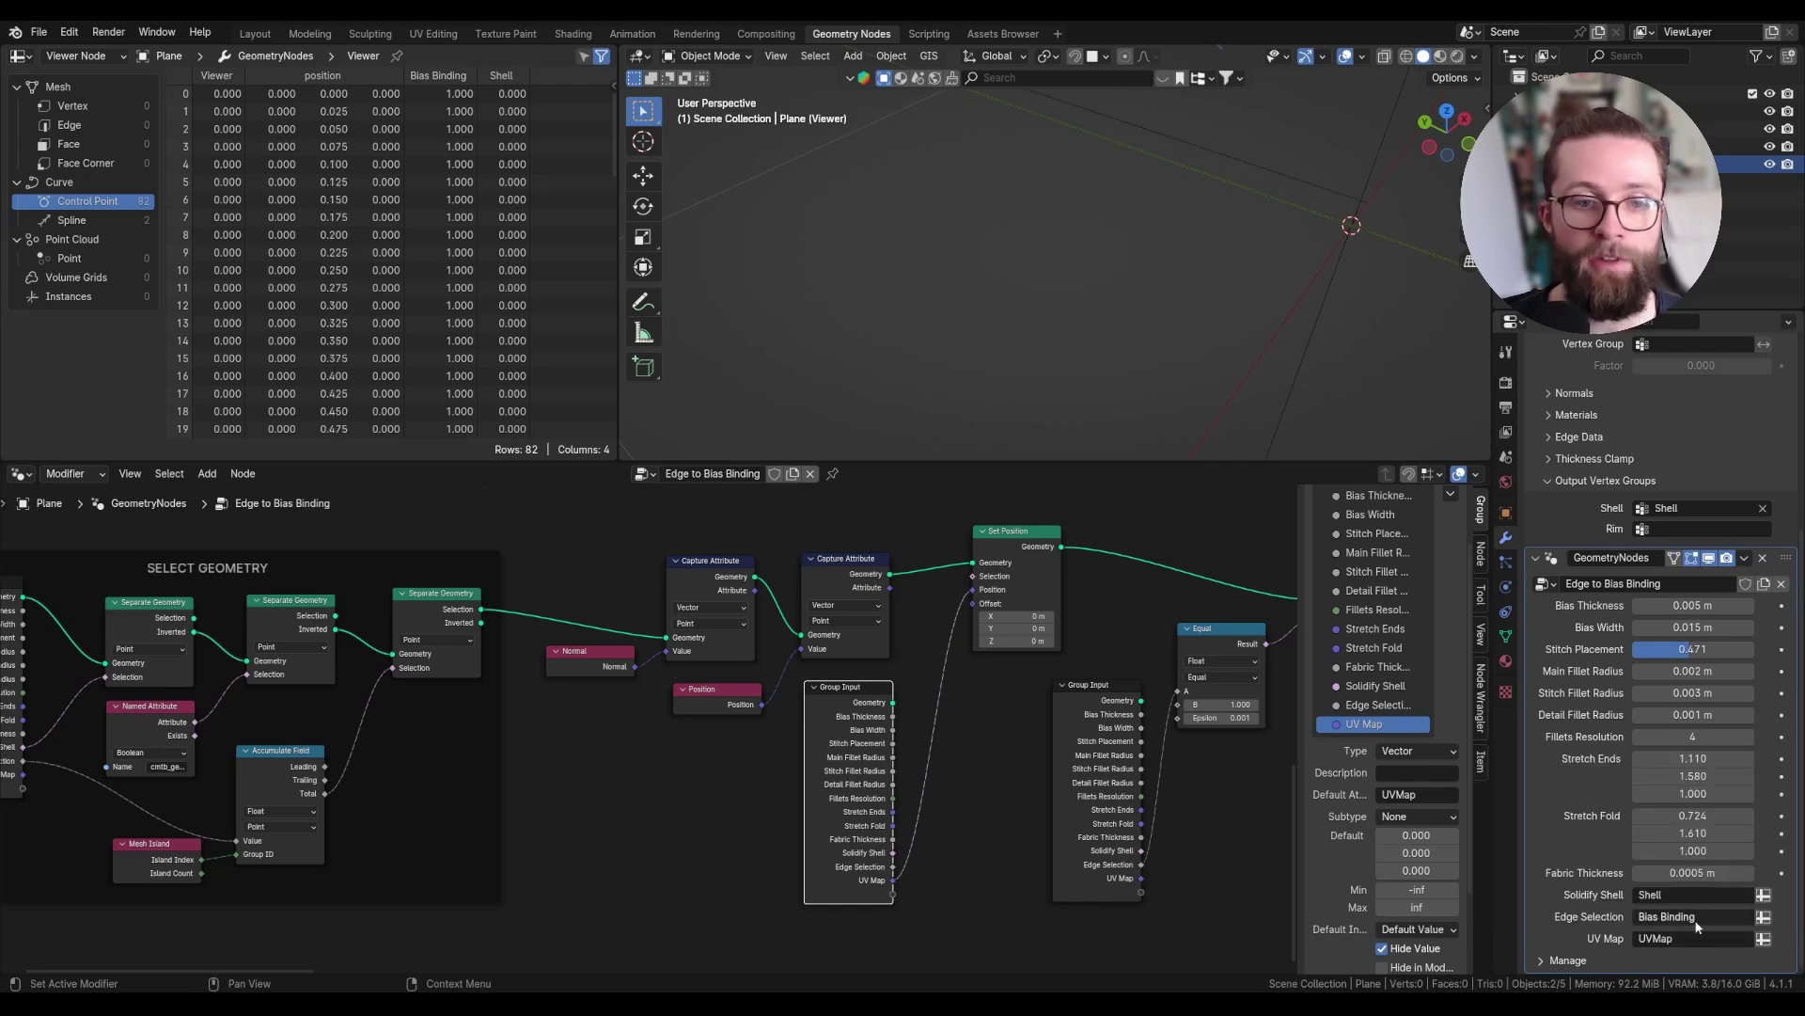
# - Insert a Vector Capture Attribute node between Set Position and Separate Geometry, with a Normal node as its value
pyautogui.moveTo(852, 685); pyautogui.dragTo(871, 702, button='middle')
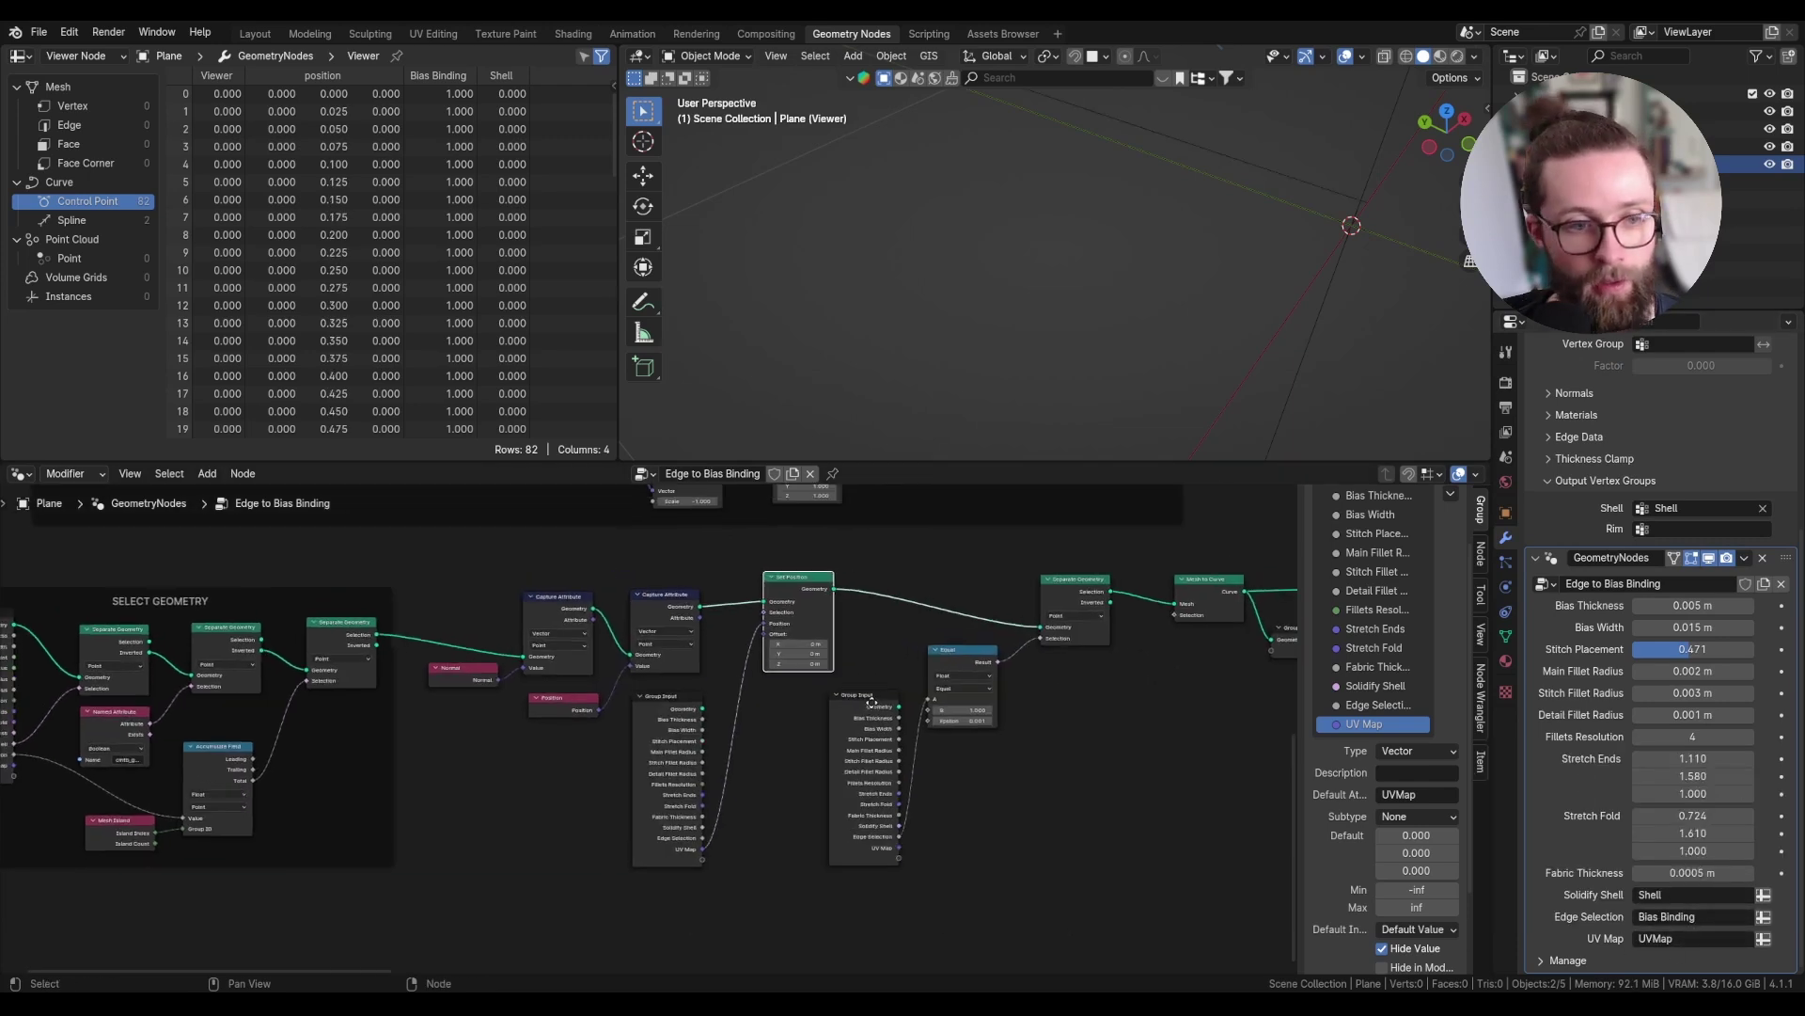
pyautogui.scroll(1, 865, 664)
pyautogui.scroll(-5, 934, 383)
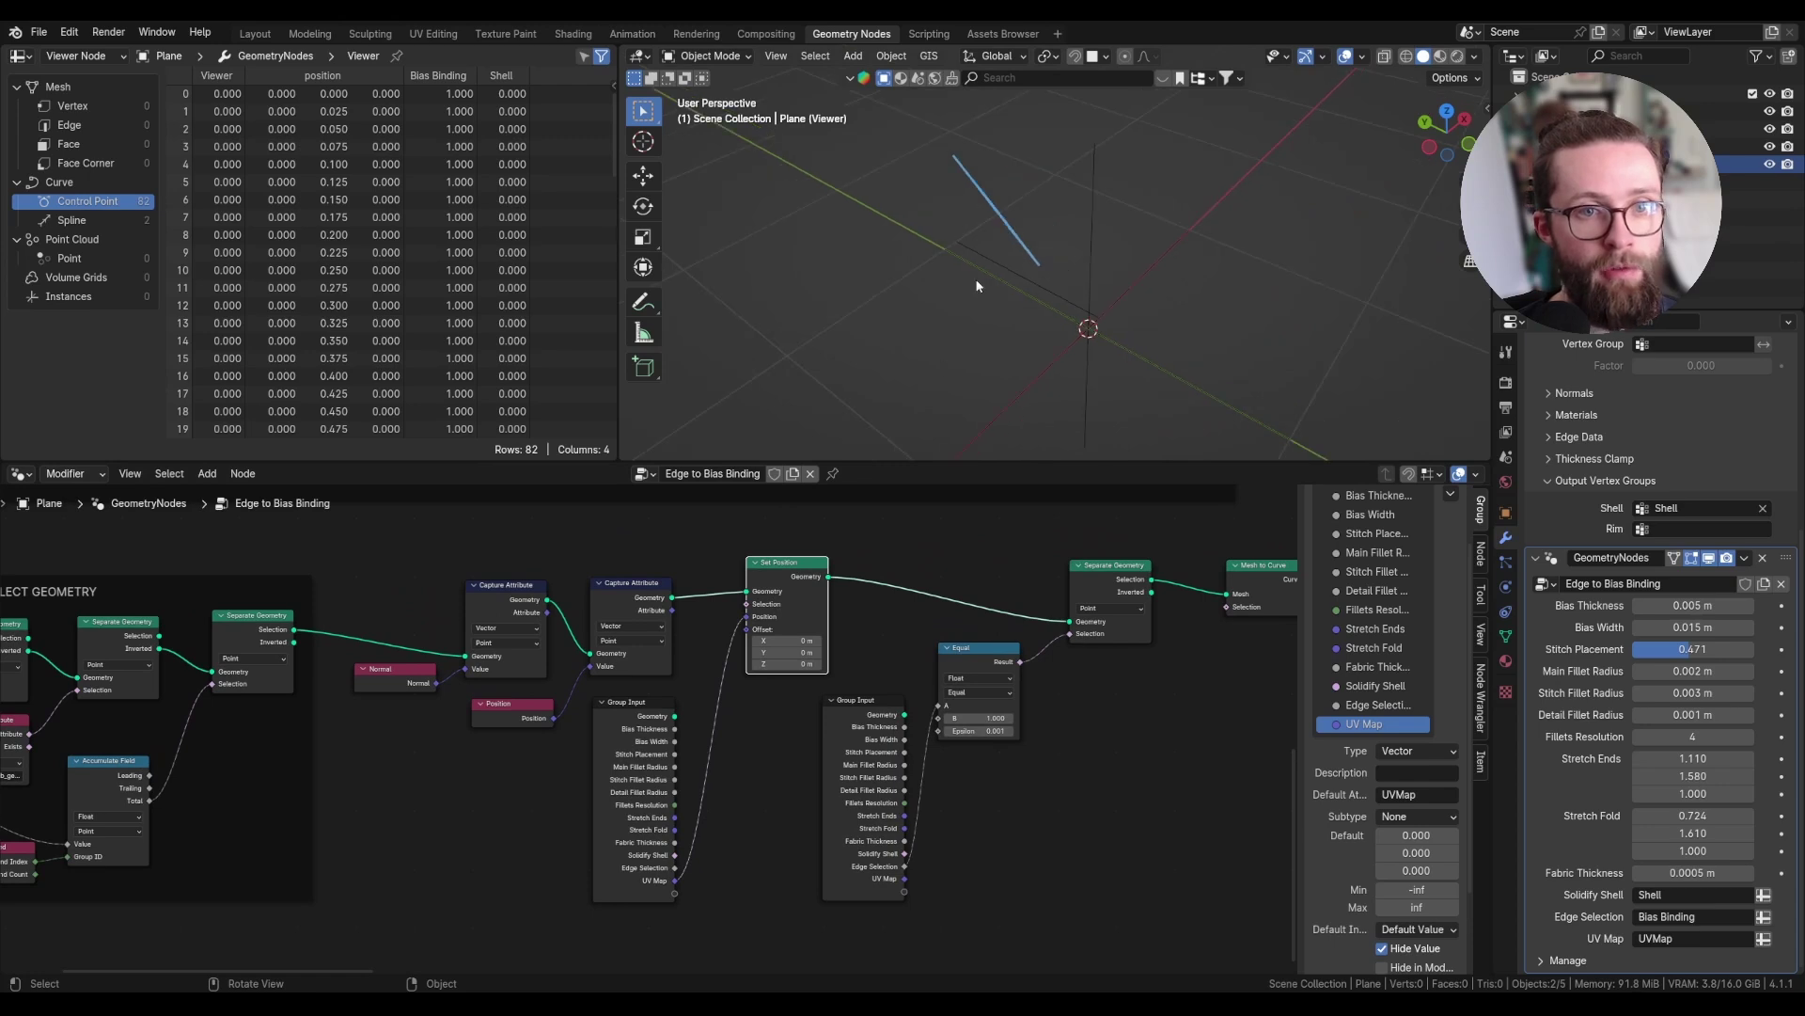
pyautogui.scroll(-1, 1057, 299)
pyautogui.scroll(8, 1071, 329)
pyautogui.hotkey('shift', 'a')
pyautogui.write('captu')
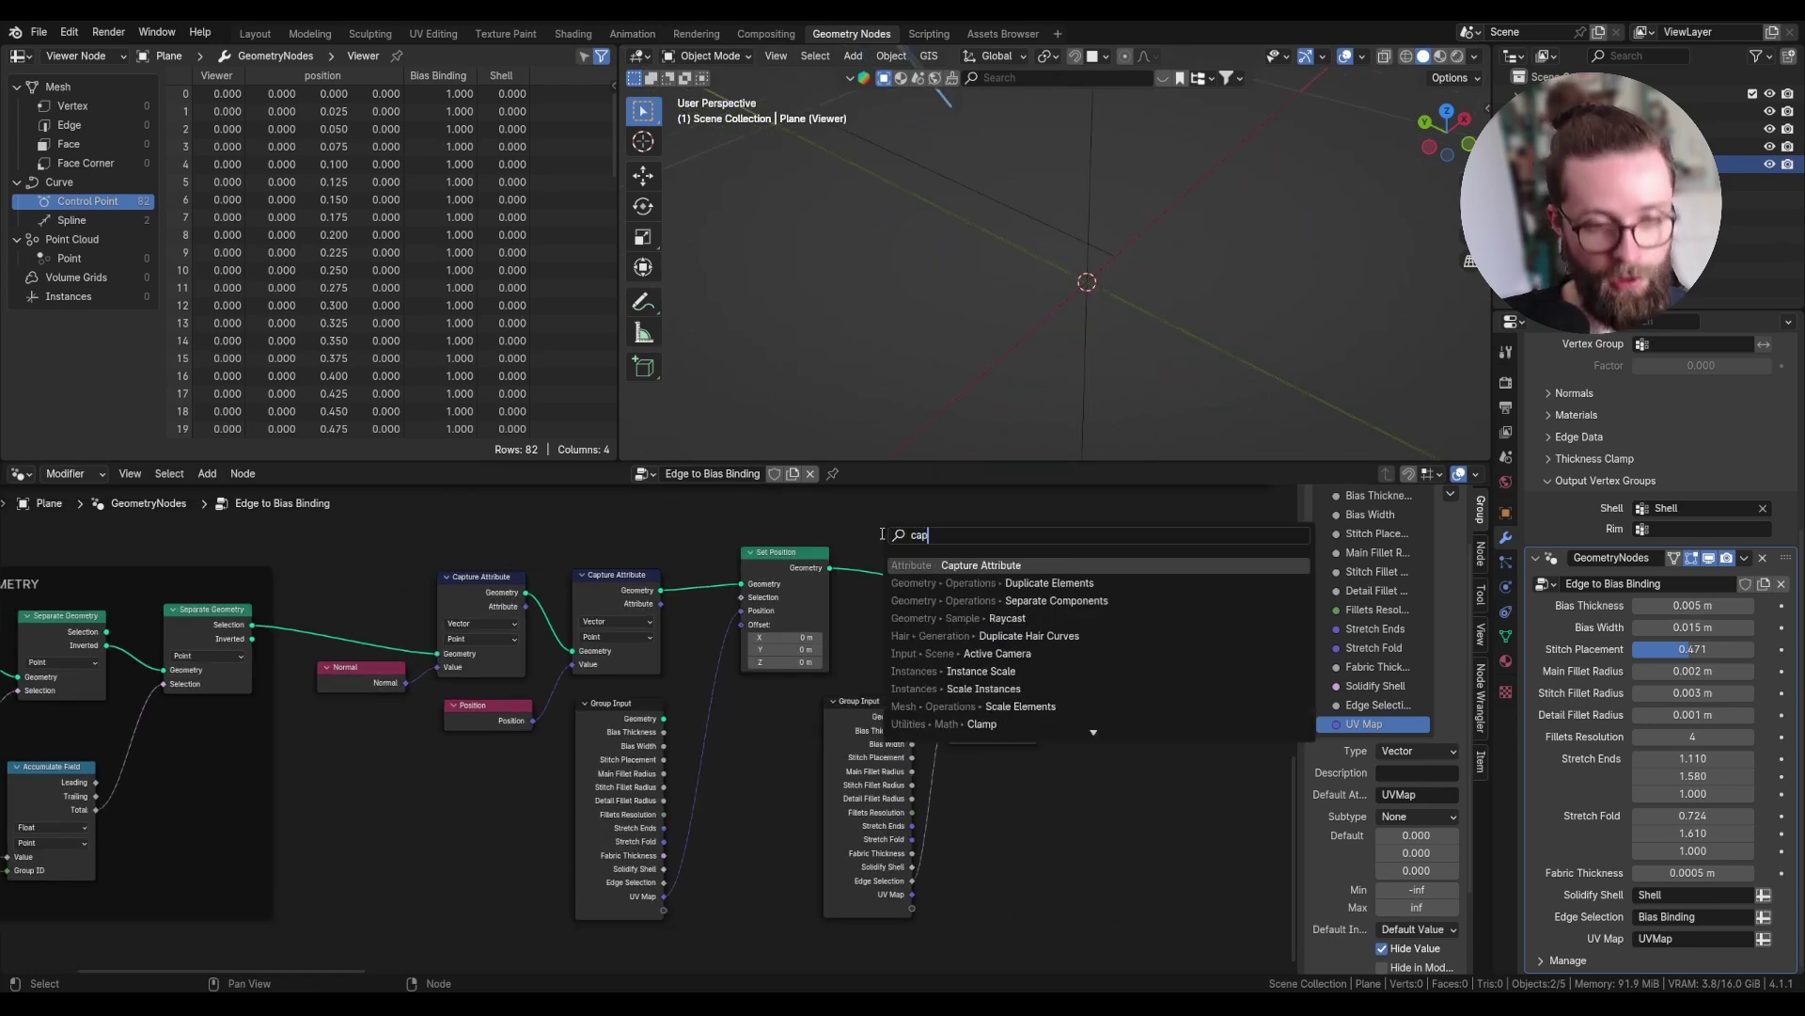
pyautogui.click(981, 565)
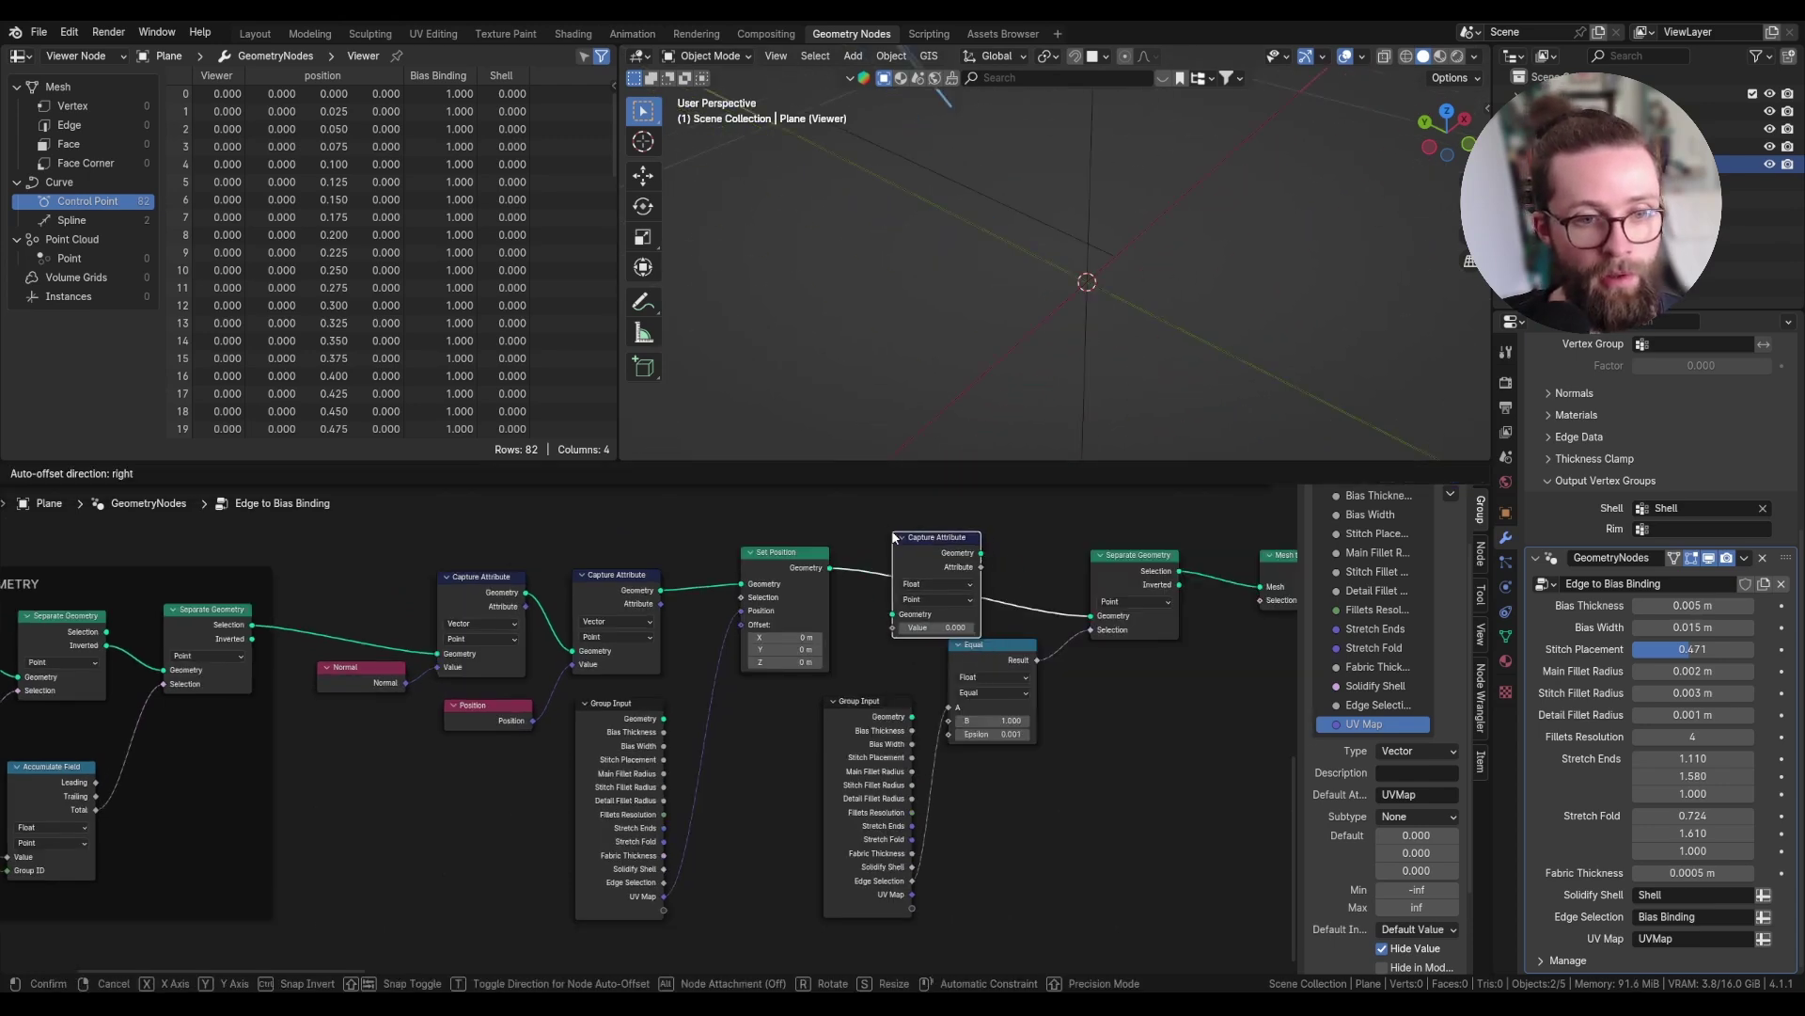
pyautogui.click(931, 640)
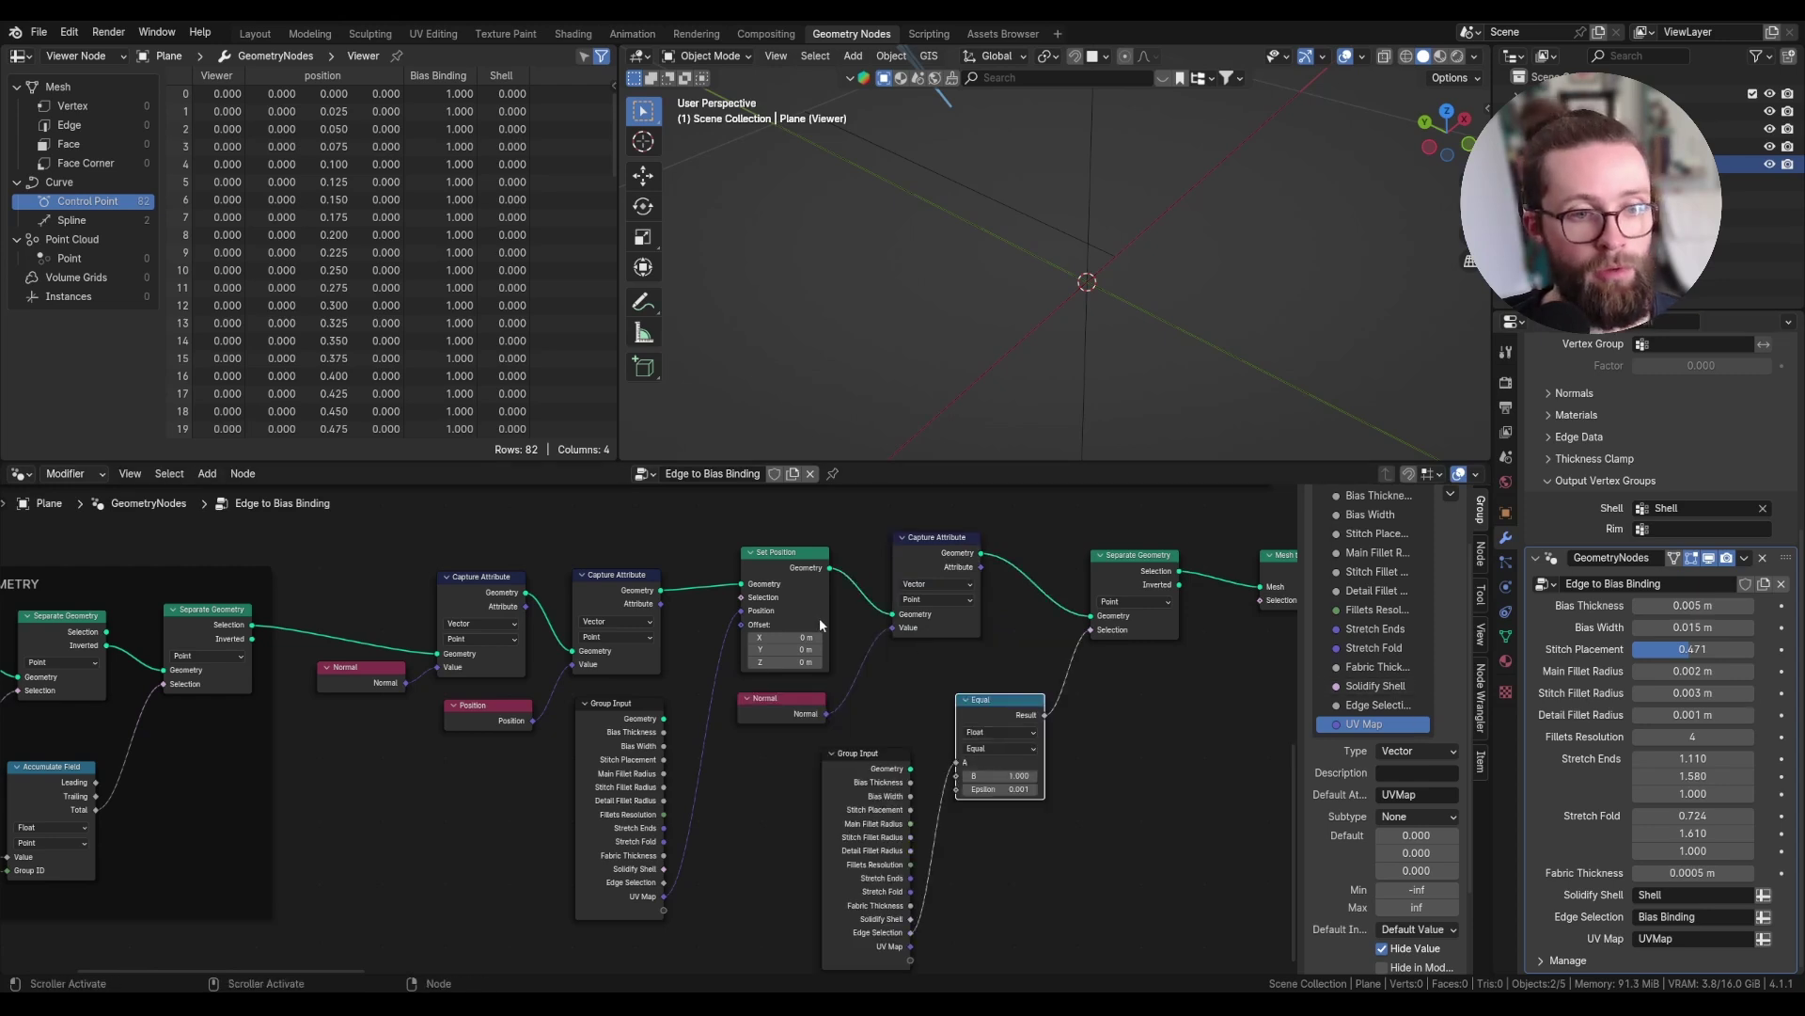
# - Tidy the node layout around Set Position, Capture Attribute, Mesh to Curve and the Group Input feeding Equal
pyautogui.moveTo(806, 563); pyautogui.dragTo(806, 557)
pyautogui.moveTo(943, 552); pyautogui.dragTo(940, 560)
pyautogui.moveTo(1030, 563); pyautogui.dragTo(831, 577, button='middle')
pyautogui.scroll(-1, 827, 579)
pyautogui.moveTo(356, 554); pyautogui.dragTo(738, 722)
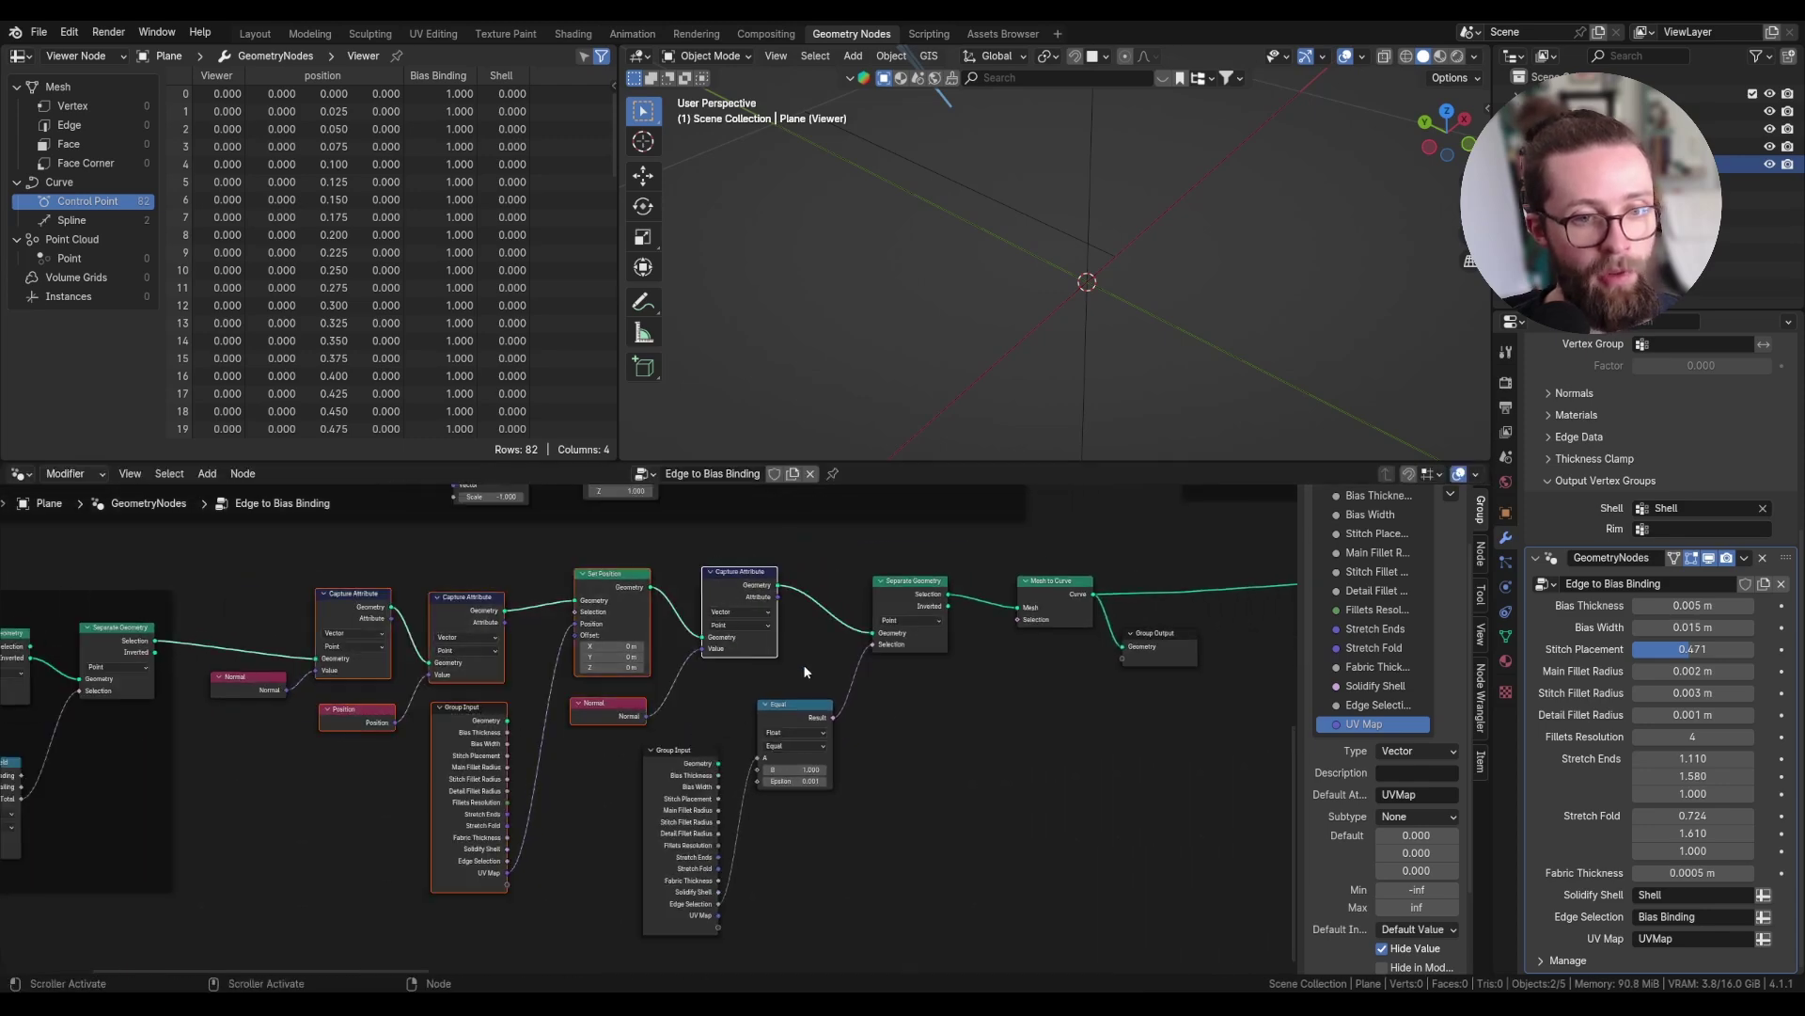
pyautogui.moveTo(1029, 594); pyautogui.dragTo(1016, 603)
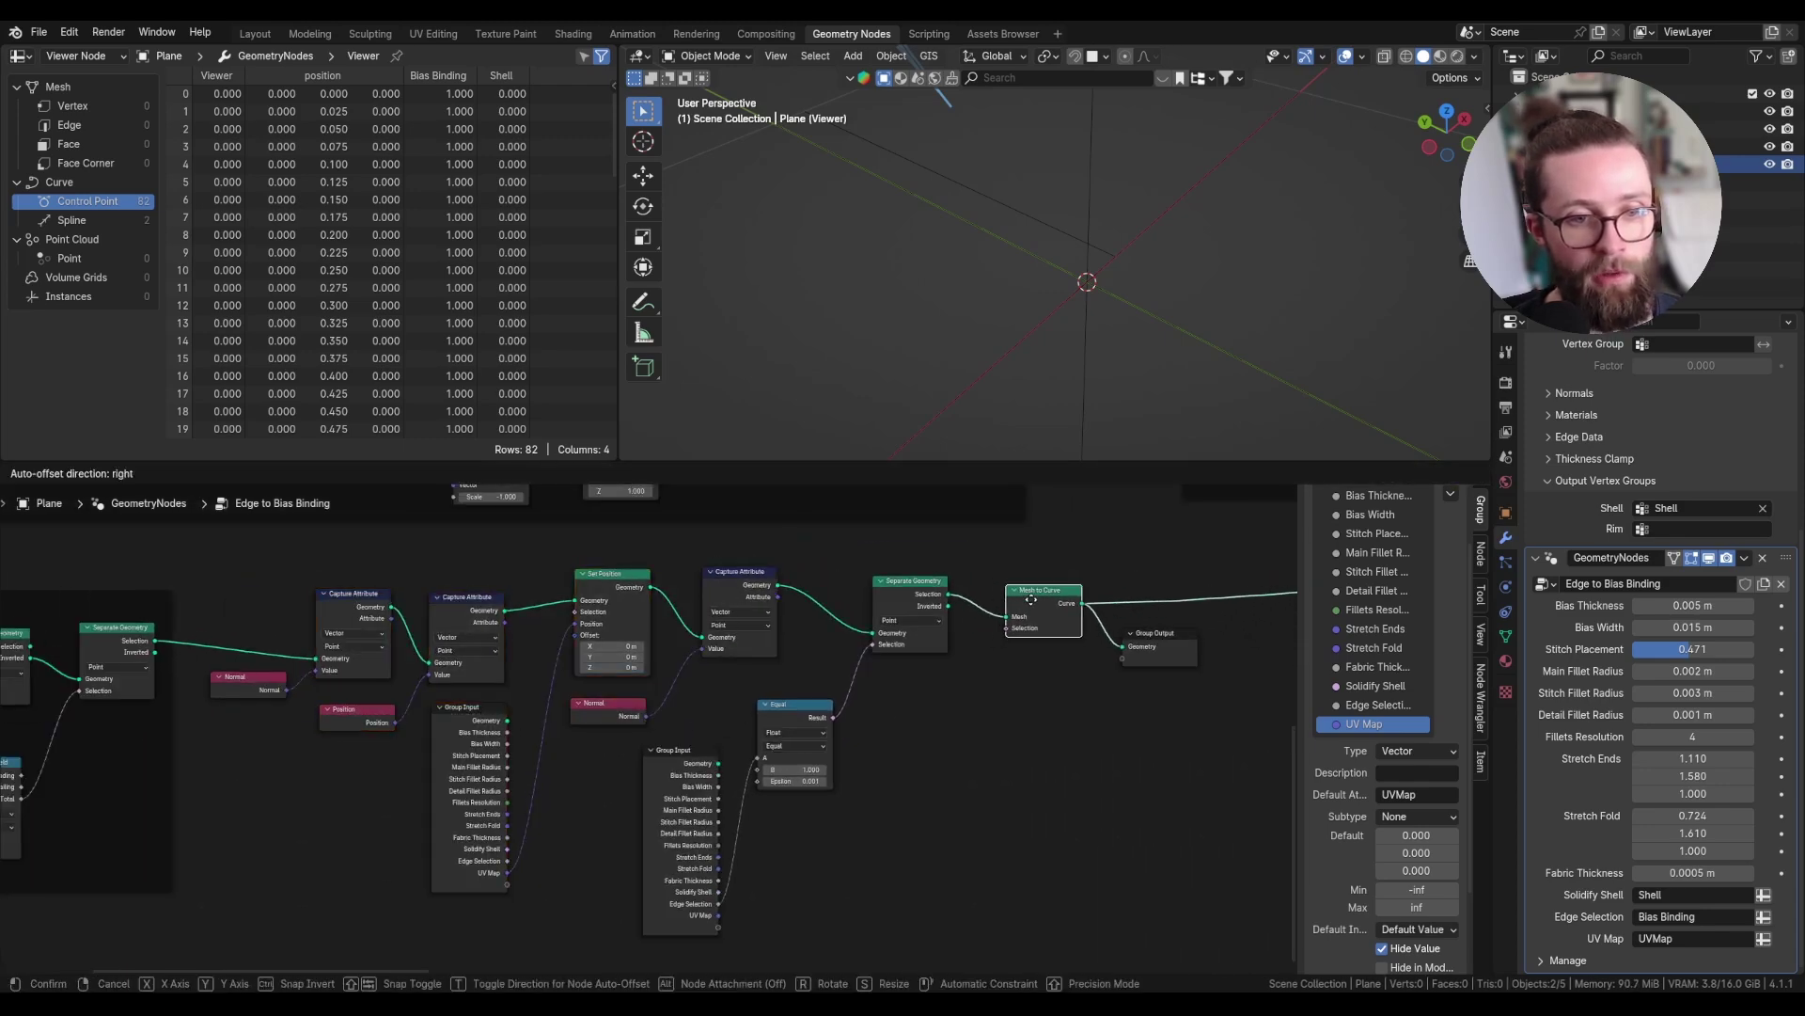
pyautogui.moveTo(843, 575); pyautogui.dragTo(942, 590, button='middle')
pyautogui.moveTo(771, 820); pyautogui.dragTo(760, 795)
pyautogui.scroll(2, 658, 848)
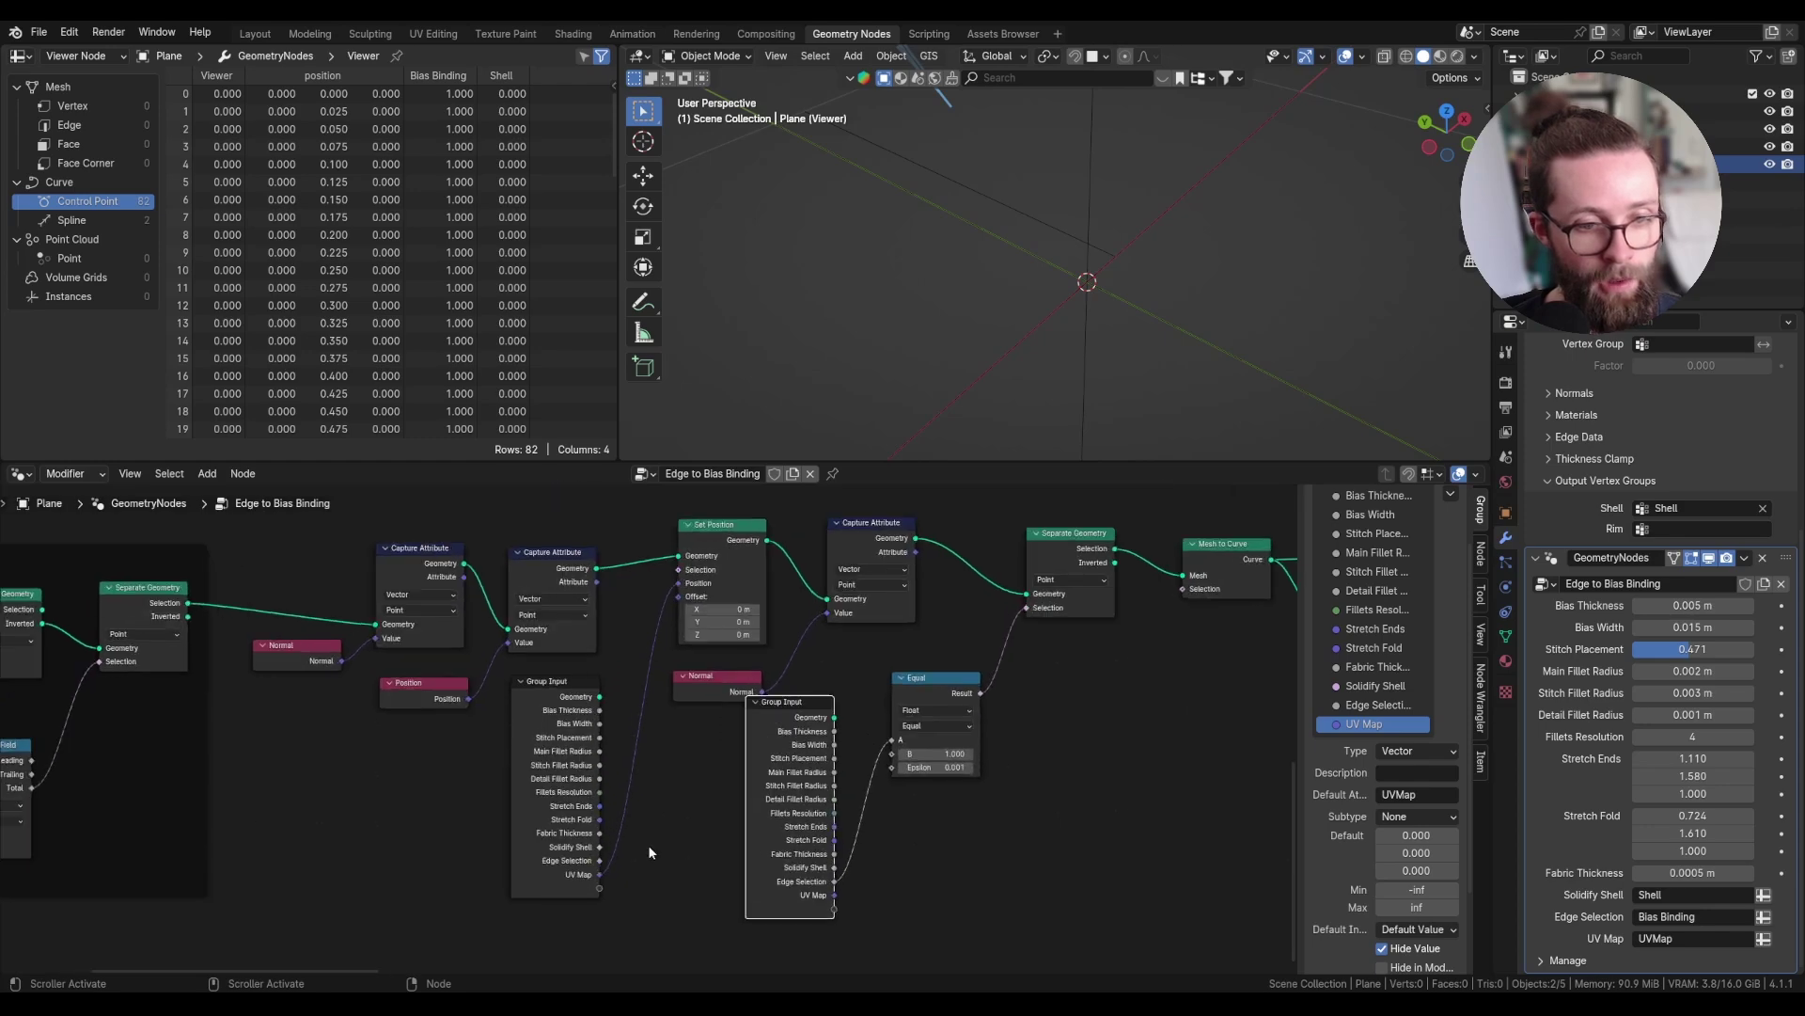
# - Feed the Equal node's A input with Edge Selection from the UV Map Group Input node and delete the redundant Group Input
pyautogui.moveTo(600, 862); pyautogui.dragTo(892, 741)
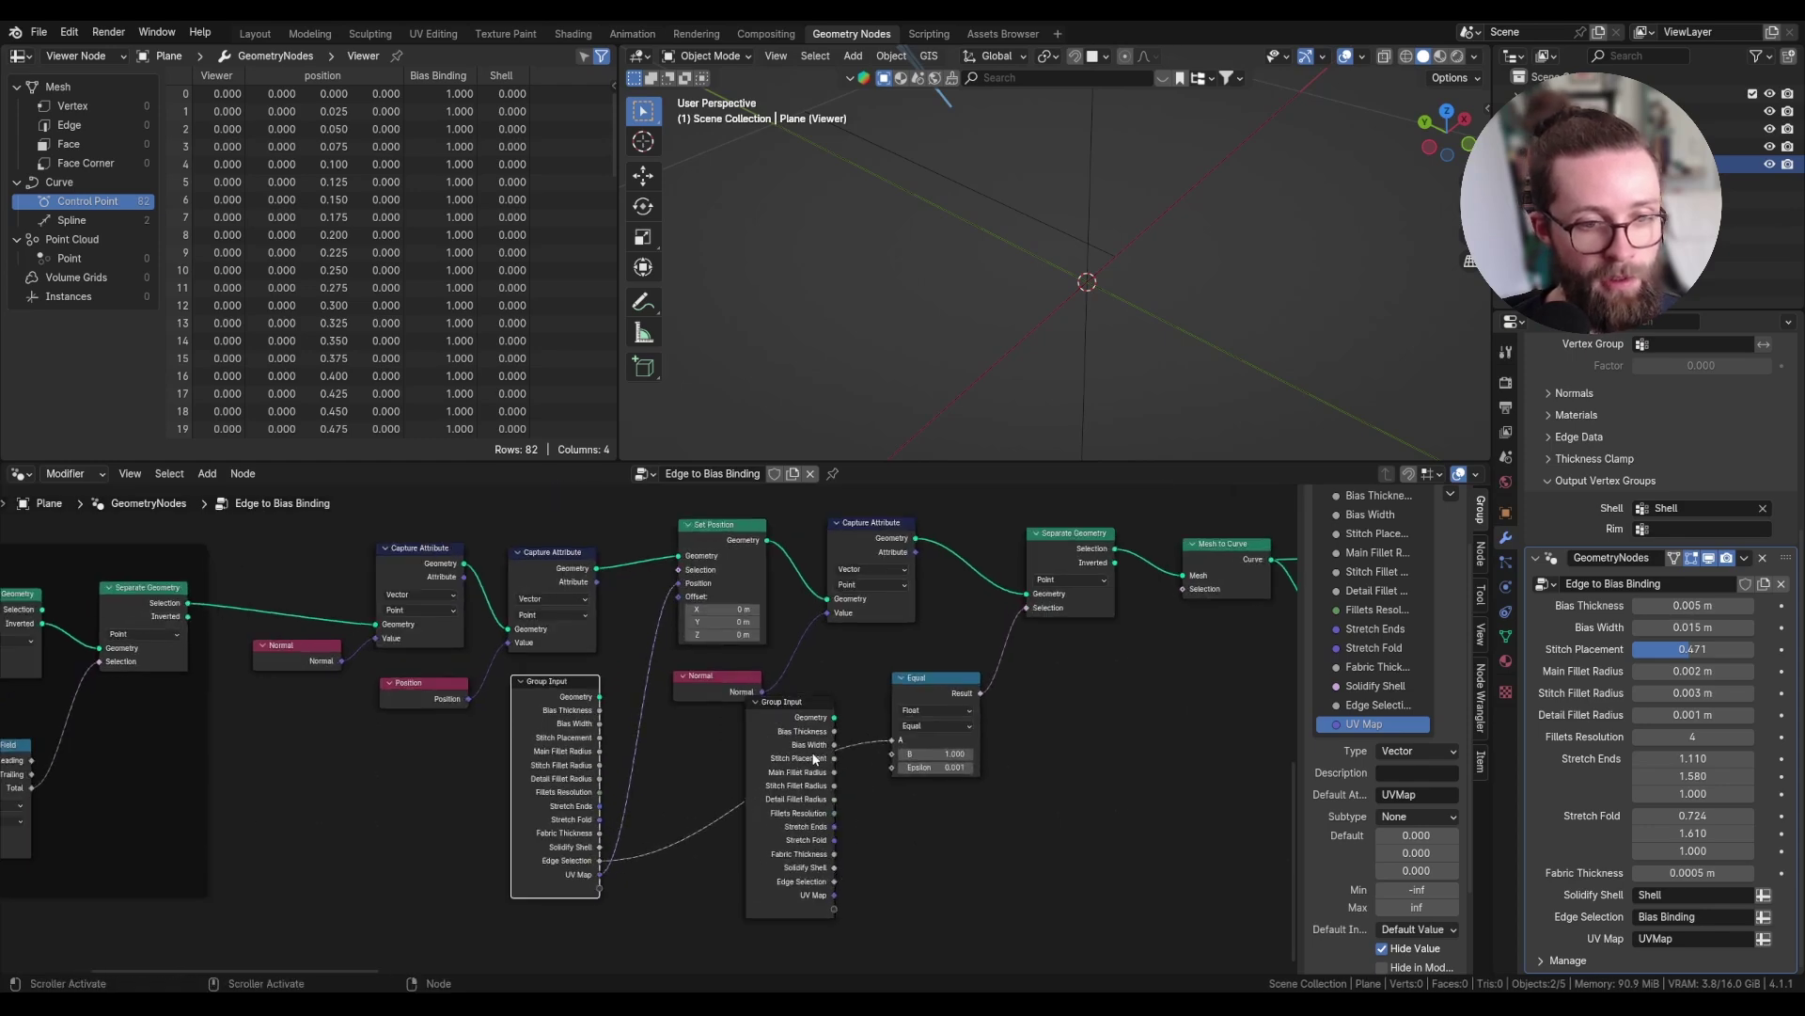
pyautogui.click(796, 760)
pyautogui.press('x')
# - Group the nodes from the Normal capture through Mesh to Curve in a frame and label it CURVE PRE PROCESS
pyautogui.scroll(-5, 790, 760)
pyautogui.moveTo(789, 760); pyautogui.dragTo(893, 769, button='middle')
pyautogui.moveTo(532, 677); pyautogui.dragTo(437, 675)
pyautogui.scroll(-2, 567, 684)
pyautogui.moveTo(567, 685); pyautogui.dragTo(550, 690, button='middle')
pyautogui.moveTo(548, 825); pyautogui.dragTo(1049, 630)
pyautogui.hotkey('ctrl', 'j')
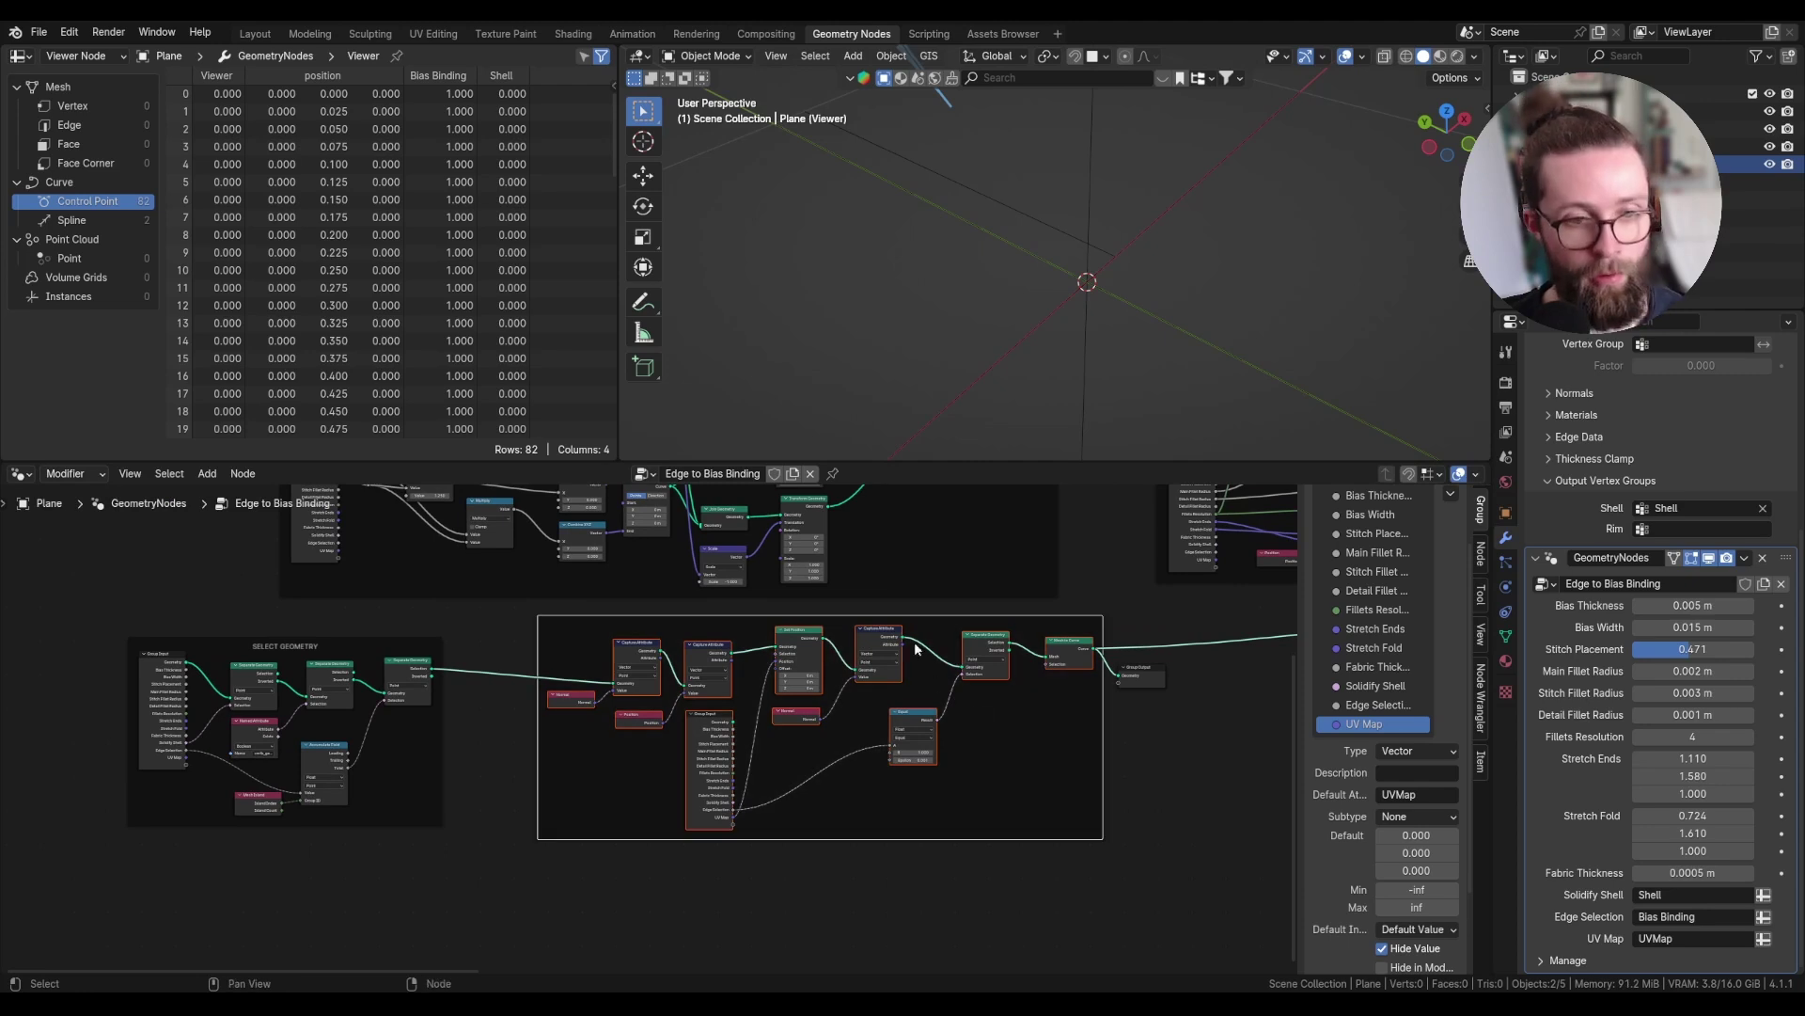
pyautogui.click(1481, 552)
pyautogui.click(1405, 576)
pyautogui.write('CU')
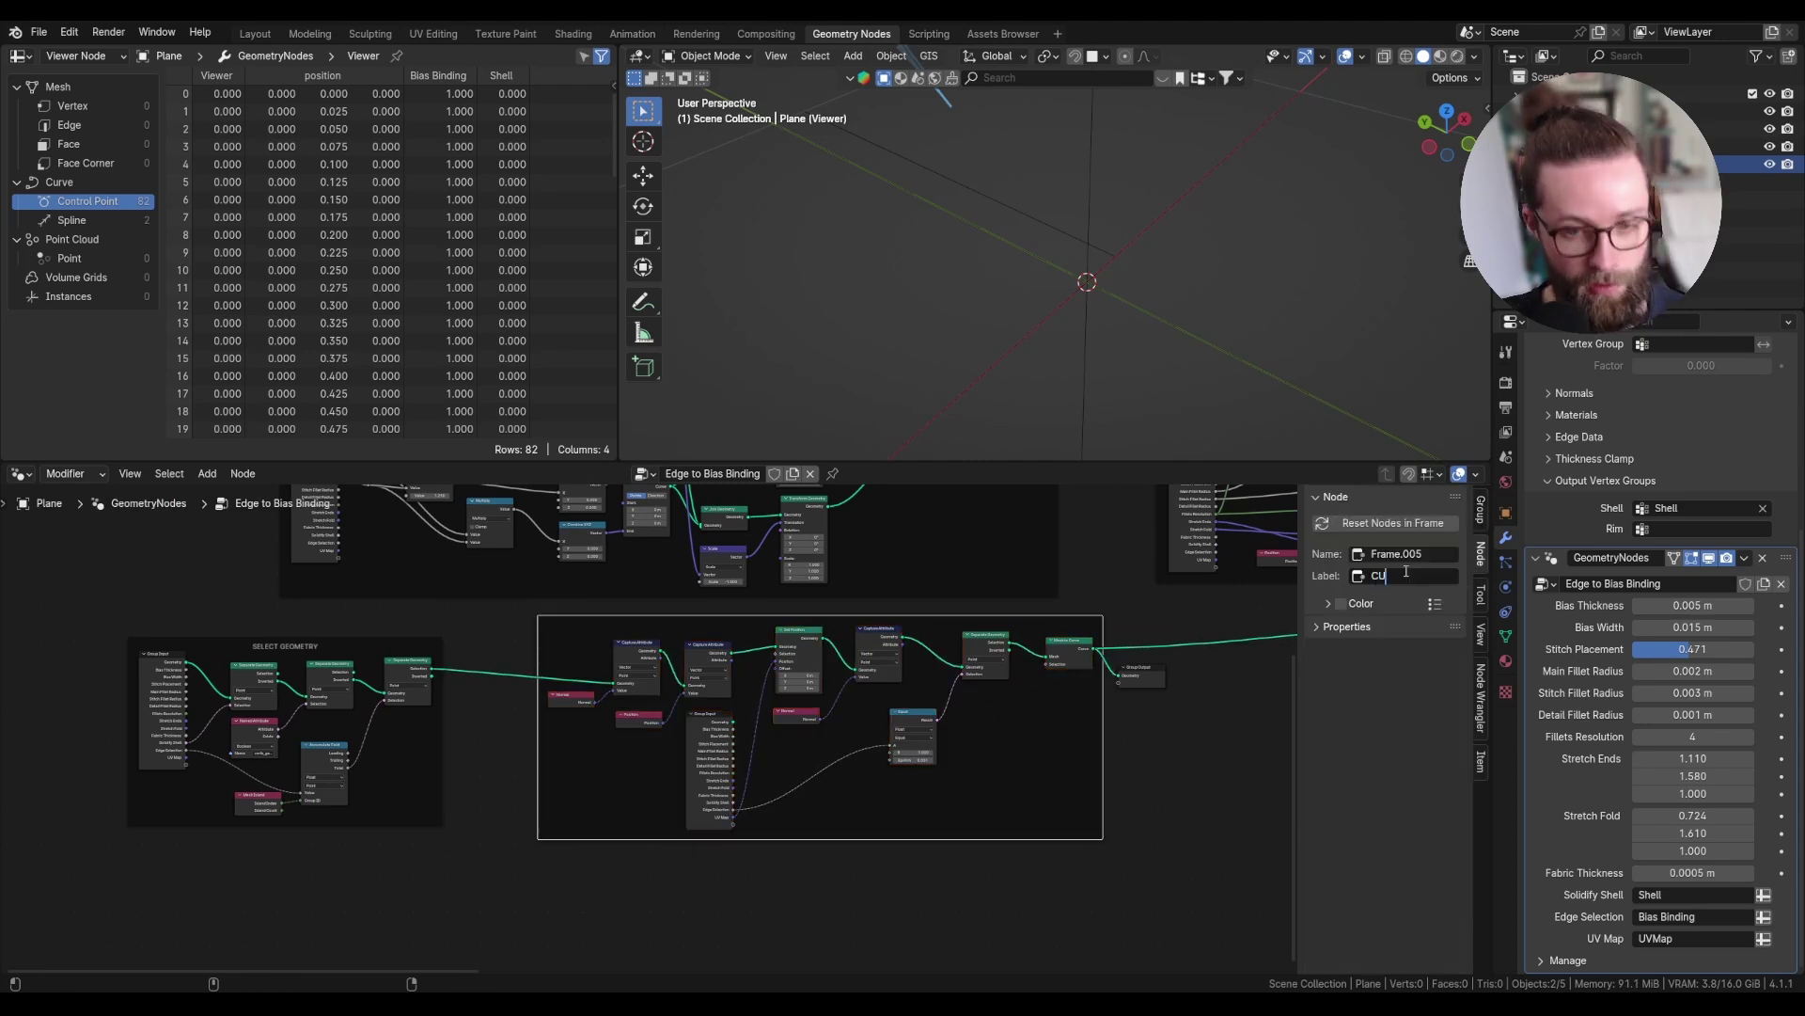
pyautogui.write('RVE PRE PROCE')
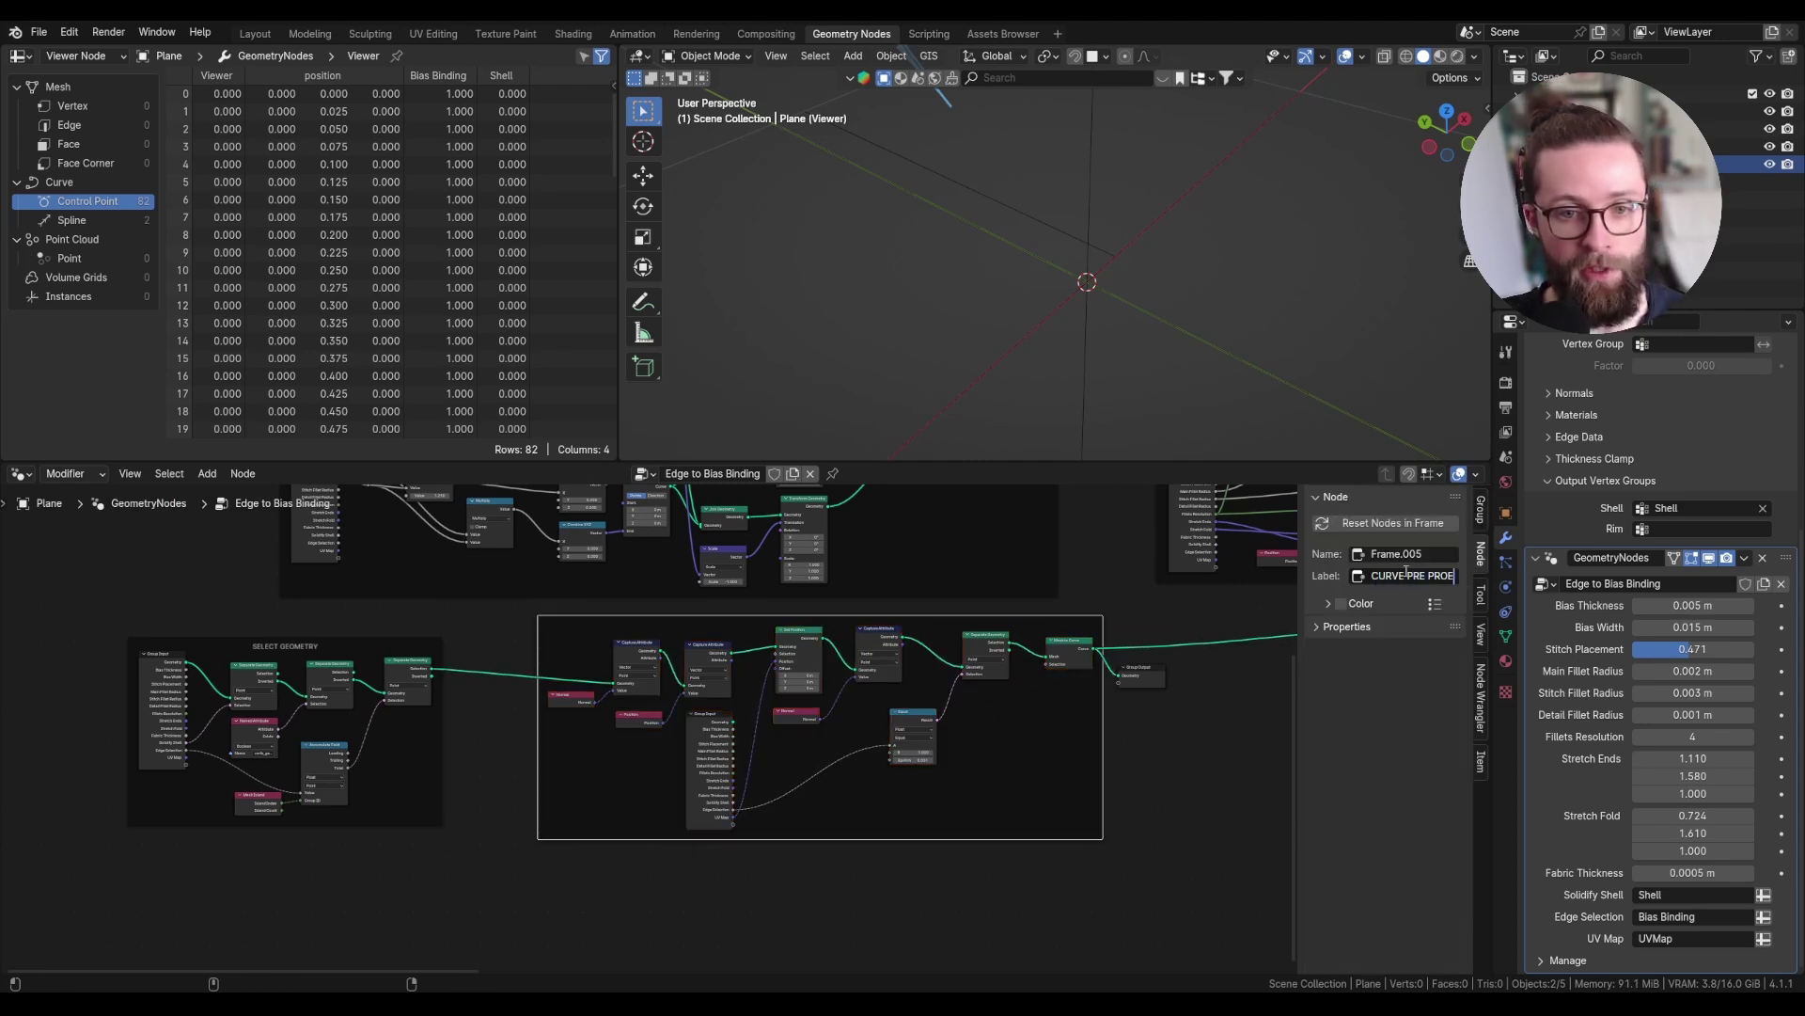
pyautogui.write('SS')
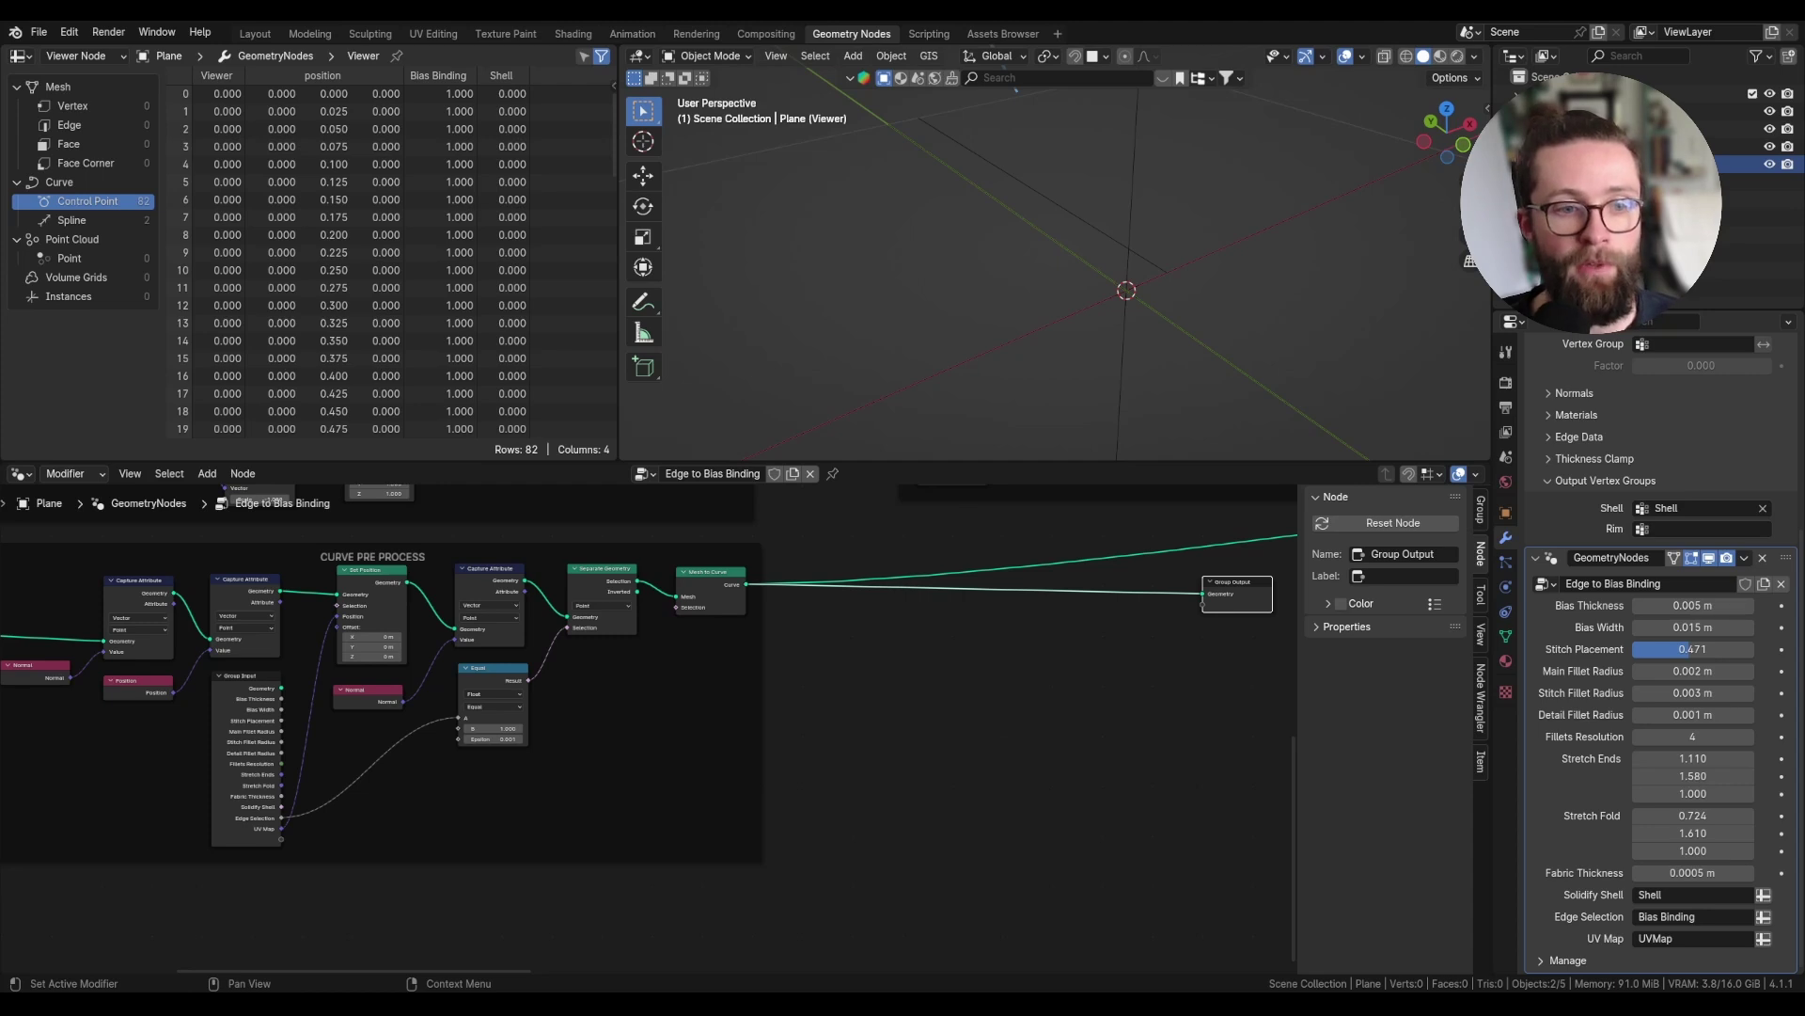
# - Erase the existing annotation strokes in the 3D viewport with the Annotate tool
pyautogui.moveTo(1189, 160)
pyautogui.mouseDown(button='middle')
pyautogui.moveTo(1136, 263)
pyautogui.moveTo(926, 217)
pyautogui.mouseUp(button='middle')
pyautogui.keyDown('shift'); pyautogui.moveTo(1153, 264); pyautogui.dragTo(855, 290, button='middle'); pyautogui.keyUp('shift')
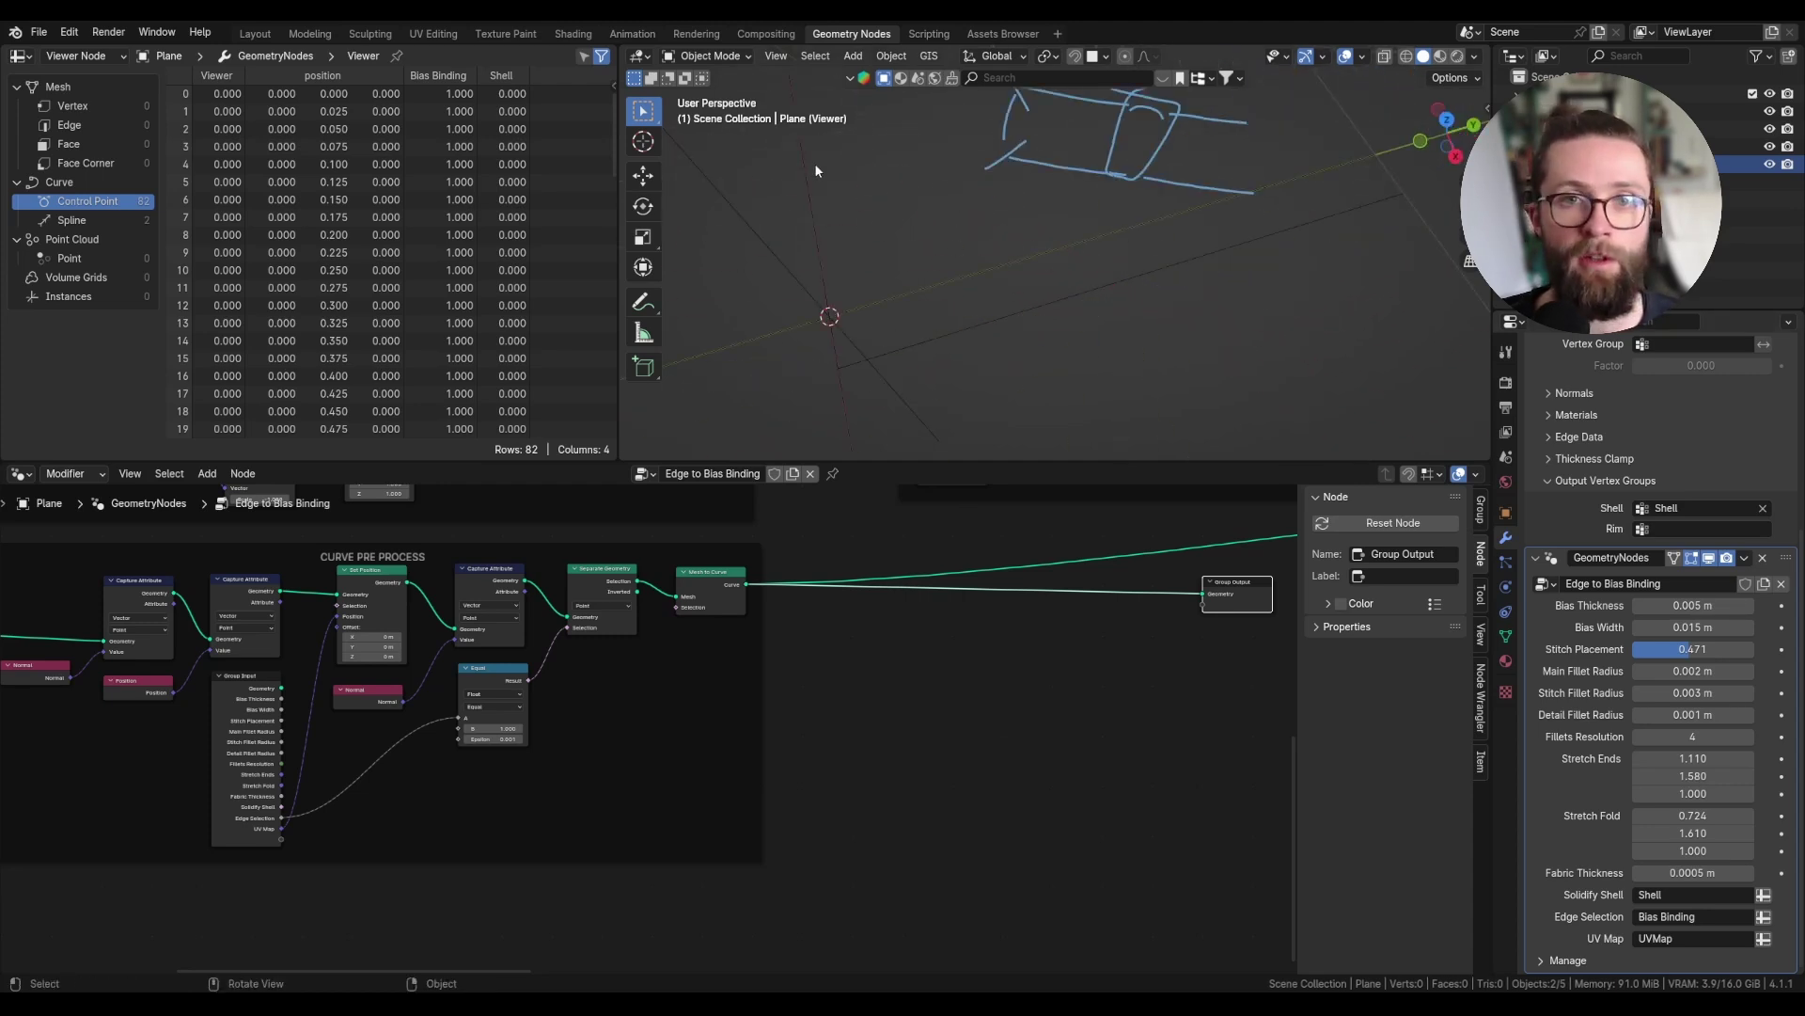
pyautogui.click(643, 302)
pyautogui.moveTo(1050, 137)
pyautogui.keyDown('ctrl'); pyautogui.mouseDown()
pyautogui.moveTo(1241, 149)
pyautogui.moveTo(1109, 87)
pyautogui.moveTo(1210, 132)
pyautogui.moveTo(1232, 191)
pyautogui.mouseUp(); pyautogui.keyUp('ctrl')
# - Annotate a long narrow strip in the 3D viewport, with two wavy edges, end strokes and diagonal hatching inside
pyautogui.moveTo(835, 312)
pyautogui.mouseDown()
pyautogui.moveTo(1360, 149)
pyautogui.moveTo(815, 370)
pyautogui.mouseUp()
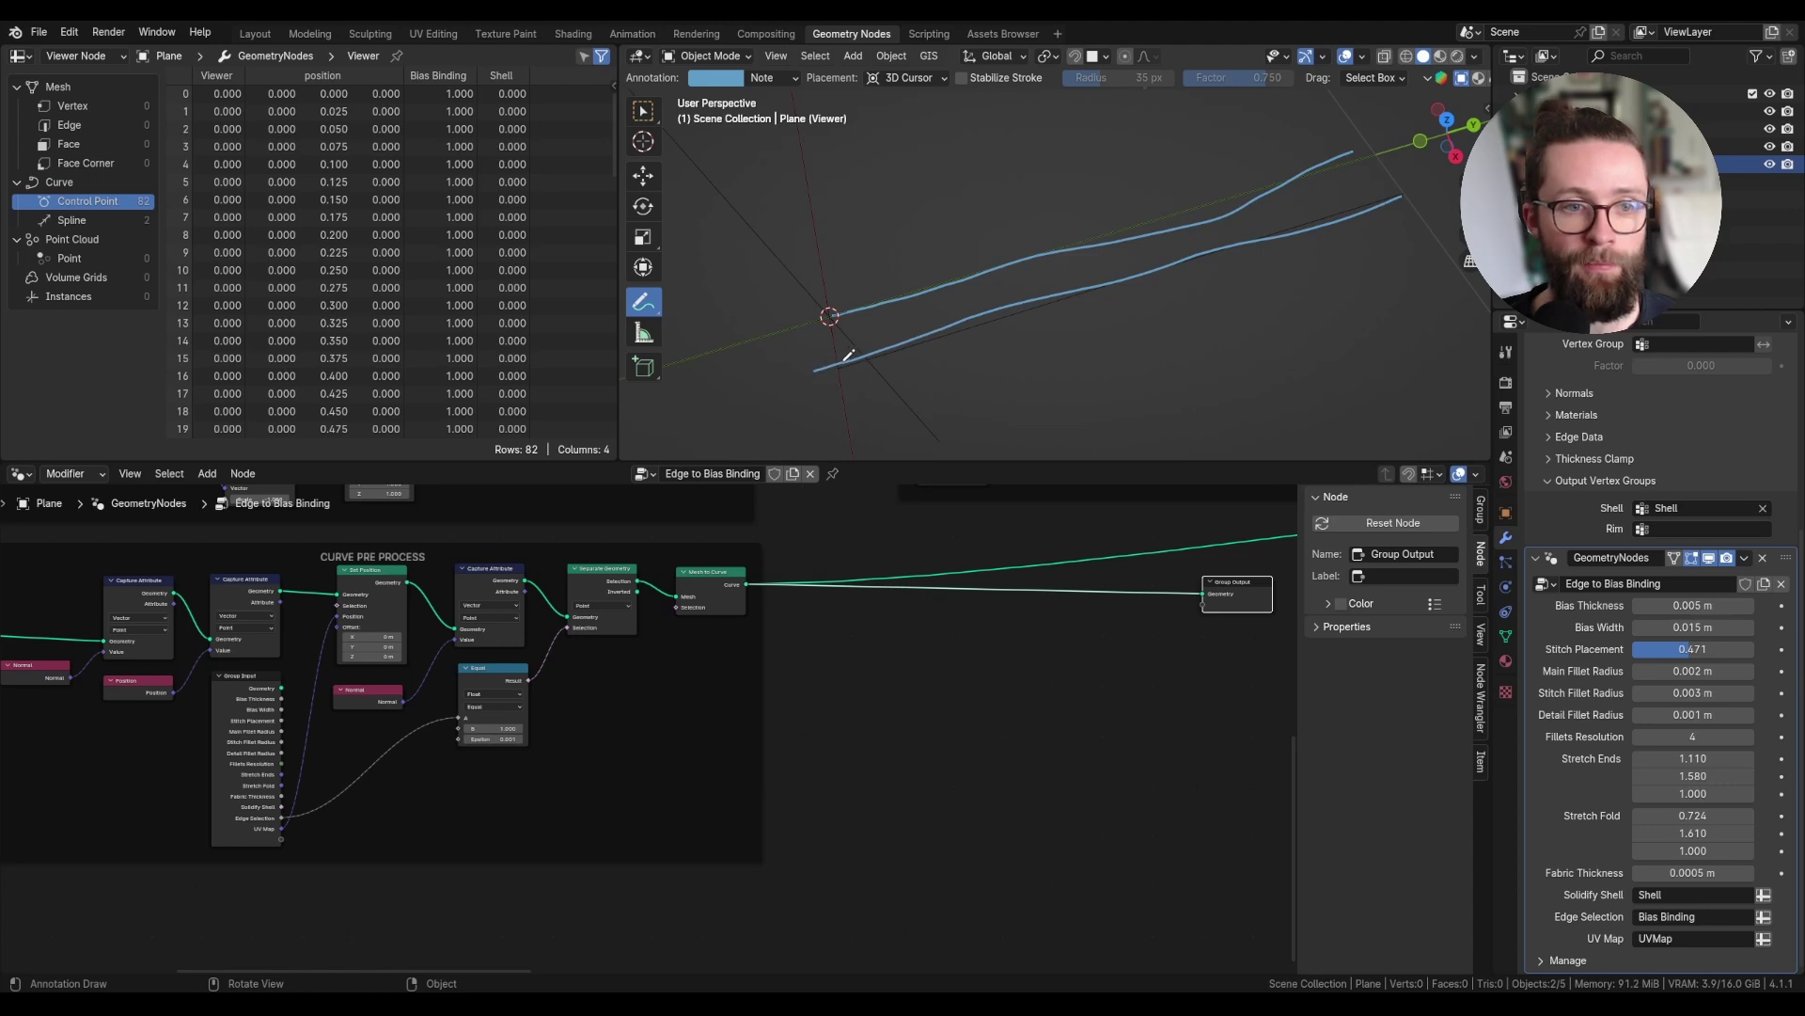
pyautogui.moveTo(1351, 152); pyautogui.dragTo(1381, 176)
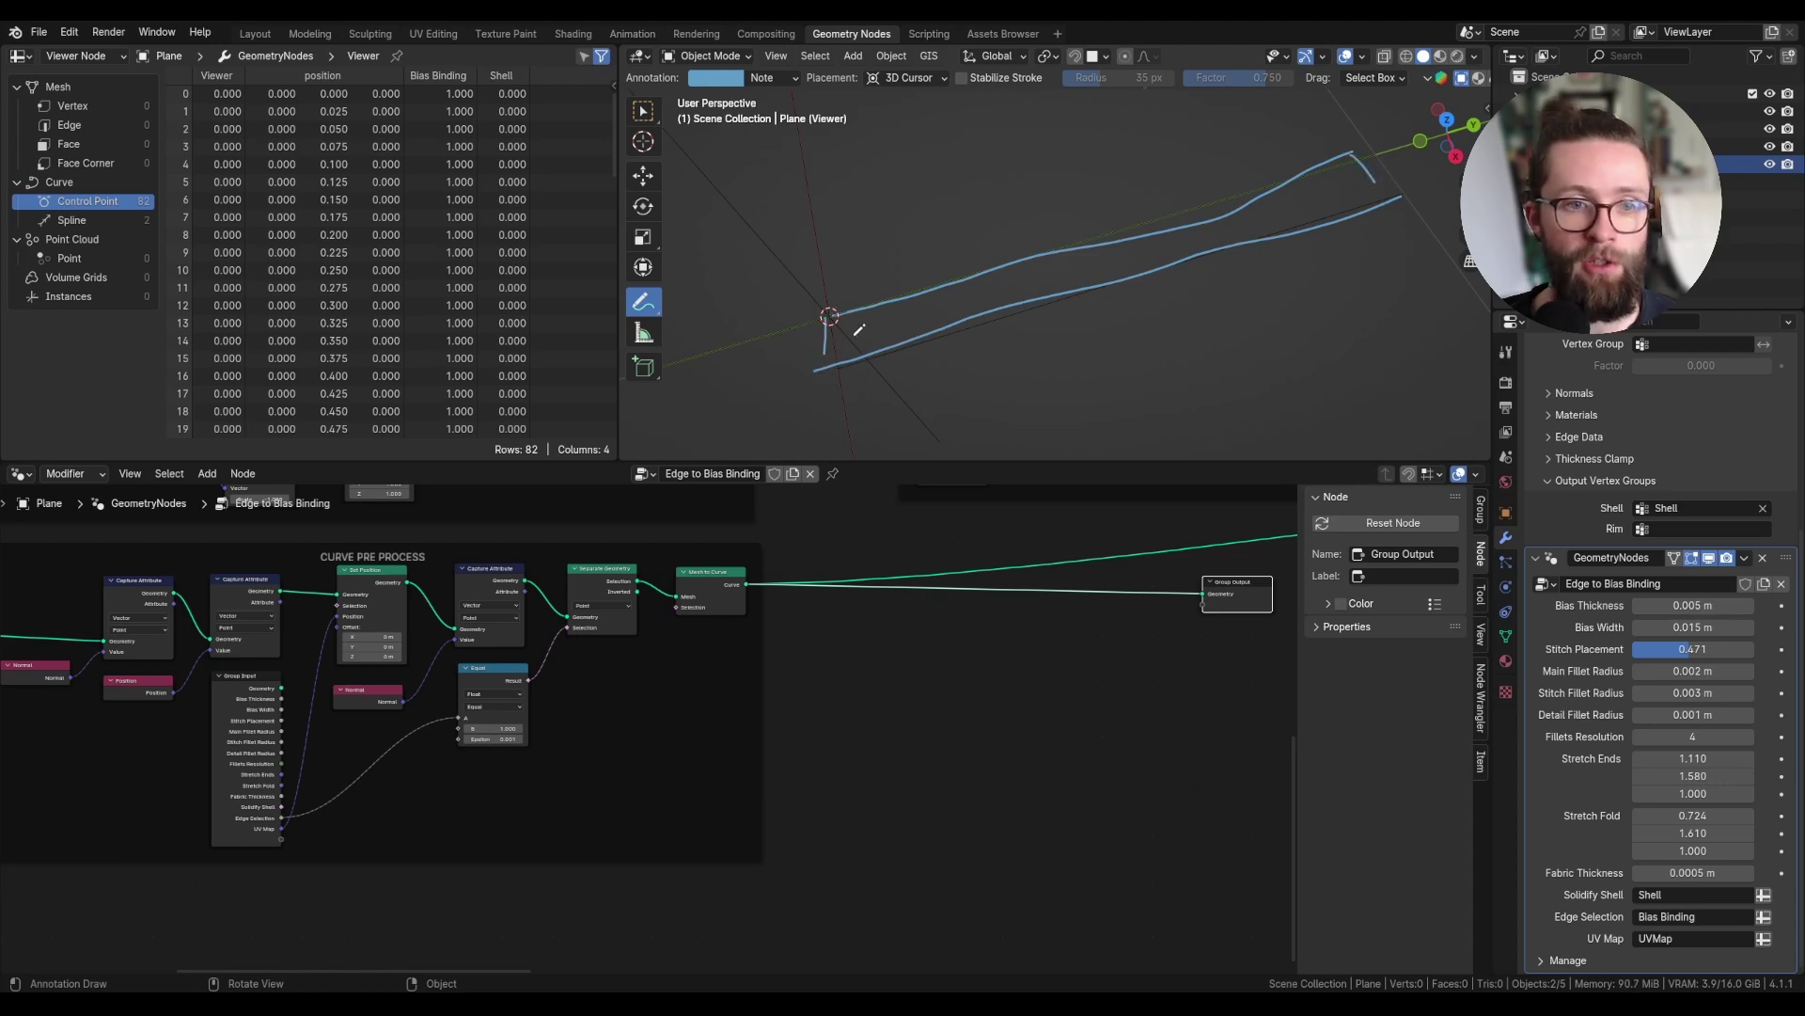
pyautogui.moveTo(853, 339); pyautogui.dragTo(874, 318)
pyautogui.moveTo(897, 326)
pyautogui.mouseDown()
pyautogui.moveTo(982, 280)
pyautogui.moveTo(1078, 271)
pyautogui.mouseUp()
pyautogui.moveTo(1148, 256); pyautogui.dragTo(1255, 208)
pyautogui.moveTo(1293, 198); pyautogui.dragTo(1271, 215)
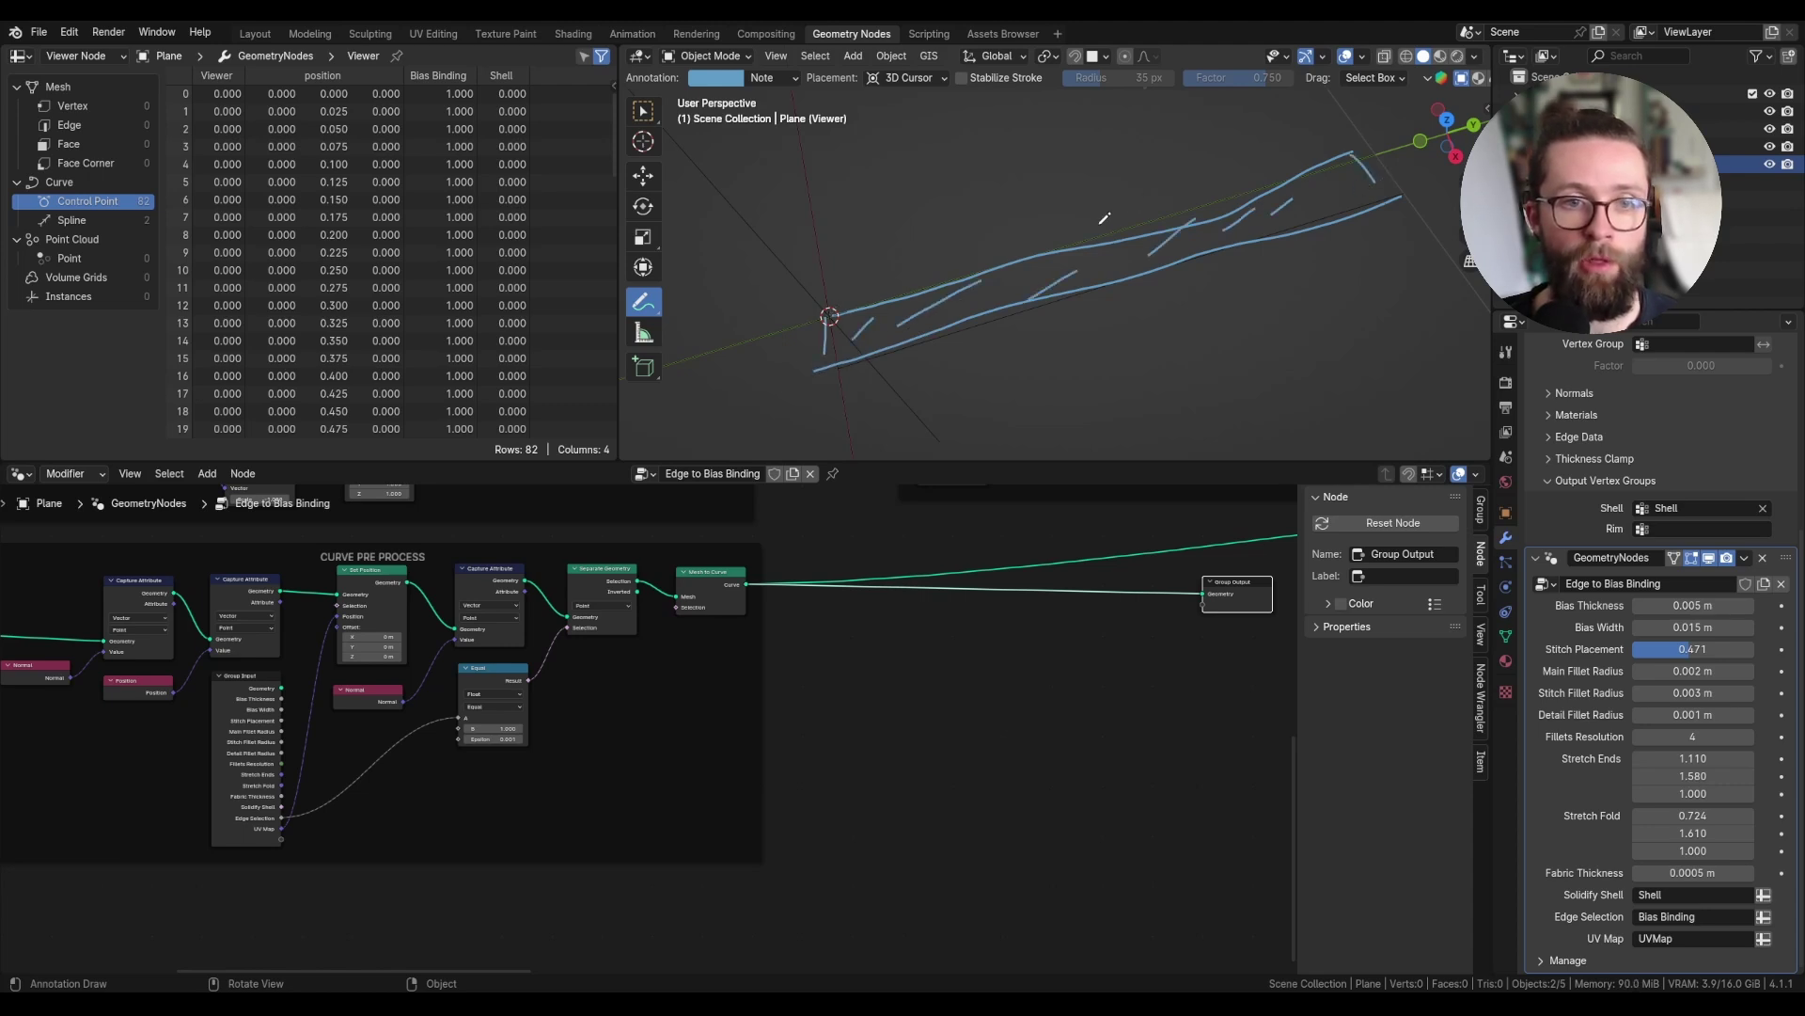
# - Annotate opposite direction arrowheads on the strip's two edges and an arrow pointing outward from each edge
pyautogui.moveTo(1100, 222)
pyautogui.mouseDown()
pyautogui.moveTo(1135, 238)
pyautogui.moveTo(1113, 252)
pyautogui.mouseUp()
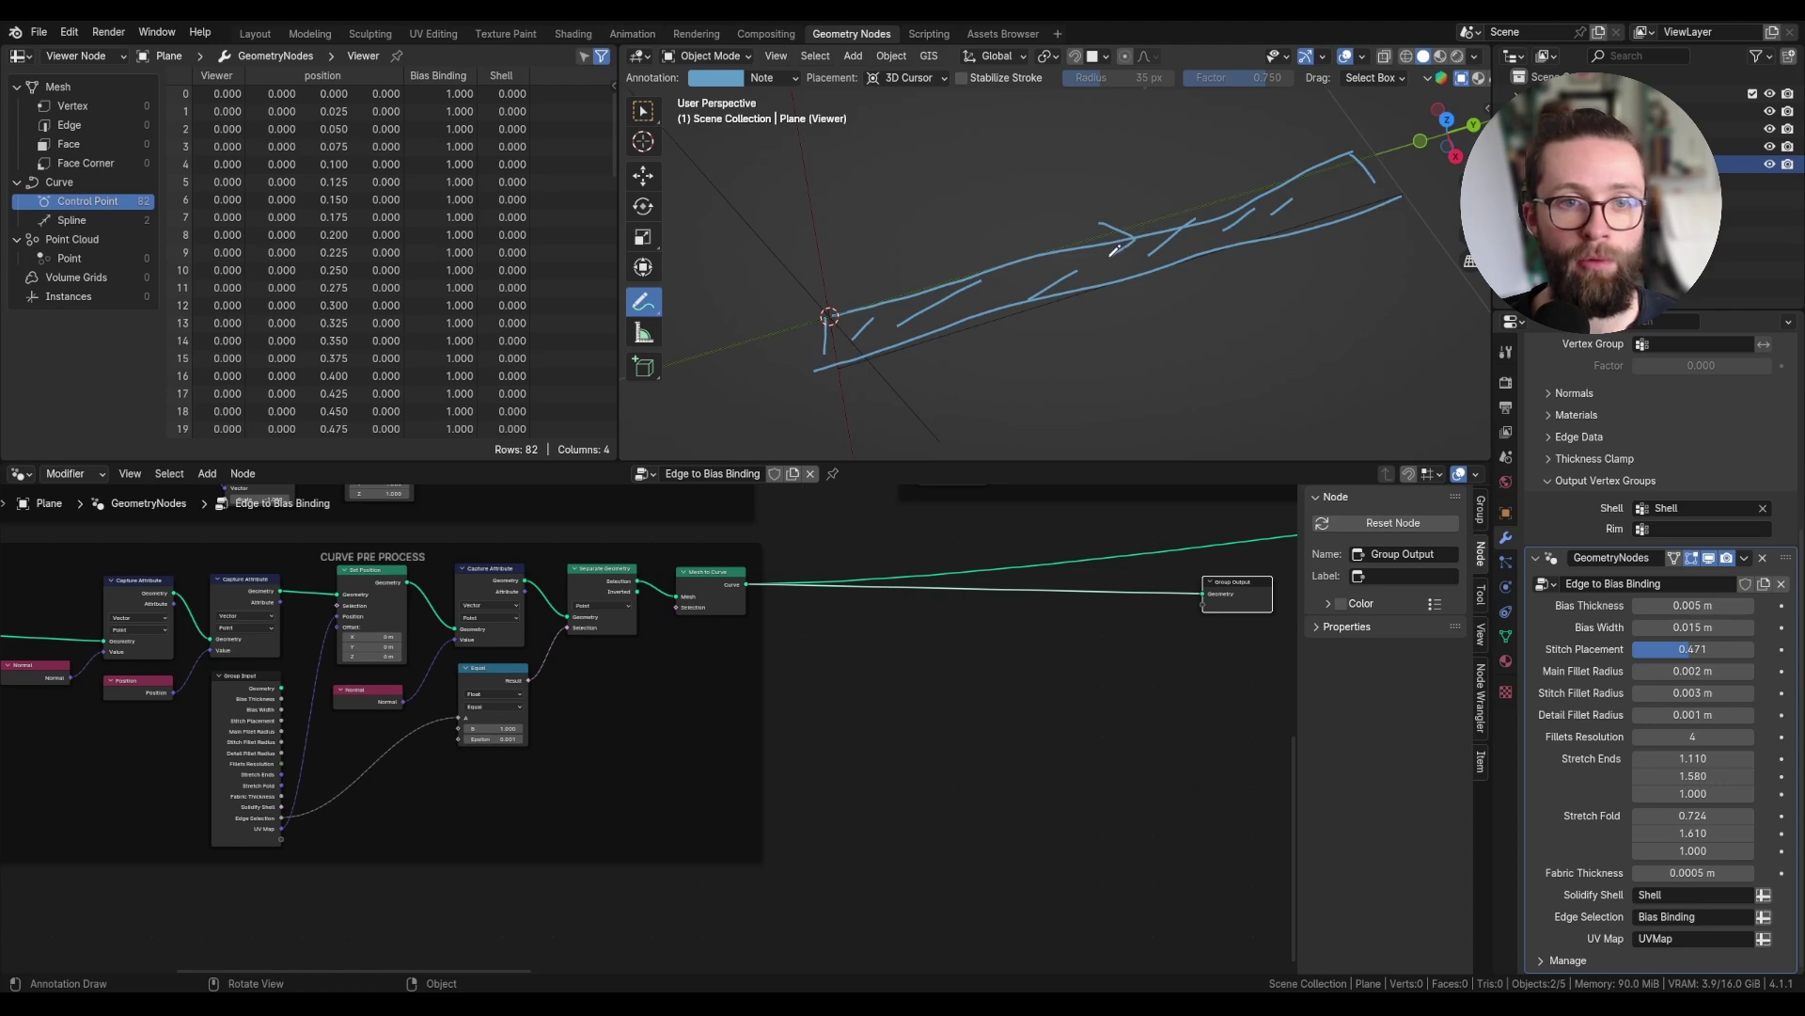
pyautogui.moveTo(994, 301); pyautogui.dragTo(997, 336)
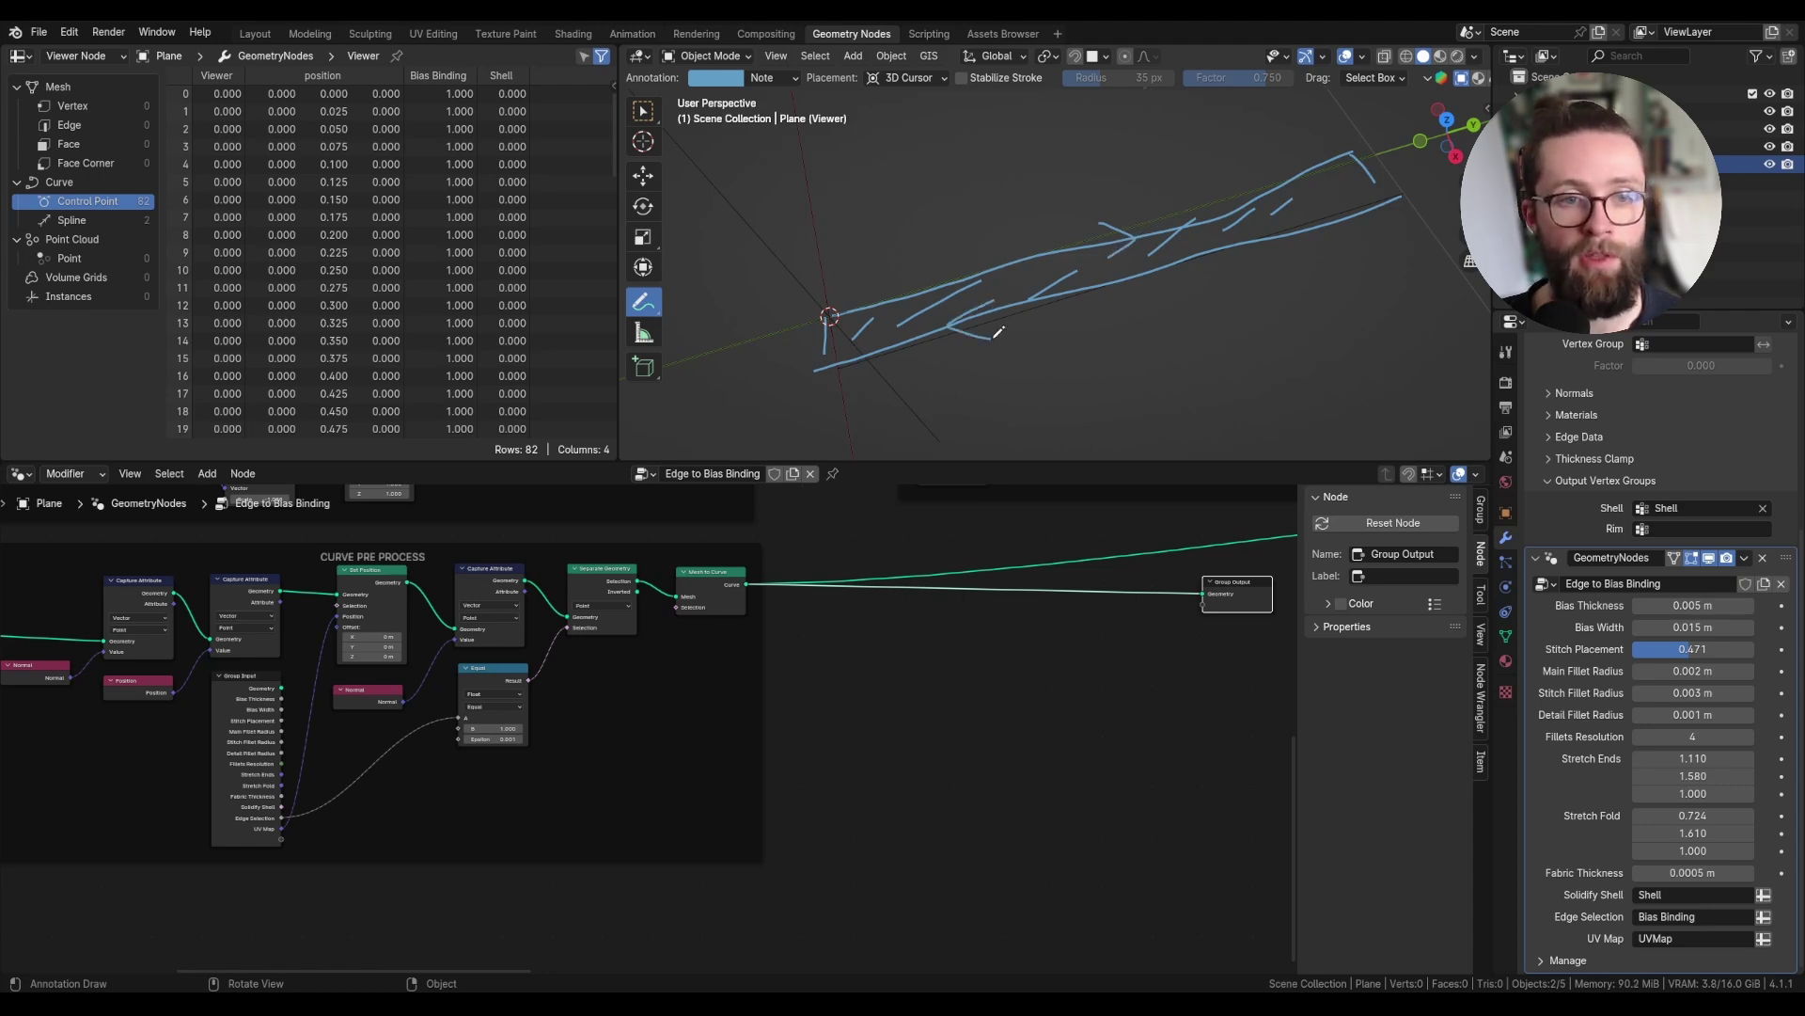
pyautogui.moveTo(1046, 302)
pyautogui.mouseDown()
pyautogui.moveTo(1049, 369)
pyautogui.moveTo(1070, 341)
pyautogui.mouseUp()
pyautogui.moveTo(1040, 251); pyautogui.dragTo(1030, 190)
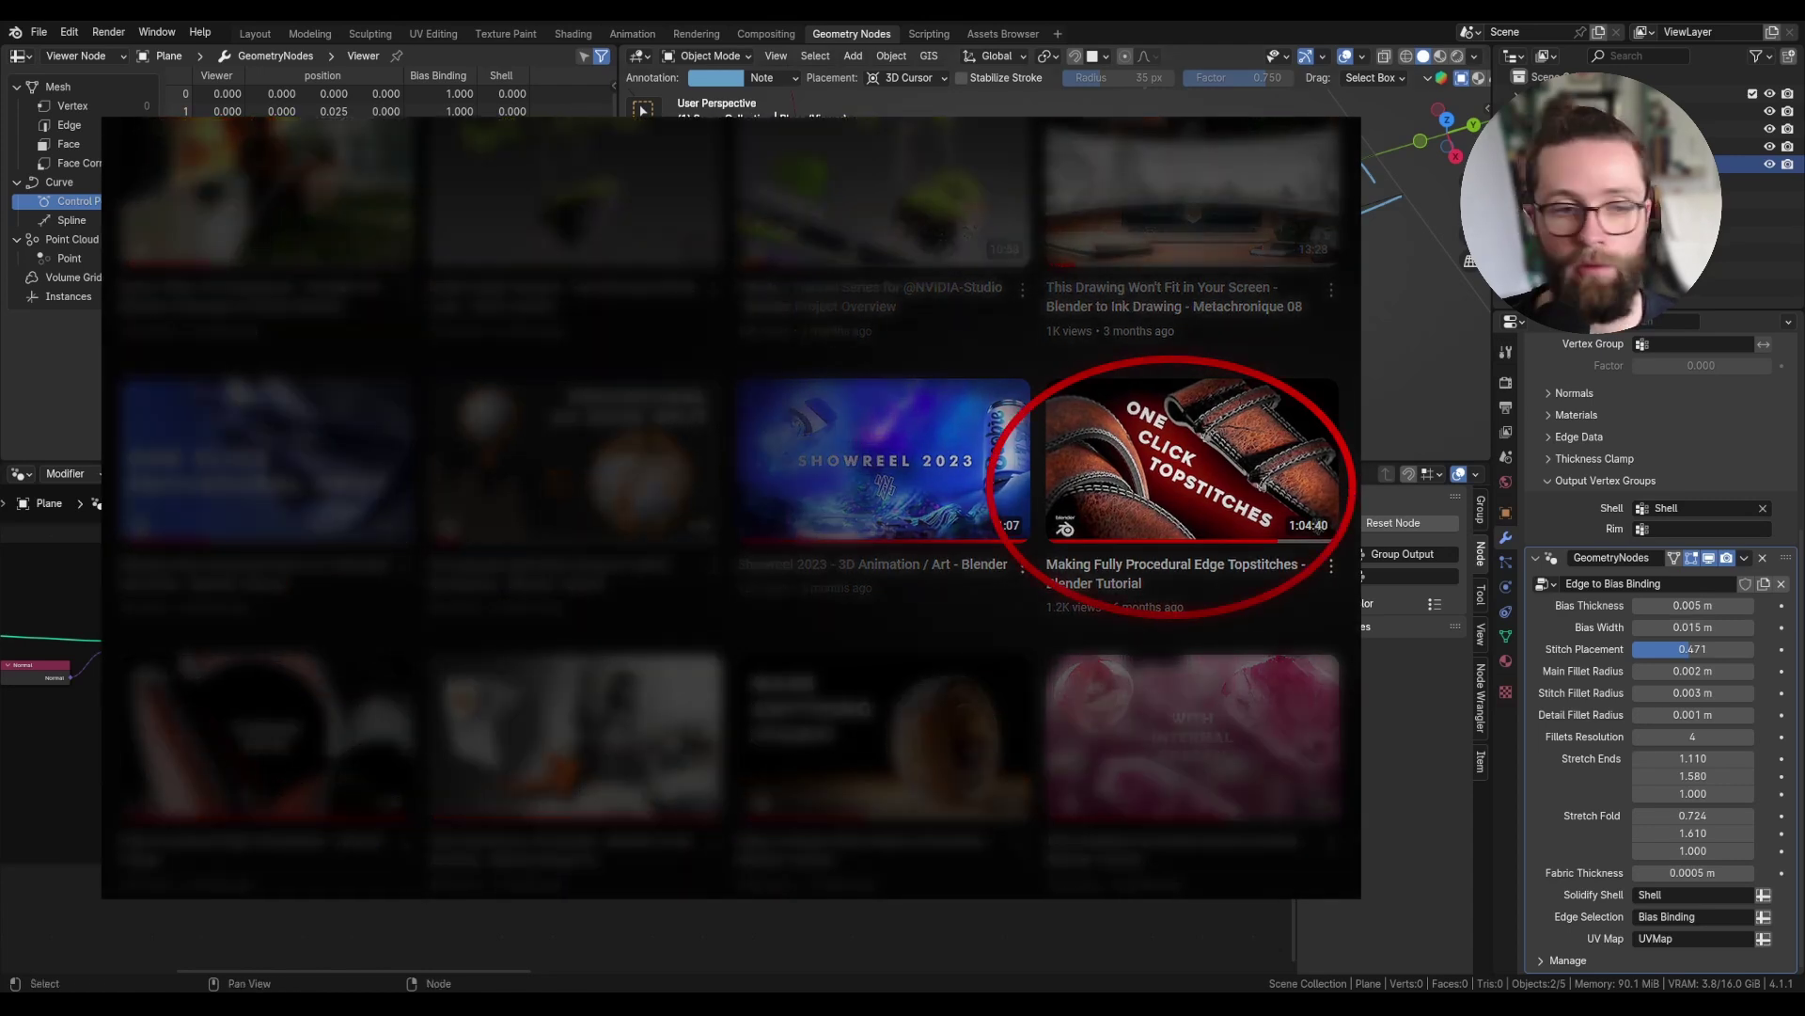
# - Branch the Mesh to Curve output into an Integer Capture Attribute node on the Spline domain that captures the Index
pyautogui.scroll(-3, 425, 574)
pyautogui.moveTo(425, 573); pyautogui.dragTo(528, 669, button='middle')
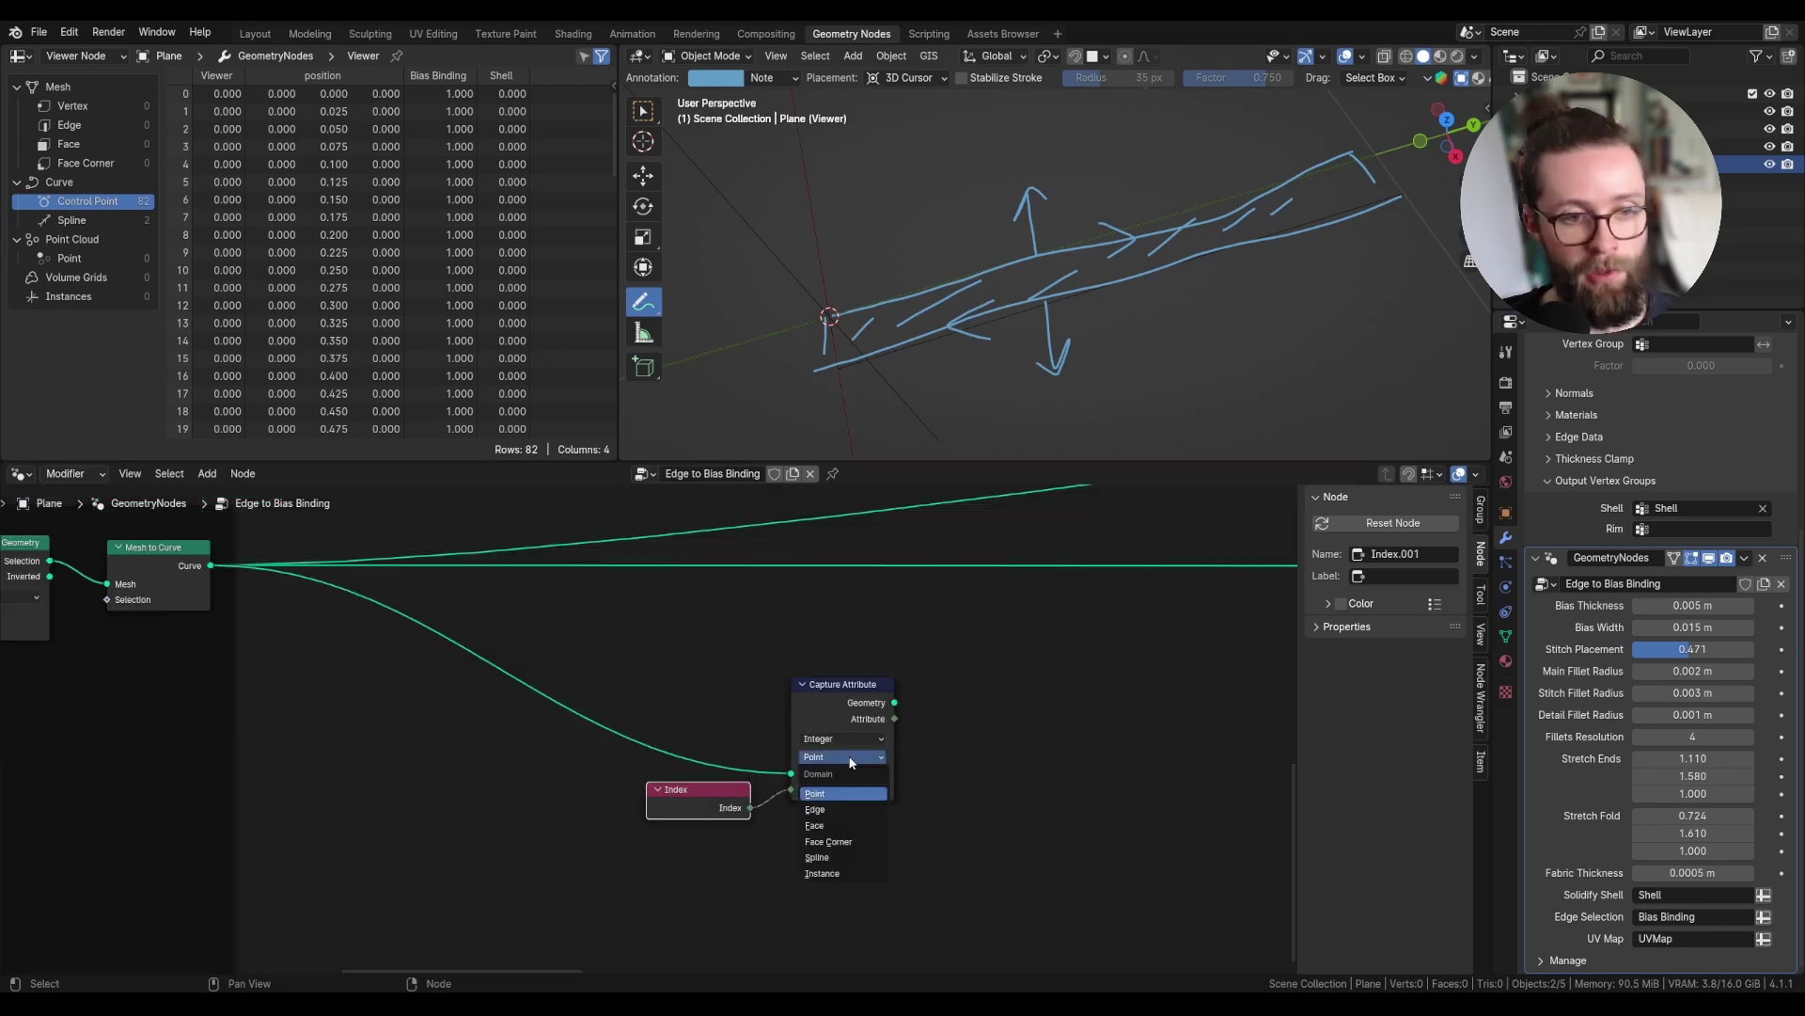
pyautogui.click(871, 786)
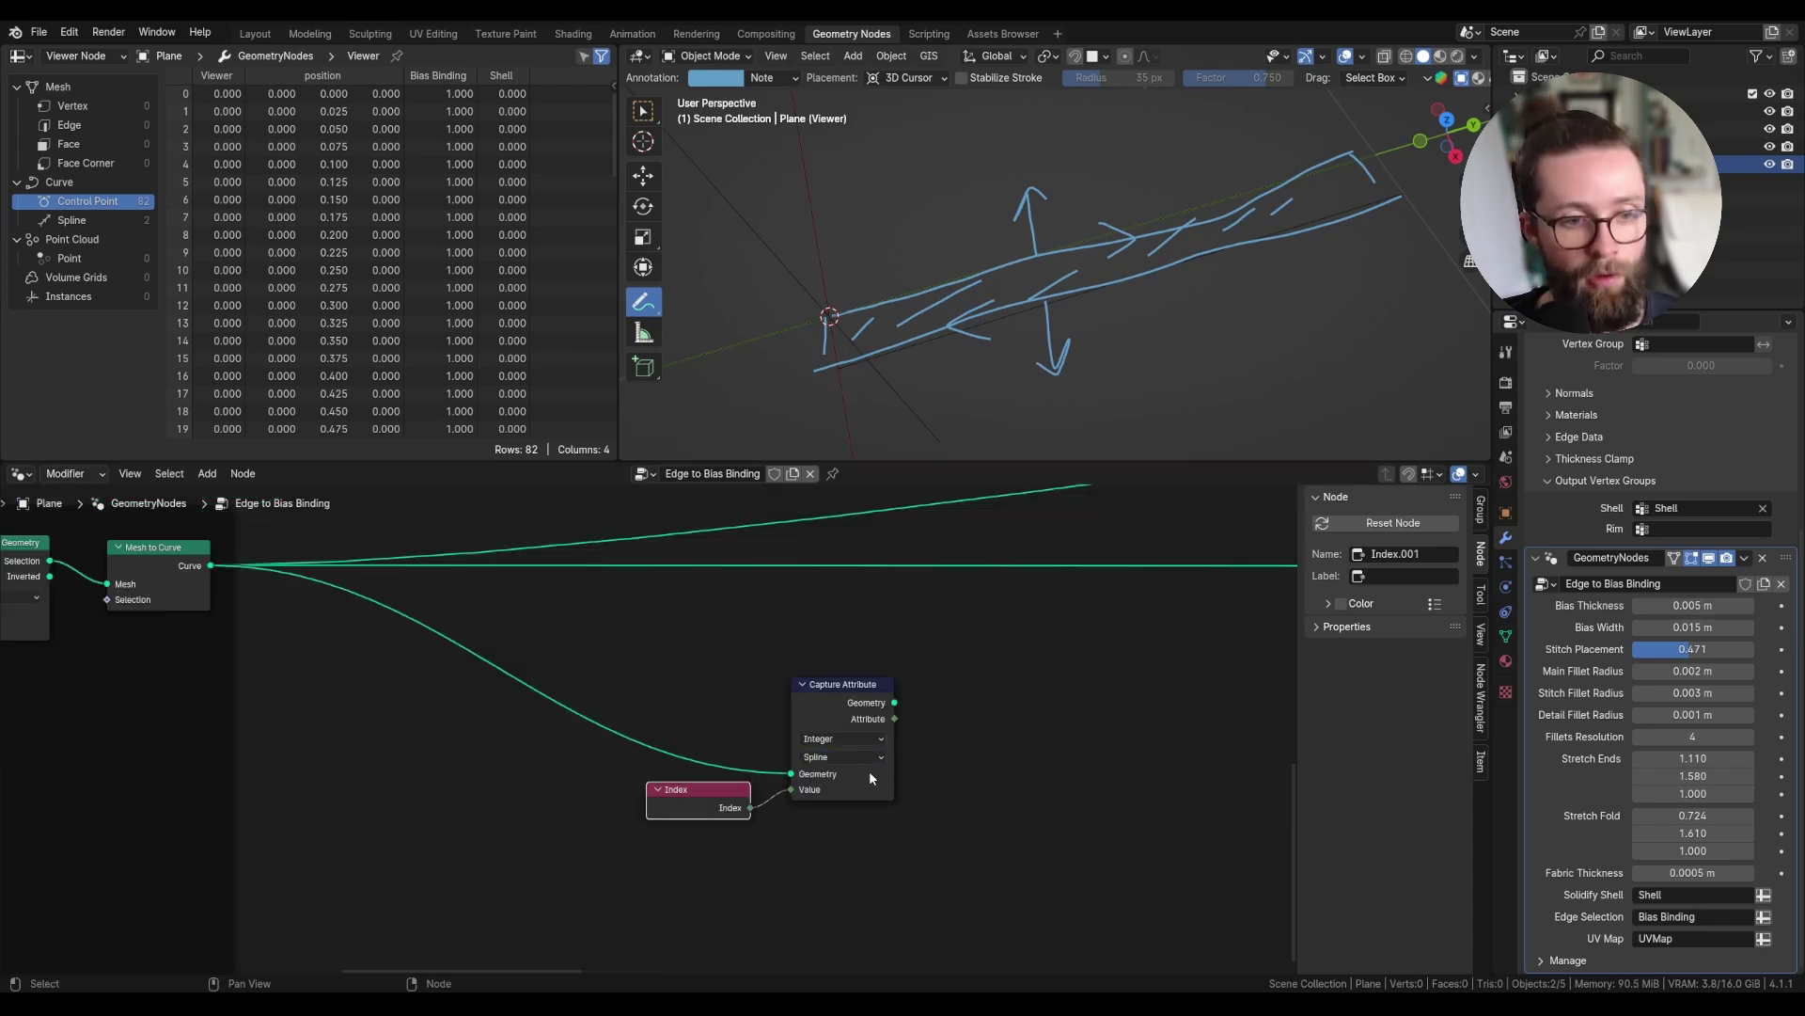
# - Add a Sample Curve node on the captured geometry, set its Factor to 0.5 and link the captured index to Curve Index
pyautogui.scroll(-1, 870, 772)
pyautogui.moveTo(870, 772); pyautogui.dragTo(732, 799, button='middle')
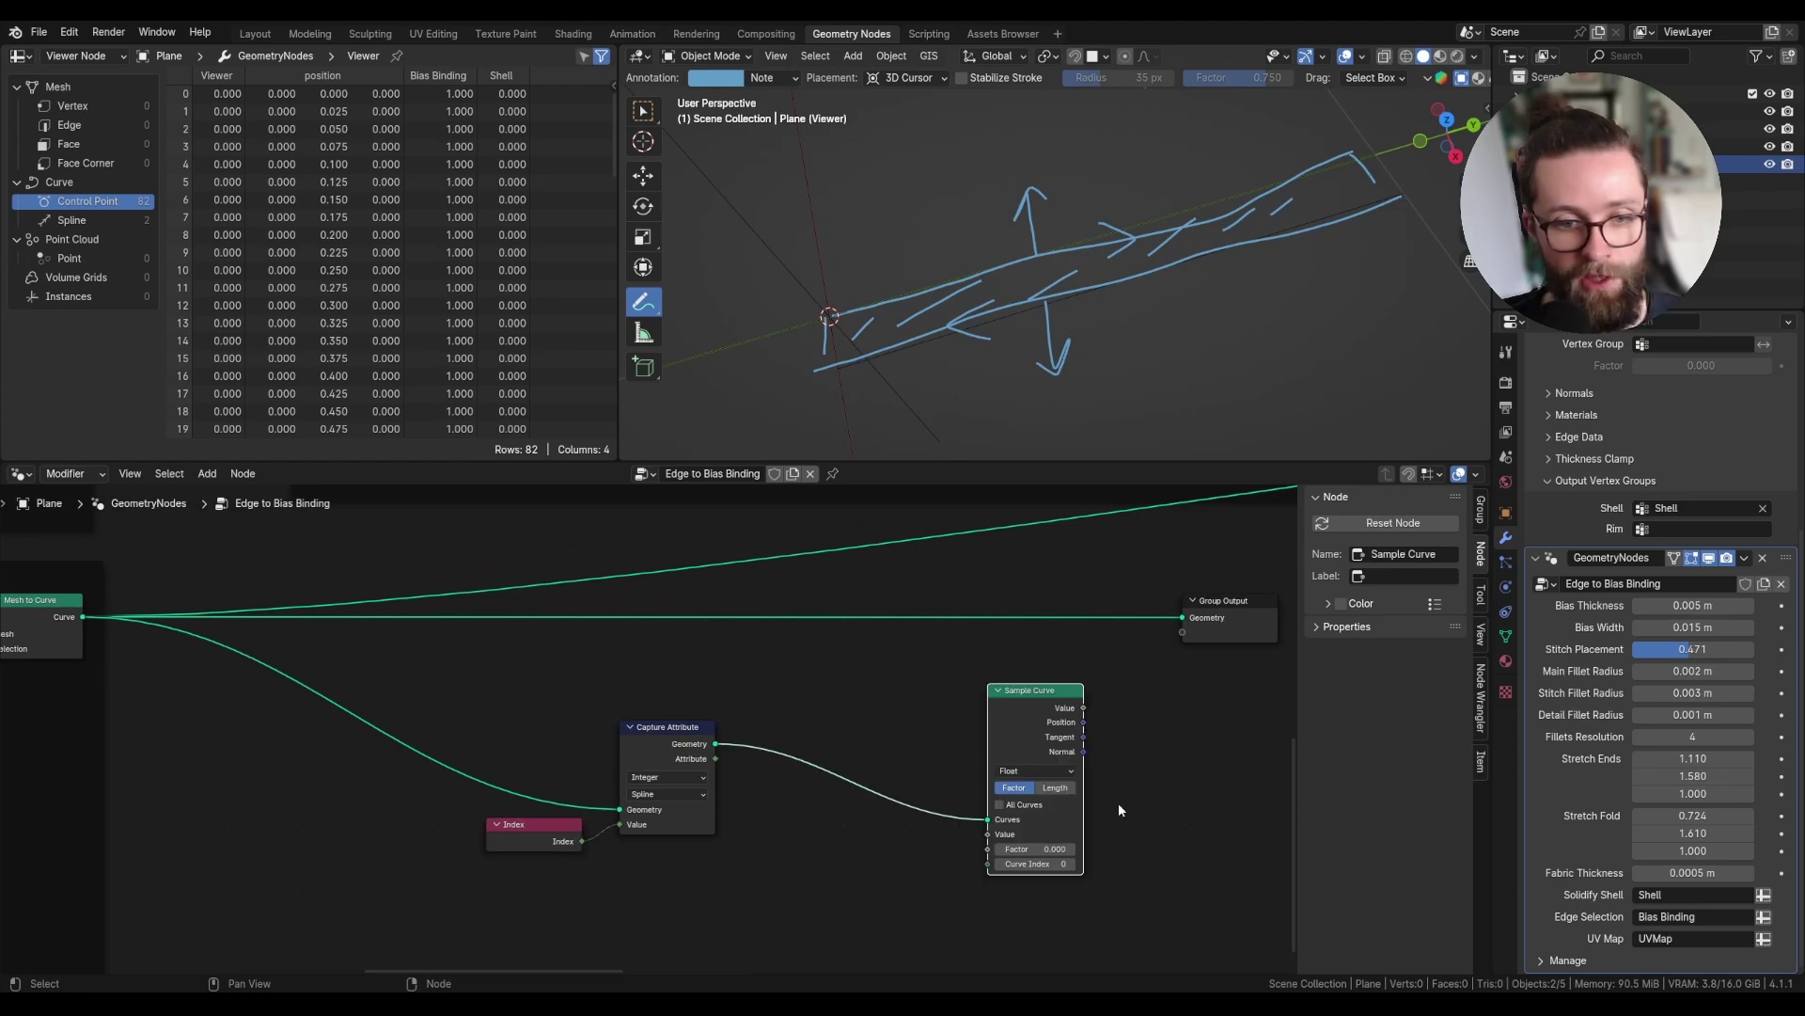
pyautogui.scroll(1, 1119, 803)
pyautogui.click(1017, 816)
pyautogui.write('0.5')
pyautogui.press('Return')
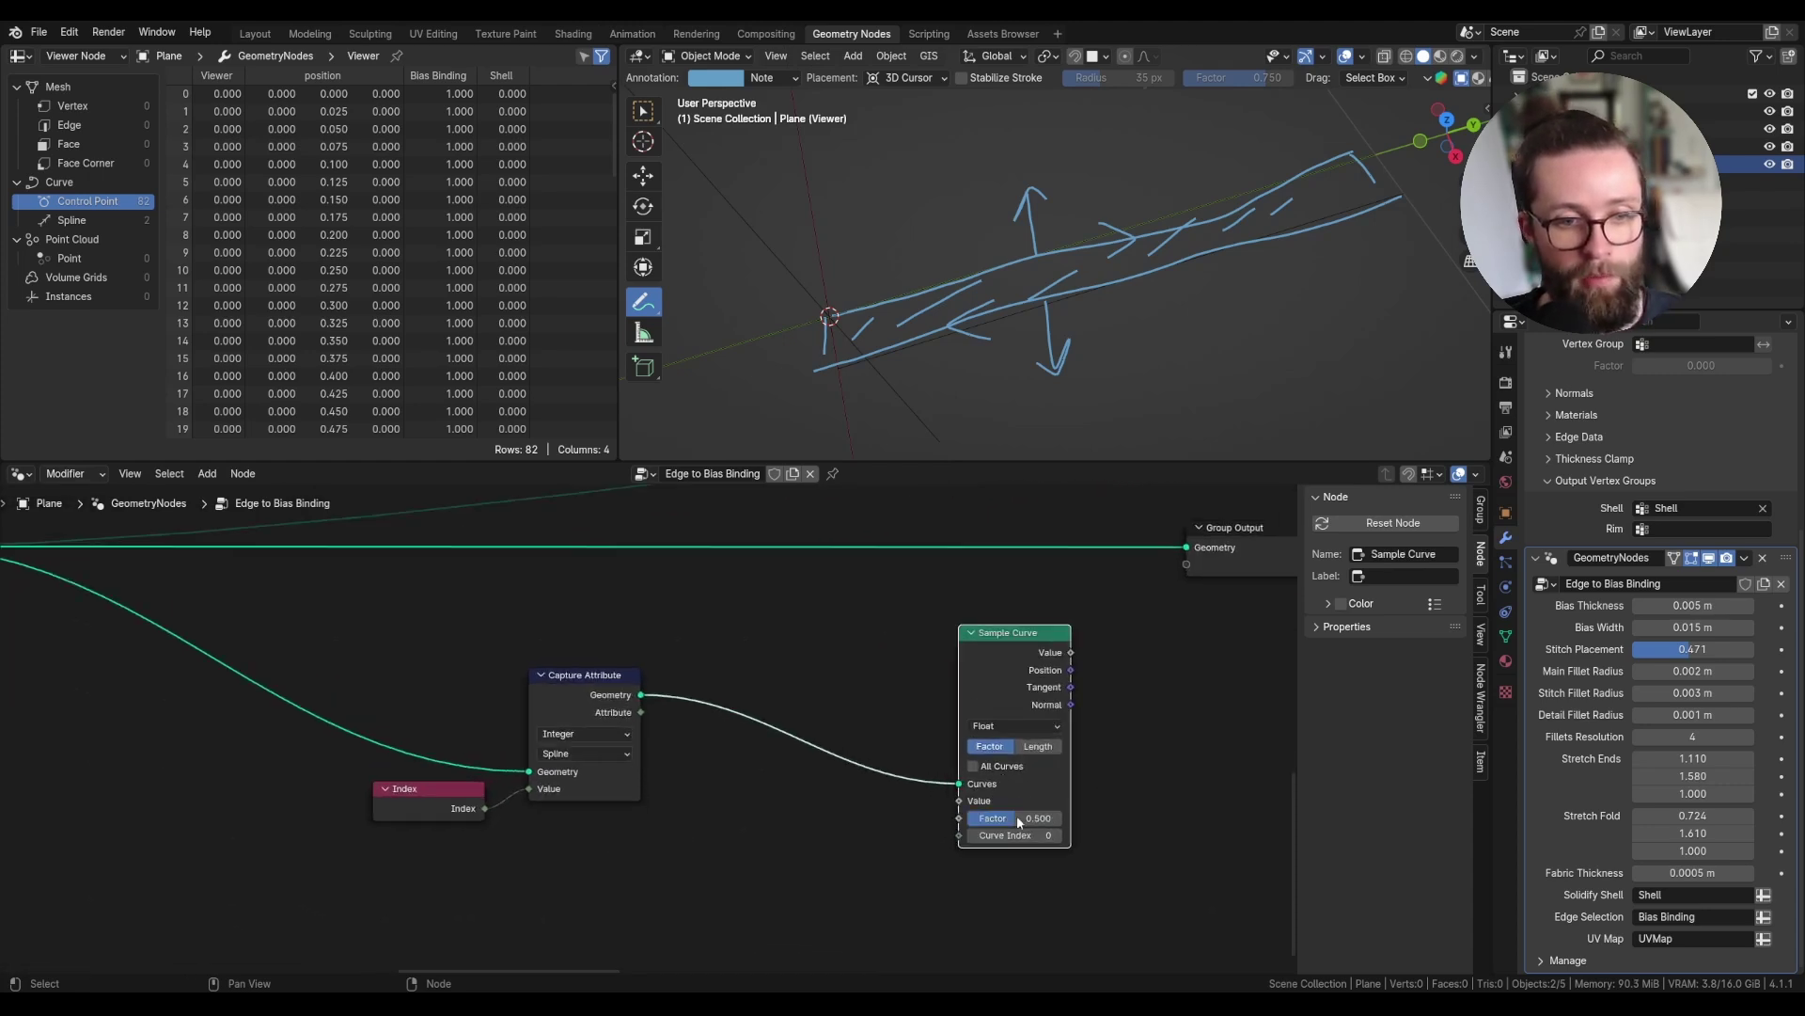
pyautogui.moveTo(899, 782); pyautogui.dragTo(903, 754, button='middle')
pyautogui.moveTo(645, 684); pyautogui.dragTo(963, 807)
pyautogui.moveTo(1005, 663); pyautogui.dragTo(849, 681)
# - Add a Cross Product node fed by the Sample Curve's Tangent and the Normal captured before Separate Geometry
pyautogui.moveTo(957, 689); pyautogui.dragTo(655, 708, button='middle')
pyautogui.scroll(-1, 655, 708)
pyautogui.moveTo(619, 715); pyautogui.dragTo(737, 719)
pyautogui.write('cross')
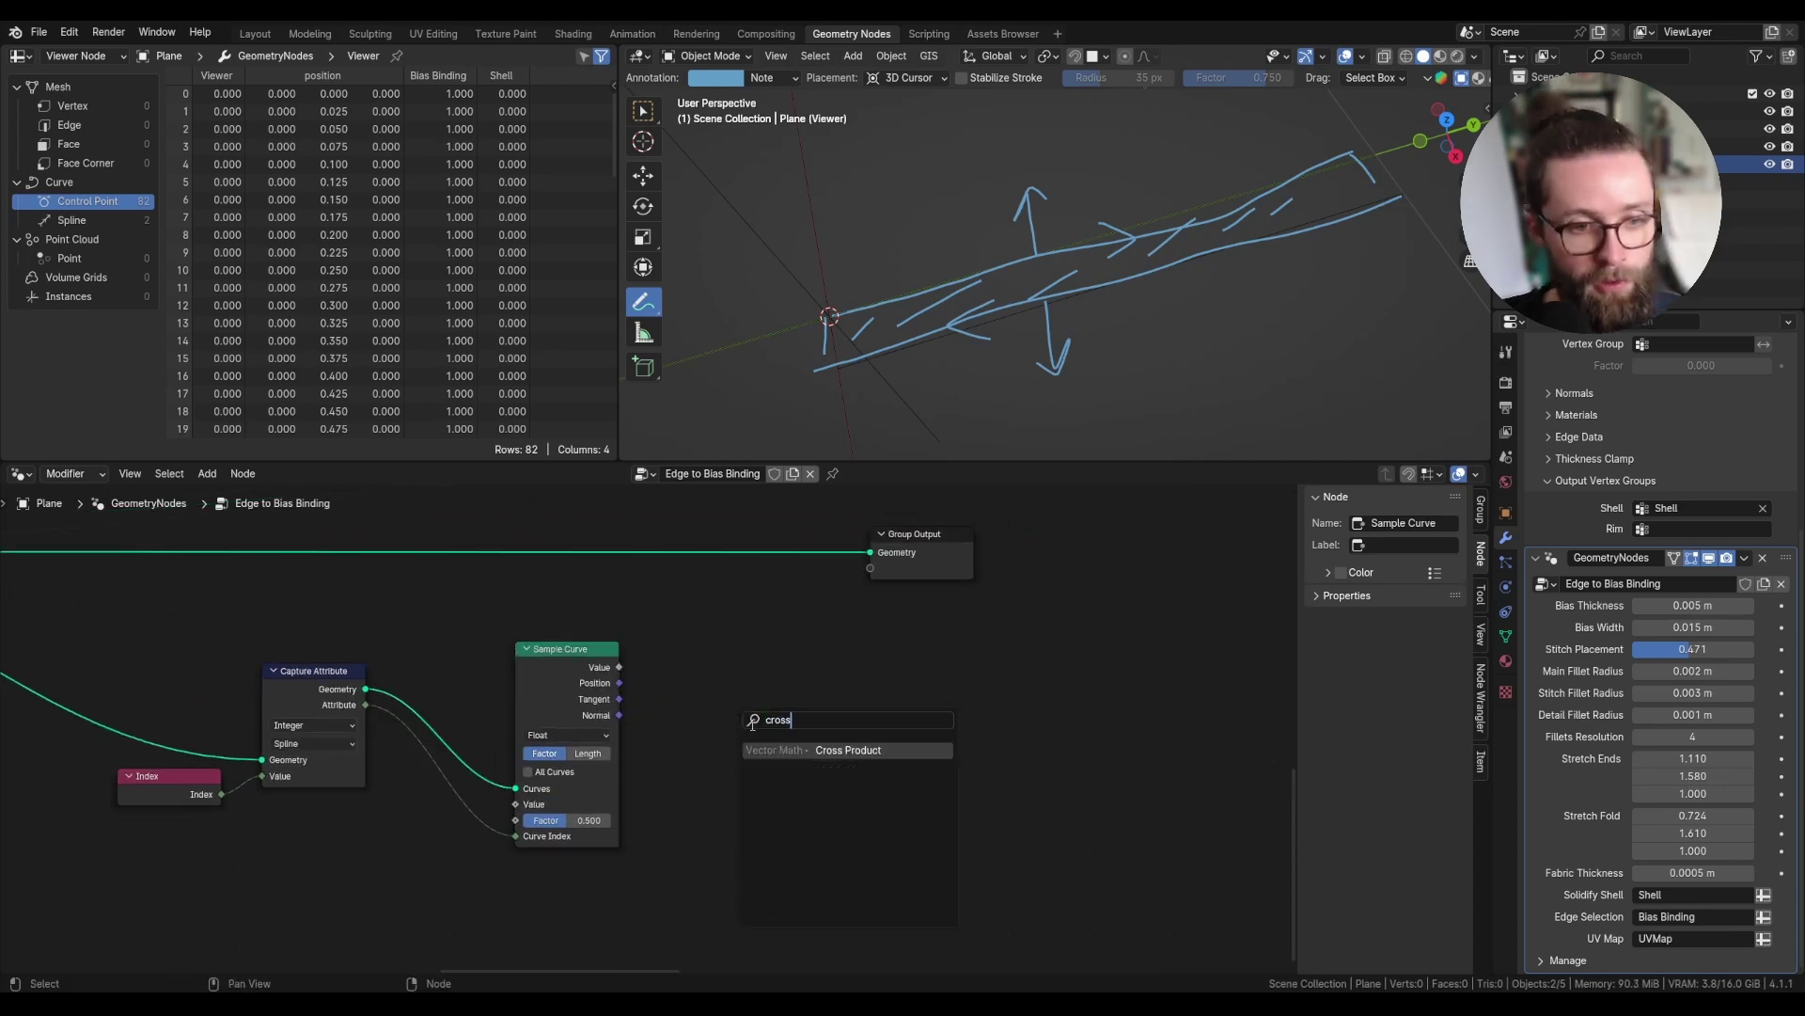
pyautogui.press('Return')
pyautogui.moveTo(618, 698); pyautogui.dragTo(730, 739)
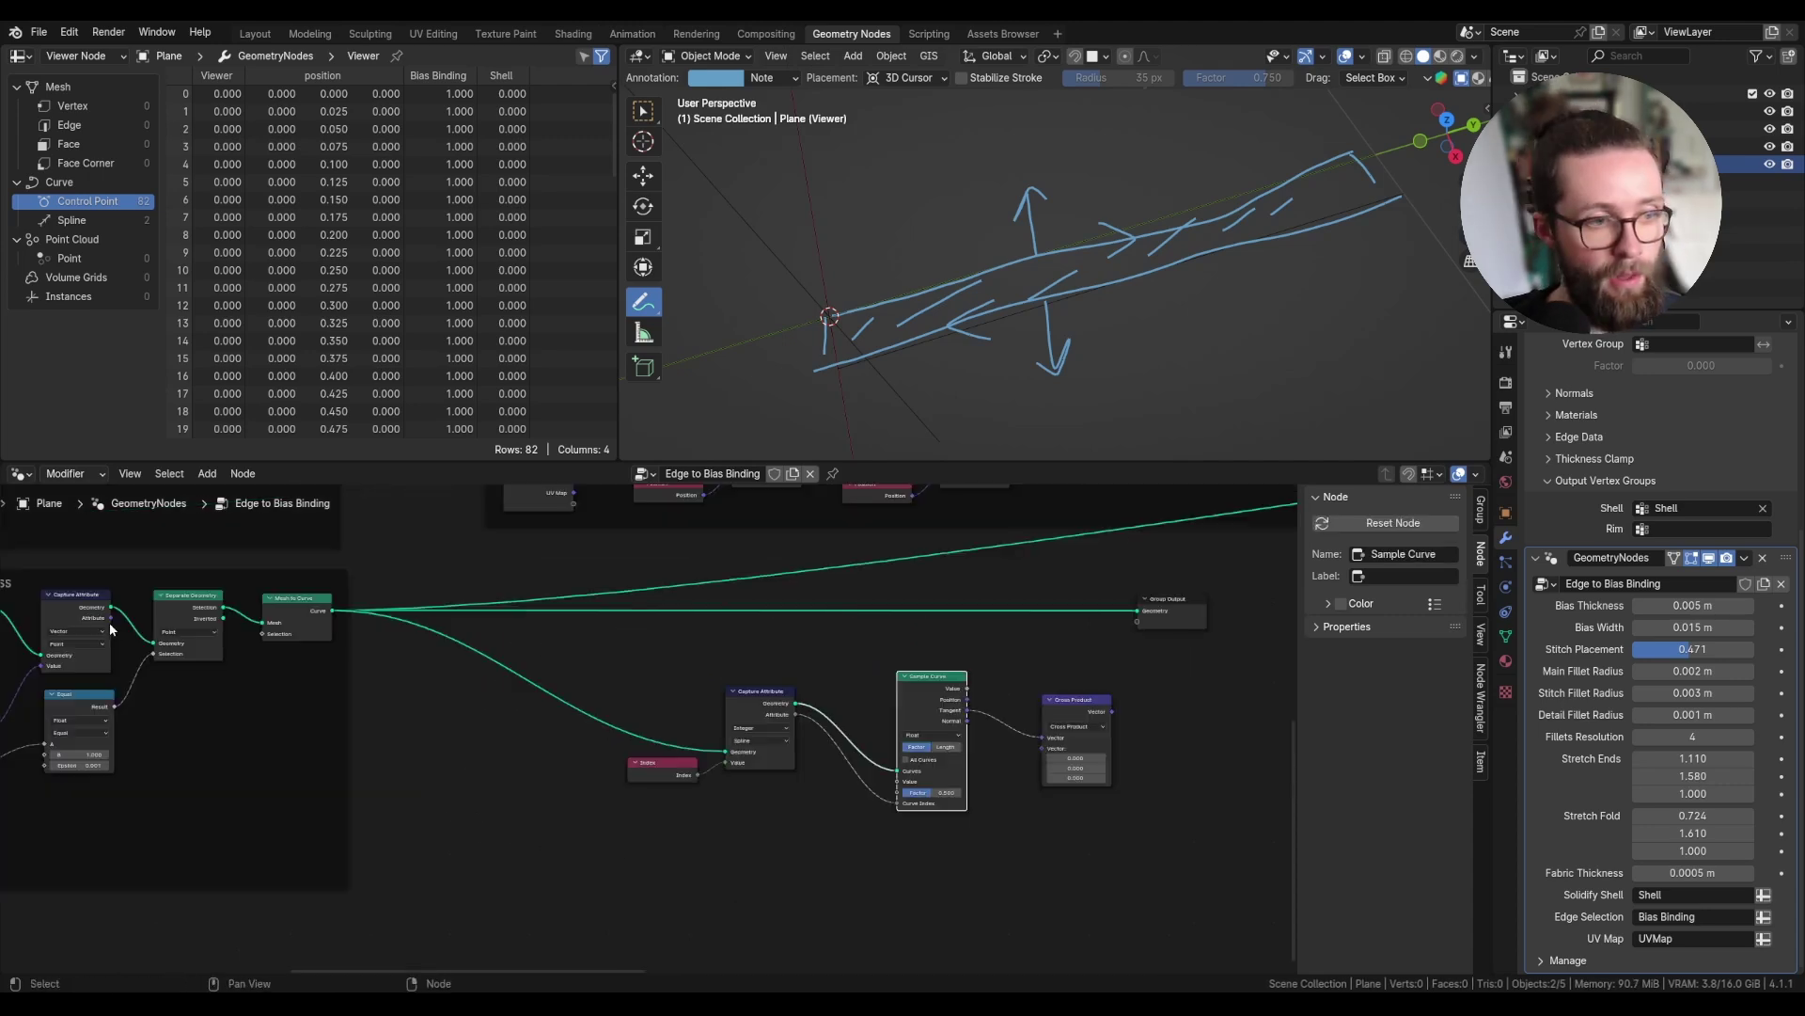
pyautogui.moveTo(111, 618); pyautogui.dragTo(1049, 713)
pyautogui.moveTo(1049, 713); pyautogui.dragTo(1049, 713)
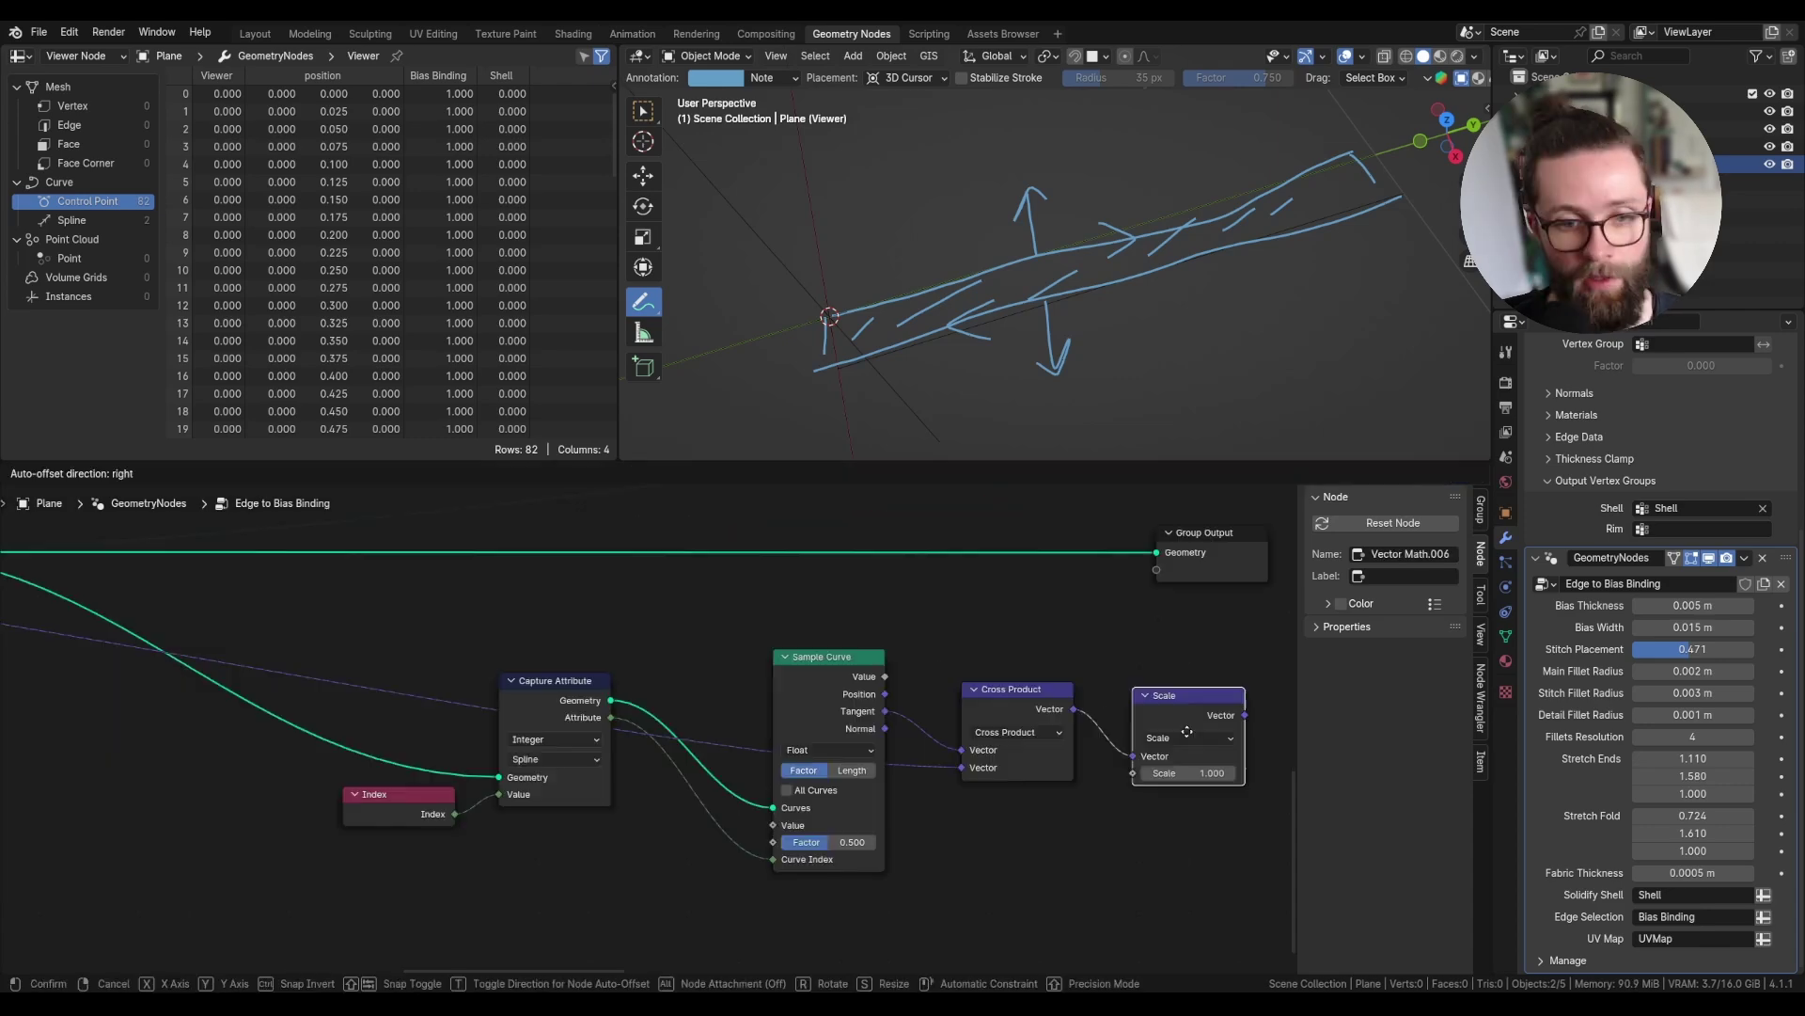
# - Place a vector Scale node after Cross Product and expose its Scale as a new input through a new Group Input node
pyautogui.click(1186, 732)
pyautogui.scroll(-2, 1187, 731)
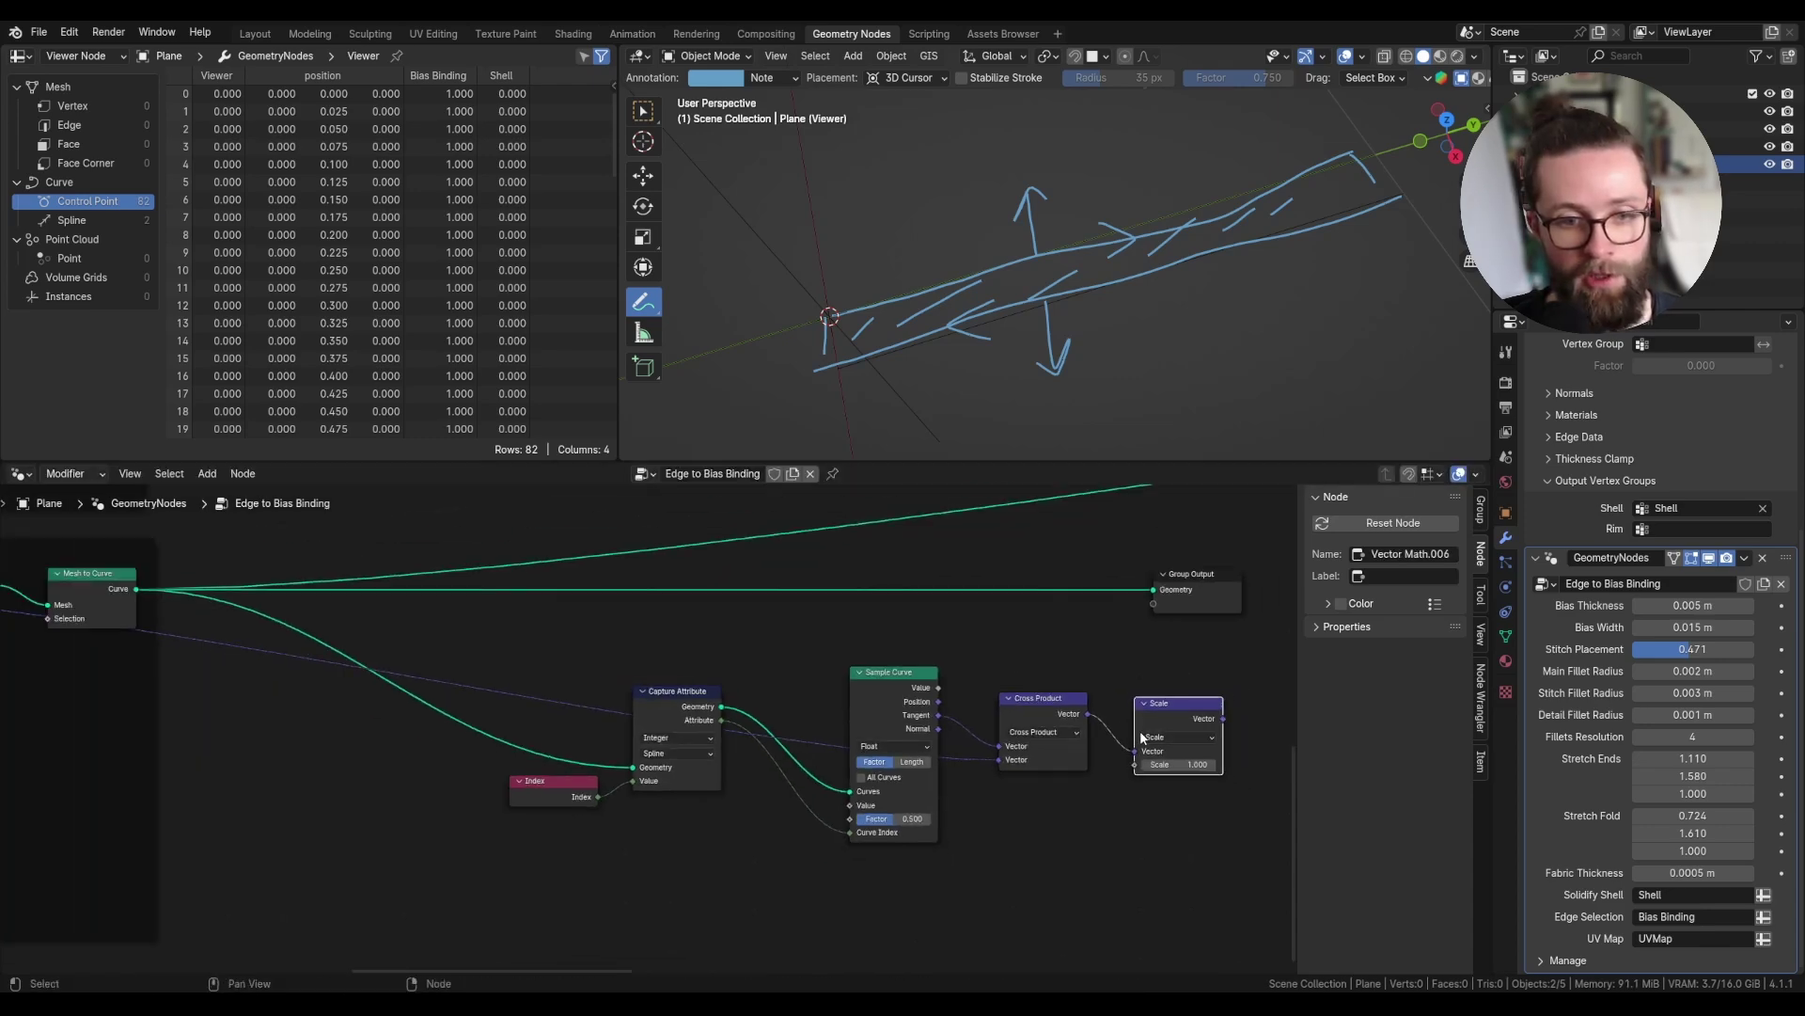
pyautogui.scroll(2, 1157, 884)
pyautogui.hotkey('shift', 'a')
pyautogui.write('grou')
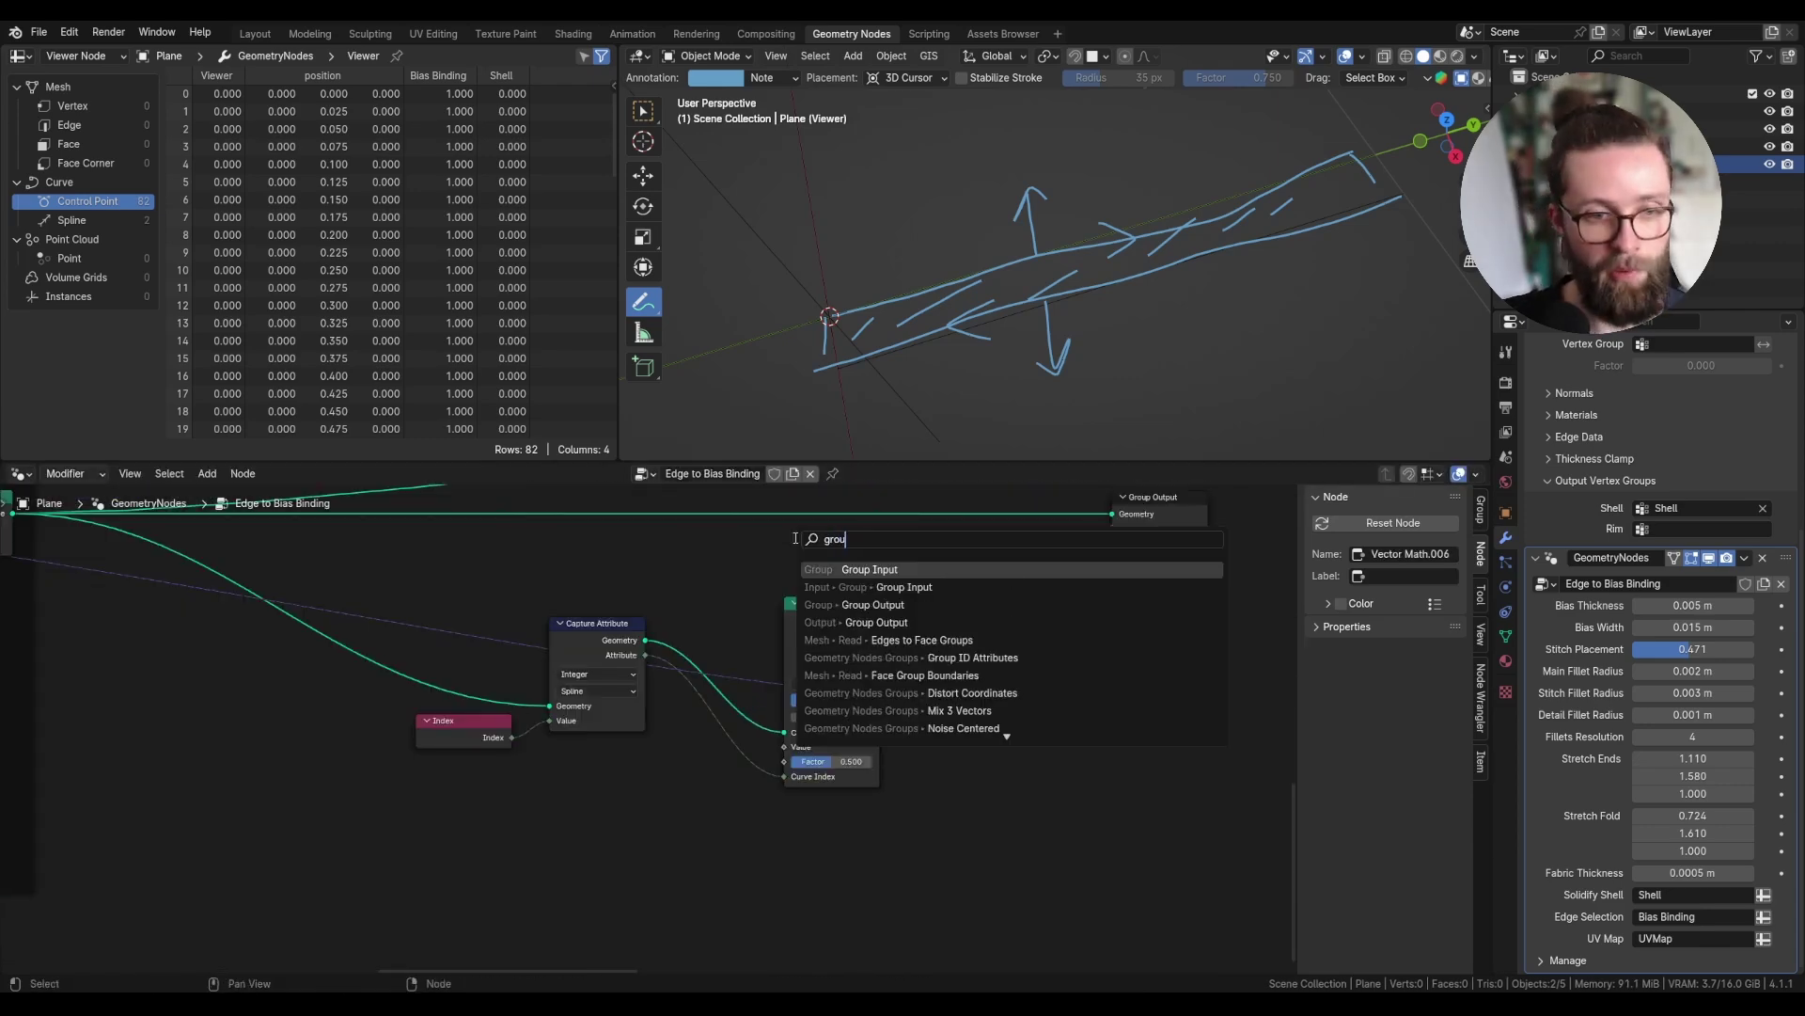
pyautogui.press('Return')
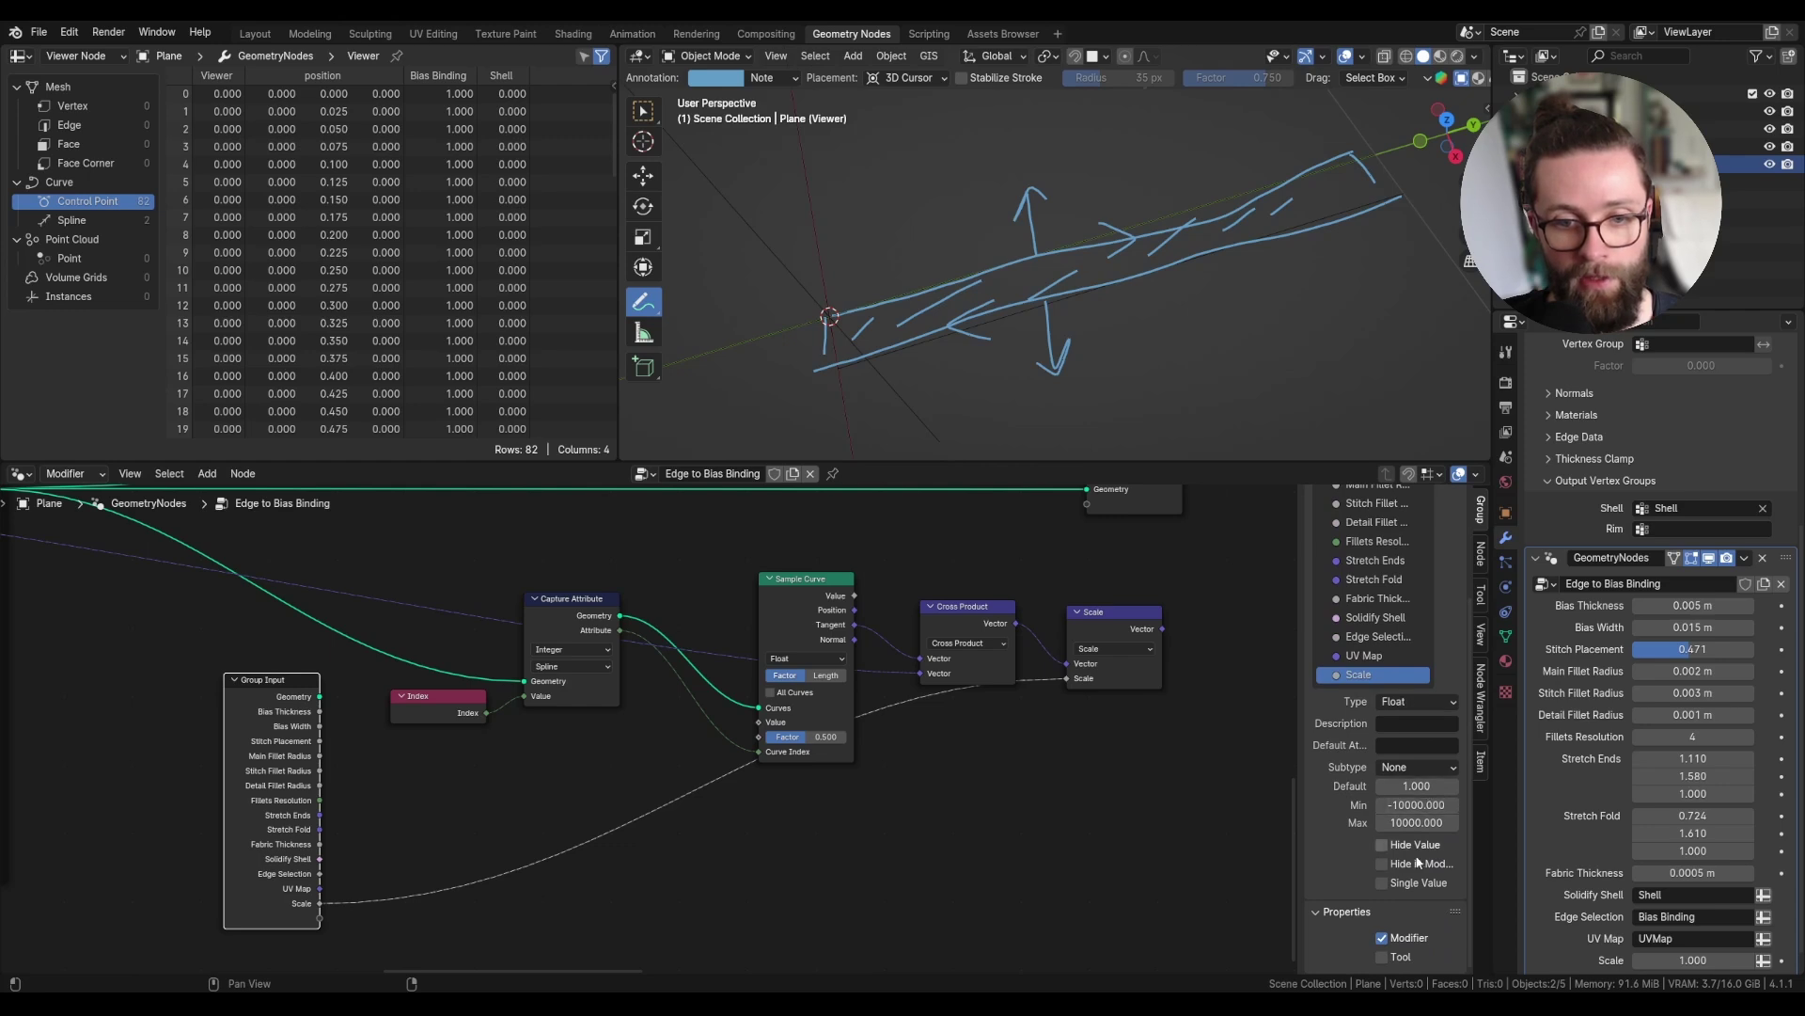
# - Make the new Scale group input single-value and rename it Curve Reverse Threshold
pyautogui.click(1384, 883)
pyautogui.doubleClick(1377, 674)
pyautogui.write('Cur')
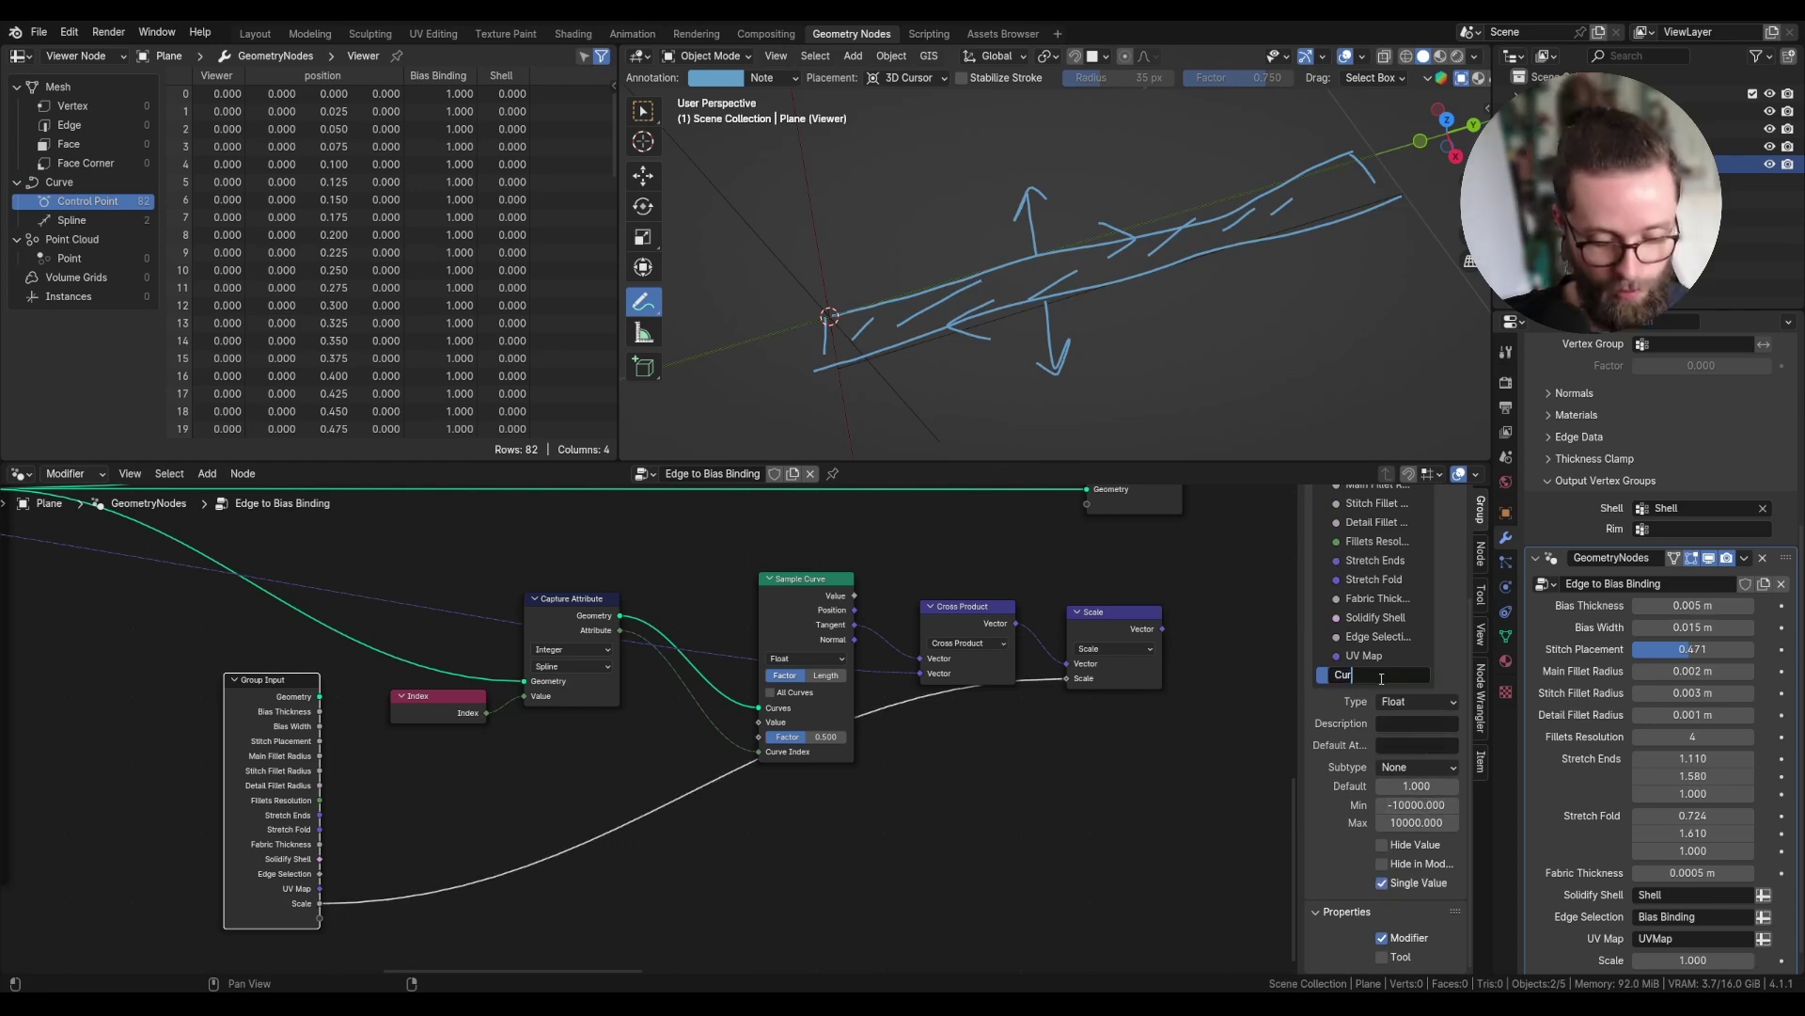
pyautogui.write('ve Reverse Threshold')
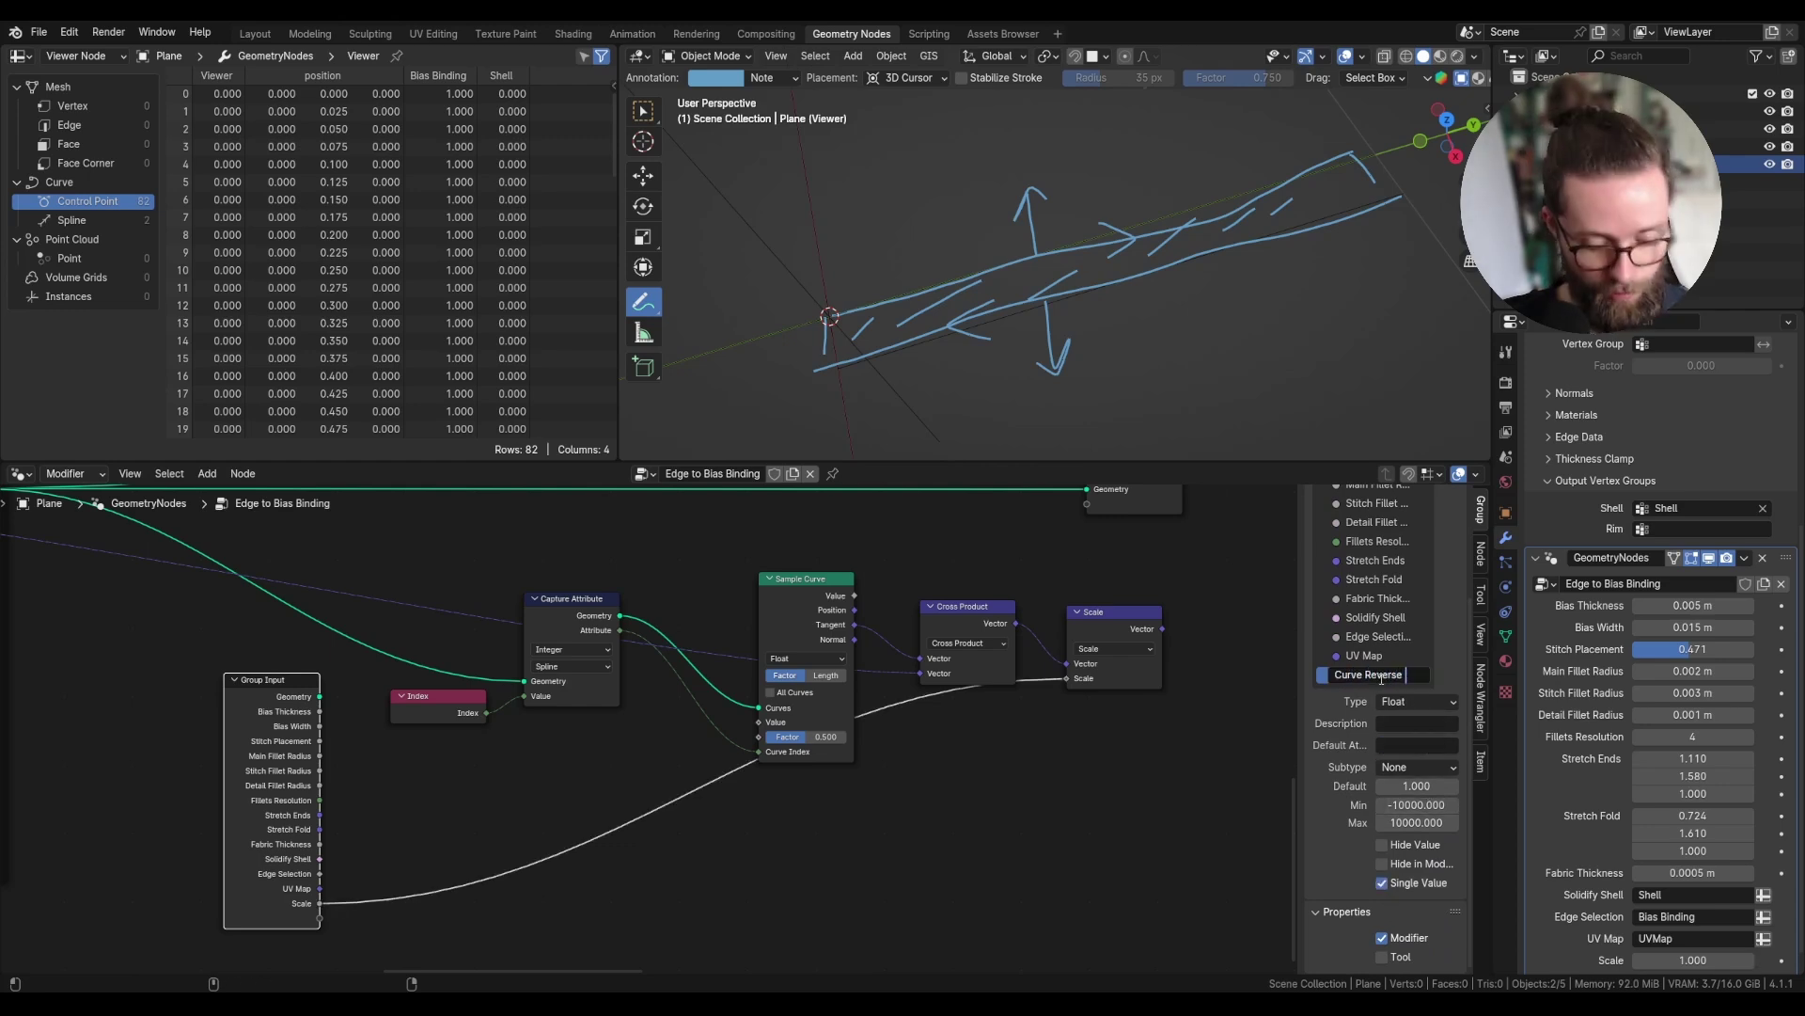
# - Set the Curve Reverse Threshold input's default to 0.001, minimum to 0 and maximum to 10
pyautogui.click(1429, 786)
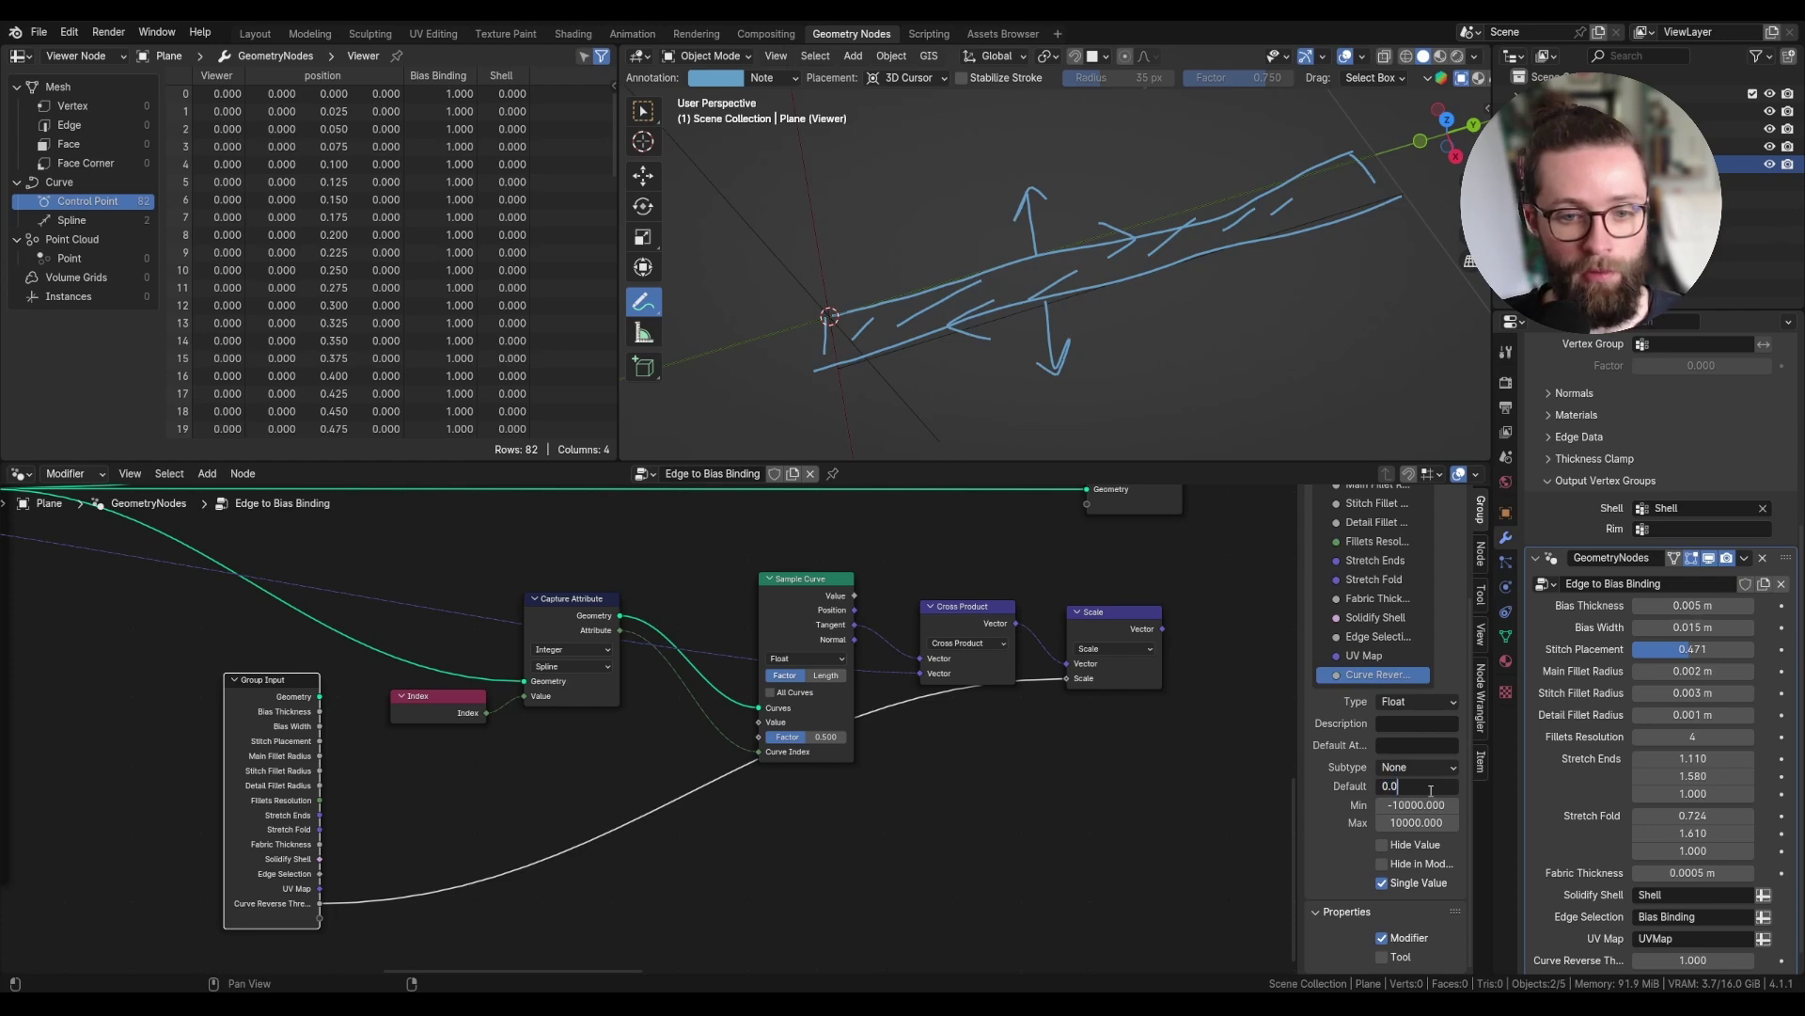
pyautogui.write('0.000')
pyautogui.press('Return')
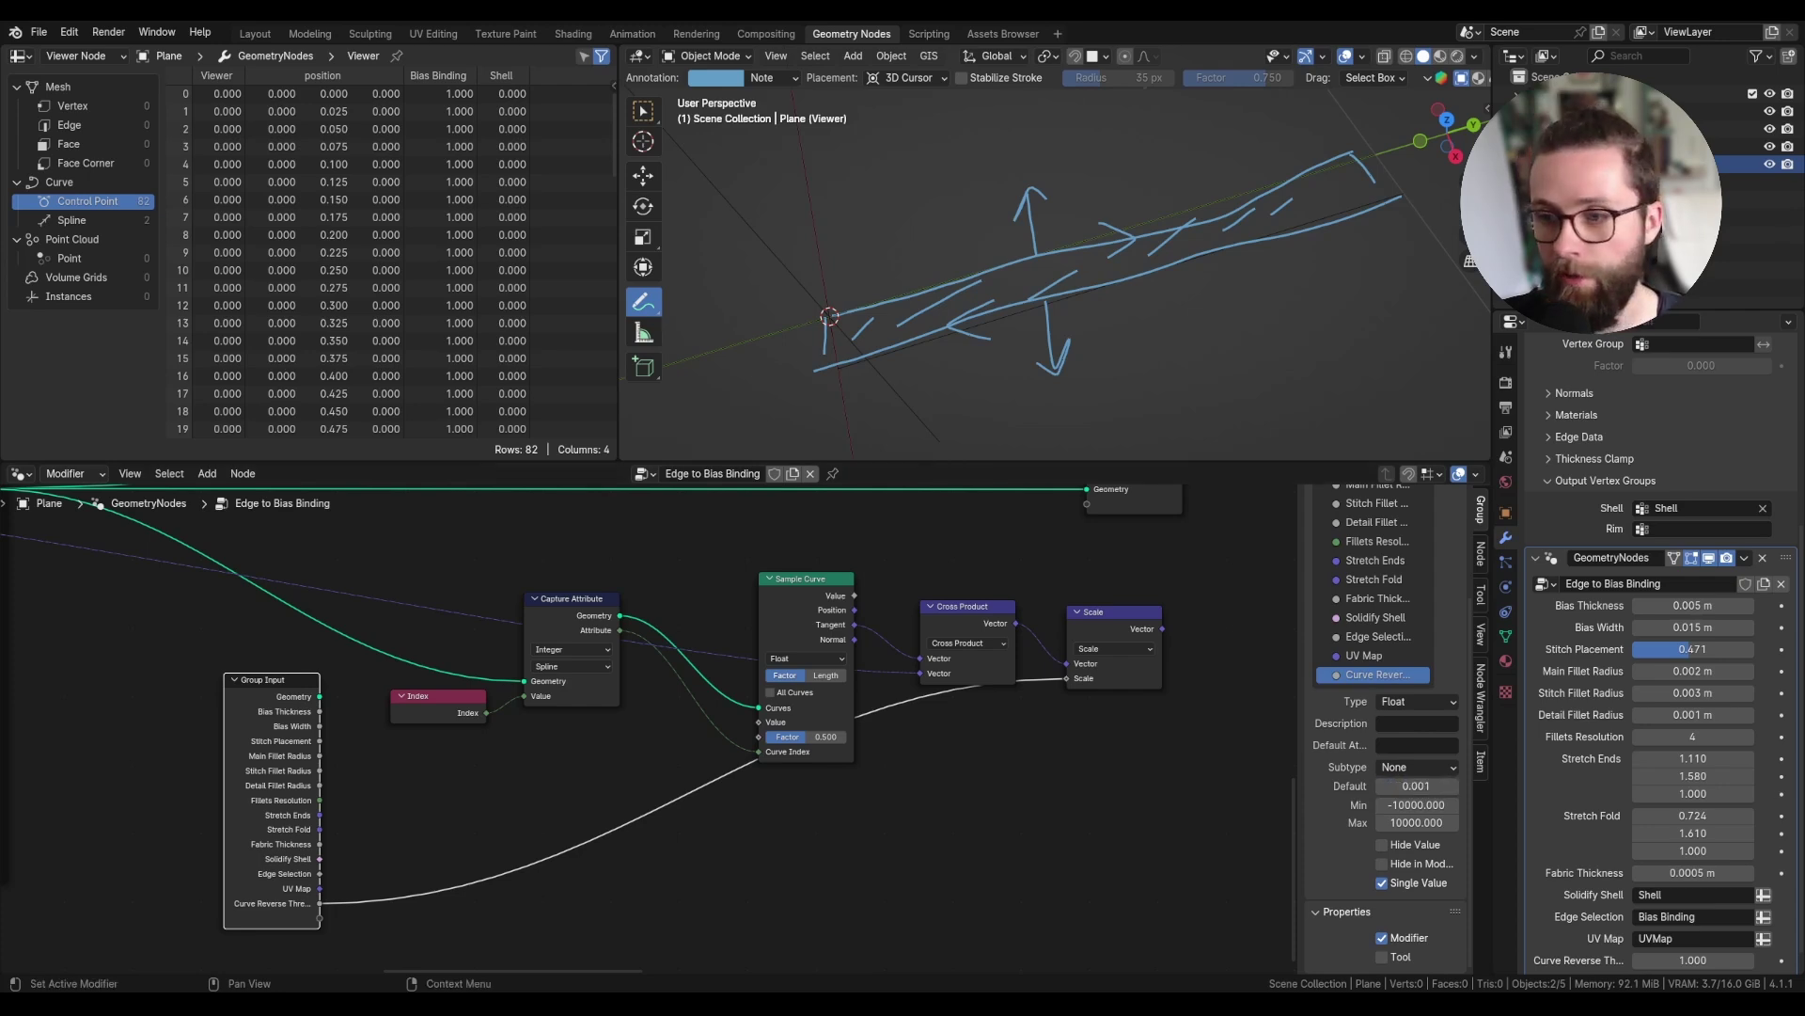
pyautogui.click(1418, 804)
pyautogui.write('0')
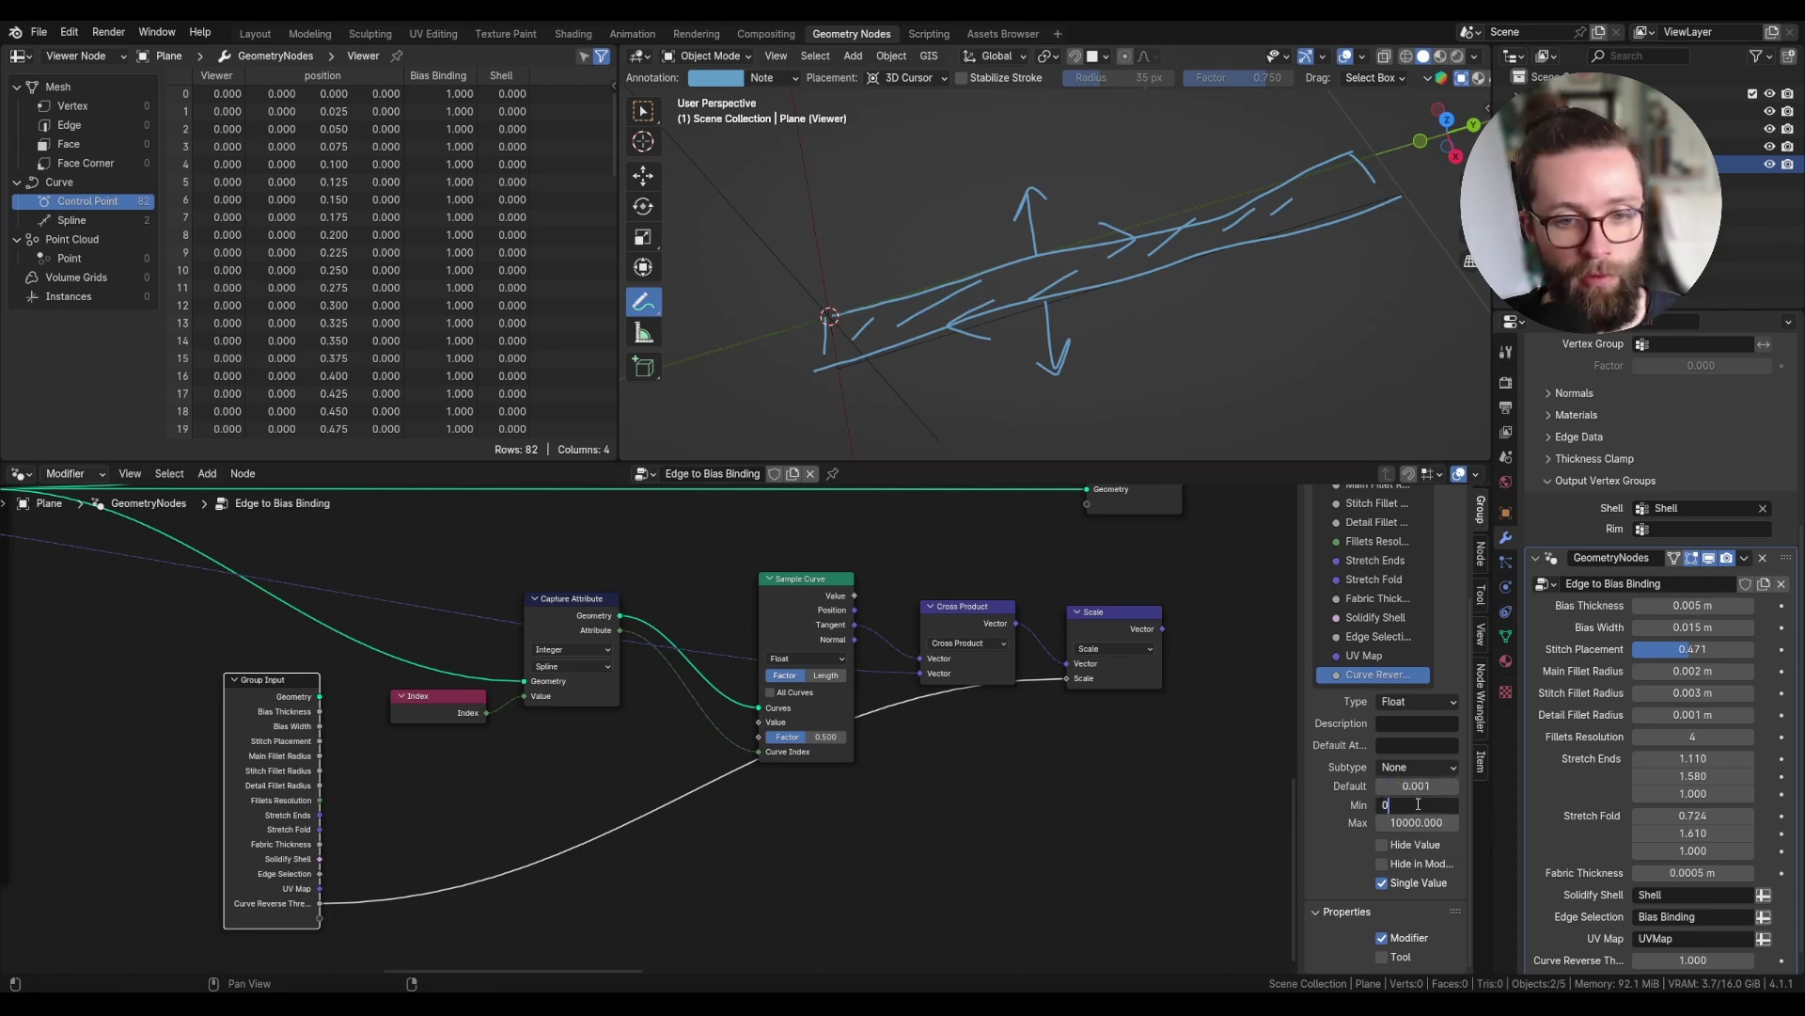
pyautogui.press('Return')
pyautogui.click(1427, 822)
pyautogui.write('10')
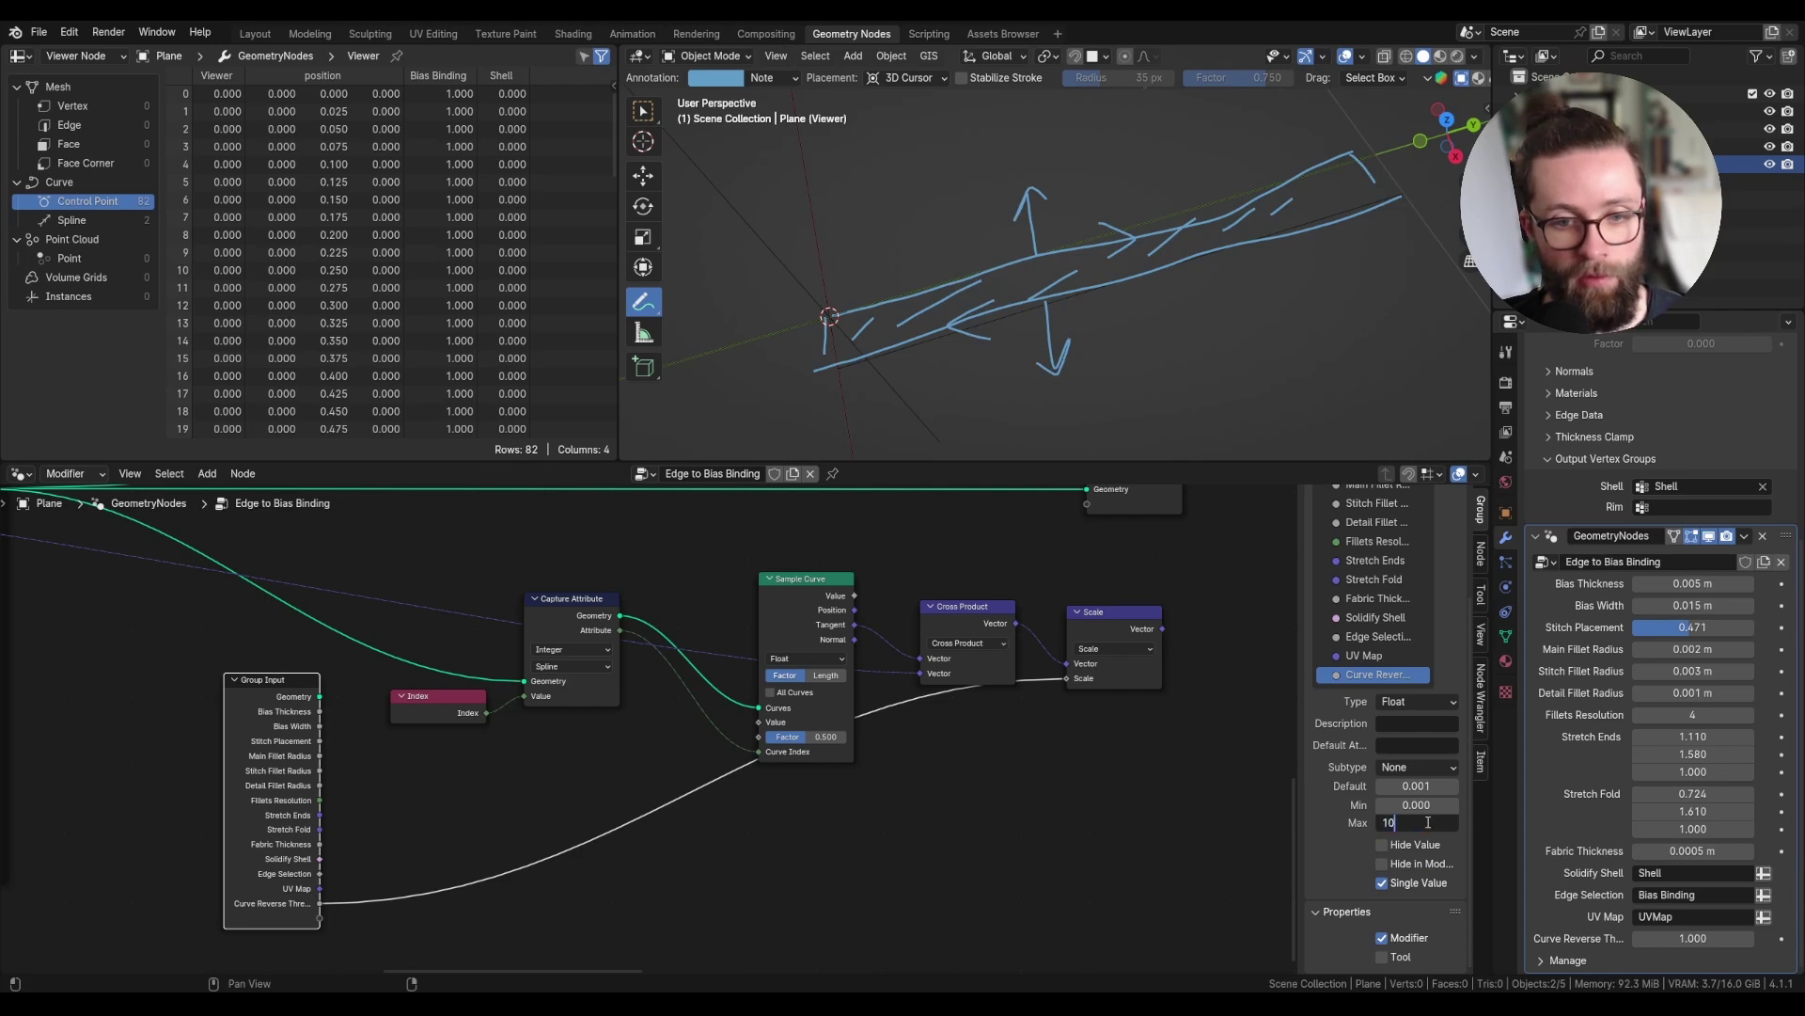
pyautogui.press('Return')
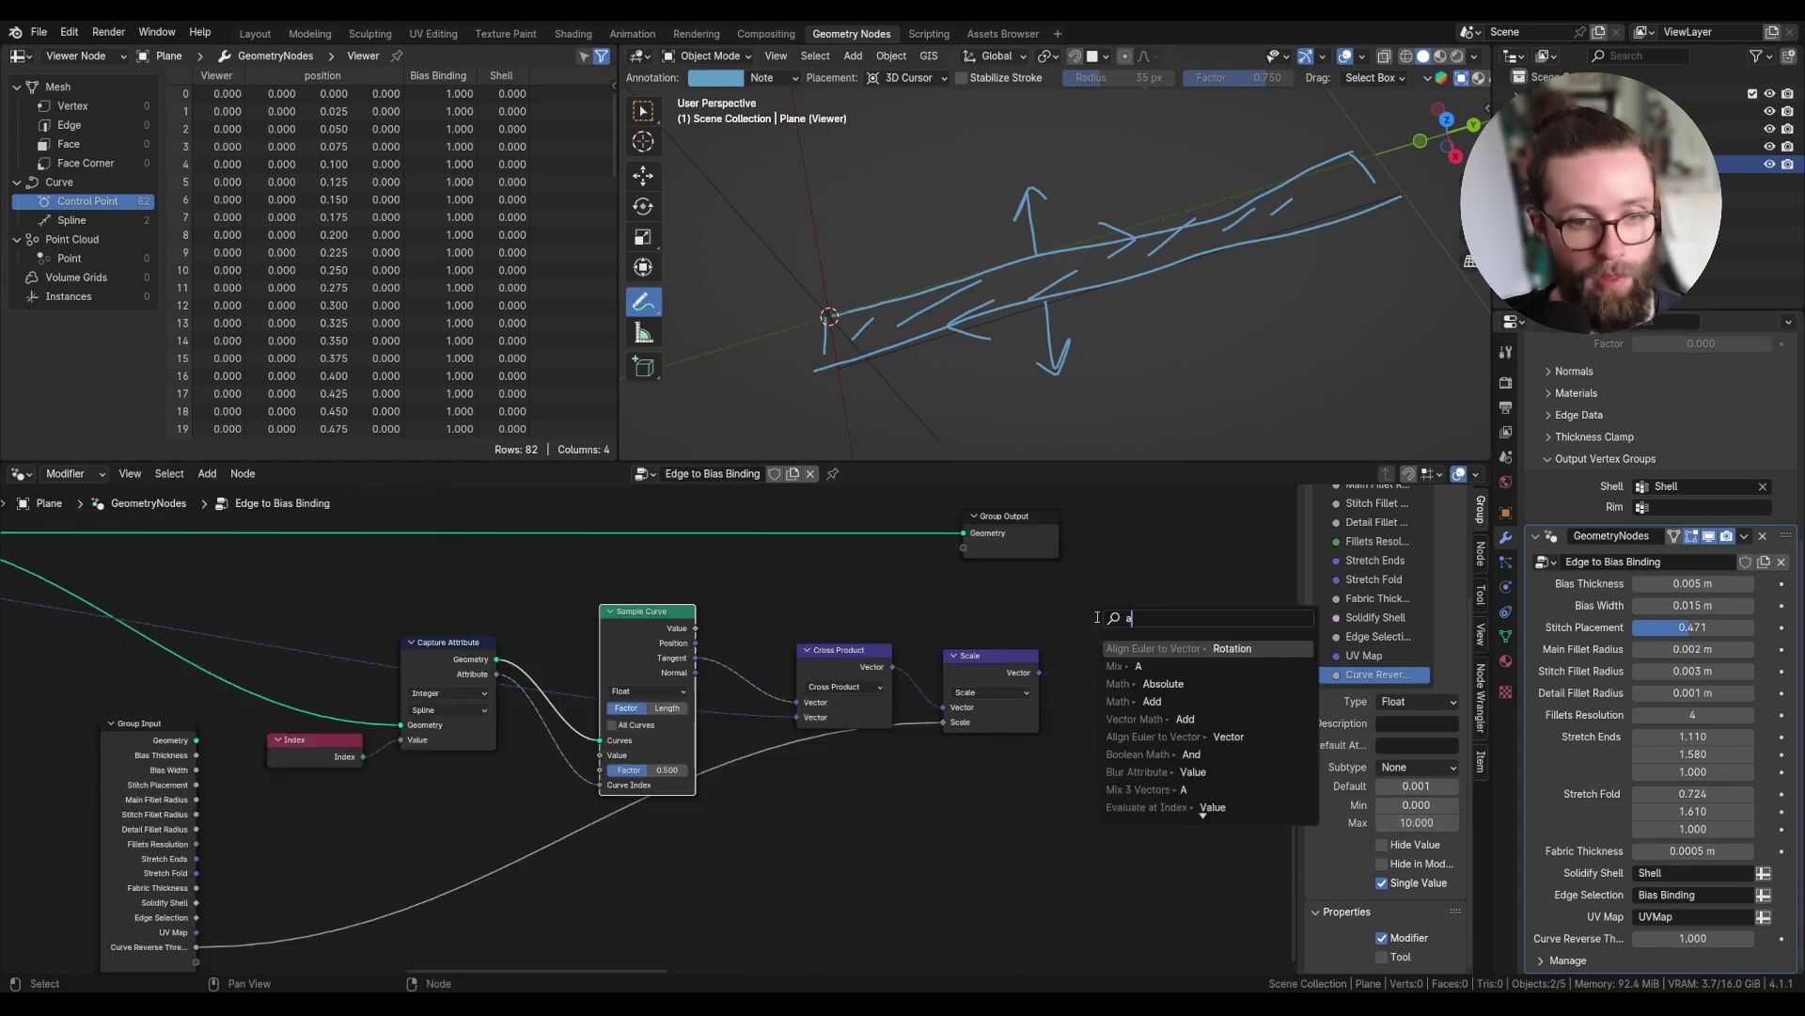
# - Insert a vector Add node after Scale that sums the scaled vector and the Sample Curve's Position
pyautogui.moveTo(1288, 606); pyautogui.dragTo(1128, 640, button='middle')
pyautogui.hotkey('shift', 'a')
pyautogui.write('add')
pyautogui.press('Return')
pyautogui.click(1113, 645)
pyautogui.moveTo(1039, 673); pyautogui.dragTo(1085, 673)
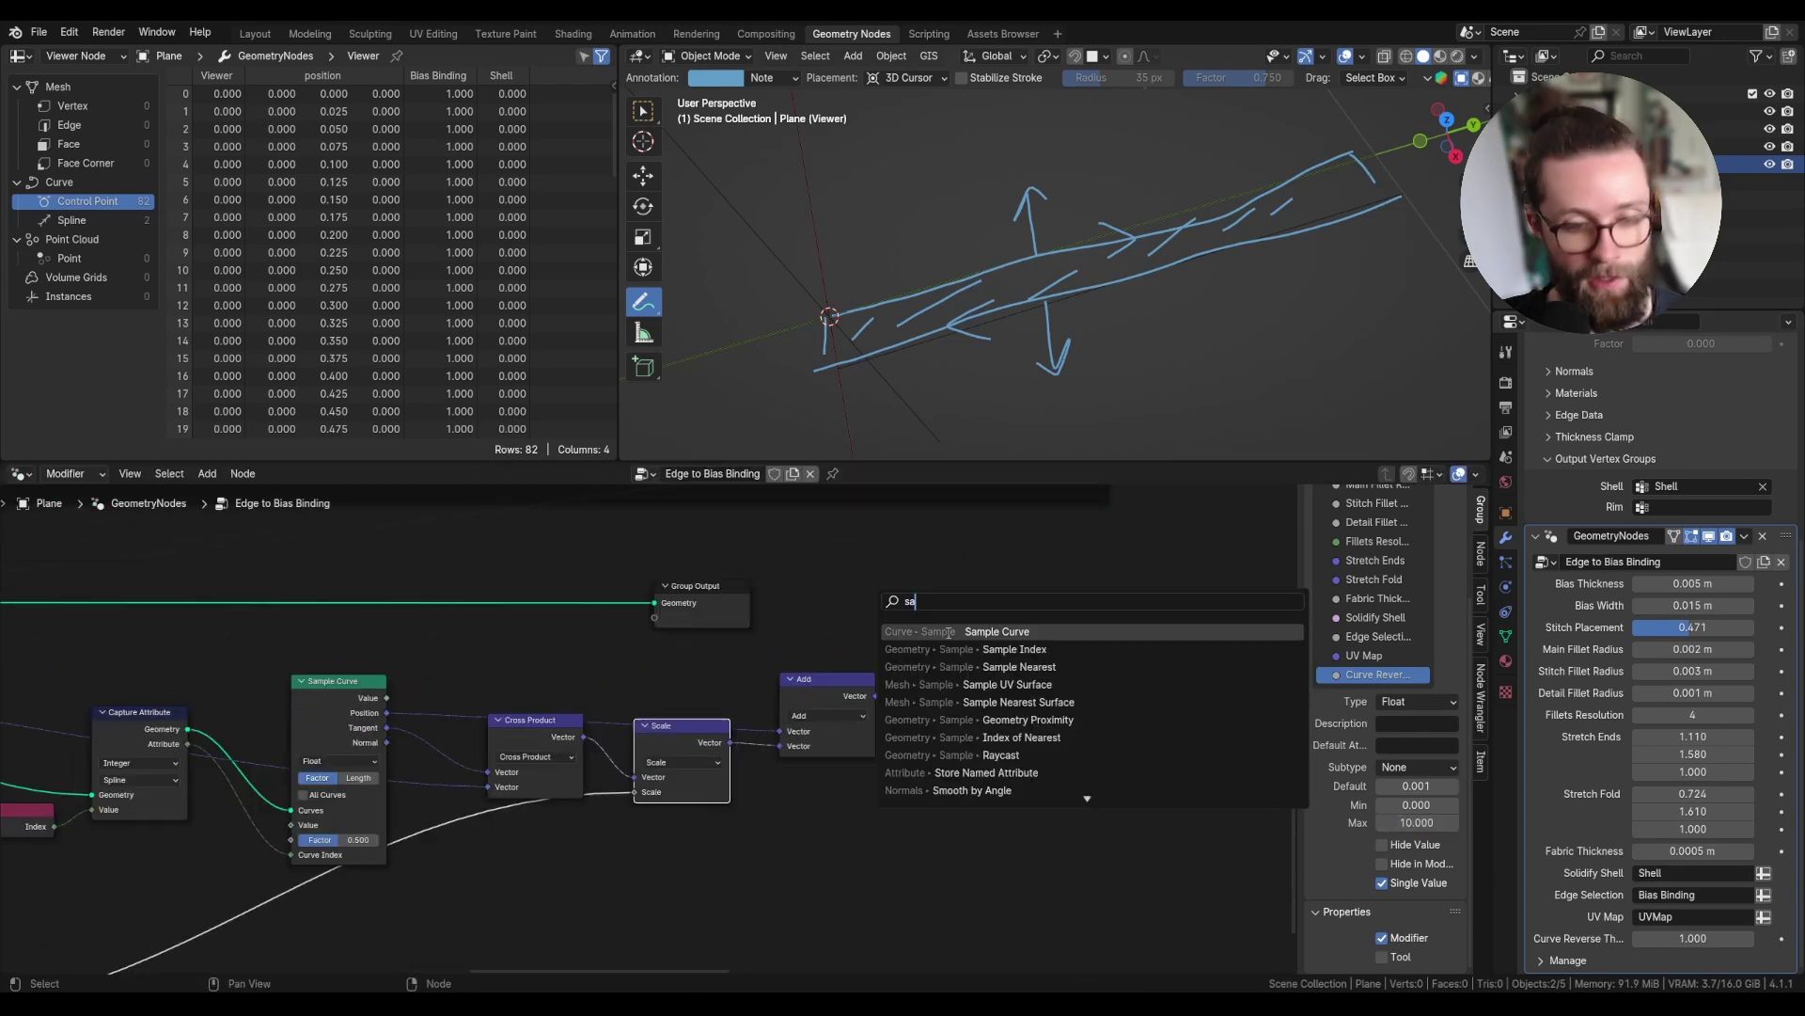
# - Place a Sample UV Surface node after the vector Add node and feed its Mesh from the Curve Pre Process frame's Set Position geometry
pyautogui.click(1011, 684)
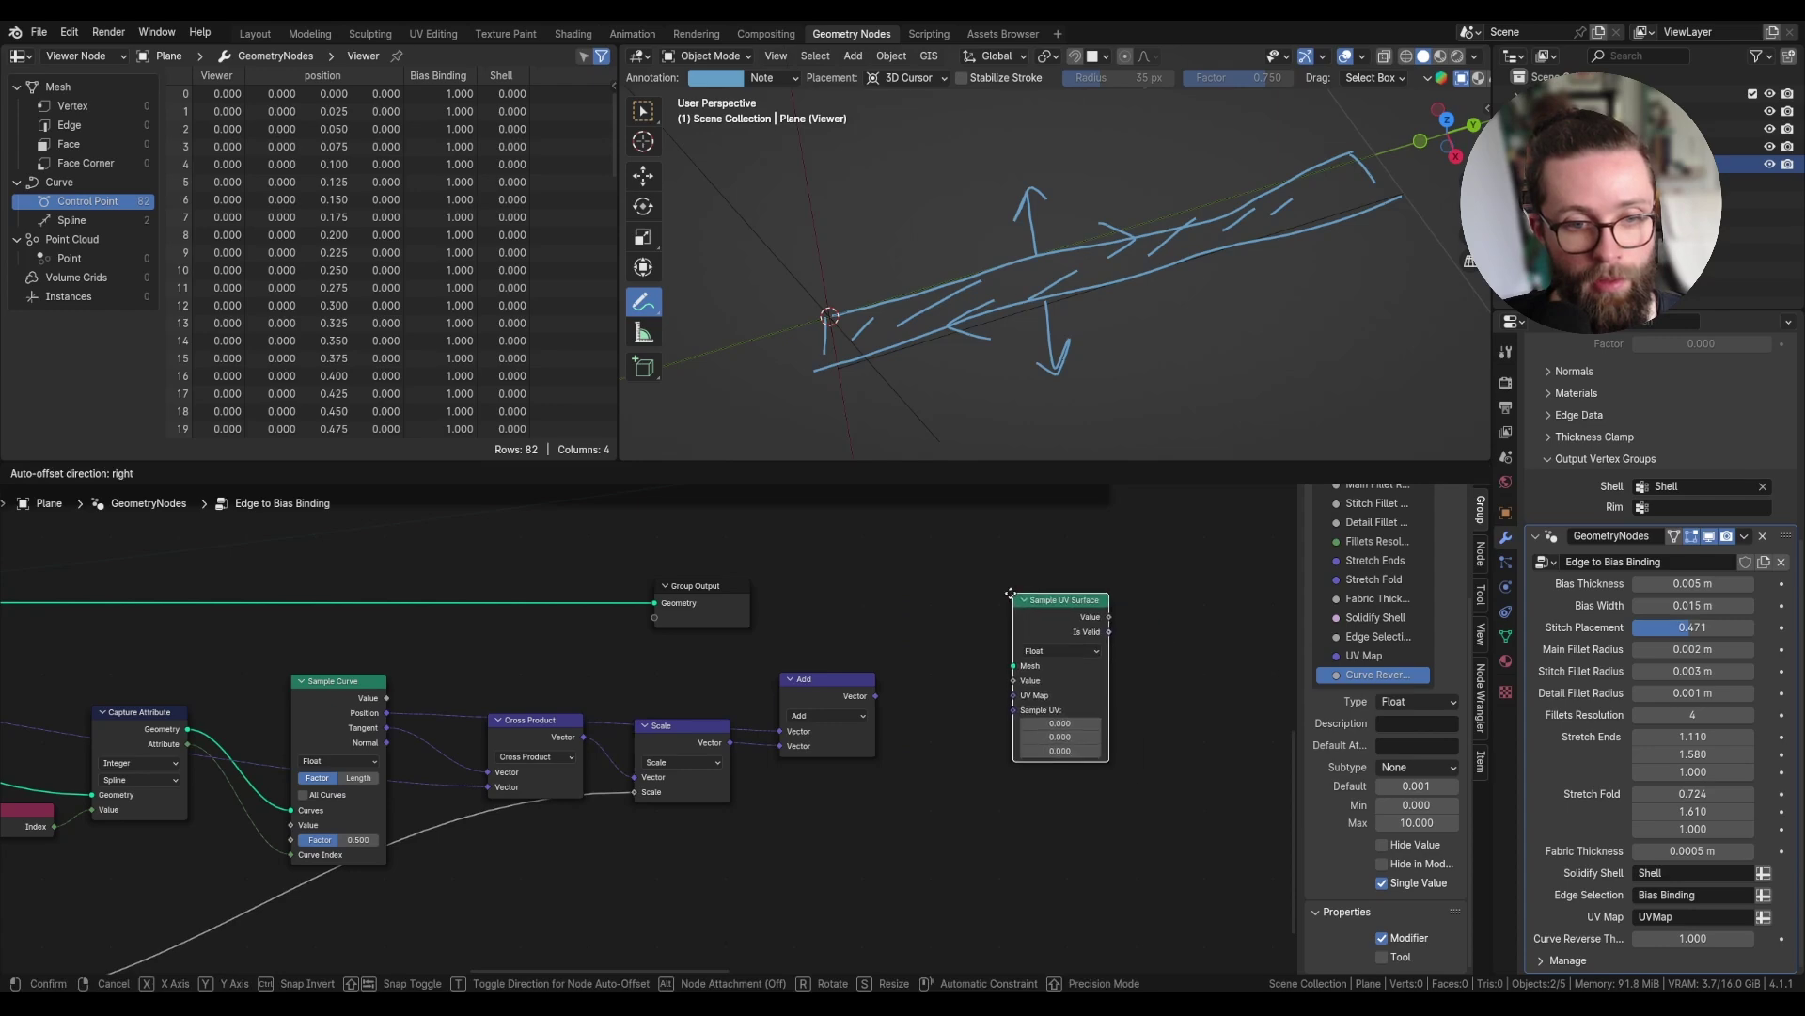
pyautogui.click(980, 586)
pyautogui.moveTo(935, 781); pyautogui.dragTo(1043, 738, button='middle')
pyautogui.scroll(-4, 1044, 738)
pyautogui.moveTo(347, 657); pyautogui.dragTo(448, 670, button='middle')
pyautogui.scroll(-6, 610, 696)
pyautogui.moveTo(282, 667); pyautogui.dragTo(364, 679, button='middle')
pyautogui.scroll(10, 169, 652)
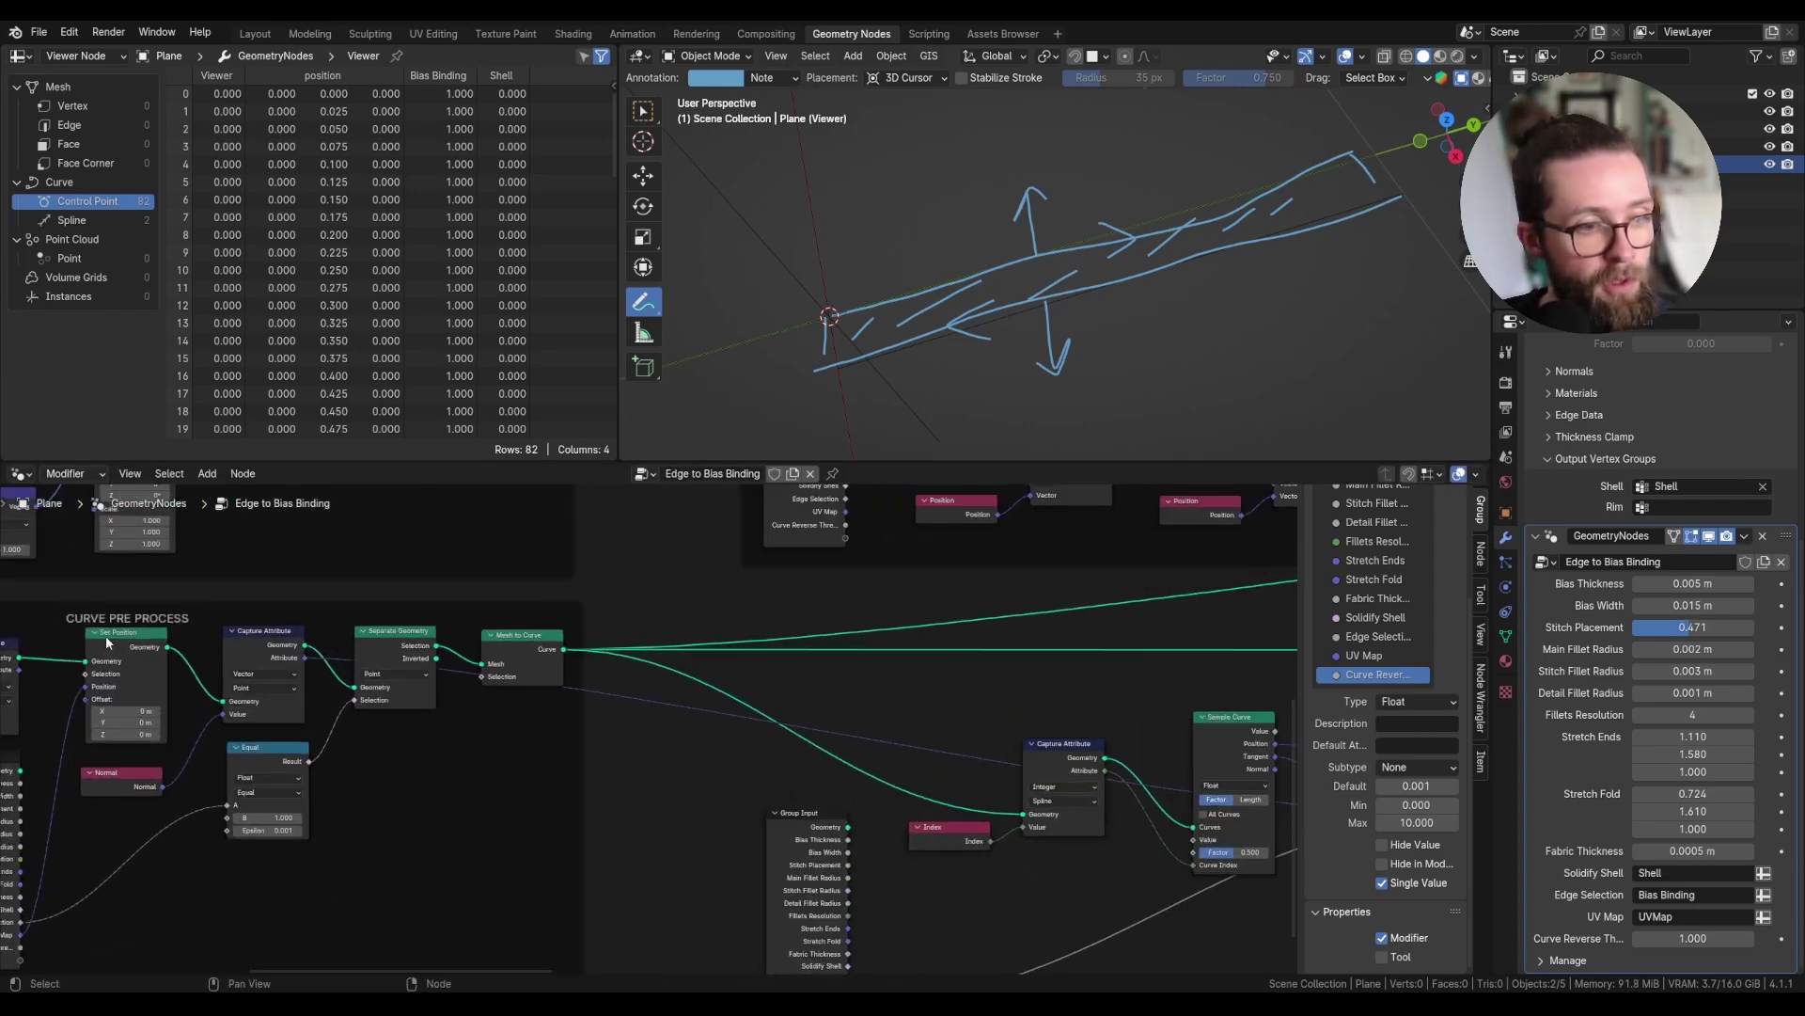
pyautogui.scroll(-1, 105, 634)
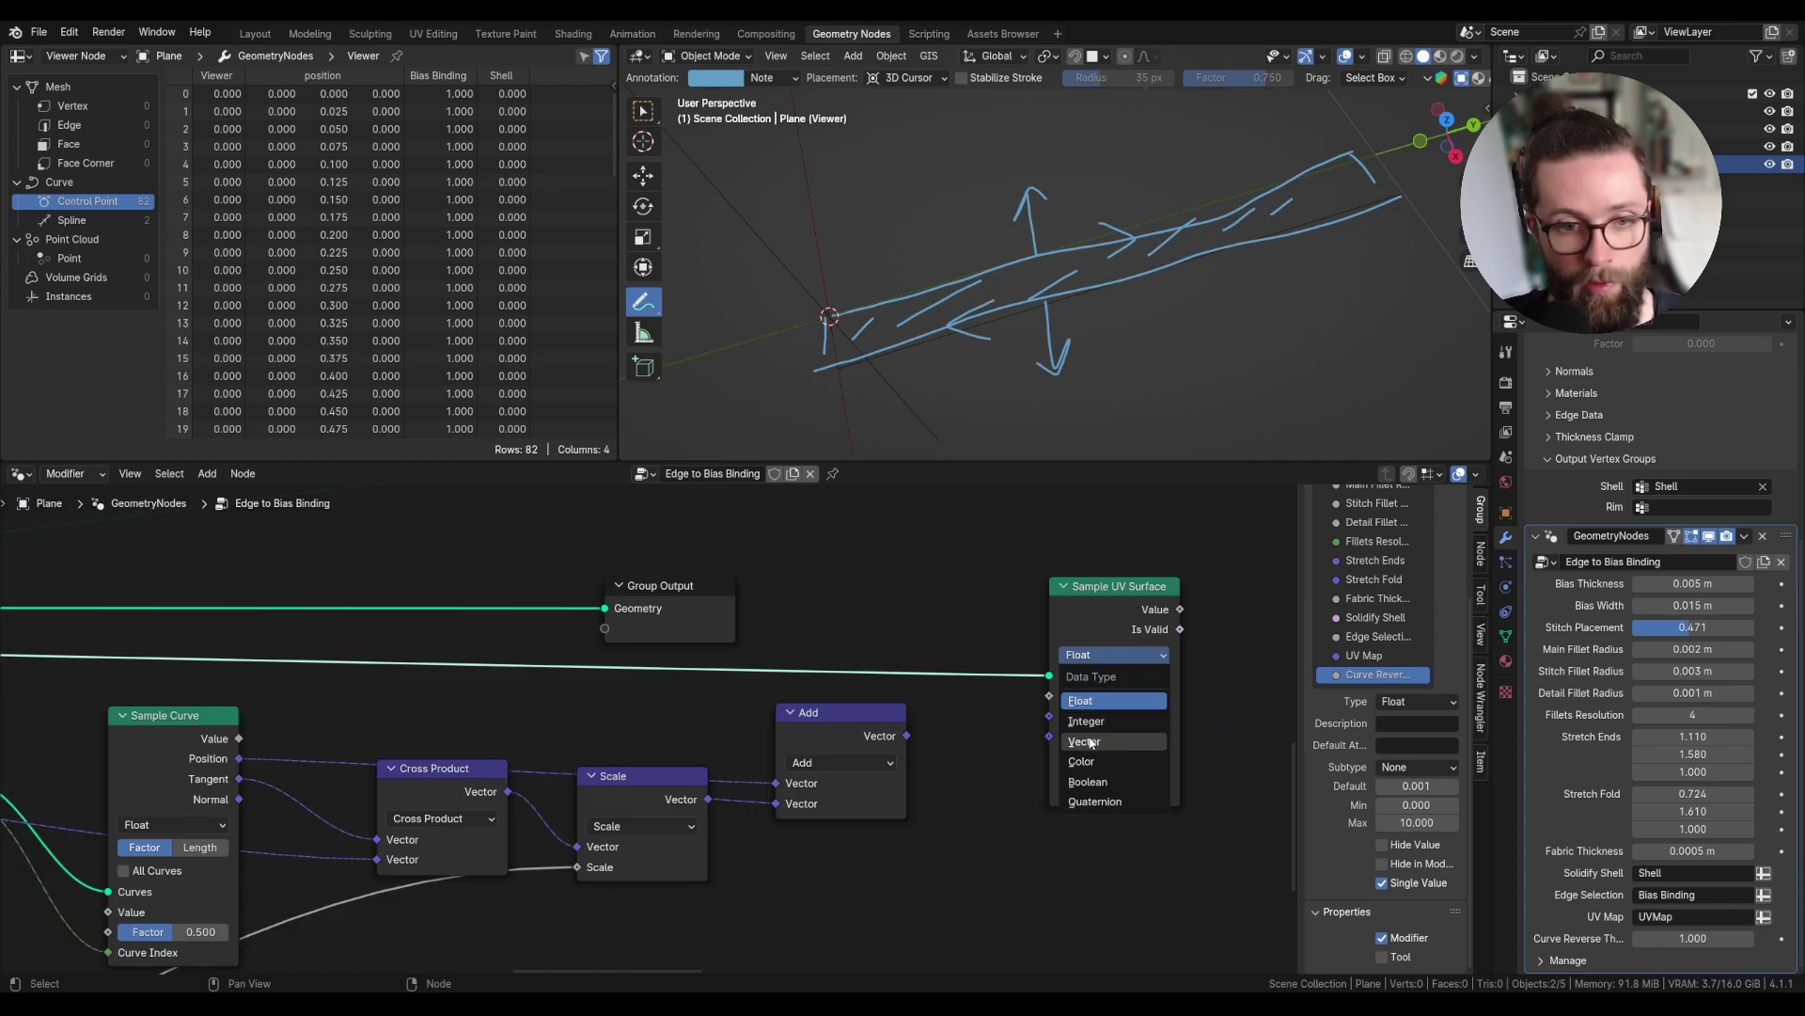
# - Set Sample UV Surface to Vector and link the Add result to its Value and Sample UV inputs through a shared reroute
pyautogui.moveTo(1093, 716); pyautogui.dragTo(1096, 594)
pyautogui.moveTo(907, 736); pyautogui.dragTo(1050, 670)
pyautogui.moveTo(905, 736); pyautogui.dragTo(1054, 713)
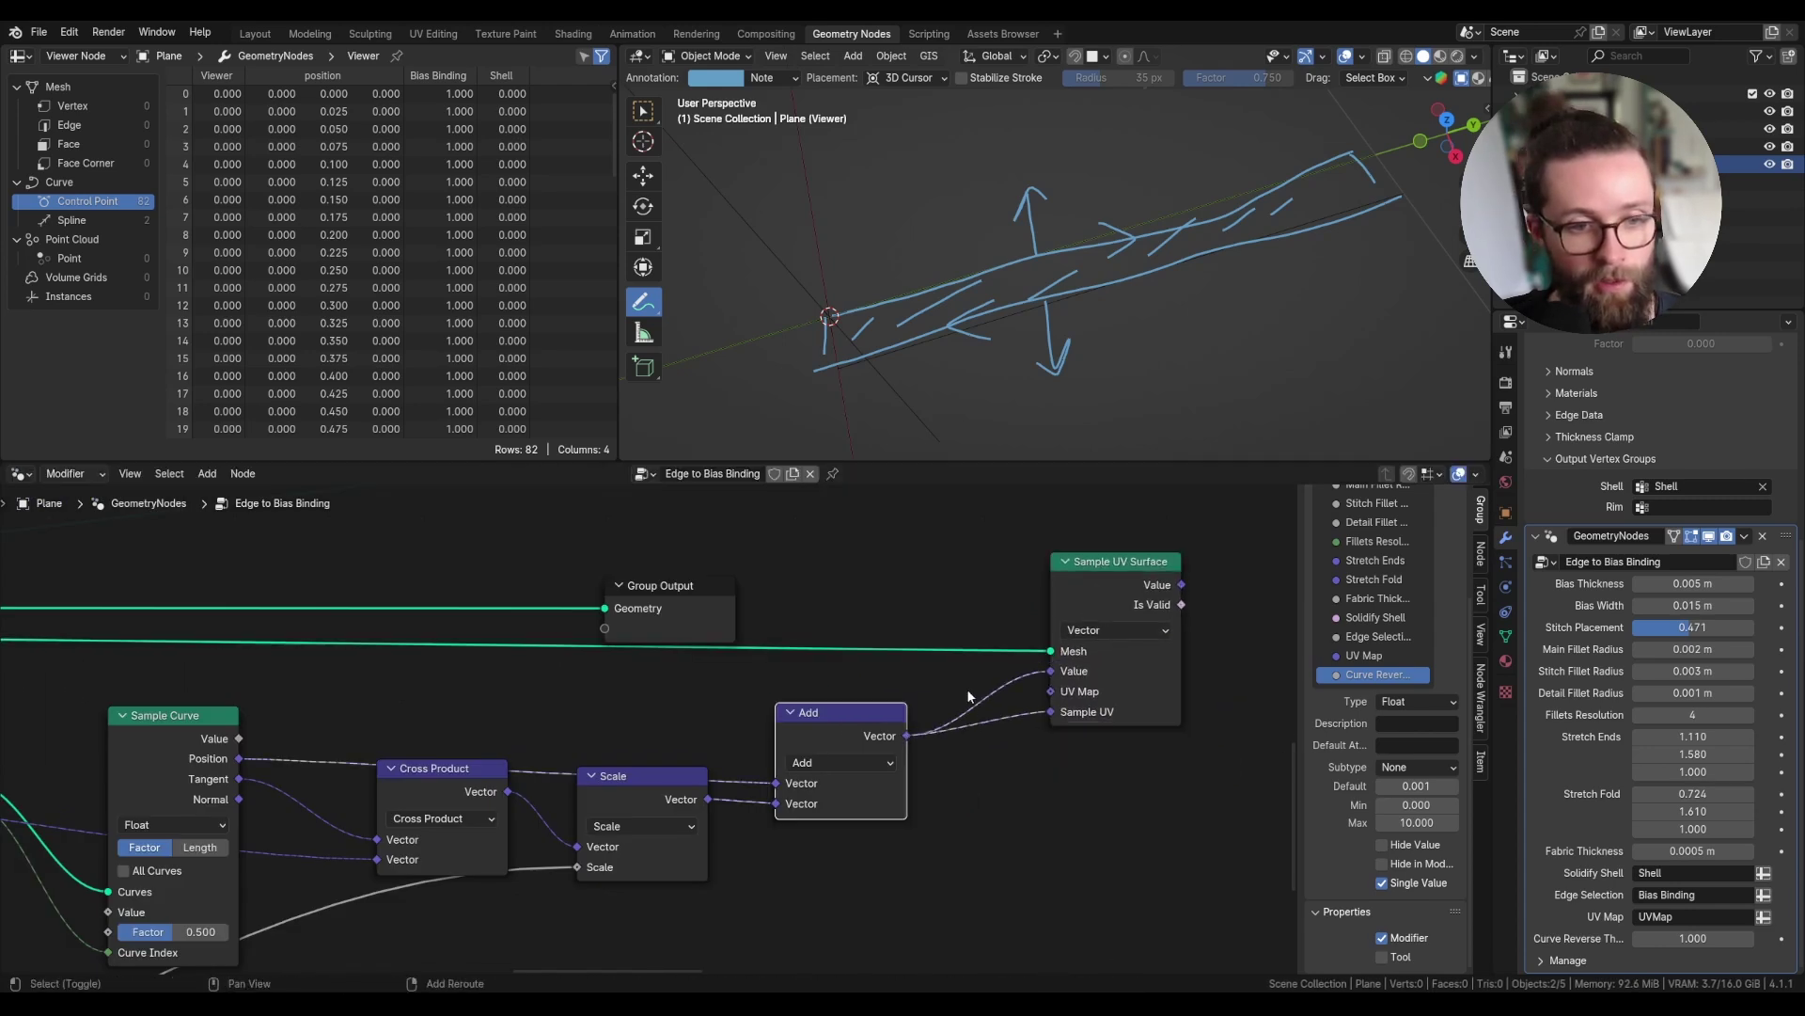
pyautogui.keyDown('shift'); pyautogui.moveTo(966, 692); pyautogui.dragTo(971, 756, button='right'); pyautogui.keyUp('shift')
pyautogui.moveTo(858, 716); pyautogui.dragTo(844, 711)
pyautogui.scroll(-2, 982, 707)
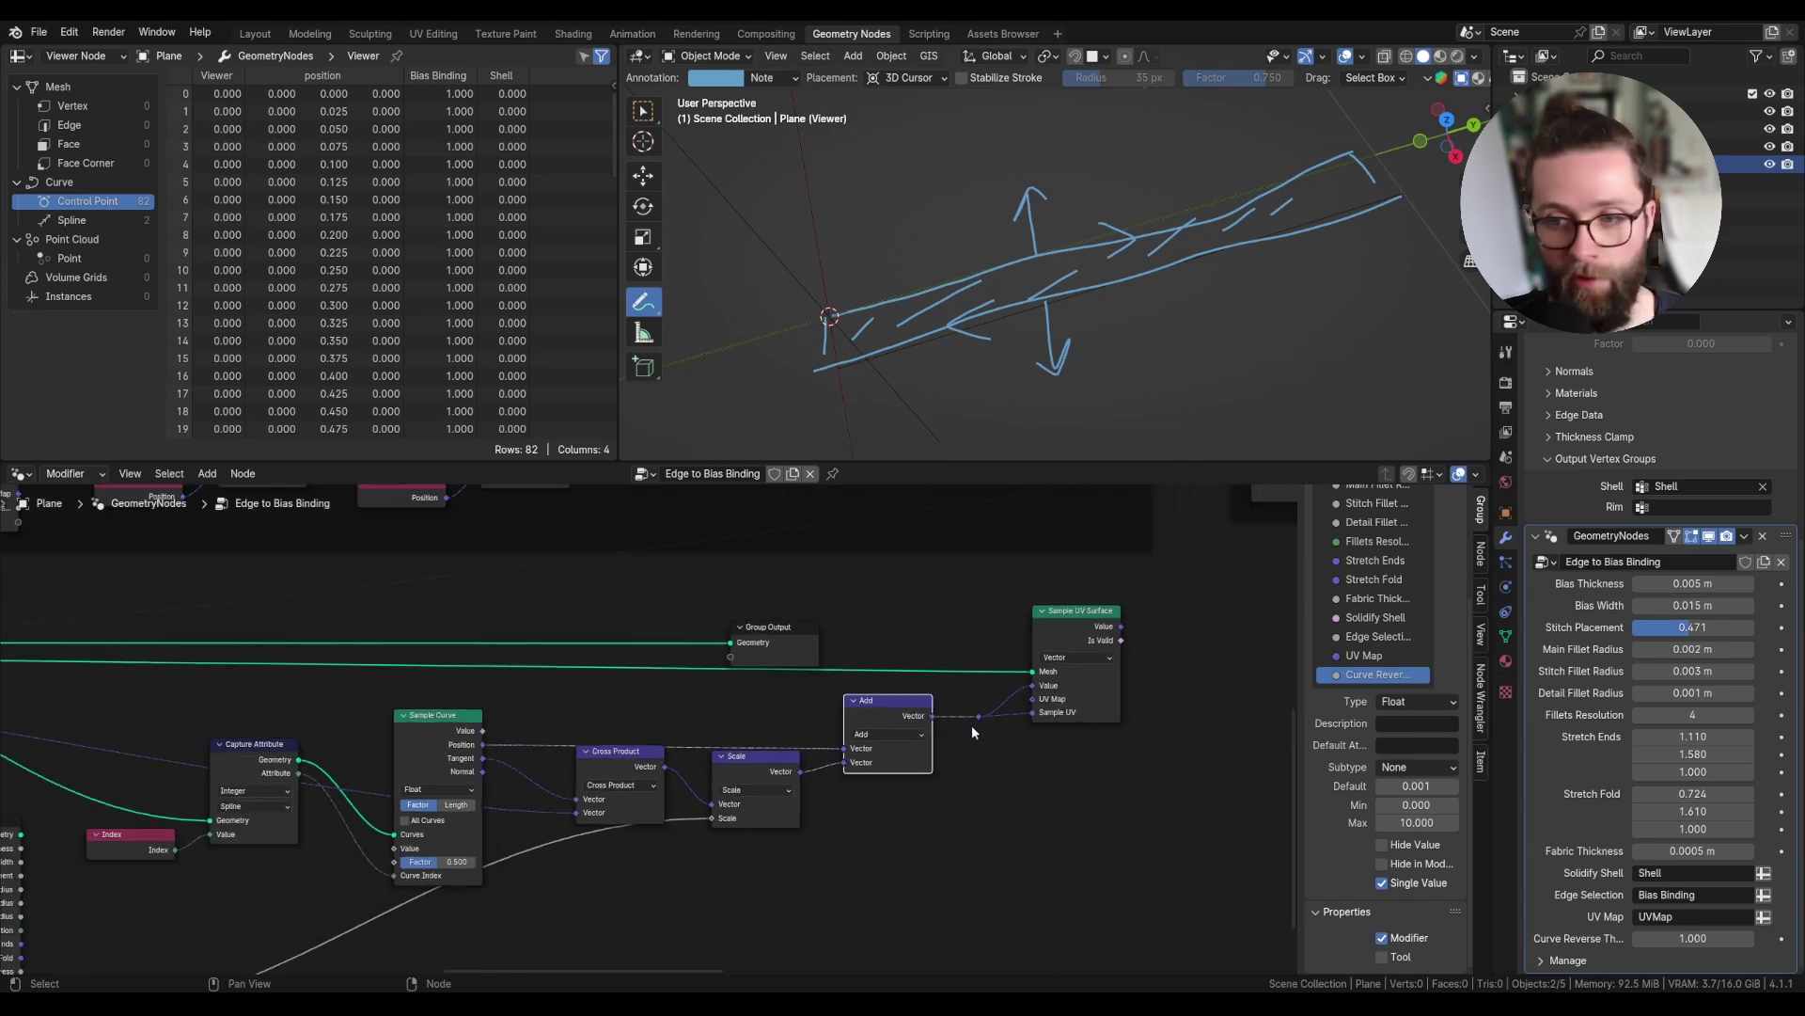
# - Connect the Group Input's UV Map to Sample UV Surface's UV Map and move the Group Input node above the Index node
pyautogui.moveTo(972, 725); pyautogui.dragTo(1036, 719, button='middle')
pyautogui.scroll(-3, 487, 753)
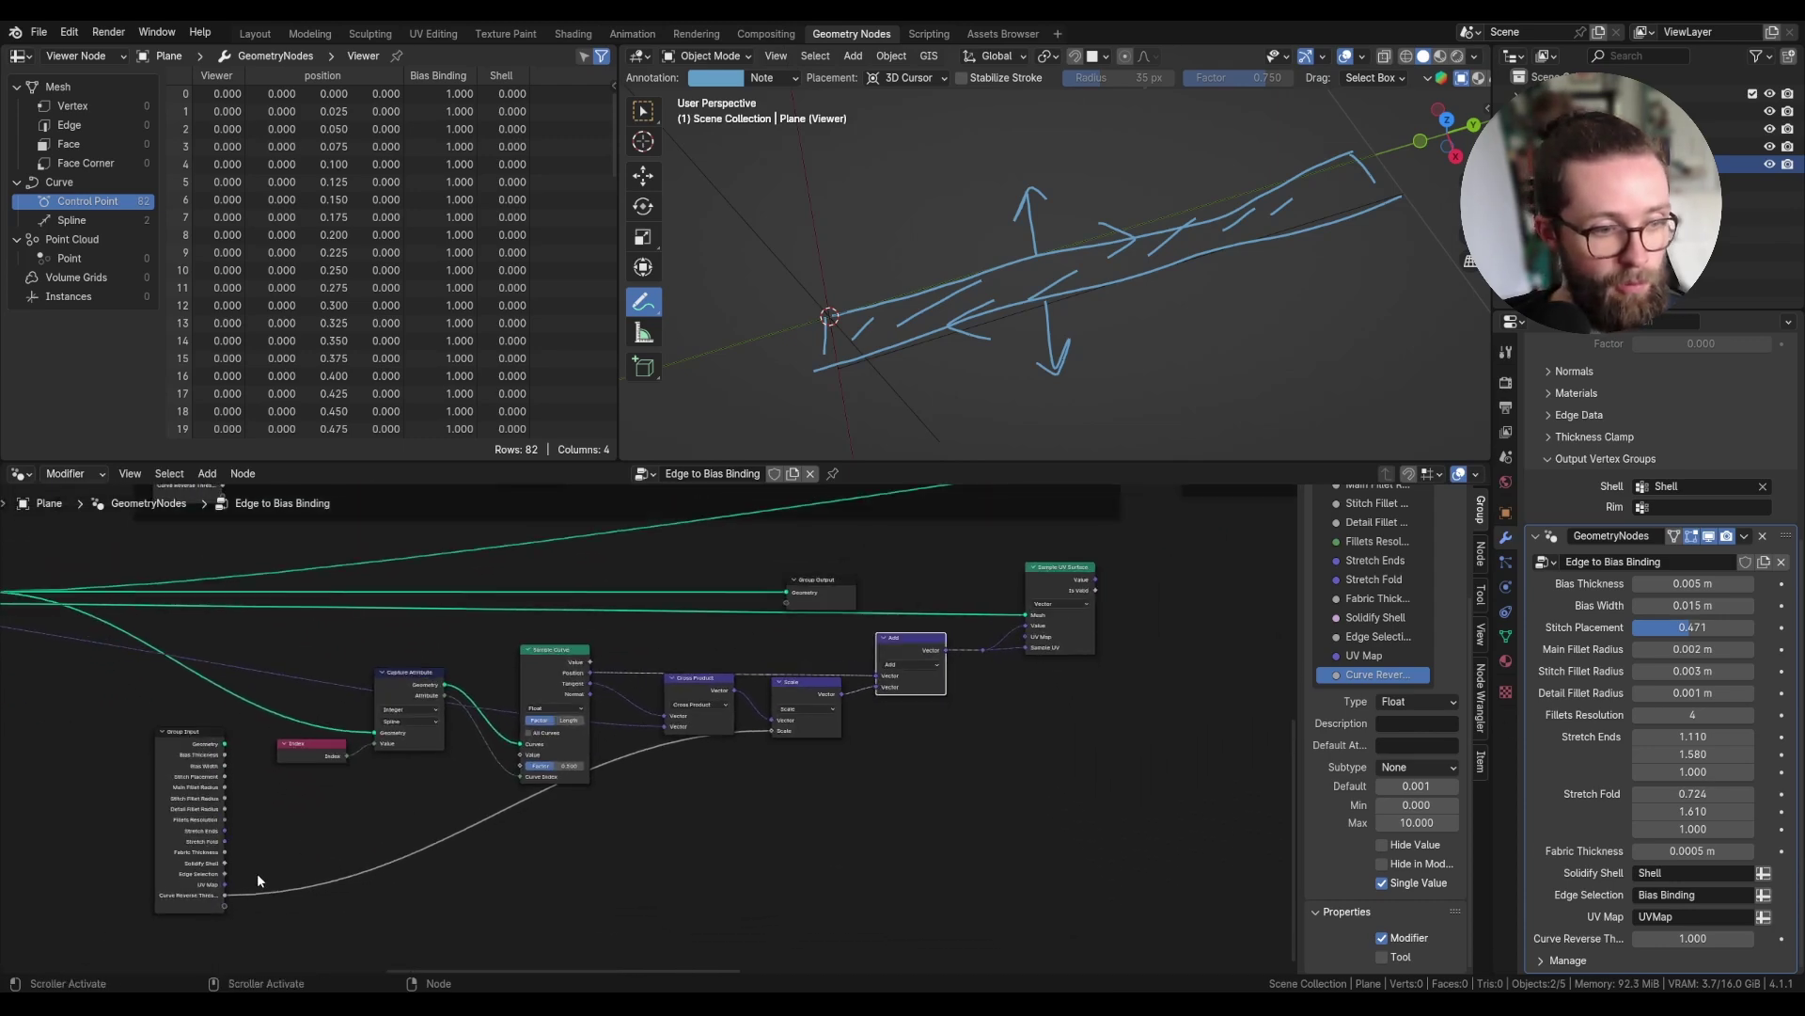
pyautogui.moveTo(225, 885); pyautogui.dragTo(1023, 637)
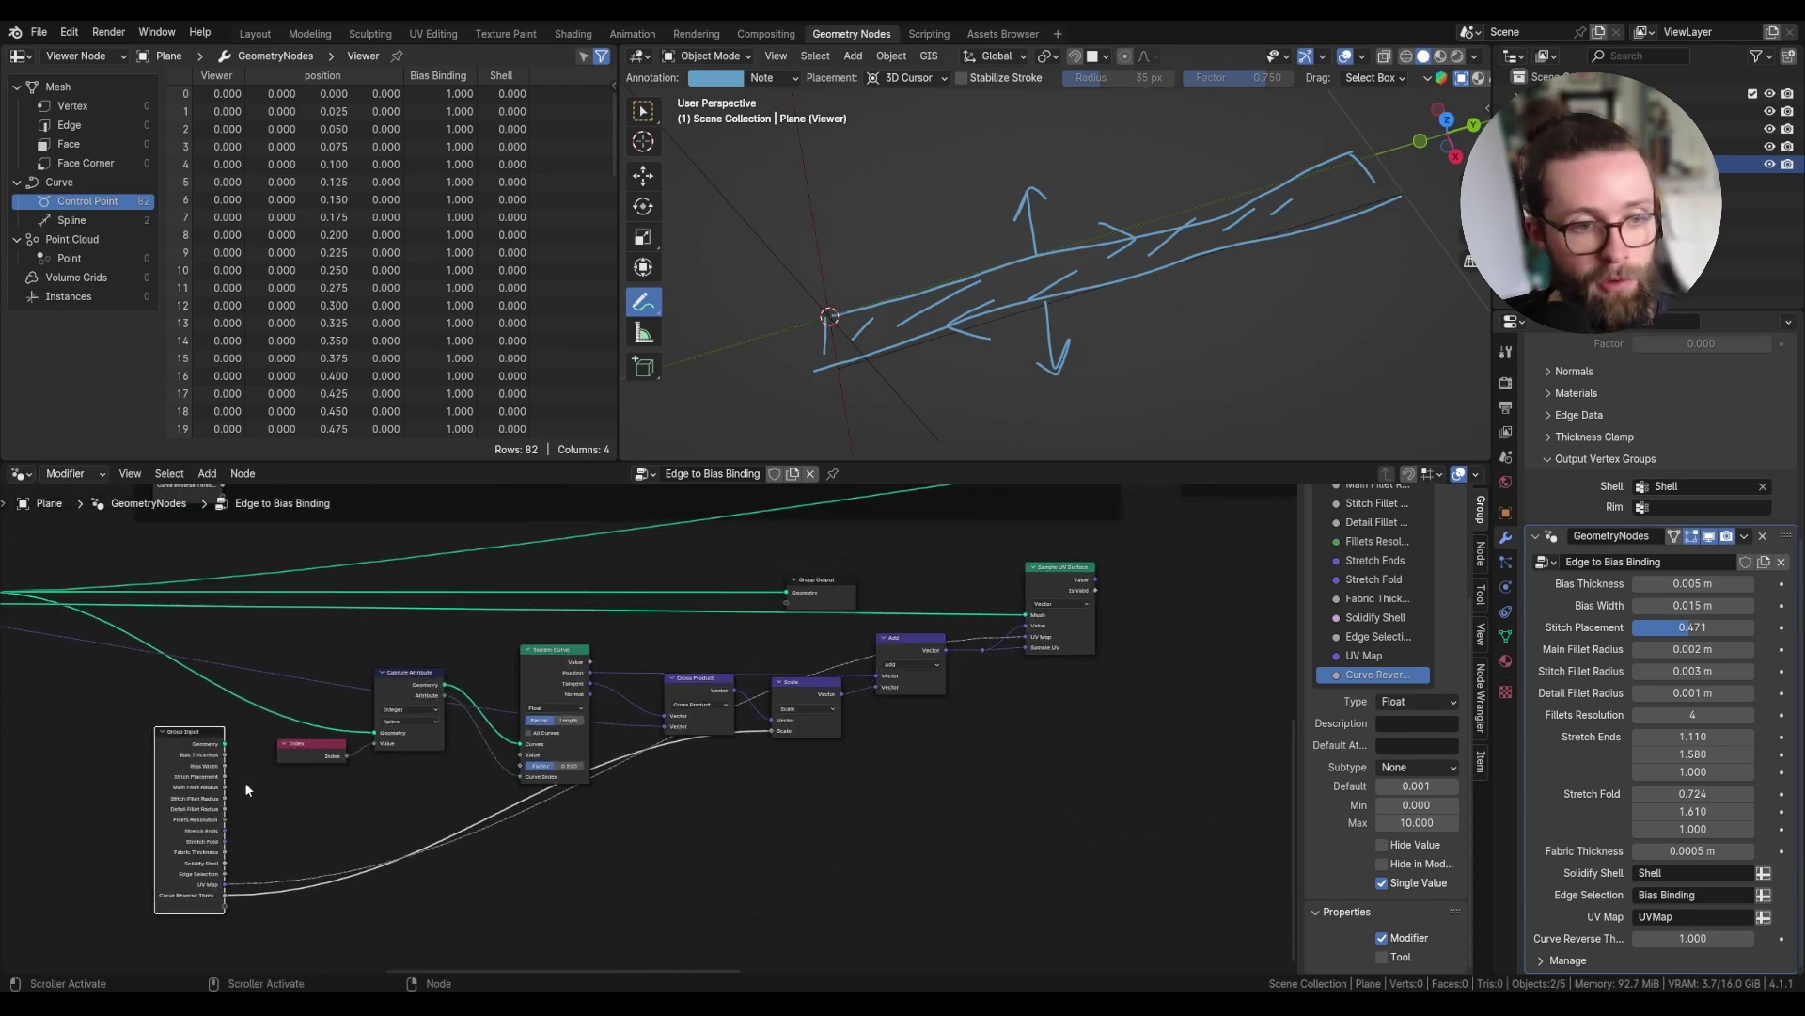
pyautogui.moveTo(195, 741); pyautogui.dragTo(301, 531)
# - Attach an Evaluate on Domain node to Sample UV Surface's Is Valid output and set its domain to Spline
pyautogui.scroll(4, 725, 527)
pyautogui.moveTo(1097, 679); pyautogui.dragTo(731, 712, button='middle')
pyautogui.scroll(3, 945, 677)
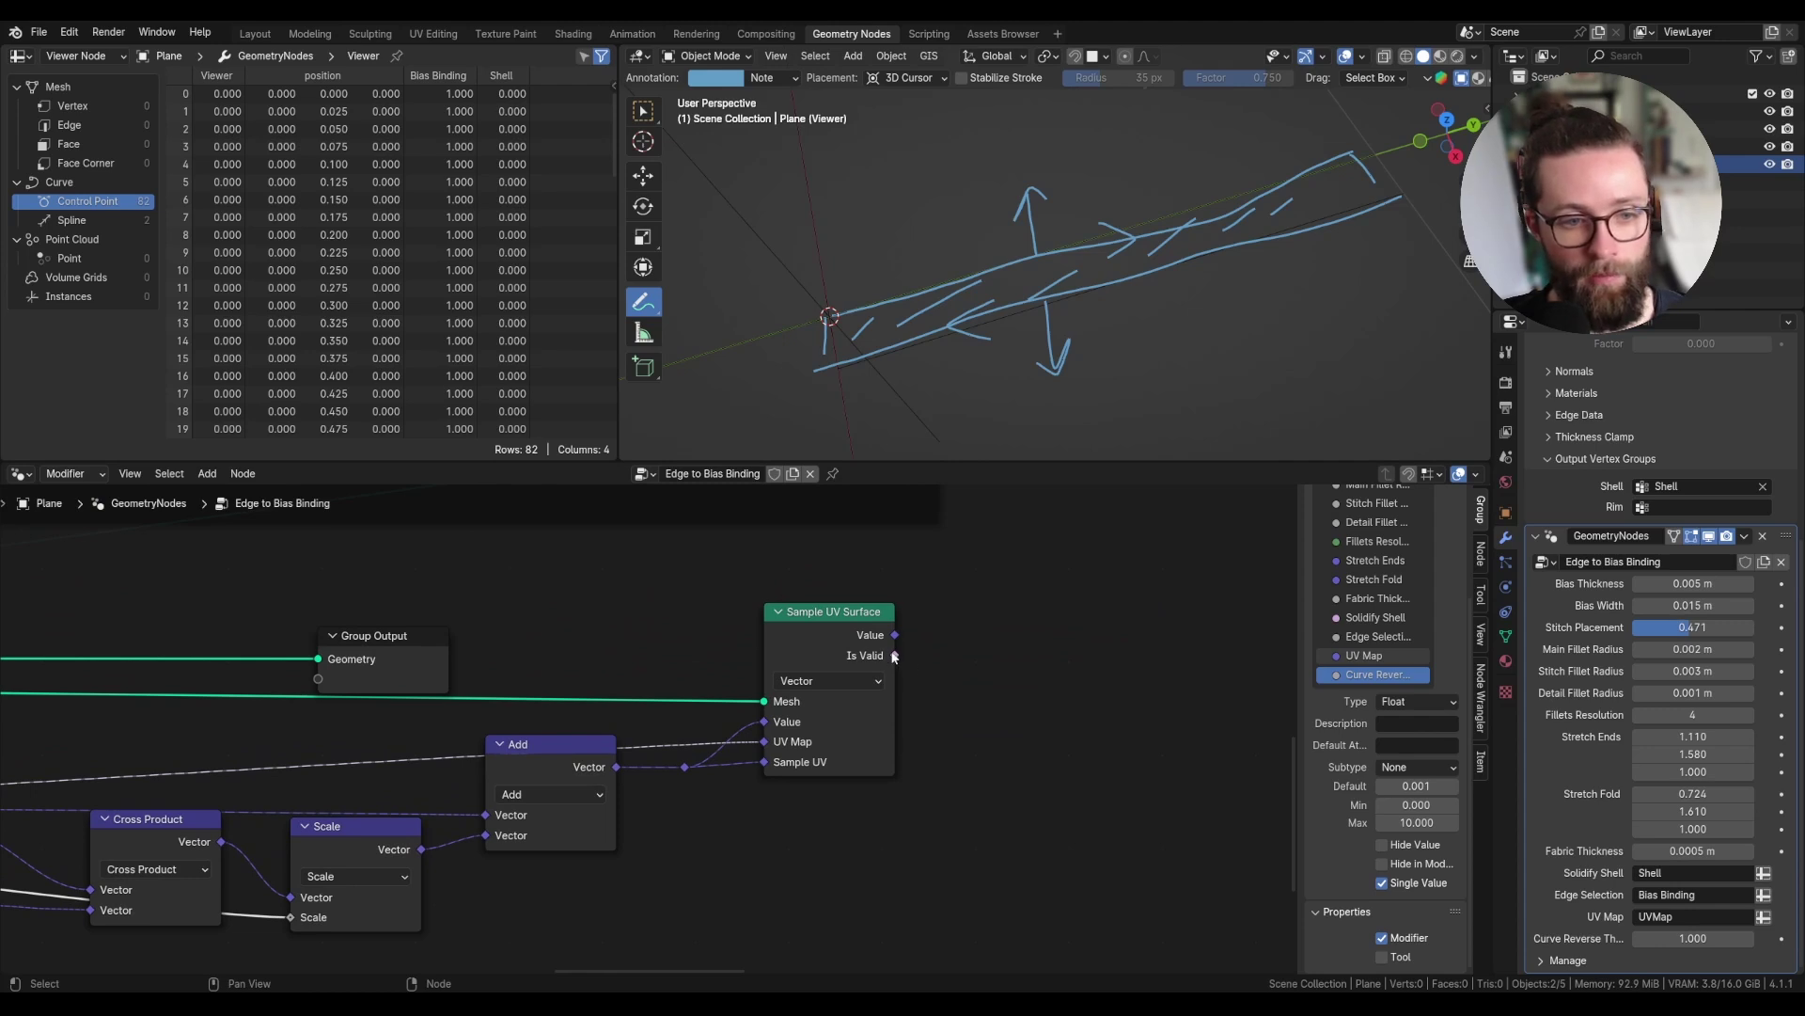
pyautogui.moveTo(894, 656); pyautogui.dragTo(992, 661)
pyautogui.write('ev')
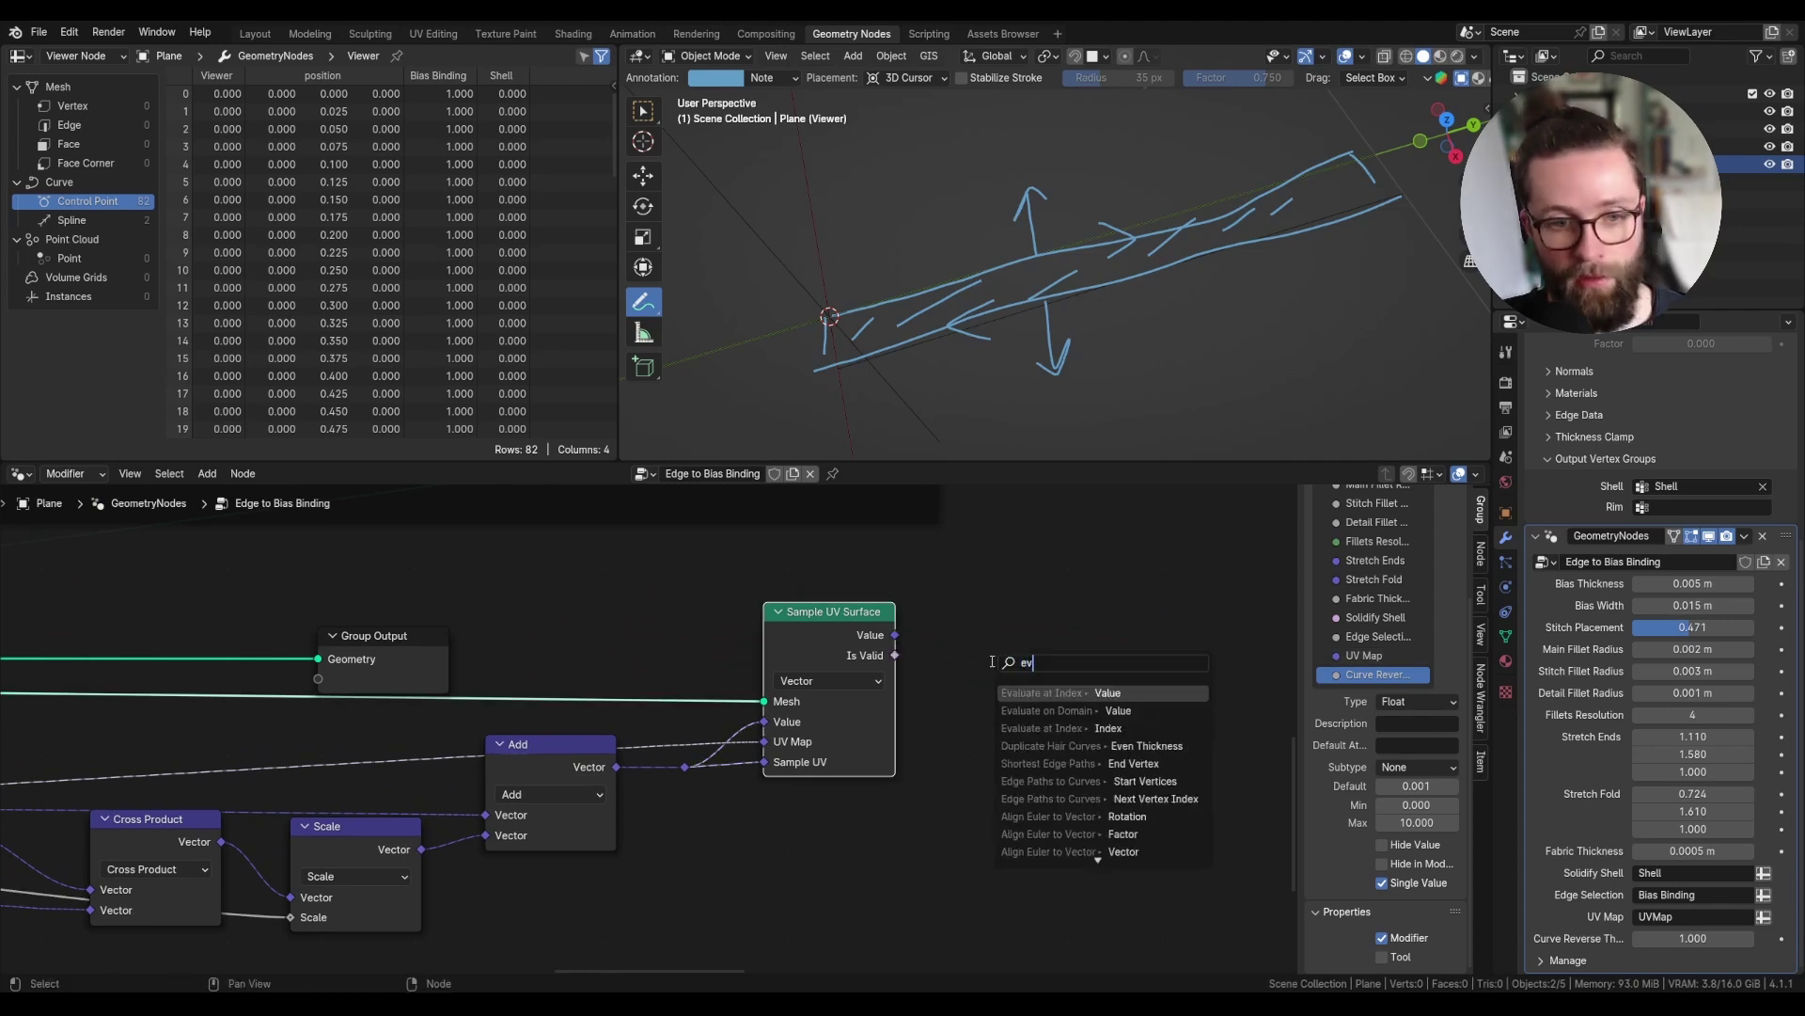
pyautogui.click(1048, 709)
pyautogui.click(1023, 694)
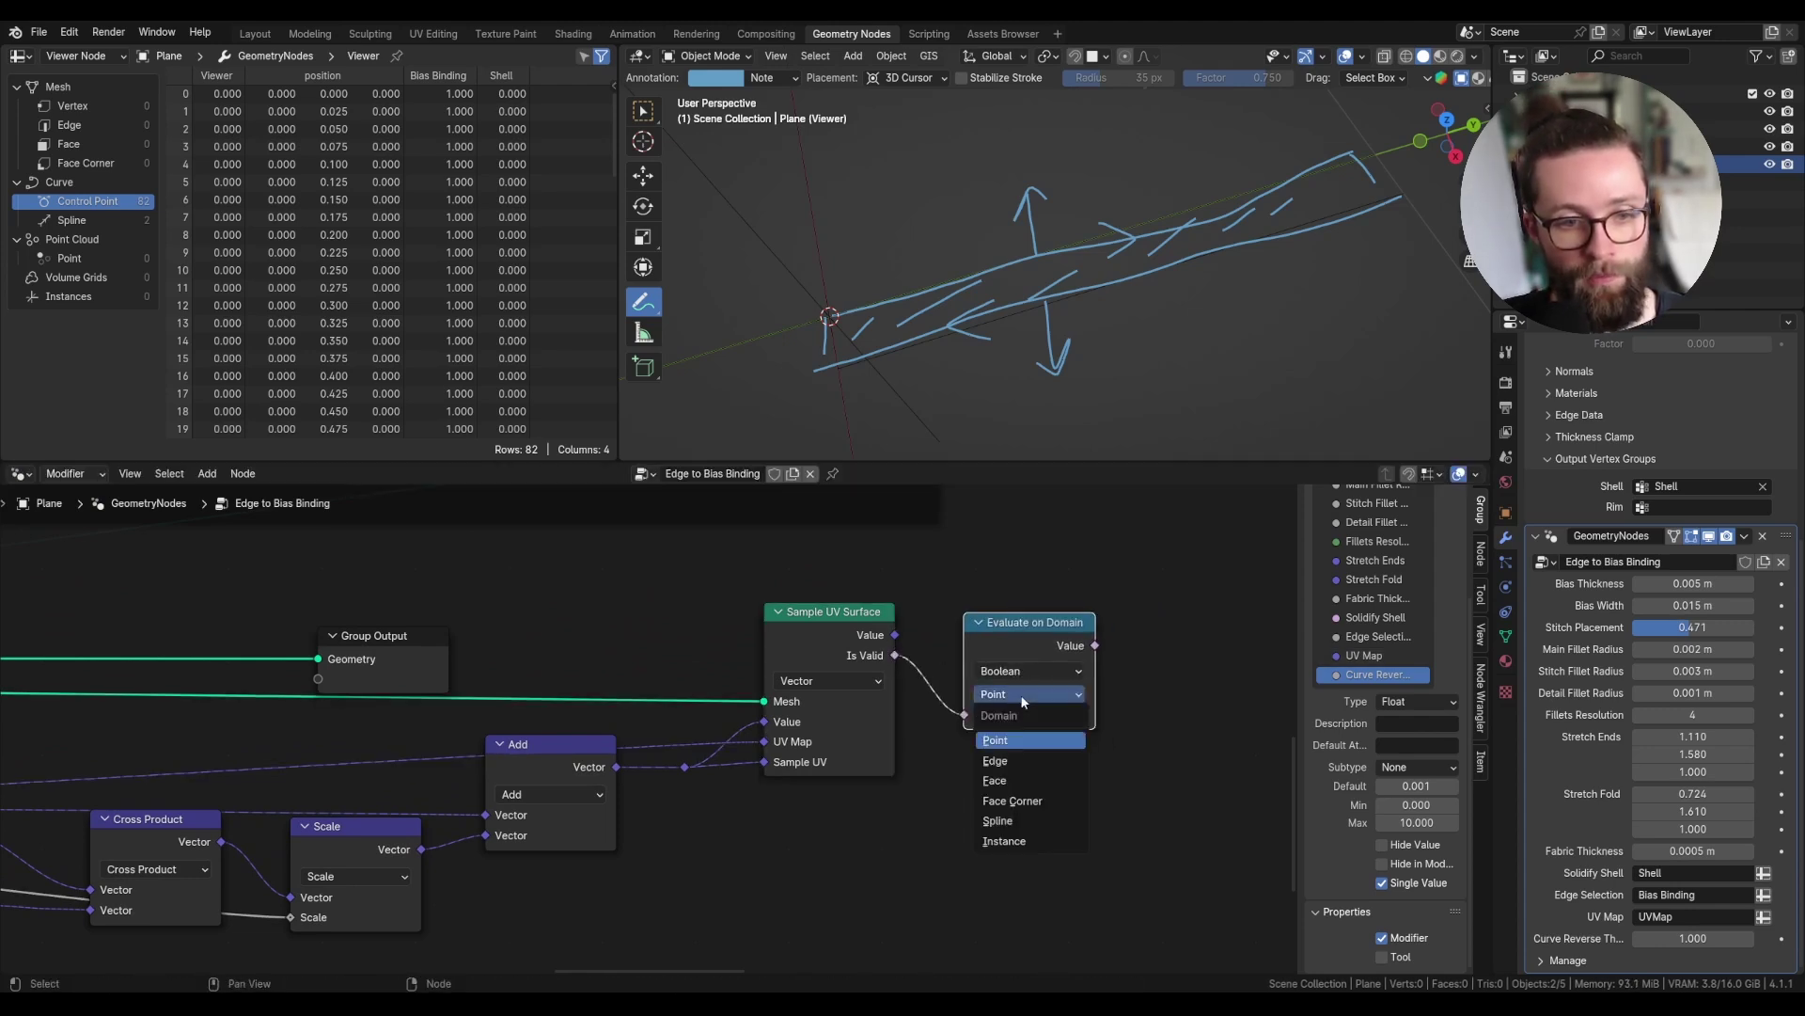
pyautogui.click(1006, 821)
pyautogui.moveTo(1189, 740); pyautogui.dragTo(1005, 743, button='middle')
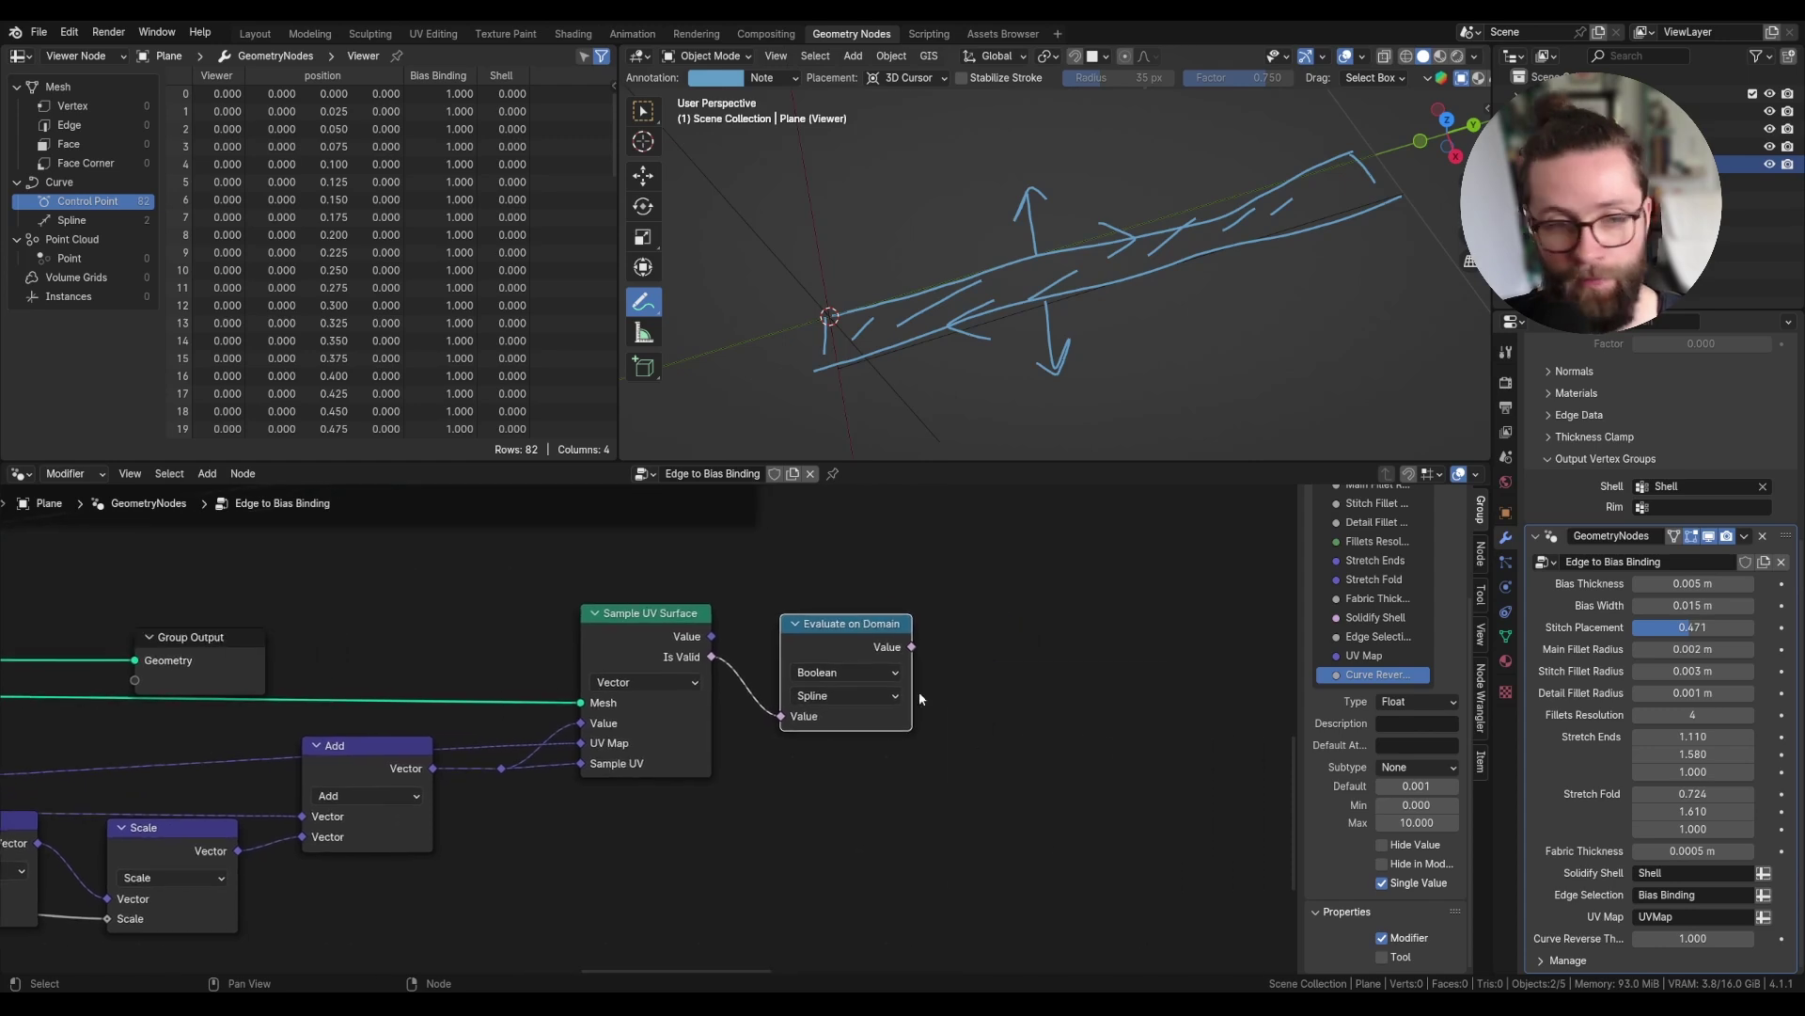
# - Add a Boolean Math Not node that inverts the Evaluate on Domain value
pyautogui.moveTo(911, 646); pyautogui.dragTo(963, 697)
pyautogui.write('not')
pyautogui.press('Return')
pyautogui.click(969, 691)
# - Add a Reverse Curve node with the Not result as its Selection
pyautogui.moveTo(1091, 668); pyautogui.dragTo(1175, 760)
pyautogui.write('n')
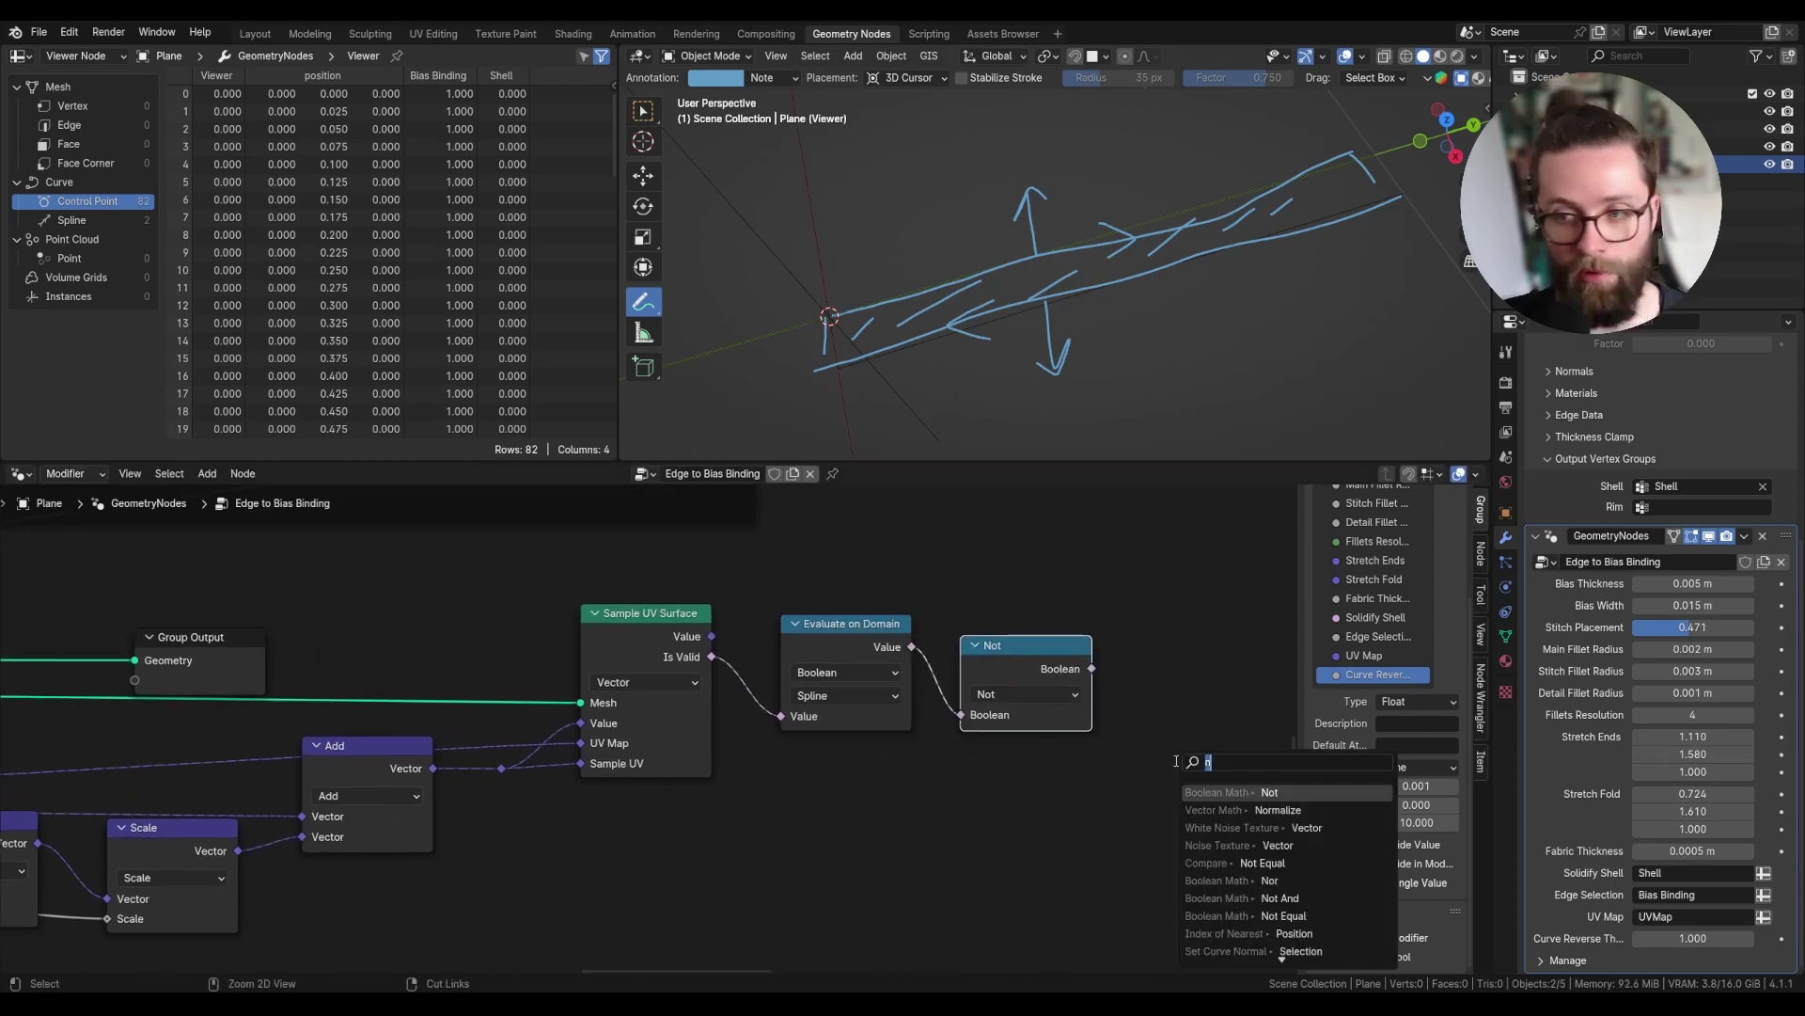
pyautogui.press('BackSpace')
pyautogui.write('revert')
pyautogui.press('Return')
pyautogui.click(1175, 757)
# - Connect Capture Attribute's geometry to Reverse Curve, move Group Output beside it and link the reversed curve to the output
pyautogui.scroll(-10, 1013, 767)
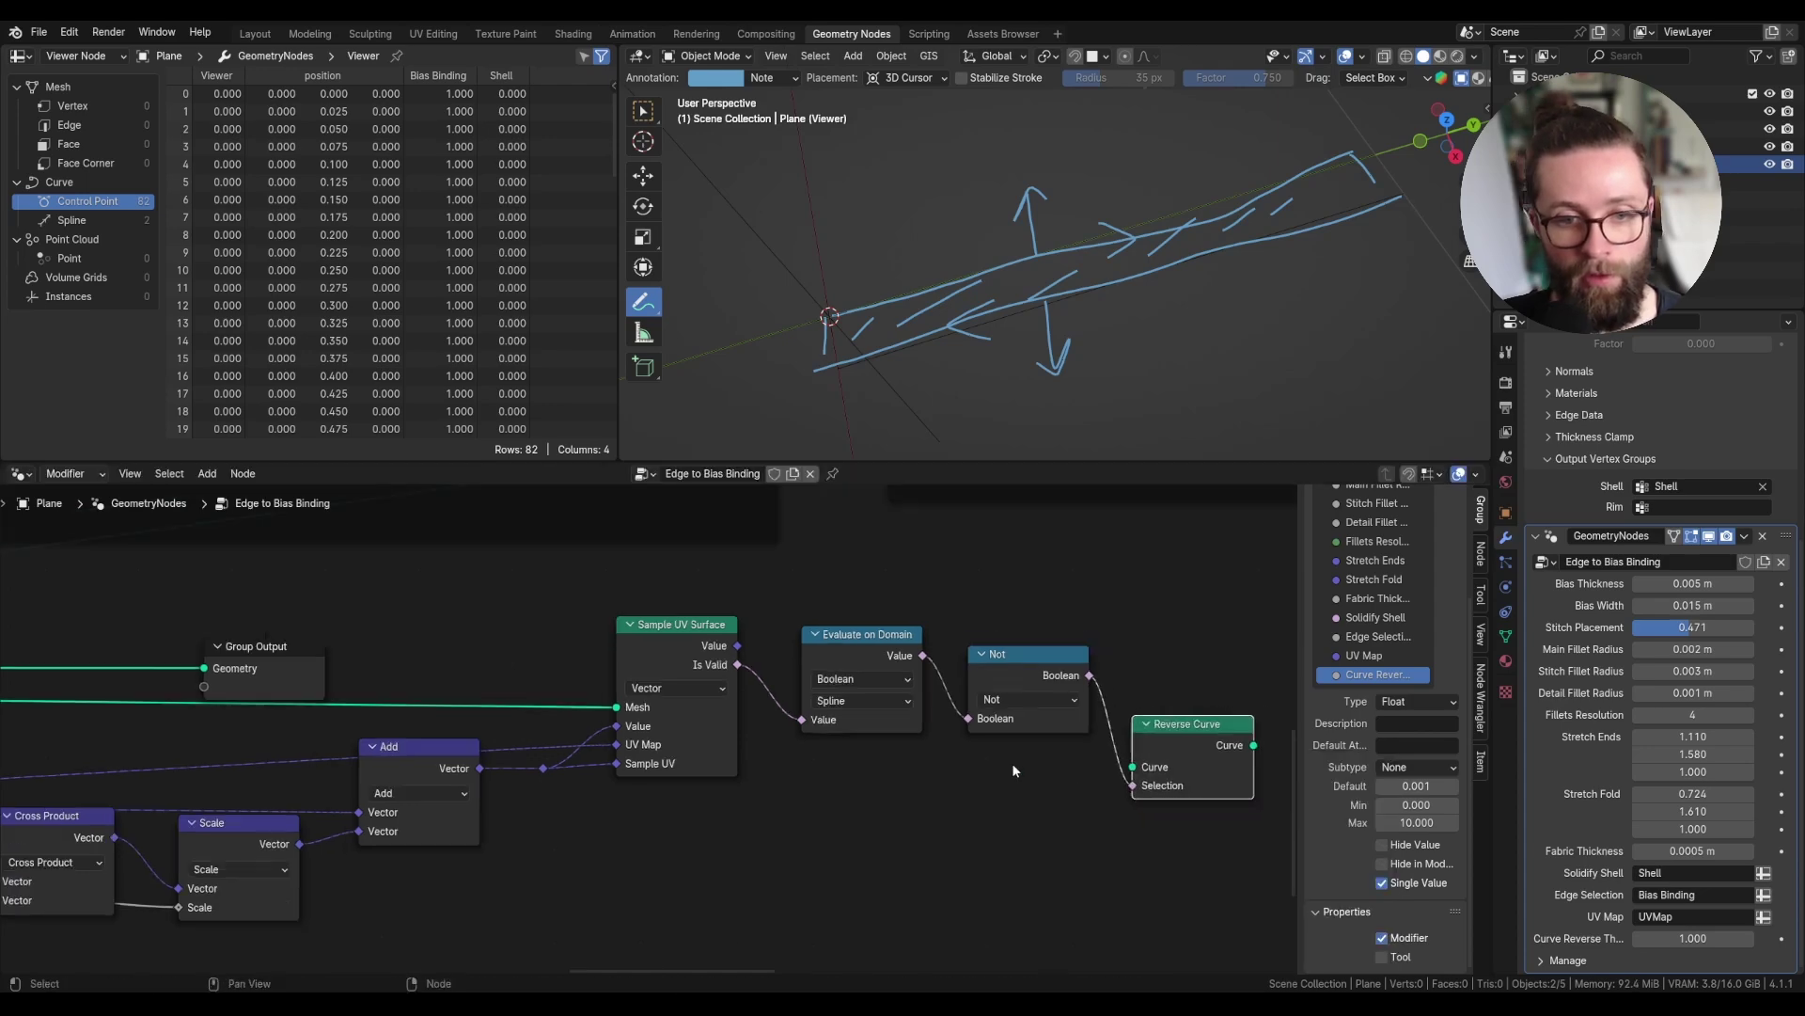
pyautogui.moveTo(1040, 774); pyautogui.dragTo(1109, 760, button='middle')
pyautogui.moveTo(340, 790); pyautogui.dragTo(359, 681)
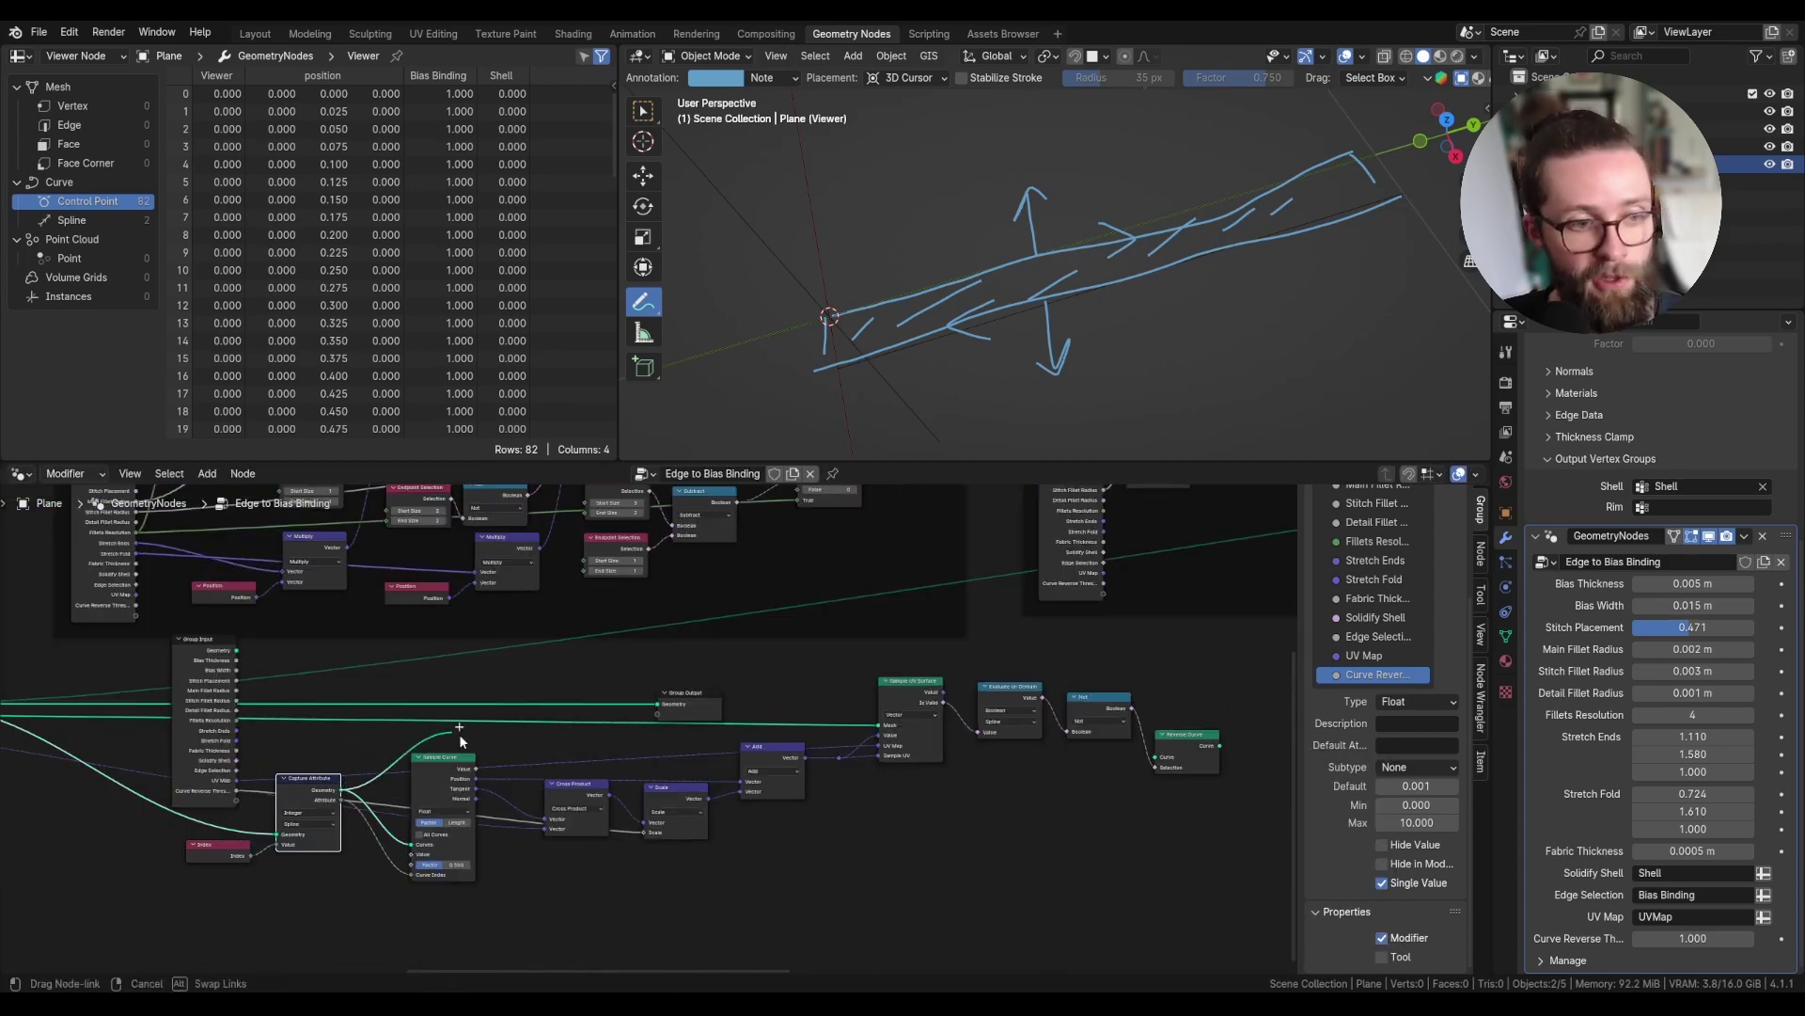
pyautogui.moveTo(428, 765); pyautogui.dragTo(1191, 770)
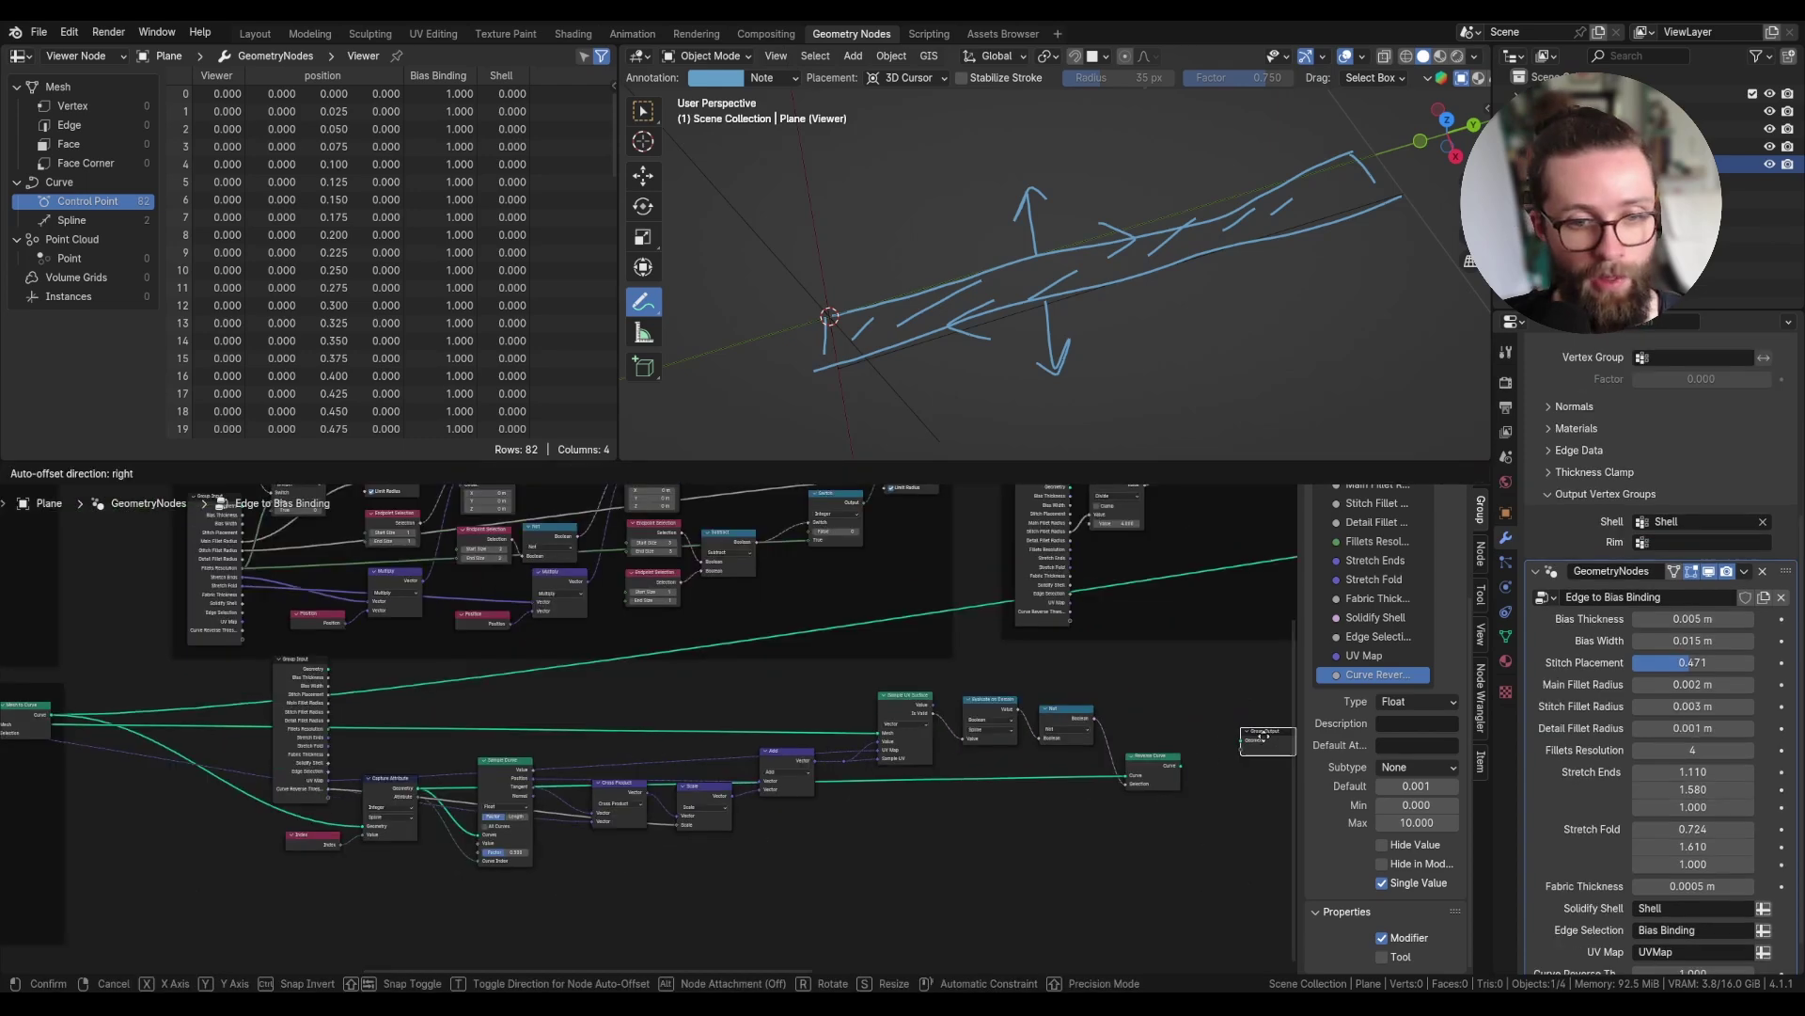
pyautogui.click(1226, 771)
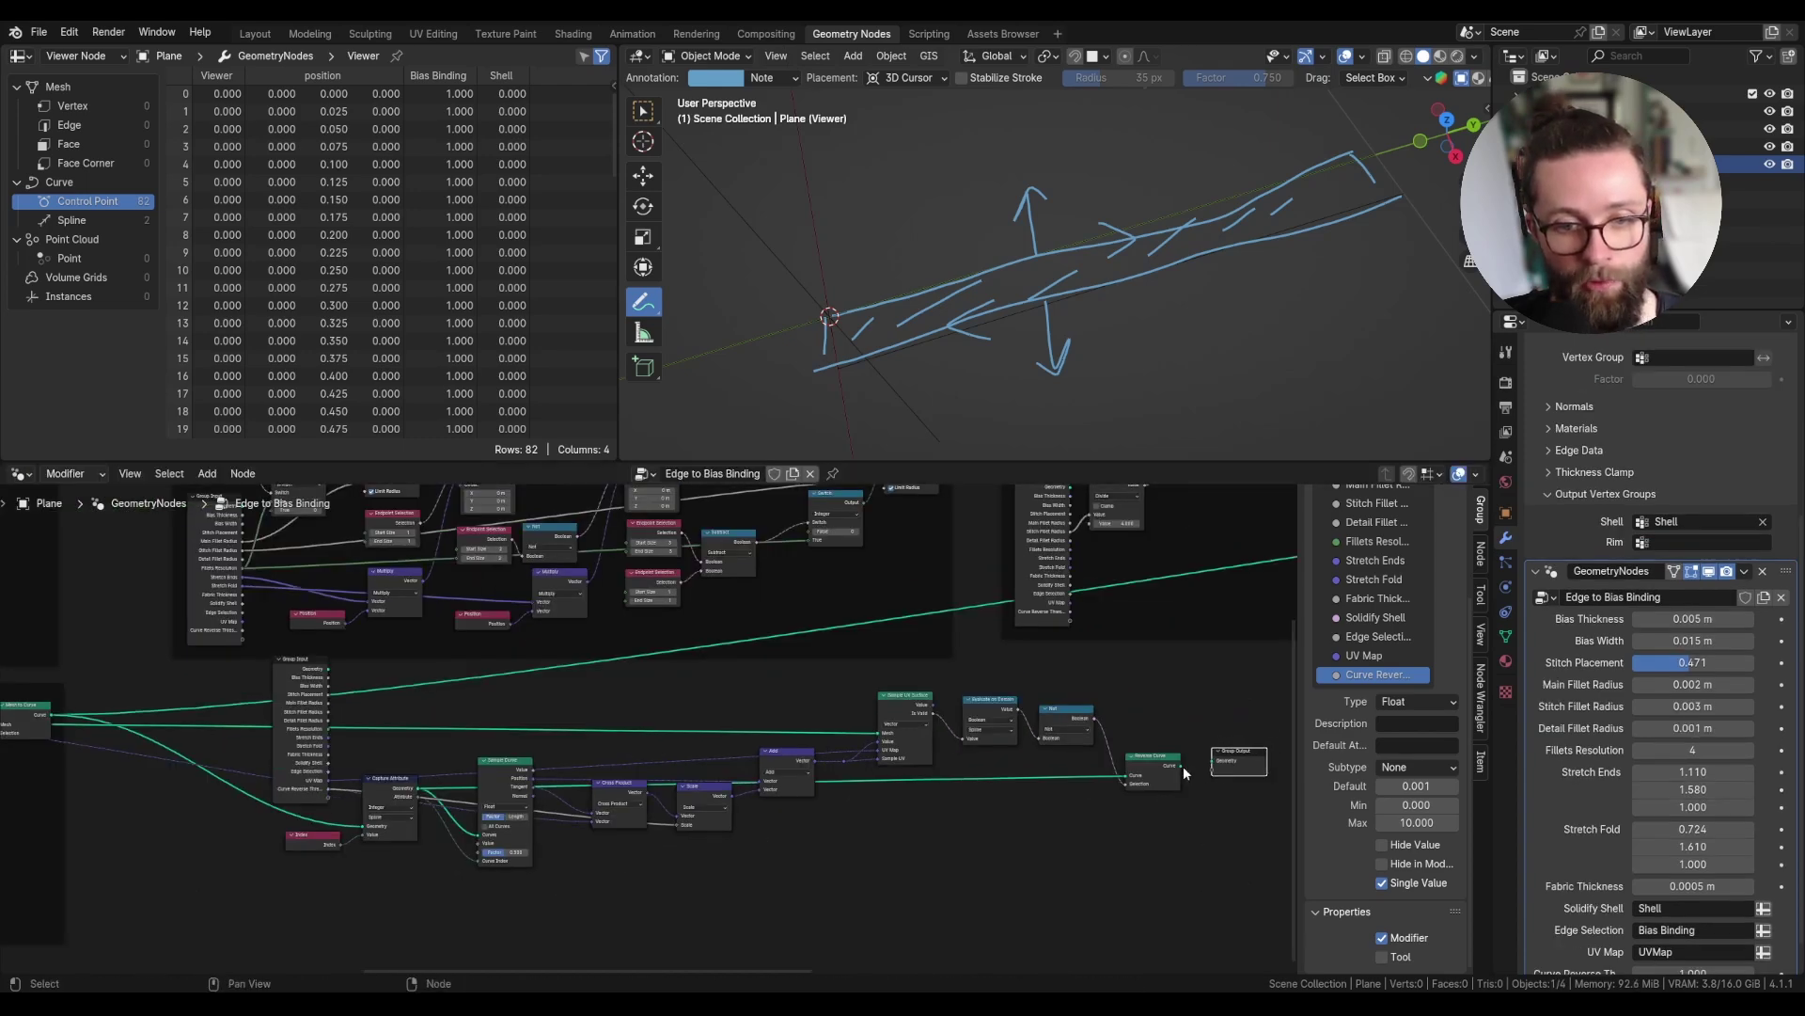
pyautogui.moveTo(1181, 765); pyautogui.dragTo(1212, 760)
# - Delete the Viewer node near the end of the node tree
pyautogui.scroll(-5, 1232, 761)
pyautogui.moveTo(1232, 761); pyautogui.dragTo(786, 747, button='middle')
pyautogui.moveTo(975, 681); pyautogui.dragTo(569, 741, button='middle')
pyautogui.moveTo(894, 670); pyautogui.dragTo(440, 715, button='middle')
pyautogui.scroll(9, 867, 616)
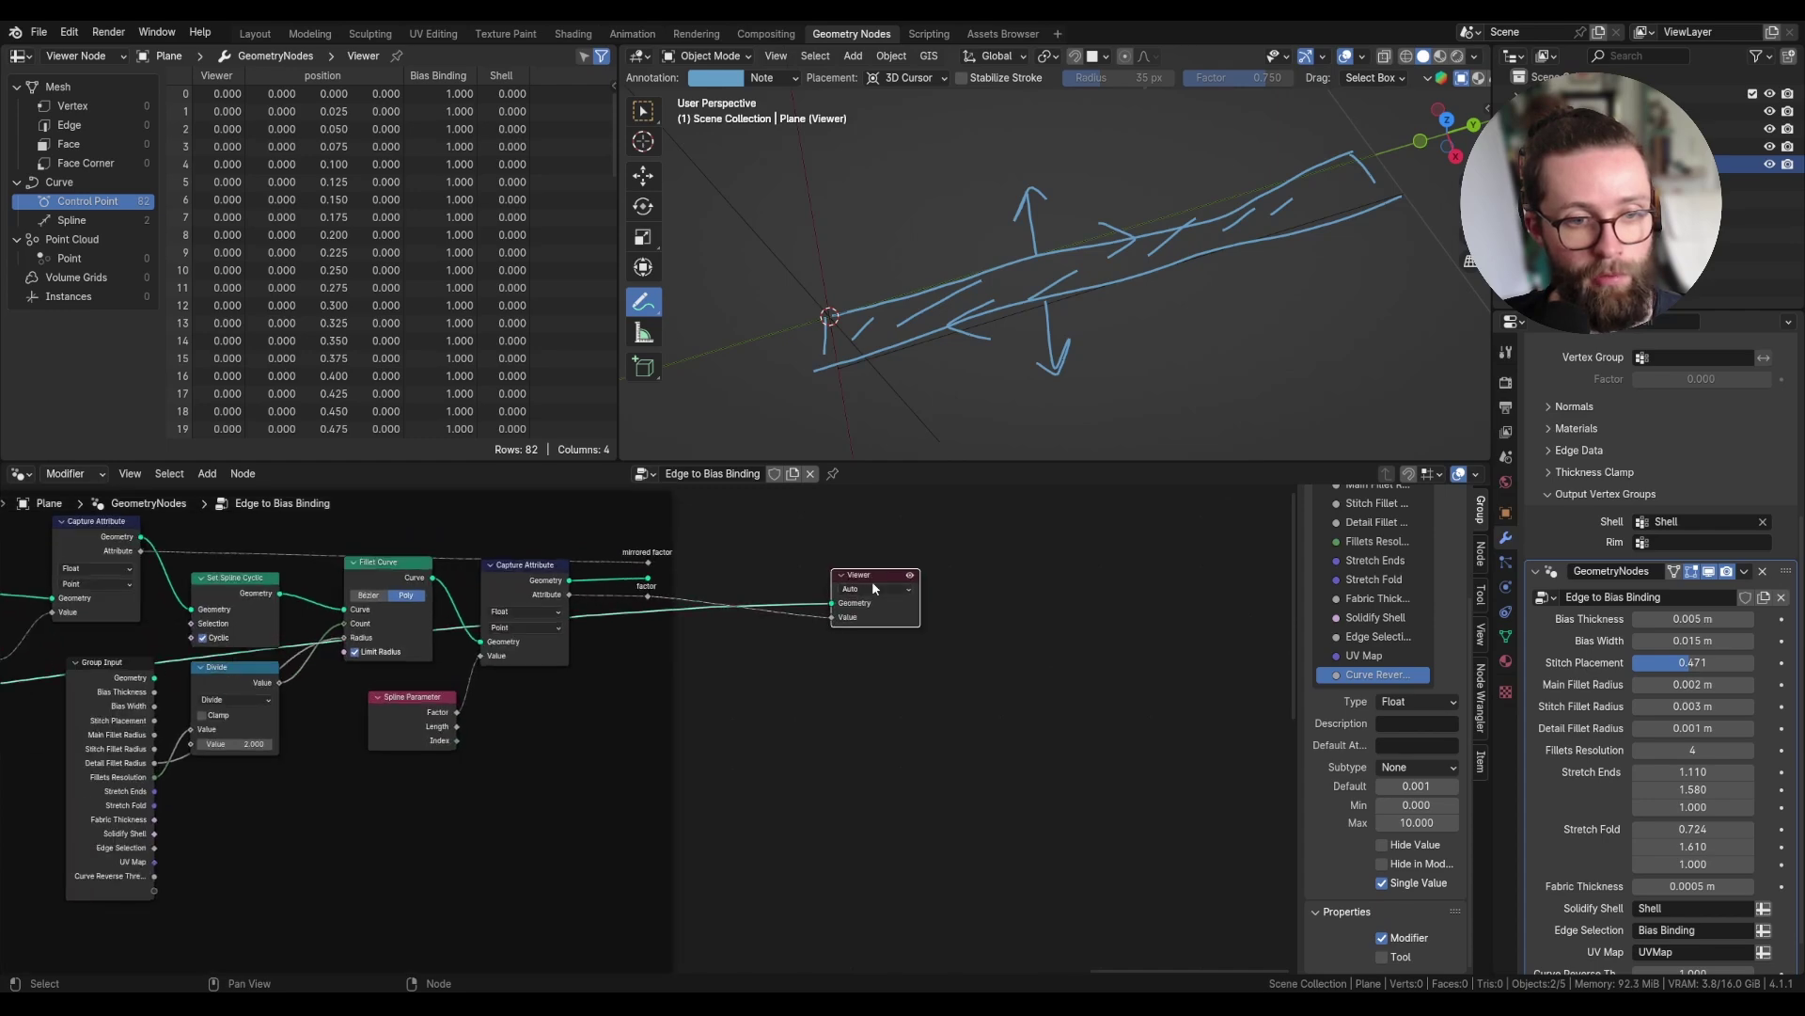
pyautogui.press('x')
# - Move Group Input next to the Curve Pre Process frame and combine the nodes from Index through Reverse Curve into a node group
pyautogui.scroll(-12, 1068, 585)
pyautogui.moveTo(841, 651); pyautogui.dragTo(870, 649, button='middle')
pyautogui.moveTo(451, 724); pyautogui.dragTo(423, 724)
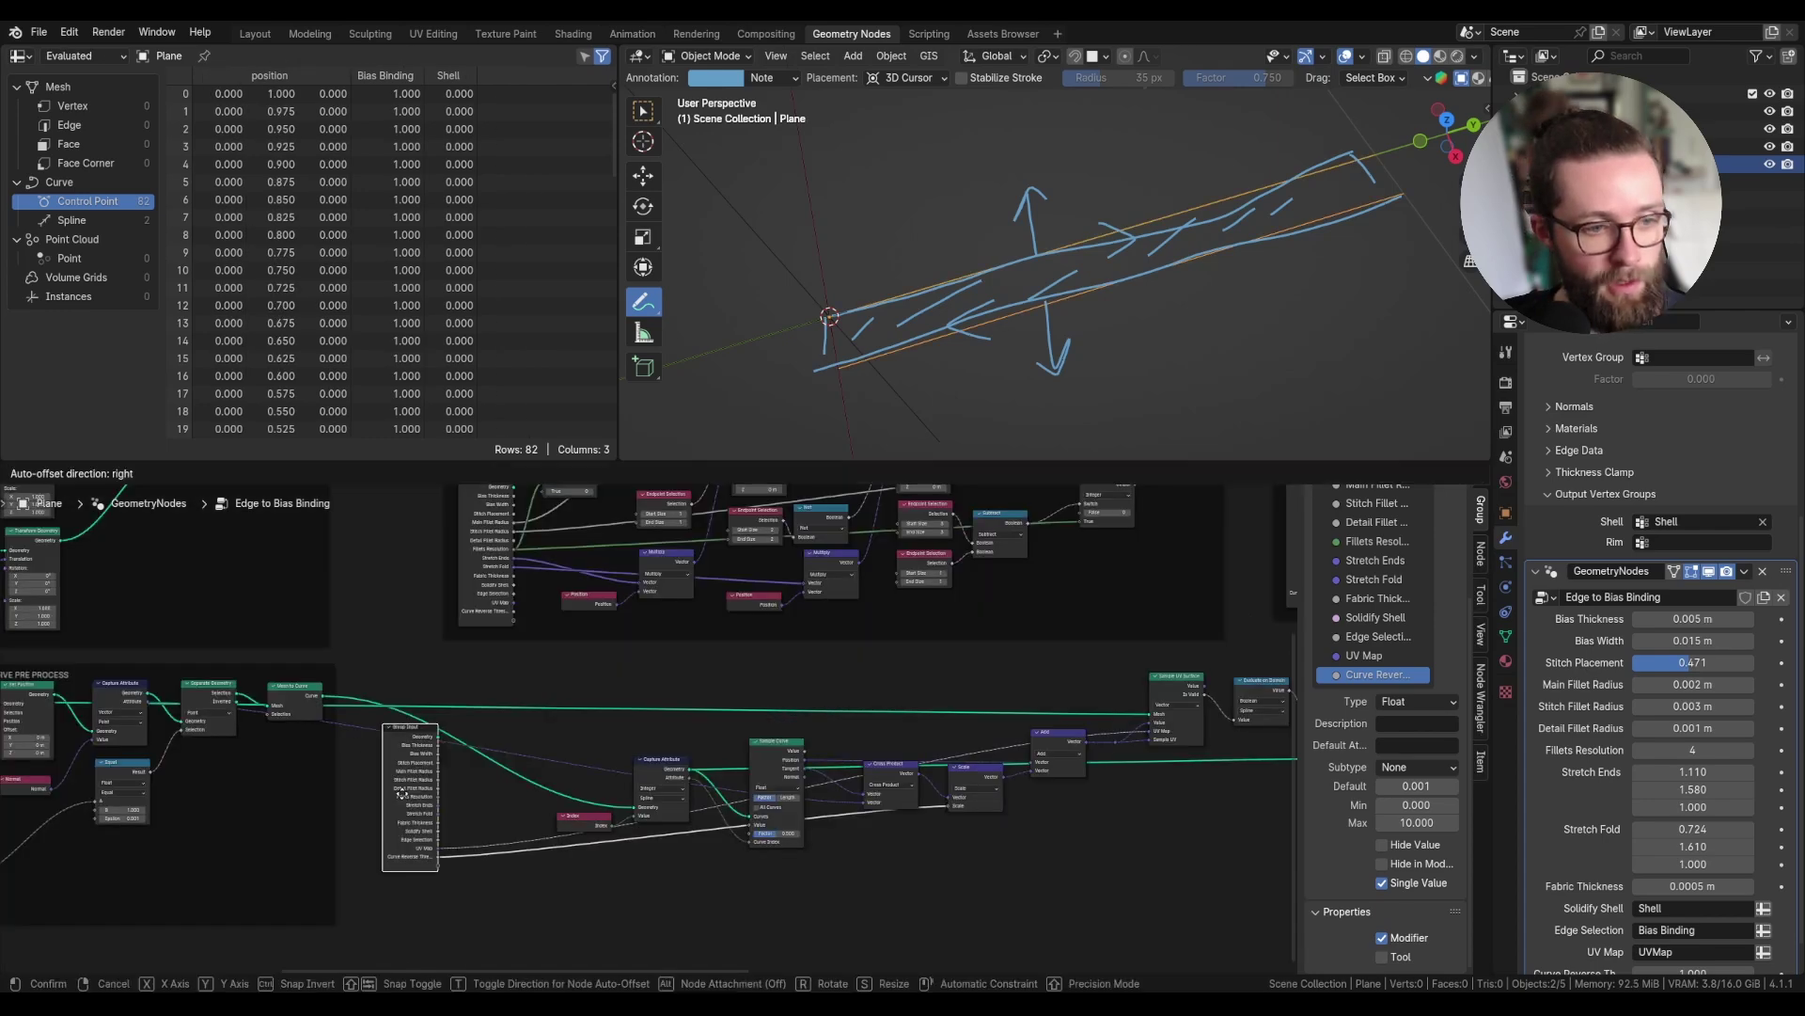
pyautogui.moveTo(526, 752); pyautogui.dragTo(397, 700, button='middle')
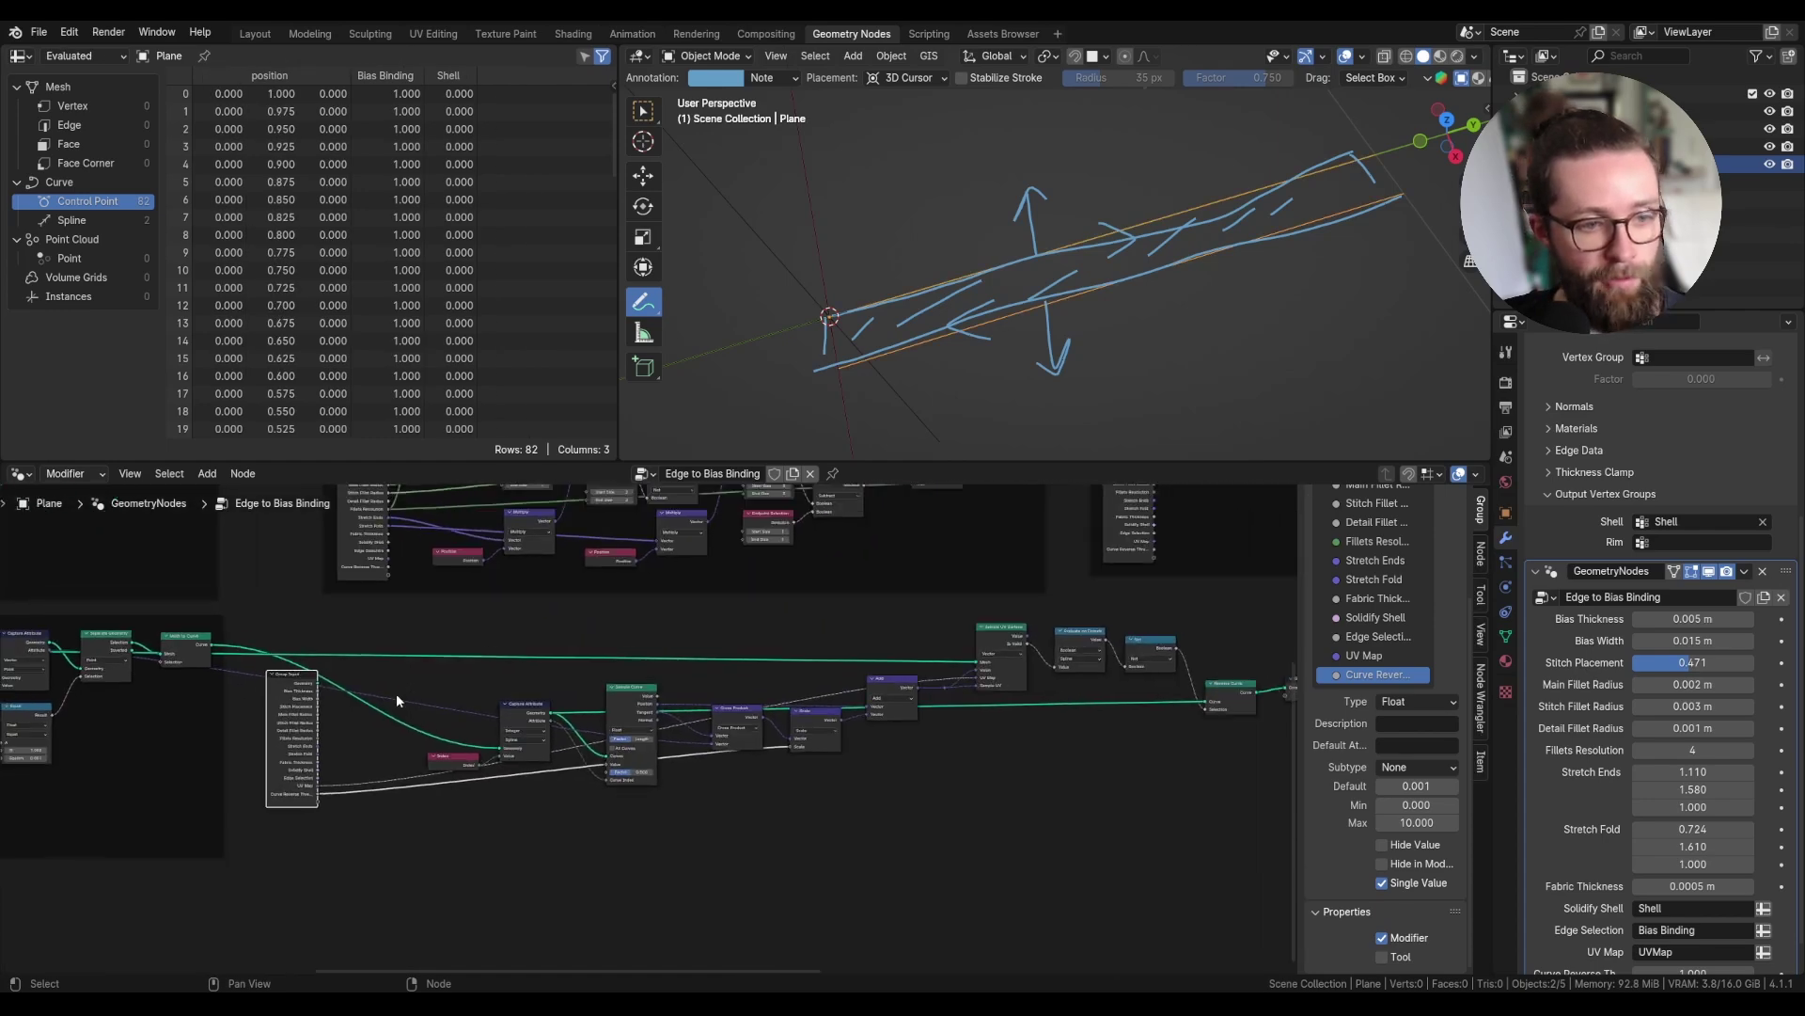
pyautogui.scroll(-1, 397, 701)
pyautogui.moveTo(403, 812); pyautogui.dragTo(1183, 628)
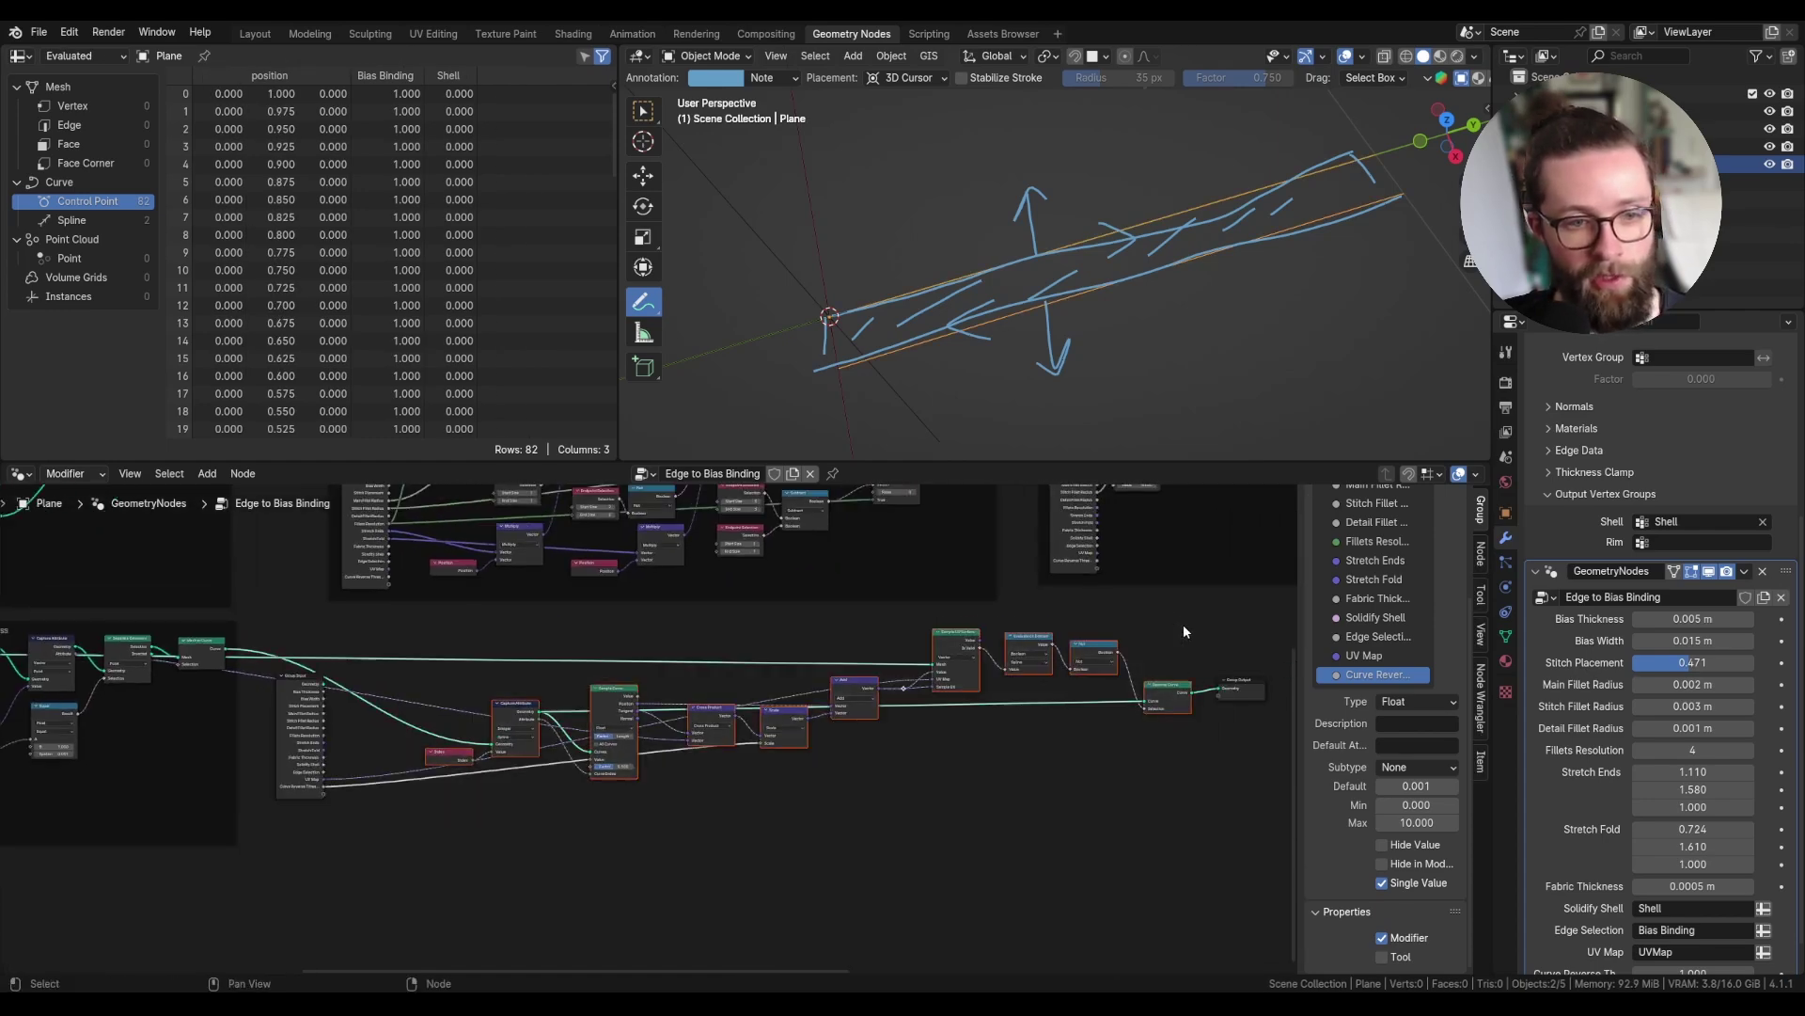
pyautogui.hotkey('ctrl', 'g')
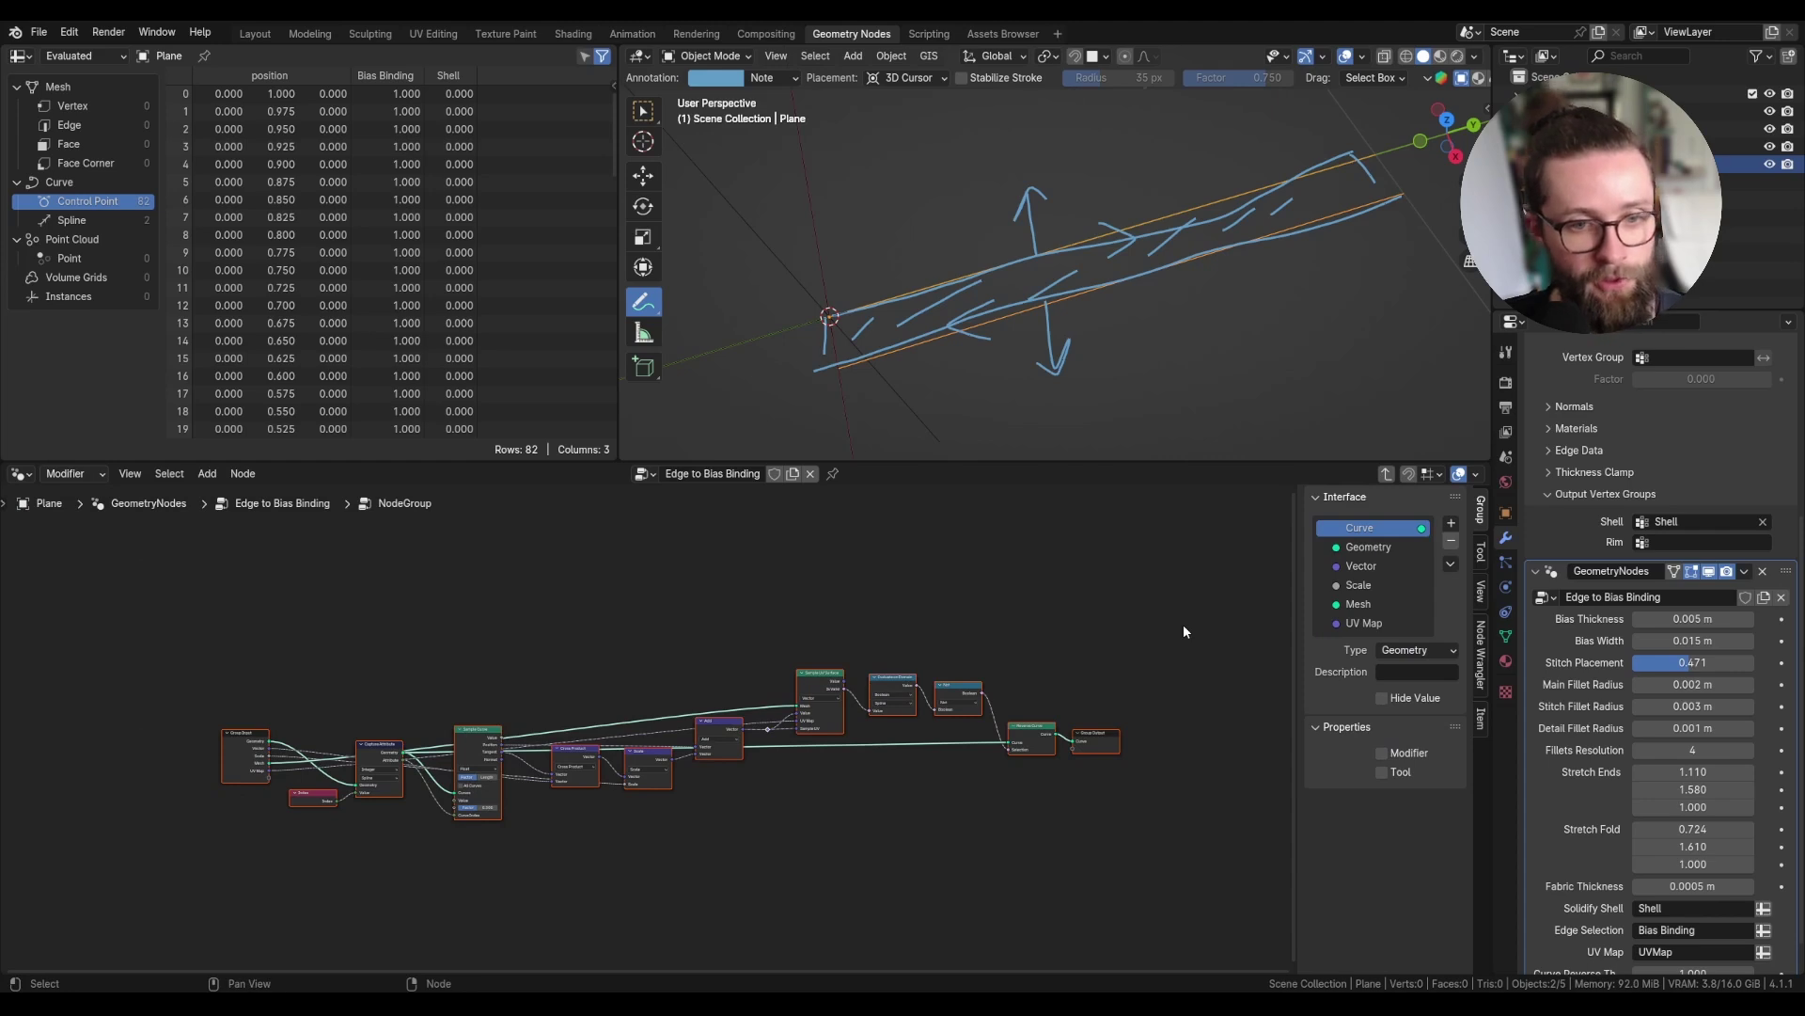
# - Rename the node group's Geometry input to Curves and its UV Map input to Source UV Map
pyautogui.scroll(3, 404, 734)
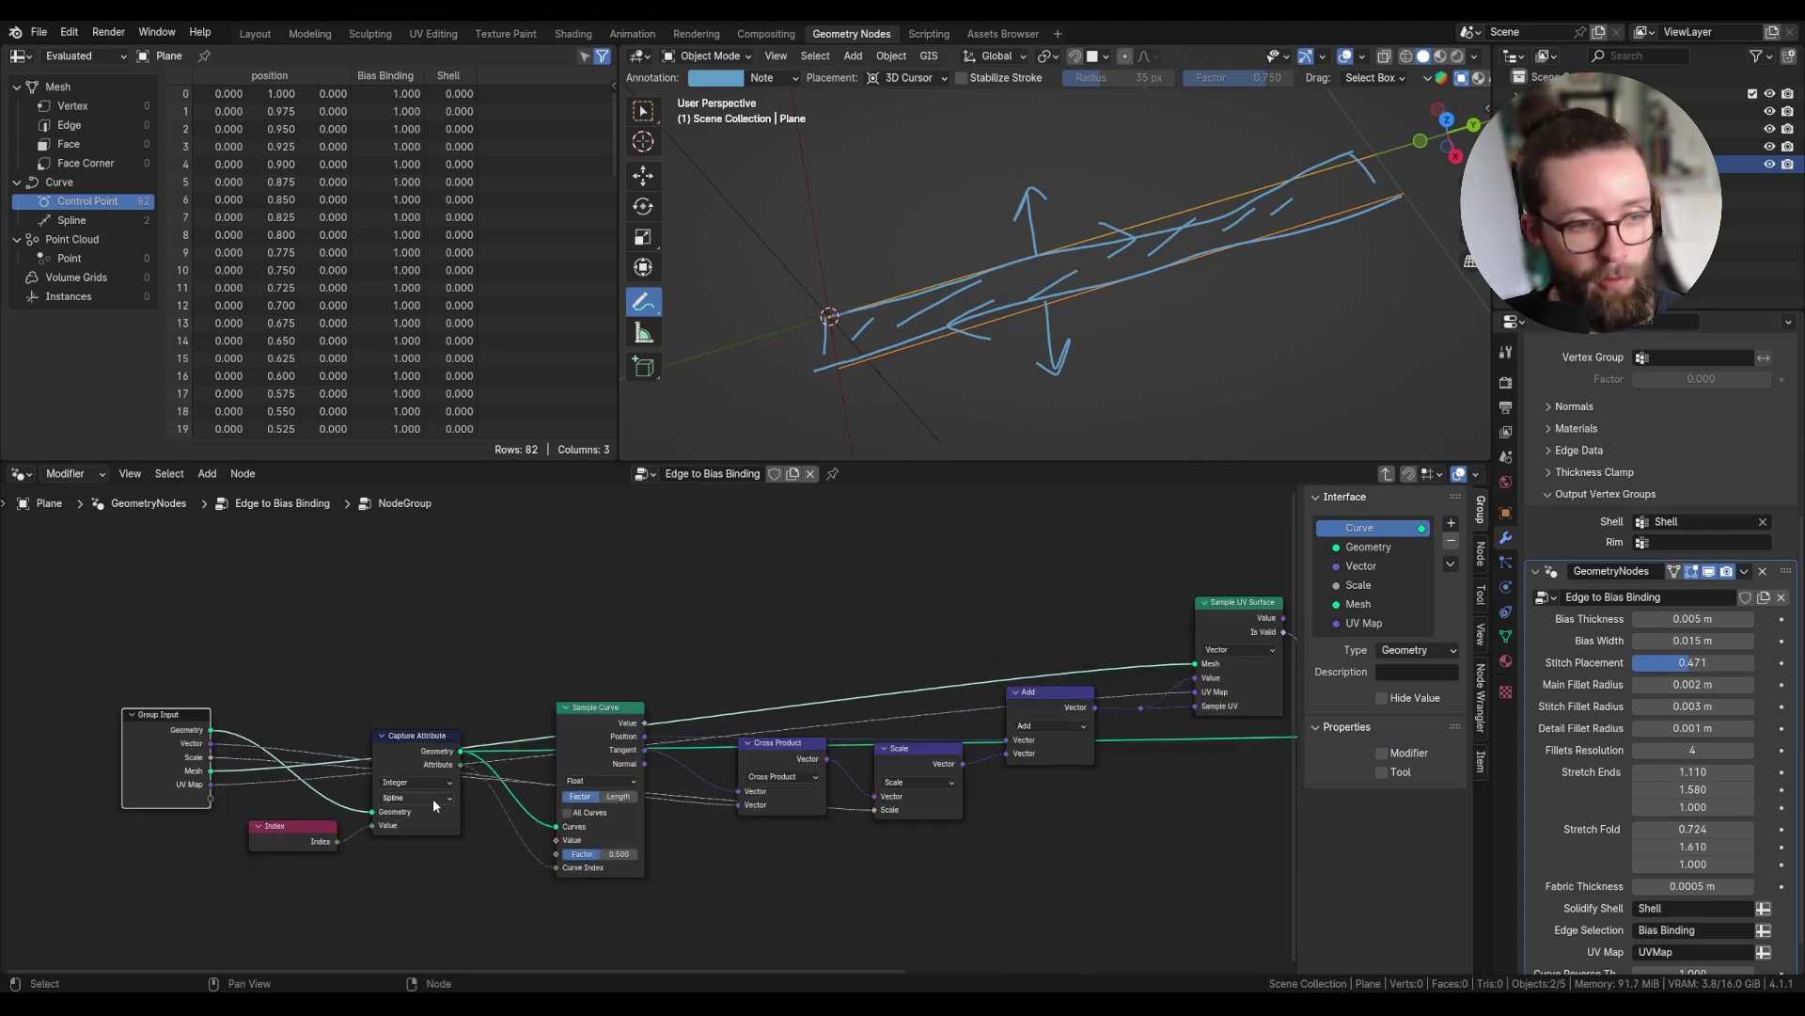
pyautogui.doubleClick(1360, 547)
pyautogui.write('Curves')
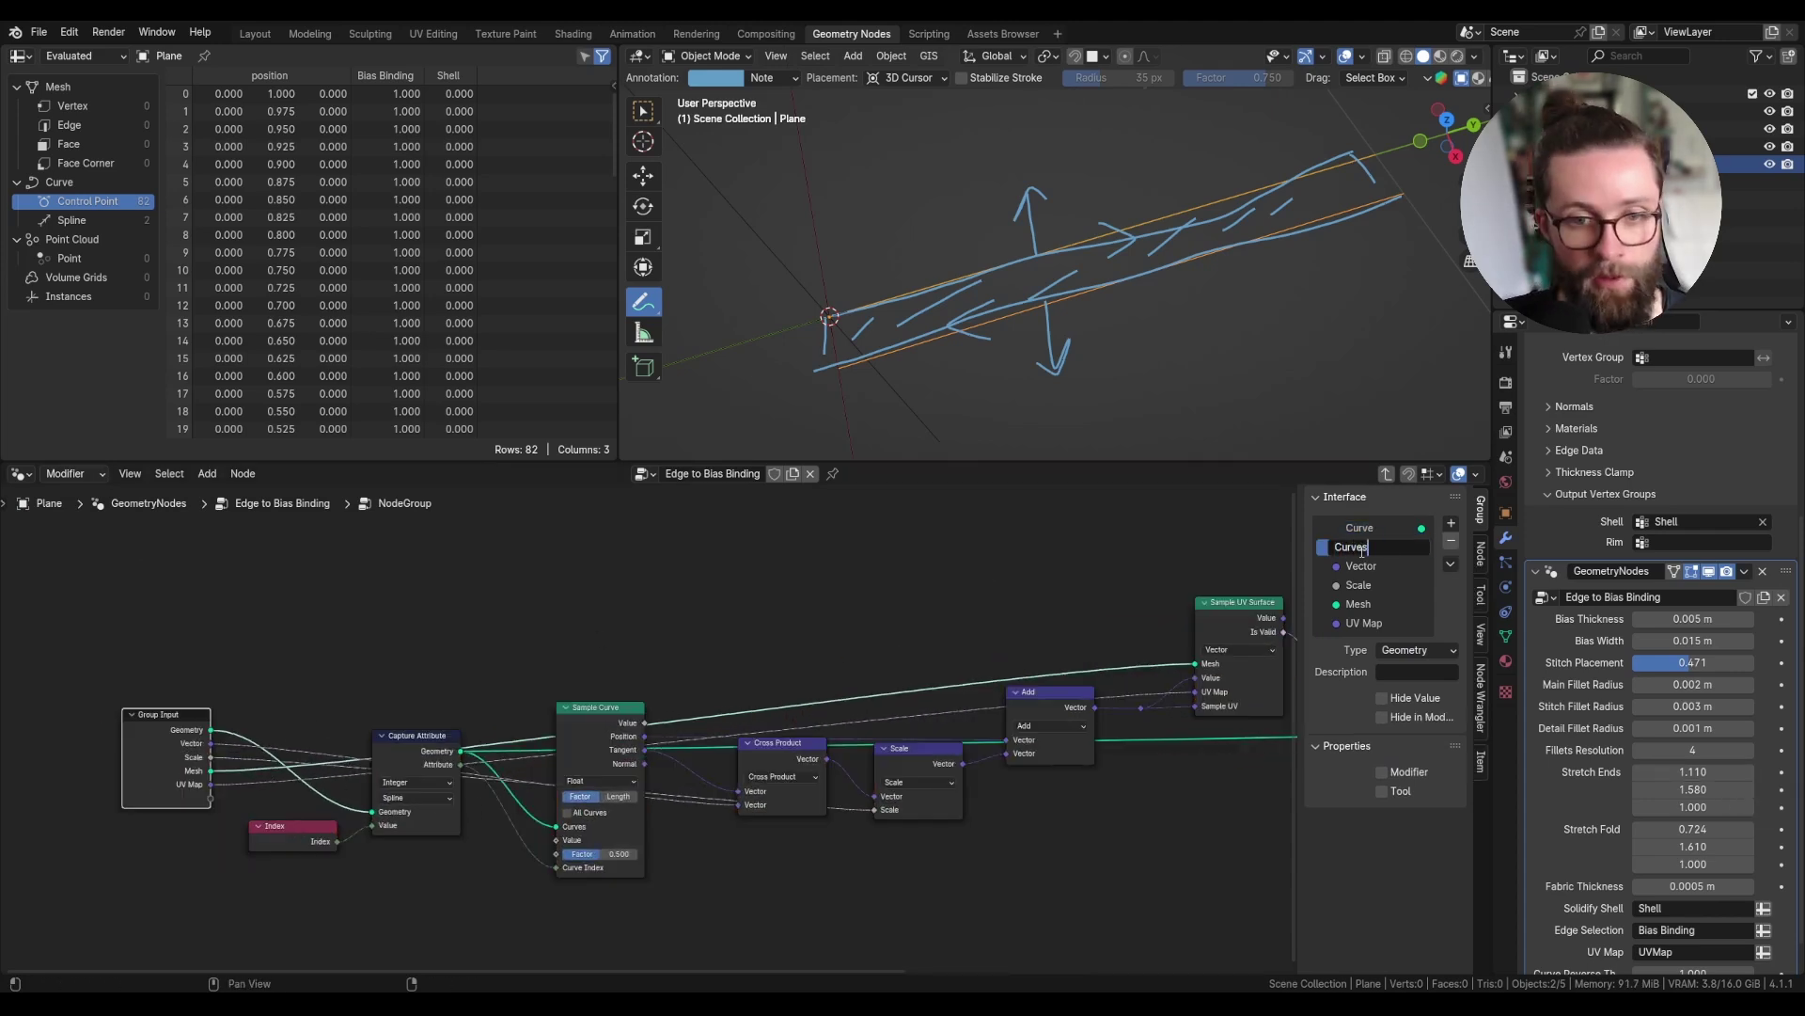
pyautogui.press('Return')
pyautogui.doubleClick(1396, 622)
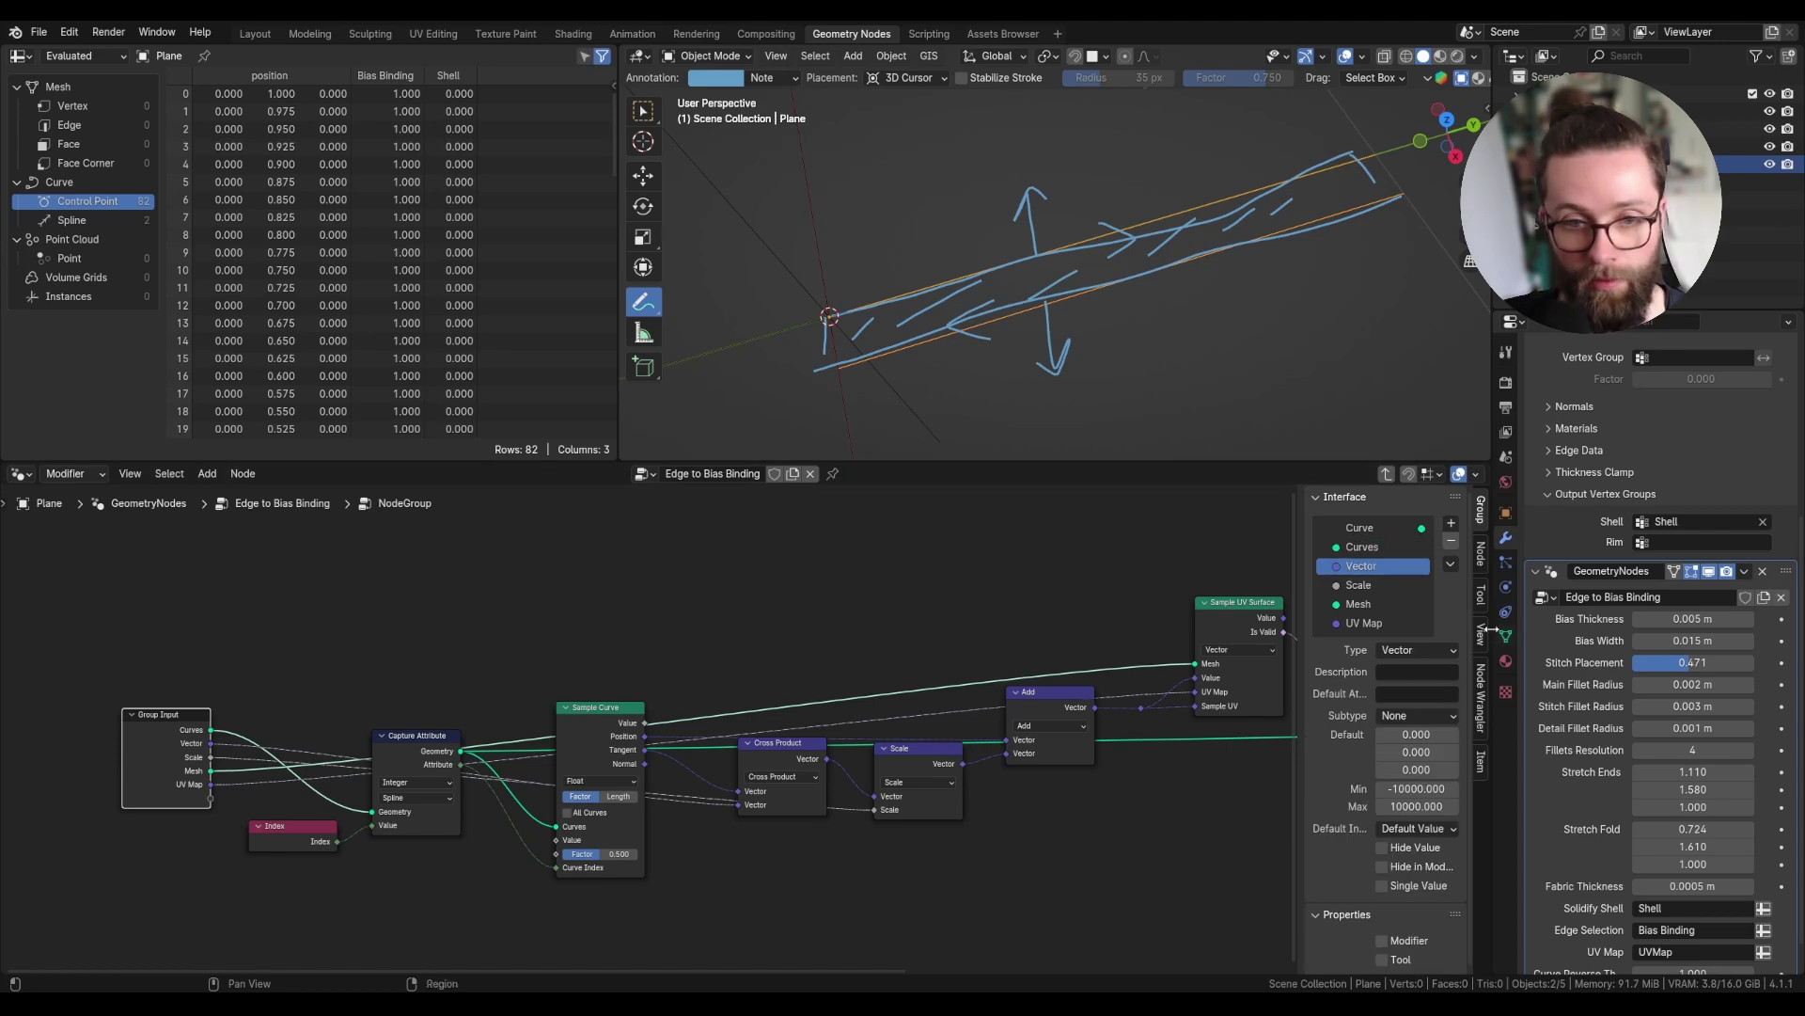
pyautogui.press('Home')
pyautogui.write('Source')
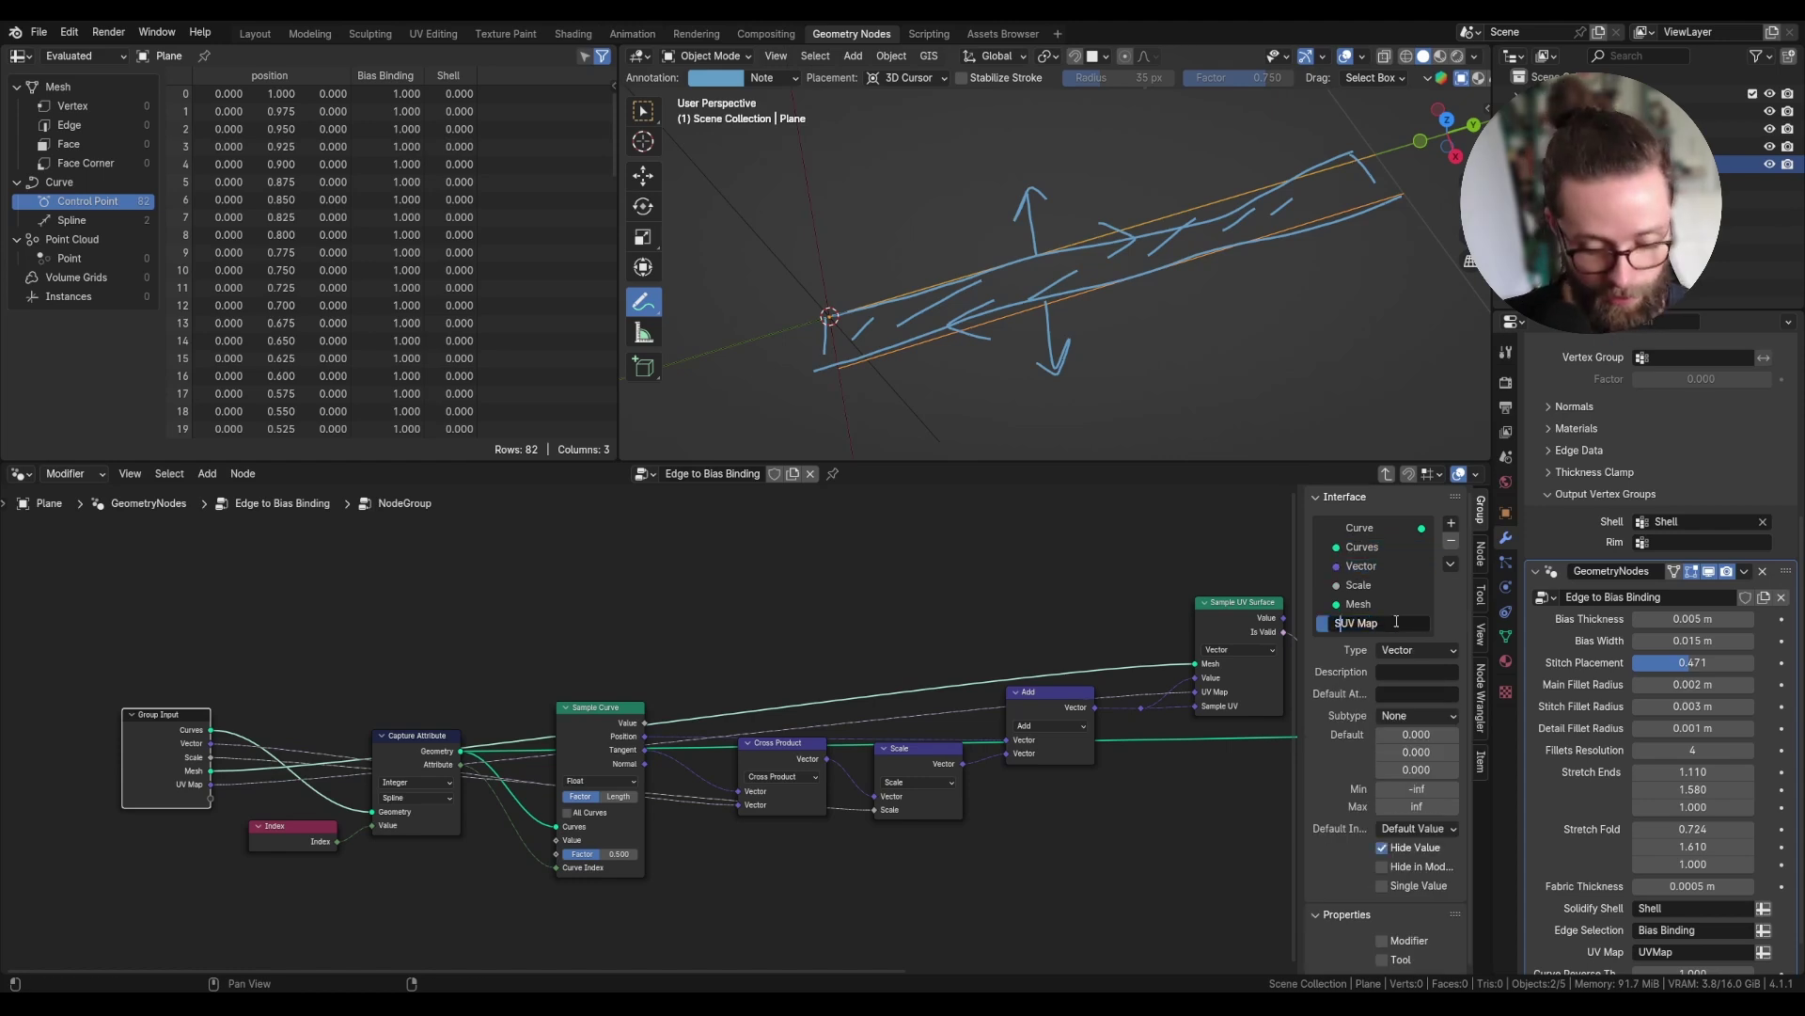
pyautogui.press('Return')
# - Rename the node group's Vector input to UV Space Normal
pyautogui.doubleClick(1379, 565)
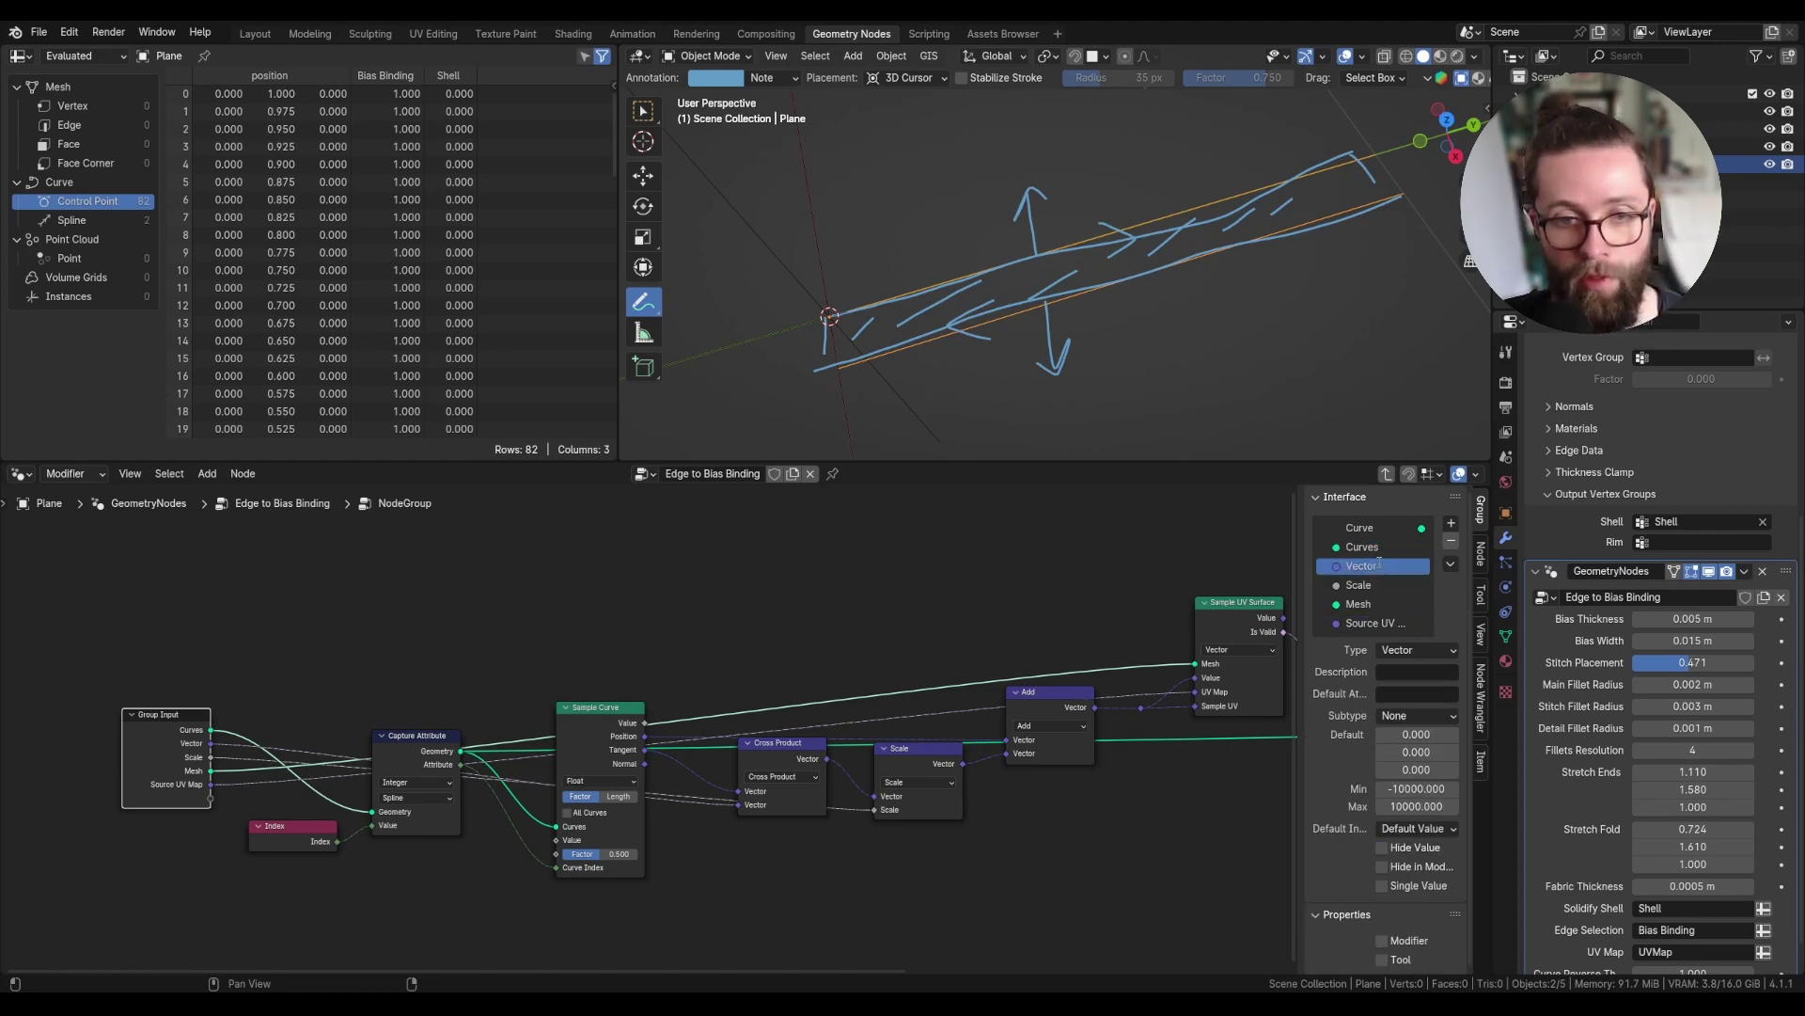
pyautogui.write('UV')
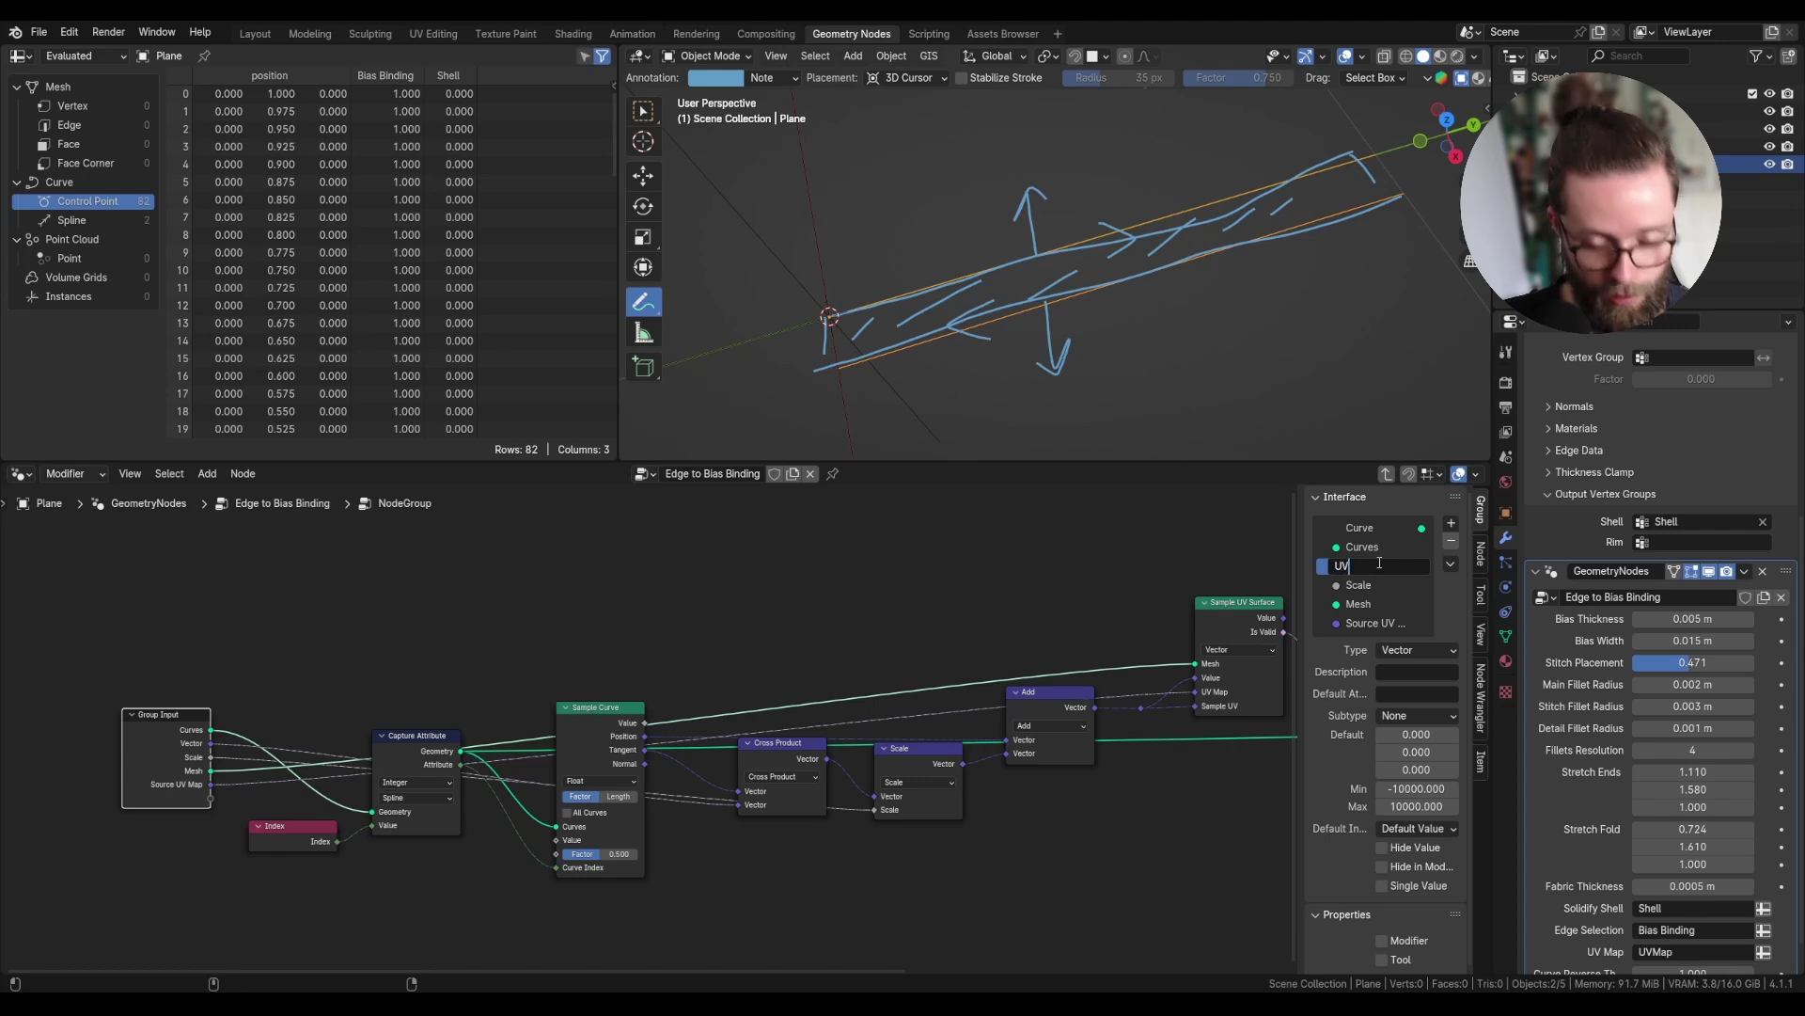
pyautogui.write(' Space No')
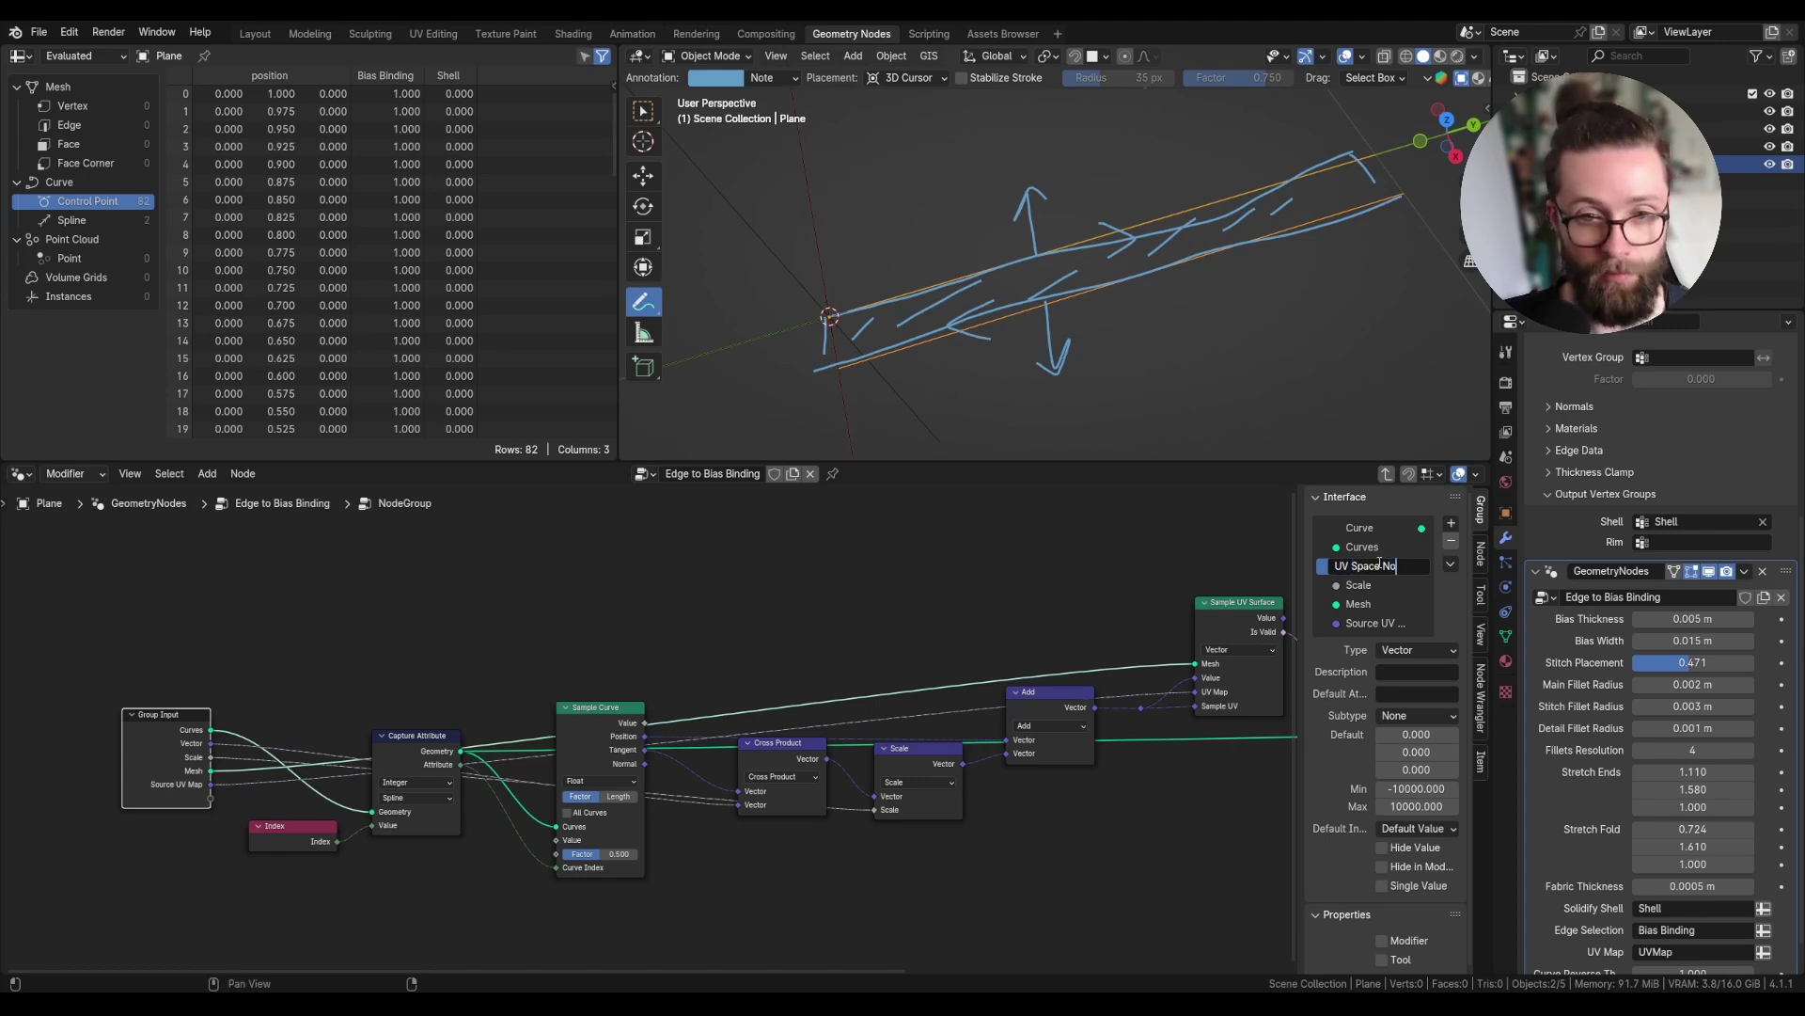
pyautogui.write('rmal')
pyautogui.press('Return')
# - Rename the node group's Scale input to Curve Reverse Threshold
pyautogui.doubleClick(1385, 584)
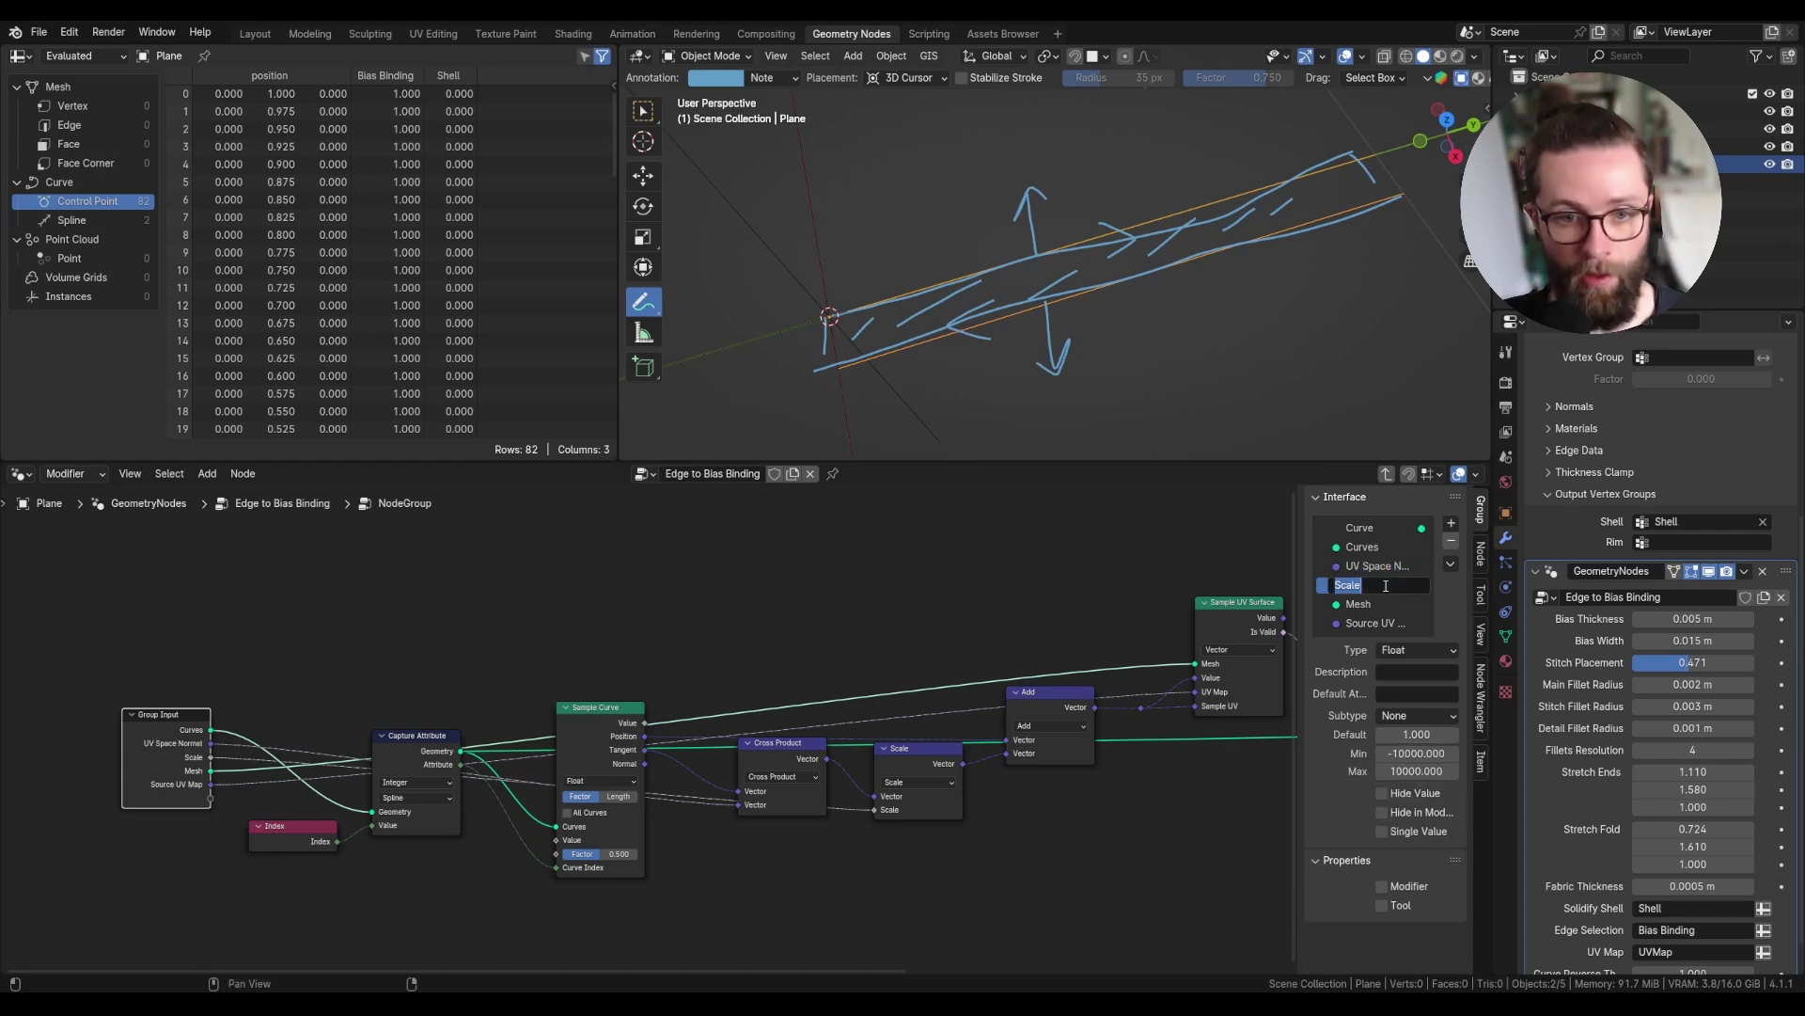
pyautogui.write('S')
pyautogui.press('BackSpace')
pyautogui.write('Curve ')
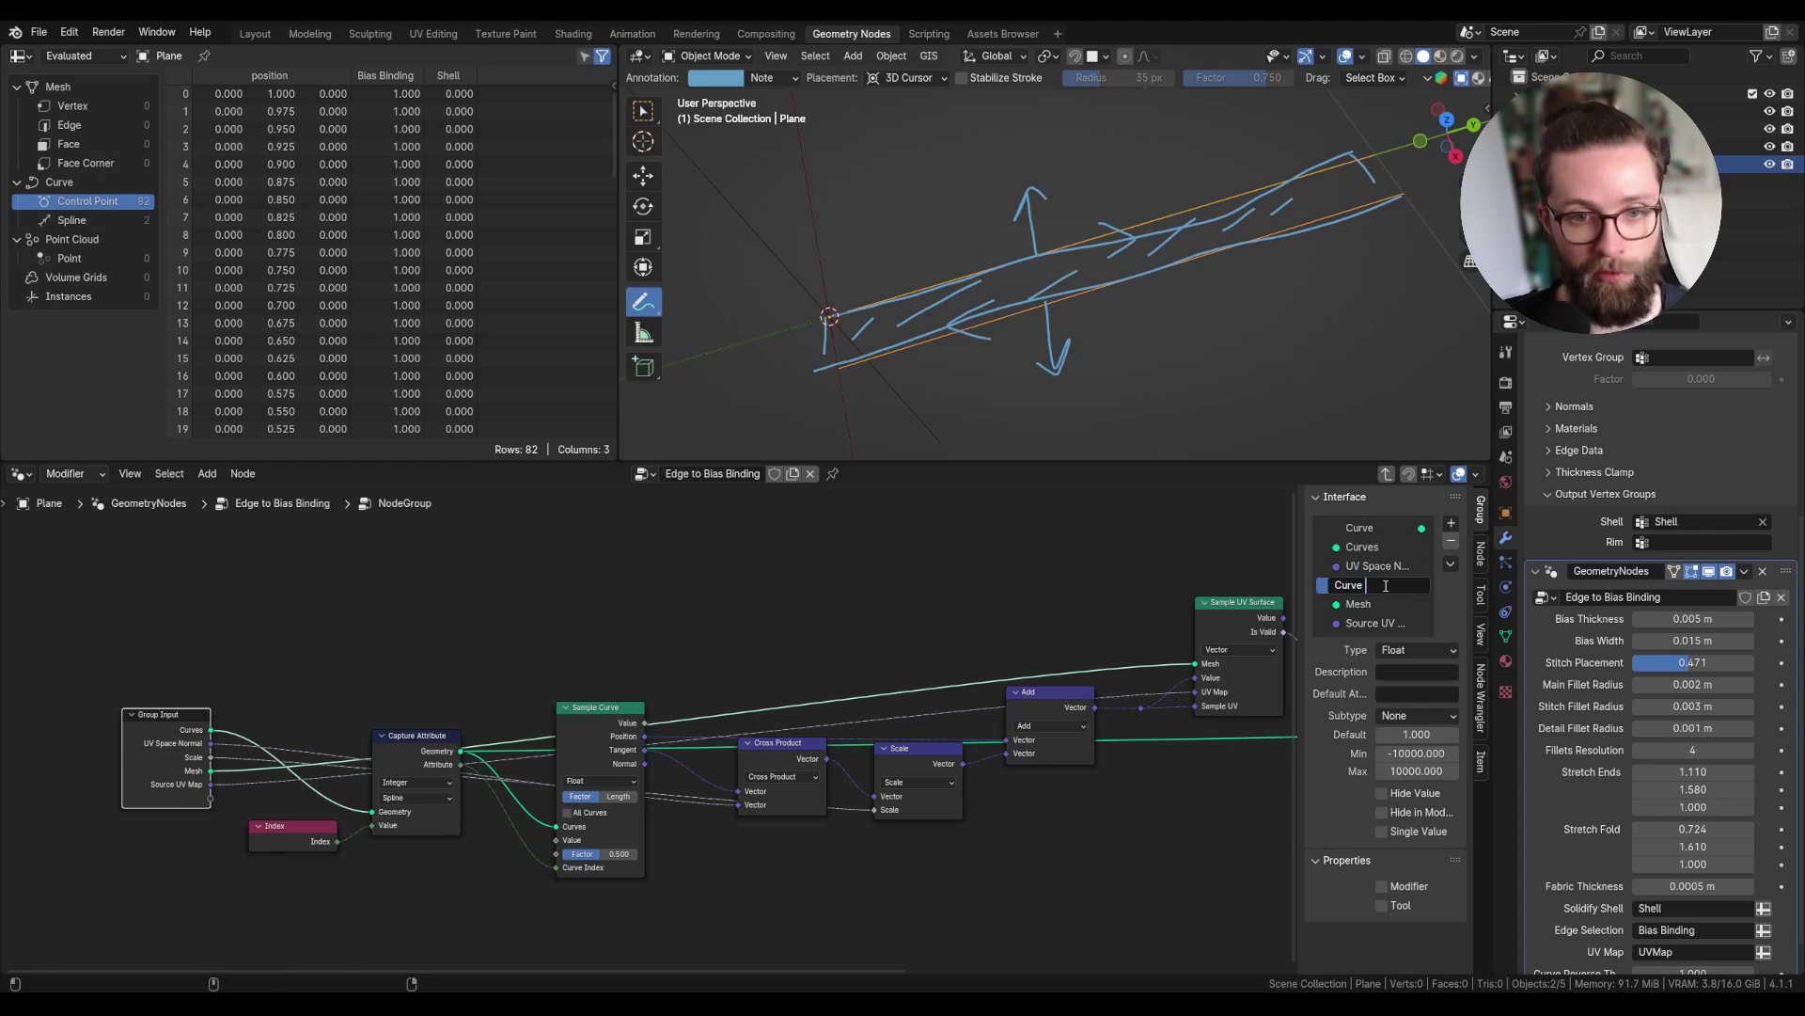
pyautogui.write('Reverse Threshold')
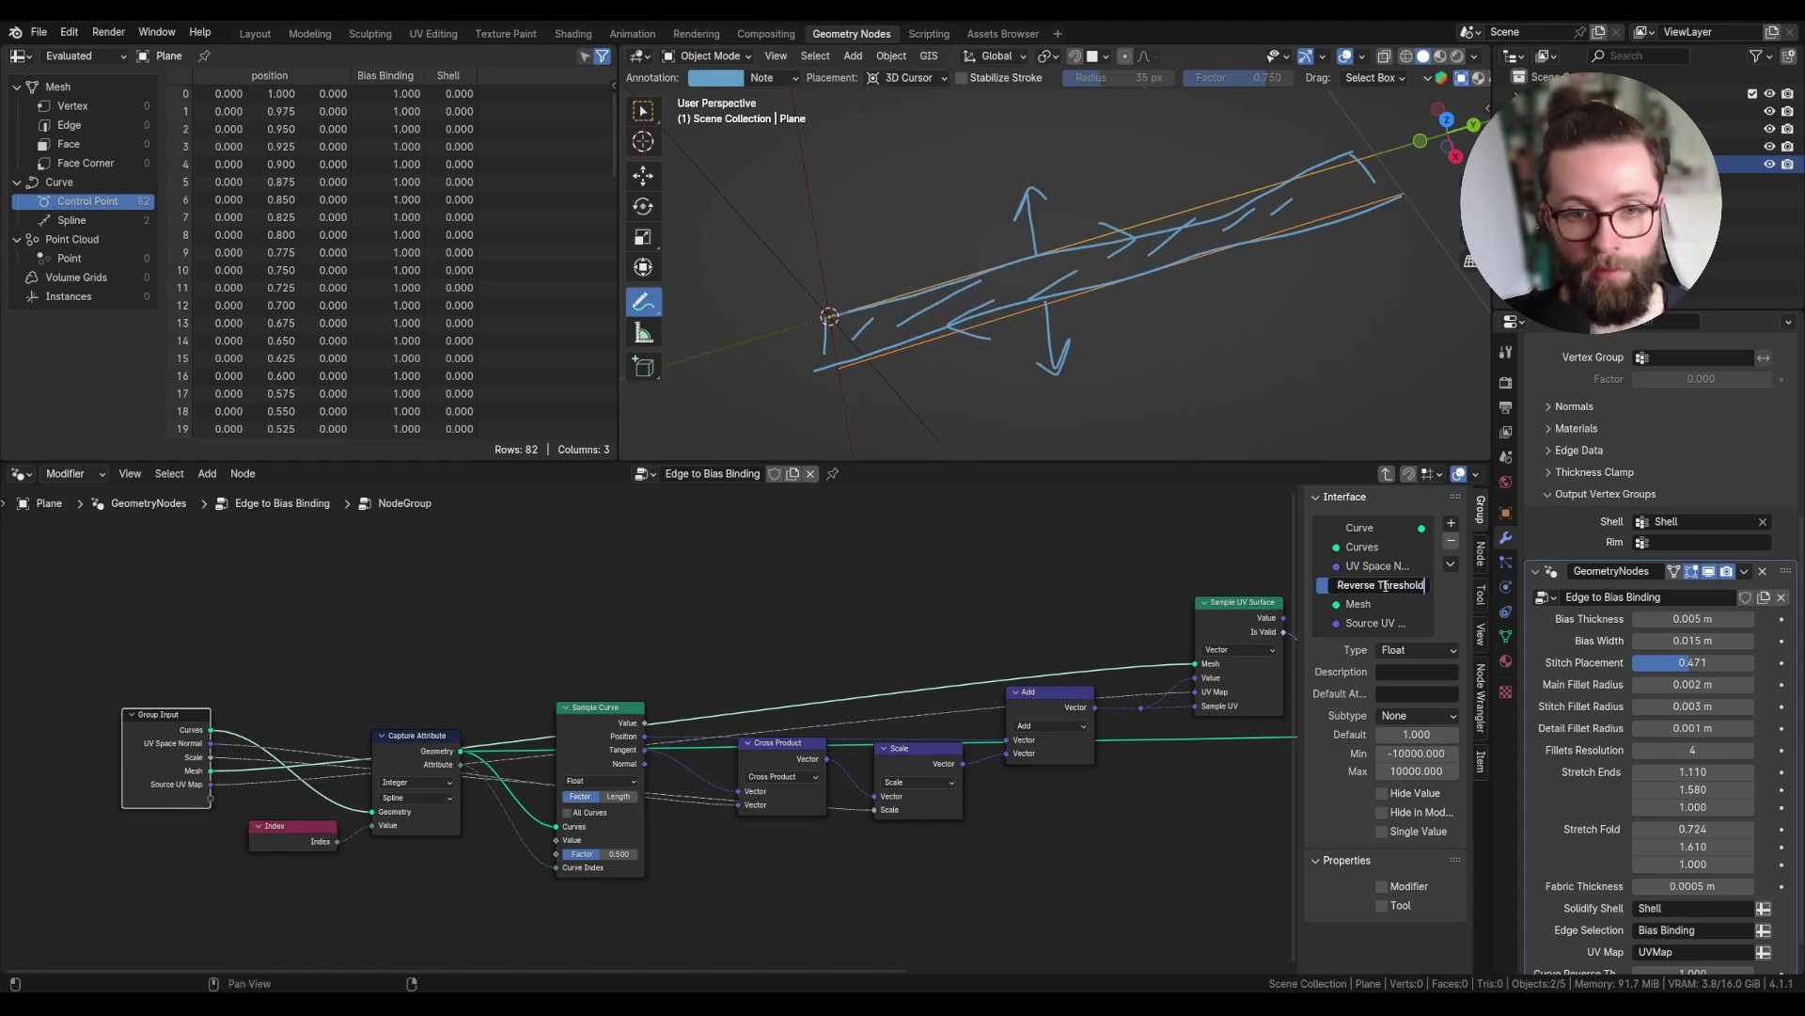
pyautogui.press('Return')
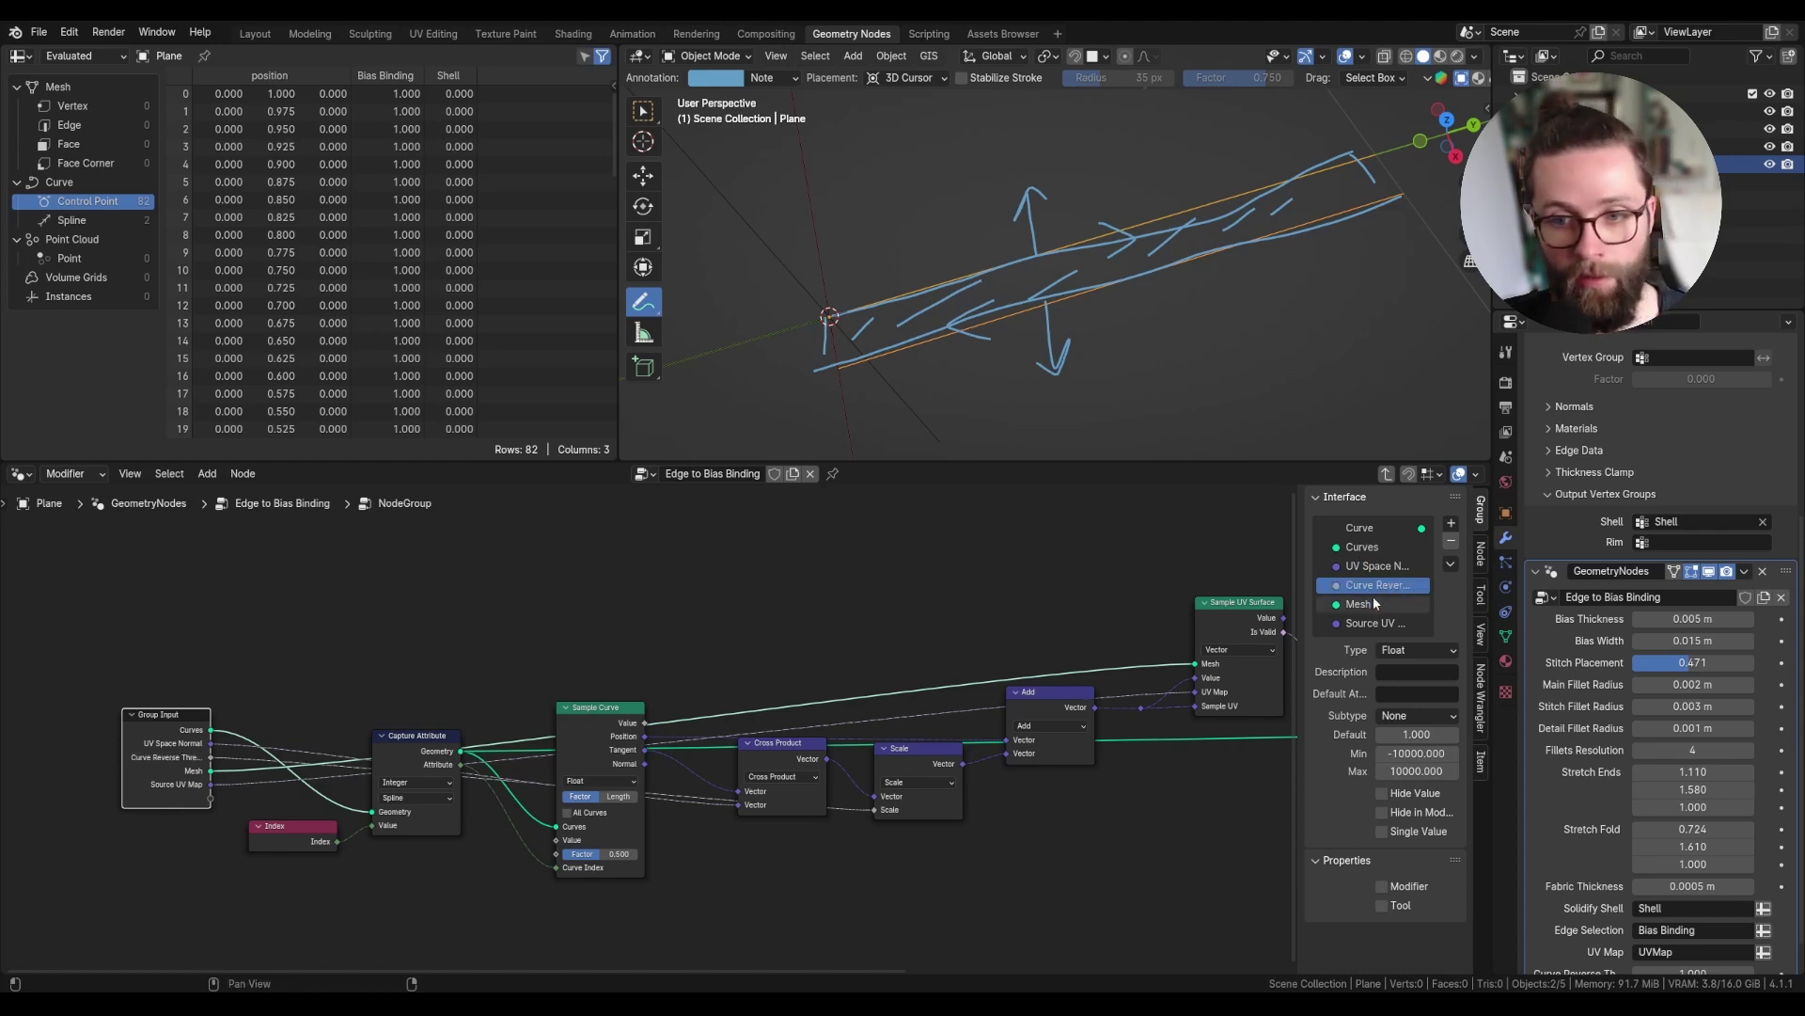
# - Rename the Mesh input Source Geometry and order the inputs as Curves, Source Geometry, Source UV Map, Curve Reverse Threshold, UV Space Normal
pyautogui.doubleClick(1373, 603)
pyautogui.write('Source Geo')
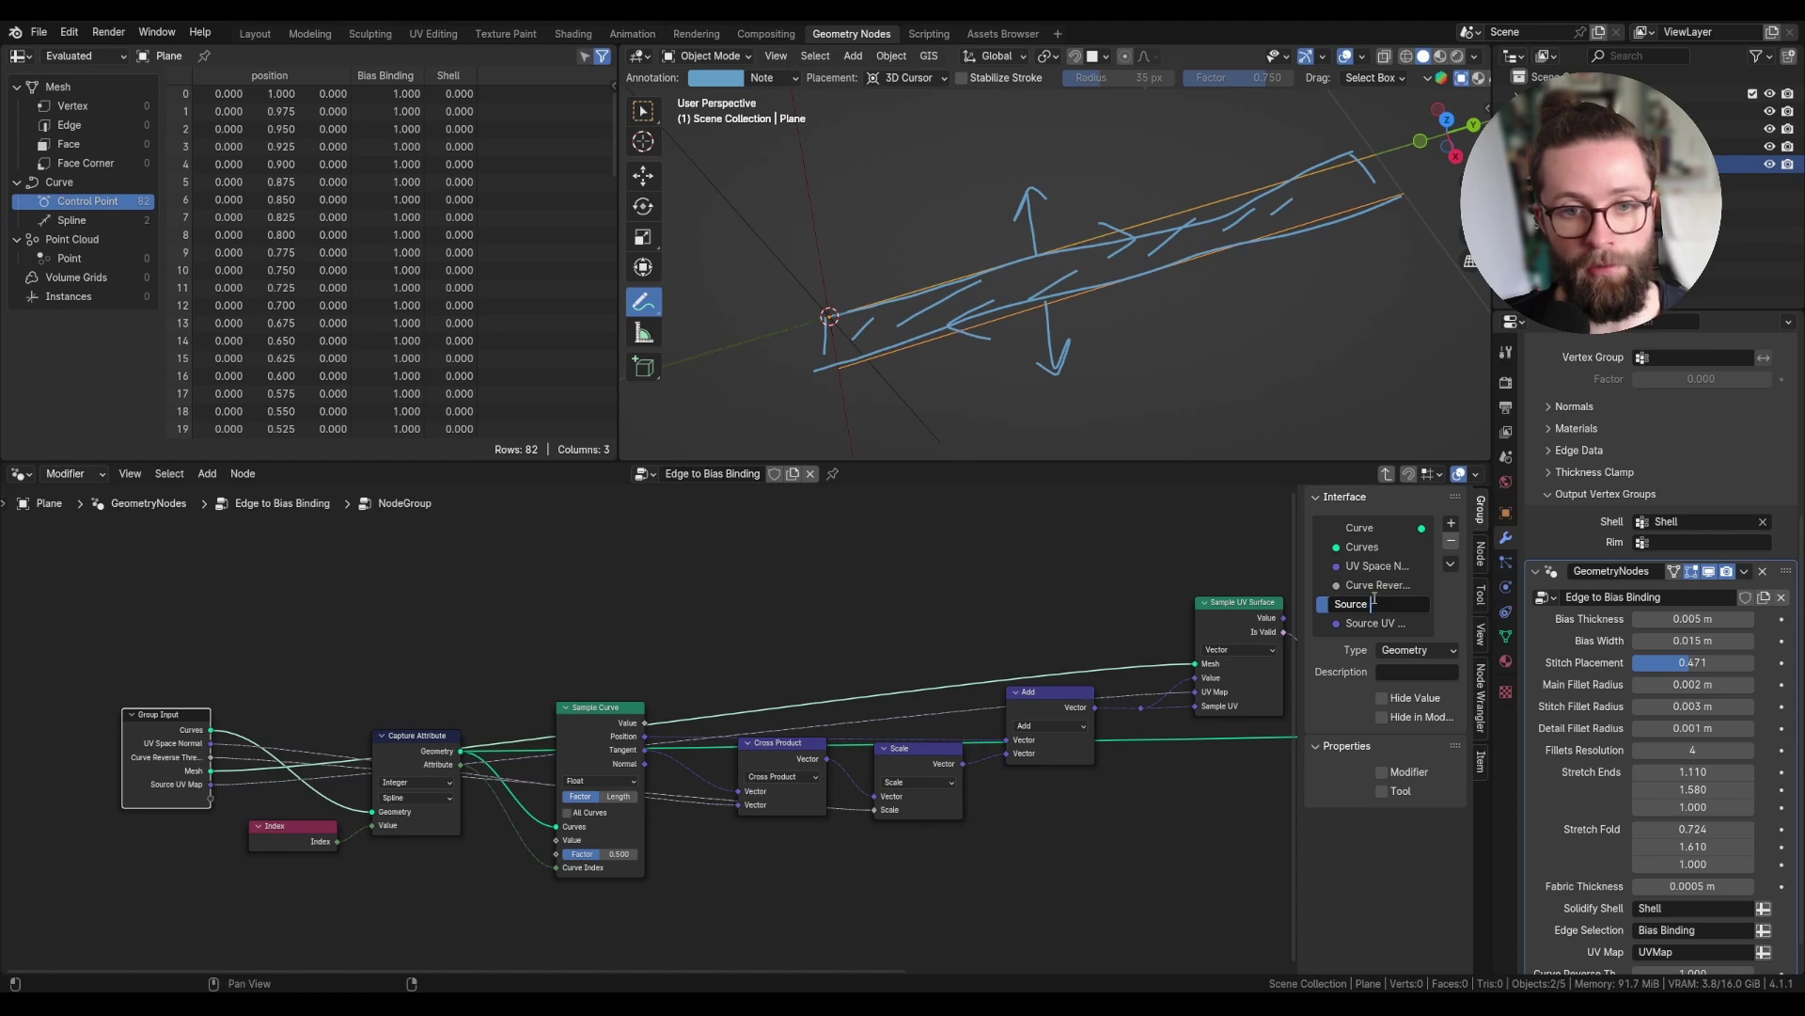
pyautogui.write('Geom')
pyautogui.moveTo(1374, 603); pyautogui.dragTo(1374, 559)
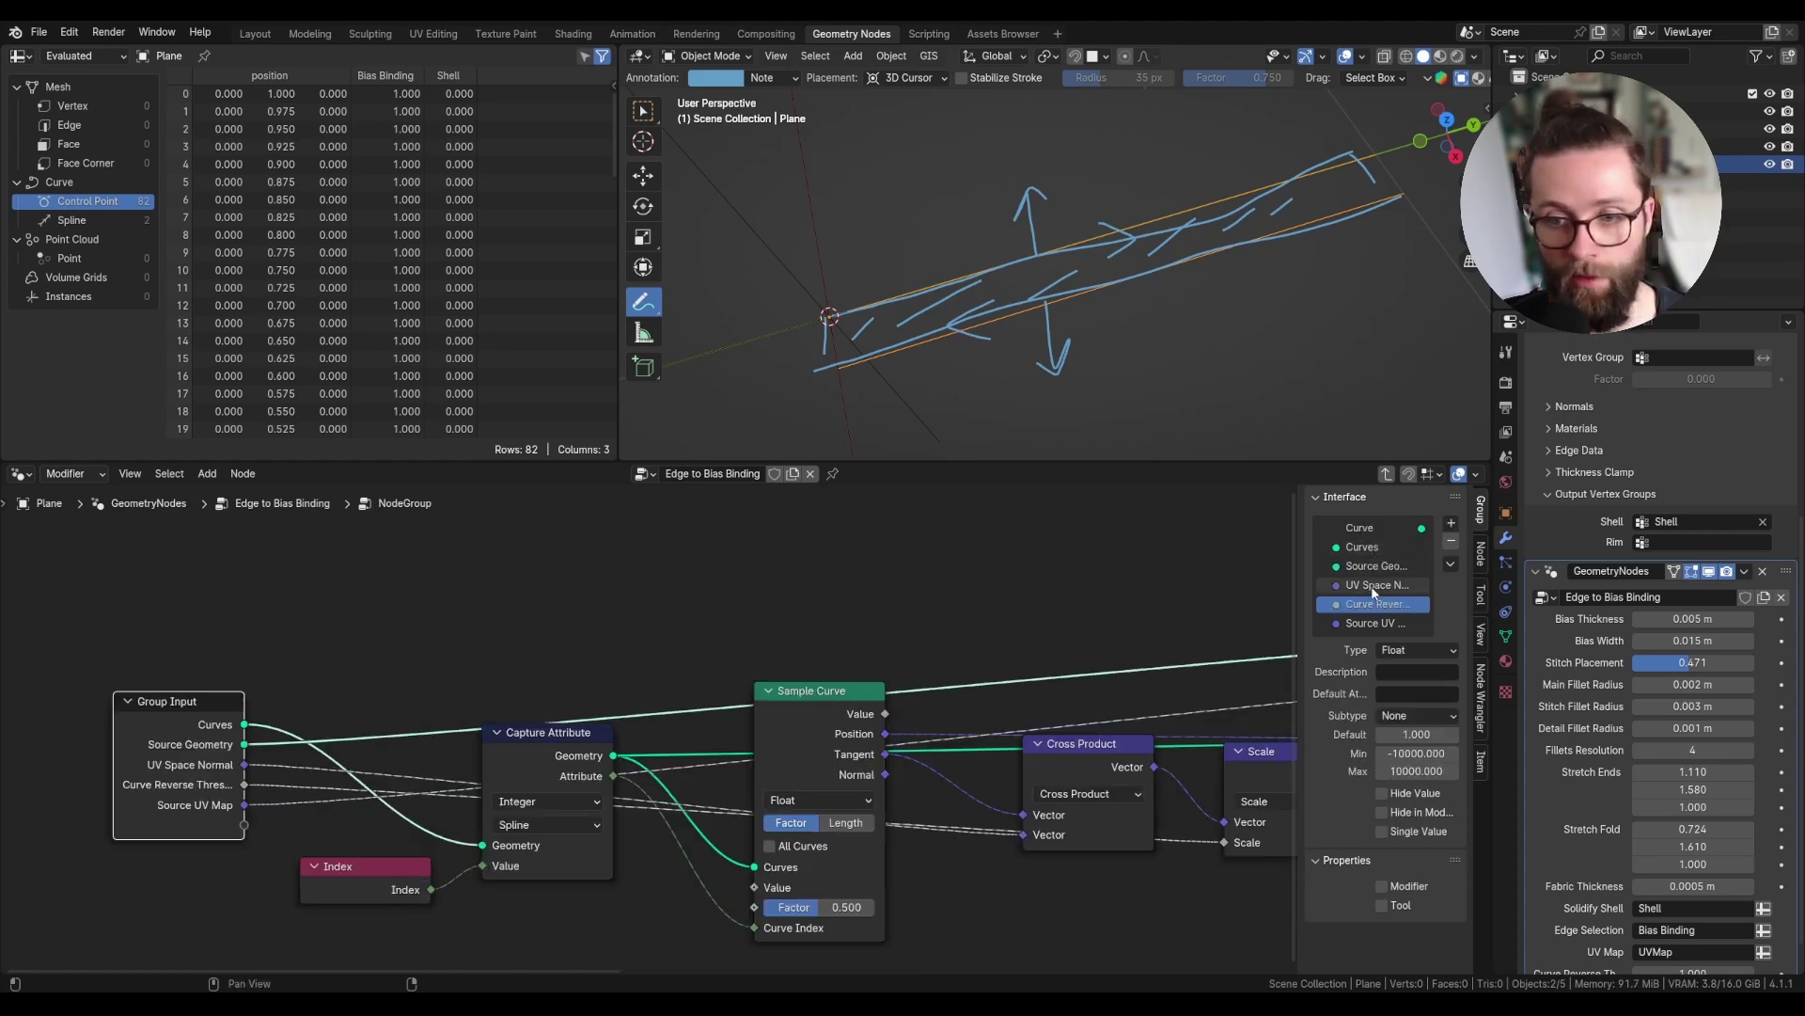
# - Leave the node group and rename it Fix Curve Direction
pyautogui.press('Tab')
pyautogui.doubleClick(915, 704)
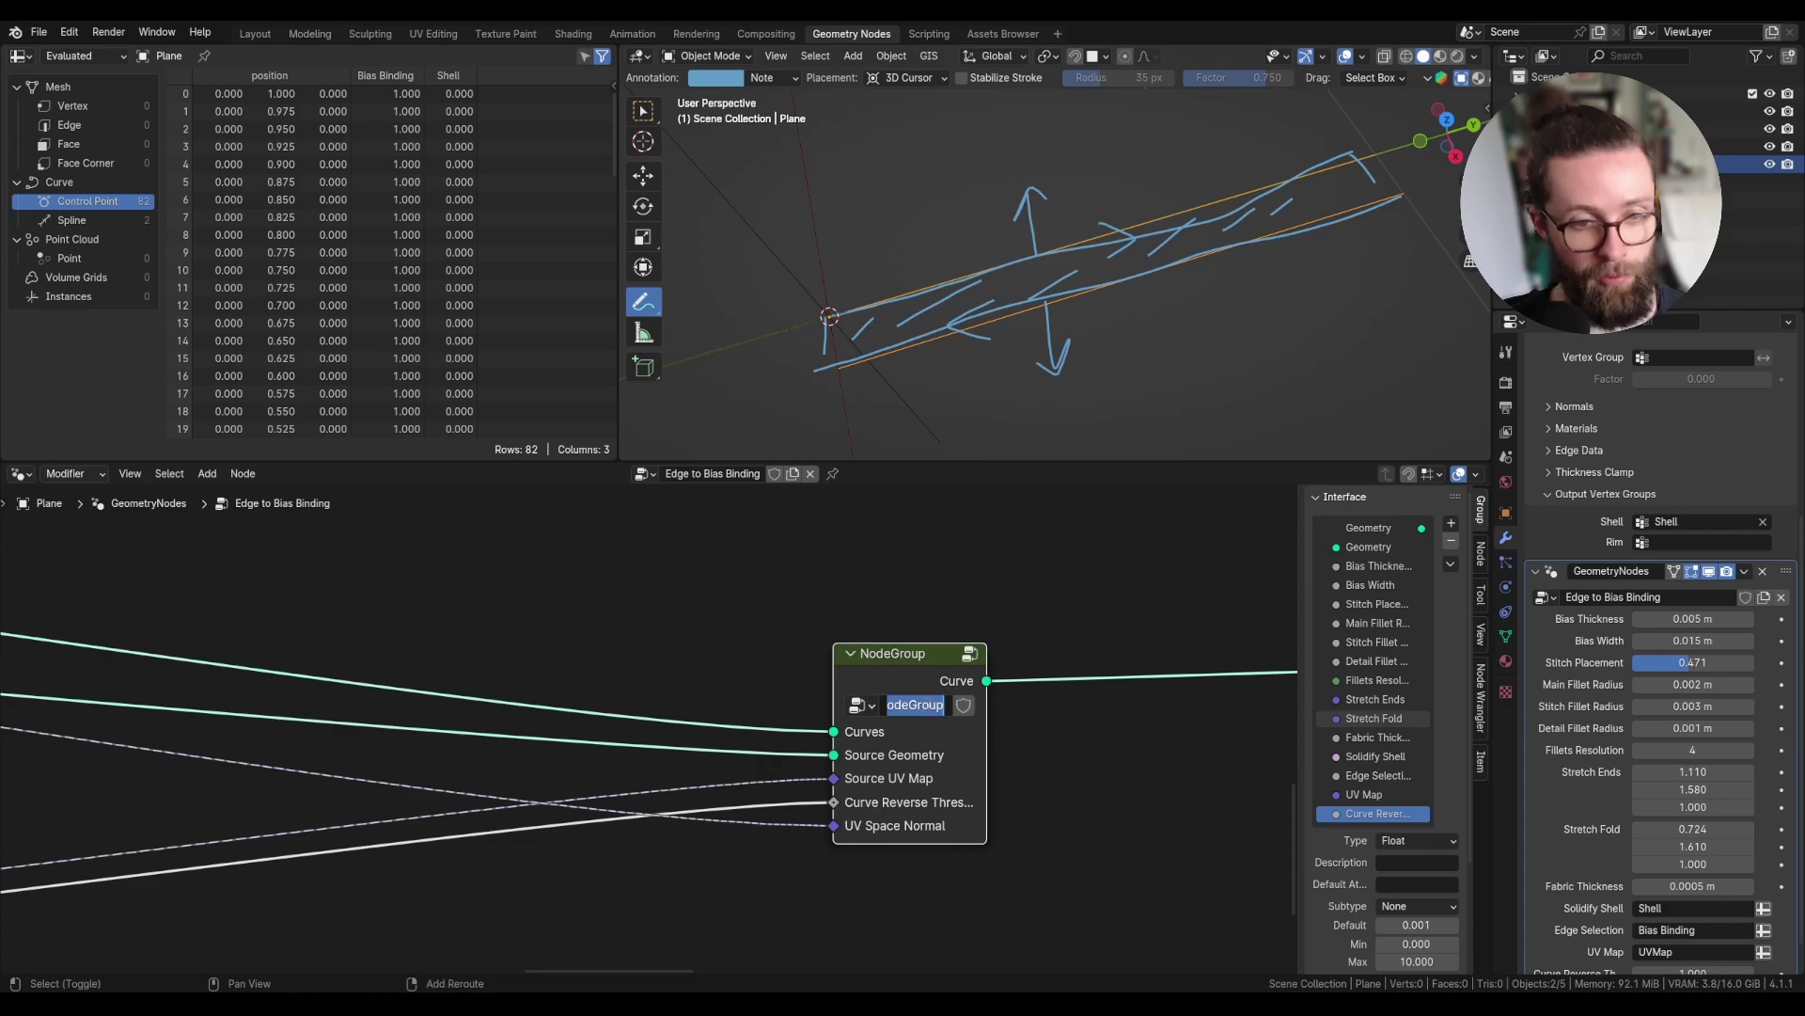
pyautogui.write('Fix Curve')
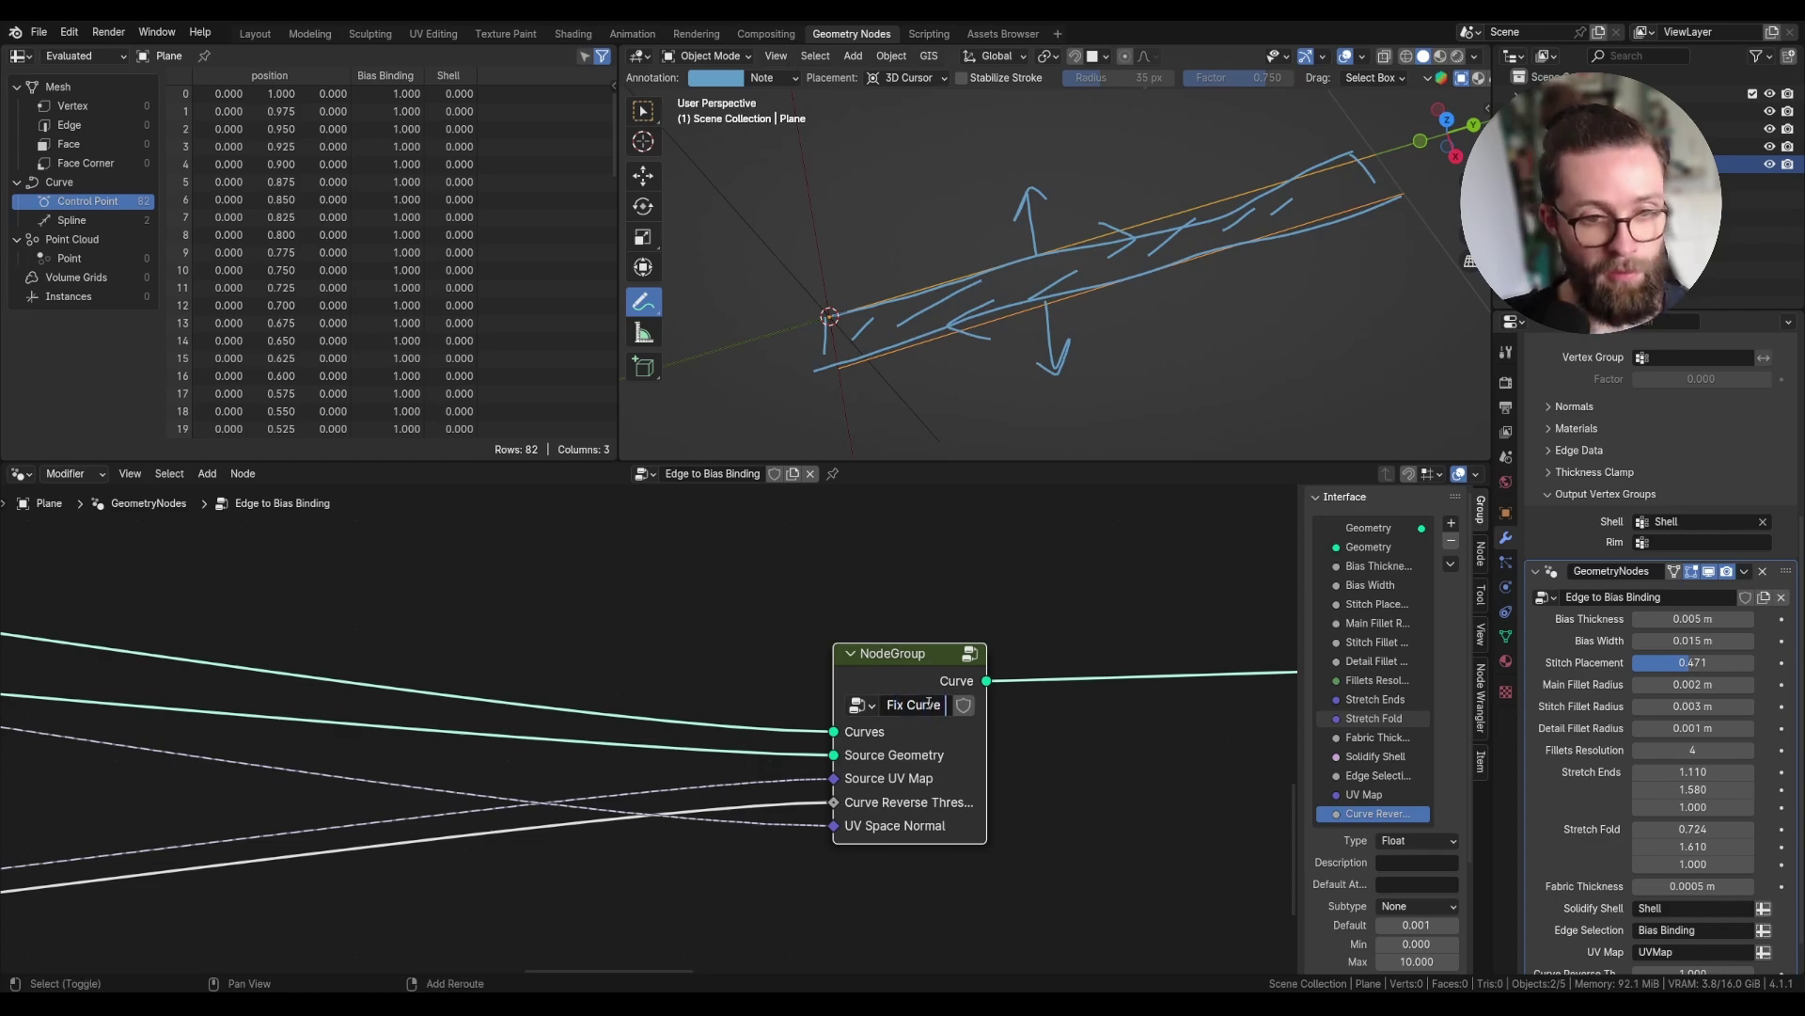
pyautogui.write(' Direction')
pyautogui.press('Return')
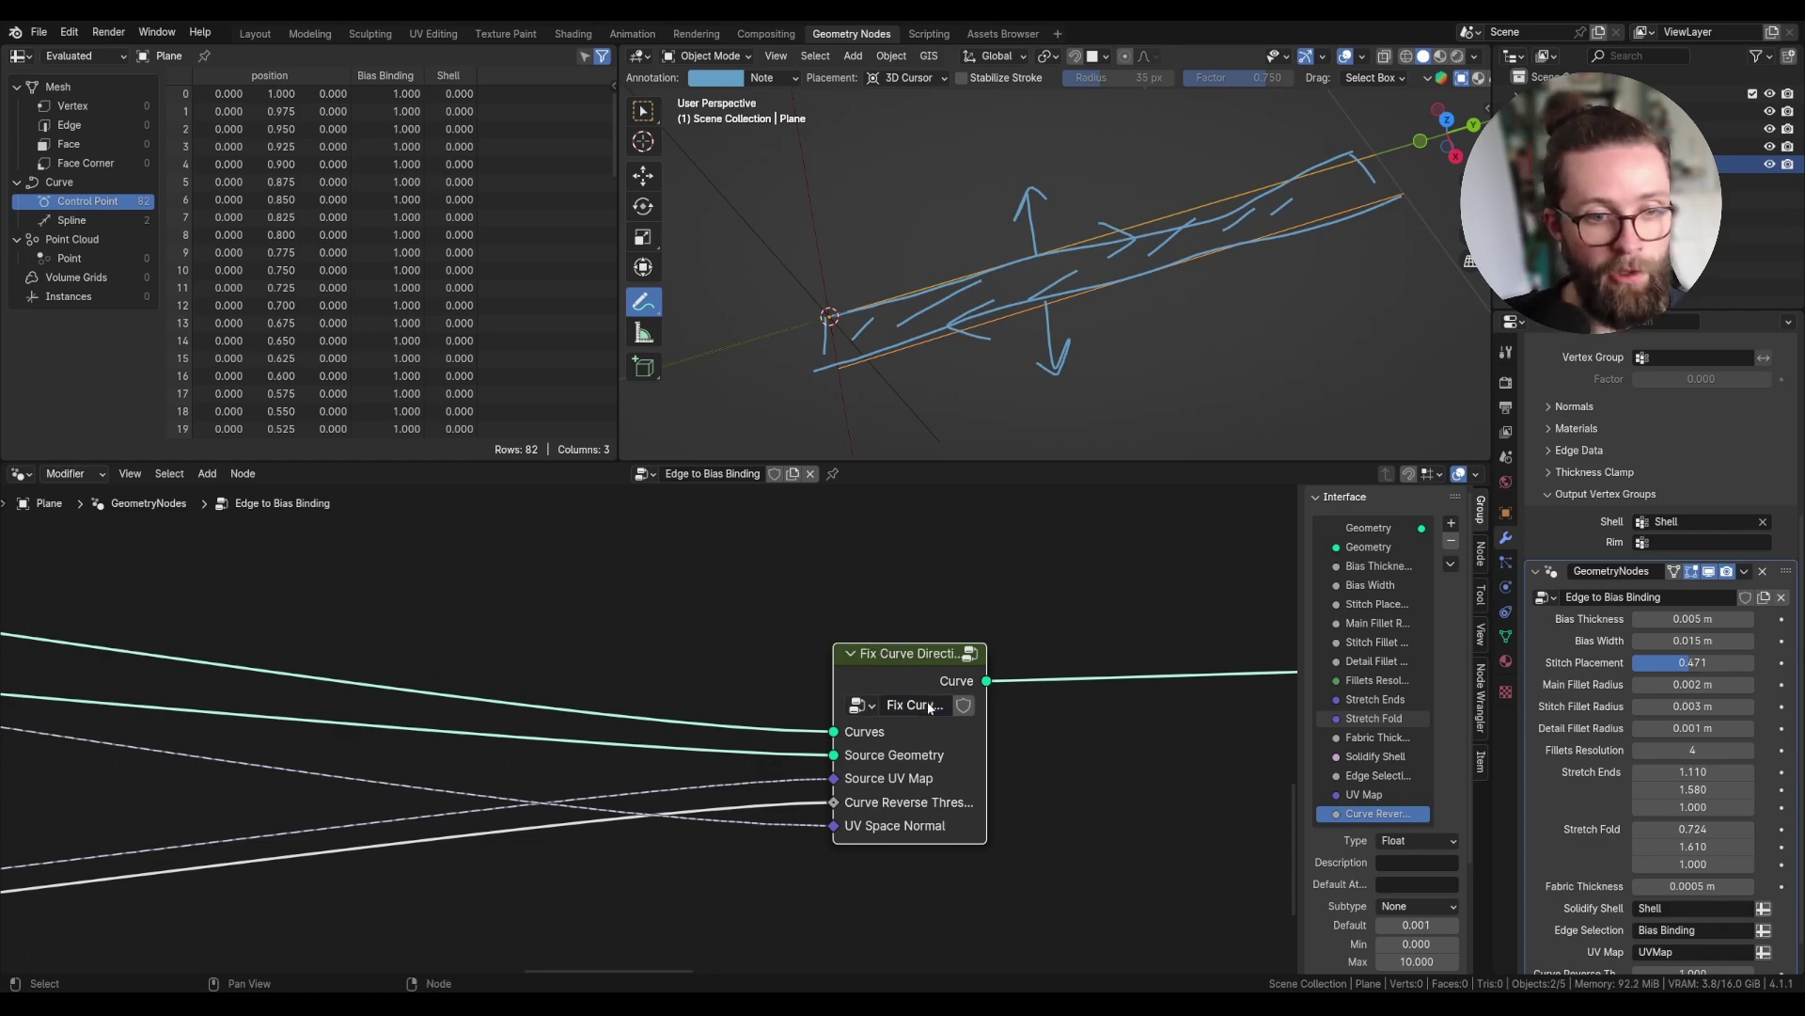
# - Move the Fix Curve Direction node closer to the Curve Pre Process frame, beside the Mesh to Curve node
pyautogui.scroll(-2, 1016, 700)
pyautogui.scroll(-10, 1017, 700)
pyautogui.press('g')
pyautogui.click(715, 658)
pyautogui.scroll(4, 696, 654)
pyautogui.moveTo(658, 684); pyautogui.dragTo(824, 673, button='middle')
pyautogui.scroll(8, 768, 673)
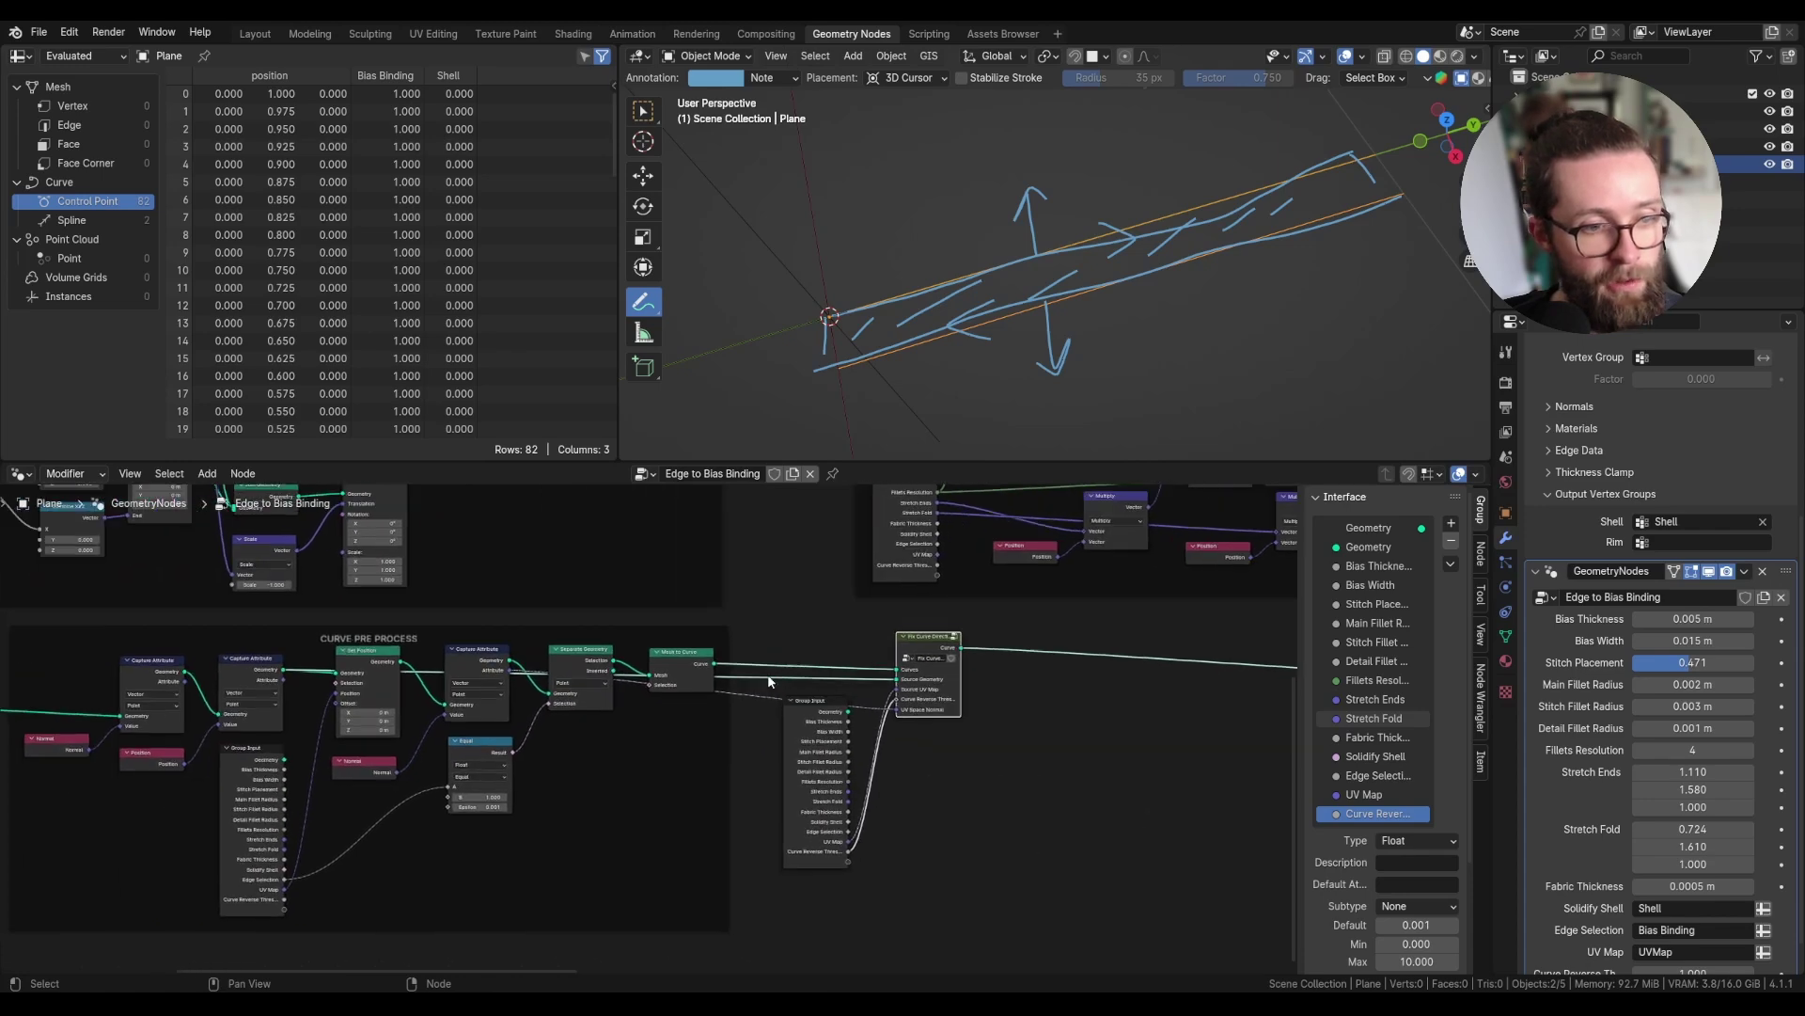
pyautogui.moveTo(430, 665); pyautogui.dragTo(531, 666, button='middle')
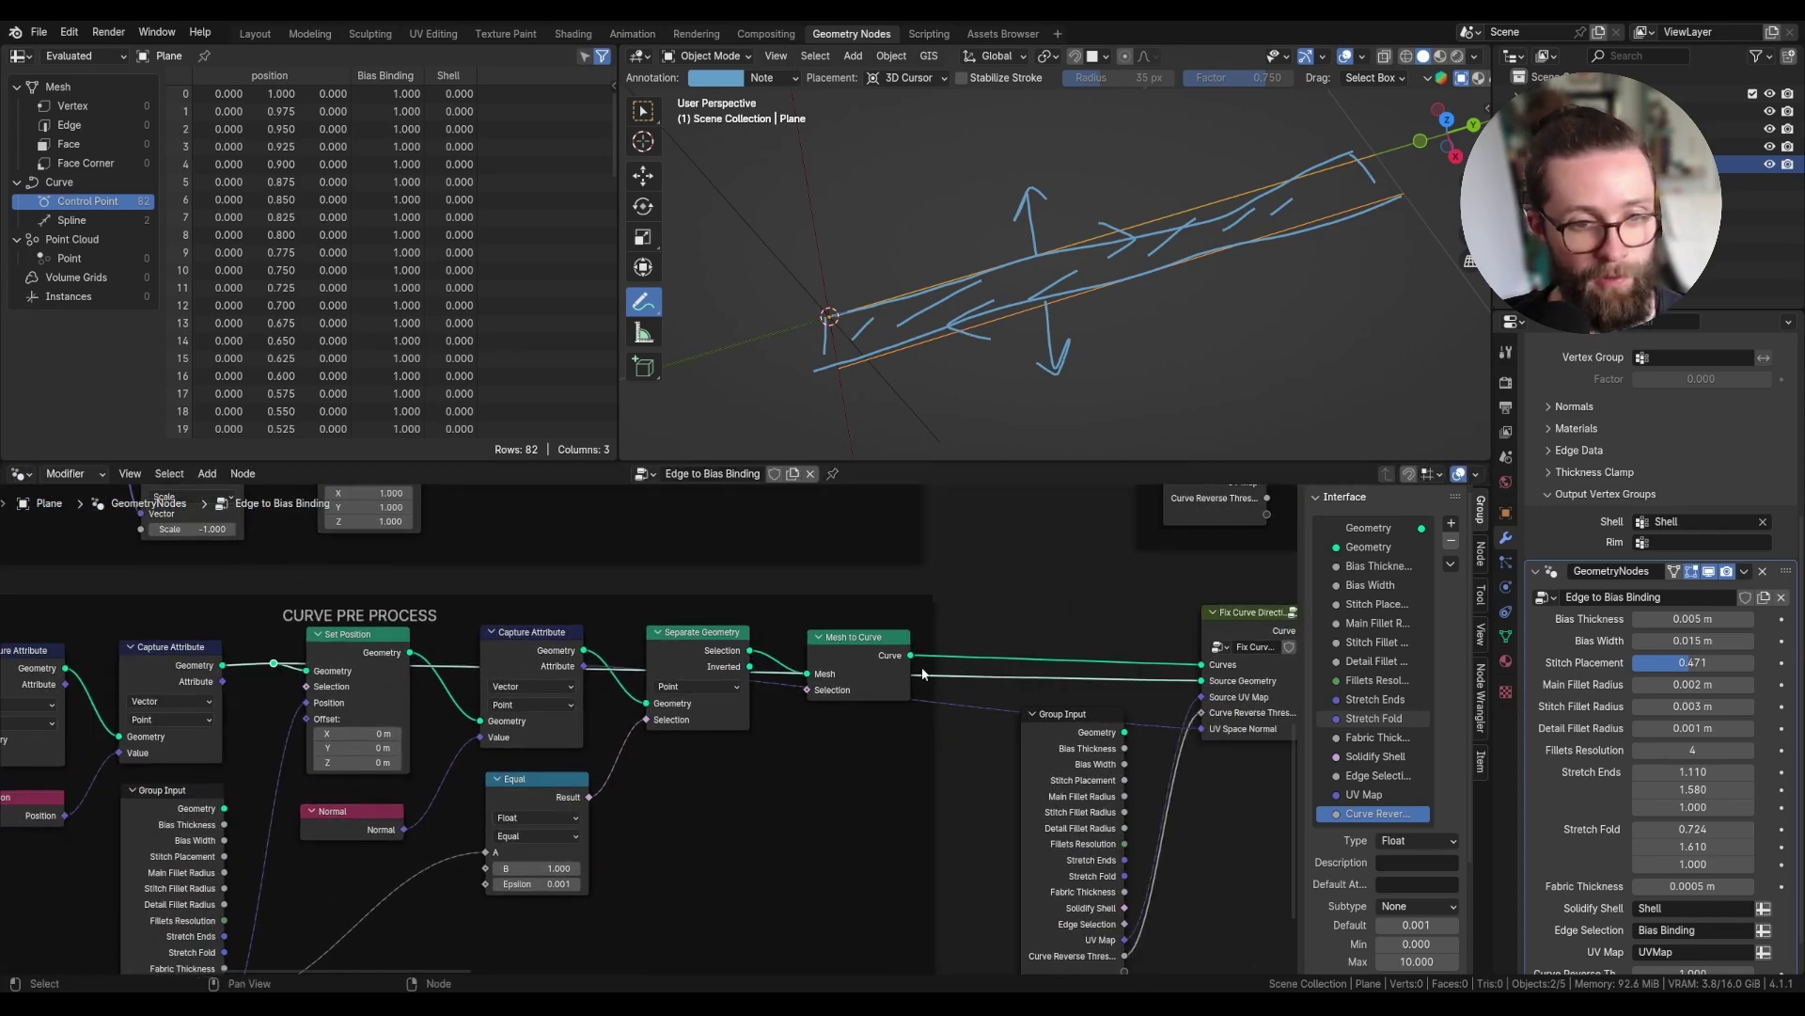
# - Add a Set Position node fed by the Curve output of Fix Curve Direction
pyautogui.moveTo(1188, 684); pyautogui.dragTo(917, 660, button='middle')
pyautogui.moveTo(1081, 606); pyautogui.dragTo(809, 617, button='middle')
pyautogui.click(765, 619)
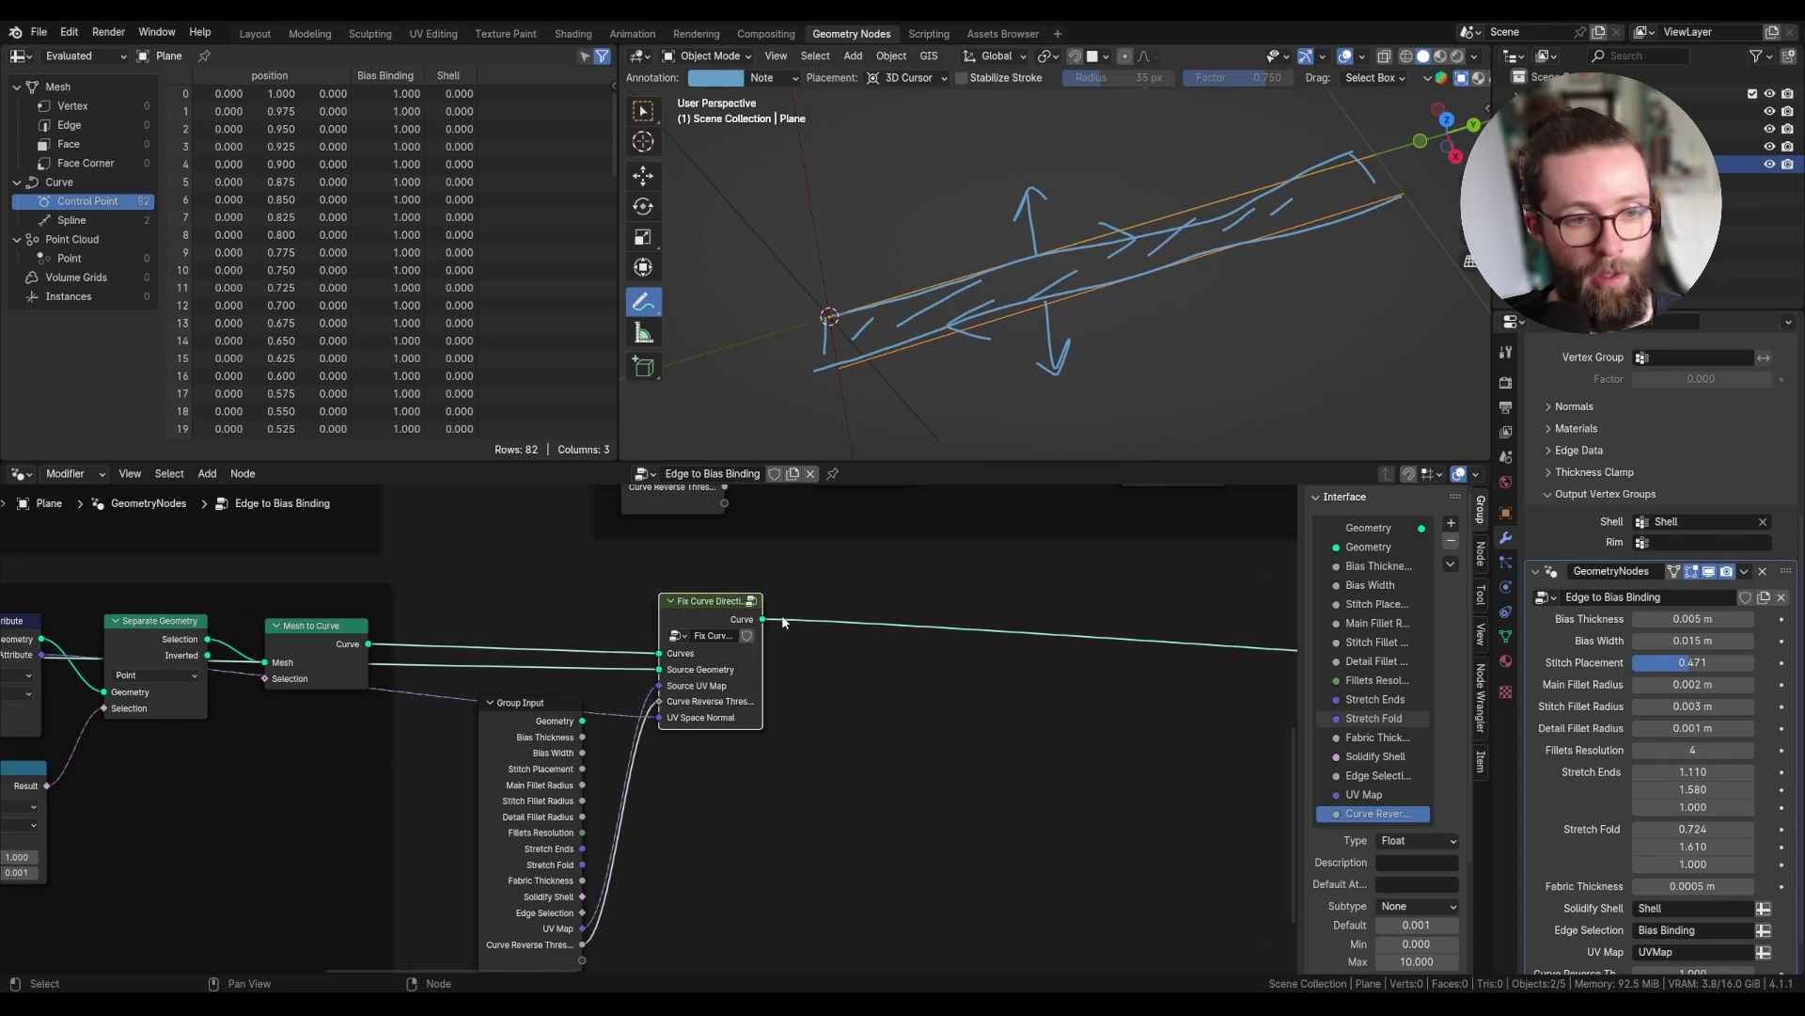
pyautogui.moveTo(763, 620); pyautogui.dragTo(920, 614)
pyautogui.write('s')
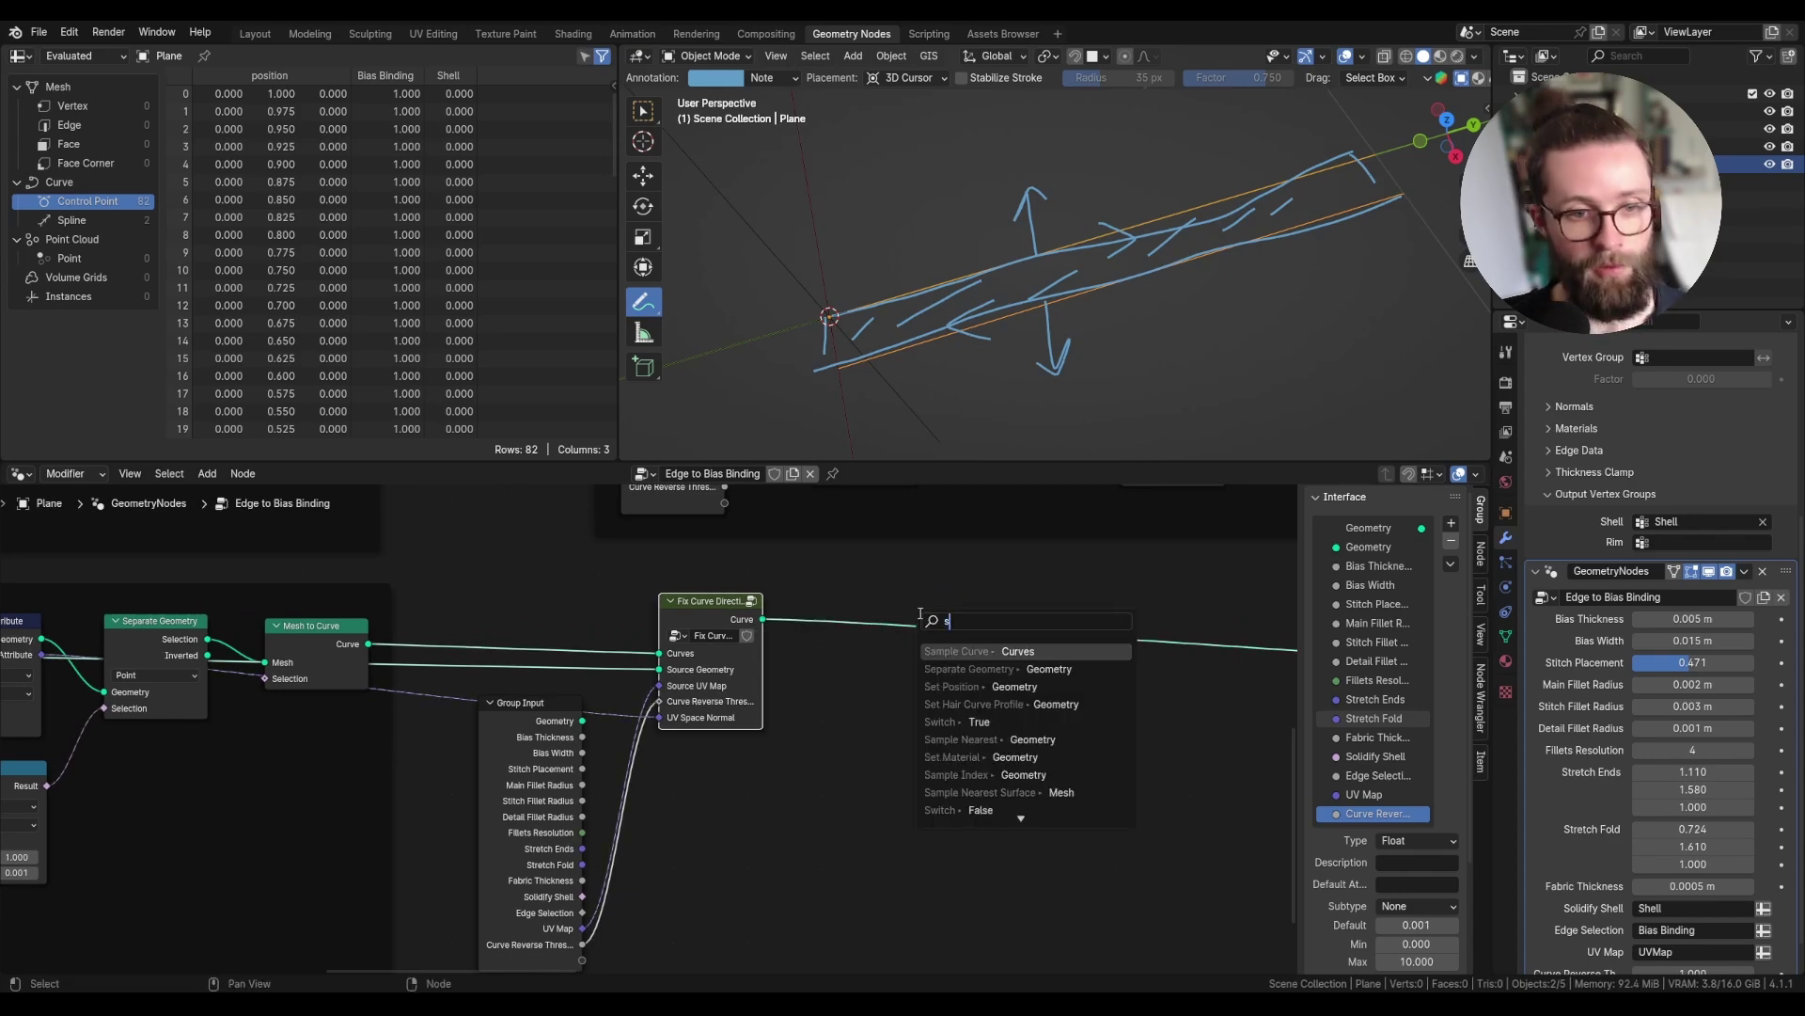
pyautogui.write('et p')
pyautogui.click(994, 648)
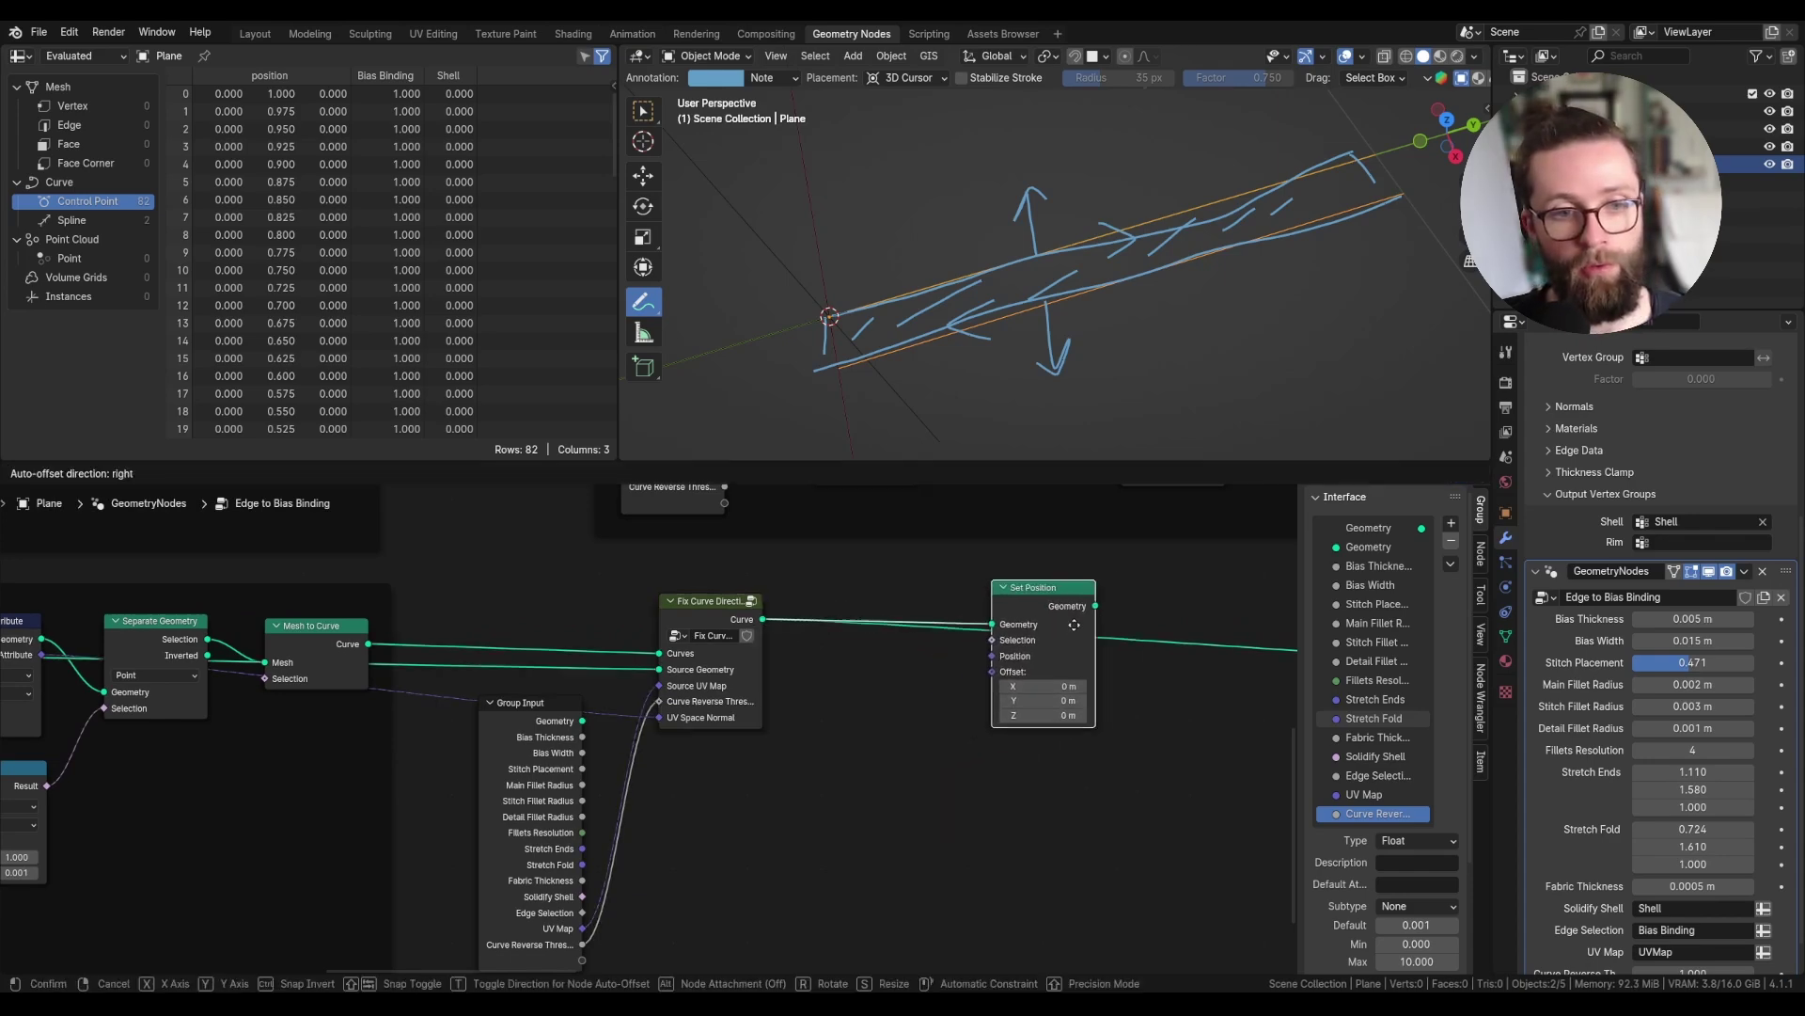
pyautogui.click(1097, 629)
pyautogui.scroll(-3, 1096, 629)
pyautogui.scroll(1, 1096, 628)
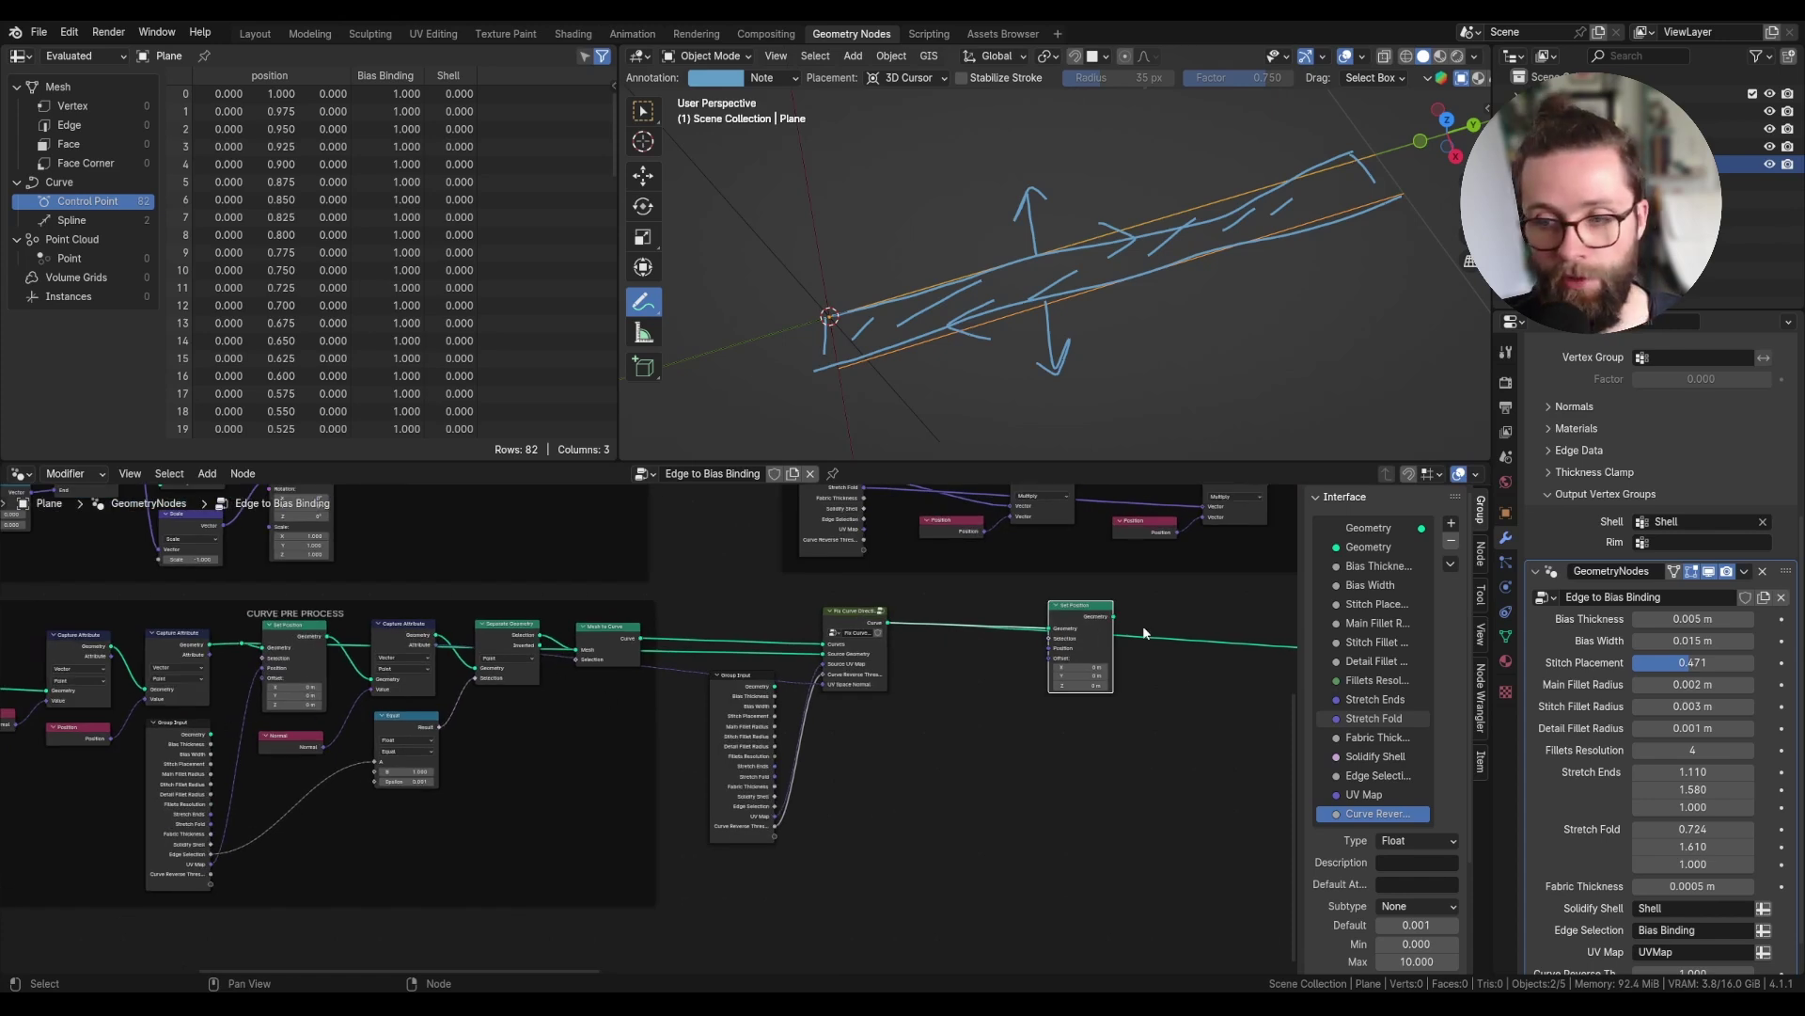
# - Link the captured position attribute to Set Position's Position input and connect its Geometry output to the downstream nodes
pyautogui.moveTo(1092, 614); pyautogui.dragTo(1108, 613)
pyautogui.moveTo(156, 687); pyautogui.dragTo(269, 671, button='middle')
pyautogui.scroll(1, 512, 651)
pyautogui.scroll(2, 256, 642)
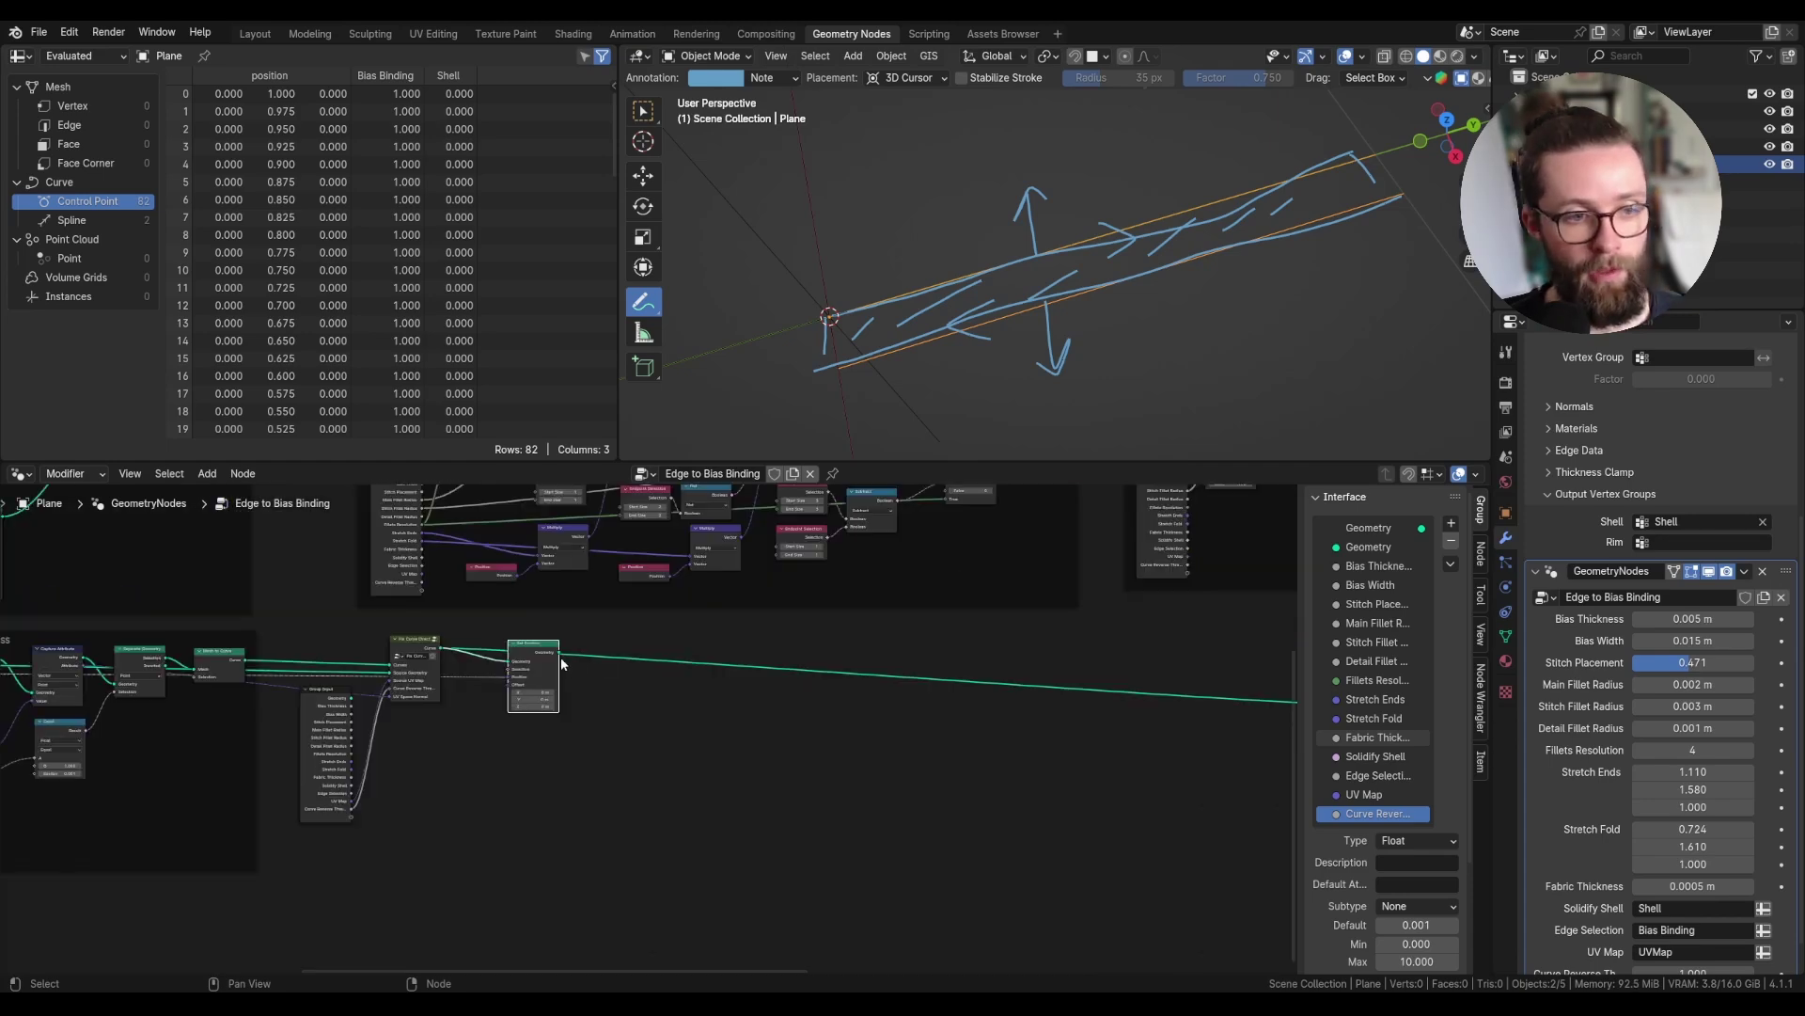
pyautogui.moveTo(560, 653); pyautogui.dragTo(1148, 703)
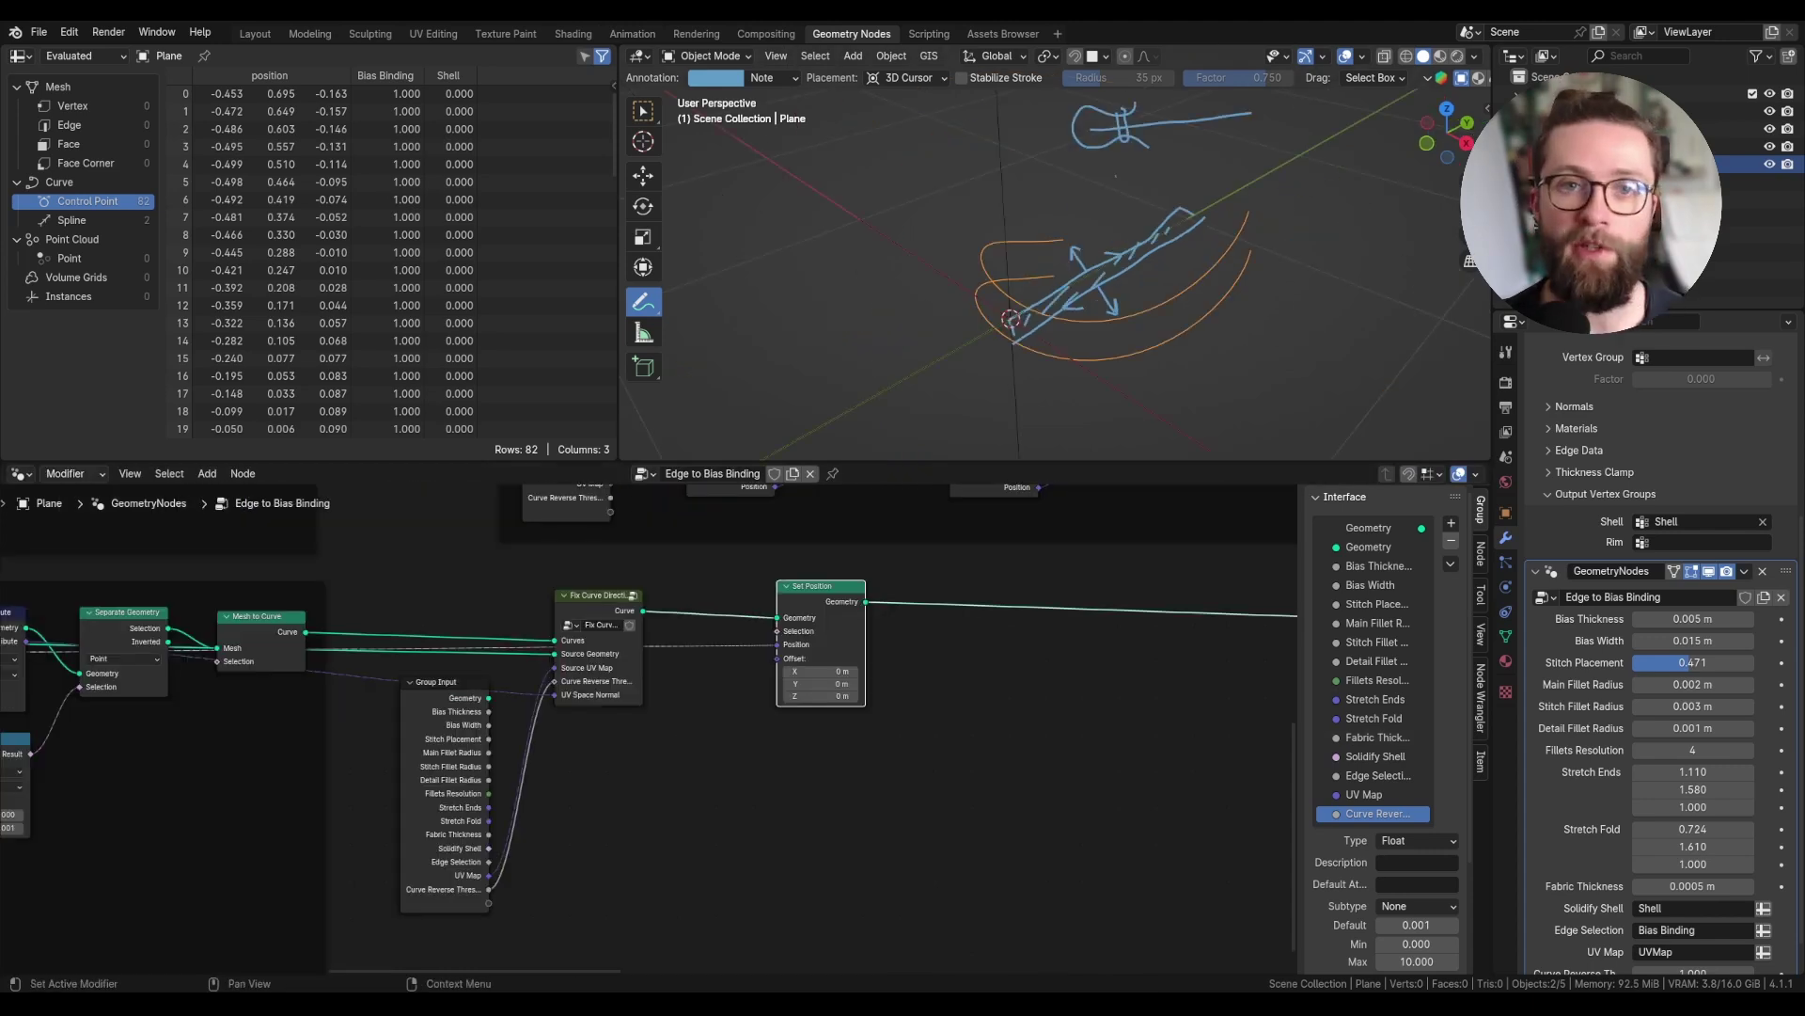
# - Space the Fix Curve Direction and Set Position nodes apart to leave room for another node between them
pyautogui.moveTo(557, 653)
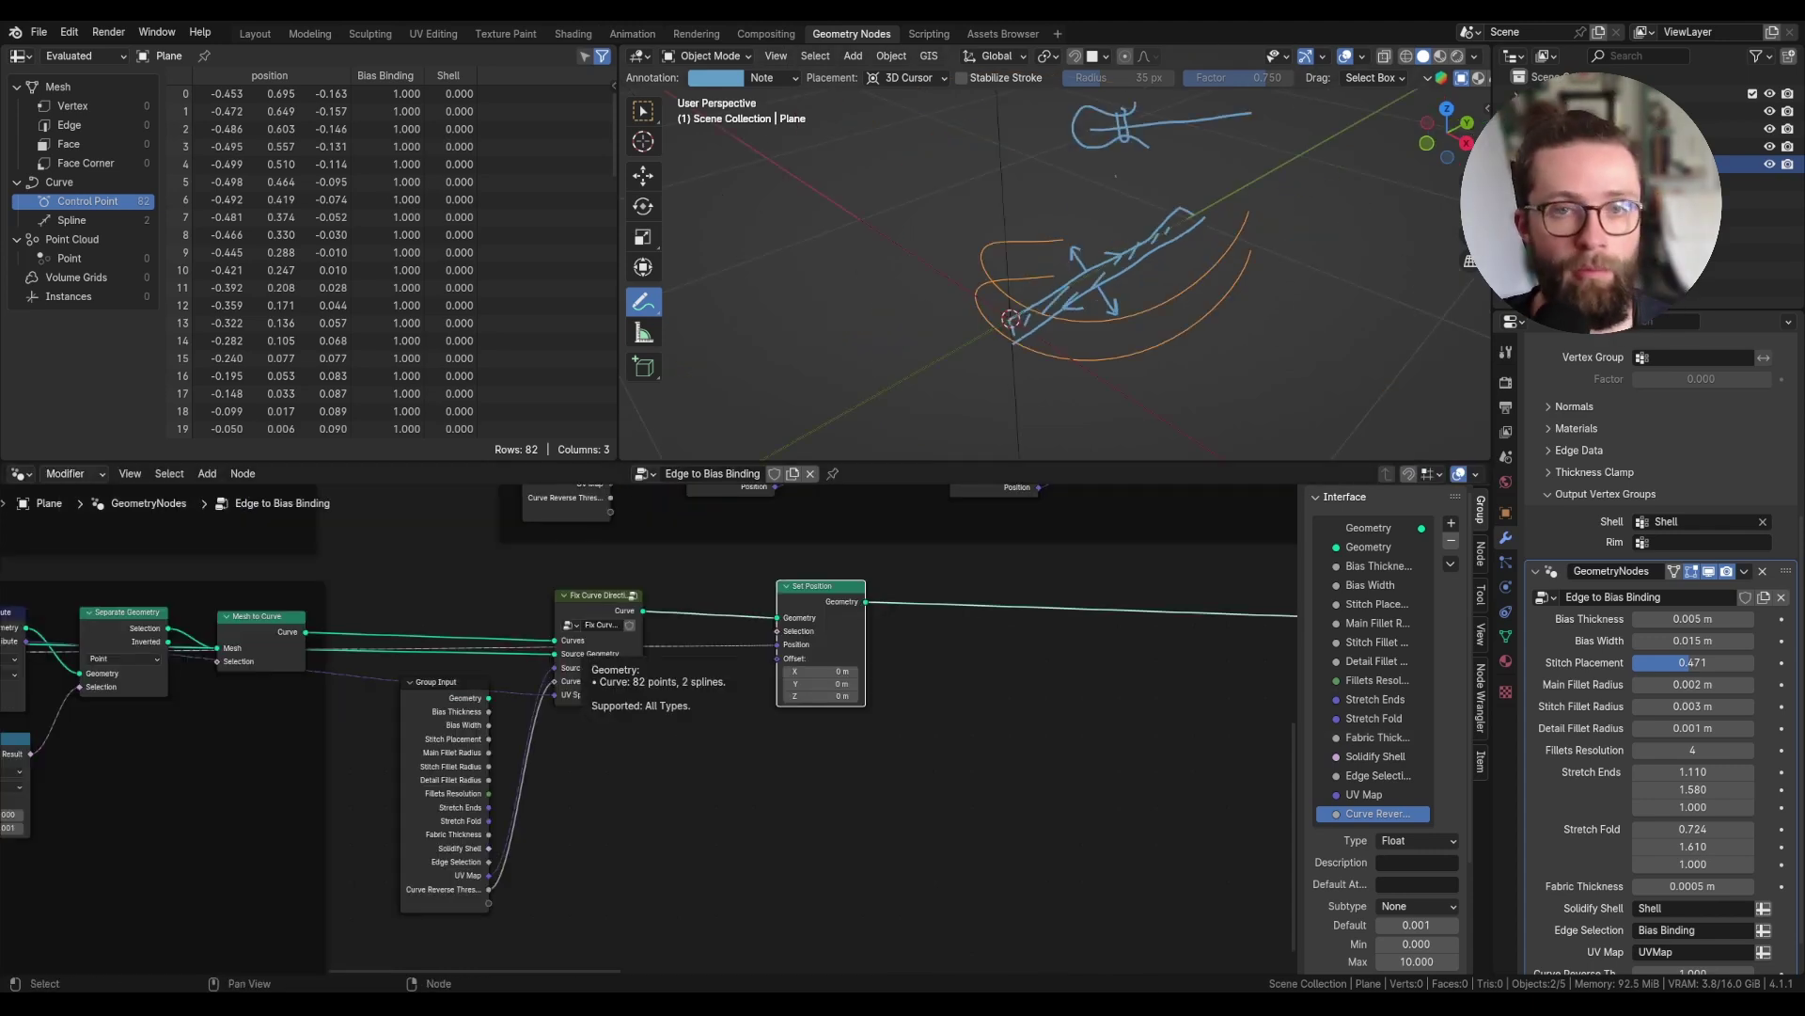
pyautogui.moveTo(607, 604); pyautogui.dragTo(629, 596)
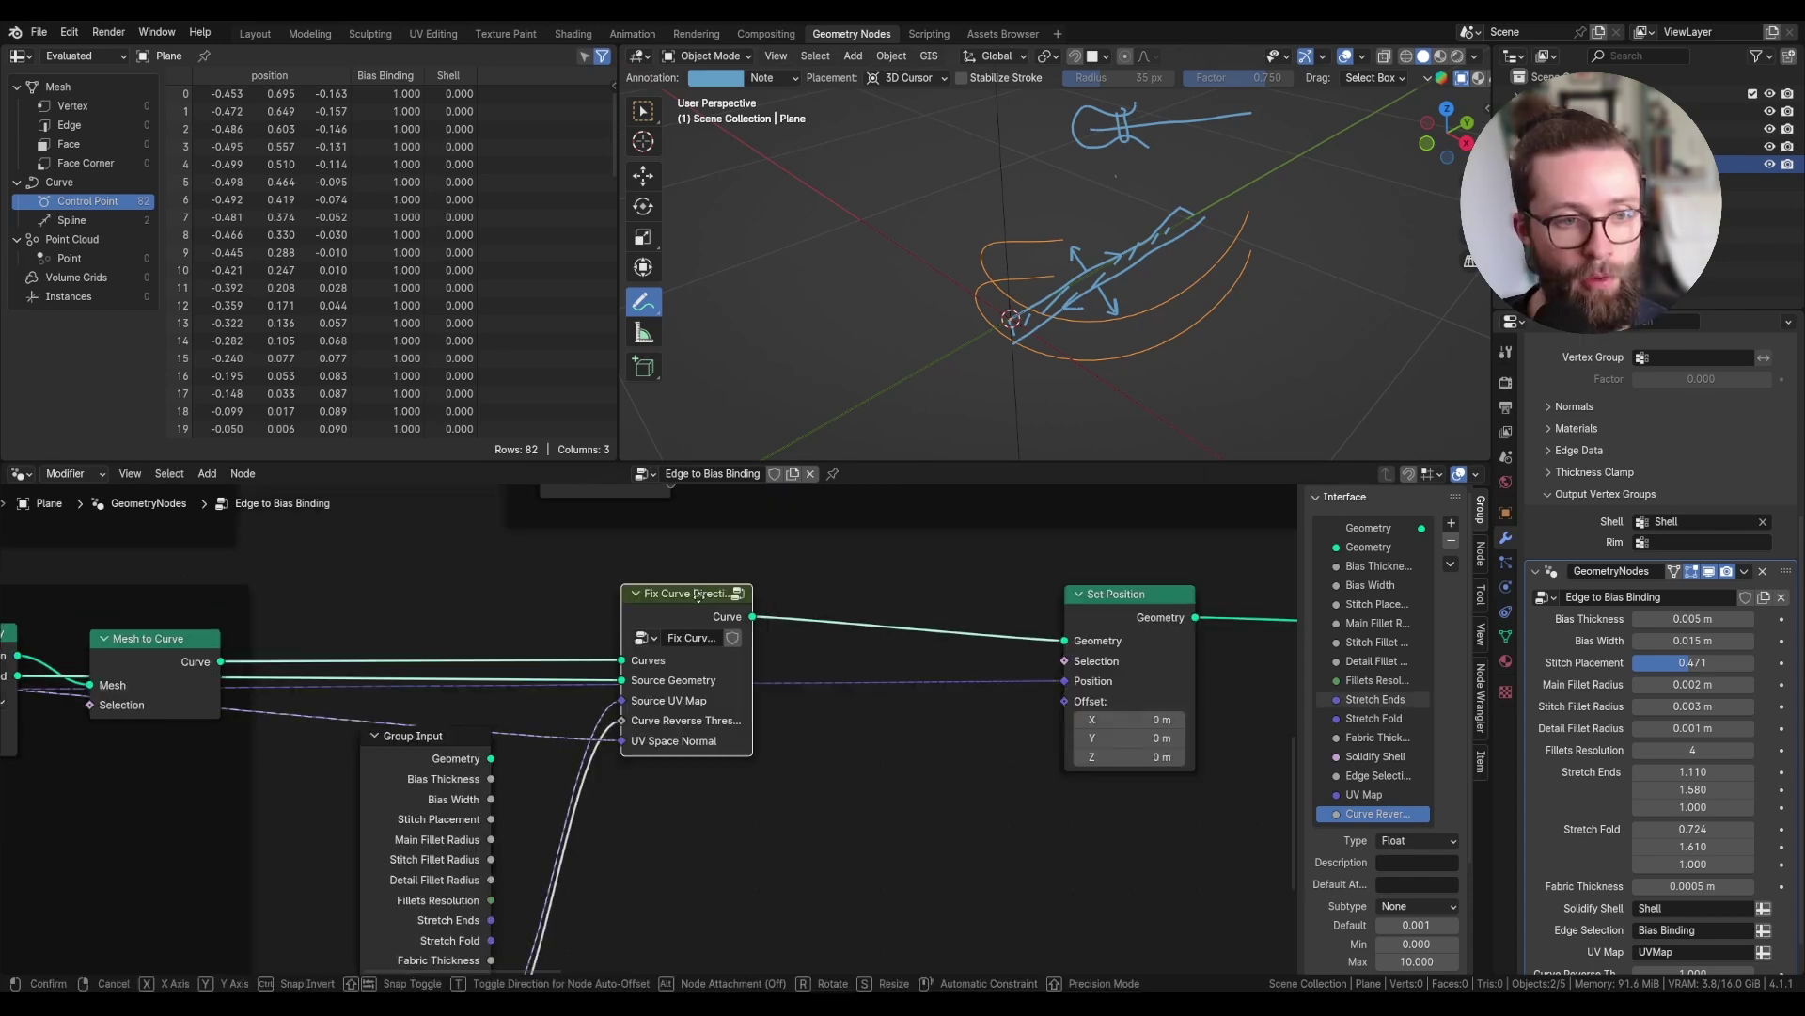
pyautogui.moveTo(692, 594); pyautogui.dragTo(694, 608)
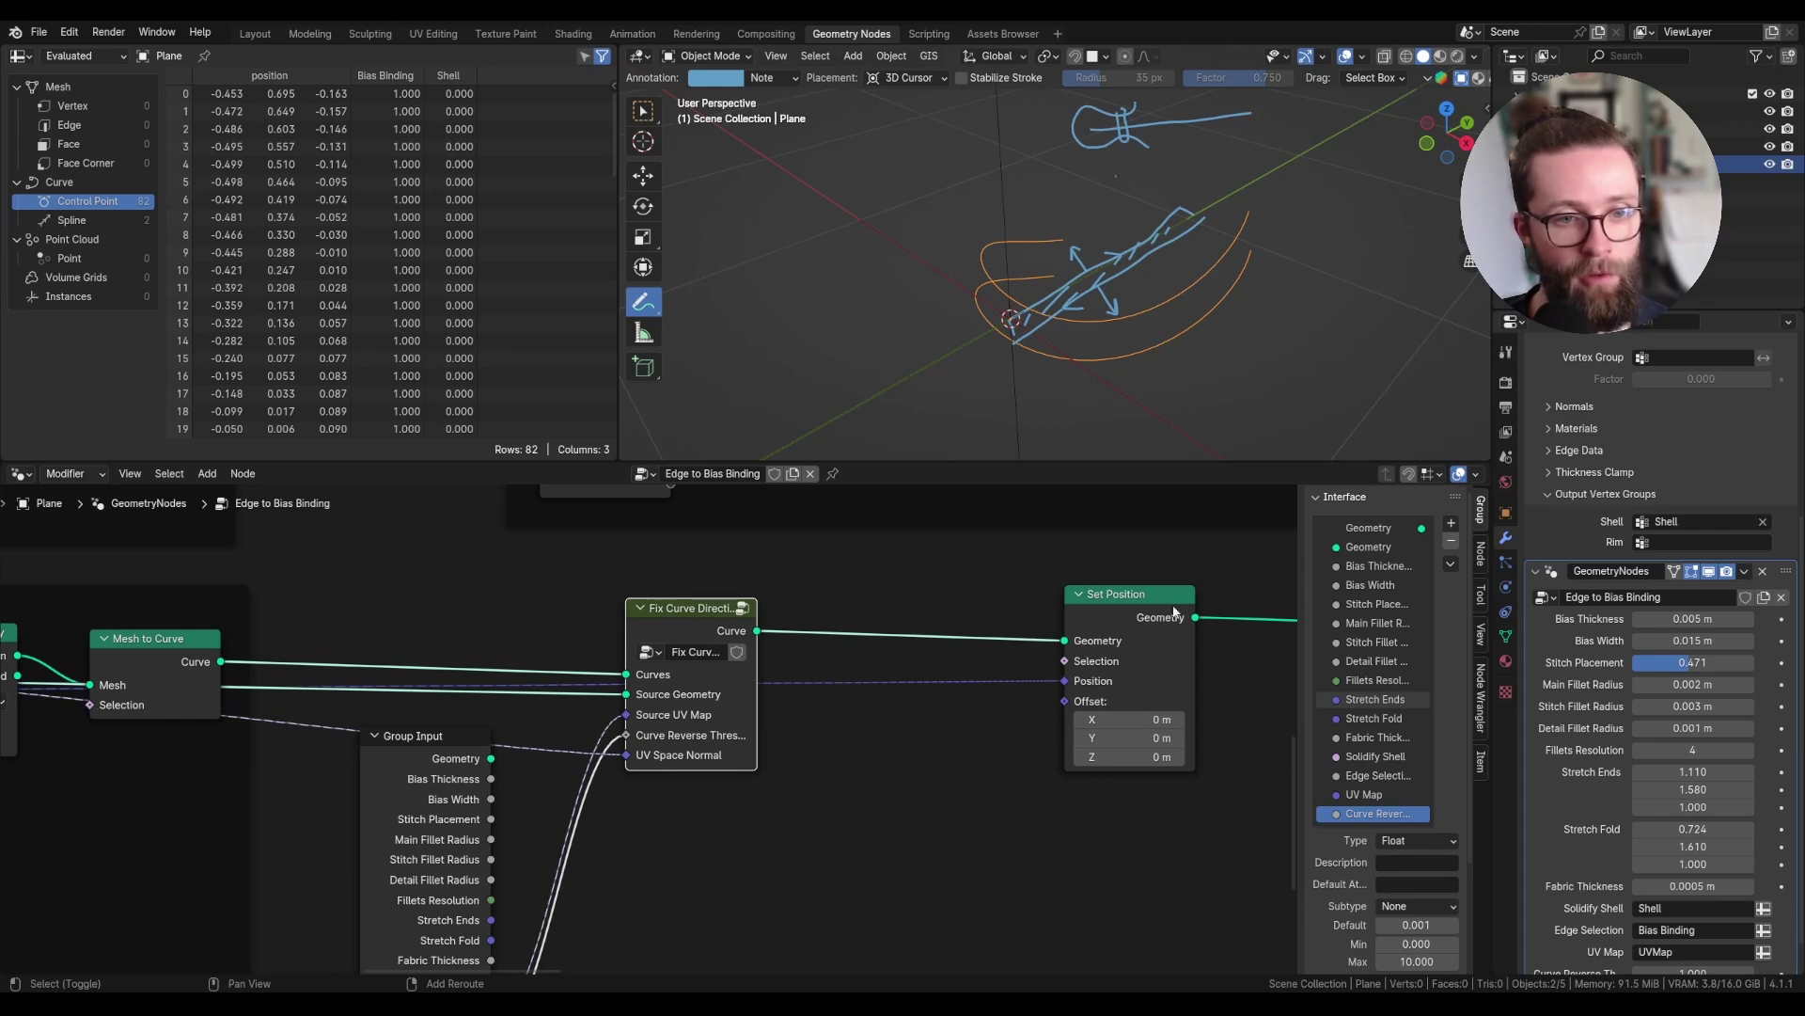
pyautogui.moveTo(1166, 612); pyautogui.dragTo(1189, 610)
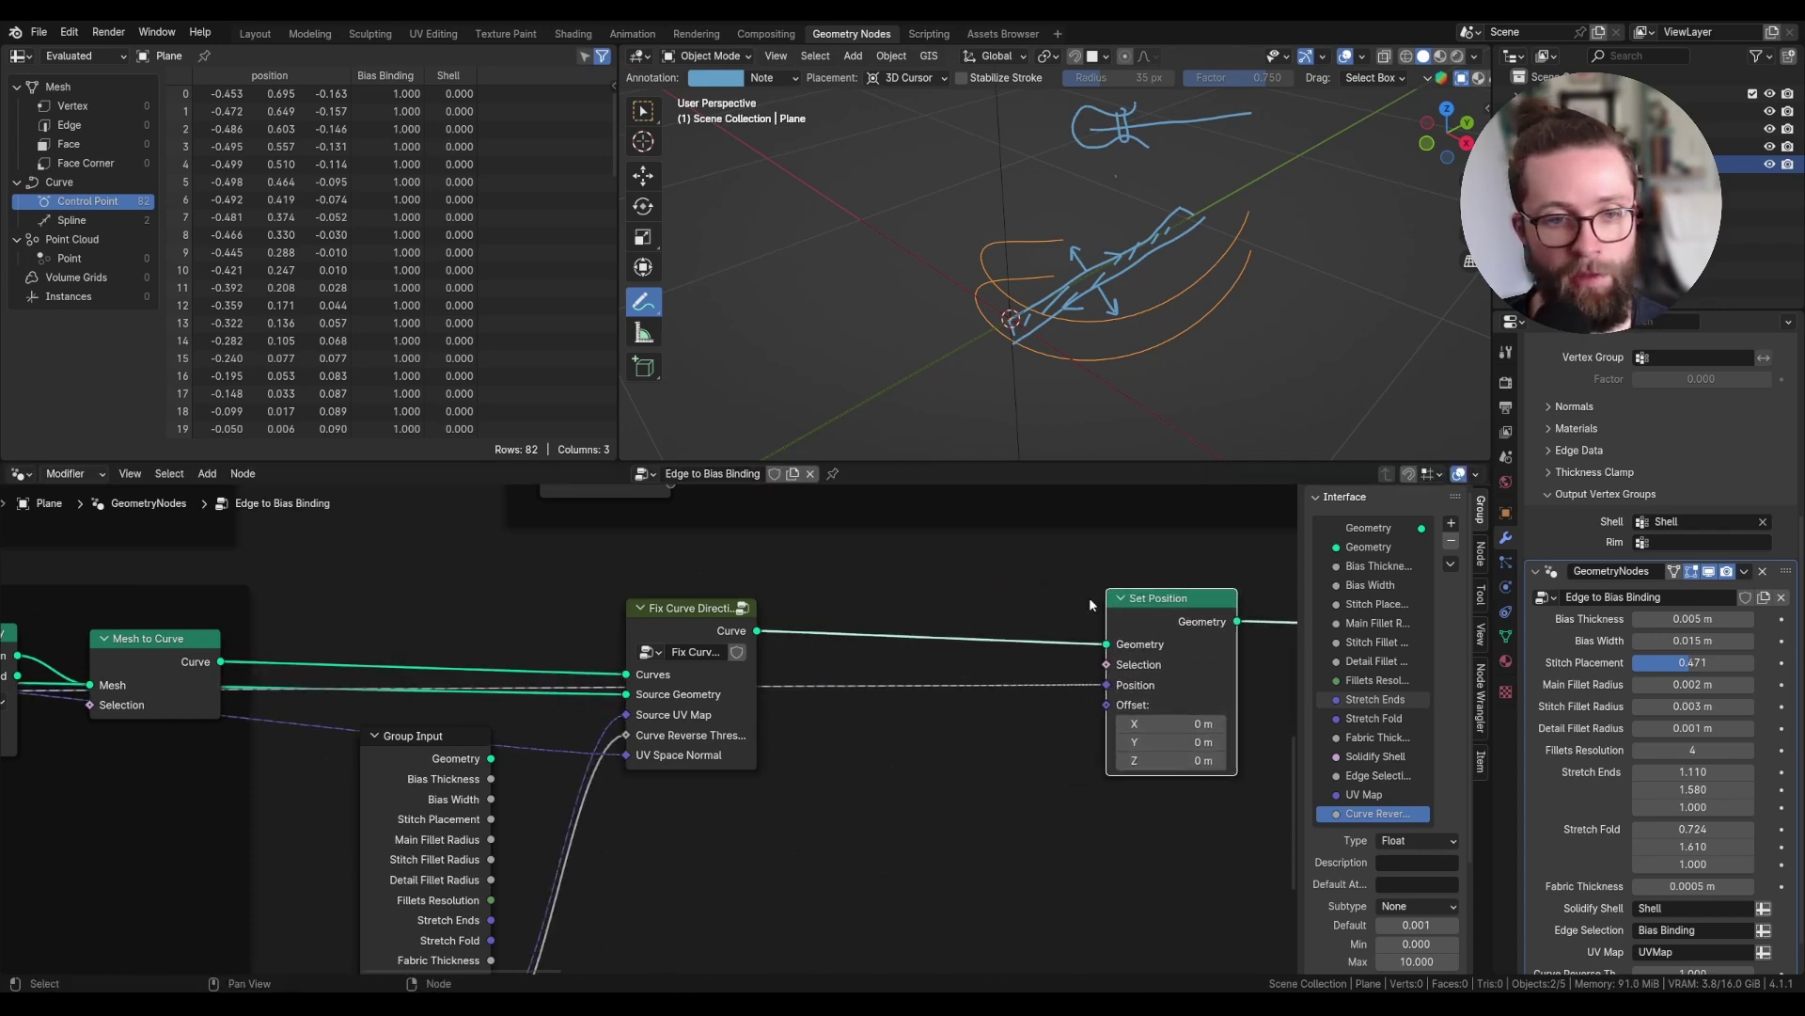
# - Insert a Store Named Attribute node between Fix Curve Direction and Set Position
pyautogui.hotkey('shift', 'a')
pyautogui.write('set')
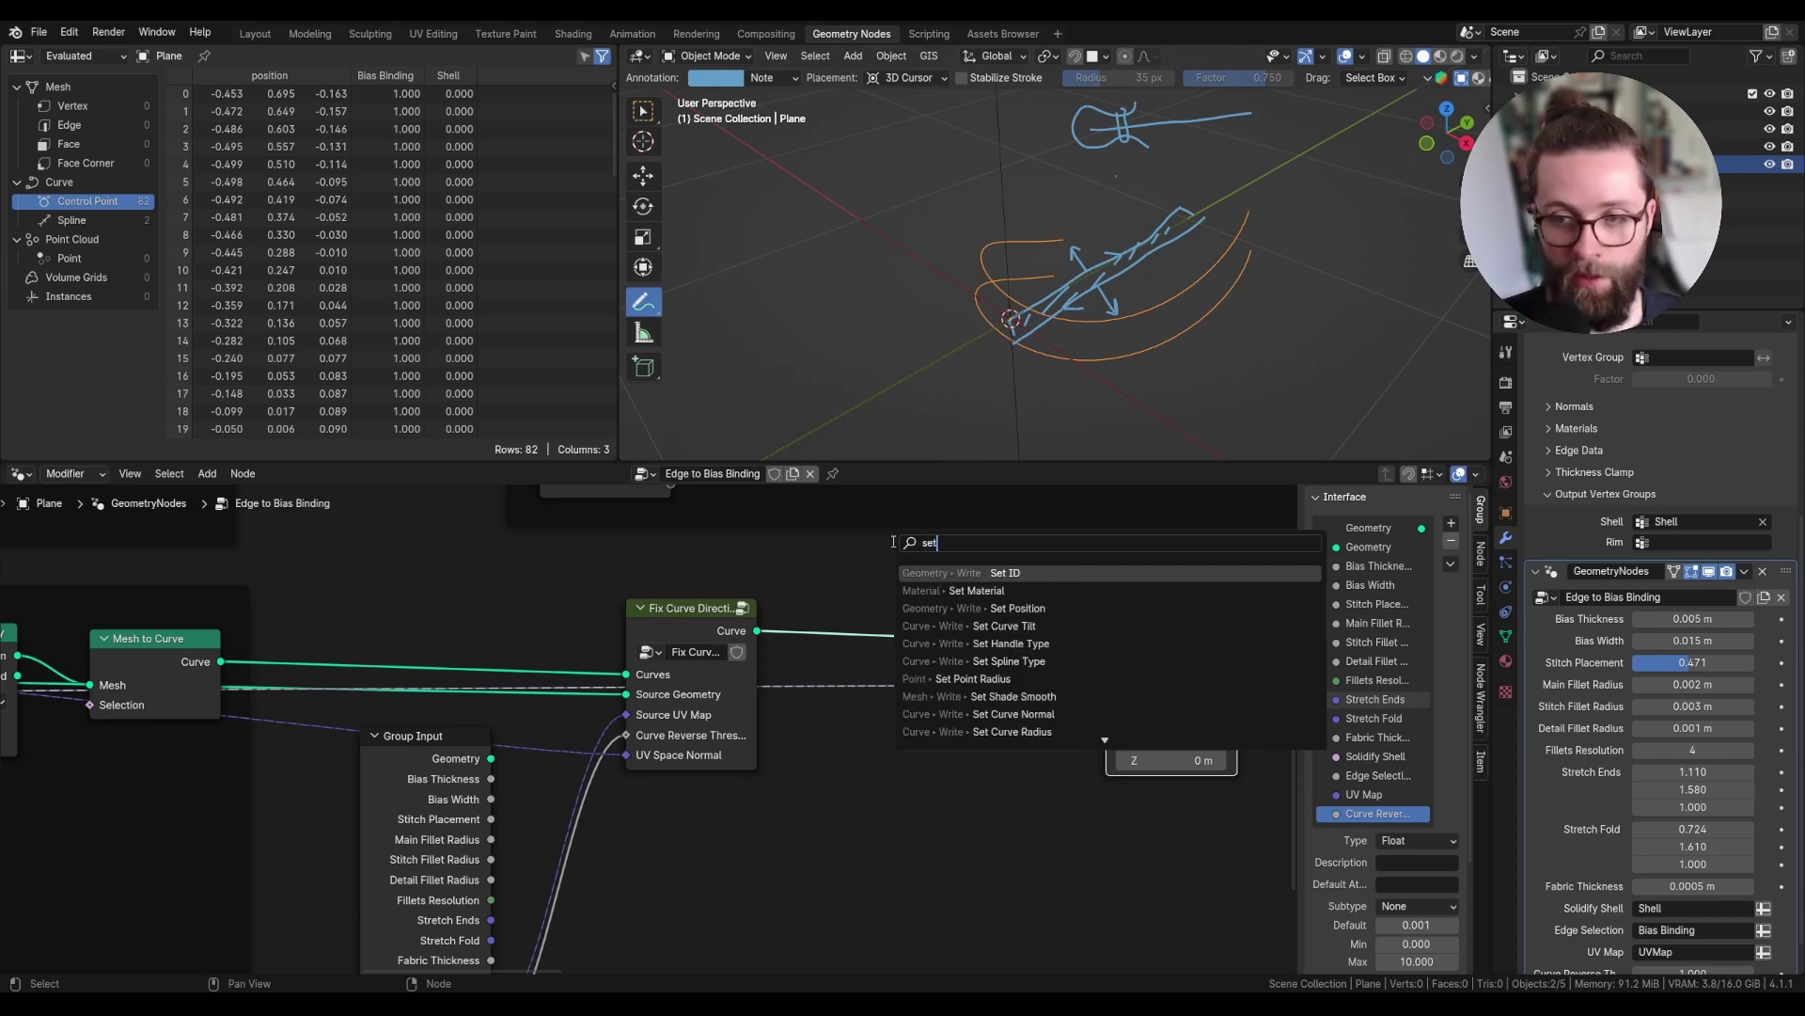
pyautogui.press('BackSpace')
pyautogui.press('BackSpace')
pyautogui.press('BackSpace')
pyautogui.write('store')
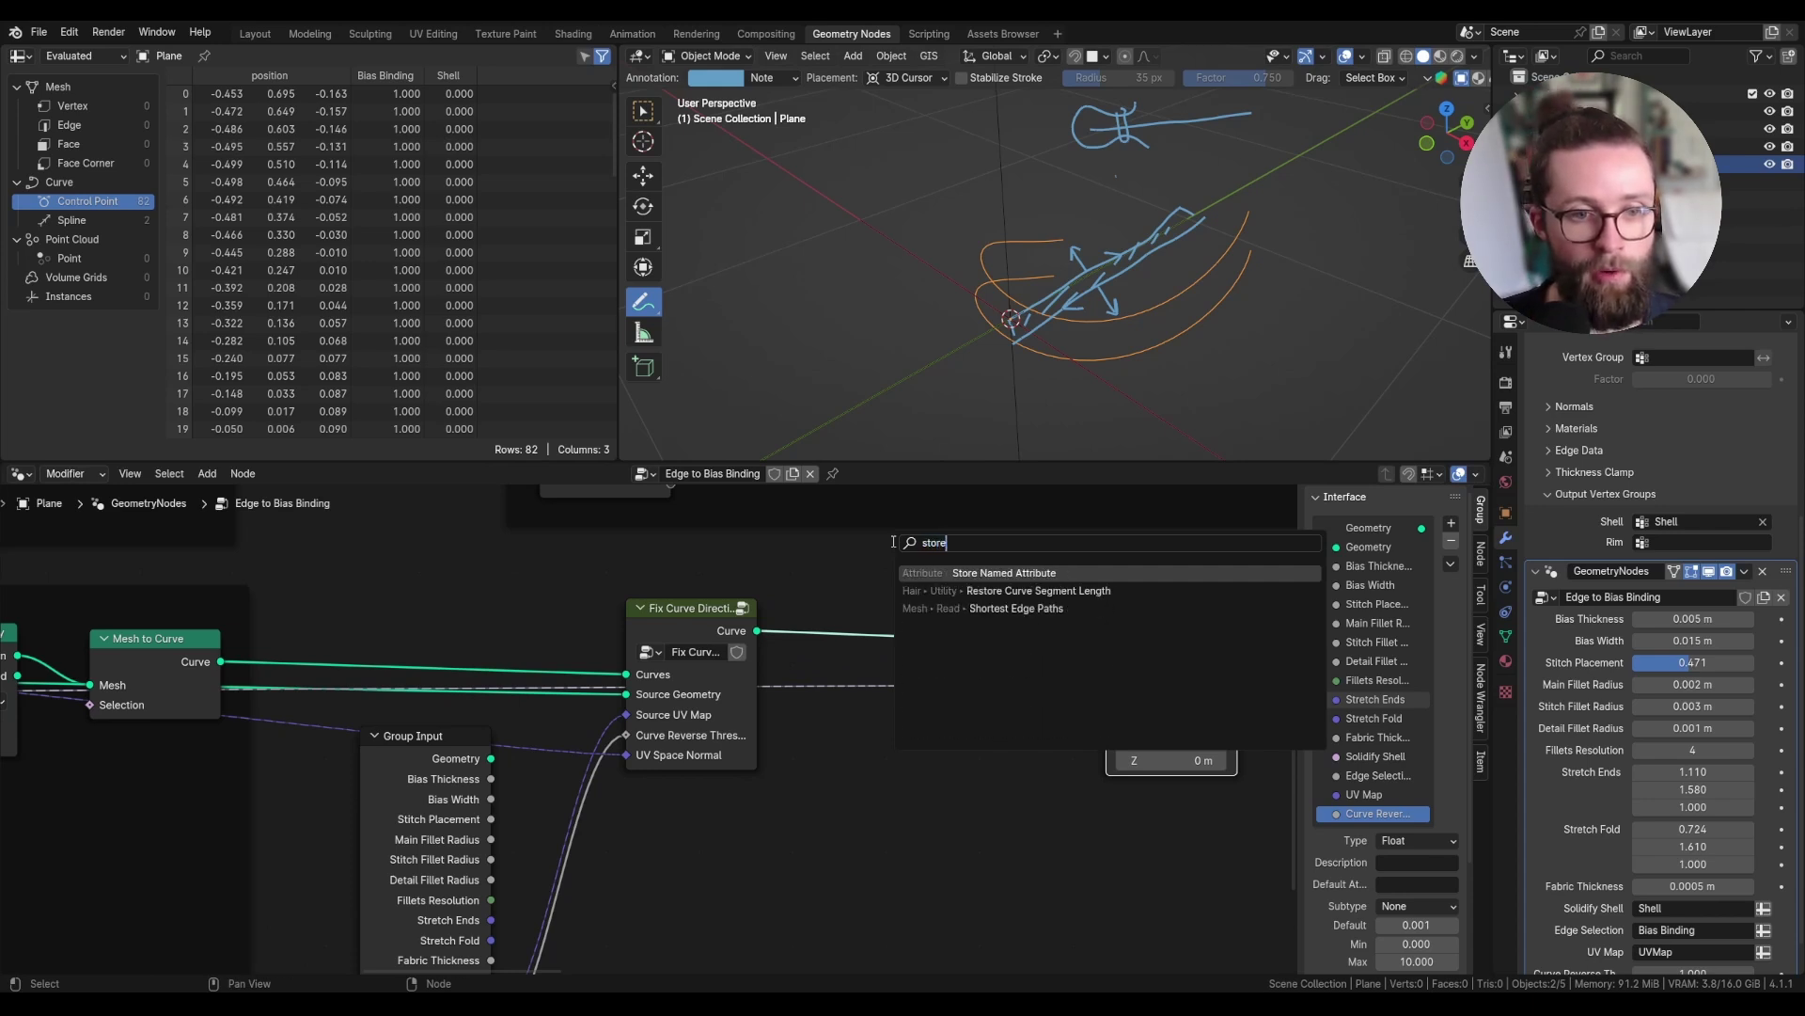
pyautogui.press('Return')
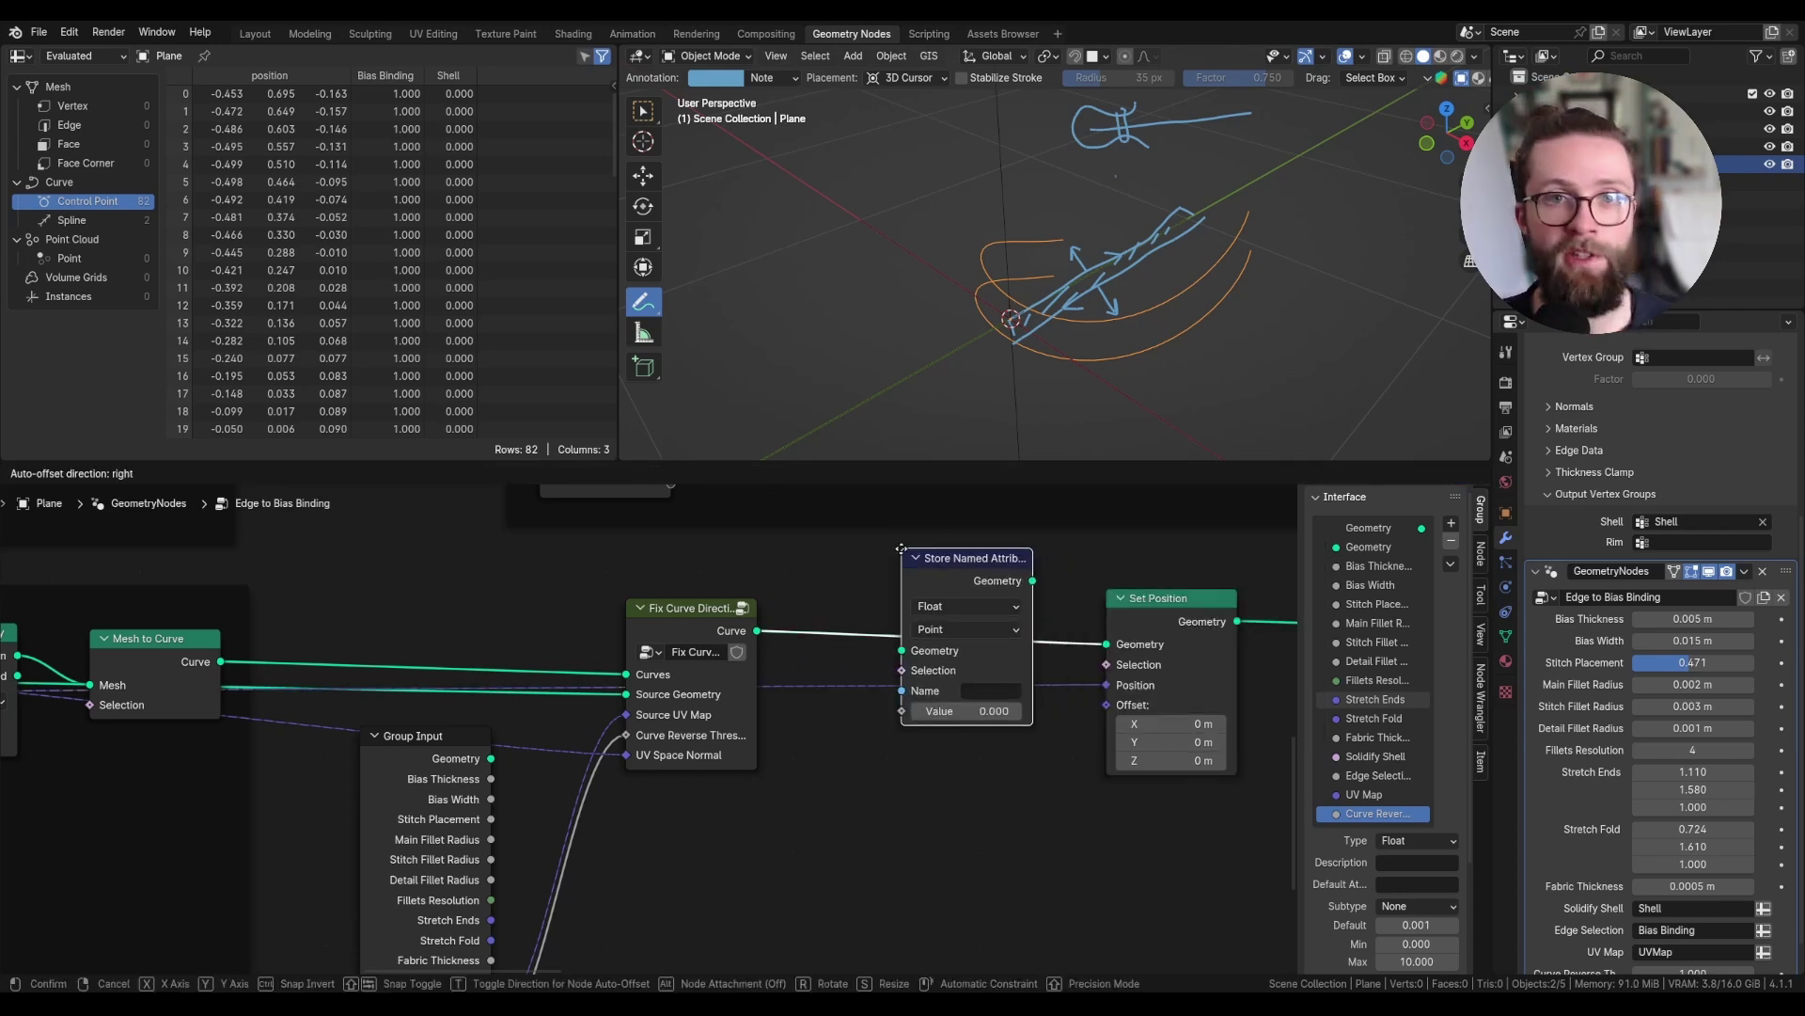
pyautogui.click(880, 571)
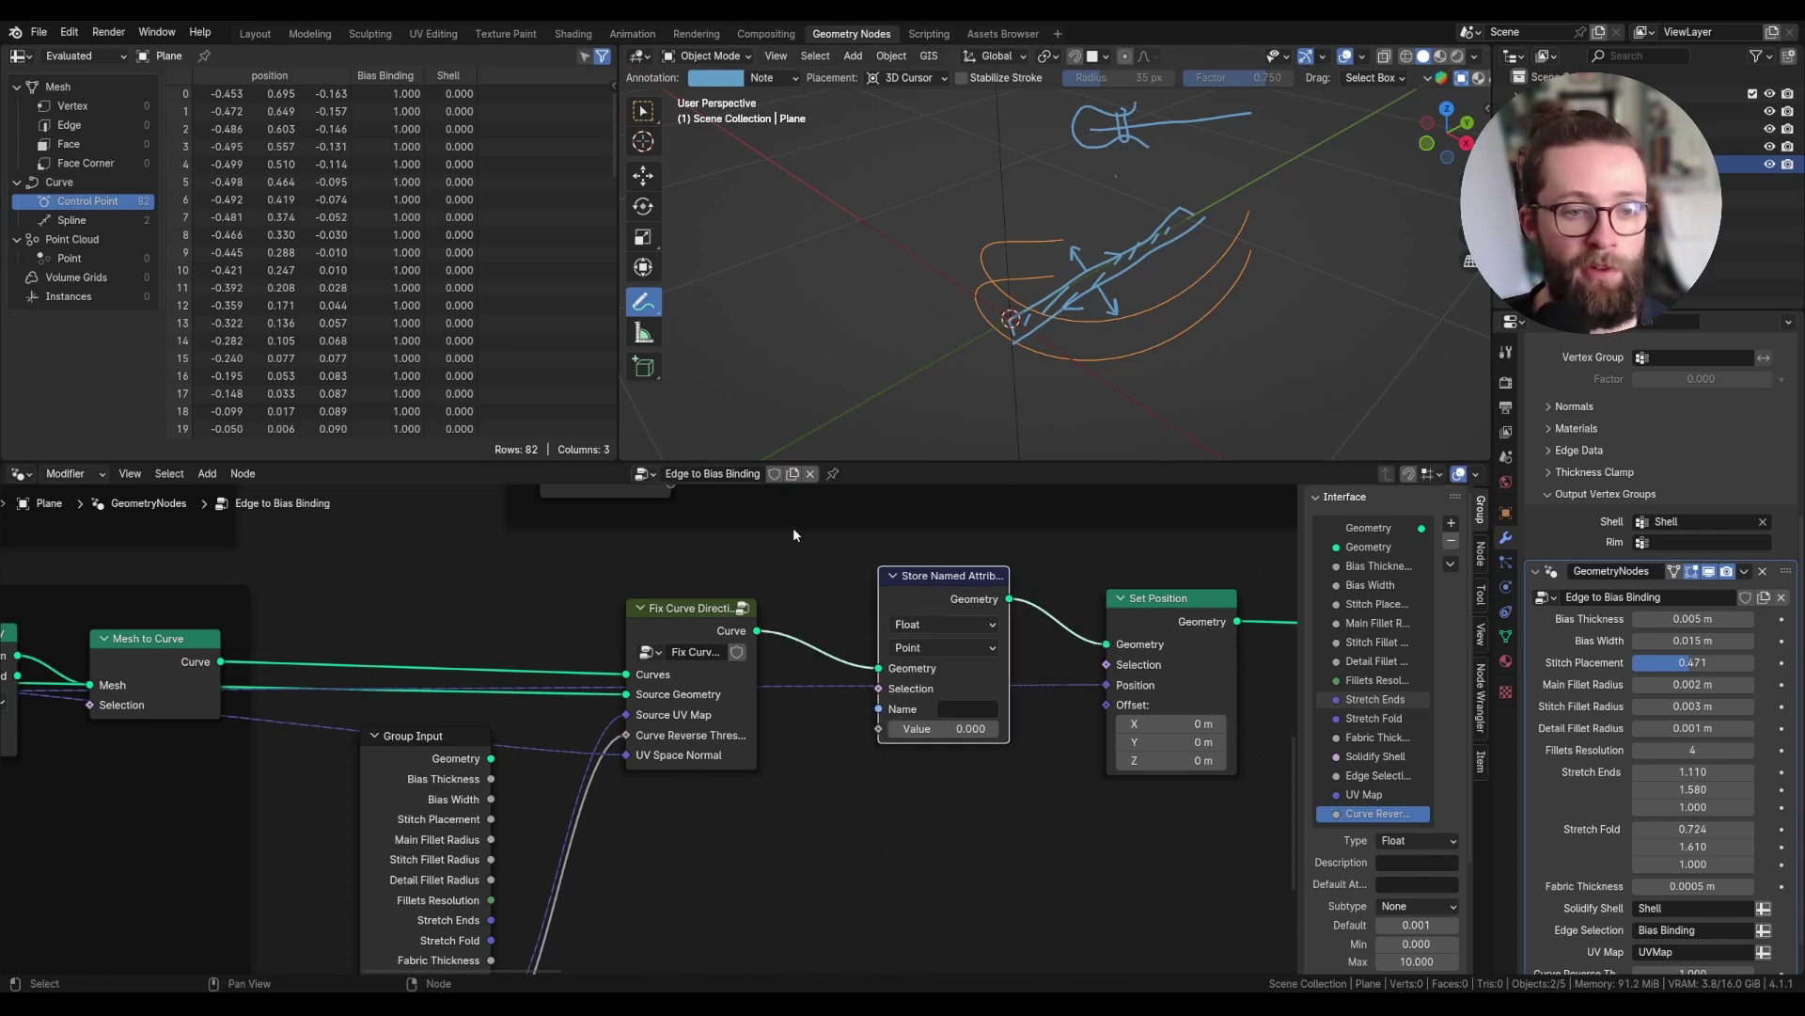
# - Name the stored attribute cmtb_curve_length
pyautogui.scroll(3, 1013, 672)
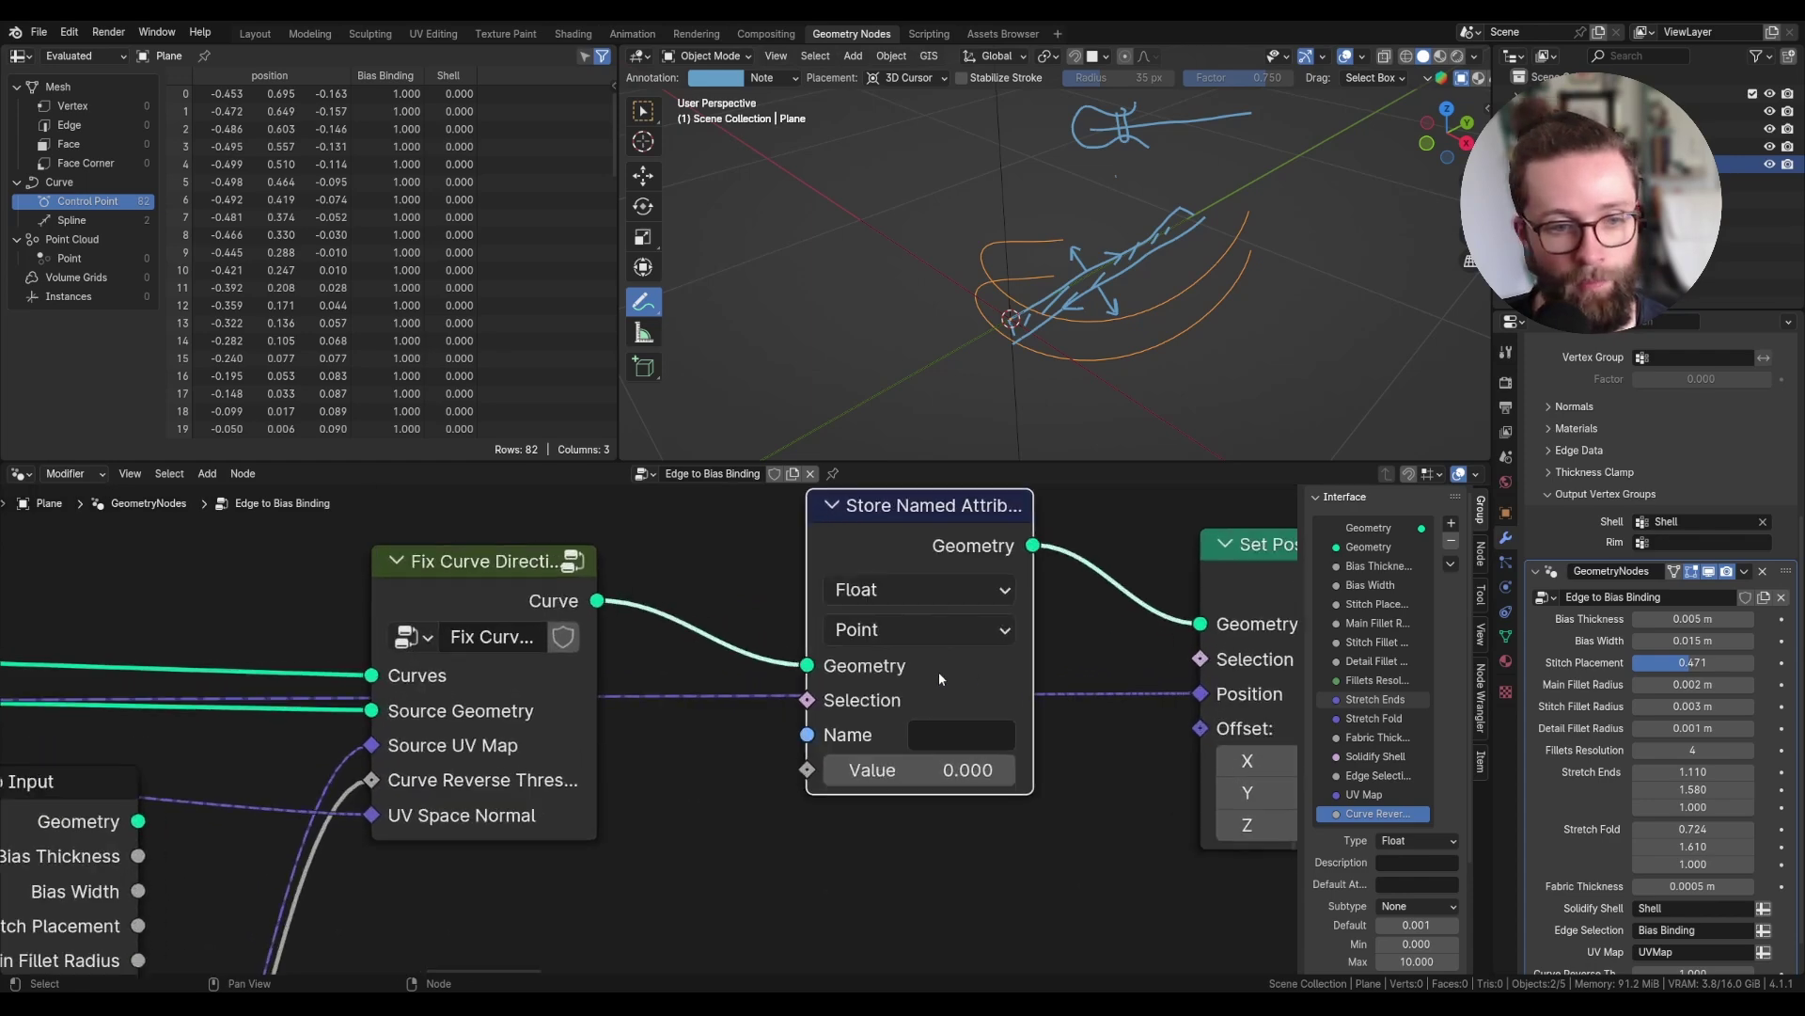
pyautogui.click(959, 706)
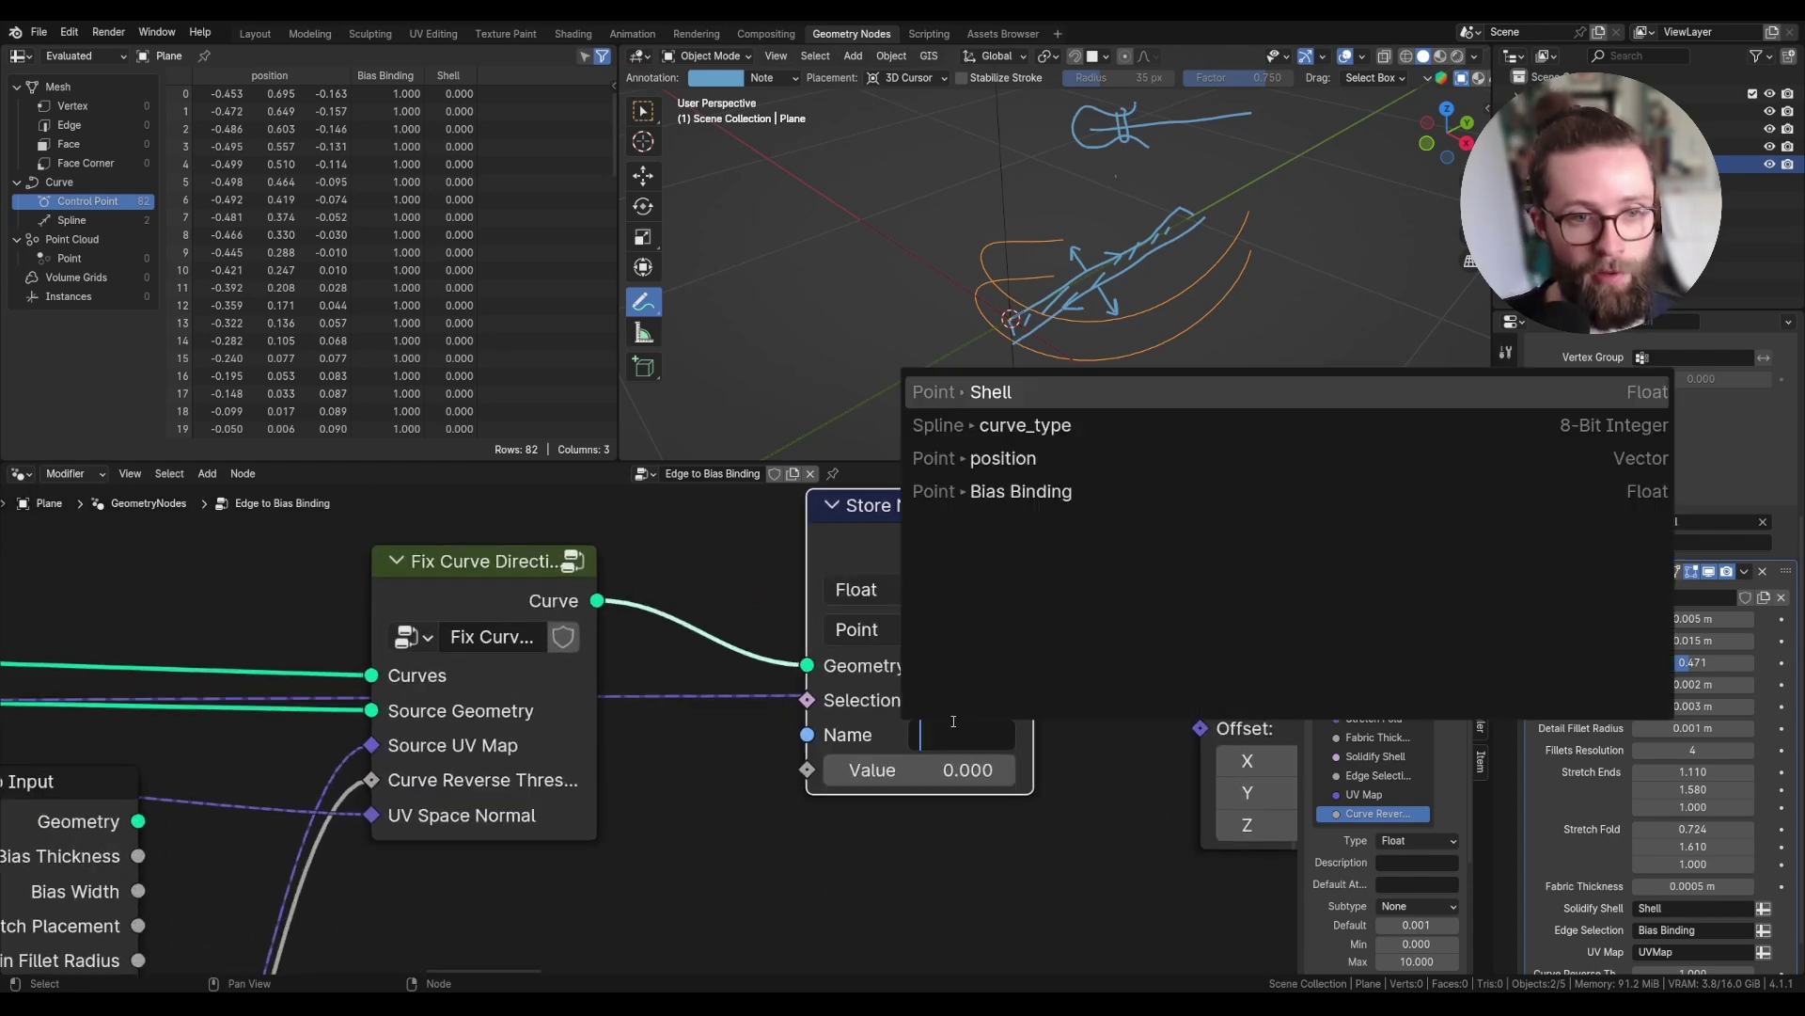
pyautogui.write('cm')
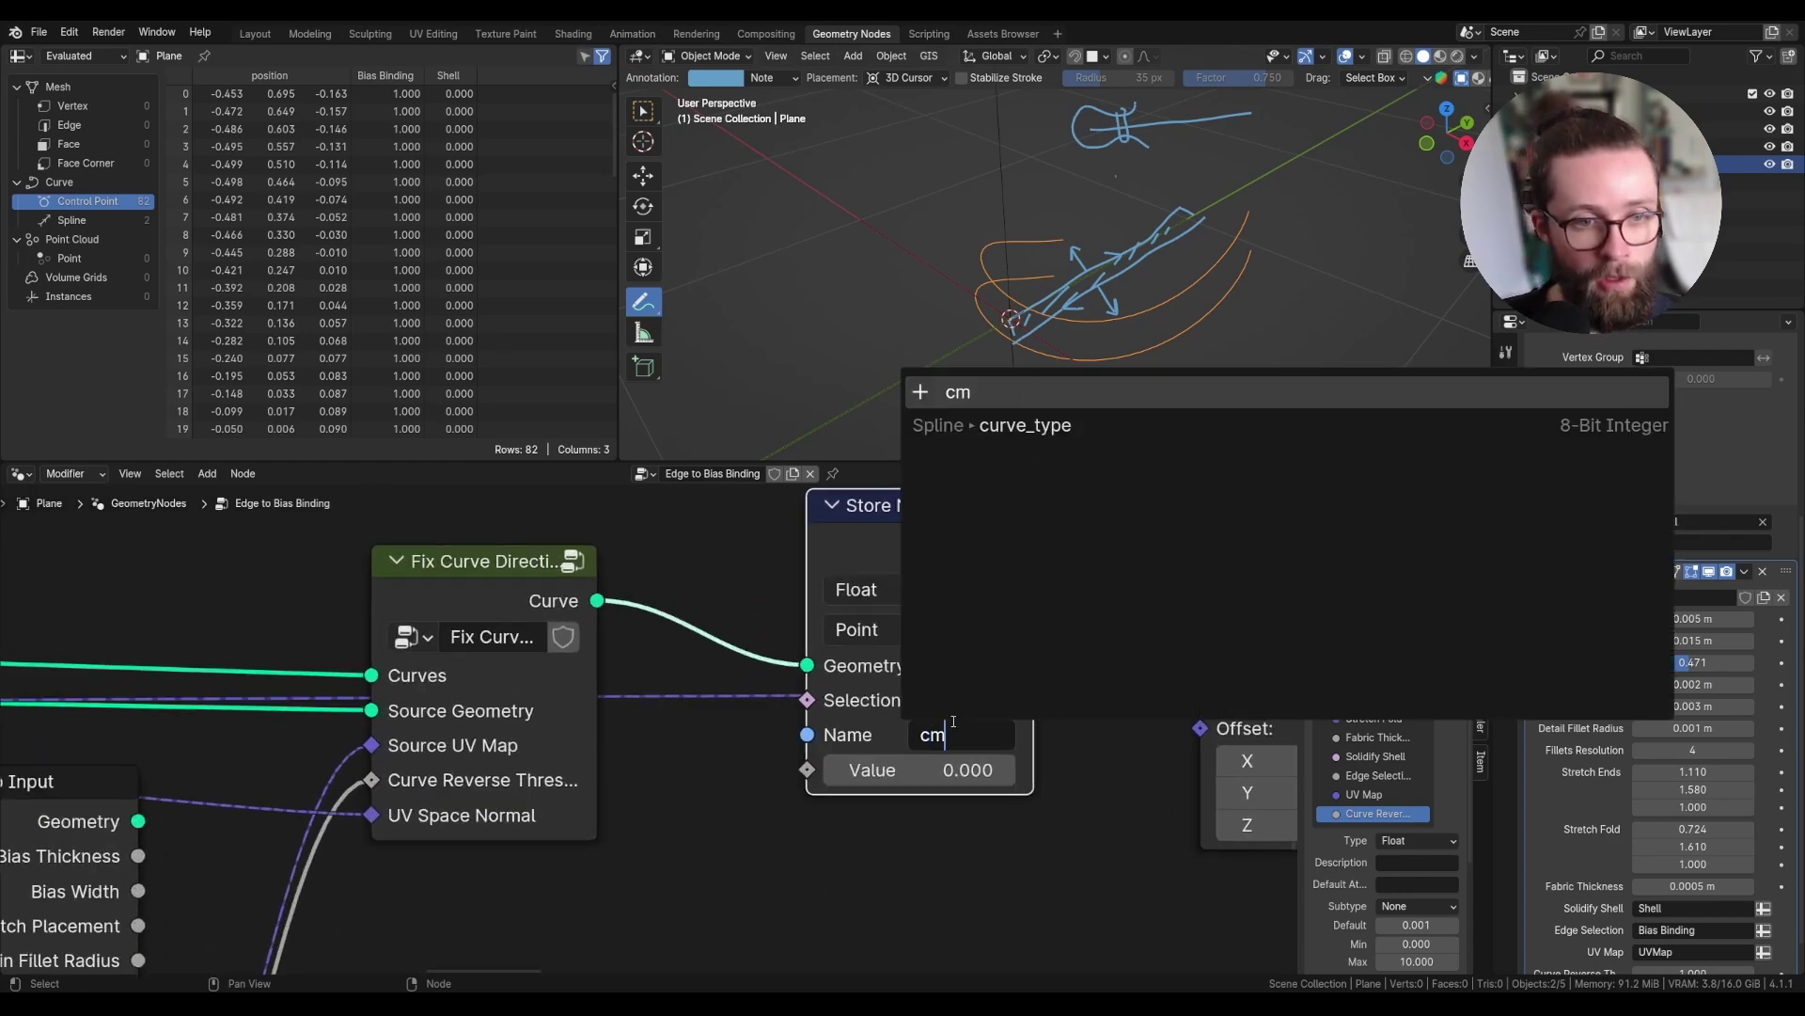
pyautogui.write('bt')
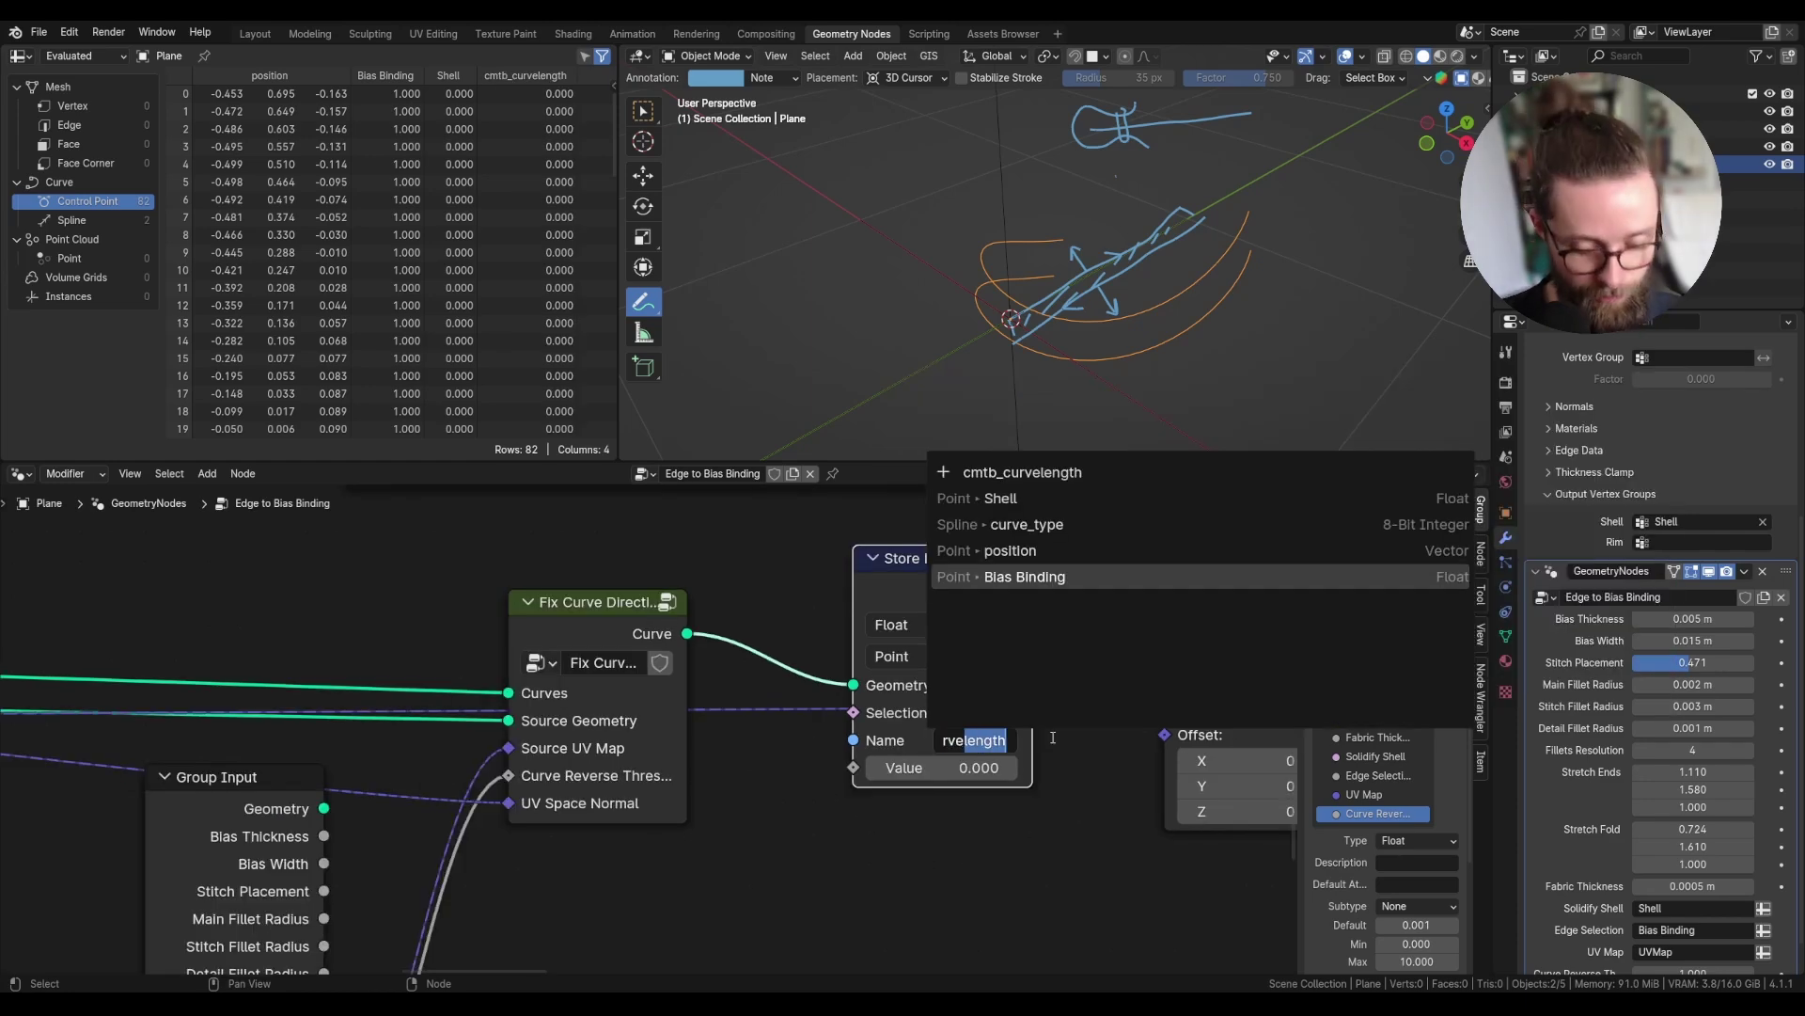
pyautogui.write('_length')
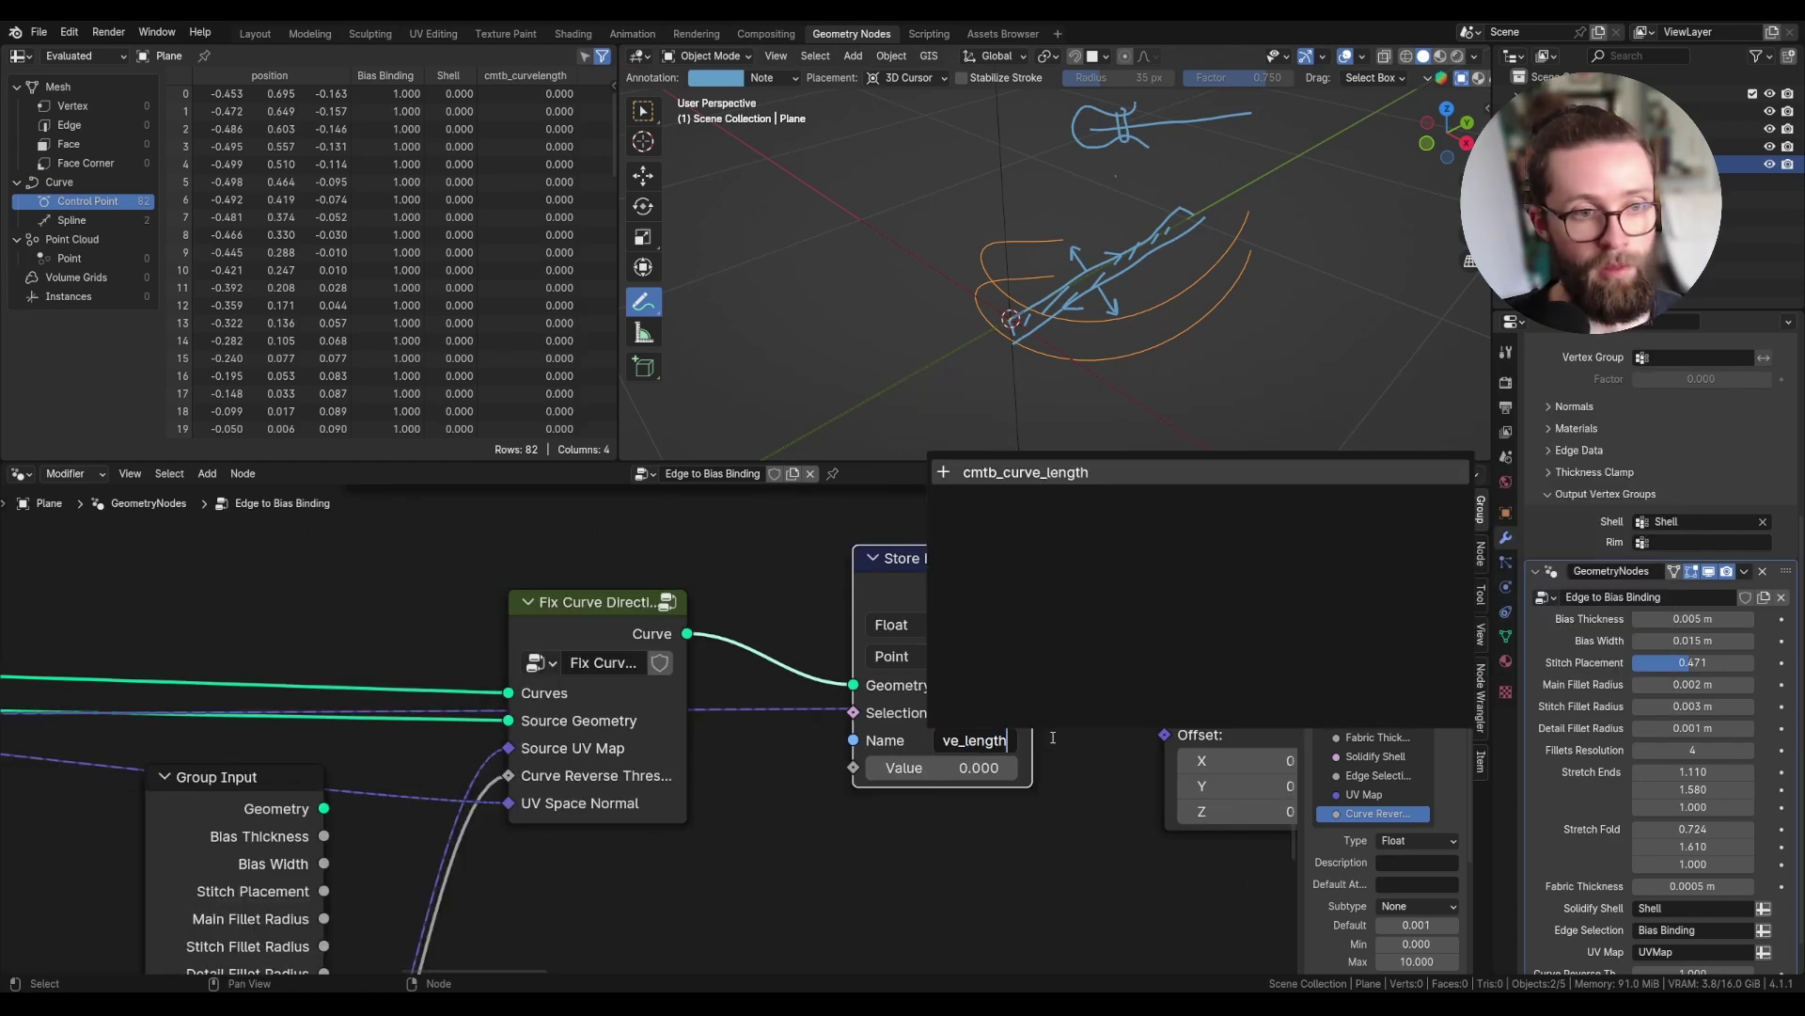
pyautogui.press('Return')
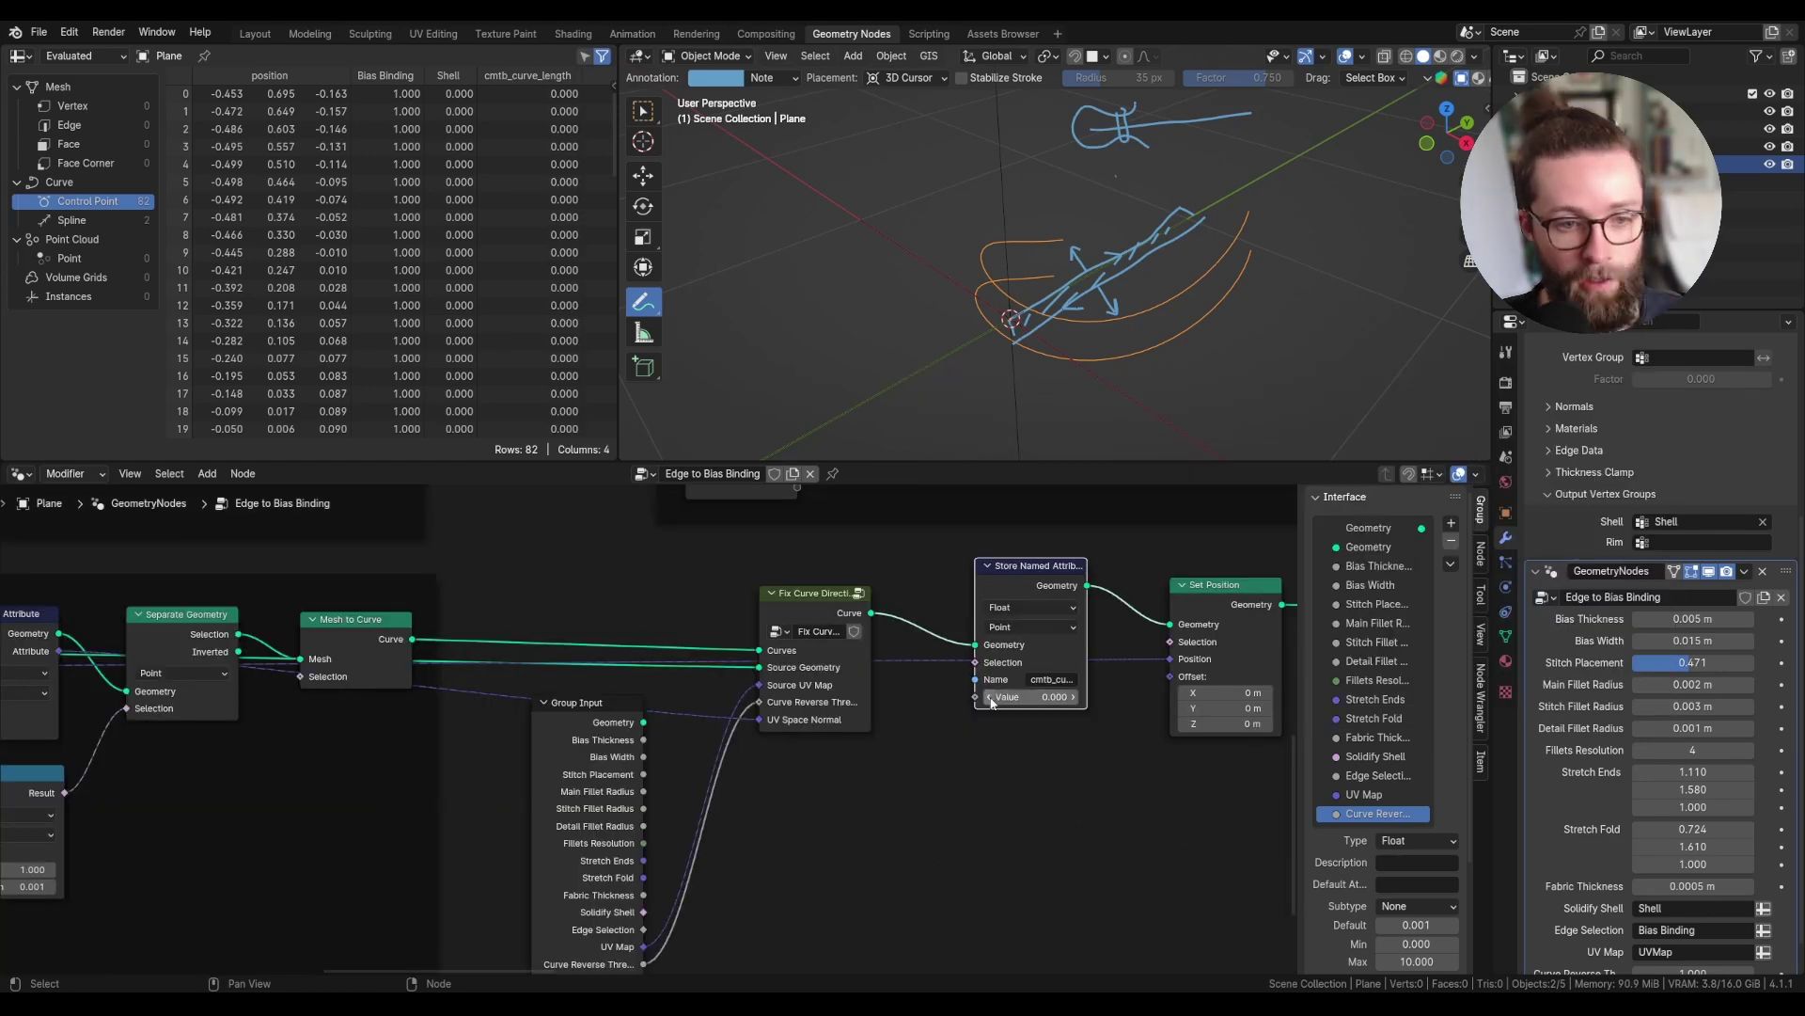
# - Feed the stored attribute's Value from a Spline Length node's Length output and tidy the nearby Group Input node
pyautogui.moveTo(975, 697); pyautogui.dragTo(891, 782)
pyautogui.write('length')
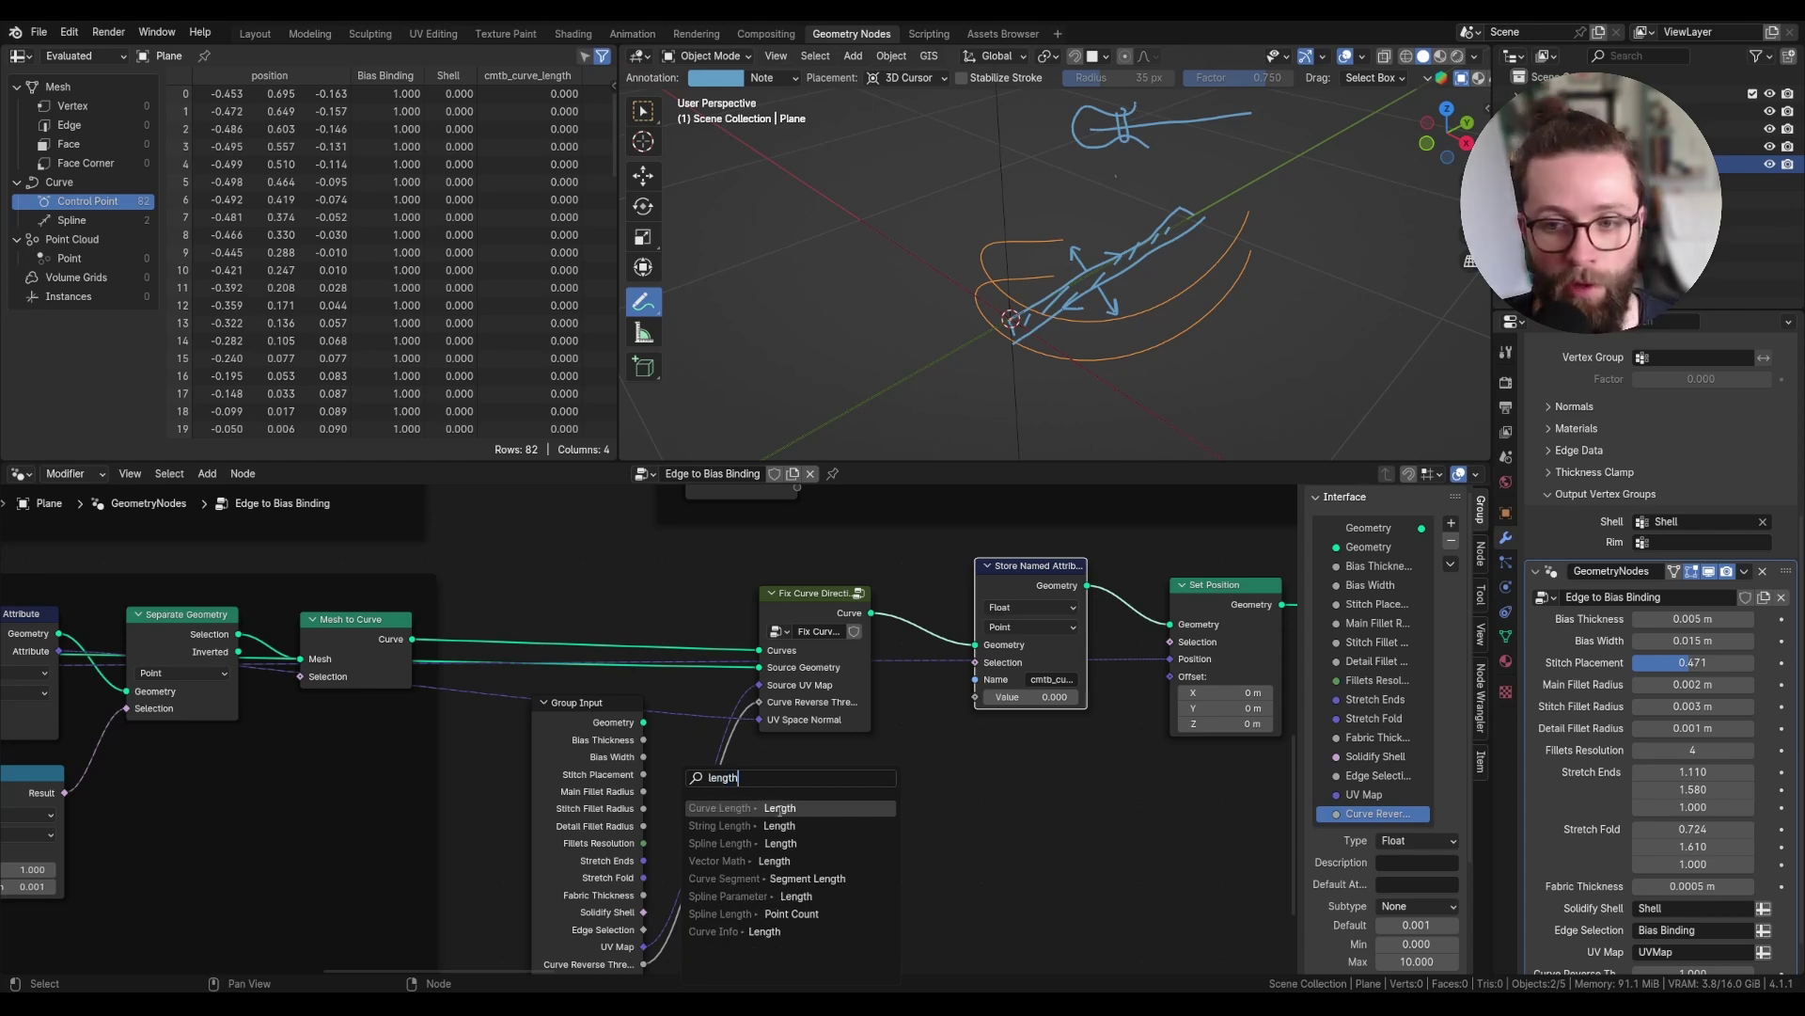
pyautogui.click(775, 844)
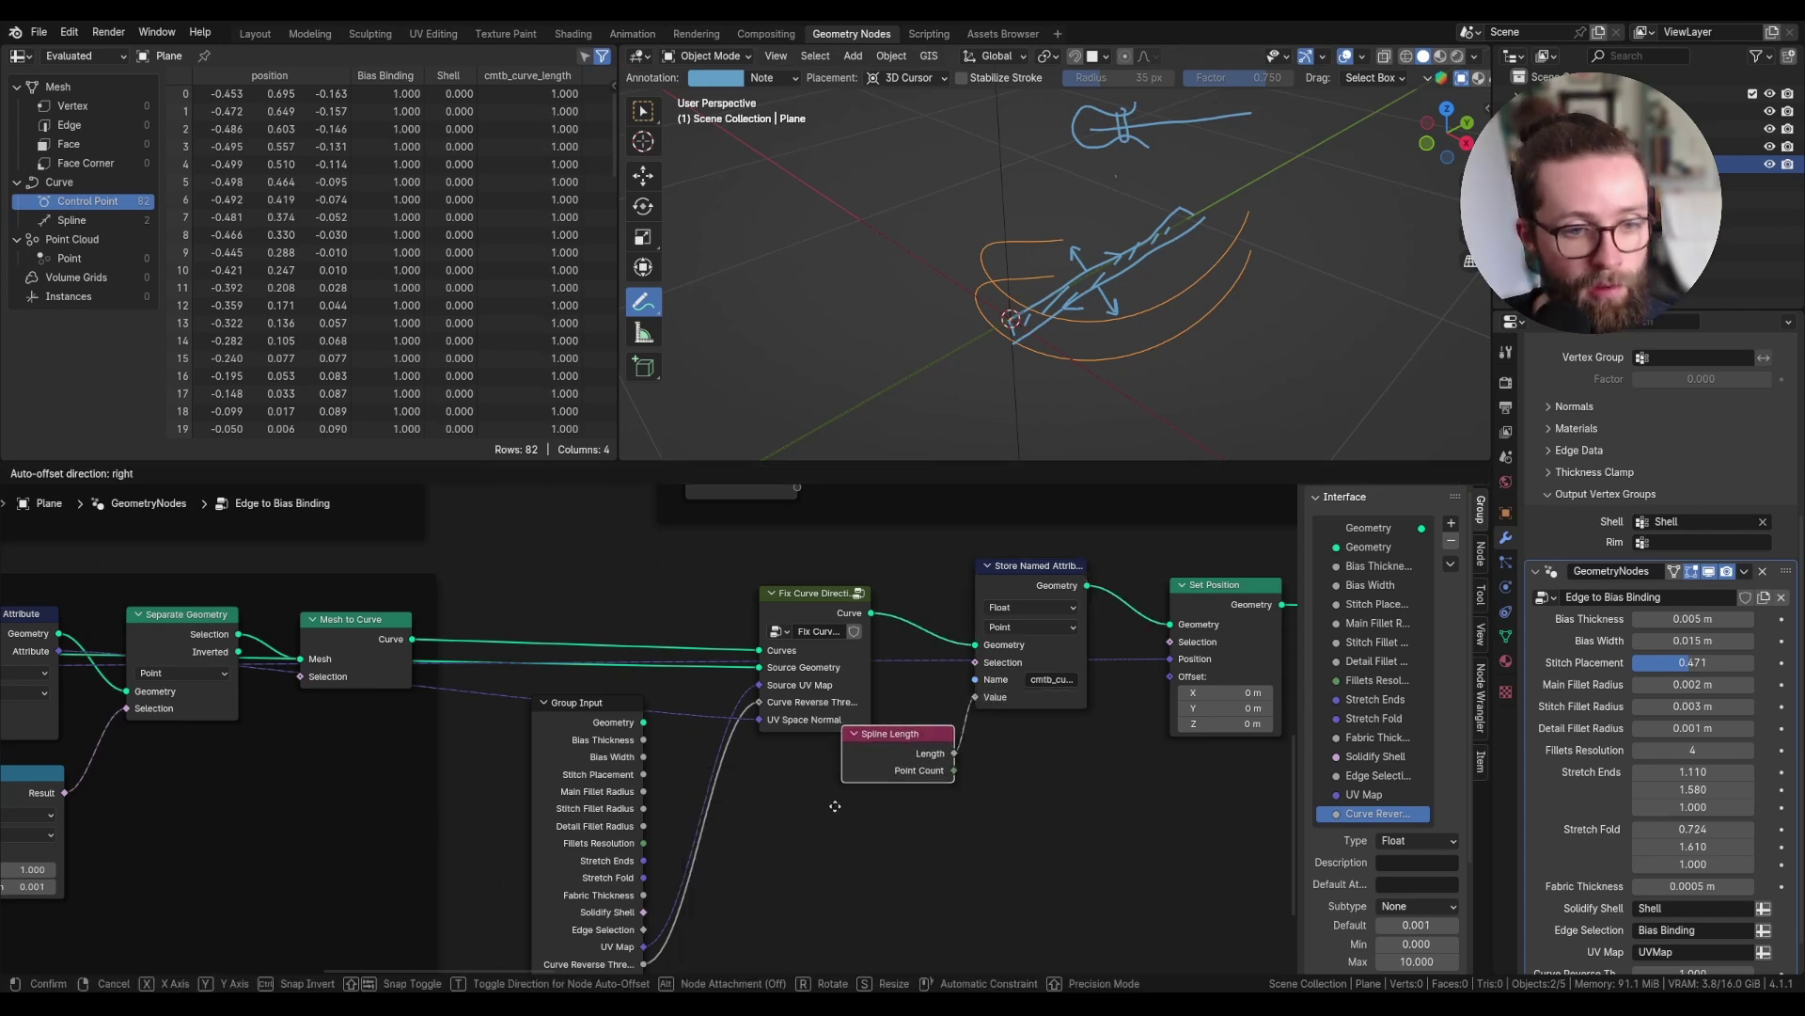
pyautogui.click(758, 848)
pyautogui.scroll(-3, 855, 794)
pyautogui.moveTo(660, 830); pyautogui.dragTo(684, 810)
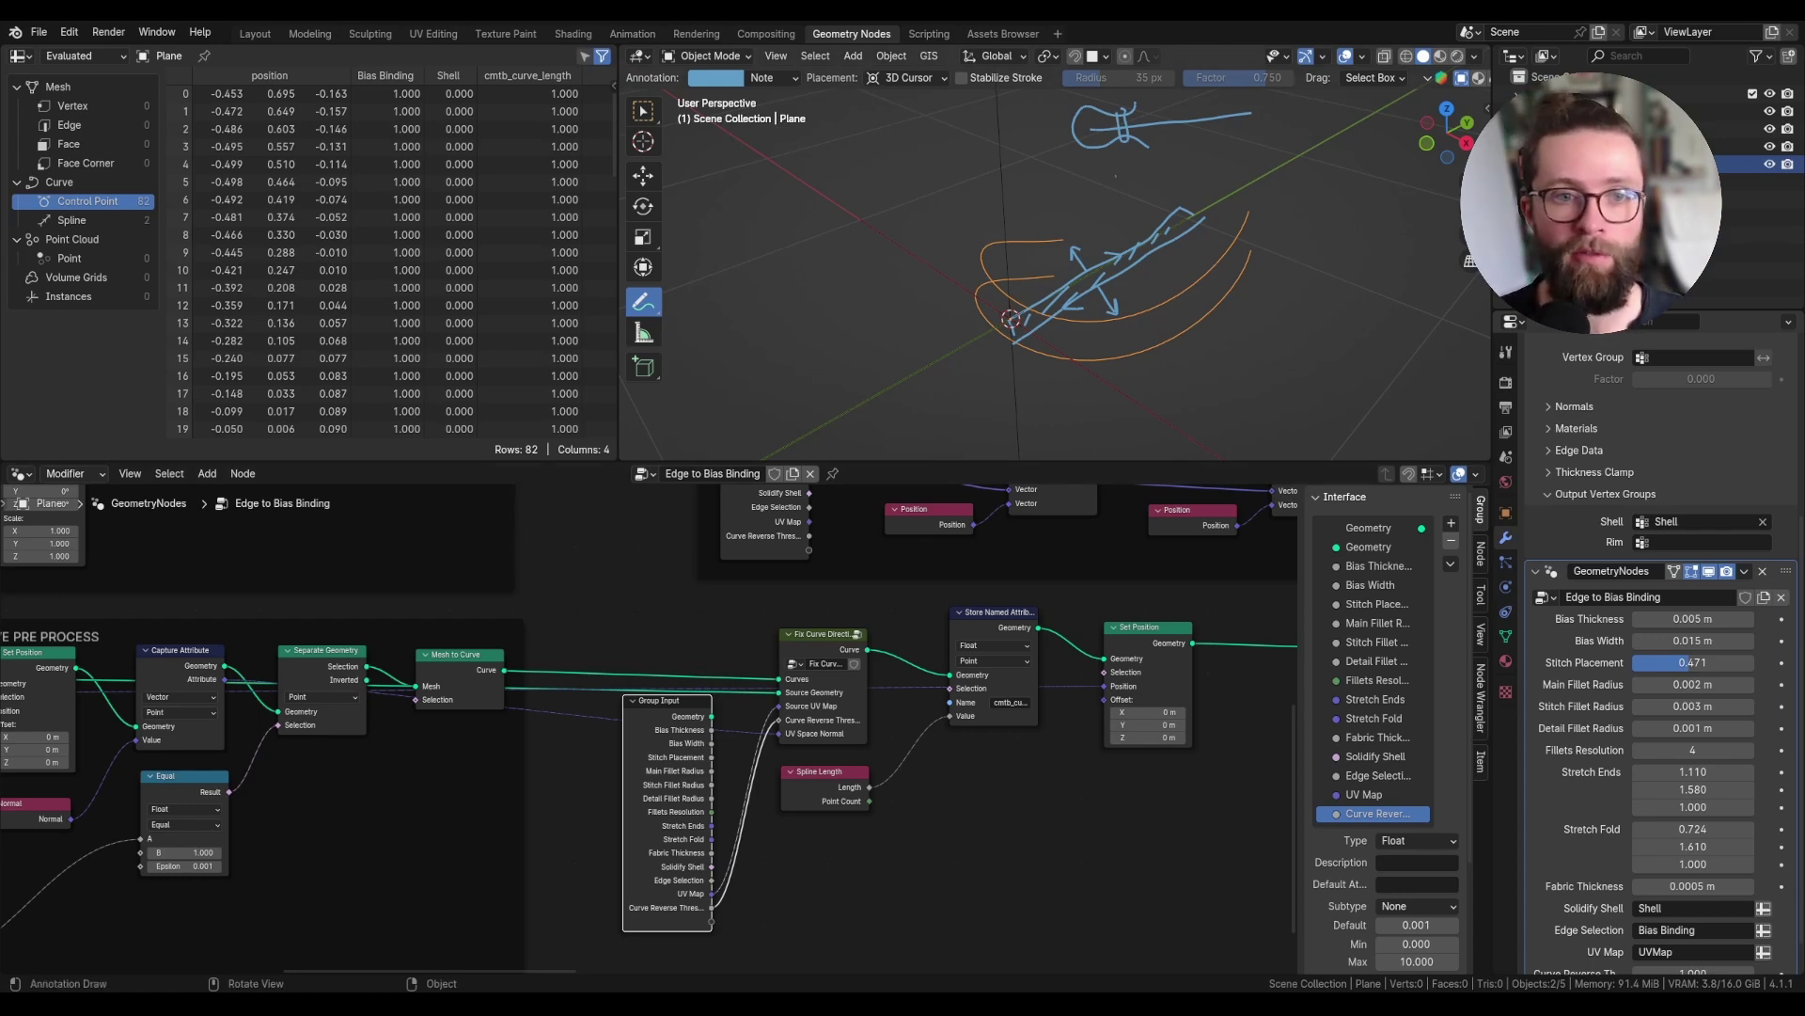
# - Clear the old viewport annotations, sketching temporary outward arrows at both ends of the two curves and erasing them again
pyautogui.moveTo(1119, 283)
pyautogui.keyDown('ctrl'); pyautogui.mouseDown()
pyautogui.moveTo(1035, 355)
pyautogui.moveTo(1088, 301)
pyautogui.moveTo(1004, 308)
pyautogui.mouseUp(); pyautogui.keyUp('ctrl')
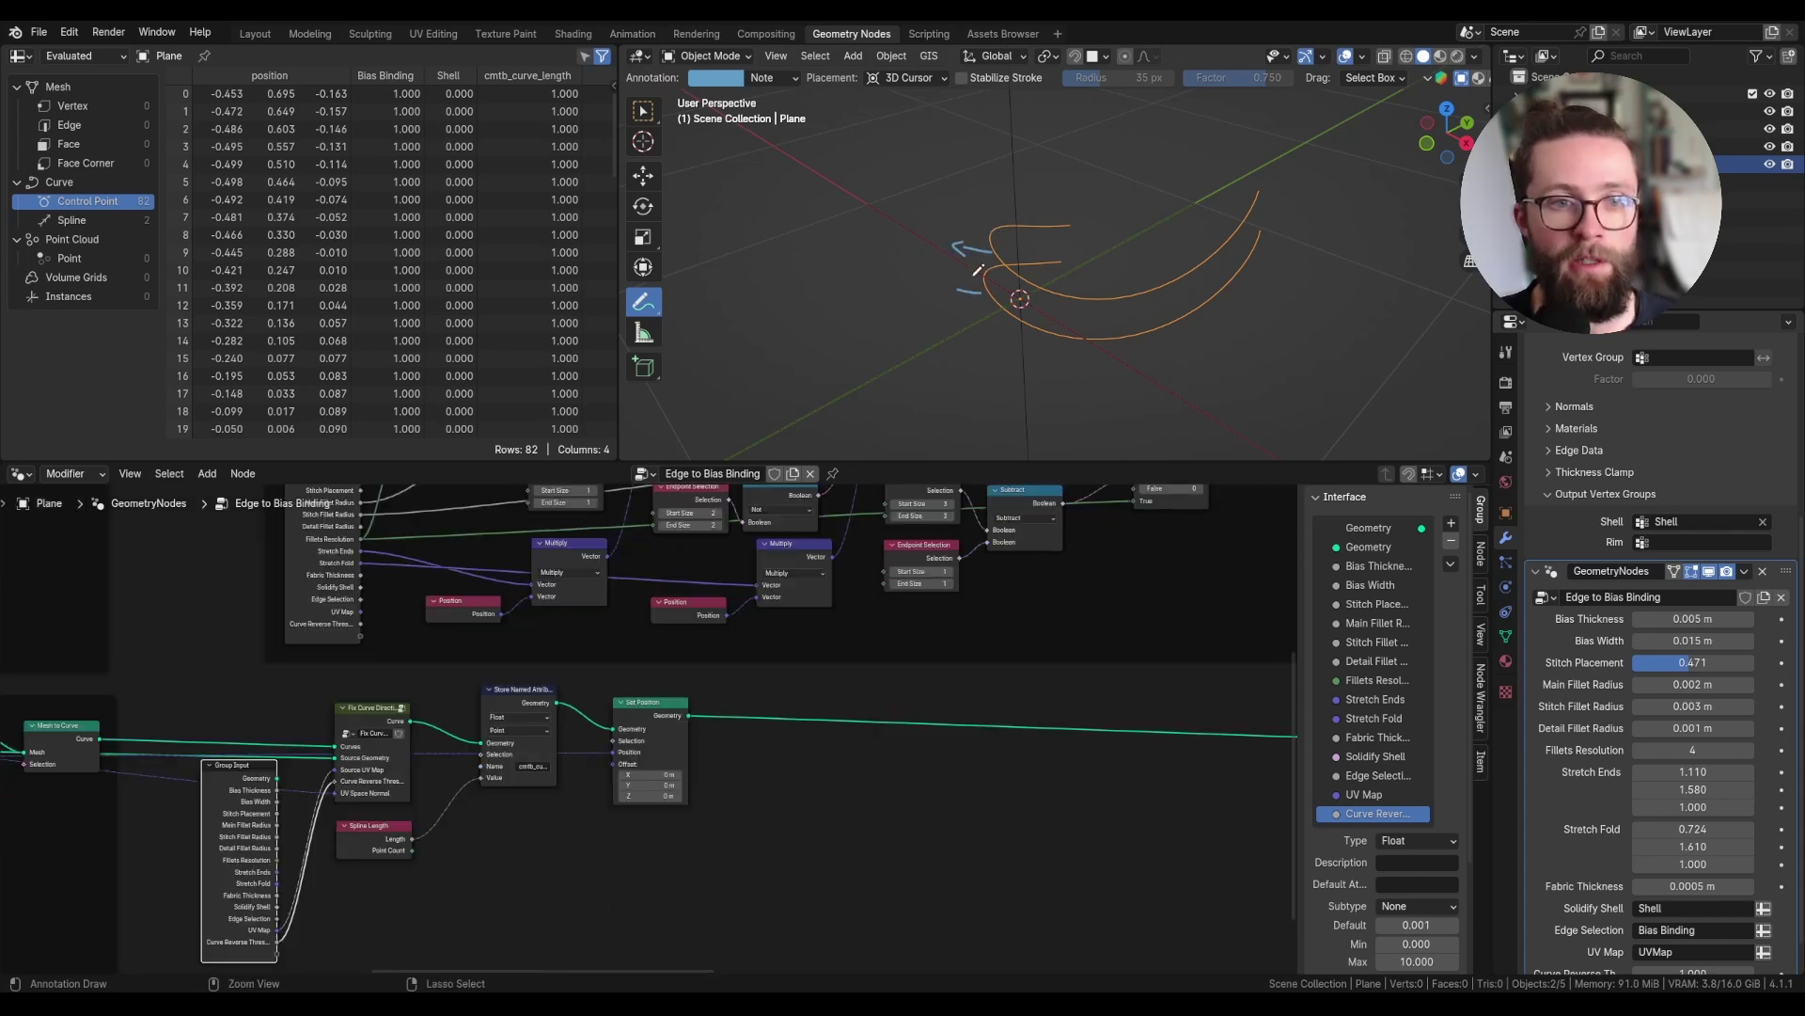
pyautogui.moveTo(983, 287); pyautogui.dragTo(944, 292)
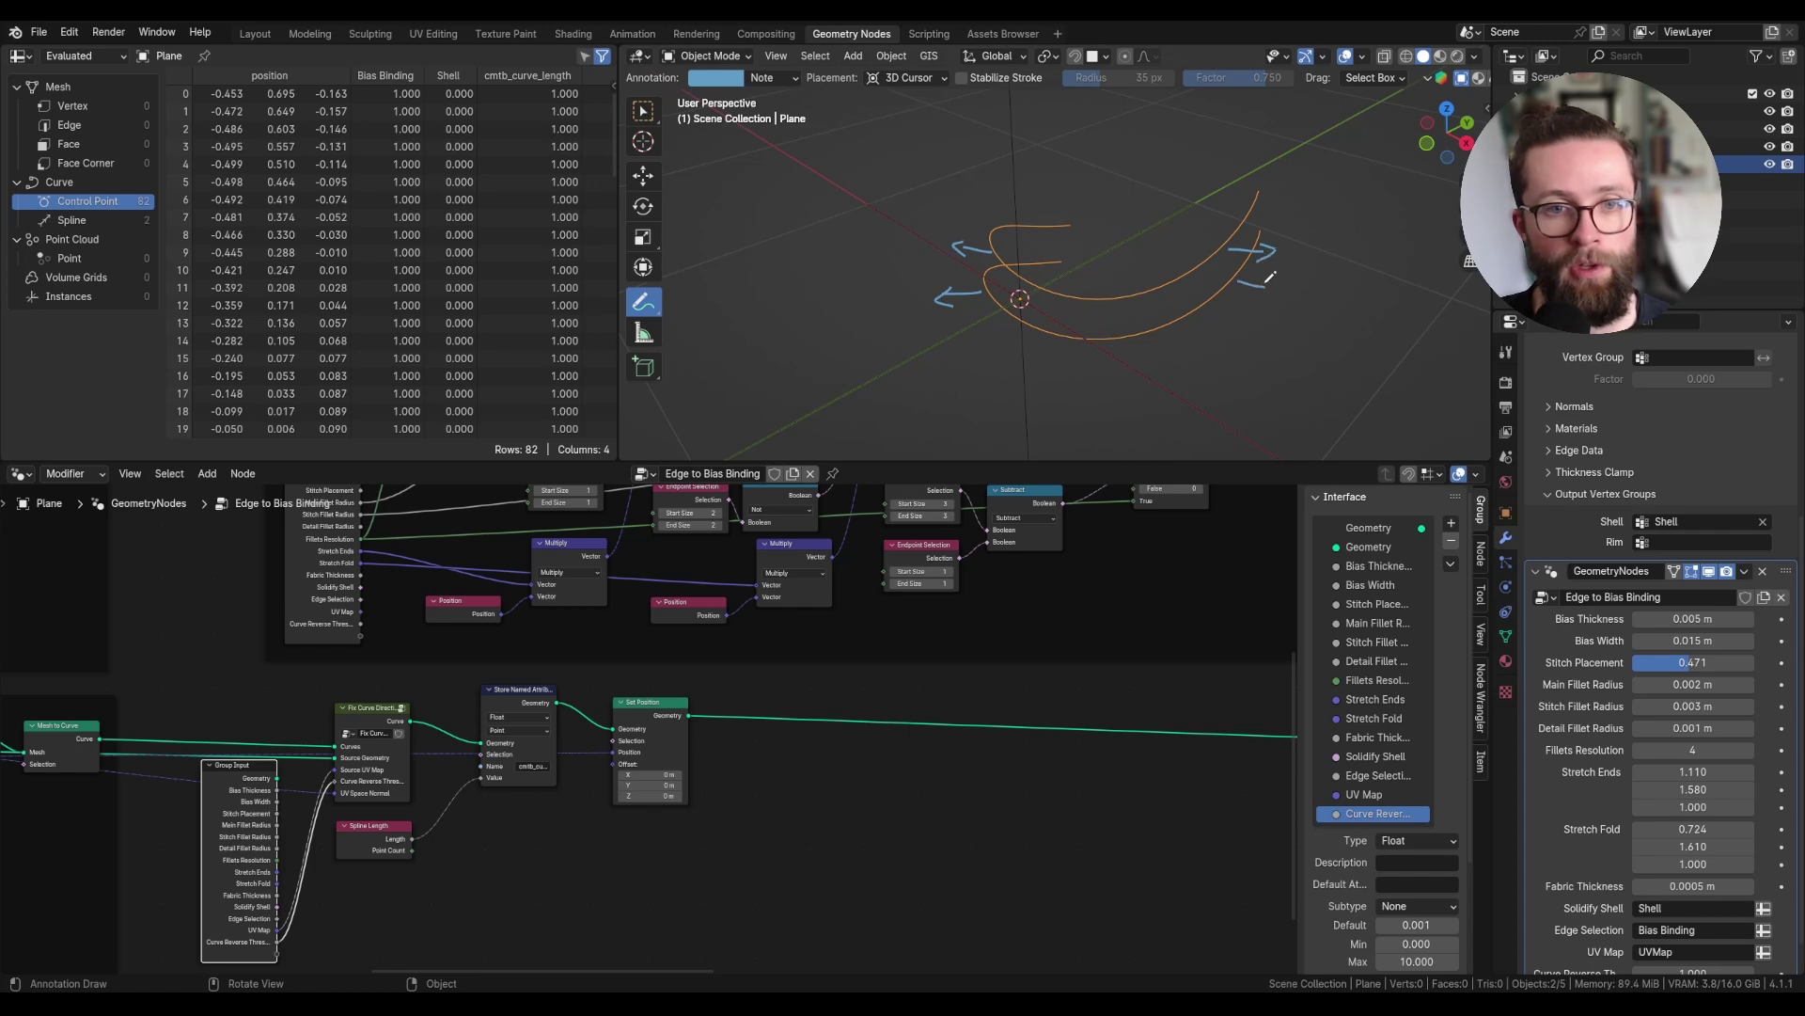
pyautogui.moveTo(1264, 251)
pyautogui.keyDown('ctrl'); pyautogui.mouseDown()
pyautogui.moveTo(1220, 260)
pyautogui.moveTo(1252, 291)
pyautogui.moveTo(981, 298)
pyautogui.moveTo(981, 240)
pyautogui.mouseUp(); pyautogui.keyUp('ctrl')
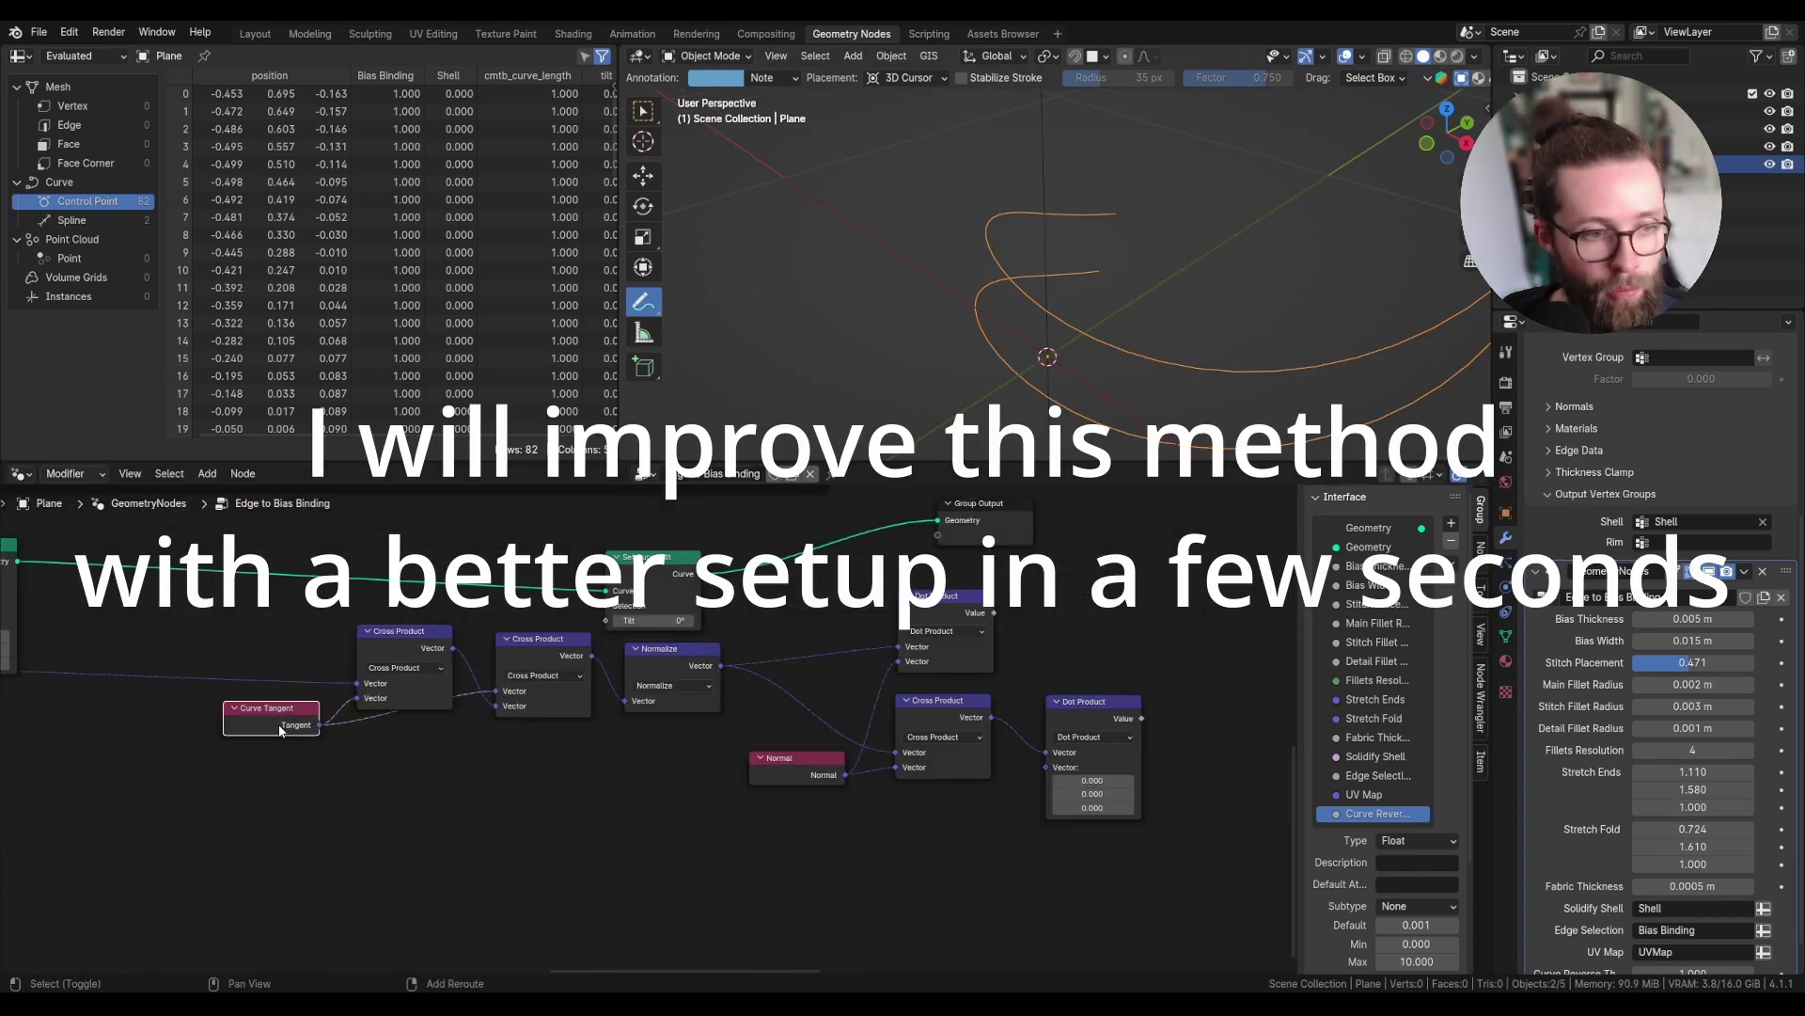
# - Extend the curve tilt calculation with a duplicated Curve Tangent for the second Dot Product, a Switch it drives, and an Add node
pyautogui.hotkey('shift', 'd')
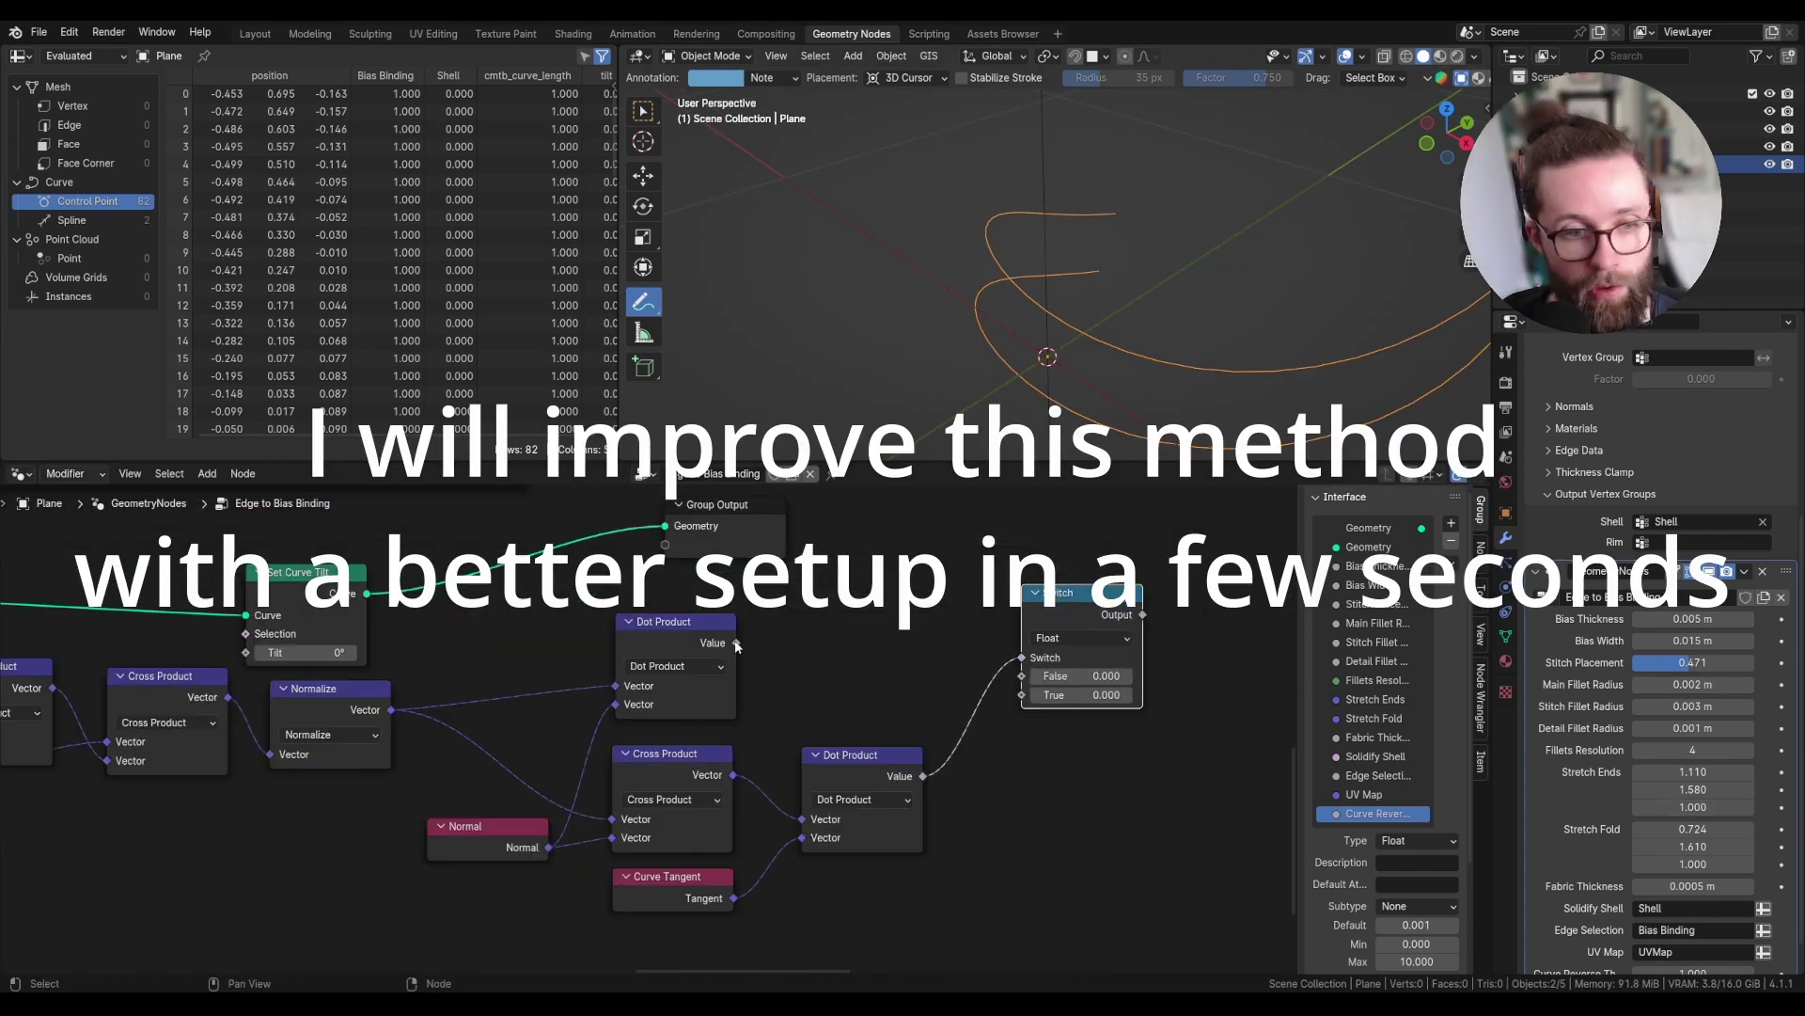
pyautogui.moveTo(926, 651); pyautogui.dragTo(1004, 862)
pyautogui.moveTo(1025, 665); pyautogui.dragTo(1106, 719)
pyautogui.write('add')
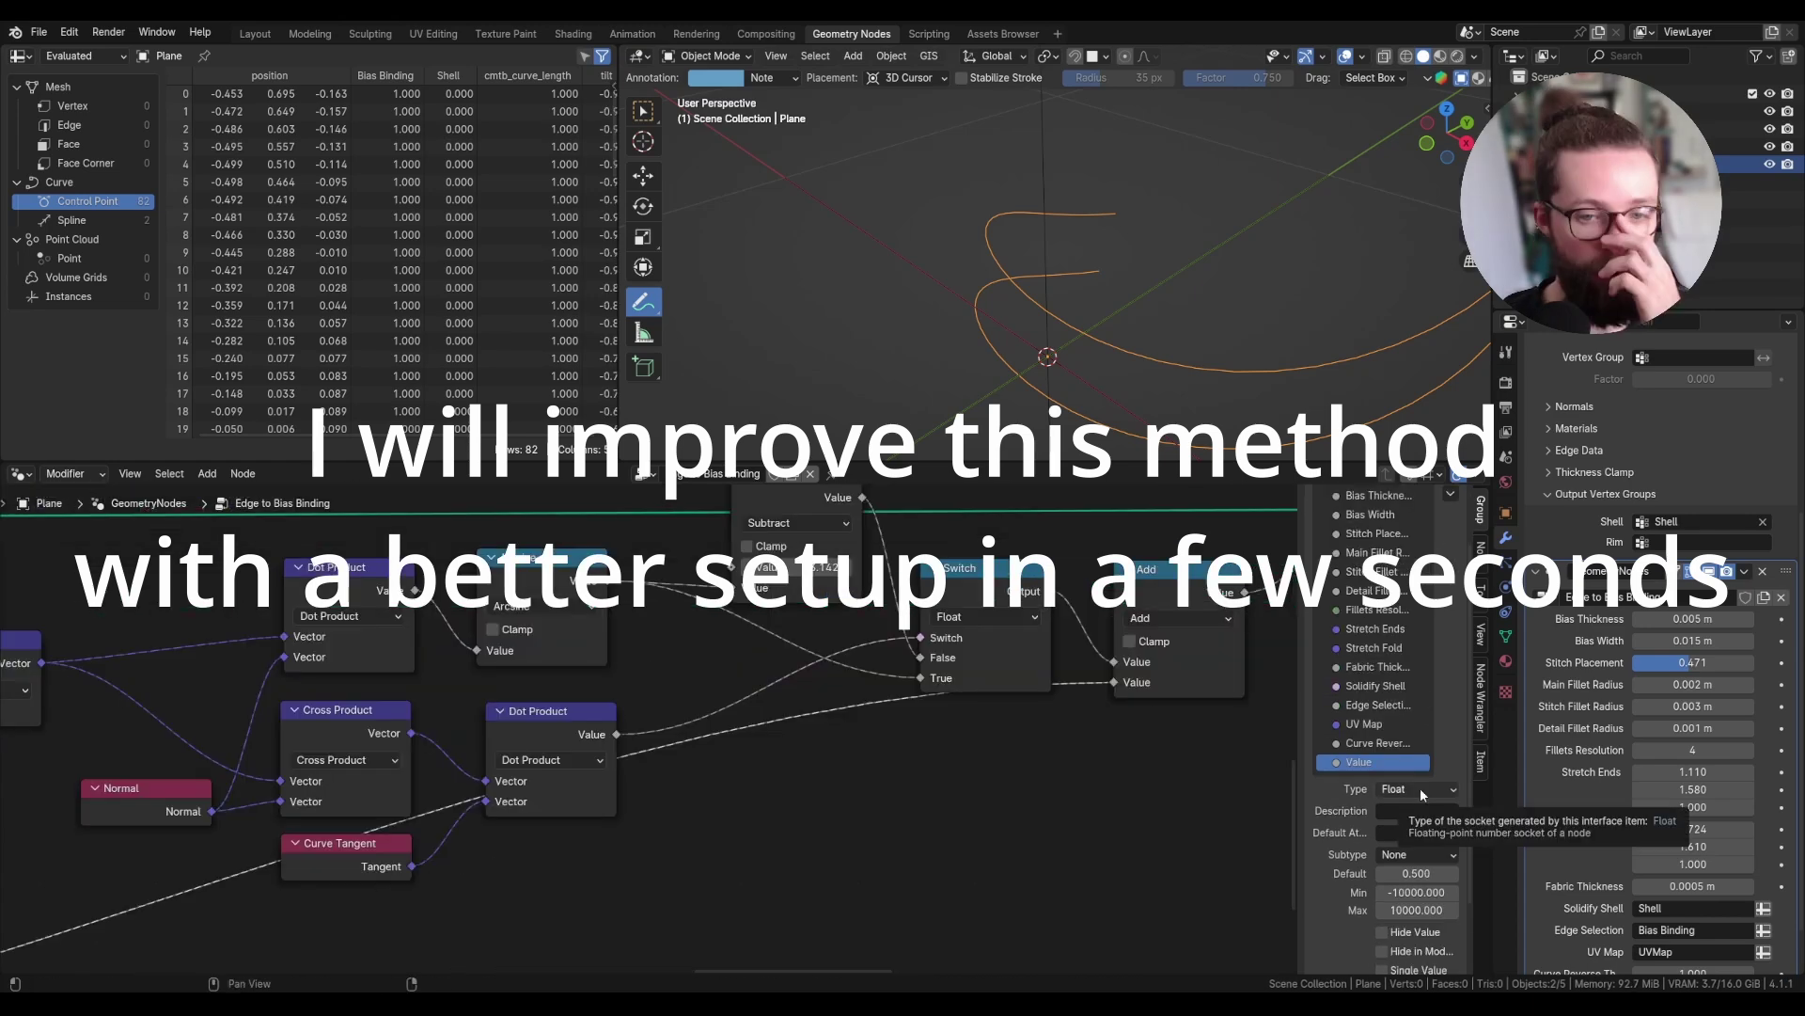
# - Join the nodes from the Group Input before Fix Curve Direction through the tilt node group in a frame and reposition it
pyautogui.moveTo(1072, 901); pyautogui.dragTo(448, 740)
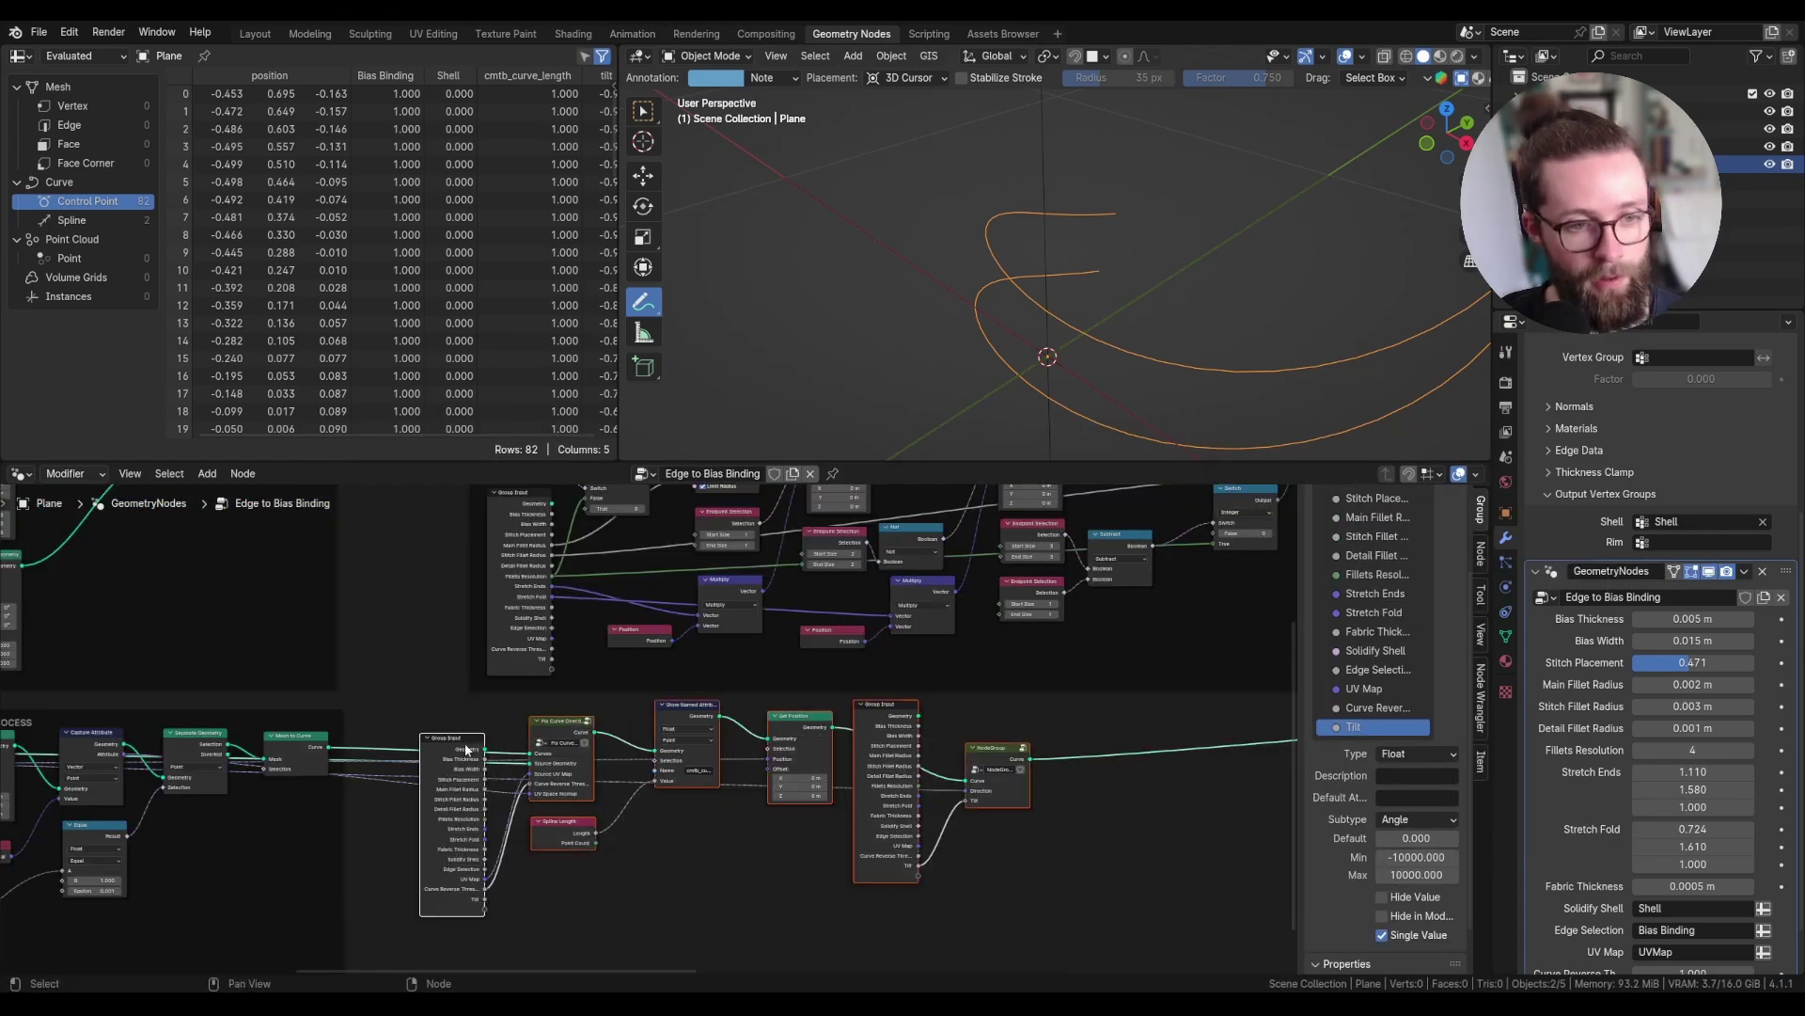
pyautogui.hotkey('ctrl', 'j')
pyautogui.moveTo(786, 719); pyautogui.dragTo(805, 737)
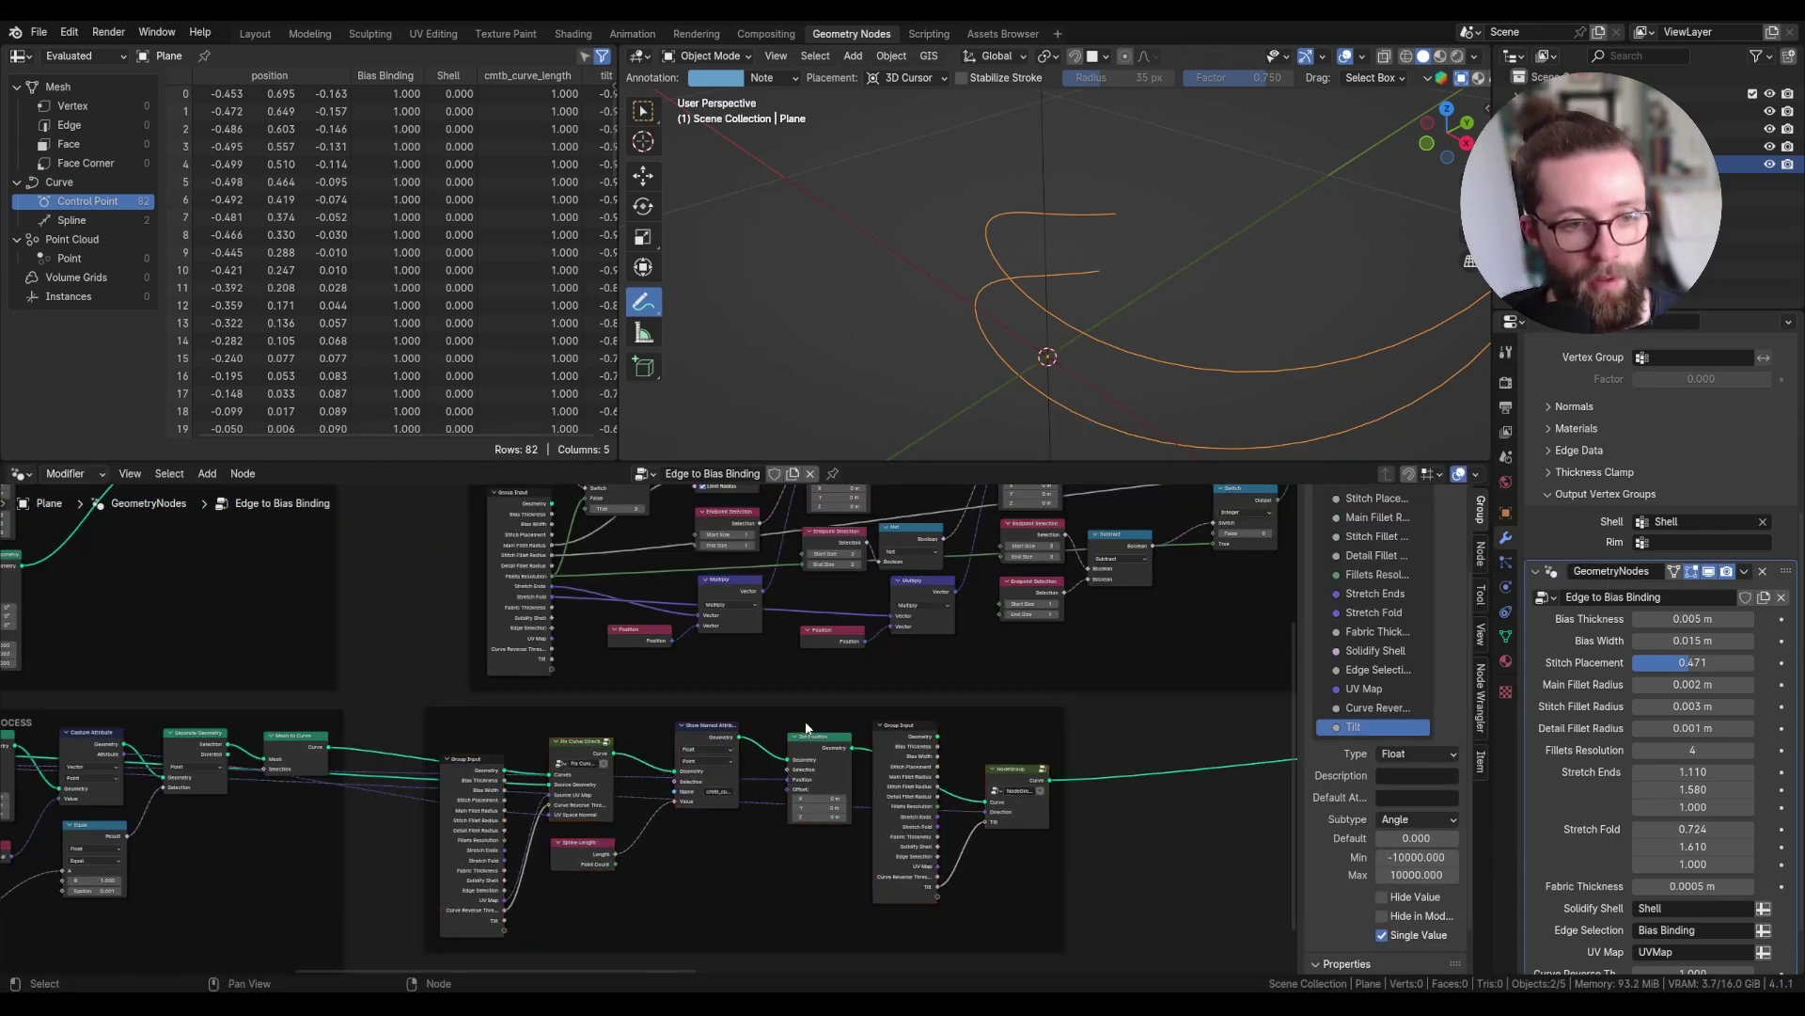
# - Label the frame around the Fix Curve Direction and tilt group nodes "CORRECT CURVE PARAMETERS"
pyautogui.click(889, 711)
pyautogui.click(1481, 553)
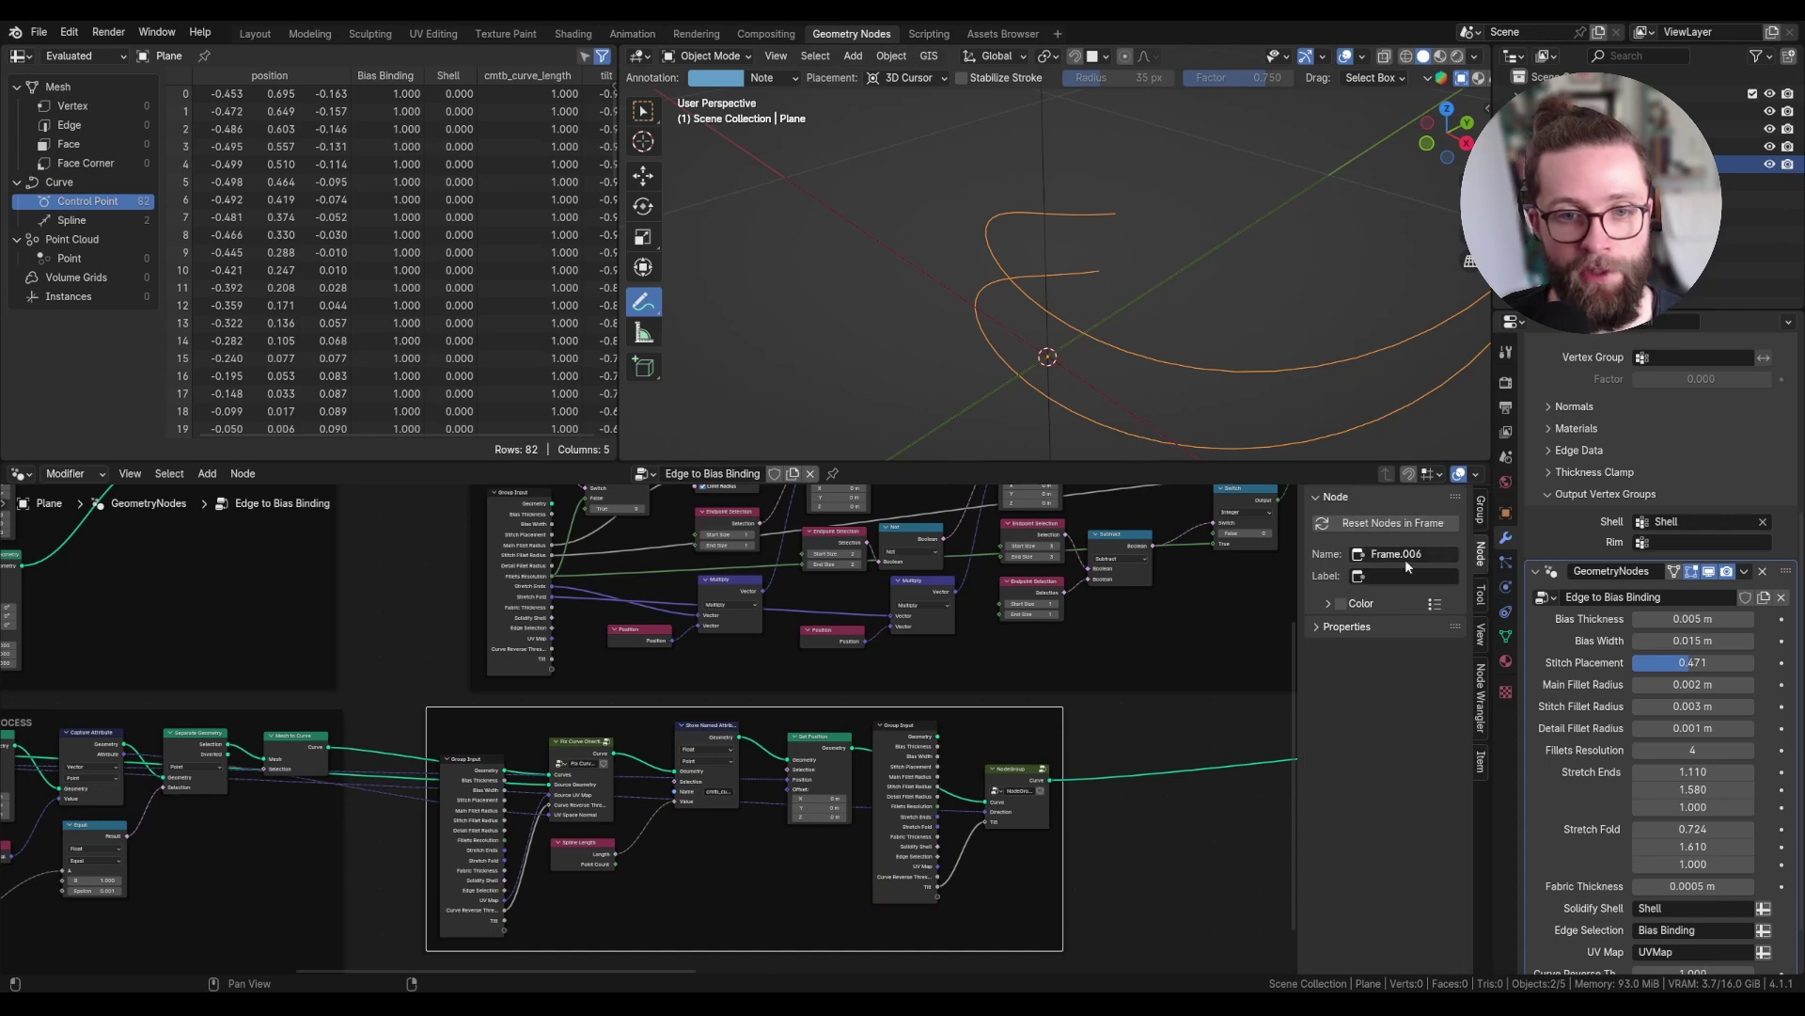
pyautogui.write('CORRECT CURV')
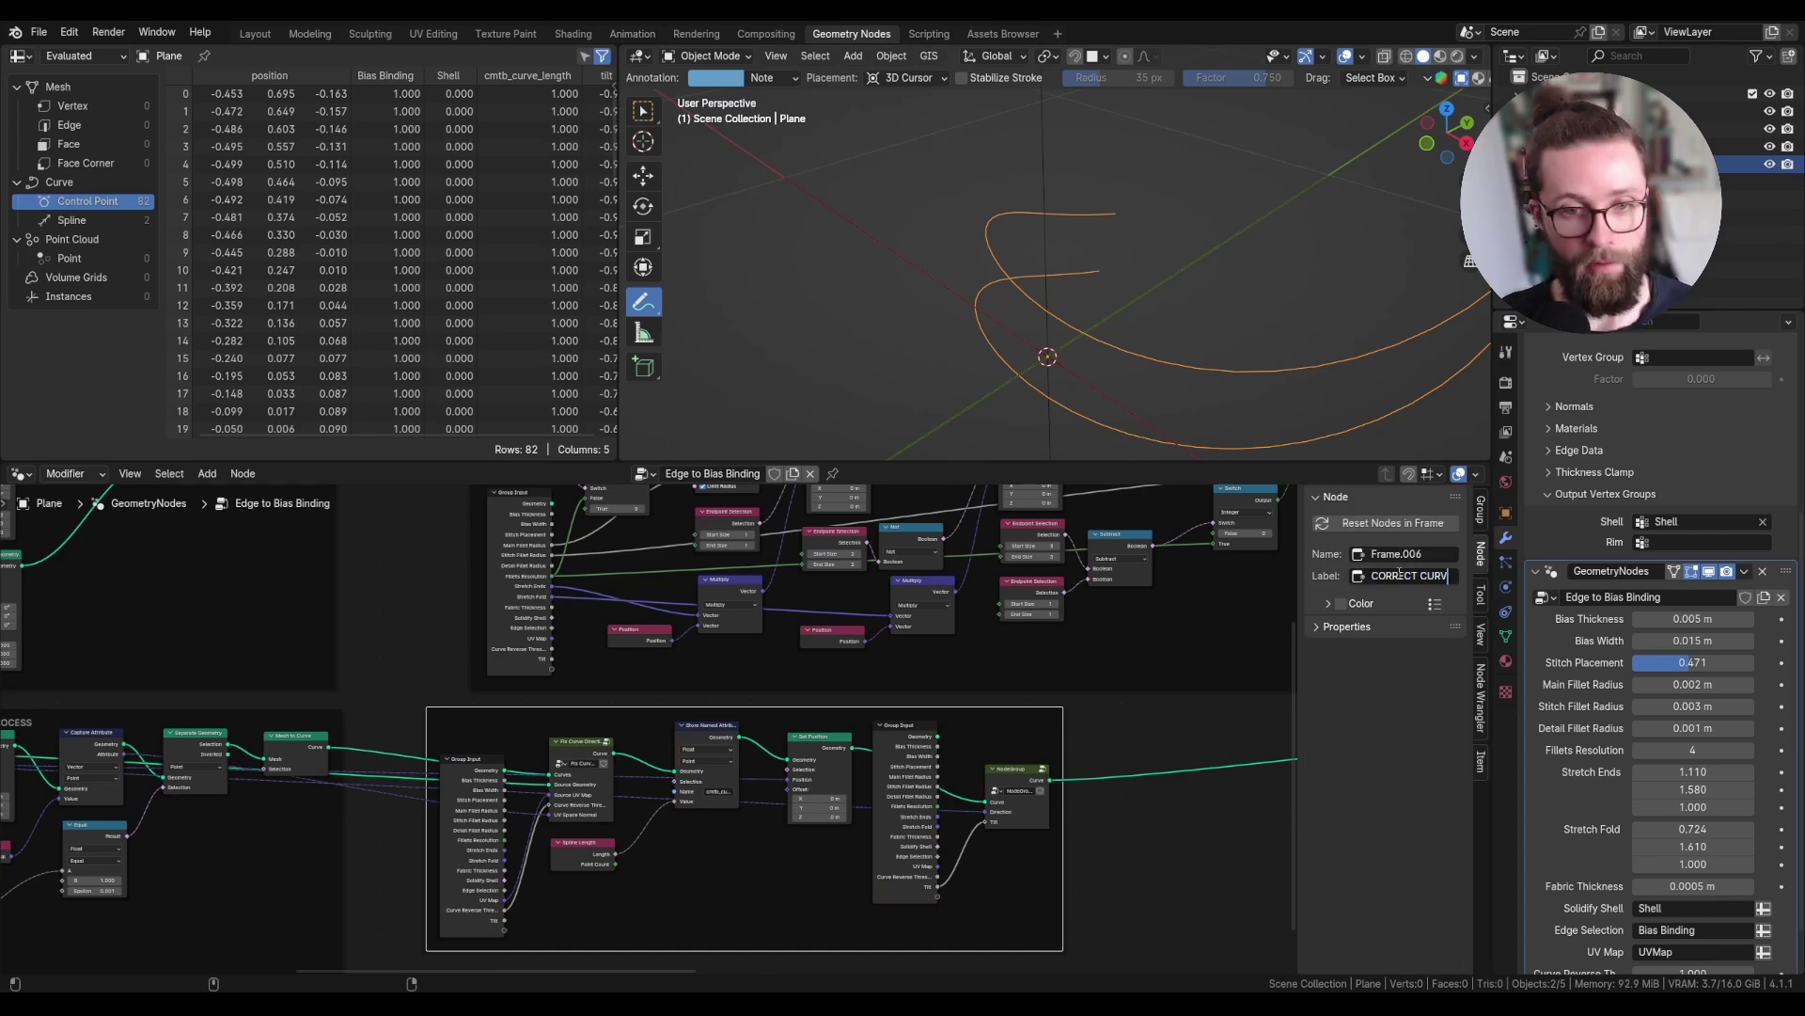
pyautogui.write('E PARAMET')
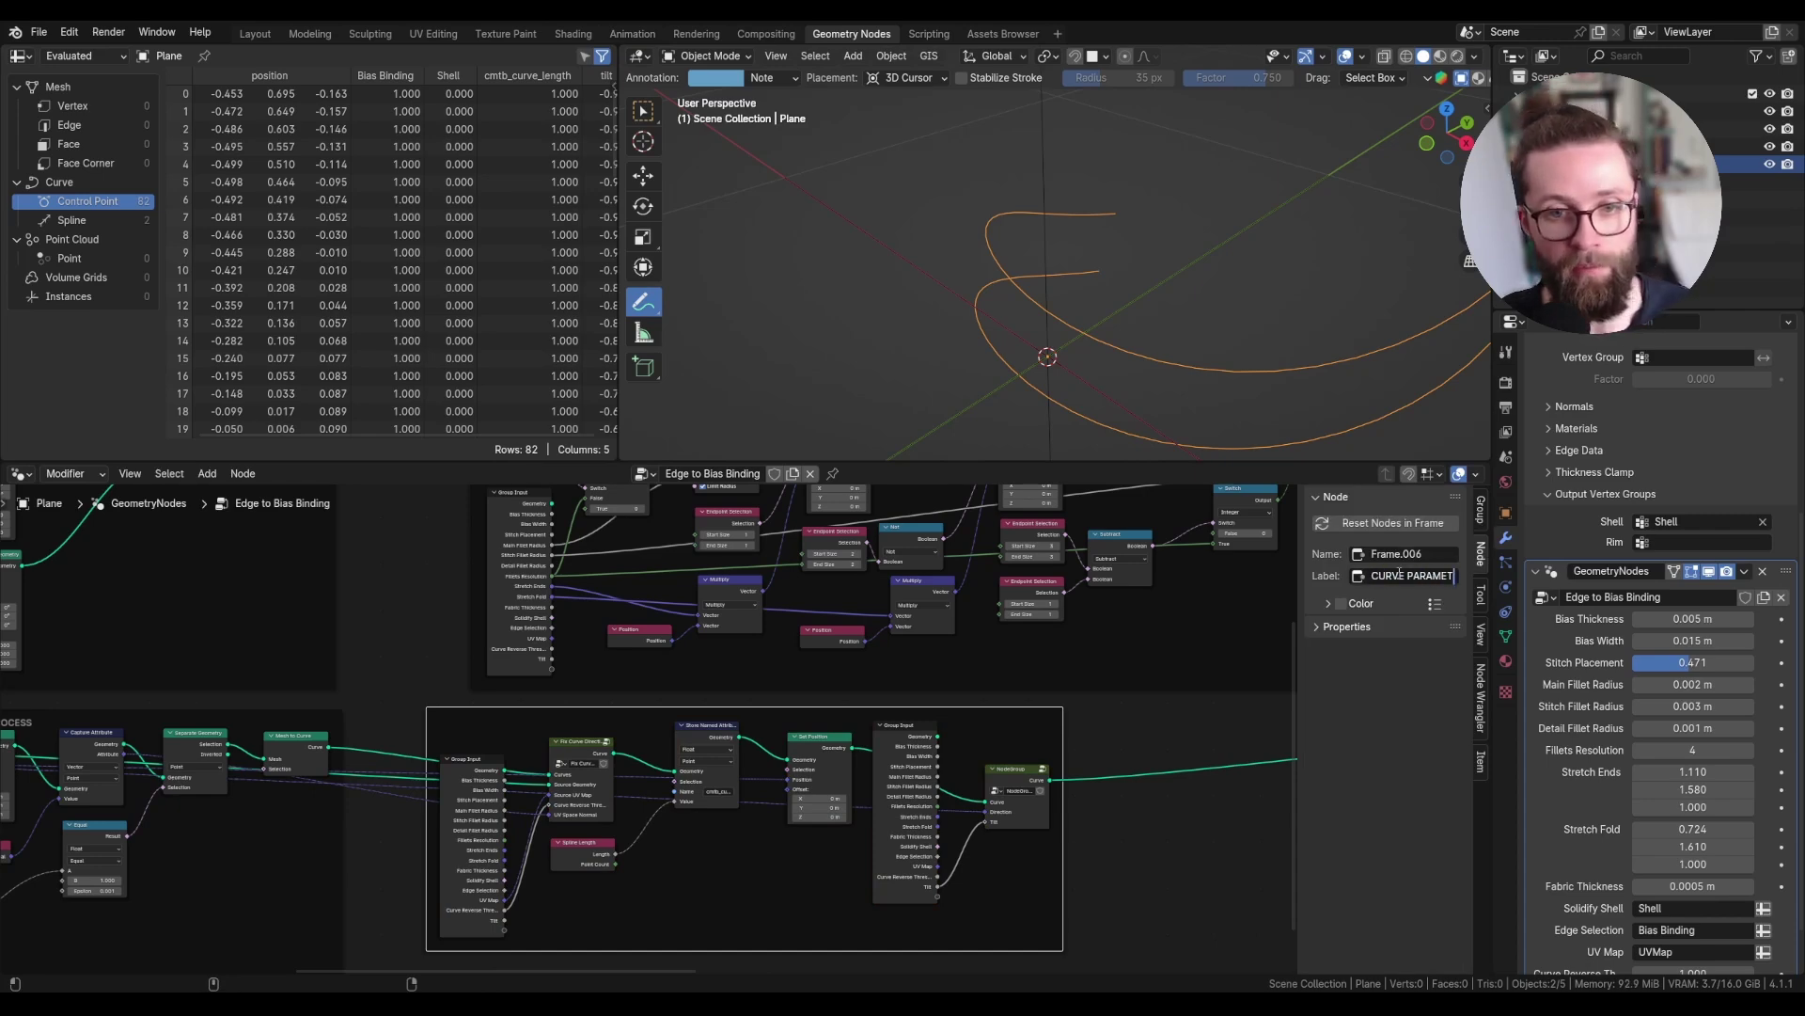
pyautogui.write('ERS')
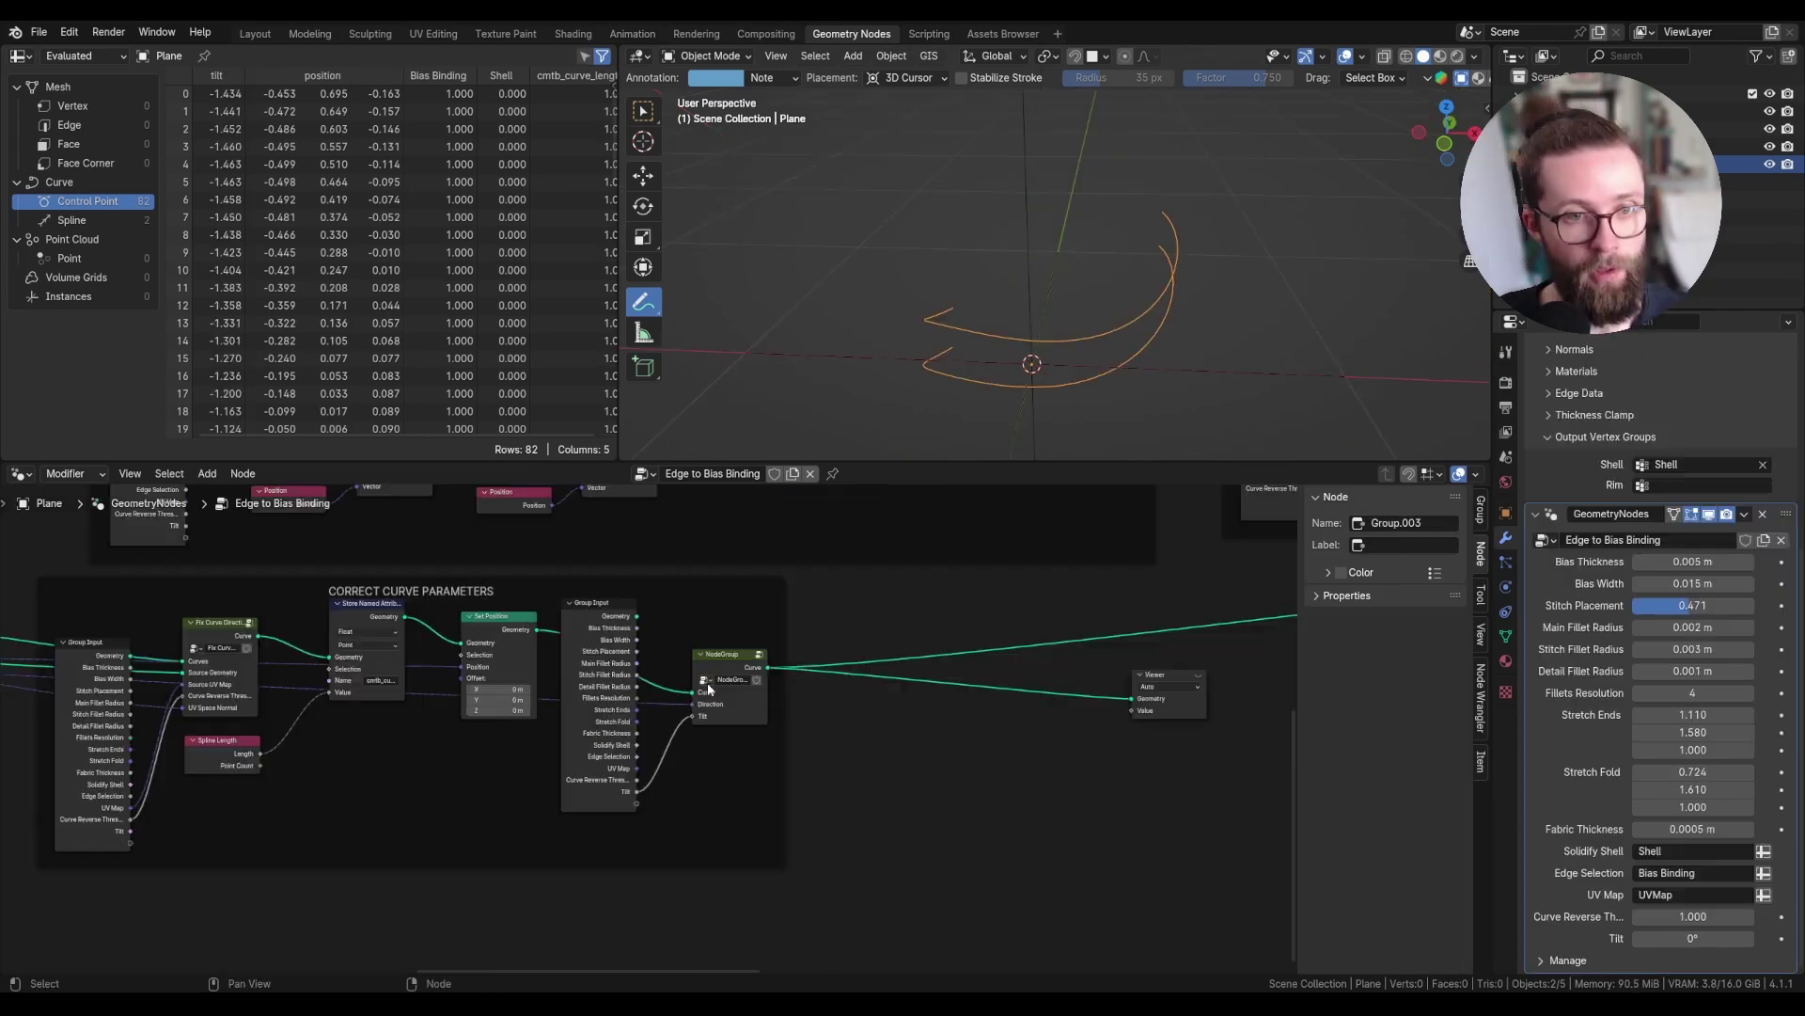
# - Rename the unnamed node group in the frame "Align Curve Normal" and reset the modifier's Curve Reverse Threshold to its default of 0.001
pyautogui.scroll(5, 710, 684)
pyautogui.doubleClick(744, 677)
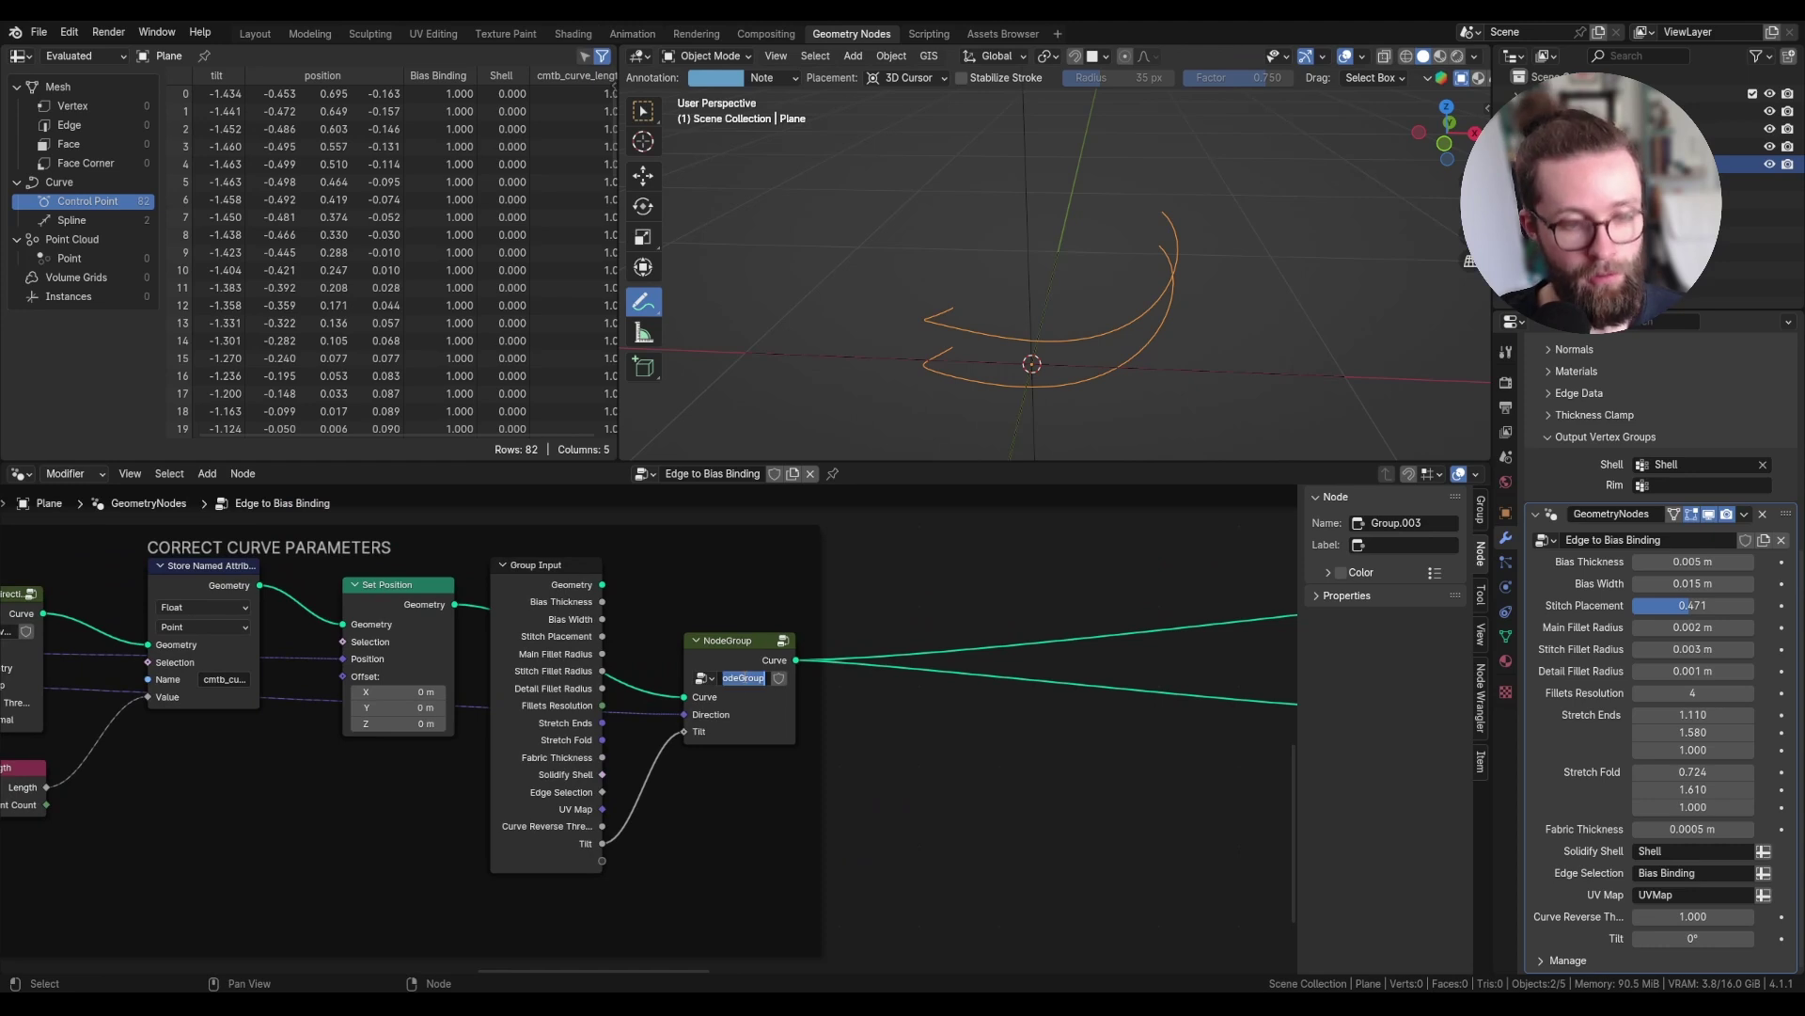
pyautogui.write('Al')
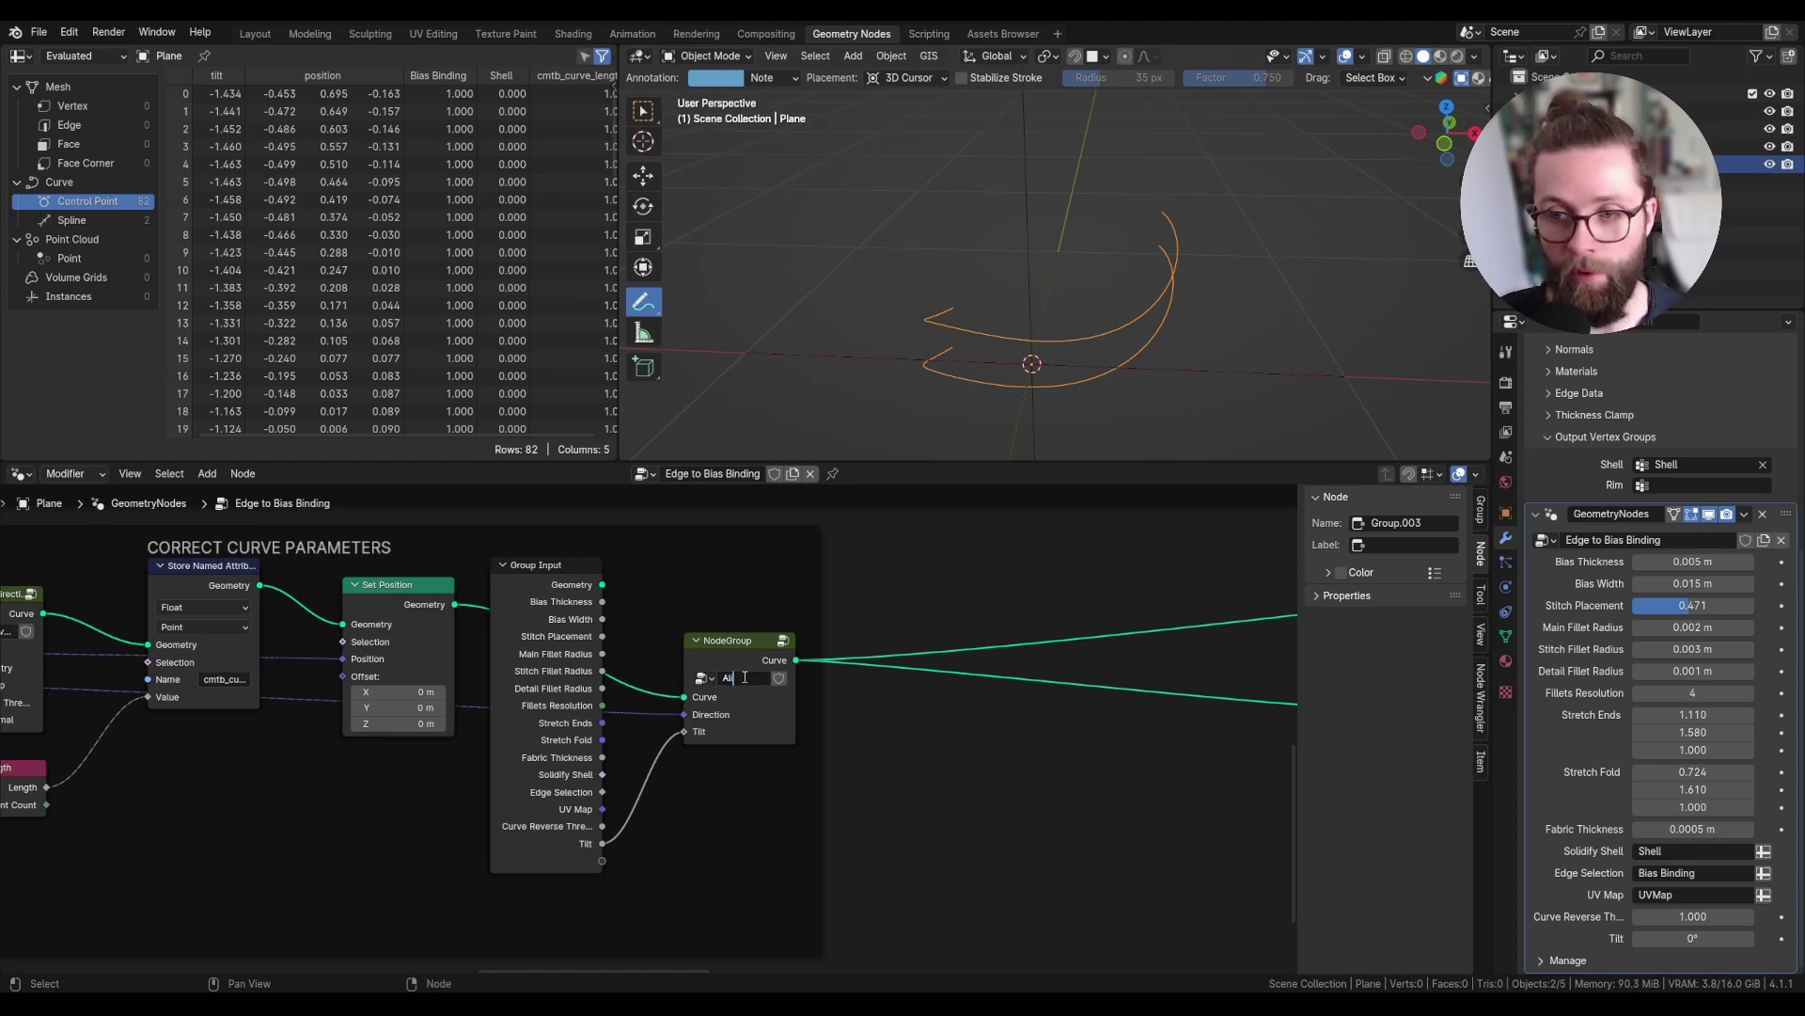
pyautogui.write('ign Curve Normal')
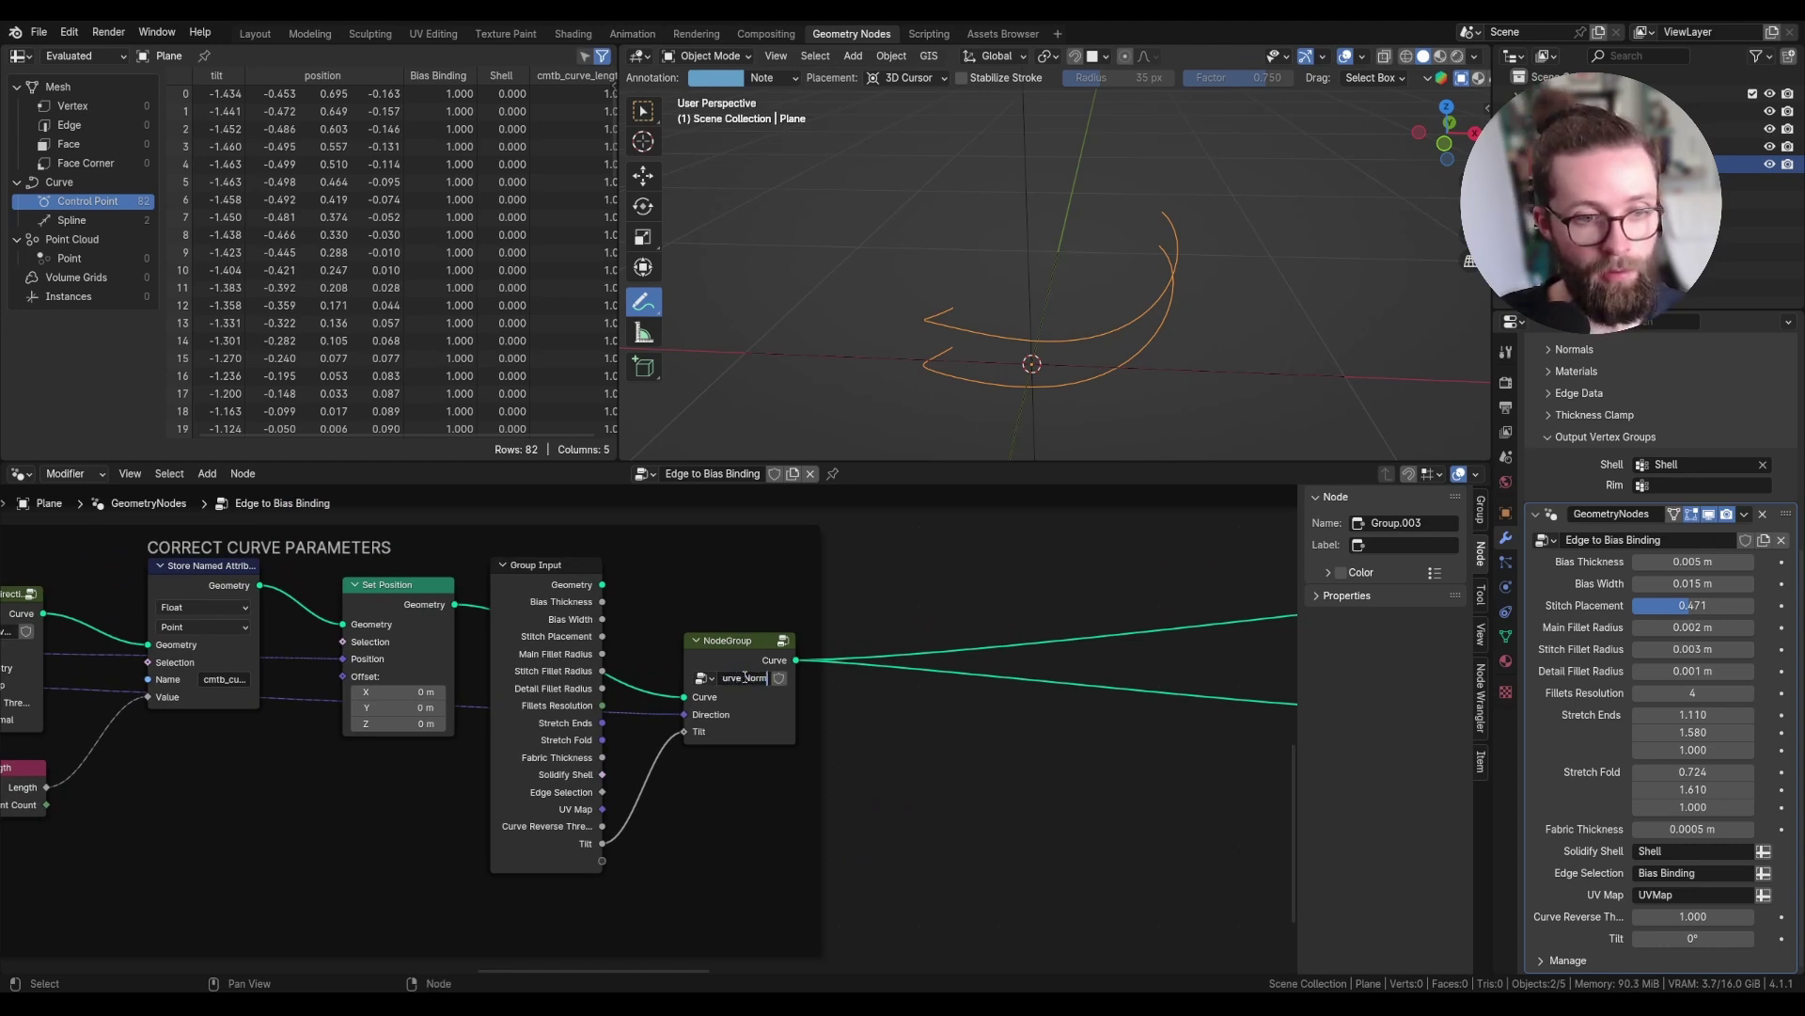
pyautogui.press('Return')
pyautogui.press('BackSpace')
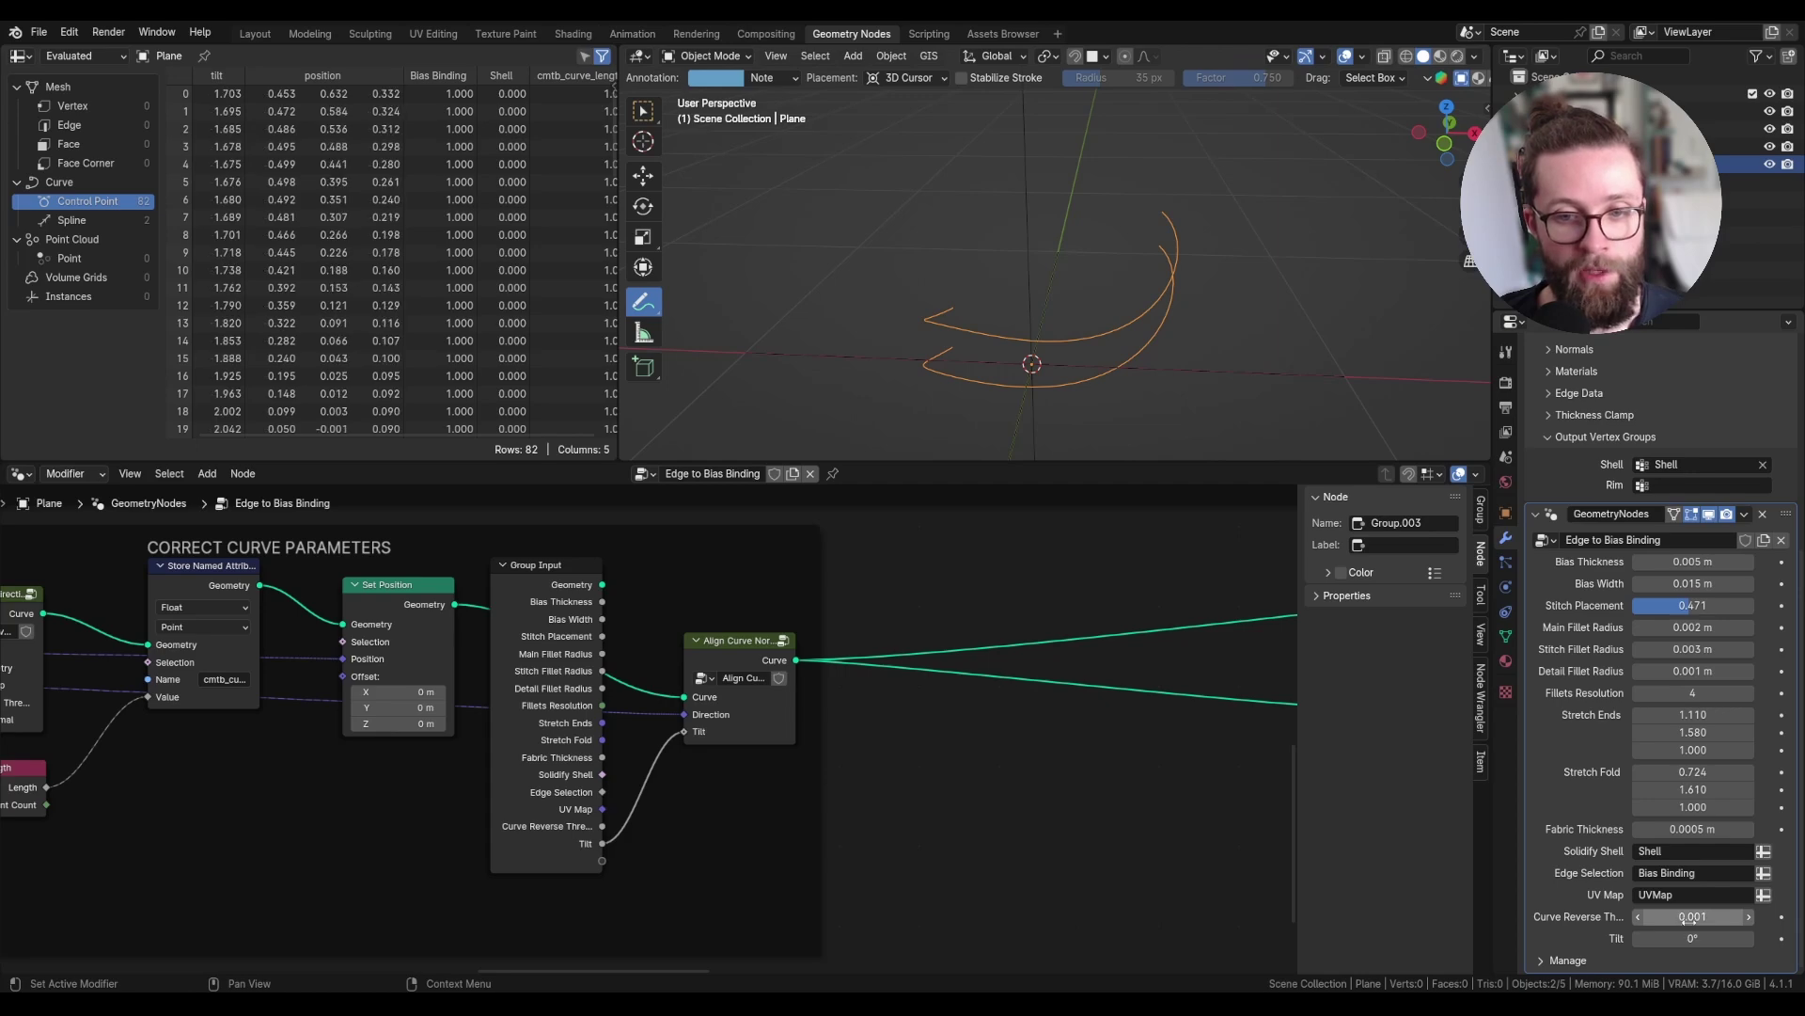
pyautogui.click(1691, 938)
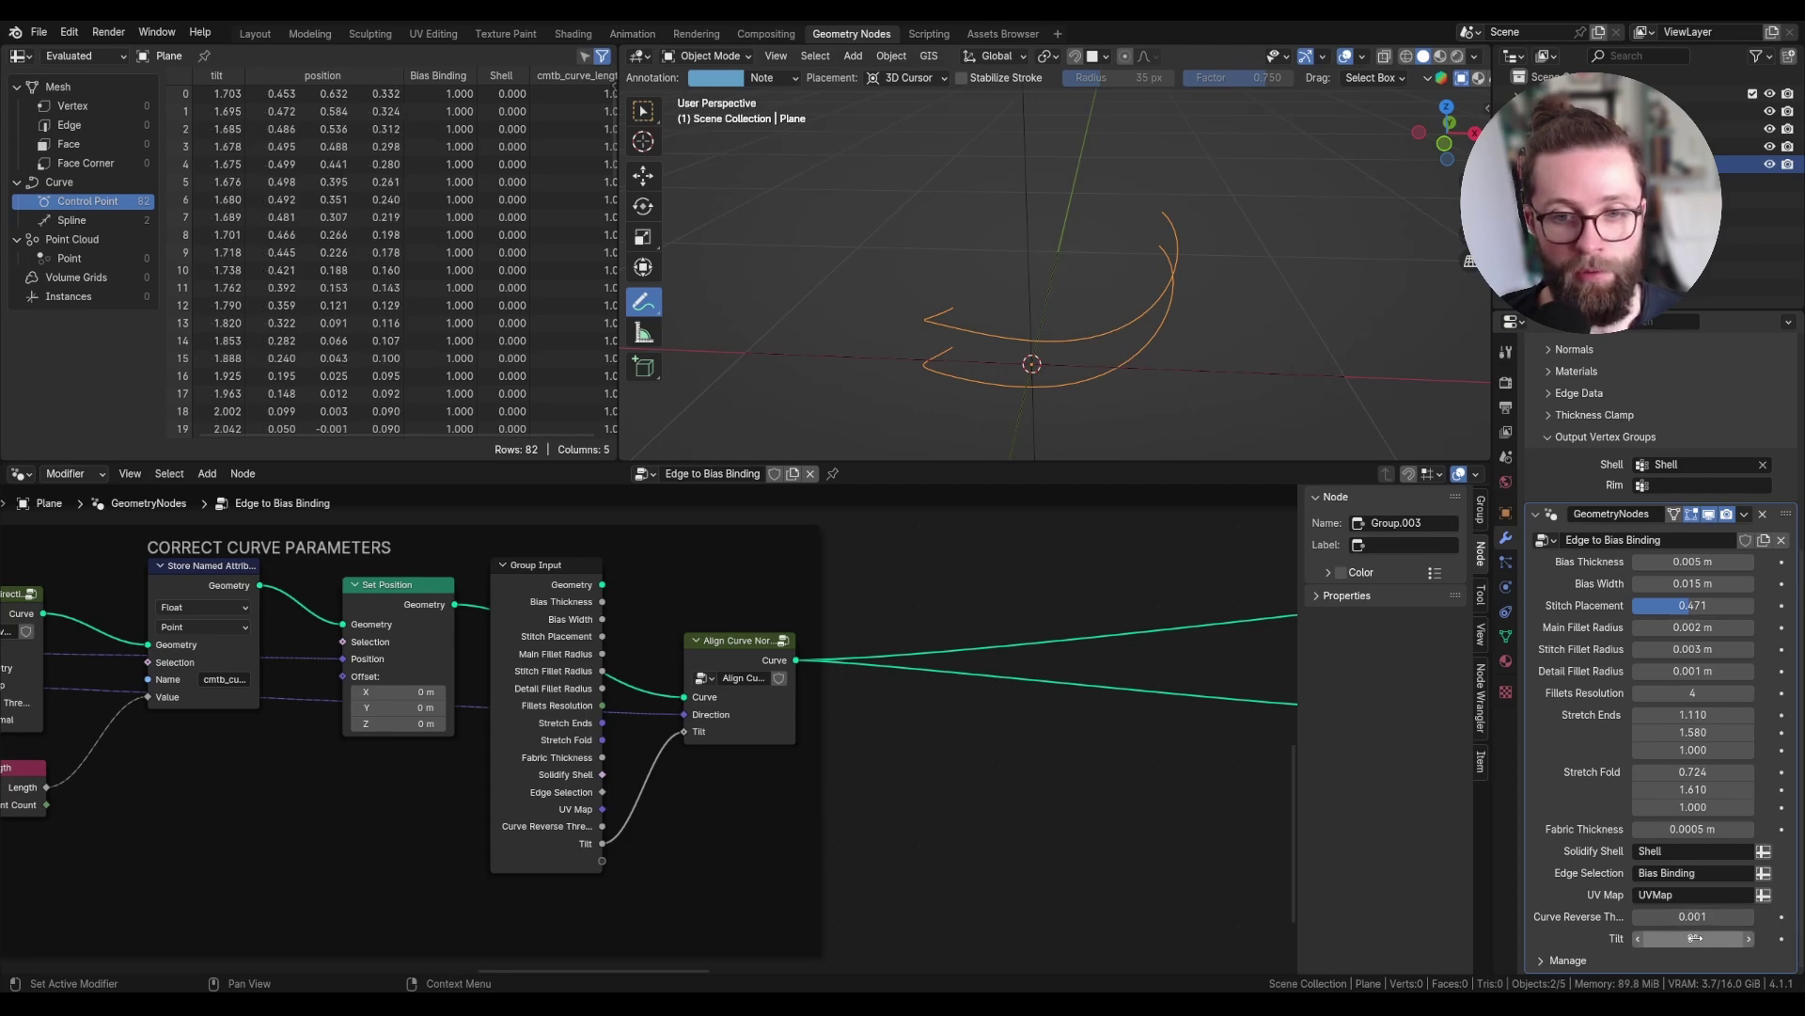
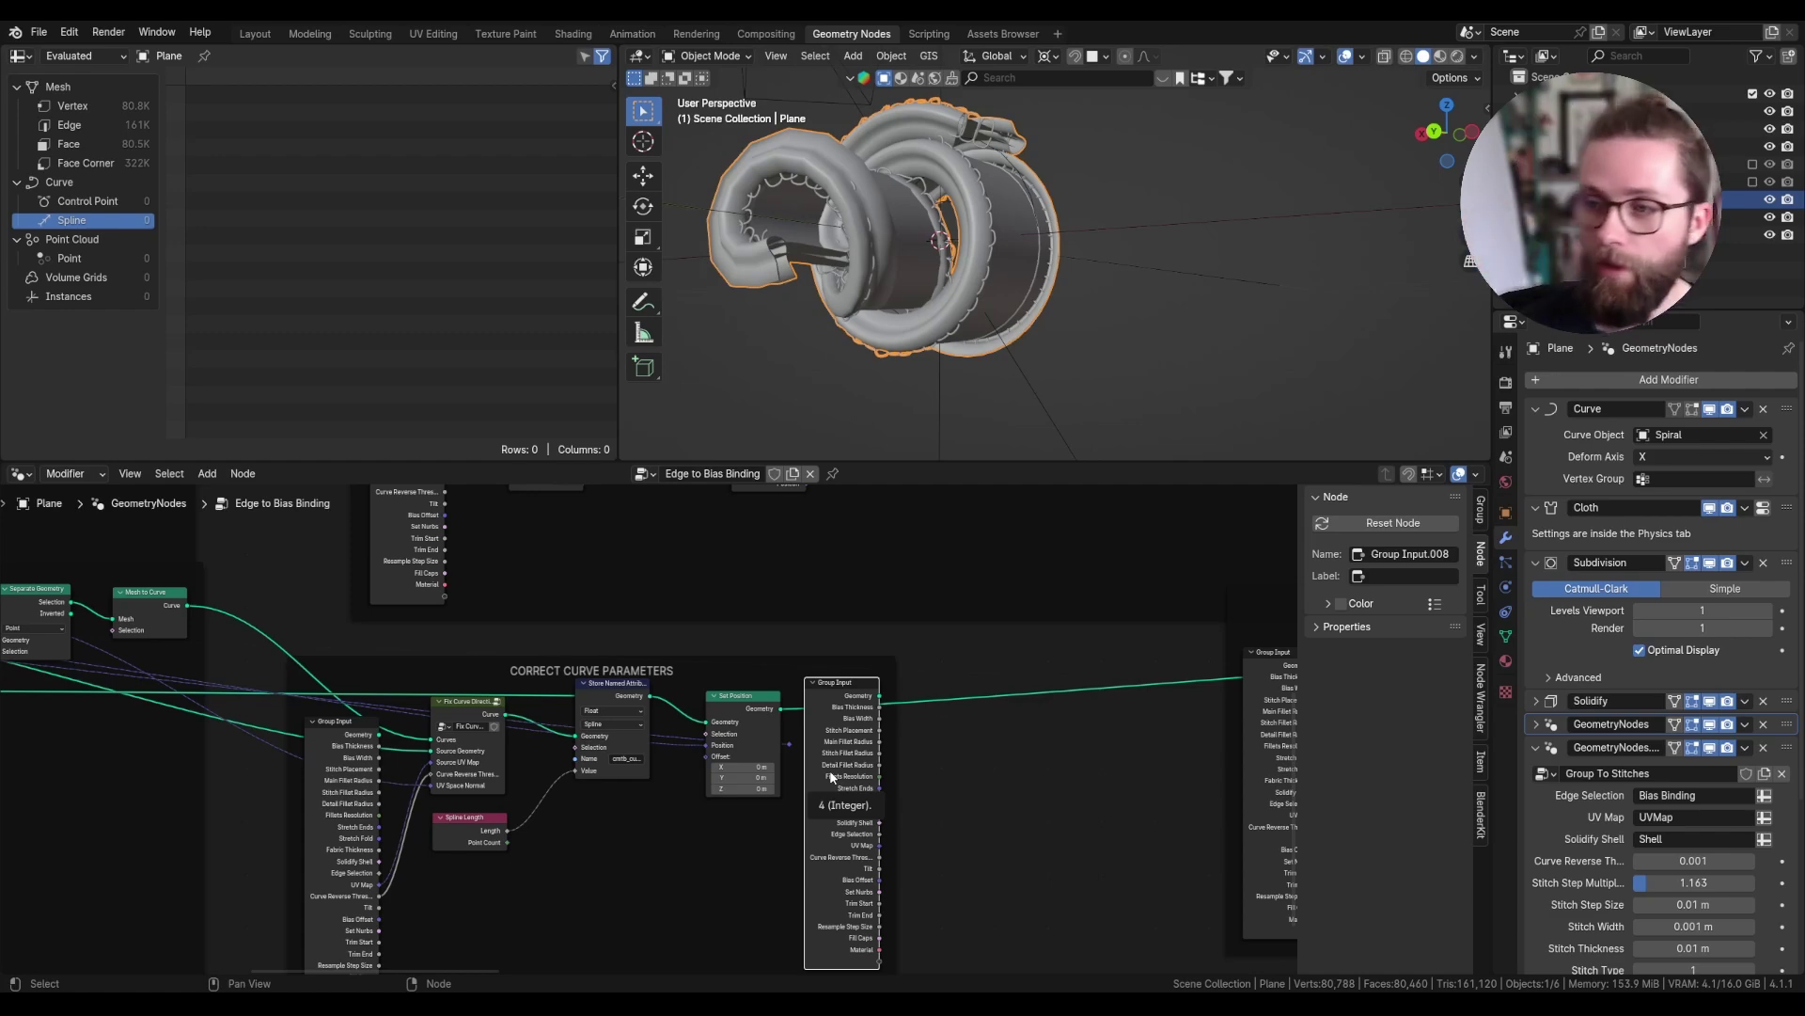
# - Insert a Set Curve Normal node after Set Position on the curve link and set its mode to Free
pyautogui.scroll(3, 788, 741)
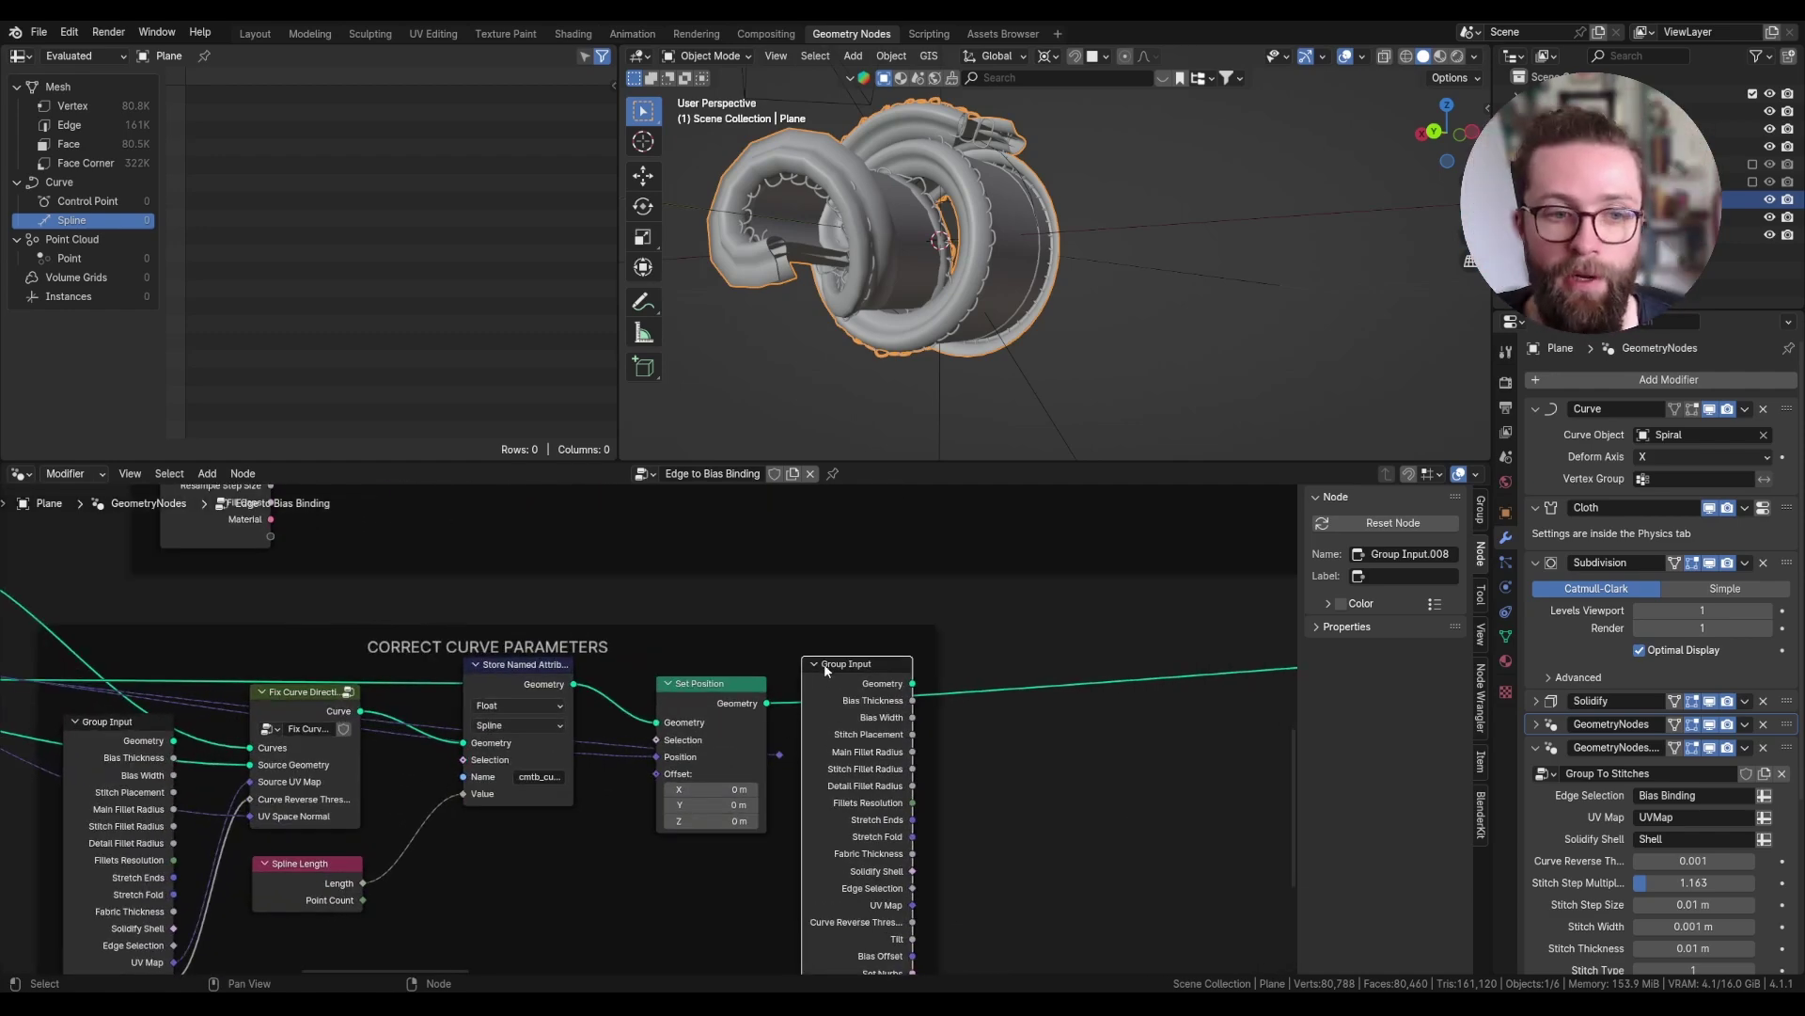
pyautogui.scroll(-1, 809, 691)
pyautogui.moveTo(967, 707); pyautogui.dragTo(810, 685, button='middle')
pyautogui.scroll(2, 725, 698)
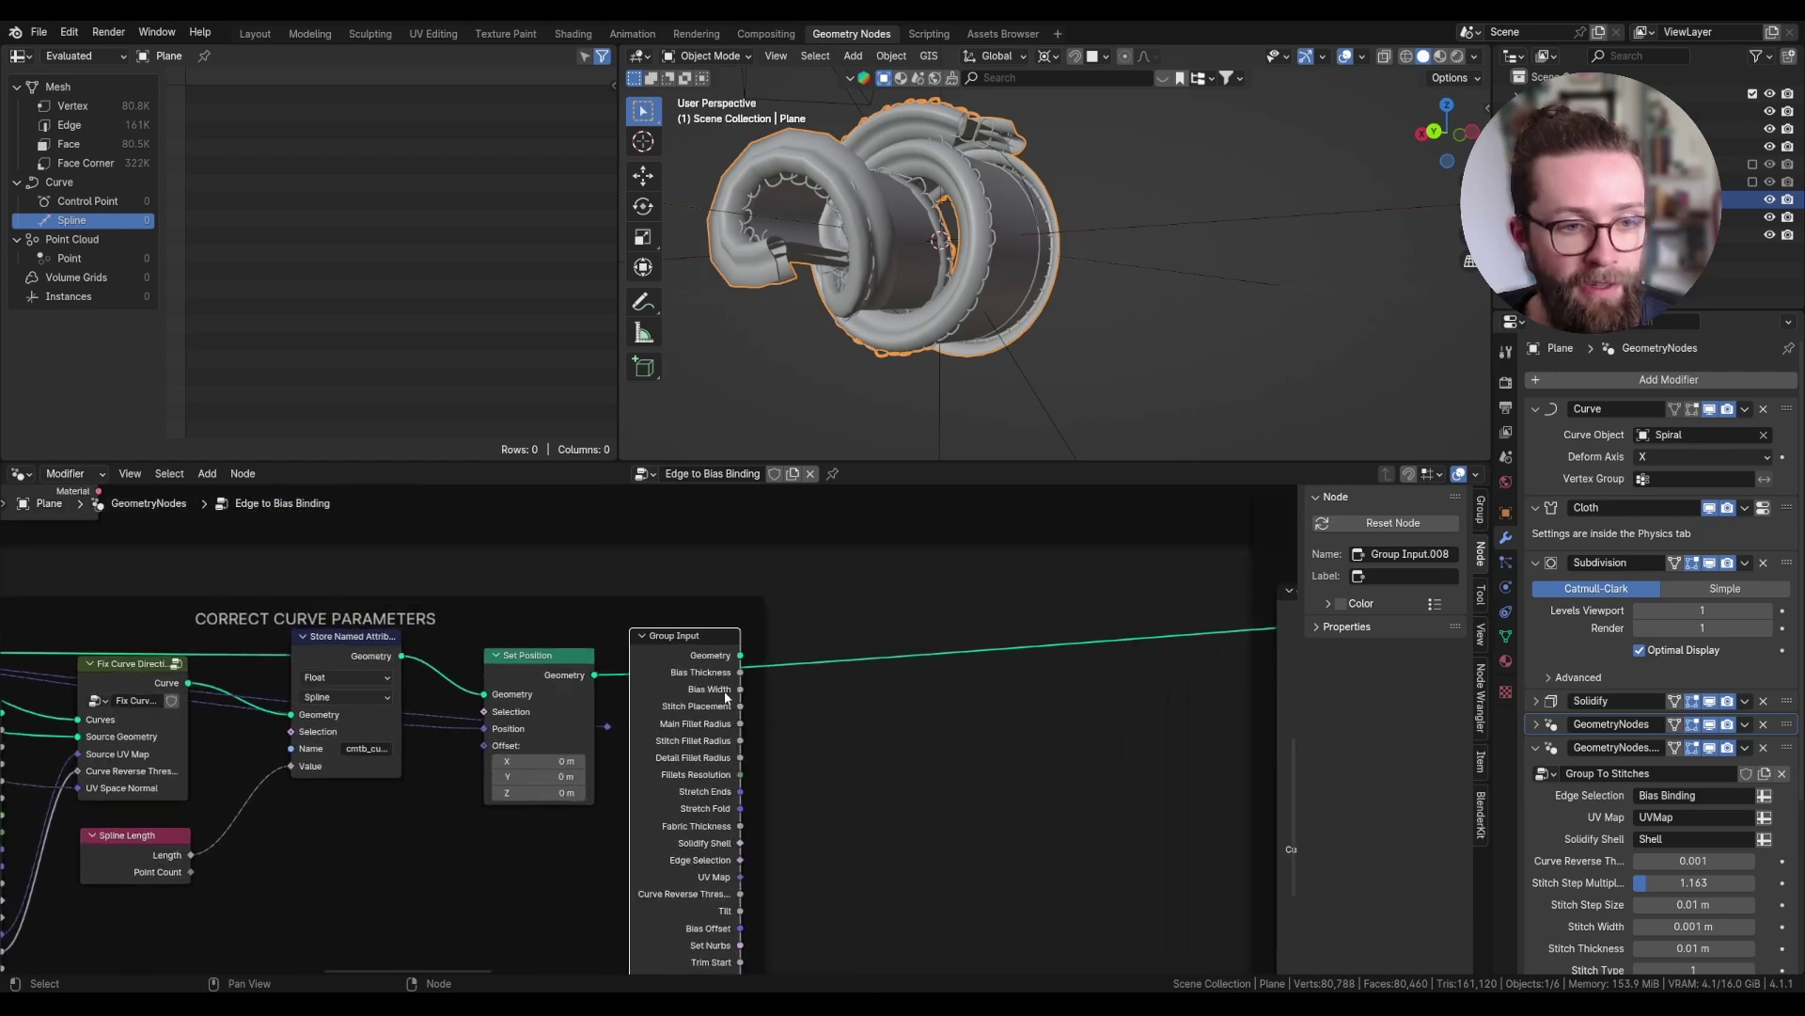
pyautogui.hotkey('shift', 'a')
pyautogui.write('set p')
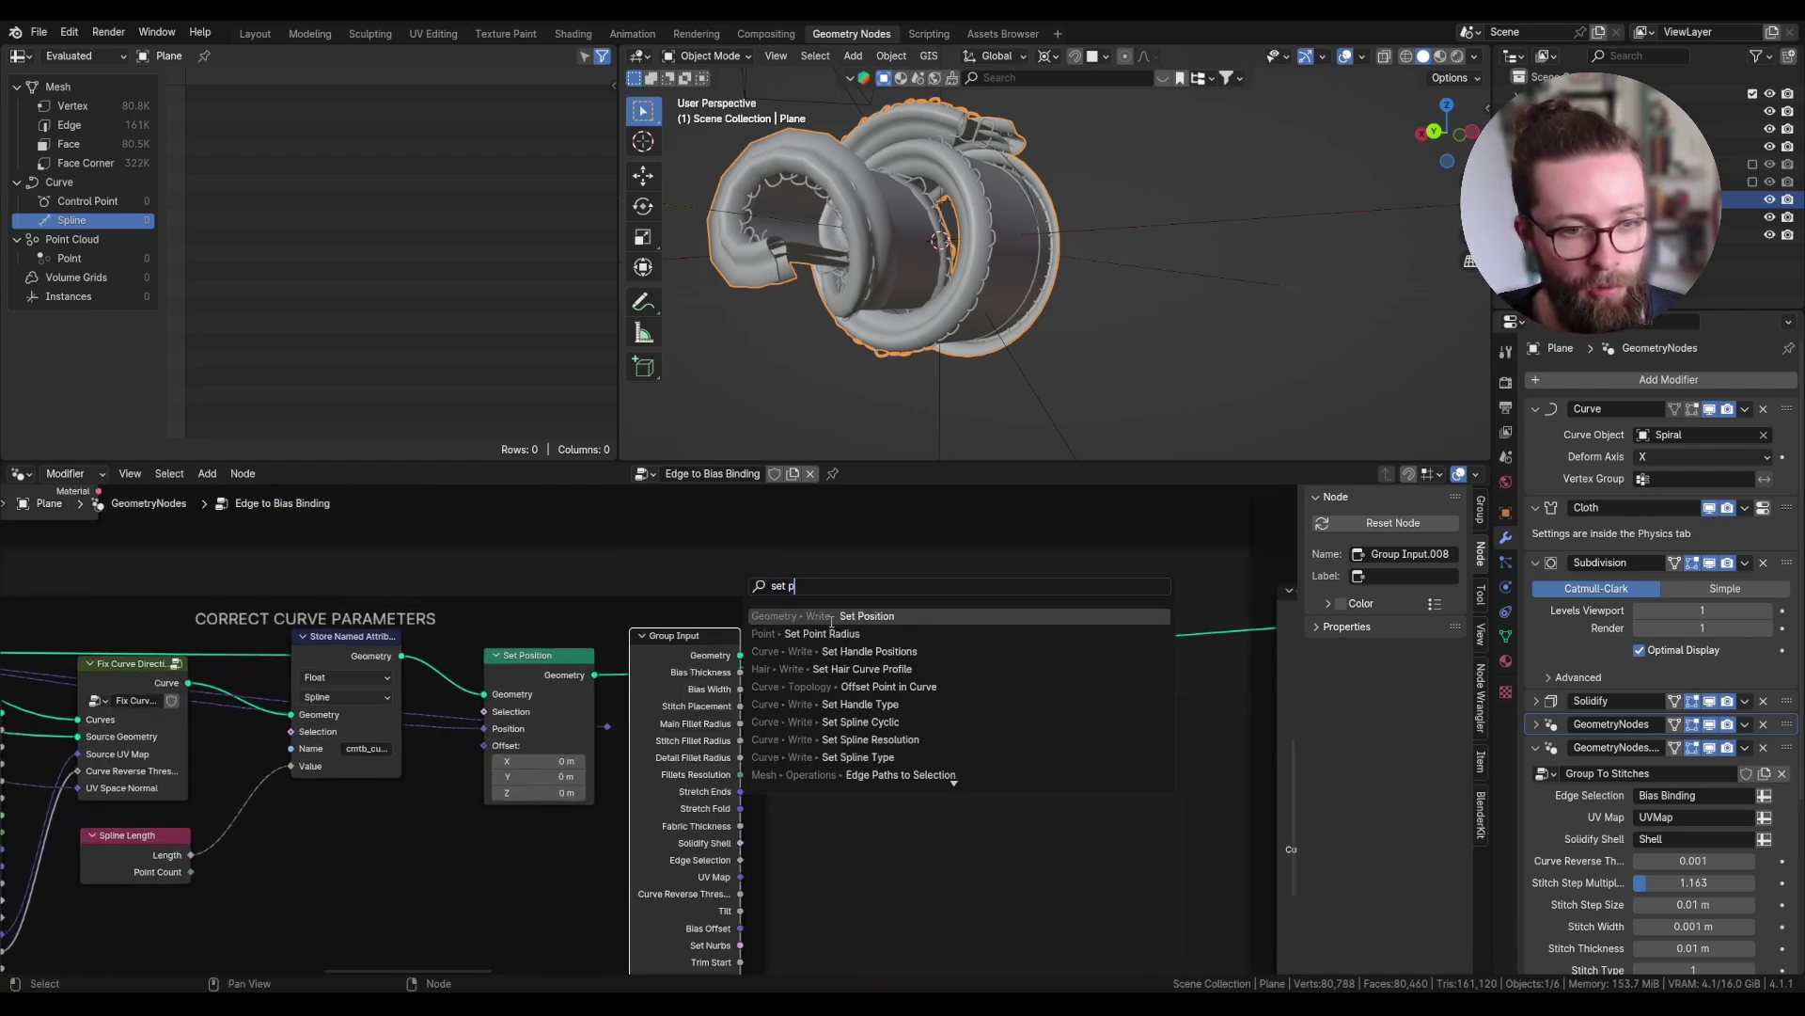
pyautogui.press('BackSpace')
pyautogui.write('curve n')
pyautogui.press('Return')
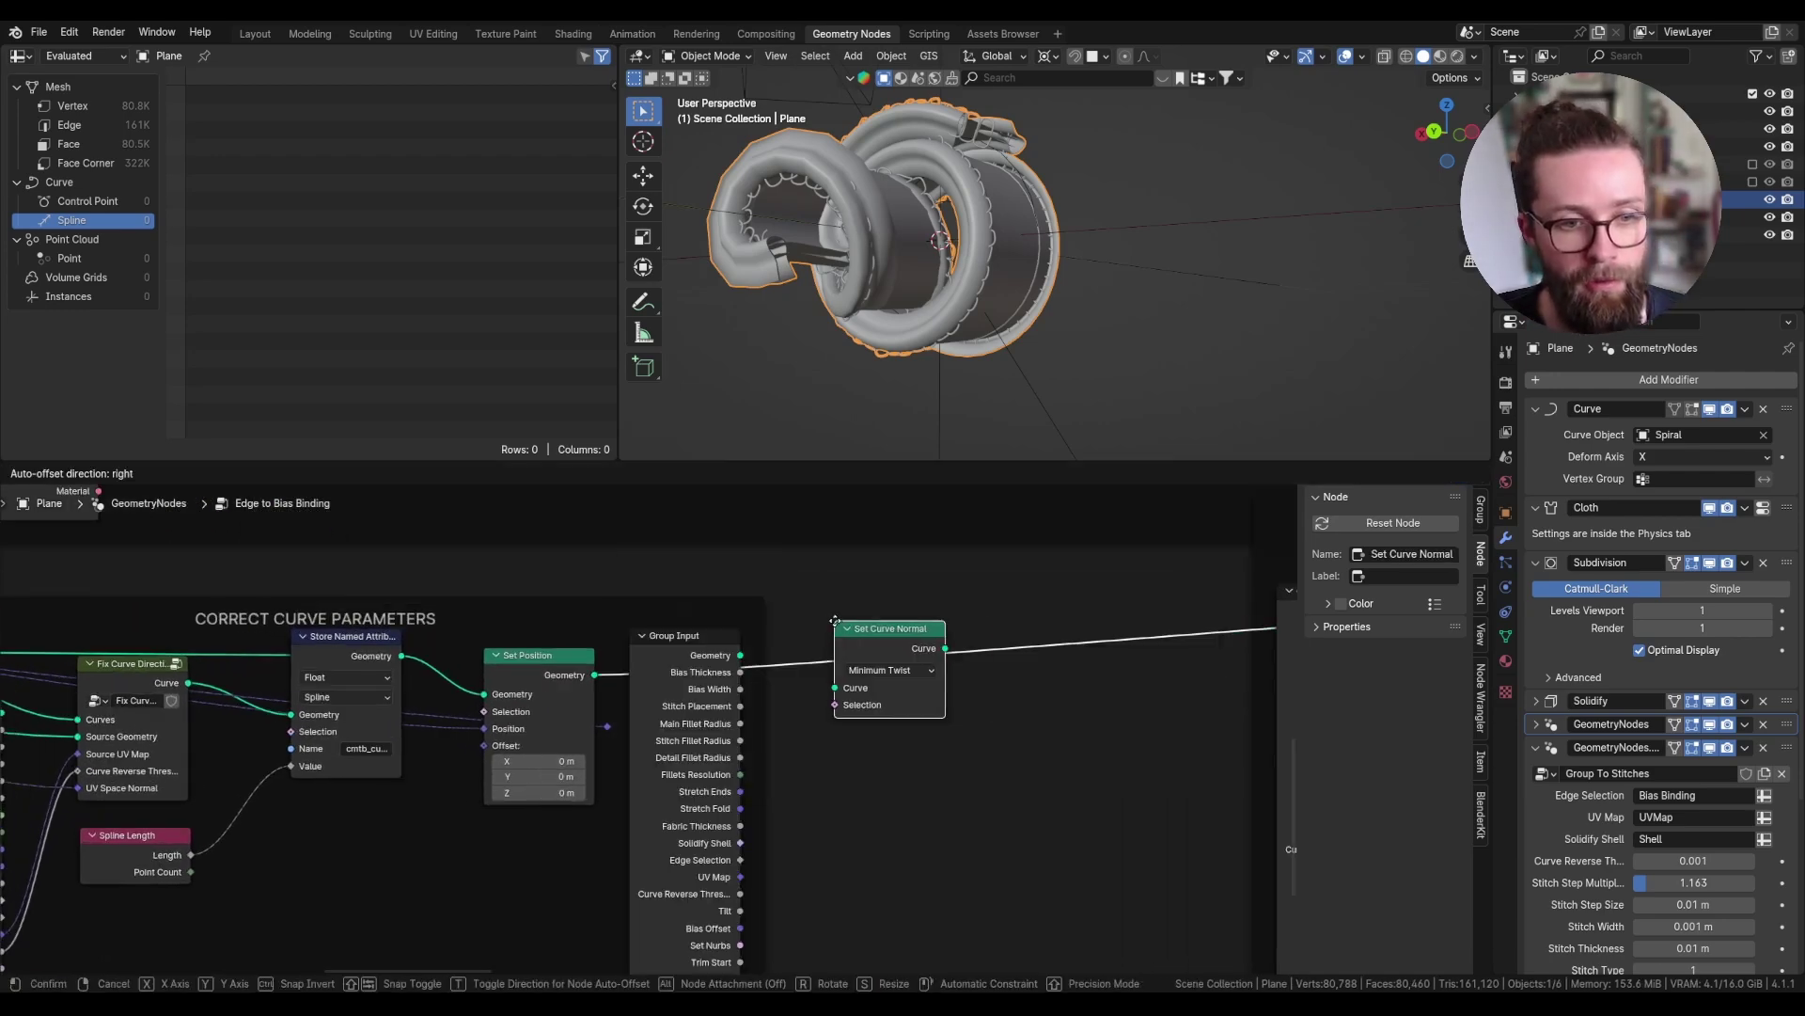
pyautogui.click(885, 621)
pyautogui.click(940, 660)
pyautogui.click(920, 713)
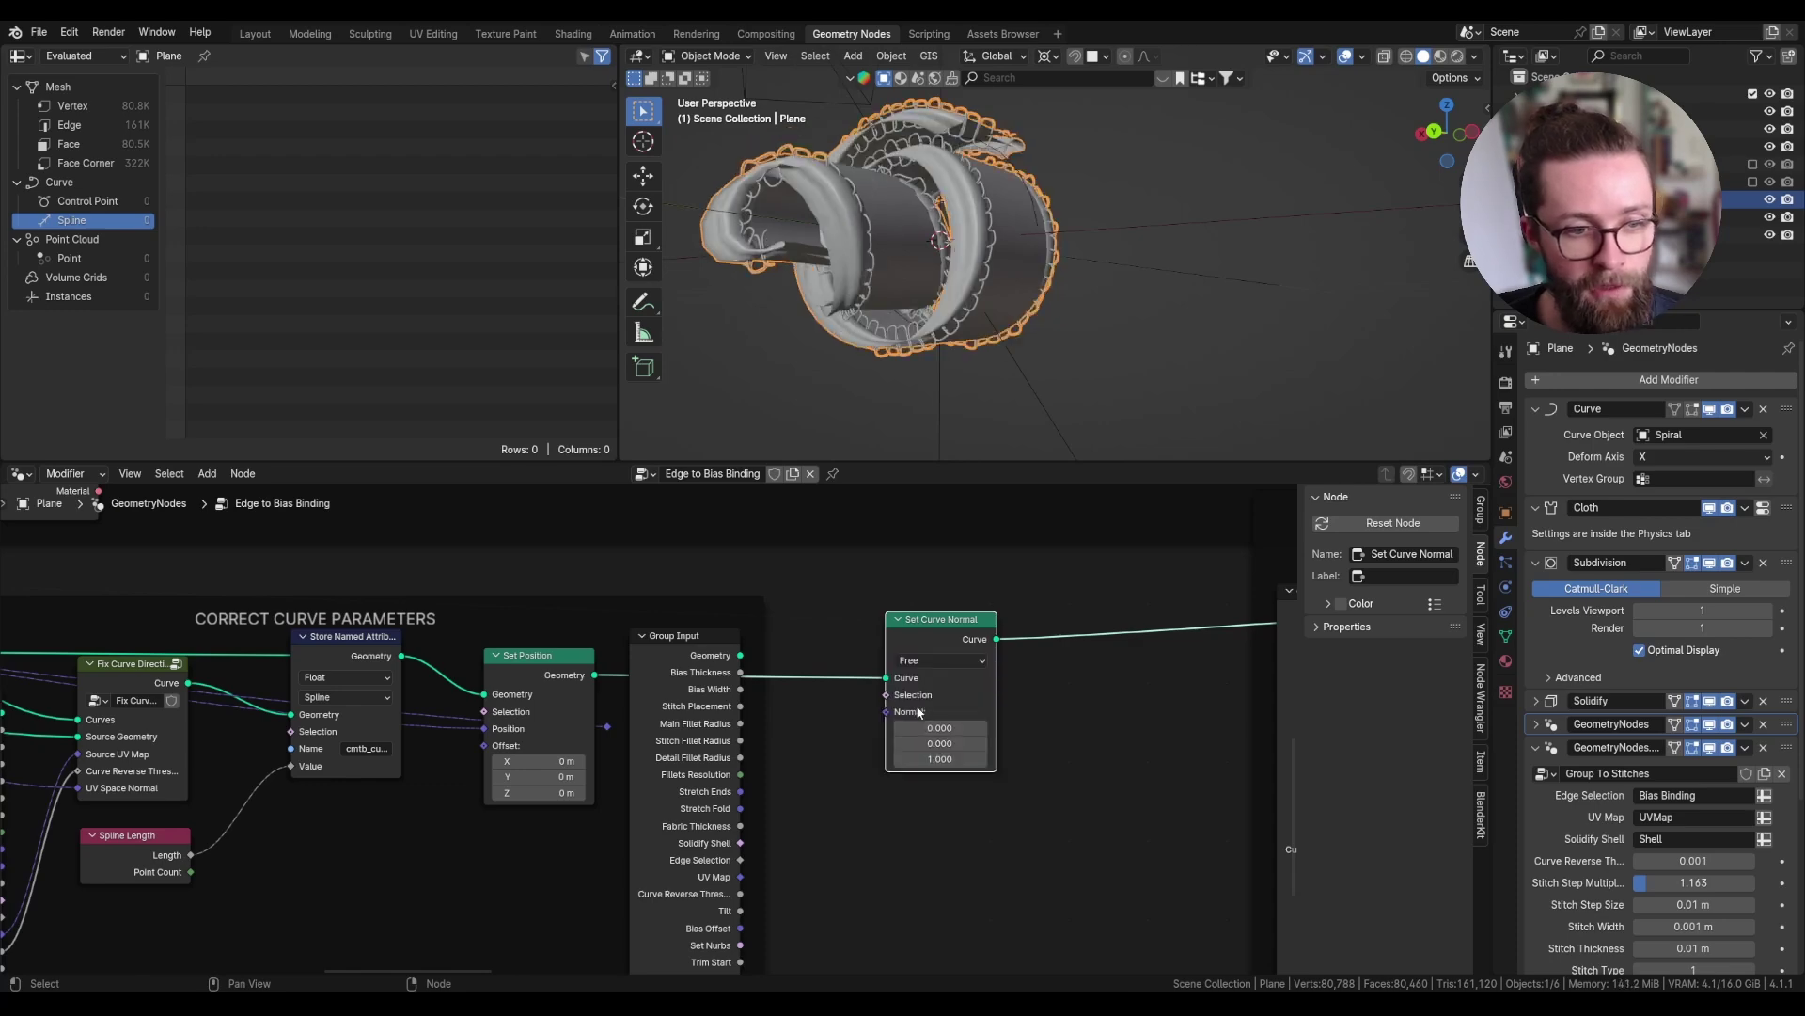
pyautogui.moveTo(921, 713); pyautogui.dragTo(927, 725)
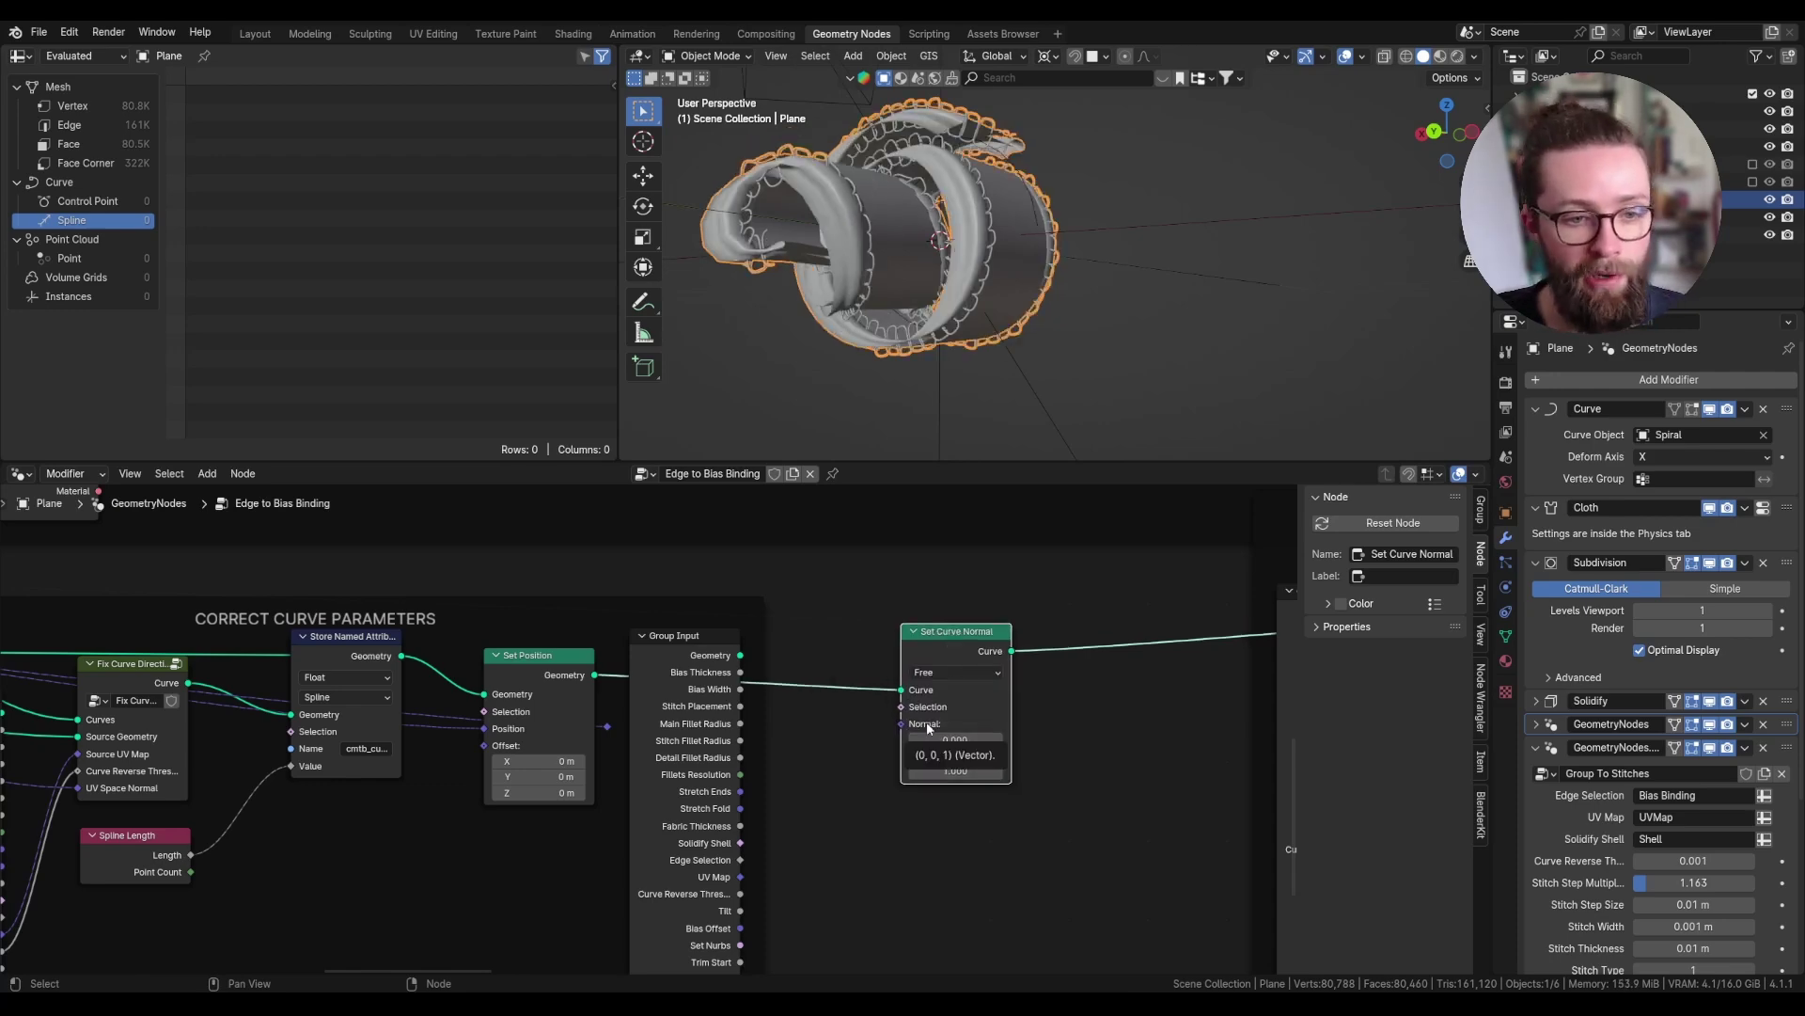
# - Trace the captured normal from the Curve Pre Process frame and link its reroute to Set Curve Normal's Normal input
pyautogui.scroll(-3, 919, 717)
pyautogui.click(675, 721)
pyautogui.scroll(-3, 968, 726)
pyautogui.moveTo(701, 725); pyautogui.dragTo(868, 736, button='middle')
pyautogui.moveTo(329, 577); pyautogui.dragTo(333, 592)
pyautogui.moveTo(334, 593); pyautogui.dragTo(522, 604, button='middle')
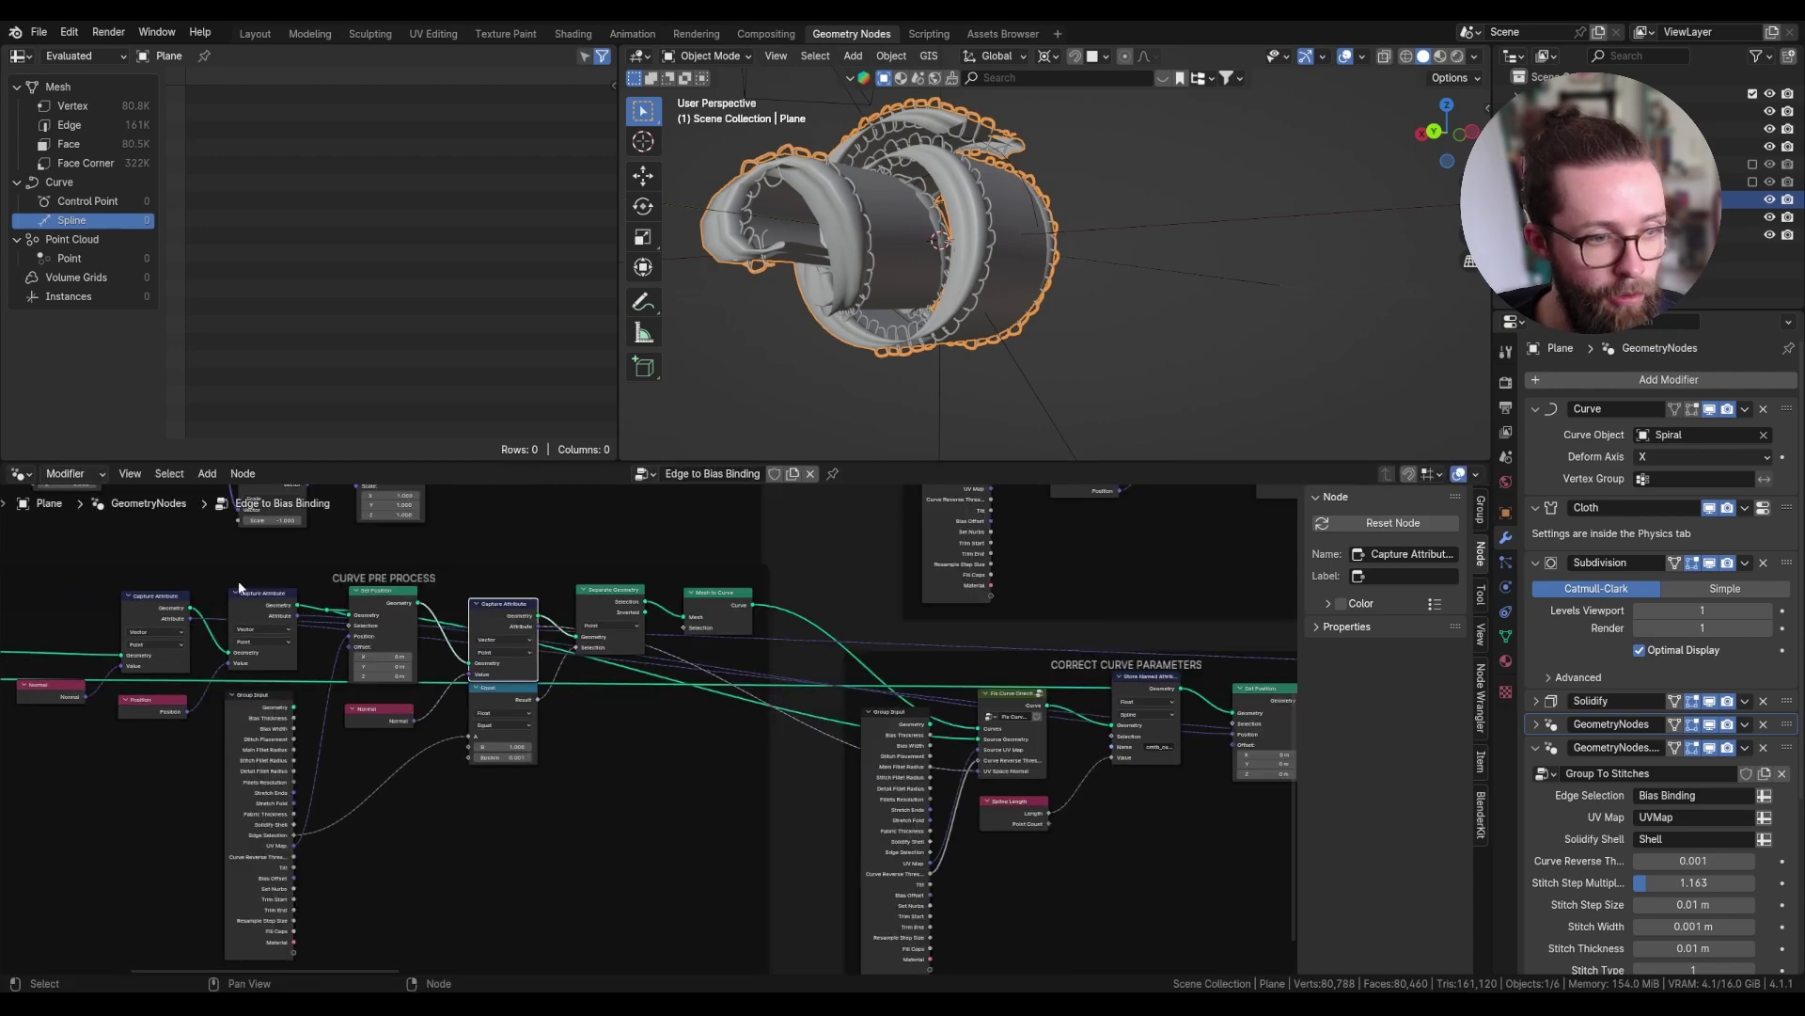
pyautogui.click(161, 599)
pyautogui.scroll(1, 198, 611)
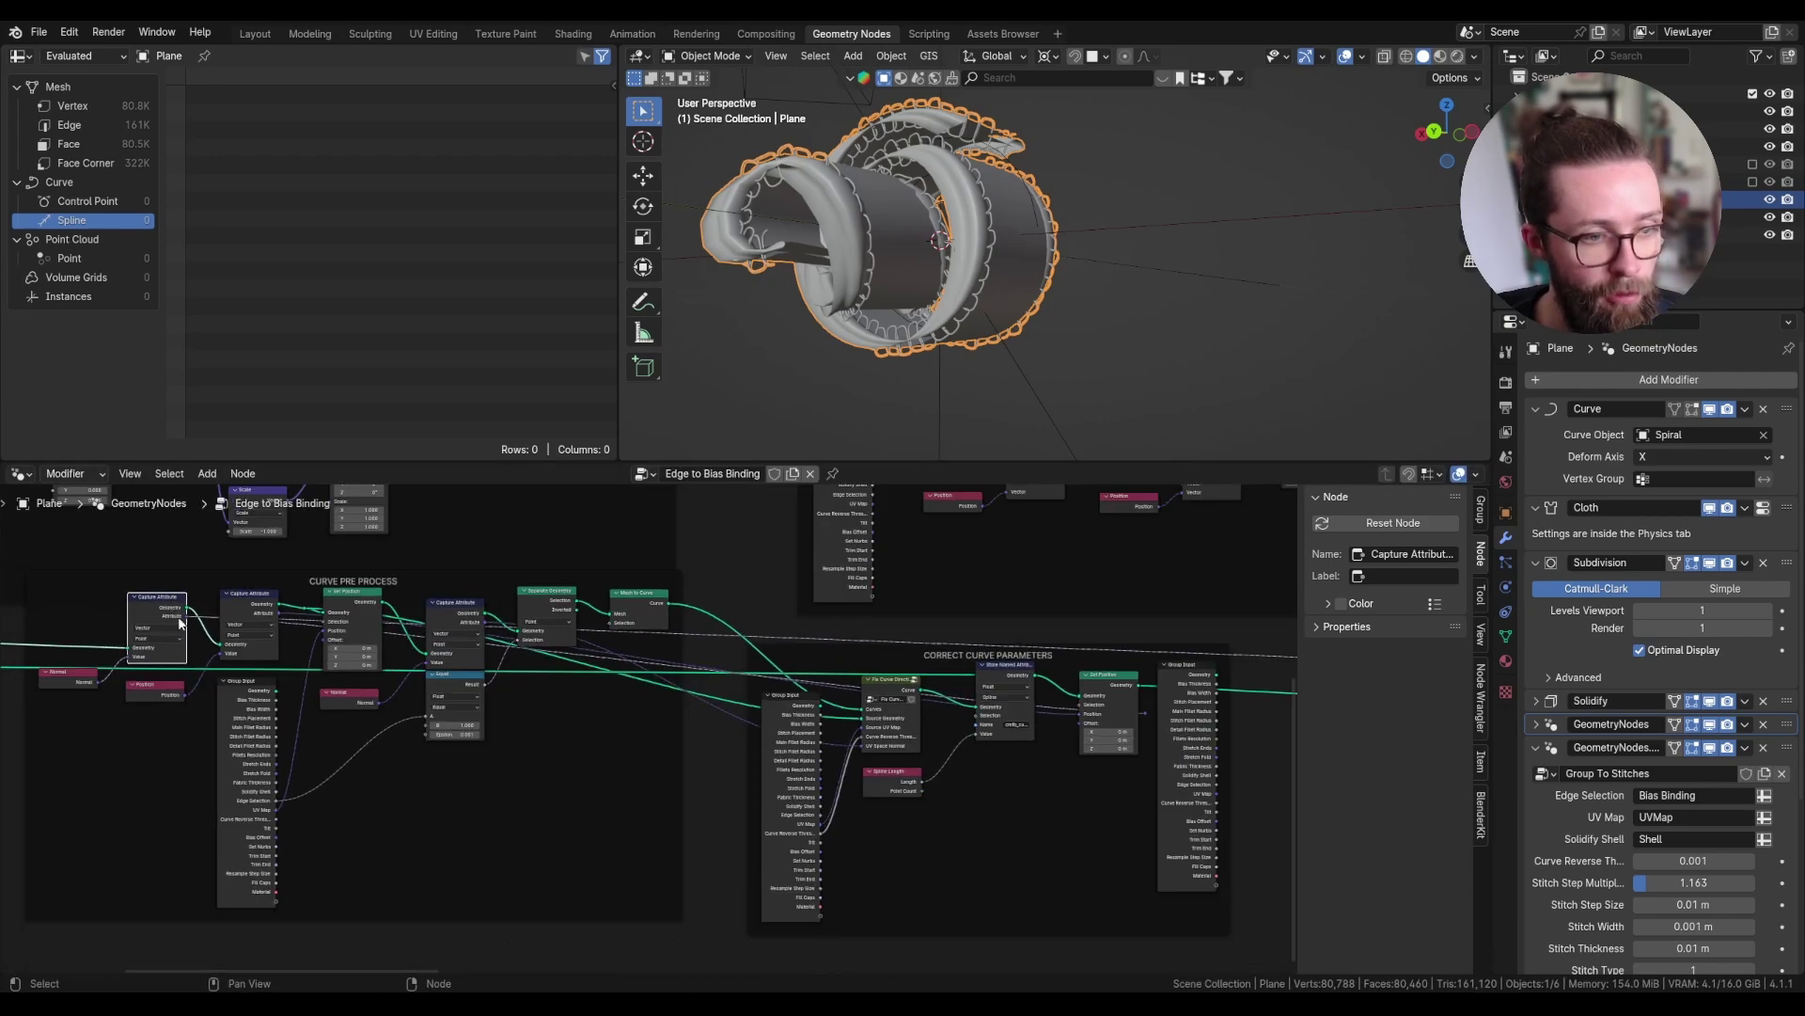
pyautogui.moveTo(203, 615); pyautogui.dragTo(40, 622, button='middle')
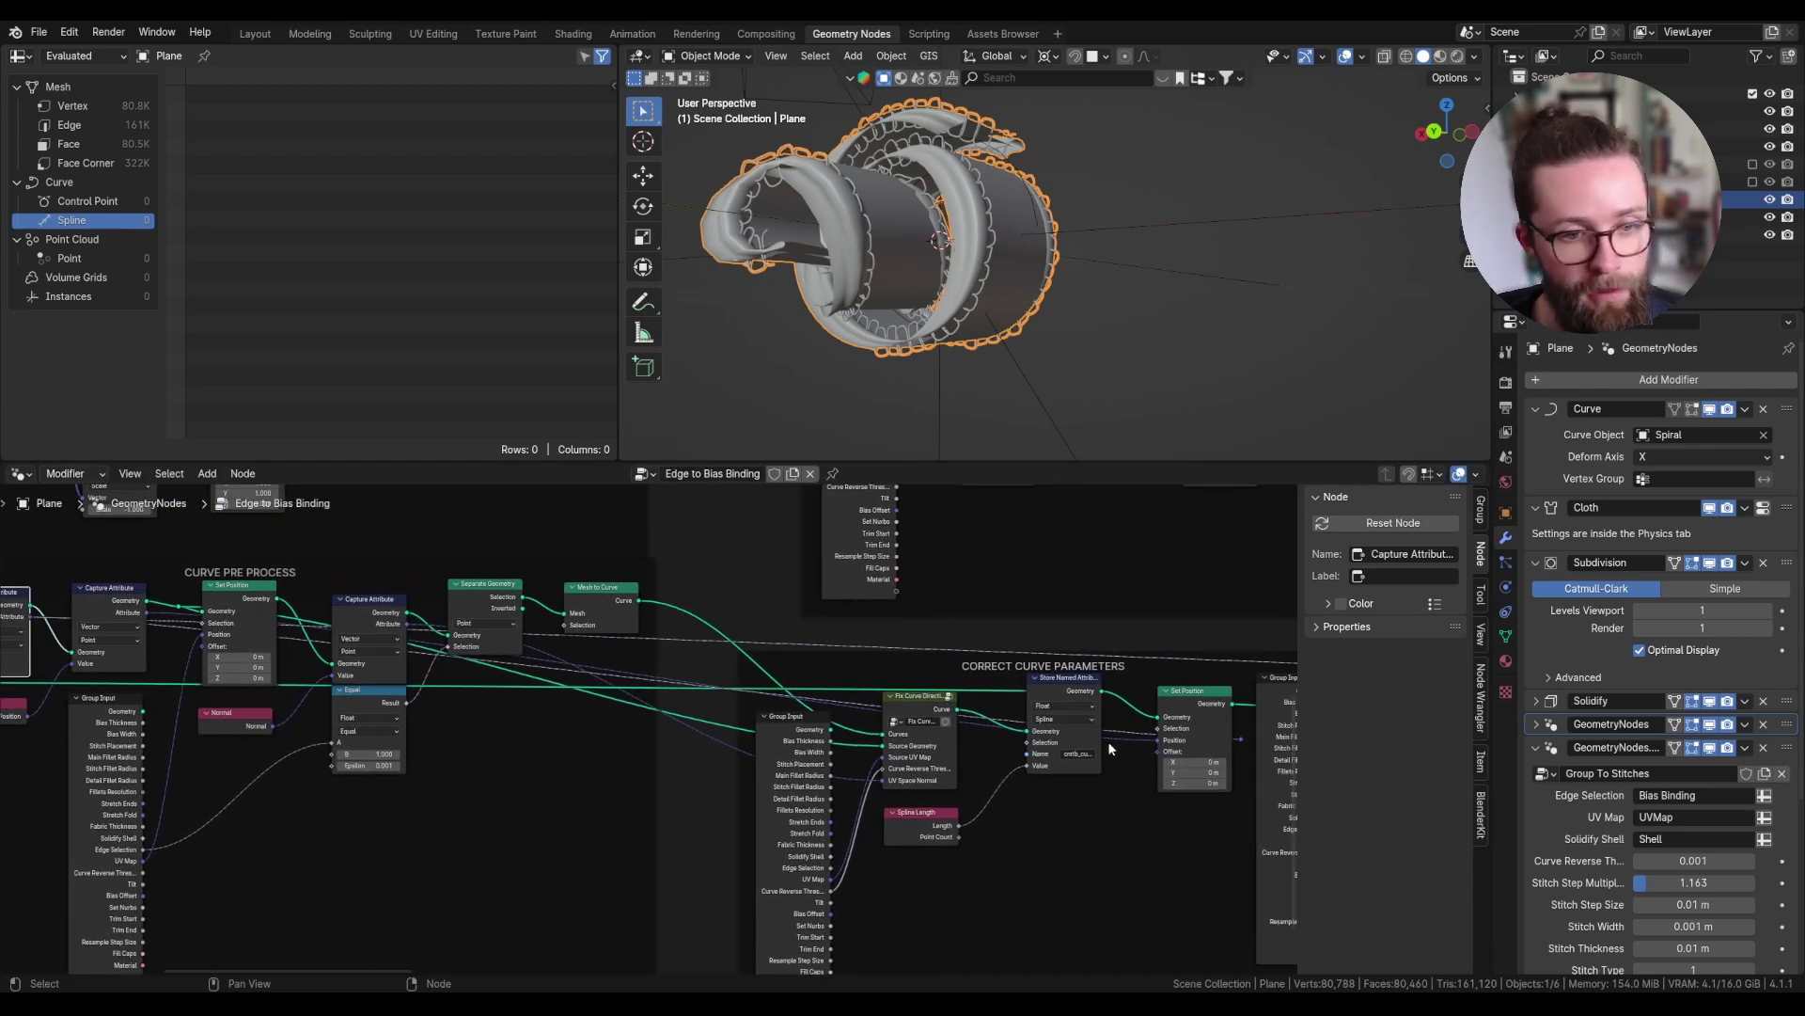
pyautogui.moveTo(1109, 748); pyautogui.dragTo(607, 725, button='middle')
pyautogui.scroll(4, 607, 725)
pyautogui.moveTo(1058, 710); pyautogui.dragTo(793, 705)
pyautogui.hotkey('ctrl', 'z')
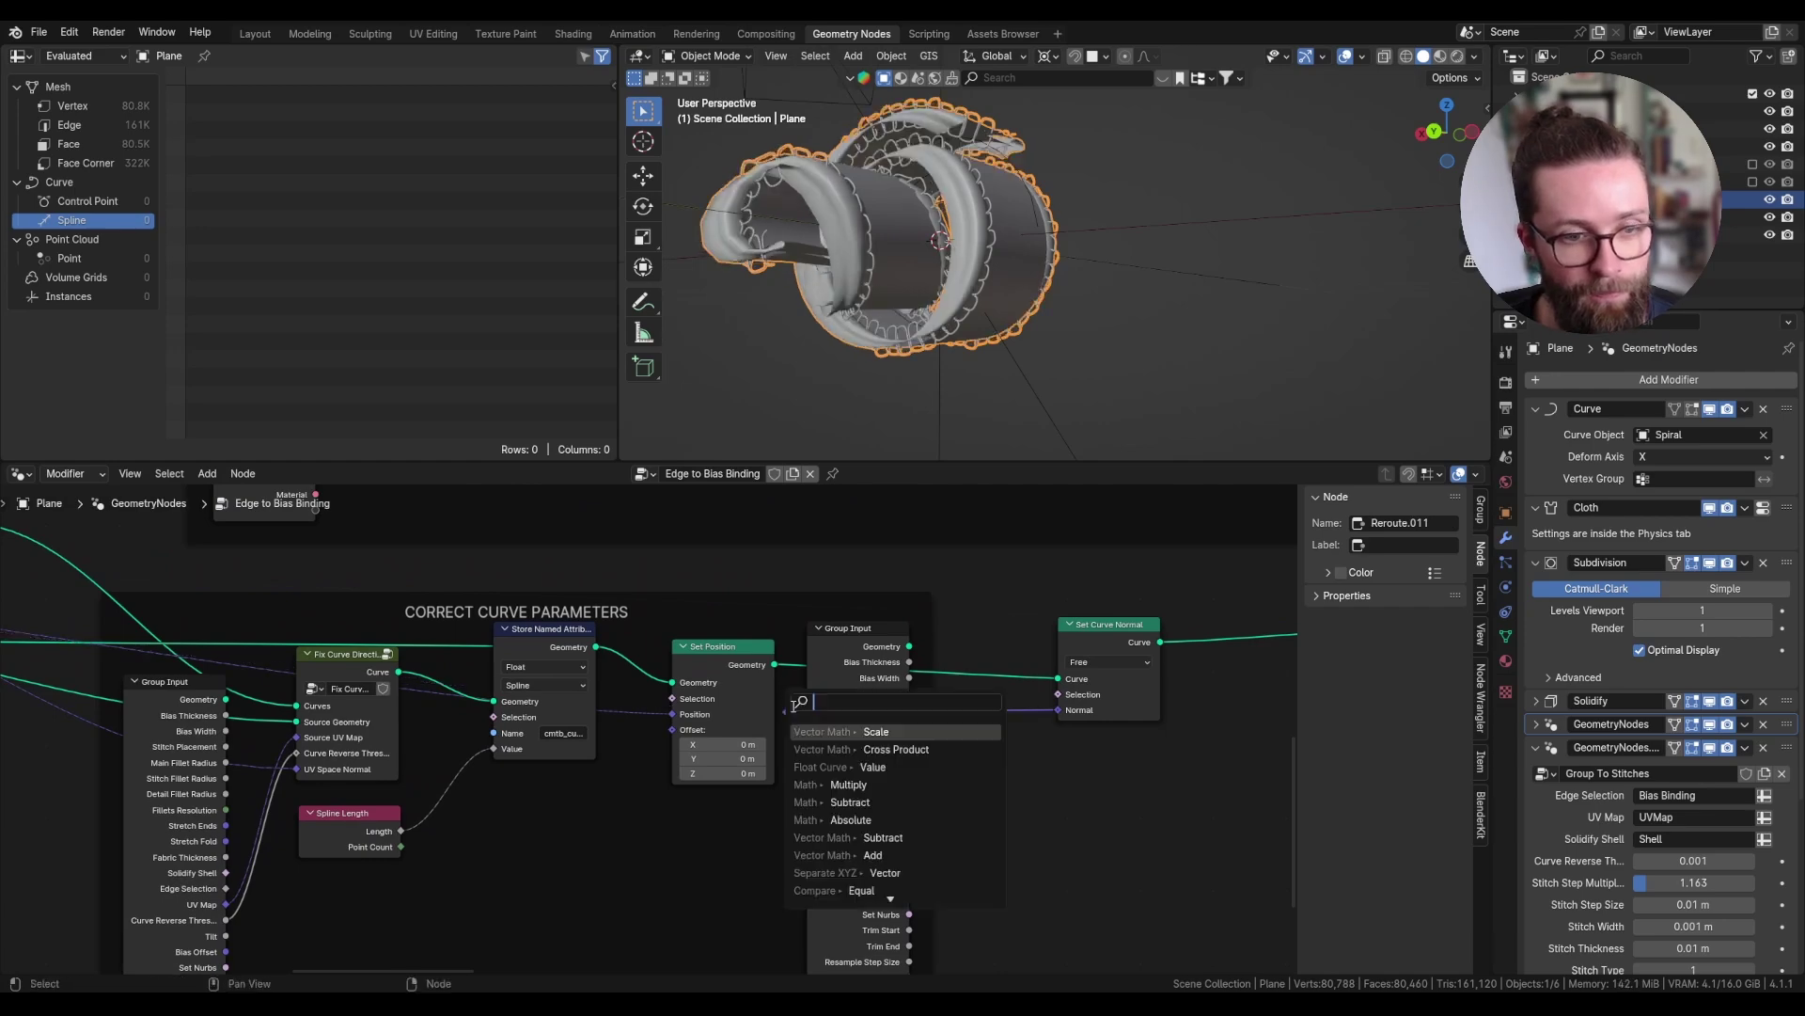
# - Insert an Axis Angle Vector Rotate node on the link feeding Set Curve Normal's Normal input
pyautogui.hotkey('shift', 'a')
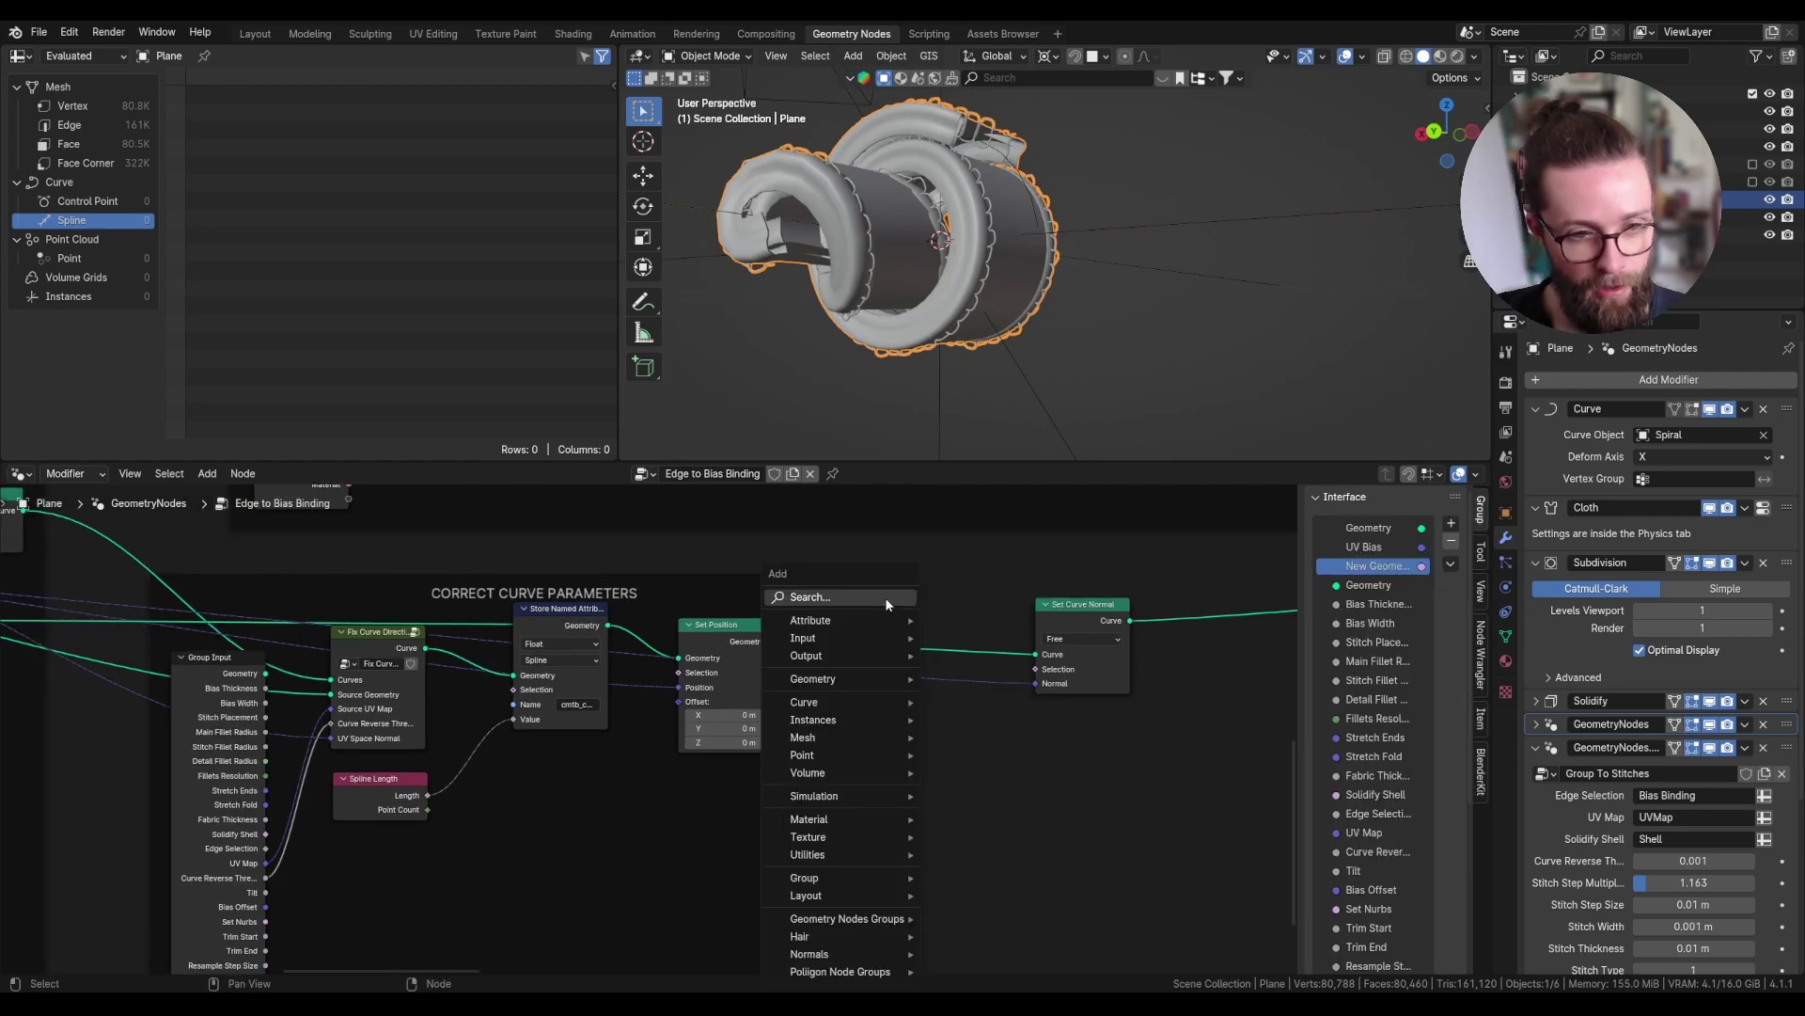
pyautogui.click(887, 599)
pyautogui.write('vector ro')
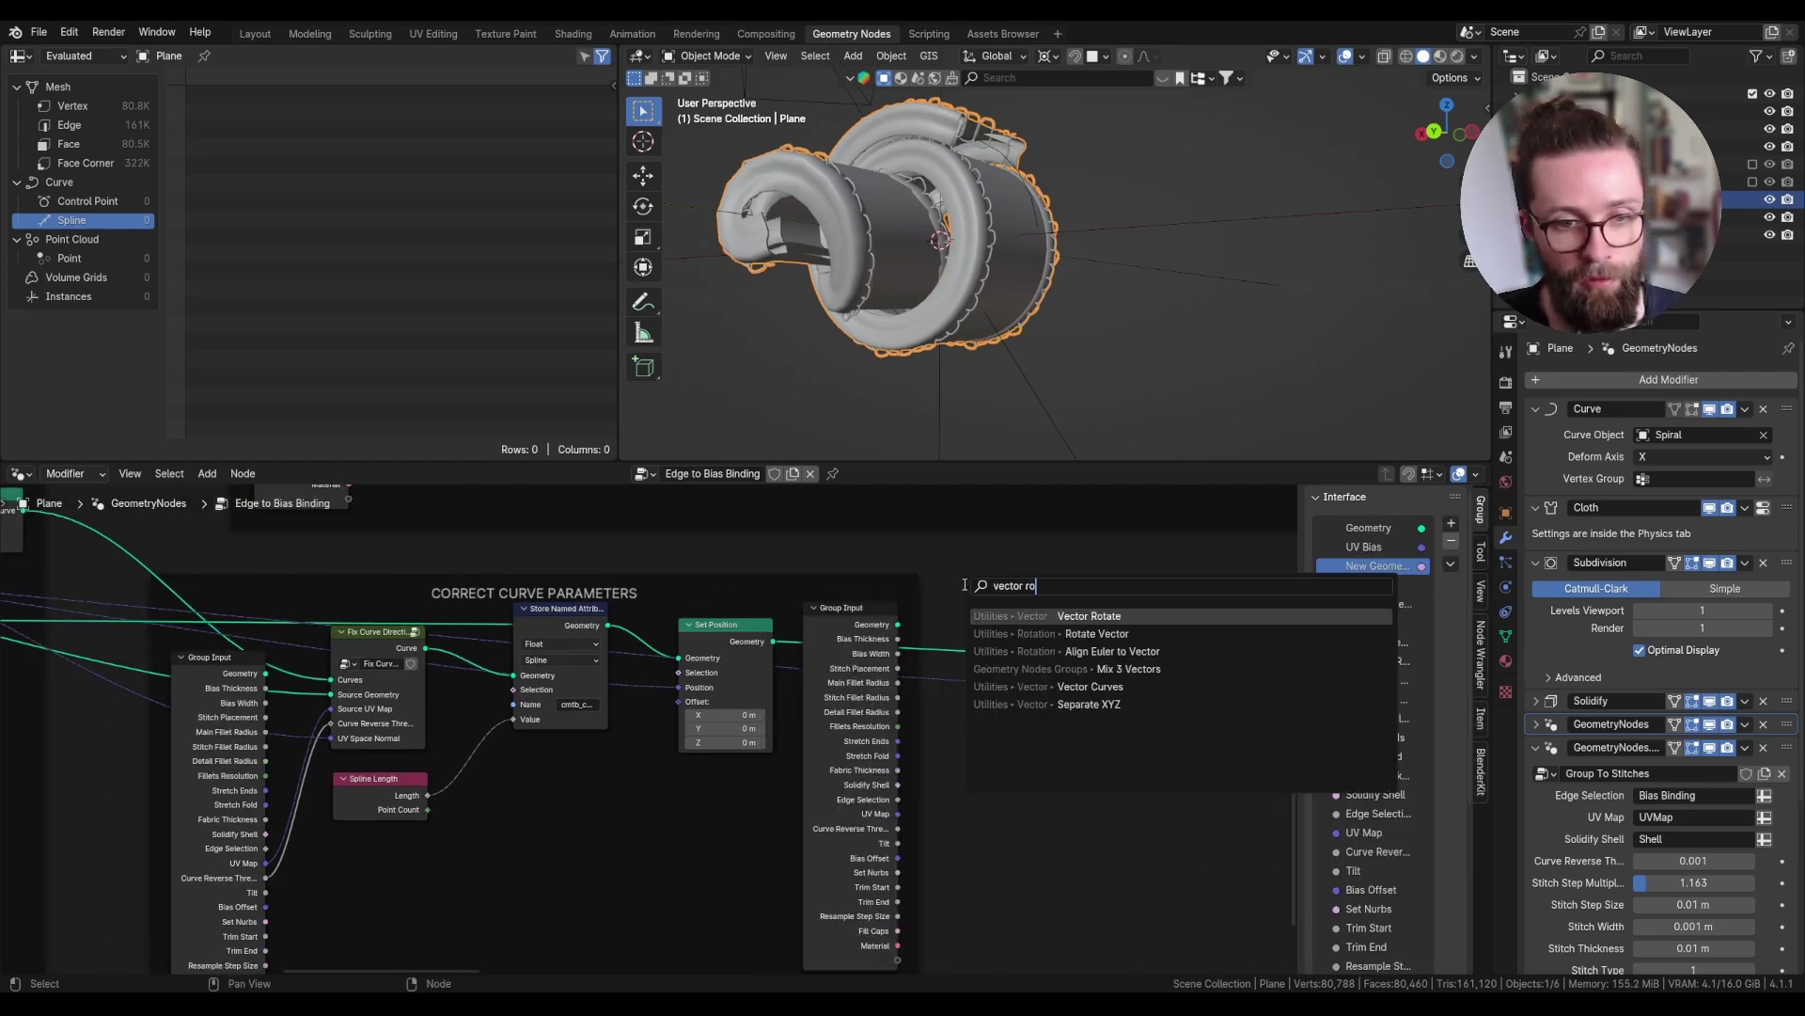
pyautogui.press('Return')
pyautogui.click(940, 720)
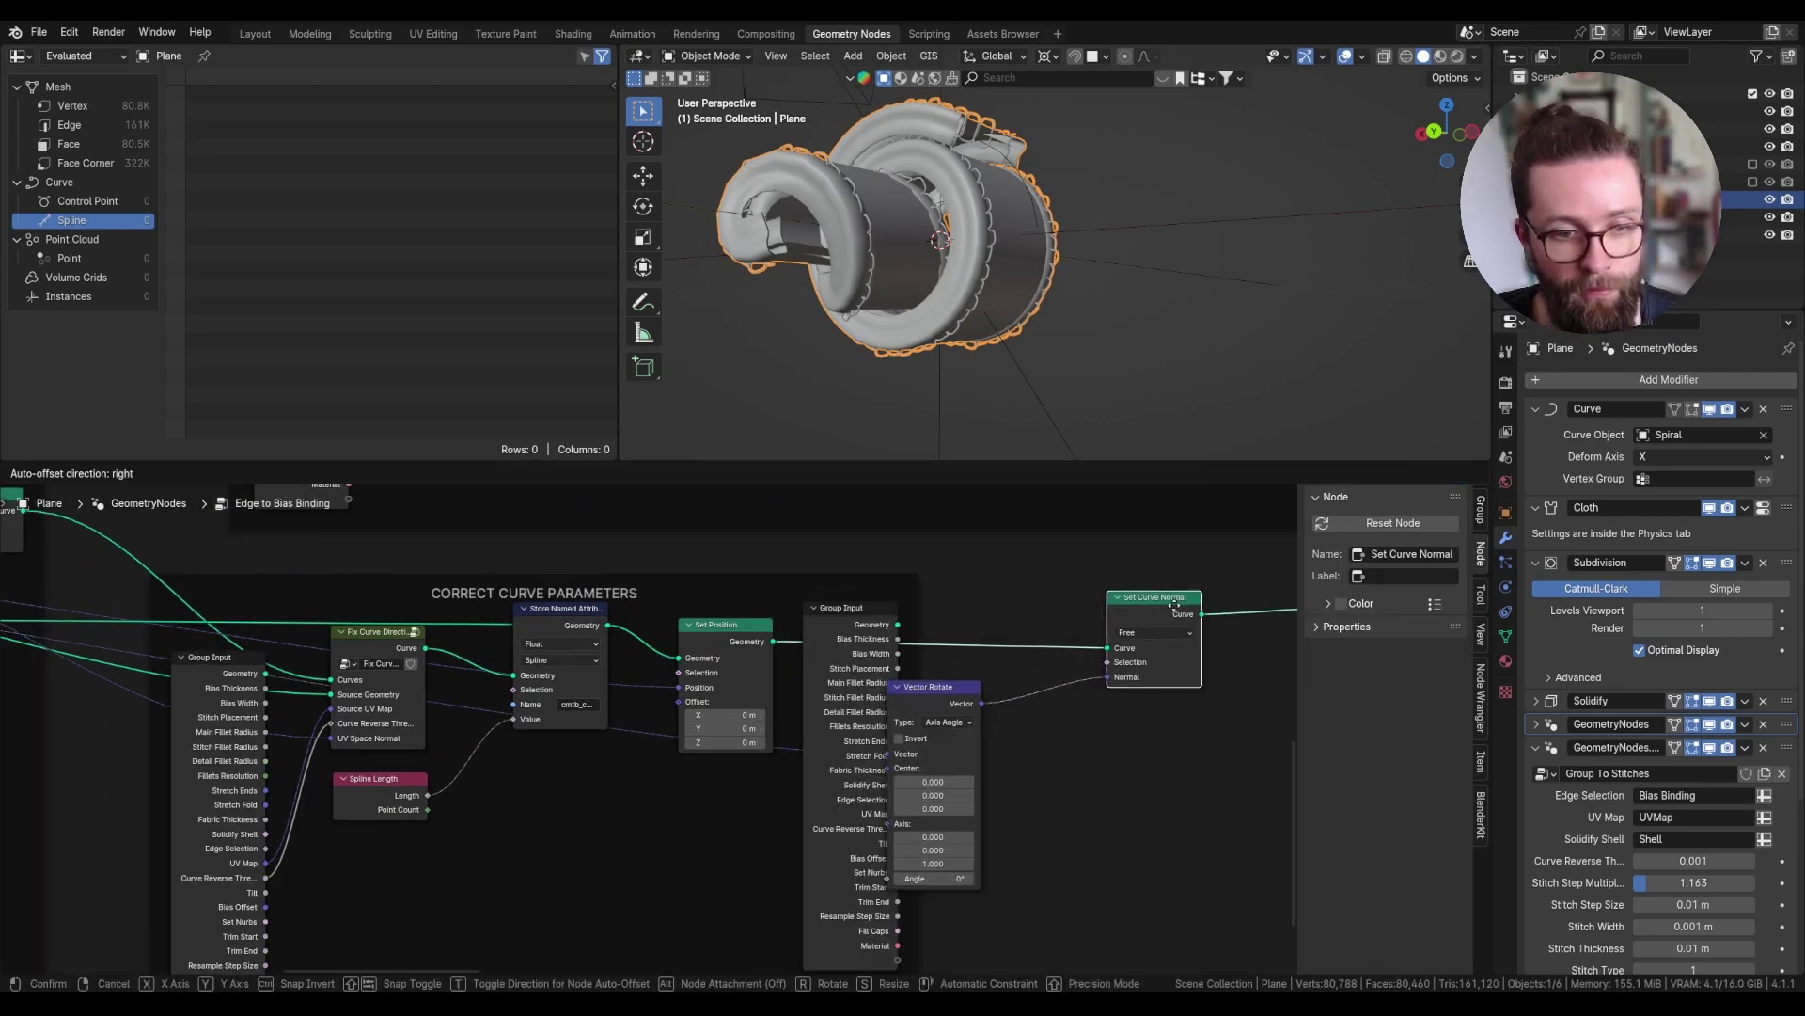
pyautogui.moveTo(918, 711); pyautogui.dragTo(1001, 686)
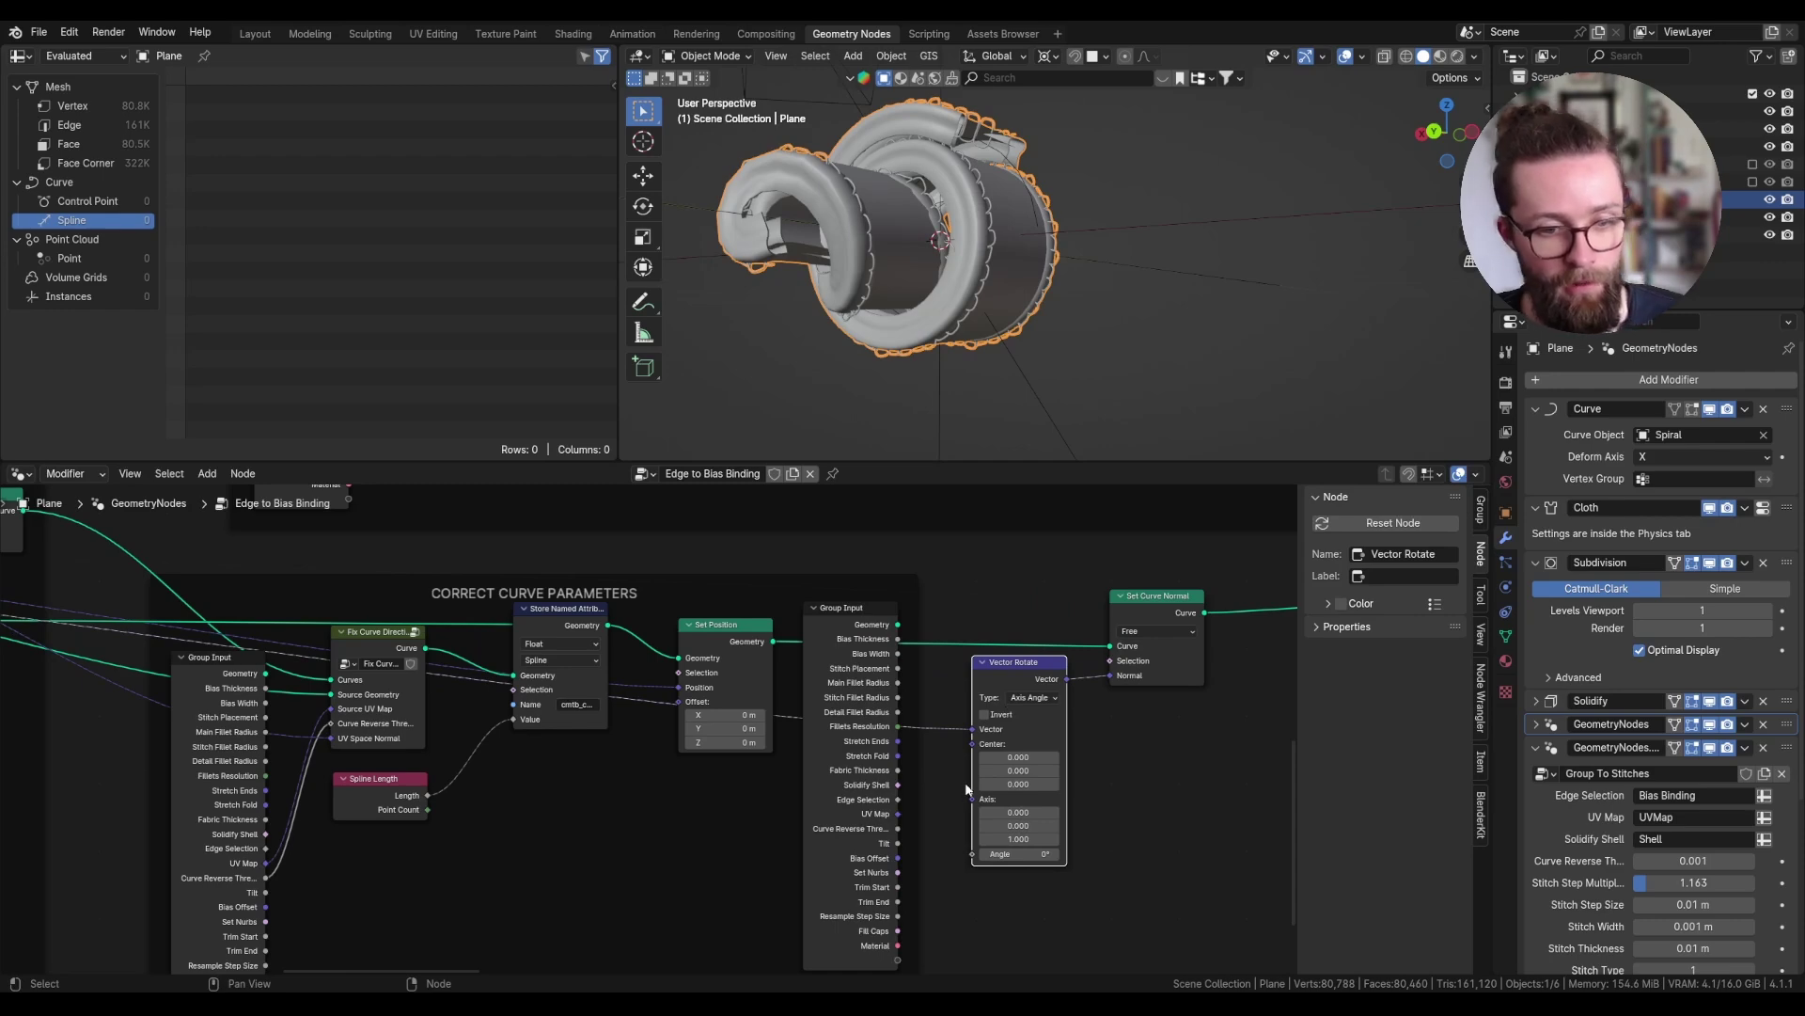
# - Feed Vector Rotate's Axis from the Tangent output of a new Curve Tangent node
pyautogui.moveTo(974, 799); pyautogui.dragTo(747, 799)
pyautogui.write('curve ta')
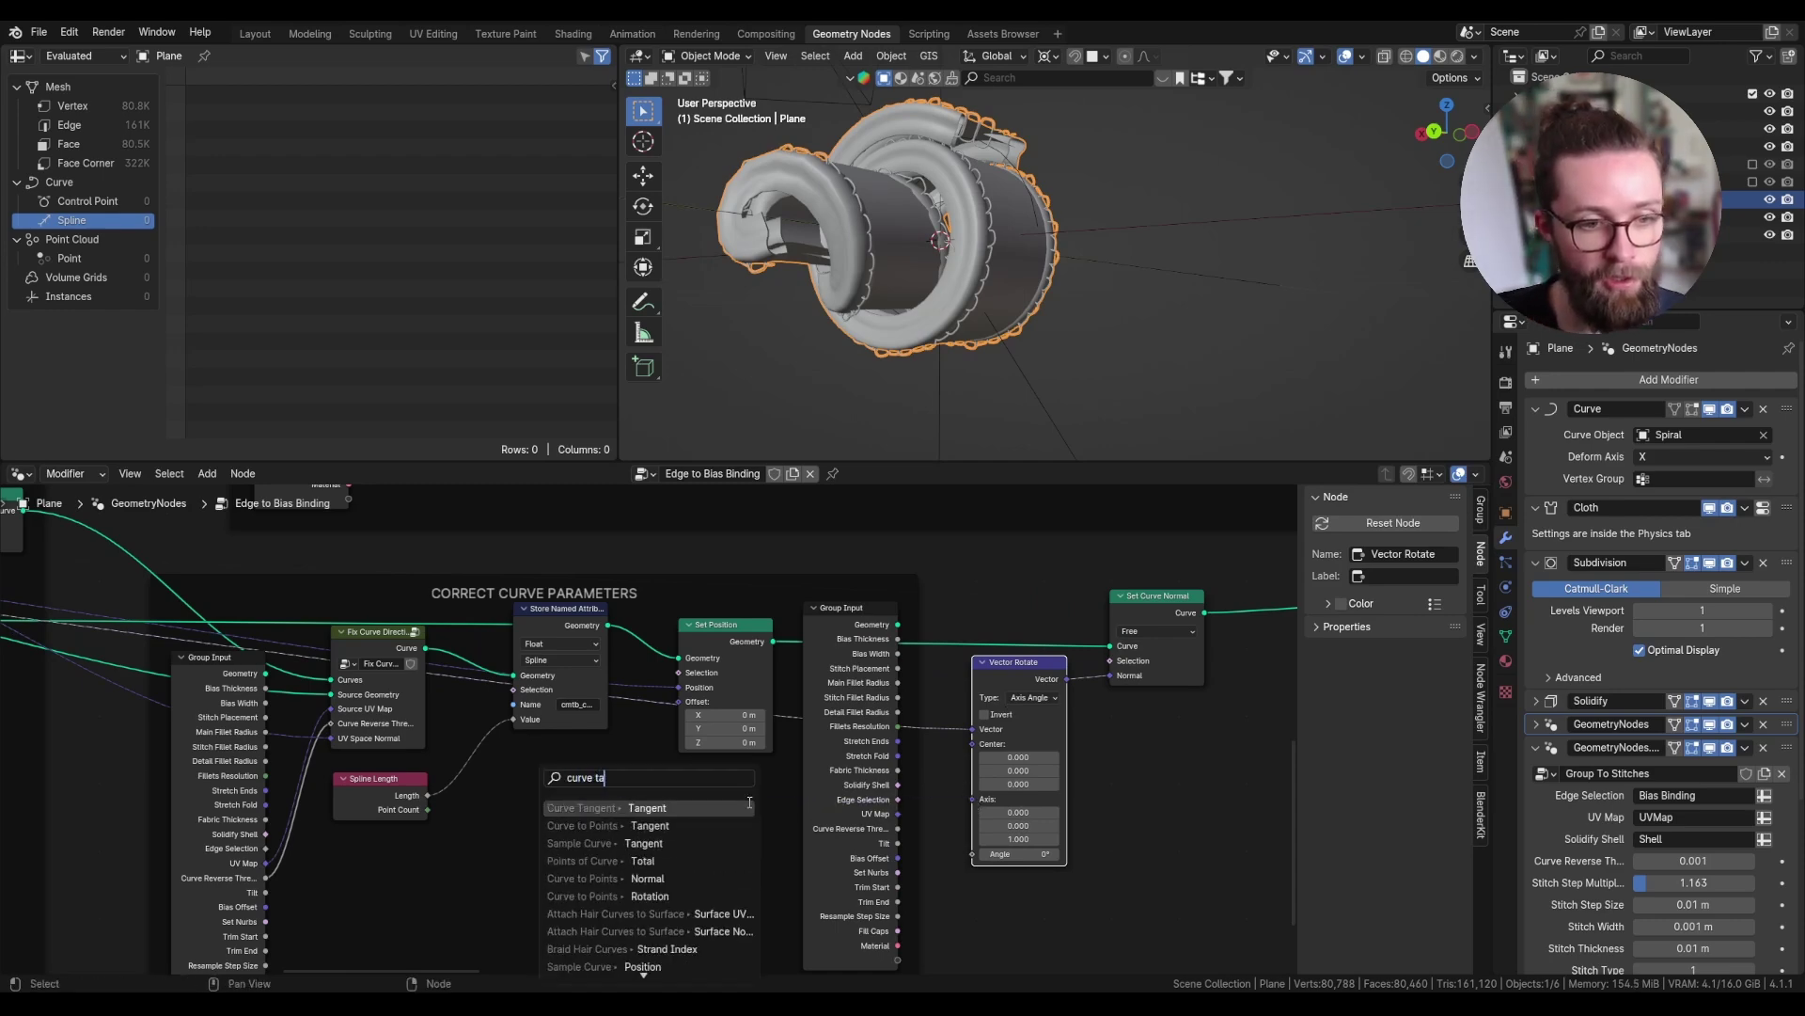
pyautogui.click(737, 808)
pyautogui.scroll(1, 911, 941)
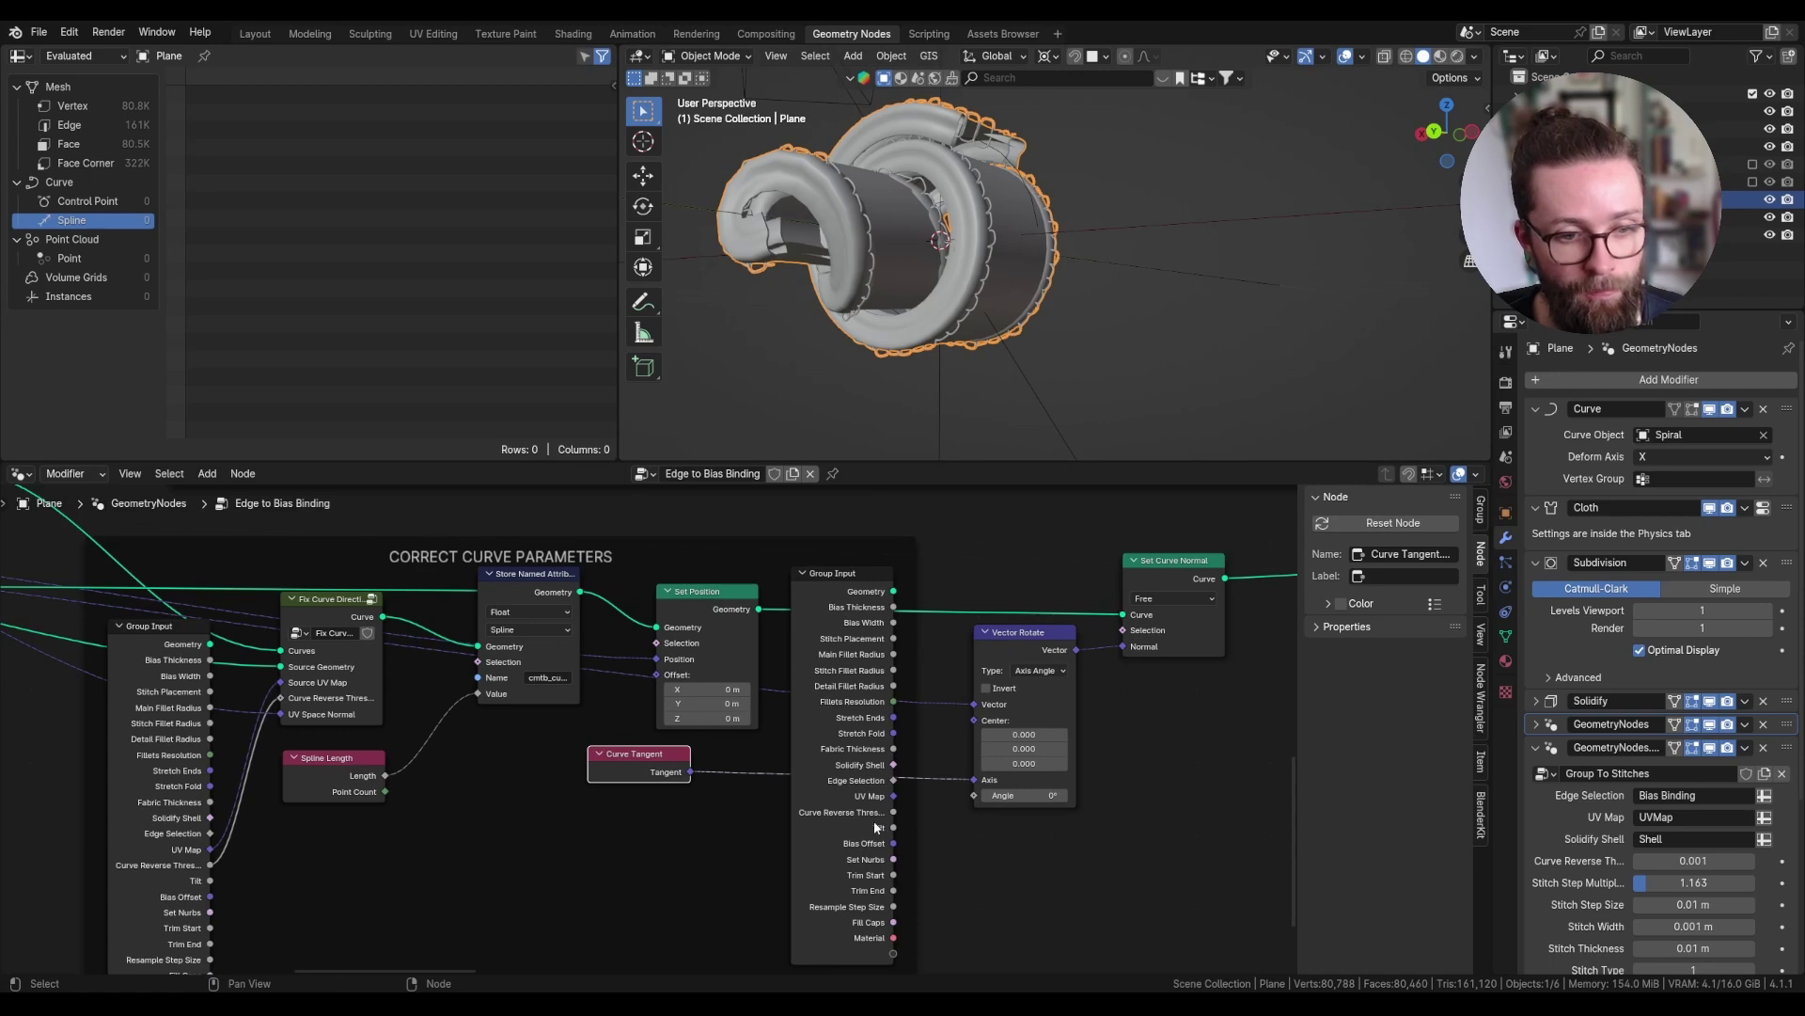
# - Drive Vector Rotate's Angle from the Group Input's Tilt through an Add node with a value of pi/2
pyautogui.moveTo(893, 828); pyautogui.dragTo(943, 814)
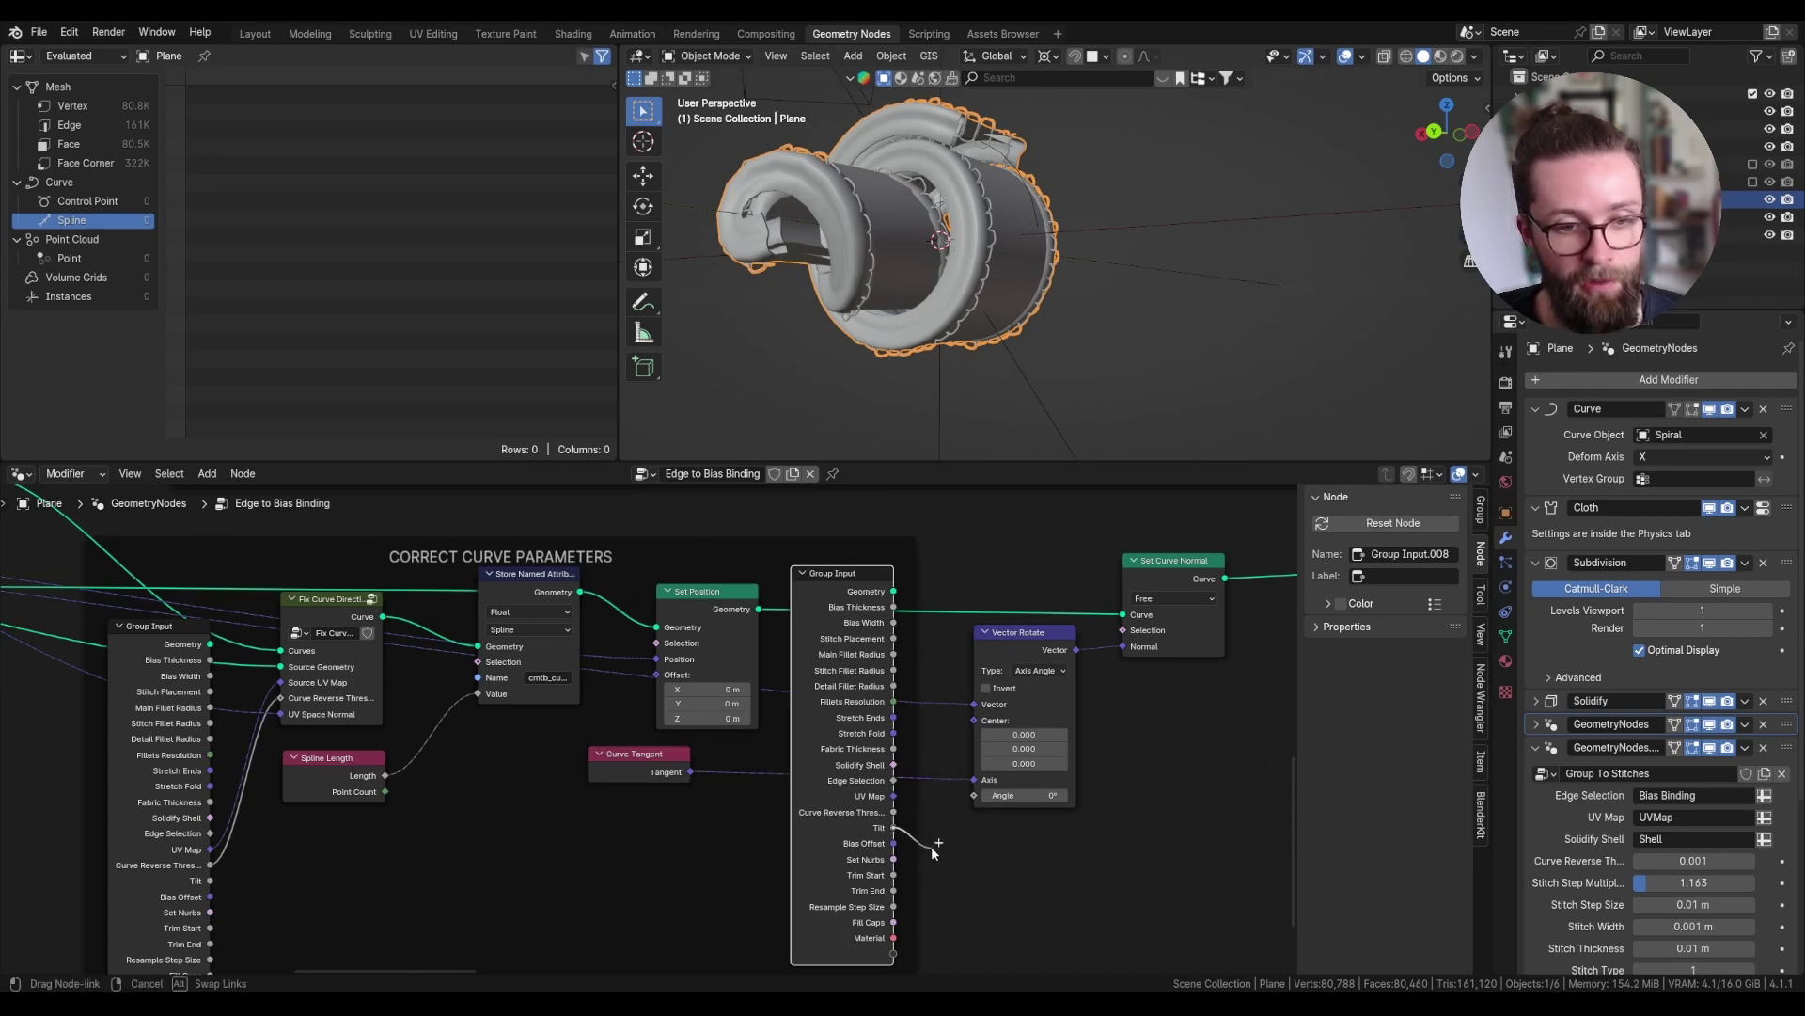
pyautogui.write('add')
pyautogui.click(1009, 809)
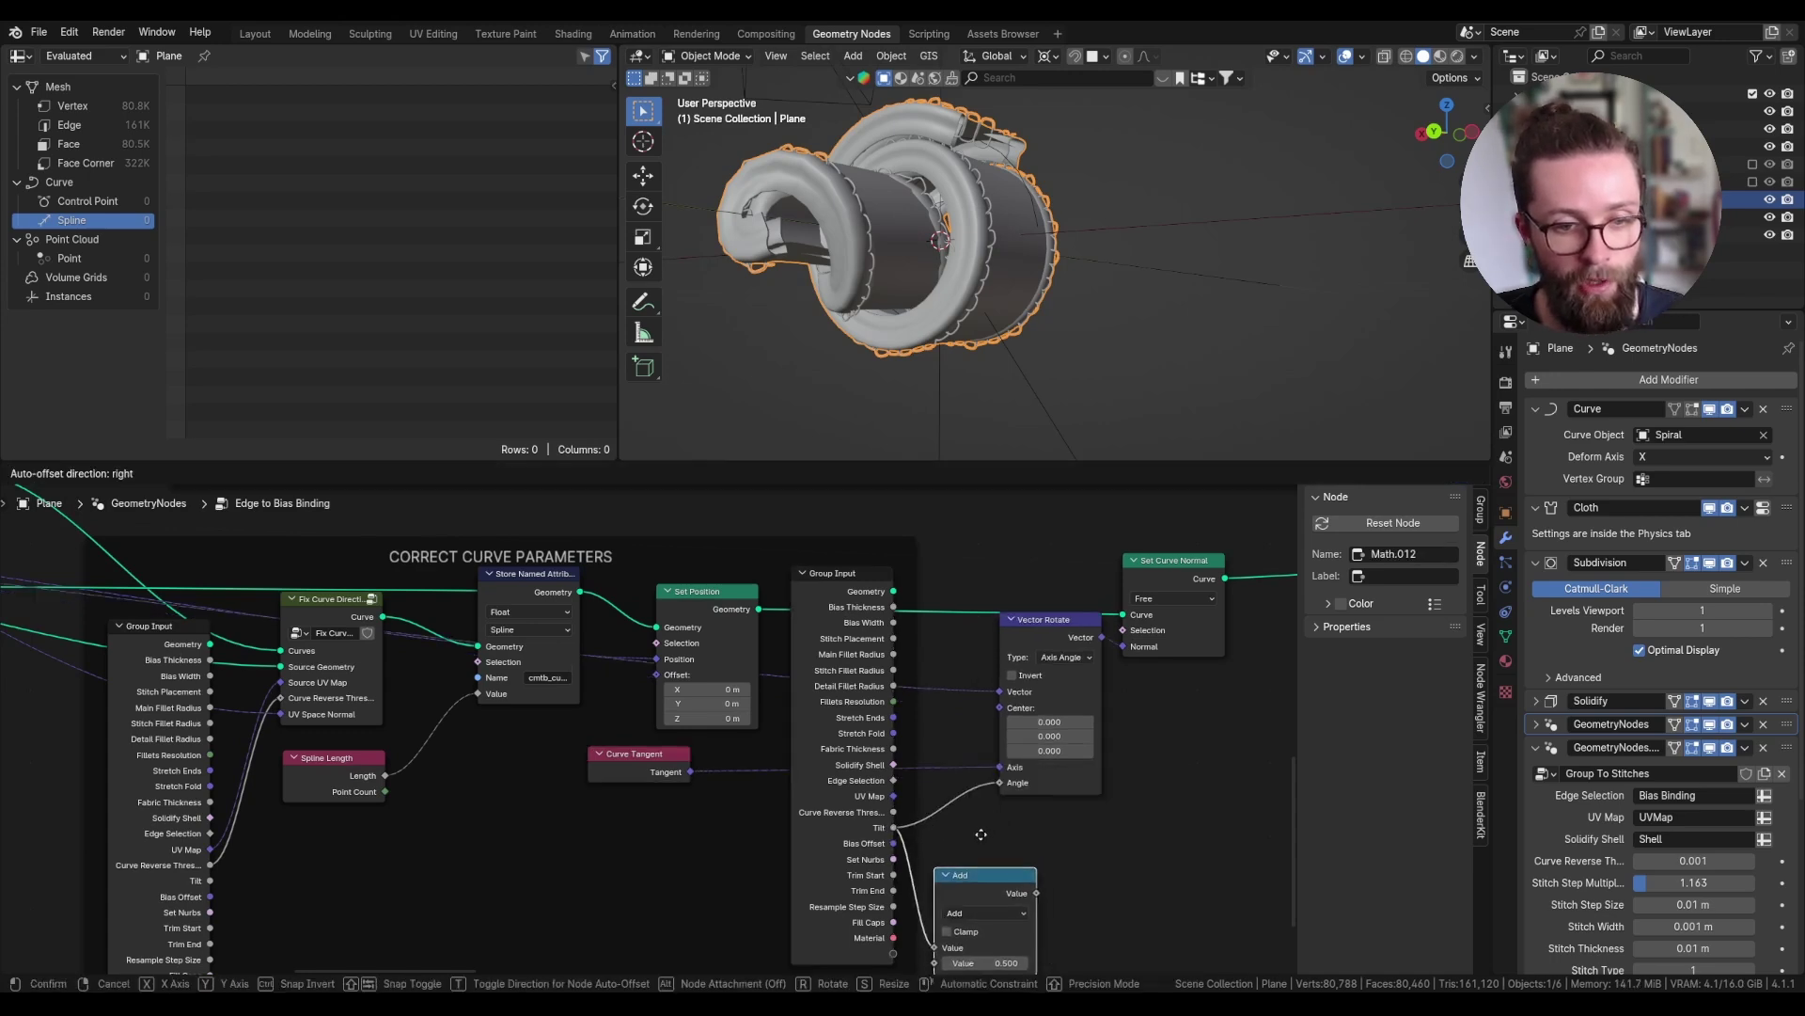
pyautogui.click(992, 816)
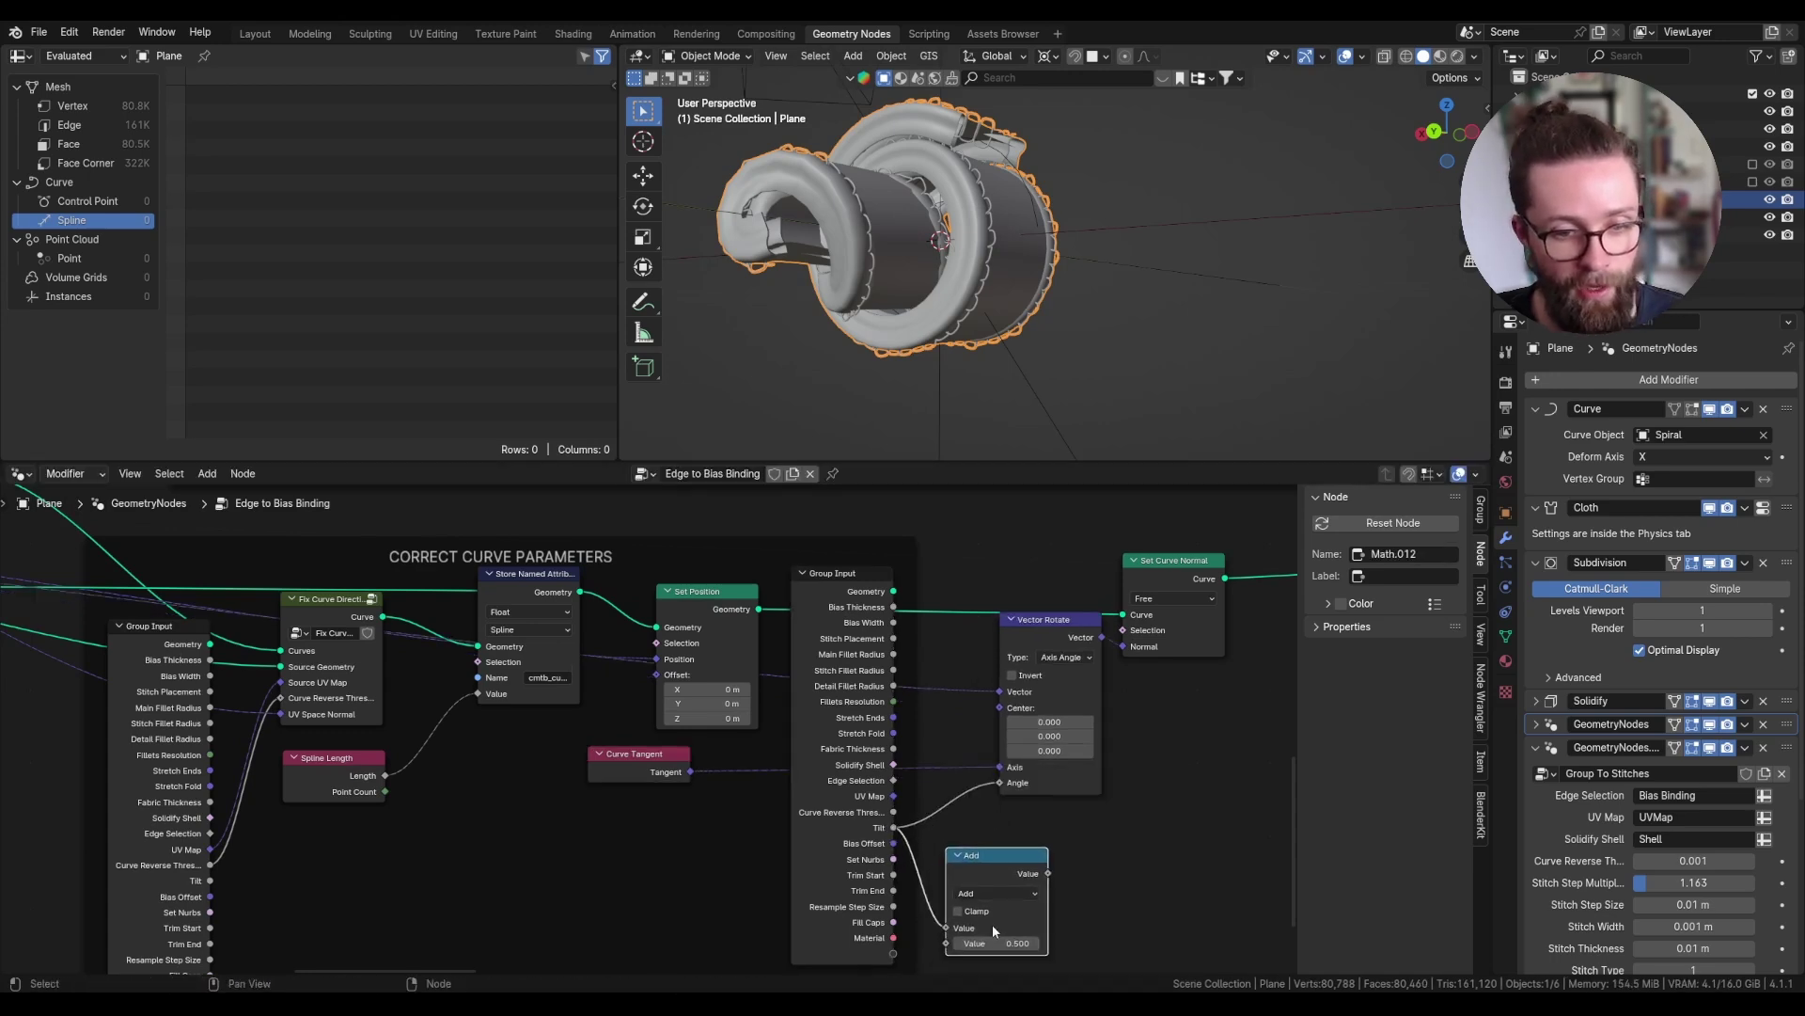
pyautogui.click(996, 940)
pyautogui.write('pi/2')
pyautogui.press('Return')
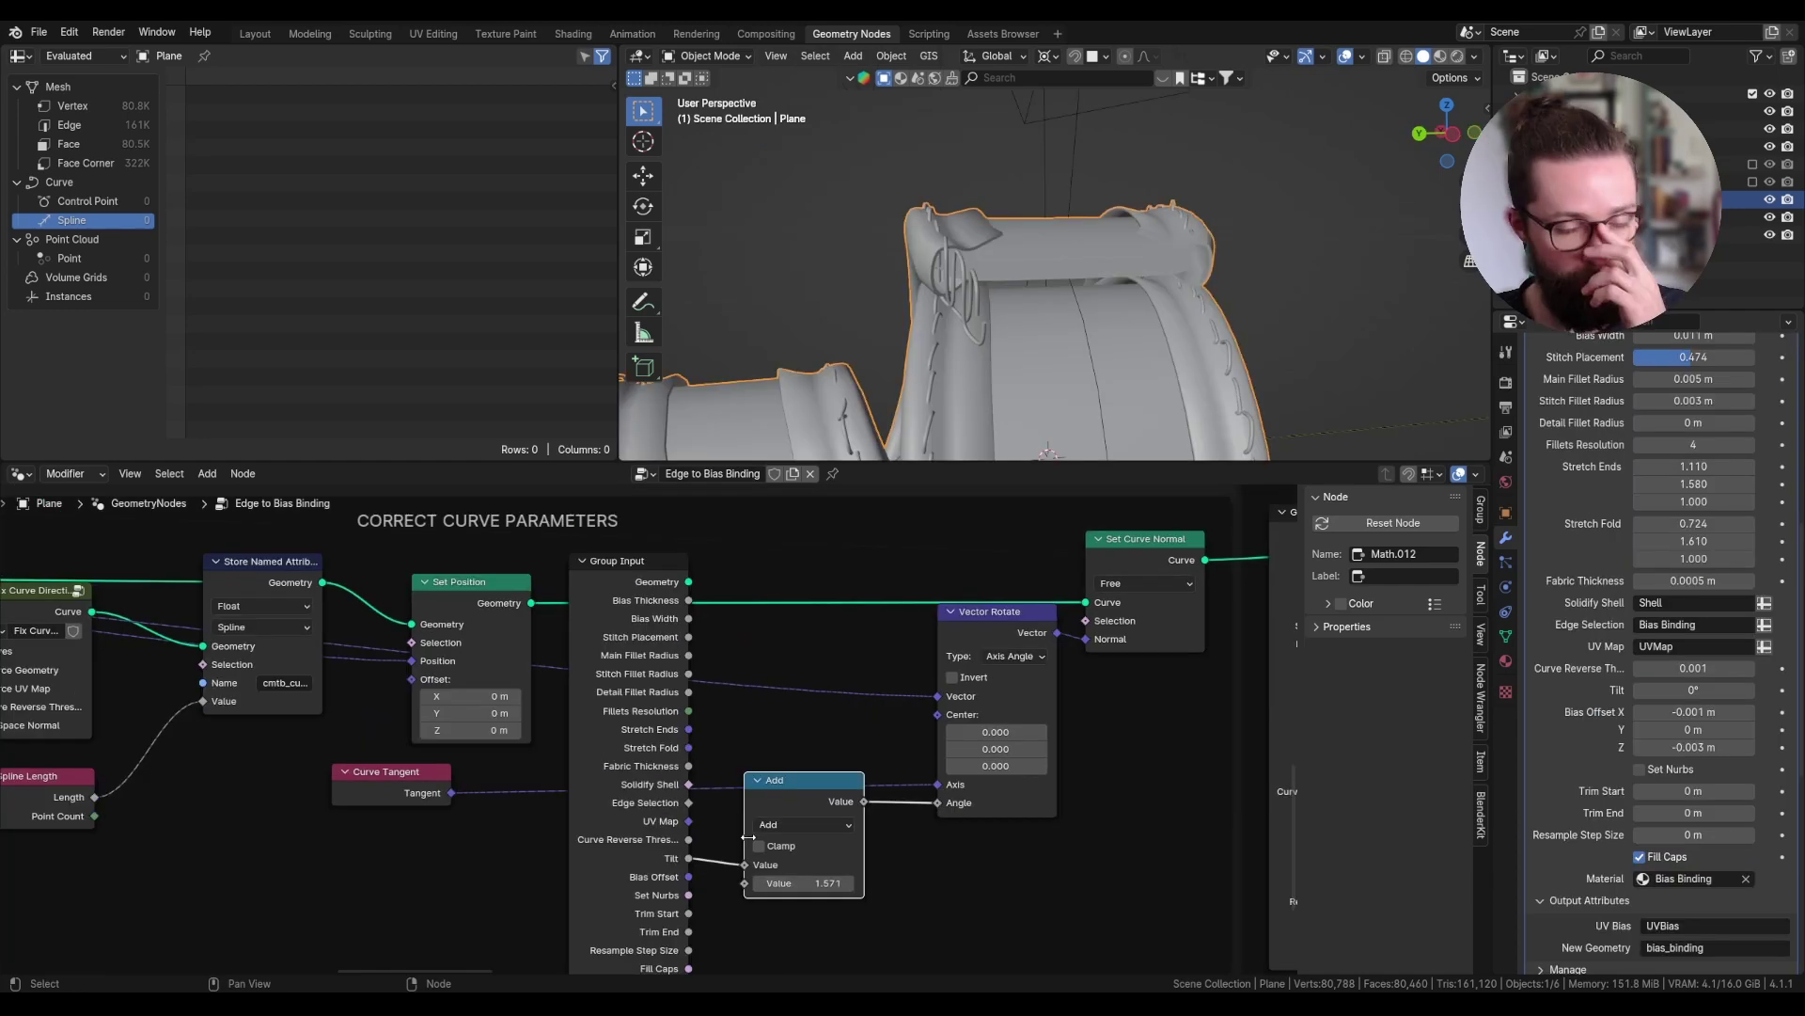
# - Check the subtype options of the group's Tilt input and move the Curve Tangent node closer to Vector Rotate
pyautogui.scroll(4, 724, 823)
pyautogui.click(632, 825)
pyautogui.click(1481, 509)
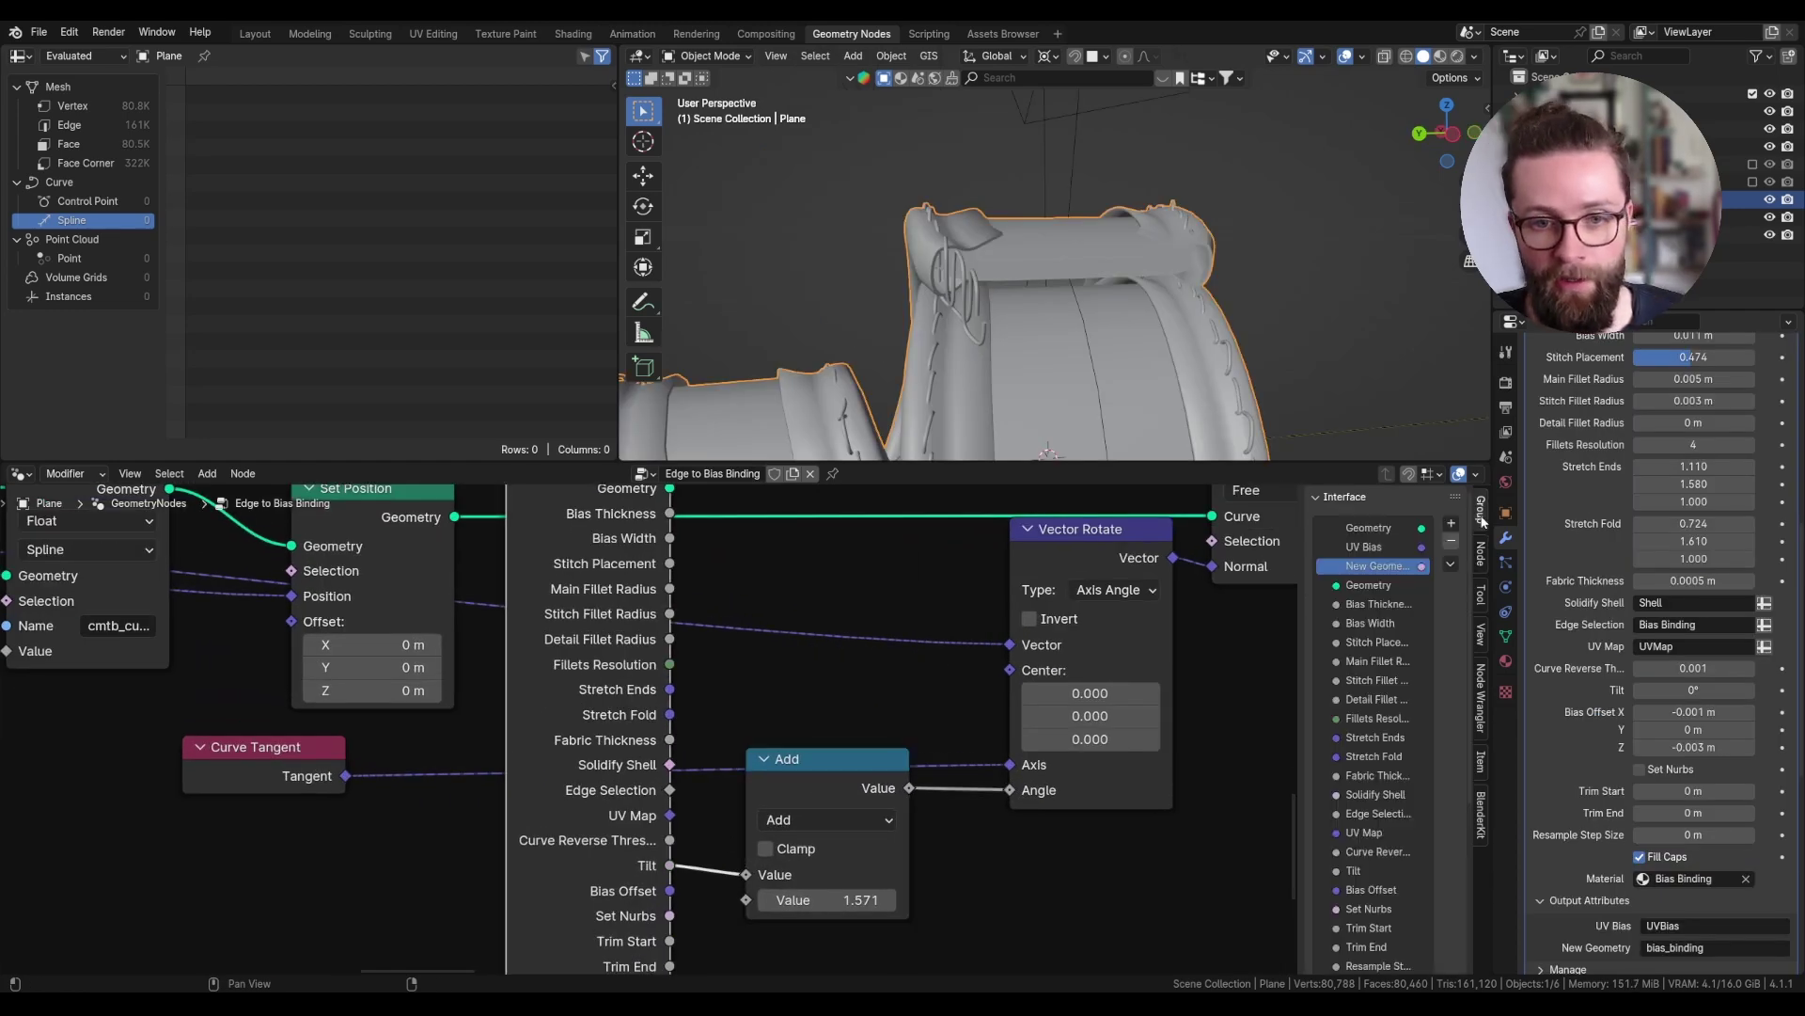
pyautogui.scroll(-3, 1317, 696)
pyautogui.click(1372, 681)
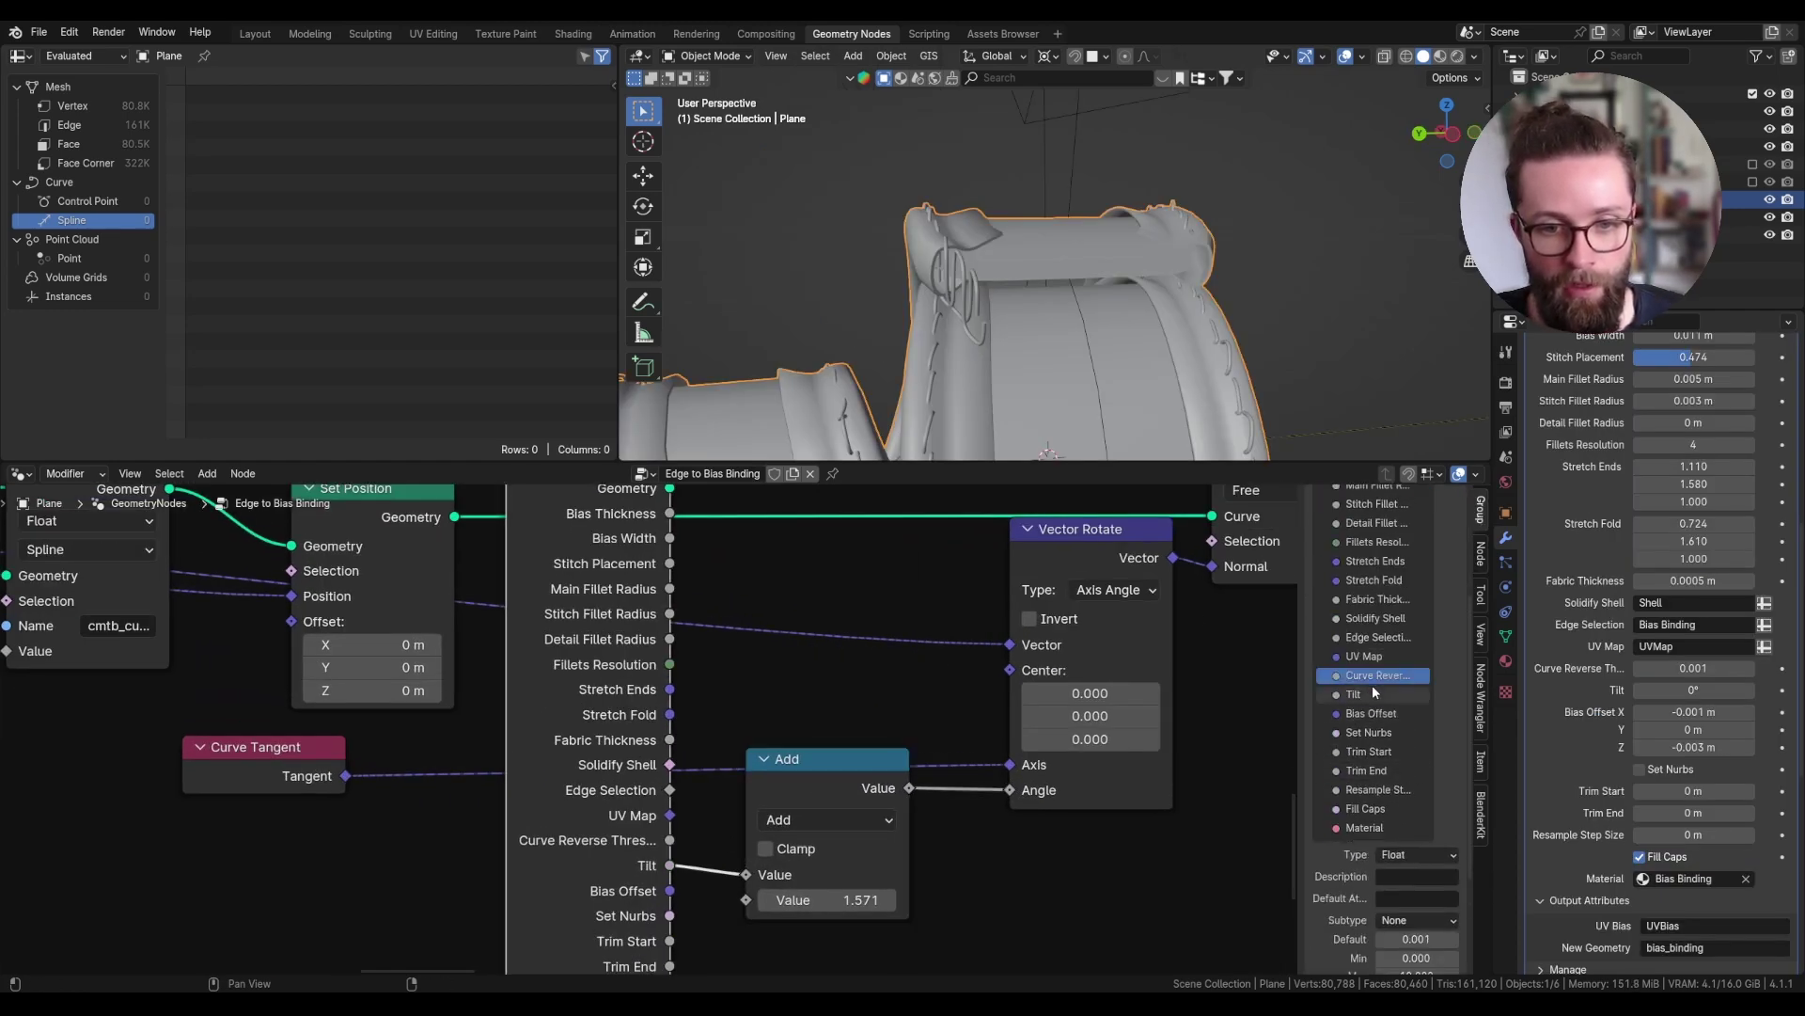
pyautogui.click(1374, 692)
pyautogui.scroll(-3, 1392, 704)
pyautogui.click(1414, 713)
pyautogui.click(1409, 778)
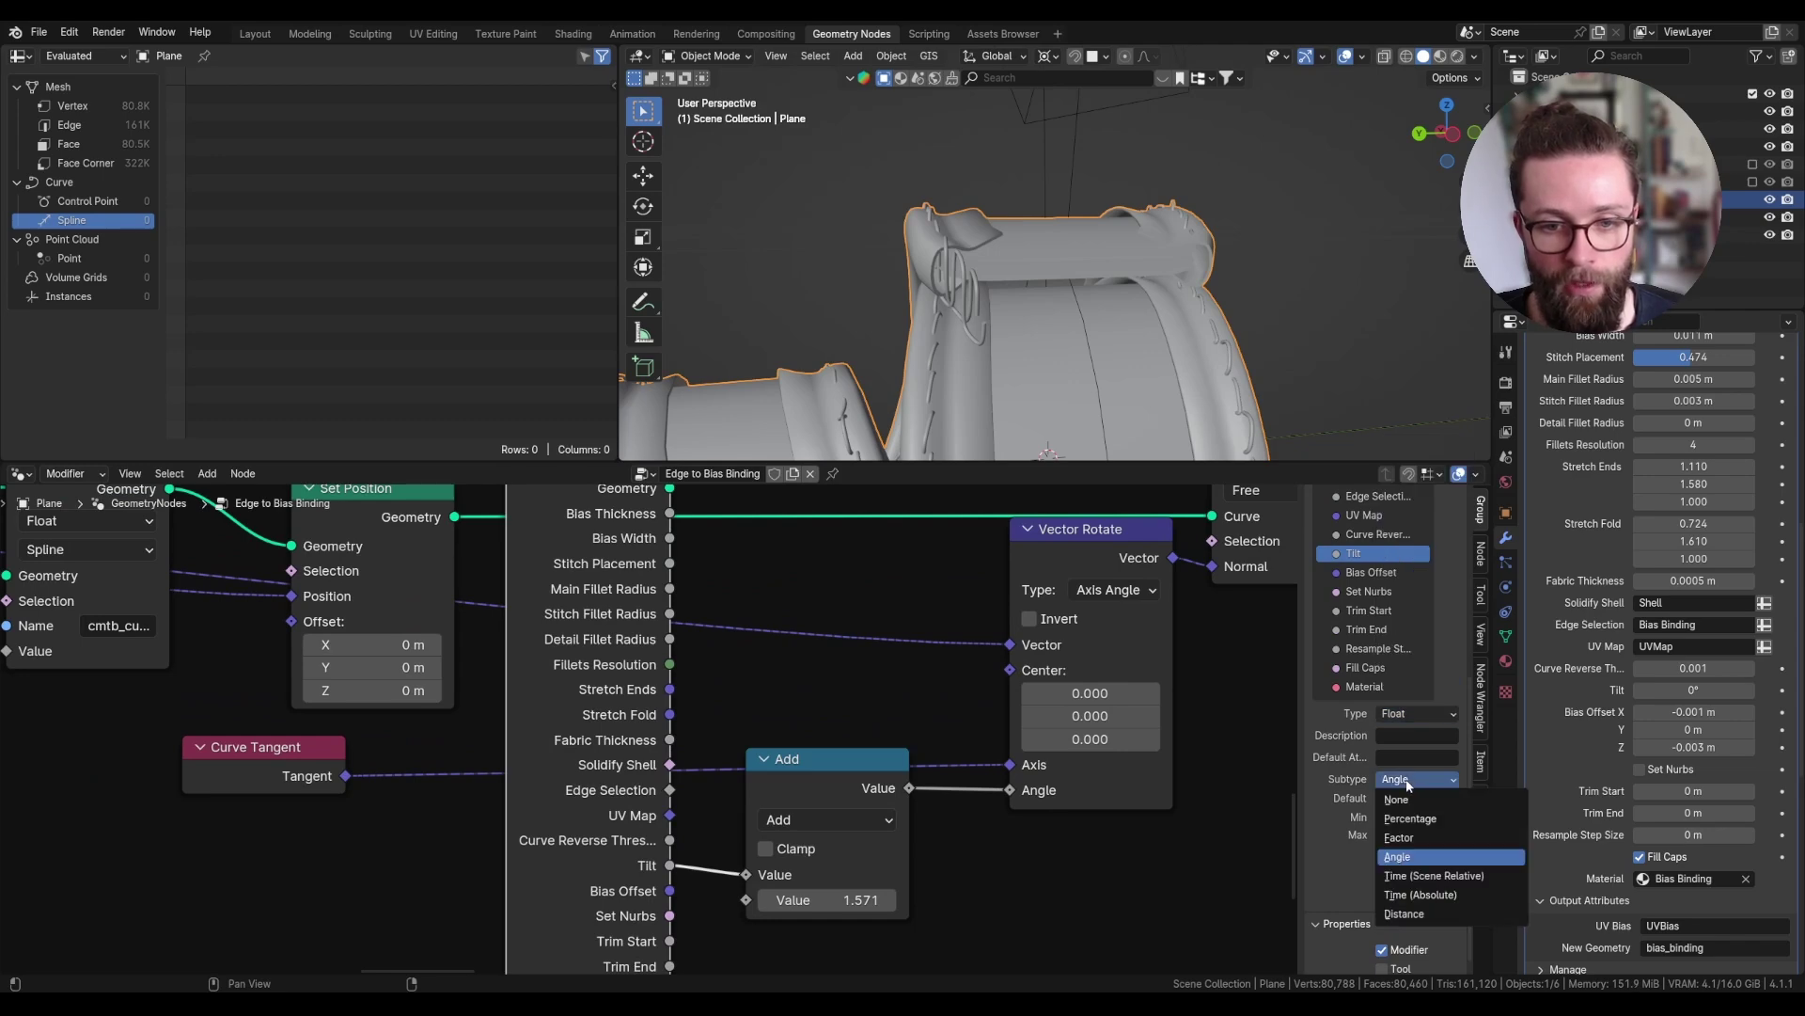
pyautogui.press('Escape')
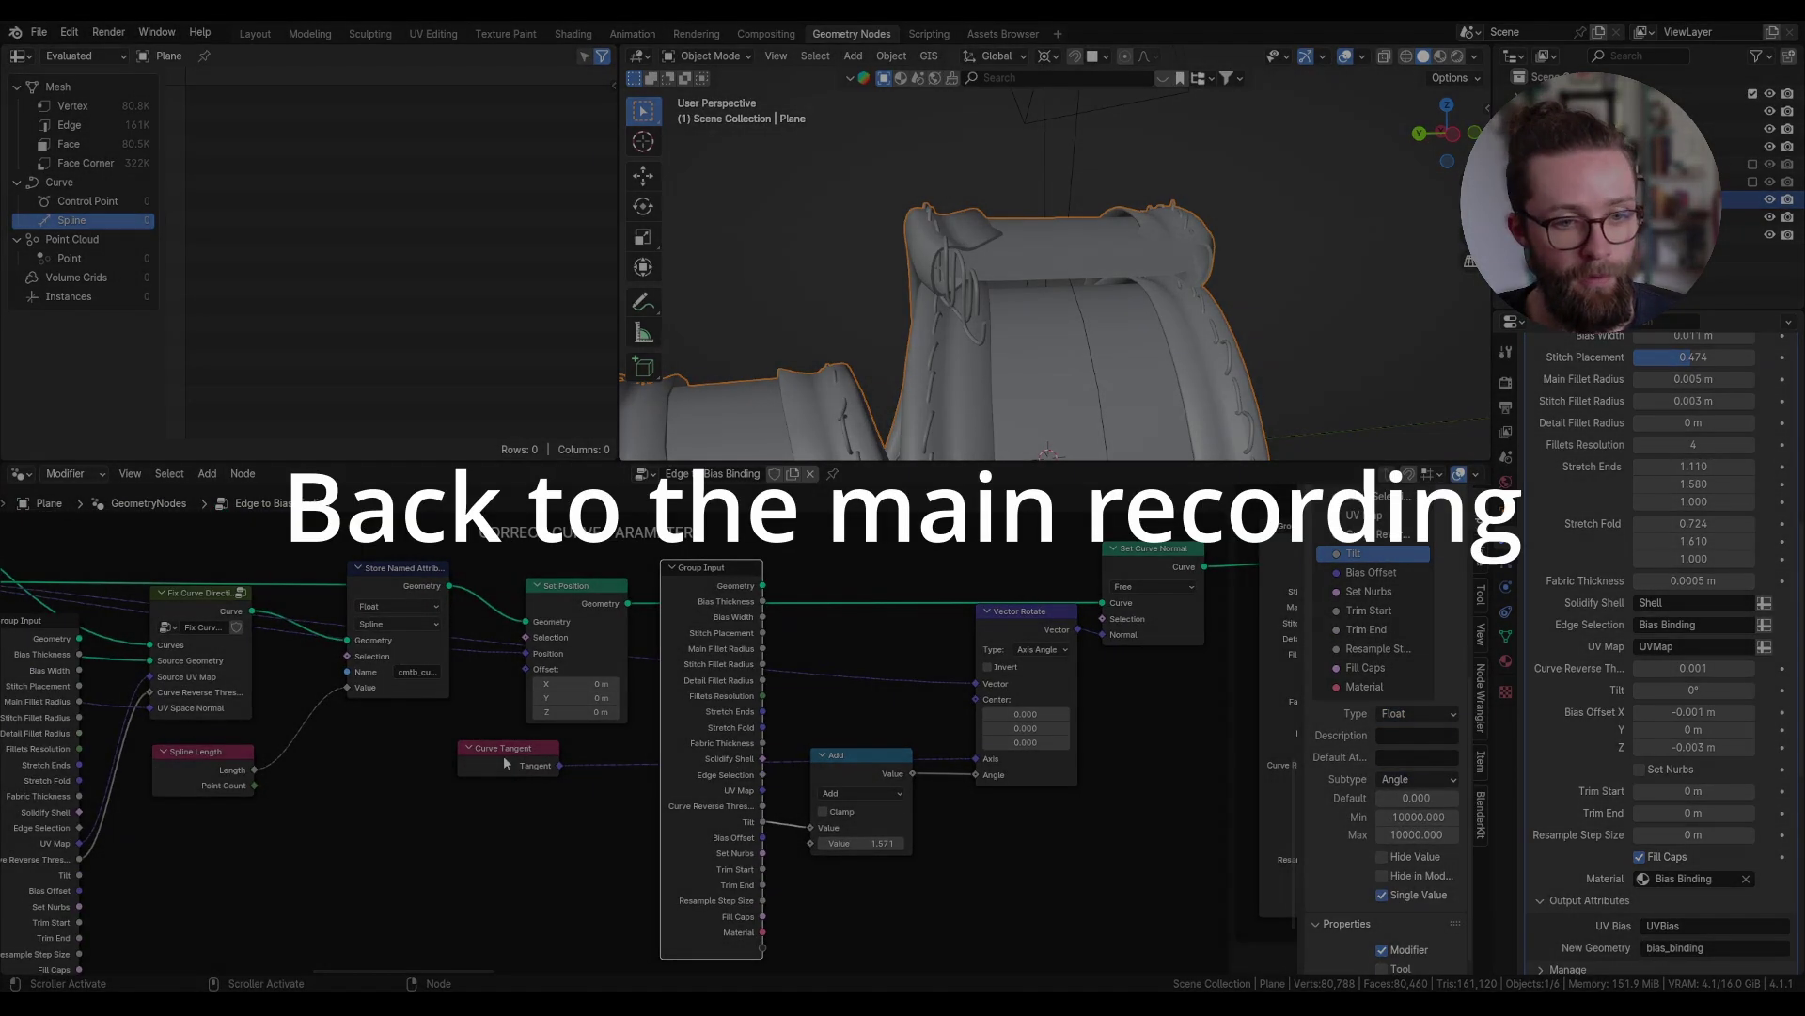
pyautogui.moveTo(498, 745); pyautogui.dragTo(831, 711)
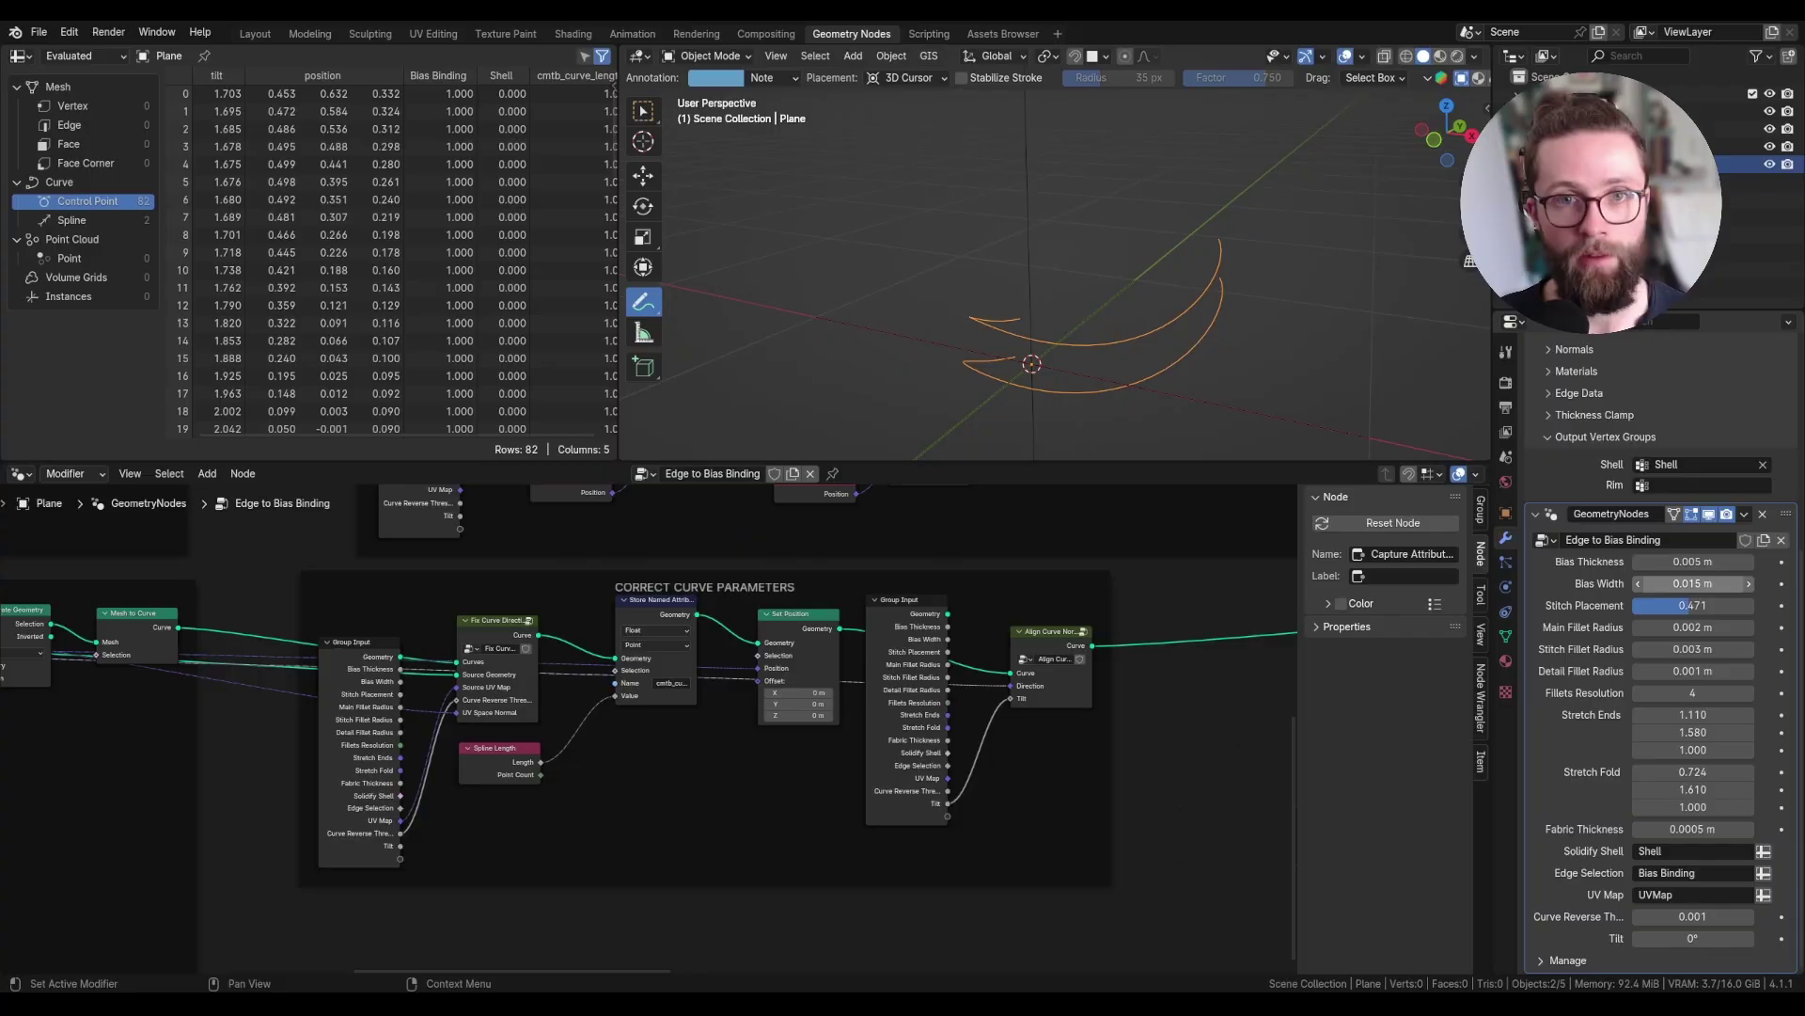
# - Insert a Set Position node on the curve link after the Align Curve Normal node
pyautogui.moveTo(1223, 651); pyautogui.dragTo(748, 646, button='middle')
pyautogui.scroll(3, 882, 689)
pyautogui.scroll(-5, 872, 679)
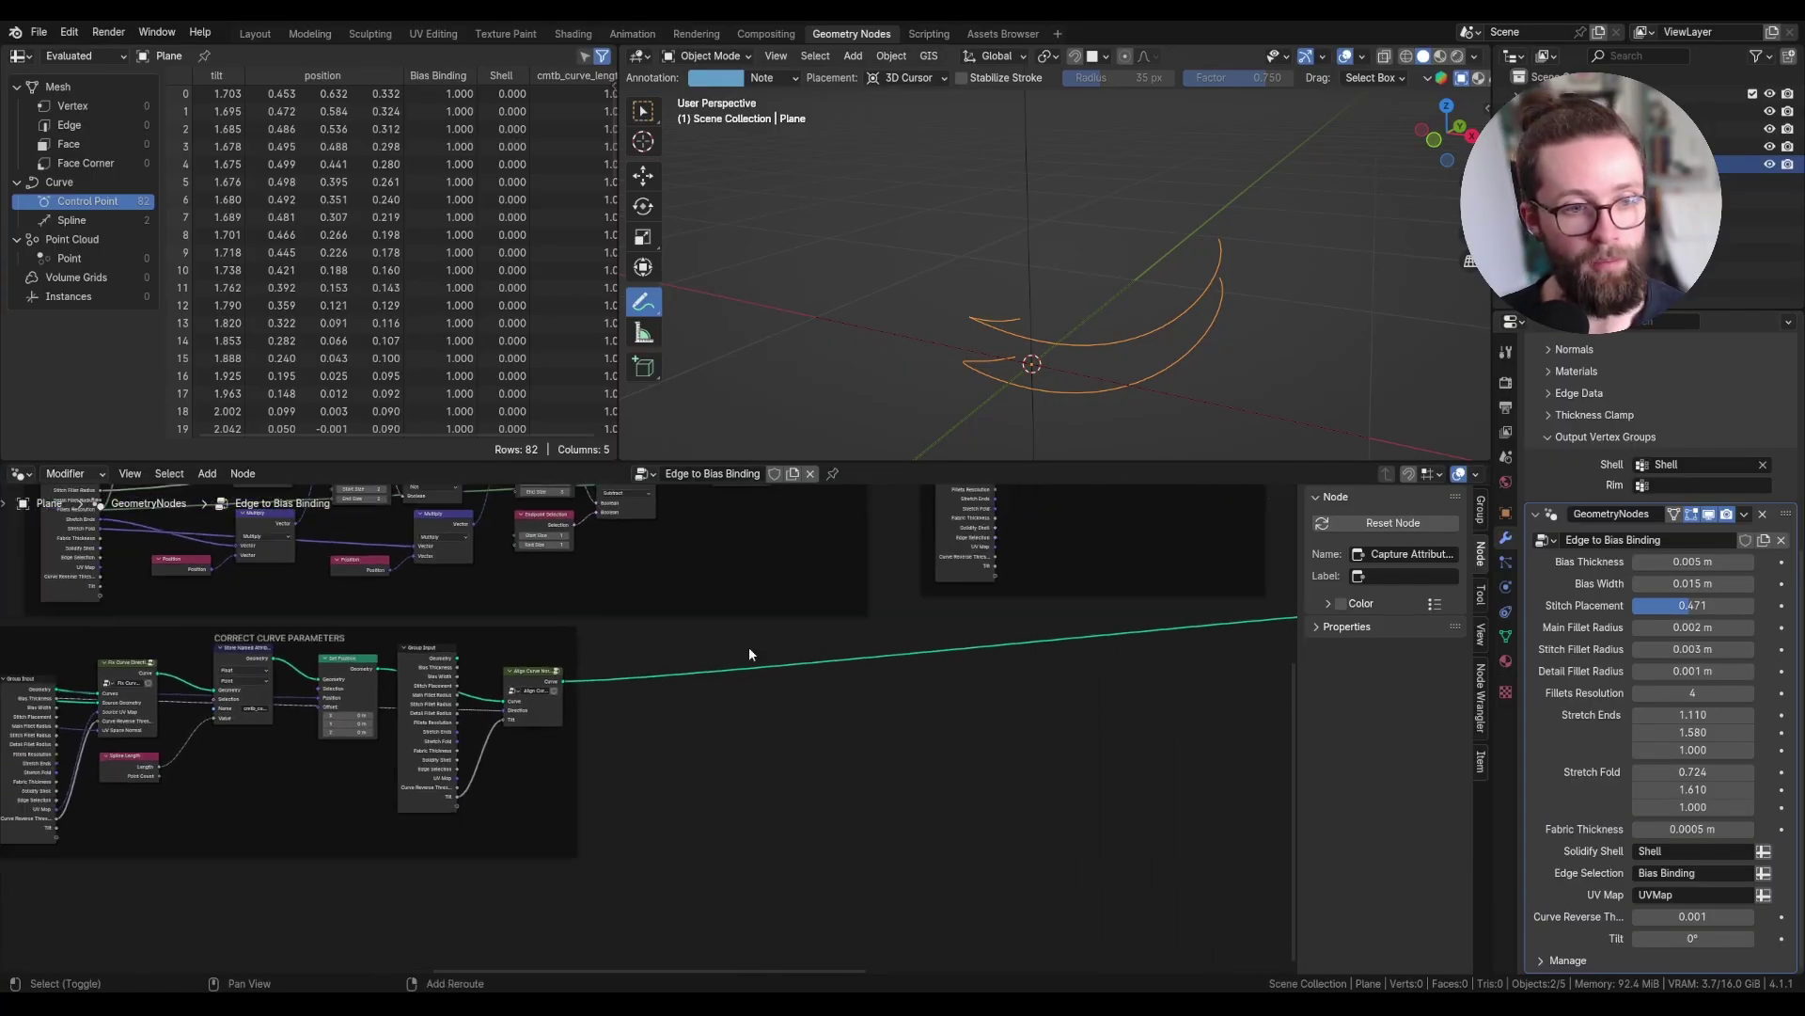
pyautogui.hotkey('shift', 'a')
pyautogui.write('set po')
pyautogui.press('Return')
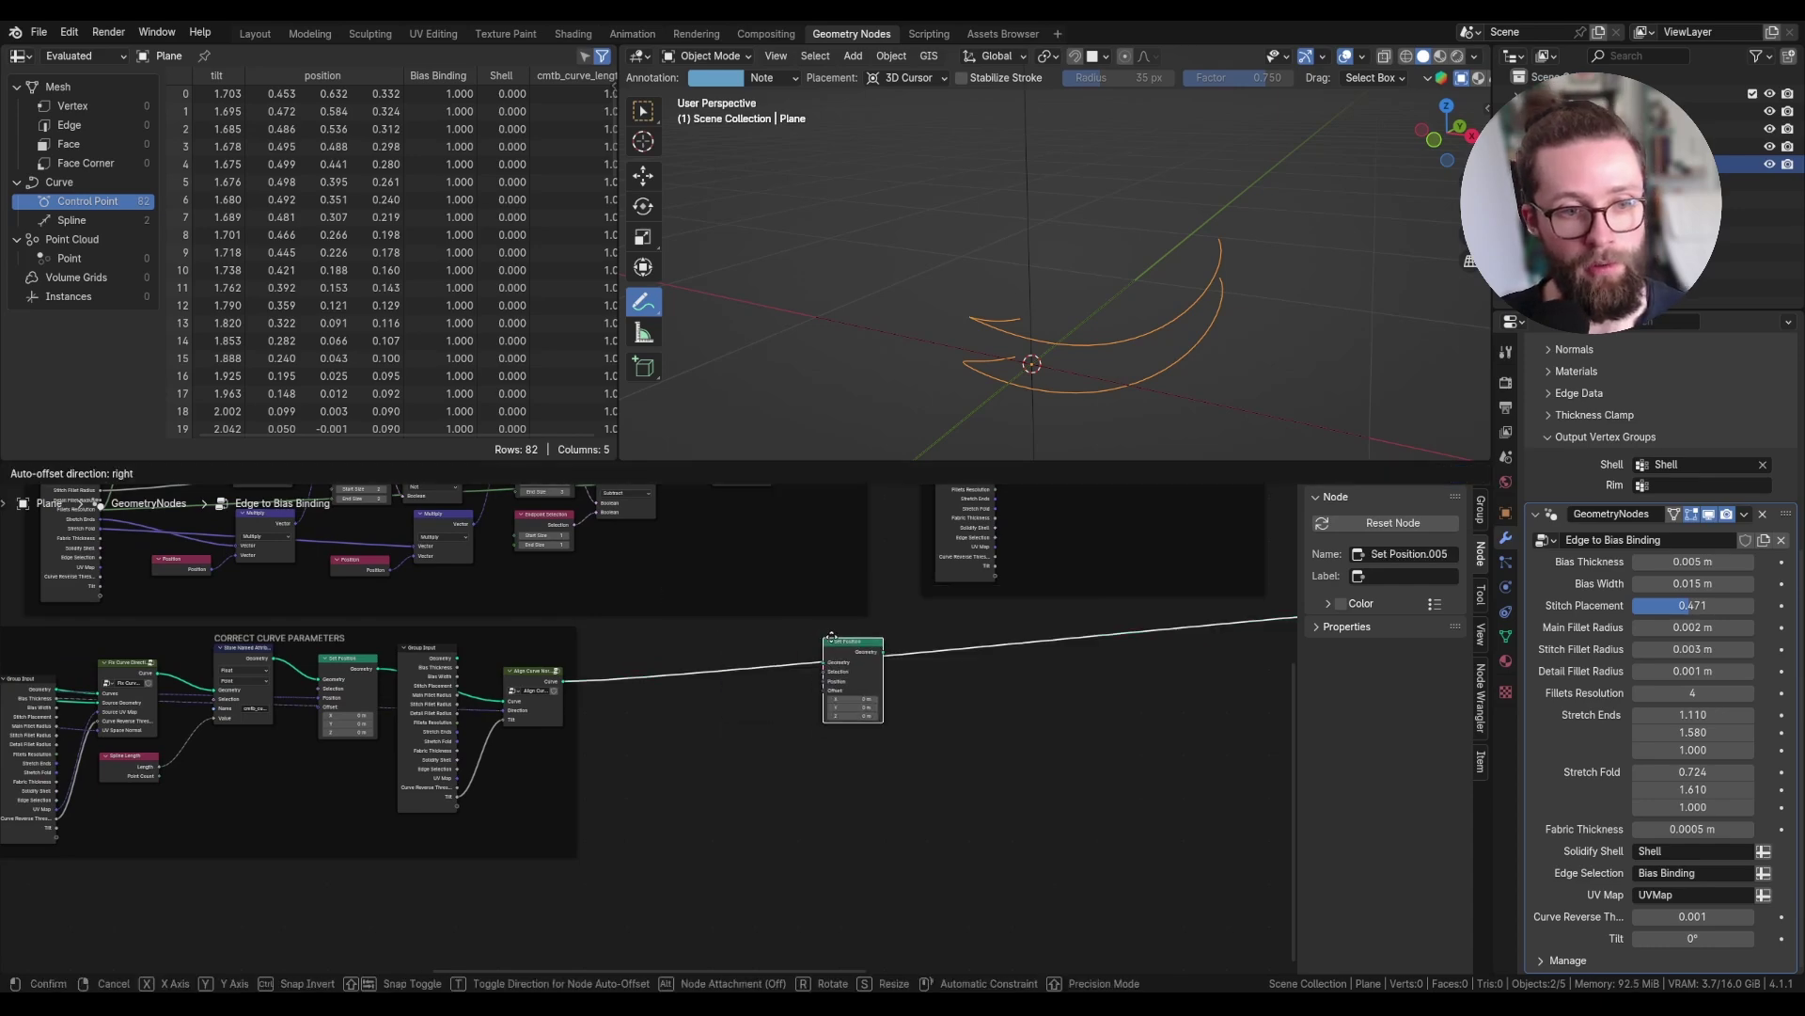
pyautogui.click(905, 648)
# - Add a Scale vector math node fed by the captured vector attribute, placing it before the new Set Position node
pyautogui.moveTo(291, 752); pyautogui.dragTo(996, 700, button='middle')
pyautogui.scroll(-1, 194, 682)
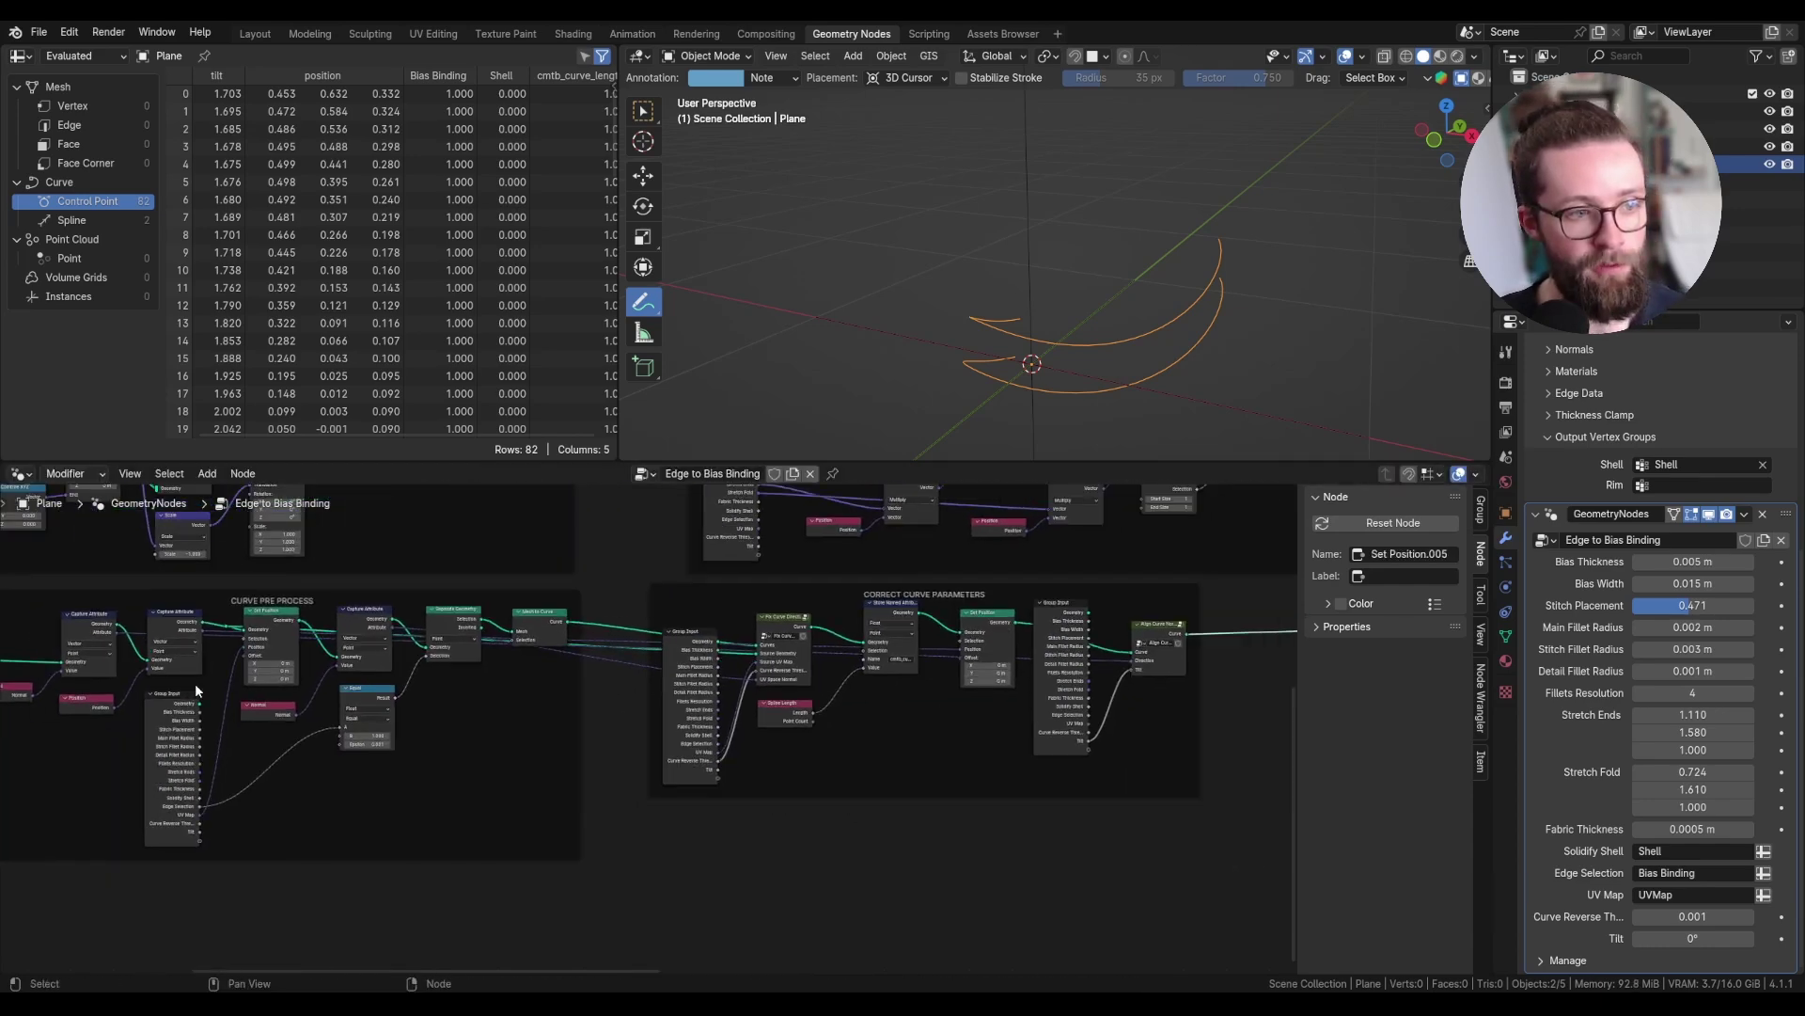
pyautogui.scroll(4, 1207, 706)
pyautogui.moveTo(1158, 704); pyautogui.dragTo(767, 722, button='middle')
pyautogui.scroll(3, 987, 681)
pyautogui.moveTo(1598, 757); pyautogui.dragTo(1090, 665)
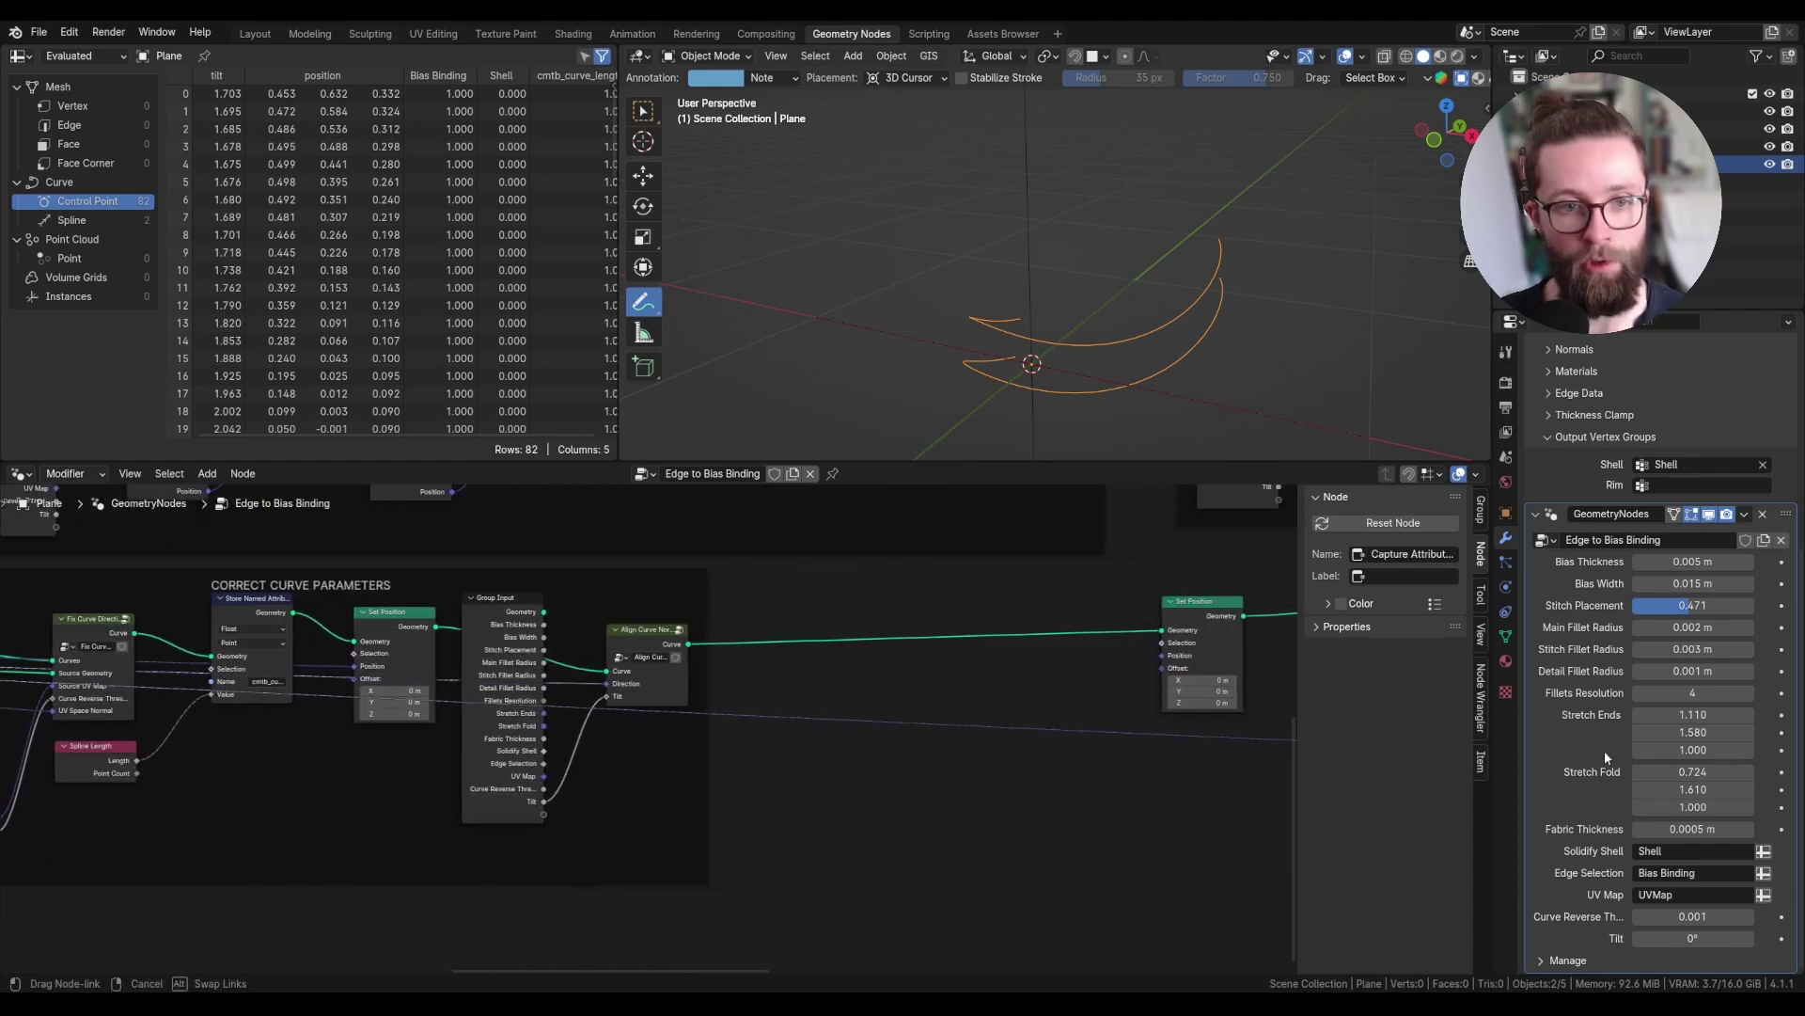
pyautogui.write('sc')
pyautogui.press('Return')
pyautogui.click(1029, 677)
# - Route the Scale node through an Add vector math node into the new Set Position's Offset and space the nodes out
pyautogui.scroll(2, 1074, 676)
pyautogui.moveTo(975, 718); pyautogui.dragTo(1025, 717)
pyautogui.press('BackSpace')
pyautogui.scroll(3, 973, 717)
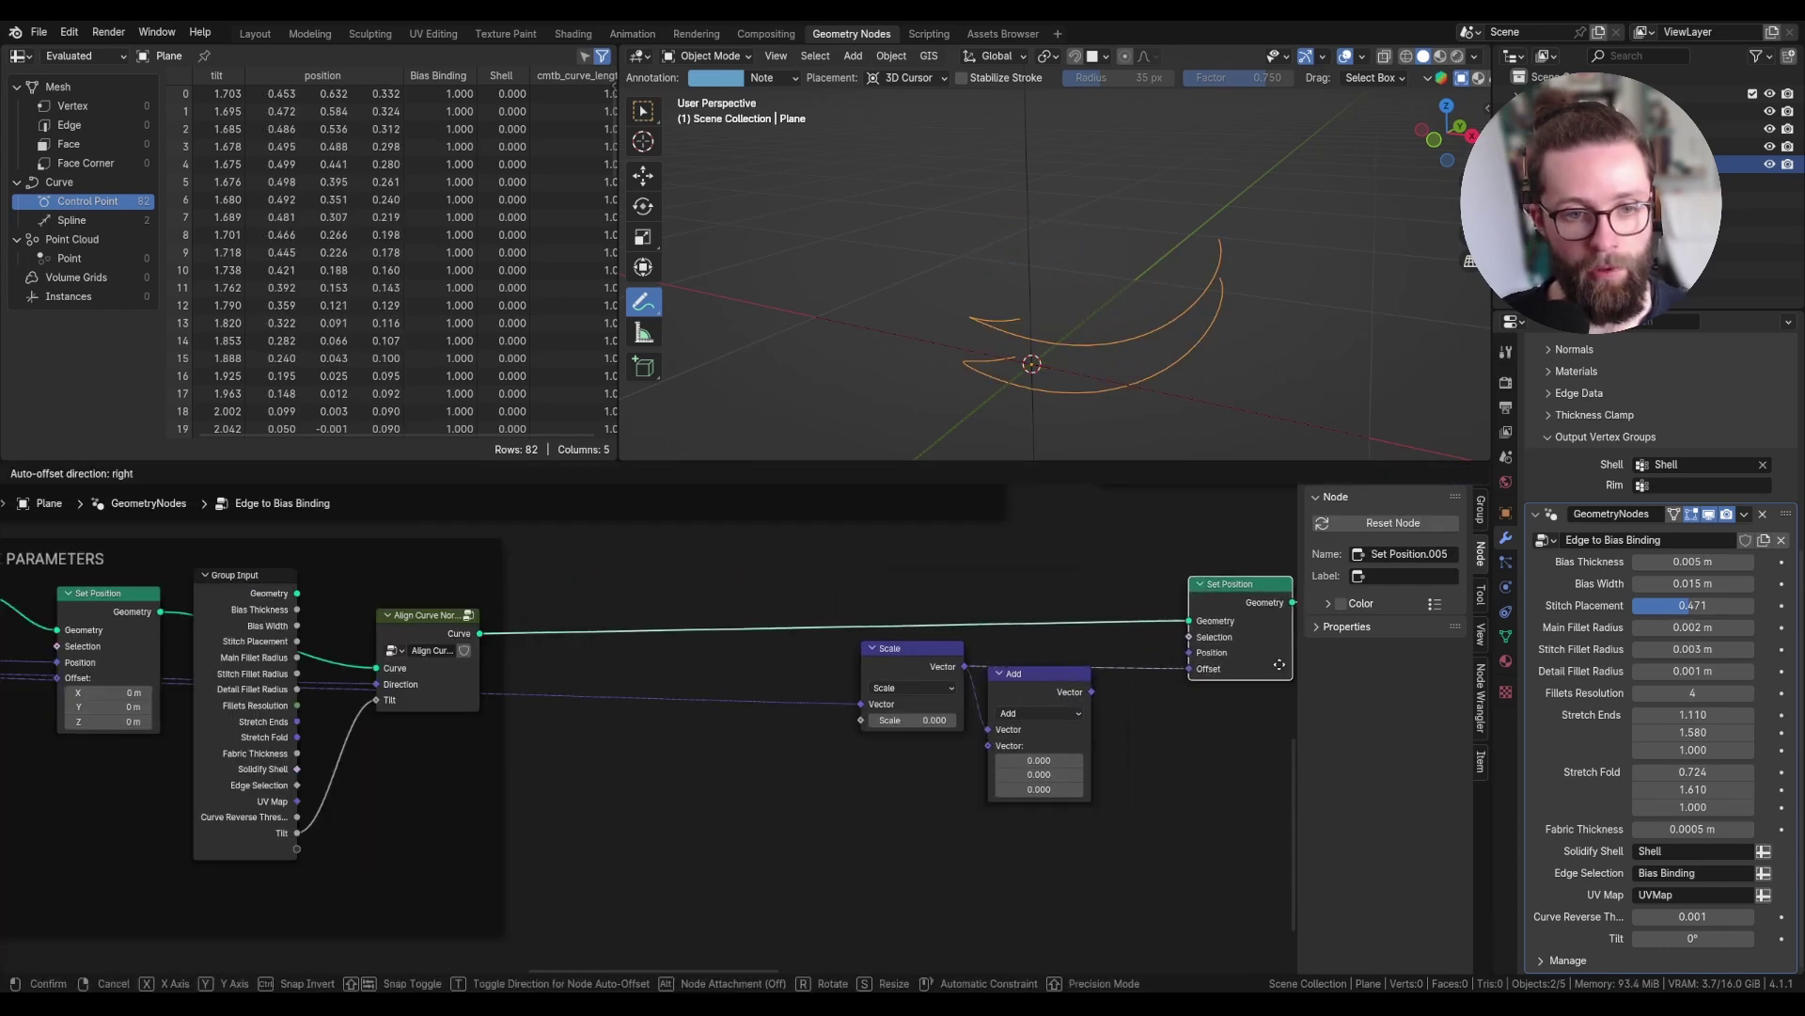
pyautogui.click(1186, 669)
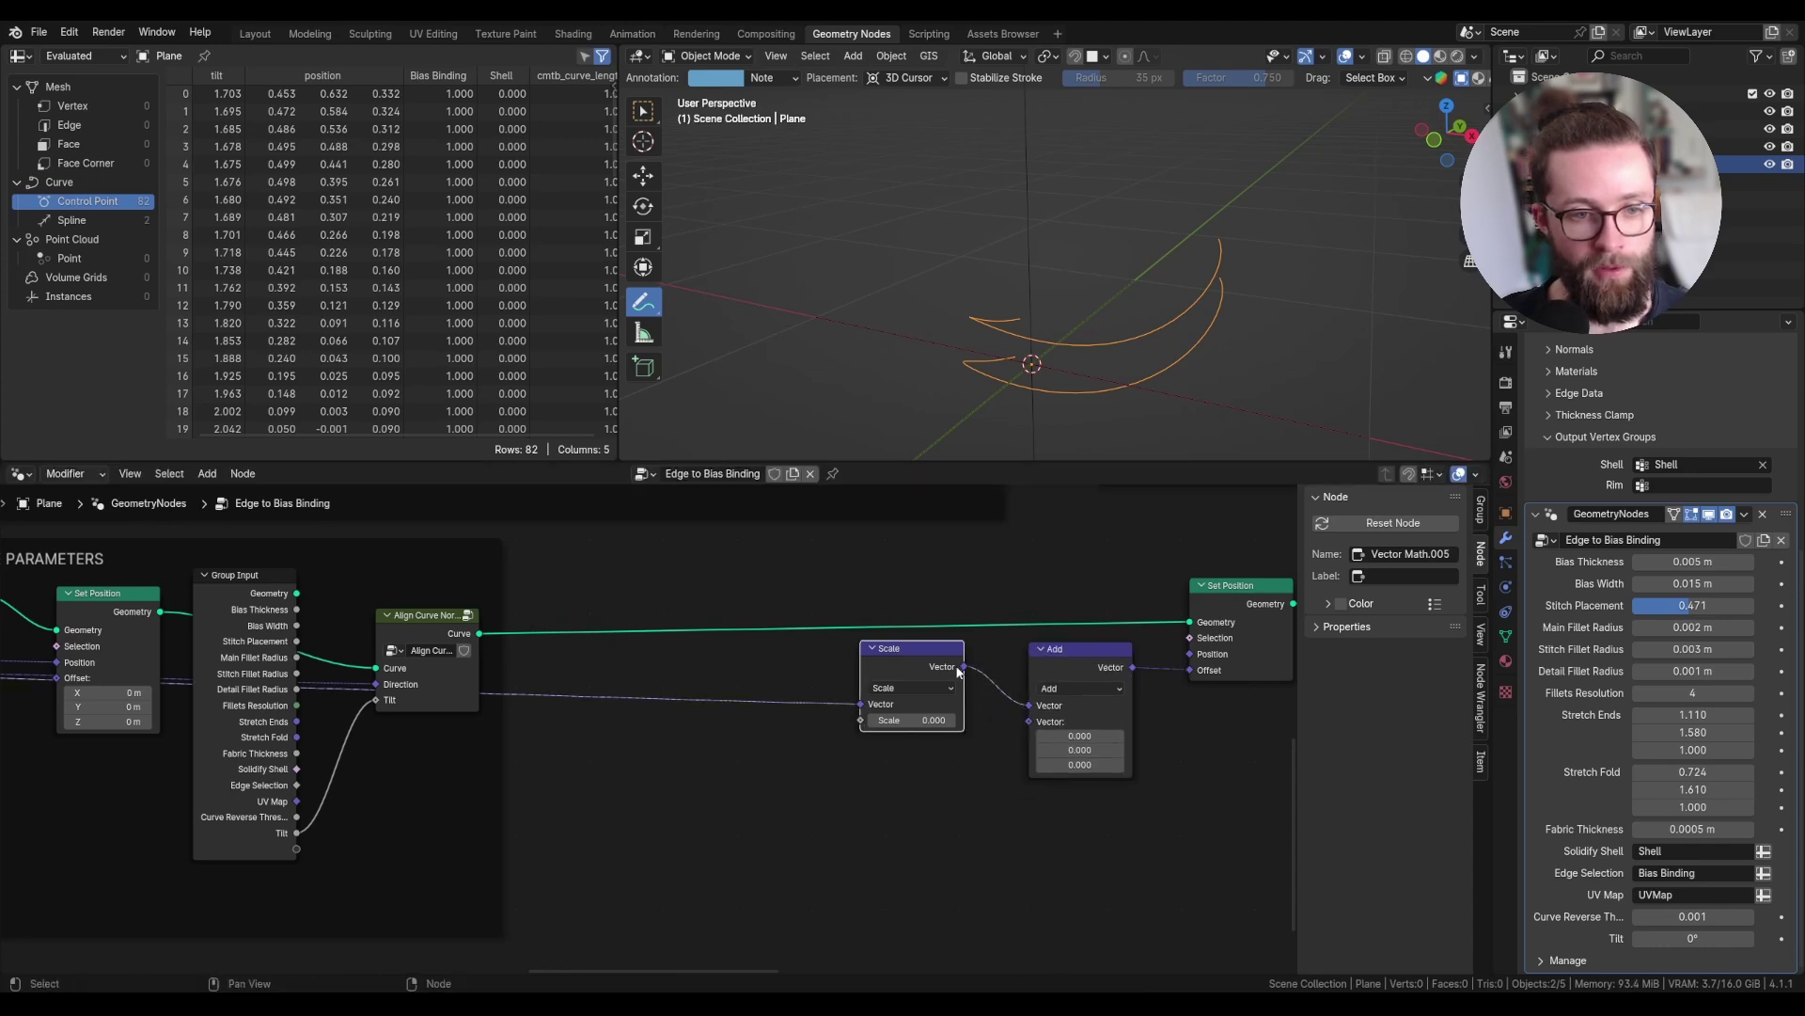
# - Duplicate the Scale node below the original and connect it to the Add node's second vector input
pyautogui.moveTo(957, 668); pyautogui.dragTo(974, 614, button='middle')
pyautogui.scroll(-1, 974, 614)
pyautogui.hotkey('shift', 'd')
pyautogui.click(968, 712)
pyautogui.moveTo(973, 711); pyautogui.dragTo(1039, 665)
# - Add a Curve Tangent node and connect it to the second Scale node's vector input
pyautogui.moveTo(880, 748); pyautogui.dragTo(845, 750)
pyautogui.write('tang')
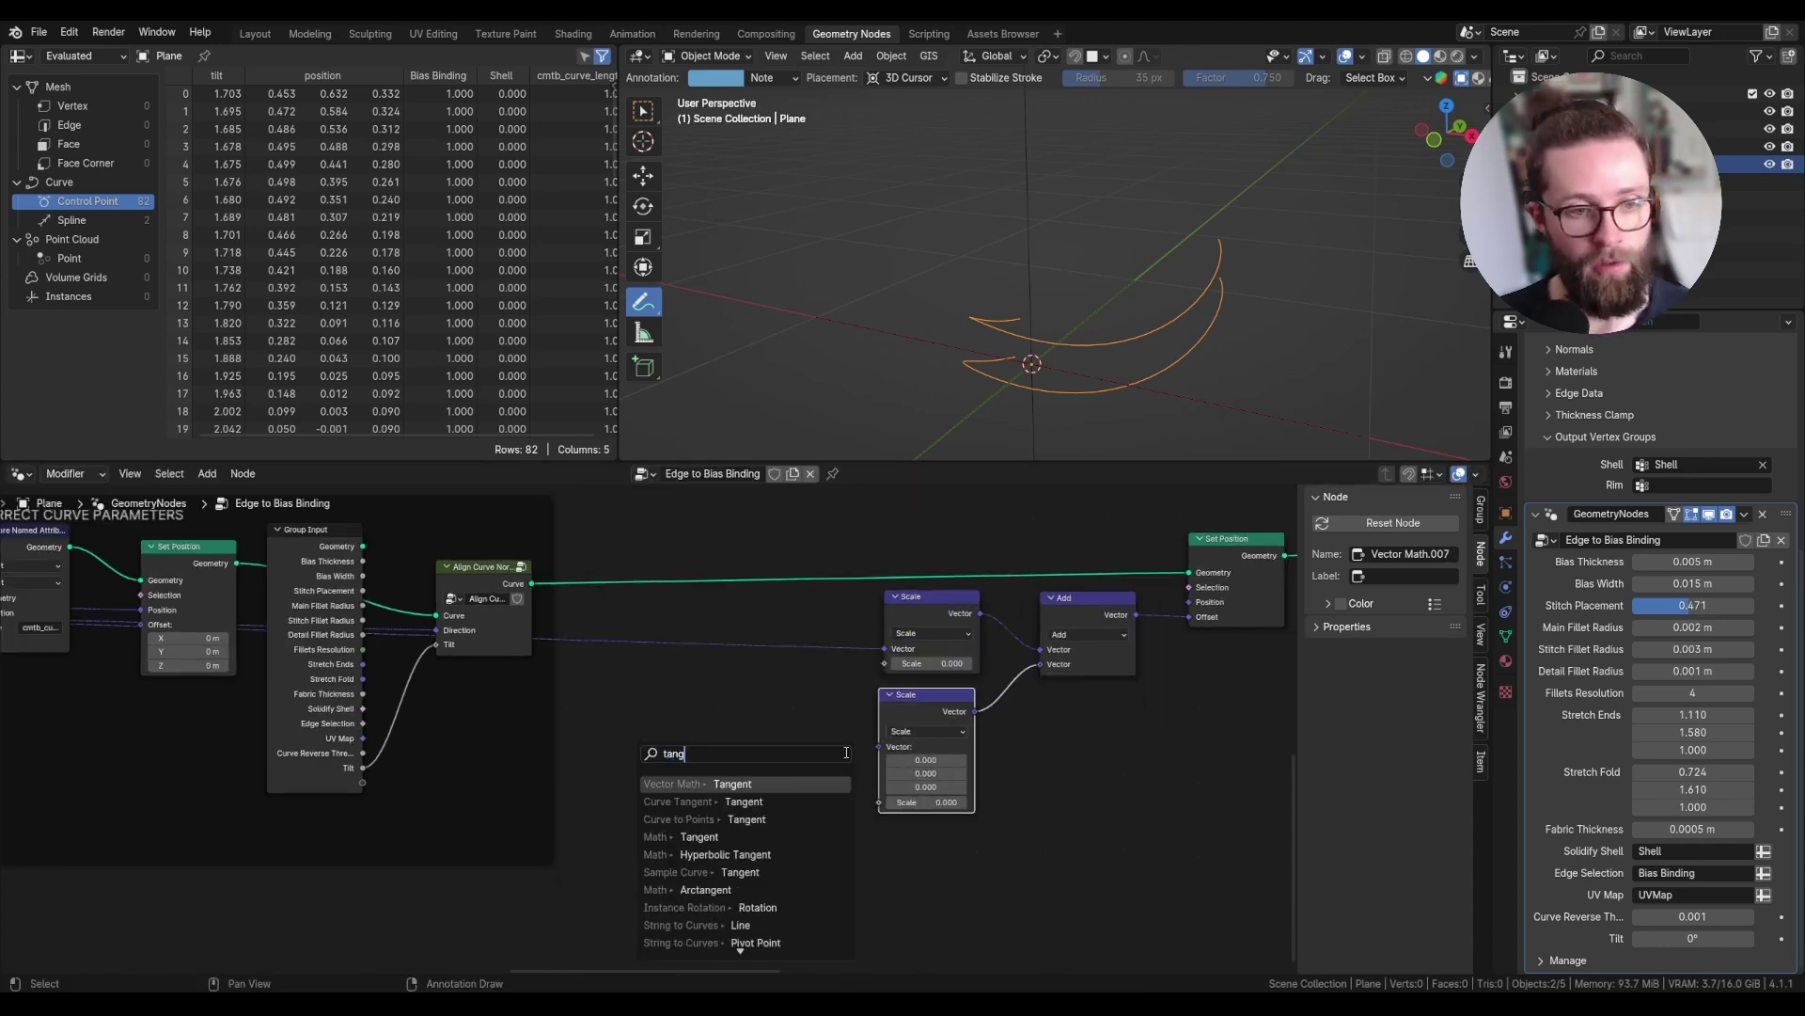
pyautogui.press('Return')
pyautogui.click(791, 751)
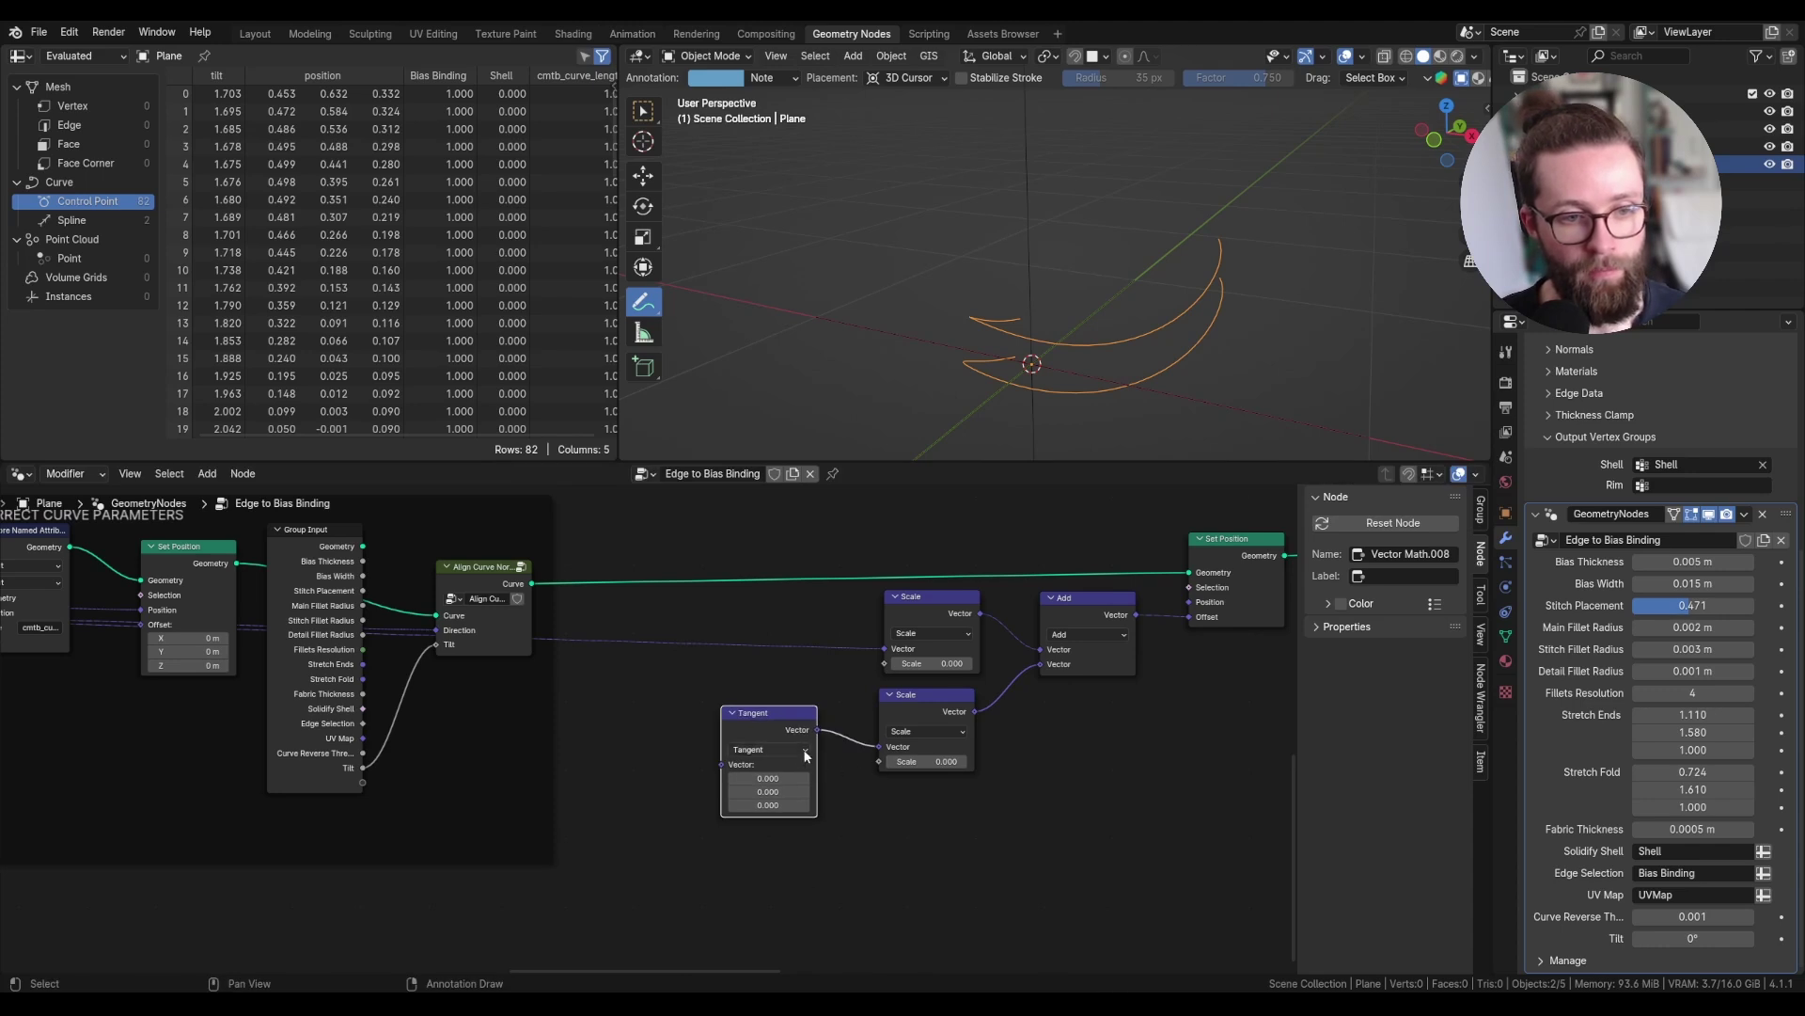
pyautogui.hotkey('shift', 'd')
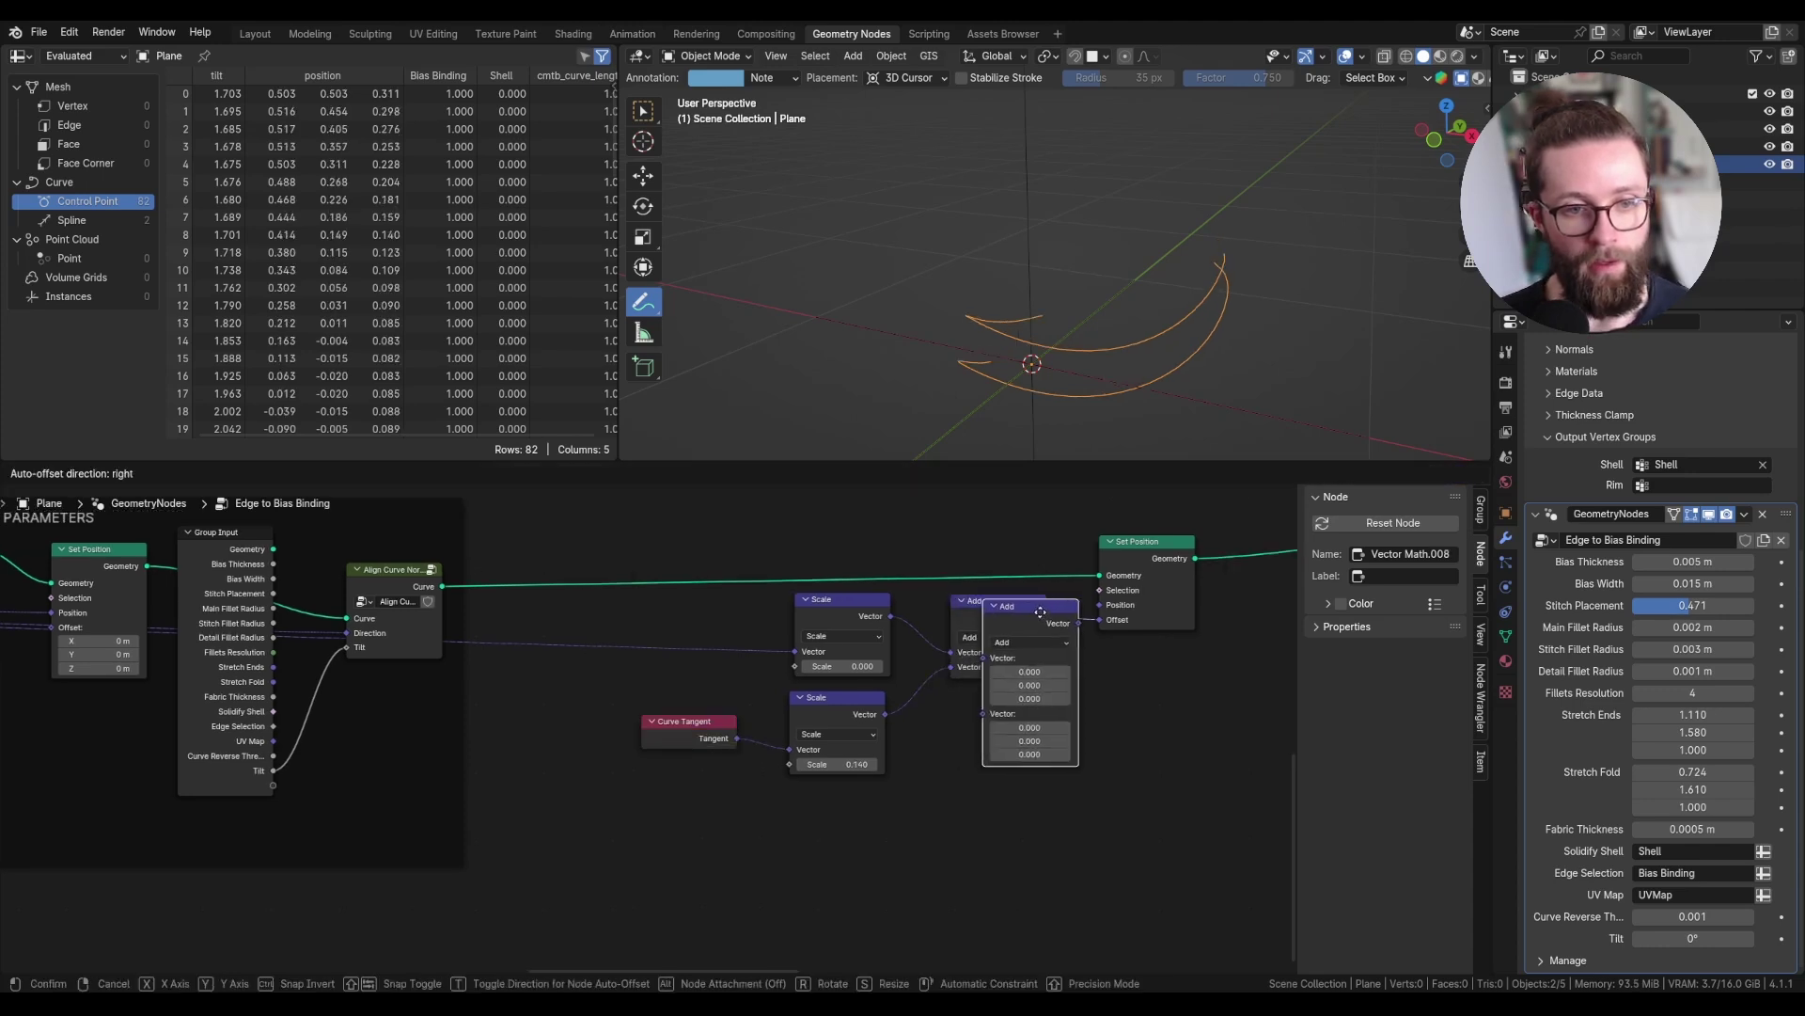
pyautogui.click(1161, 612)
pyautogui.click(861, 703)
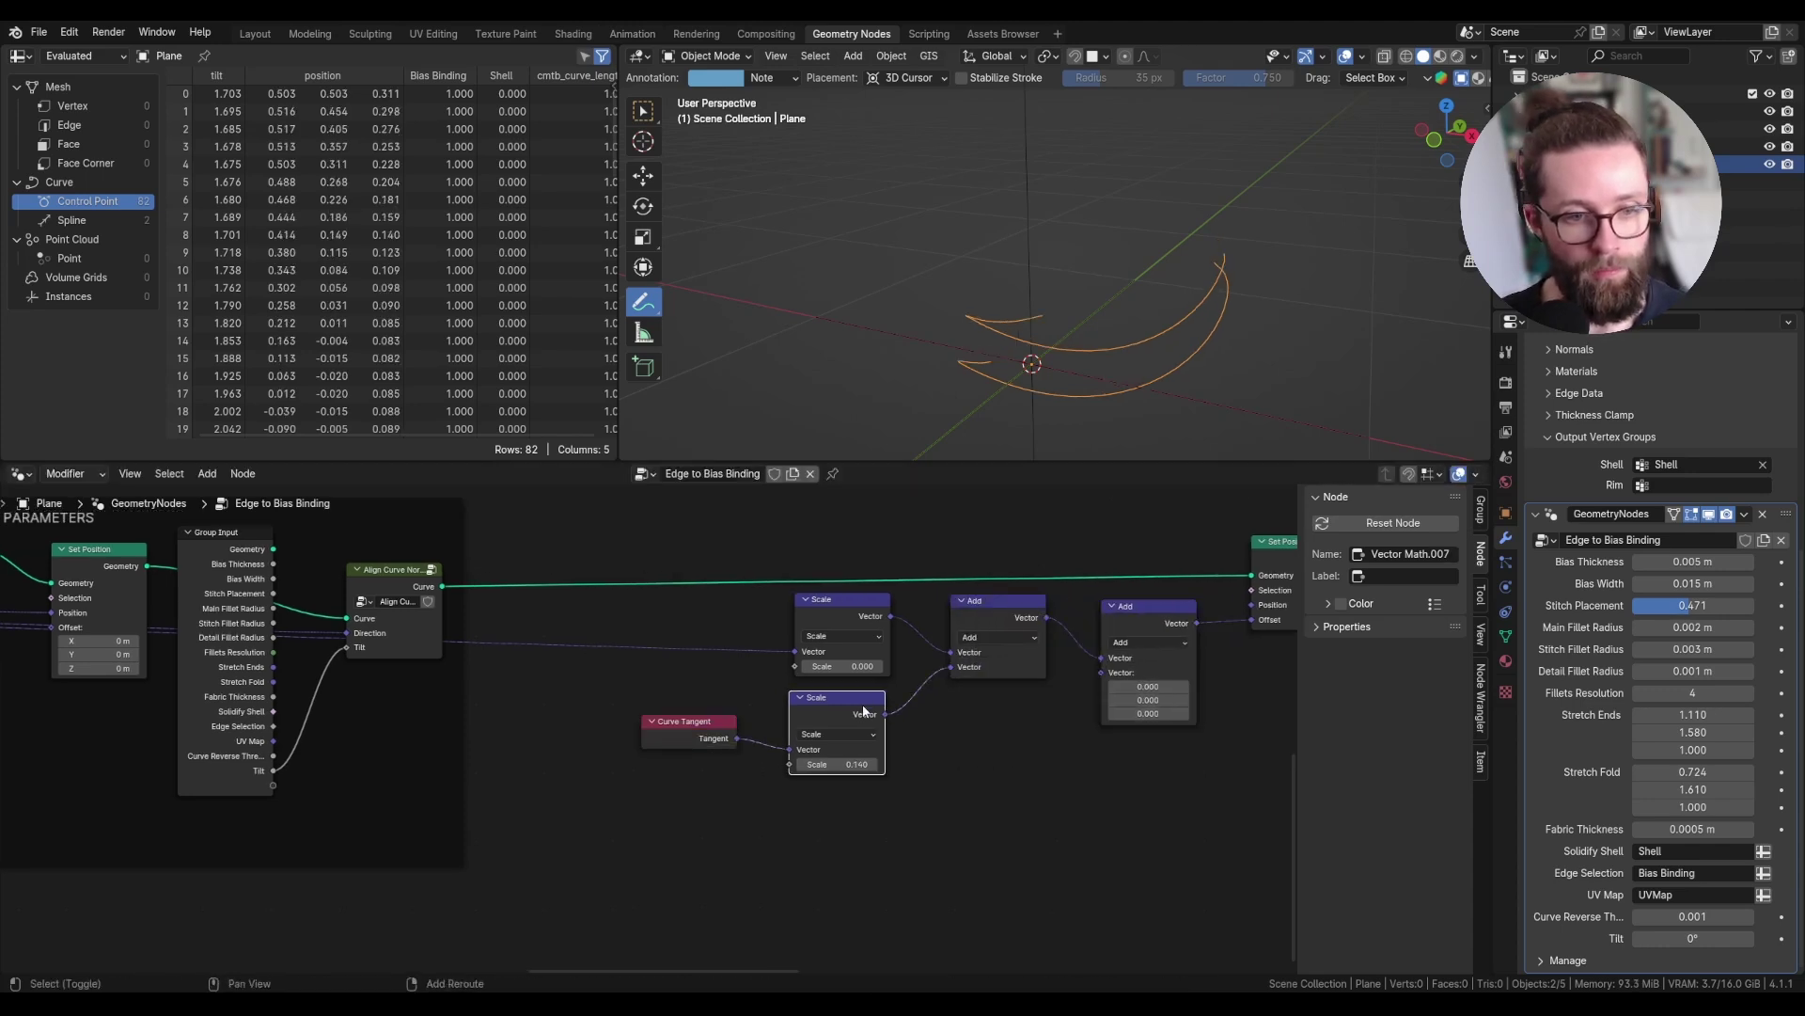
pyautogui.hotkey('shift', 'd')
pyautogui.click(984, 740)
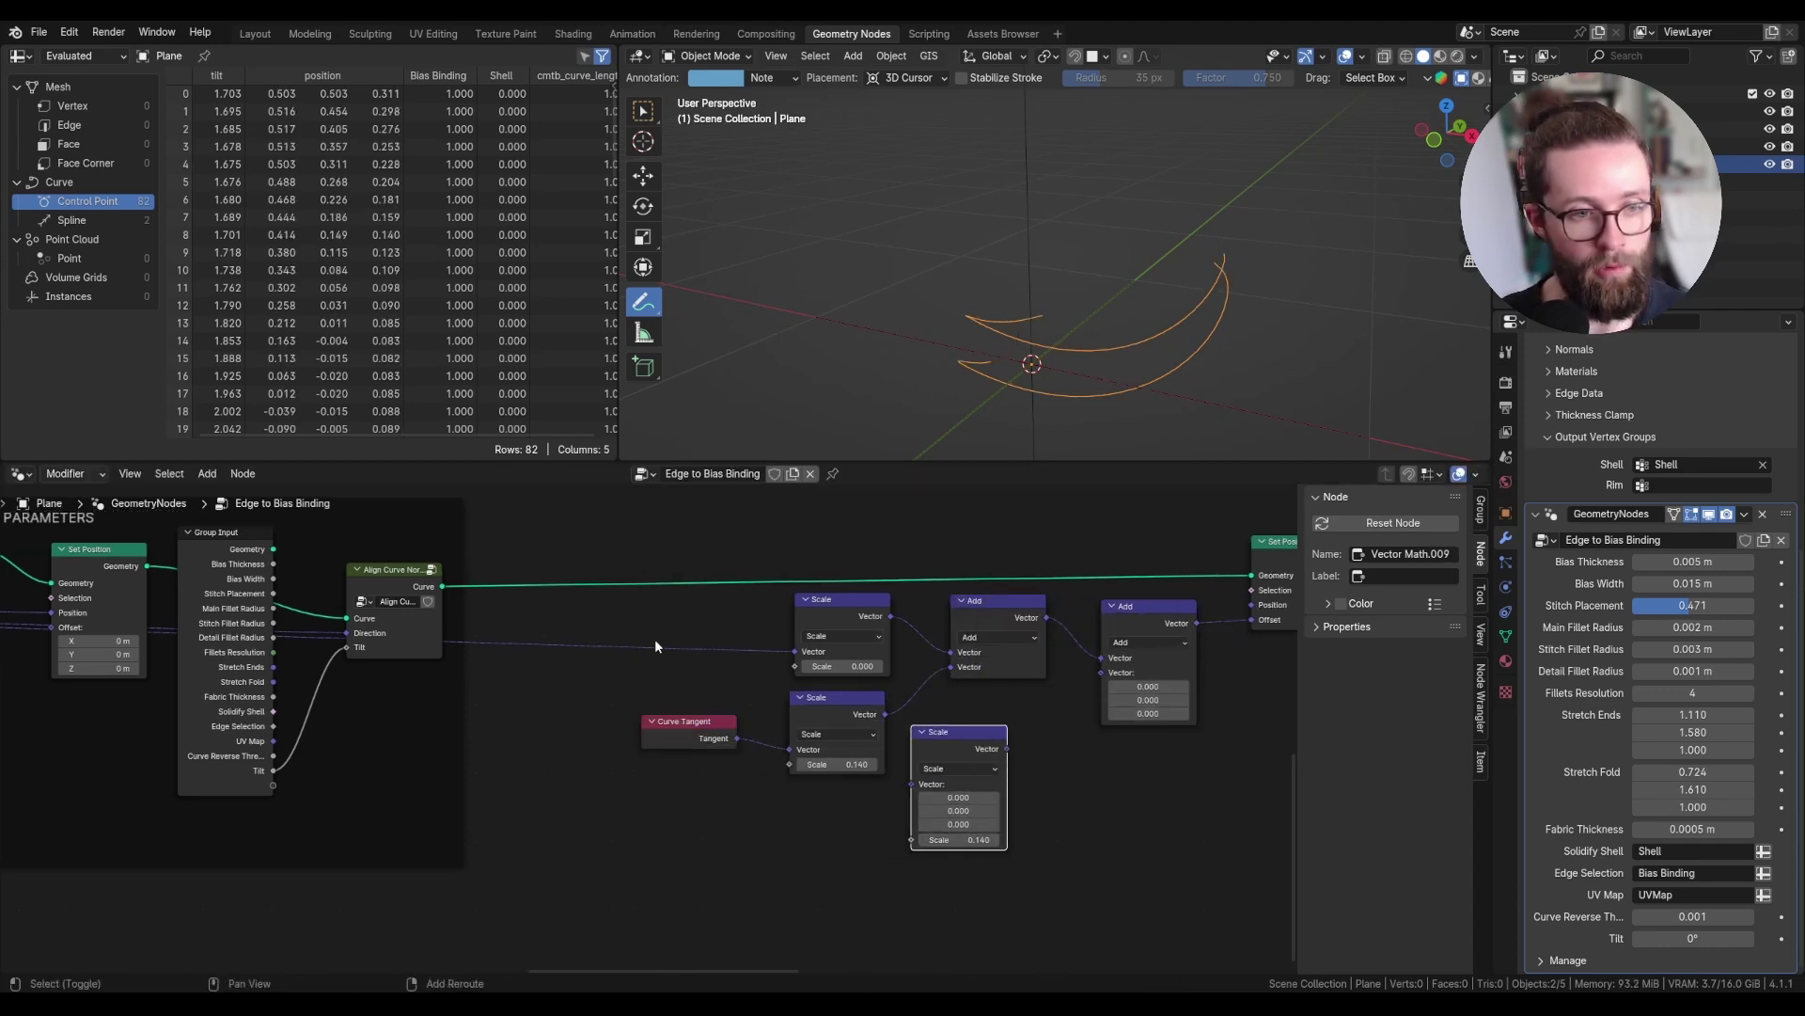
pyautogui.keyDown('shift'); pyautogui.moveTo(654, 639); pyautogui.dragTo(650, 656, button='right'); pyautogui.keyUp('shift')
pyautogui.moveTo(650, 648); pyautogui.dragTo(714, 805)
pyautogui.write('cor')
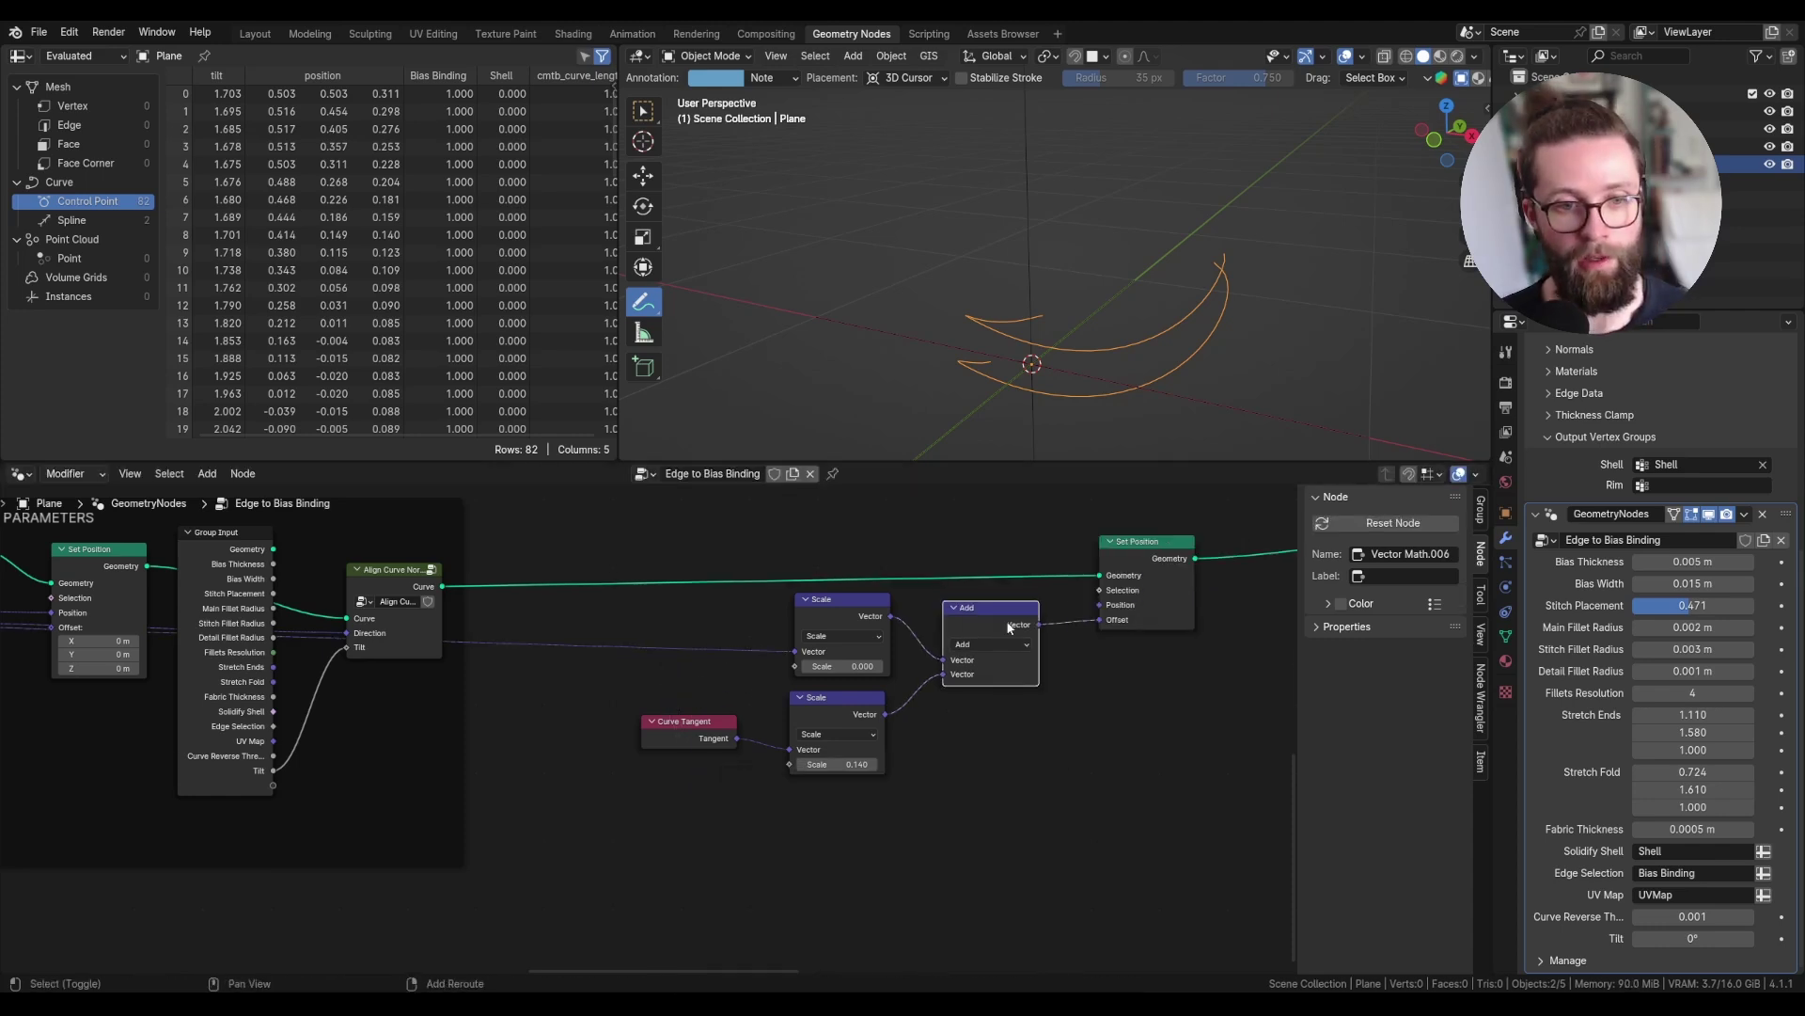
# - Duplicate the Add node in line before Set Position and duplicate the lower Scale node for a third offset direction
pyautogui.hotkey('shift', 'd')
pyautogui.click(1055, 626)
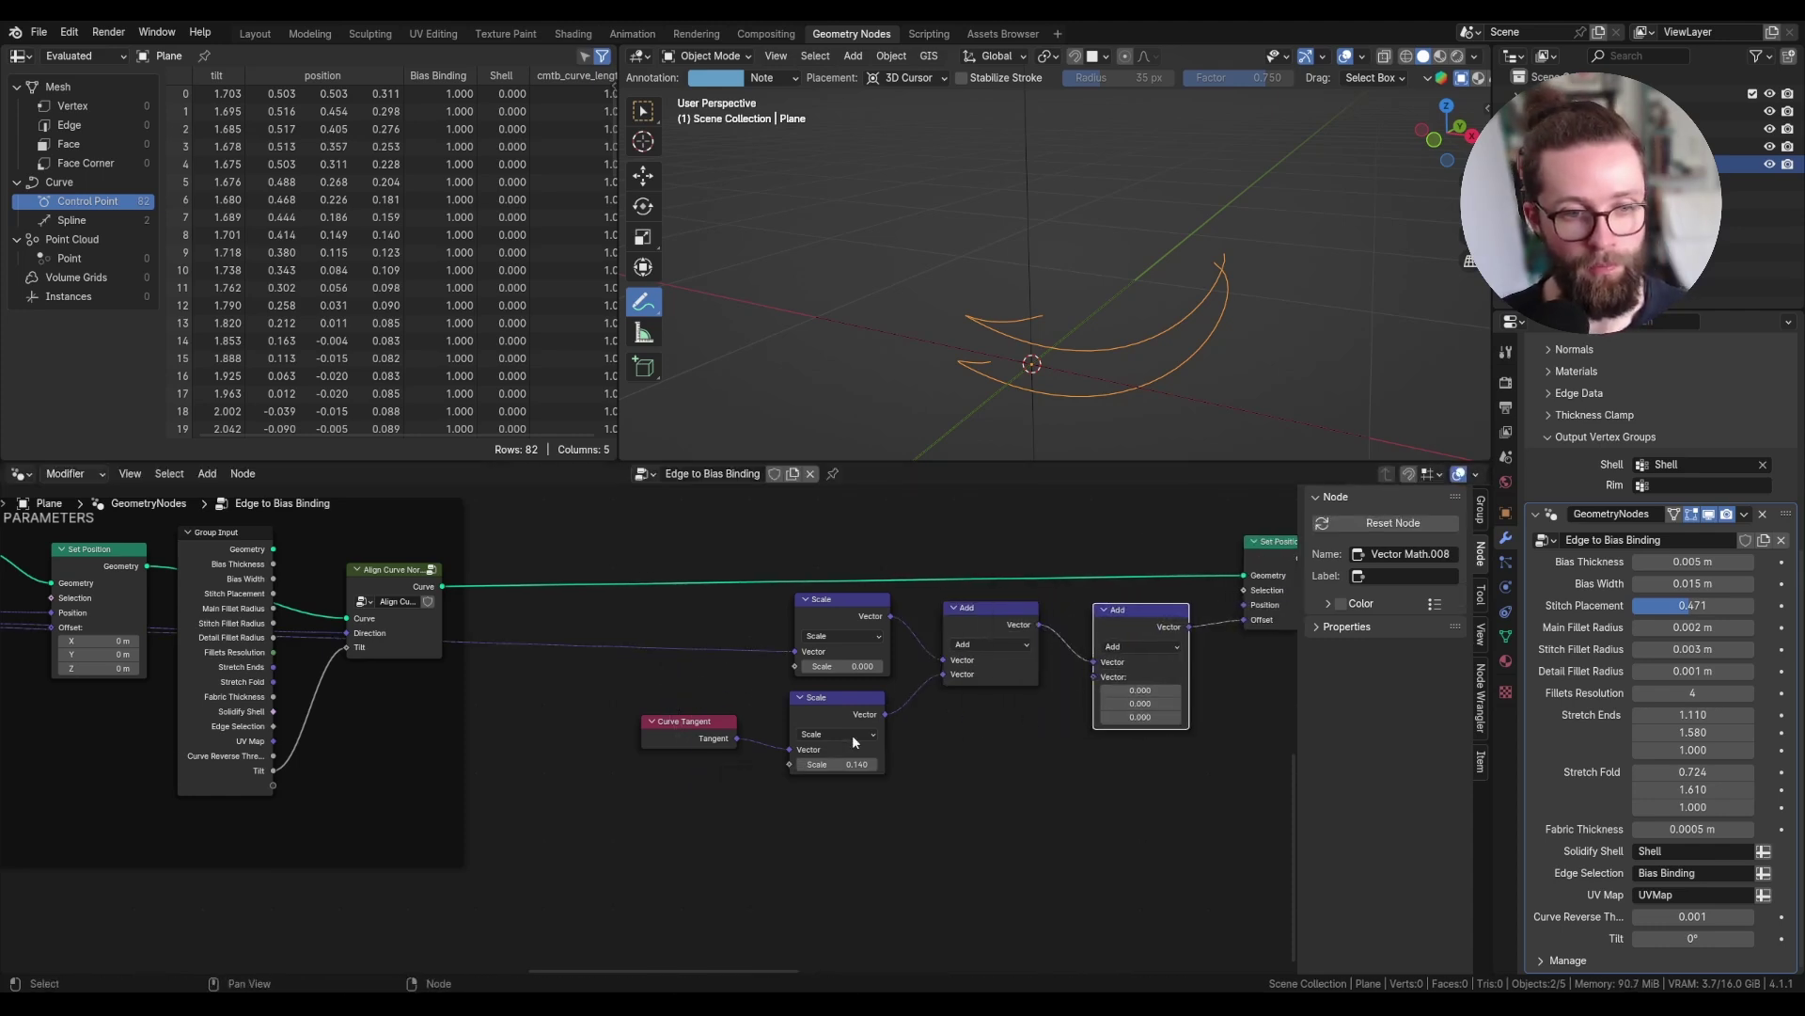
pyautogui.click(832, 707)
pyautogui.hotkey('shift', 'd')
pyautogui.click(962, 737)
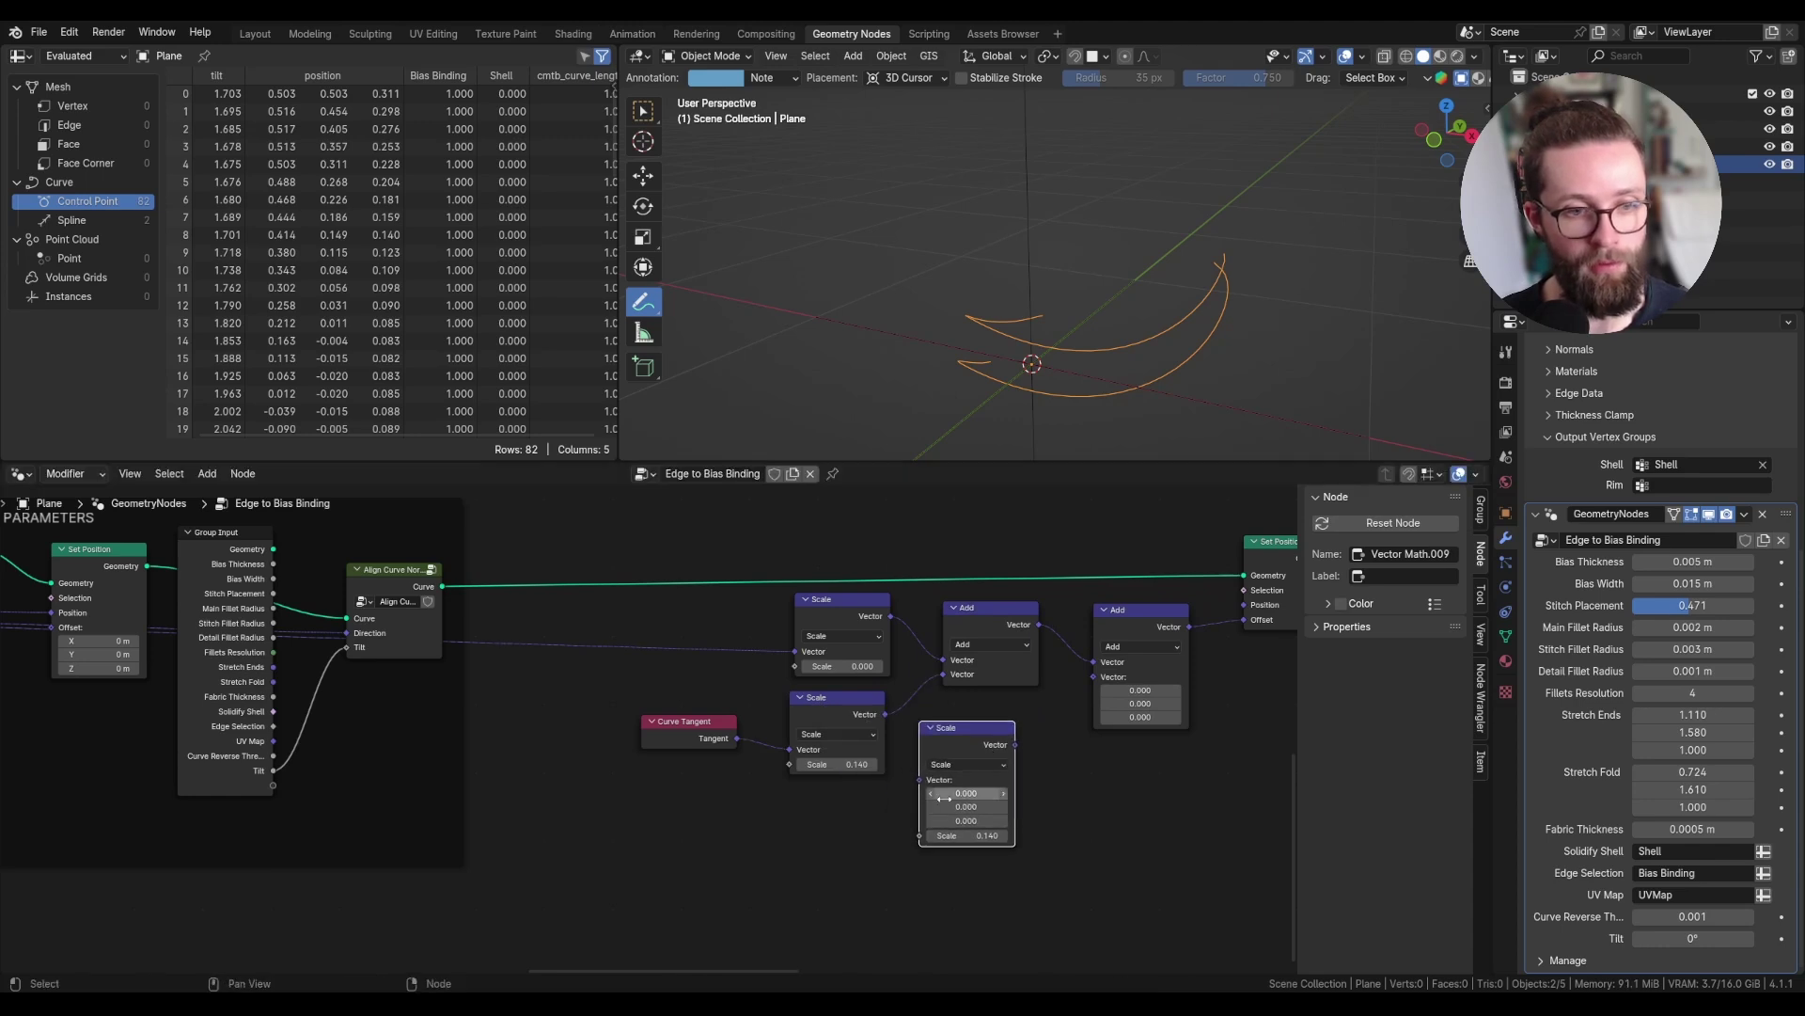
# - Feed the third Scale node from a Normal node and connect its result to the second Add node
pyautogui.moveTo(920, 779); pyautogui.dragTo(664, 777)
pyautogui.write('nor')
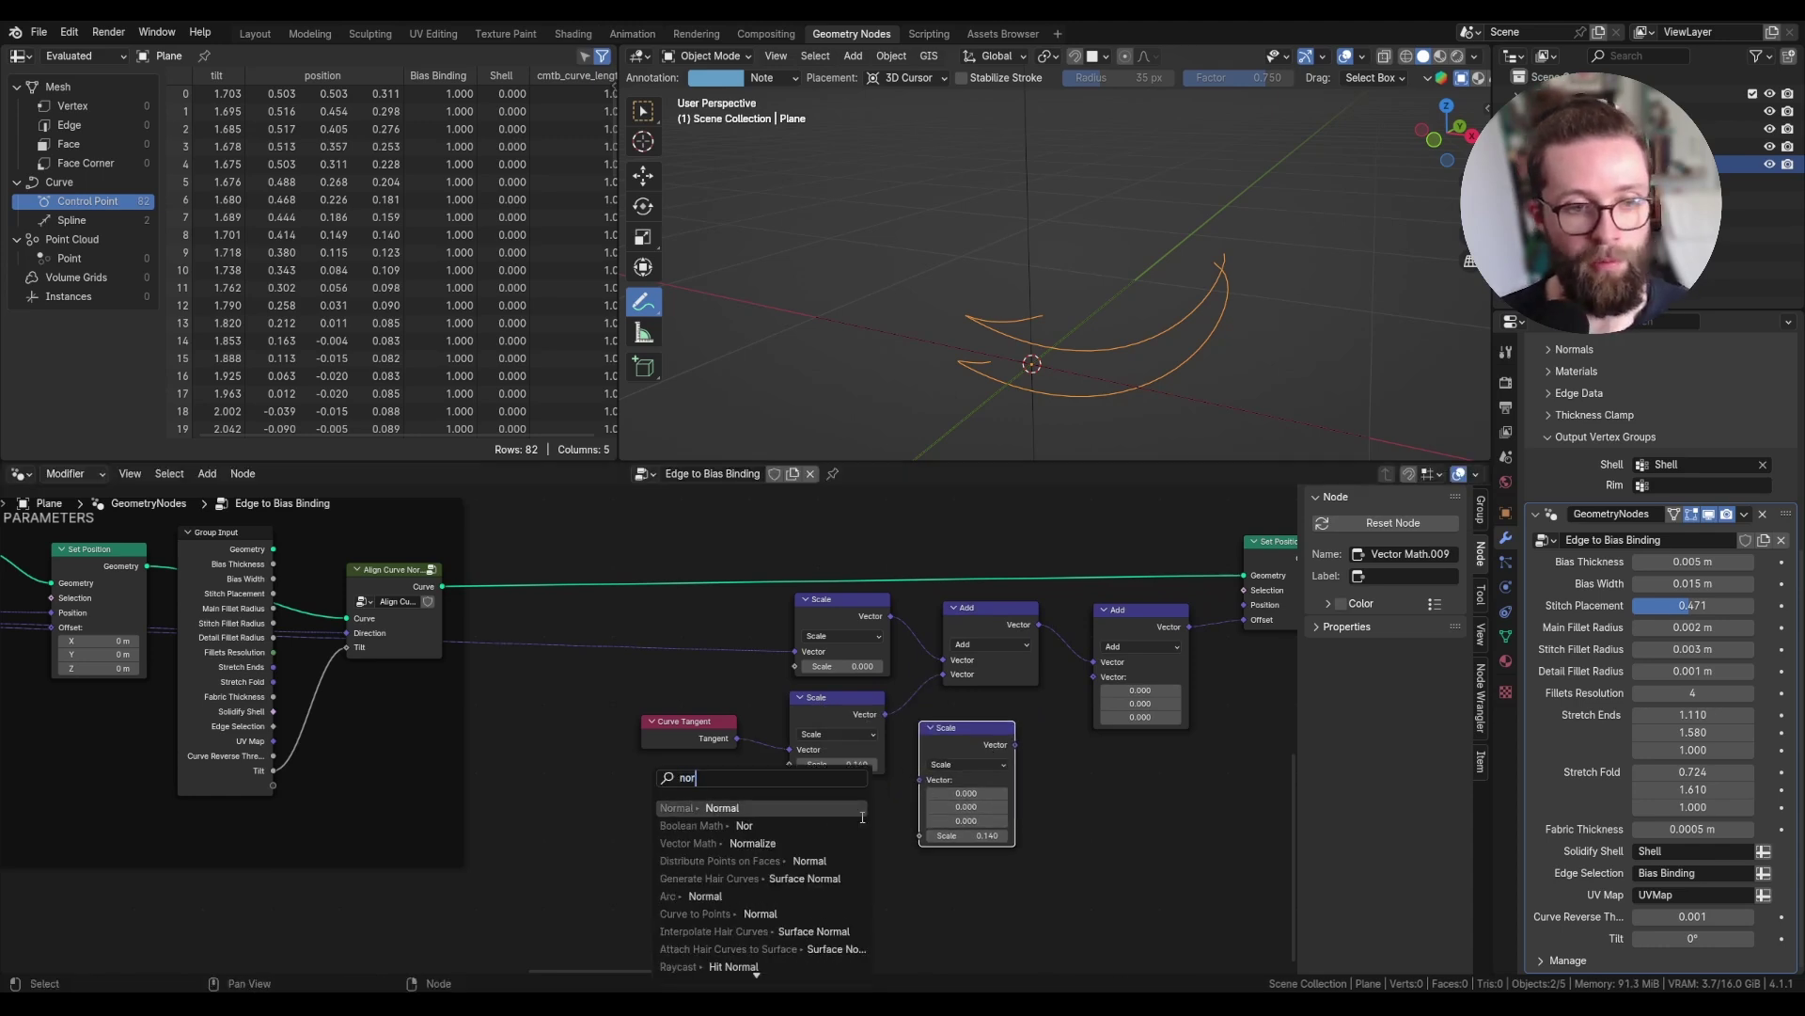
pyautogui.click(851, 812)
pyautogui.click(759, 809)
pyautogui.moveTo(954, 747); pyautogui.dragTo(941, 761)
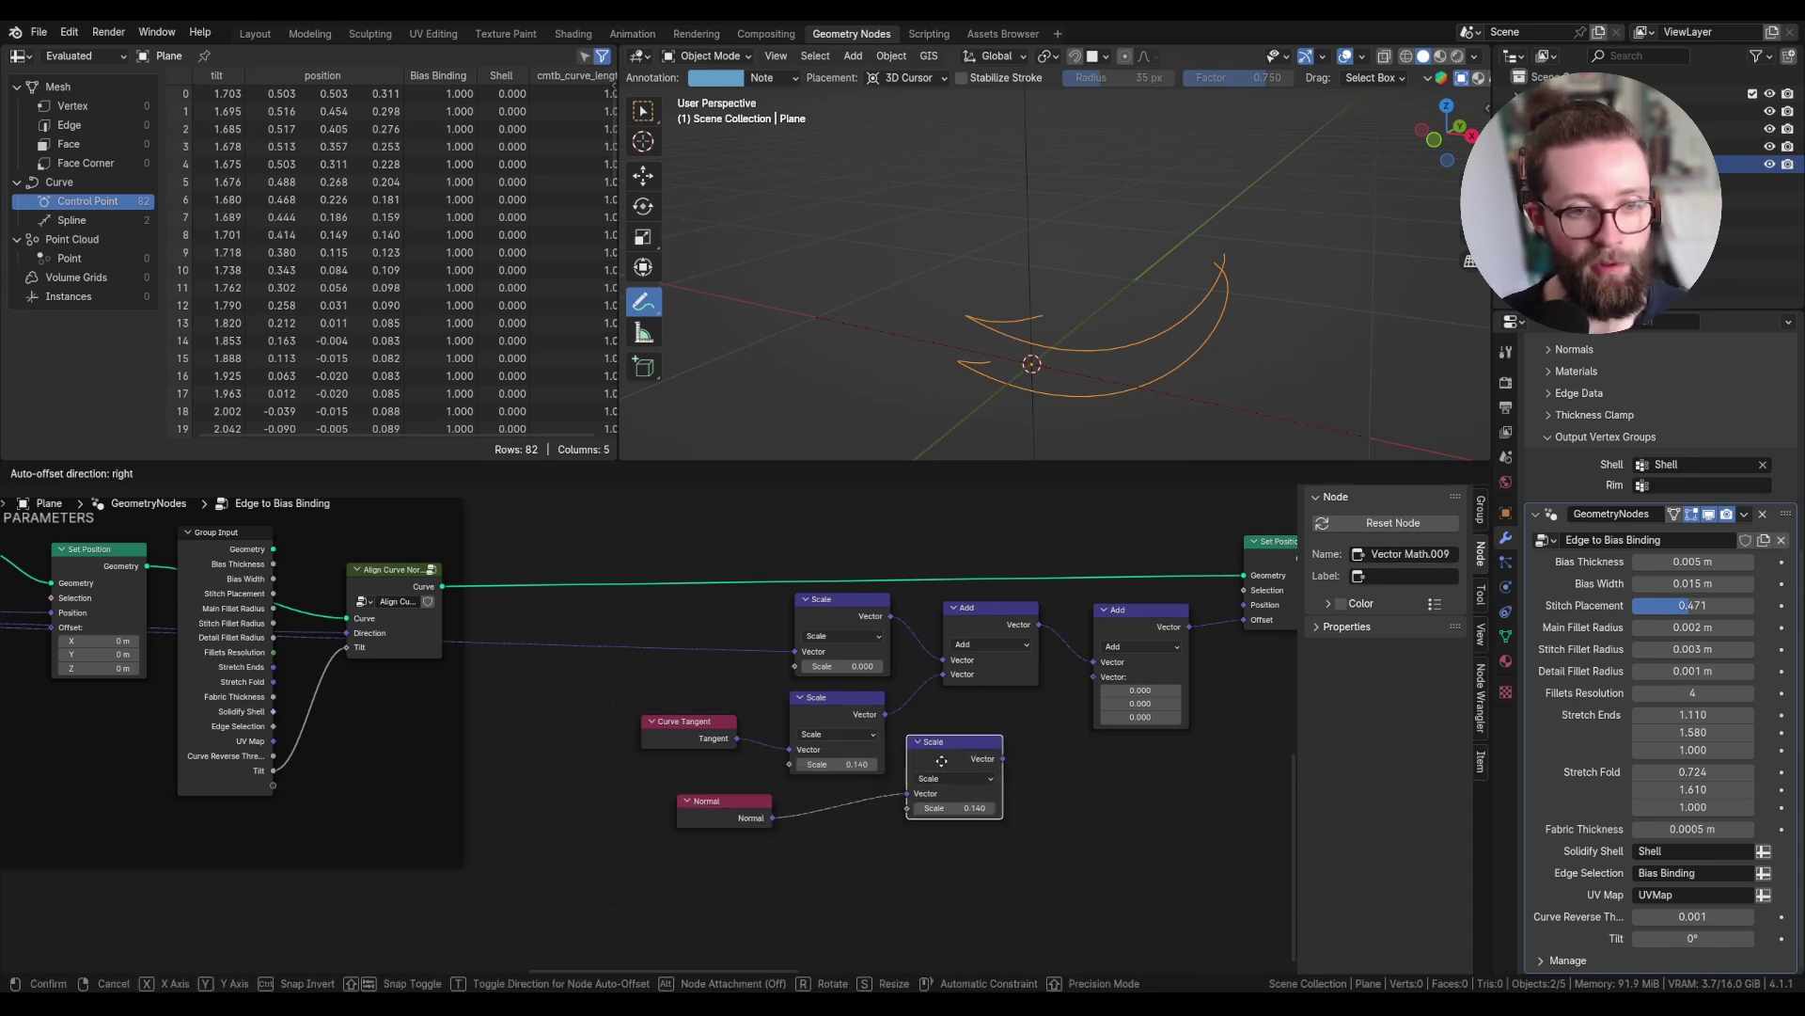
pyautogui.click(964, 751)
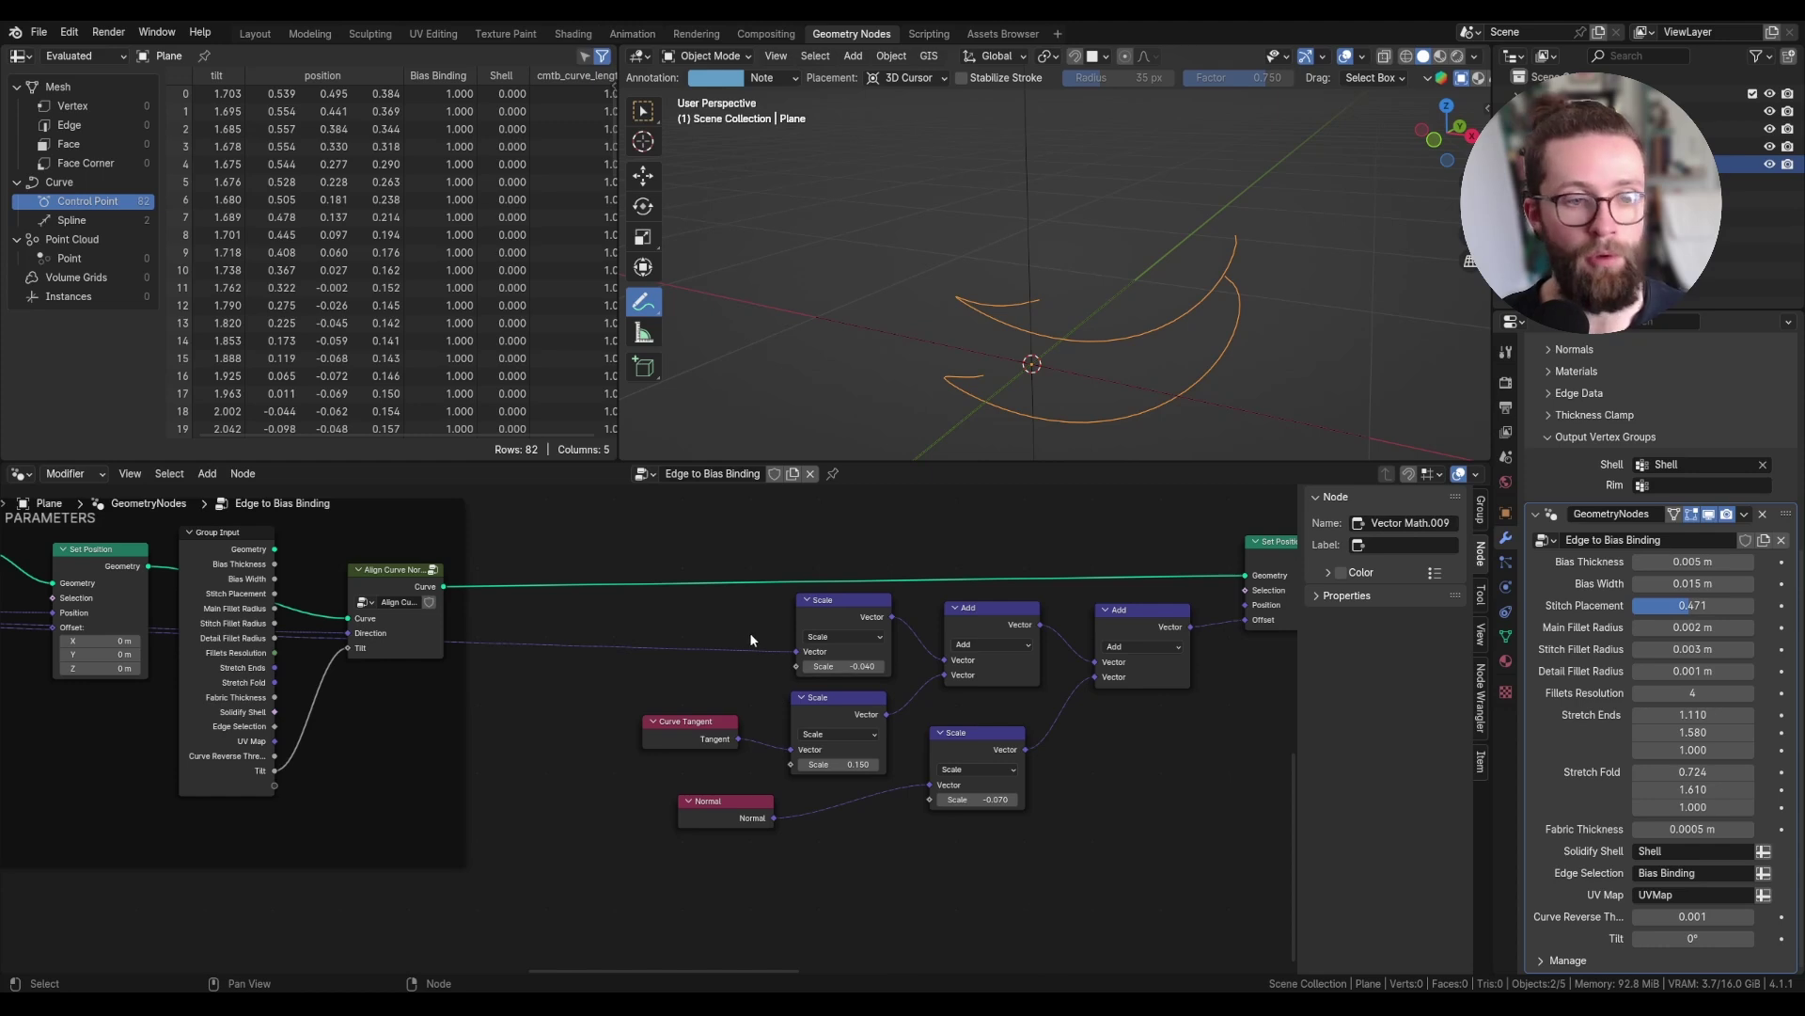
# - Add a Separate XYZ node beside the Normal node
pyautogui.moveTo(750, 639); pyautogui.dragTo(797, 596, button='middle')
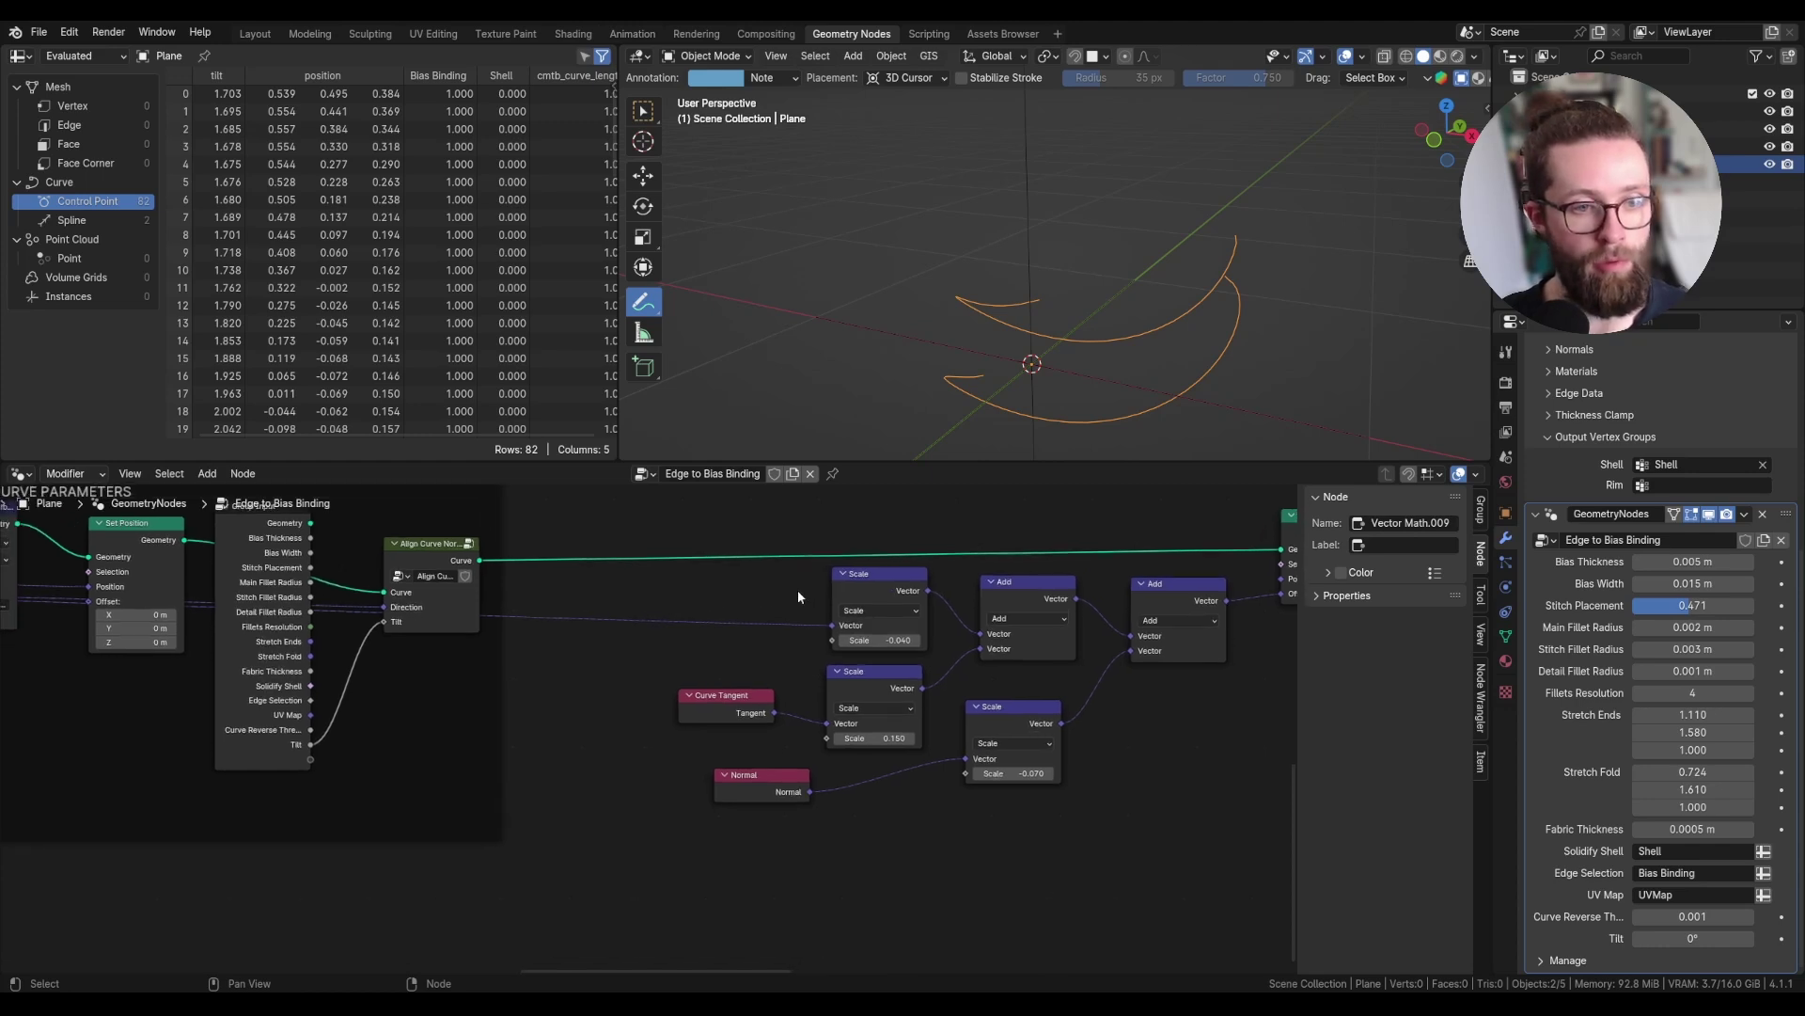
pyautogui.hotkey('shift', 'a')
pyautogui.click(717, 538)
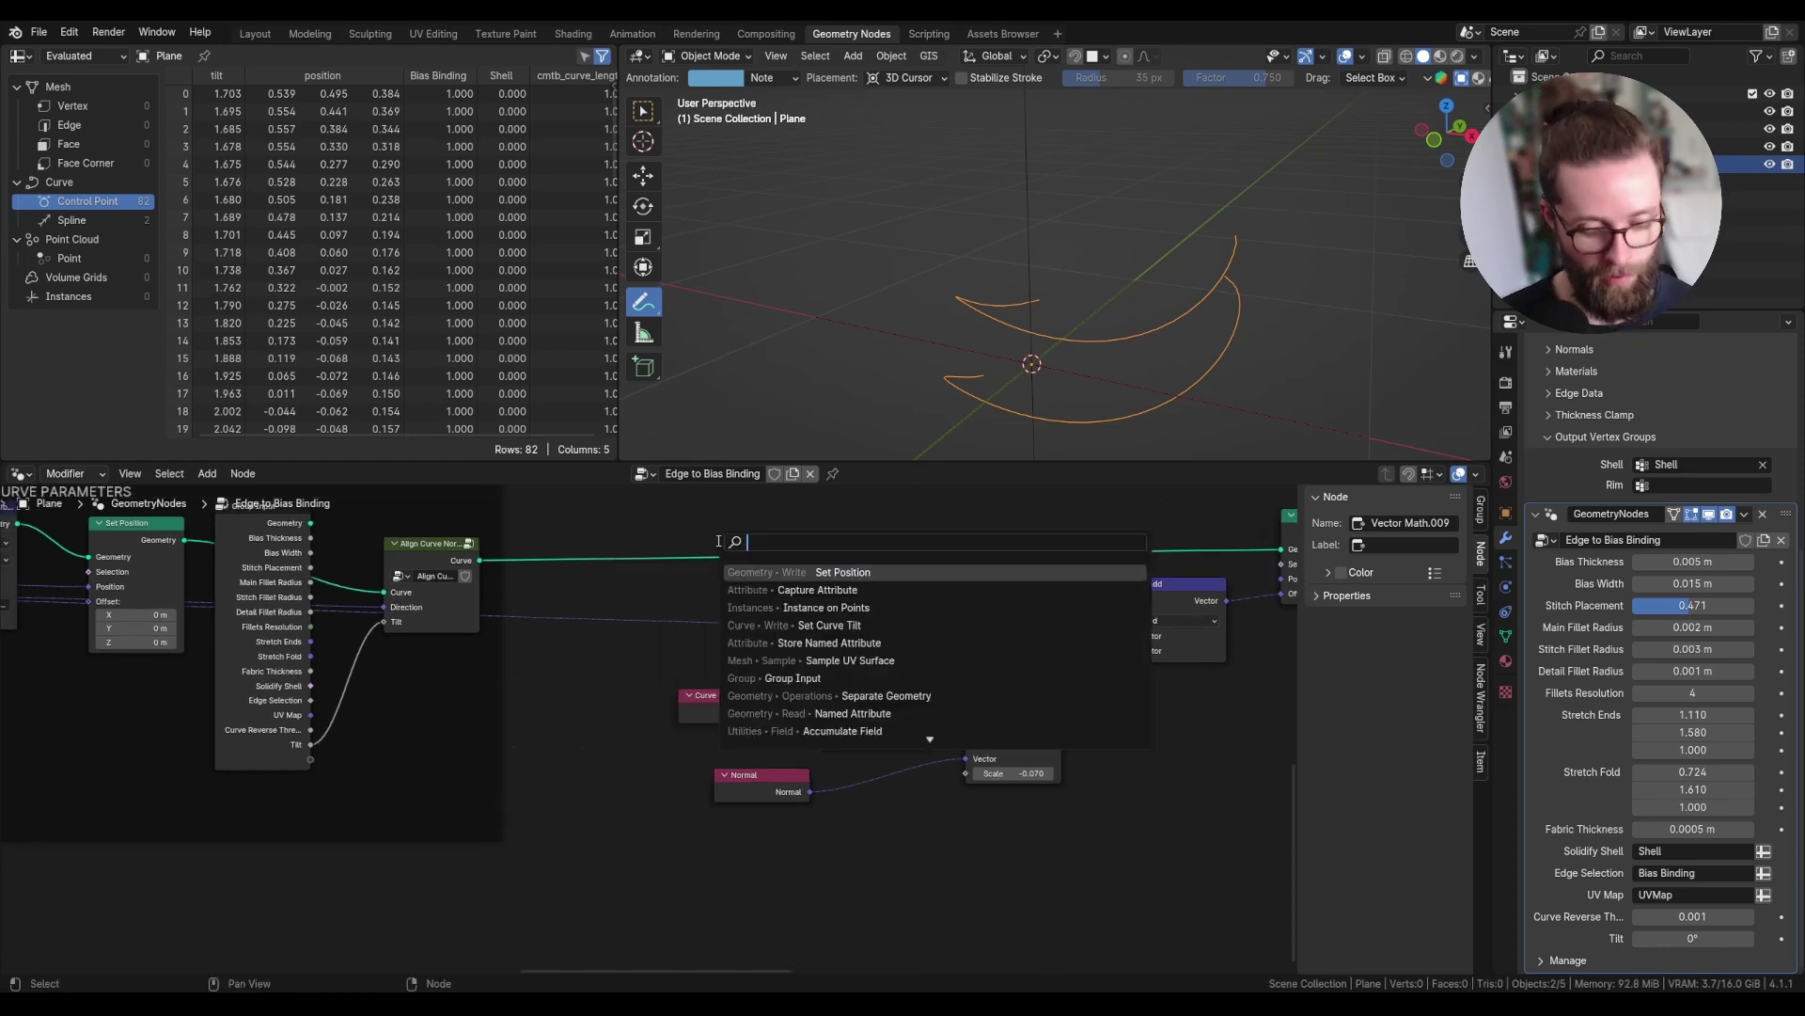
pyautogui.write('sepa')
pyautogui.click(787, 573)
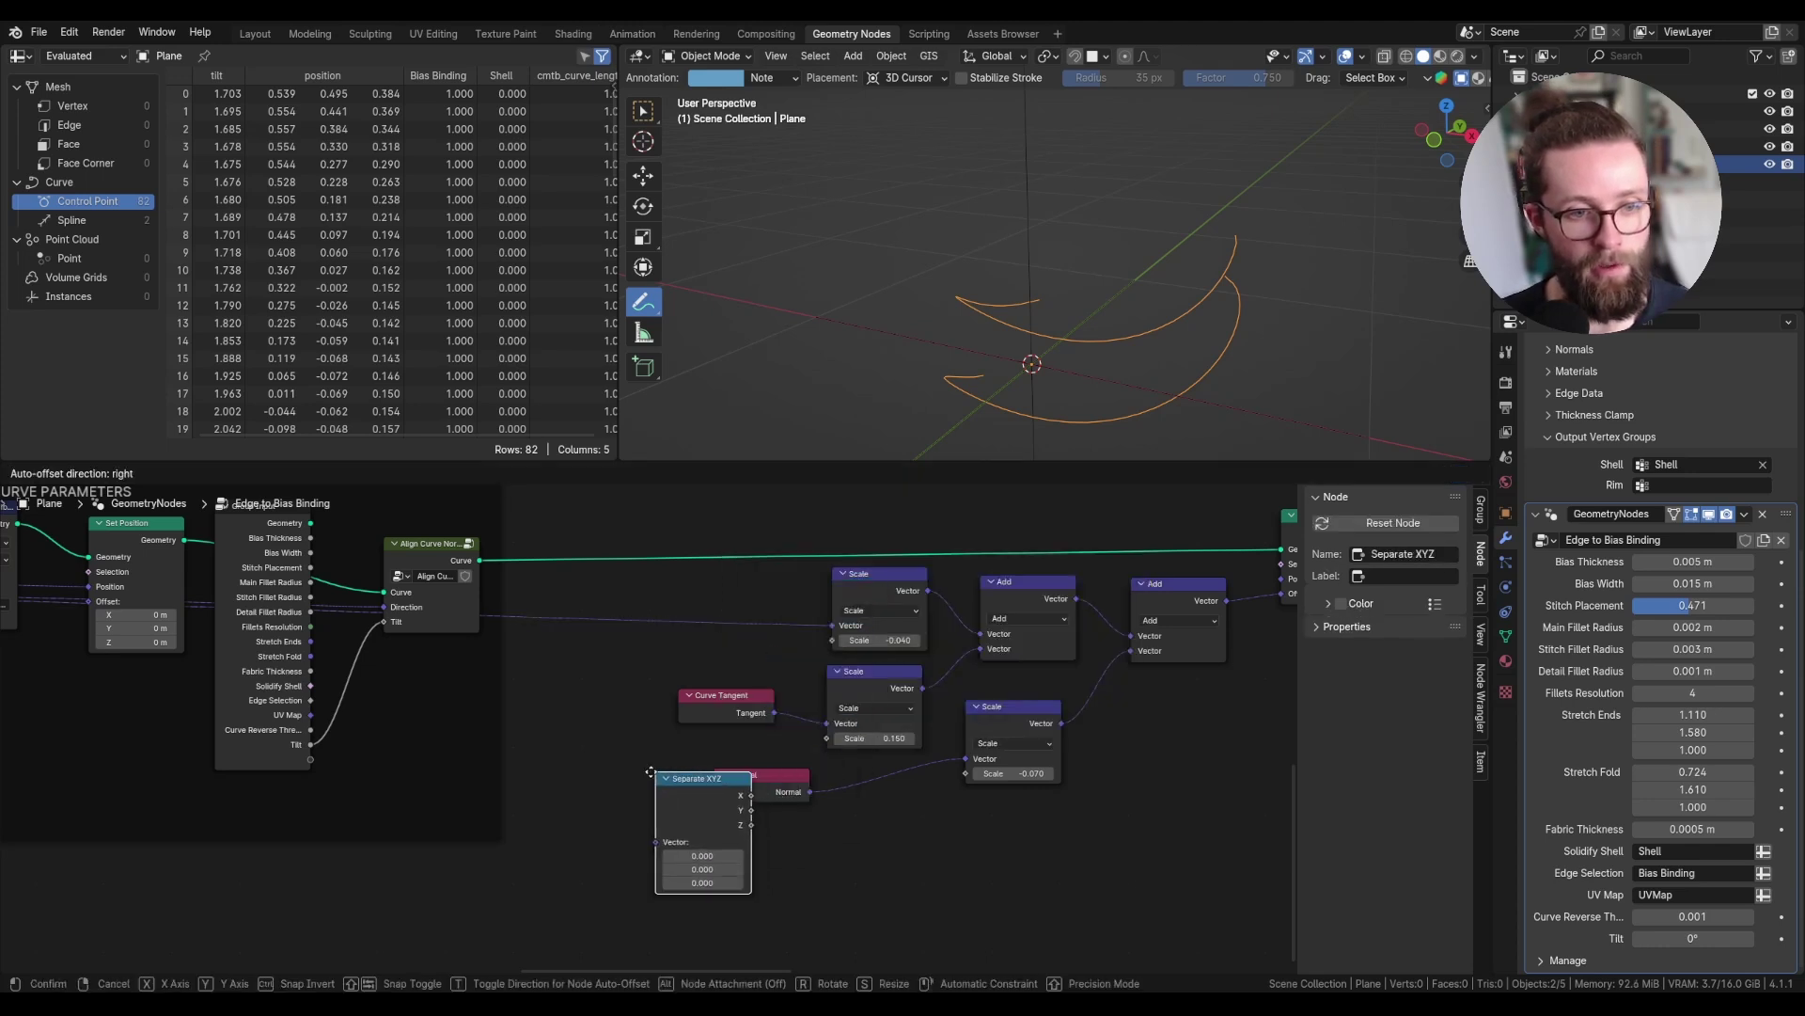
pyautogui.click(696, 781)
# - Connect the Separate XYZ outputs X, Y and Z to the Scale factors of the three Scale nodes and move the node clear
pyautogui.scroll(1, 696, 781)
pyautogui.moveTo(692, 786); pyautogui.dragTo(853, 735)
pyautogui.moveTo(692, 820); pyautogui.dragTo(791, 796)
pyautogui.moveTo(1023, 782); pyautogui.dragTo(1016, 777)
pyautogui.scroll(-1, 990, 784)
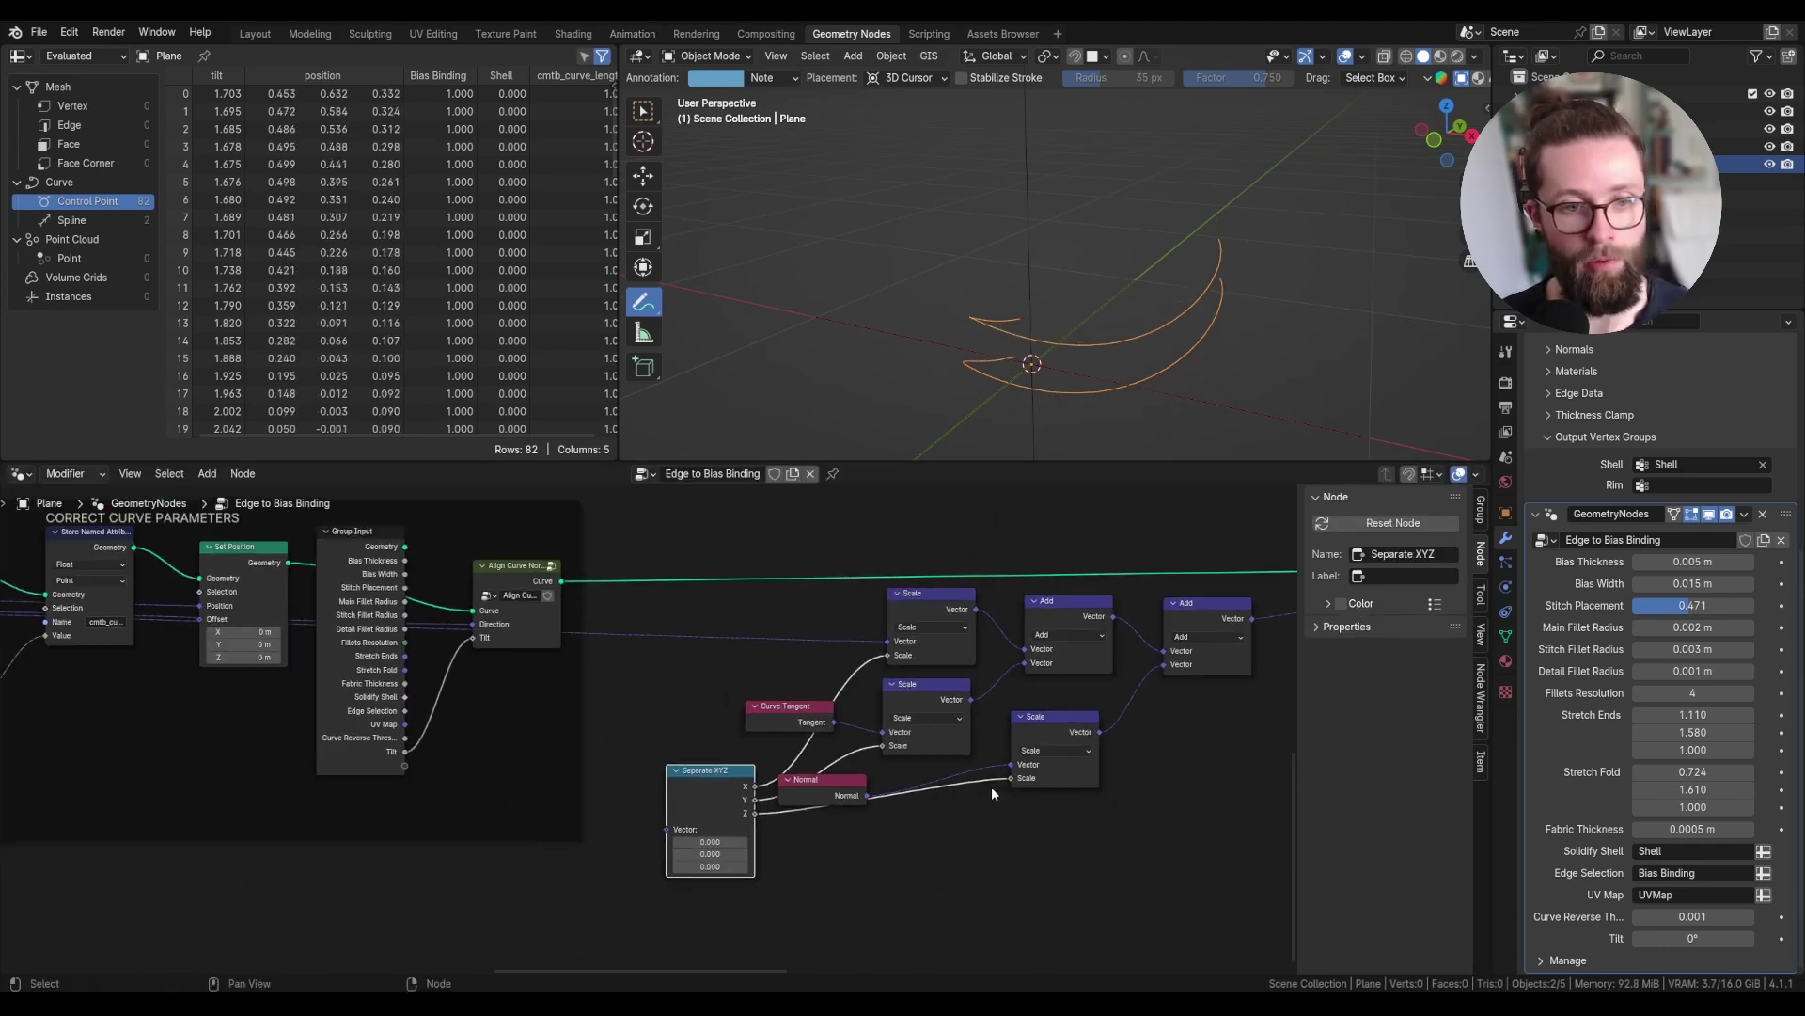
pyautogui.moveTo(711, 773); pyautogui.dragTo(741, 826)
# - Add a Group Input node in front of the Separate XYZ node
pyautogui.moveTo(723, 785); pyautogui.dragTo(810, 709, button='middle')
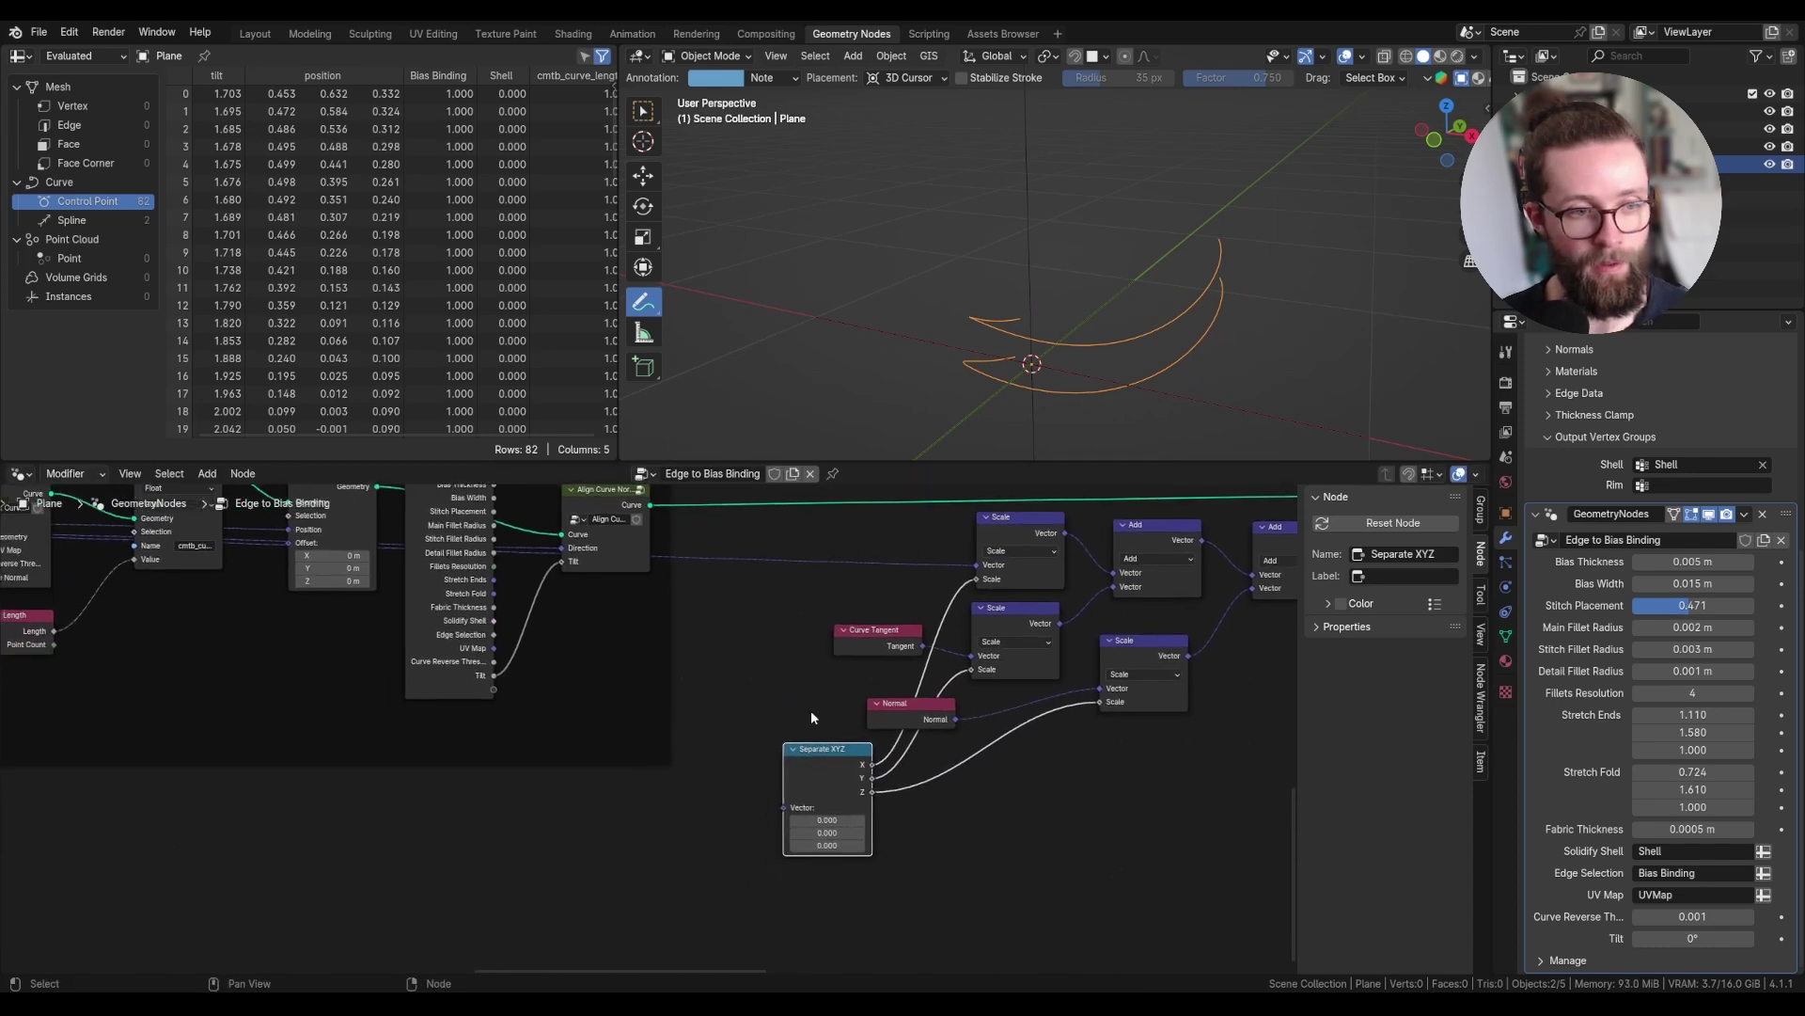
pyautogui.scroll(-1, 811, 709)
pyautogui.hotkey('shift', 'a')
pyautogui.write('group')
pyautogui.press('Return')
pyautogui.click(680, 685)
# - Create a new group input by linking the Group Input's empty socket to the Separate XYZ vector, with the nodes spaced apart
pyautogui.scroll(4, 763, 827)
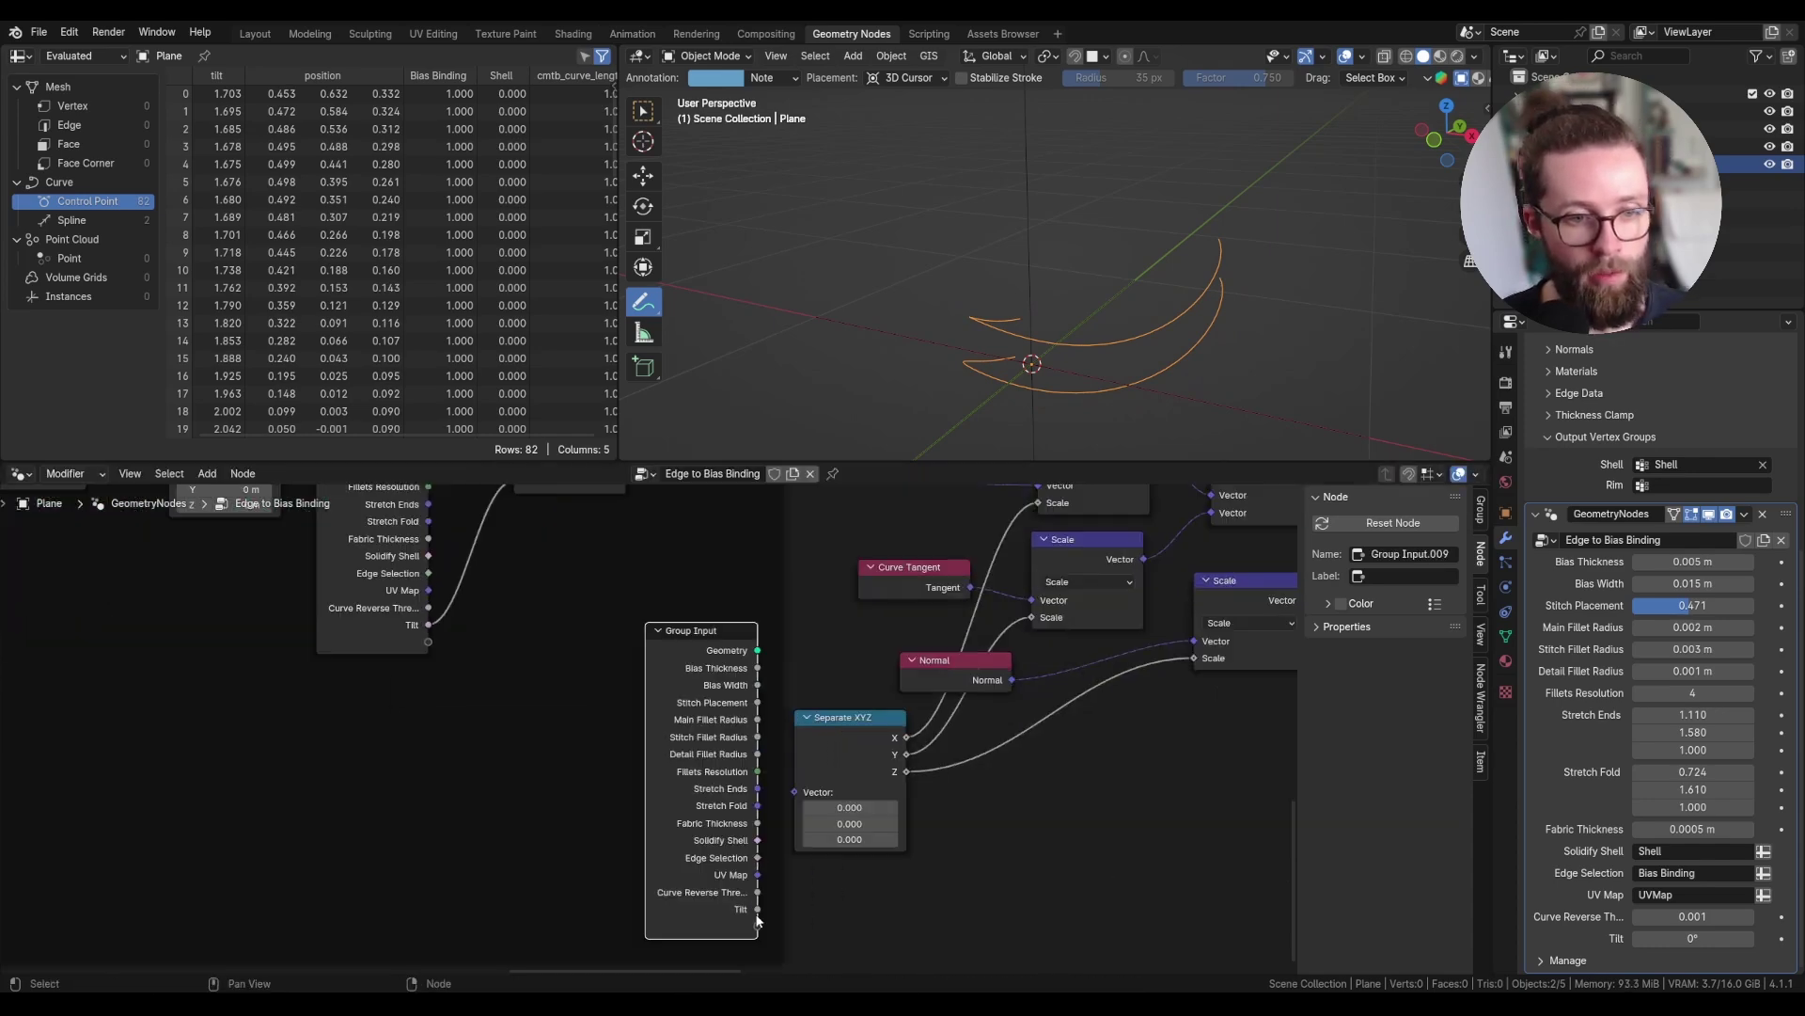
pyautogui.moveTo(827, 745); pyautogui.dragTo(865, 749)
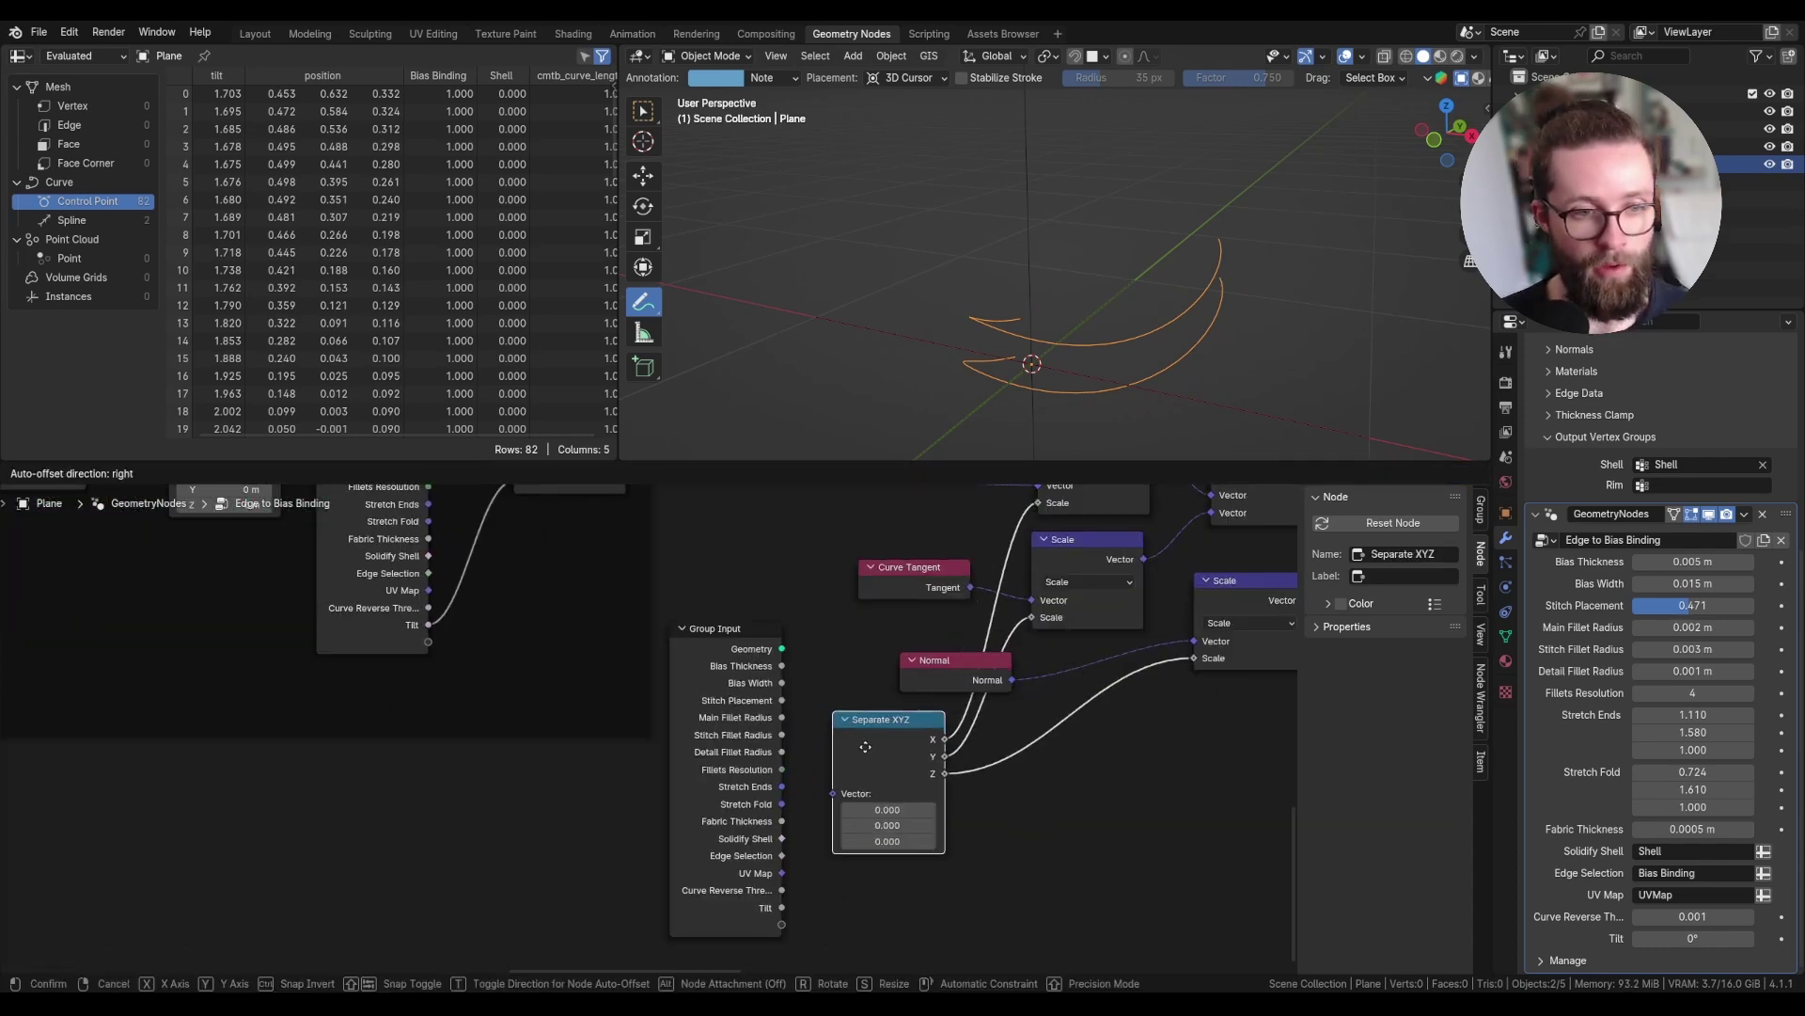
pyautogui.scroll(3, 841, 786)
pyautogui.moveTo(842, 788); pyautogui.dragTo(813, 714, button='middle')
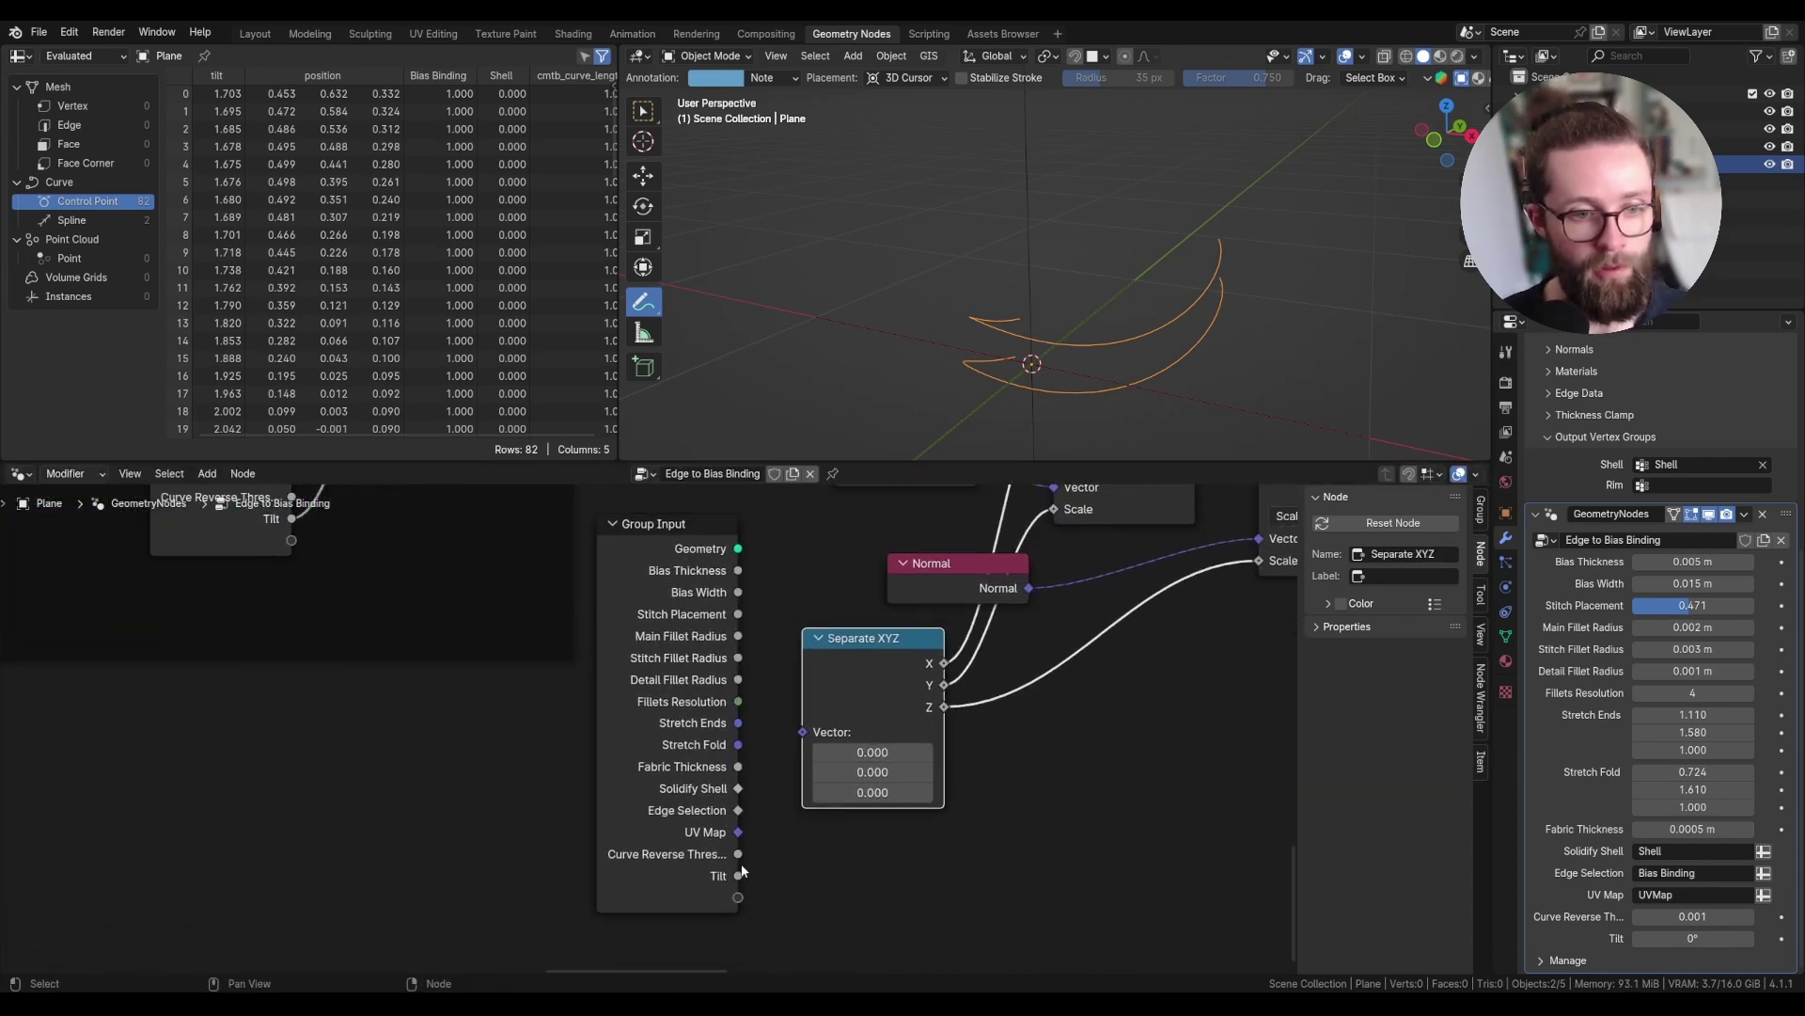
pyautogui.moveTo(738, 897); pyautogui.dragTo(802, 733)
# - Rename the new vector group input to Bias Offset
pyautogui.click(1480, 512)
pyautogui.scroll(-4, 1411, 673)
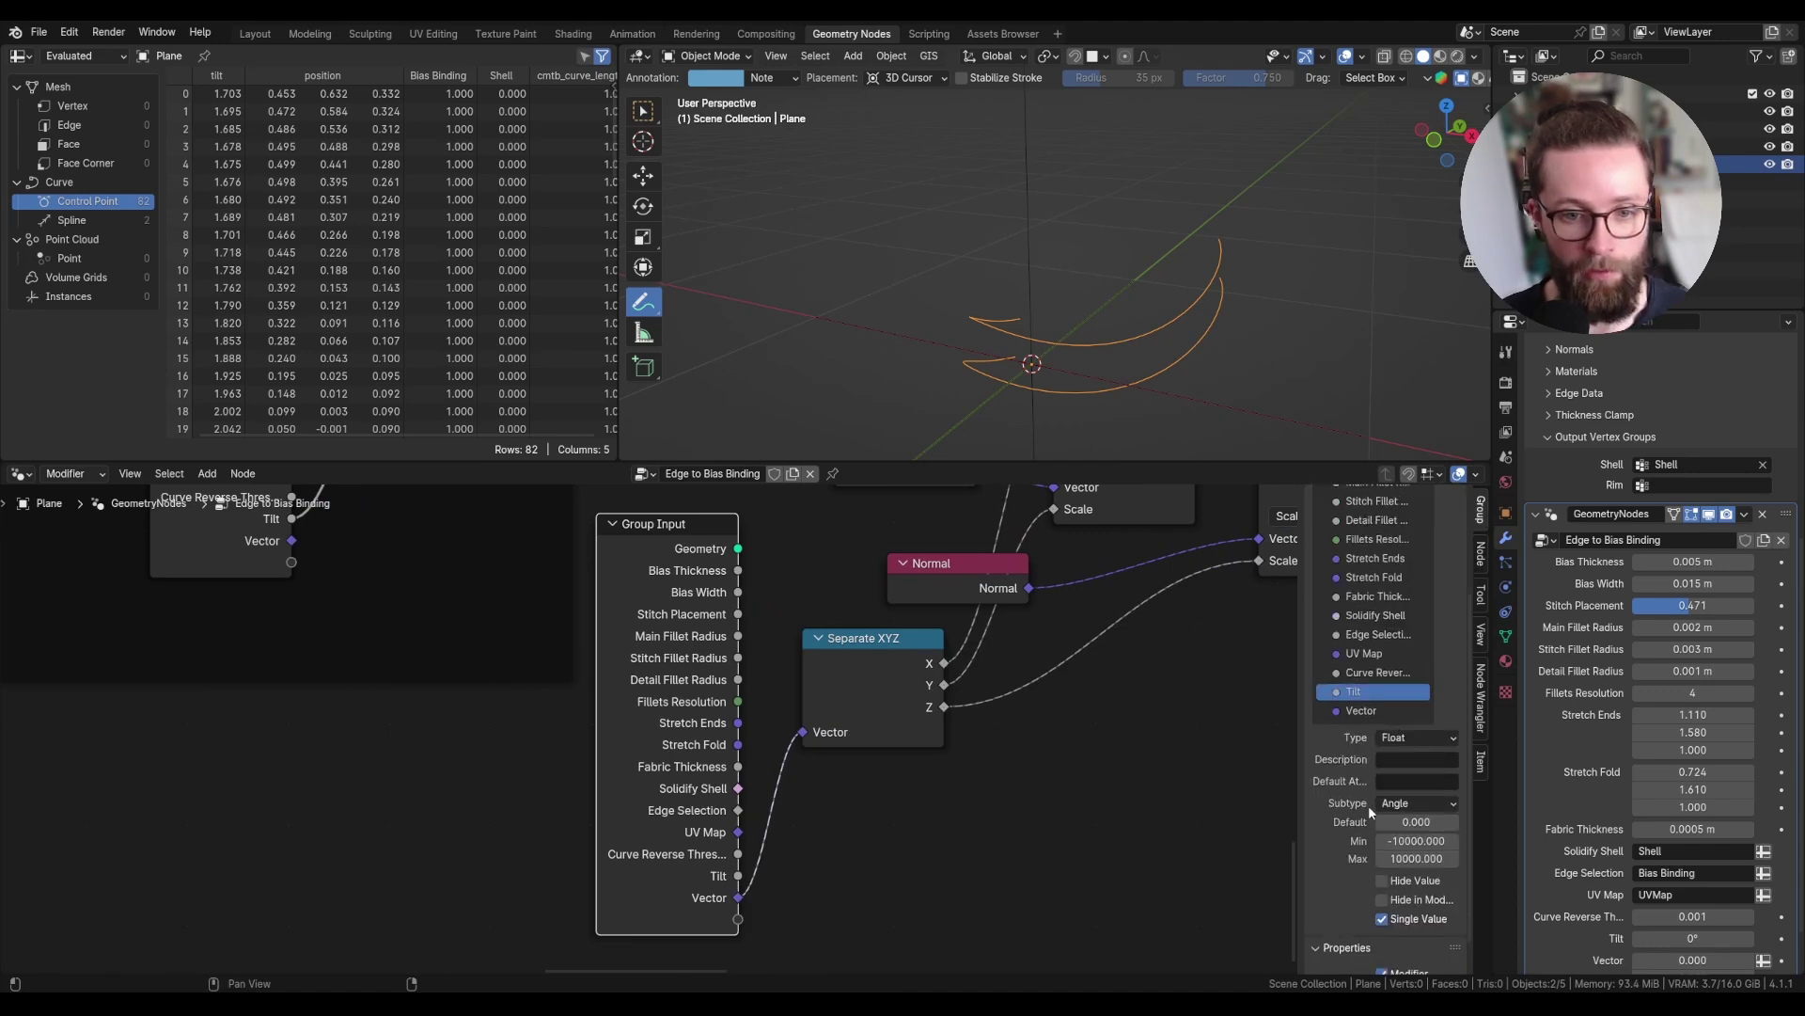
pyautogui.click(1363, 712)
pyautogui.scroll(-2, 1401, 931)
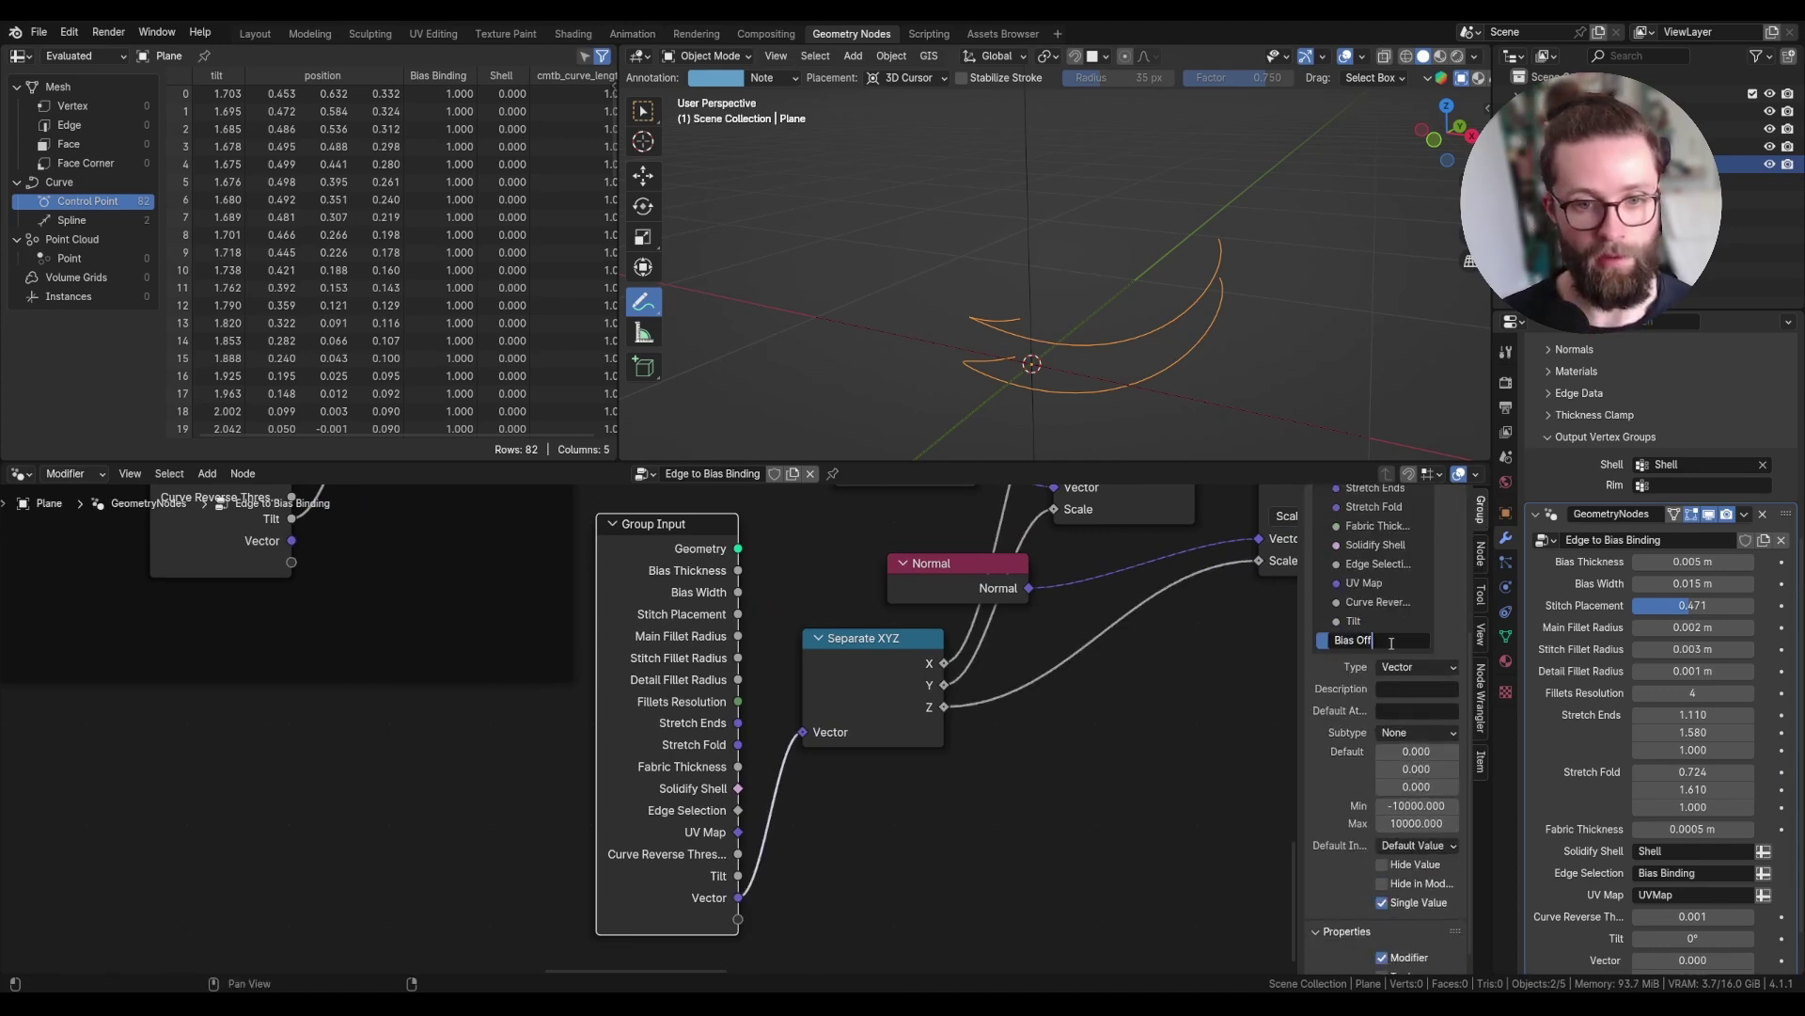
pyautogui.write('t')
pyautogui.press('Return')
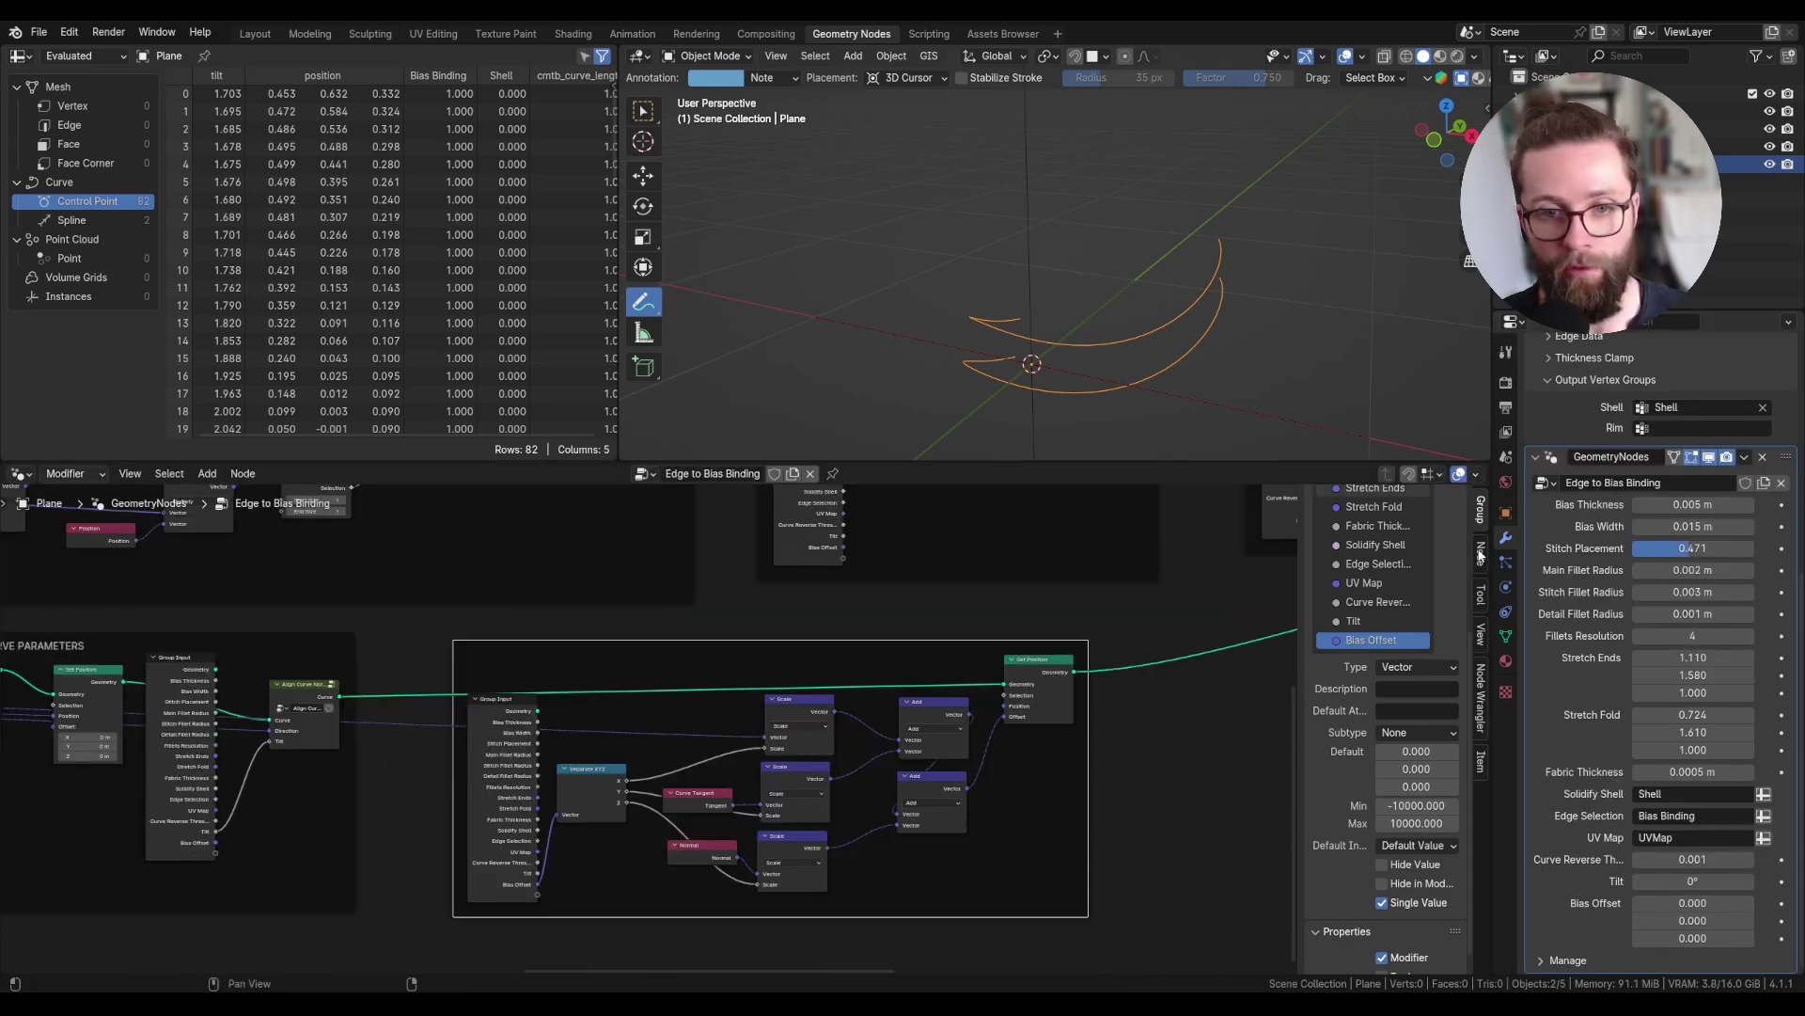
# - Label the frame around the offset nodes CURVE POSITION
pyautogui.click(1481, 553)
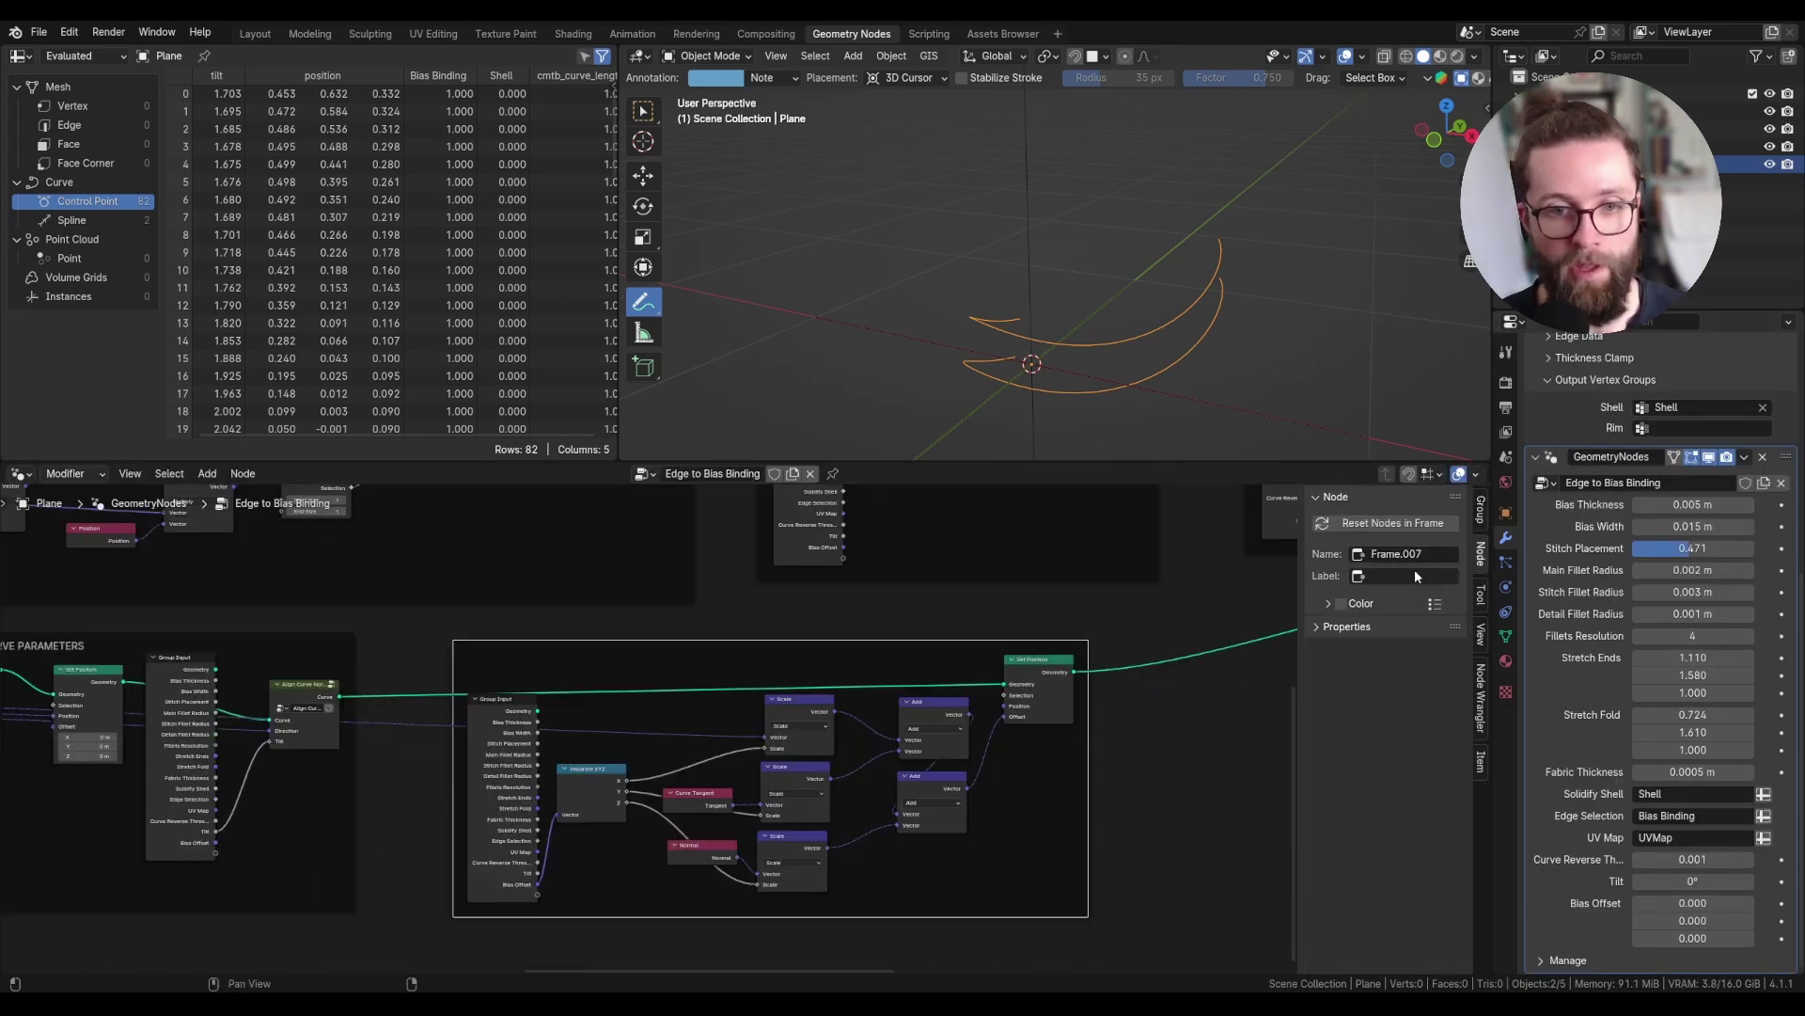
pyautogui.click(1414, 575)
pyautogui.write('CURVE PO')
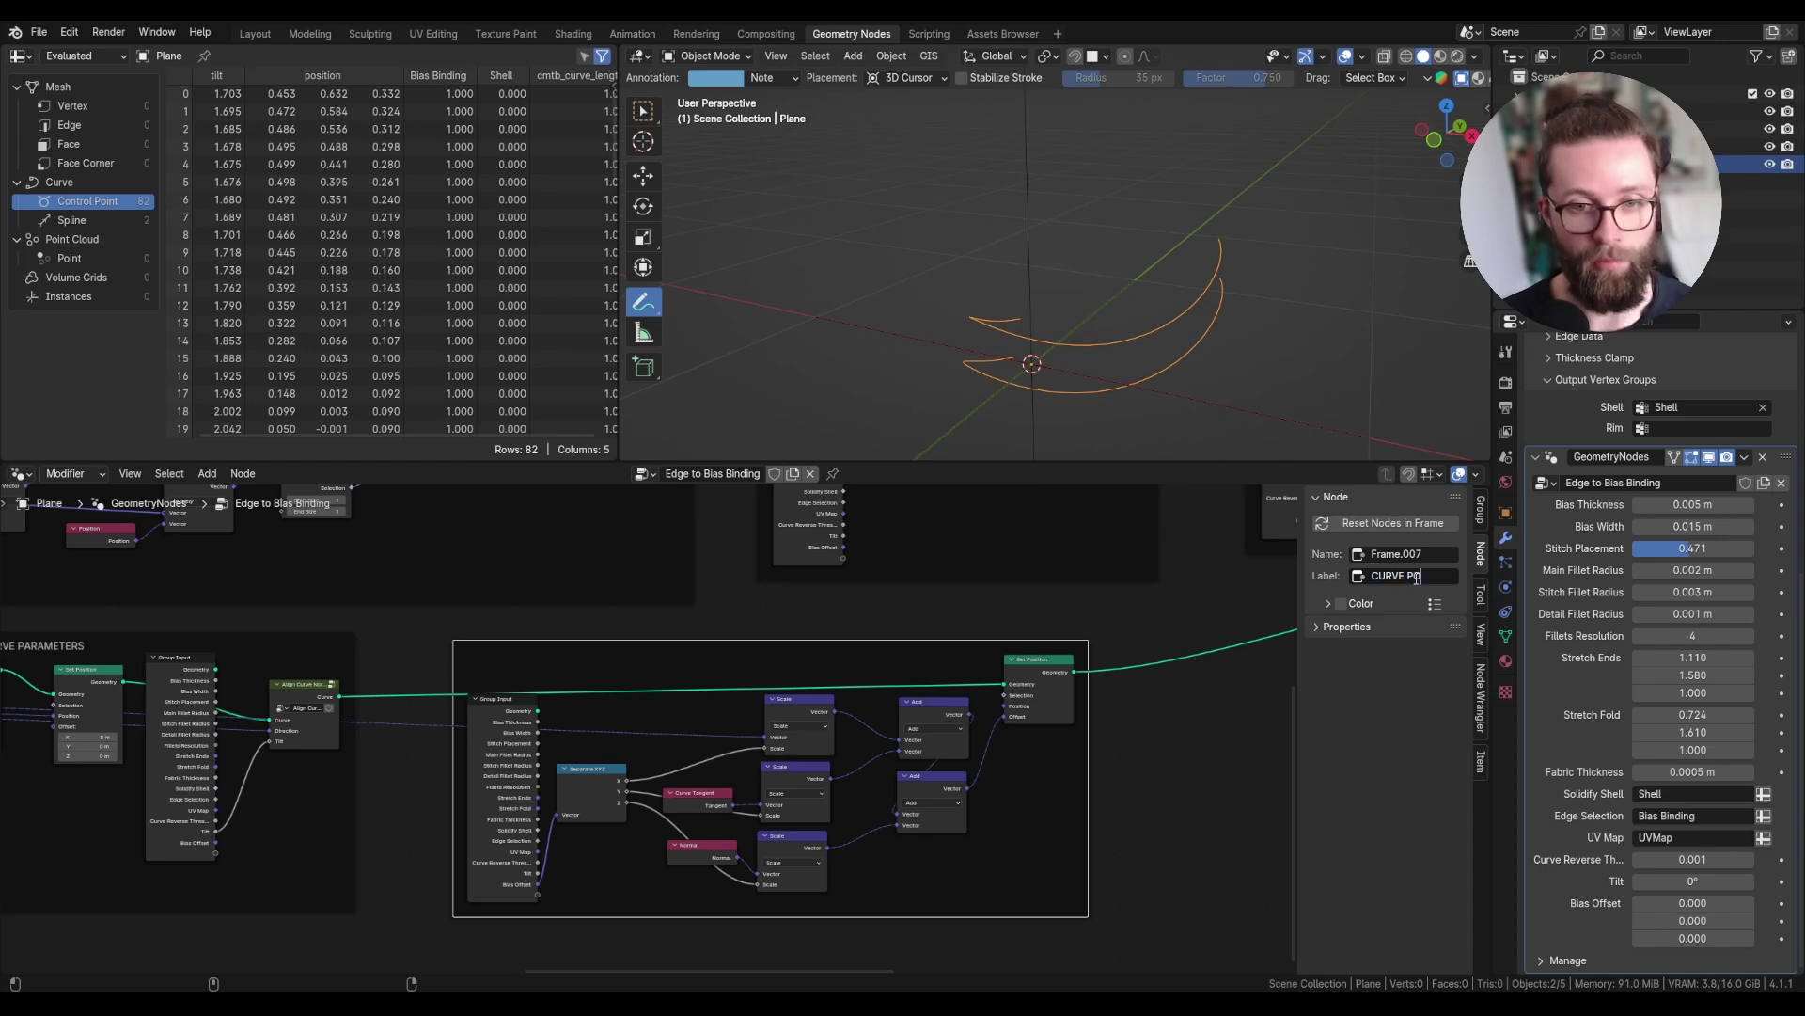
pyautogui.write('SITION')
pyautogui.press('Return')
# - Insert a Set Spline Type node on the link between the CURVE POSITION frame and the Group Output
pyautogui.moveTo(1159, 663); pyautogui.dragTo(826, 614, button='middle')
pyautogui.scroll(4, 888, 663)
pyautogui.hotkey('shift', 'a')
pyautogui.click(811, 587)
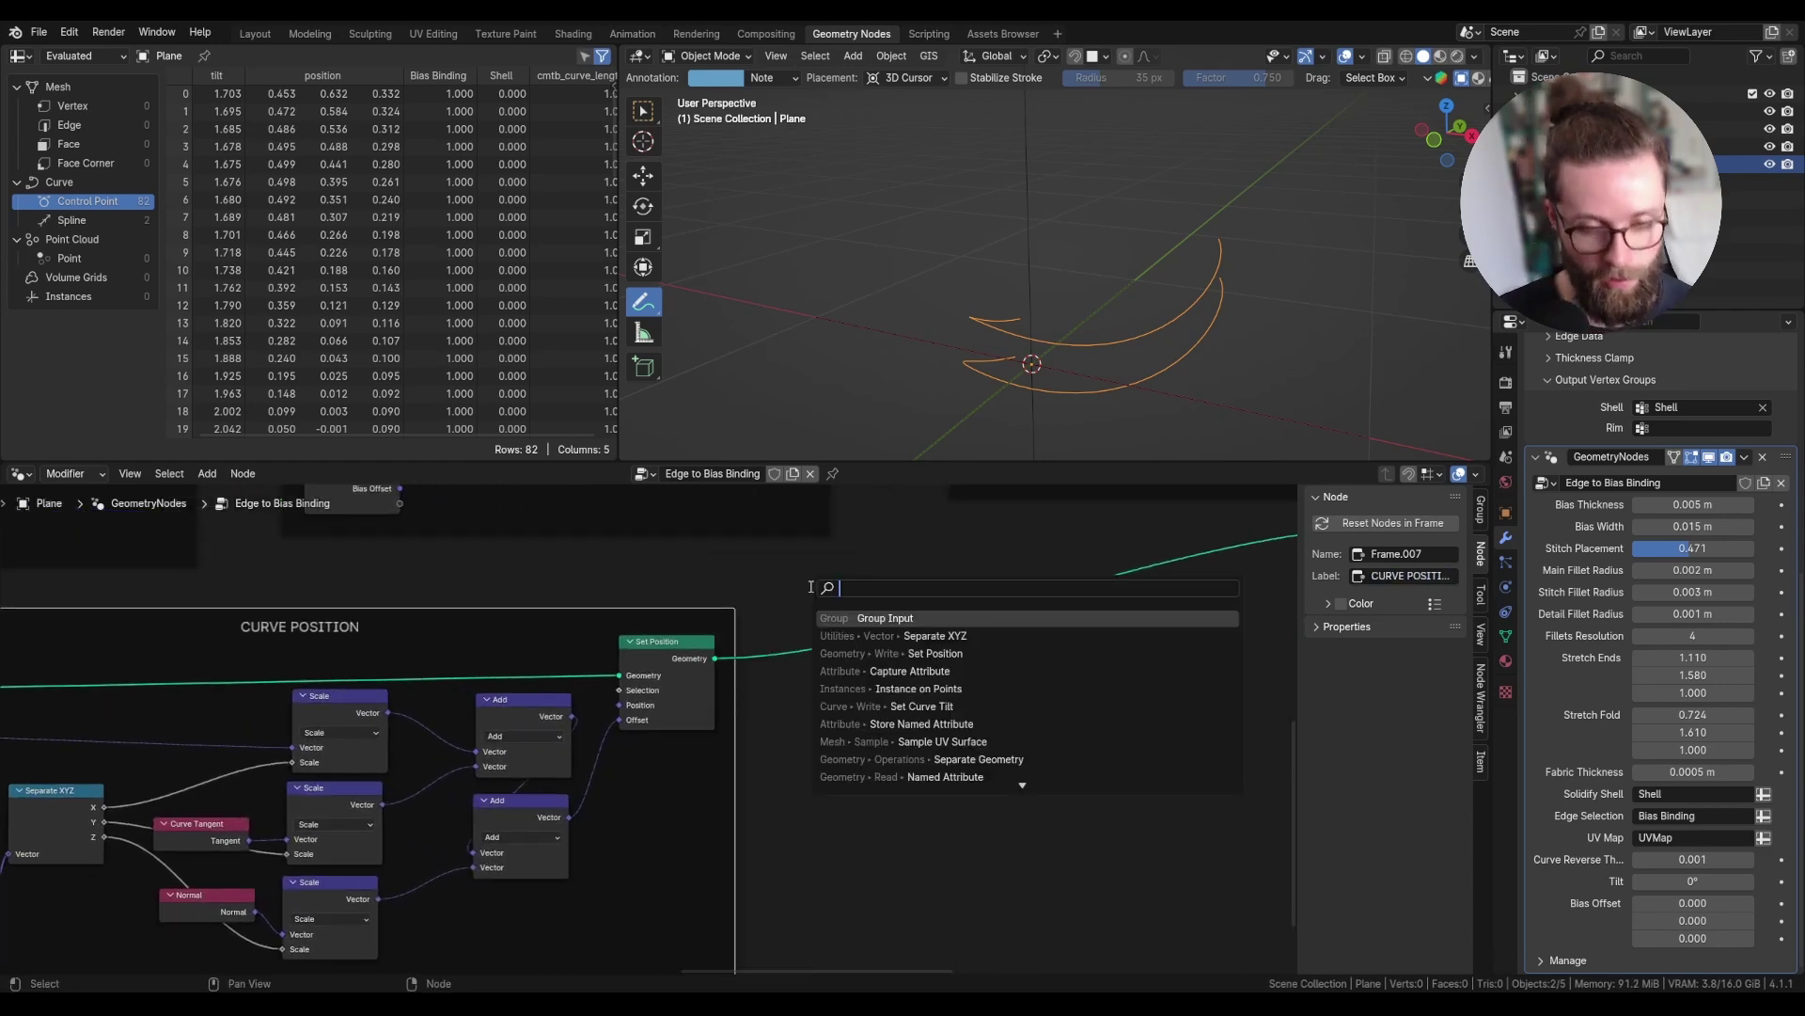
pyautogui.write('set spli')
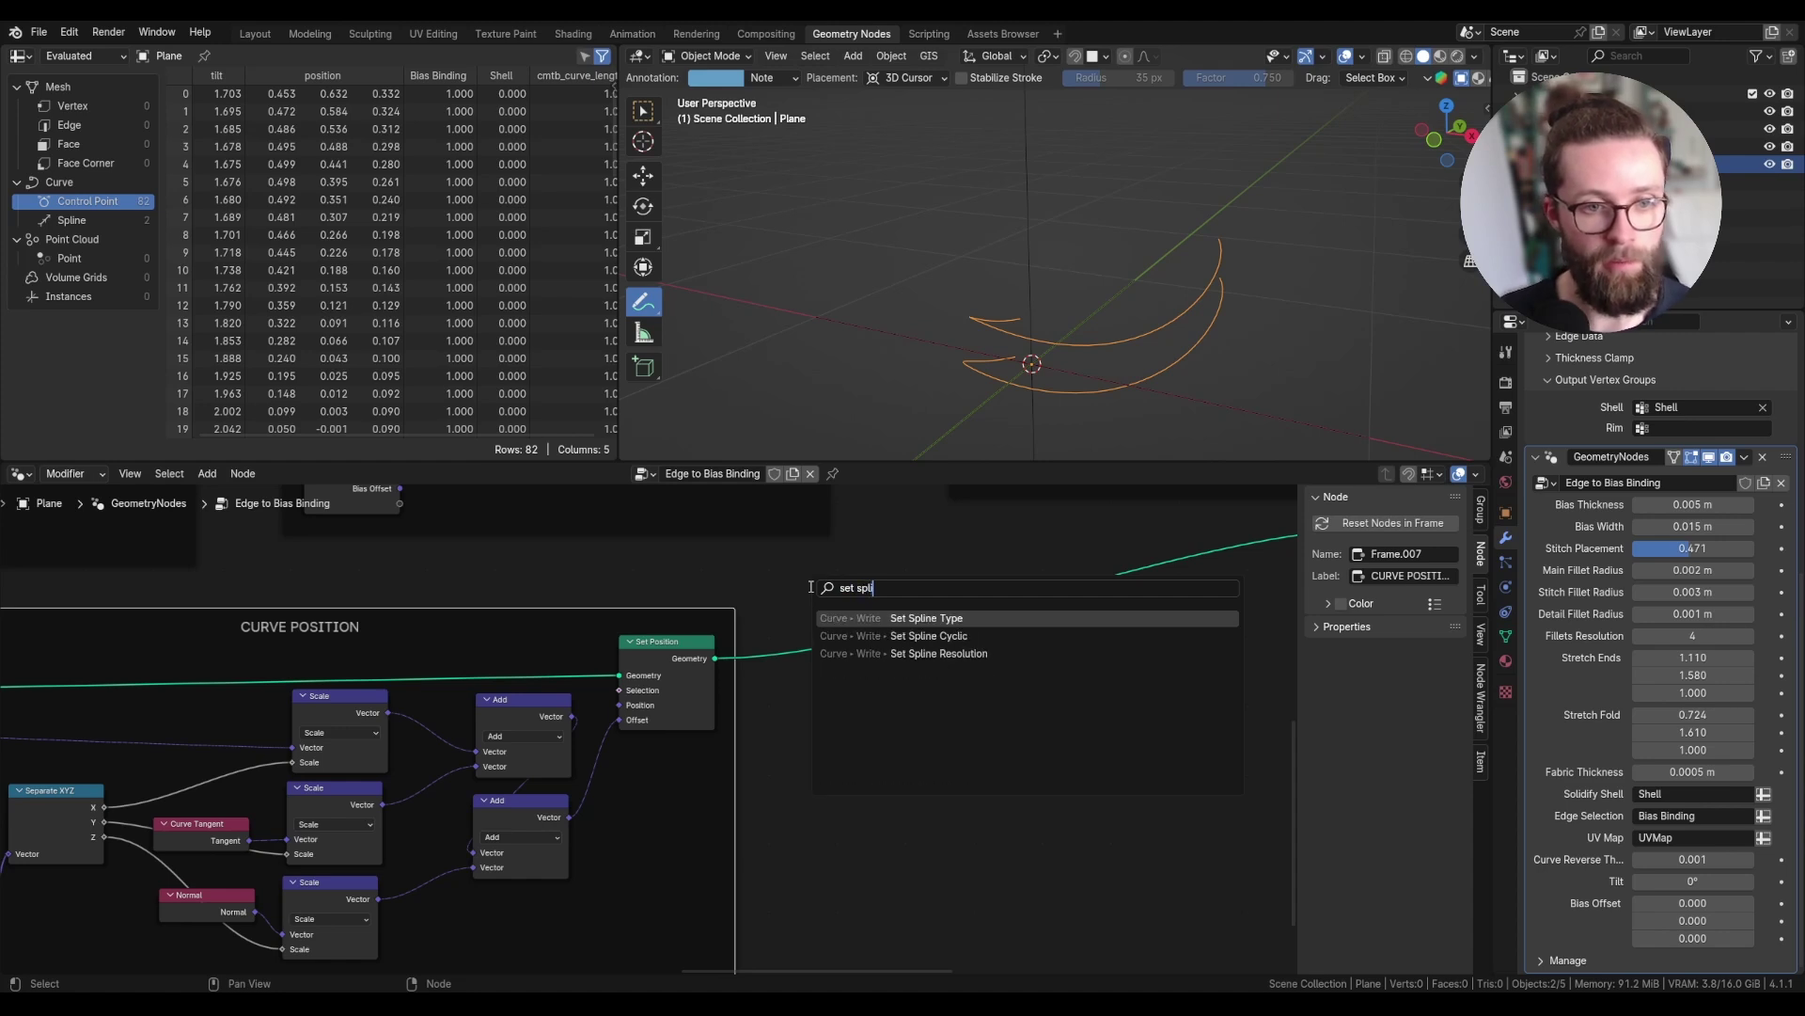
pyautogui.click(894, 617)
pyautogui.click(1037, 586)
pyautogui.moveTo(1077, 586); pyautogui.dragTo(1117, 638)
# - Set the Set Spline Type node's type to NURBS
pyautogui.scroll(3, 1149, 672)
pyautogui.moveTo(1155, 670); pyautogui.dragTo(790, 679, button='middle')
pyautogui.click(730, 683)
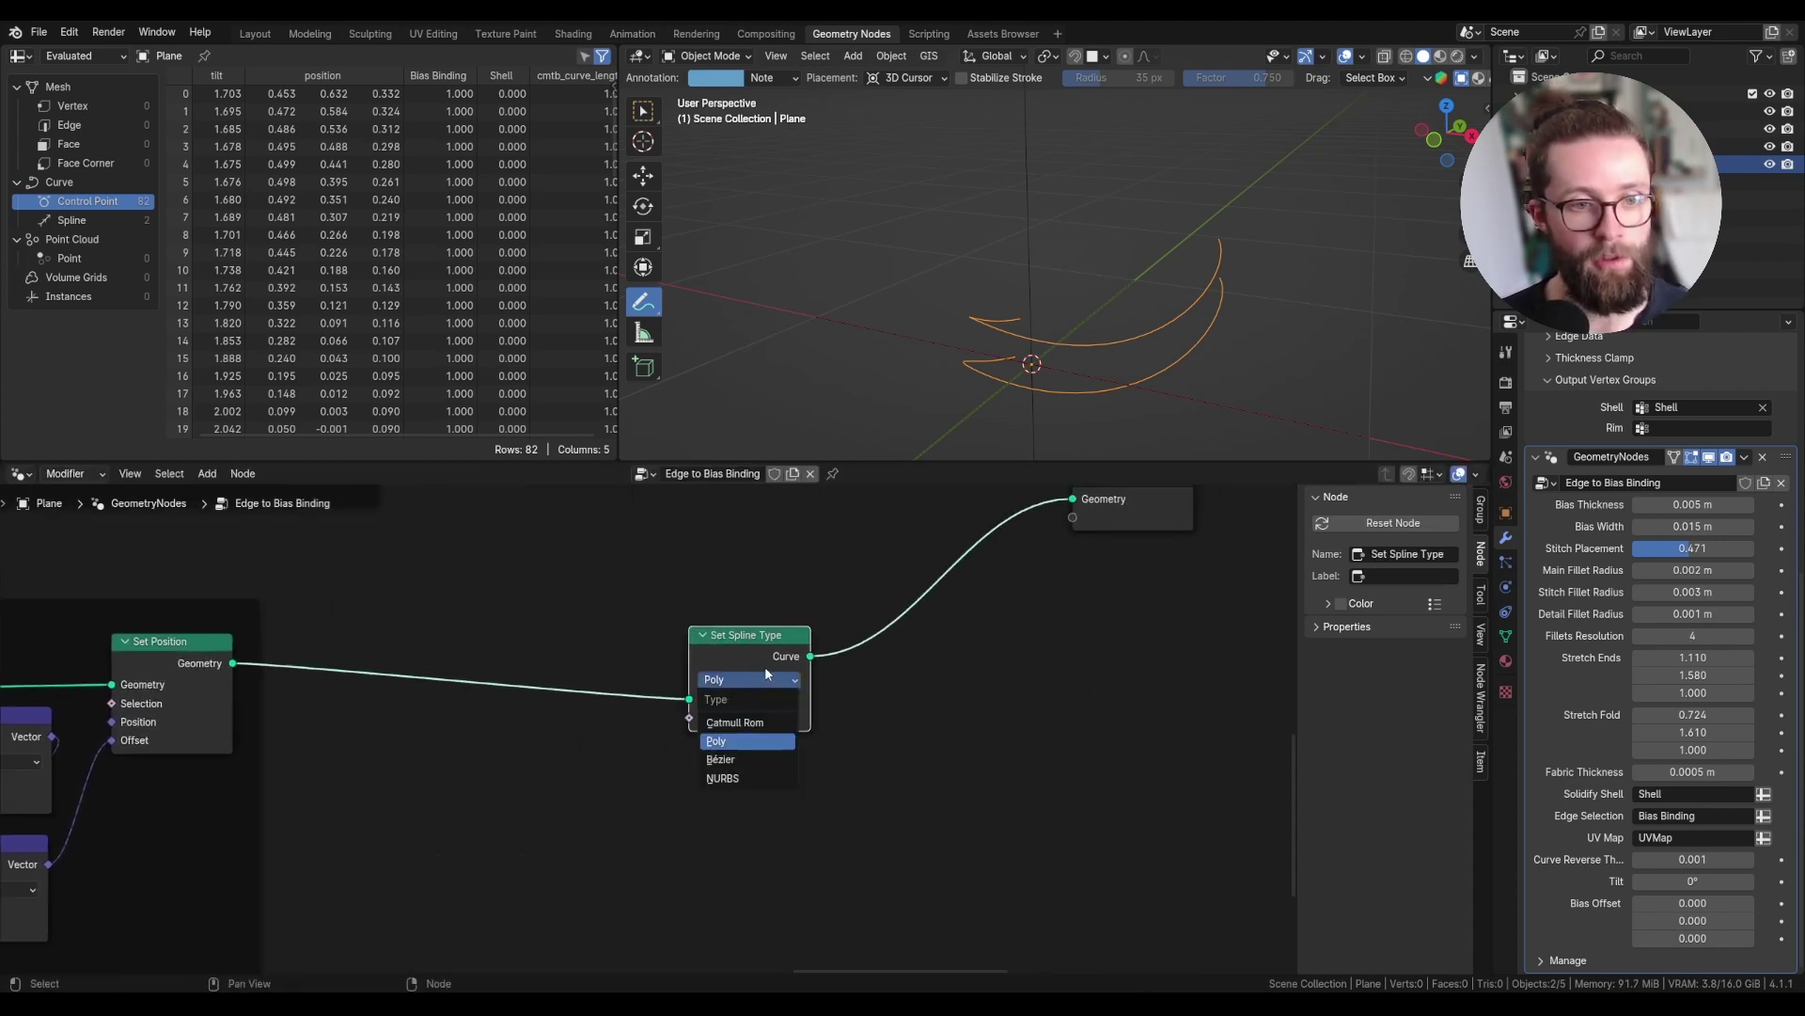
pyautogui.click(772, 679)
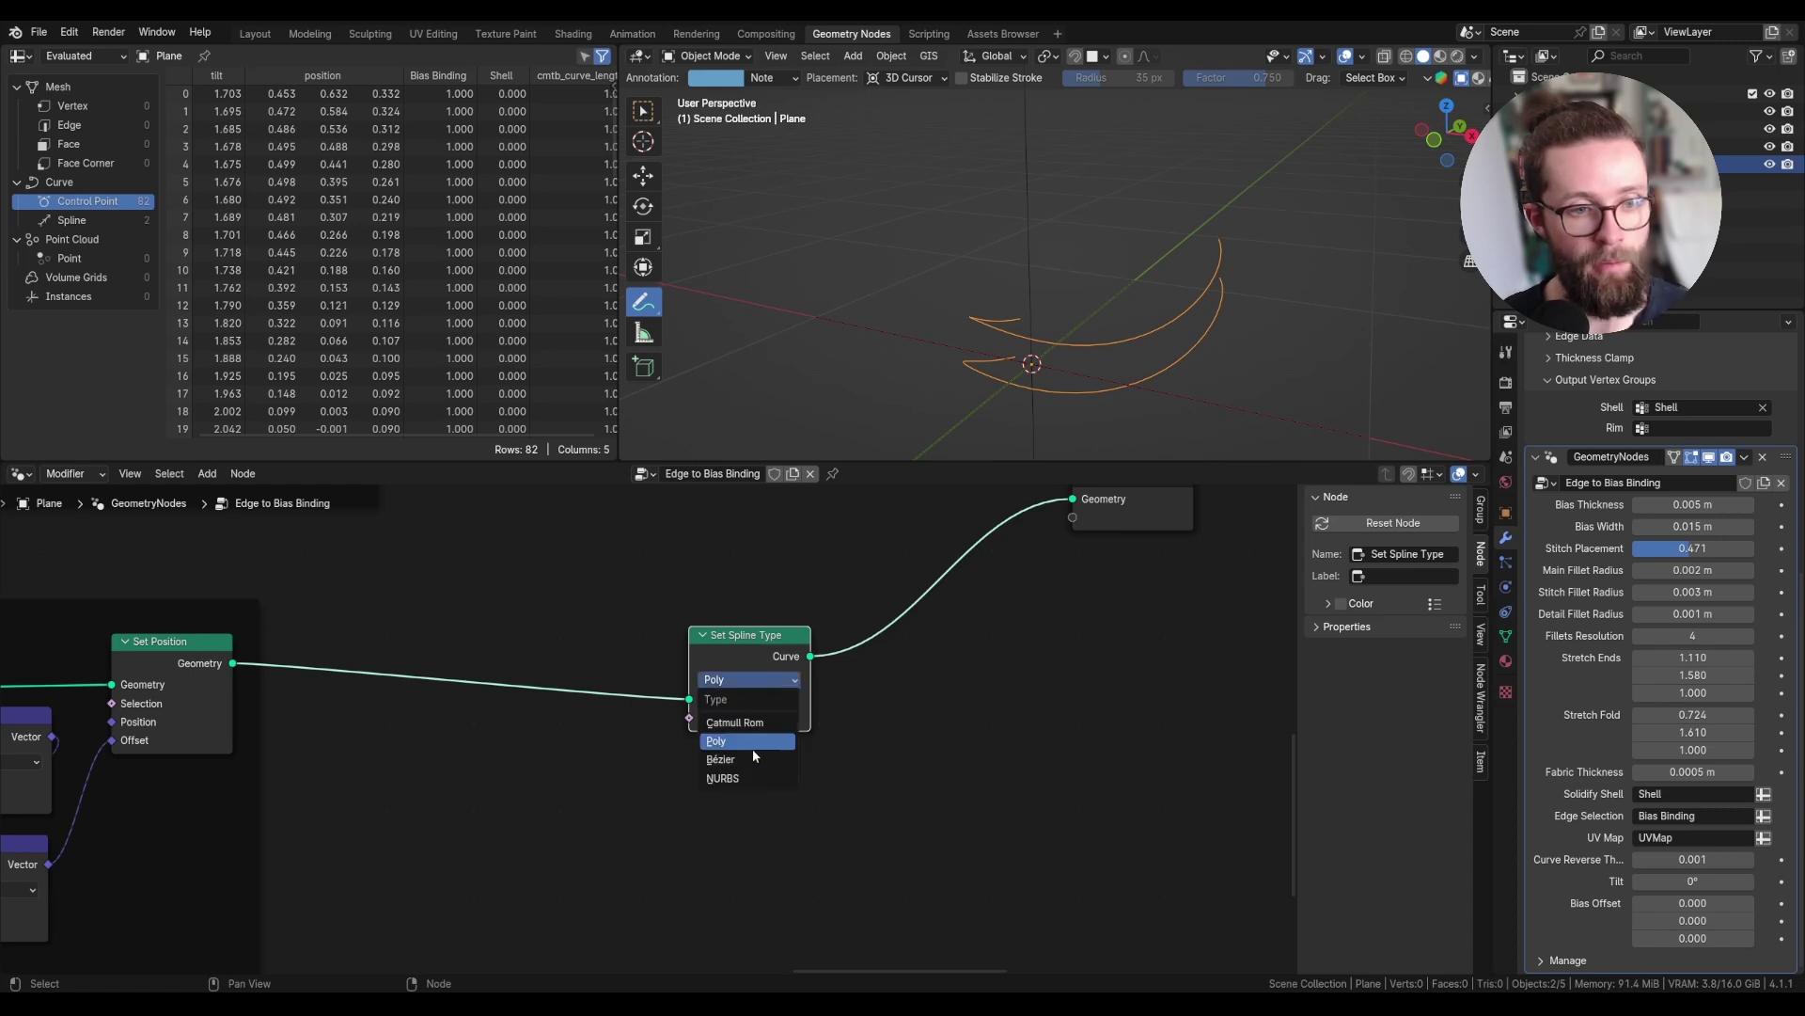
pyautogui.click(741, 777)
# - Add a Group Input node beside Set Spline Type and link its empty socket to the Selection input as a new group input
pyautogui.moveTo(757, 658); pyautogui.dragTo(854, 624)
pyautogui.hotkey('shift', 'a')
pyautogui.write('gro')
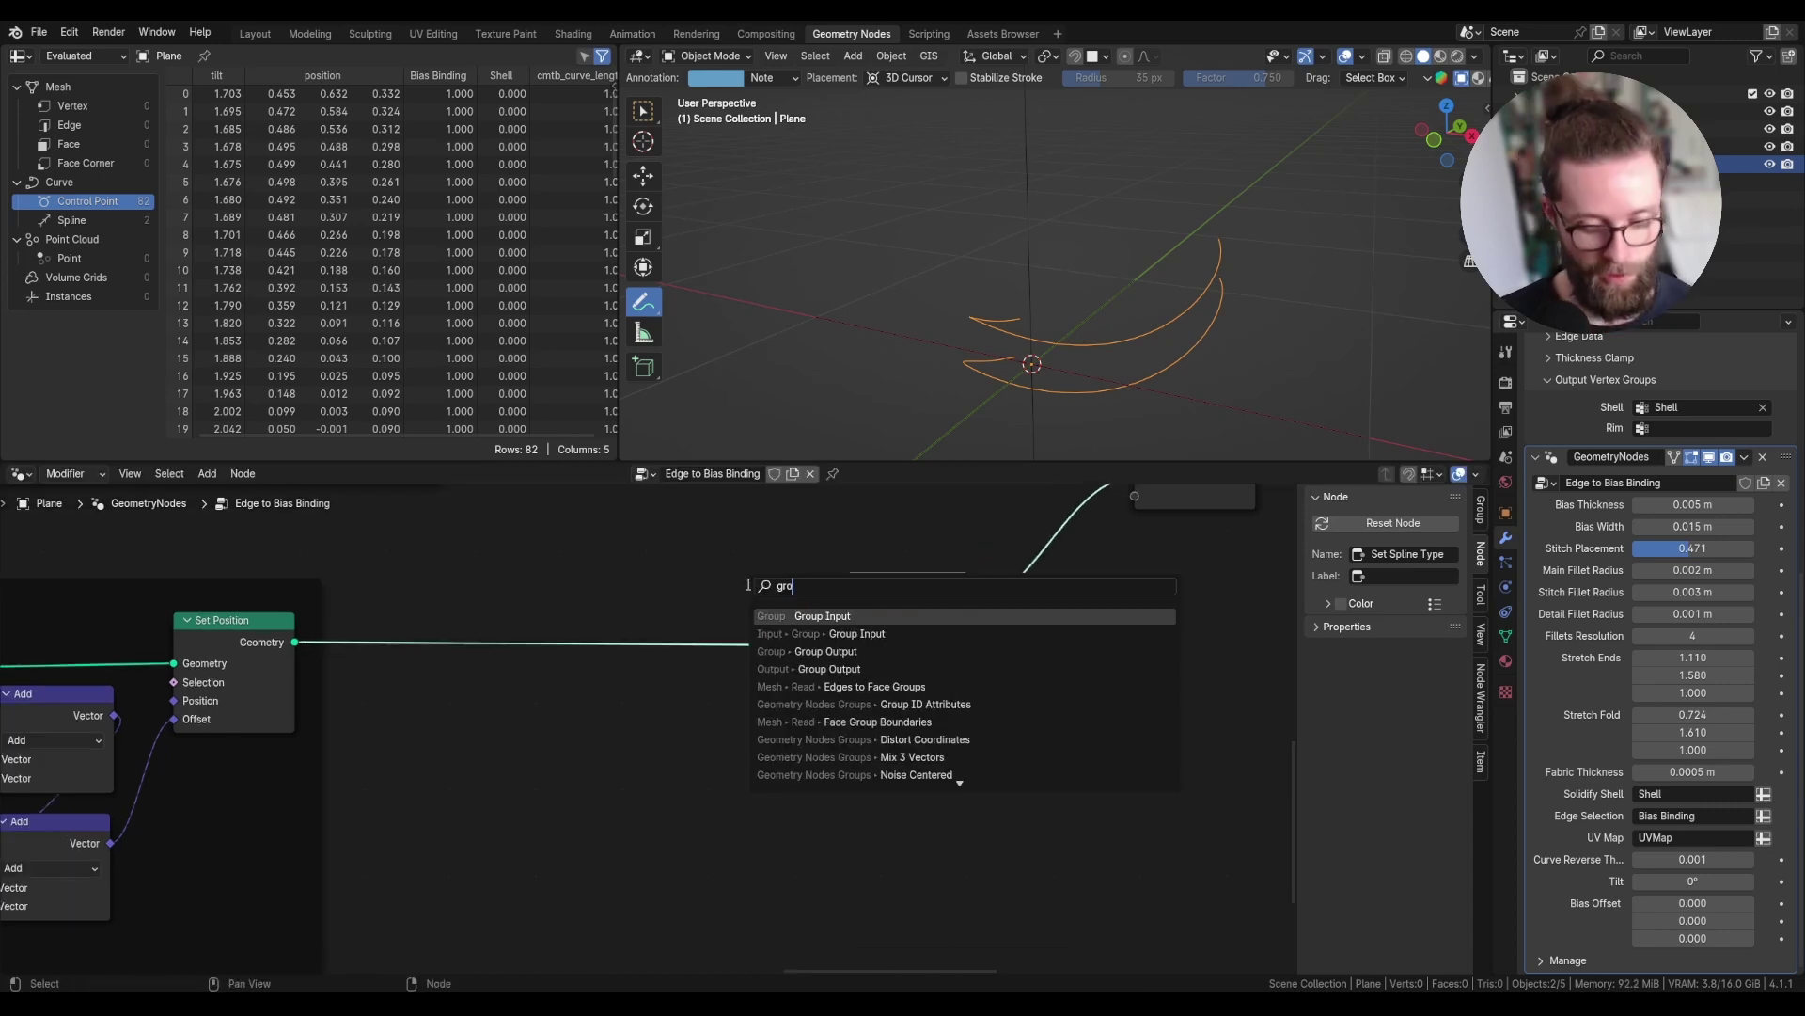
pyautogui.press('Return')
pyautogui.click(616, 546)
pyautogui.moveTo(730, 884); pyautogui.dragTo(846, 671)
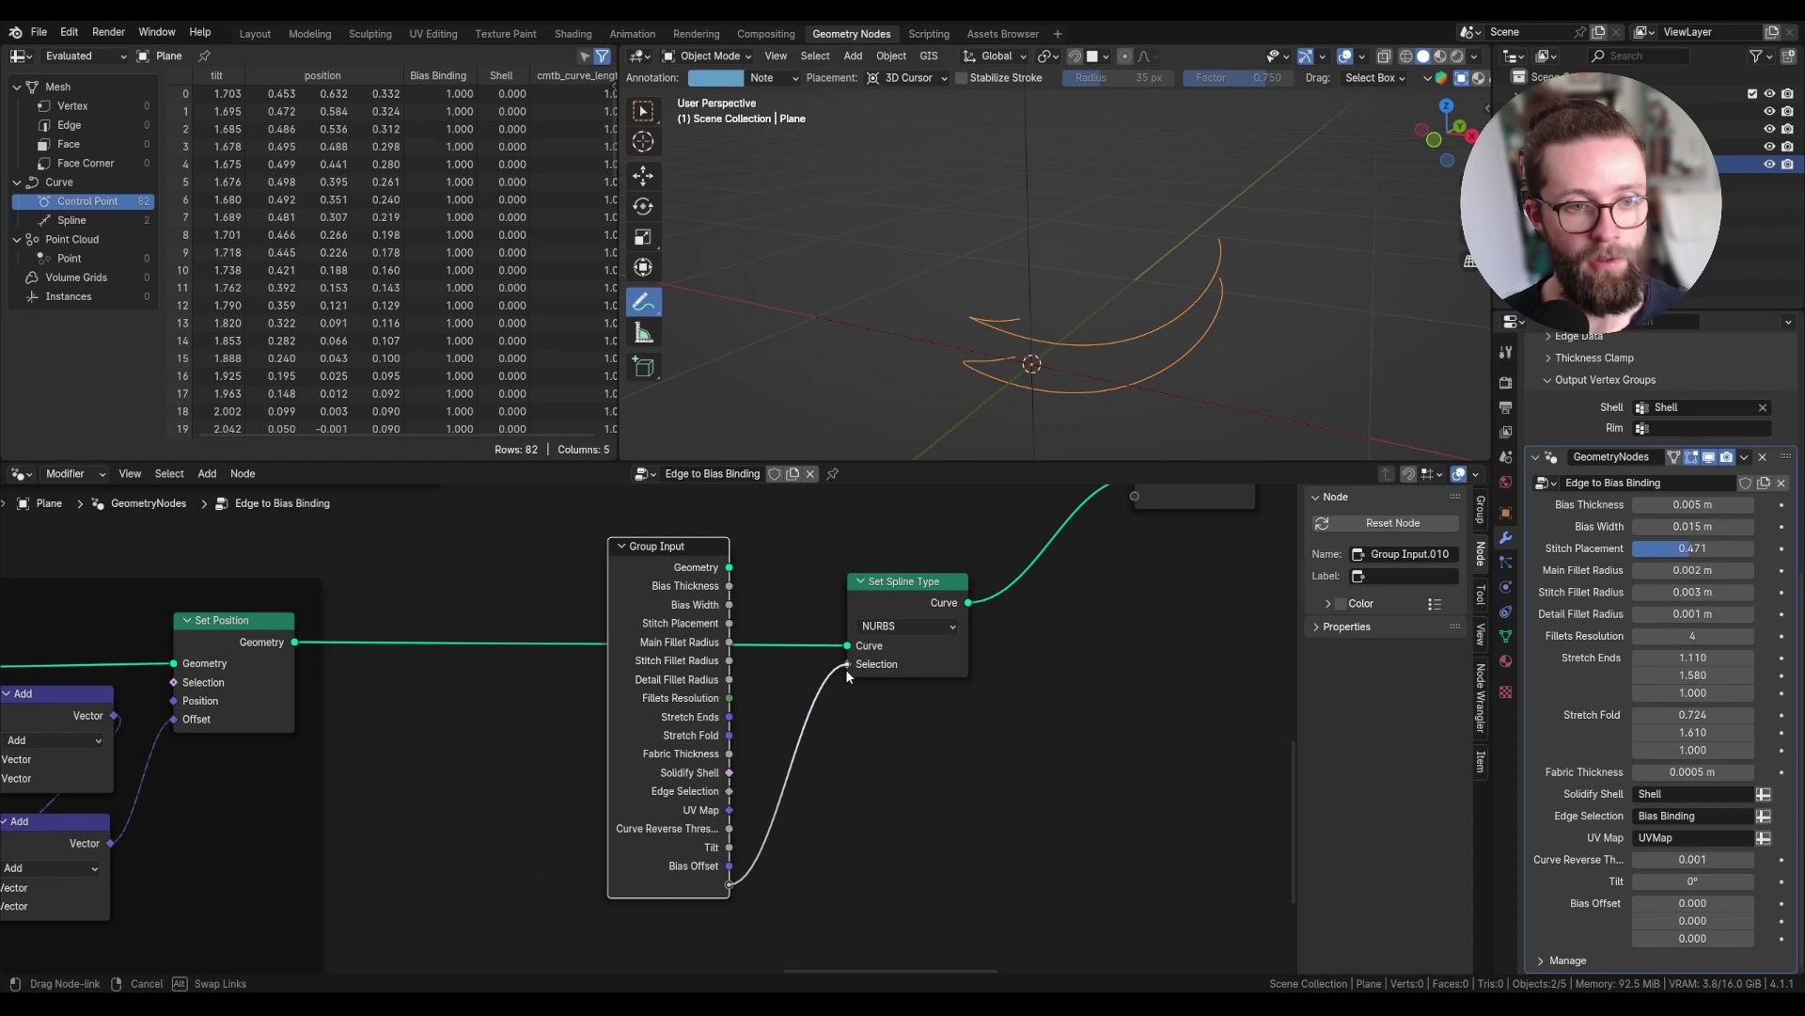
# - Rename the new Selection group input to Set Nurbs and turn off its default value
pyautogui.click(1481, 509)
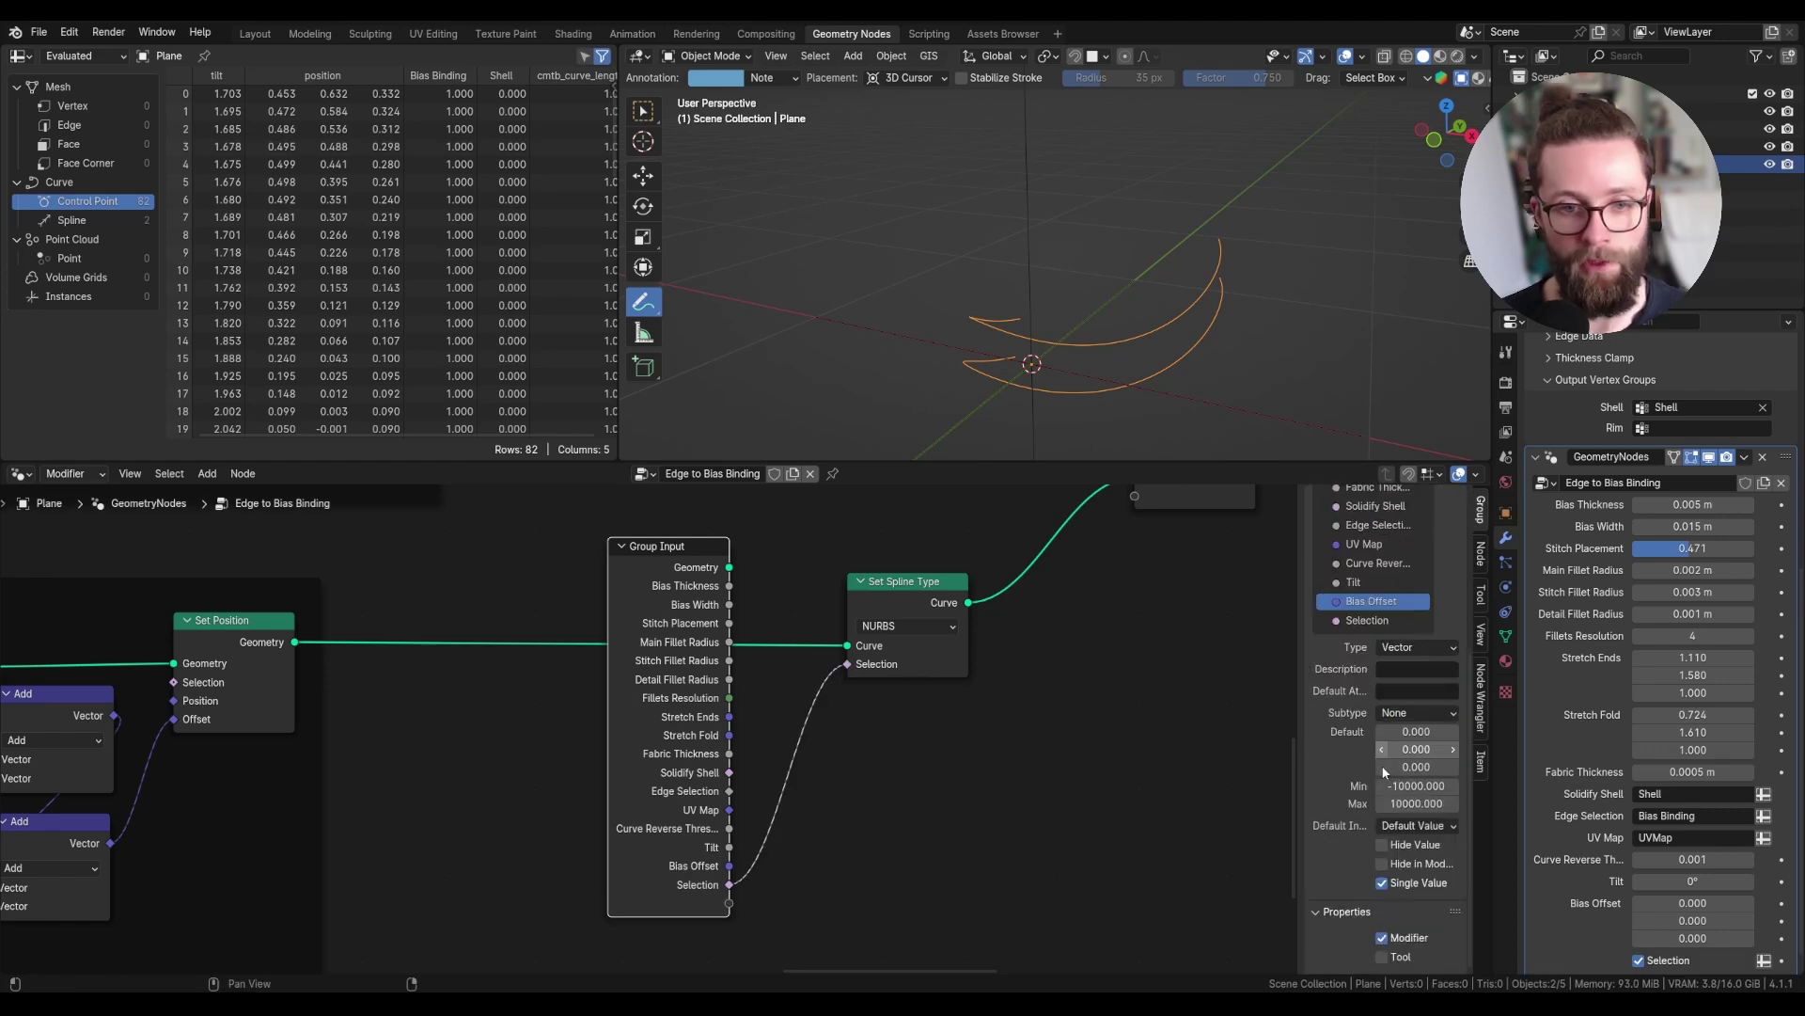
pyautogui.click(1370, 621)
pyautogui.click(1400, 884)
pyautogui.doubleClick(1376, 732)
pyautogui.write('S')
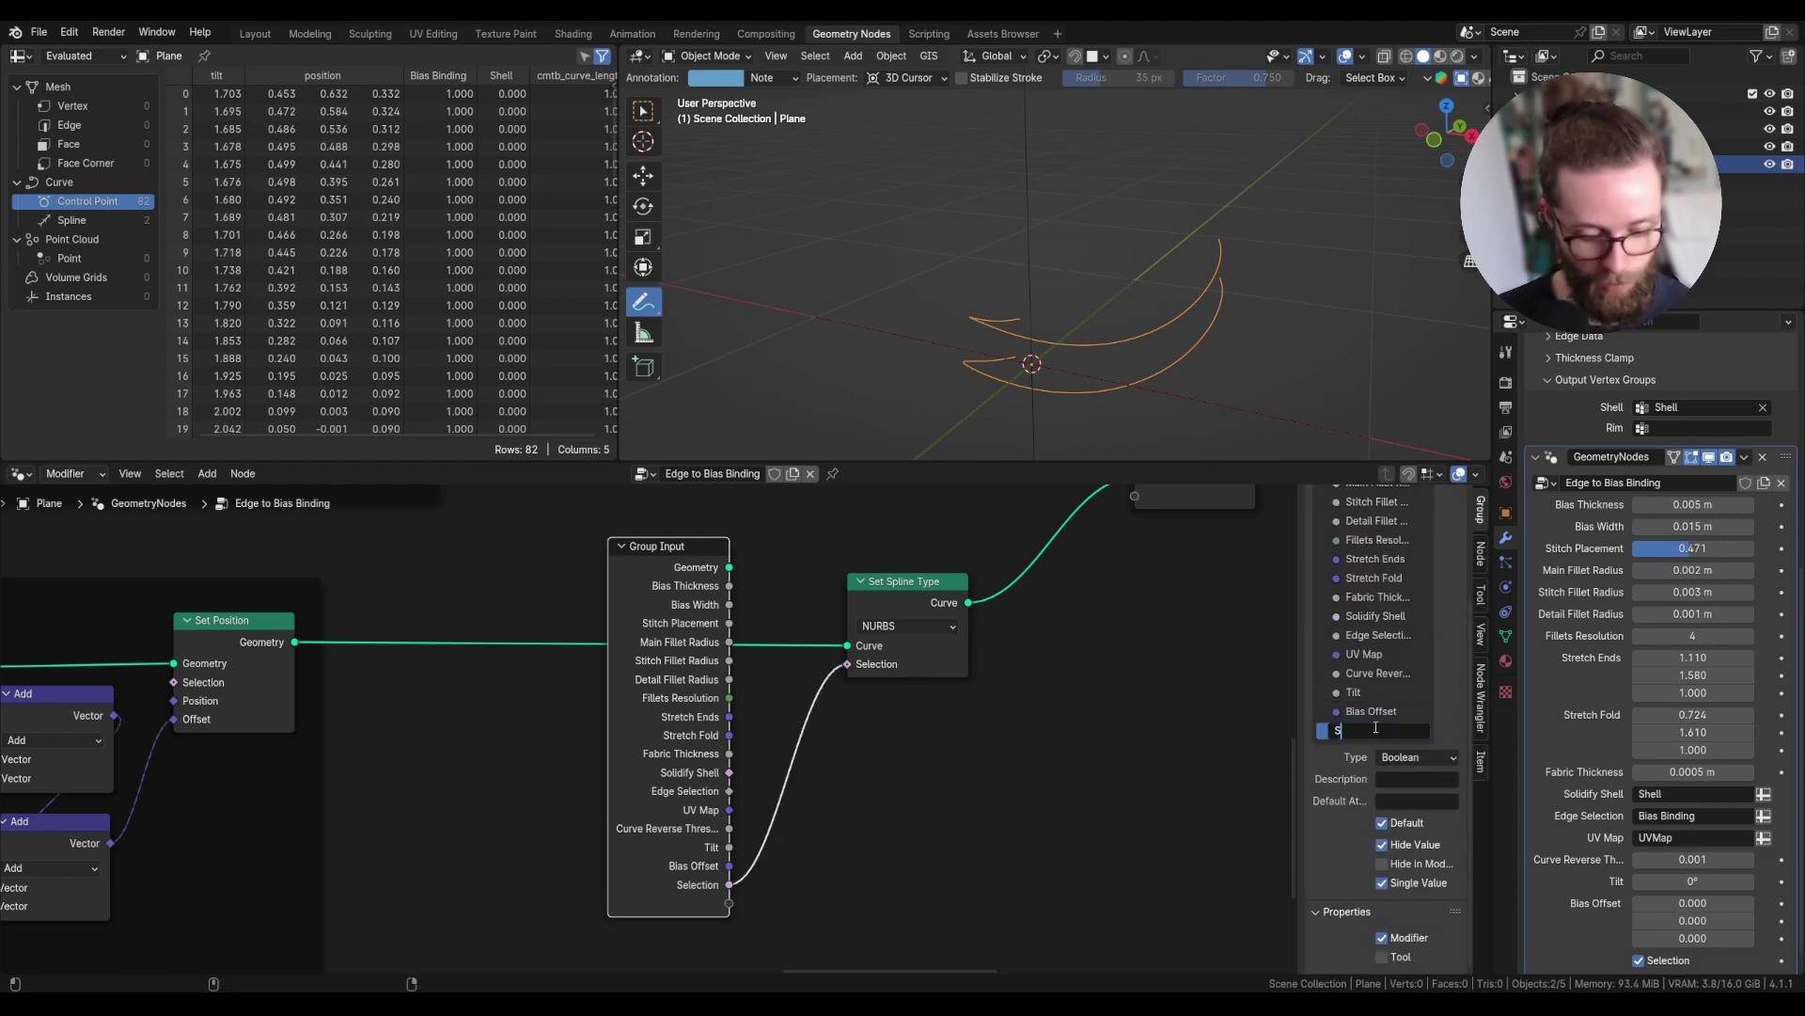
pyautogui.write('et Nu')
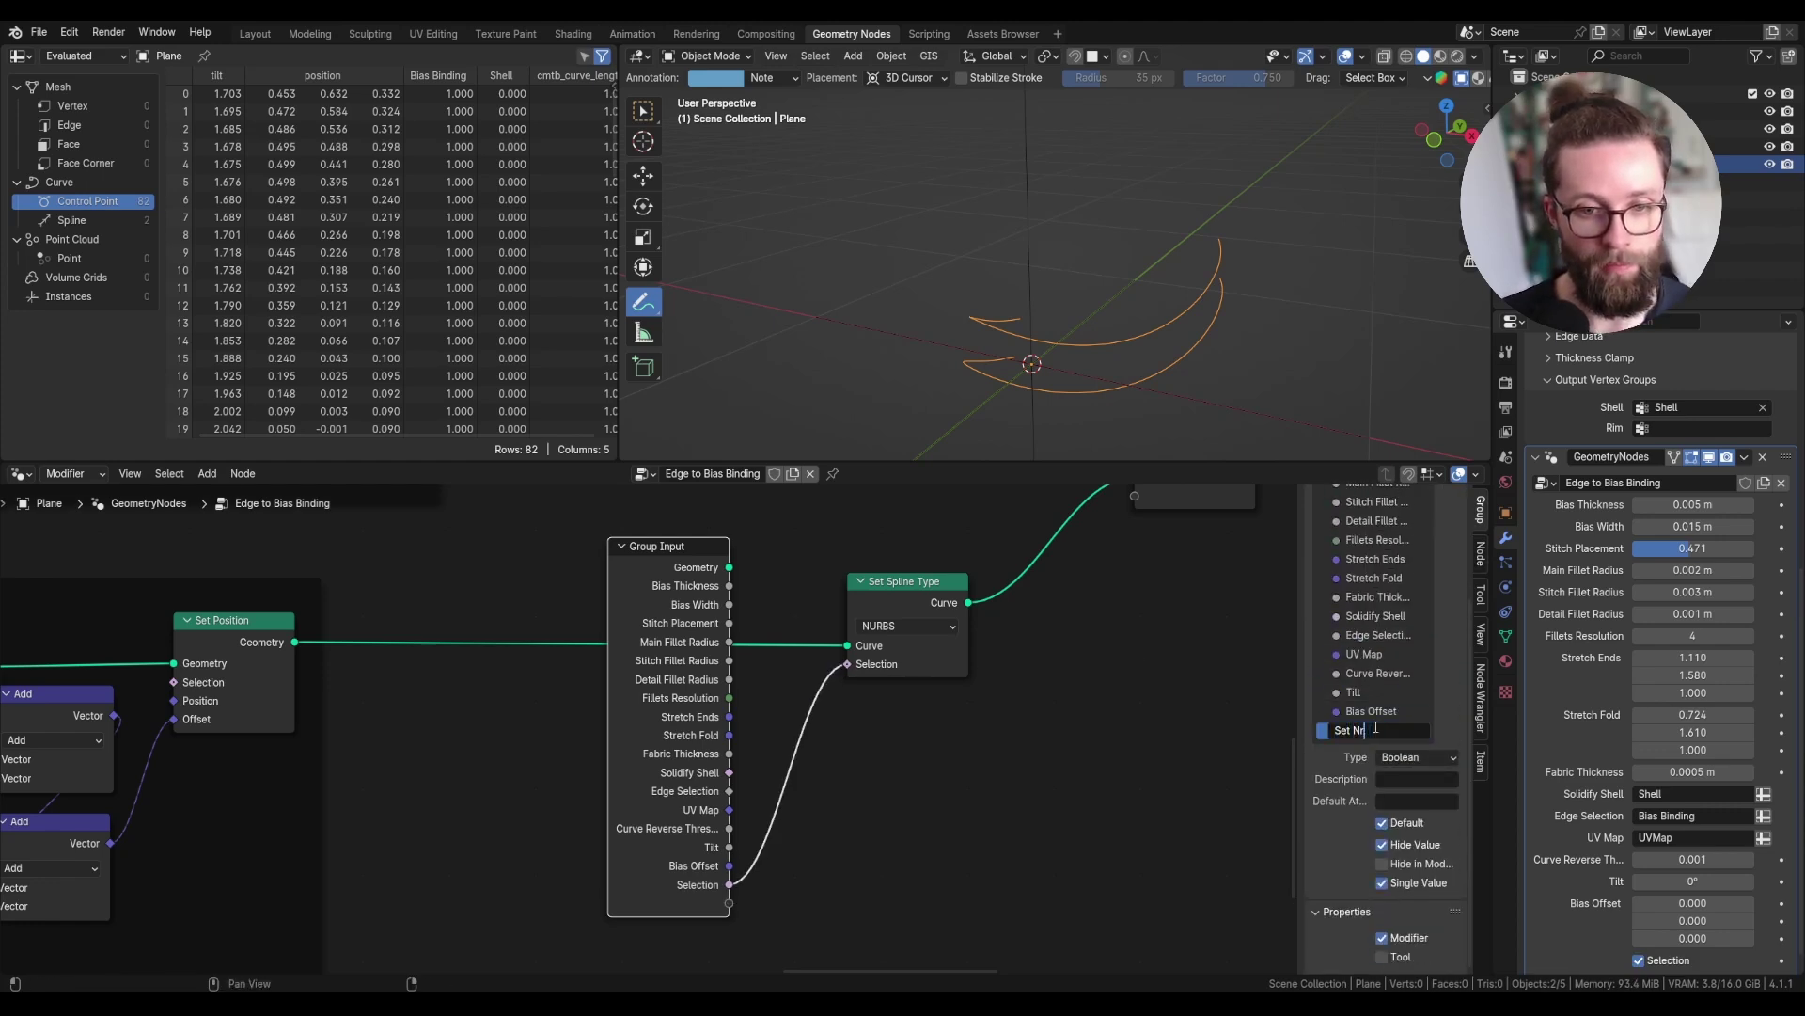
pyautogui.write('rbs')
pyautogui.press('Return')
pyautogui.click(1383, 823)
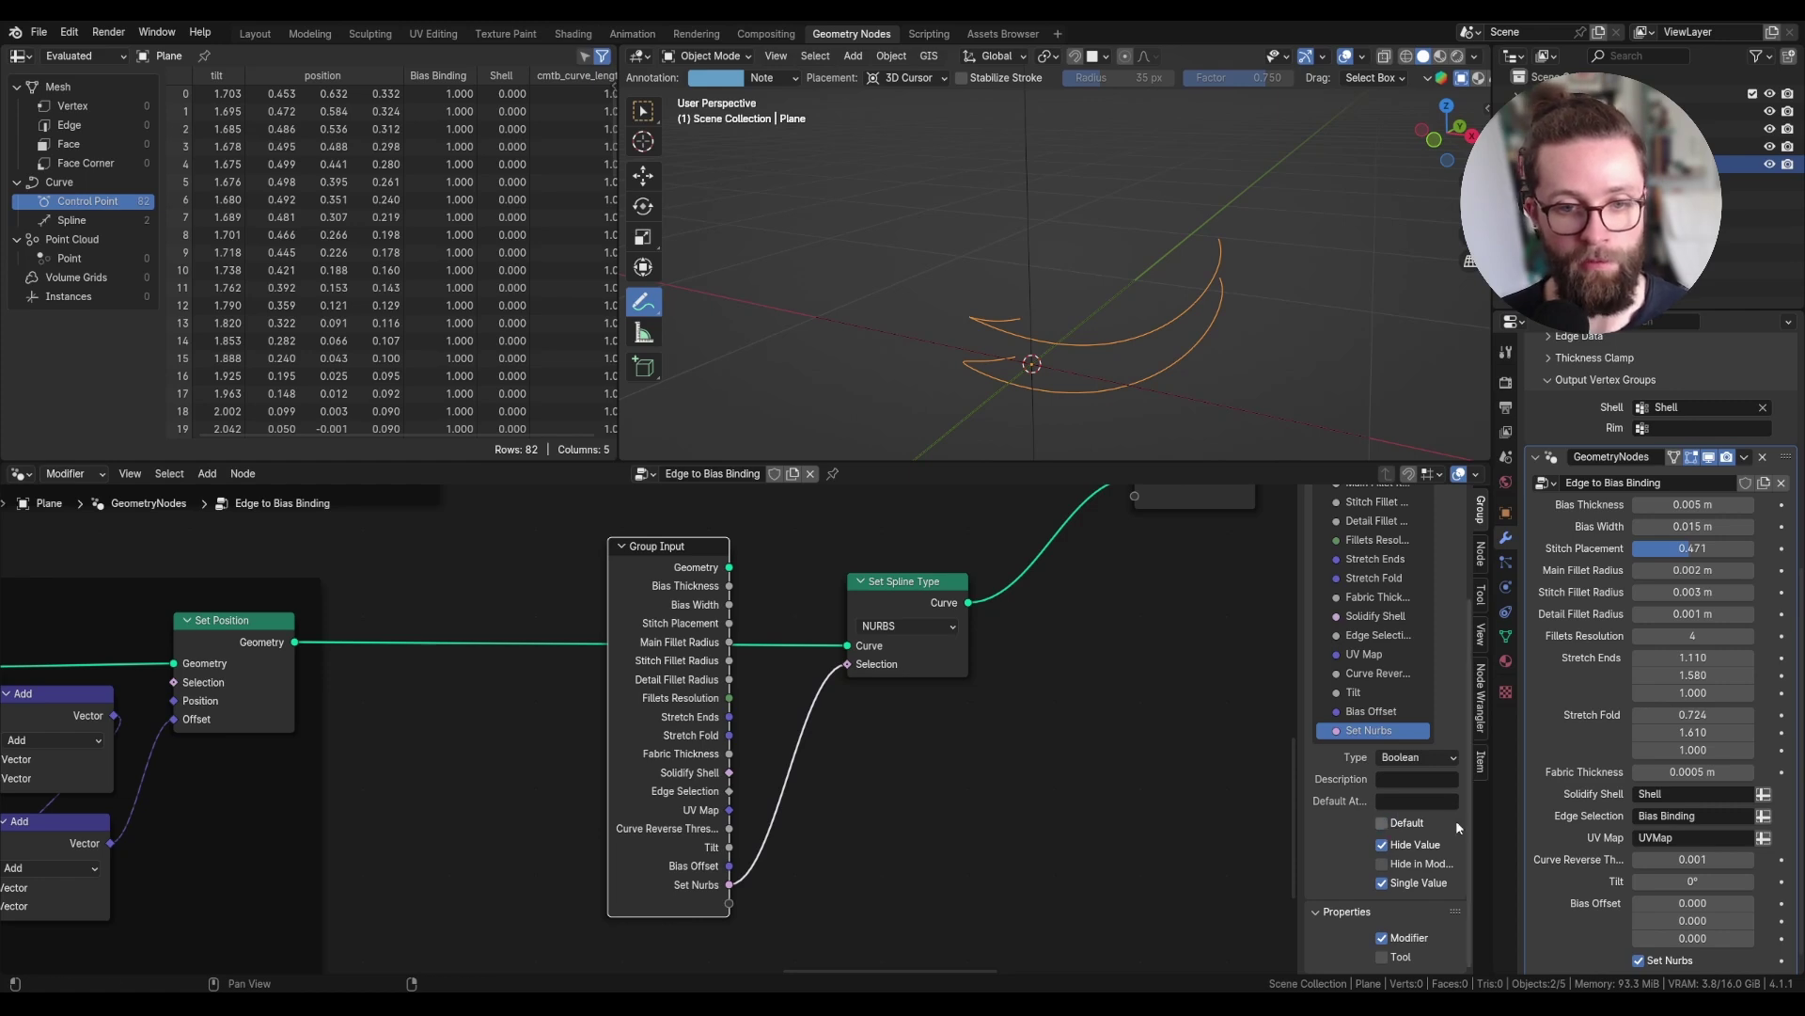
# - Set the Bias Offset group input's subtype to Translation
pyautogui.click(1395, 711)
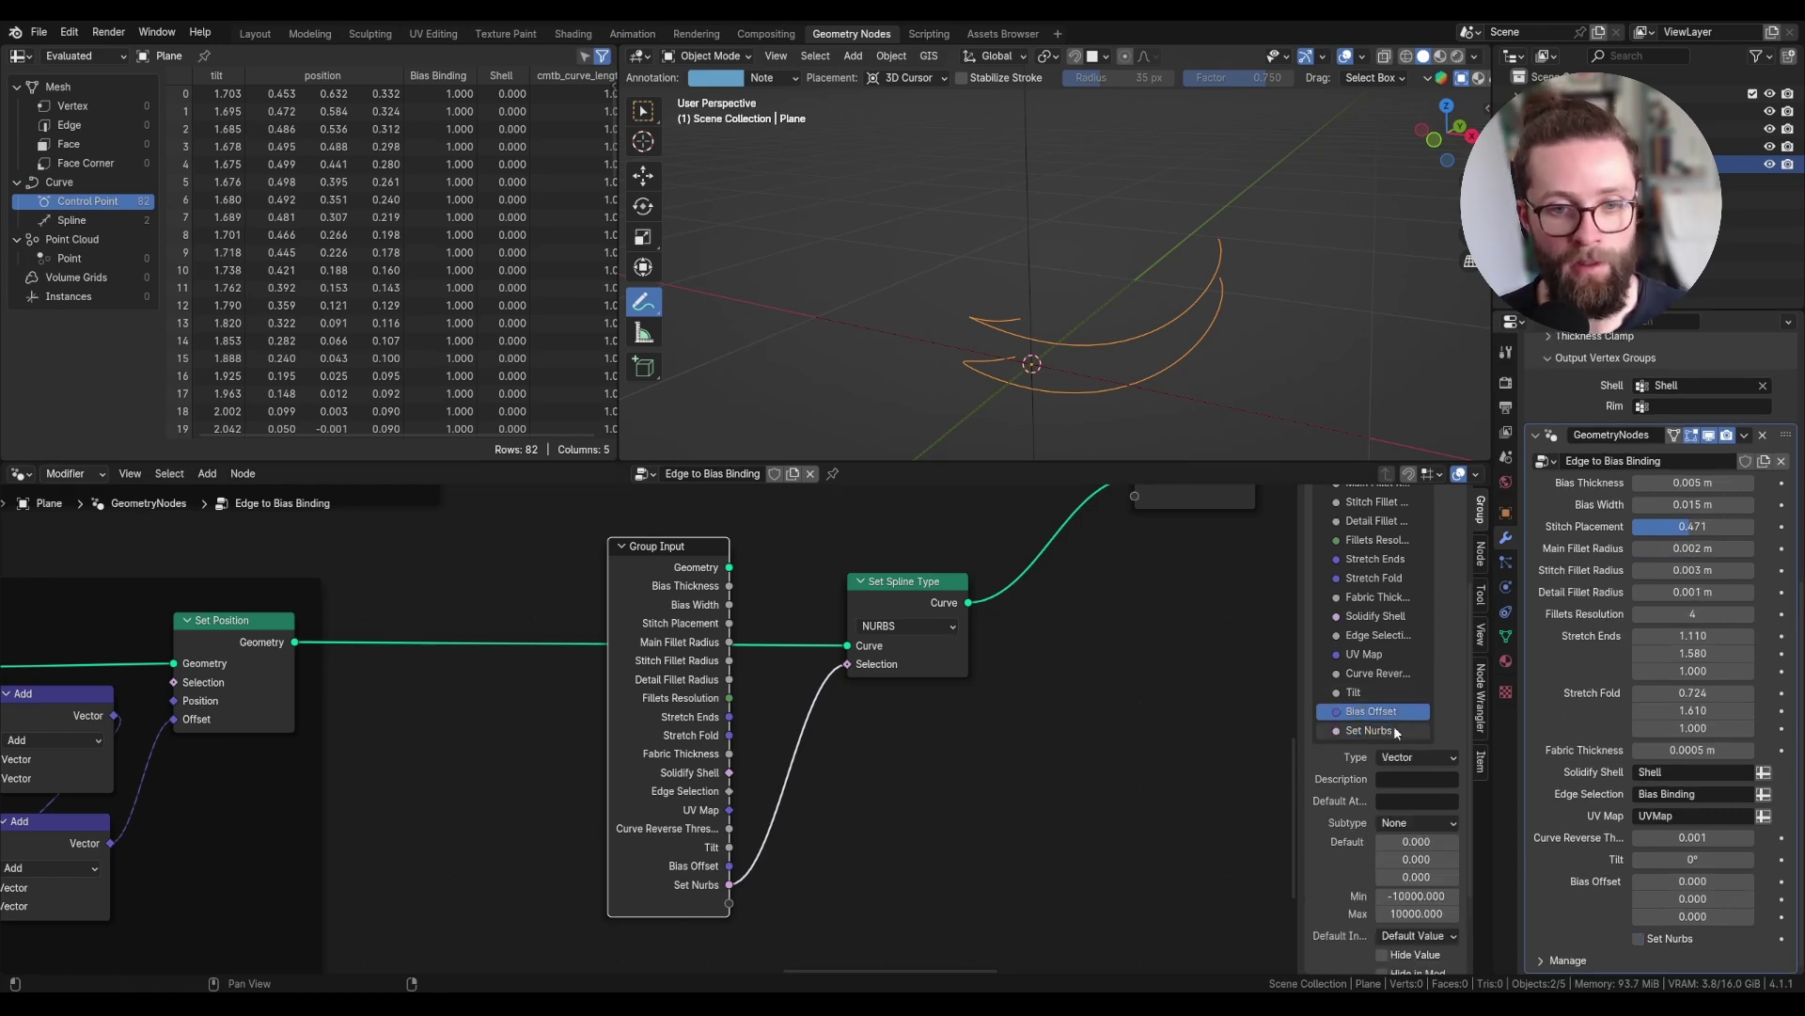
pyautogui.scroll(-3, 1406, 700)
pyautogui.click(1409, 718)
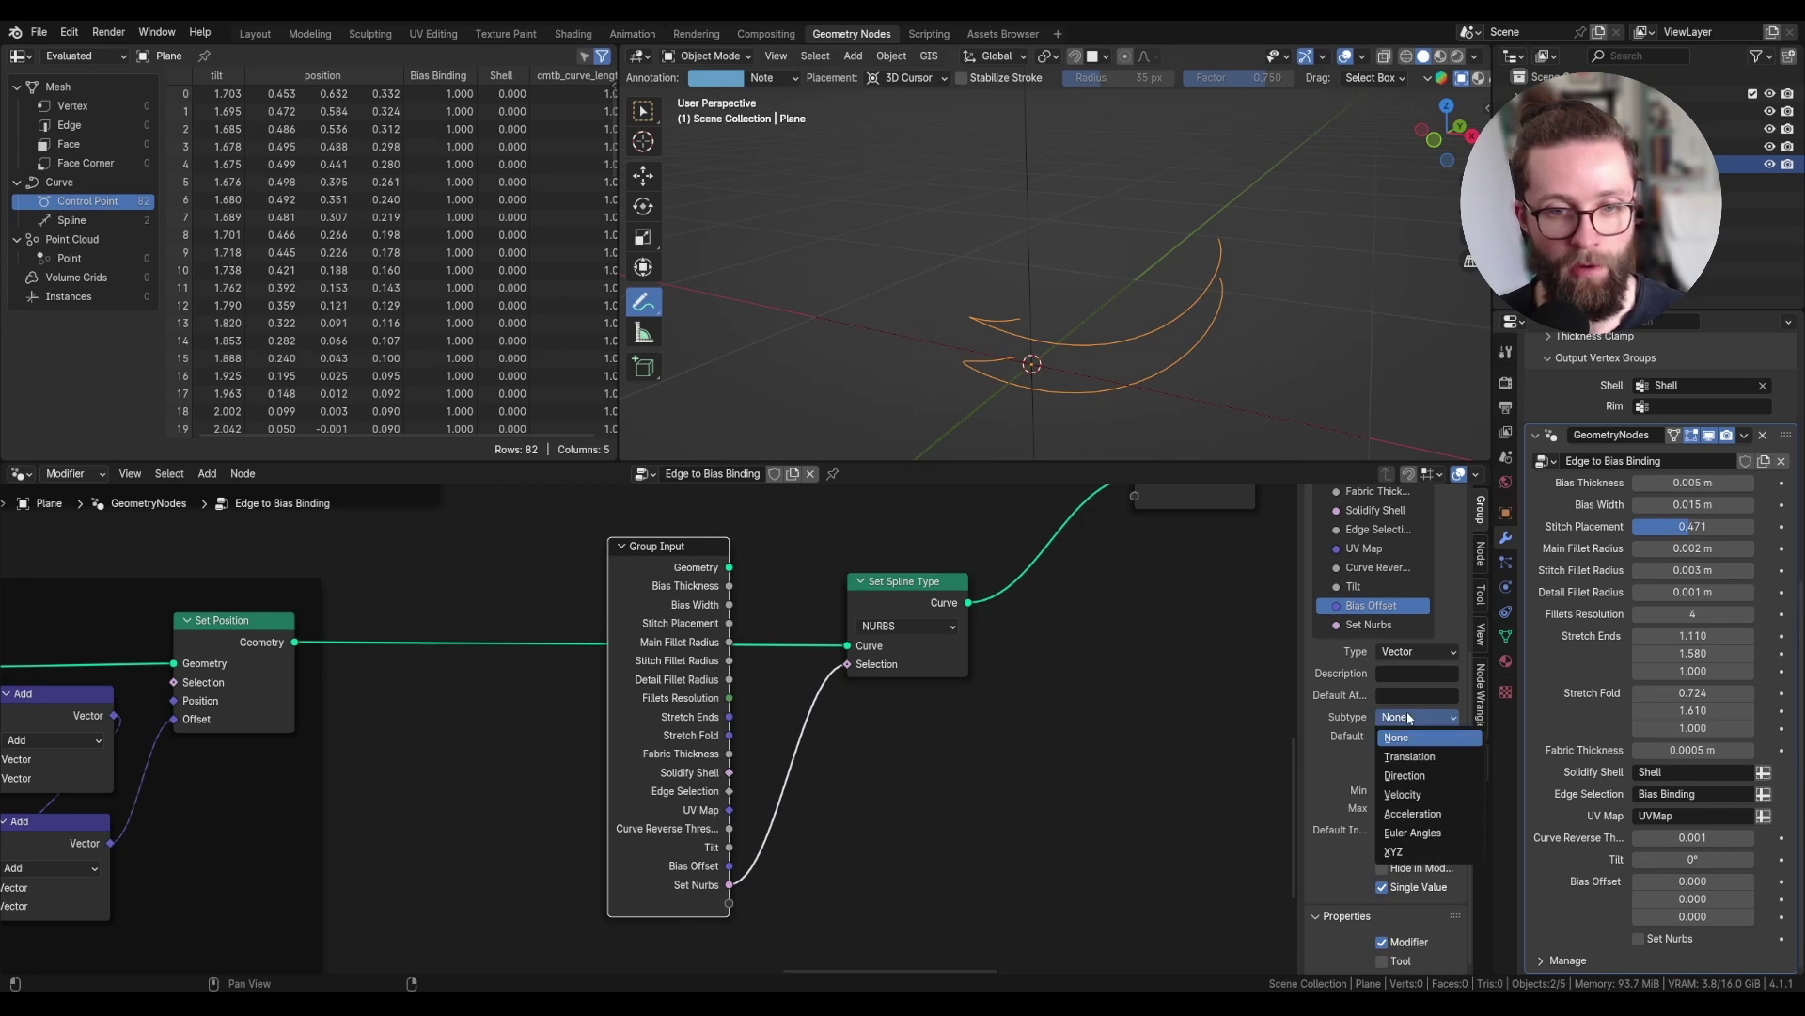
pyautogui.click(1426, 765)
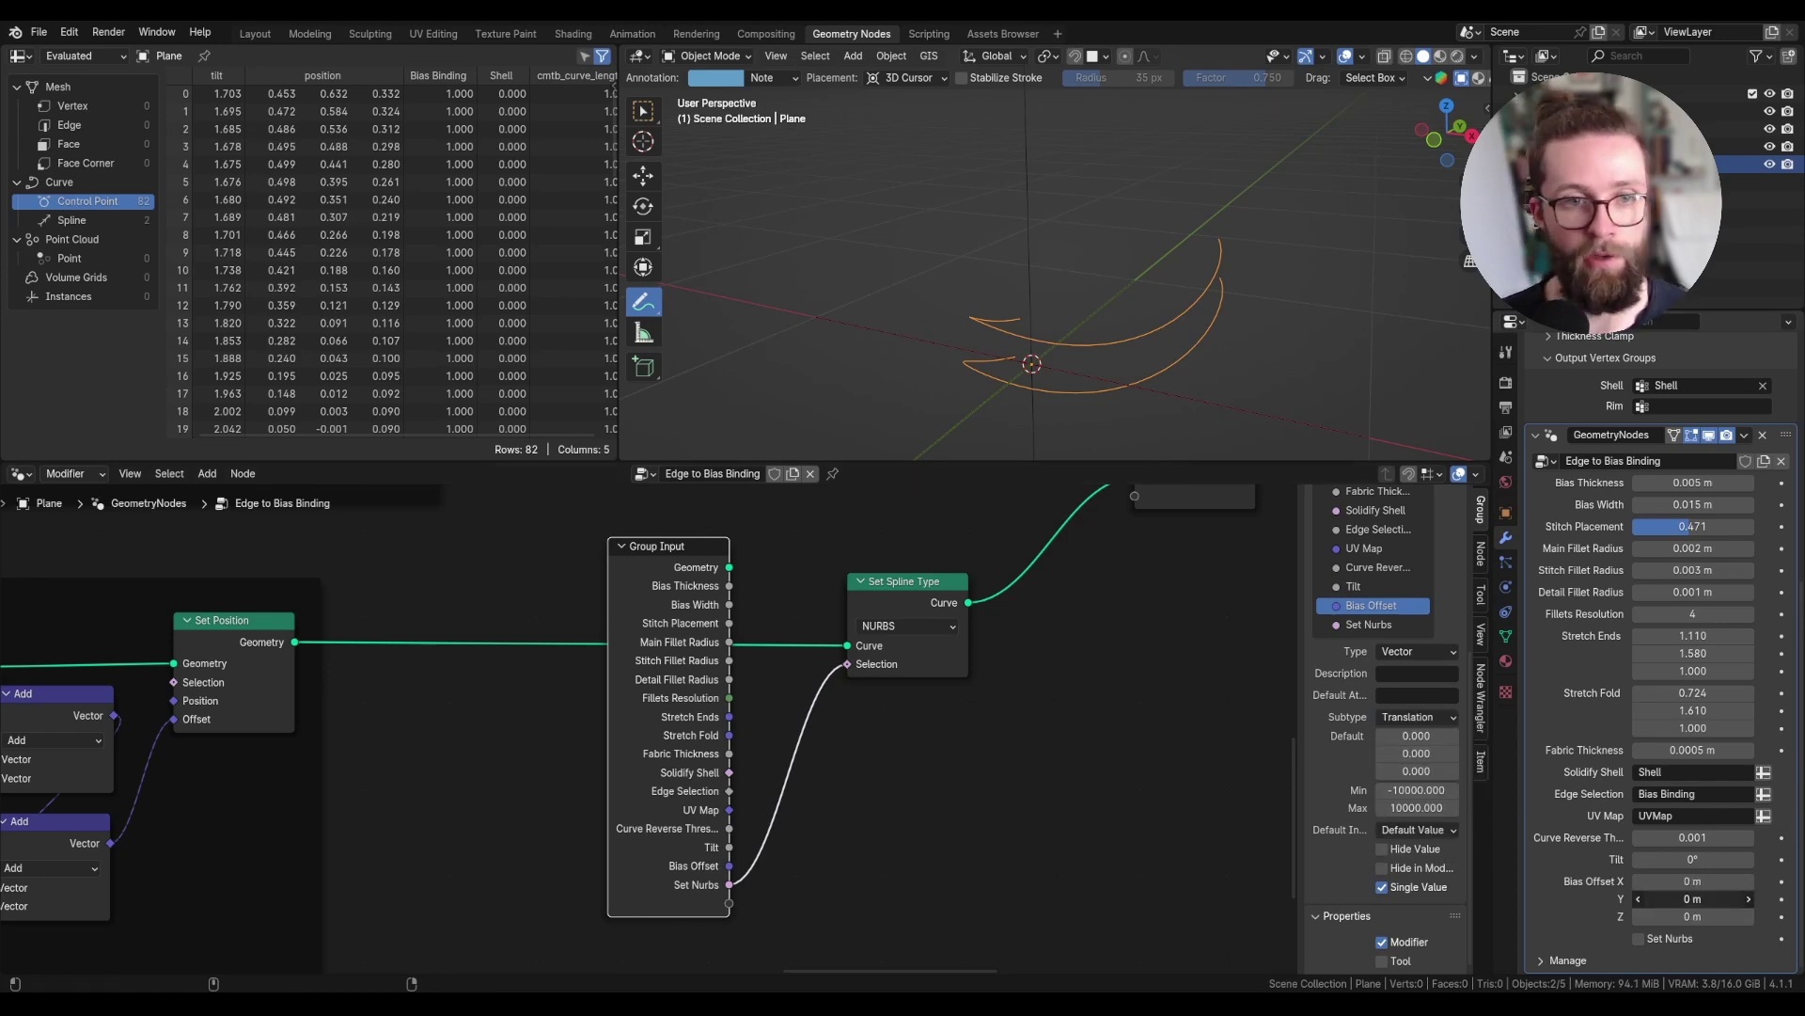
# - Try out the Bias Offset in the modifier and reset all its components to 0 m
pyautogui.moveTo(1692, 899)
pyautogui.mouseDown()
pyautogui.moveTo(1663, 899)
pyautogui.moveTo(1758, 881)
pyautogui.moveTo(1699, 900)
pyautogui.moveTo(1699, 916)
pyautogui.mouseUp()
pyautogui.write('0')
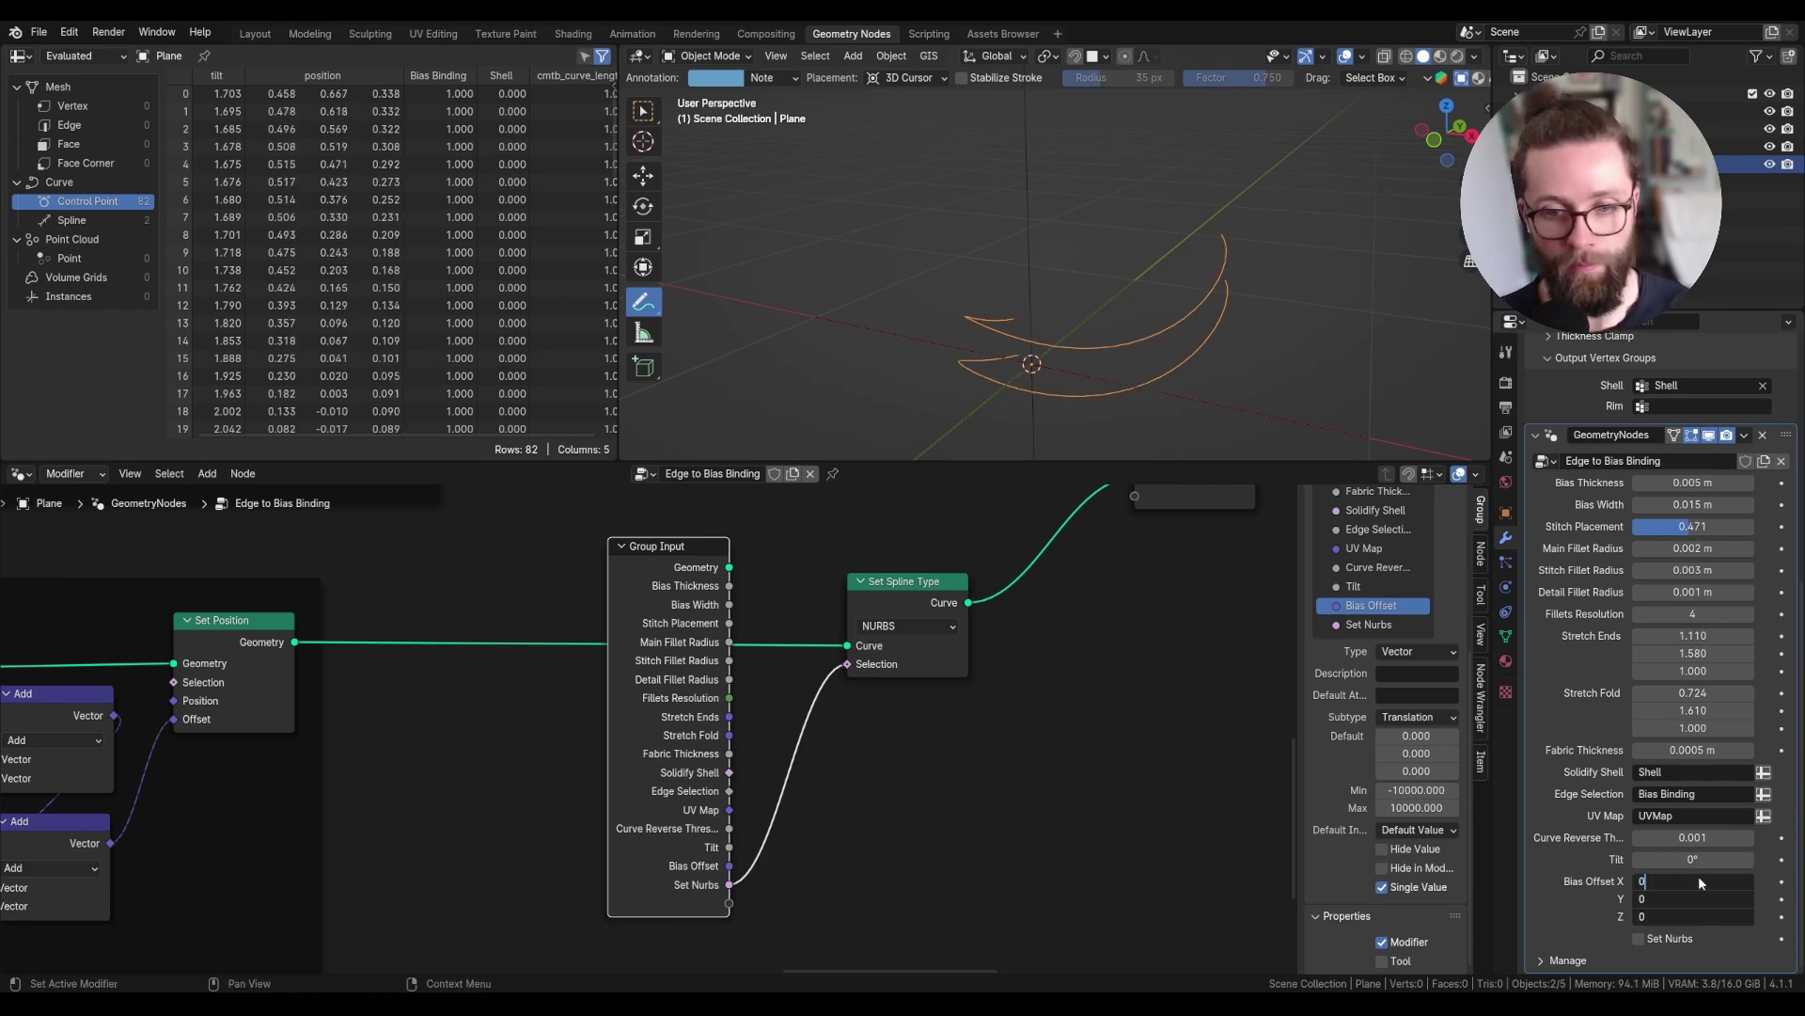
pyautogui.press('Return')
# - Insert a Trim Curve node on the link between Set Spline Type and the Group Output, and switch it to Length mode
pyautogui.press('Home')
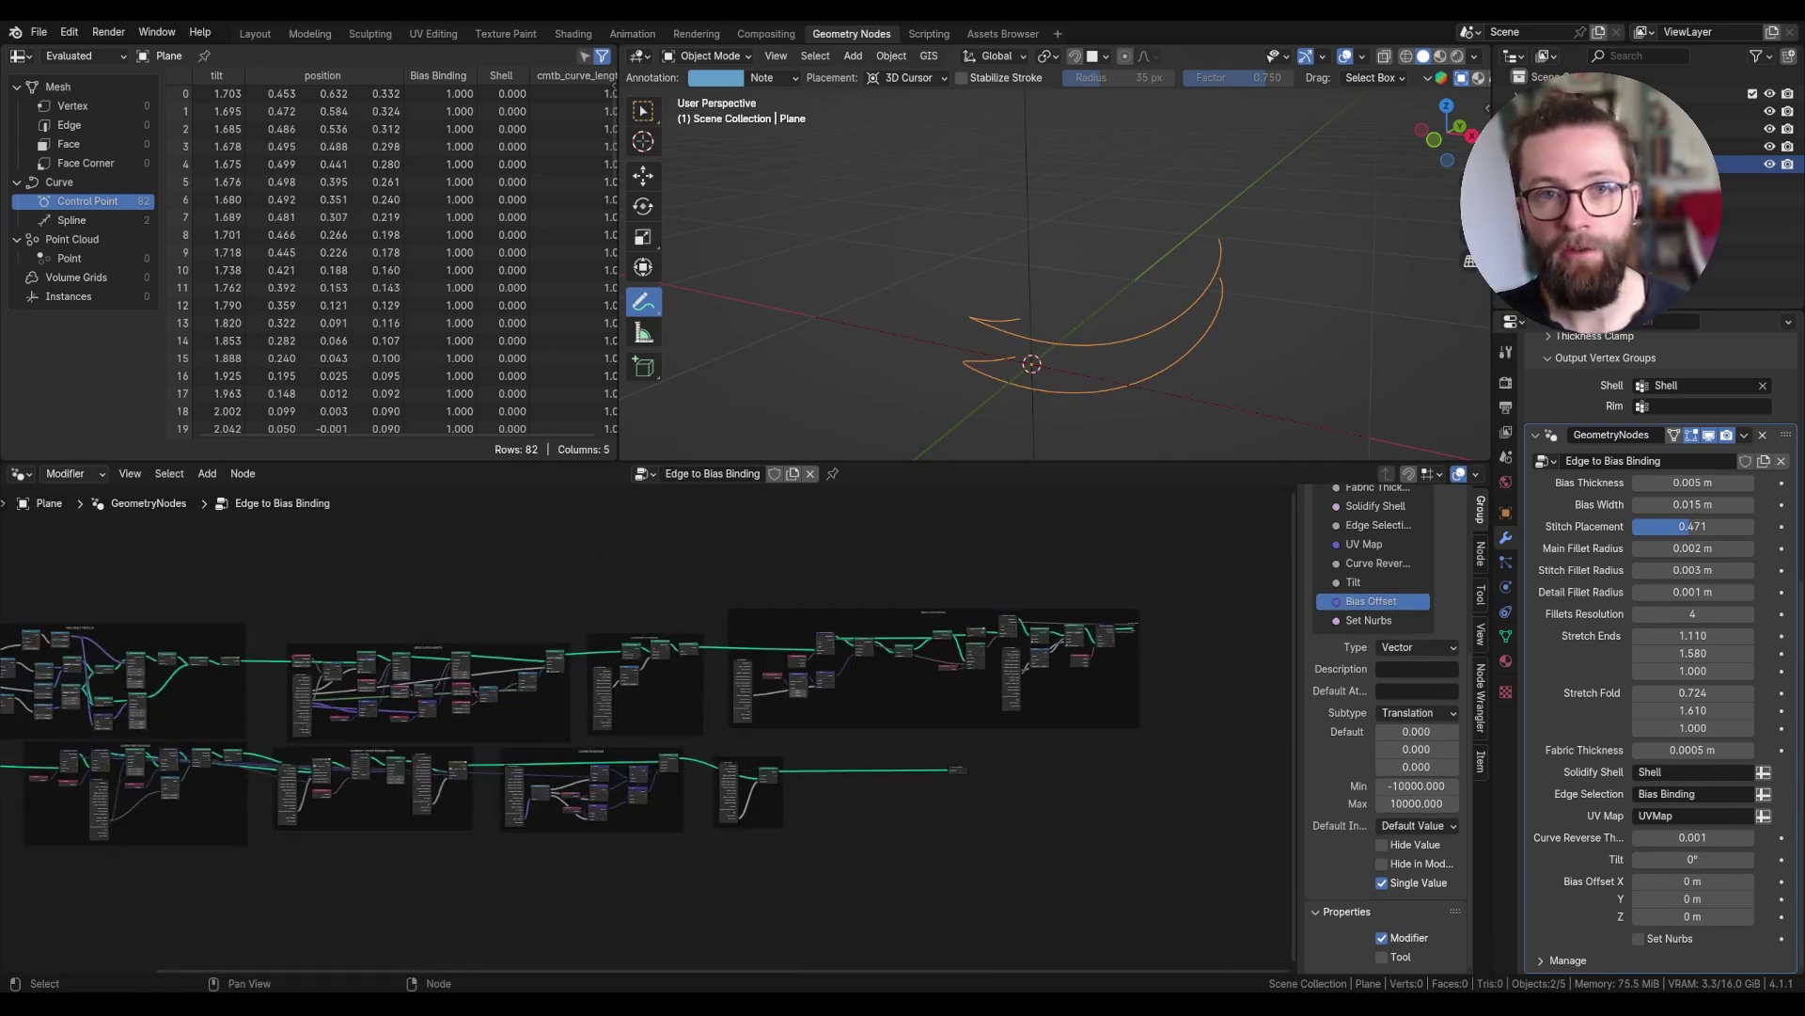
pyautogui.scroll(10, 957, 769)
pyautogui.moveTo(957, 769); pyautogui.dragTo(710, 760, button='middle')
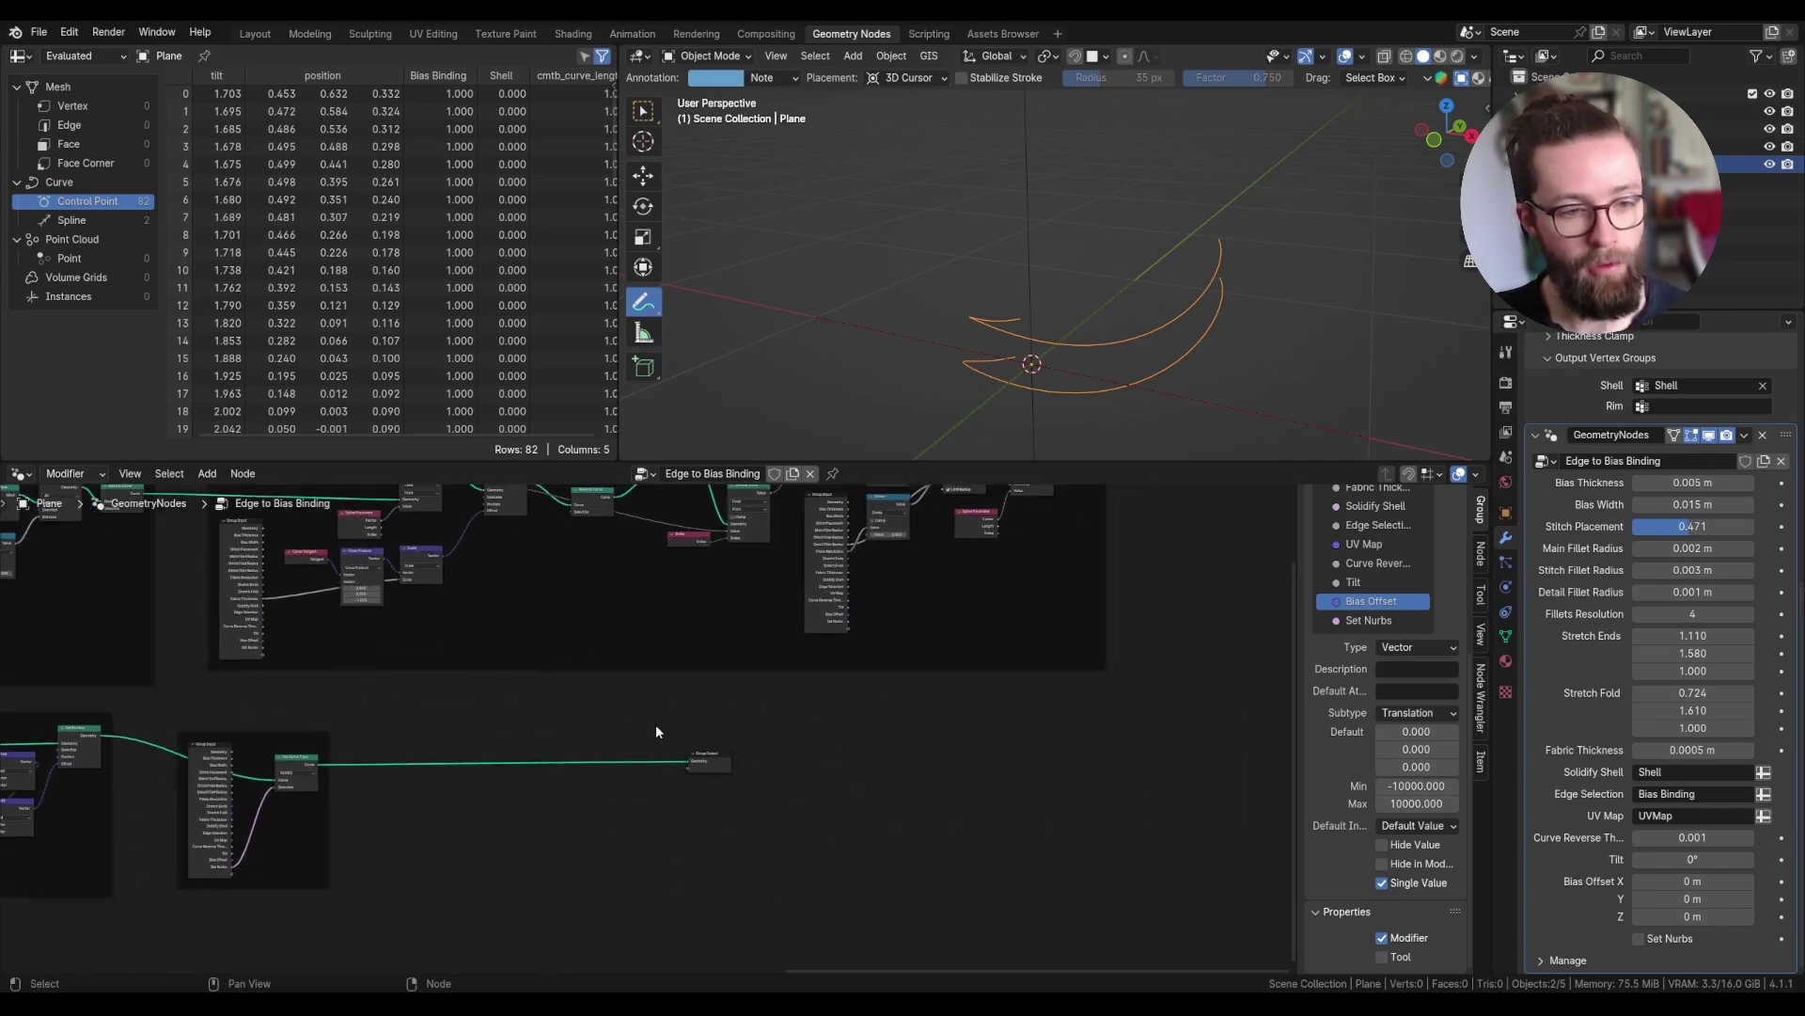
pyautogui.scroll(6, 539, 744)
pyautogui.moveTo(528, 748); pyautogui.dragTo(796, 702, button='middle')
pyautogui.hotkey('shift', 'a')
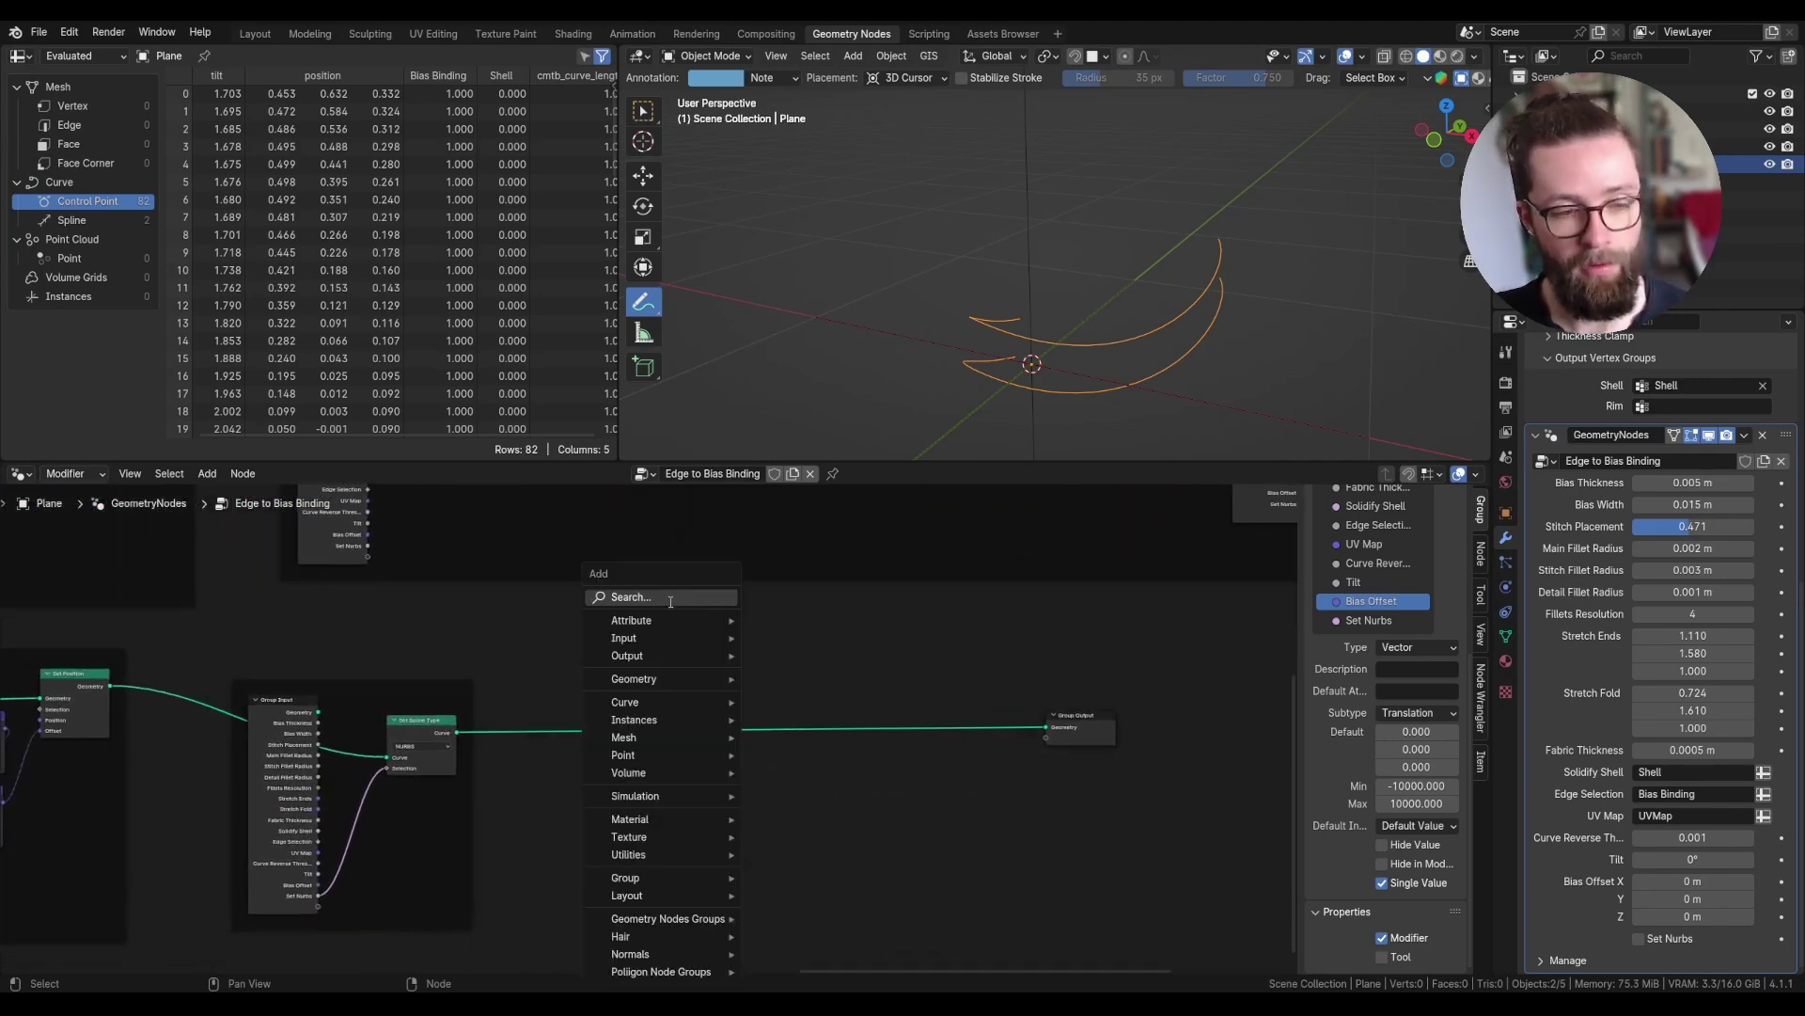
pyautogui.click(689, 593)
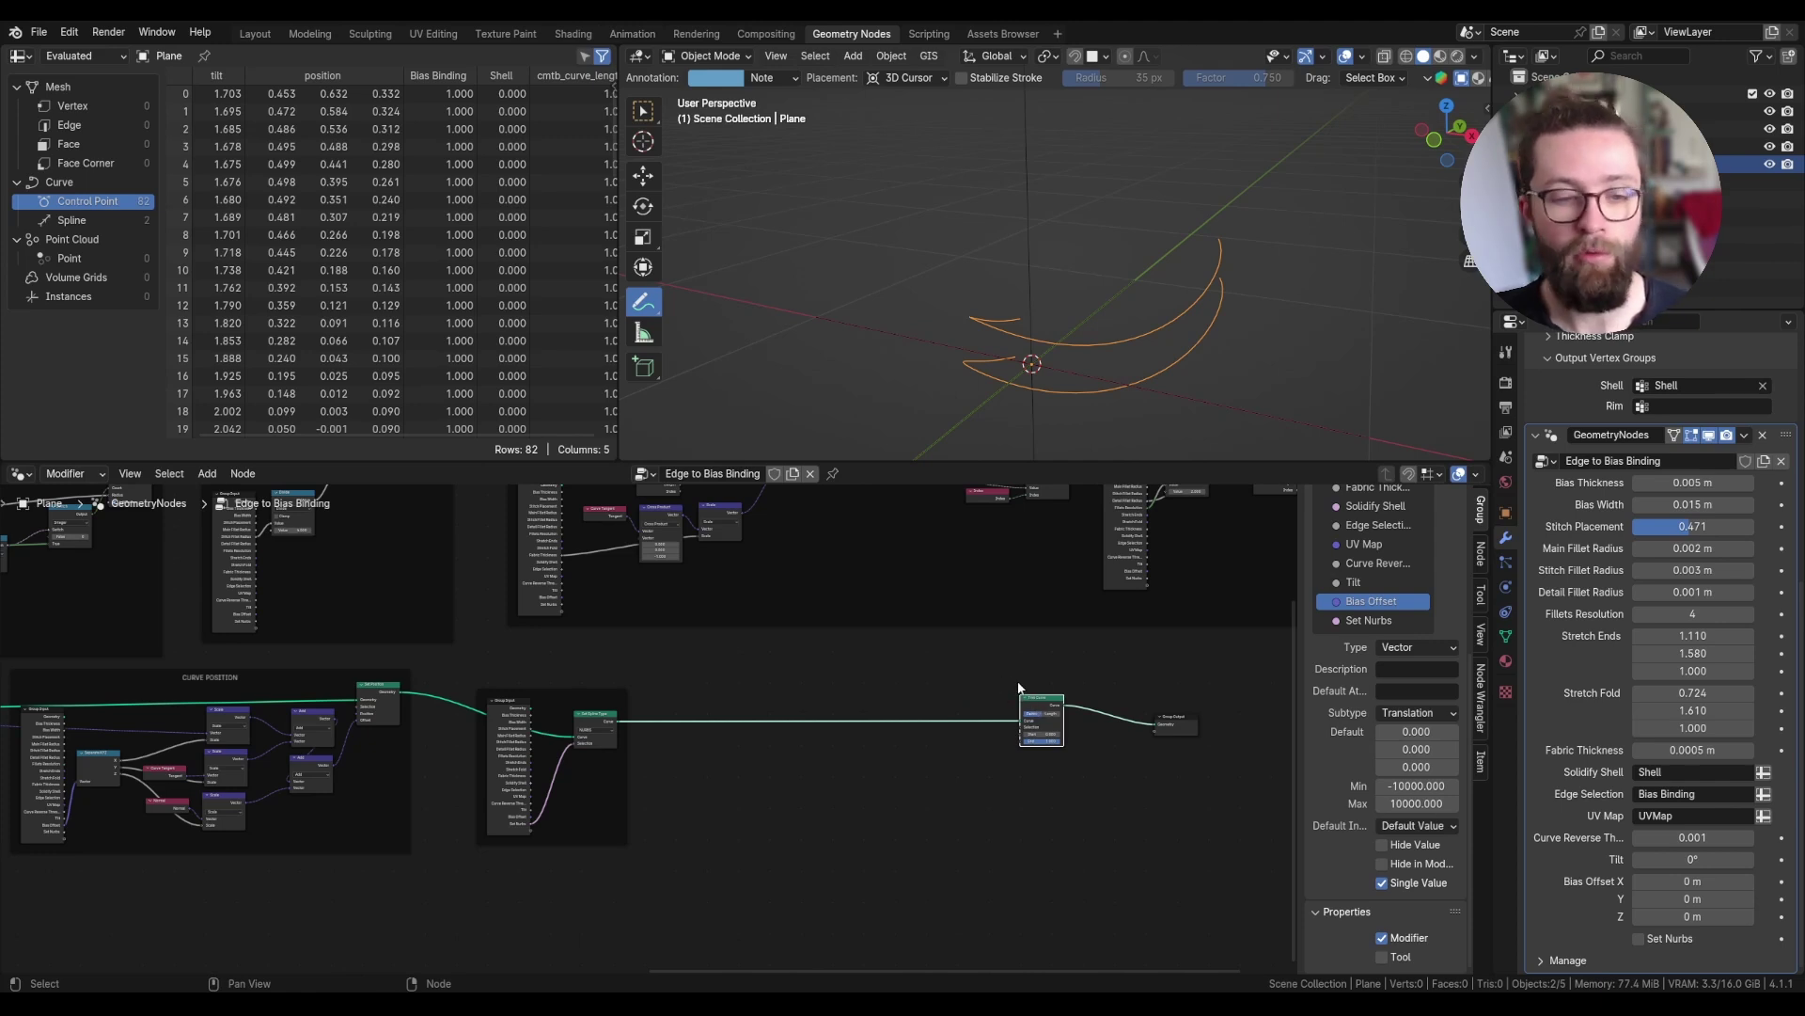
pyautogui.scroll(4, 1063, 700)
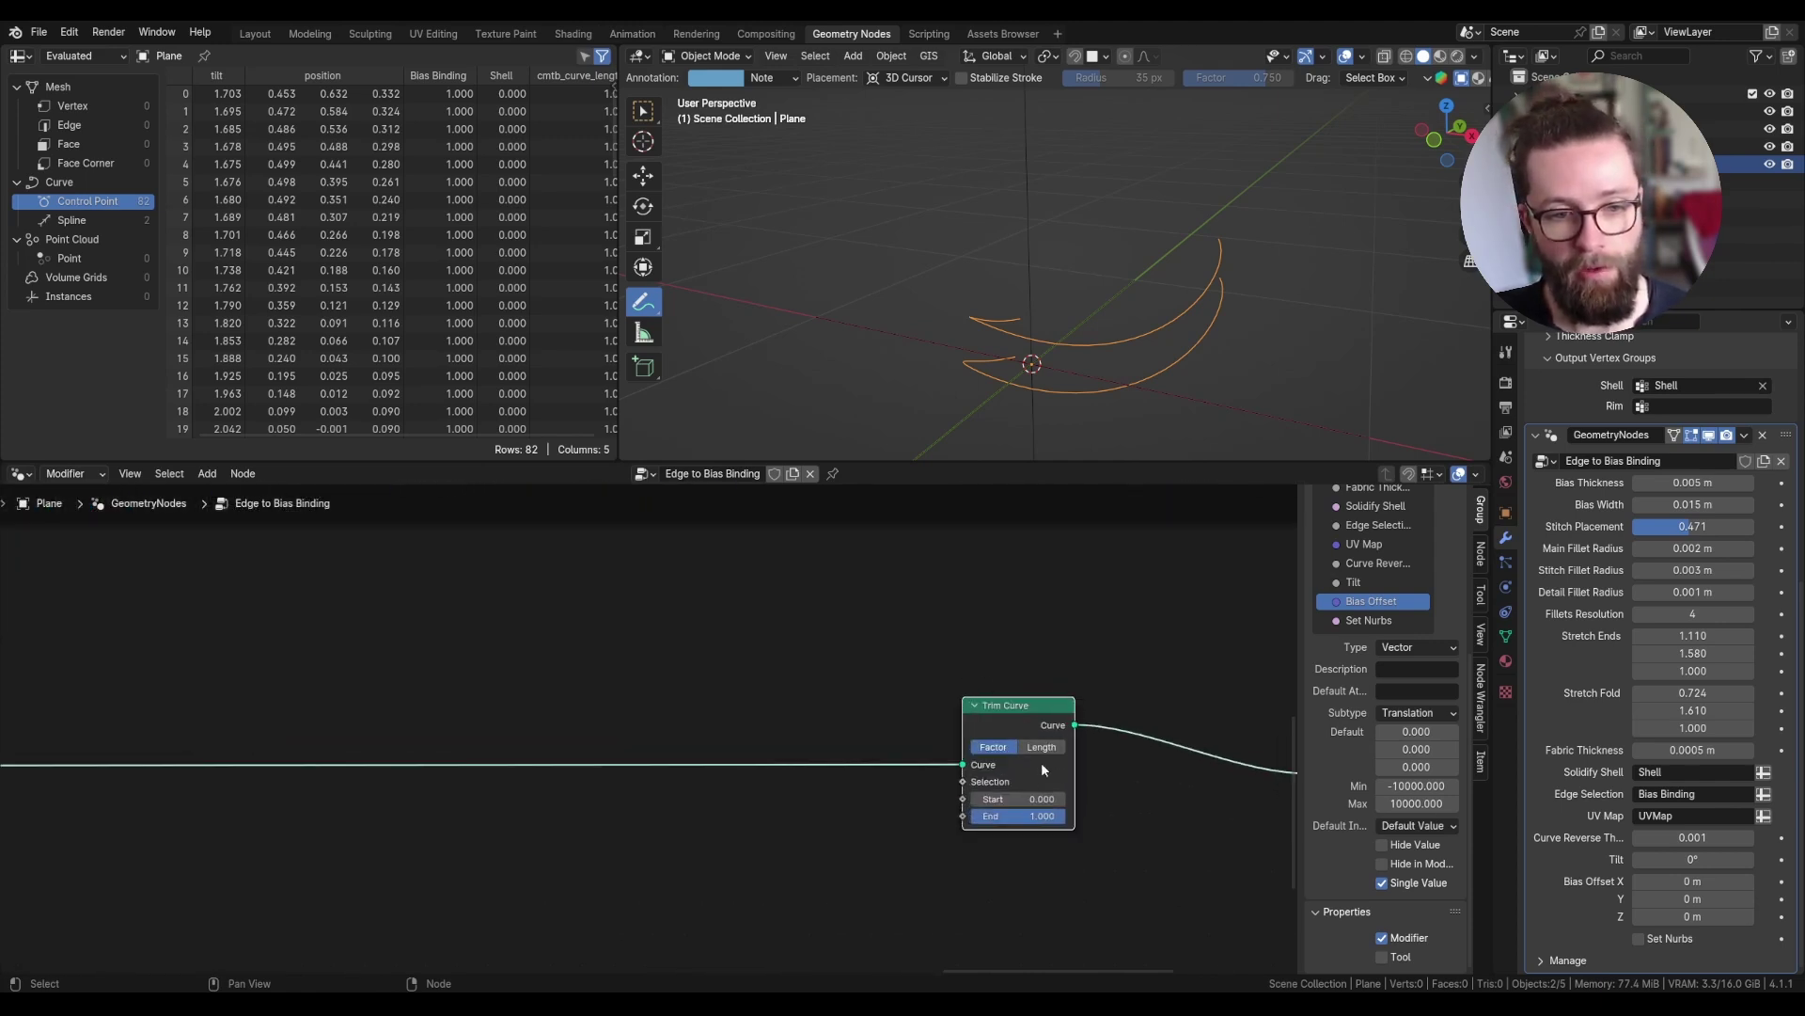
pyautogui.scroll(-1, 835, 717)
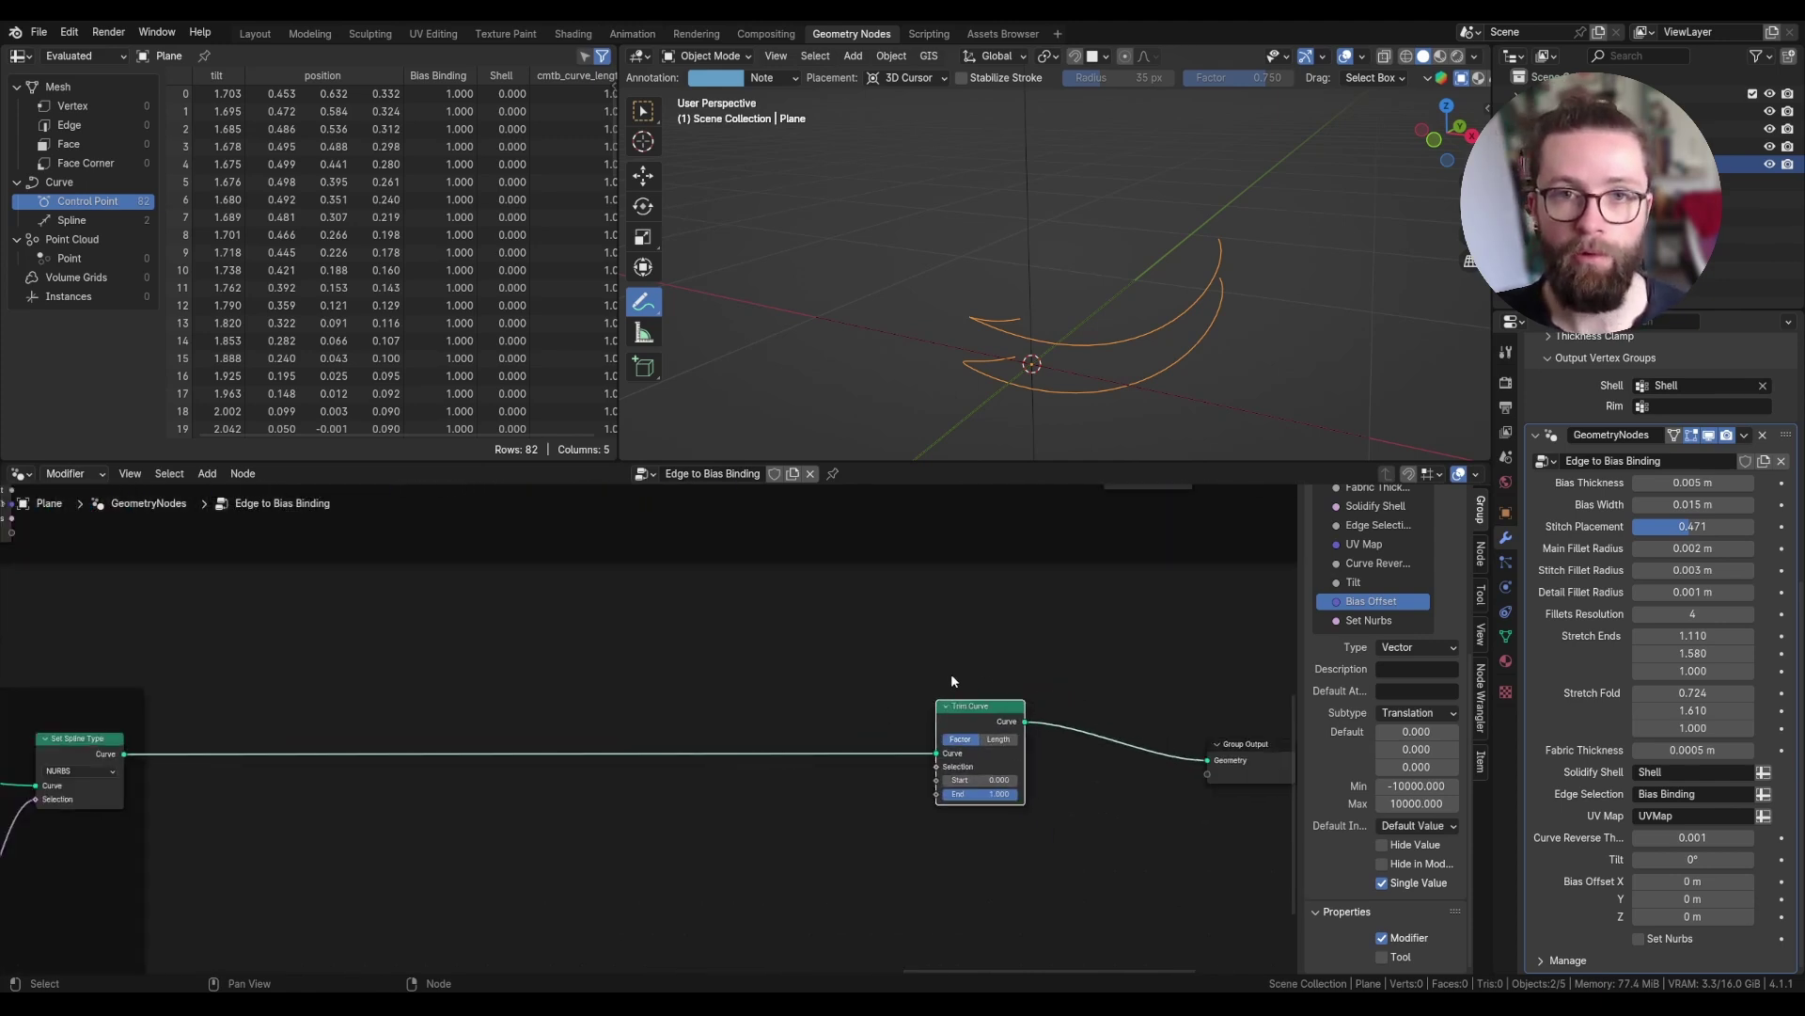
pyautogui.click(1004, 739)
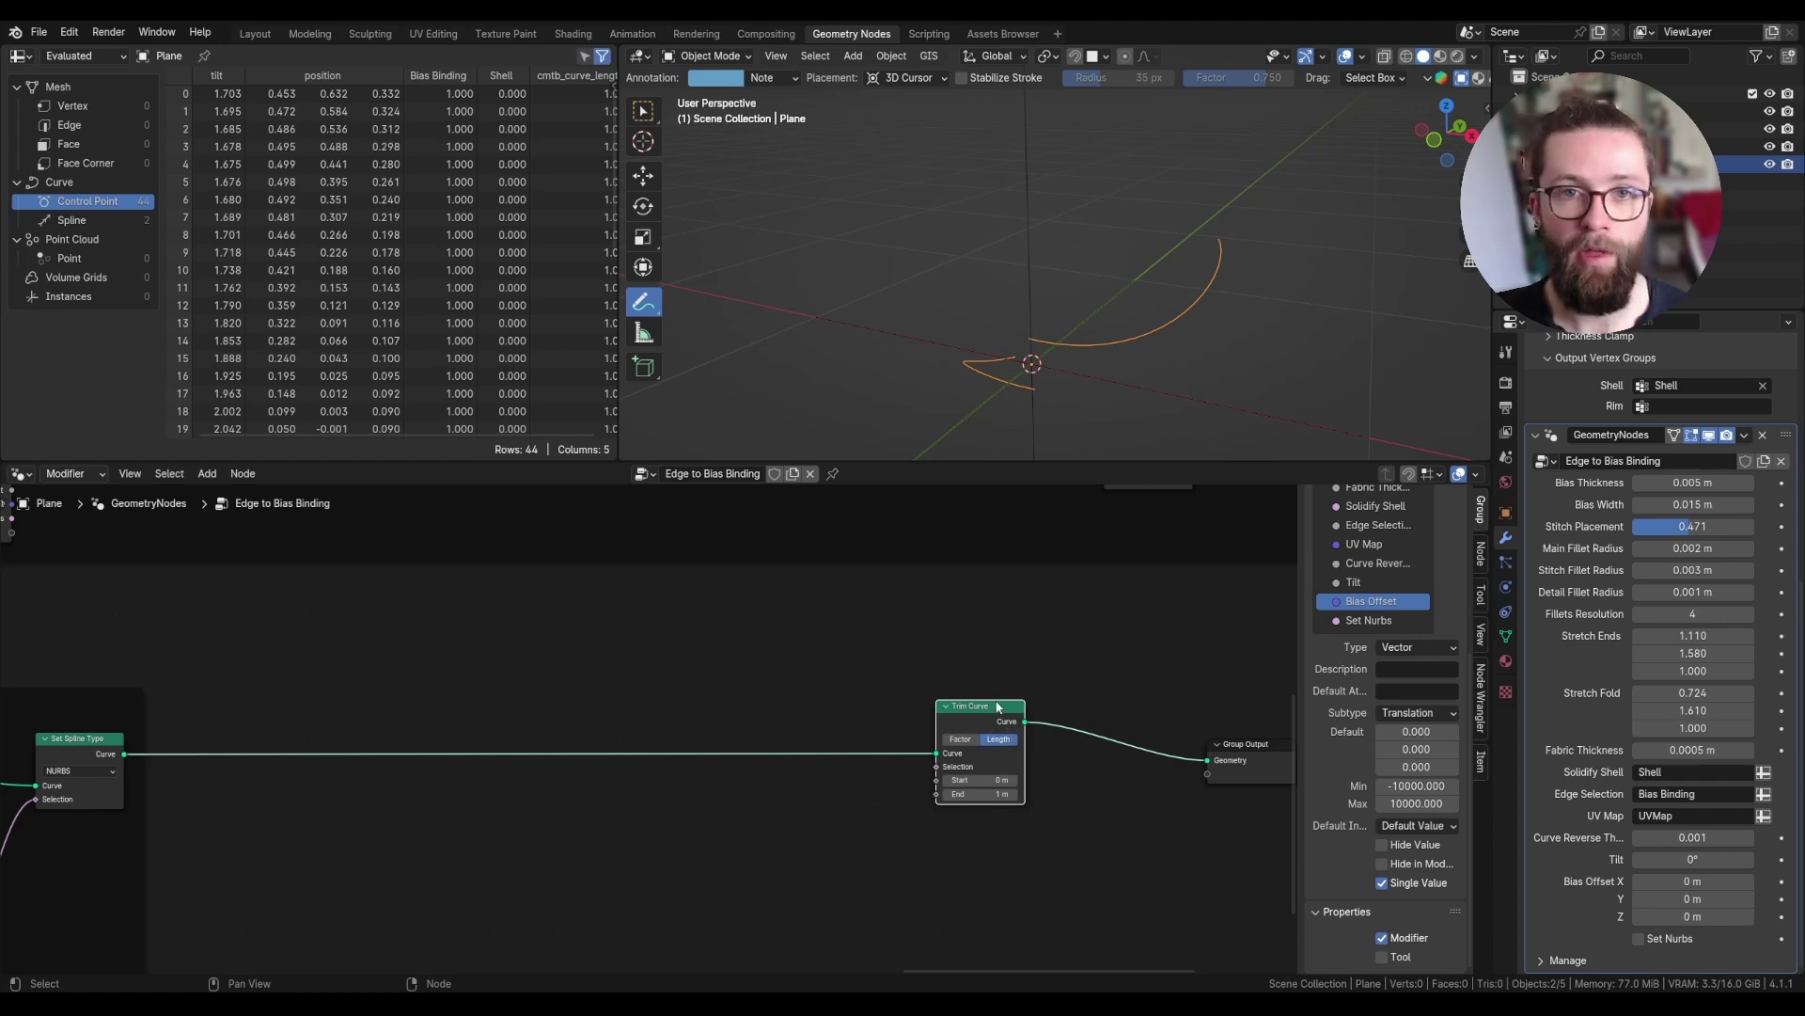
# - Try an end length of 0 m on the Trim Curve node and undo it
pyautogui.doubleClick(987, 794)
pyautogui.write('0')
pyautogui.press('Return')
pyautogui.scroll(-1, 981, 781)
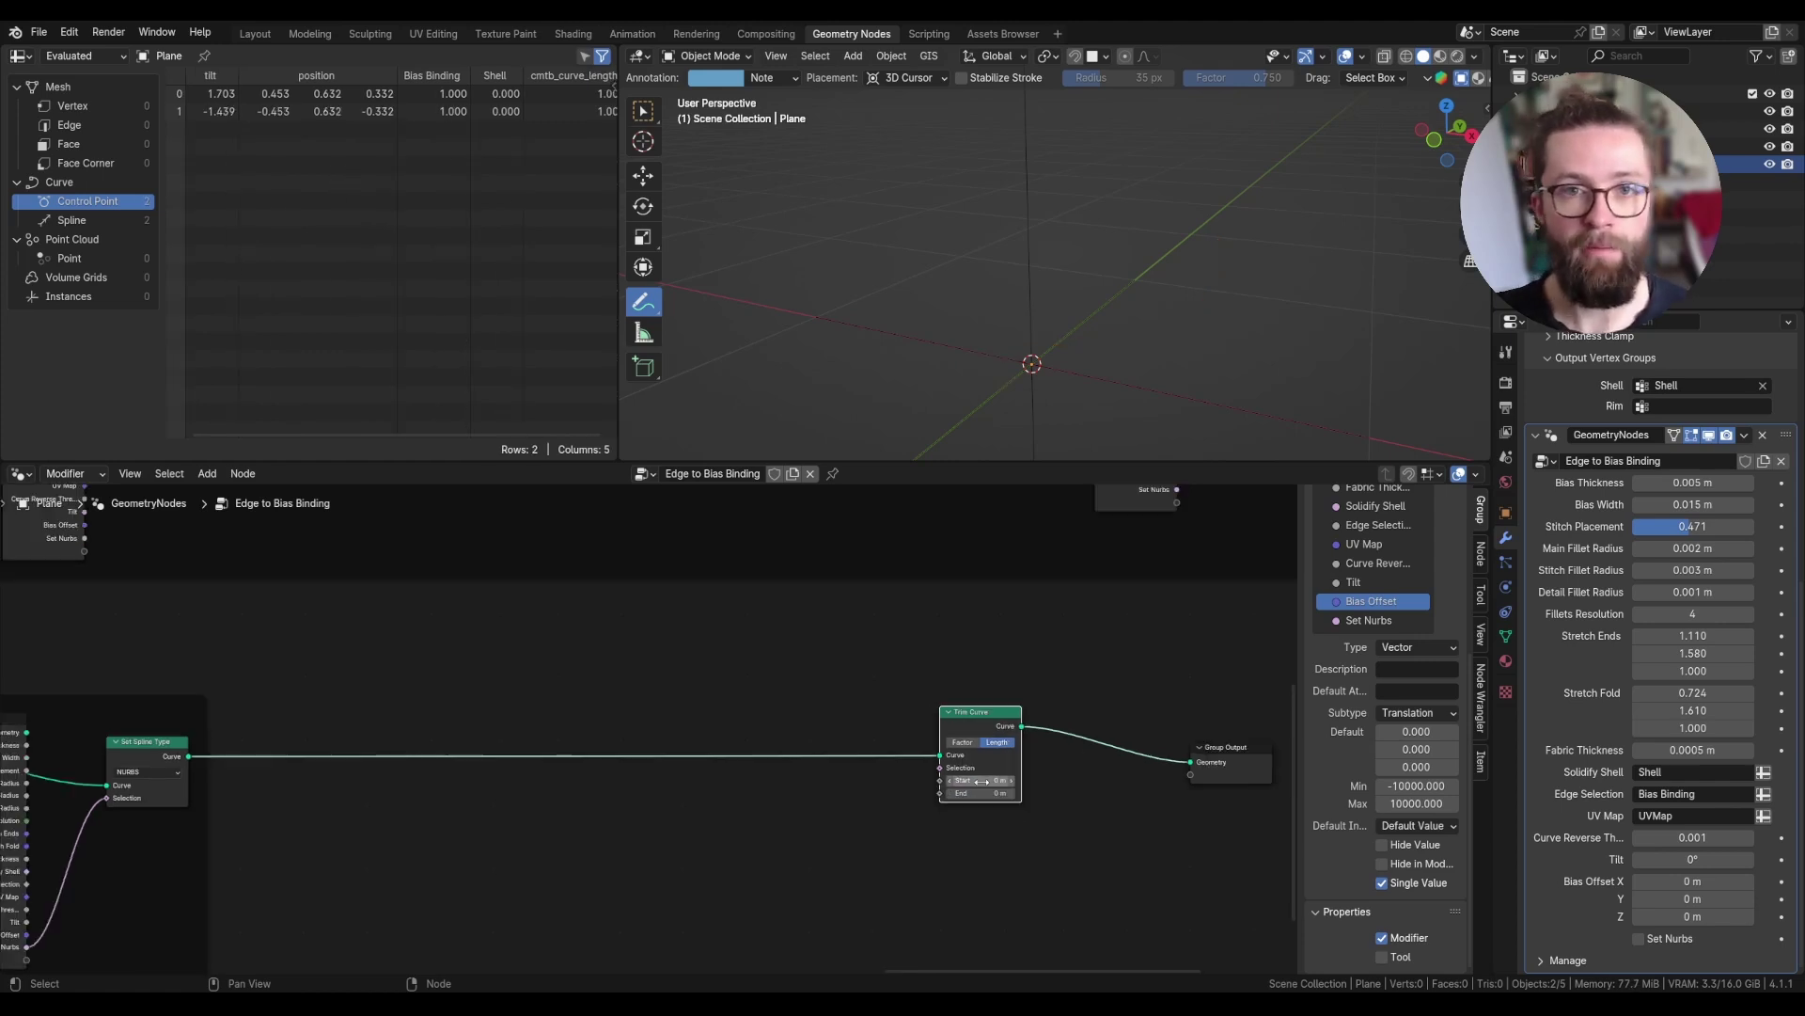
pyautogui.scroll(3, 981, 781)
pyautogui.hotkey('ctrl', 'z')
# - Add a Spline Length node below the main link and feed its Length into a new Divide math node
pyautogui.moveTo(251, 782); pyautogui.dragTo(594, 636, button='middle')
pyautogui.scroll(-2, 594, 635)
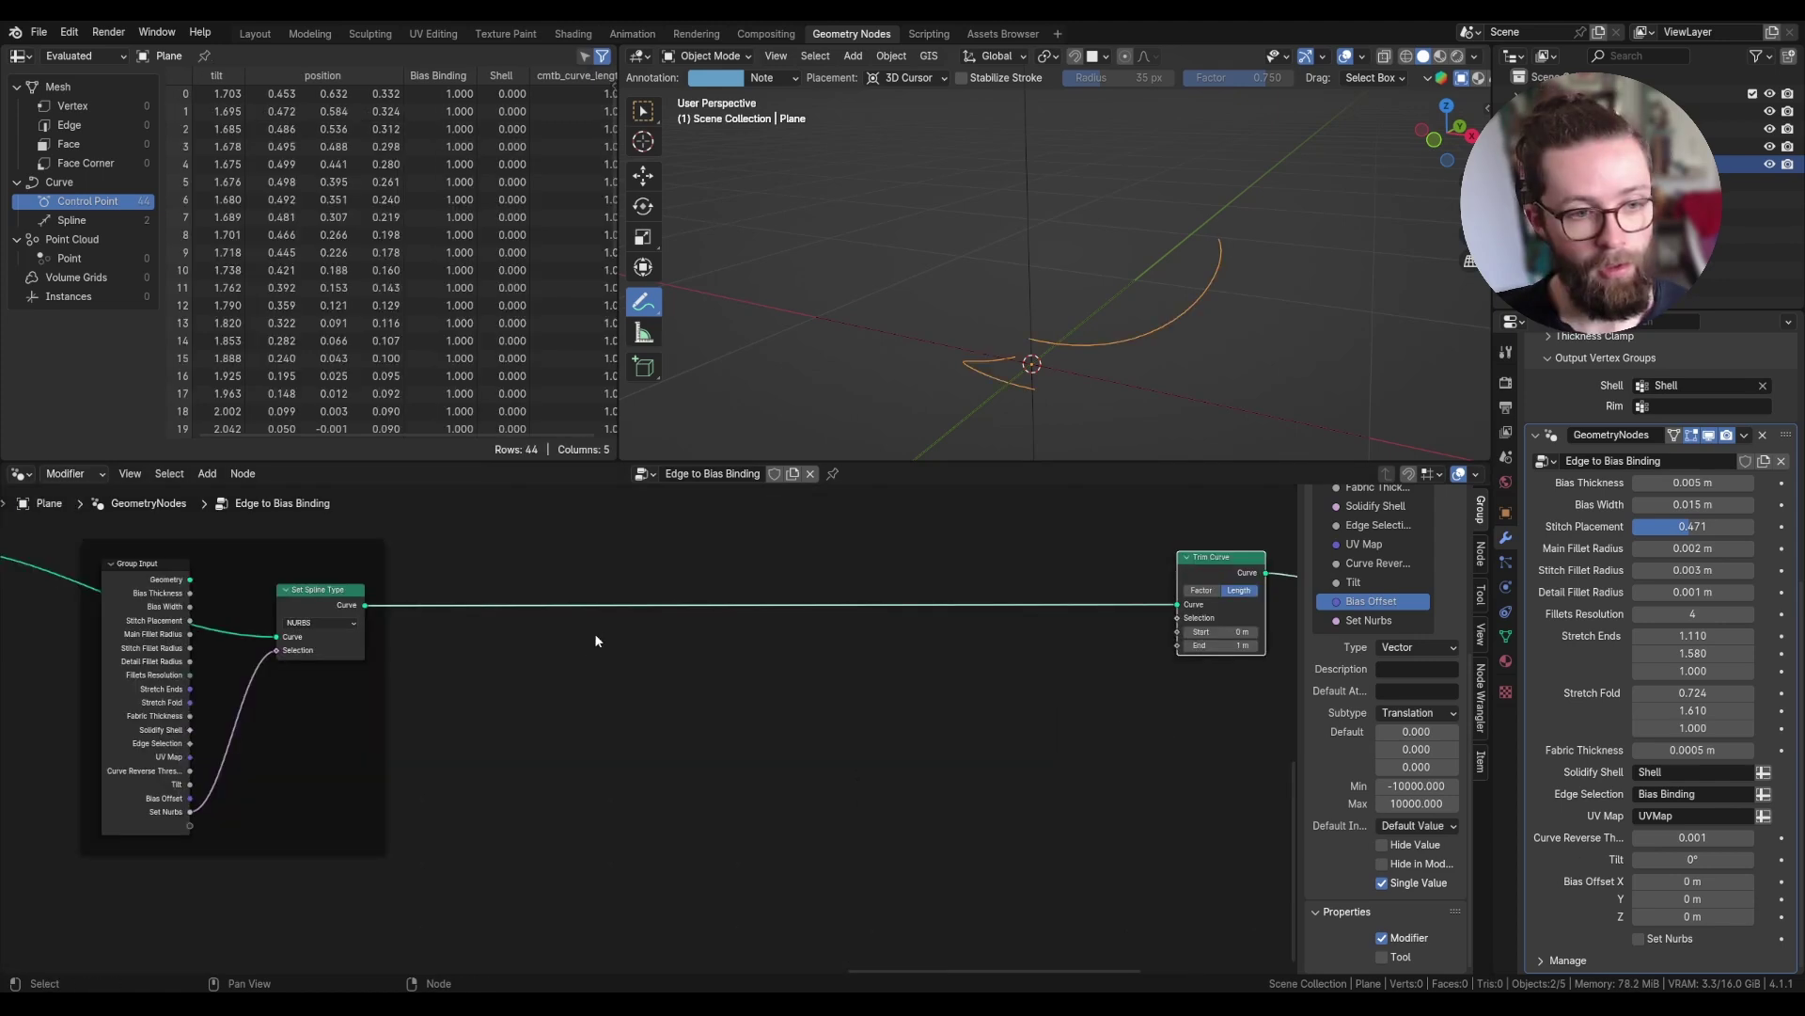
pyautogui.hotkey('shift', 'a')
pyautogui.click(558, 590)
pyautogui.write('splin')
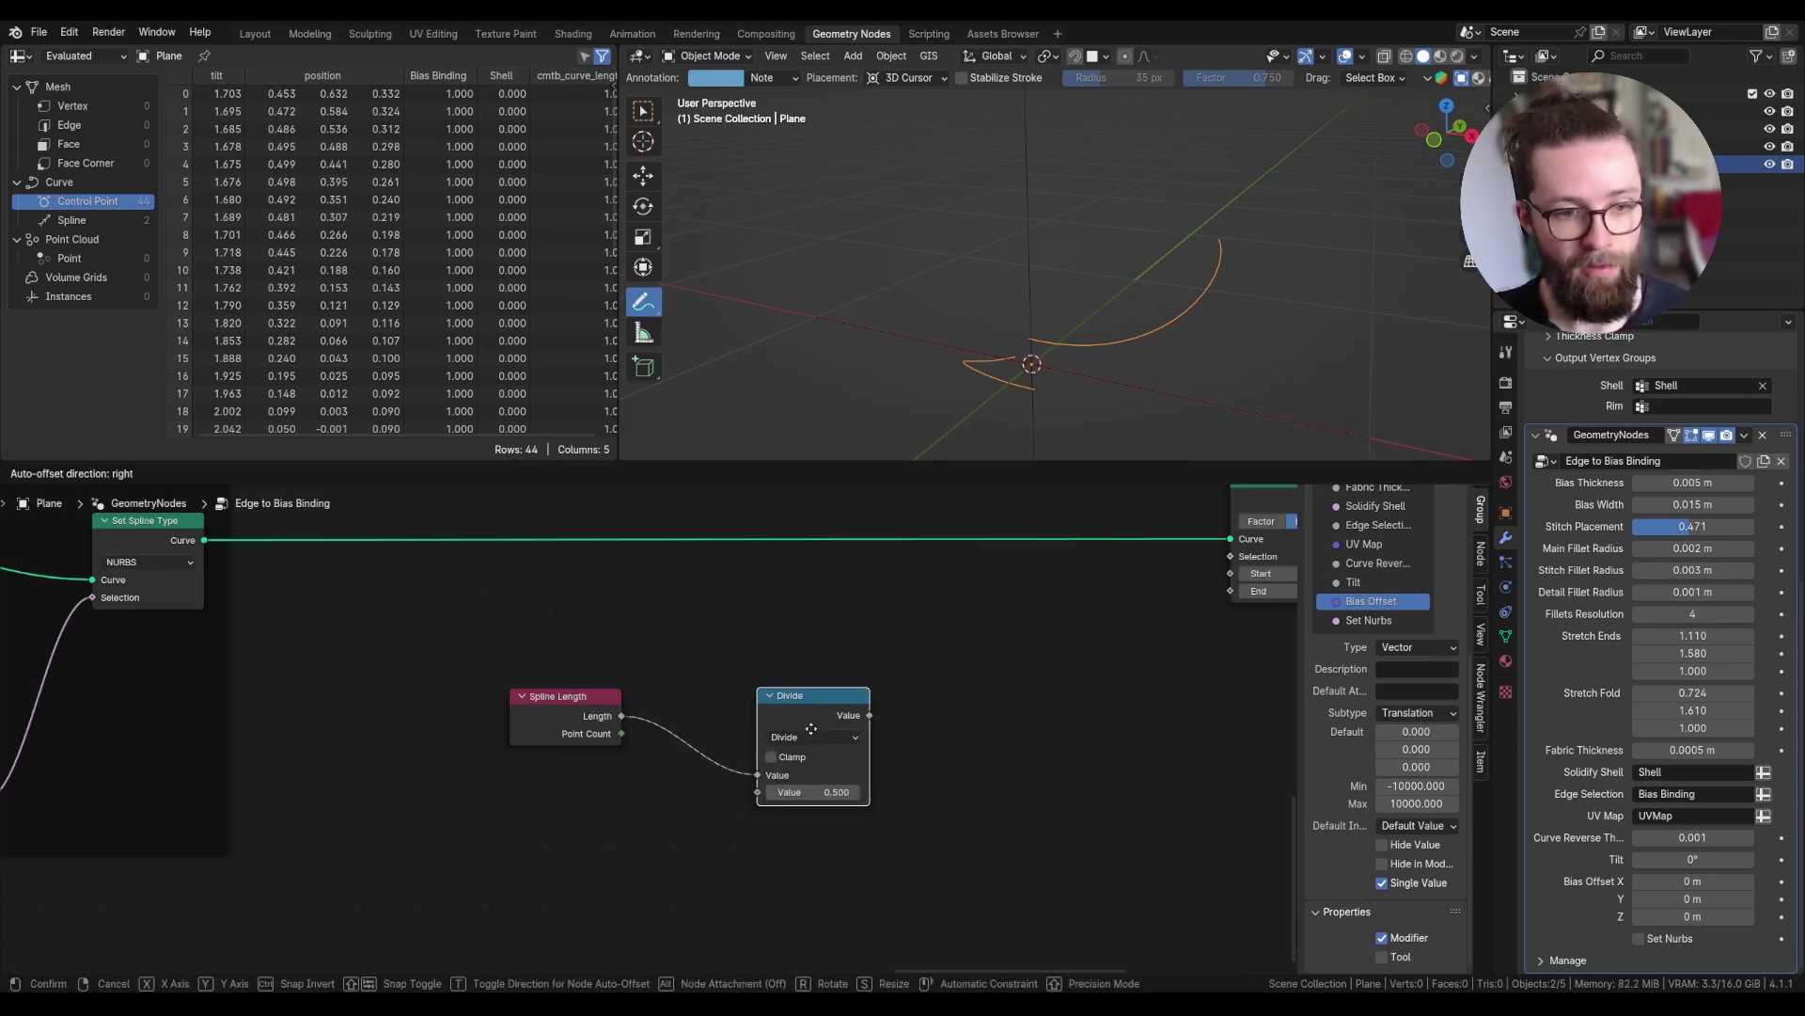
pyautogui.click(837, 702)
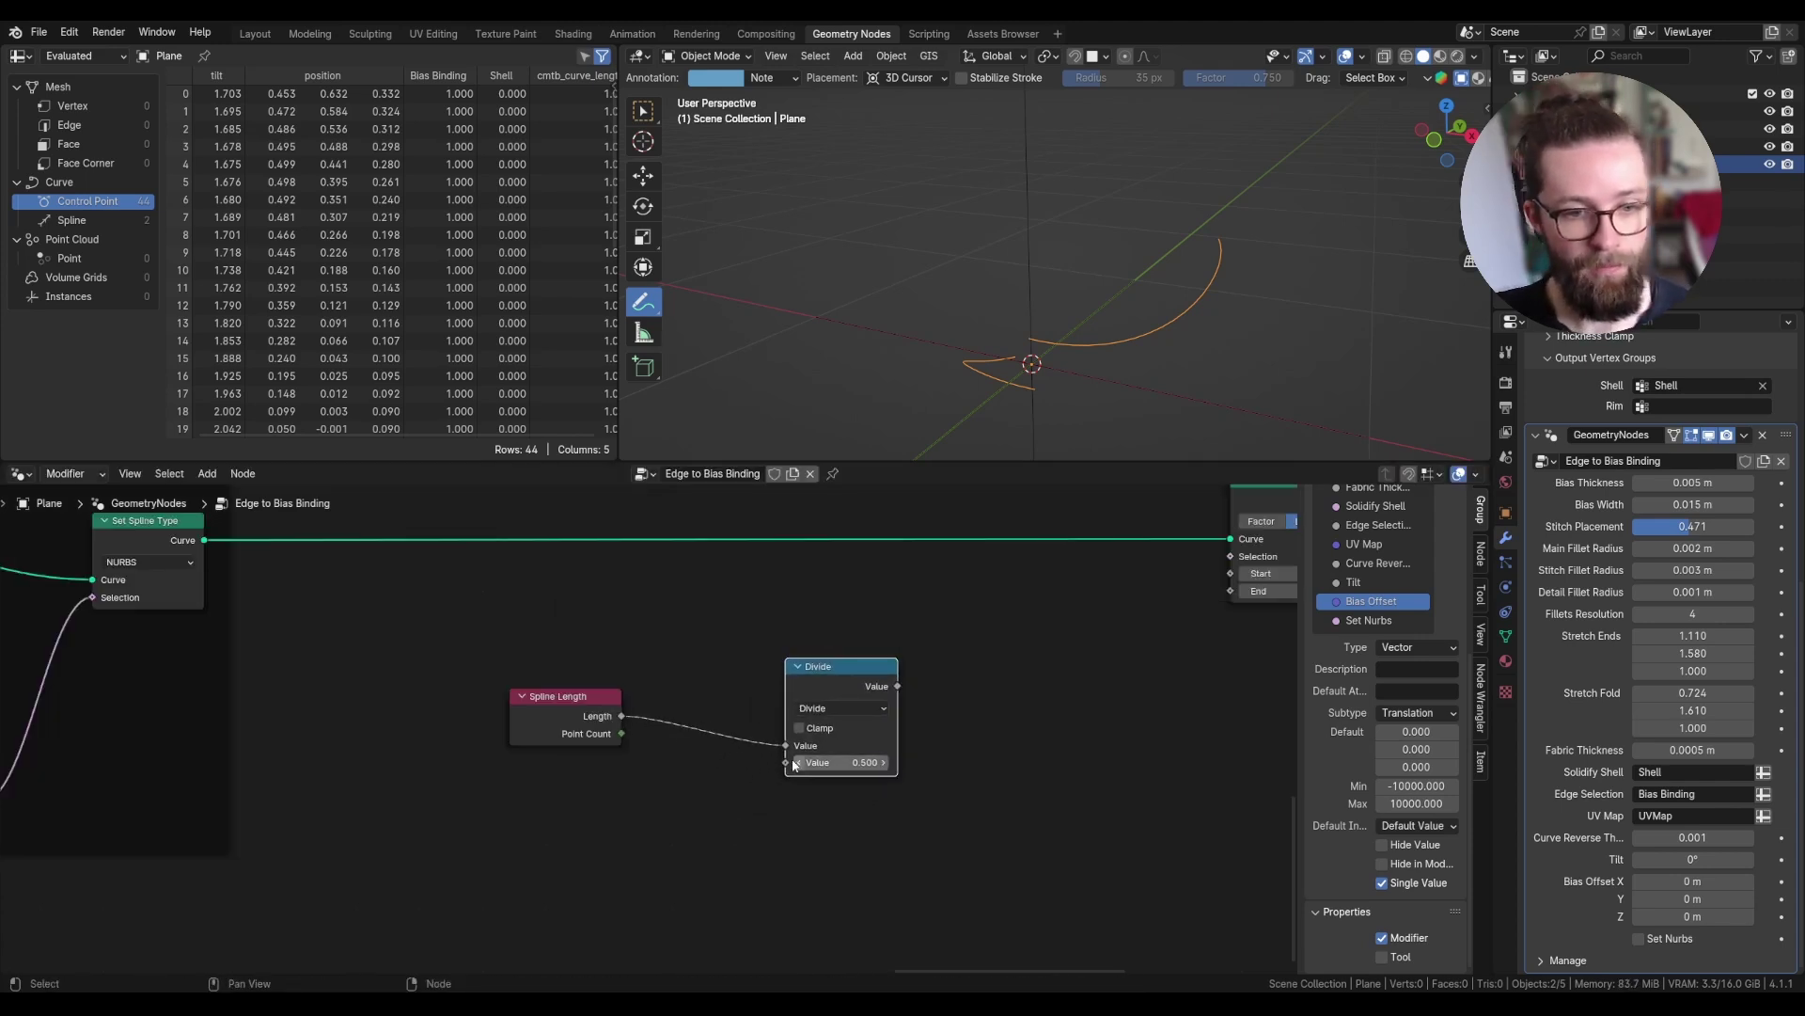
# - Connect a Named Attribute node reading cmtb_curve_length to the Divide node's second value
pyautogui.moveTo(786, 763); pyautogui.dragTo(669, 779)
pyautogui.write('attr')
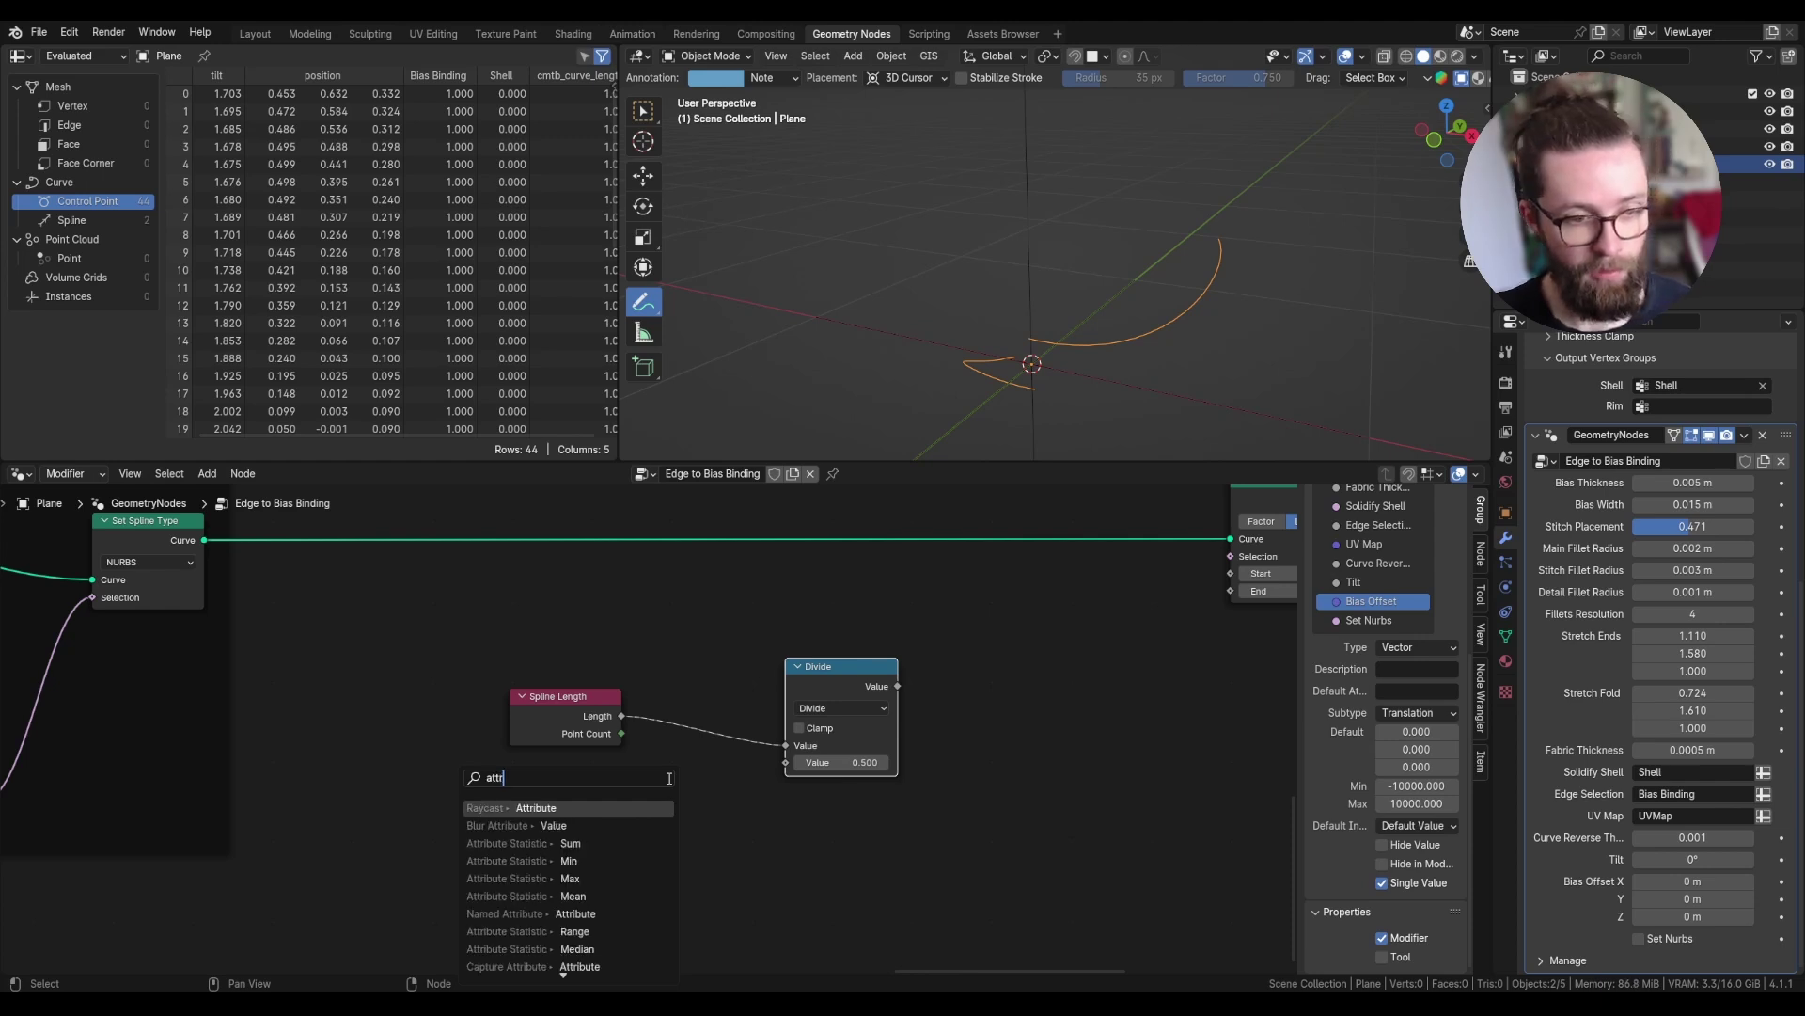
pyautogui.click(555, 913)
pyautogui.scroll(2, 591, 830)
pyautogui.click(599, 861)
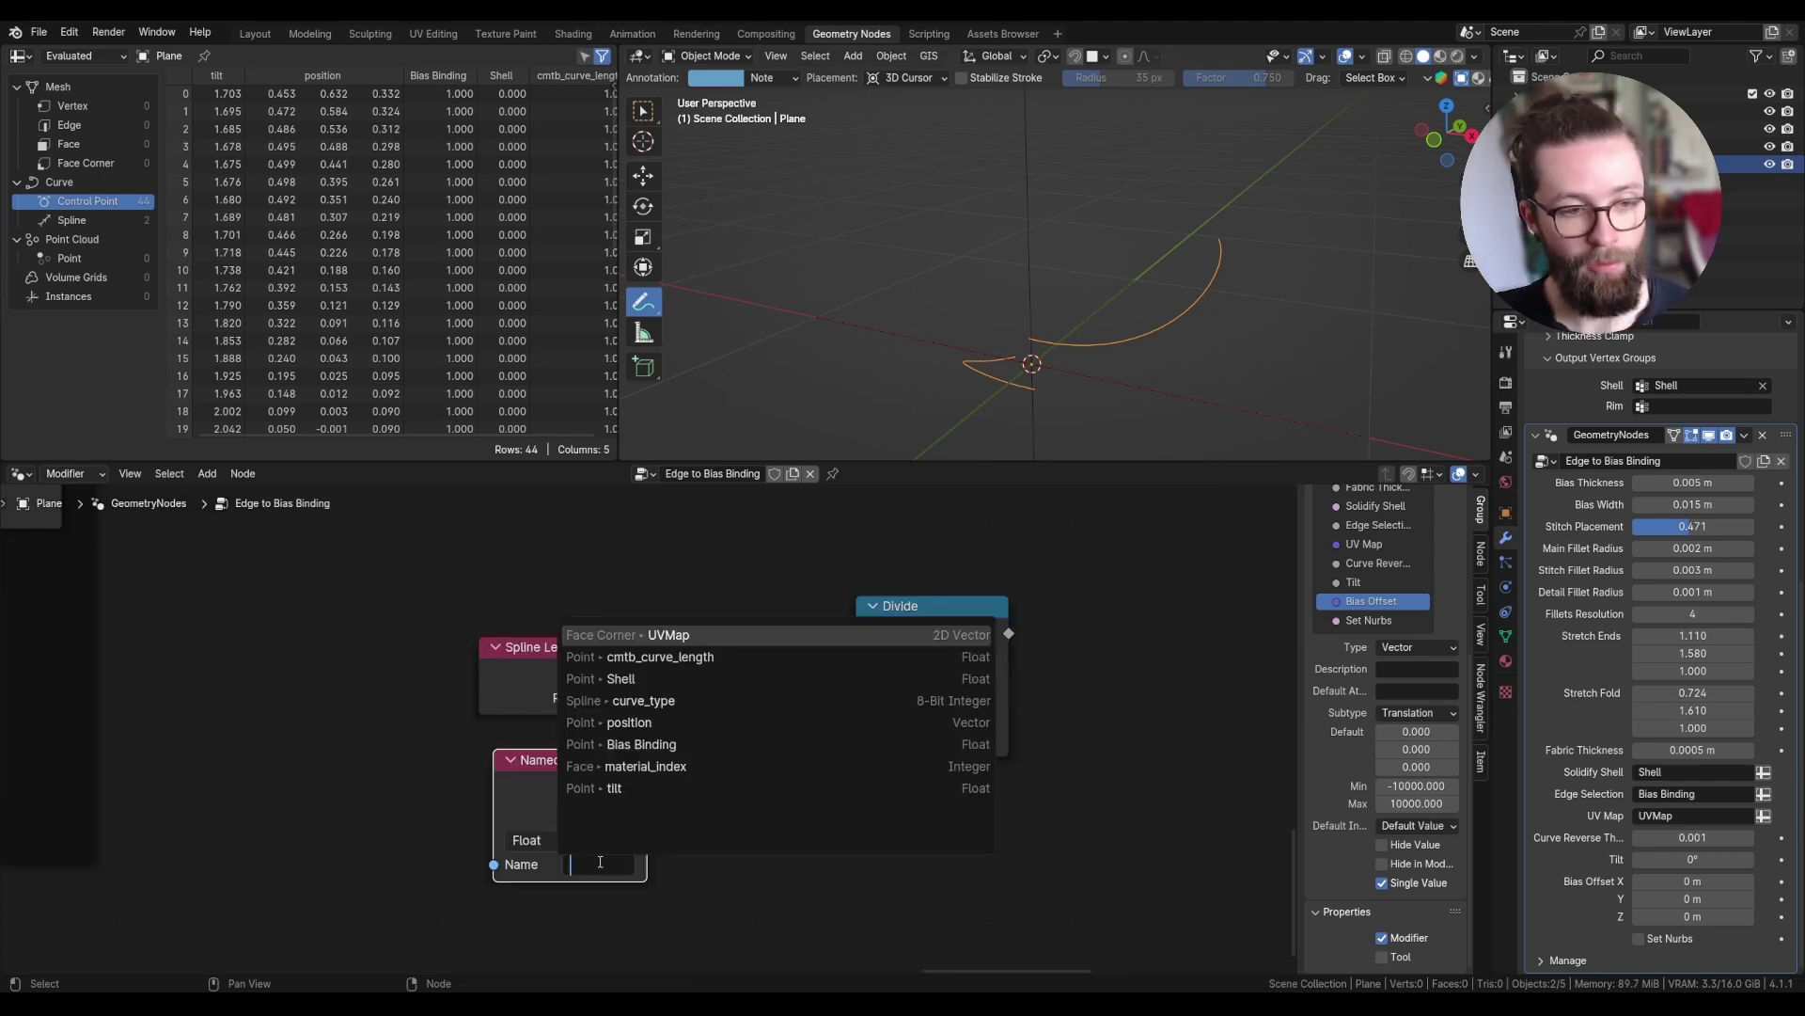
pyautogui.click(676, 657)
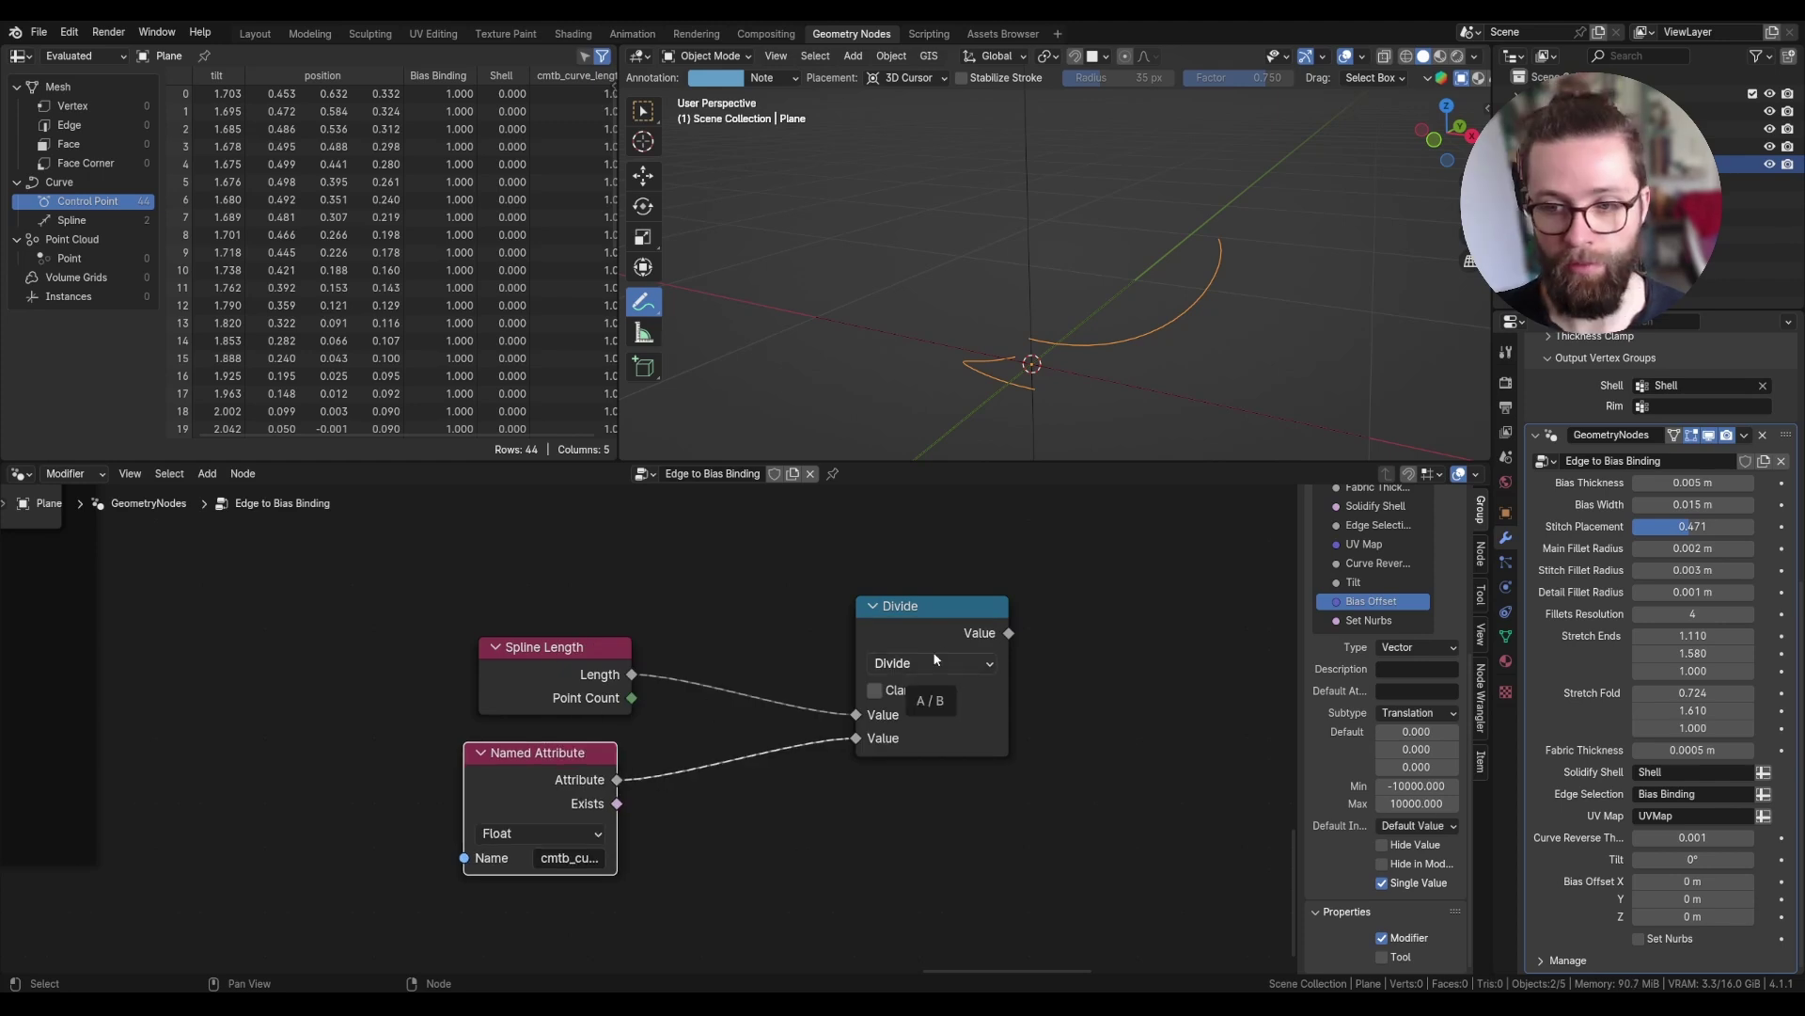
# - Feed the Divide result into a new Multiply math node
pyautogui.moveTo(937, 636); pyautogui.dragTo(805, 660, button='middle')
pyautogui.scroll(-1, 805, 660)
pyautogui.moveTo(822, 665); pyautogui.dragTo(877, 633)
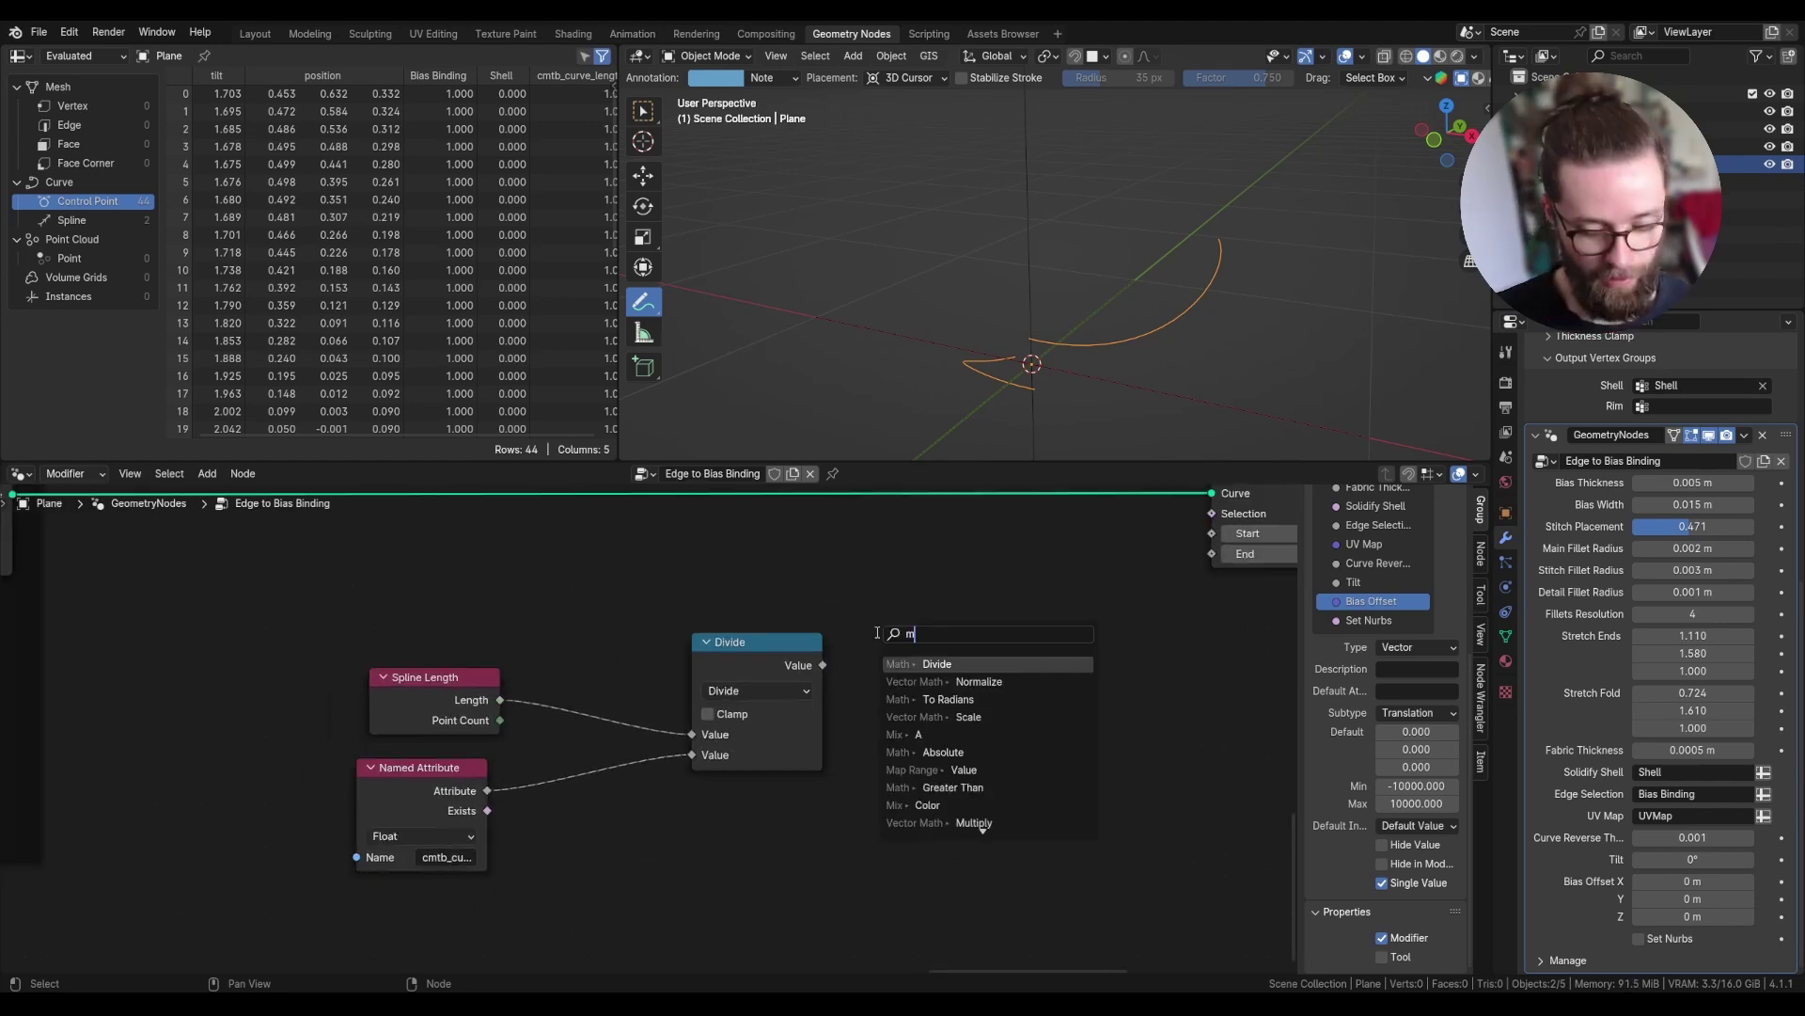
pyautogui.write('mul')
pyautogui.press('Return')
pyautogui.click(939, 651)
# - Expose the Multiply node's second value through a new Group Input node and link the Multiply result to Trim Curve's Start
pyautogui.scroll(-3, 987, 588)
pyautogui.hotkey('shift', 'a')
pyautogui.write('group')
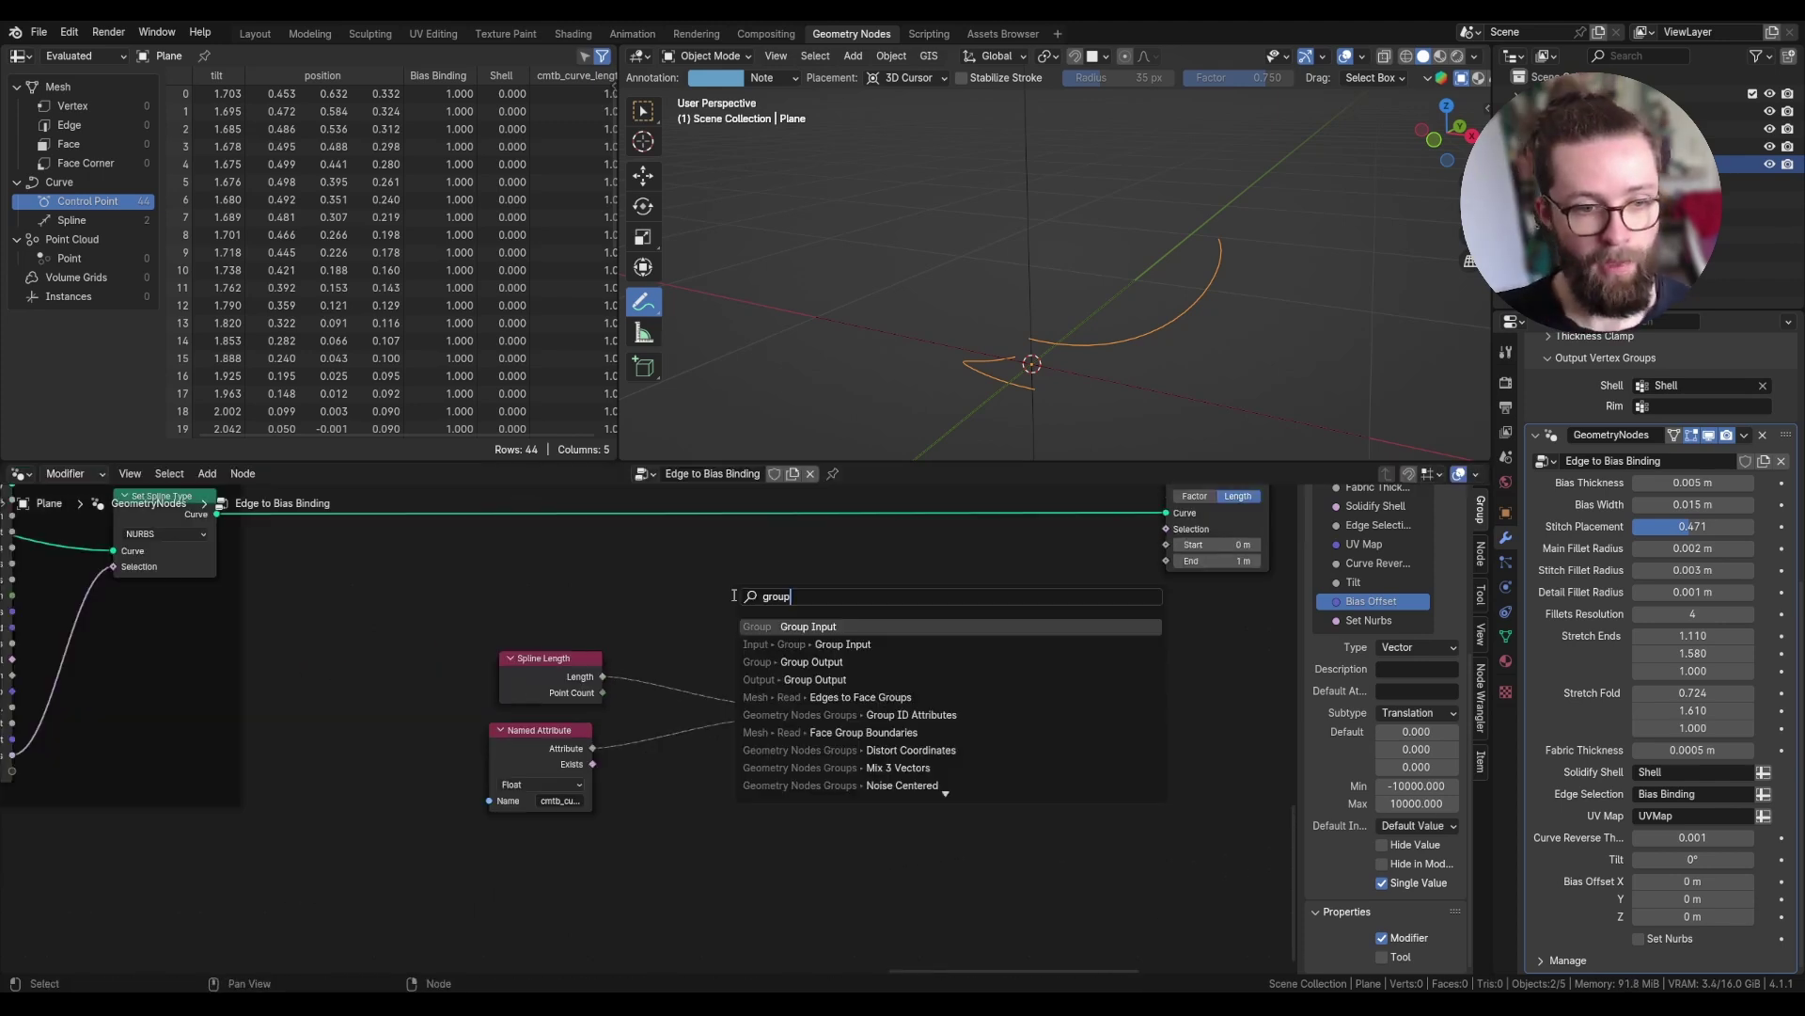
pyautogui.press('Return')
pyautogui.click(374, 637)
pyautogui.moveTo(455, 942); pyautogui.dragTo(924, 696)
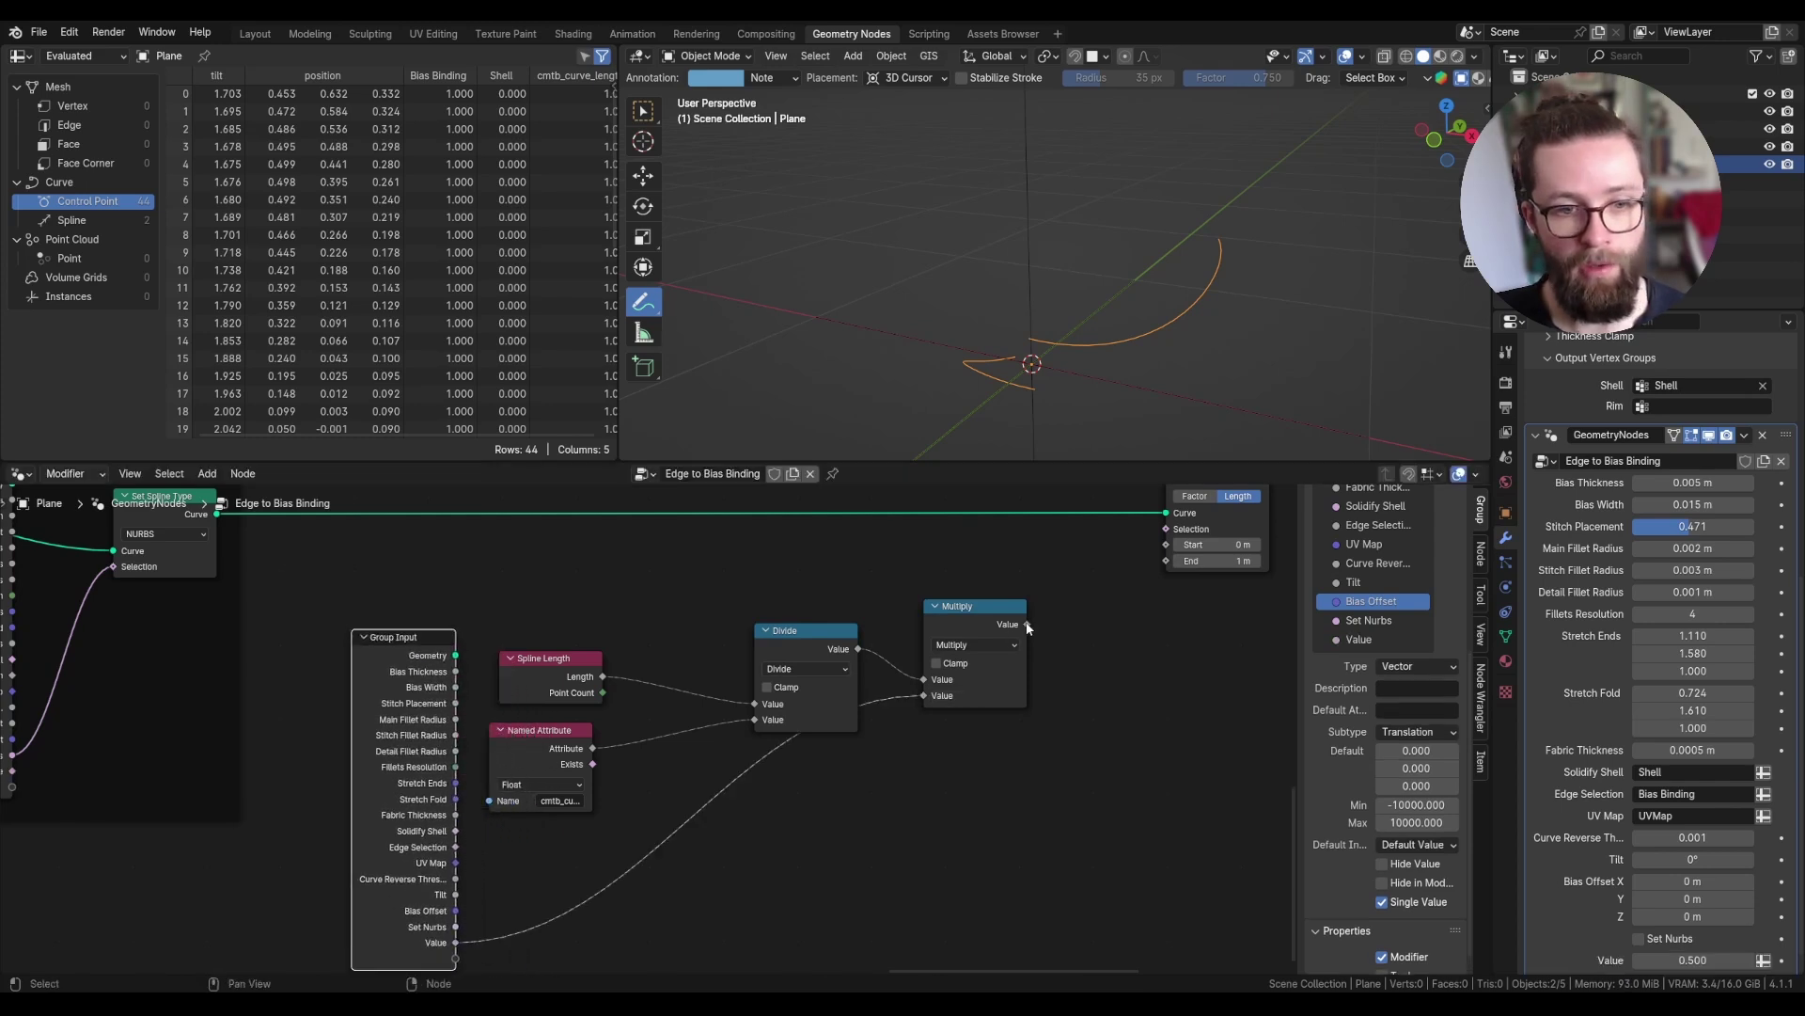
pyautogui.moveTo(1027, 624); pyautogui.dragTo(1166, 544)
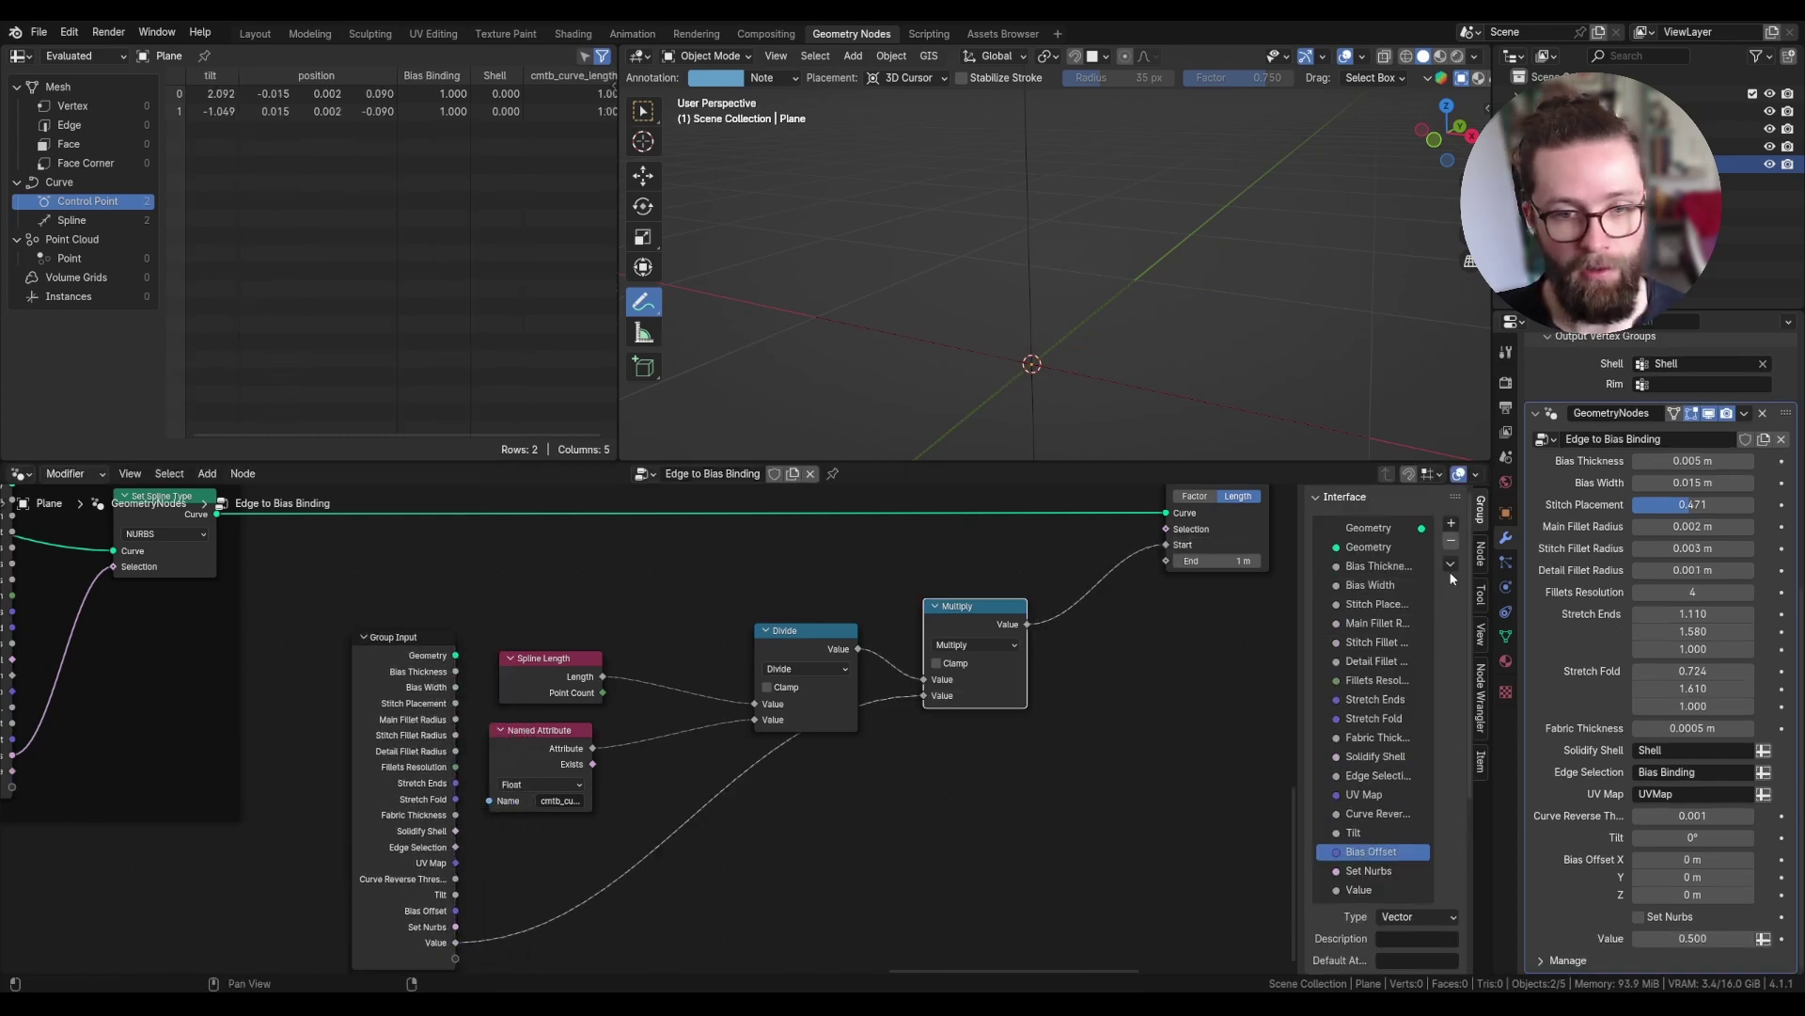
# - Rename the new Value group input to Trim Start
pyautogui.scroll(3, 1448, 572)
pyautogui.click(1361, 784)
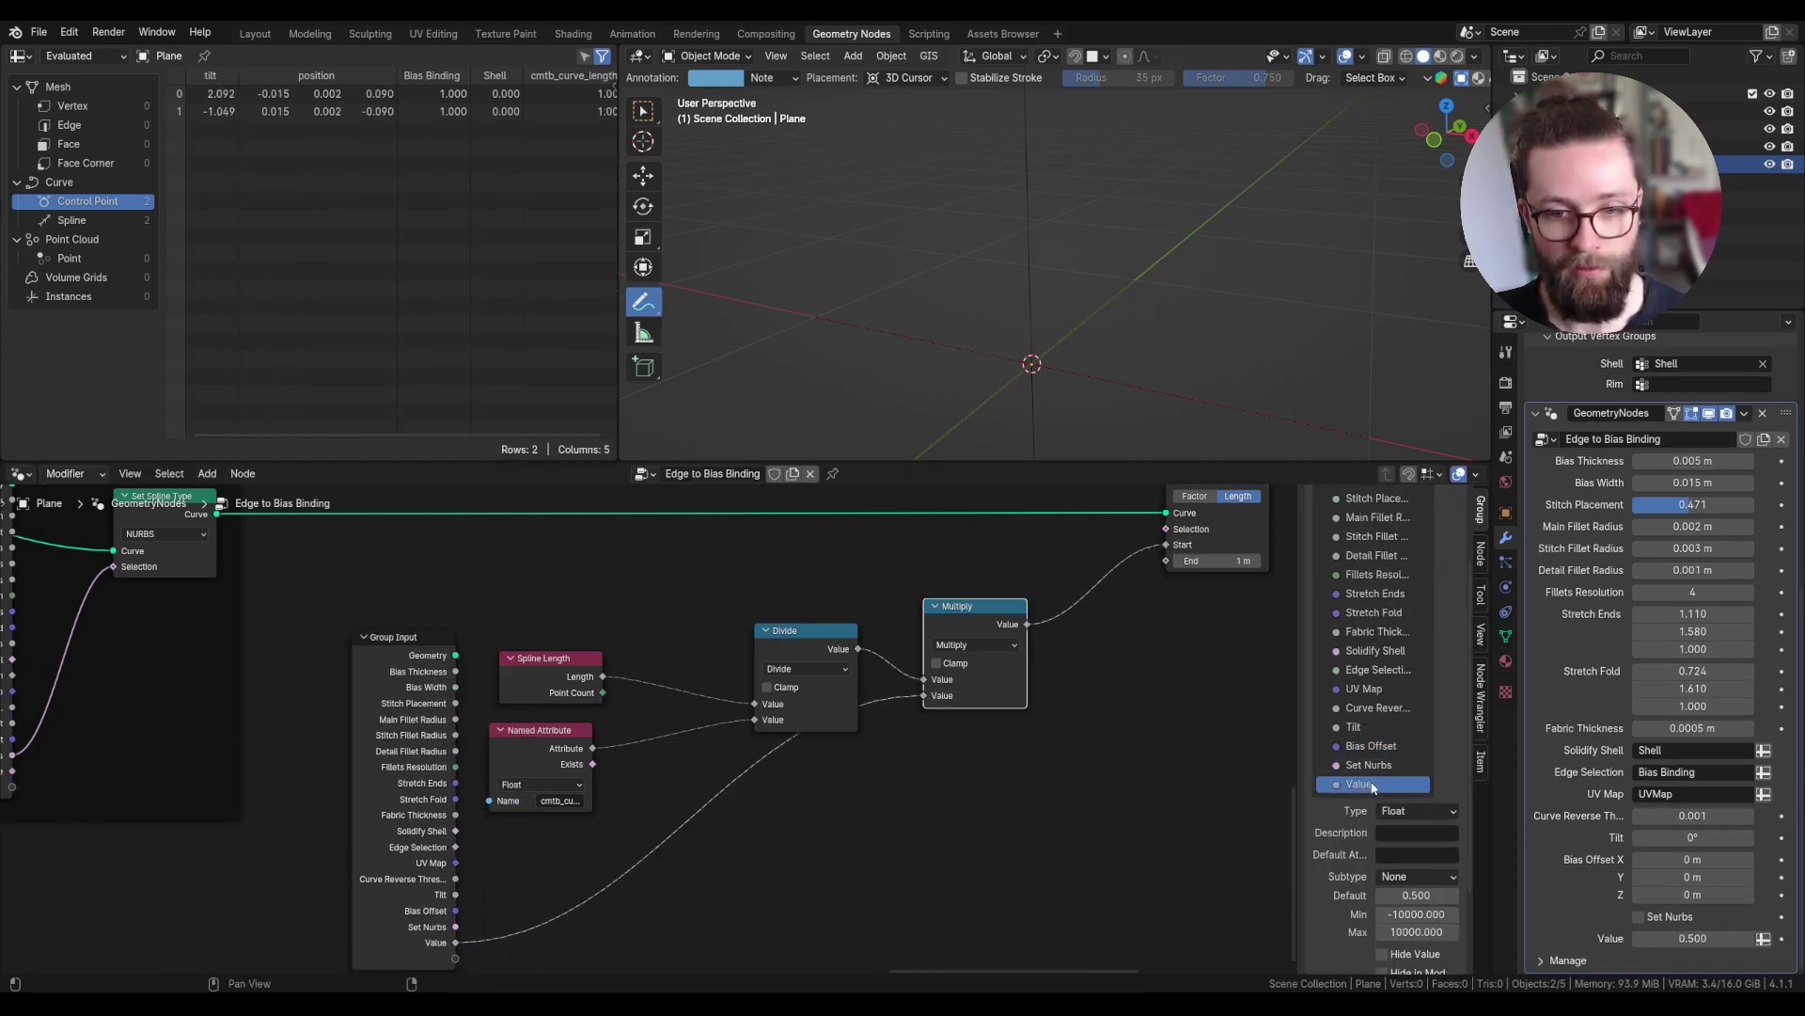
pyautogui.scroll(-1, 1384, 786)
pyautogui.doubleClick(1366, 749)
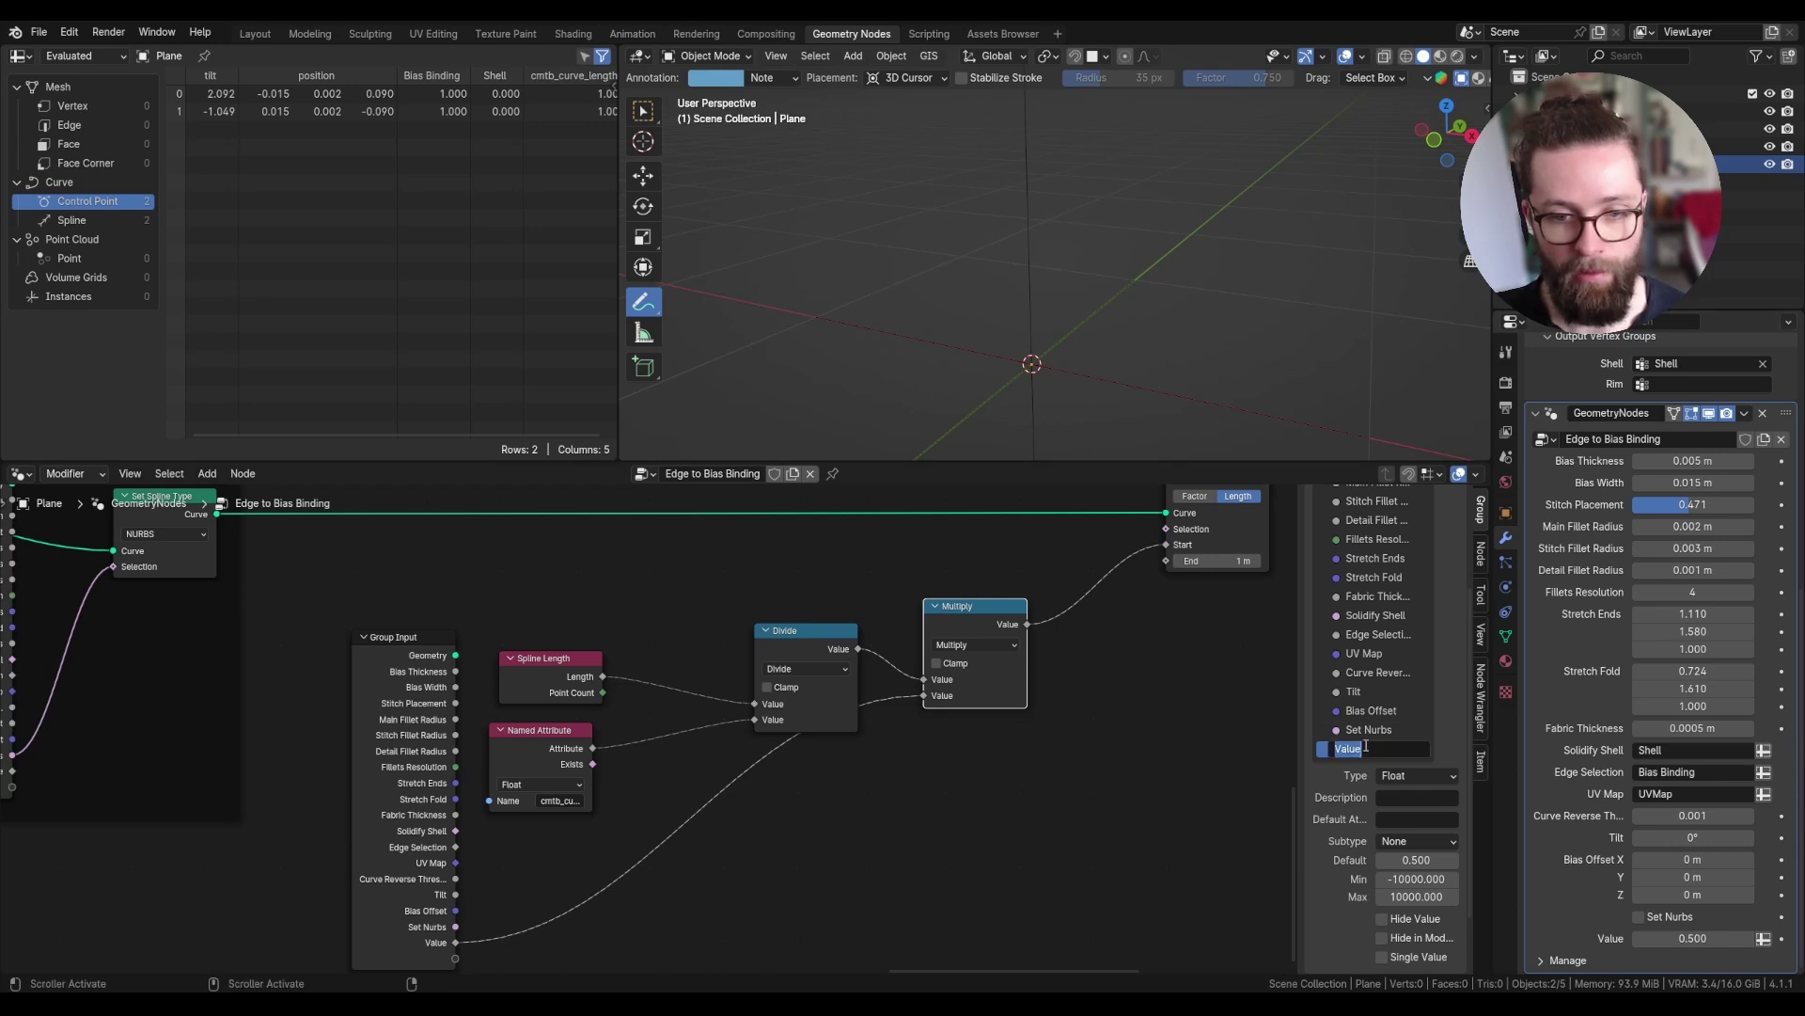
pyautogui.write('Trim S')
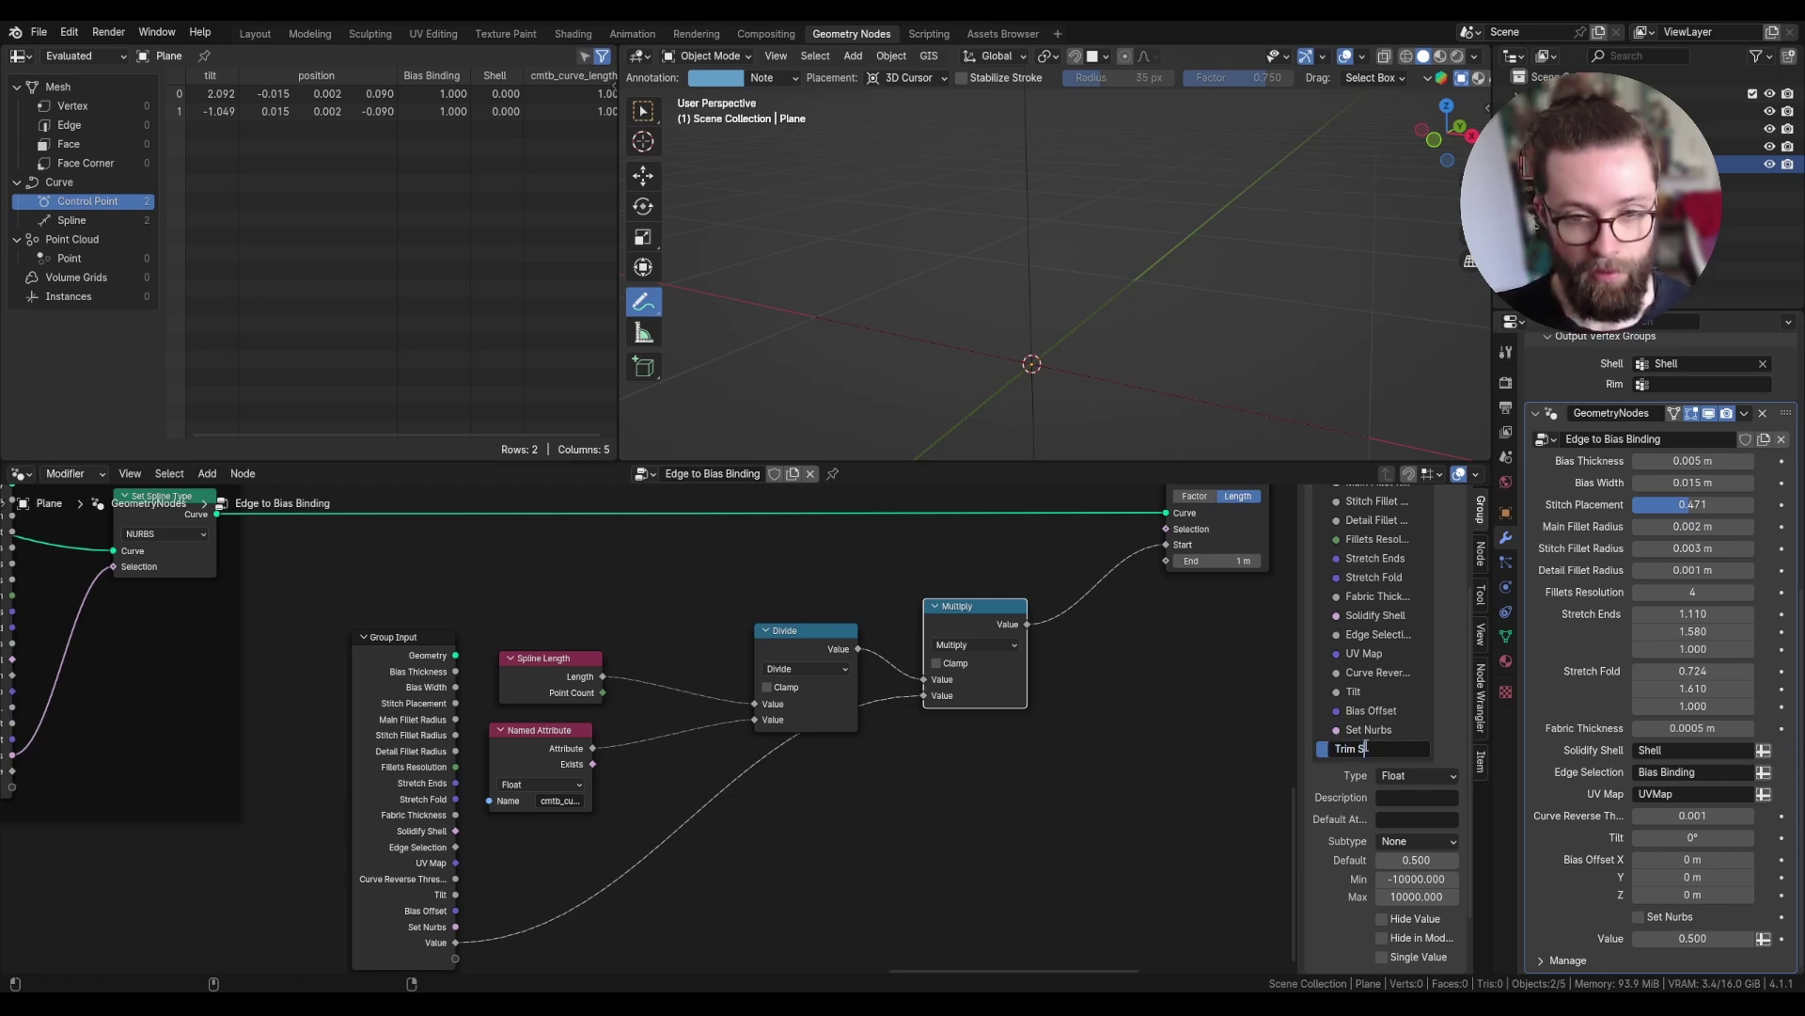
pyautogui.write('tart')
# - Set the Trim Start input's subtype to Distance and its default to 0, and enable Single Value
pyautogui.click(1417, 841)
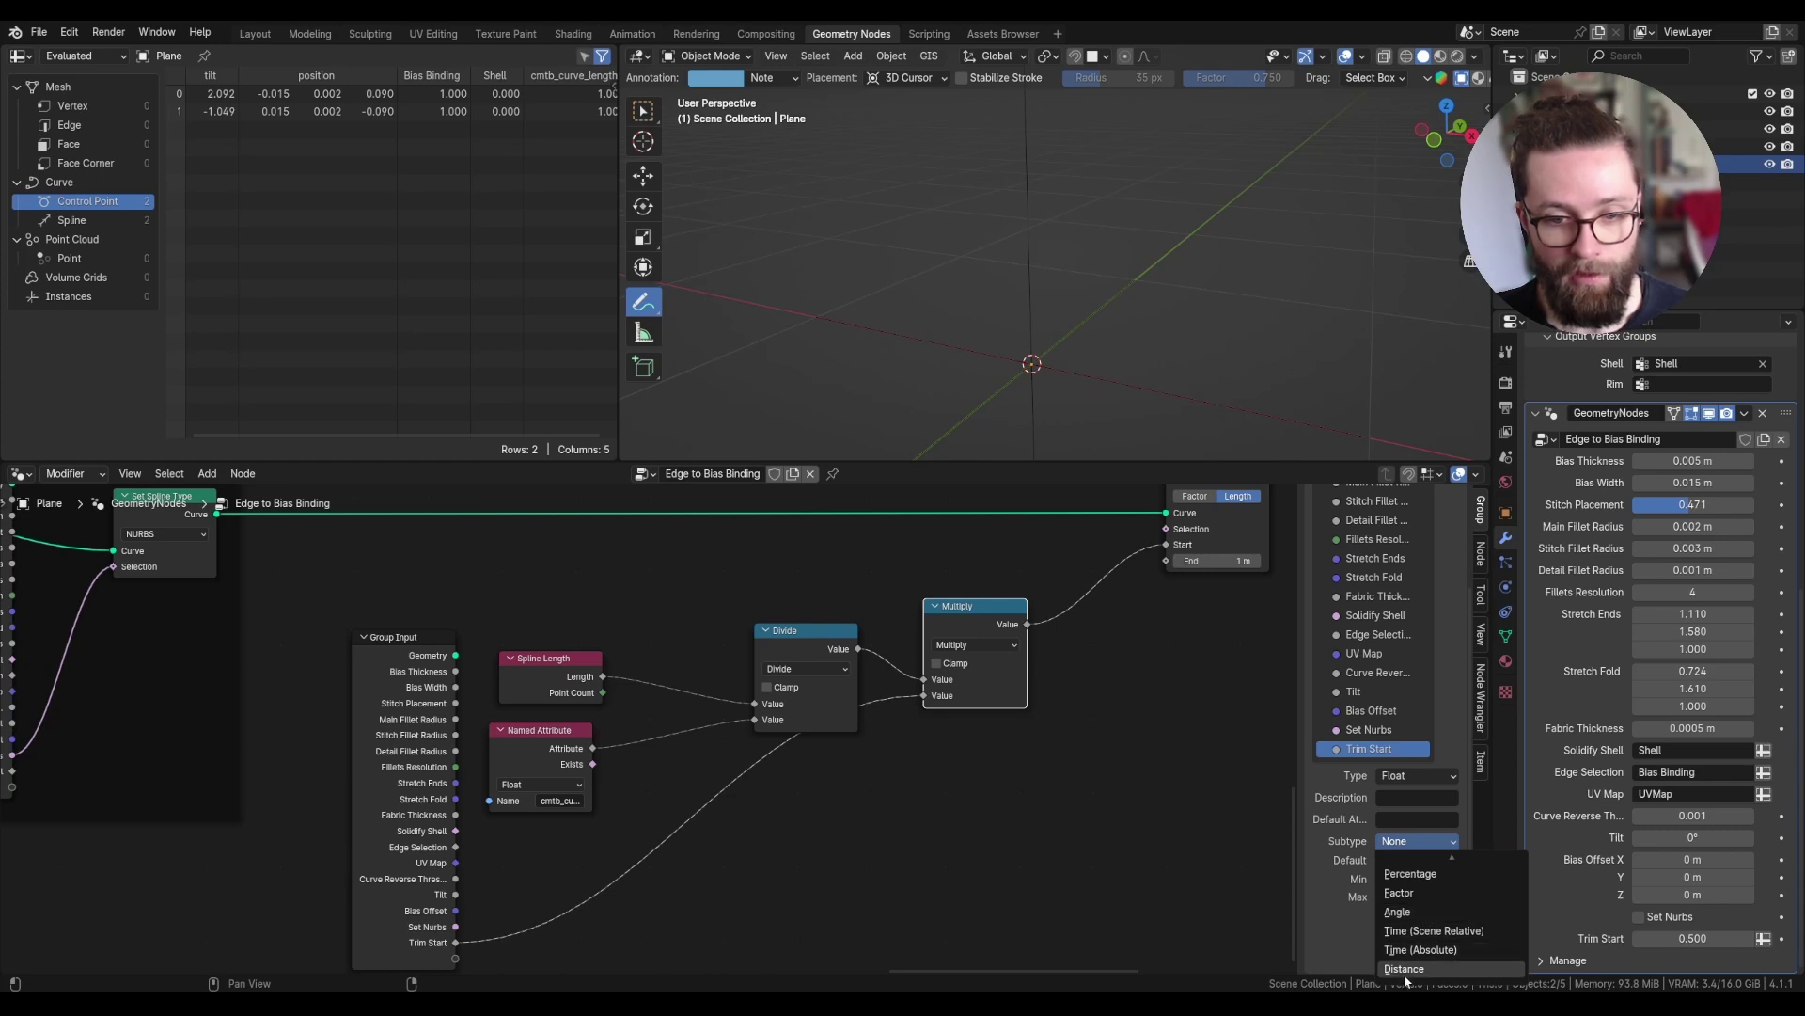
pyautogui.click(1405, 969)
pyautogui.click(1409, 860)
pyautogui.write('0')
pyautogui.press('Return')
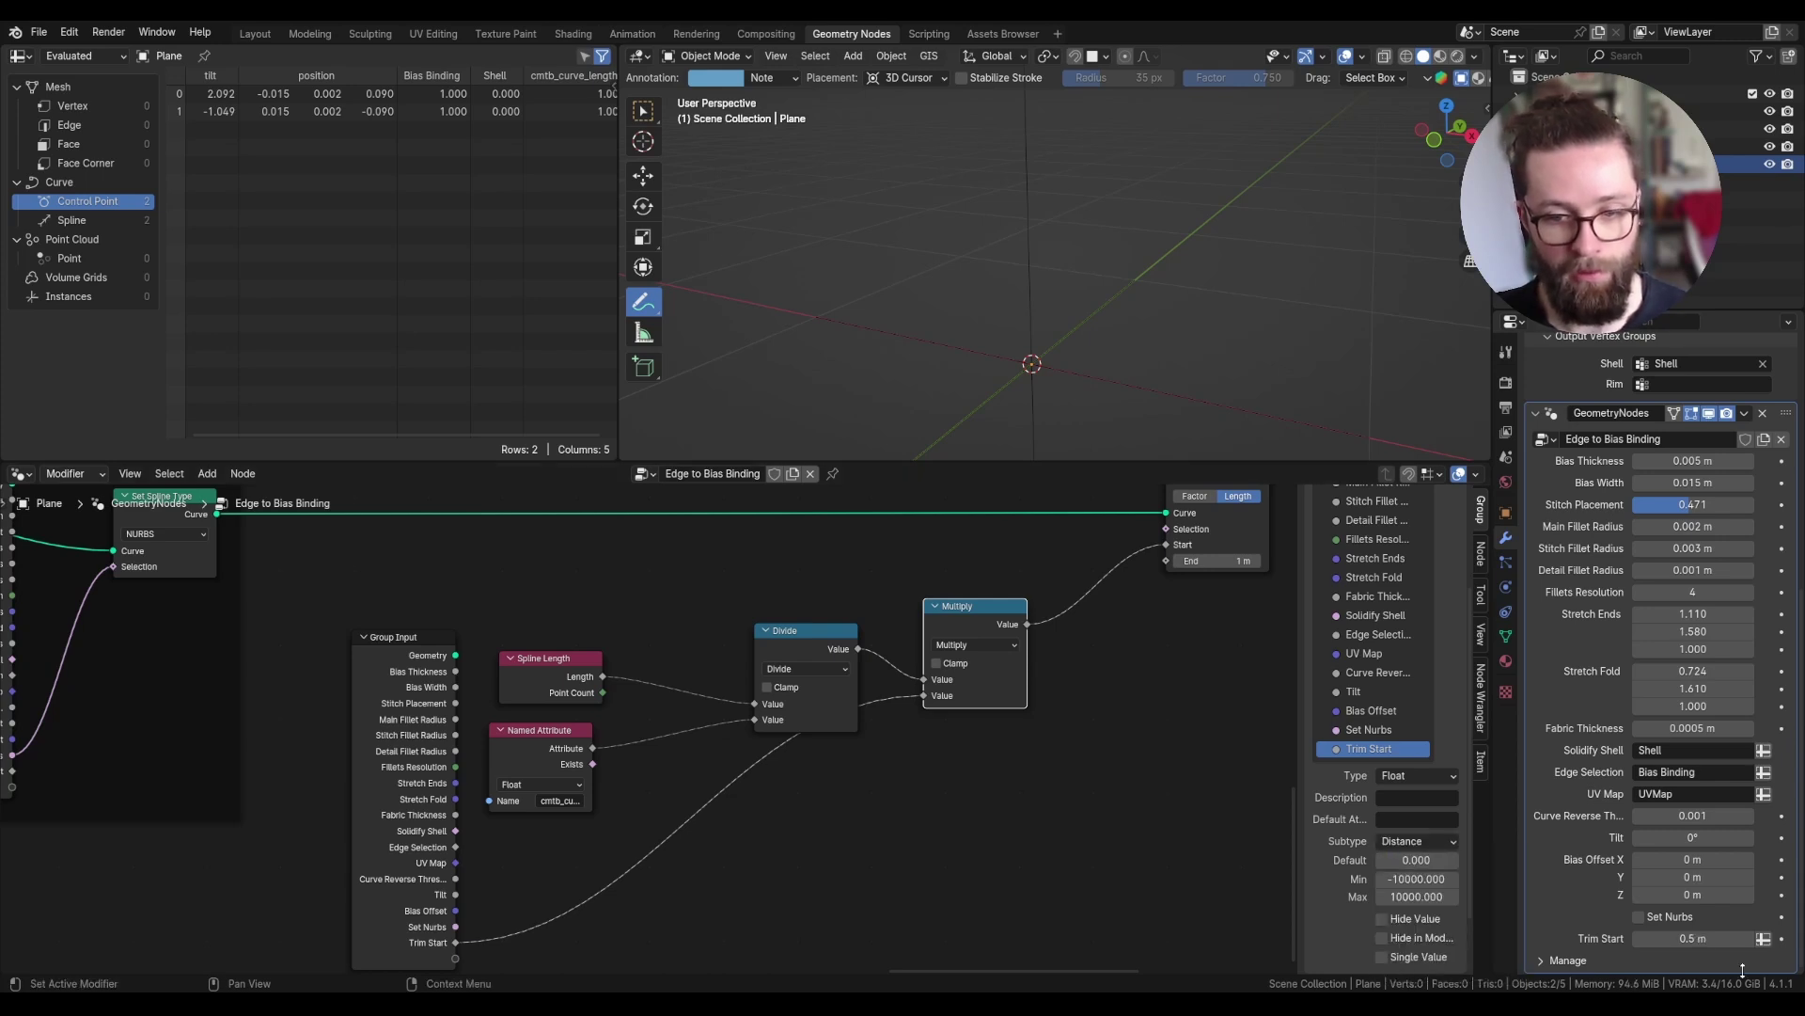
pyautogui.click(1381, 957)
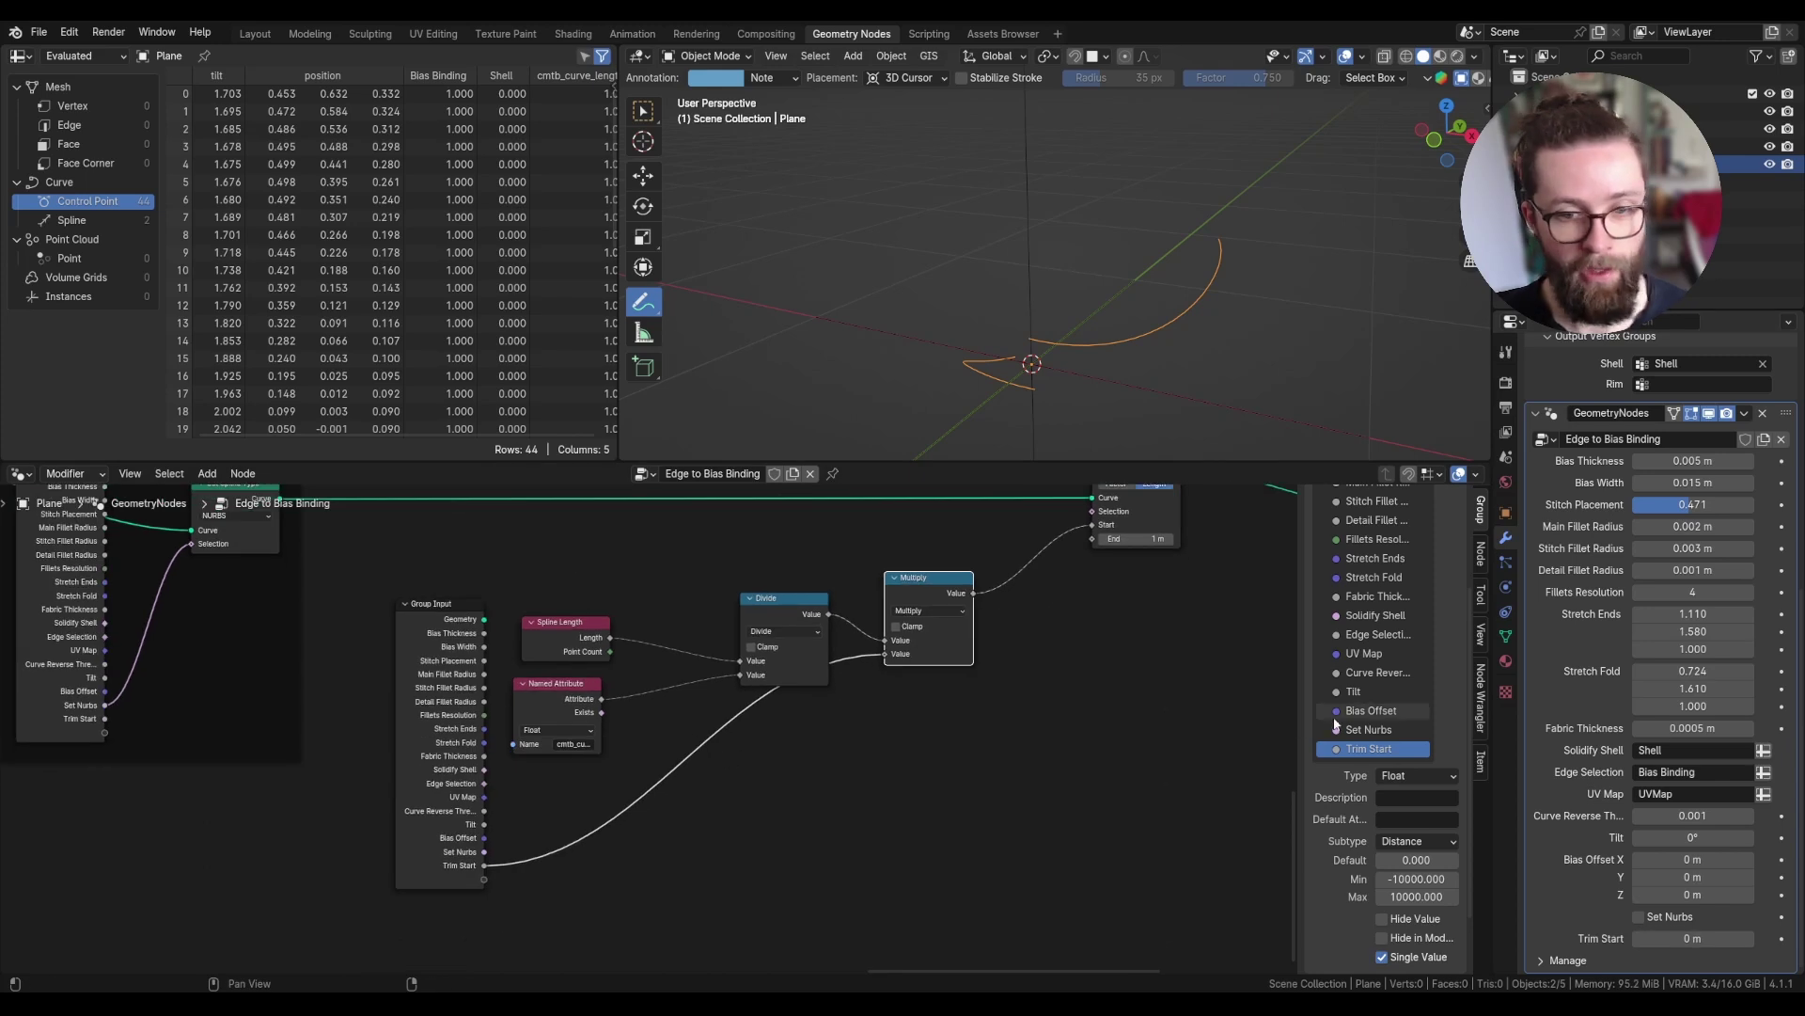
pyautogui.scroll(3, 1425, 649)
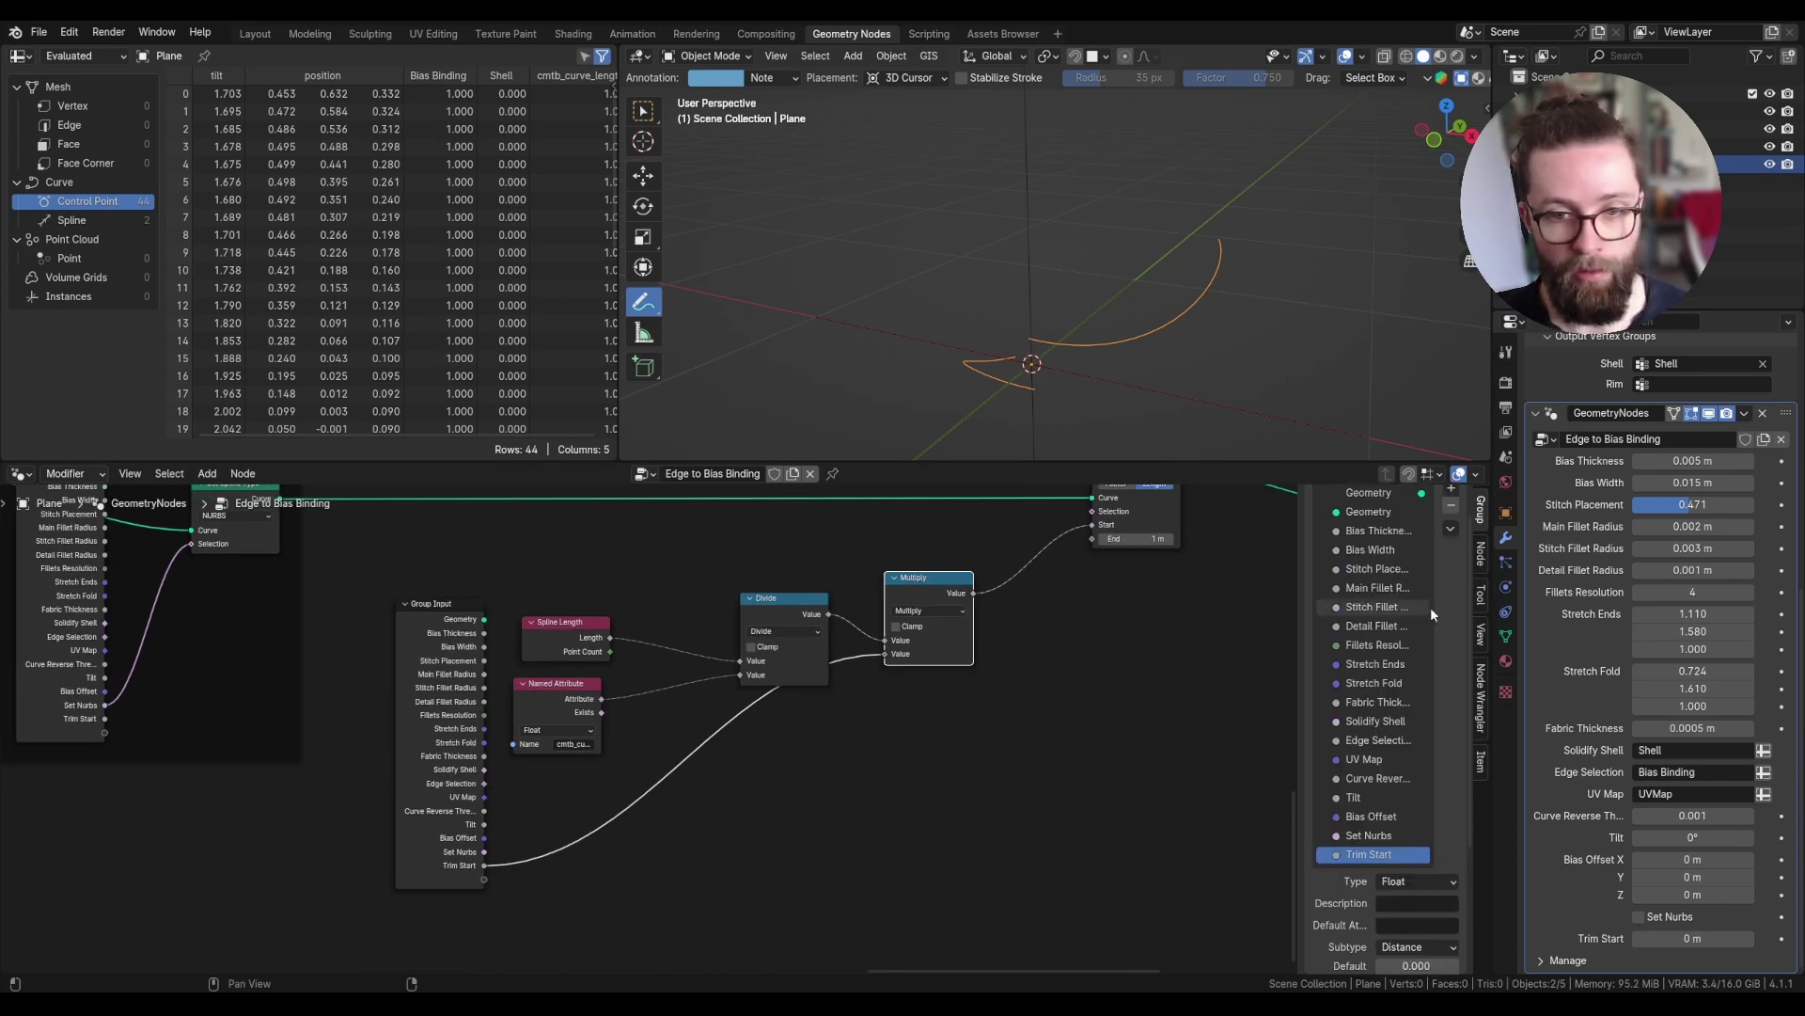
# - Duplicate the Trim Start group input and rename the copy Trim End
pyautogui.click(1451, 530)
pyautogui.click(1458, 547)
pyautogui.doubleClick(1384, 732)
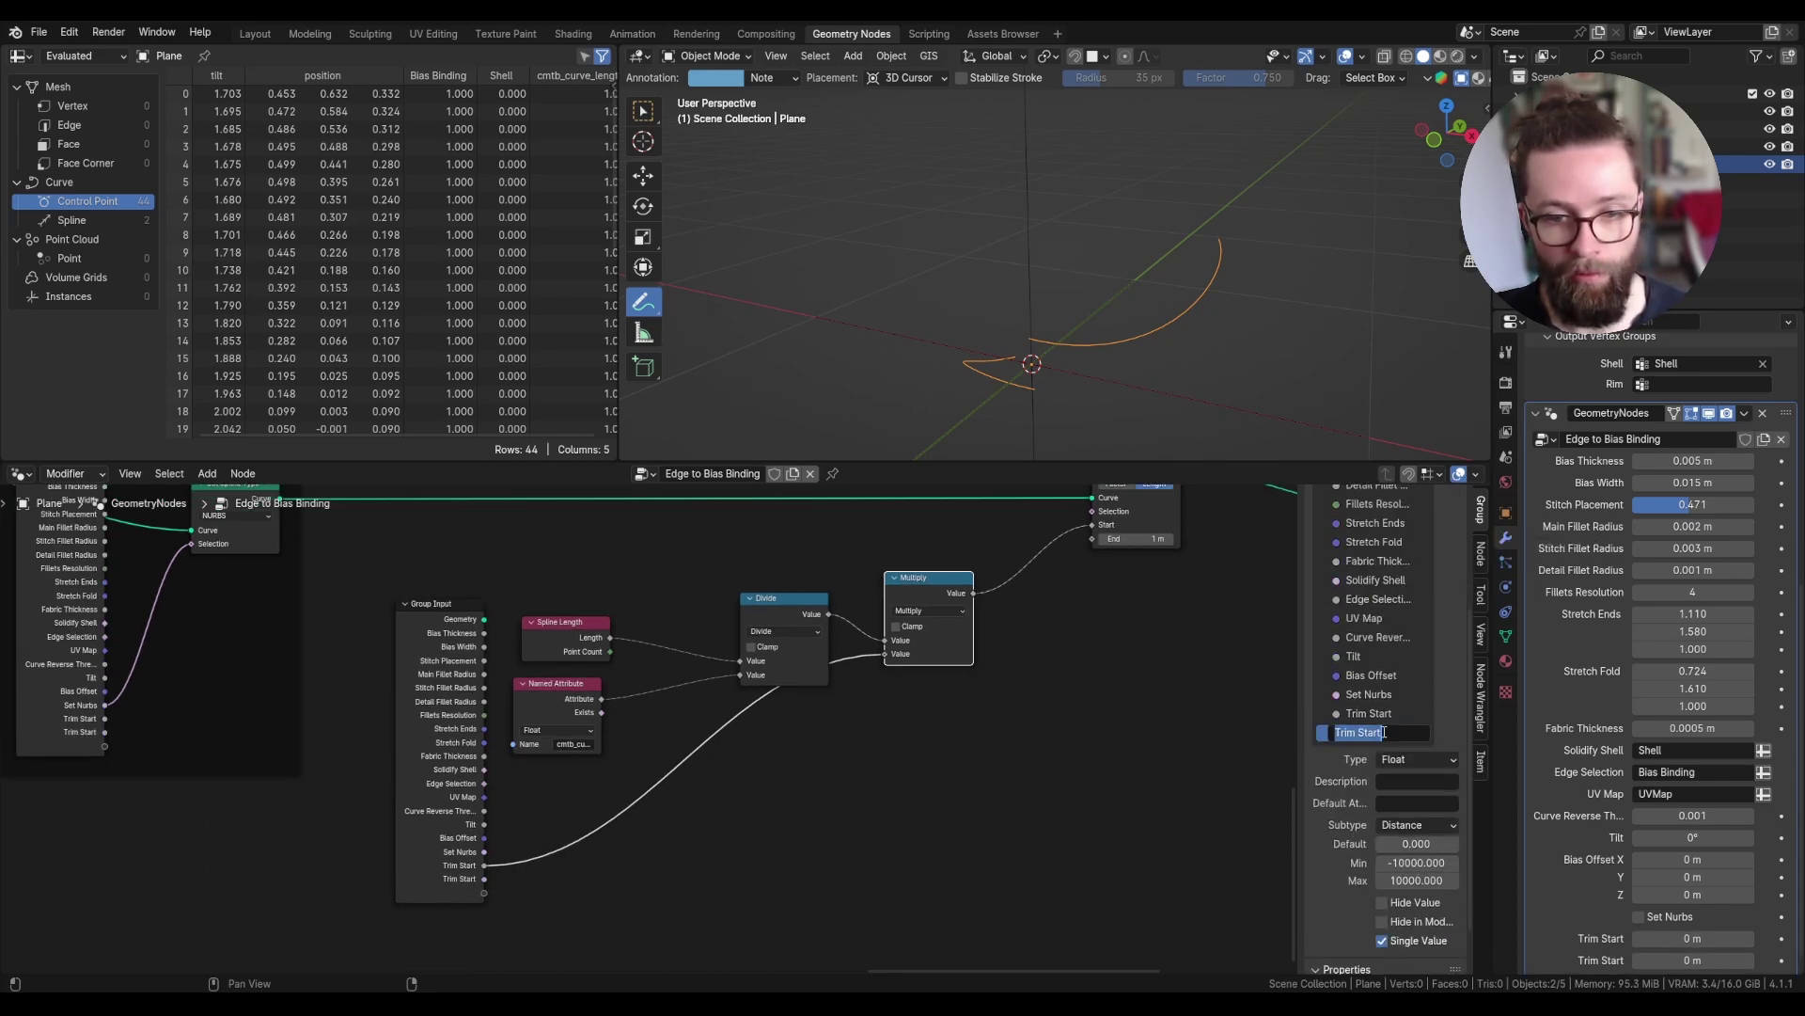
pyautogui.write('Trim End')
pyautogui.press('Return')
# - Duplicate the Multiply node with its links, feed Trim End into its second value, and place it below the original
pyautogui.hotkey('ctrl', 'shift', 'd')
pyautogui.click(945, 754)
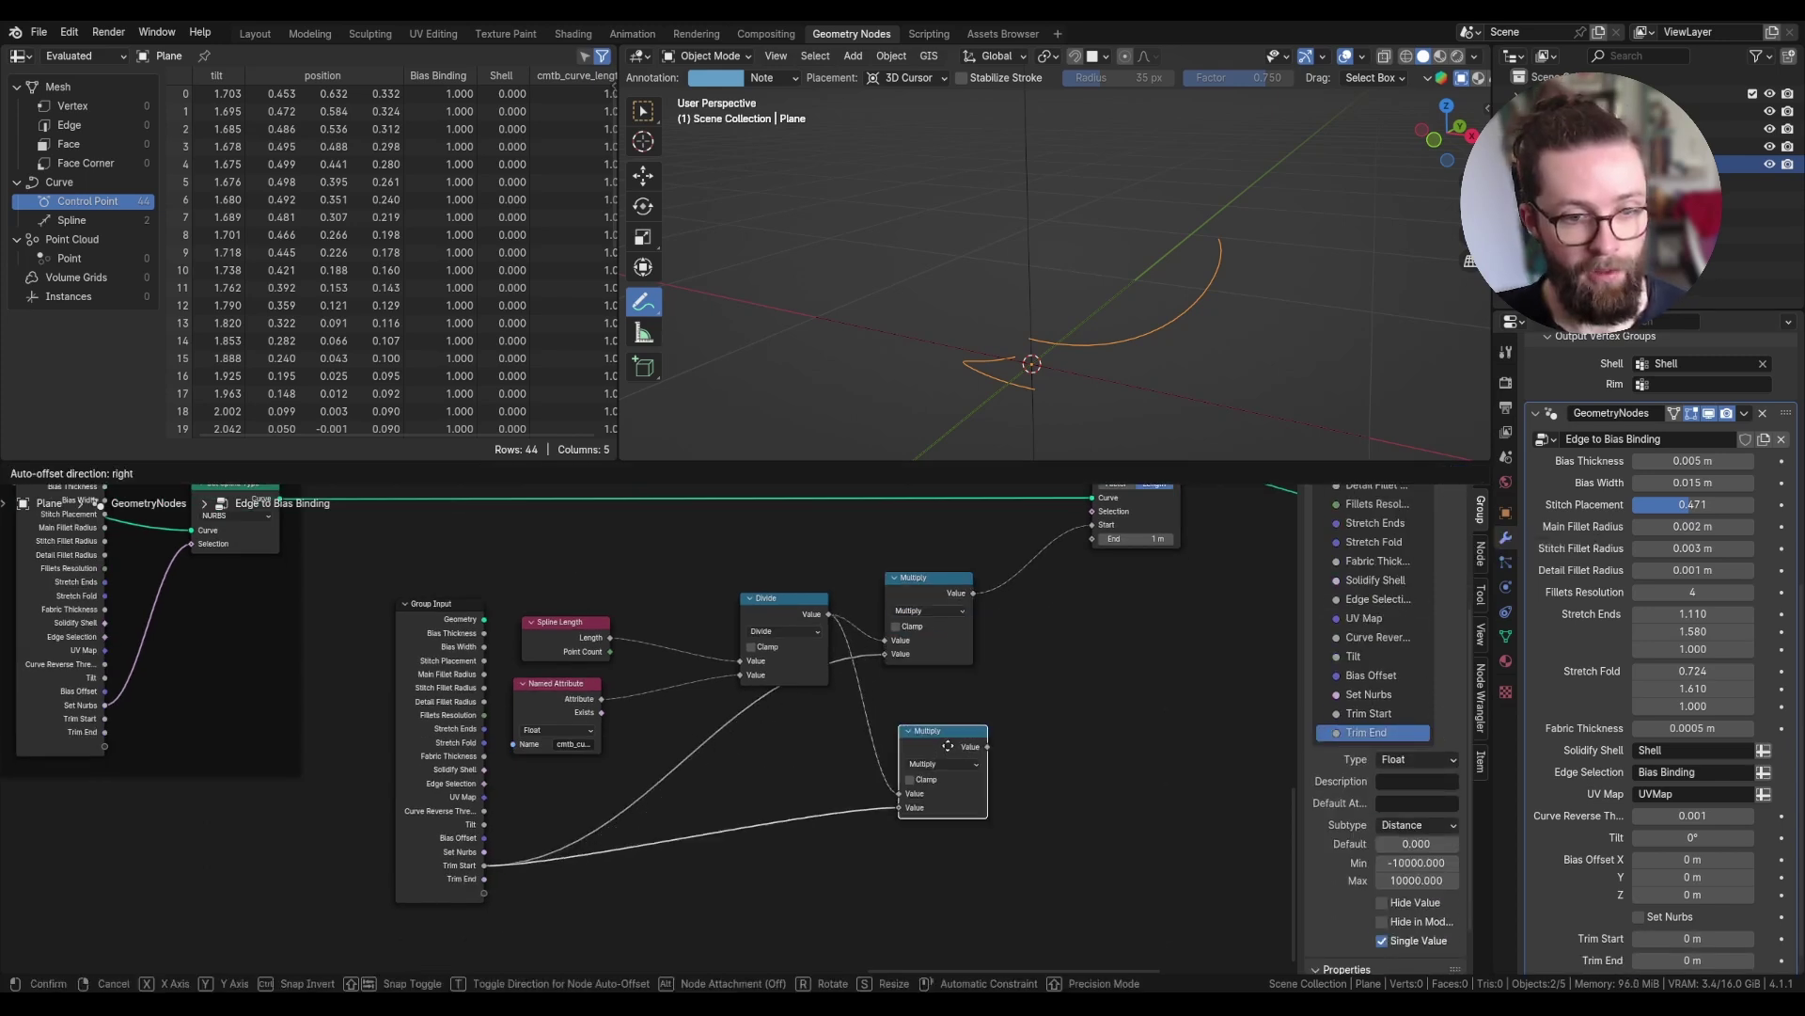
pyautogui.moveTo(481, 879); pyautogui.dragTo(894, 818)
pyautogui.moveTo(927, 750); pyautogui.dragTo(916, 705)
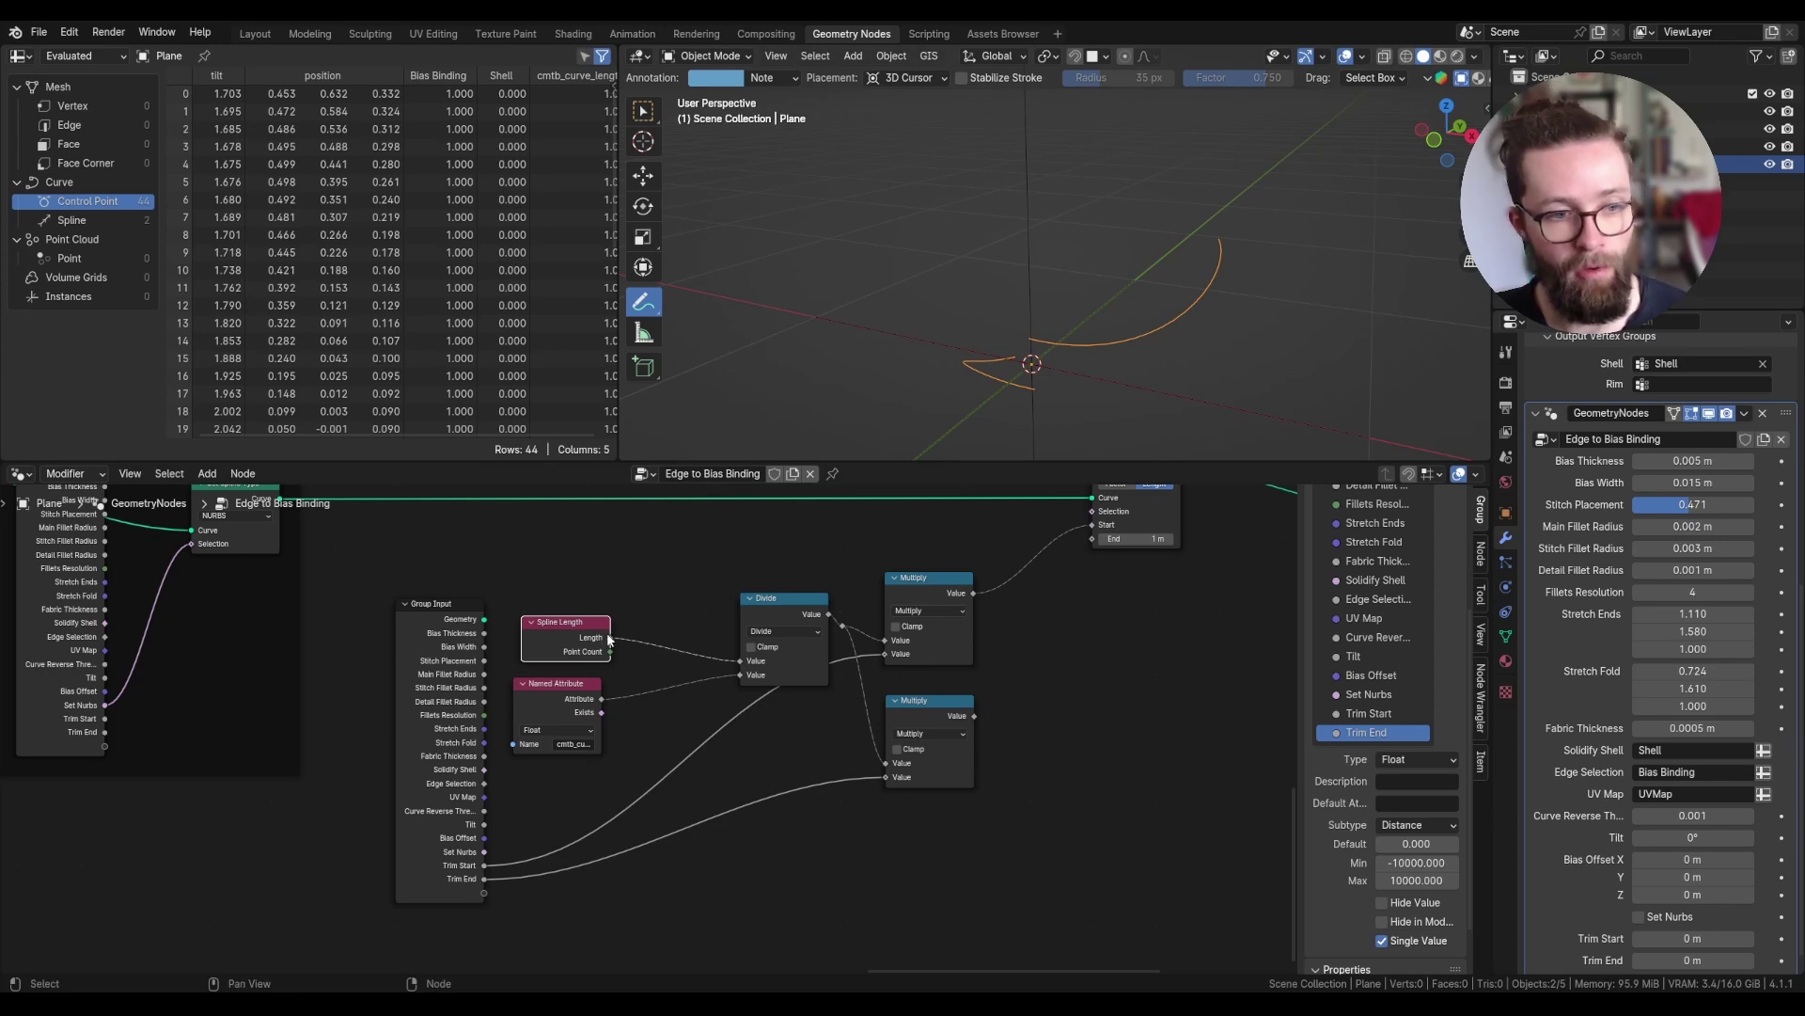
# - Subtract the second Multiply result from Spline Length with a new Subtract node, and link the result to Trim Curve's End
pyautogui.moveTo(608, 639); pyautogui.dragTo(1054, 642)
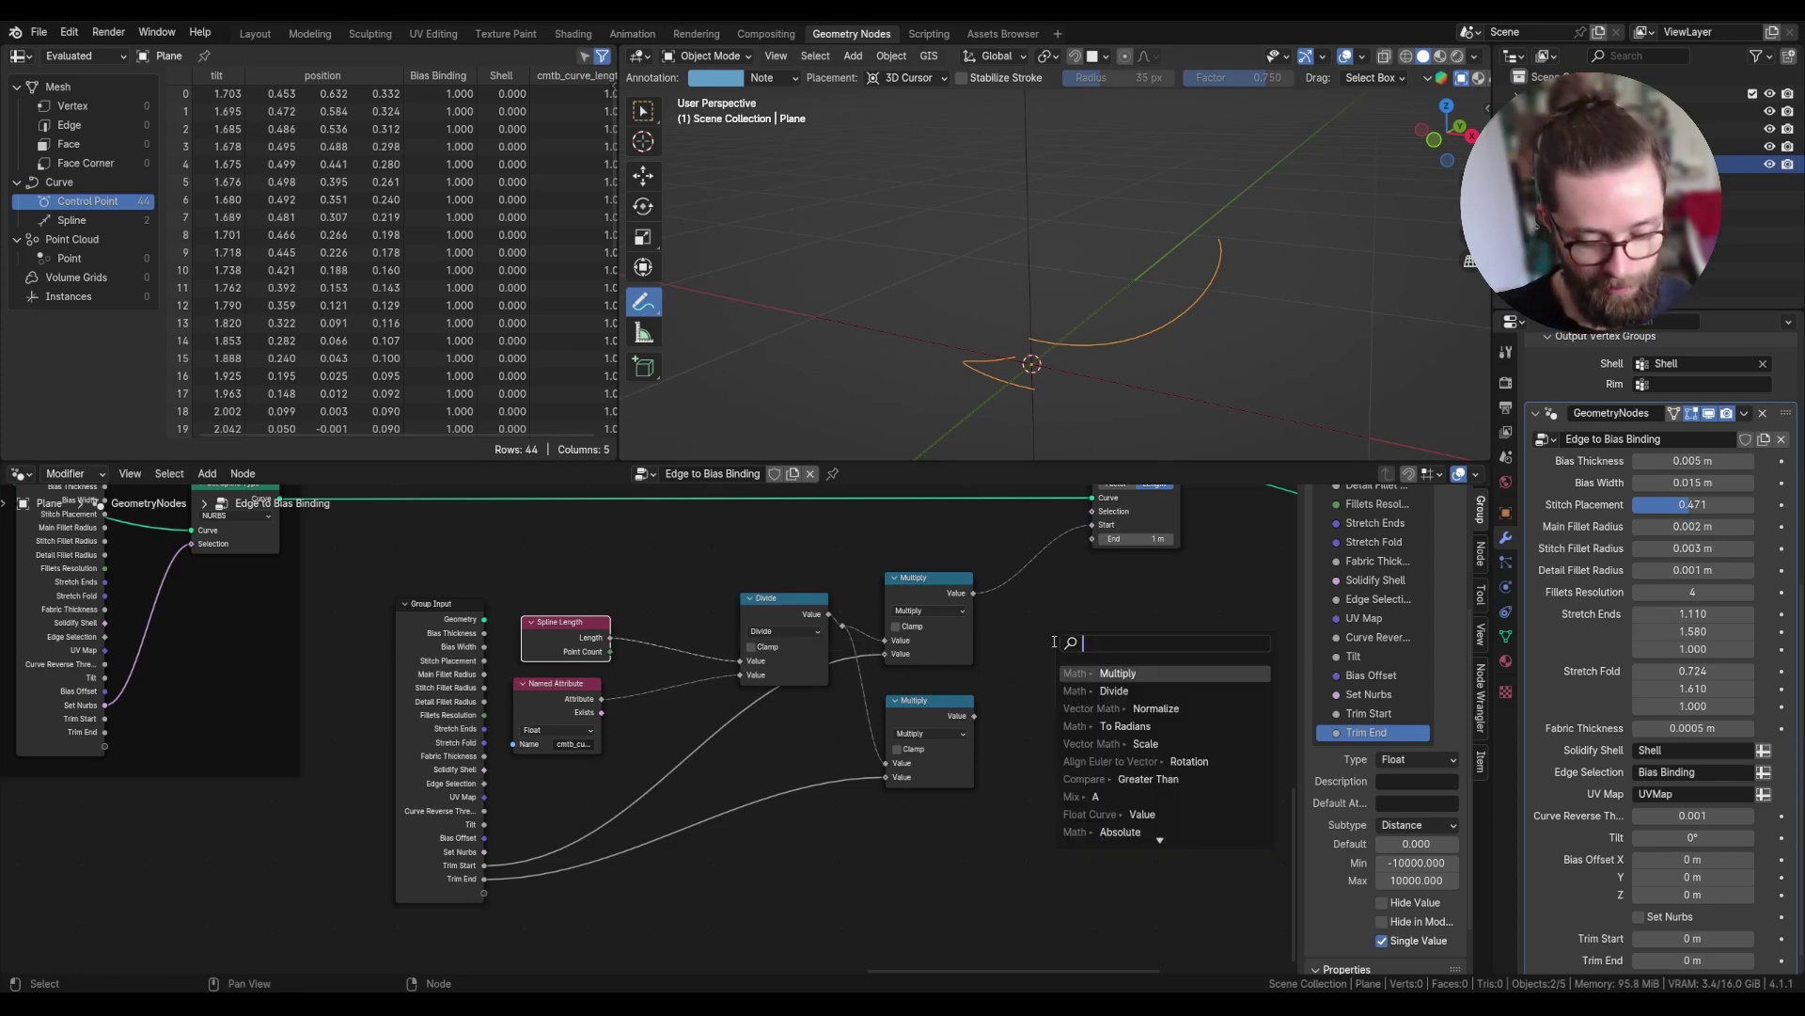
pyautogui.write('subtr')
pyautogui.press('Return')
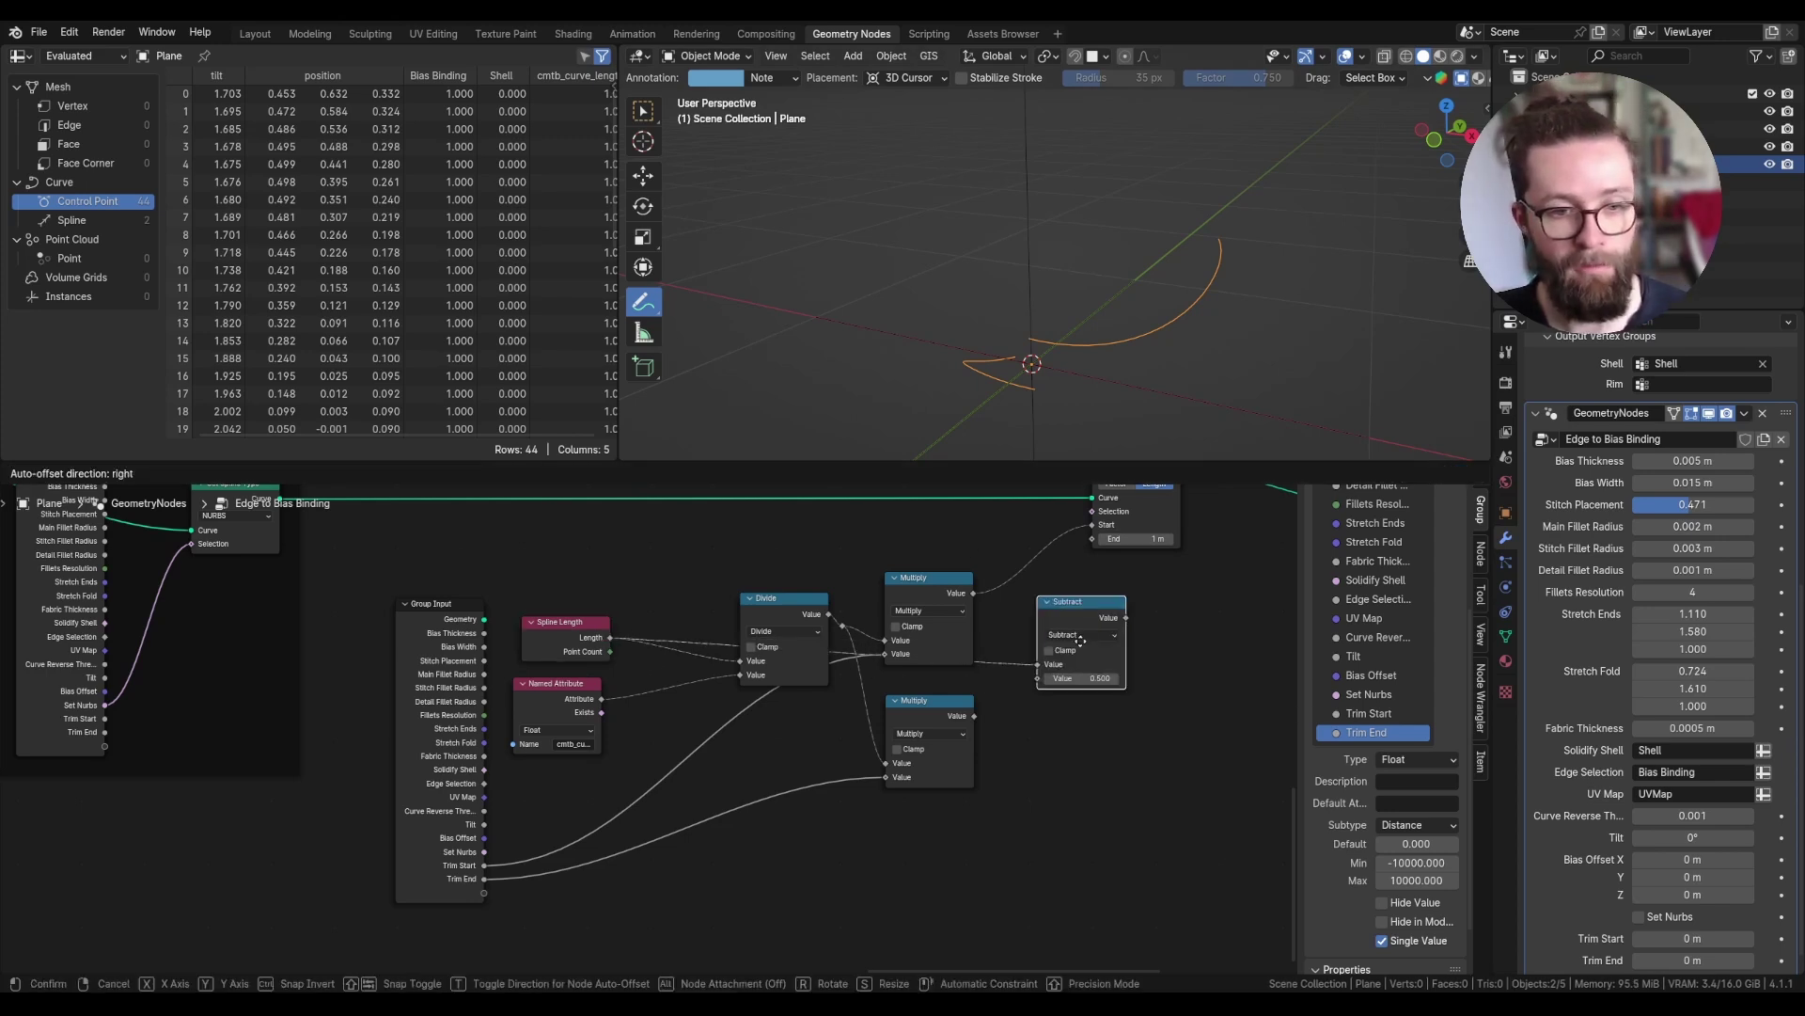
pyautogui.click(1081, 671)
pyautogui.moveTo(1126, 618); pyautogui.dragTo(1138, 577)
pyautogui.moveTo(1139, 578); pyautogui.dragTo(1092, 538)
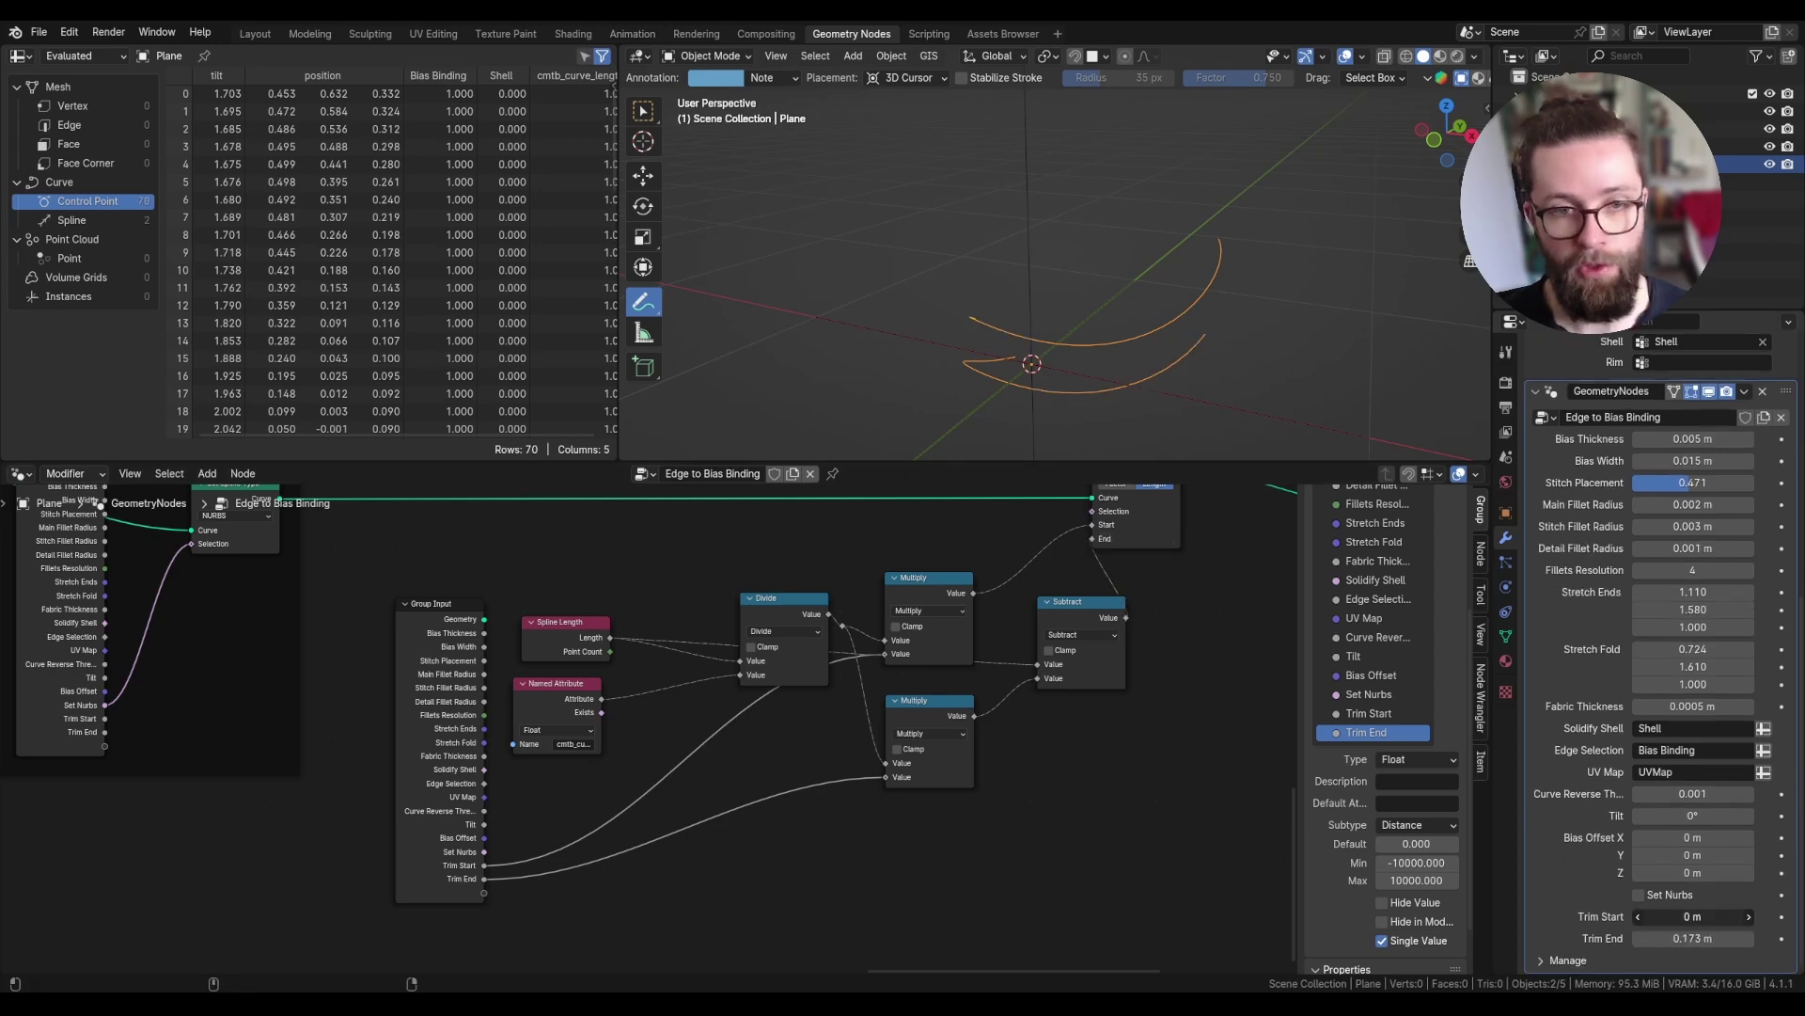
# - Try a Trim Start of 0.377 m on the modifier, and reset Trim End and Trim Start to 0
pyautogui.moveTo(1690, 917); pyautogui.dragTo(1747, 916)
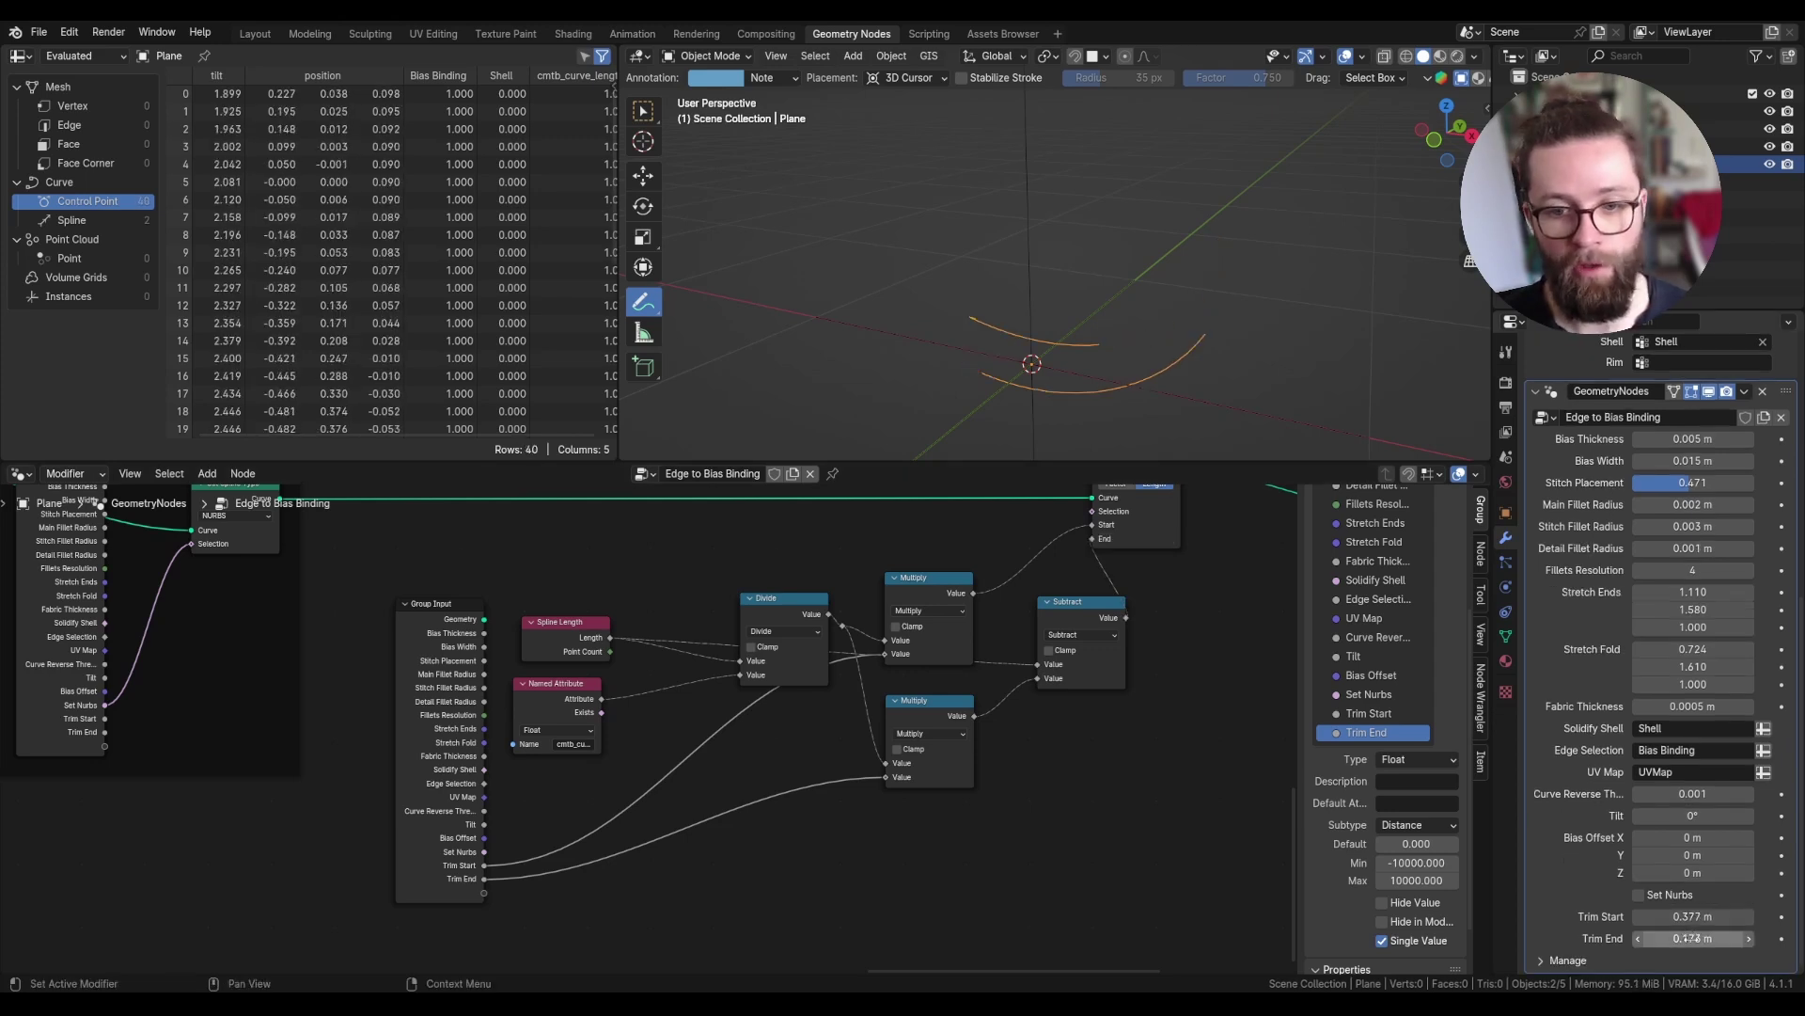
pyautogui.click(1694, 938)
pyautogui.write('0')
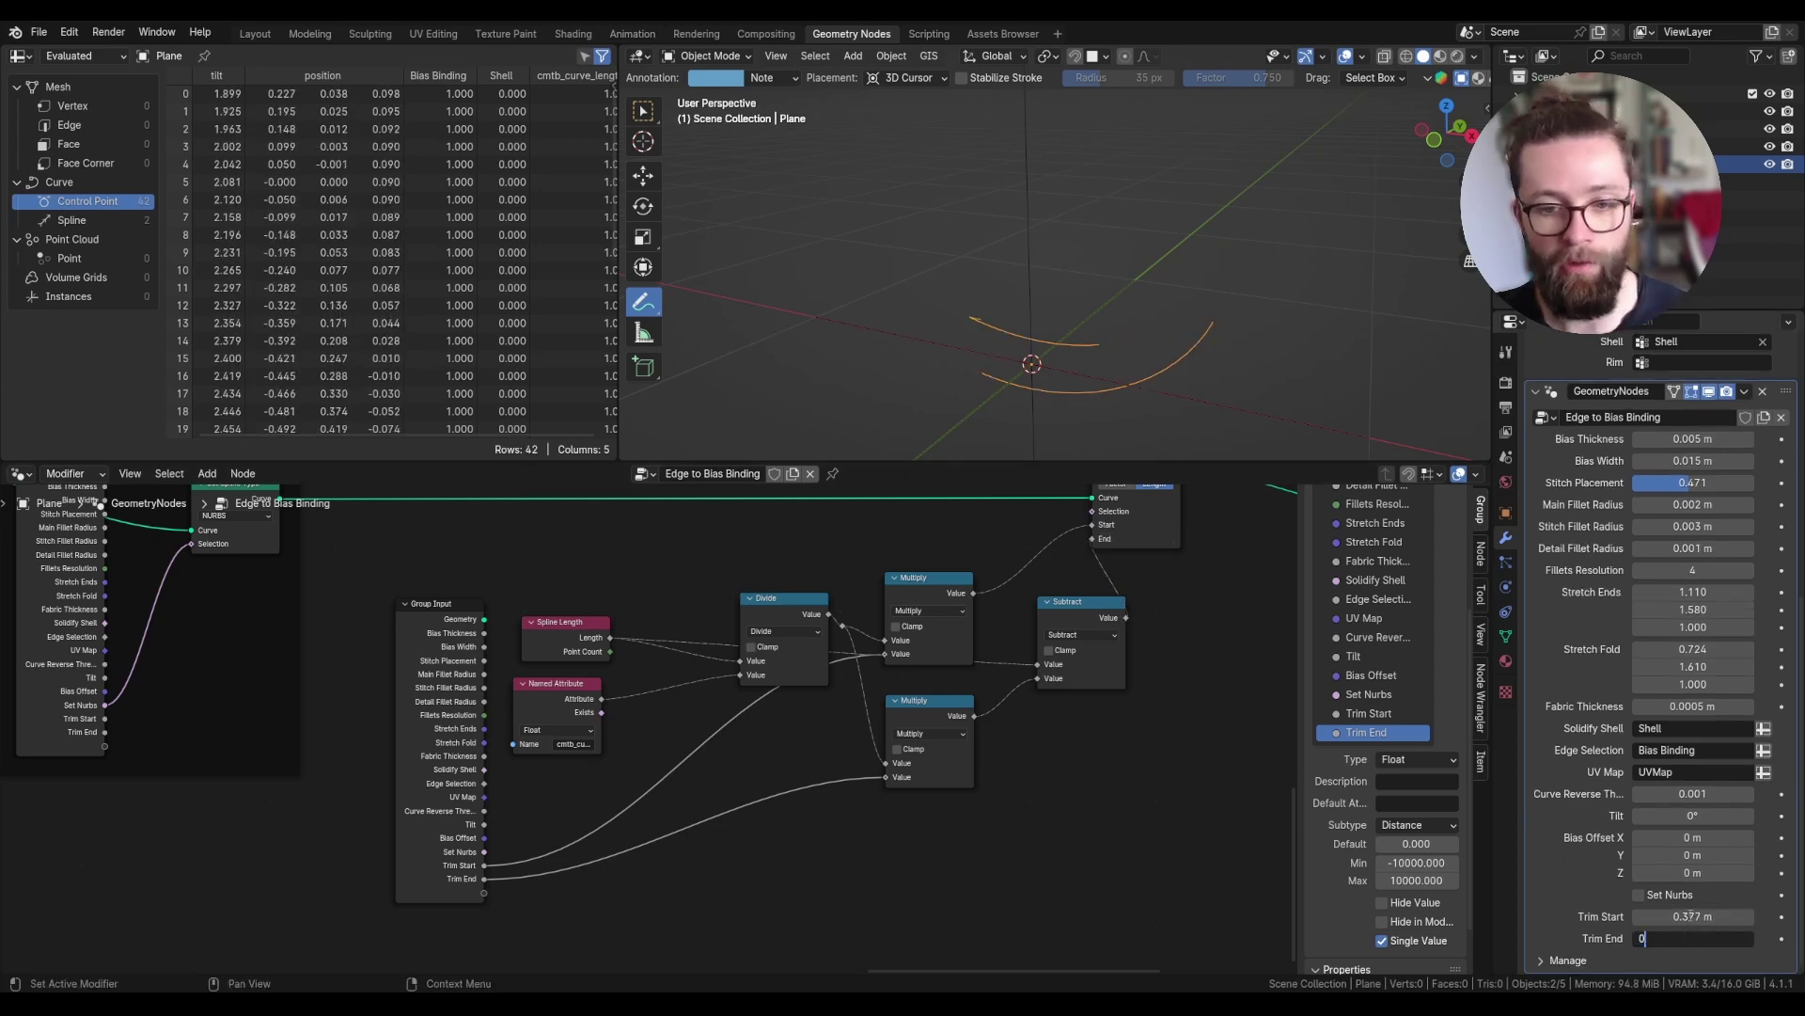
pyautogui.press('Return')
pyautogui.click(1693, 917)
pyautogui.write('0')
pyautogui.press('Return')
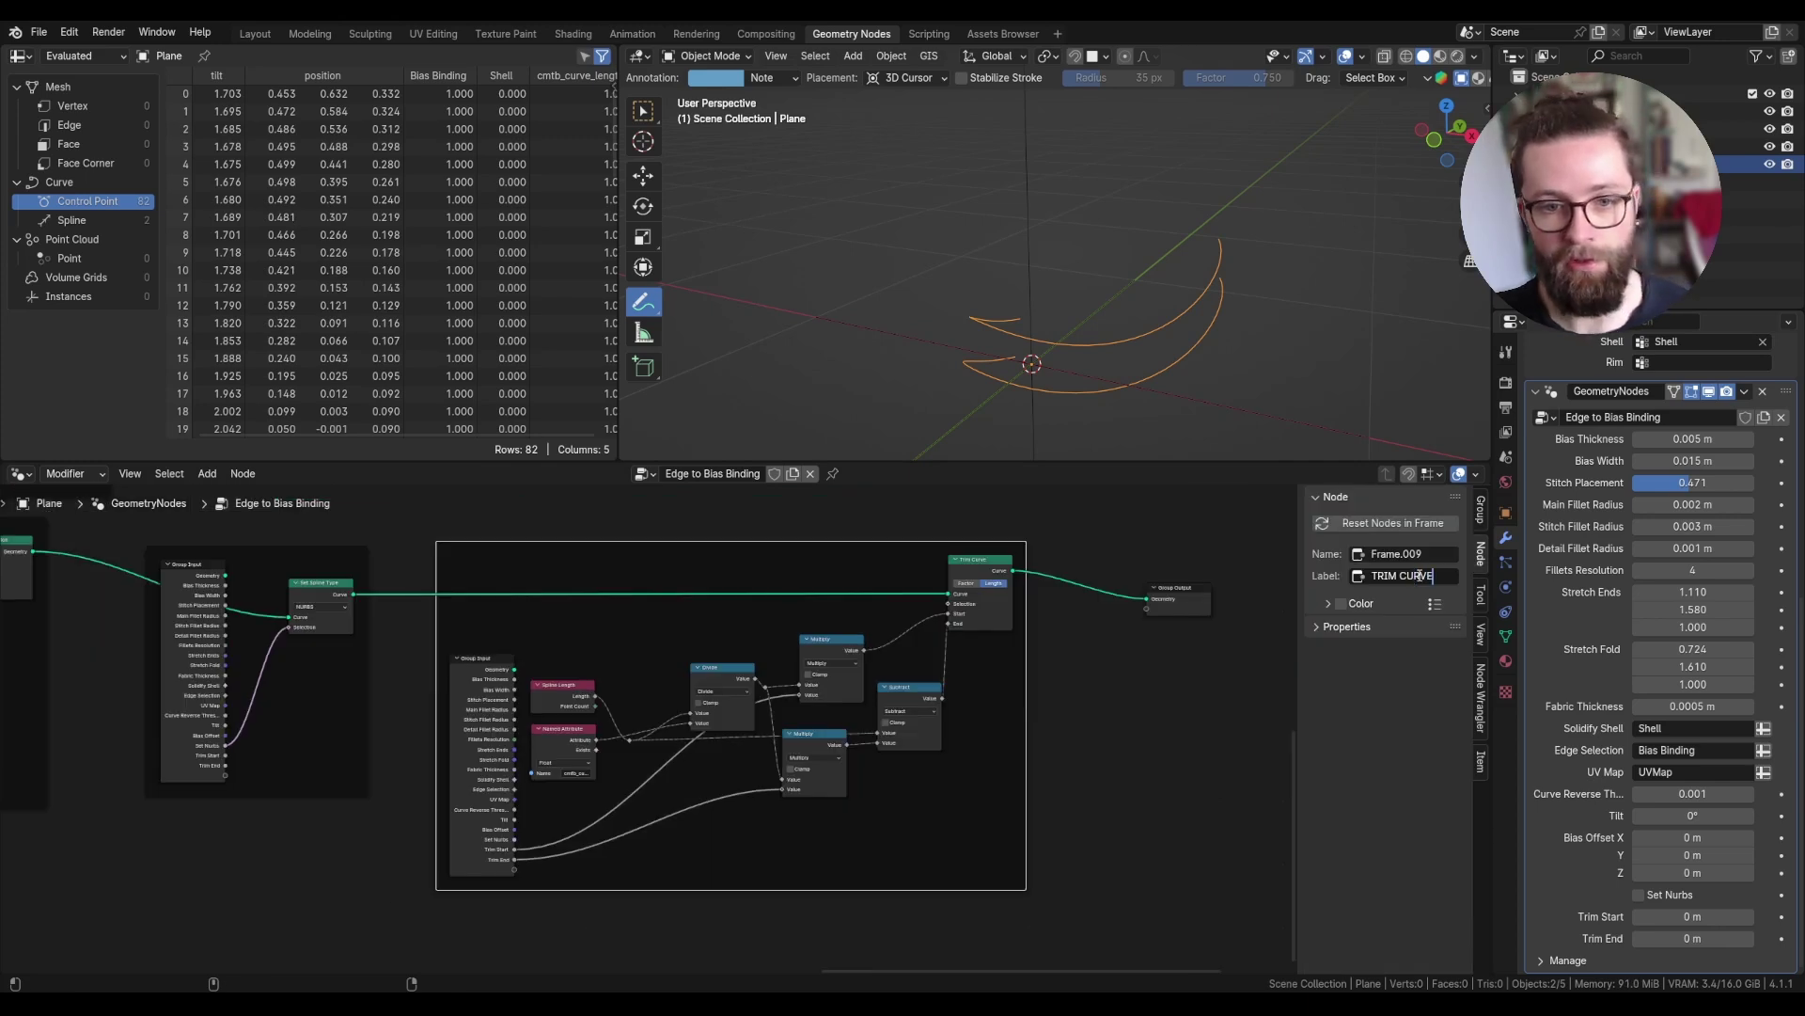
# - Label the frame around the curve trimming nodes TRIM CURVE
pyautogui.press('Return')
pyautogui.scroll(-3, 549, 681)
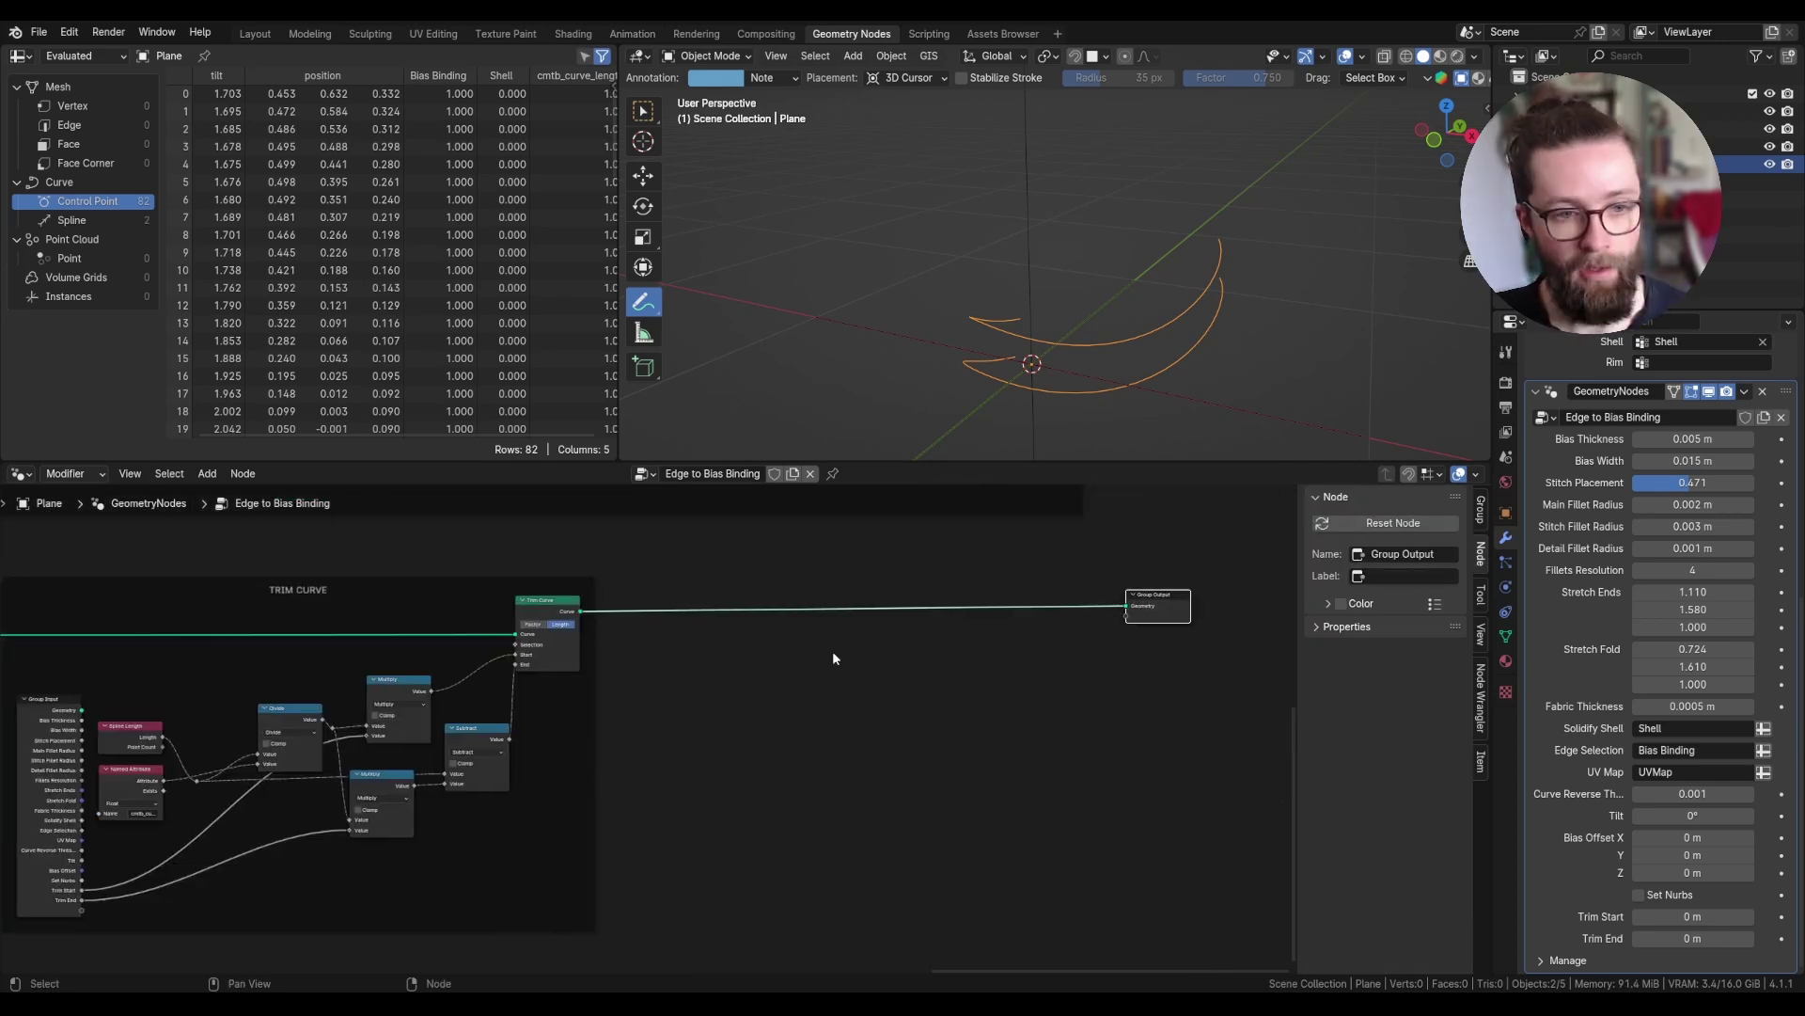
# - Add a Resample Curve node on the link between Trim Curve and Group Output
pyautogui.hotkey('shift', 'a')
pyautogui.write('res')
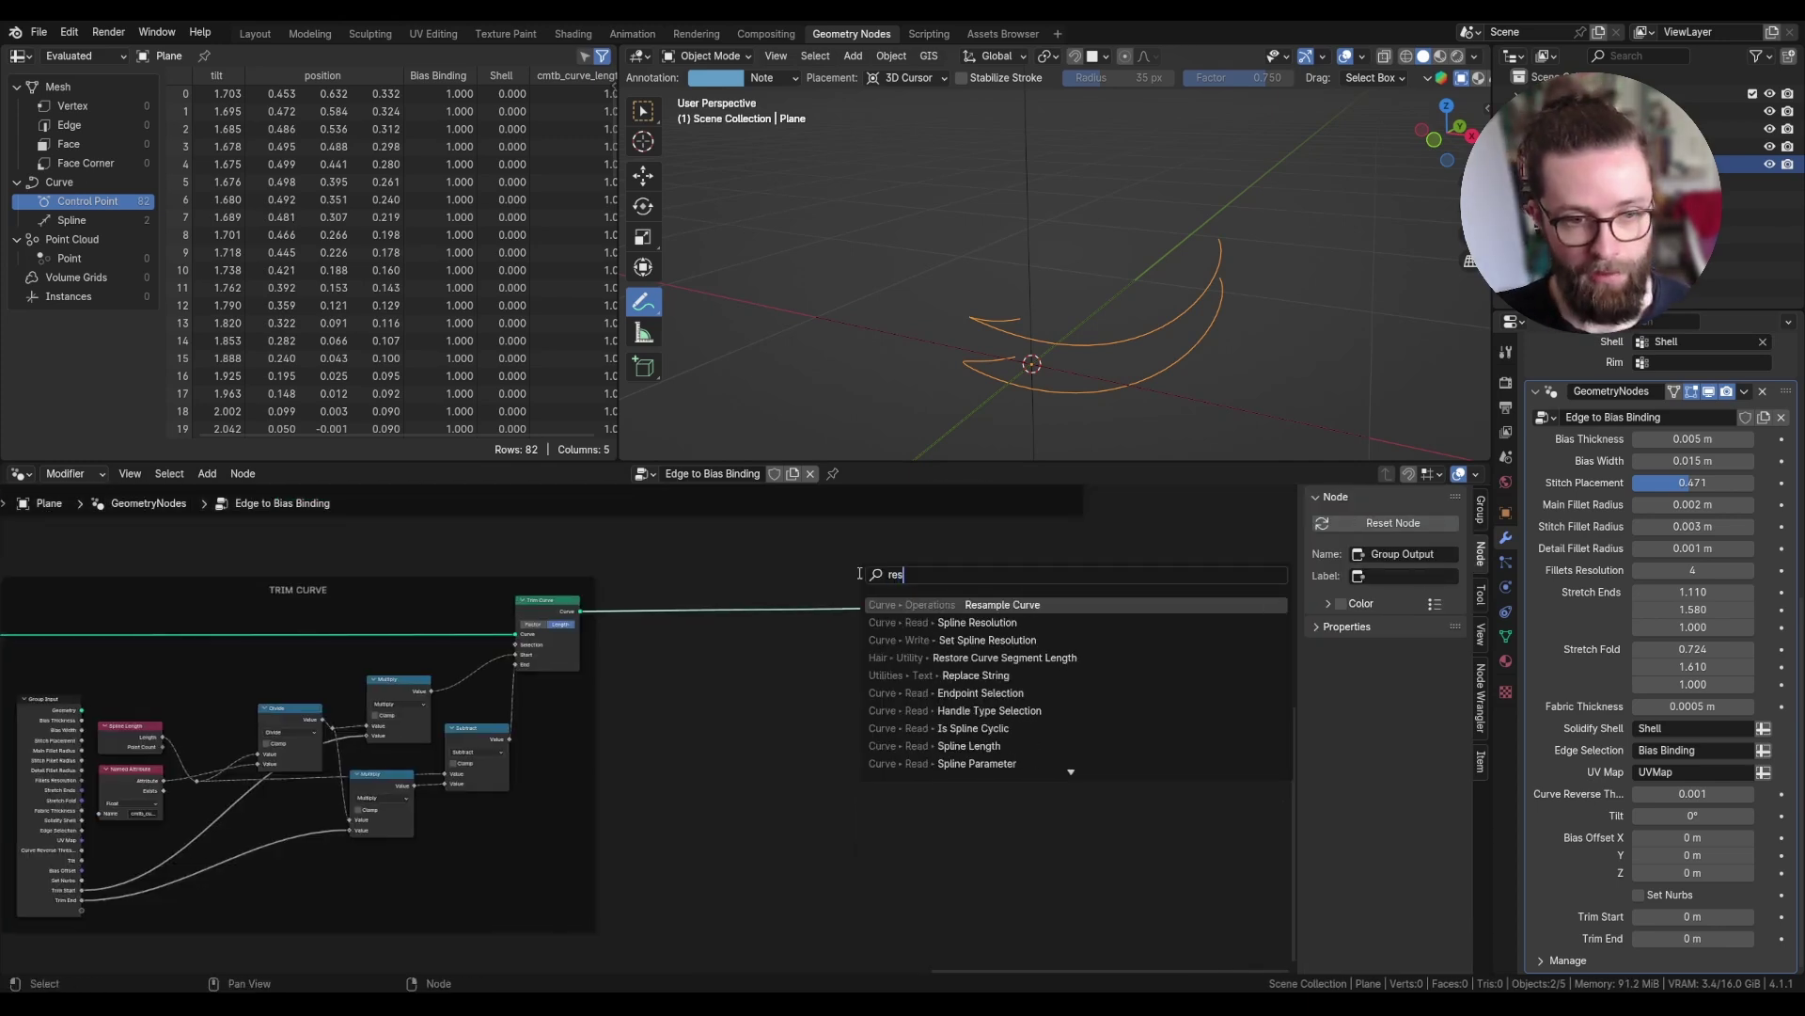
pyautogui.write('ample')
pyautogui.press('Return')
pyautogui.click(989, 607)
pyautogui.scroll(3, 991, 607)
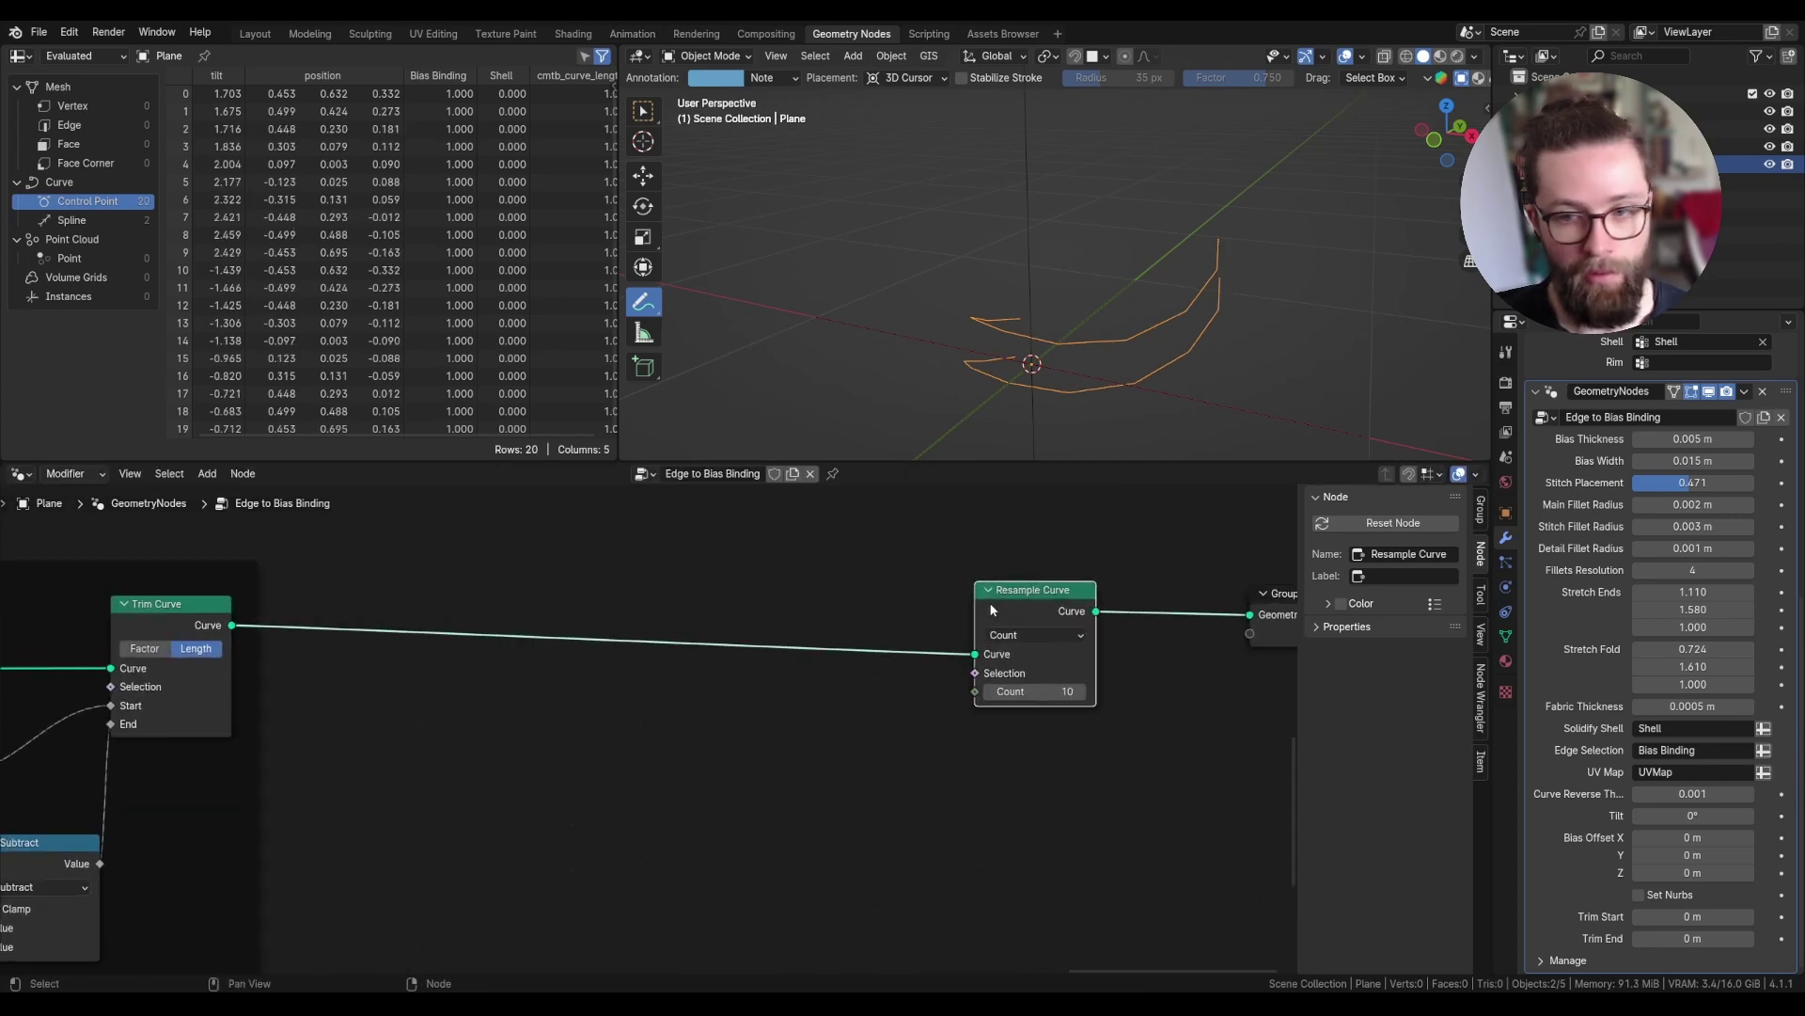
# - Add a new Group Input node in the space between Trim Curve and Resample Curve
pyautogui.scroll(-1, 1126, 753)
pyautogui.hotkey('shift', 'a')
pyautogui.write('group')
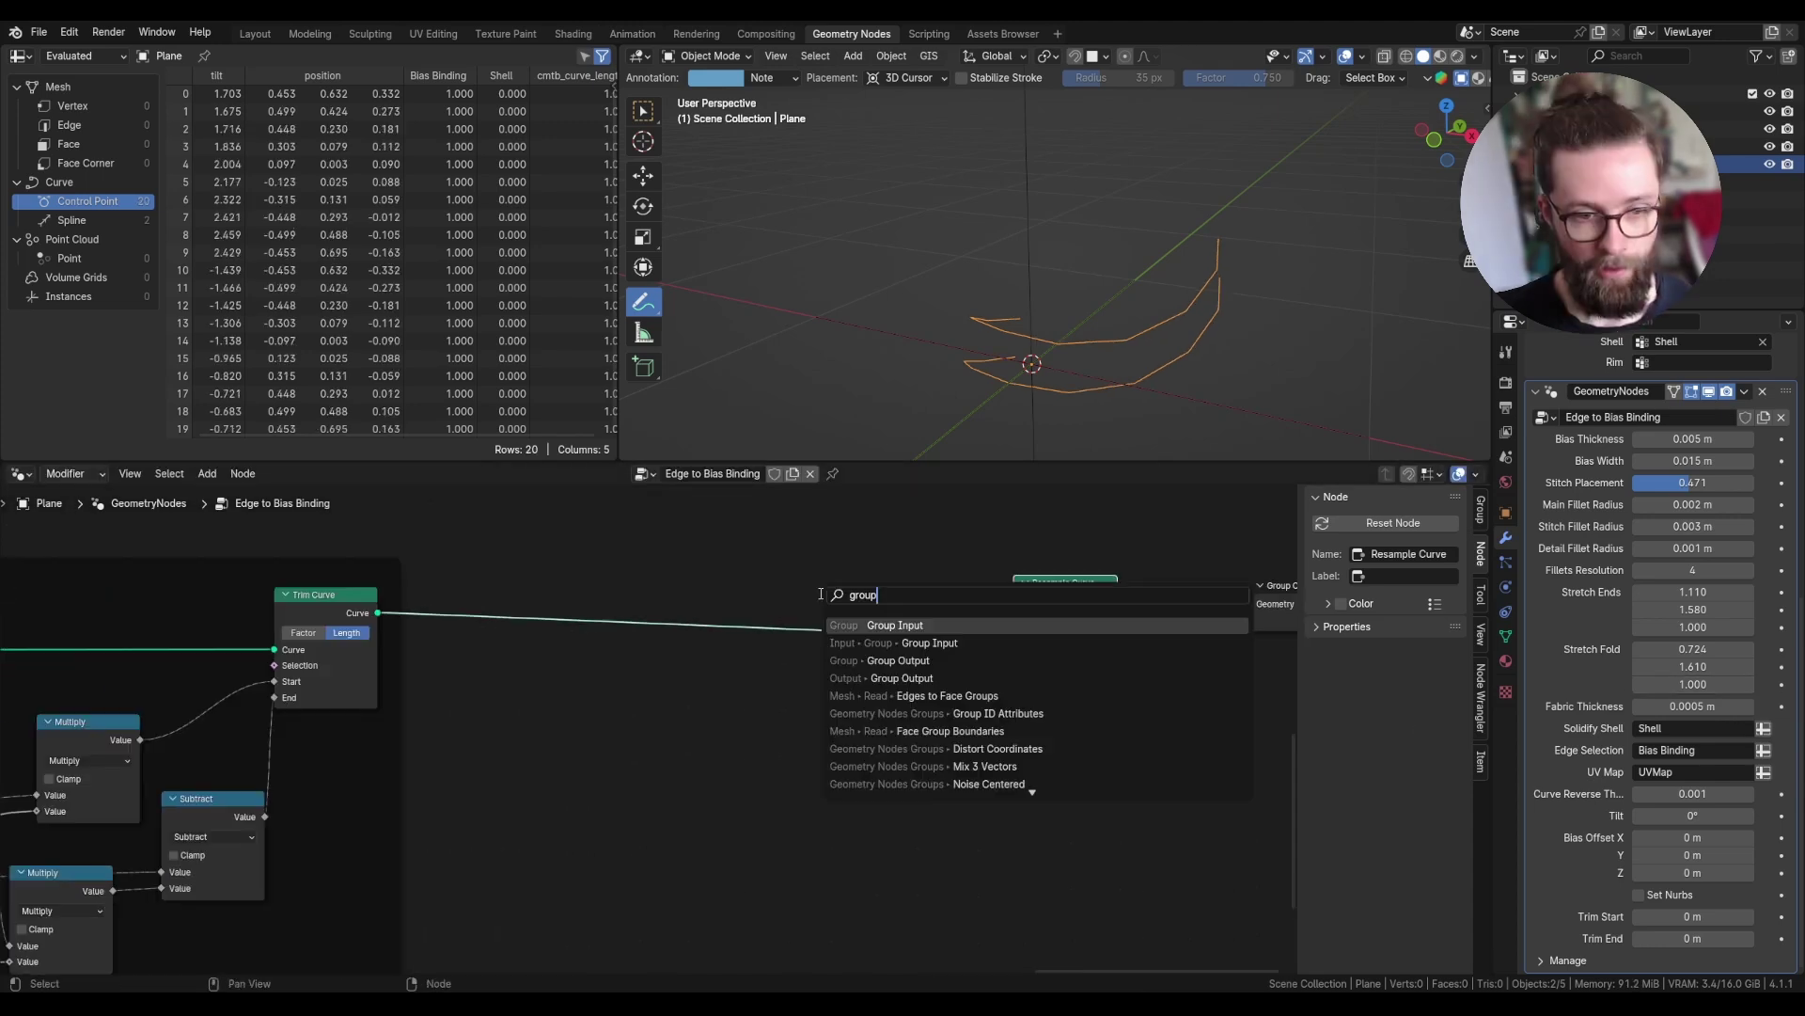
pyautogui.press('Return')
pyautogui.click(544, 666)
pyautogui.moveTo(670, 715); pyautogui.dragTo(643, 625, button='middle')
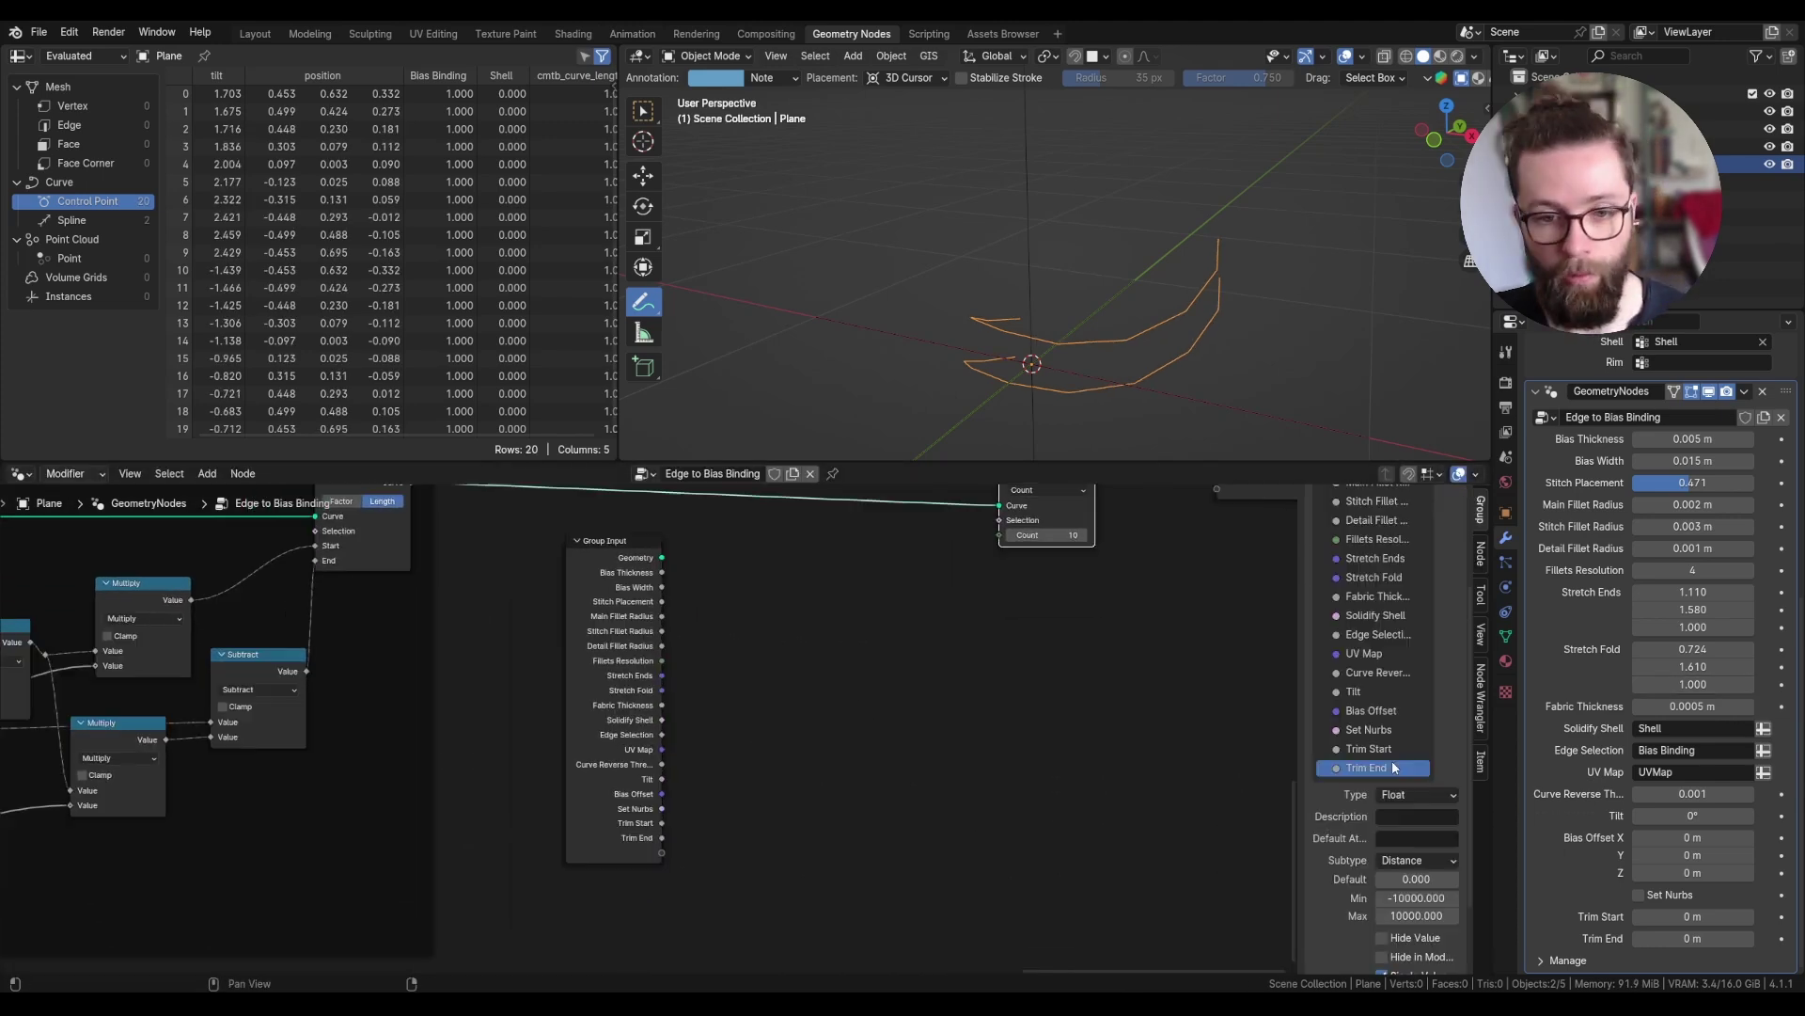
# - Duplicate the Trim End group input in the node group's interface
pyautogui.scroll(5, 1401, 734)
pyautogui.click(1452, 564)
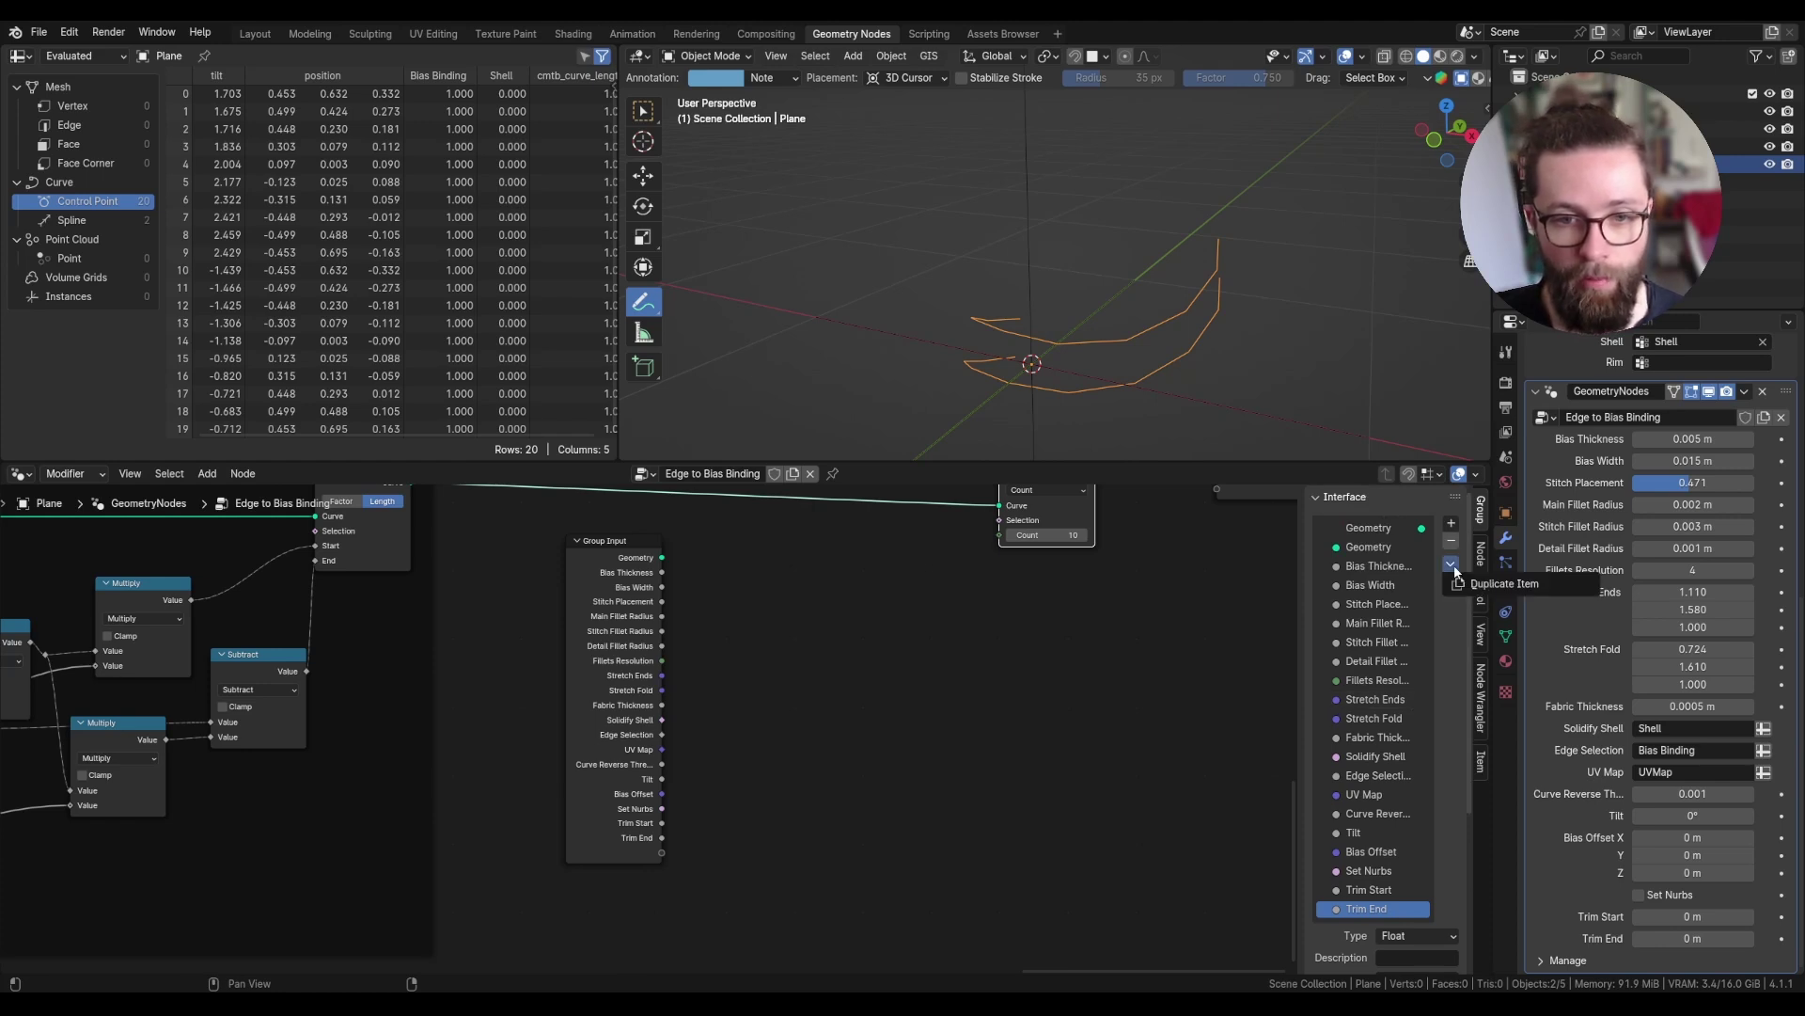
pyautogui.click(1503, 584)
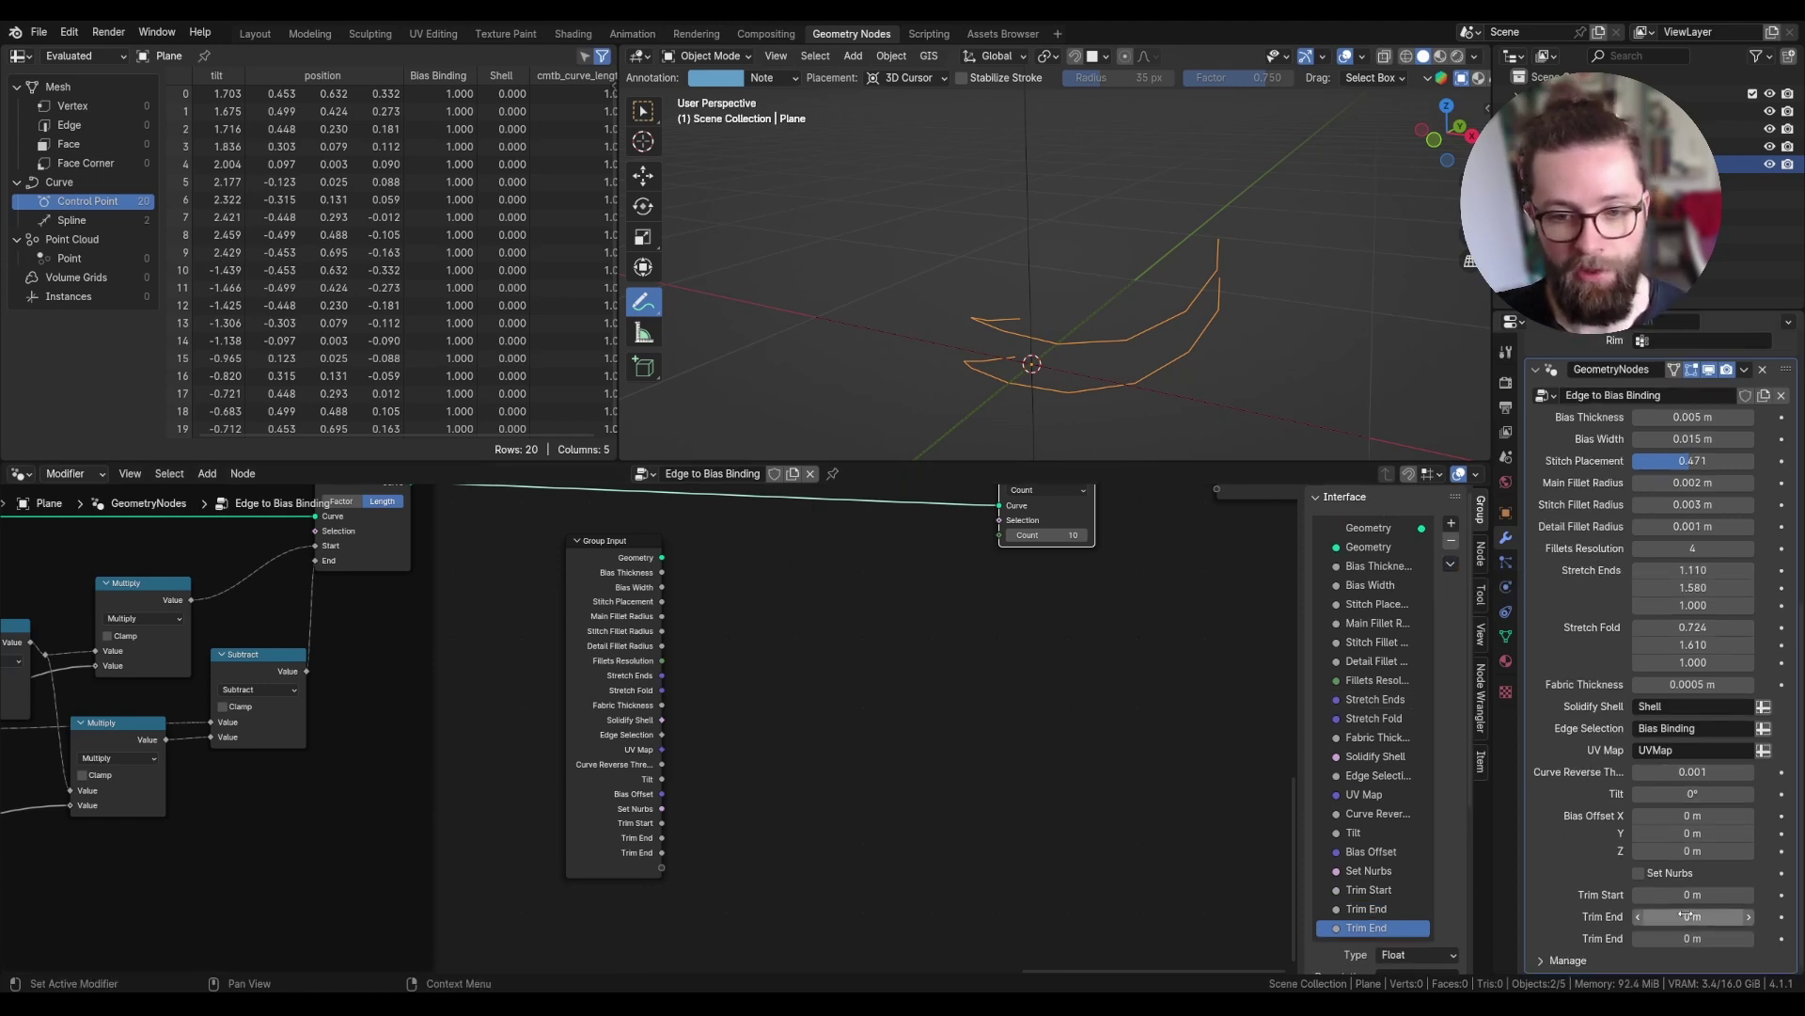
# - Rename the duplicated group input Resample Step Size and link it to Resample Curve's Selection
pyautogui.scroll(-3, 1401, 866)
pyautogui.doubleClick(1384, 823)
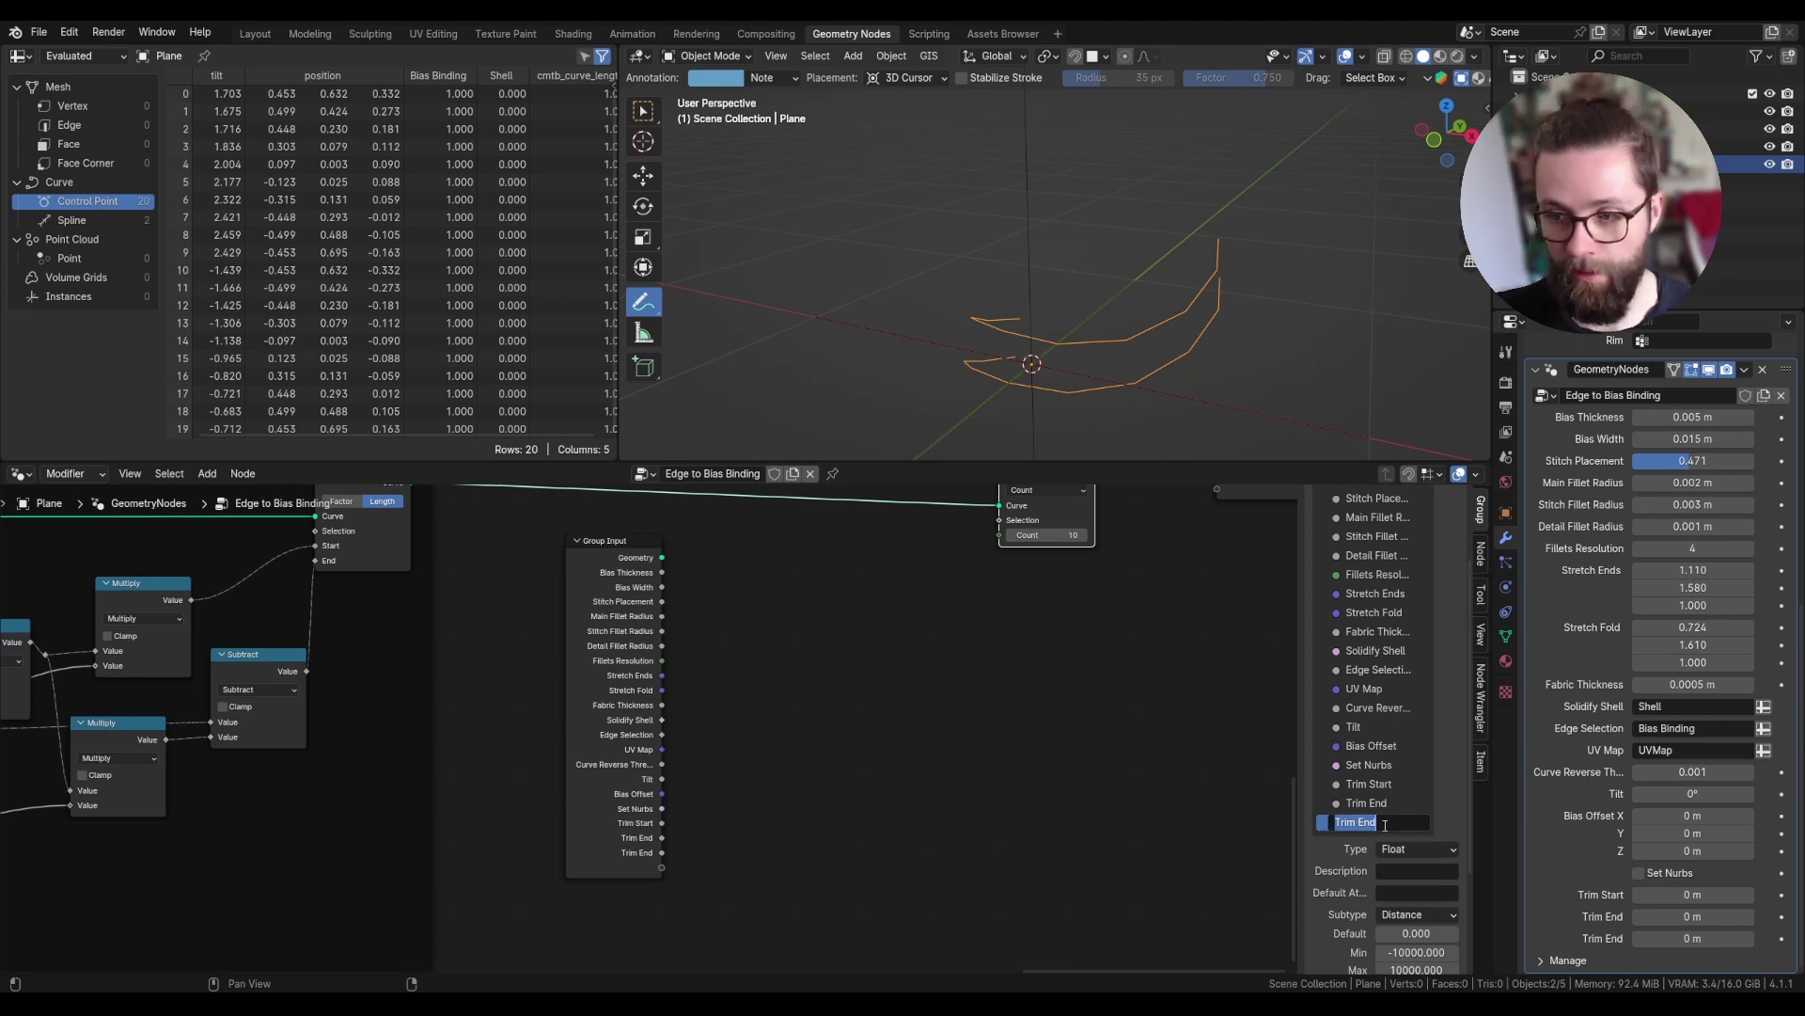
pyautogui.write('Resample Step Size')
pyautogui.press('Return')
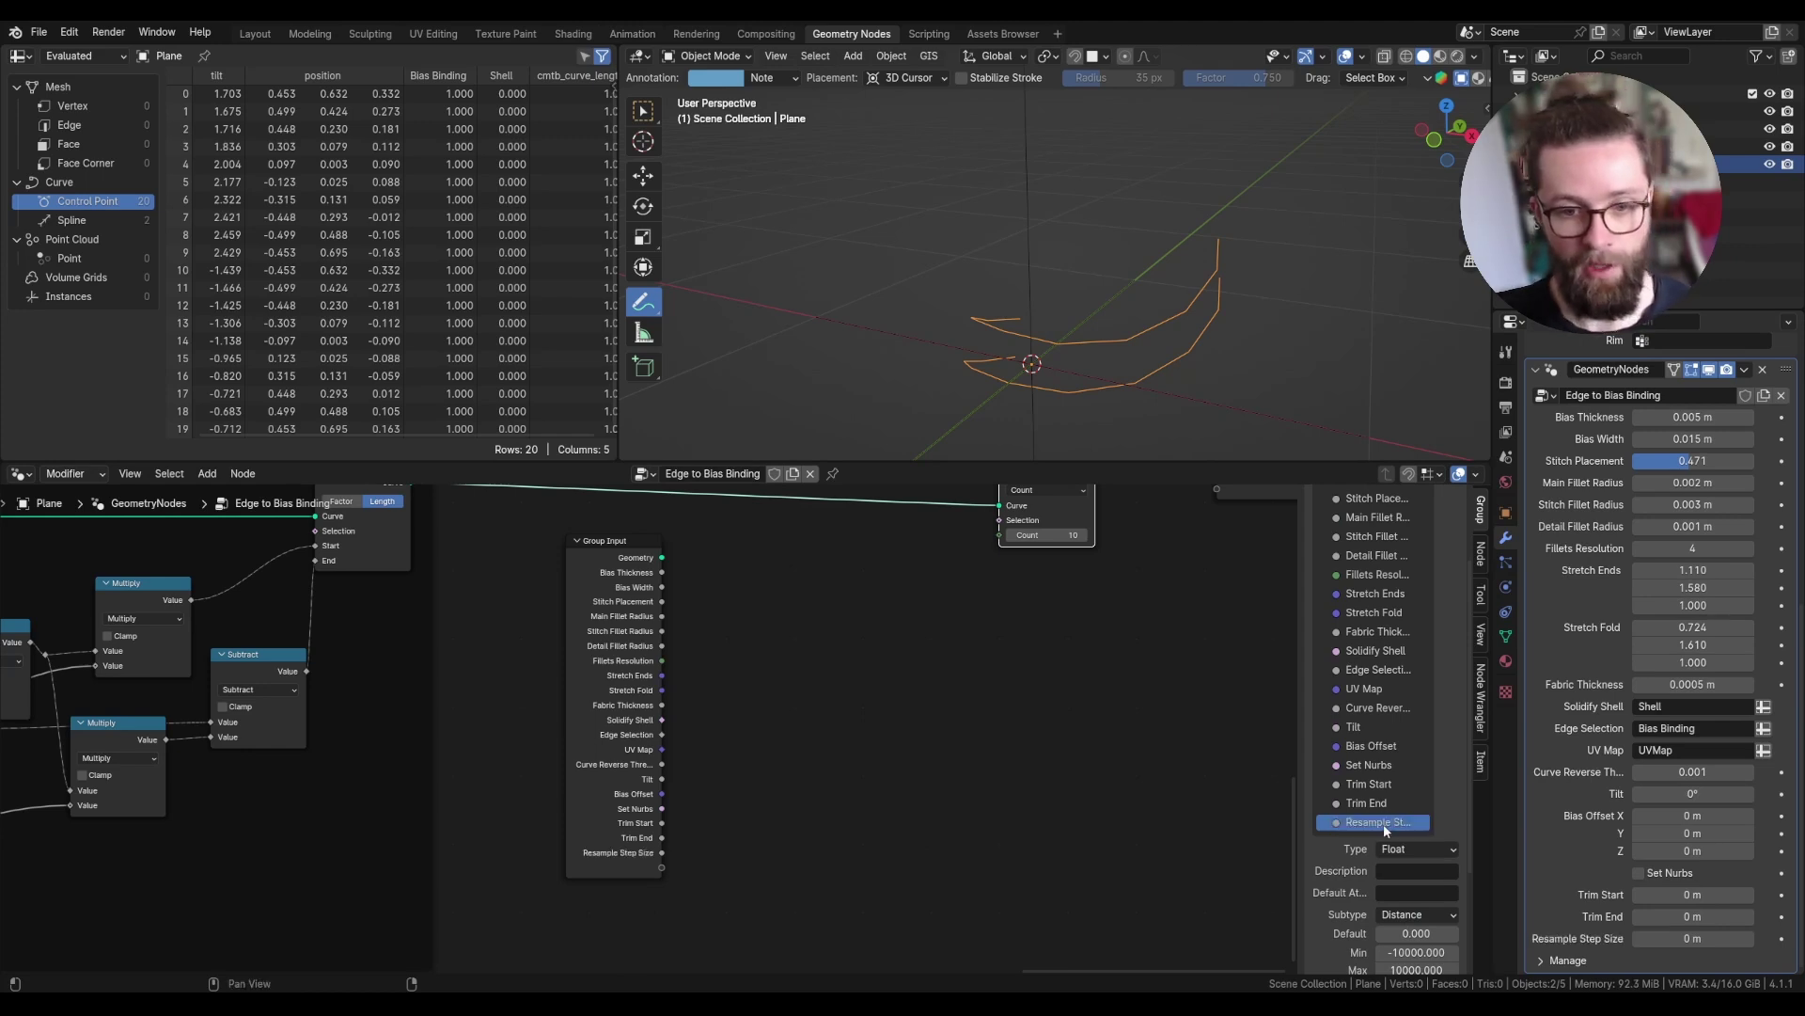
pyautogui.moveTo(662, 853); pyautogui.dragTo(1003, 532)
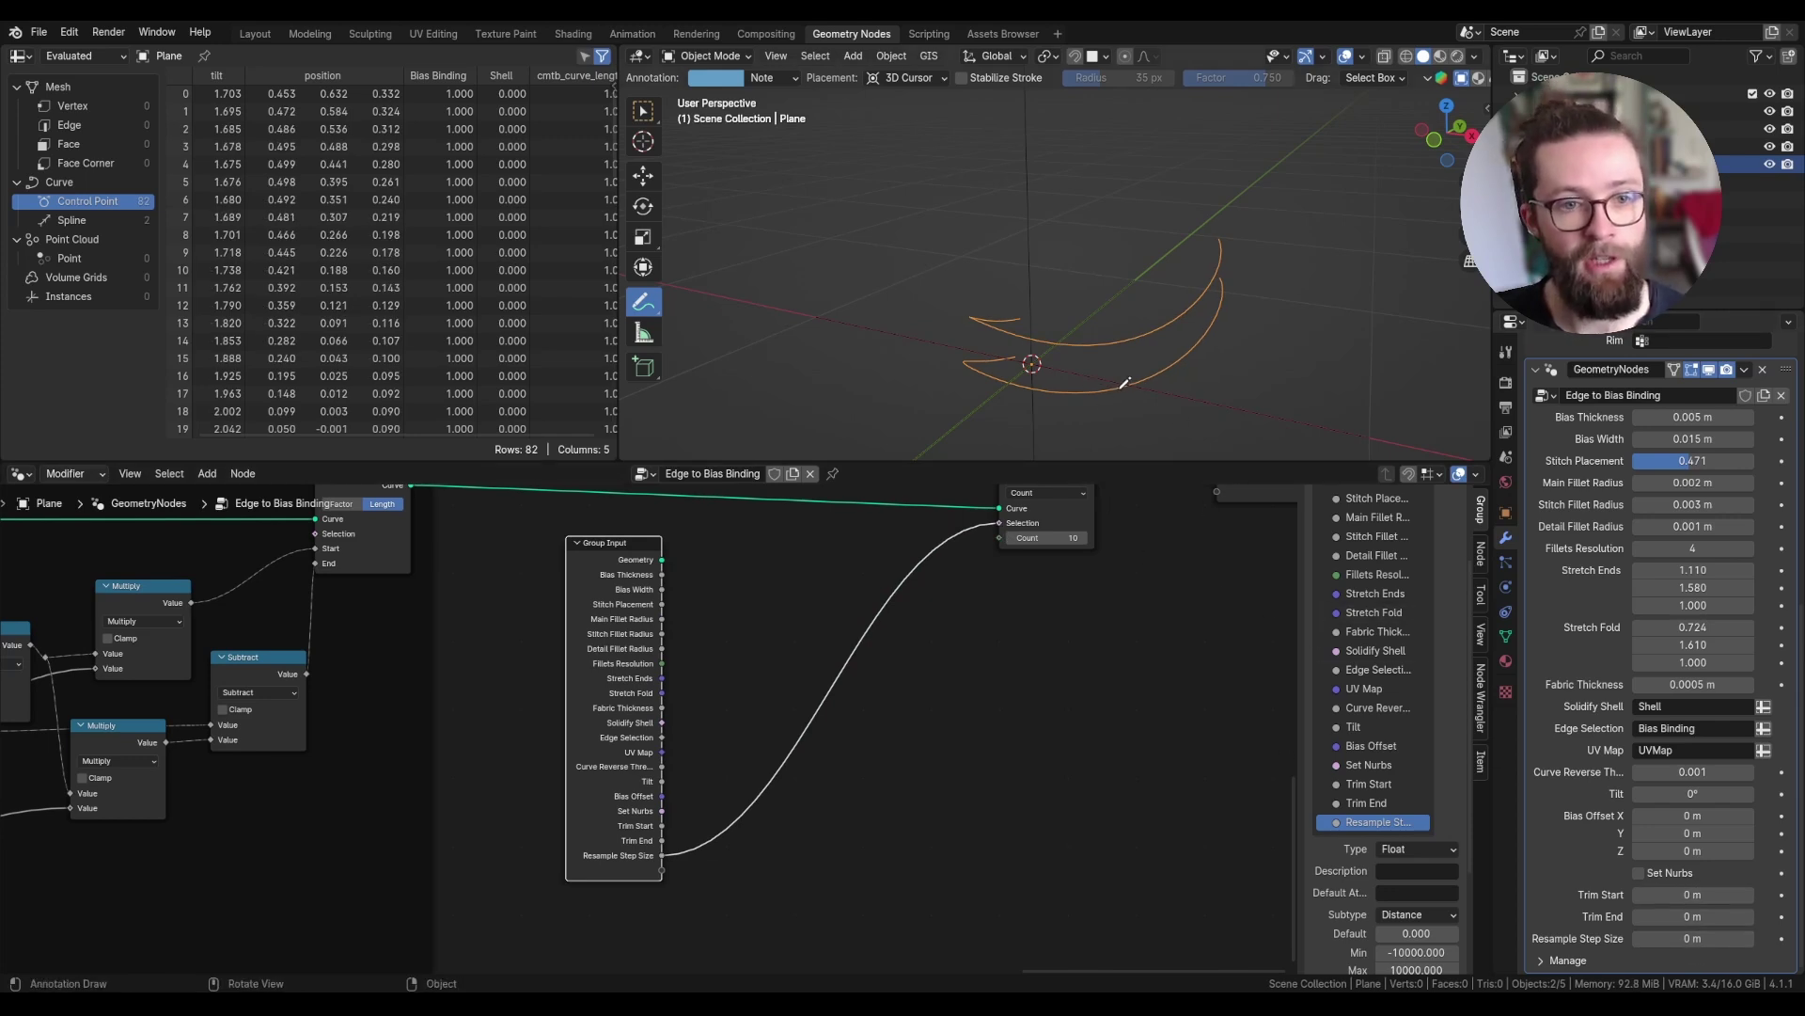
# - Add a Named Attribute node that reads the cmtb_curve_length attribute
pyautogui.moveTo(662, 855); pyautogui.dragTo(918, 714)
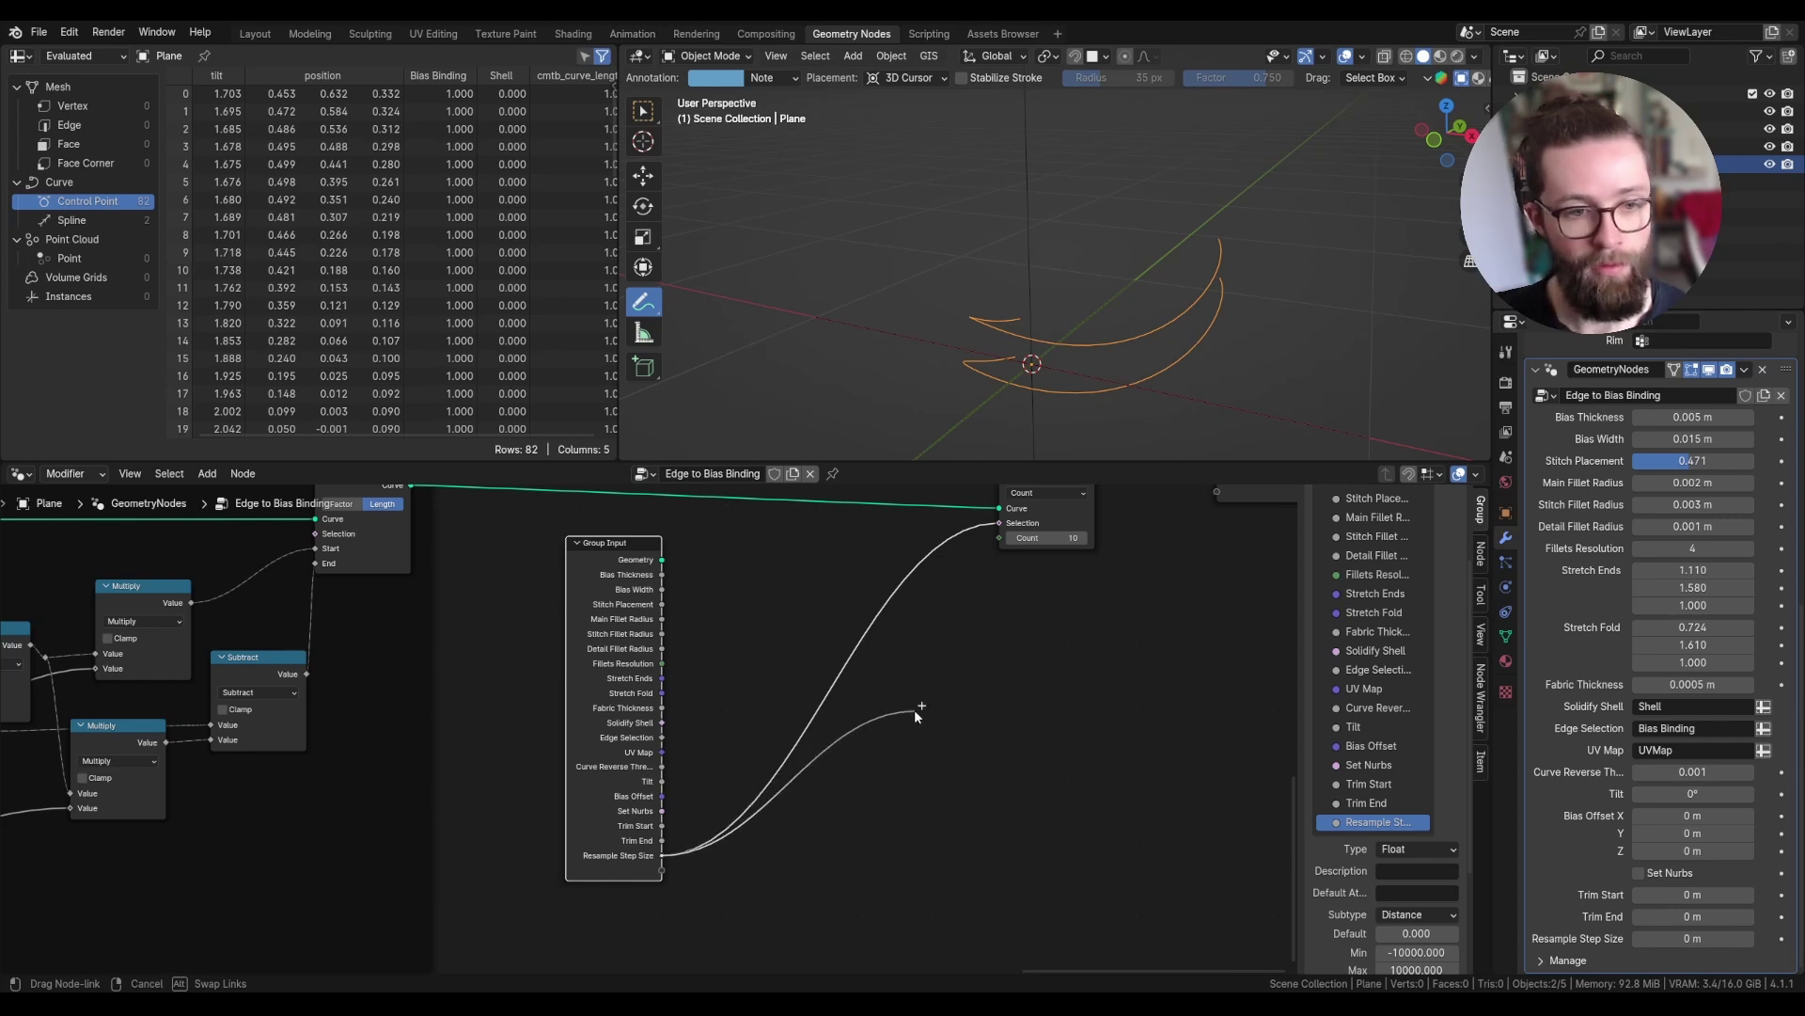
pyautogui.click(849, 596)
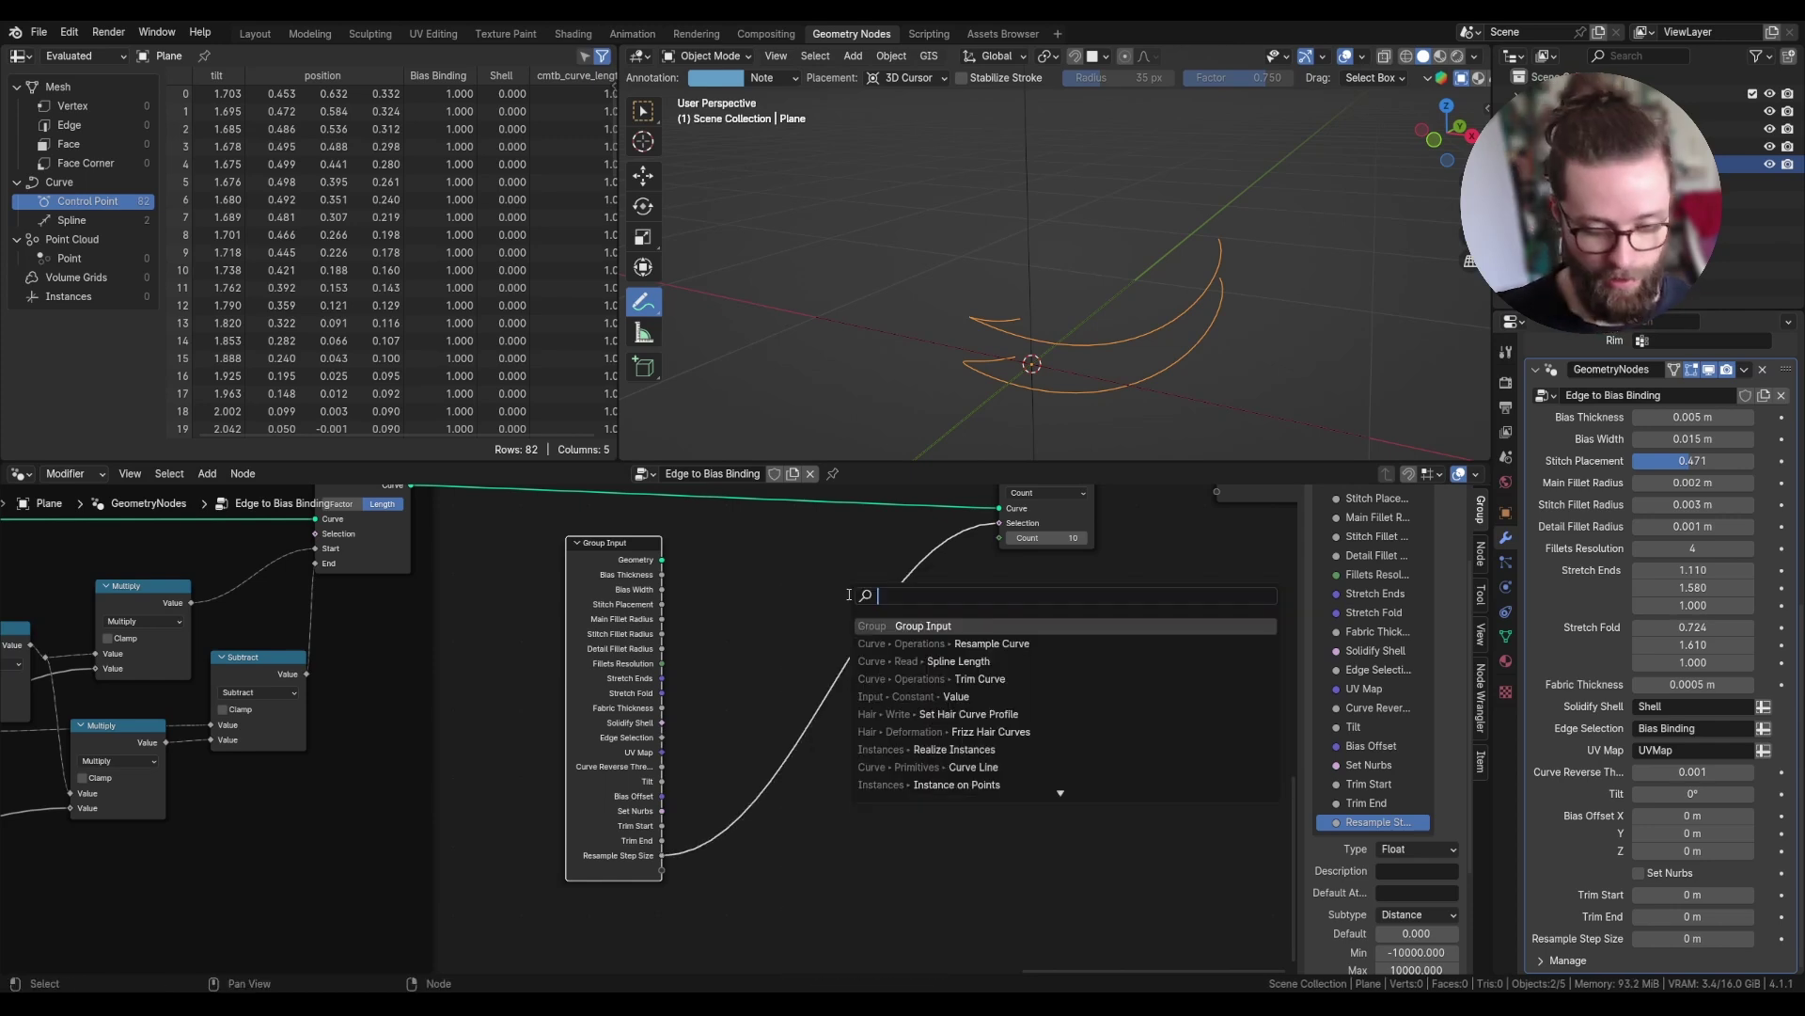
pyautogui.write('named')
pyautogui.press('Return')
pyautogui.click(951, 802)
pyautogui.click(974, 842)
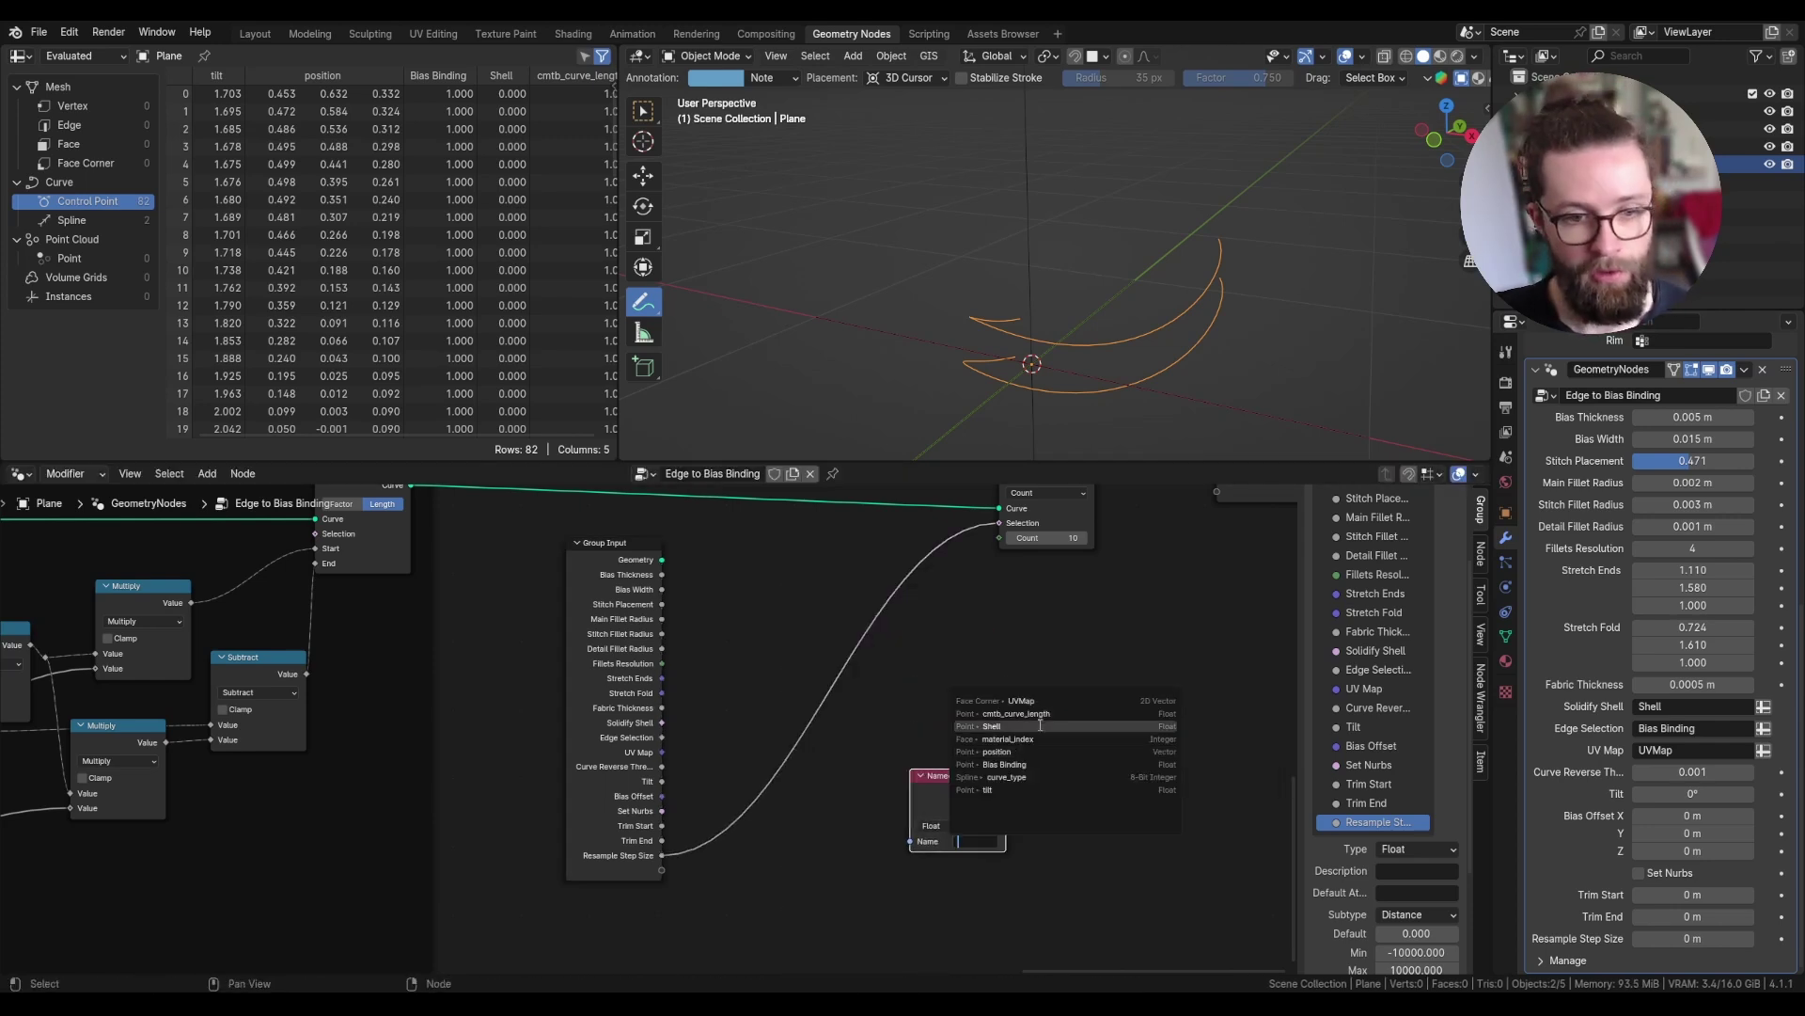
pyautogui.click(1042, 717)
# - Divide the named attribute by Resample Step Size with a new Divide node, and link the result to Resample Curve's Count
pyautogui.moveTo(972, 799)
pyautogui.mouseDown()
pyautogui.moveTo(855, 799)
pyautogui.moveTo(947, 773)
pyautogui.mouseUp()
pyautogui.write('div')
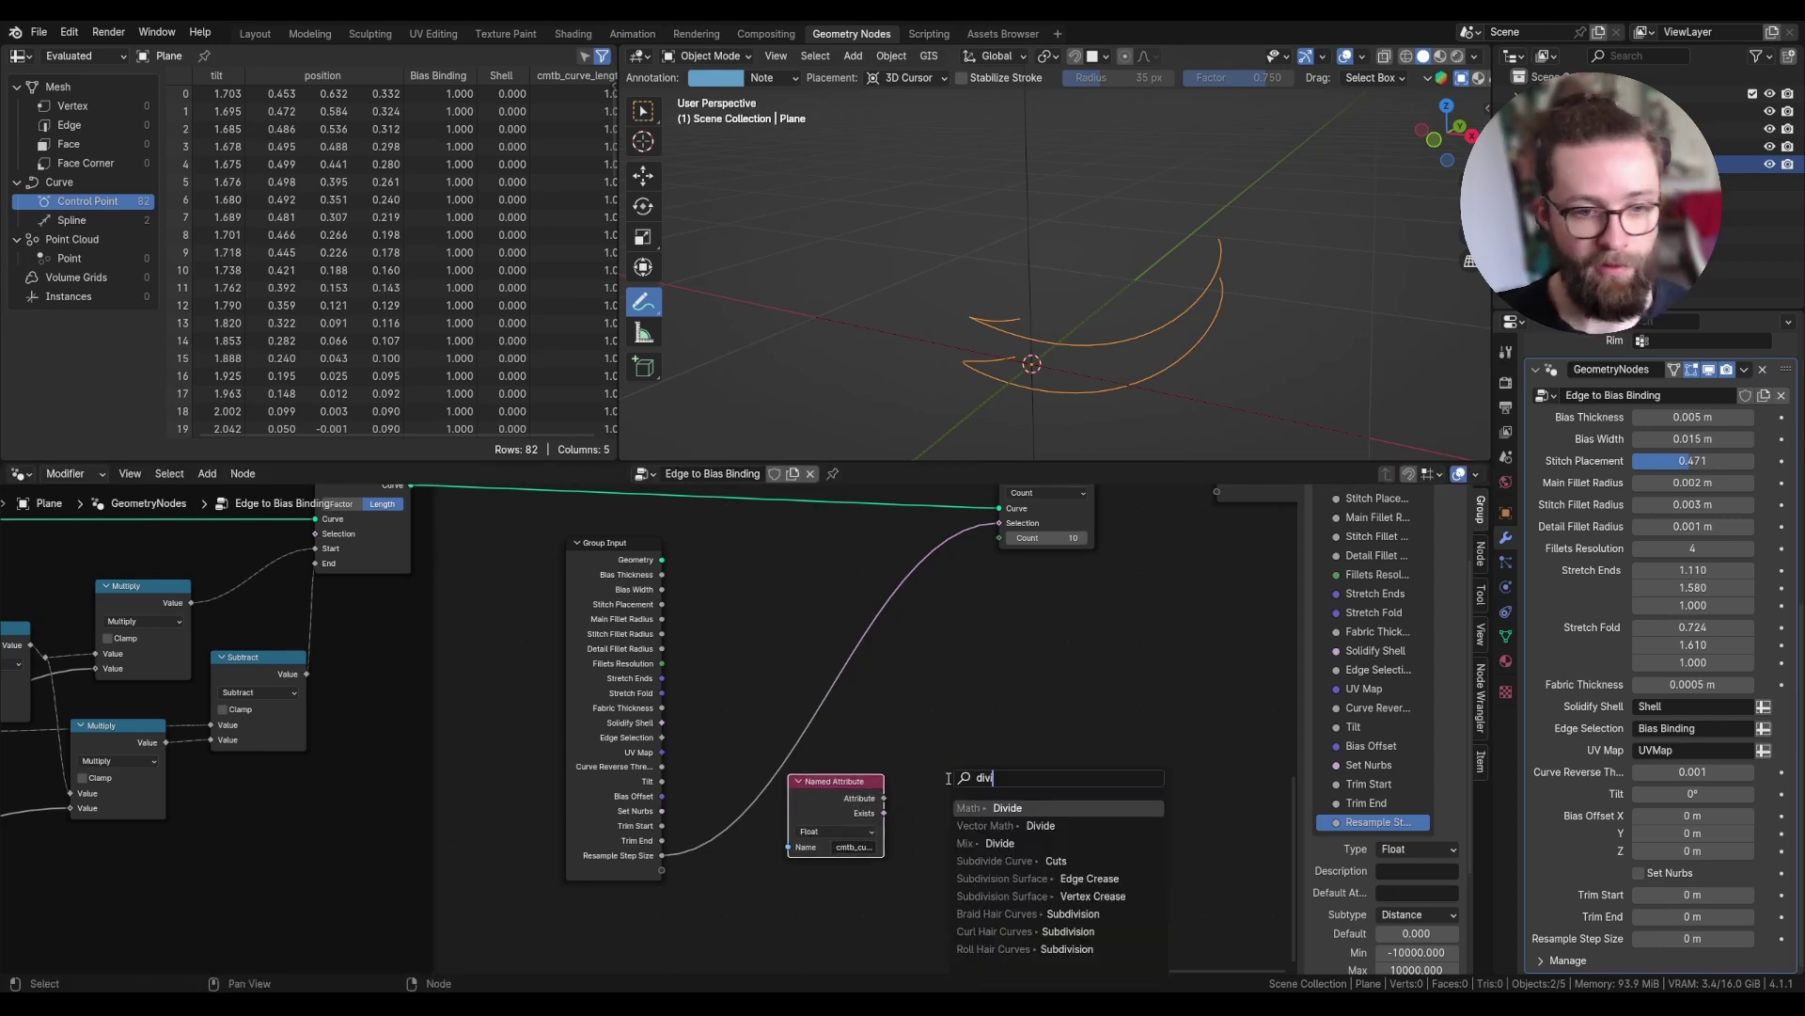
pyautogui.press('Return')
pyautogui.click(939, 776)
pyautogui.moveTo(662, 856); pyautogui.dragTo(969, 840)
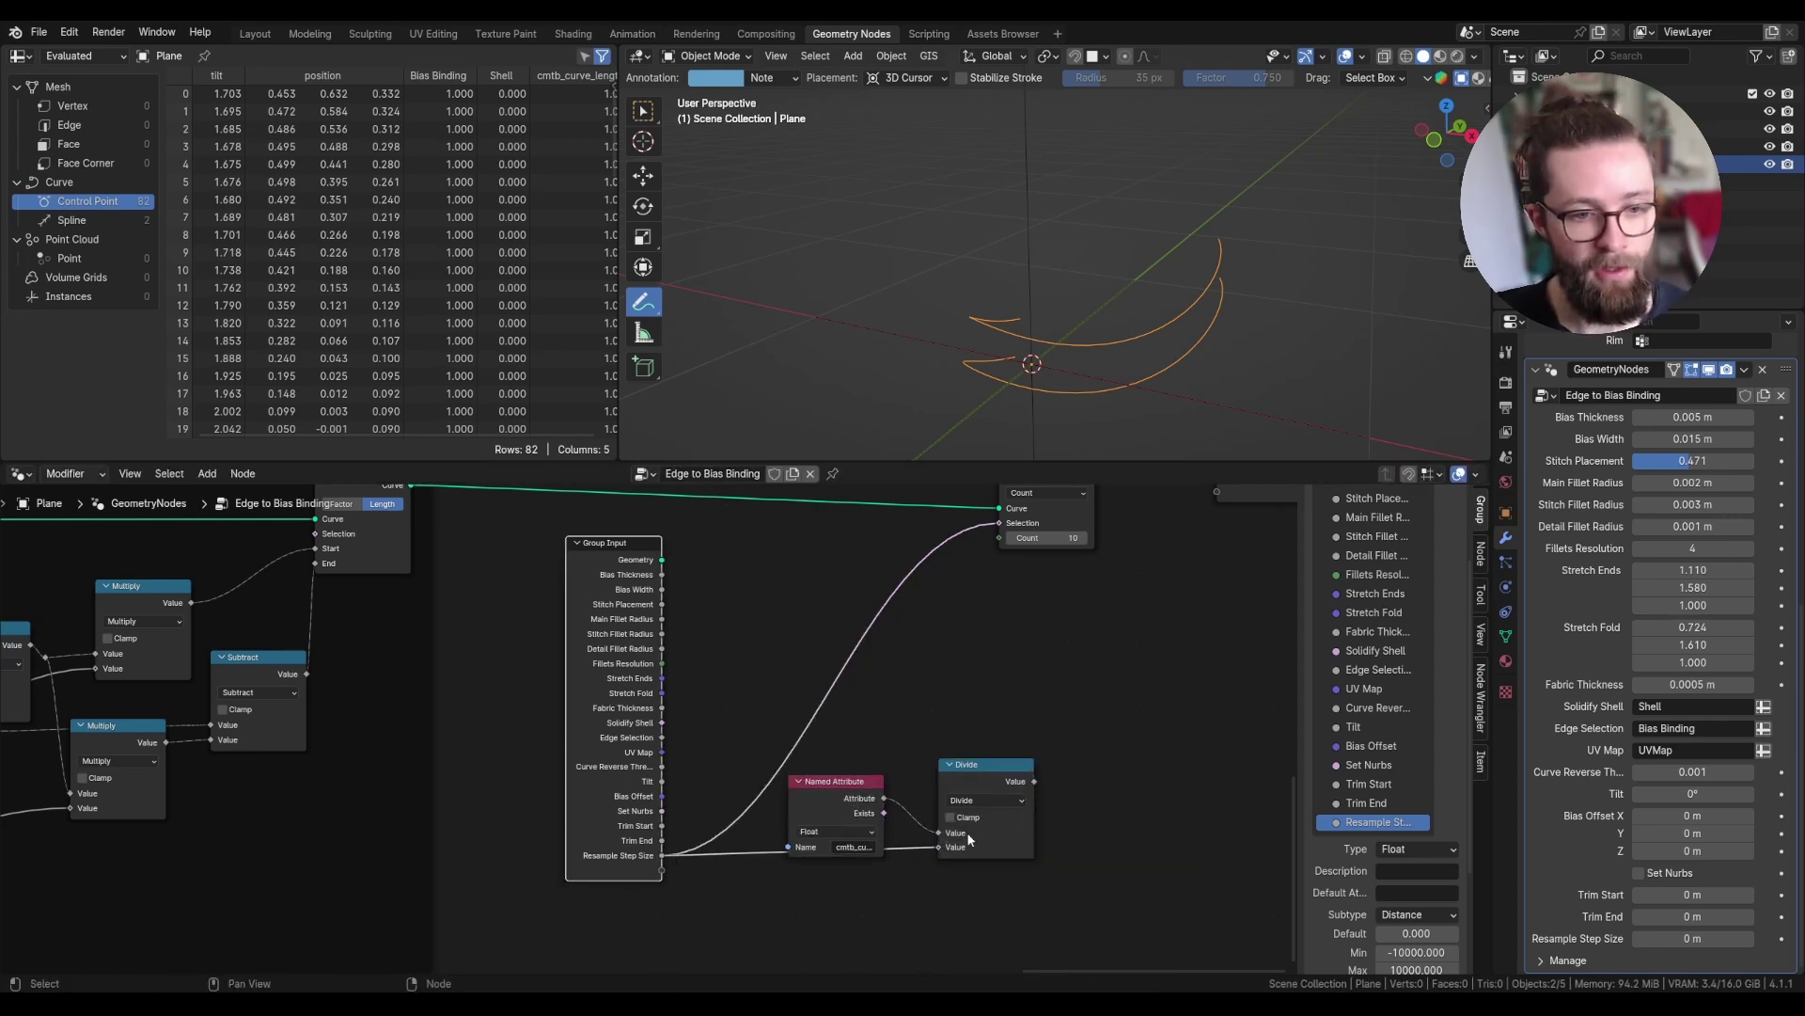
pyautogui.moveTo(1035, 781); pyautogui.dragTo(1001, 575)
pyautogui.scroll(-3, 1031, 569)
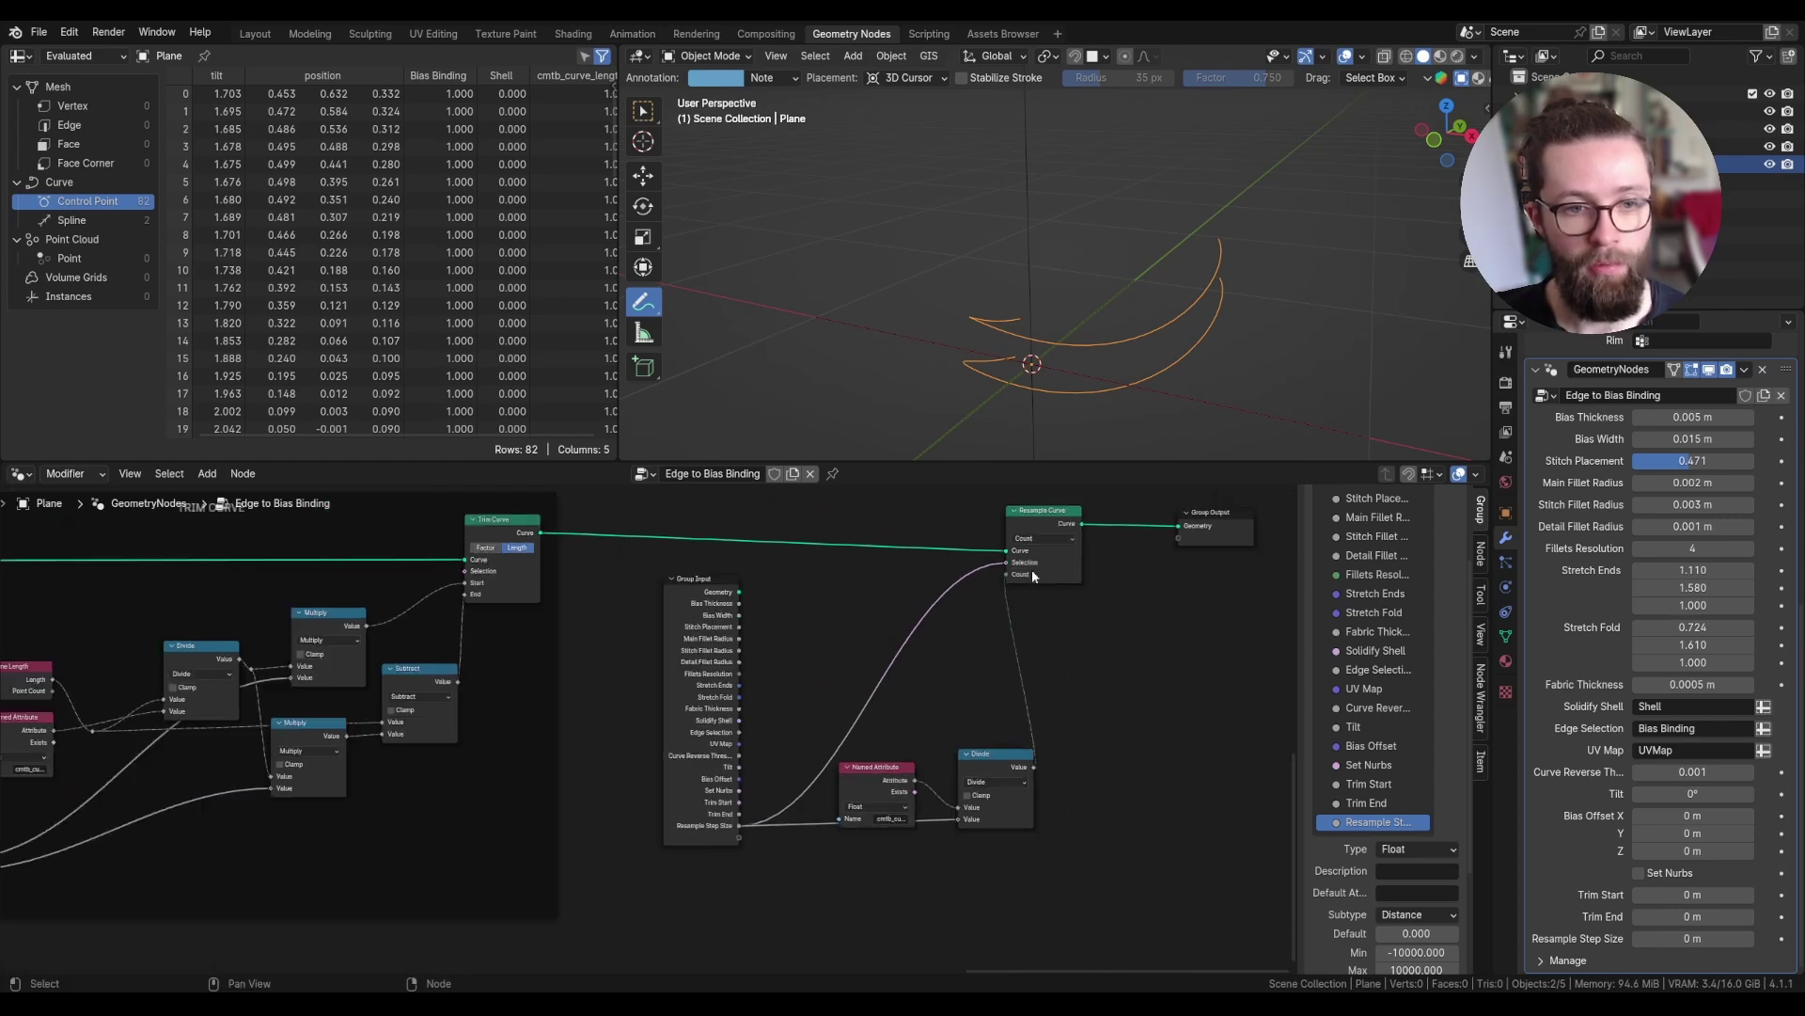
# - Arrange the resampling nodes compactly, keeping Resample Curve in Count mode, and add a reroute on the Resample Step Size links
pyautogui.moveTo(1052, 512); pyautogui.dragTo(1098, 507)
pyautogui.moveTo(992, 758); pyautogui.dragTo(984, 585)
pyautogui.moveTo(908, 773); pyautogui.dragTo(885, 603)
pyautogui.click(1089, 531)
pyautogui.click(1110, 565)
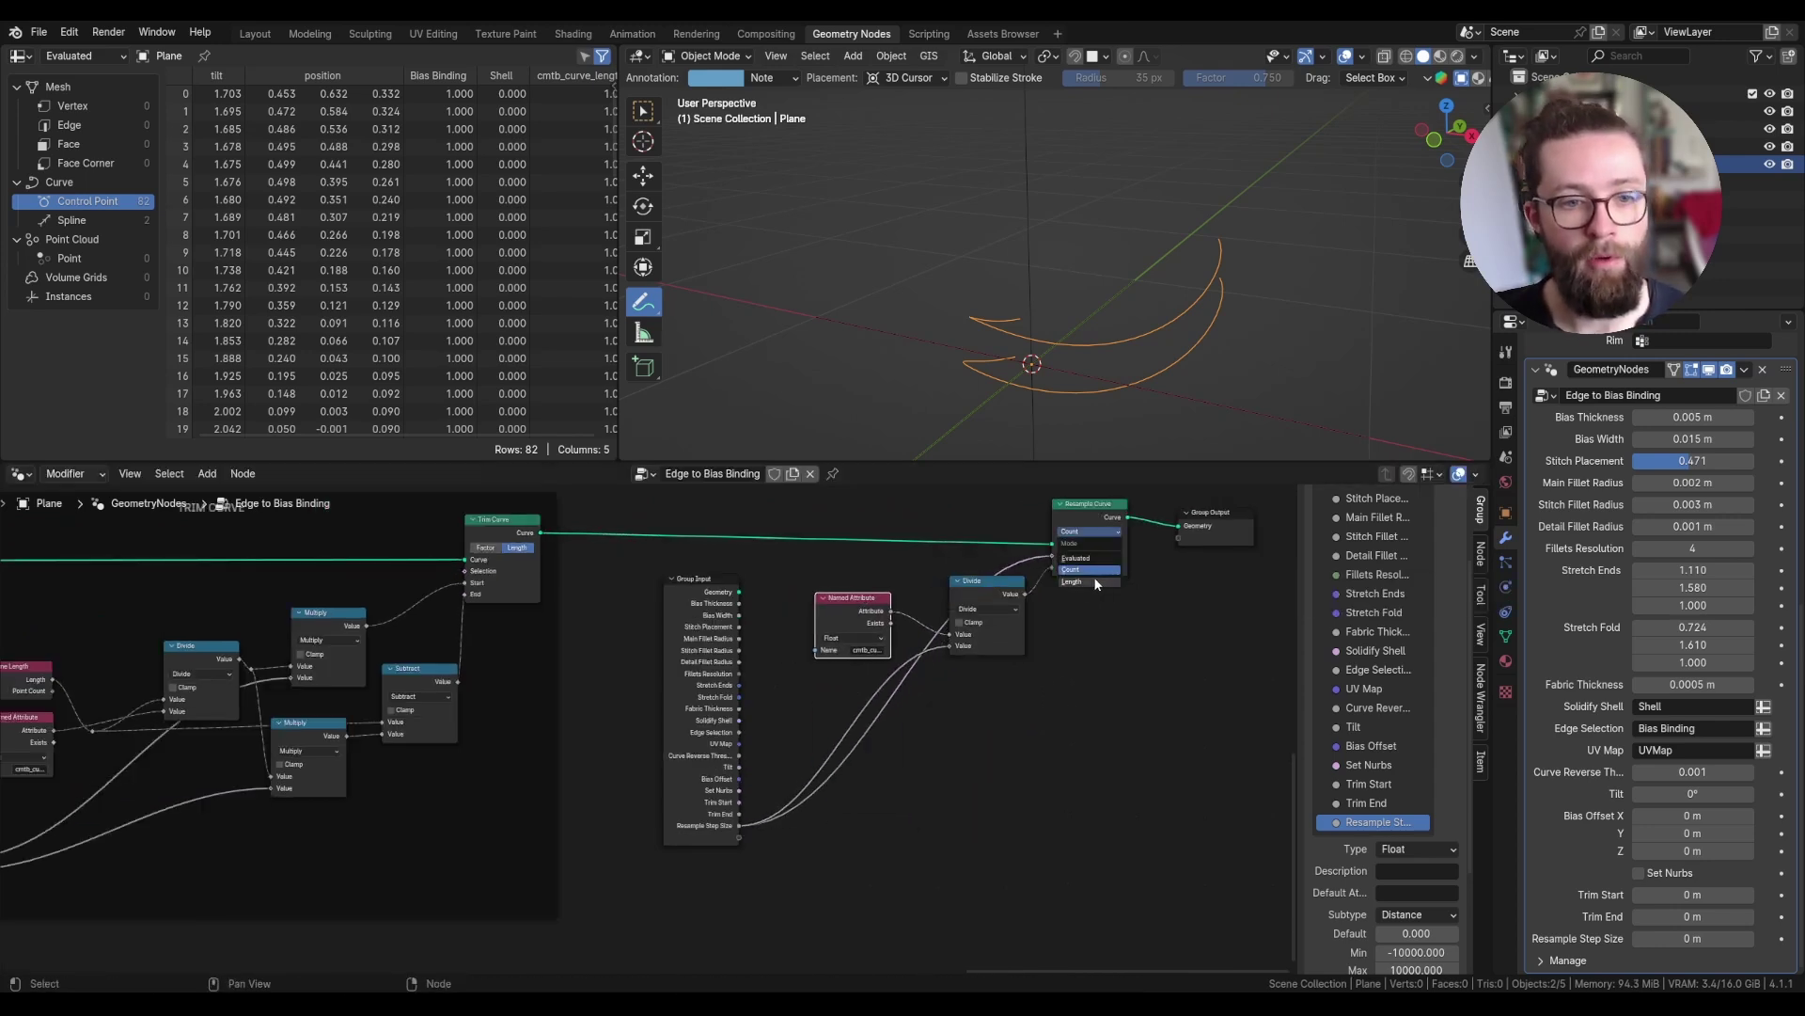
pyautogui.moveTo(719, 650); pyautogui.dragTo(773, 625)
pyautogui.keyDown('shift'); pyautogui.moveTo(840, 852); pyautogui.dragTo(880, 959, button='right'); pyautogui.keyUp('shift')
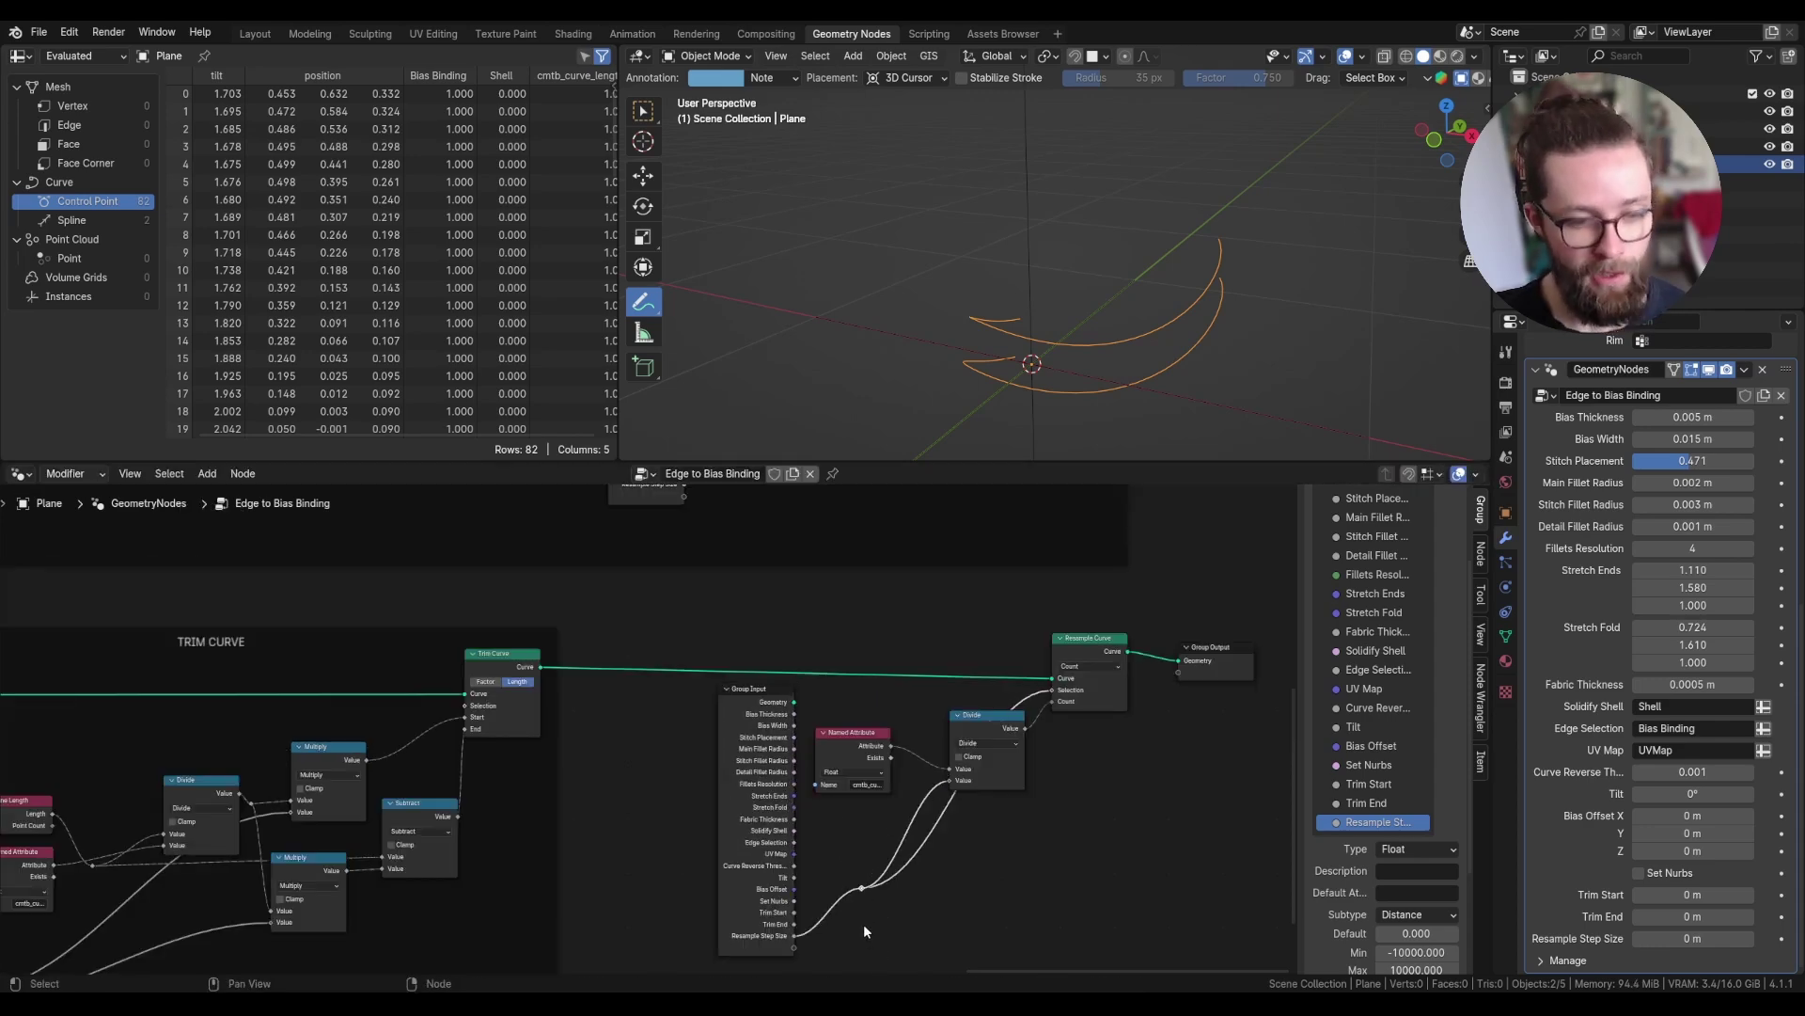
pyautogui.press('g')
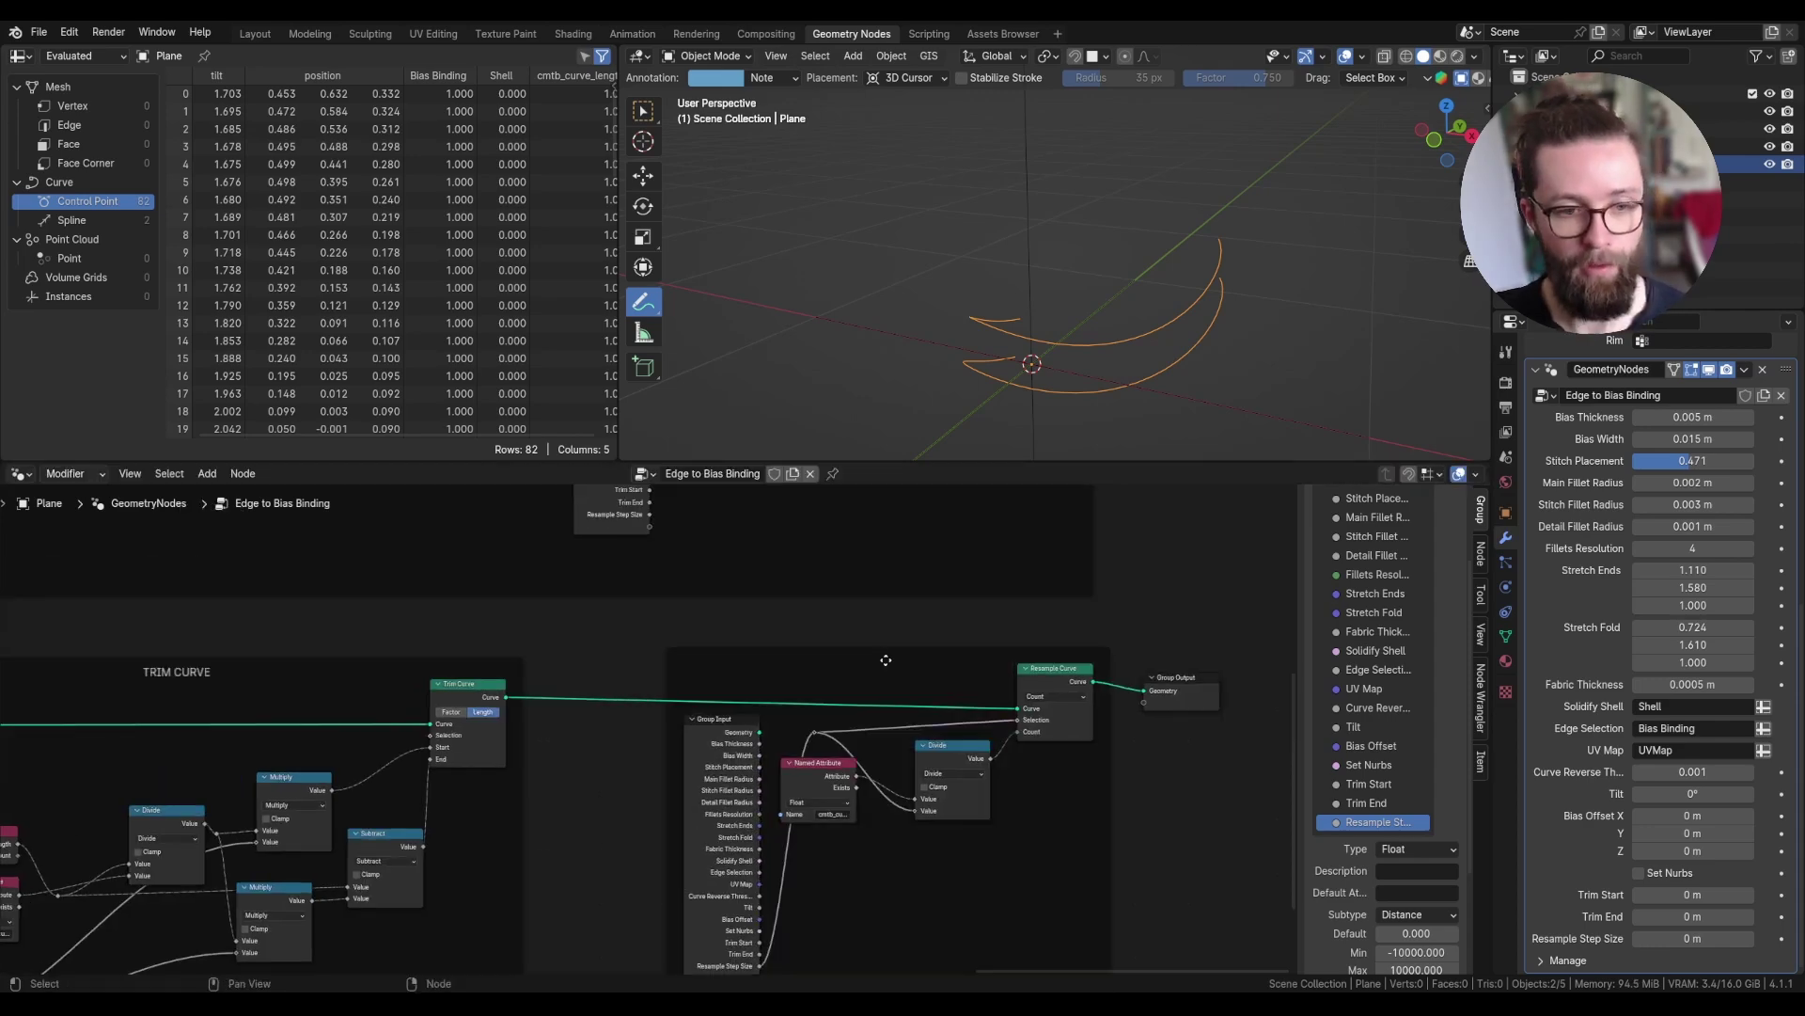
# - Label the frame around the resampling nodes RESAMPLE CURVE
pyautogui.click(886, 660)
pyautogui.scroll(4, 886, 660)
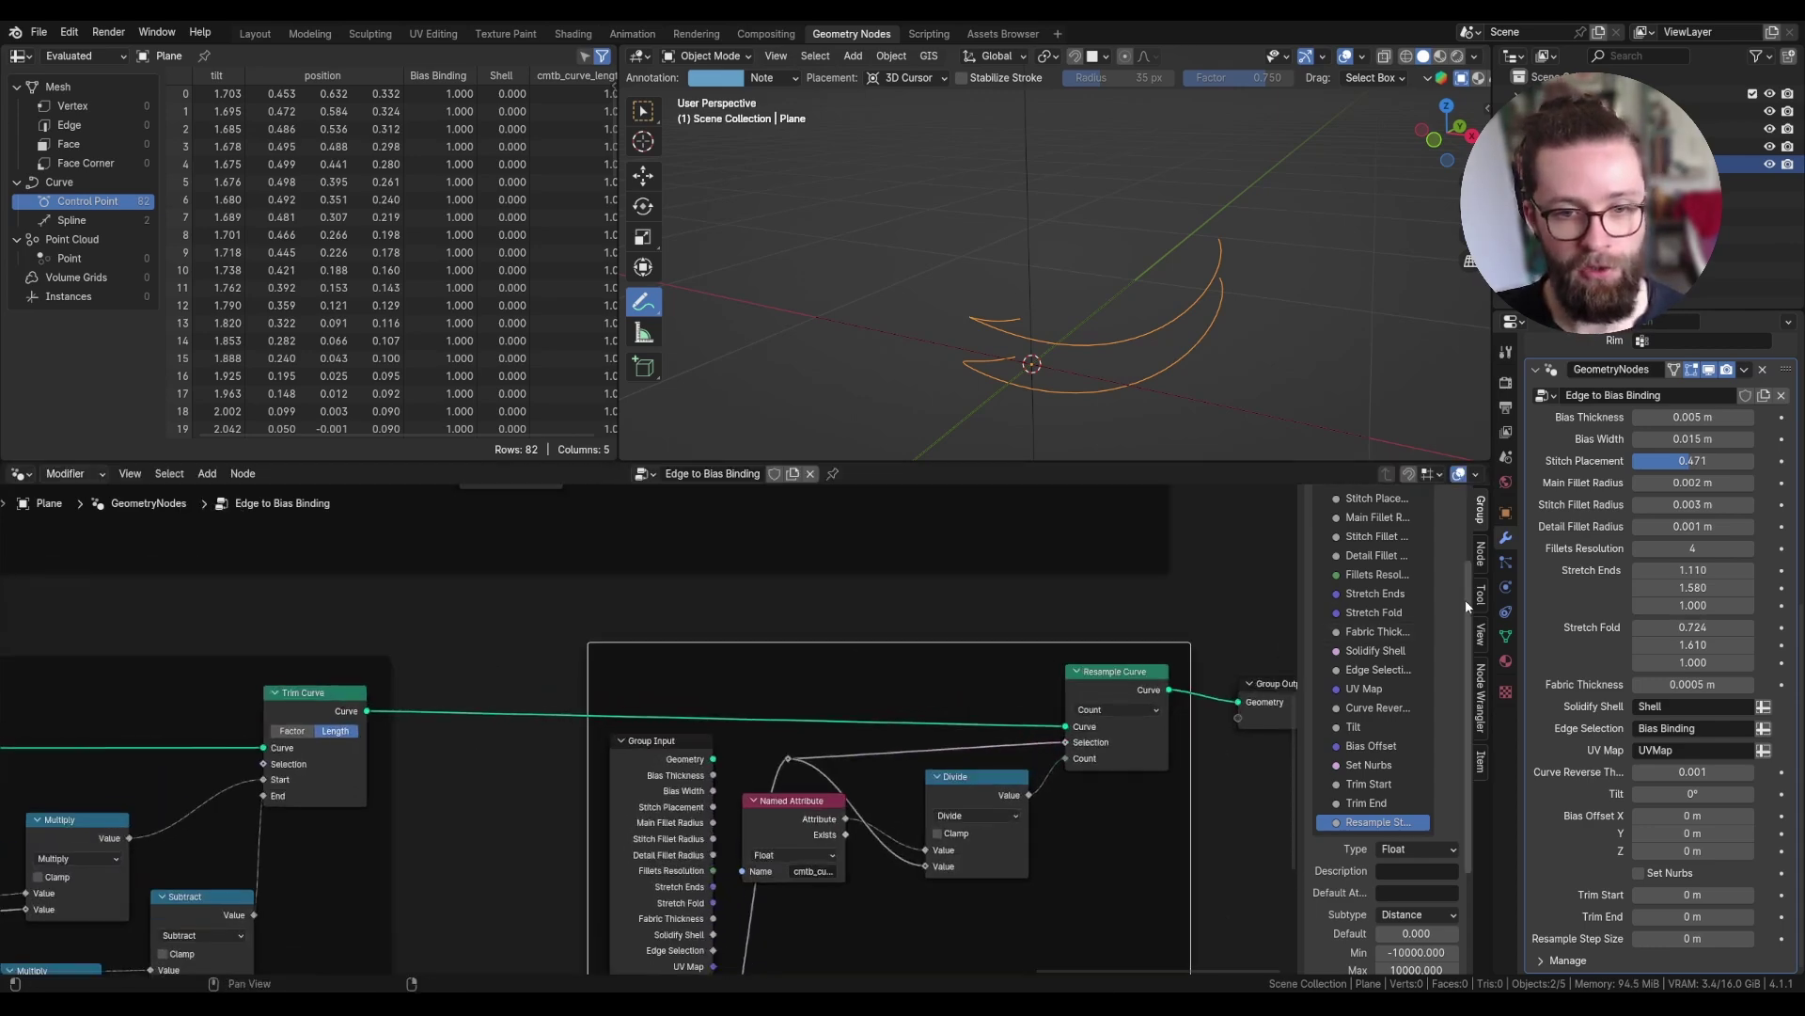
pyautogui.click(1481, 561)
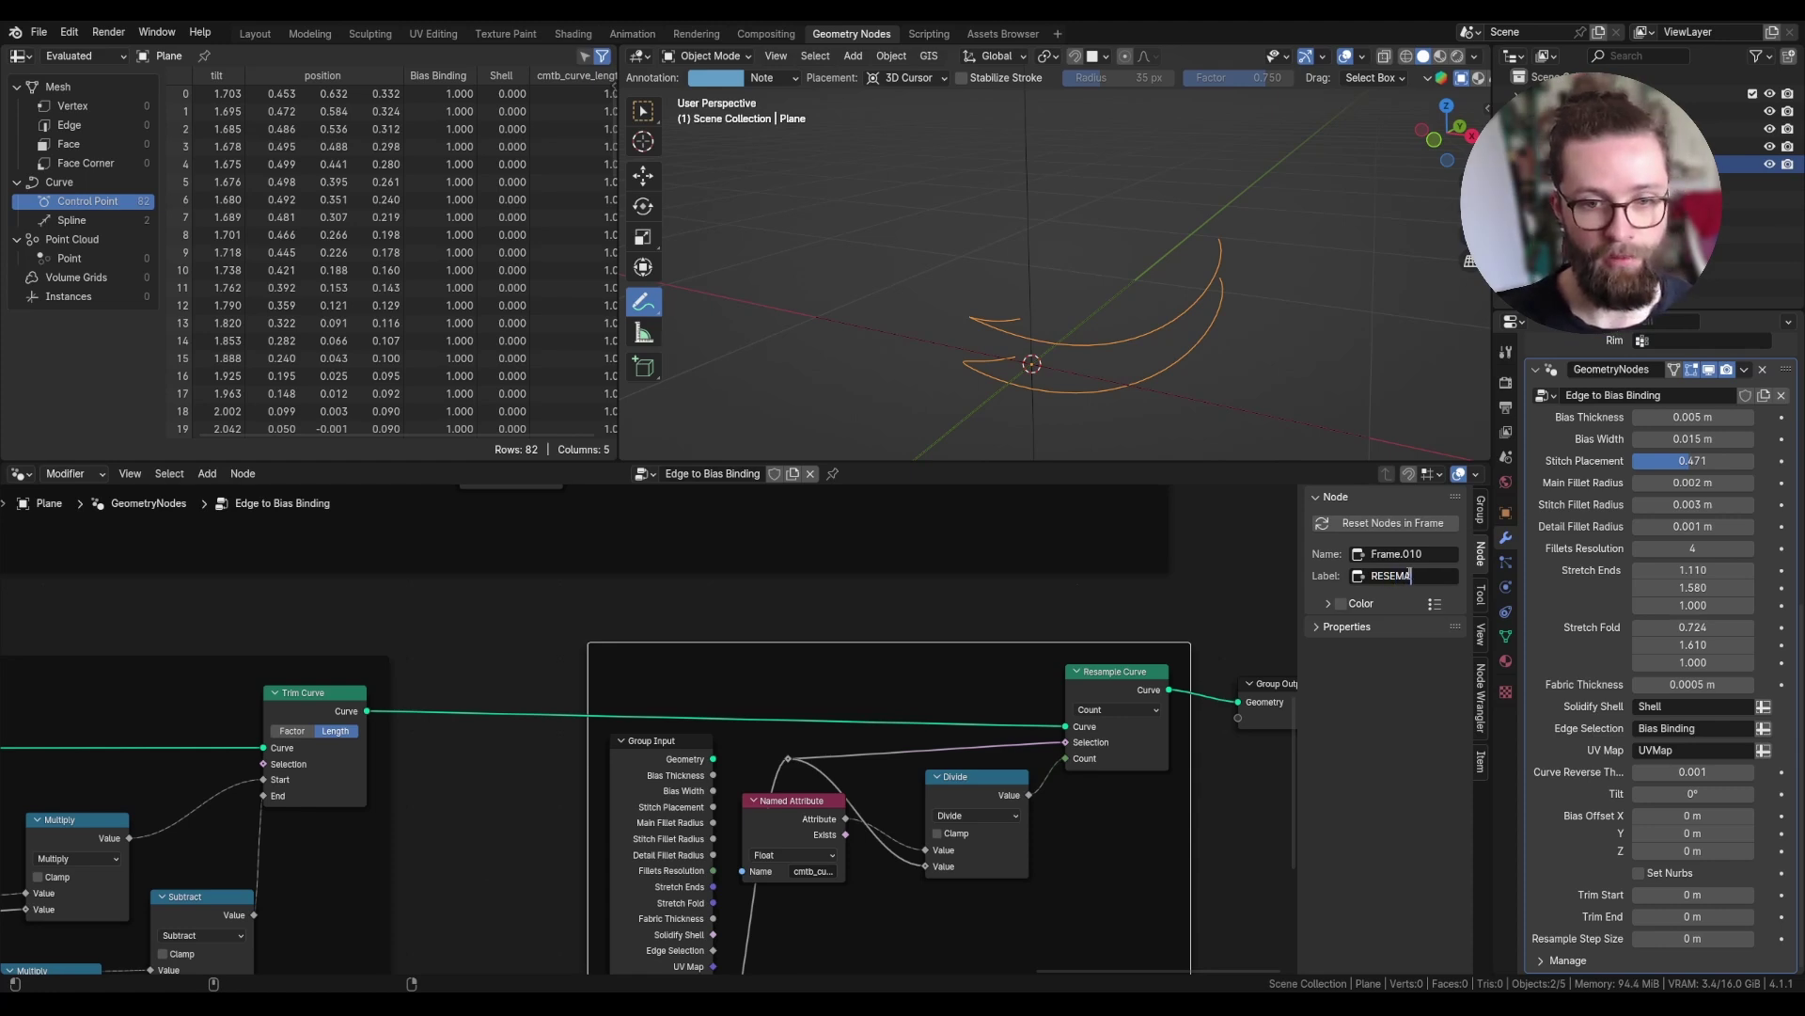
pyautogui.click(1409, 574)
pyautogui.write('RESAMPLE CURVE')
pyautogui.press('Return')
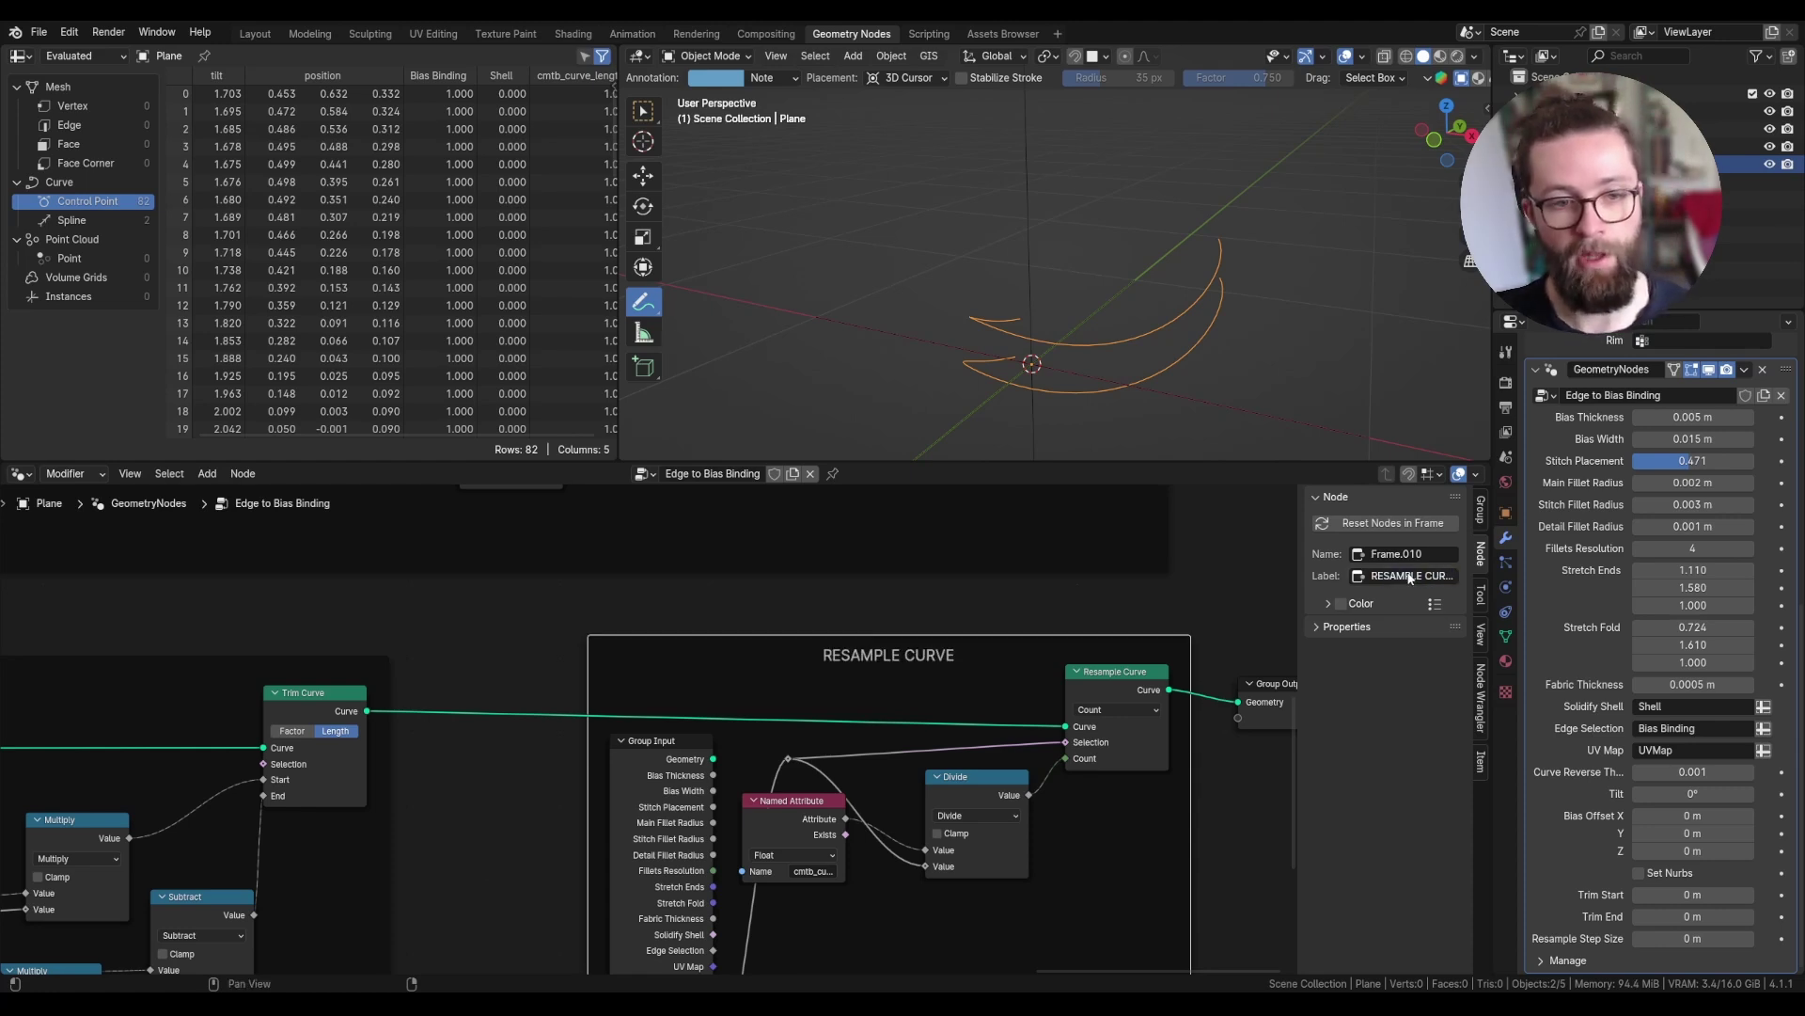
# - Move the Group Output node well away from the RESAMPLE CURVE frame to make room for more nodes
pyautogui.scroll(-8, 370, 748)
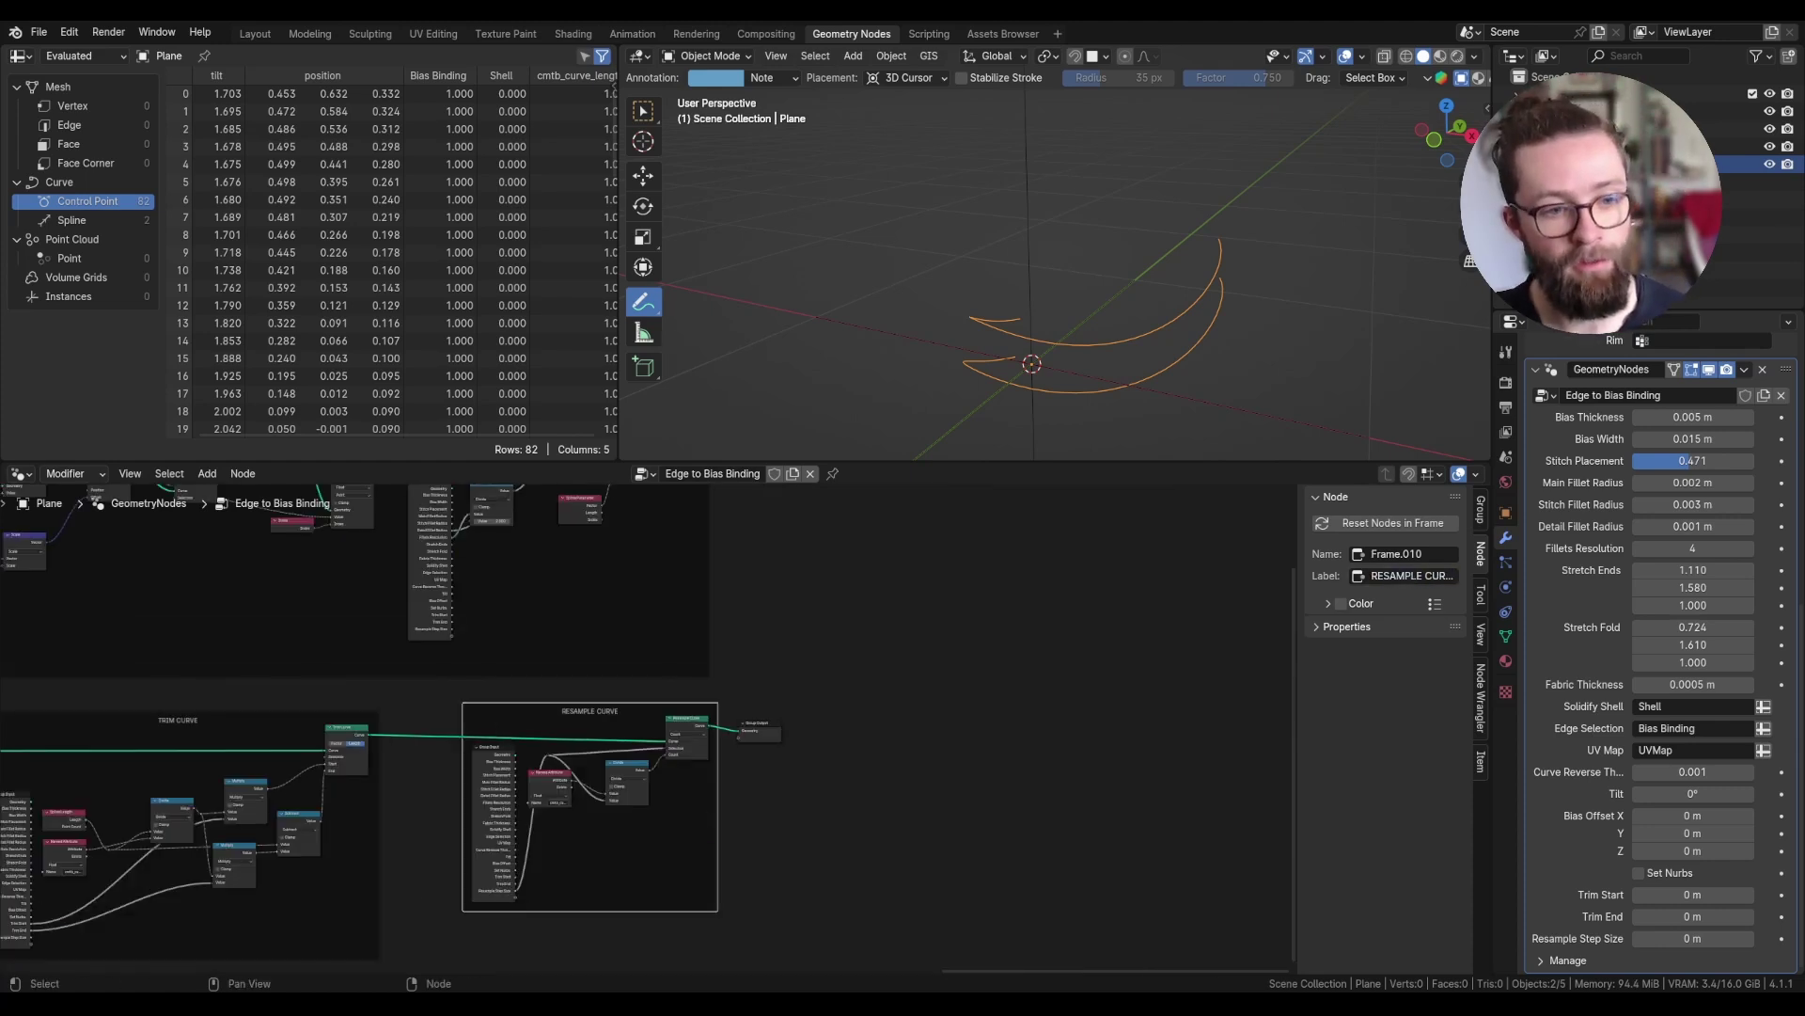
pyautogui.scroll(-2, 625, 716)
pyautogui.moveTo(743, 727); pyautogui.dragTo(838, 716)
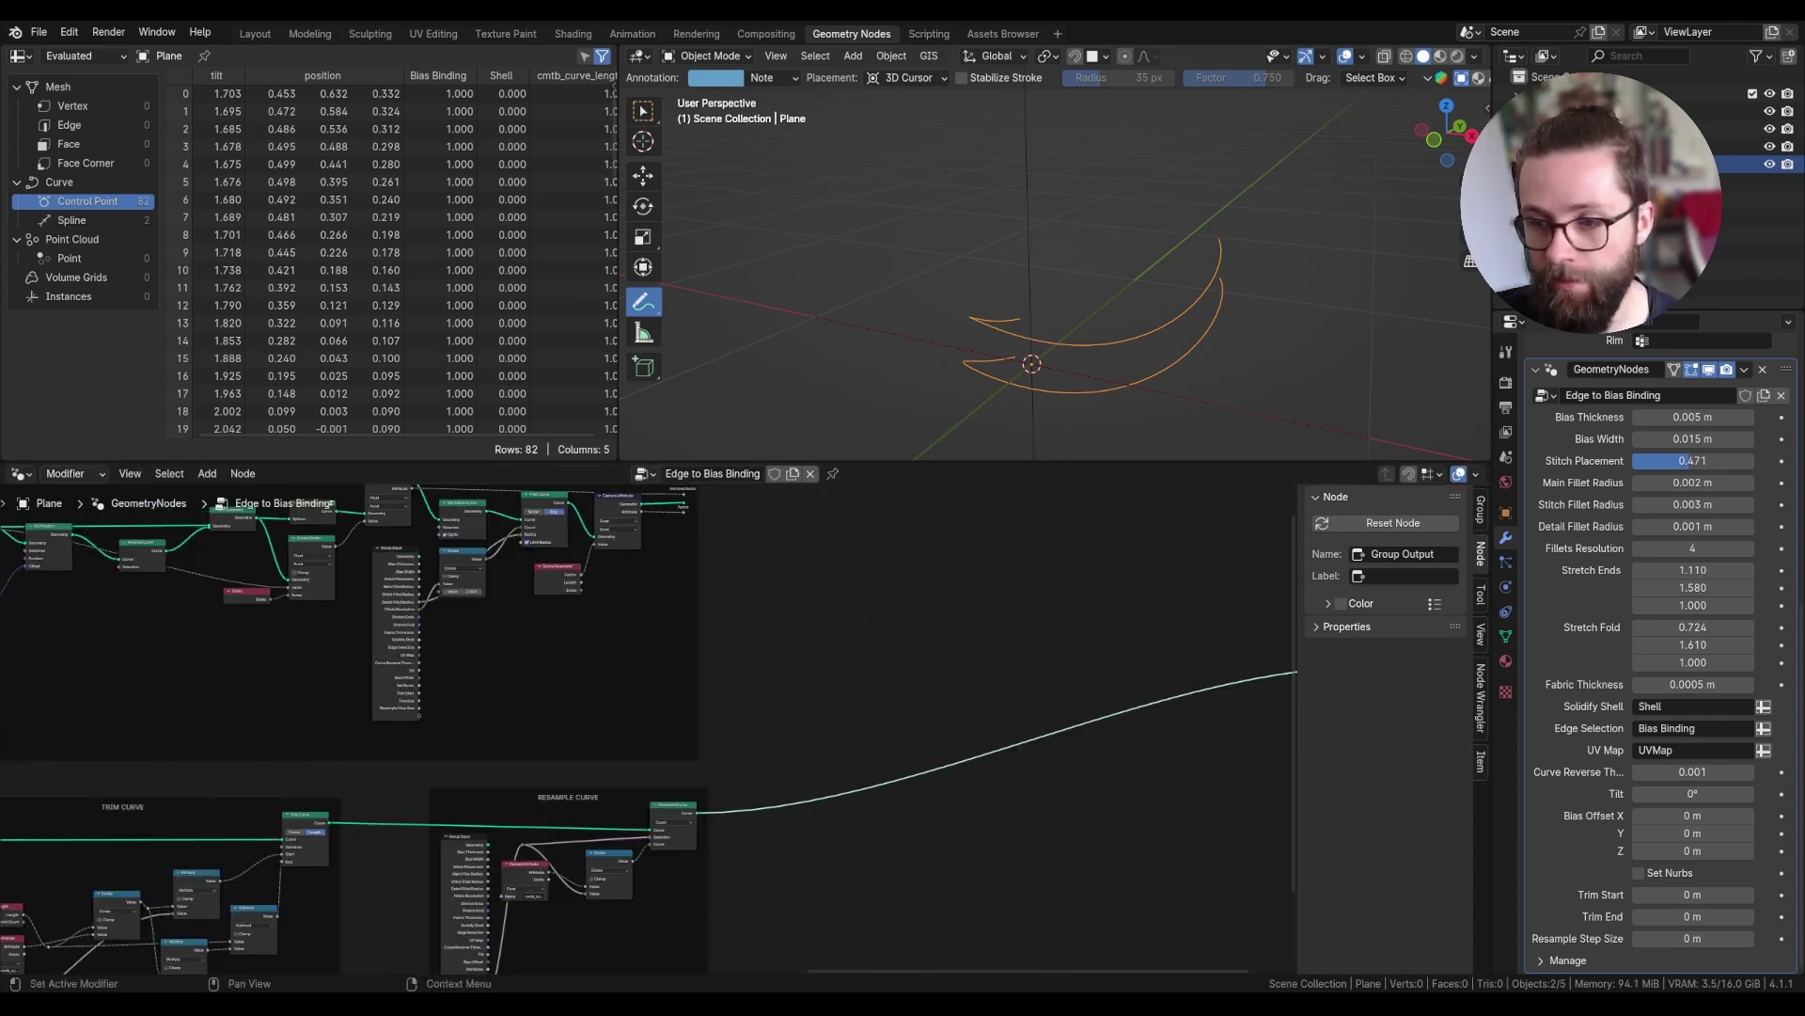
# - Add a Curve to Mesh node with its Curve input fed by the Resample Curve output
pyautogui.scroll(3, 1012, 688)
pyautogui.moveTo(804, 710); pyautogui.dragTo(683, 777, button='middle')
pyautogui.scroll(-4, 649, 794)
pyautogui.scroll(4, 620, 804)
pyautogui.moveTo(625, 702); pyautogui.dragTo(762, 704, button='middle')
pyautogui.scroll(1, 675, 844)
pyautogui.moveTo(613, 904); pyautogui.dragTo(921, 681)
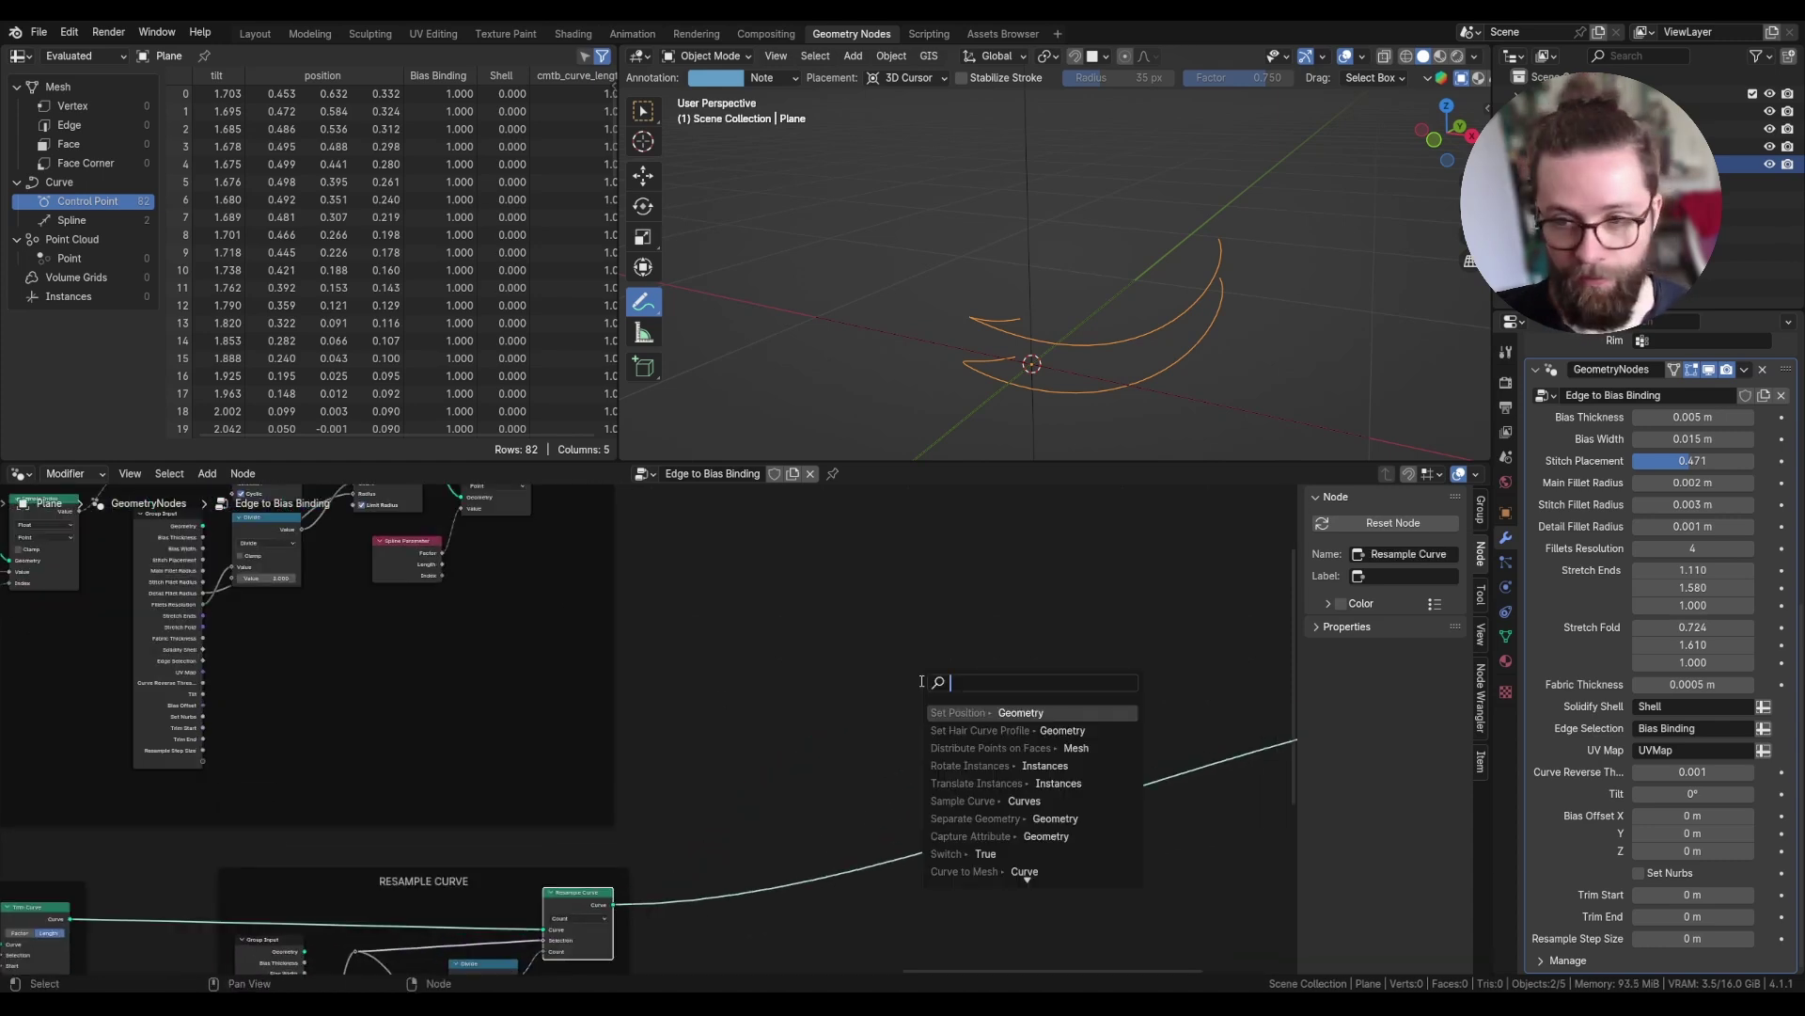
pyautogui.write('curve to')
pyautogui.press('Return')
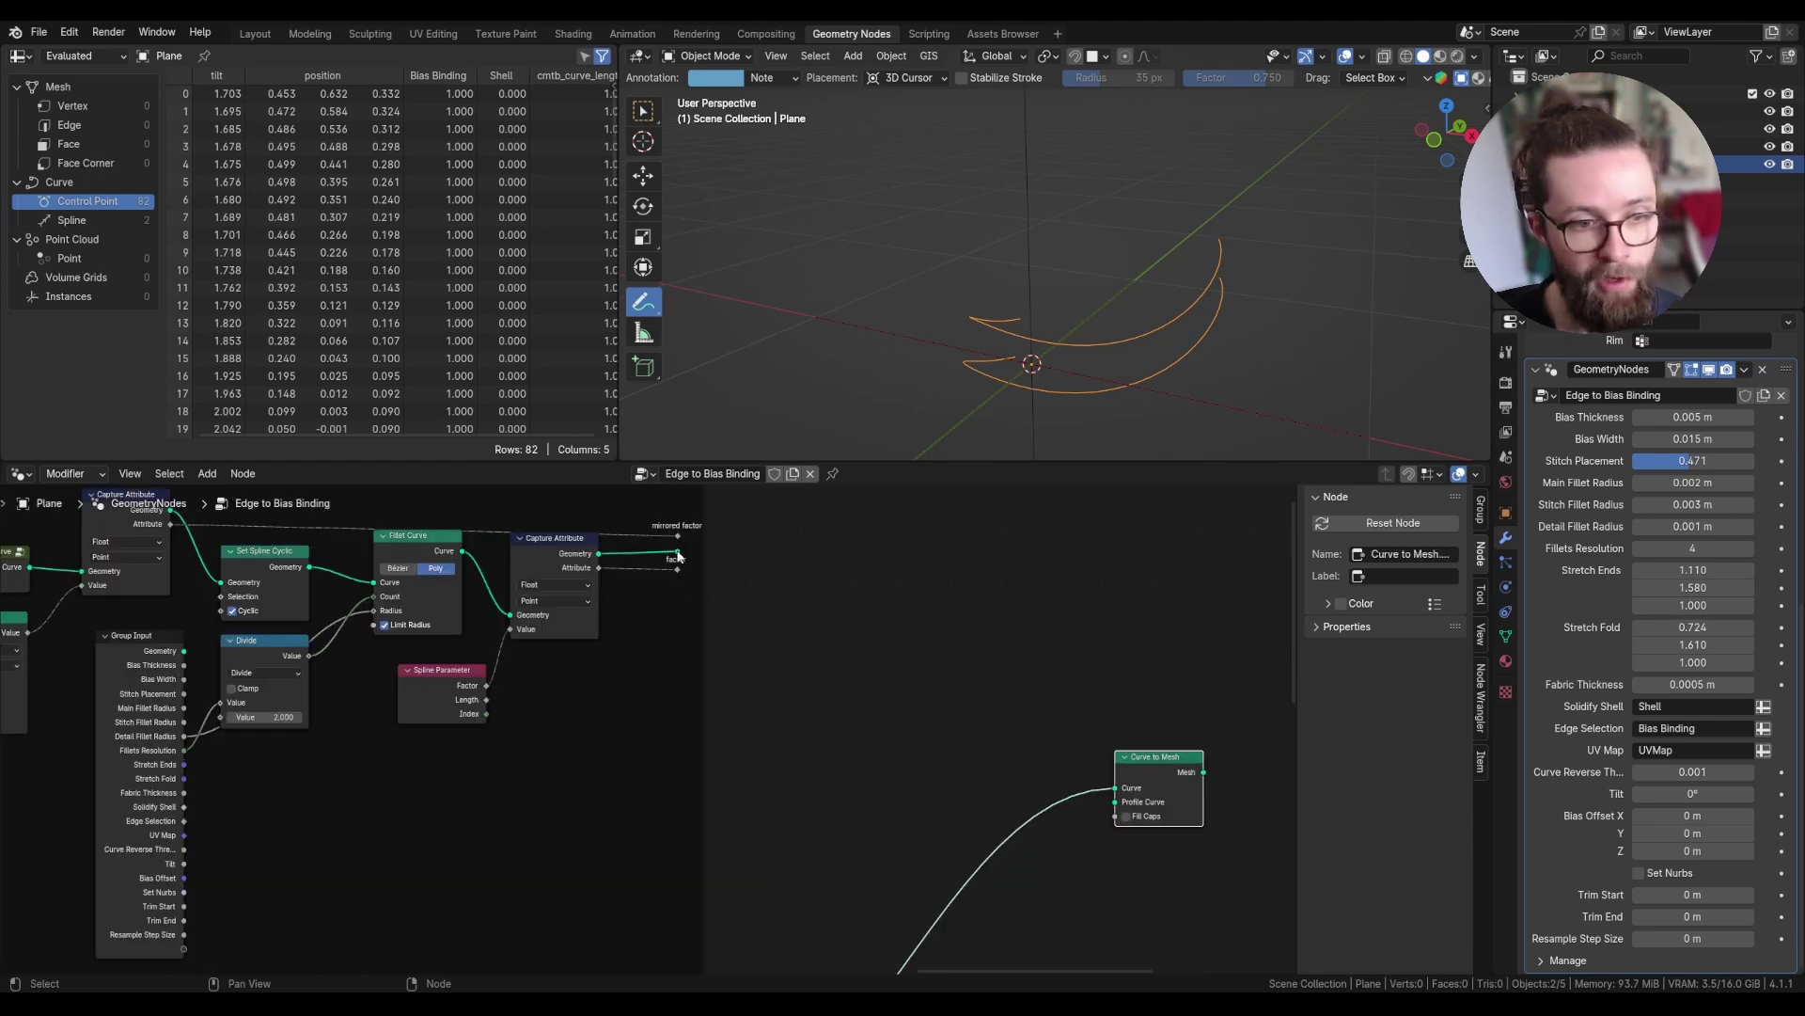
# - Feed the filleted profile curve into Curve to Mesh's Profile Curve input and connect its Mesh output to the Group Output
pyautogui.moveTo(677, 551); pyautogui.dragTo(1114, 803)
pyautogui.moveTo(683, 649); pyautogui.dragTo(1153, 702)
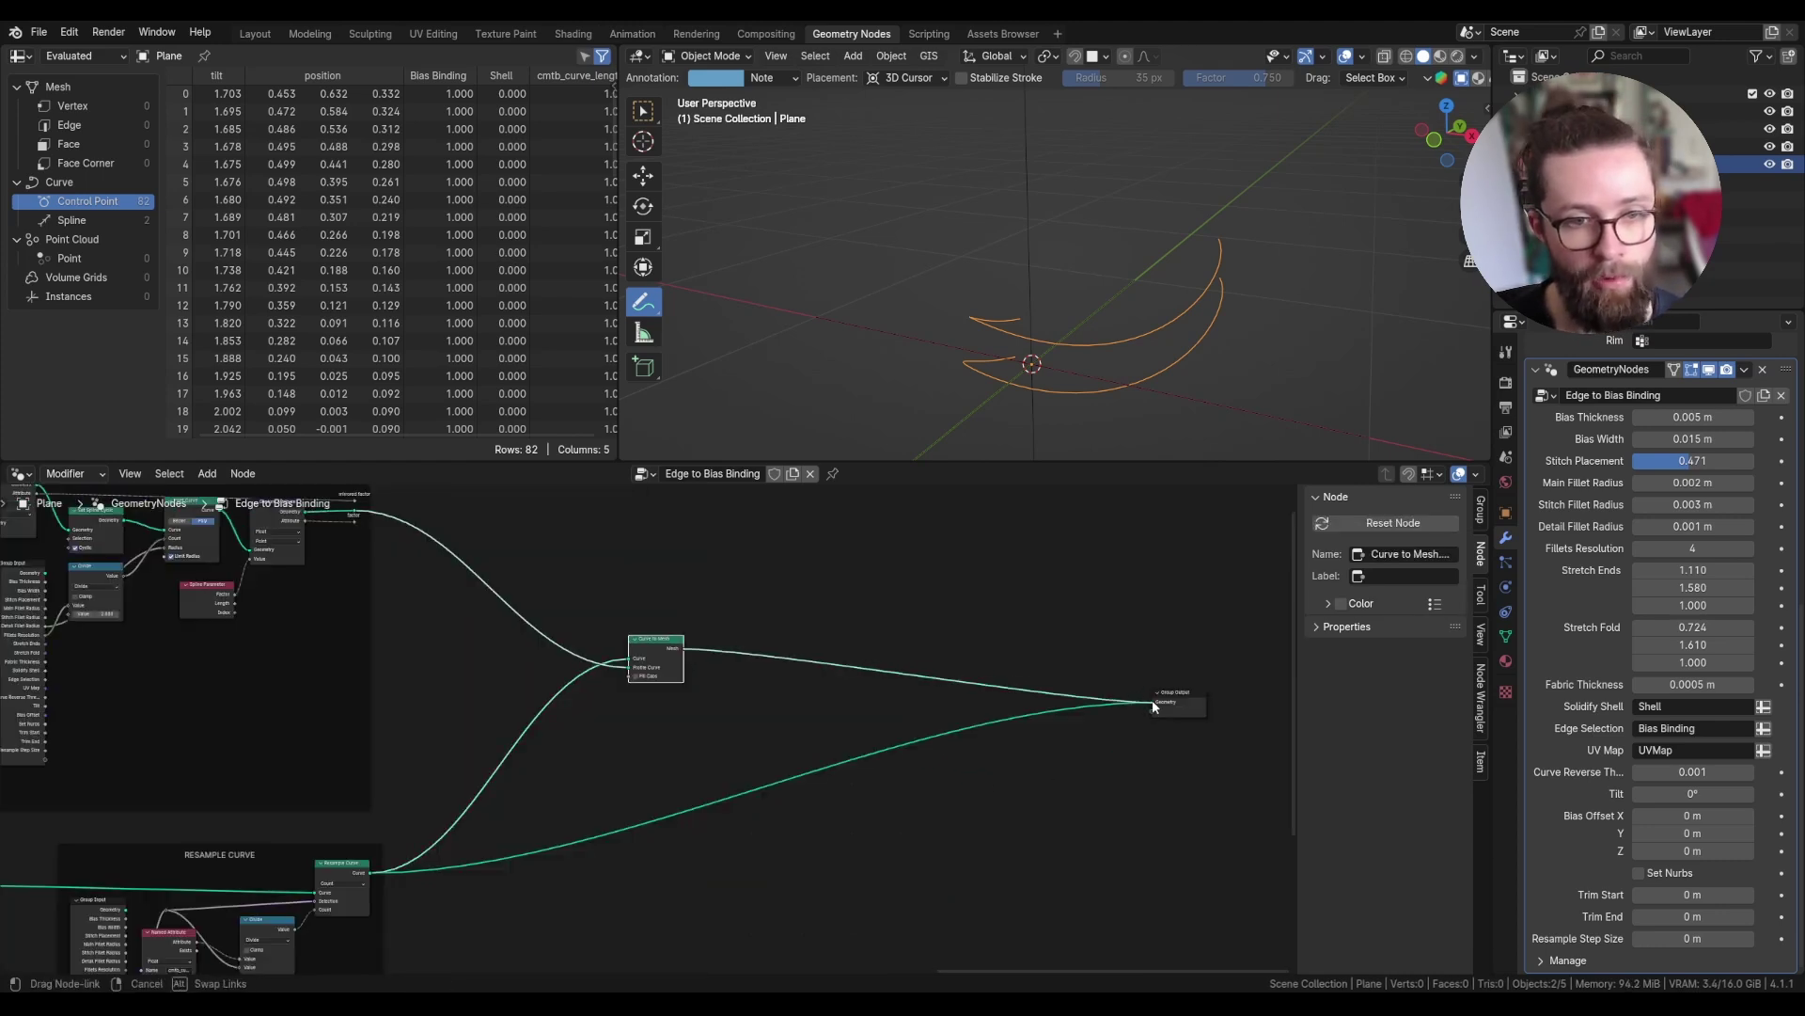
pyautogui.moveTo(1119, 310); pyautogui.dragTo(801, 294, button='middle')
pyautogui.scroll(3, 802, 294)
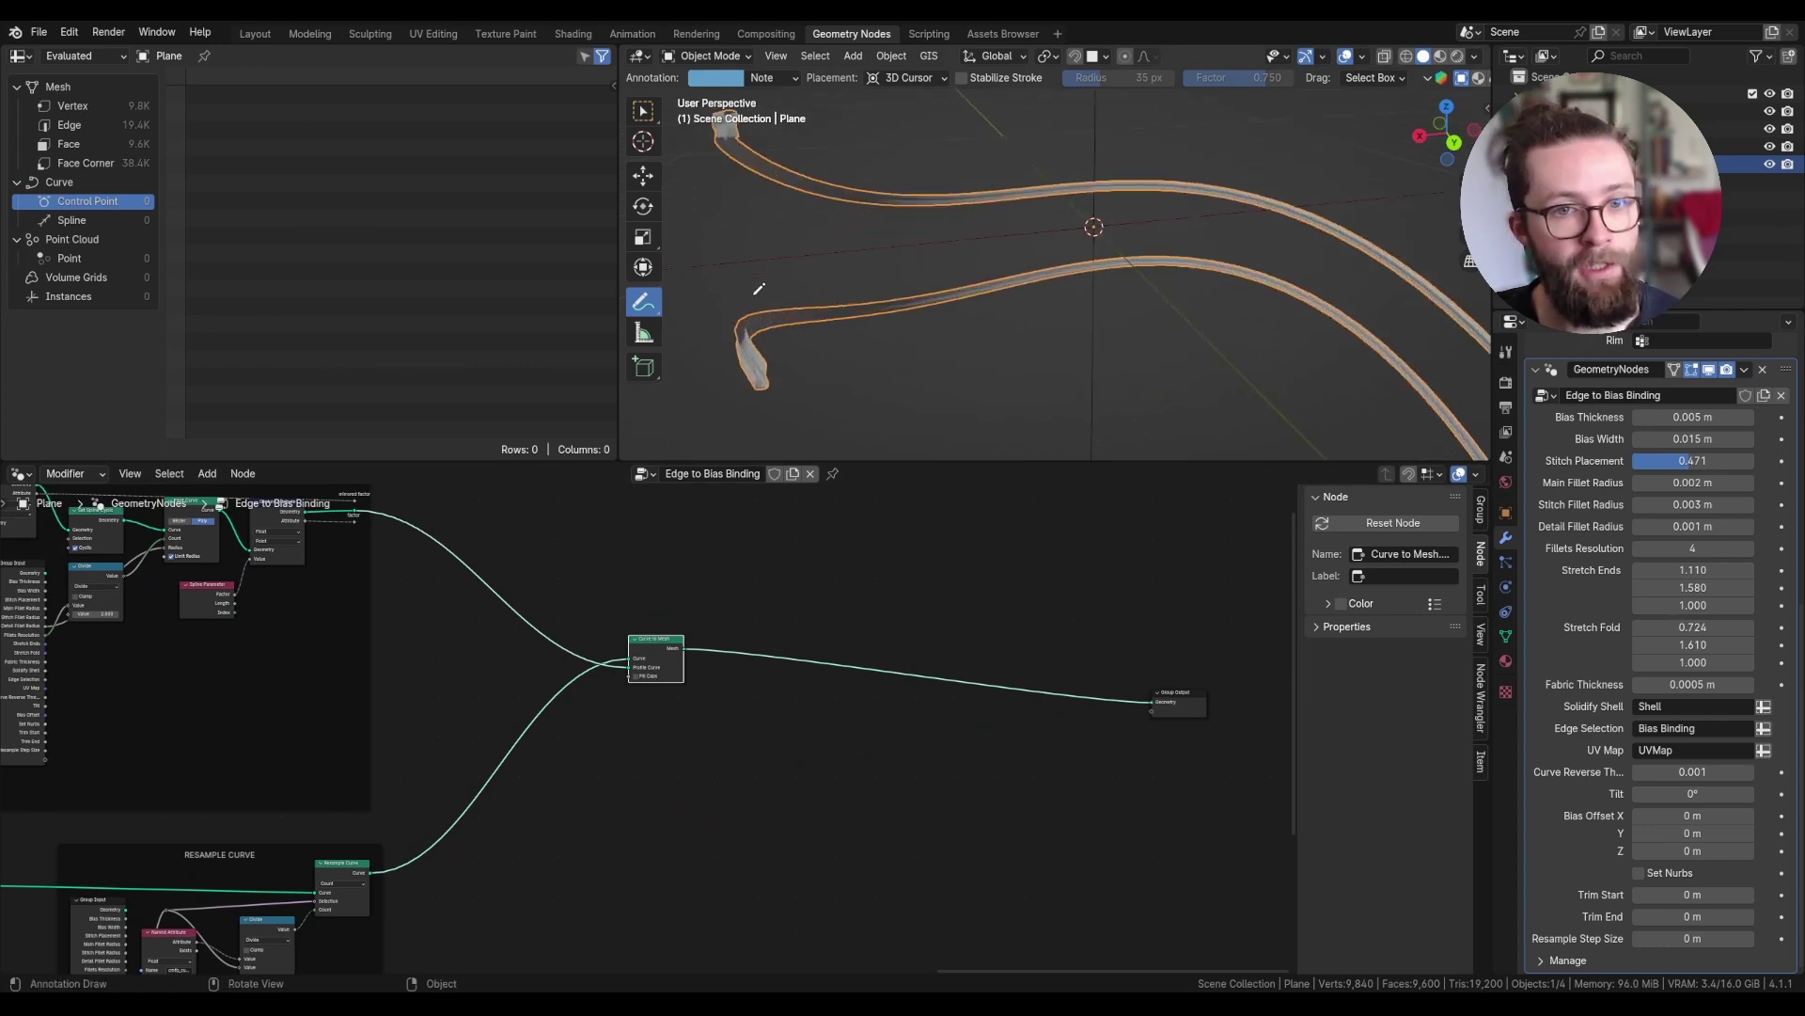
pyautogui.scroll(-4, 758, 291)
pyautogui.scroll(2, 823, 289)
pyautogui.scroll(-1, 980, 305)
pyautogui.scroll(1, 846, 299)
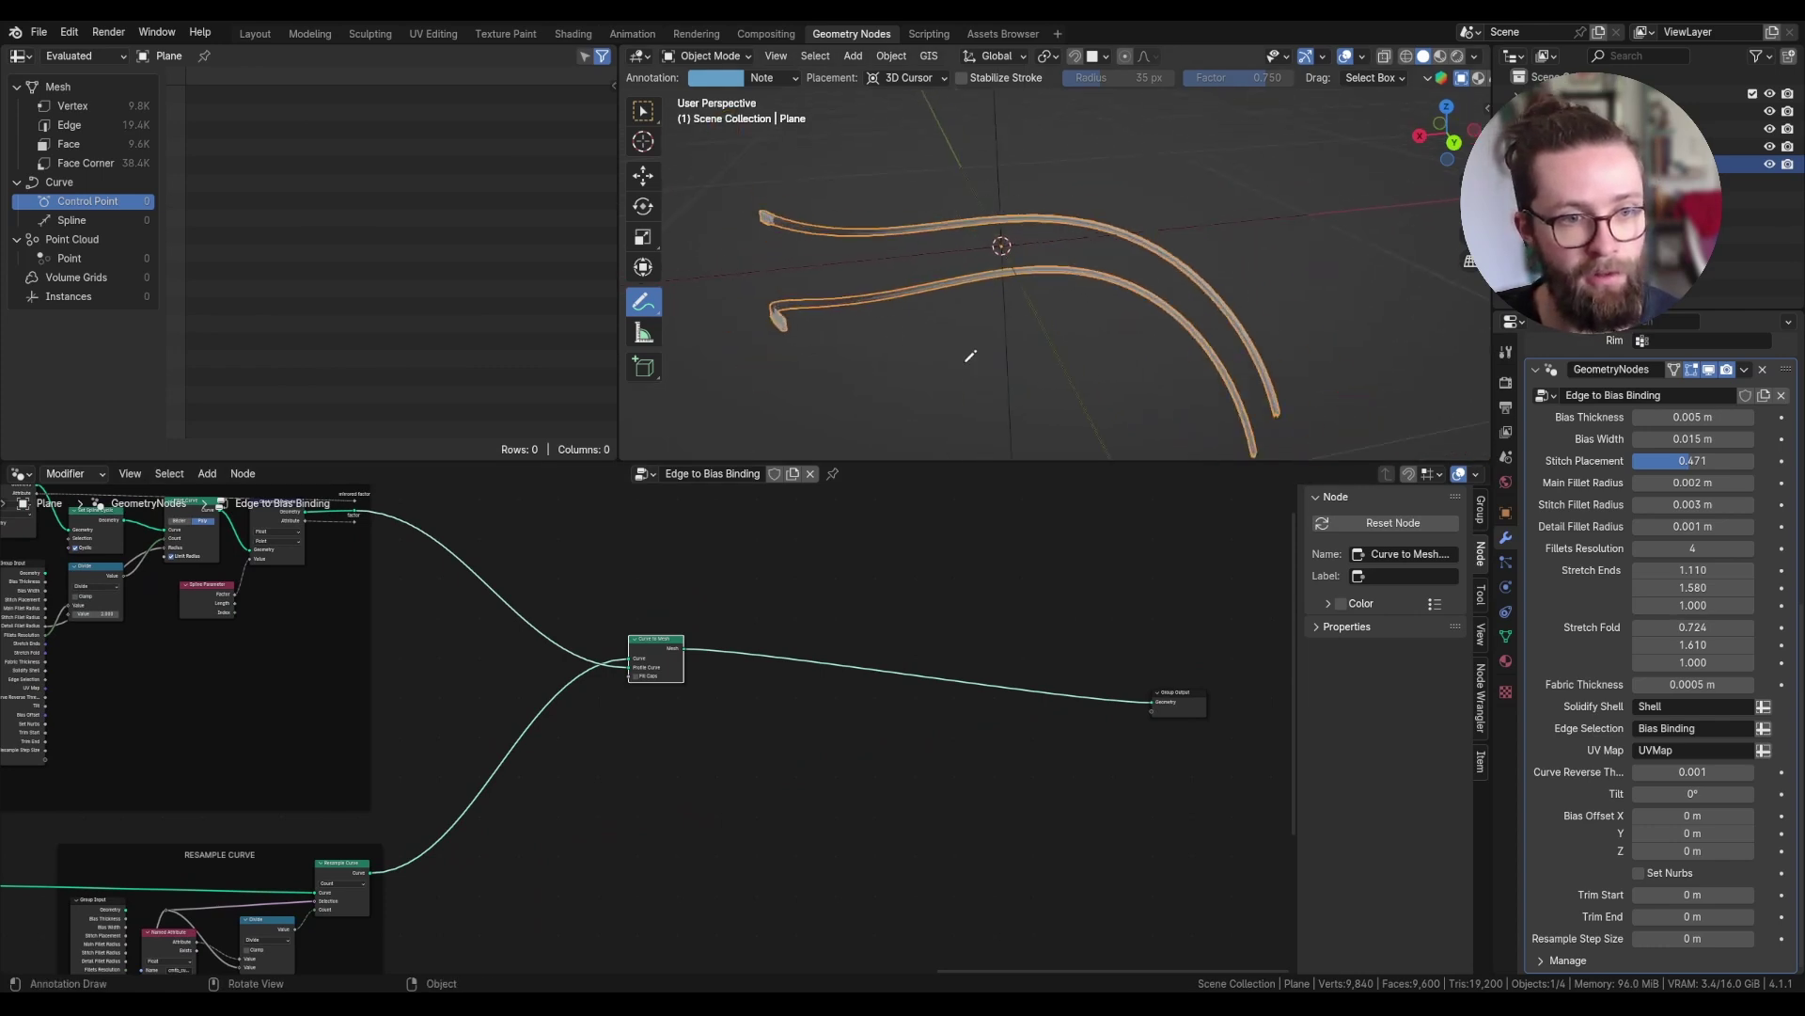
pyautogui.scroll(1, 970, 356)
# - Insert a Join Geometry node on the link between Curve to Mesh and the Group Output
pyautogui.hotkey('shift', 'a')
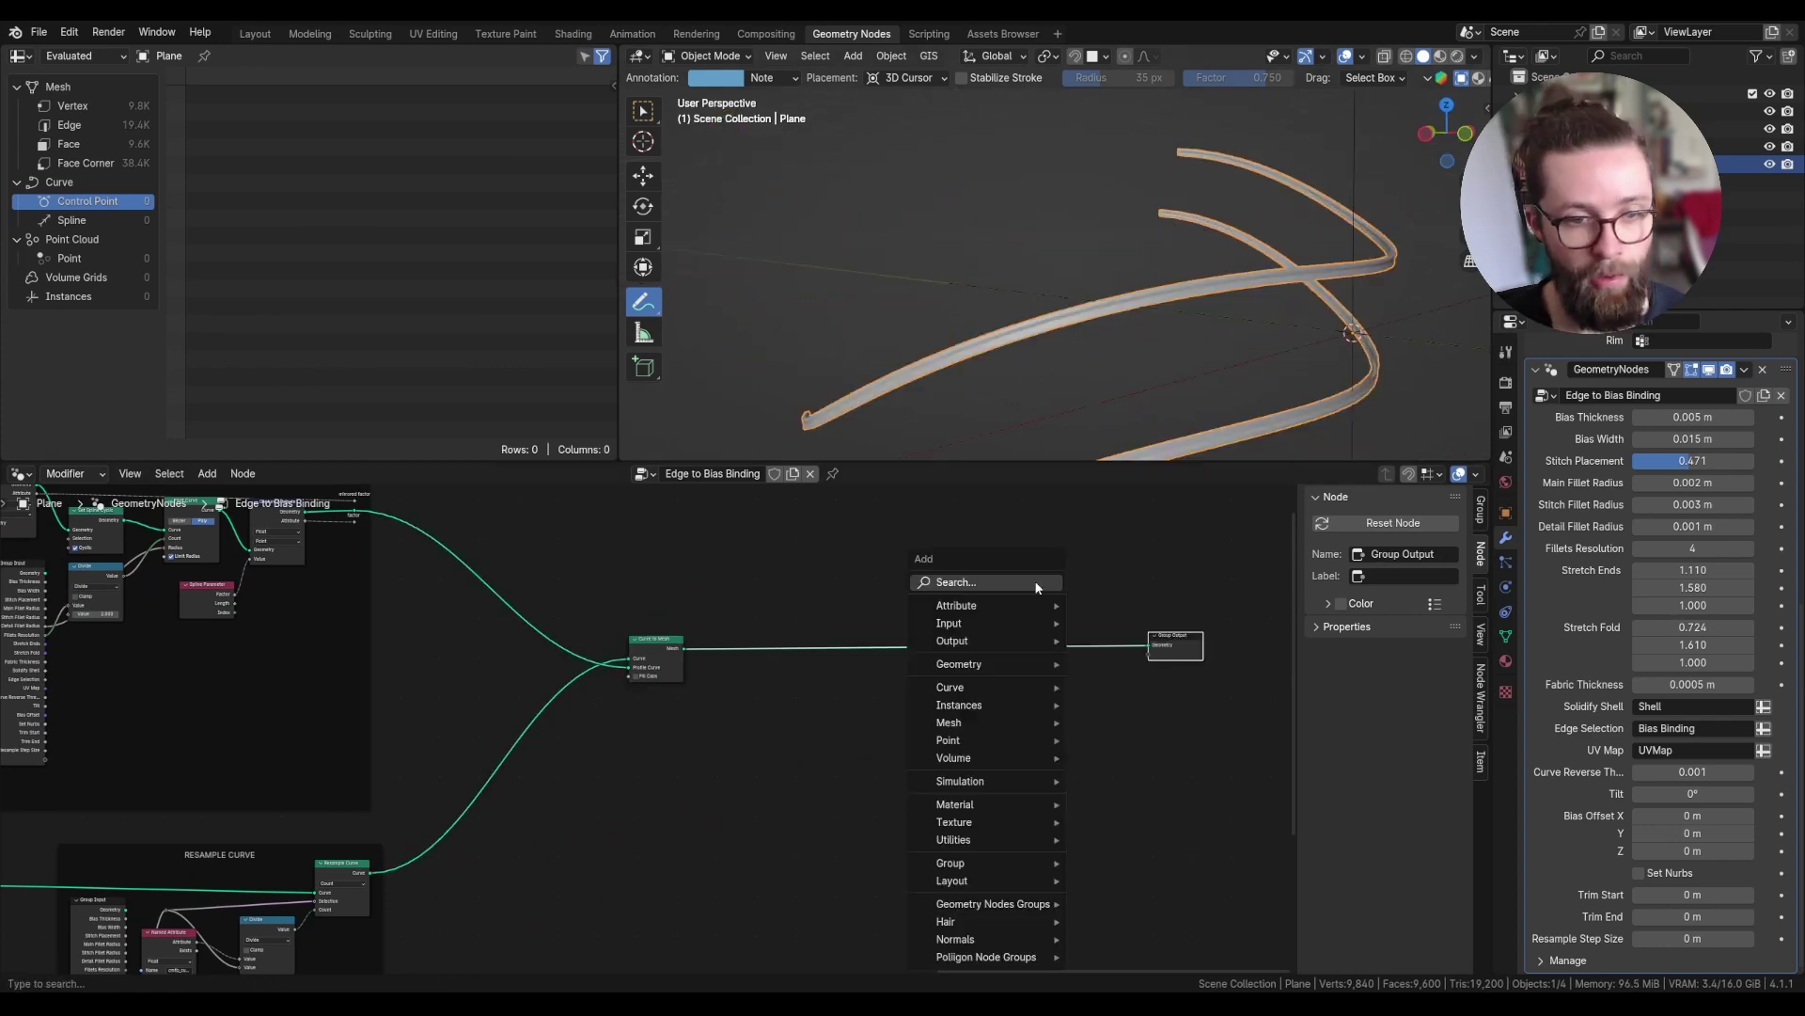
pyautogui.click(1036, 583)
pyautogui.write('joi')
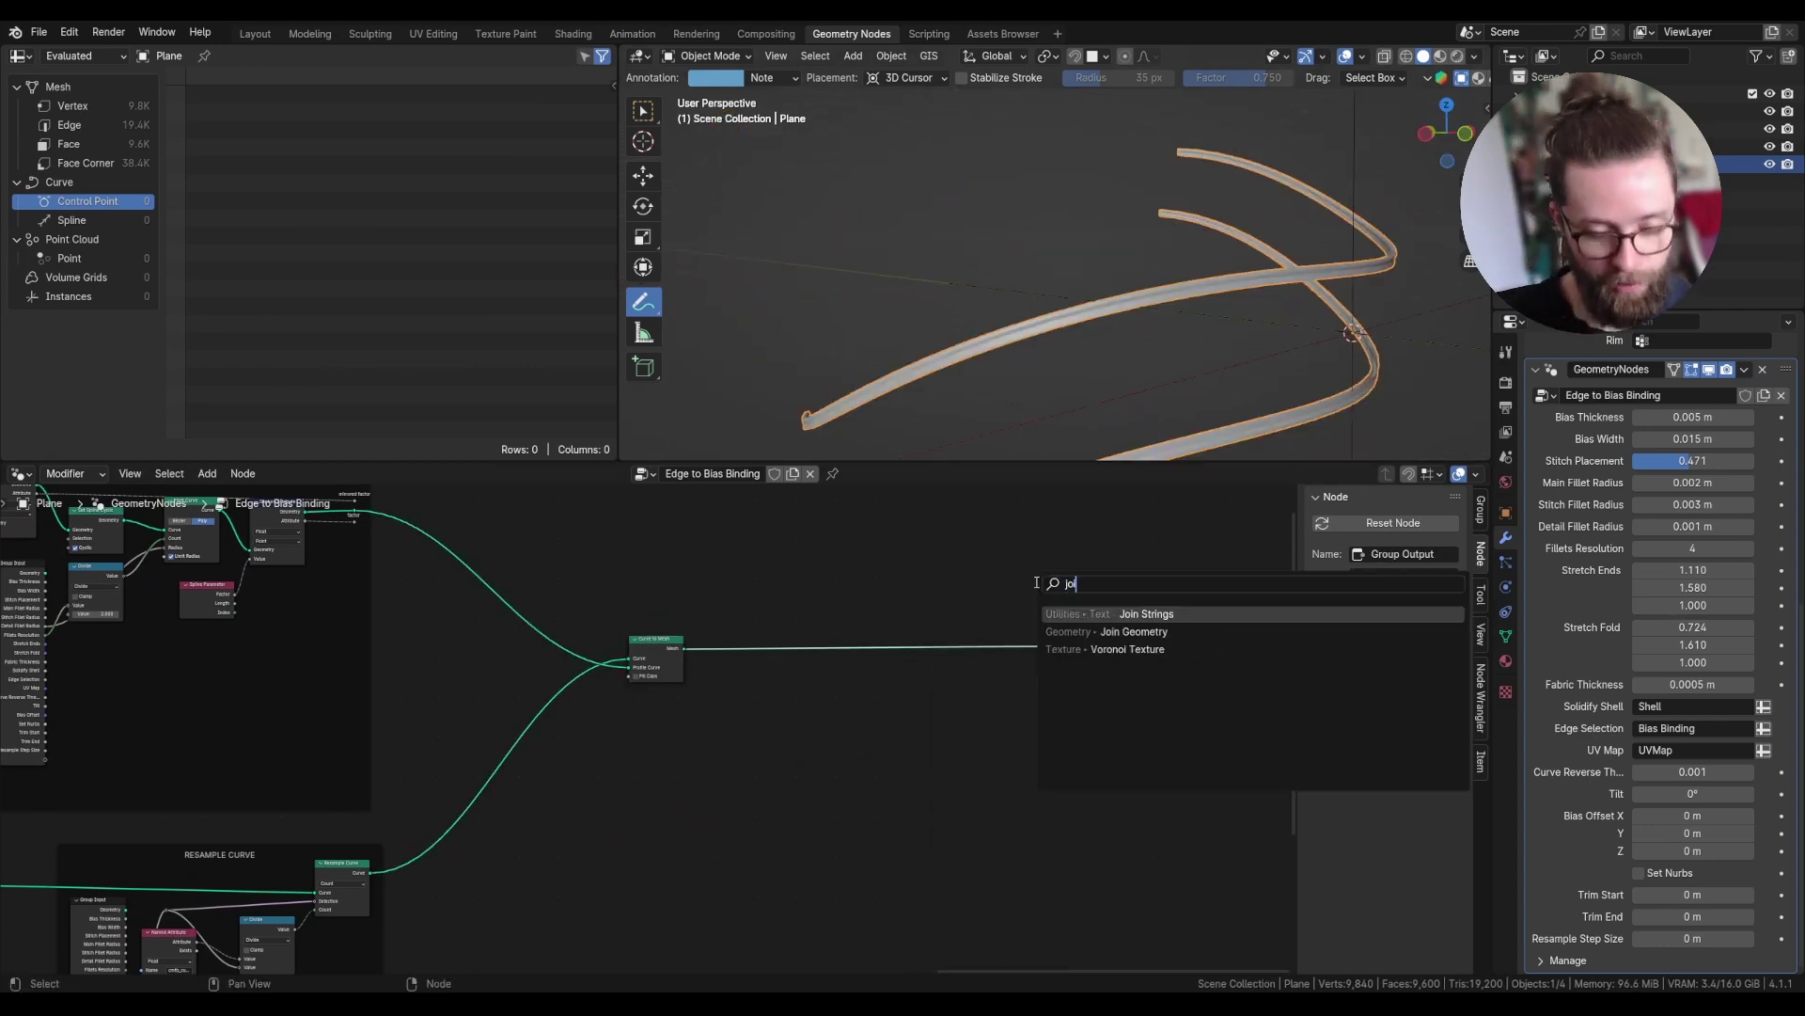
pyautogui.write('n')
pyautogui.click(1061, 632)
pyautogui.click(1057, 633)
# - Add a Group Input node beside Join Geometry and connect its Geometry output to the join
pyautogui.hotkey('shift', 'a')
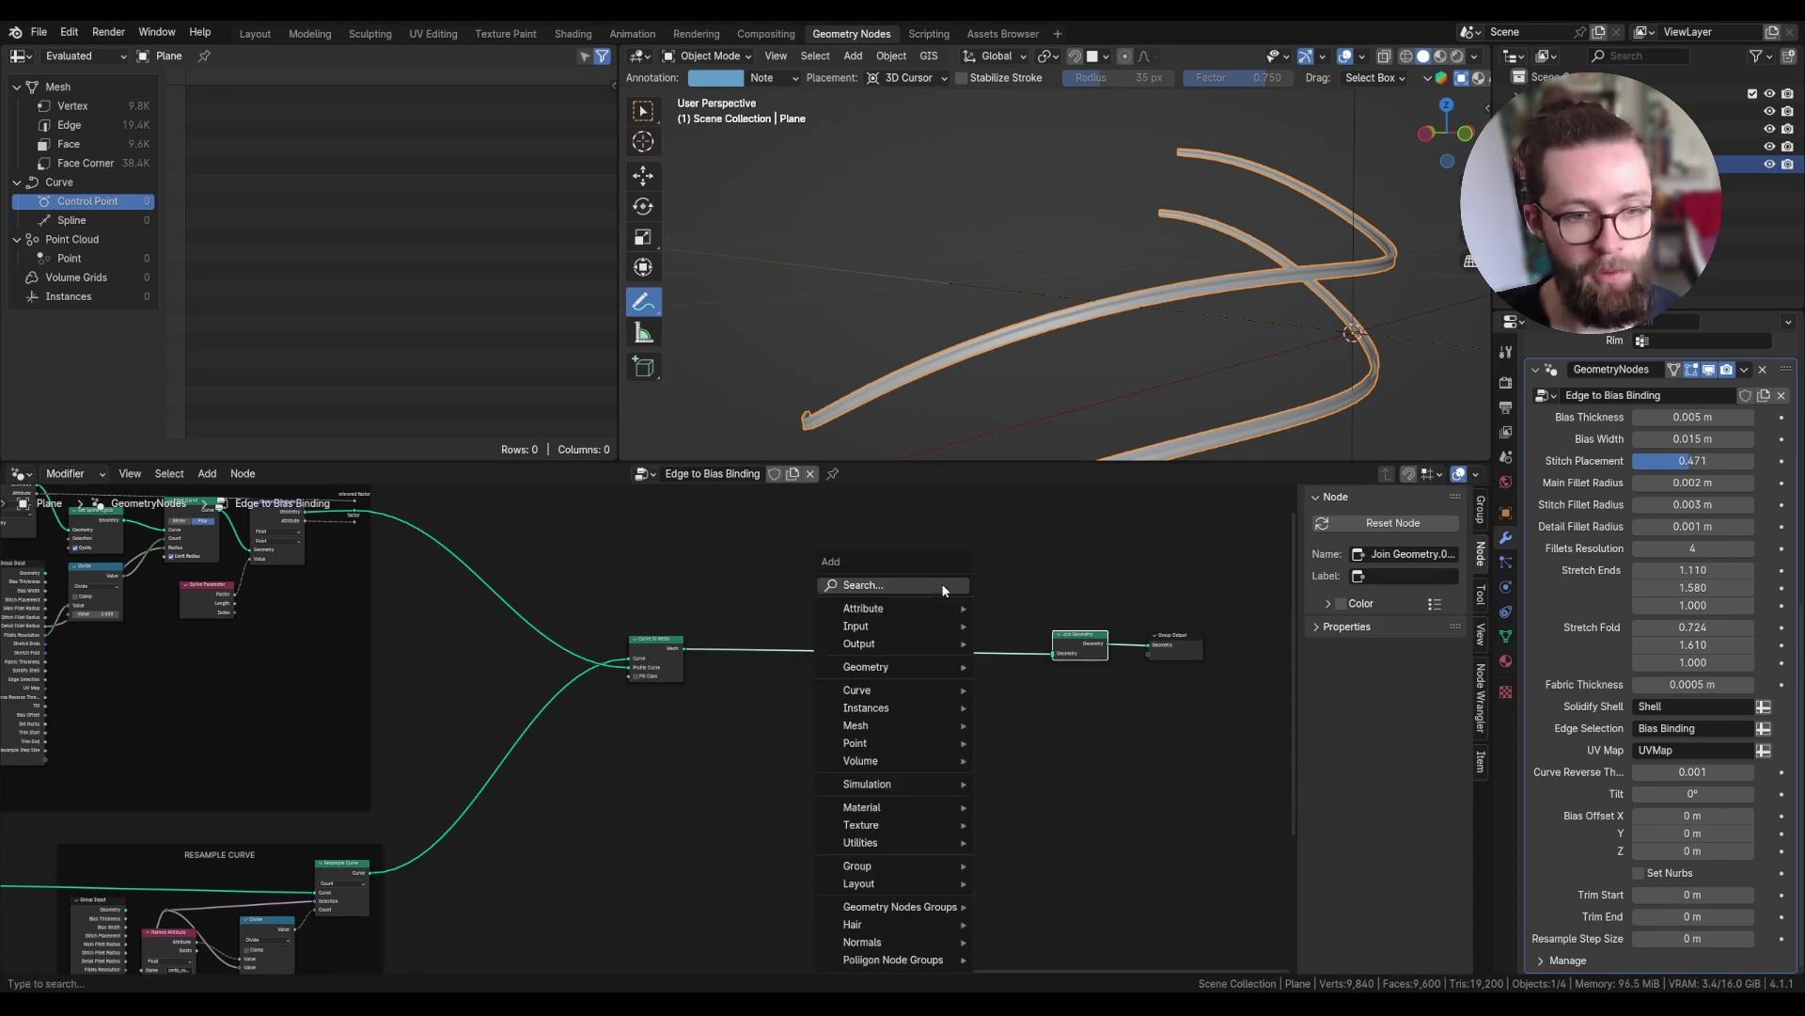
pyautogui.click(947, 585)
pyautogui.write('group')
pyautogui.press('Return')
pyautogui.click(965, 602)
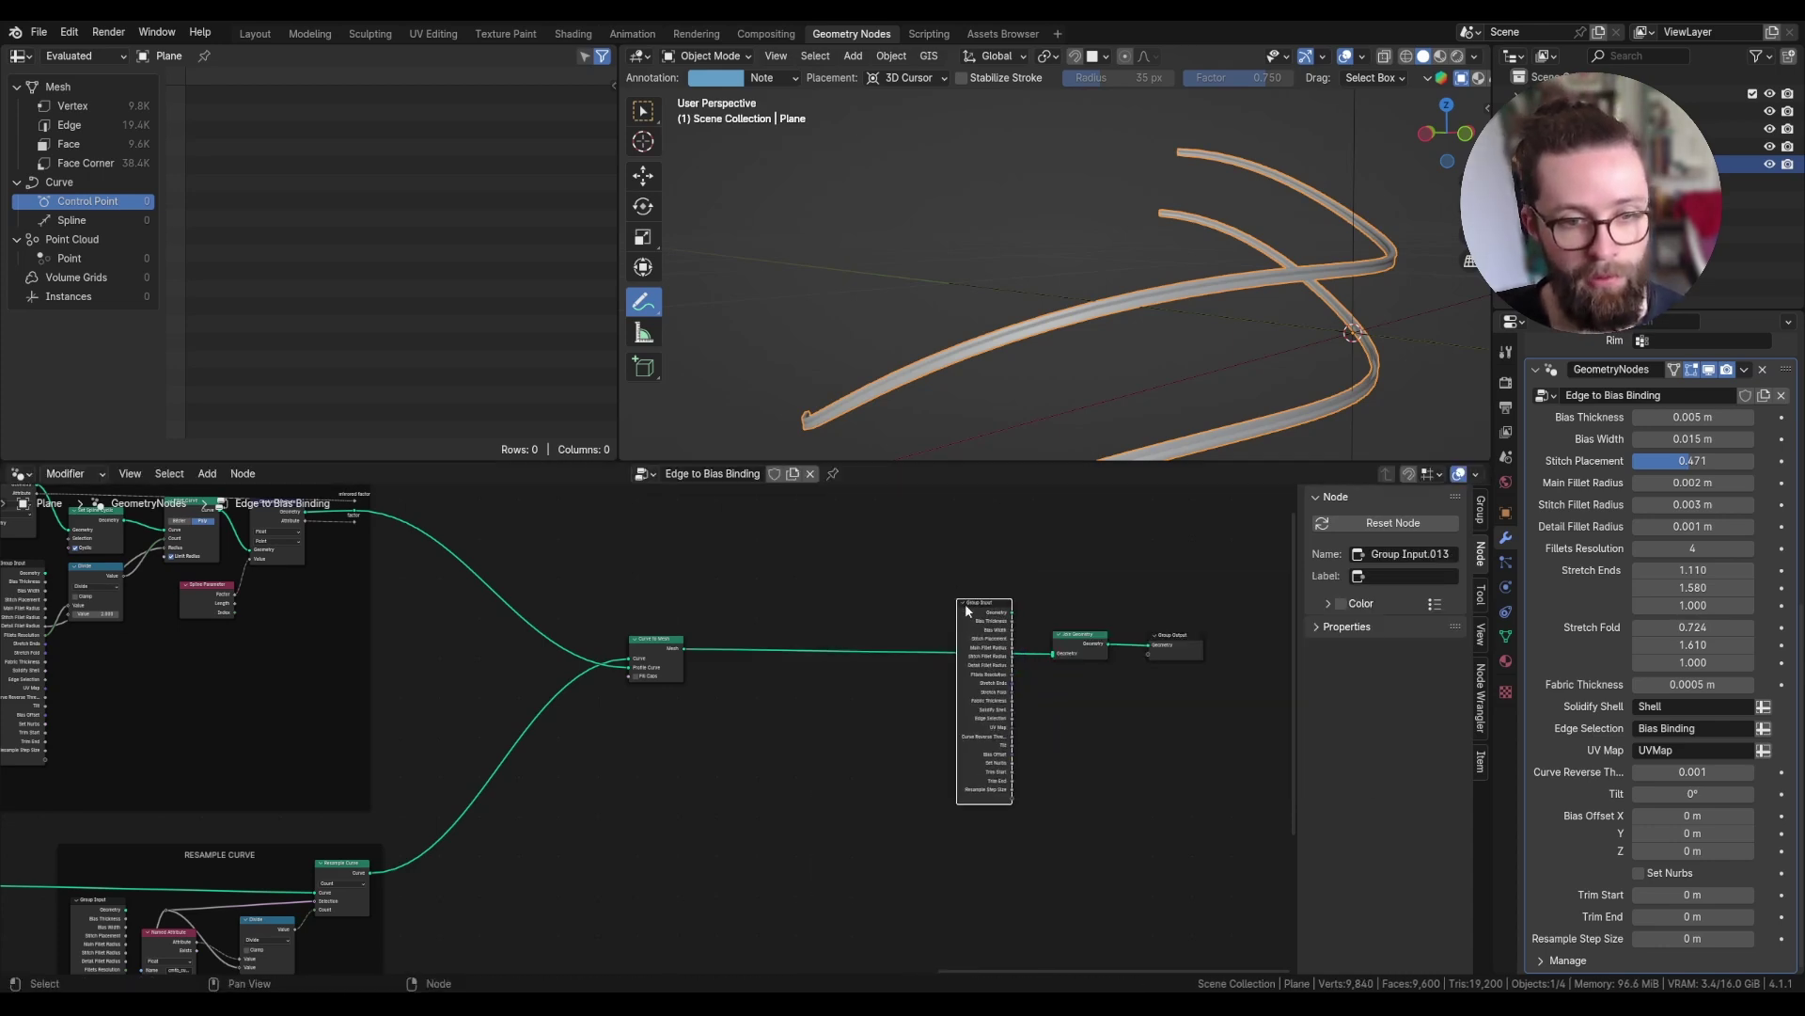
pyautogui.scroll(1, 989, 618)
pyautogui.moveTo(1017, 610); pyautogui.dragTo(1068, 662)
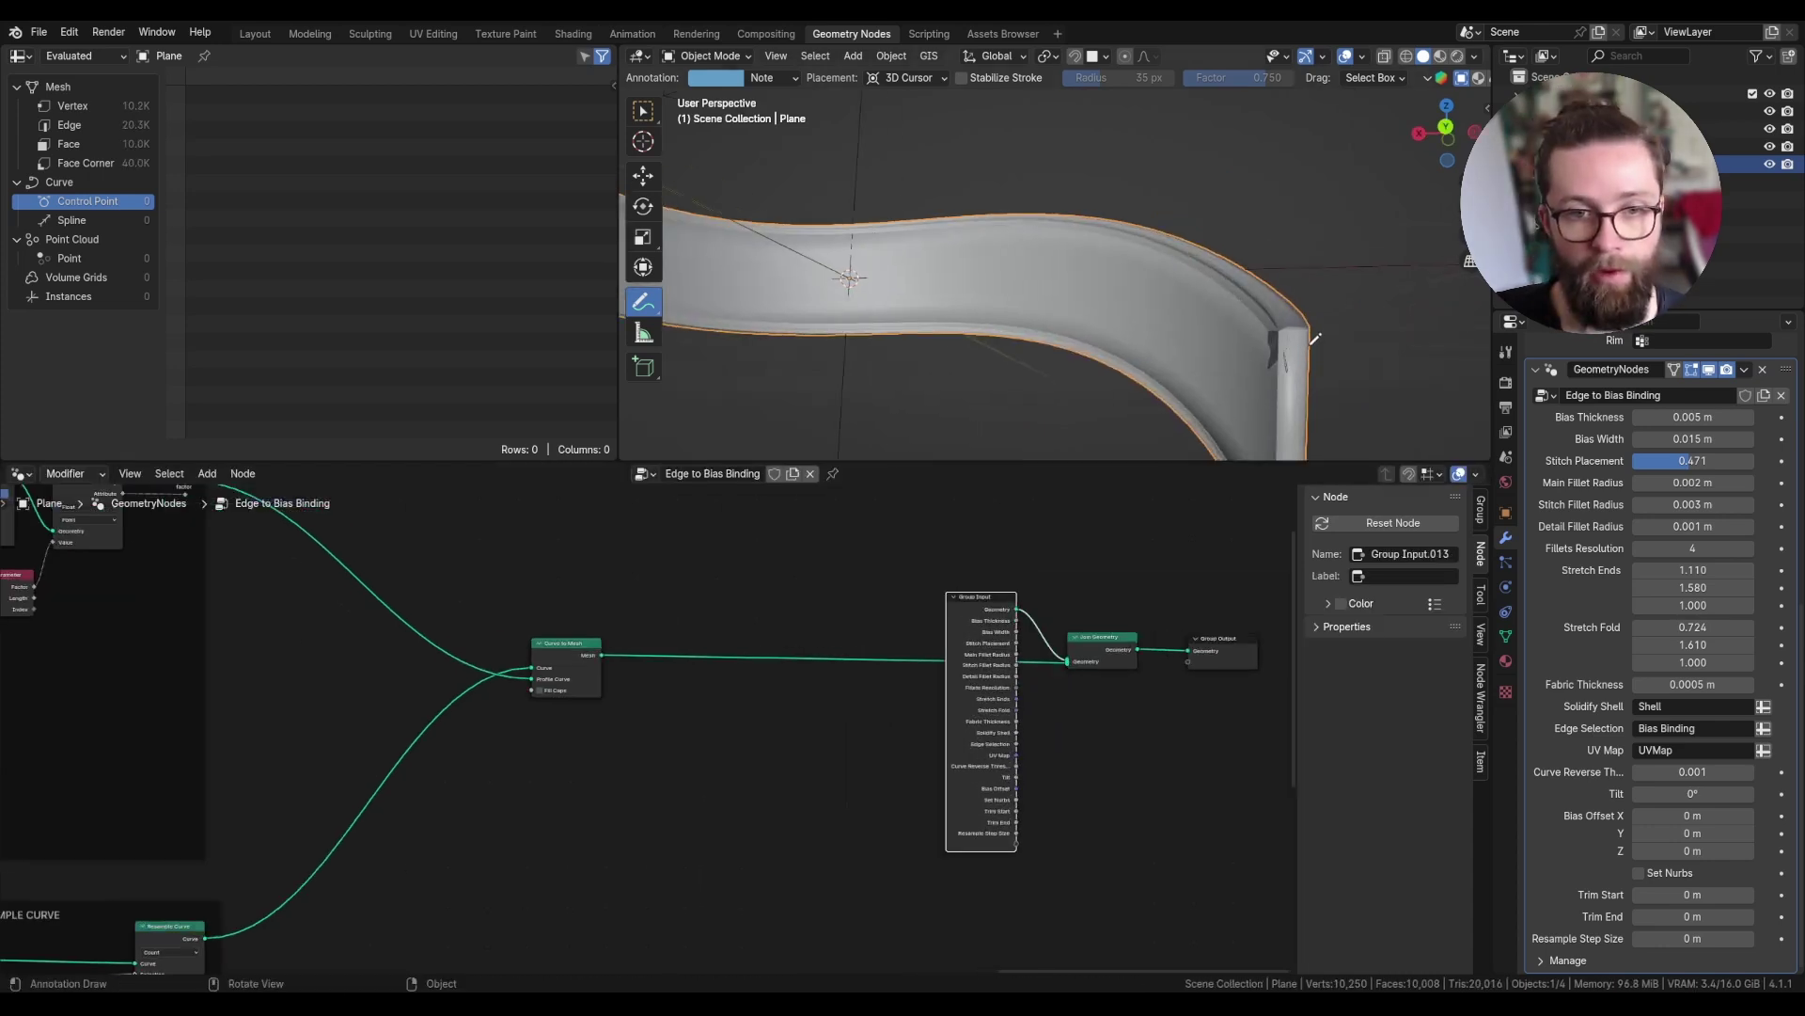
# - Set the Solidify modifier's thickness to 0.003 m
pyautogui.scroll(10, 1637, 687)
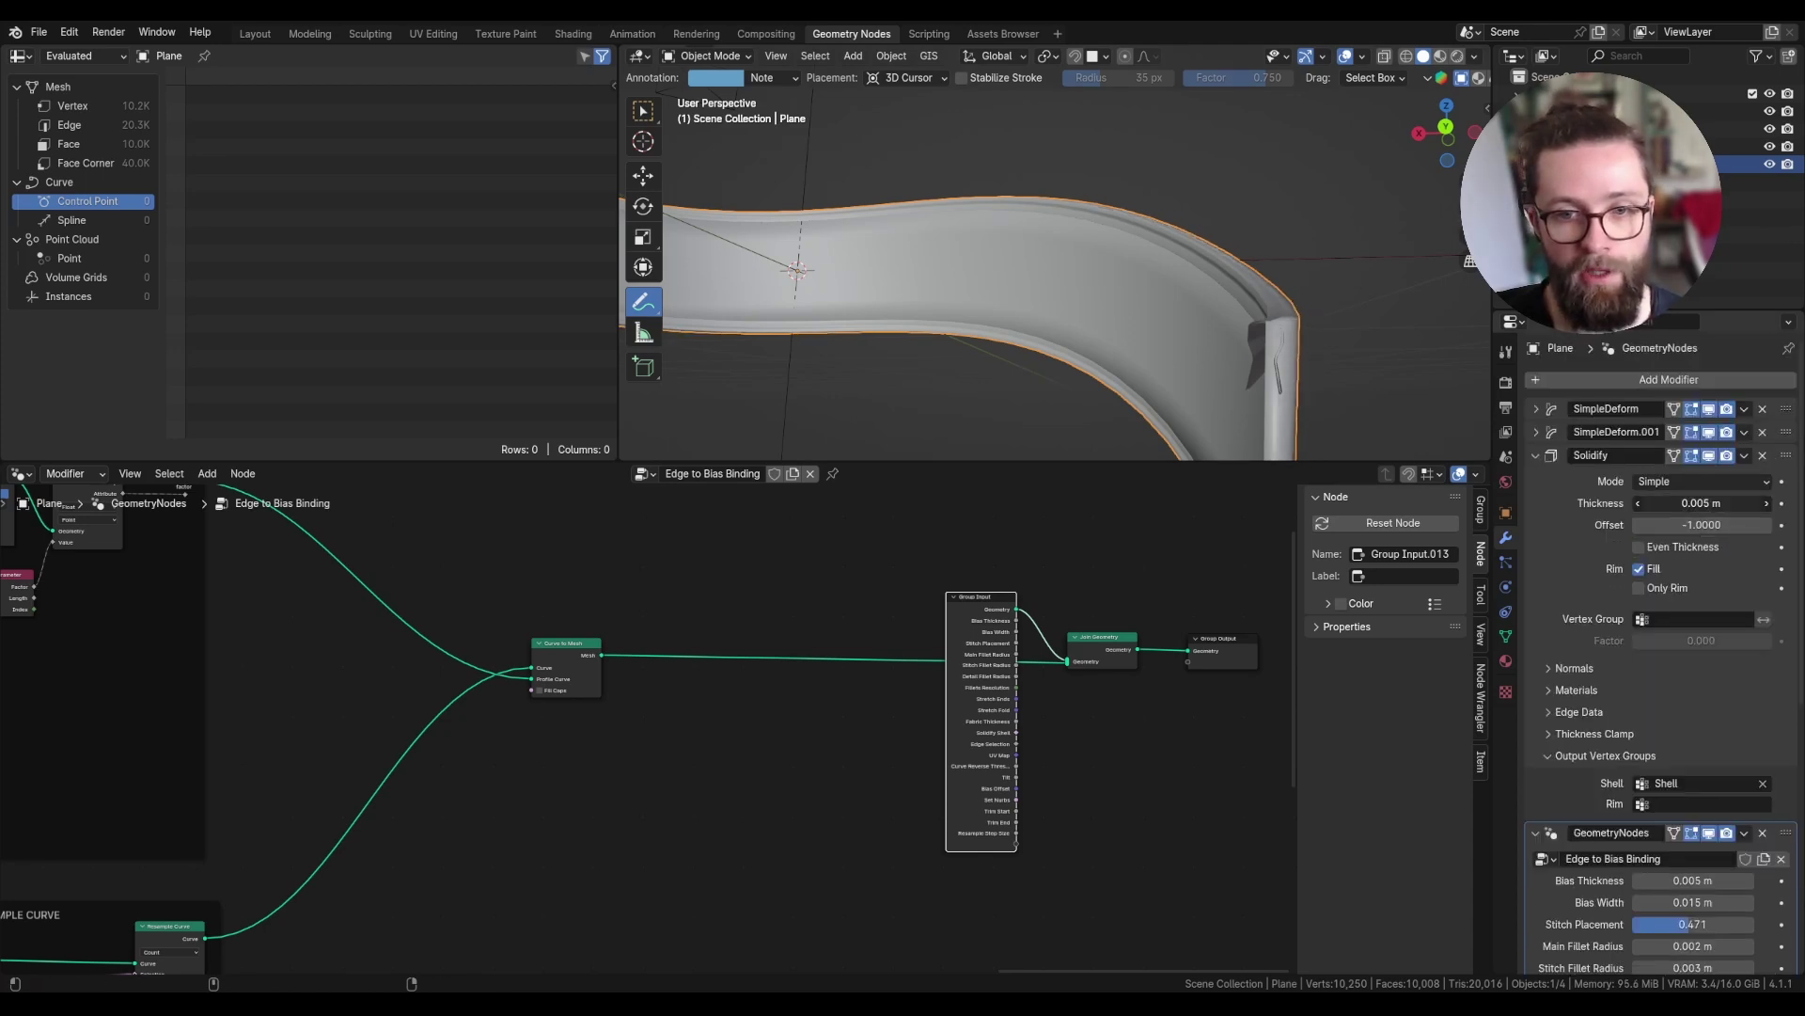
pyautogui.moveTo(1701, 503); pyautogui.dragTo(1682, 503)
pyautogui.scroll(-12, 1676, 845)
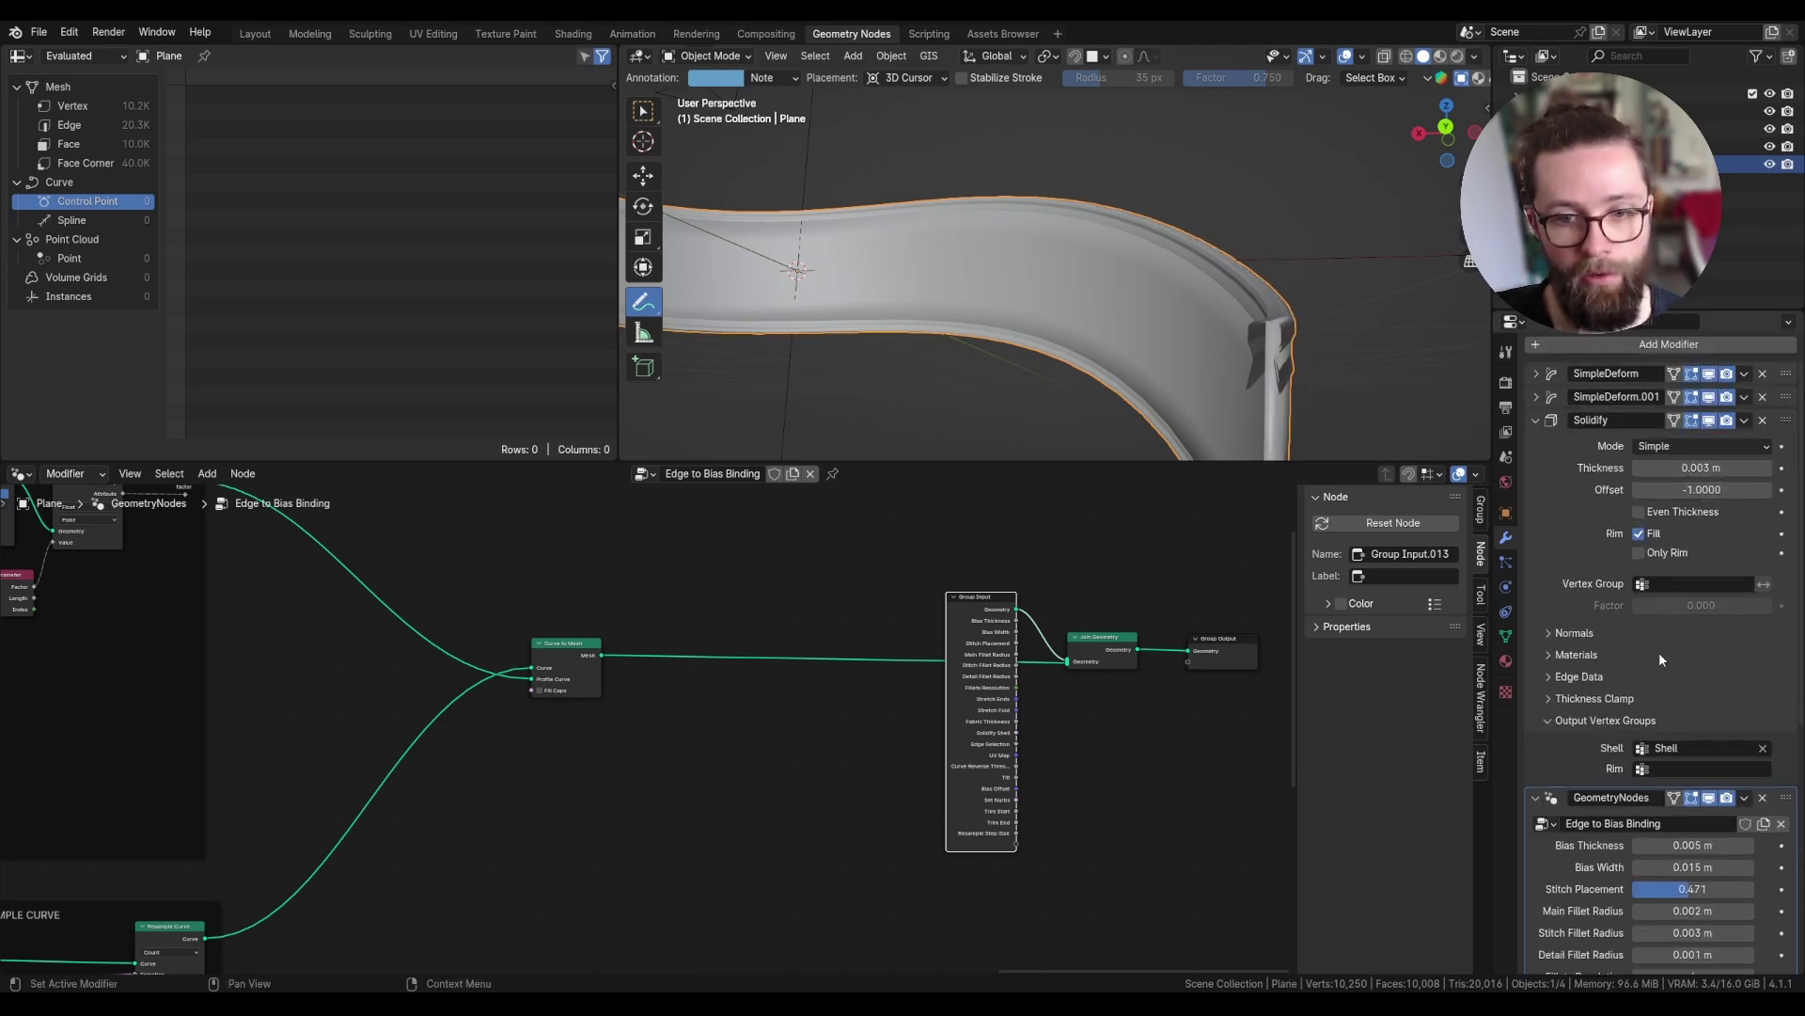
# - Set the Bias Offset to -0.002 m in X, 0.004 m in Y and -0.004 m in Z
pyautogui.moveTo(1675, 834)
pyautogui.mouseDown()
pyautogui.moveTo(1720, 850)
pyautogui.moveTo(1647, 850)
pyautogui.moveTo(1732, 816)
pyautogui.moveTo(1662, 815)
pyautogui.mouseUp()
pyautogui.moveTo(1269, 273); pyautogui.dragTo(1223, 278, button='middle')
pyautogui.scroll(-3, 1025, 256)
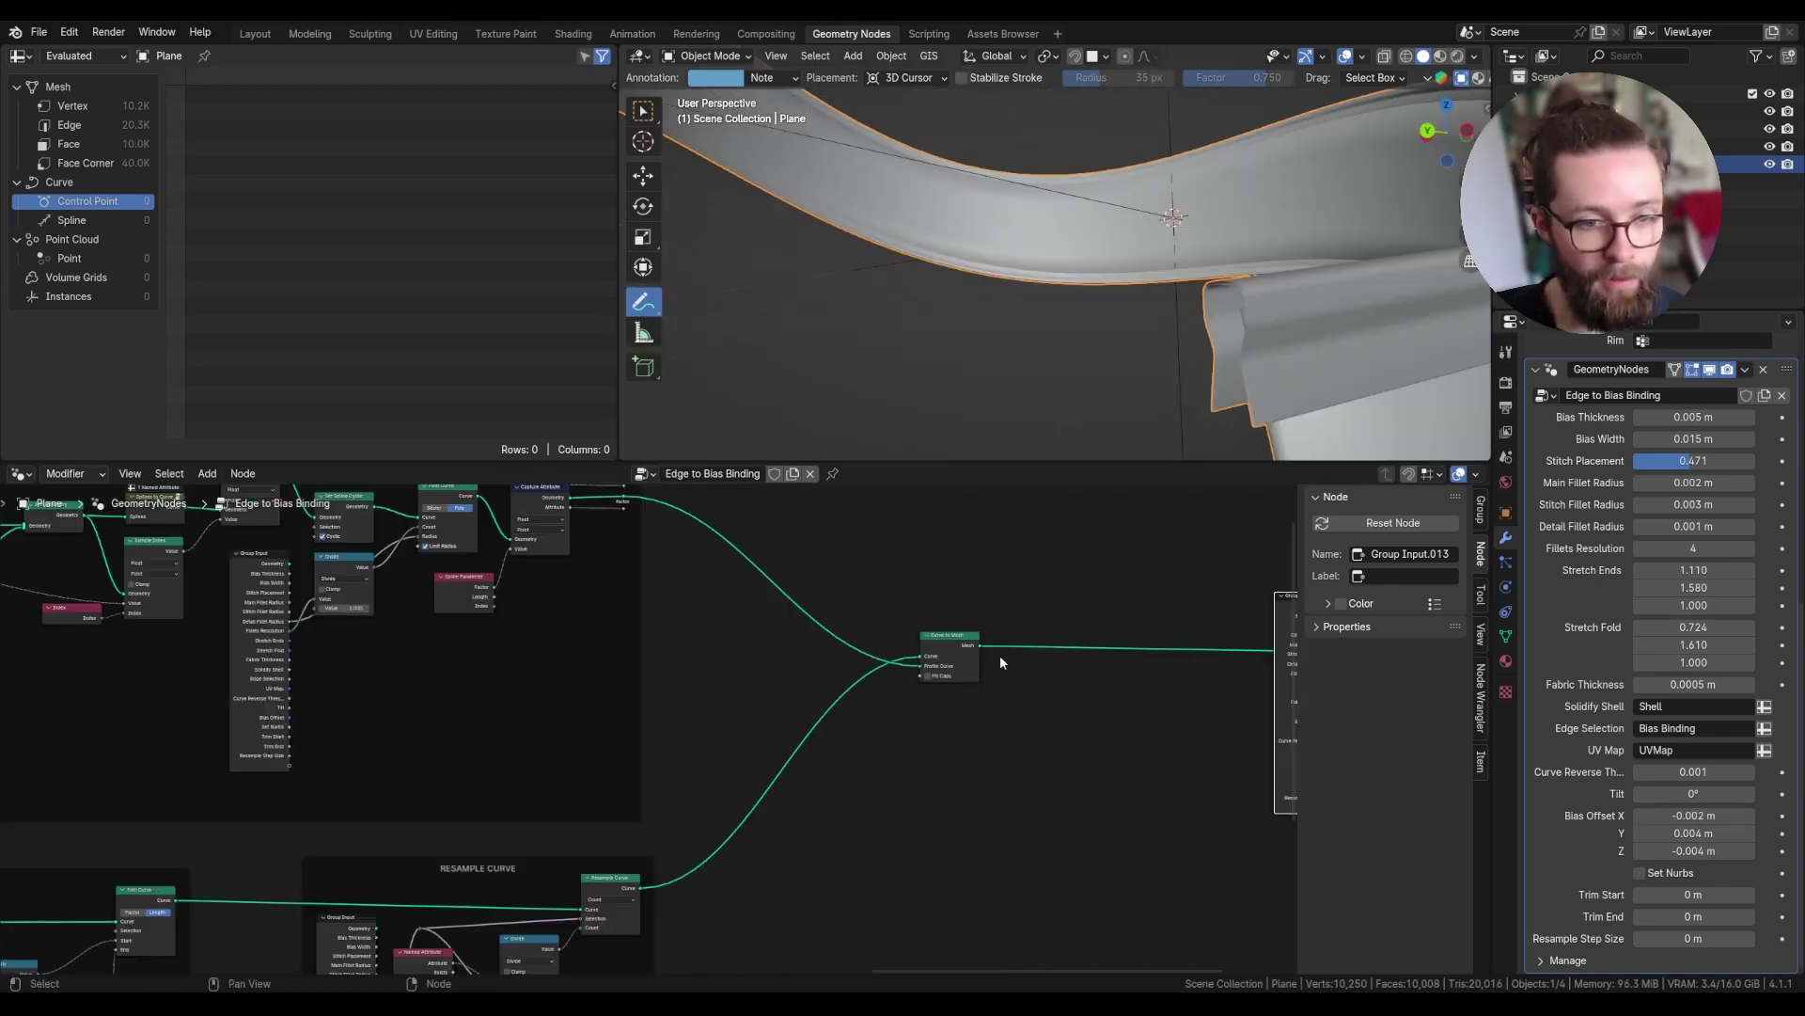
# - Duplicate the Group Input node beside Curve to Mesh, expose Fill Caps as a group input and enable it in the modifier
pyautogui.hscroll(2, 1234, 651)
pyautogui.hotkey('shift', 'd')
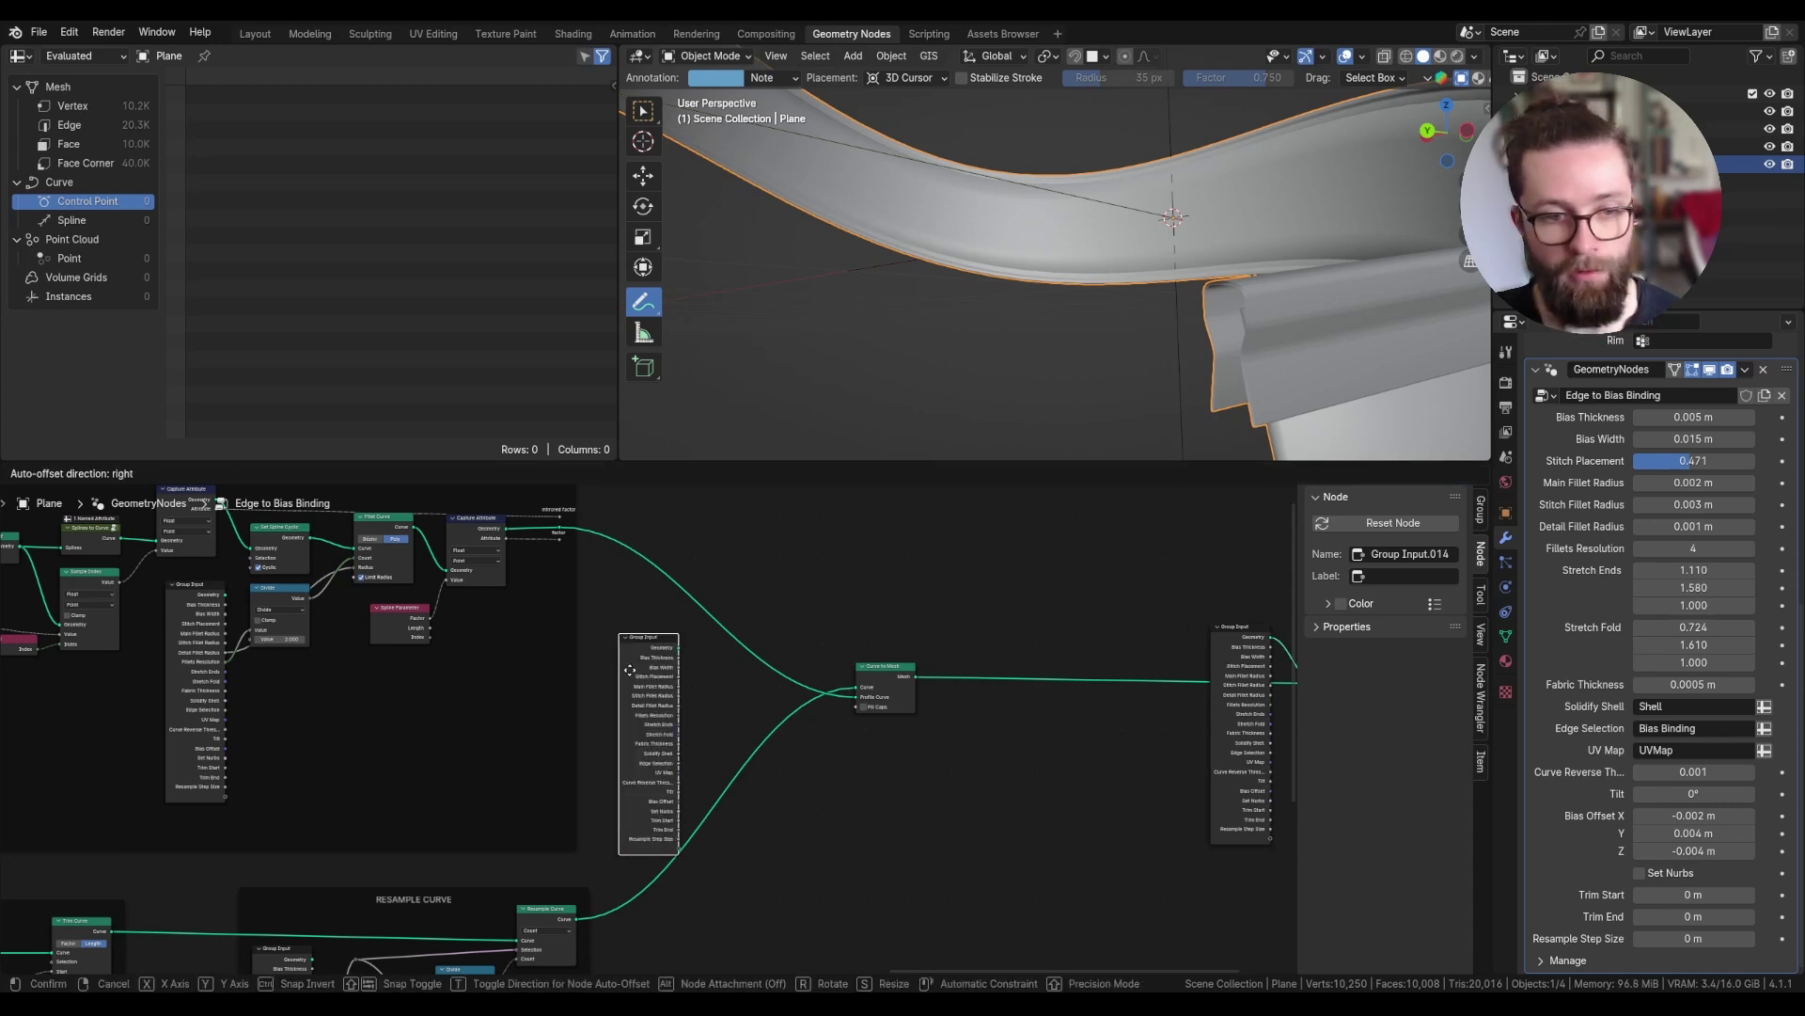
pyautogui.click(767, 625)
pyautogui.scroll(4, 815, 716)
pyautogui.moveTo(808, 877); pyautogui.dragTo(892, 697)
pyautogui.moveTo(1195, 310); pyautogui.dragTo(1265, 282, button='middle')
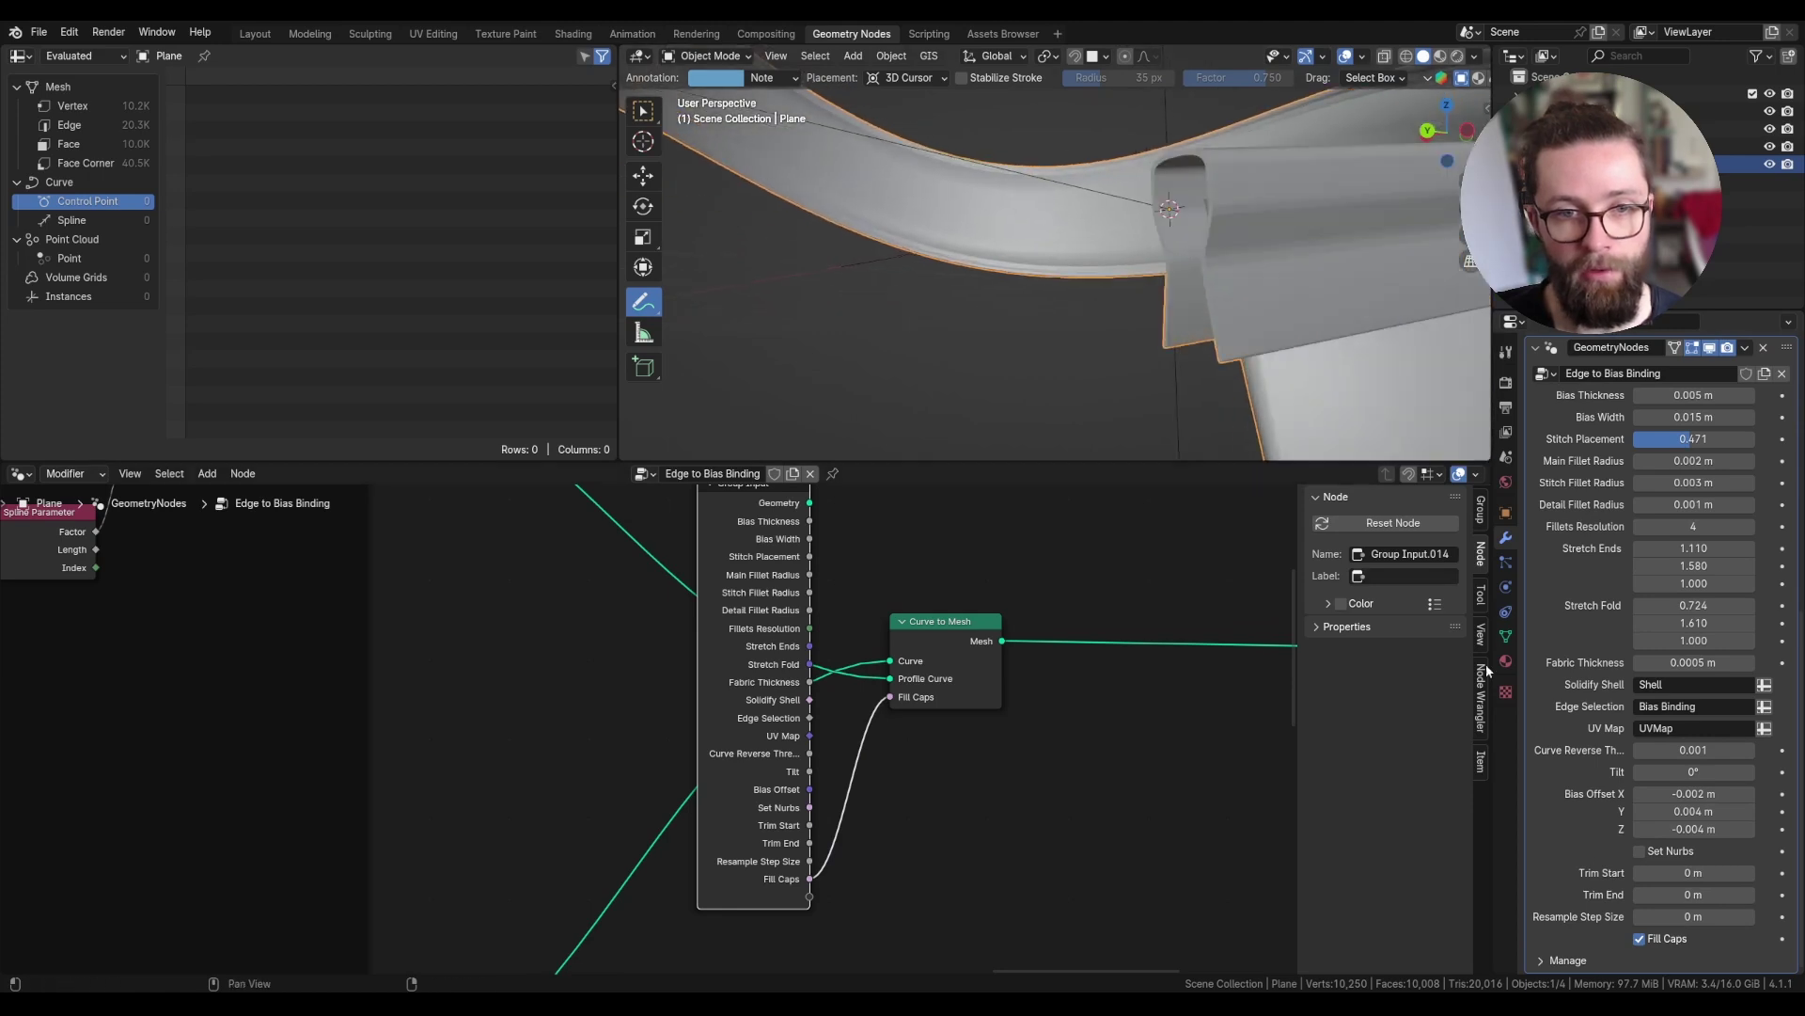
# - Insert a Capture Attribute node on the link between Resample Curve and Curve to Mesh, placed below the Group Input
pyautogui.scroll(-3, 924, 606)
pyautogui.hotkey('shift', 'a')
pyautogui.write('capture')
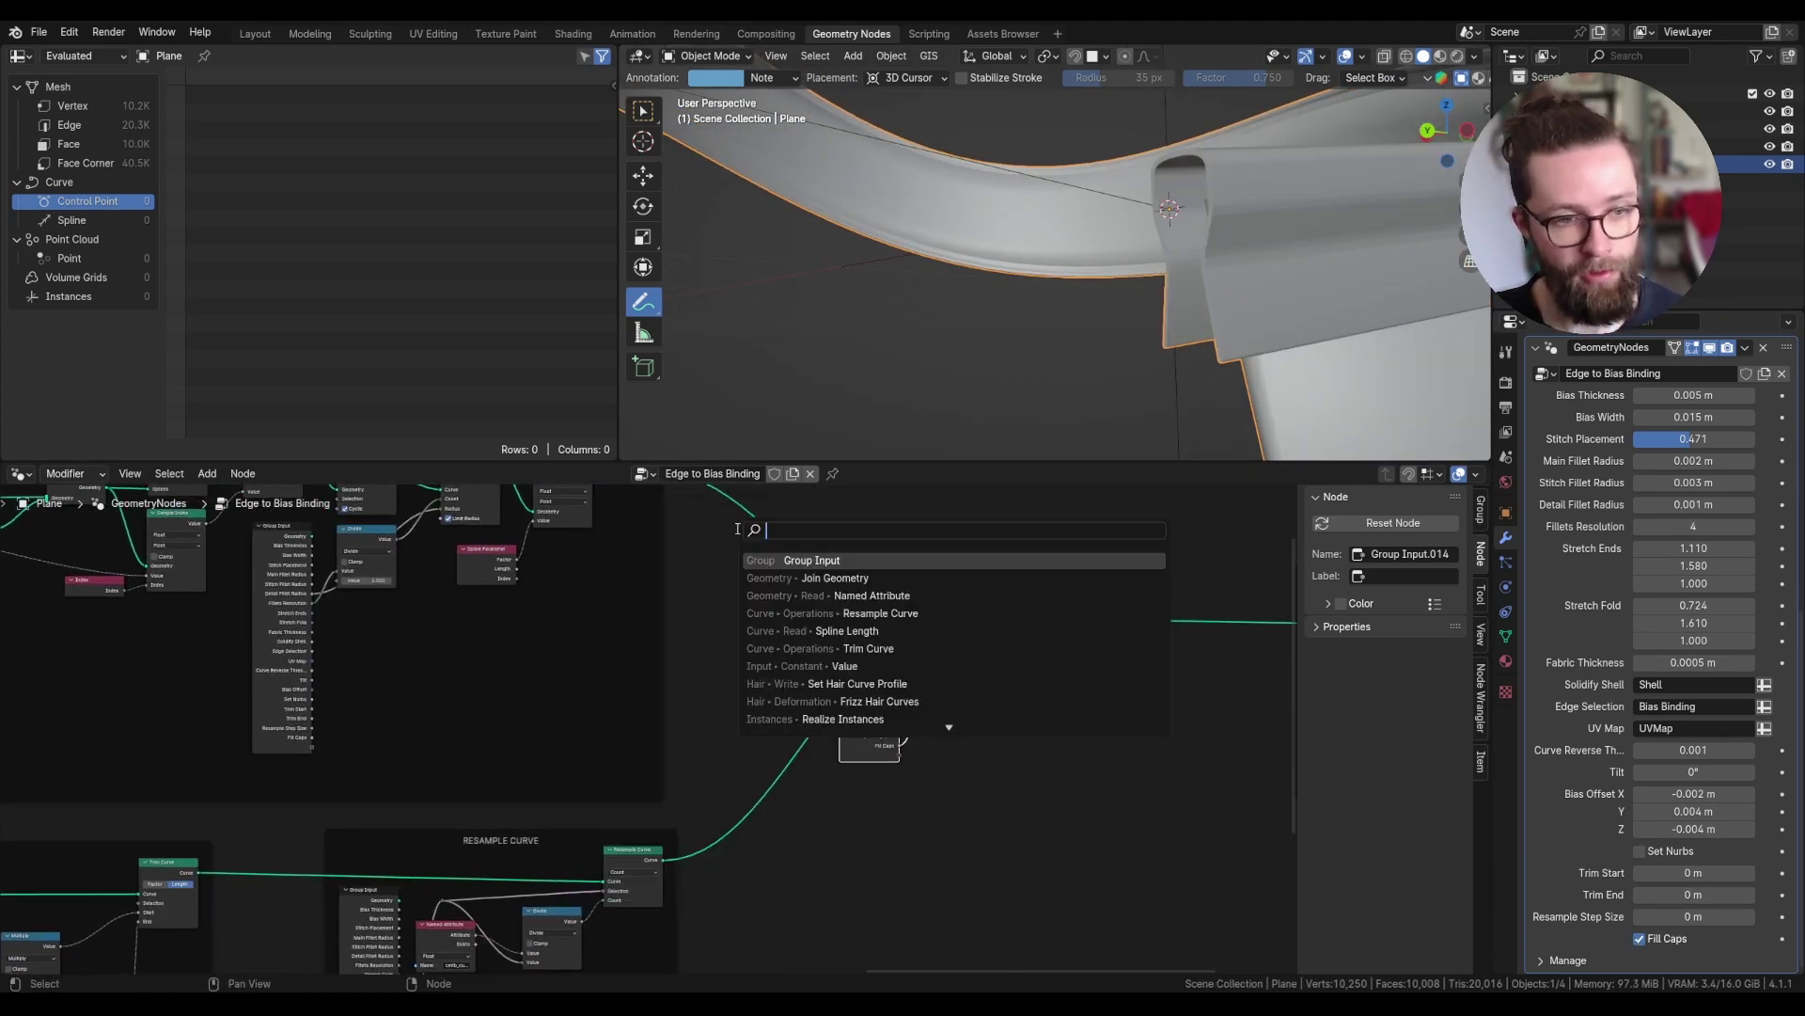
pyautogui.press('Return')
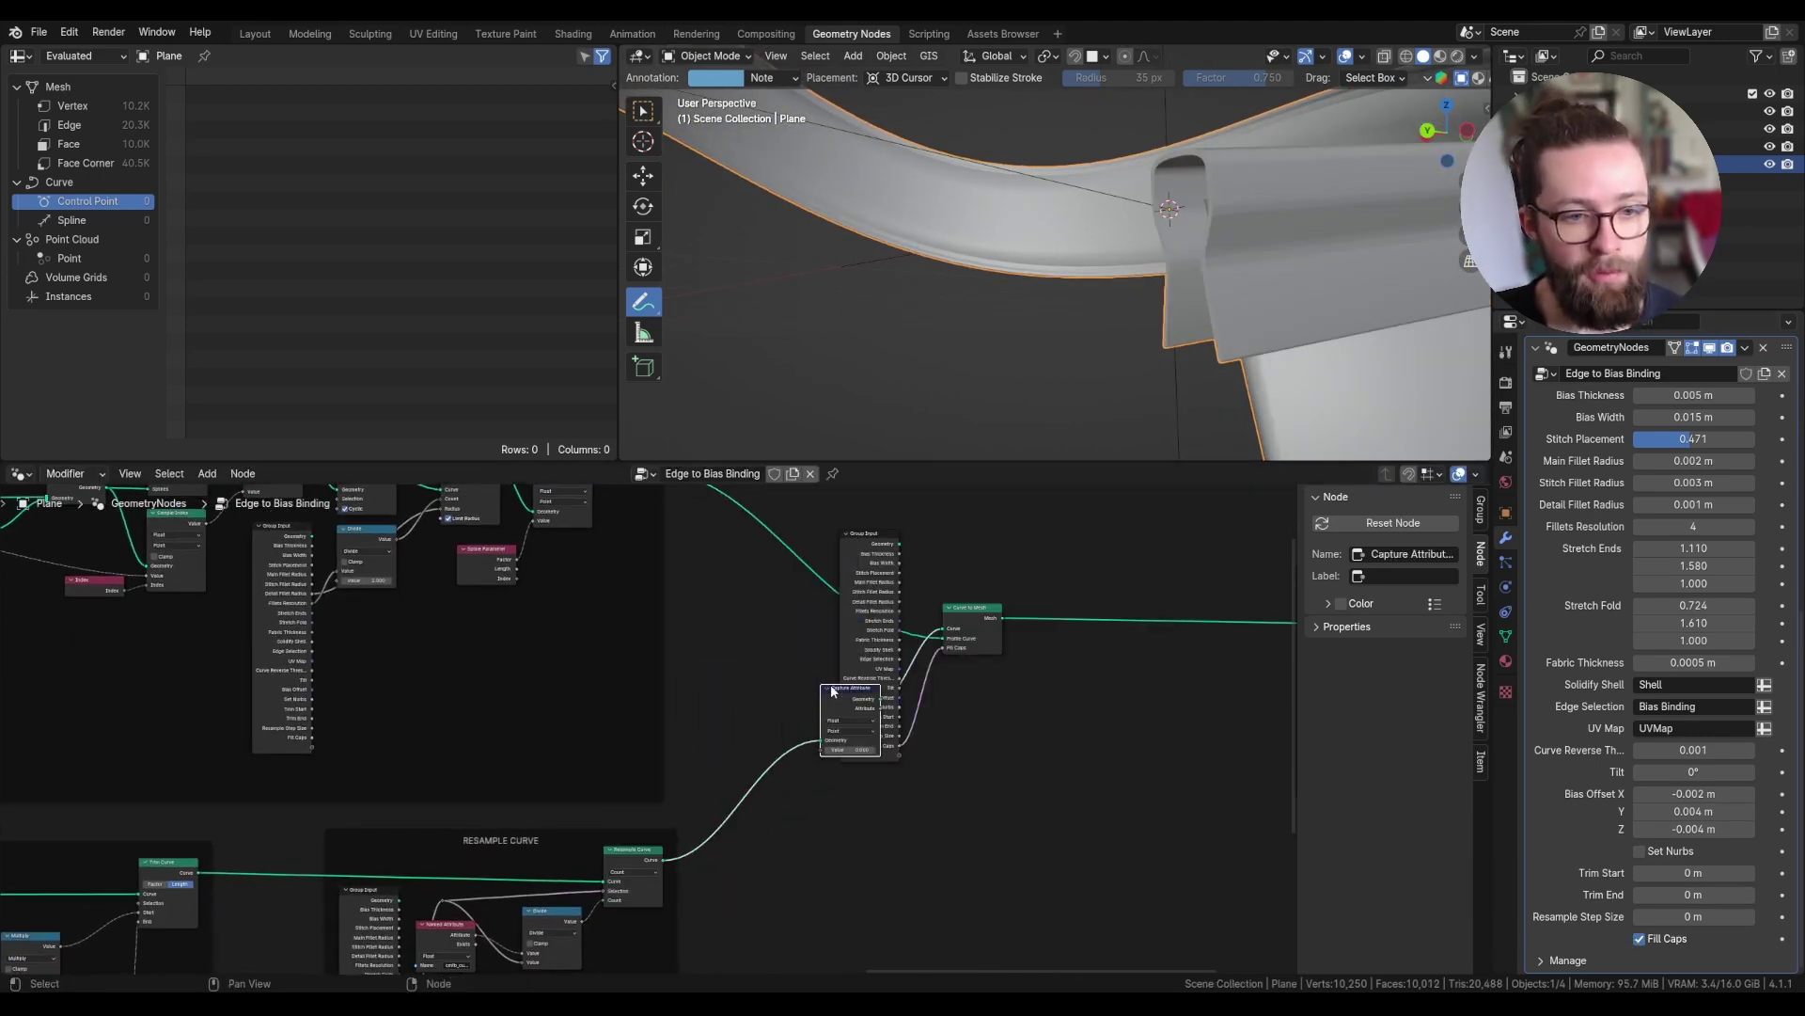
pyautogui.click(866, 790)
pyautogui.scroll(-4, 1085, 250)
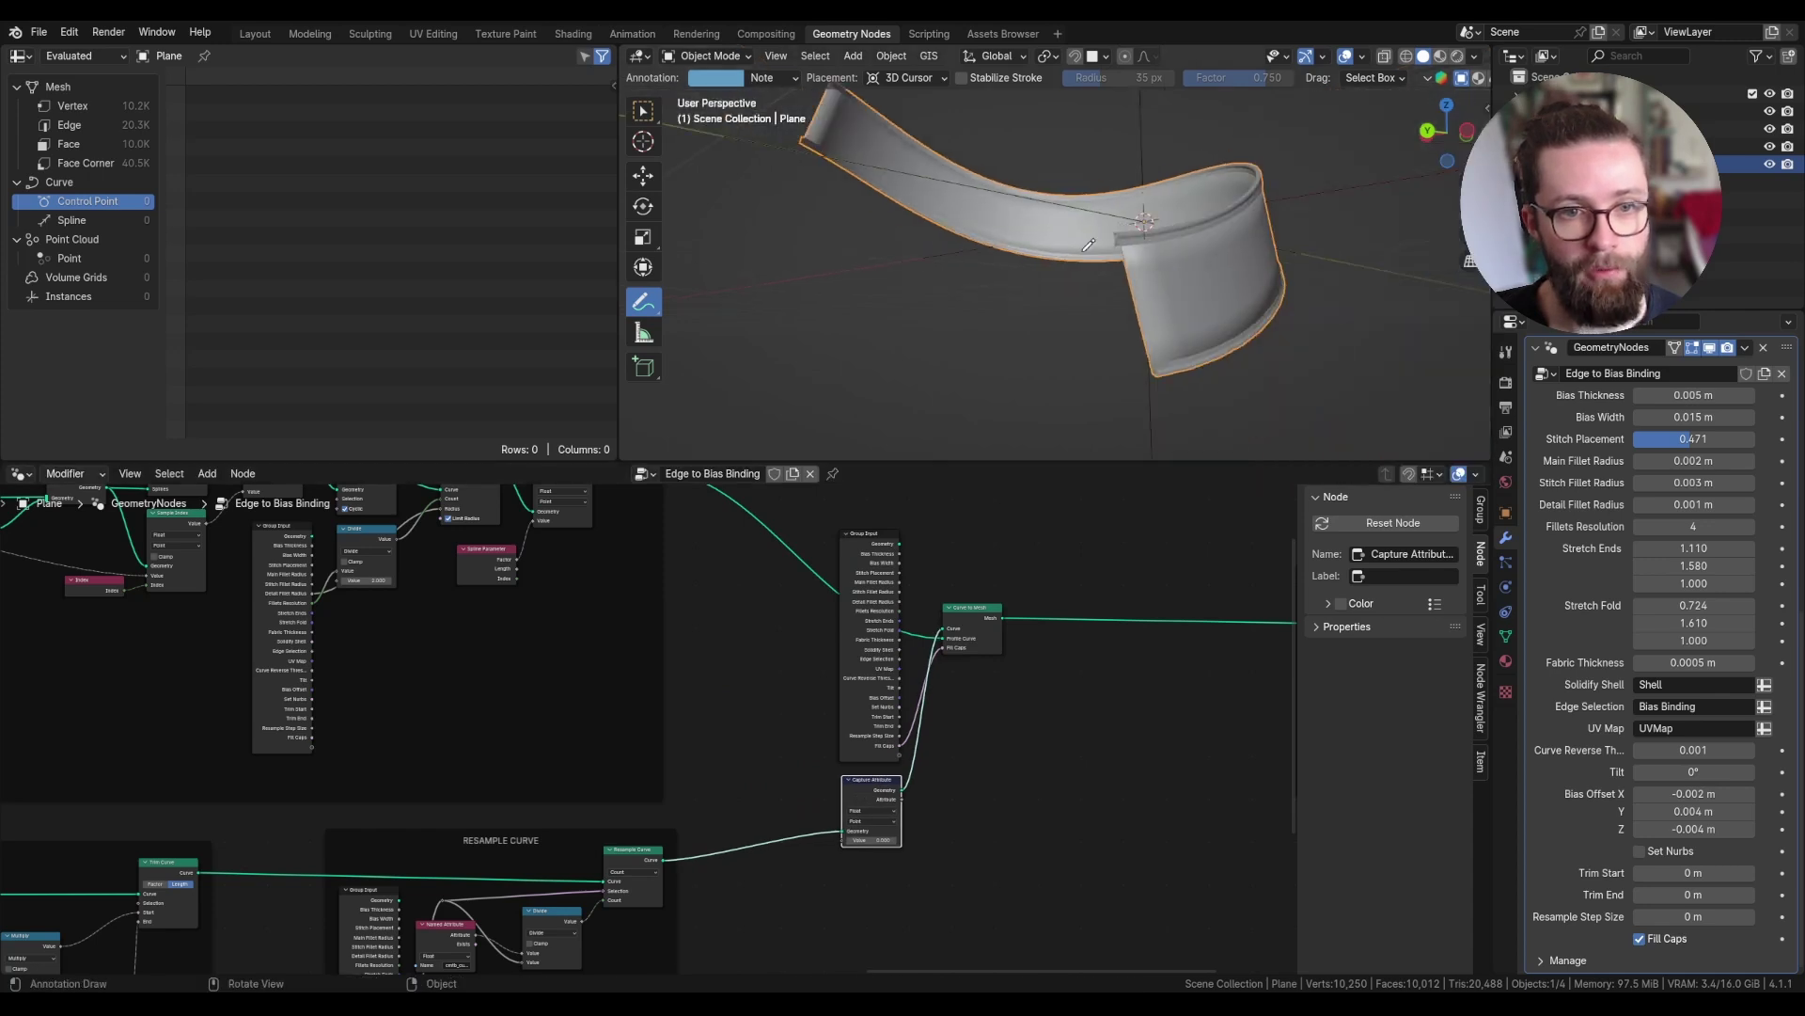
pyautogui.moveTo(1084, 250); pyautogui.dragTo(1083, 314, button='middle')
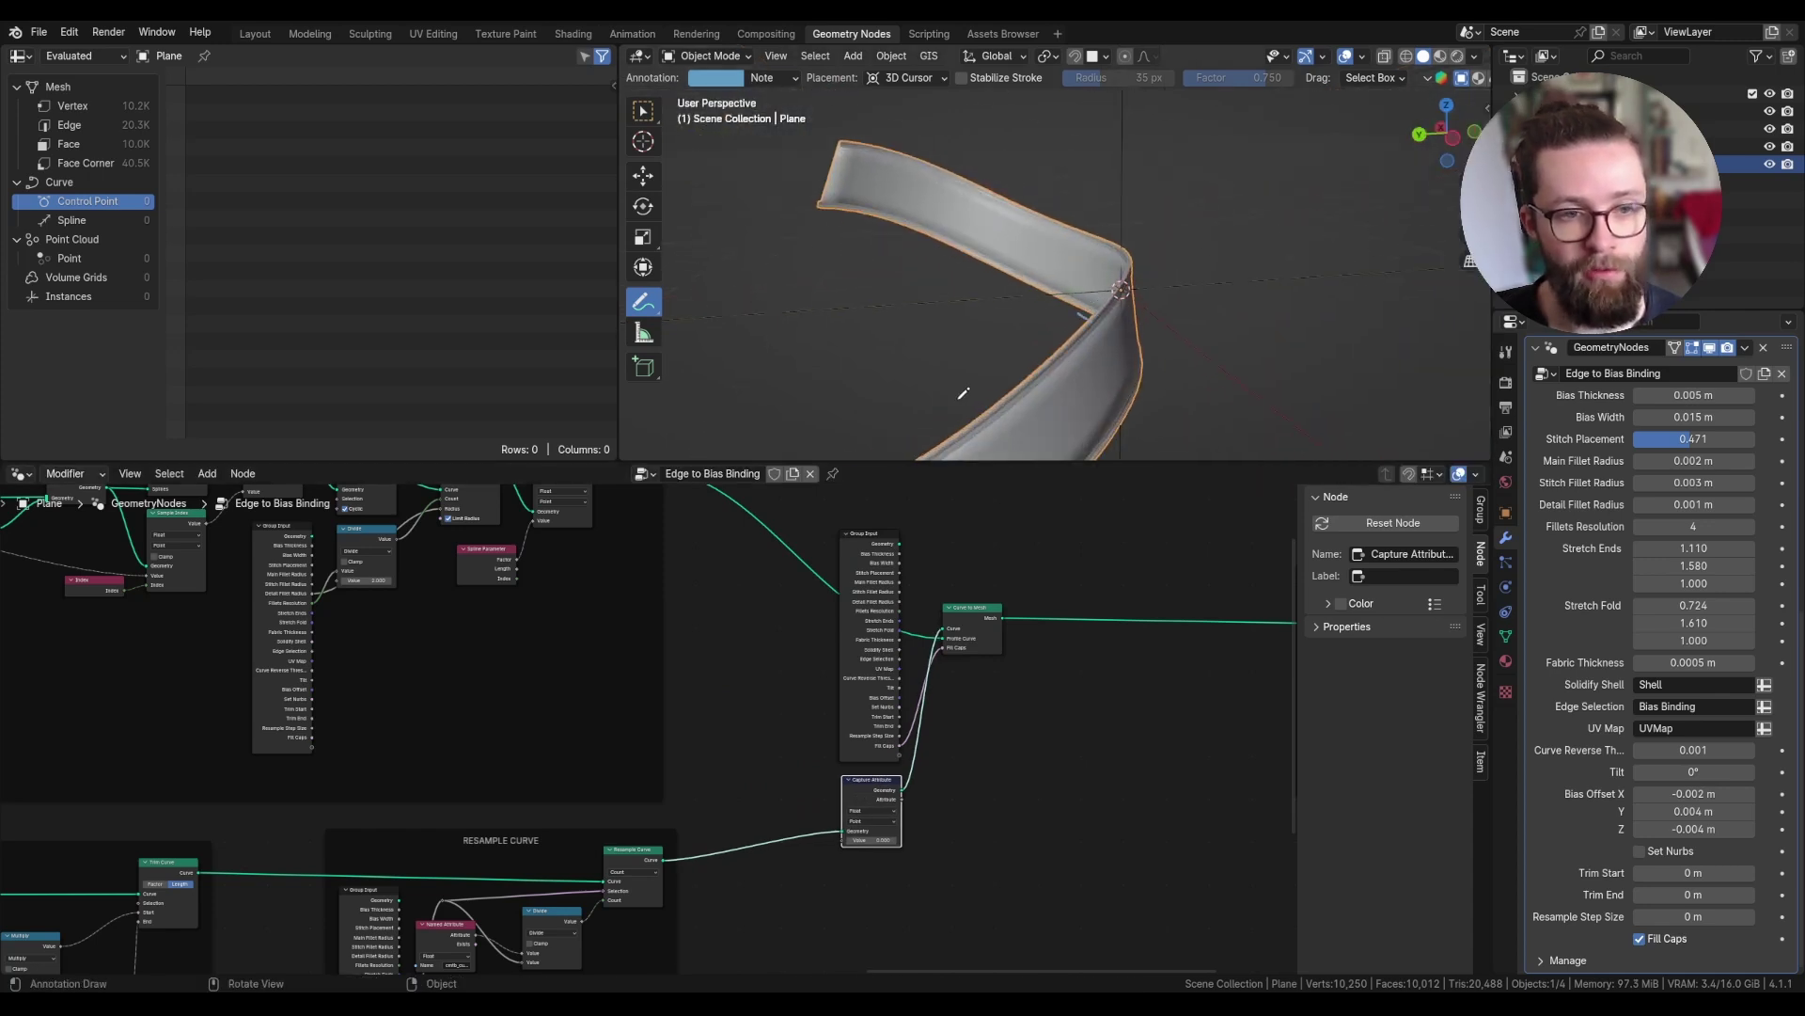
# - Add a Spline Parameter node with its Length feeding the Value input of the new Capture Attribute node
pyautogui.scroll(2, 764, 872)
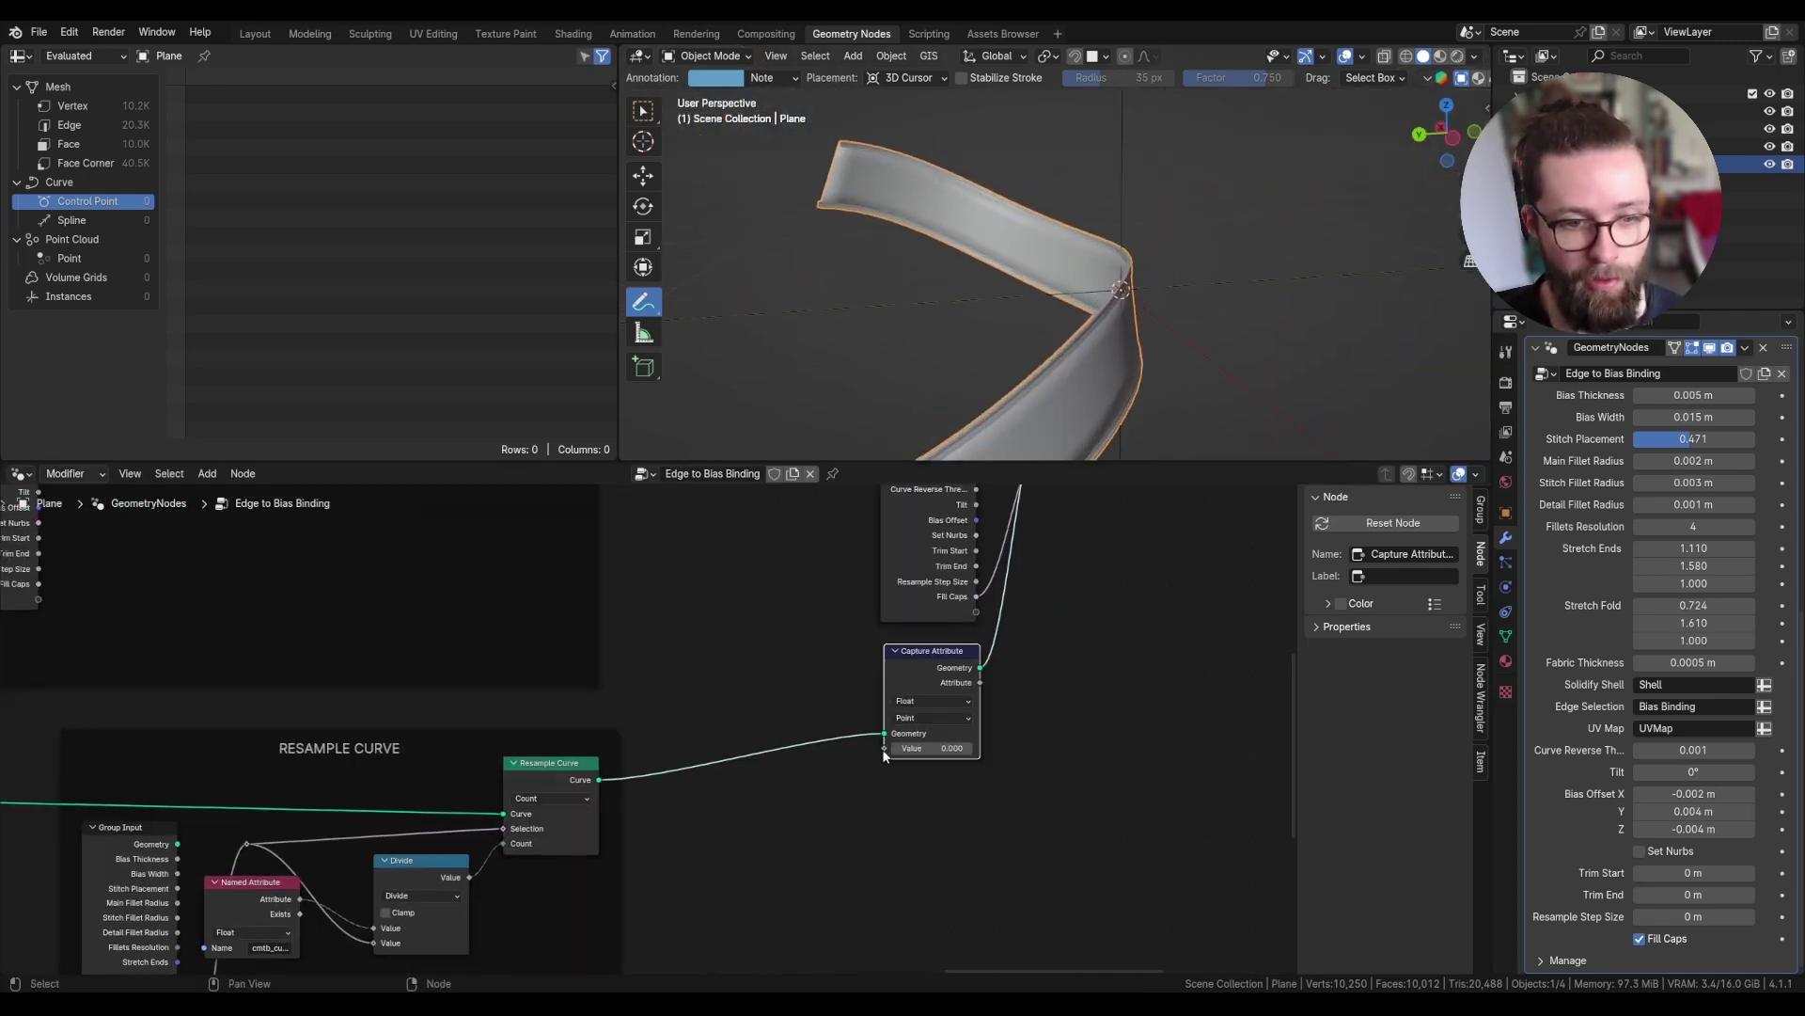
pyautogui.moveTo(884, 748); pyautogui.dragTo(825, 797)
pyautogui.write('length')
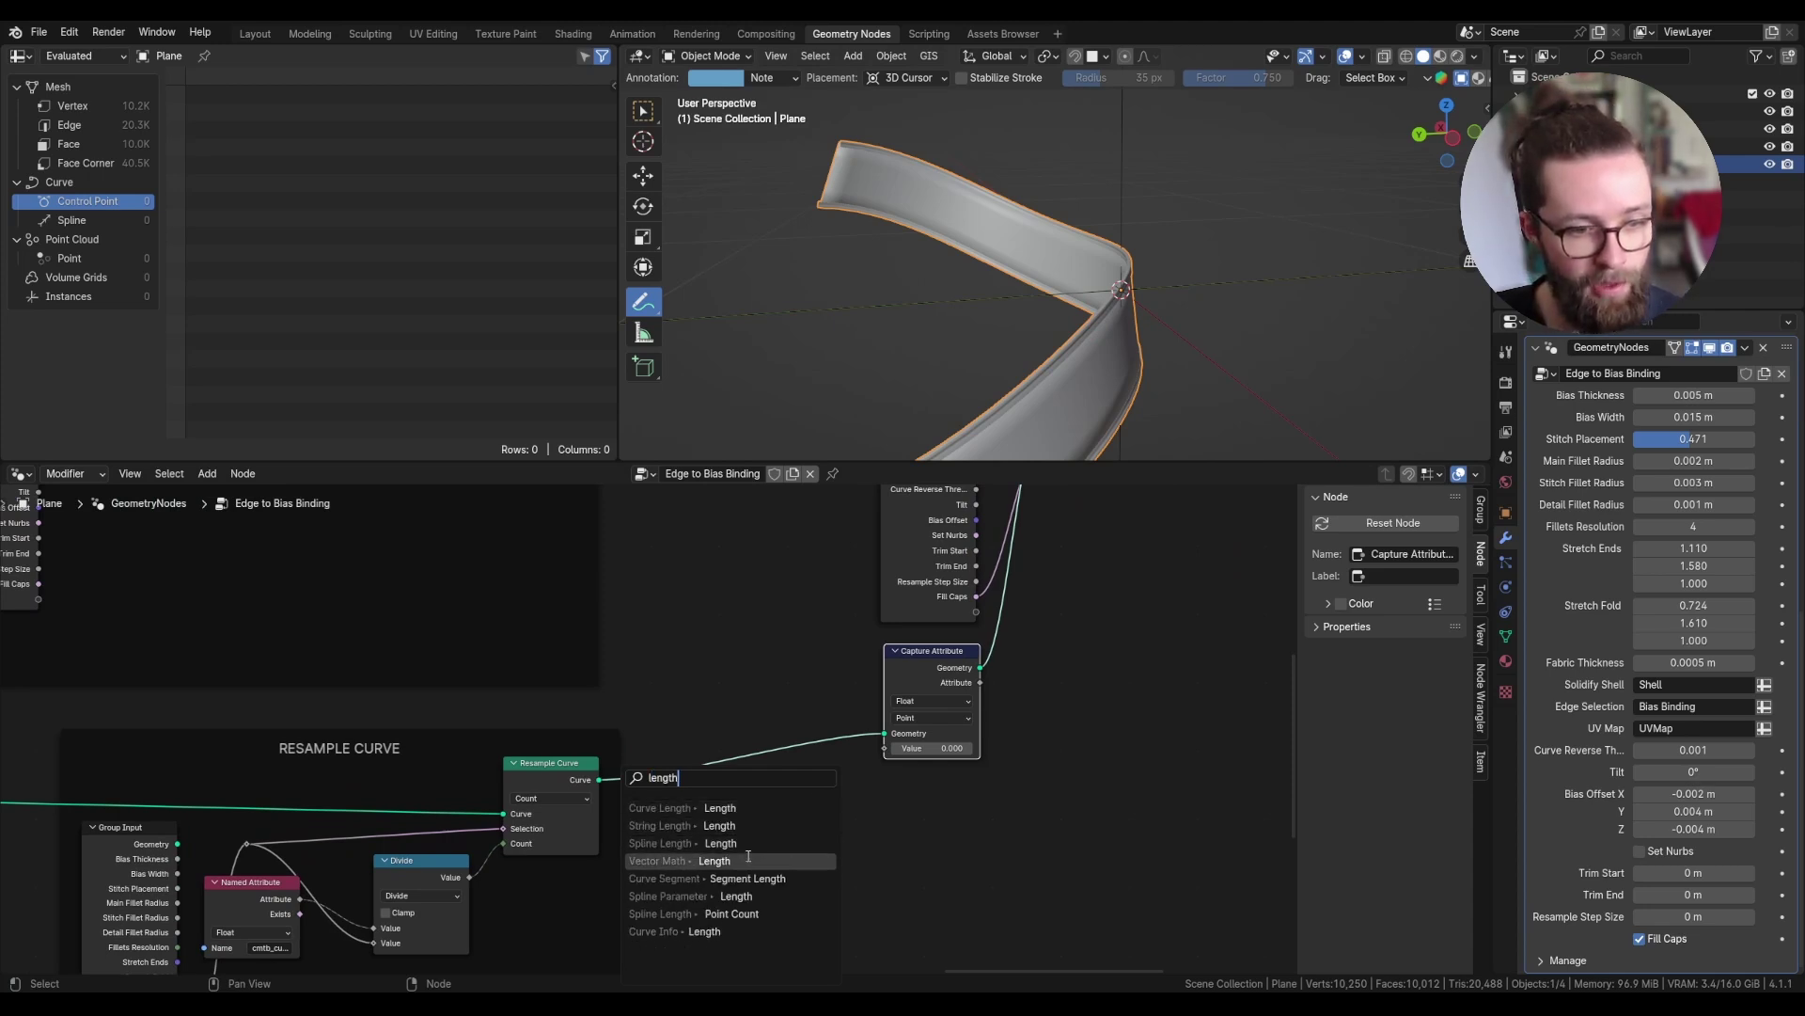
pyautogui.click(733, 897)
pyautogui.click(795, 776)
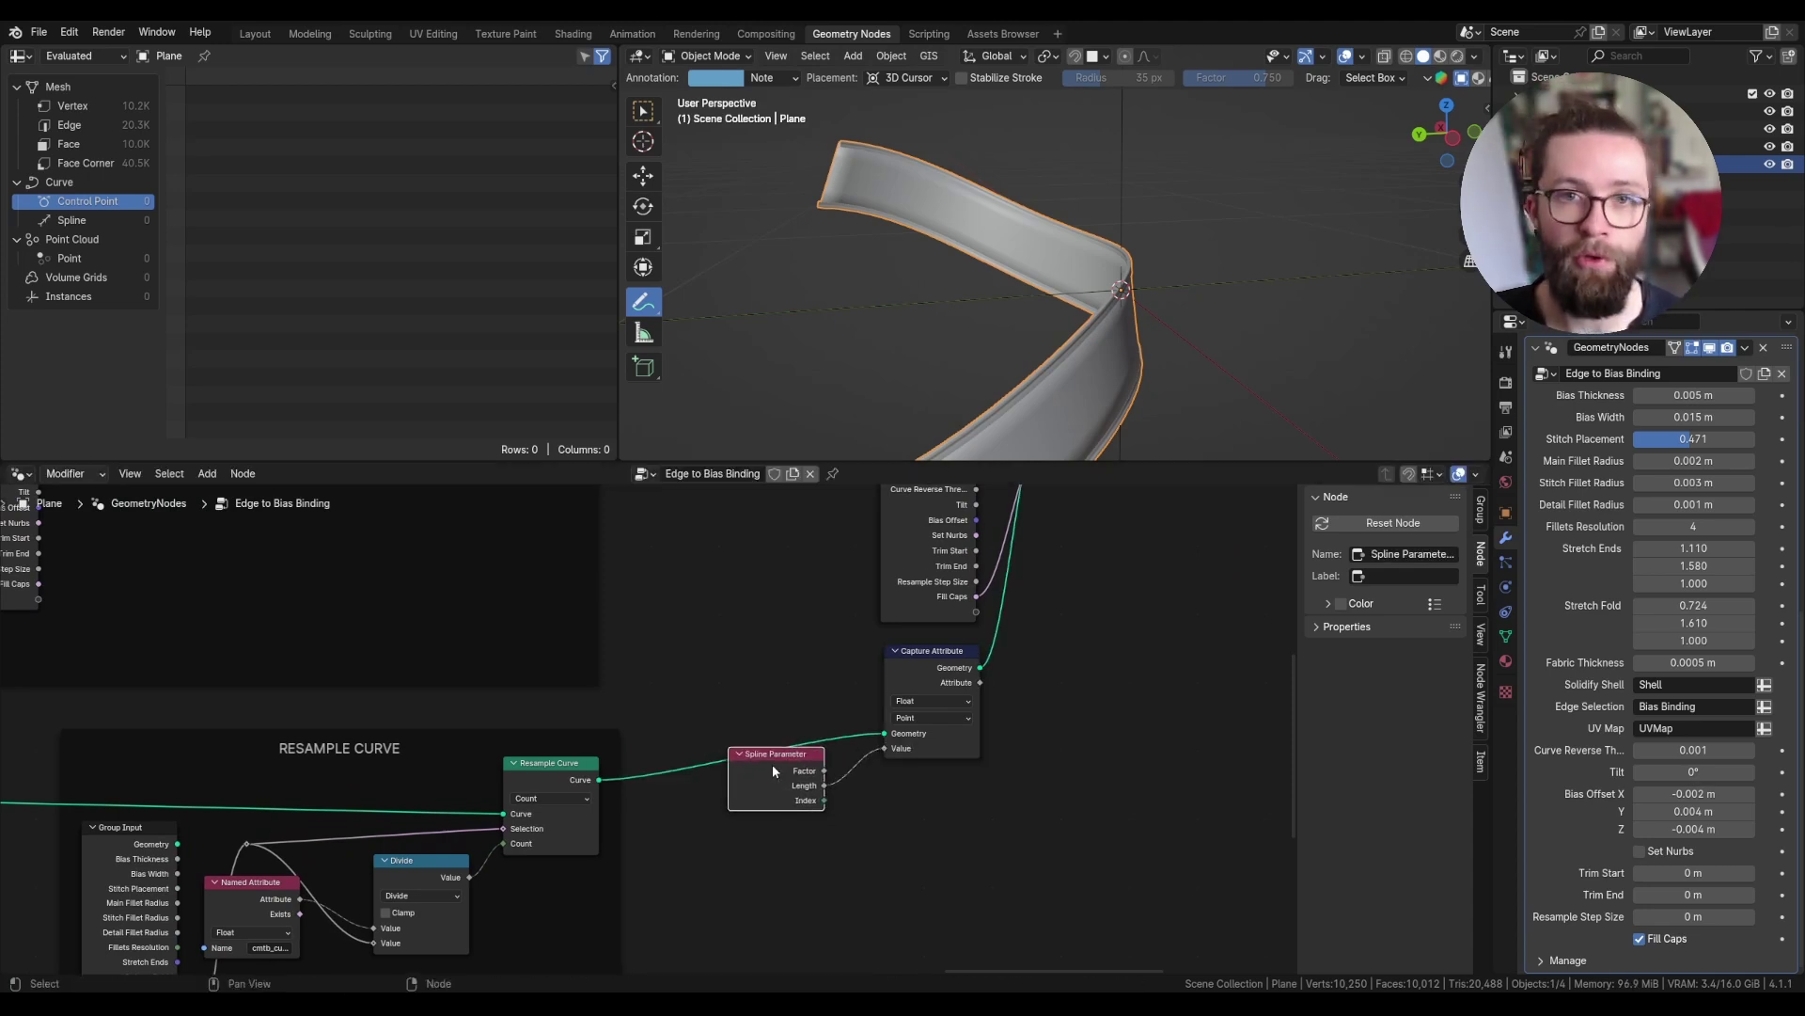
pyautogui.press('x')
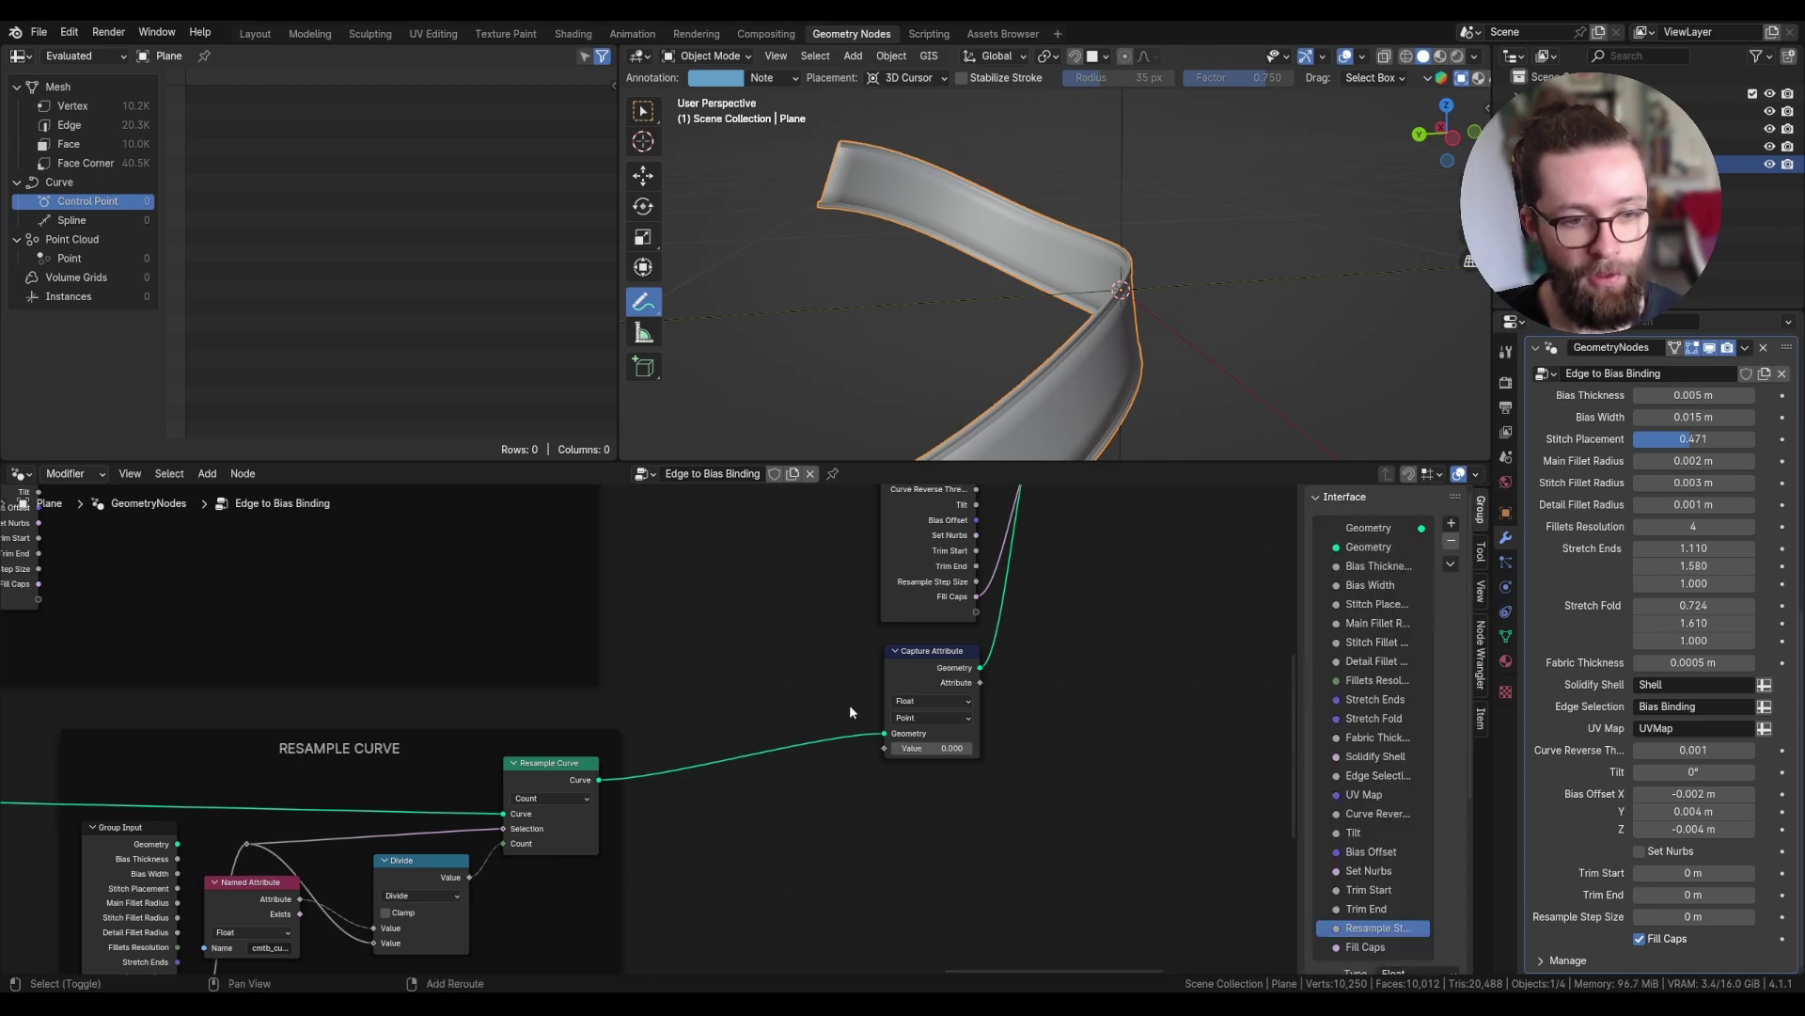
pyautogui.hotkey('shift', 'a')
pyautogui.press('Escape')
pyautogui.hotkey('ctrl', 'z')
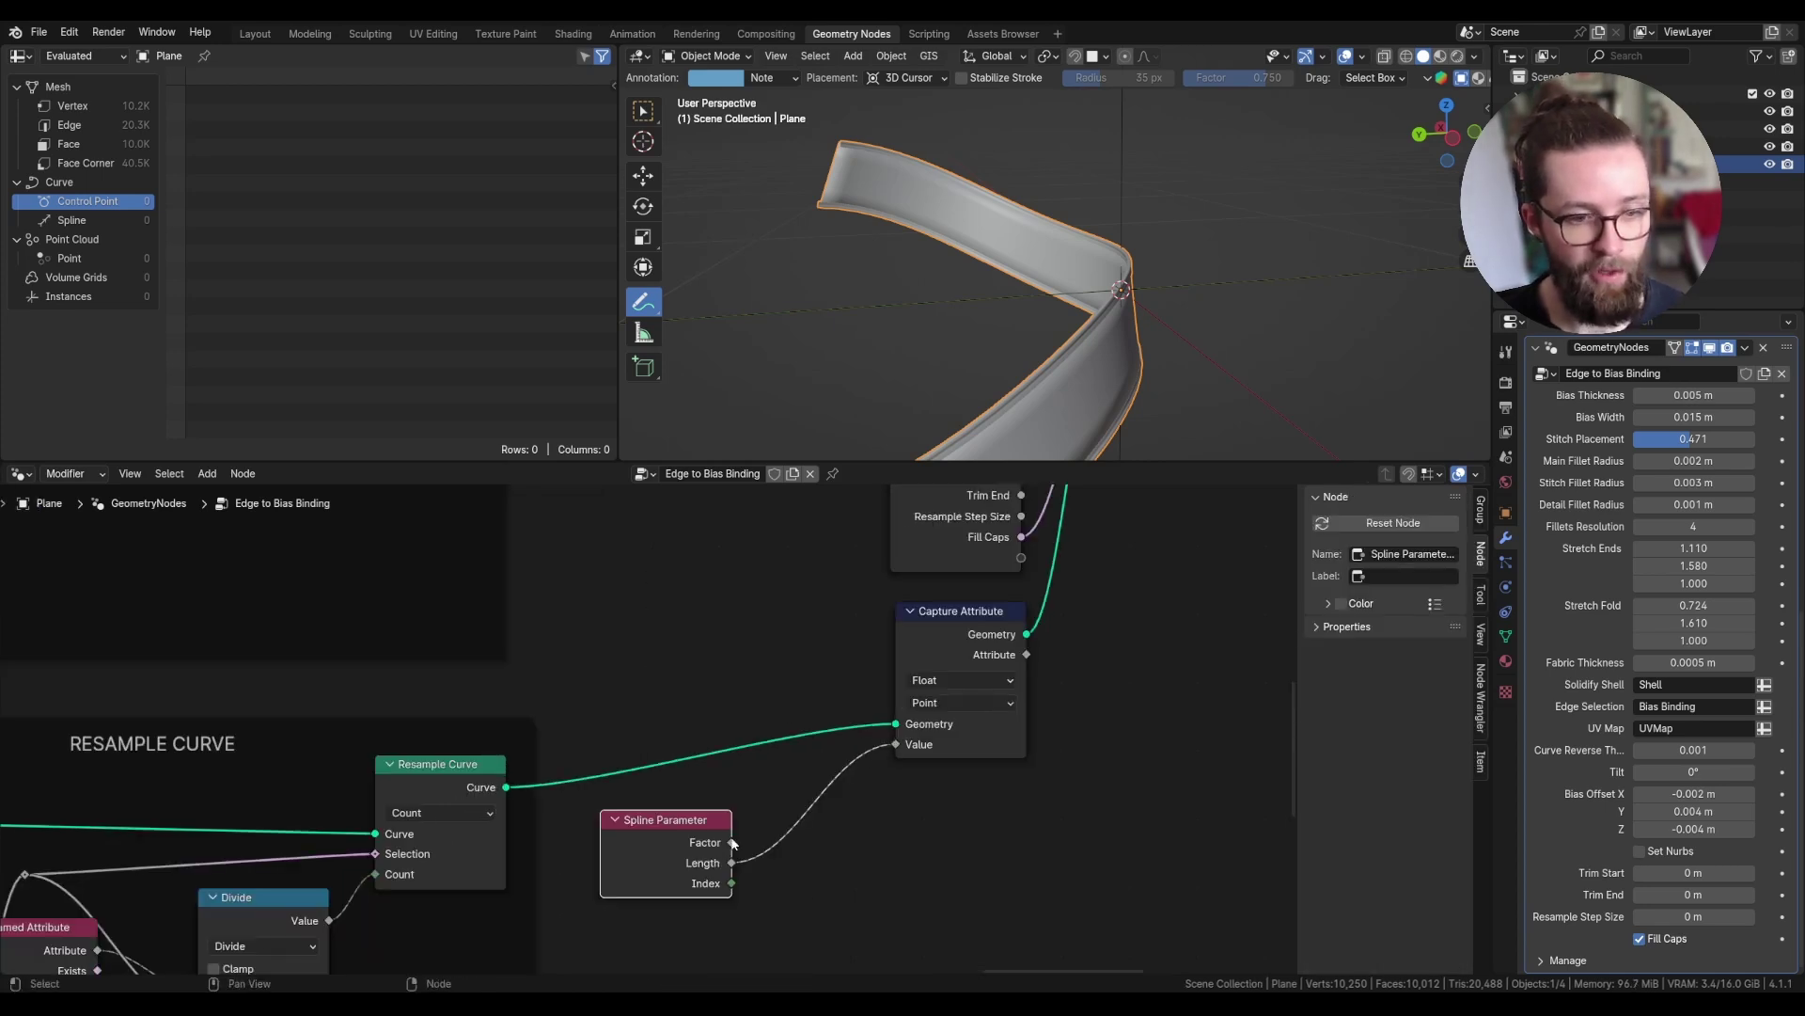
# - Multiply the spline Factor by a cmtb_curve_length Named Attribute and feed the product into the Capture Attribute value
pyautogui.hotkey('shift', 'a')
pyautogui.write('mult')
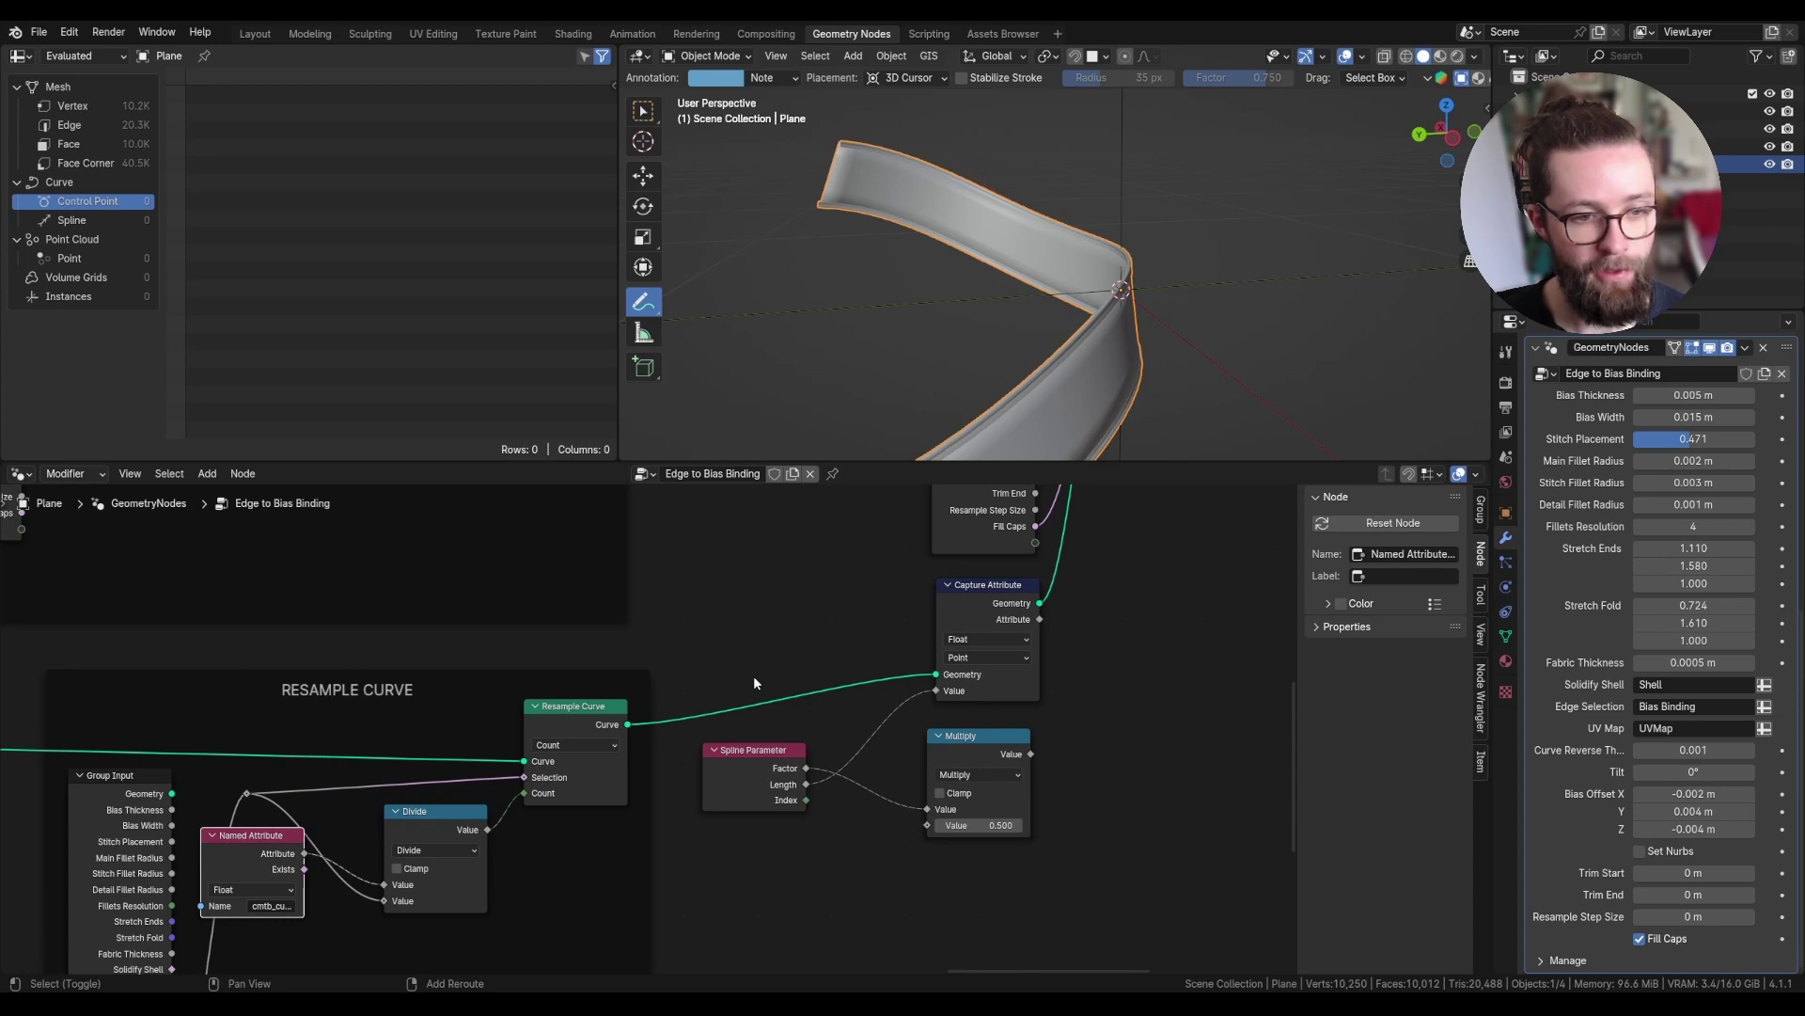
pyautogui.hotkey('shift', 'a')
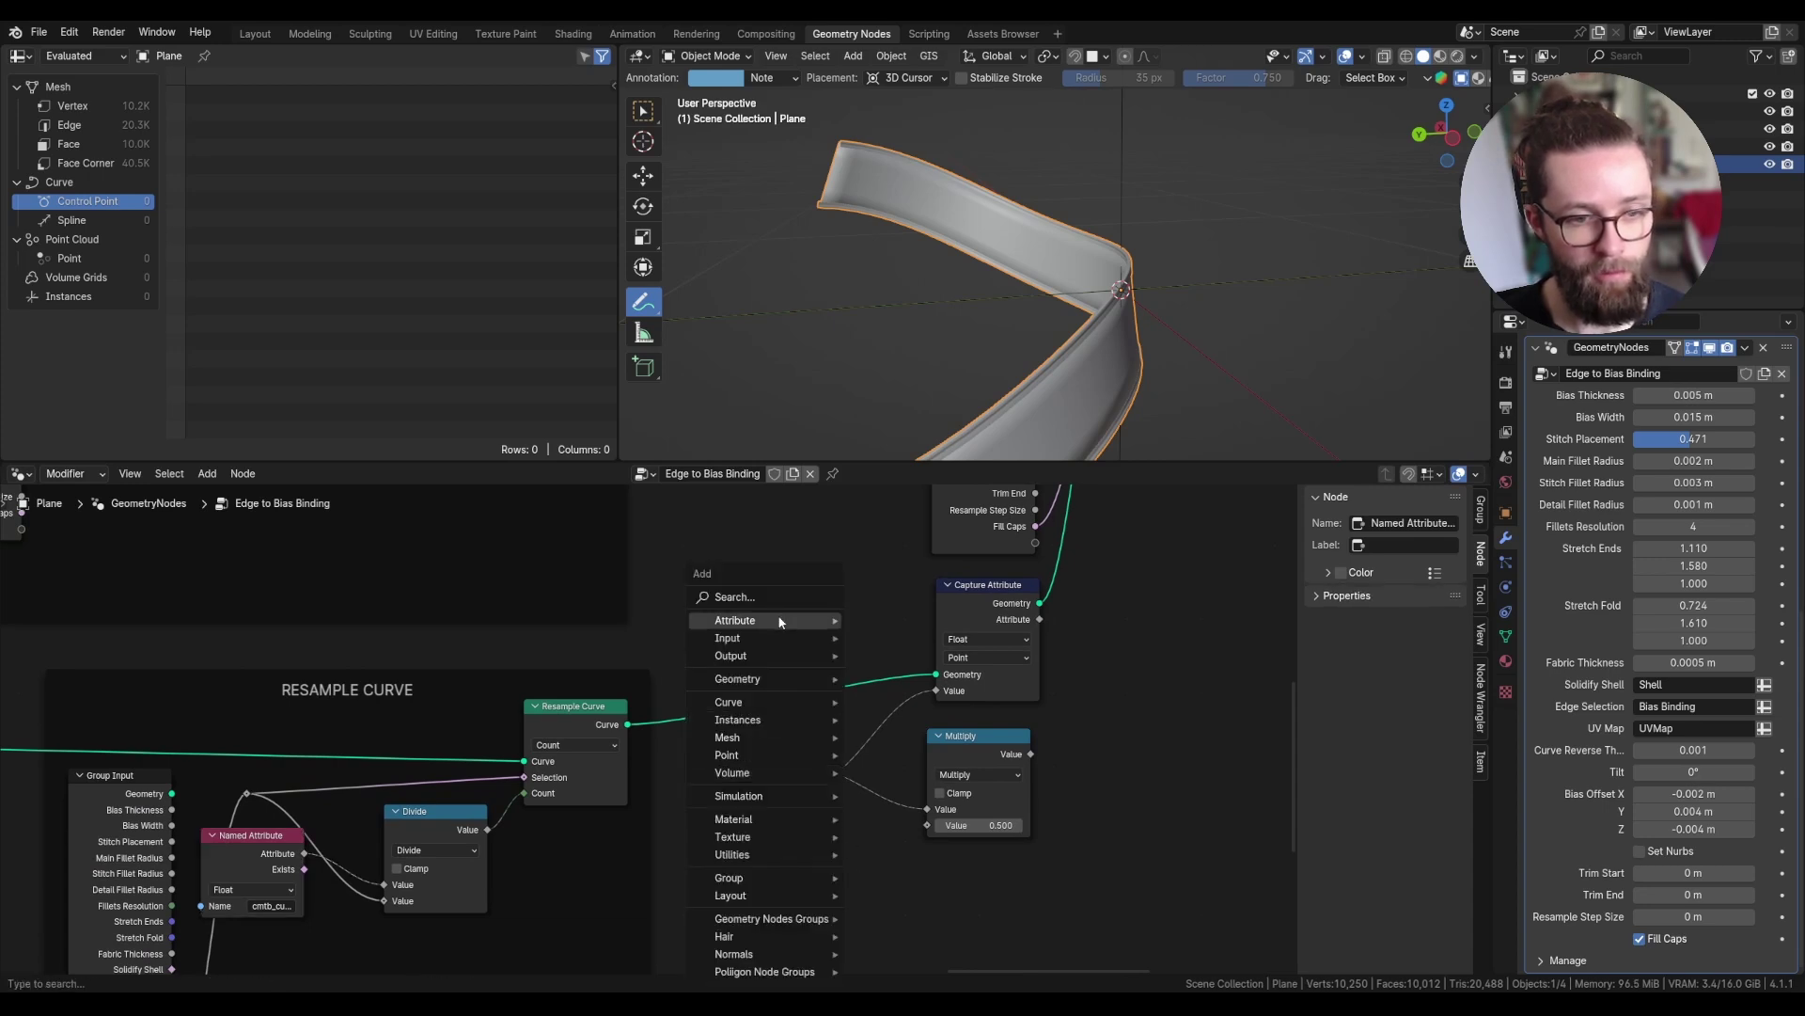
pyautogui.write('name')
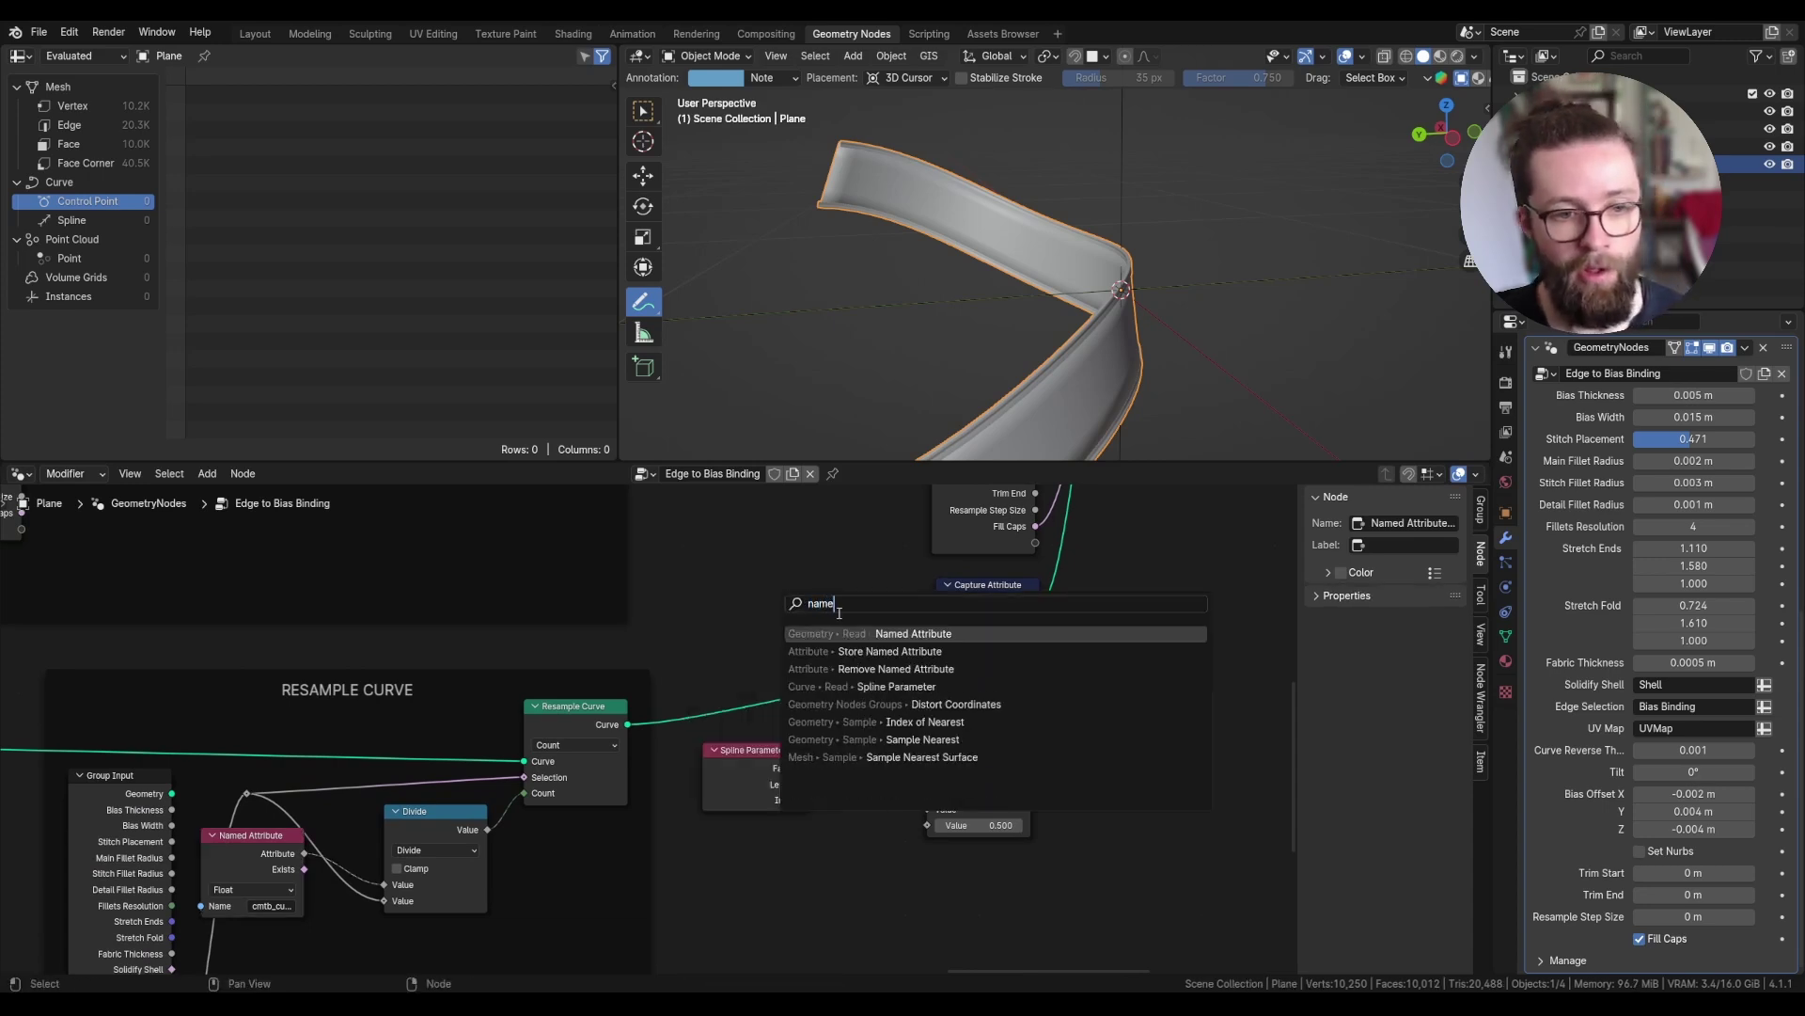
pyautogui.press('Return')
pyautogui.click(752, 860)
pyautogui.click(766, 897)
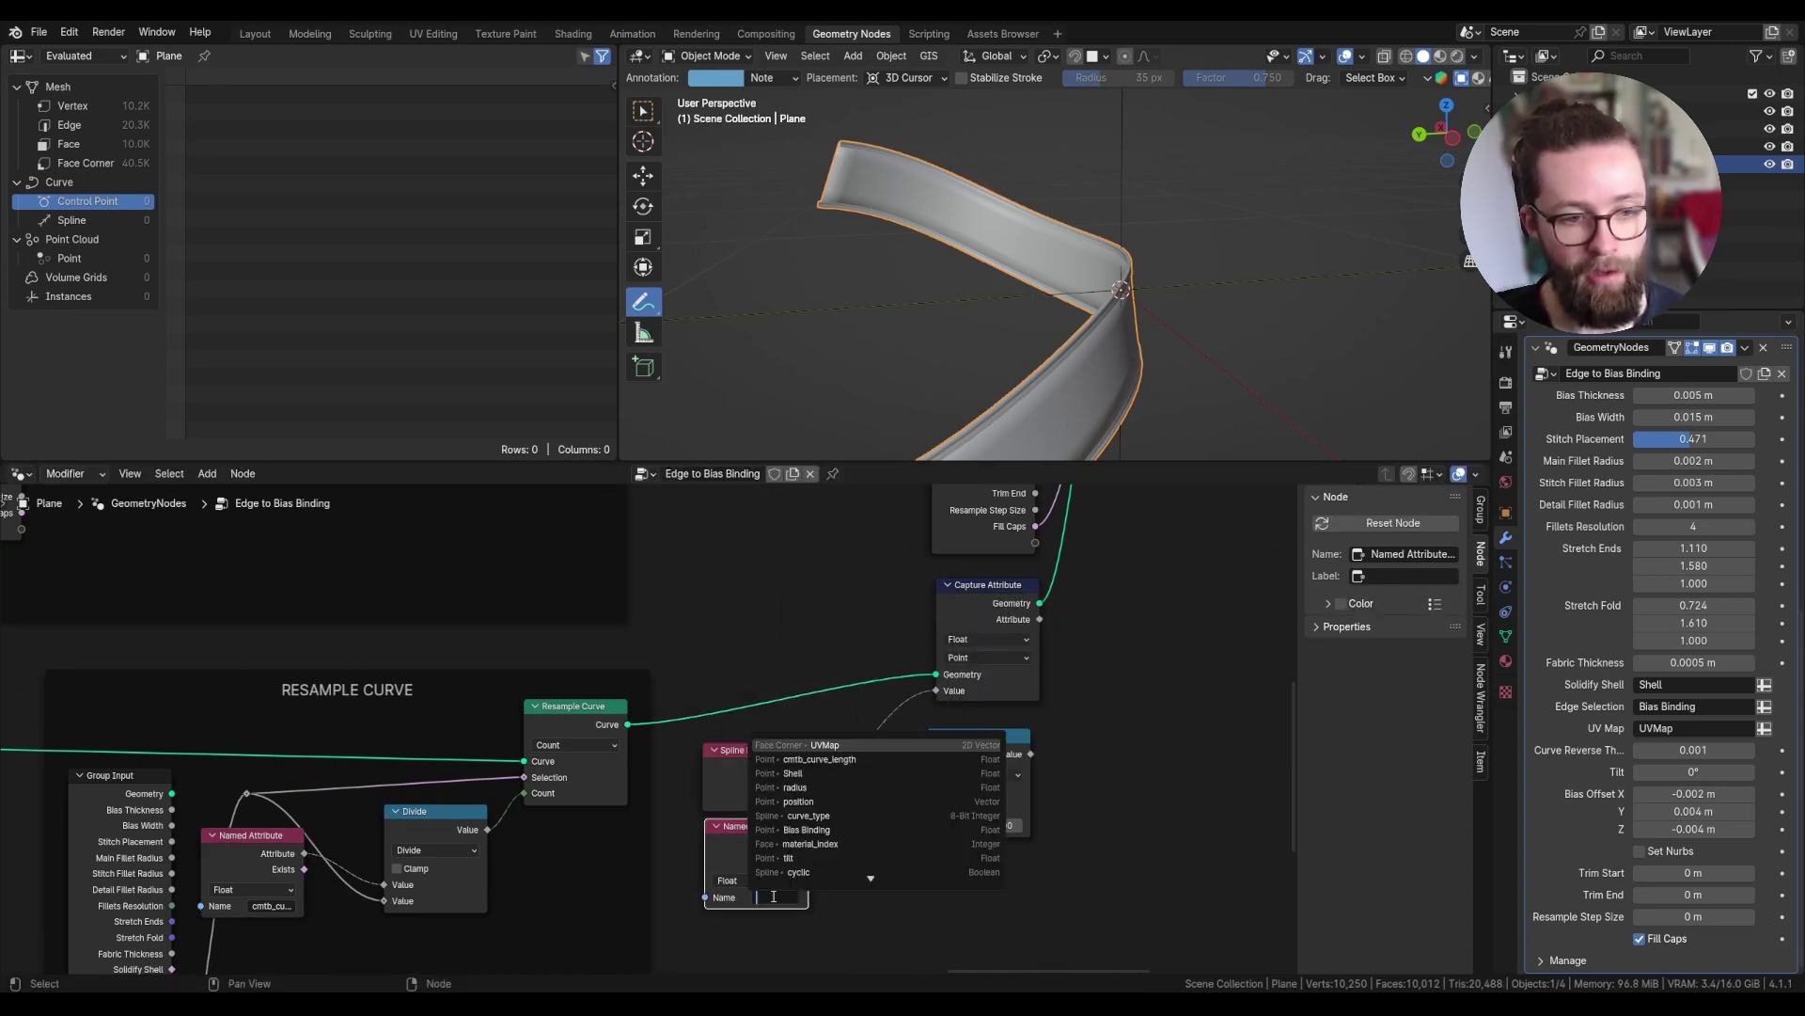
pyautogui.click(818, 758)
pyautogui.moveTo(809, 844); pyautogui.dragTo(933, 826)
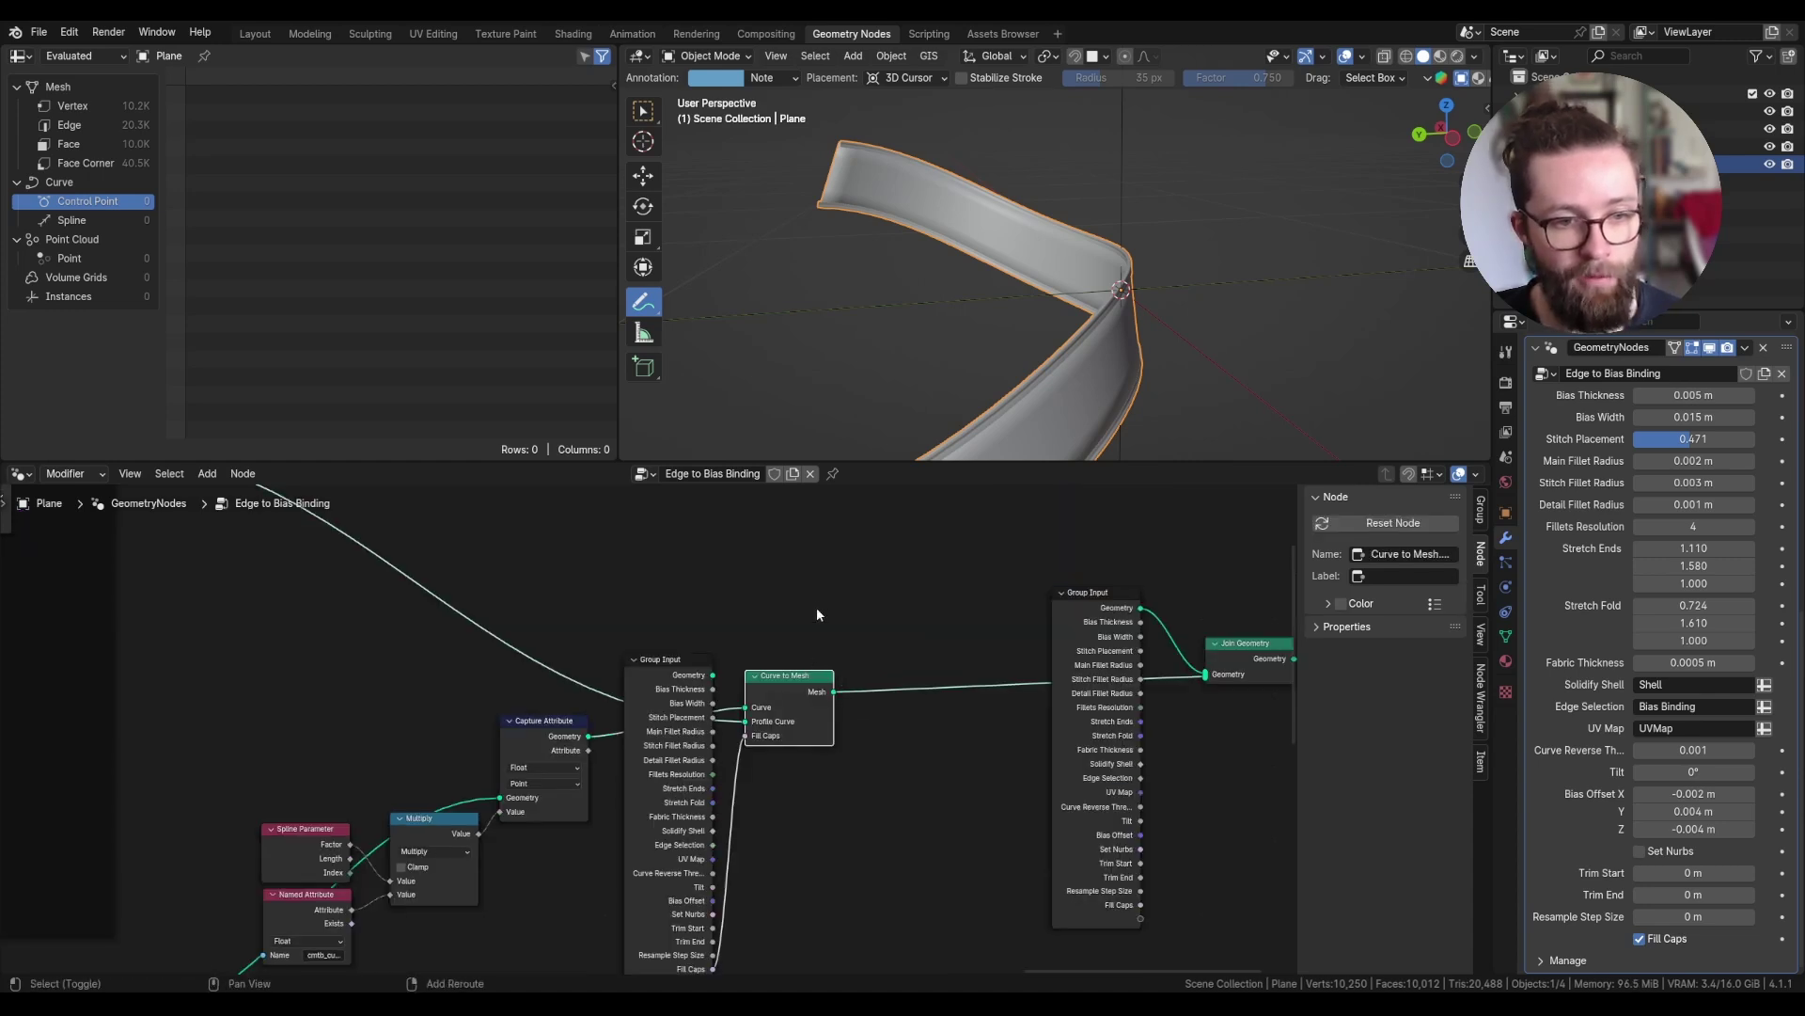
# - Insert a Capture Attribute node after Curve to Mesh and set its data type to Vector
pyautogui.hotkey('shift', 'a')
pyautogui.click(788, 584)
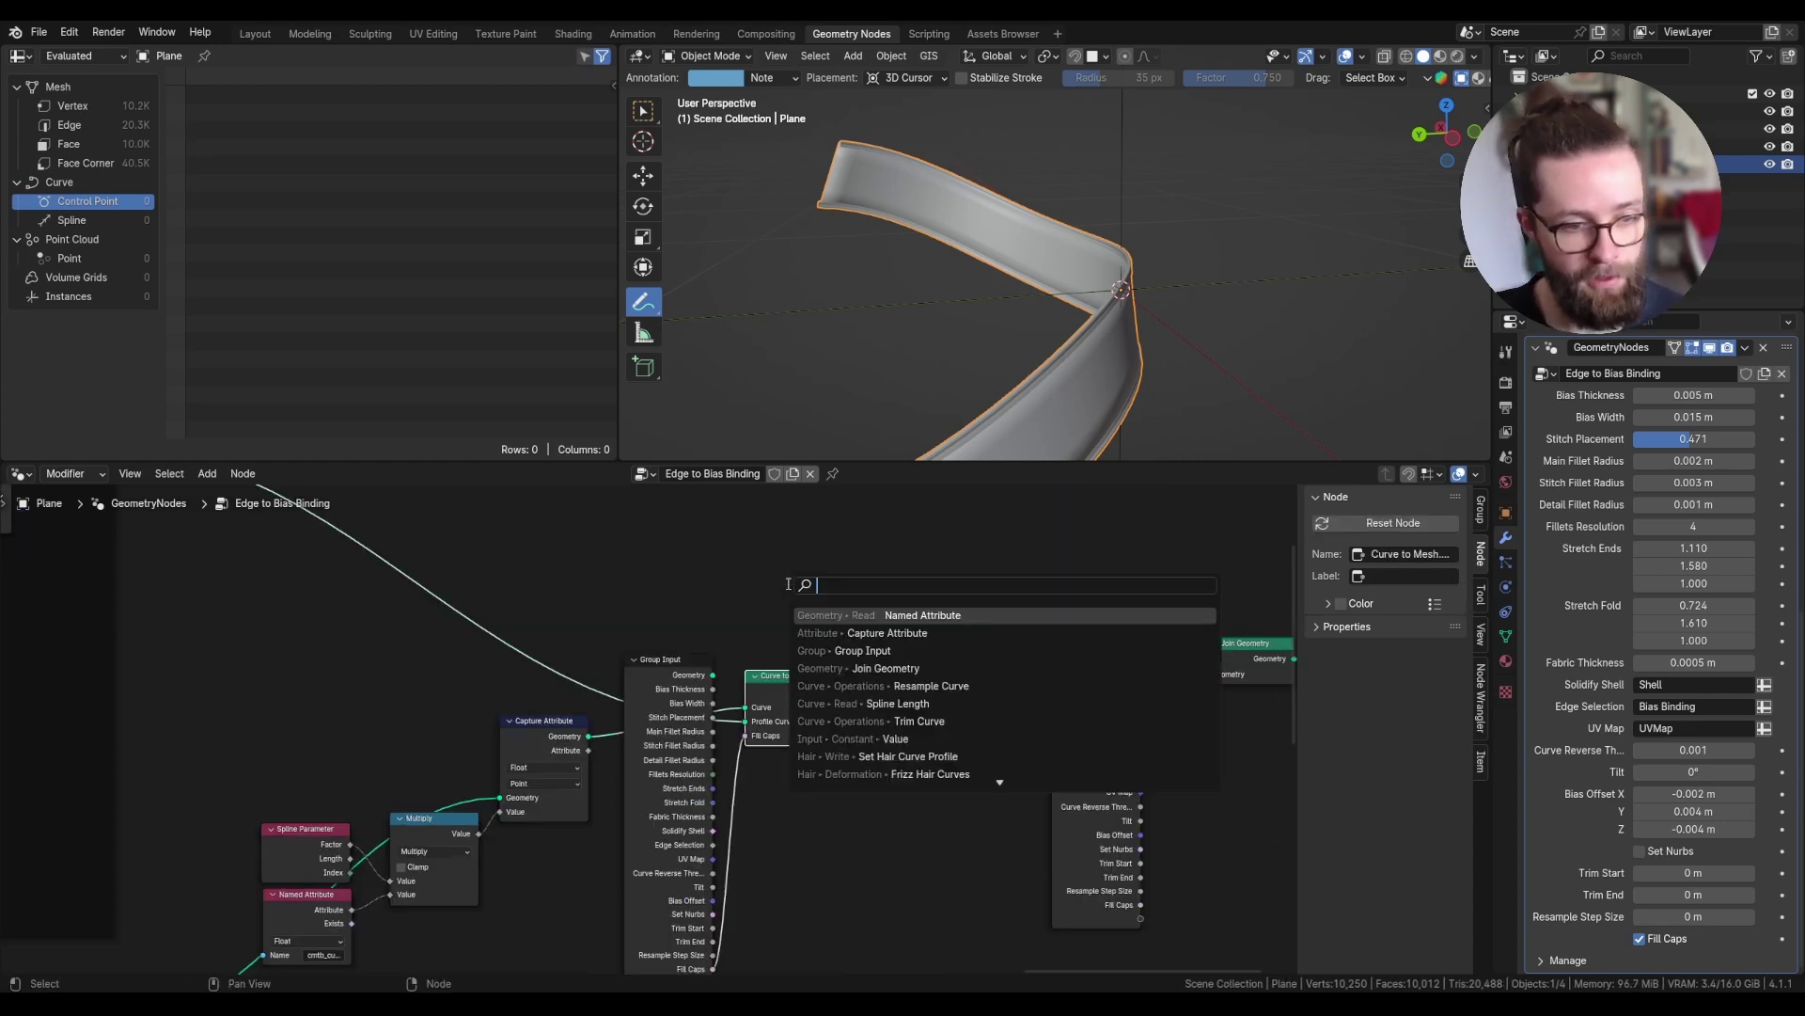
pyautogui.write('capt')
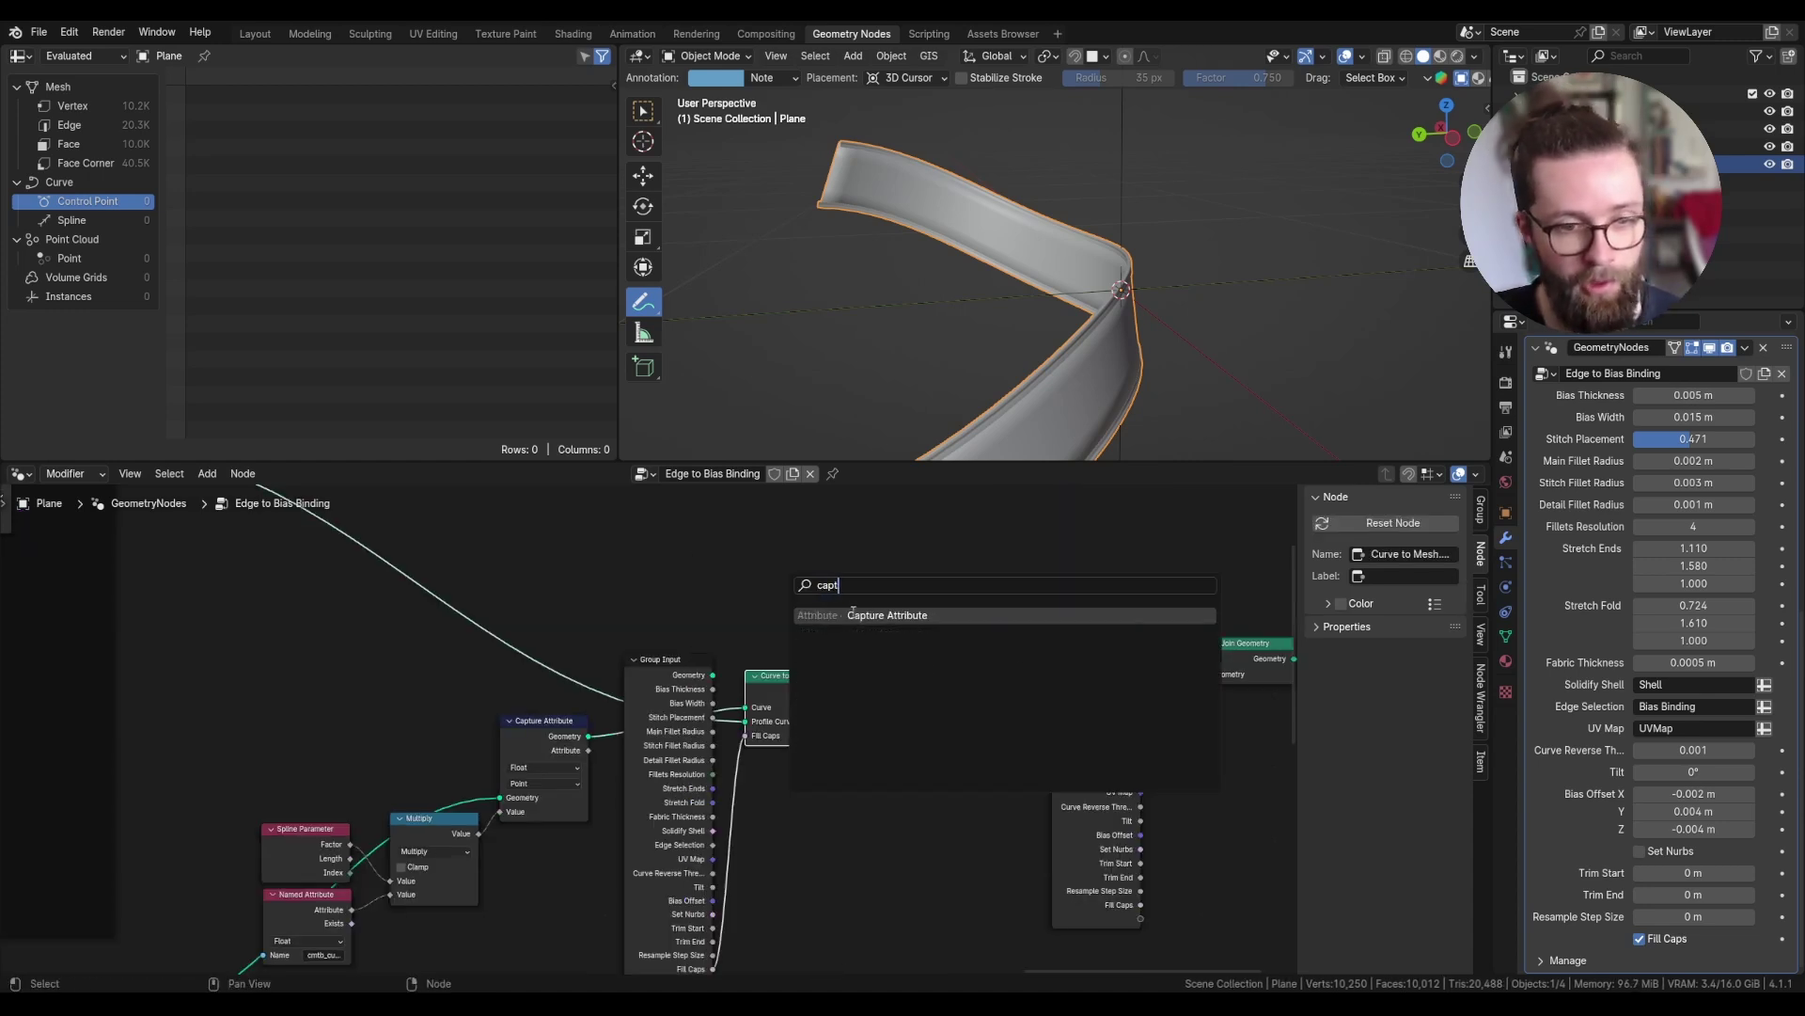
pyautogui.click(853, 610)
pyautogui.click(951, 692)
pyautogui.click(956, 701)
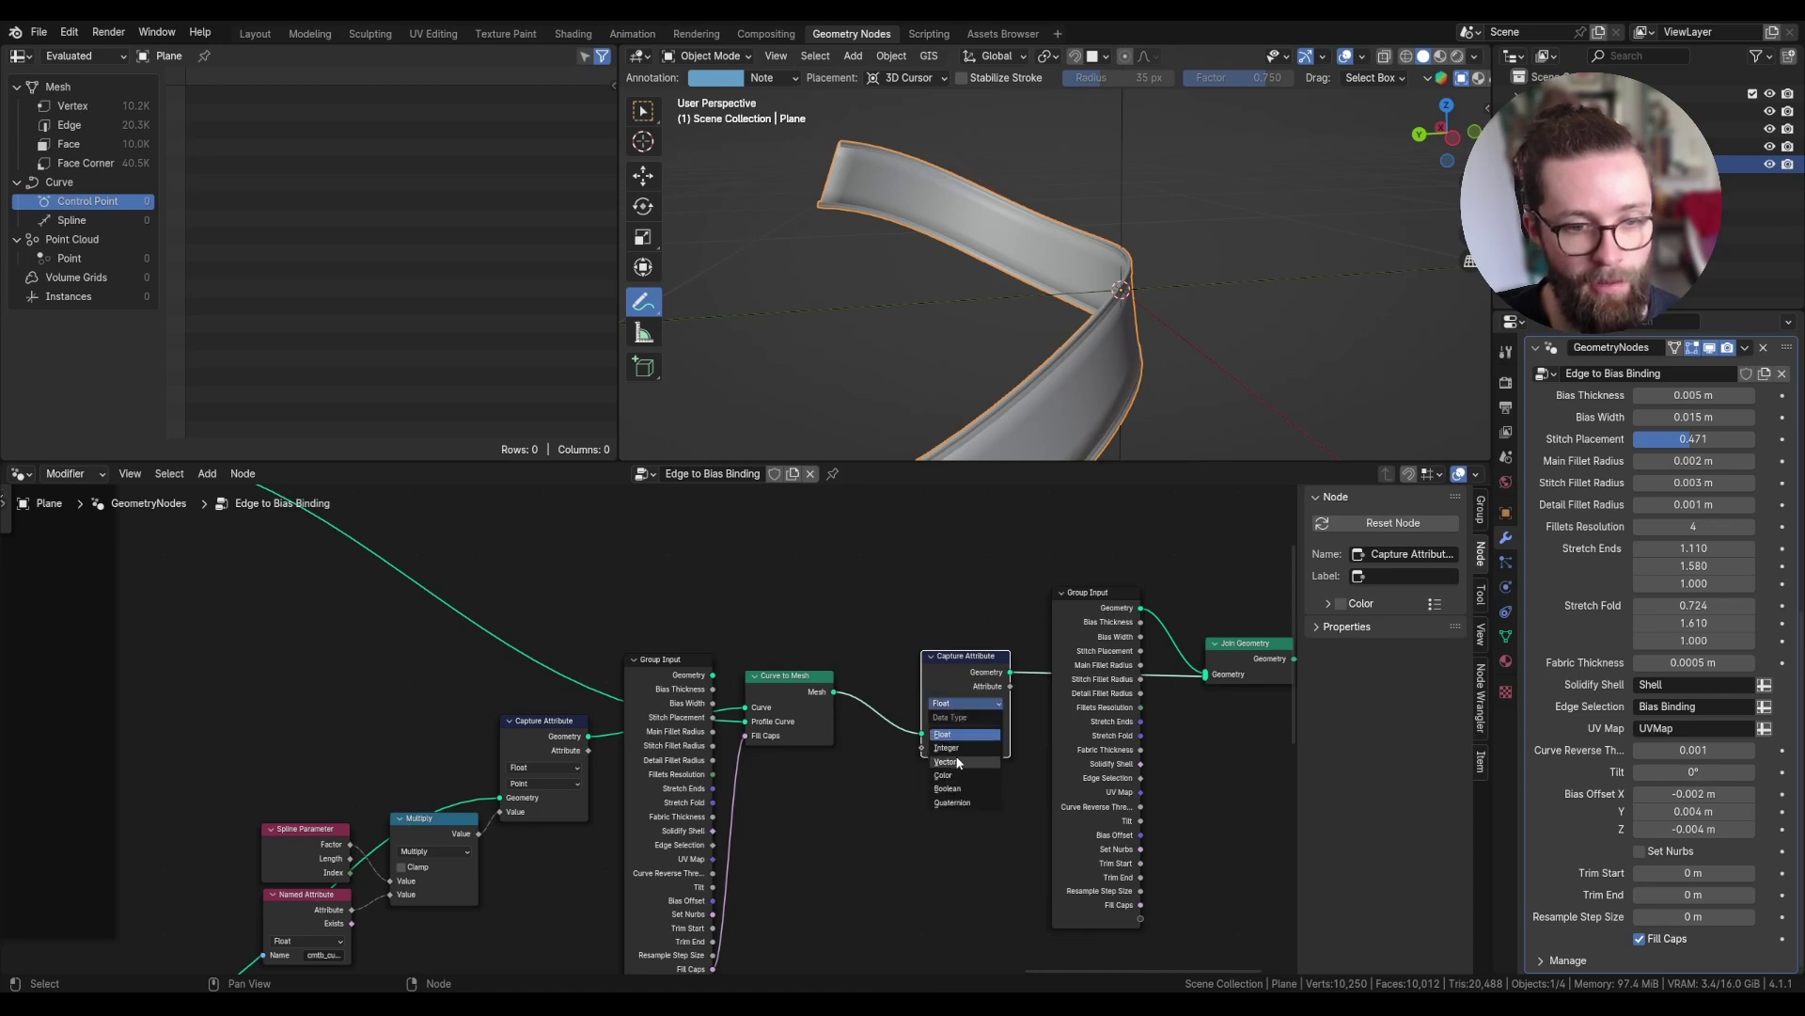
pyautogui.click(958, 763)
pyautogui.moveTo(966, 657); pyautogui.dragTo(995, 638)
# - Add a Combine XYZ node feeding the vector Capture Attribute, with X driven by the attribute captured on the resampled curve
pyautogui.moveTo(948, 730); pyautogui.dragTo(872, 852)
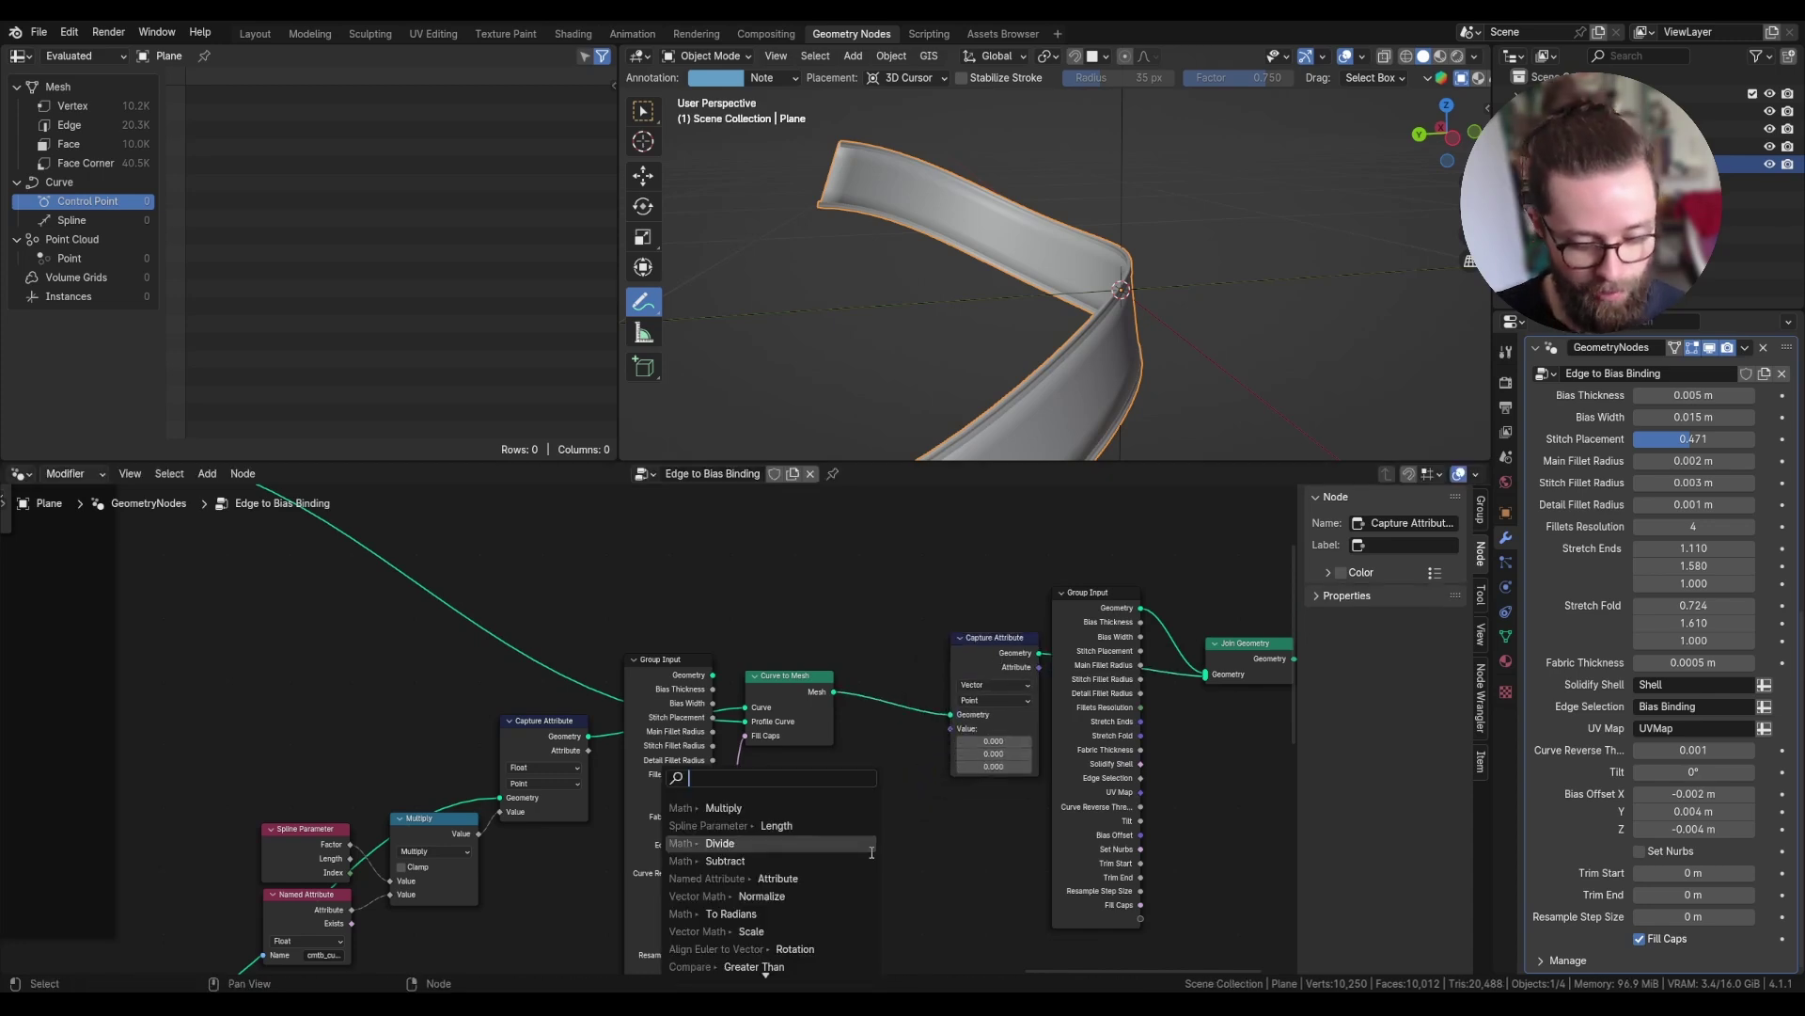
pyautogui.write('com')
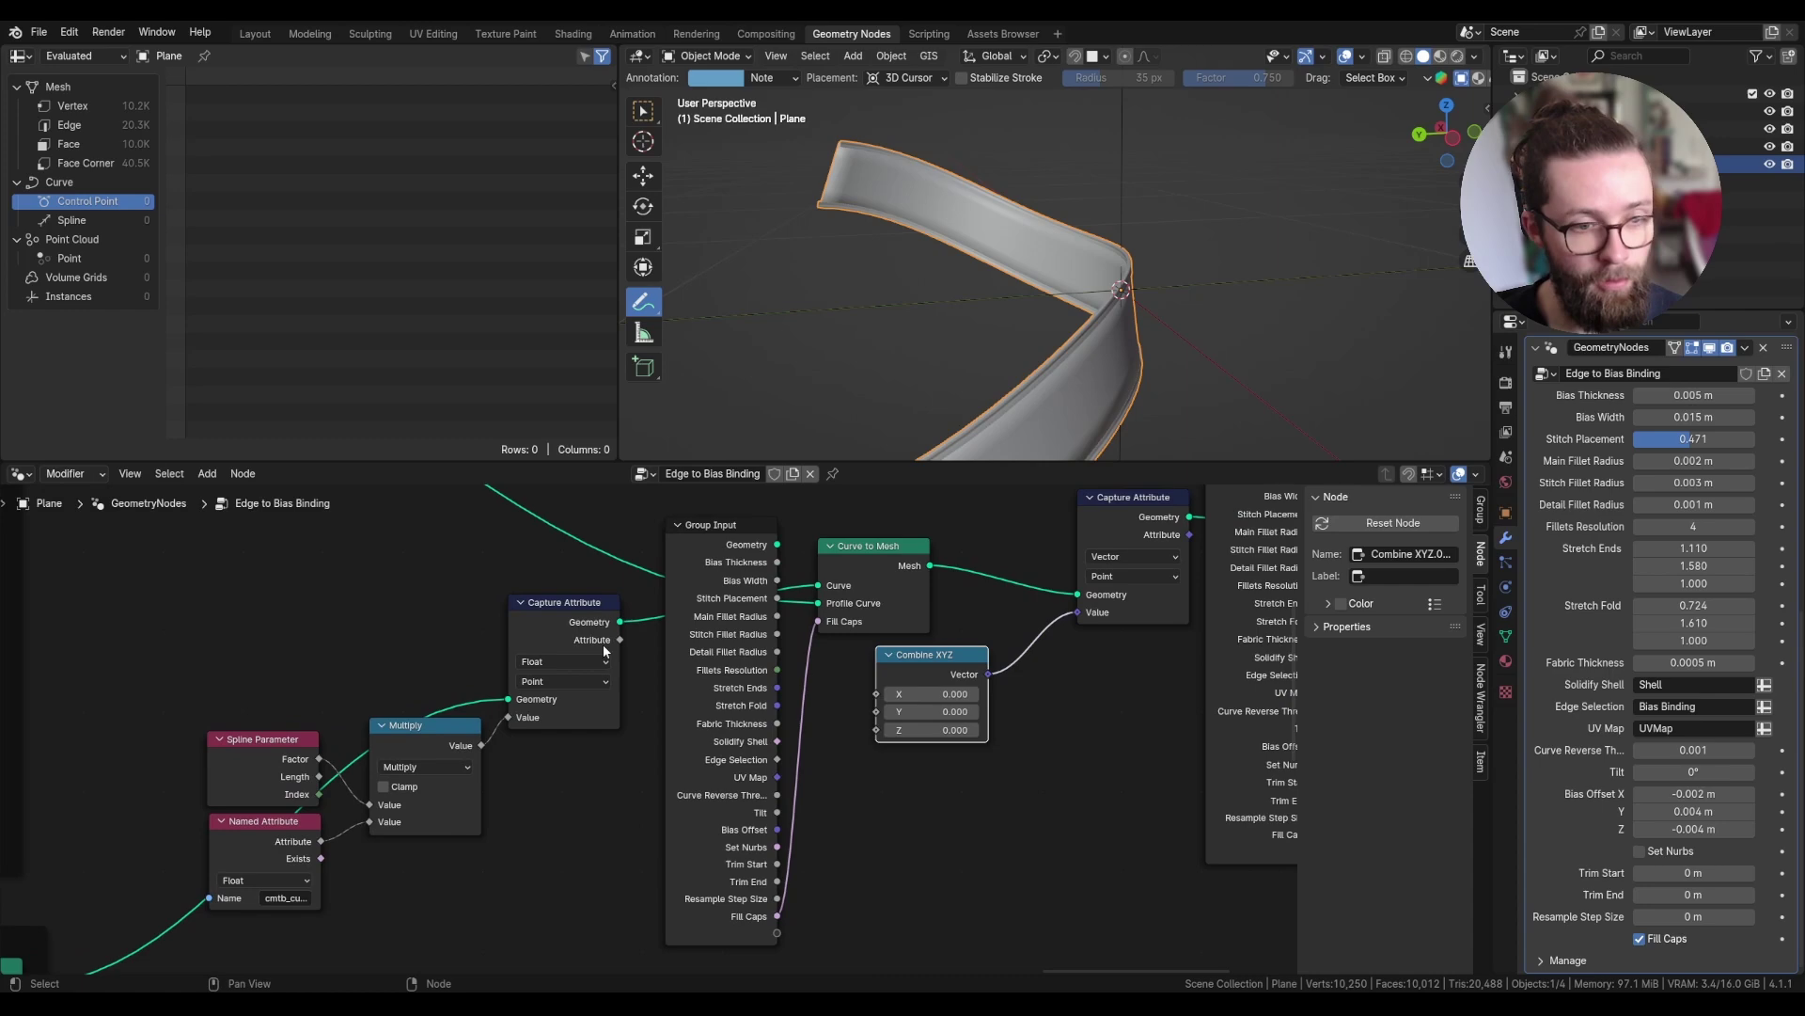
pyautogui.moveTo(619, 641); pyautogui.dragTo(619, 646)
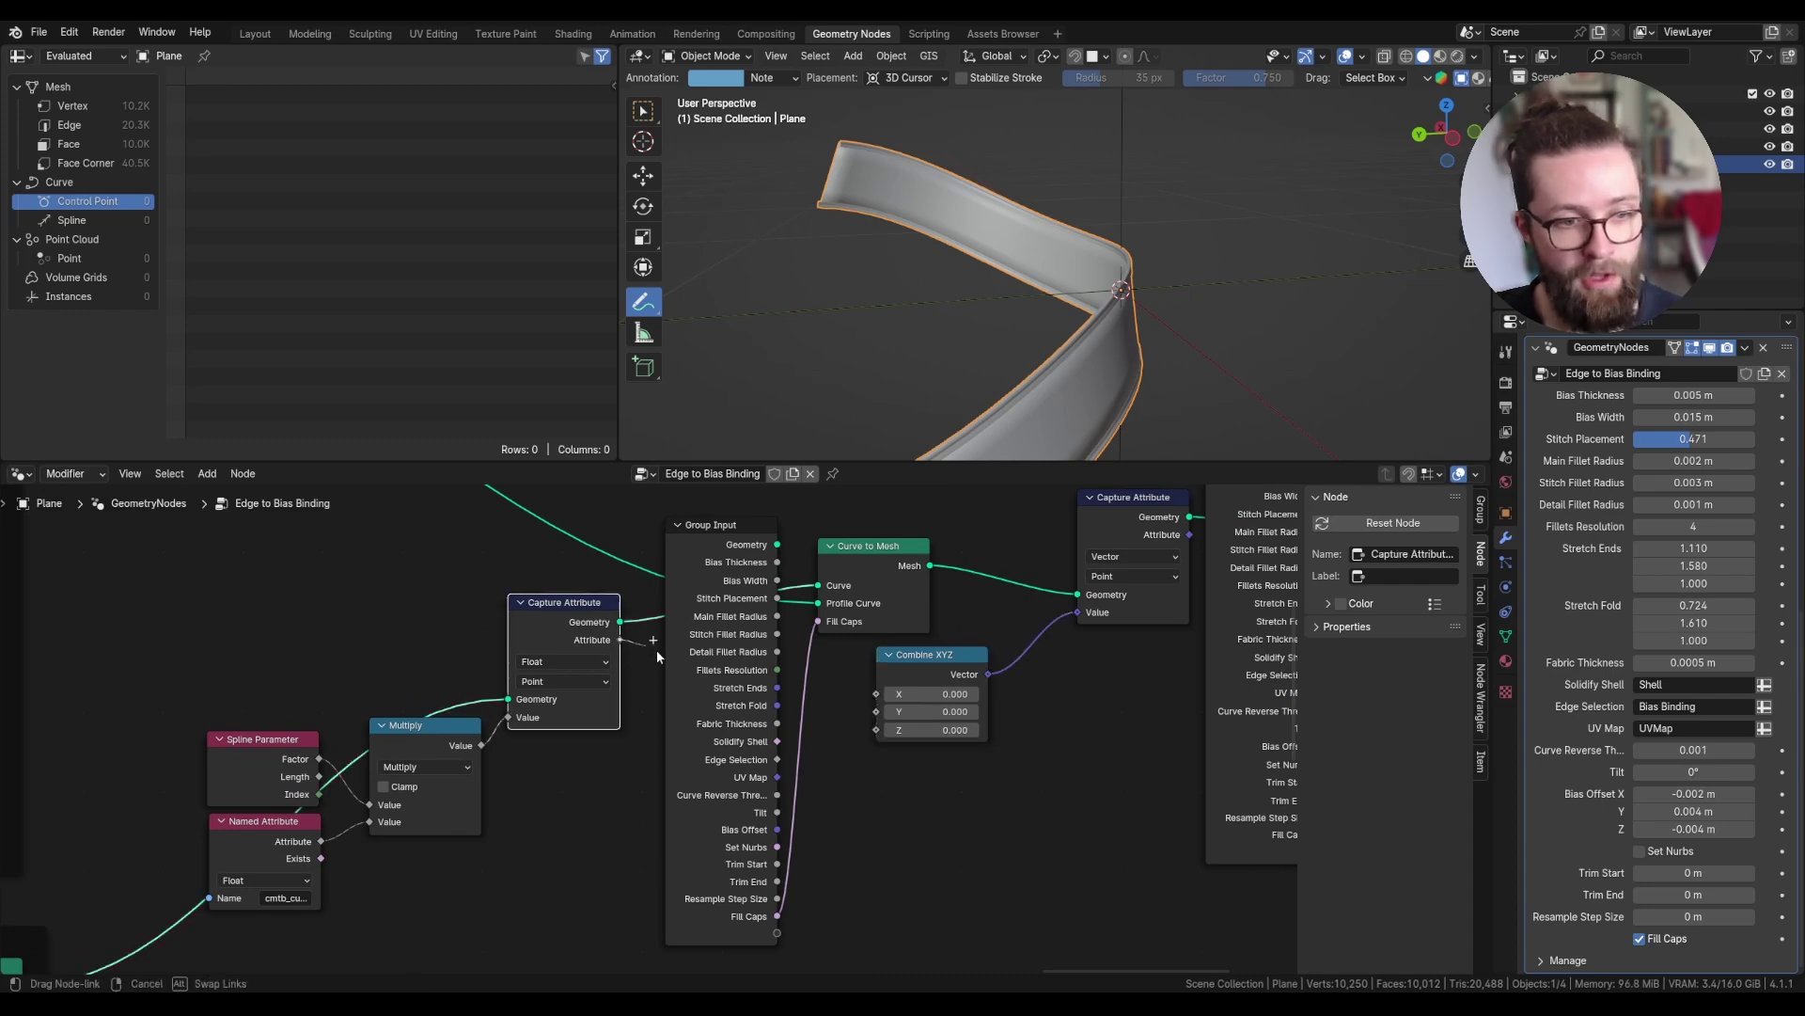
pyautogui.moveTo(859, 701); pyautogui.dragTo(876, 694)
# - Link the factor reroute to the Combine XYZ node's Y input and the mirrored factor reroute to its Z input
pyautogui.scroll(-5, 1017, 764)
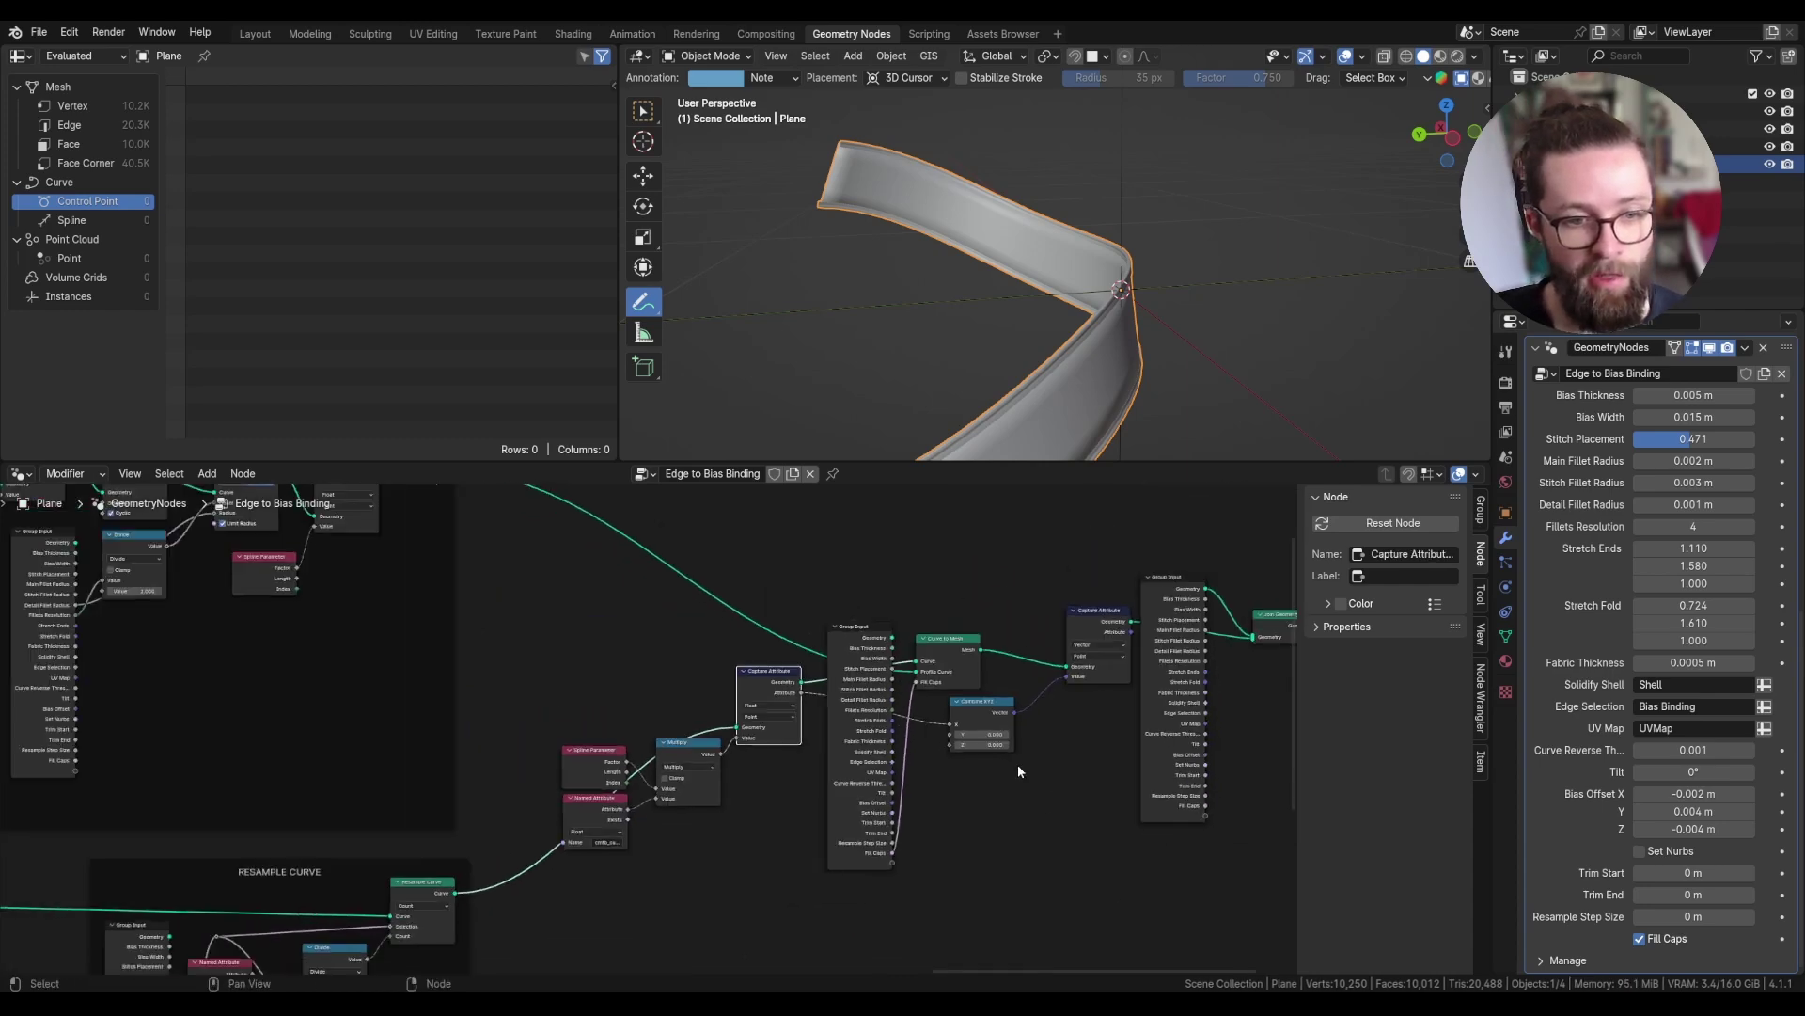
pyautogui.scroll(6, 621, 585)
pyautogui.scroll(-2, 480, 536)
pyautogui.moveTo(495, 535); pyautogui.dragTo(423, 529, button='middle')
pyautogui.moveTo(400, 523); pyautogui.dragTo(1047, 886)
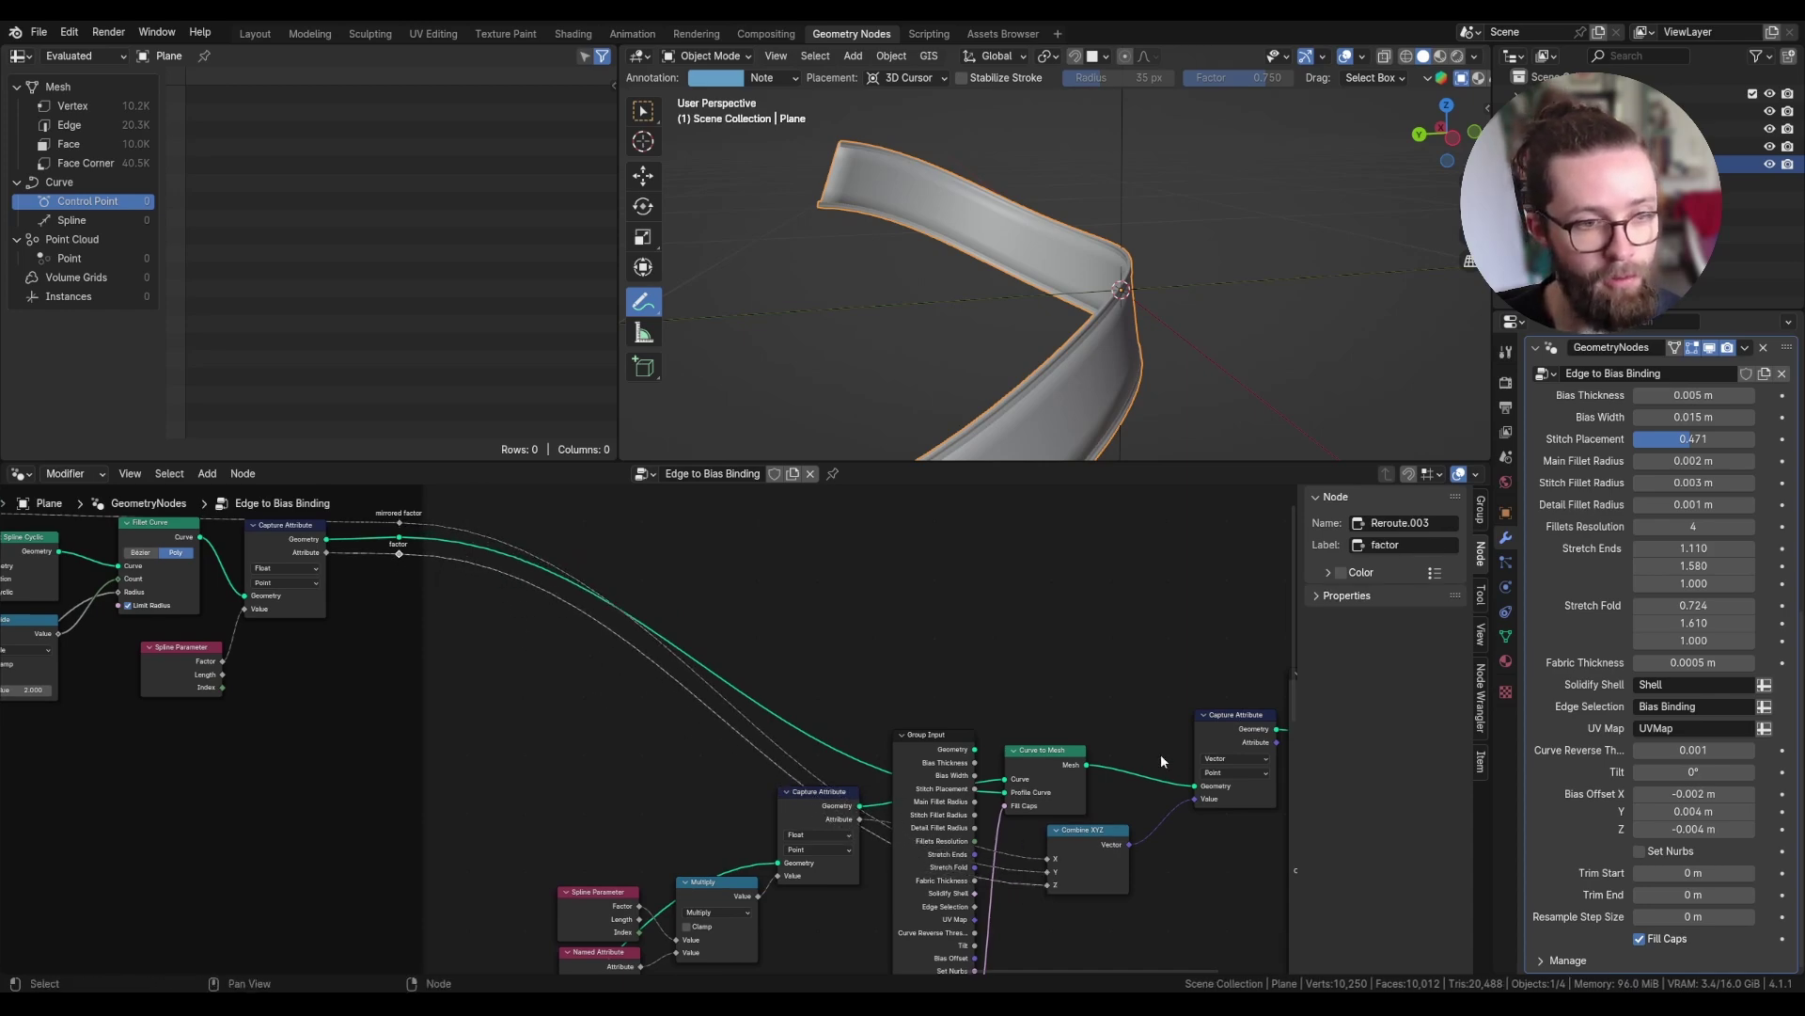
# - Link the vector Capture Attribute's Attribute output to a new Group Output socket
pyautogui.scroll(-4, 1161, 754)
pyautogui.scroll(4, 683, 583)
pyautogui.scroll(-6, 1015, 585)
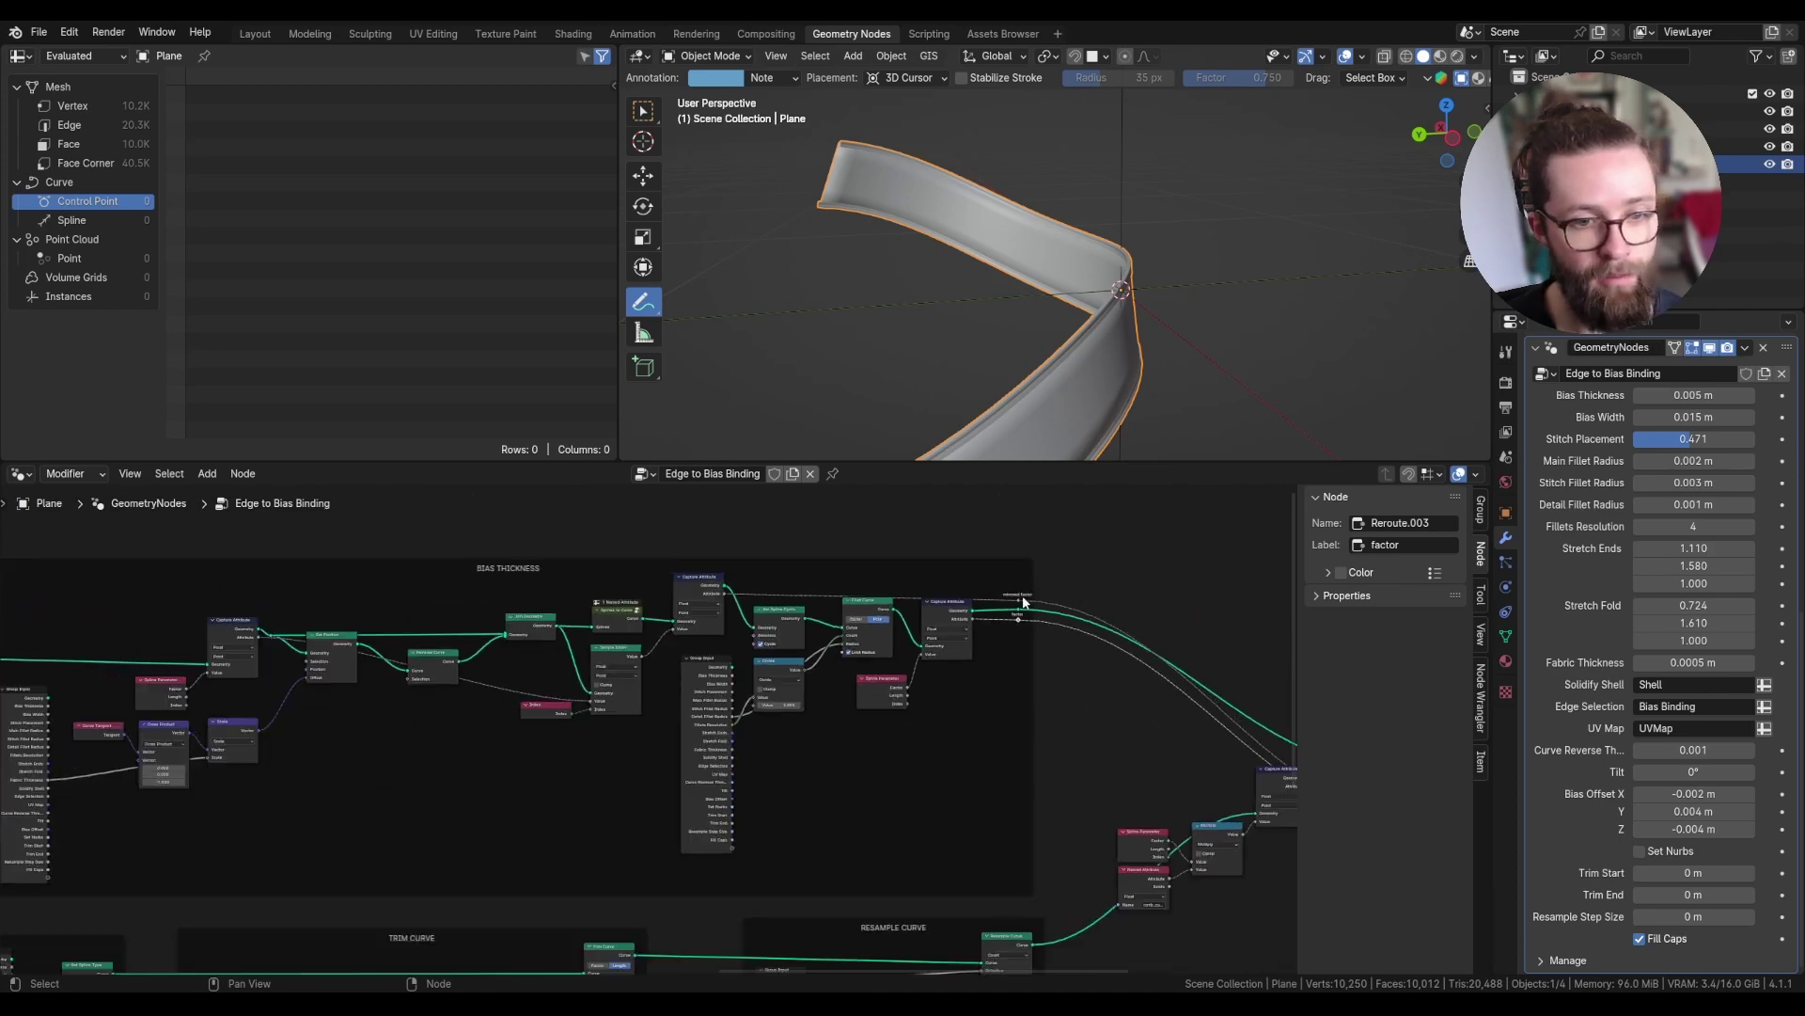
pyautogui.scroll(5, 1021, 607)
pyautogui.scroll(-5, 992, 625)
pyautogui.scroll(-3, 447, 689)
pyautogui.moveTo(1156, 752); pyautogui.dragTo(729, 727, button='middle')
pyautogui.scroll(5, 822, 738)
pyautogui.click(571, 722)
pyautogui.scroll(2, 724, 727)
pyautogui.moveTo(683, 726); pyautogui.dragTo(1064, 731)
# - Rename the new vector output socket in the group interface to UV Bias
pyautogui.click(1481, 508)
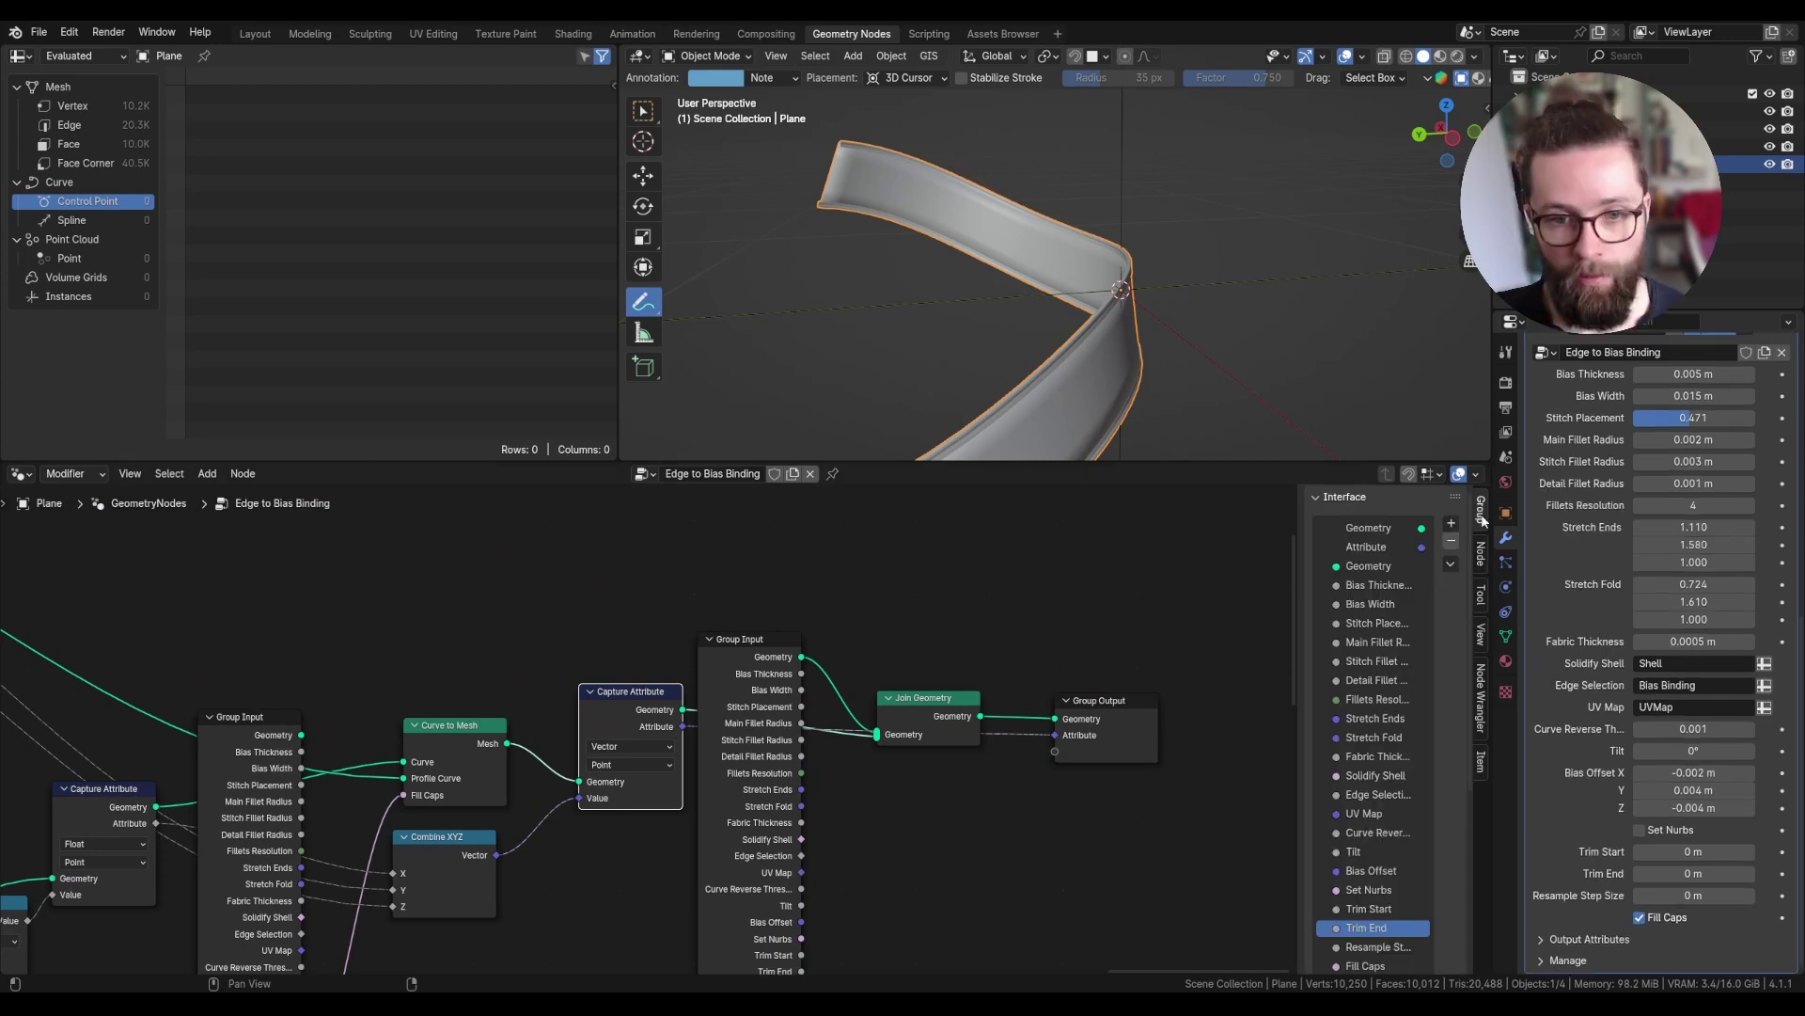
pyautogui.scroll(-3, 1386, 602)
pyautogui.scroll(3, 1386, 596)
pyautogui.click(1384, 548)
pyautogui.doubleClick(1384, 550)
pyautogui.write('UV')
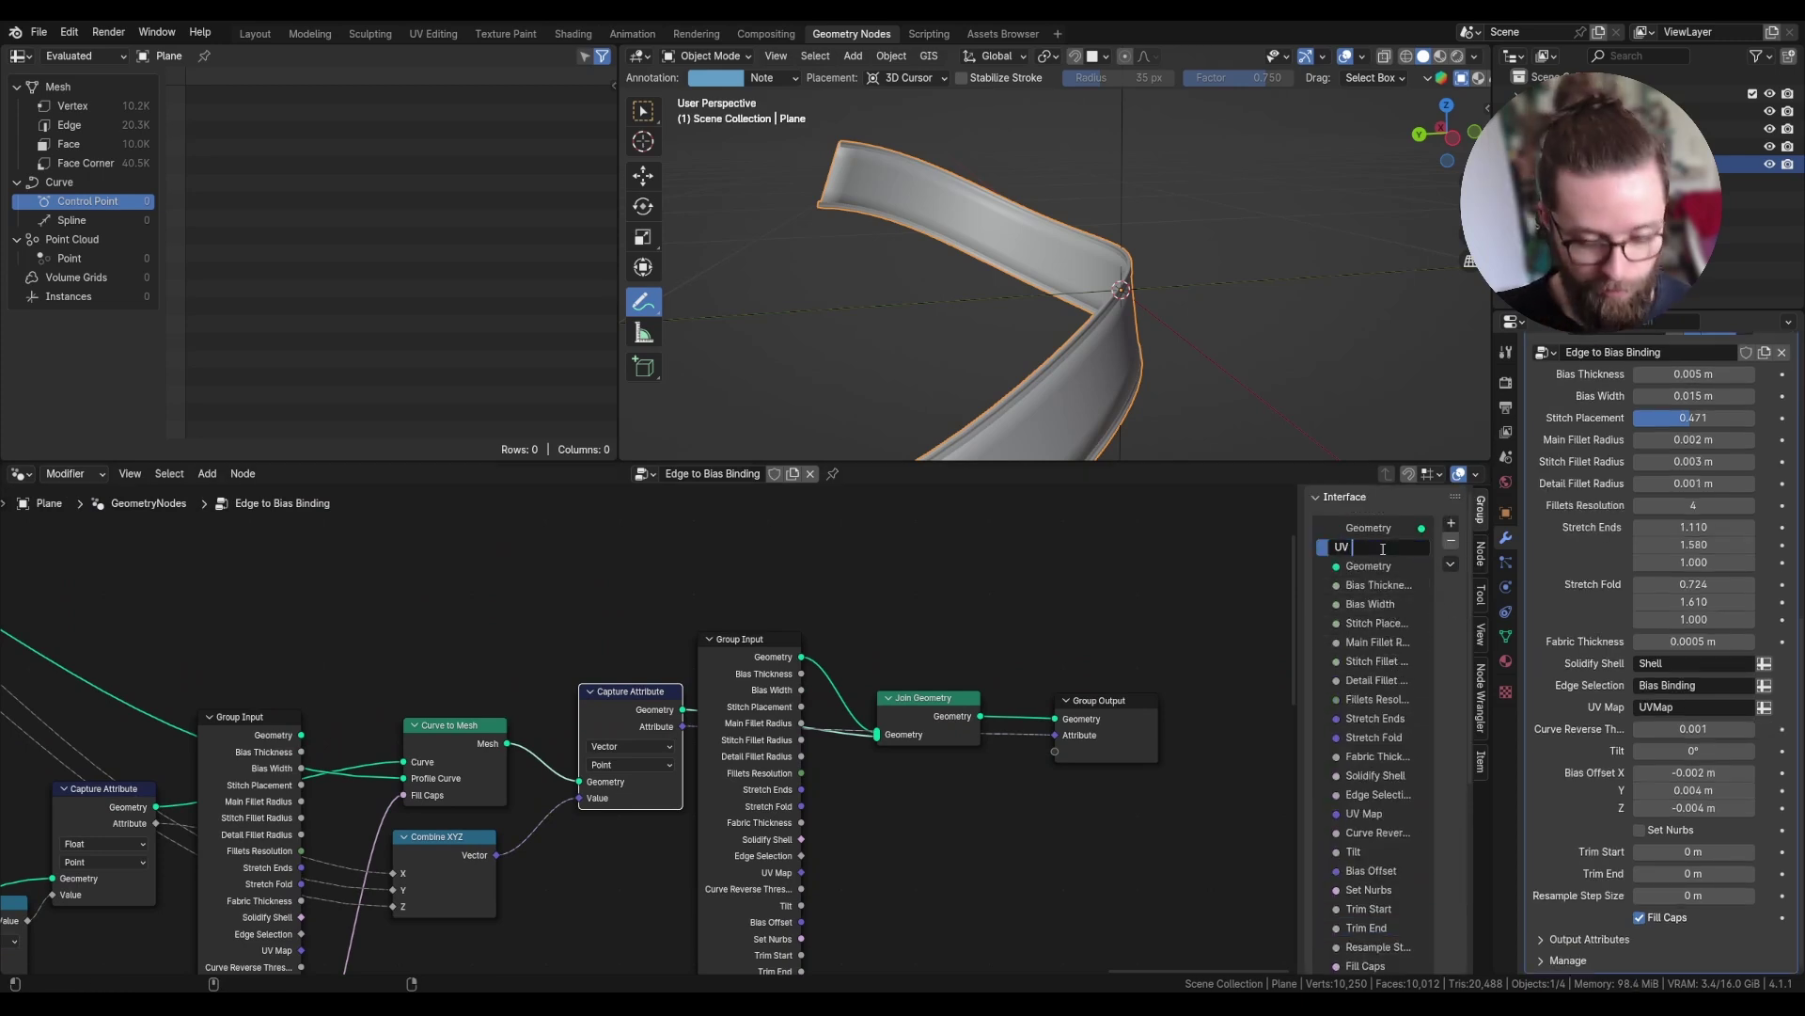
pyautogui.write(' Bias')
pyautogui.press('Return')
# - Set the UV Bias output's default attribute name to UVBias
pyautogui.scroll(-8, 1401, 703)
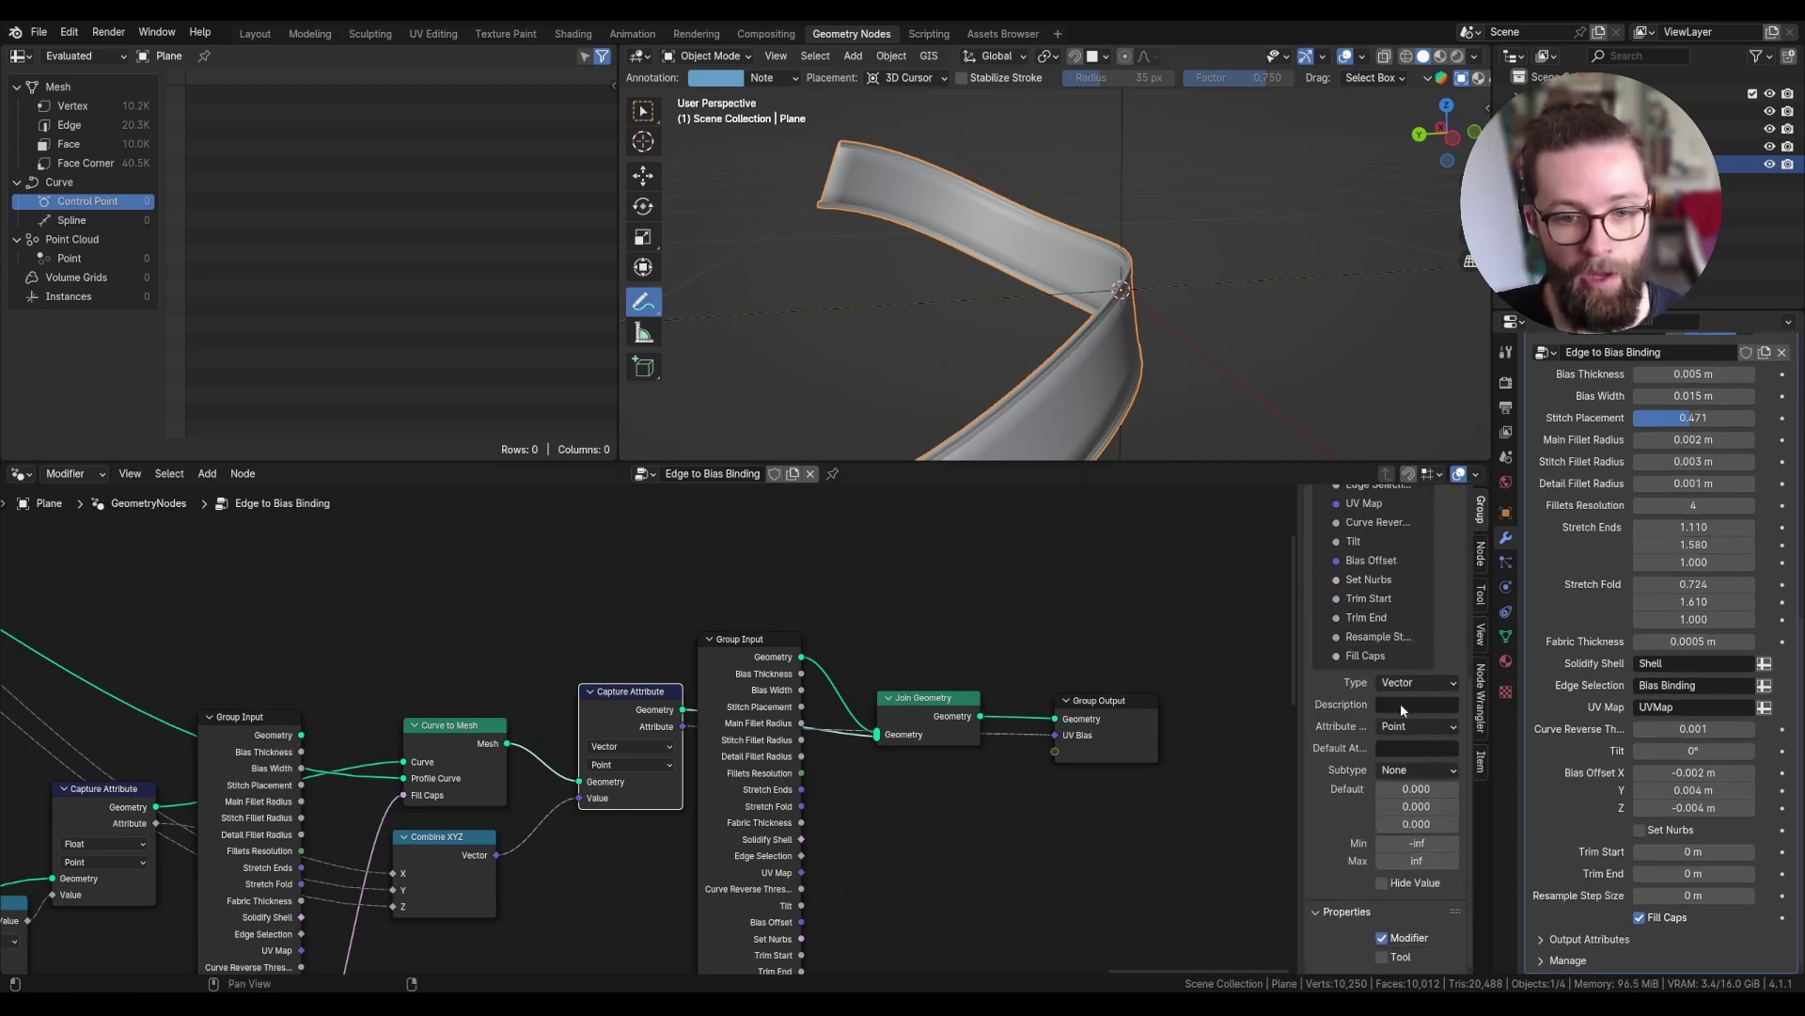
pyautogui.click(1400, 746)
pyautogui.write('UV')
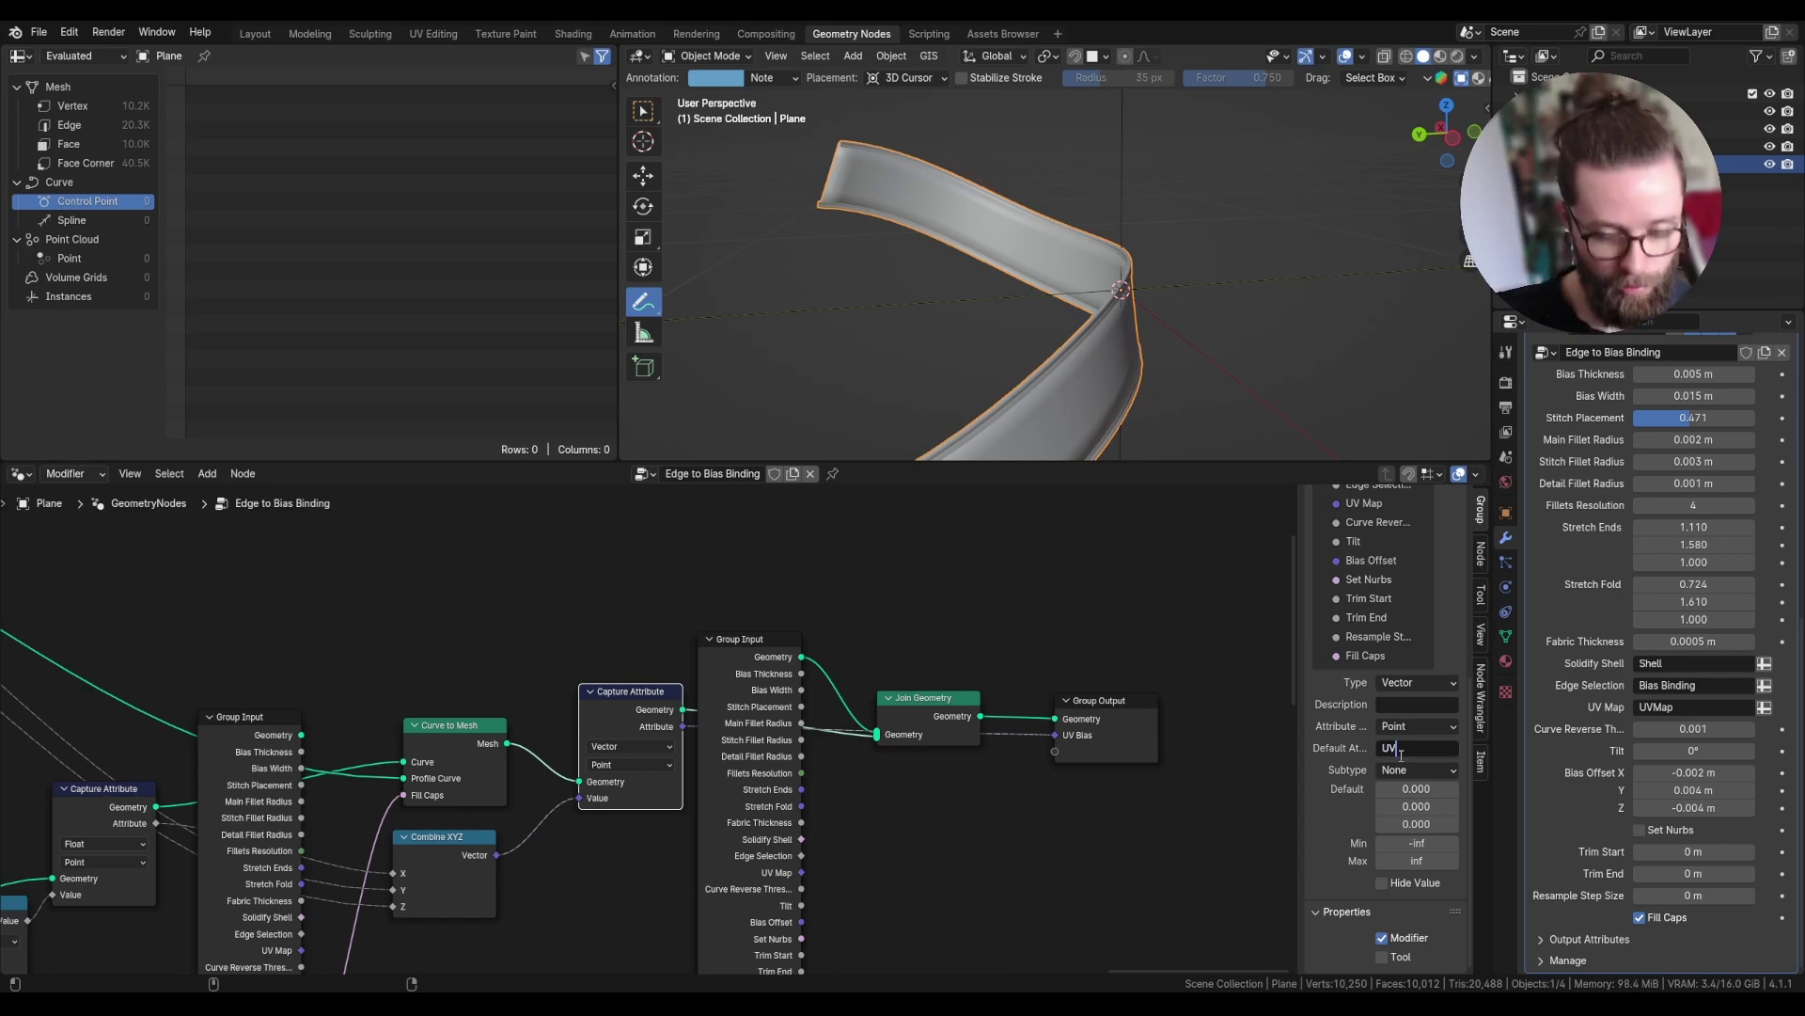
pyautogui.write('Bia')
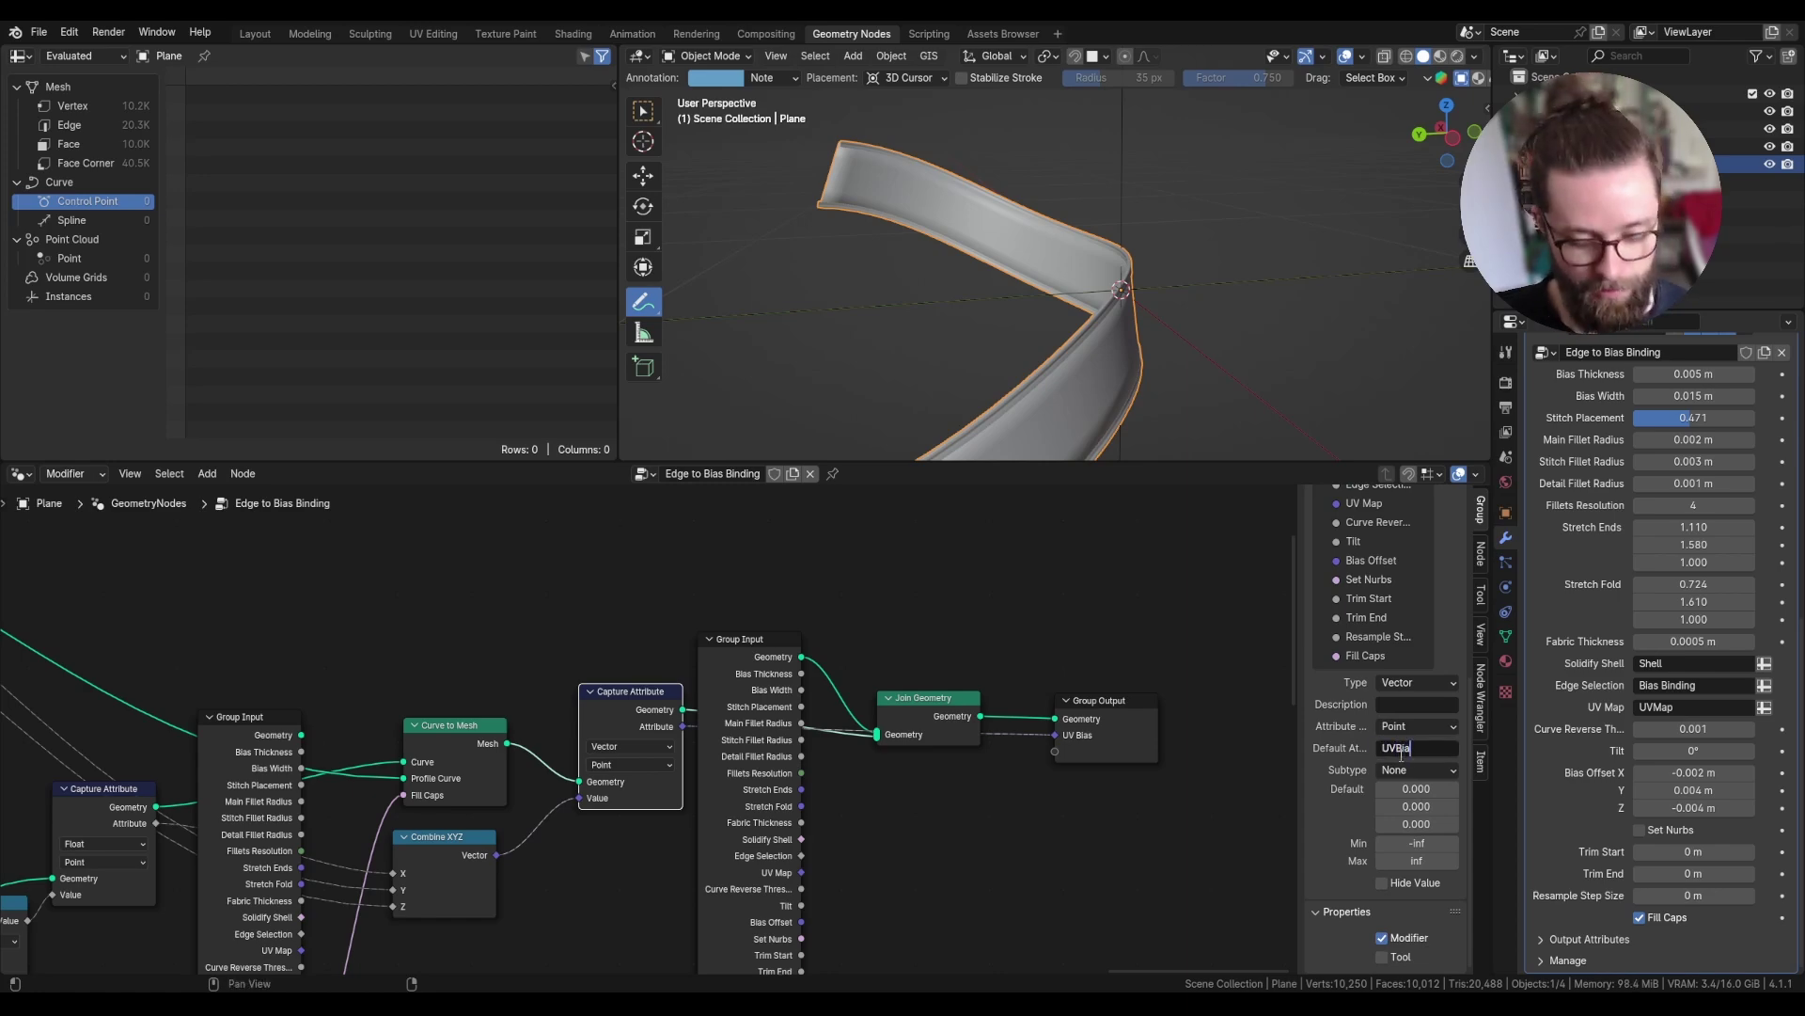
pyautogui.write('s')
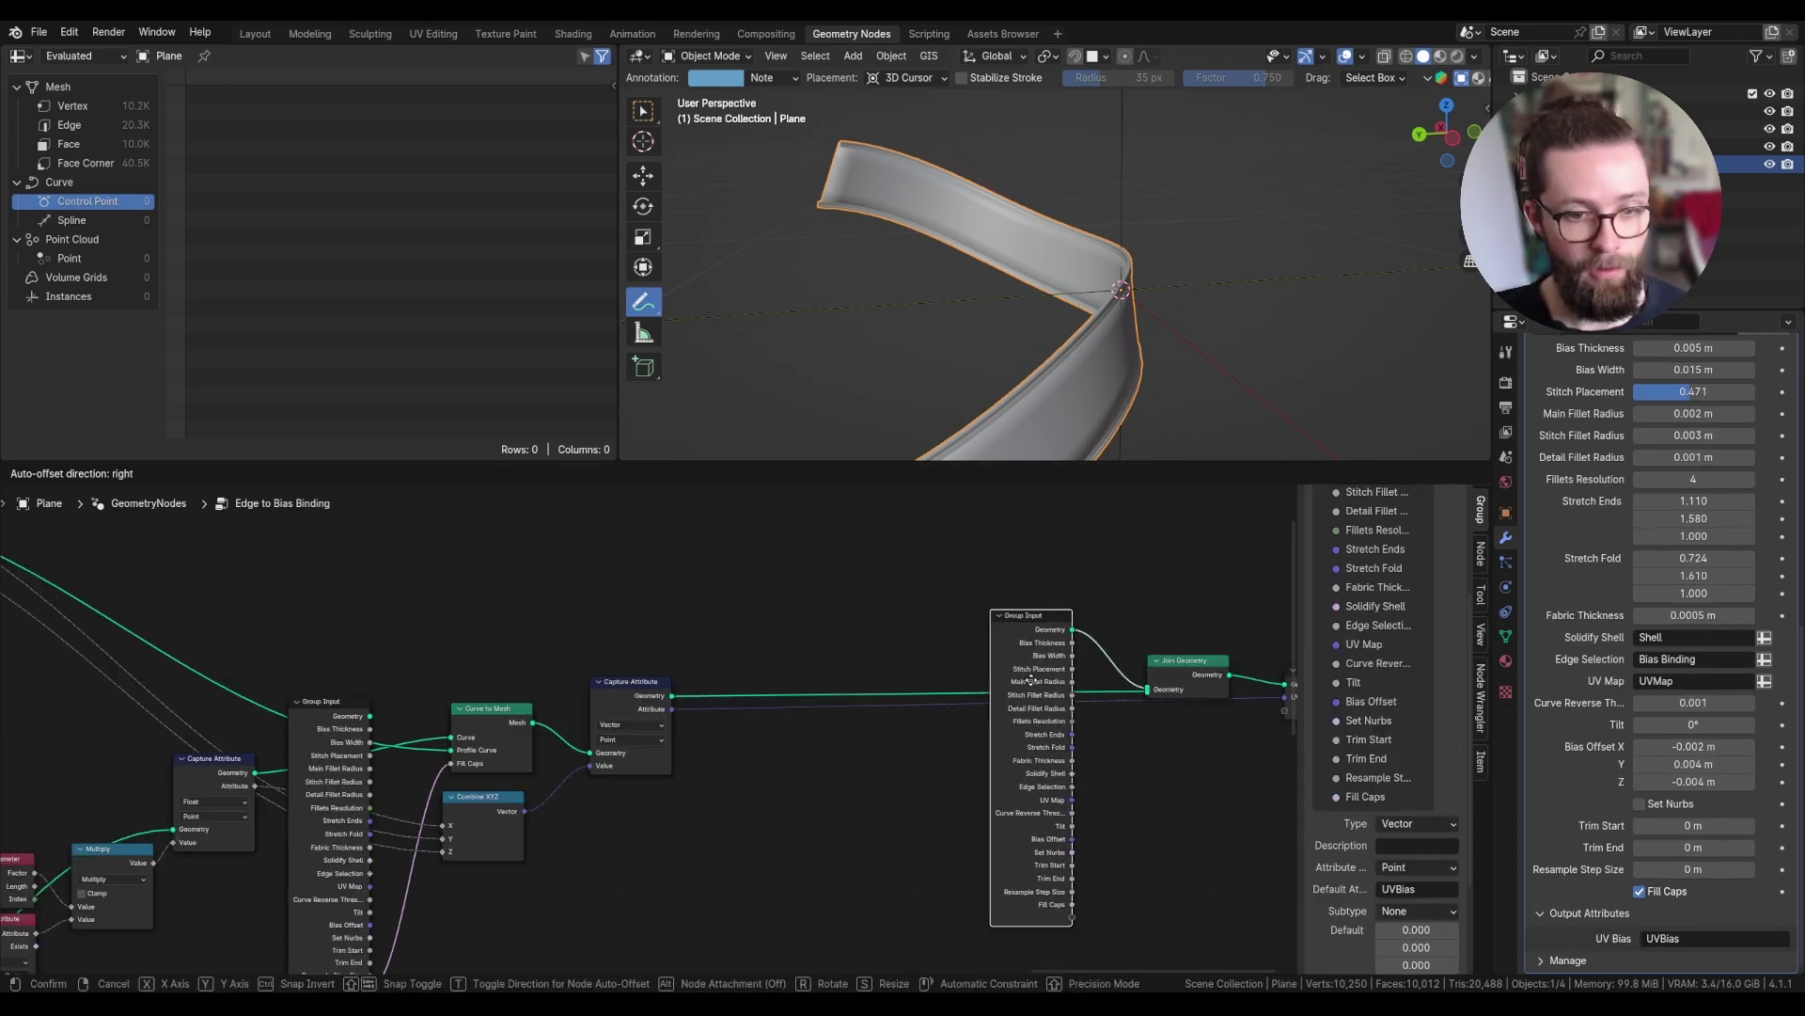
# - Make room before the final Group Input node and insert a Set Shade Smooth node after the vector Capture Attribute
pyautogui.moveTo(1027, 619); pyautogui.dragTo(1047, 623)
pyautogui.scroll(6, 677, 684)
pyautogui.hotkey('shift', 'a')
pyautogui.click(703, 565)
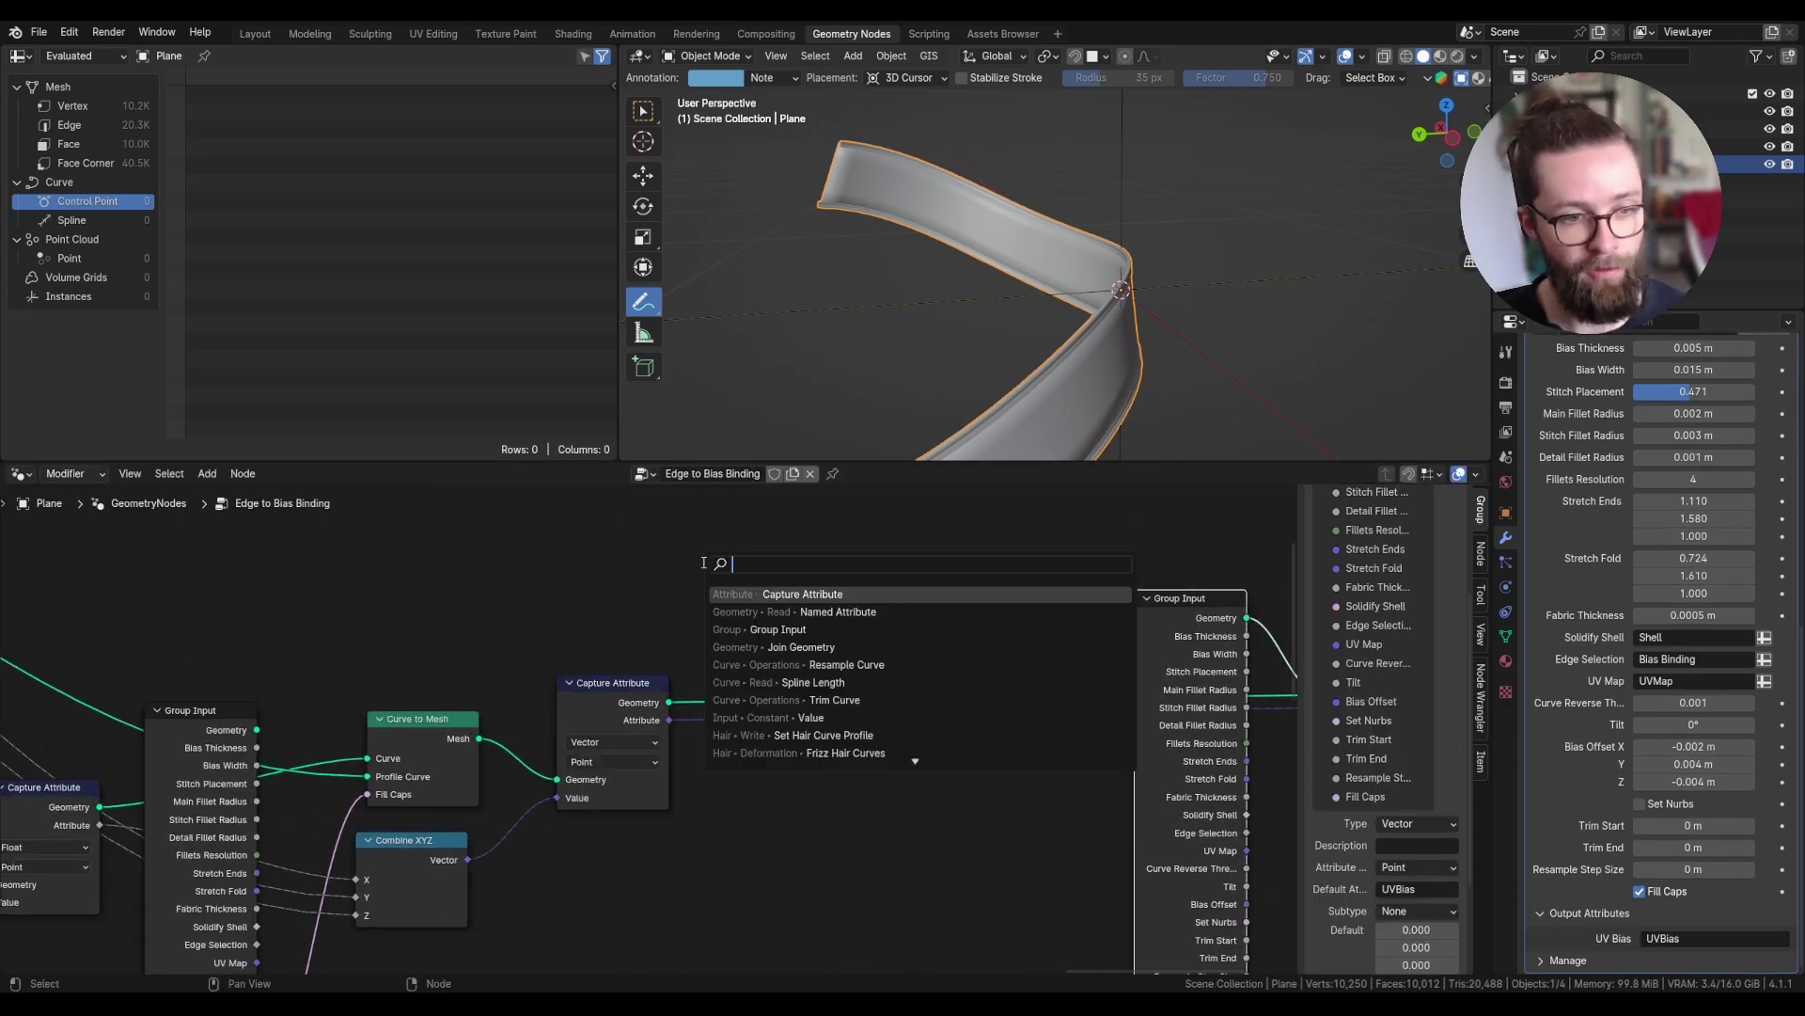
pyautogui.write('set s')
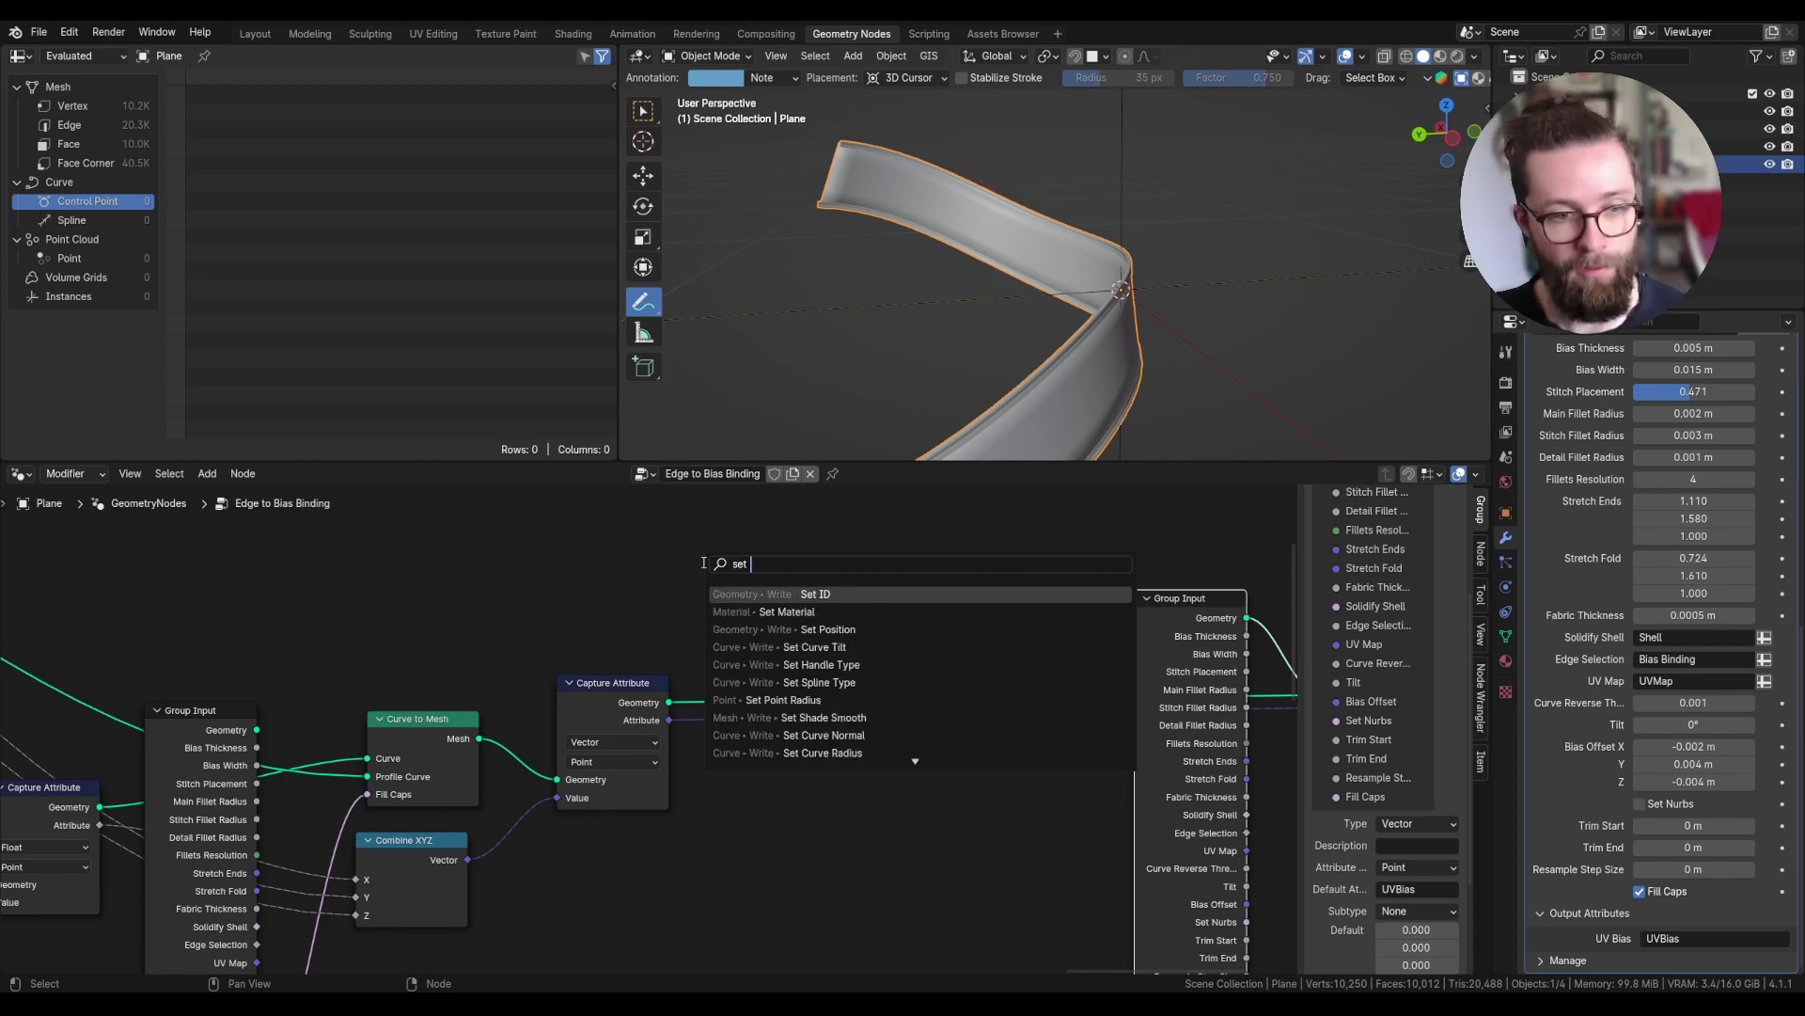
pyautogui.click(788, 613)
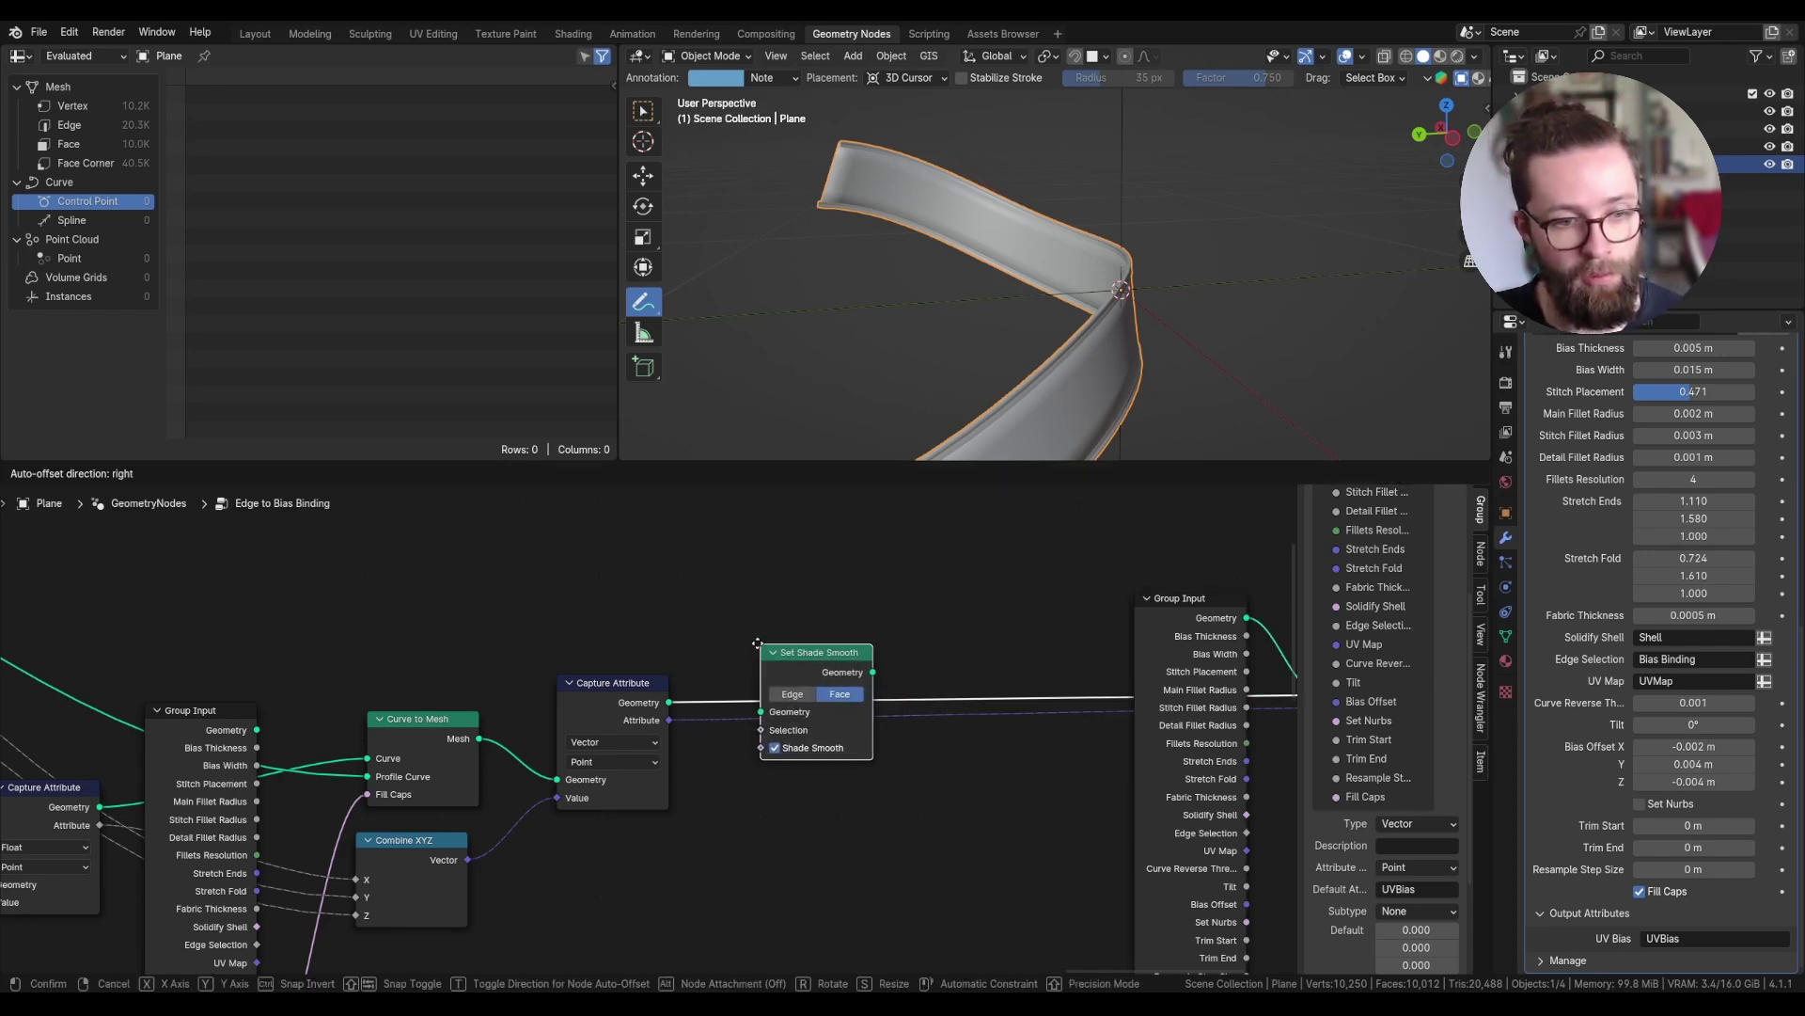
pyautogui.click(804, 657)
# - Insert a Set Material node after Set Shade Smooth and expose its Material through an additional Group Input node
pyautogui.scroll(2, 814, 681)
pyautogui.hotkey('shift', 'a')
pyautogui.write('set ma')
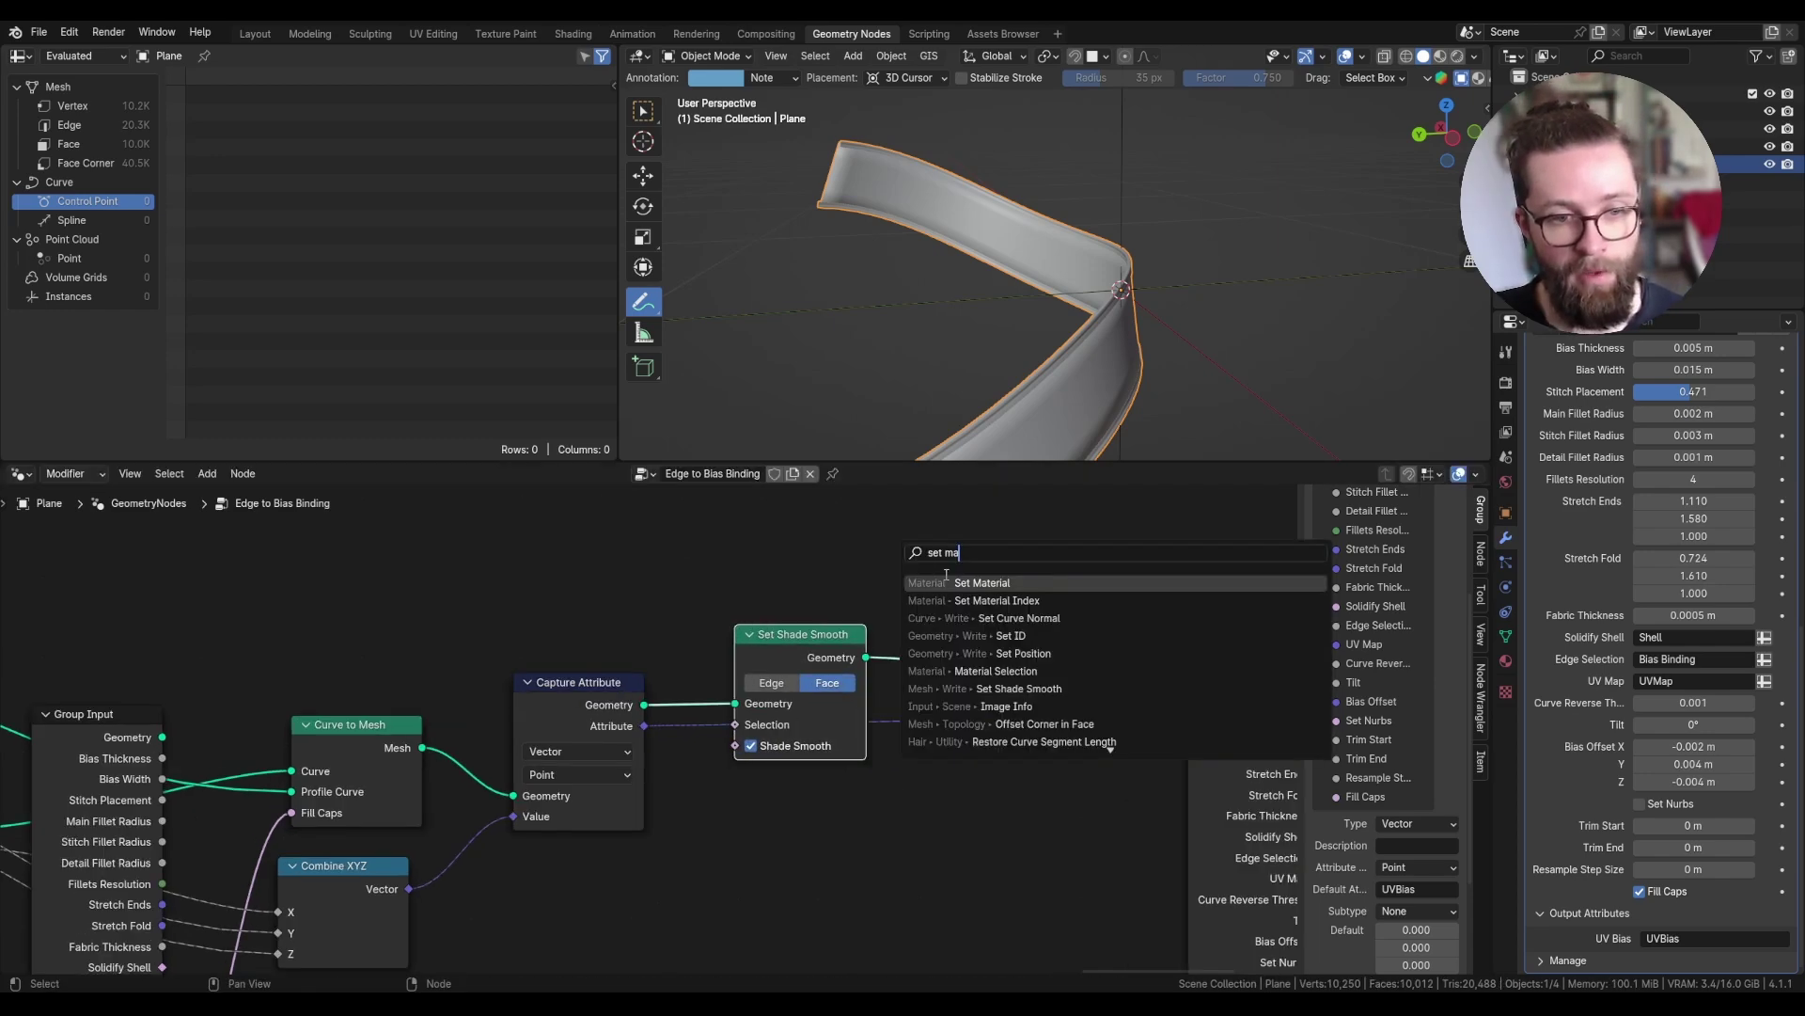
pyautogui.press('Return')
pyautogui.click(992, 679)
pyautogui.scroll(-5, 997, 688)
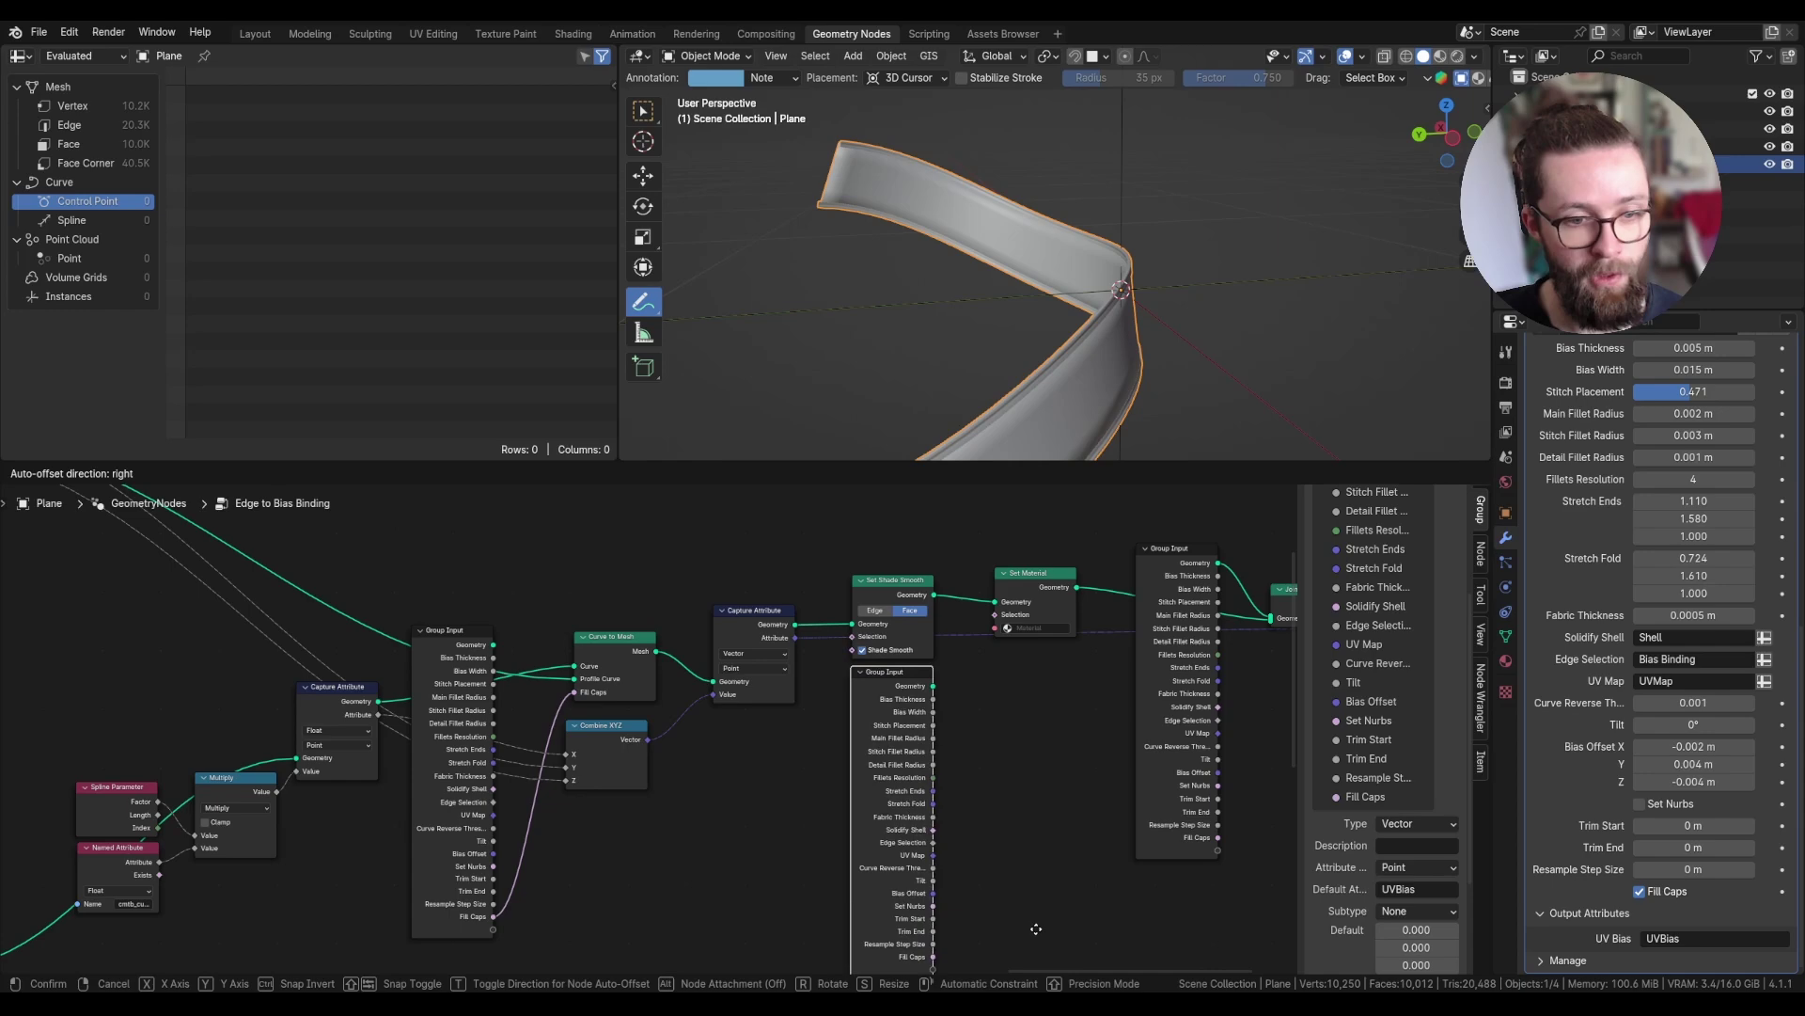
pyautogui.click(1035, 929)
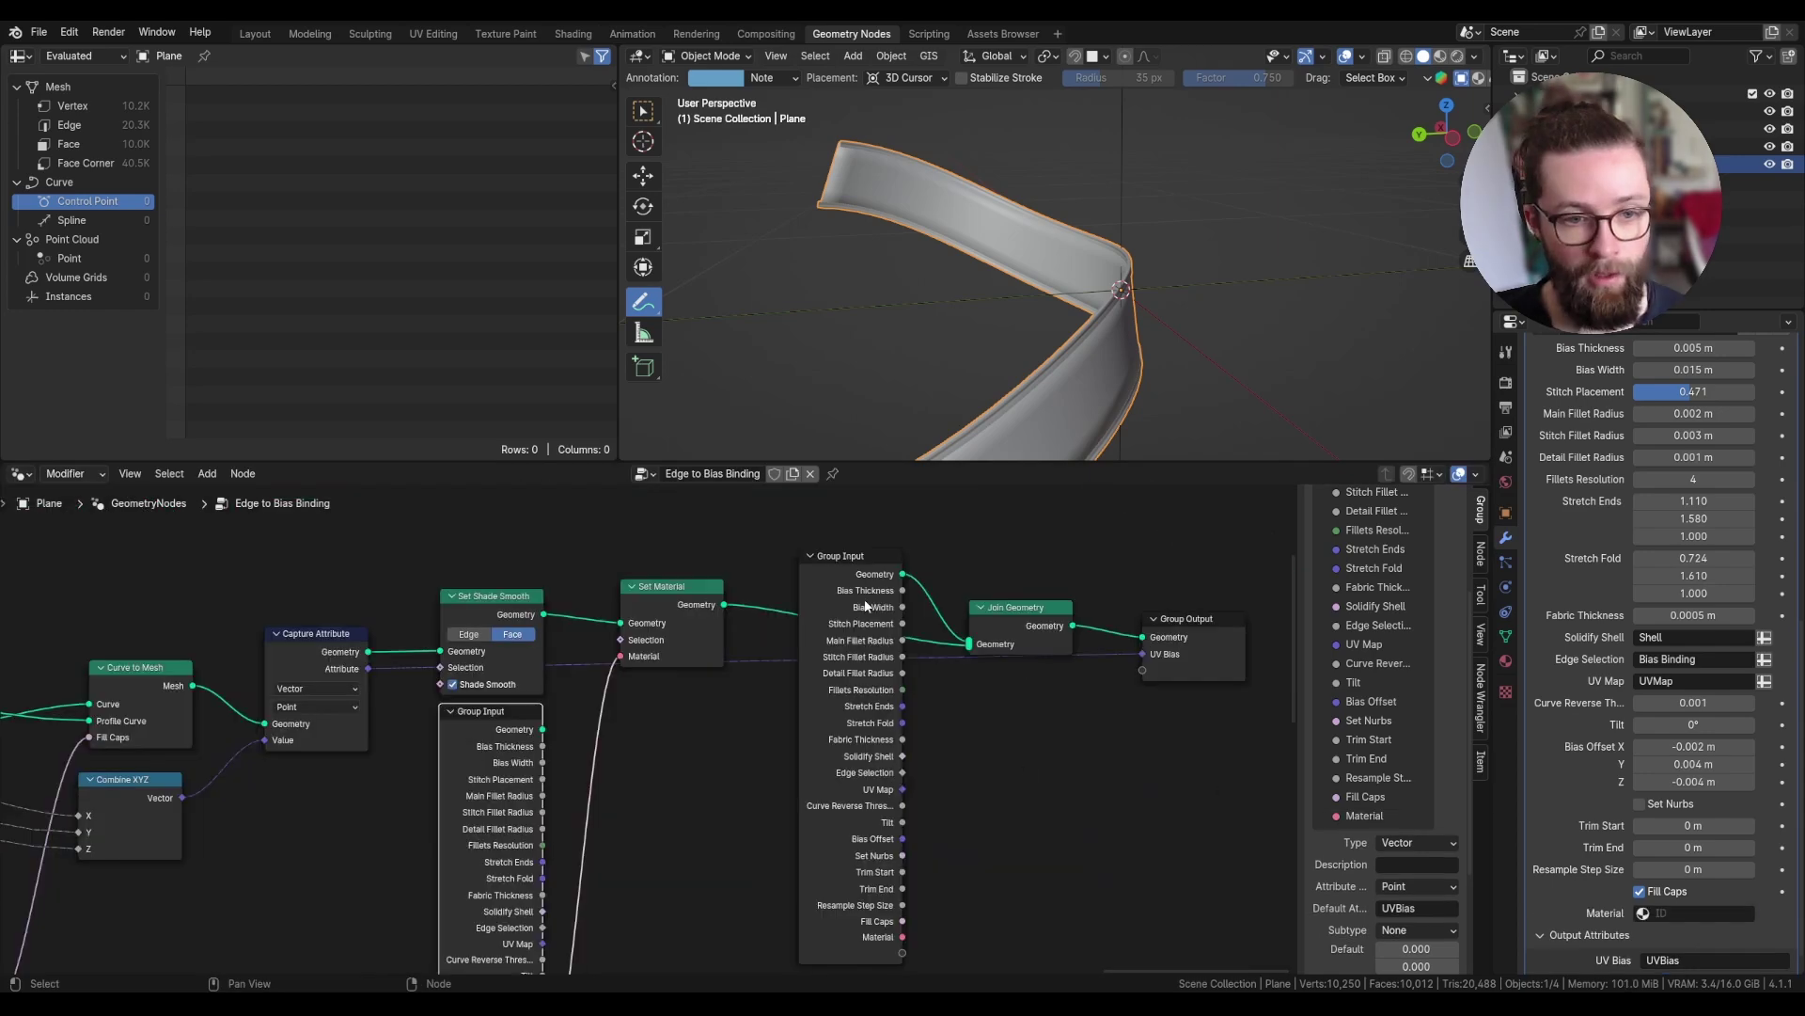
# - Move the final Group Input, Join Geometry and Group Output nodes farther from Set Material to make room
pyautogui.scroll(1, 861, 607)
pyautogui.moveTo(860, 607); pyautogui.dragTo(665, 621, button='middle')
pyautogui.scroll(-3, 918, 739)
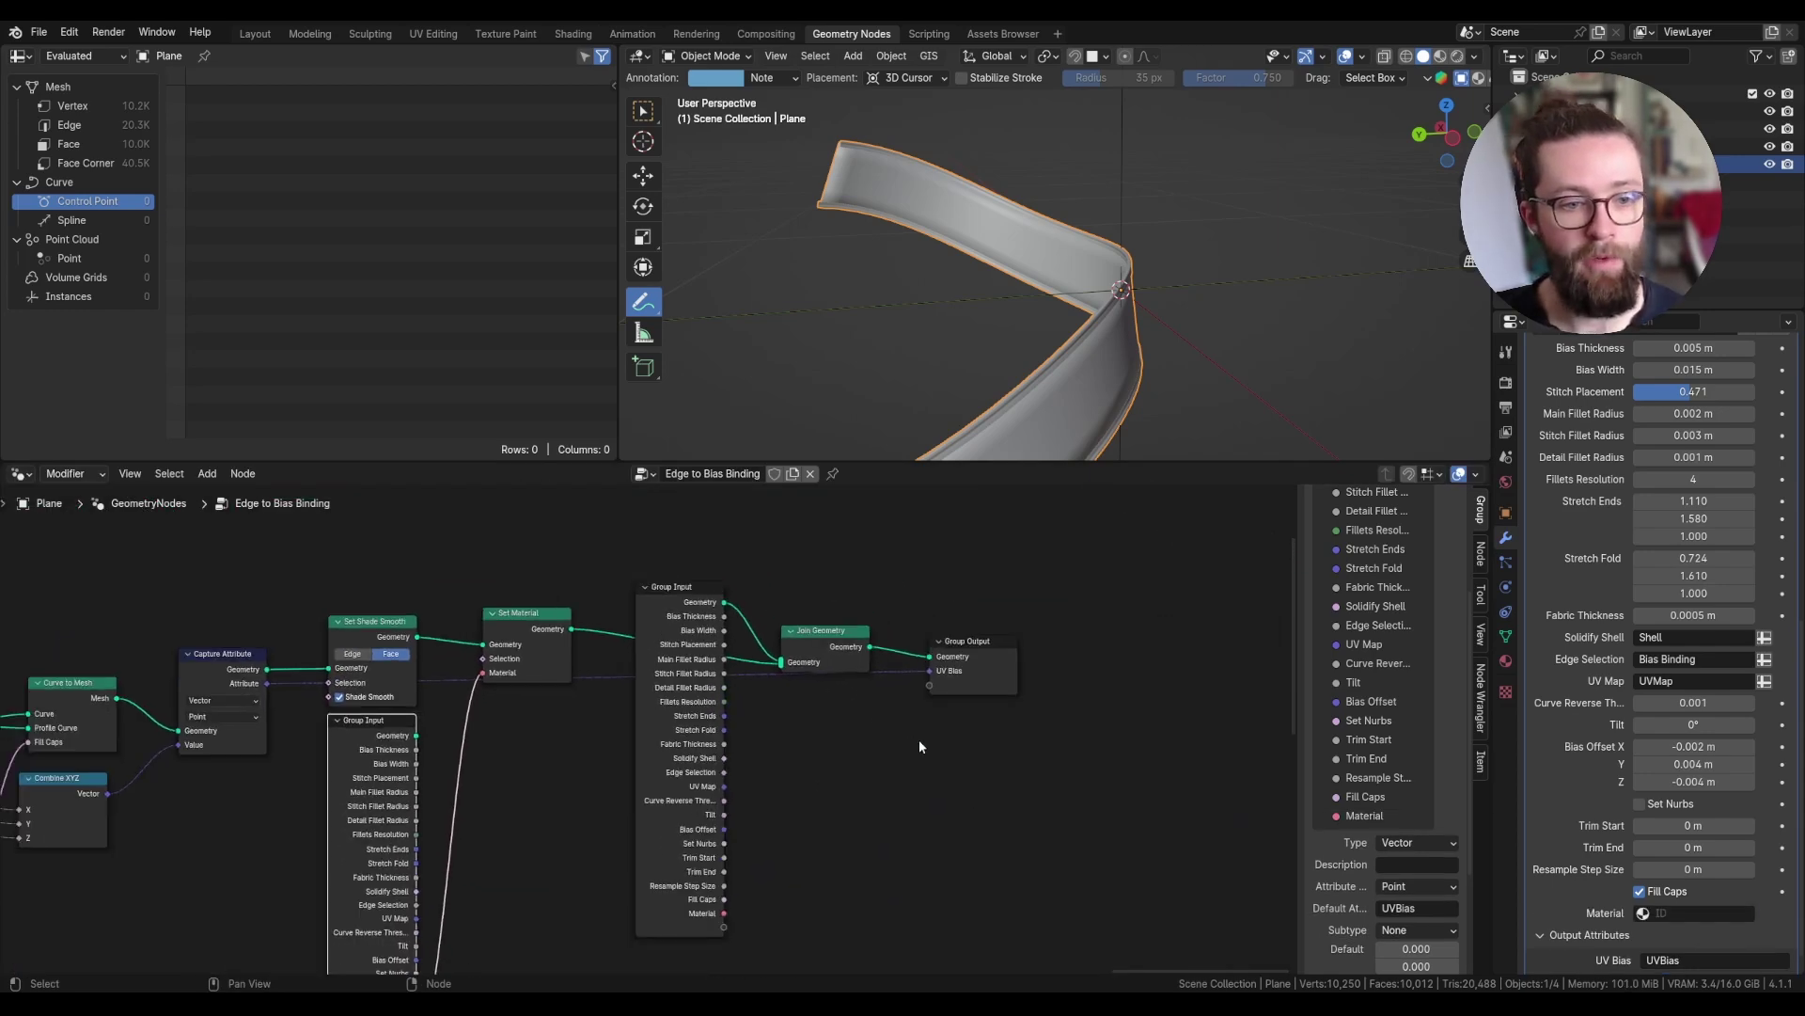
pyautogui.moveTo(1017, 769); pyautogui.dragTo(666, 593)
pyautogui.press('g')
pyautogui.click(910, 576)
pyautogui.click(683, 555)
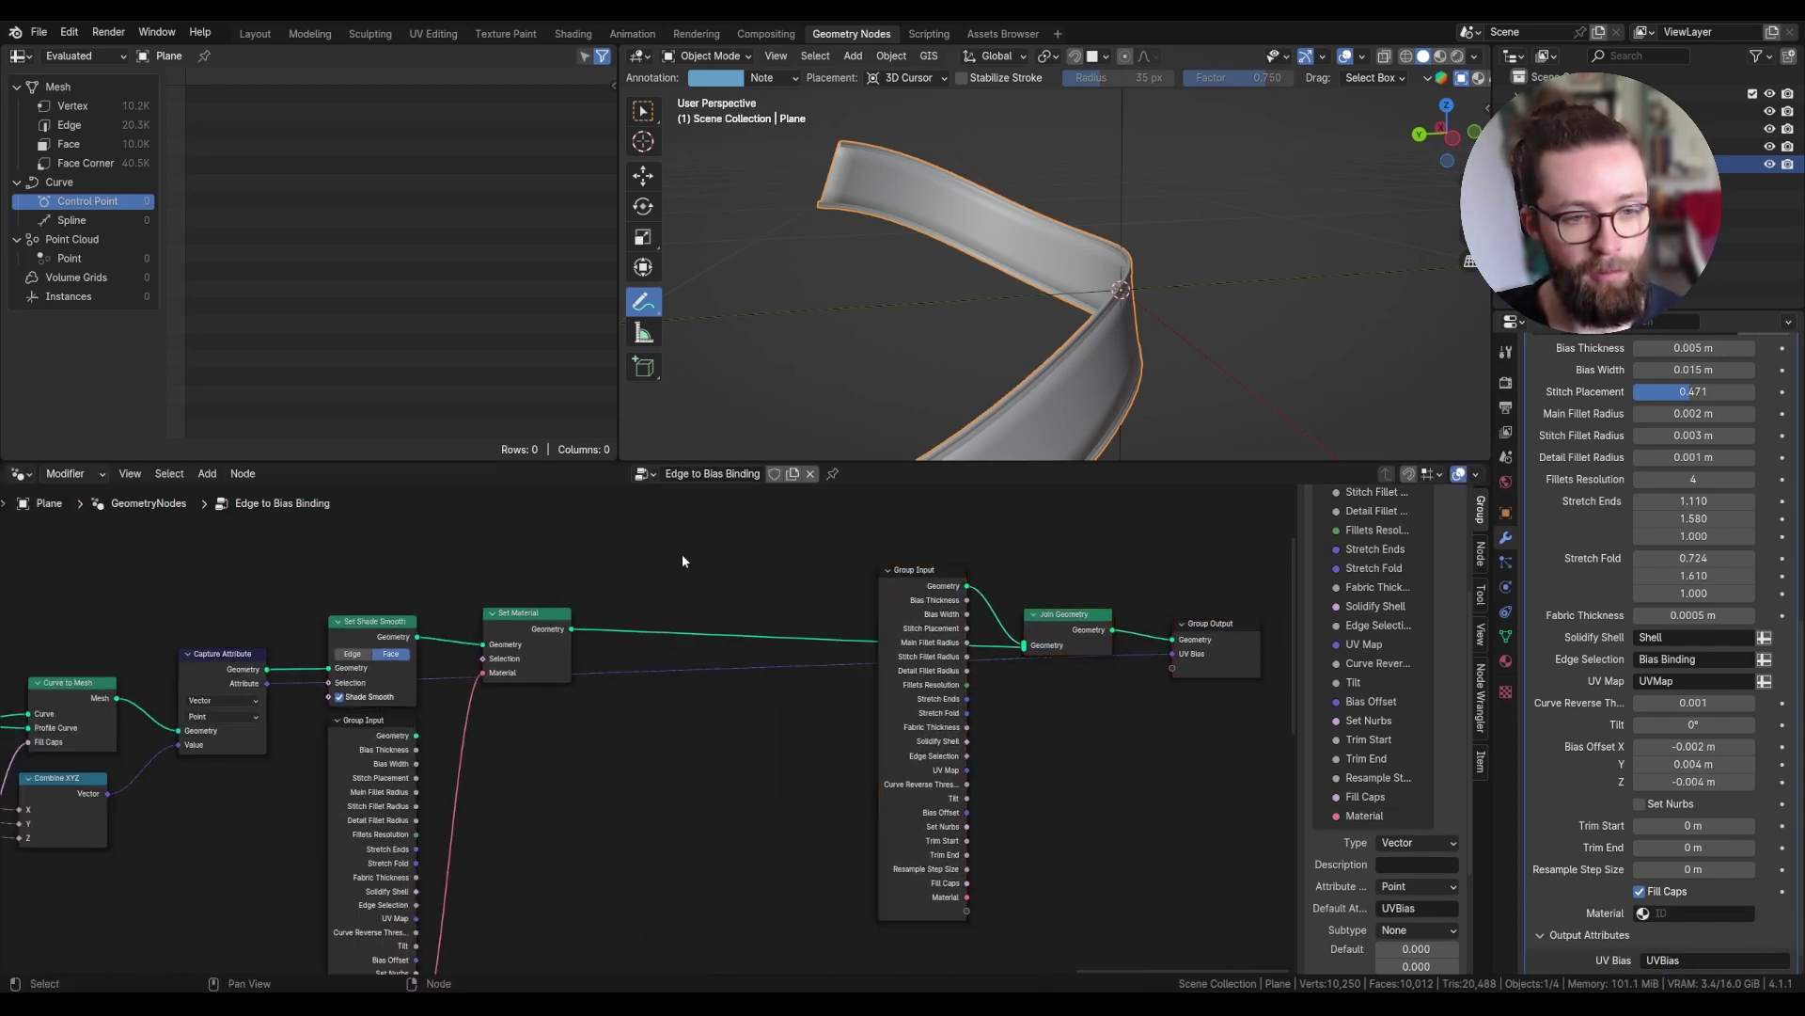
pyautogui.scroll(3, 691, 561)
pyautogui.hotkey('shift', 'a')
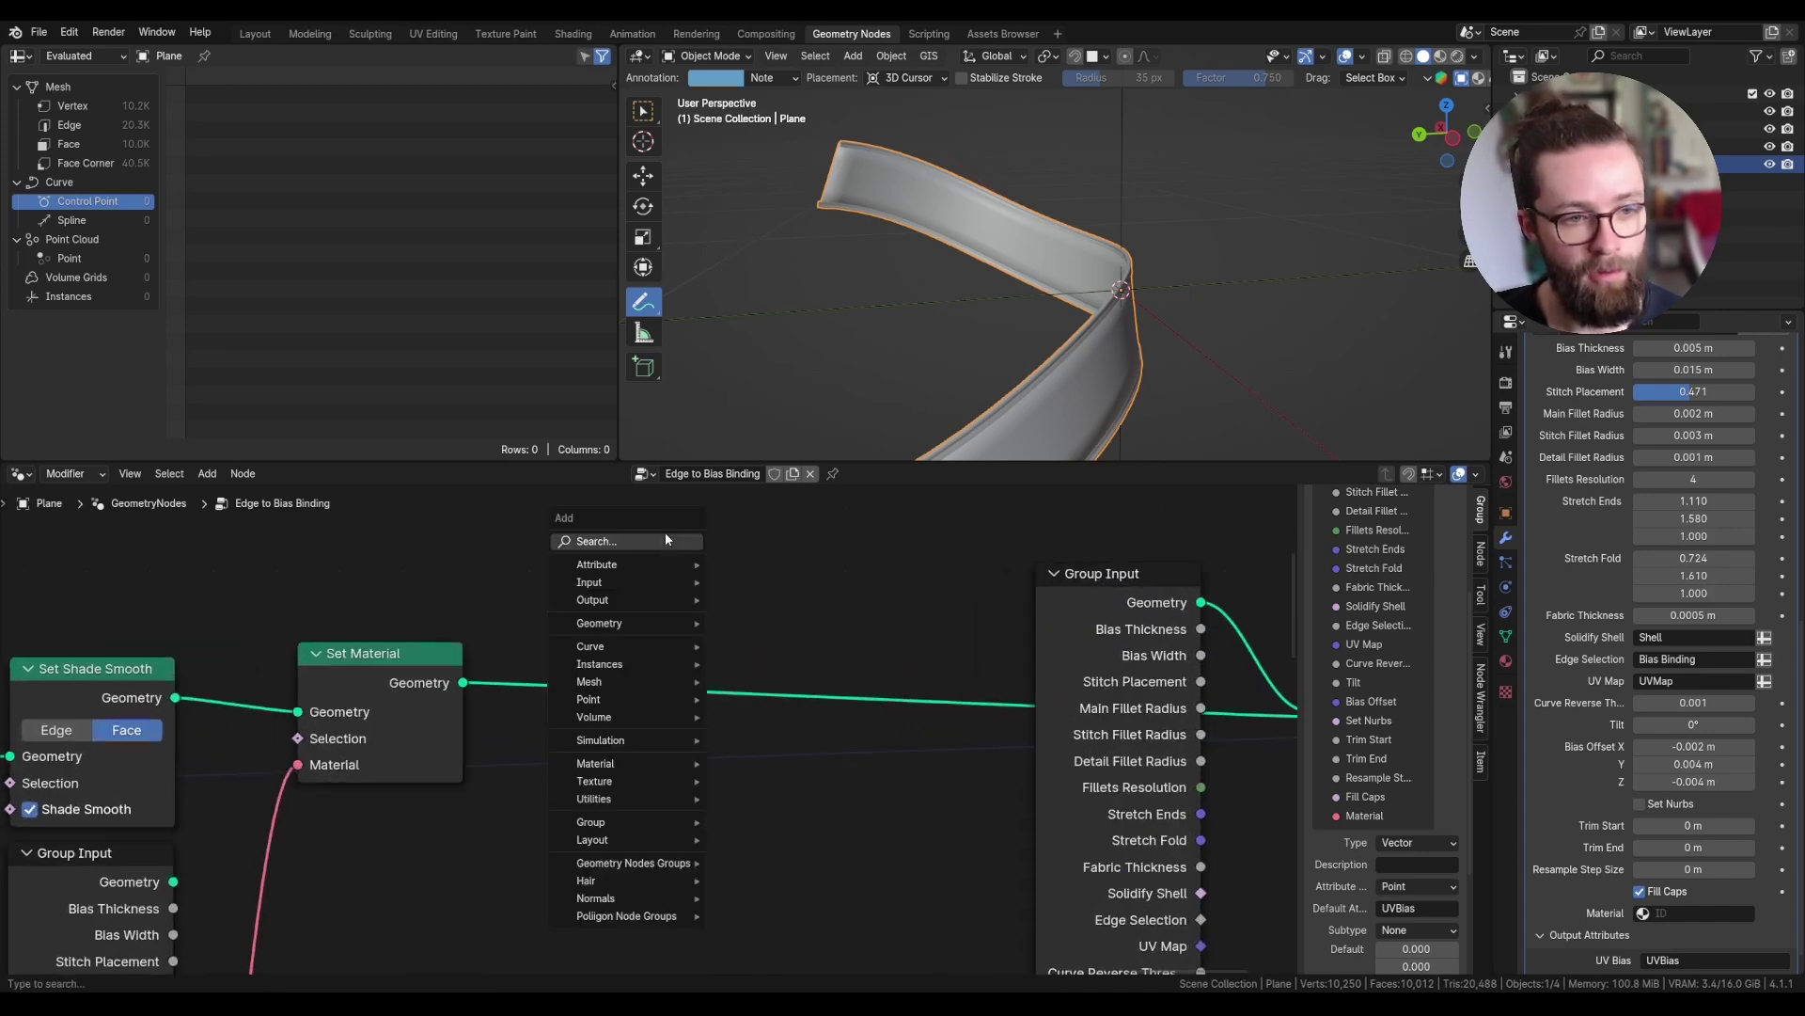
pyautogui.write('s')
pyautogui.press('BackSpace')
pyautogui.write('c')
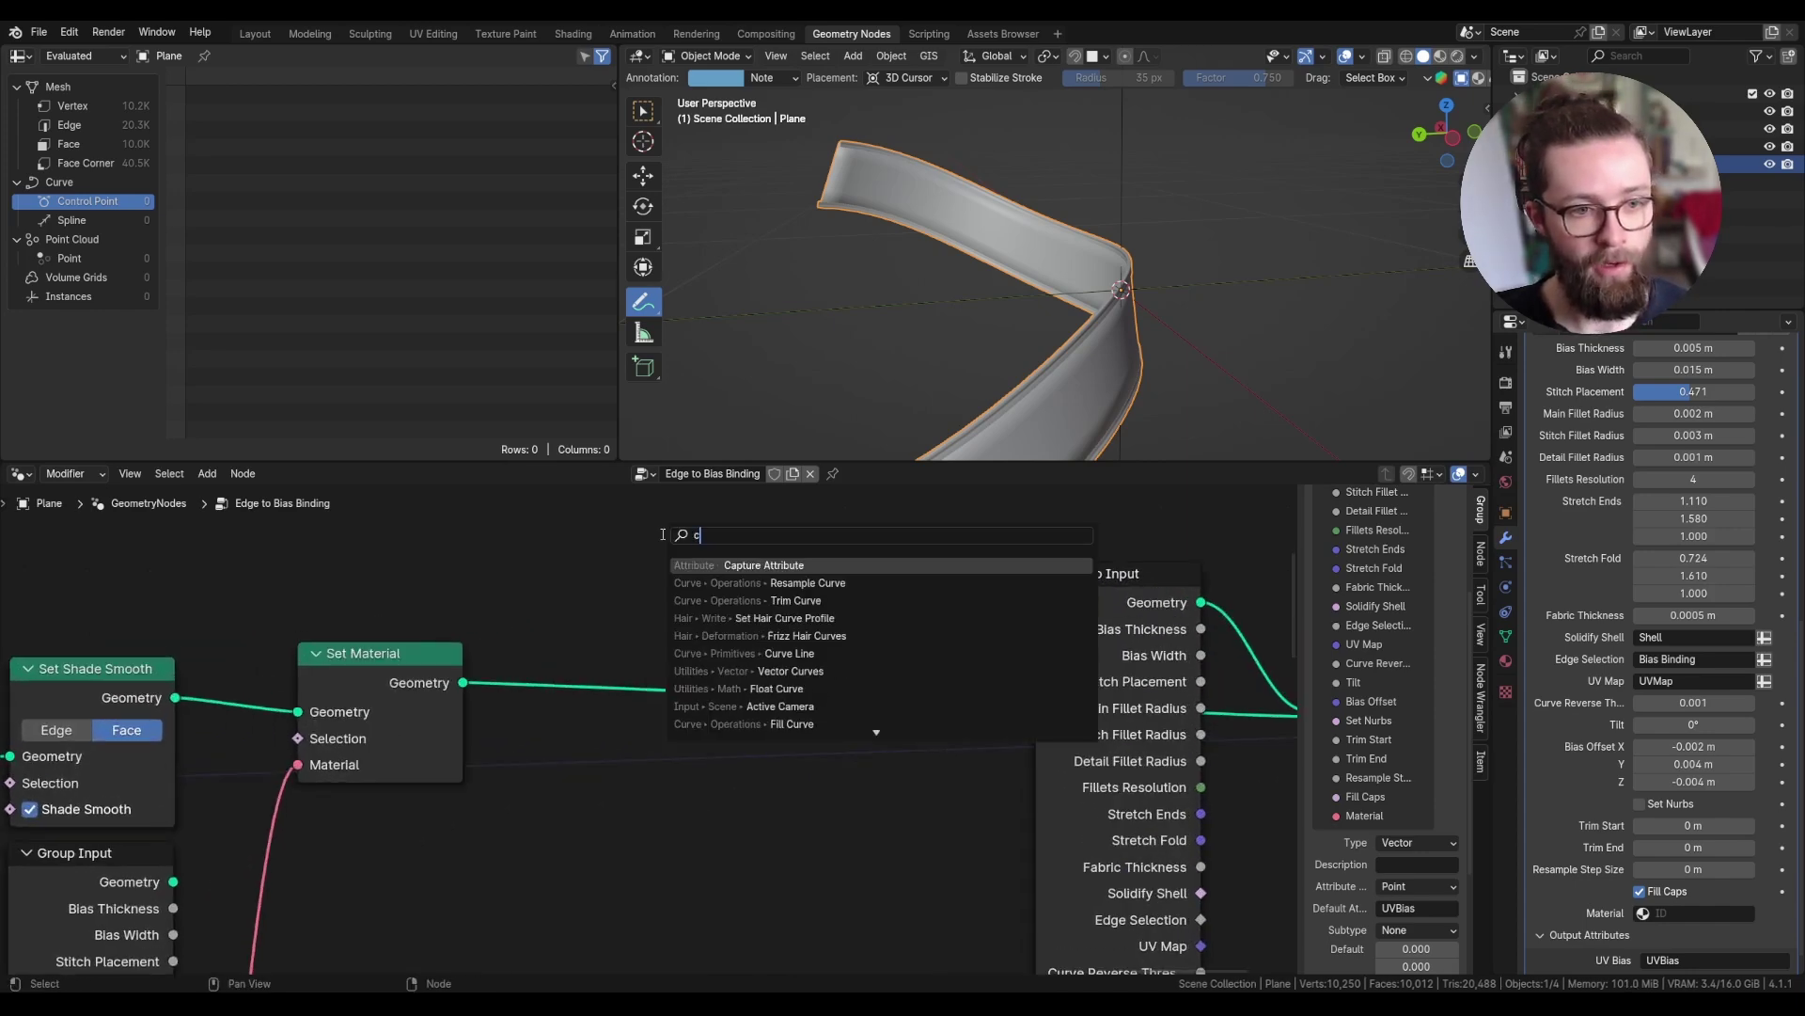
pyautogui.press('Return')
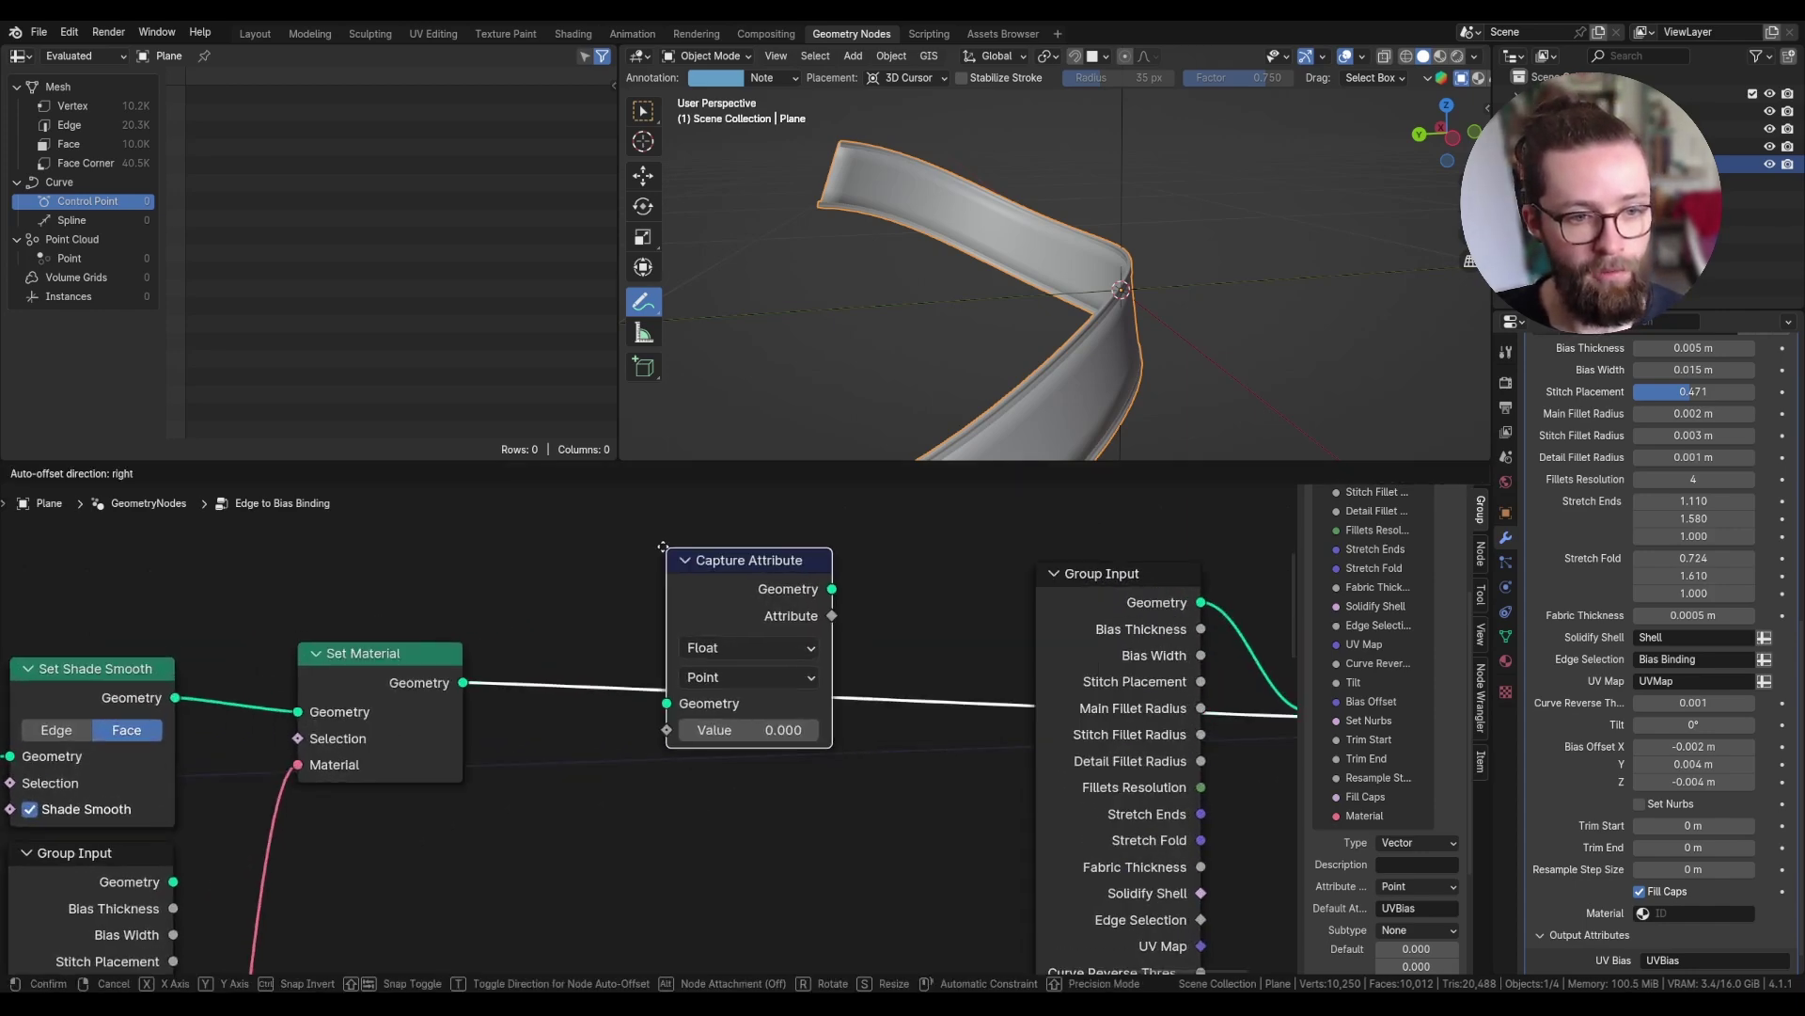
pyautogui.rightClick(757, 551)
# - Insert a Store Named Attribute node after Set Material and set its data type to Boolean
pyautogui.hotkey('shift', 'a')
pyautogui.write('stroe')
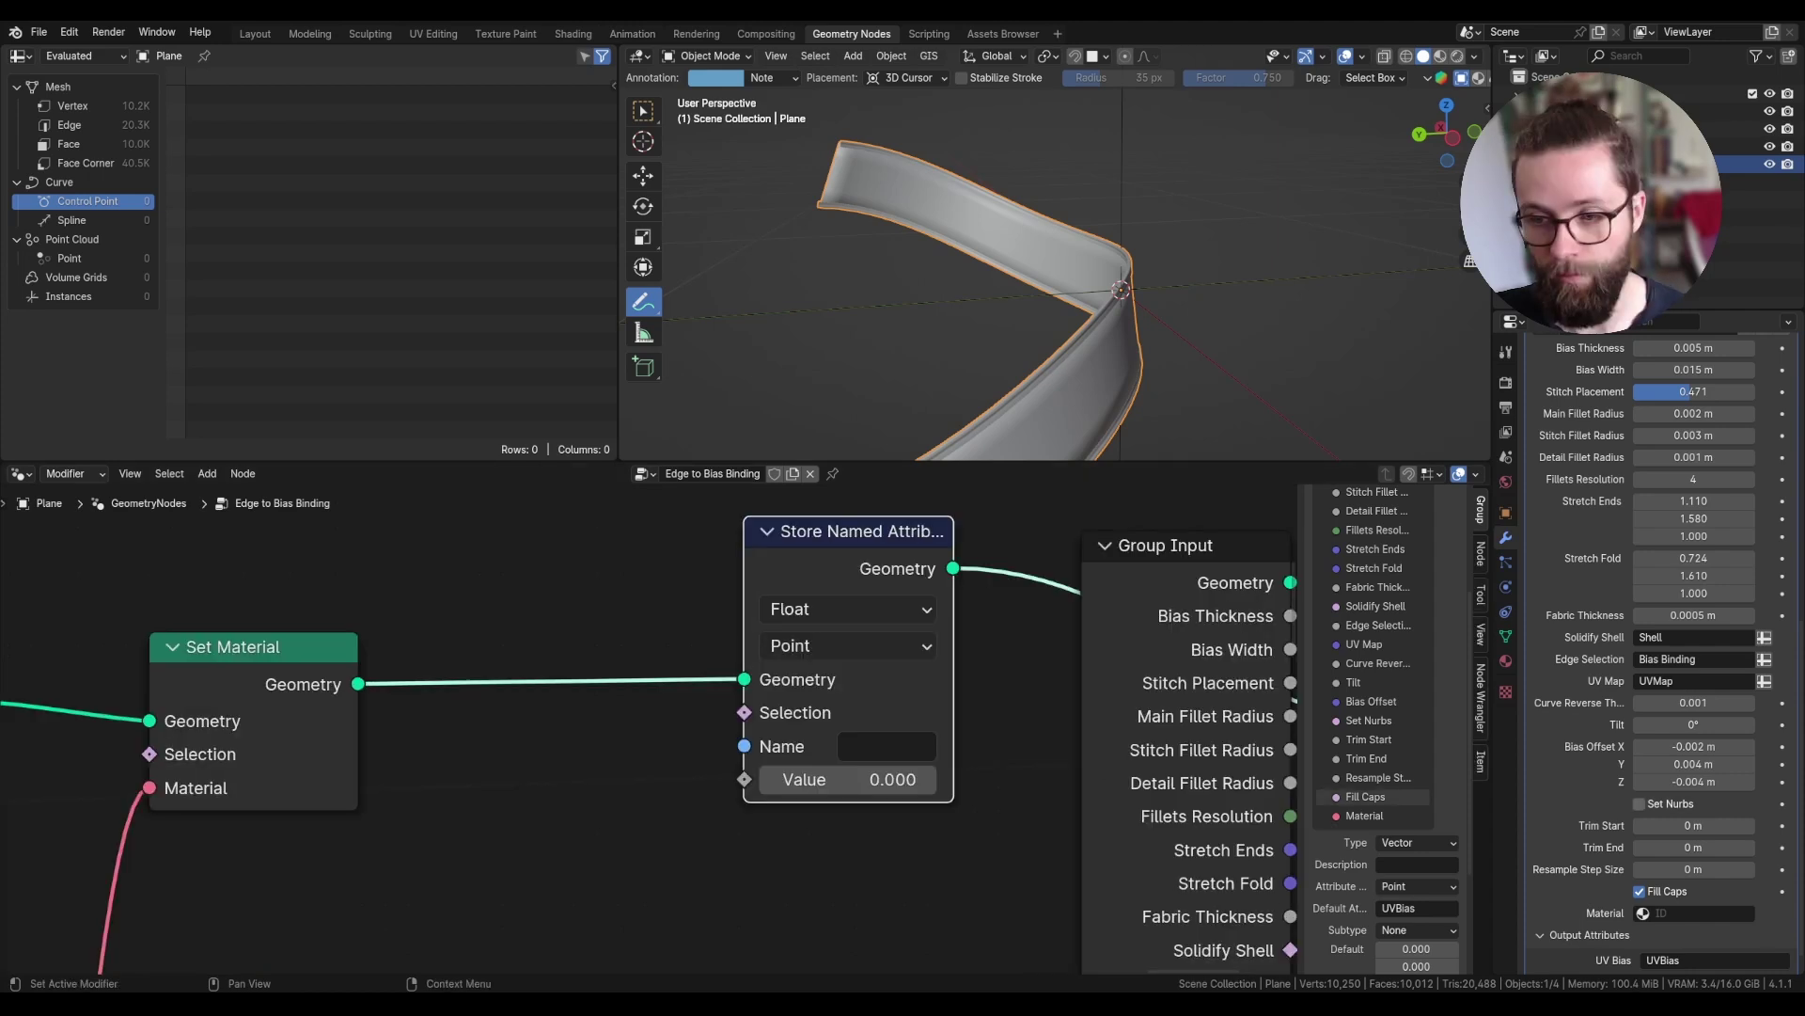
pyautogui.click(837, 613)
pyautogui.click(805, 844)
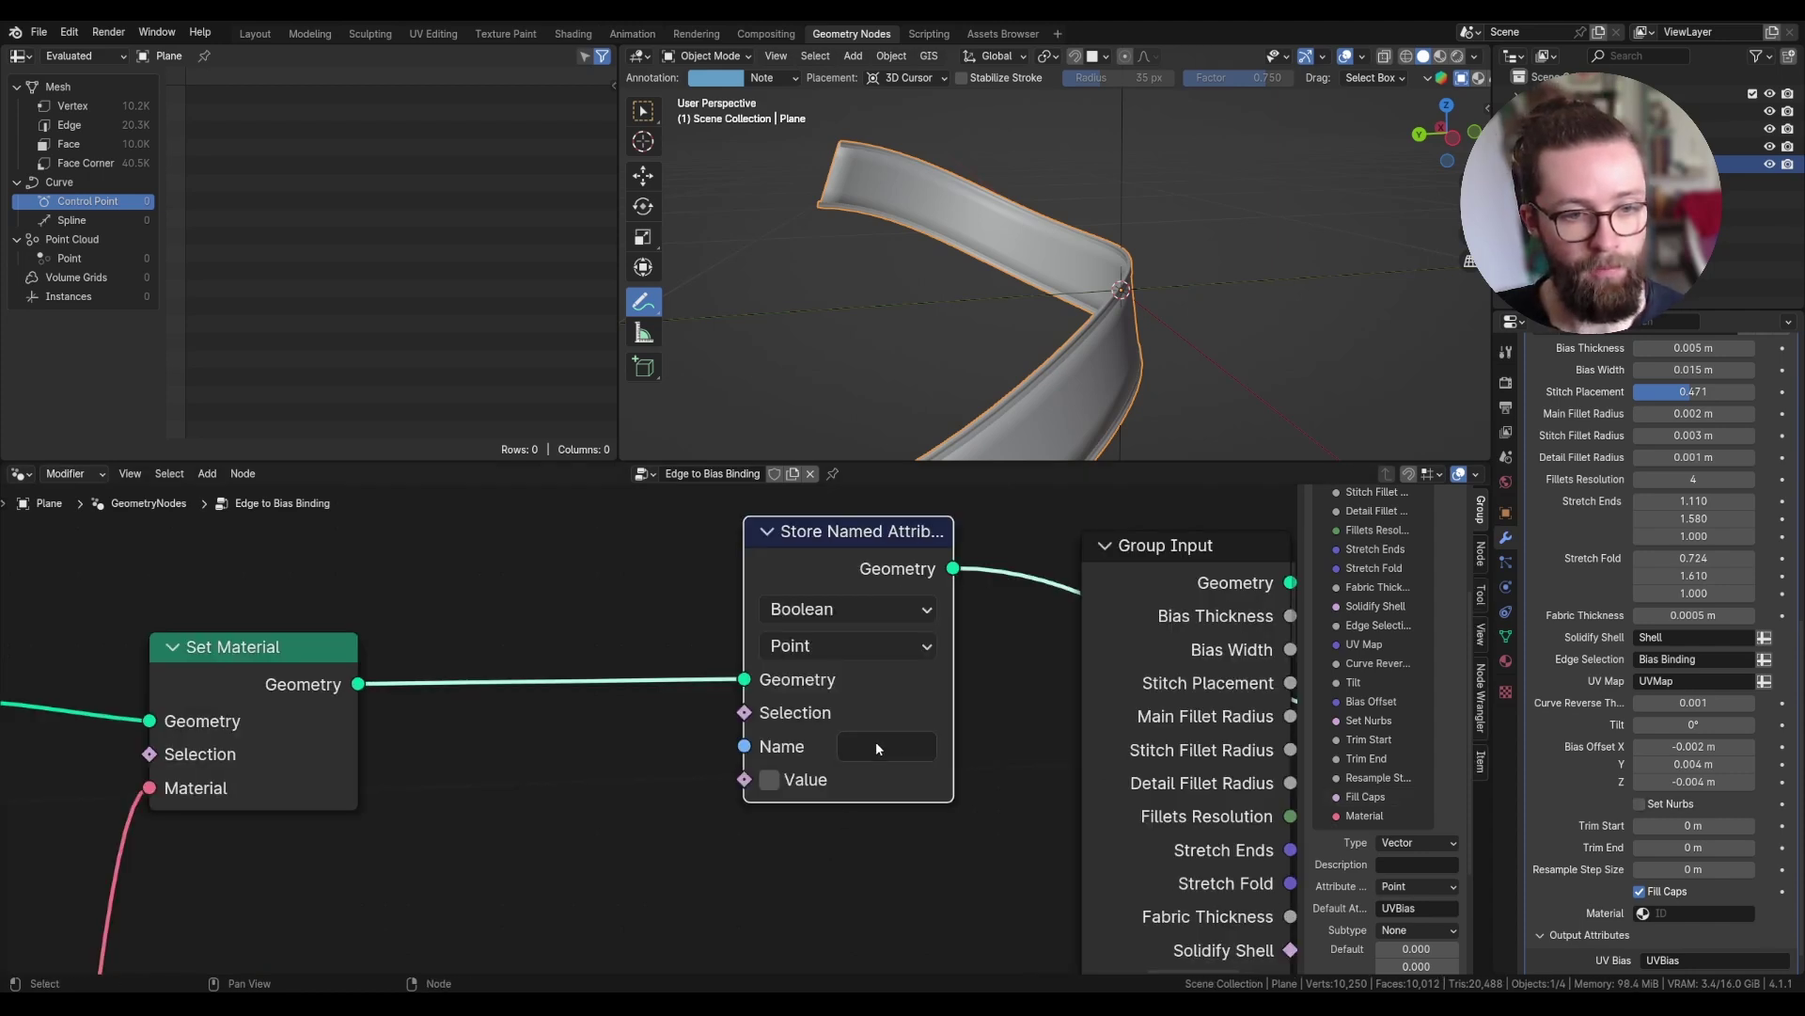
# - Name the stored attribute cmtb_generated and enable its Boolean value
pyautogui.click(879, 742)
pyautogui.write('cmtb')
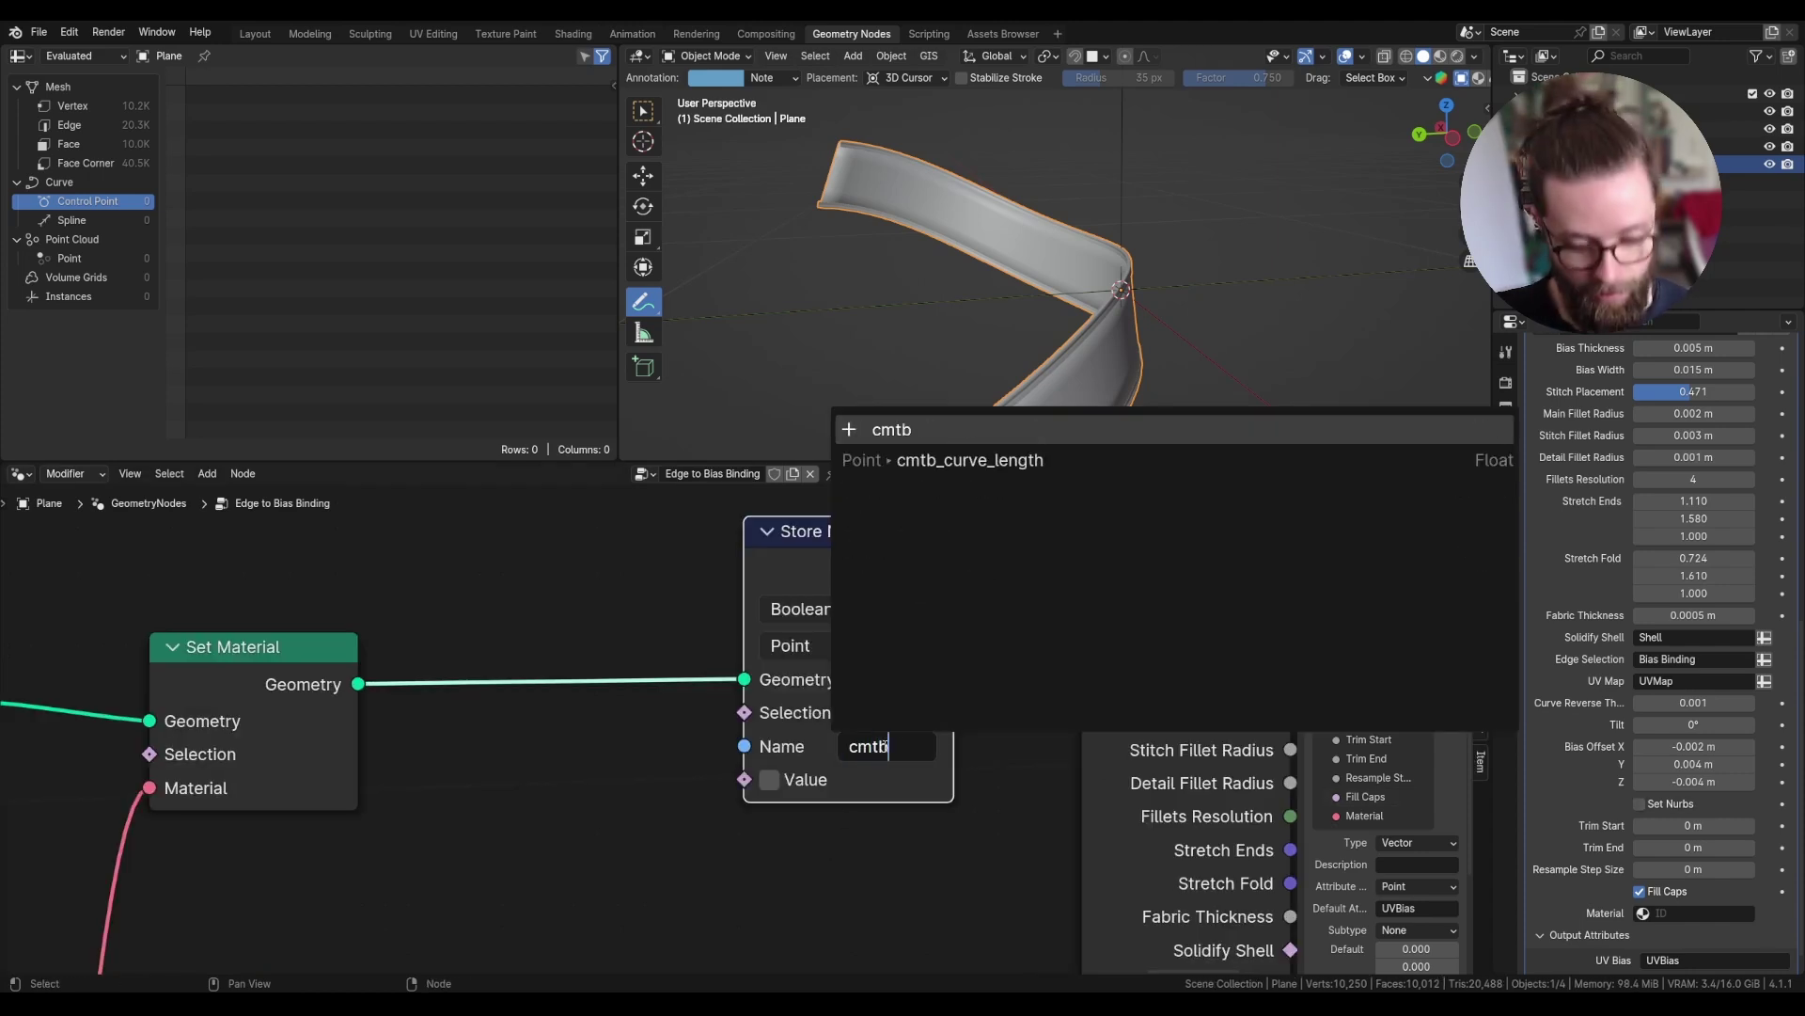
pyautogui.write('_generated')
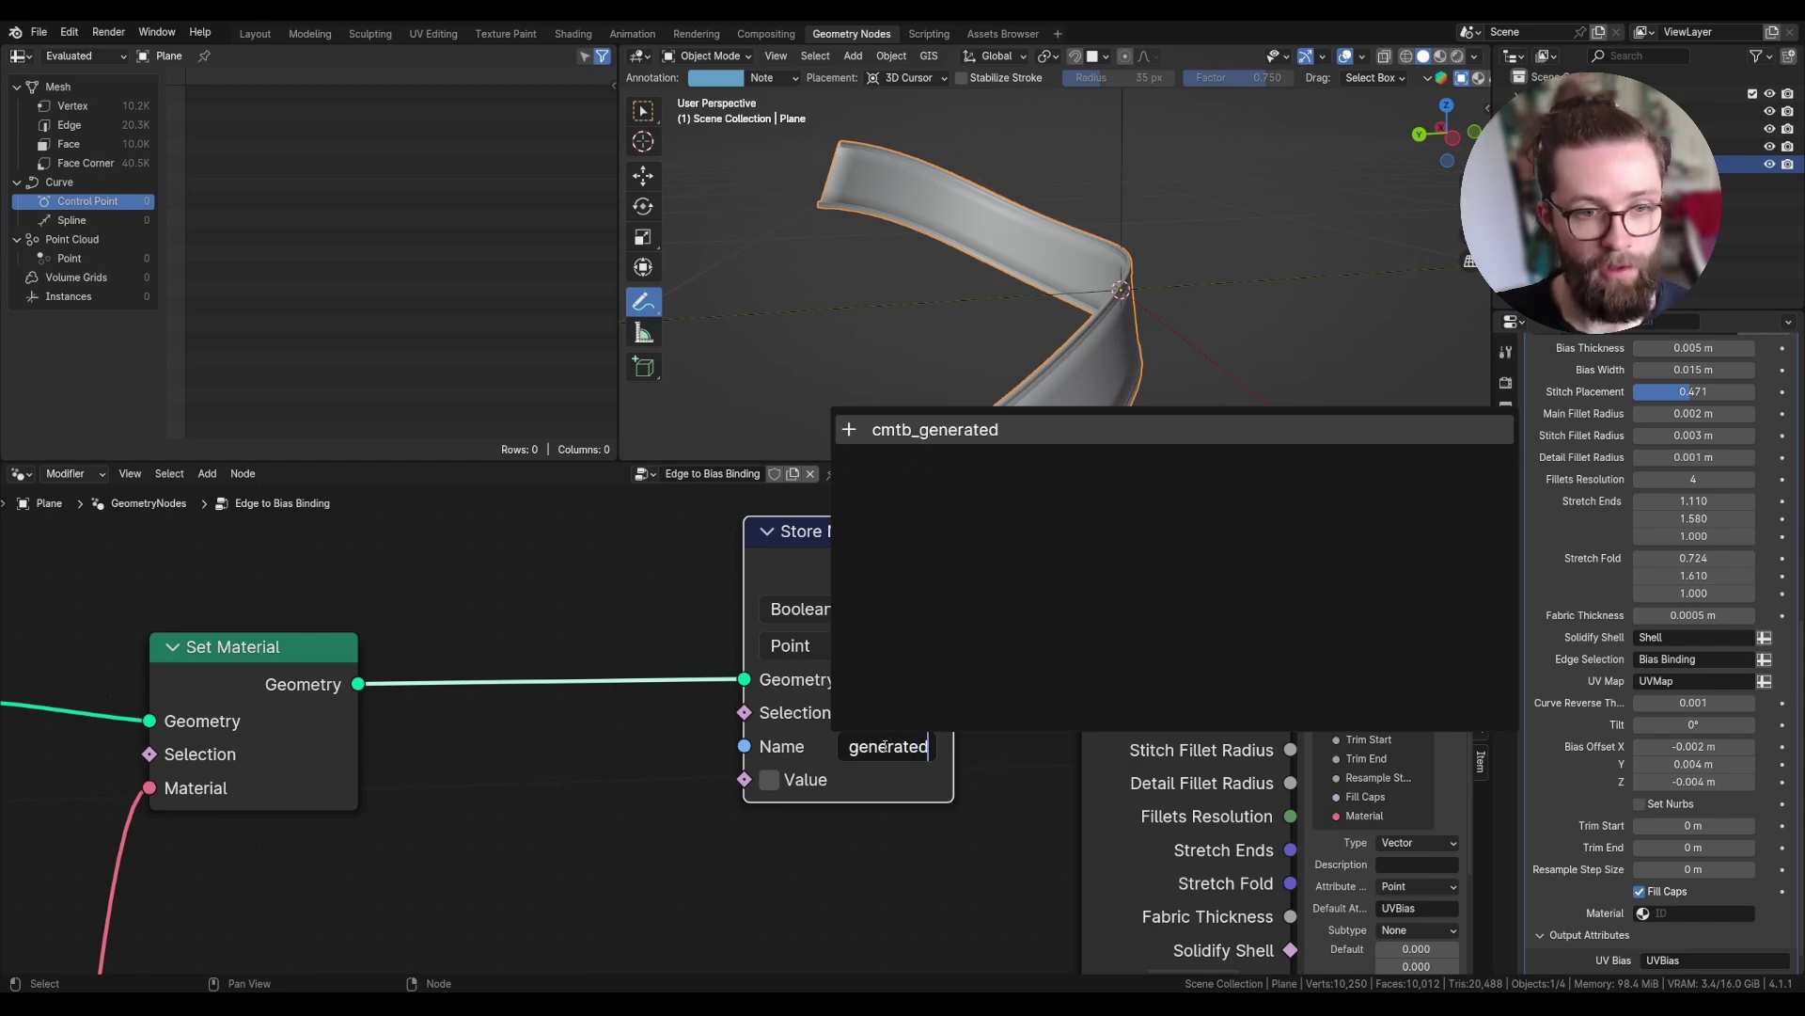
pyautogui.press('Return')
pyautogui.scroll(-2, 748, 687)
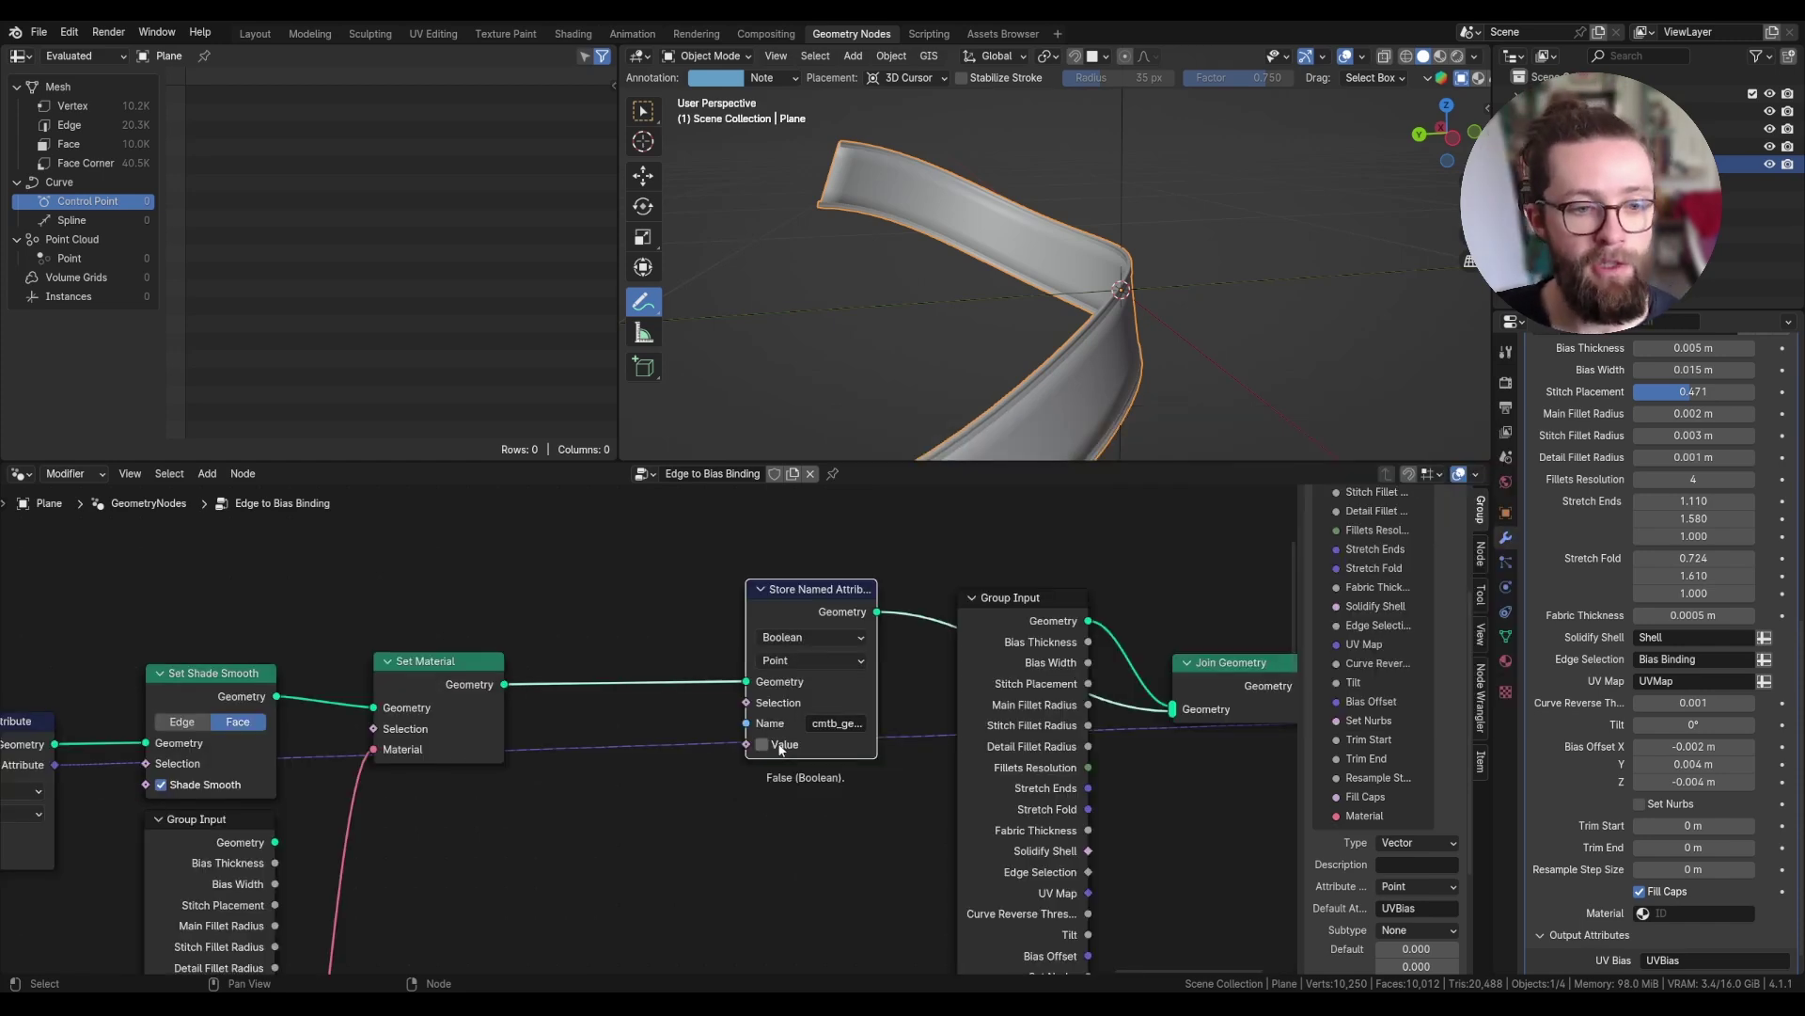
pyautogui.click(762, 745)
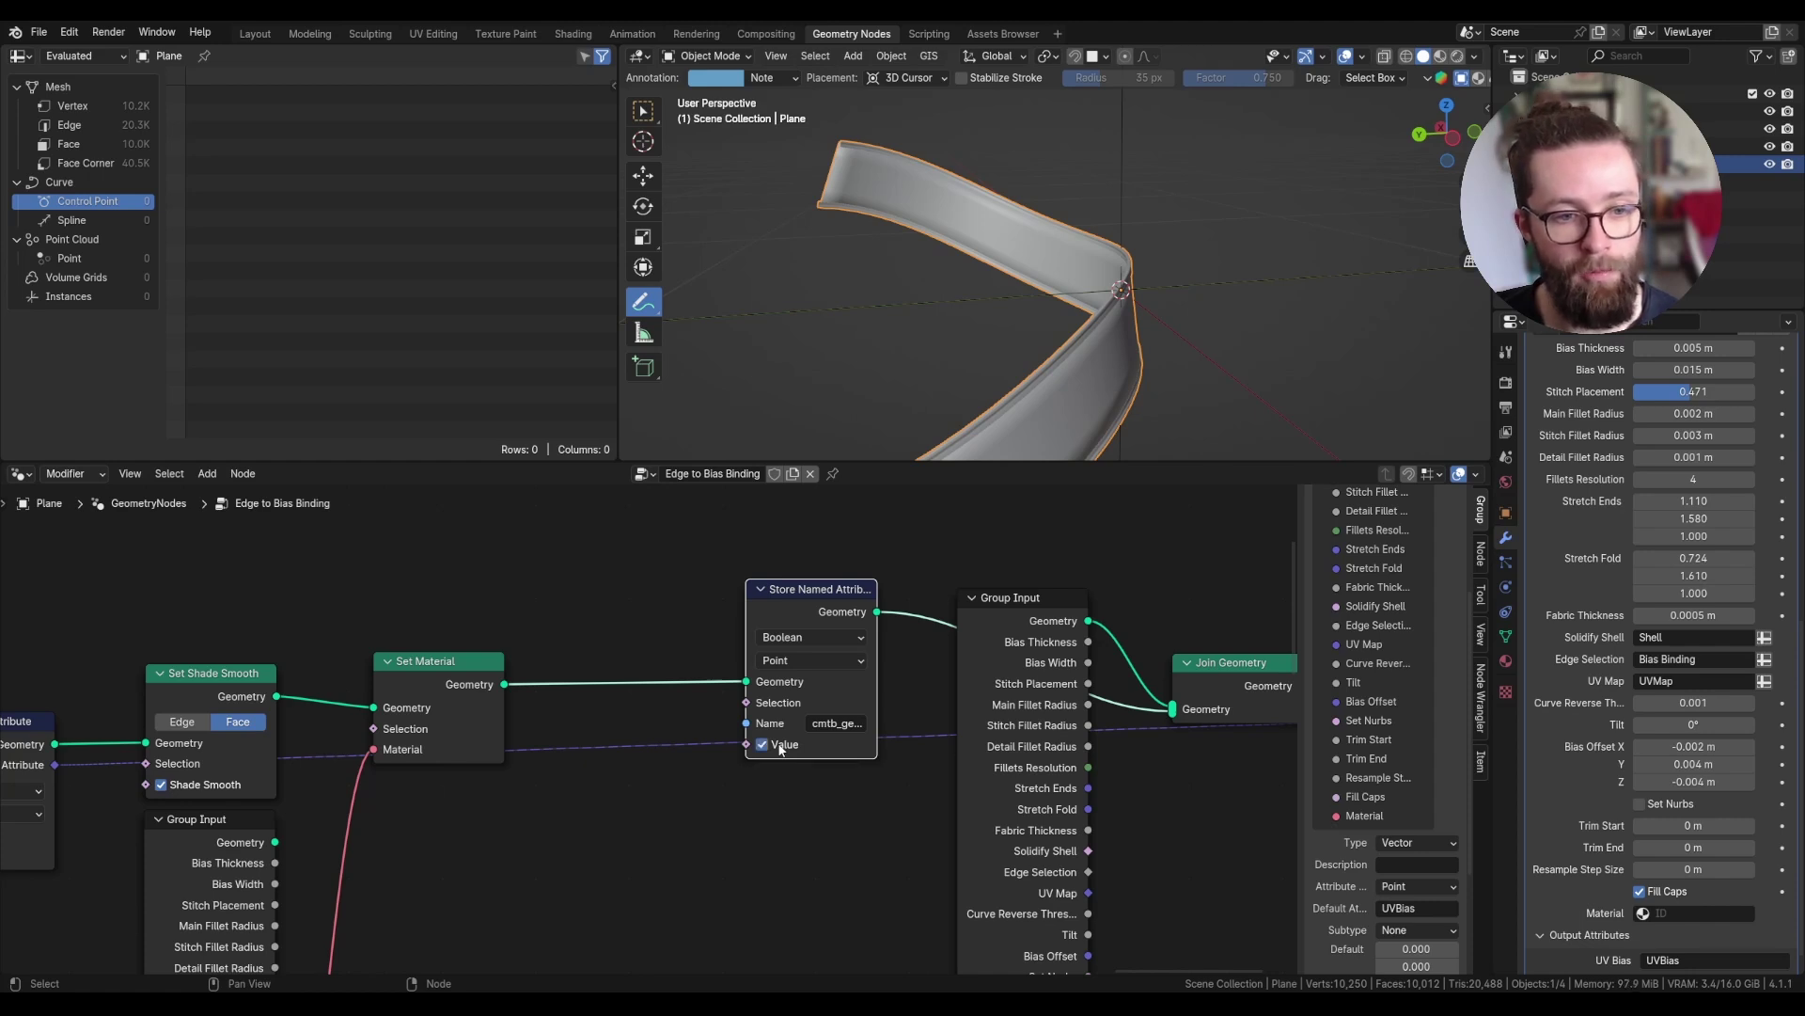
# - Insert a Capture Attribute node after Store Named Attribute, set its data type to Boolean and enable its value
pyautogui.hotkey('shift', 'a')
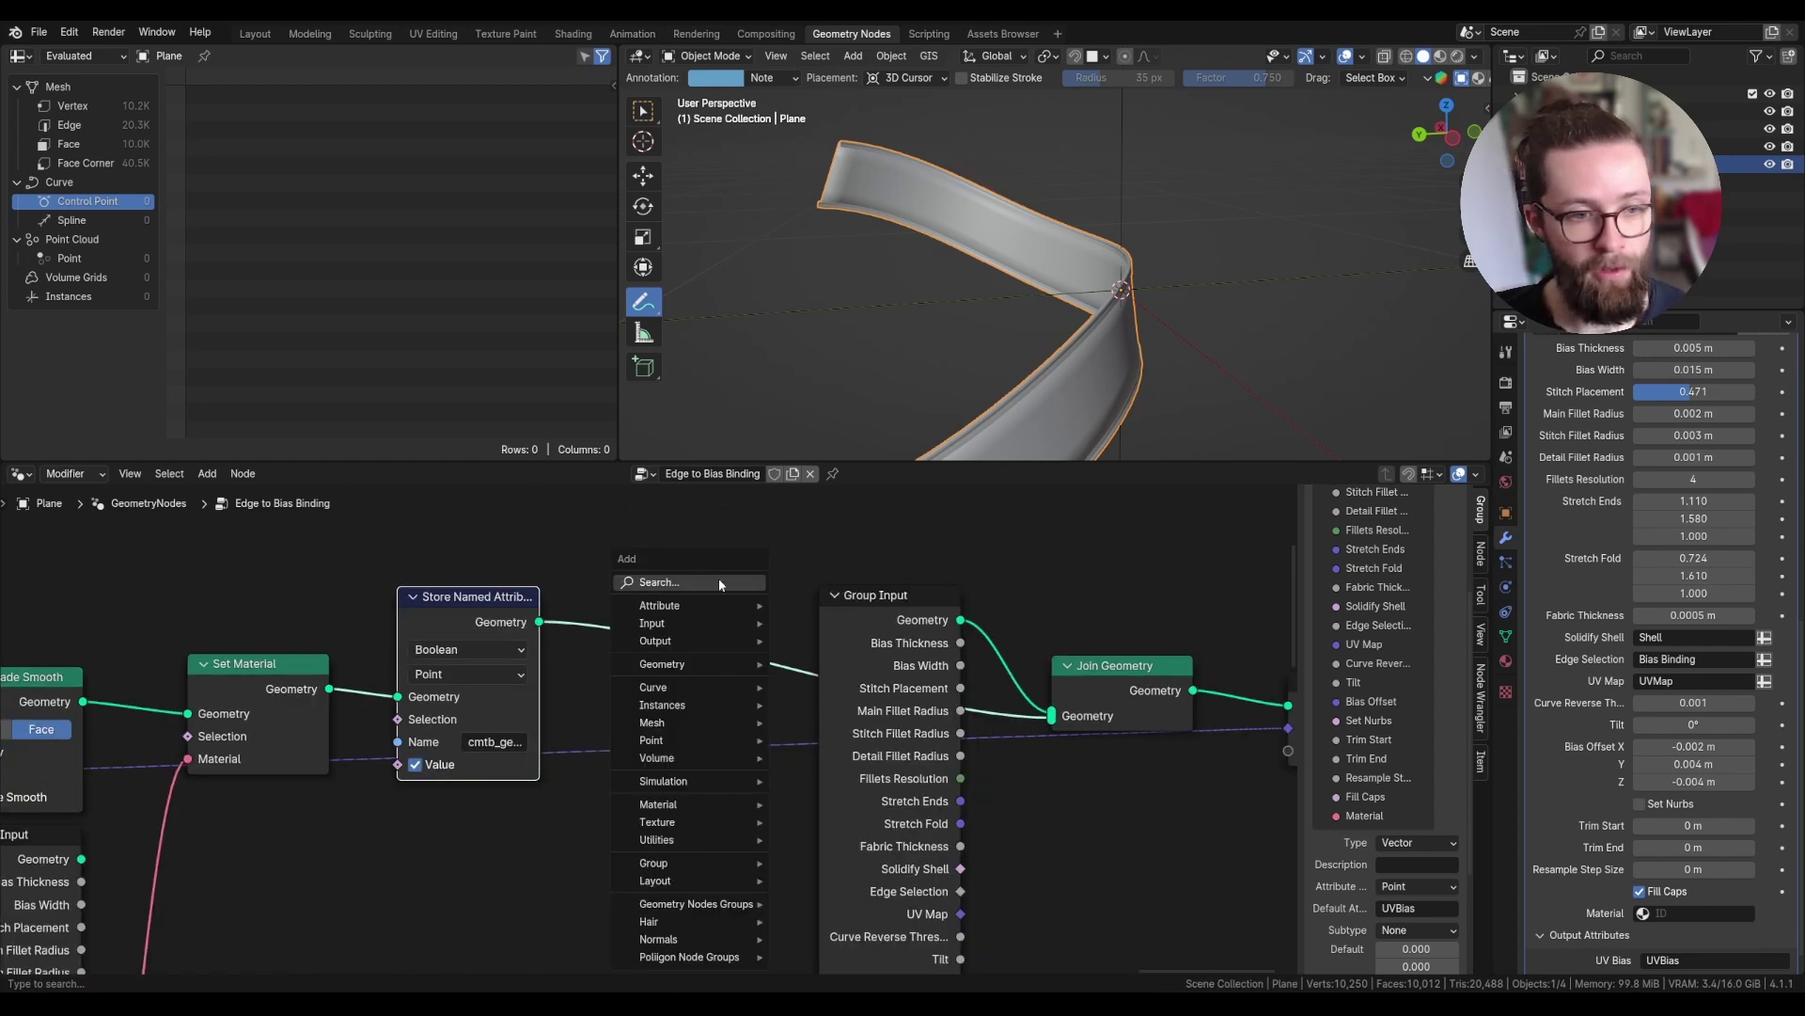
pyautogui.click(719, 579)
pyautogui.write('capt')
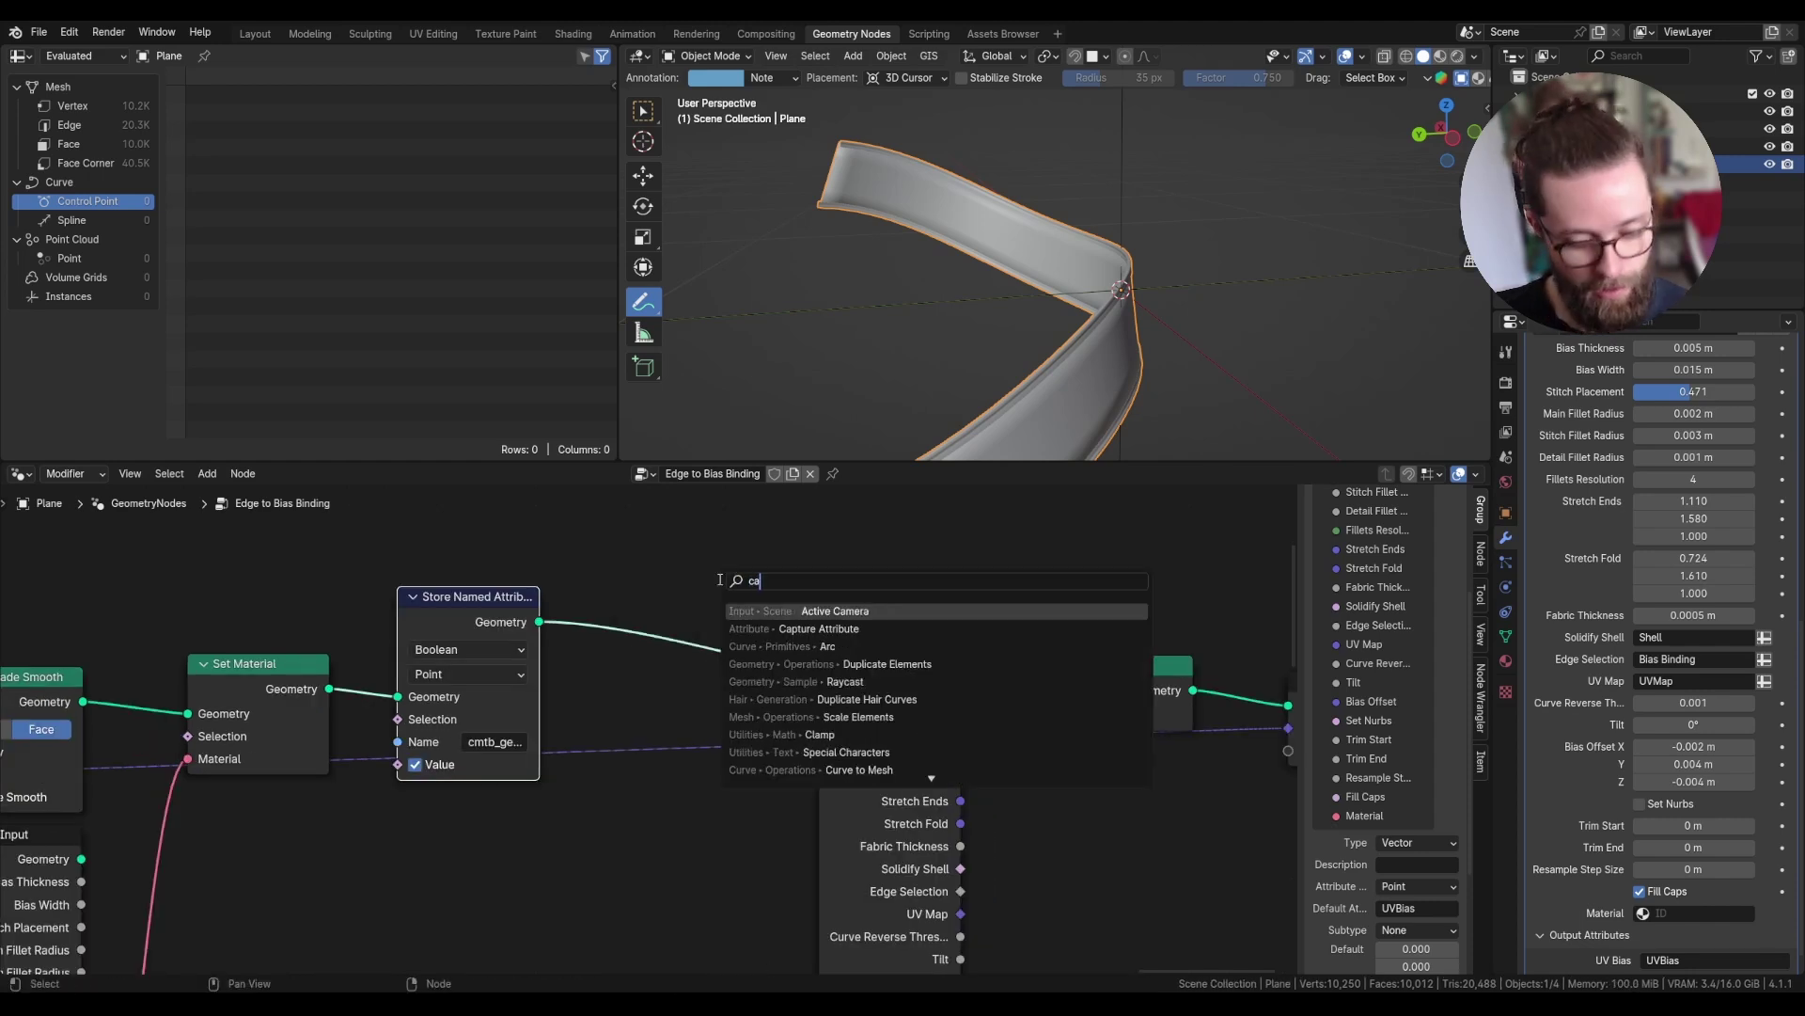
pyautogui.click(748, 607)
pyautogui.click(664, 607)
pyautogui.click(692, 666)
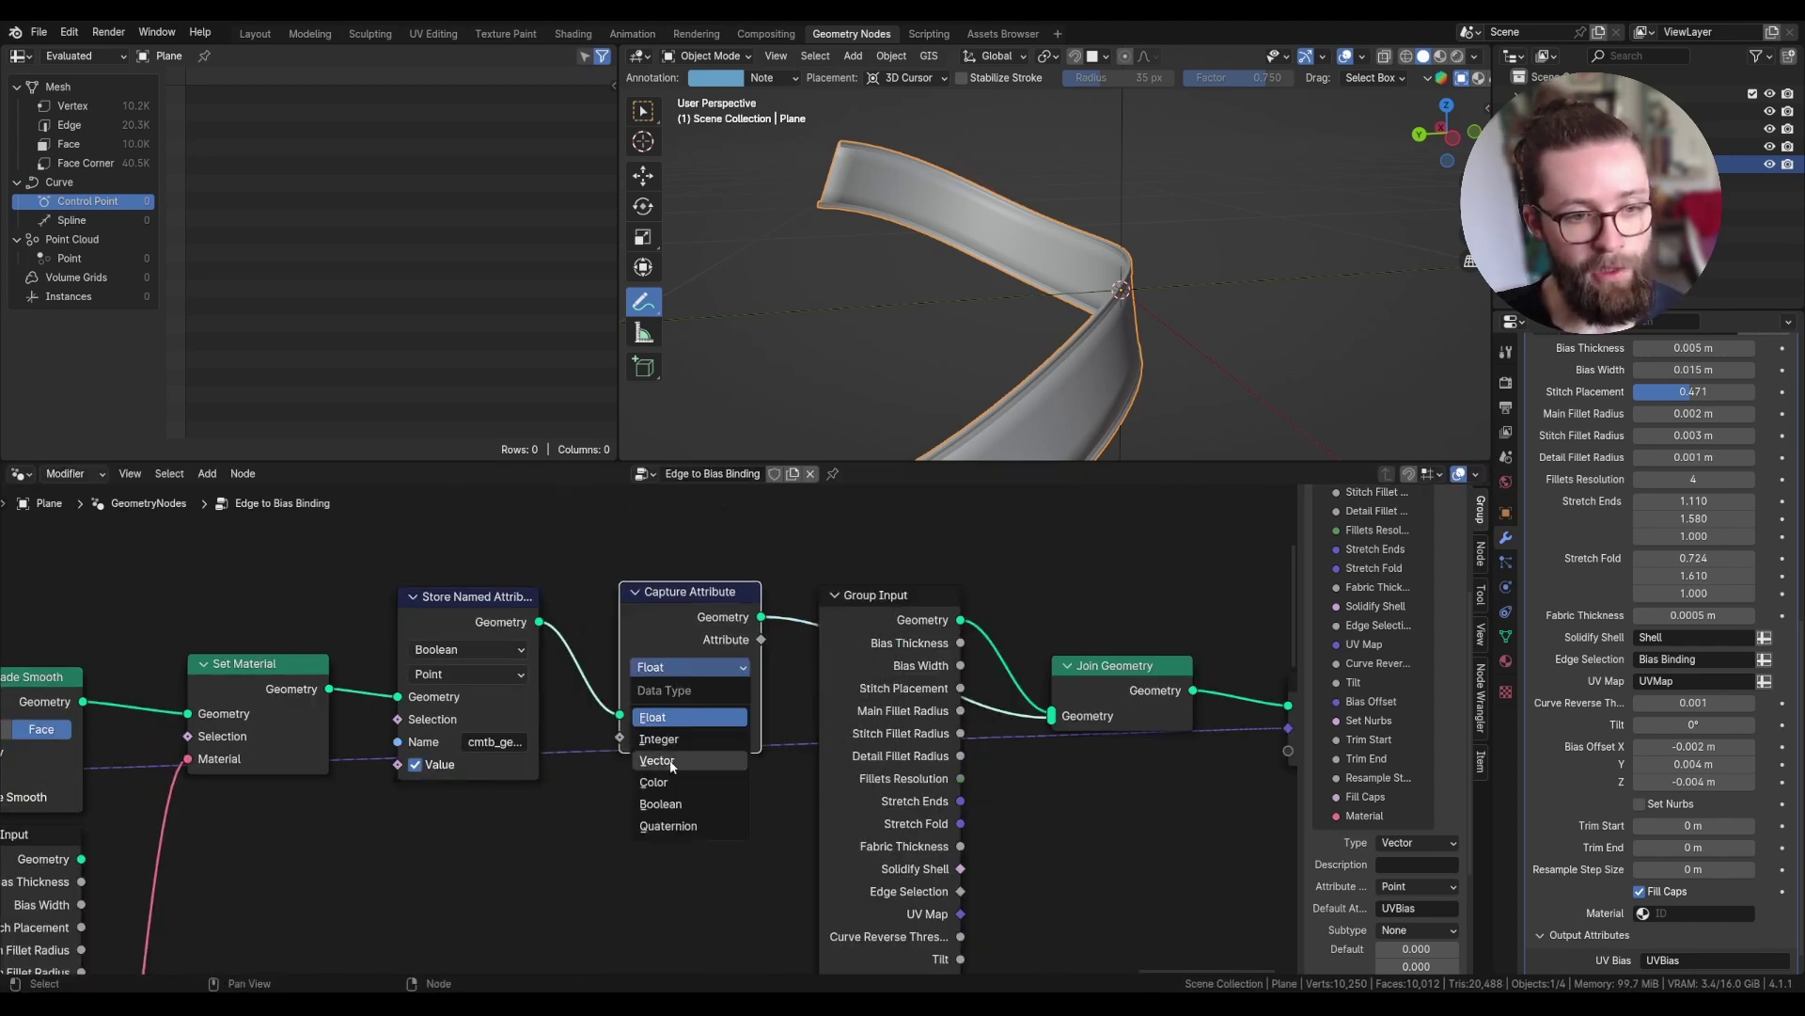
pyautogui.scroll(10, 1585, 496)
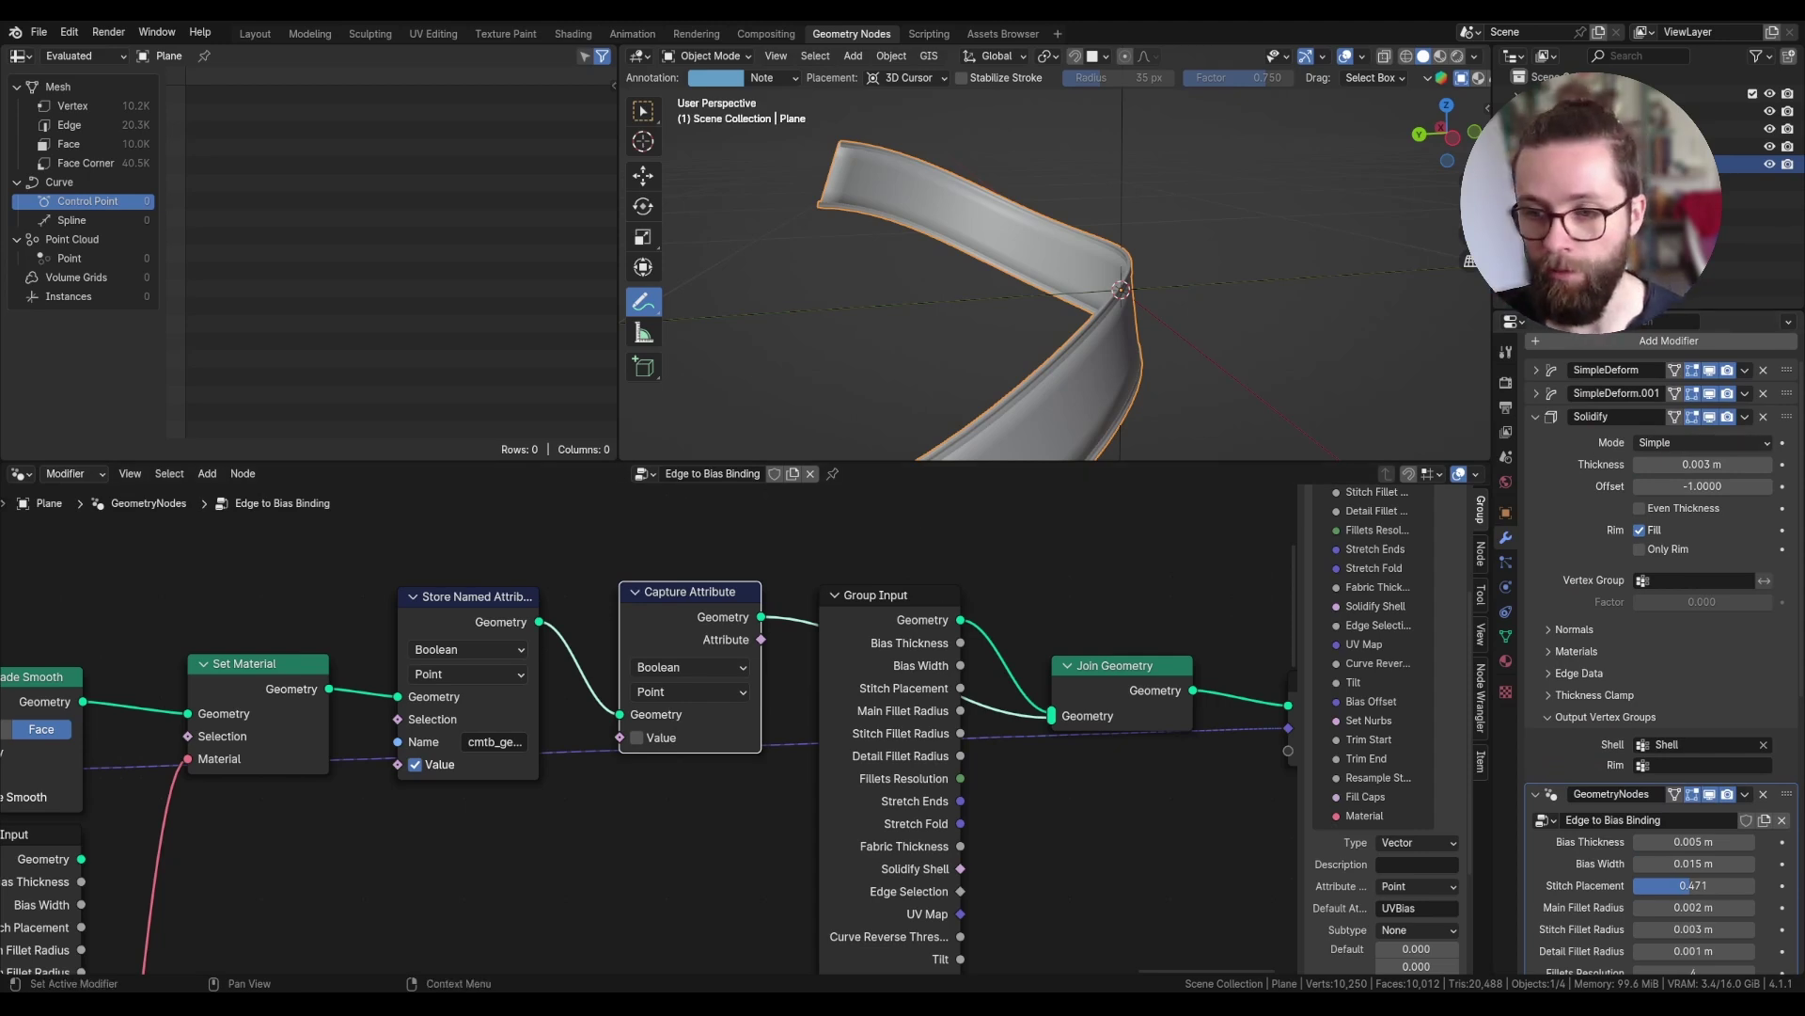
pyautogui.scroll(-2, 649, 747)
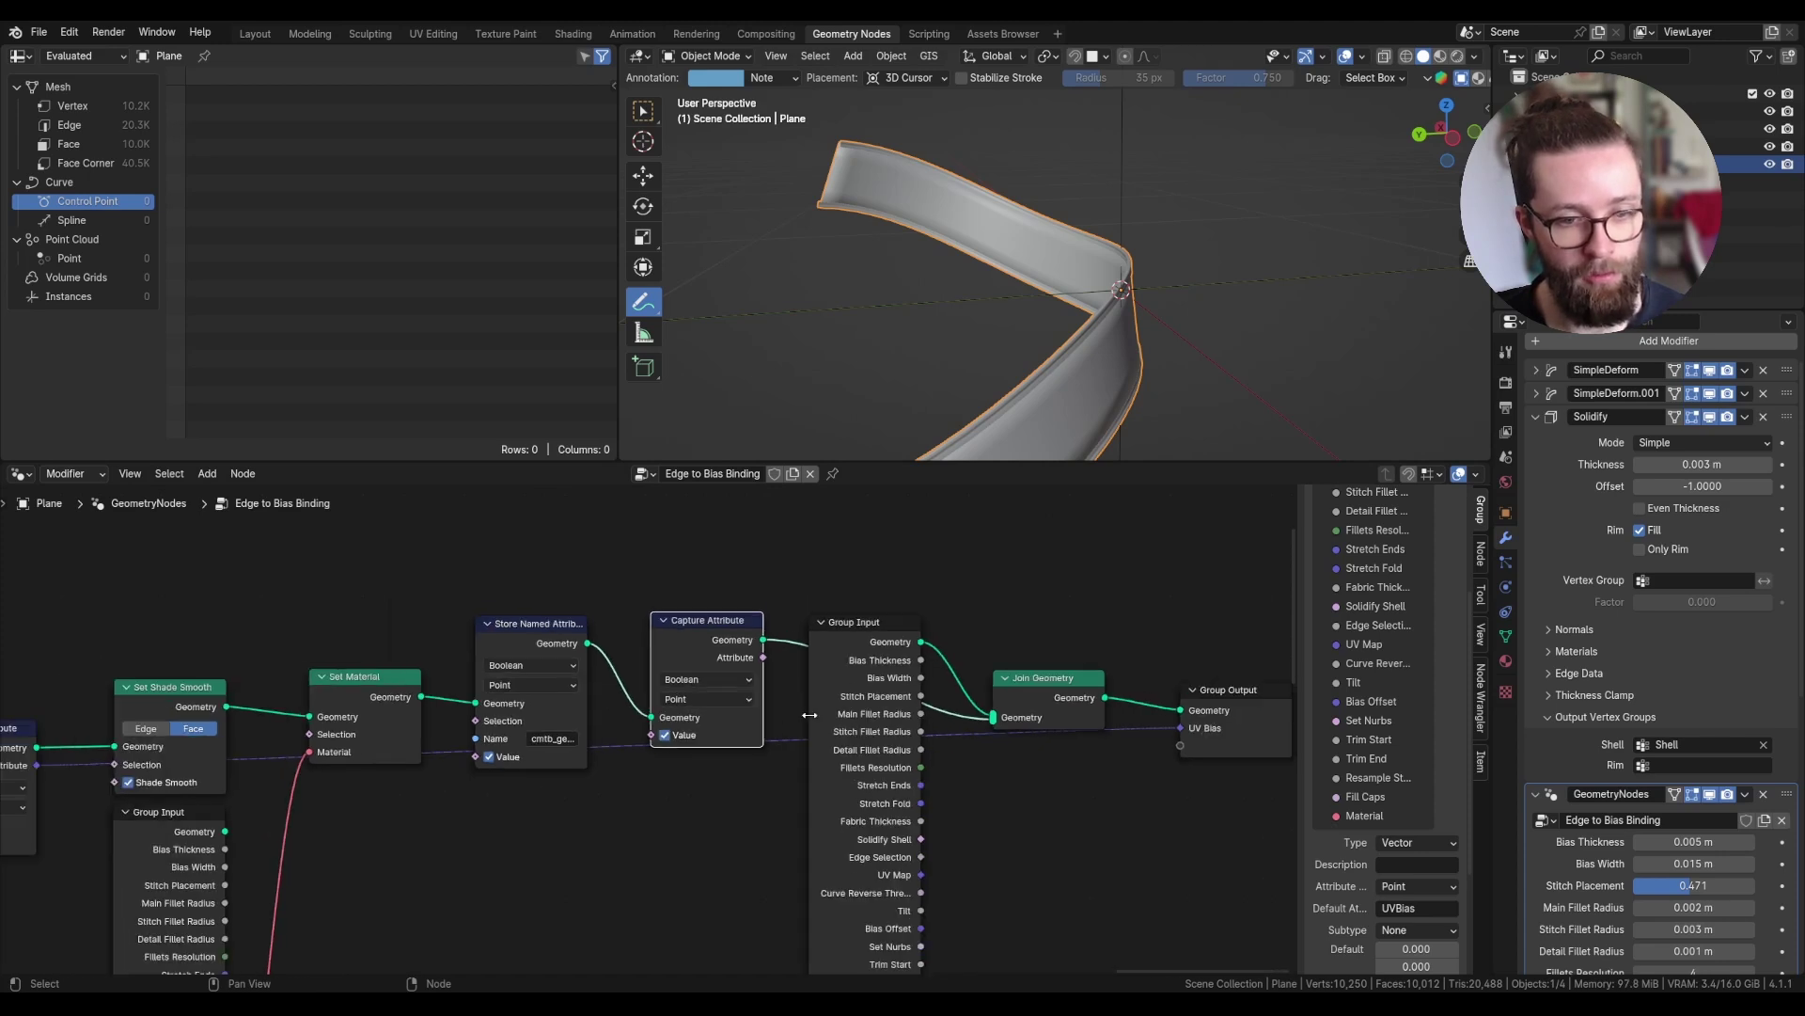
# - Link the Boolean captured attribute to a new Group Output socket and rename that output New Geometry
pyautogui.moveTo(688, 672); pyautogui.dragTo(1119, 760)
pyautogui.scroll(5, 1407, 752)
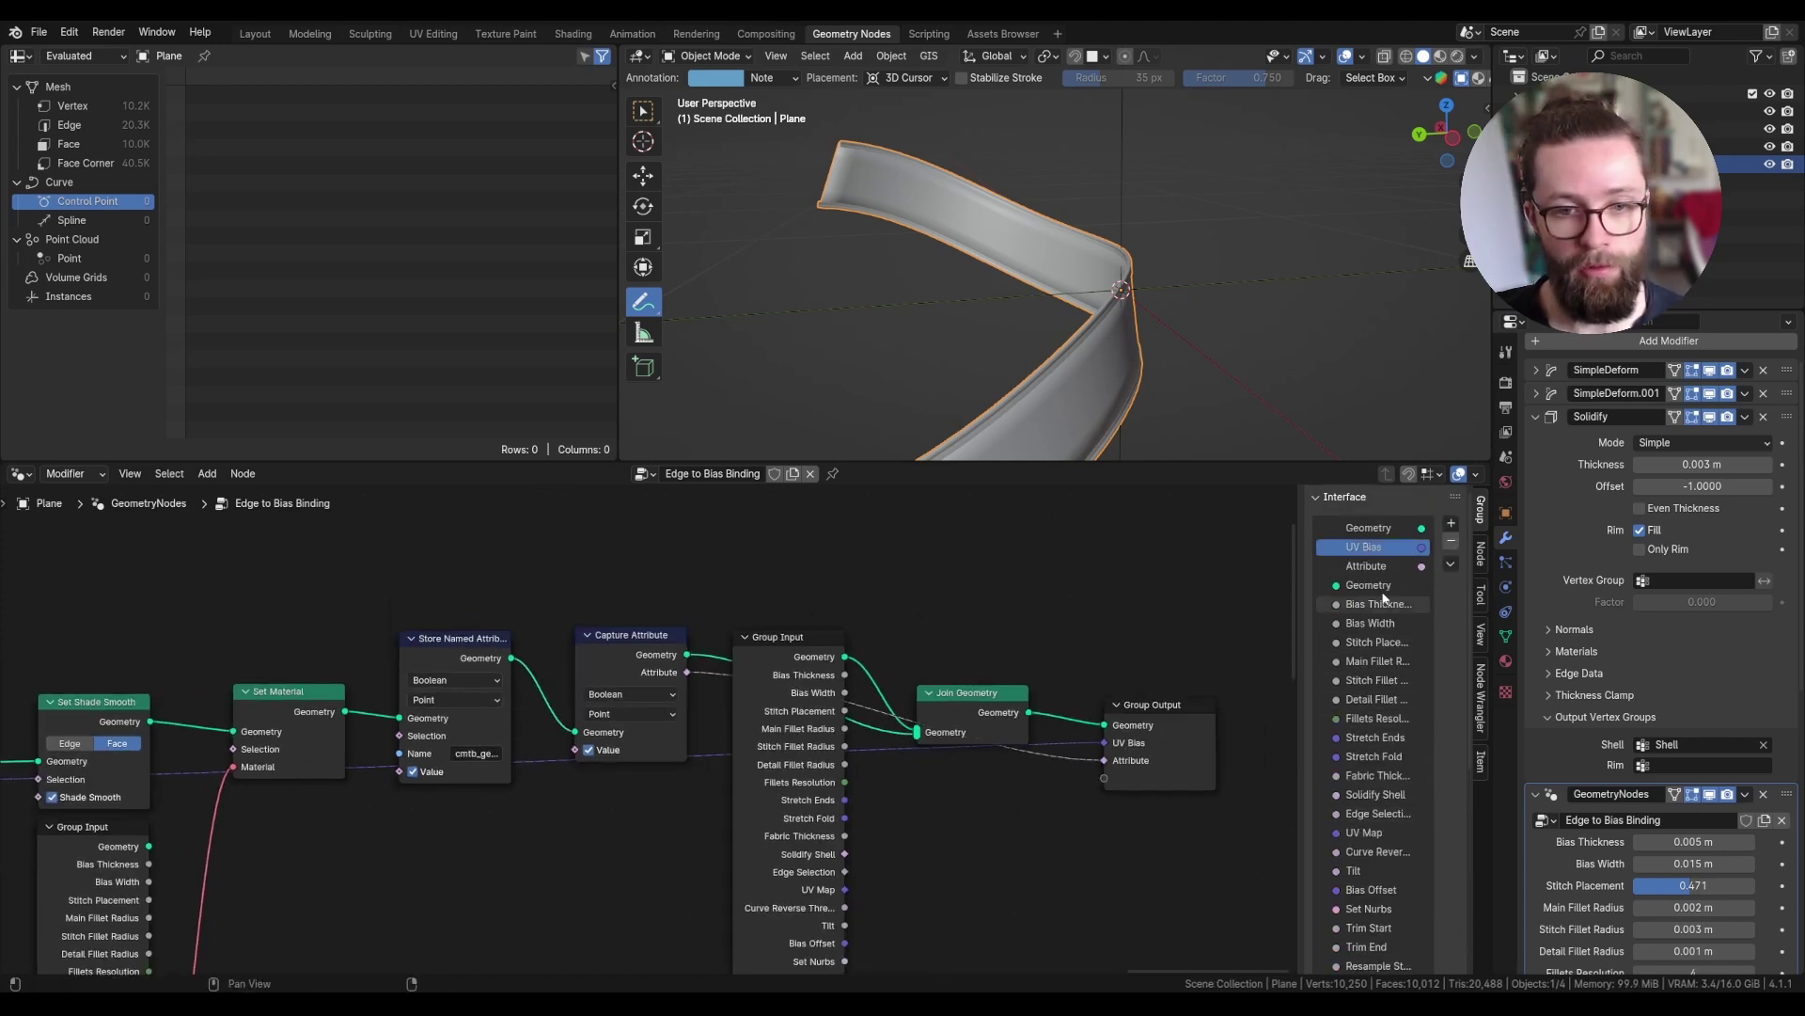
pyautogui.doubleClick(1374, 564)
pyautogui.write('New Geometry')
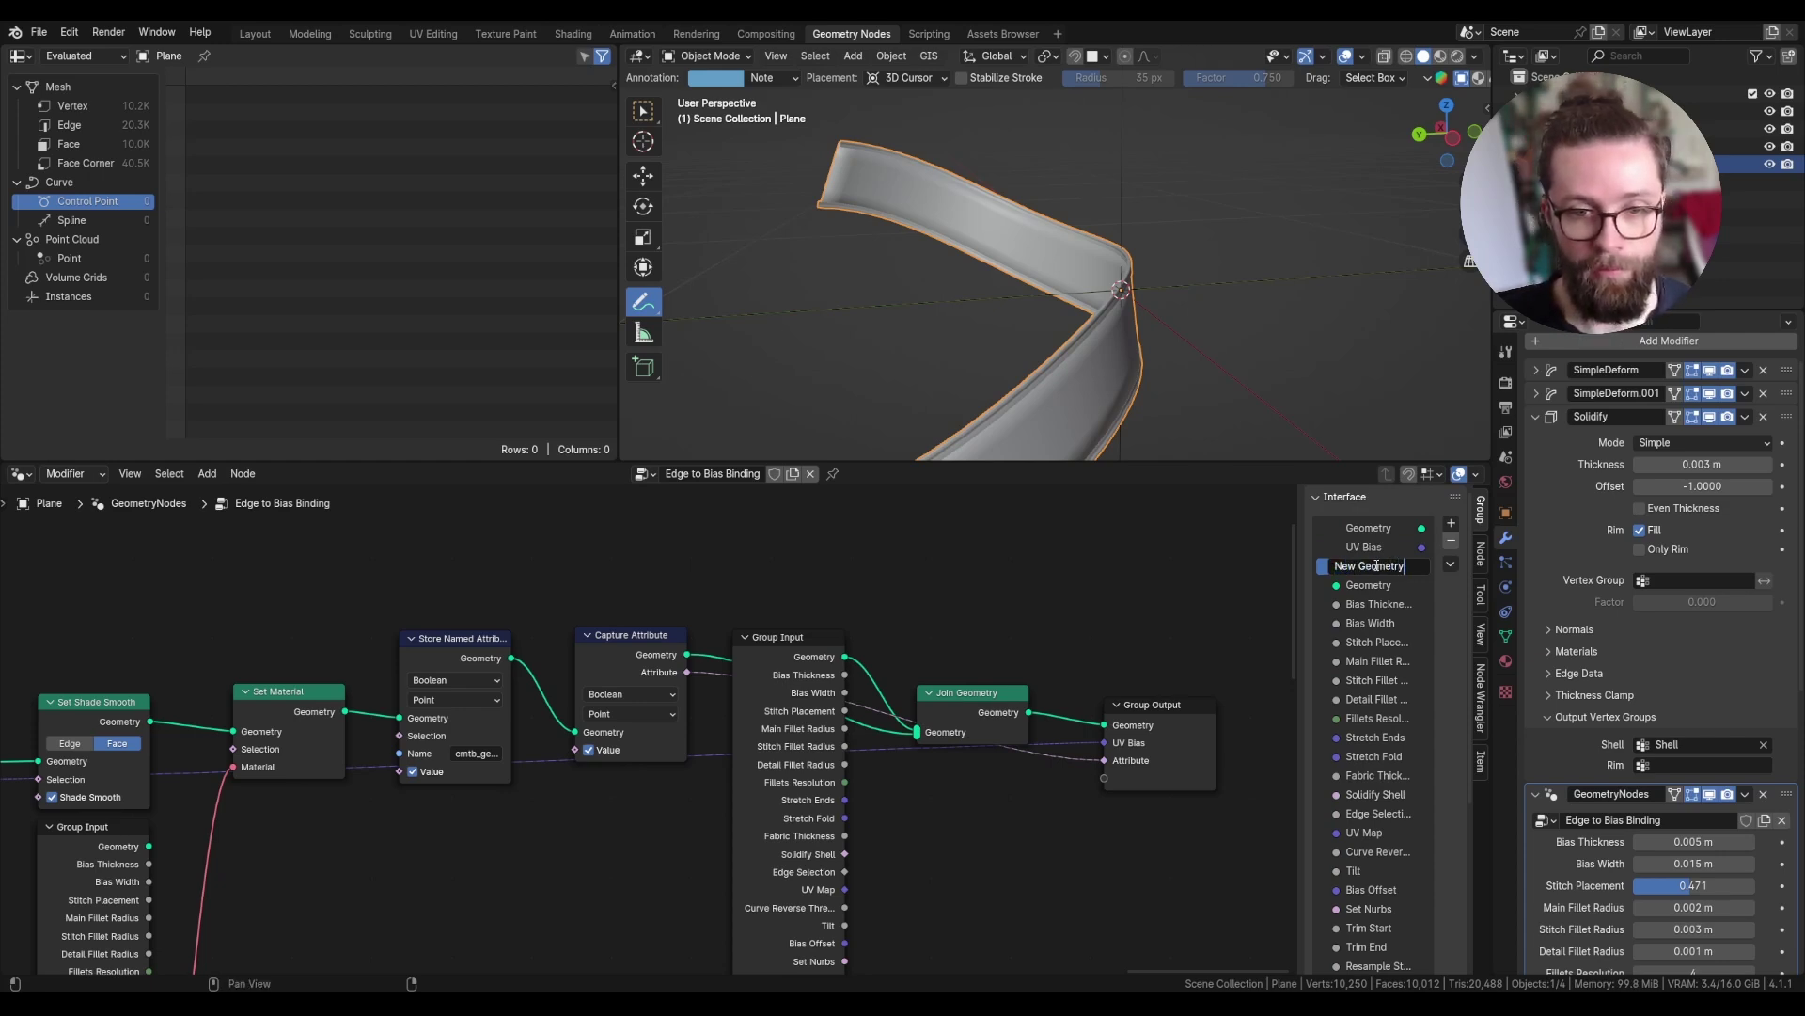
pyautogui.press('Return')
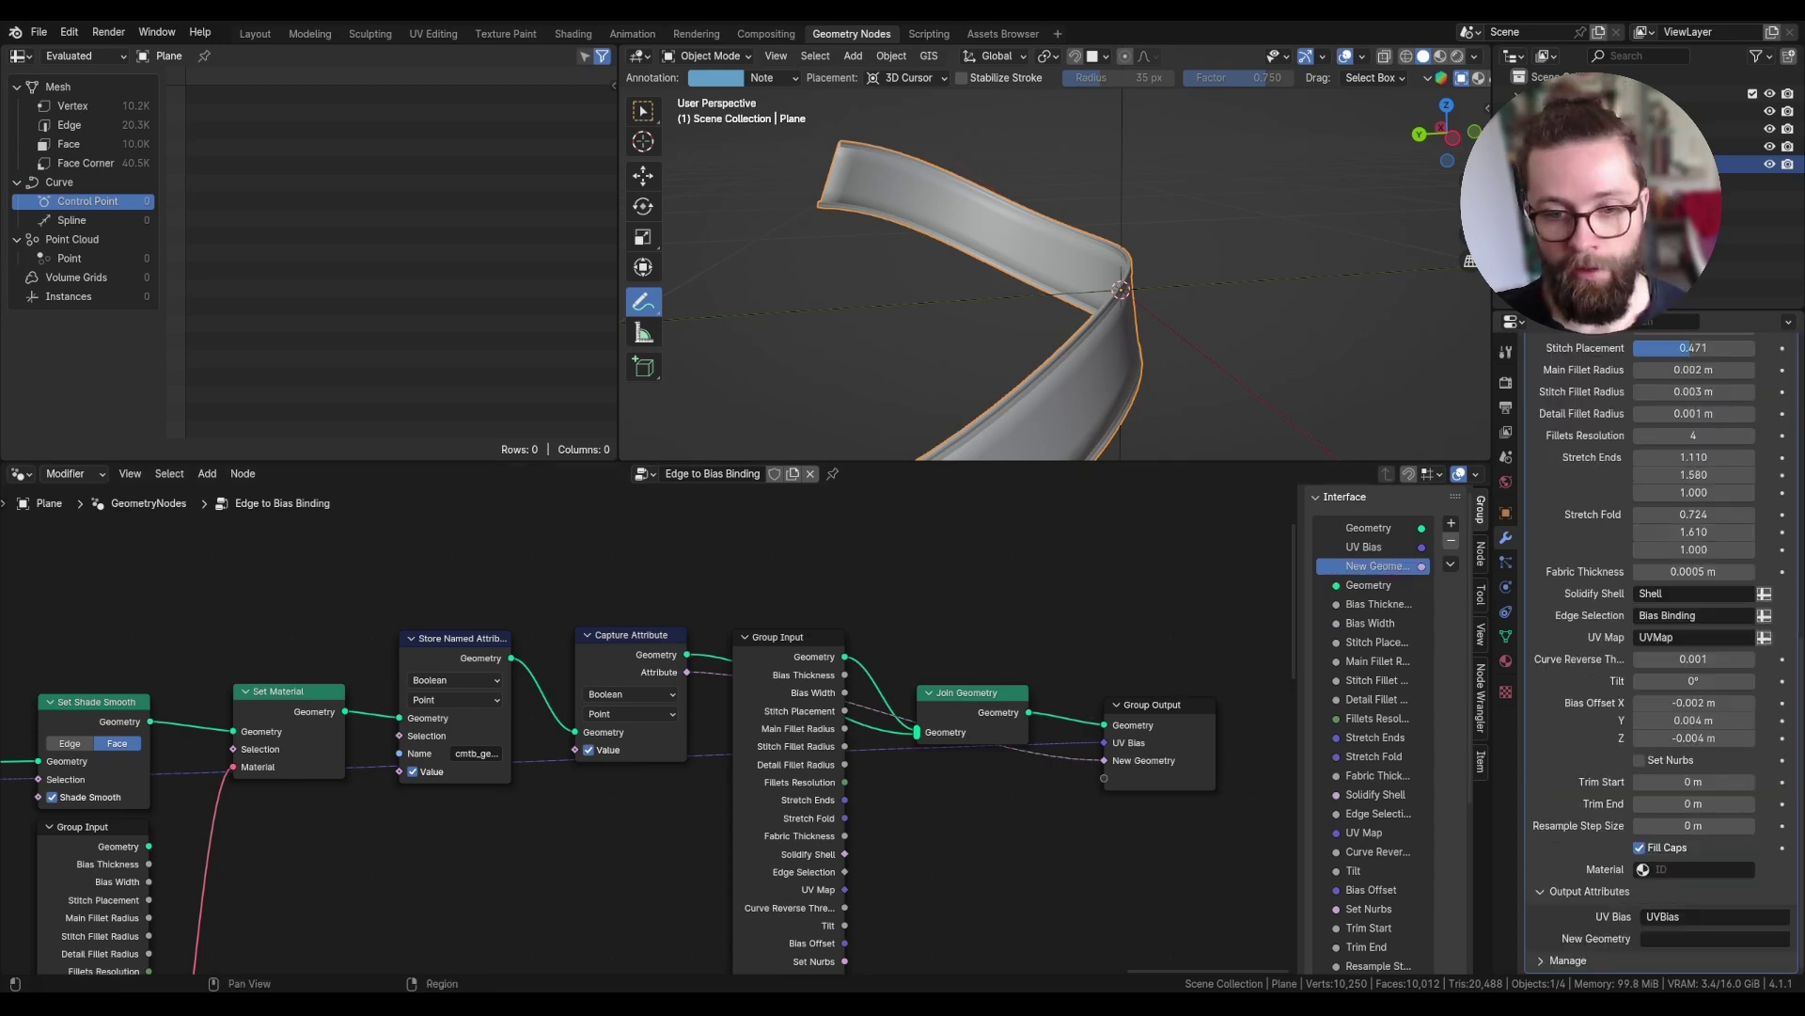
# - Set the default attribute name of the New Geometry output to bias_binding
pyautogui.scroll(-5, 1375, 621)
pyautogui.click(1402, 839)
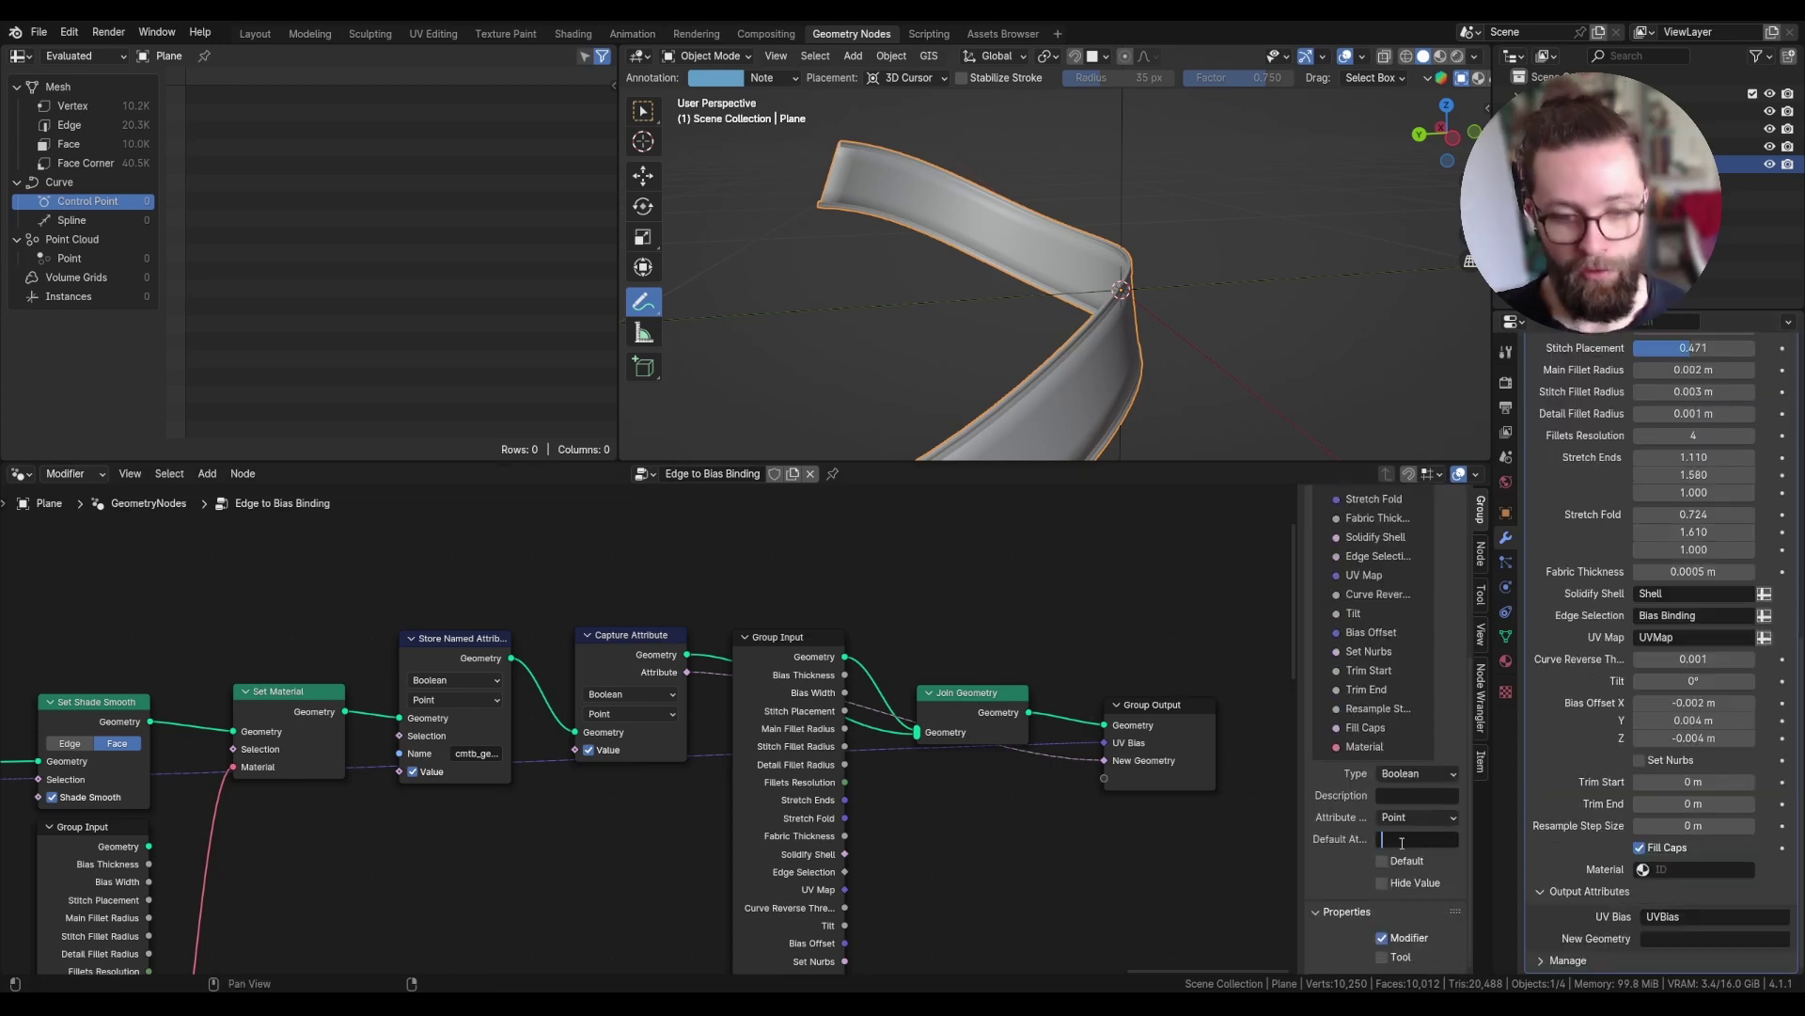
pyautogui.write('bias')
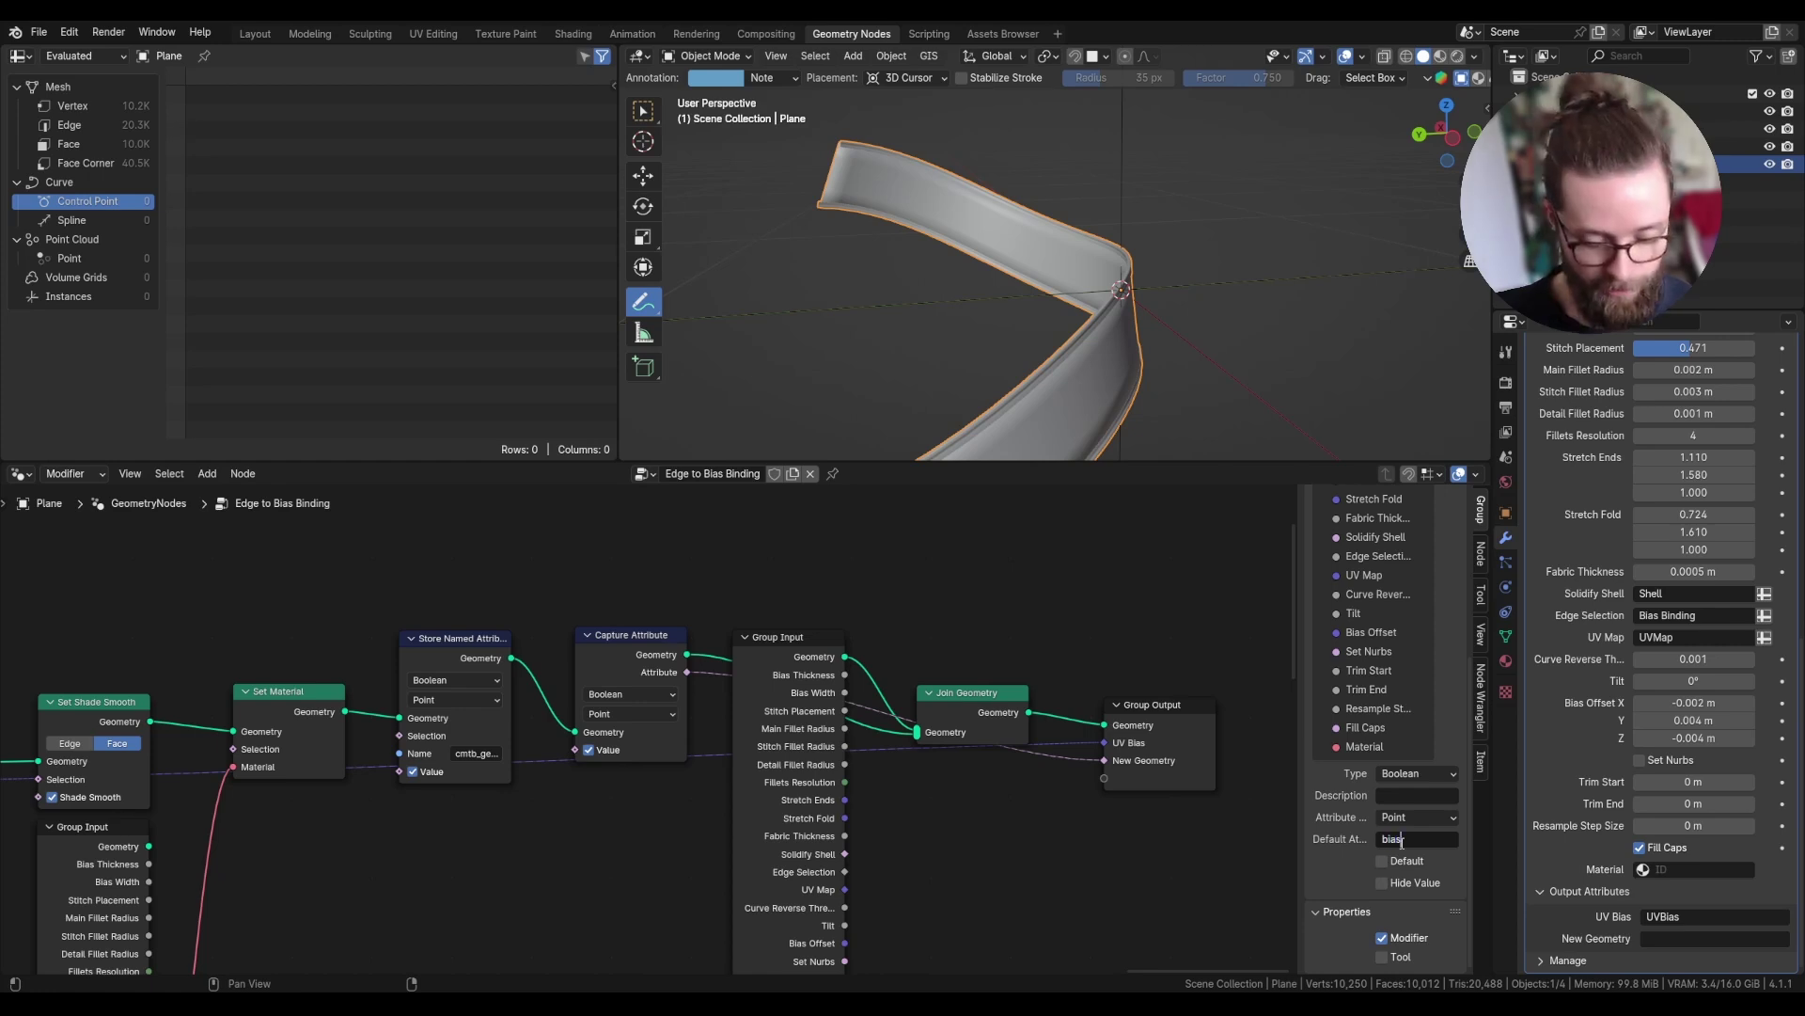
pyautogui.write('_binding')
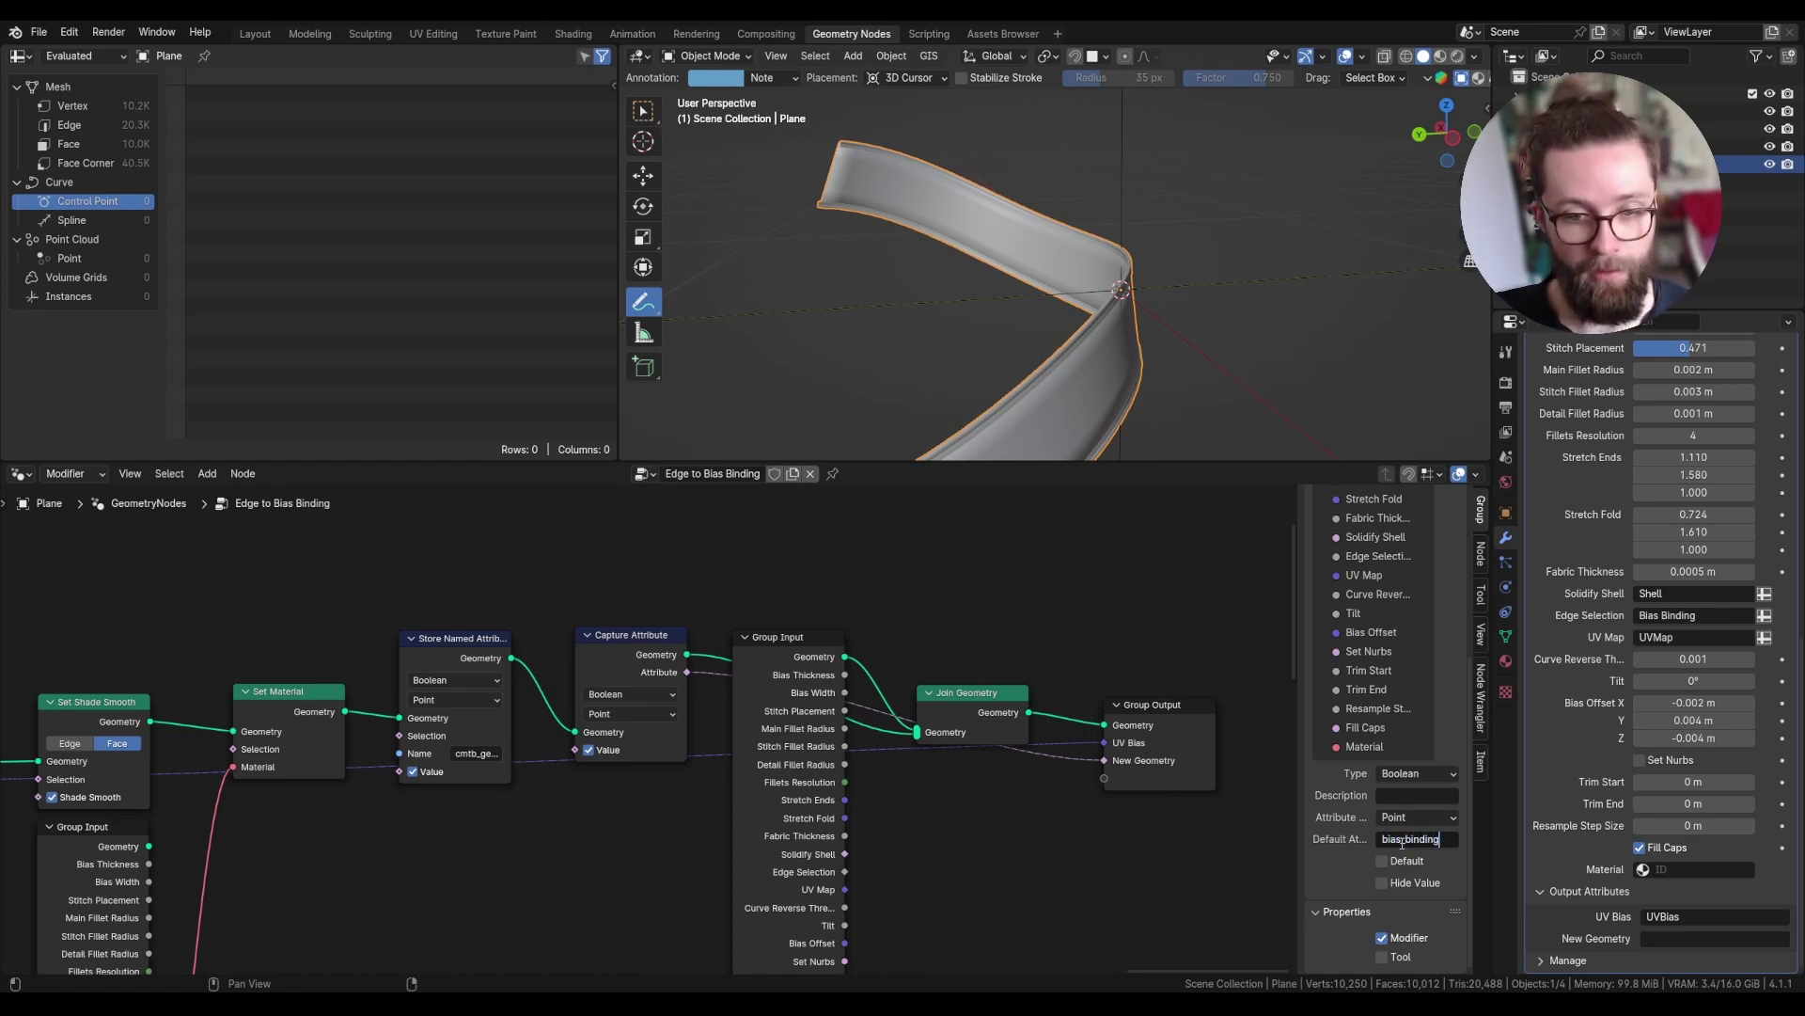
pyautogui.press('Return')
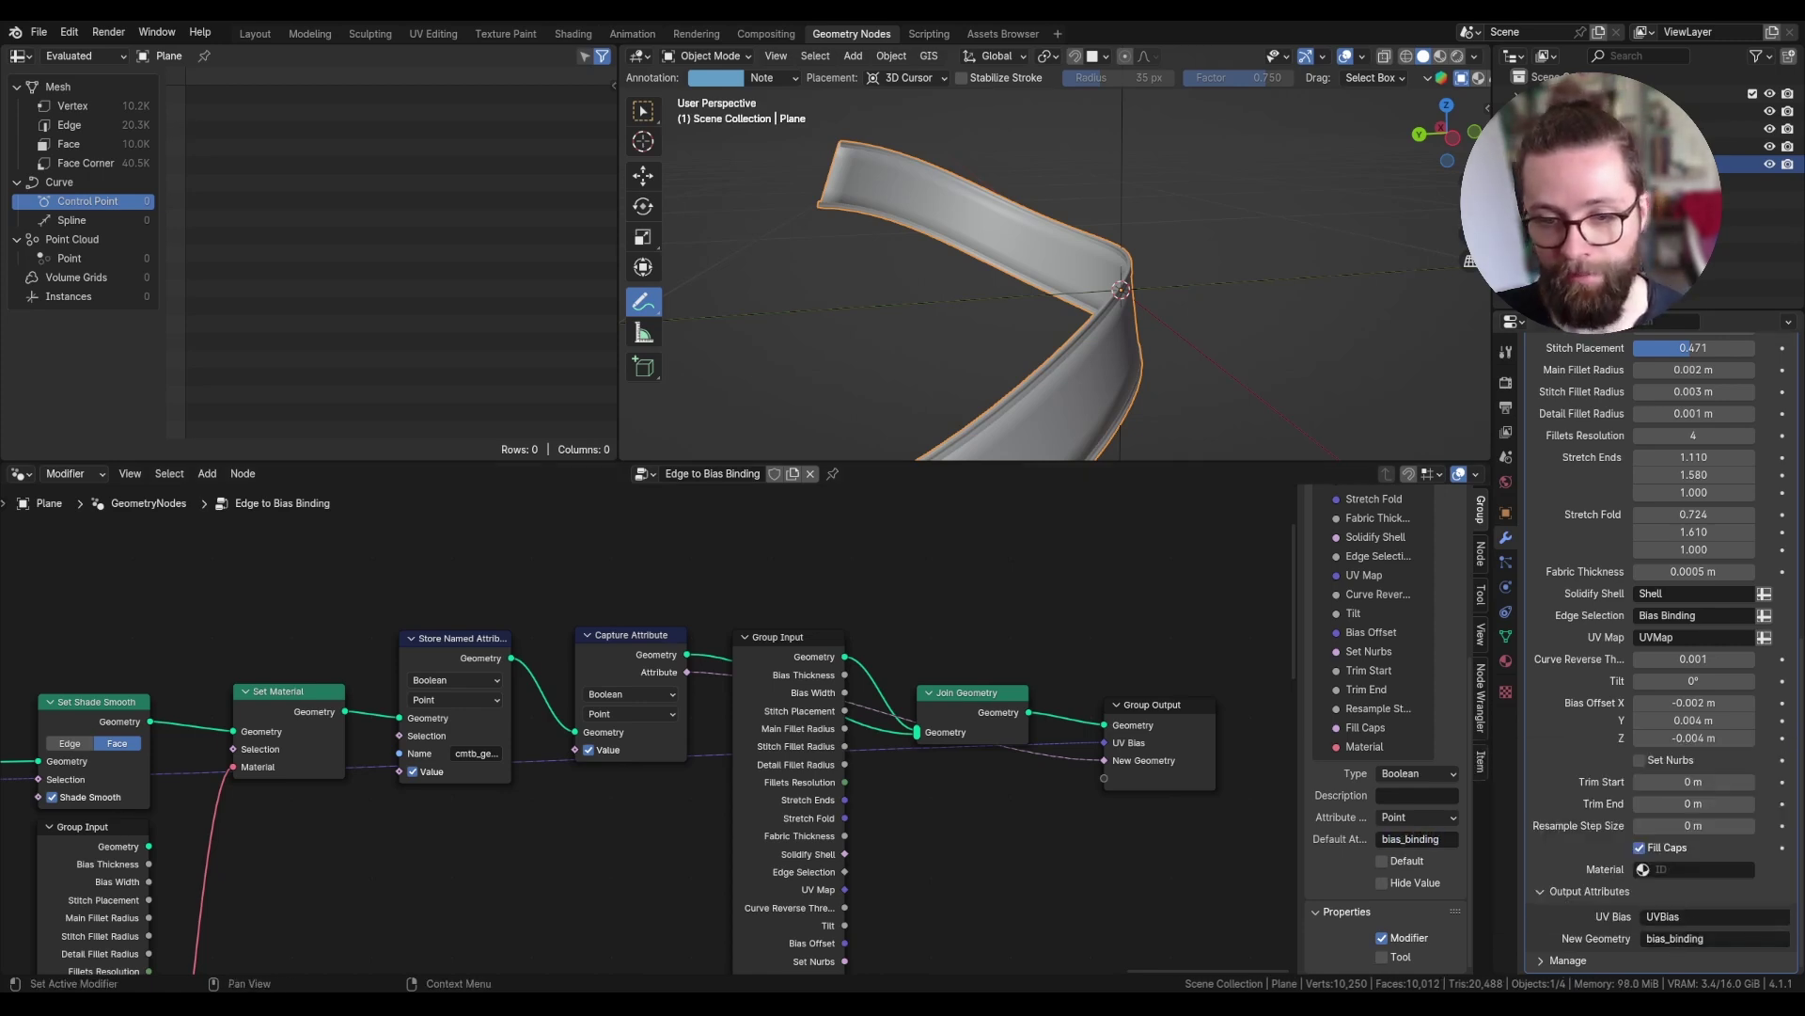
# - Frame the final group of nodes, from the UV attribute nodes to Group Output, and label the frame OUTPUT ATTRIBUTES
pyautogui.scroll(-5, 1104, 872)
pyautogui.moveTo(1121, 877); pyautogui.dragTo(502, 576)
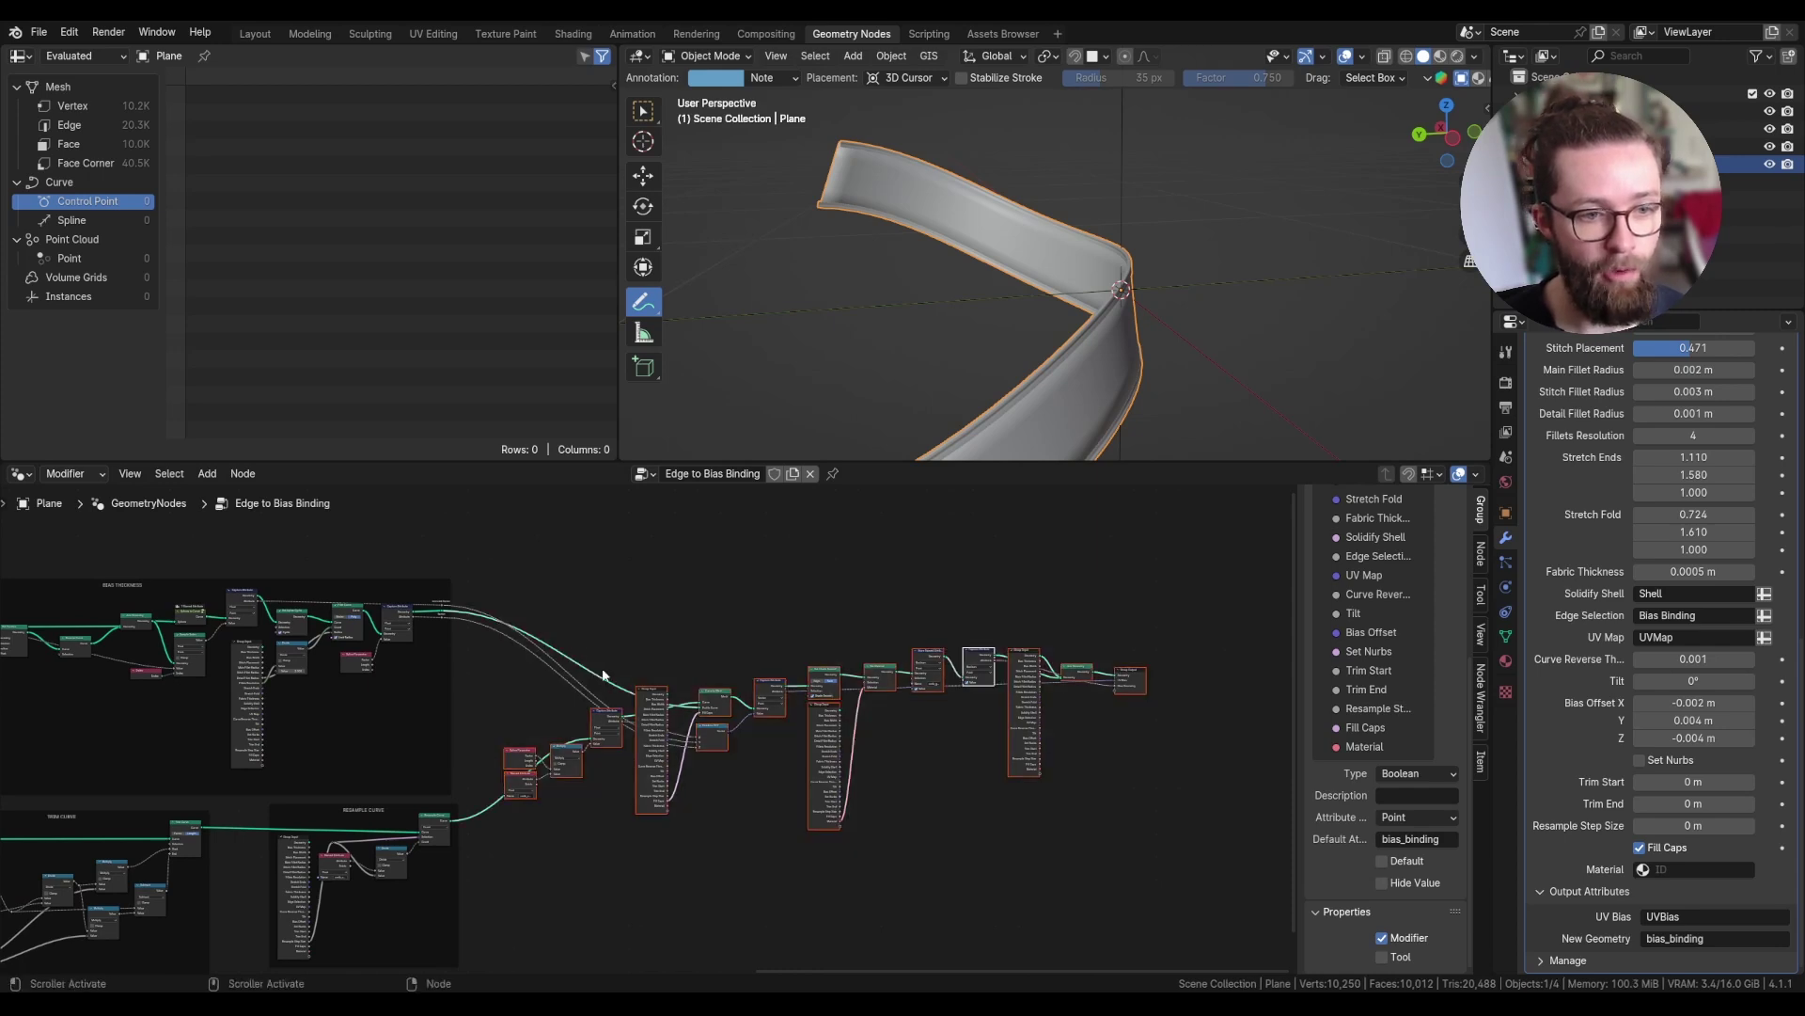
pyautogui.moveTo(653, 691); pyautogui.dragTo(725, 664)
pyautogui.hotkey('ctrl', 'j')
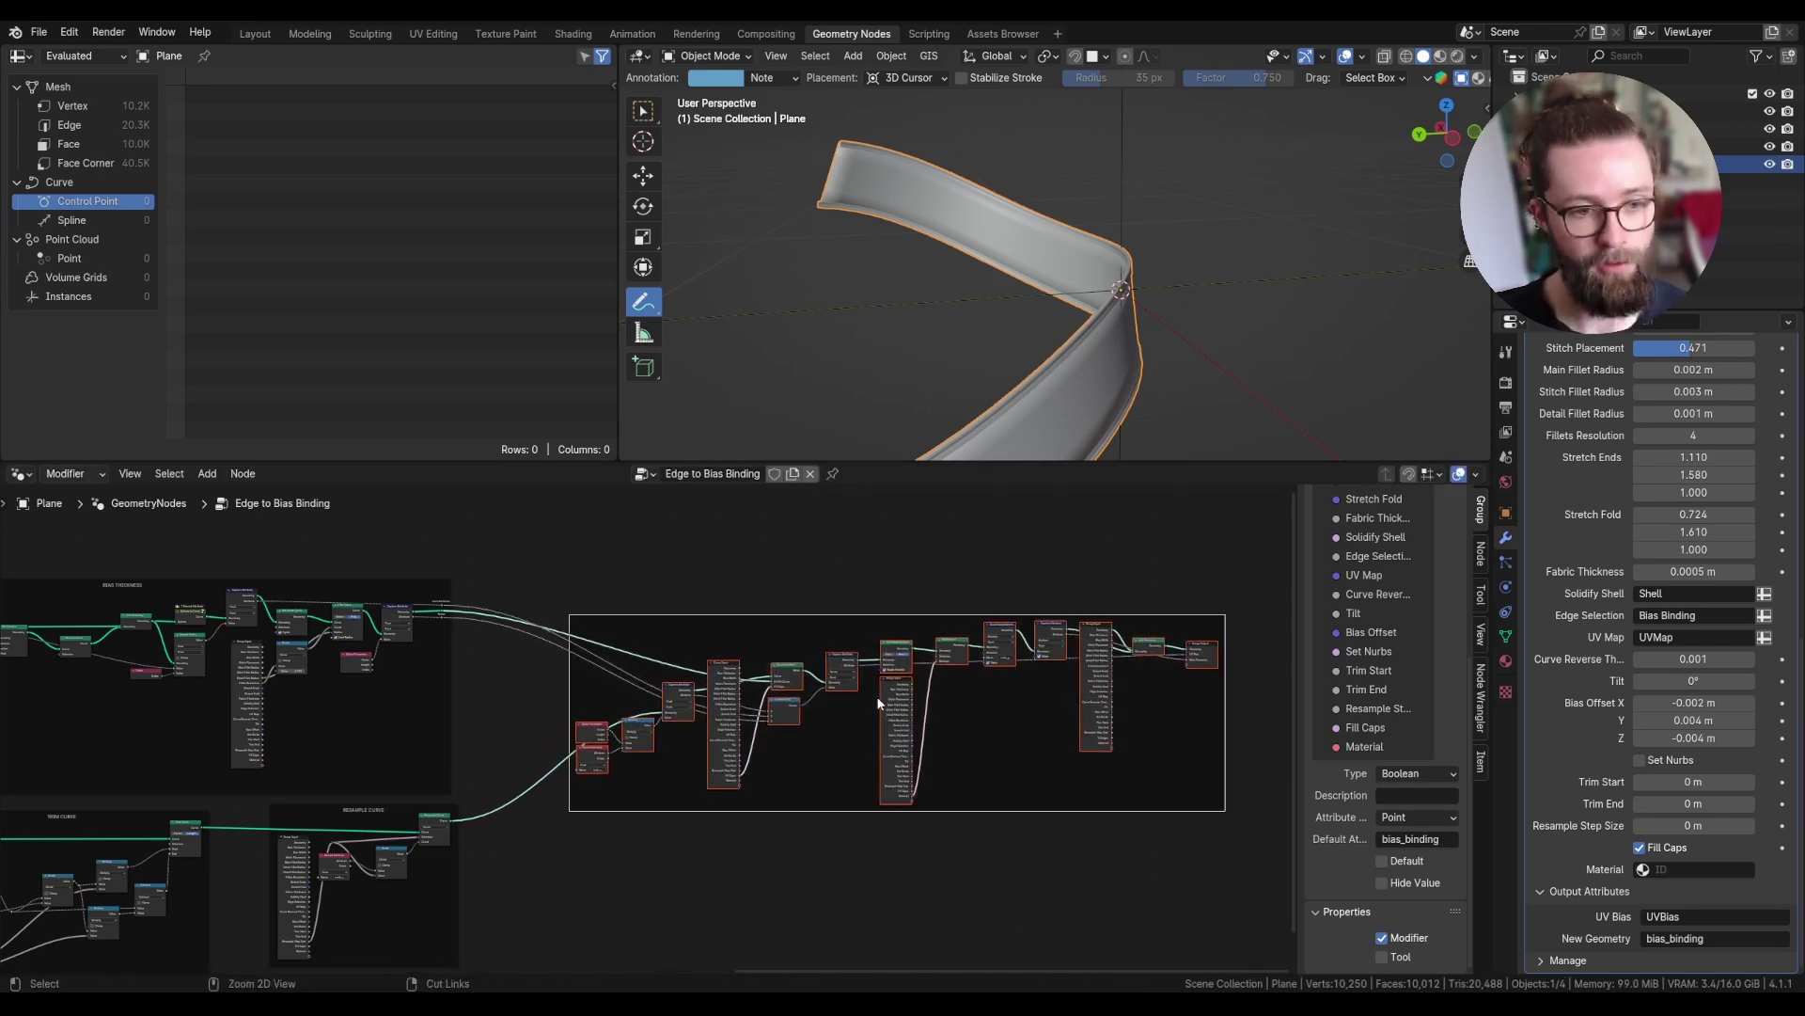
pyautogui.click(930, 587)
pyautogui.click(930, 618)
pyautogui.click(1481, 554)
pyautogui.click(1401, 578)
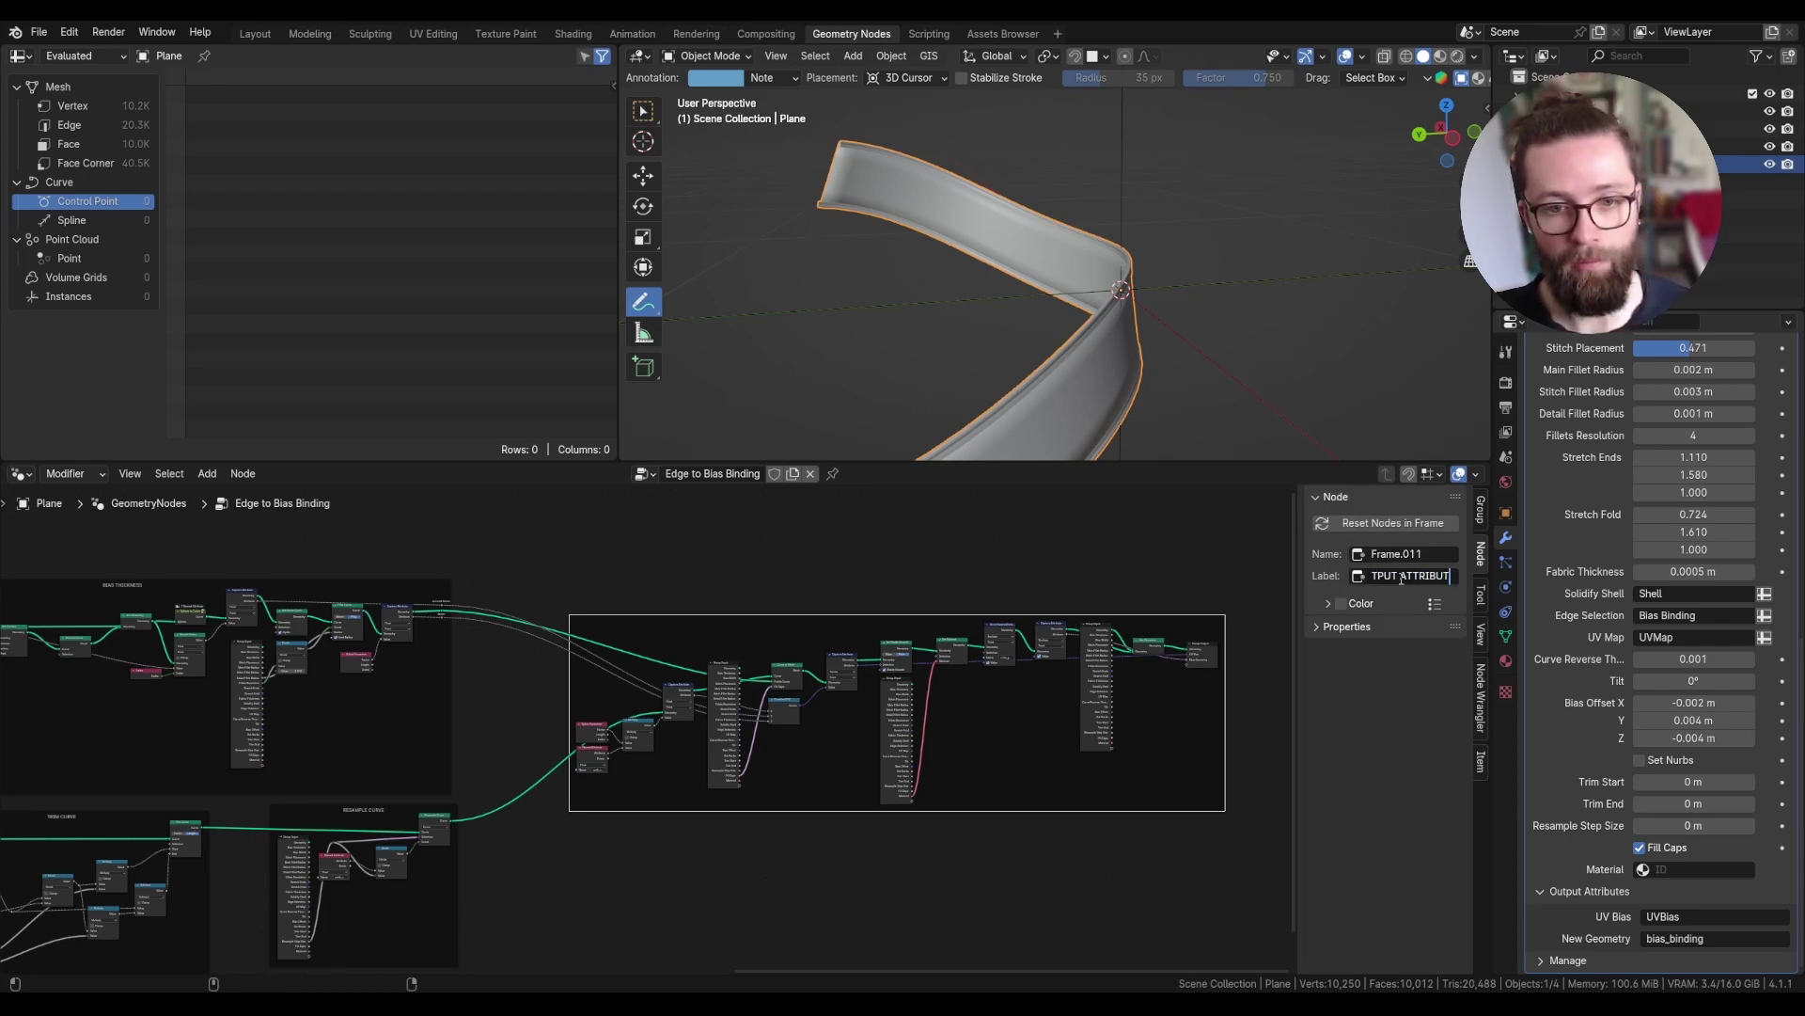
pyautogui.scroll(-2, 1153, 643)
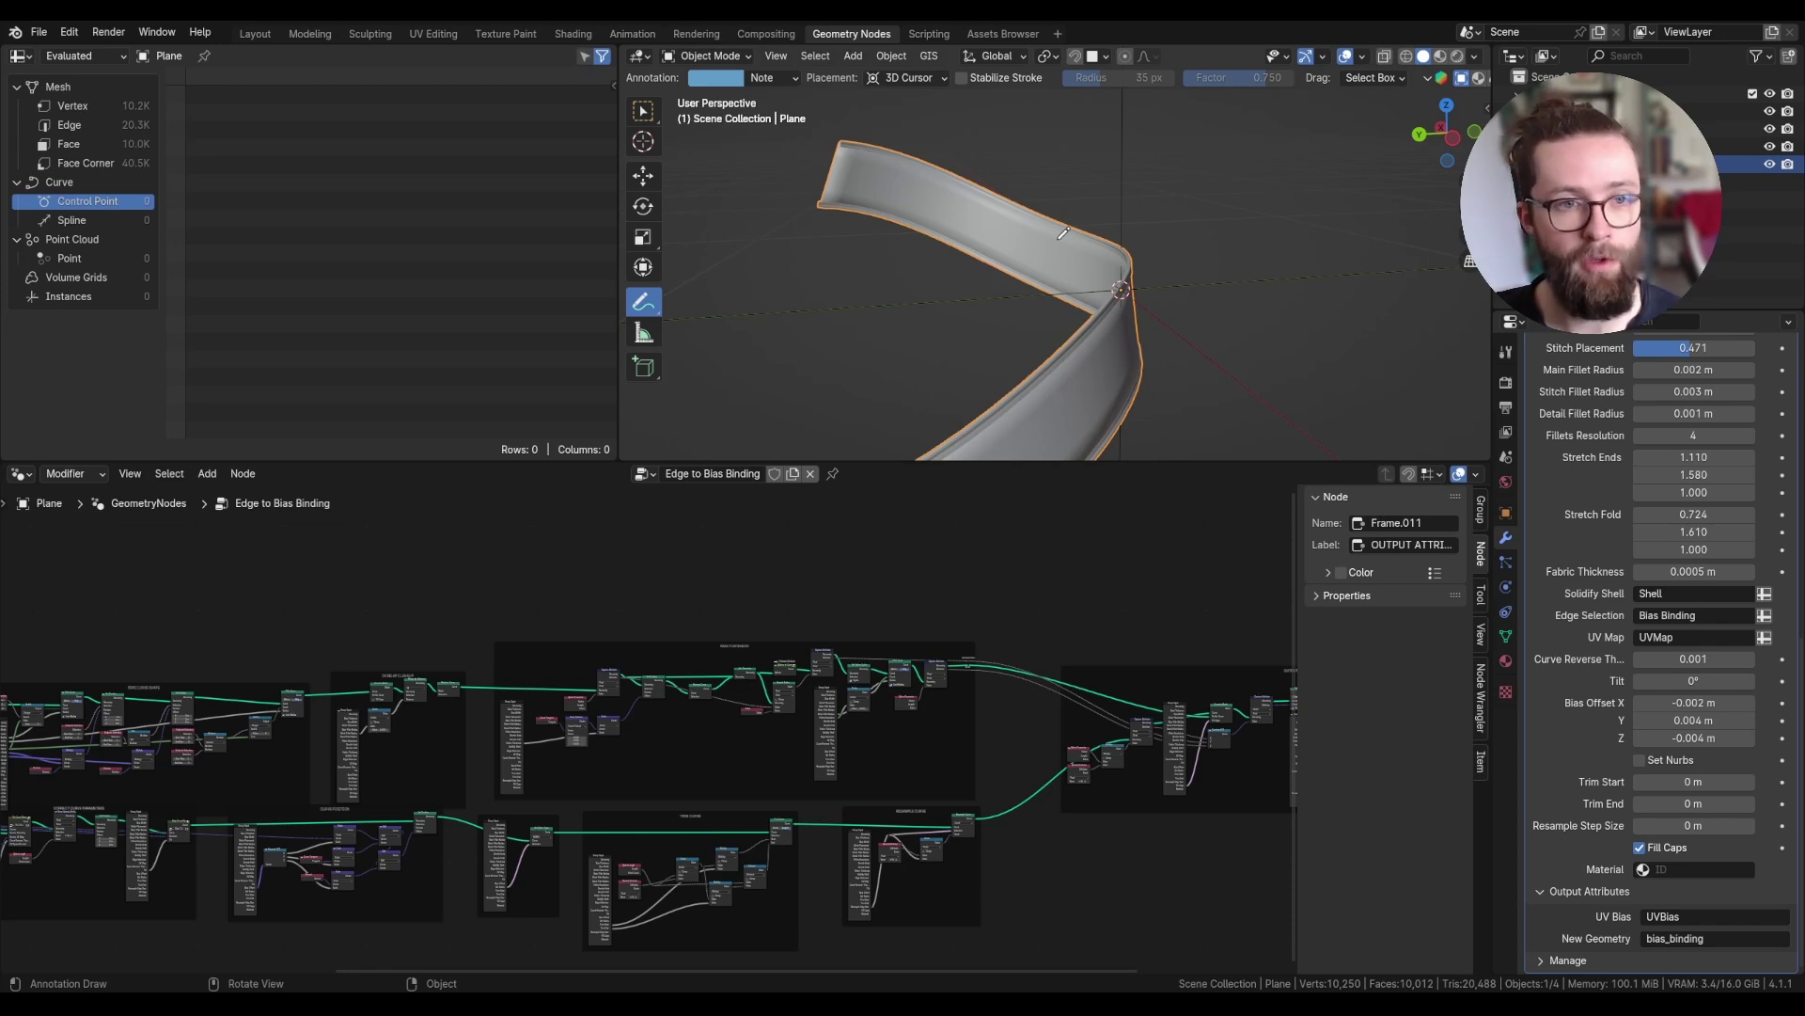
# - Switch to the Select tool and vary the angles of the two Simple Deform modifiers to test the binding on a differently bent strip
pyautogui.click(648, 110)
pyautogui.scroll(-2, 1029, 251)
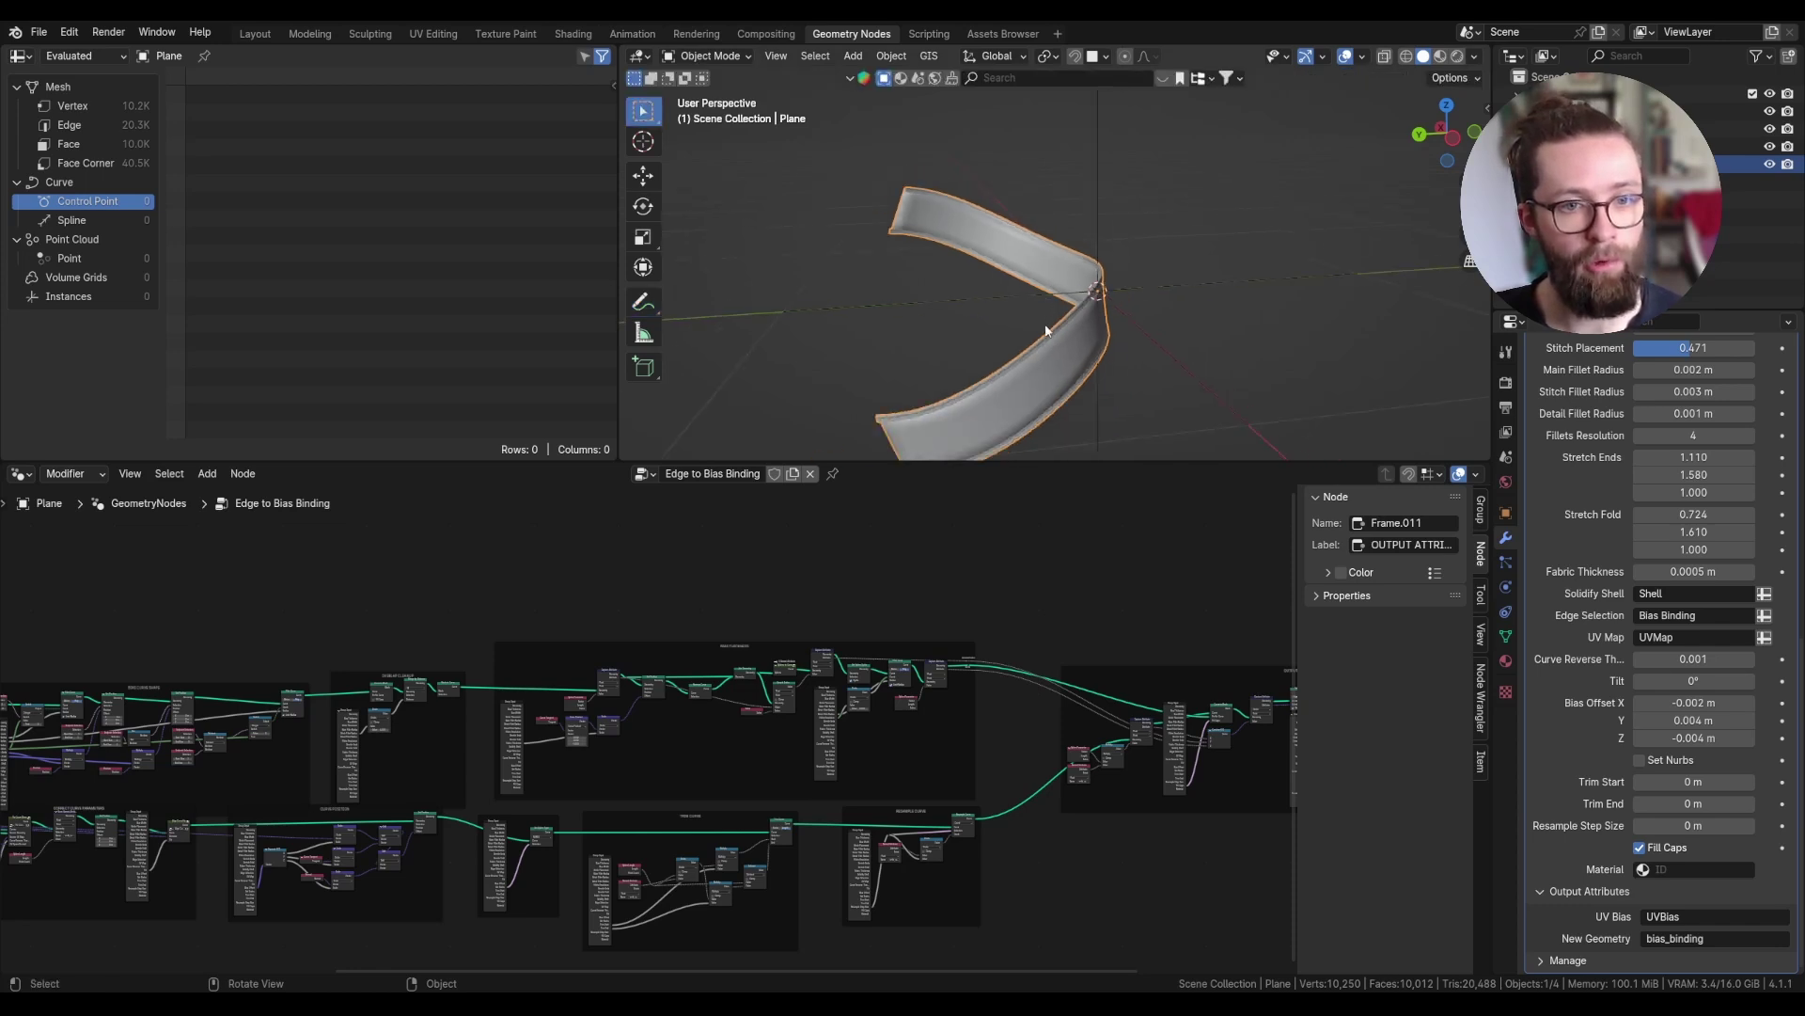
pyautogui.scroll(7, 1030, 251)
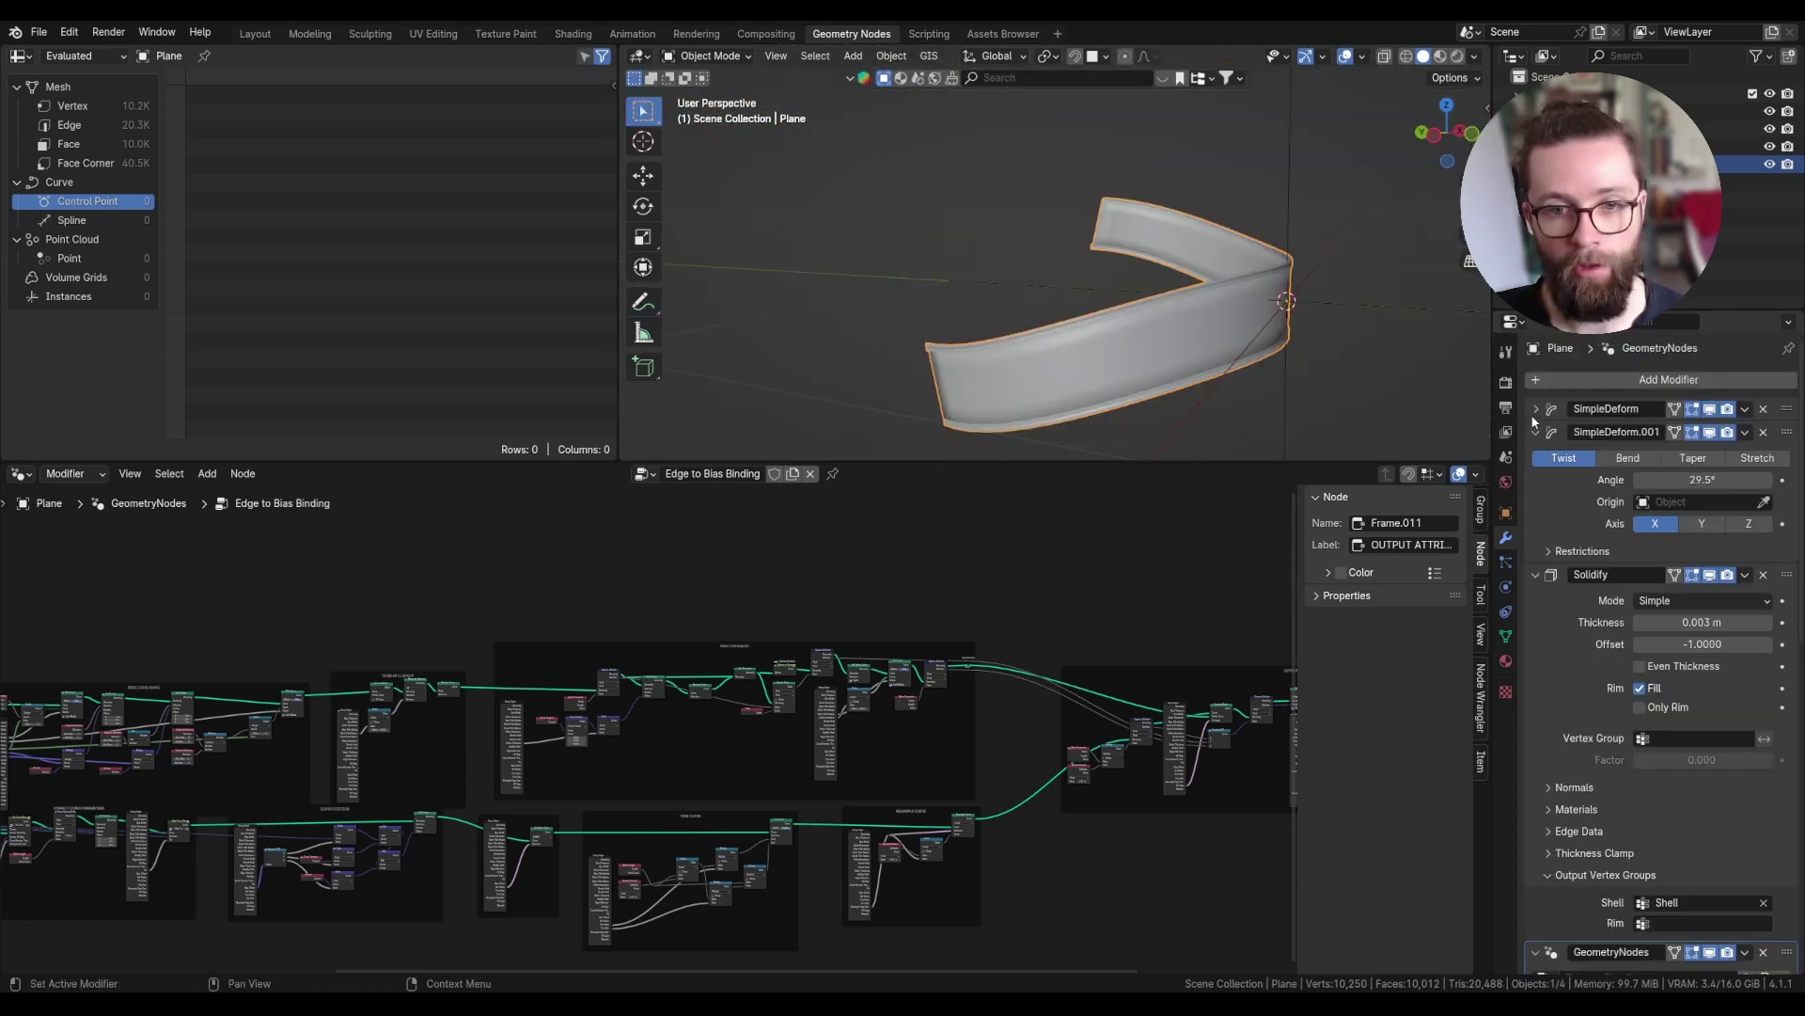
pyautogui.click(1536, 410)
pyautogui.moveTo(1692, 458); pyautogui.dragTo(1730, 457)
pyautogui.moveTo(1697, 599)
pyautogui.mouseDown()
pyautogui.moveTo(1740, 599)
pyautogui.moveTo(1641, 599)
pyautogui.moveTo(1679, 599)
pyautogui.mouseUp()
pyautogui.moveTo(1698, 458)
pyautogui.mouseDown()
pyautogui.moveTo(1561, 458)
pyautogui.moveTo(1701, 457)
pyautogui.mouseUp()
pyautogui.scroll(-15, 1683, 696)
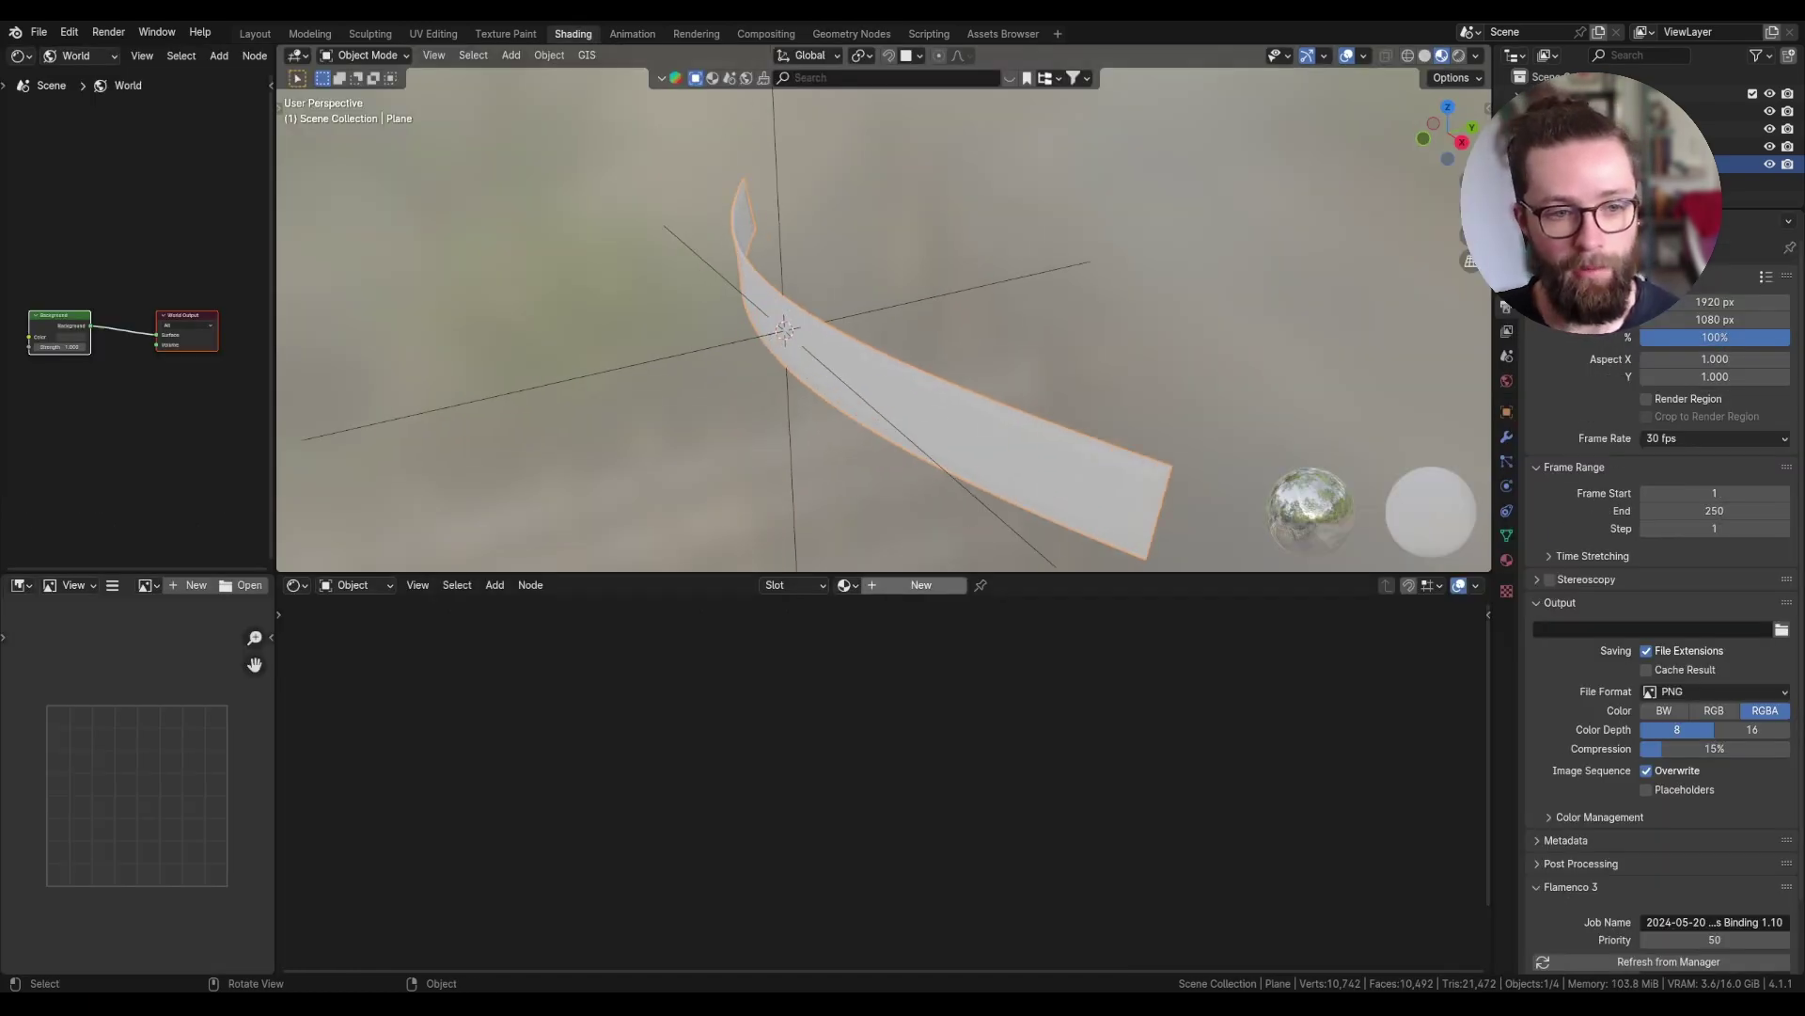
# - Create a Cloth material for the plane and add a second material named Bias Binding in a new slot
pyautogui.click(889, 589)
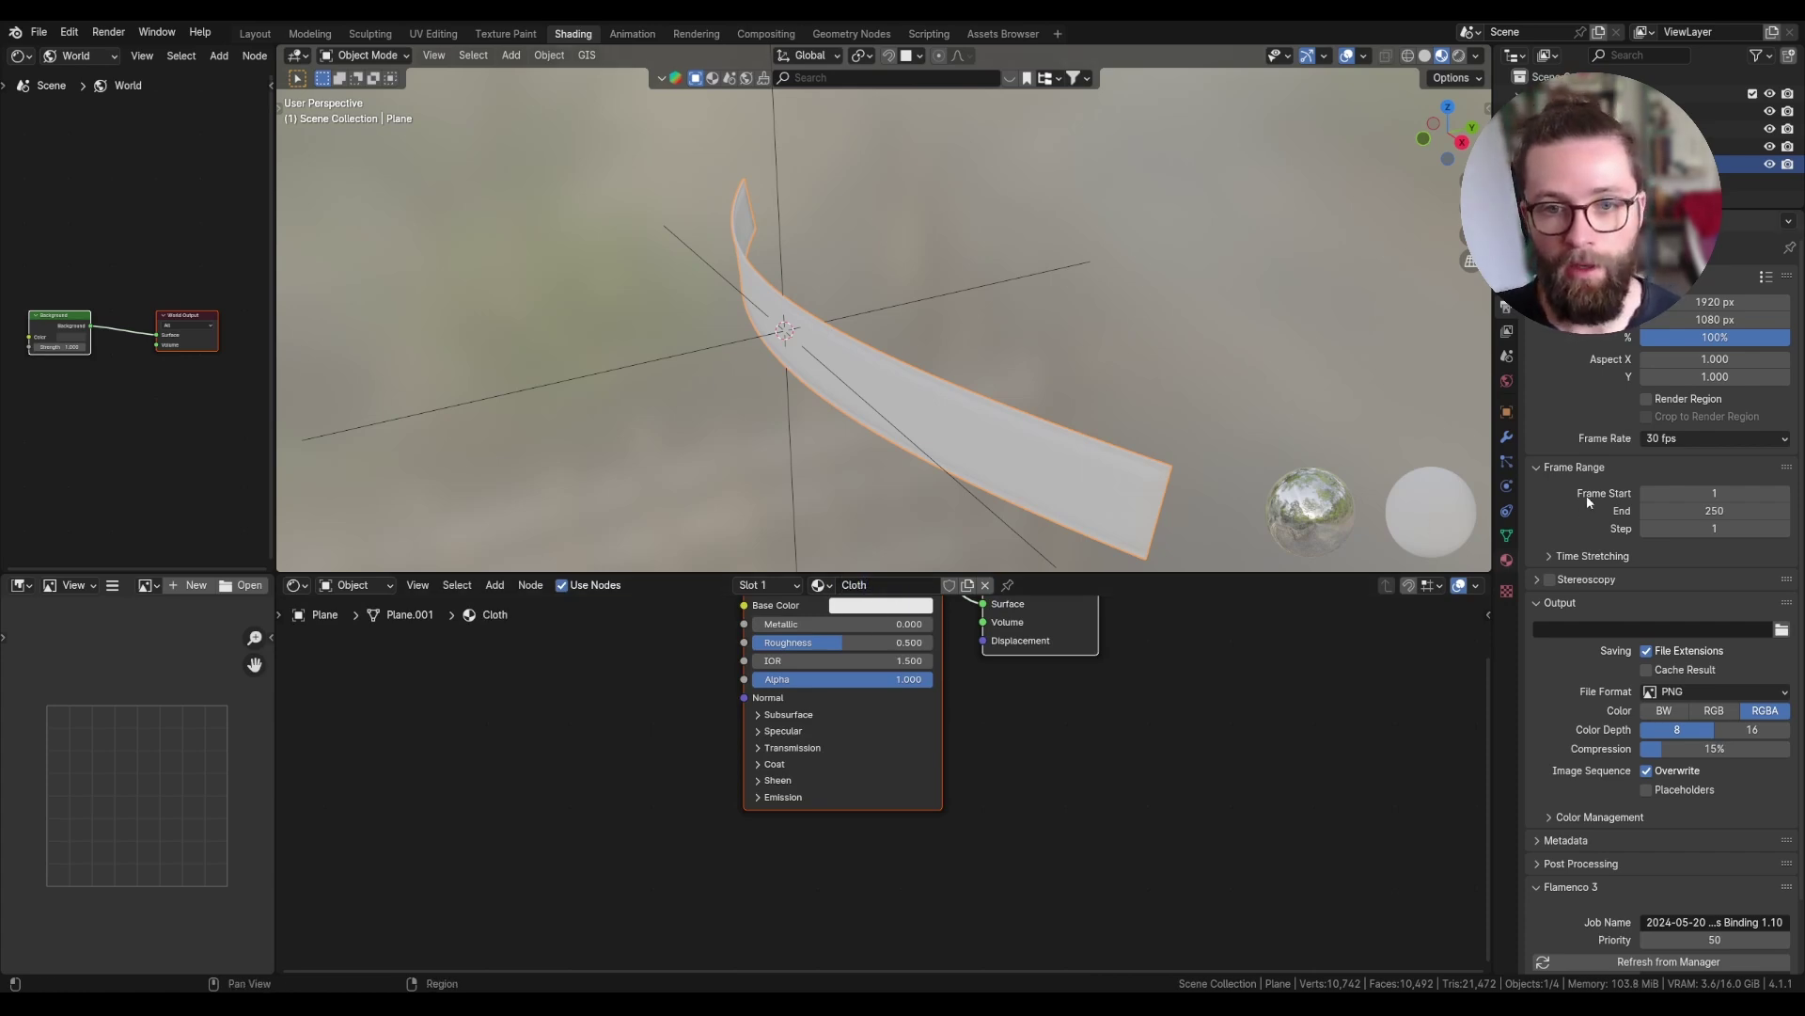
pyautogui.click(1506, 560)
pyautogui.click(1790, 281)
pyautogui.write('Bias B')
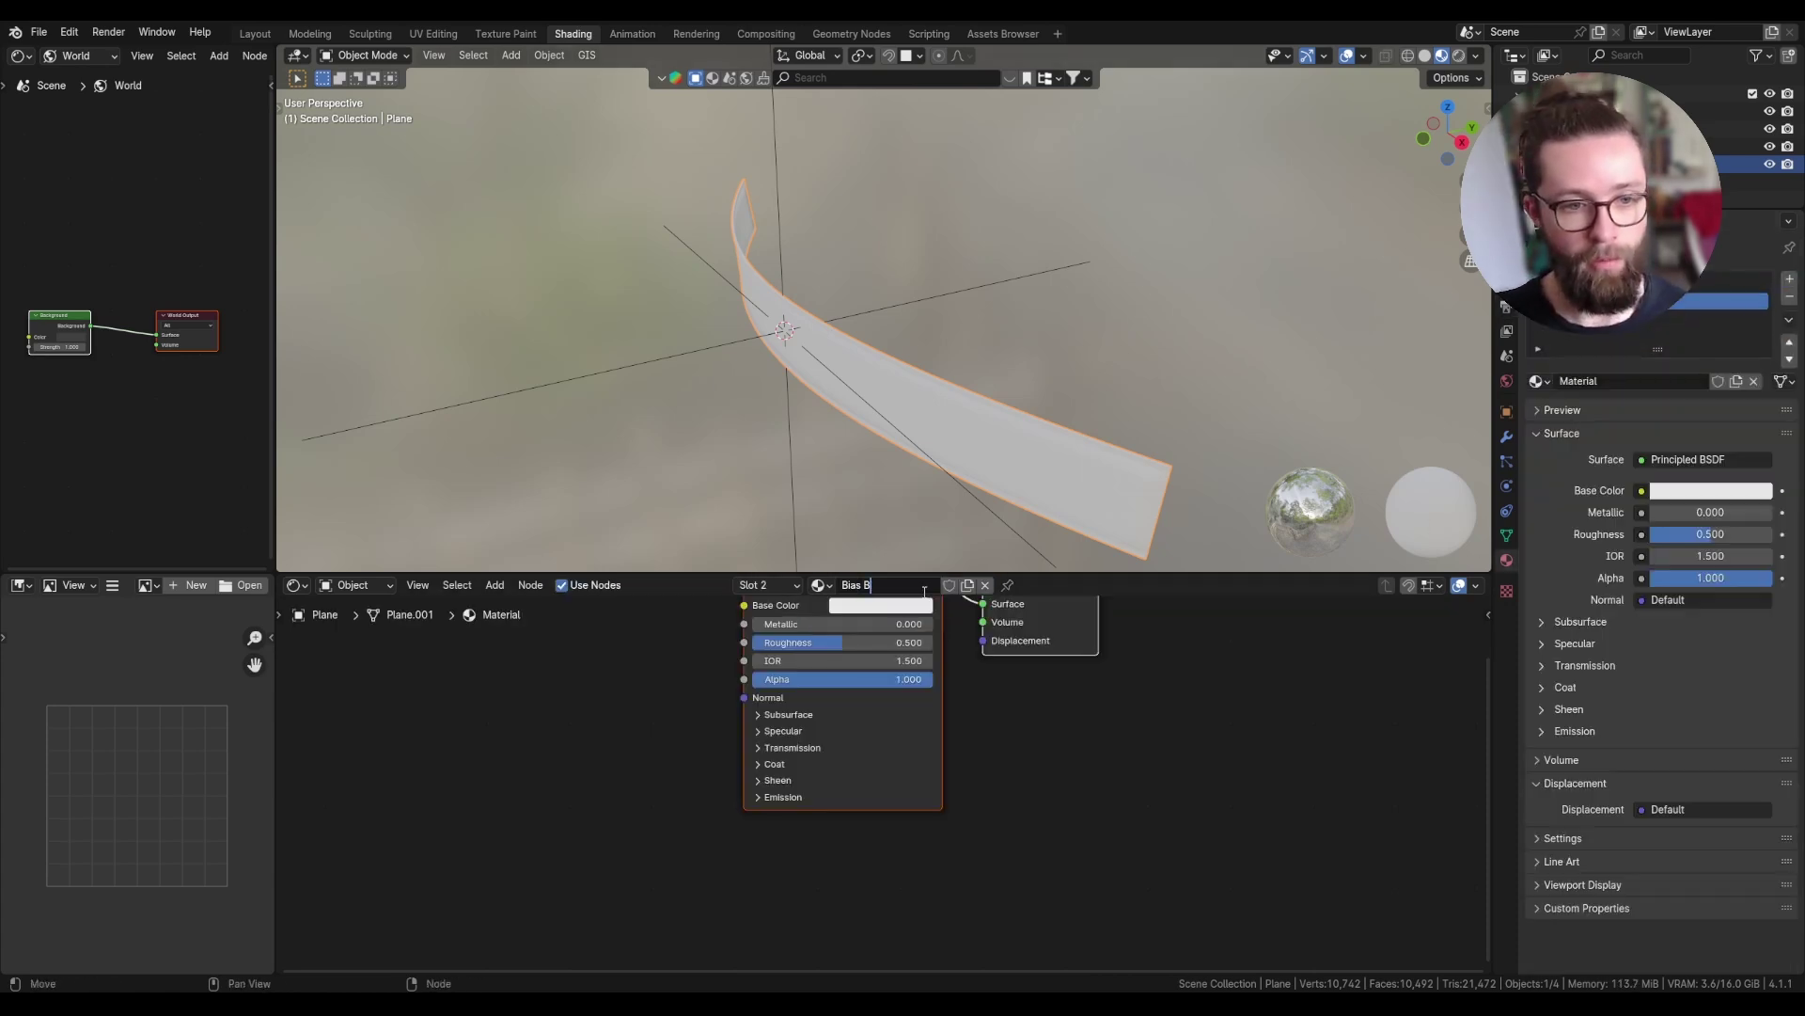
pyautogui.write('inding')
pyautogui.press('Return')
# - Assign the Bias Binding material to the Material input of the Edge to Bias Binding modifier
pyautogui.click(1506, 437)
pyautogui.scroll(-15, 1664, 552)
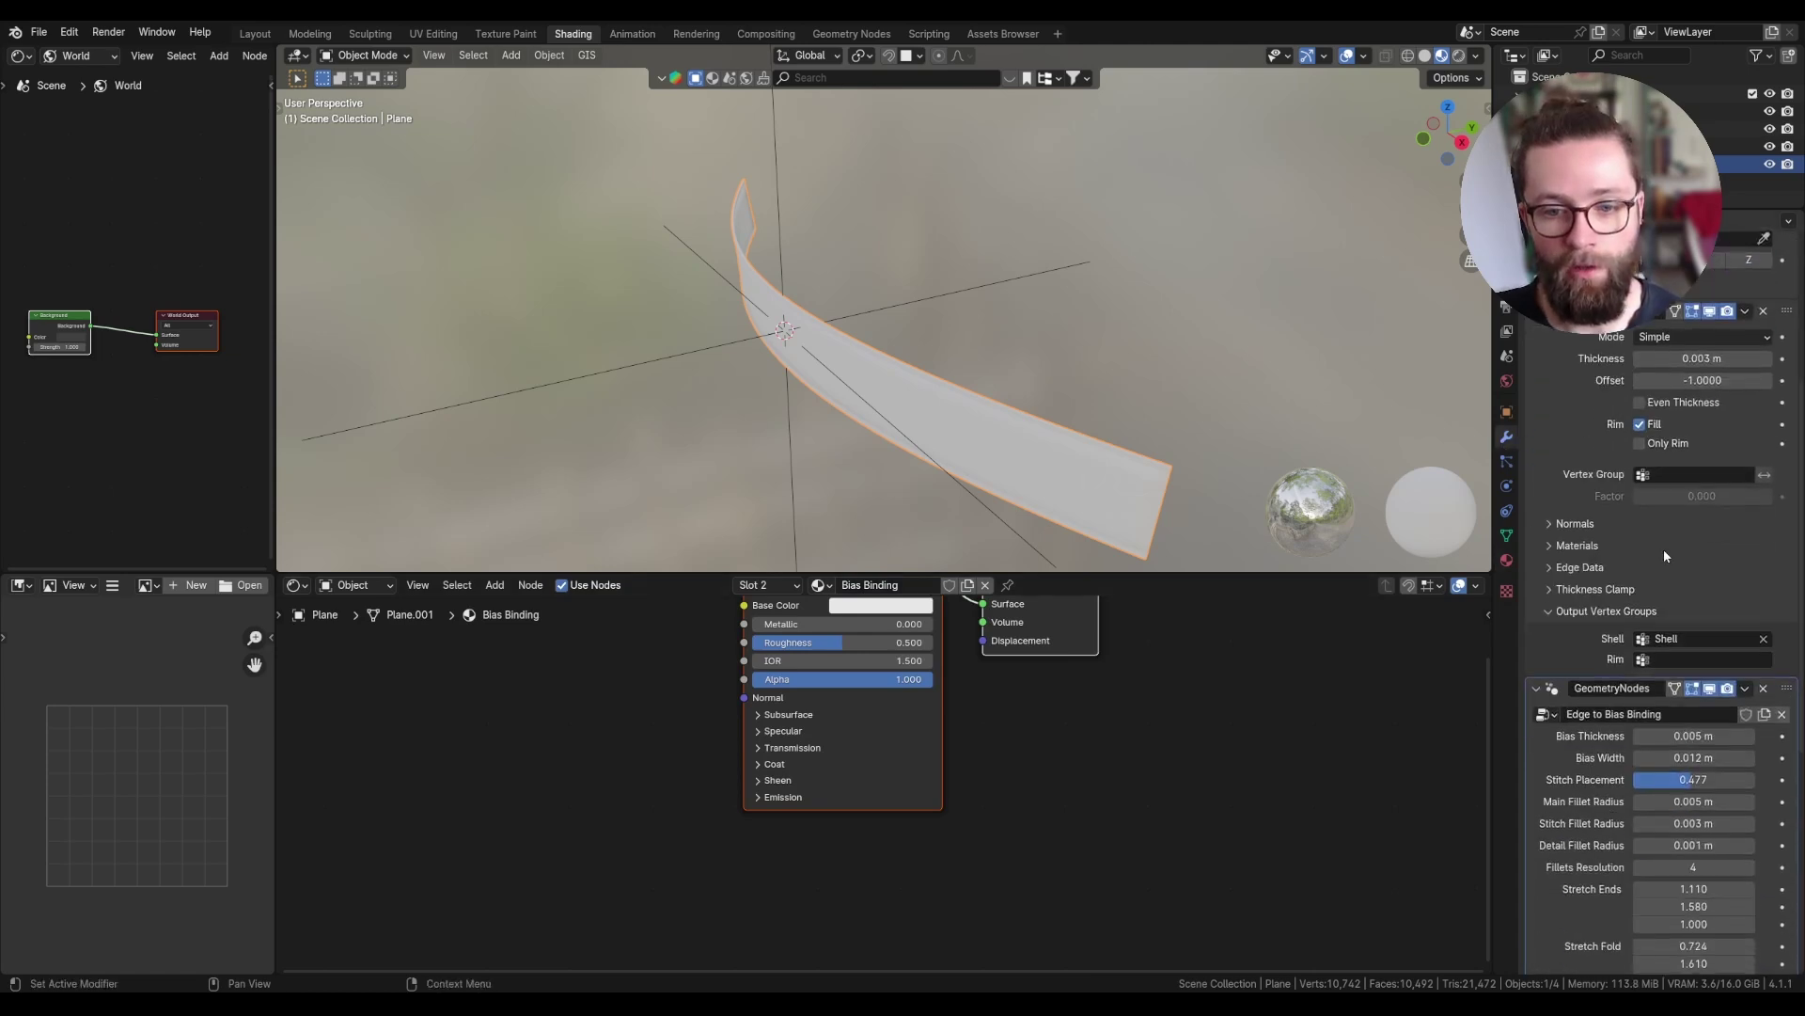
pyautogui.click(1698, 869)
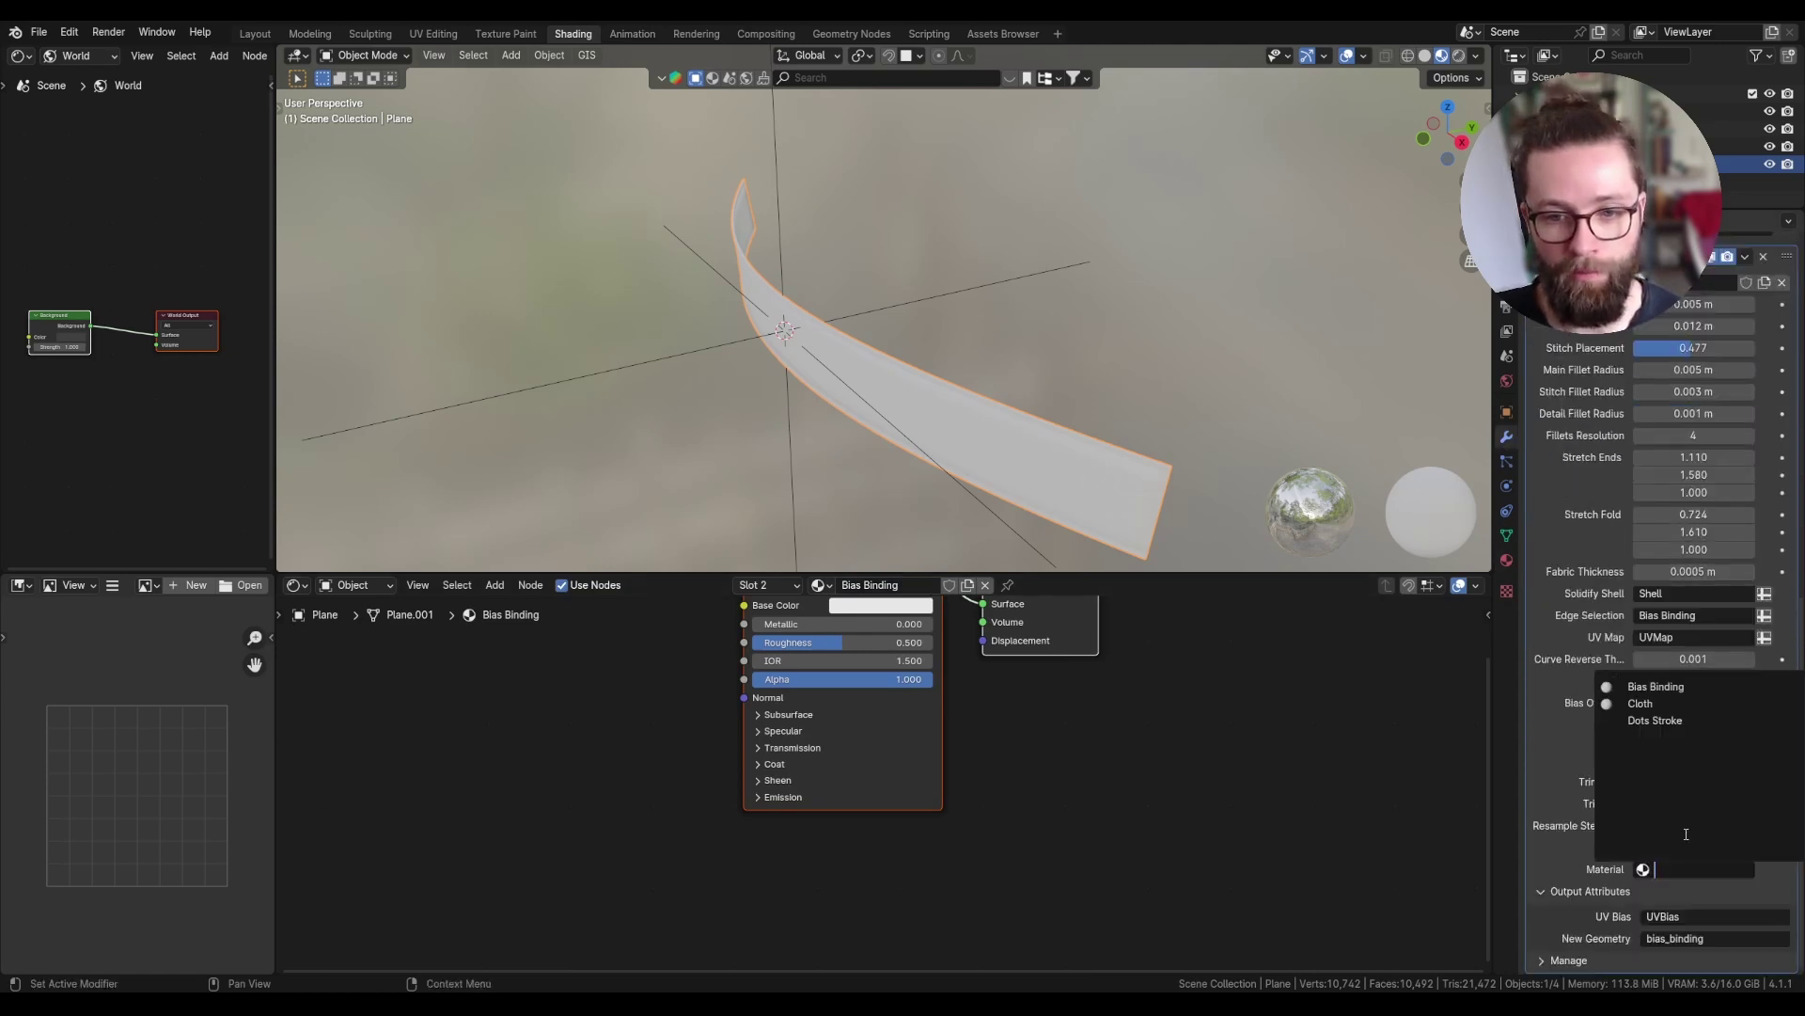
pyautogui.click(1667, 688)
# - Set the Bias Binding material's base color to red and inspect the strip's edges
pyautogui.click(884, 623)
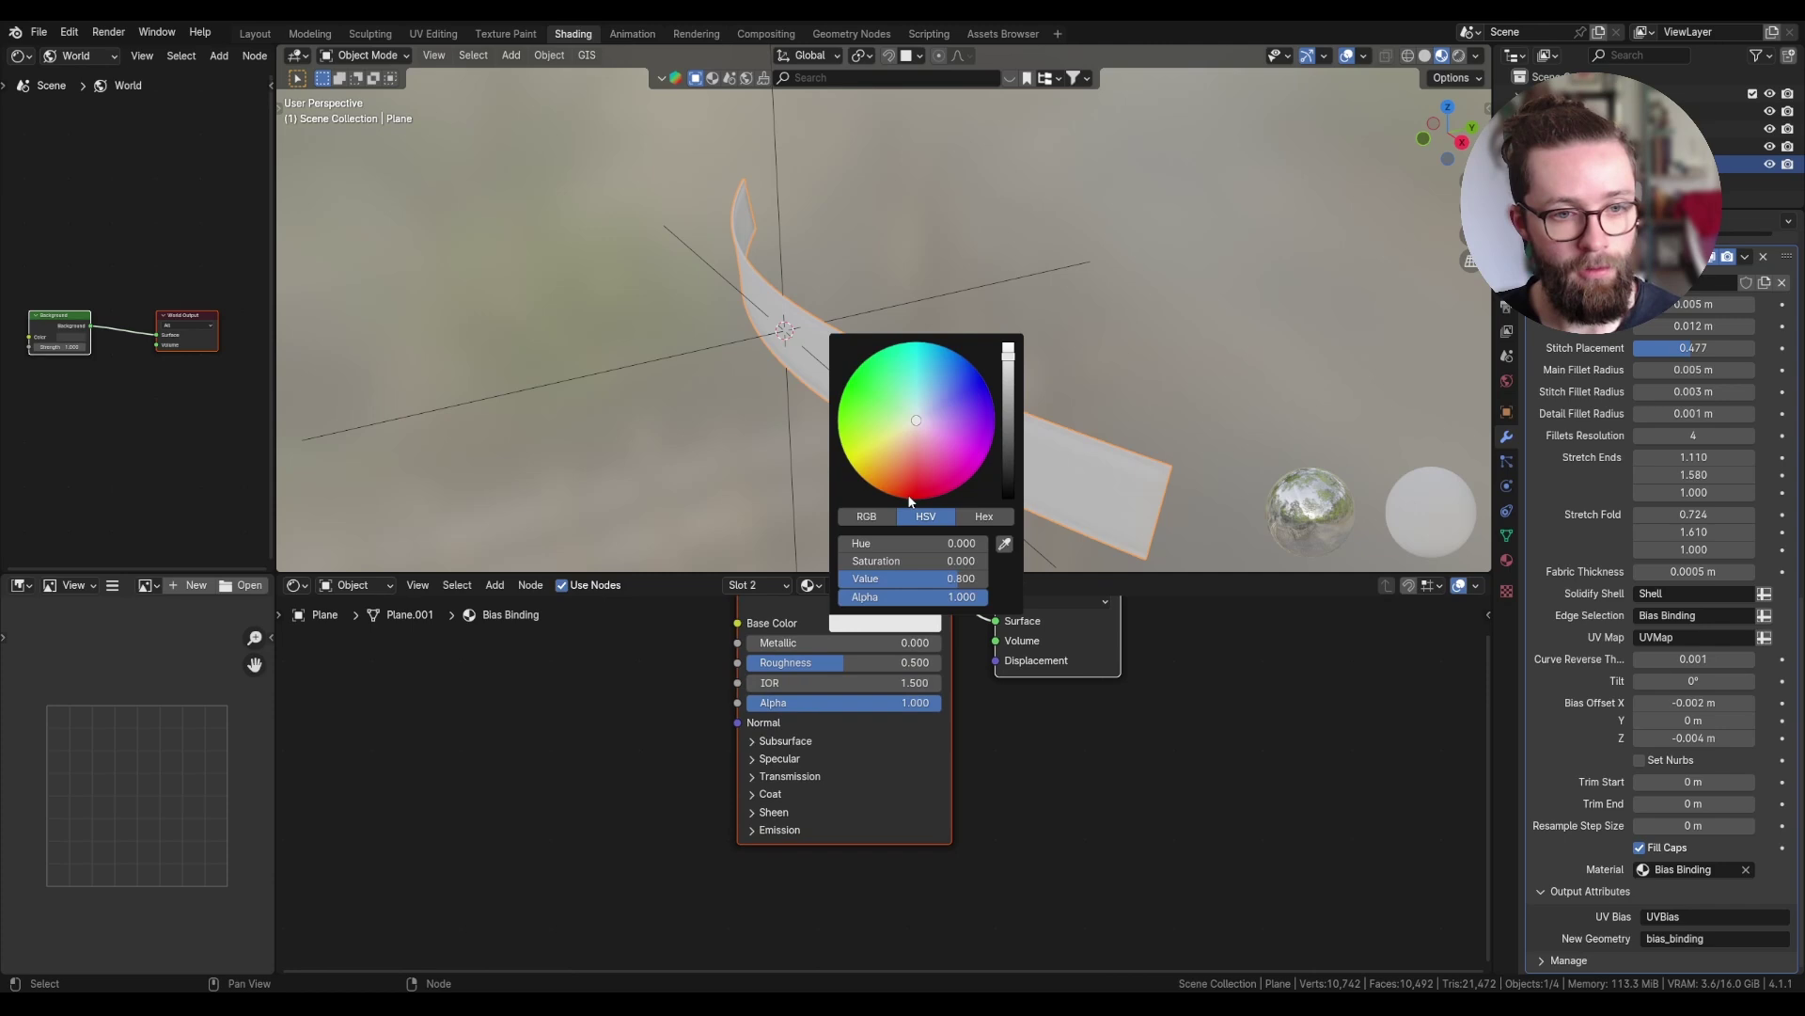
pyautogui.moveTo(909, 494)
pyautogui.mouseDown()
pyautogui.moveTo(897, 481)
pyautogui.moveTo(911, 496)
pyautogui.mouseUp()
pyautogui.click(1136, 358)
pyautogui.moveTo(1136, 357); pyautogui.dragTo(1378, 376, button='middle')
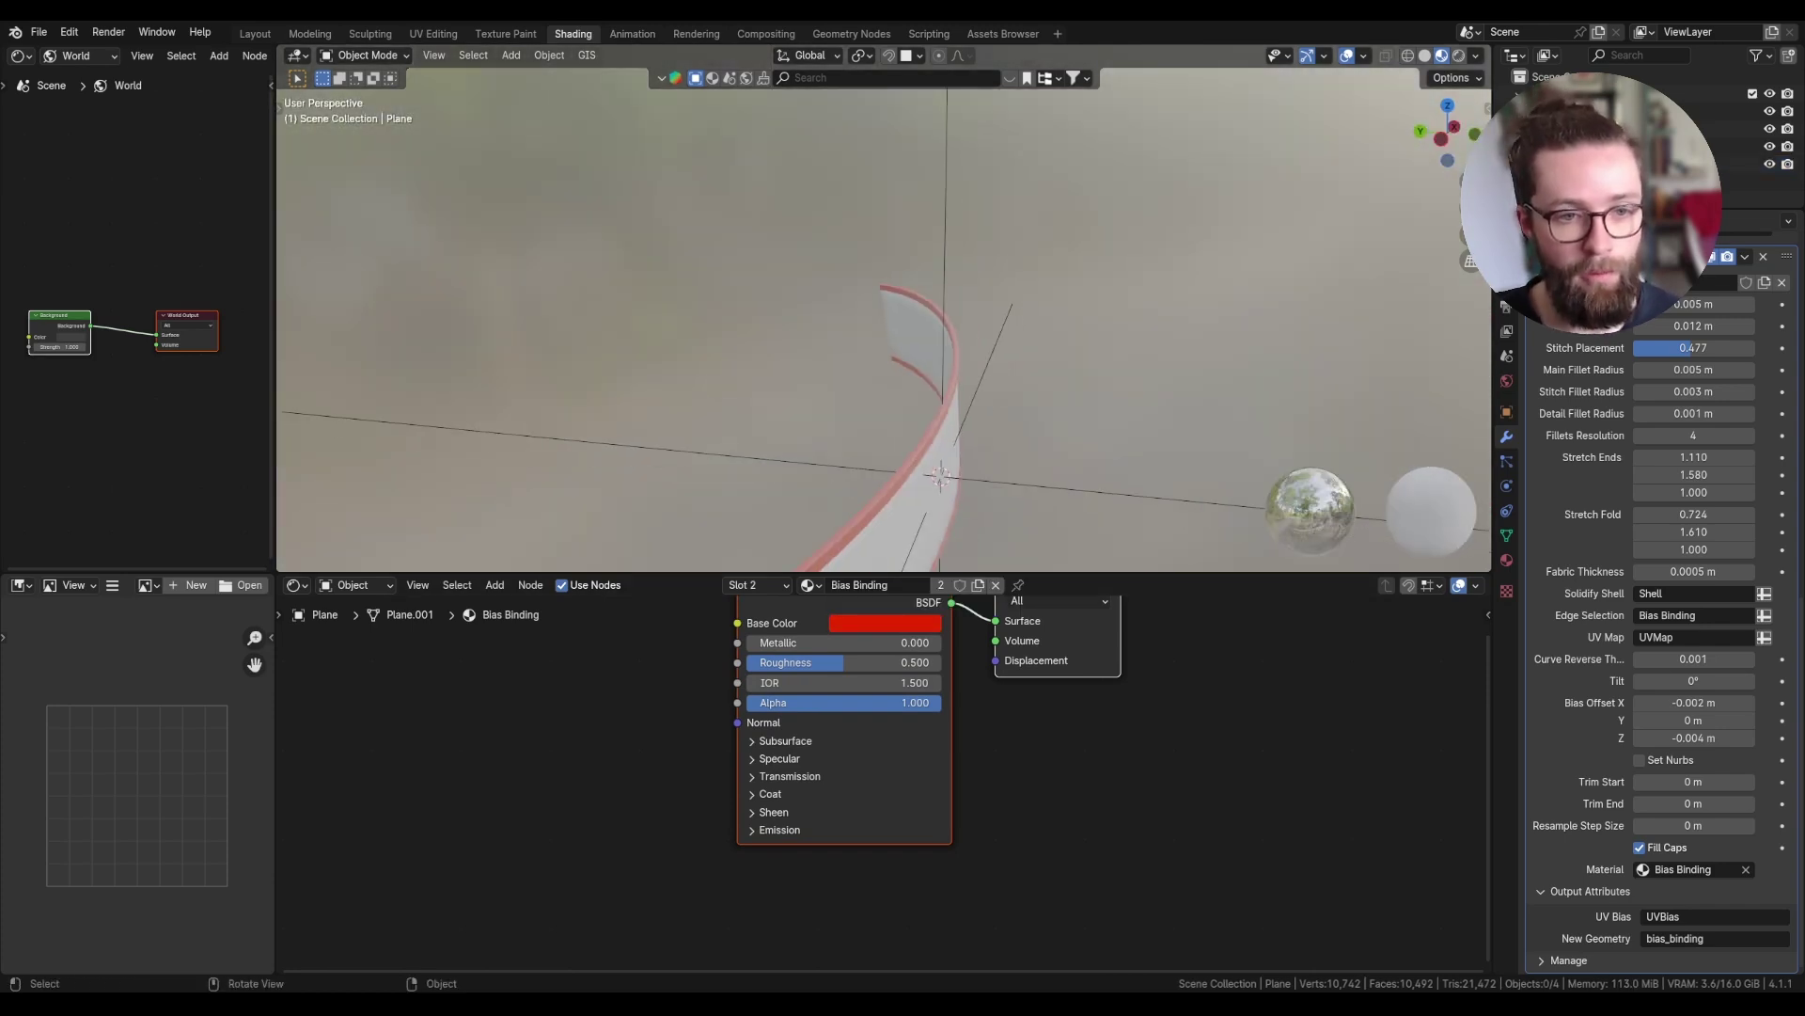
# - Add an Attribute node to the Bias Binding material and set its name to UVBias
pyautogui.moveTo(559, 794); pyautogui.dragTo(856, 723, button='middle')
pyautogui.hotkey('shift', 'a')
pyautogui.write('attr')
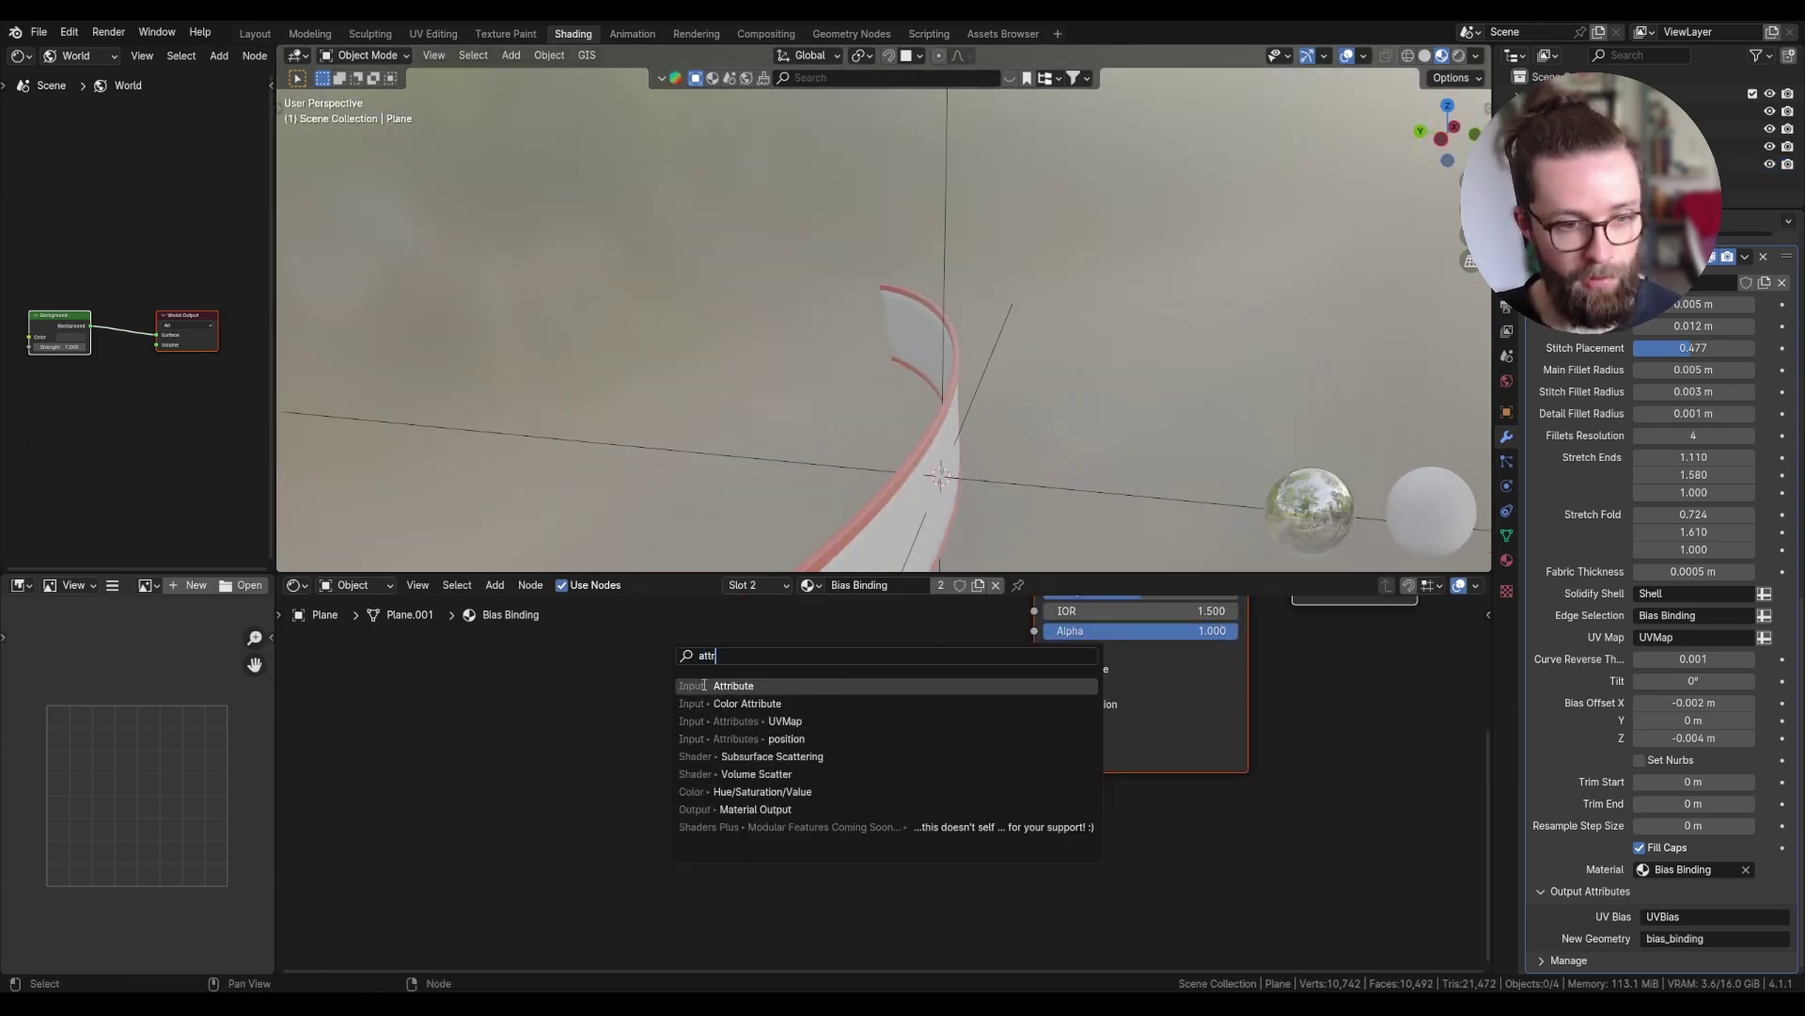
pyautogui.press('Return')
pyautogui.click(551, 660)
pyautogui.click(631, 787)
pyautogui.write('UVBias')
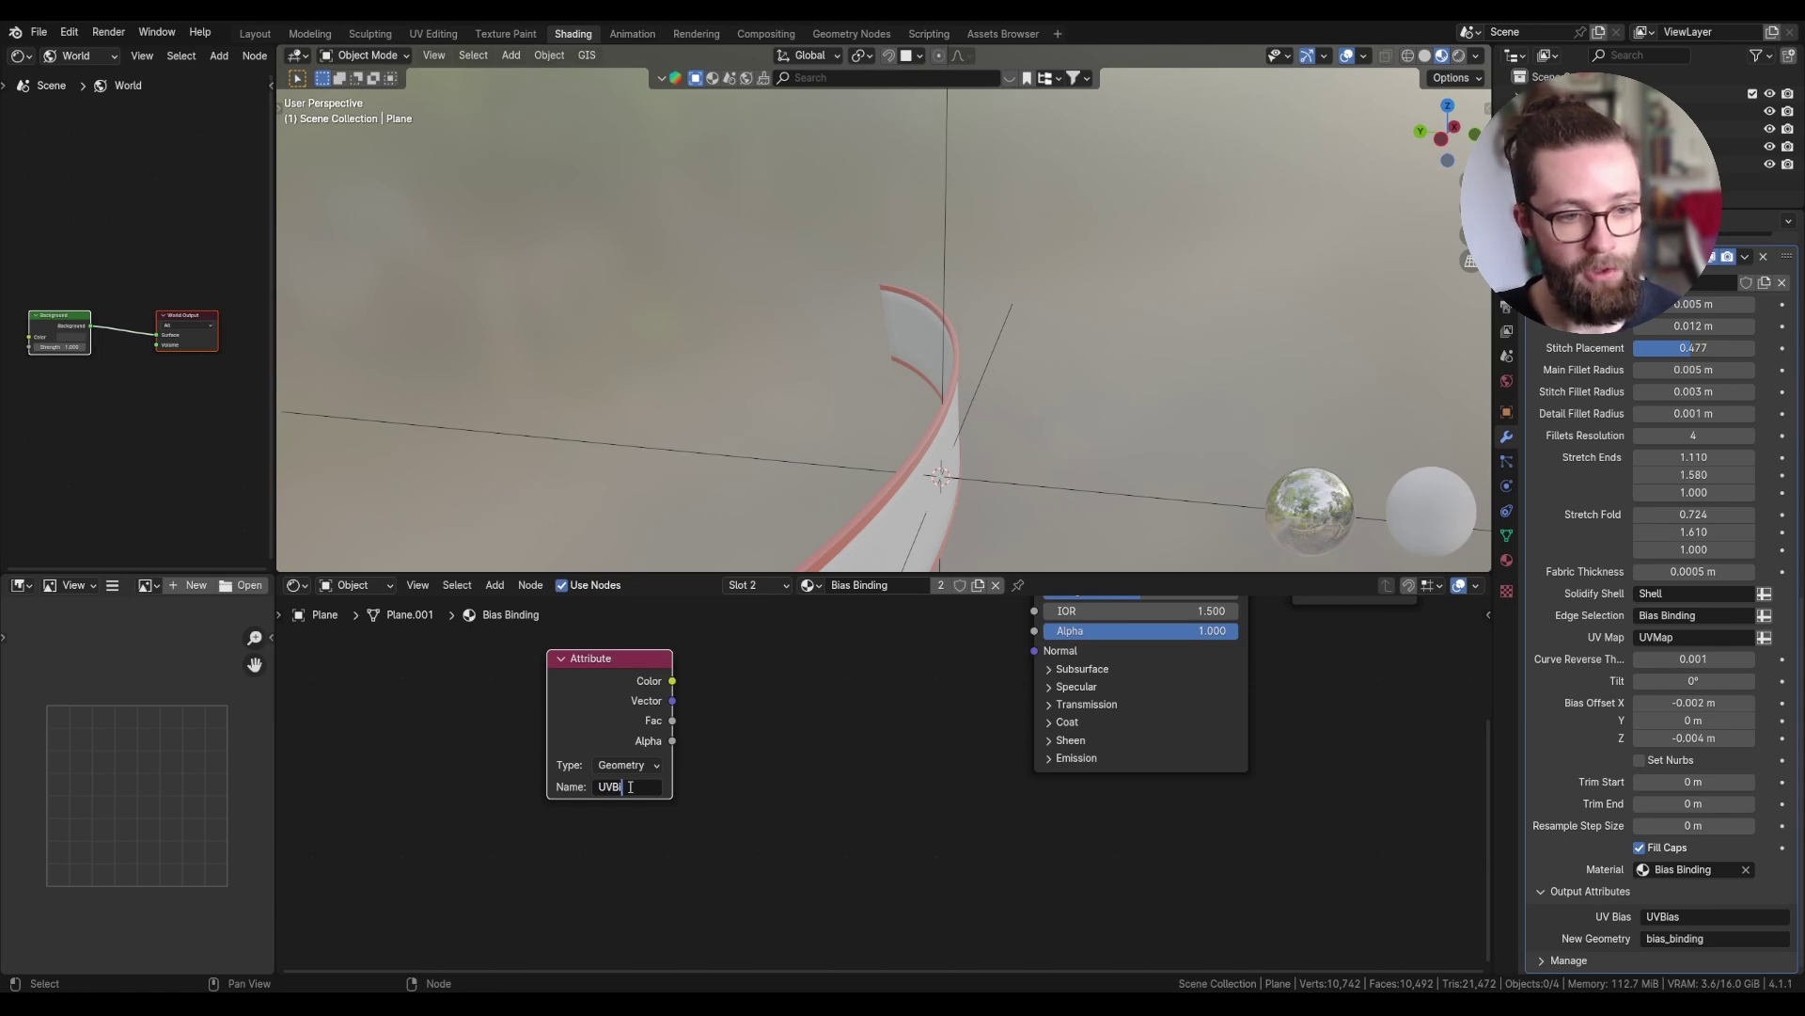
# - Connect the UVBias attribute's Vector output to a new Separate XYZ node
pyautogui.keyDown('shift'); pyautogui.moveTo(907, 428); pyautogui.dragTo(877, 402, button='middle'); pyautogui.keyUp('shift')
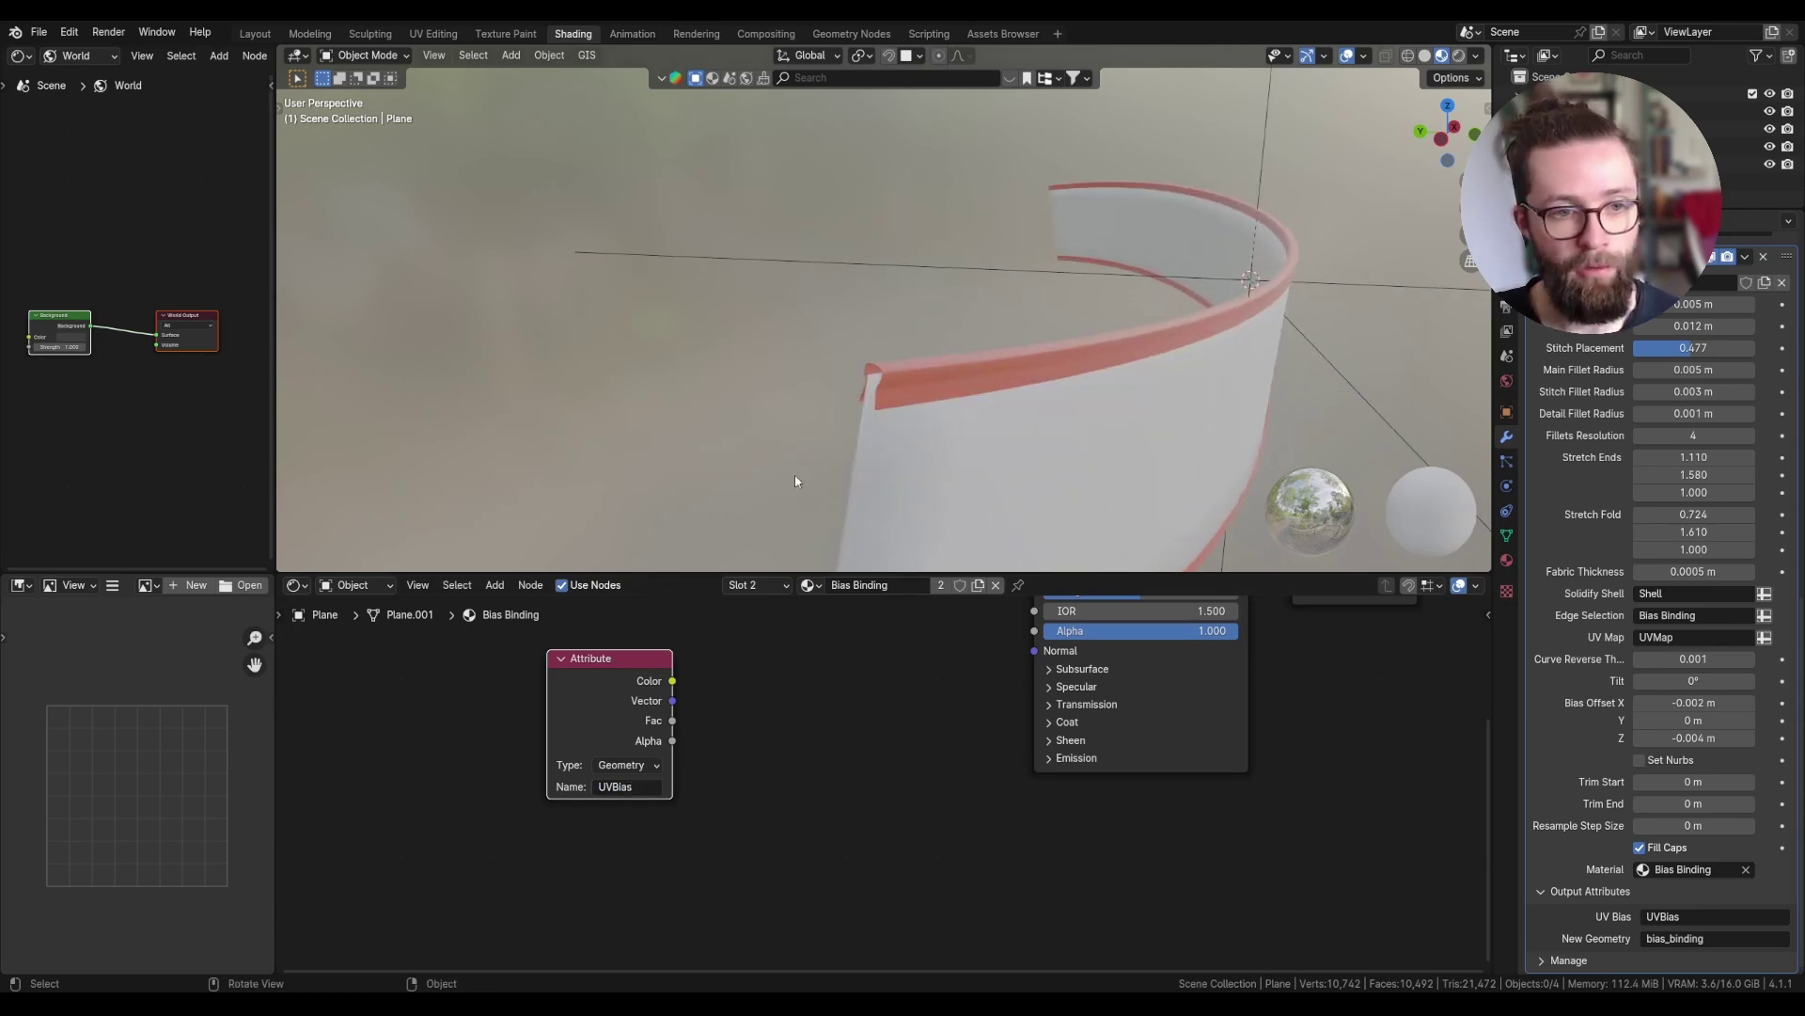
pyautogui.moveTo(794, 481); pyautogui.dragTo(871, 432, button='middle')
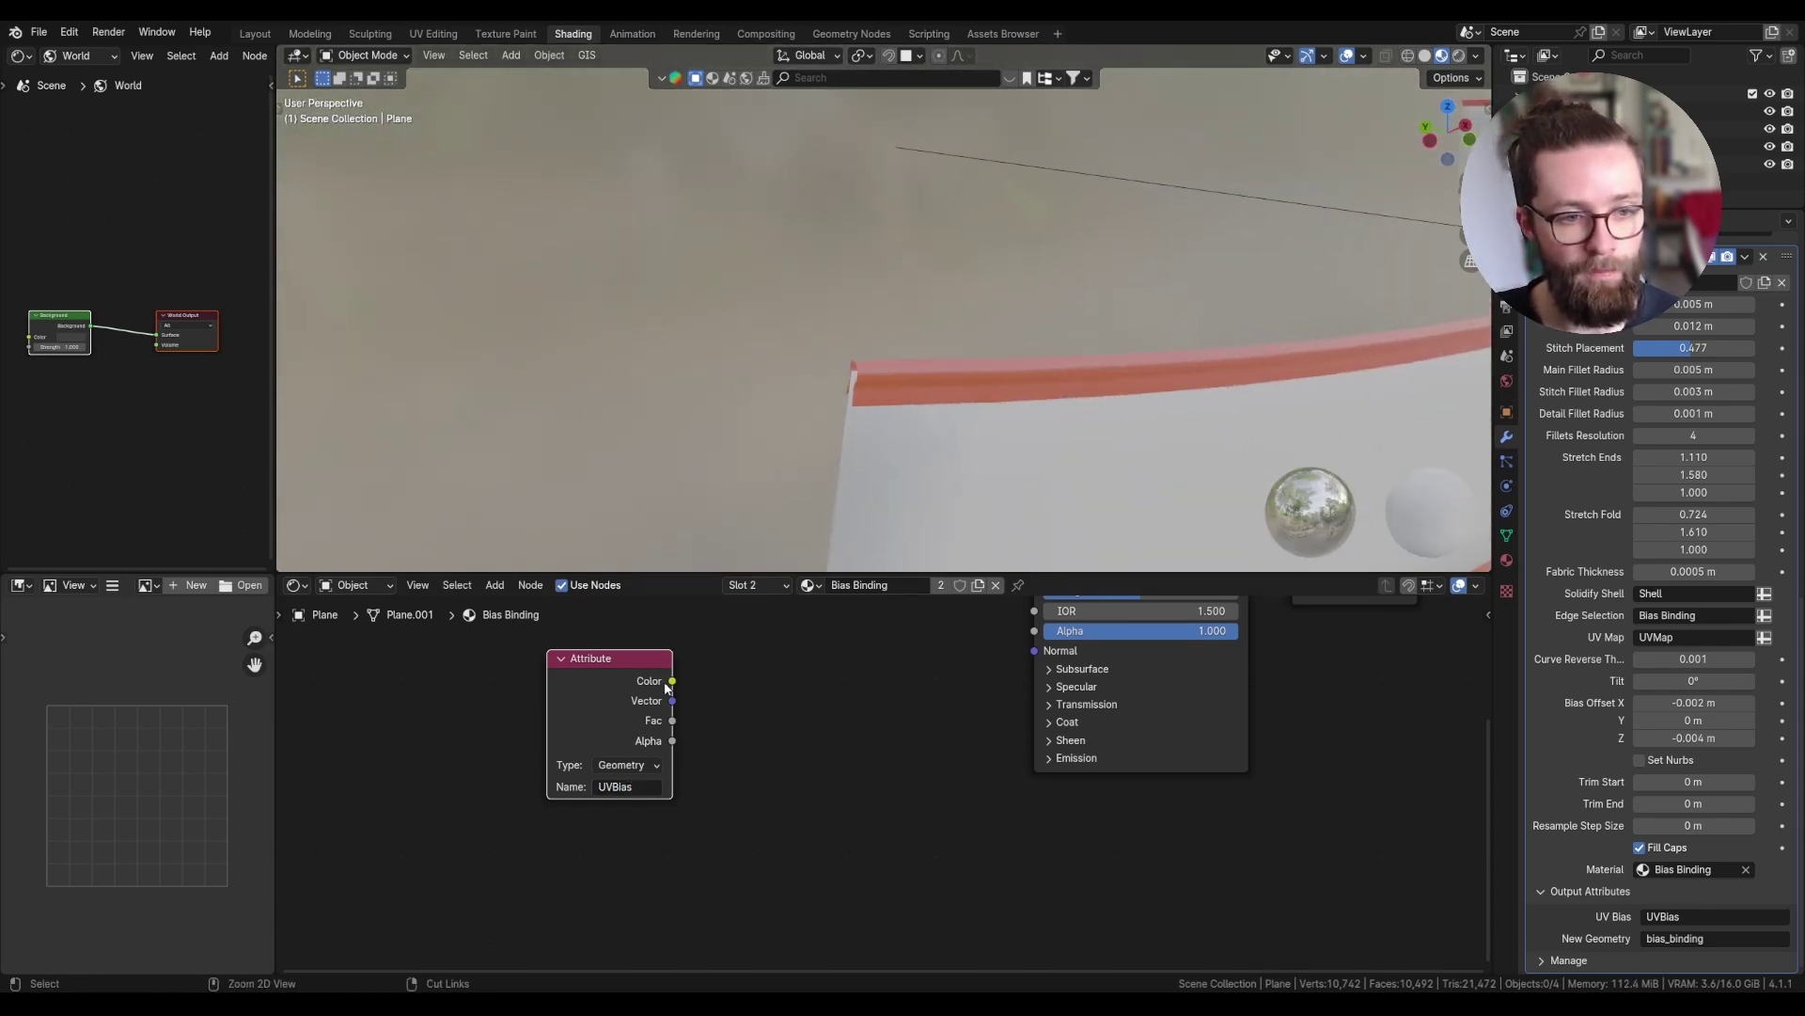
pyautogui.moveTo(669, 682); pyautogui.dragTo(745, 677)
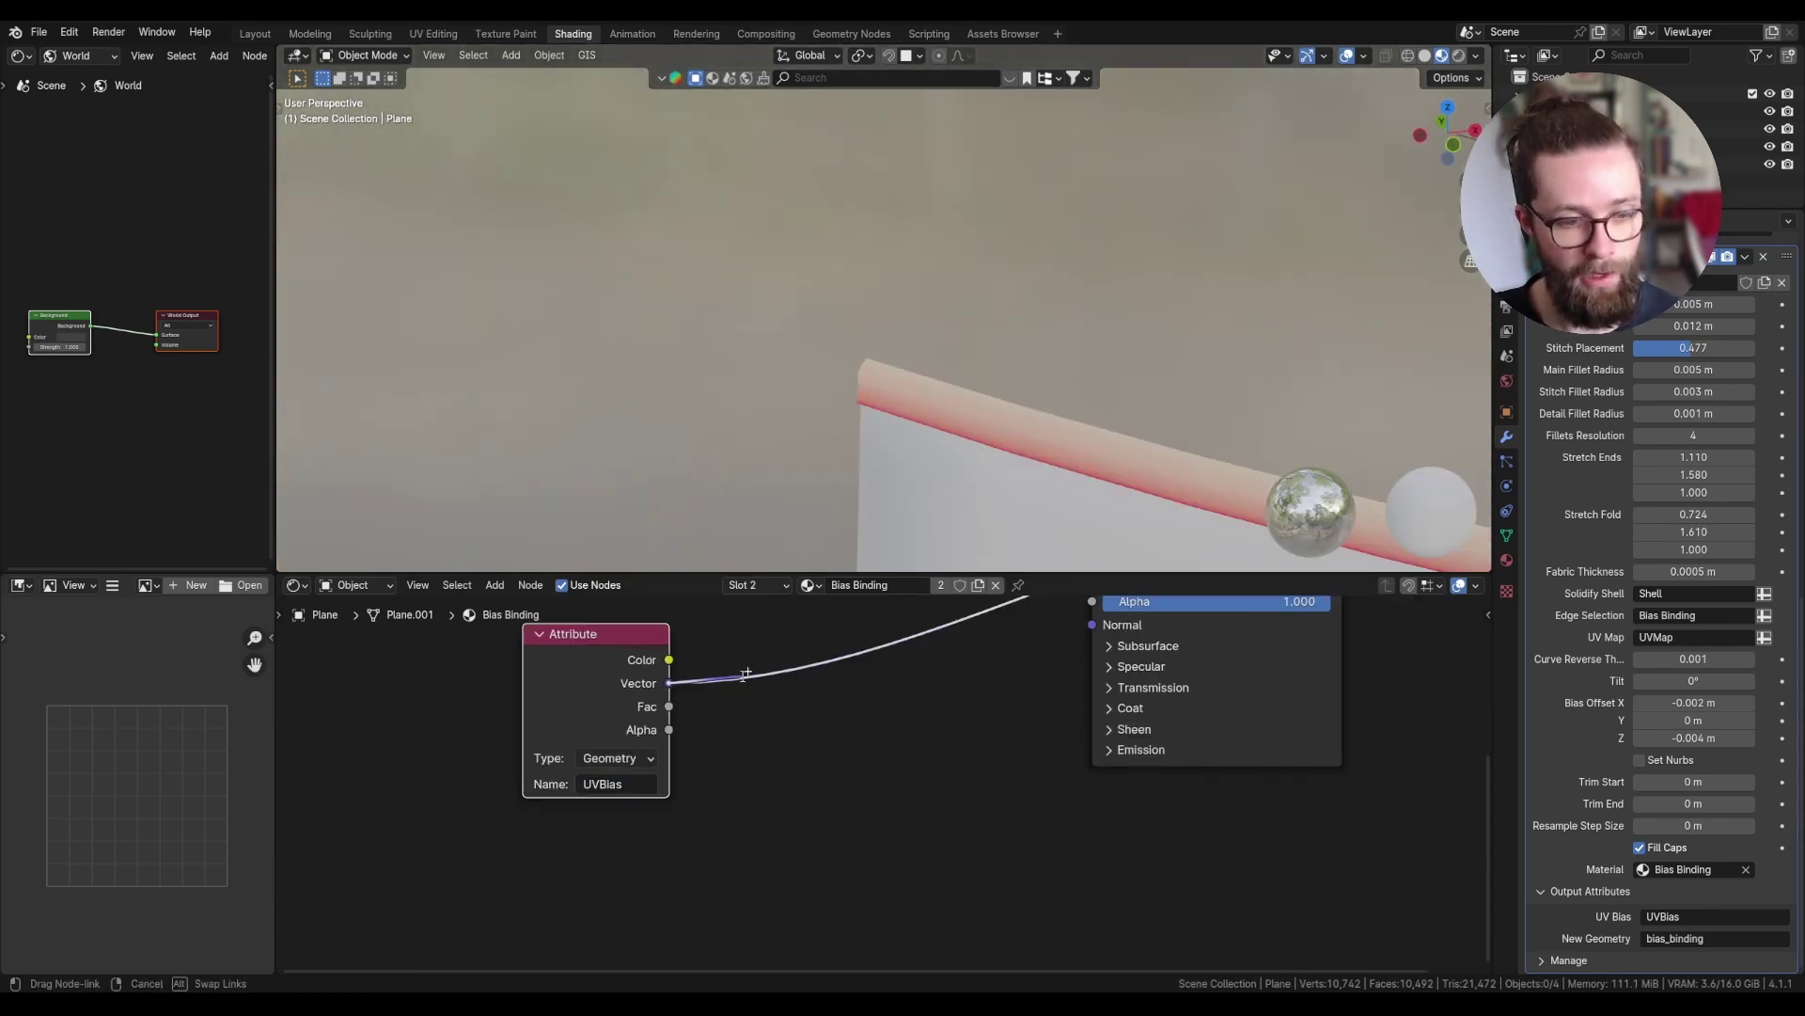
pyautogui.write('sepa')
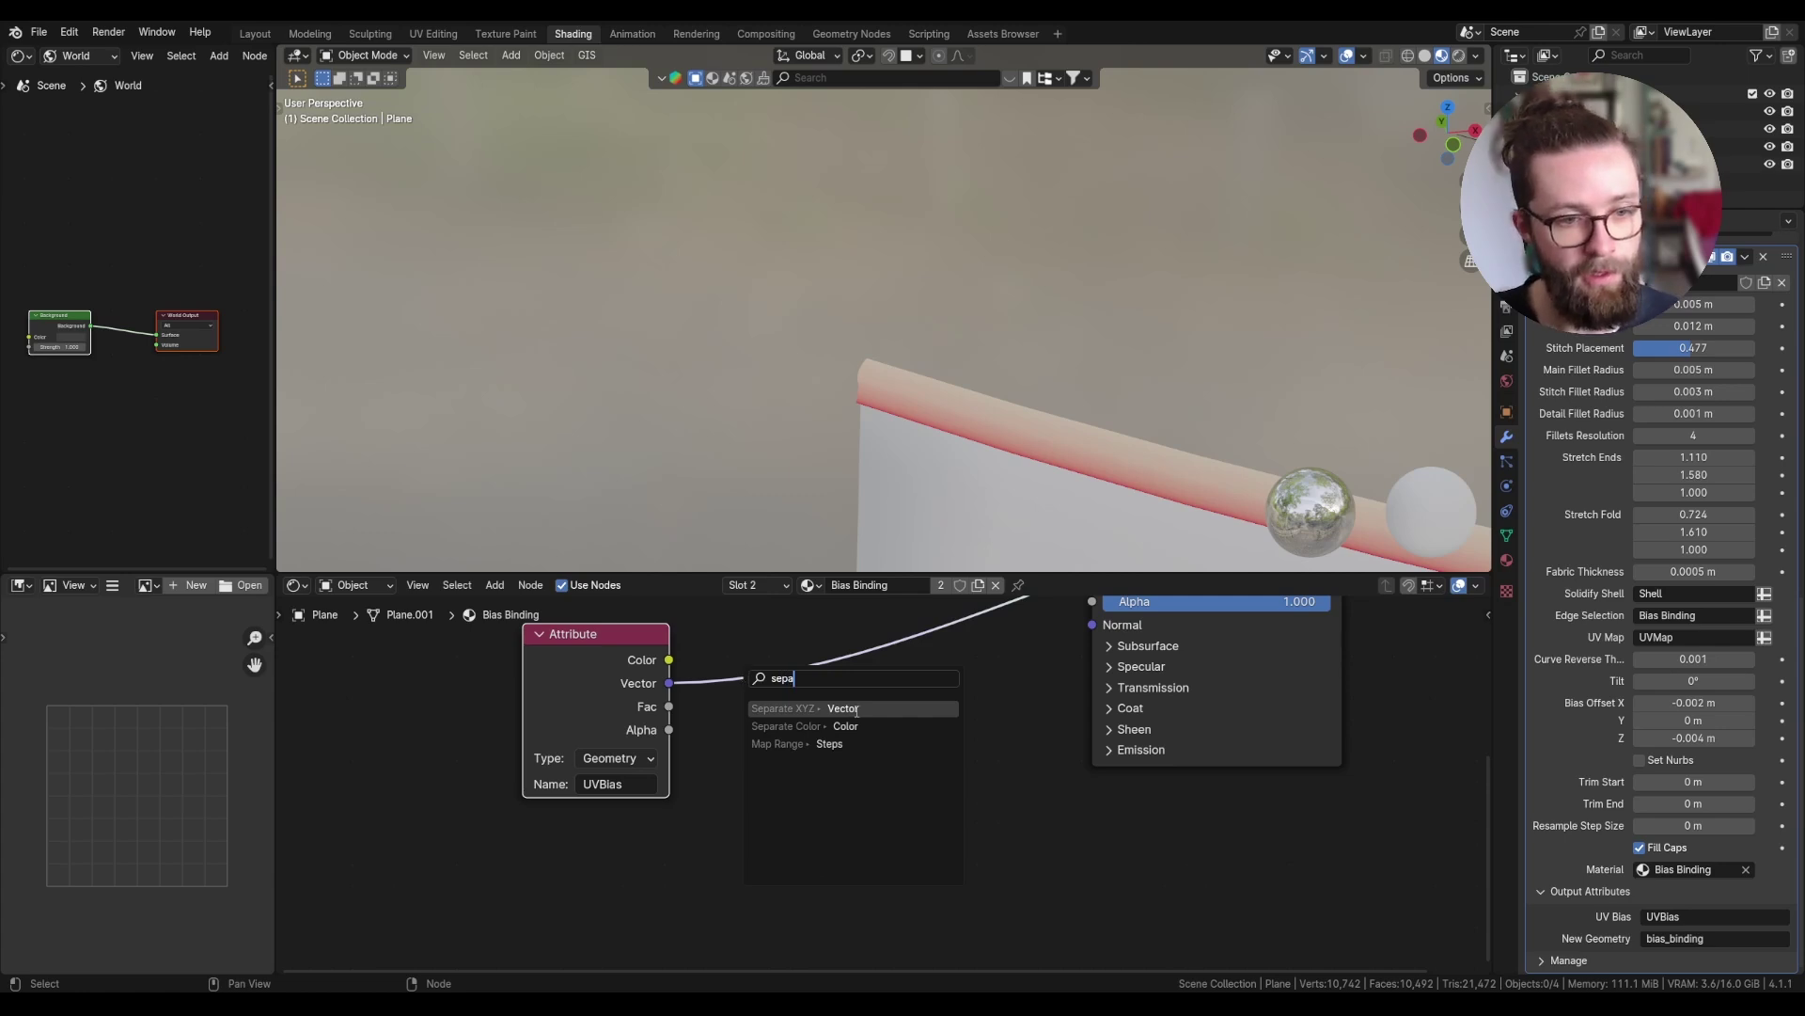
pyautogui.click(856, 710)
pyautogui.scroll(-2, 815, 720)
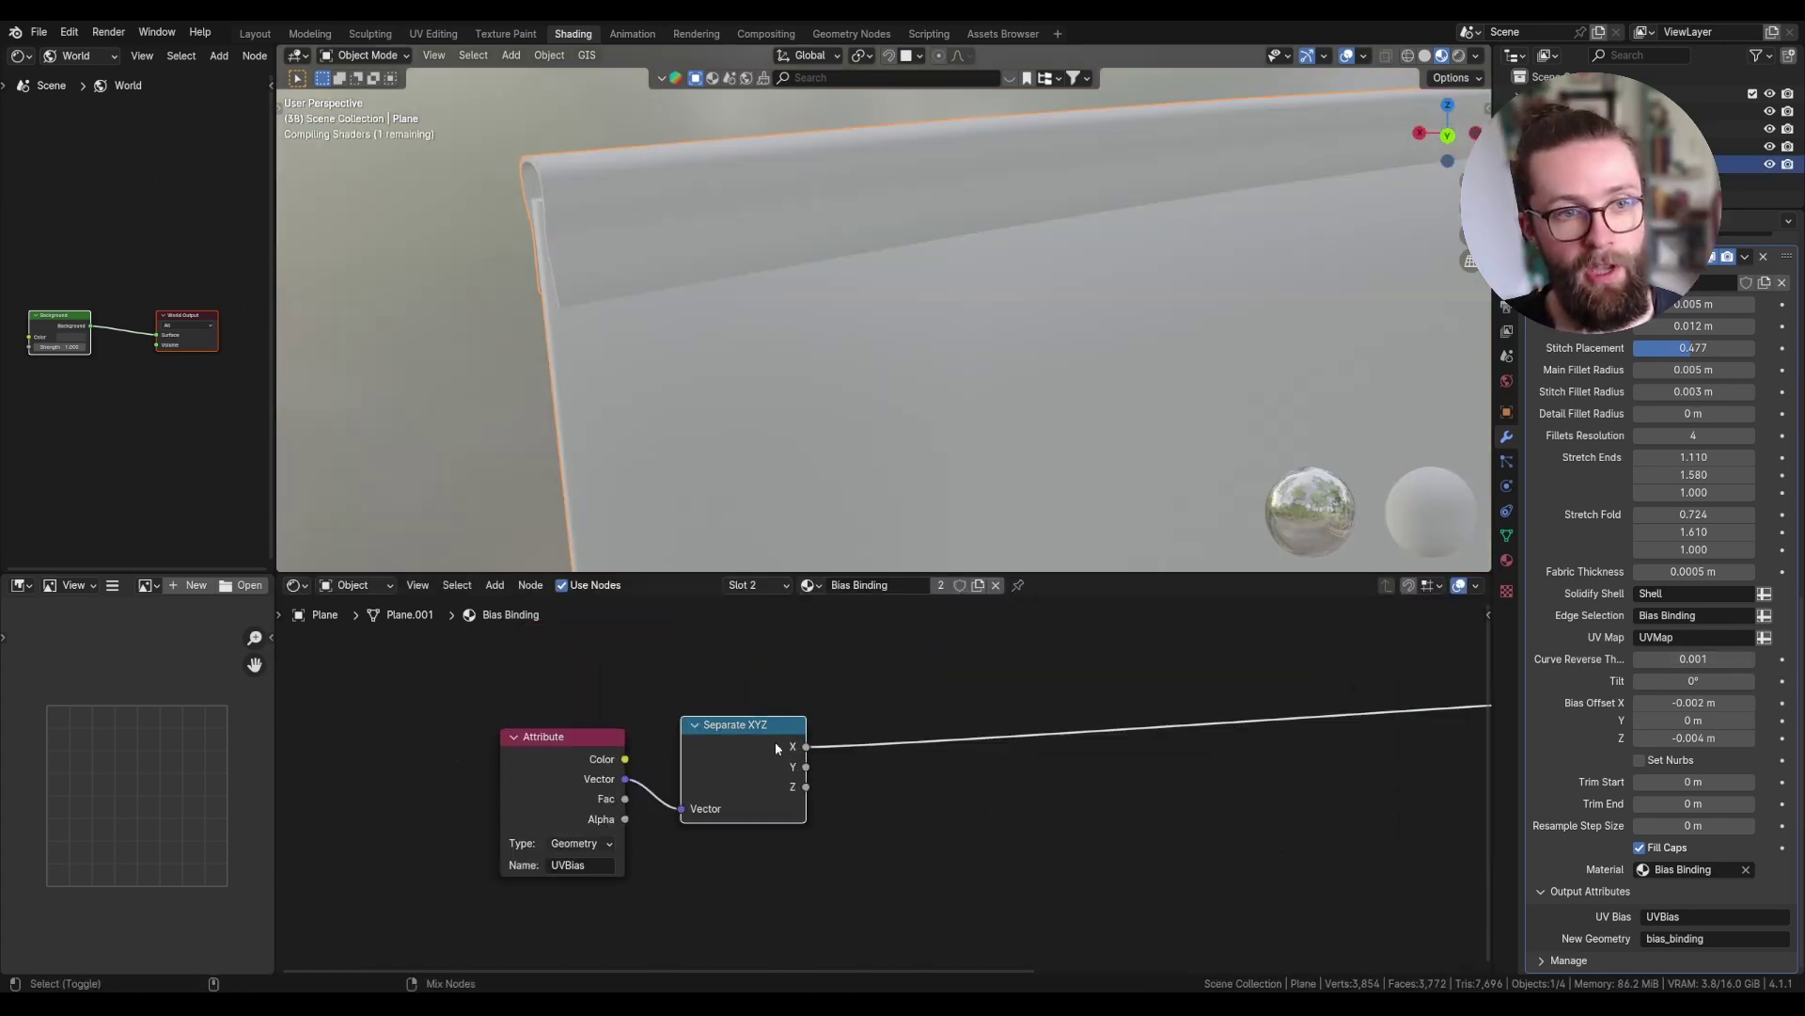
# - Preview the individual Separate XYZ outputs on the strip, including Z, and examine how each runs across the binding
pyautogui.scroll(-6, 686, 393)
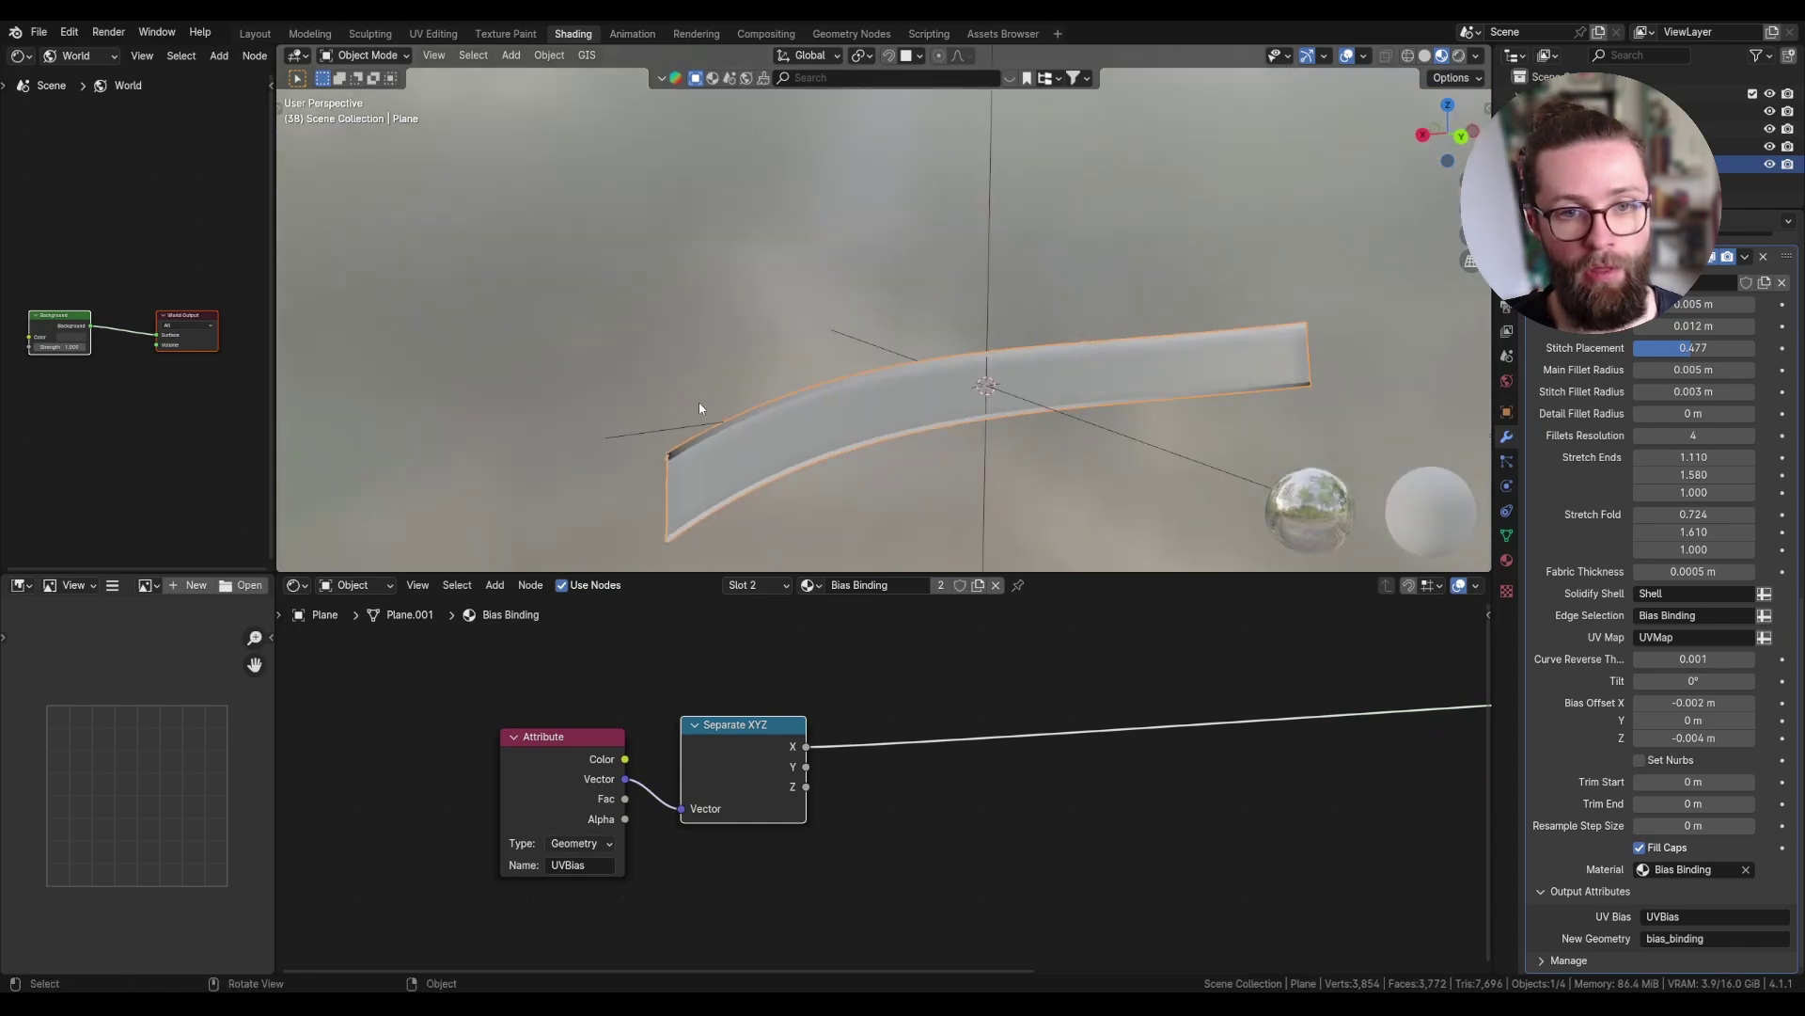
pyautogui.scroll(2, 700, 408)
pyautogui.scroll(3, 779, 765)
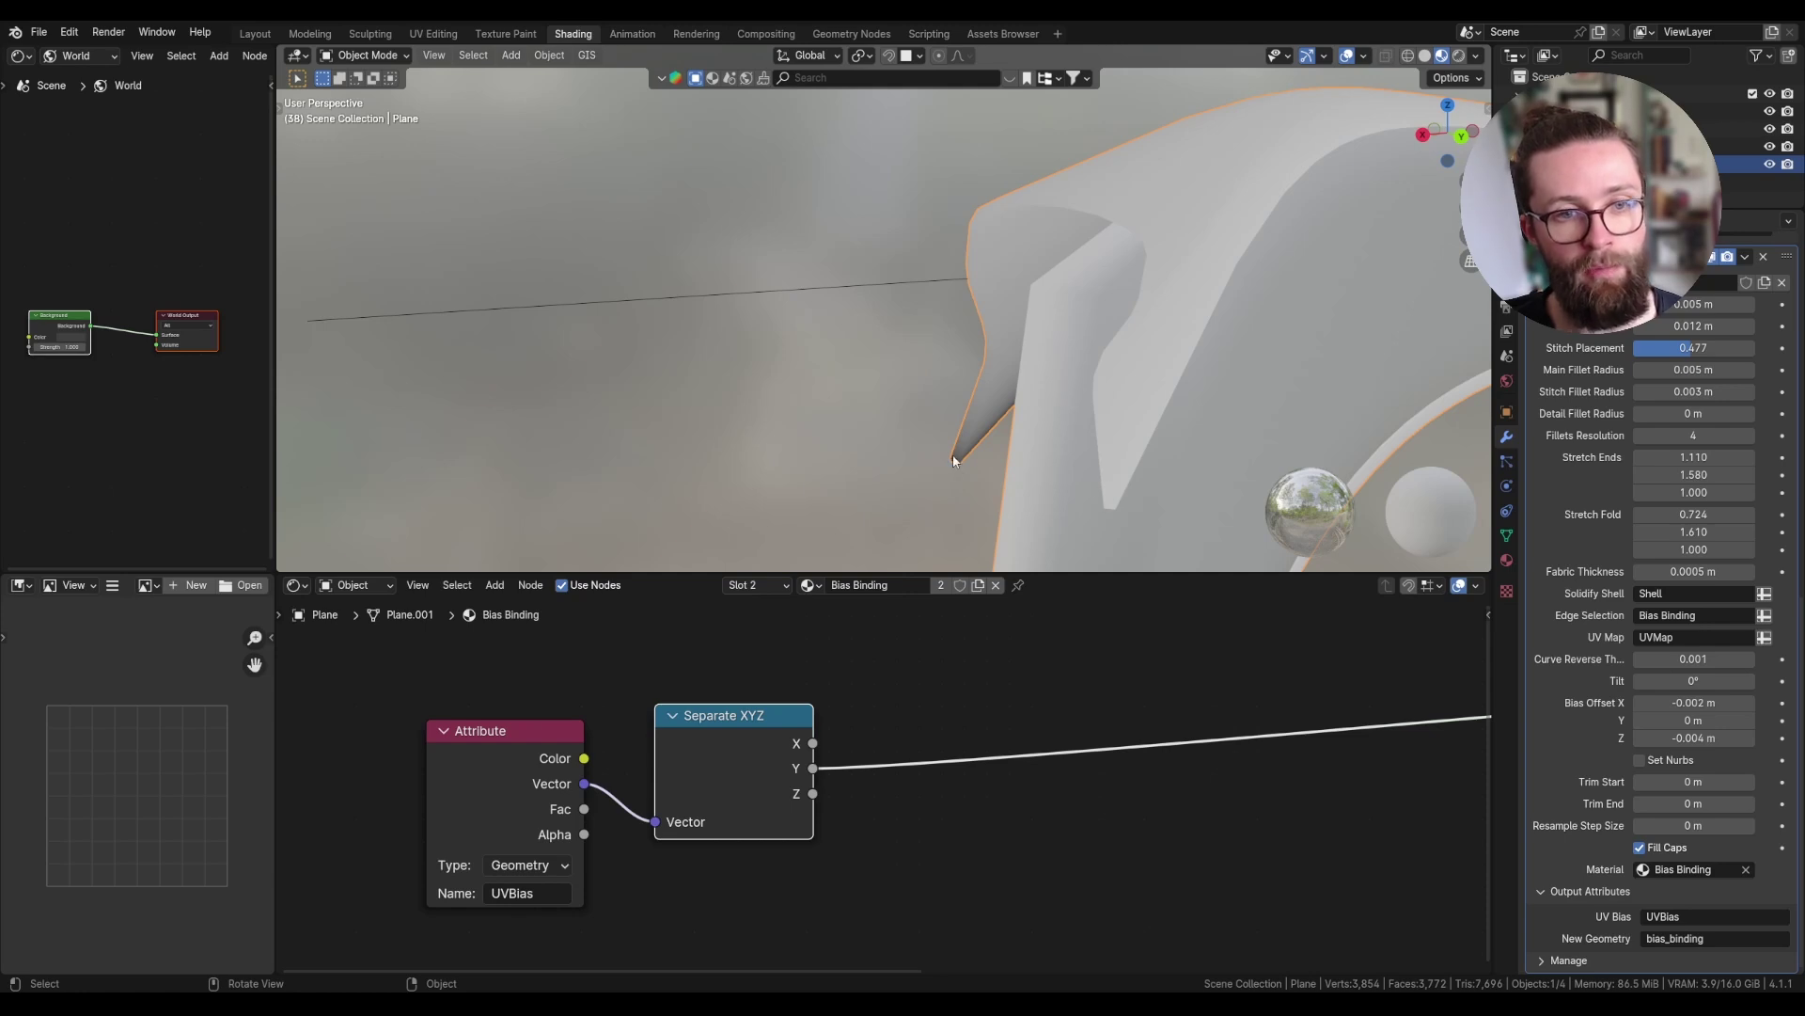
pyautogui.keyDown('ctrl'); pyautogui.keyDown('shift'); pyautogui.click(795, 793); pyautogui.keyUp('shift'); pyautogui.keyUp('ctrl')
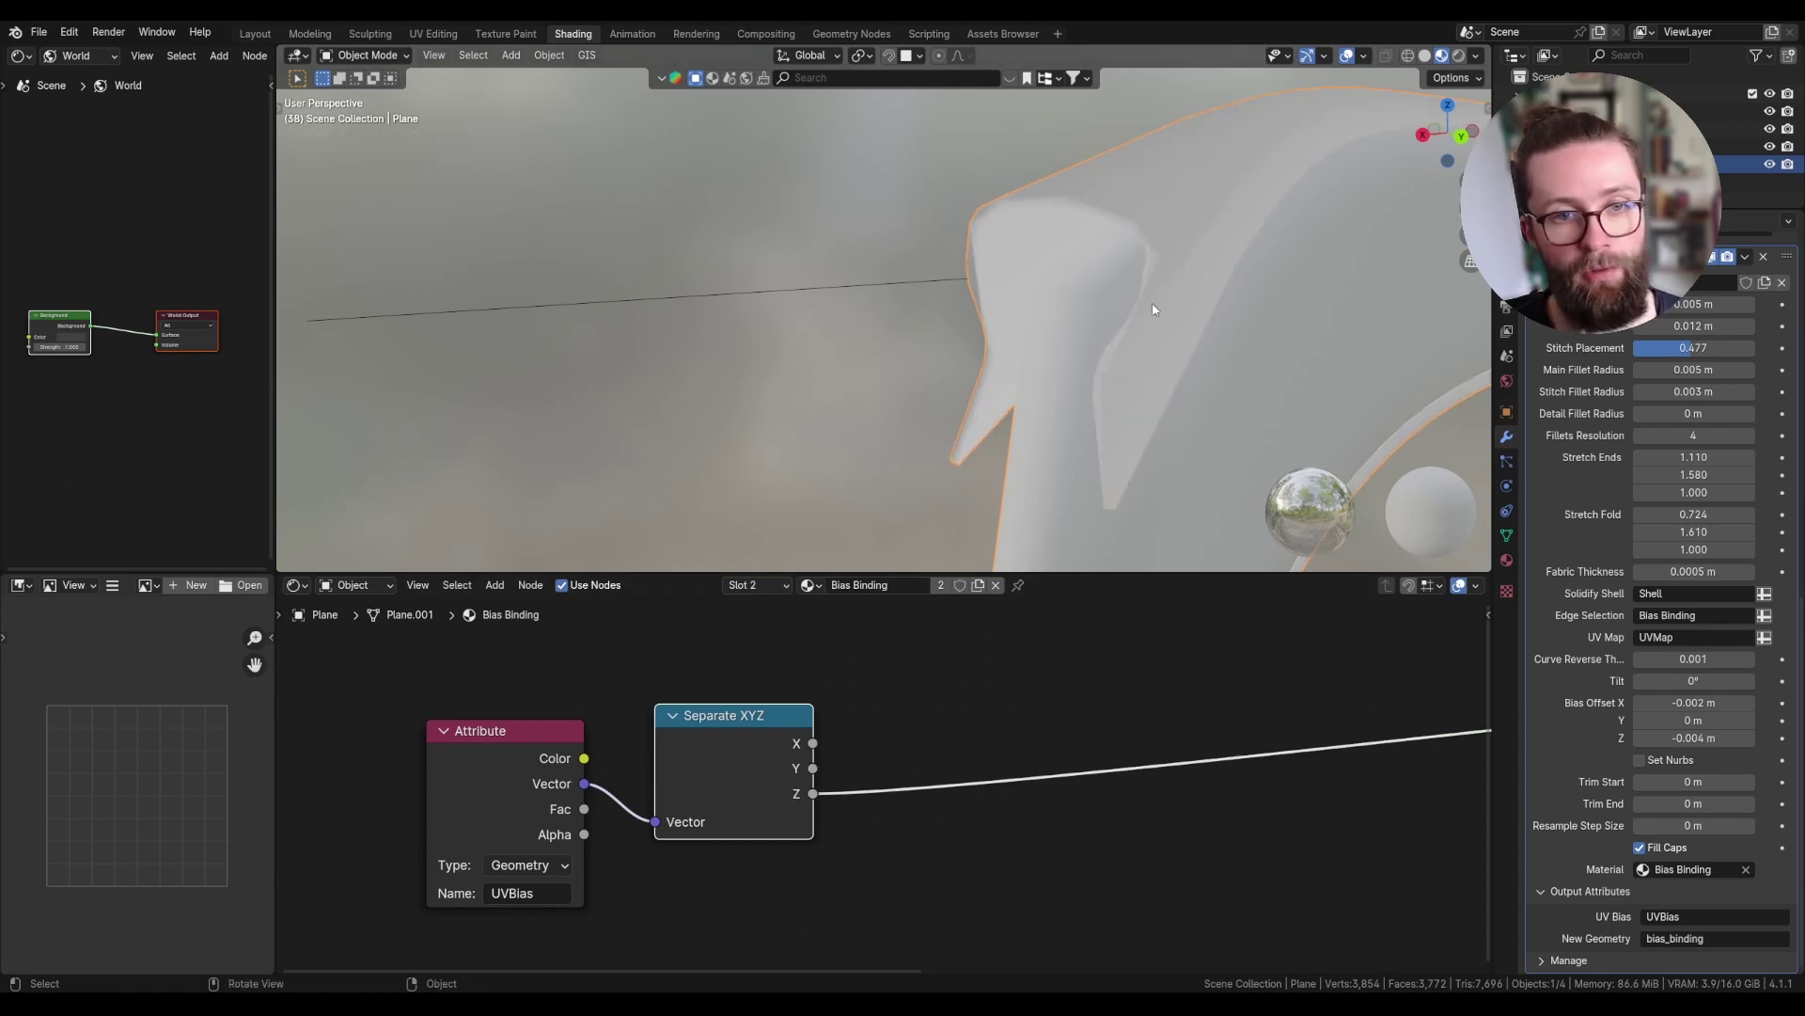
pyautogui.moveTo(1120, 266); pyautogui.dragTo(938, 355, button='middle')
pyautogui.scroll(-8, 1011, 363)
pyautogui.scroll(5, 939, 348)
# - Add an image texture node with fabric_pattern_05_Col_01_4k.png and feed its vector from the Separate XYZ node
pyautogui.moveTo(927, 703); pyautogui.dragTo(843, 685, button='middle')
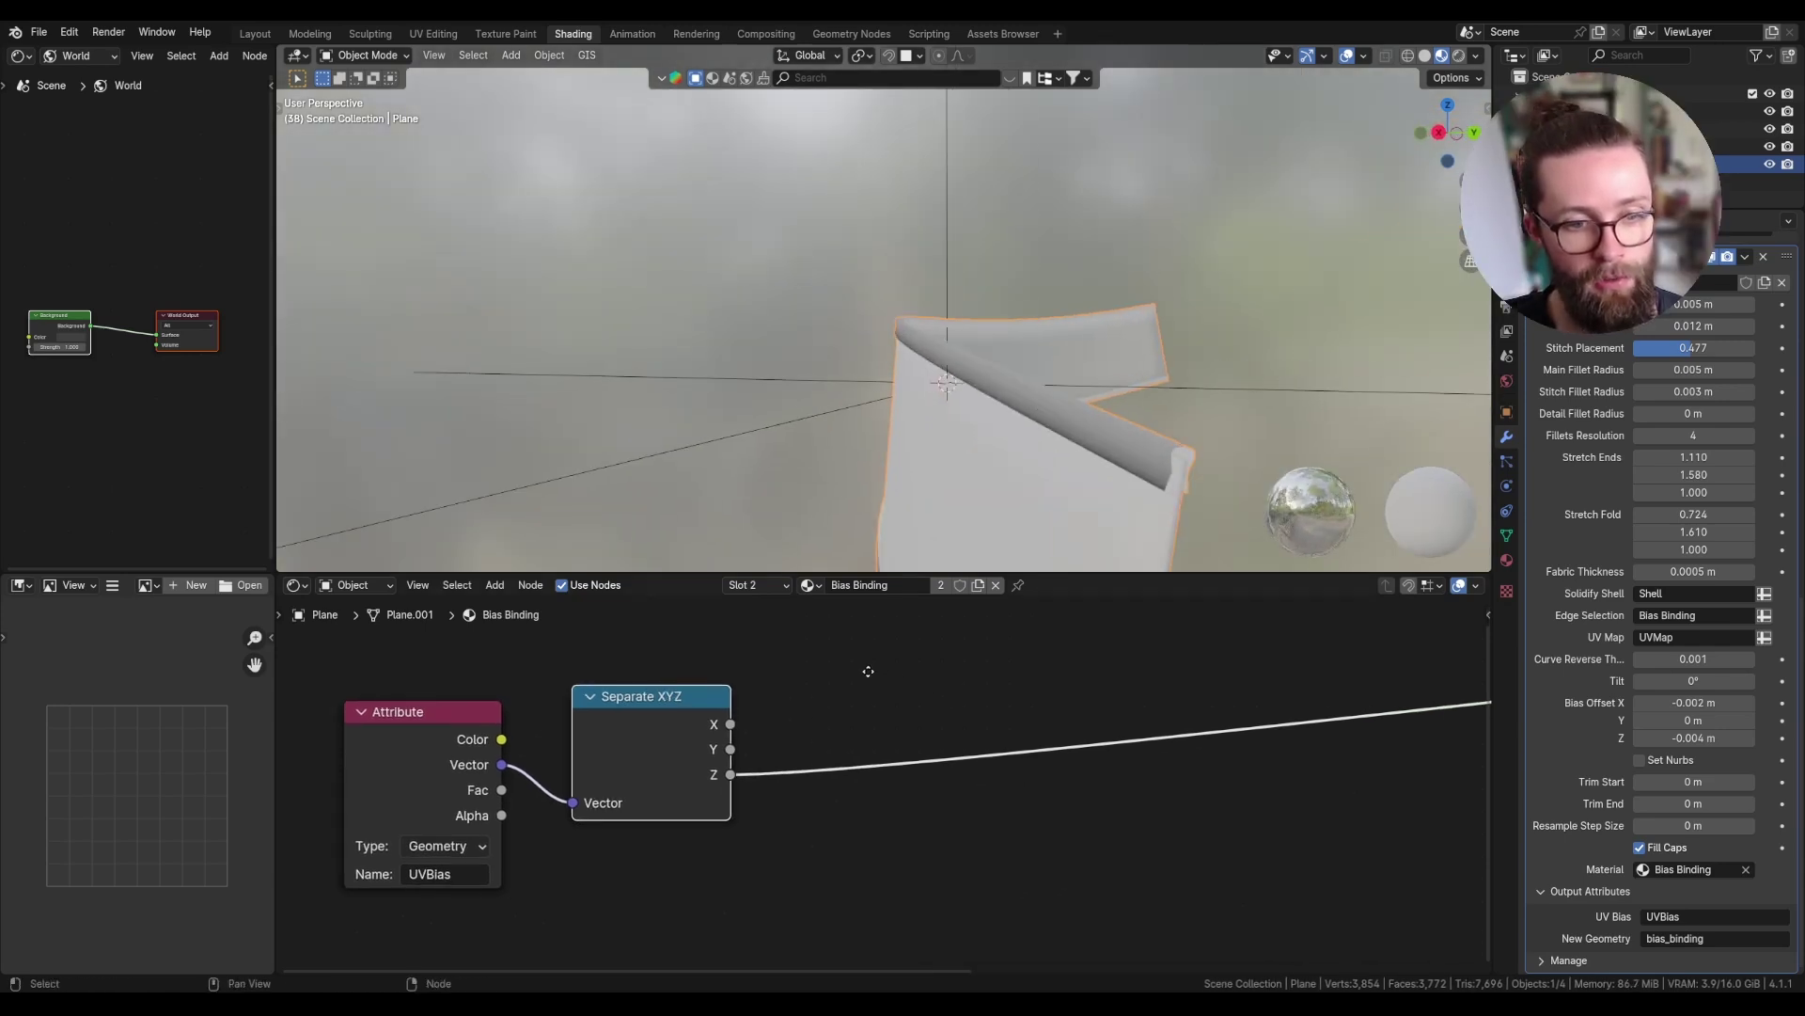
pyautogui.hotkey('shift', 'a')
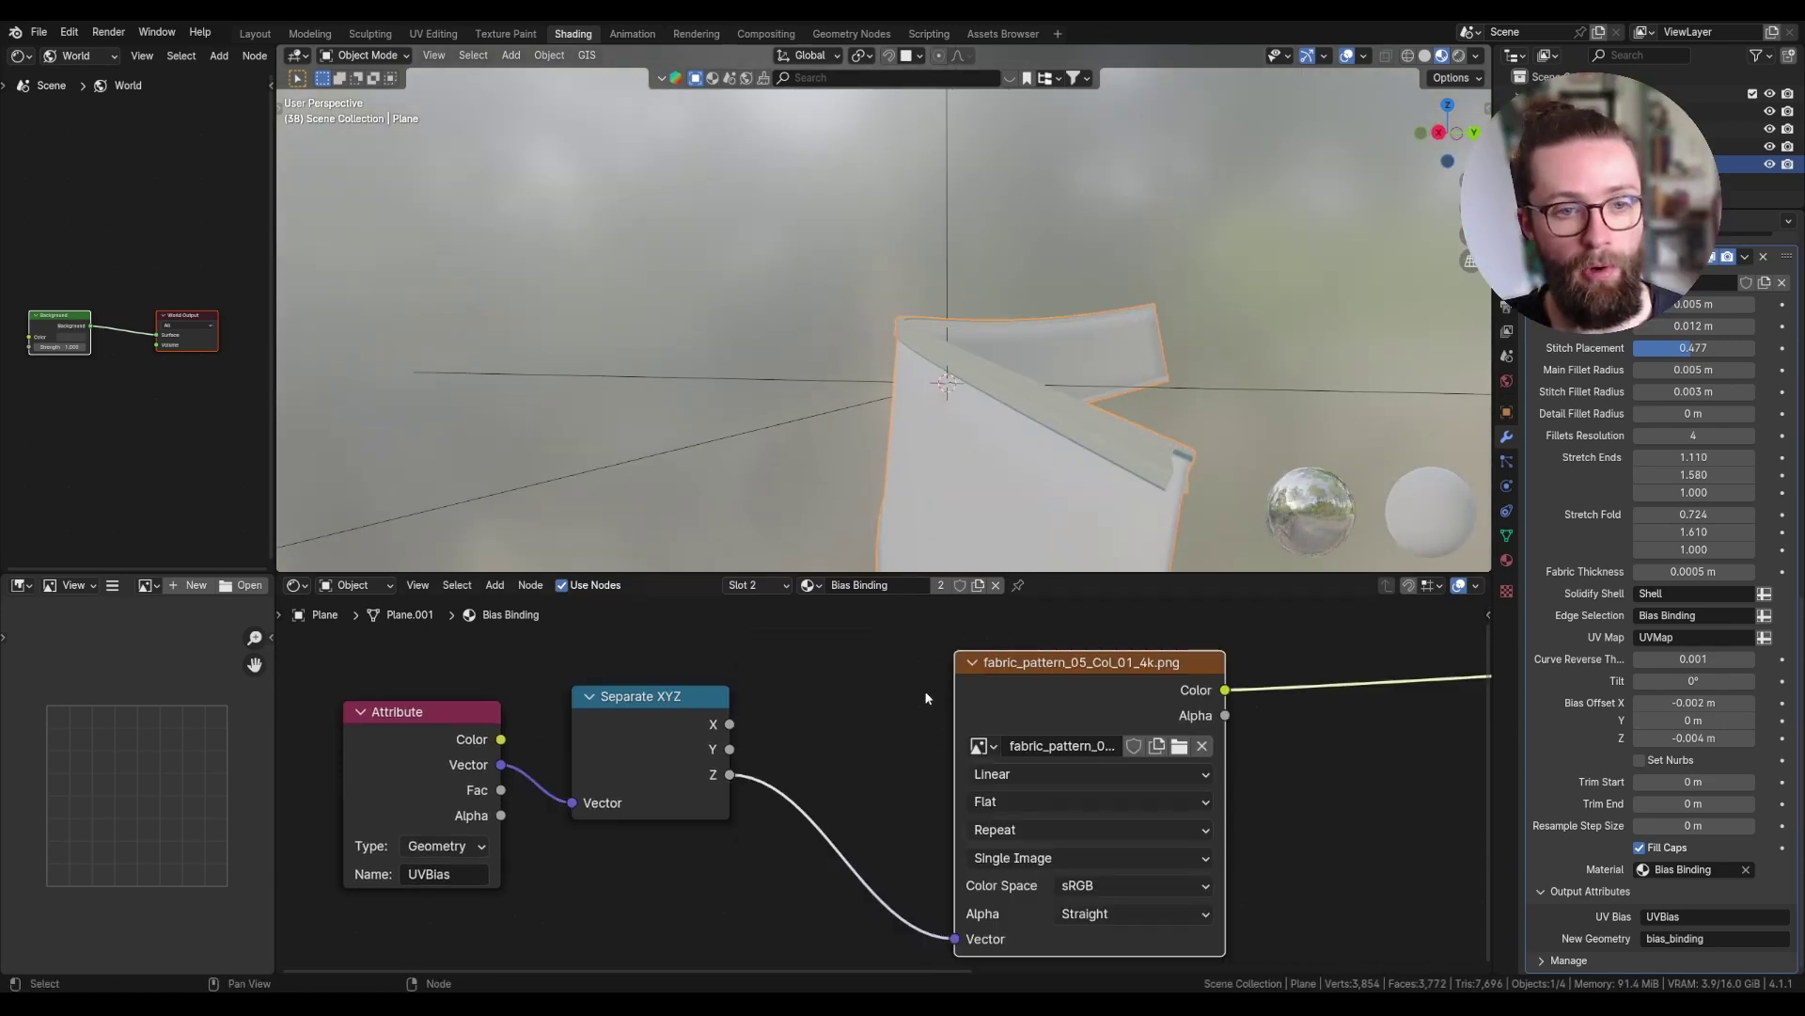
pyautogui.scroll(-1, 925, 694)
pyautogui.scroll(1, 917, 686)
# - Insert a Combine XYZ node before the image texture, linking the separated X to X and Z to Y
pyautogui.scroll(-1, 912, 688)
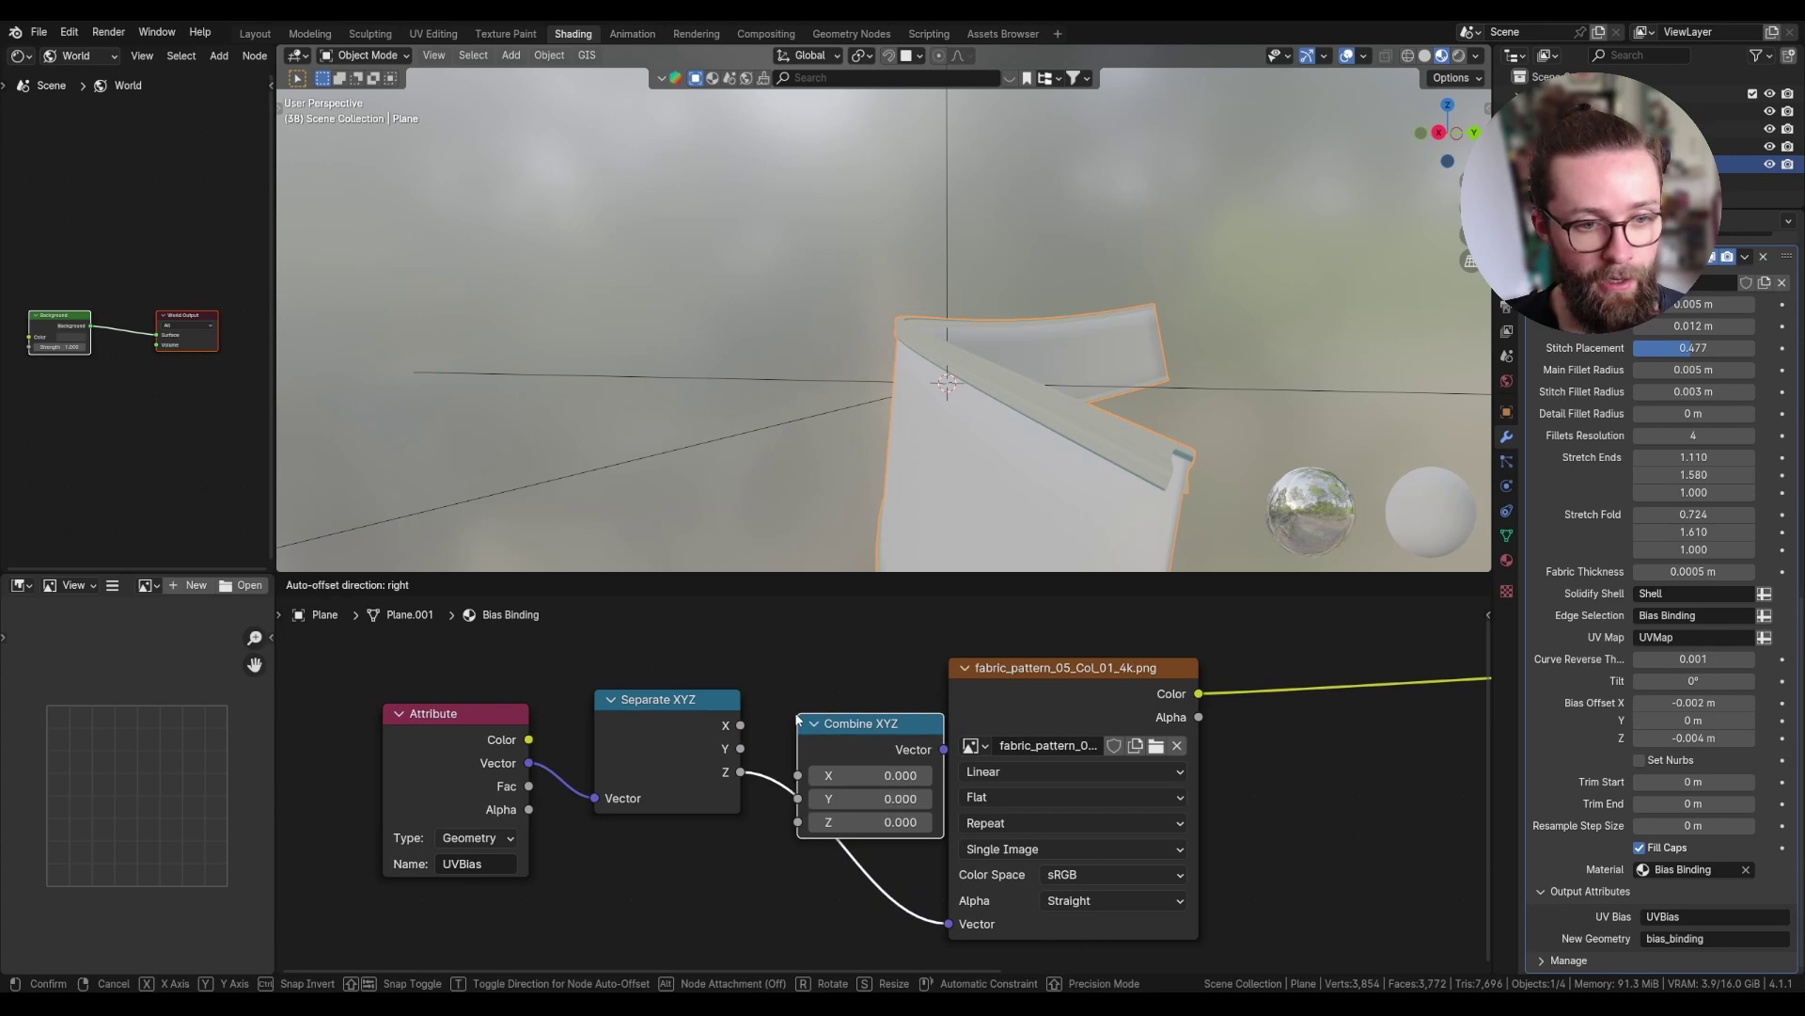
pyautogui.click(871, 718)
pyautogui.moveTo(824, 775); pyautogui.dragTo(824, 798)
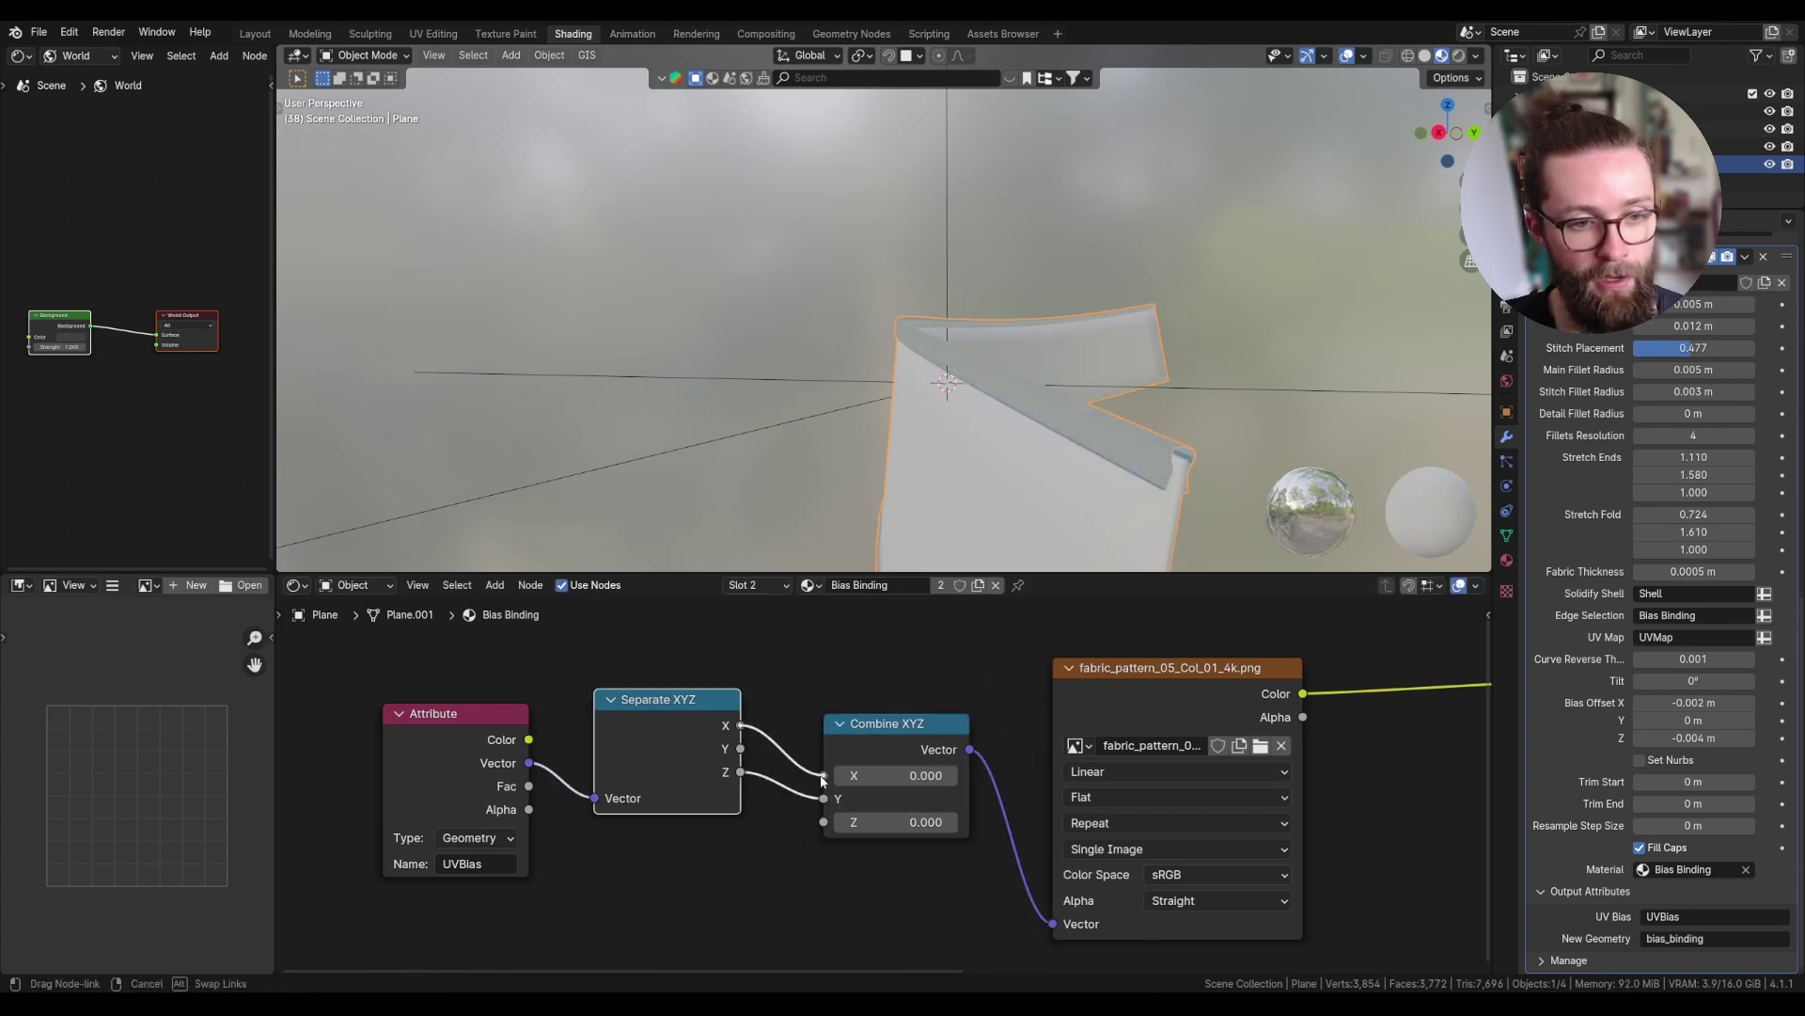
pyautogui.moveTo(741, 725); pyautogui.dragTo(823, 775)
# - Make room between the nodes and insert a Mapping node between Combine XYZ and the fabric image texture
pyautogui.moveTo(871, 719); pyautogui.dragTo(879, 663)
pyautogui.scroll(-1, 856, 691)
pyautogui.moveTo(856, 691); pyautogui.dragTo(667, 732, button='middle')
pyautogui.moveTo(868, 711); pyautogui.dragTo(1015, 676)
pyautogui.hotkey('shift', 'a')
pyautogui.write('map')
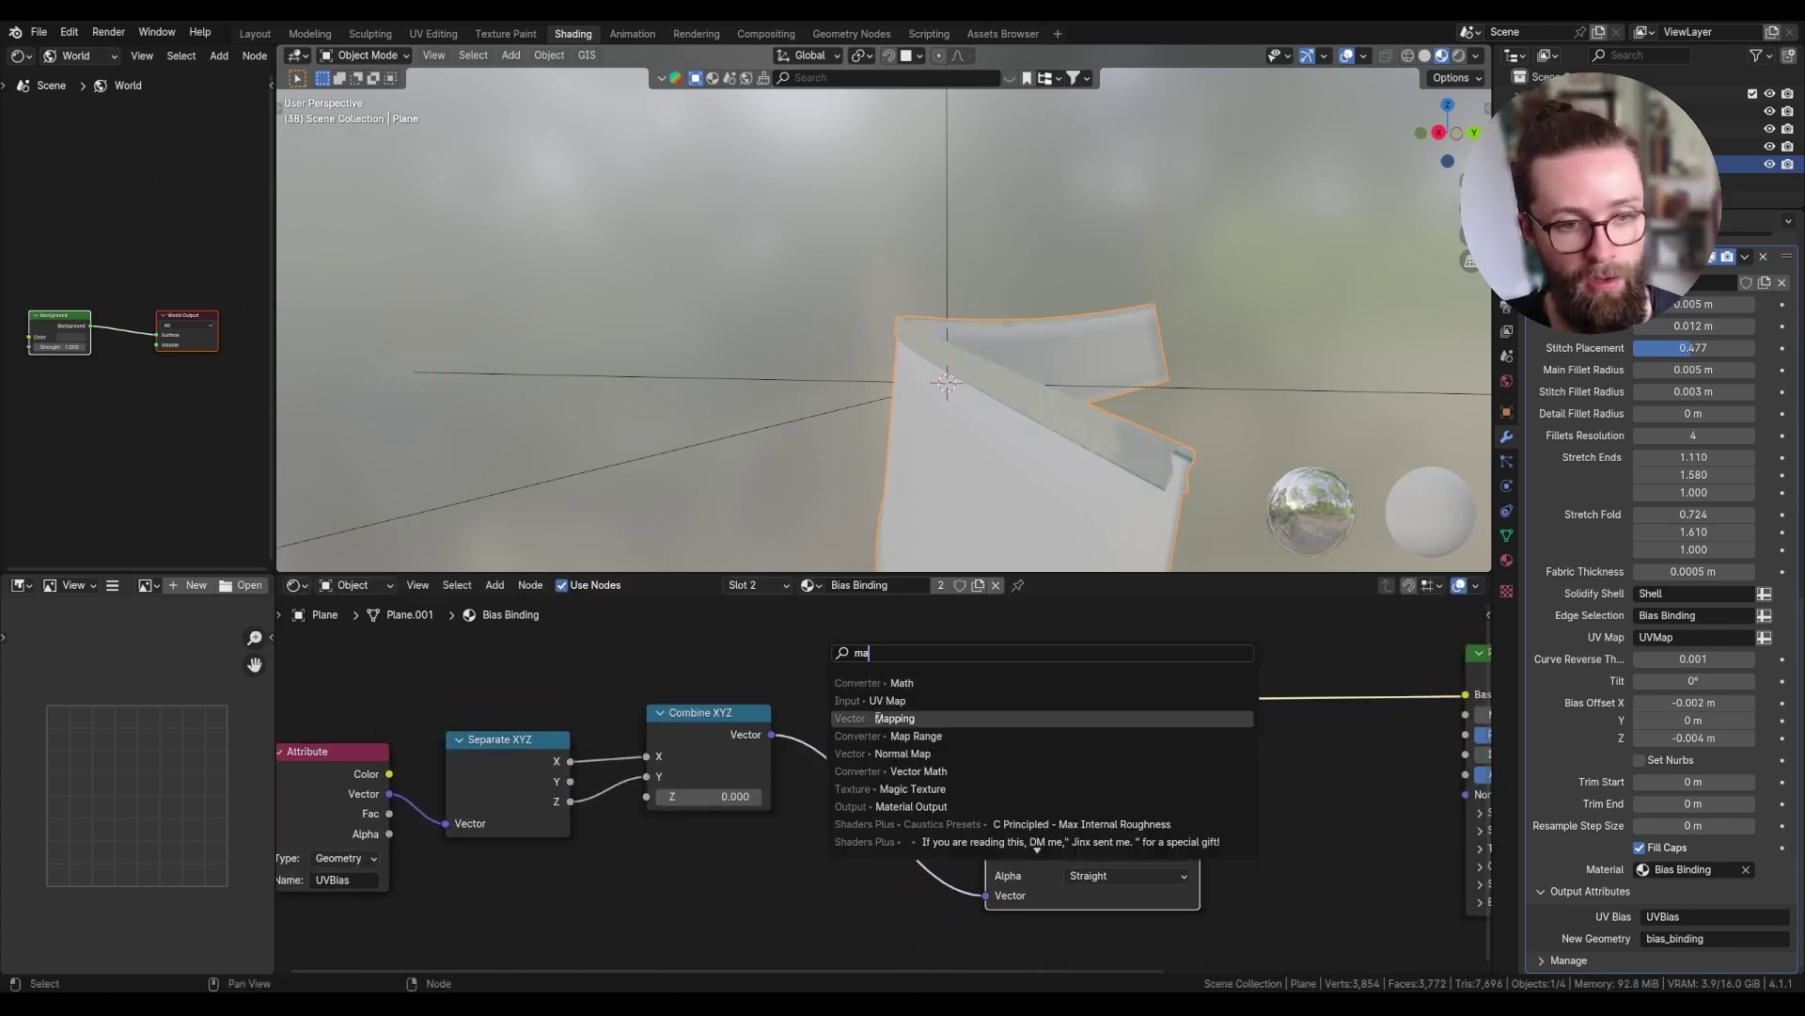
pyautogui.click(876, 720)
pyautogui.press('Escape')
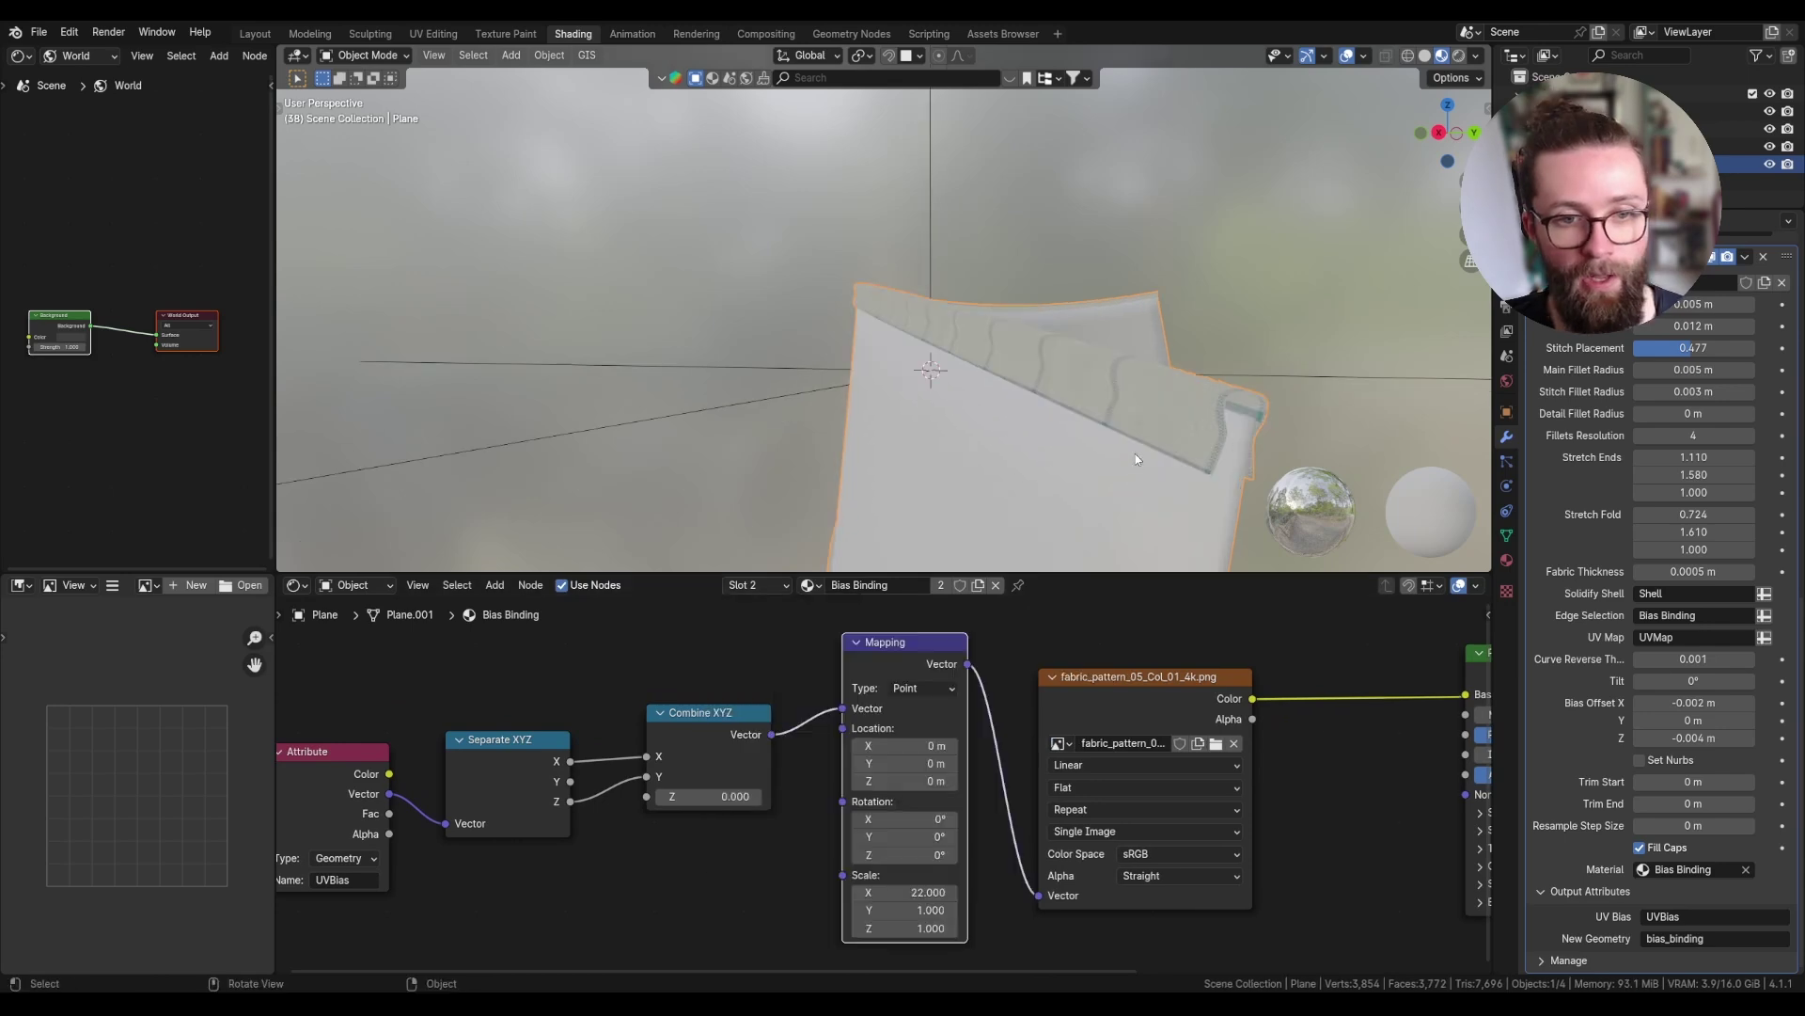
# - Set the Mapping node's X scale to 43.5 and inspect the fabric pattern on the binding
pyautogui.scroll(3, 1136, 450)
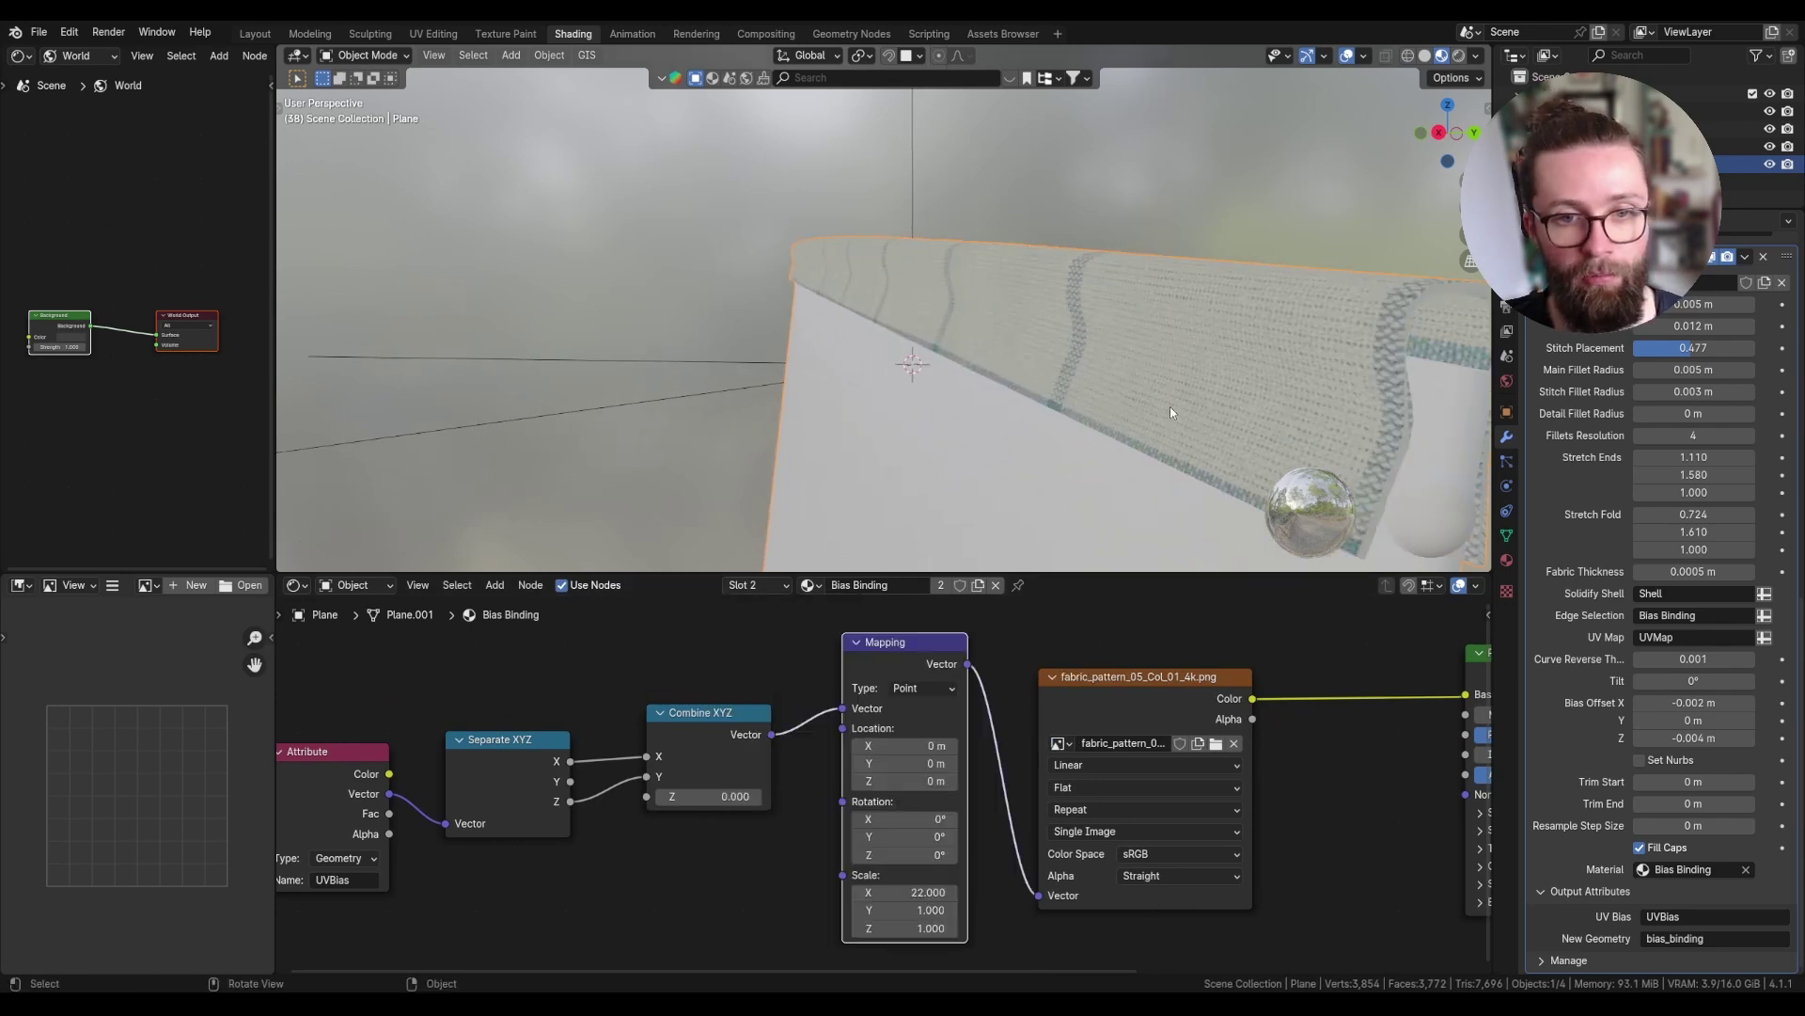
pyautogui.moveTo(880, 896); pyautogui.dragTo(1082, 896)
pyautogui.moveTo(941, 414); pyautogui.dragTo(855, 382, button='middle')
pyautogui.scroll(2, 855, 382)
# - Set the angle of the bending Simple Deform modifier to -10.7°
pyautogui.moveTo(1699, 356)
pyautogui.mouseDown()
pyautogui.moveTo(1782, 356)
pyautogui.moveTo(1695, 357)
pyautogui.mouseUp()
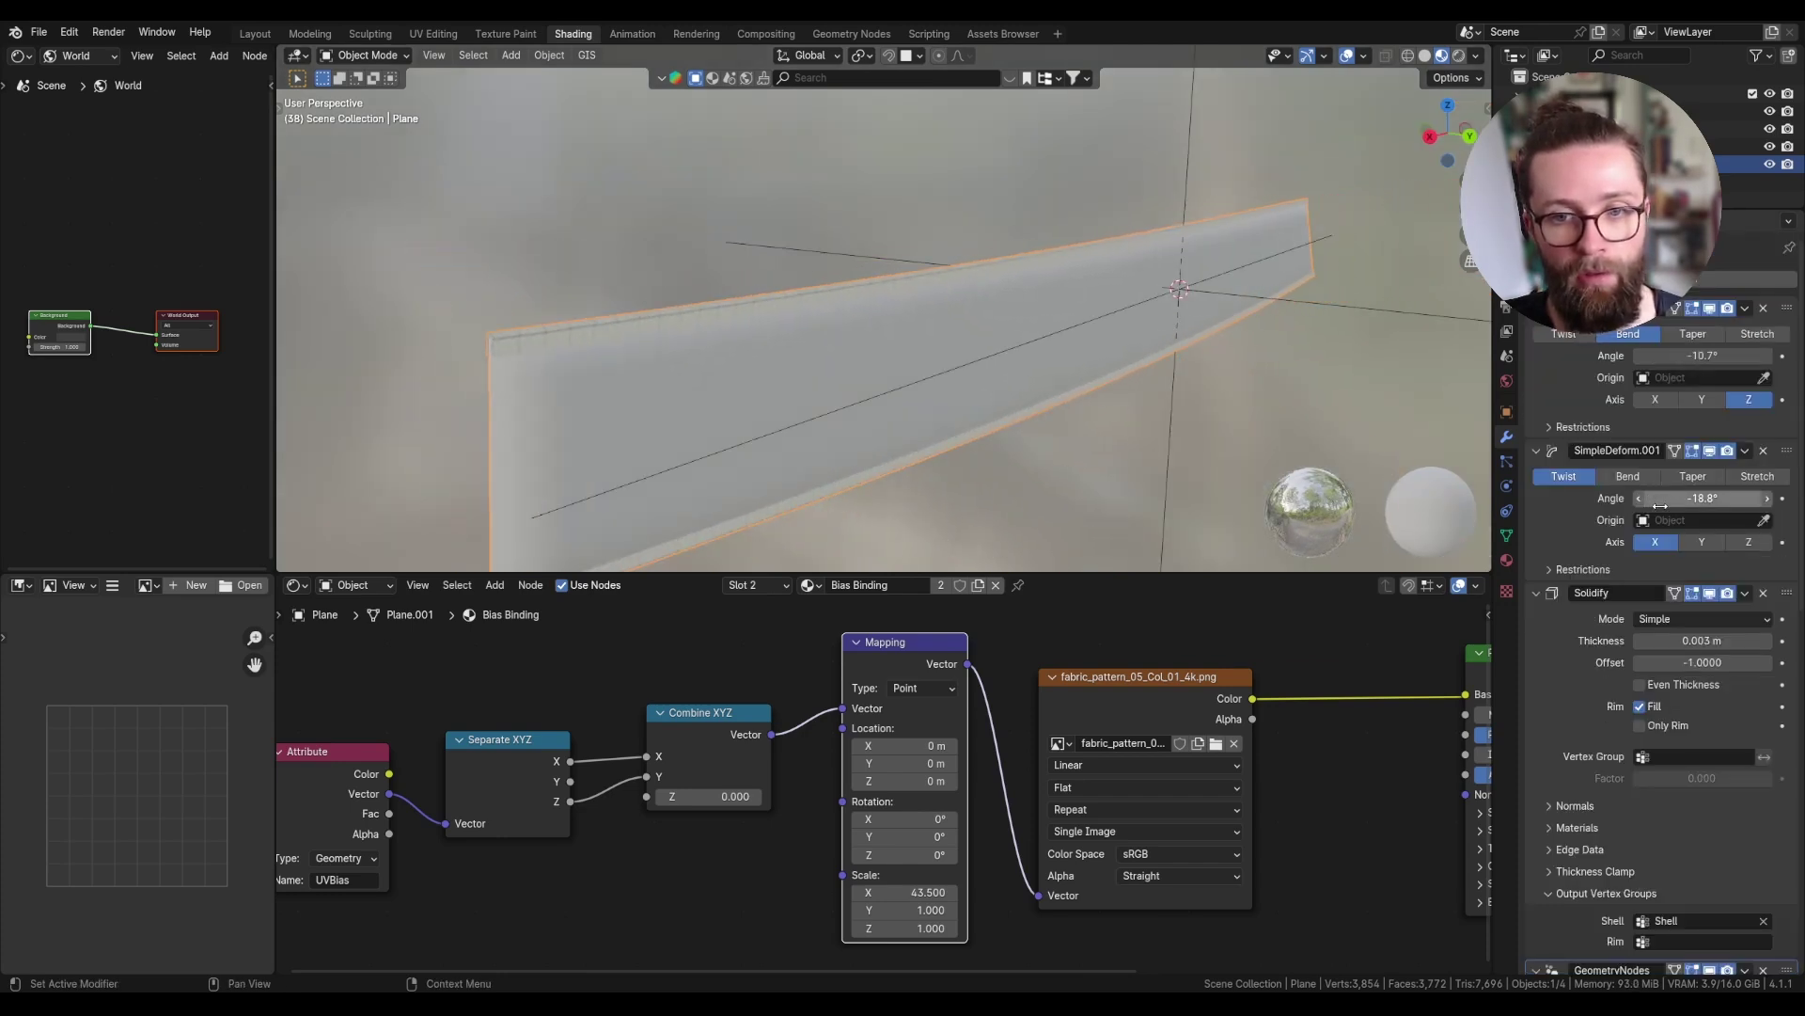
# - Set the twisting Simple Deform modifier's angle to 101° and preview the Separate XYZ node's Y output on the binding's end
pyautogui.moveTo(1702, 498); pyautogui.dragTo(1740, 499)
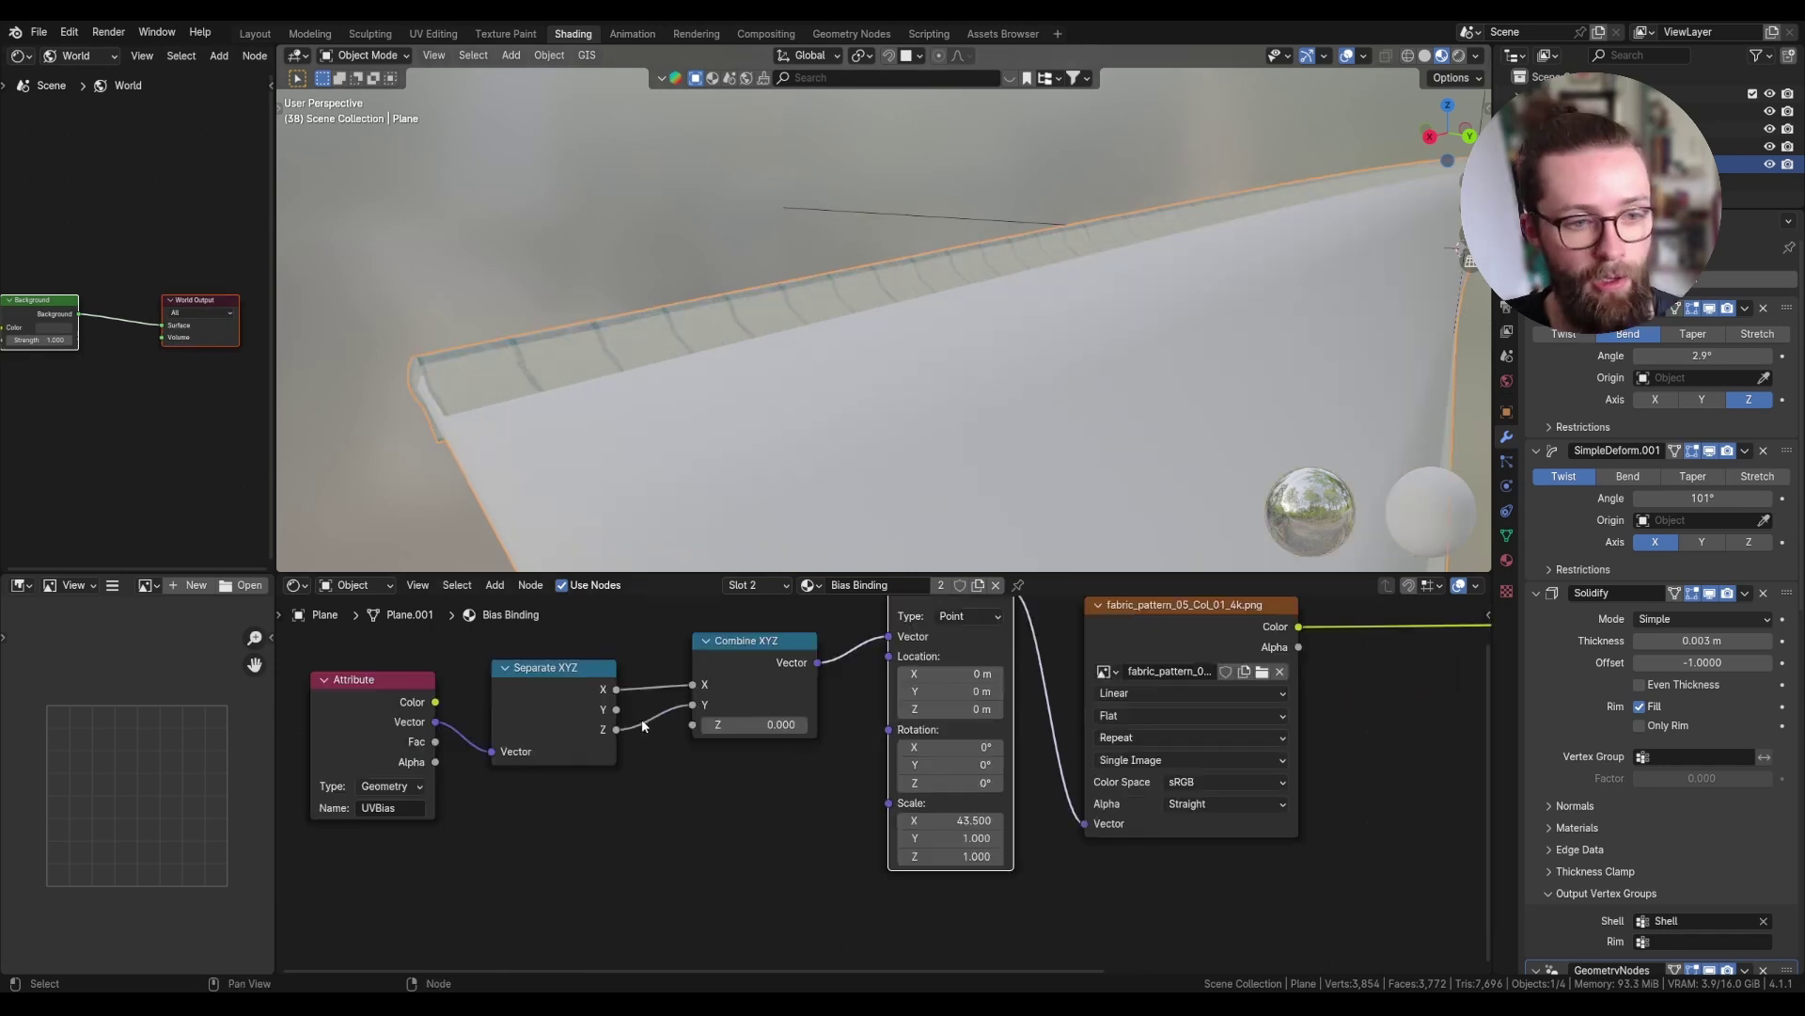
pyautogui.moveTo(643, 725); pyautogui.dragTo(651, 639, button='middle')
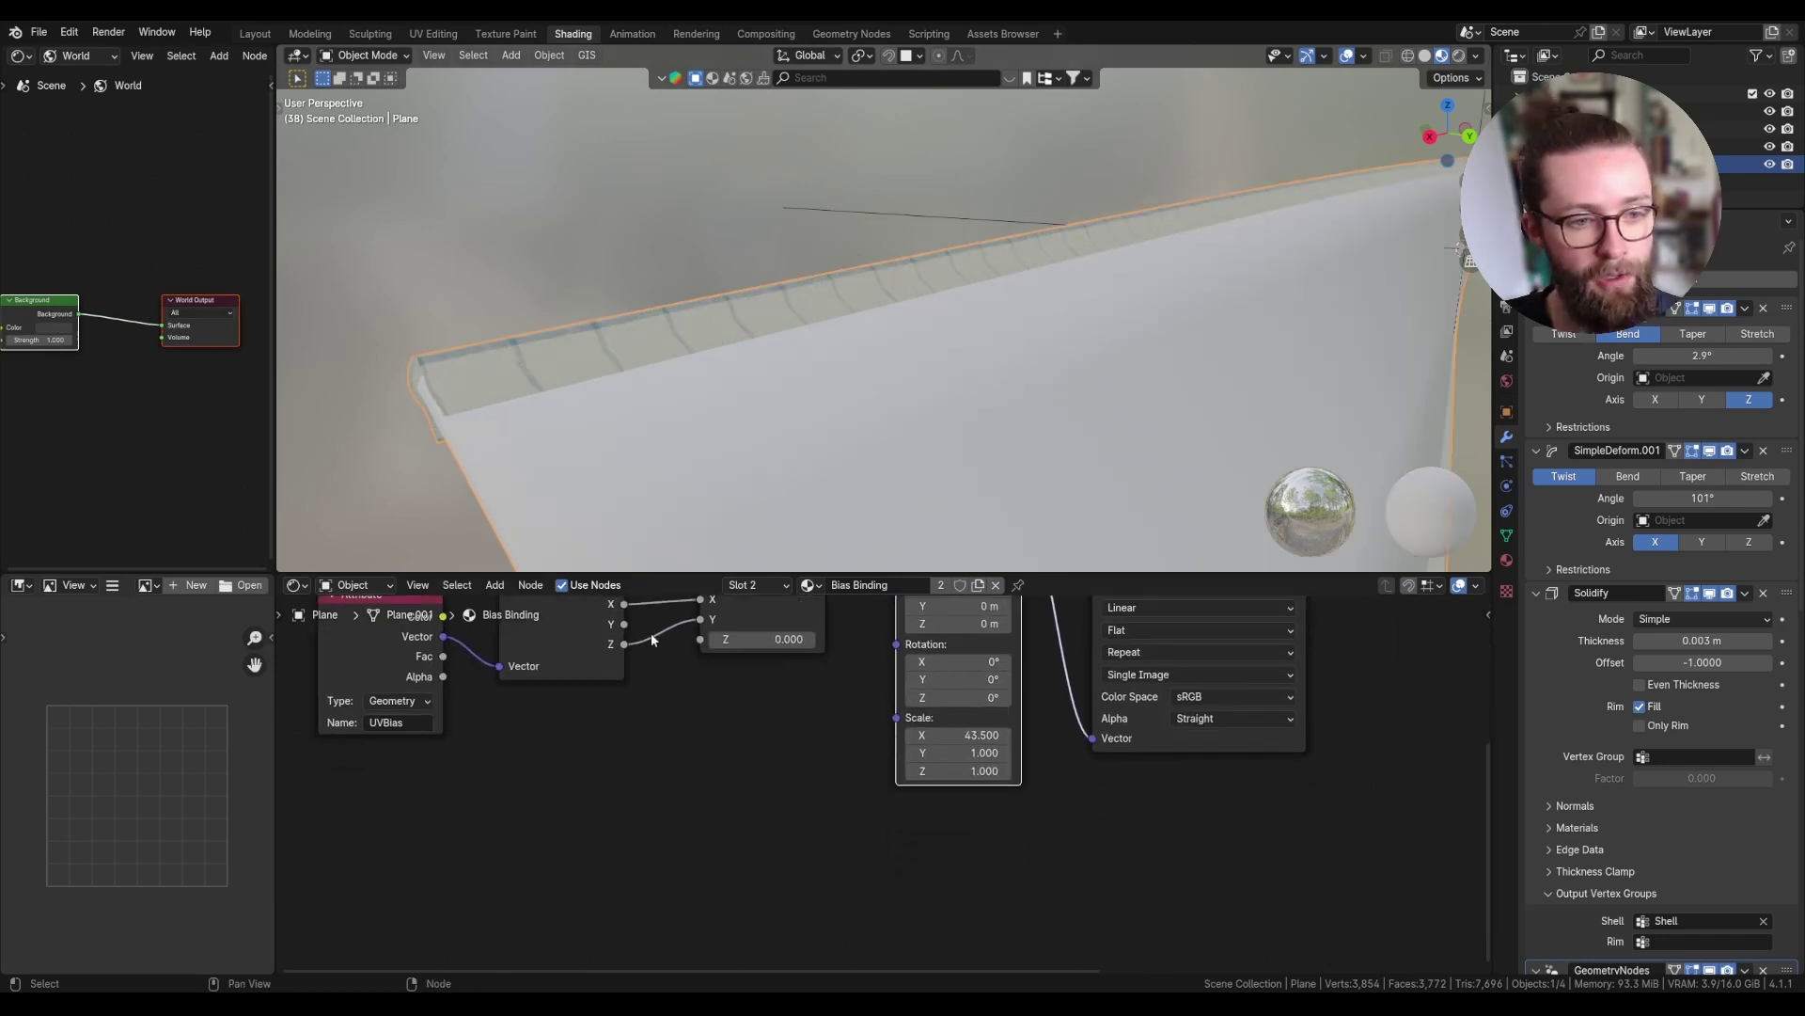
pyautogui.keyDown('ctrl'); pyautogui.keyDown('shift'); pyautogui.click(618, 628); pyautogui.keyUp('shift'); pyautogui.keyUp('ctrl')
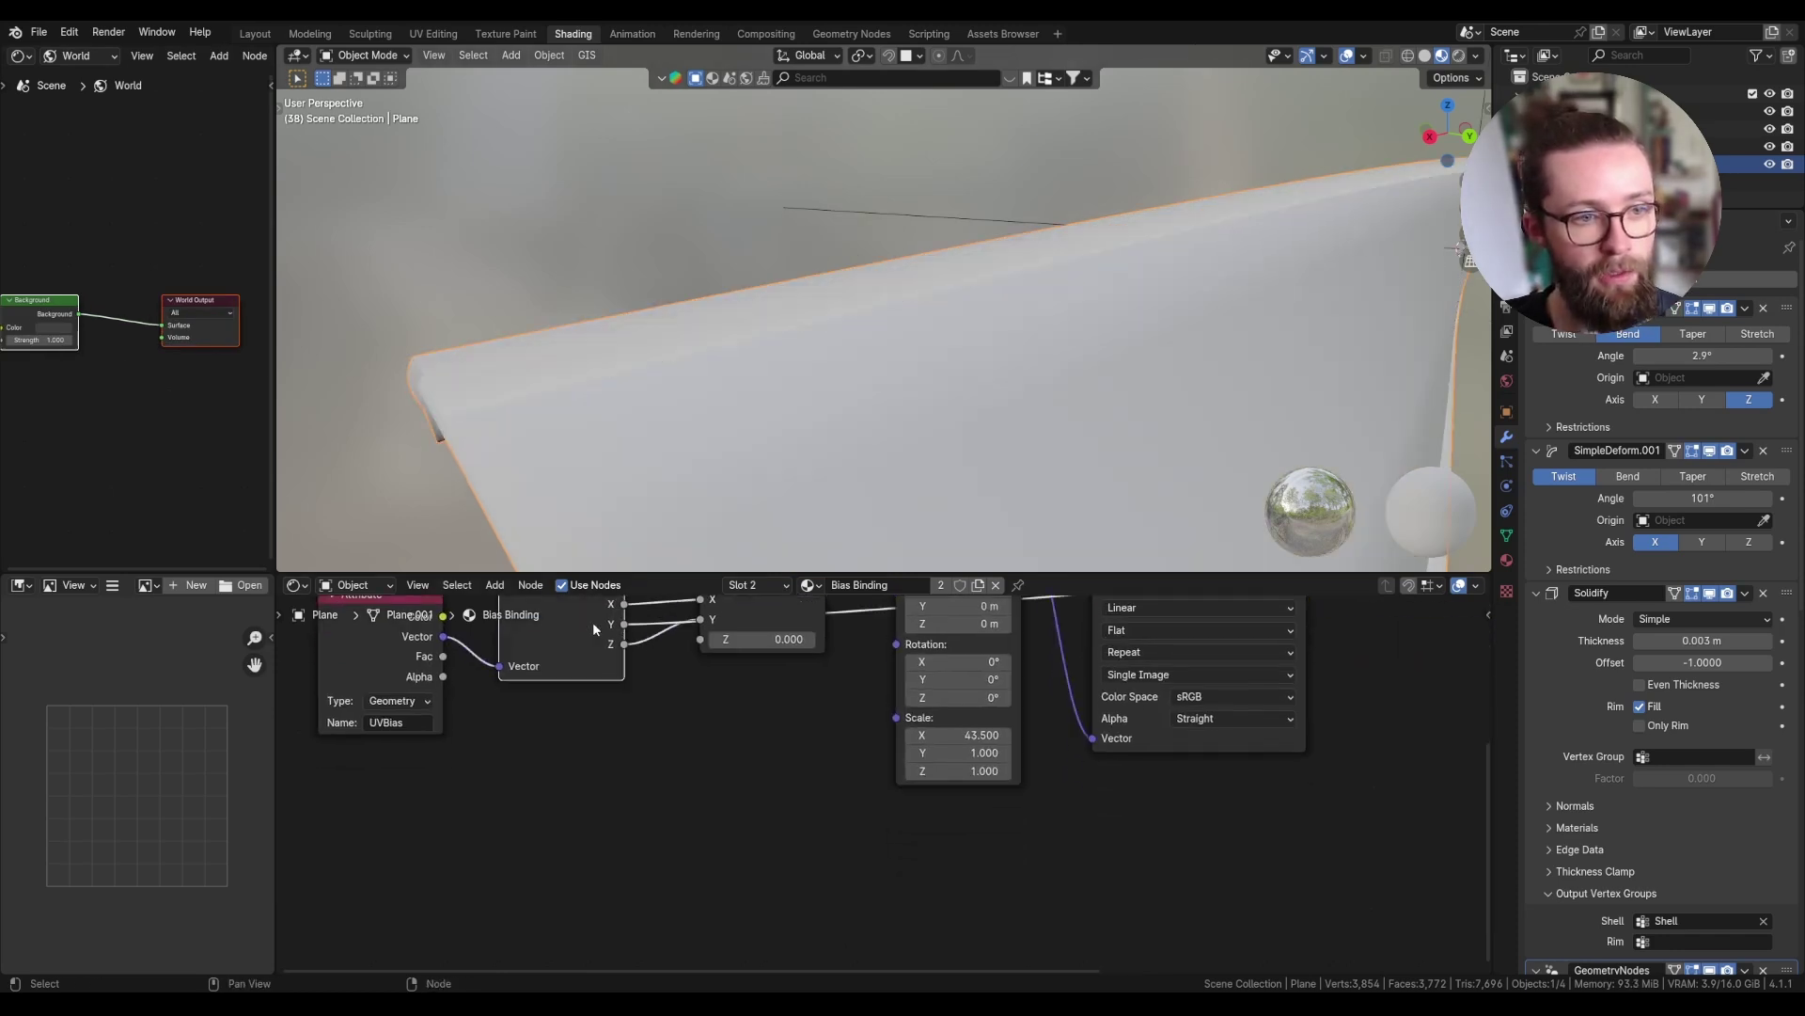
pyautogui.scroll(1, 594, 629)
pyautogui.moveTo(527, 423); pyautogui.dragTo(816, 401, button='middle')
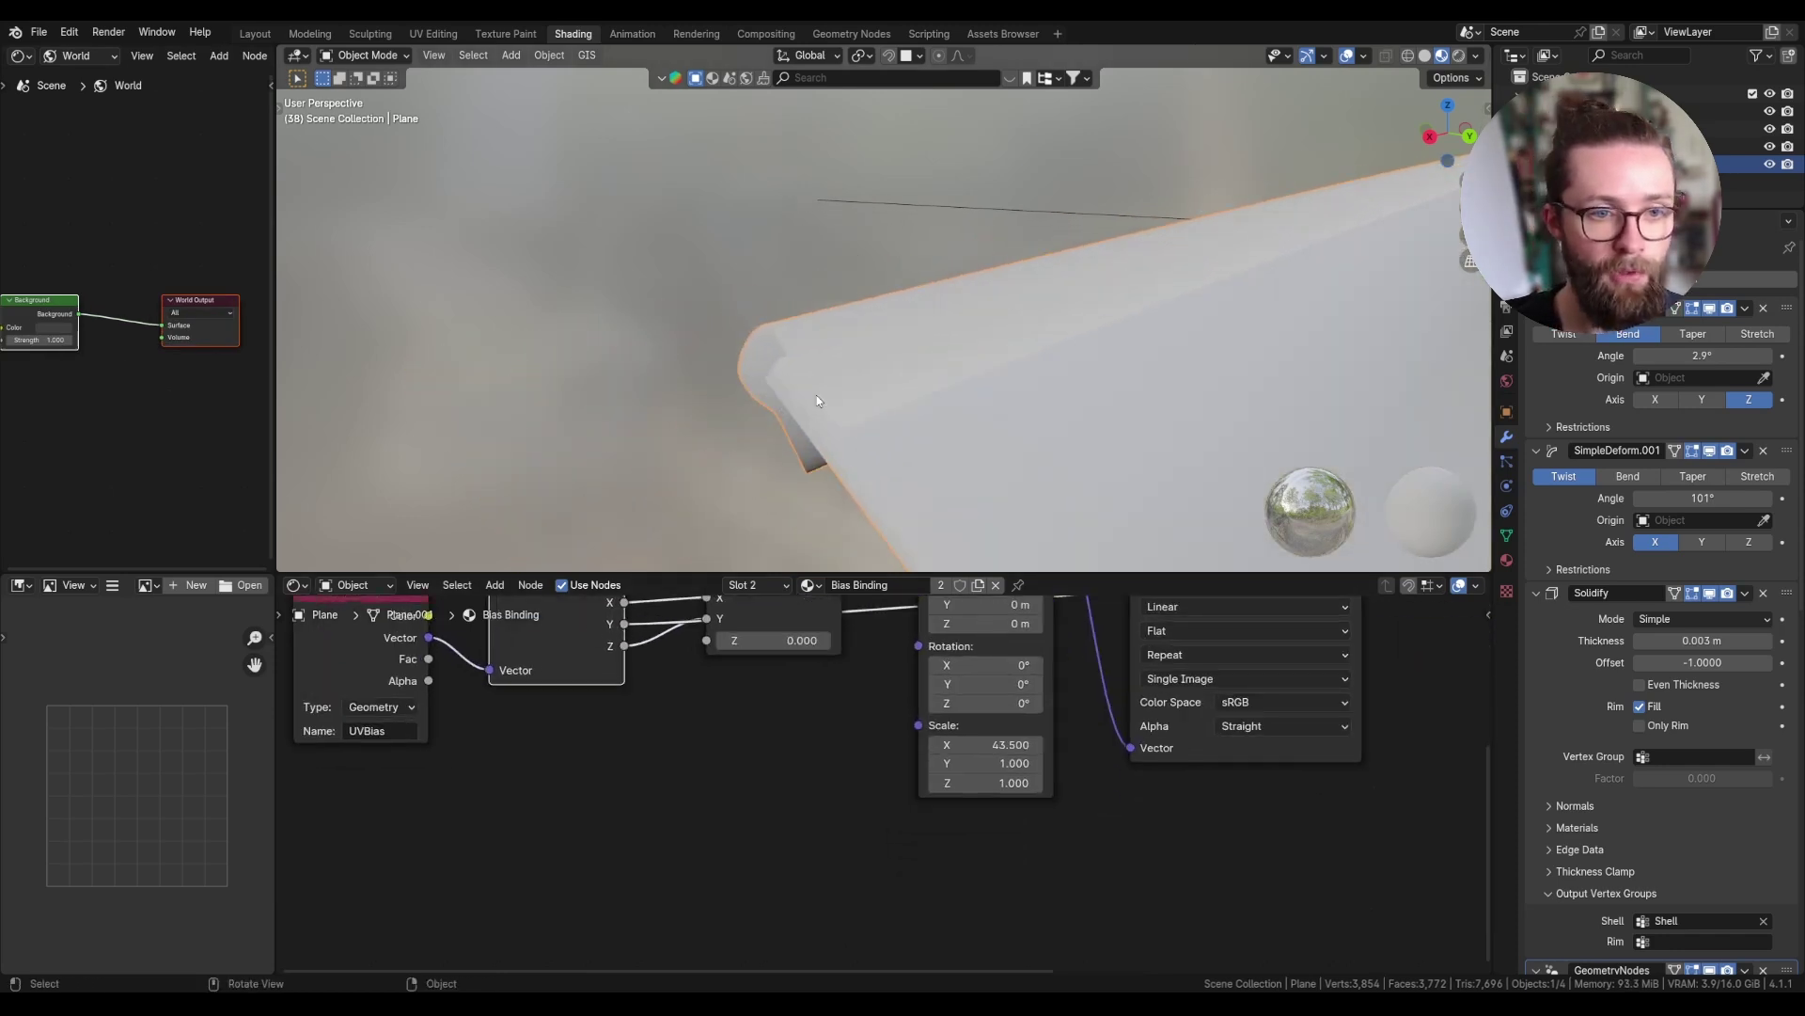
pyautogui.scroll(2, 816, 400)
# - Add a Subtract math node fed by the separated Y with a value of 0.5 and preview its output
pyautogui.moveTo(836, 671); pyautogui.dragTo(818, 819, button='middle')
pyautogui.scroll(-1, 832, 743)
pyautogui.moveTo(834, 741); pyautogui.dragTo(845, 654, button='middle')
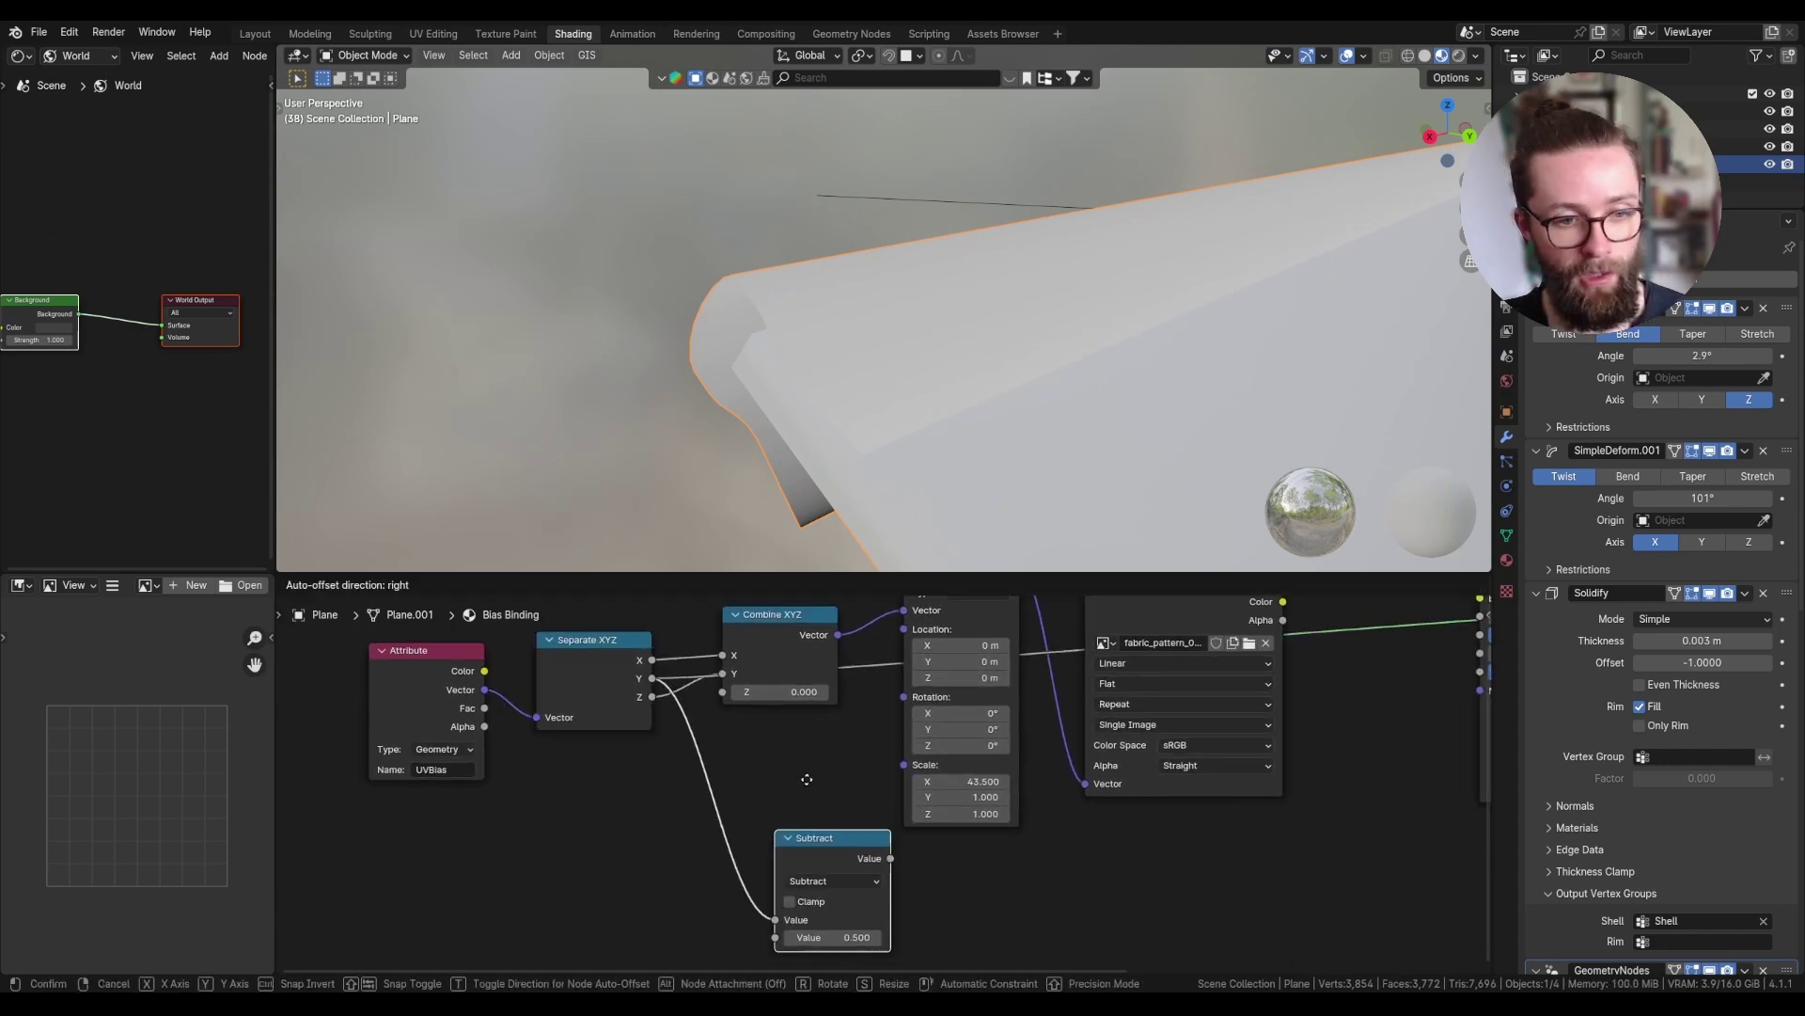
pyautogui.click(799, 769)
pyautogui.moveTo(825, 857); pyautogui.dragTo(820, 835, button='middle')
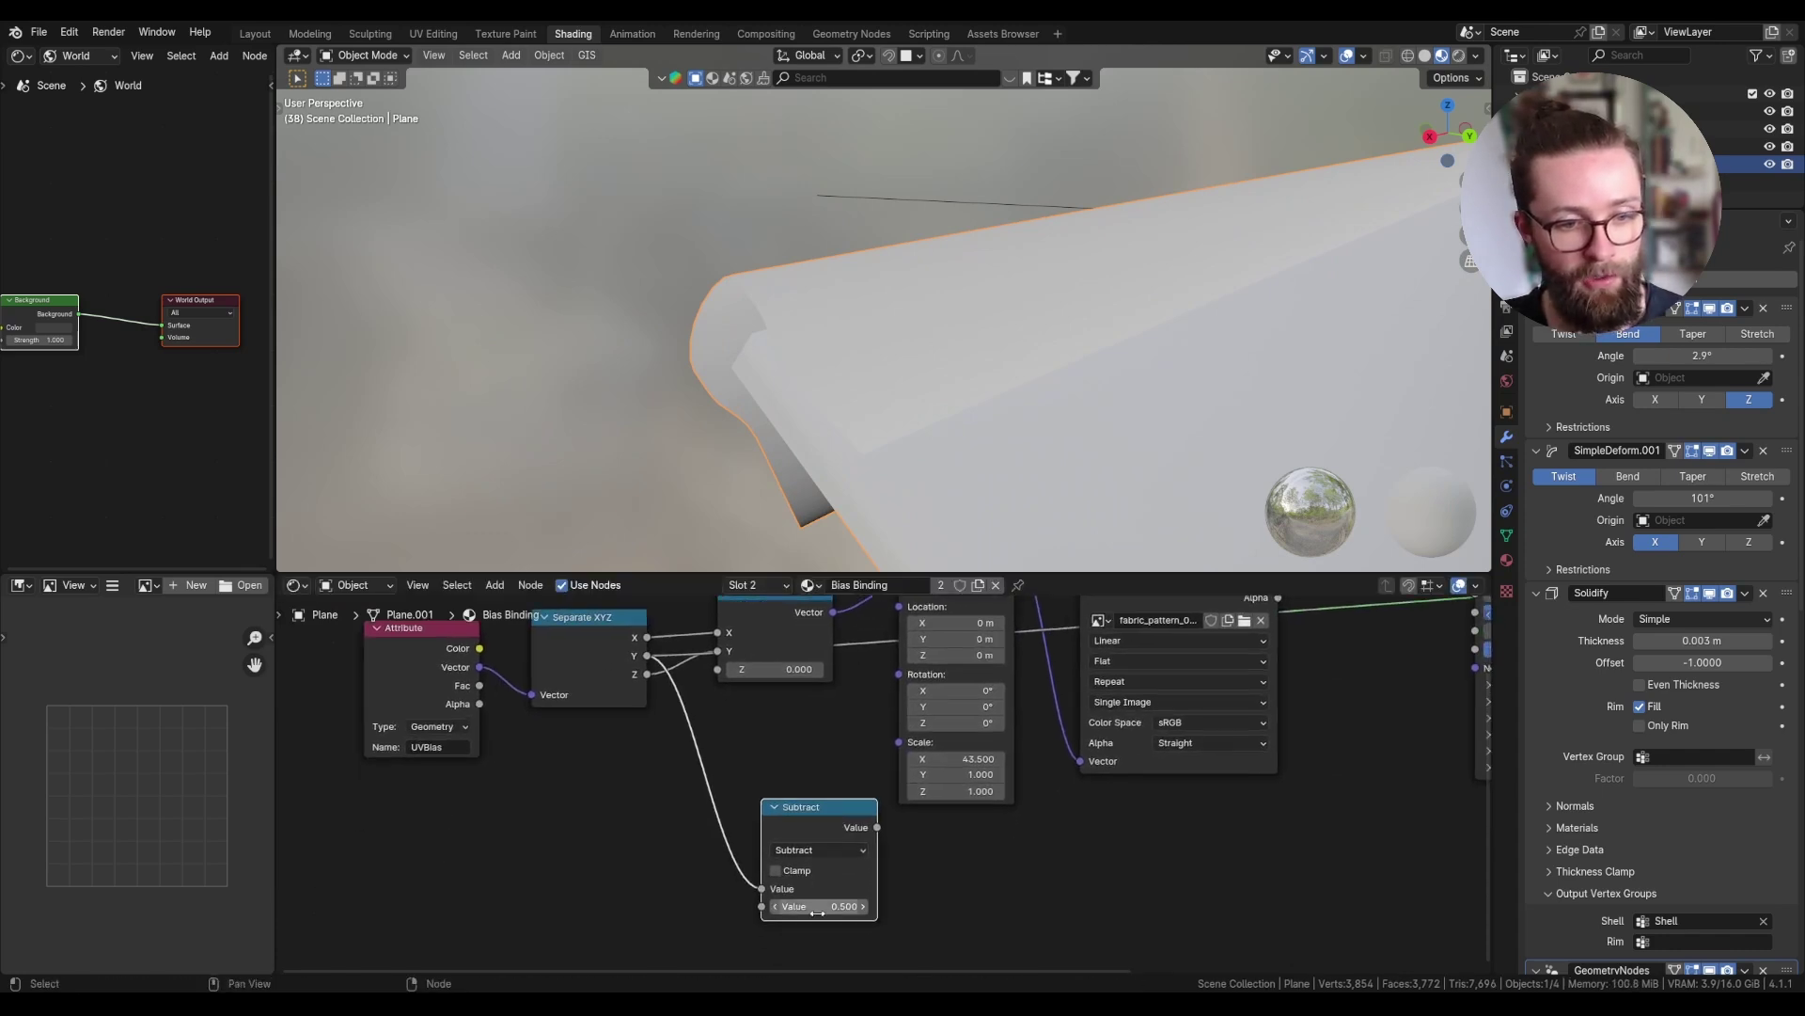
pyautogui.keyDown('ctrl'); pyautogui.keyDown('shift'); pyautogui.click(833, 813); pyautogui.keyUp('shift'); pyautogui.keyUp('ctrl')
# - Add an Absolute math node after the Subtract node and preview its output on the binding
pyautogui.moveTo(877, 827); pyautogui.dragTo(978, 837)
pyautogui.write('abs')
pyautogui.click(1008, 806)
pyautogui.click(1023, 818)
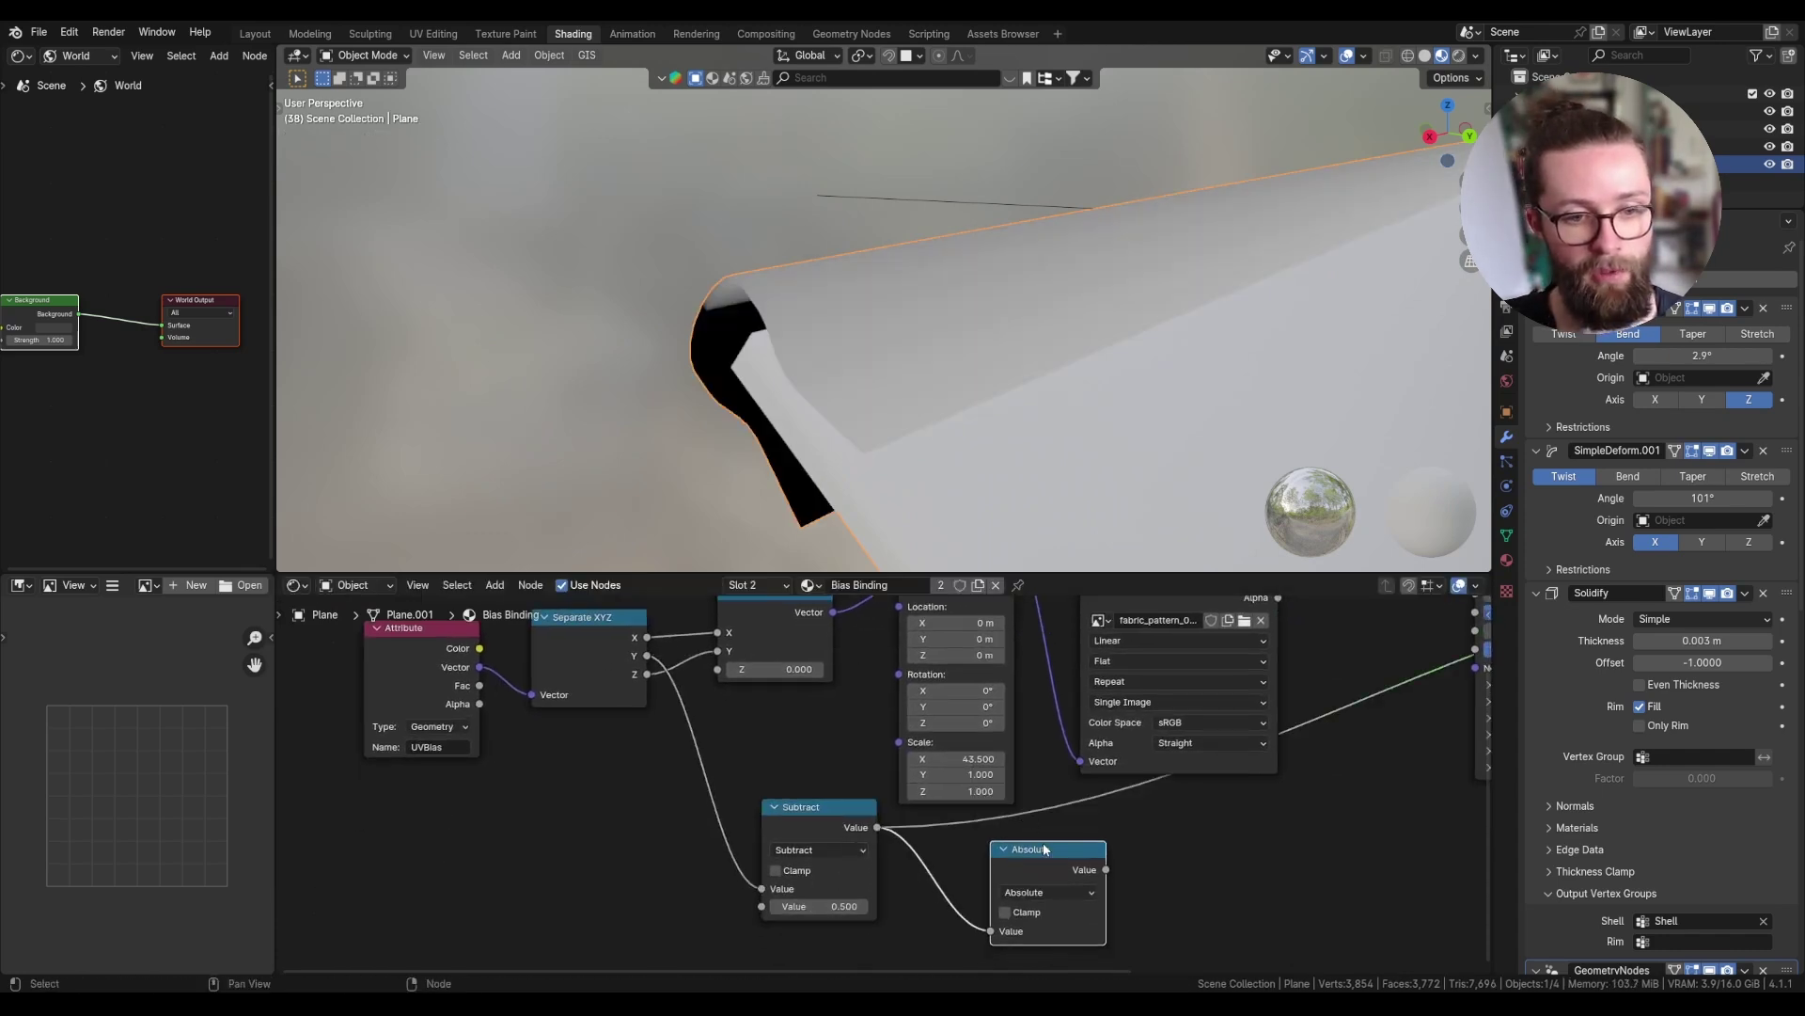
pyautogui.keyDown('ctrl'); pyautogui.keyDown('shift'); pyautogui.click(1046, 856); pyautogui.keyUp('shift'); pyautogui.keyUp('ctrl')
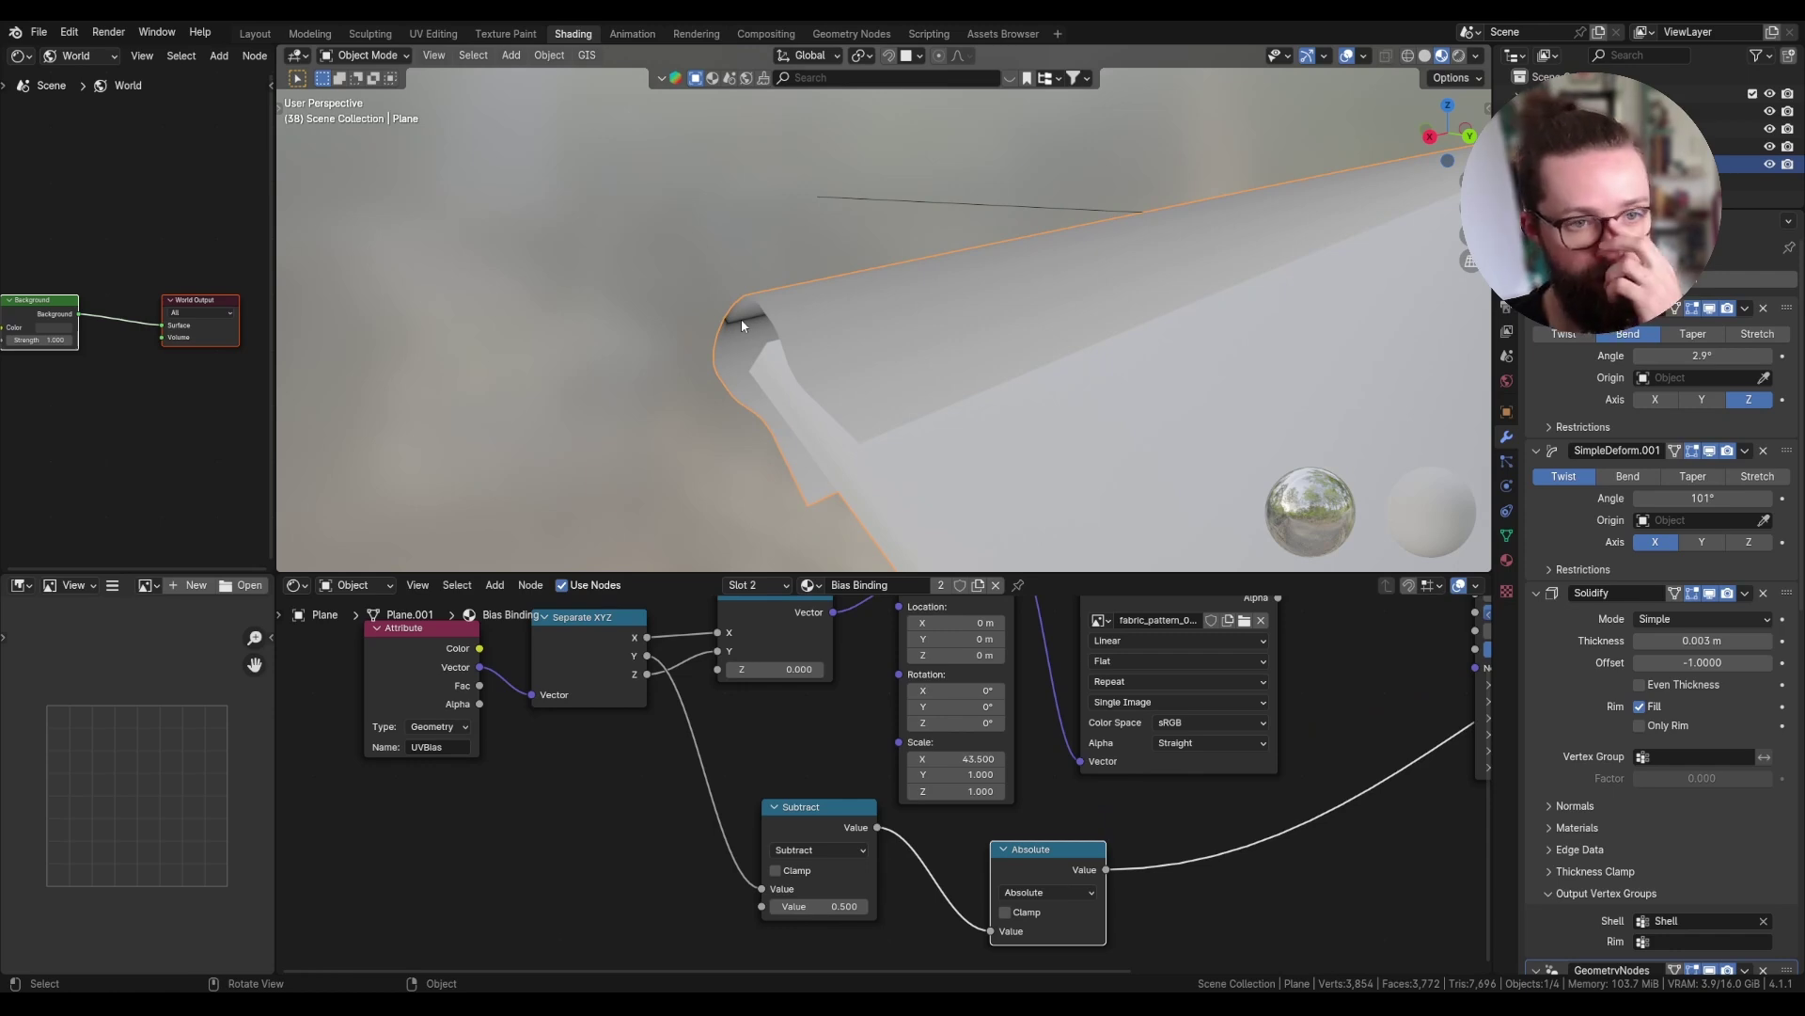
# - Add a second Subtract node fed by the Absolute node's value
pyautogui.click(1189, 849)
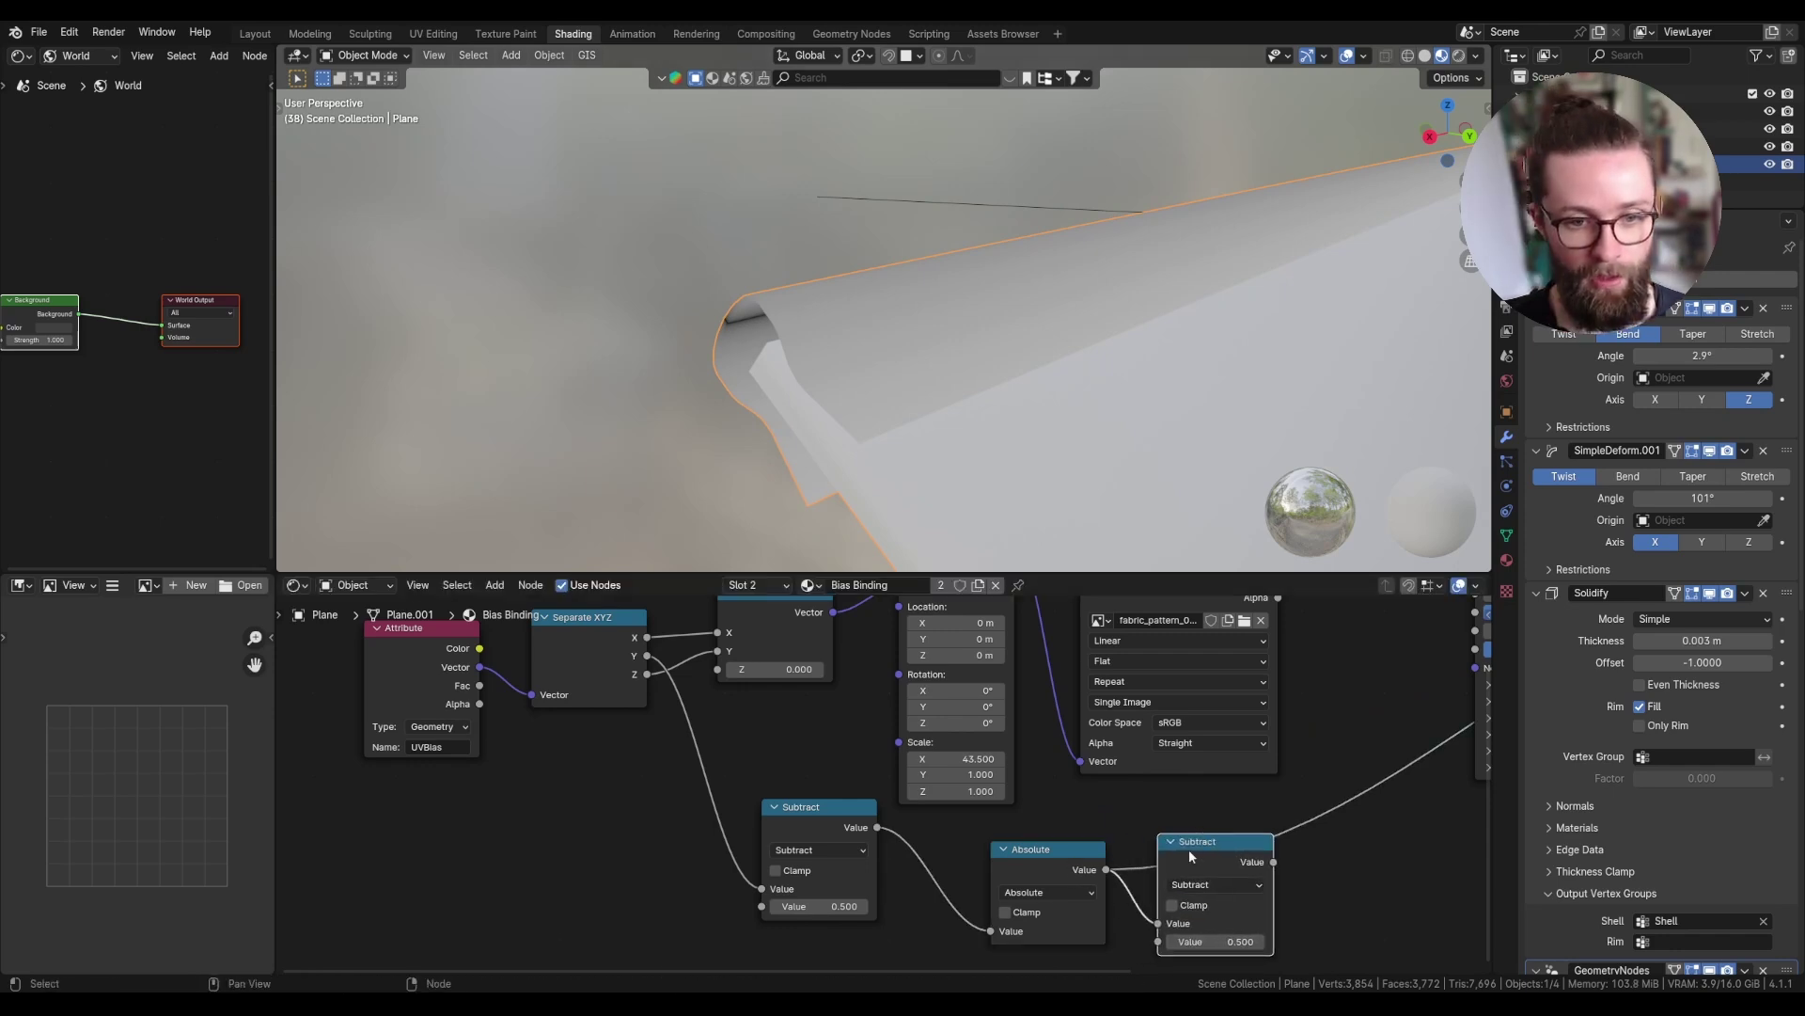
pyautogui.scroll(-3, 1187, 849)
pyautogui.moveTo(1144, 847); pyautogui.dragTo(1040, 829, button='middle')
pyautogui.click(769, 809)
pyautogui.hotkey('shift', 'd')
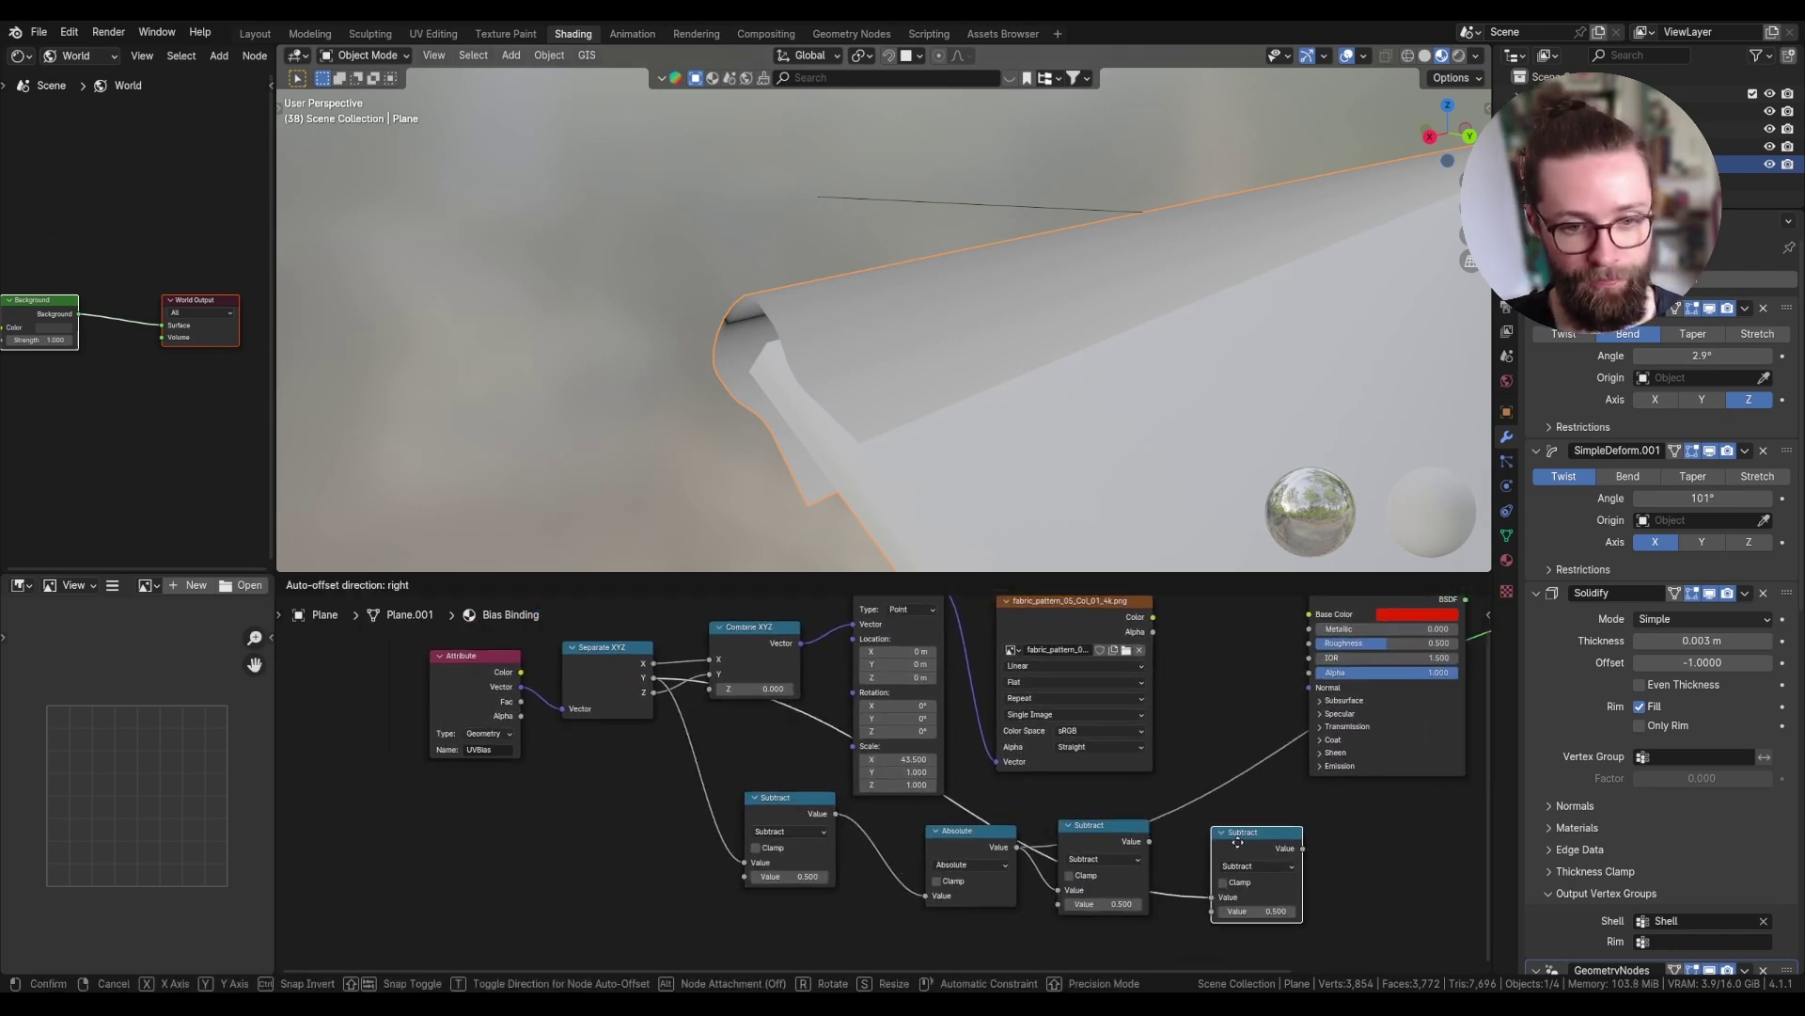
pyautogui.click(1232, 844)
pyautogui.moveTo(1149, 841); pyautogui.dragTo(1205, 898)
pyautogui.click(1252, 850)
pyautogui.press('x')
# - Duplicate the Absolute node, link it after the second Subtract node, and set that Subtract's value to 0.3 while previewing the result
pyautogui.click(942, 836)
pyautogui.hotkey('shift', 'd')
pyautogui.click(1218, 842)
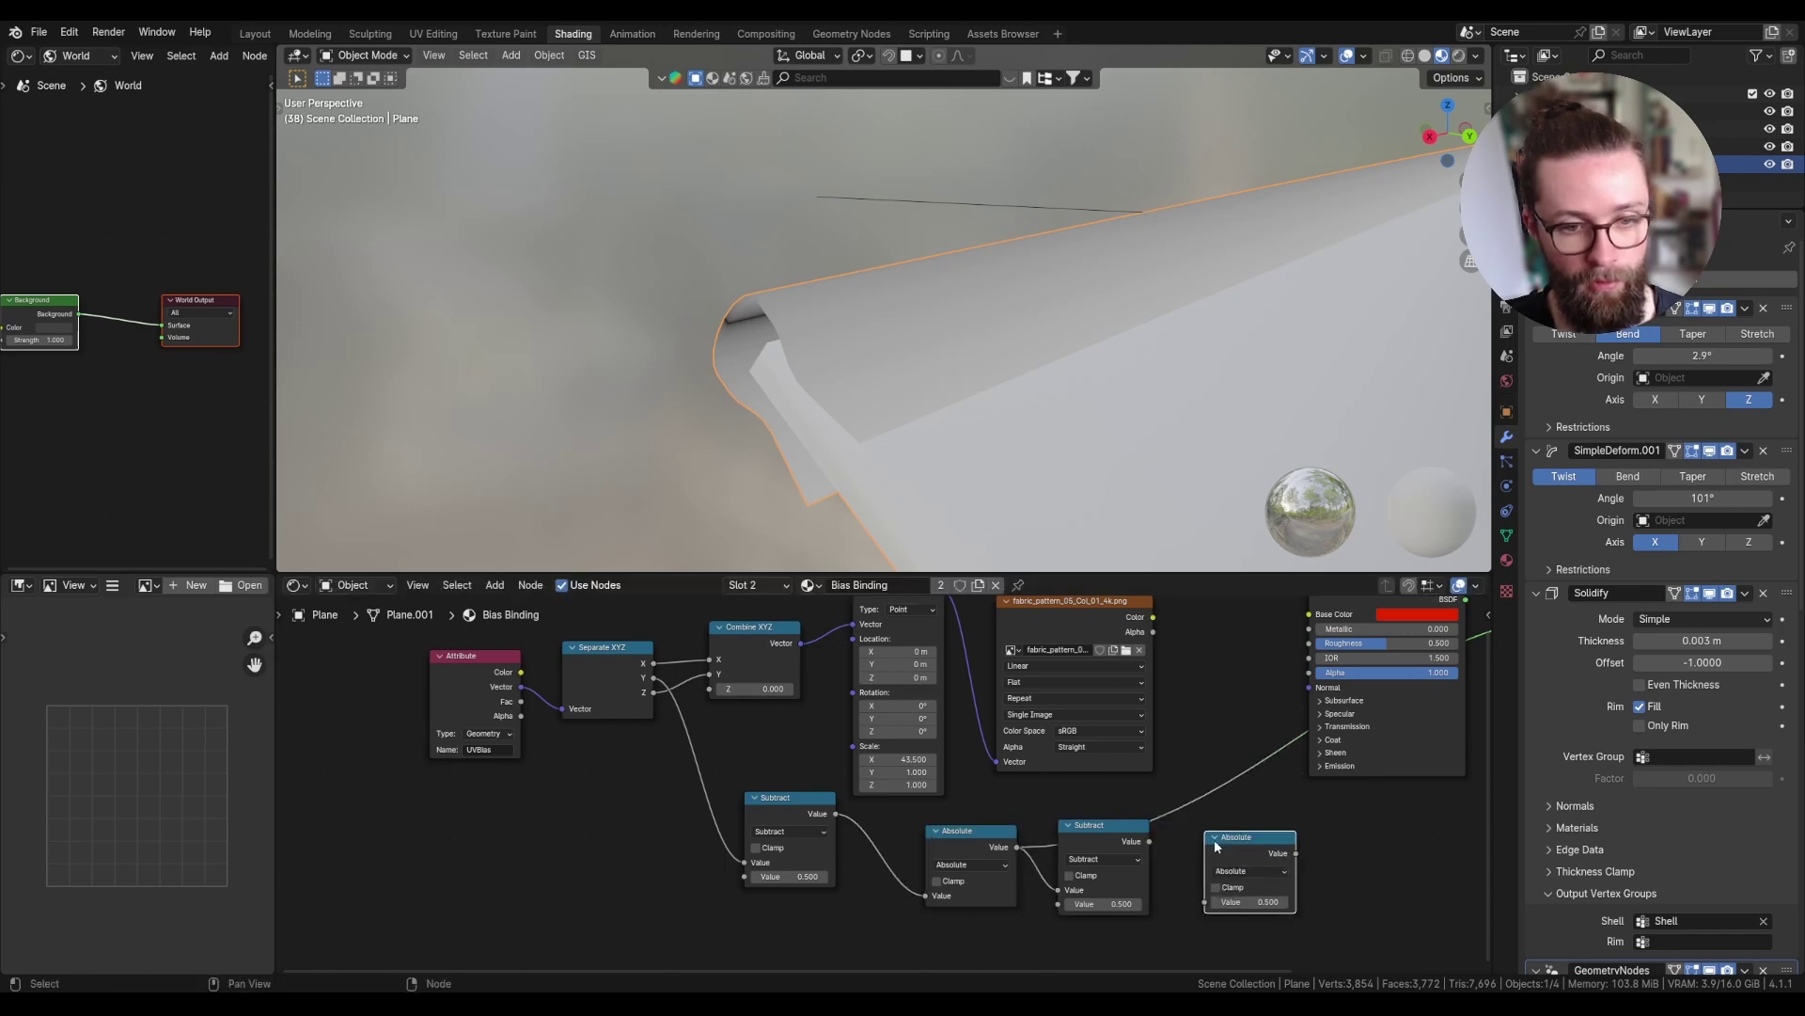
pyautogui.moveTo(1149, 842); pyautogui.dragTo(1202, 901)
pyautogui.scroll(4, 1265, 890)
pyautogui.keyDown('ctrl'); pyautogui.keyDown('shift'); pyautogui.click(1269, 844); pyautogui.keyUp('shift'); pyautogui.keyUp('ctrl')
pyautogui.moveTo(1055, 907); pyautogui.dragTo(982, 907)
# - Add a clamped Multiply node after the second Absolute node and set its value to 17.1
pyautogui.moveTo(1244, 807); pyautogui.dragTo(1129, 818, button='middle')
pyautogui.scroll(-2, 920, 824)
pyautogui.moveTo(1143, 818); pyautogui.dragTo(1202, 811)
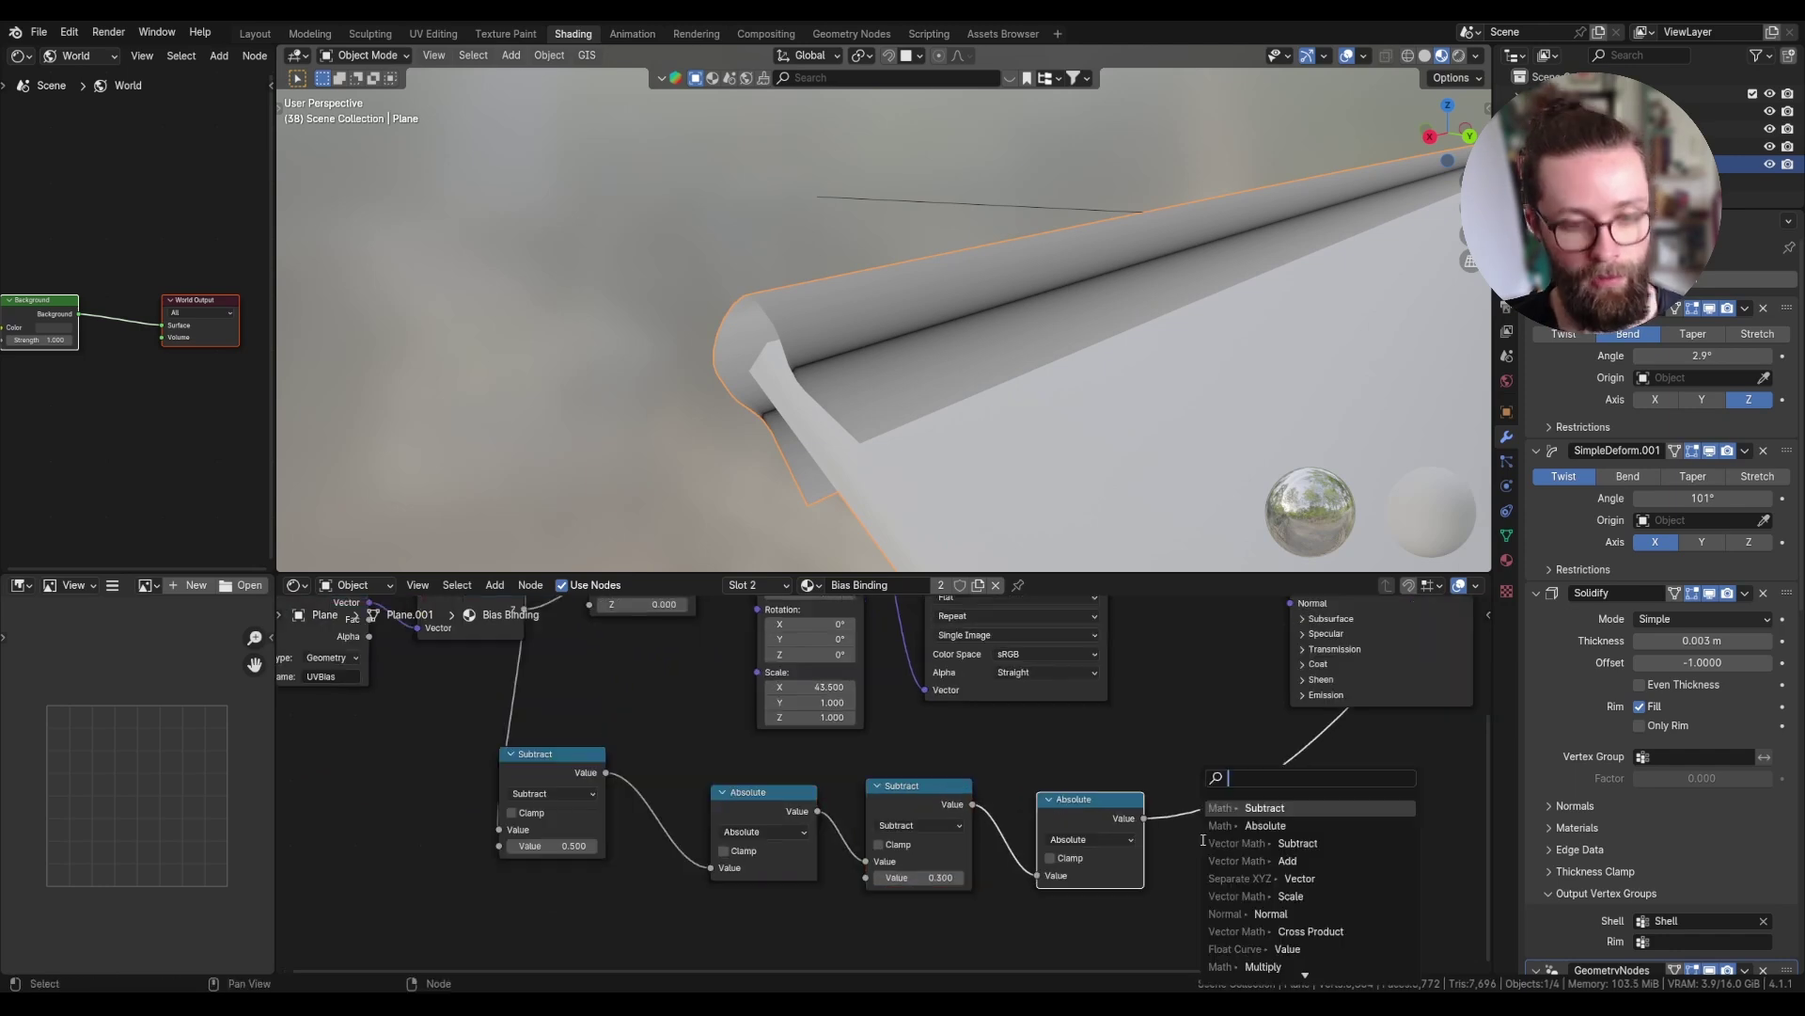
pyautogui.write('mult')
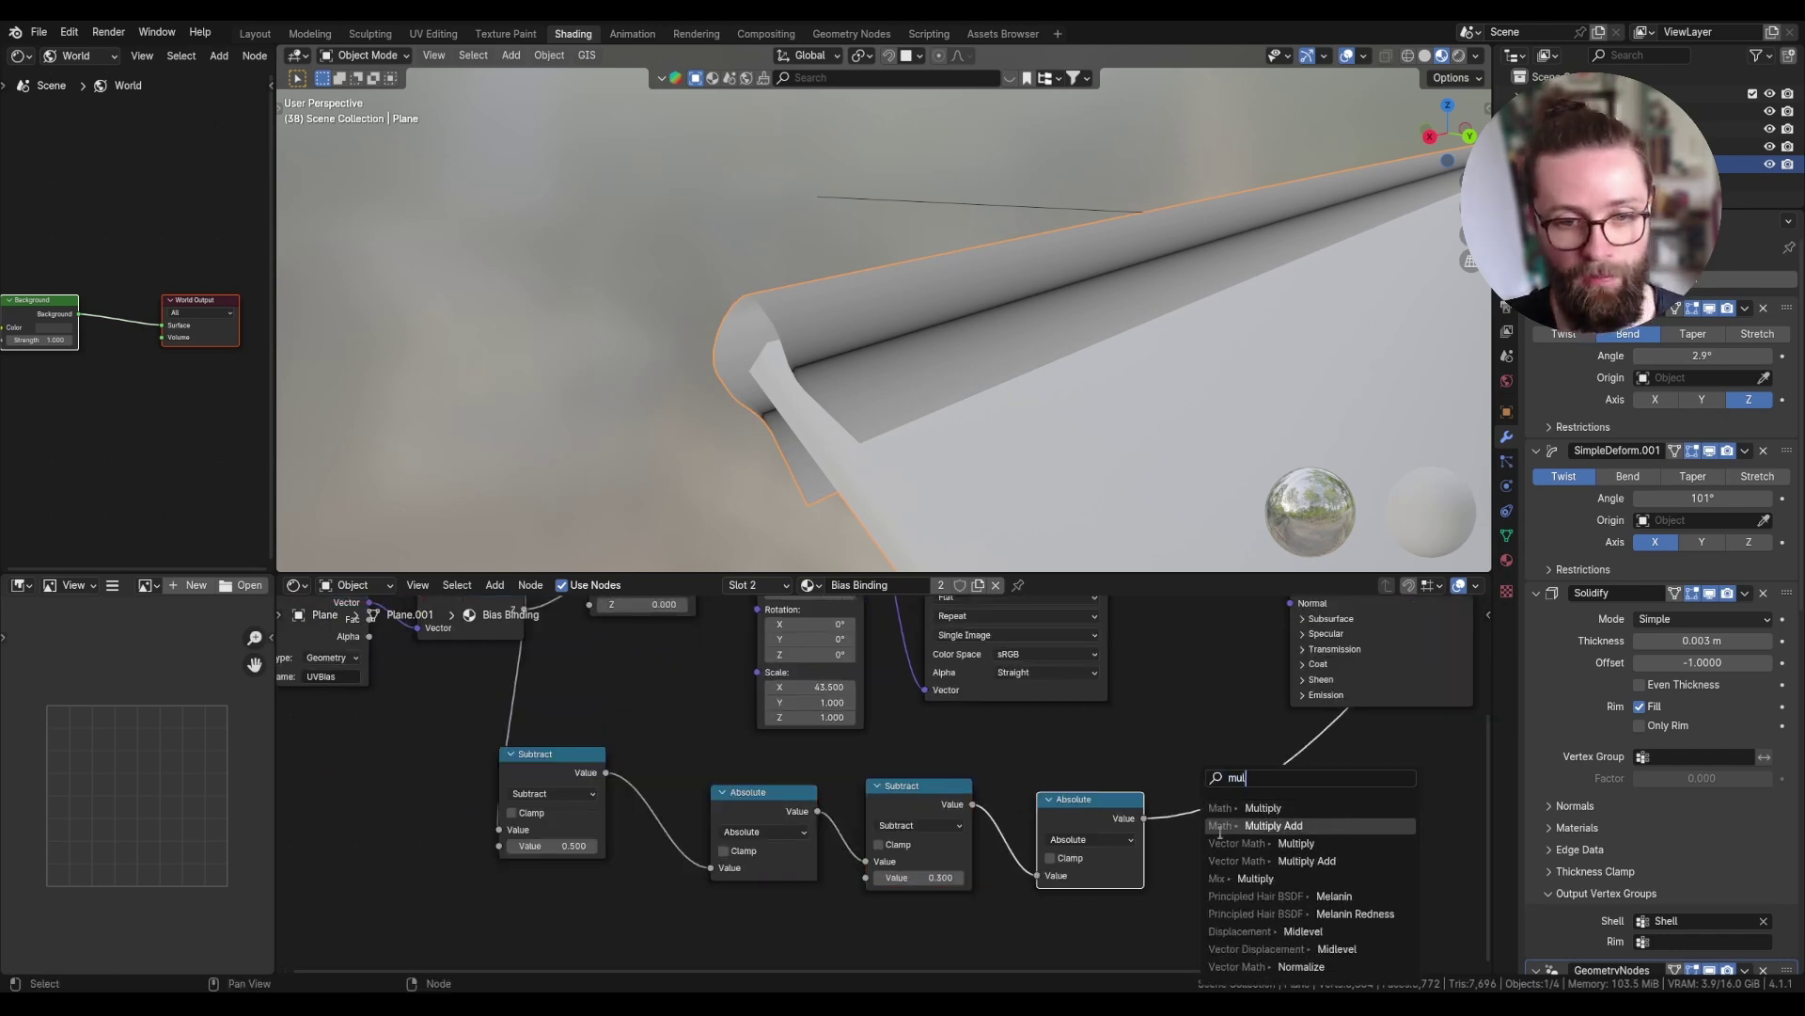
pyautogui.press('Return')
pyautogui.click(1254, 815)
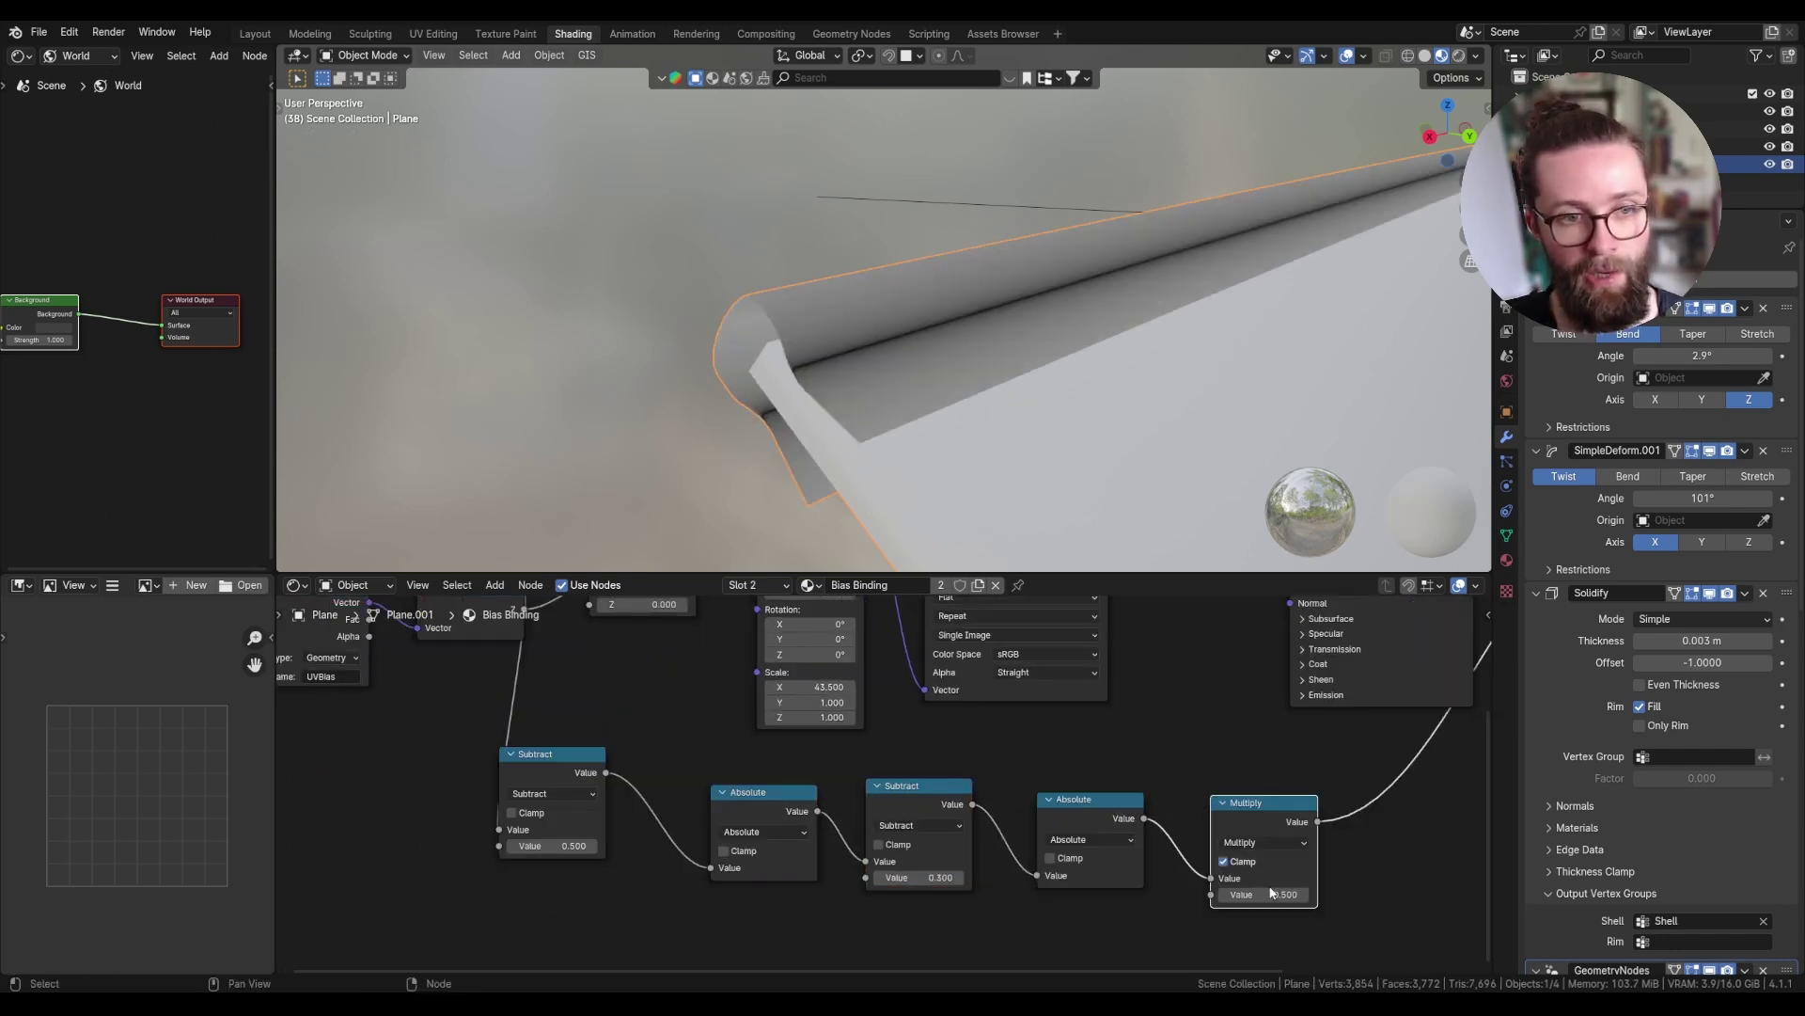
pyautogui.moveTo(1272, 891); pyautogui.dragTo(1336, 892)
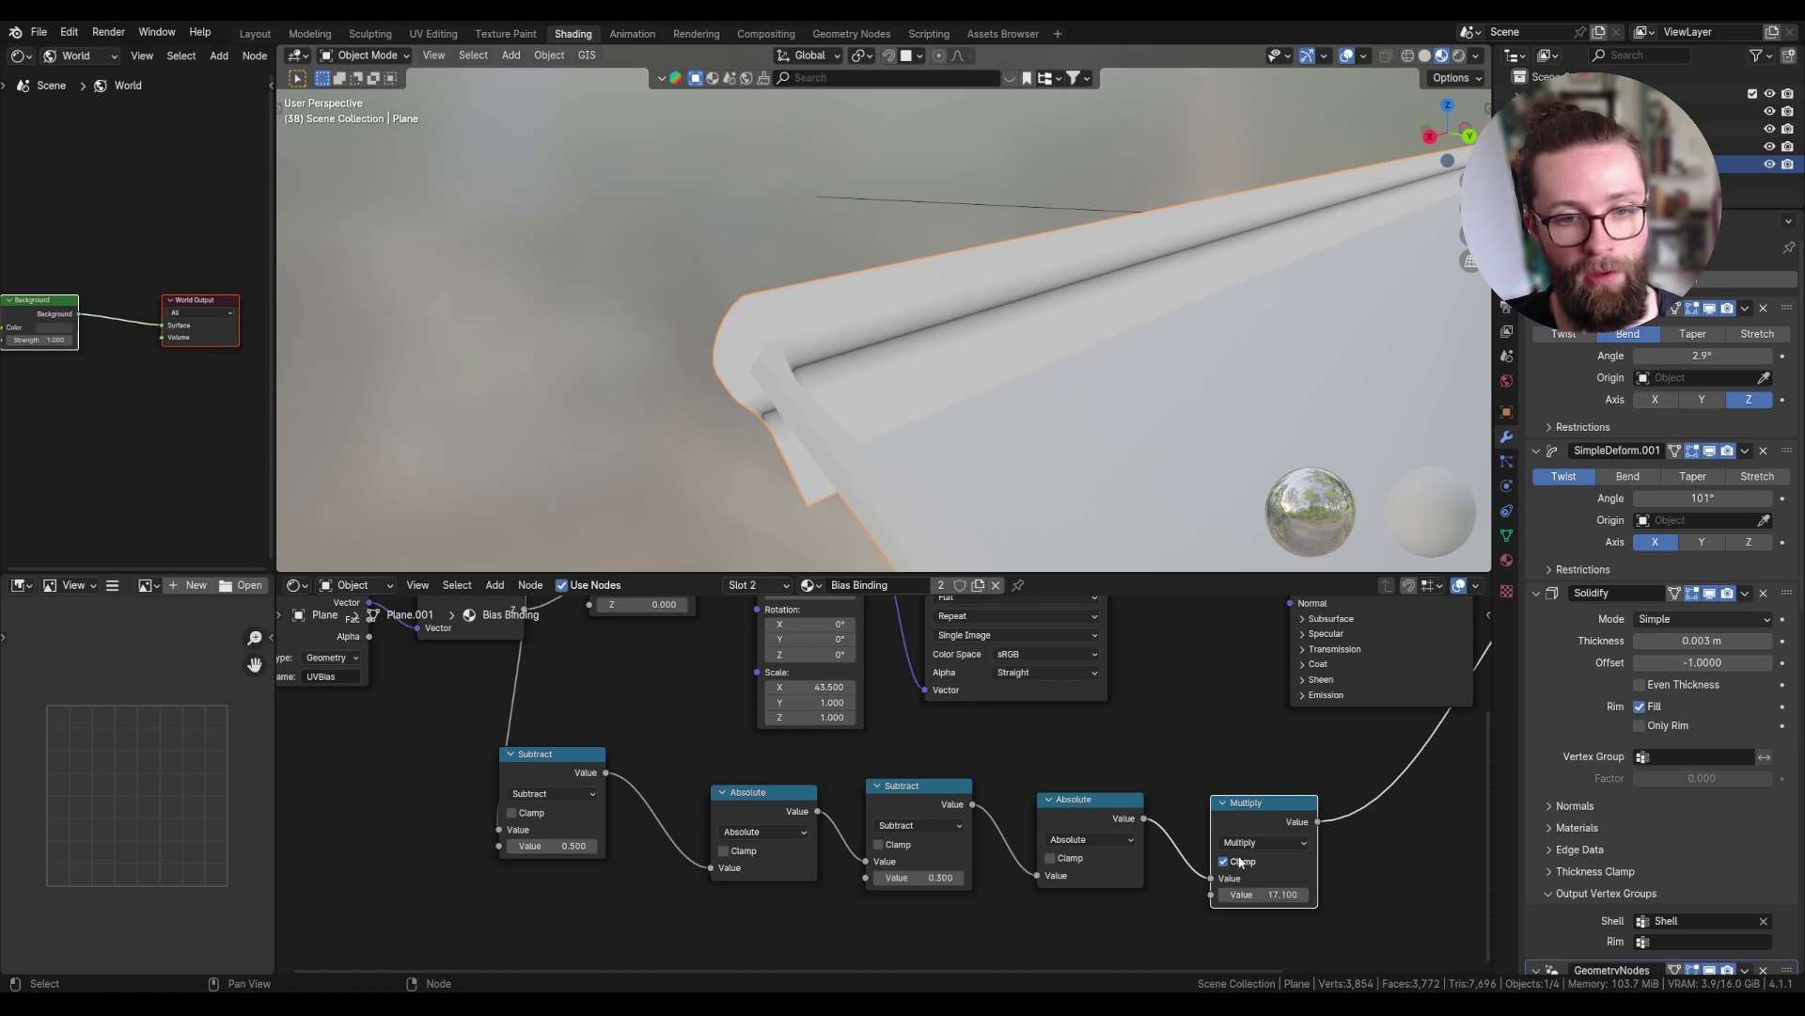
# - Add a Float Curve node after Multiply and shape it into an S-curve with its upper point at about 0.54, 0.85
pyautogui.moveTo(1240, 862); pyautogui.dragTo(885, 837, button='middle')
pyautogui.moveTo(964, 795); pyautogui.dragTo(1099, 879)
pyautogui.write('floa')
pyautogui.press('Return')
pyautogui.click(1090, 784)
pyautogui.moveTo(1175, 822); pyautogui.dragTo(1155, 789)
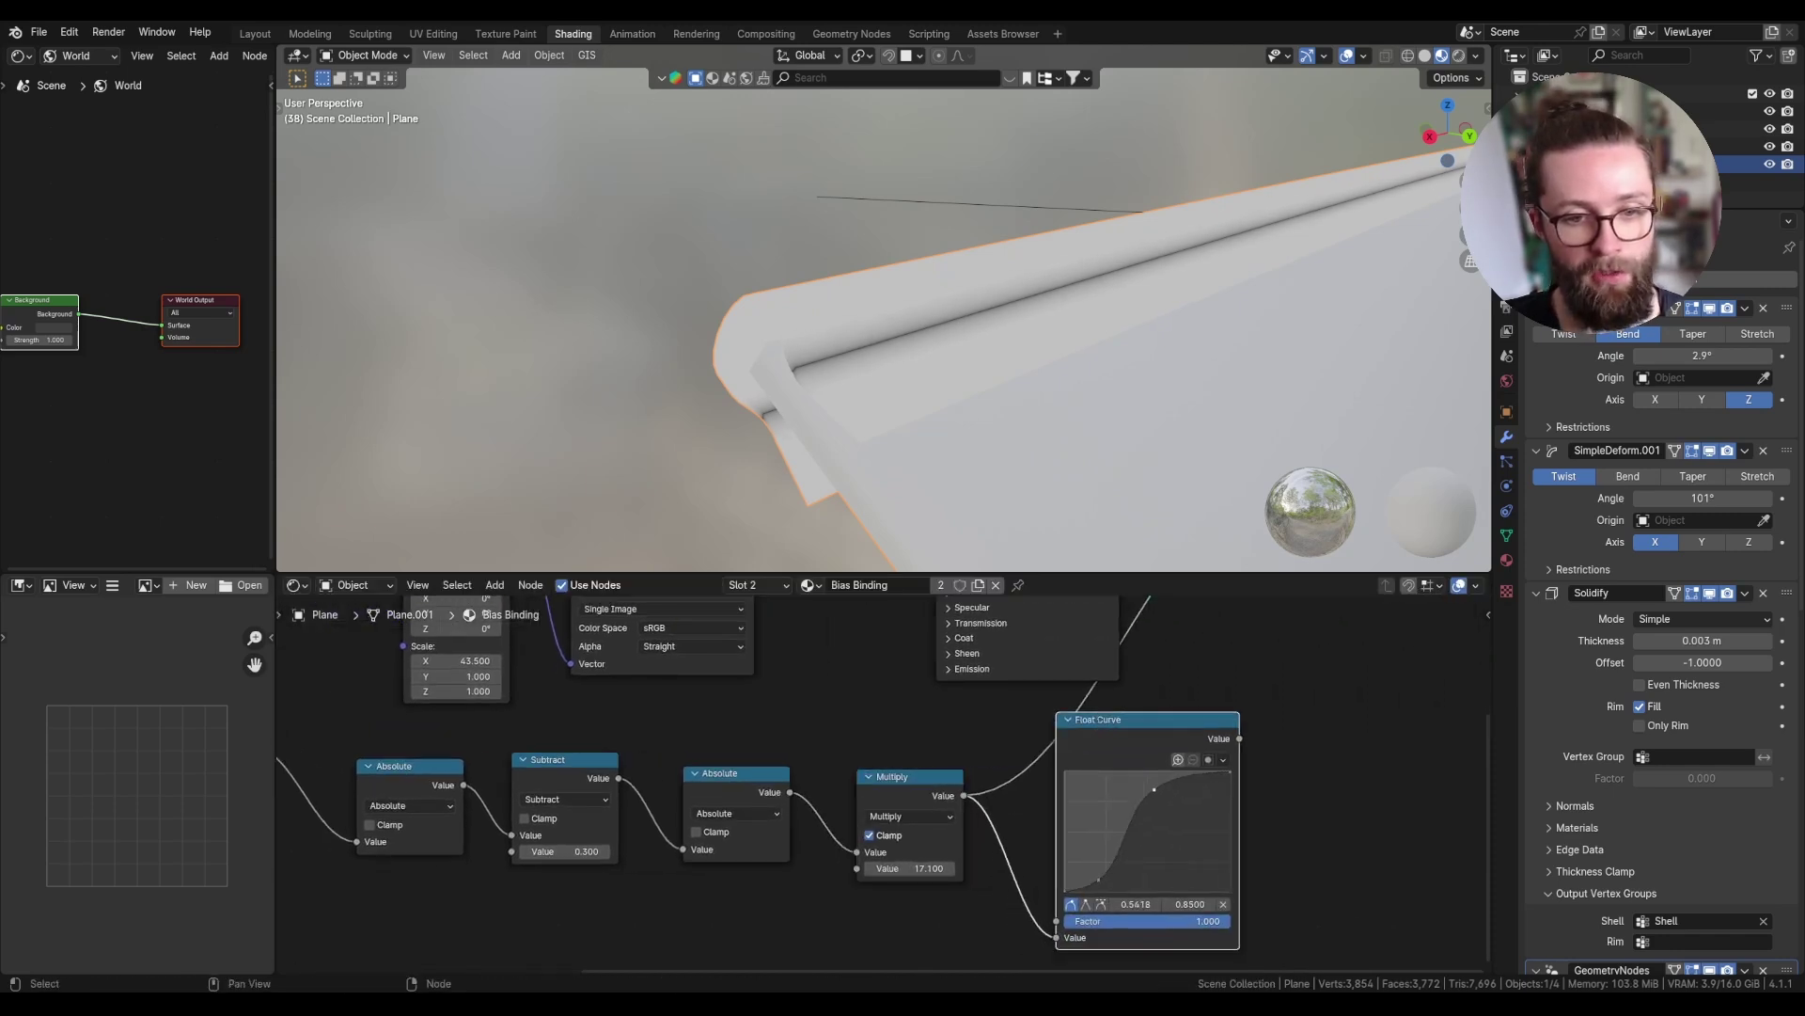
# - Preview the Float Curve's output and add a Bump node that takes its value as Height
pyautogui.scroll(-1, 1104, 816)
pyautogui.moveTo(1192, 723); pyautogui.dragTo(1076, 770, button='middle')
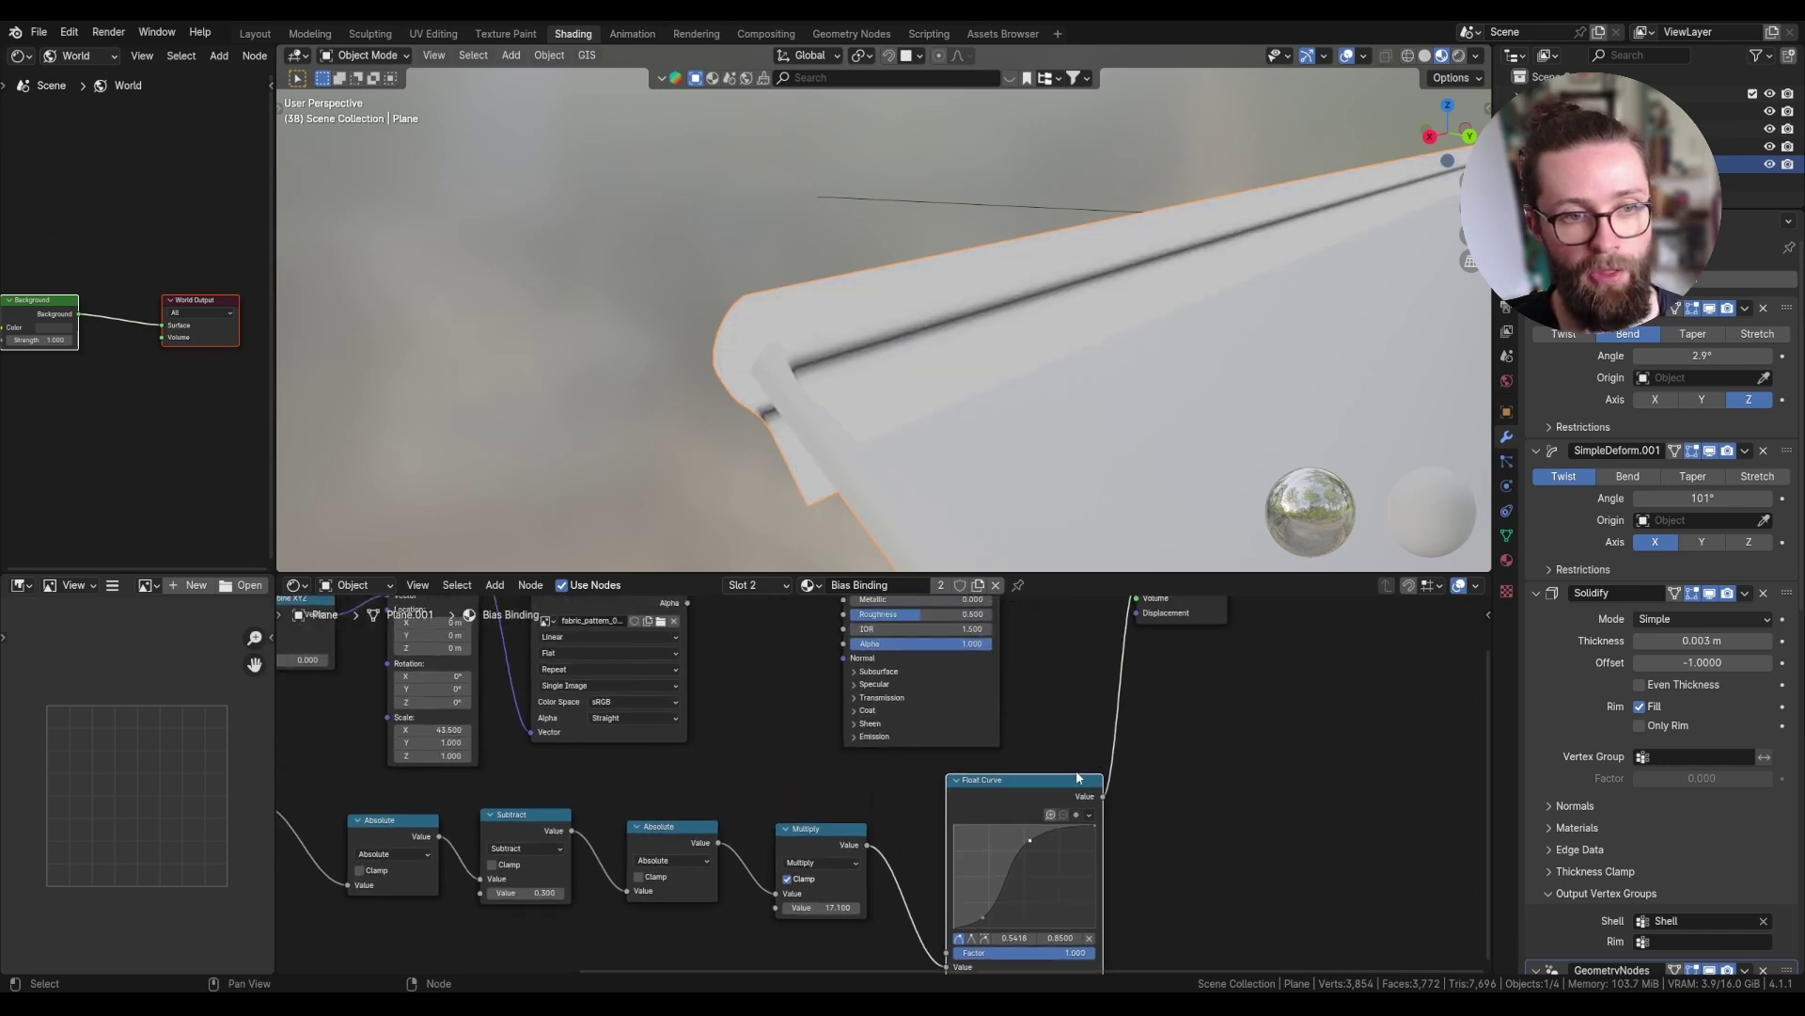
pyautogui.moveTo(1103, 796); pyautogui.dragTo(1173, 795)
pyautogui.write('bump')
pyautogui.press('Down')
pyautogui.press('Down')
pyautogui.press('Return')
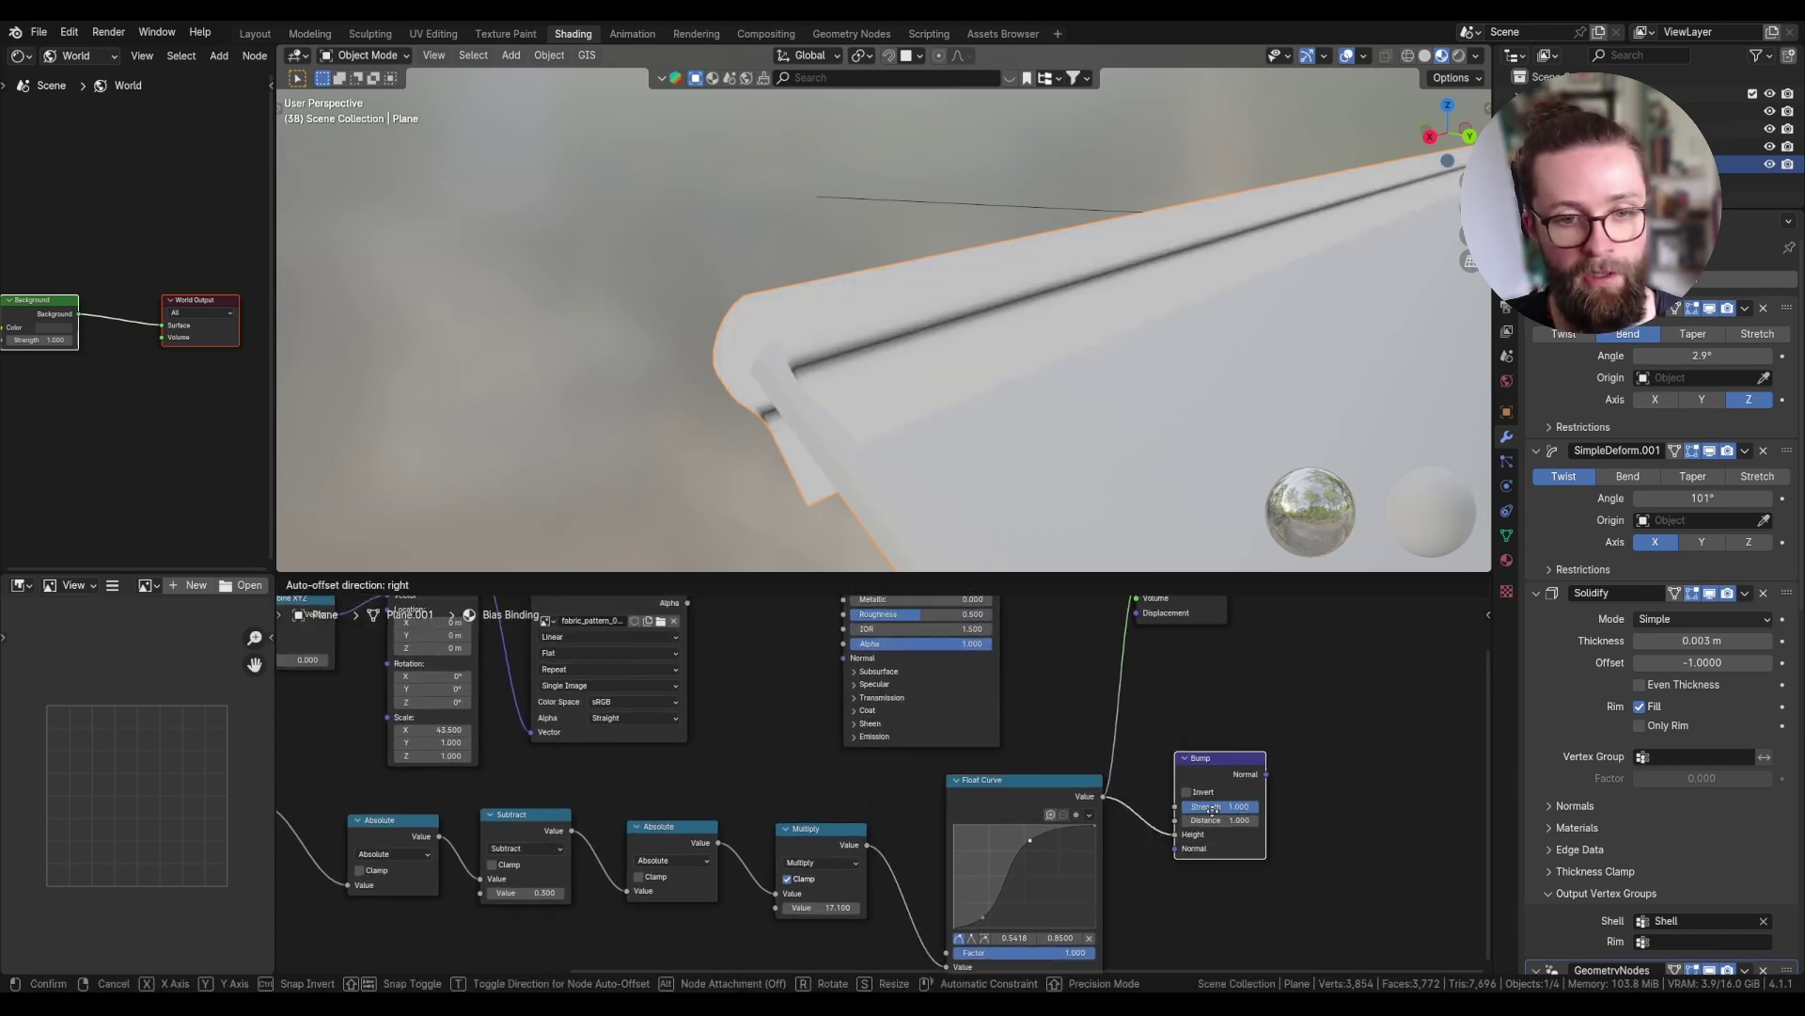
pyautogui.click(1167, 784)
# - Link the Bump output to the Principled BSDF's Normal input and set the Bump distance to 0.001
pyautogui.scroll(-1, 1167, 783)
pyautogui.moveTo(1168, 784); pyautogui.dragTo(1168, 790, button='middle')
pyautogui.doubleClick(1240, 857)
pyautogui.write('0.')
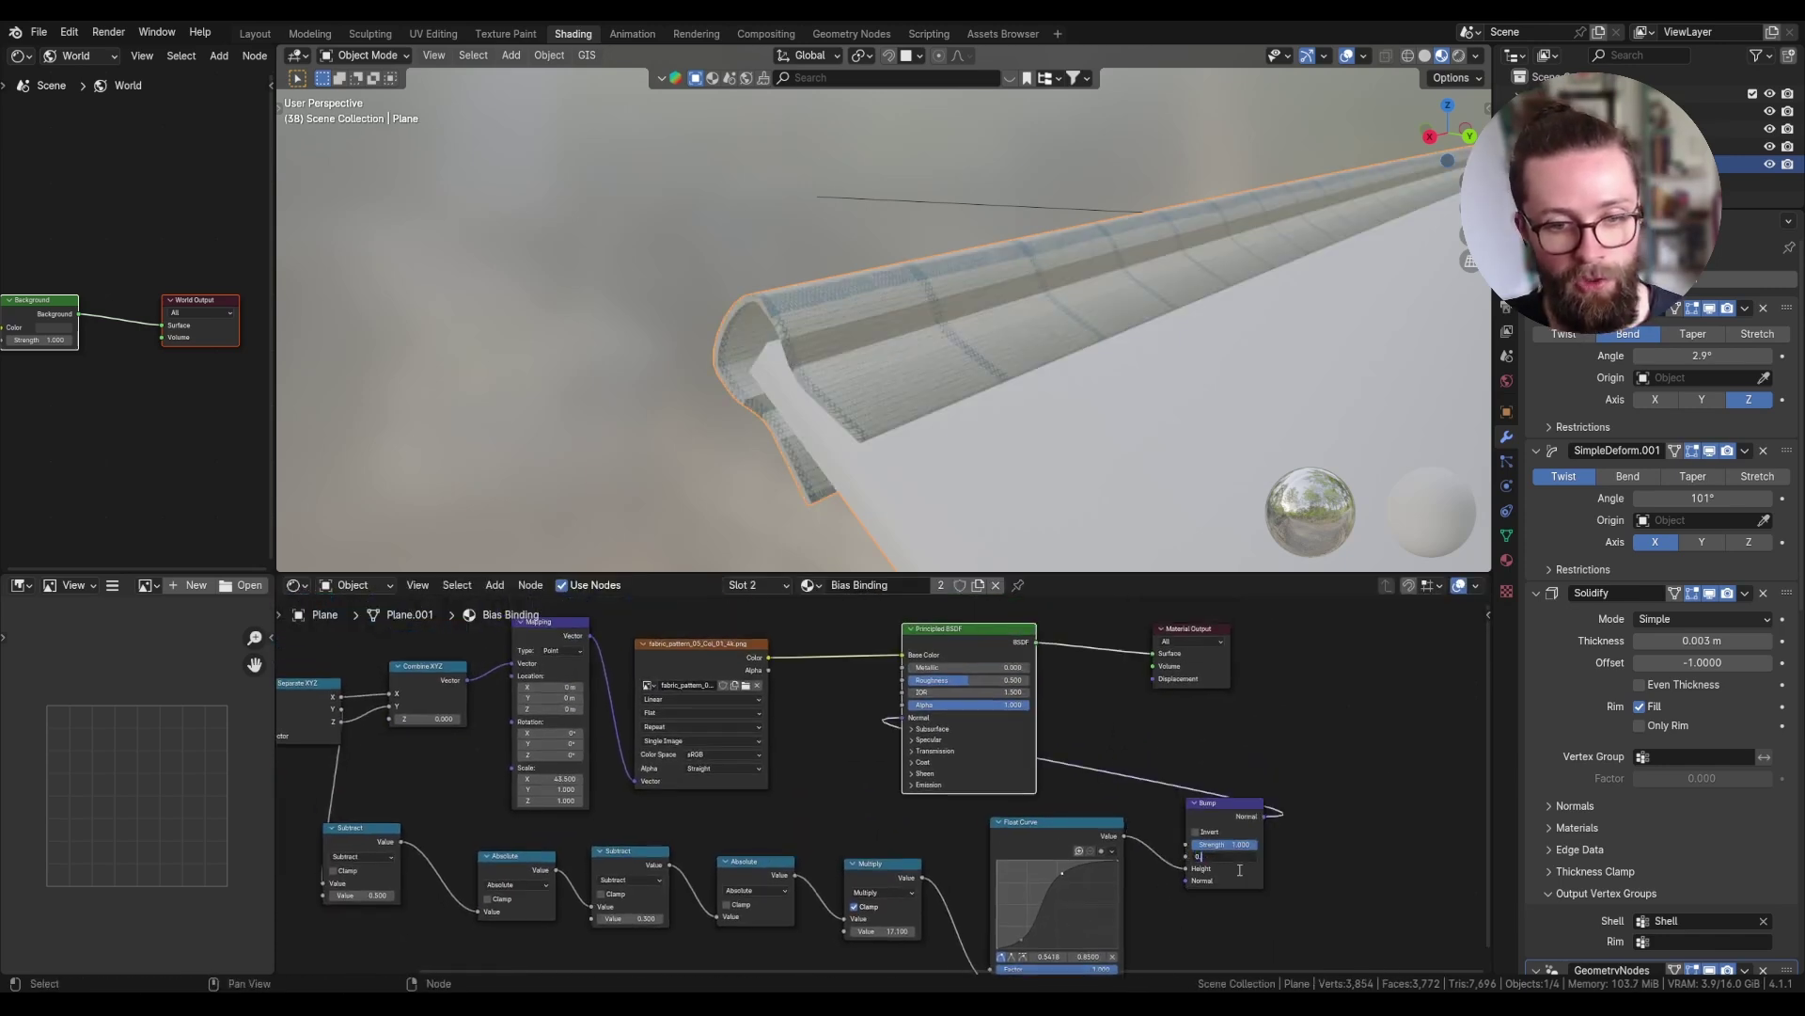
pyautogui.write('001')
pyautogui.press('Return')
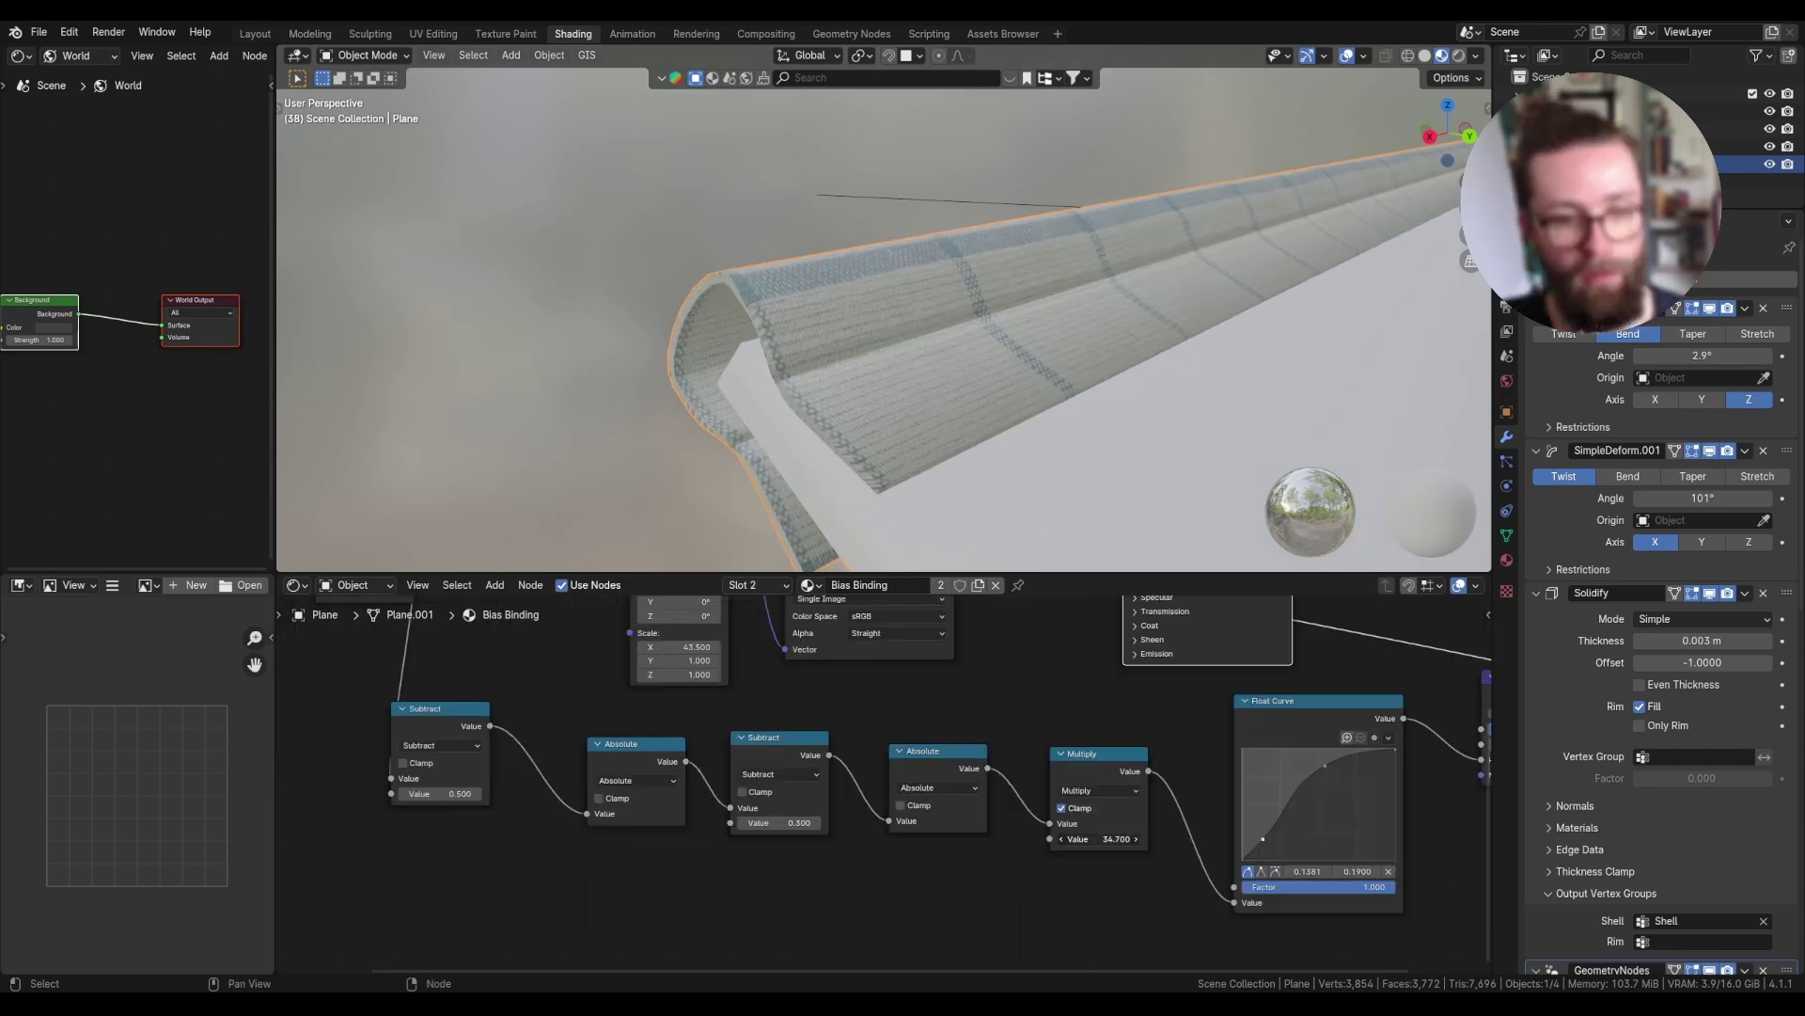
# - Set the Multiply node's value to 27.2 and inspect the crease along the fabric binding
pyautogui.moveTo(1098, 839); pyautogui.dragTo(1061, 838)
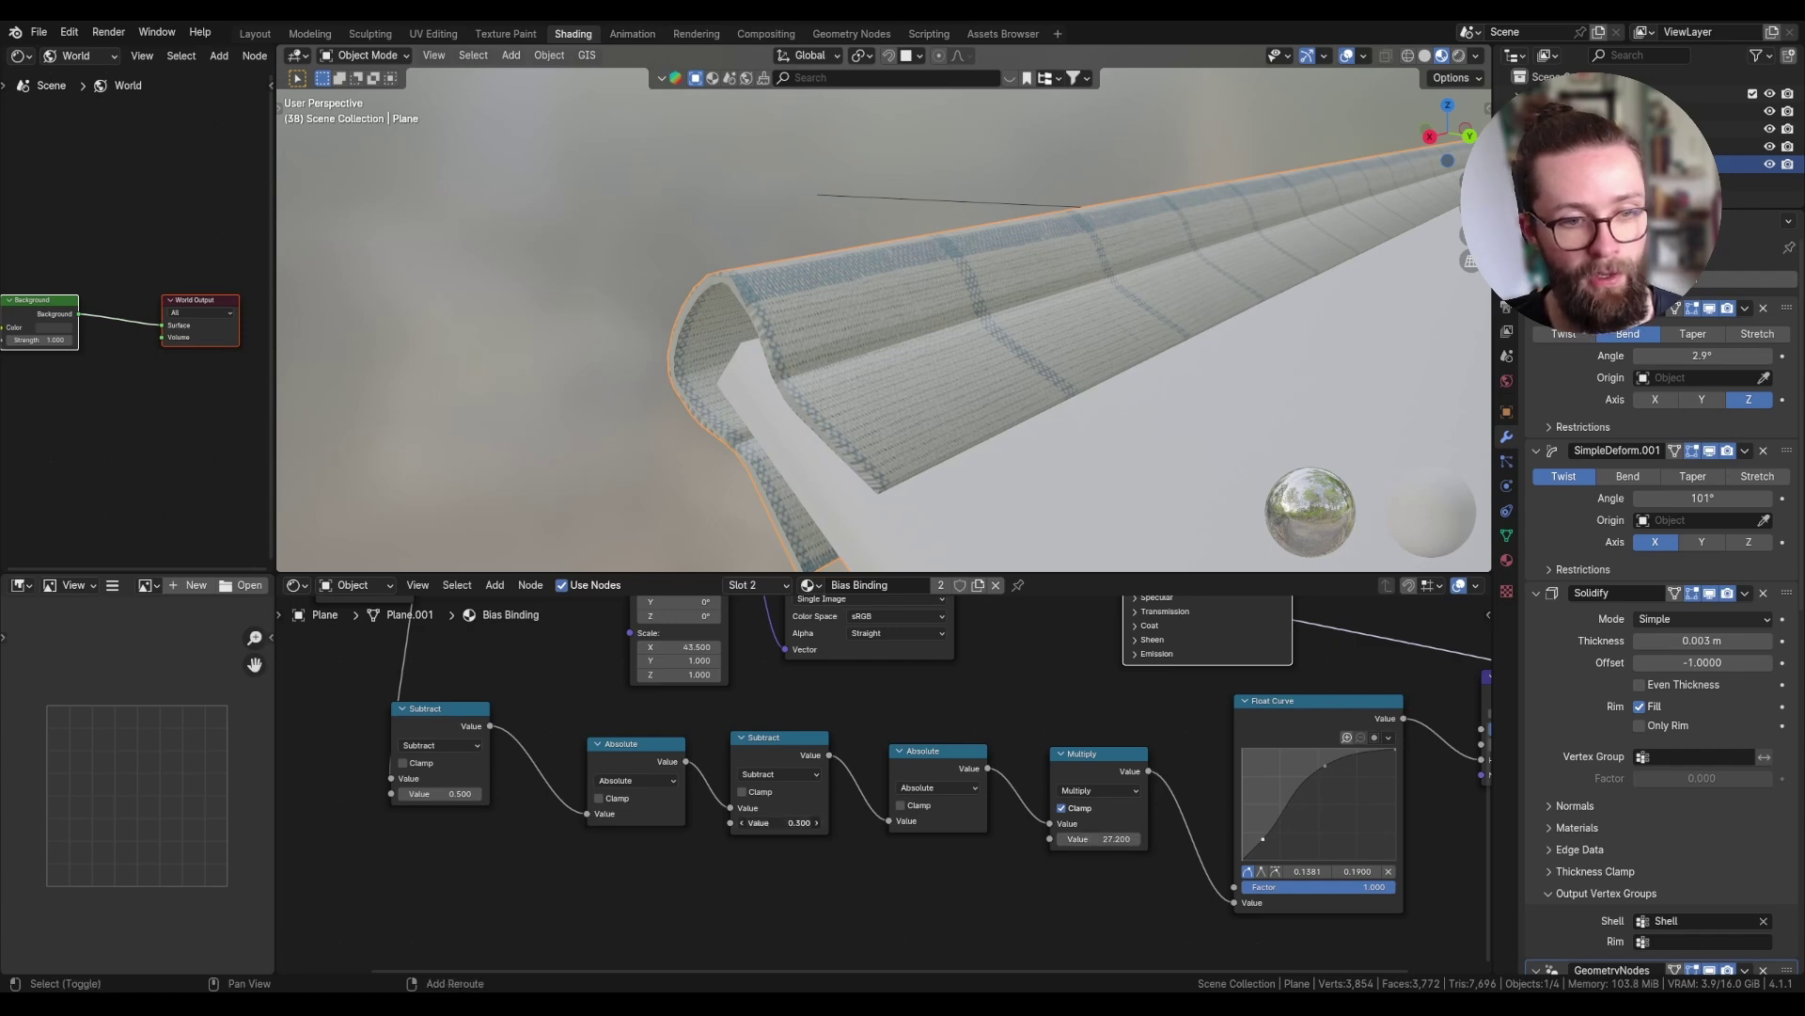
pyautogui.moveTo(780, 823); pyautogui.dragTo(780, 823)
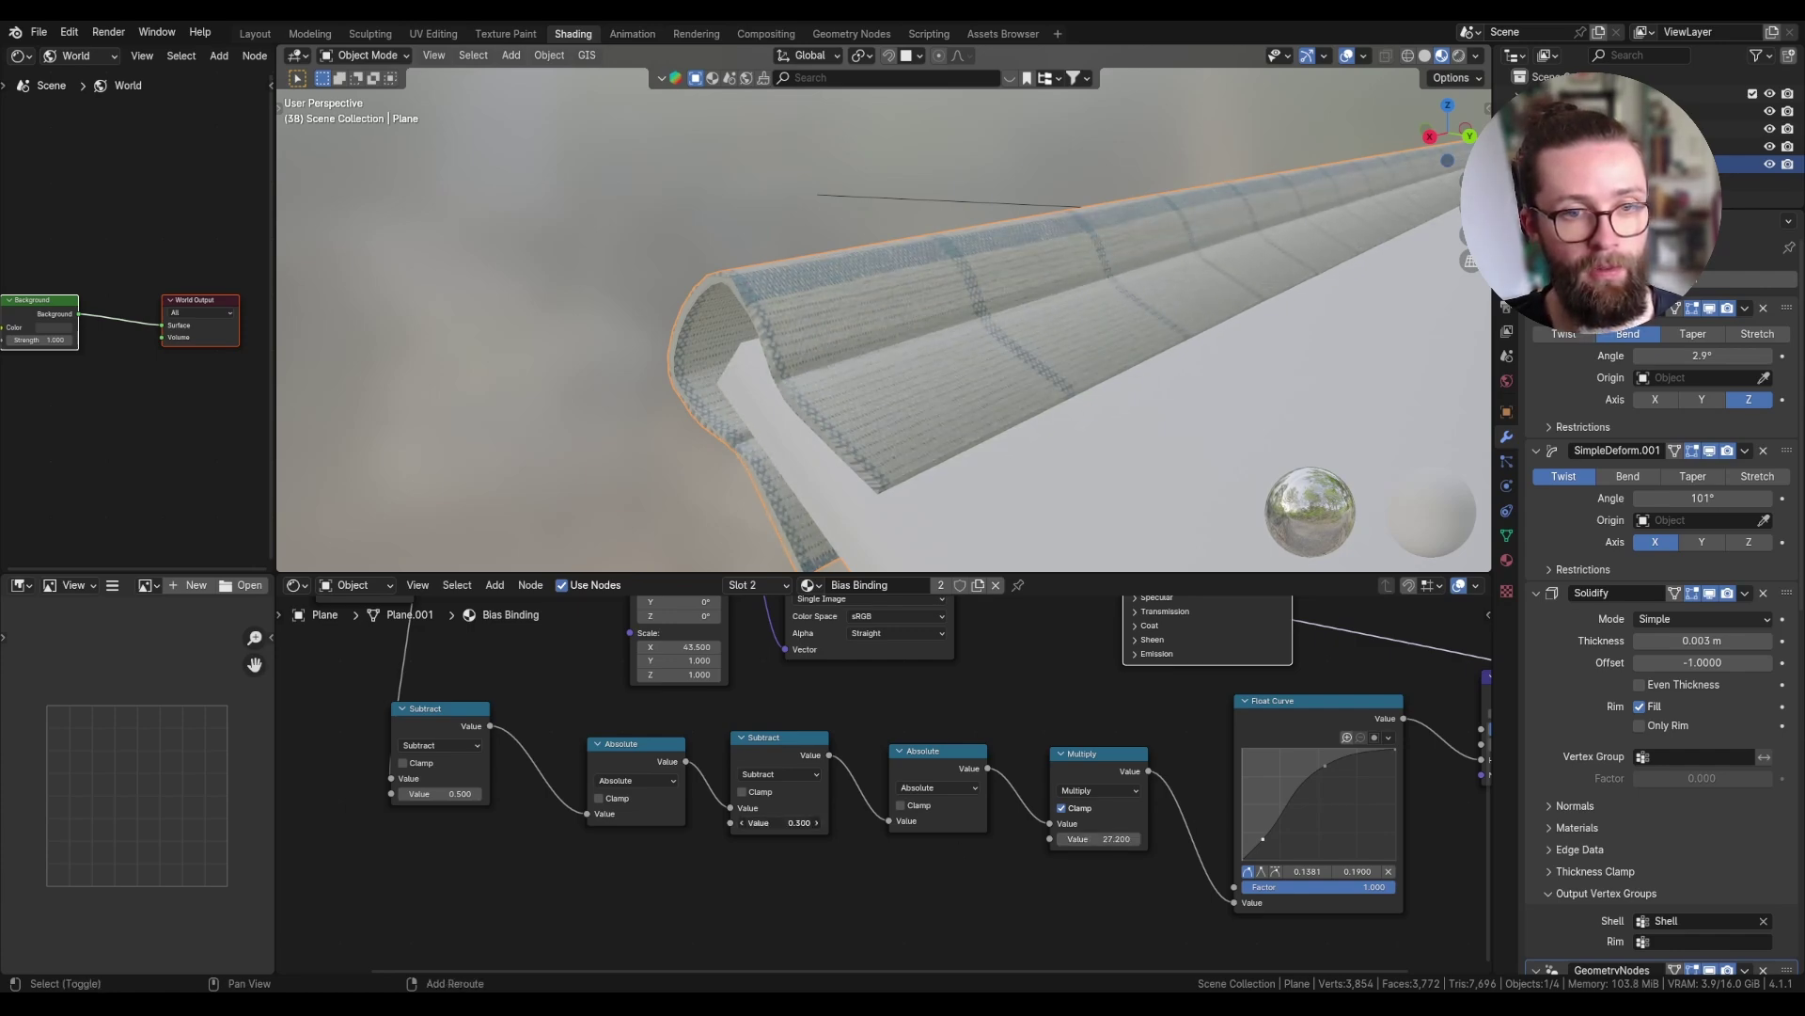
pyautogui.moveTo(725, 515); pyautogui.dragTo(1007, 365, button='middle')
pyautogui.scroll(-2, 1007, 364)
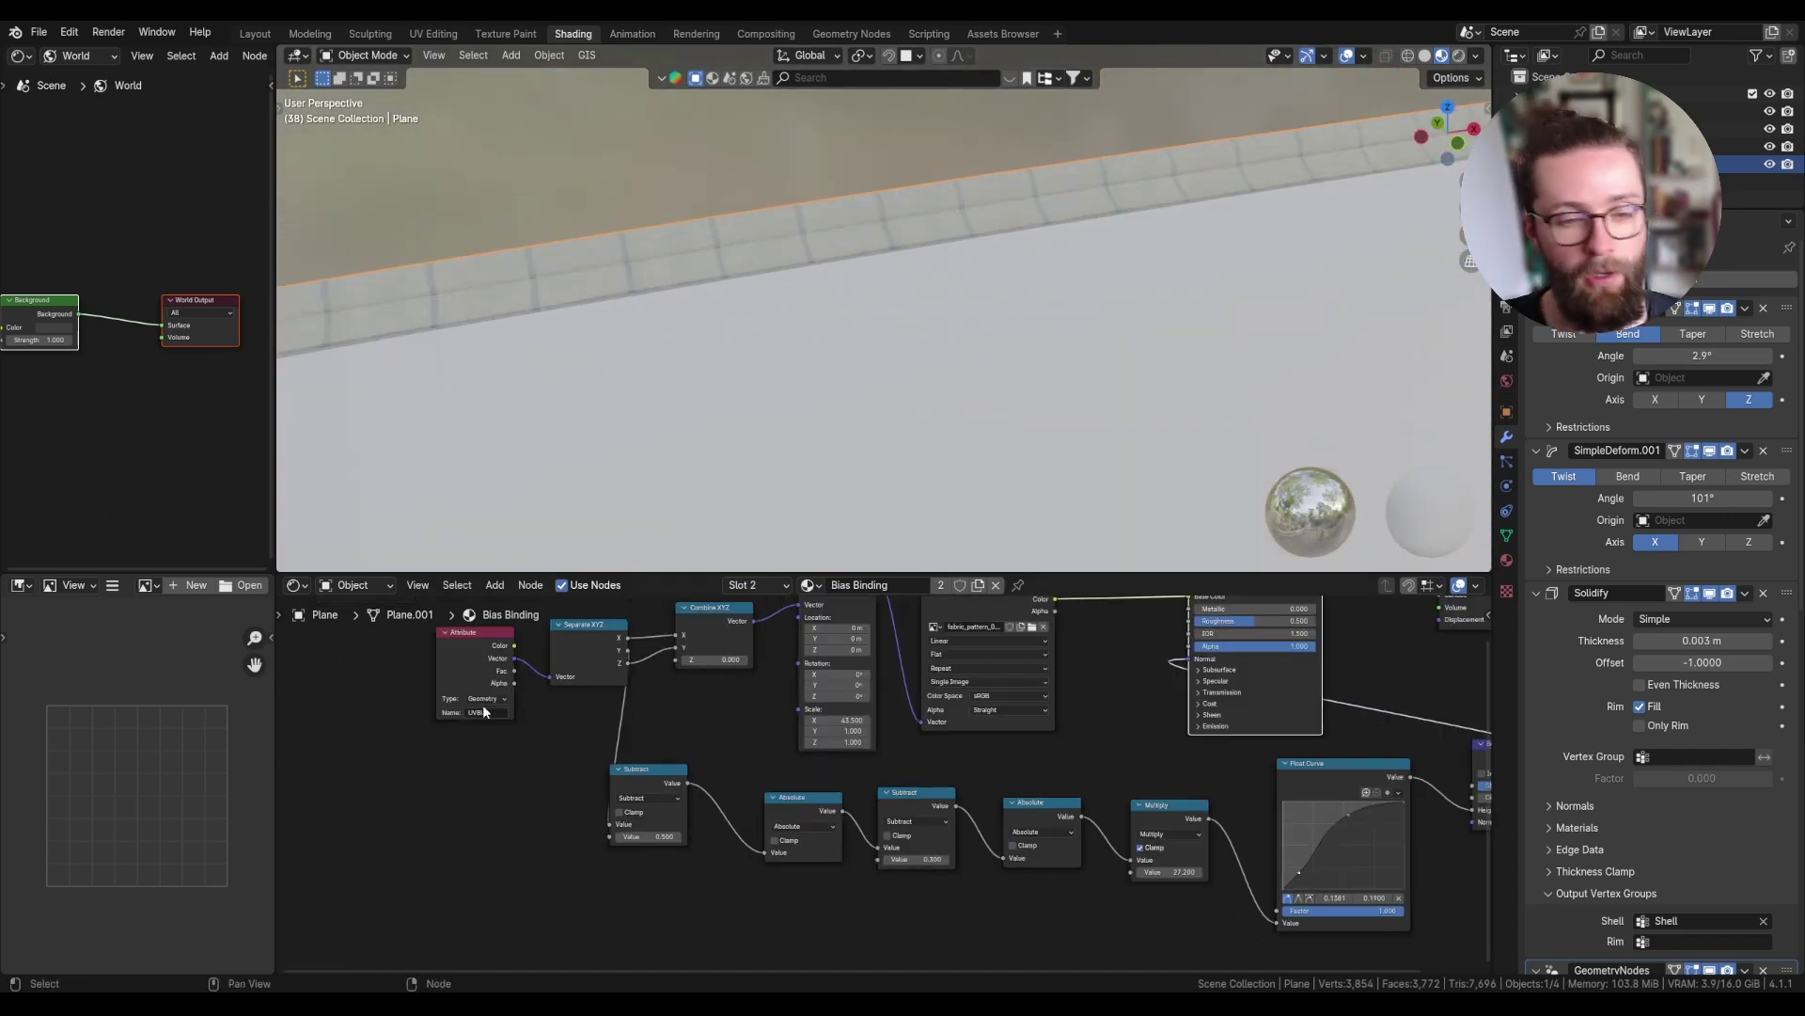
# - Move the Attribute and Separate XYZ nodes together away from the rest of the node chain
pyautogui.moveTo(488, 770); pyautogui.dragTo(591, 651)
pyautogui.press('g')
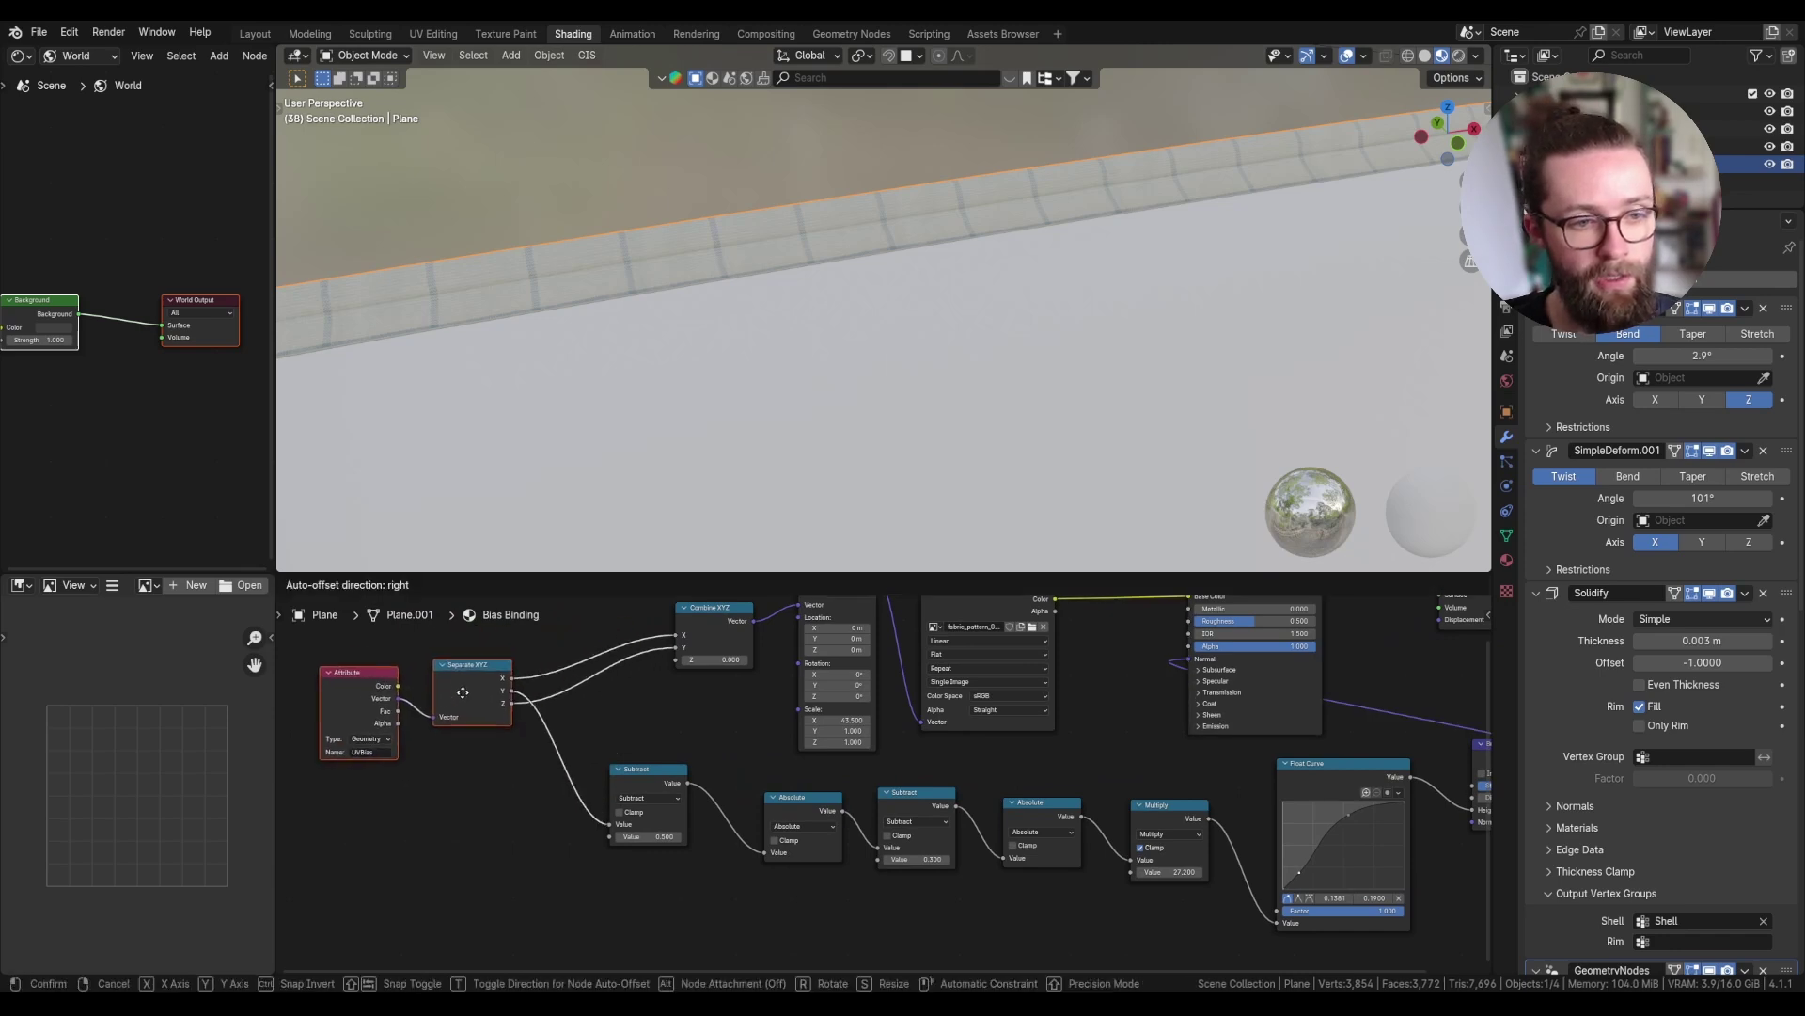
pyautogui.click(470, 694)
# - Switch the viewport to solid shading, save the file, and inspect the binding at the plane's end
pyautogui.scroll(-3, 470, 697)
pyautogui.scroll(3, 446, 720)
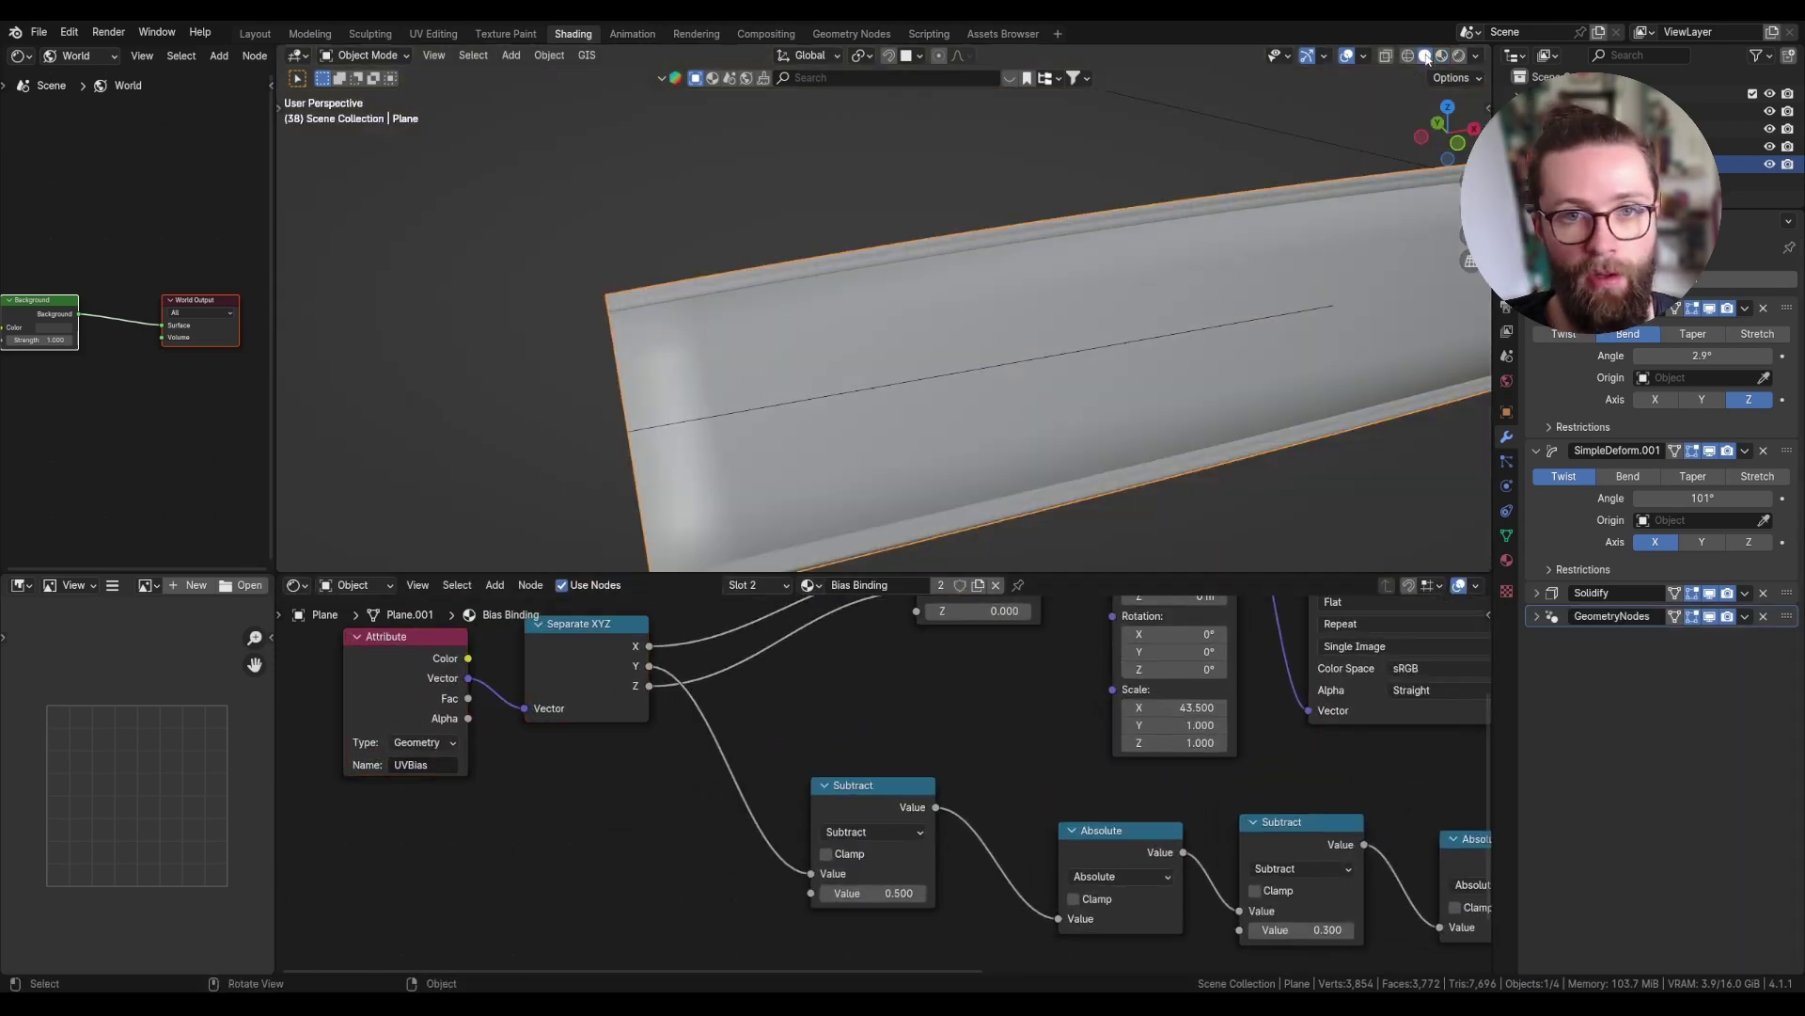
pyautogui.scroll(1, 845, 291)
pyautogui.hotkey('ctrl', 's')
pyautogui.scroll(3, 538, 323)
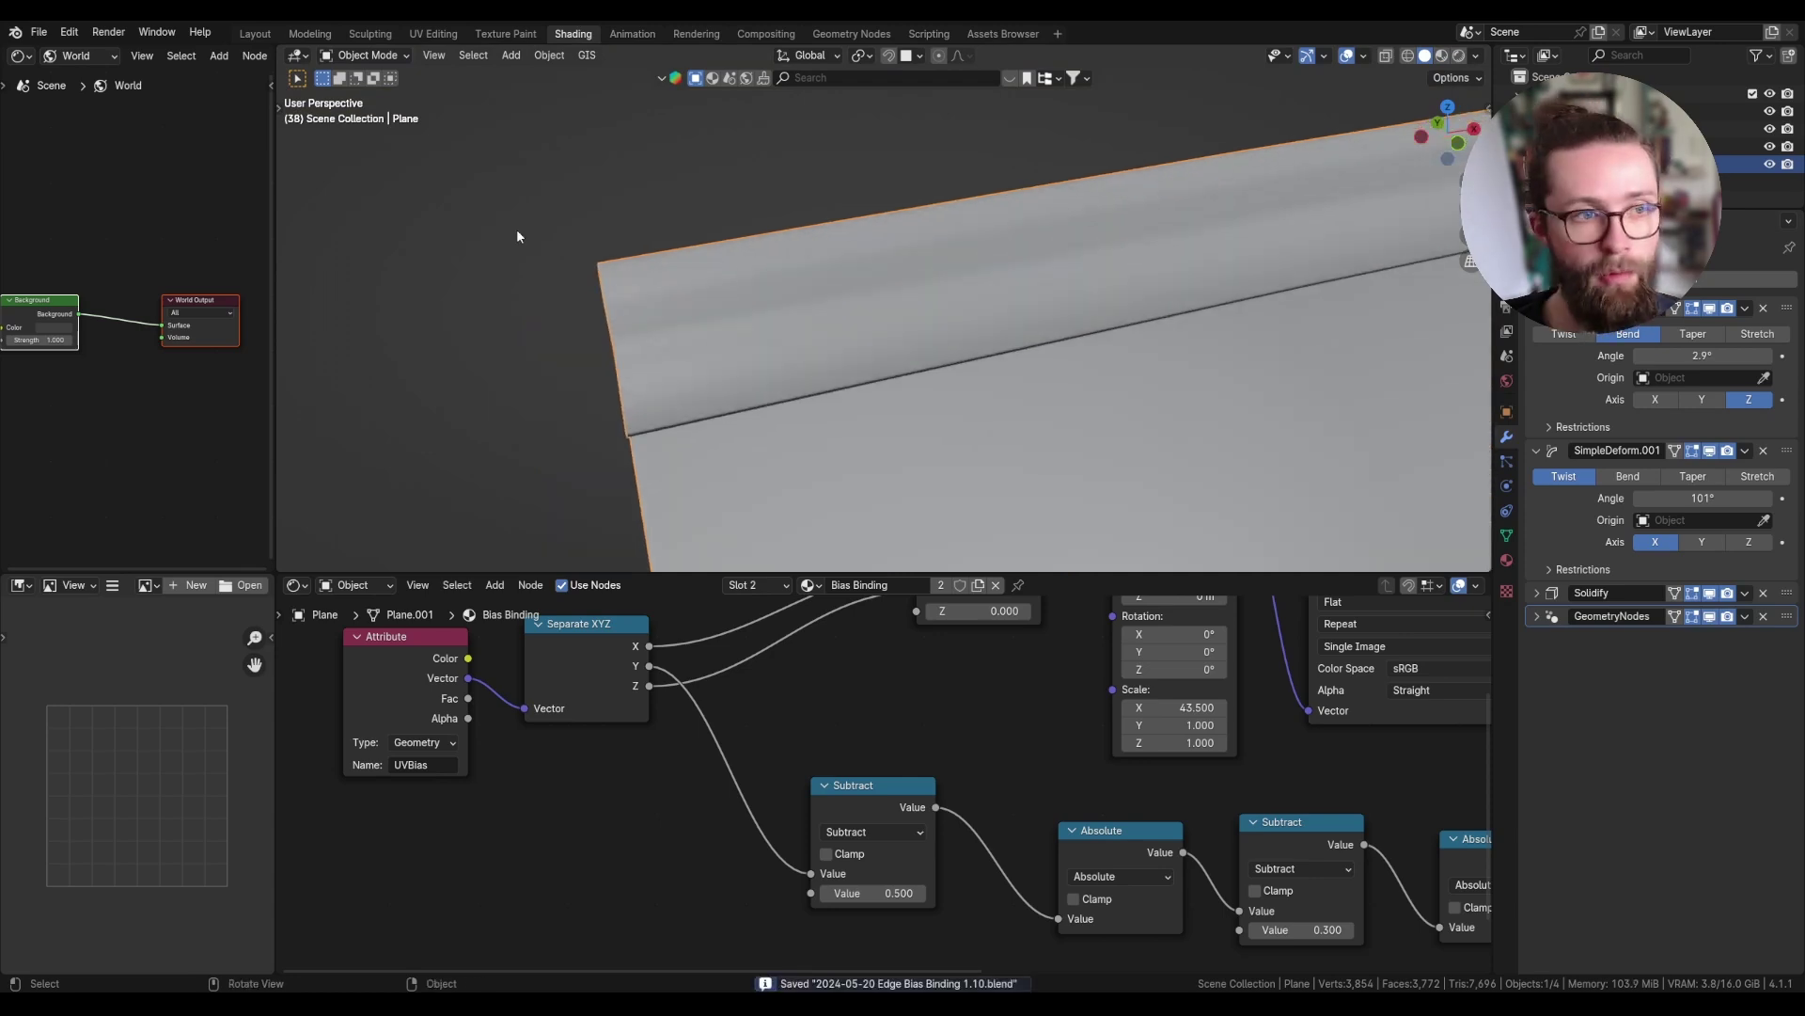
pyautogui.scroll(-1, 675, 359)
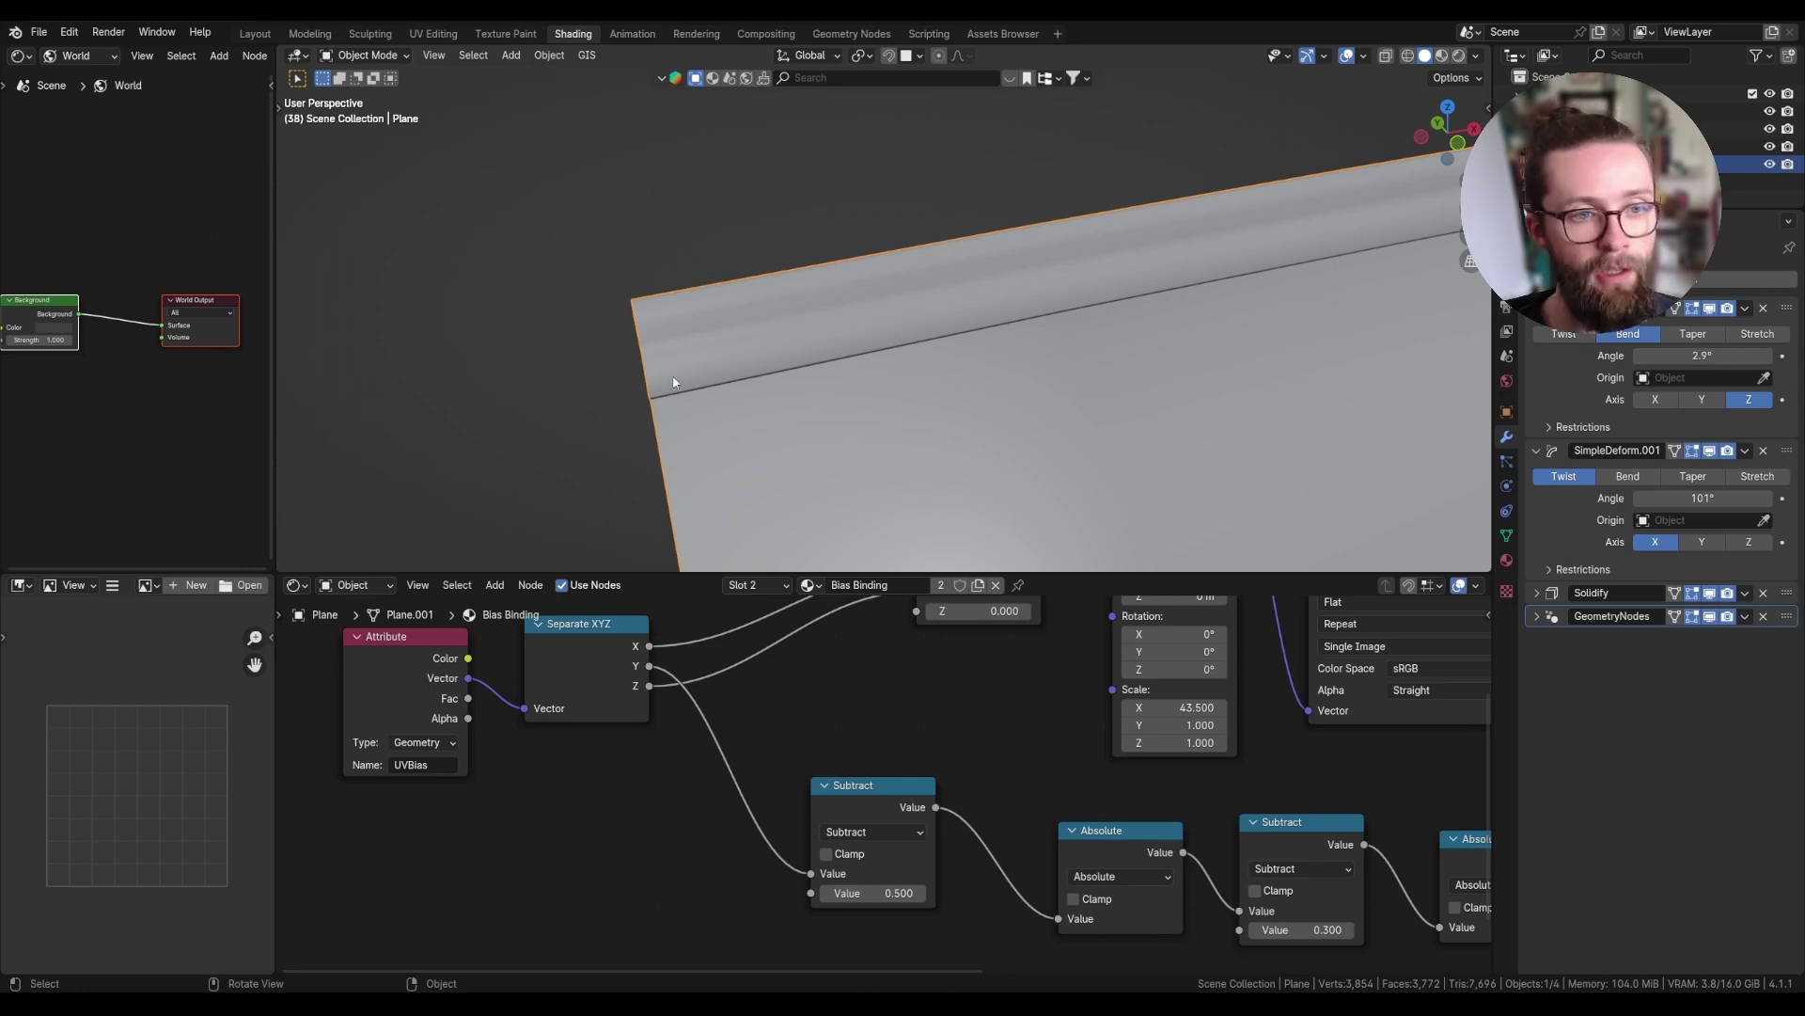
pyautogui.scroll(-1, 674, 342)
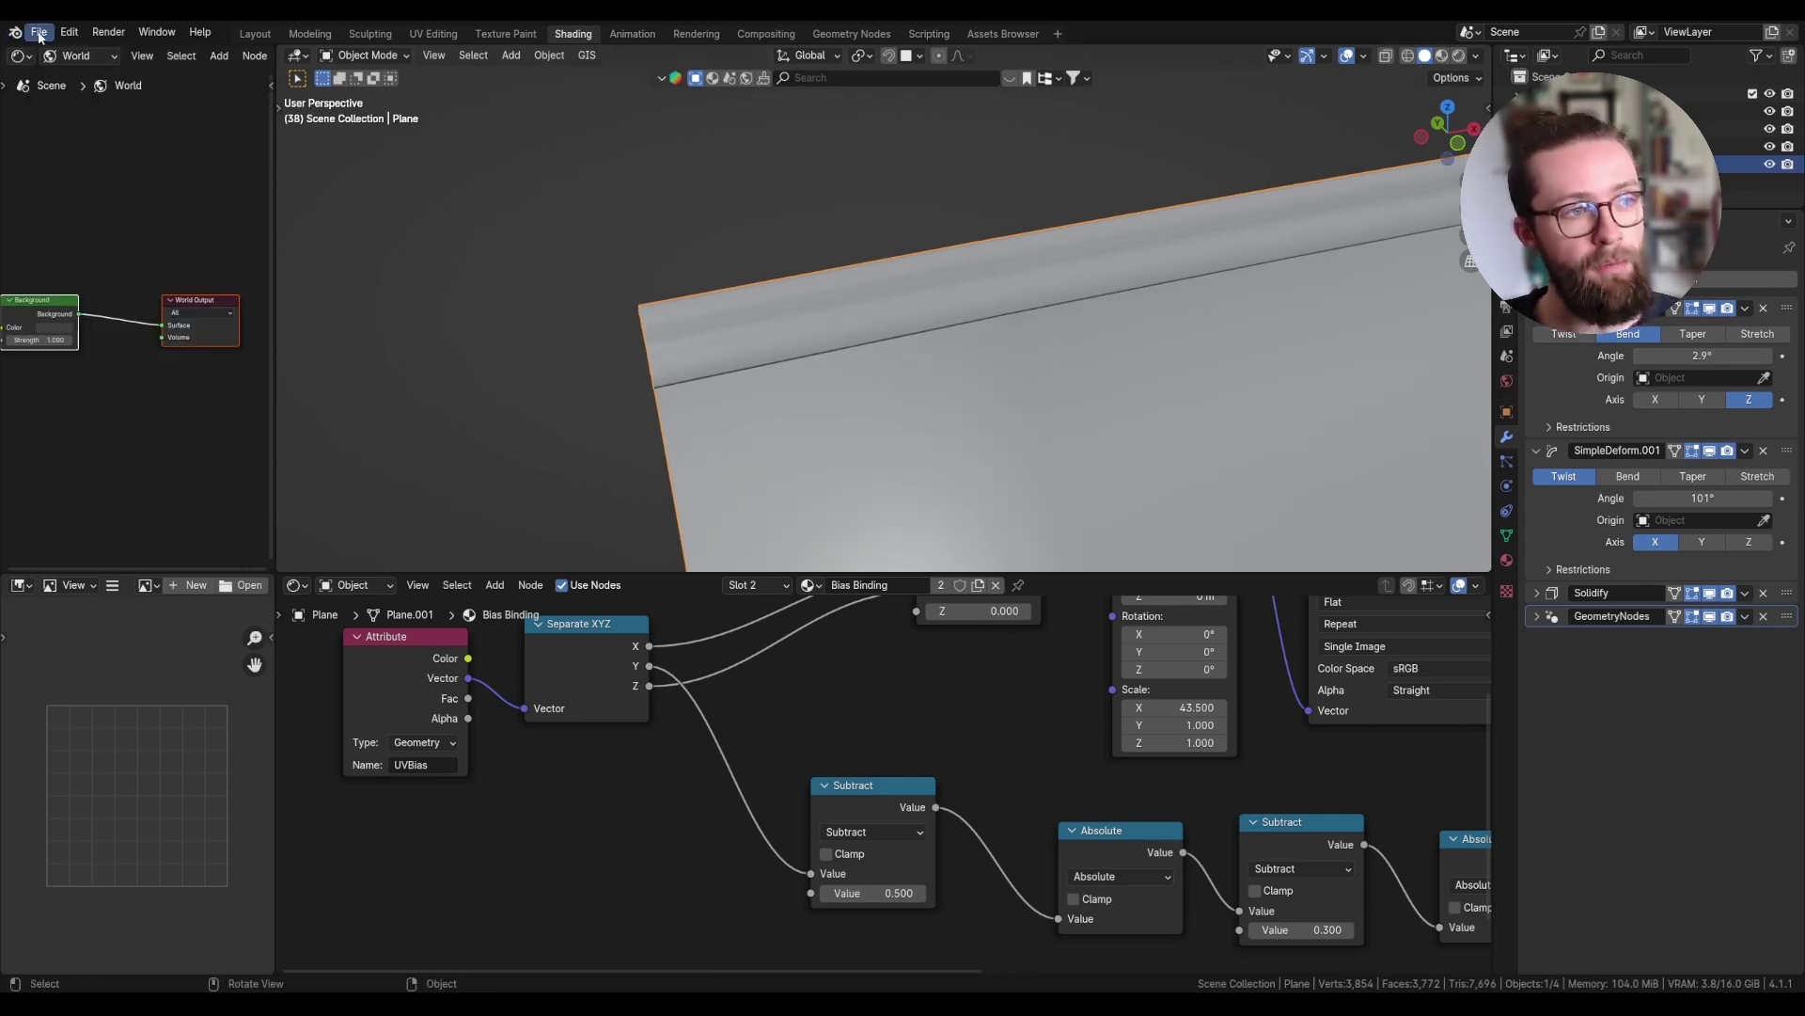
# - Append the stitch node groups and add a Geometry Nodes modifier using Group To Stitches to the plane
pyautogui.click(40, 35)
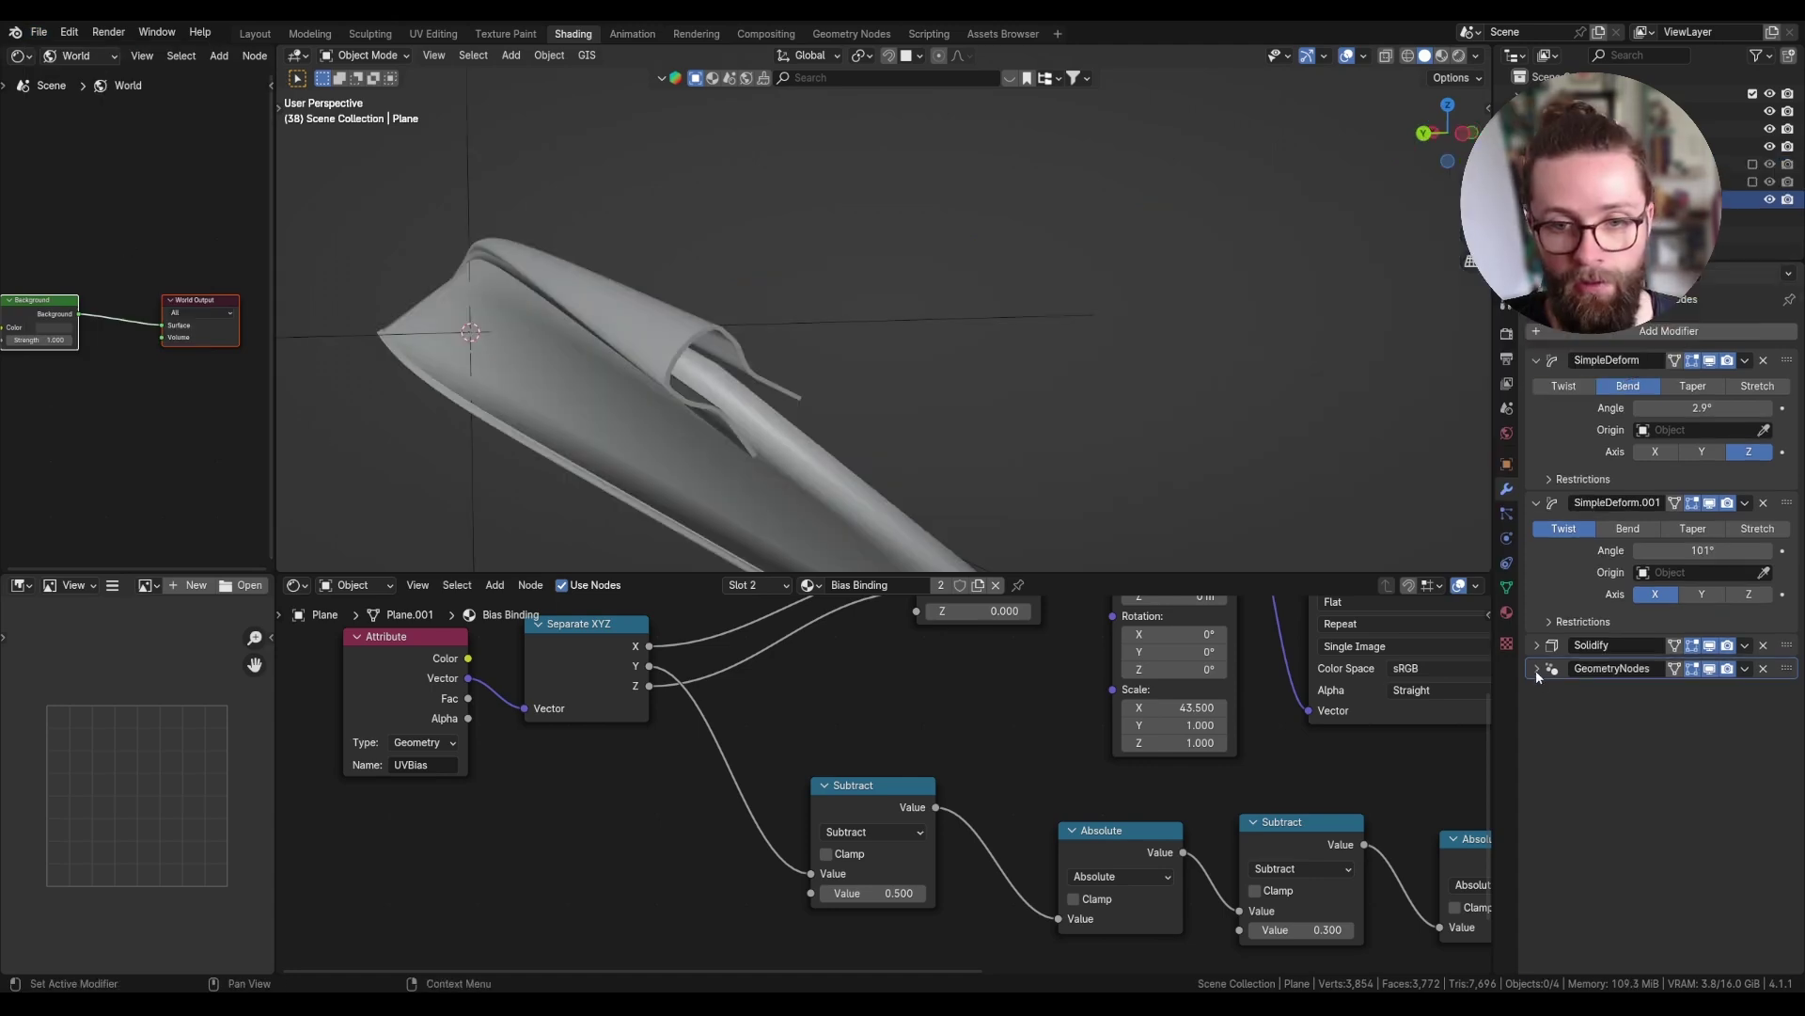
pyautogui.click(1536, 669)
pyautogui.click(1536, 669)
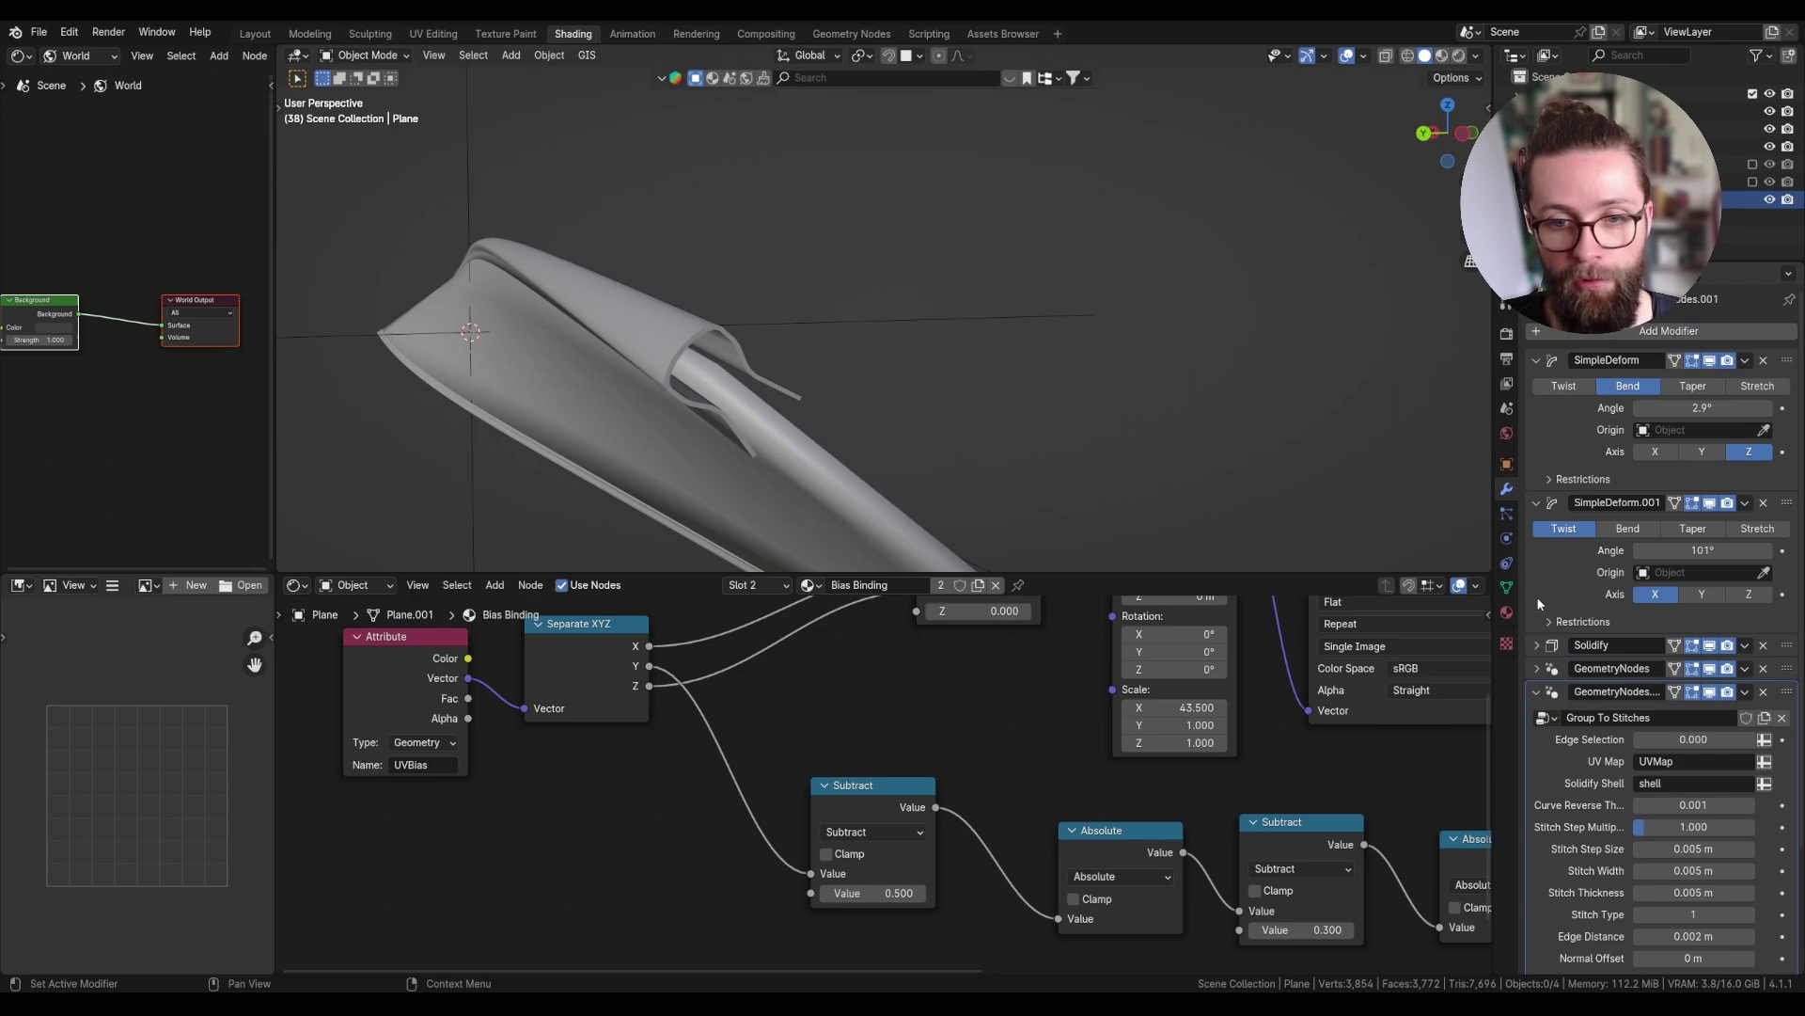
pyautogui.scroll(-2, 1589, 649)
pyautogui.scroll(-2, 1572, 674)
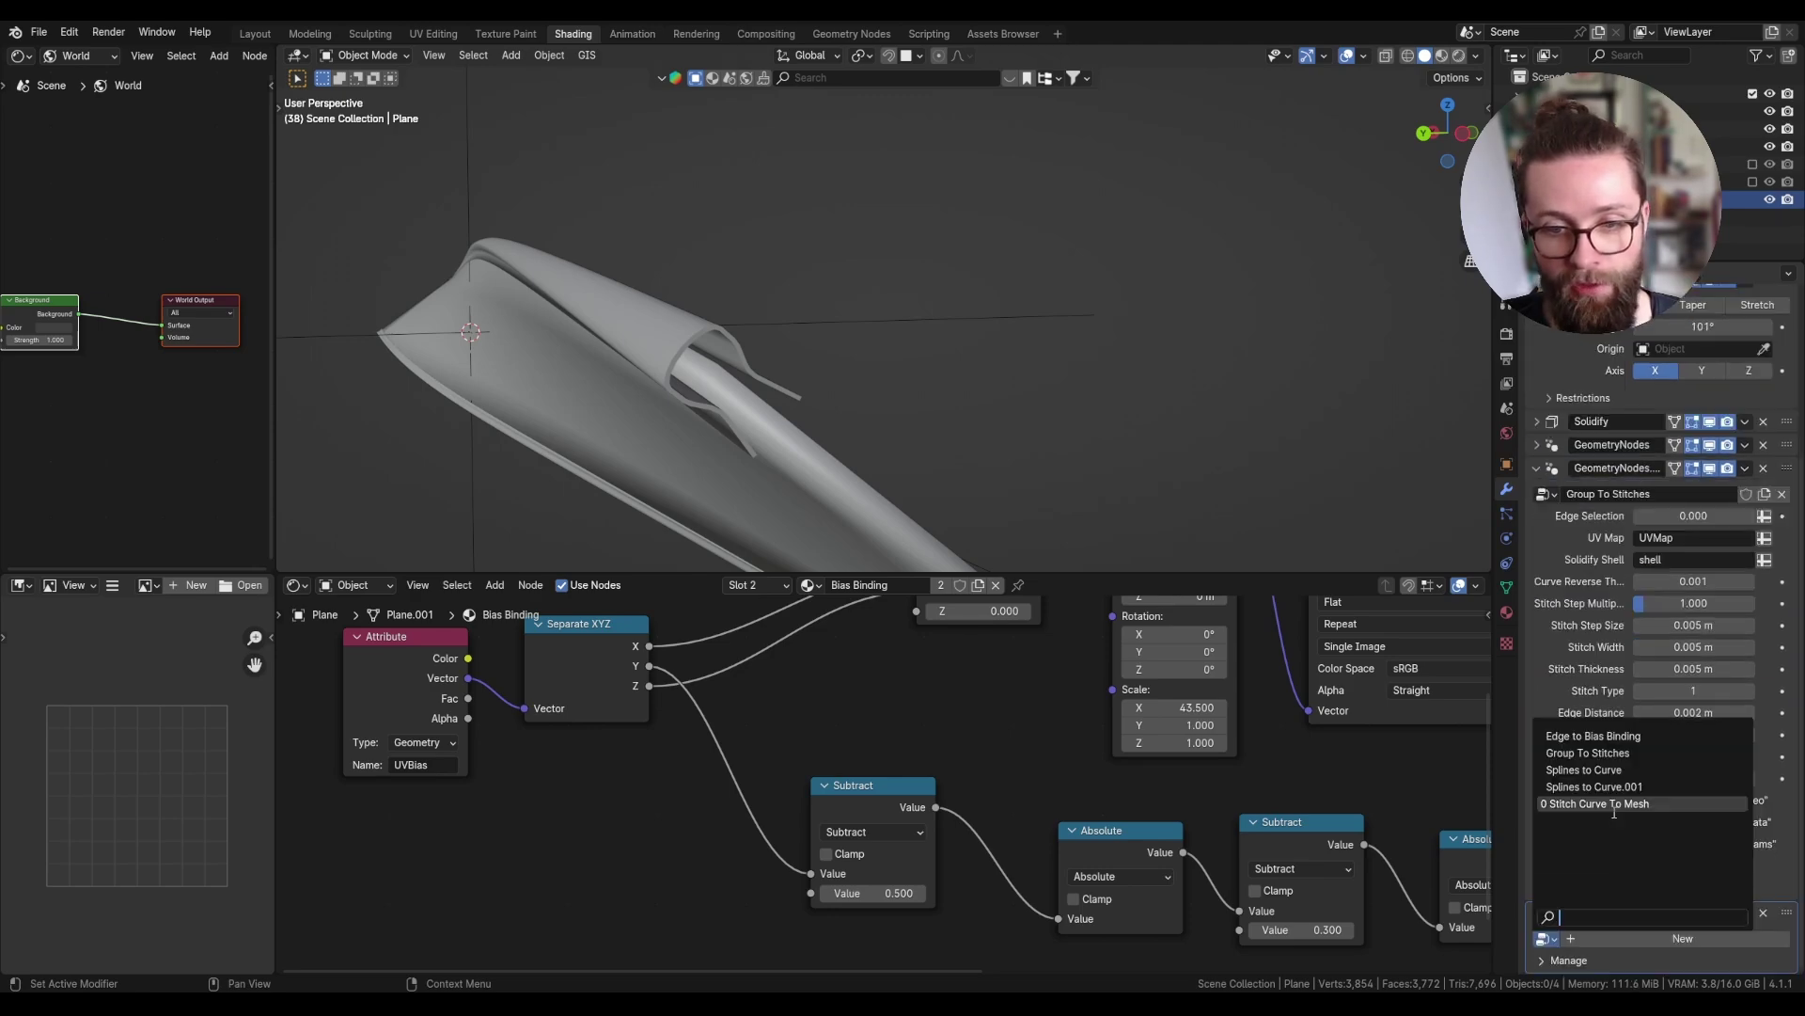
# - Assign the 0 Stitch Curve To Mesh node group to another Geometry Nodes modifier on the plane
pyautogui.click(1614, 811)
pyautogui.scroll(-4, 1614, 827)
pyautogui.scroll(5, 1613, 845)
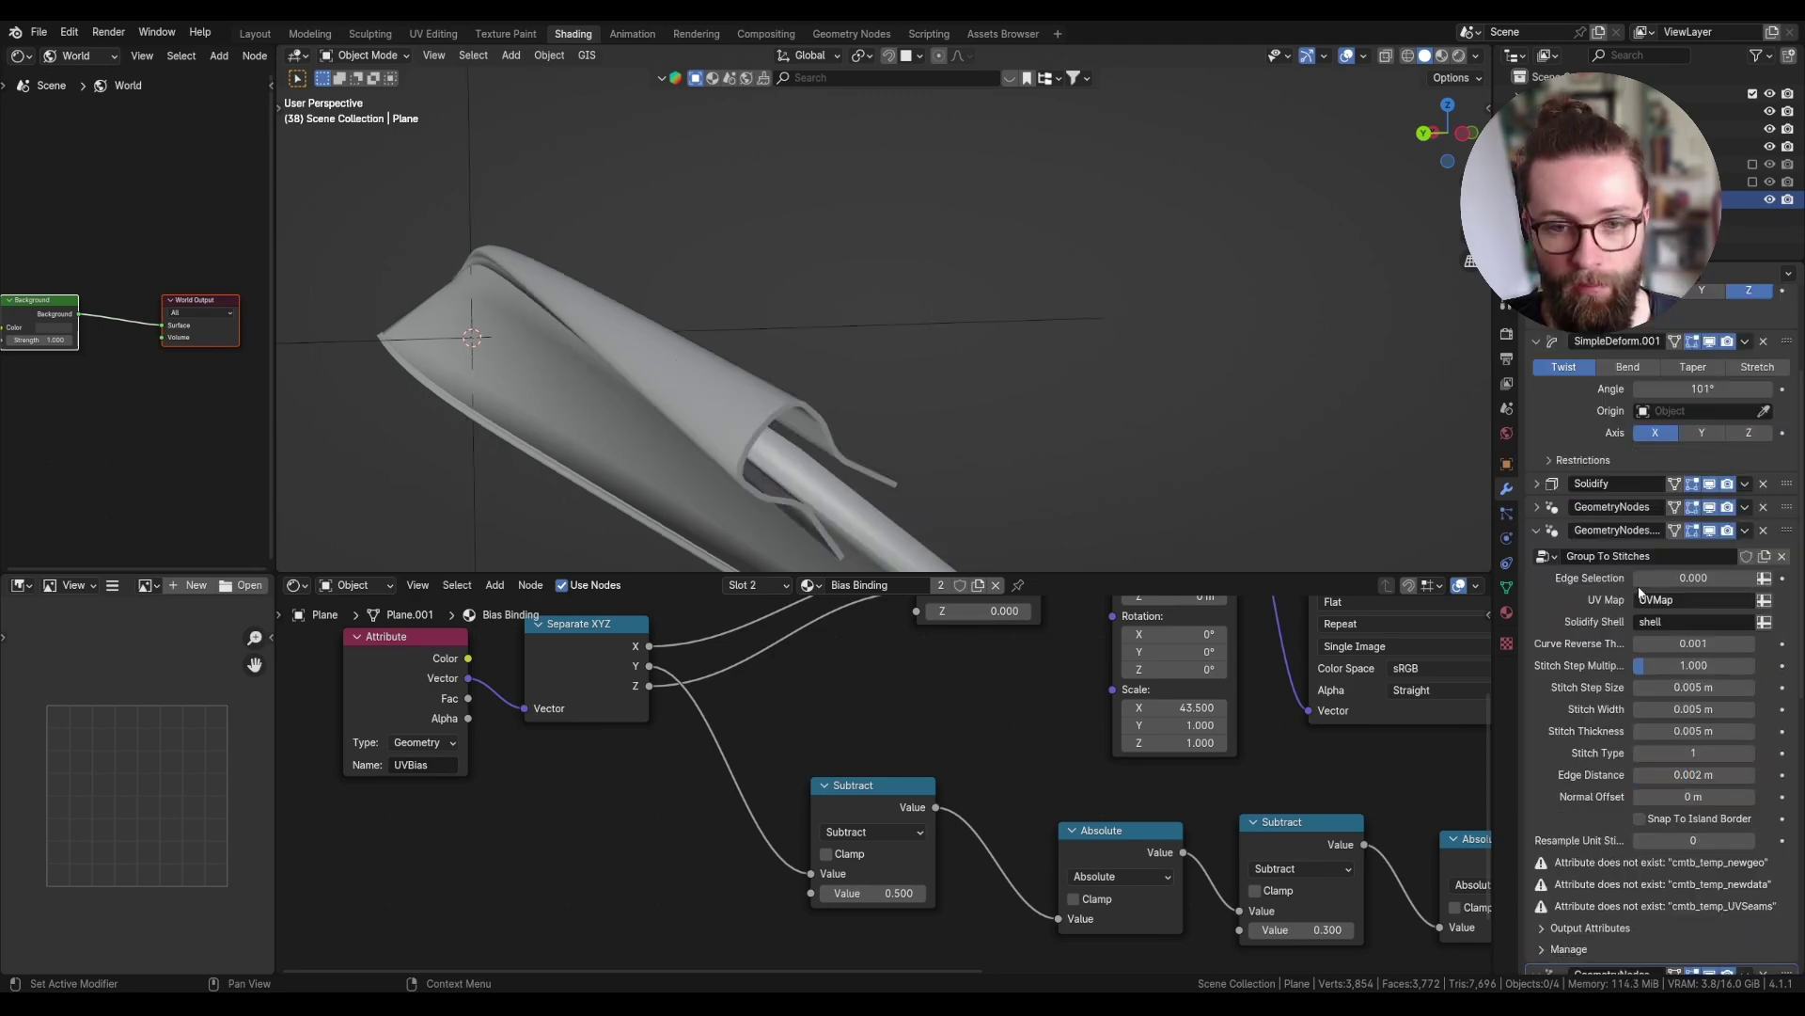
# - In the Group To Stitches modifier, set Edge Selection to Bias Binding, Solidify Shell to Shell, and Stitch Step Size to 0.015 m
pyautogui.moveTo(785, 381); pyautogui.dragTo(1200, 408, button='middle')
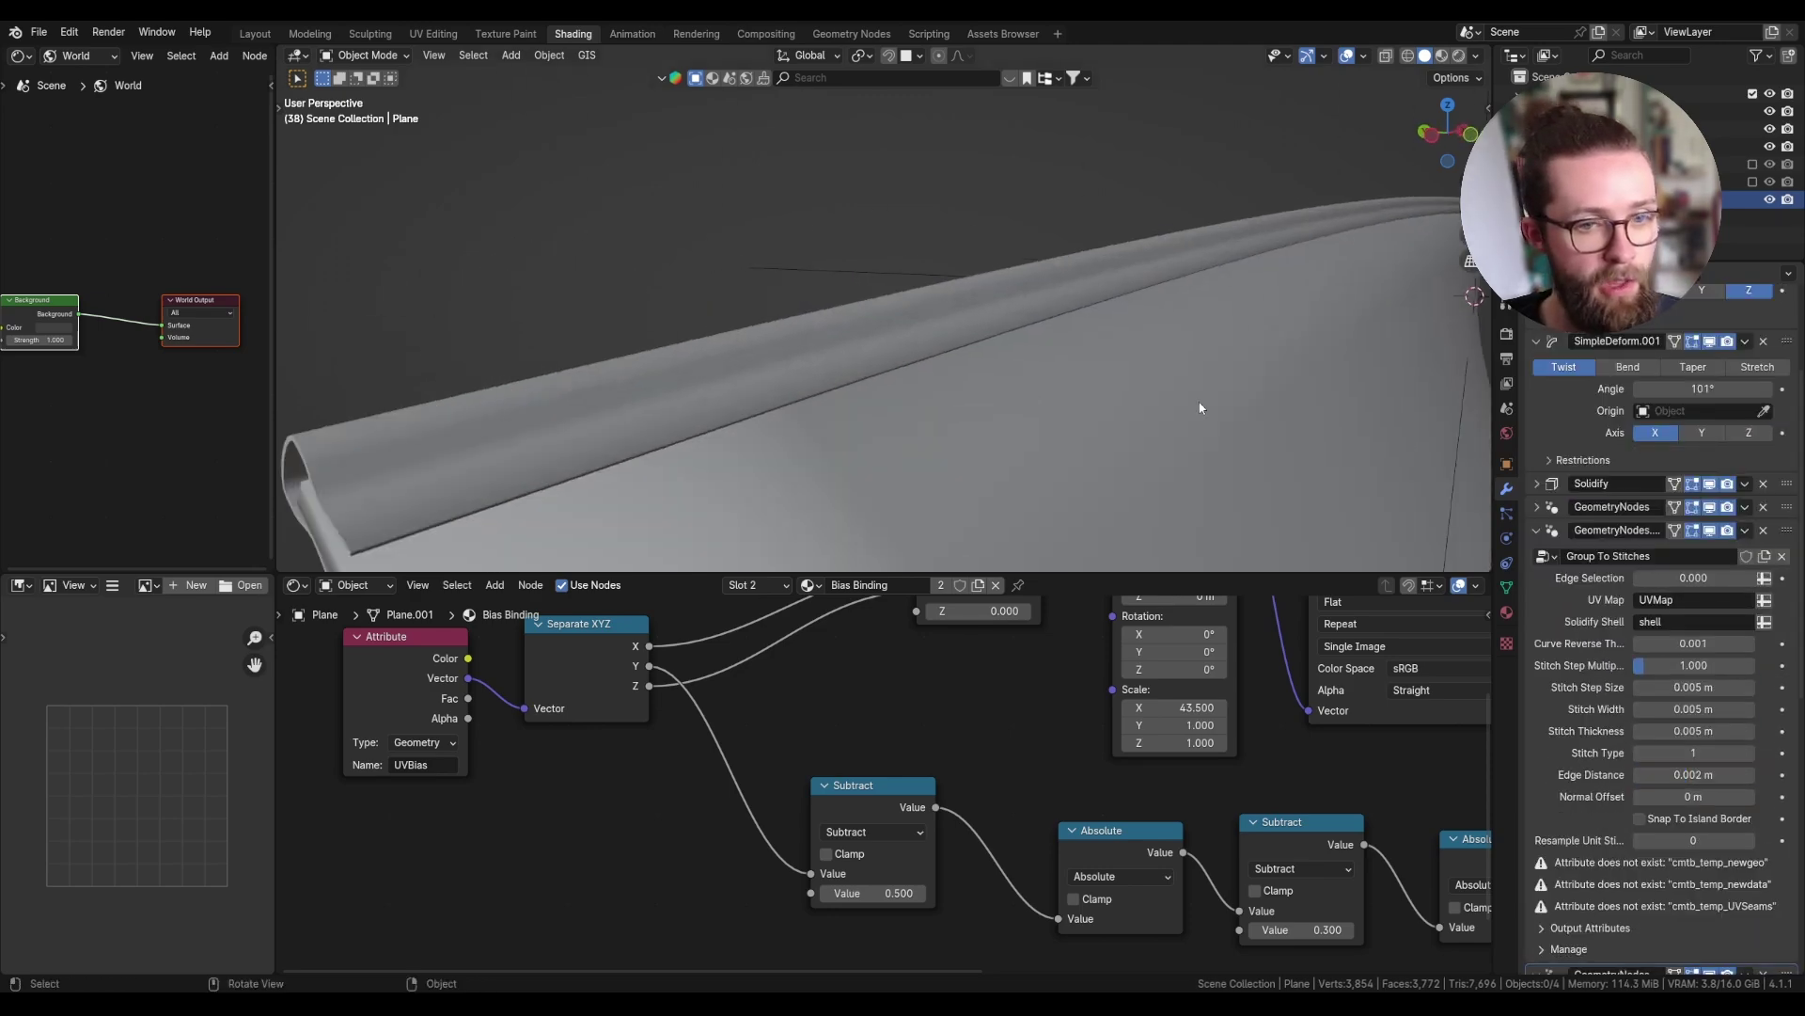
pyautogui.moveTo(818, 386); pyautogui.dragTo(793, 330, button='middle')
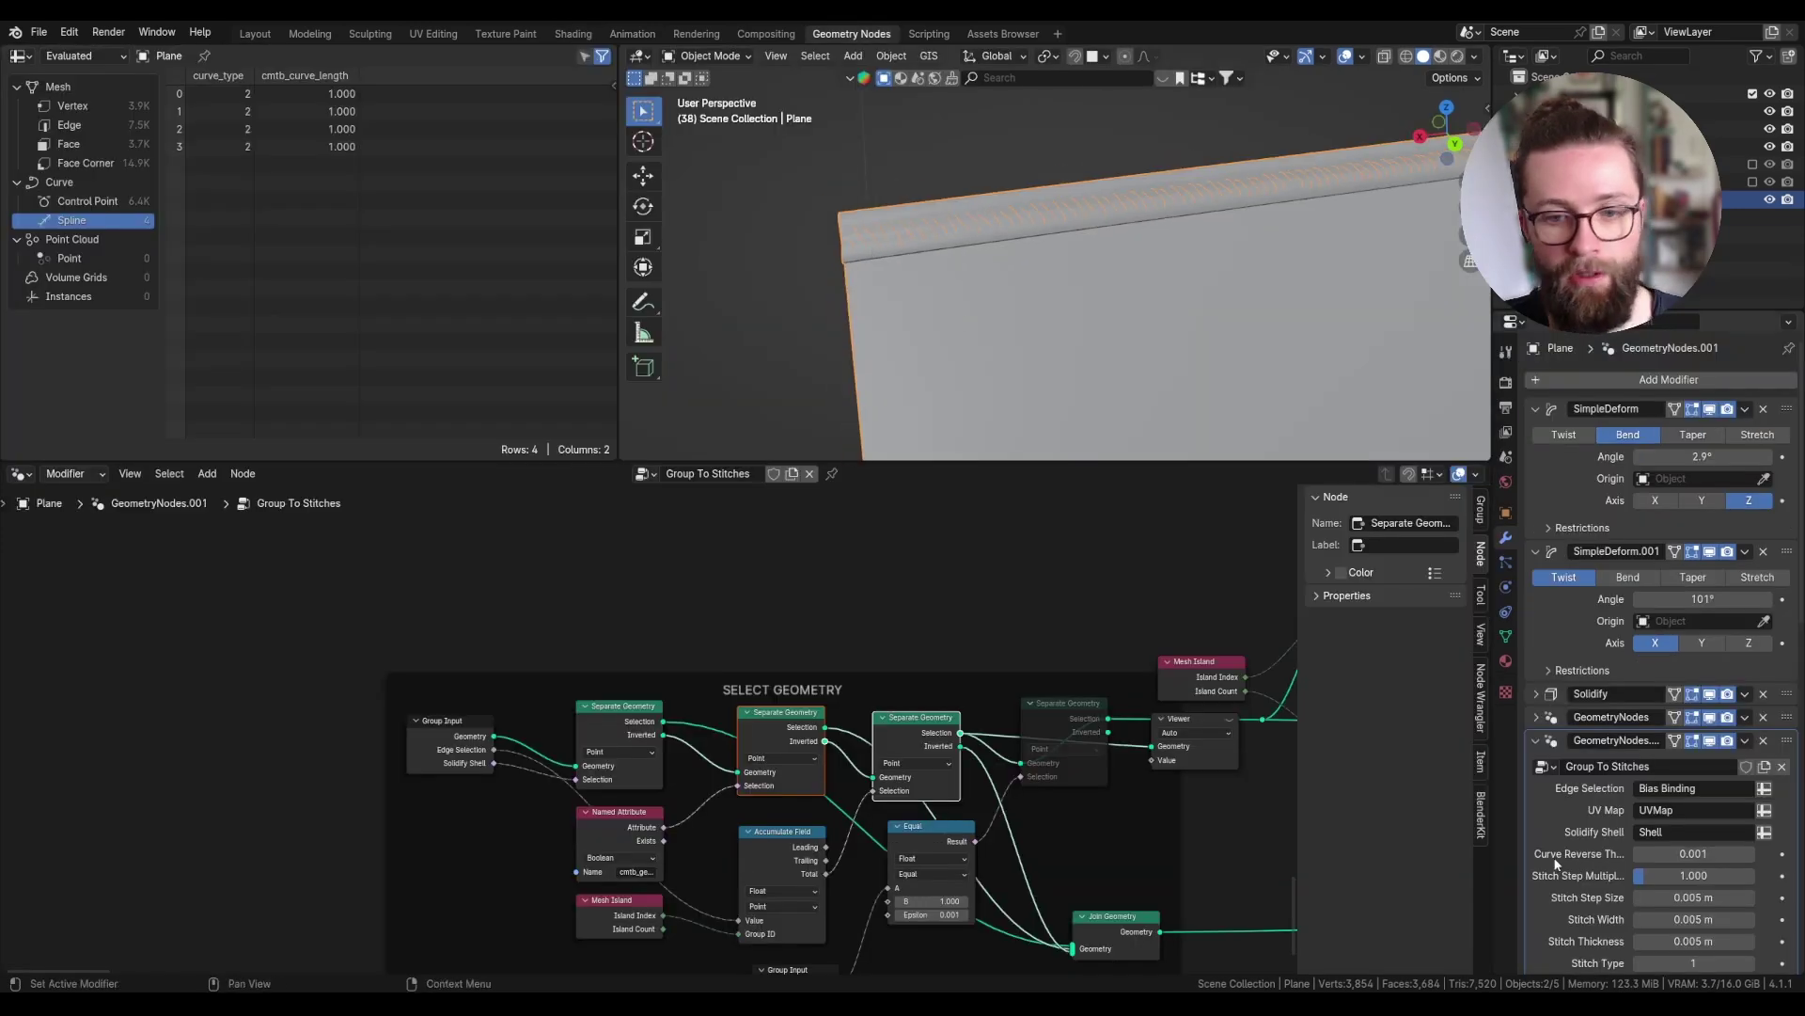
pyautogui.click(1685, 898)
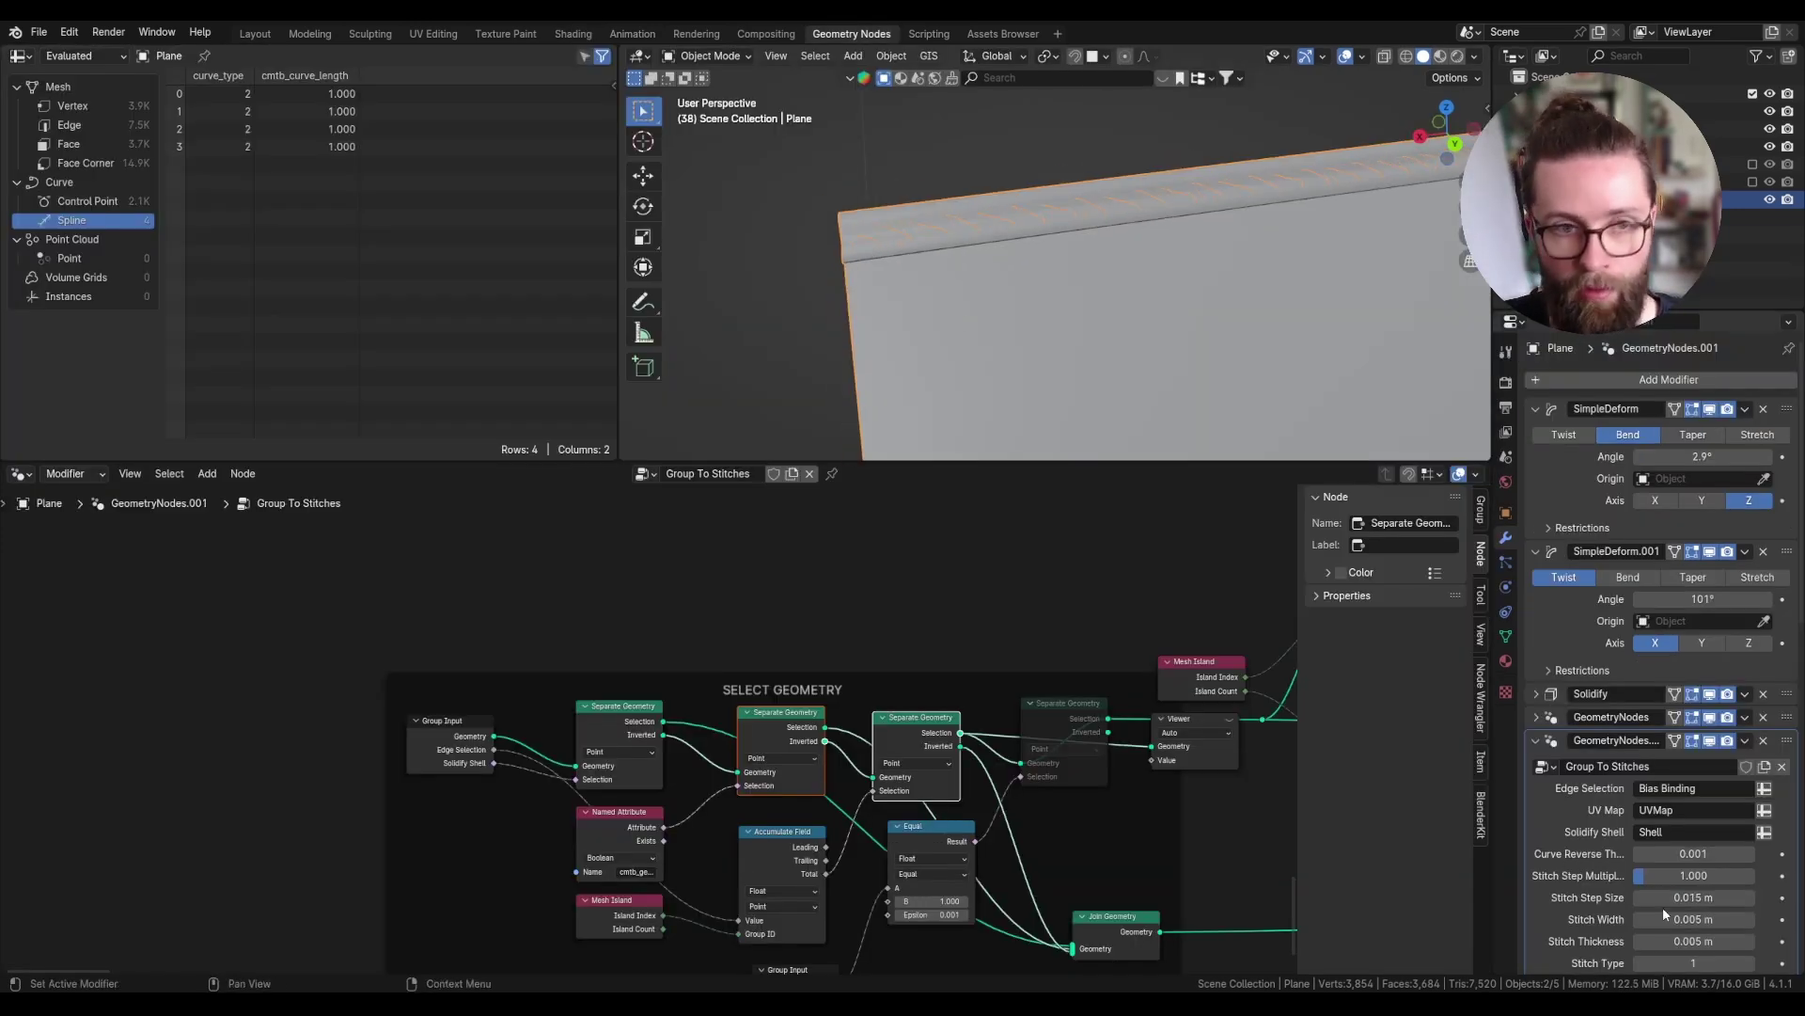
# - Set Stitch Width to 0 m and Stitch Thickness to 0.009 m in the Group To Stitches modifier
pyautogui.scroll(-2, 1656, 914)
pyautogui.moveTo(1679, 849); pyautogui.dragTo(1648, 850)
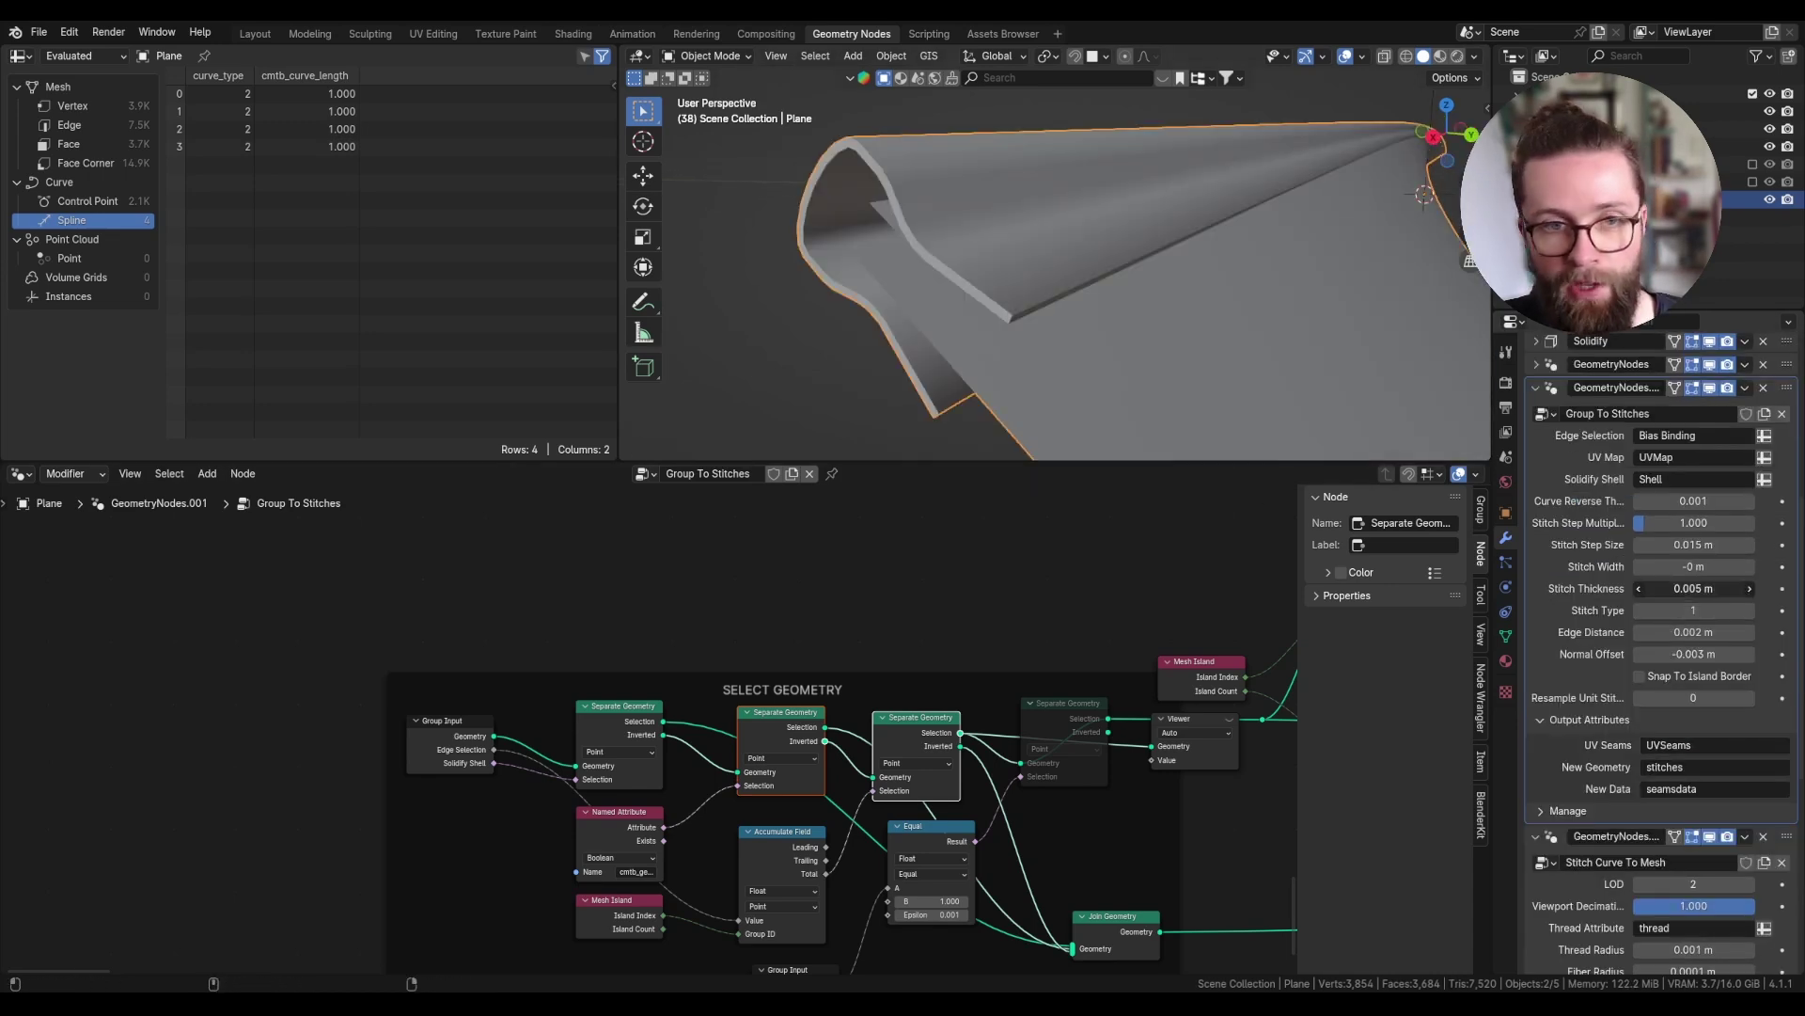
pyautogui.scroll(-3, 1059, 218)
pyautogui.scroll(5, 1063, 216)
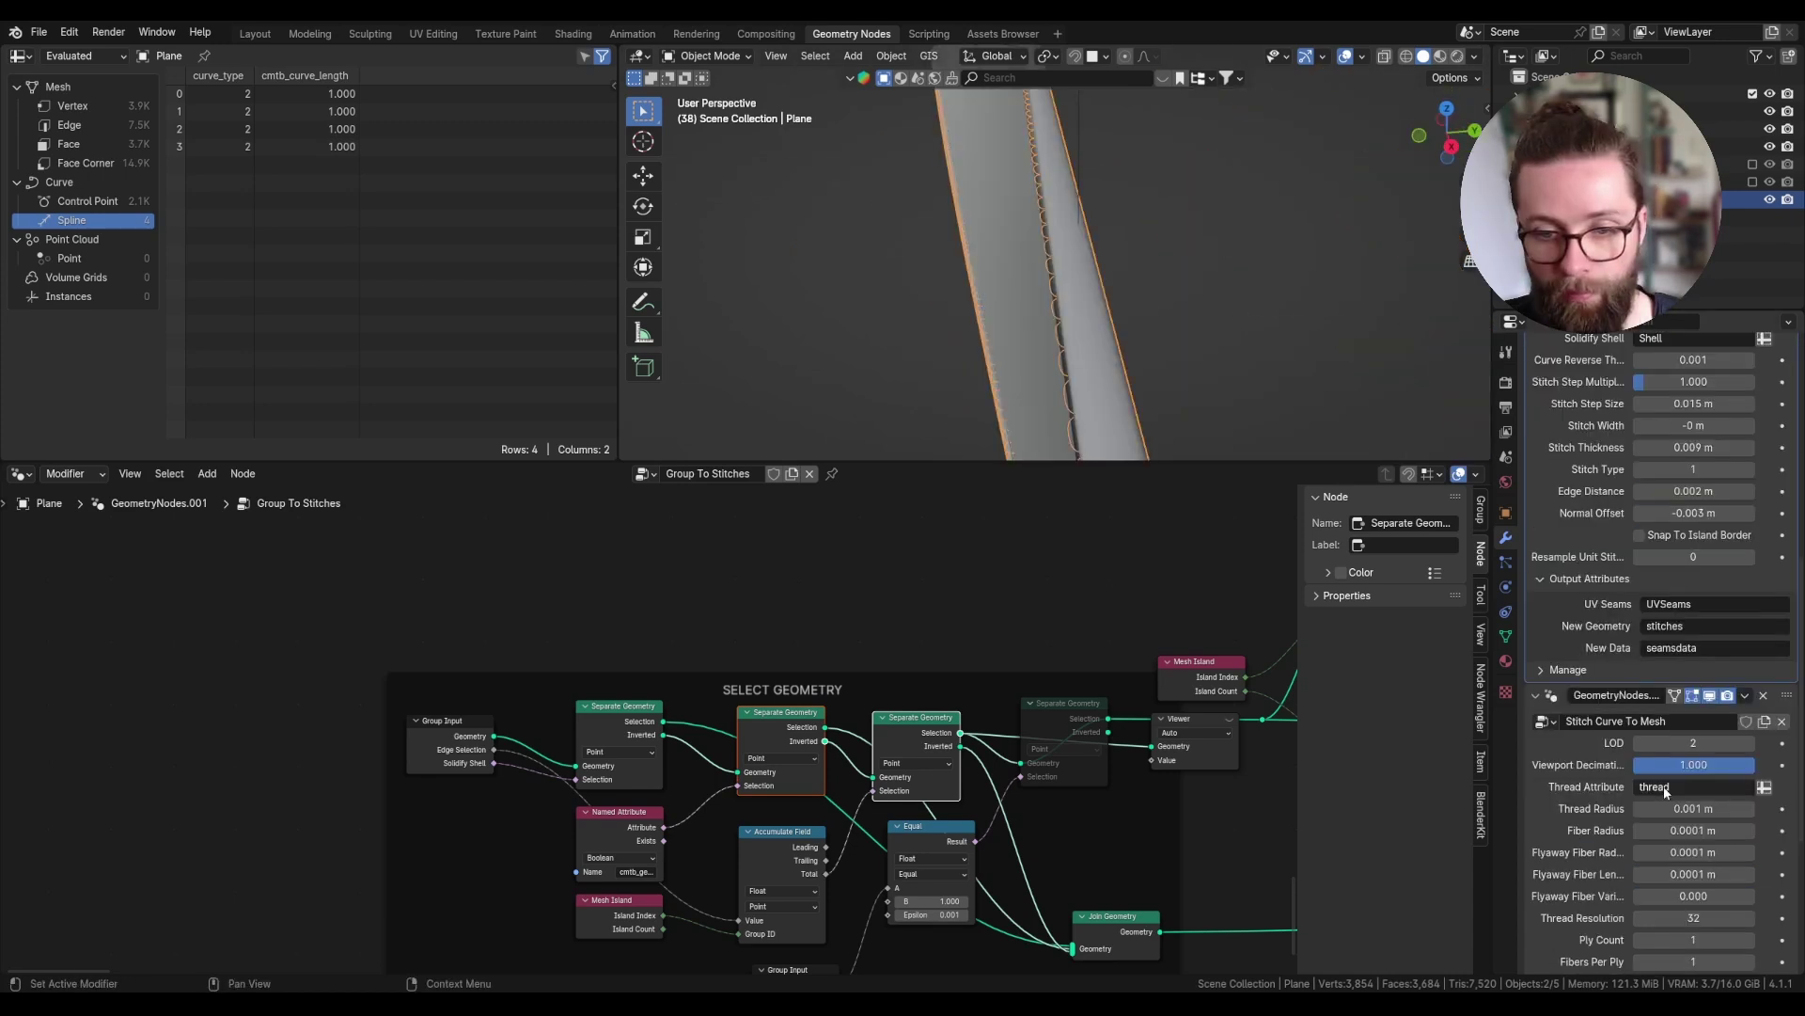
pyautogui.scroll(-8, 1662, 786)
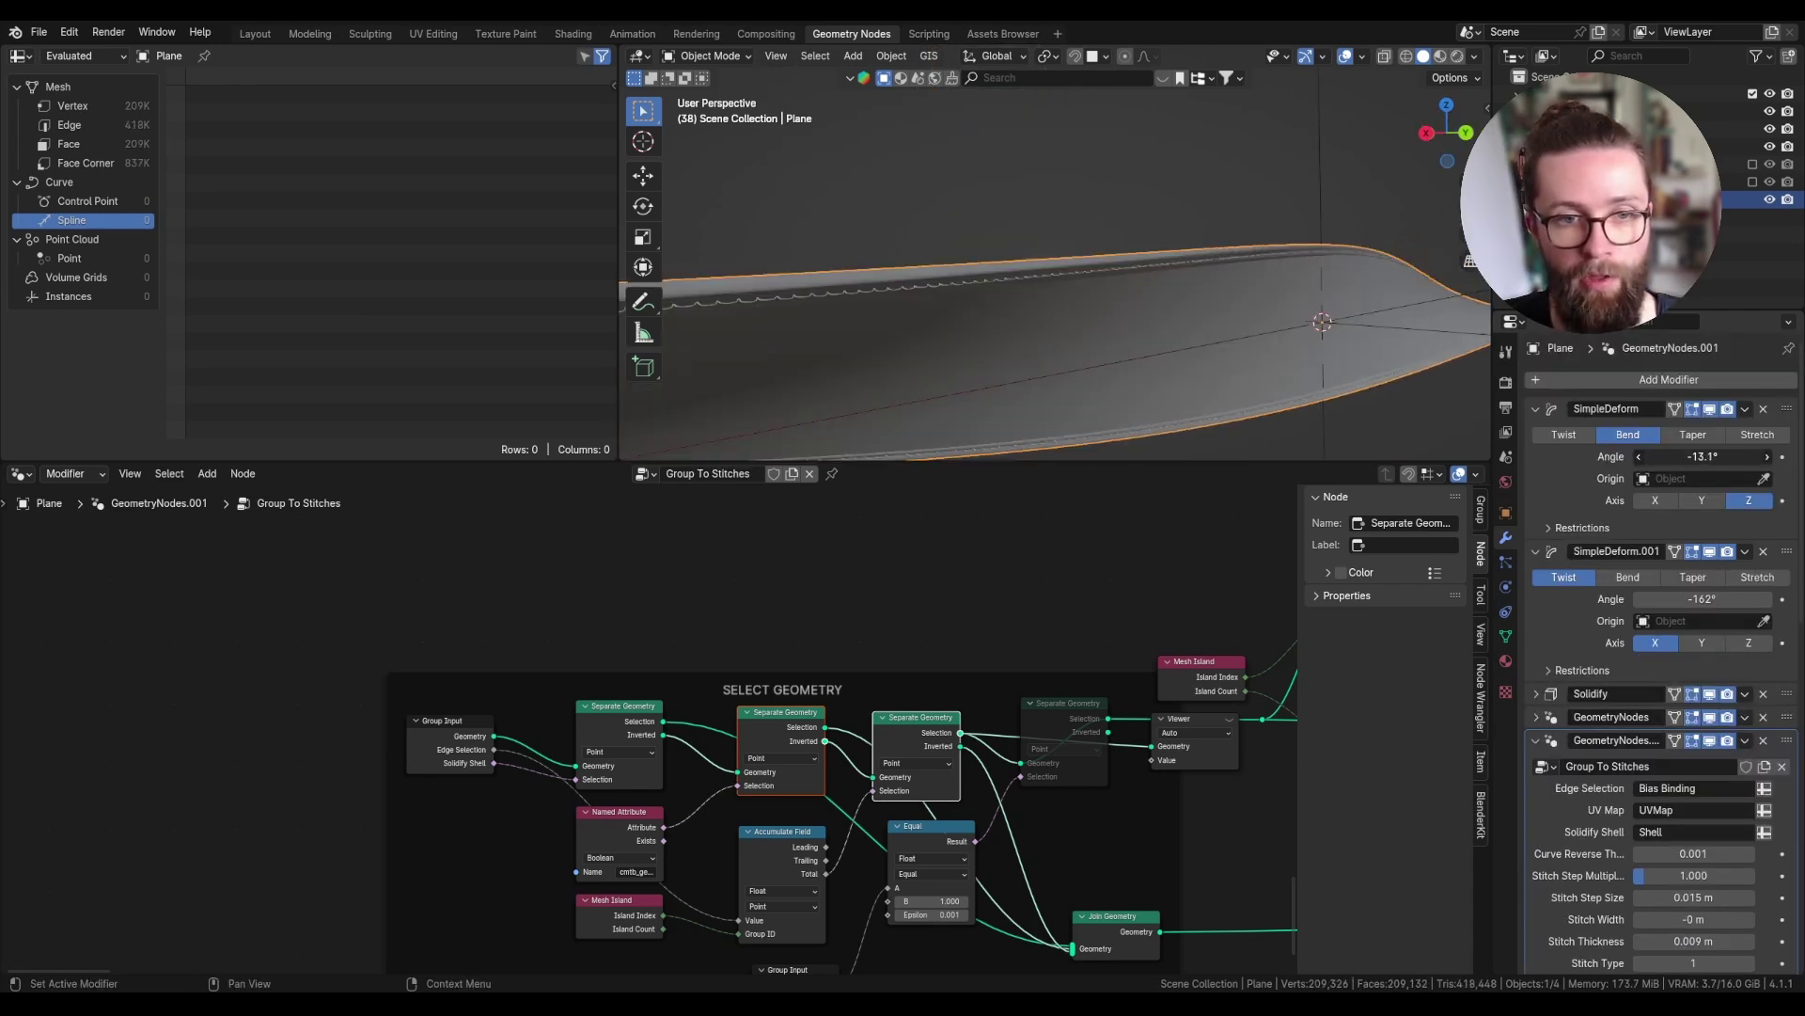
# - Set the first SimpleDeform modifier's bend angle to 112° and inspect the stitches along the curved binding up close
pyautogui.moveTo(1702, 457); pyautogui.dragTo(1523, 457)
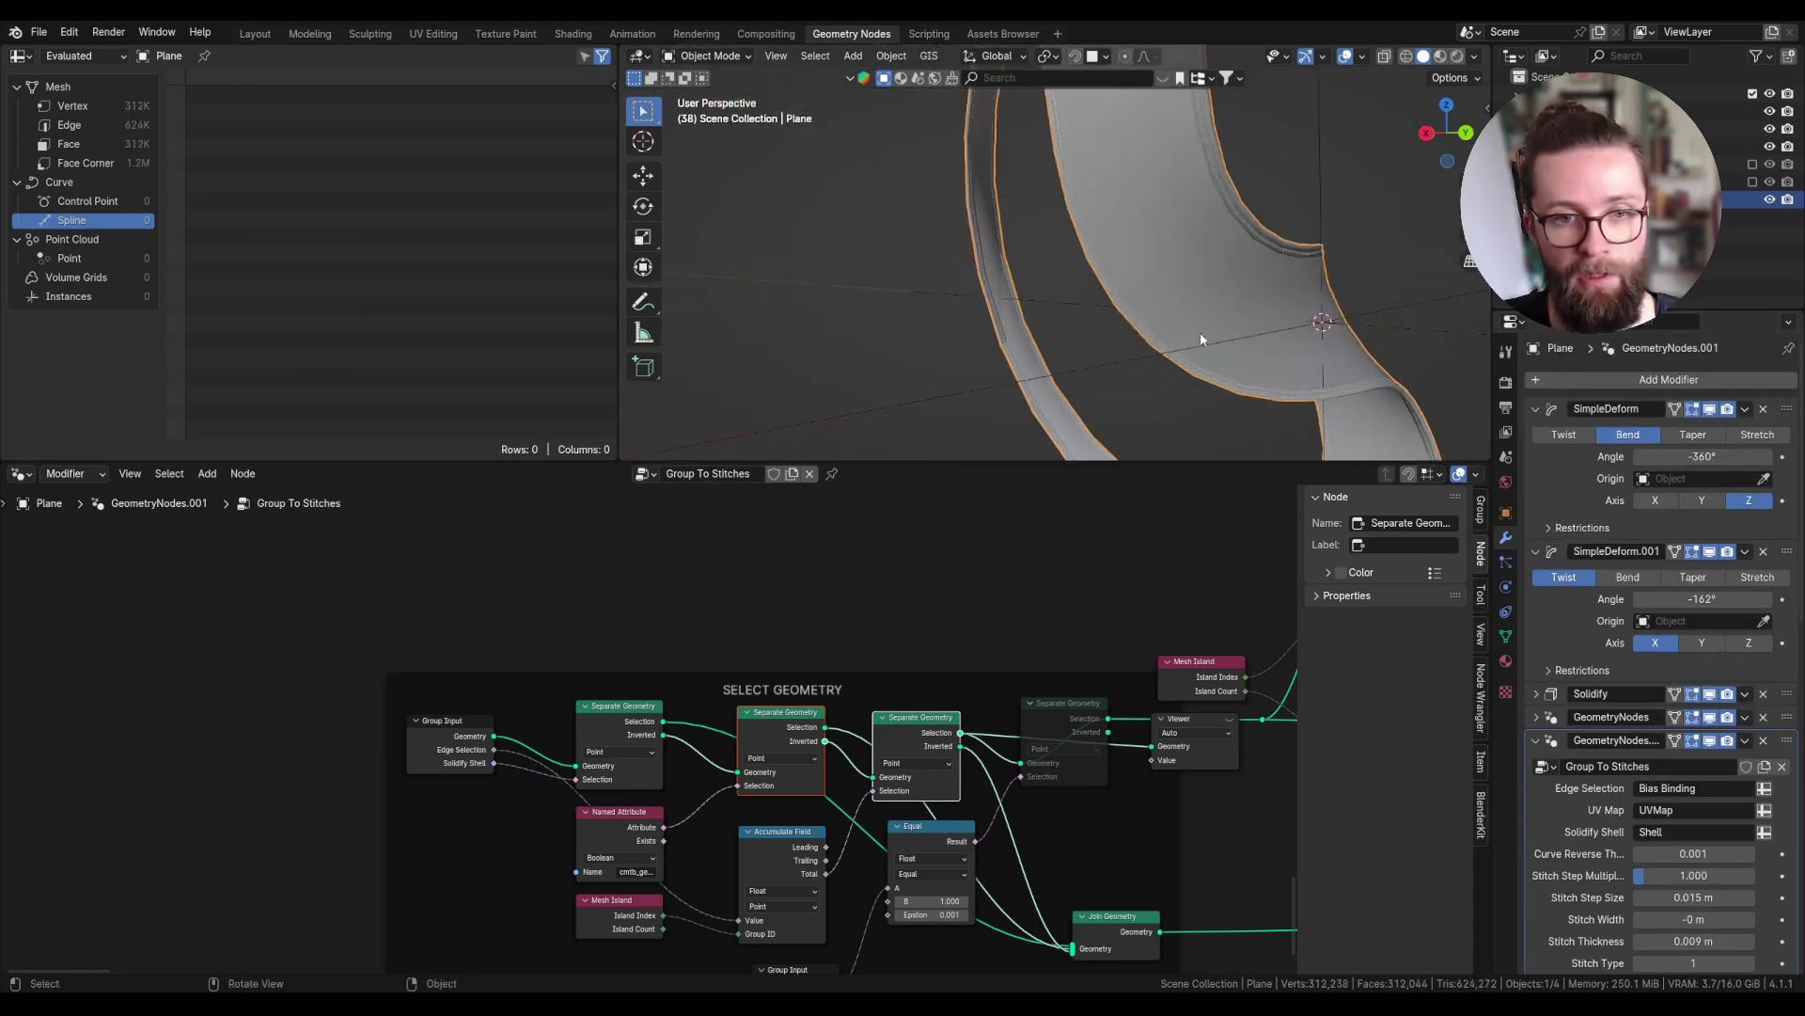
pyautogui.moveTo(1200, 331); pyautogui.dragTo(1158, 290, button='middle')
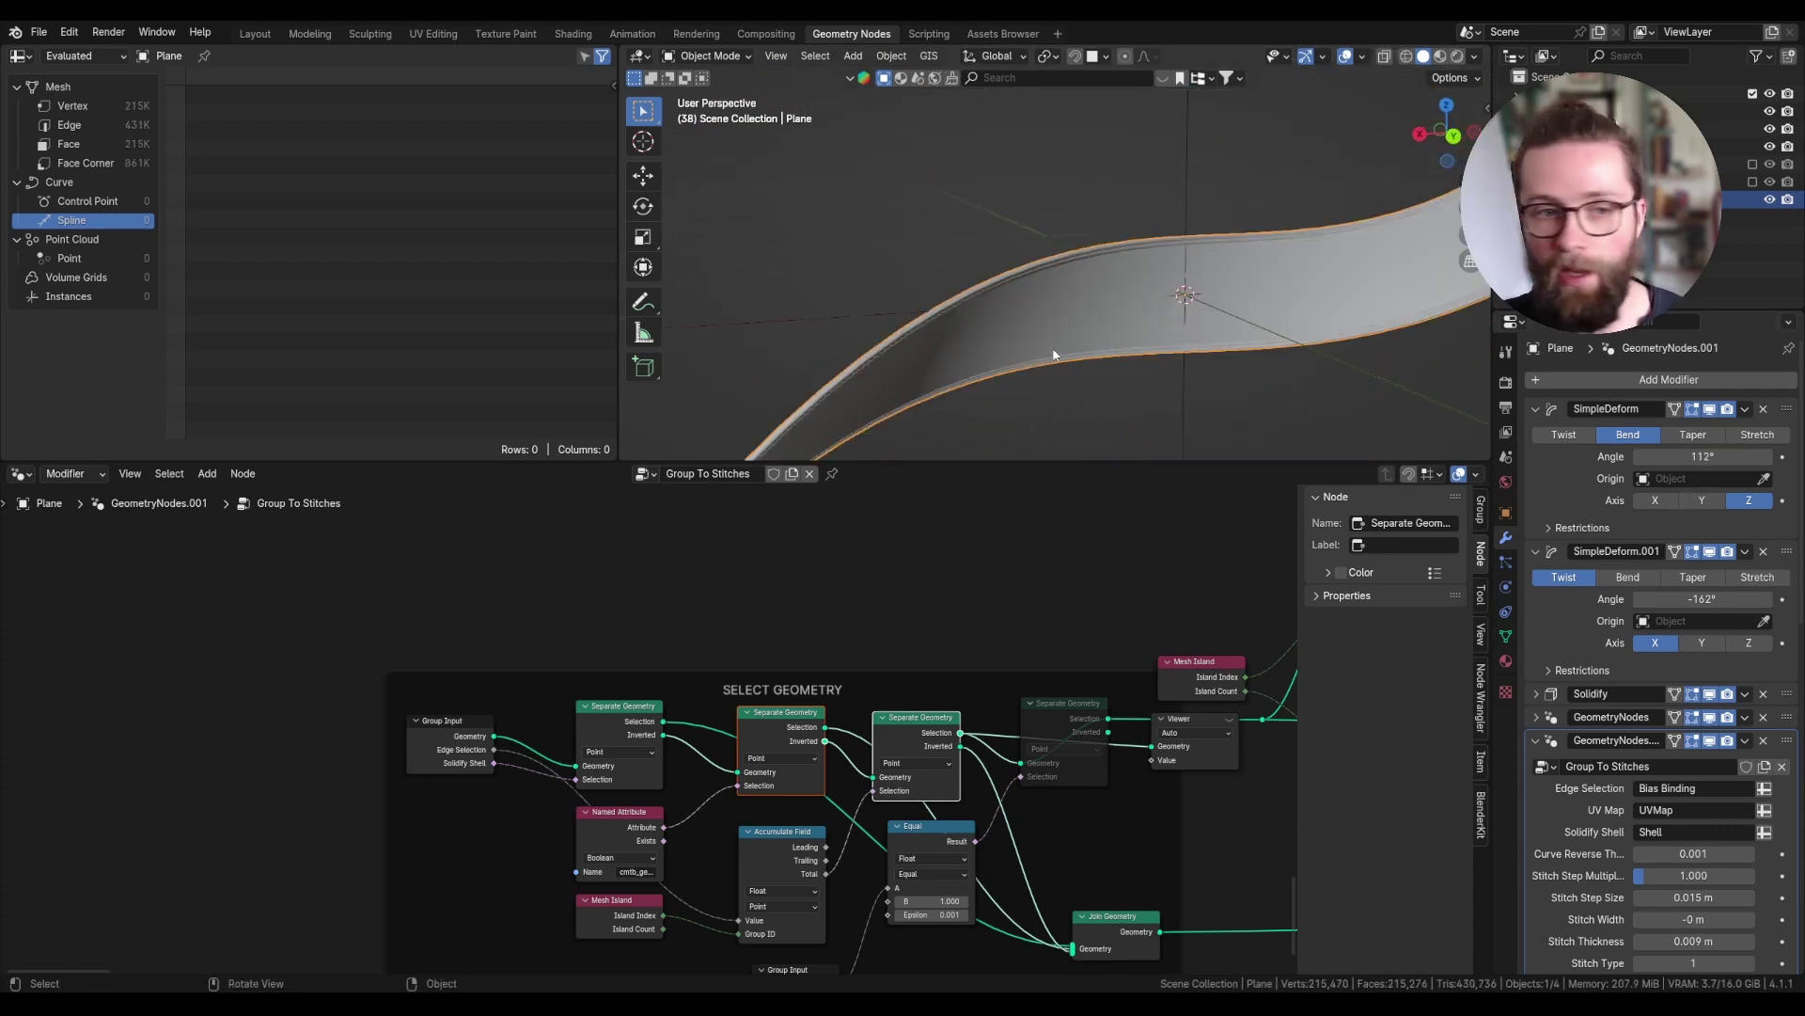
pyautogui.scroll(1, 794, 296)
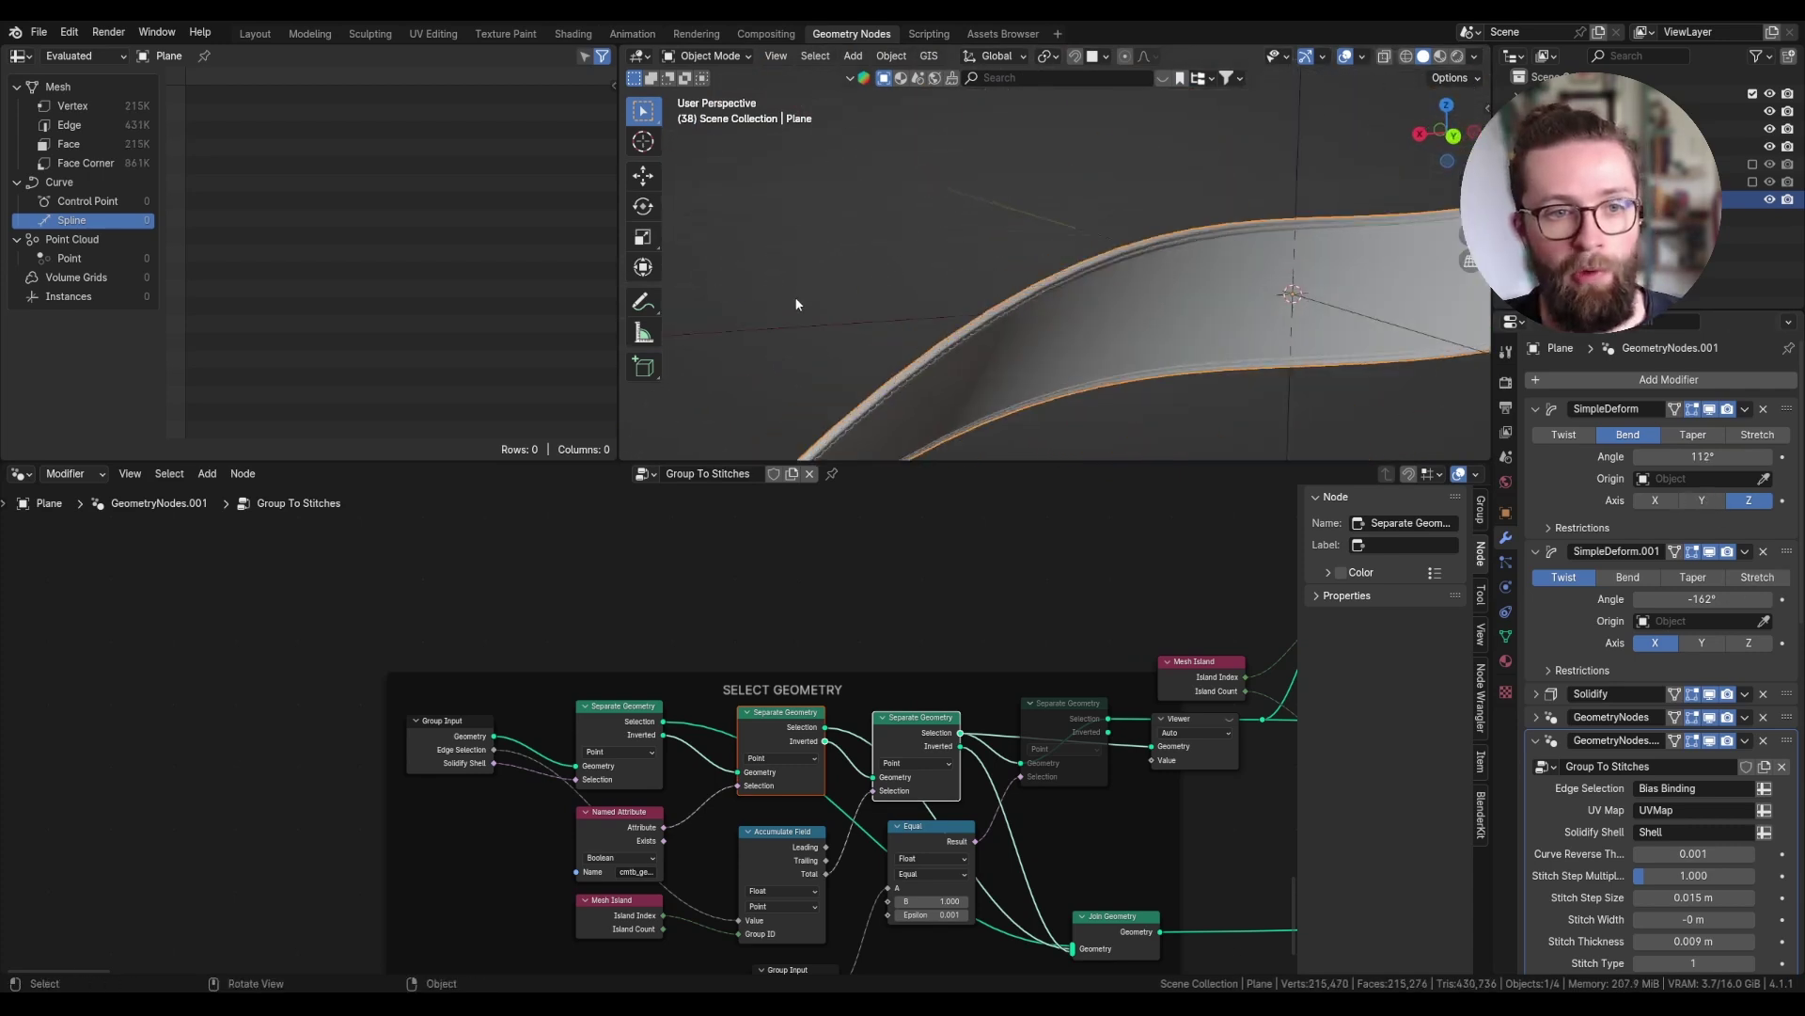
pyautogui.scroll(2, 1051, 273)
pyautogui.scroll(-2, 1051, 272)
pyautogui.moveTo(1006, 301); pyautogui.dragTo(1129, 263, button='middle')
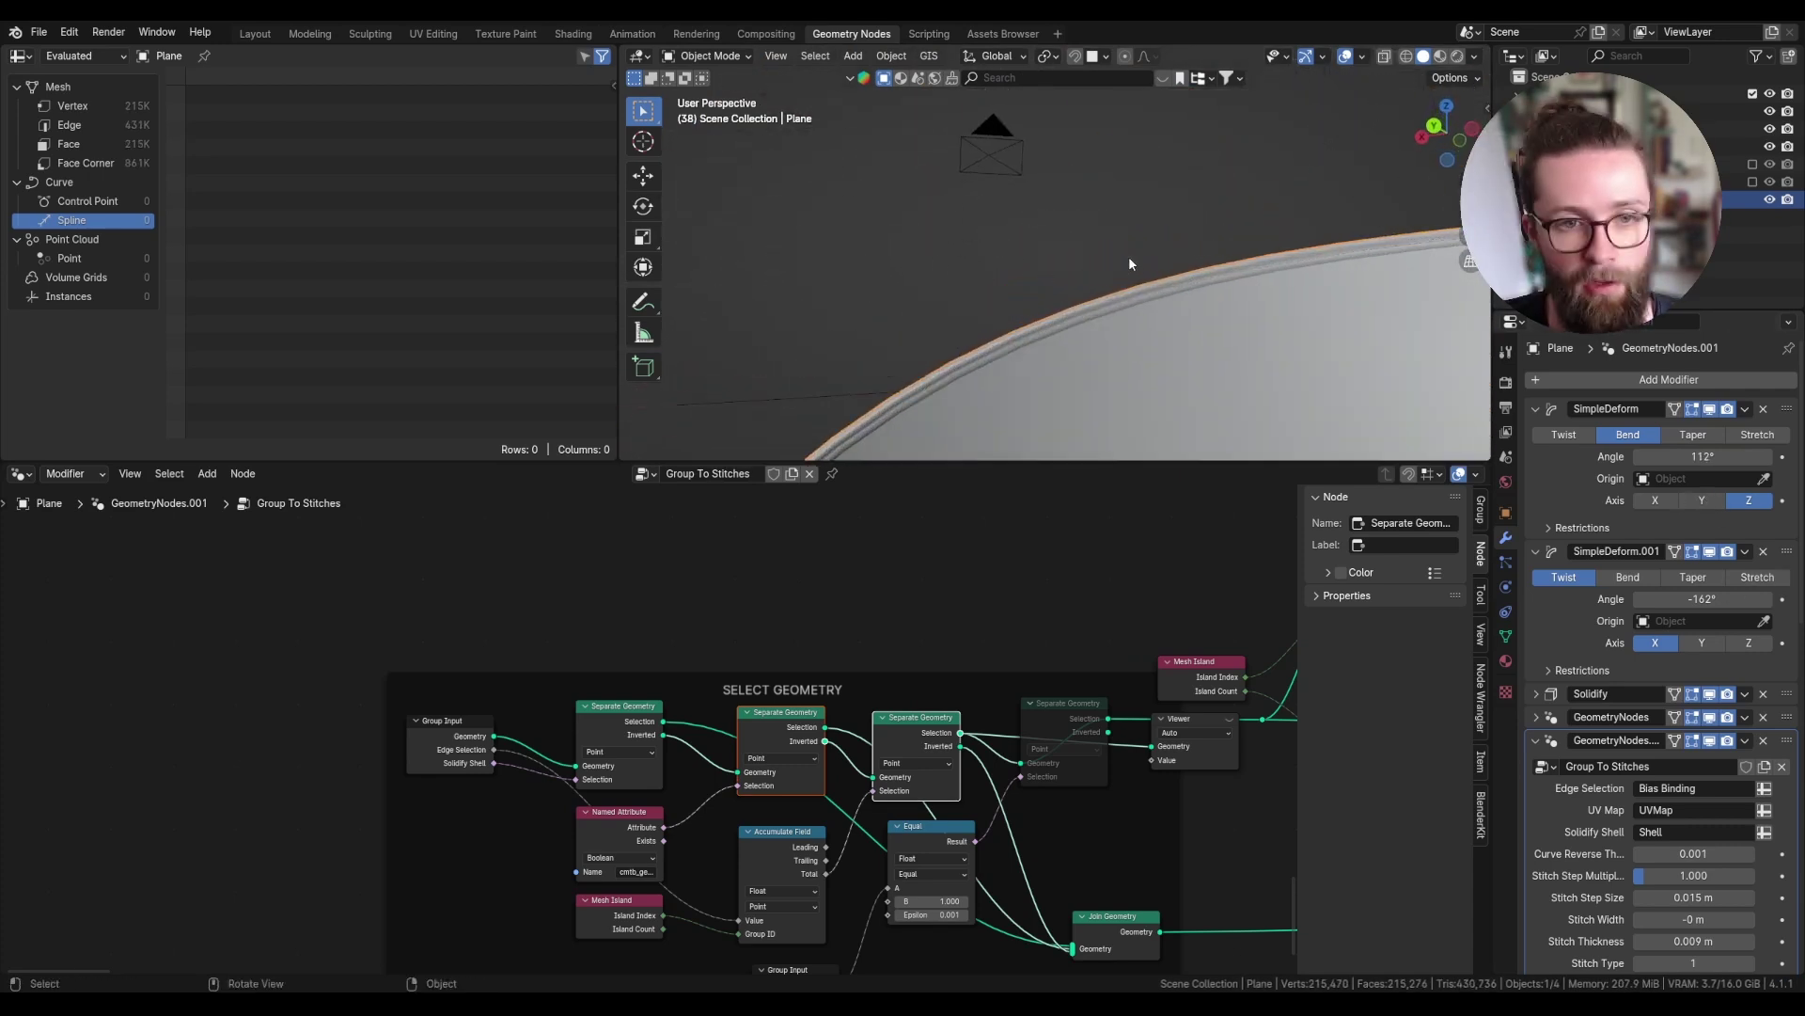
pyautogui.scroll(4, 1246, 273)
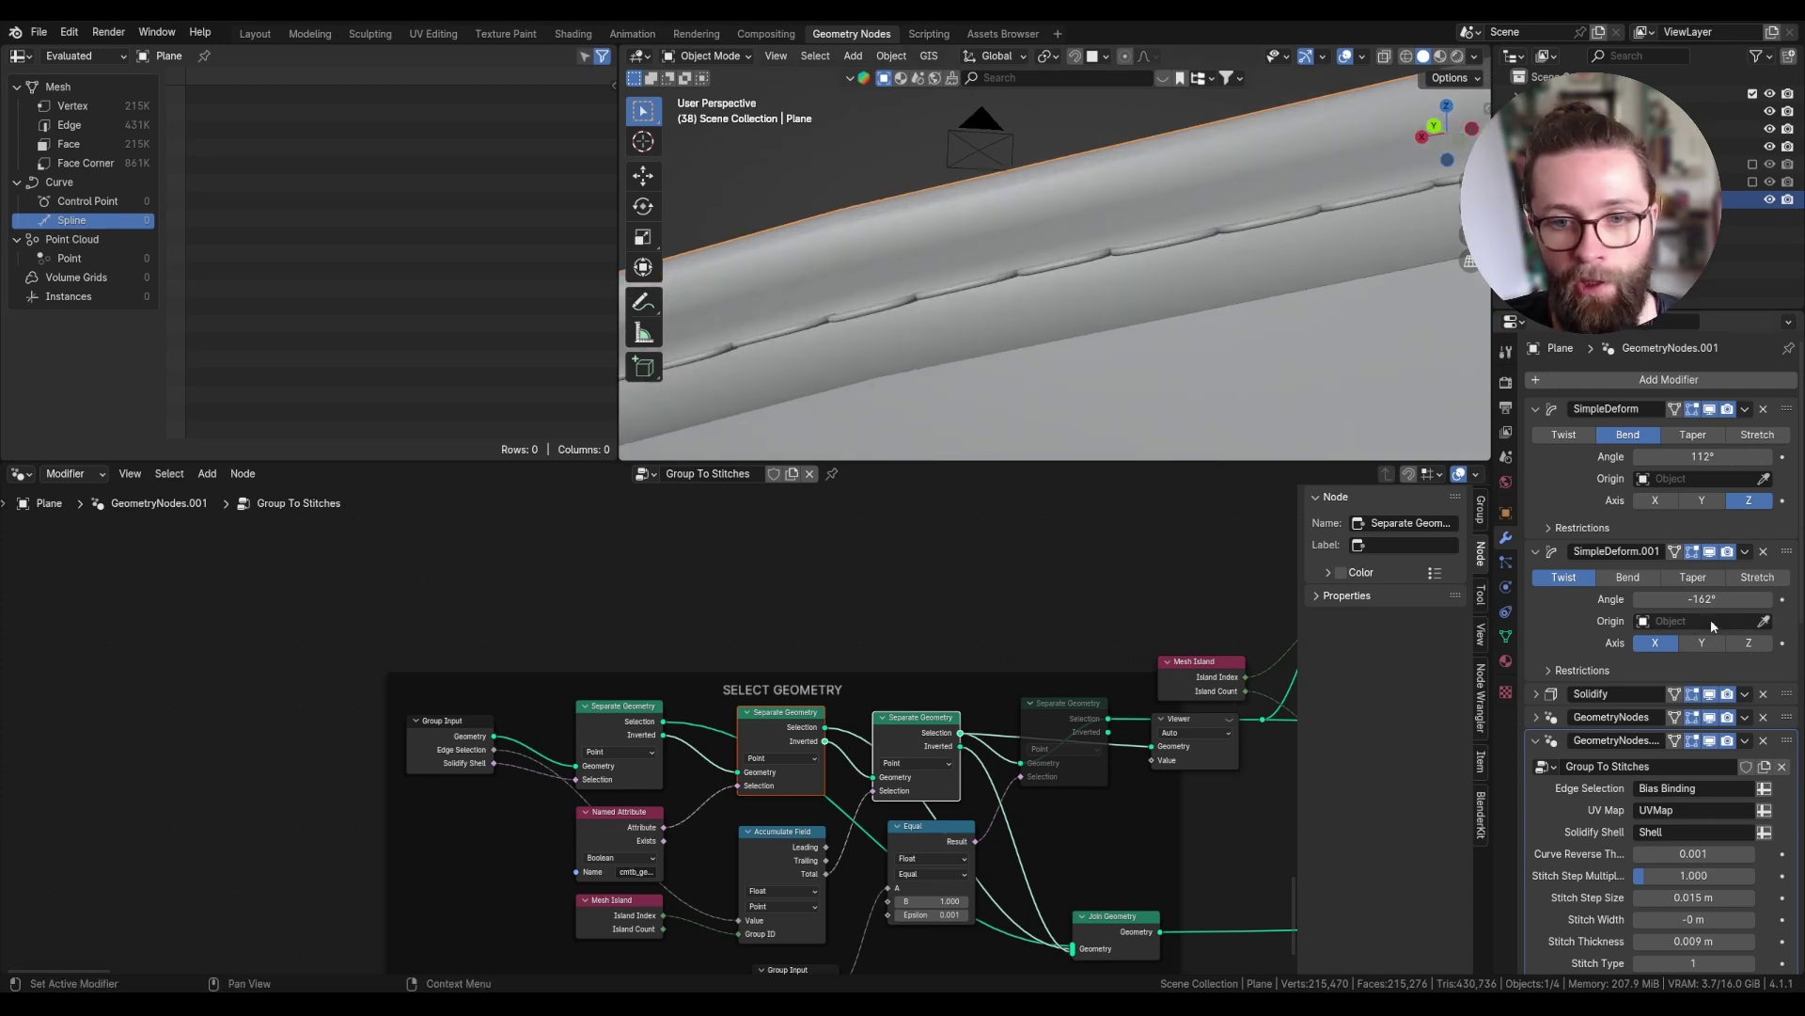
# - Set Stitch Type to 3 and Stitch Width to 0.009 m in Group To Stitches, and check the twisted strip in the Layout workspace
pyautogui.scroll(-10, 1708, 771)
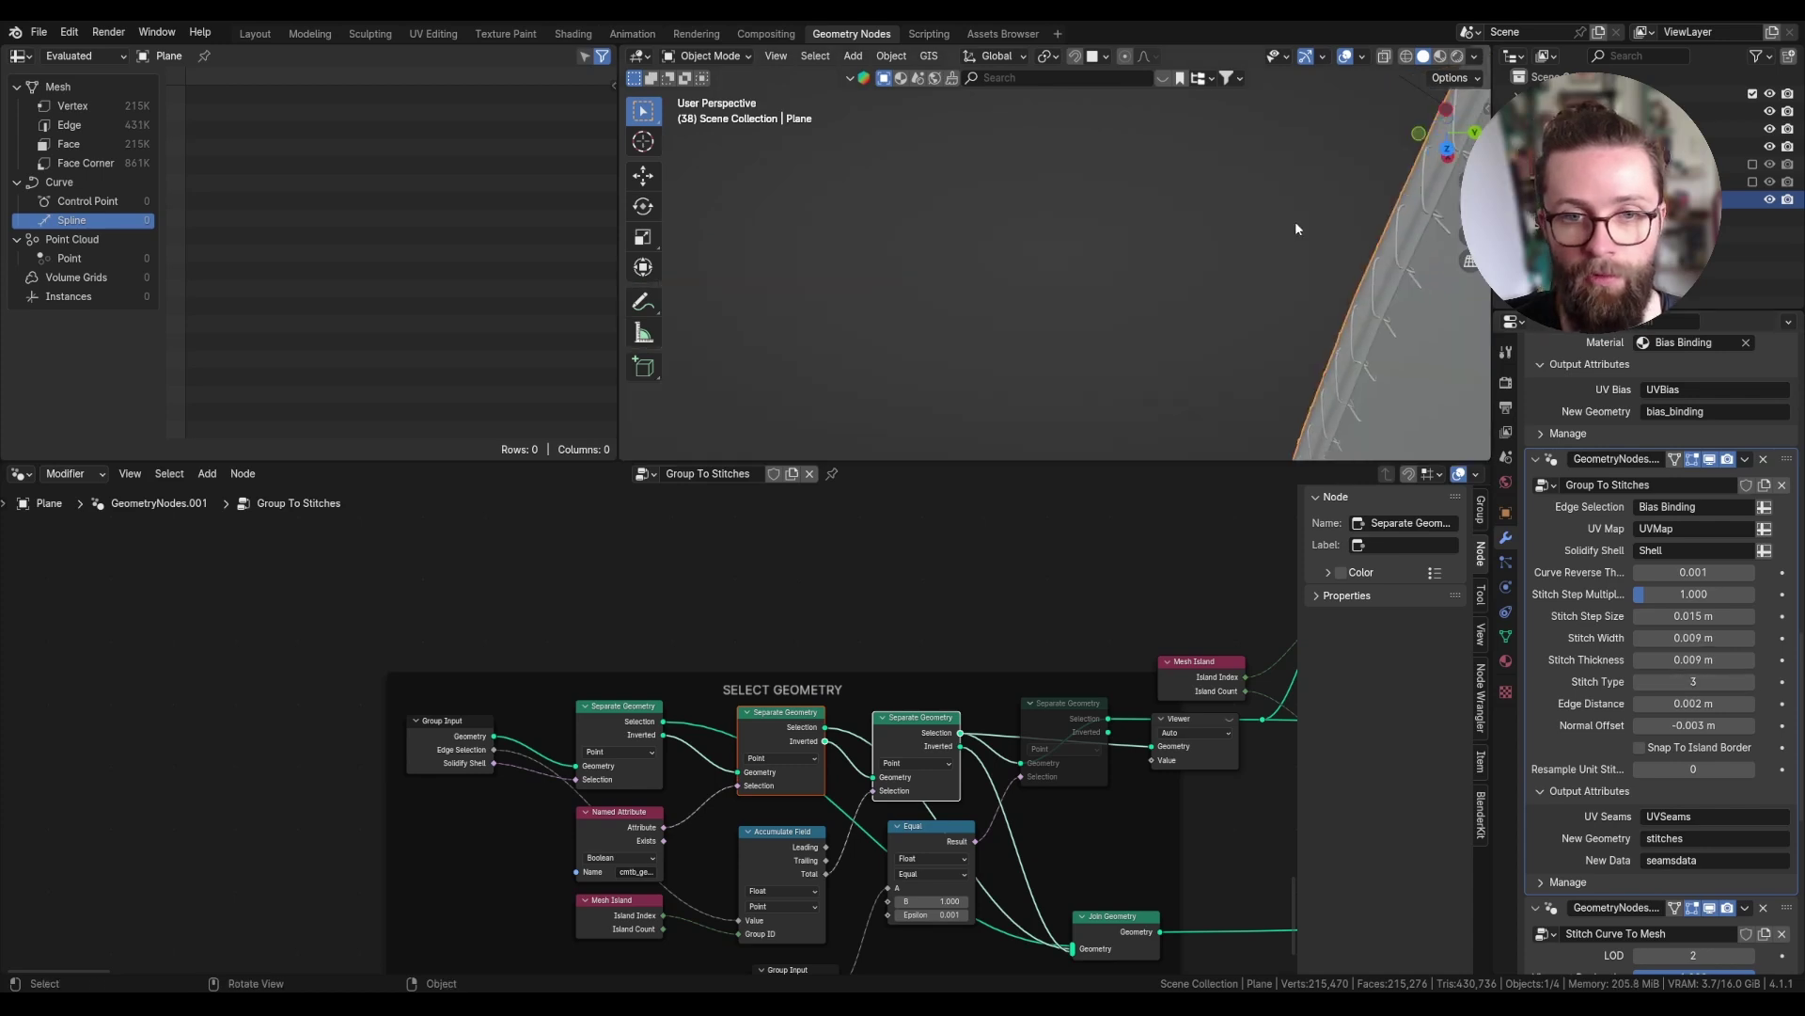
pyautogui.moveTo(1415, 314); pyautogui.dragTo(1199, 243, button='middle')
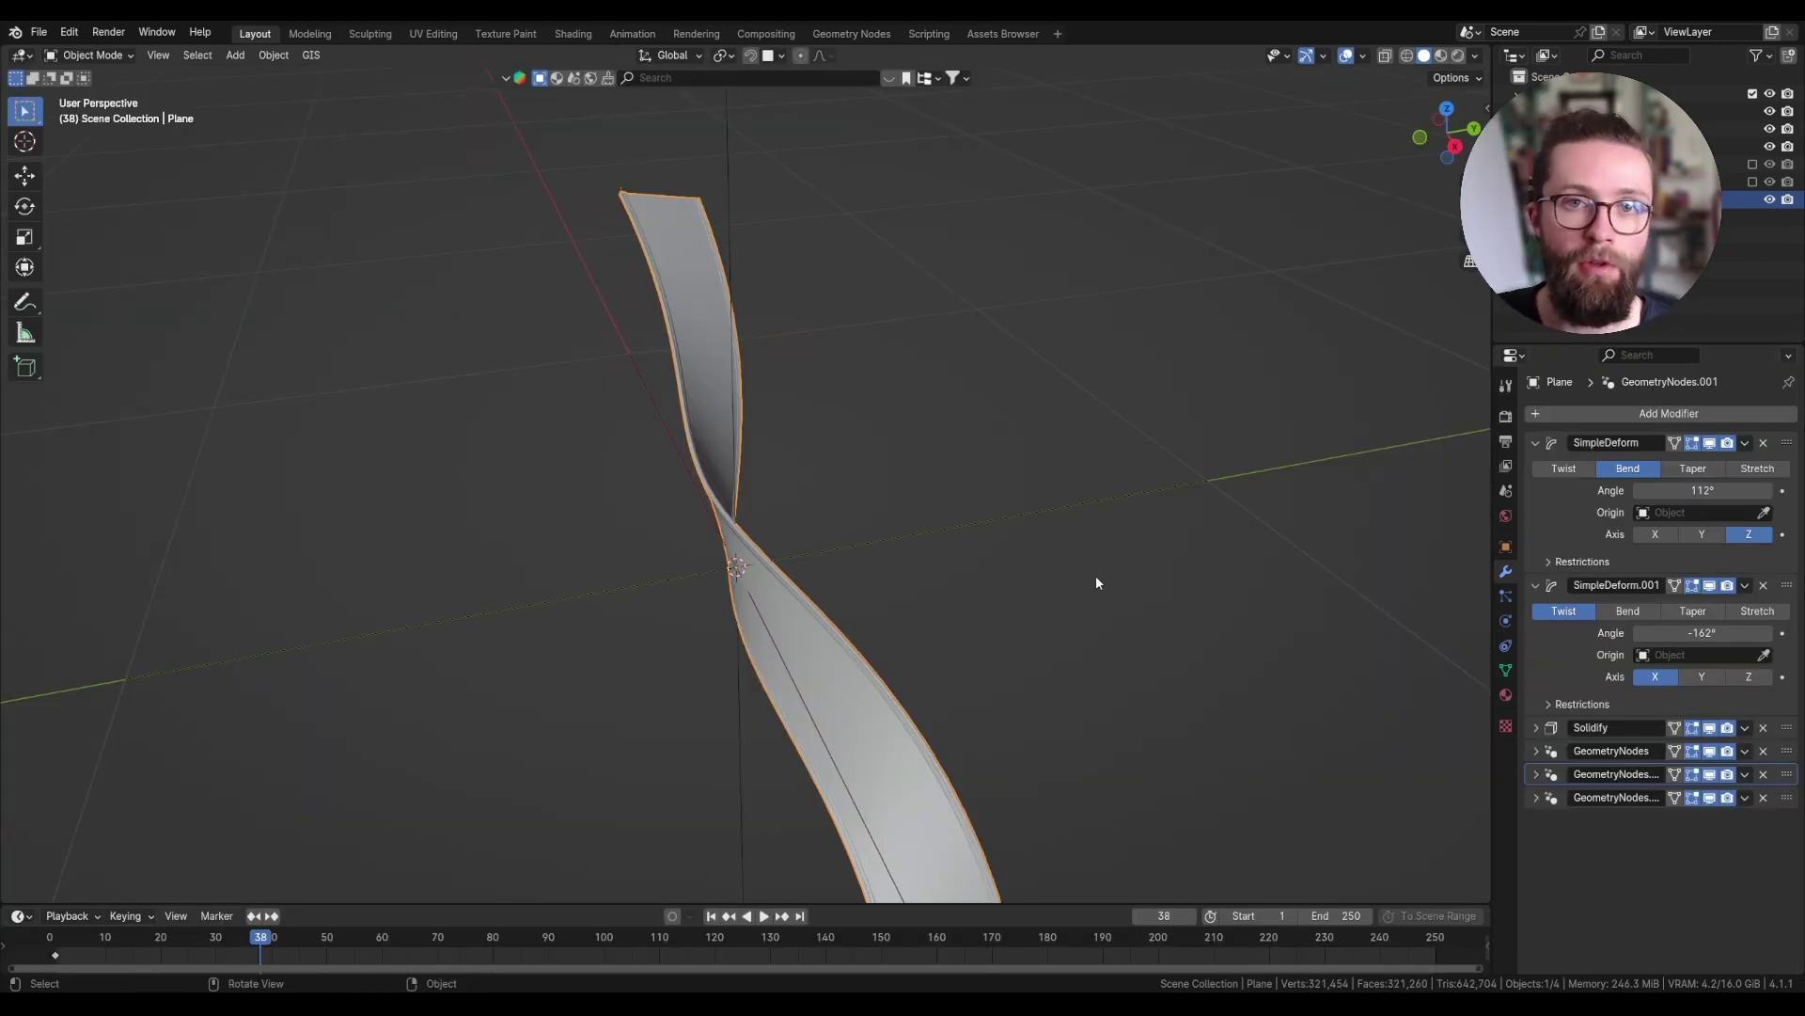
pyautogui.scroll(-3, 954, 462)
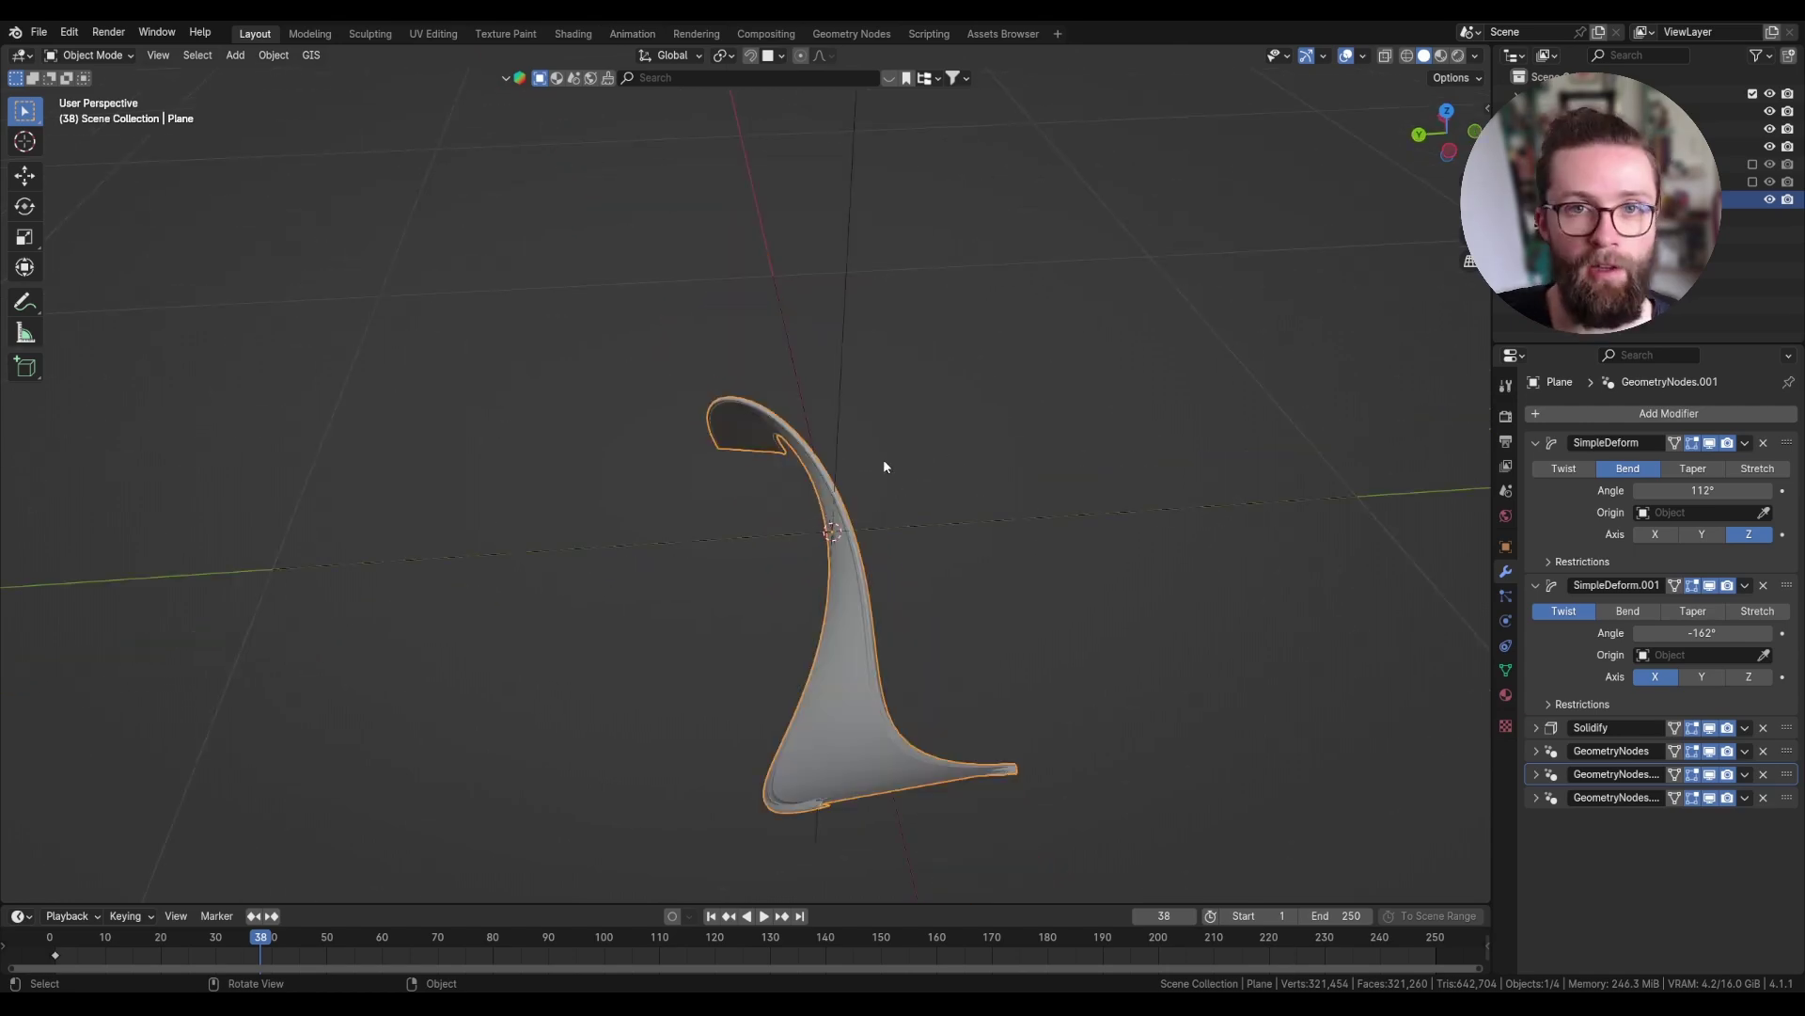
# - Remove both SimpleDeform modifiers from the plane and apply its rotation
pyautogui.moveTo(882, 461); pyautogui.dragTo(647, 422, button='middle')
pyautogui.click(647, 422)
pyautogui.scroll(-4, 648, 425)
pyautogui.hotkey('shift', 'a')
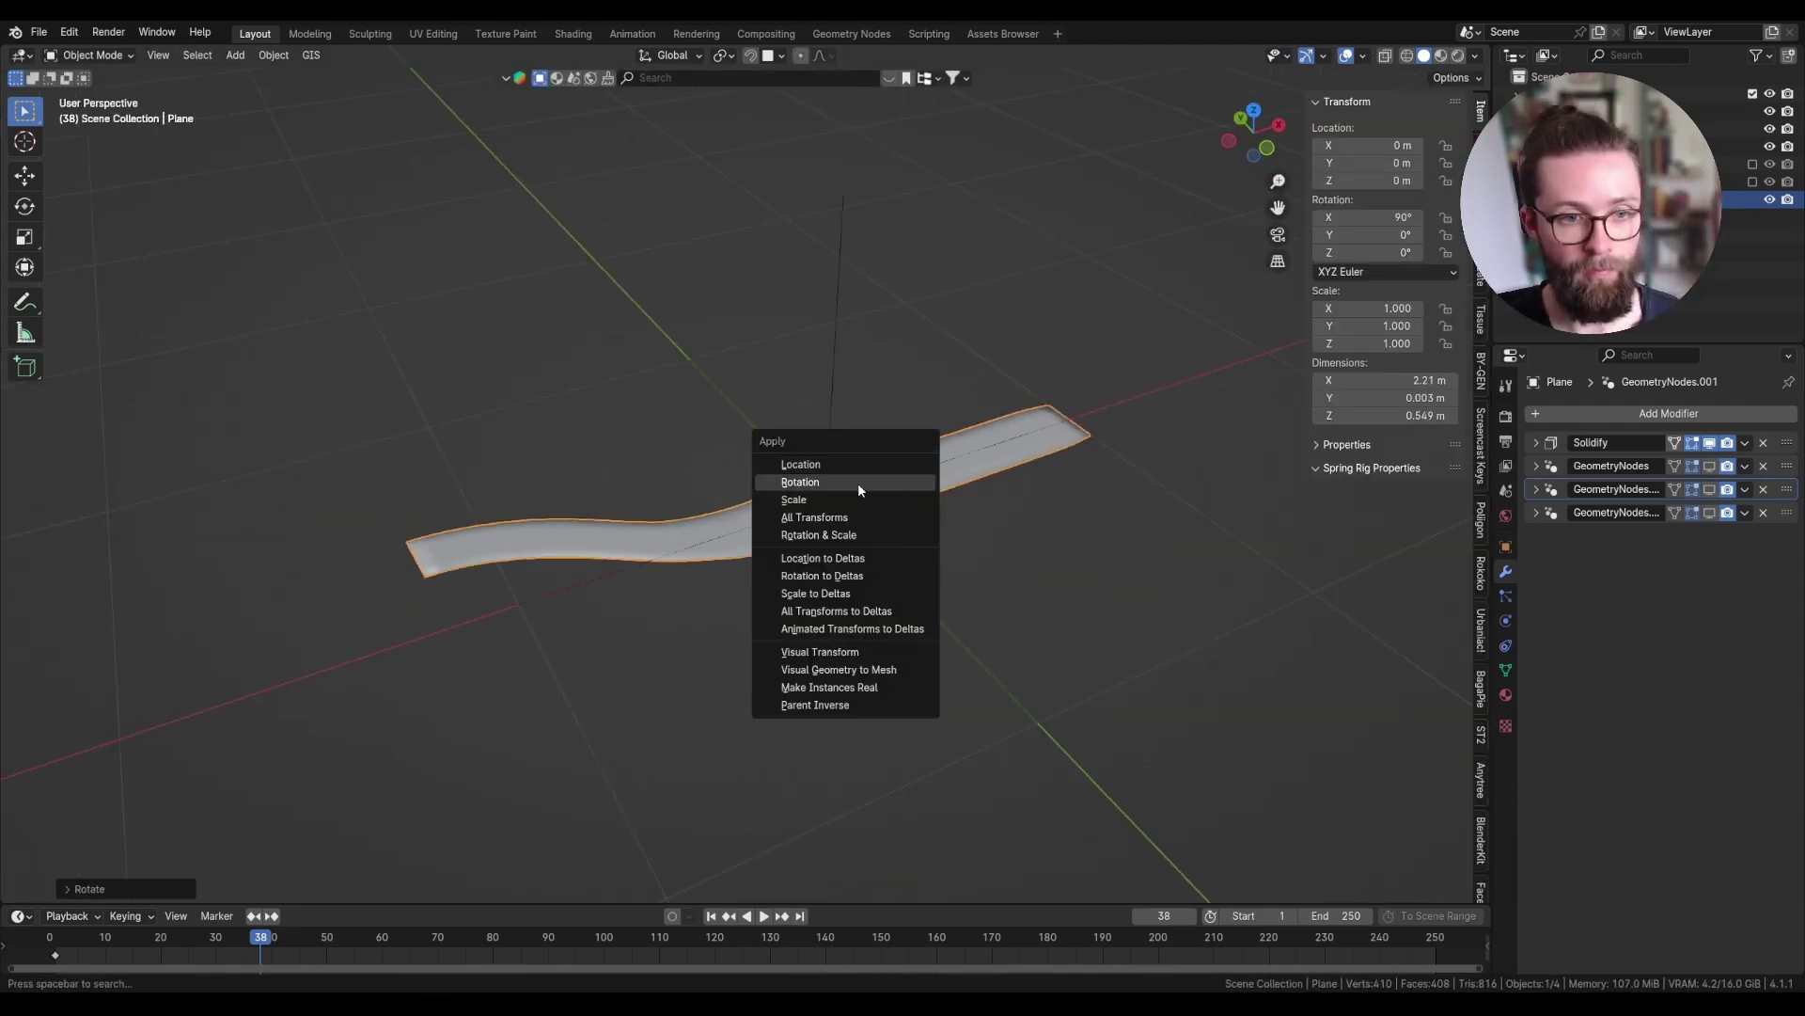
pyautogui.click(857, 482)
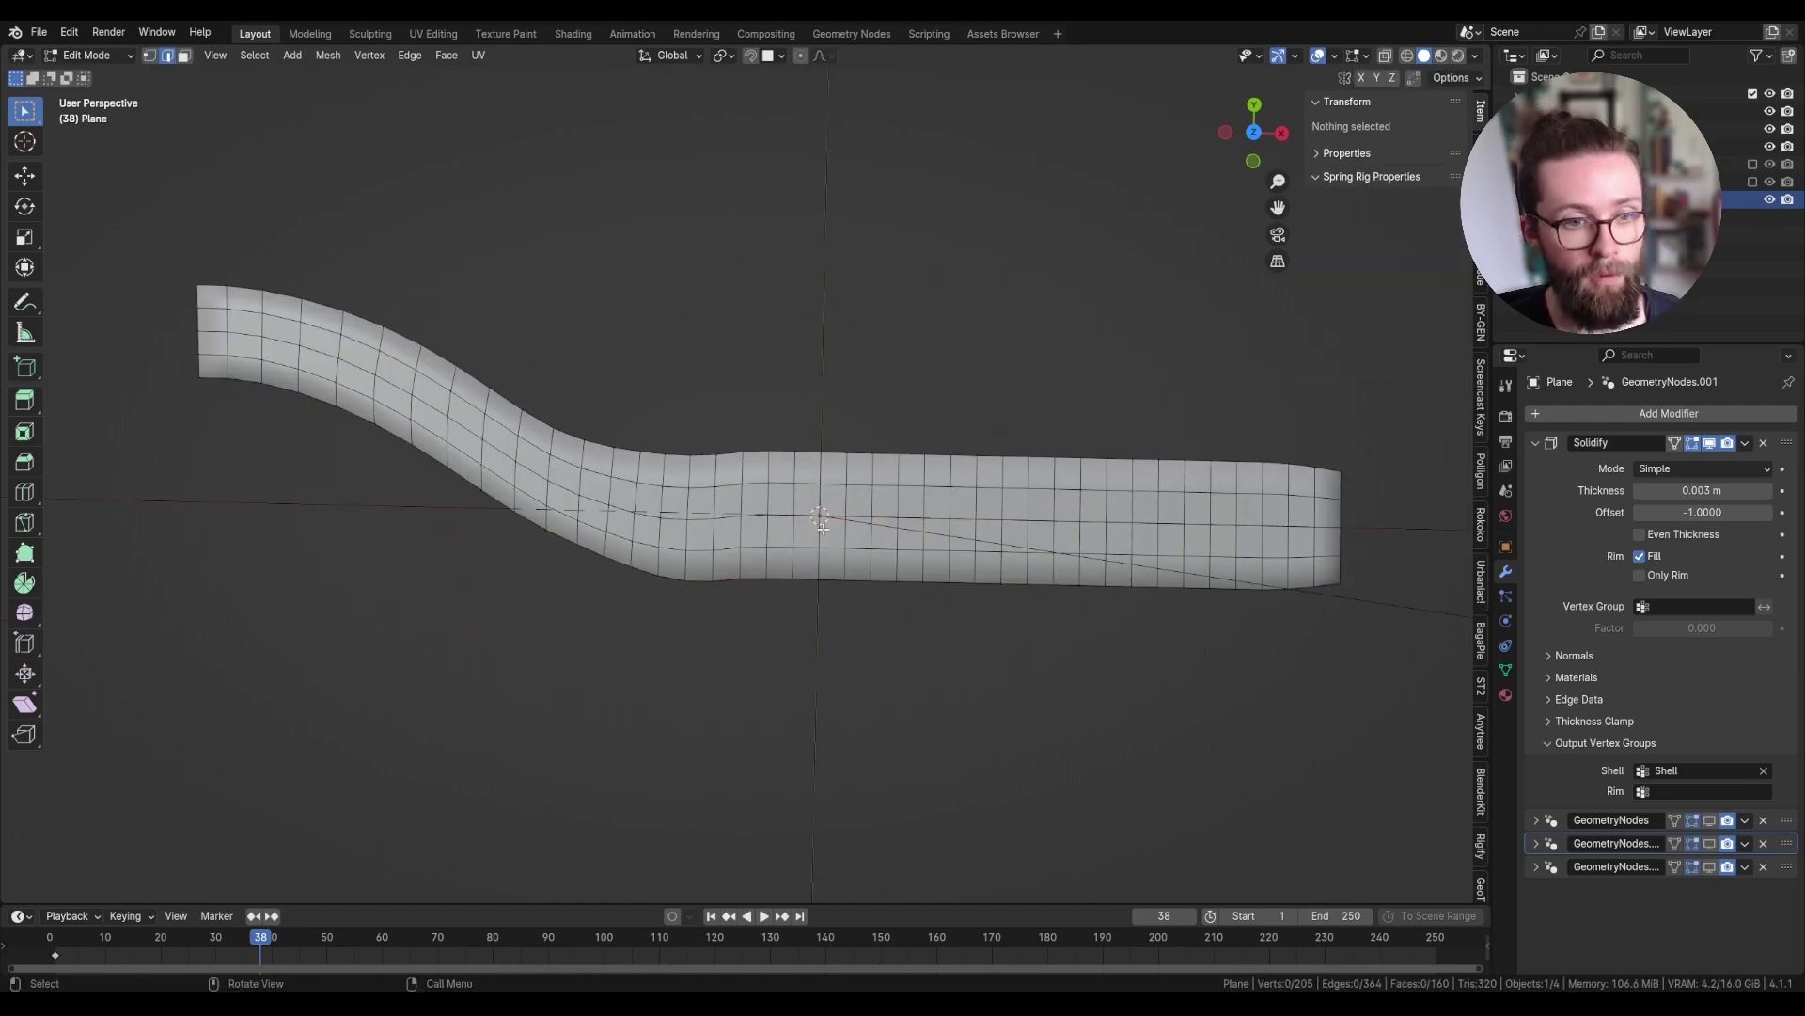
# - Split a row of edges along the middle of the plane's straight half to open a slit, and add a Curve modifier
pyautogui.press('a')
pyautogui.rightClick(1090, 533)
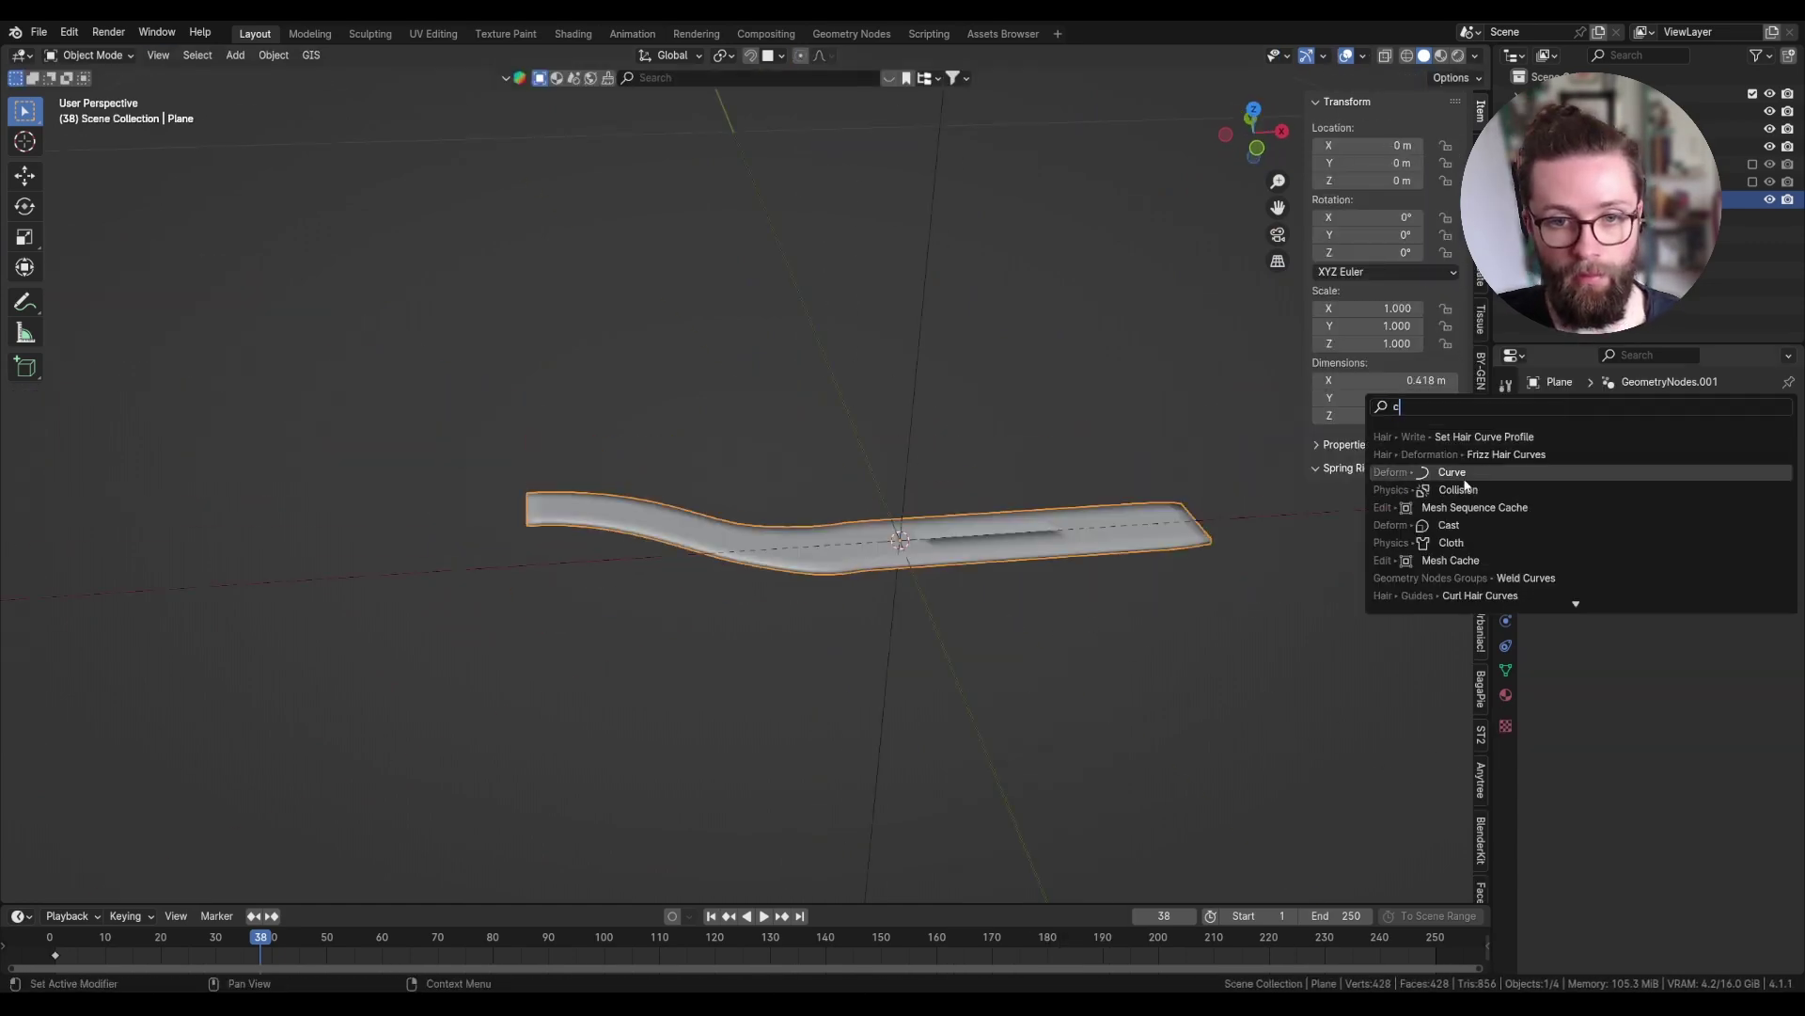
pyautogui.click(1464, 481)
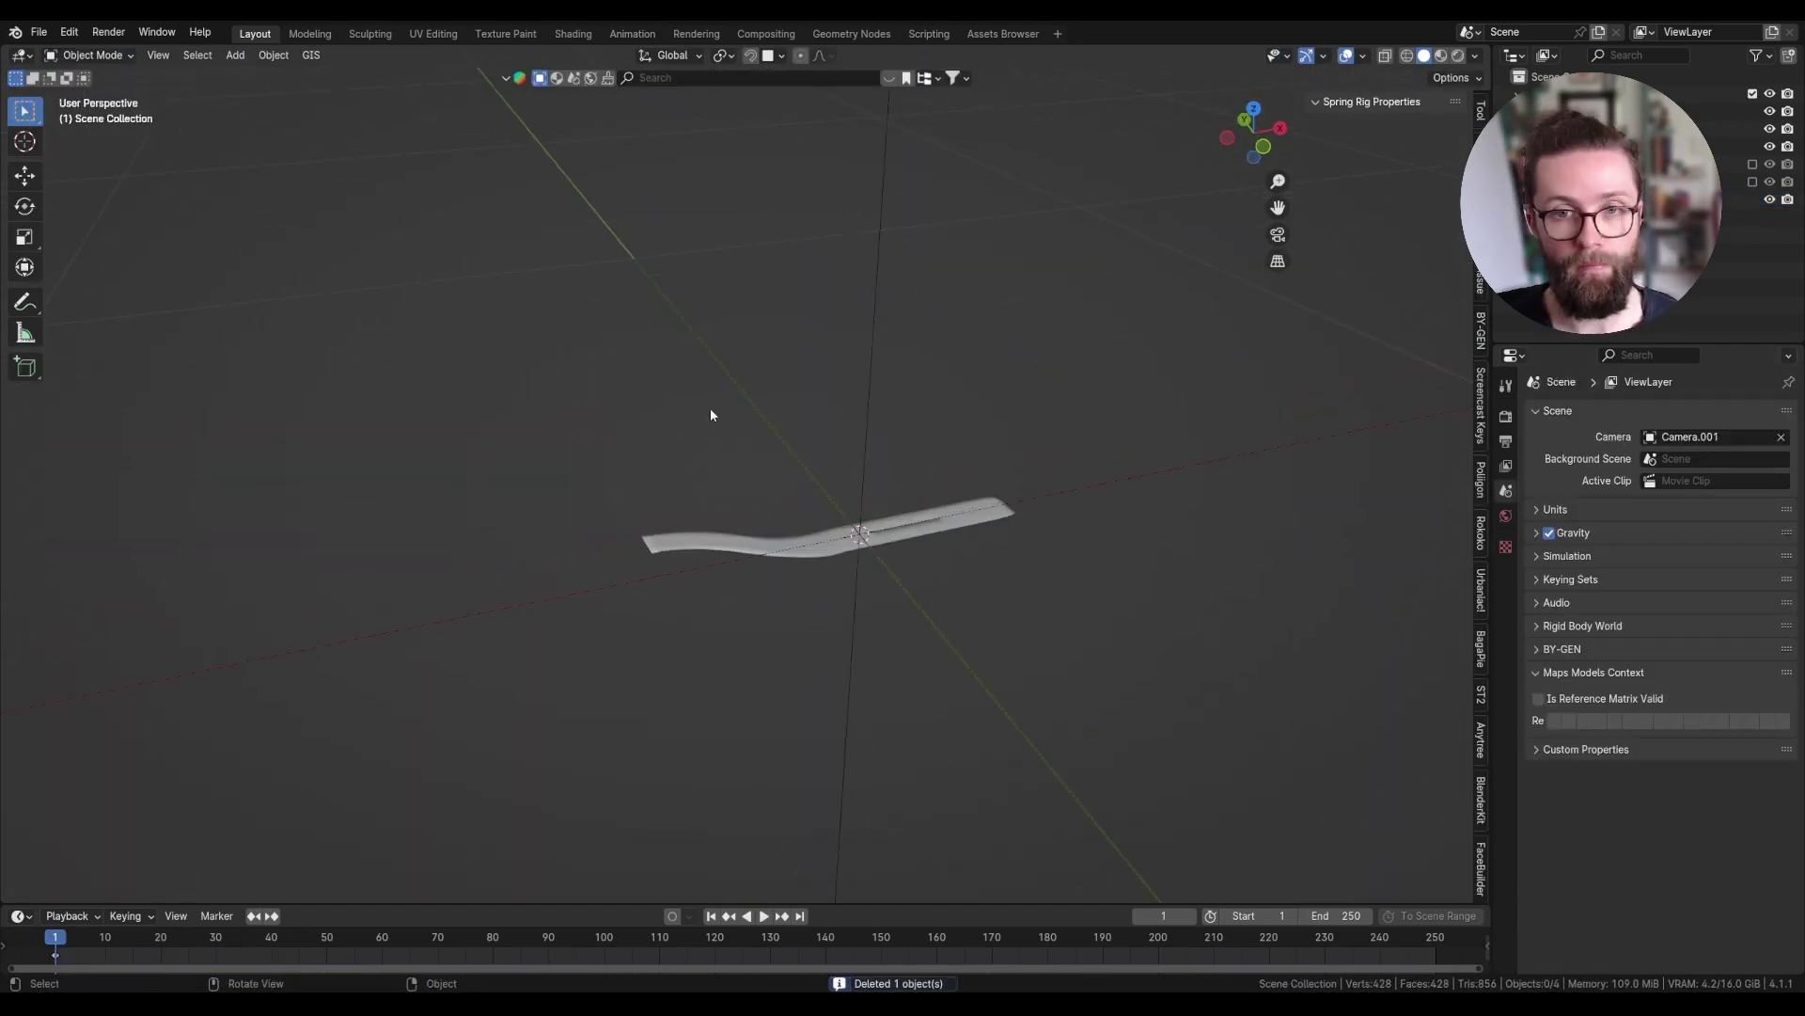
# - Add a spiral curve to the scene and rotate it 90° about the X axis
pyautogui.hotkey('shift', 'a')
pyautogui.click(583, 729)
pyautogui.press('r')
pyautogui.press('x')
pyautogui.press('9')
pyautogui.press('0')
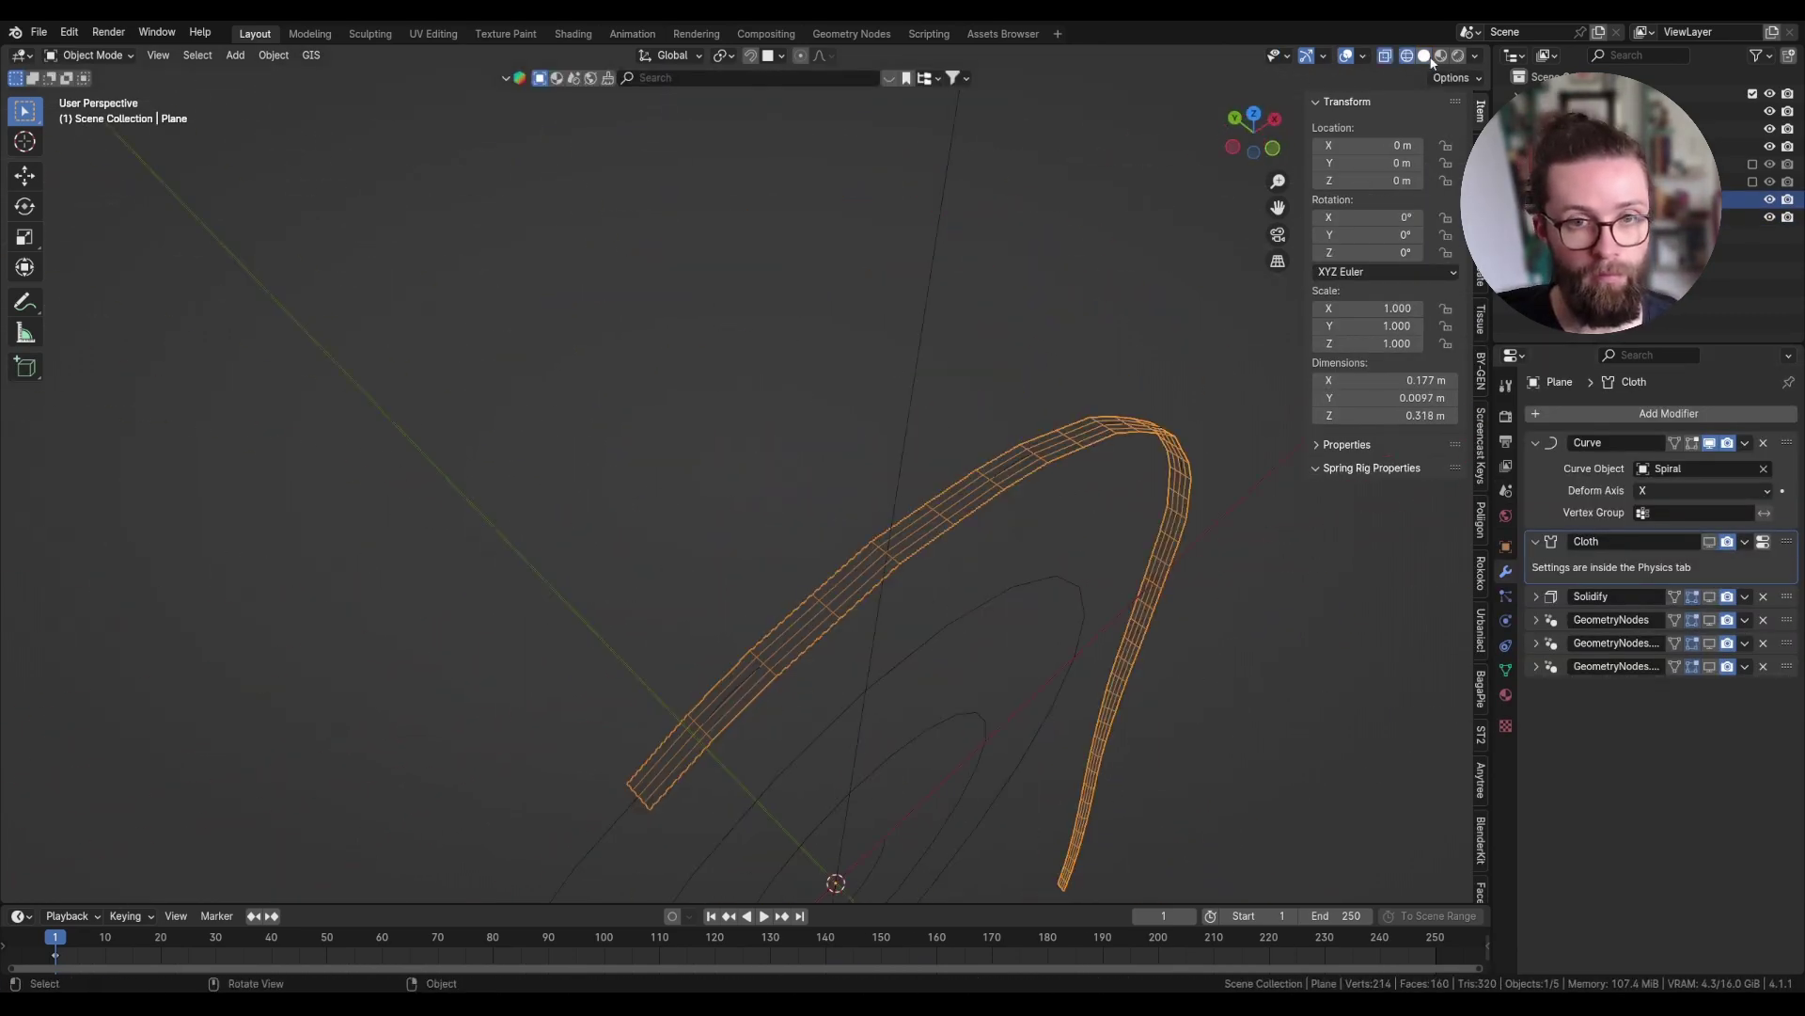
# - Switch the viewport to solid shading, move the plane along the X axis, and review its cloth settings
pyautogui.click(1424, 56)
pyautogui.press('g')
pyautogui.press('x')
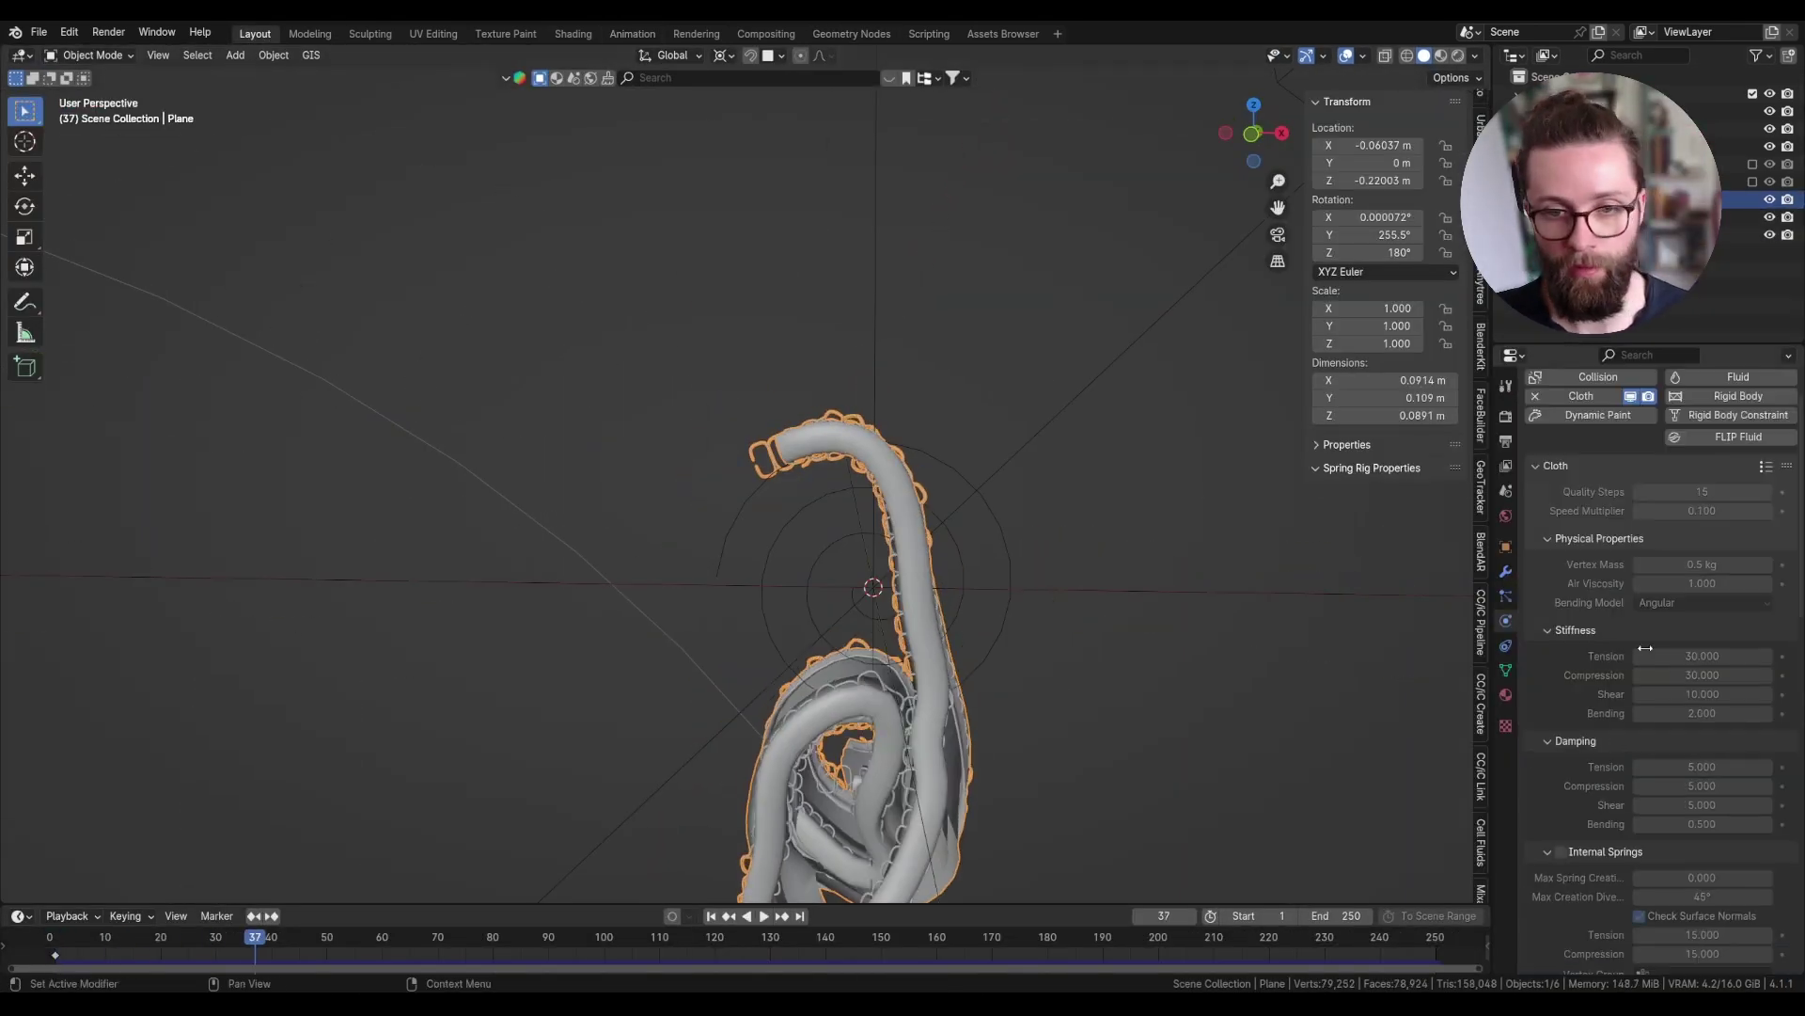
pyautogui.scroll(-5, 1600, 529)
pyautogui.scroll(-5, 1600, 529)
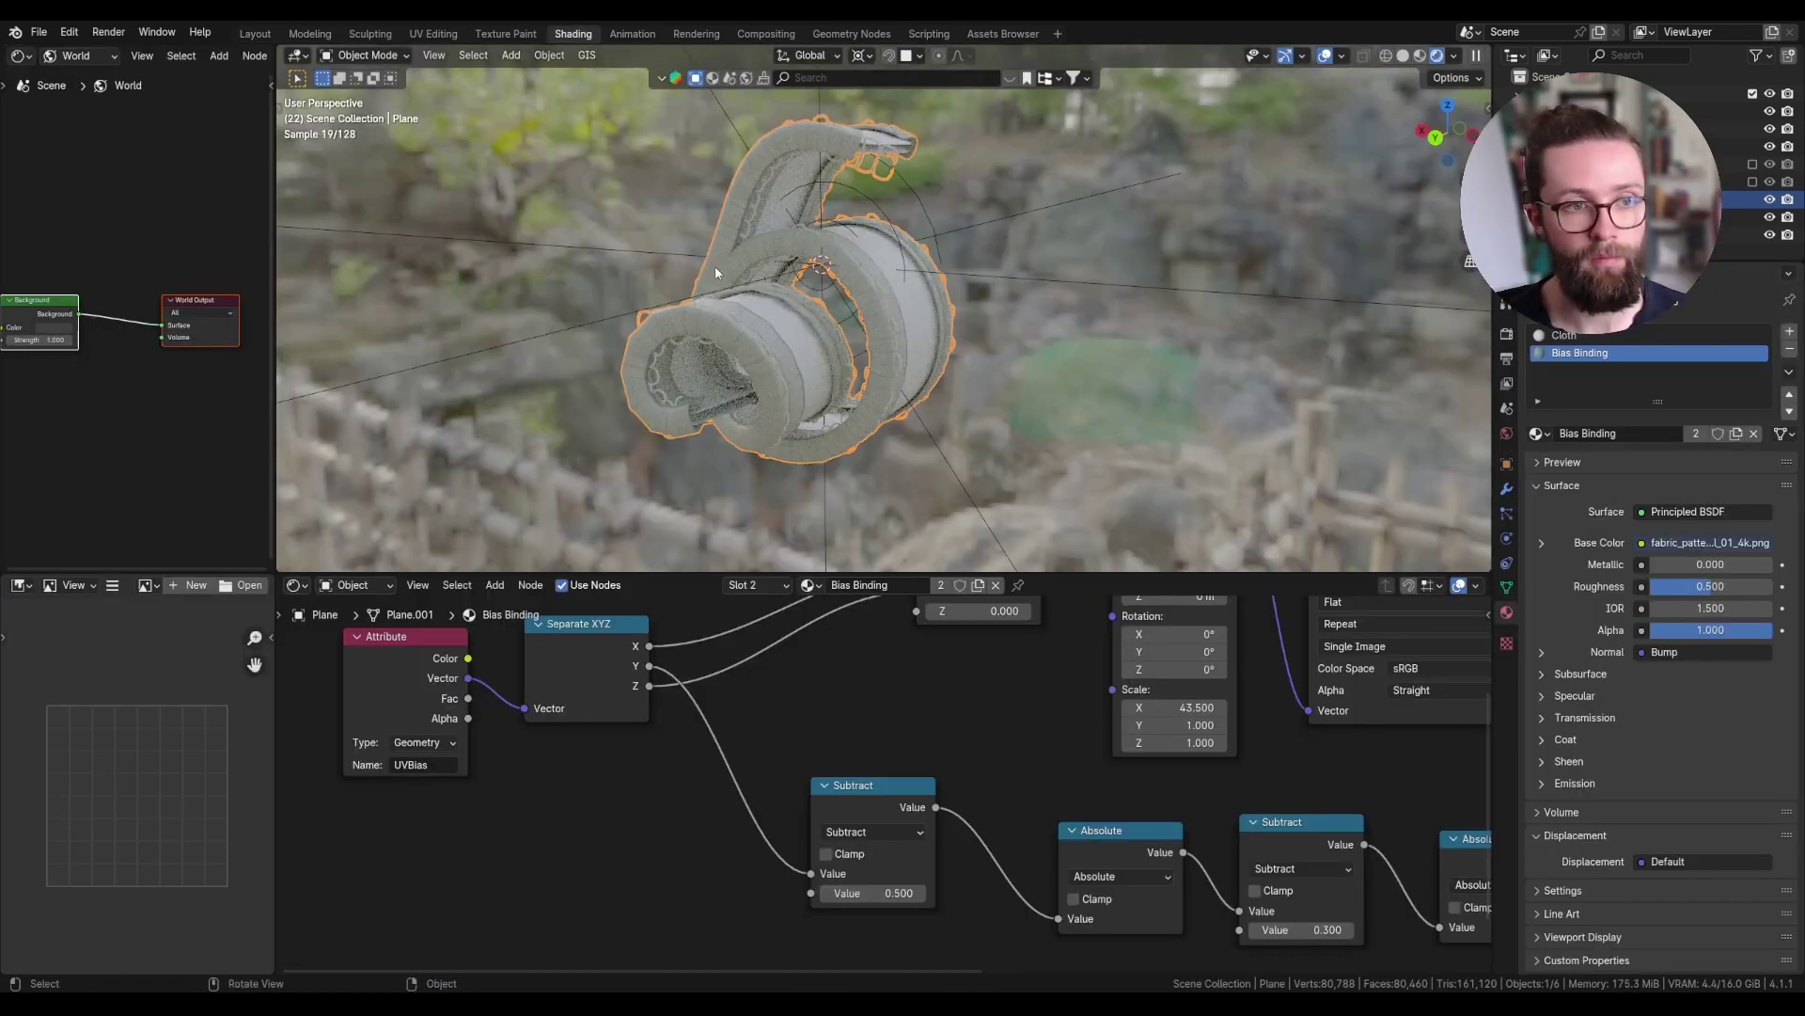
# - Add a Brick Texture driven by the Mapping node and feed it through an extra Bump node in the Bias Binding material
pyautogui.scroll(5, 988, 371)
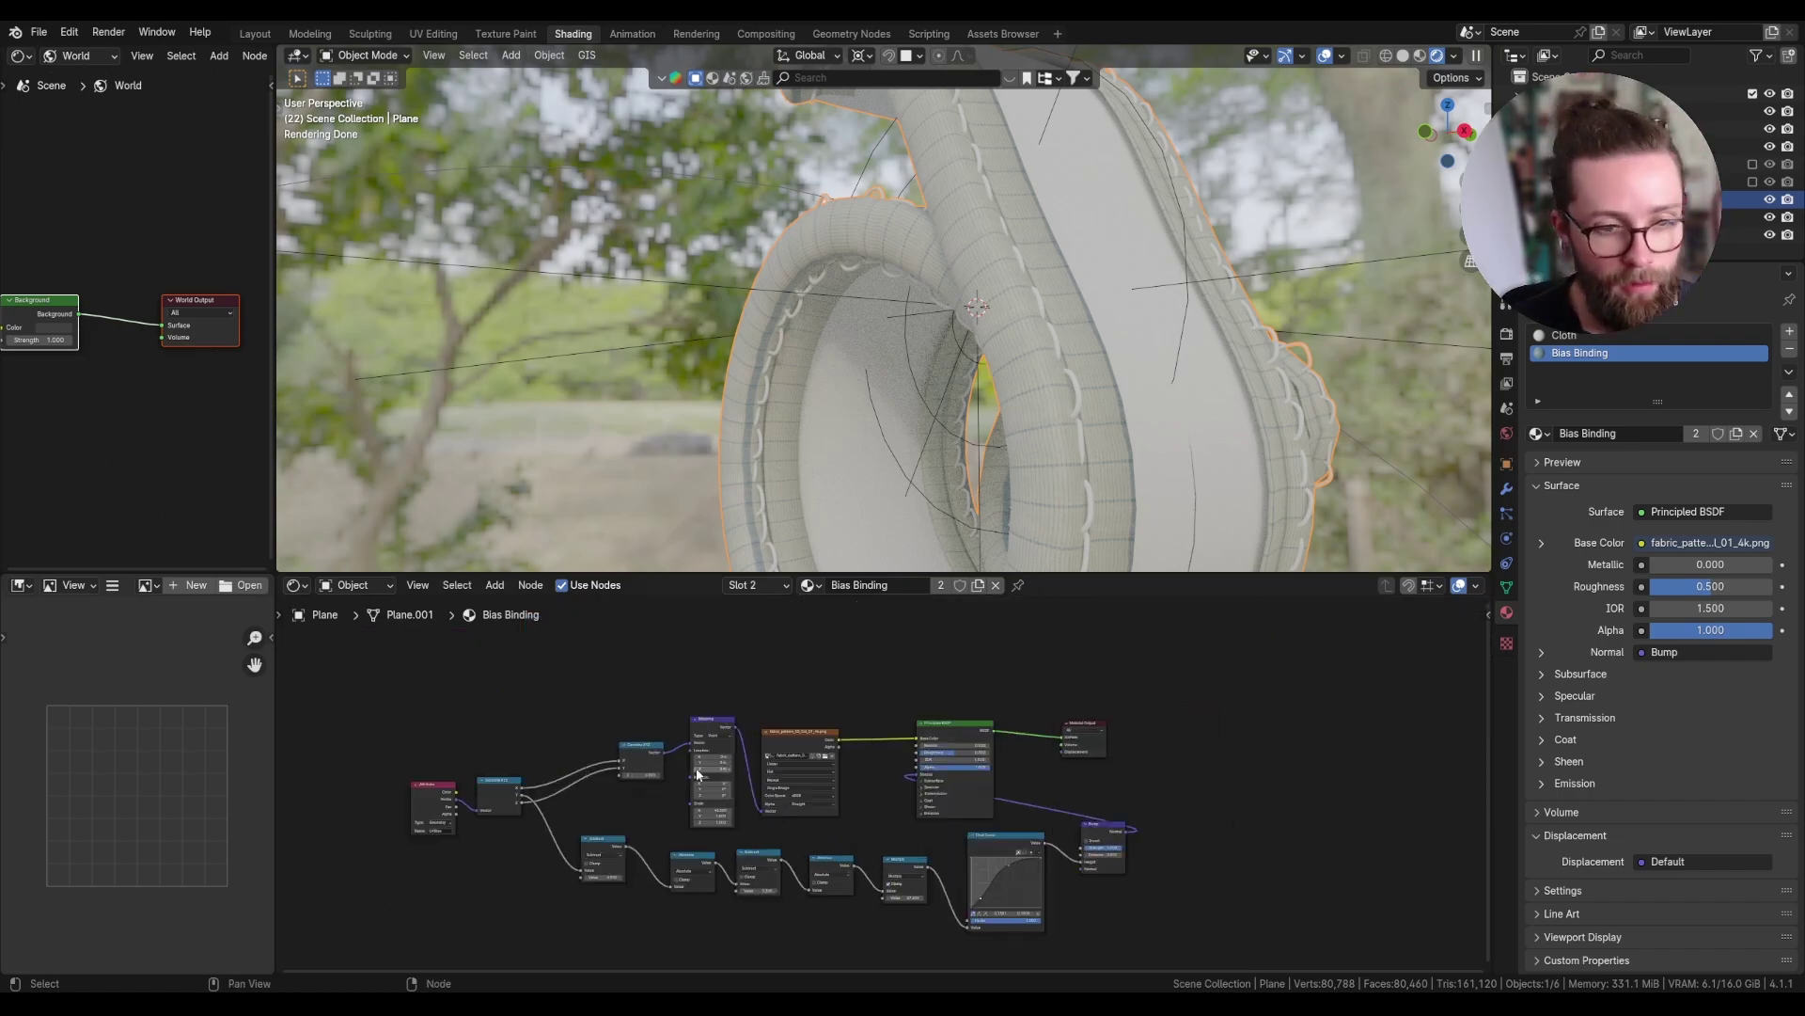
pyautogui.hotkey('shift', 'a')
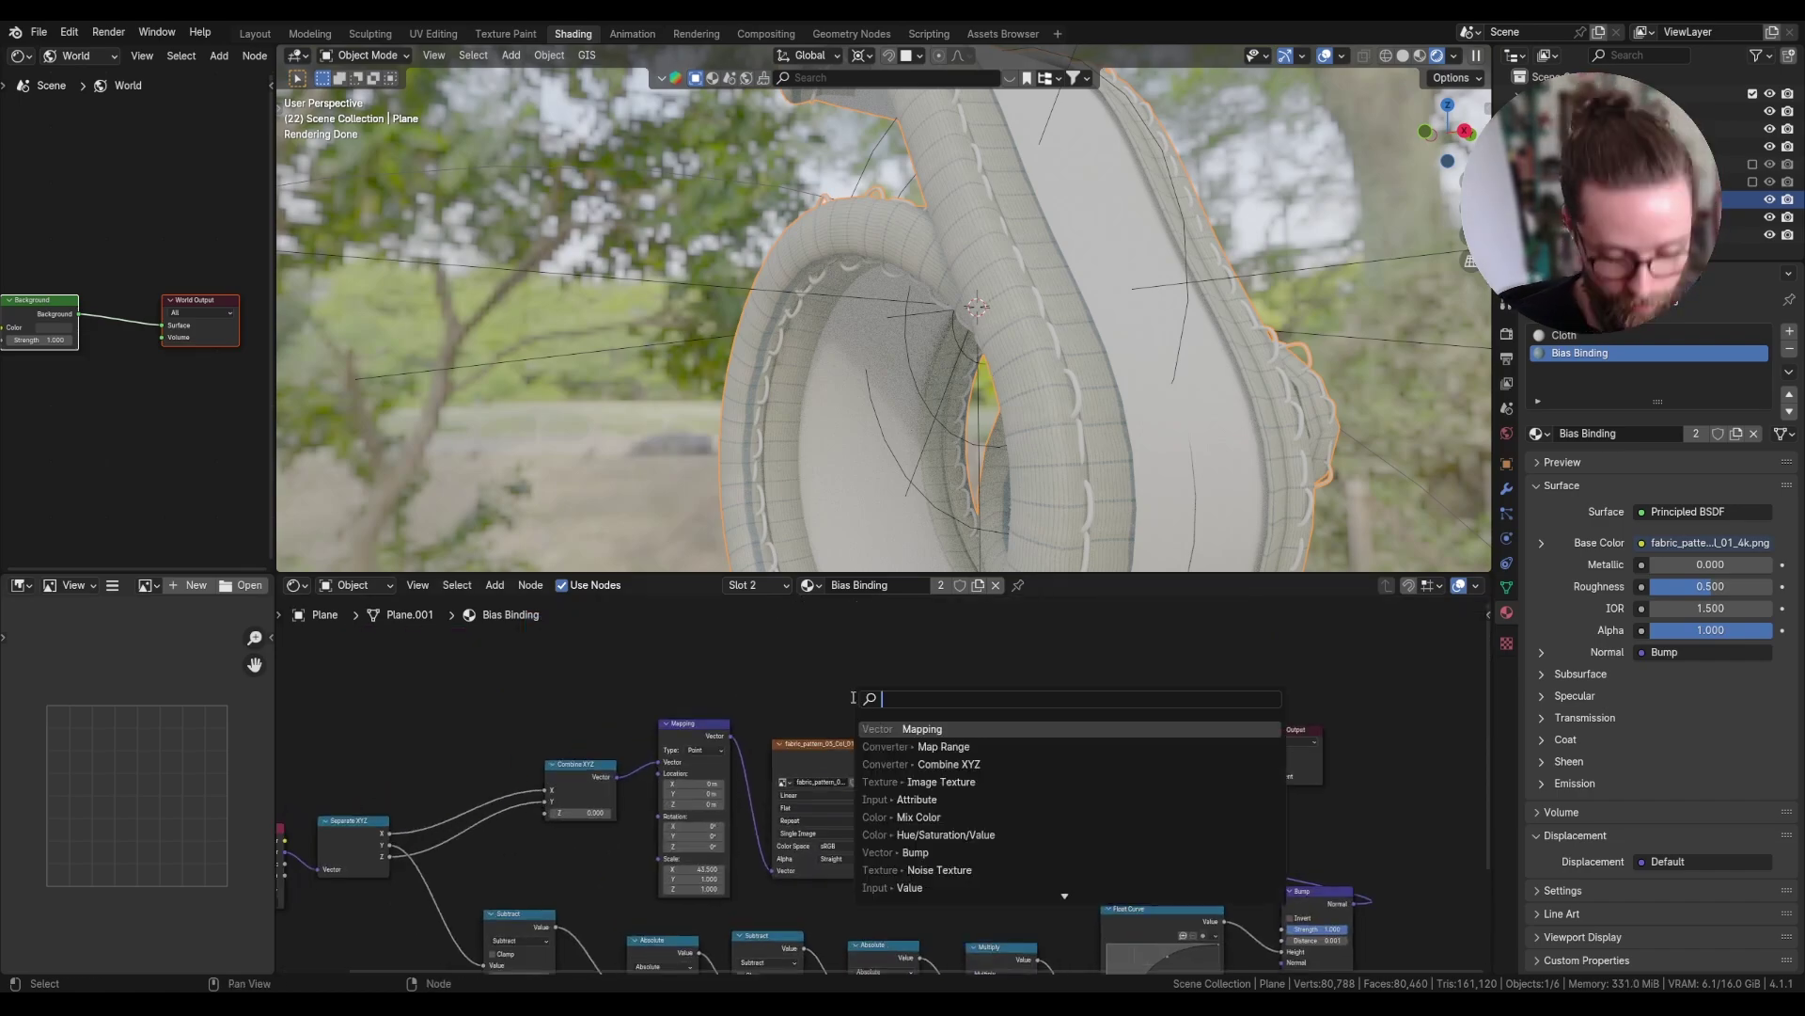
pyautogui.click(753, 681)
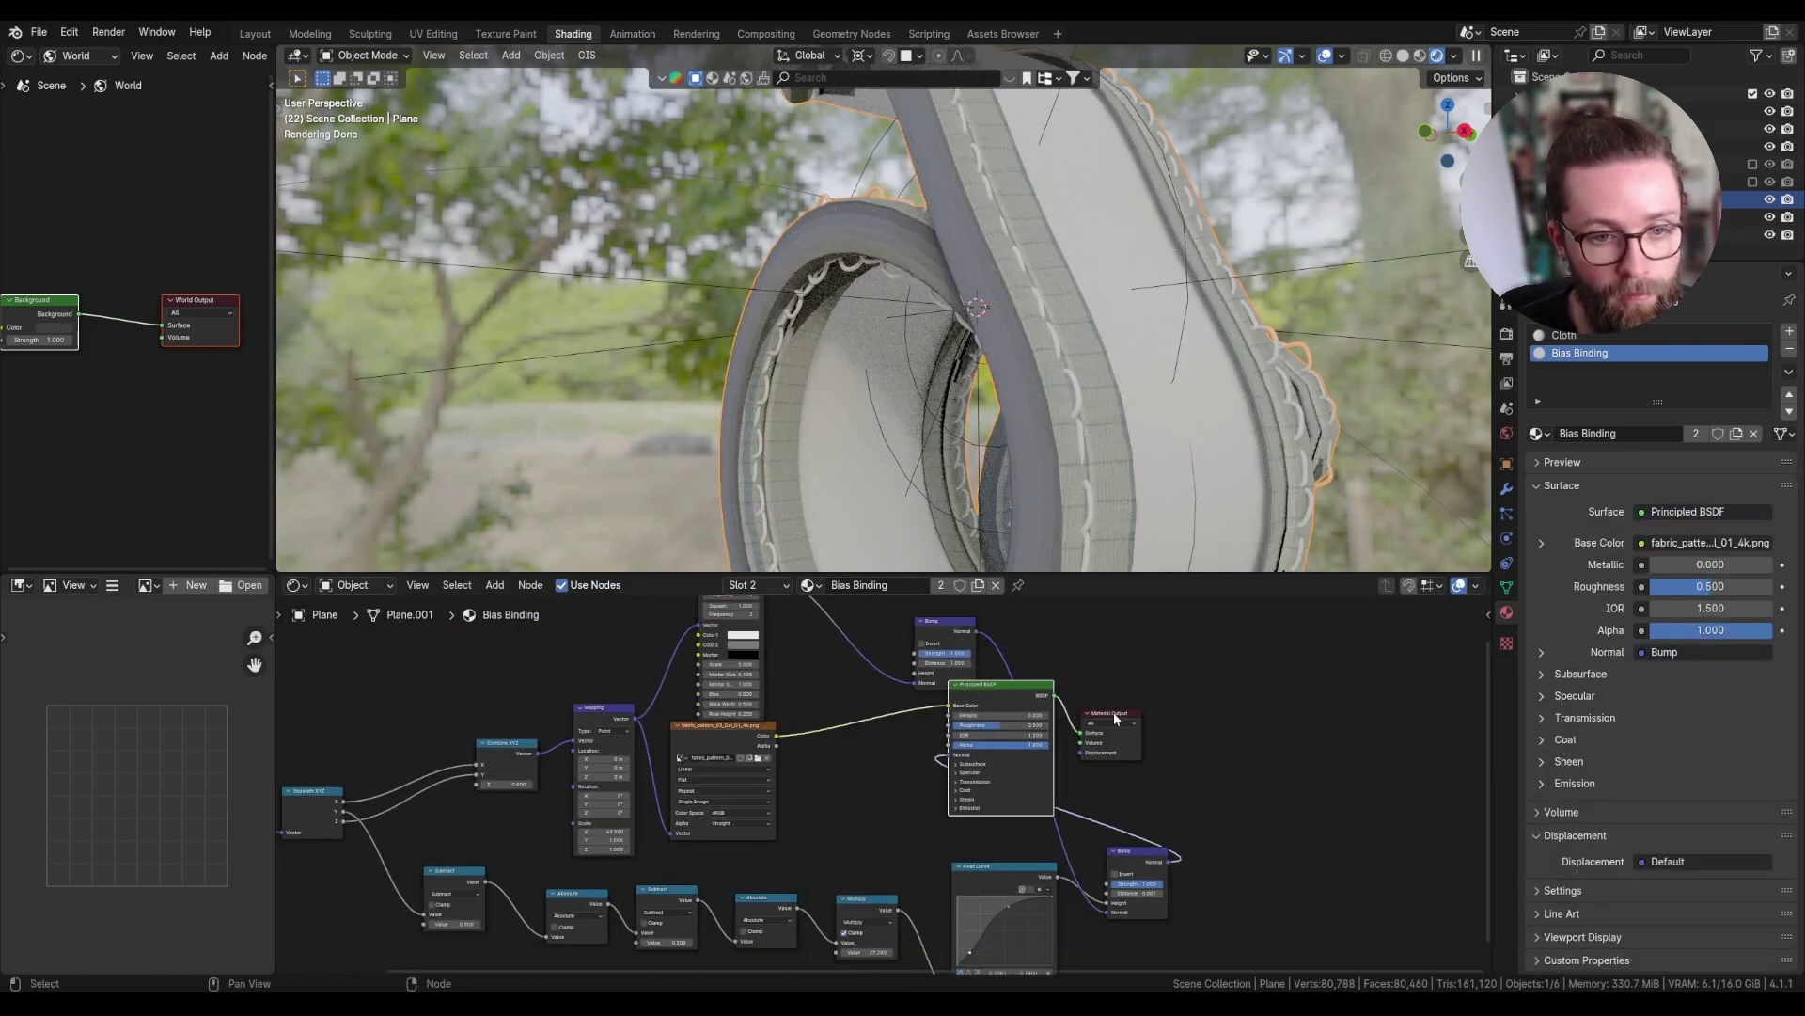
pyautogui.click(913, 641)
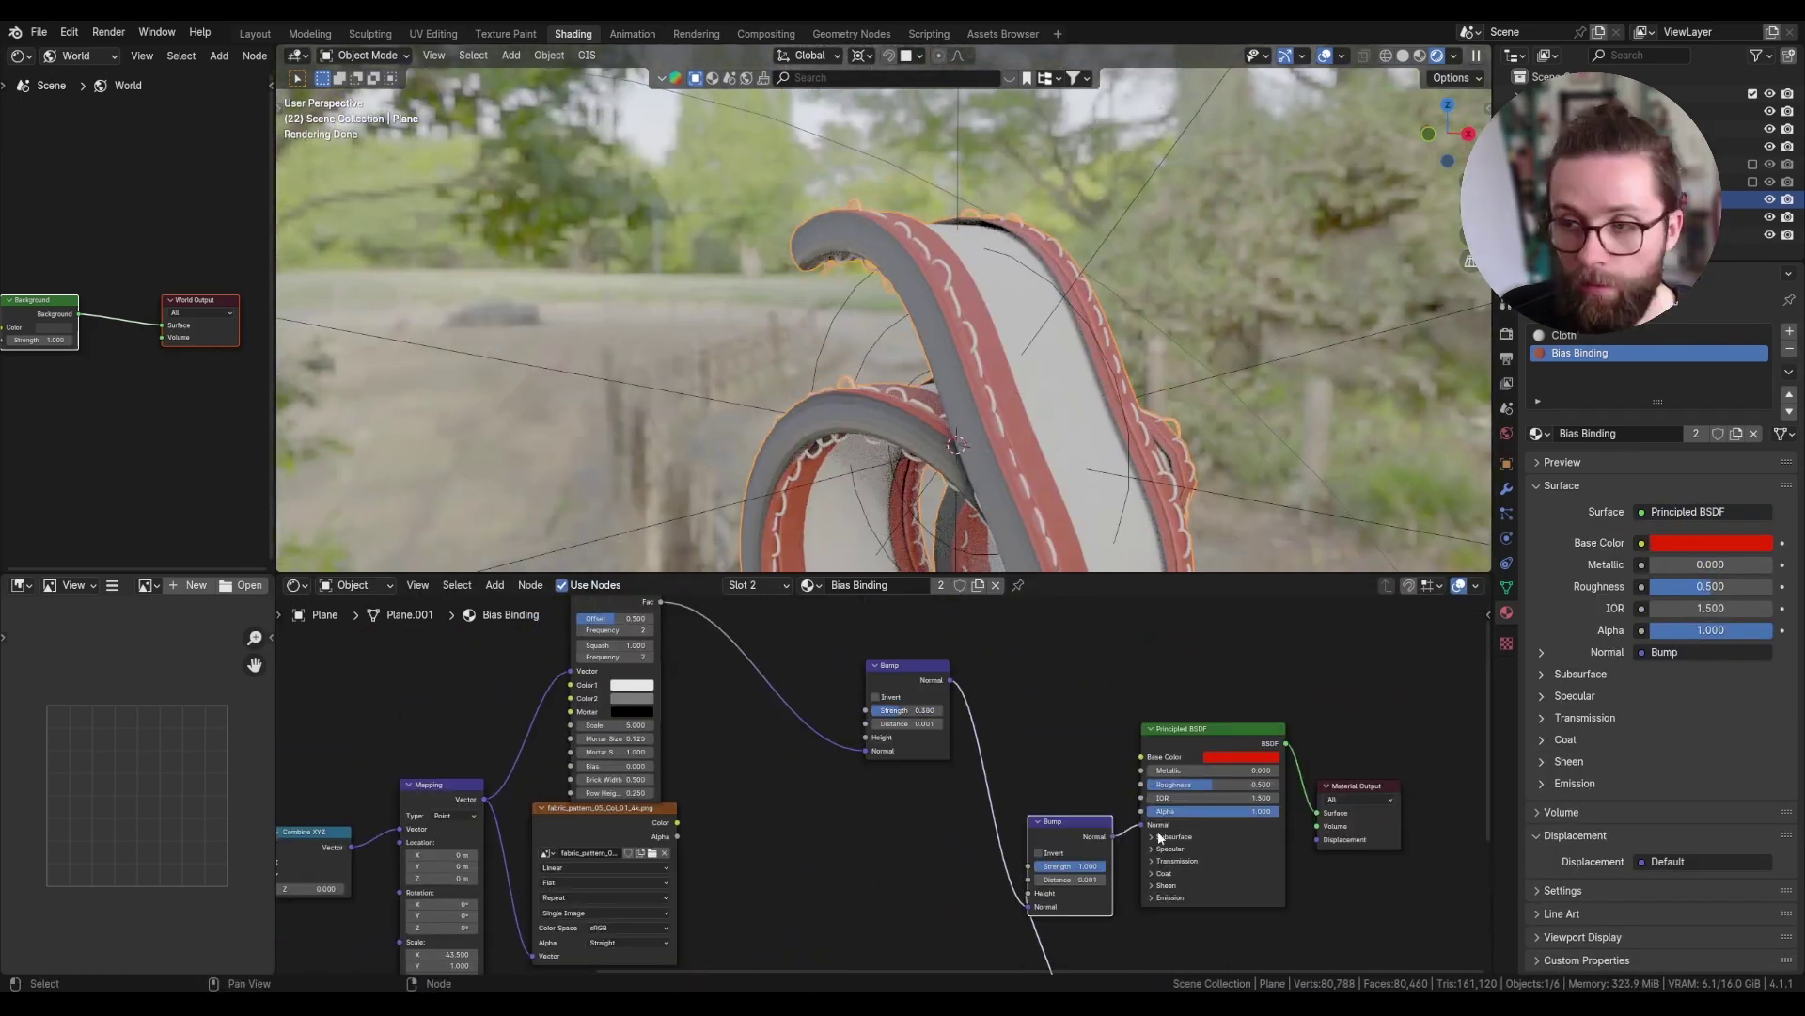
# - Color the brick pattern with a Color Ramp into the Base Color, and name the first slot's copied material Cloth Strap
pyautogui.click(1182, 723)
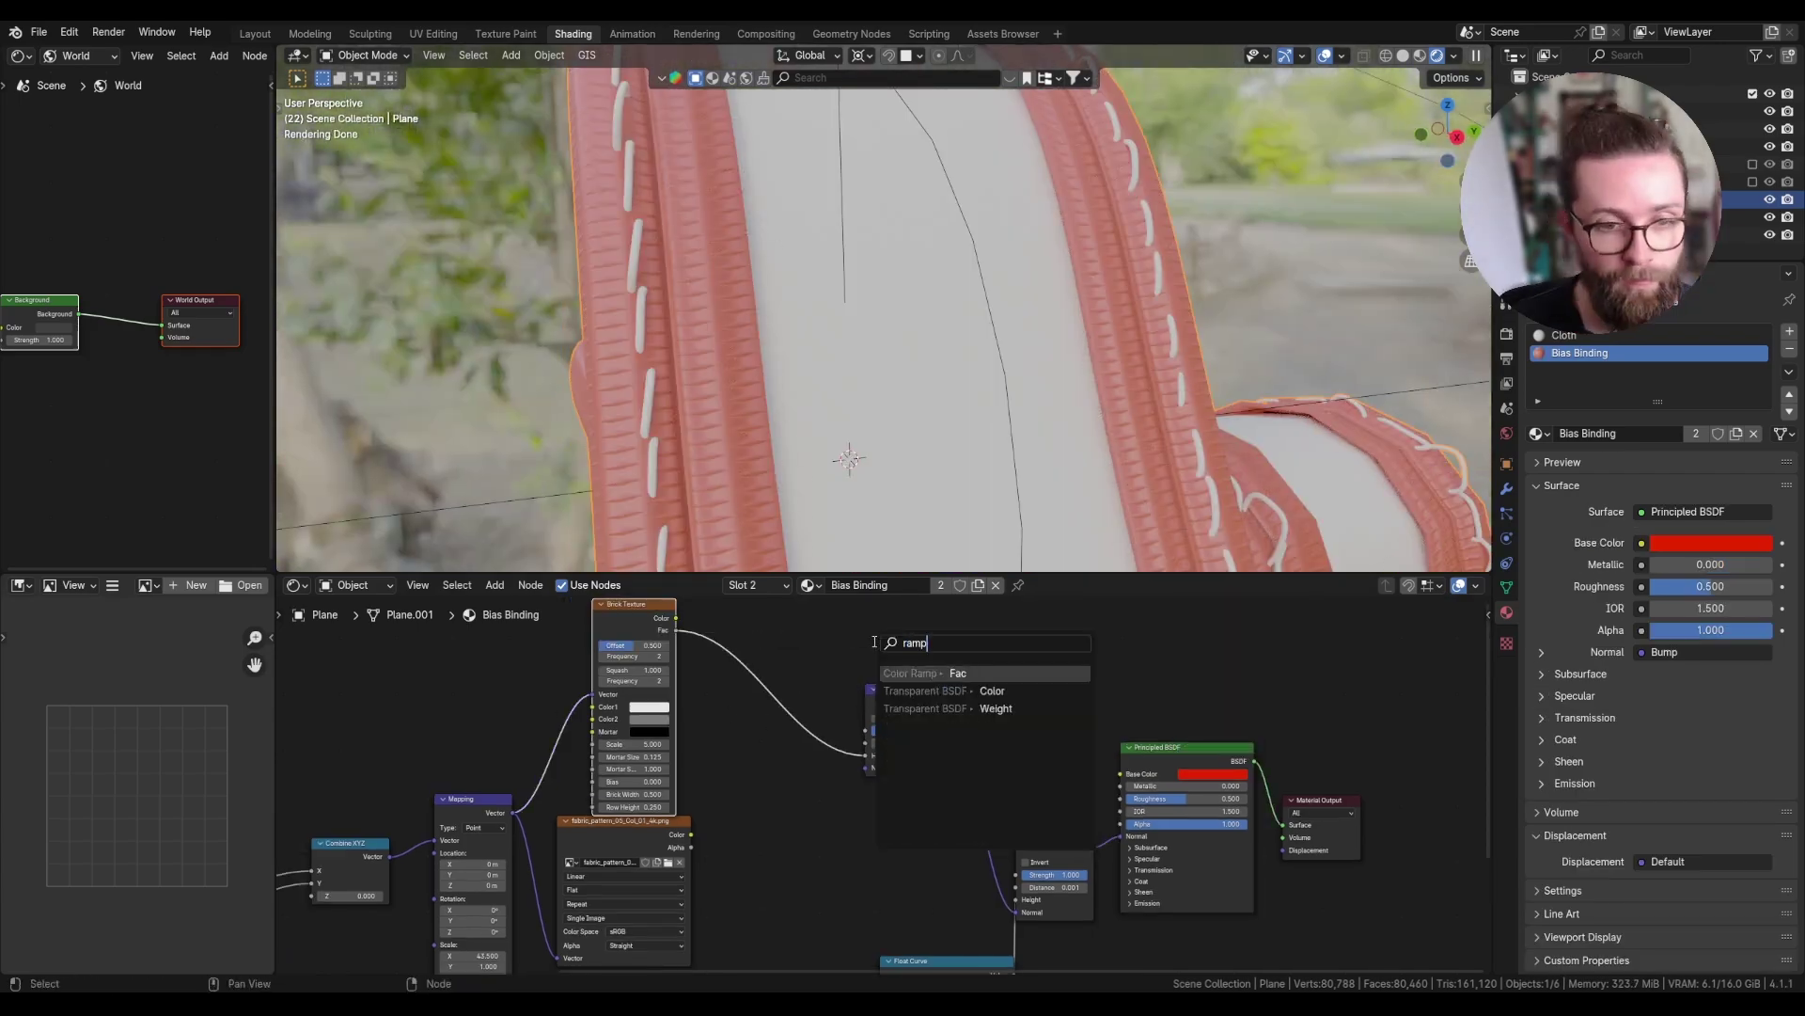
pyautogui.click(955, 672)
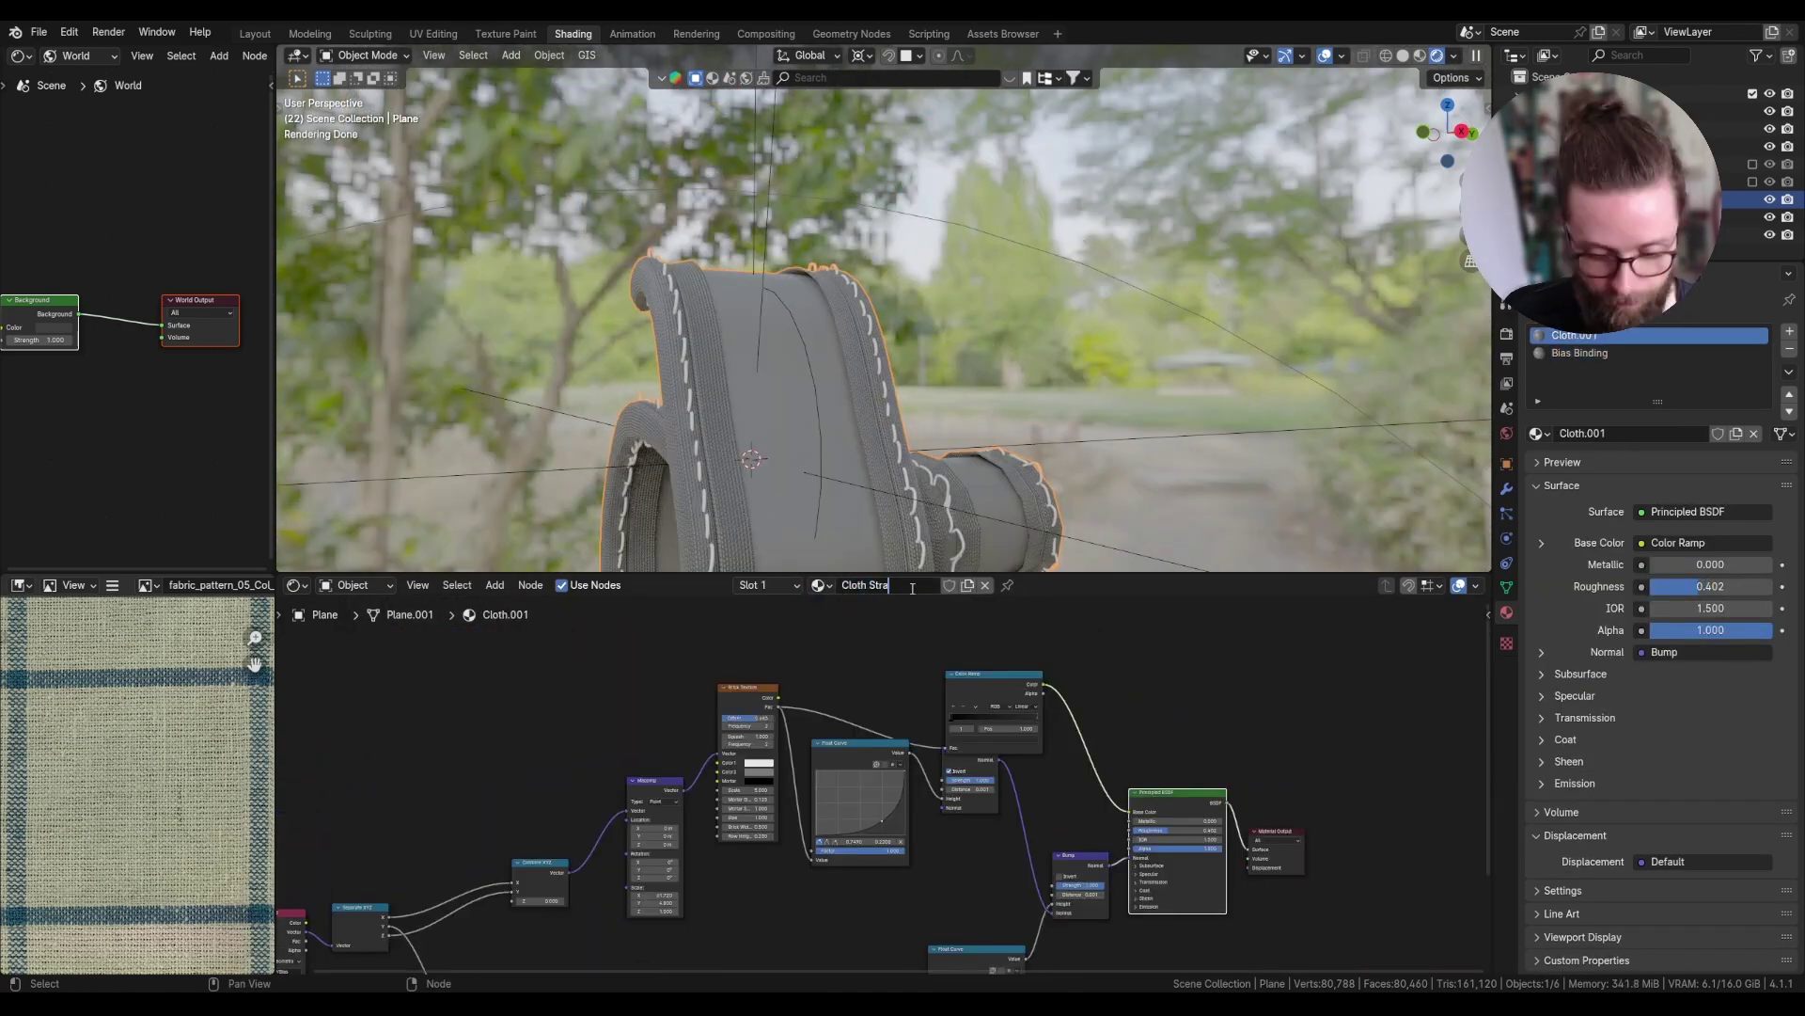
pyautogui.write('p')
pyautogui.press('Return')
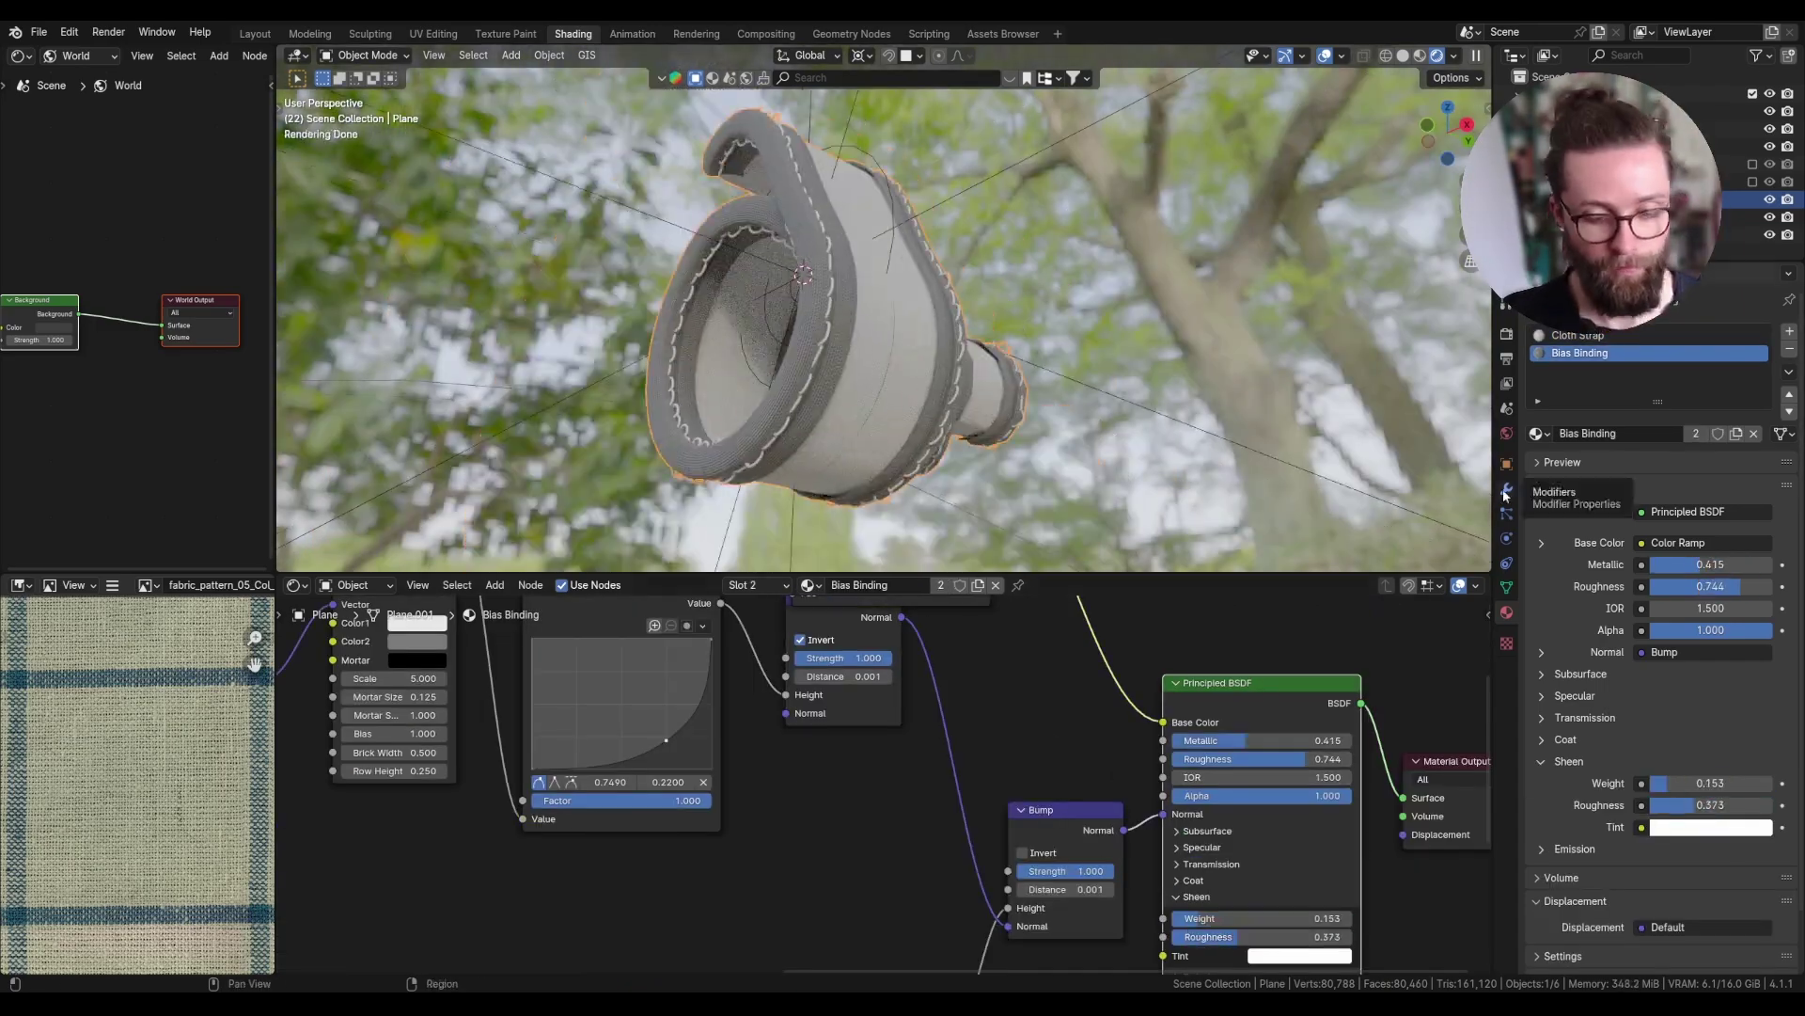
# - Set the Group To Stitches modifier's Stitch Step Size to 0.004 m
pyautogui.click(1505, 491)
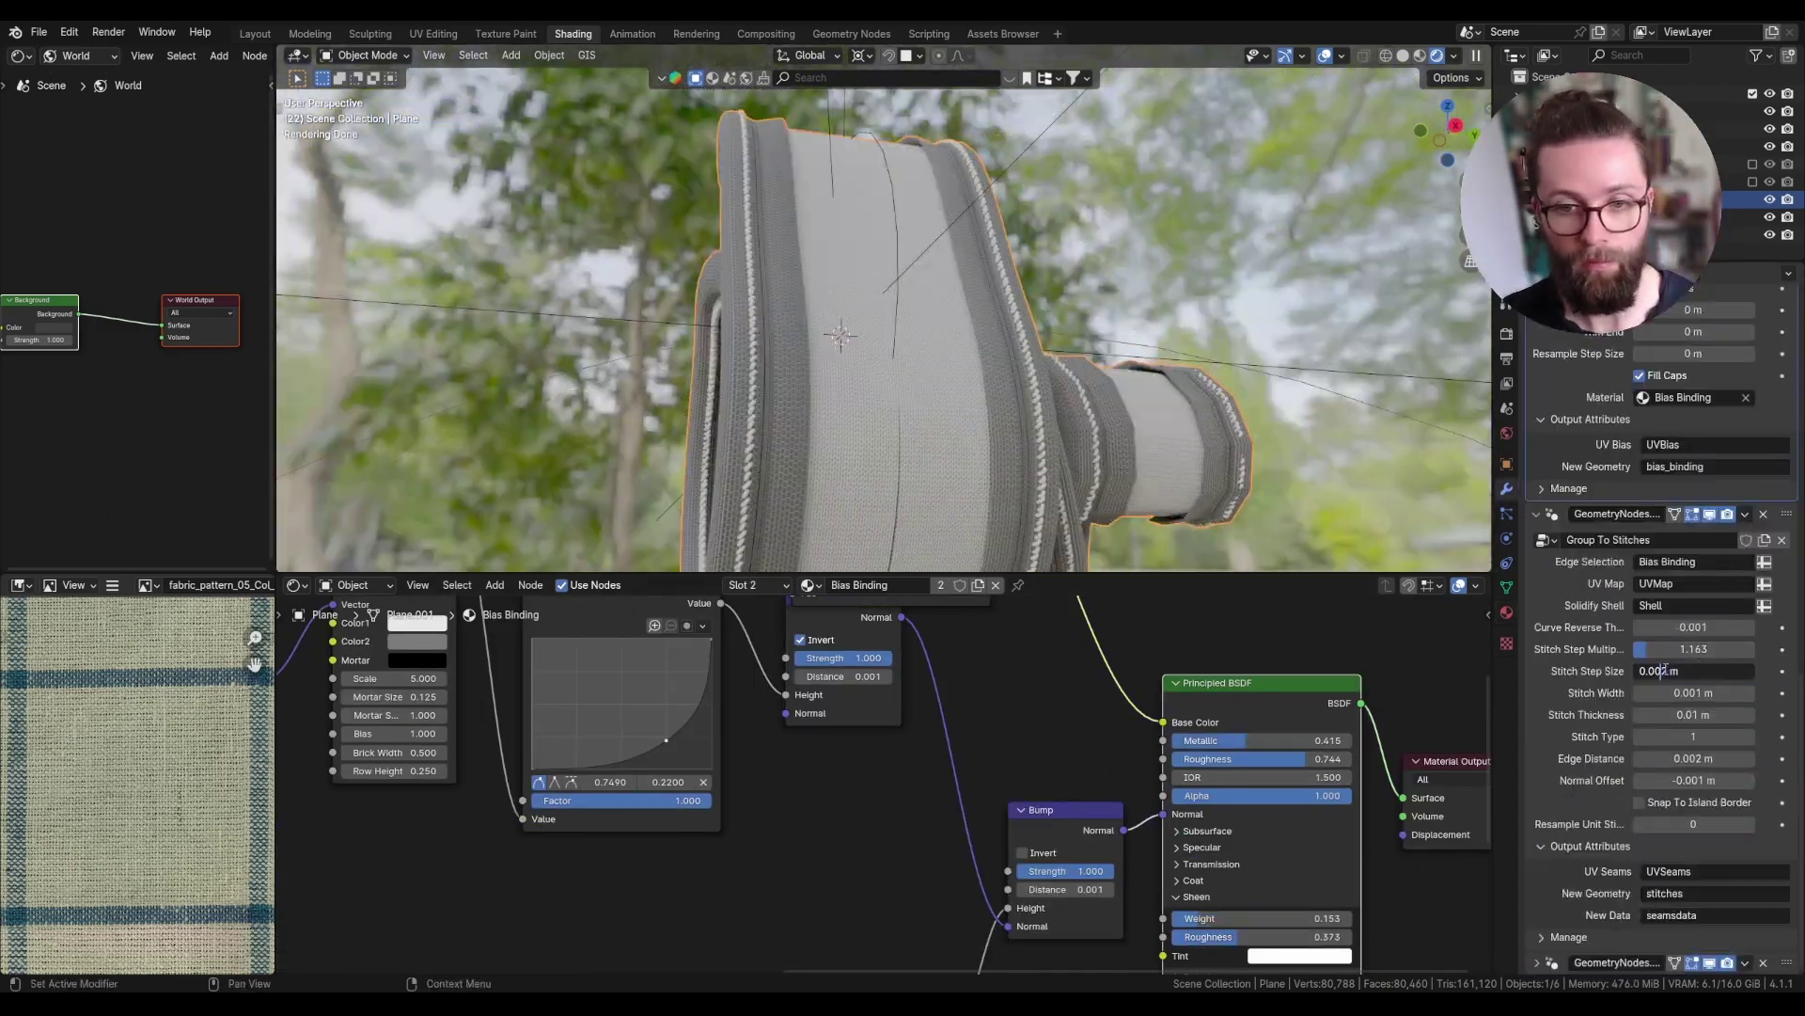
pyautogui.scroll(10, 1664, 671)
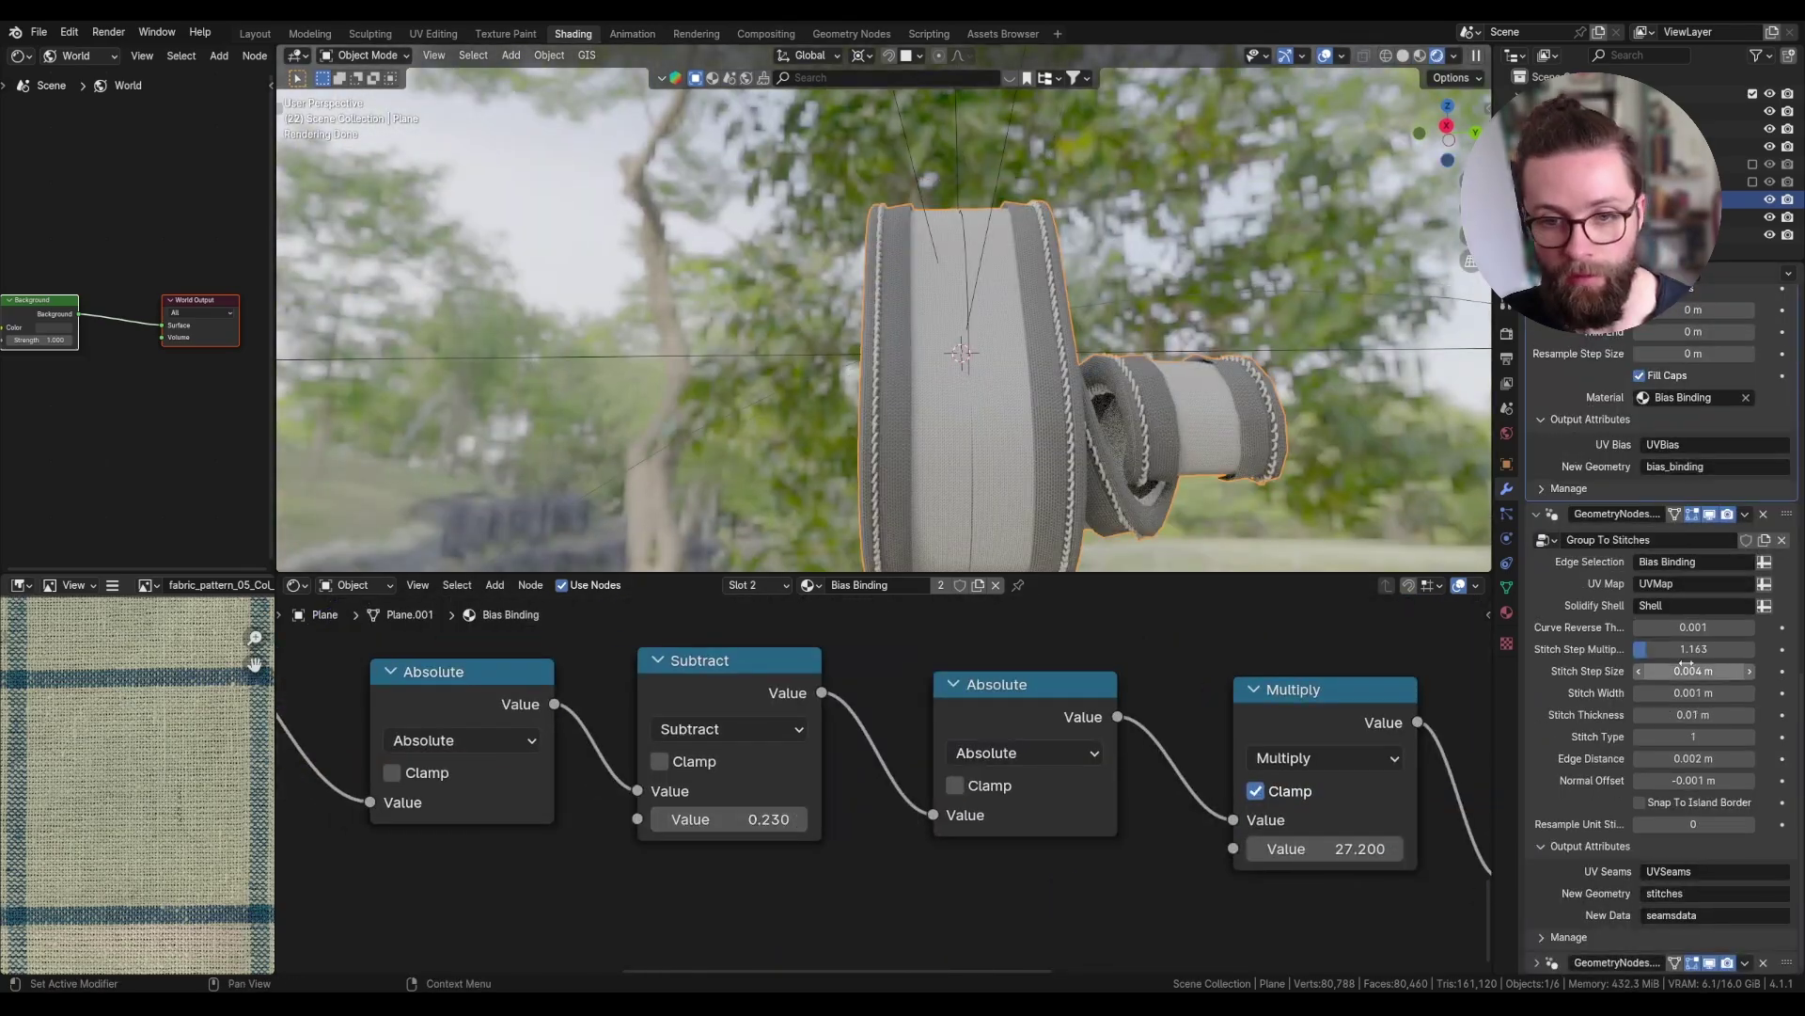
pyautogui.scroll(-5, 1664, 611)
# - Set LOD to 1, Thread Radius to 0.0003 m and Twist Speed to 10000 in the Stitch Curve To Mesh modifier
pyautogui.click(1641, 459)
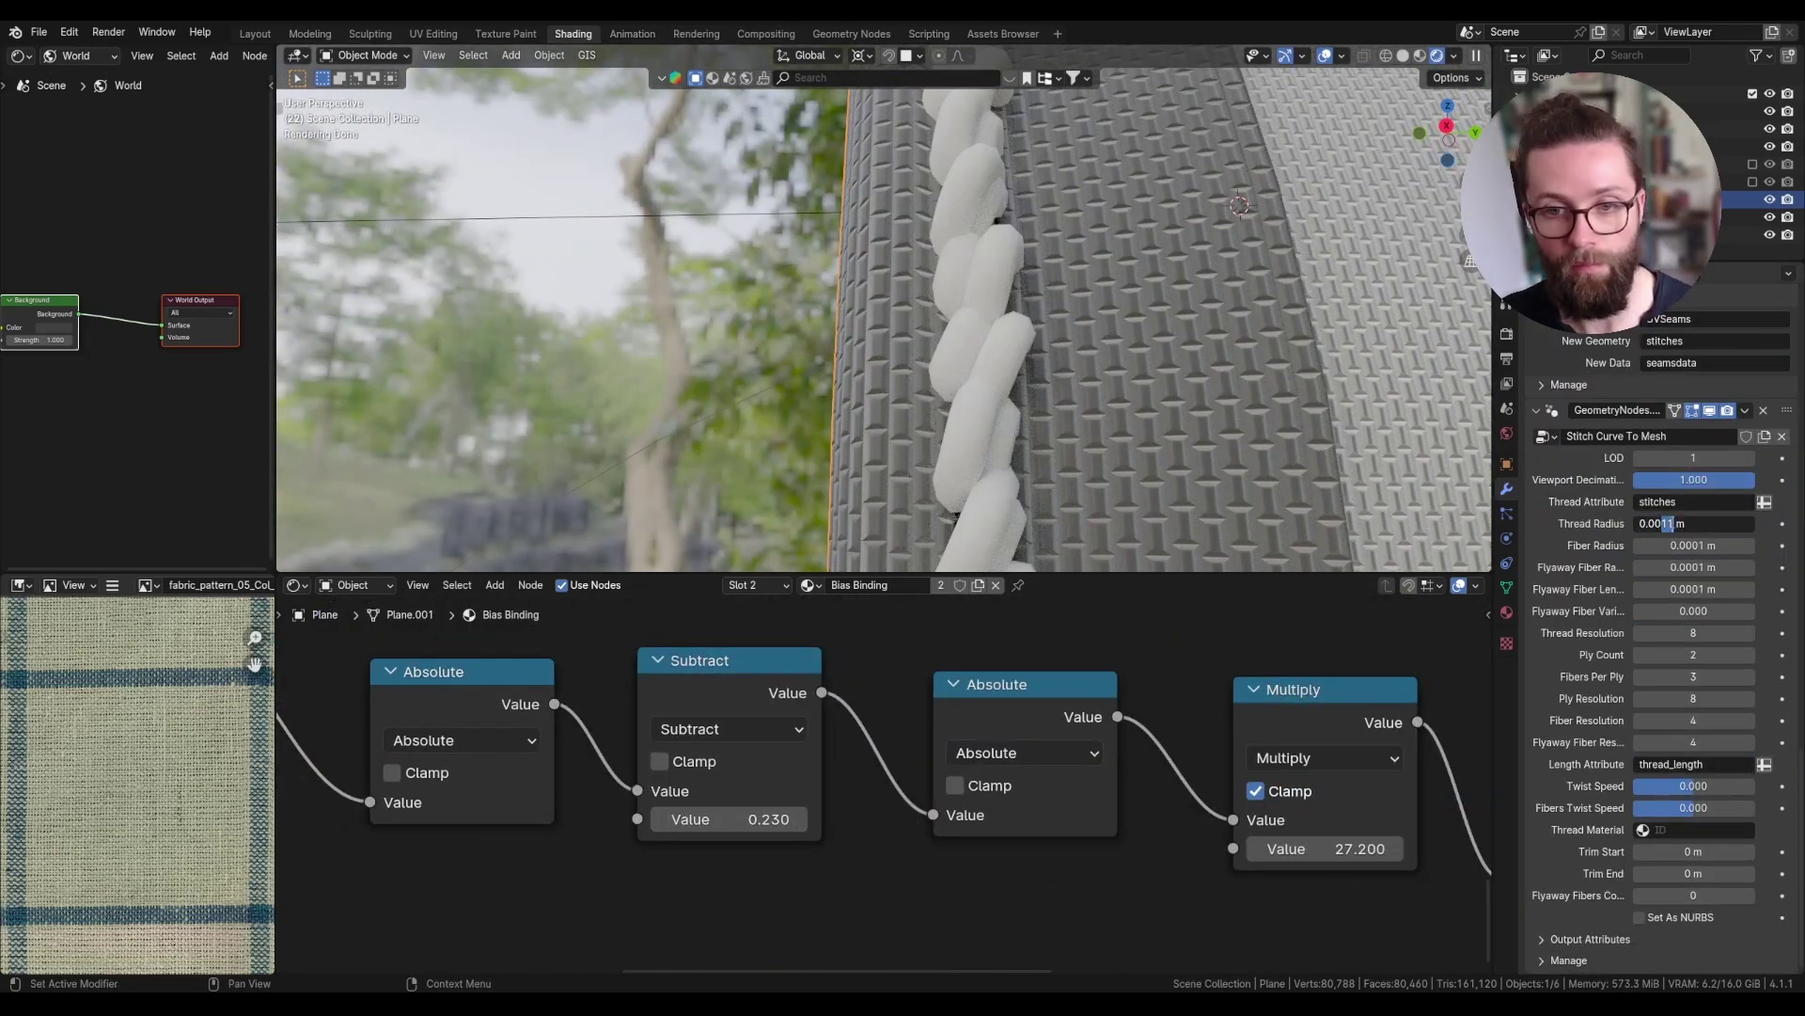
pyautogui.click(1676, 785)
pyautogui.write('10000')
pyautogui.press('Return')
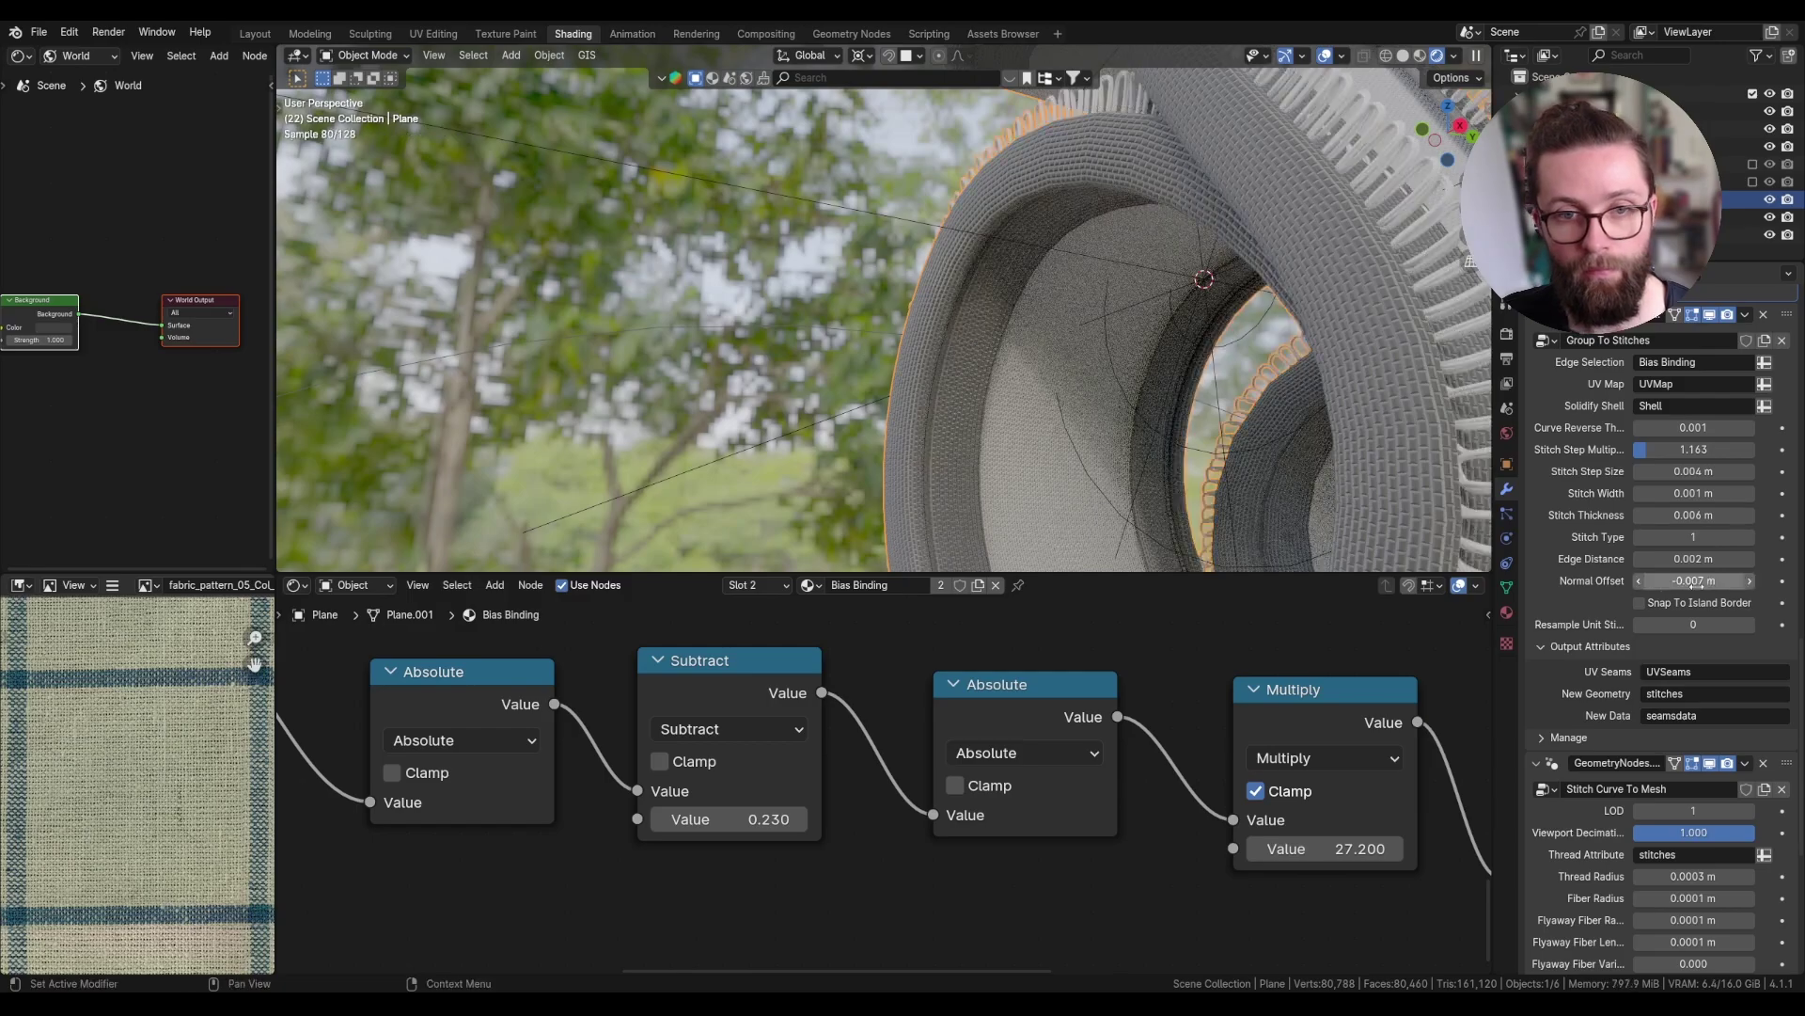
# - Set the Group To Stitches modifier's Normal Offset to -0.001 m
pyautogui.click(1690, 582)
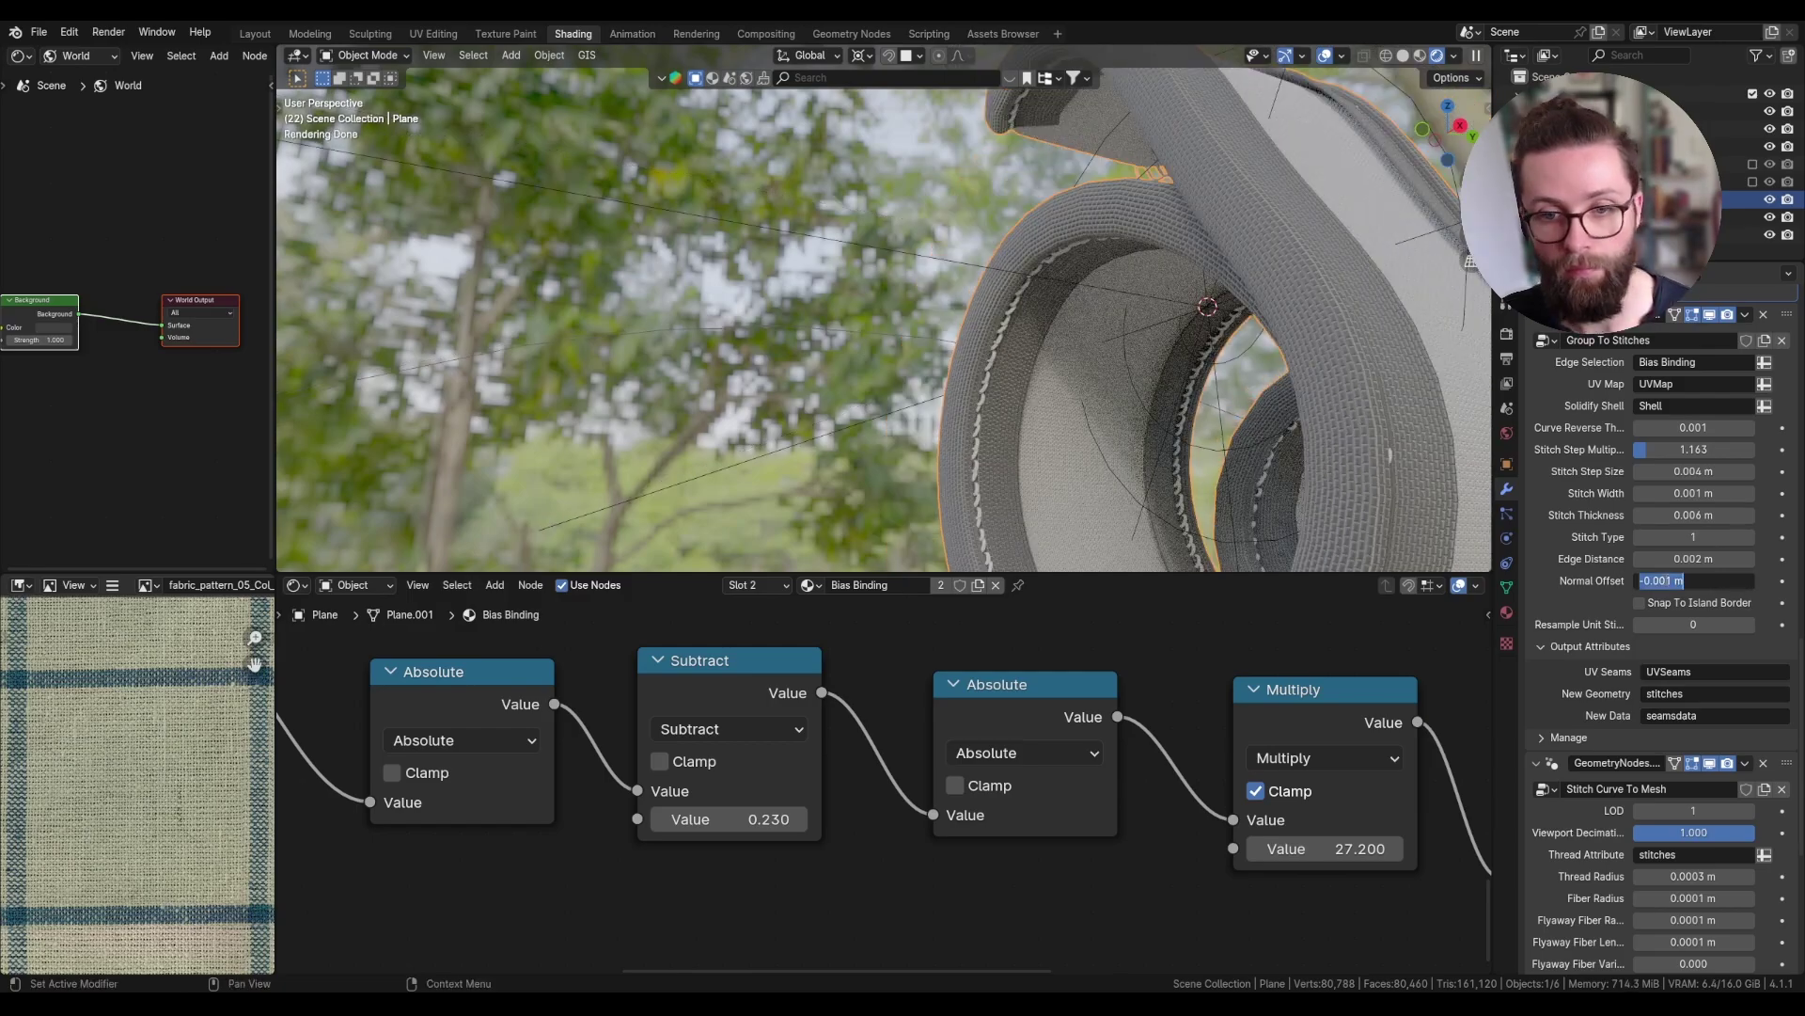
pyautogui.press('Return')
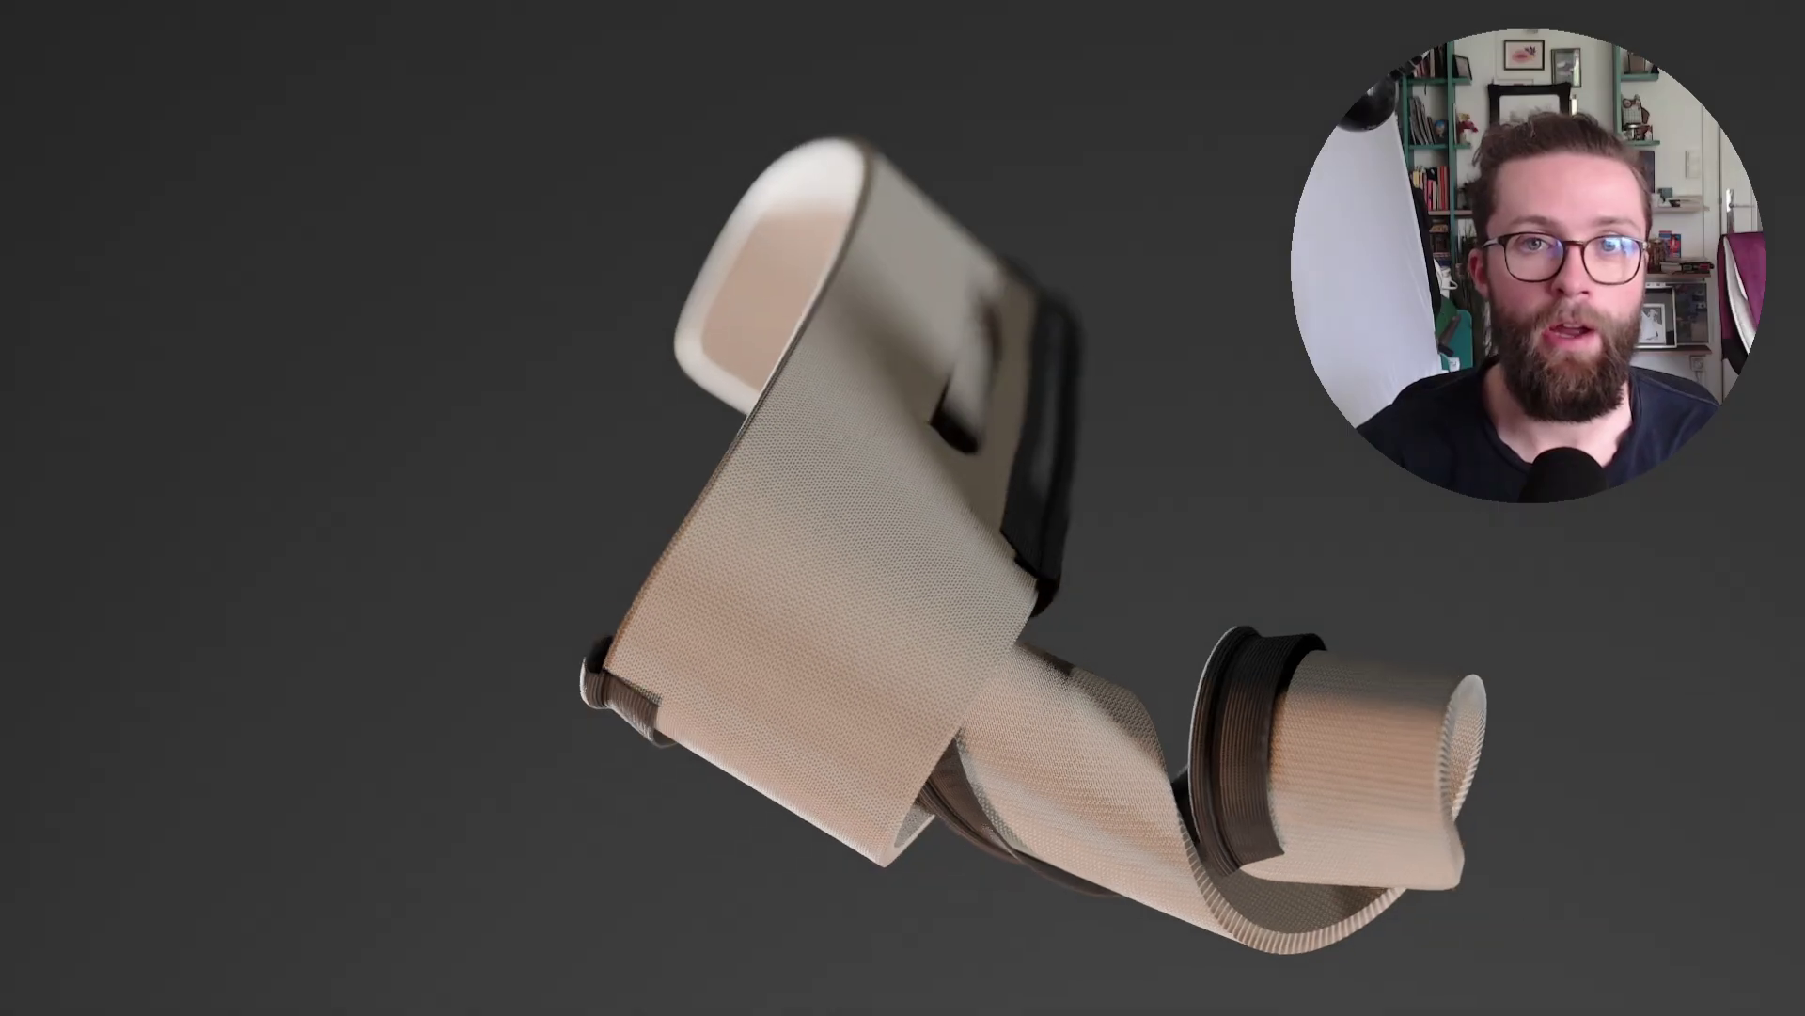